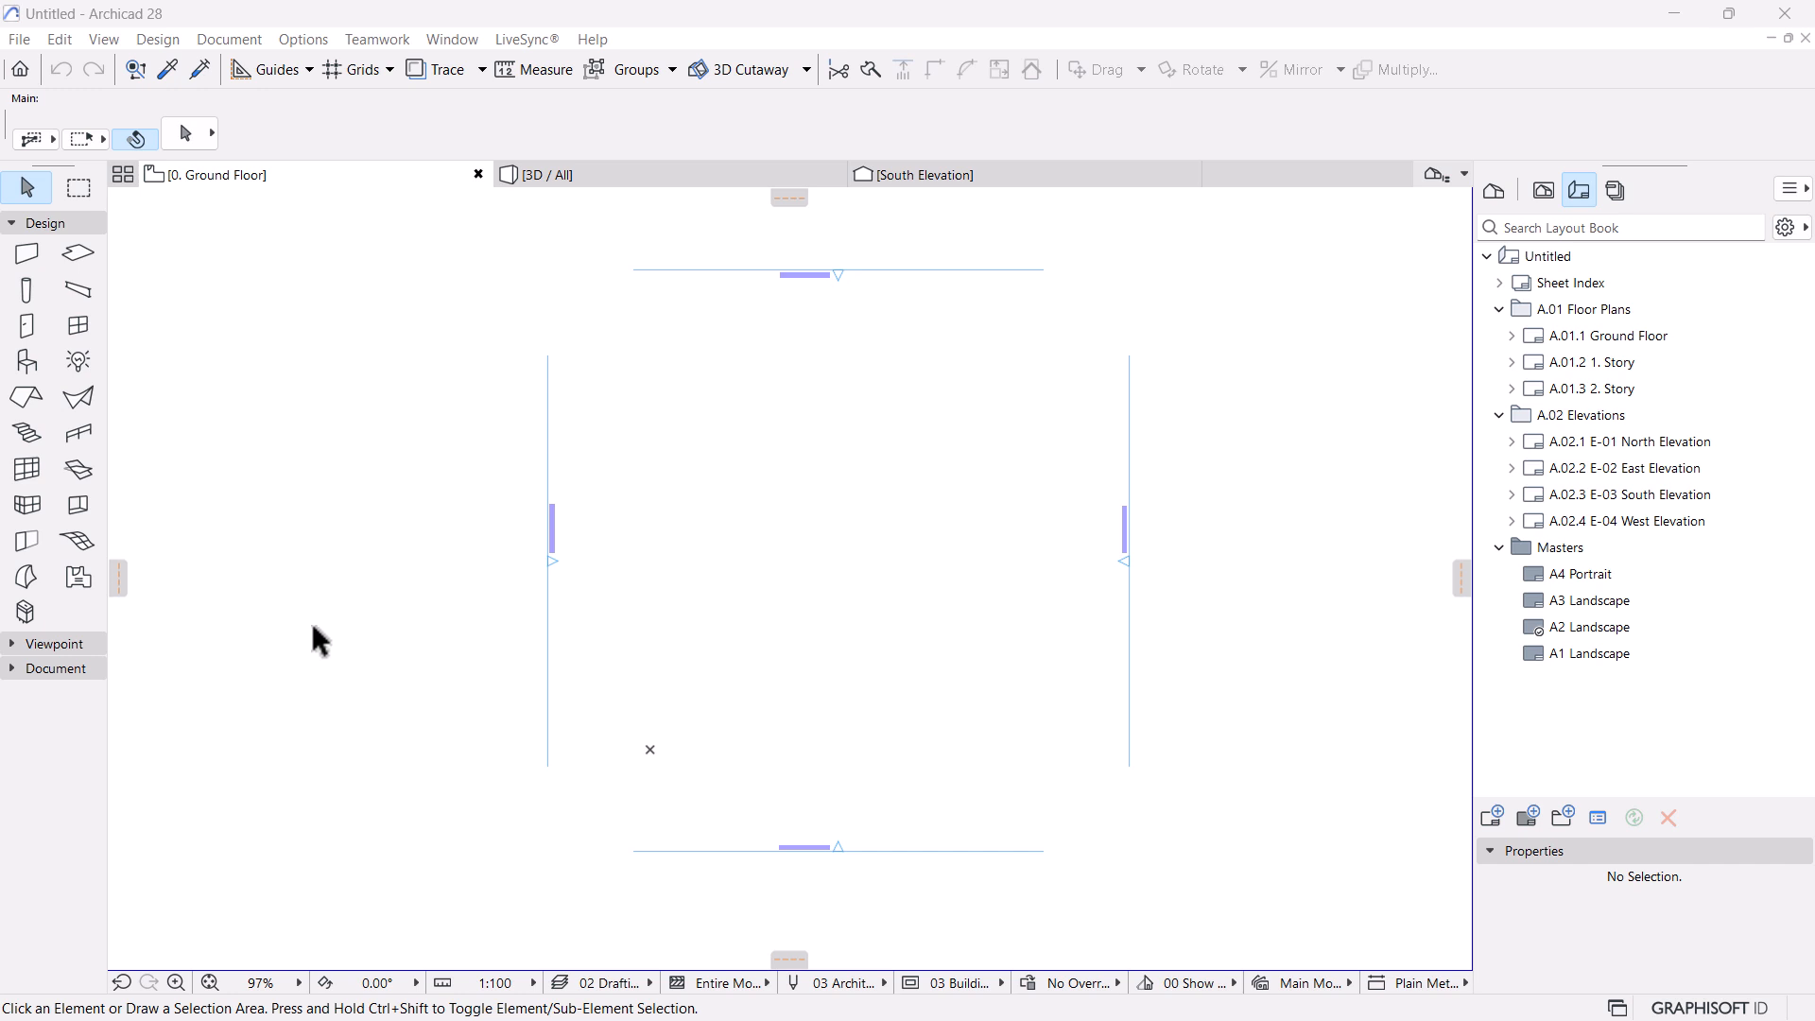
# Load the white two-storey villa image "WhatsApp Image 2025-05-05 at 6.28.29 PM" from Downloads into the Figure tool's default settings
pyautogui.click(42, 669)
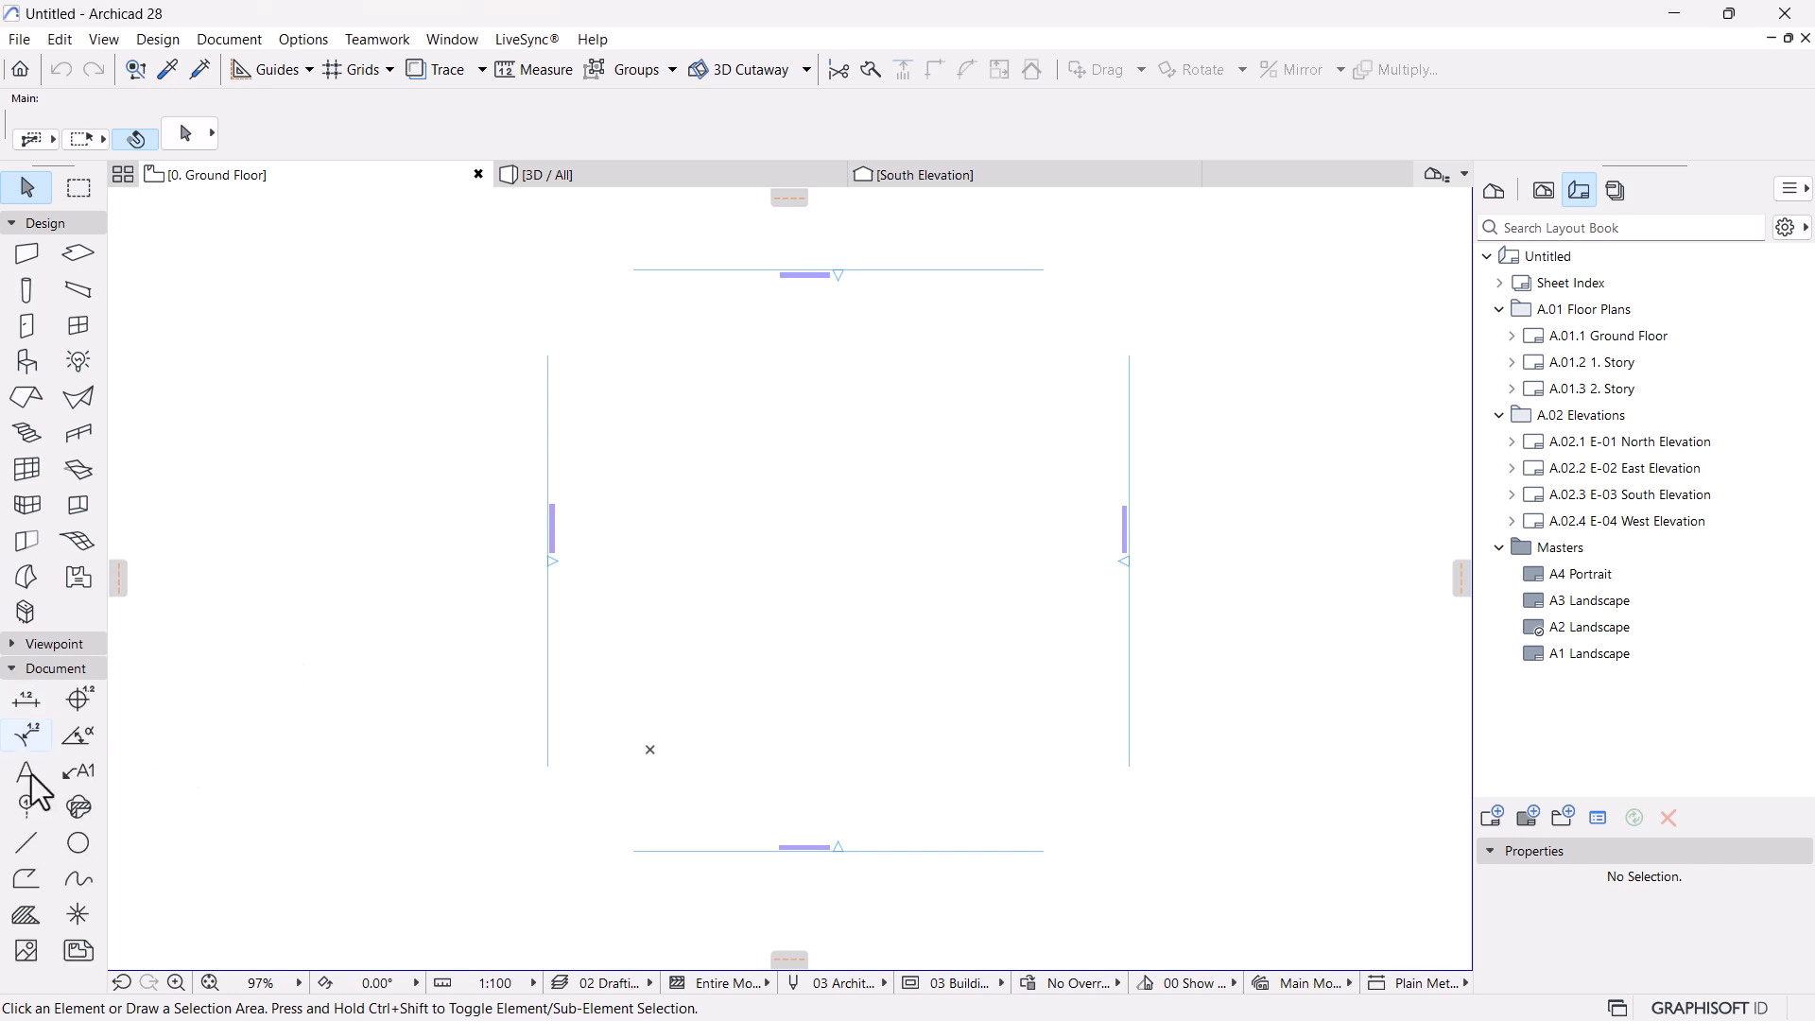
pyautogui.click(26, 950)
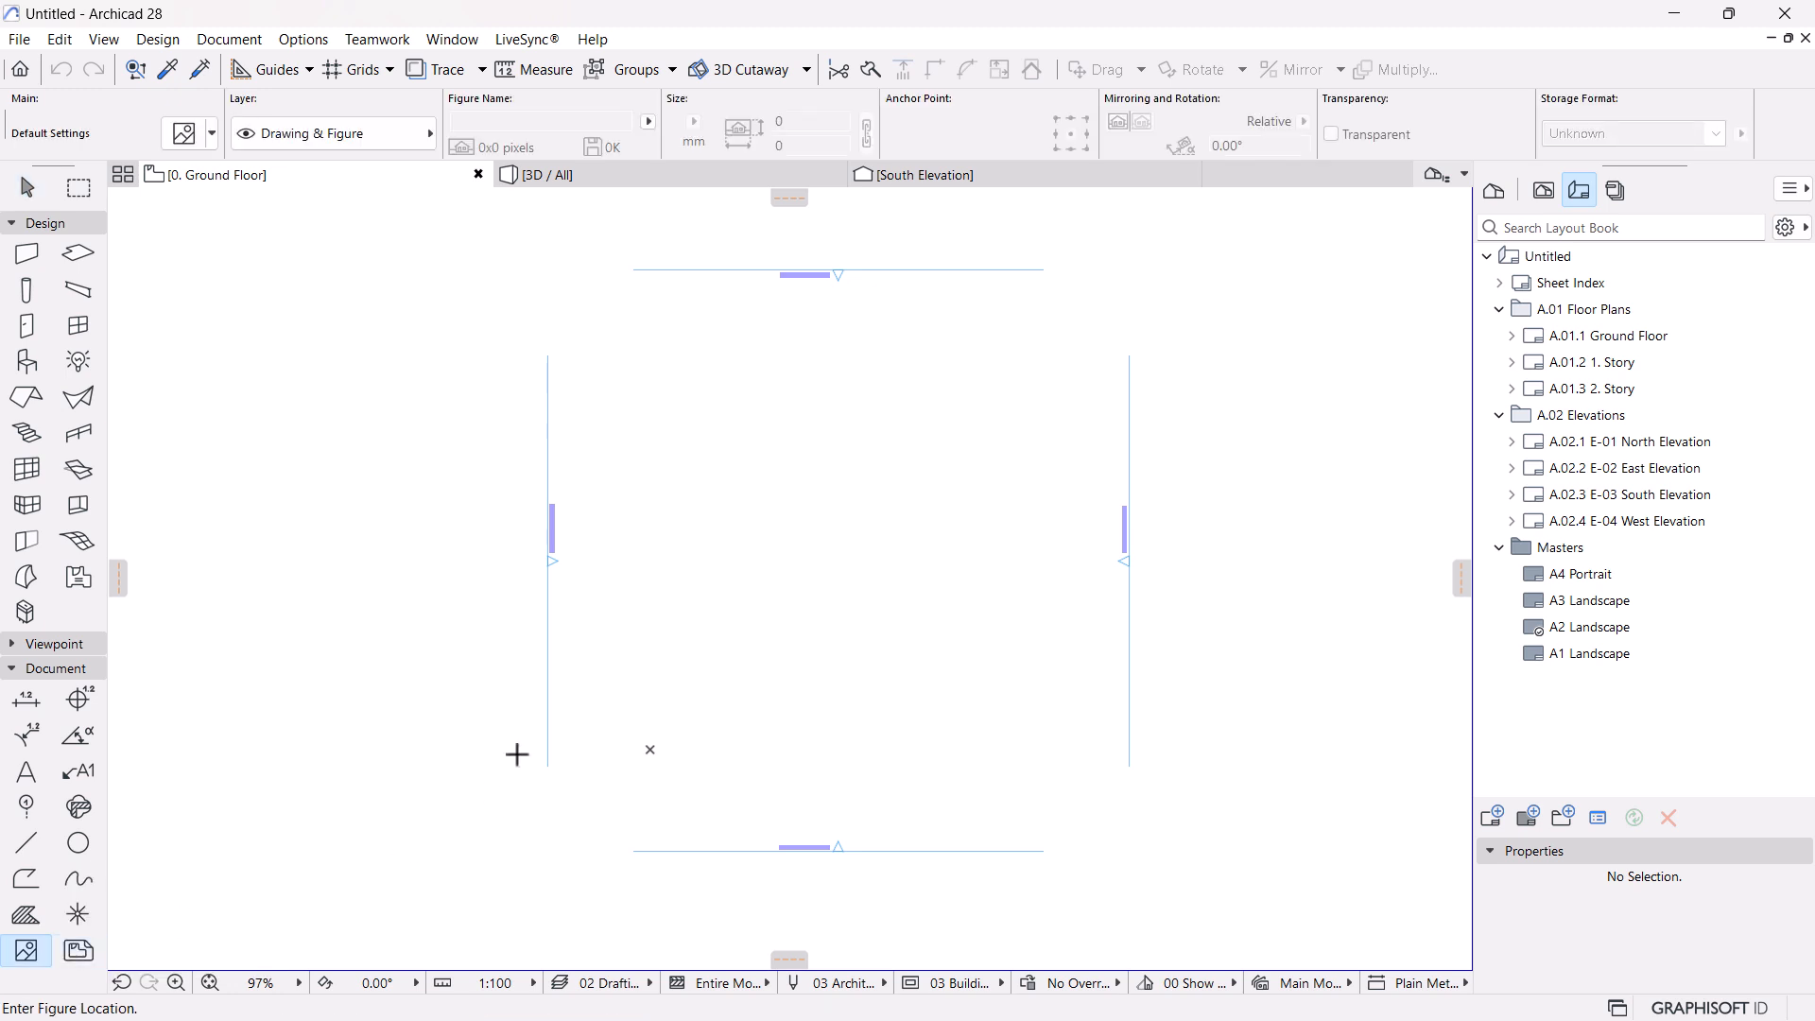
pyautogui.click(189, 139)
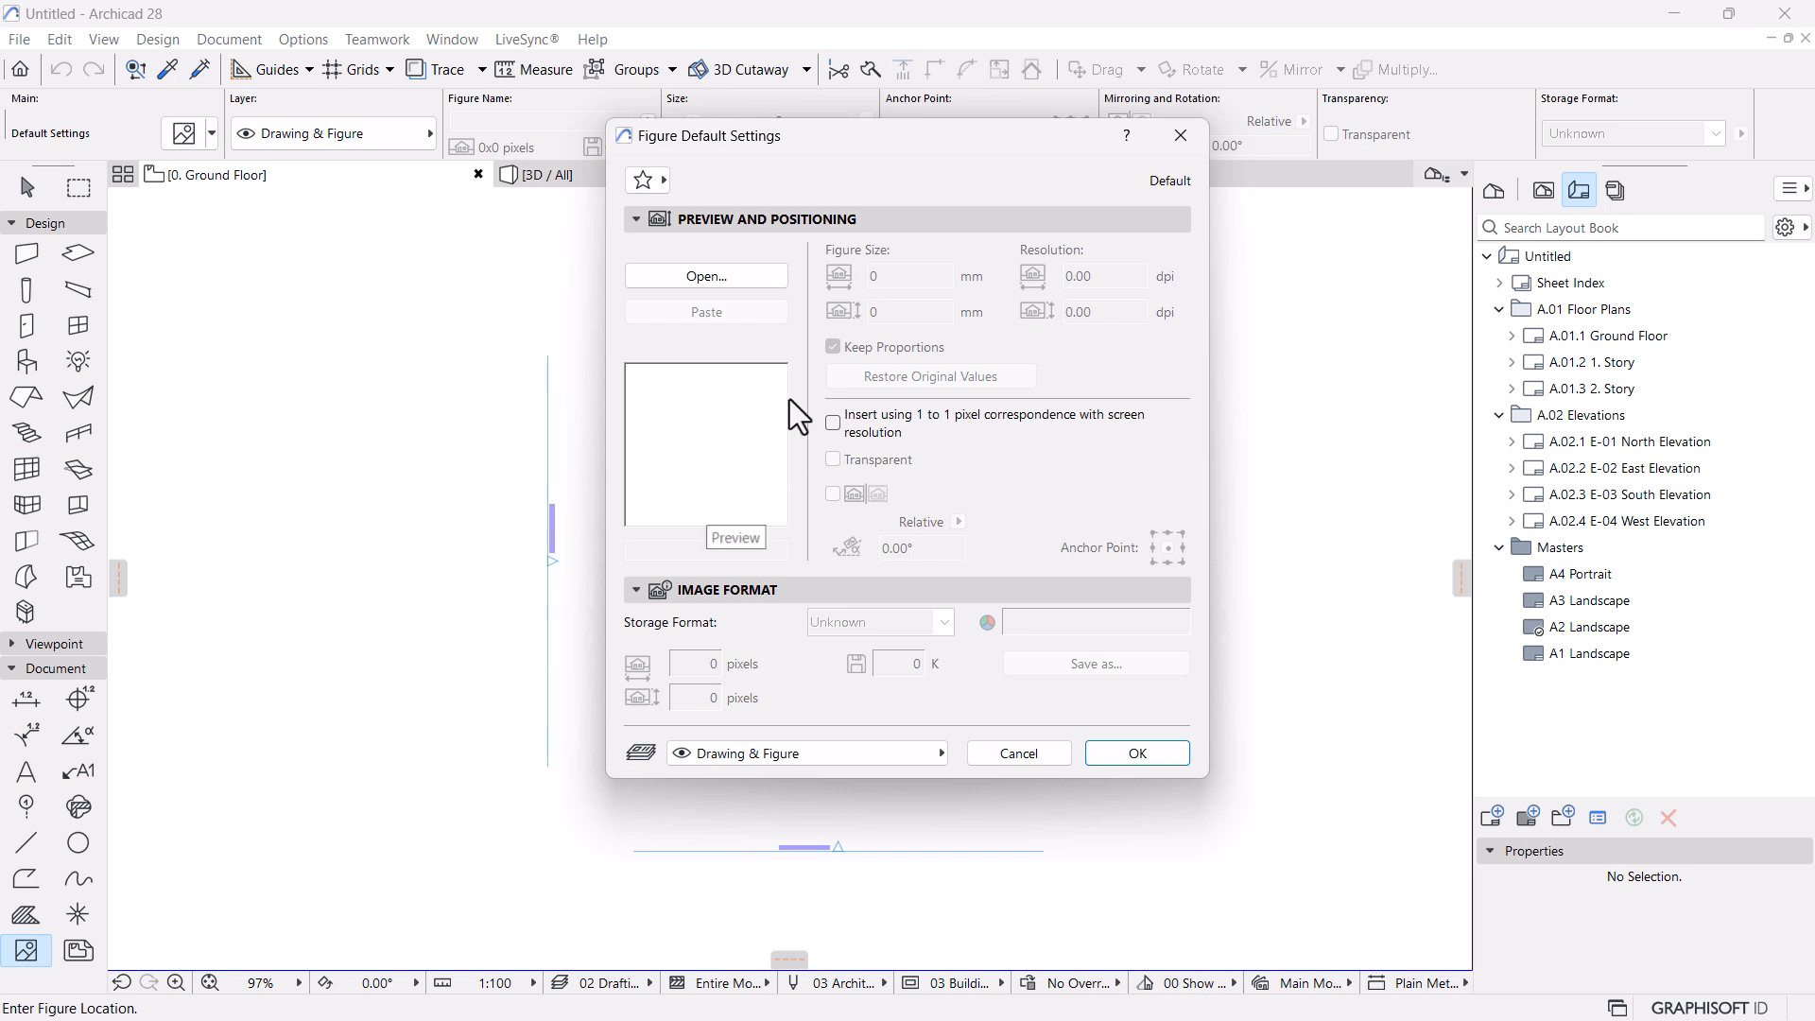
pyautogui.click(717, 281)
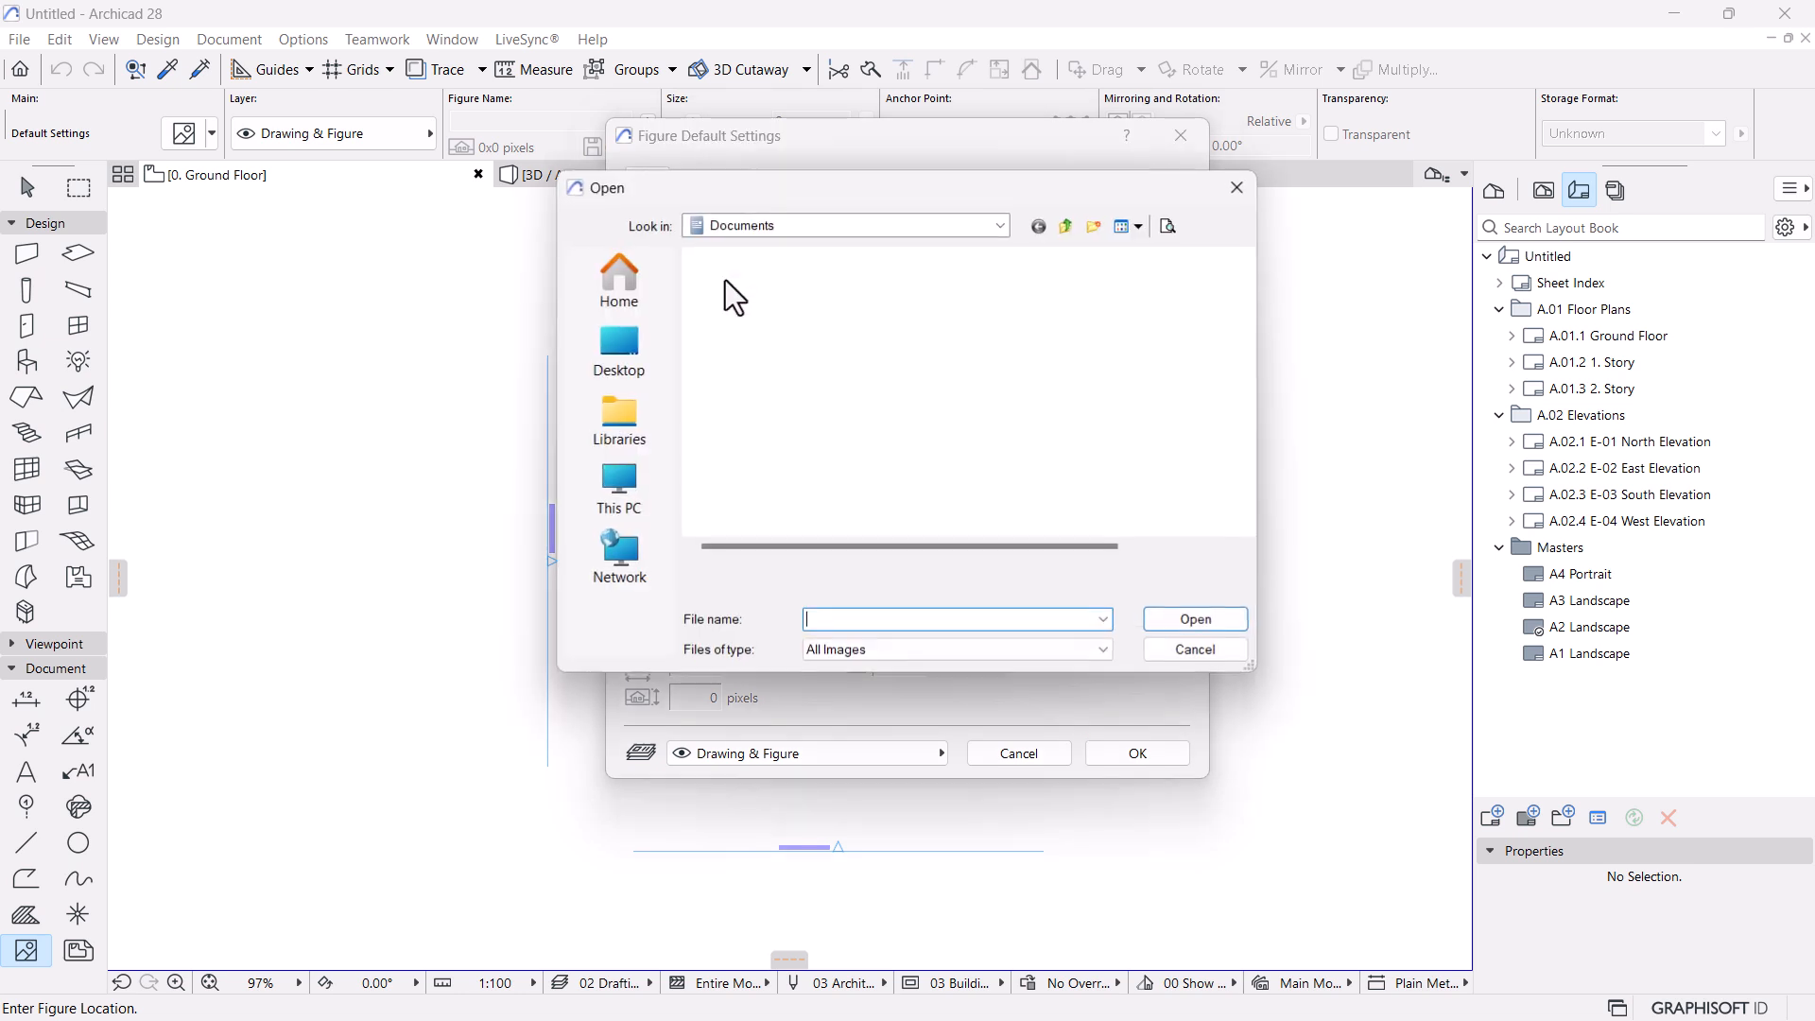
pyautogui.scroll(-1, 795, 416)
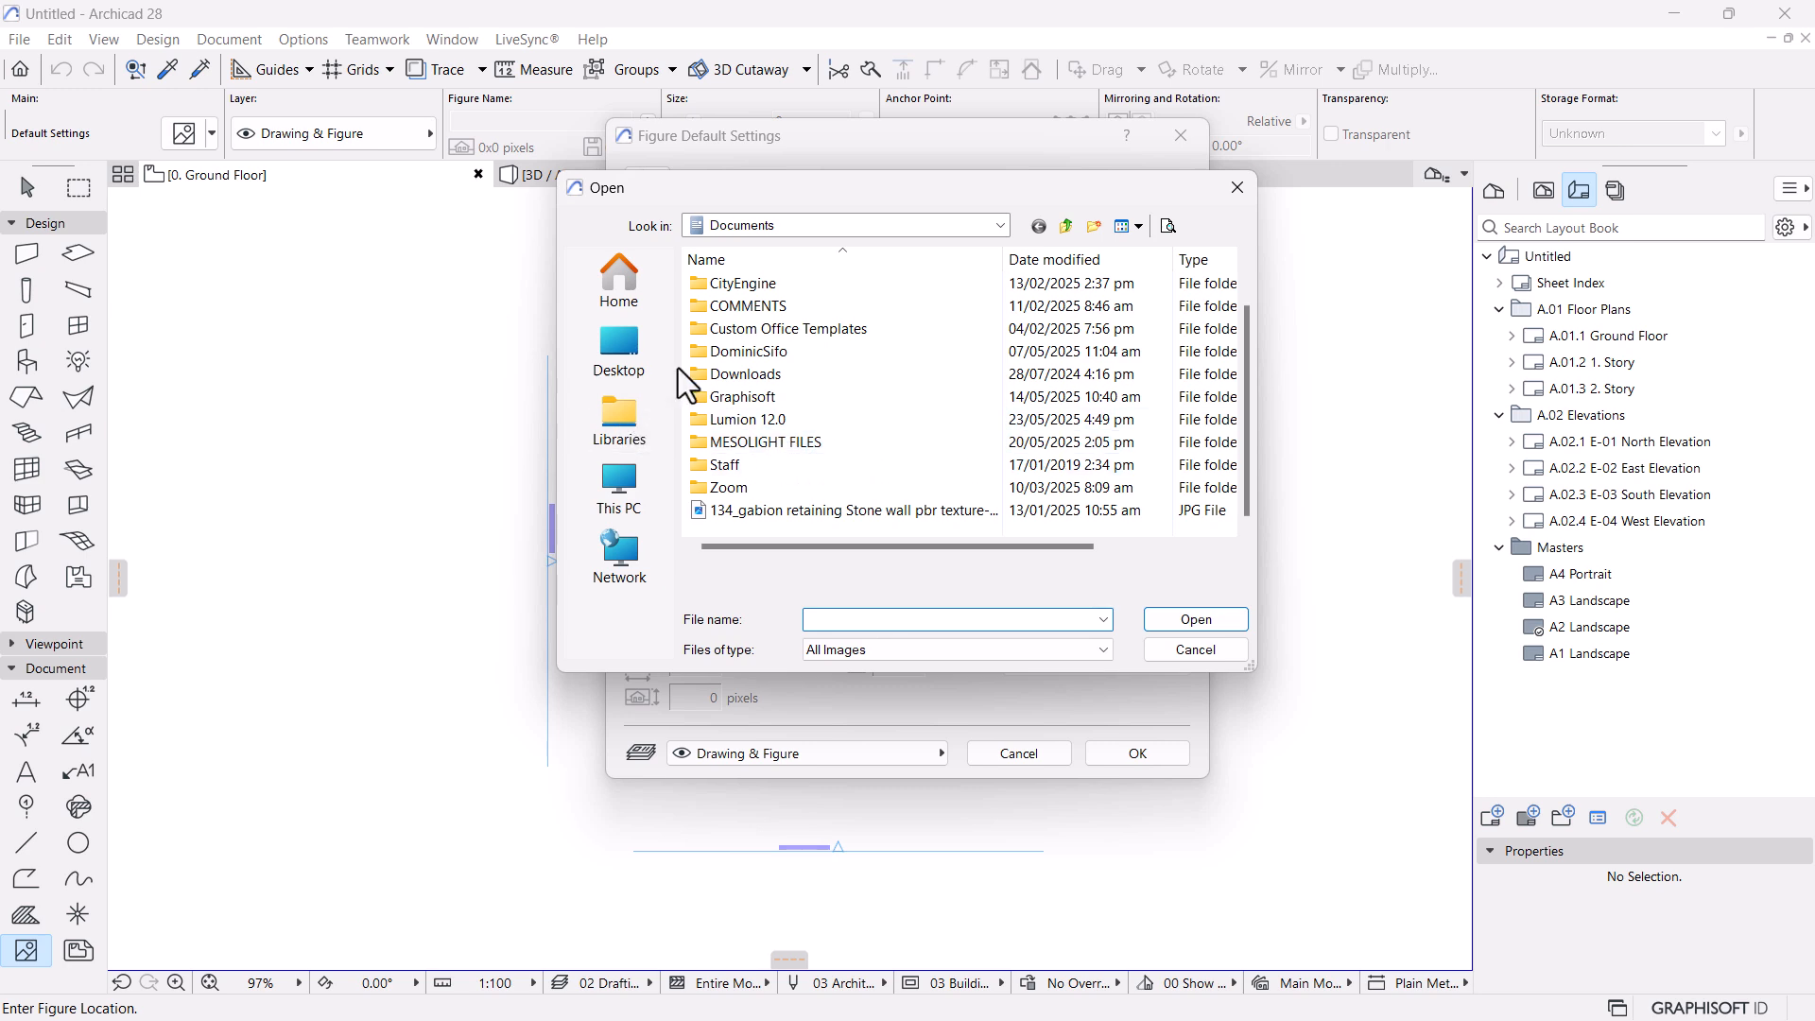
pyautogui.click(999, 226)
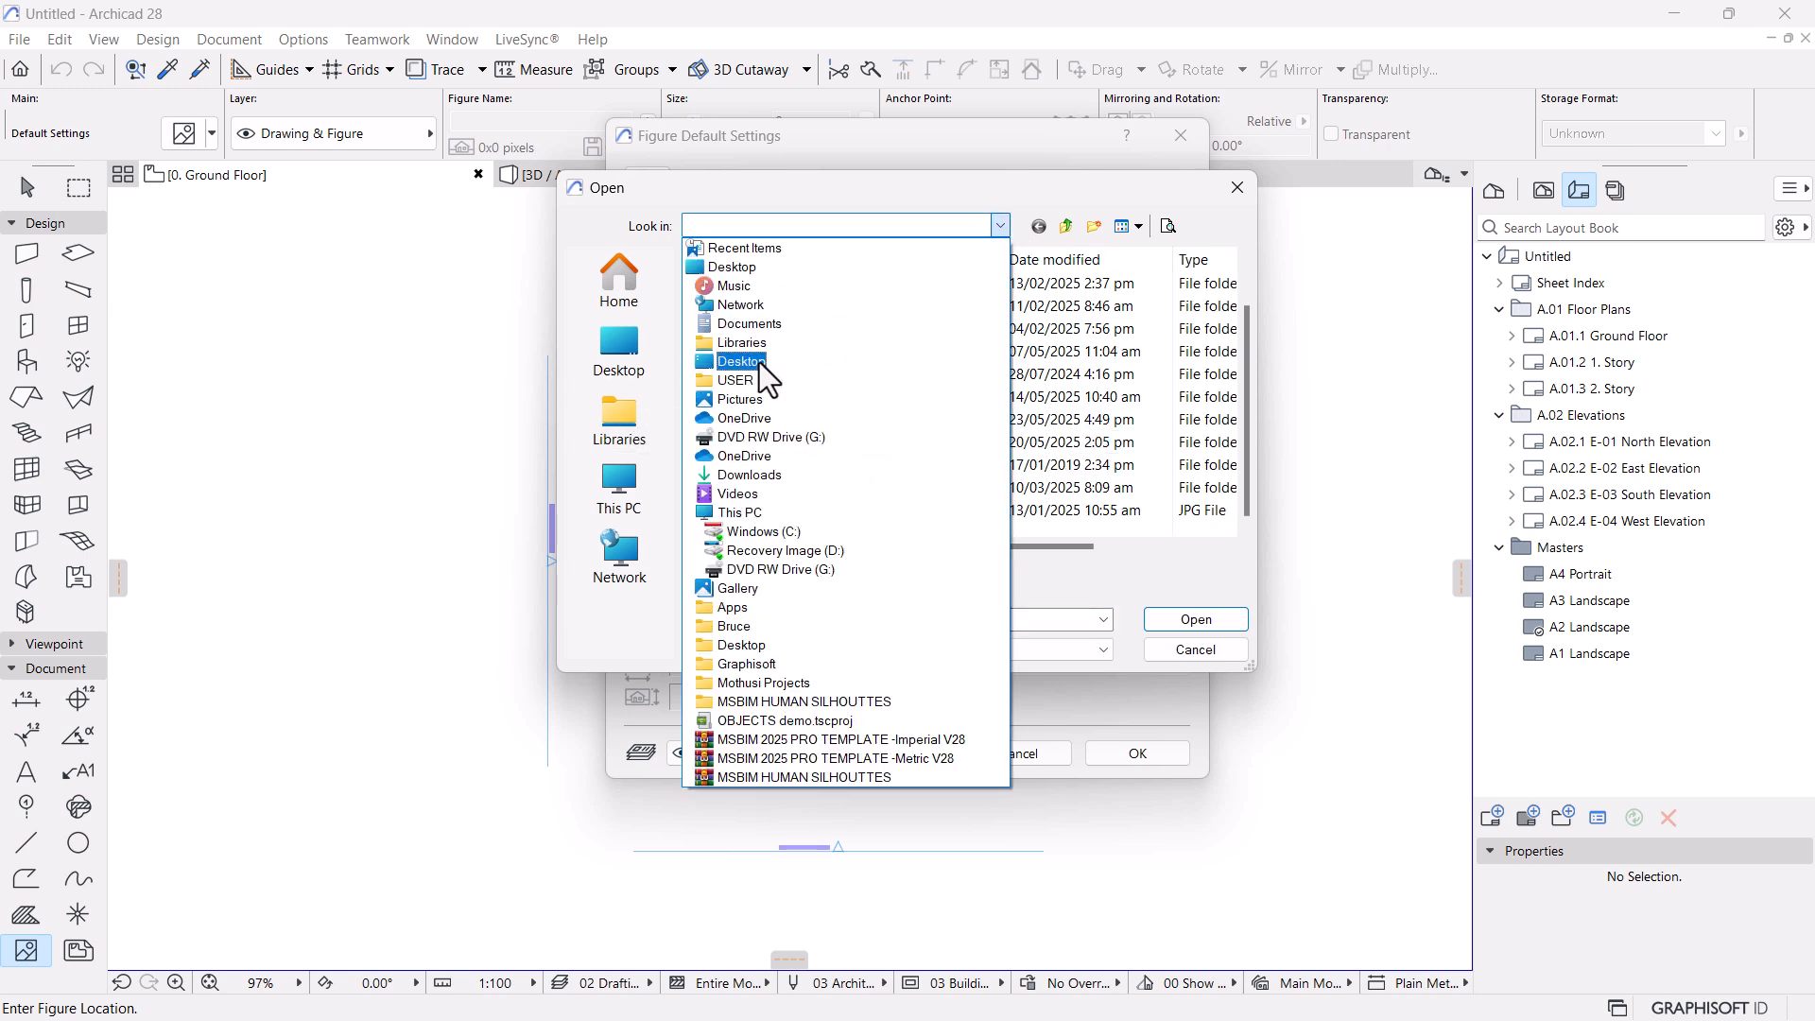
pyautogui.click(756, 475)
pyautogui.scroll(-5, 1047, 441)
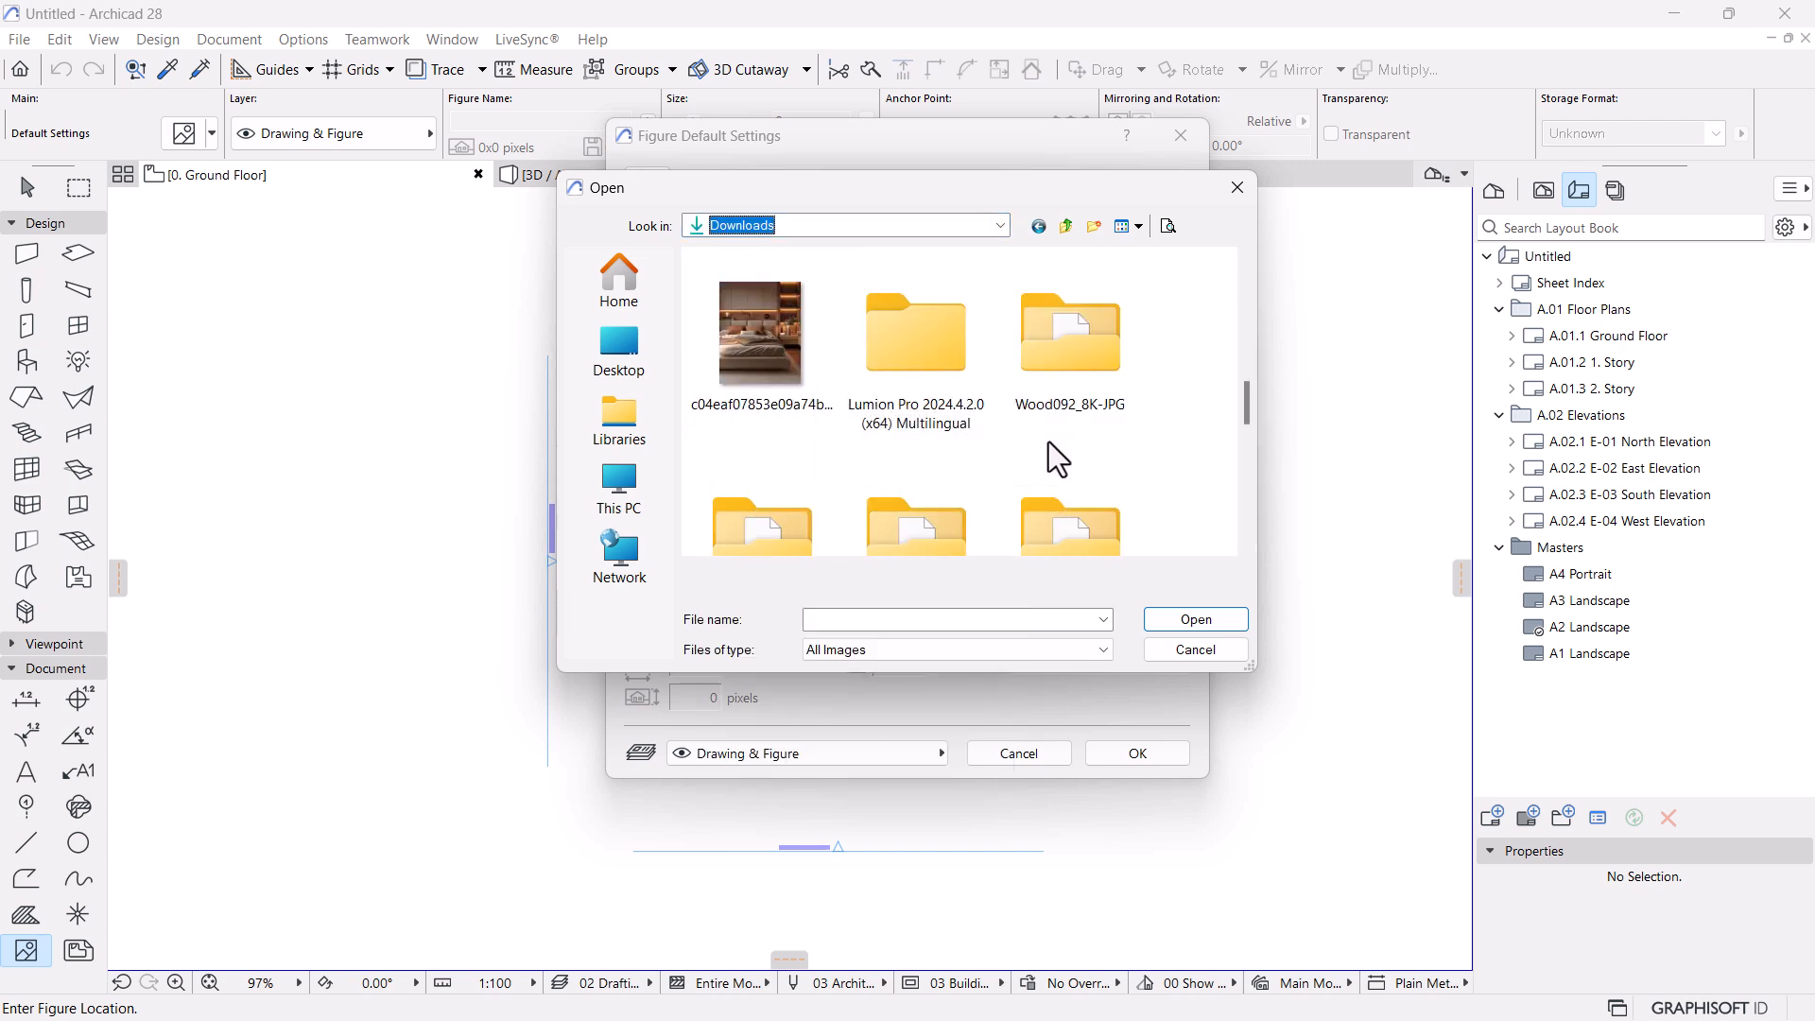
pyautogui.scroll(4, 1063, 433)
pyautogui.scroll(-10, 1063, 437)
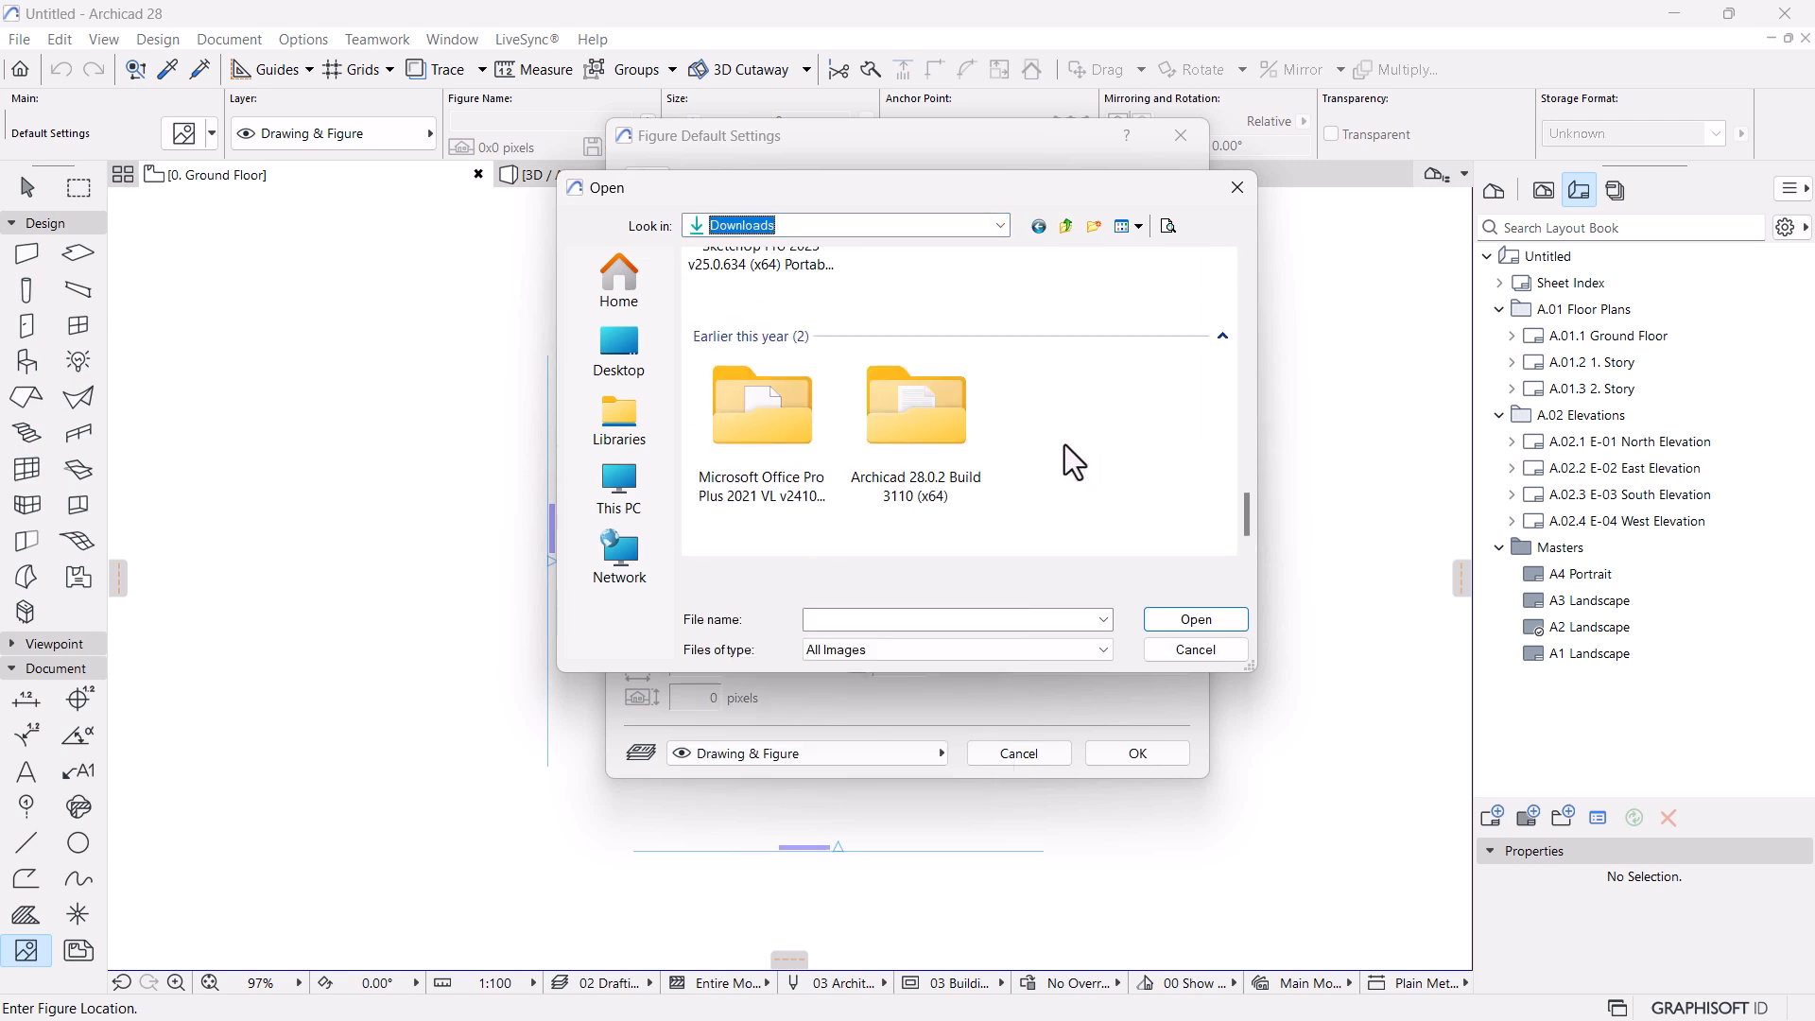
pyautogui.scroll(6, 1065, 445)
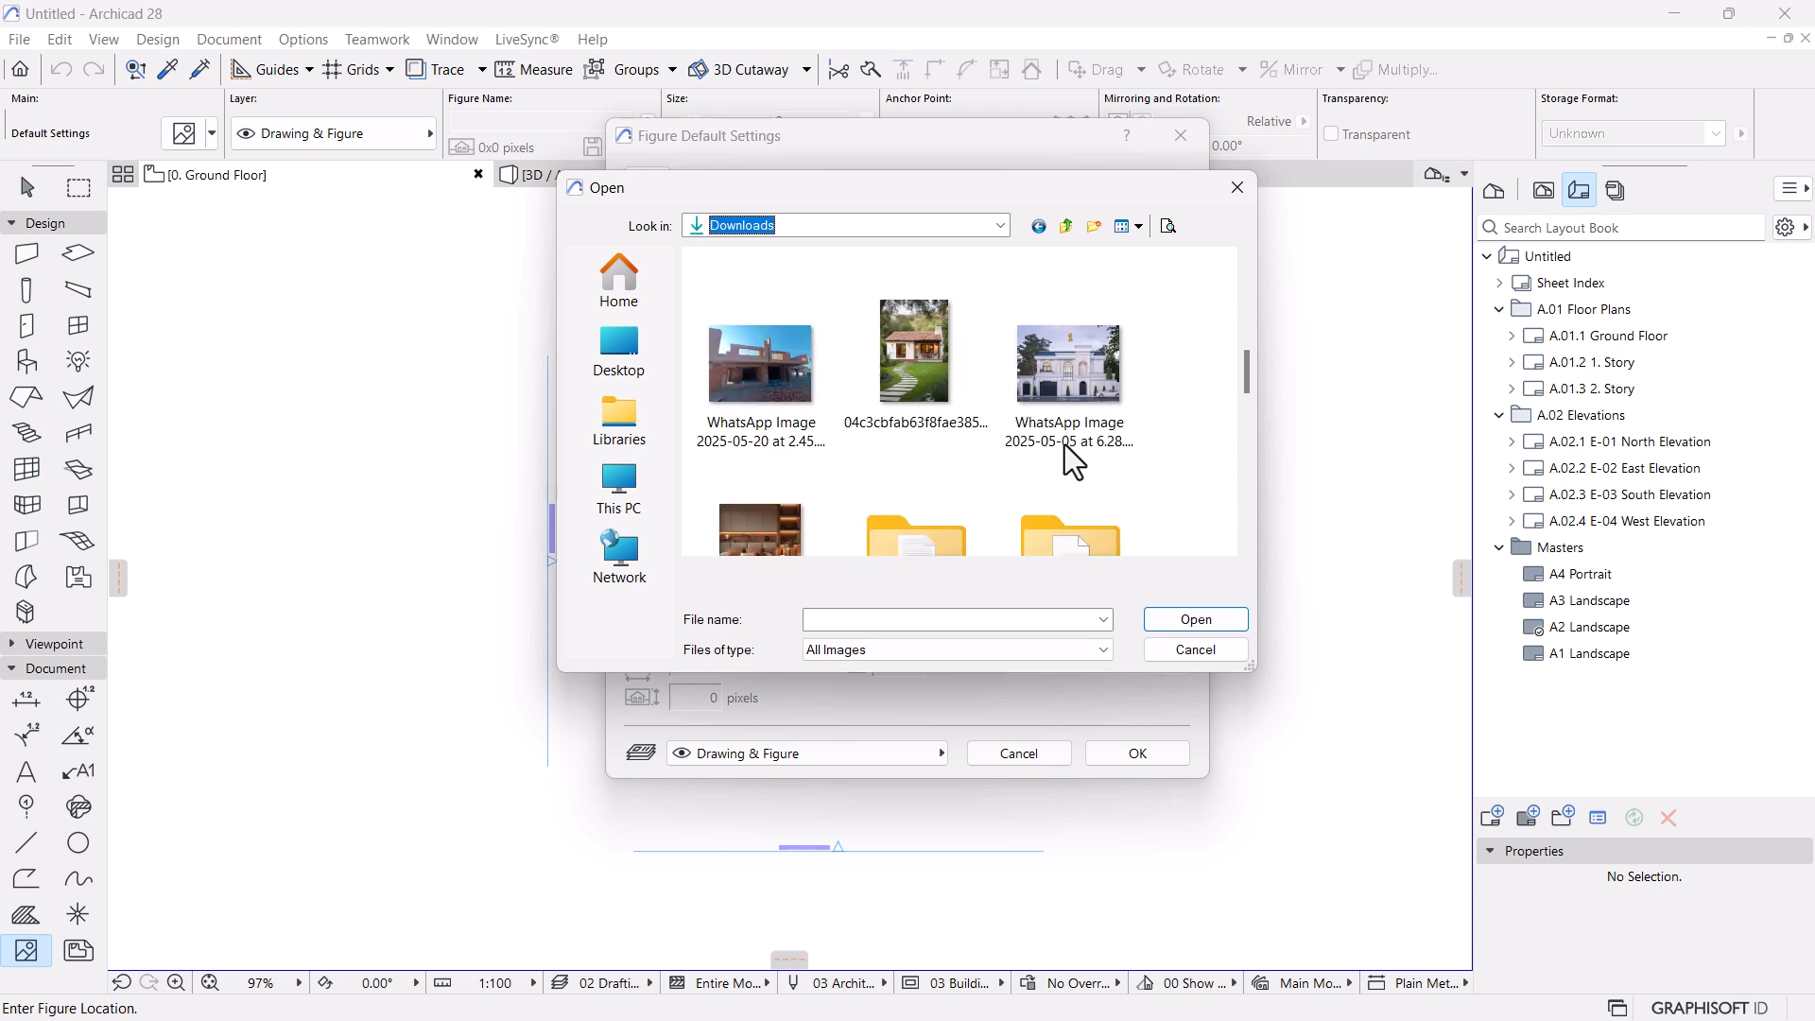
pyautogui.click(1110, 440)
pyautogui.click(1195, 619)
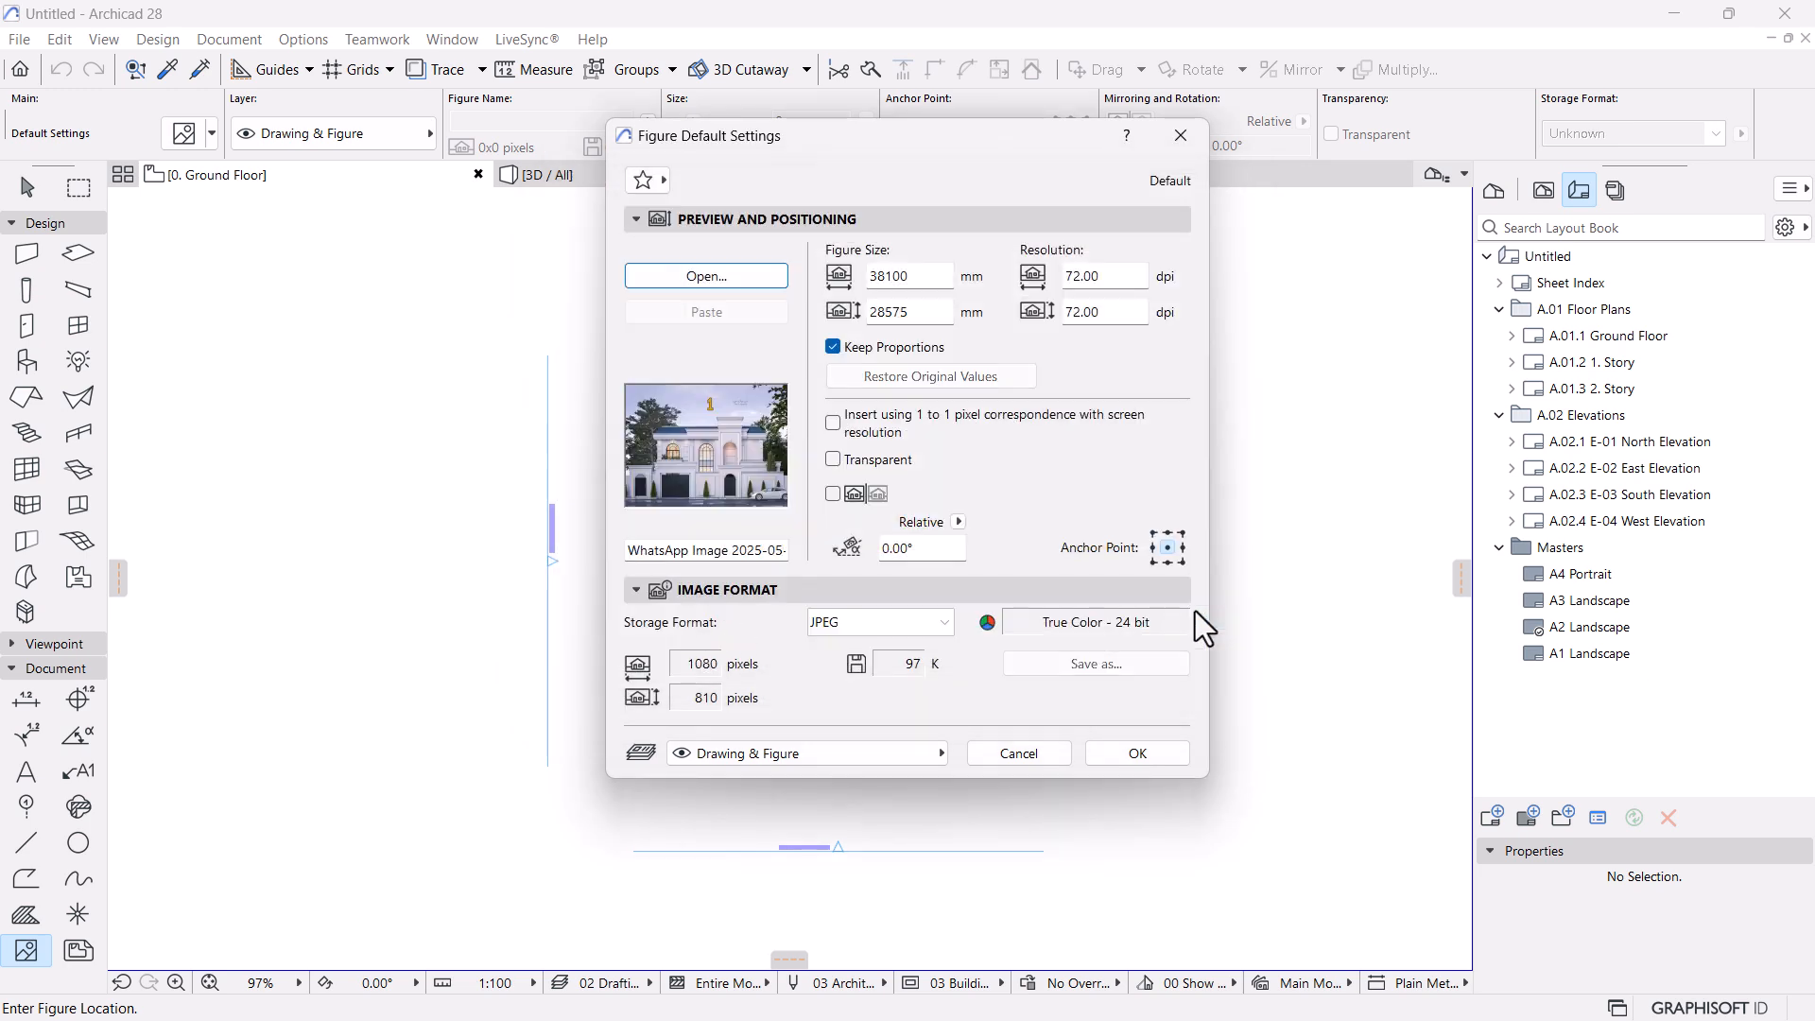
pyautogui.click(1138, 753)
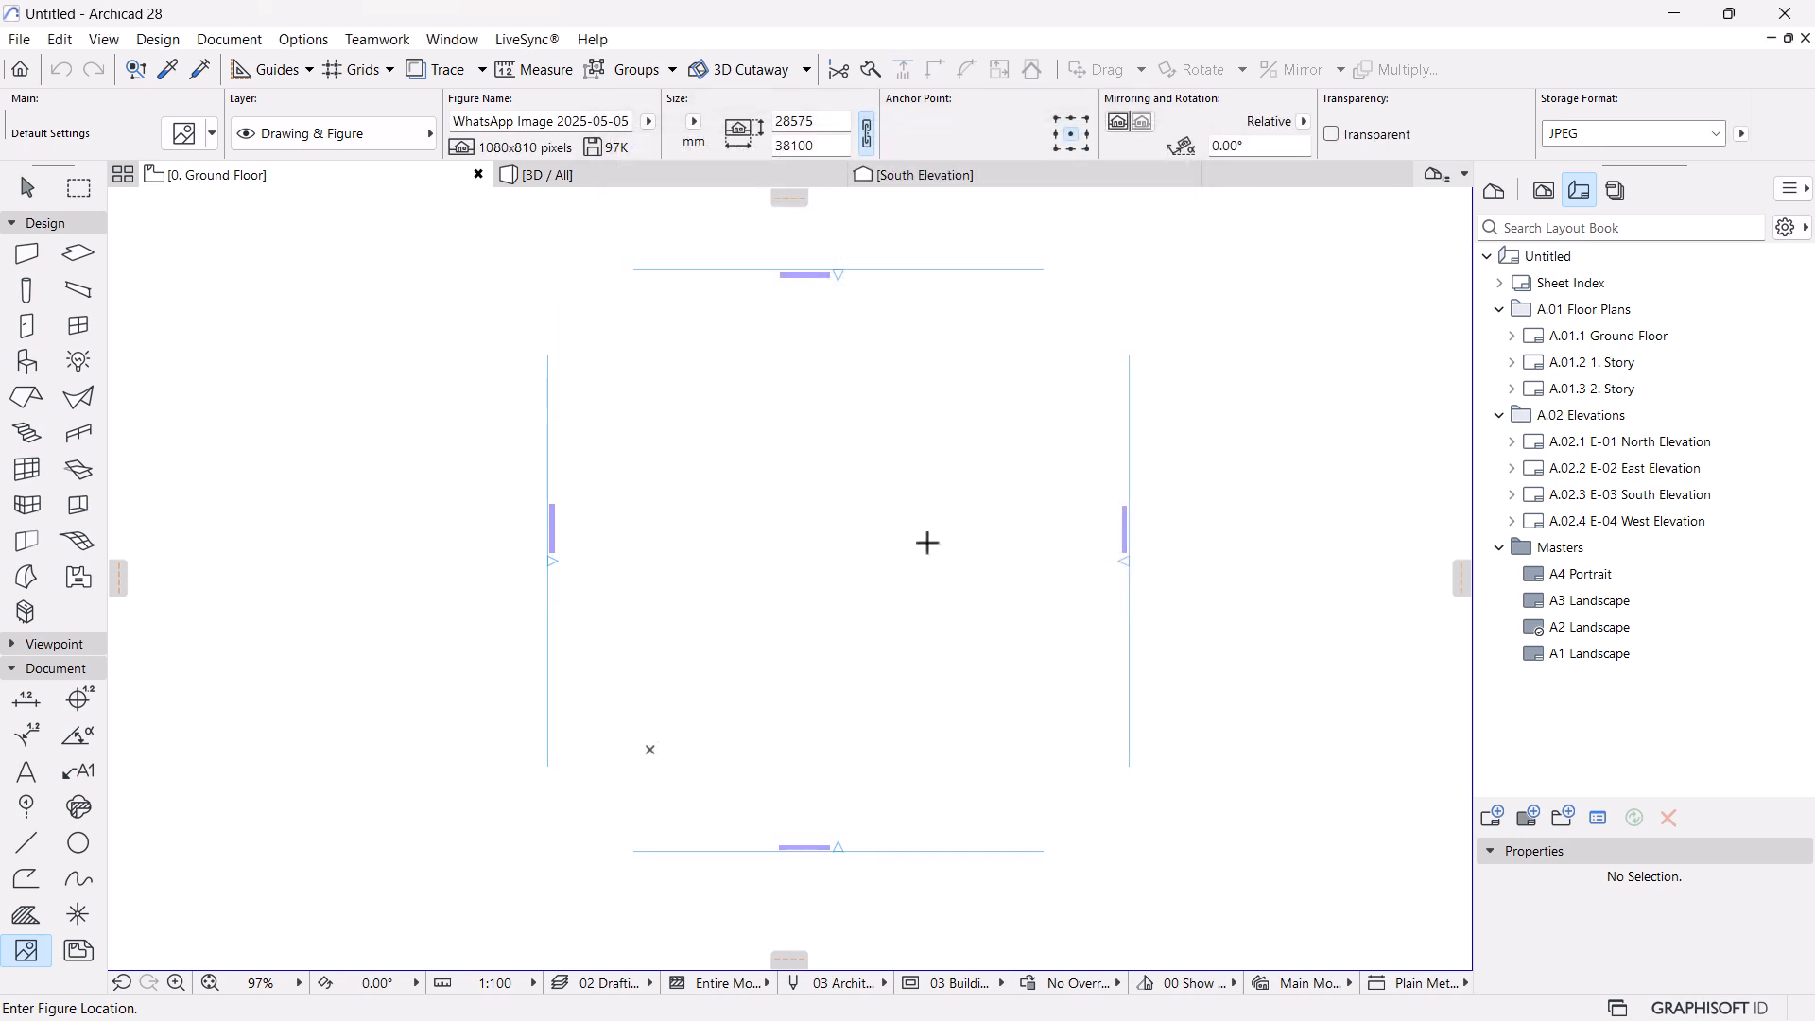
# Place the villa figure on the ground floor plan and move it clear of the elevation markers, beyond the East Elevation line
pyautogui.click(810, 575)
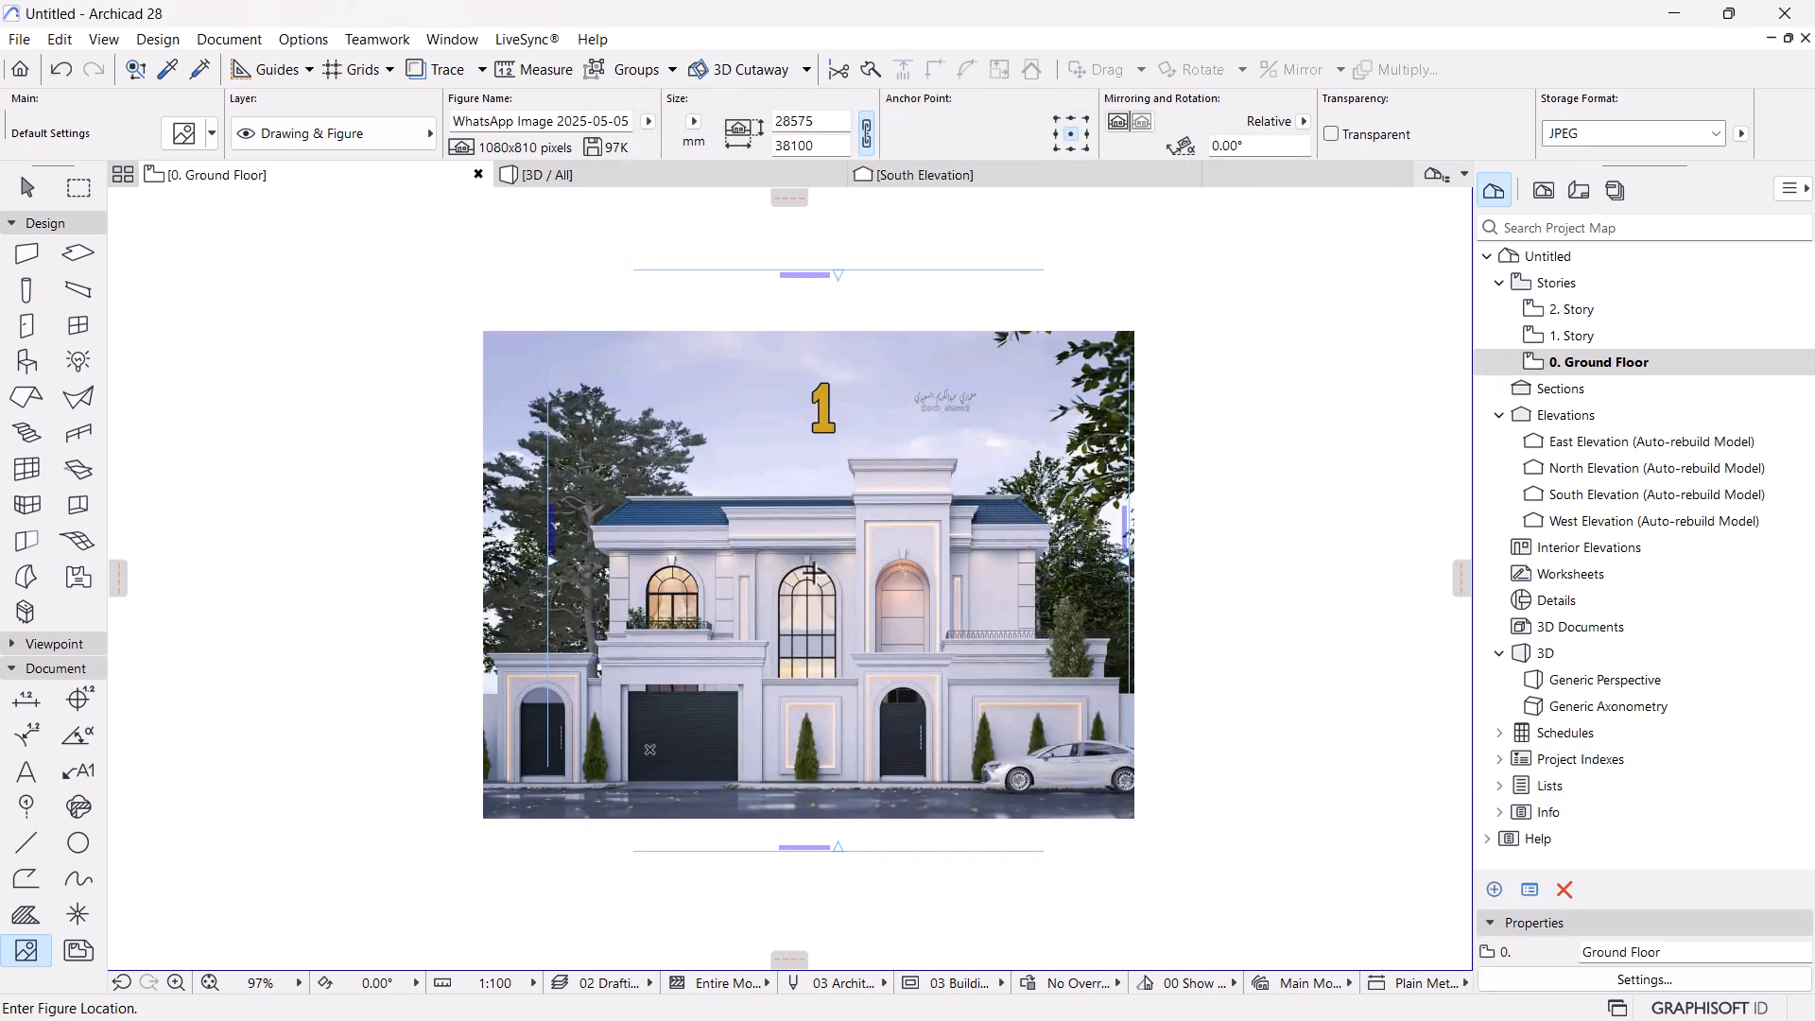
pyautogui.scroll(-3, 809, 575)
pyautogui.click(27, 187)
pyautogui.click(778, 573)
pyautogui.moveTo(753, 602); pyautogui.dragTo(1212, 602)
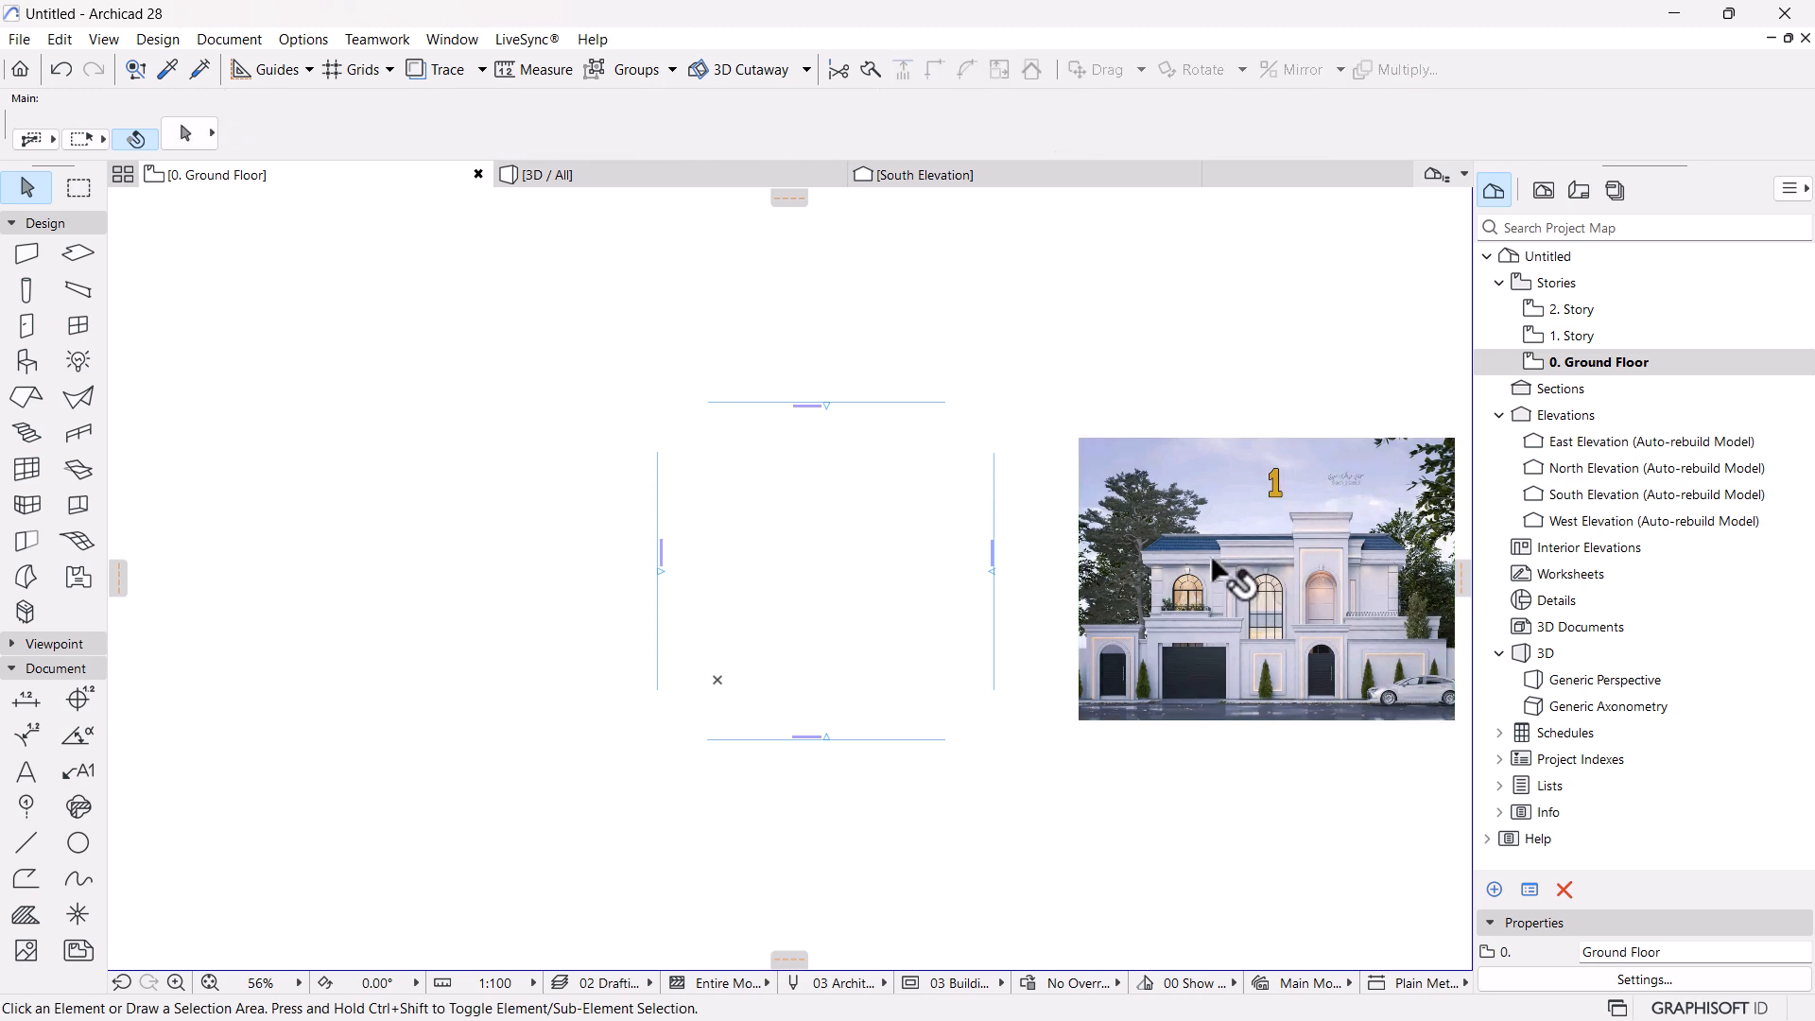
# Examine the villa facade image closely, including its roof, parapets, arched windows, recessed panels, garage and entrance doors
pyautogui.scroll(3, 1213, 568)
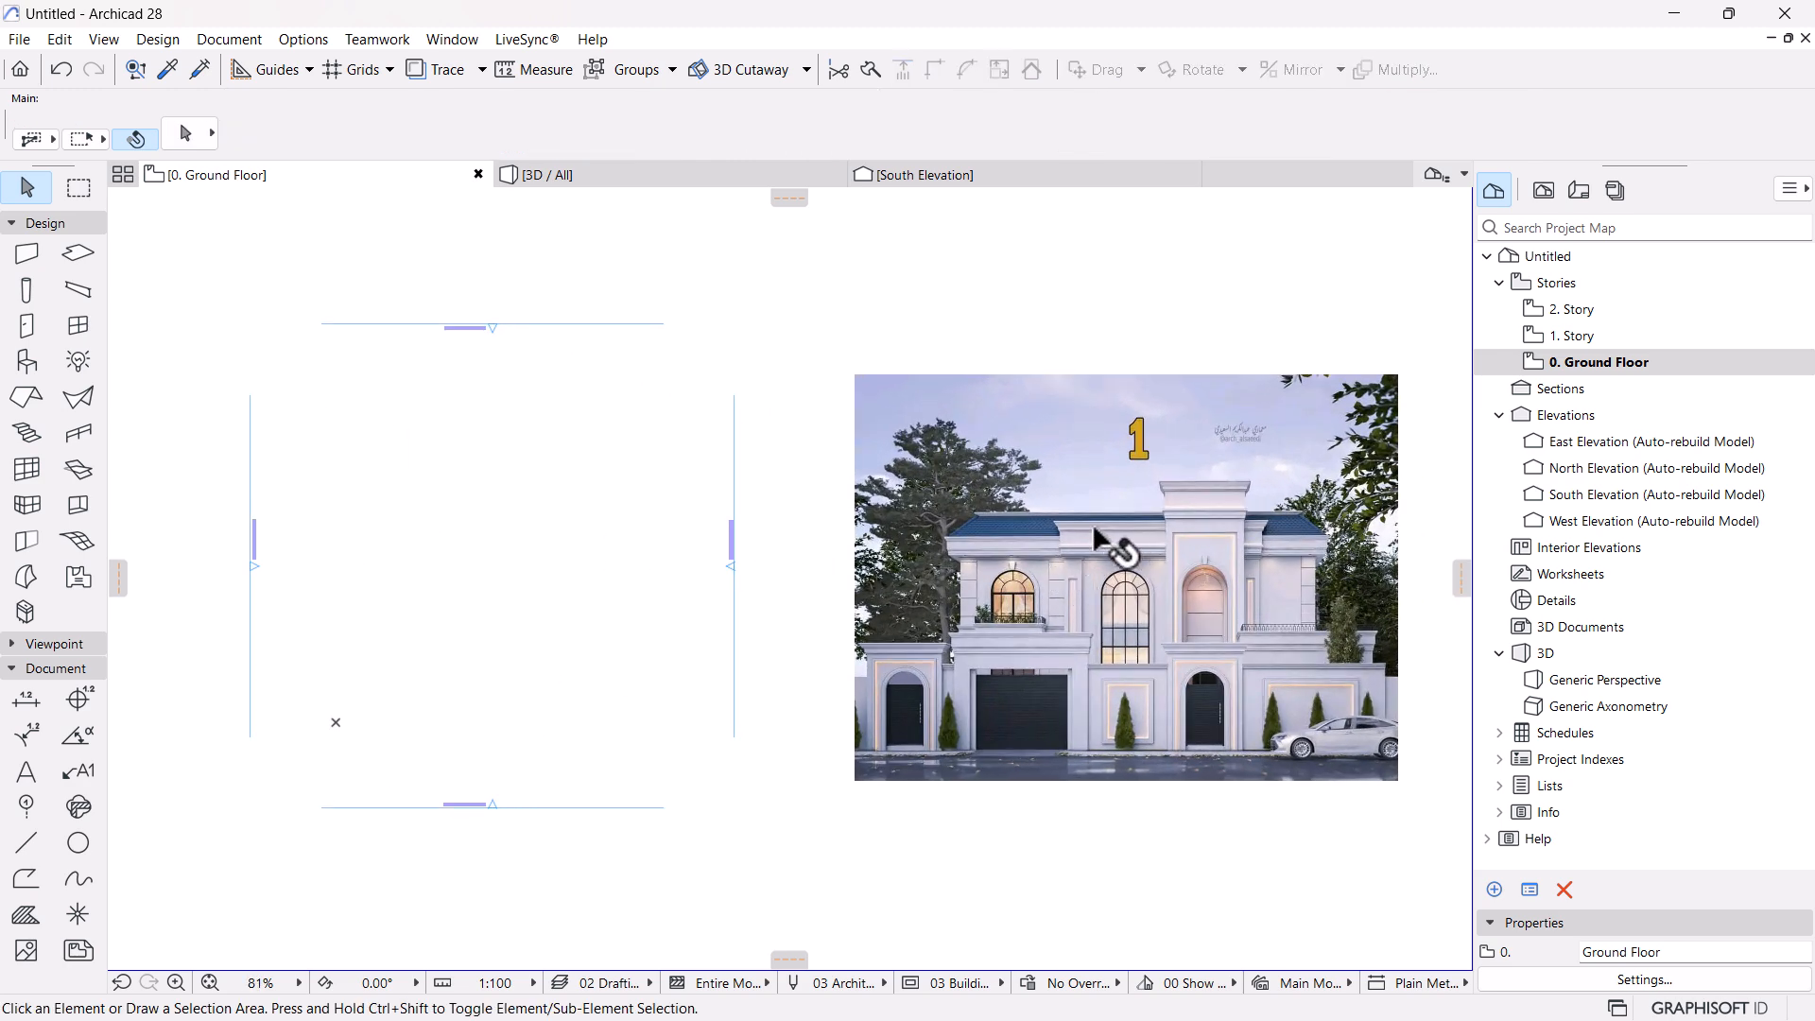
pyautogui.scroll(2, 1183, 608)
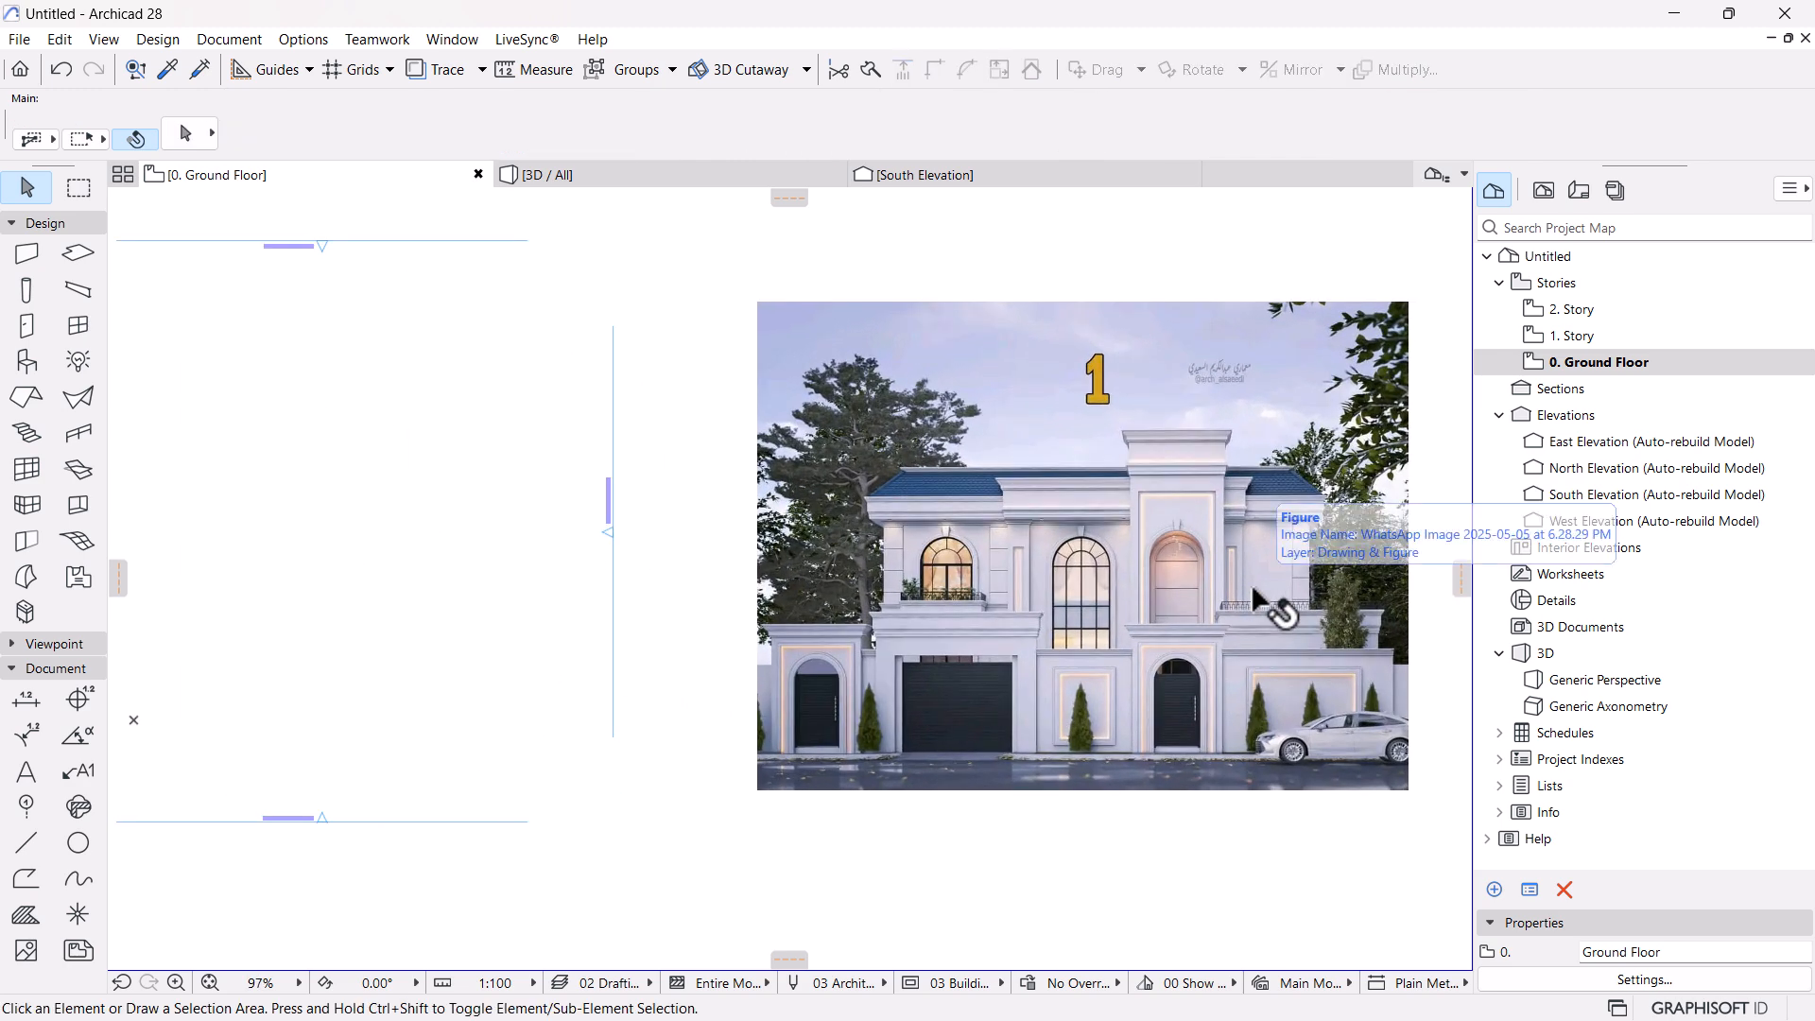
pyautogui.scroll(2, 1253, 588)
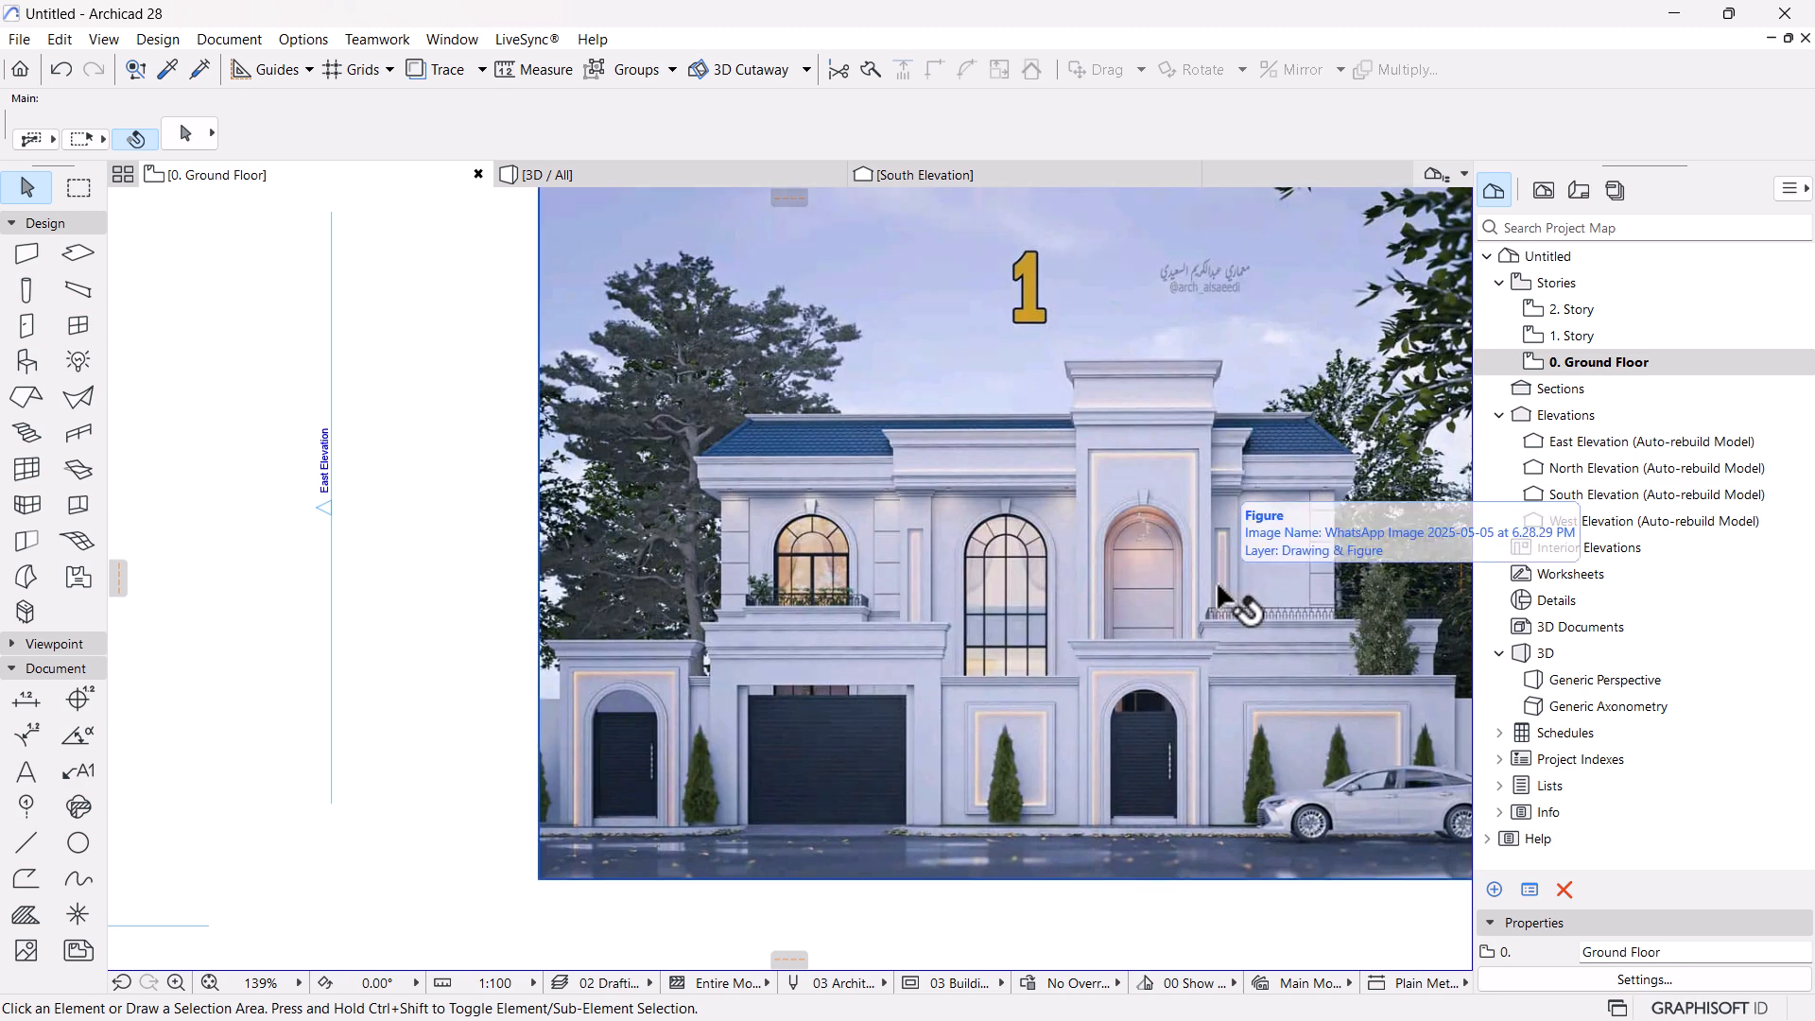
pyautogui.moveTo(1280, 603); pyautogui.dragTo(1265, 562, button='middle')
pyautogui.scroll(2, 1286, 512)
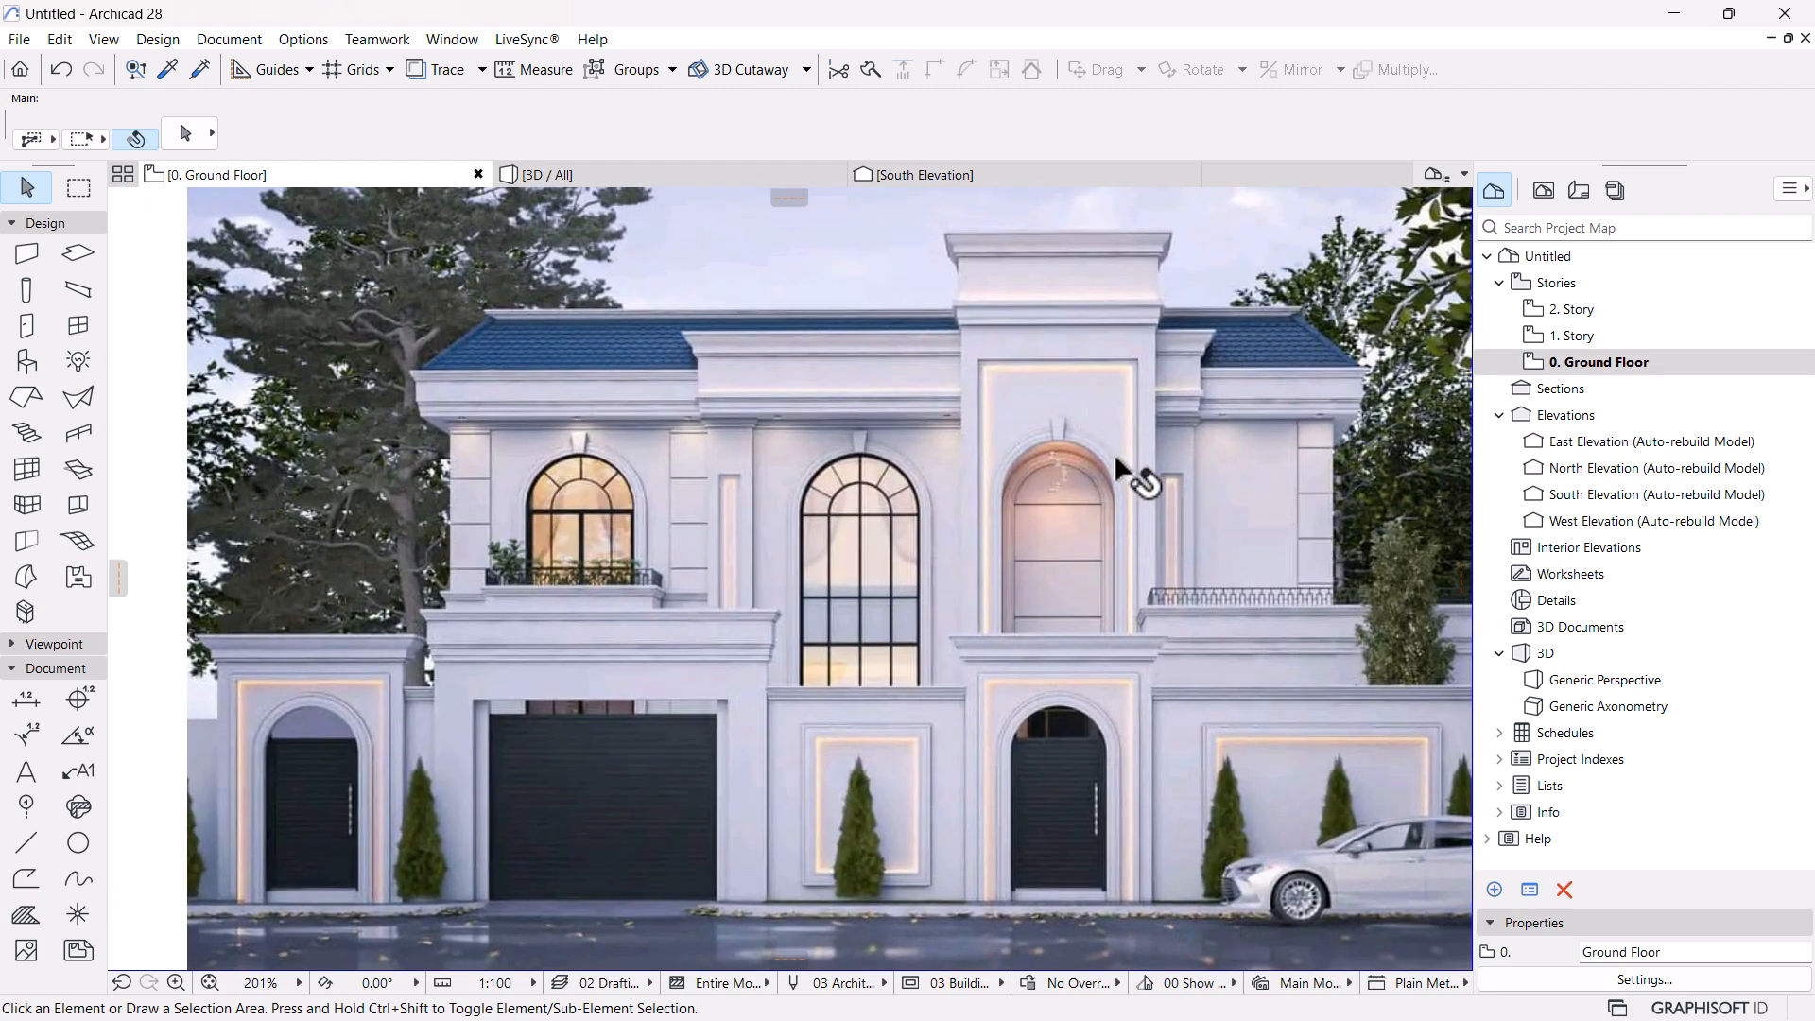
pyautogui.scroll(2, 1116, 461)
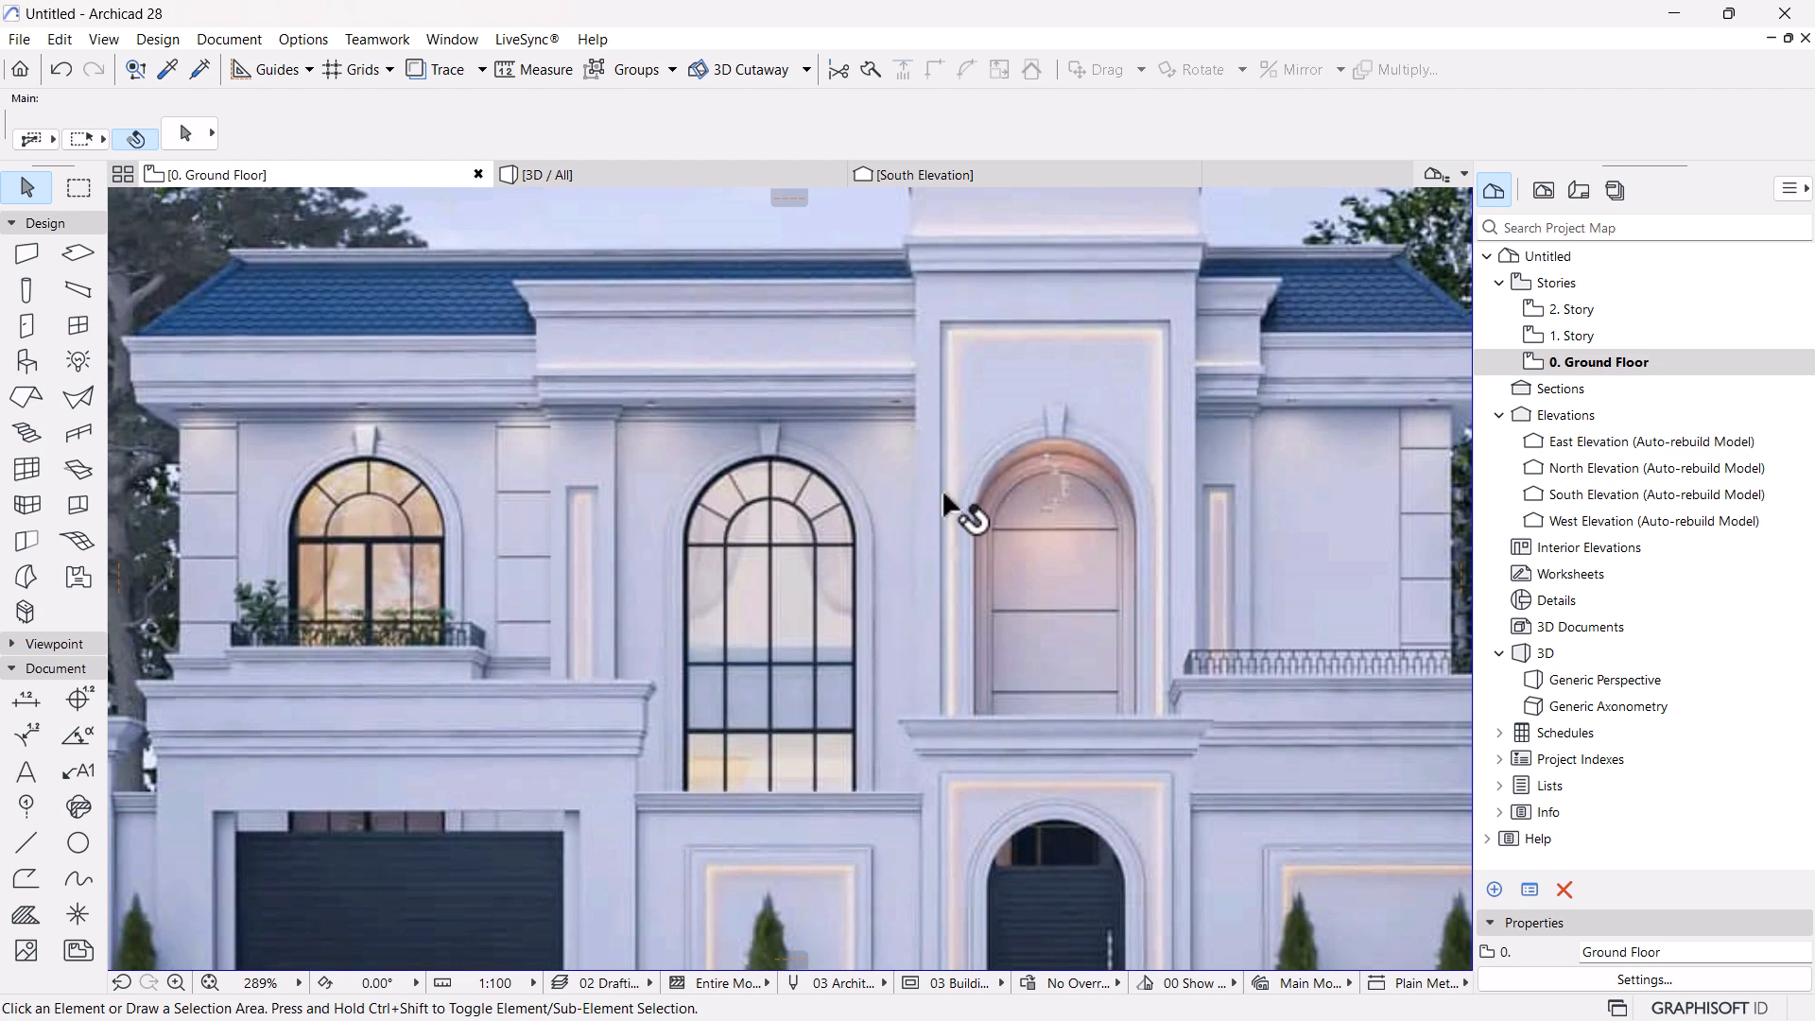
pyautogui.scroll(-3, 943, 490)
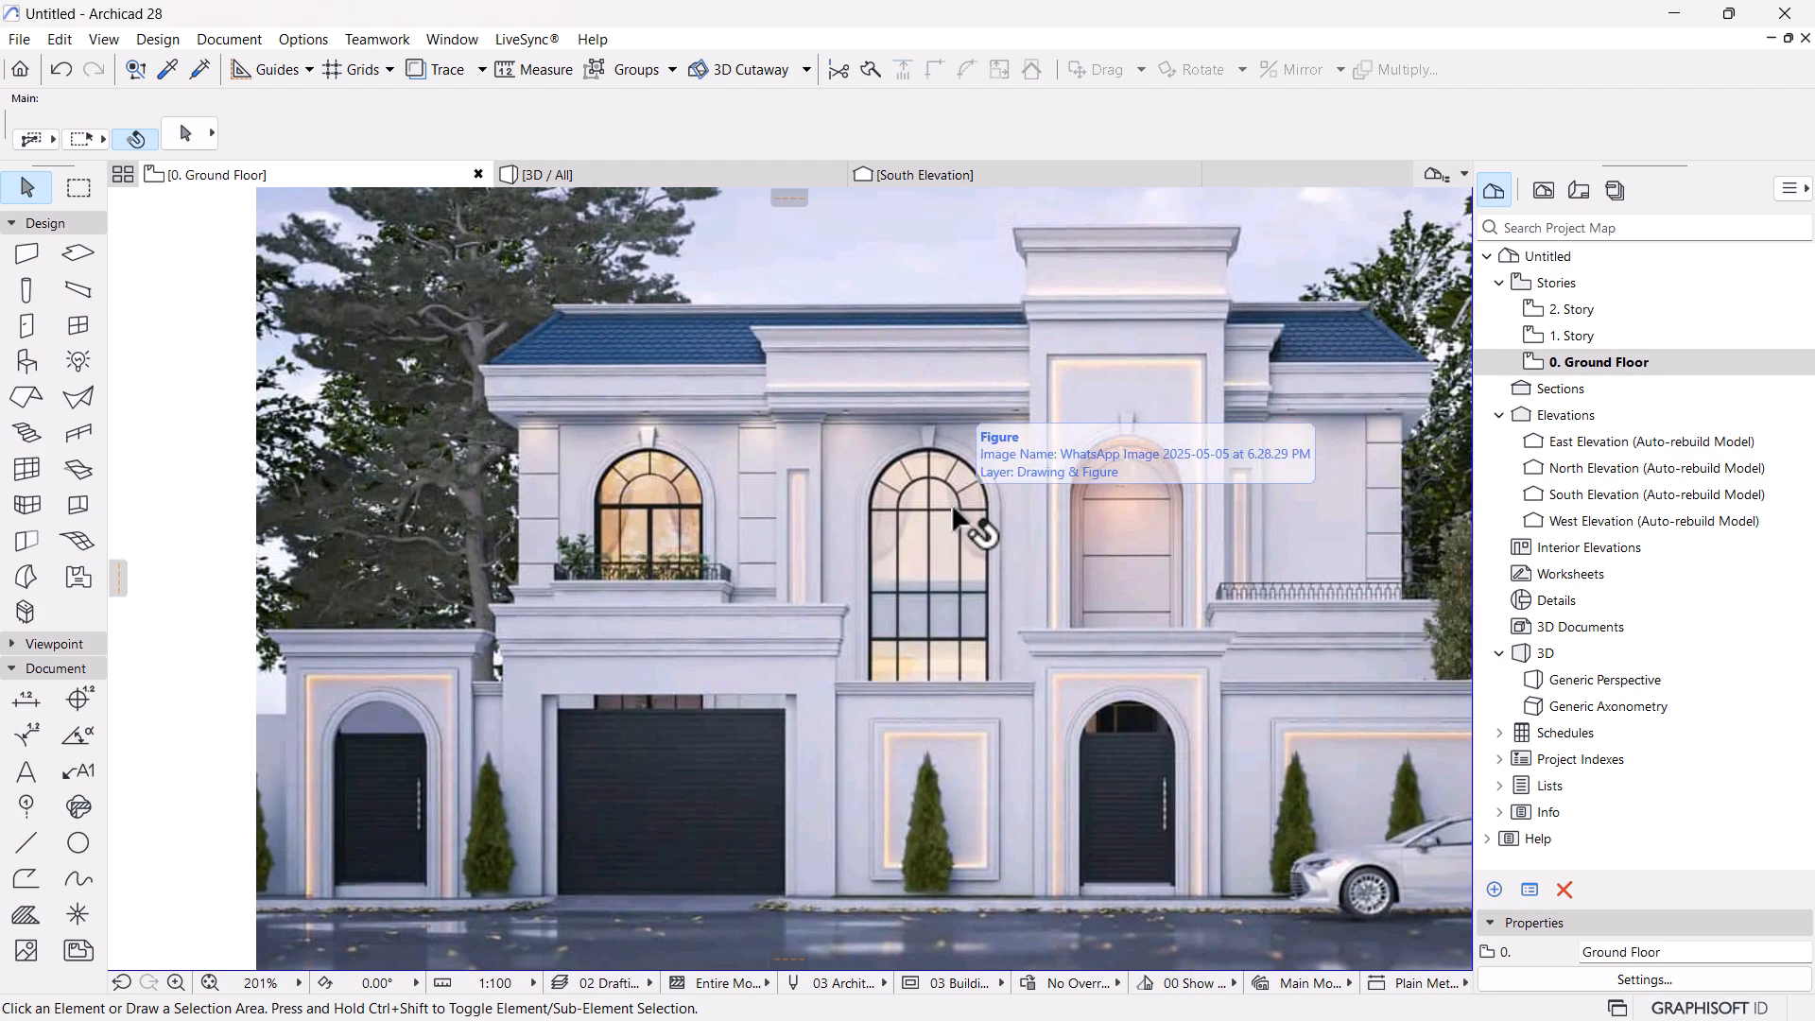
pyautogui.scroll(1, 719, 650)
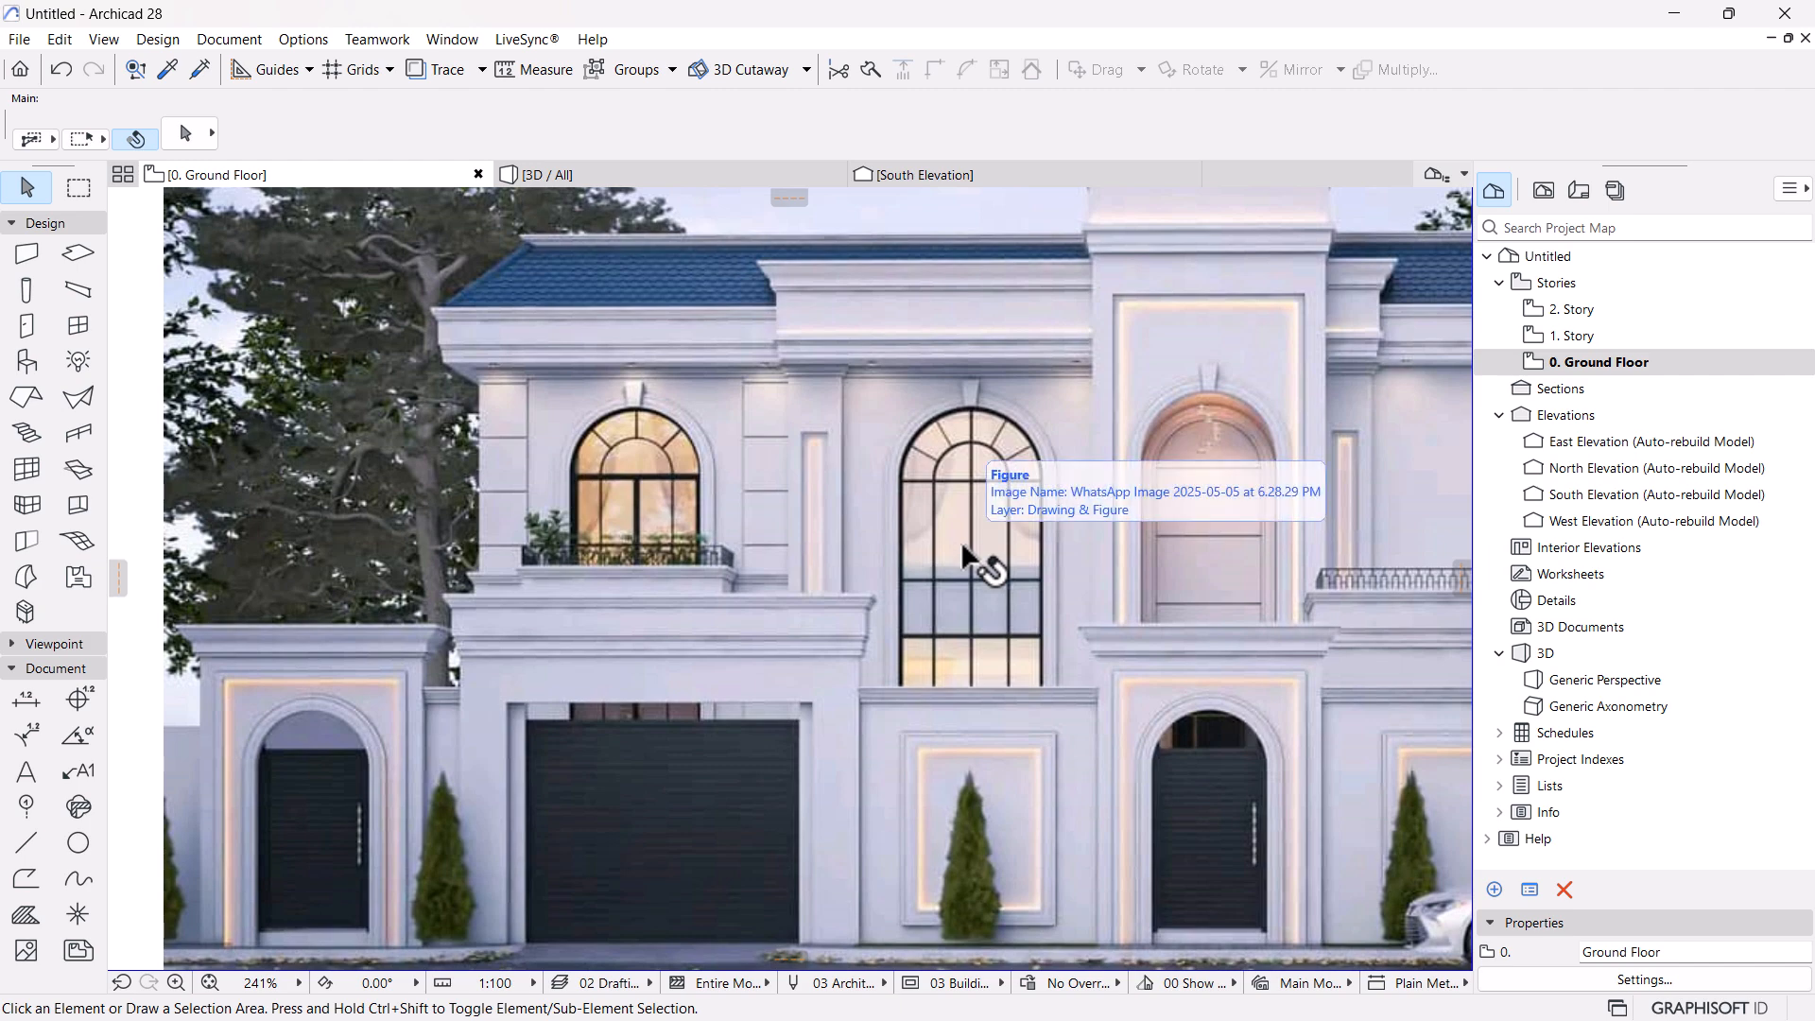
pyautogui.scroll(-6, 982, 551)
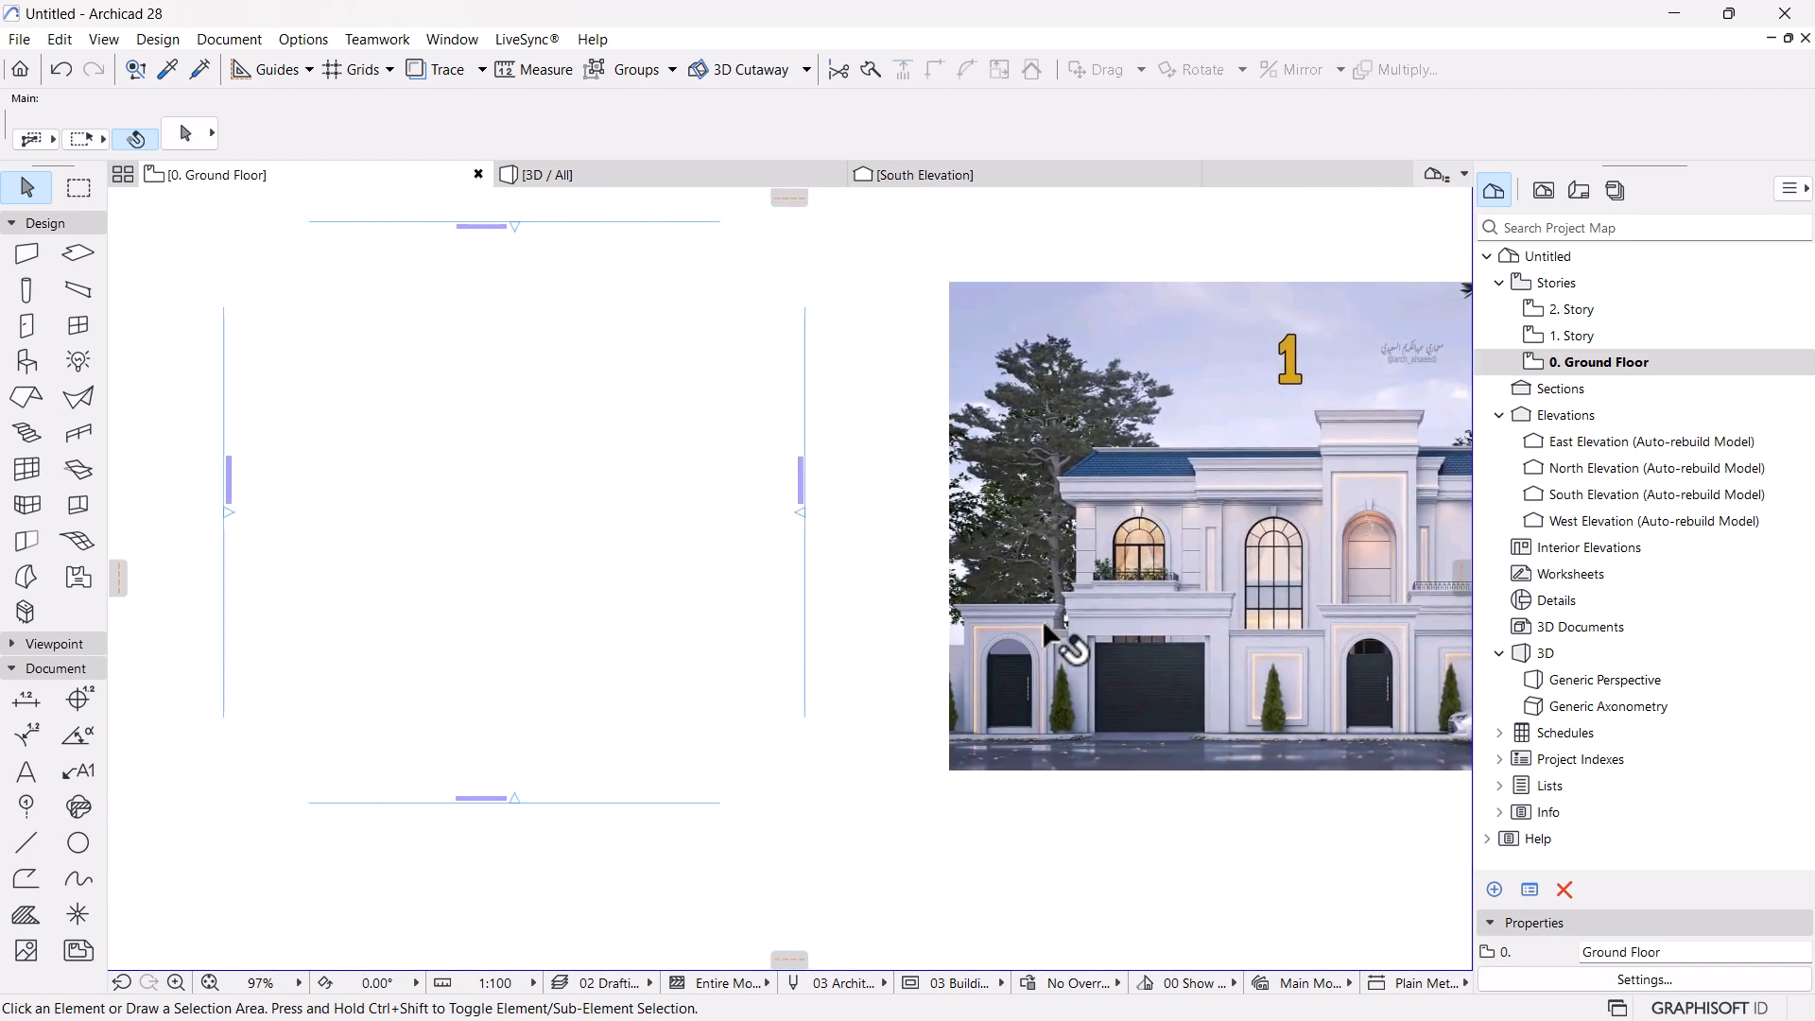
# Draw a straight horizontal wall 30000 mm long inside the elevation markers, near the South Elevation line
pyautogui.moveTo(565, 584); pyautogui.dragTo(778, 585, button='middle')
pyautogui.scroll(1, 716, 499)
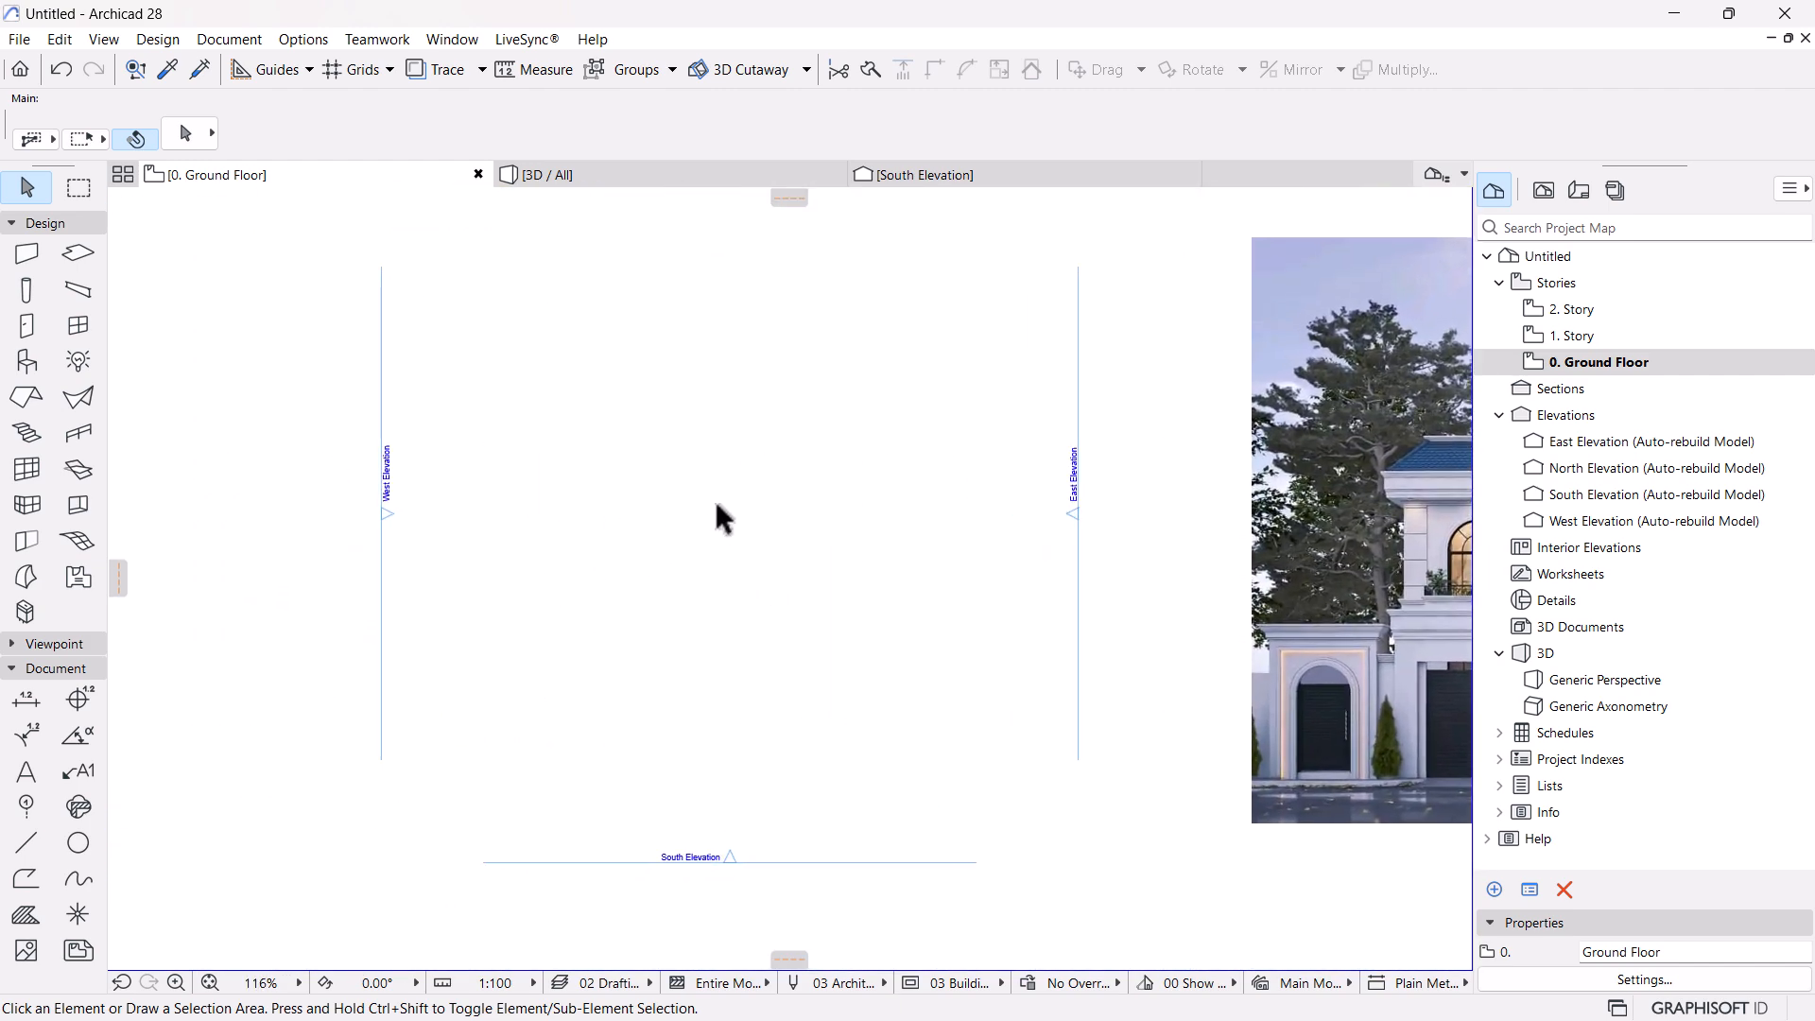
pyautogui.click(27, 252)
pyautogui.scroll(-2, 523, 678)
pyautogui.moveTo(1198, 628); pyautogui.dragTo(838, 657, button='middle')
pyautogui.scroll(2, 838, 657)
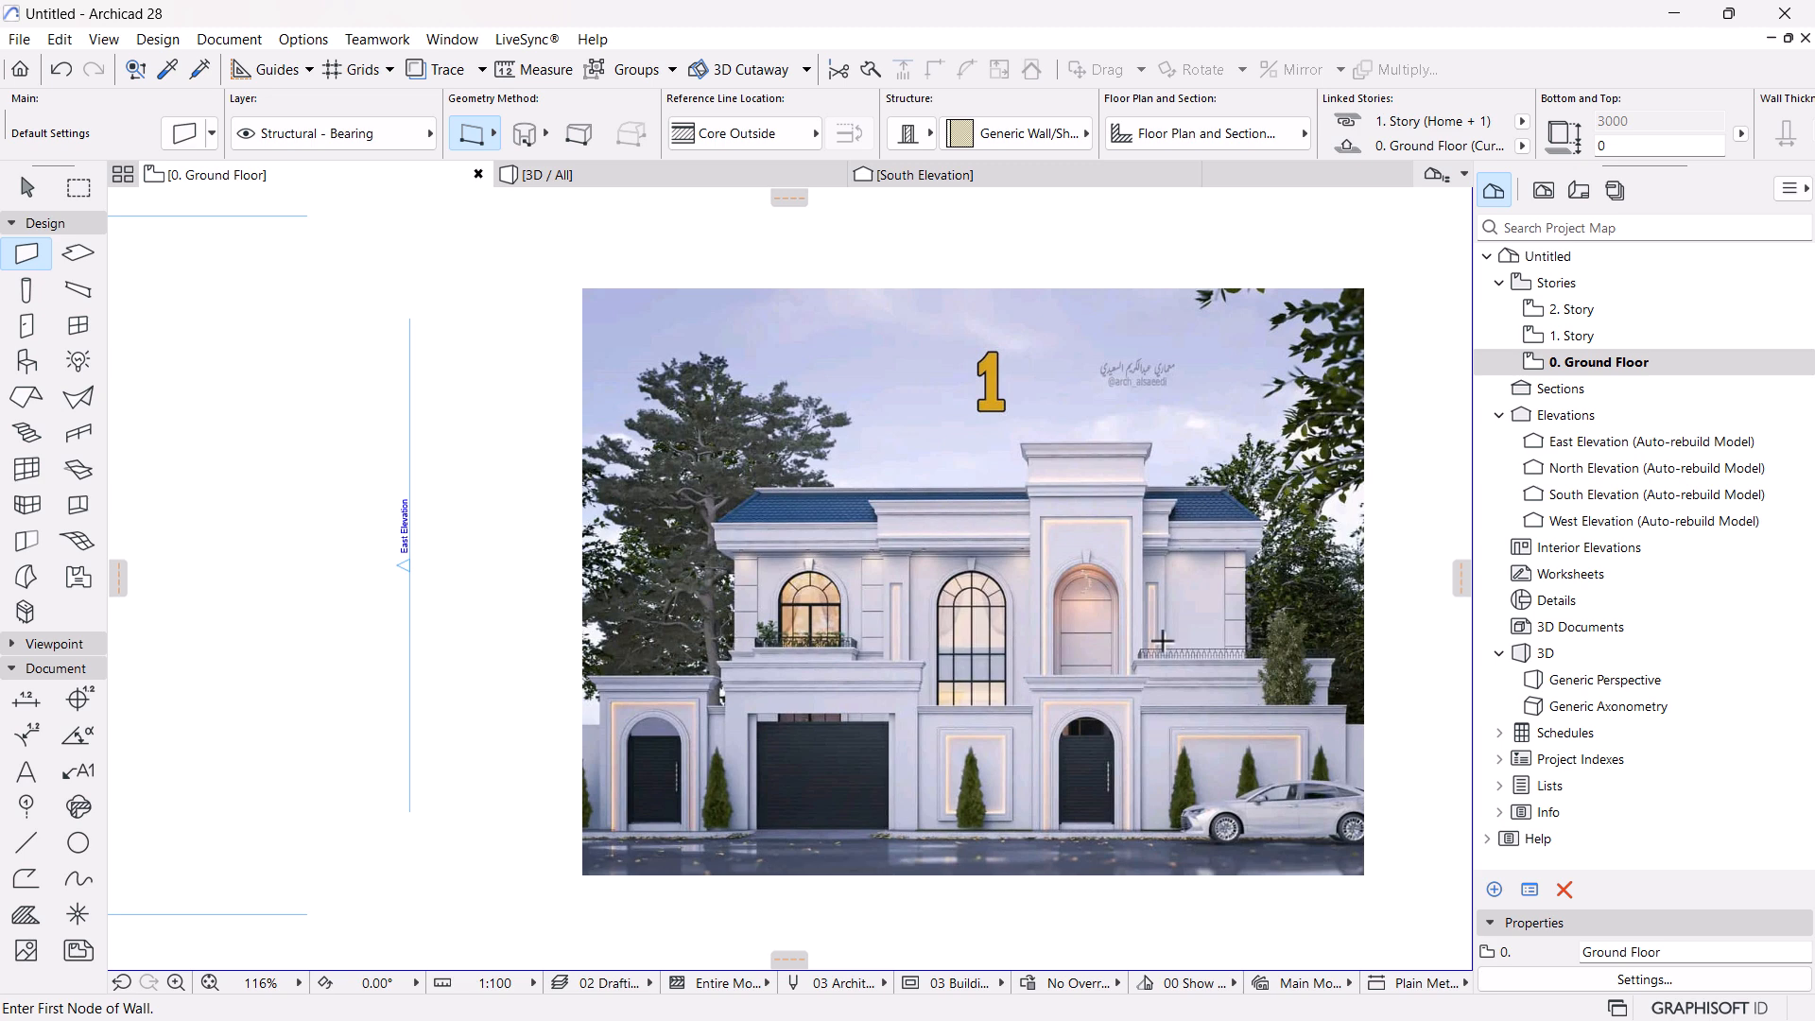
pyautogui.scroll(-2, 1115, 660)
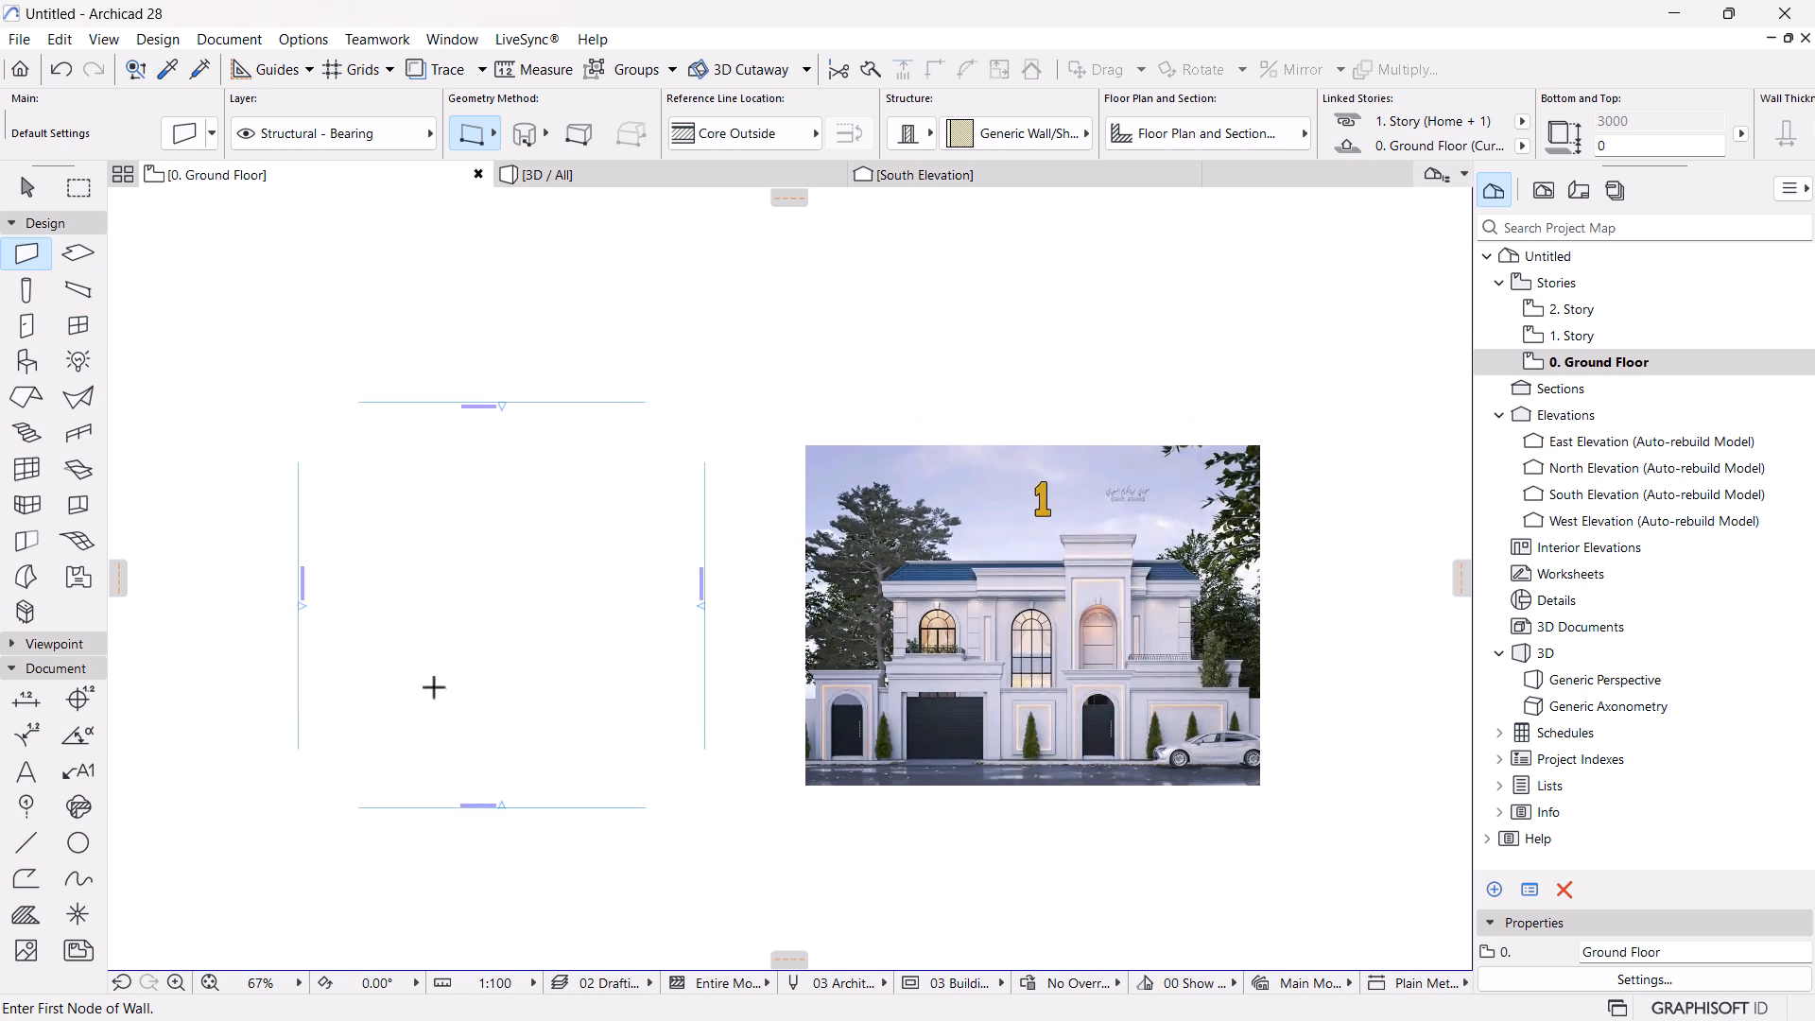
pyautogui.click(331, 705)
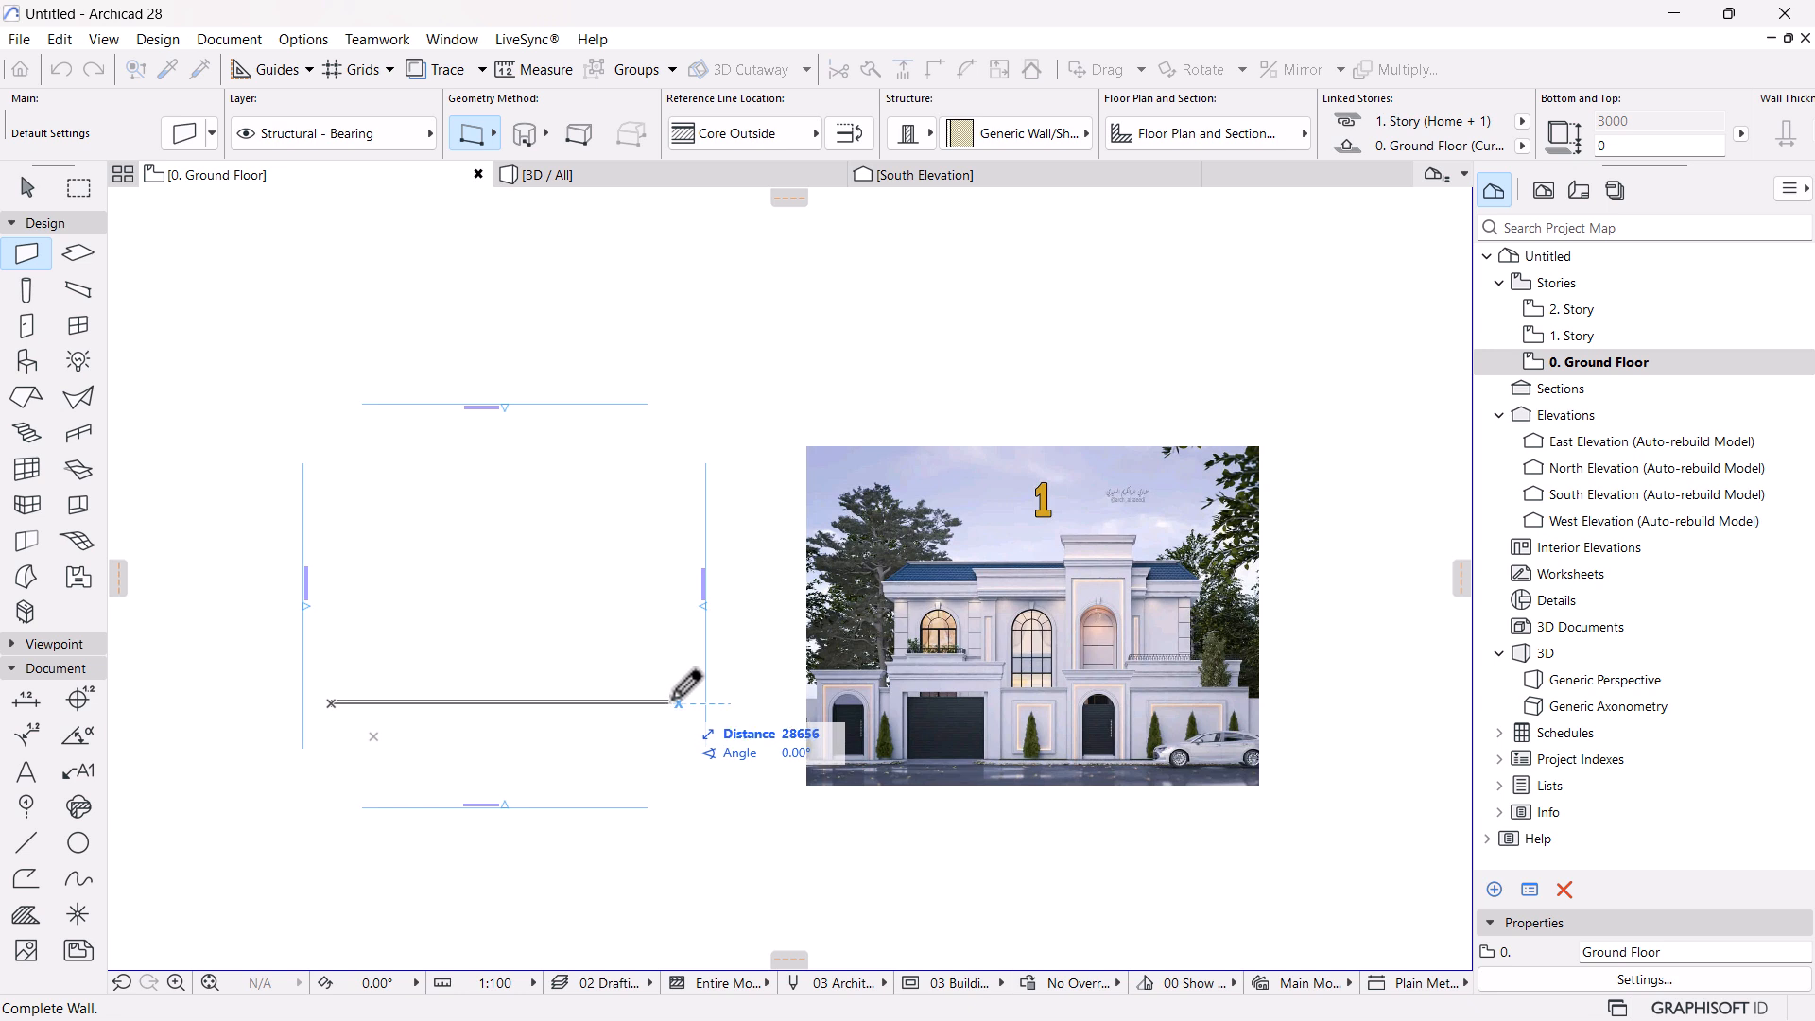
pyautogui.write('30')
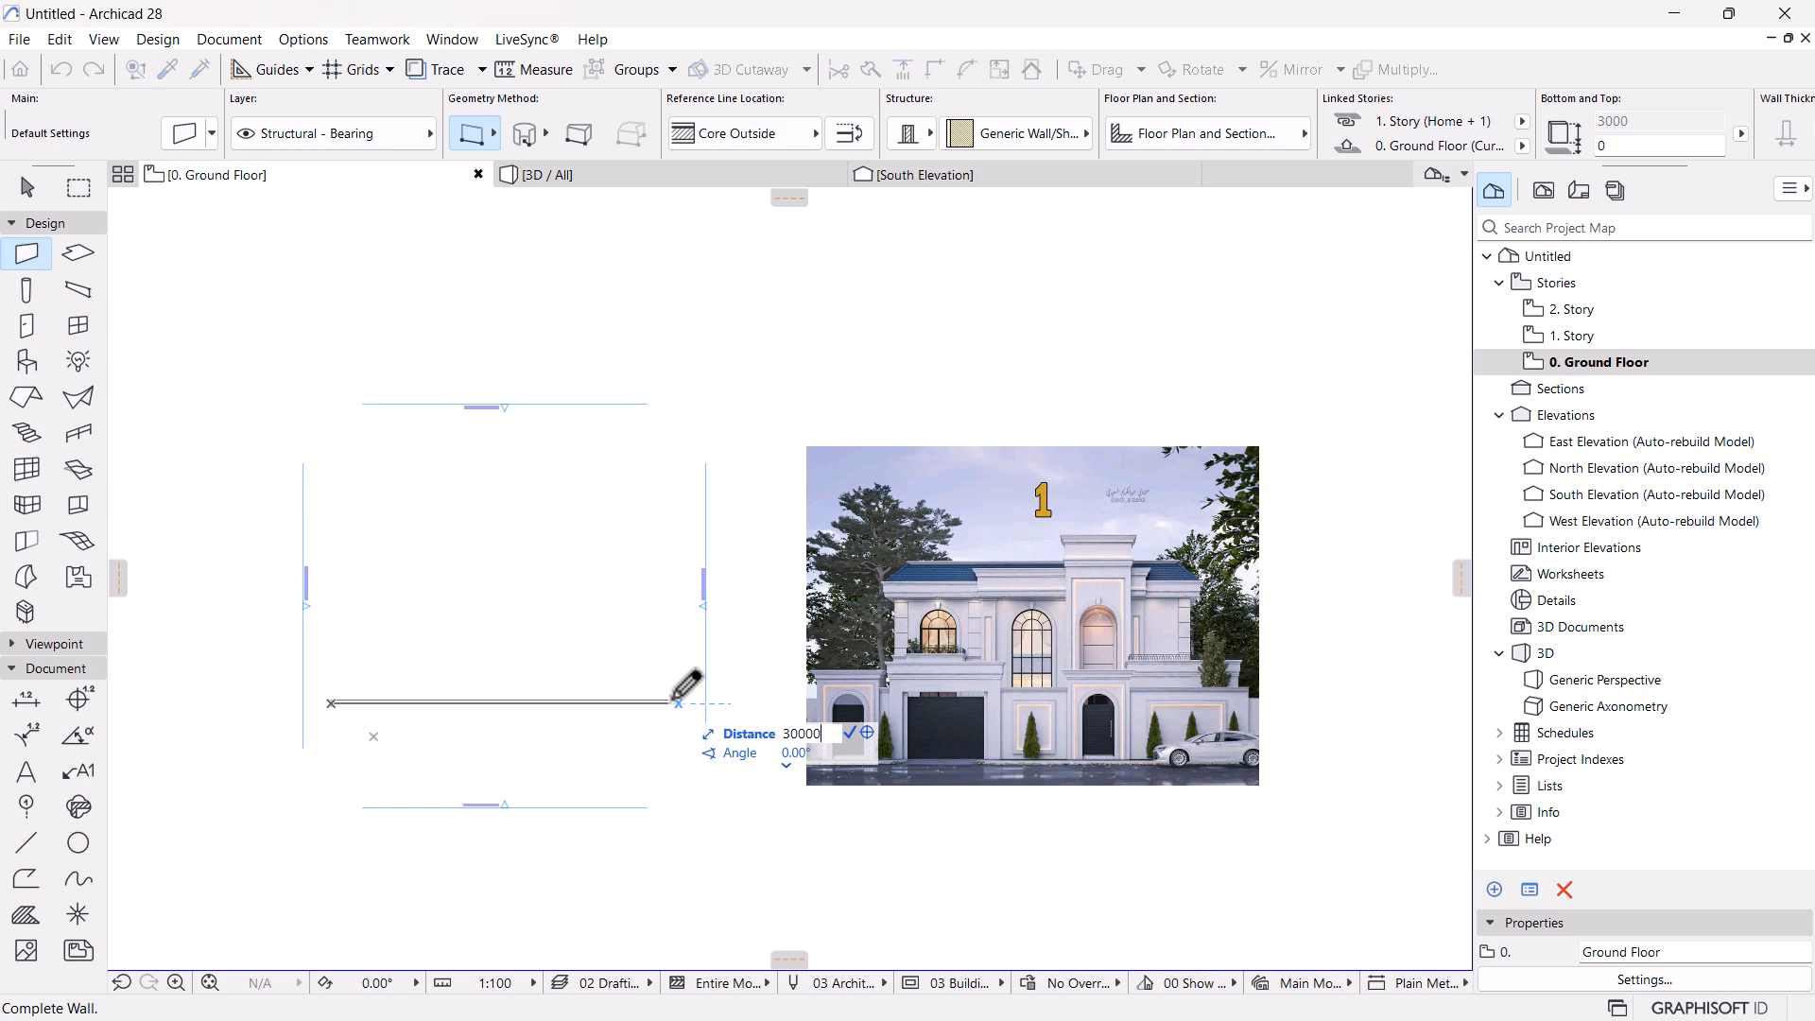
pyautogui.write('000')
pyautogui.press('Return')
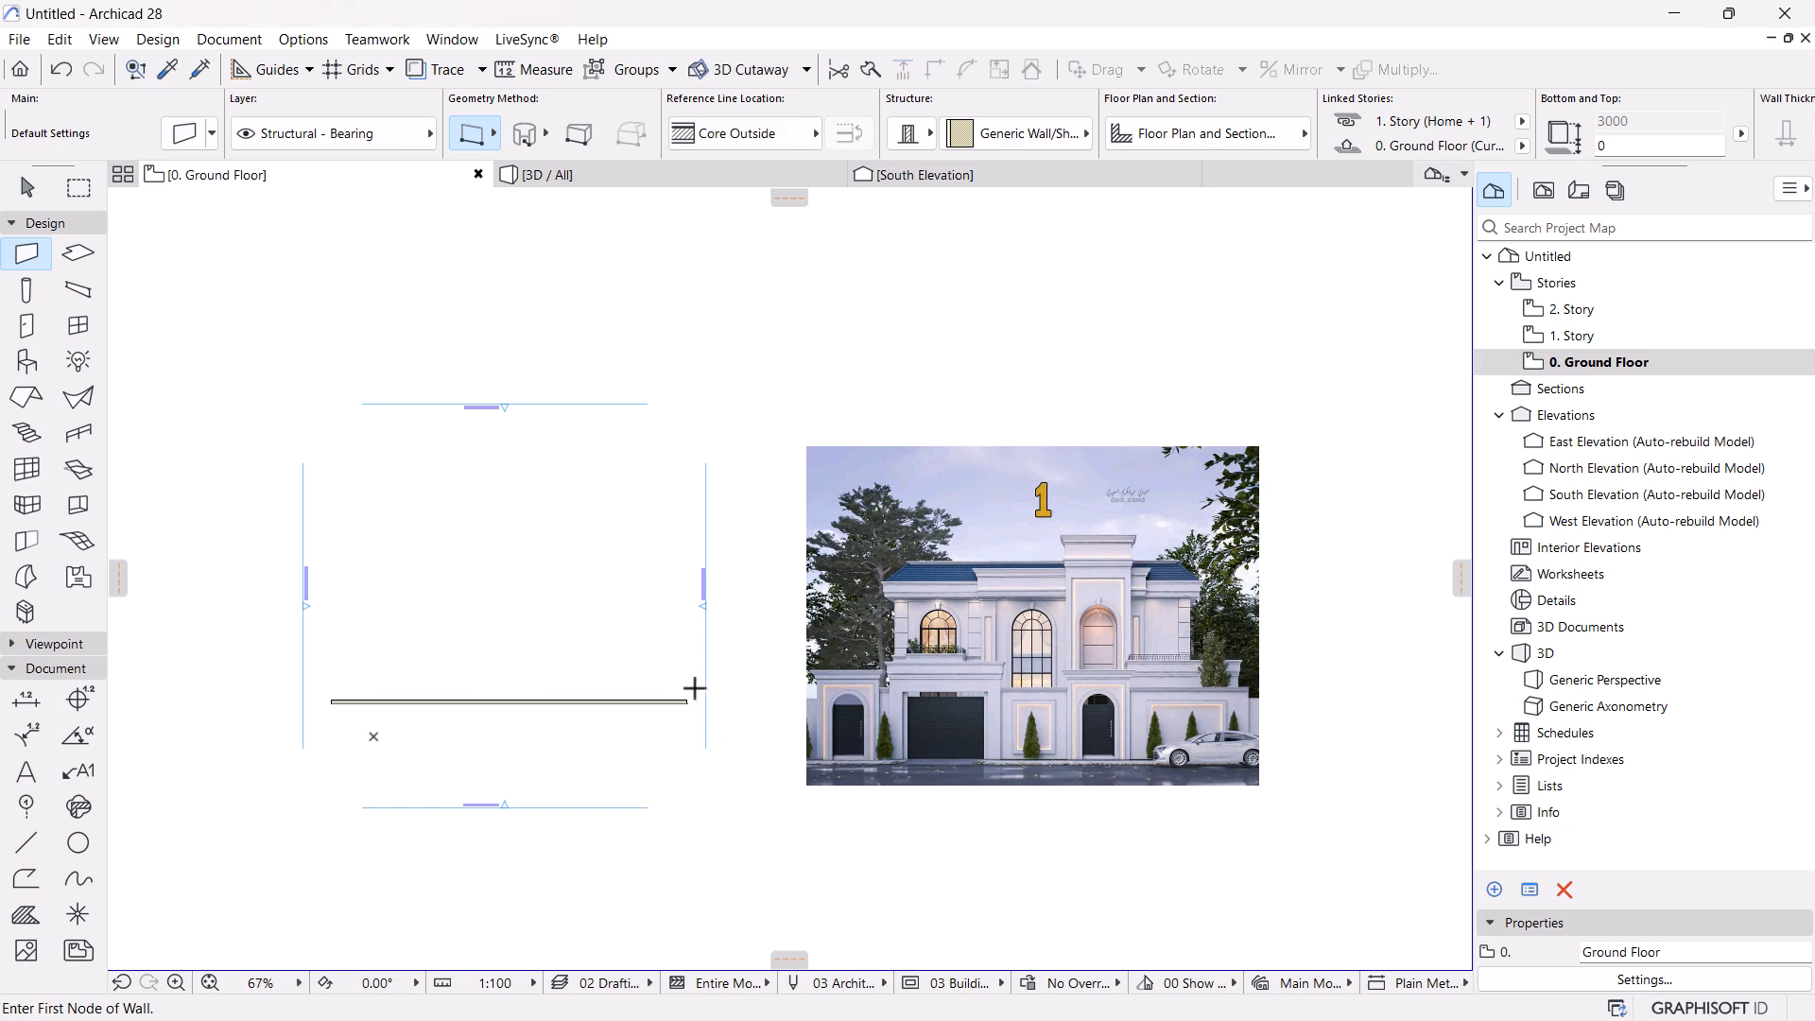
# Compare the drawn front wall with the villa image, studying the placement of the facade's windows, doors and projections
pyautogui.scroll(1, 428, 690)
pyautogui.scroll(2, 340, 695)
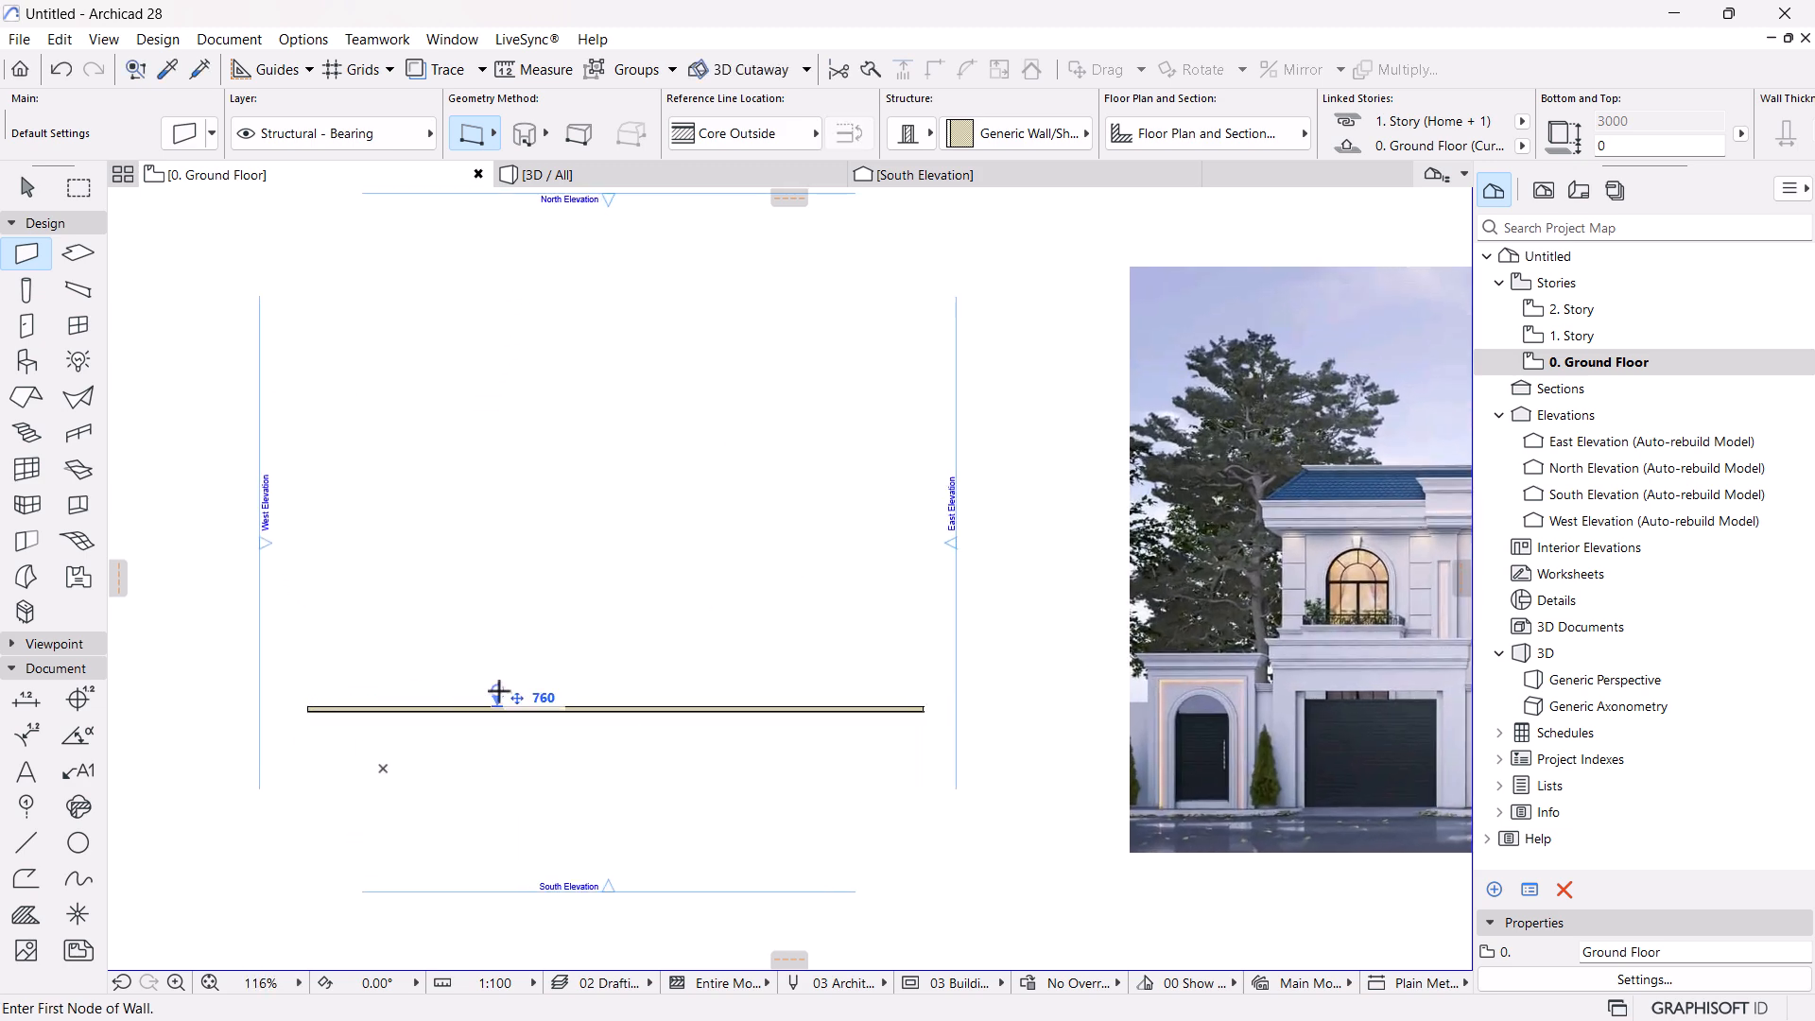
pyautogui.moveTo(681, 697); pyautogui.dragTo(501, 683, button='middle')
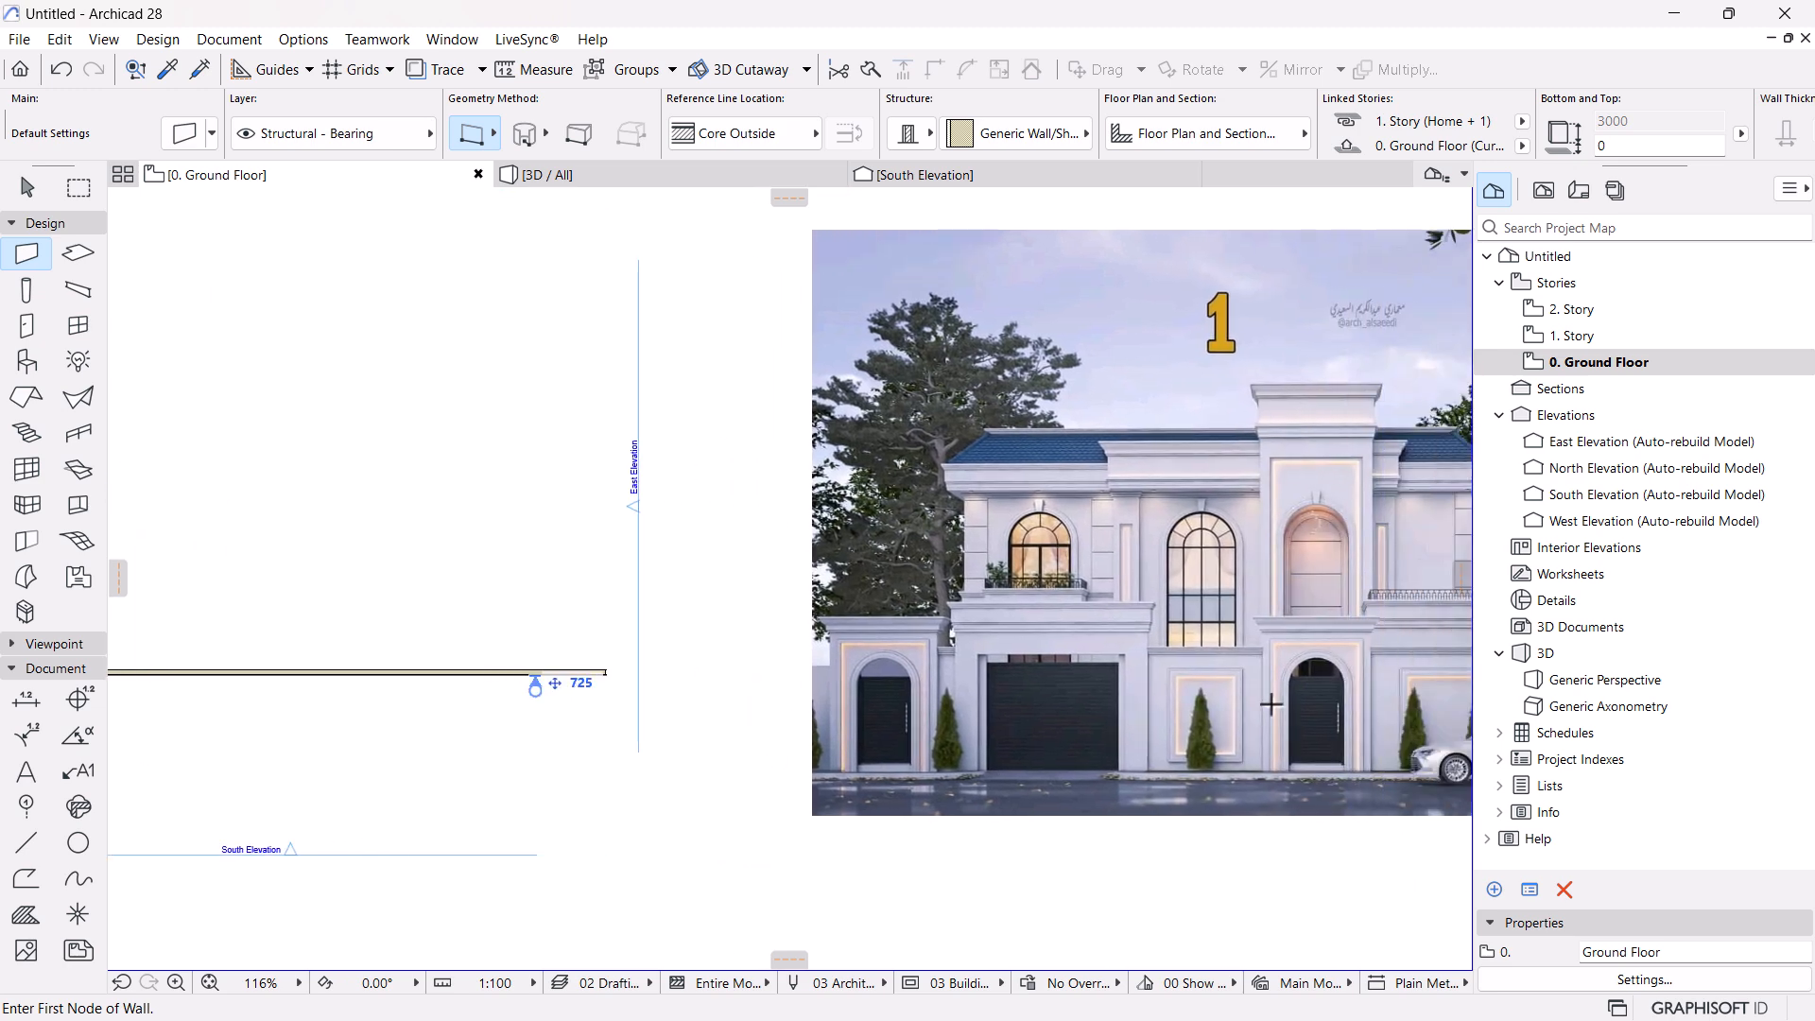
pyautogui.scroll(1, 1370, 693)
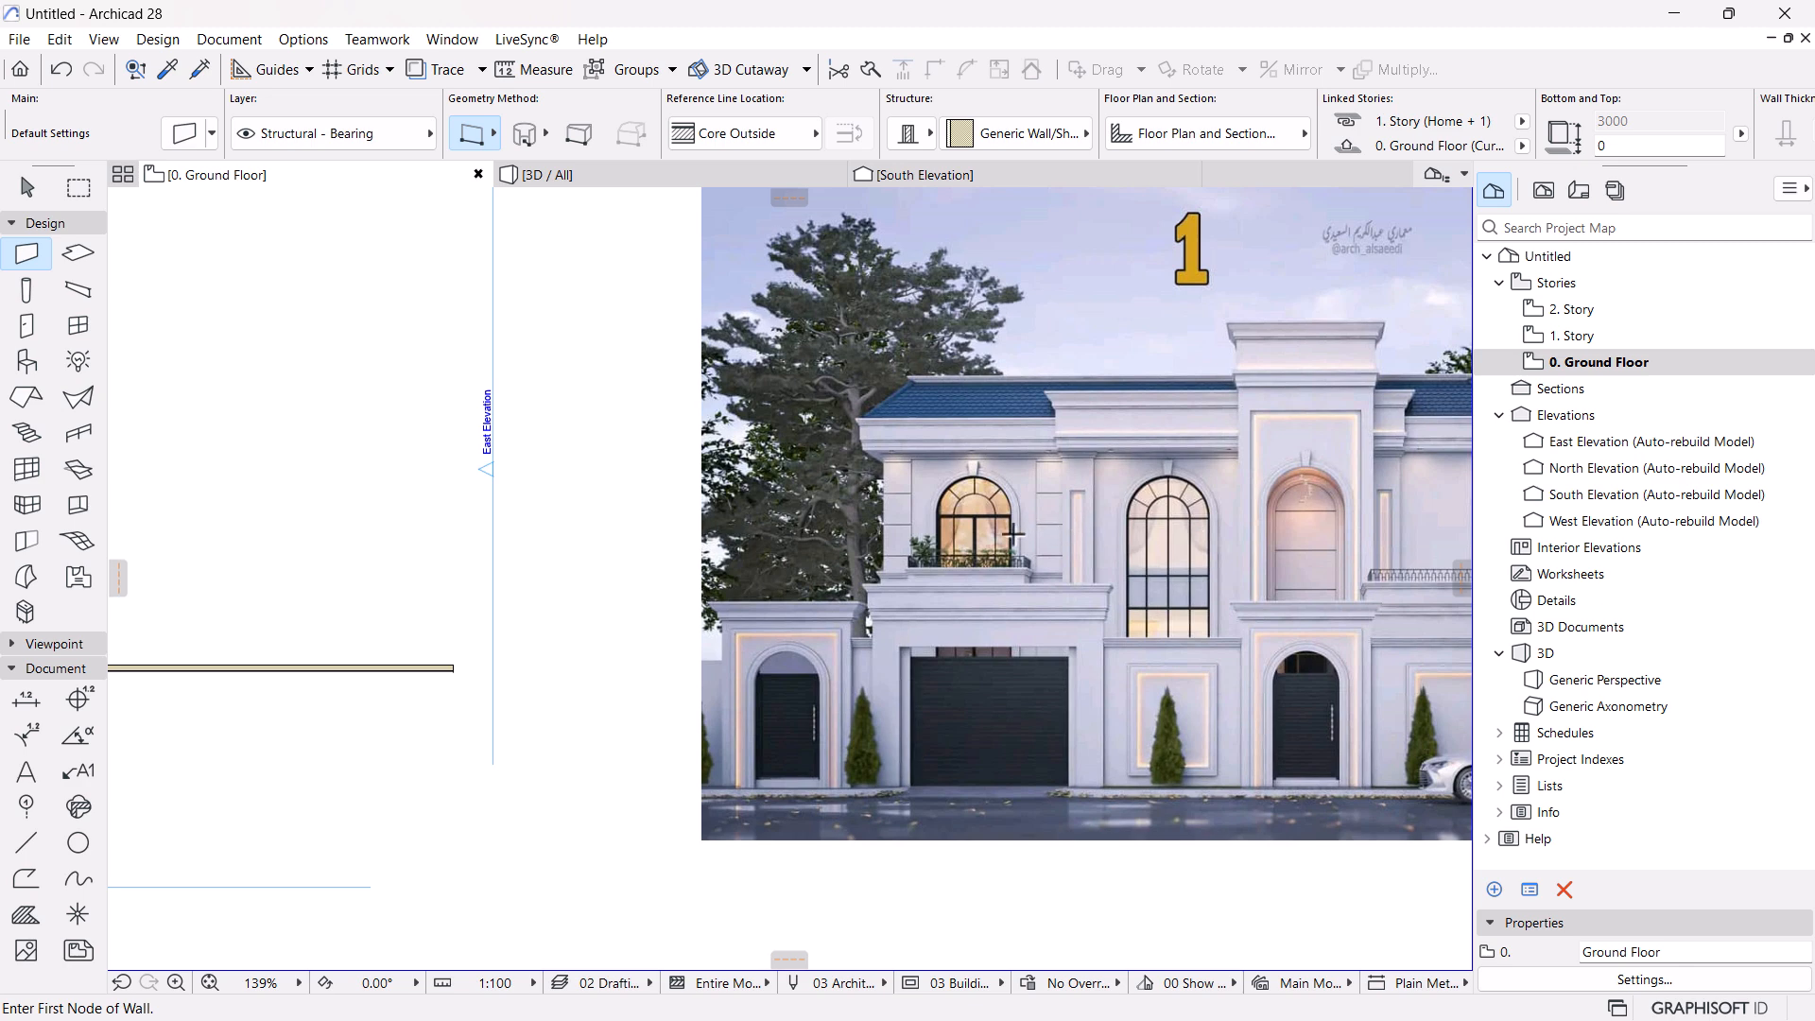
pyautogui.scroll(-2, 1182, 580)
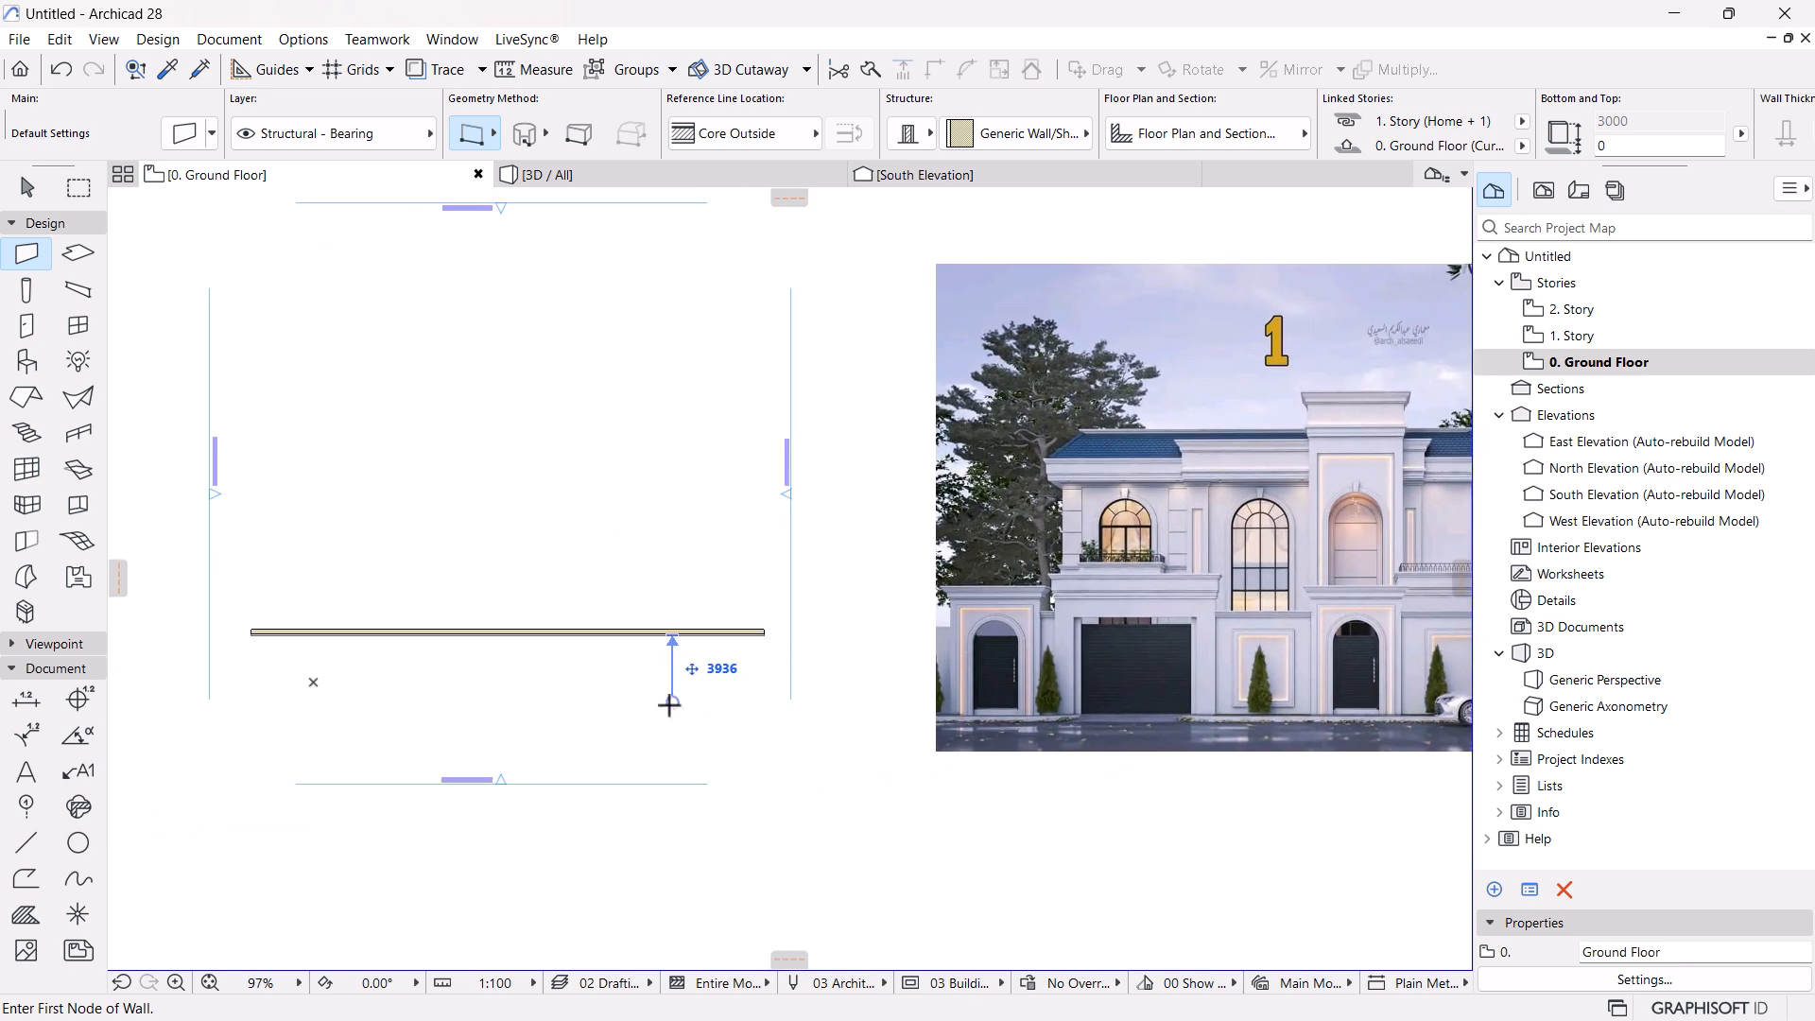
pyautogui.scroll(1, 1230, 577)
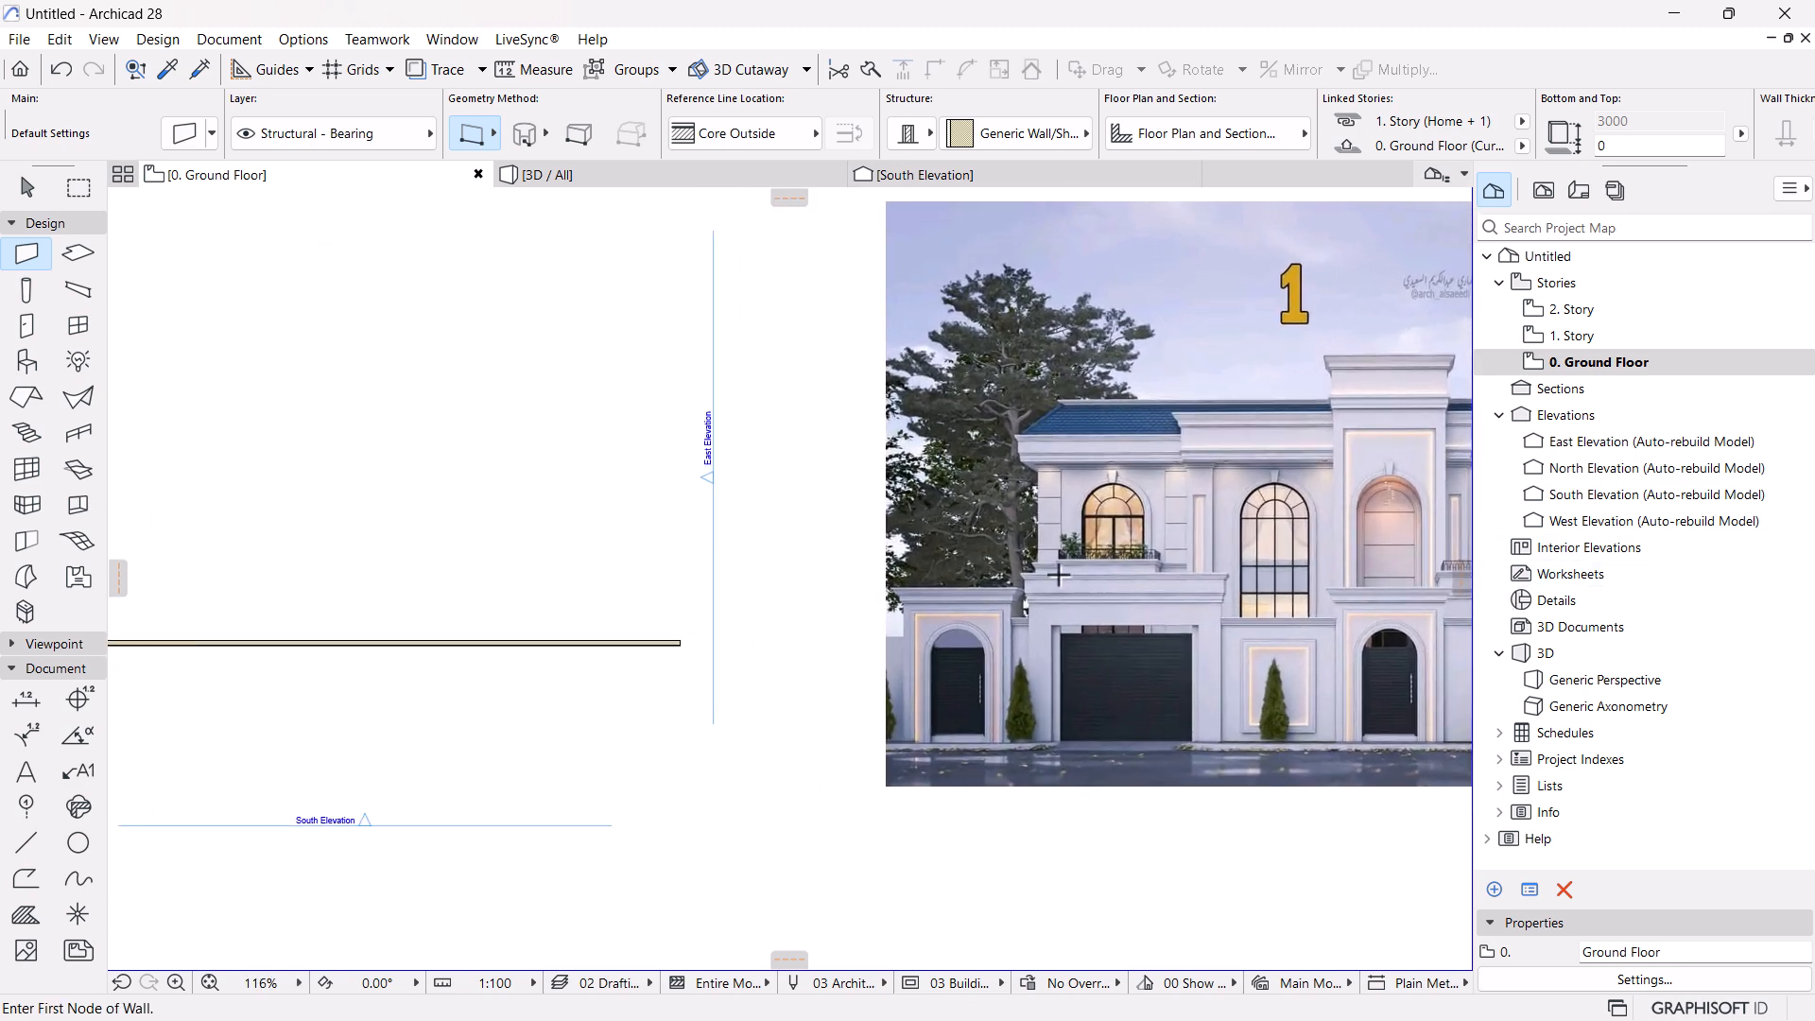
pyautogui.scroll(3, 1155, 585)
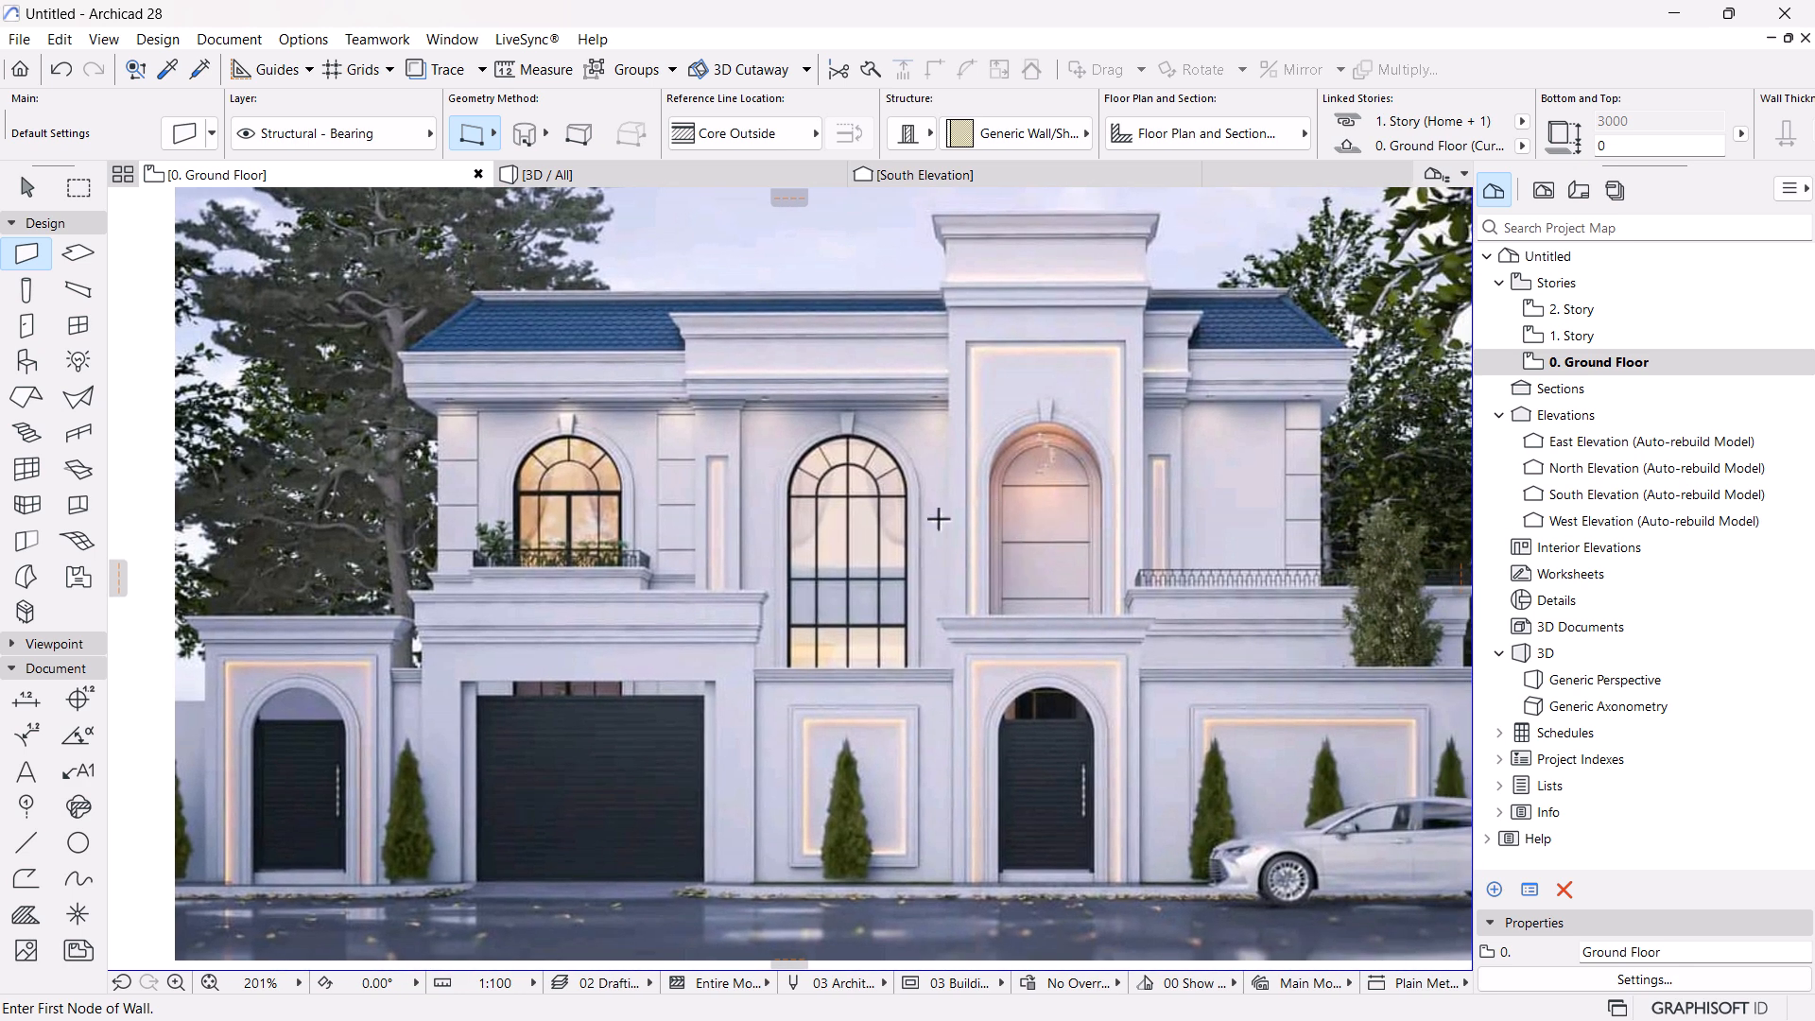
pyautogui.scroll(-2, 1074, 531)
pyautogui.moveTo(970, 543); pyautogui.dragTo(1207, 498, button='middle')
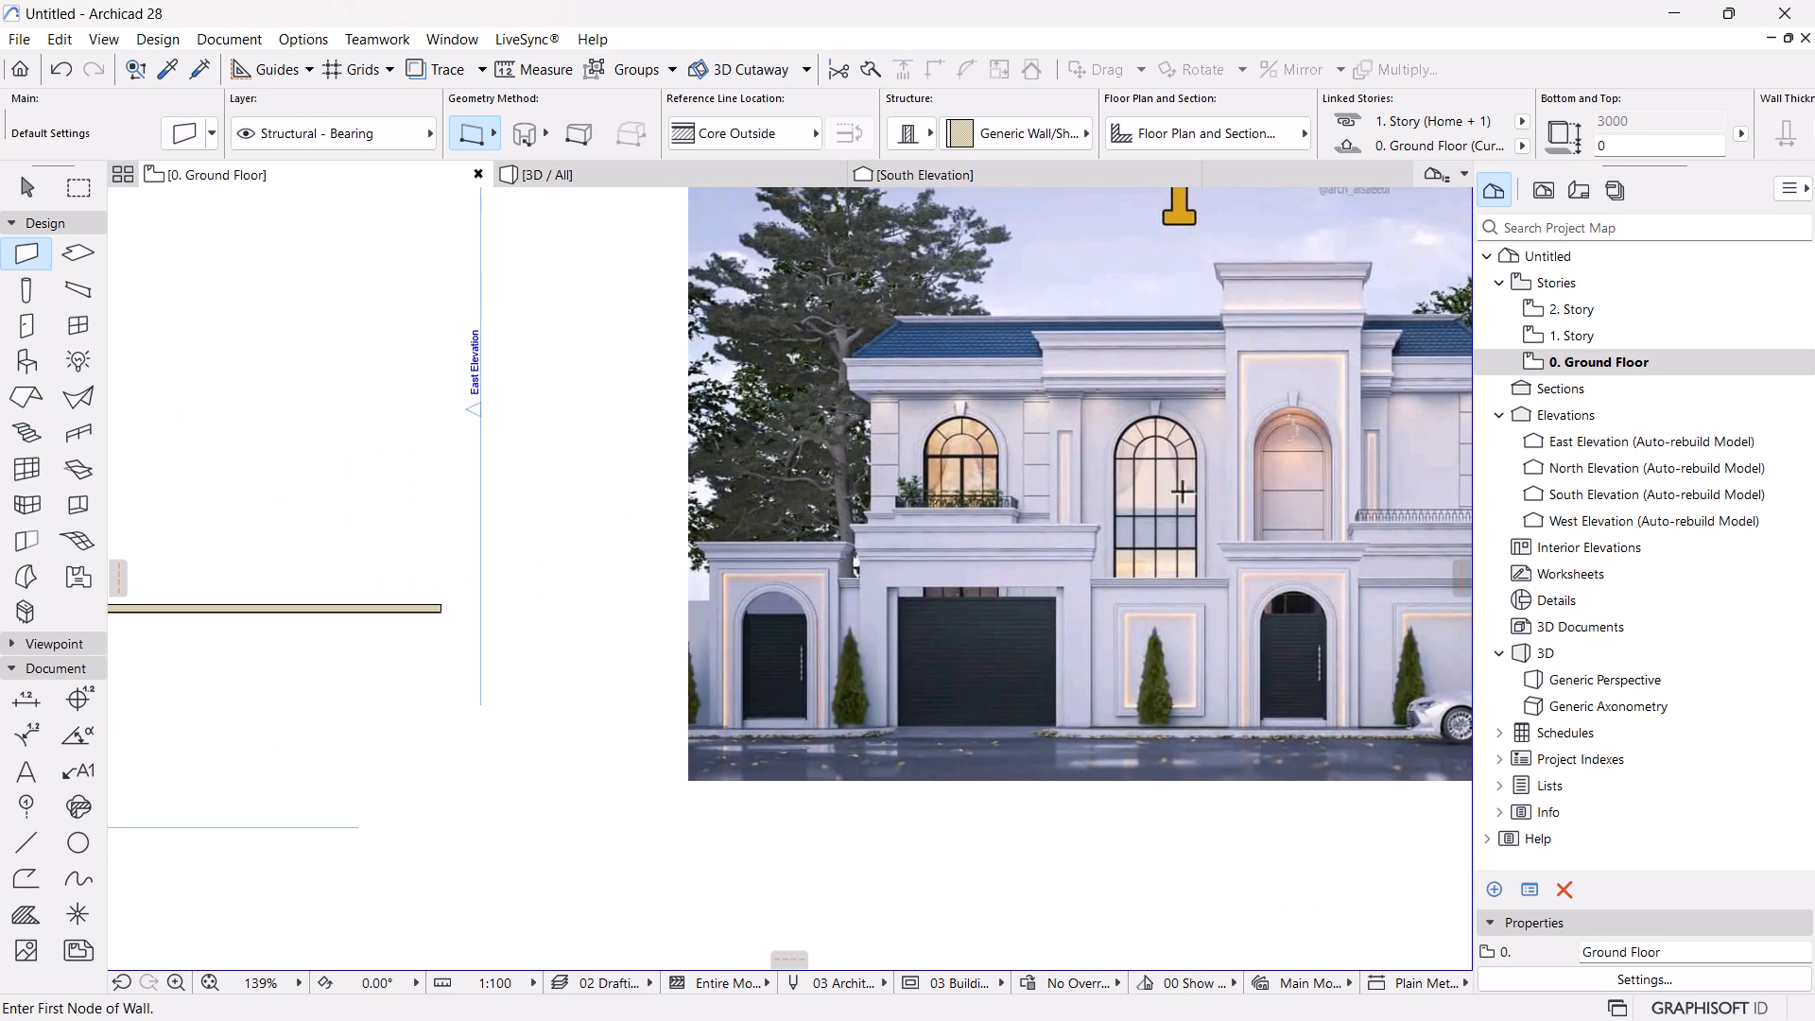
pyautogui.scroll(-2, 579, 647)
pyautogui.moveTo(580, 647); pyautogui.dragTo(840, 632, button='middle')
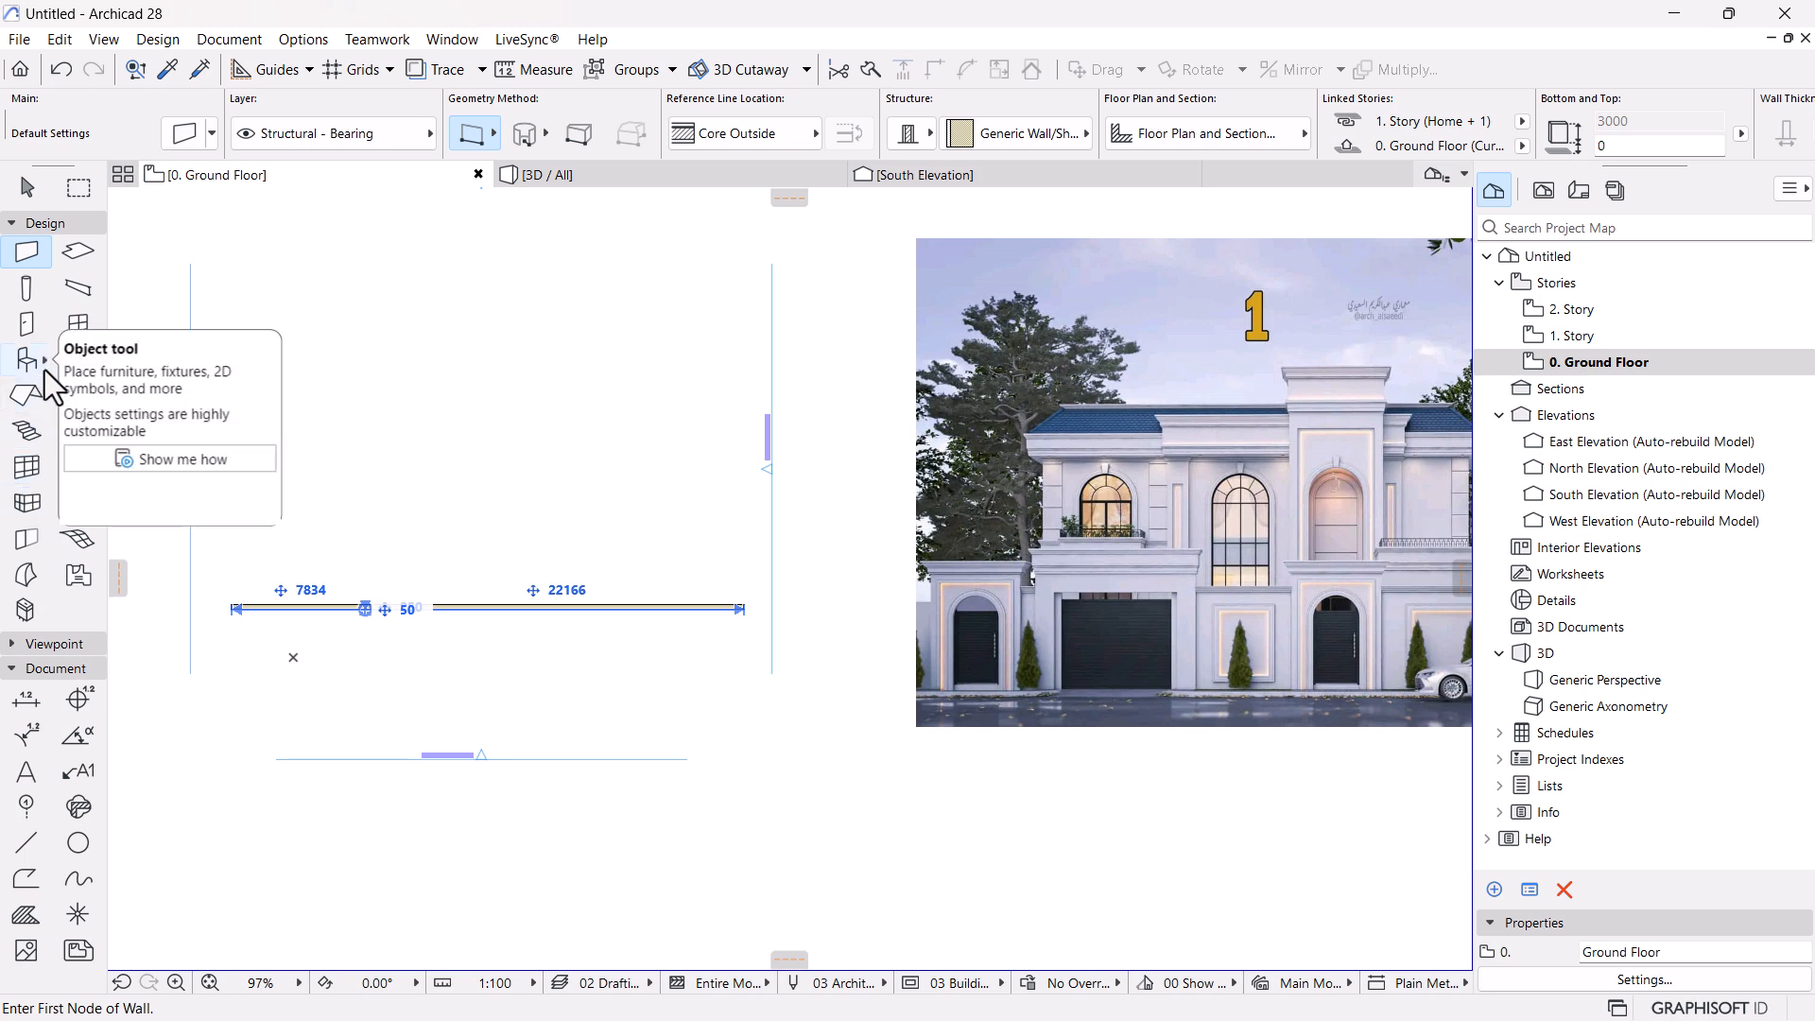
# Open the default door settings and choose the Arch Door from the Hinged Doors library folder
pyautogui.click(27, 325)
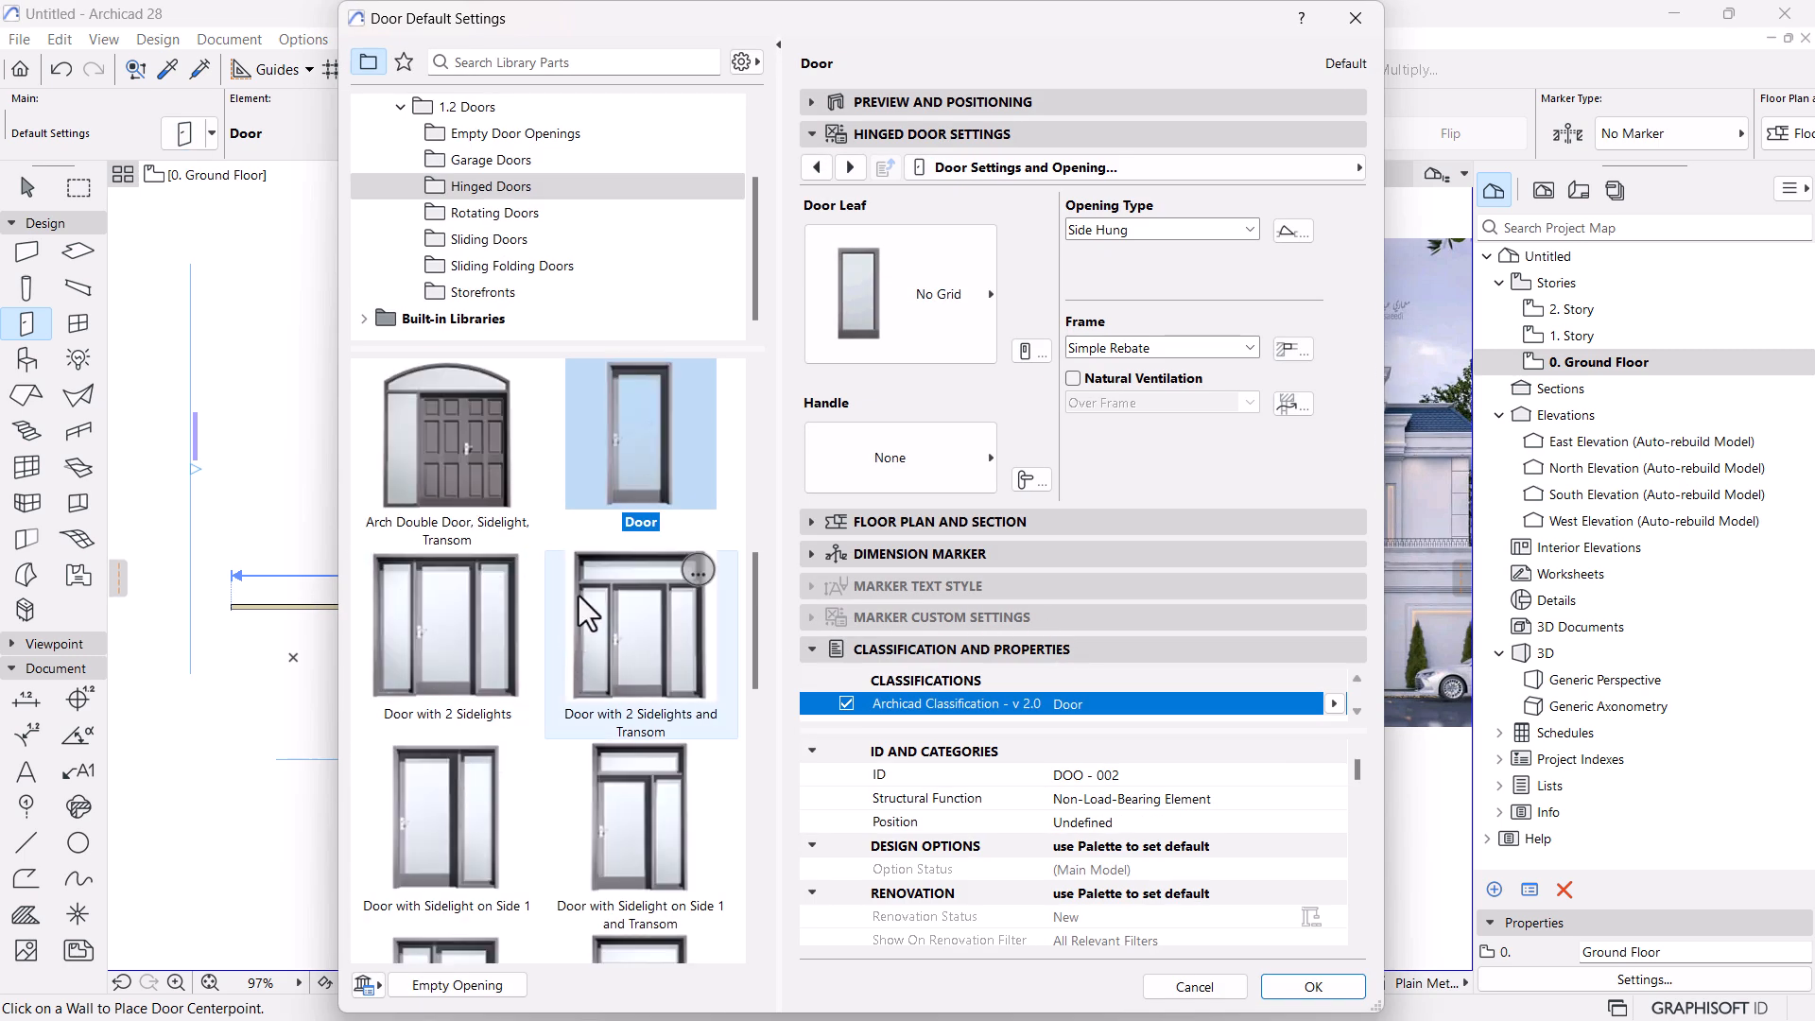
pyautogui.scroll(2, 643, 305)
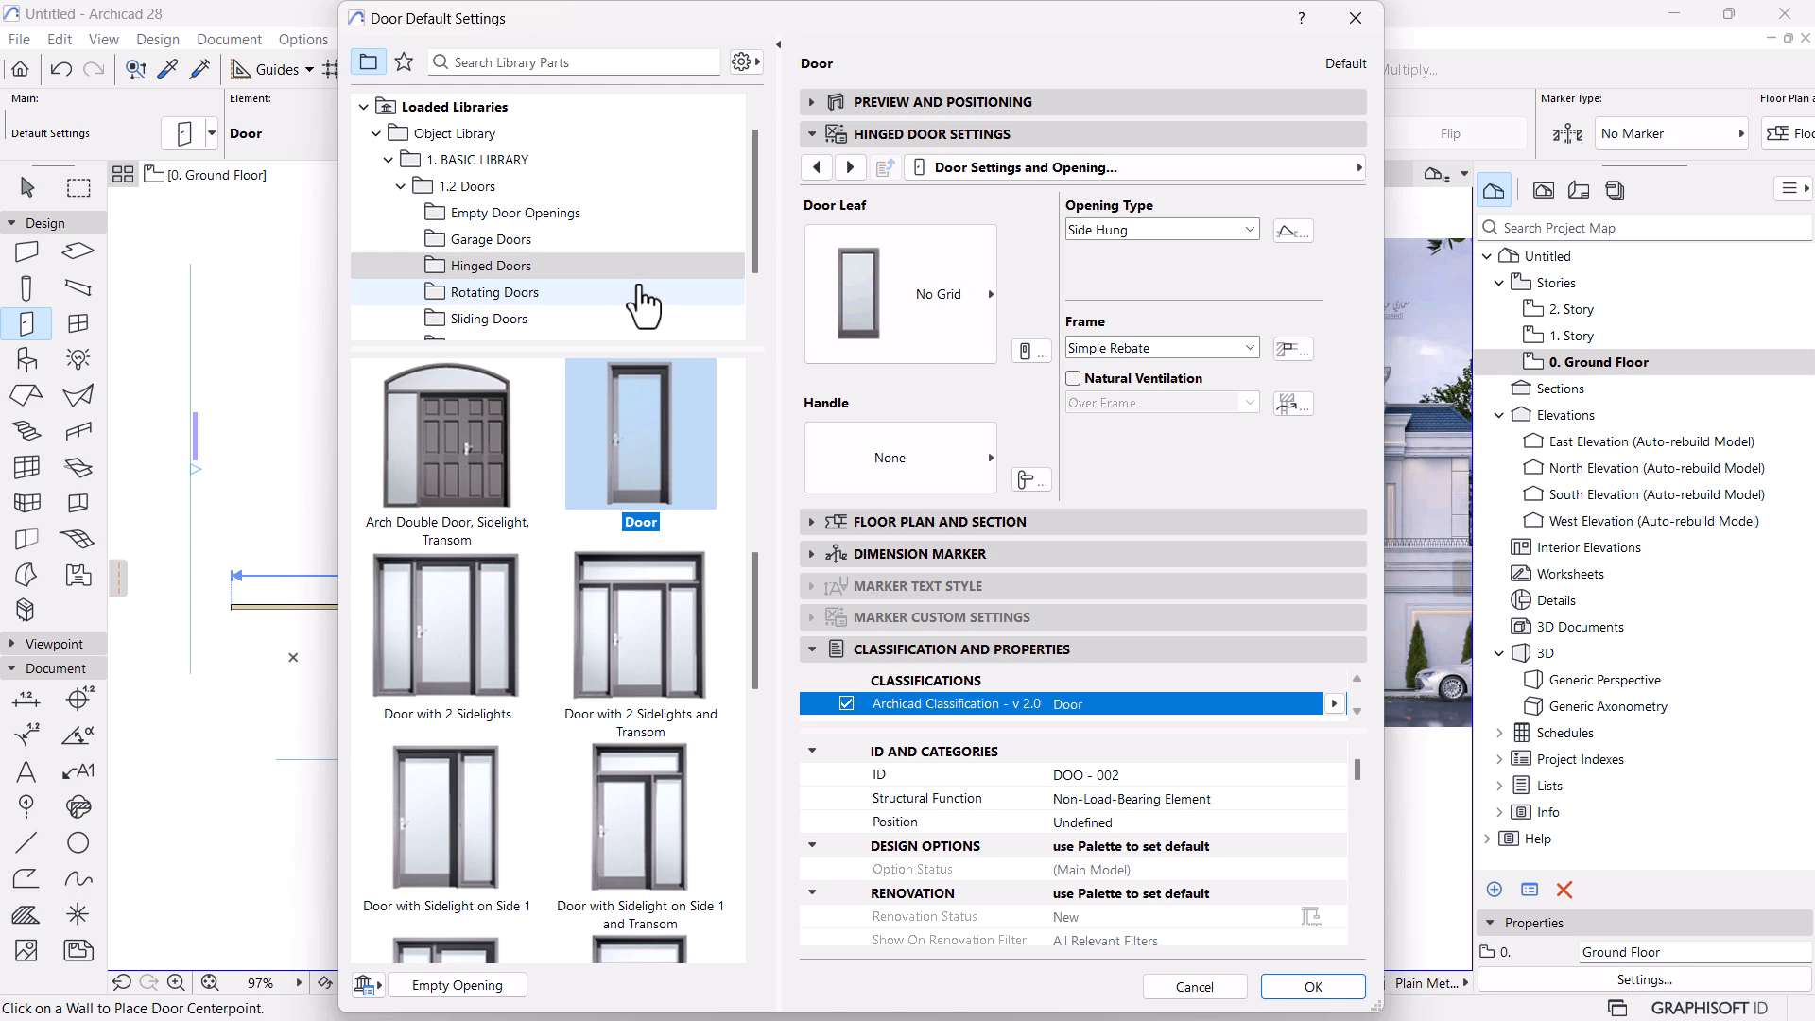
pyautogui.click(642, 268)
pyautogui.scroll(-5, 638, 690)
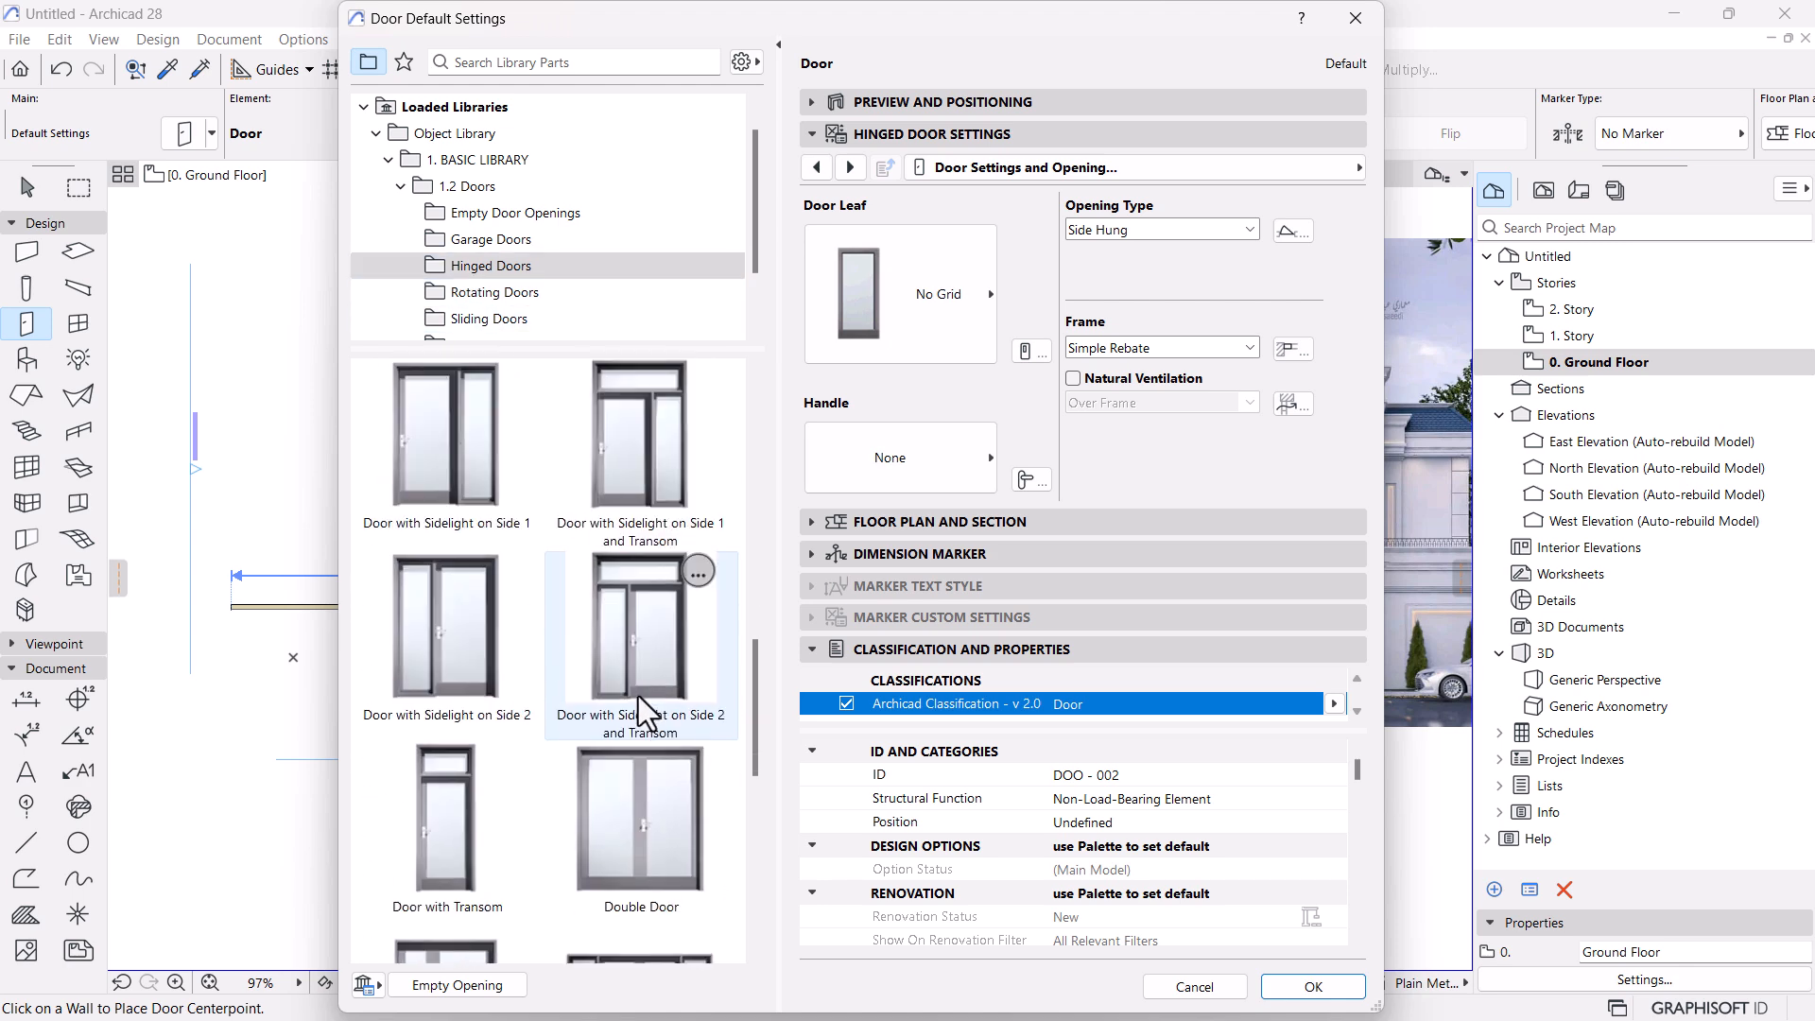
pyautogui.scroll(5, 638, 696)
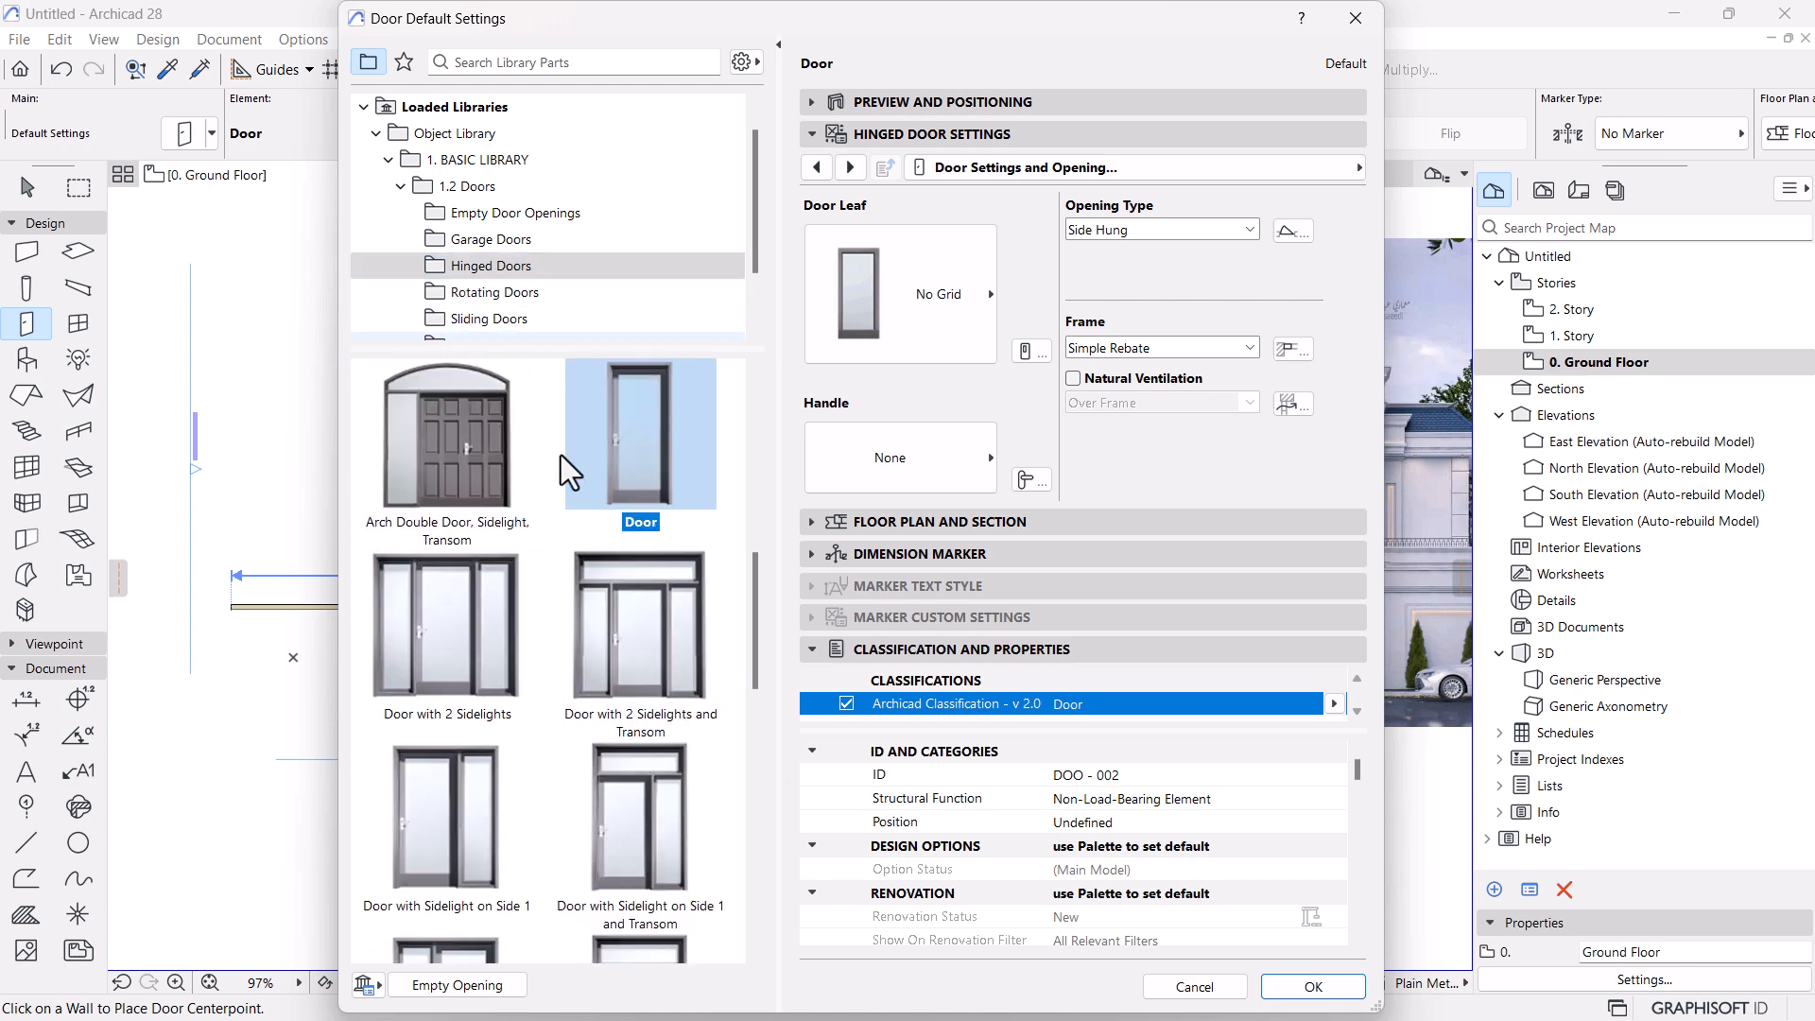
pyautogui.scroll(-5, 573, 577)
pyautogui.scroll(3, 573, 571)
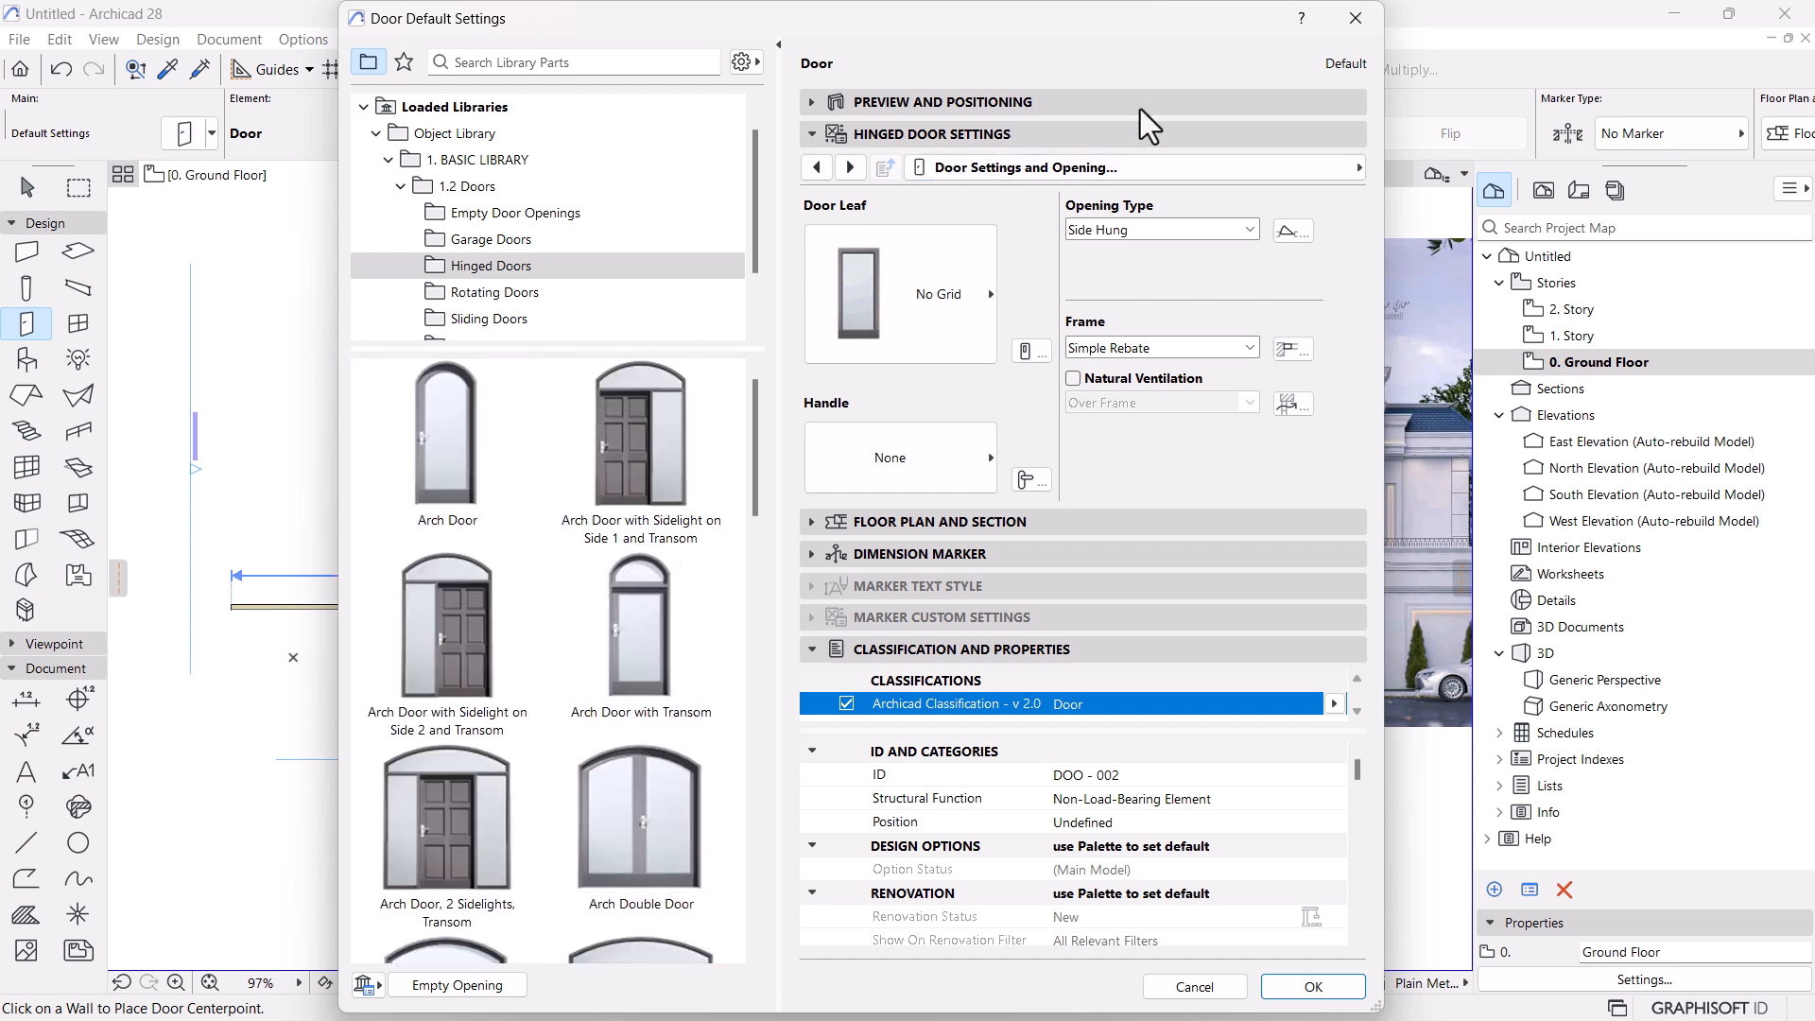
pyautogui.moveTo(1196, 12); pyautogui.dragTo(1034, 35)
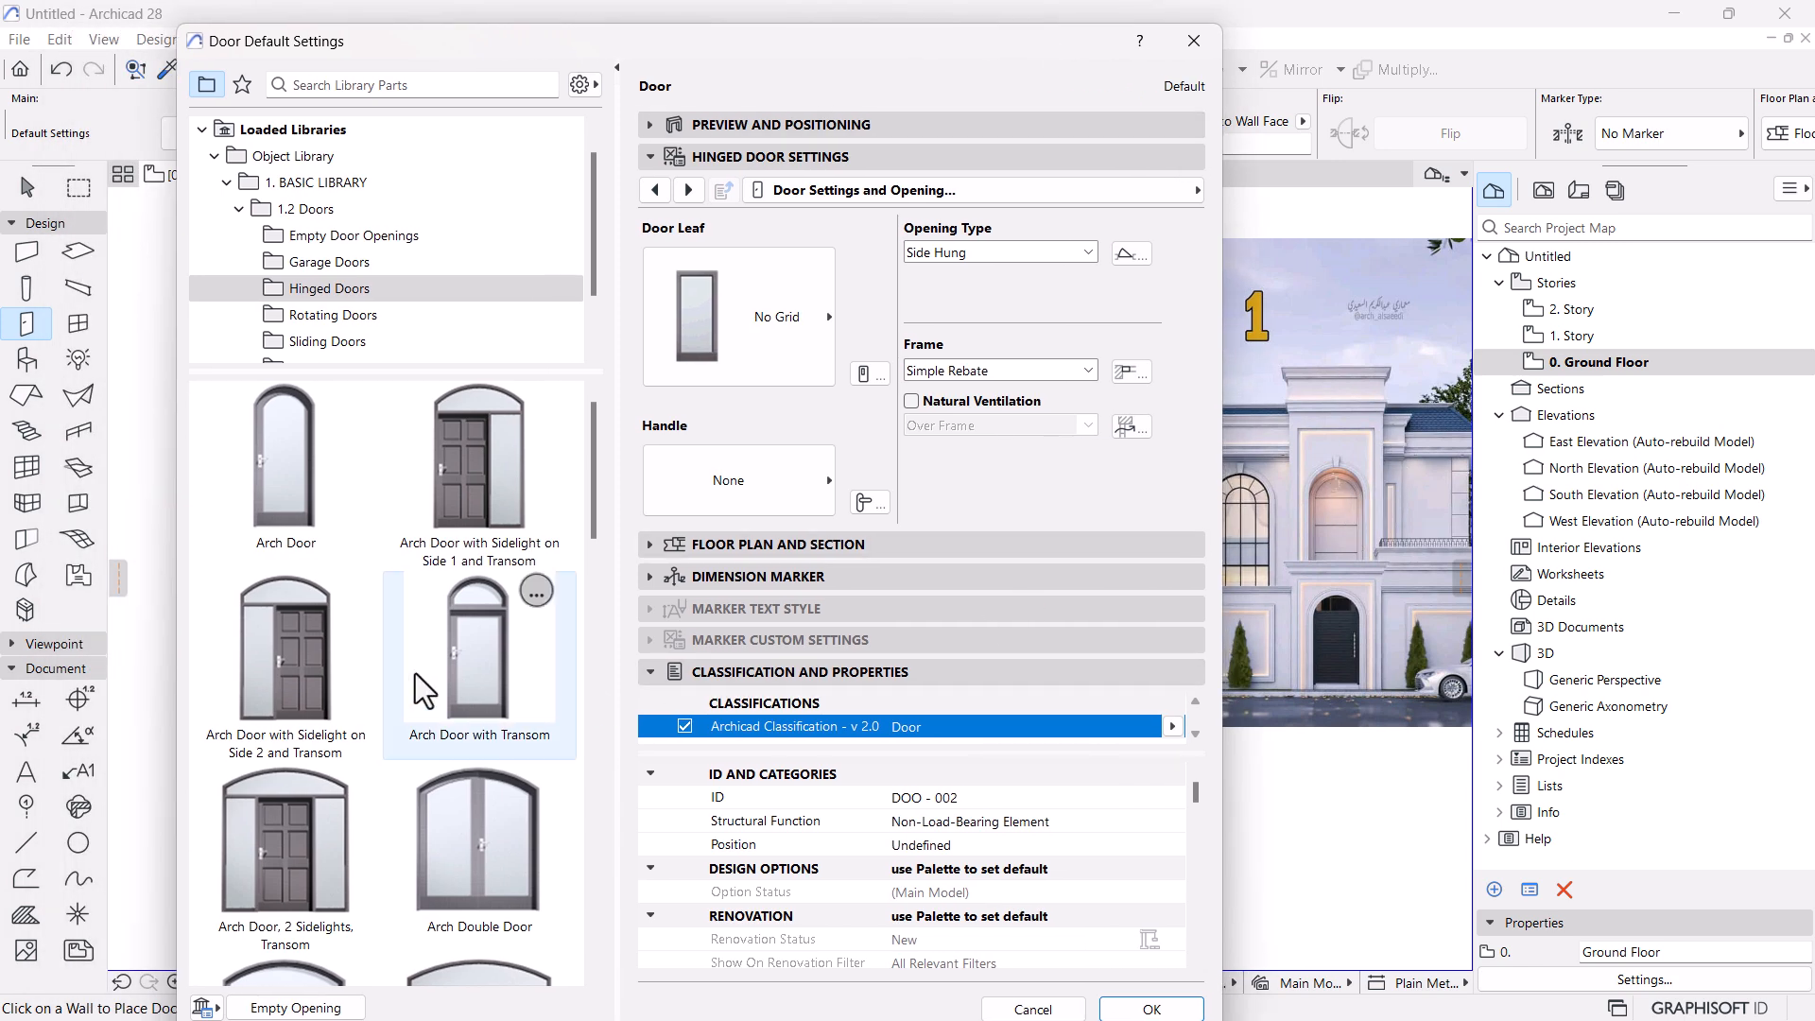
pyautogui.click(304, 475)
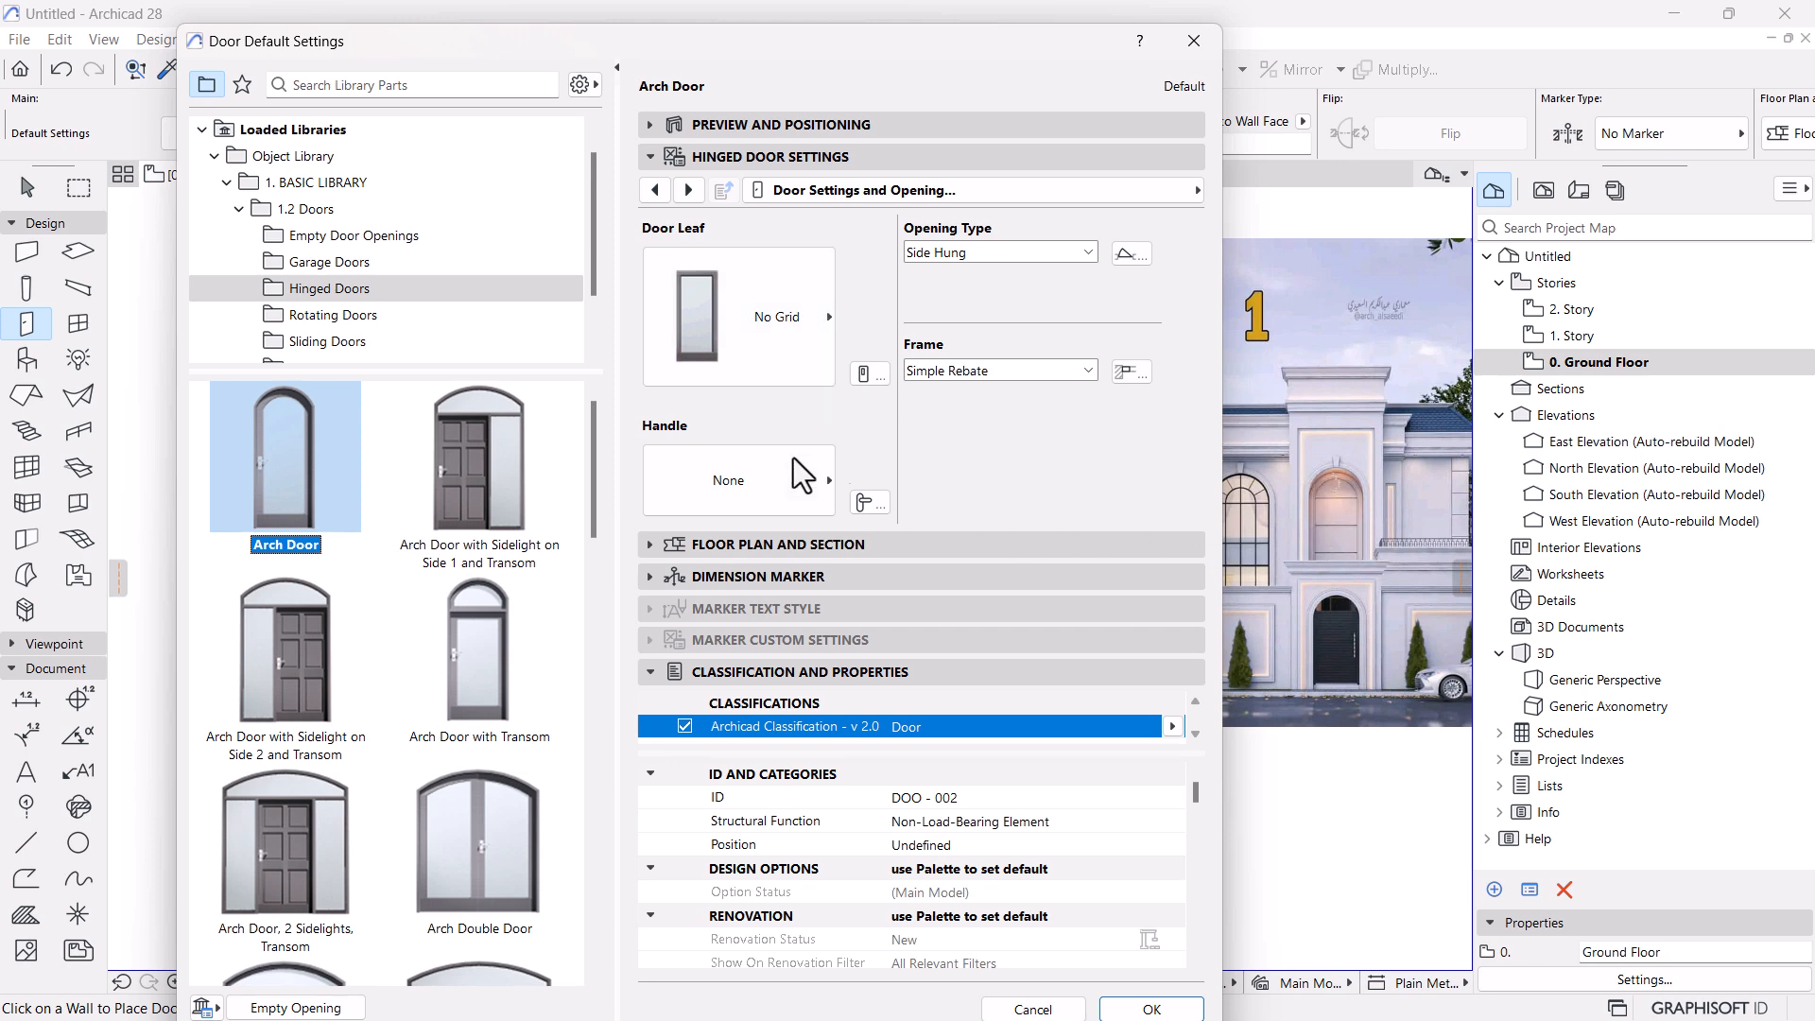
# Give the arch door an H-V Grid leaf and Handle 3, and open its detailed door leaf type settings
pyautogui.click(788, 323)
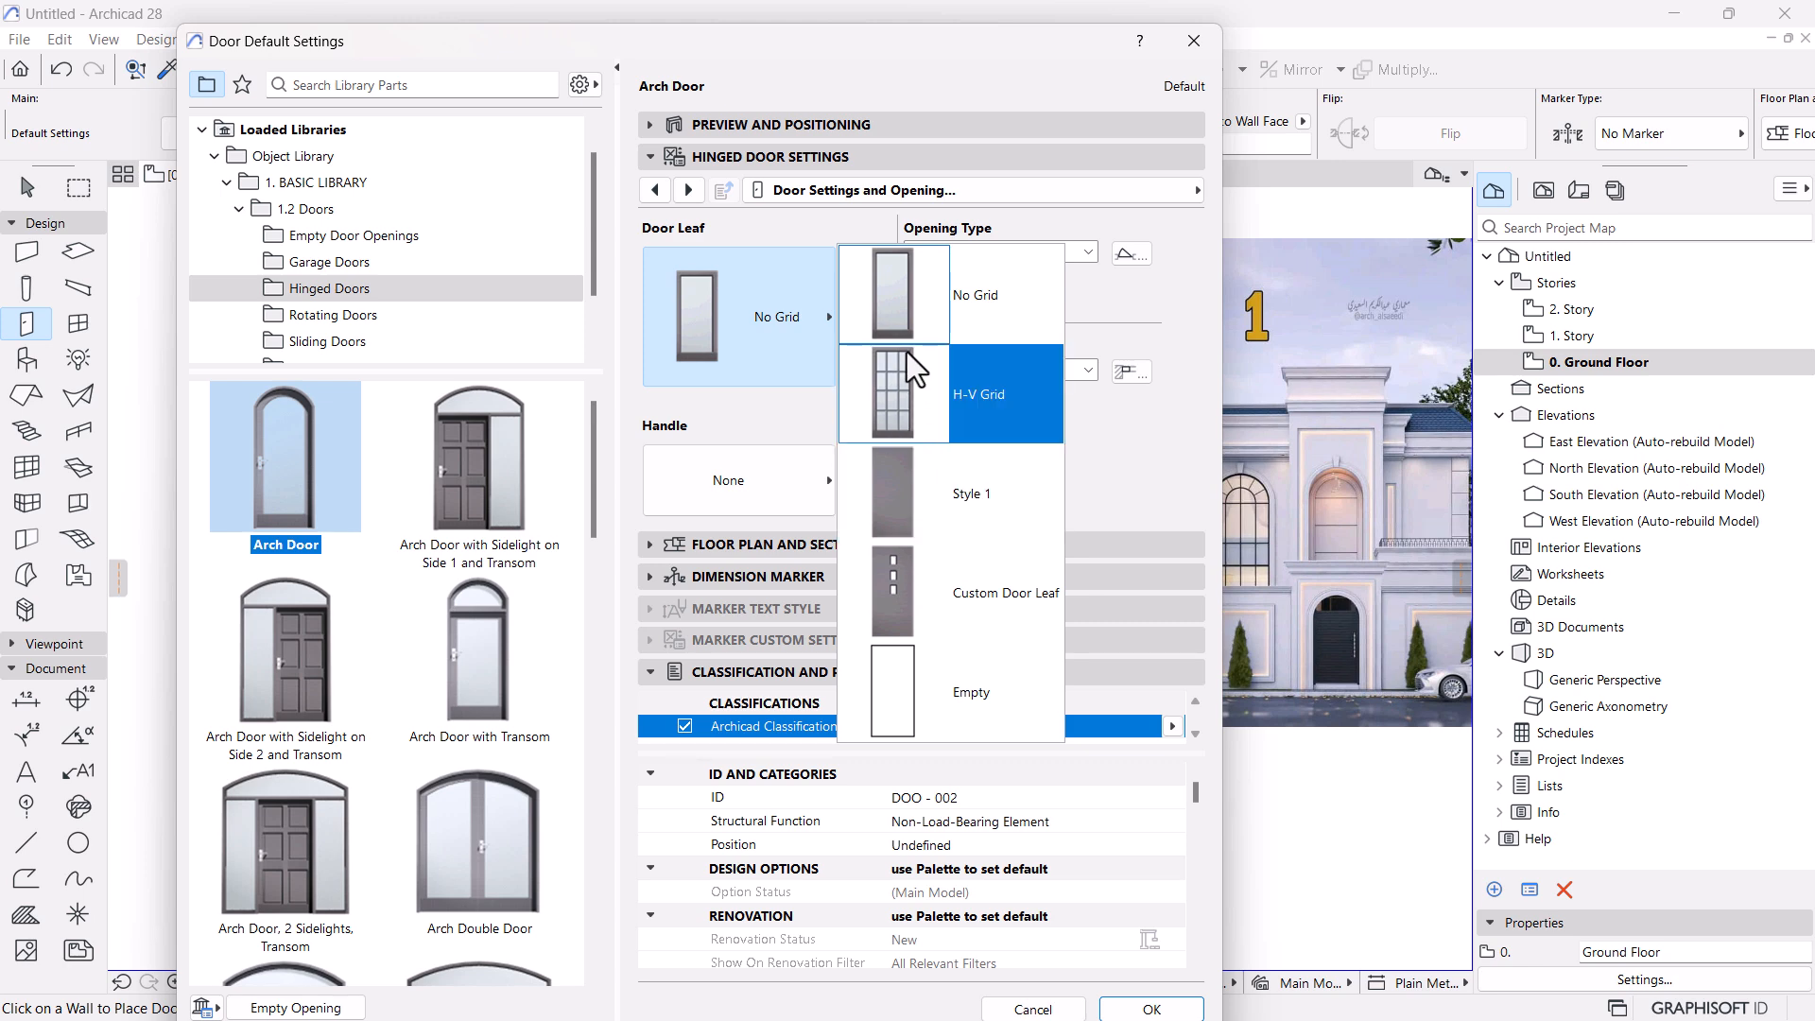
pyautogui.click(974, 424)
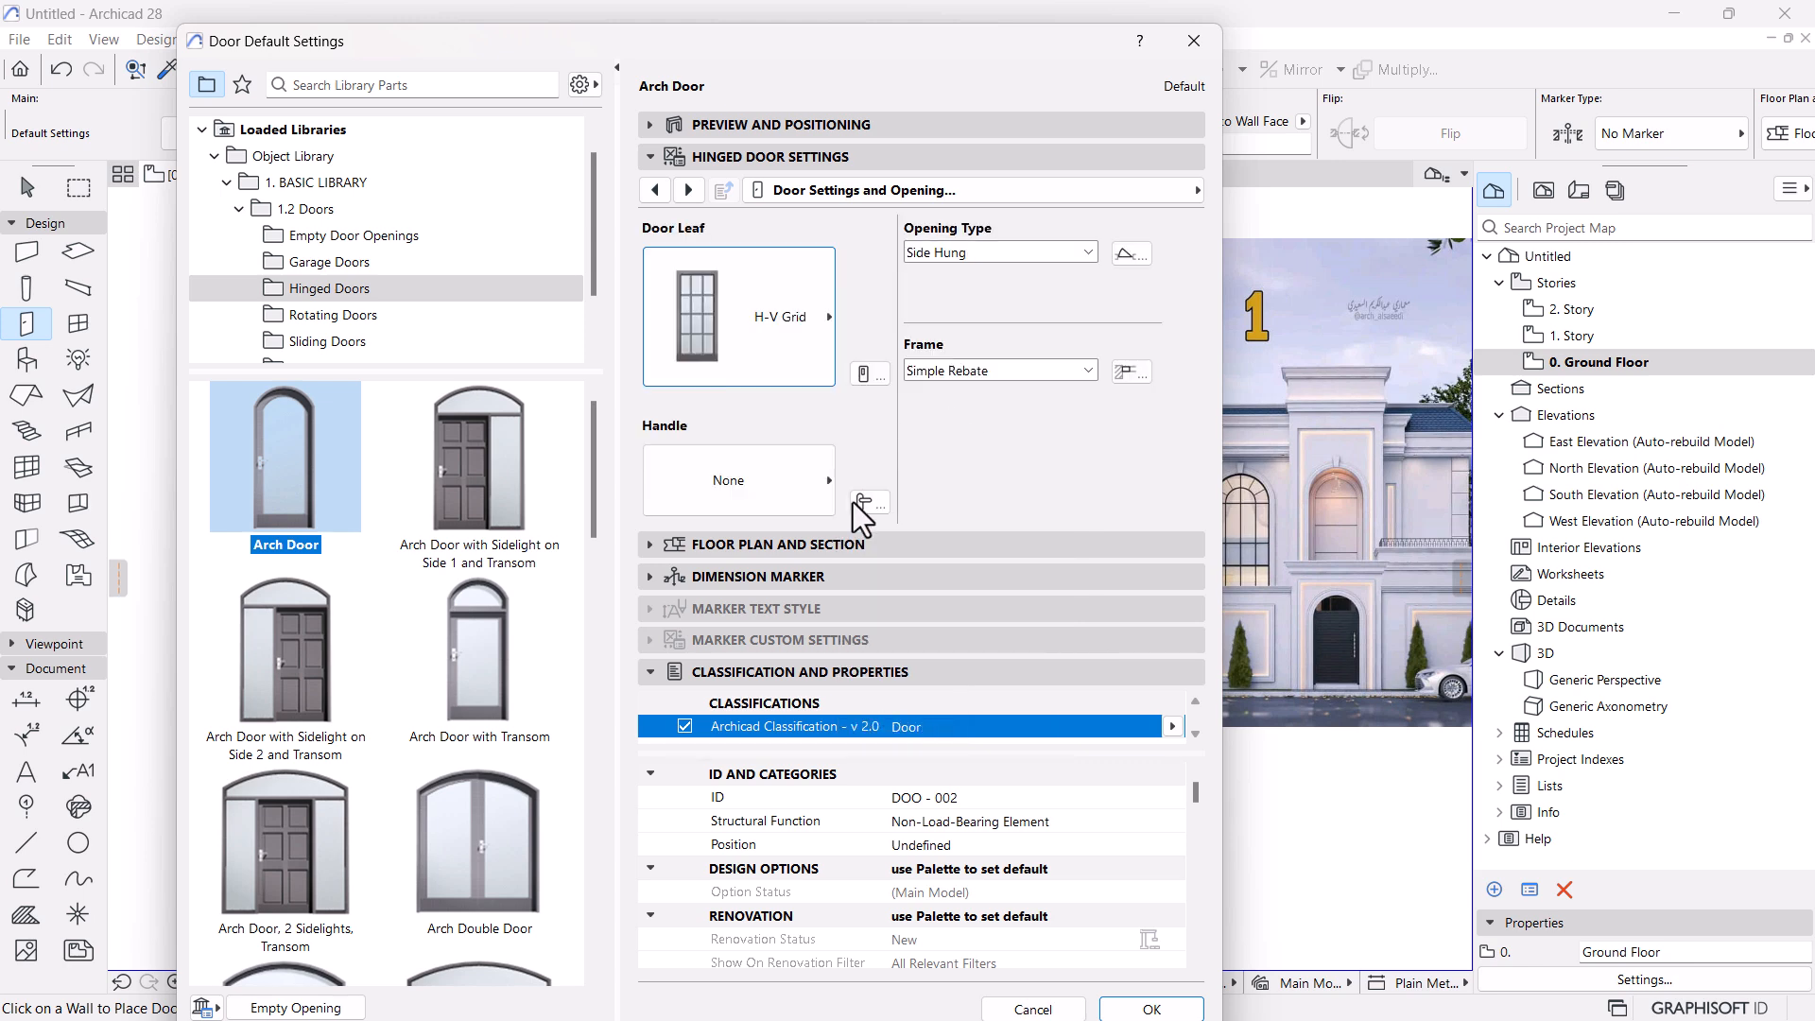
pyautogui.click(758, 490)
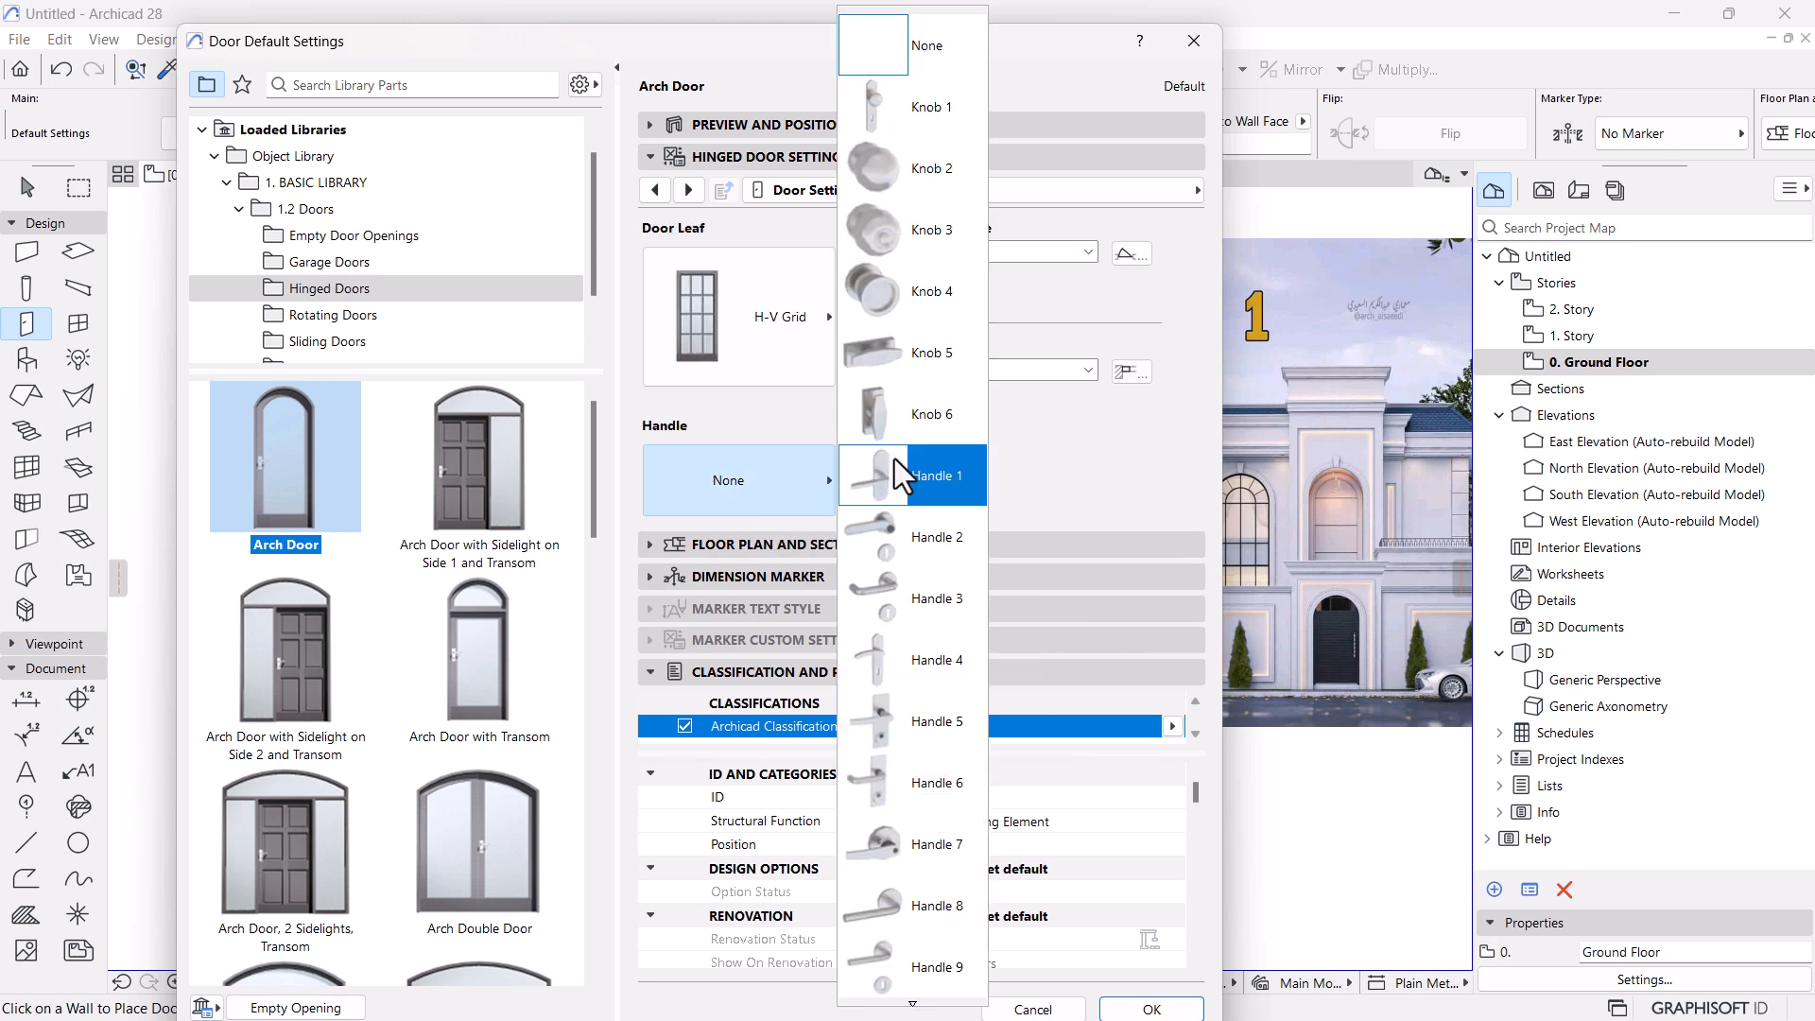
pyautogui.click(934, 599)
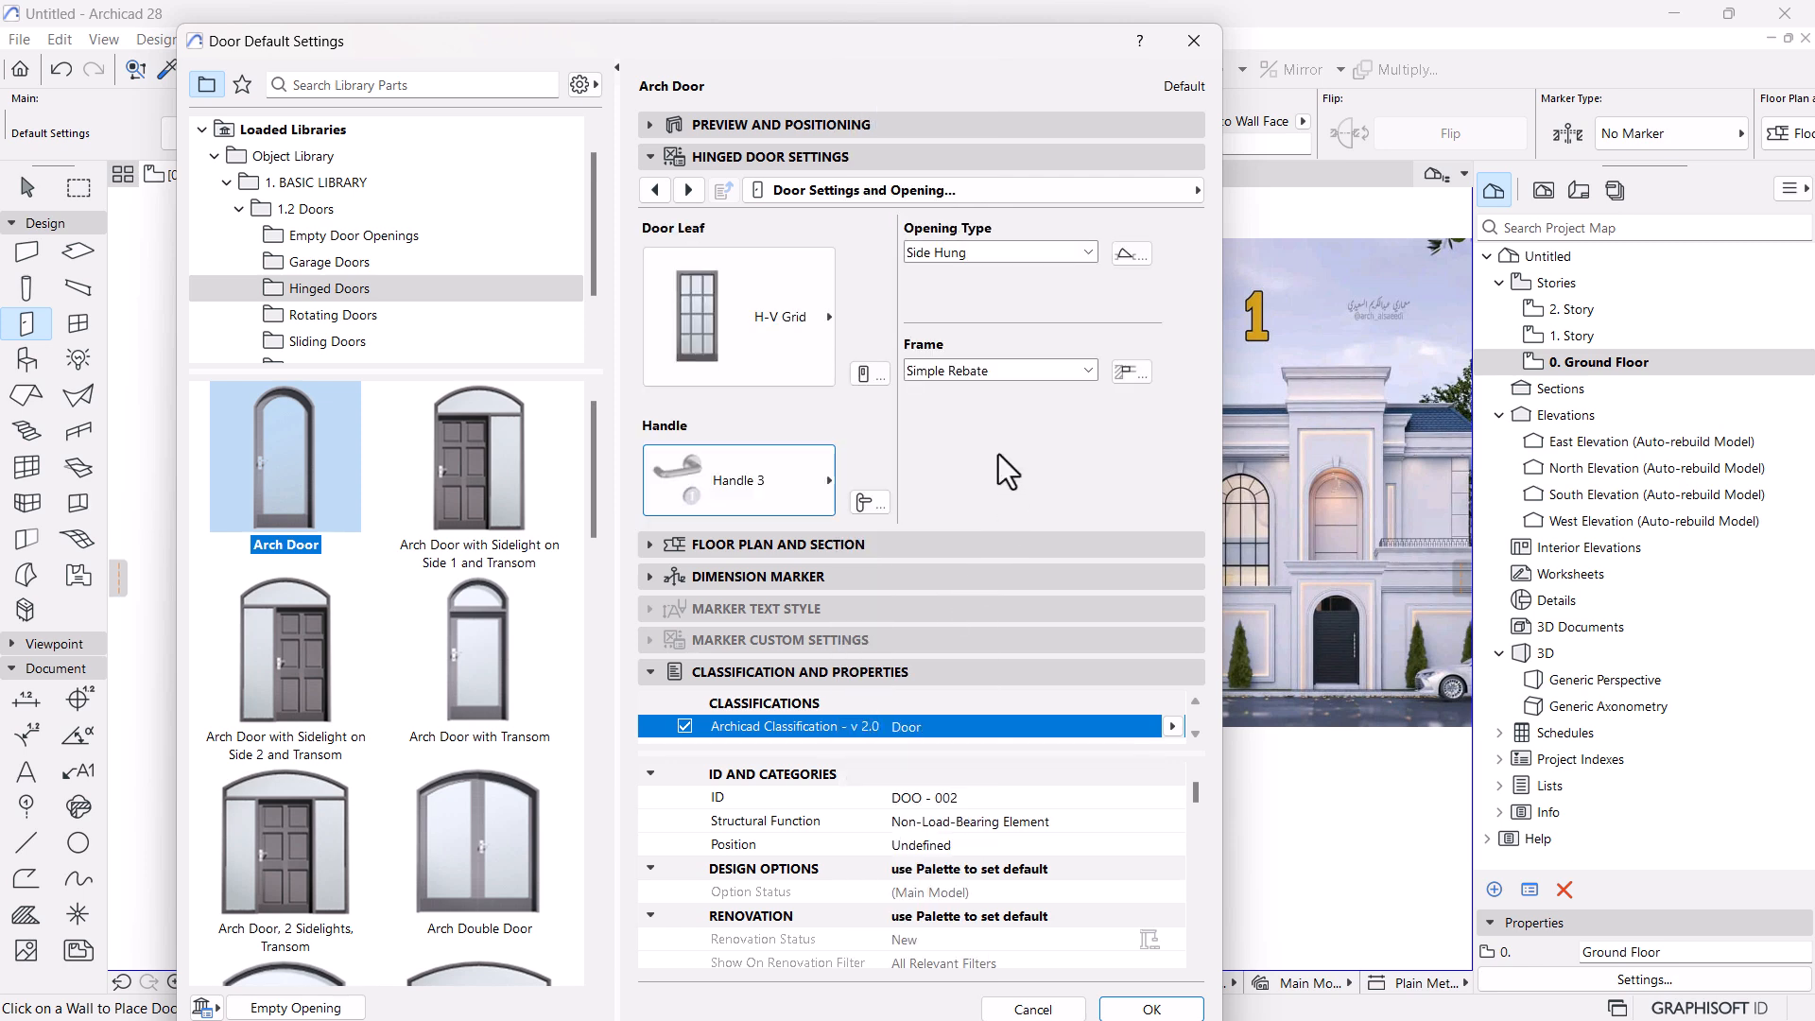
pyautogui.click(873, 378)
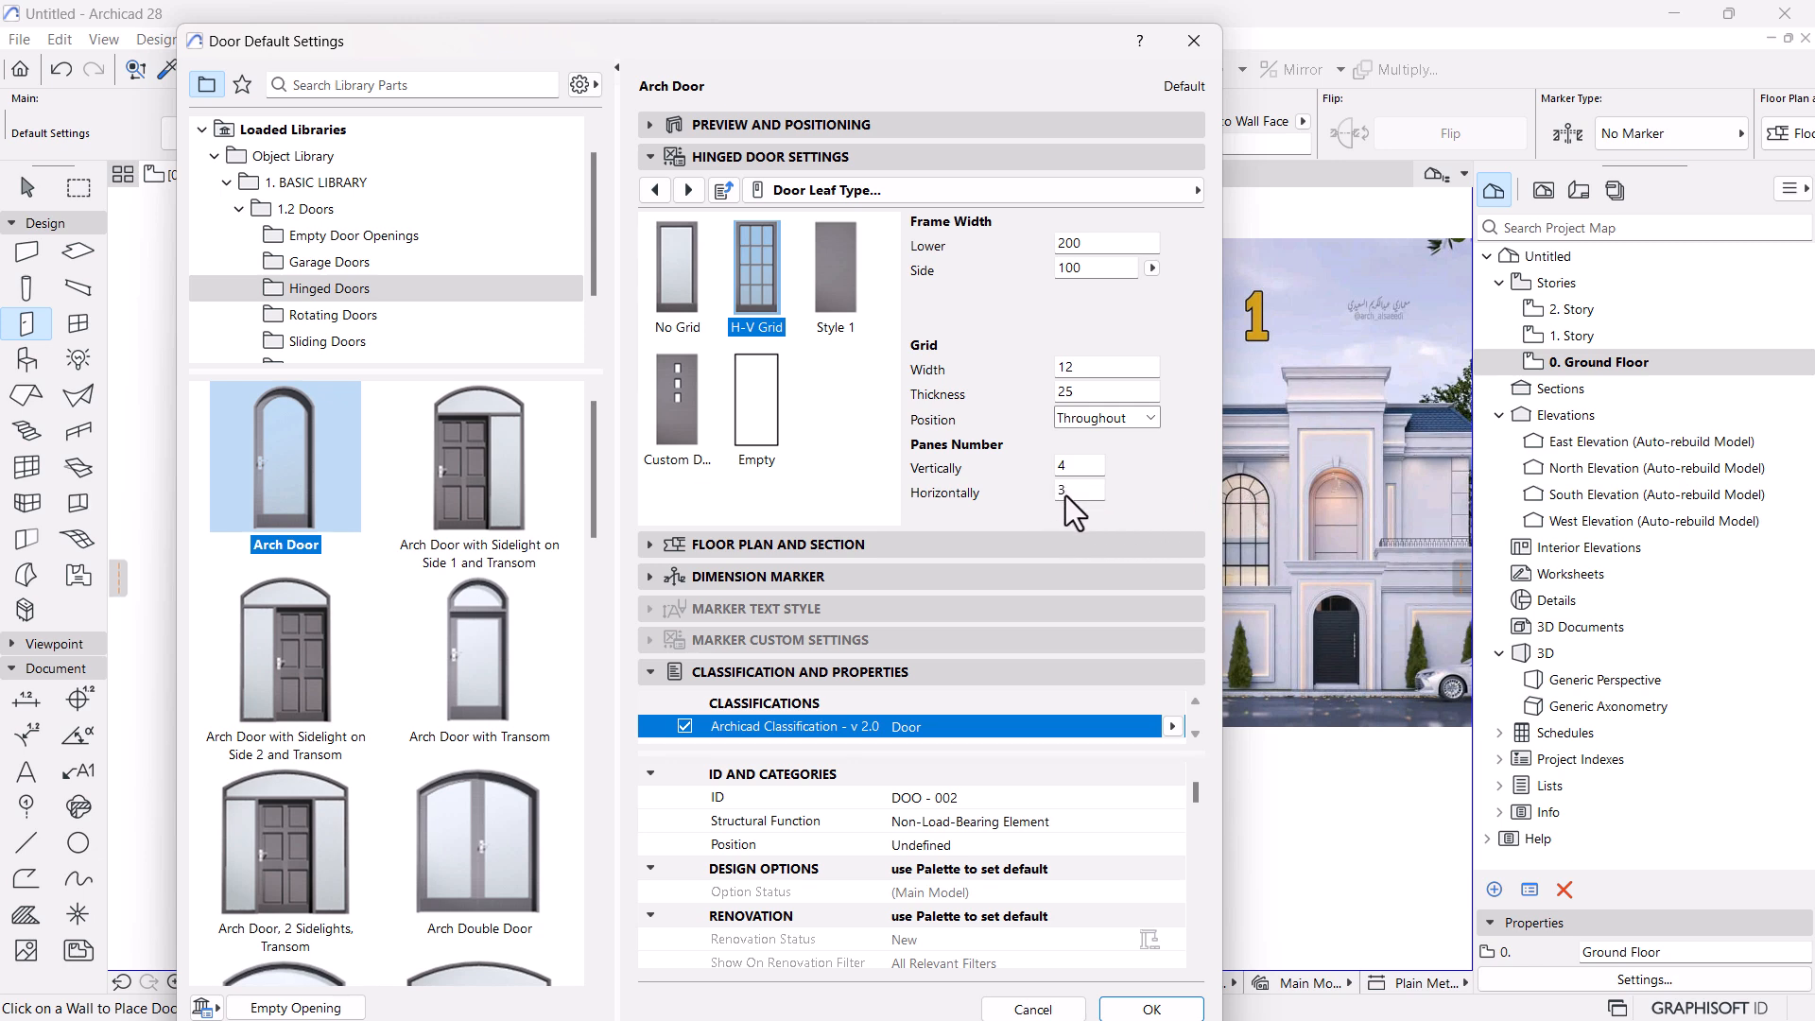
# Set the door leaf's grid to 1 pane vertically and 4 panes horizontally
pyautogui.click(1079, 467)
pyautogui.moveTo(1080, 475); pyautogui.dragTo(1028, 471)
pyautogui.write('0')
pyautogui.press('Tab')
pyautogui.press('BackSpace')
pyautogui.write('4')
pyautogui.press('Return')
# Set the door leaf's grid to 4 panes vertically and 1 horizontally, checking the front and 3D previews
pyautogui.click(777, 117)
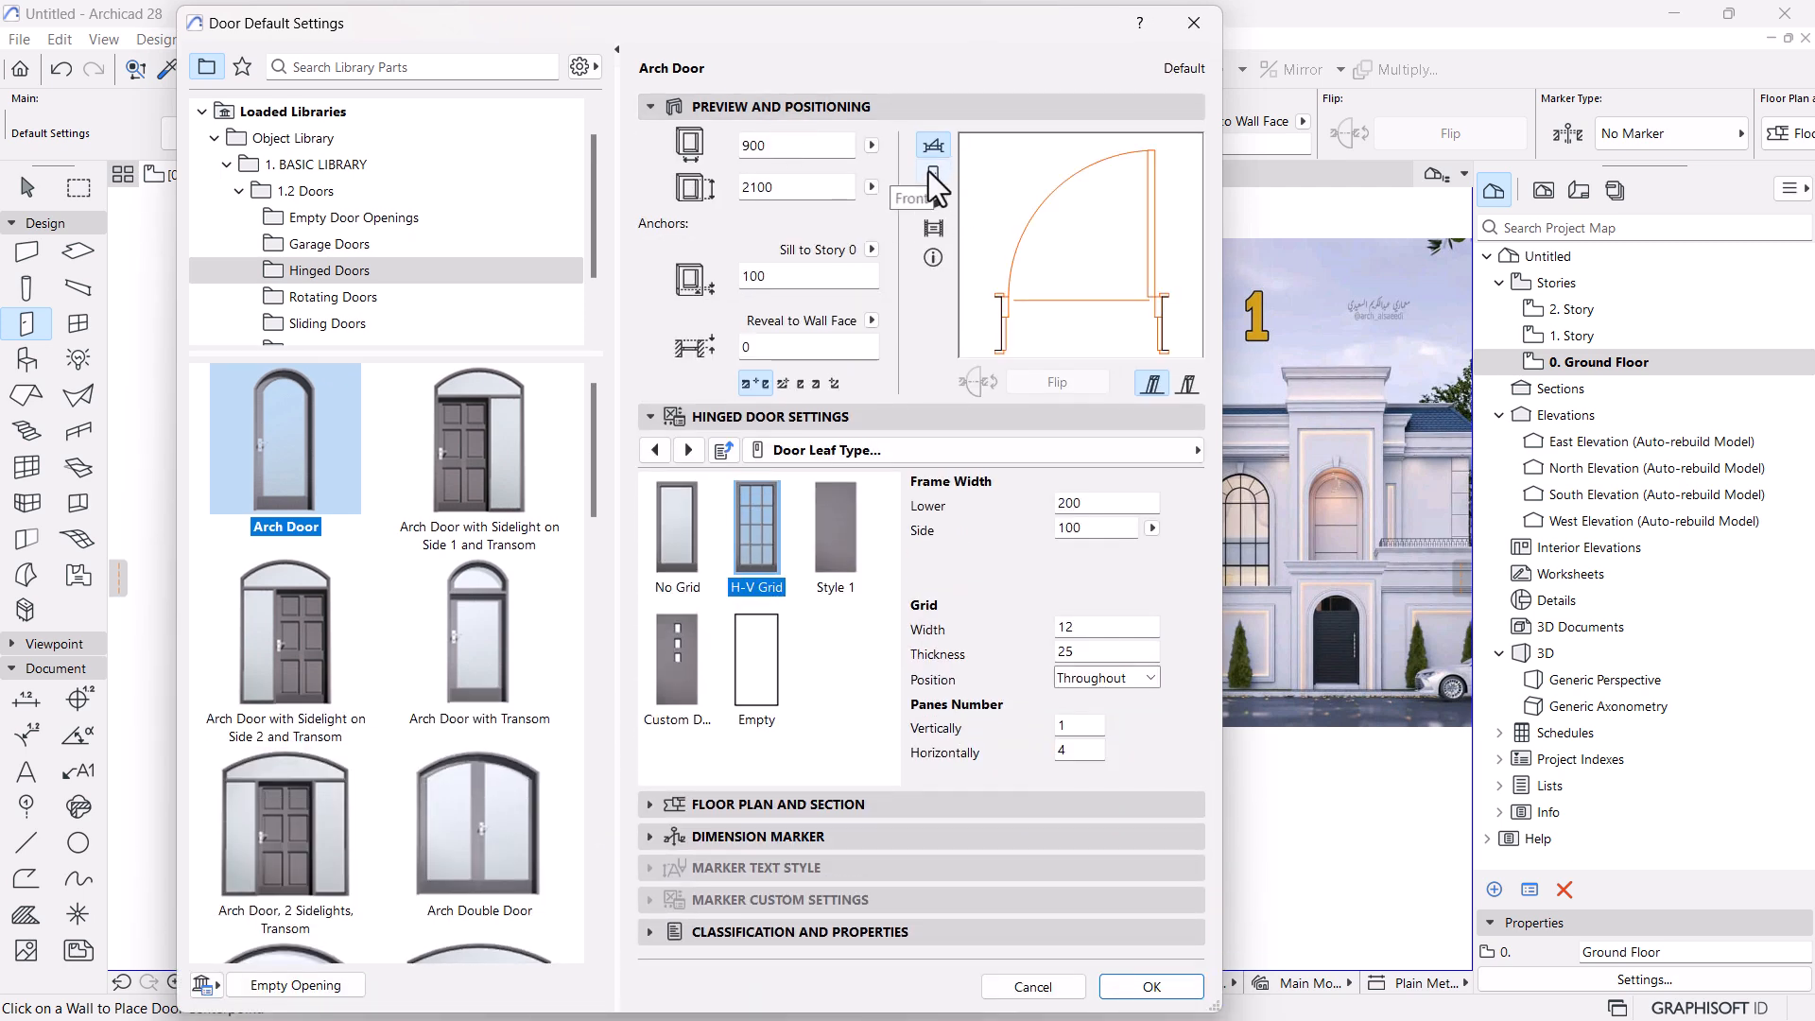
pyautogui.click(931, 173)
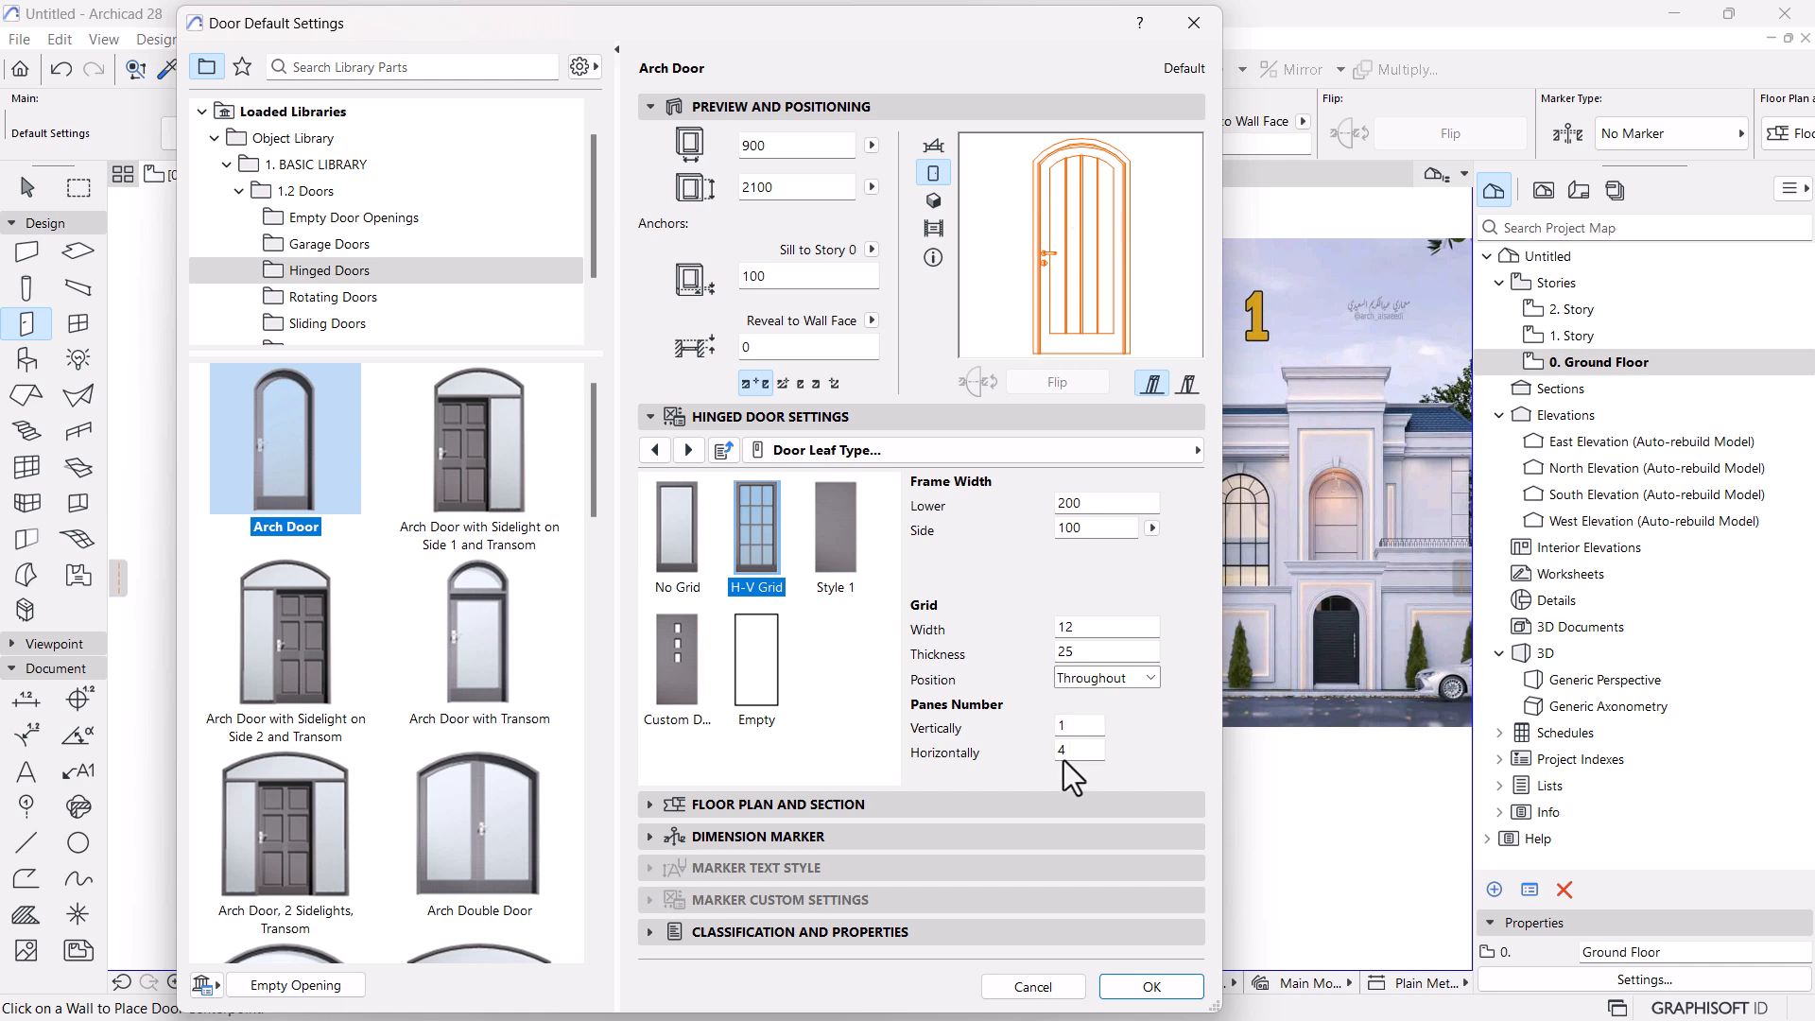
pyautogui.doubleClick(1074, 726)
pyautogui.write('4')
pyautogui.doubleClick(1061, 750)
pyautogui.write('1')
pyautogui.press('Return')
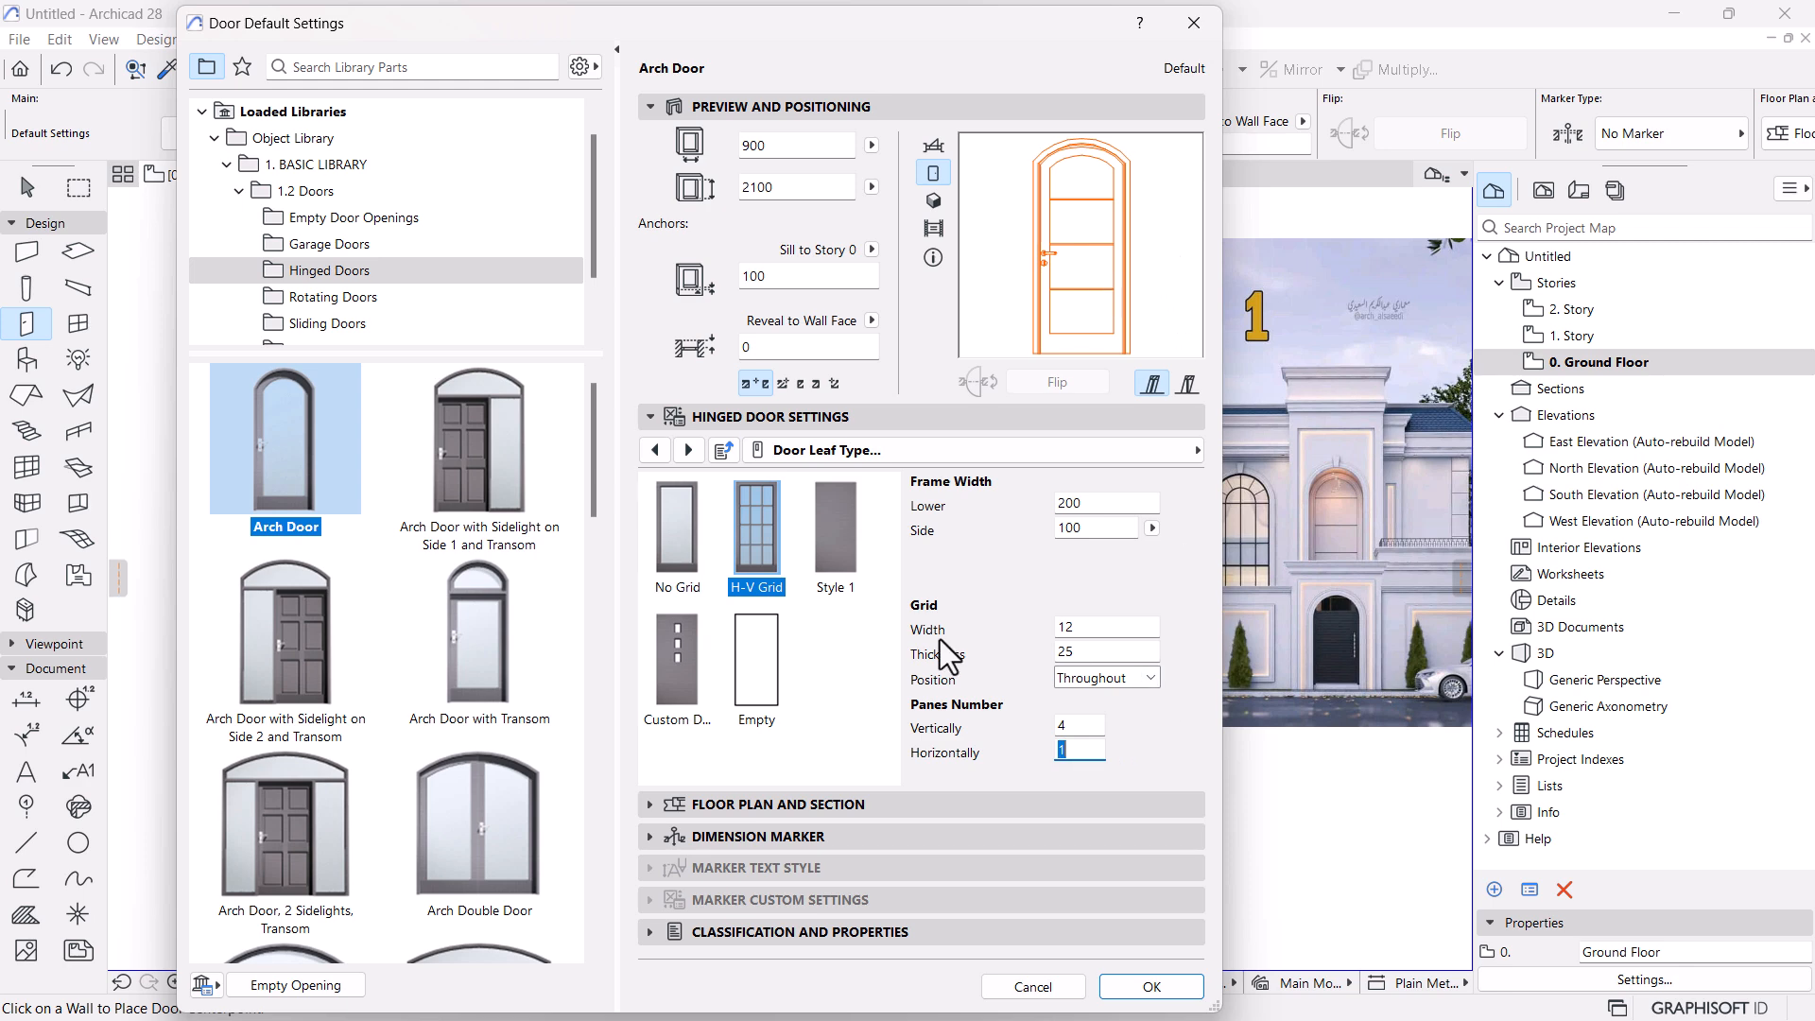
pyautogui.click(933, 201)
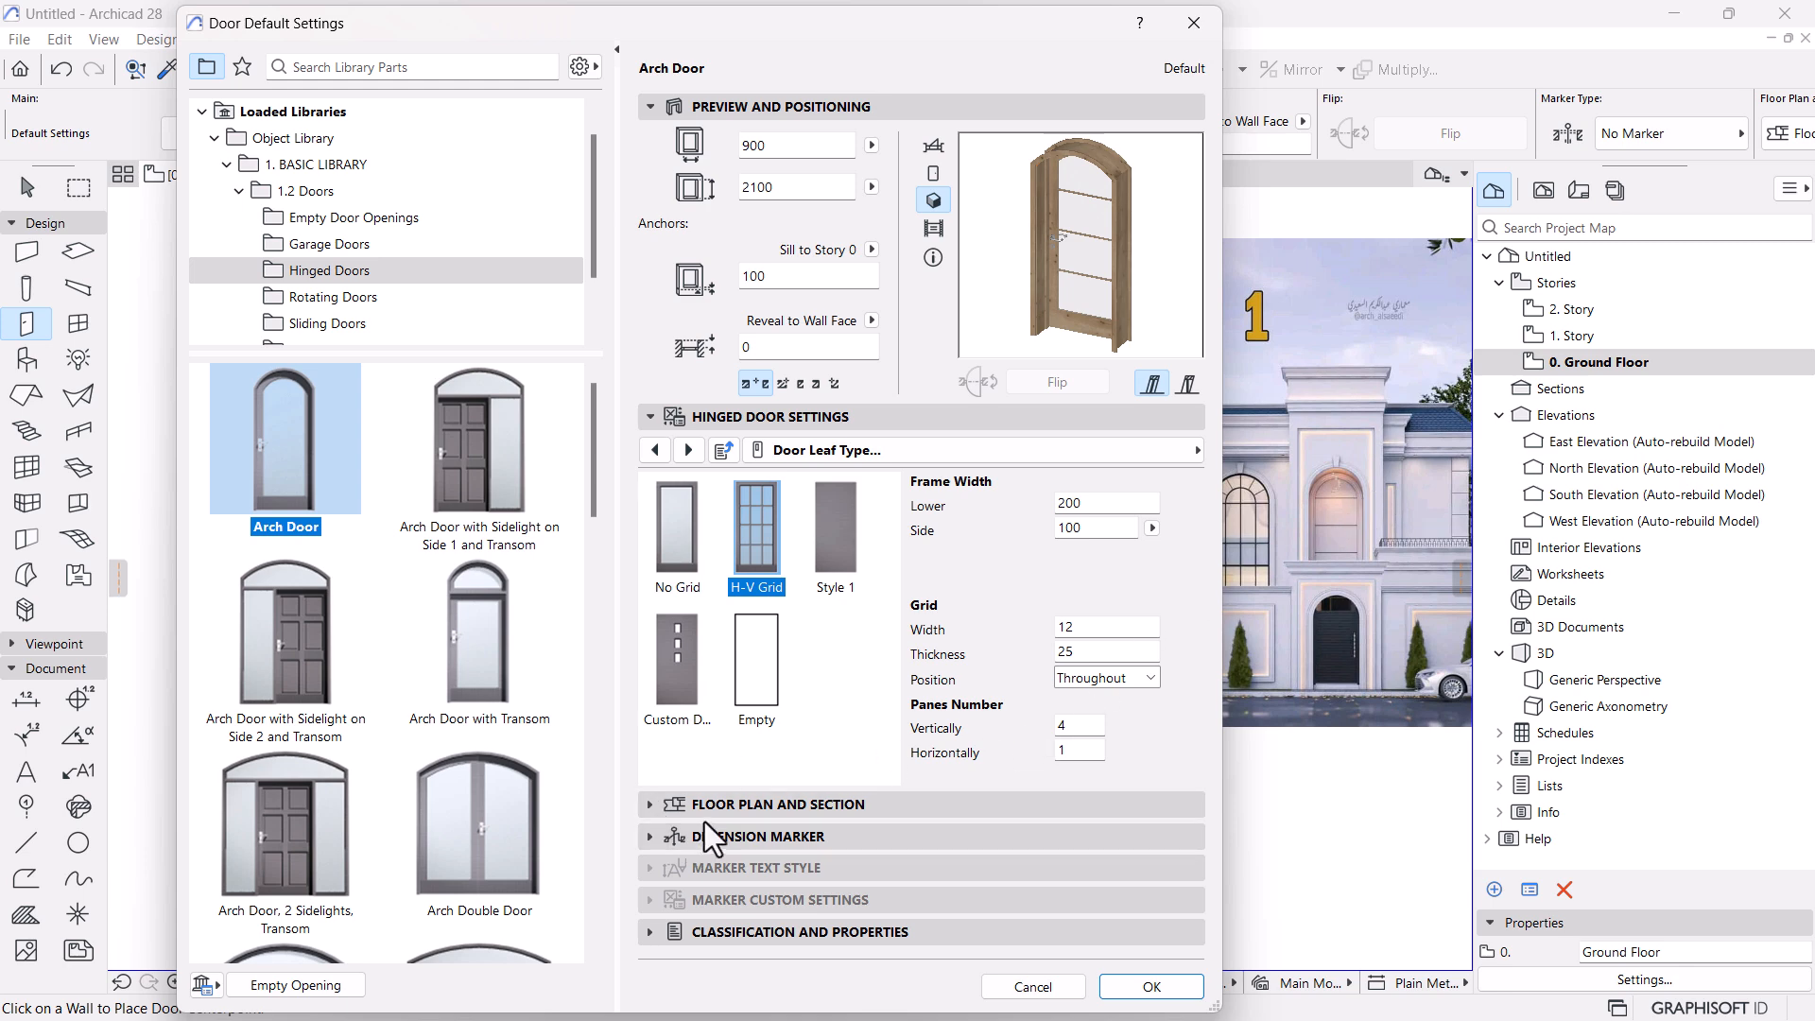
# Assign the Paint - Glossy White surface to the leaf glass in the door's model attributes
pyautogui.click(1194, 454)
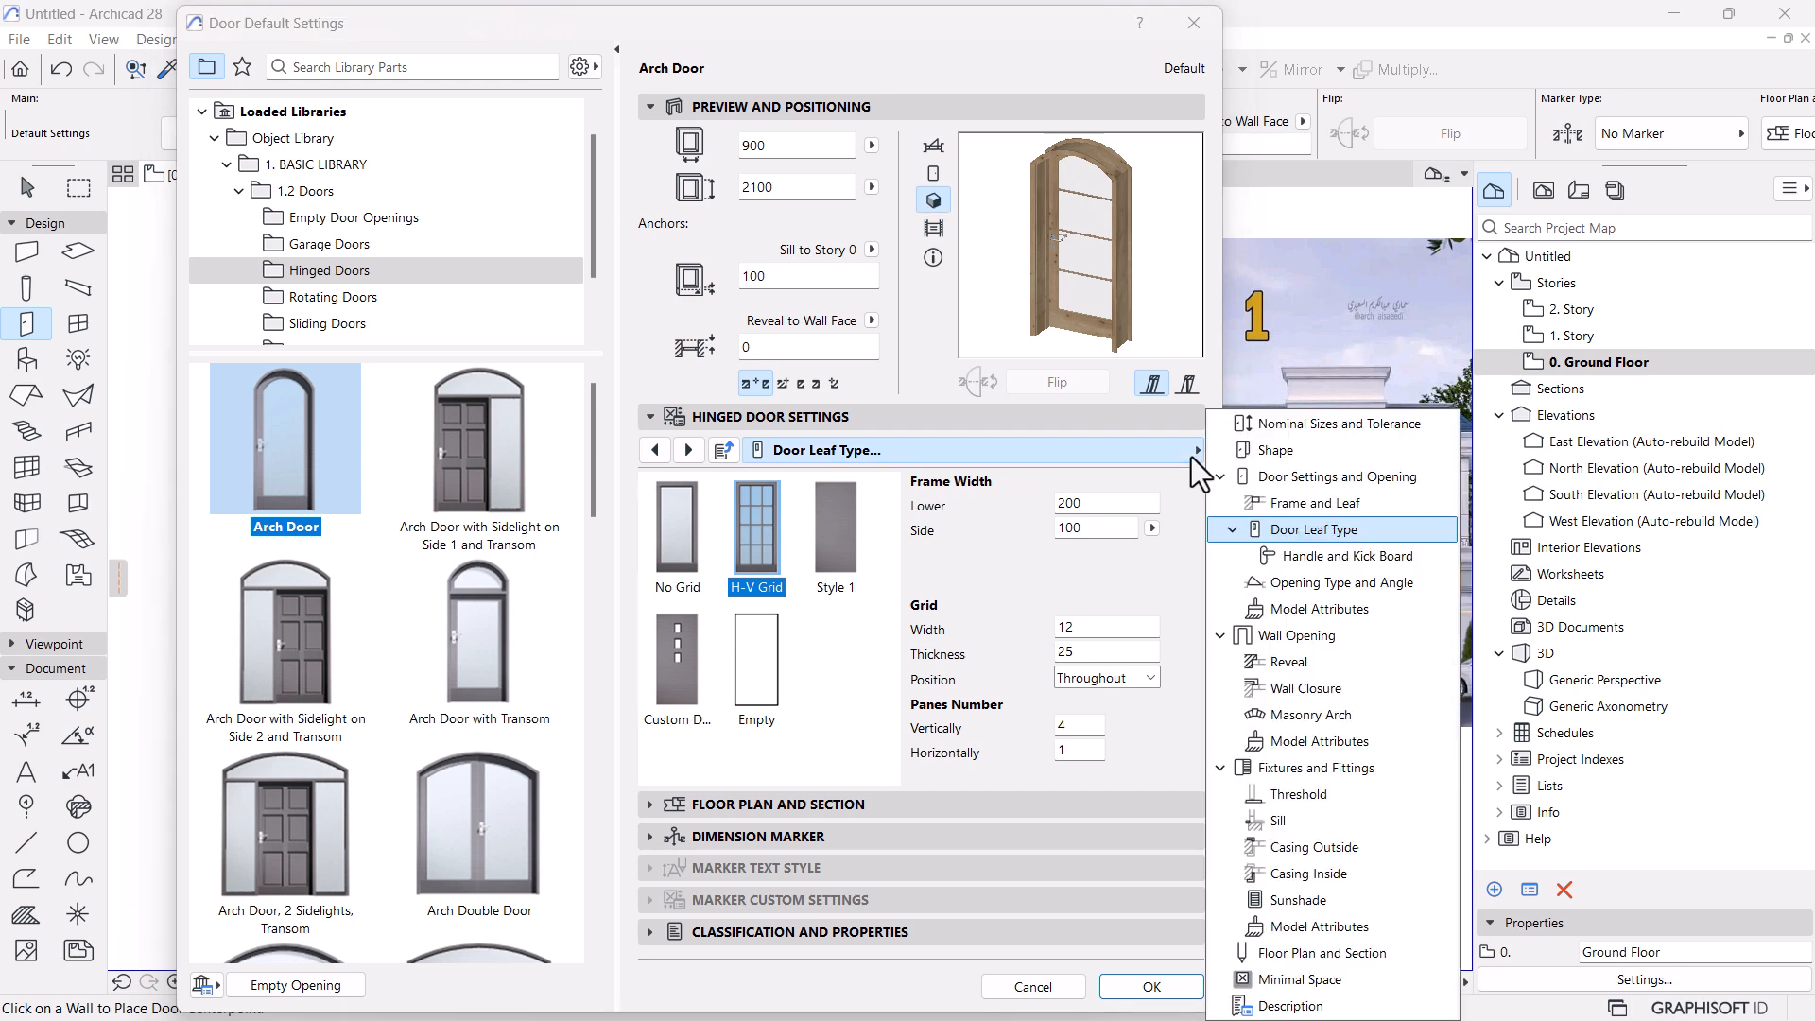
pyautogui.click(1324, 609)
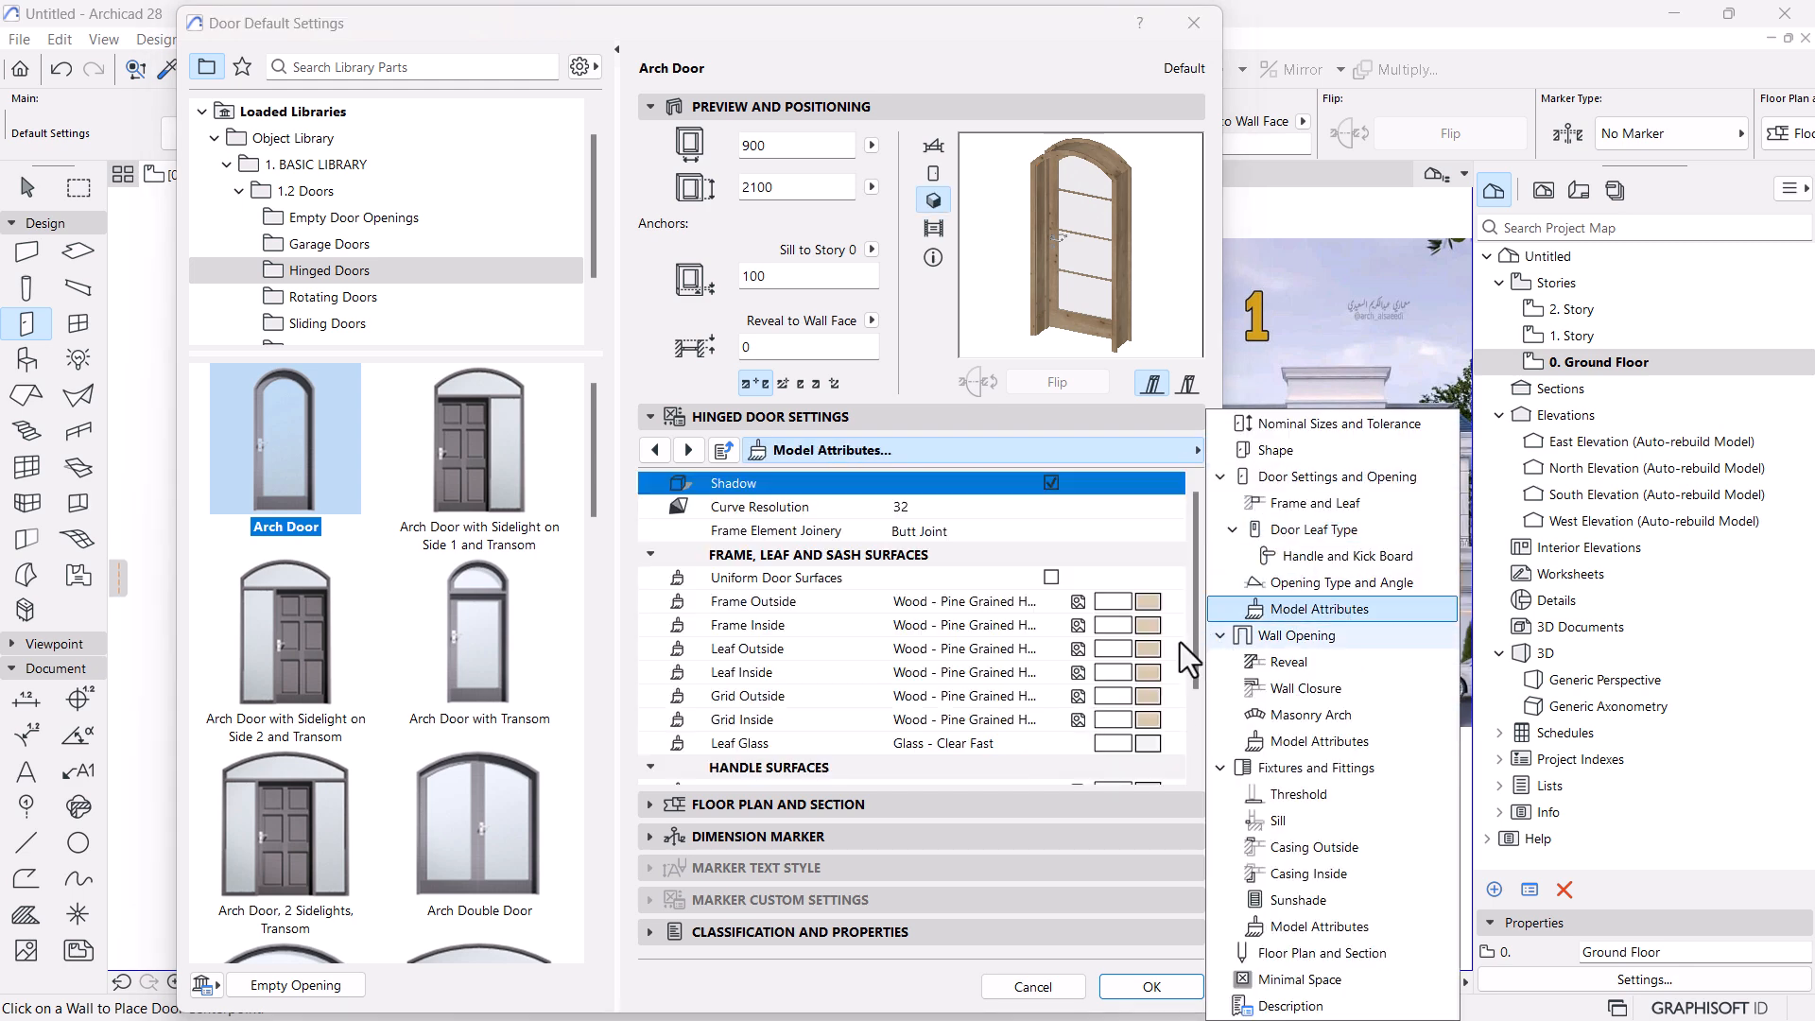
pyautogui.click(1049, 580)
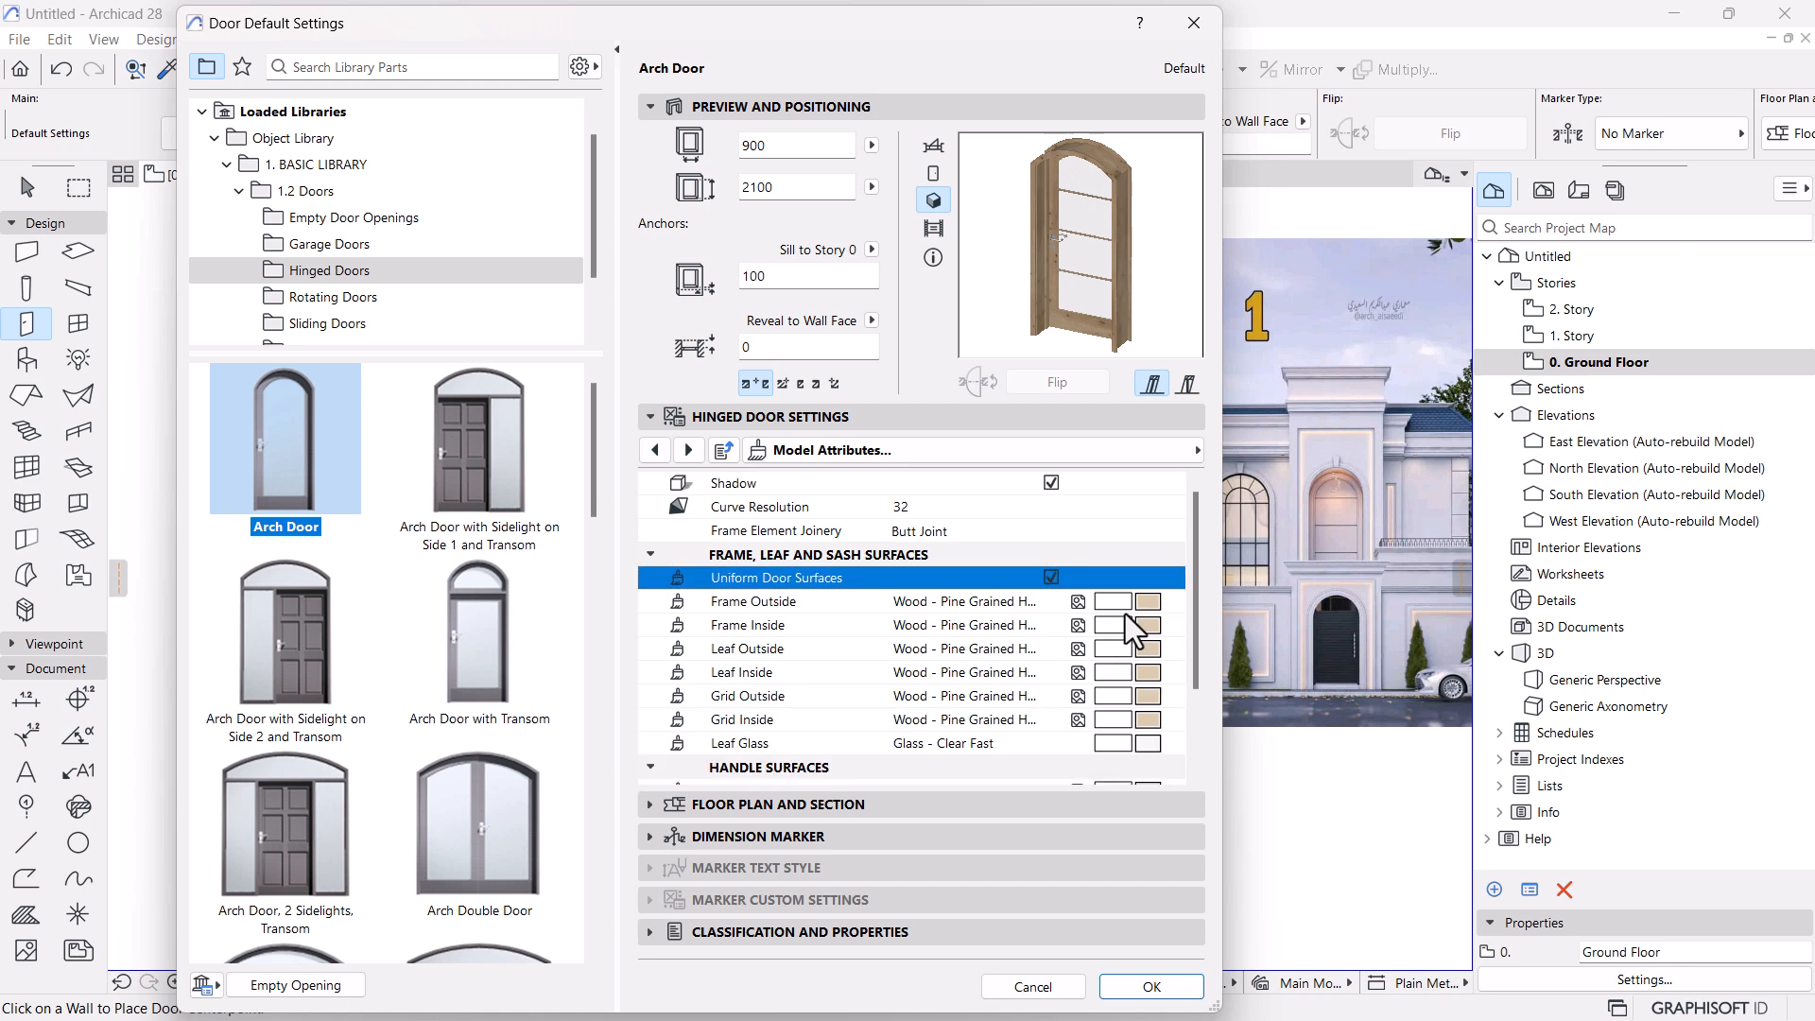
pyautogui.scroll(-3, 1125, 614)
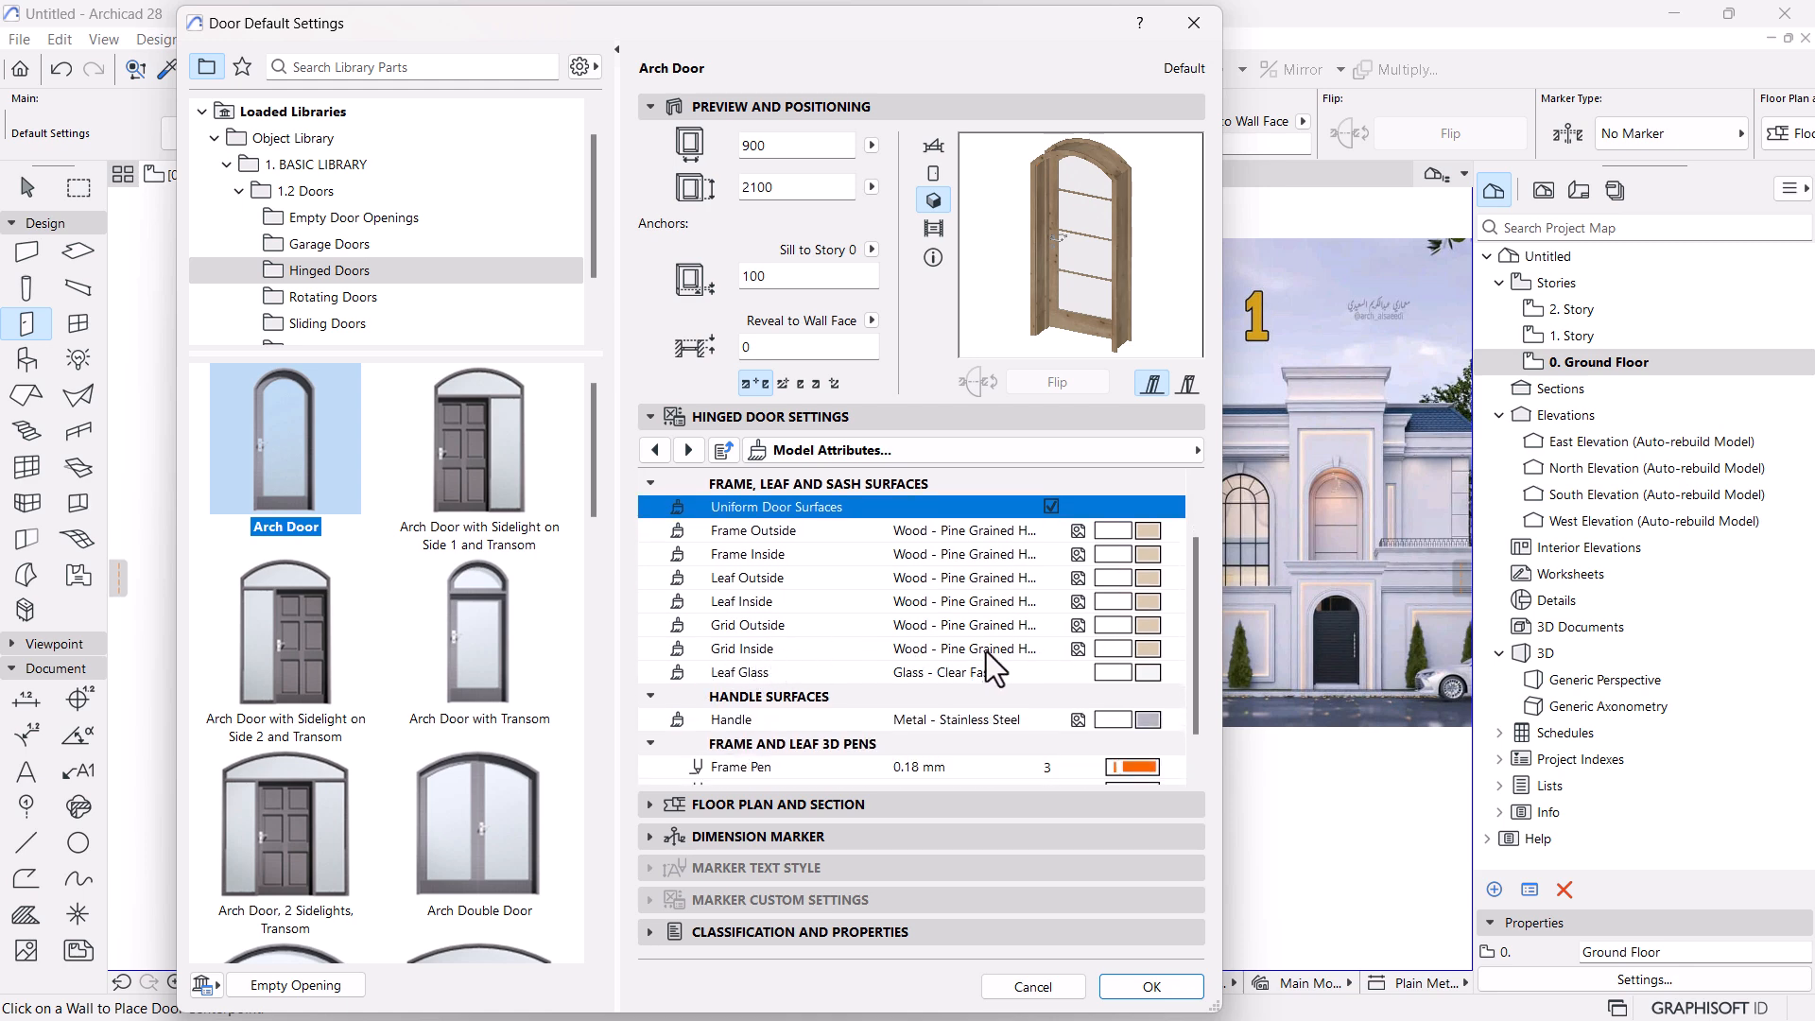
pyautogui.click(1051, 506)
pyautogui.click(1148, 673)
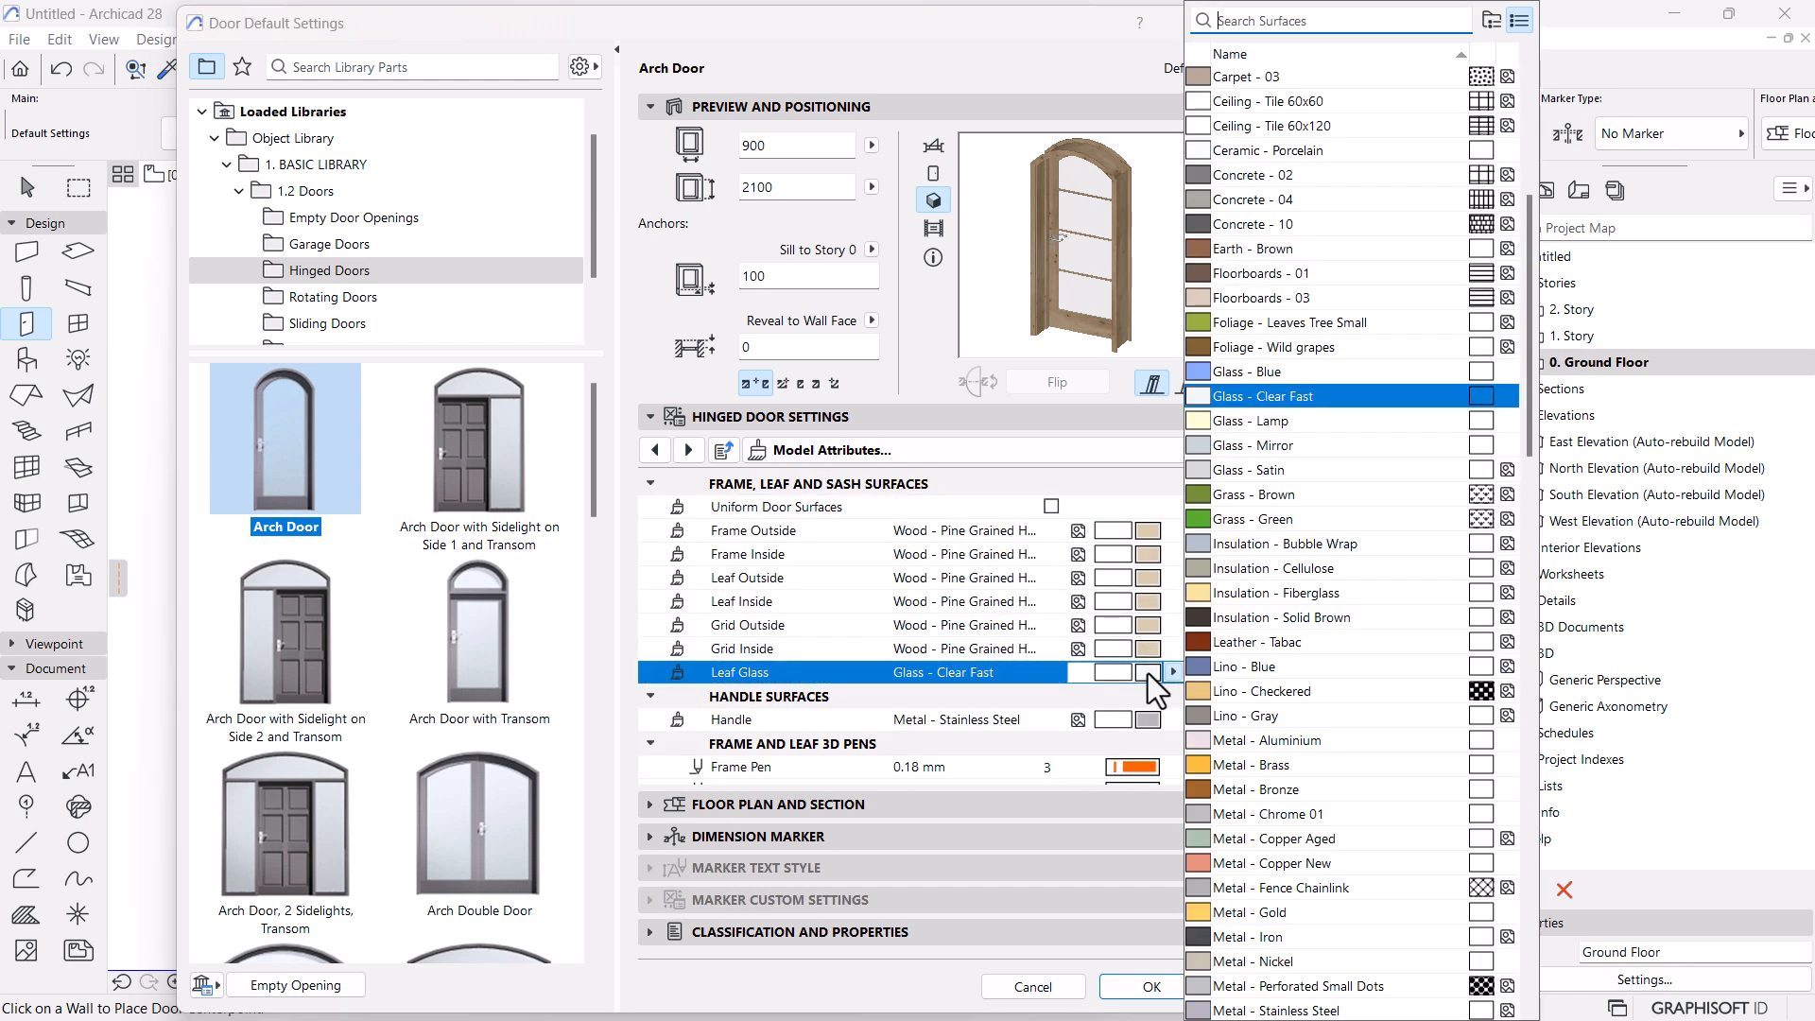
pyautogui.click(1267, 372)
pyautogui.click(1312, 249)
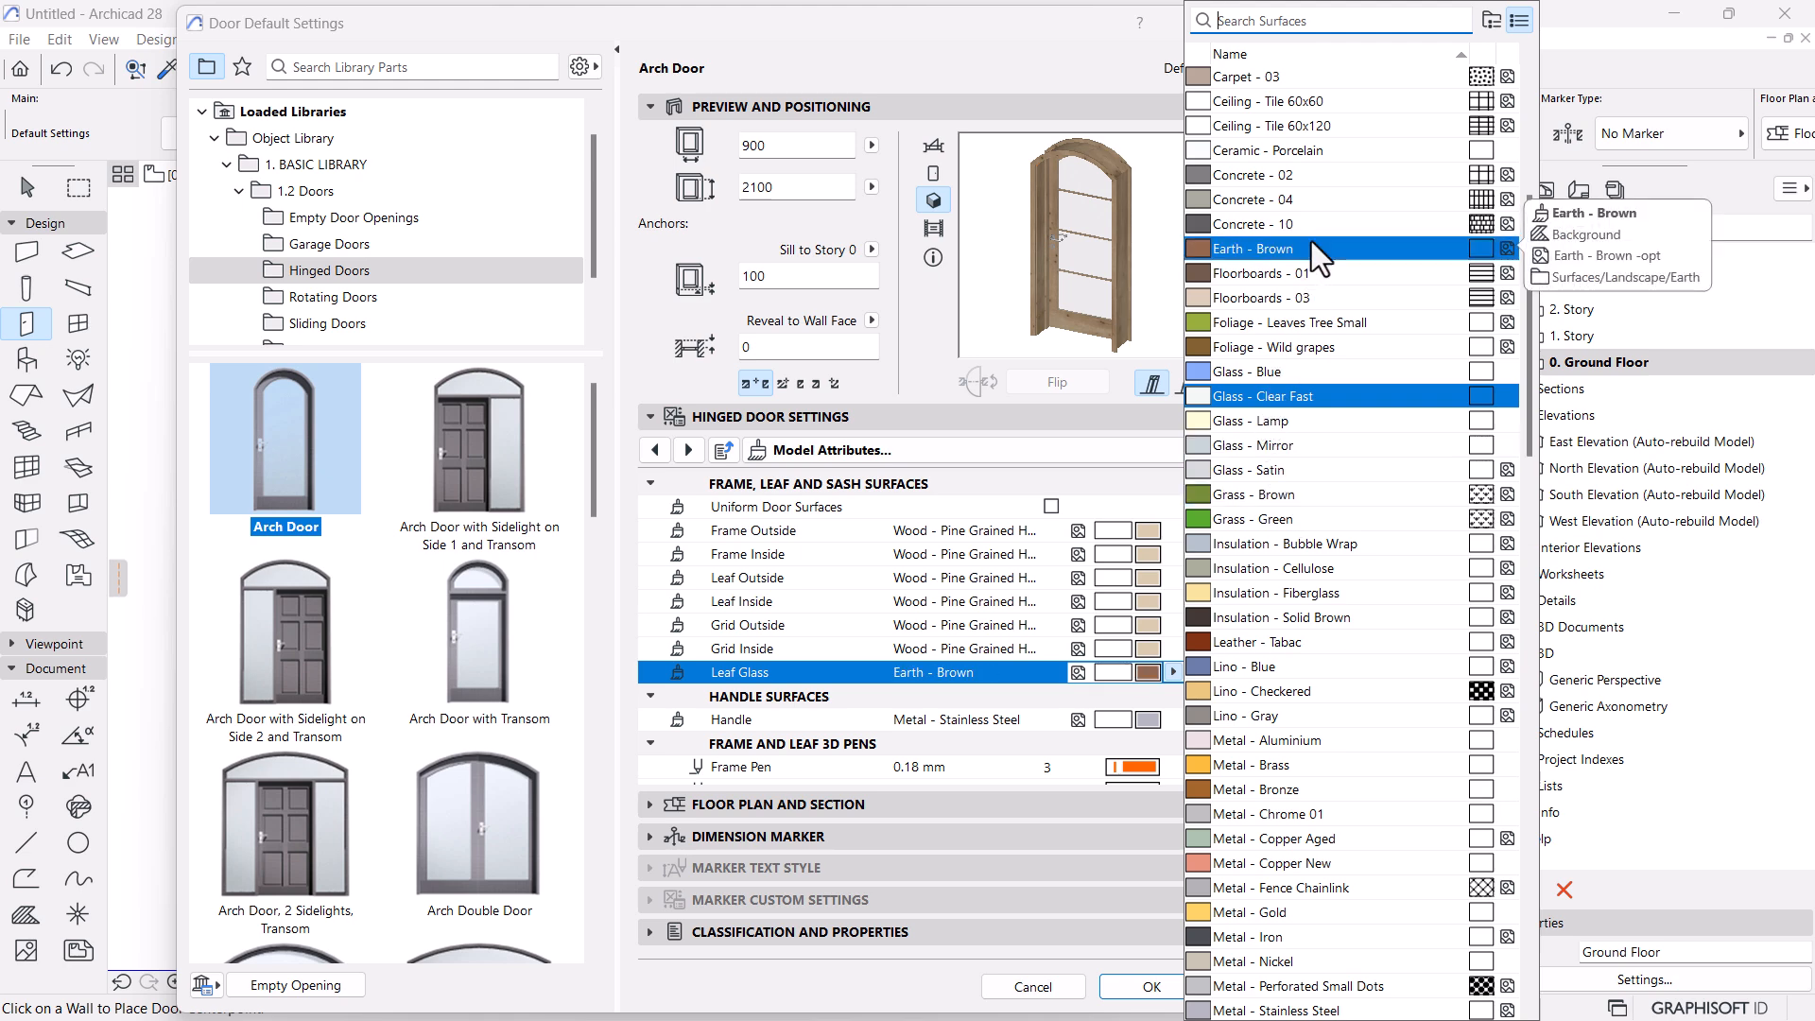
pyautogui.write('pain')
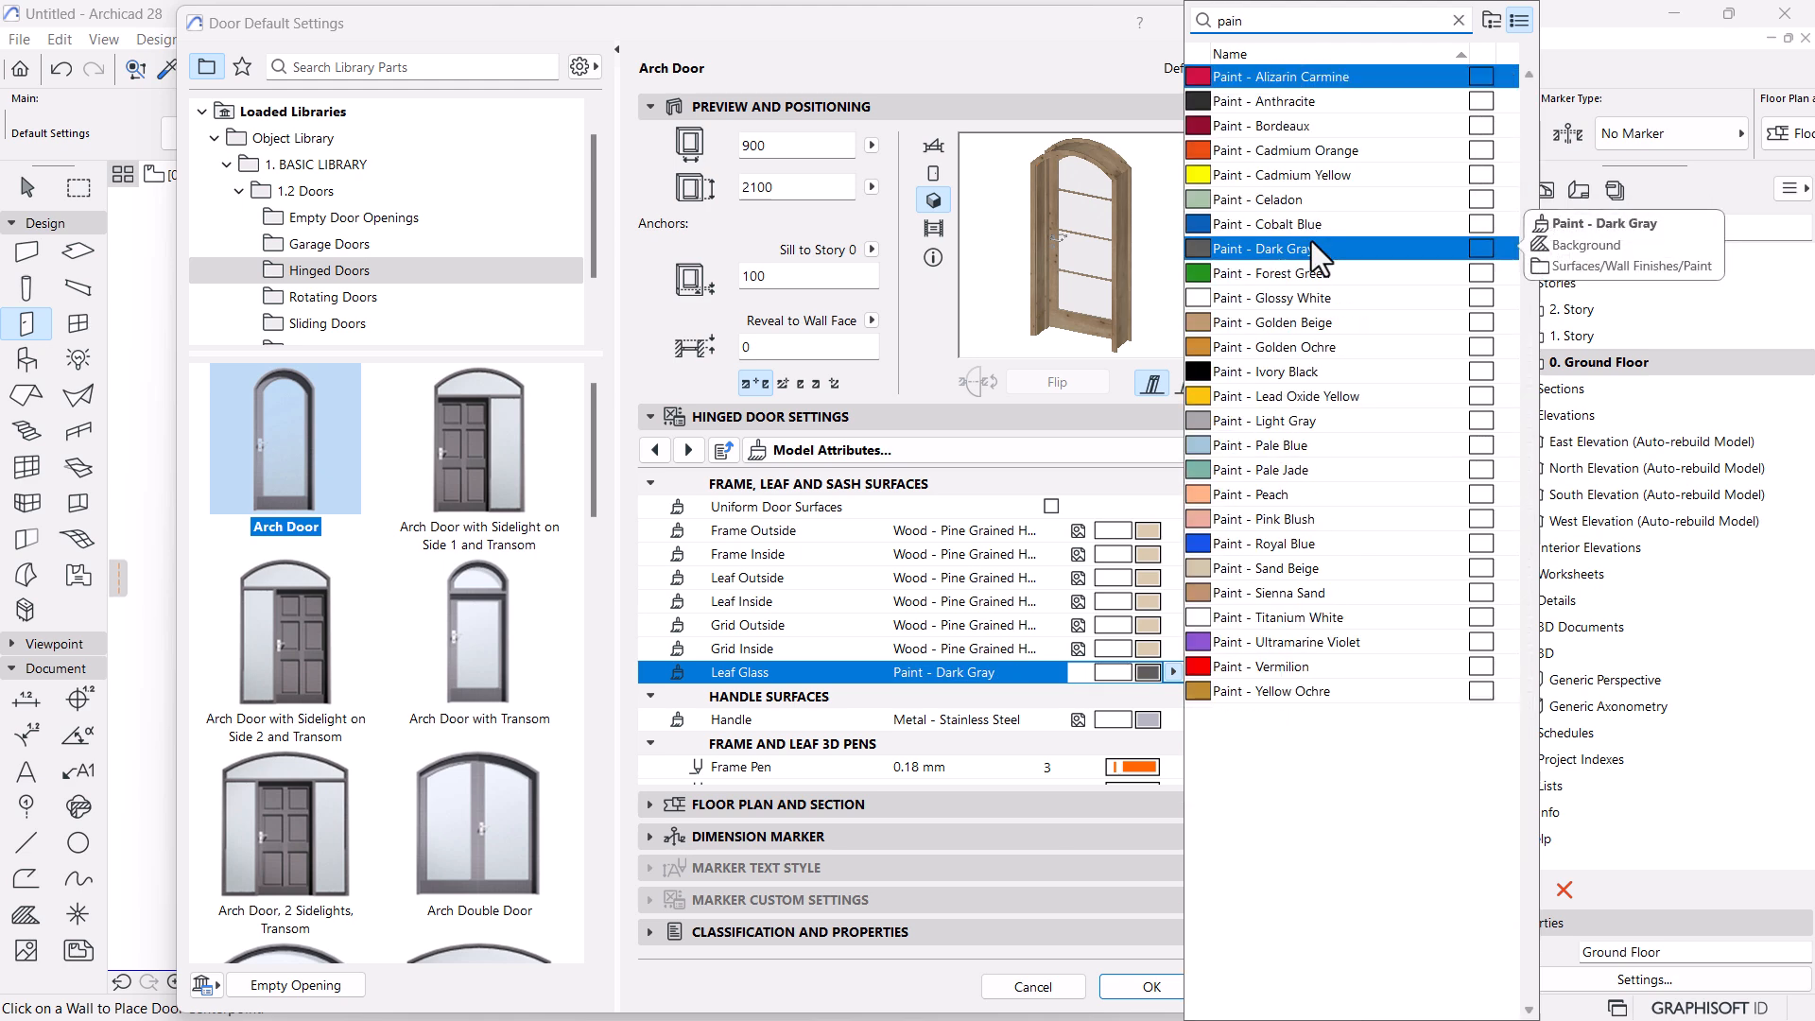
pyautogui.click(1268, 297)
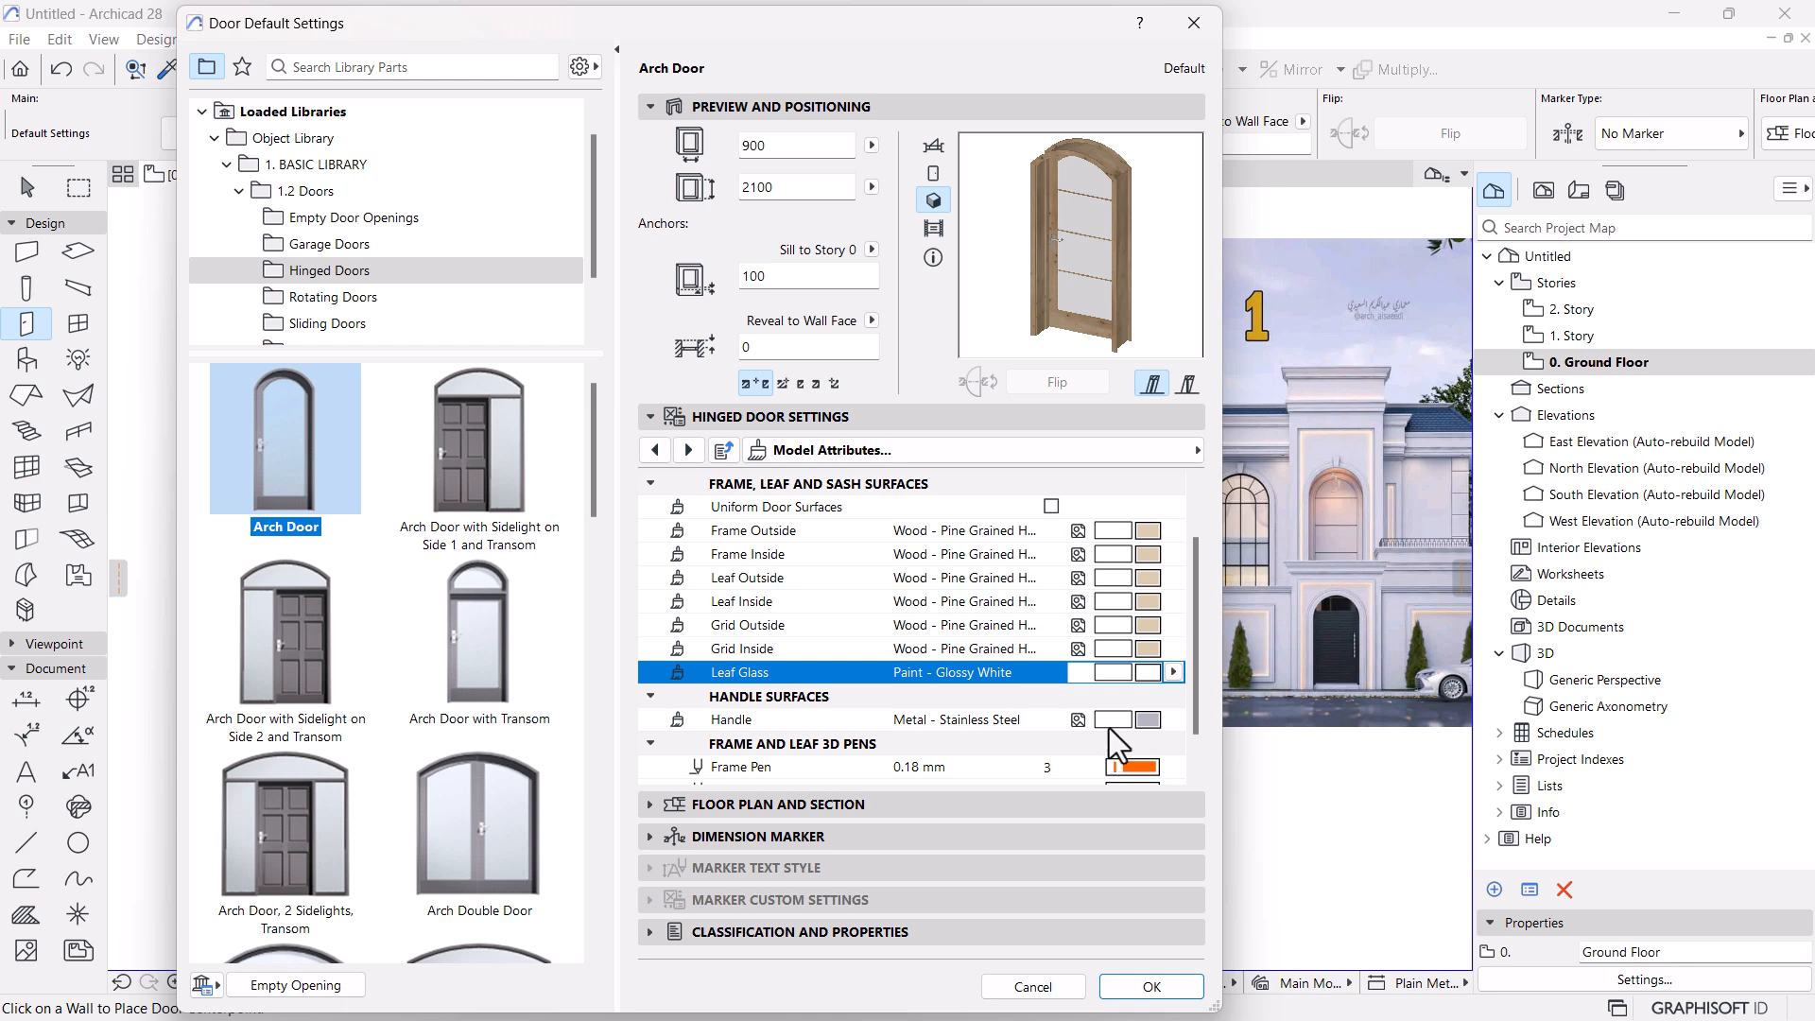
# Enable uniform door surfaces and set the outside frame surface to Paint - Glossy White for all frame, leaf and grid parts
pyautogui.click(1150, 532)
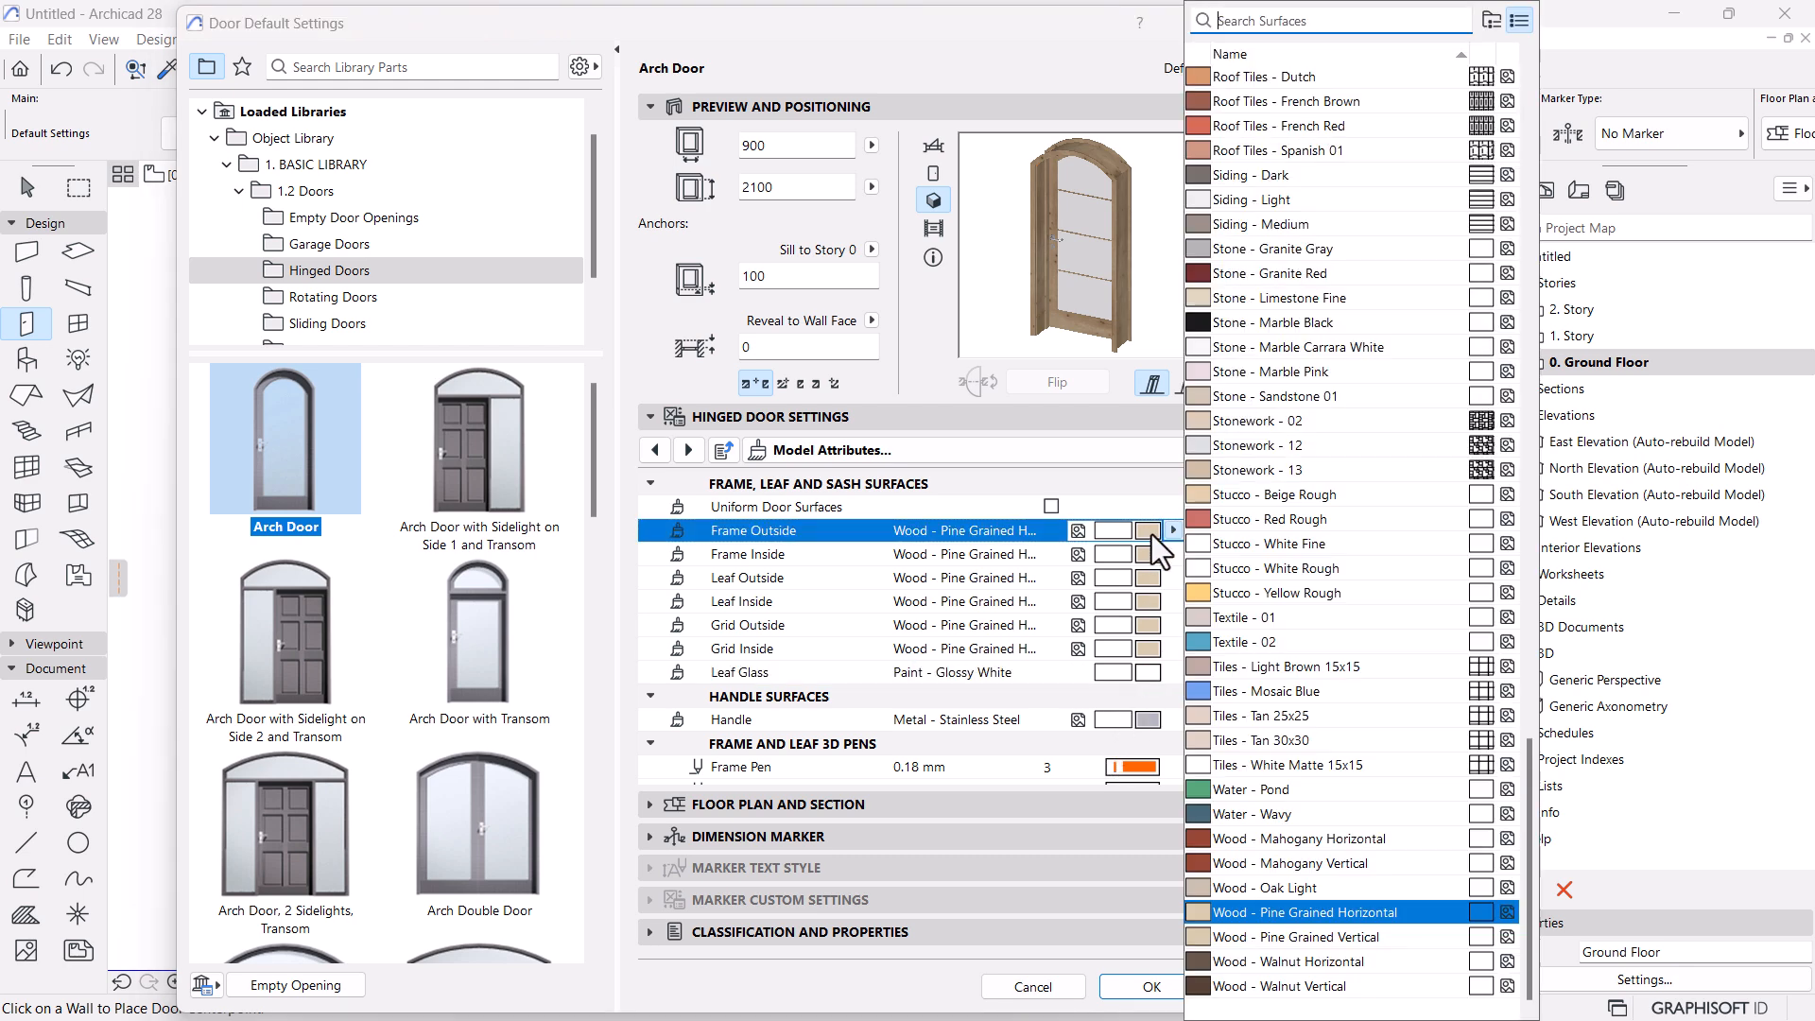
pyautogui.click(1053, 505)
pyautogui.click(1051, 507)
pyautogui.click(1146, 532)
pyautogui.write('pain')
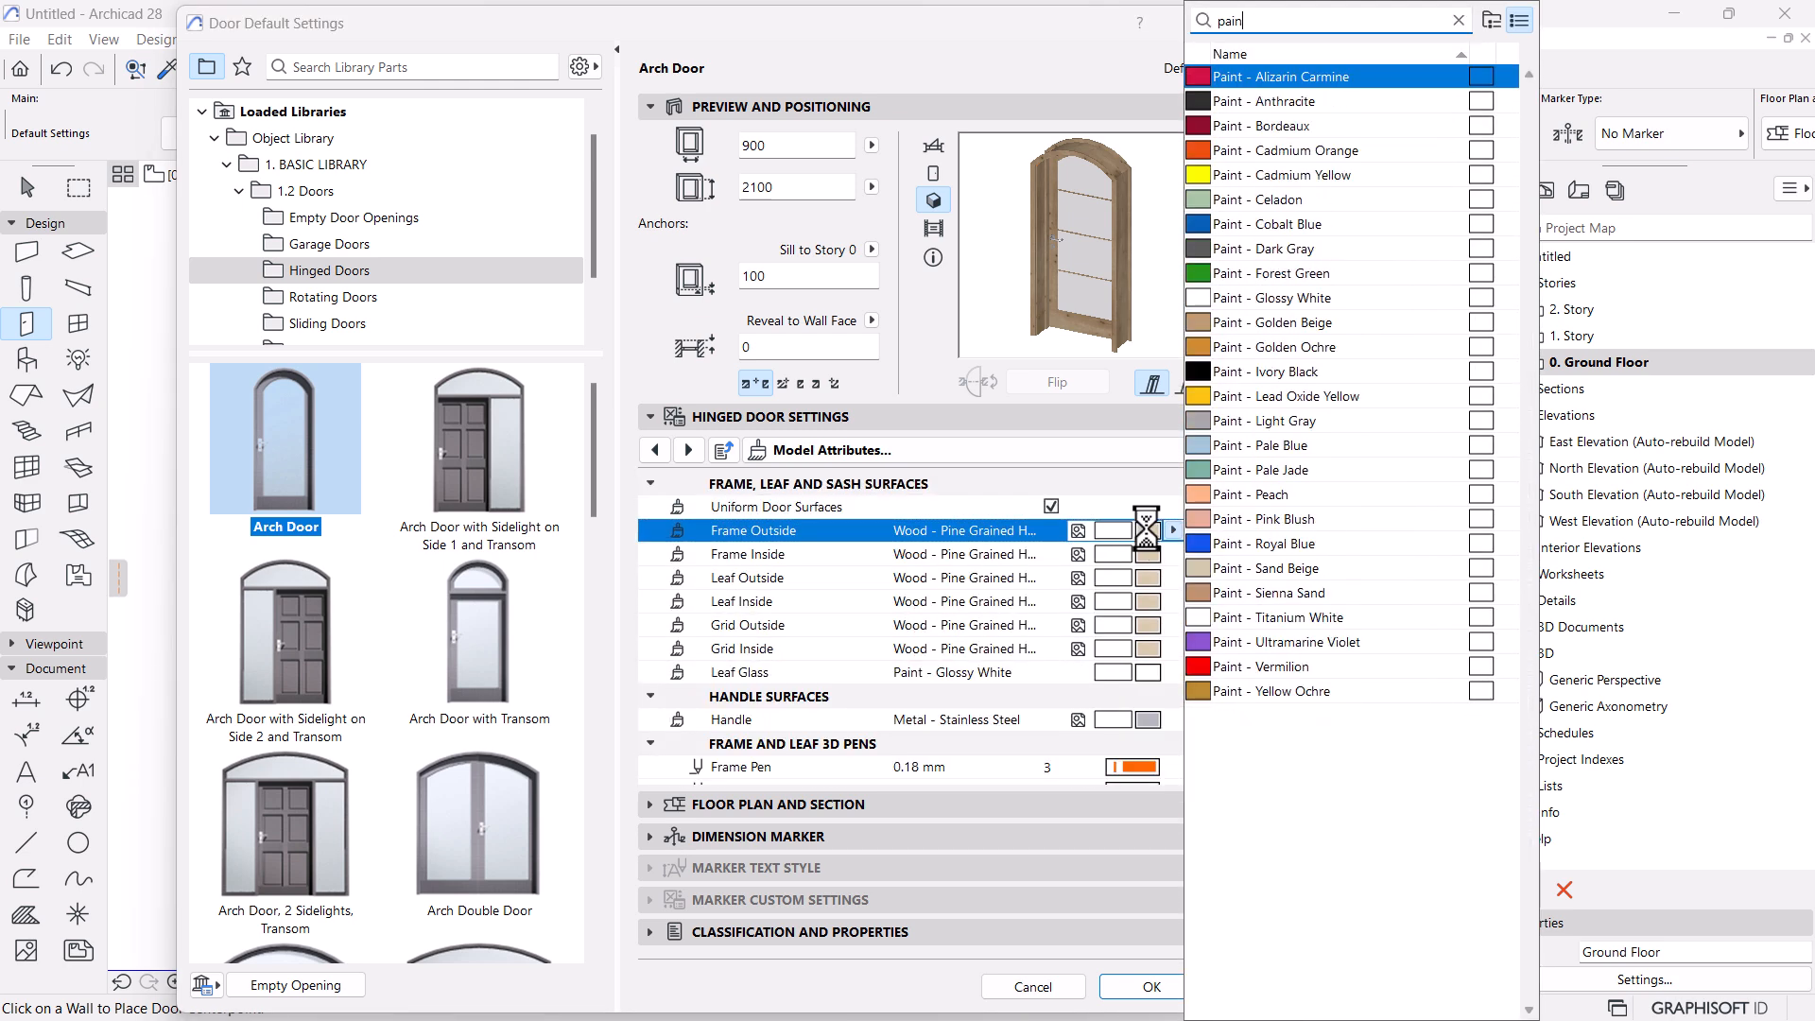
pyautogui.click(1269, 301)
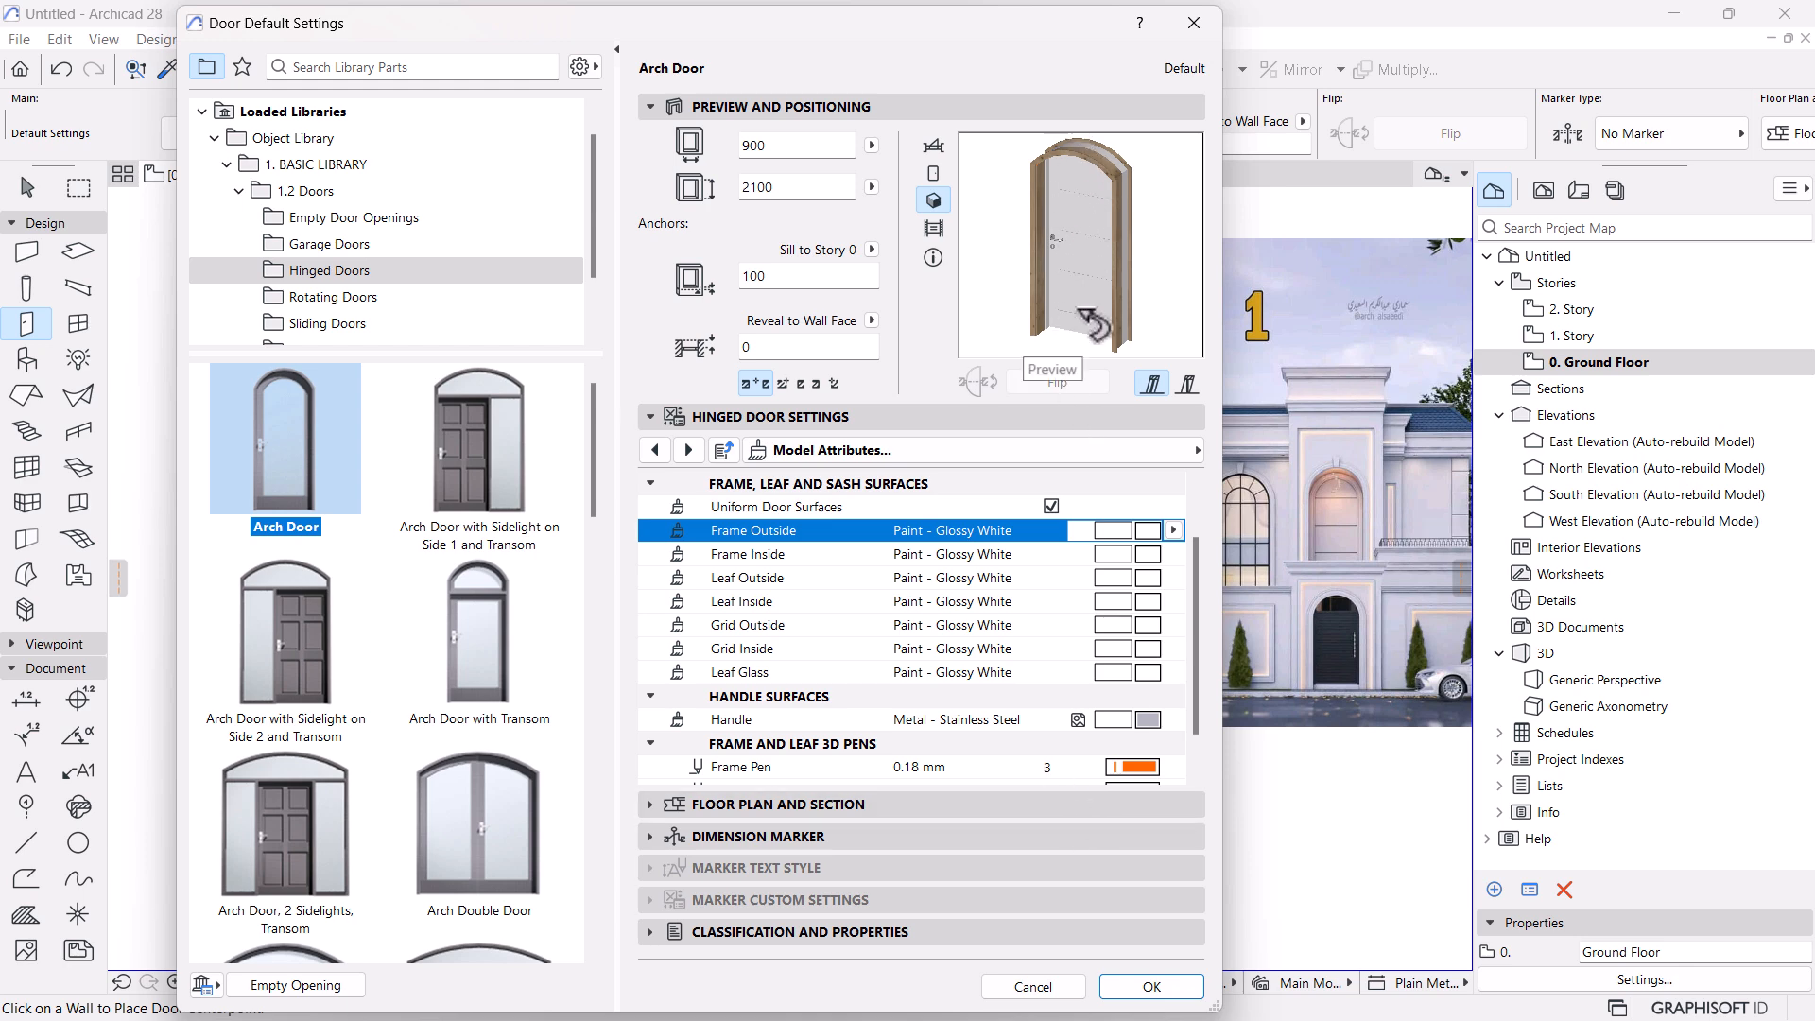
pyautogui.scroll(-2, 1070, 652)
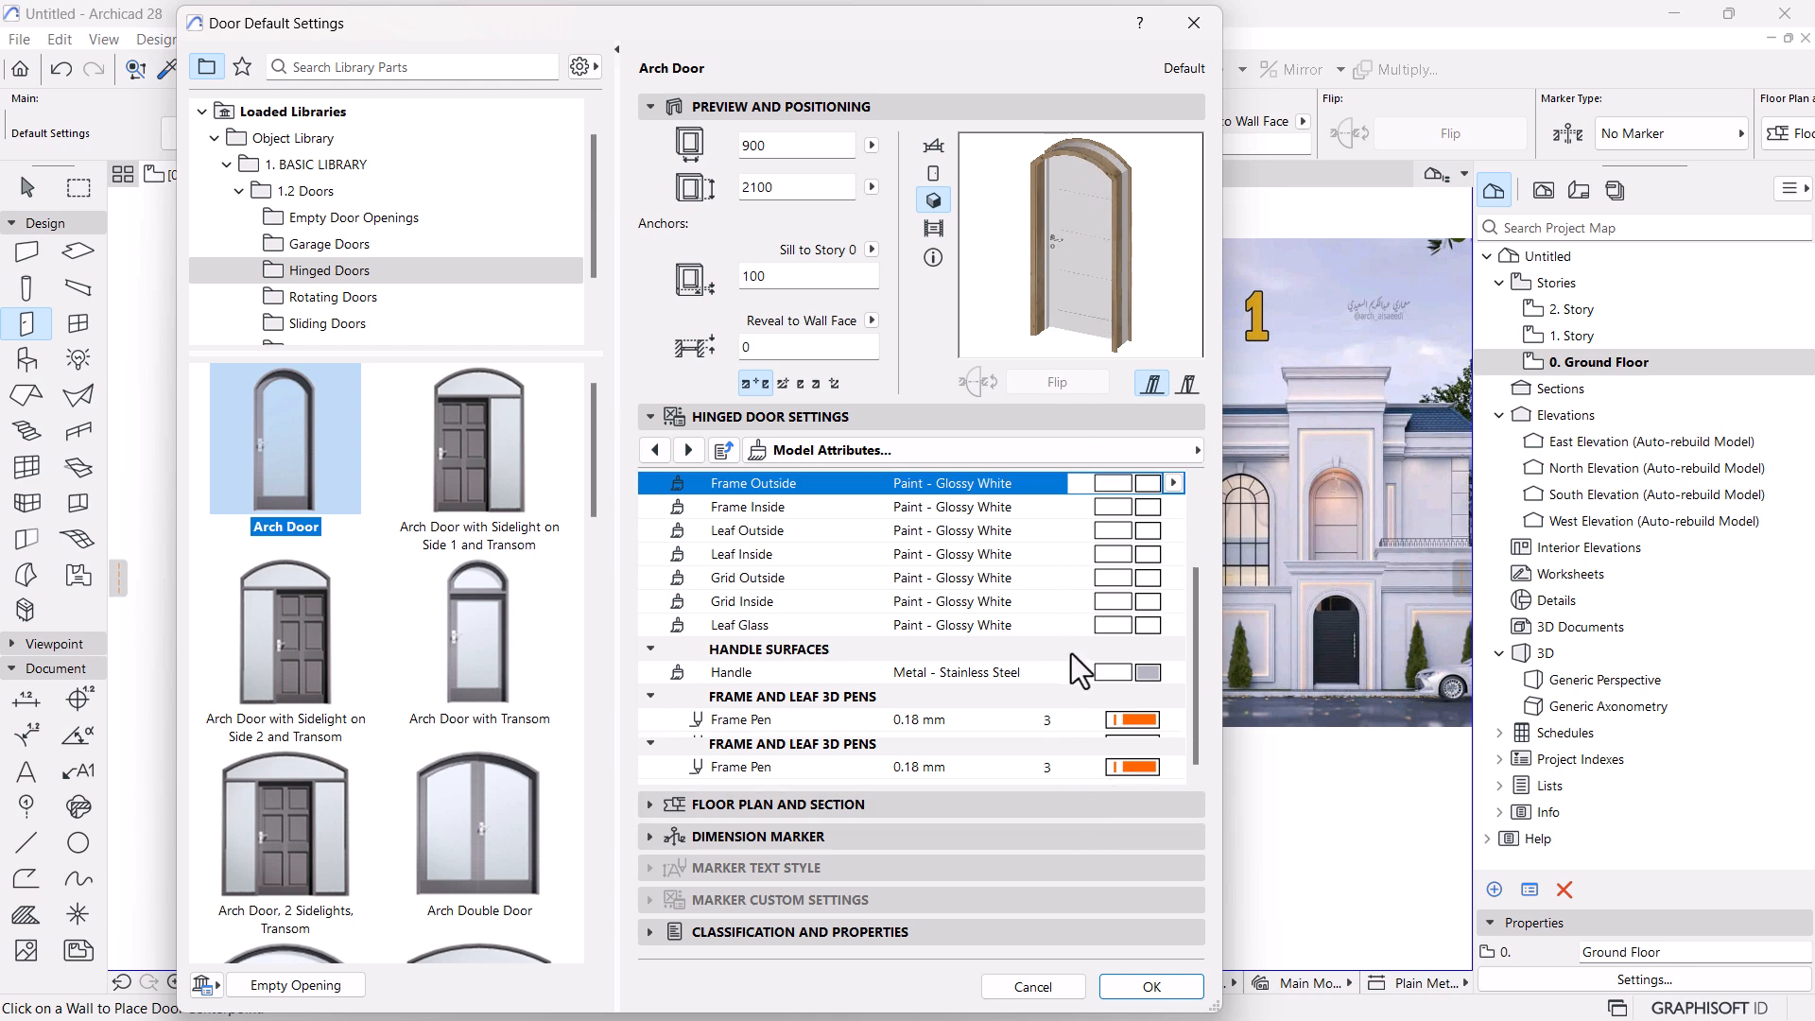
pyautogui.scroll(4, 1070, 654)
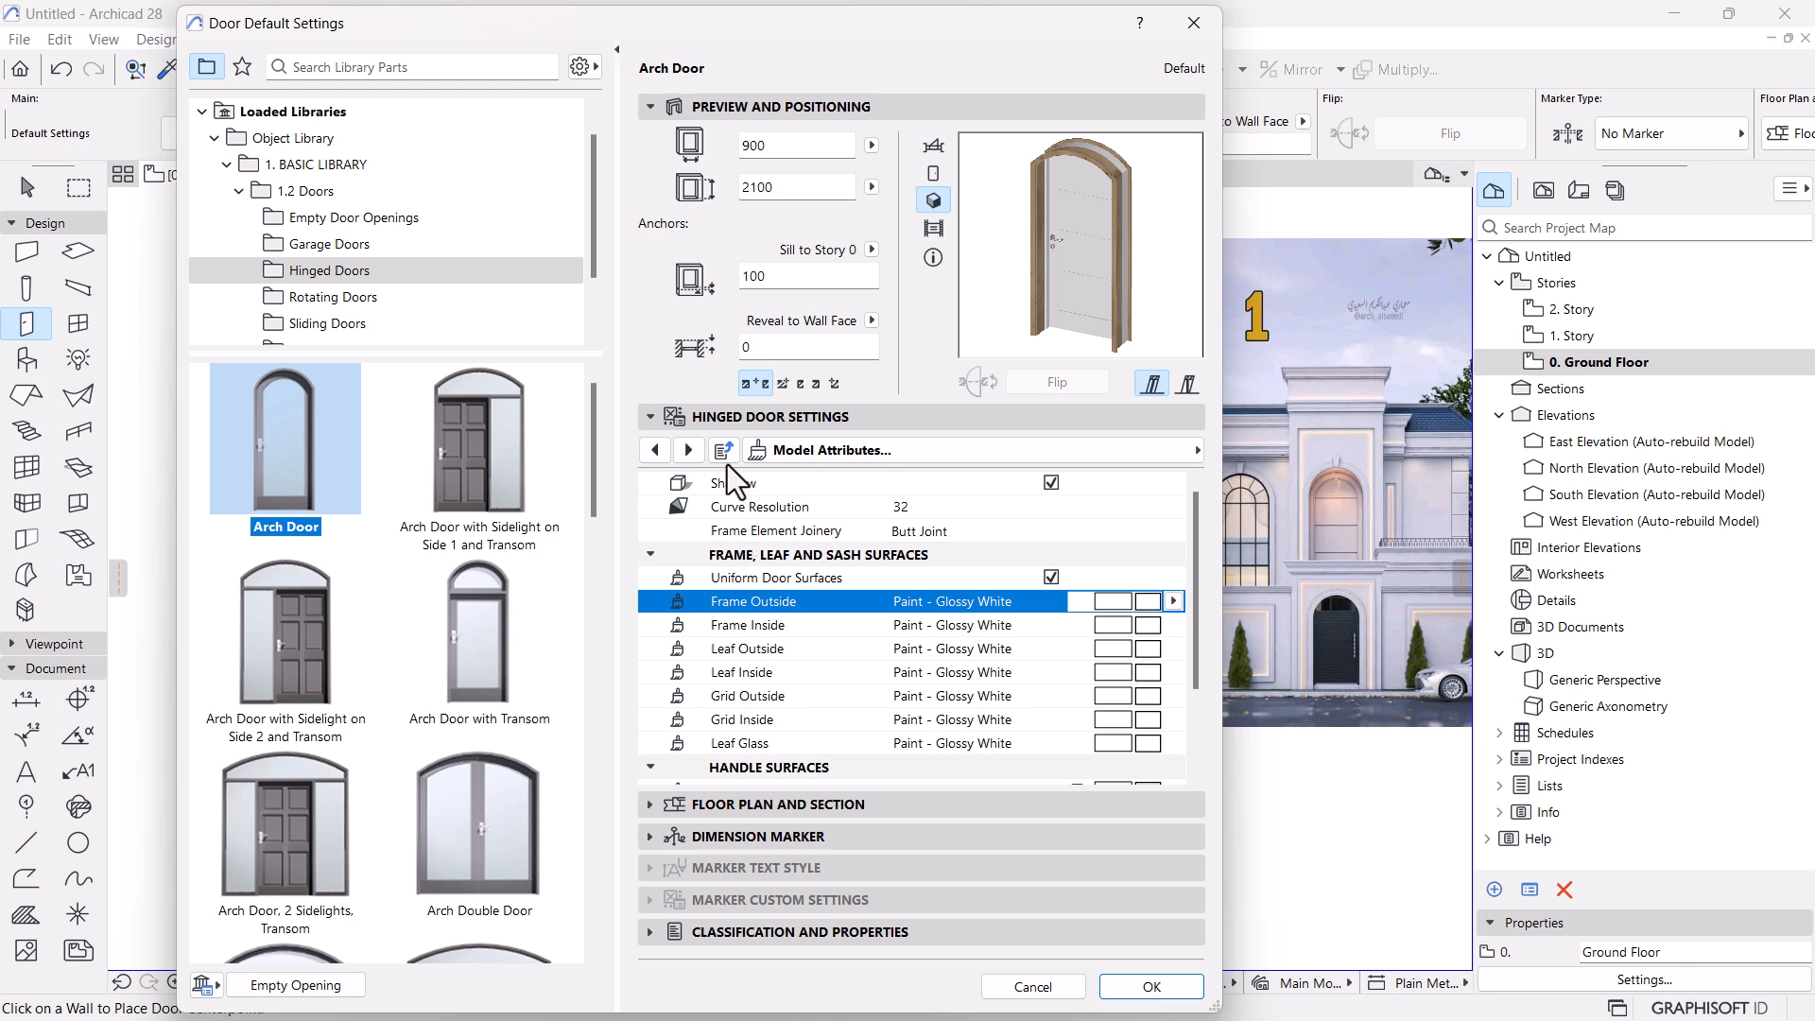
# Remove both the outside casing and the inside casing from the arch door
pyautogui.click(1165, 451)
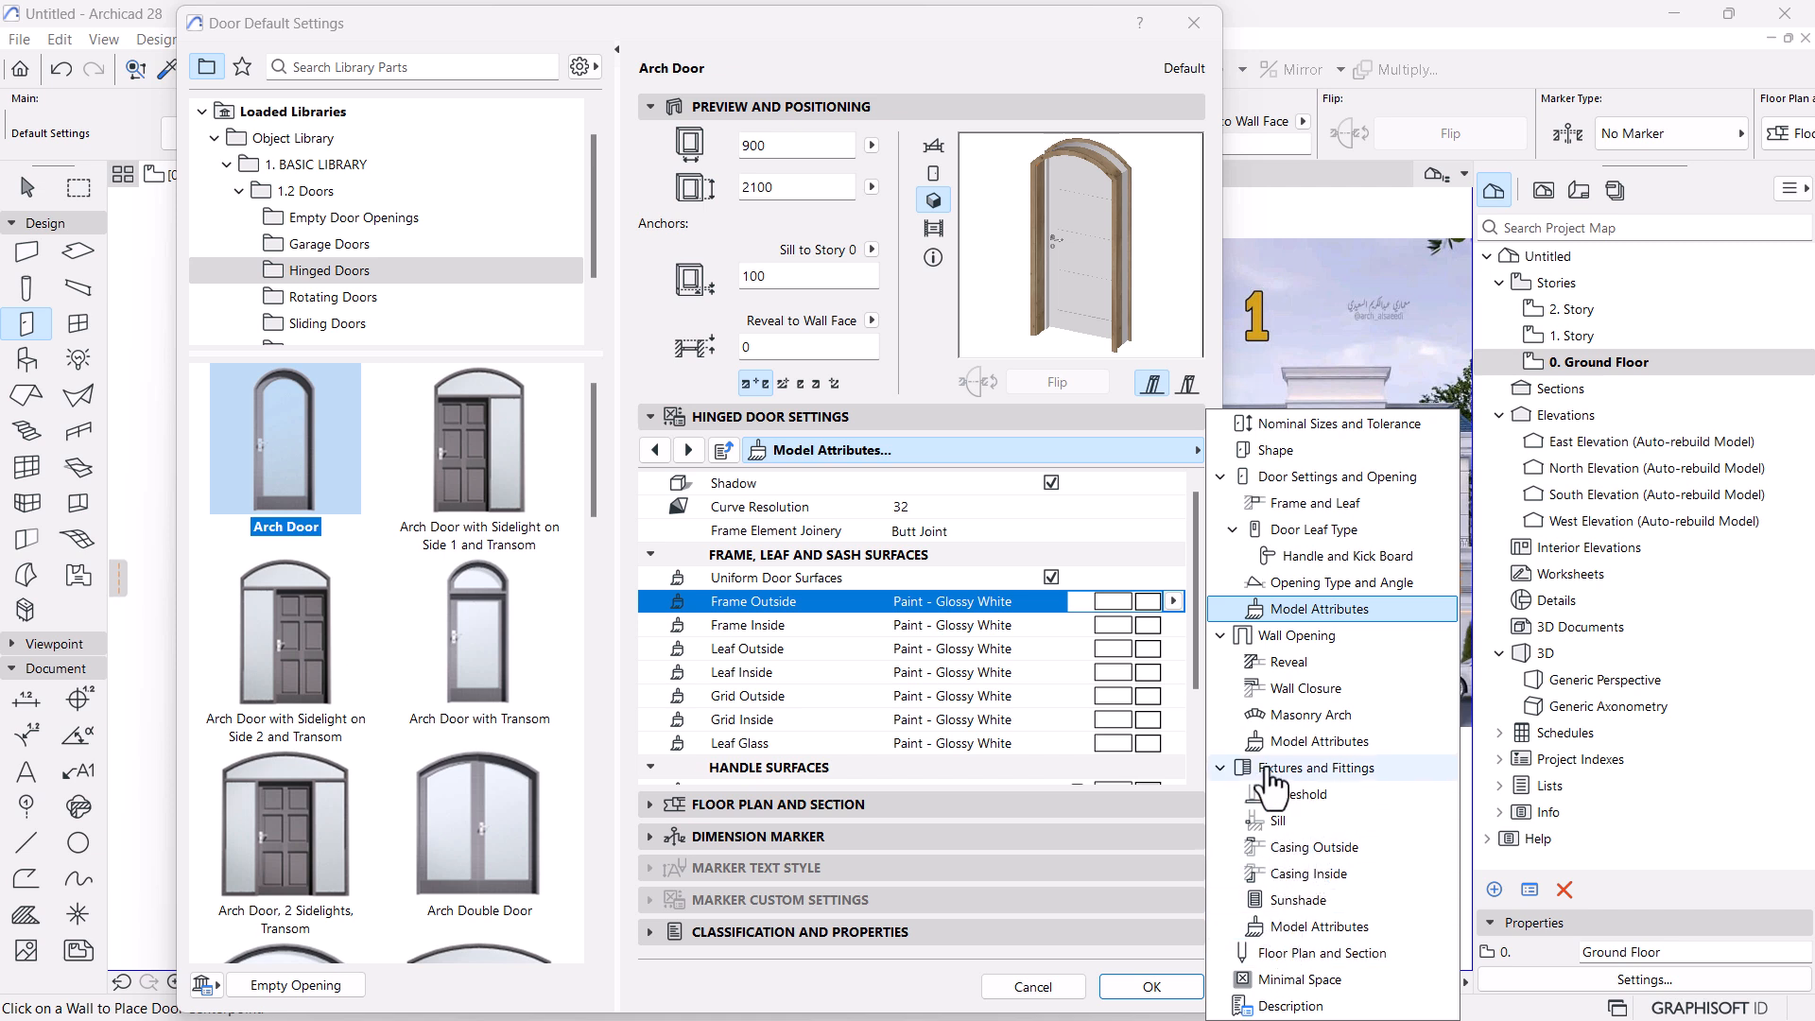
pyautogui.click(1314, 851)
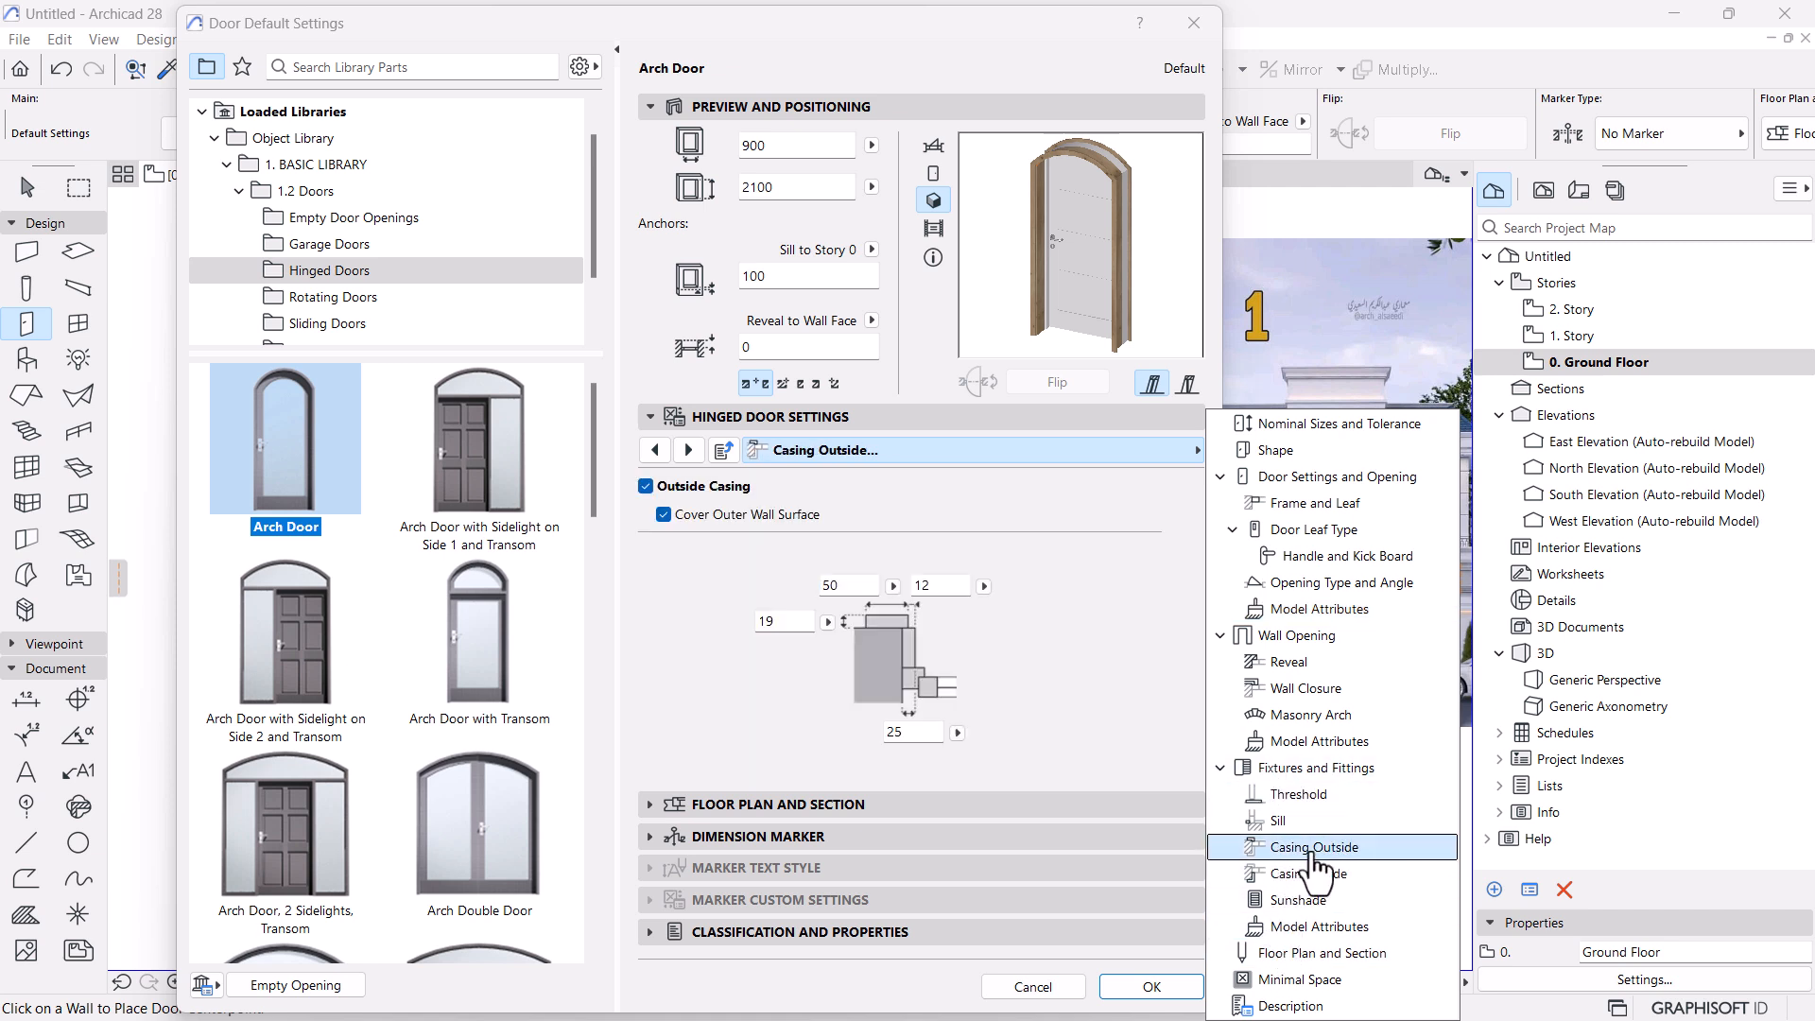
pyautogui.click(647, 486)
pyautogui.click(1148, 448)
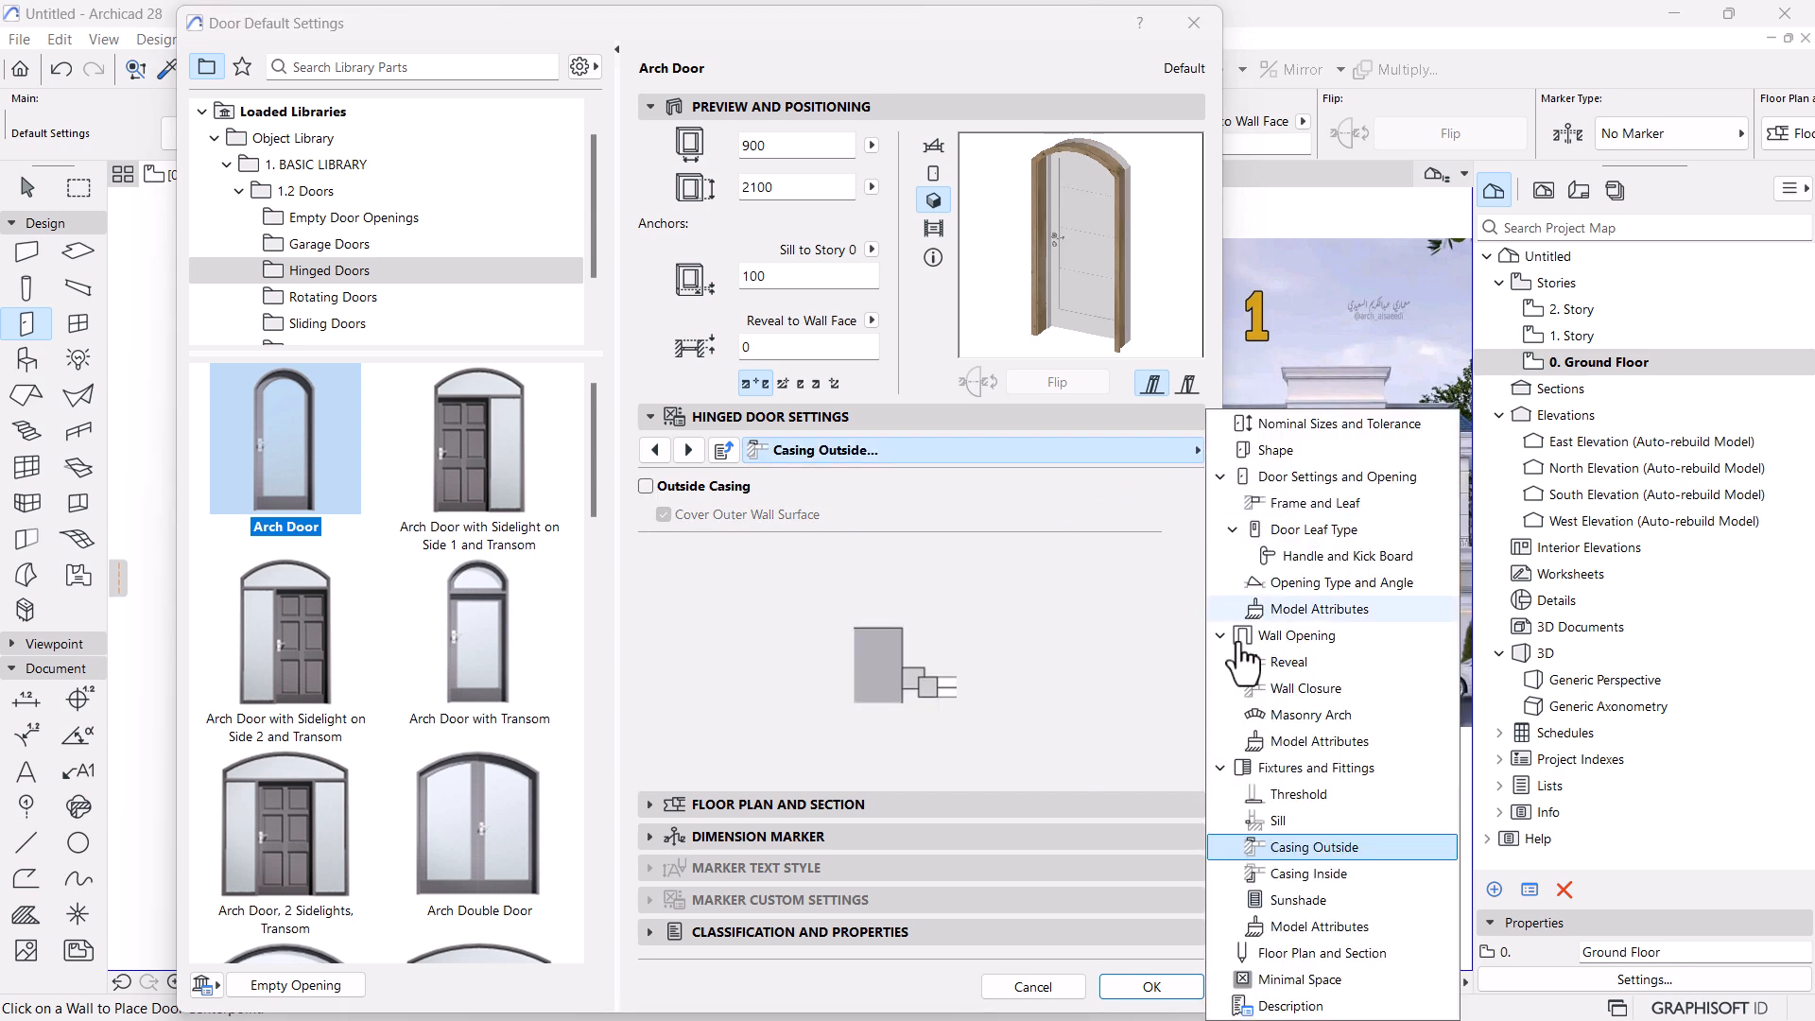
pyautogui.click(1292, 879)
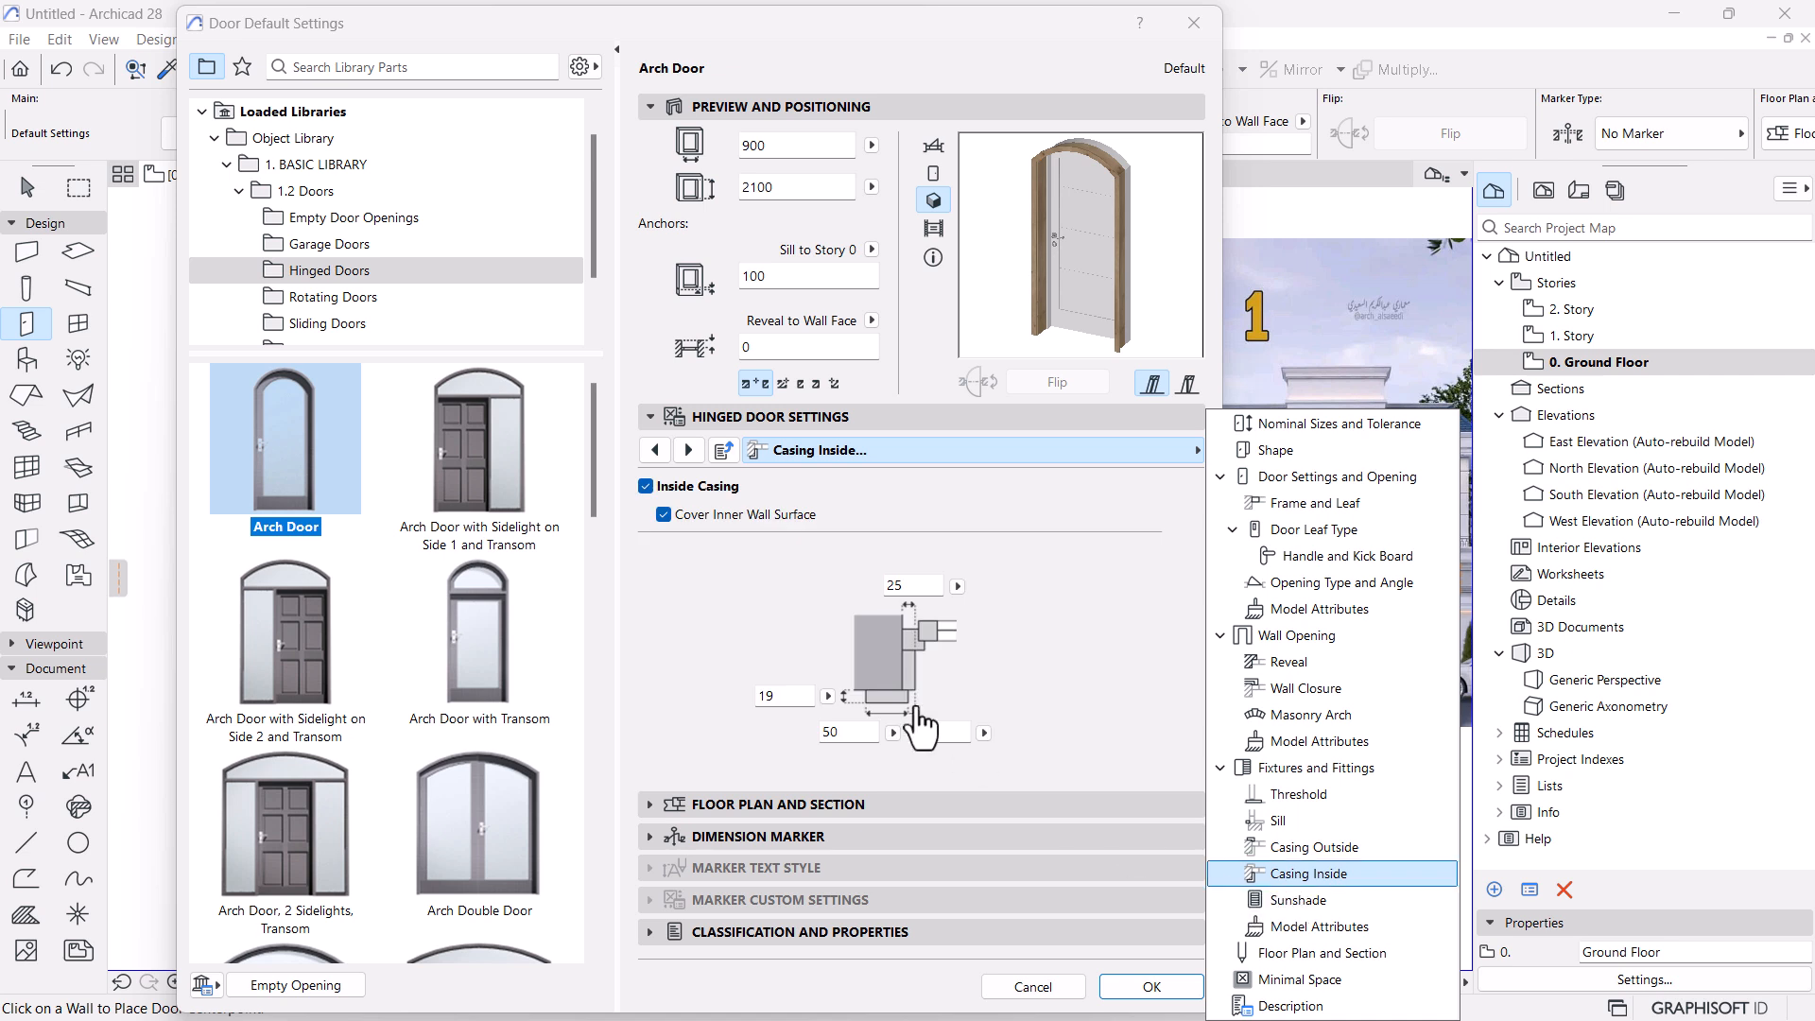
pyautogui.click(647, 487)
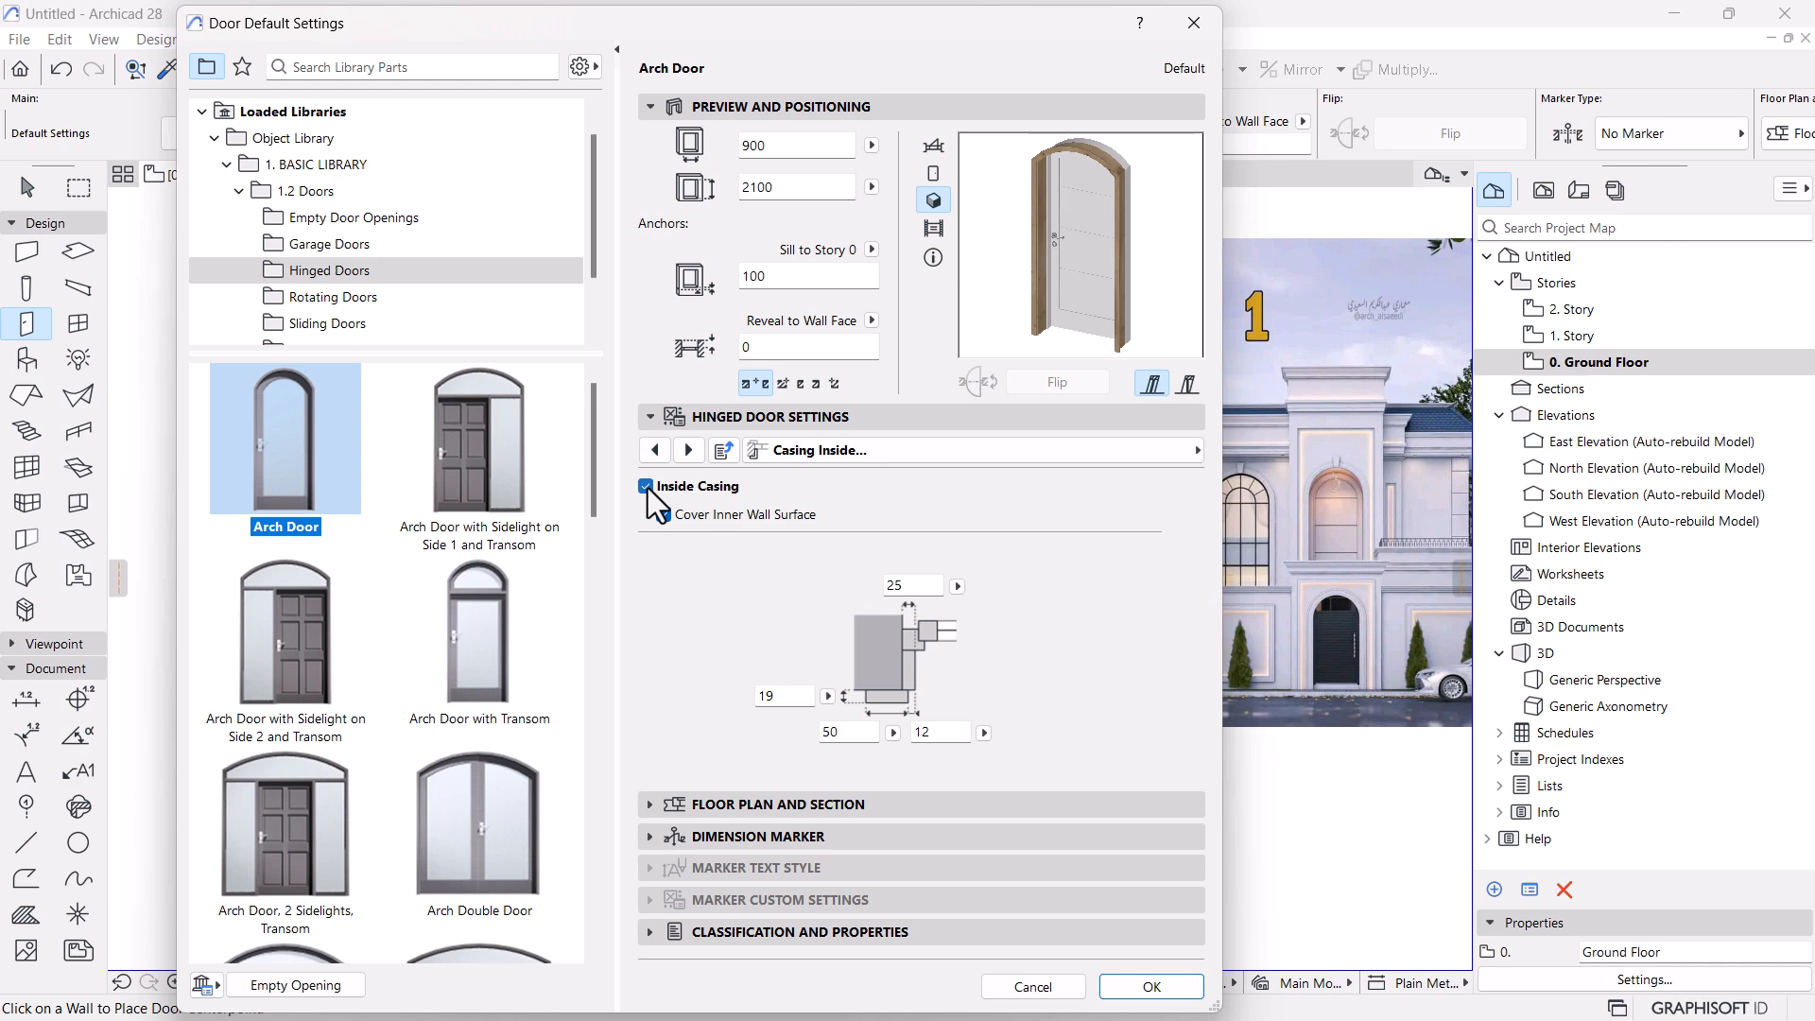
pyautogui.click(647, 487)
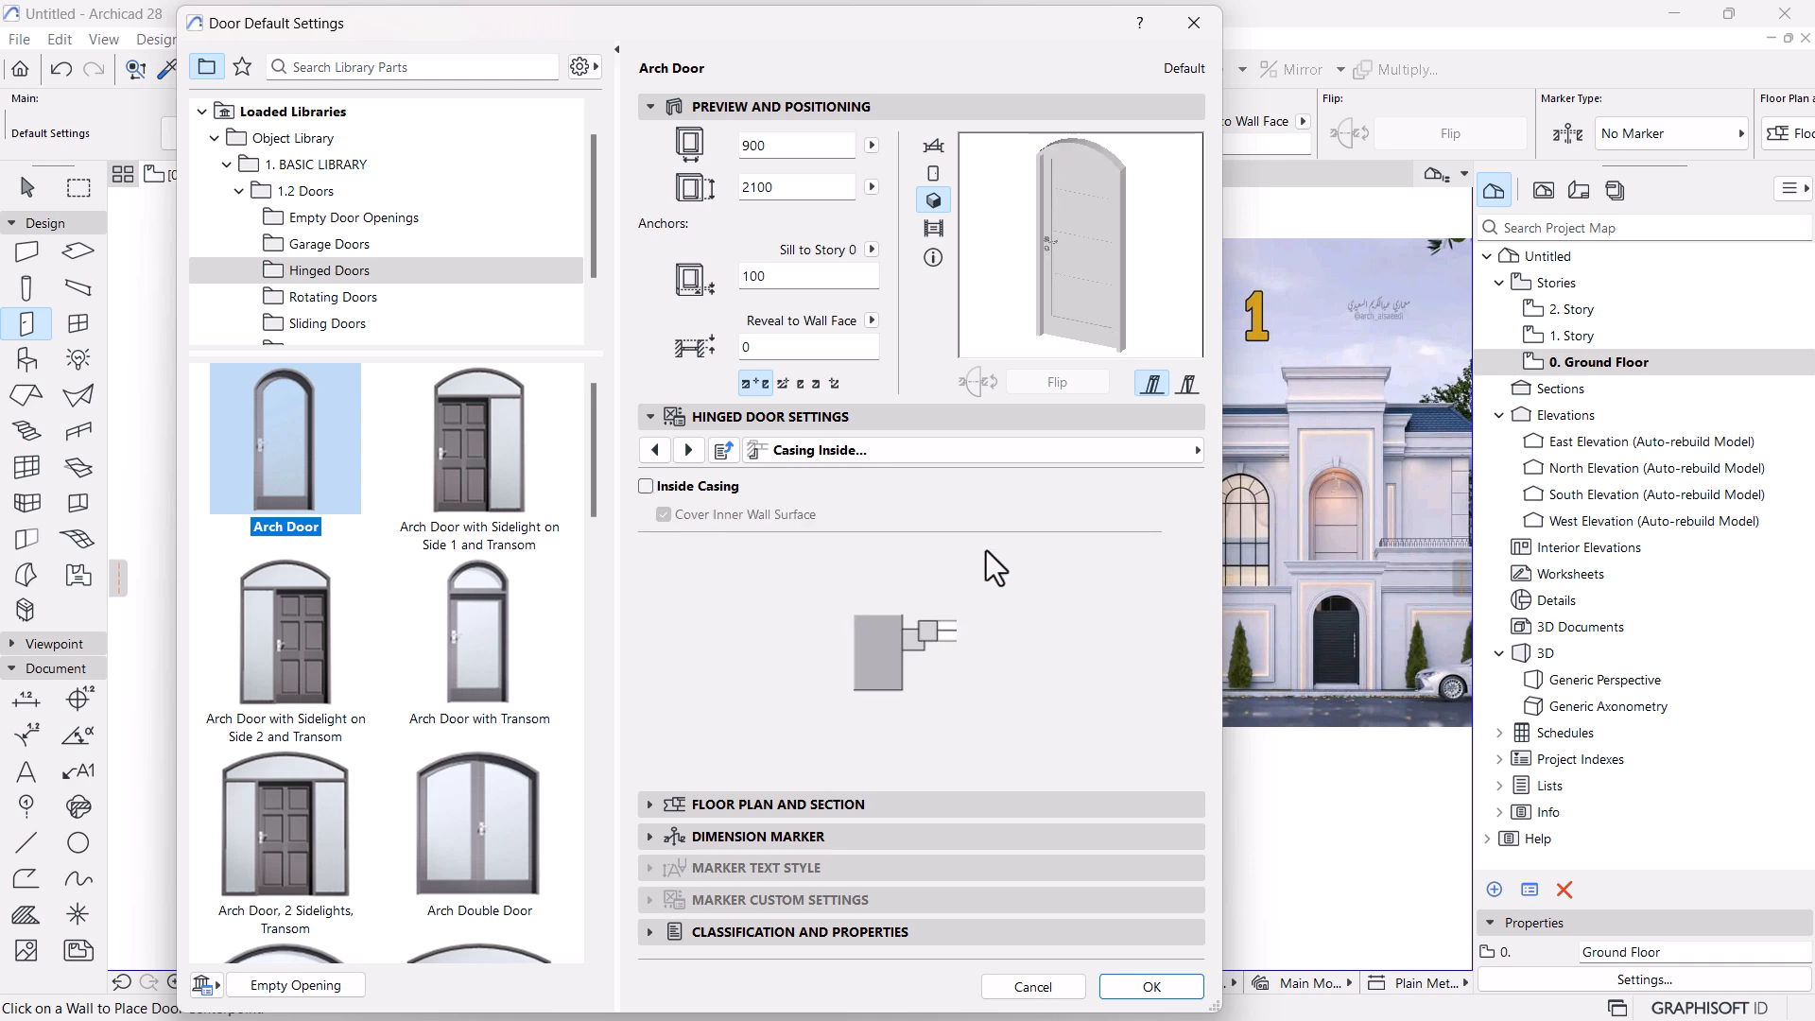
# Accept the door settings and place the arch door in the front wall, about 19.4 m from the wall's west end
pyautogui.click(1152, 986)
pyautogui.scroll(3, 243, 580)
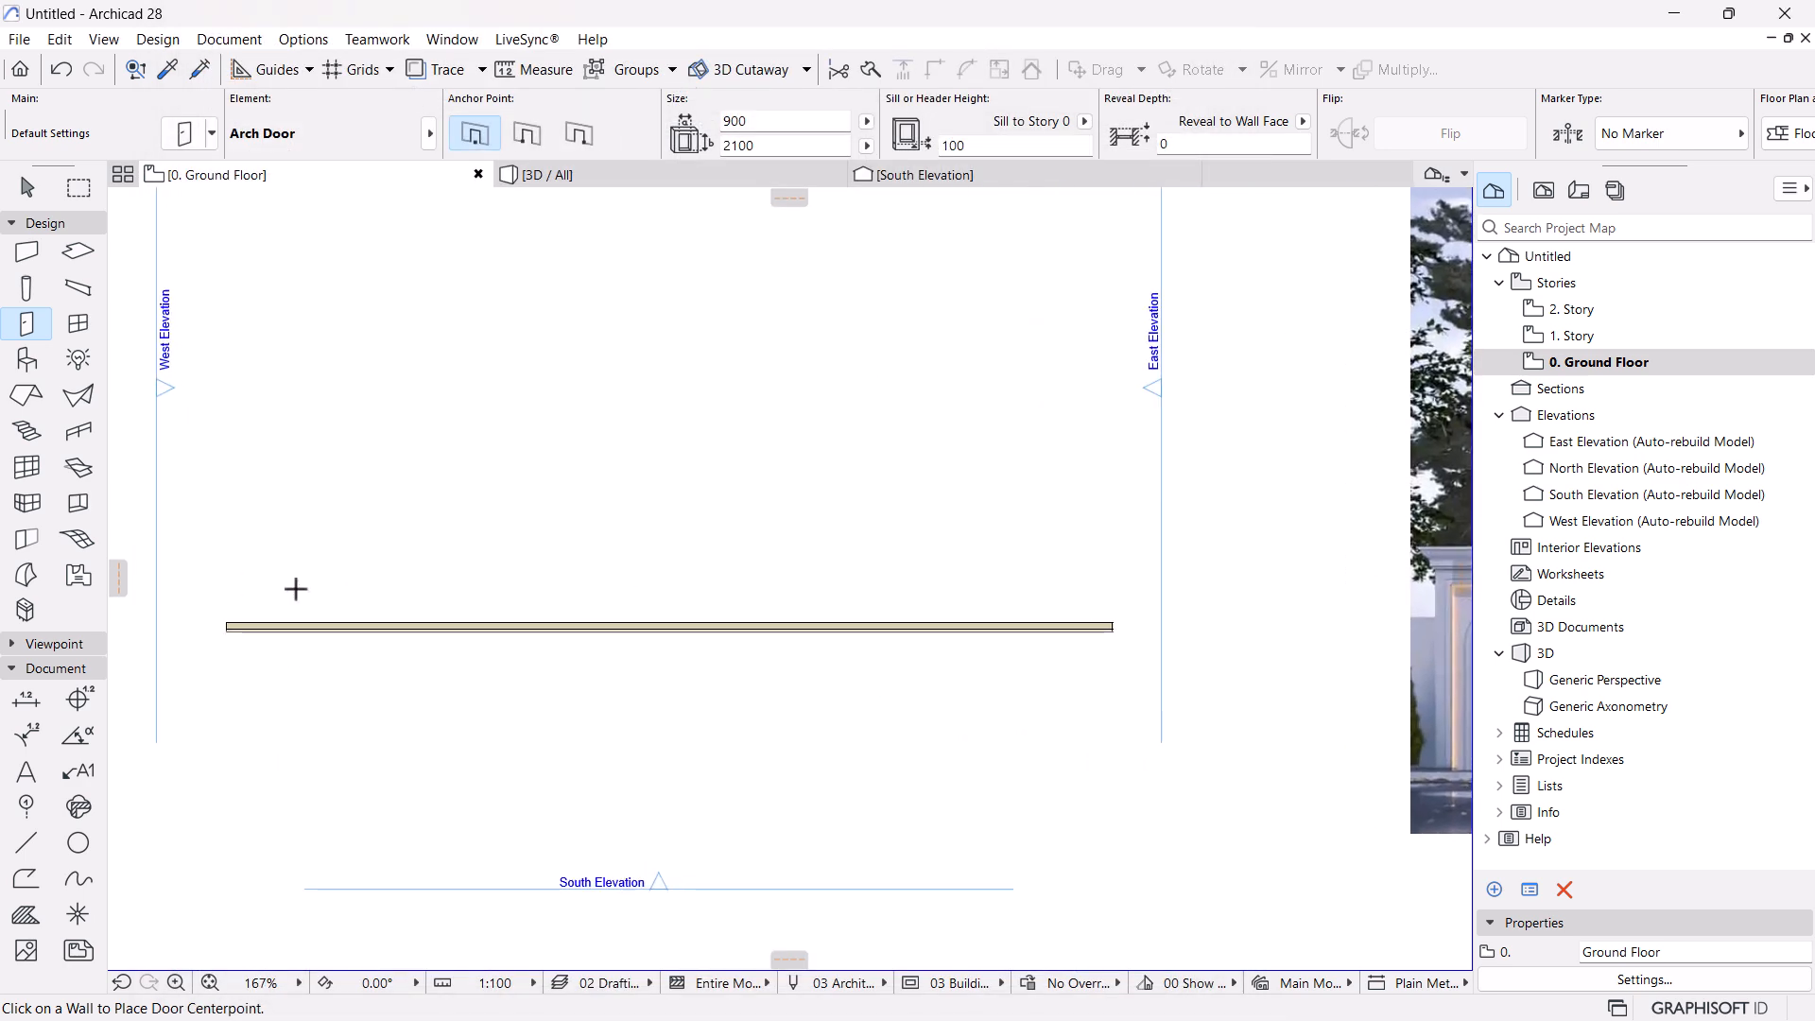
pyautogui.scroll(-3, 646, 632)
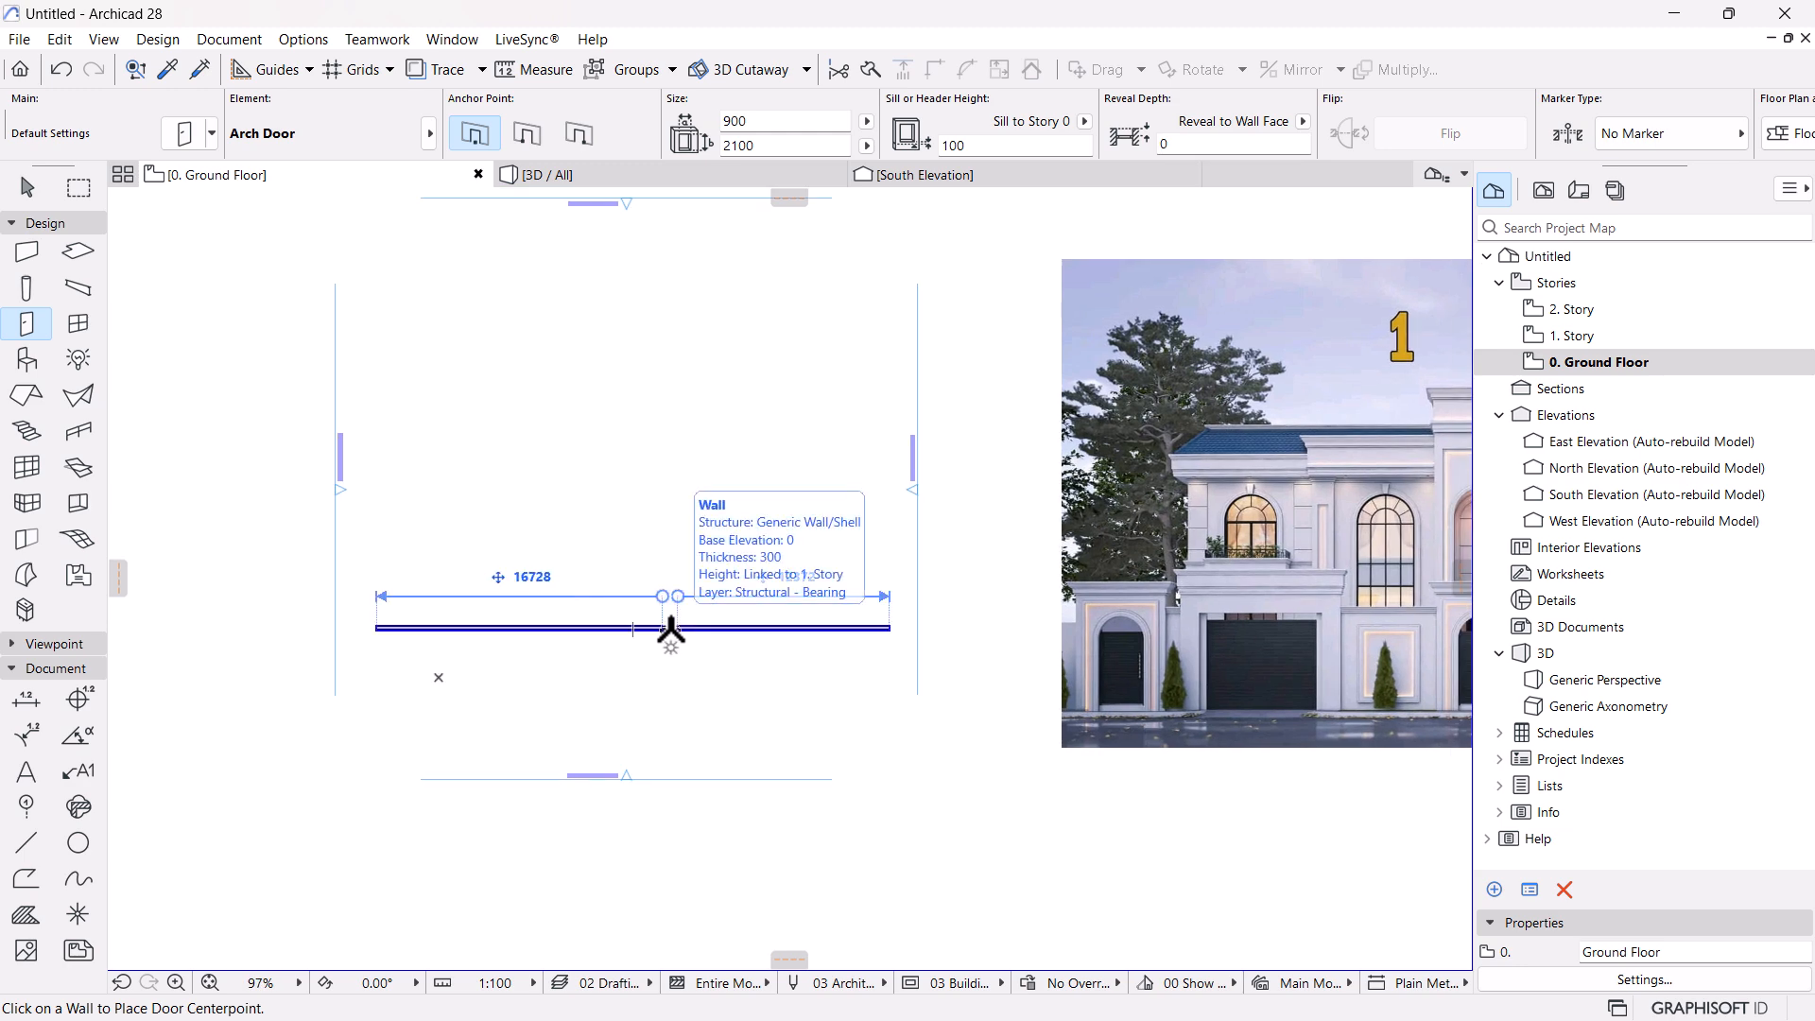
pyautogui.scroll(-2, 670, 630)
pyautogui.scroll(-1, 672, 629)
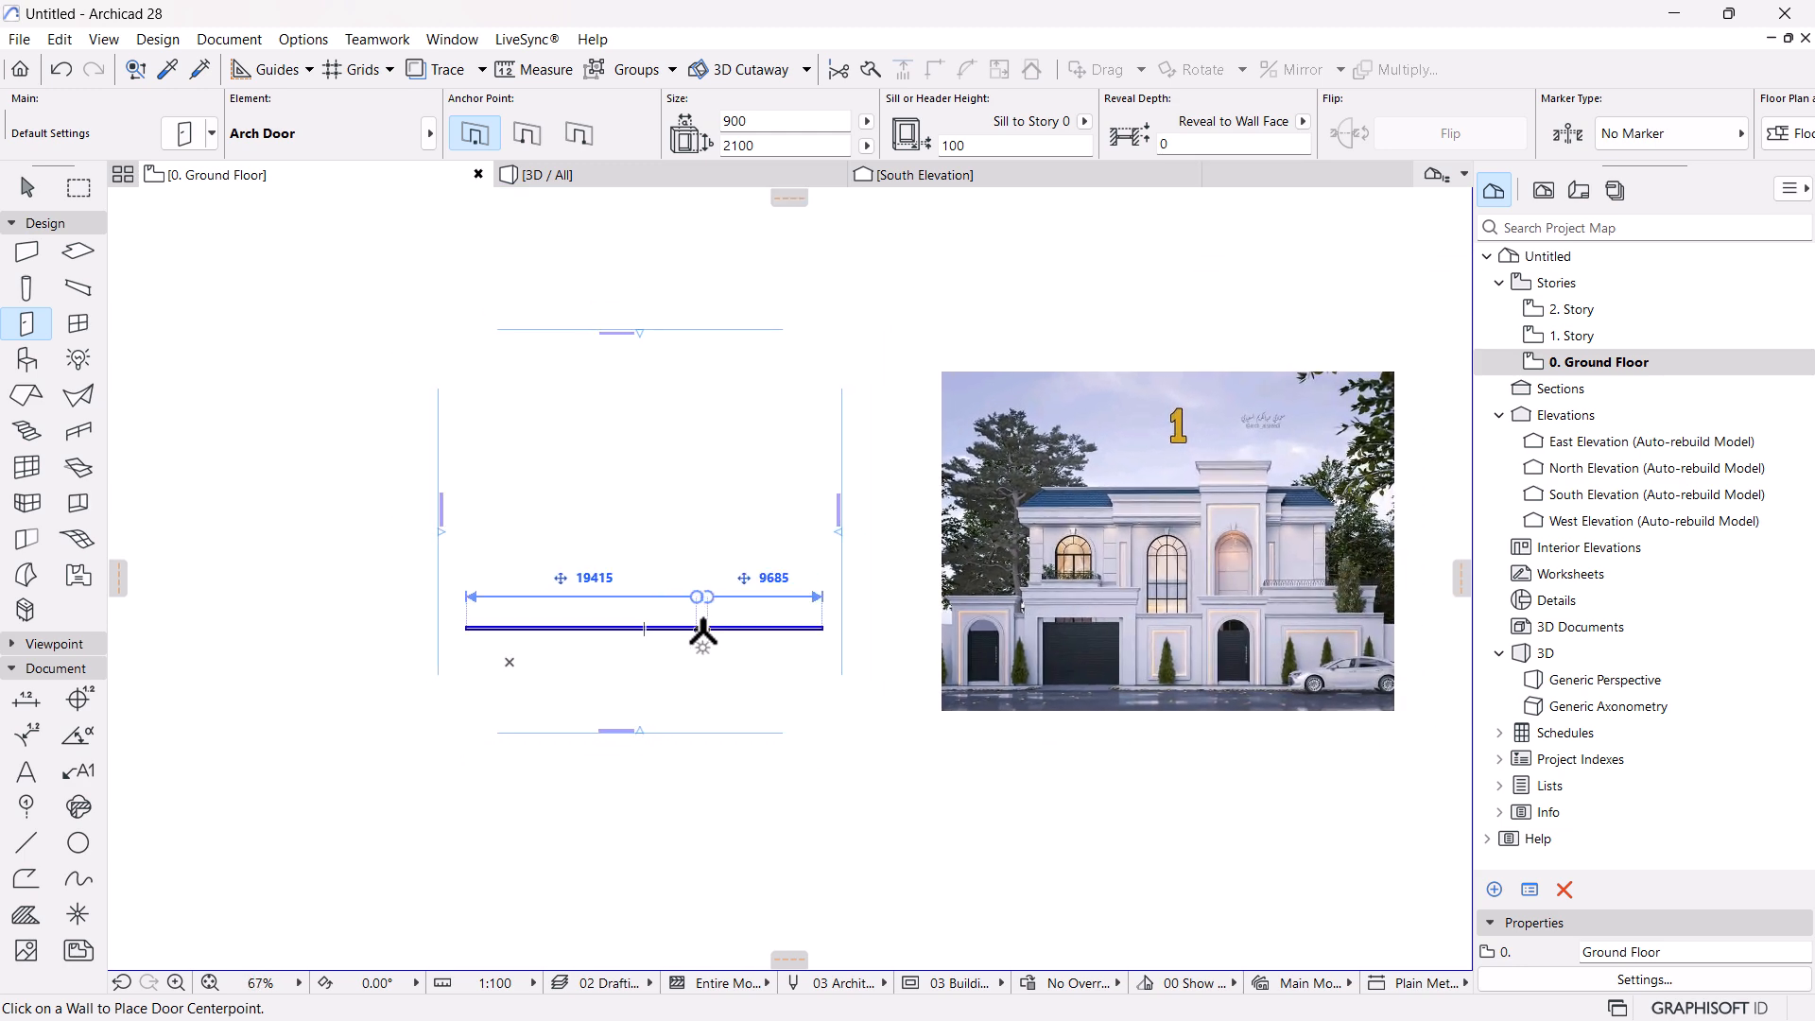
pyautogui.click(702, 629)
pyautogui.click(705, 629)
pyautogui.scroll(3, 709, 629)
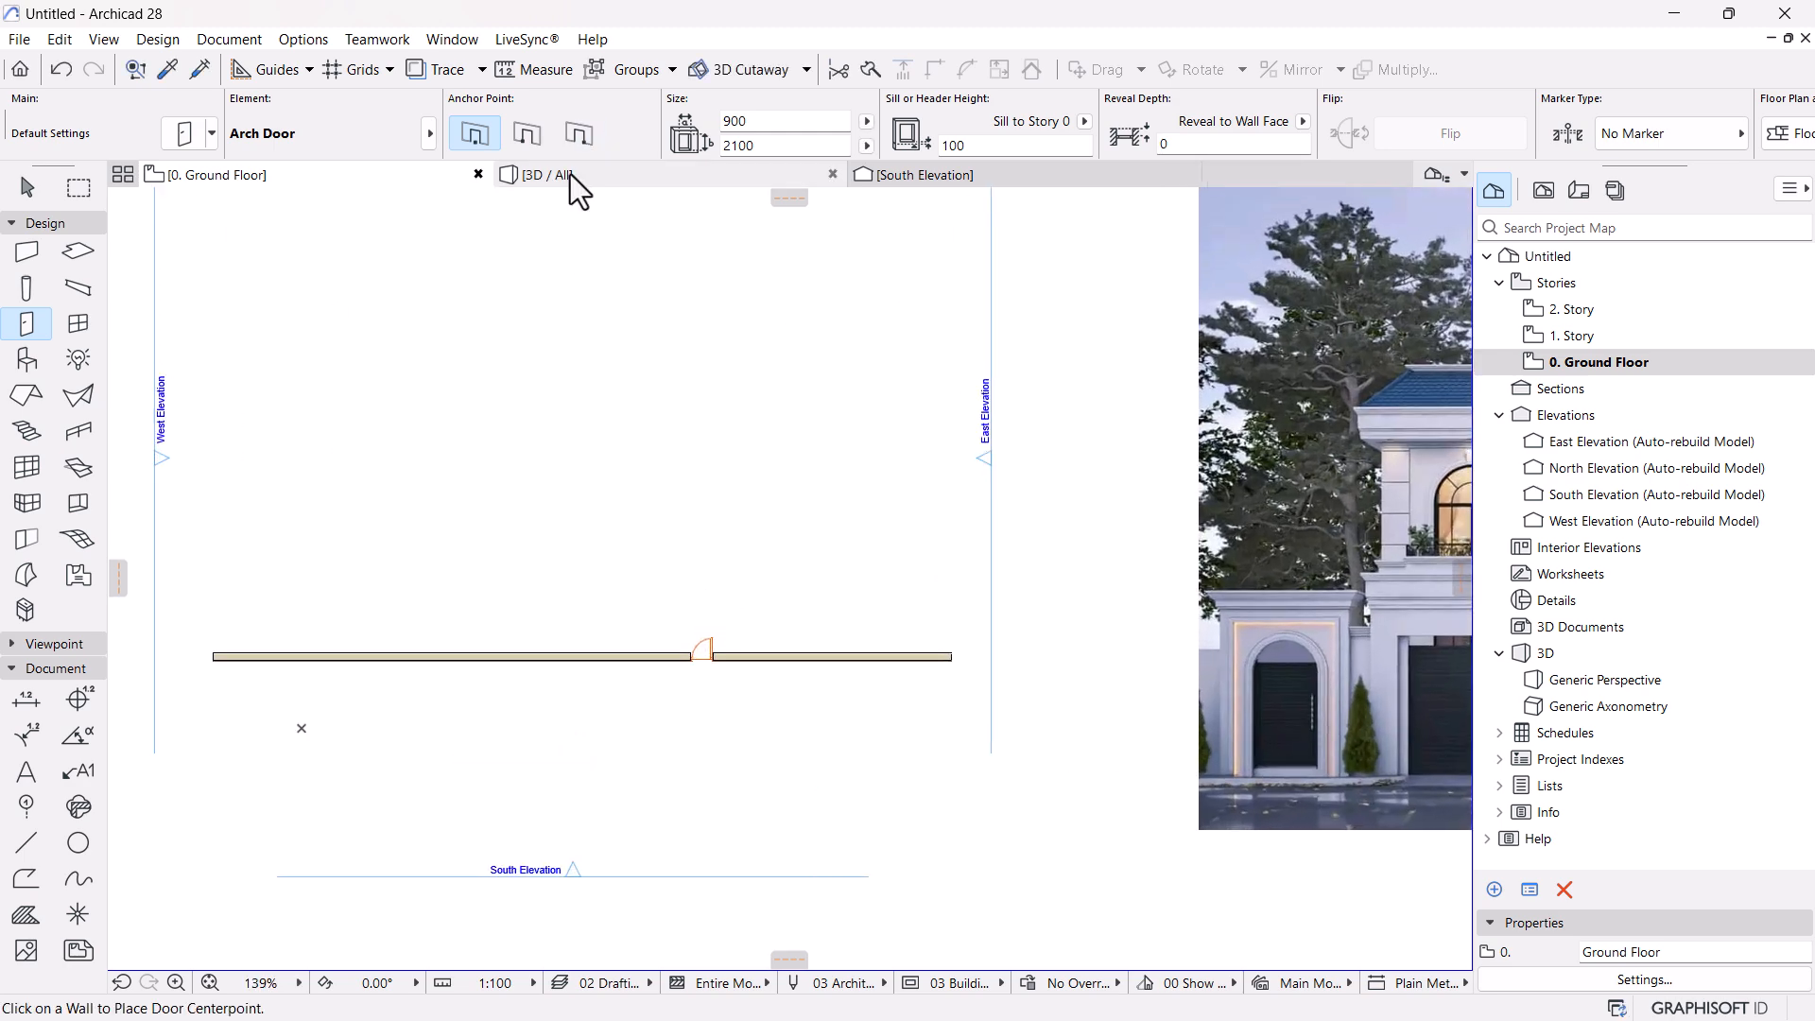
# Inspect the placed arch door in the 3D view from both sides of the wall, checking its leaf, grid and frame
pyautogui.click(570, 174)
pyautogui.scroll(10, 988, 720)
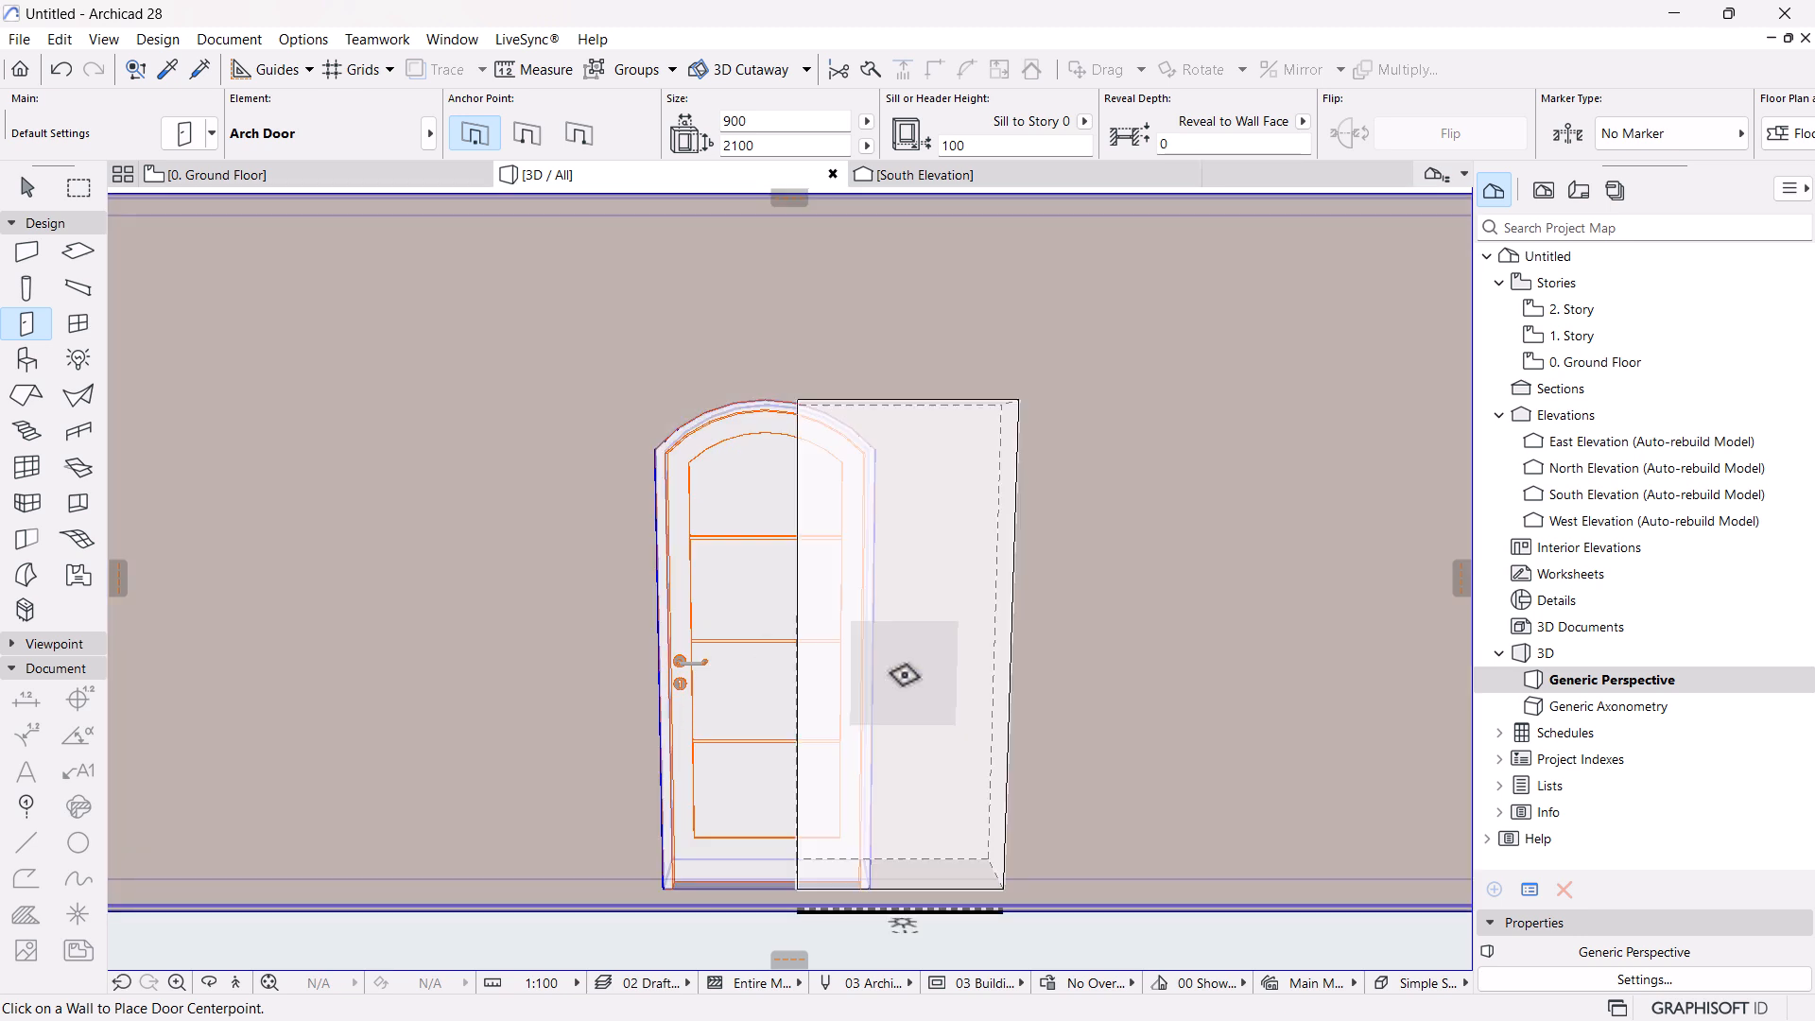
pyautogui.keyDown('shift'); pyautogui.moveTo(977, 663); pyautogui.dragTo(758, 775, button='middle'); pyautogui.keyUp('shift')
pyautogui.scroll(6, 757, 774)
pyautogui.keyDown('shift'); pyautogui.moveTo(878, 698); pyautogui.dragTo(980, 736, button='middle'); pyautogui.keyUp('shift')
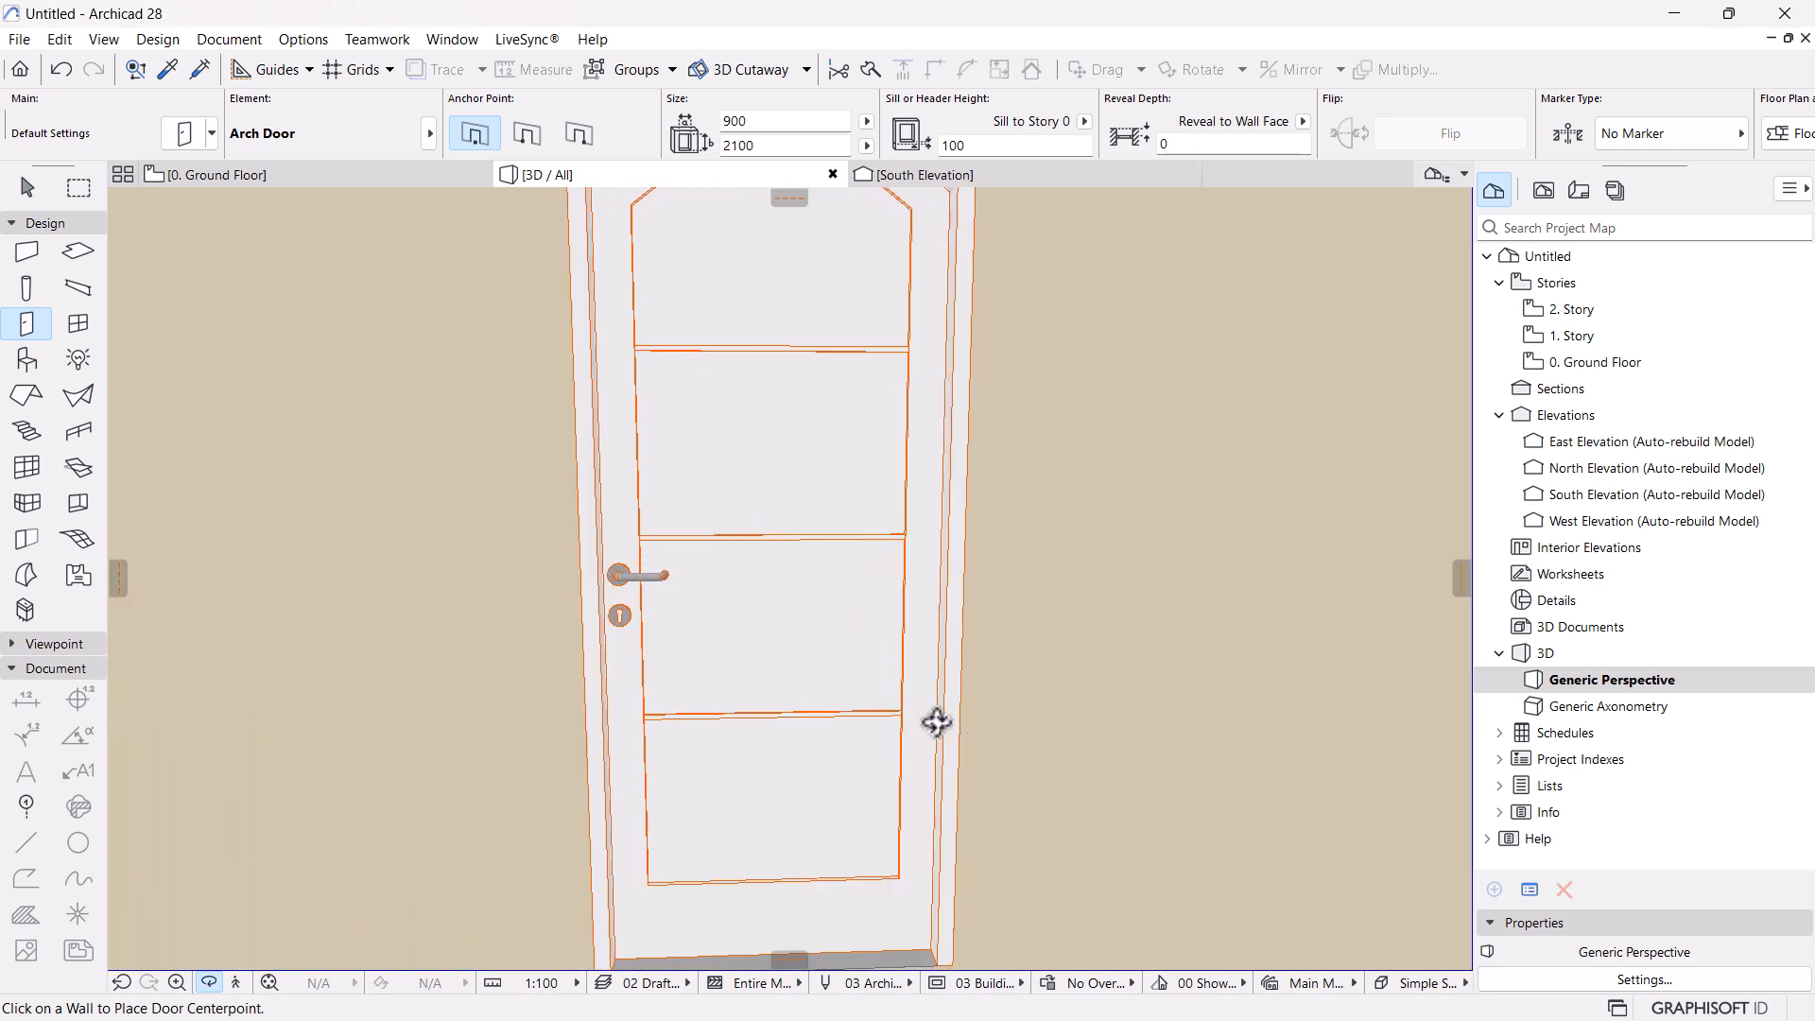
pyautogui.scroll(-6, 656, 668)
pyautogui.keyDown('shift'); pyautogui.moveTo(831, 654); pyautogui.dragTo(771, 627, button='middle'); pyautogui.keyUp('shift')
# Return to the ground floor plan and switch to the Arrow tool
pyautogui.click(238, 175)
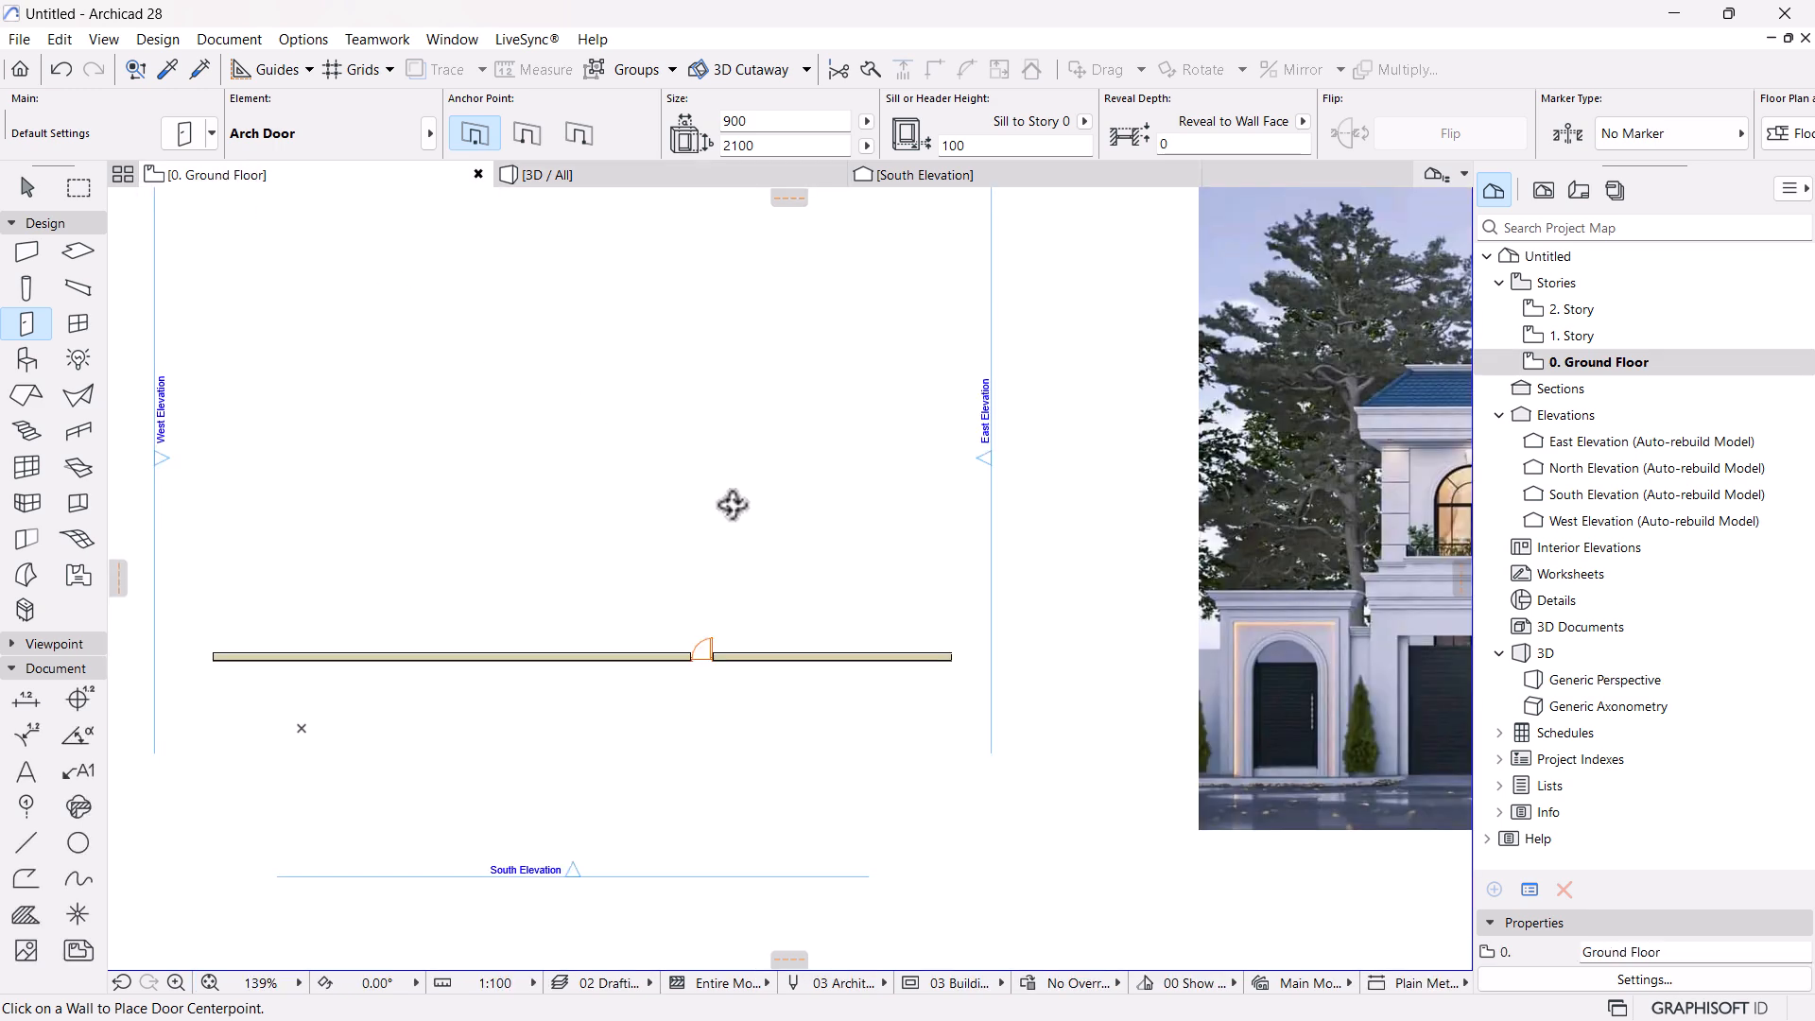
pyautogui.scroll(3, 721, 559)
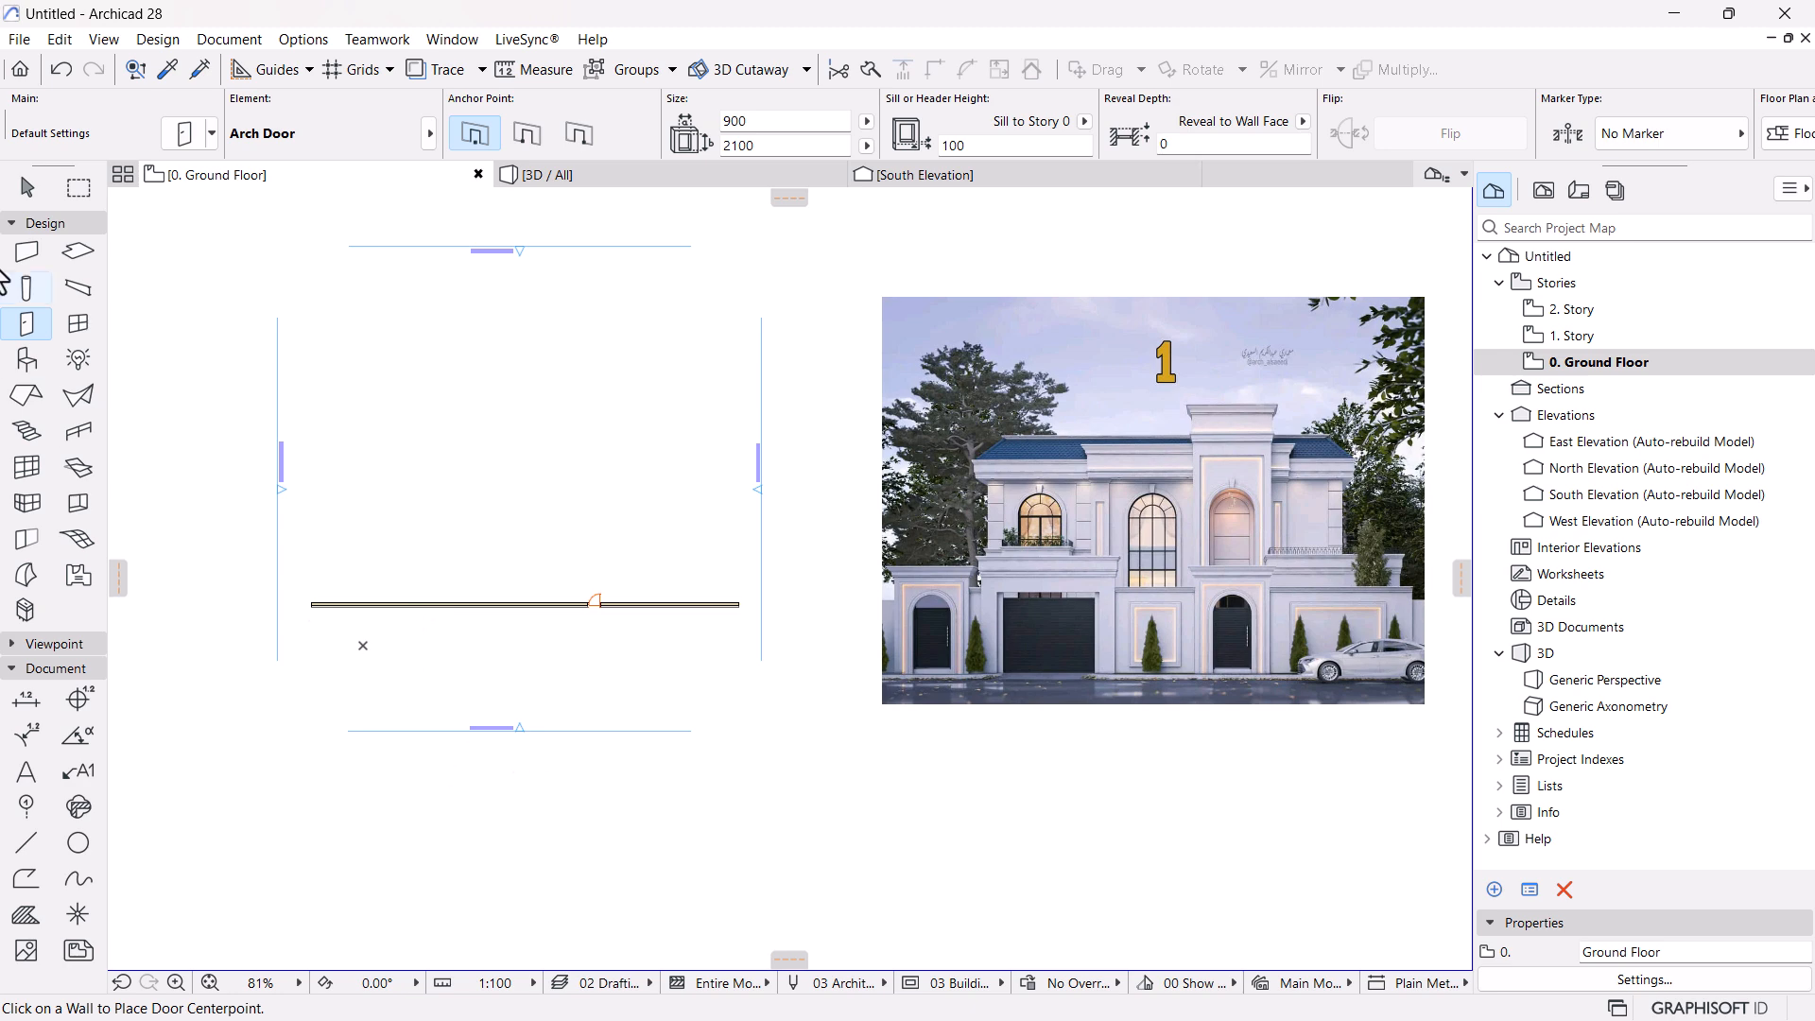
pyautogui.click(29, 189)
pyautogui.click(357, 734)
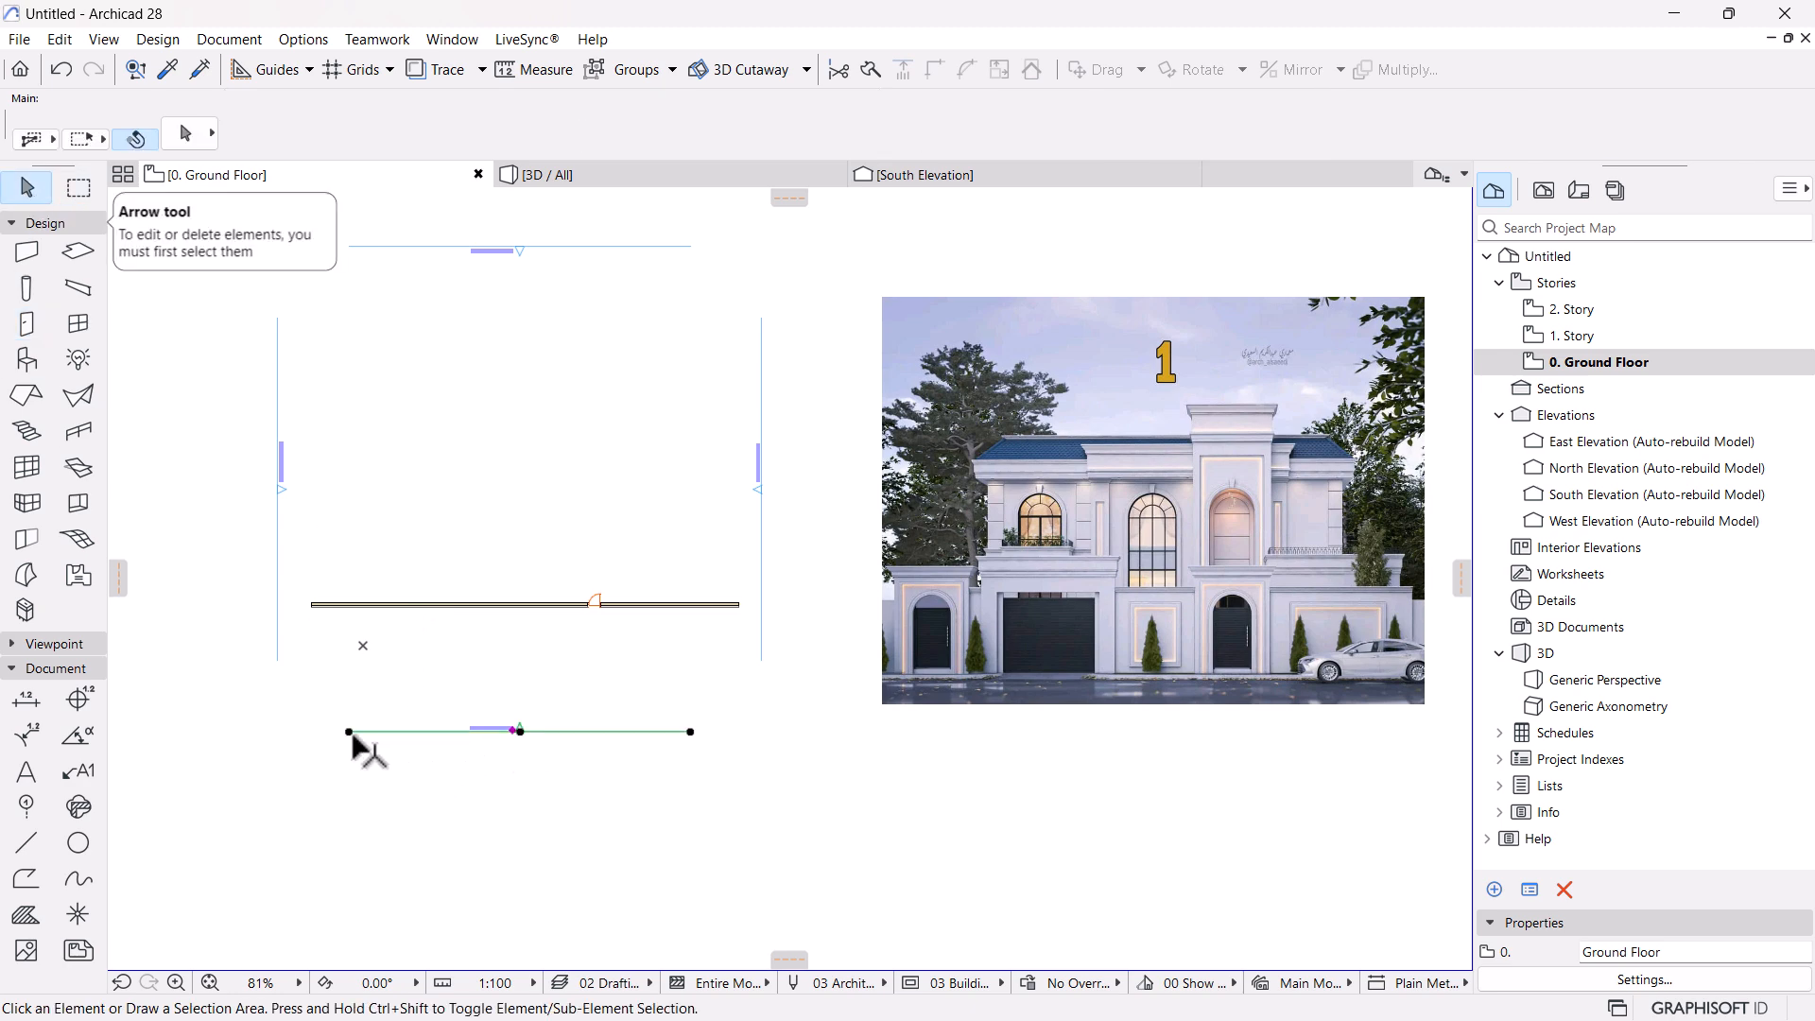
pyautogui.click(350, 734)
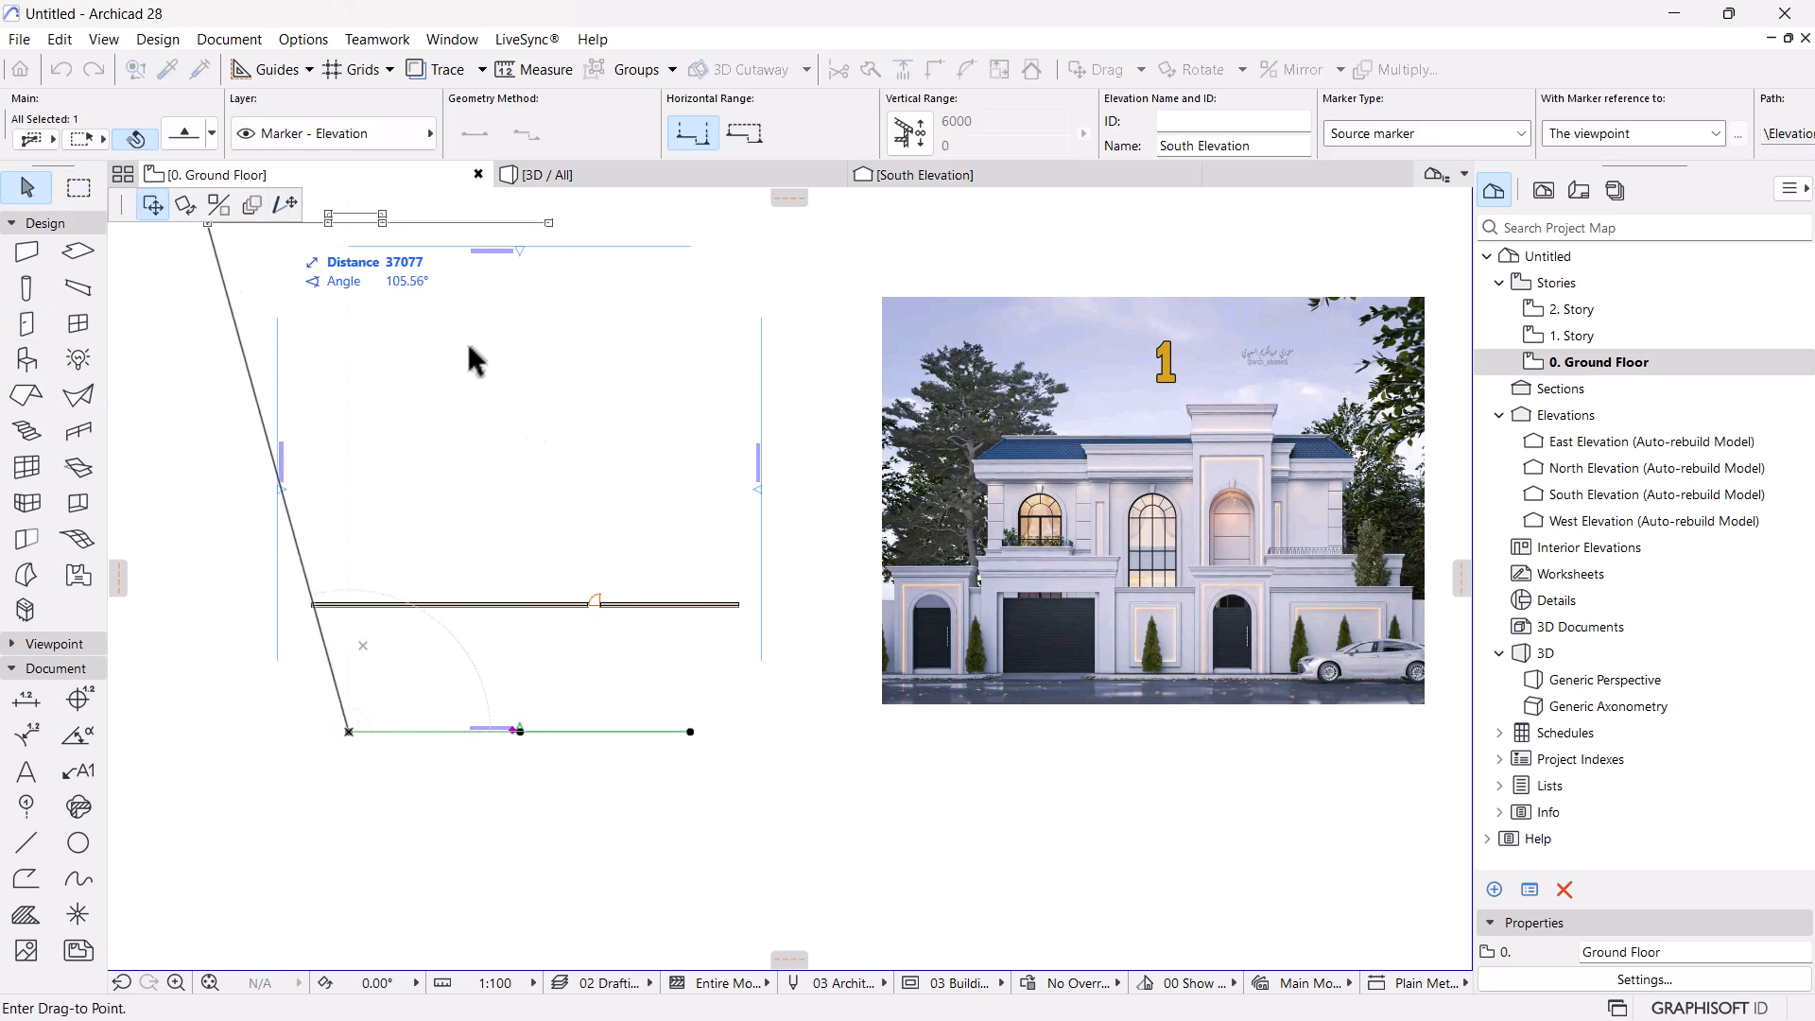
pyautogui.press('Escape')
# Copy the villa reference image from the floor plan and open the South Elevation from its marker with the current view settings
pyautogui.click(1096, 509)
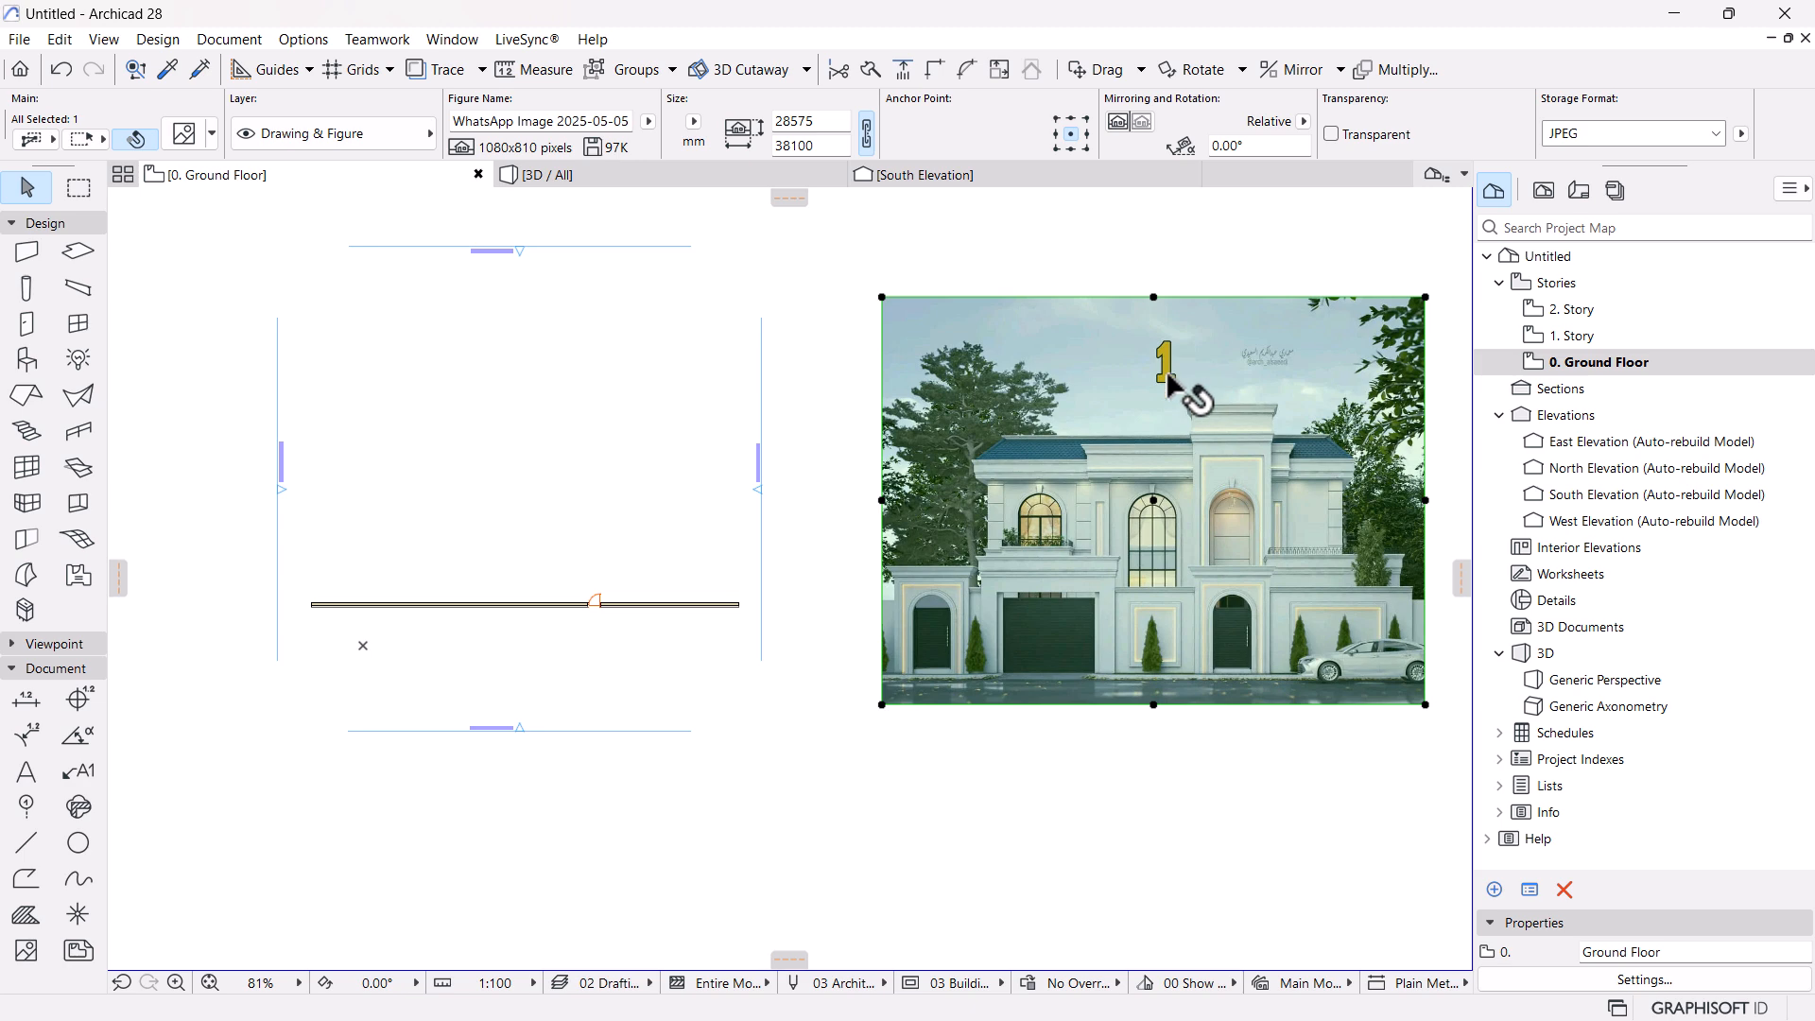
pyautogui.click(624, 732)
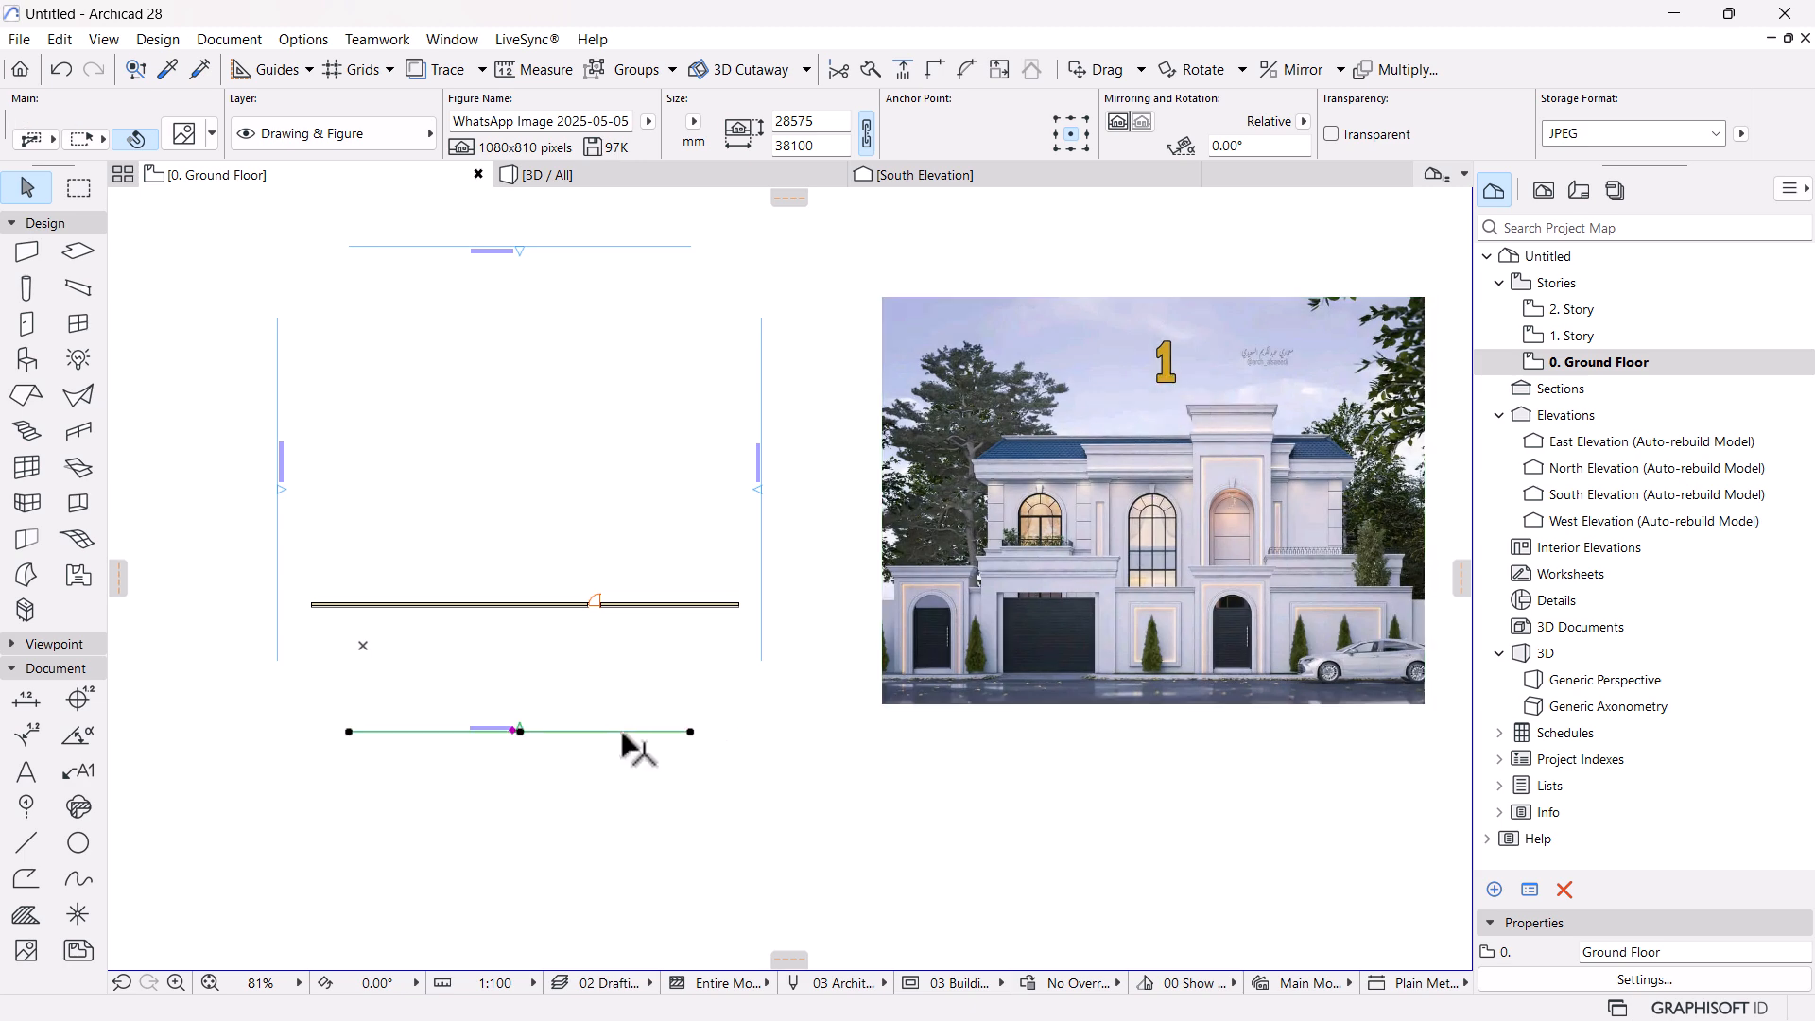
pyautogui.rightClick(603, 678)
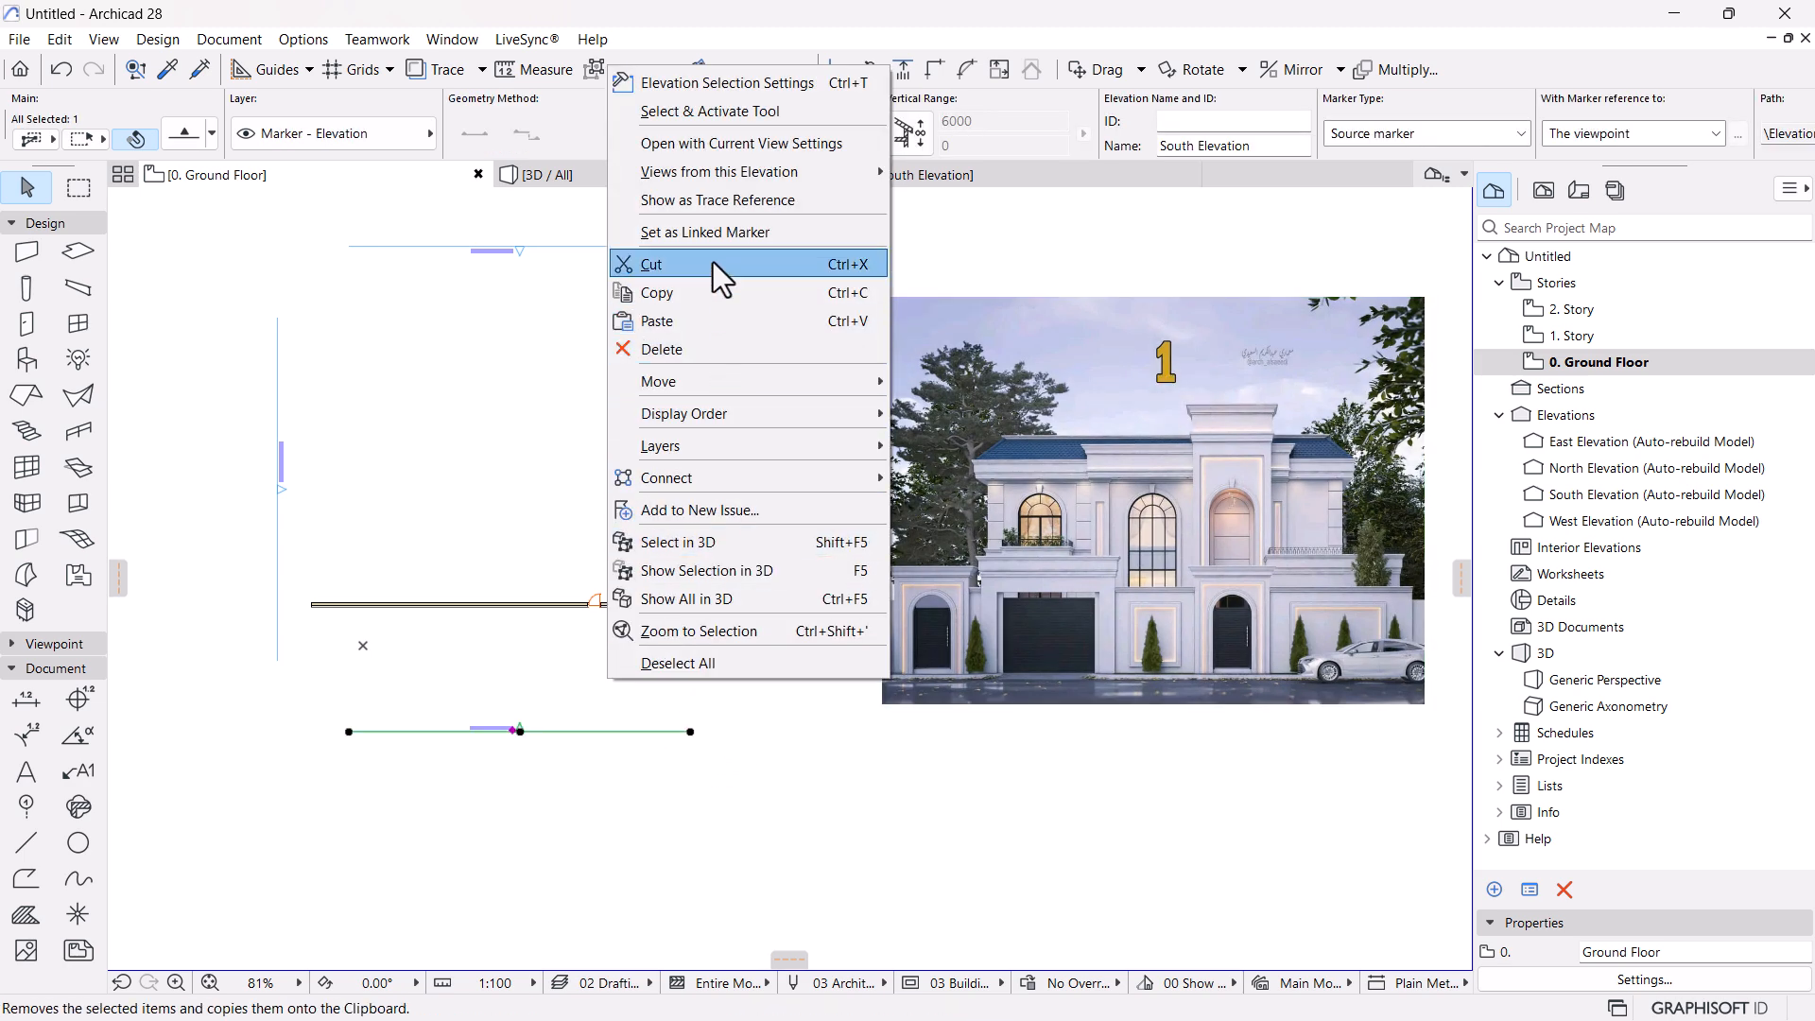
pyautogui.click(724, 142)
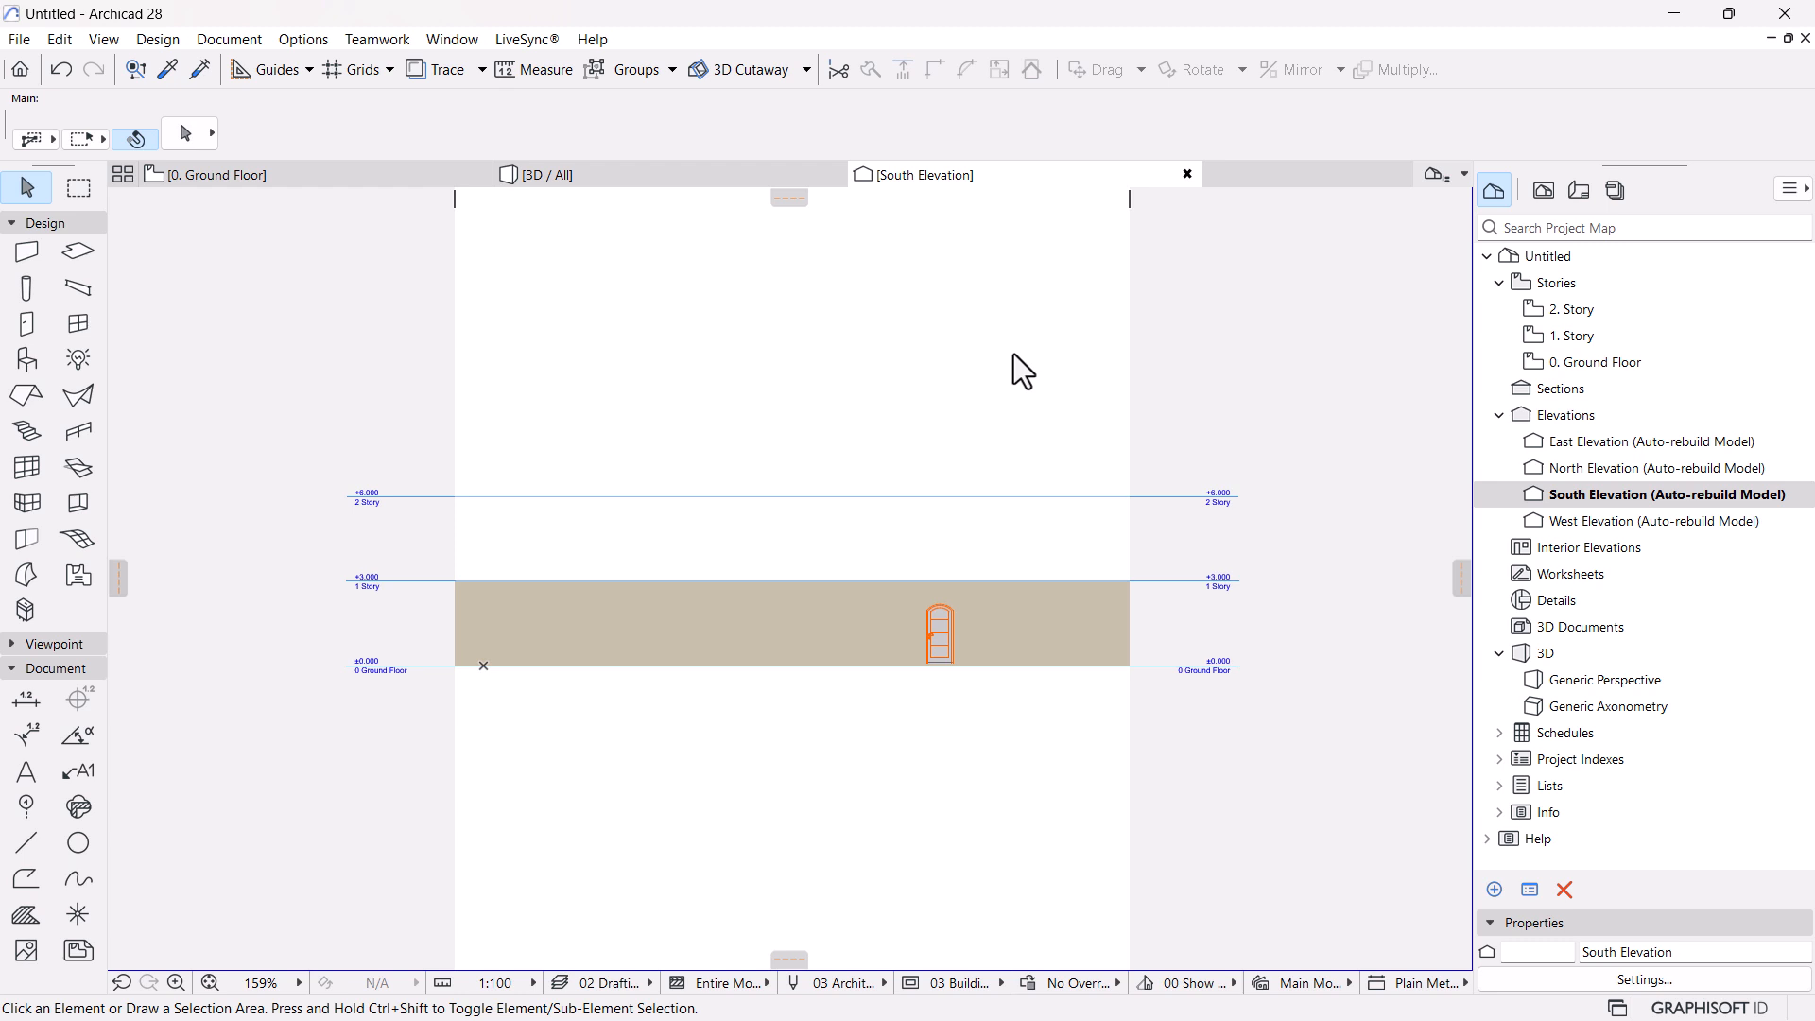
# Paste the reference image at the center of the South Elevation view and move it below the wall
pyautogui.hotkey('ctrl', 'v')
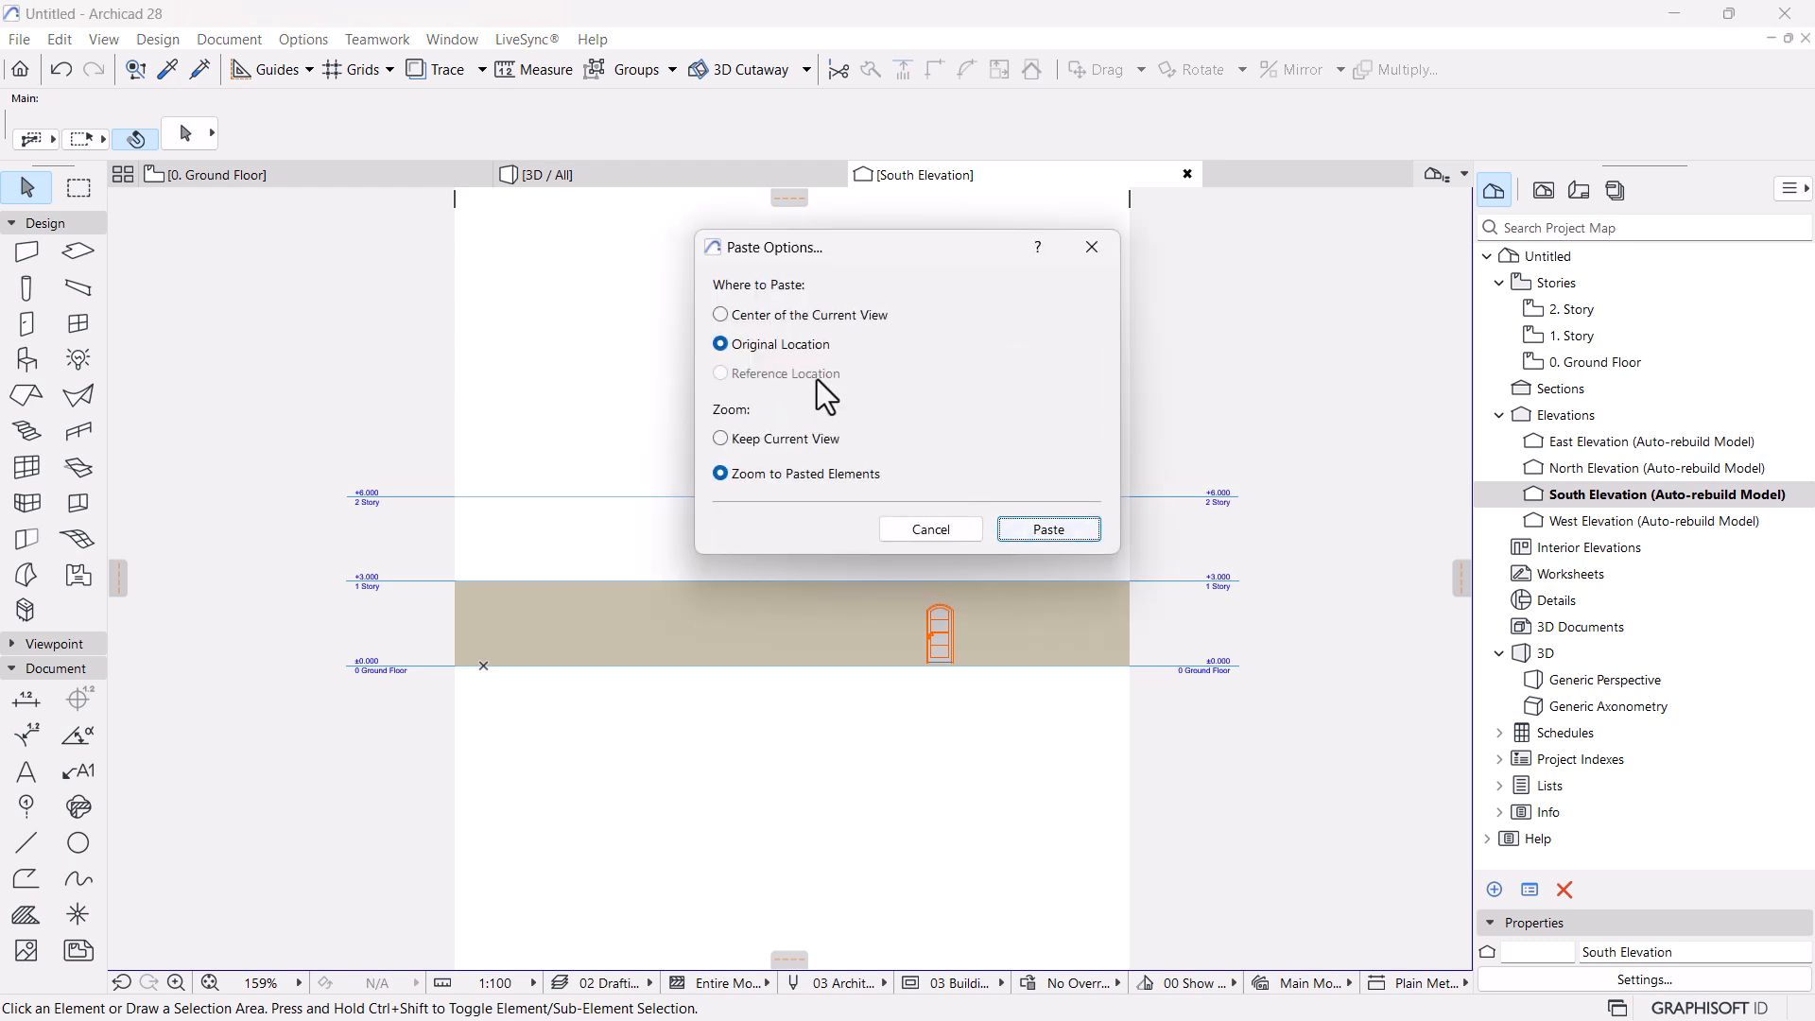
pyautogui.click(752, 314)
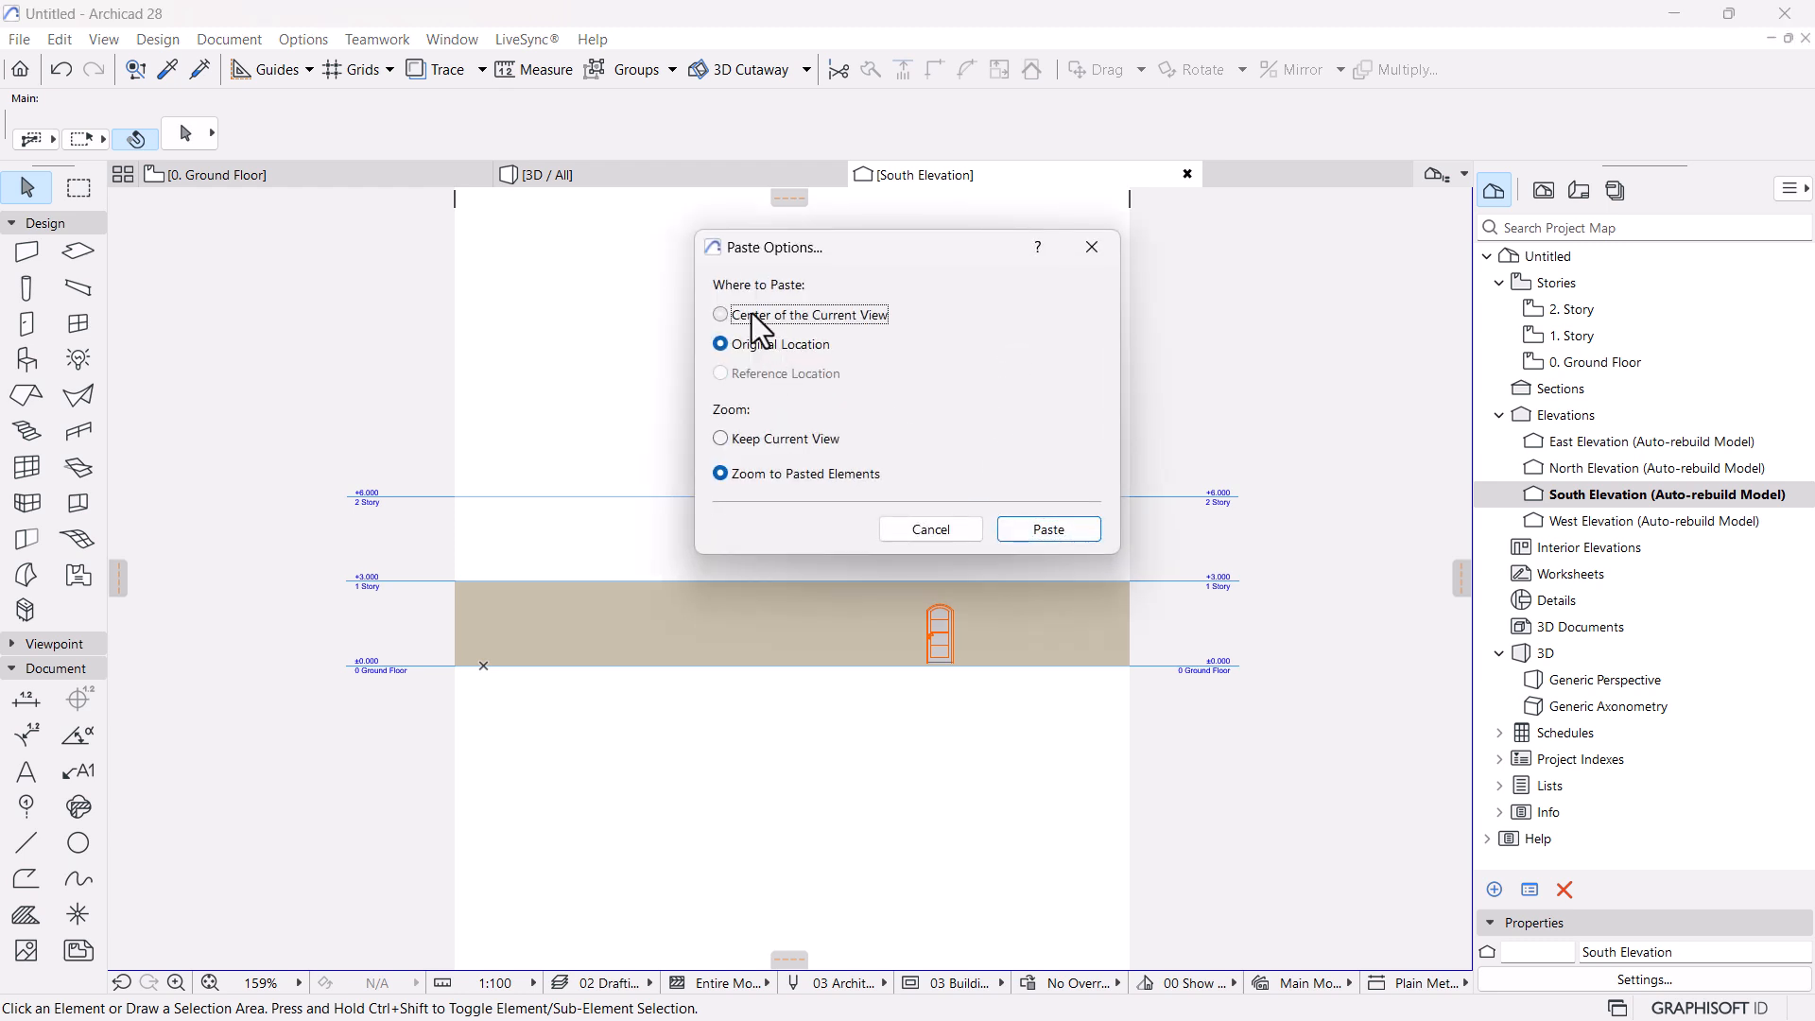
pyautogui.click(1045, 536)
pyautogui.click(903, 417)
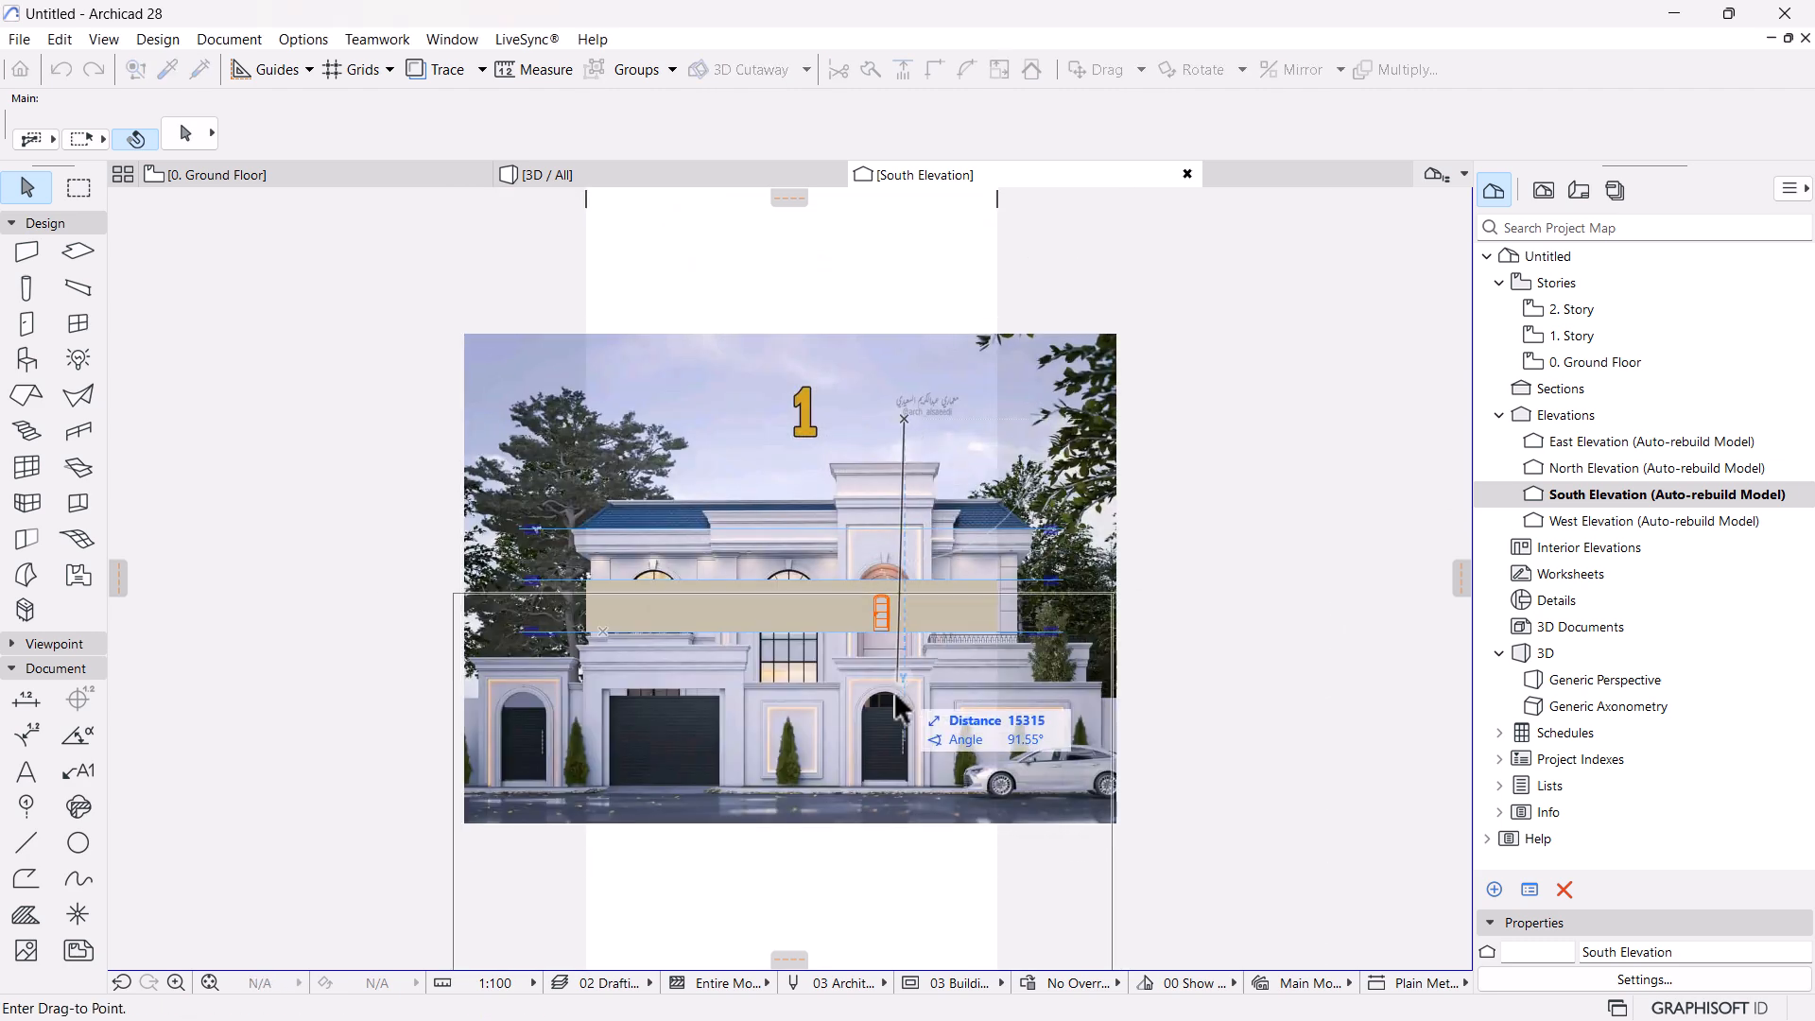
pyautogui.click(904, 737)
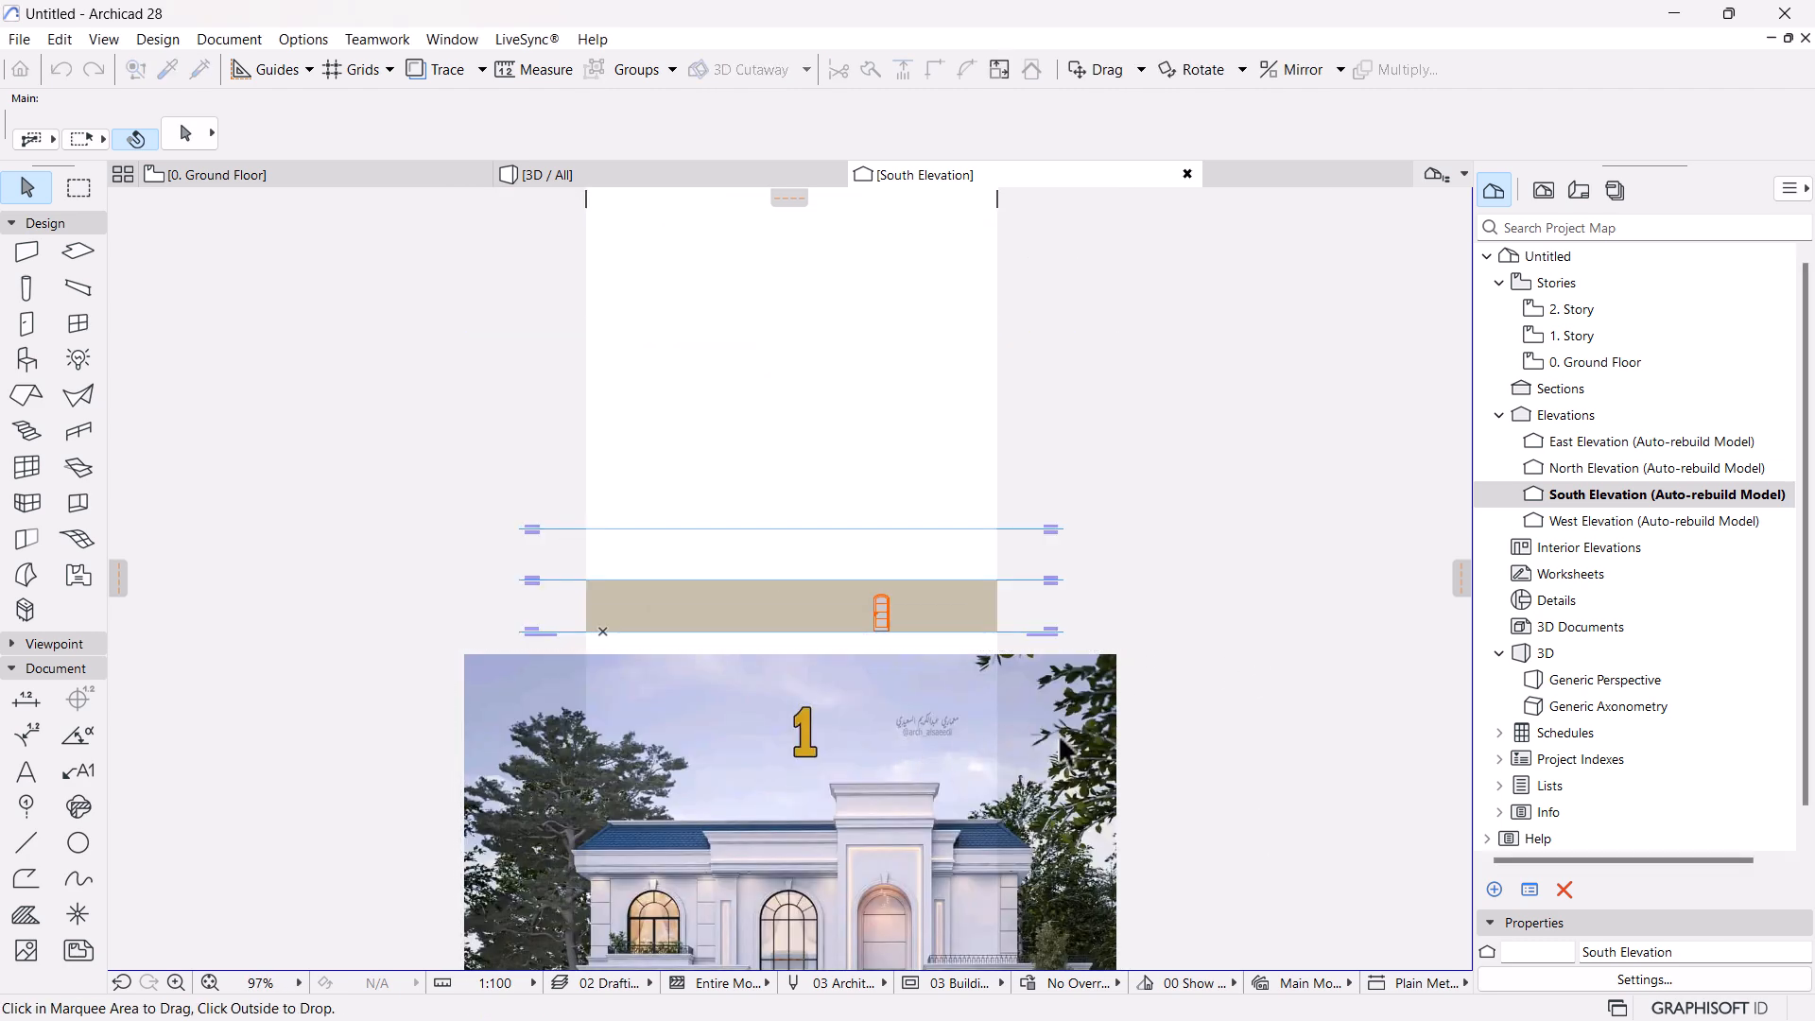
pyautogui.scroll(-3, 1078, 662)
pyautogui.scroll(2, 993, 657)
# Resize the reference image graphically about its centre to about 10562 mm wide and 7921 mm high
pyautogui.click(922, 691)
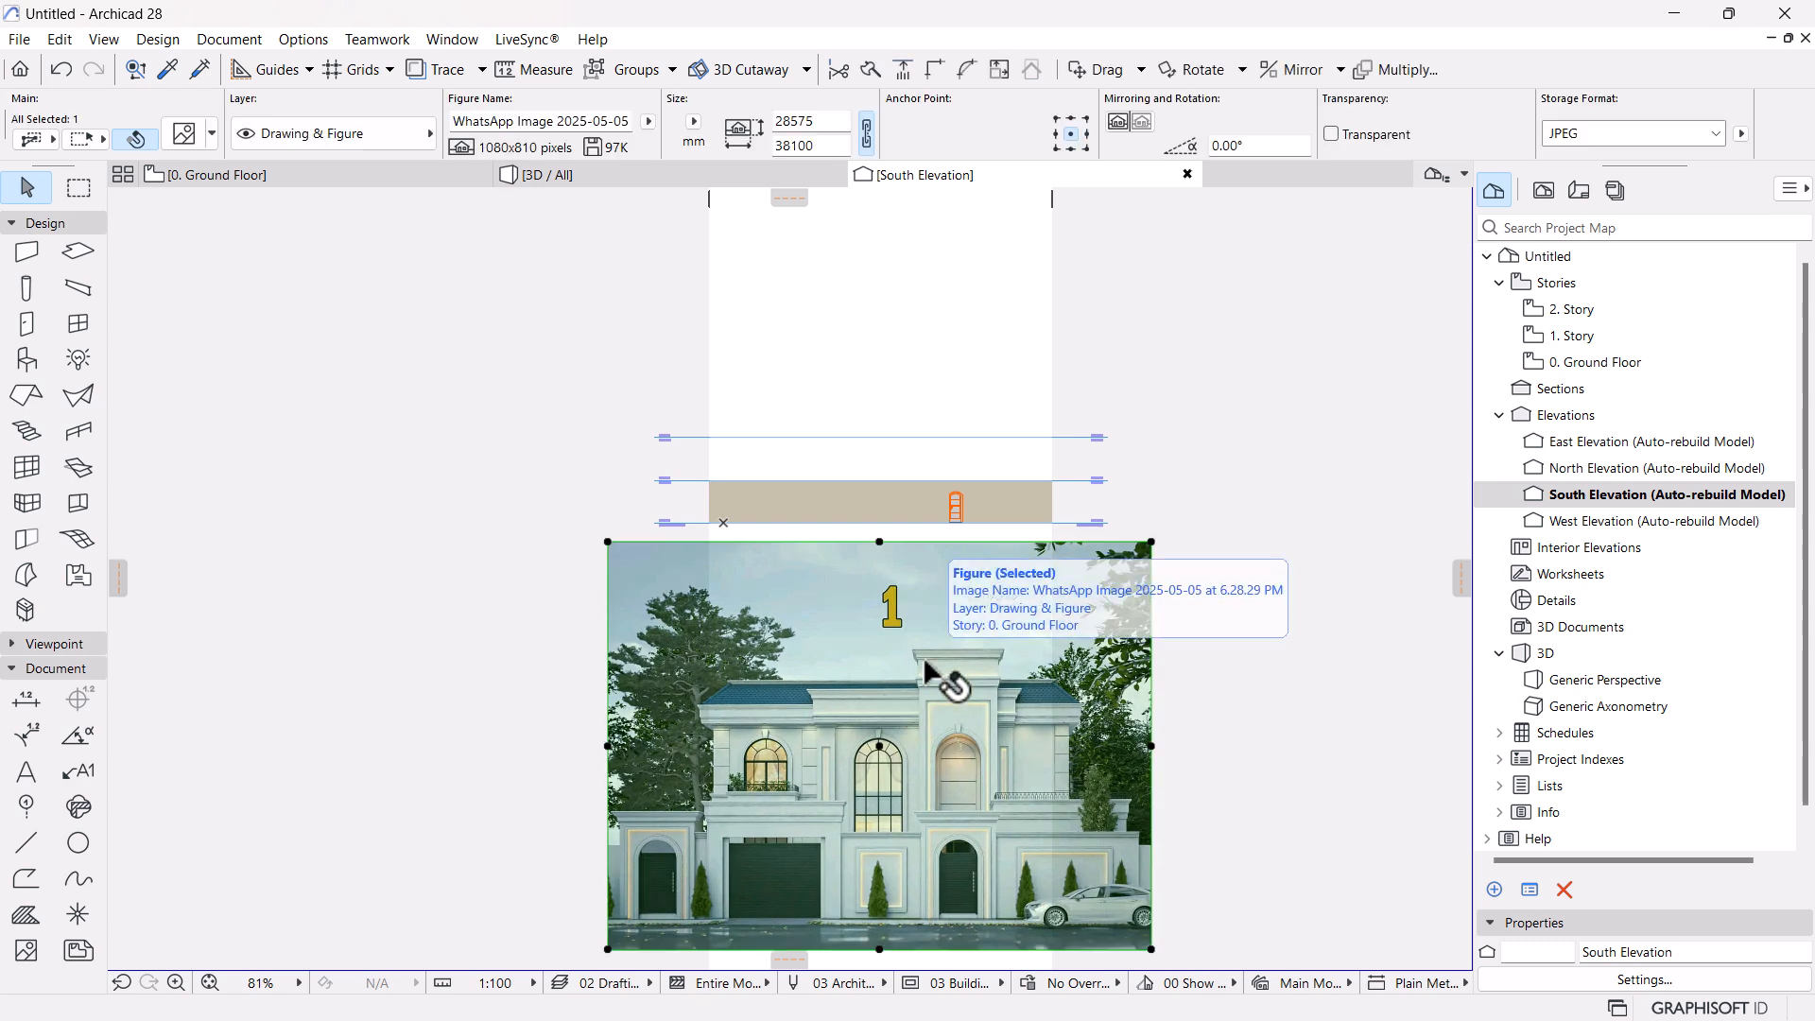
pyautogui.hotkey('ctrl', 'k')
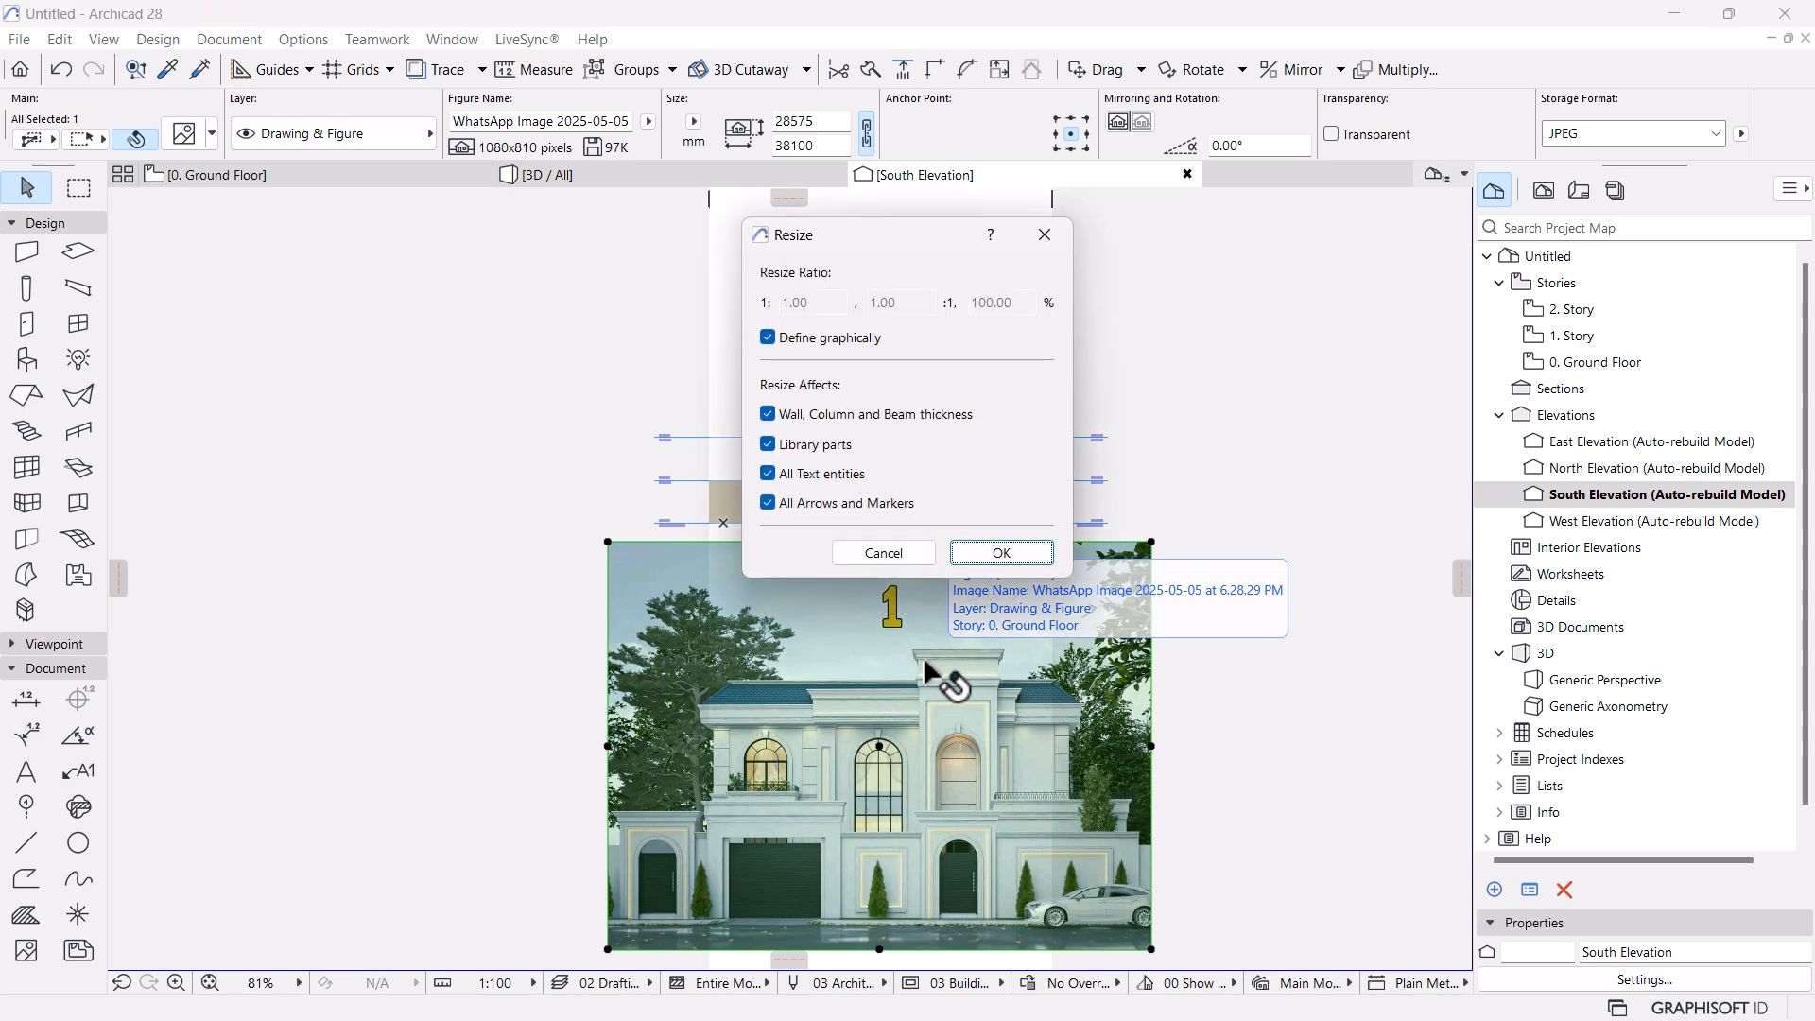
pyautogui.click(1023, 559)
pyautogui.click(880, 746)
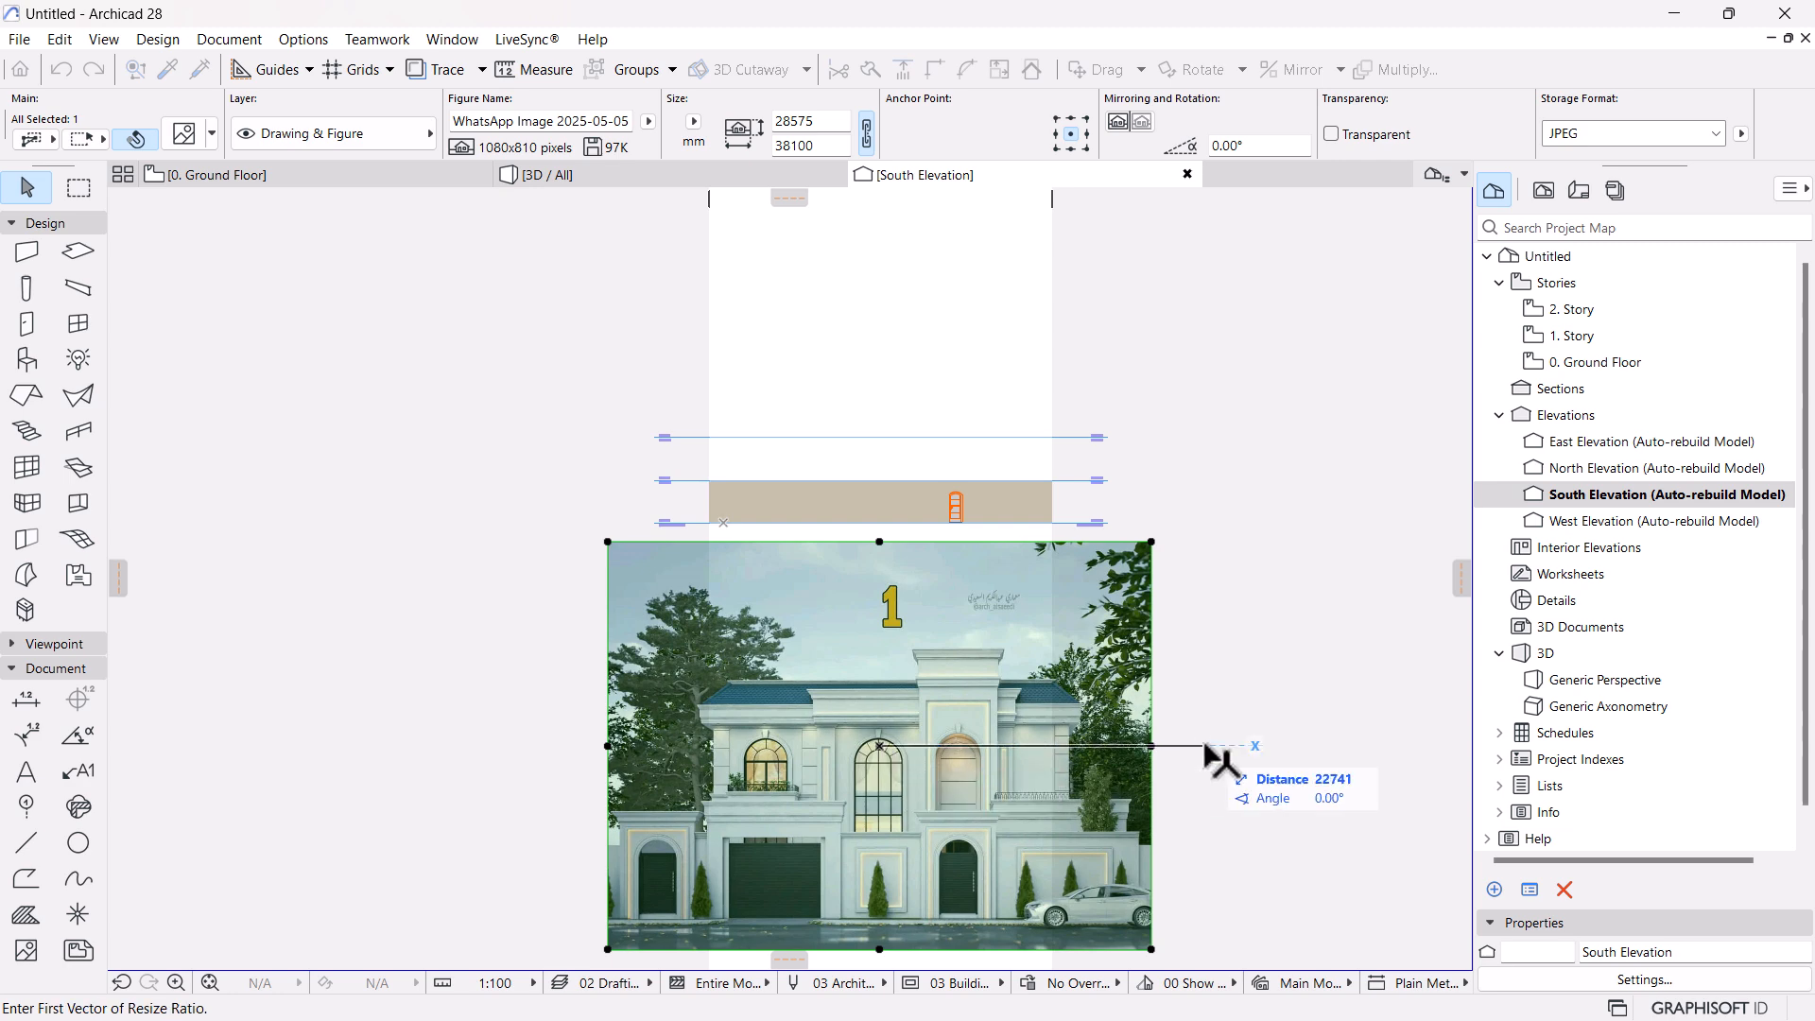
pyautogui.click(1151, 746)
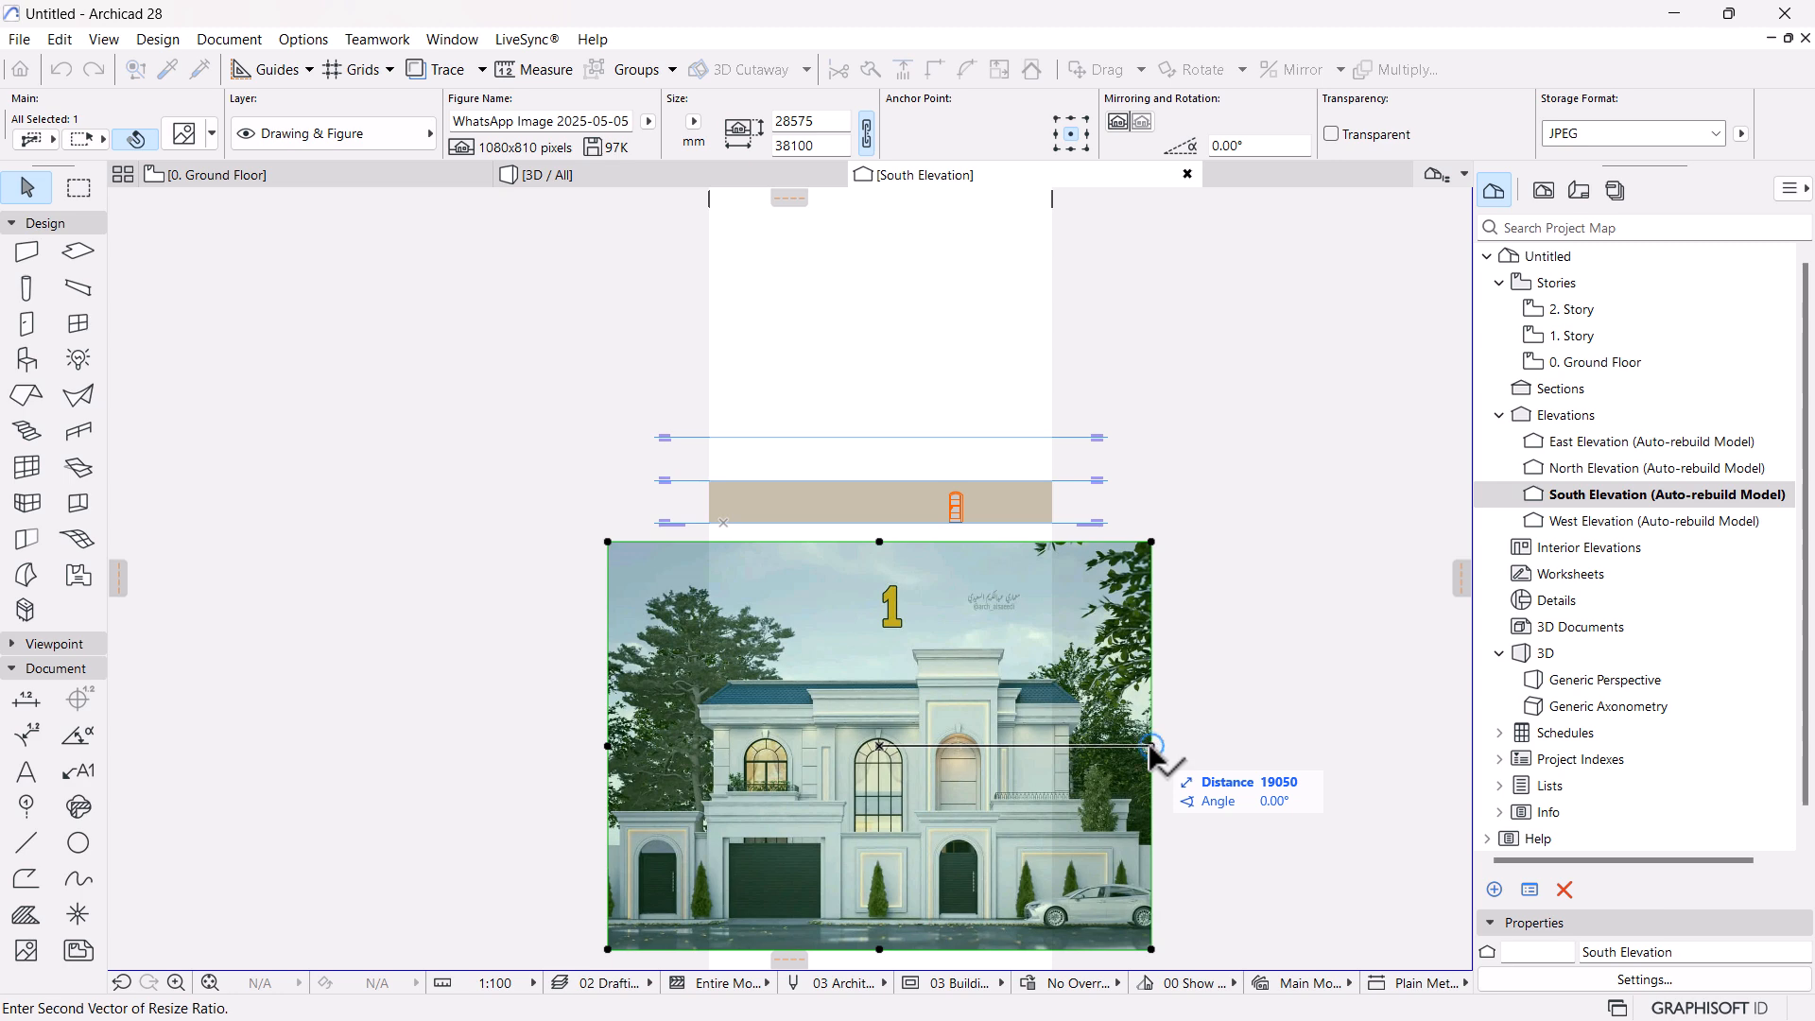
pyautogui.click(957, 747)
pyautogui.scroll(2, 951, 728)
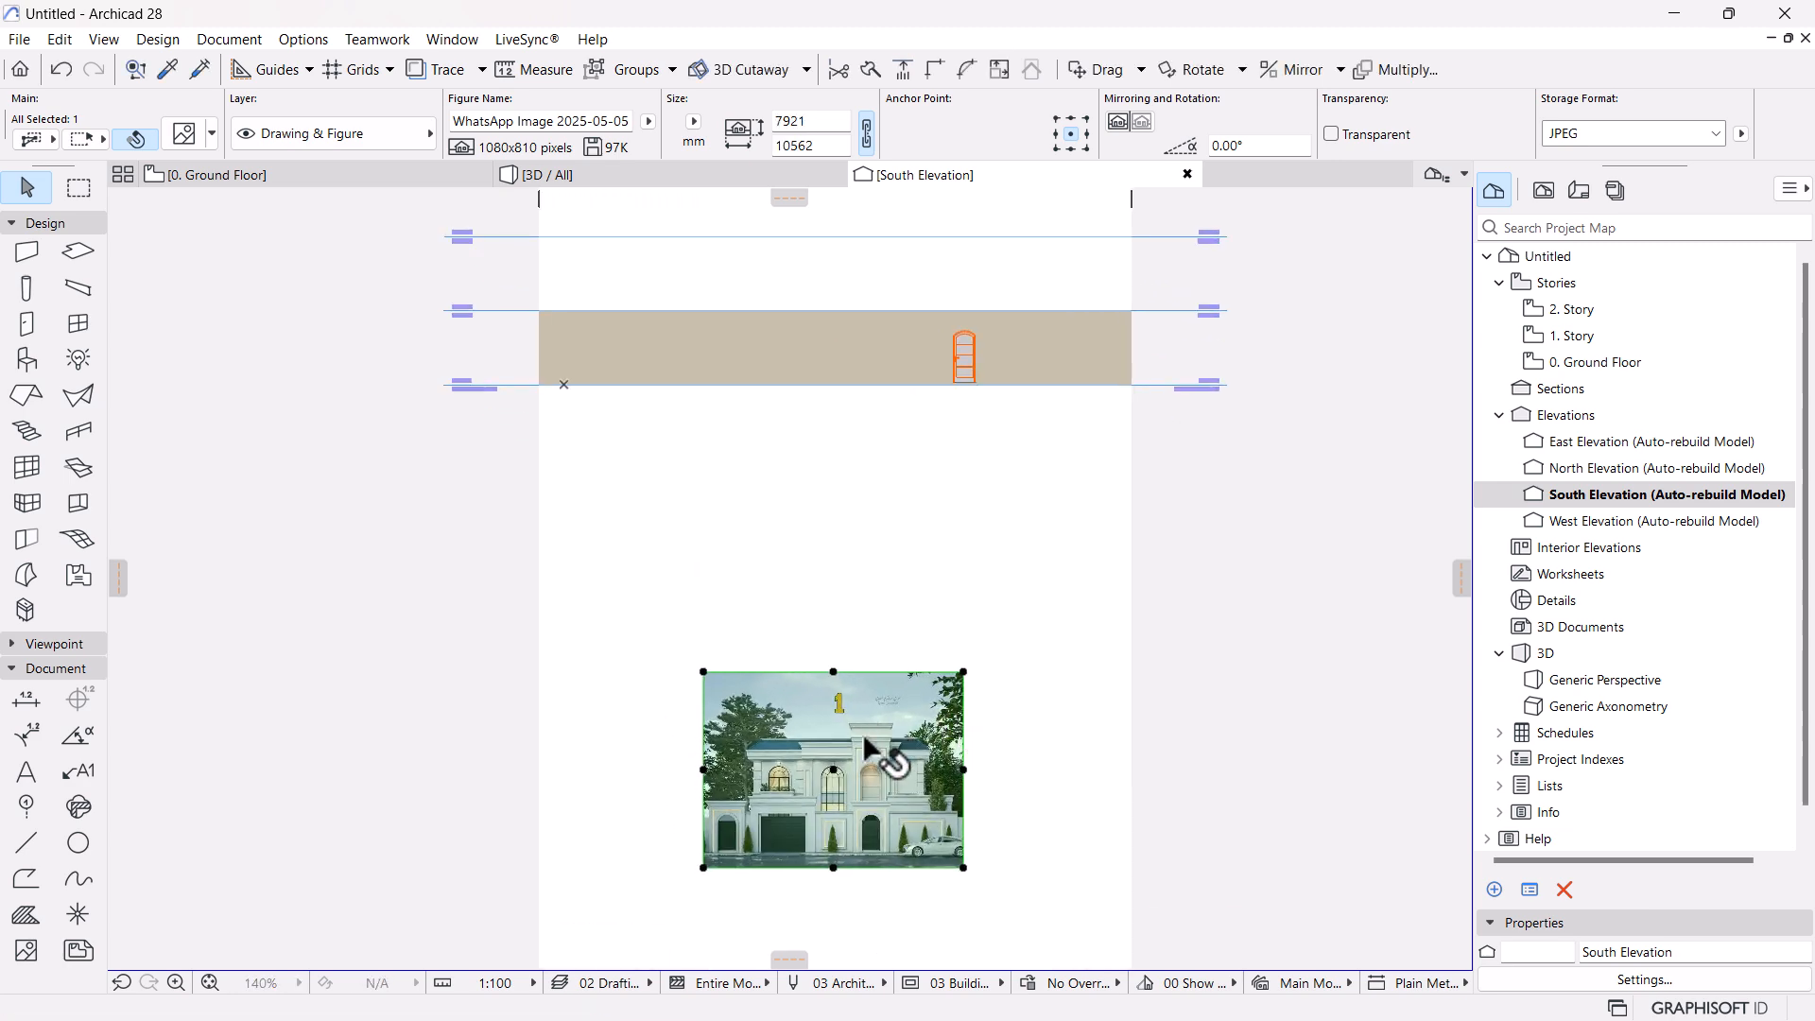
# Move the resized reference image up to just below the wall and arch door, and deselect it
pyautogui.click(859, 761)
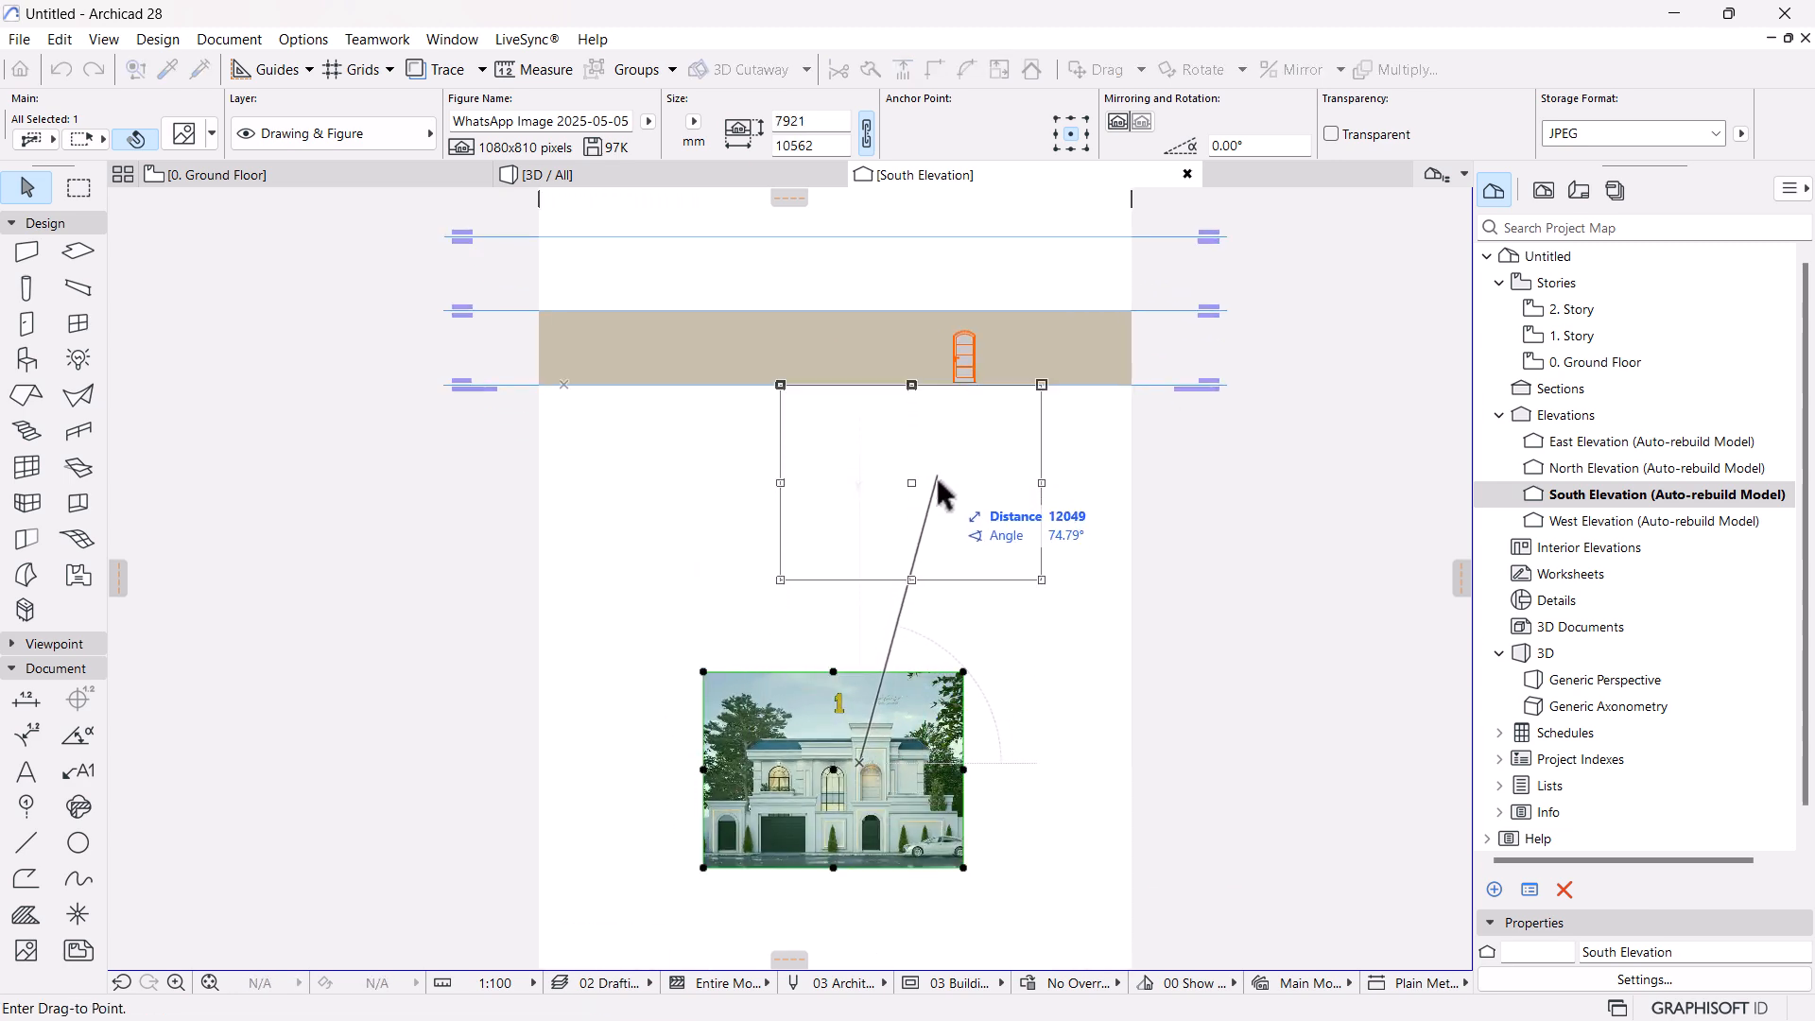
pyautogui.click(940, 487)
pyautogui.scroll(2, 953, 306)
pyautogui.scroll(2, 955, 312)
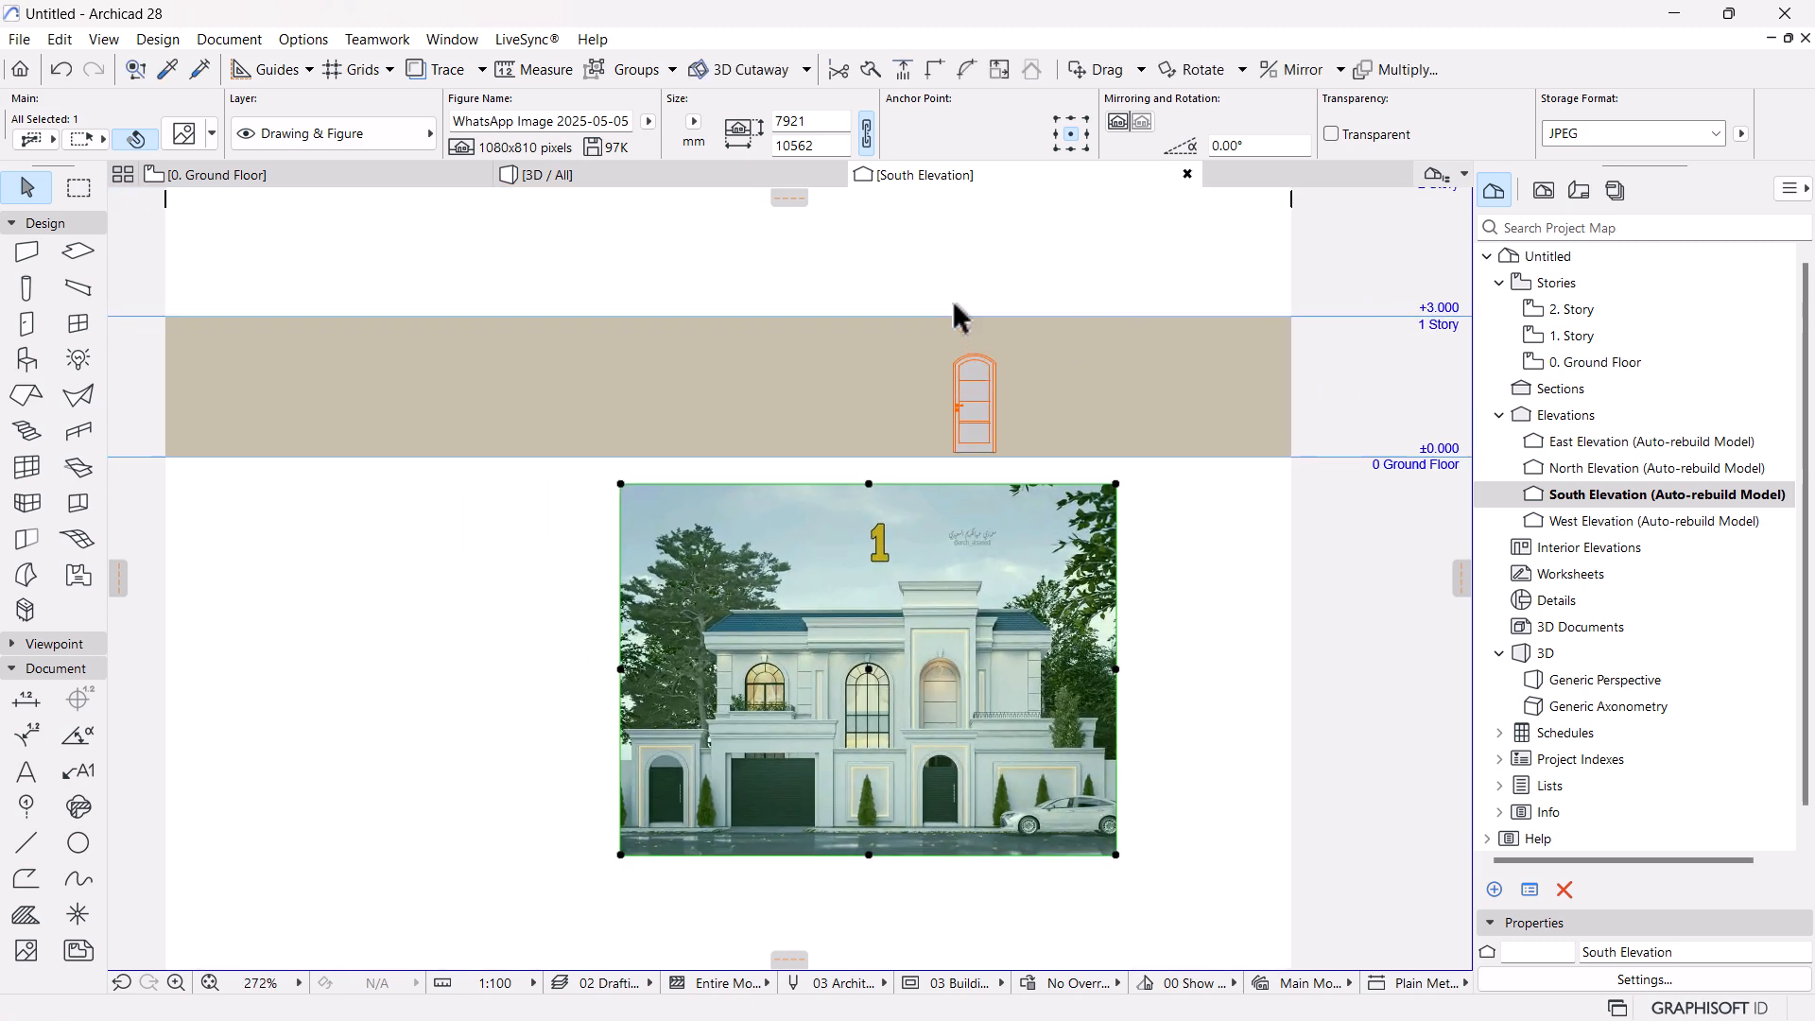
pyautogui.click(1227, 550)
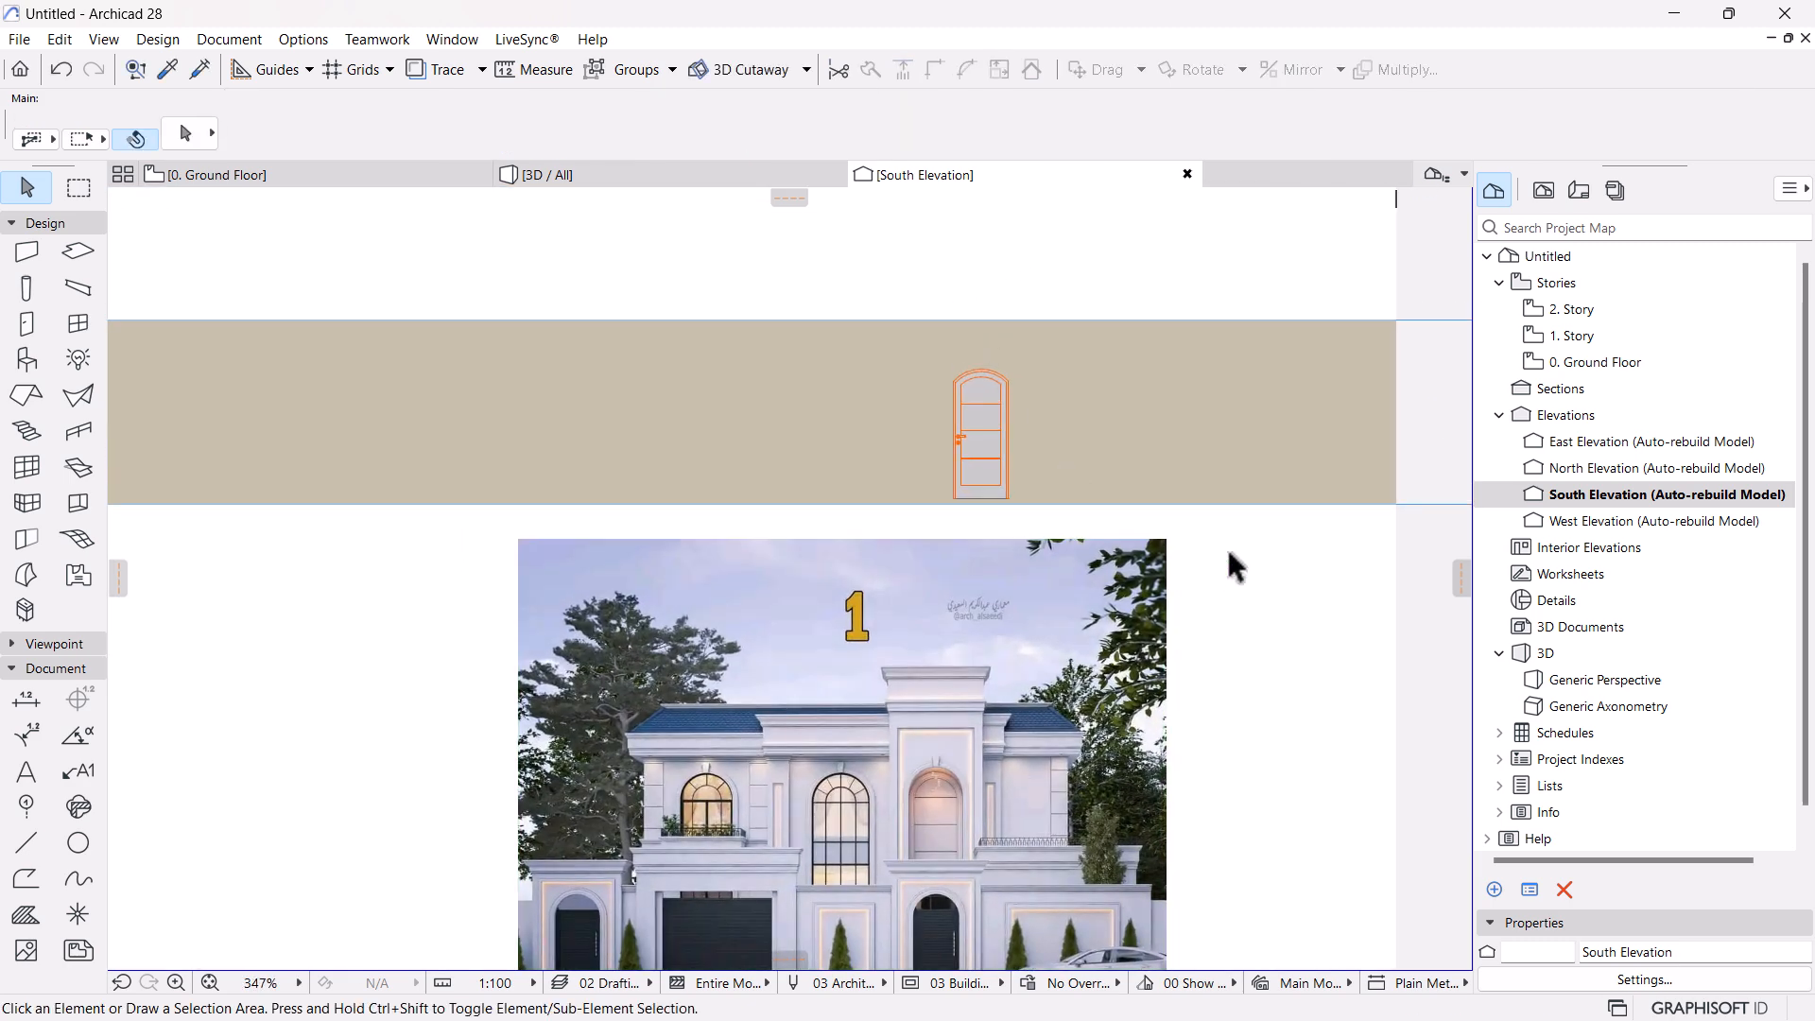
# Open the arch door's settings and examine its shape, frame, leaf type, handle, opening, masonry arch and surface options
pyautogui.scroll(1, 1014, 558)
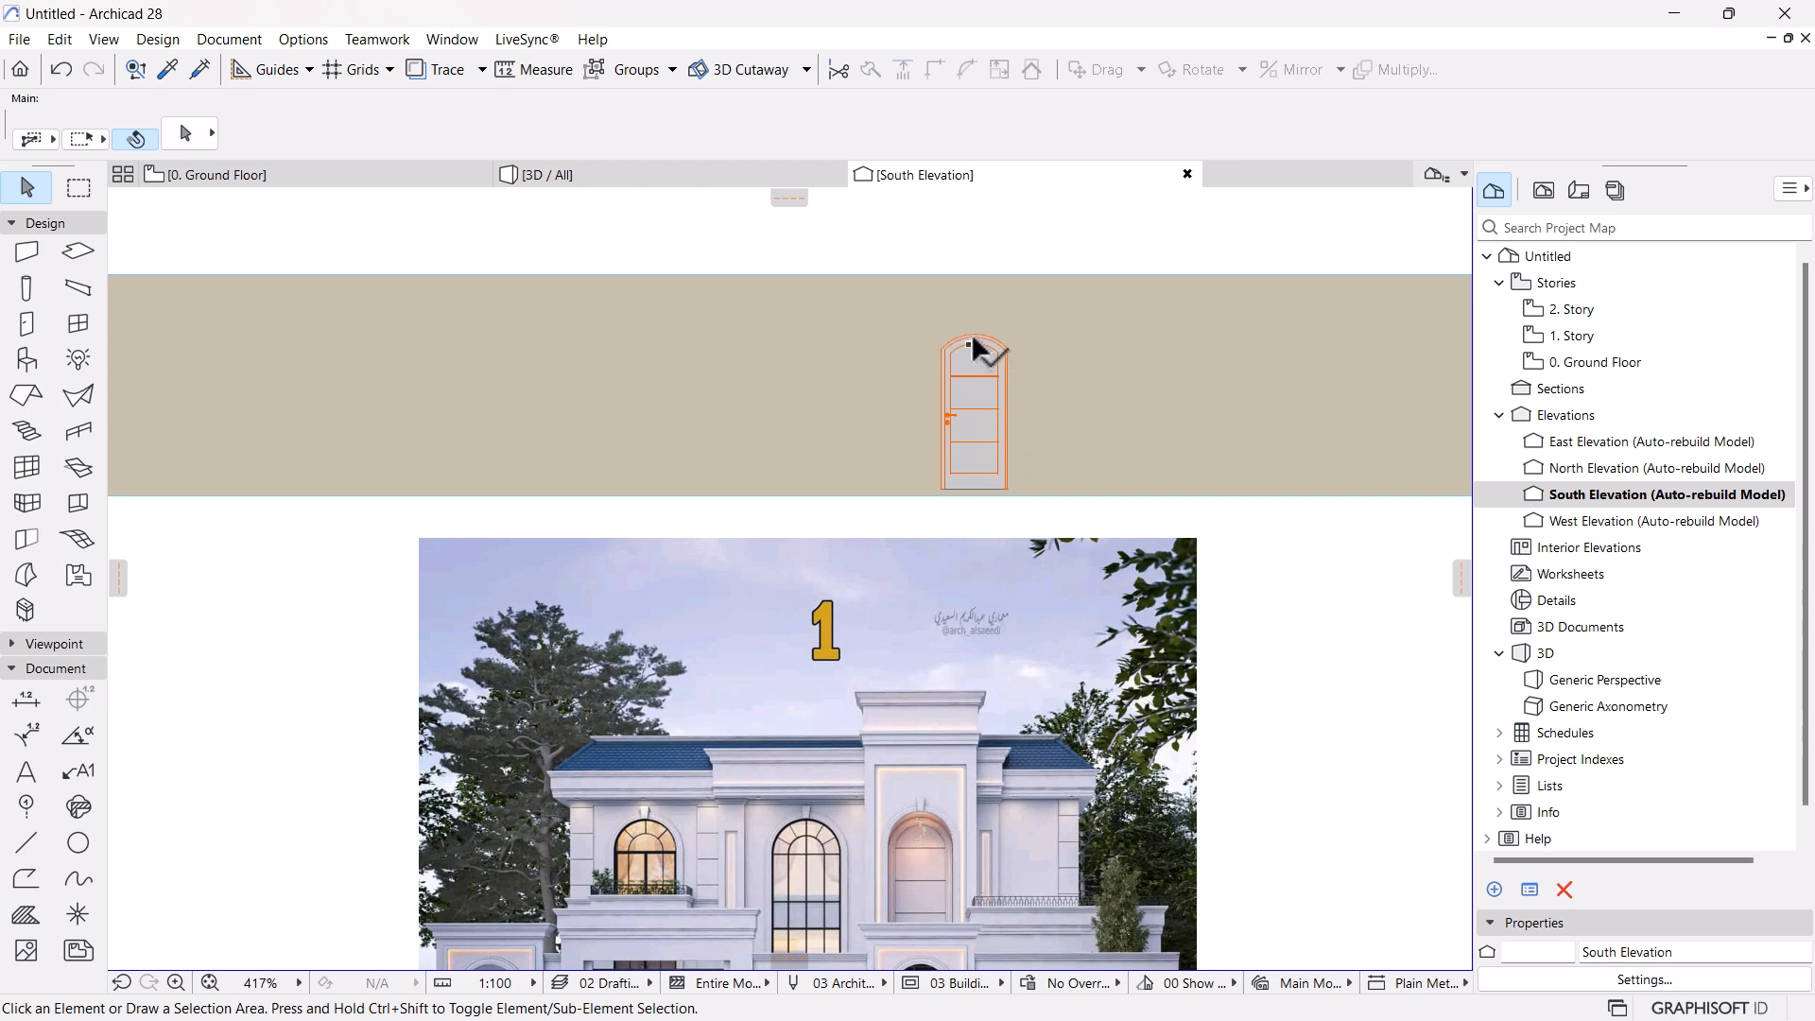
pyautogui.click(957, 423)
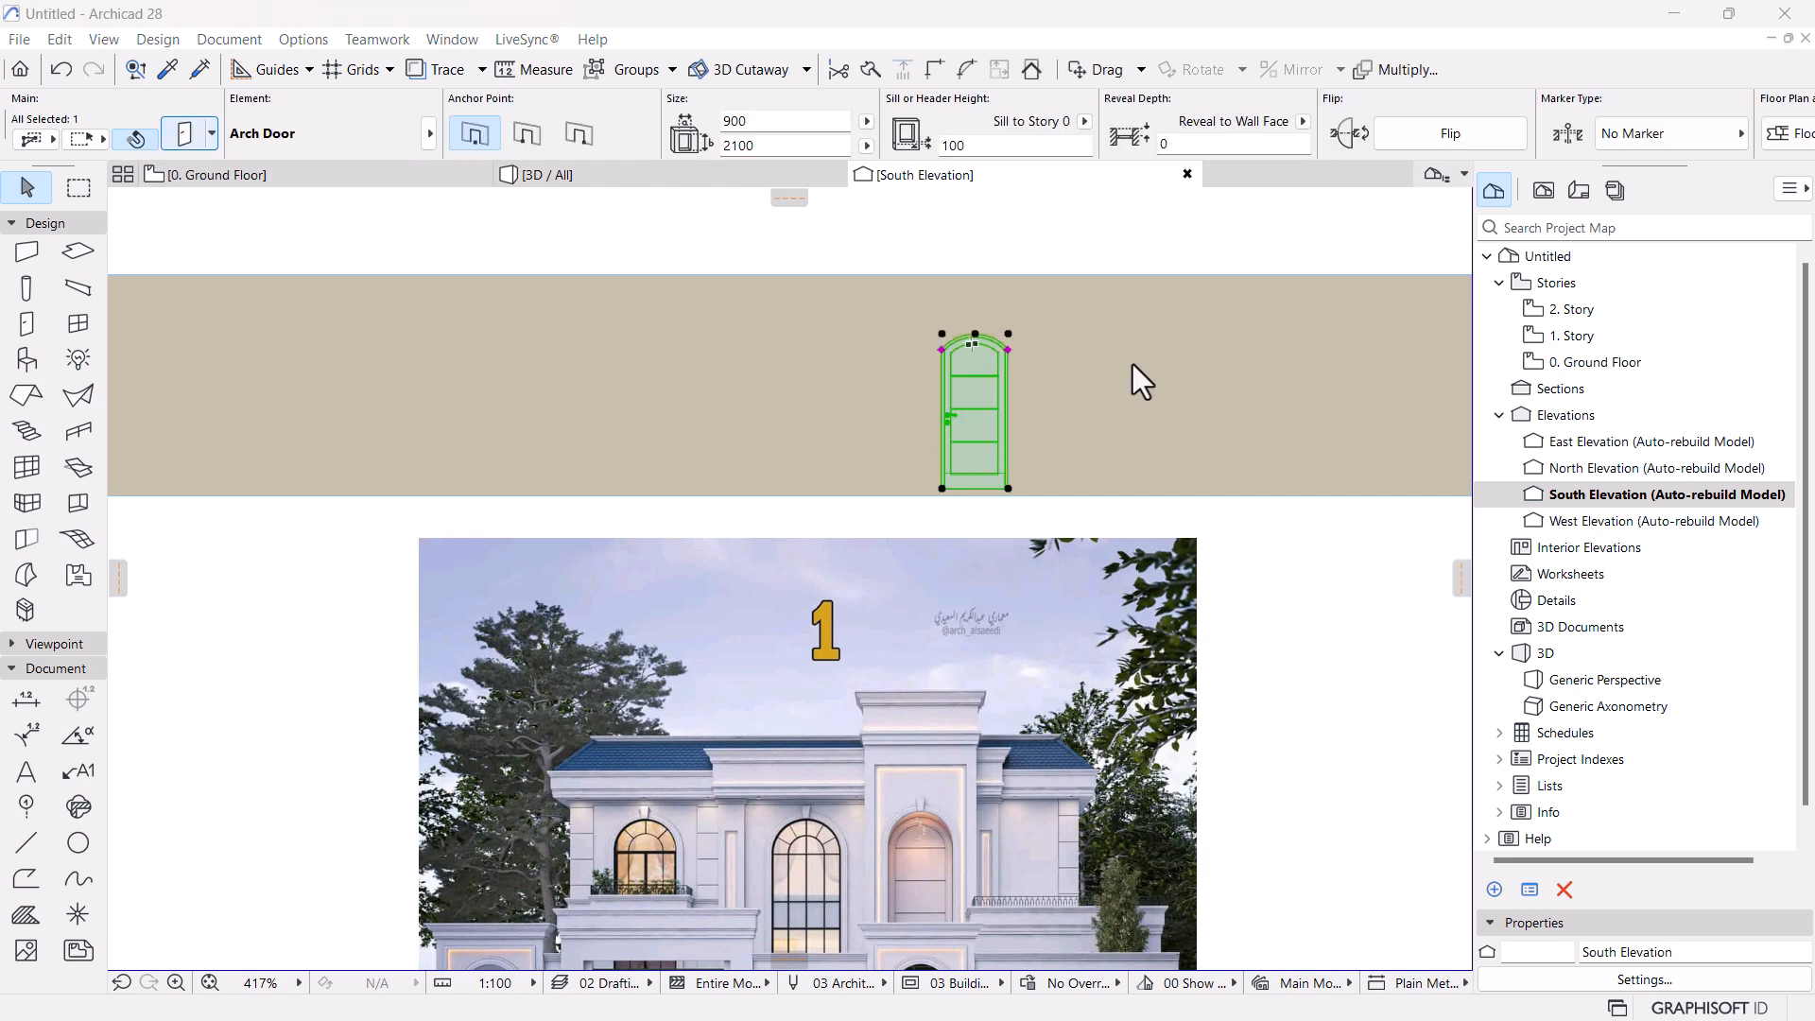
pyautogui.hotkey('ctrl', 't')
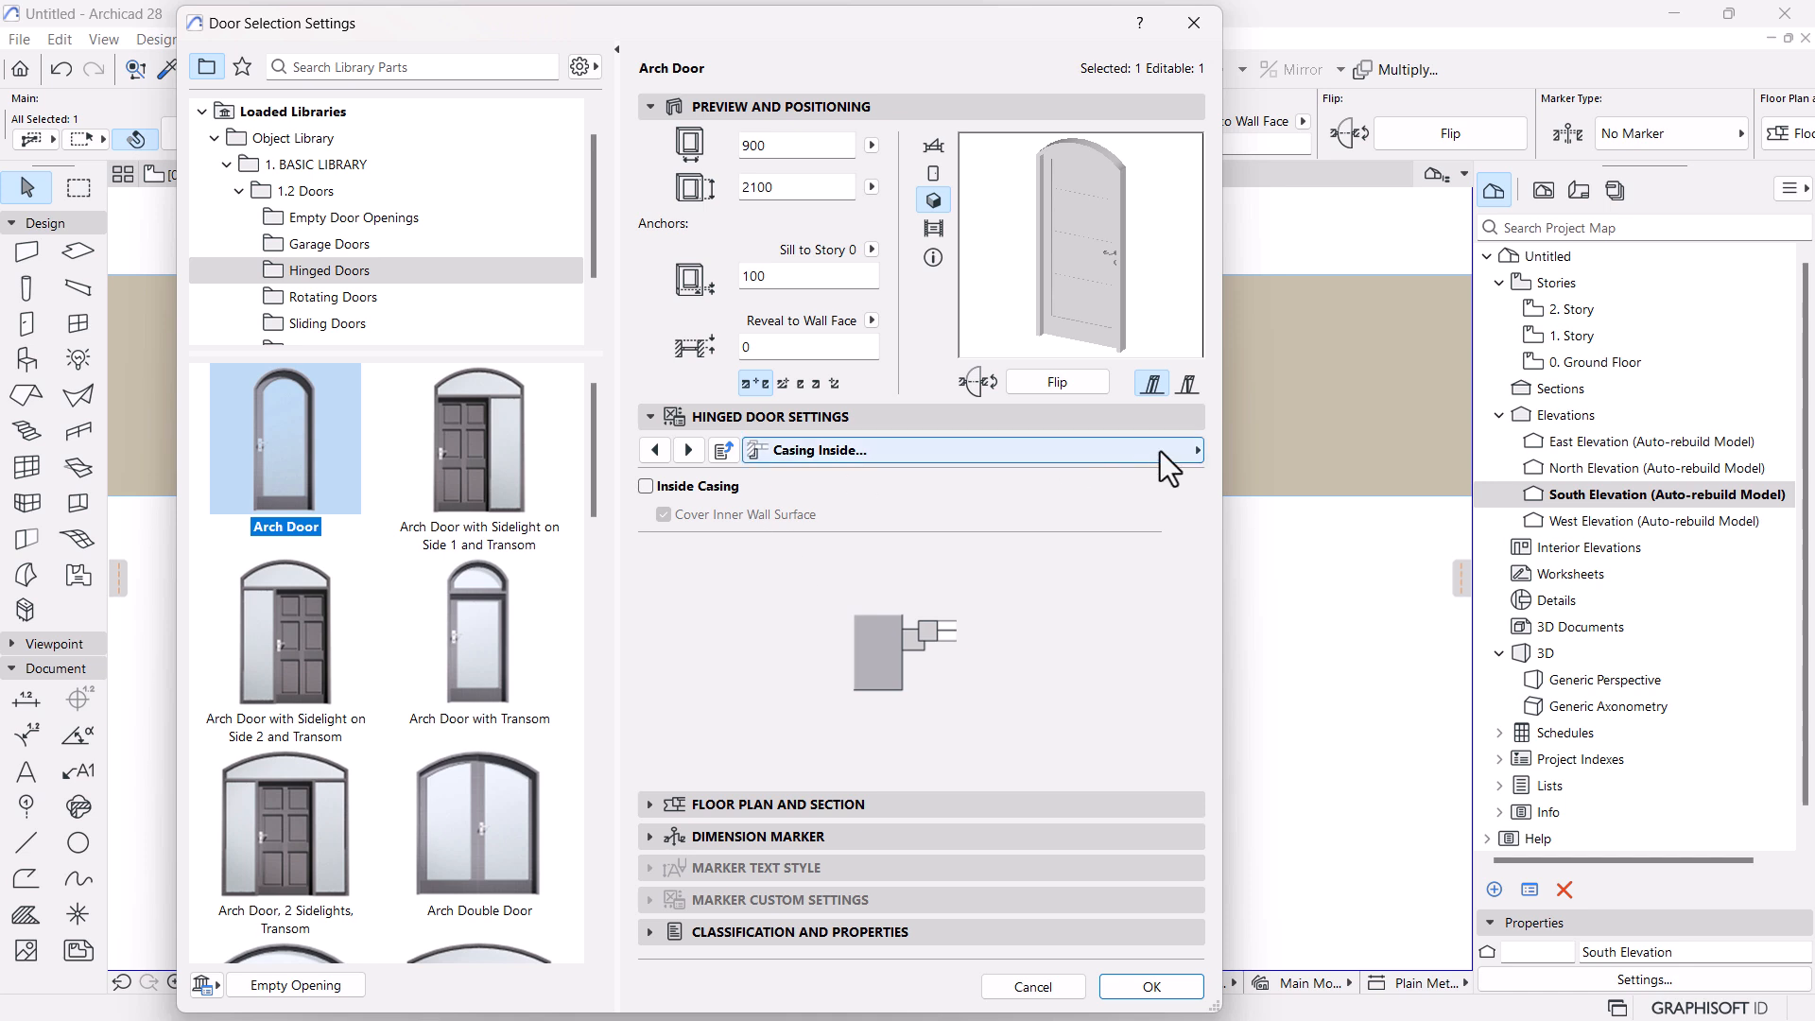
pyautogui.click(1160, 451)
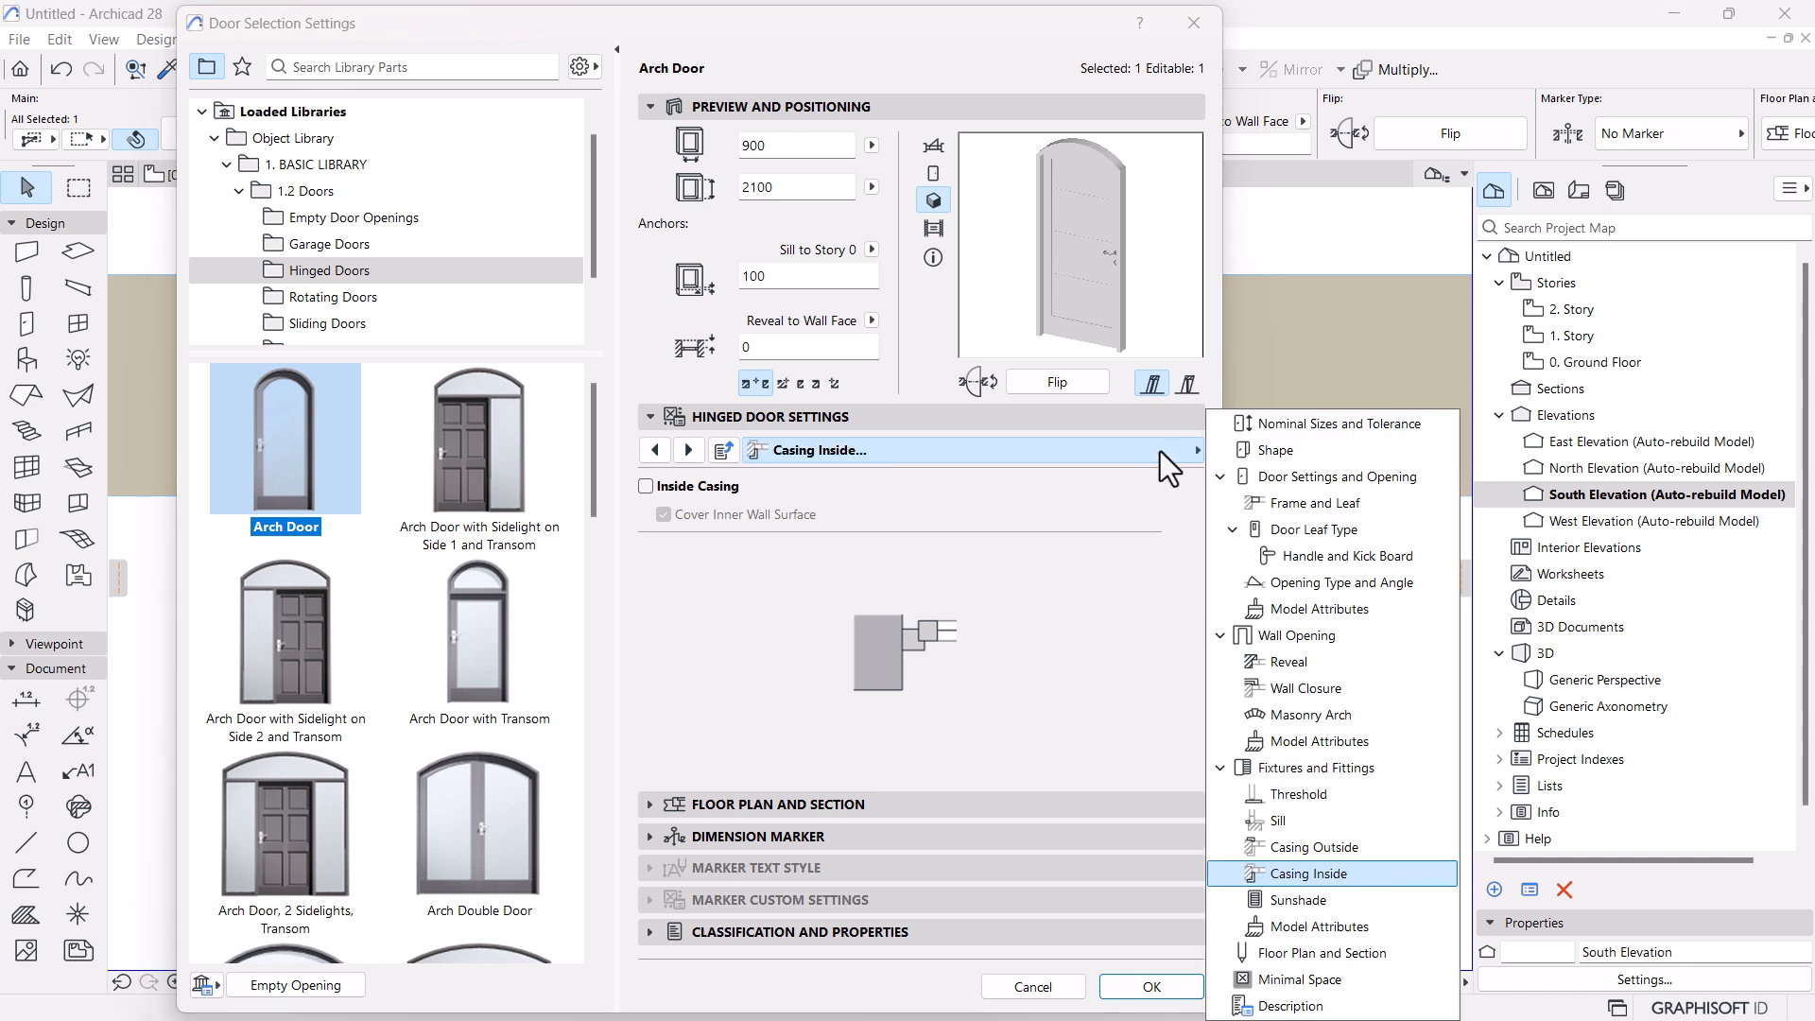
pyautogui.click(1308, 431)
pyautogui.click(1285, 455)
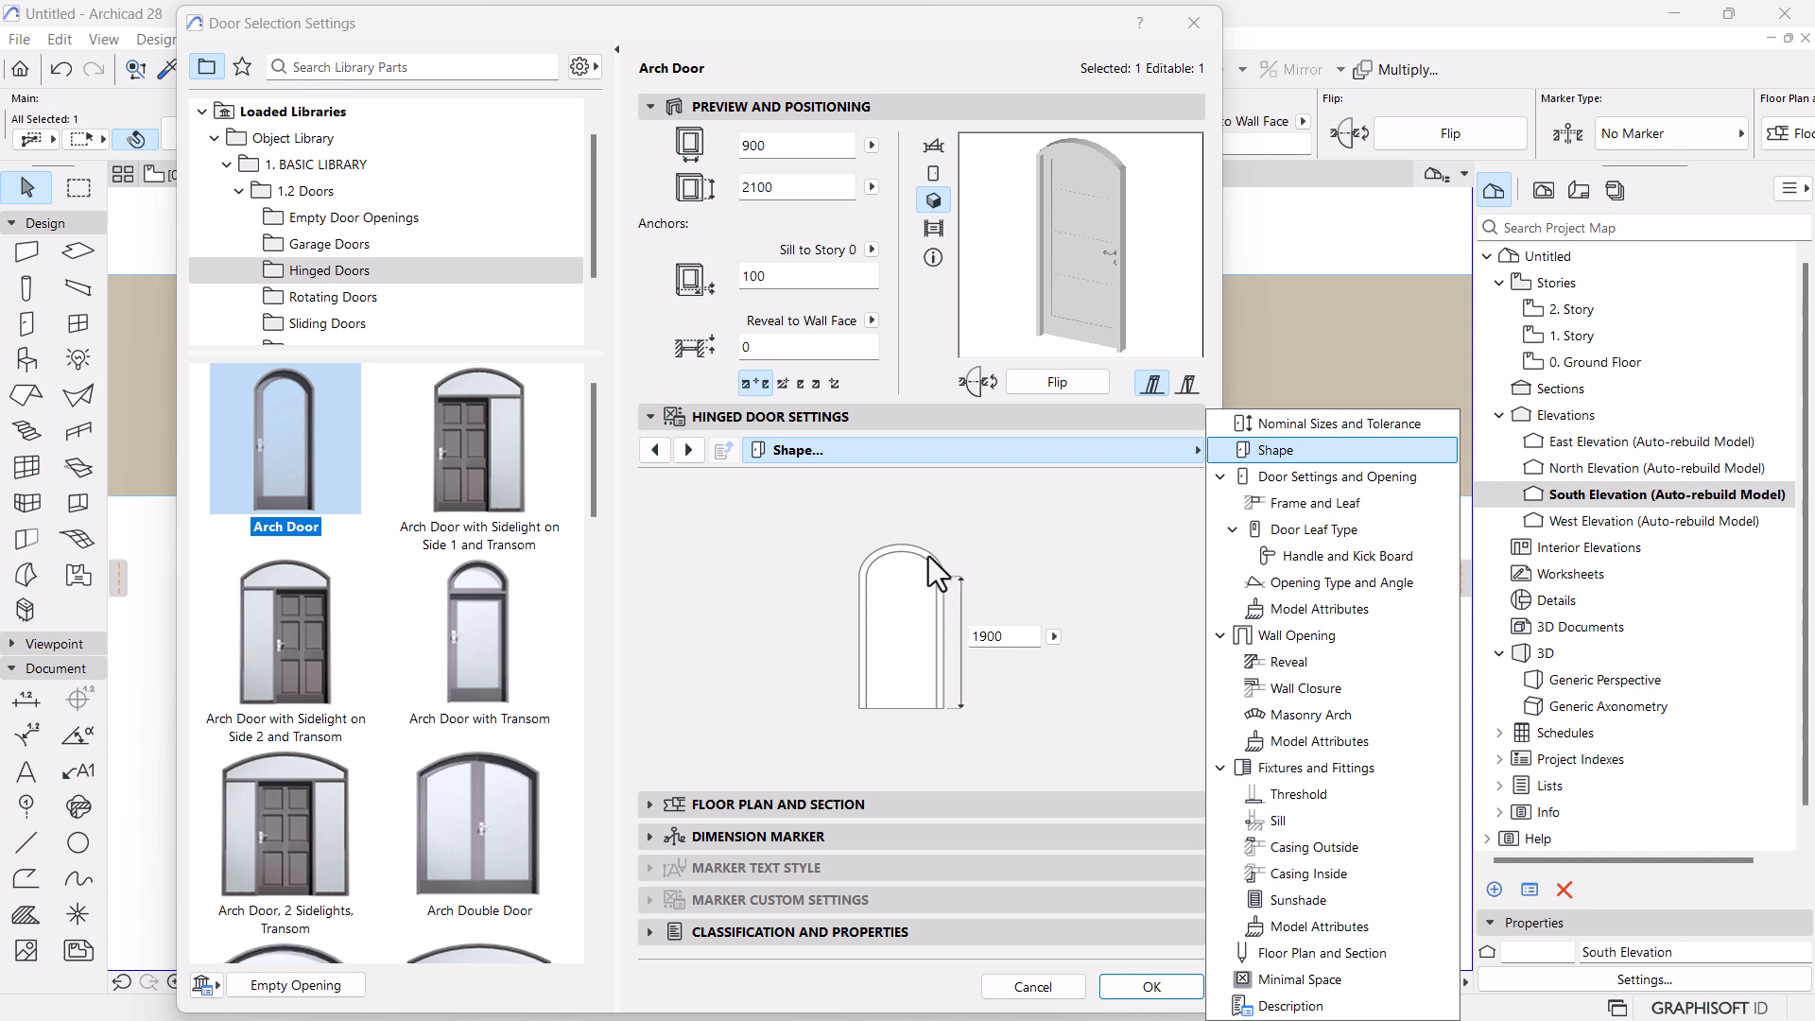
pyautogui.click(1317, 480)
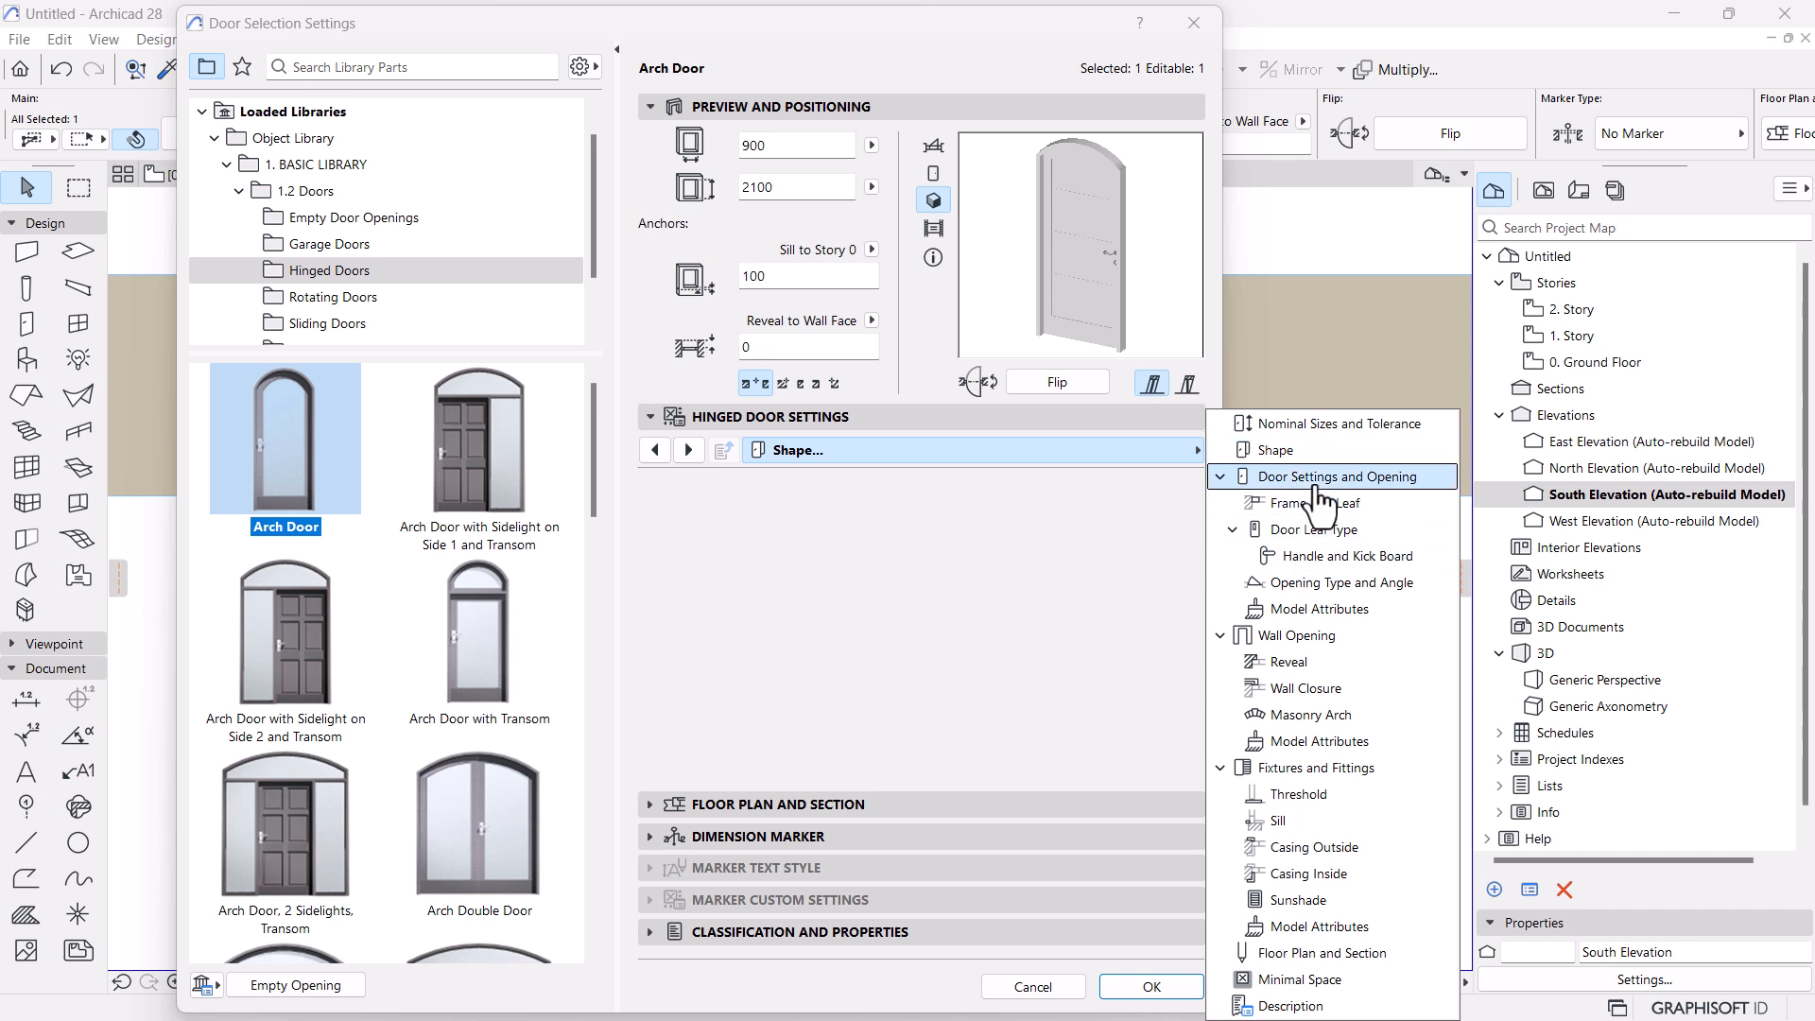
pyautogui.click(1319, 503)
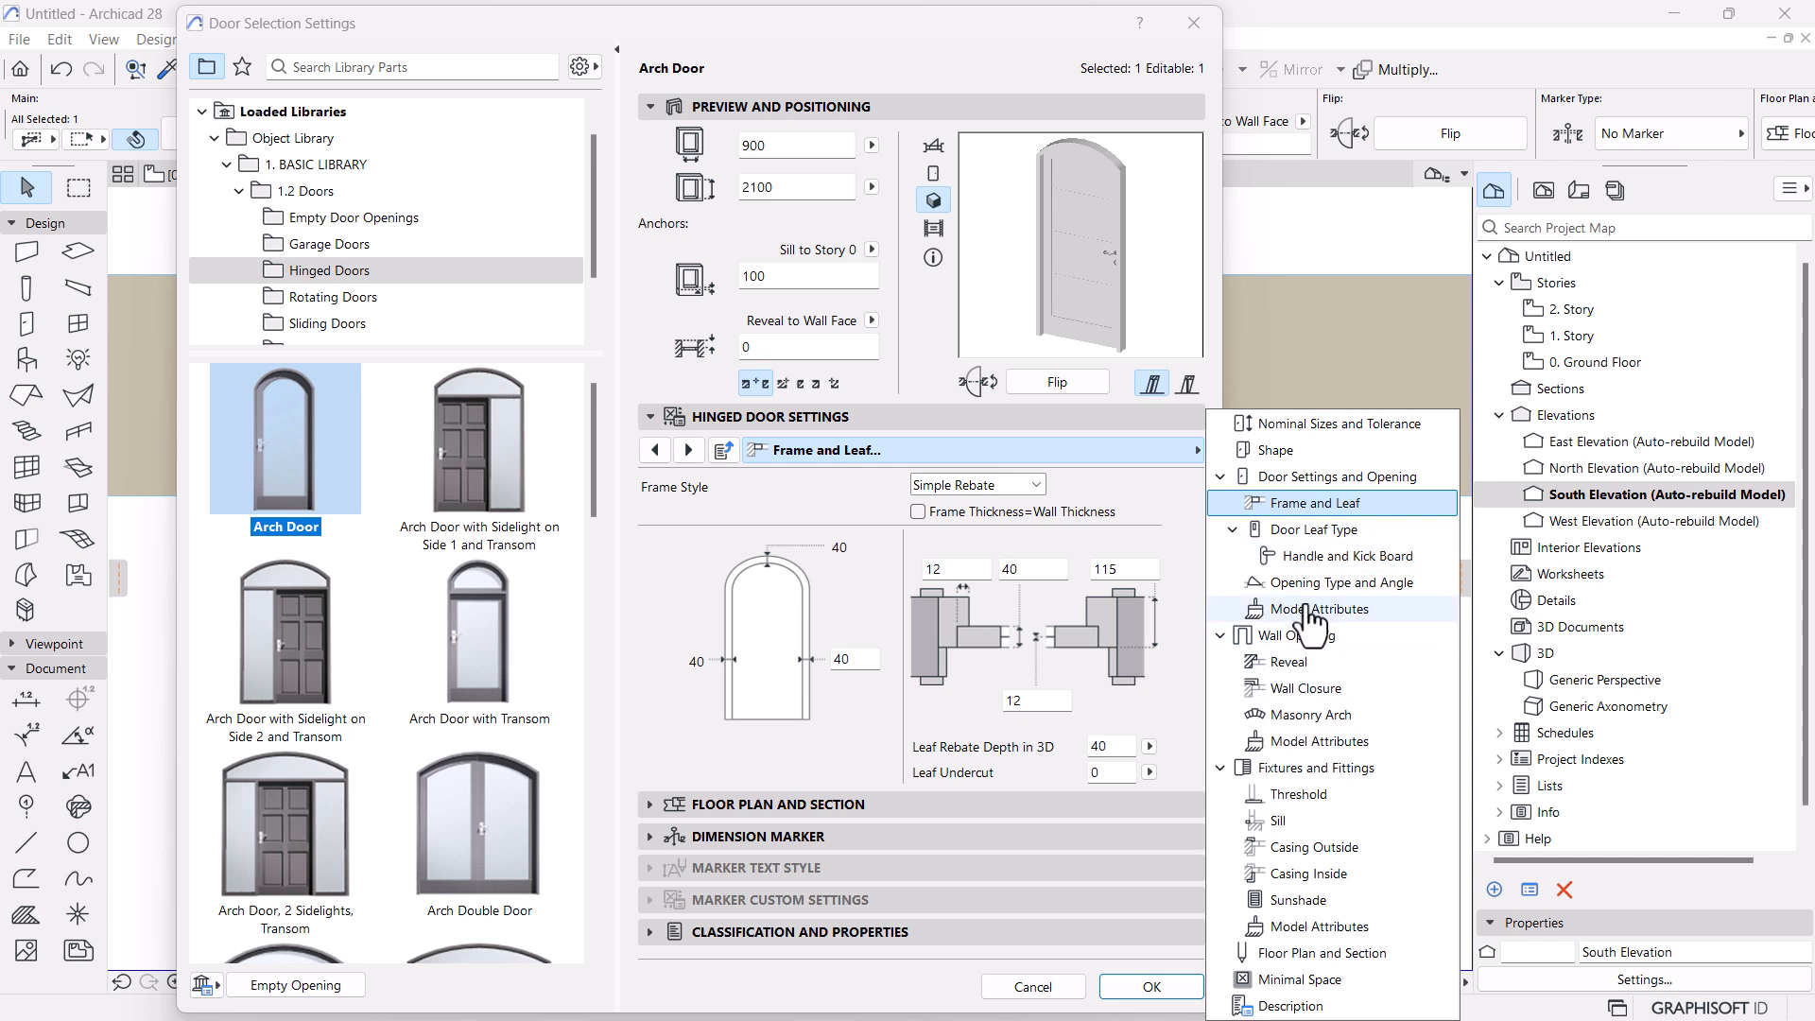
pyautogui.click(1339, 585)
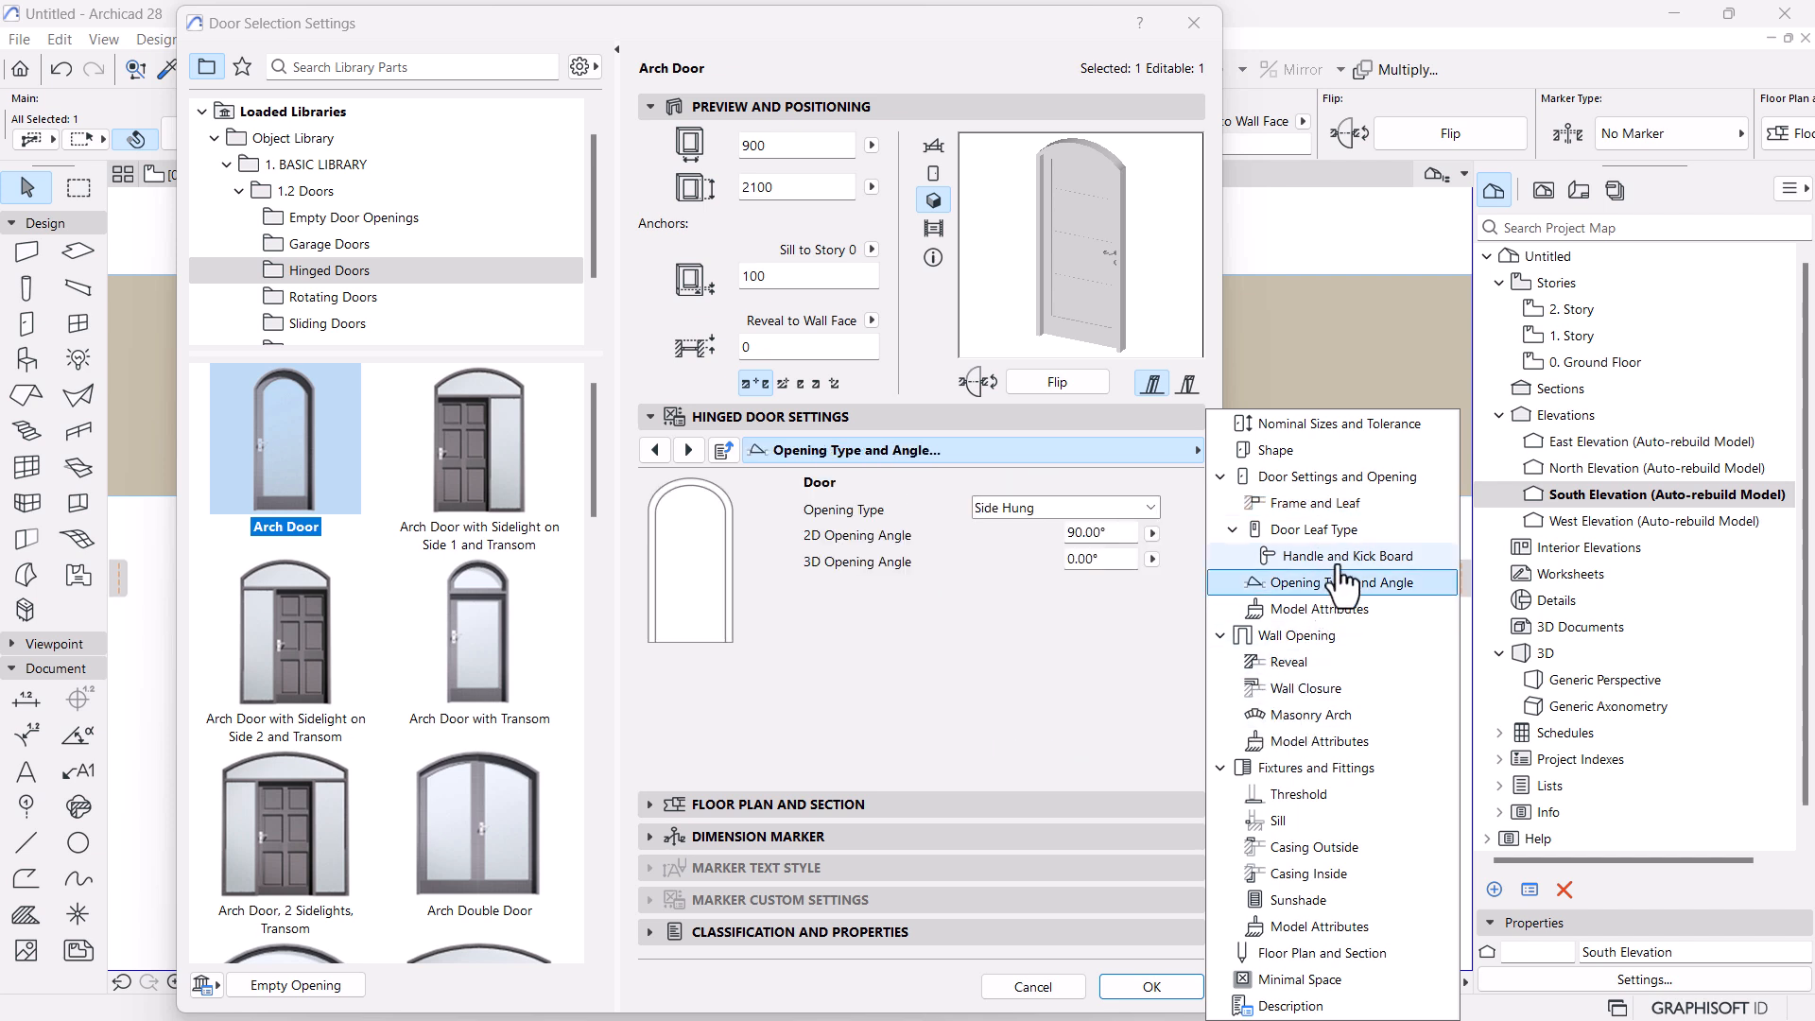
pyautogui.click(1362, 560)
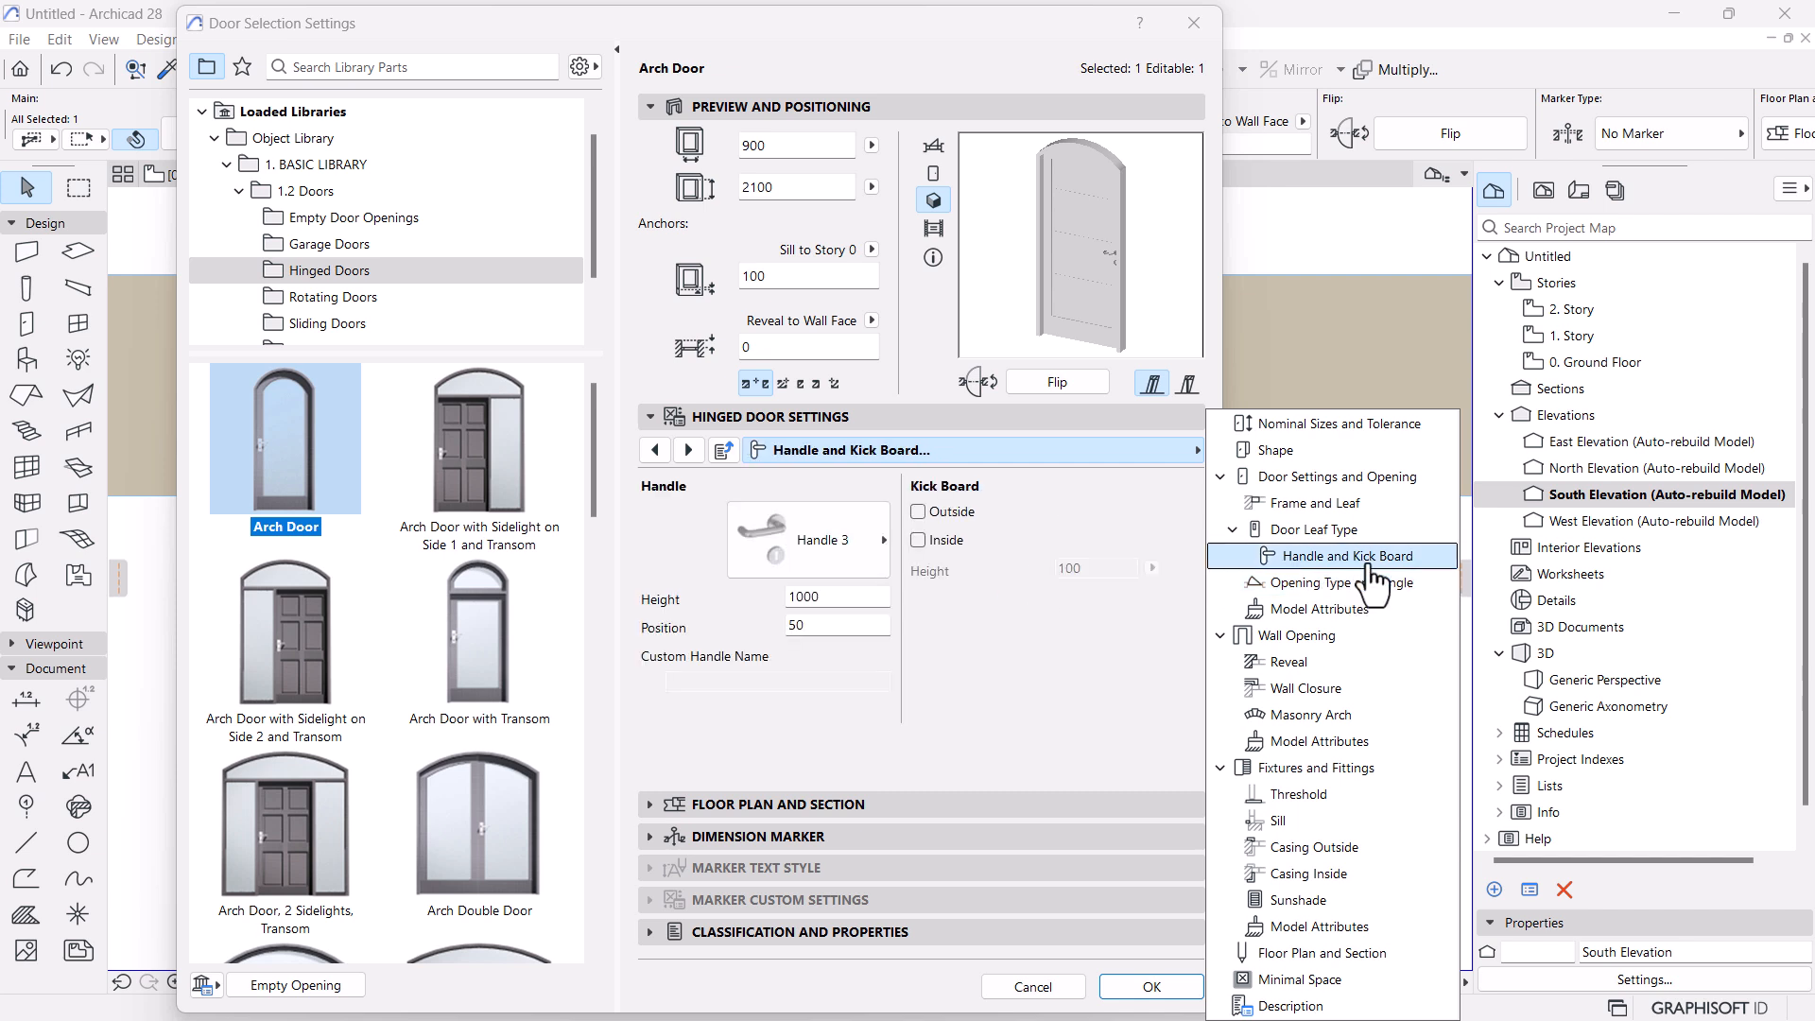
pyautogui.click(1313, 533)
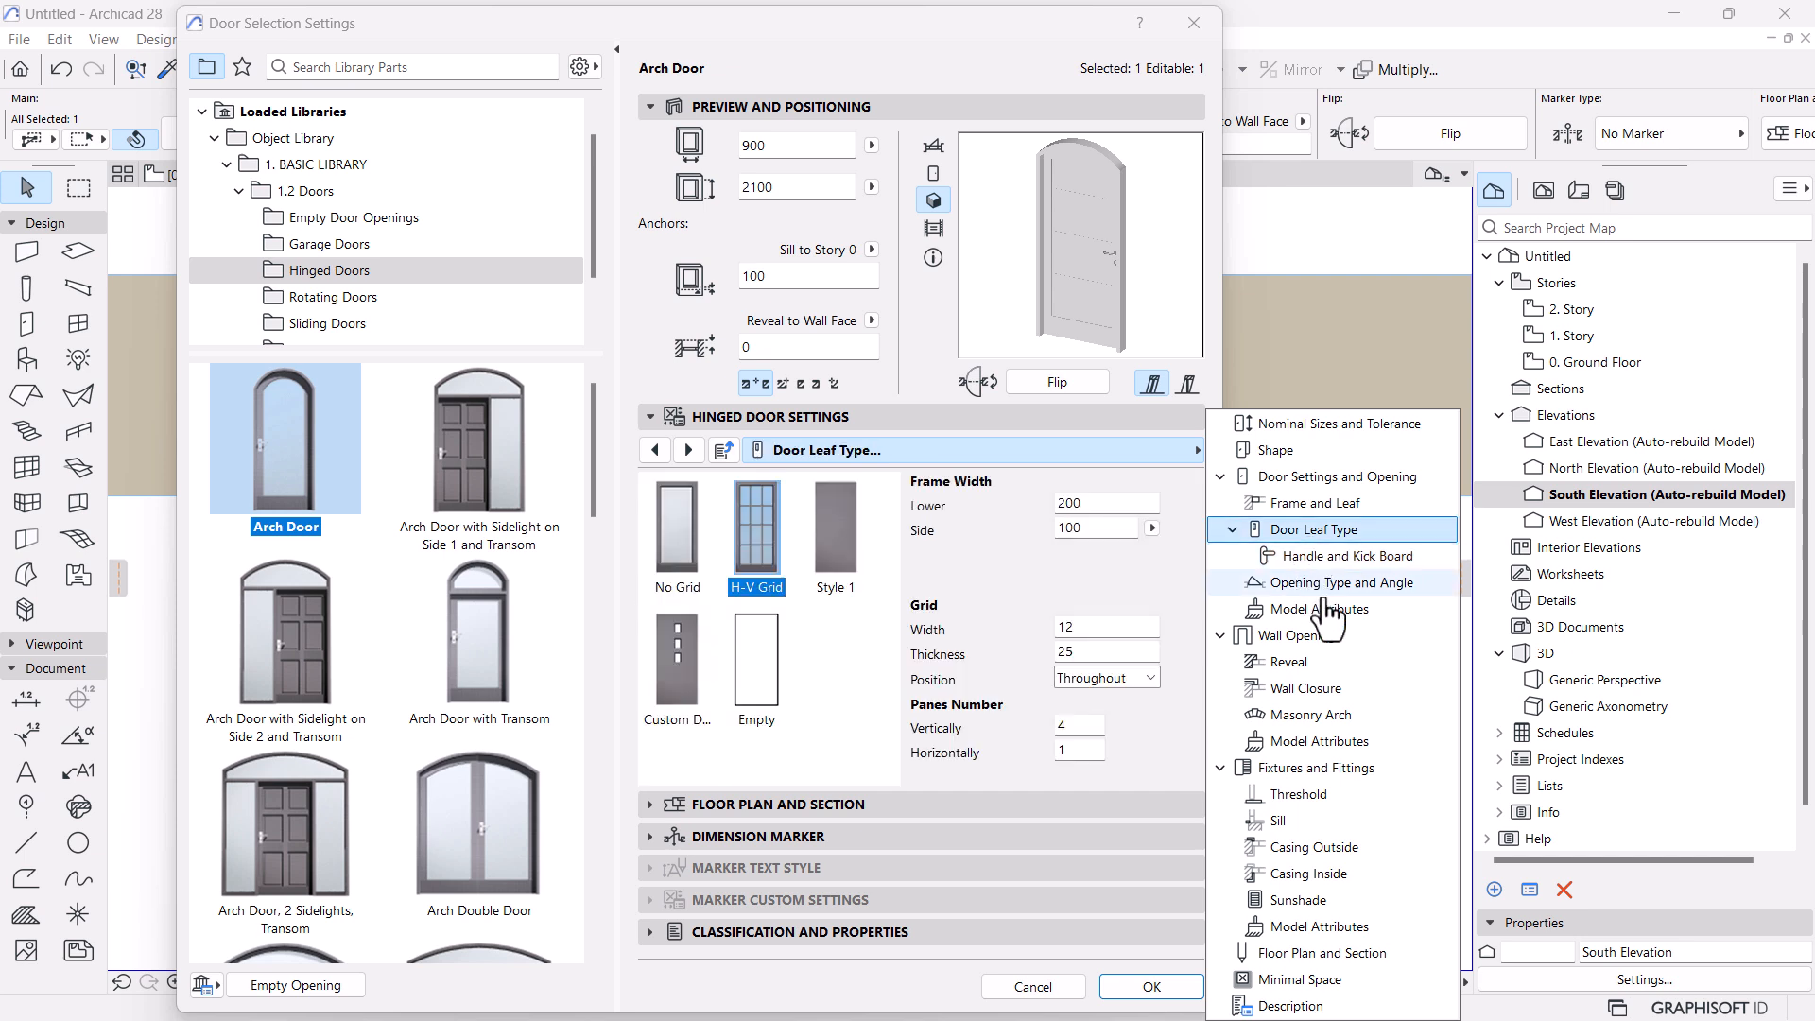
pyautogui.click(1291, 720)
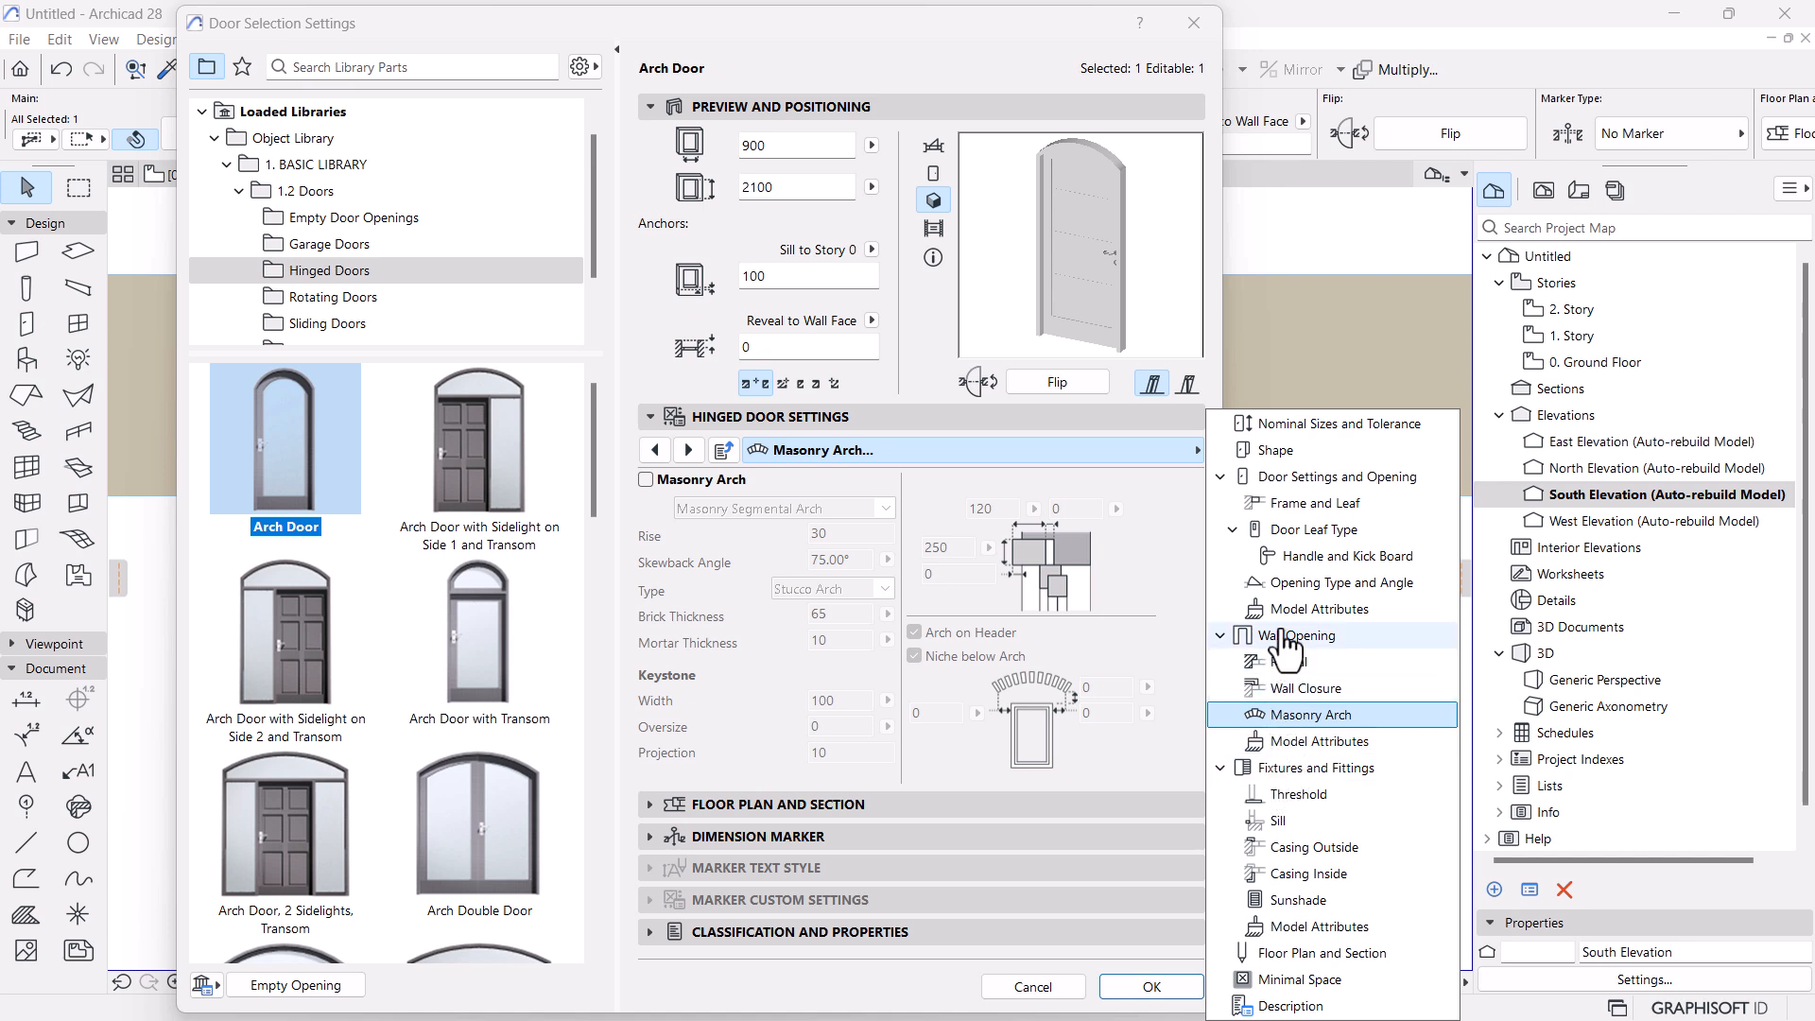
pyautogui.click(1324, 532)
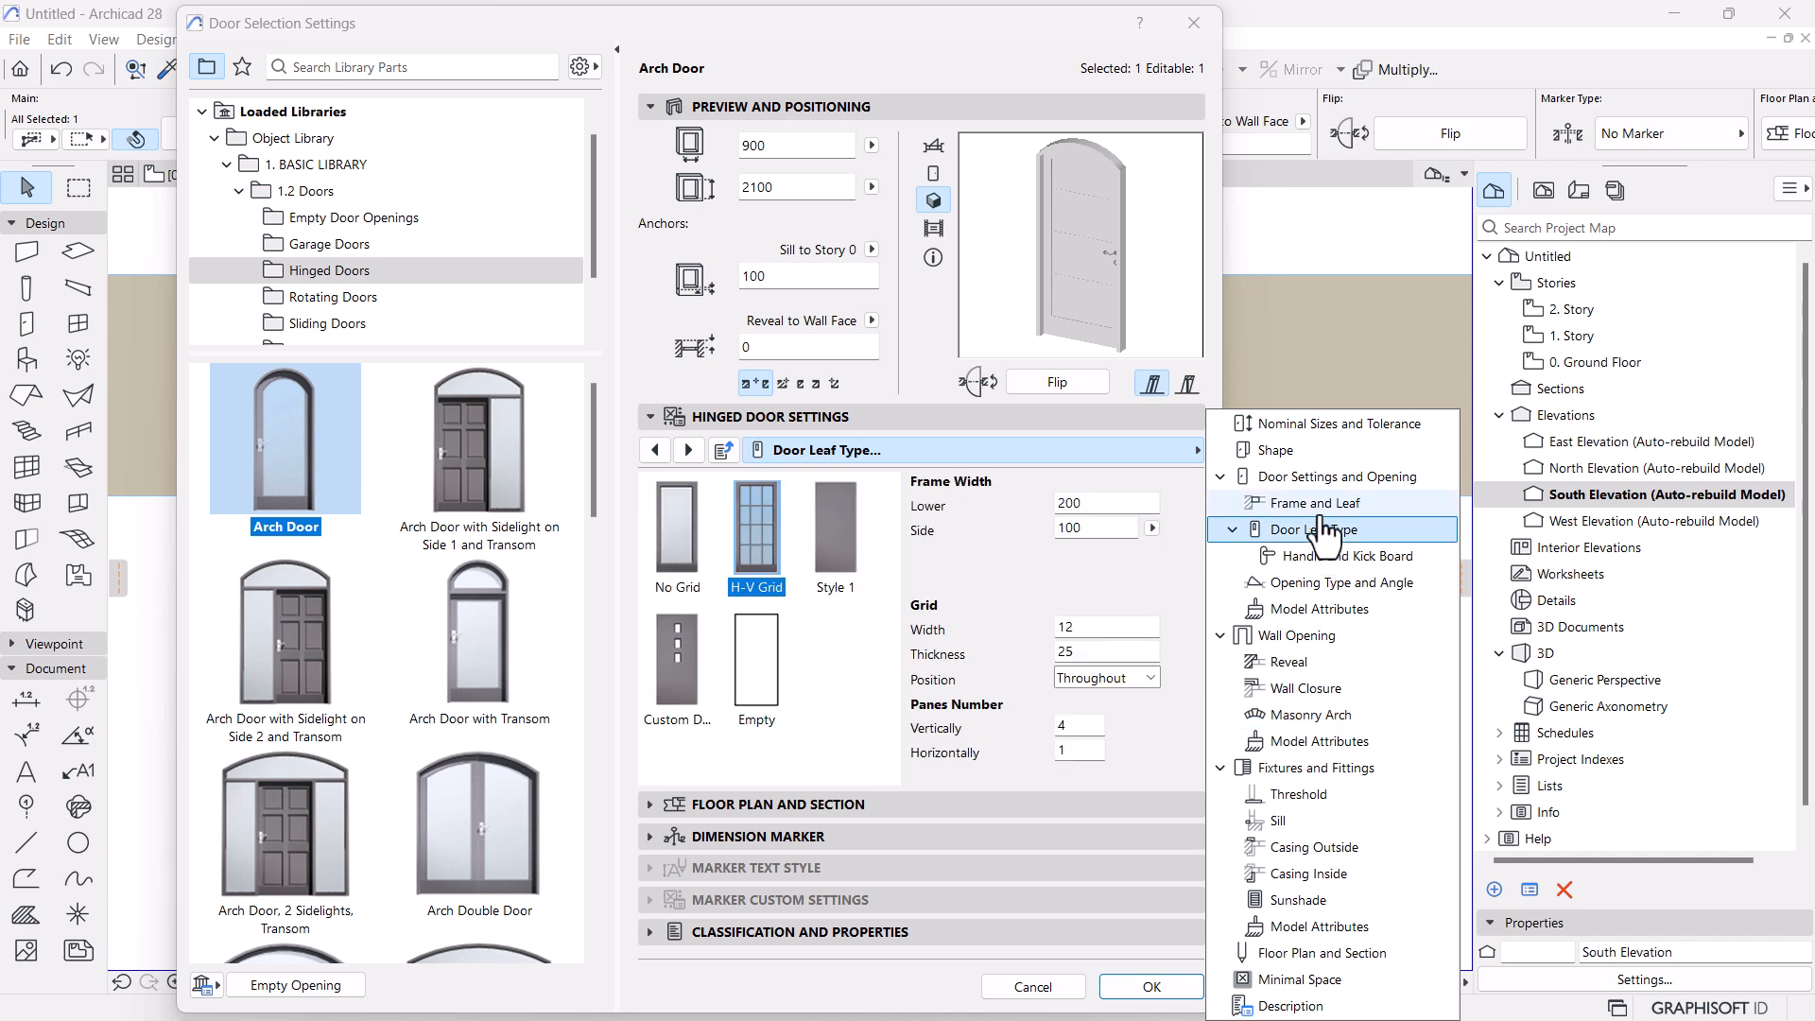
pyautogui.click(1318, 510)
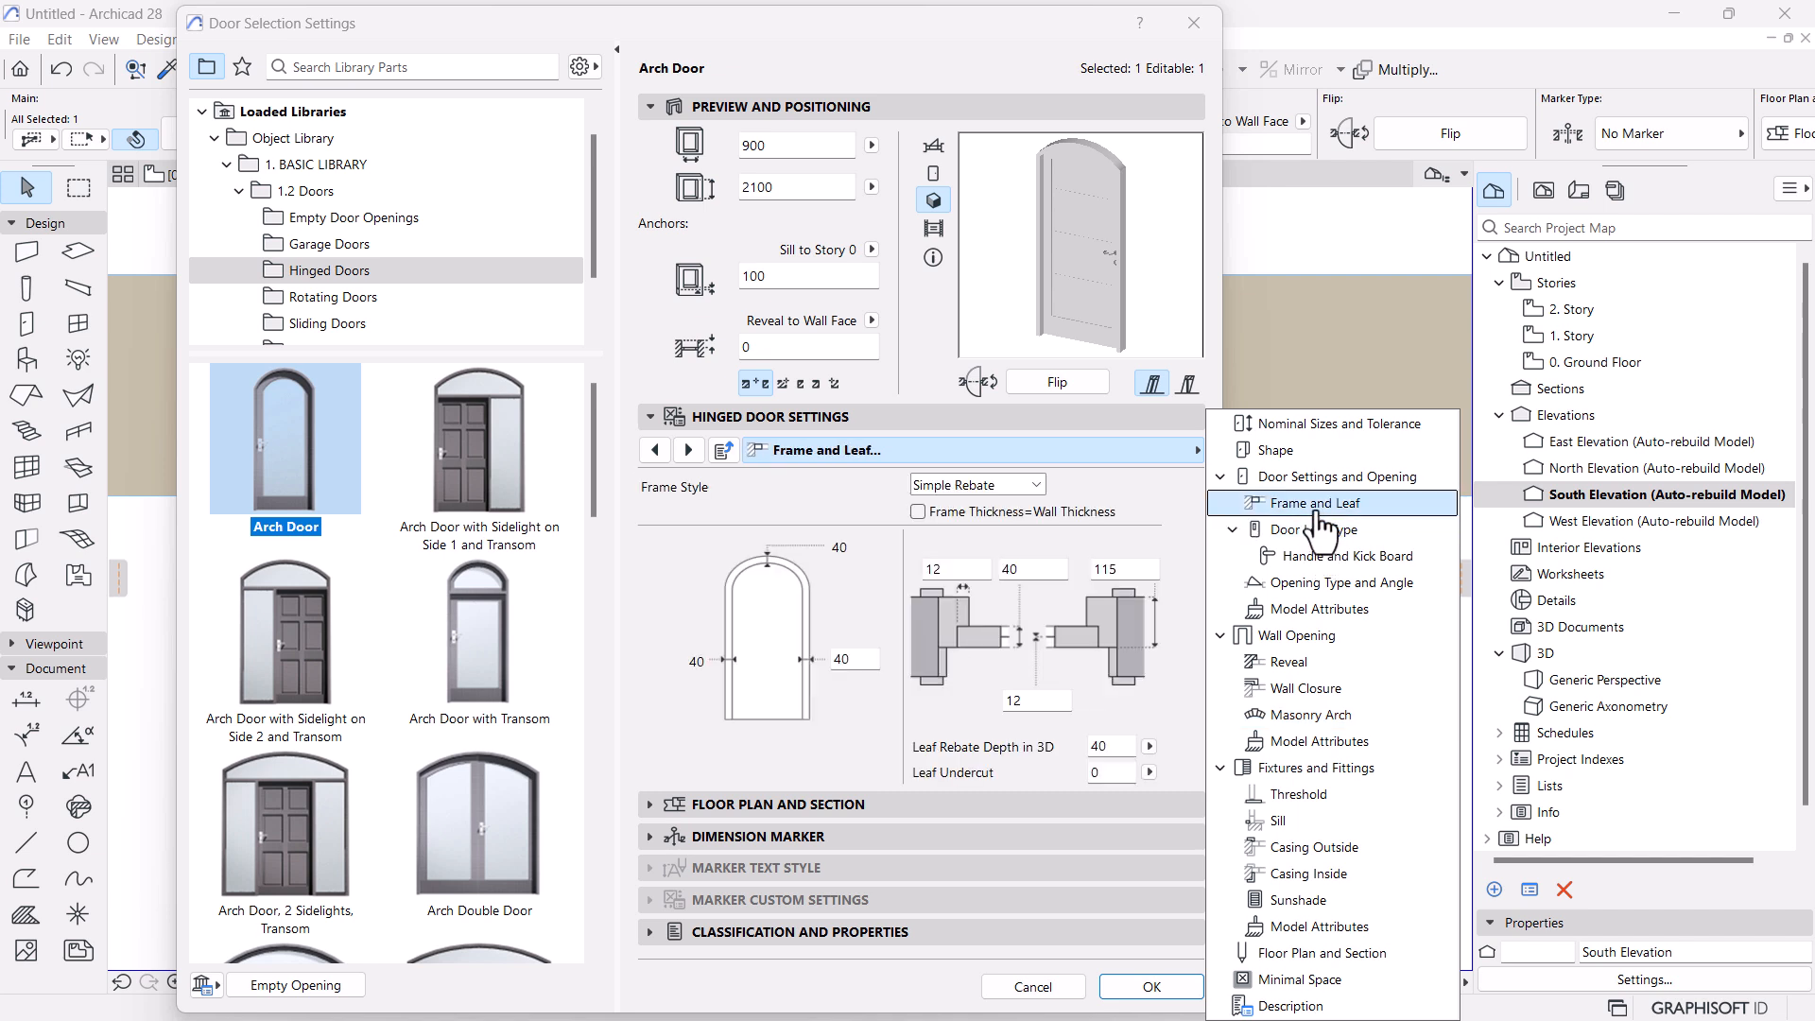
pyautogui.click(1316, 611)
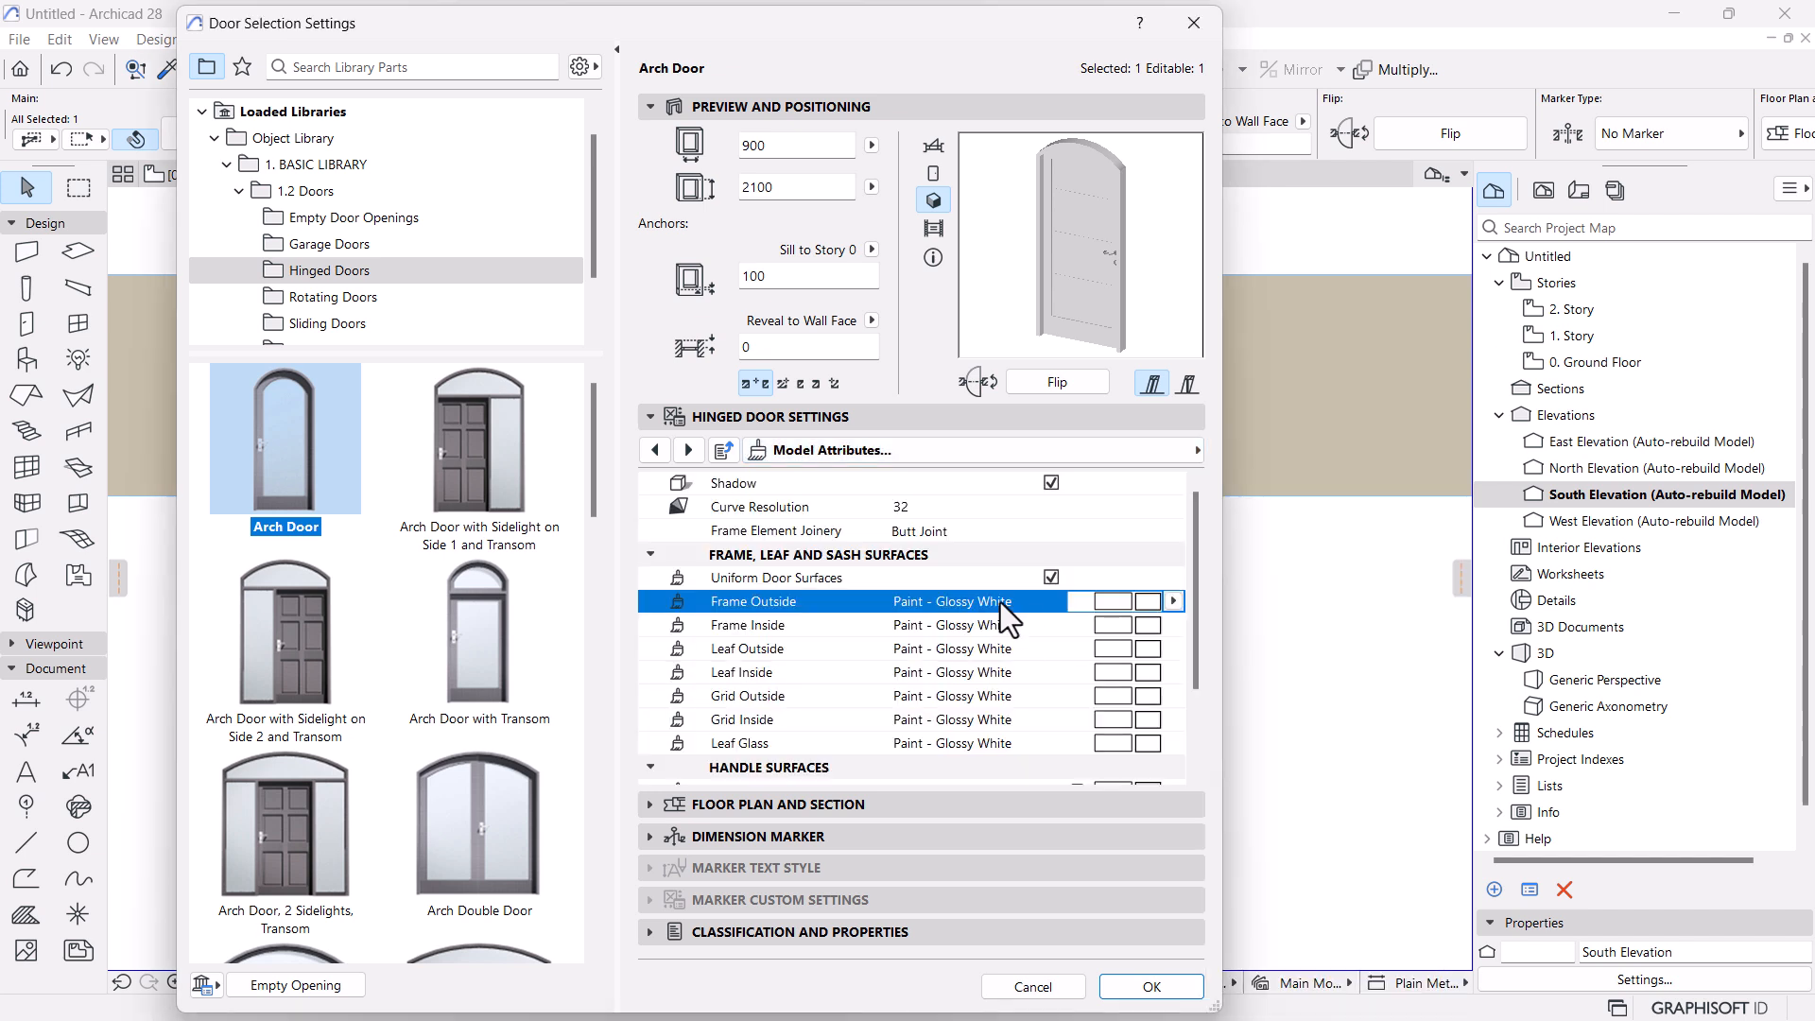
pyautogui.scroll(-1, 1101, 586)
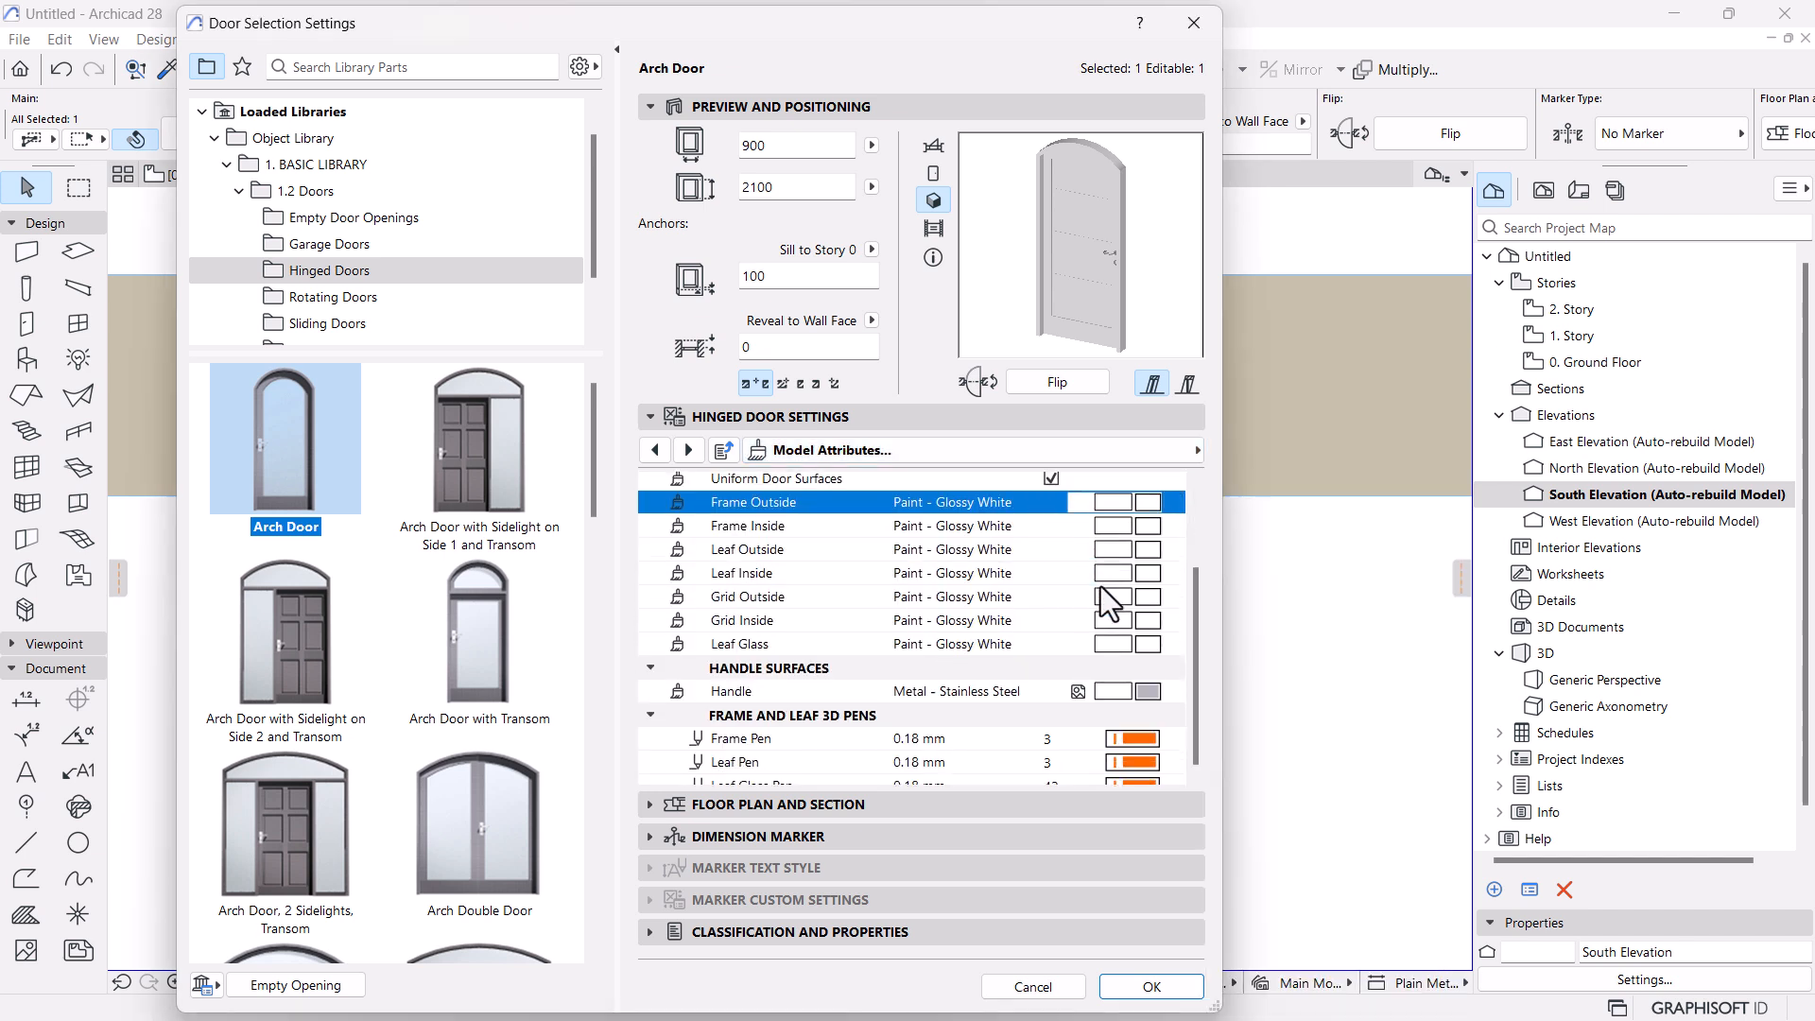
pyautogui.scroll(1, 1042, 583)
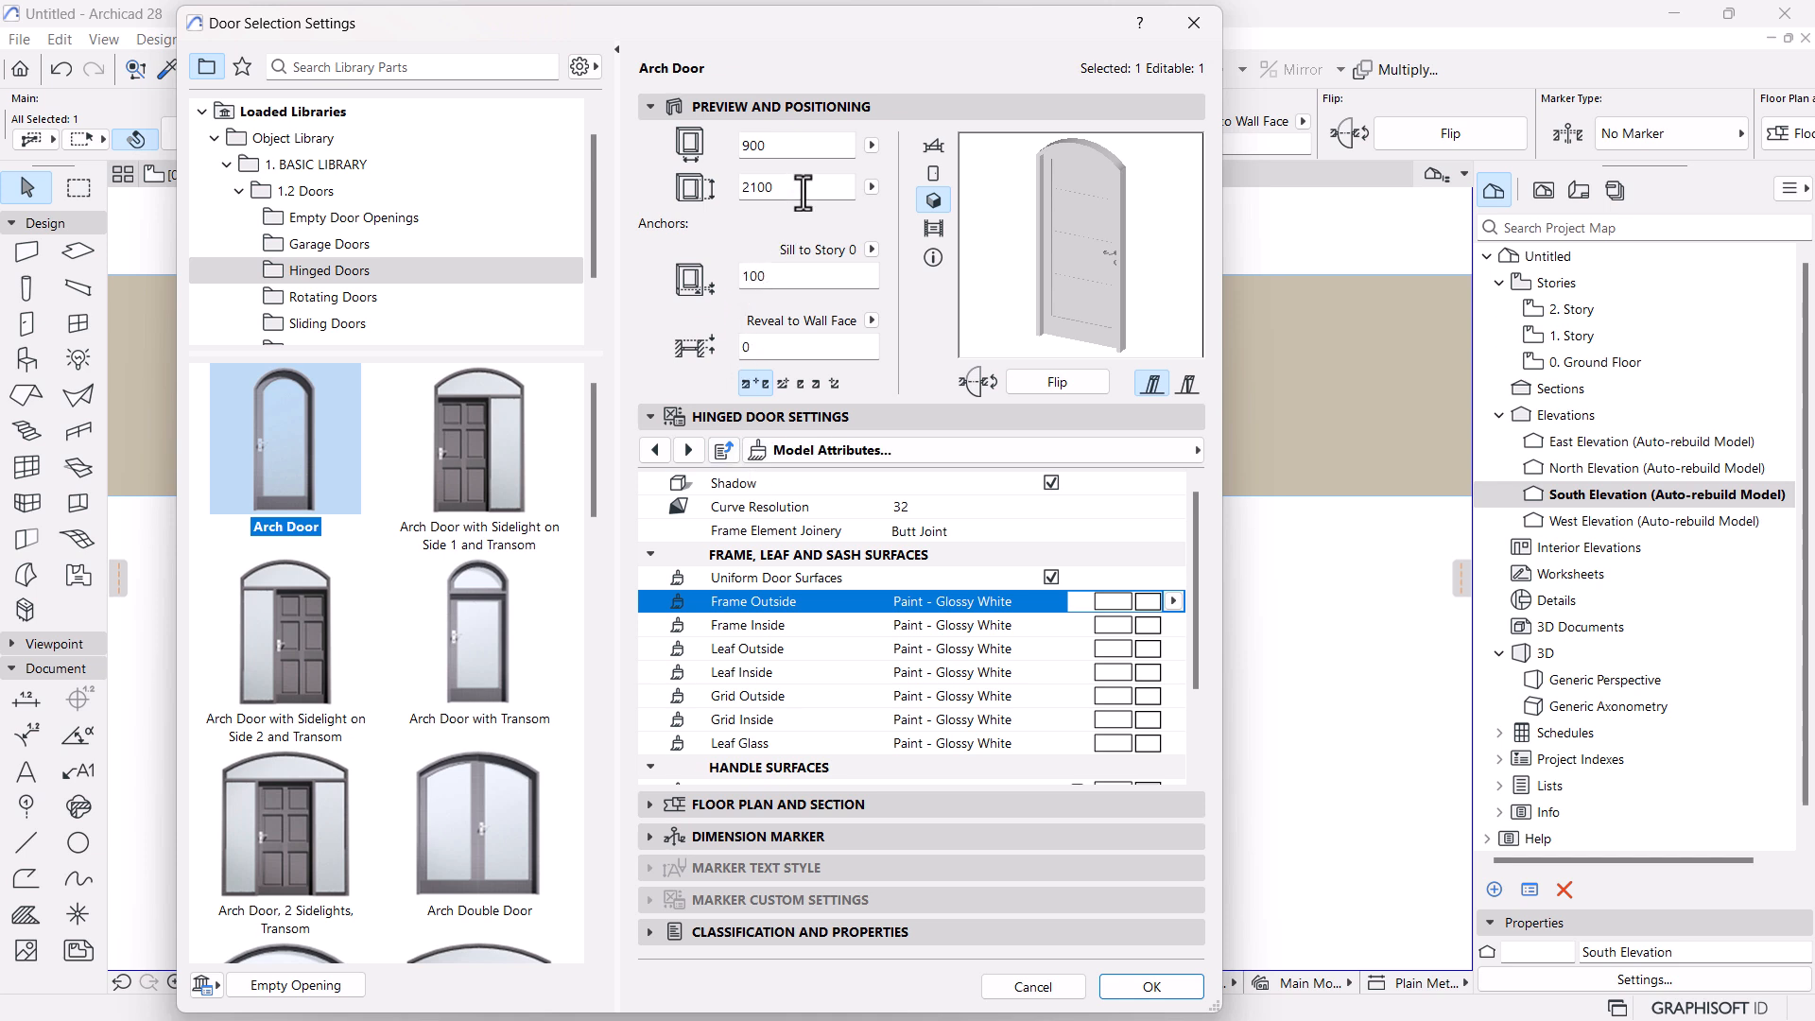
pyautogui.scroll(-3, 893, 608)
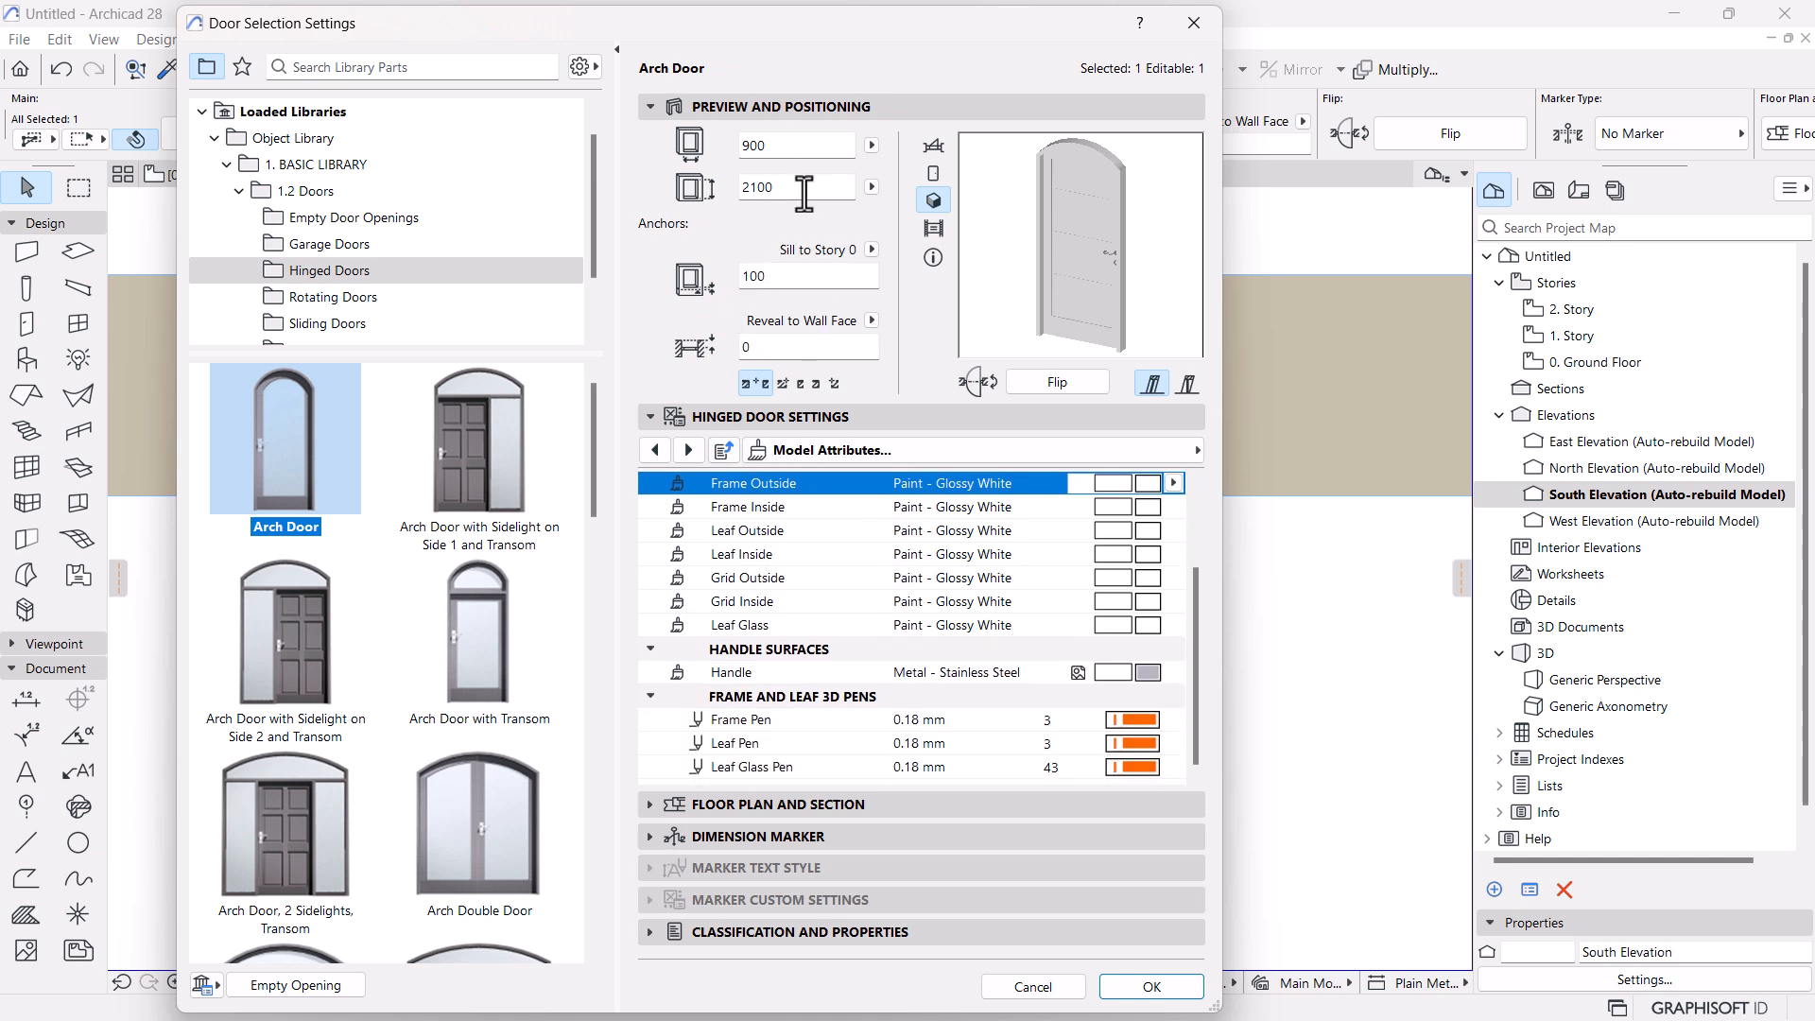
# Set the arch door's height to 2500 mm and apply the settings
pyautogui.moveTo(804, 188); pyautogui.dragTo(714, 190)
pyautogui.write('2')
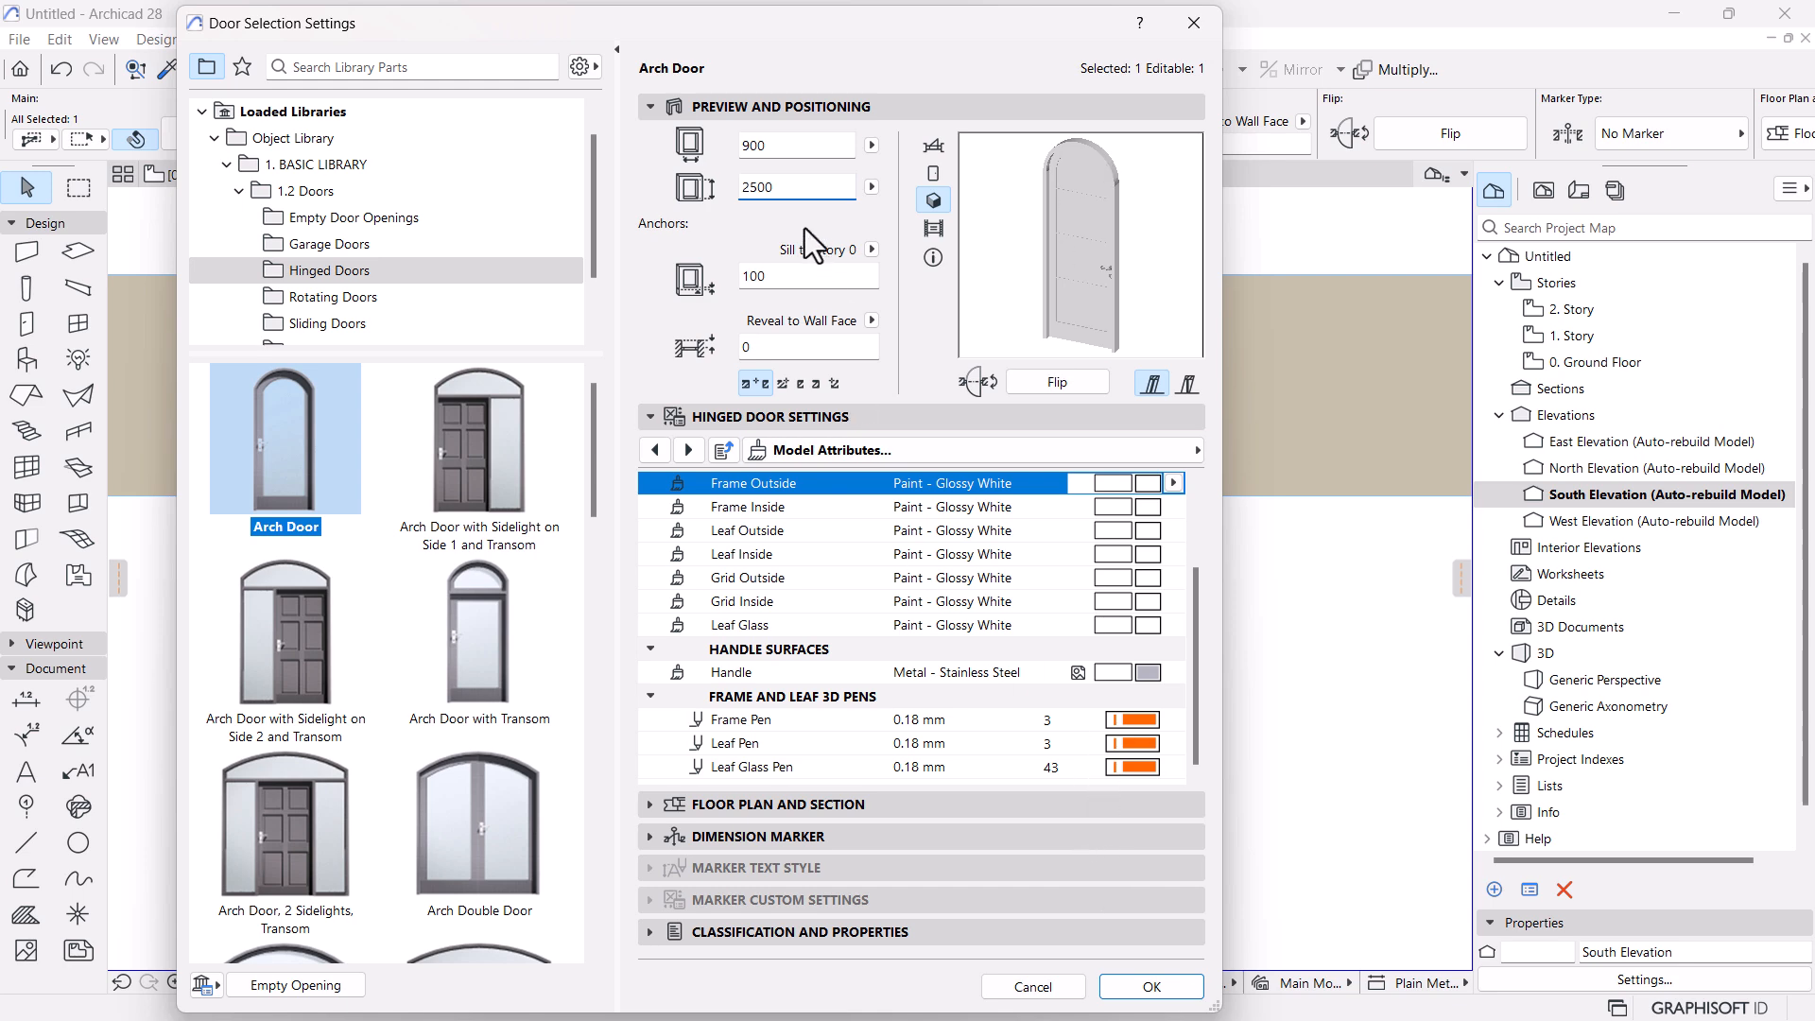
pyautogui.click(1142, 986)
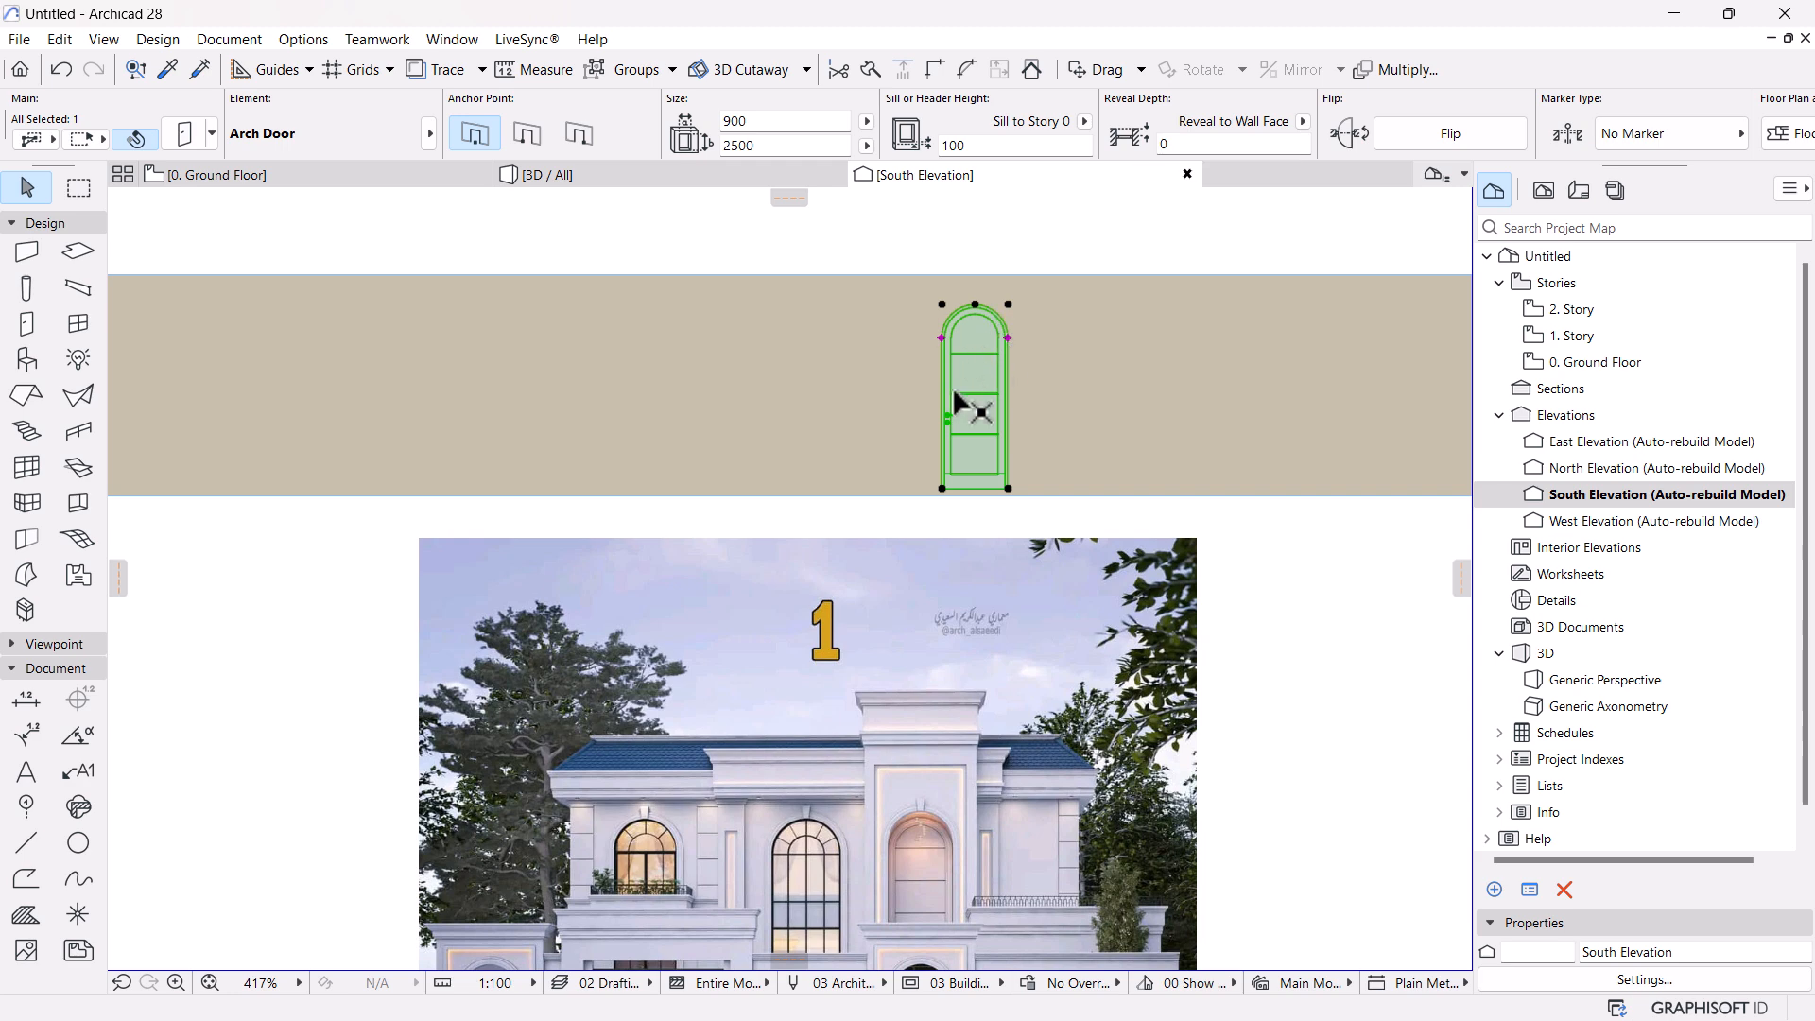
# Set the arch door's width to 1000 mm and deselect it
pyautogui.scroll(2, 1081, 225)
pyautogui.click(781, 115)
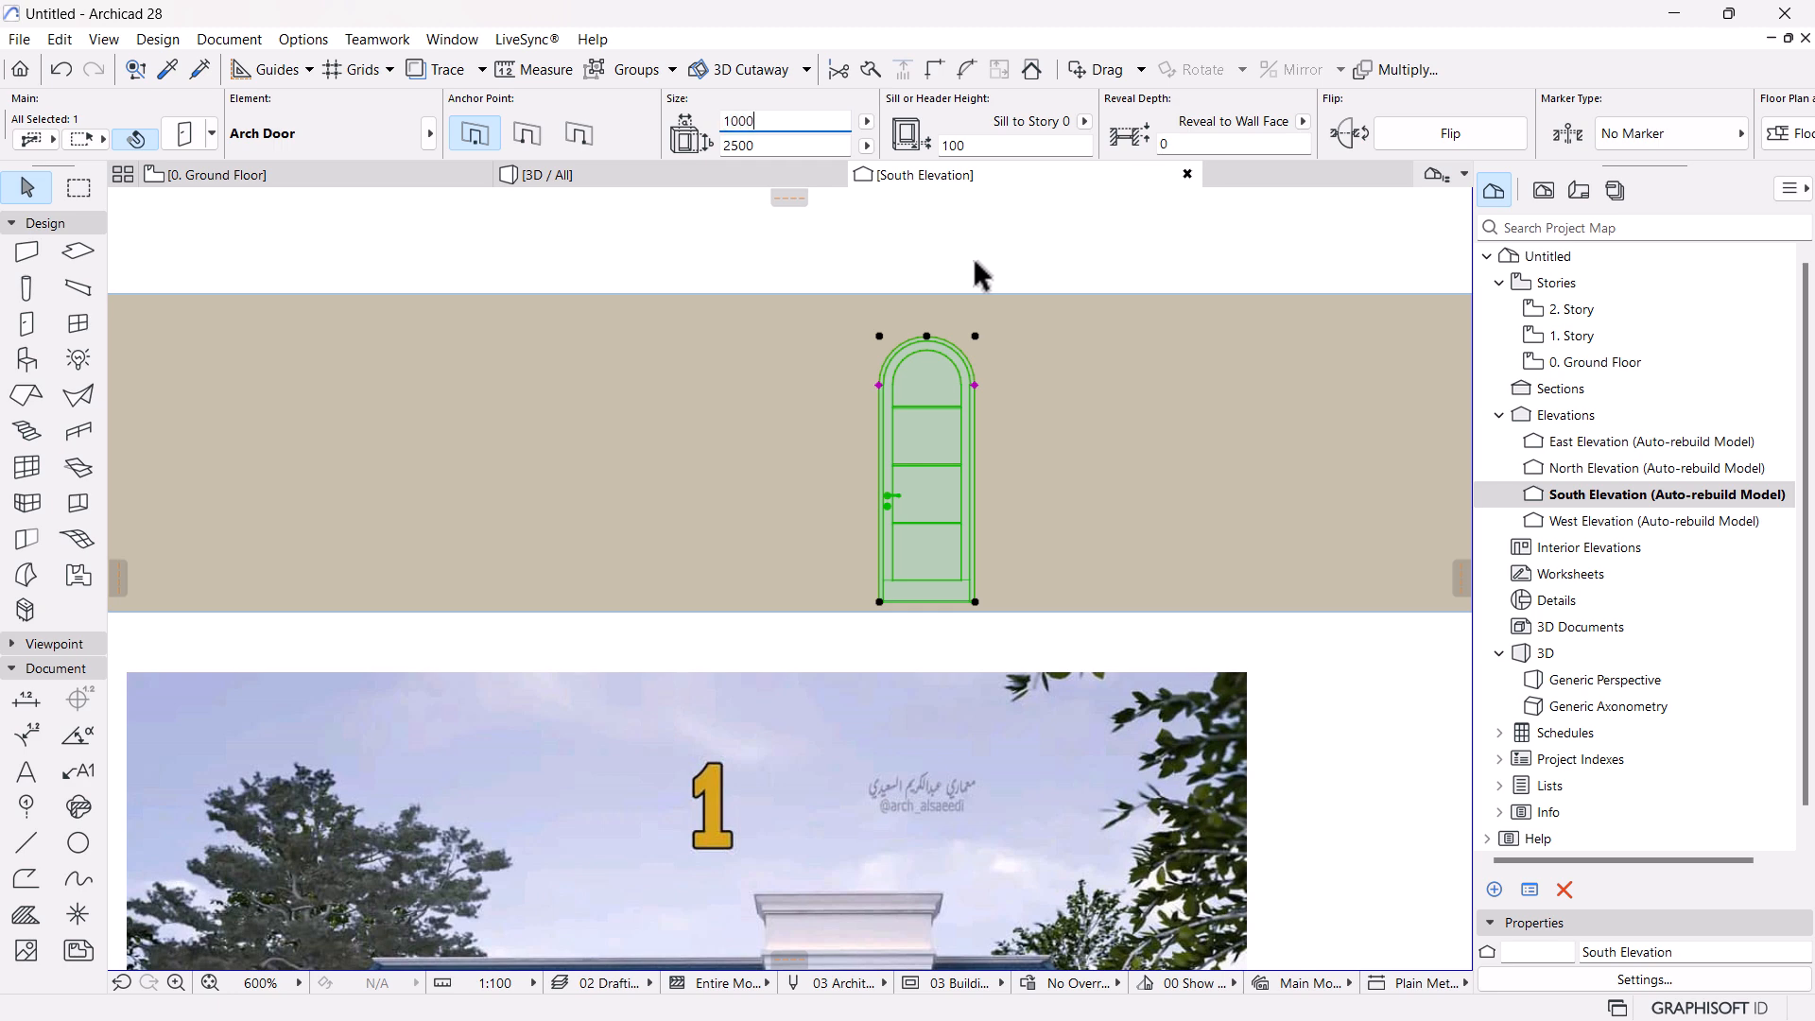
pyautogui.click(1020, 257)
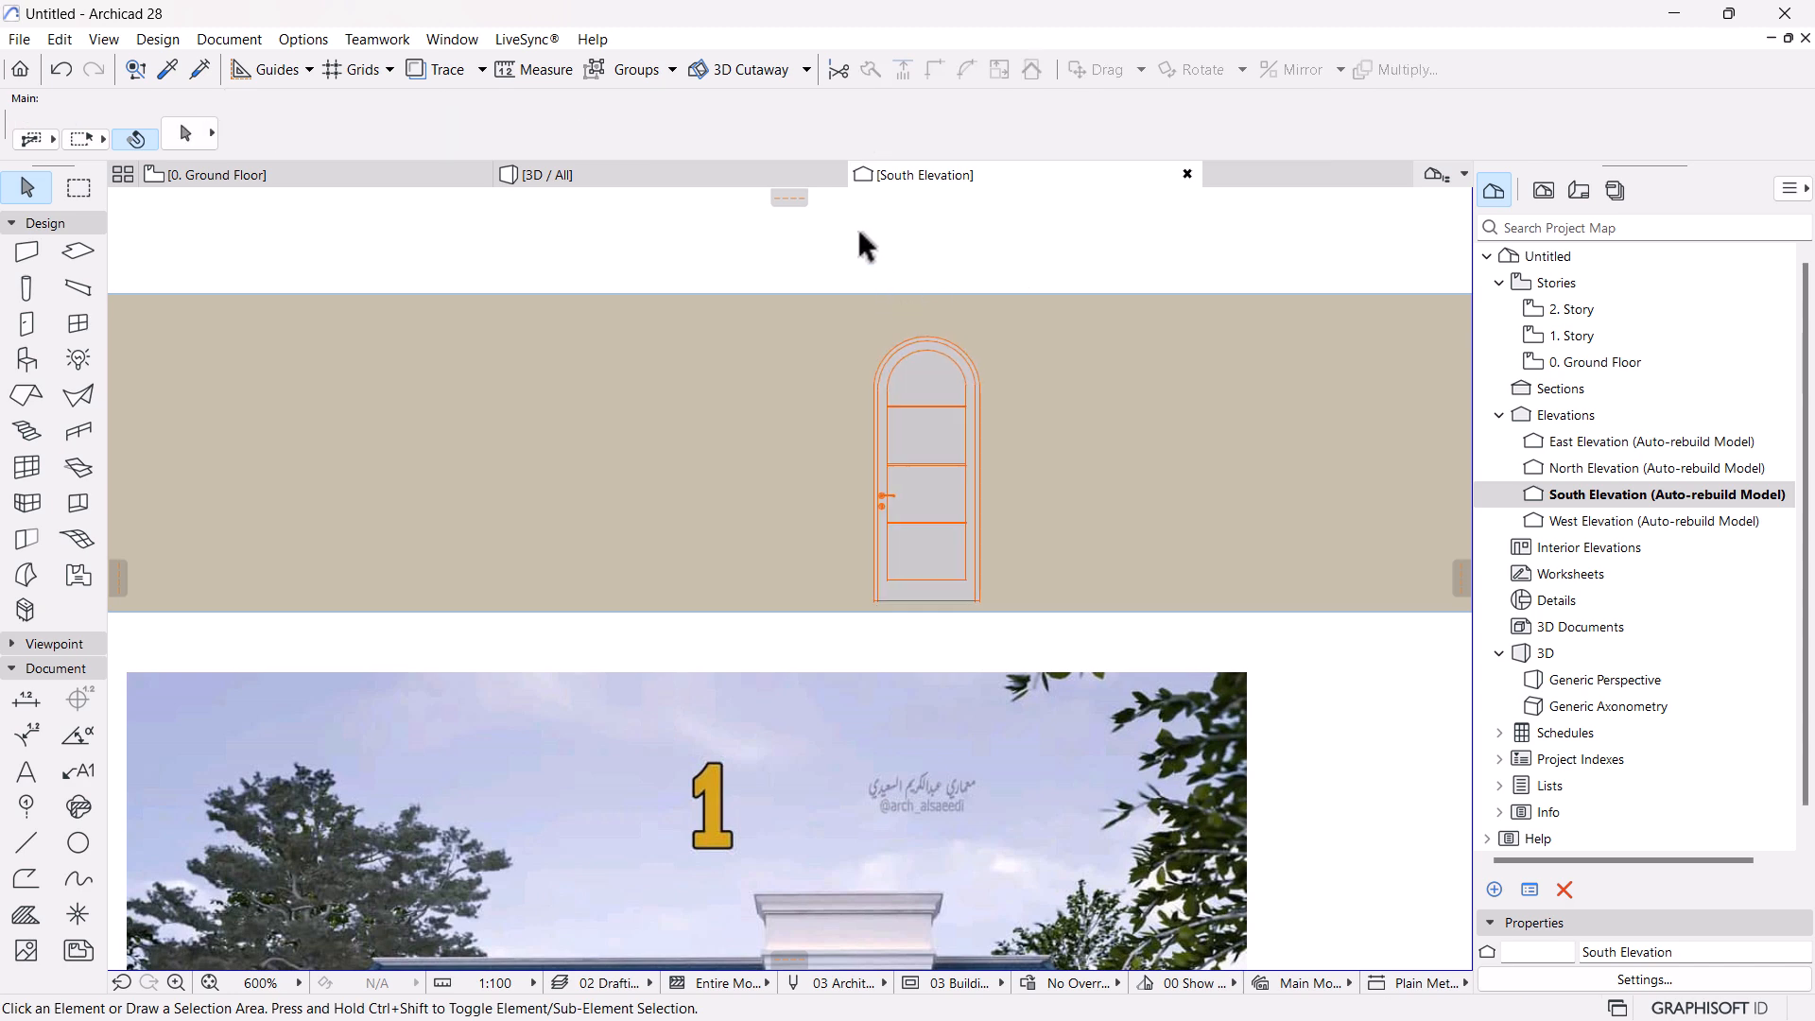
# Compare the resized arch door in the South Elevation with the arched upper-floor doorway in the reference image
pyautogui.scroll(-2, 852, 265)
pyautogui.moveTo(876, 387); pyautogui.dragTo(966, 317, button='middle')
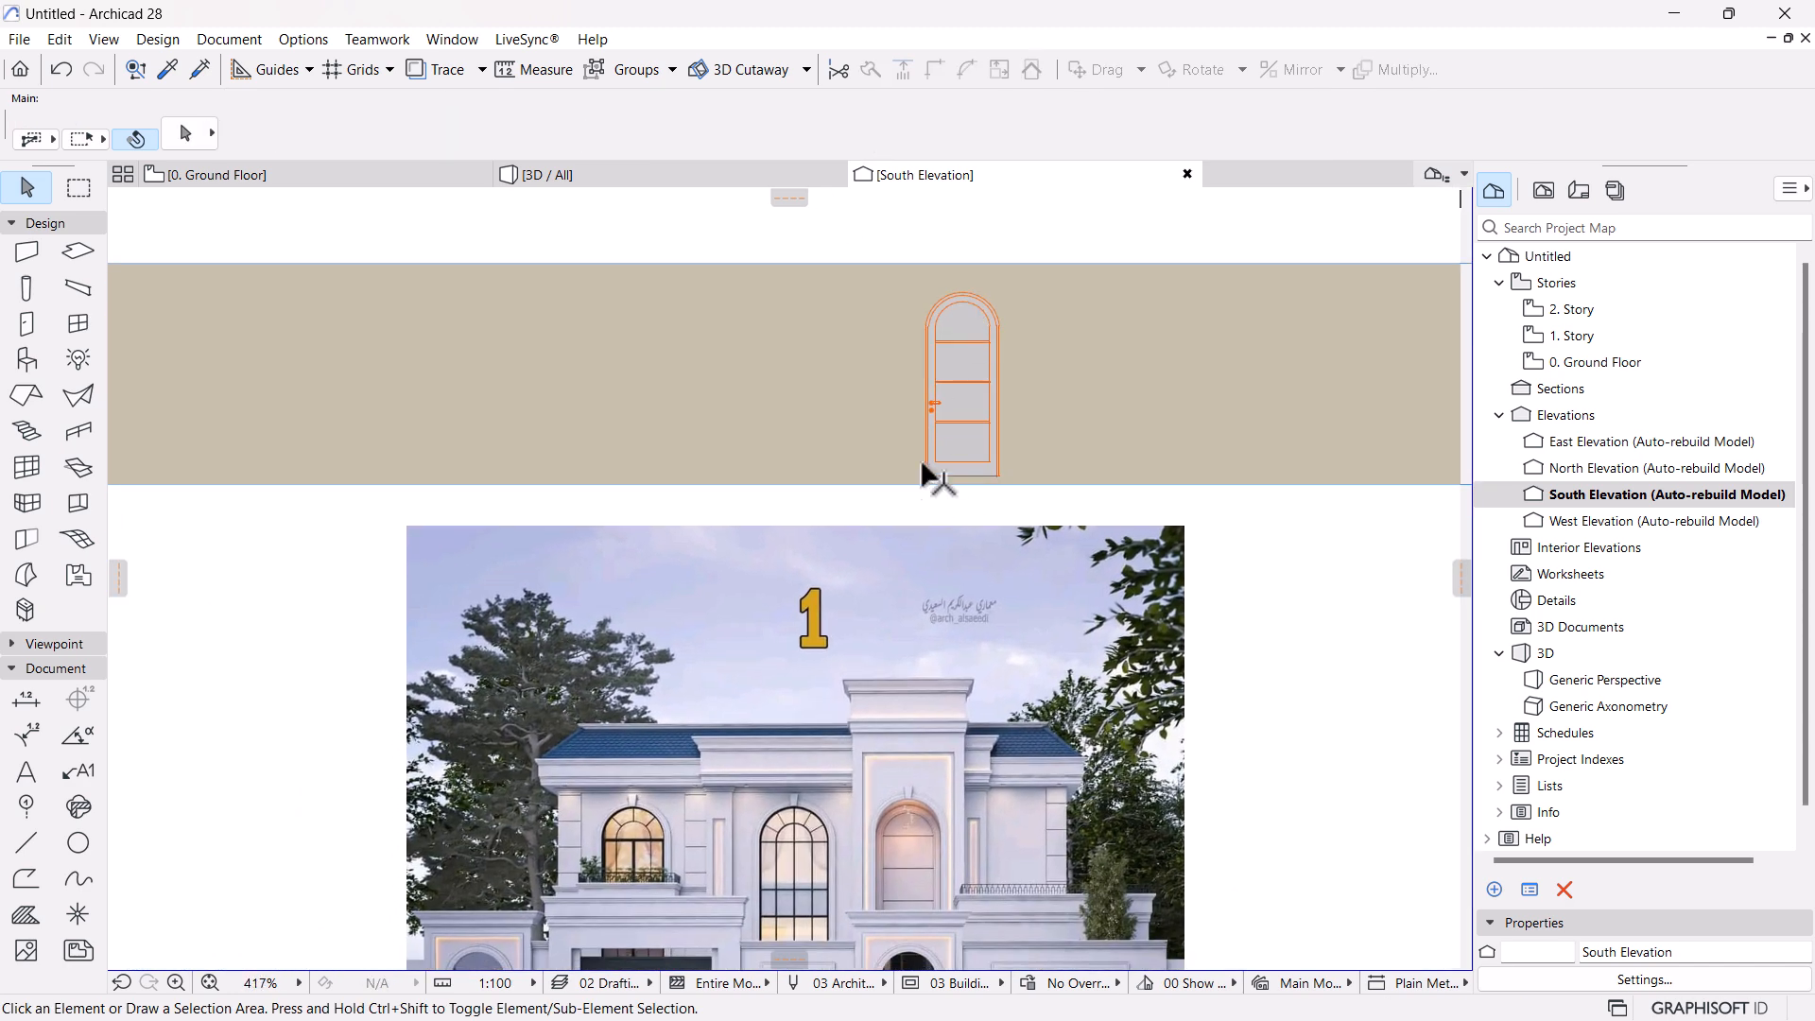
pyautogui.scroll(1, 988, 340)
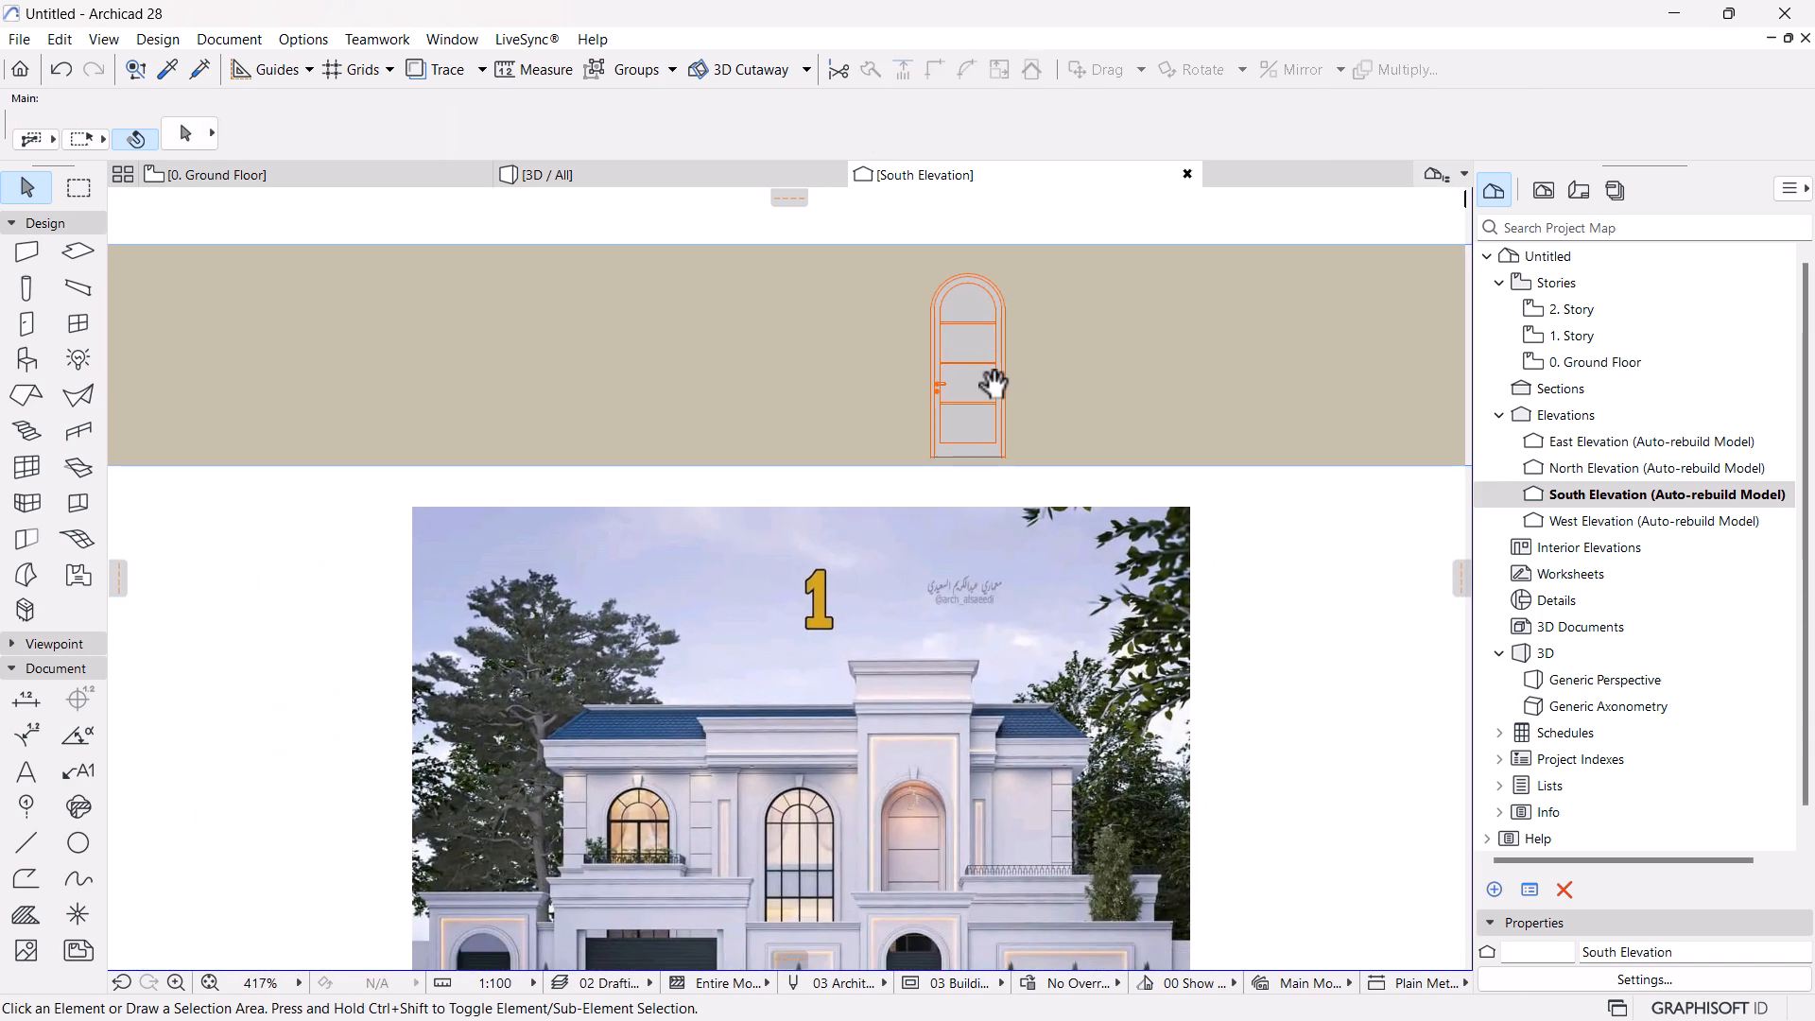
pyautogui.scroll(3, 996, 328)
pyautogui.scroll(-3, 995, 331)
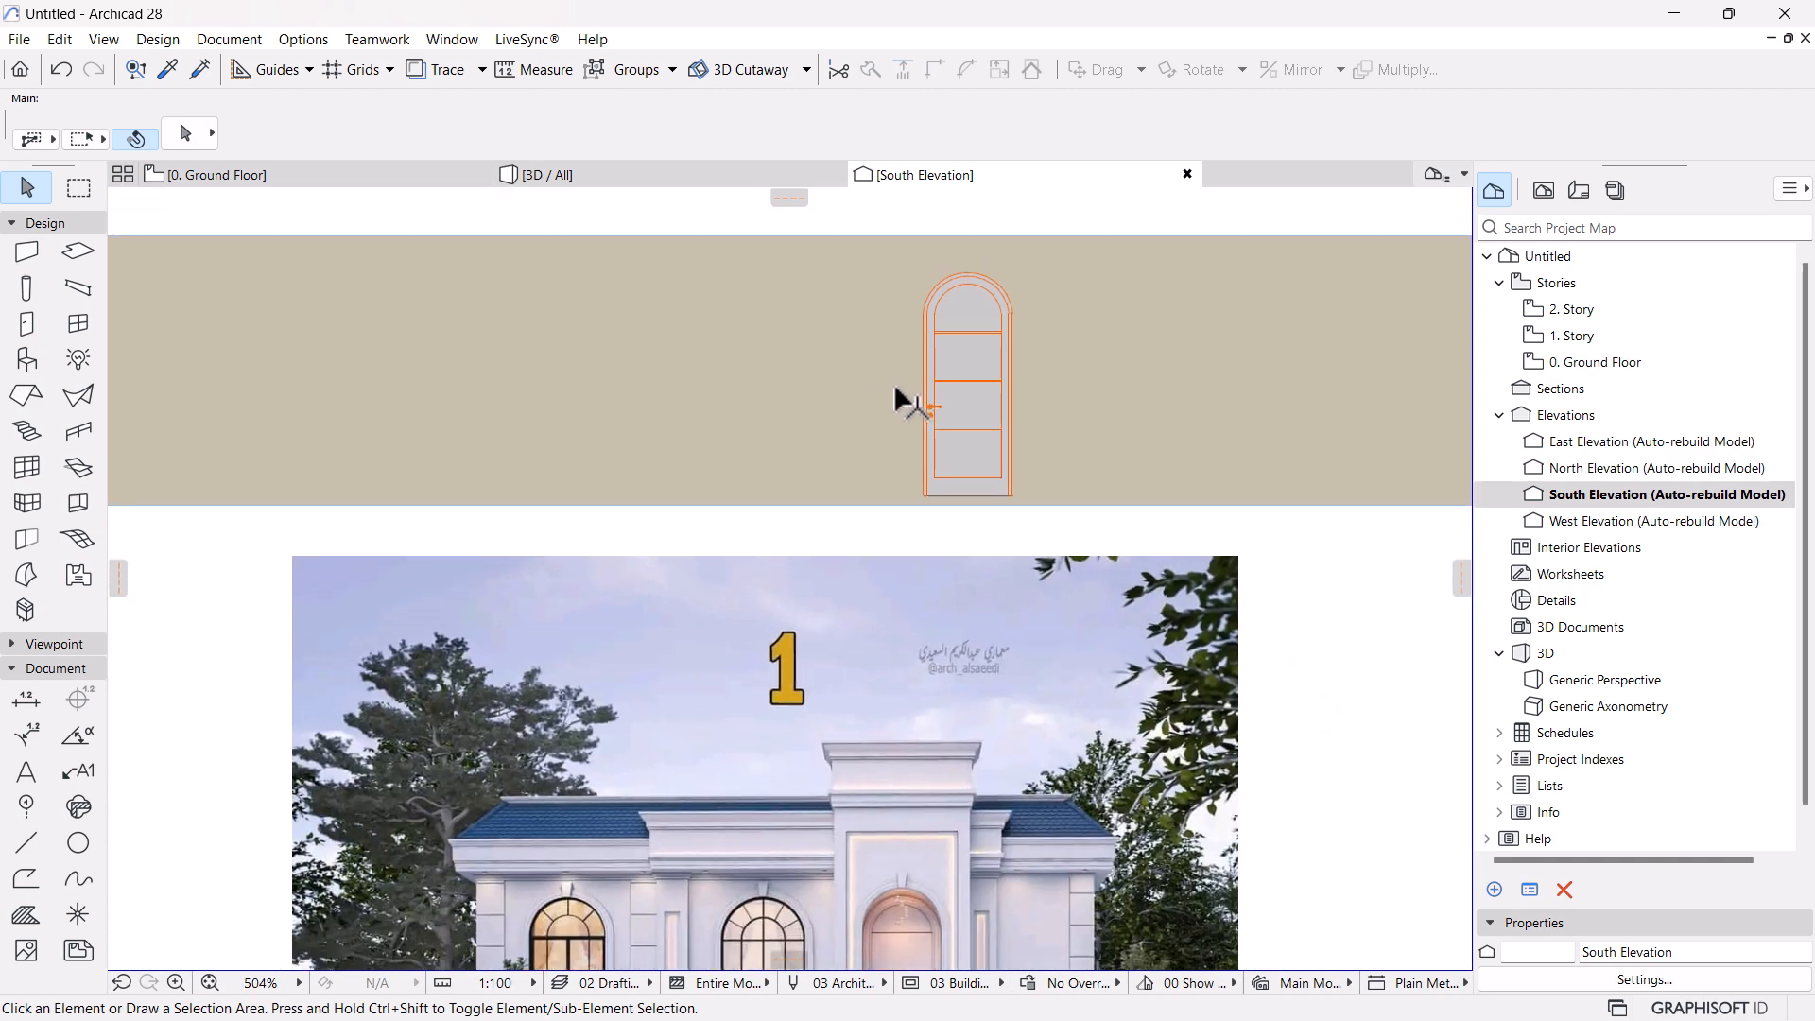
pyautogui.moveTo(903, 407); pyautogui.dragTo(947, 470, button='middle')
pyautogui.scroll(-1, 927, 573)
pyautogui.moveTo(892, 728); pyautogui.dragTo(887, 551)
pyautogui.scroll(1, 957, 883)
pyautogui.scroll(5, 957, 894)
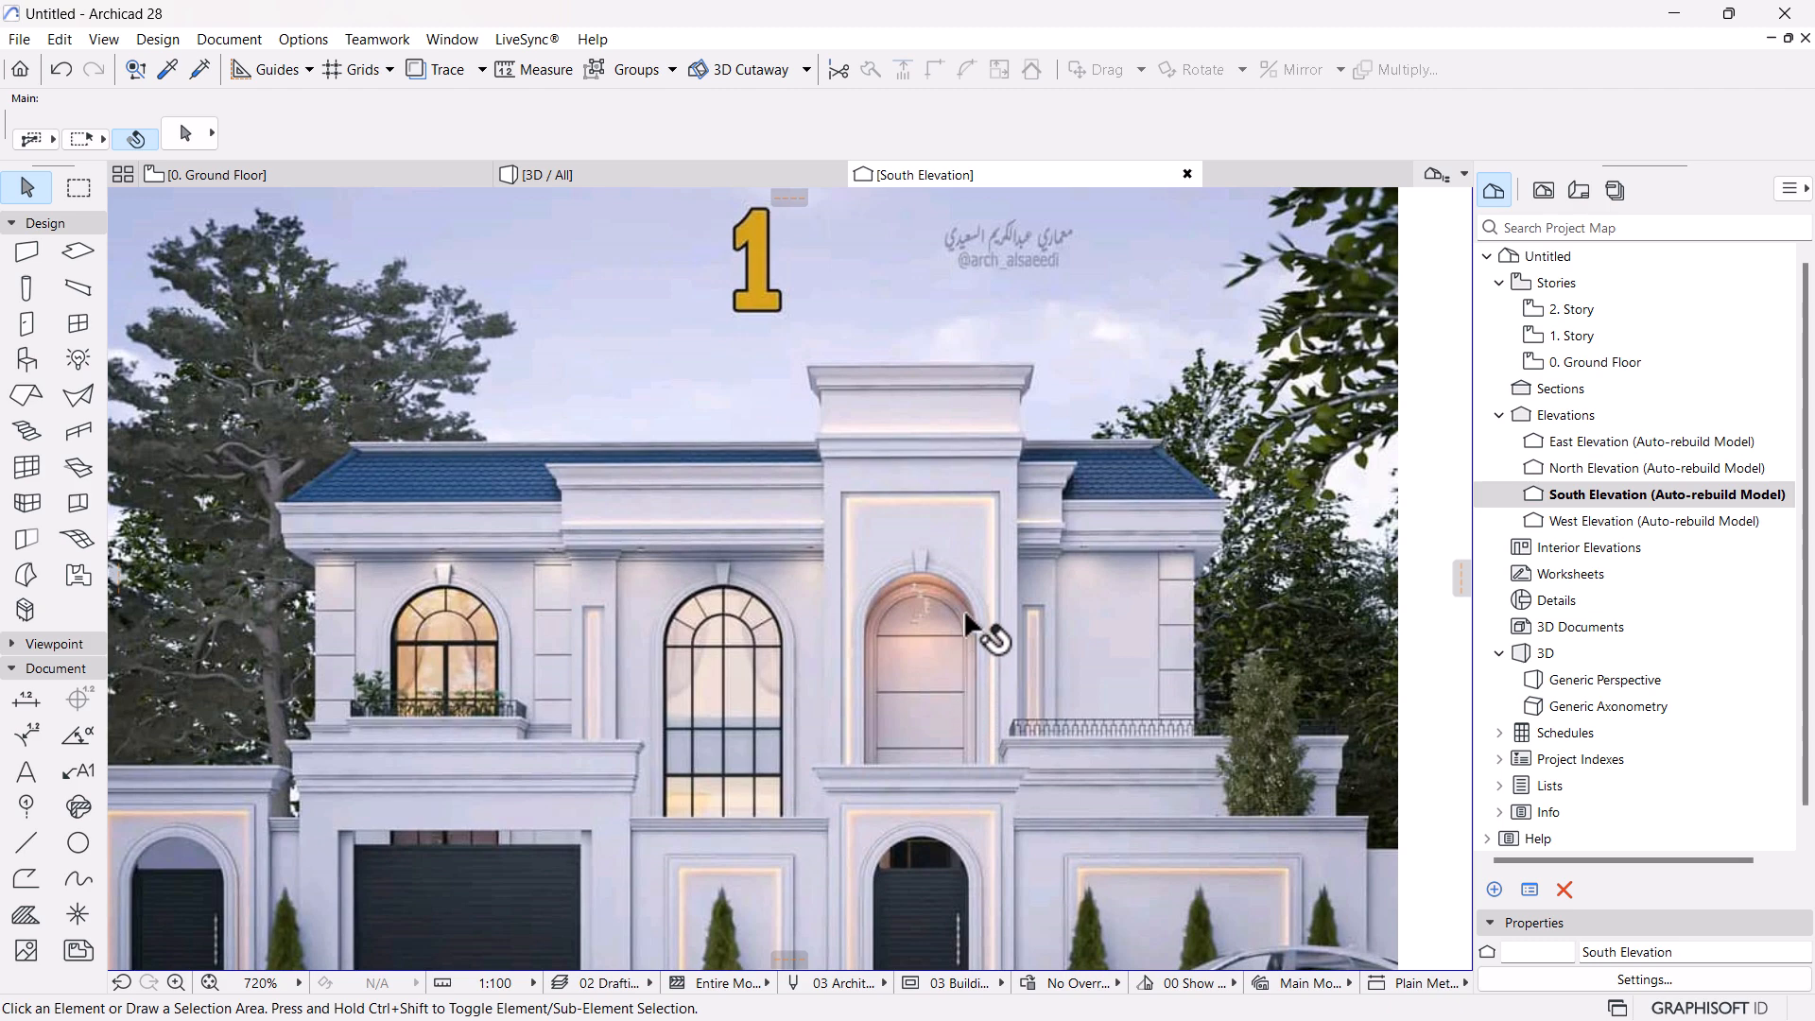
pyautogui.scroll(-5, 926, 718)
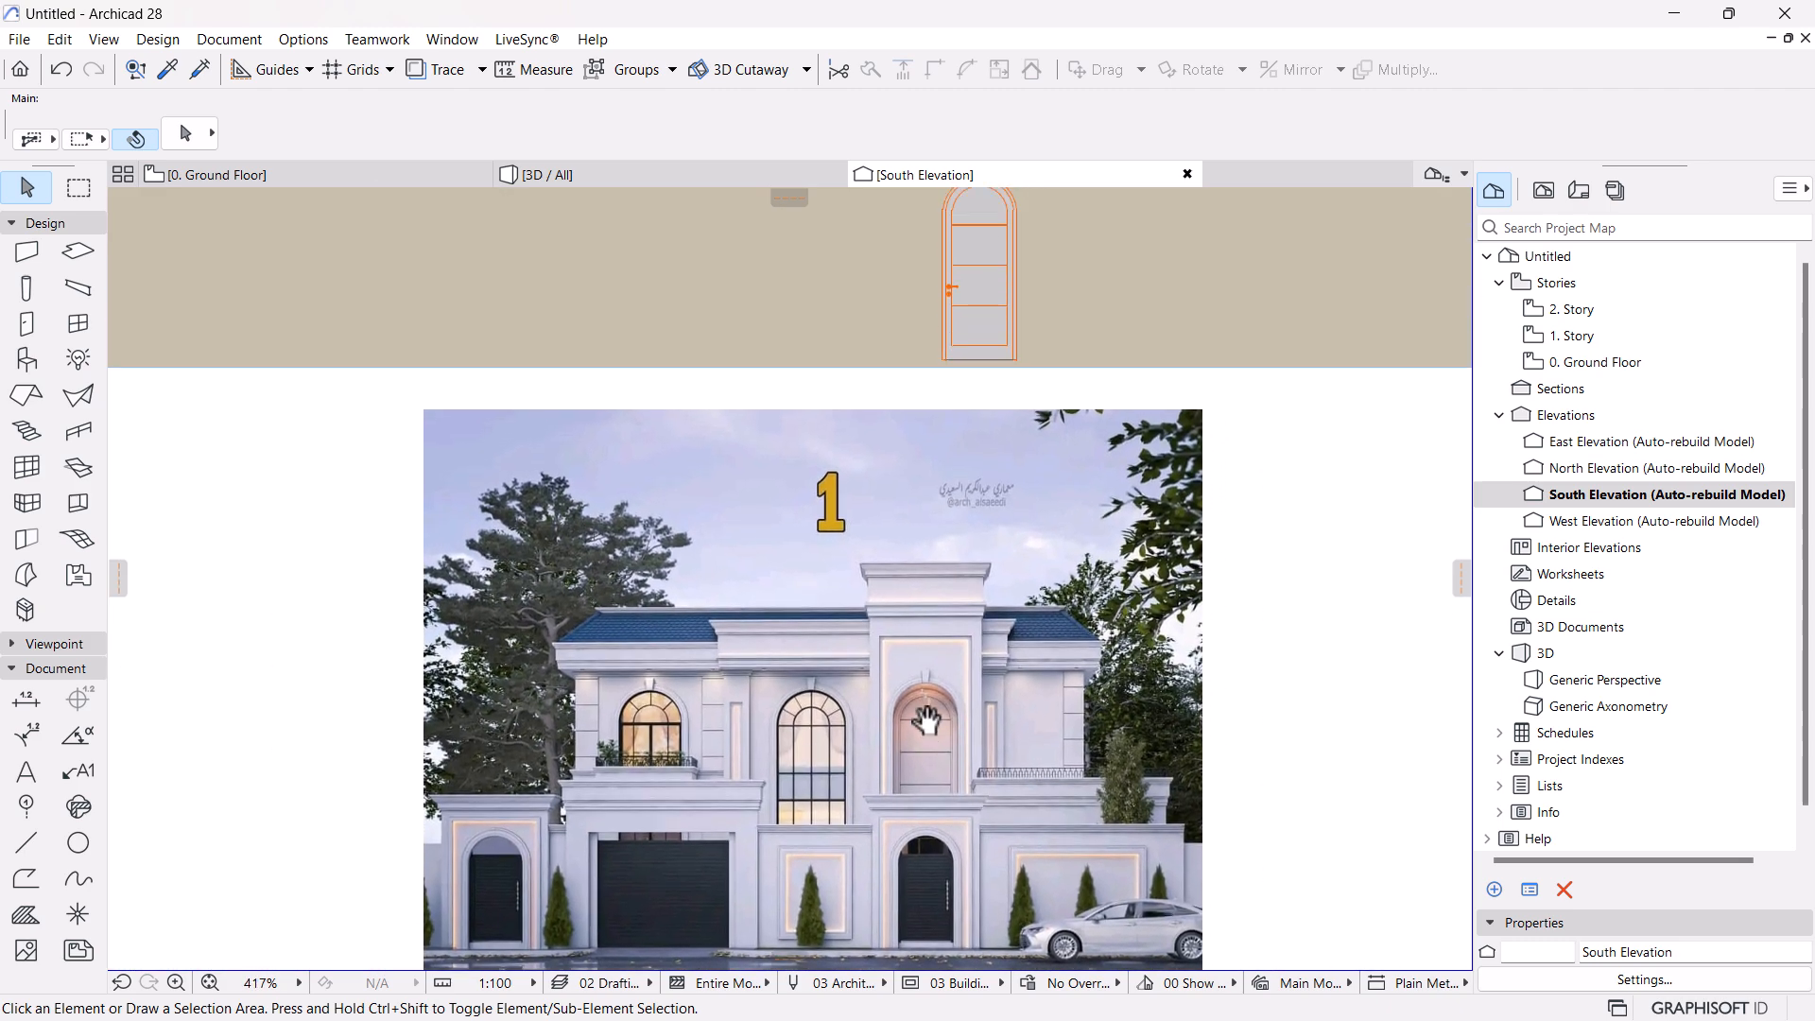
pyautogui.moveTo(976, 587); pyautogui.dragTo(961, 679, button='middle')
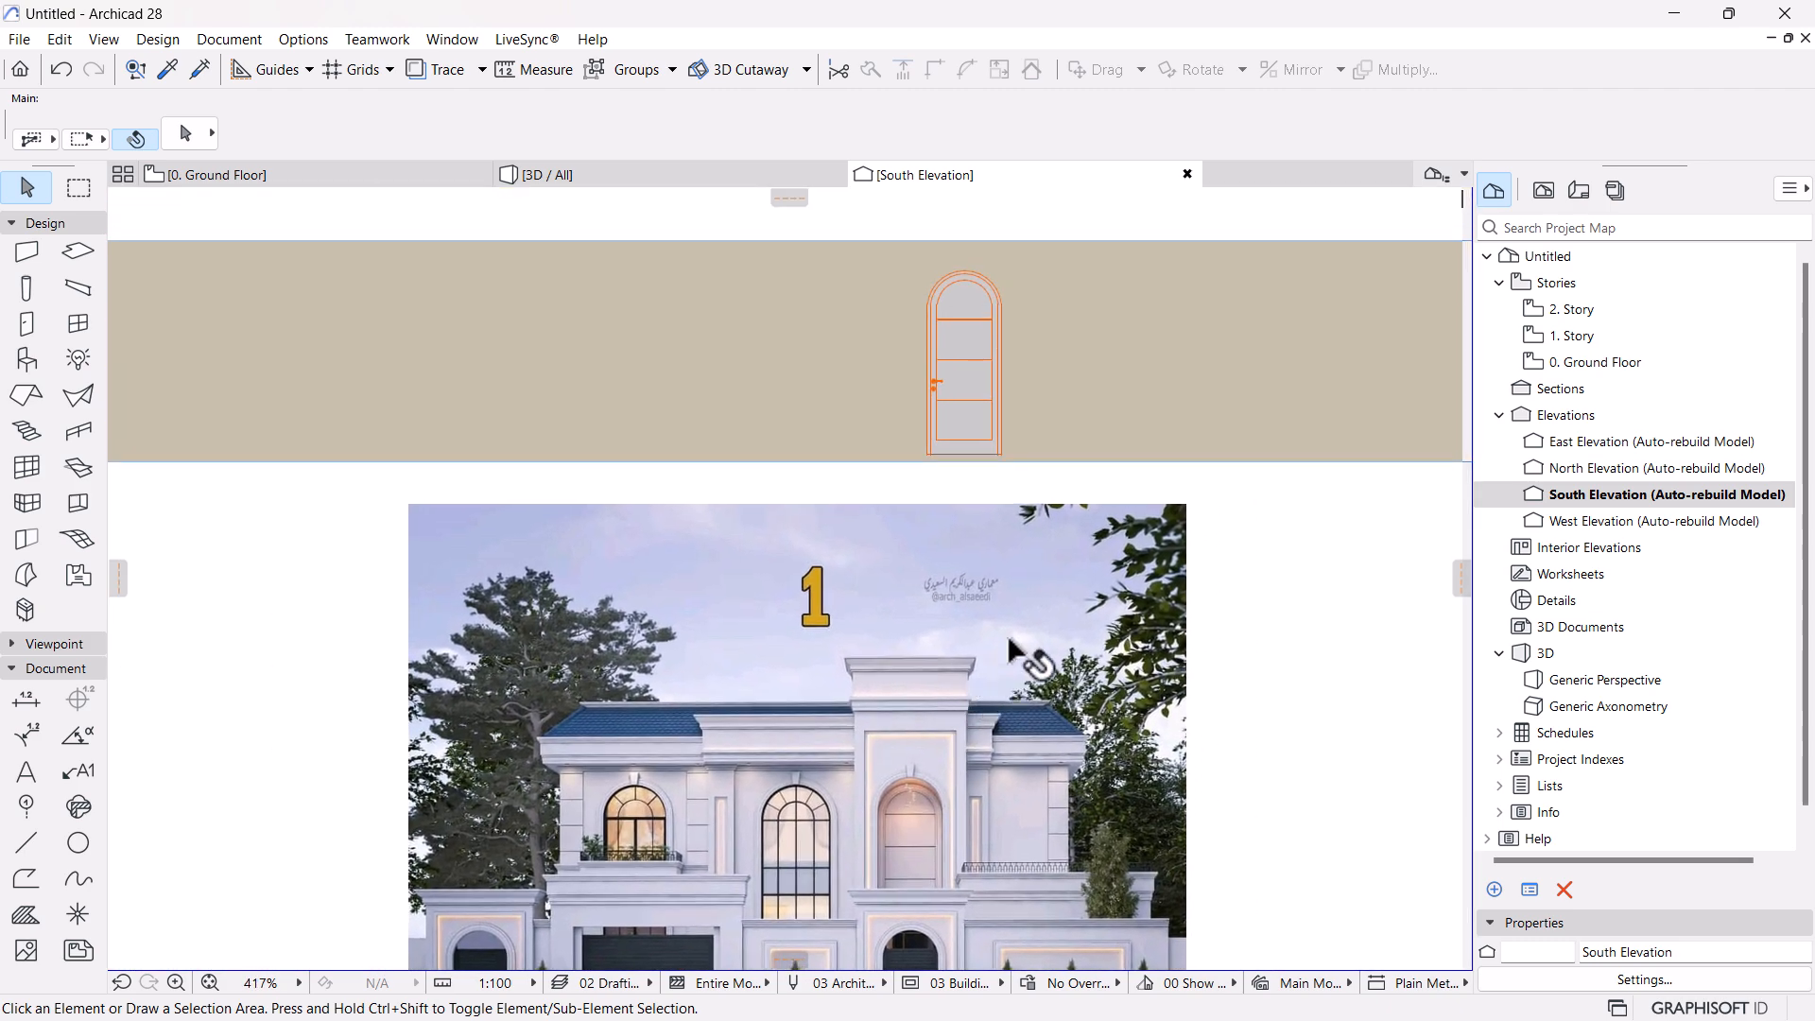
pyautogui.scroll(1, 1041, 416)
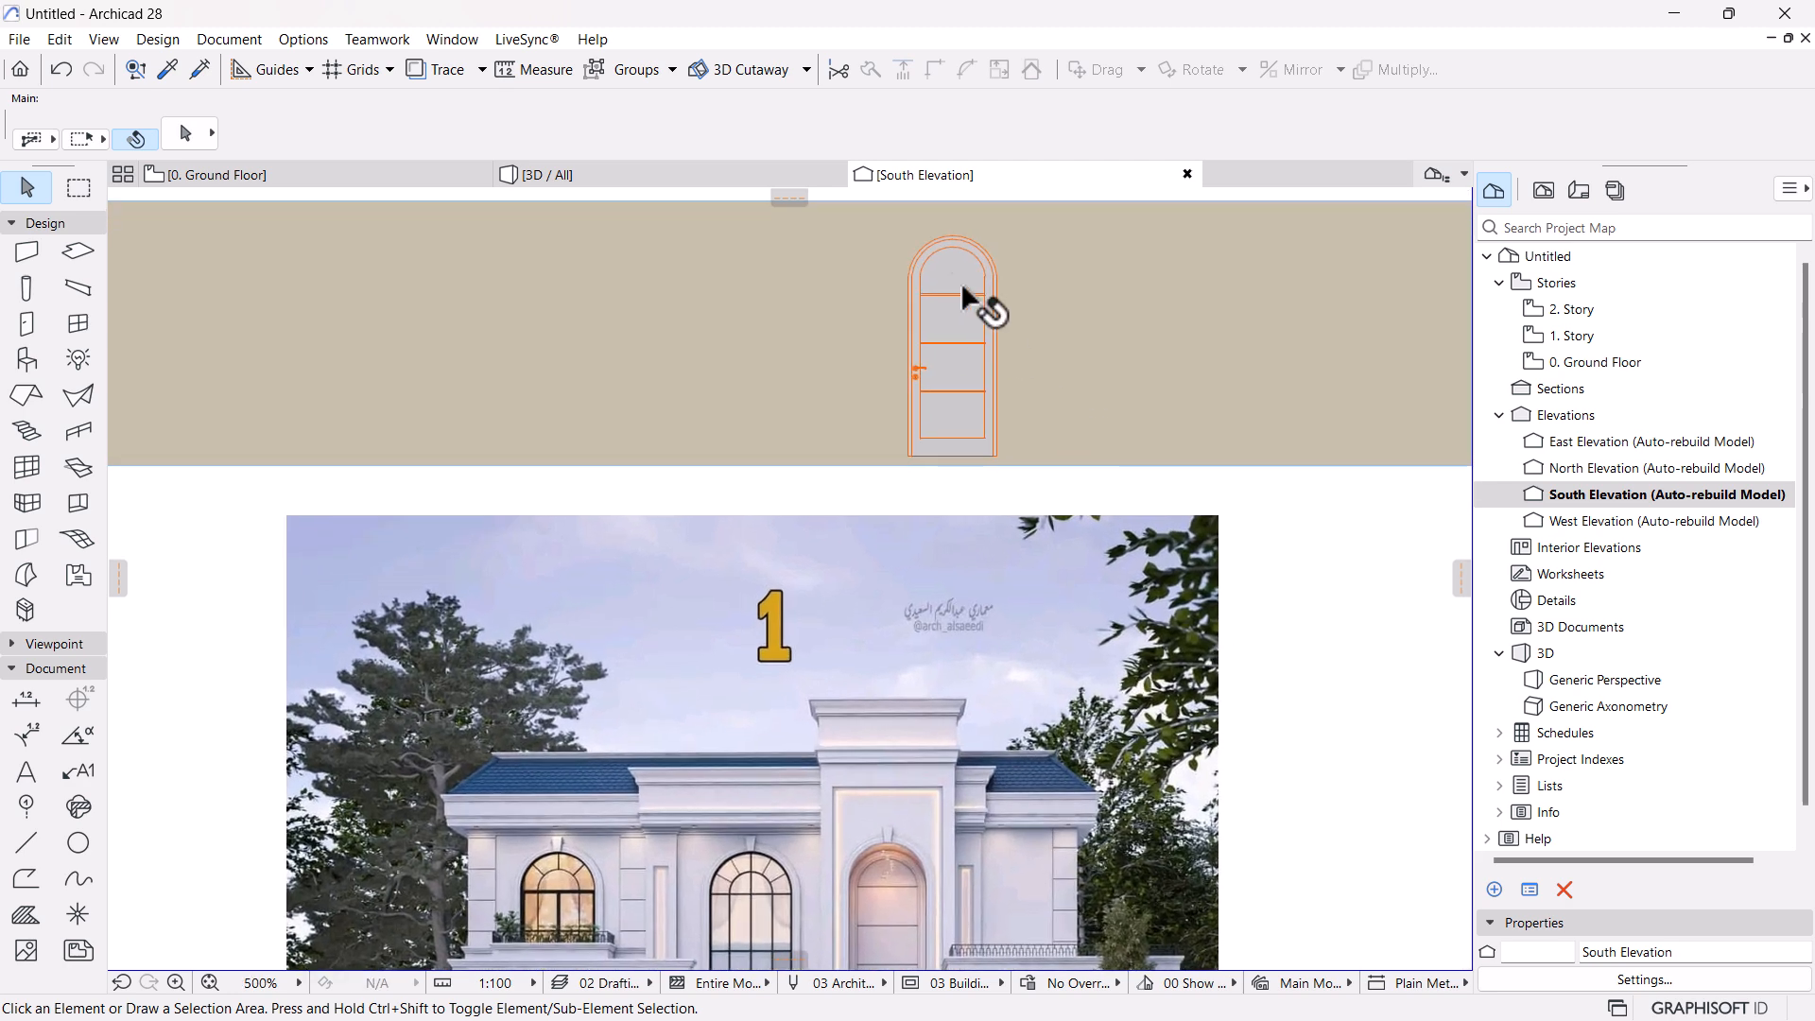
# Inspect the resized arch door and its wall in the 3D view
pyautogui.click(656, 174)
pyautogui.keyDown('shift'); pyautogui.moveTo(933, 495); pyautogui.dragTo(1023, 752, button='middle'); pyautogui.keyUp('shift')
pyautogui.moveTo(881, 739); pyautogui.dragTo(461, 436)
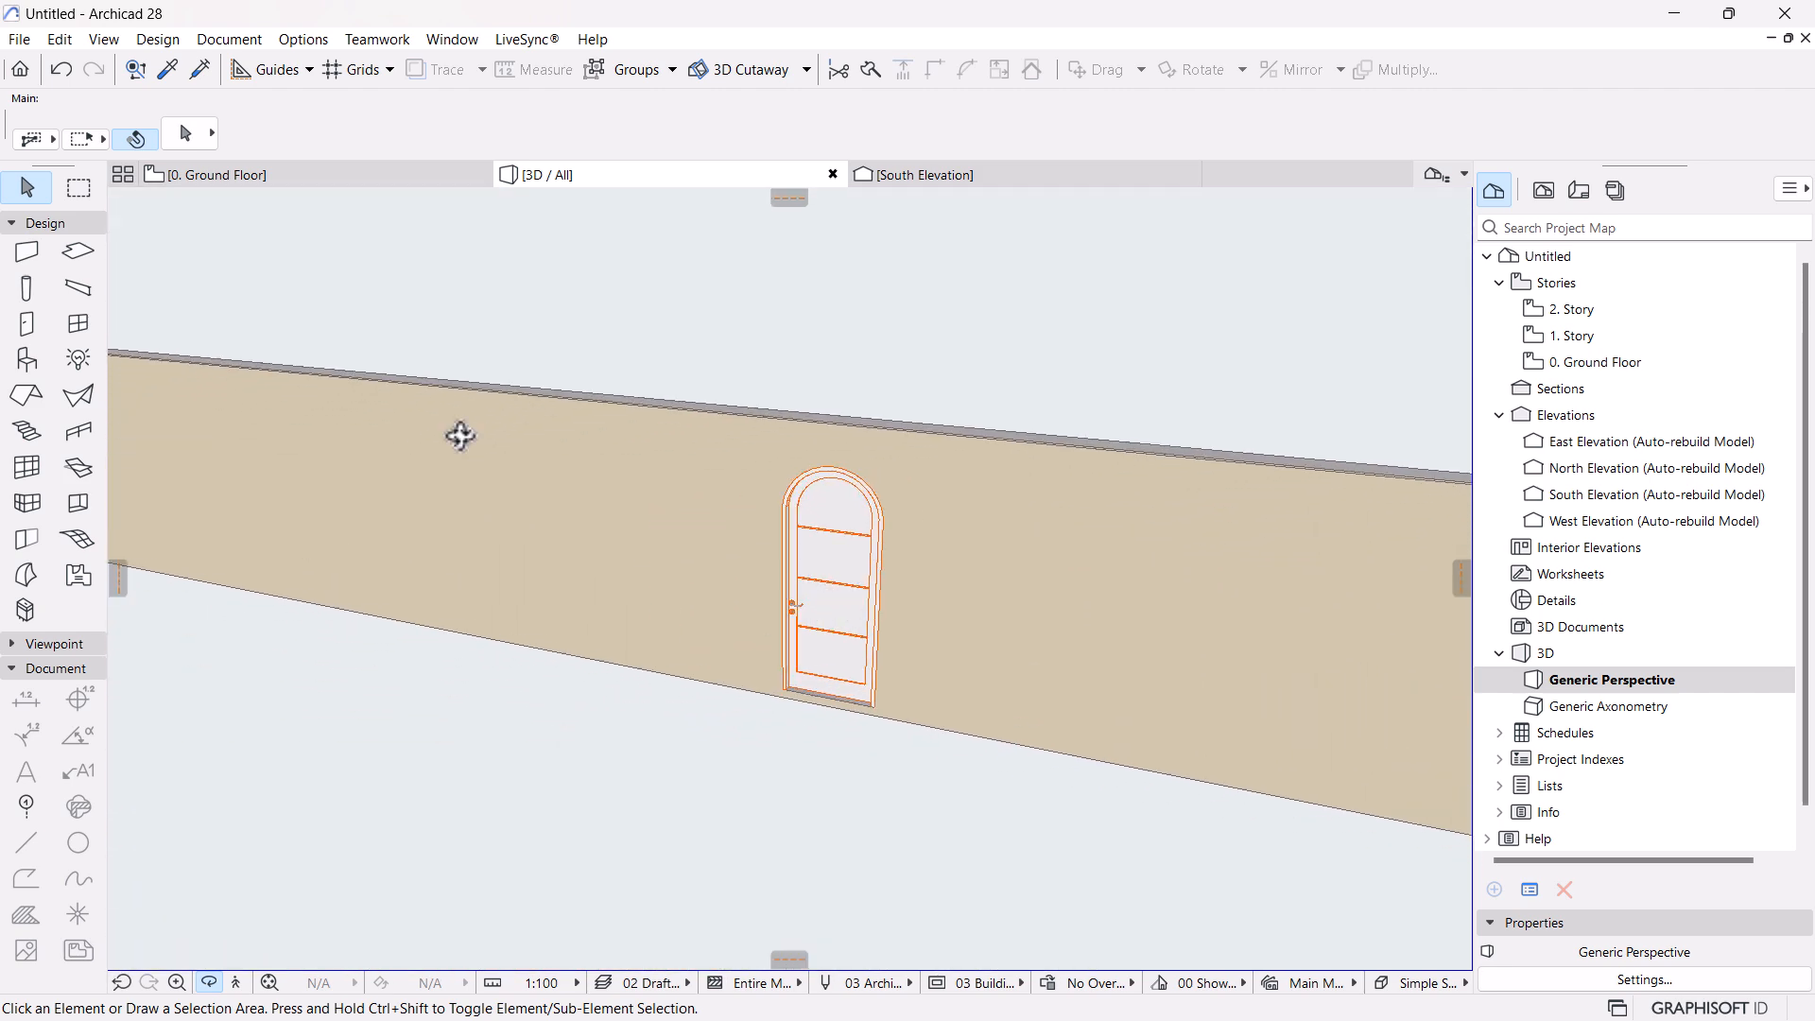
# Place a square column on the Ground Floor plan just outside the wall, in front of the door opening's left jamb
pyautogui.click(275, 174)
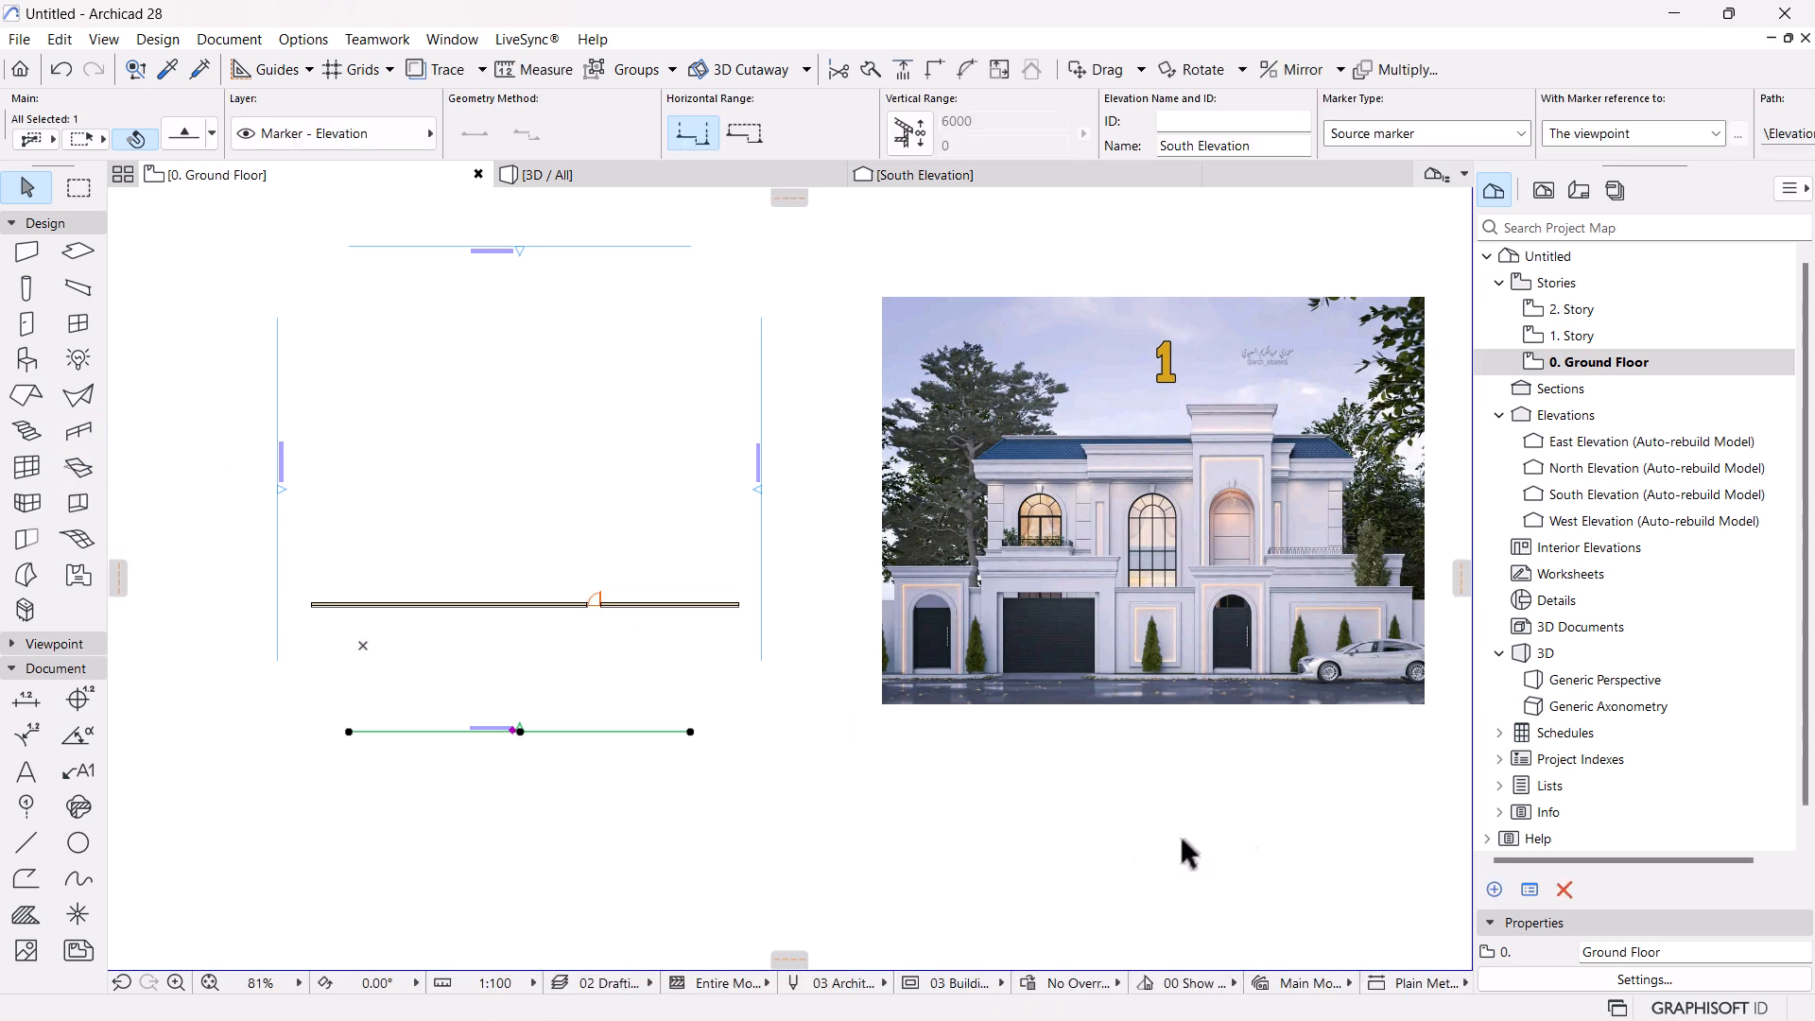
pyautogui.click(1273, 719)
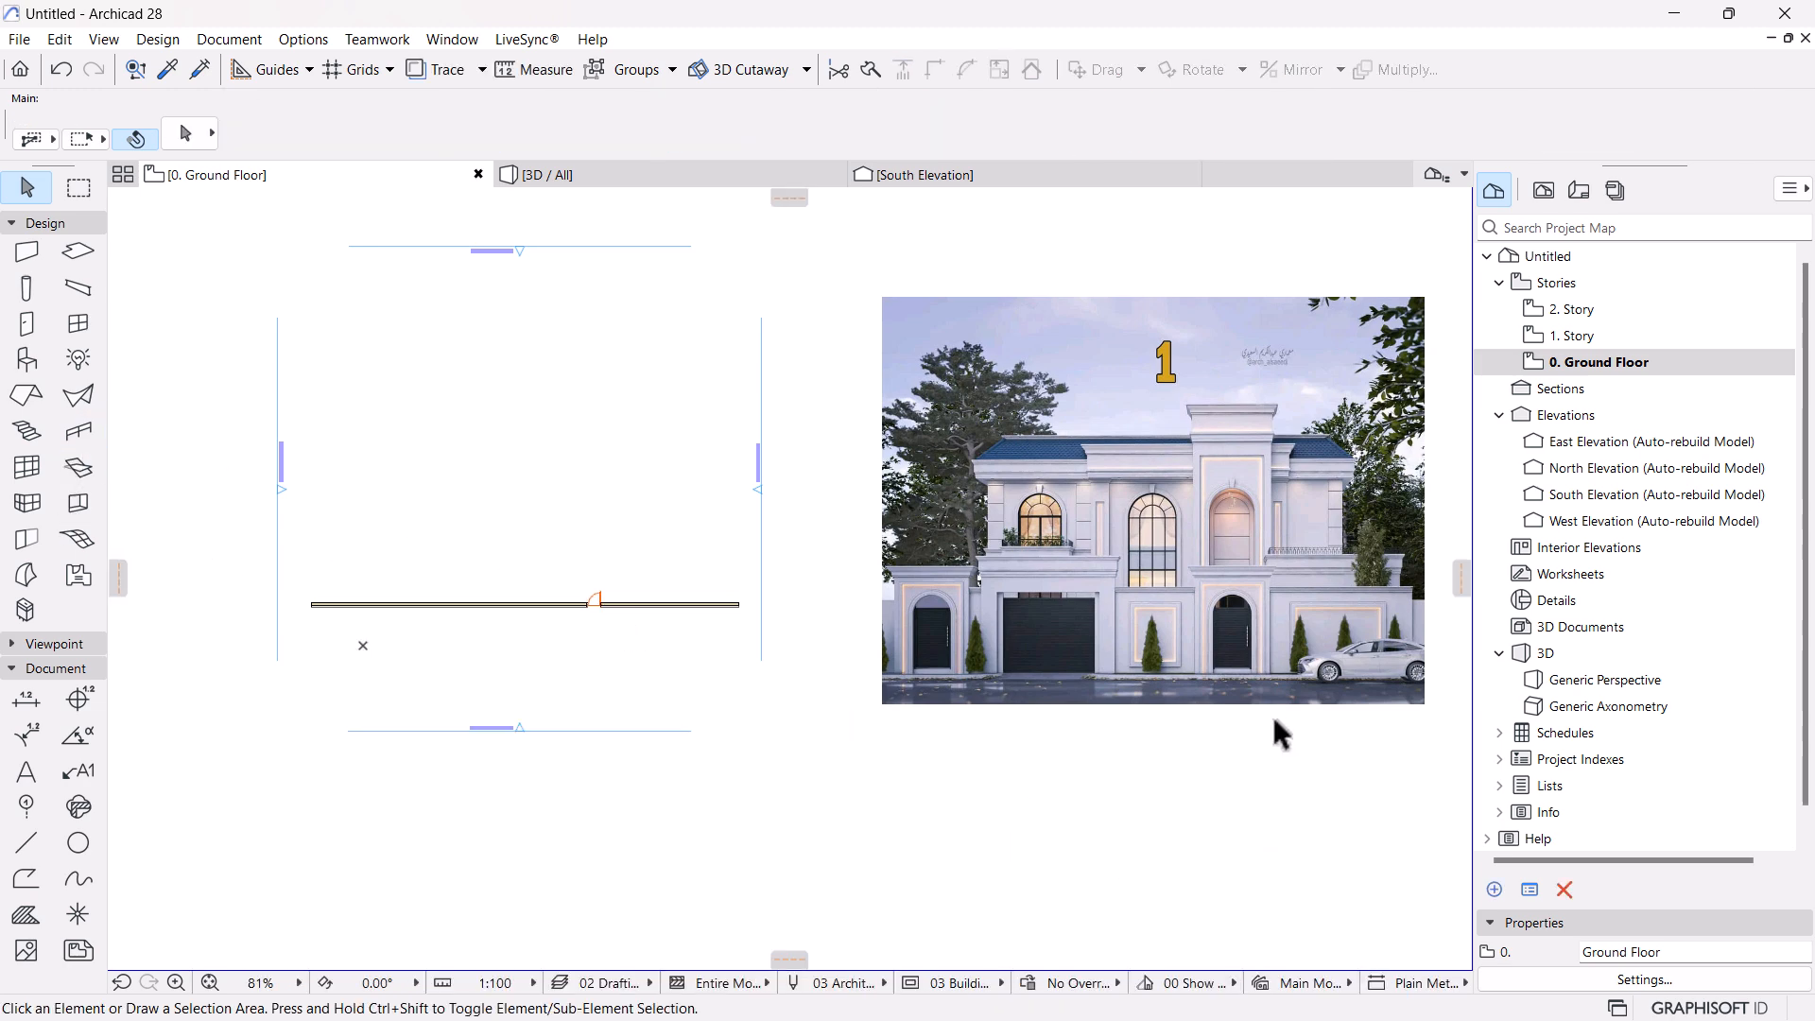
pyautogui.click(27, 288)
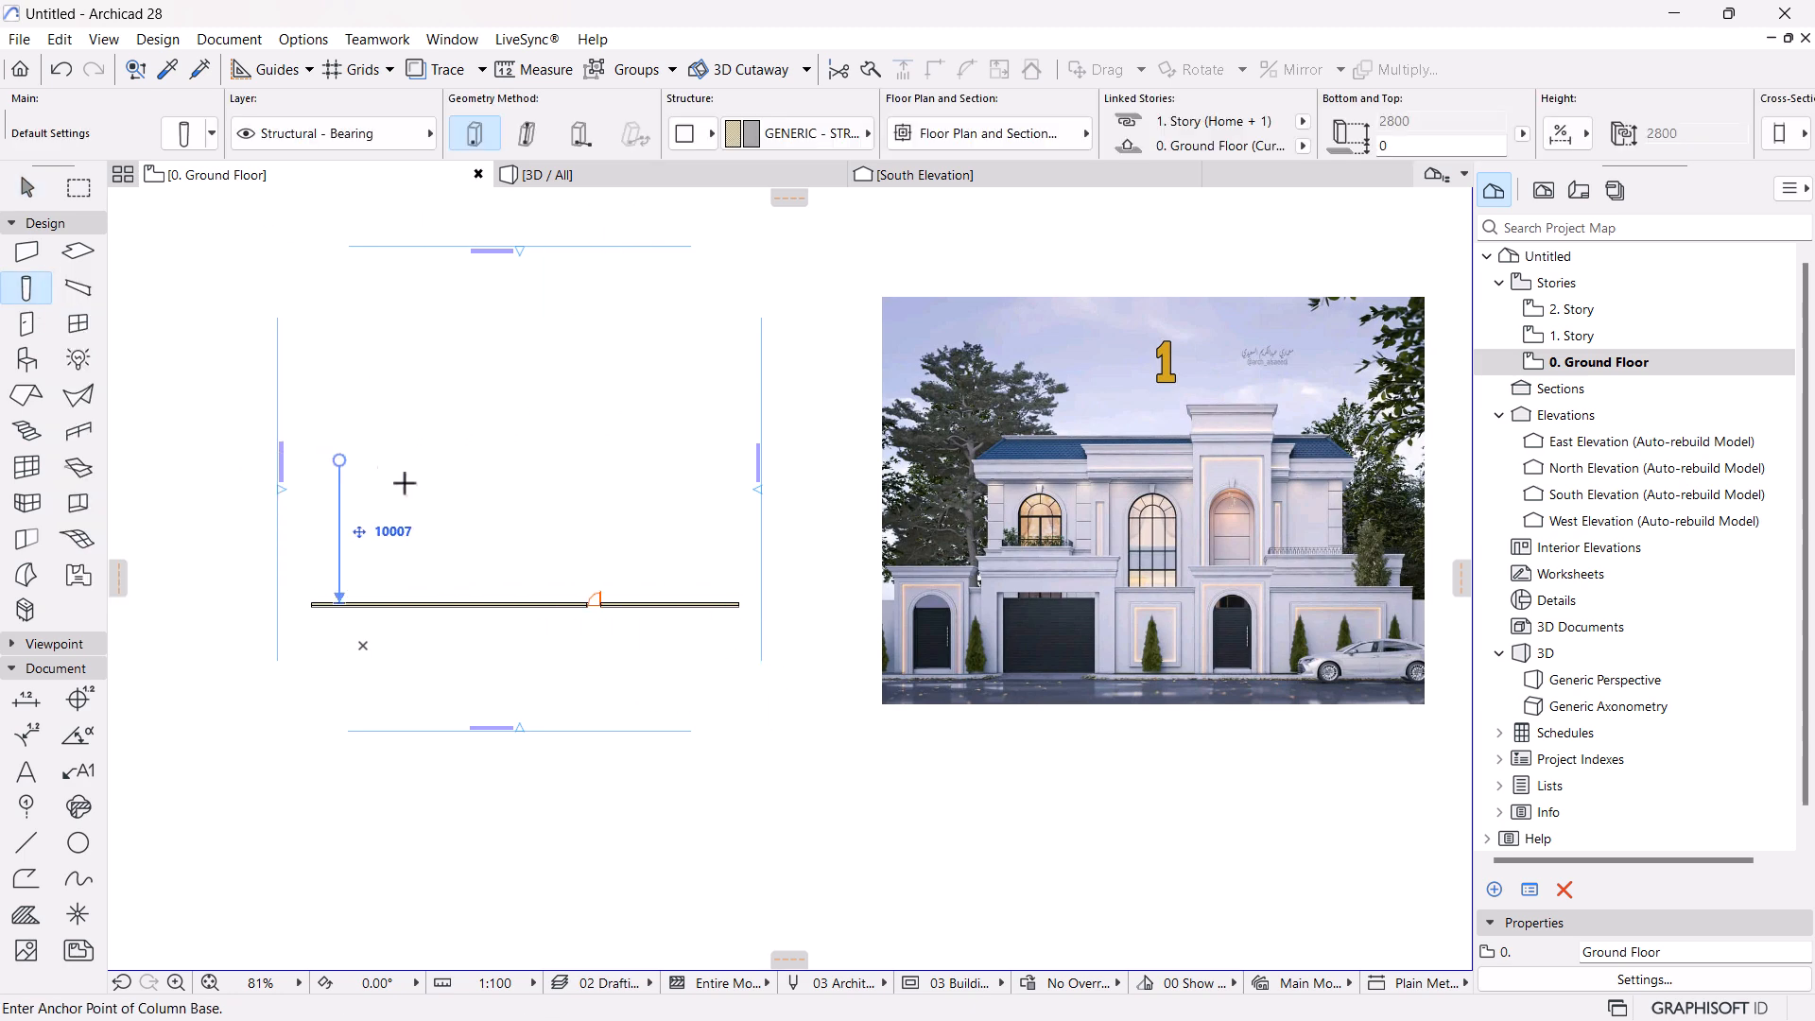
pyautogui.scroll(6, 579, 595)
pyautogui.scroll(6, 579, 591)
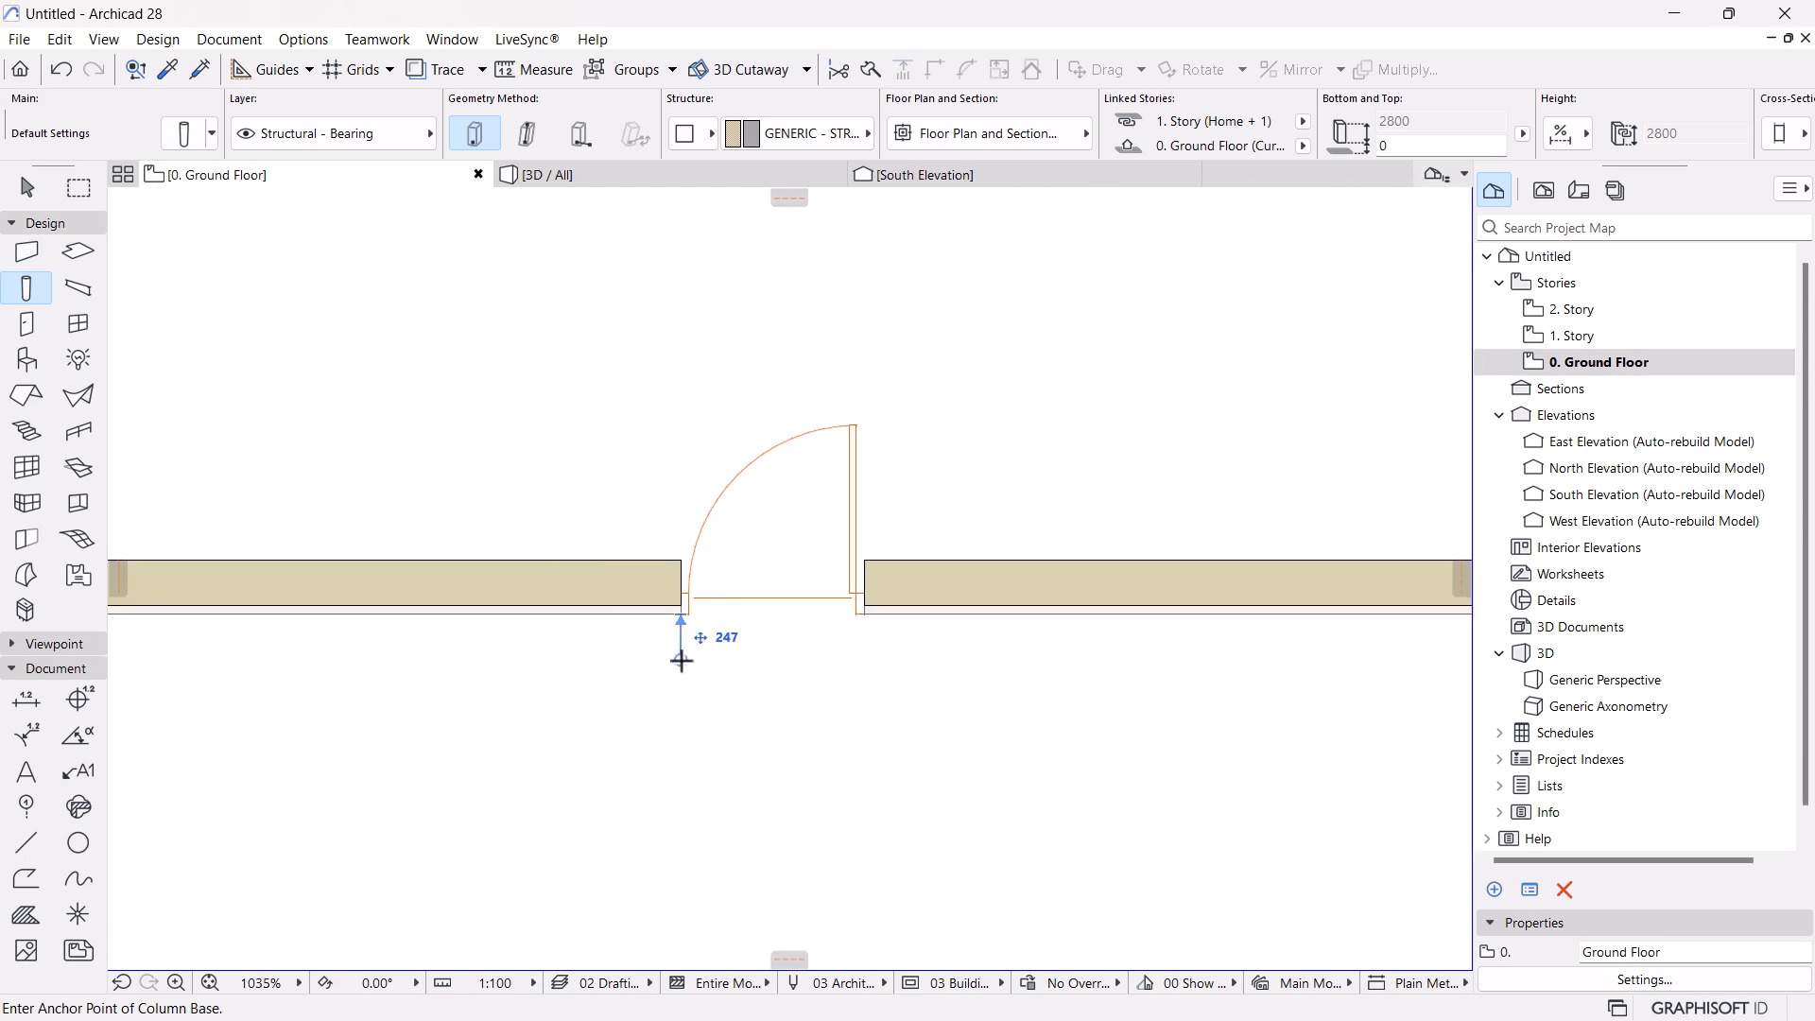
pyautogui.click(679, 652)
pyautogui.press('Escape')
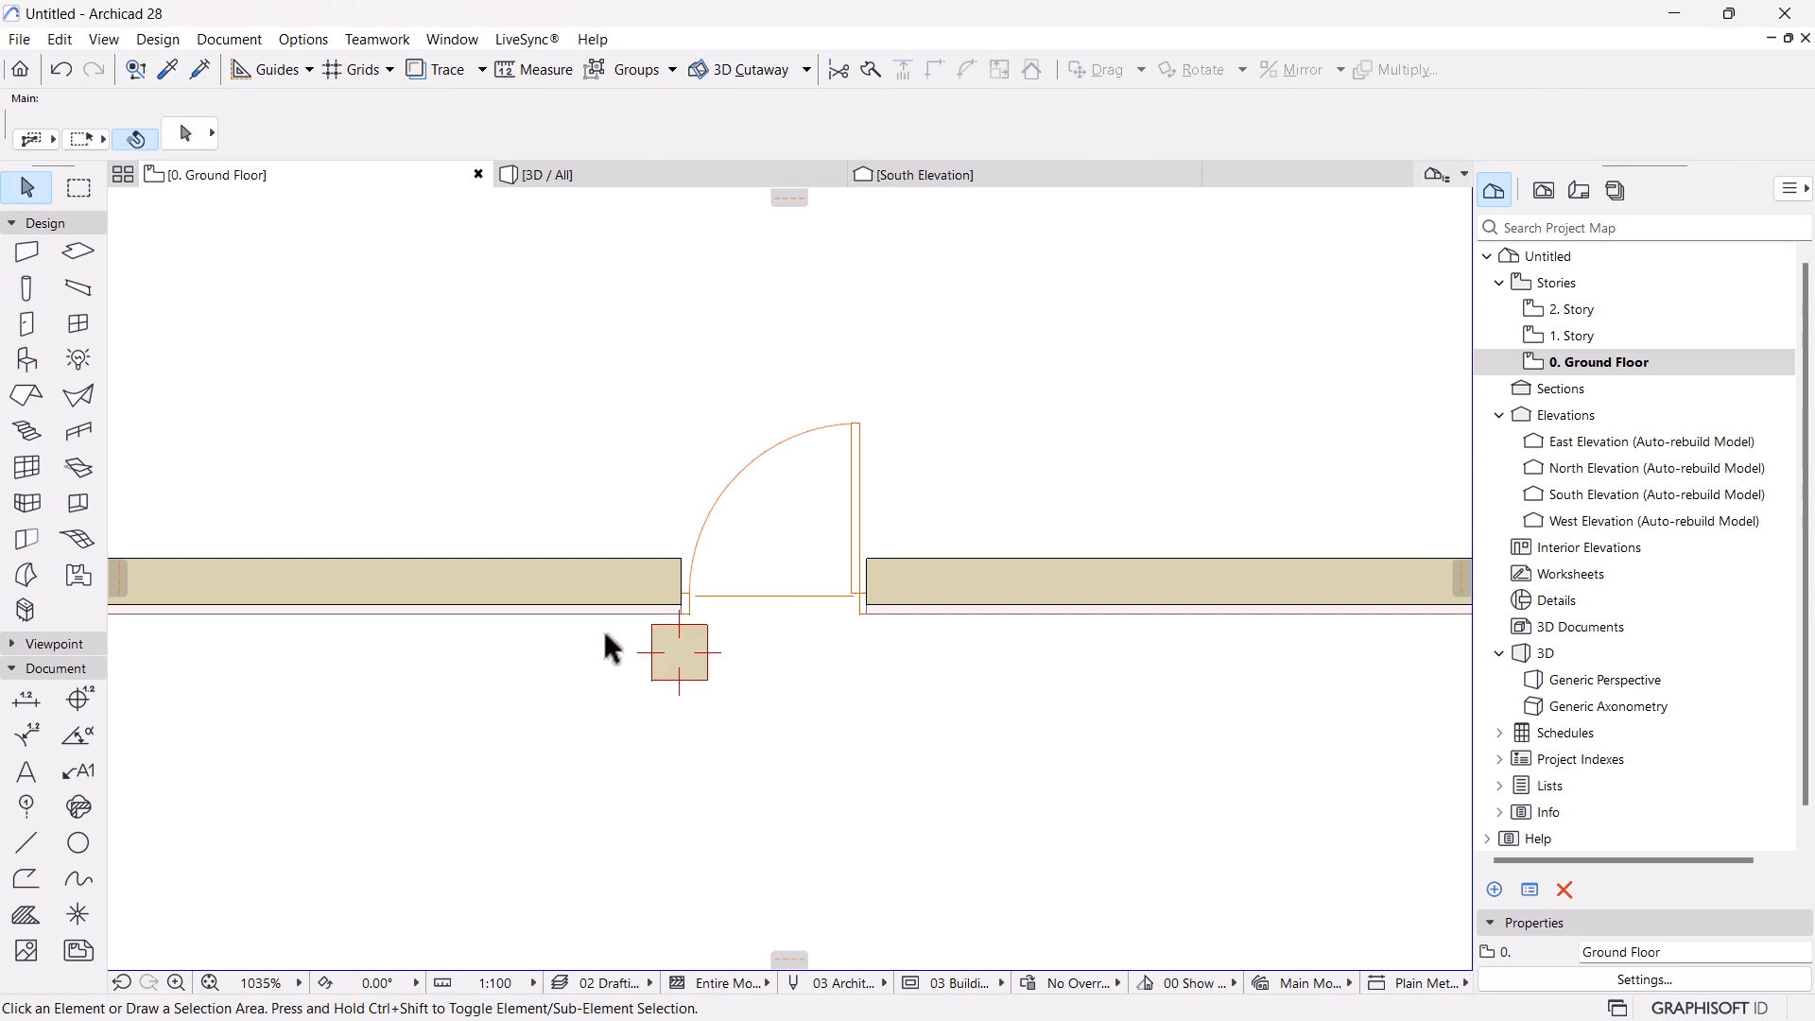
# Set the cross-section of the column near the door's left jamb to 150 × 150 mm
pyautogui.scroll(4, 652, 651)
pyautogui.click(805, 690)
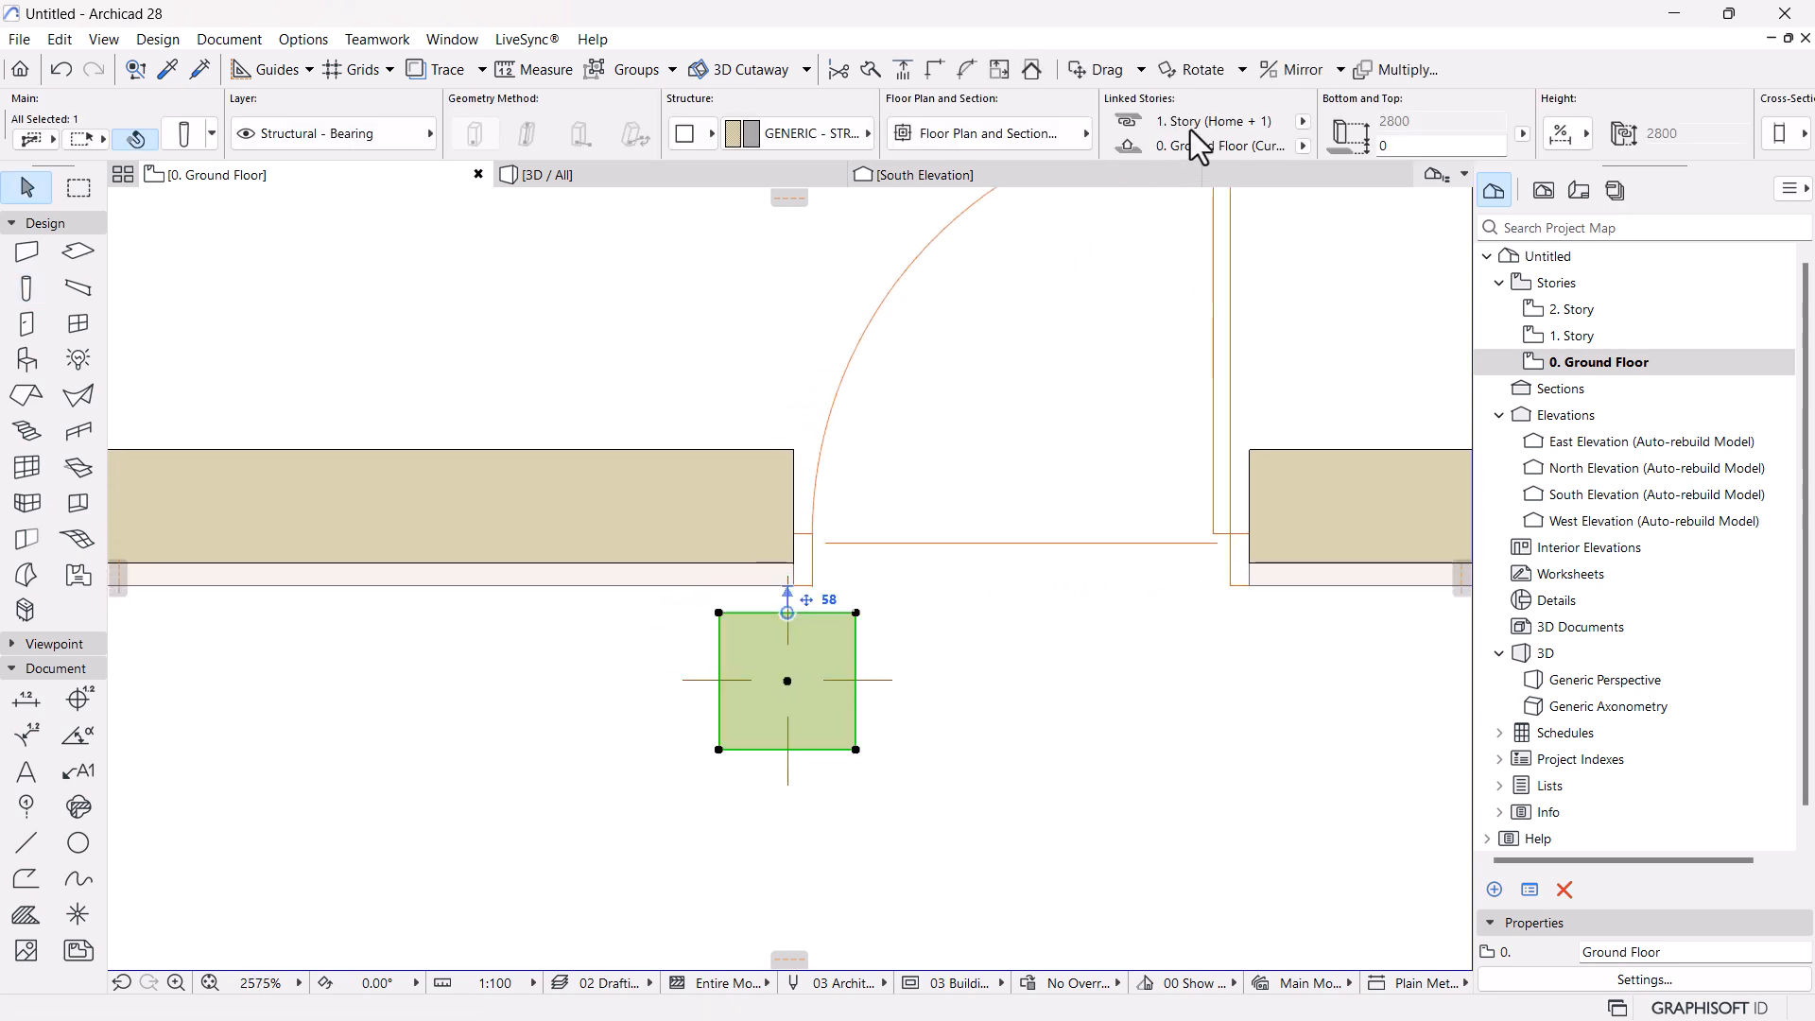
pyautogui.hscroll(3, 1286, 126)
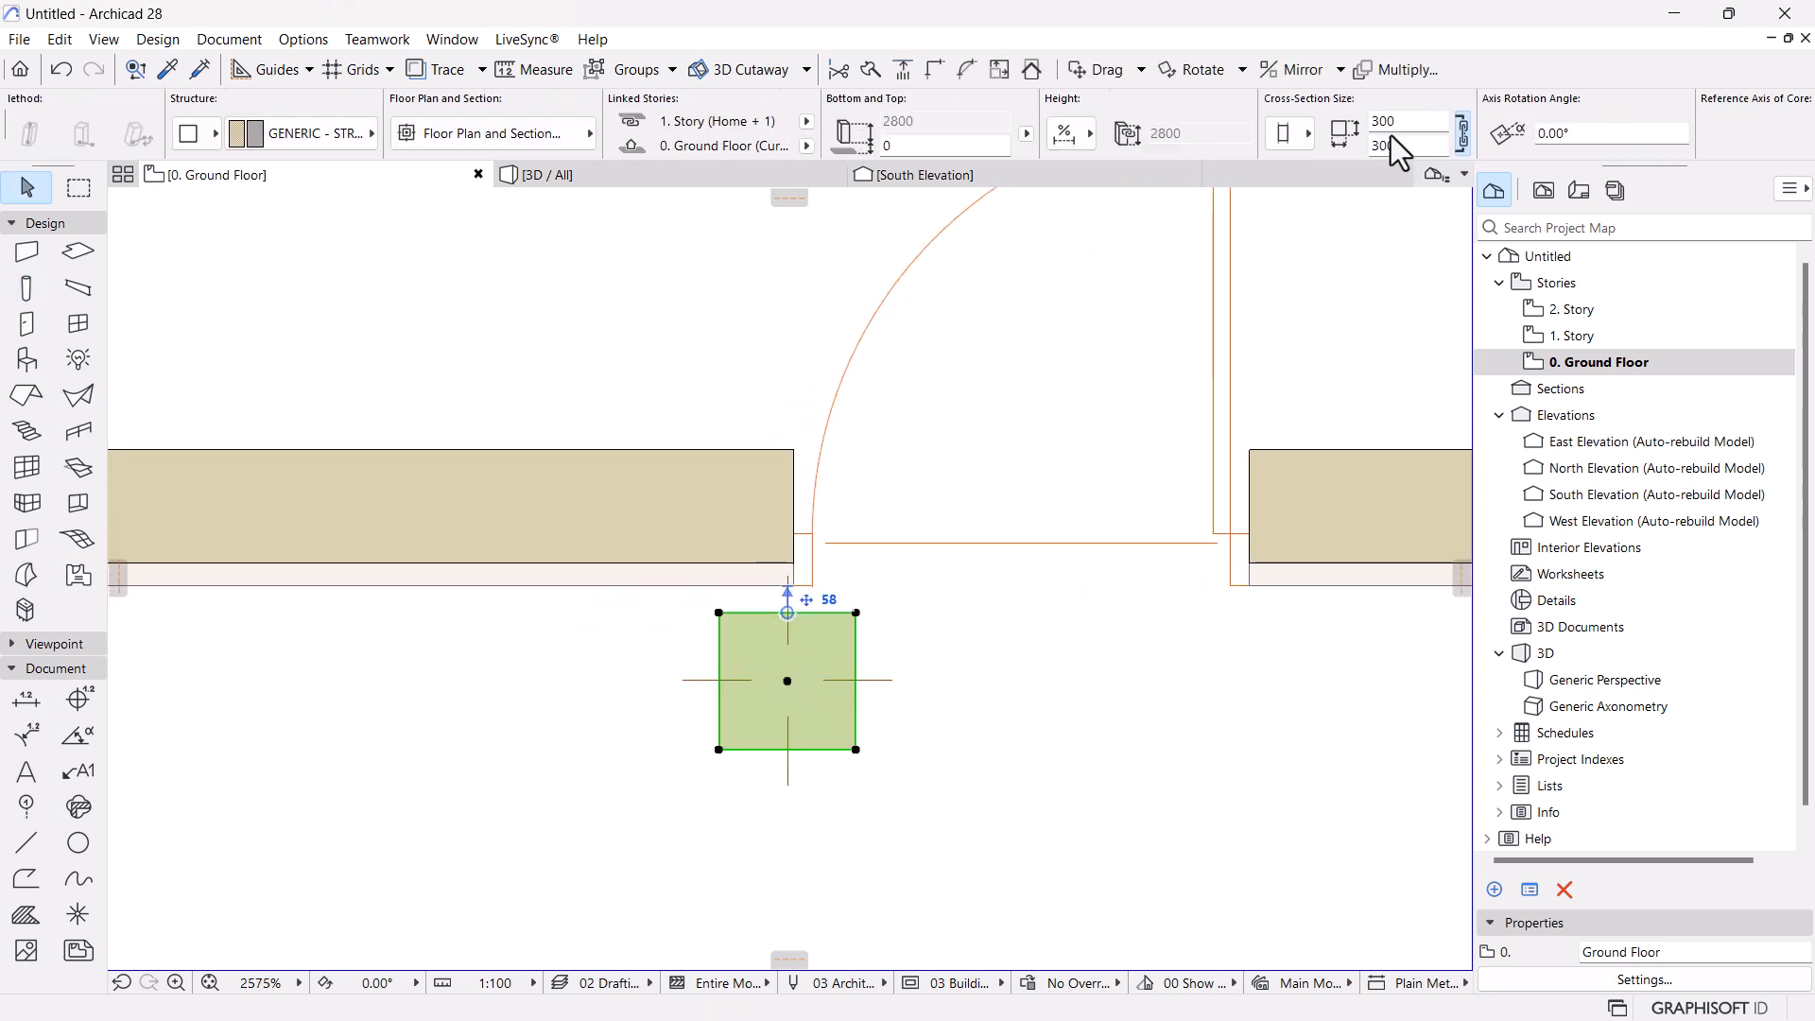
pyautogui.click(1418, 121)
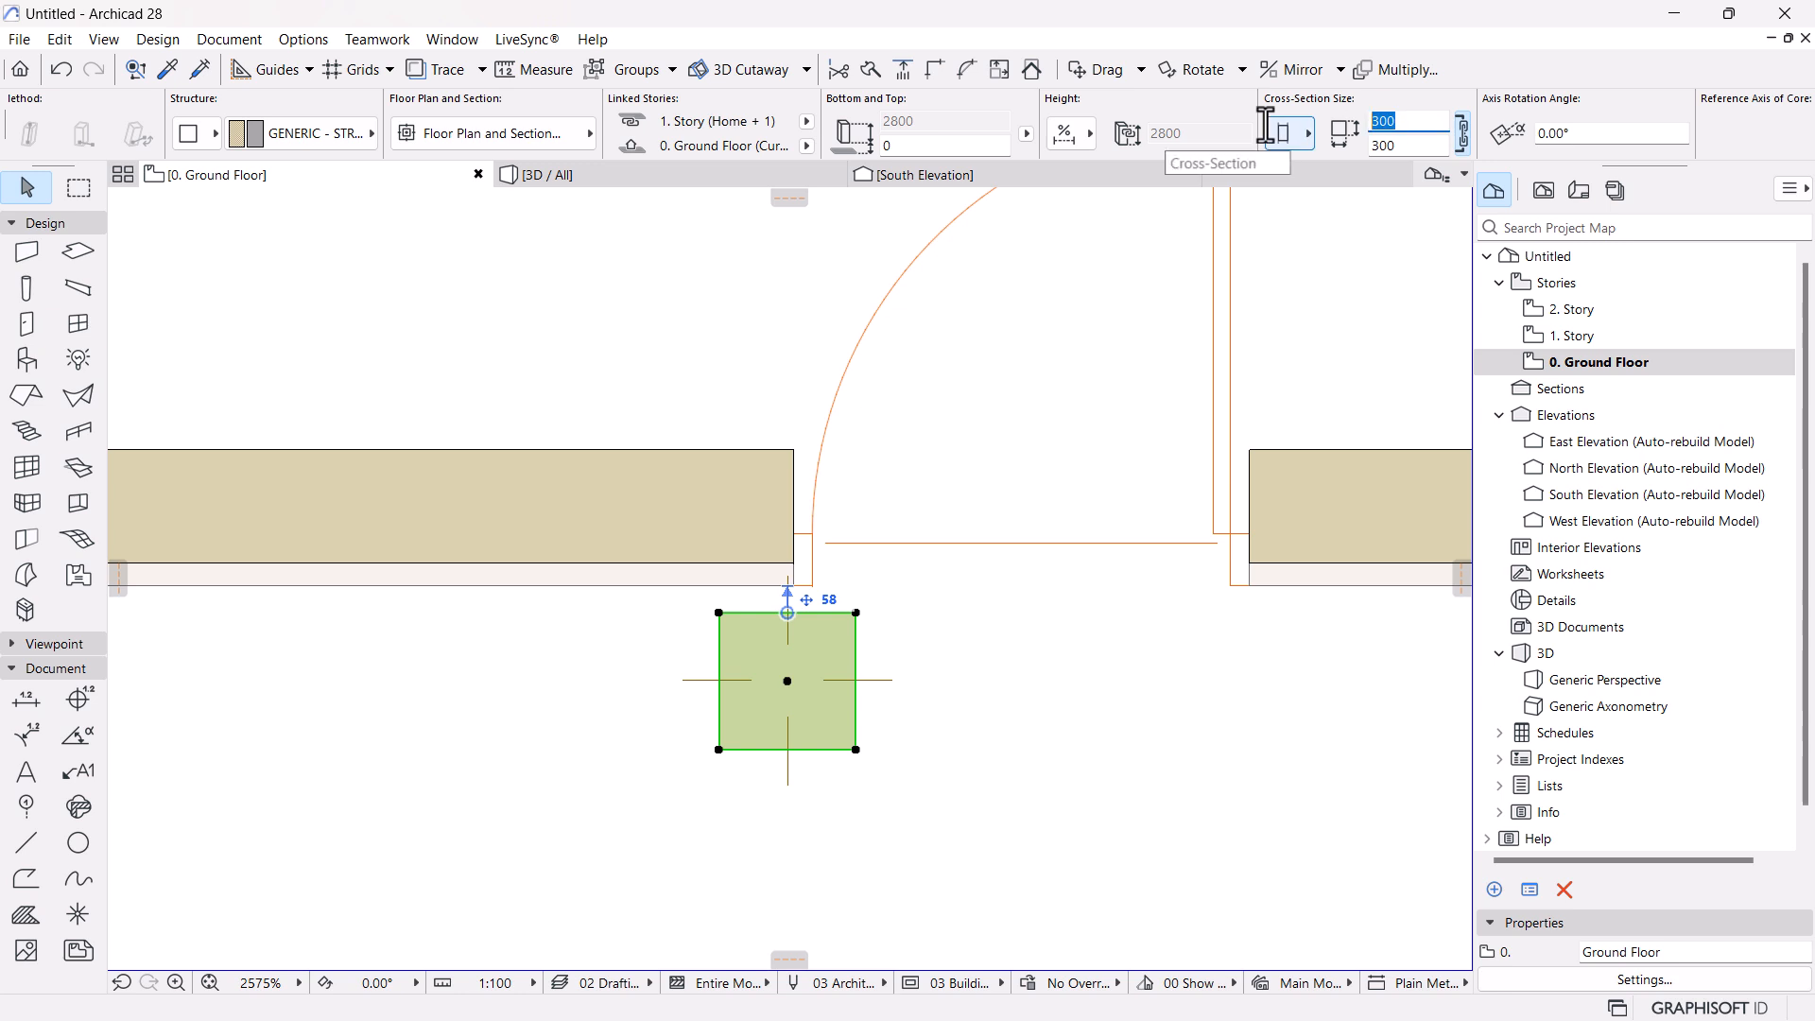
pyautogui.write('1')
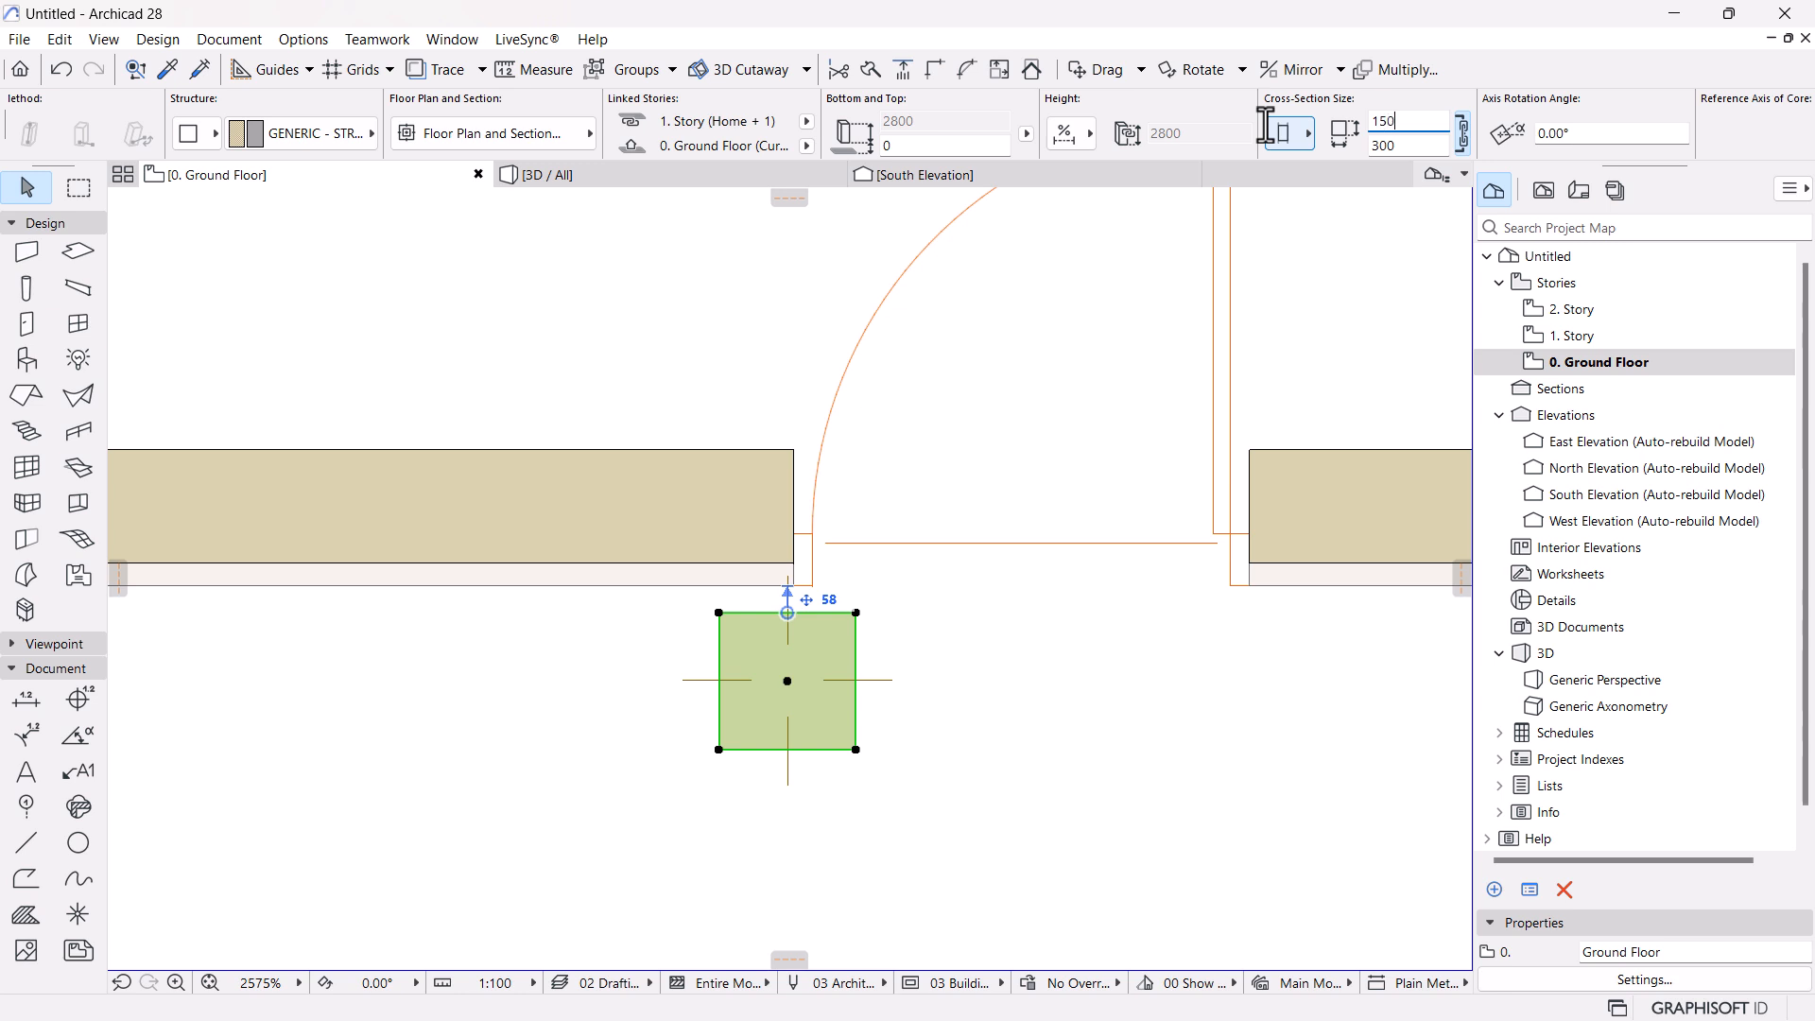
pyautogui.write('50')
pyautogui.press('Tab')
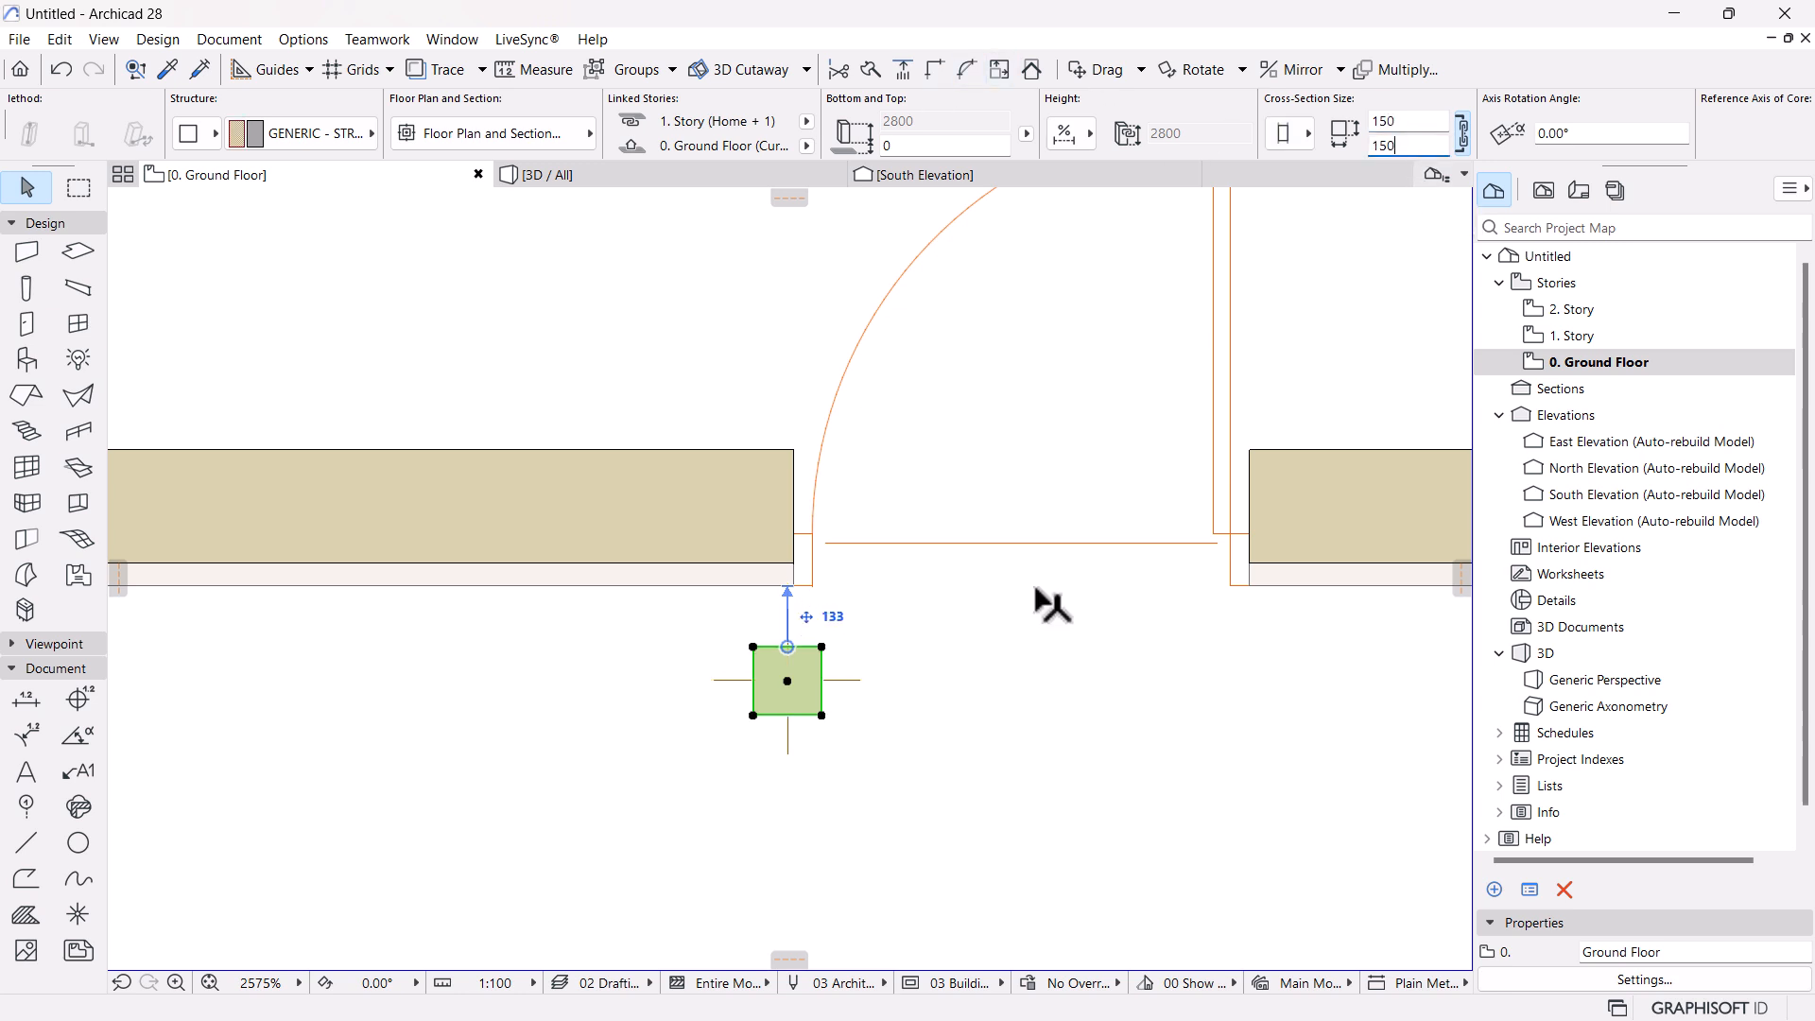
# Move the column so its upper-right corner meets the outer wall face at the edge of the door opening's left jamb
pyautogui.scroll(3, 800, 700)
pyautogui.hotkey('ctrl', 'd')
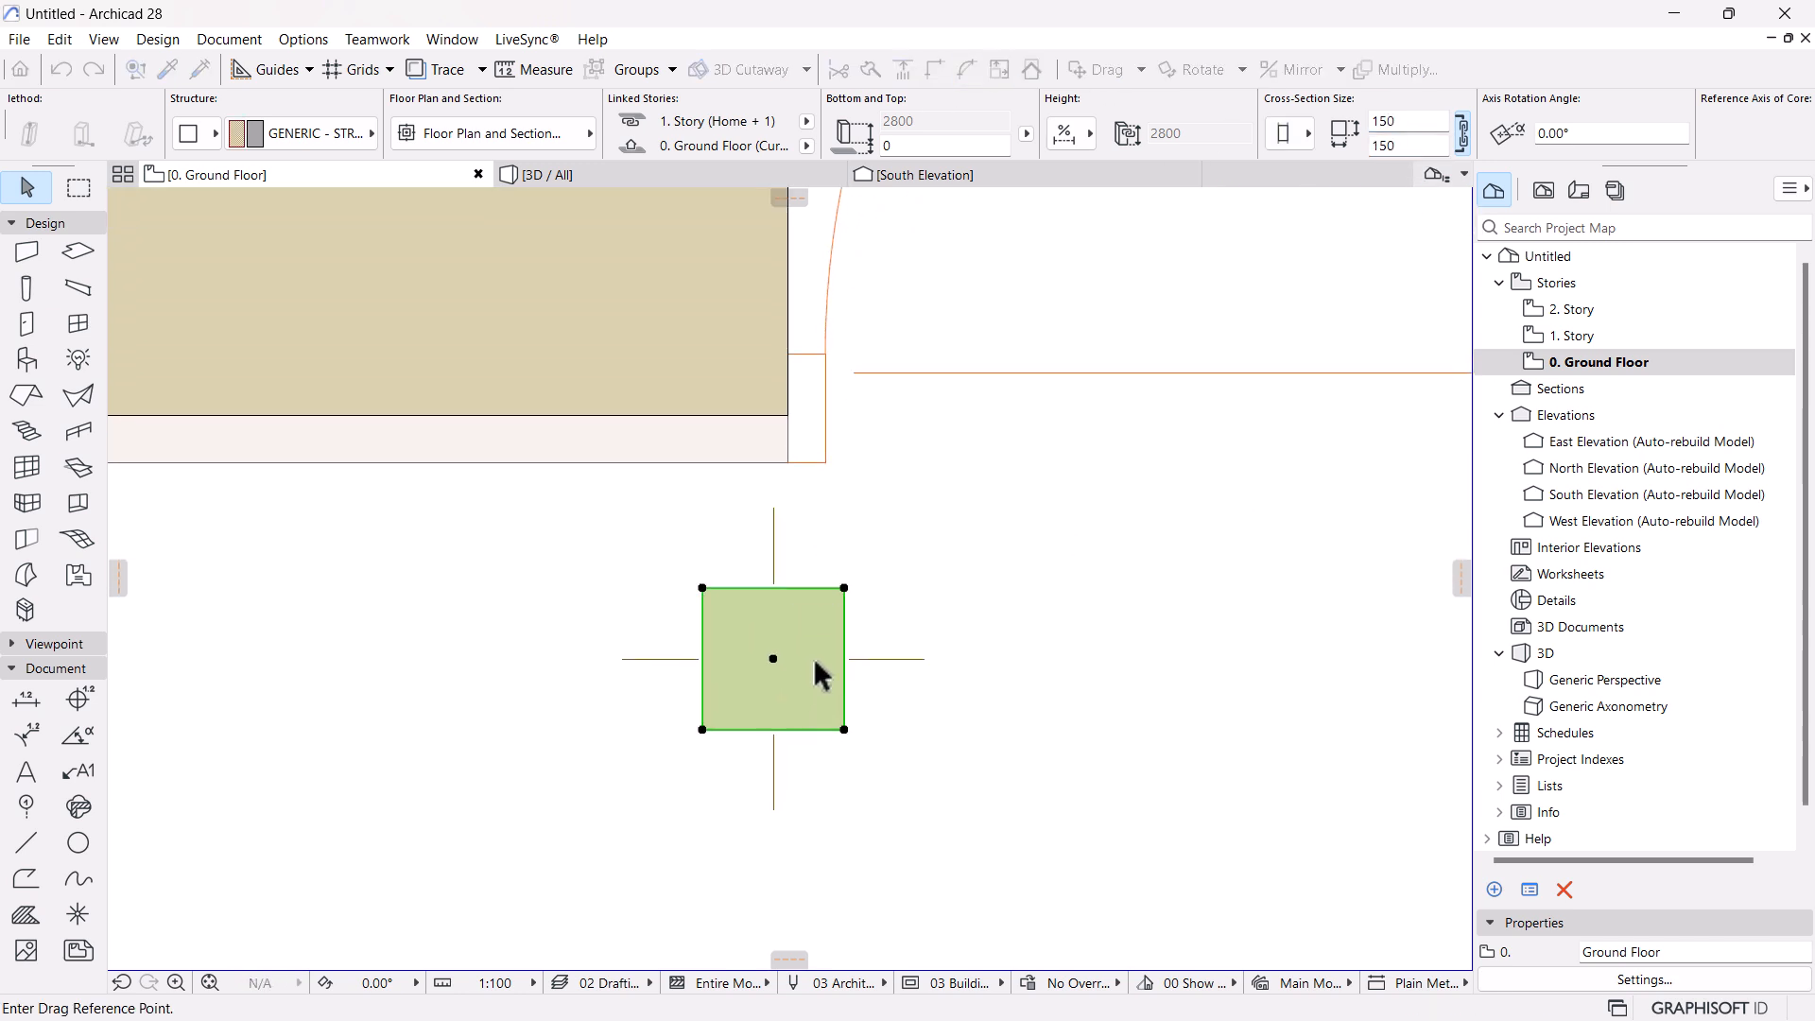
pyautogui.click(845, 588)
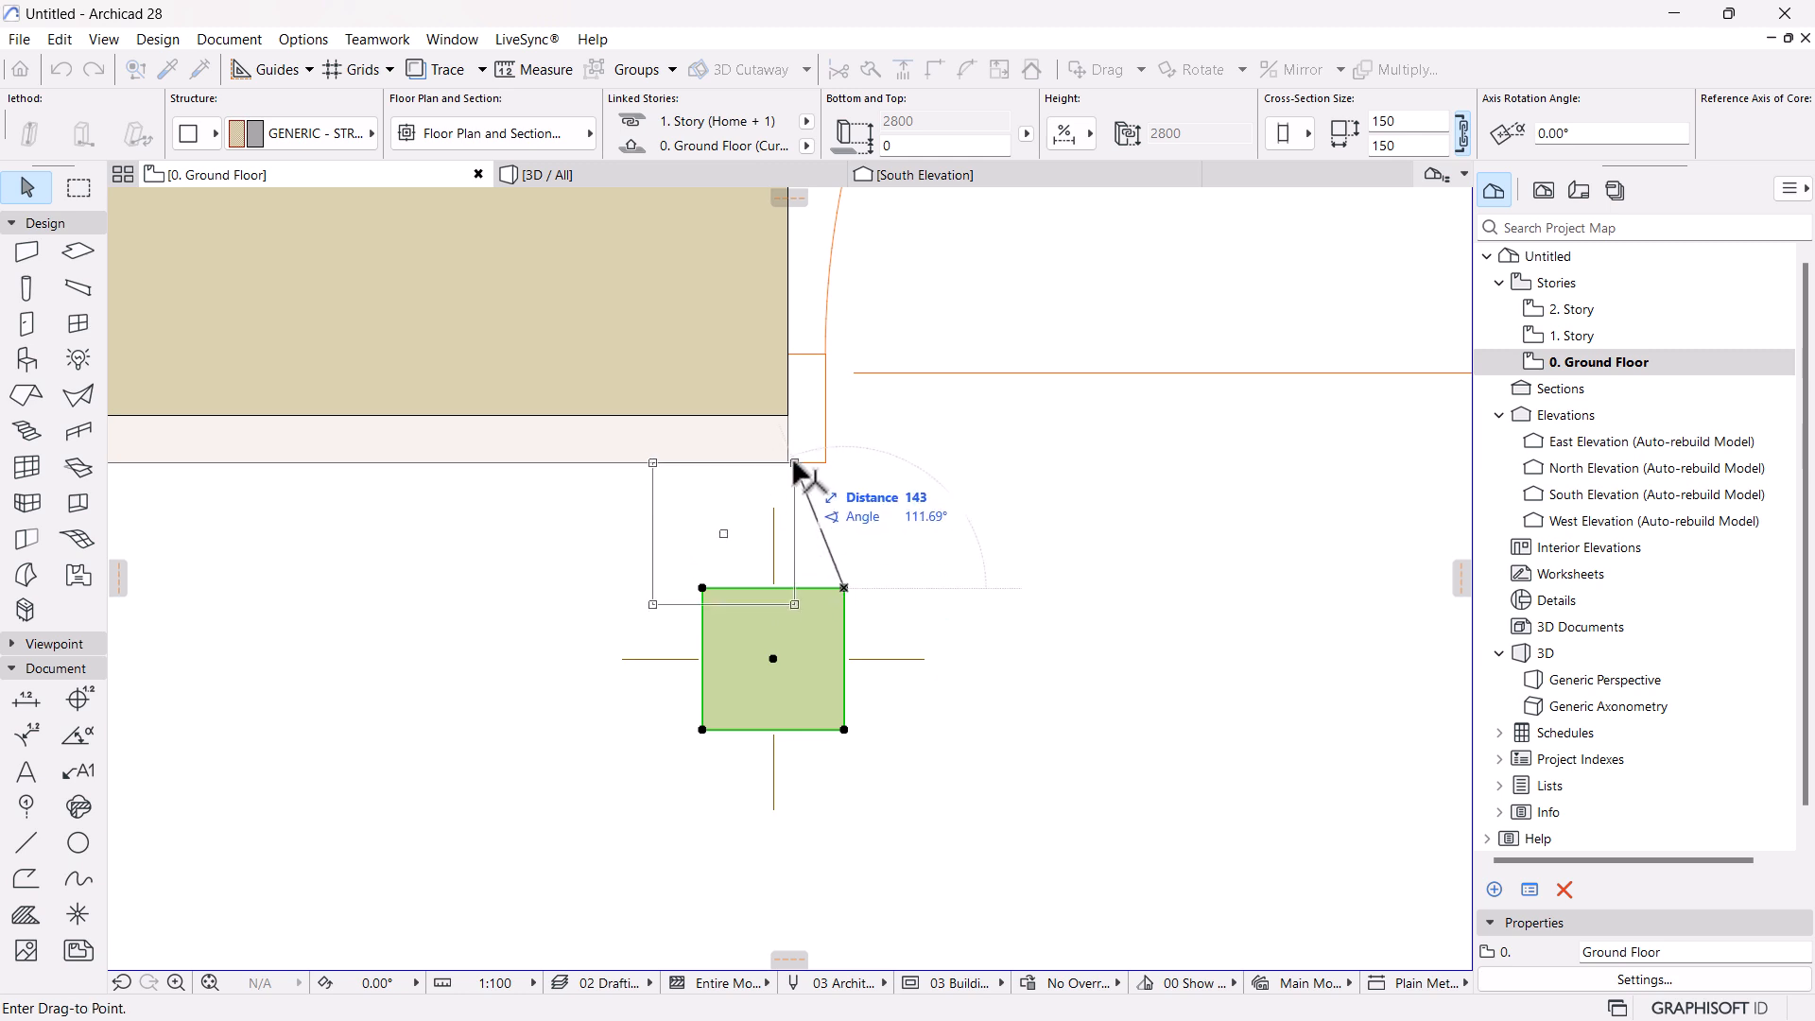
pyautogui.click(788, 464)
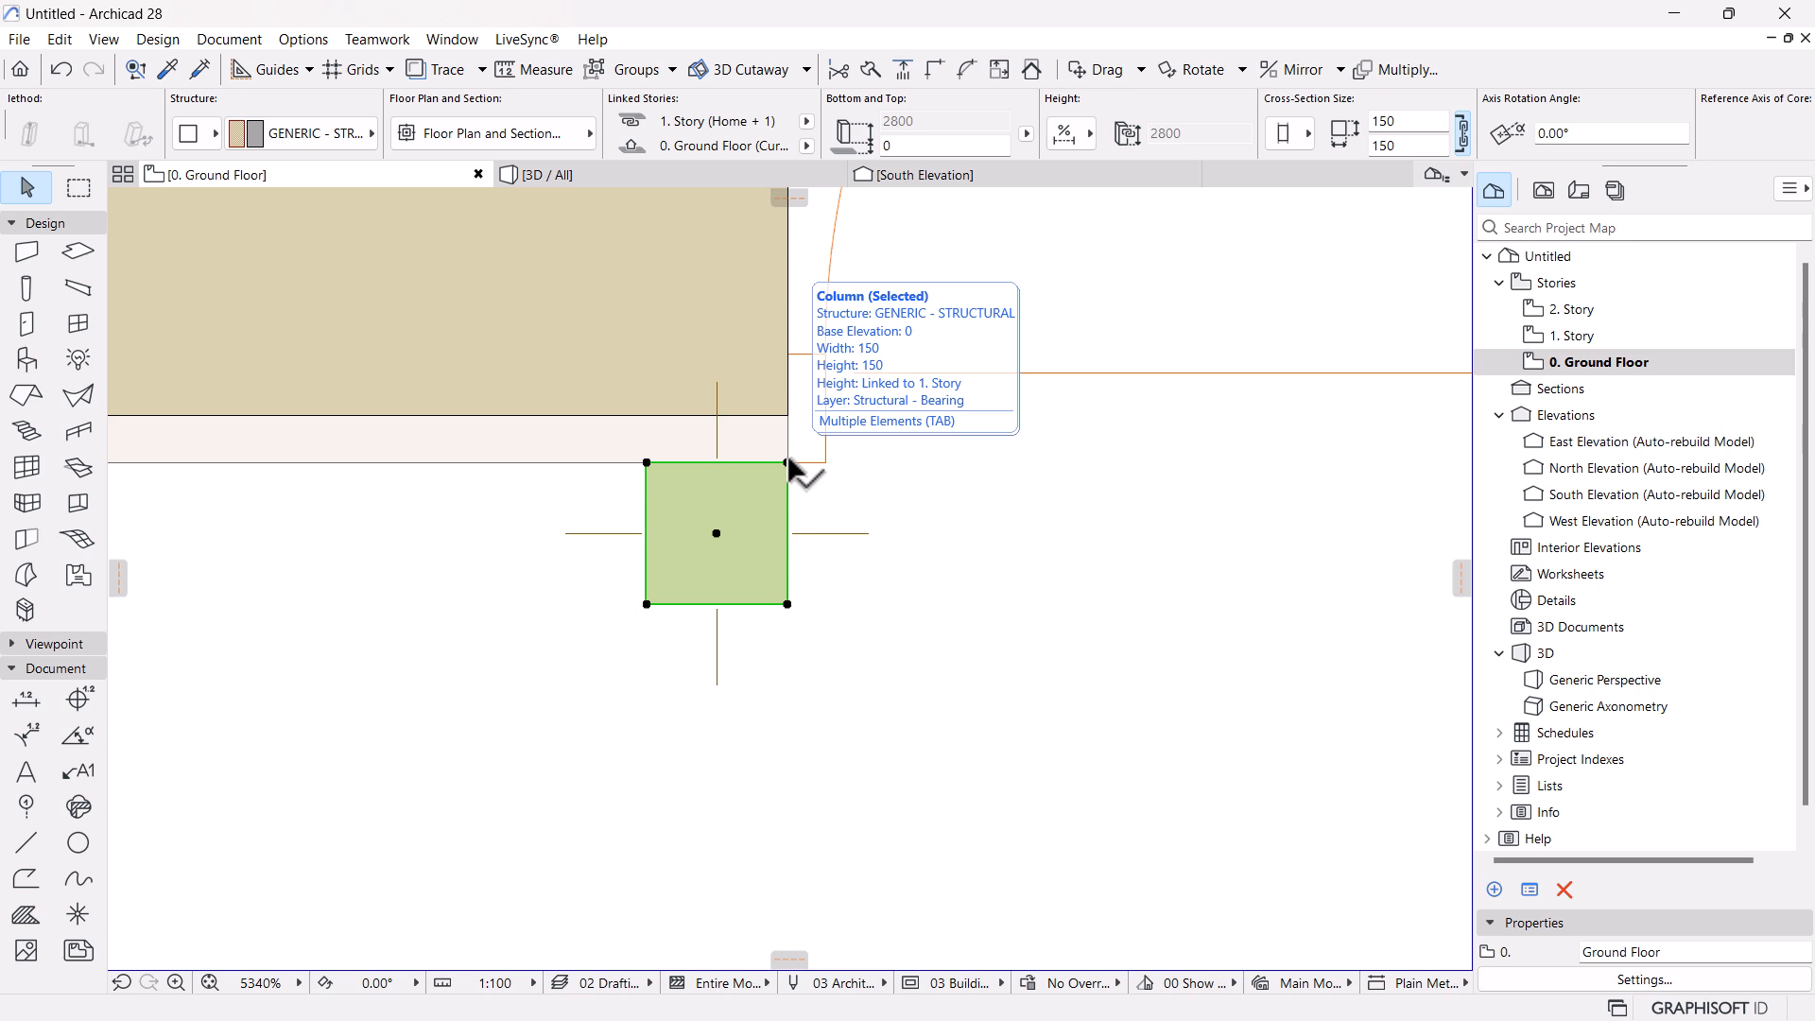
pyautogui.click(939, 655)
pyautogui.scroll(-3, 961, 498)
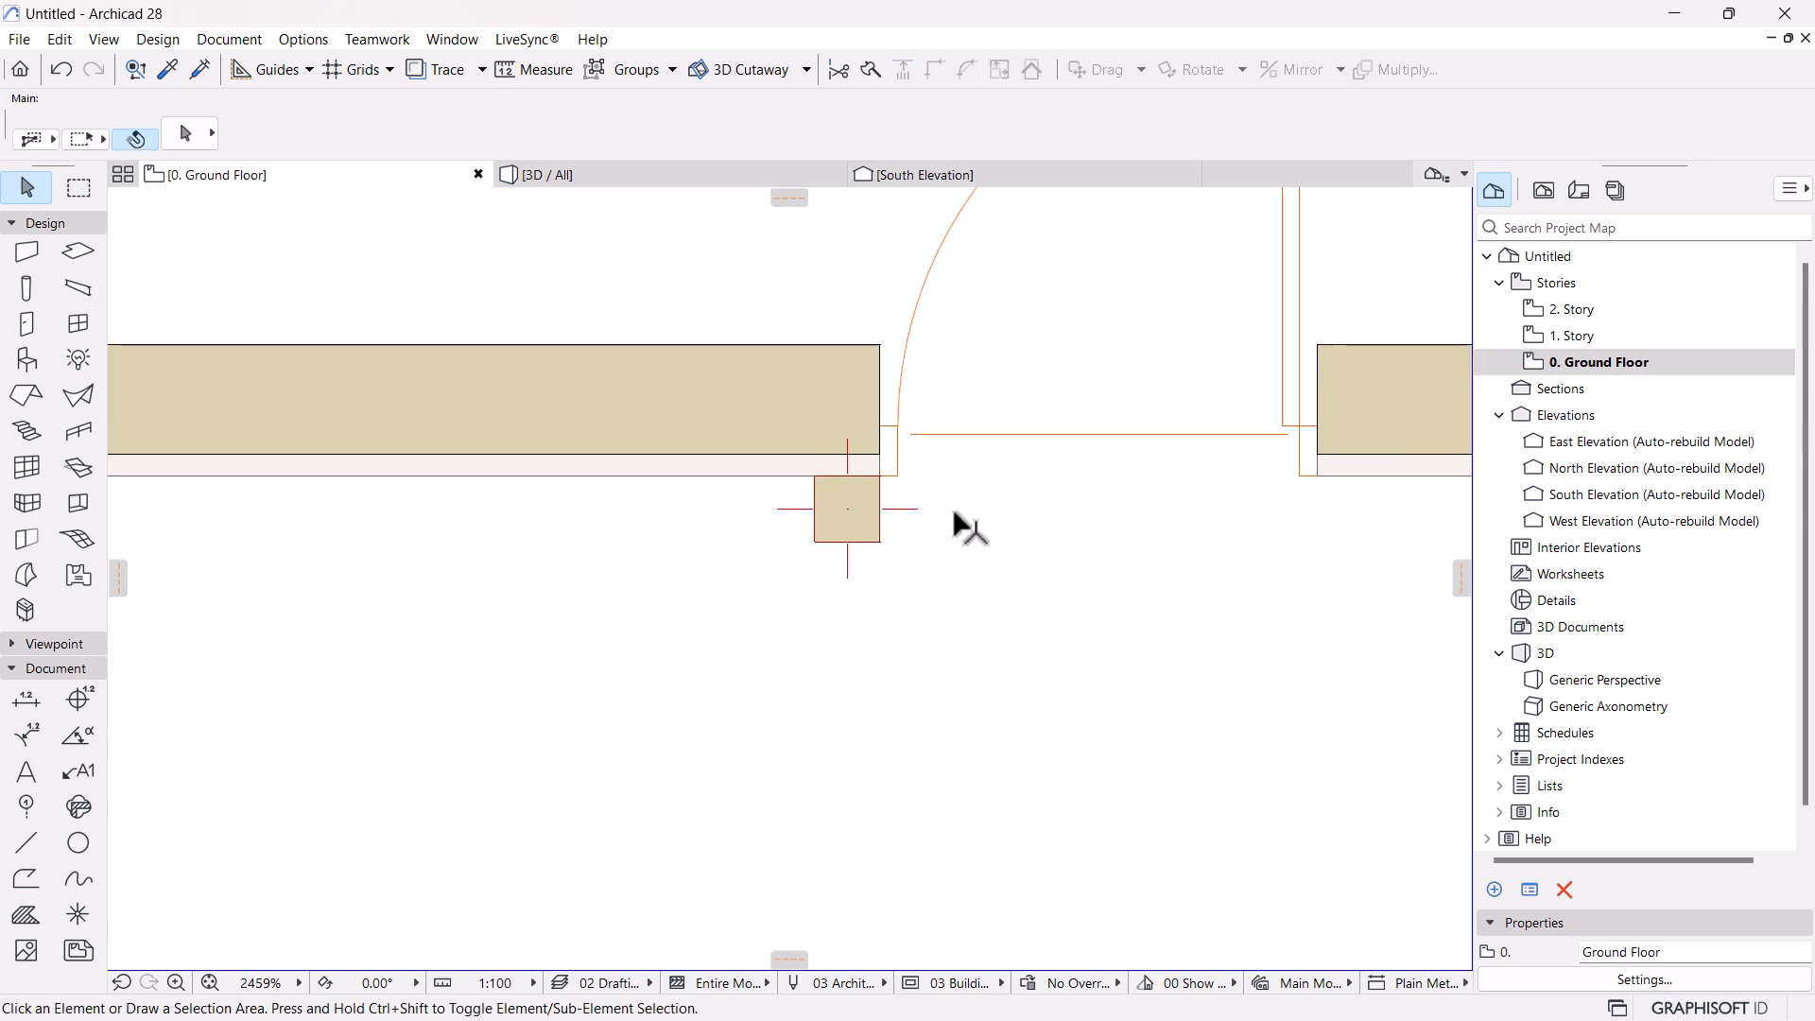
# Copy the column to the matching corner of the door opening's right jamb and check both columns in 3D
pyautogui.moveTo(942, 554); pyautogui.dragTo(753, 623, button='middle')
pyautogui.scroll(1, 925, 593)
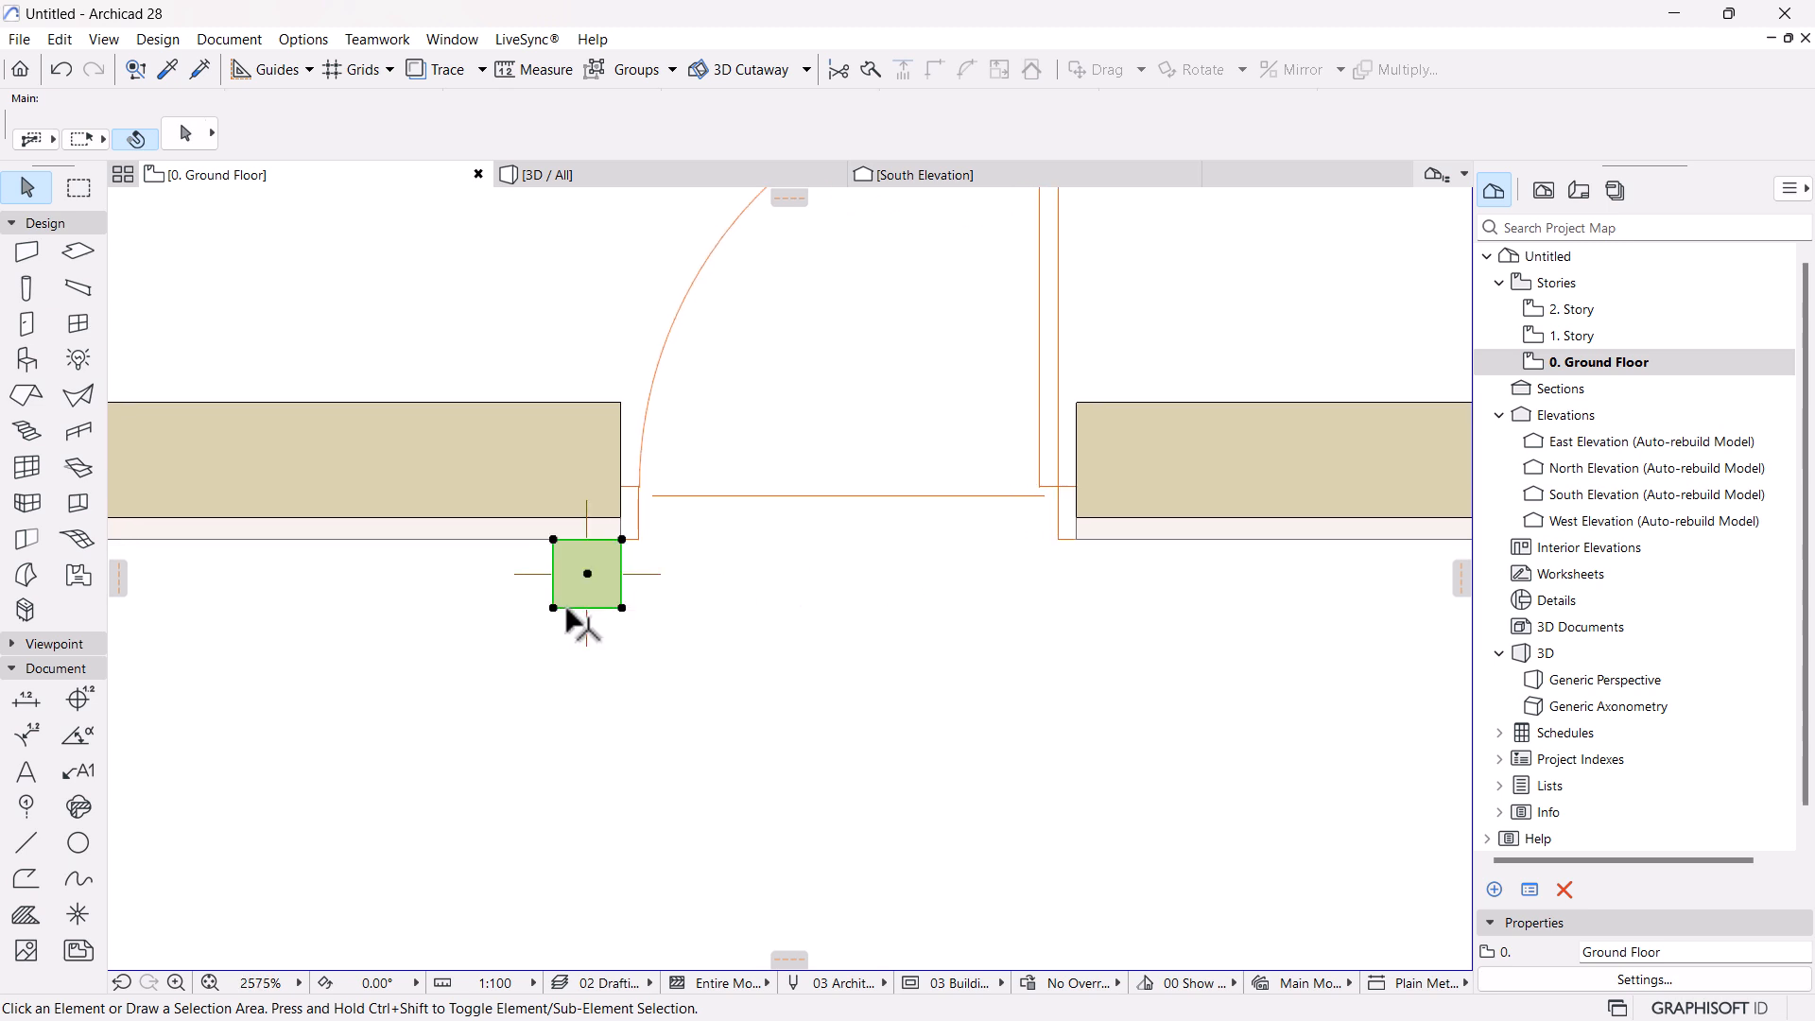
pyautogui.click(568, 619)
pyautogui.hotkey('ctrl', 'd')
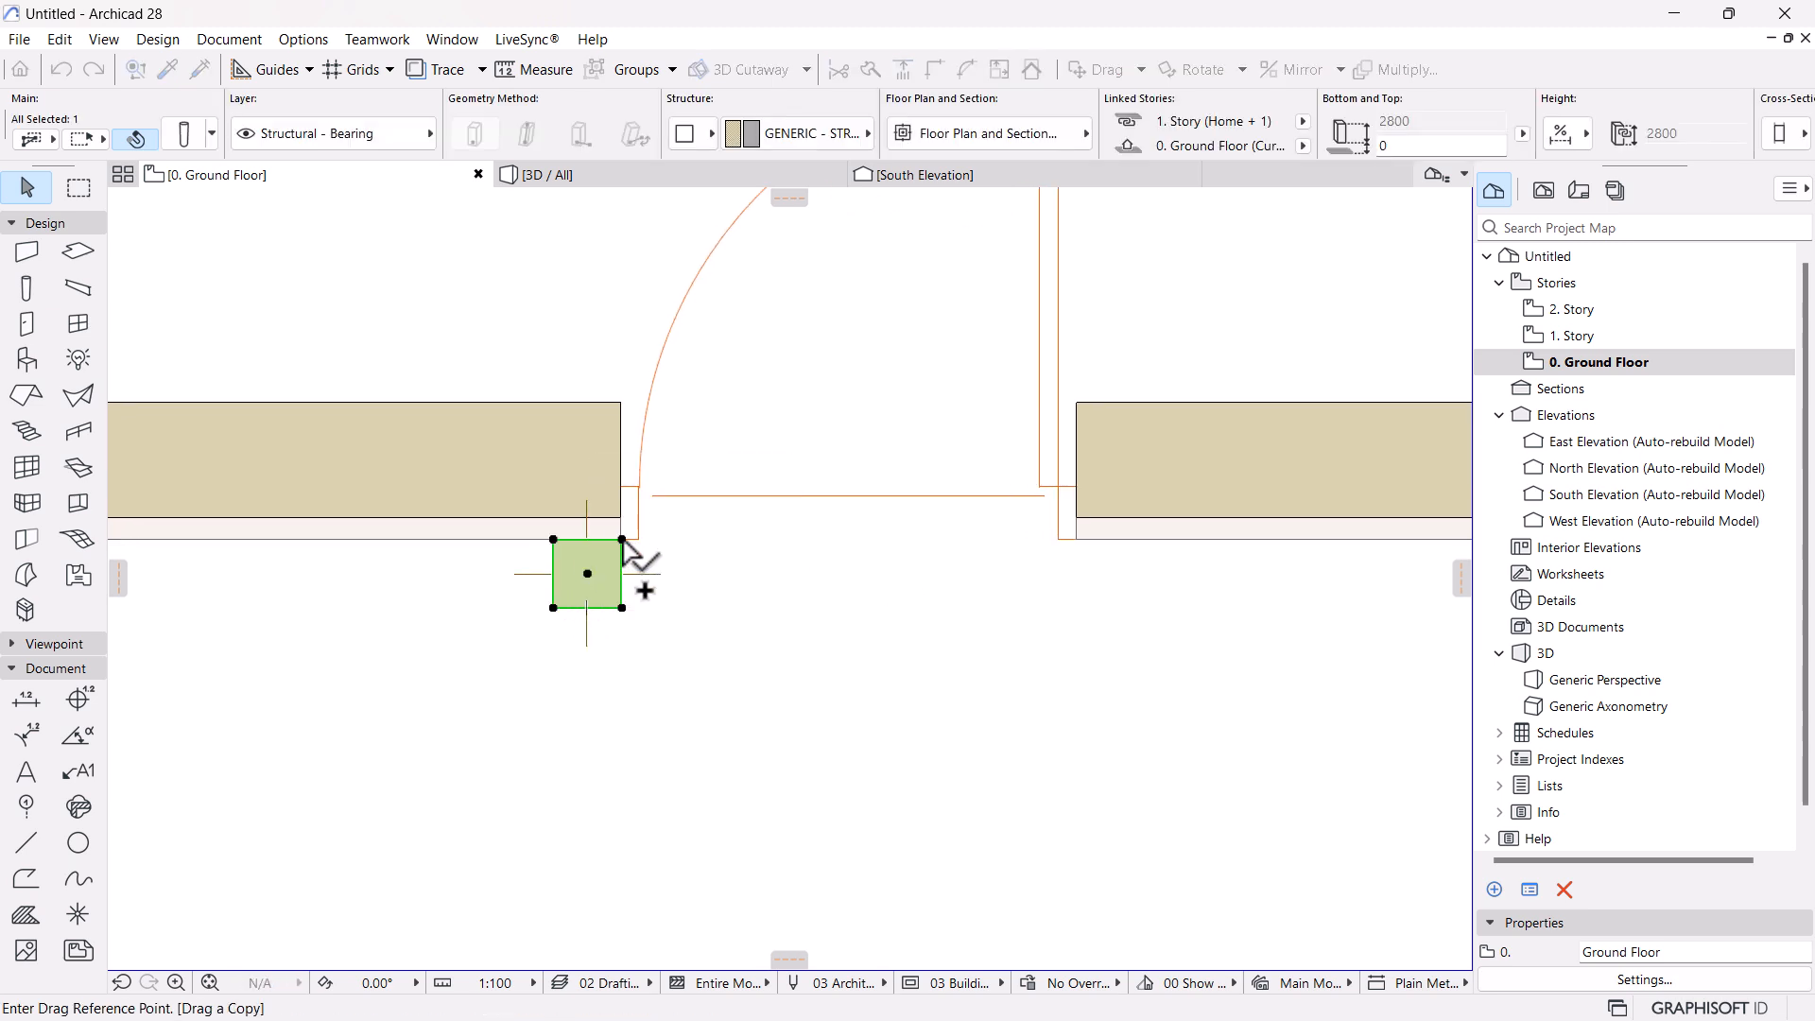
pyautogui.click(554, 540)
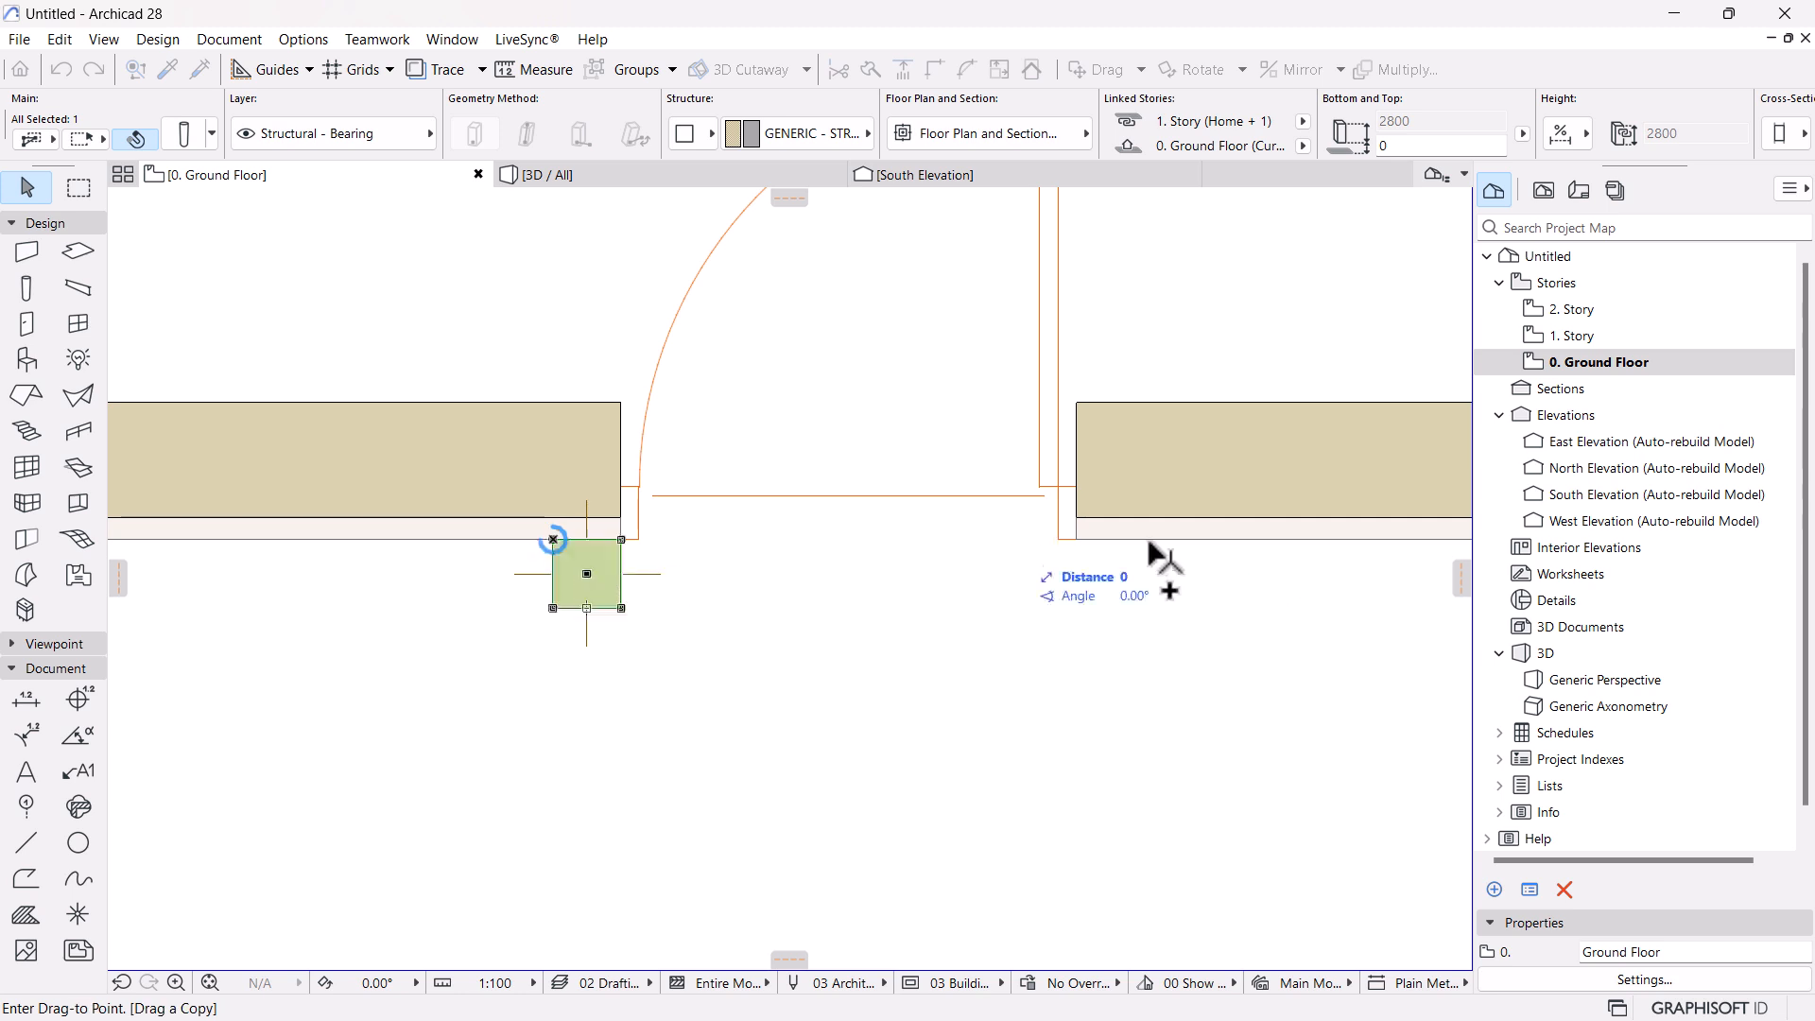
pyautogui.click(1040, 540)
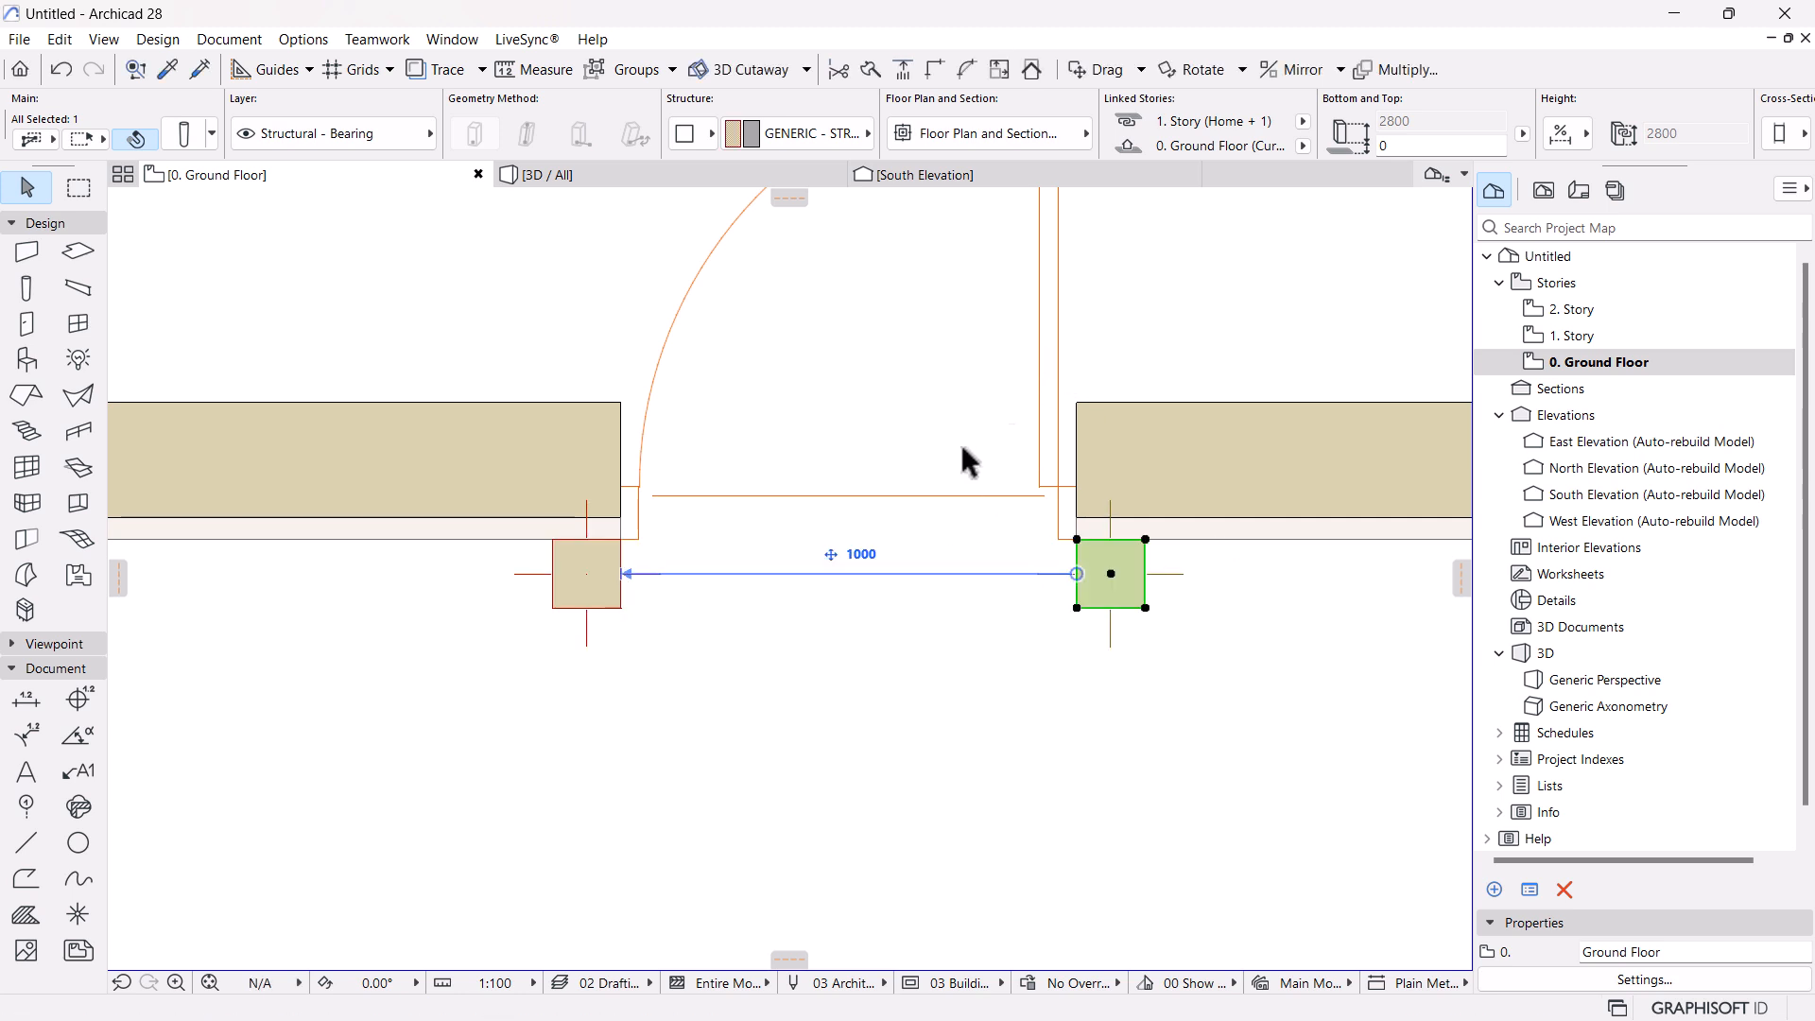
pyautogui.click(613, 180)
pyautogui.keyDown('shift'); pyautogui.moveTo(942, 478); pyautogui.dragTo(591, 236, button='middle'); pyautogui.keyUp('shift')
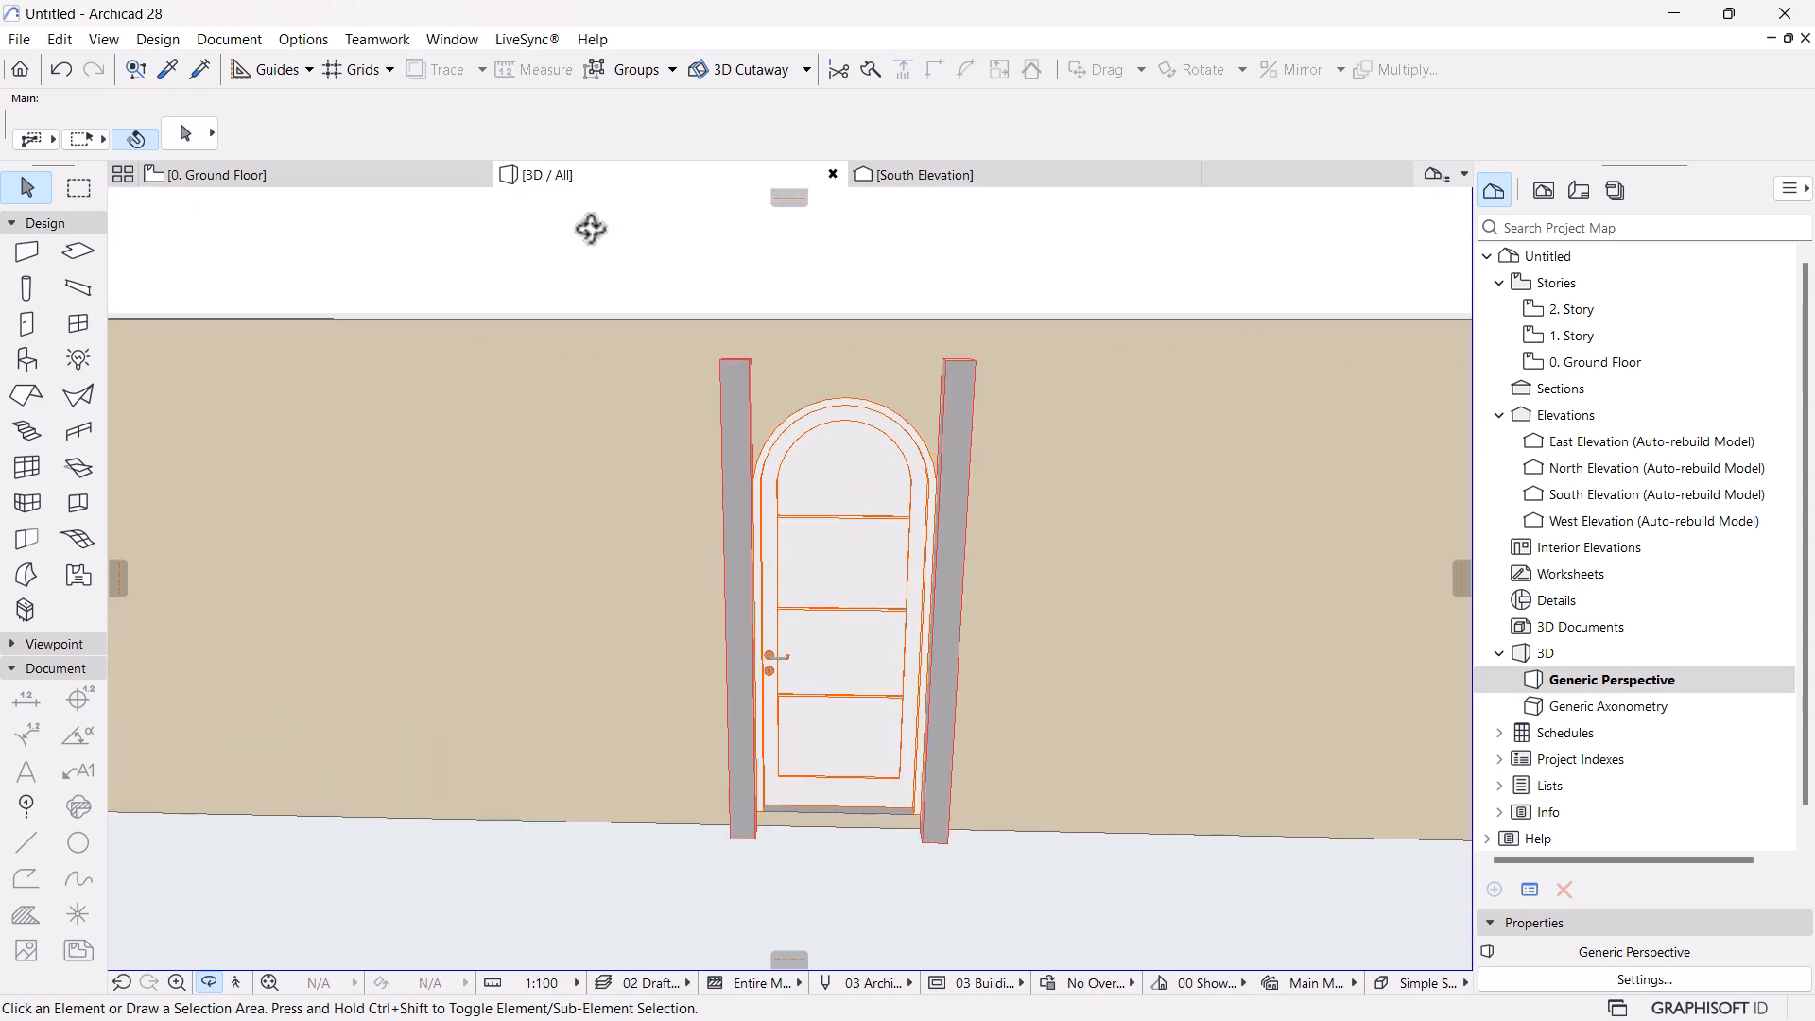
# In the South Elevation, lower the tops of both columns to the door arch's springing level, at a height of about 2195 mm
pyautogui.click(906, 176)
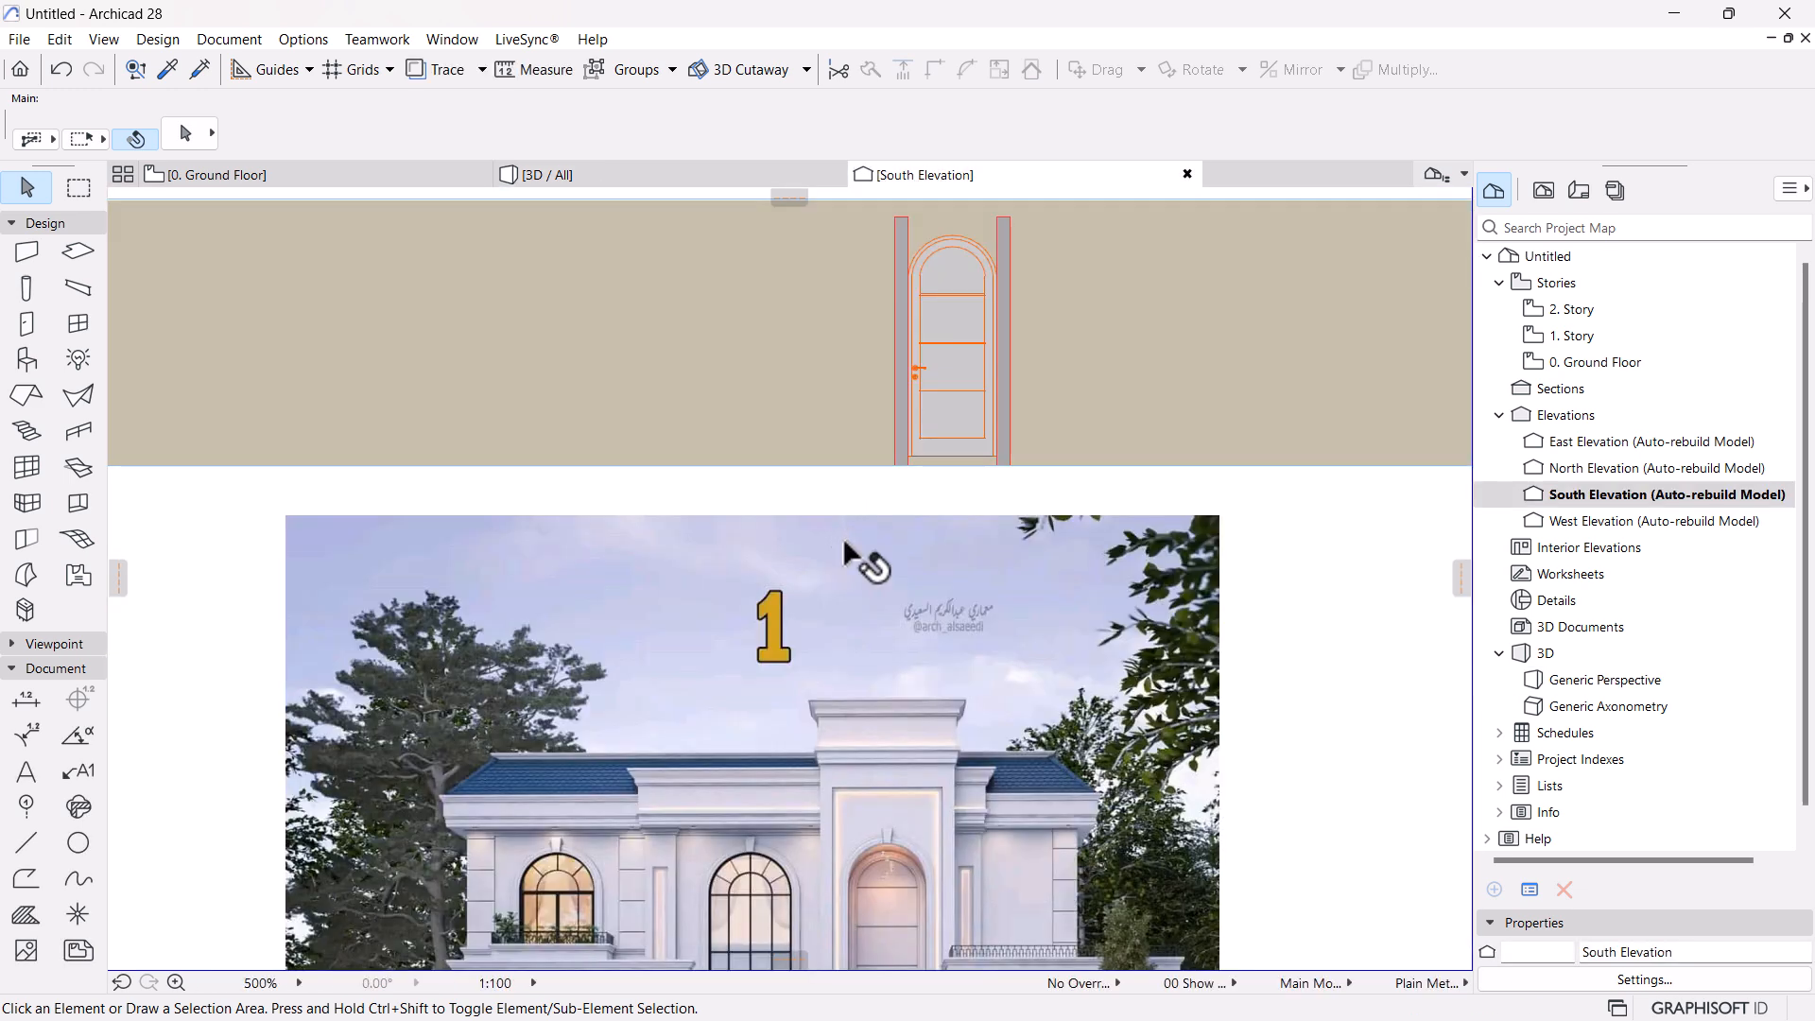
pyautogui.scroll(5, 994, 304)
pyautogui.click(988, 421)
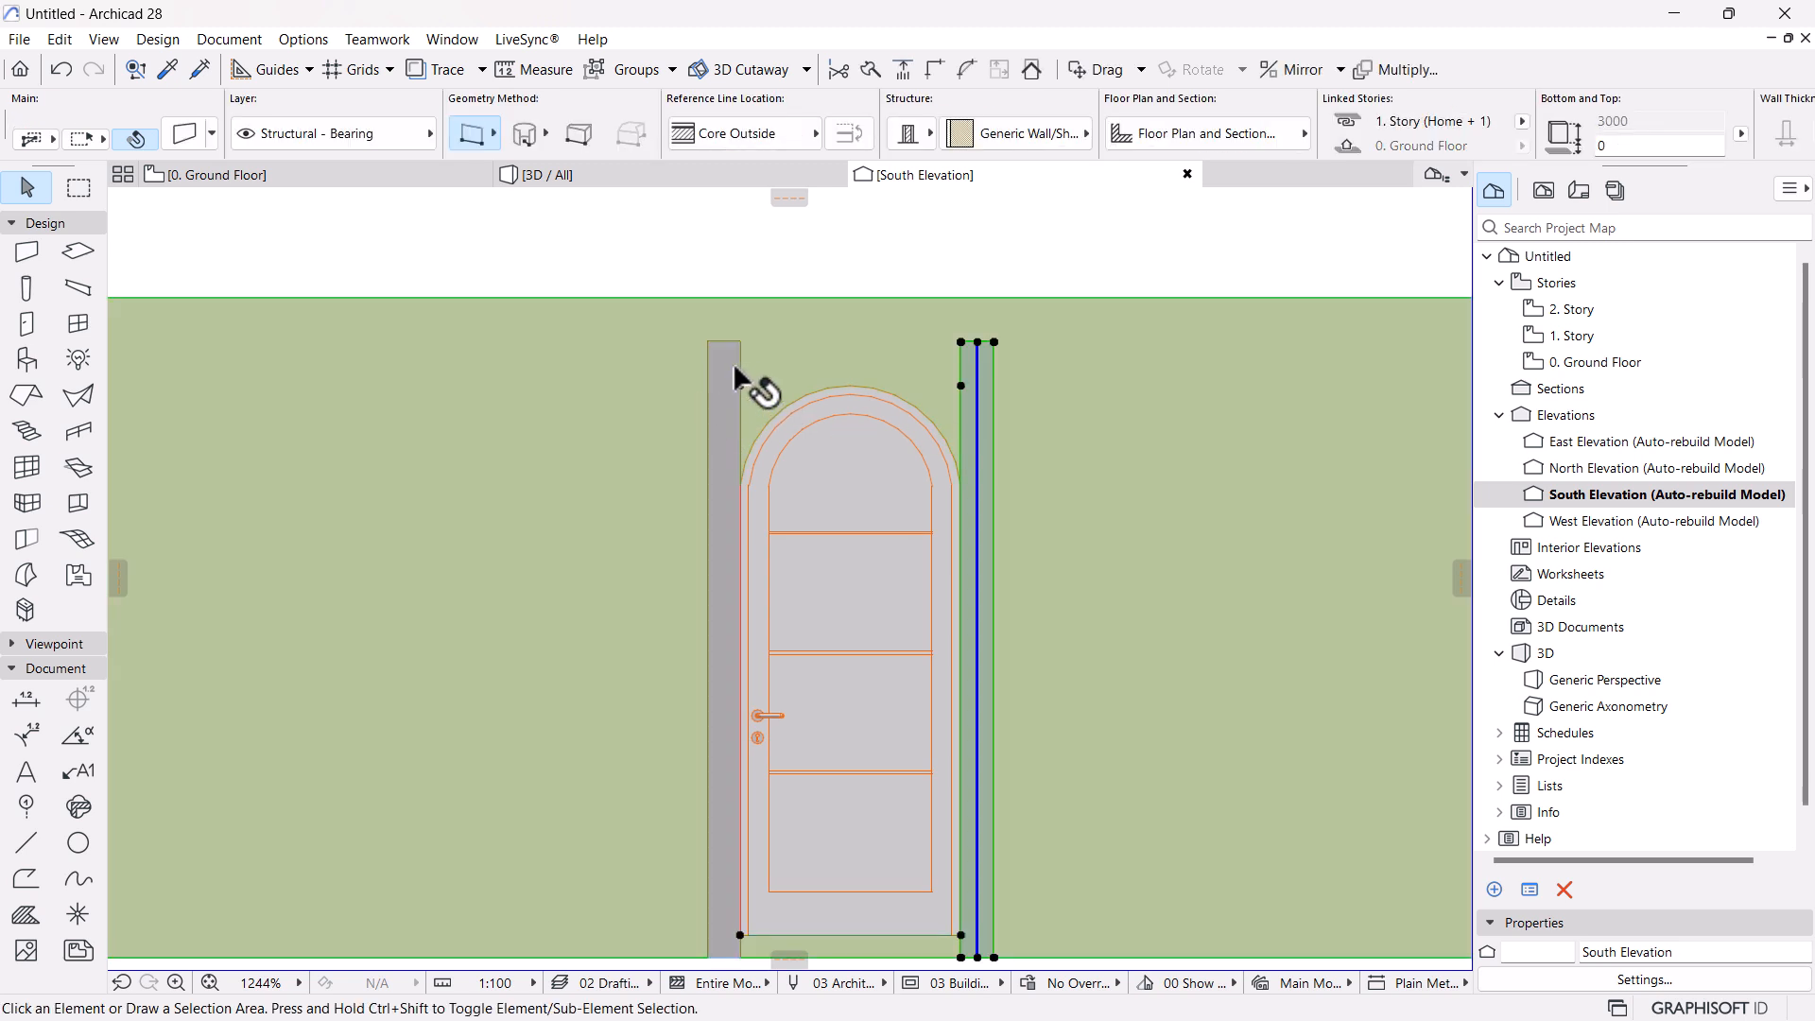
pyautogui.click(728, 357)
pyautogui.keyDown('shift'); pyautogui.click(963, 361); pyautogui.keyUp('shift')
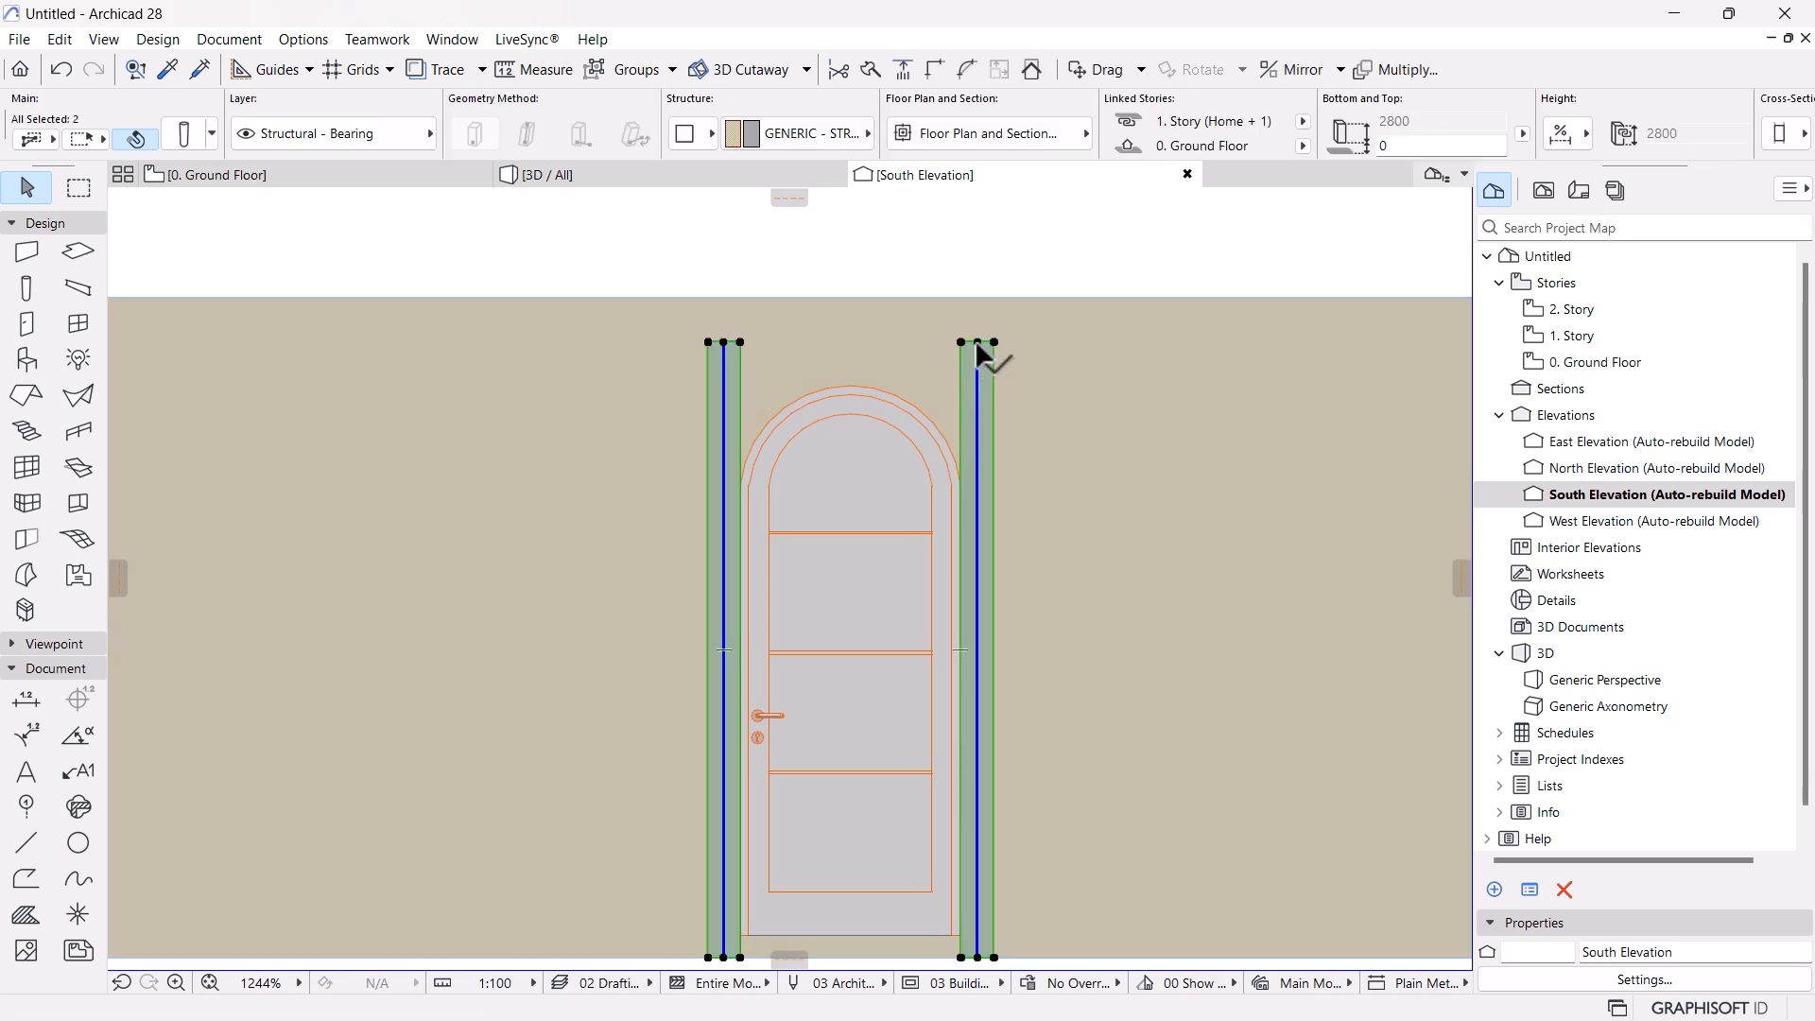
pyautogui.click(977, 341)
pyautogui.click(153, 203)
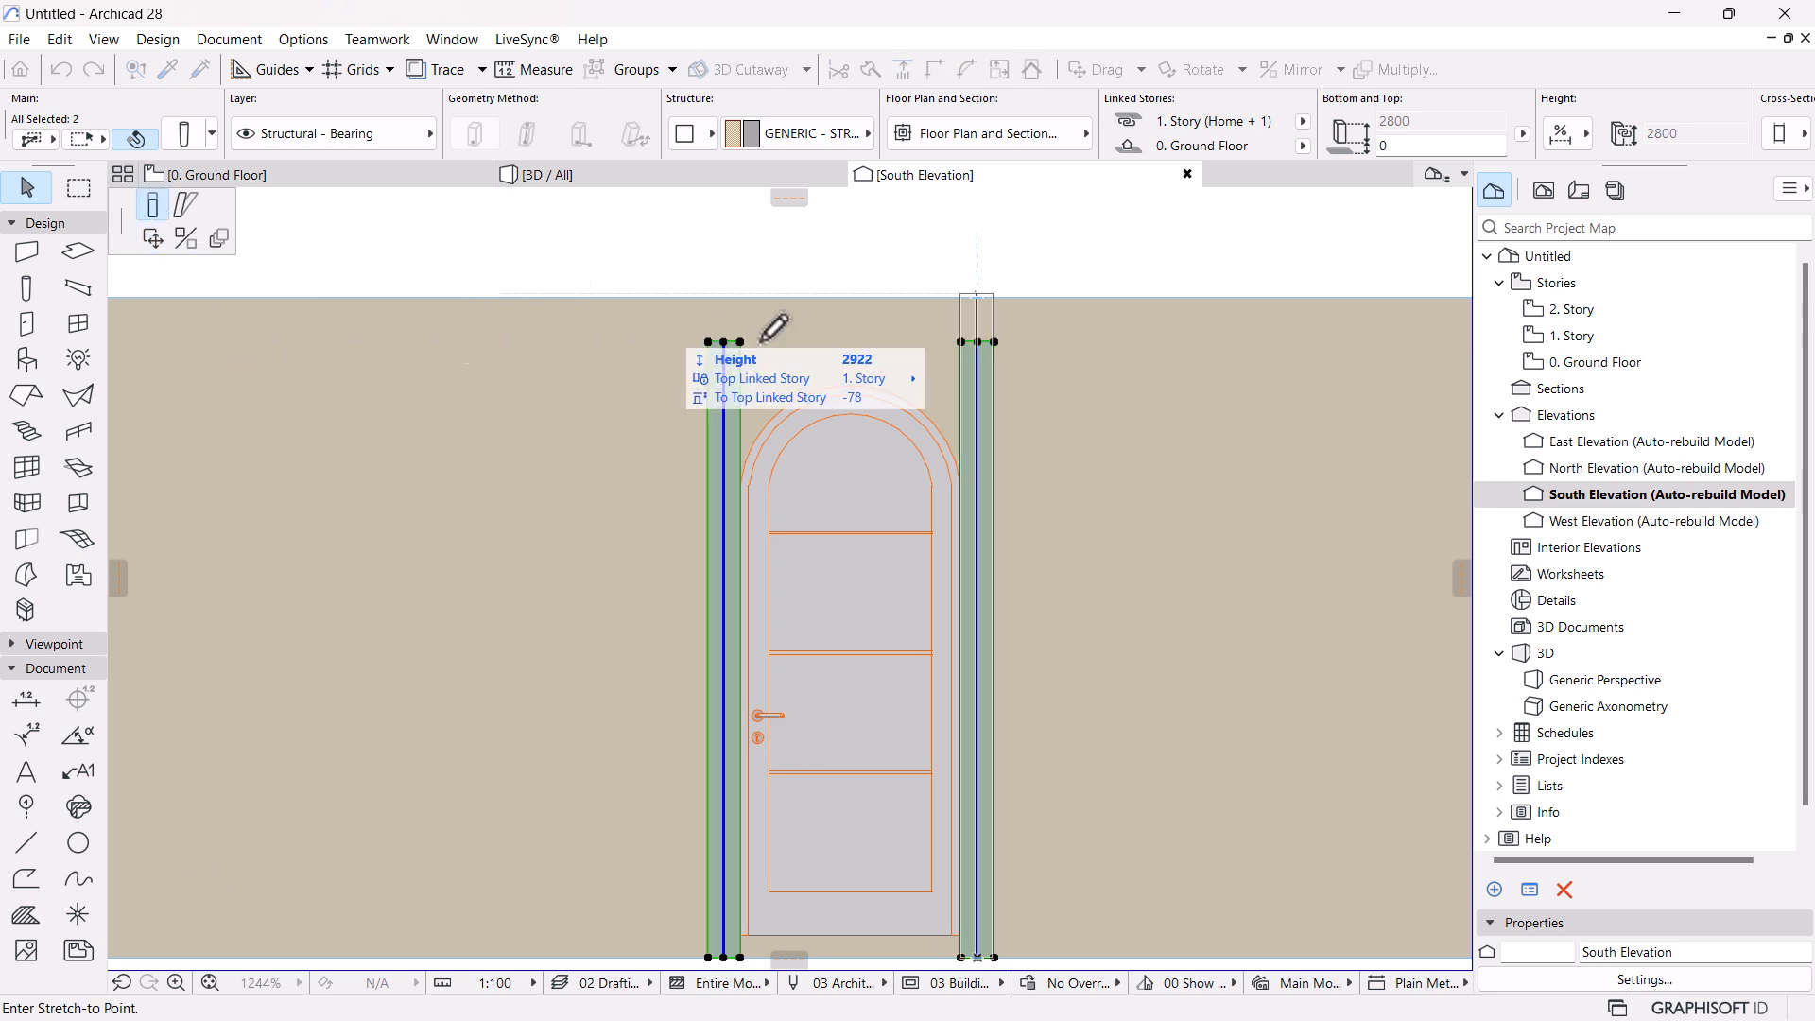
pyautogui.click(959, 474)
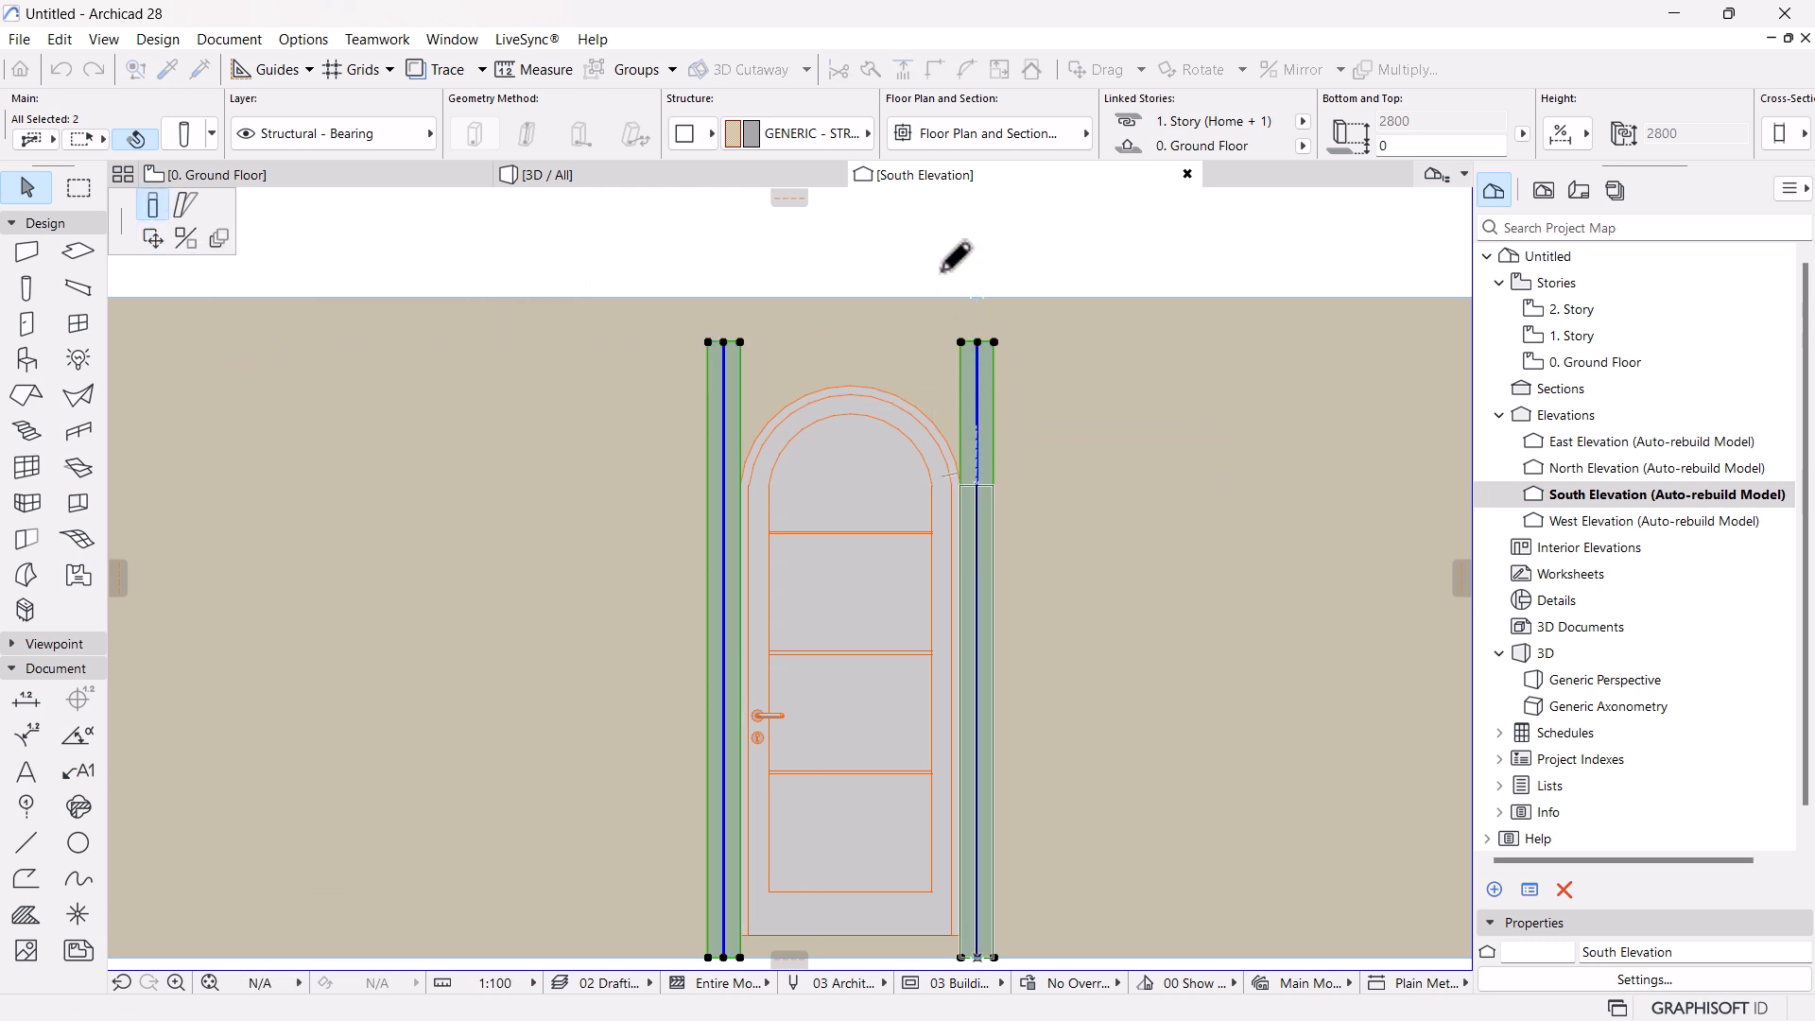
pyautogui.click(939, 256)
pyautogui.scroll(-5, 947, 327)
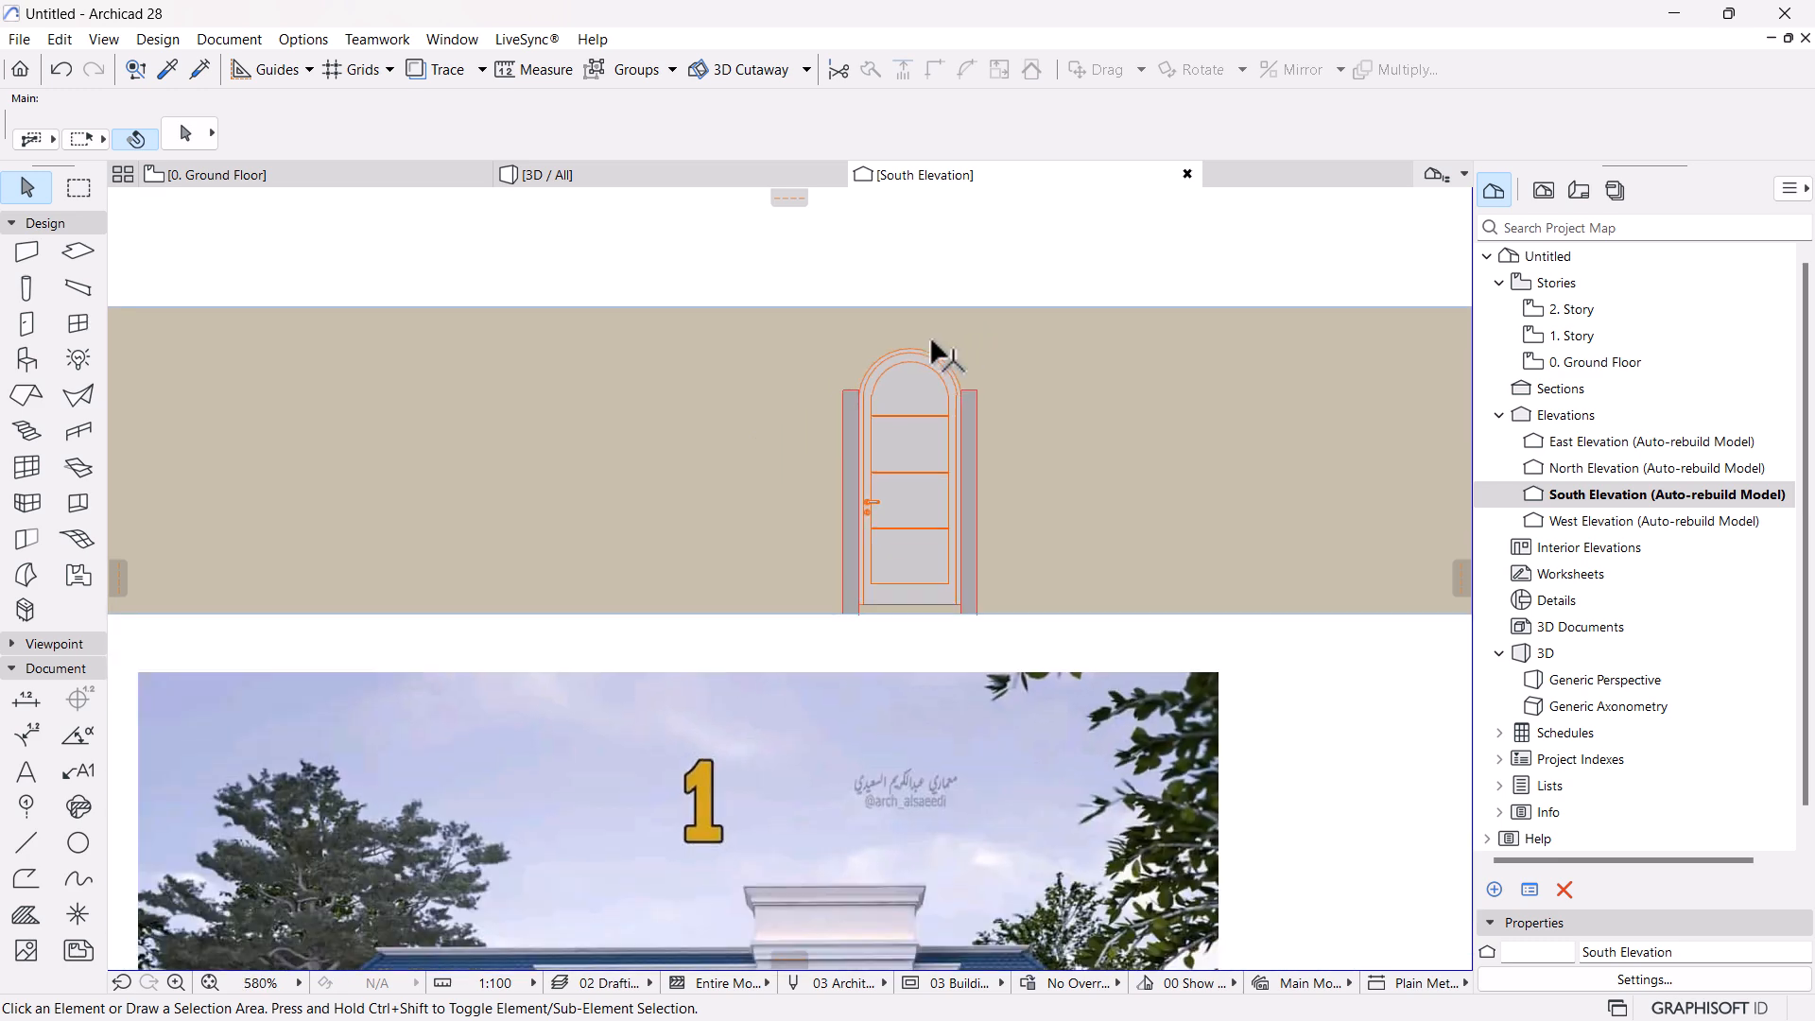
pyautogui.moveTo(932, 350); pyautogui.dragTo(927, 414, button='middle')
pyautogui.scroll(4, 927, 413)
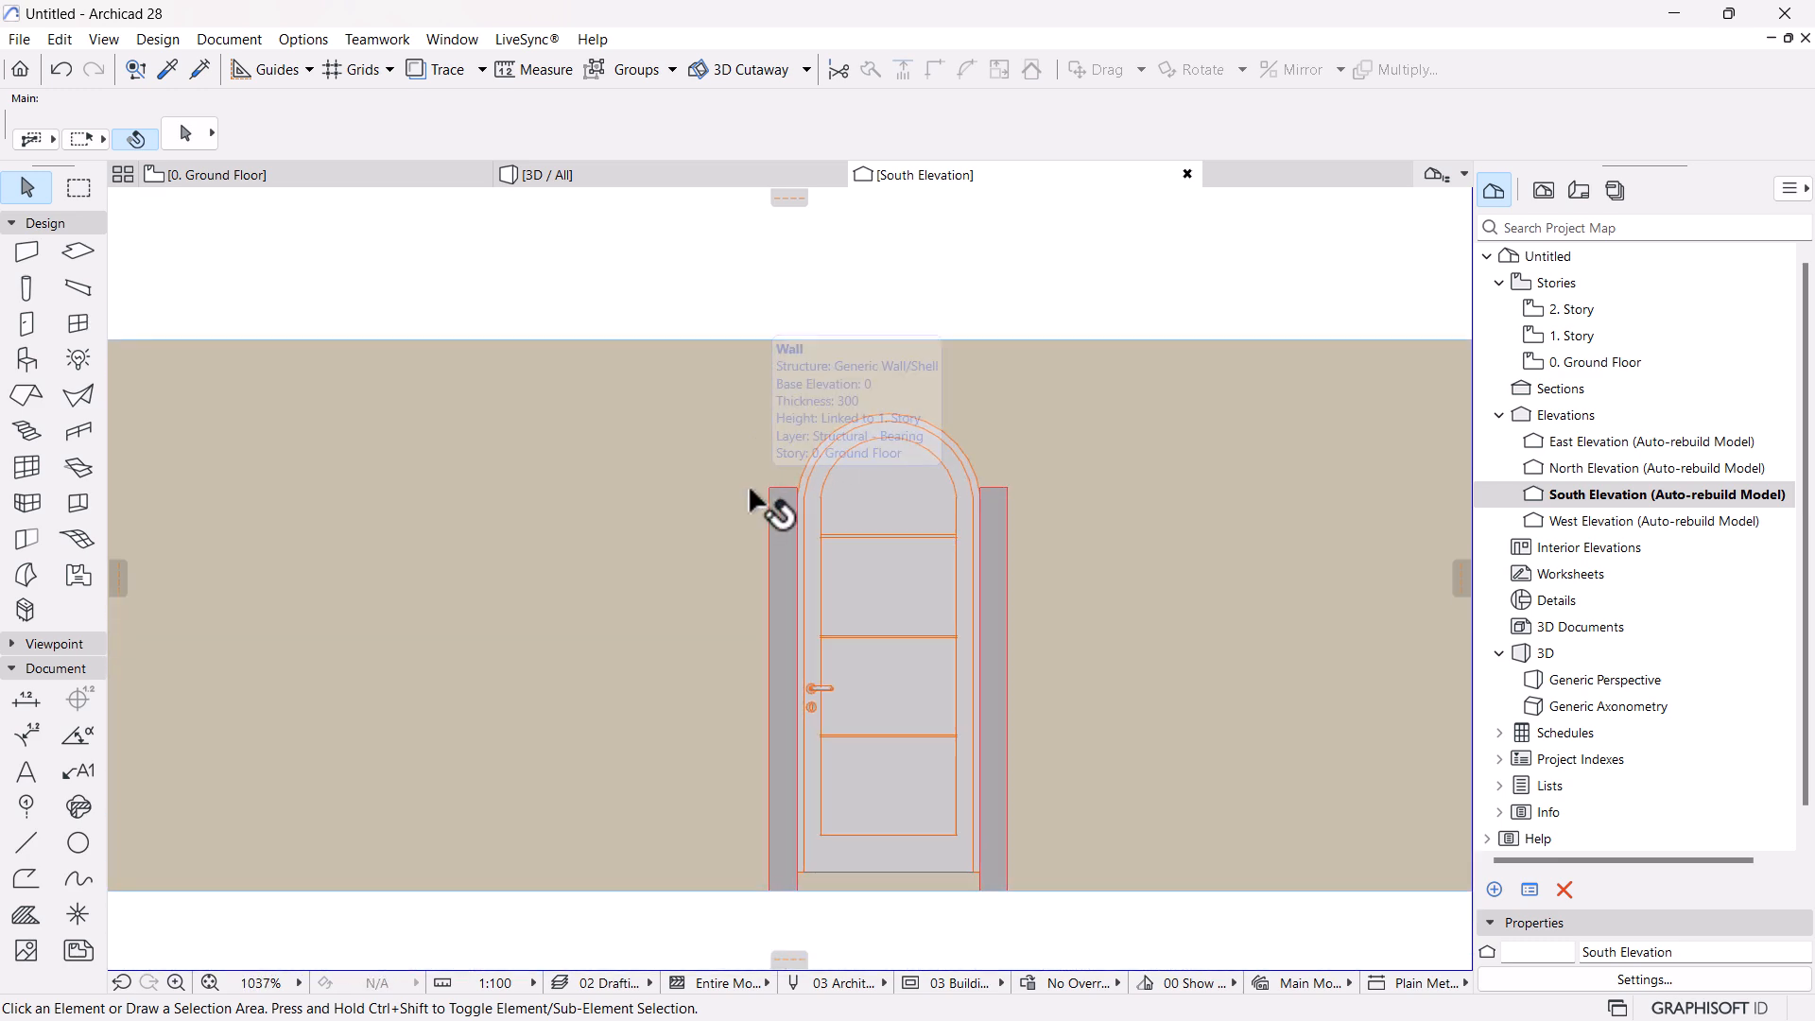
# Start a beam on the Ground Floor plan with a 150 × 150 mm cross-section
pyautogui.click(319, 174)
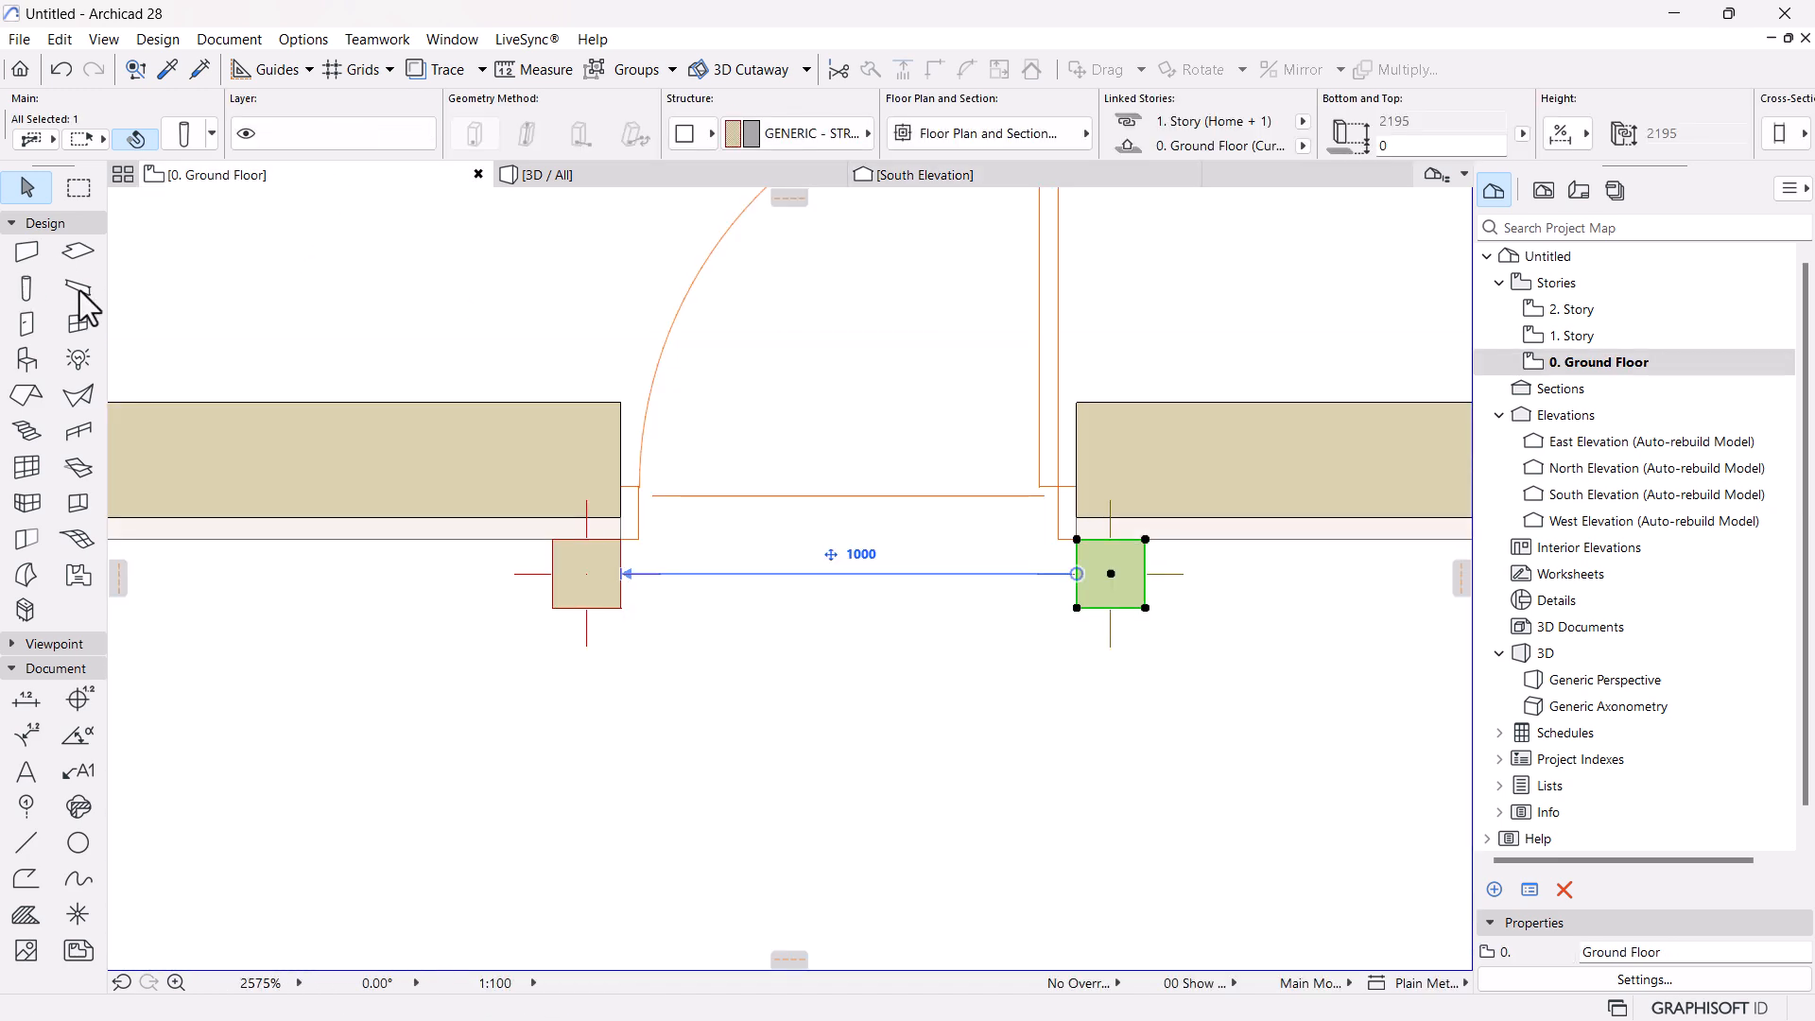
pyautogui.scroll(-5, 1243, 142)
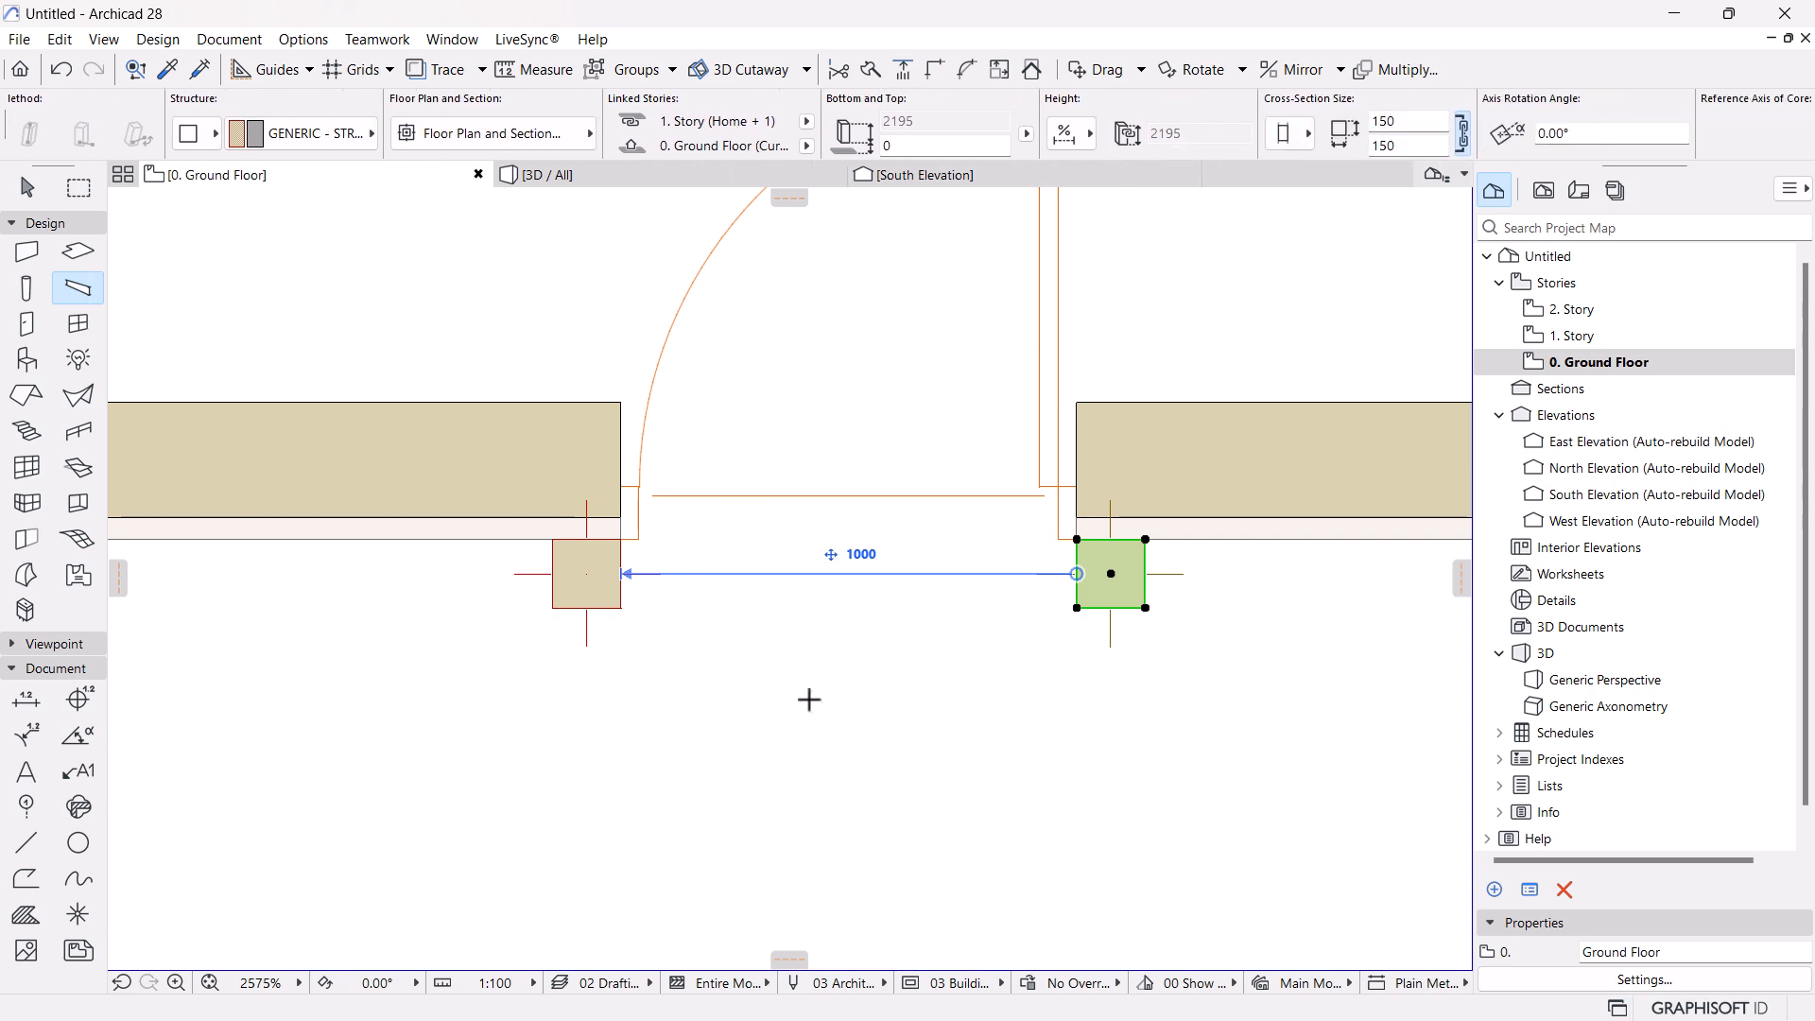
pyautogui.press('Escape')
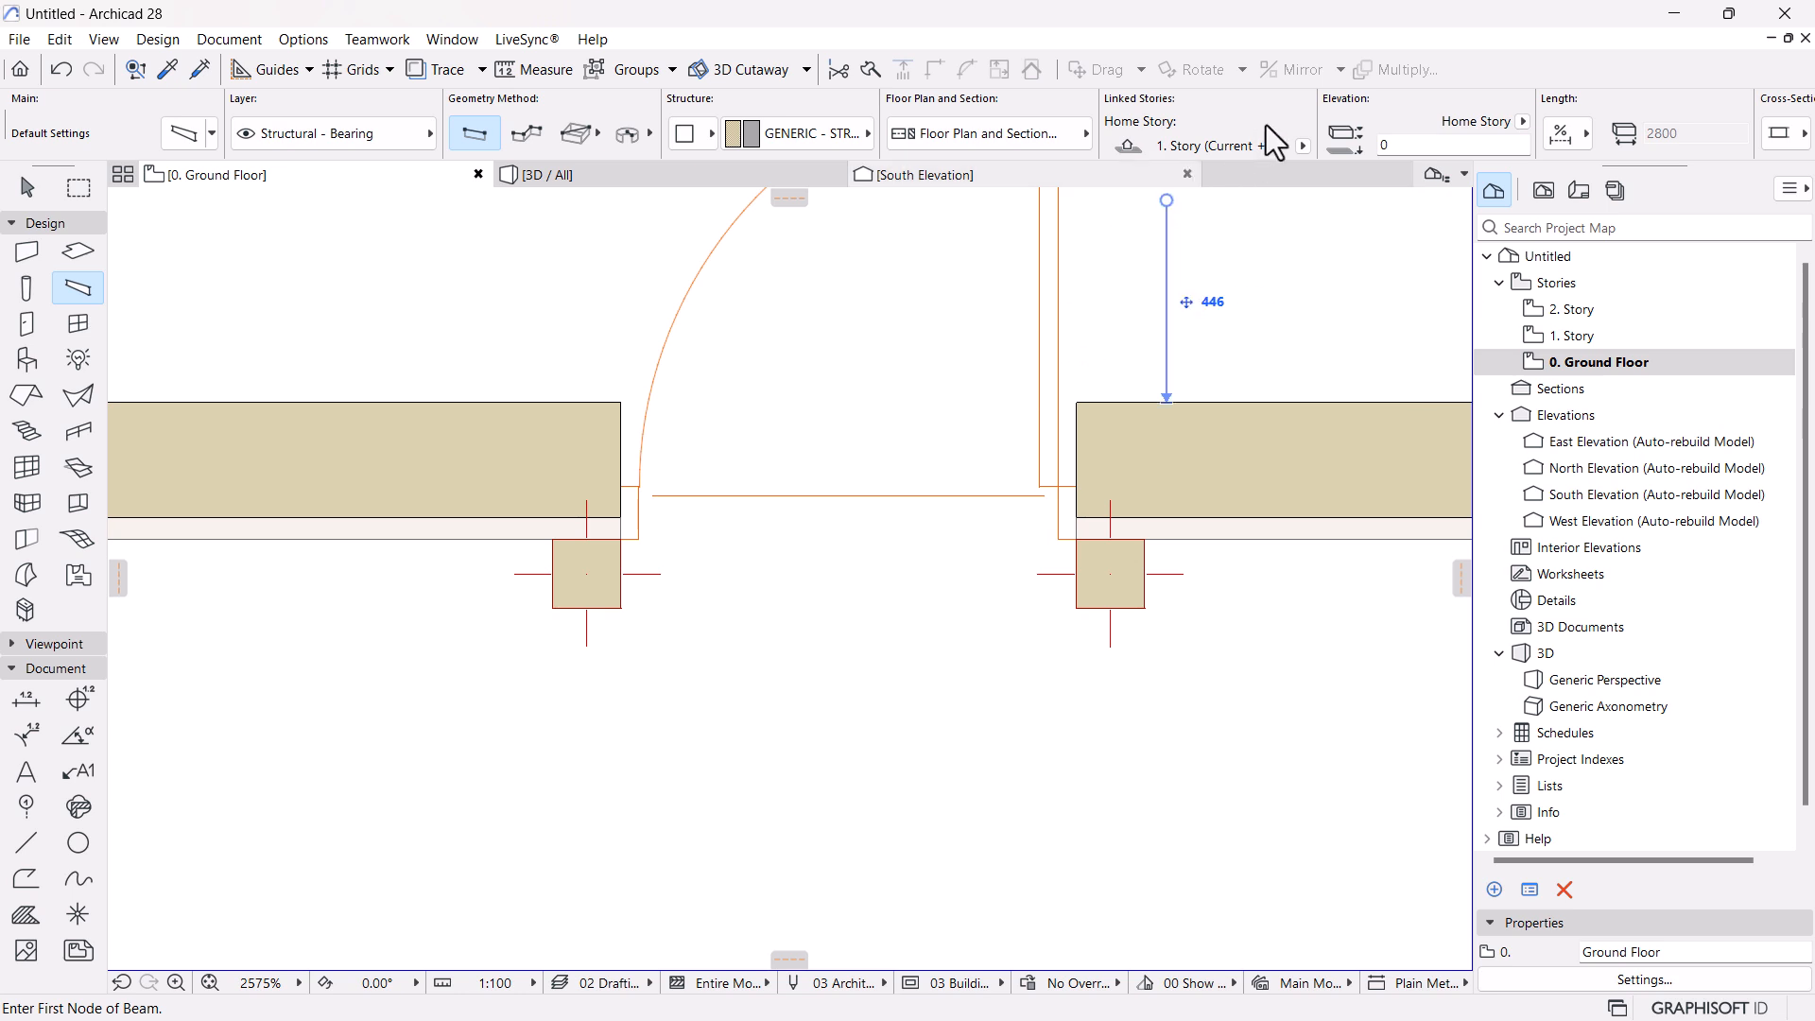
pyautogui.scroll(-4, 1265, 125)
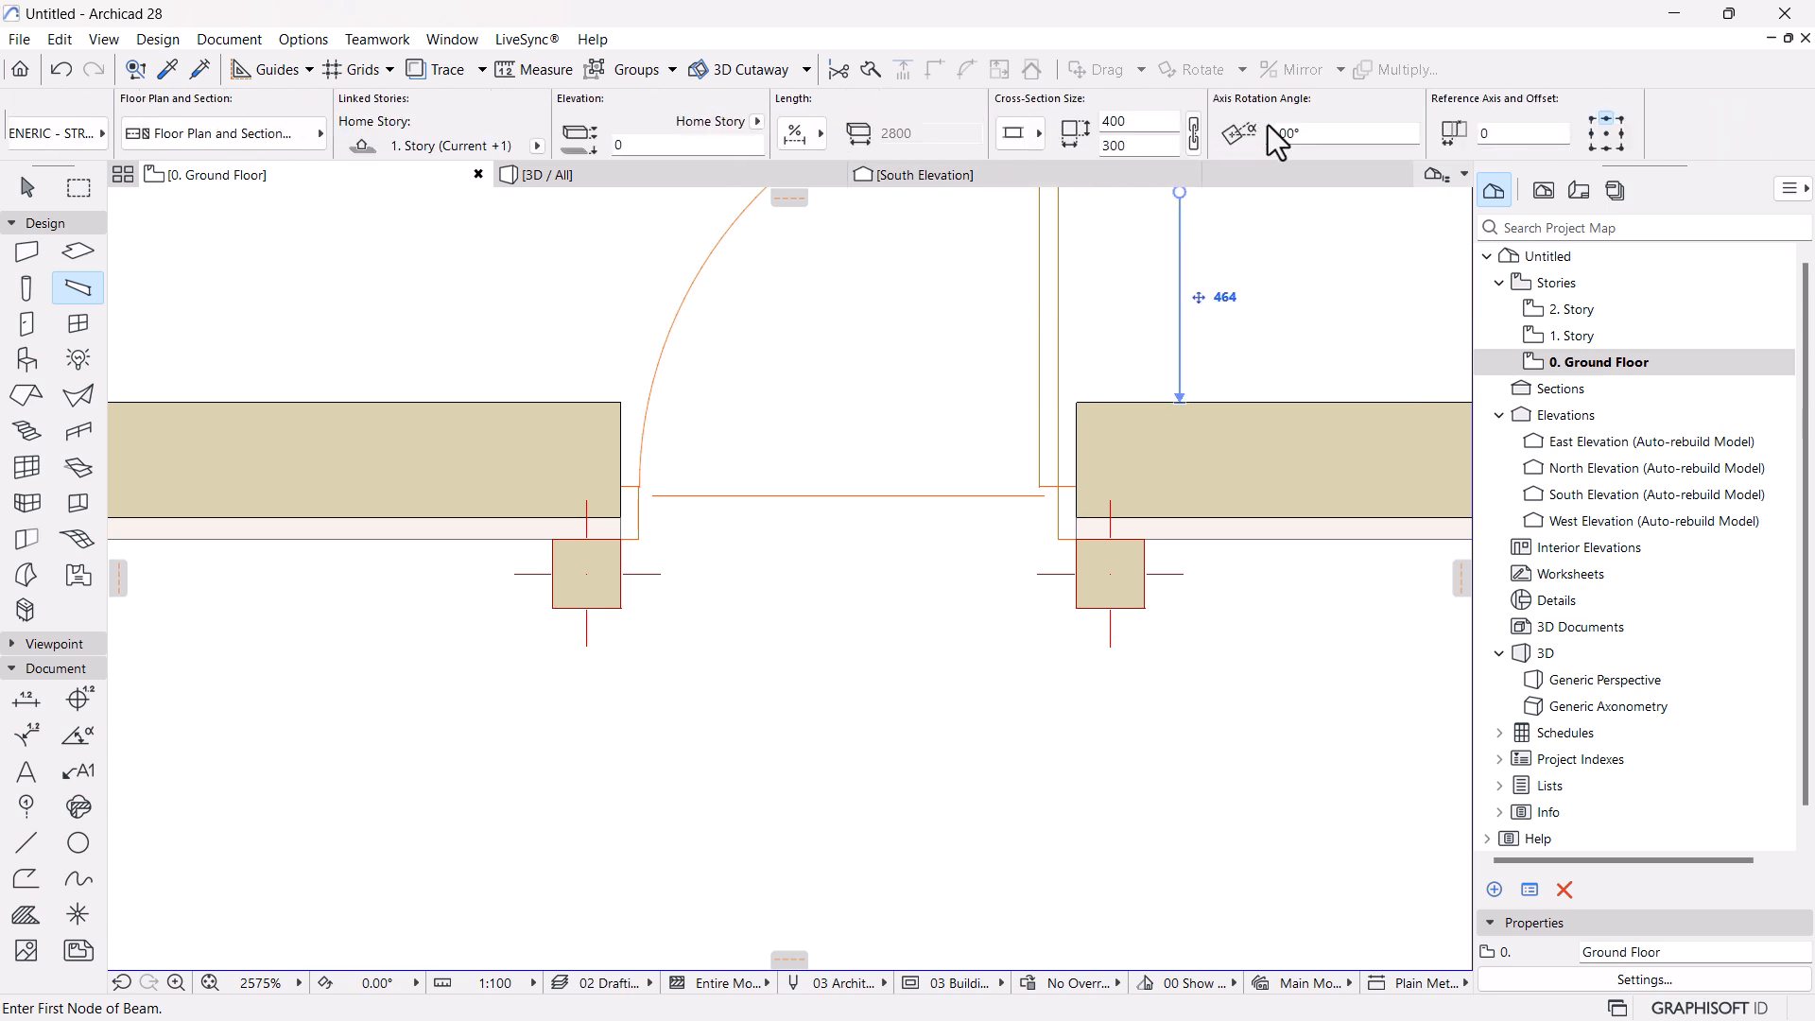
pyautogui.click(1162, 119)
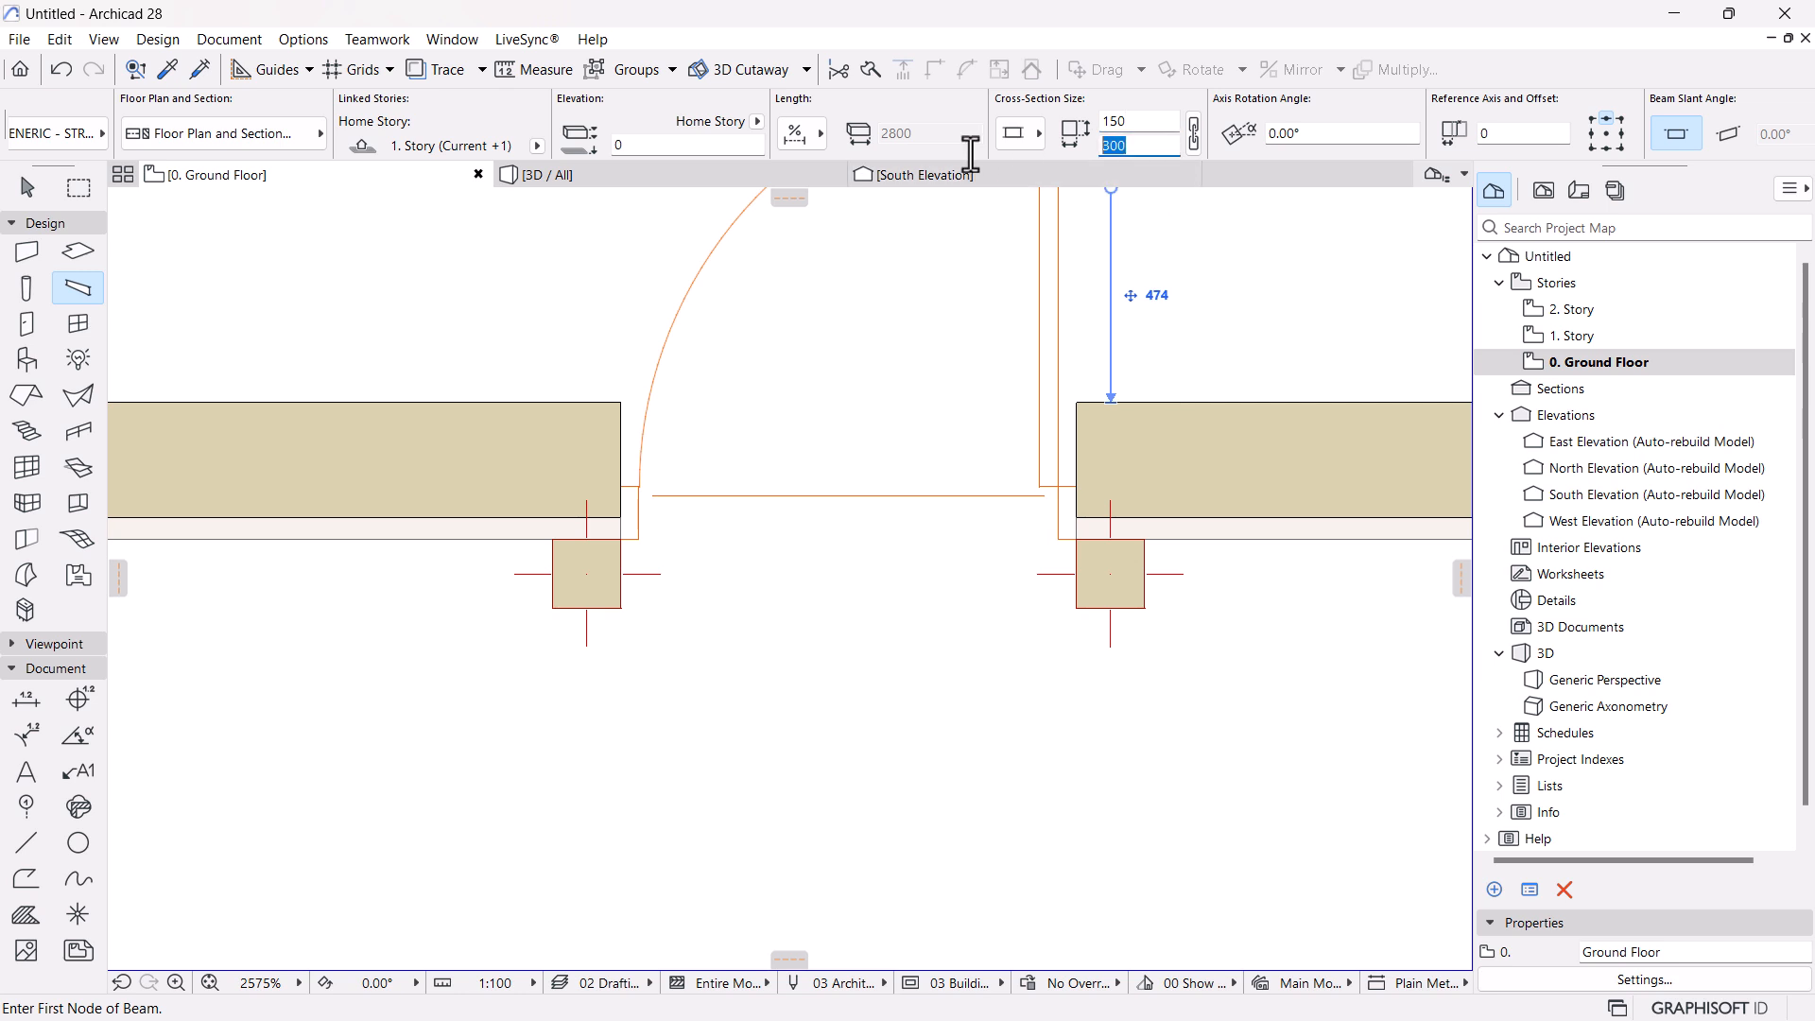
pyautogui.write('150')
pyautogui.click(823, 782)
# Draw the beam across the door opening from the left column's centre to the right column's centre
pyautogui.click(587, 574)
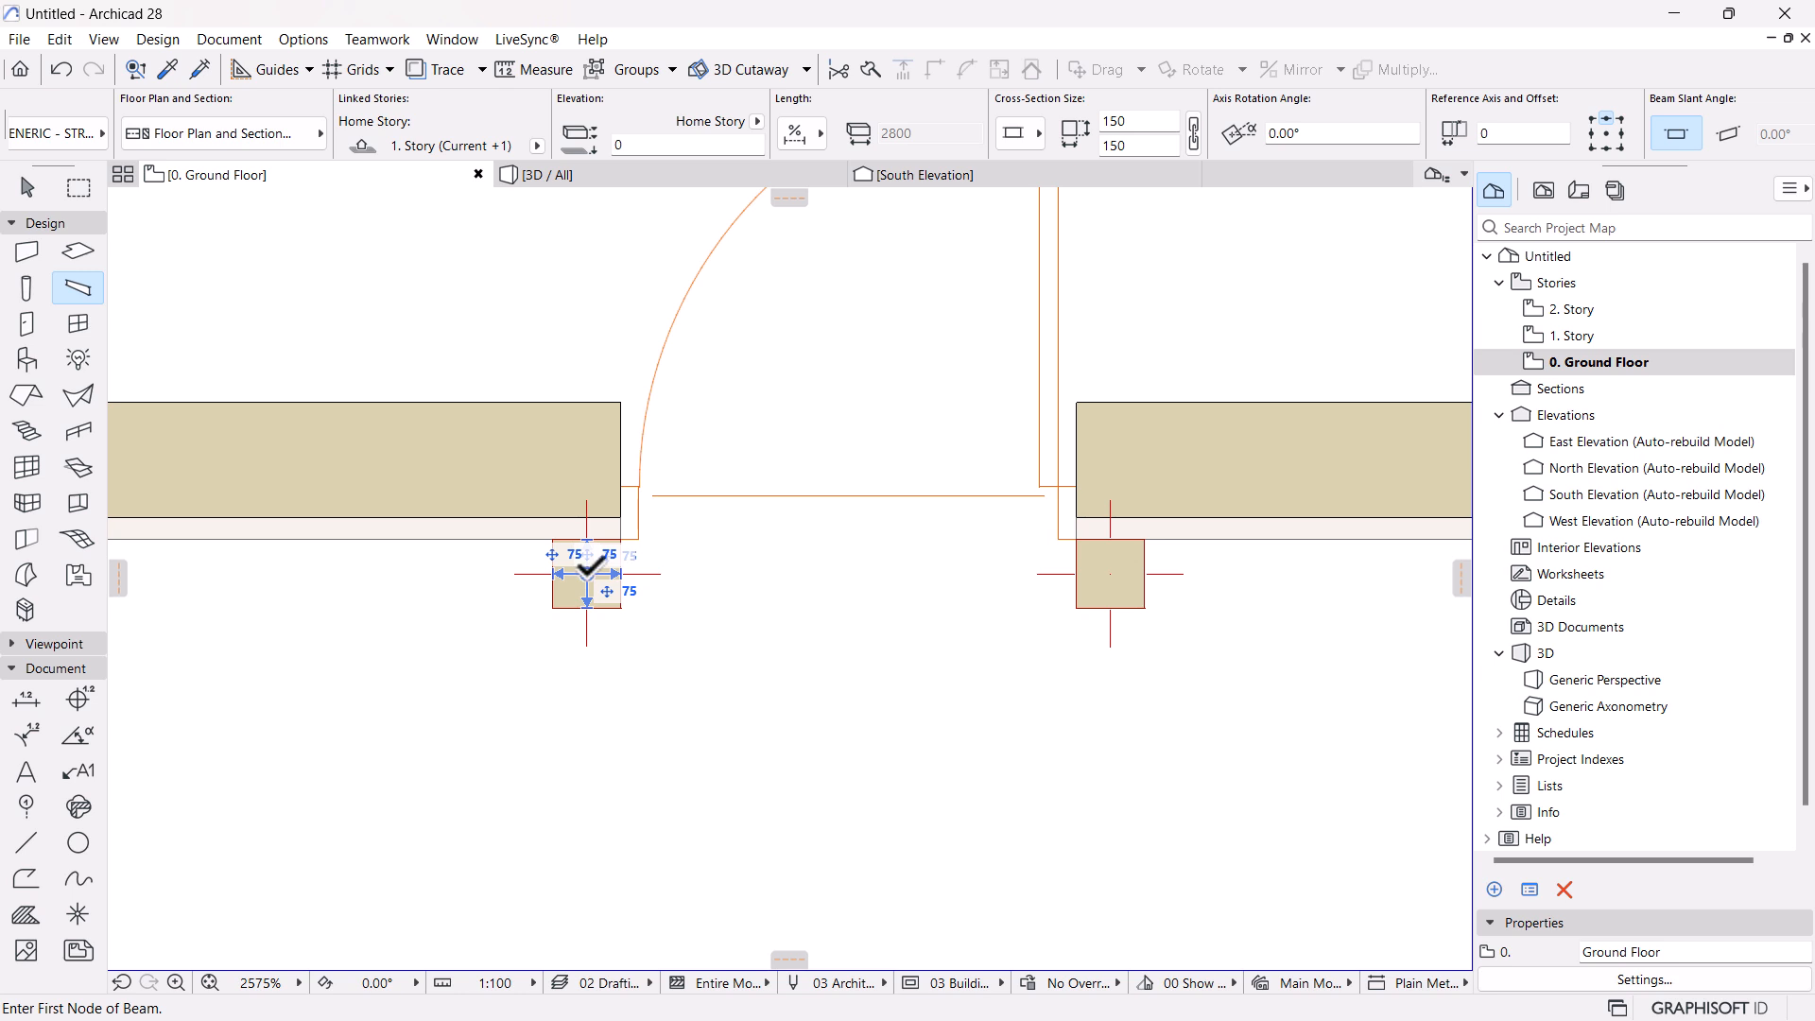
pyautogui.click(588, 574)
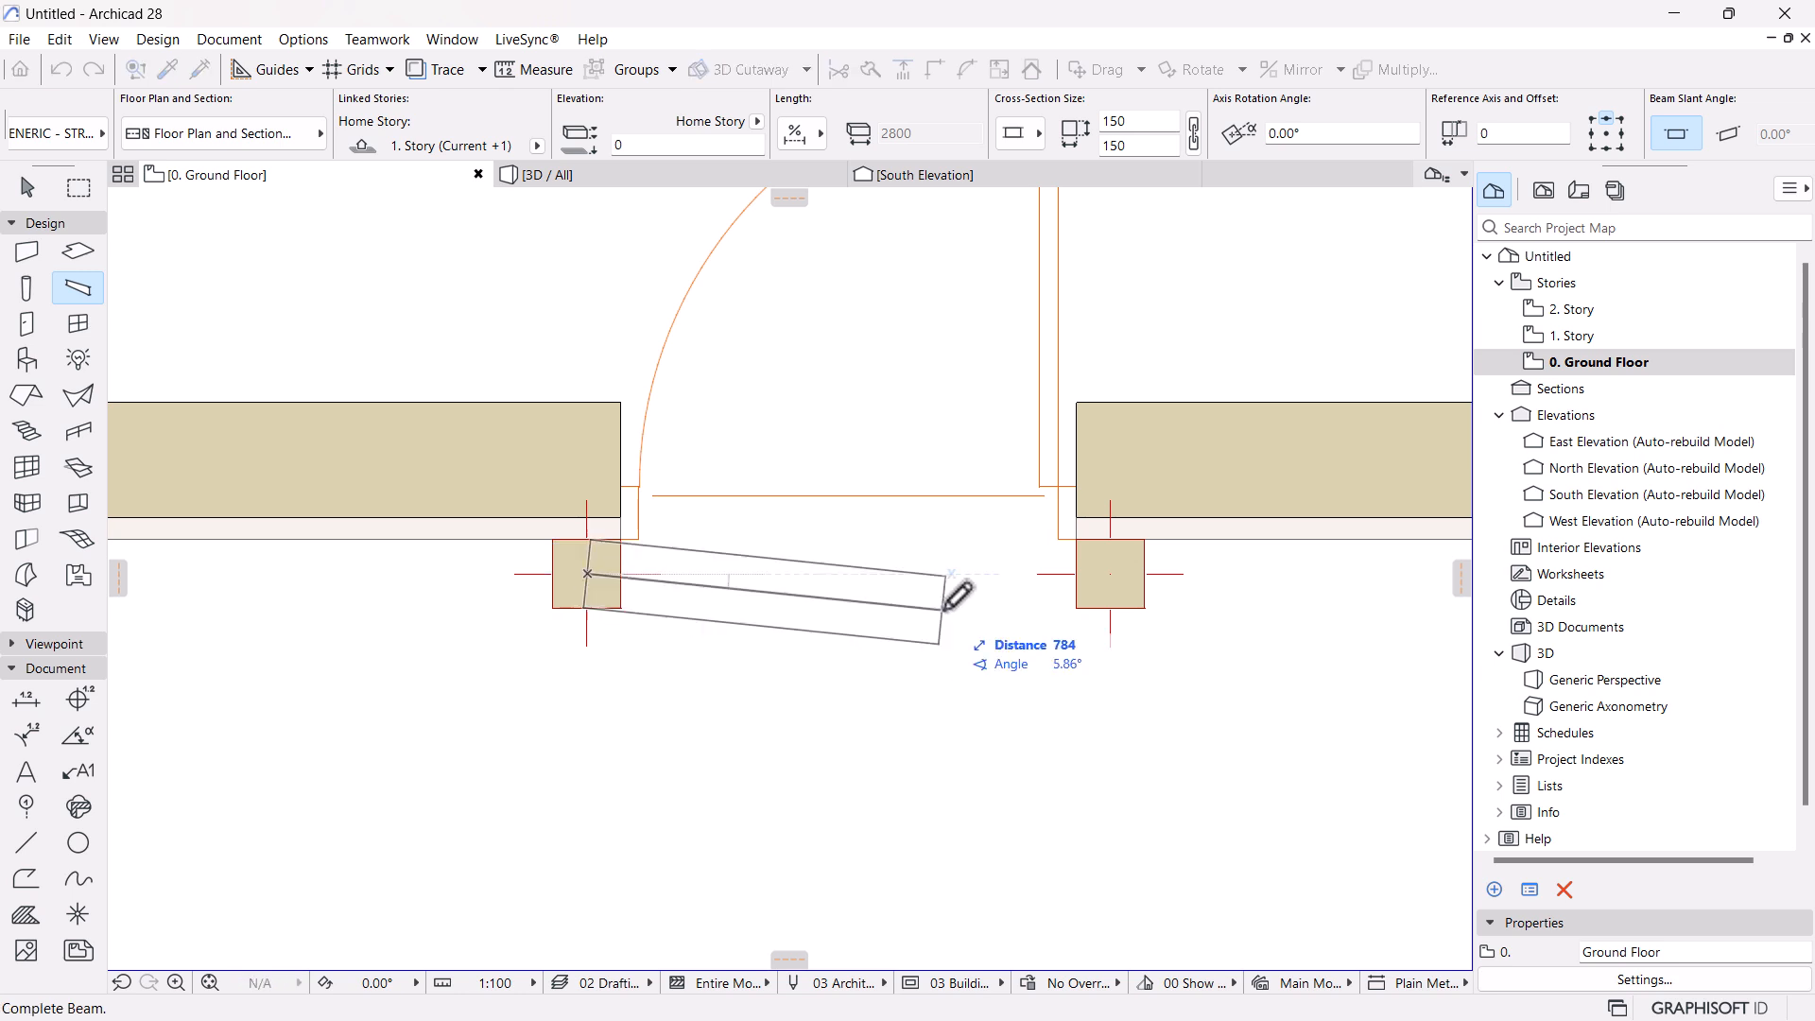
pyautogui.click(1111, 573)
pyautogui.press('Escape')
pyautogui.click(850, 561)
# In the South Elevation, move the beam straight down so its underside rests on the column tops
pyautogui.click(949, 181)
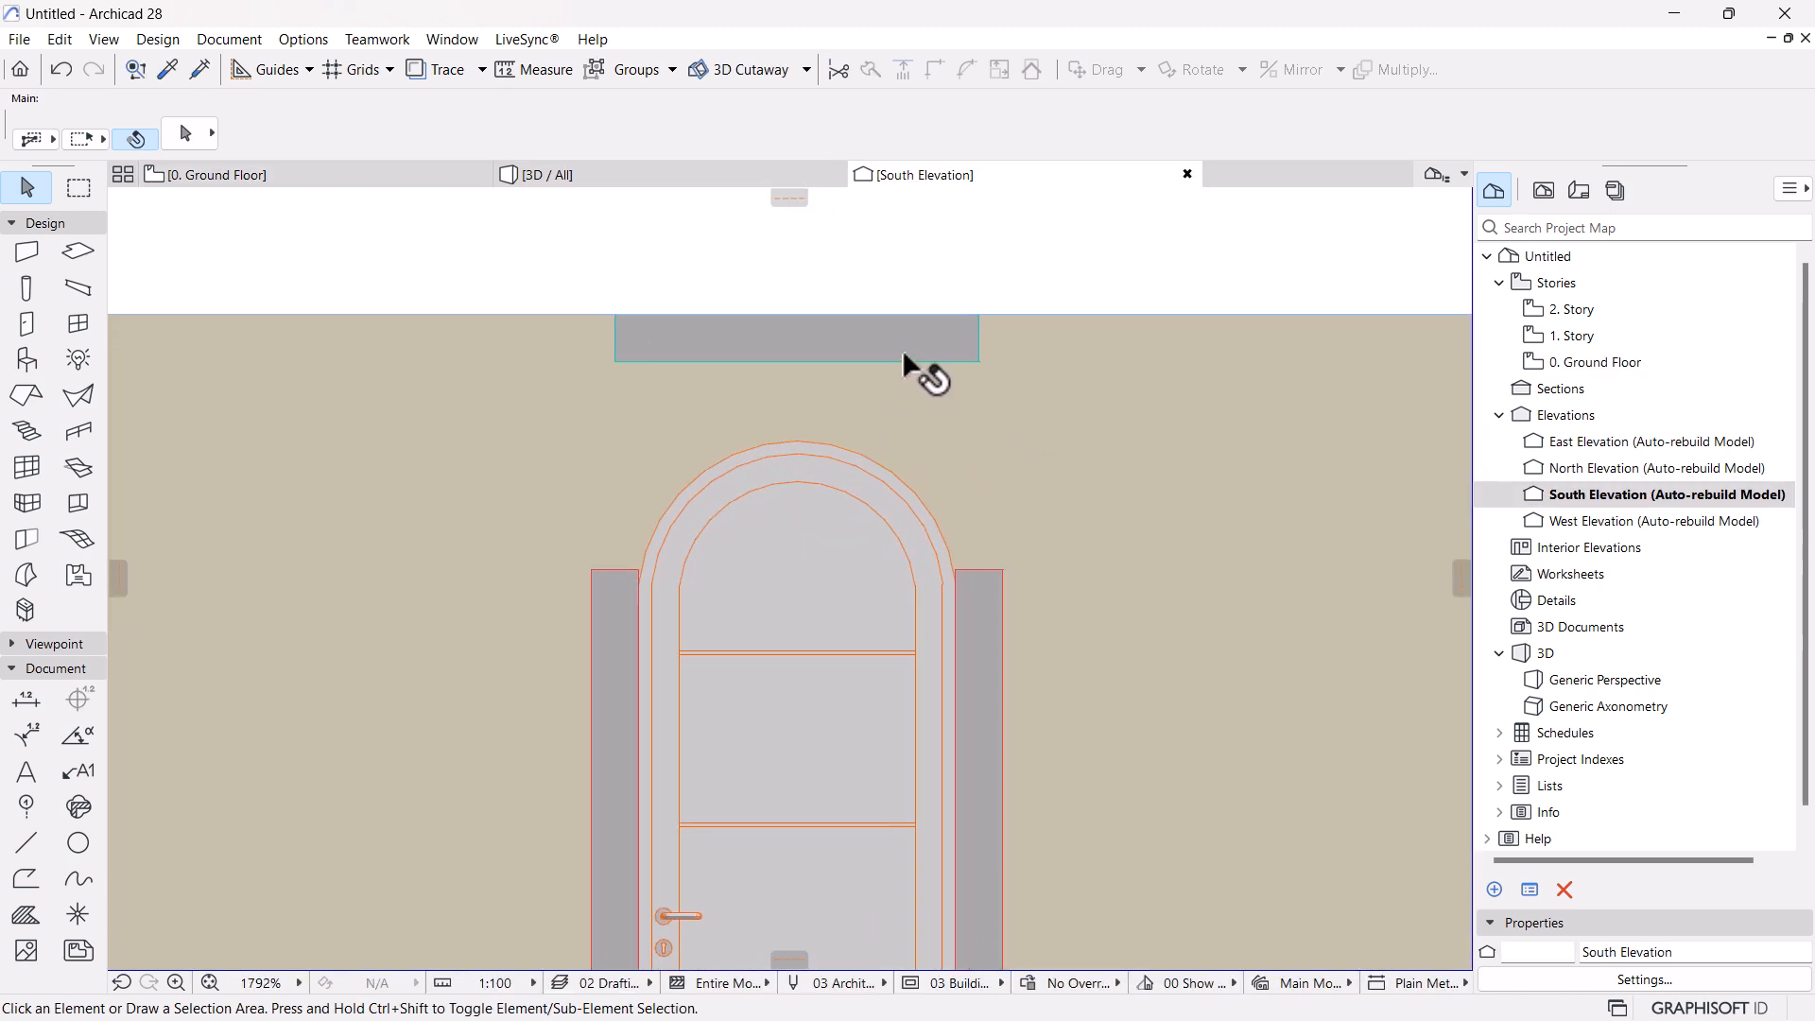
pyautogui.click(917, 357)
pyautogui.scroll(2, 936, 364)
pyautogui.click(989, 360)
pyautogui.click(989, 609)
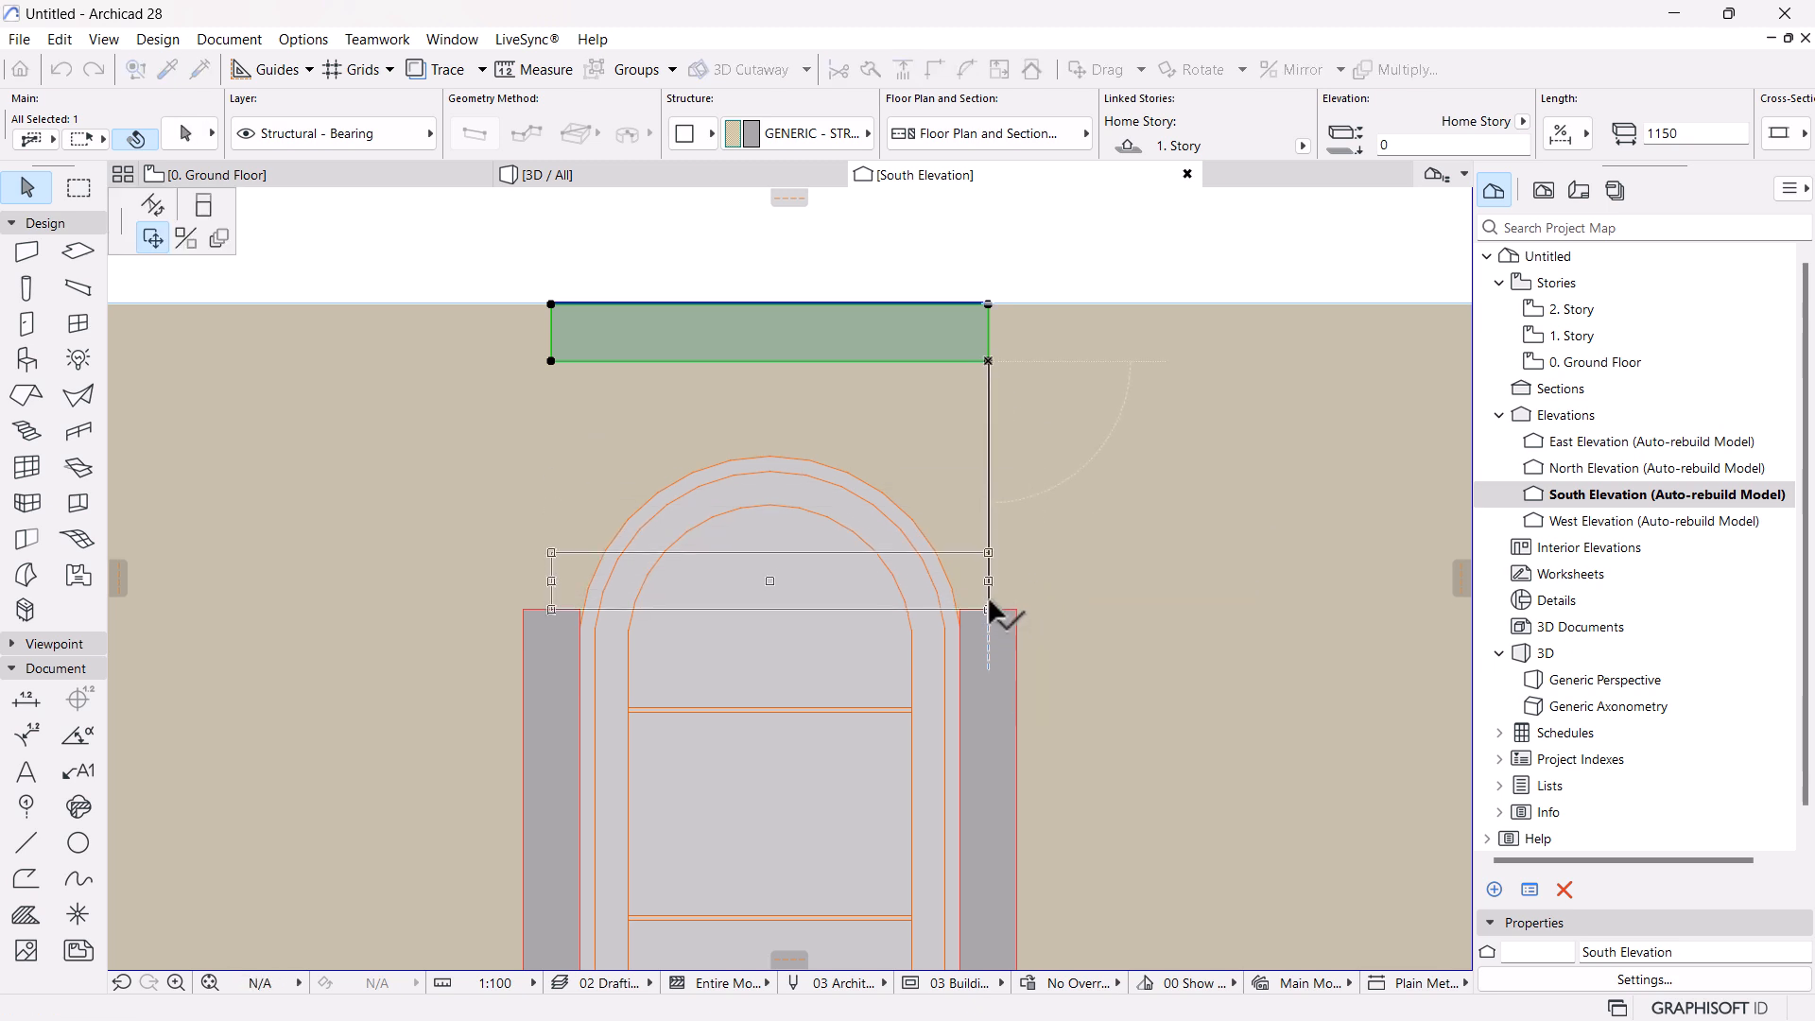
# Stretch both ends of the beam to the columns' outer faces, making it 1300 mm long
pyautogui.click(988, 553)
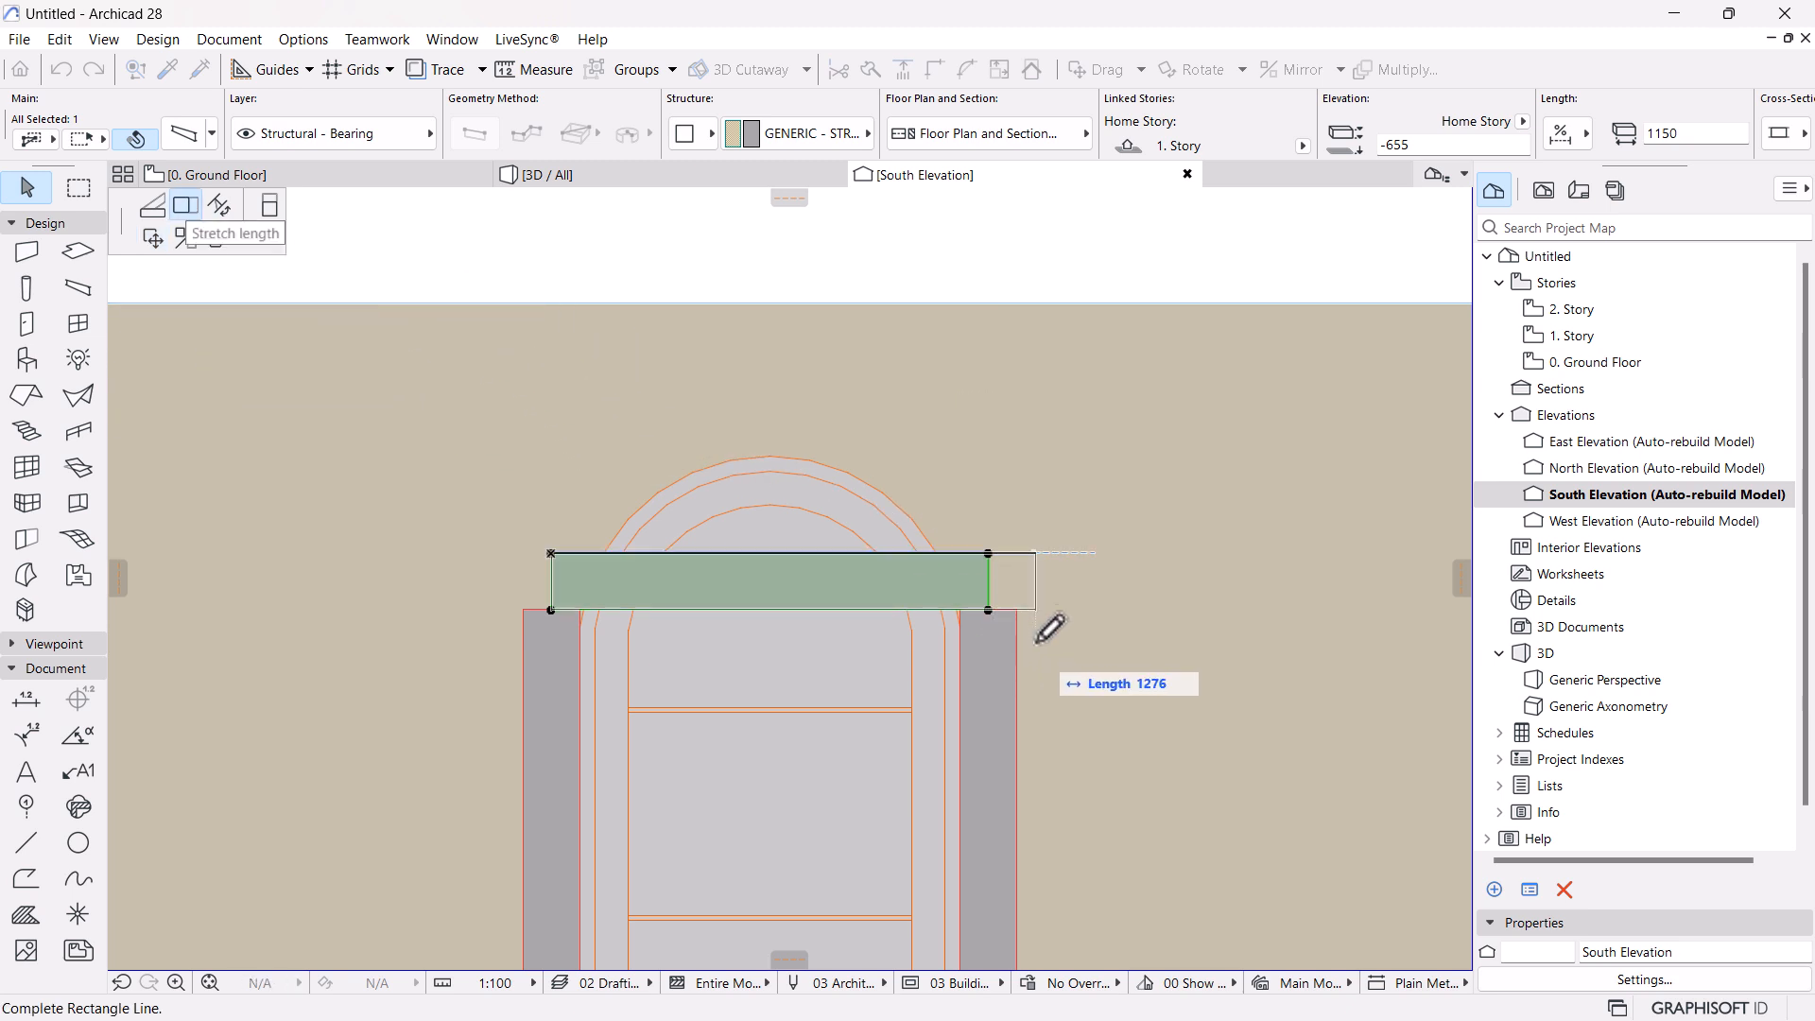
pyautogui.click(1023, 601)
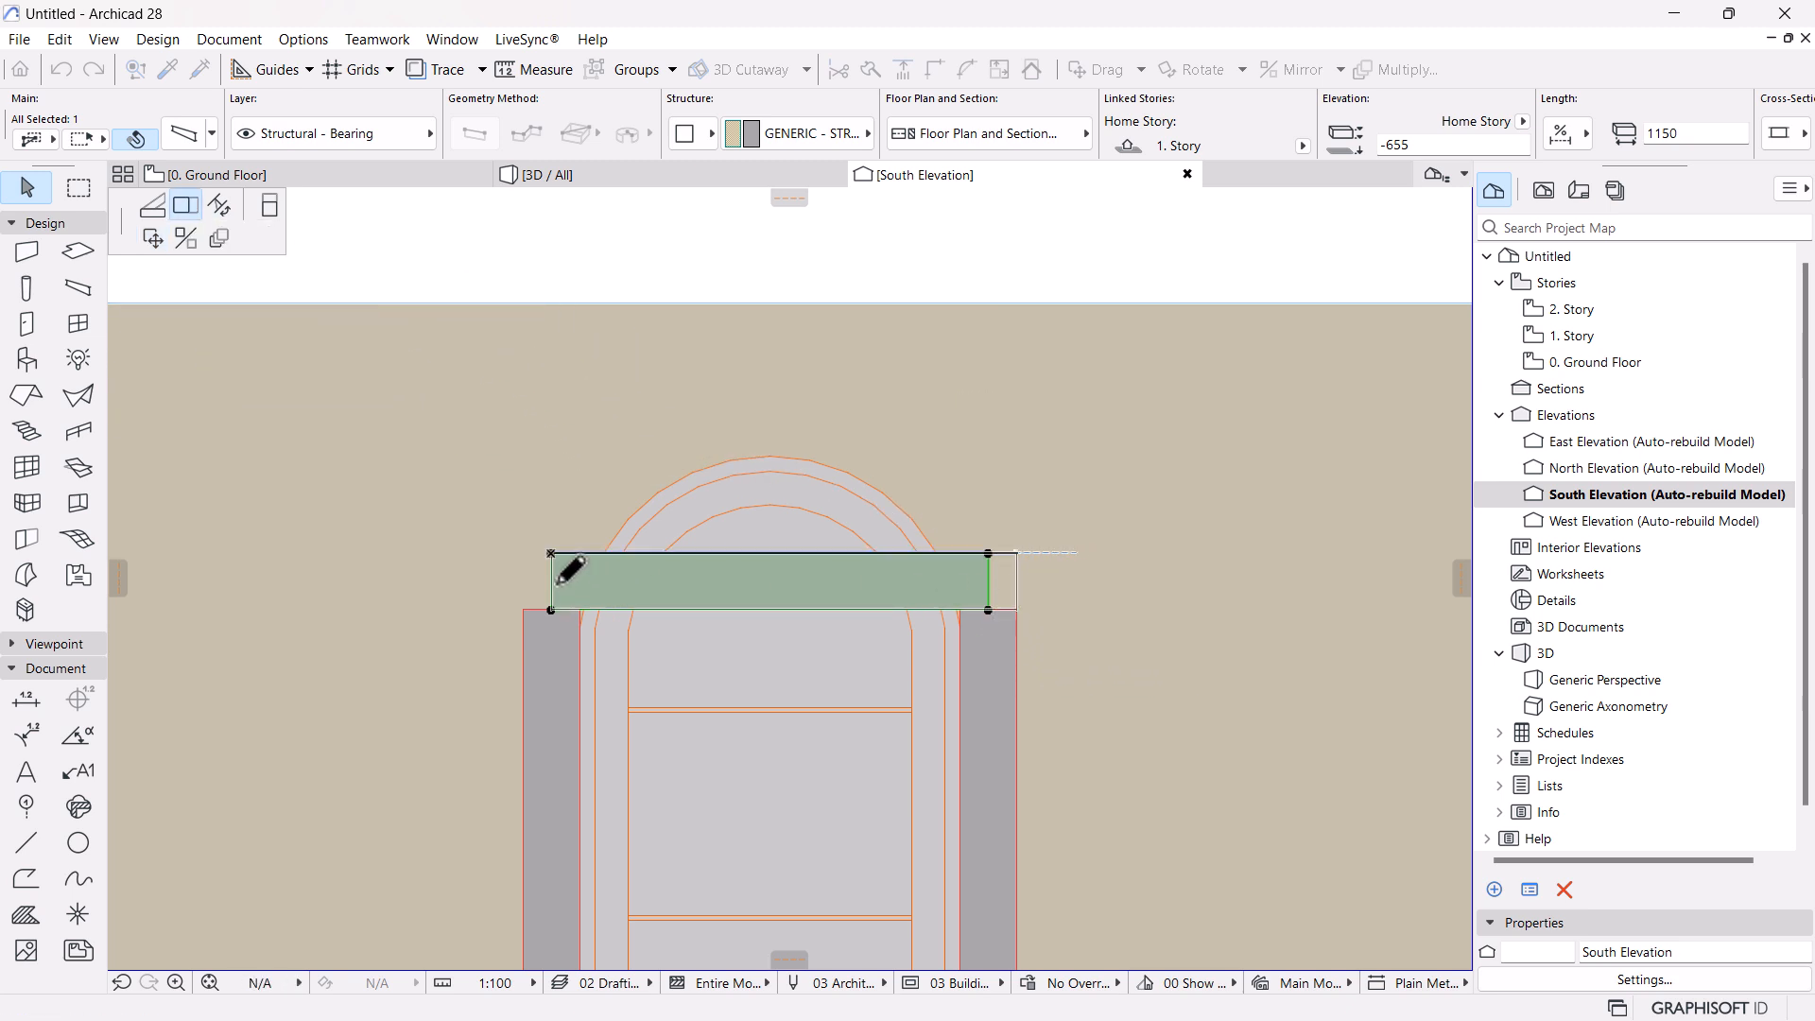
pyautogui.click(552, 555)
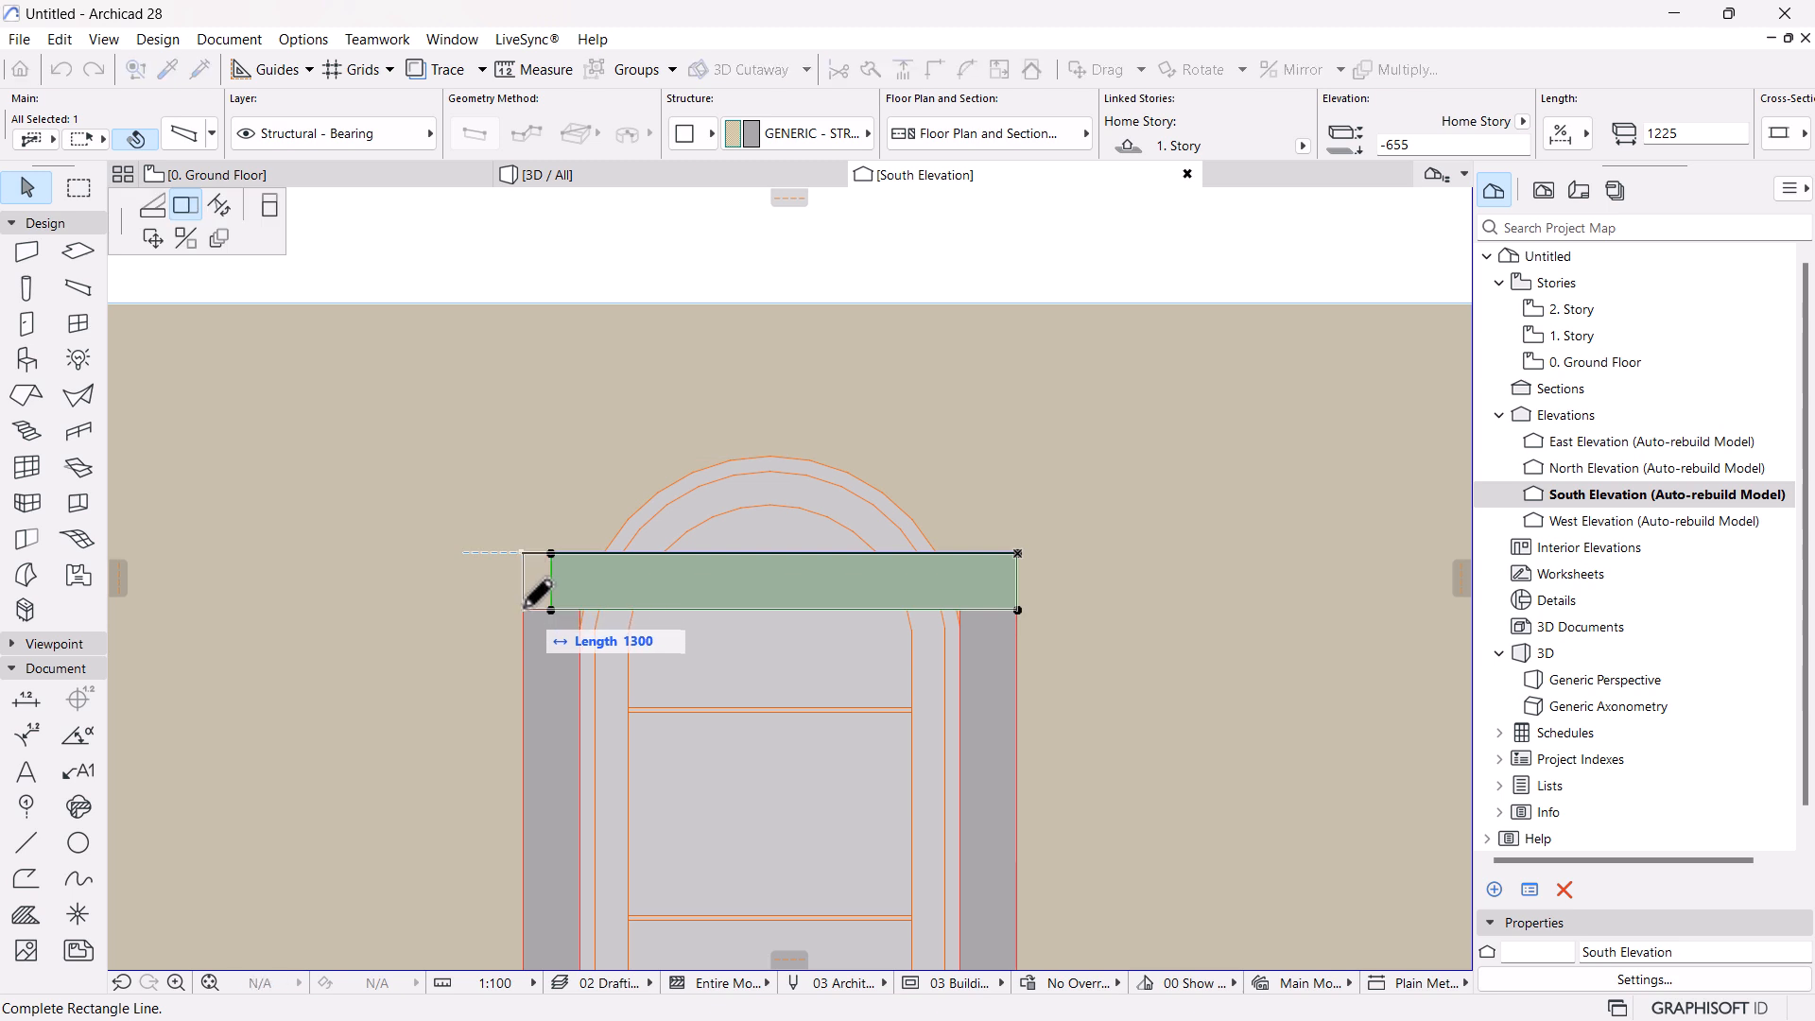
pyautogui.click(523, 554)
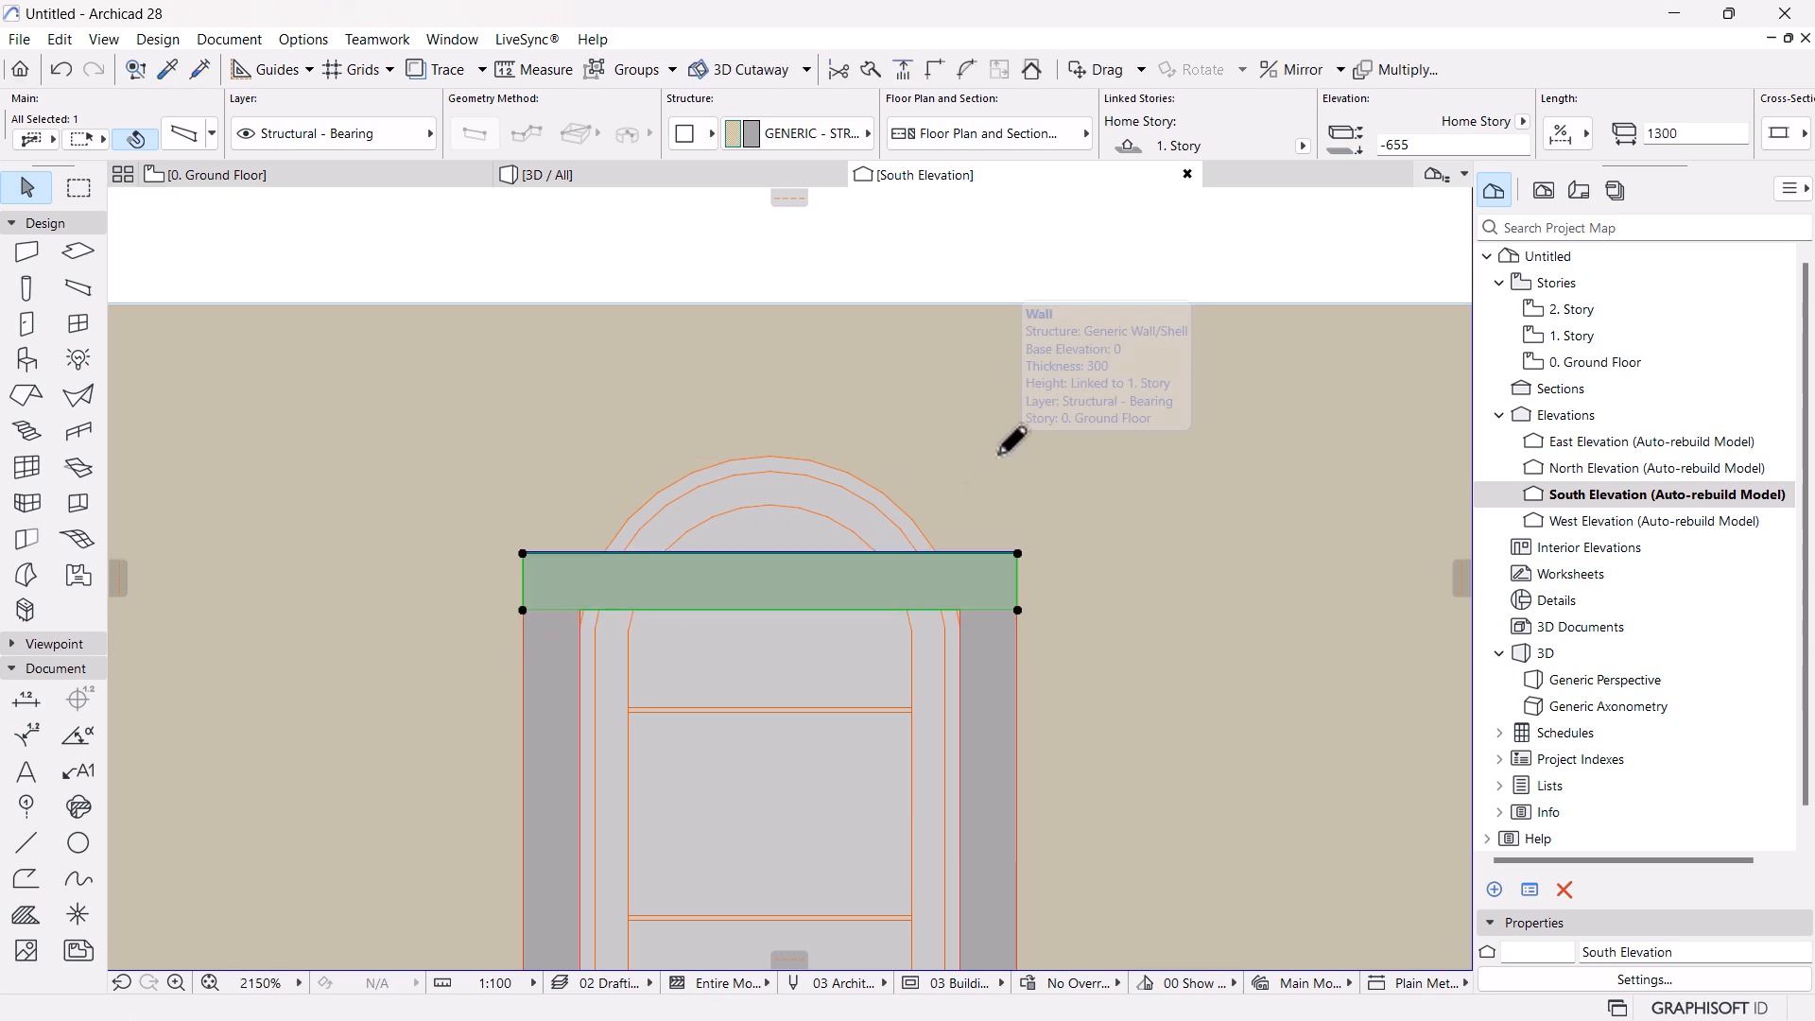
pyautogui.scroll(1, 936, 515)
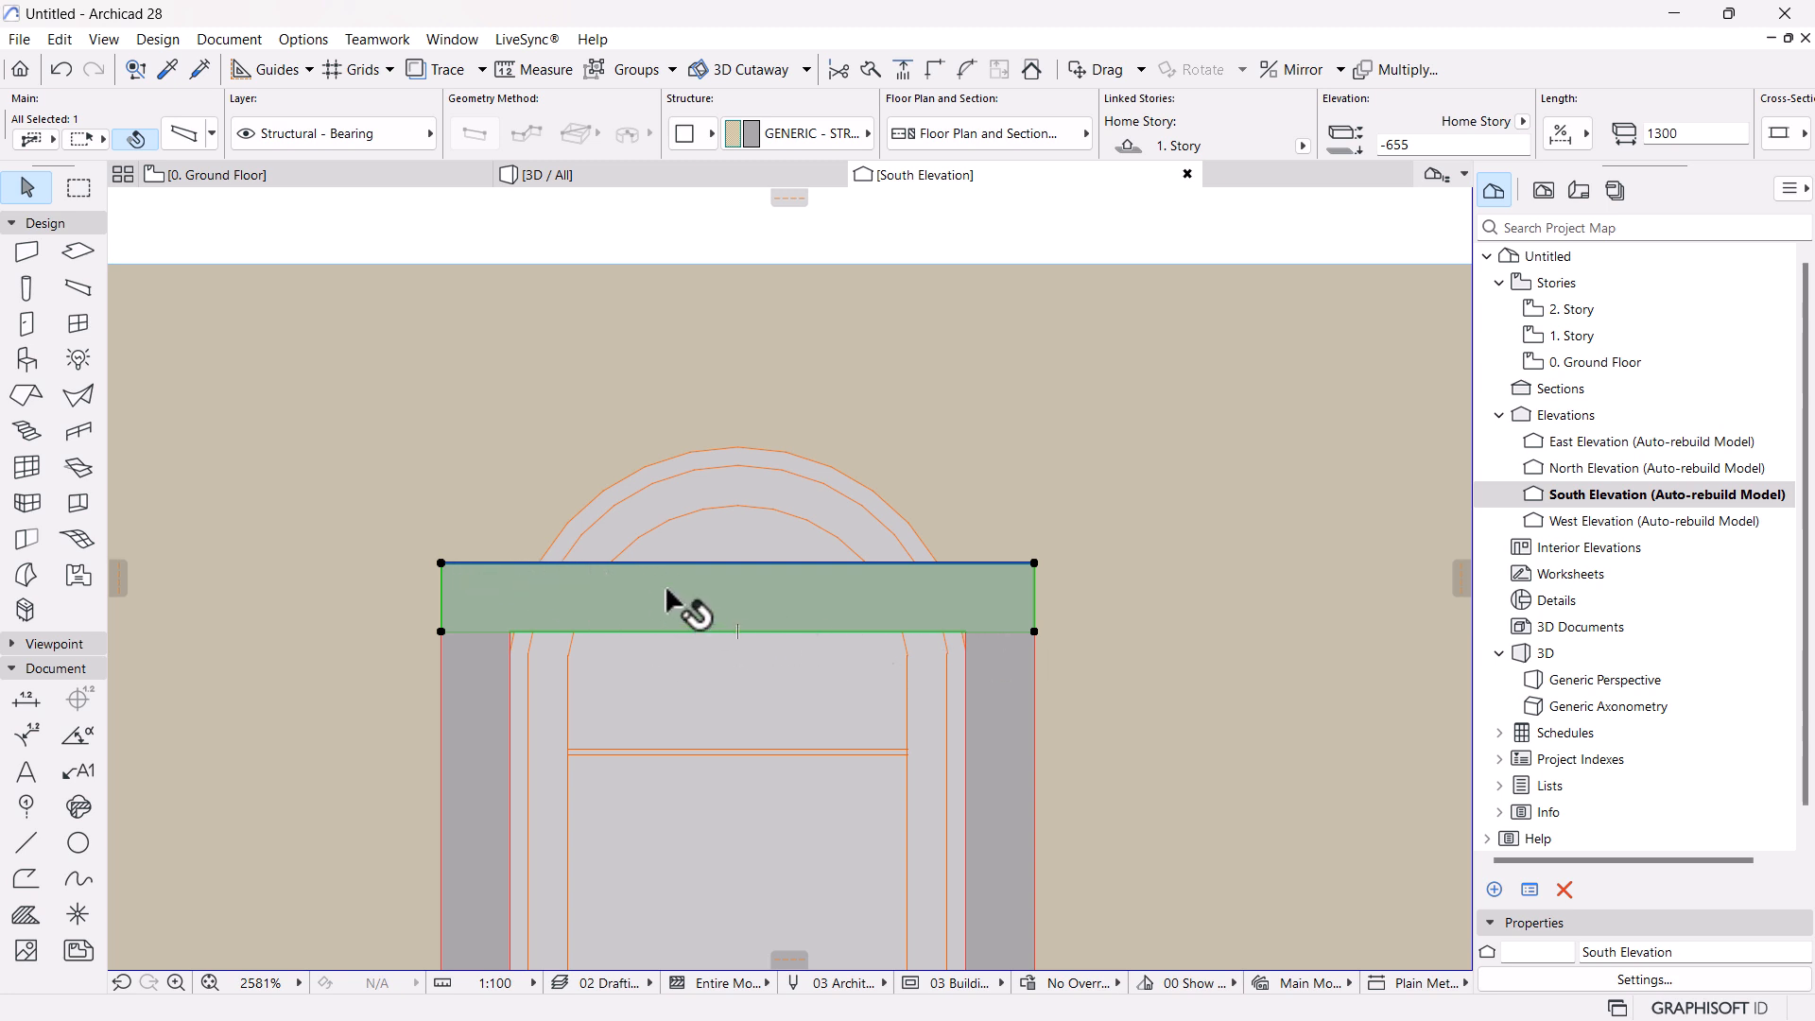
# Set the beam's reference axis to bottom centre and move the beam straight down so its underside rests on the column tops
pyautogui.moveTo(690, 589)
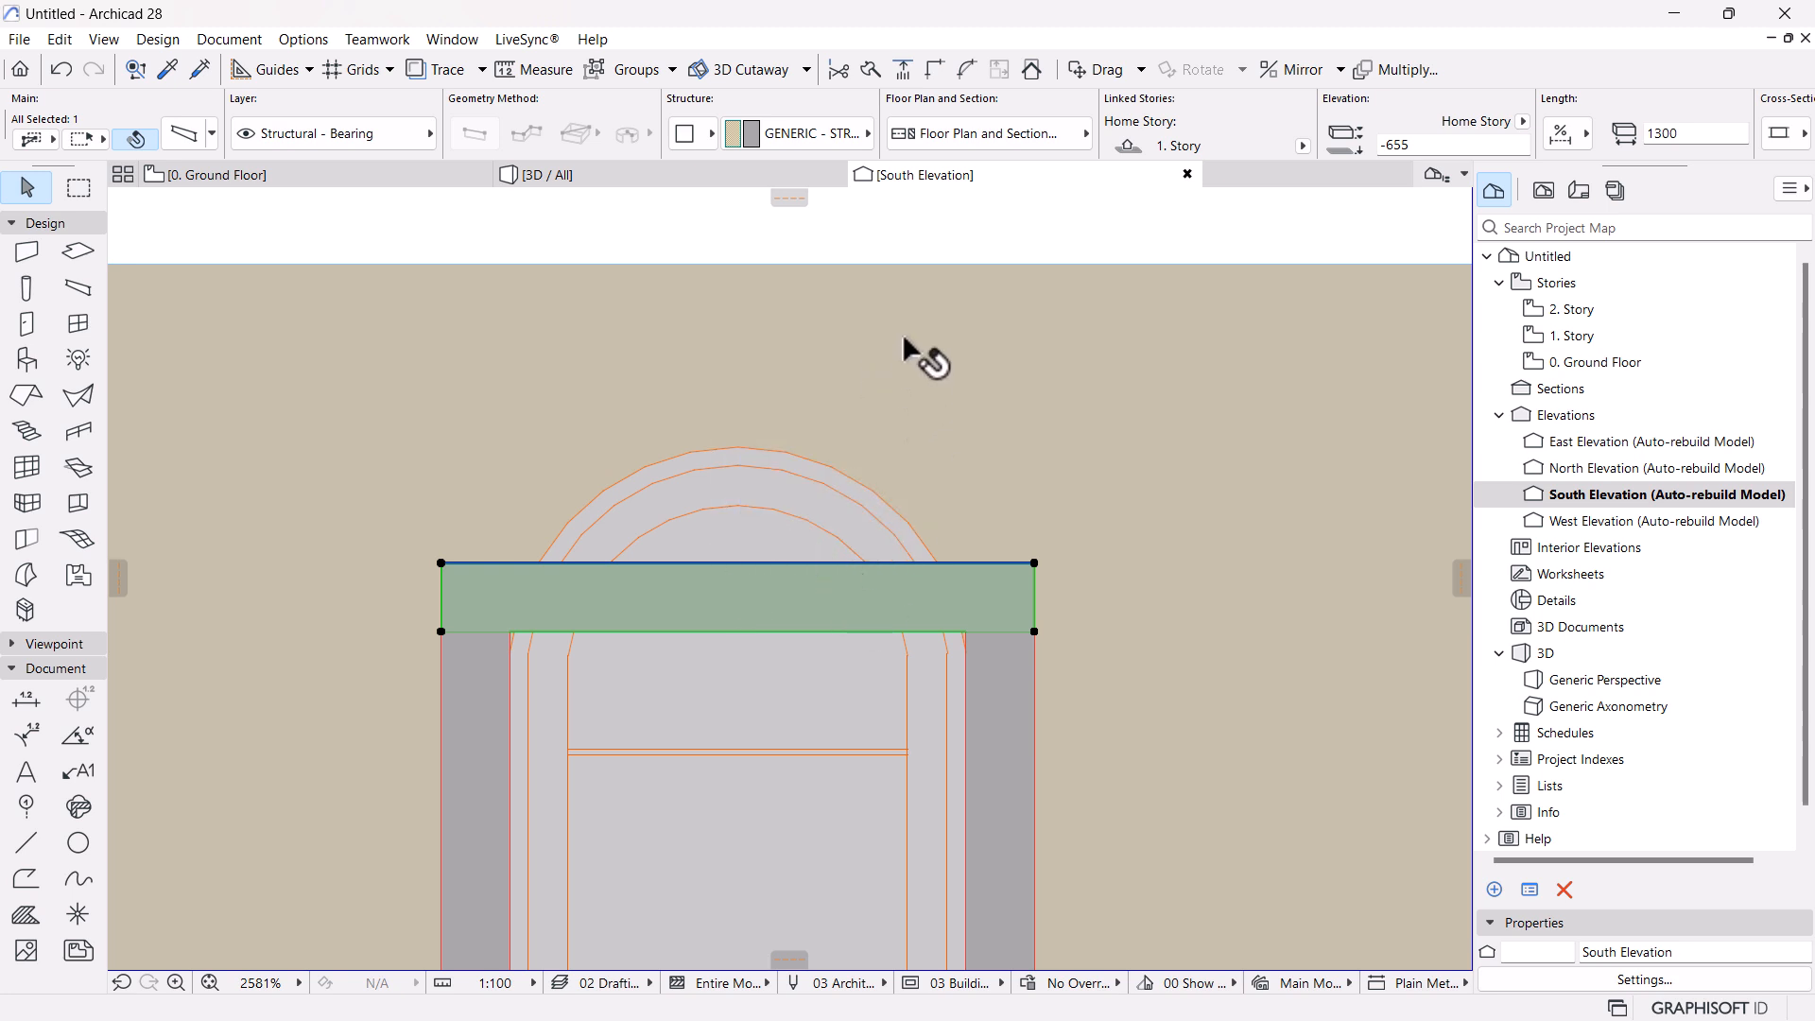
pyautogui.scroll(-5, 765, 117)
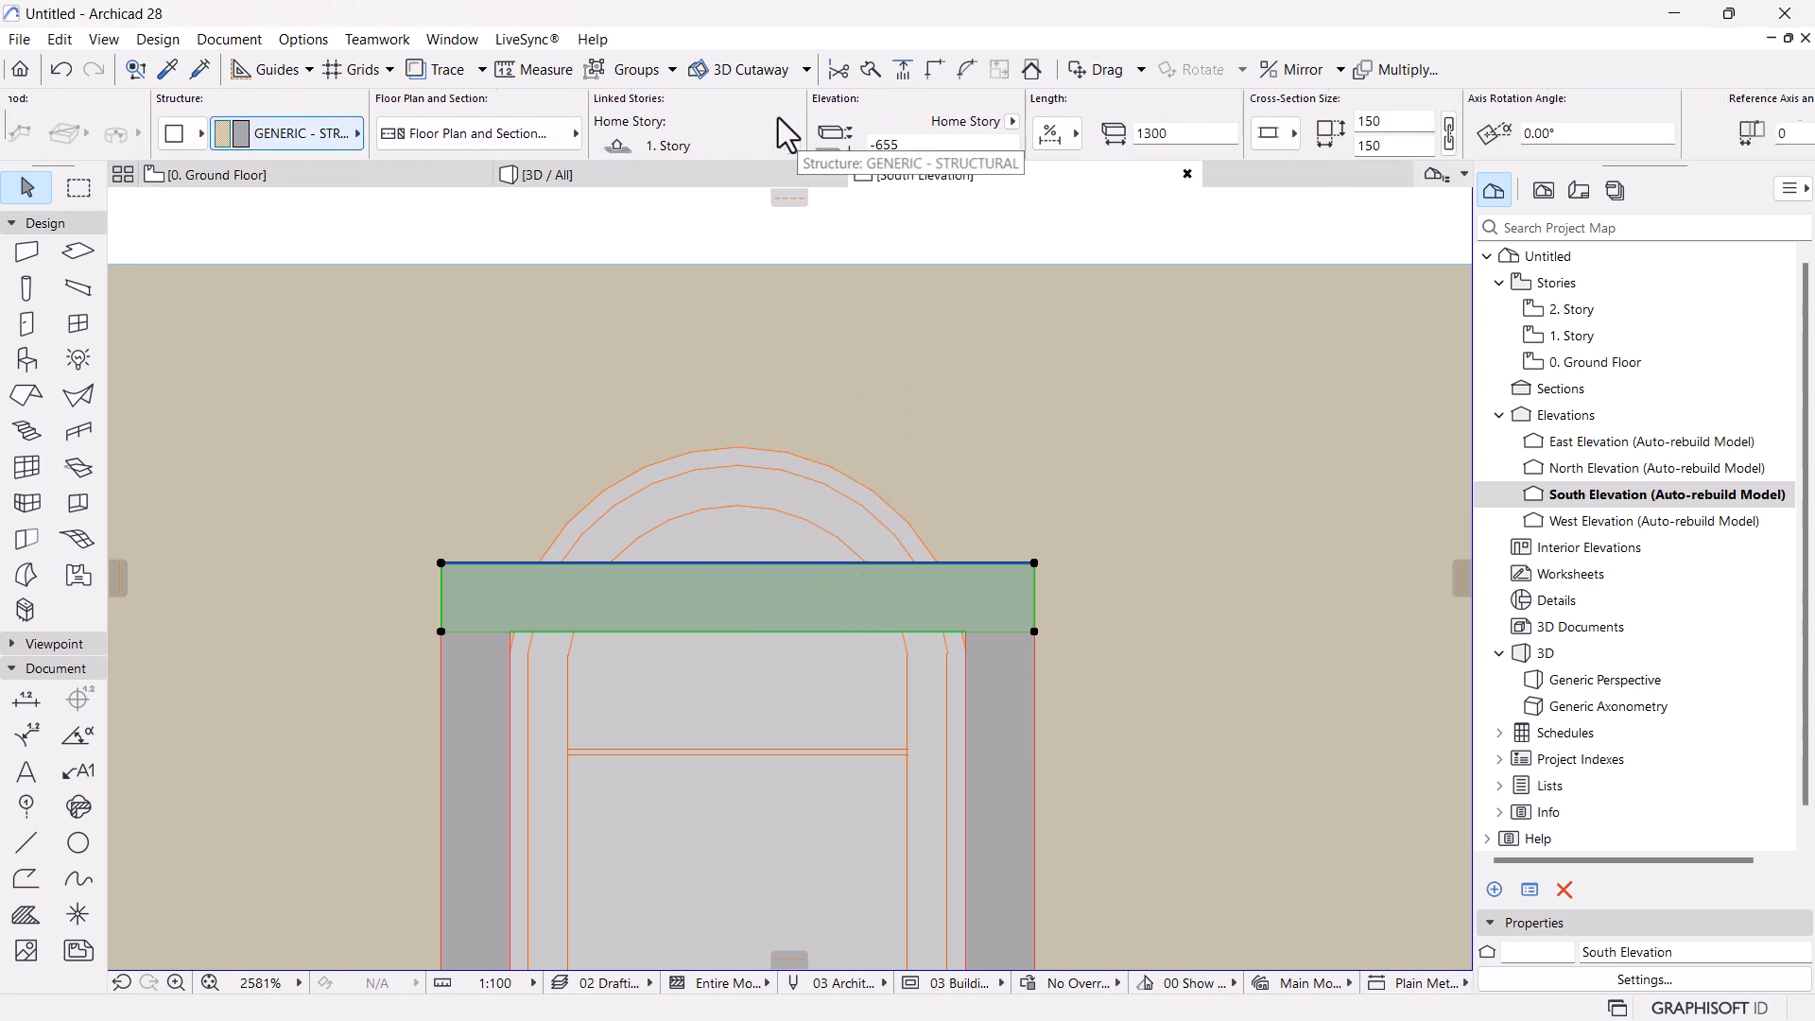
pyautogui.scroll(-3, 779, 118)
pyautogui.scroll(-3, 779, 117)
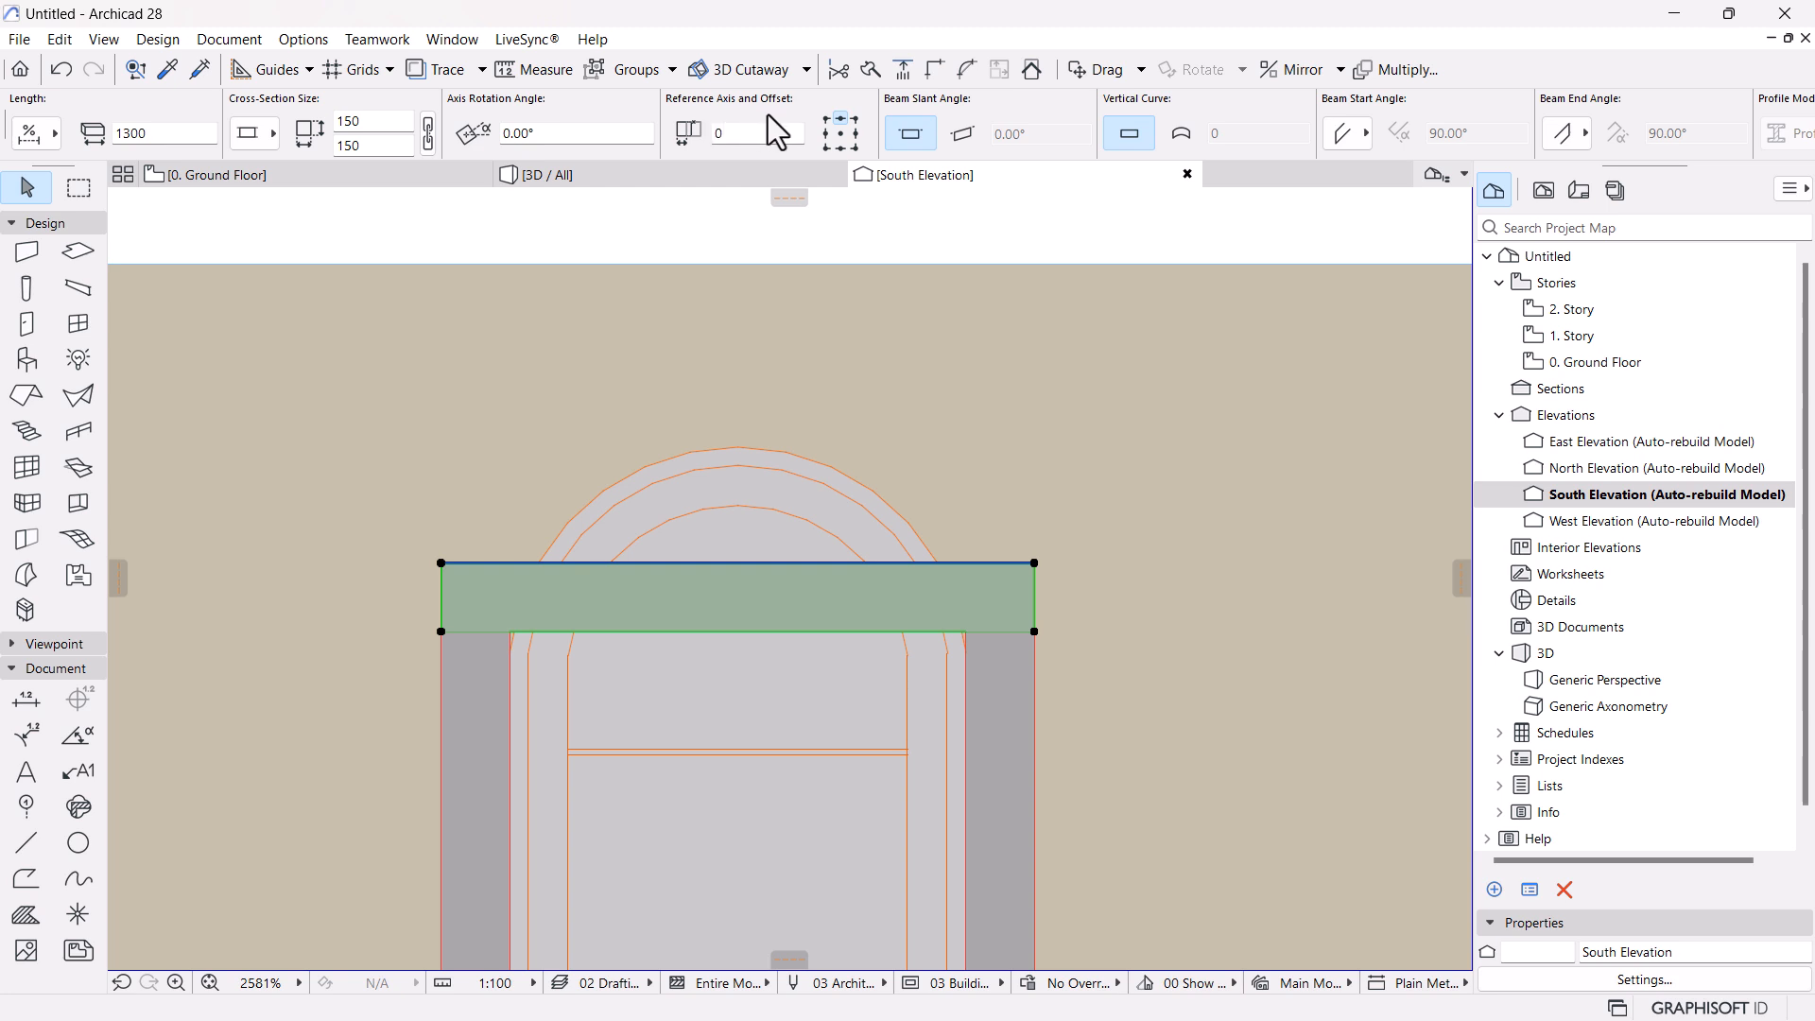
pyautogui.click(839, 148)
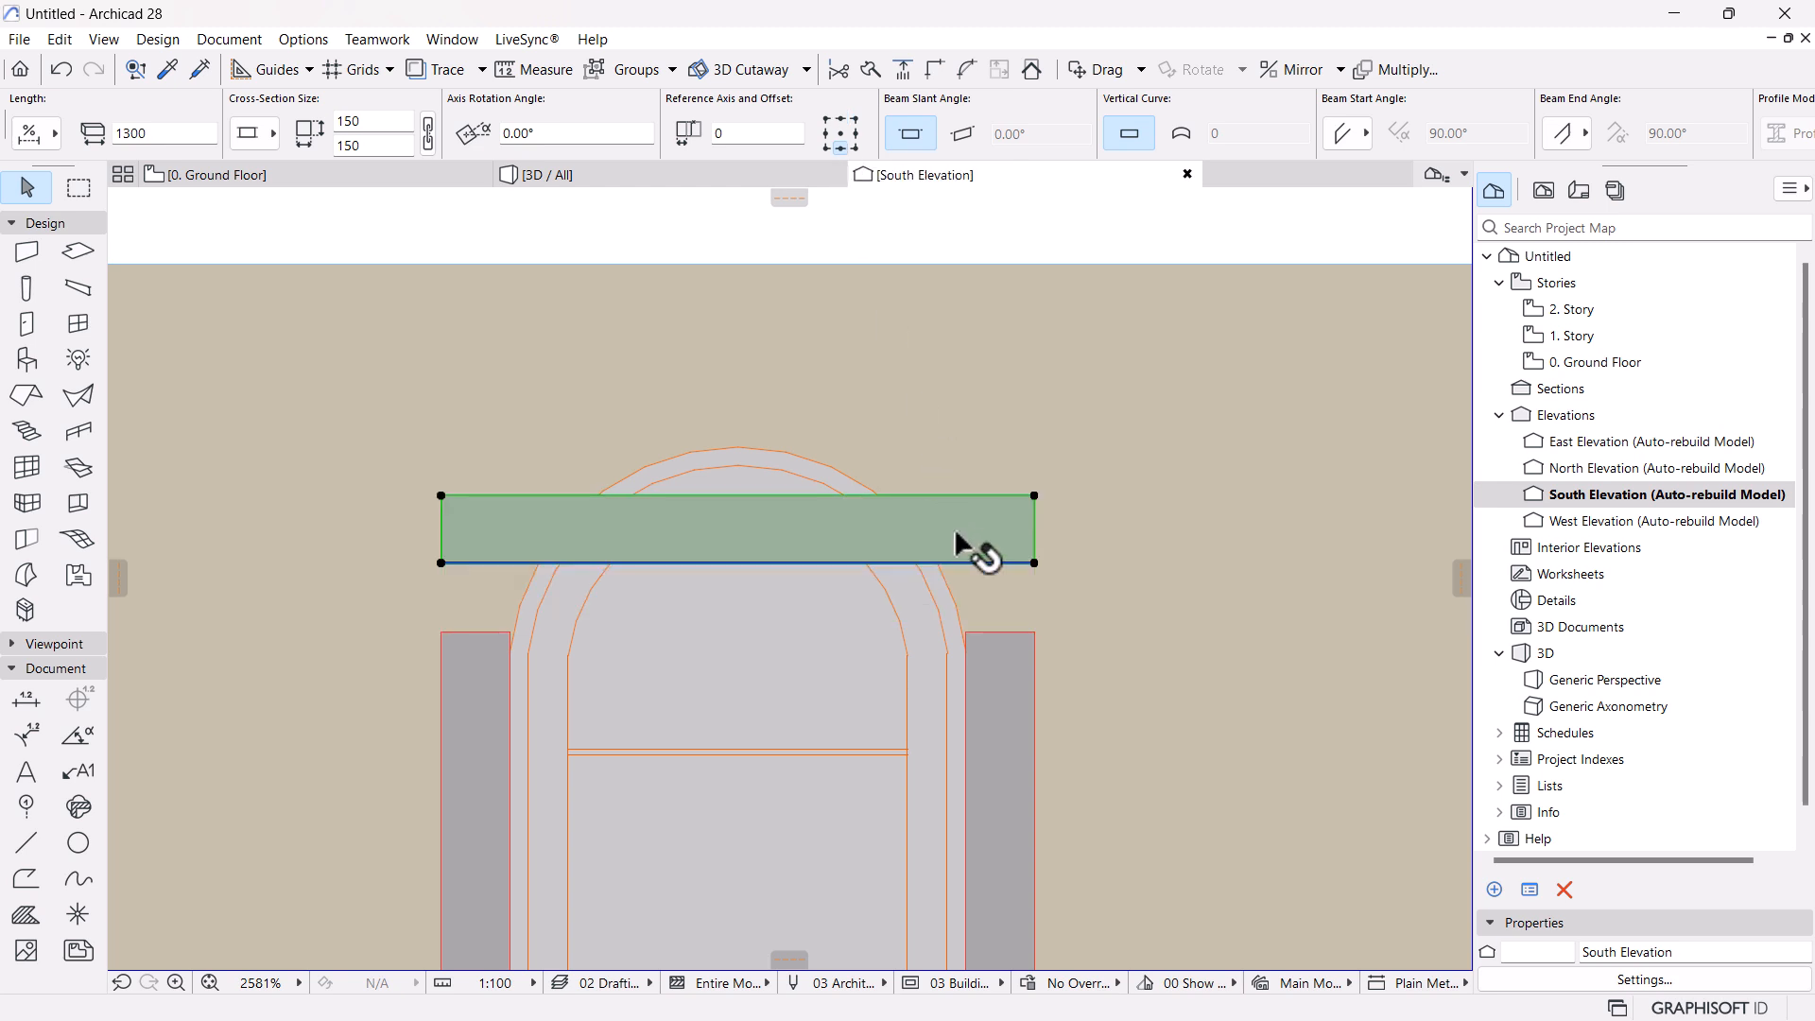
pyautogui.hotkey('ctrl', 'd')
pyautogui.click(1034, 563)
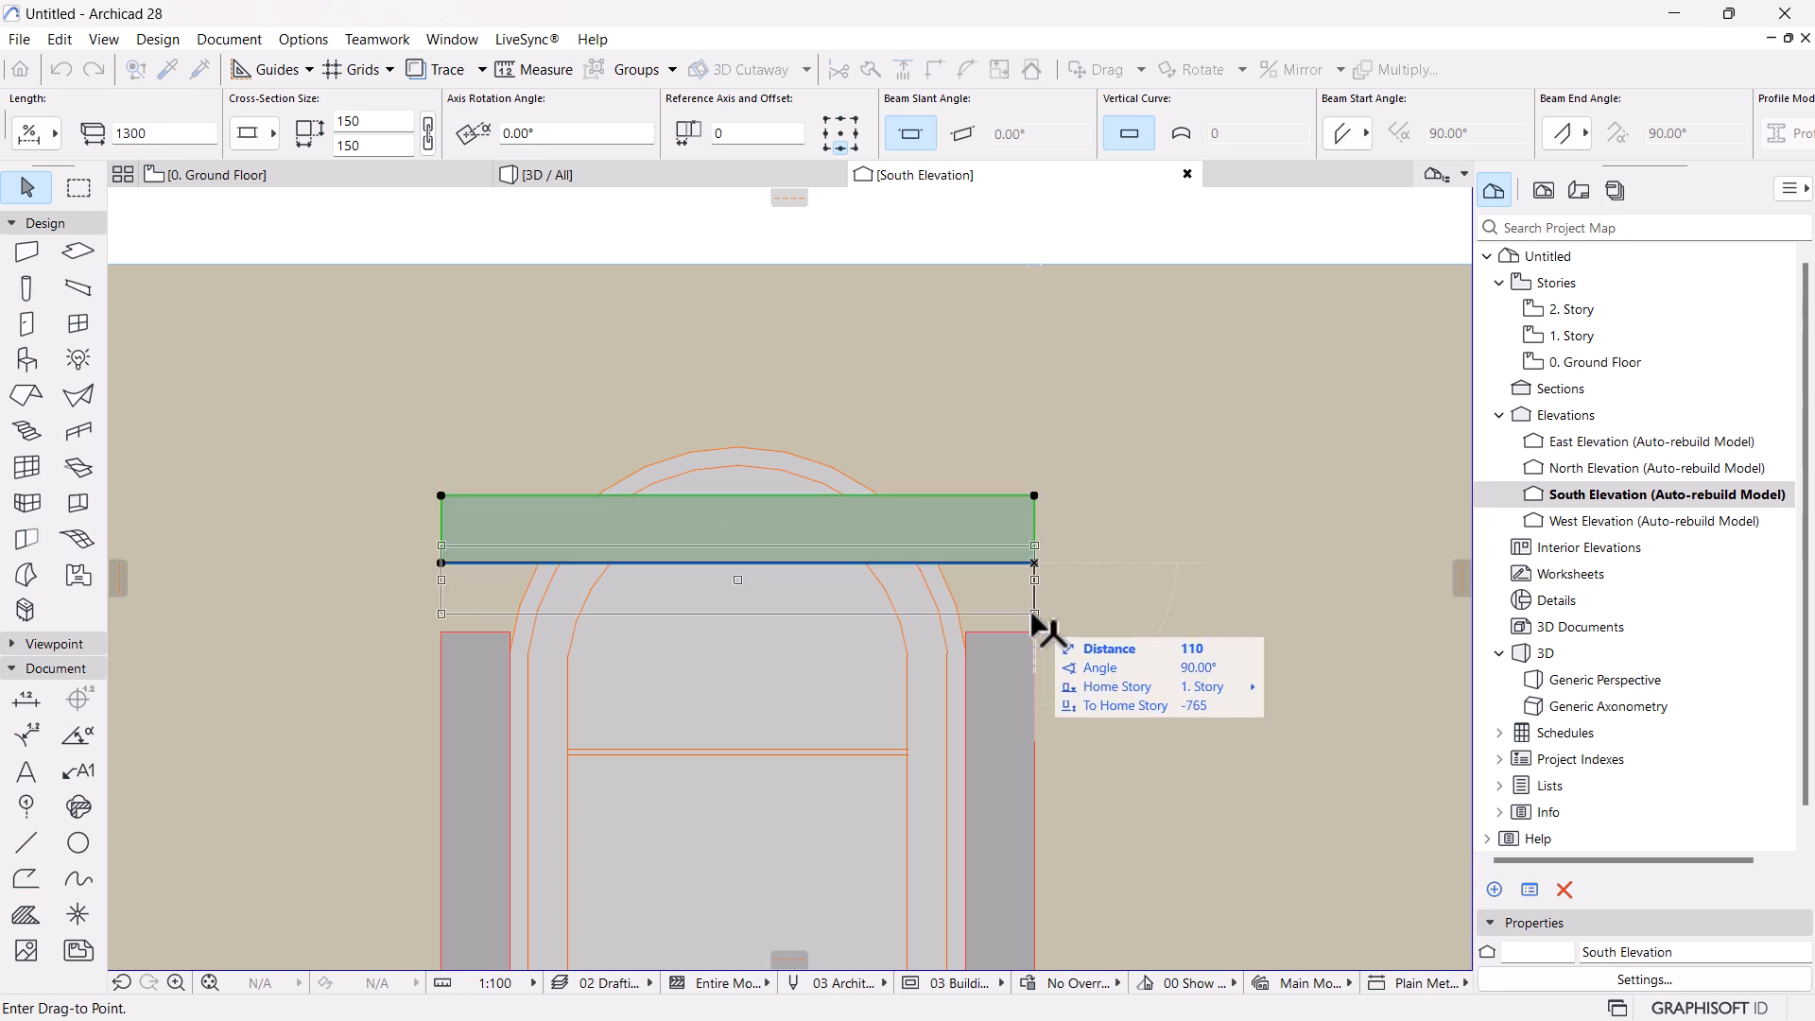
pyautogui.click(1032, 616)
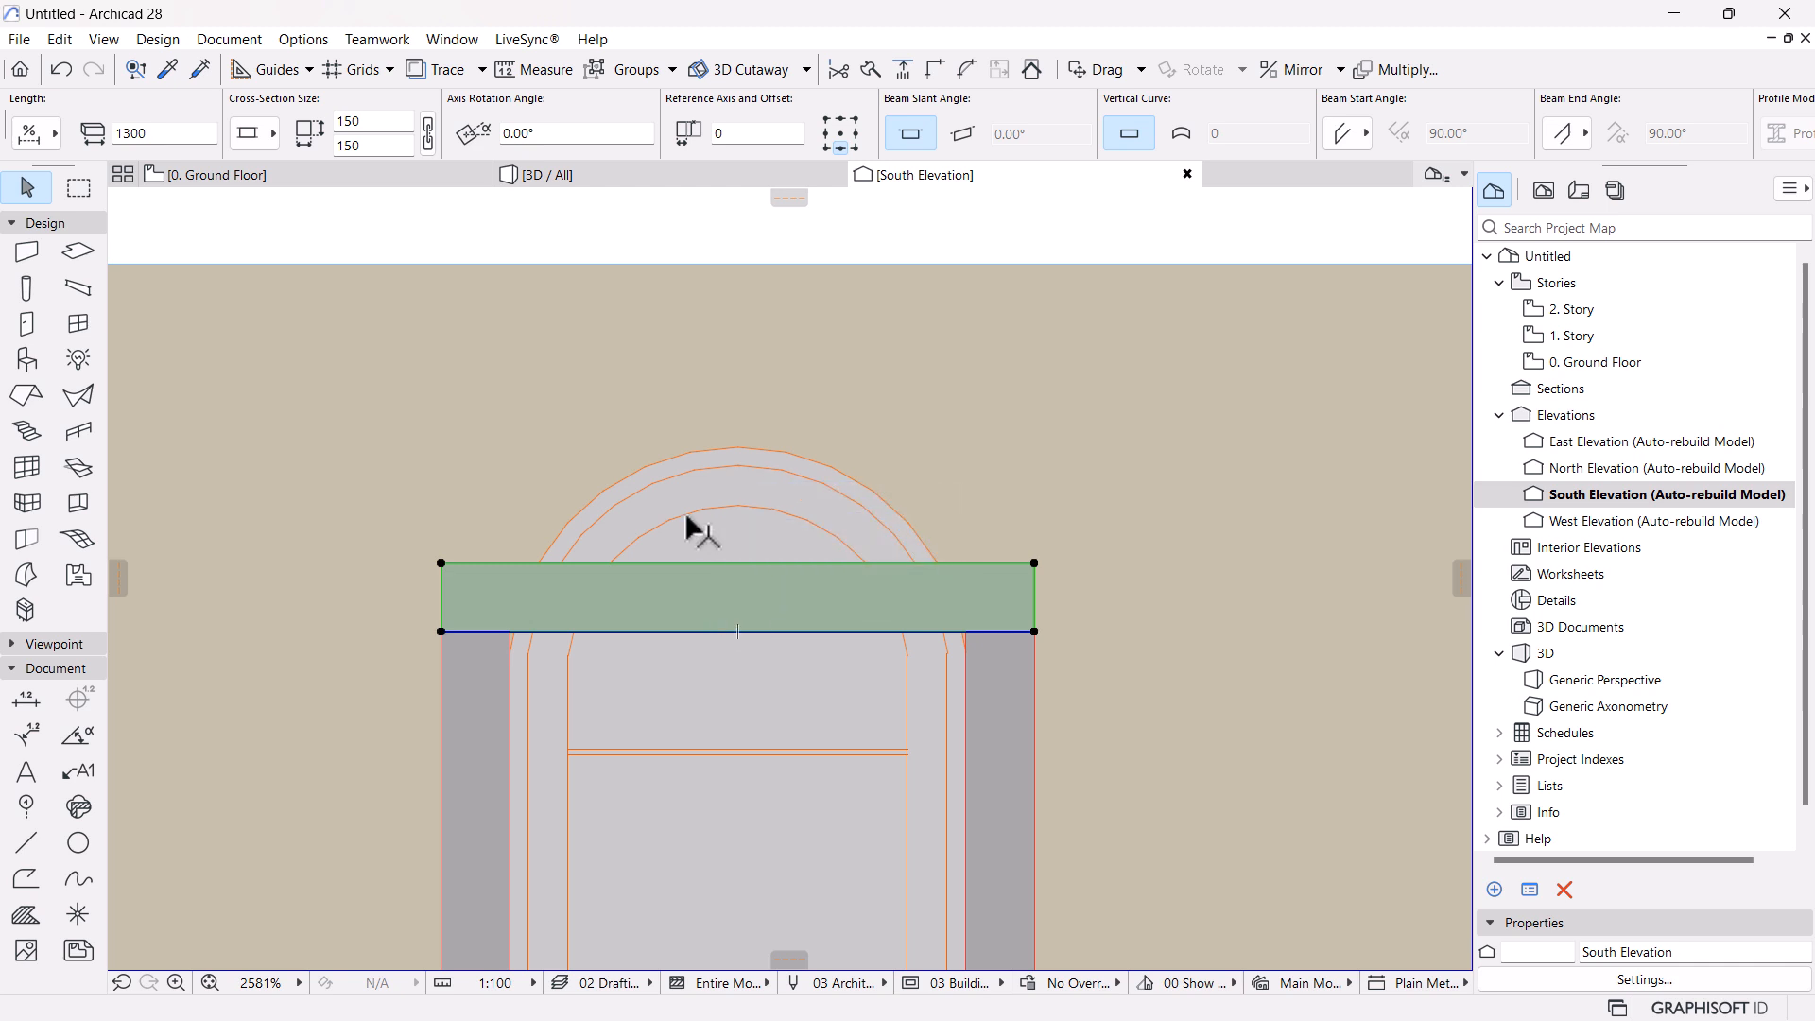
# Curve the beam vertically with a 405 mm rise so its lower edge meets the crown of the door arch
pyautogui.click(674, 631)
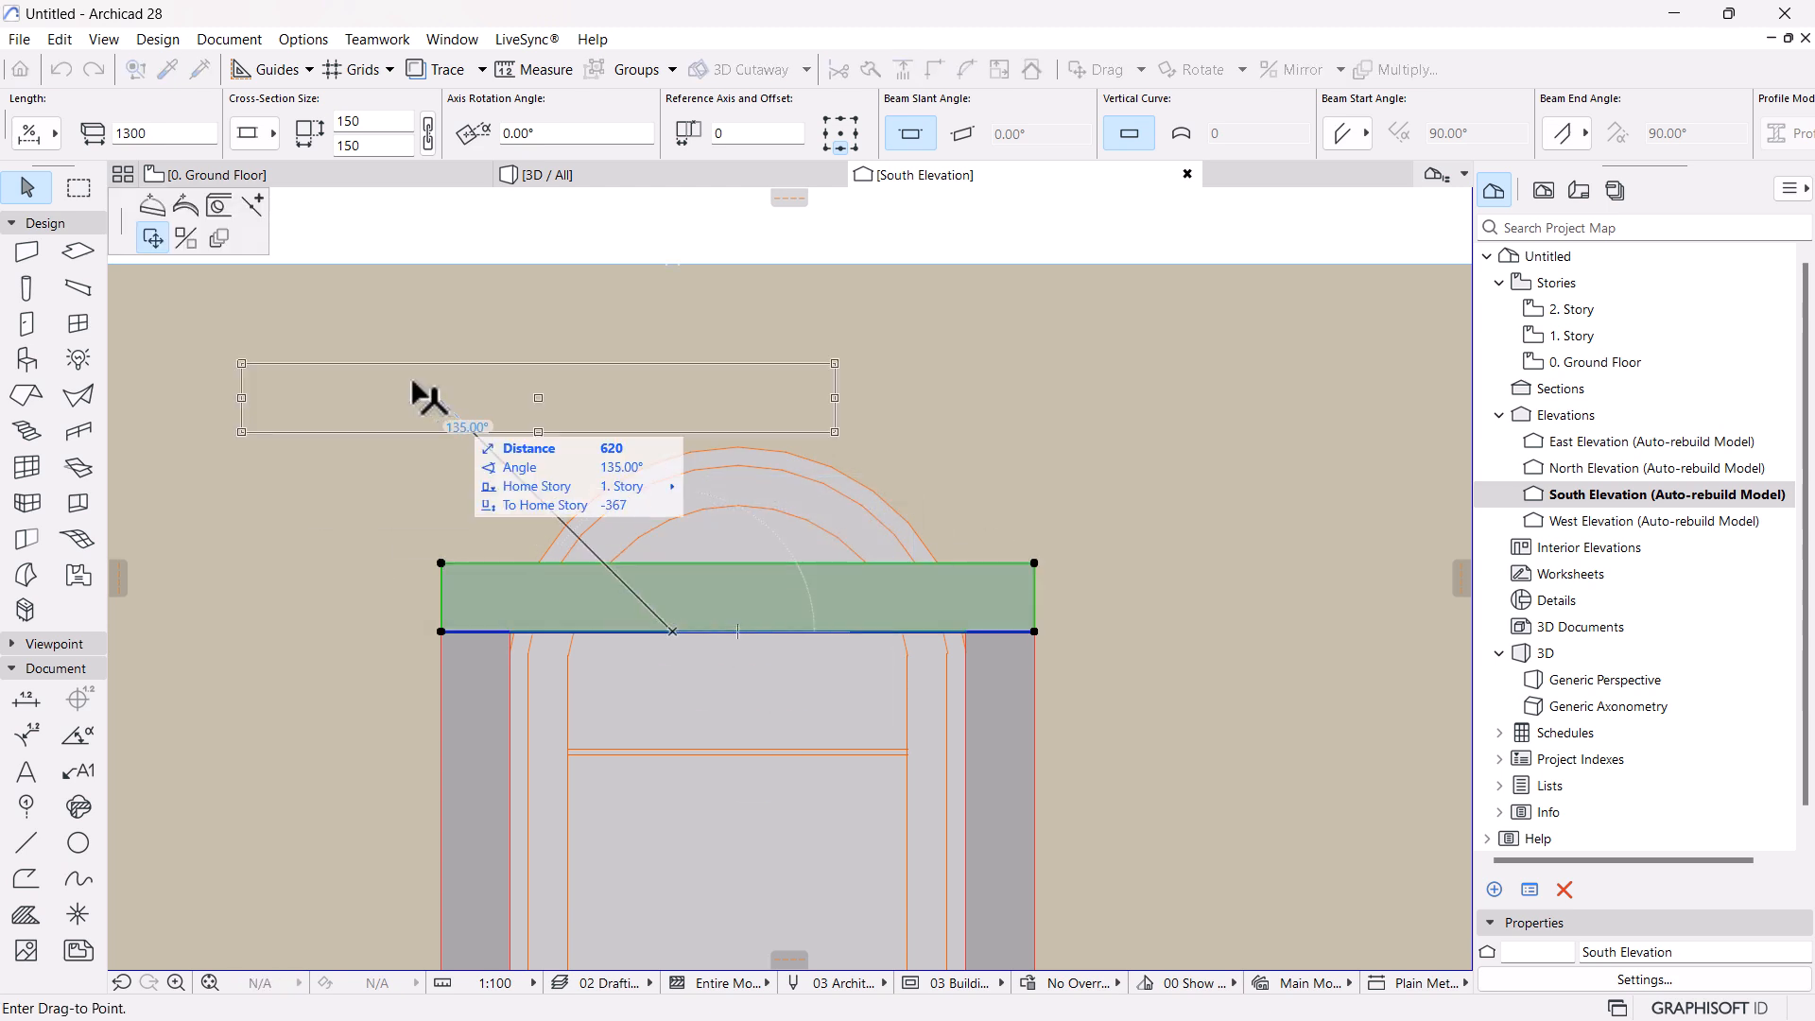
pyautogui.click(155, 208)
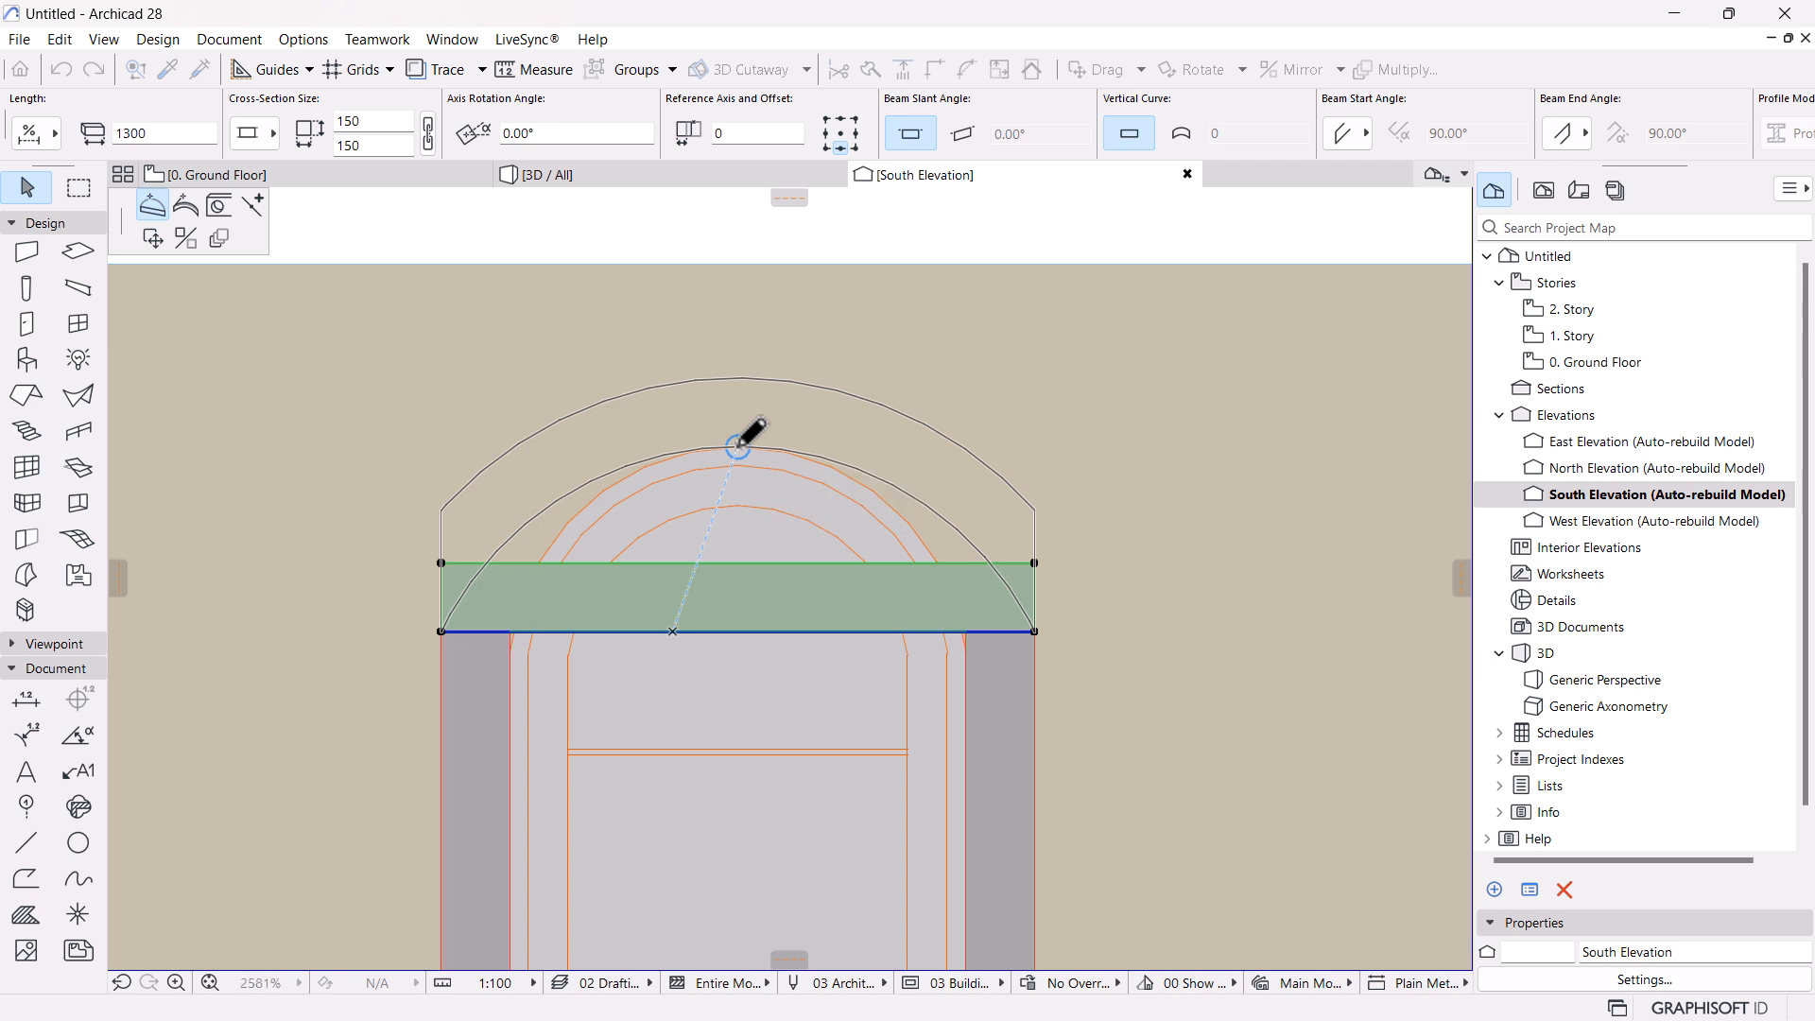
pyautogui.click(739, 444)
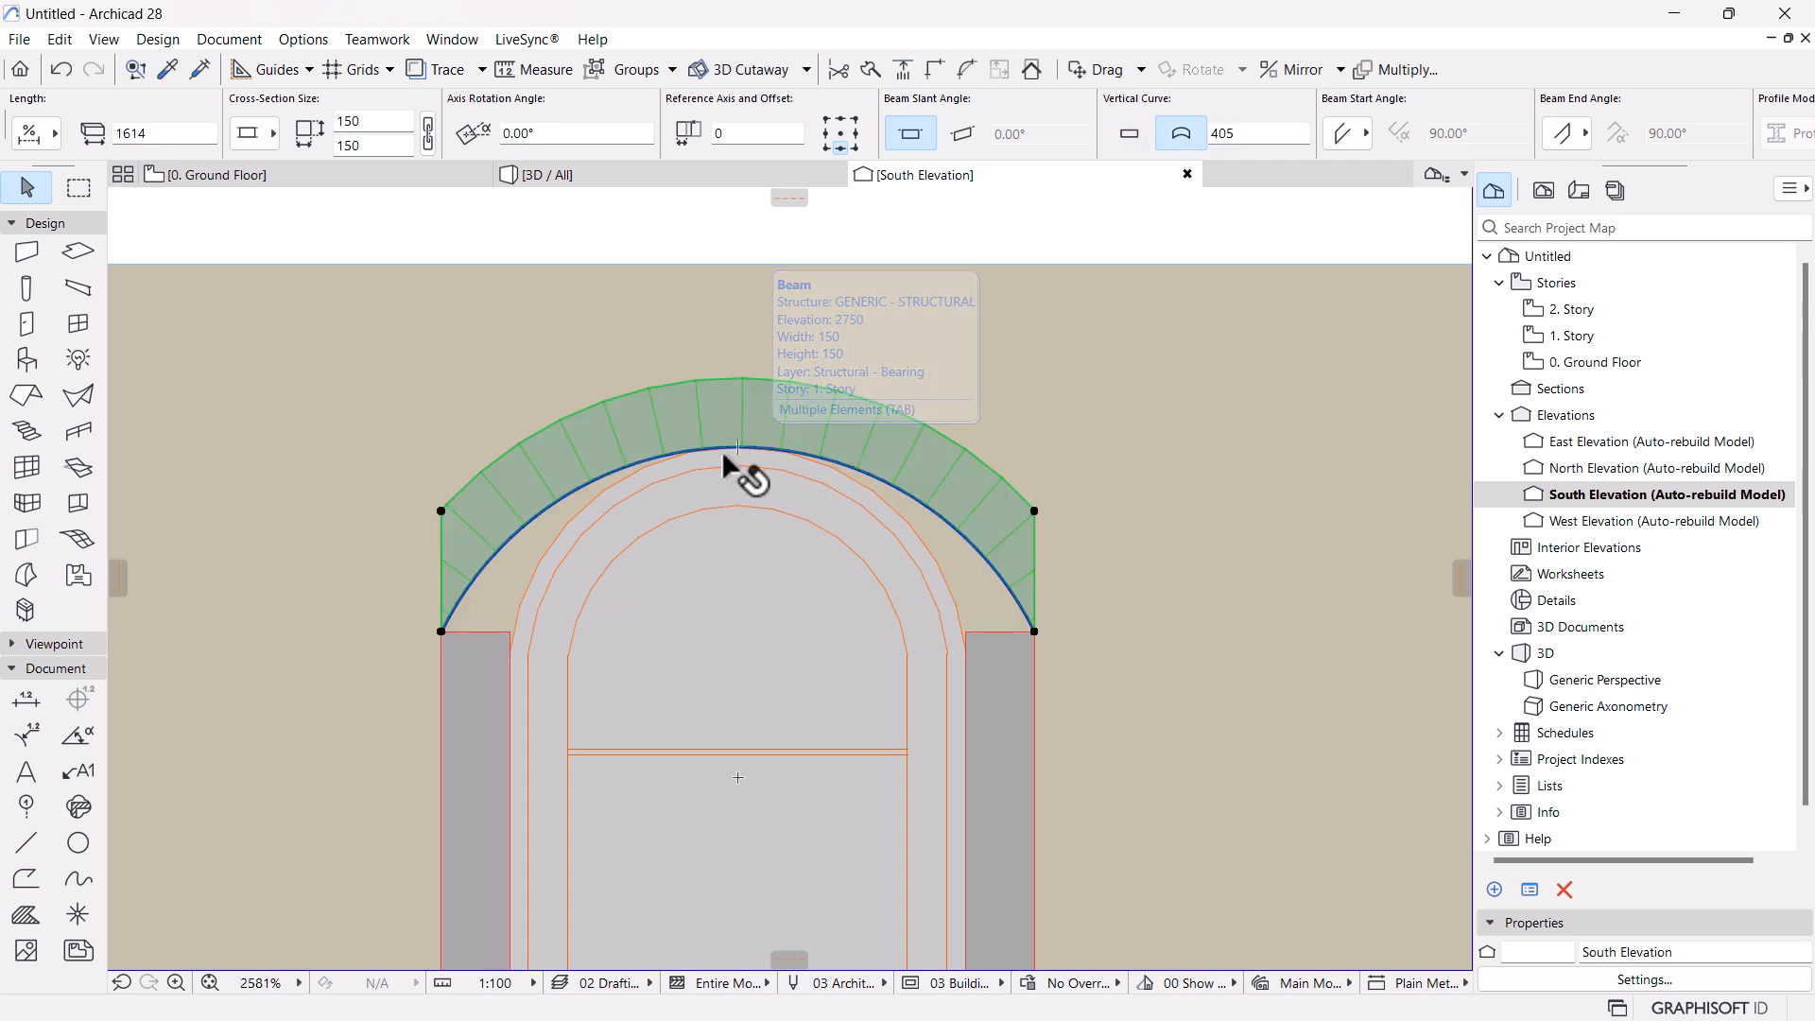
# Shorten both ends of the curved beam horizontally to the inner faces of the two columns
pyautogui.scroll(2, 732, 463)
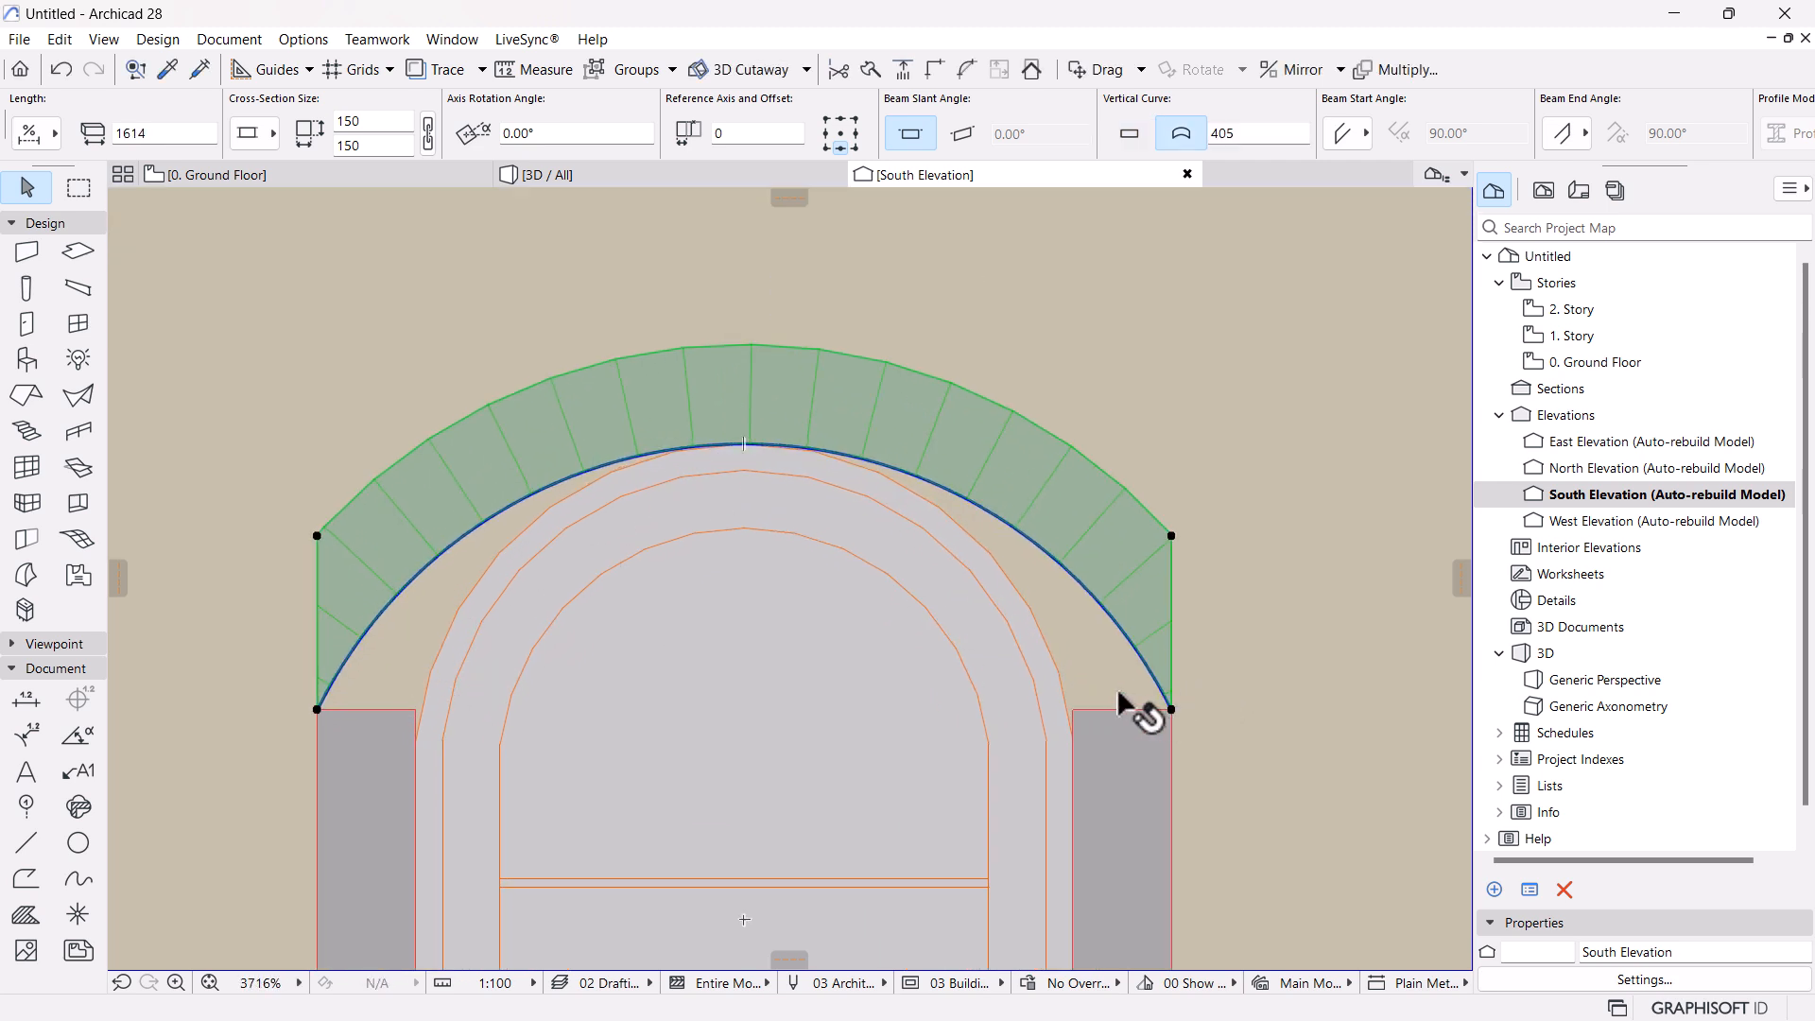
pyautogui.click(1172, 709)
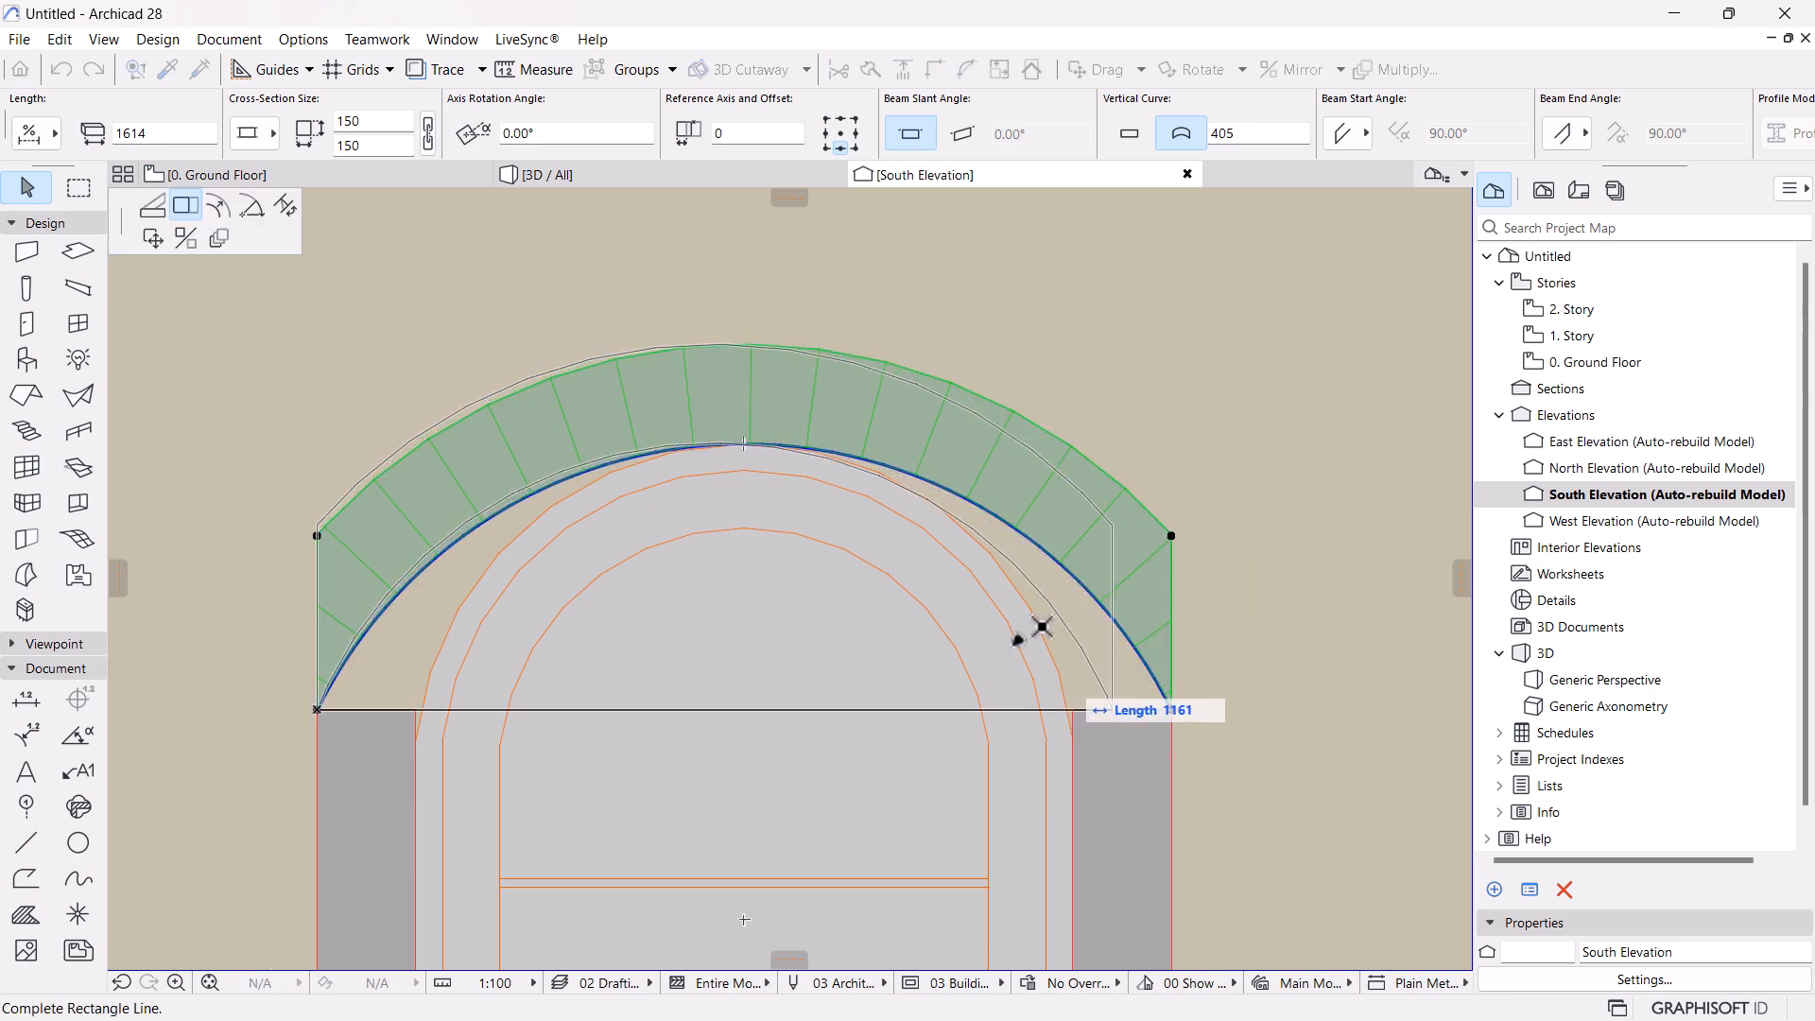
pyautogui.click(1075, 709)
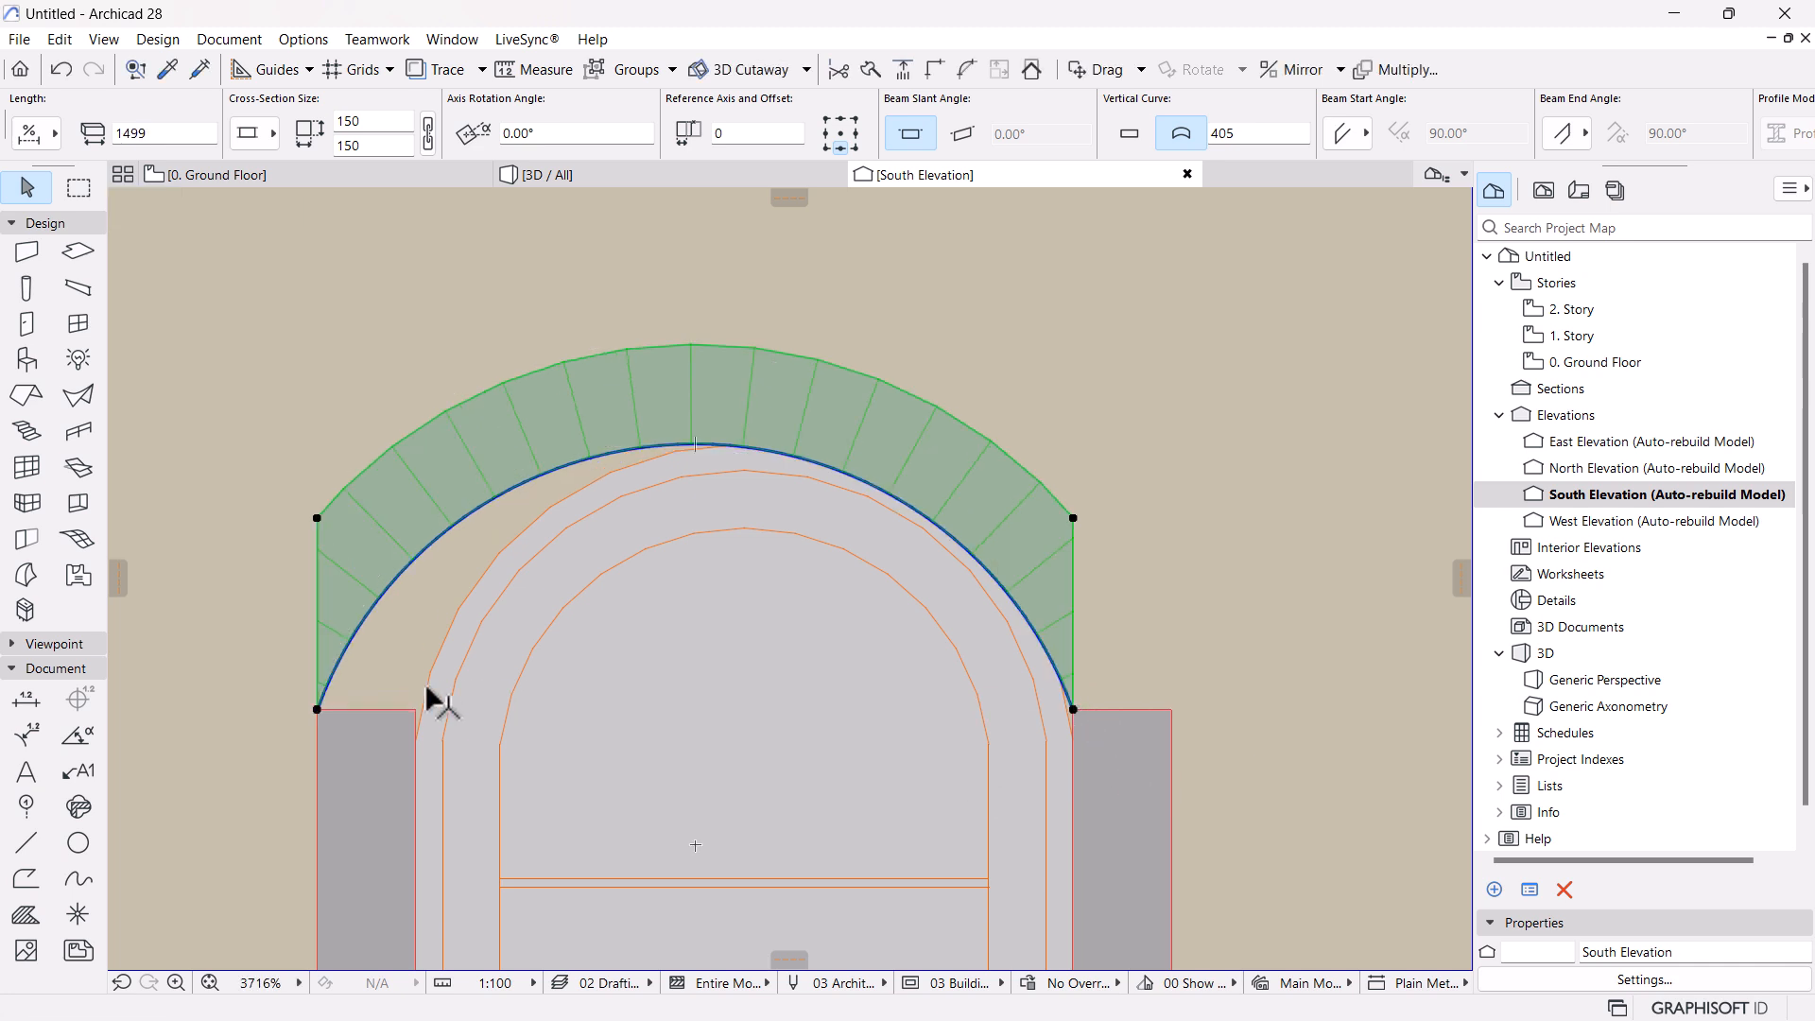
pyautogui.click(319, 707)
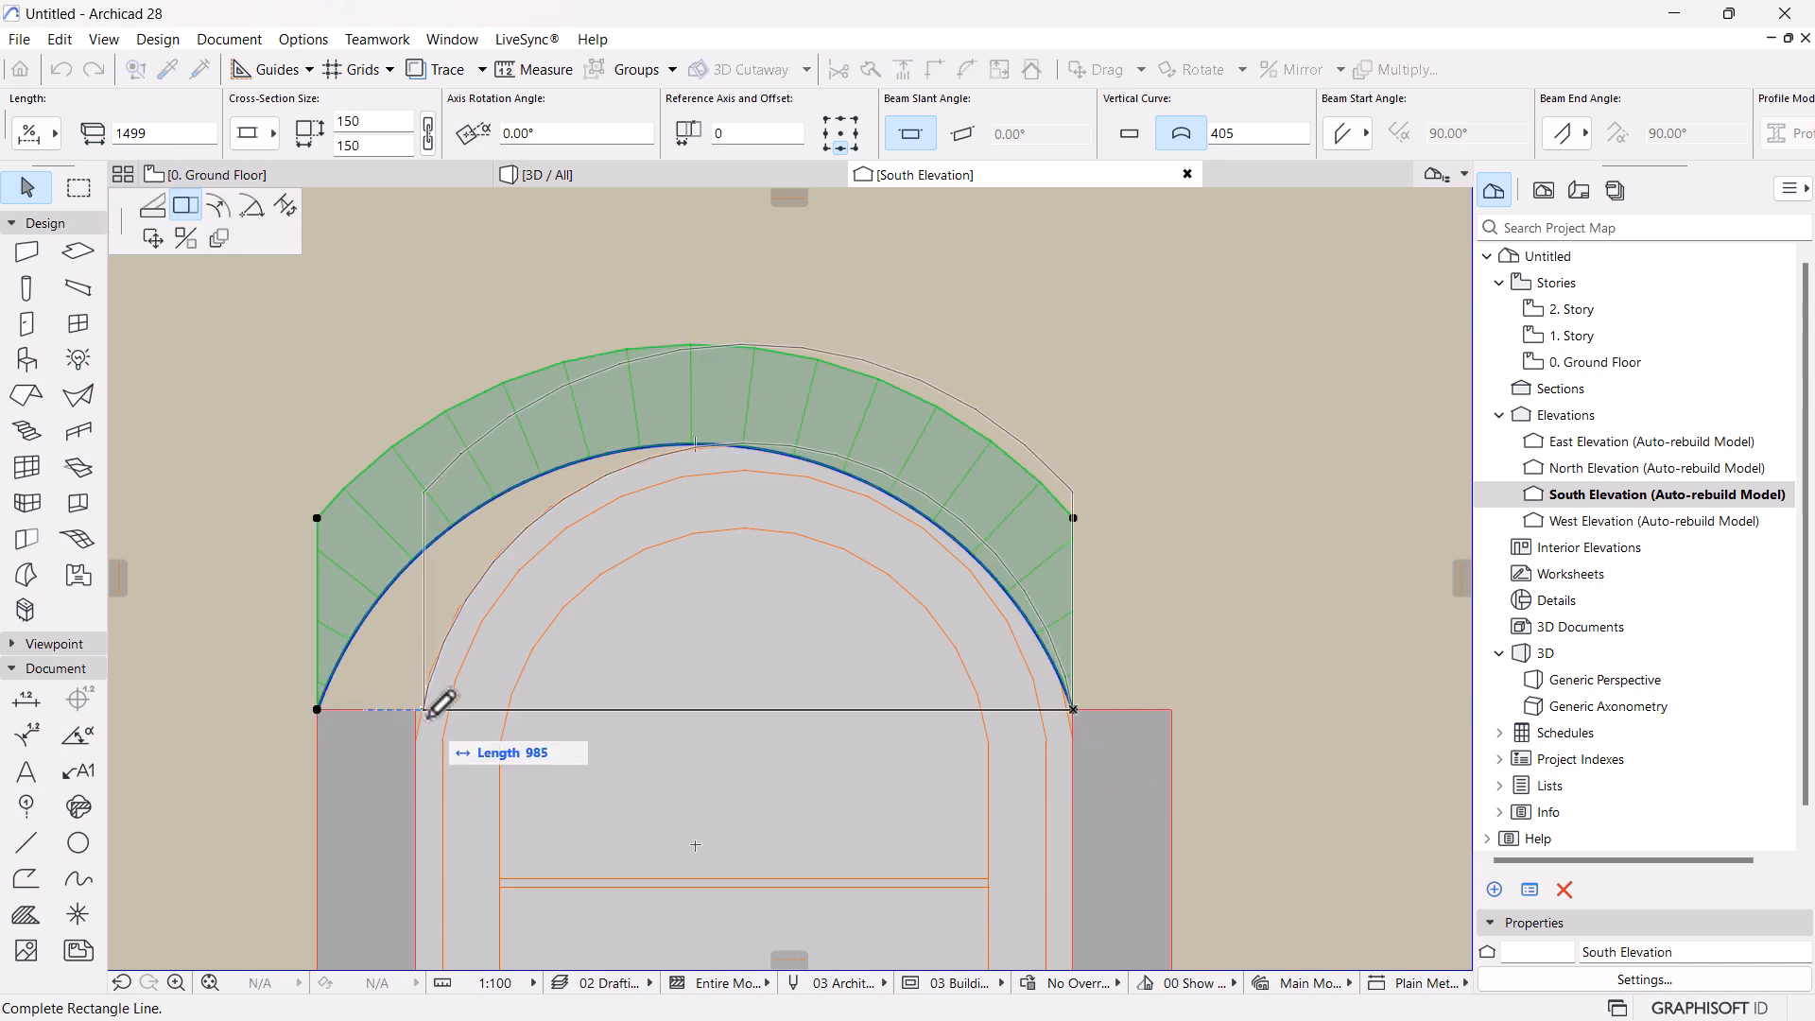
pyautogui.click(978, 711)
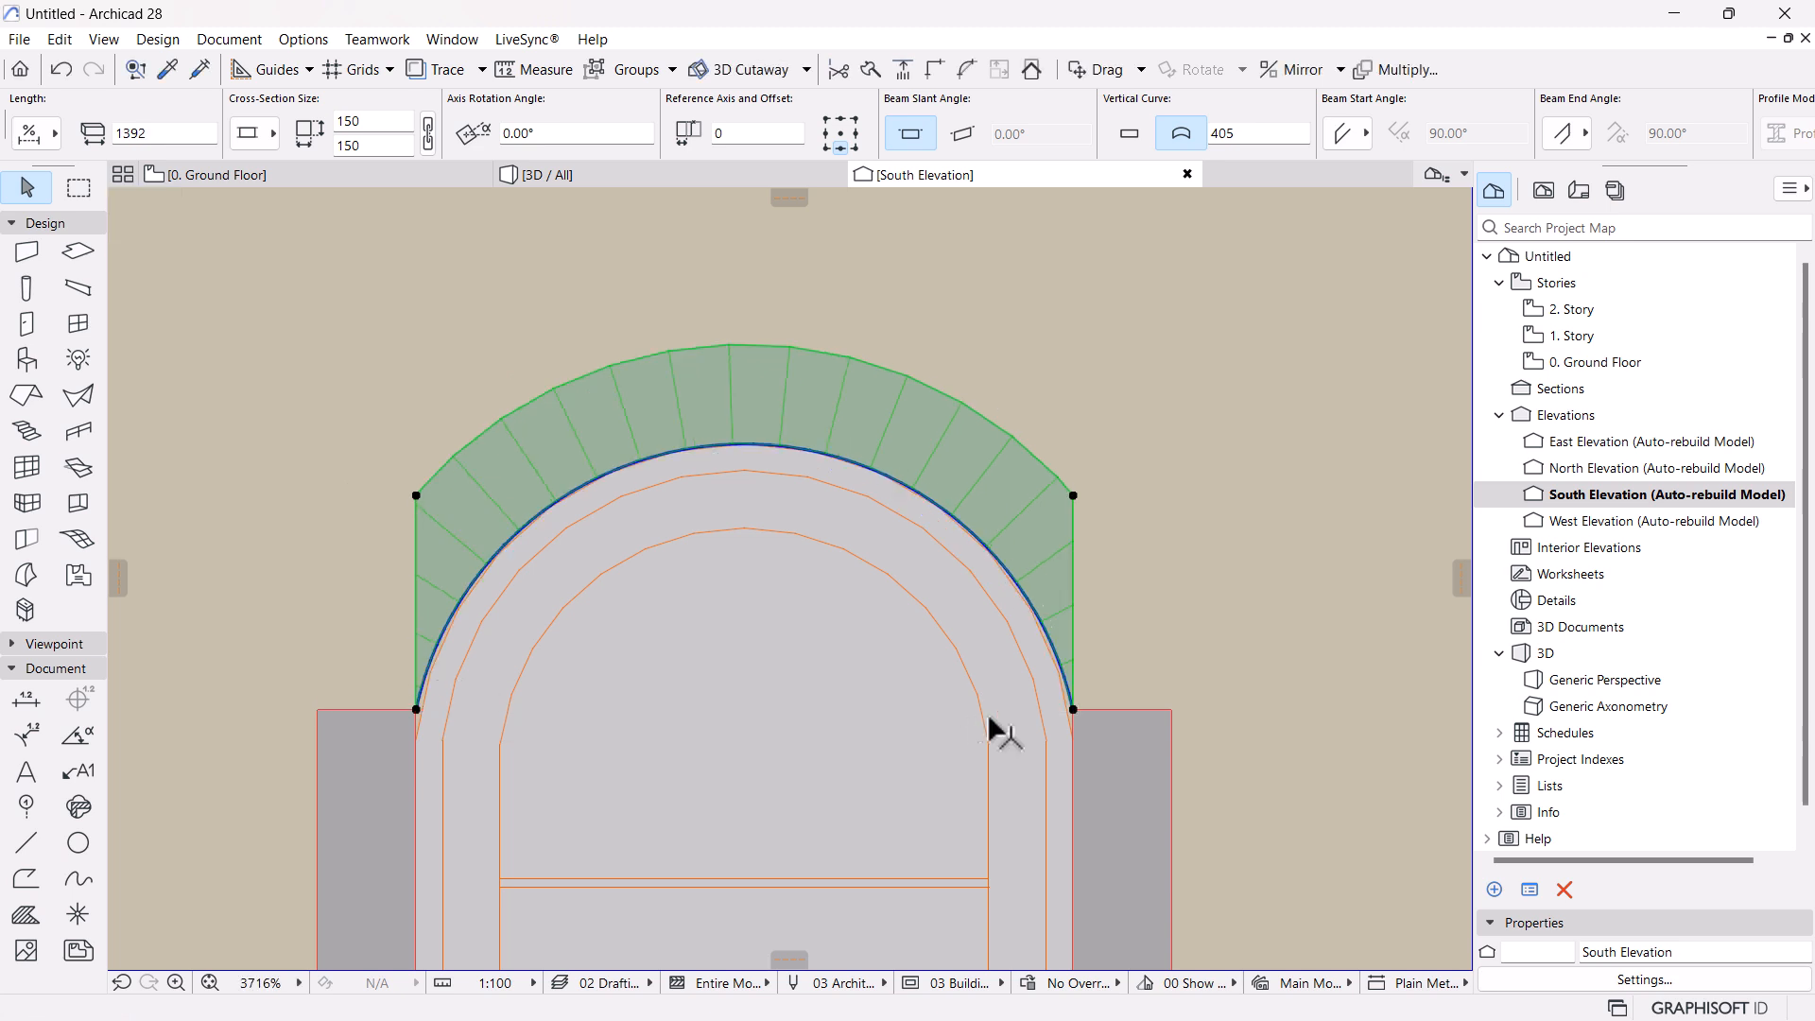
# Lower the right column's top to the door arch's springing point at 2150 mm and transfer its settings to the left column
pyautogui.scroll(5, 1073, 693)
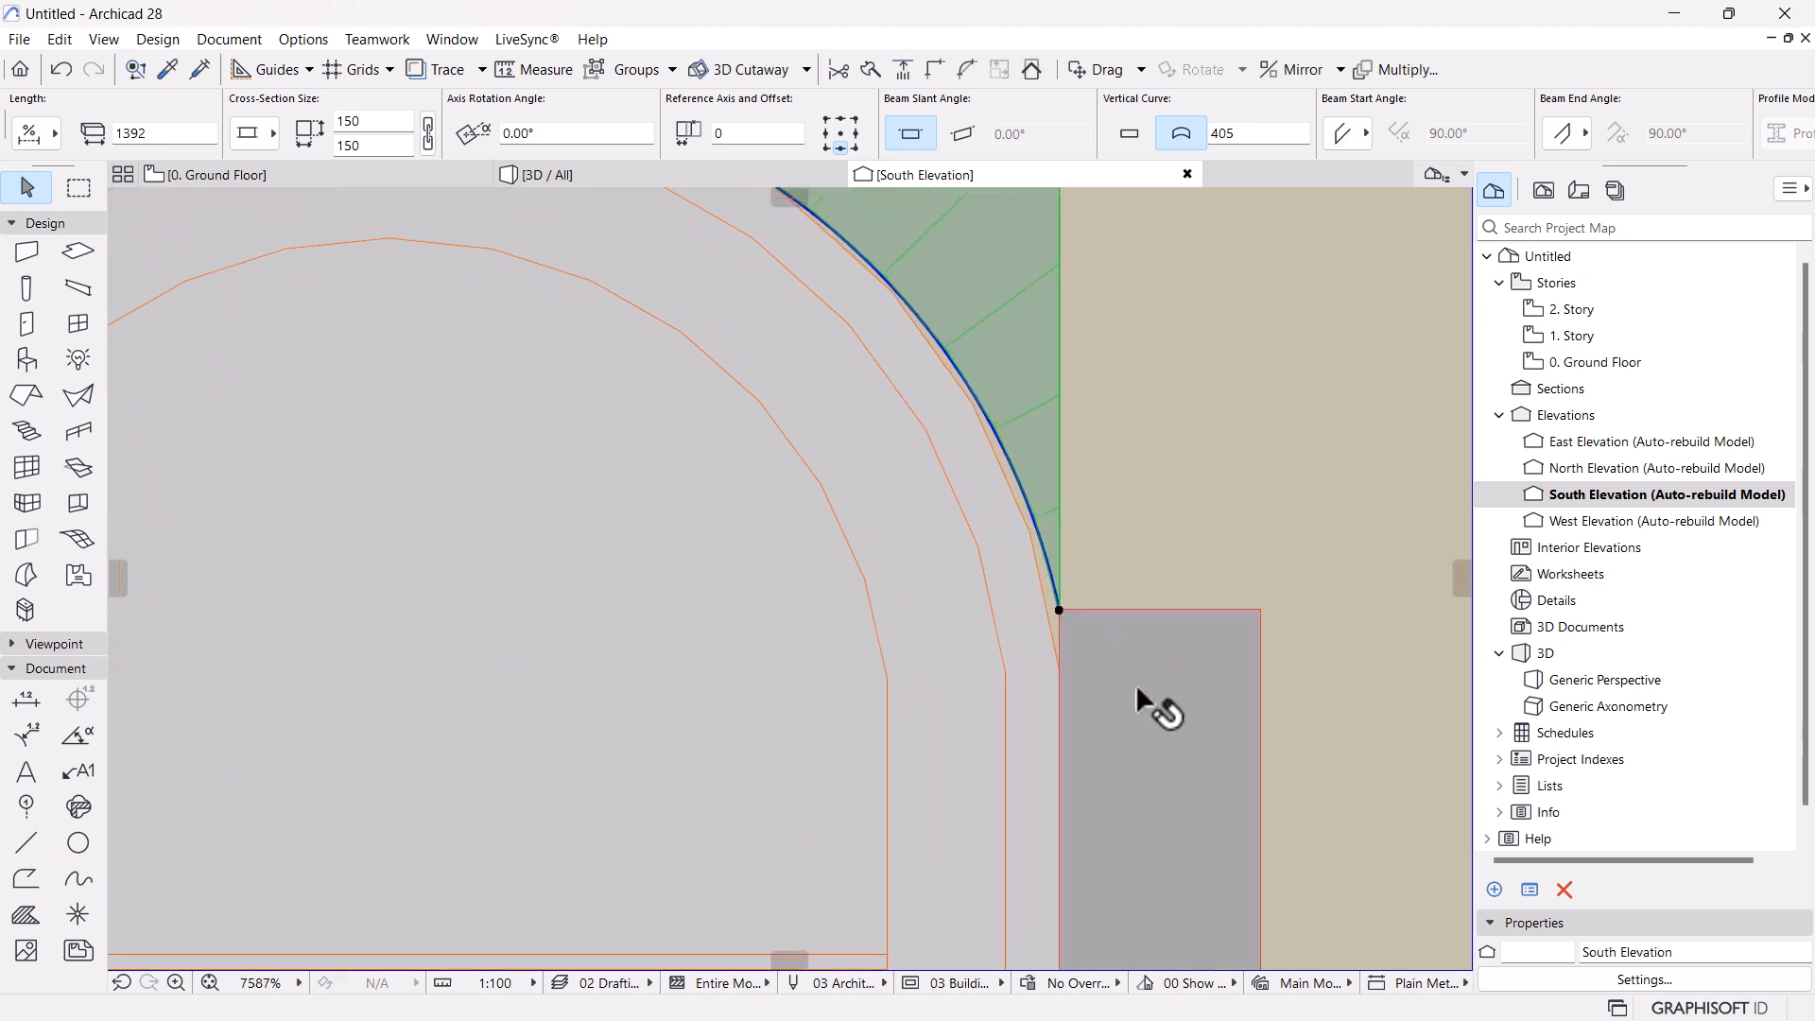
pyautogui.scroll(3, 1035, 558)
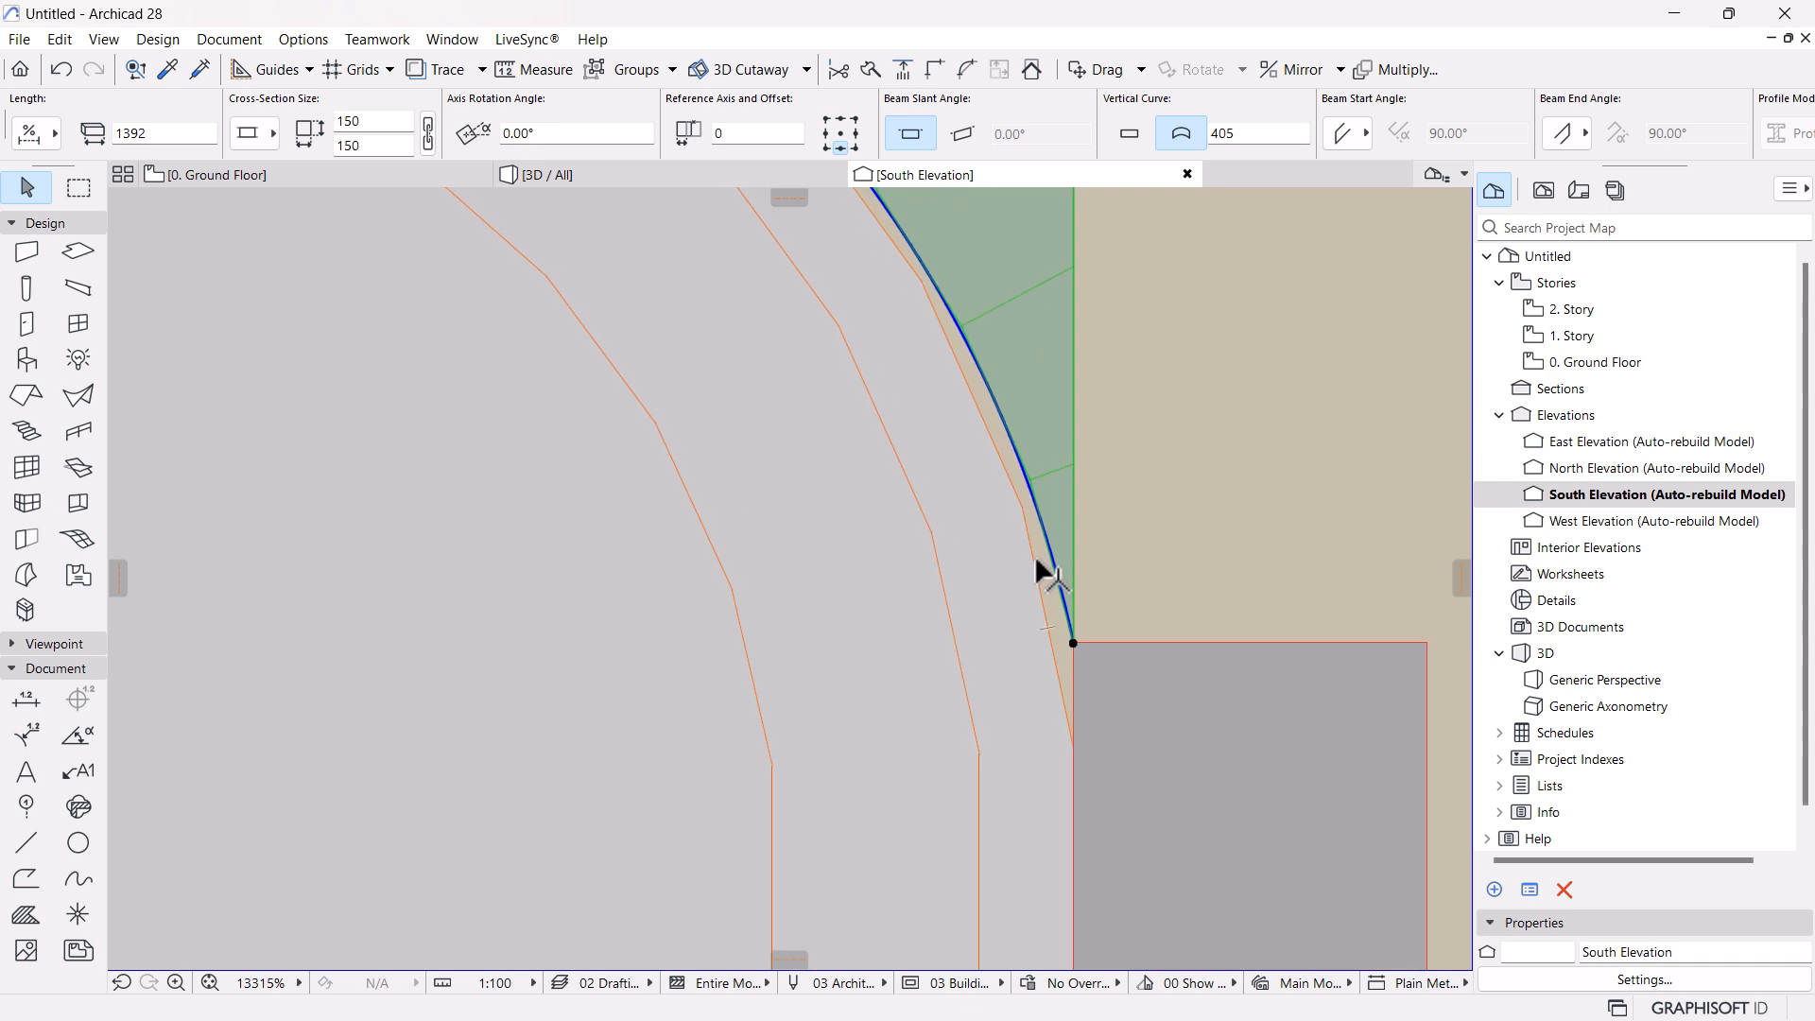
pyautogui.click(1104, 676)
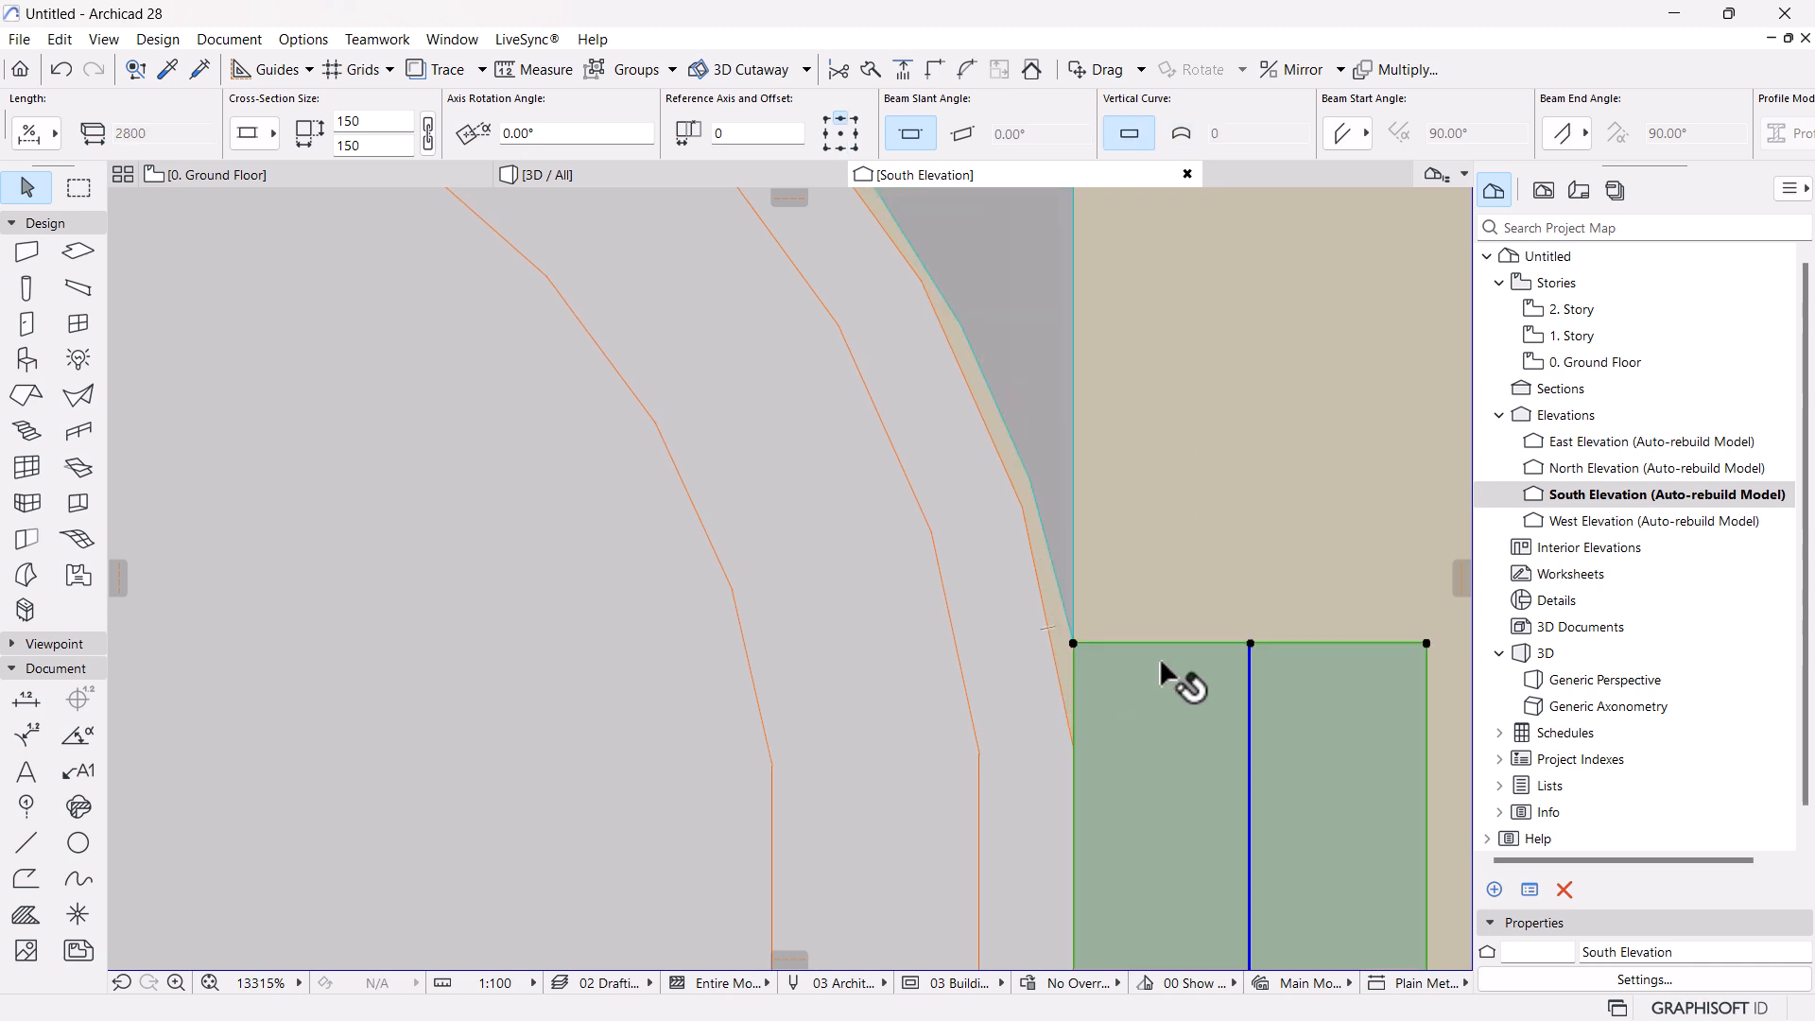
pyautogui.click(1251, 643)
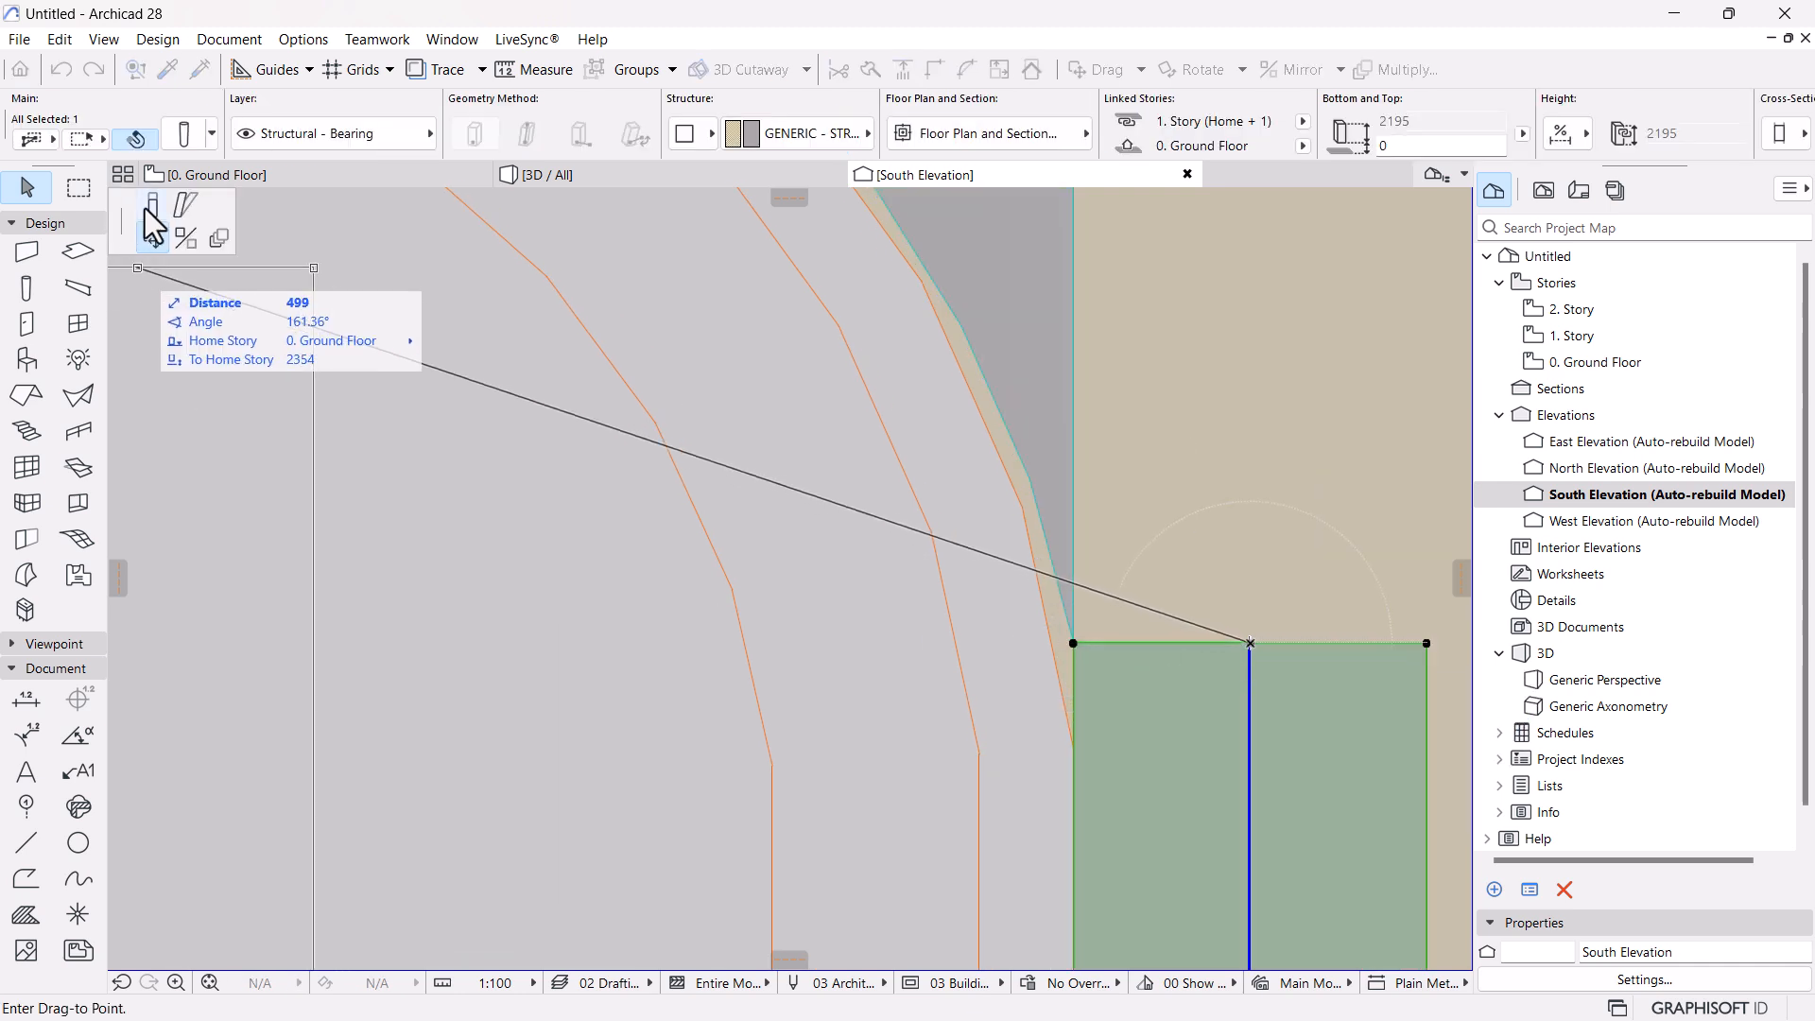
pyautogui.click(1080, 741)
pyautogui.scroll(-5, 1147, 592)
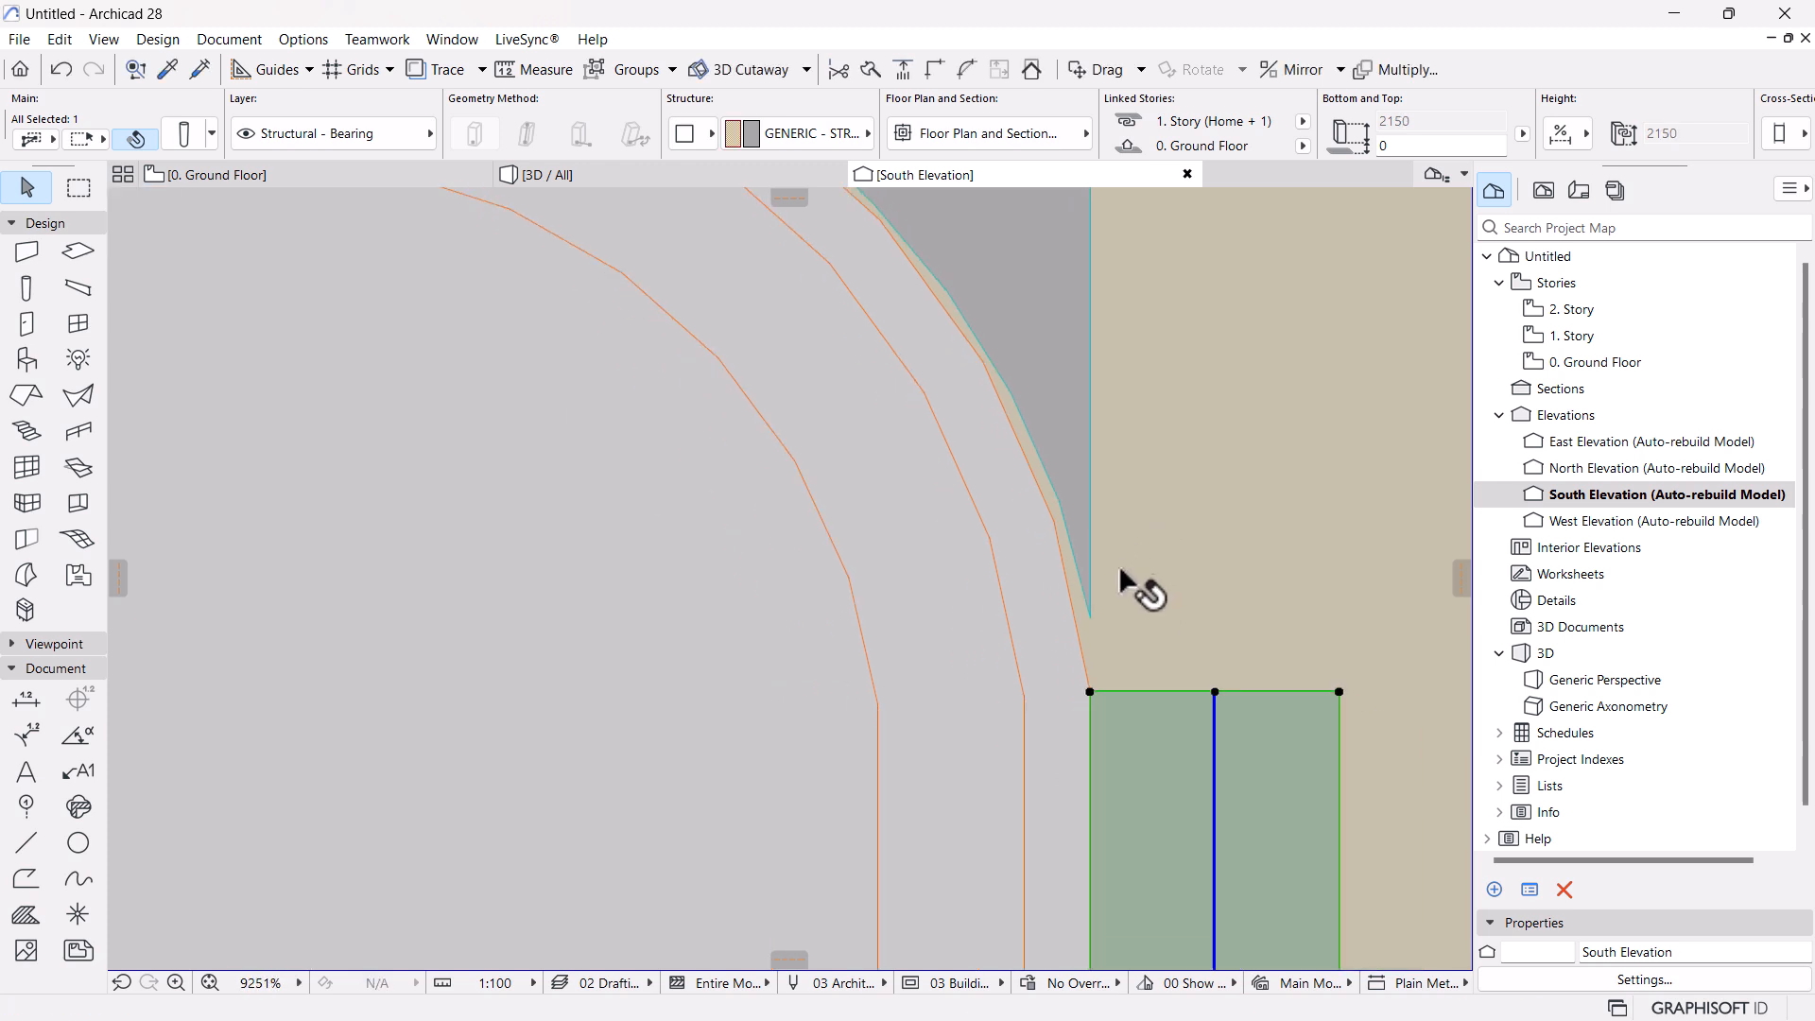
pyautogui.keyDown('alt'); pyautogui.click(1149, 681); pyautogui.keyUp('alt')
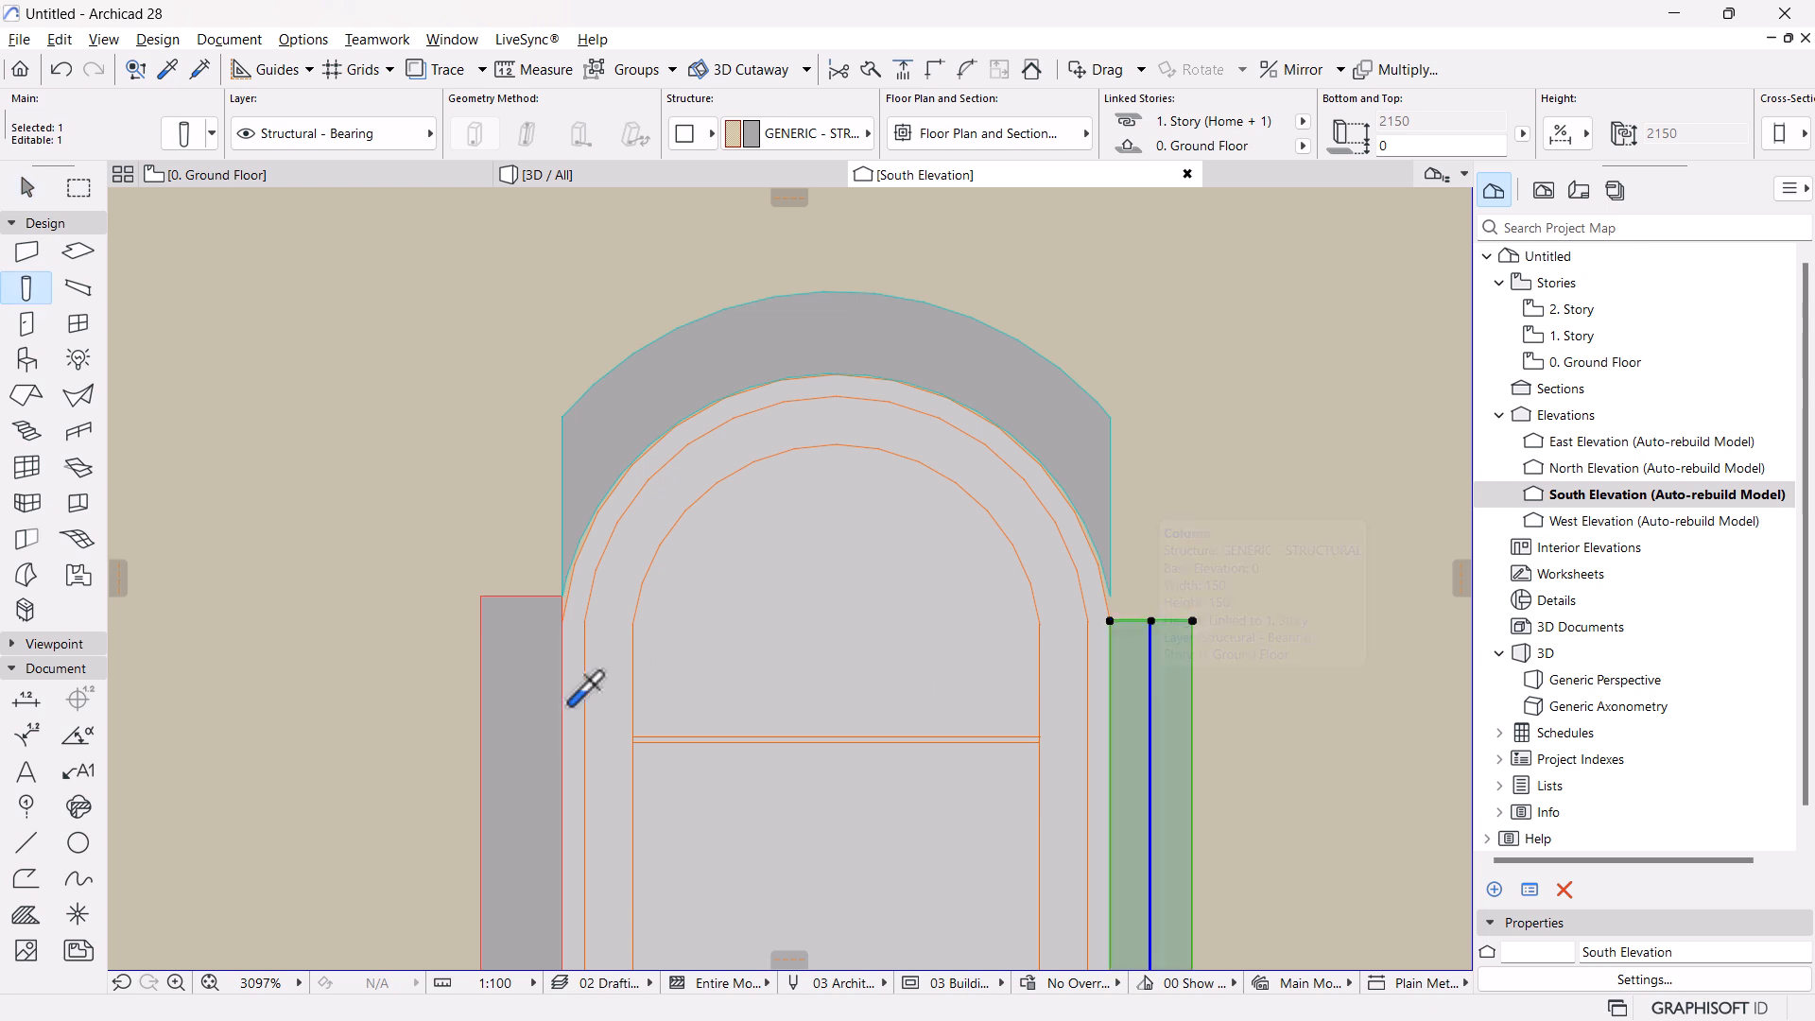
pyautogui.keyDown('ctrl'); pyautogui.keyDown('alt'); pyautogui.click(499, 695); pyautogui.keyUp('alt'); pyautogui.keyUp('ctrl')
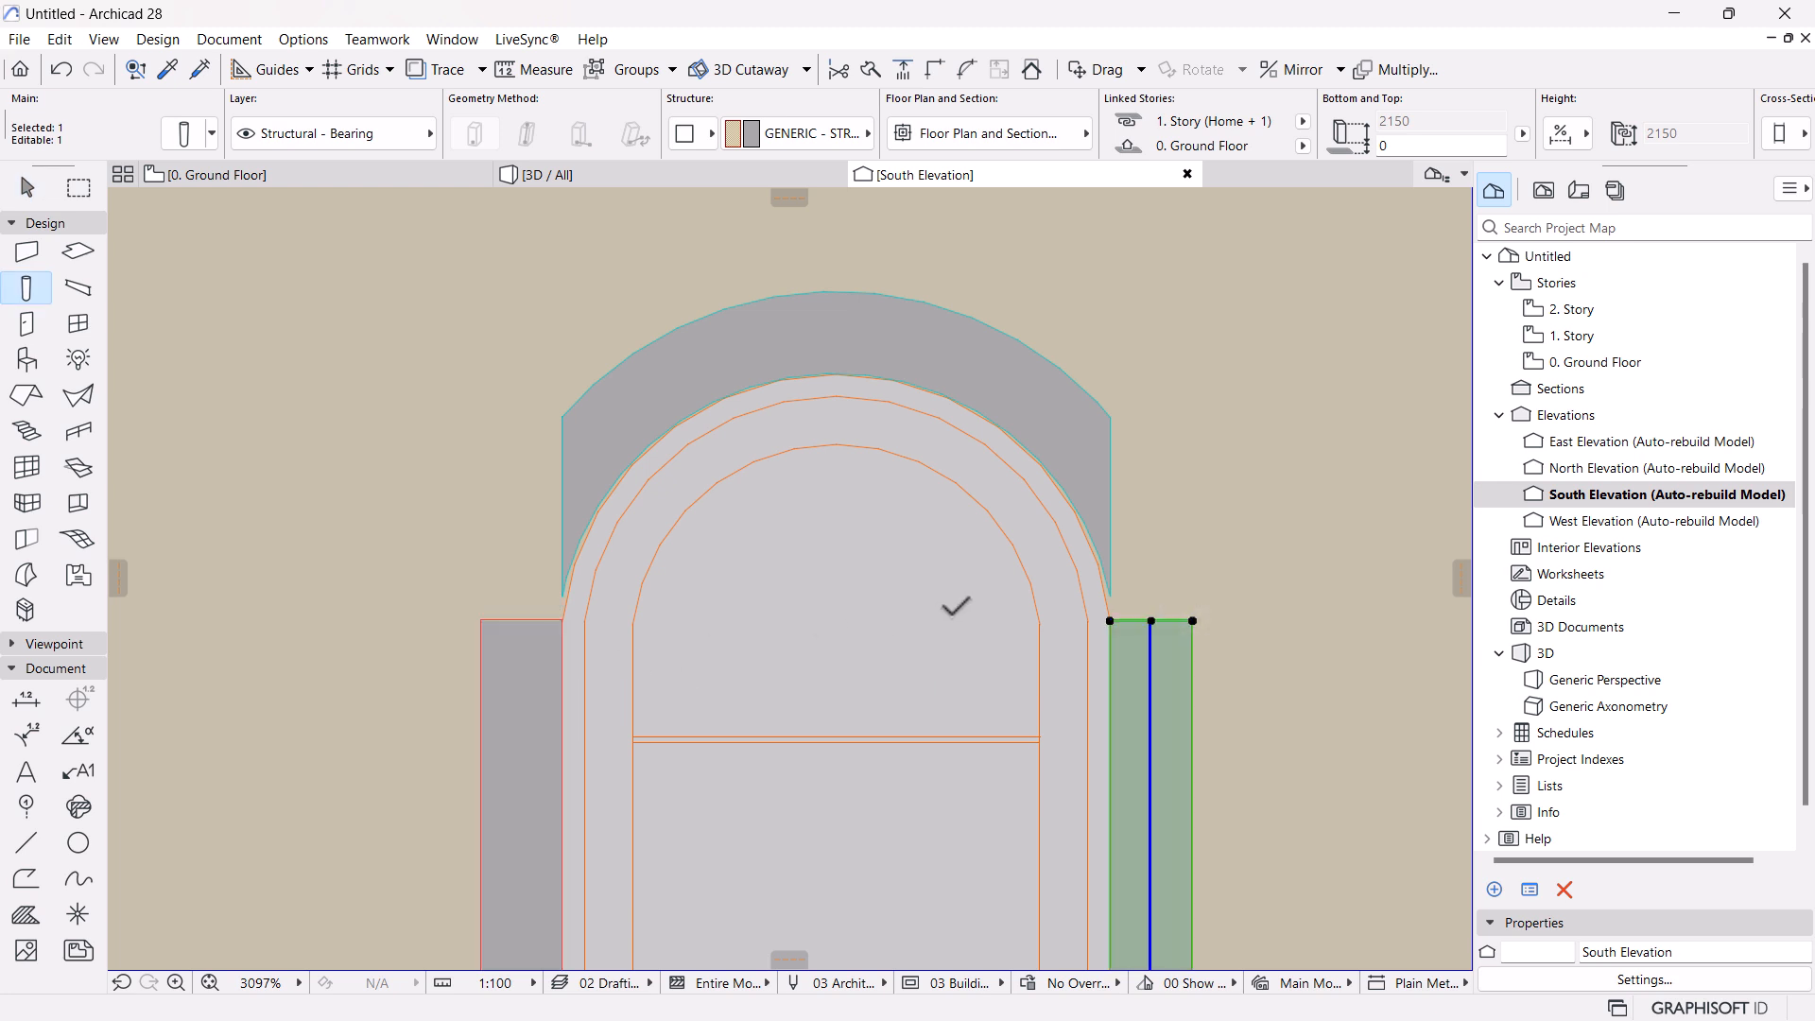
# Stretch both lower ends of the curved beam down to the inner top corners of the columns, at elevation -850
pyautogui.scroll(4, 1118, 543)
pyautogui.keyDown('shift'); pyautogui.click(1152, 371); pyautogui.keyUp('shift')
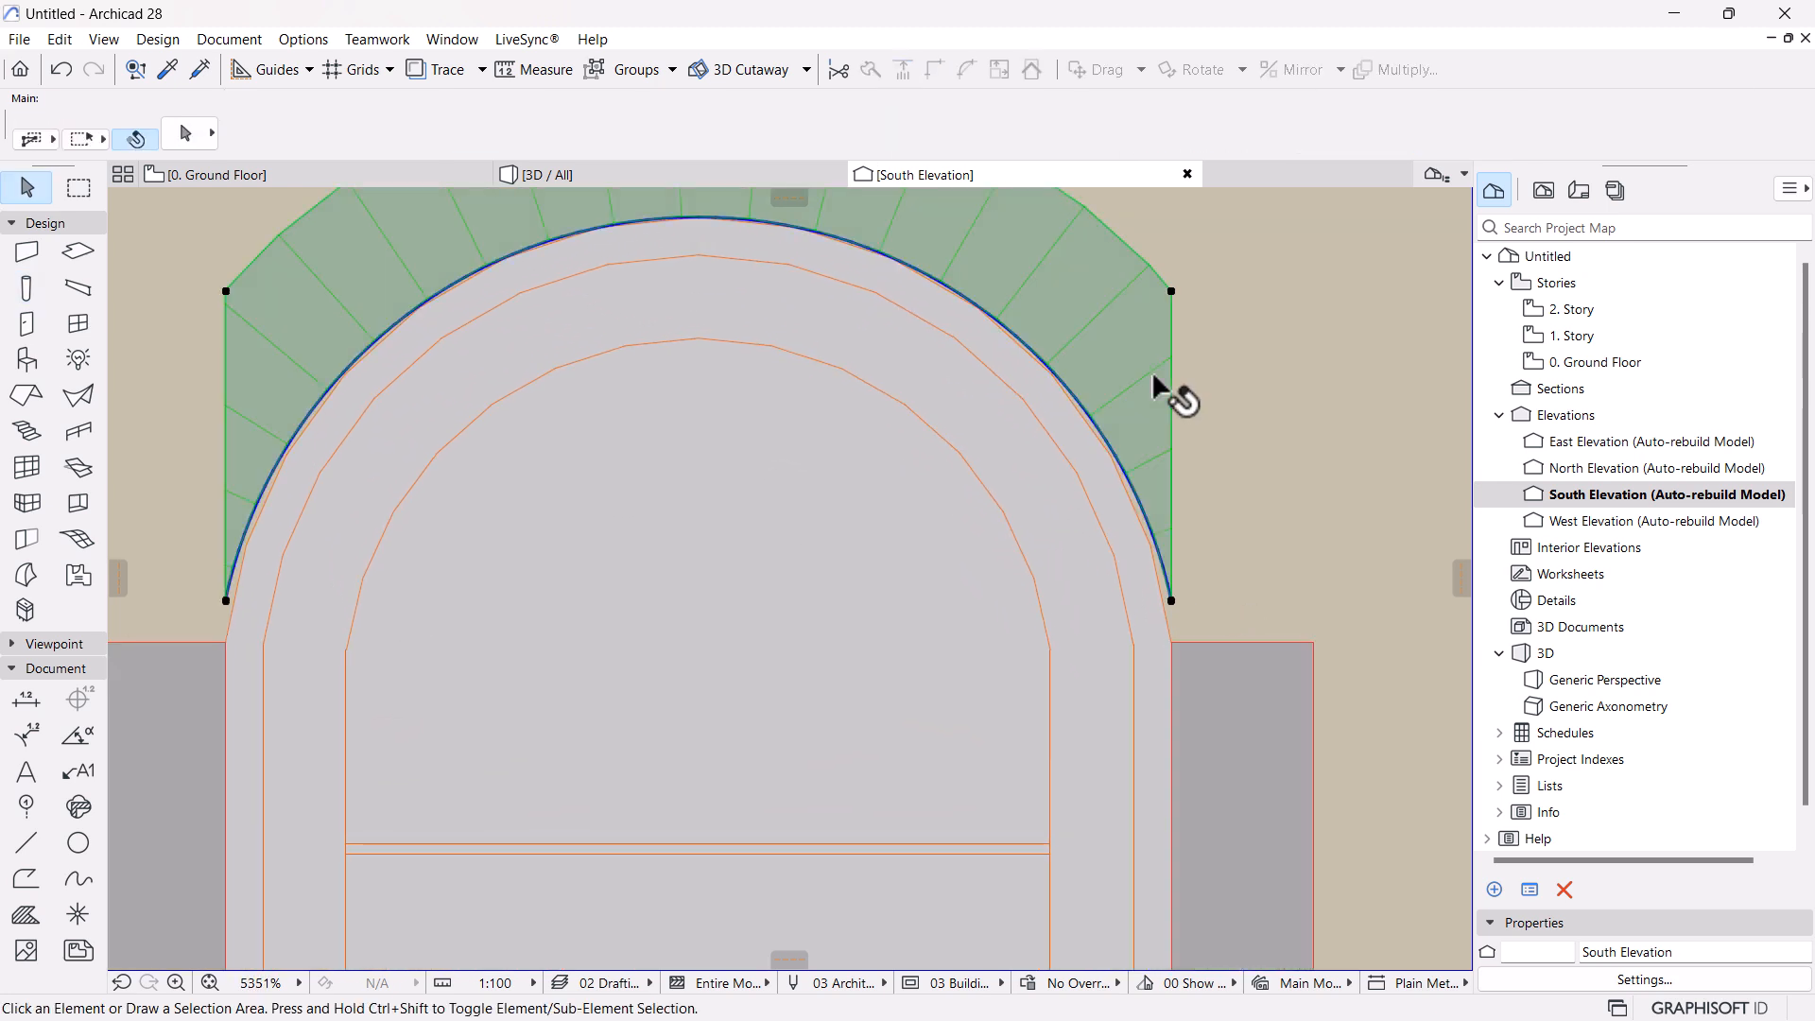
pyautogui.click(1171, 599)
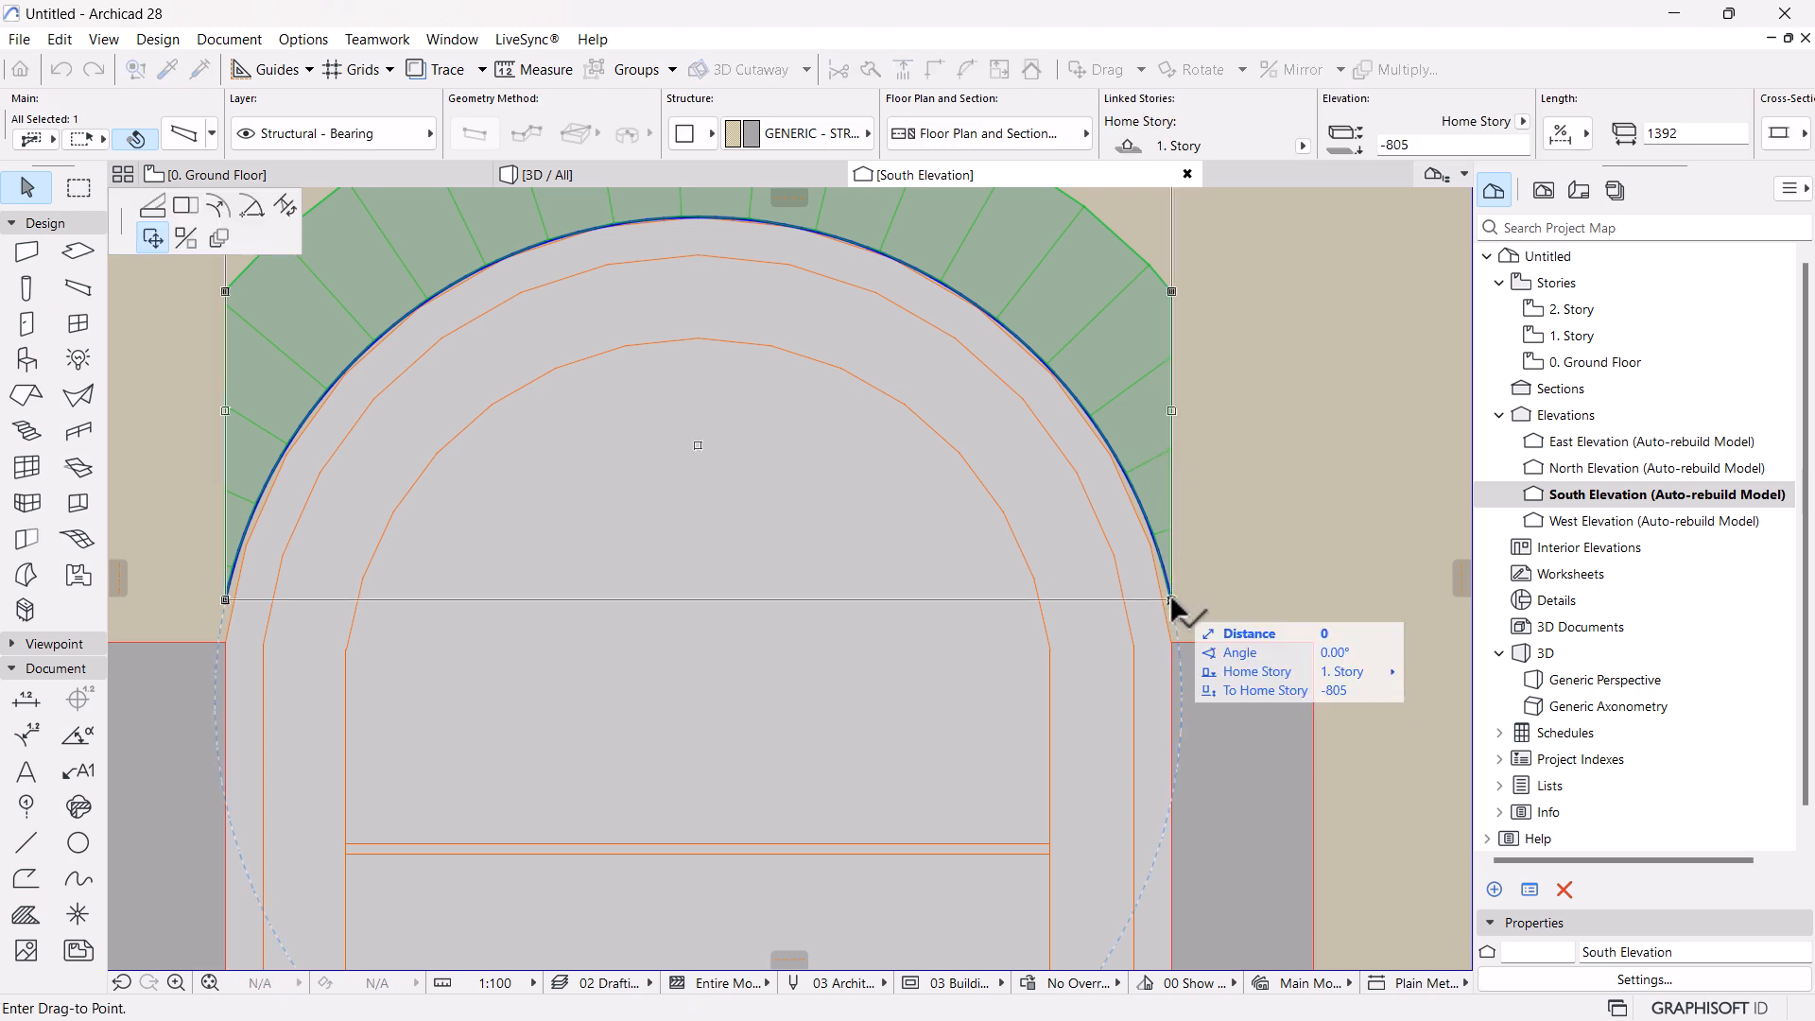
pyautogui.click(154, 205)
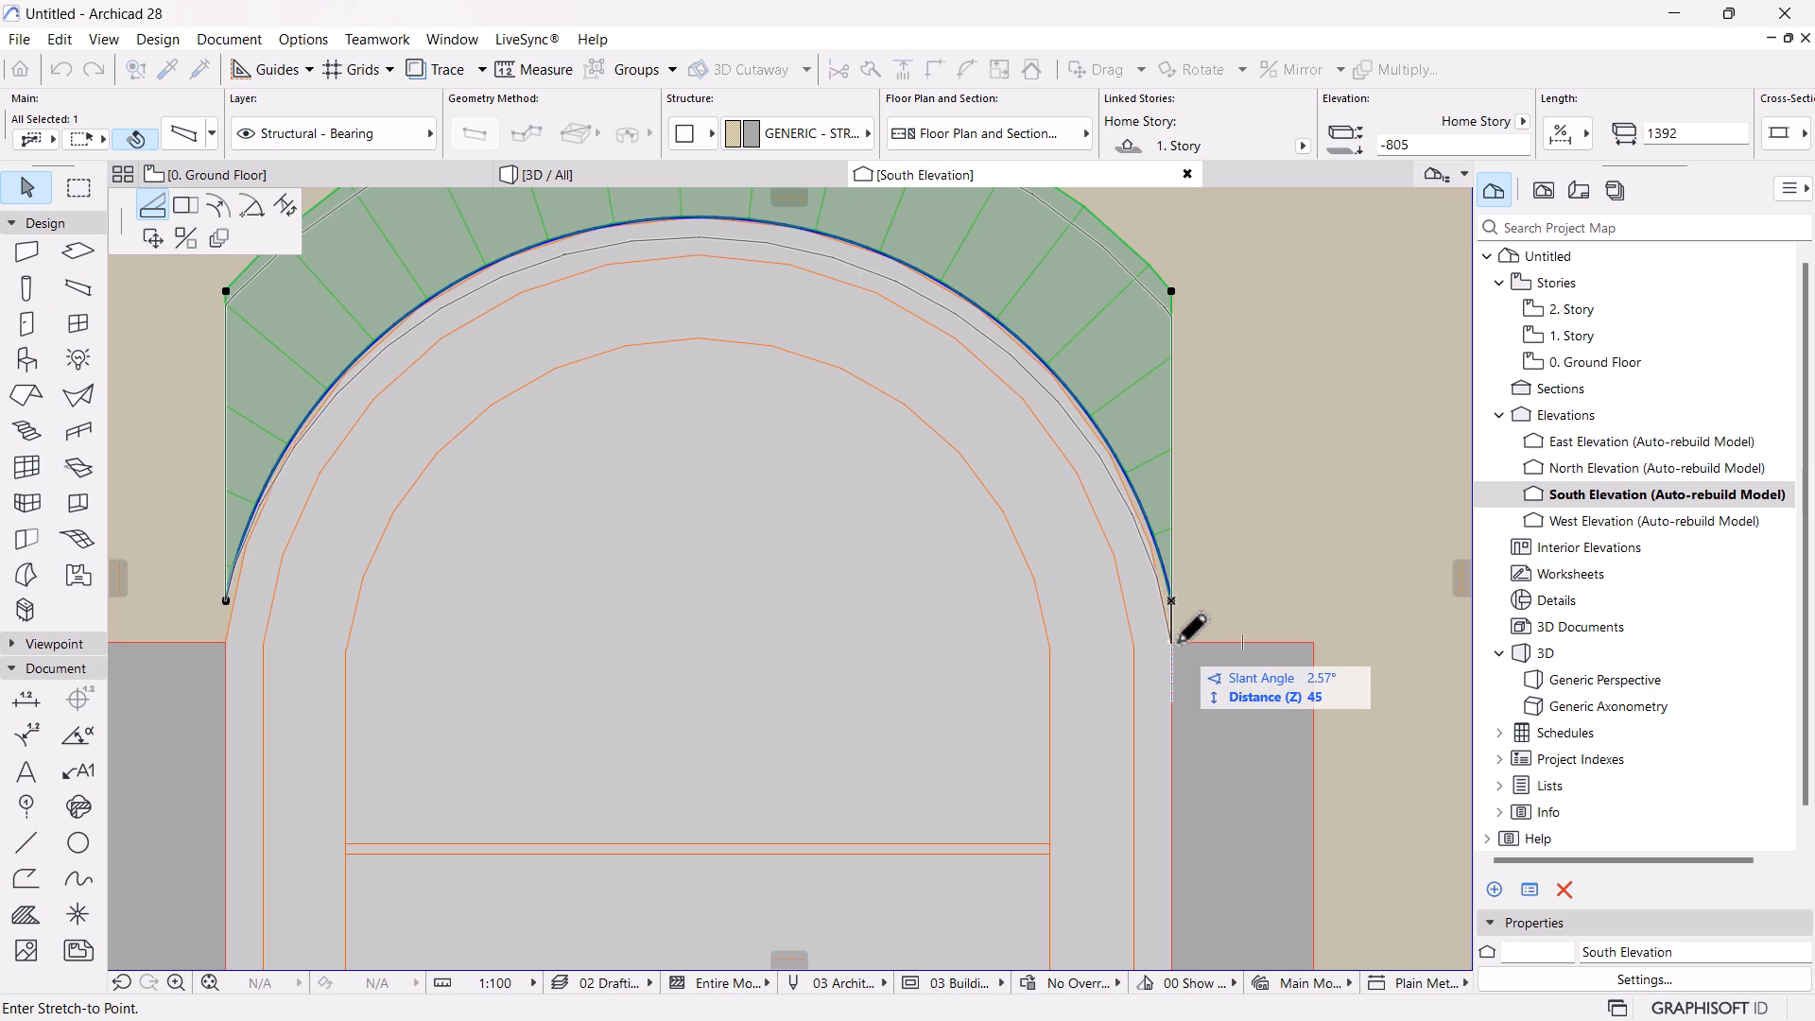
pyautogui.click(757, 600)
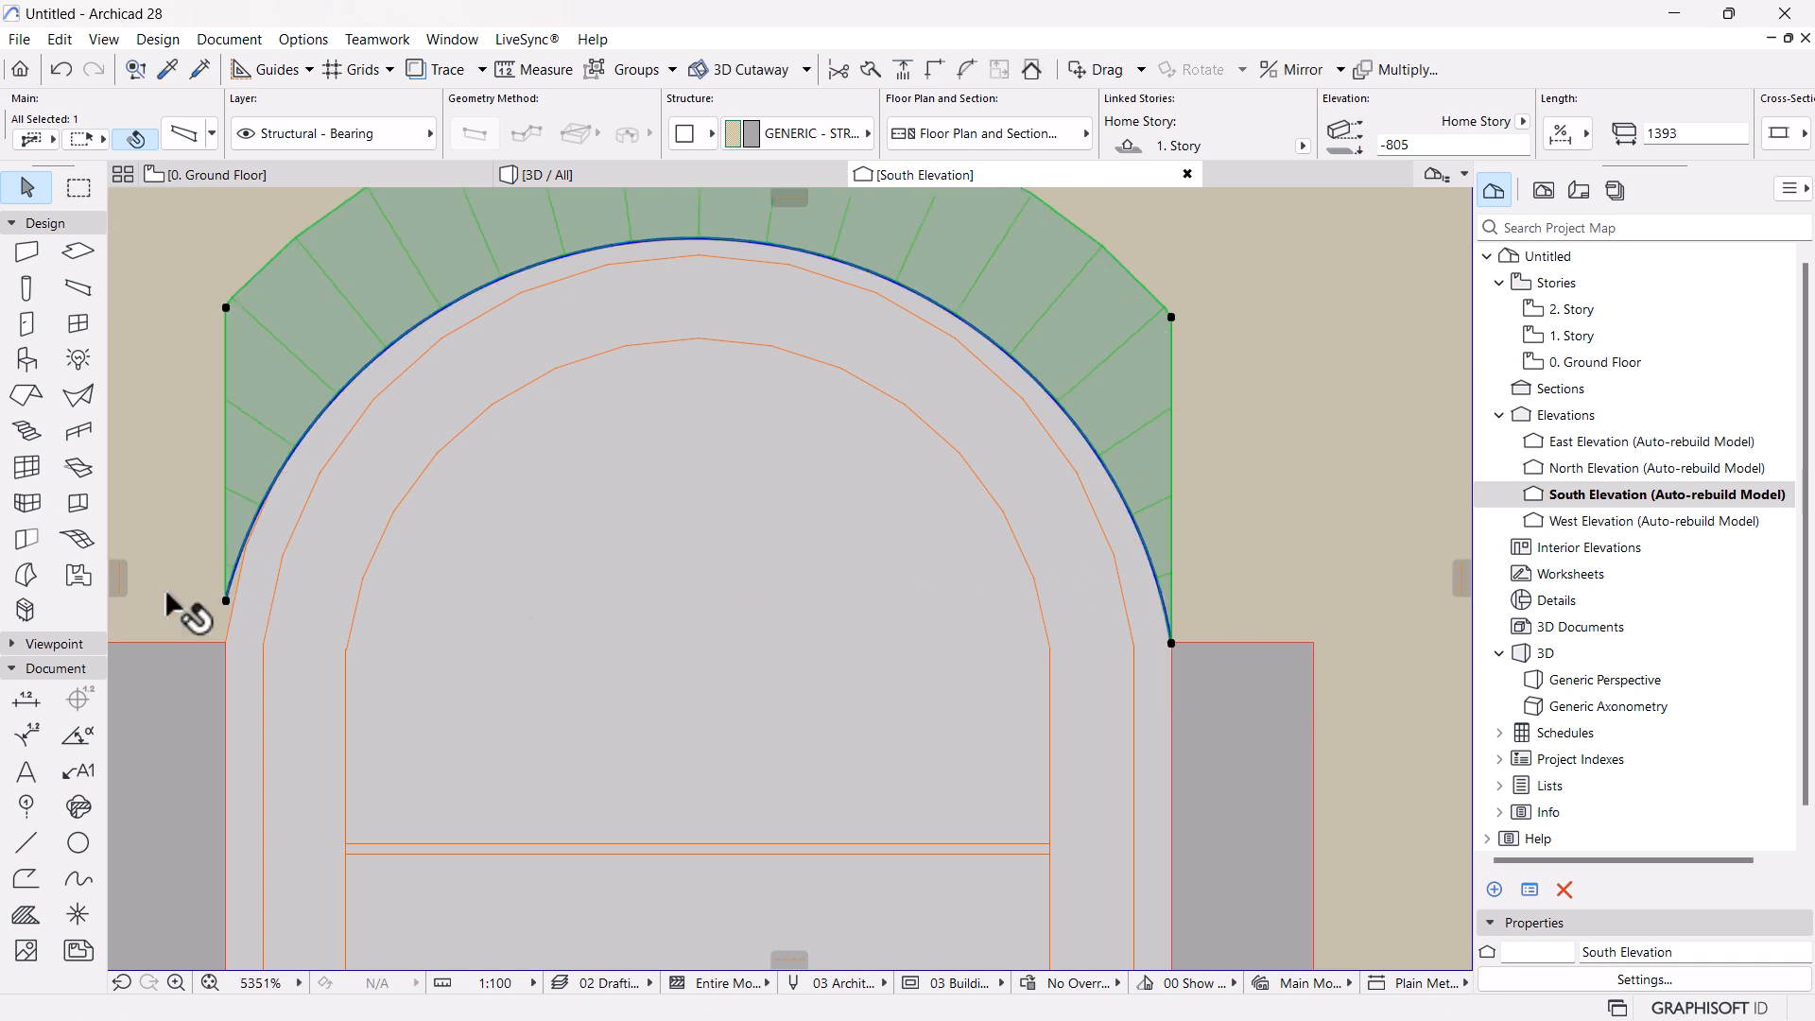
pyautogui.scroll(-2, 1219, 610)
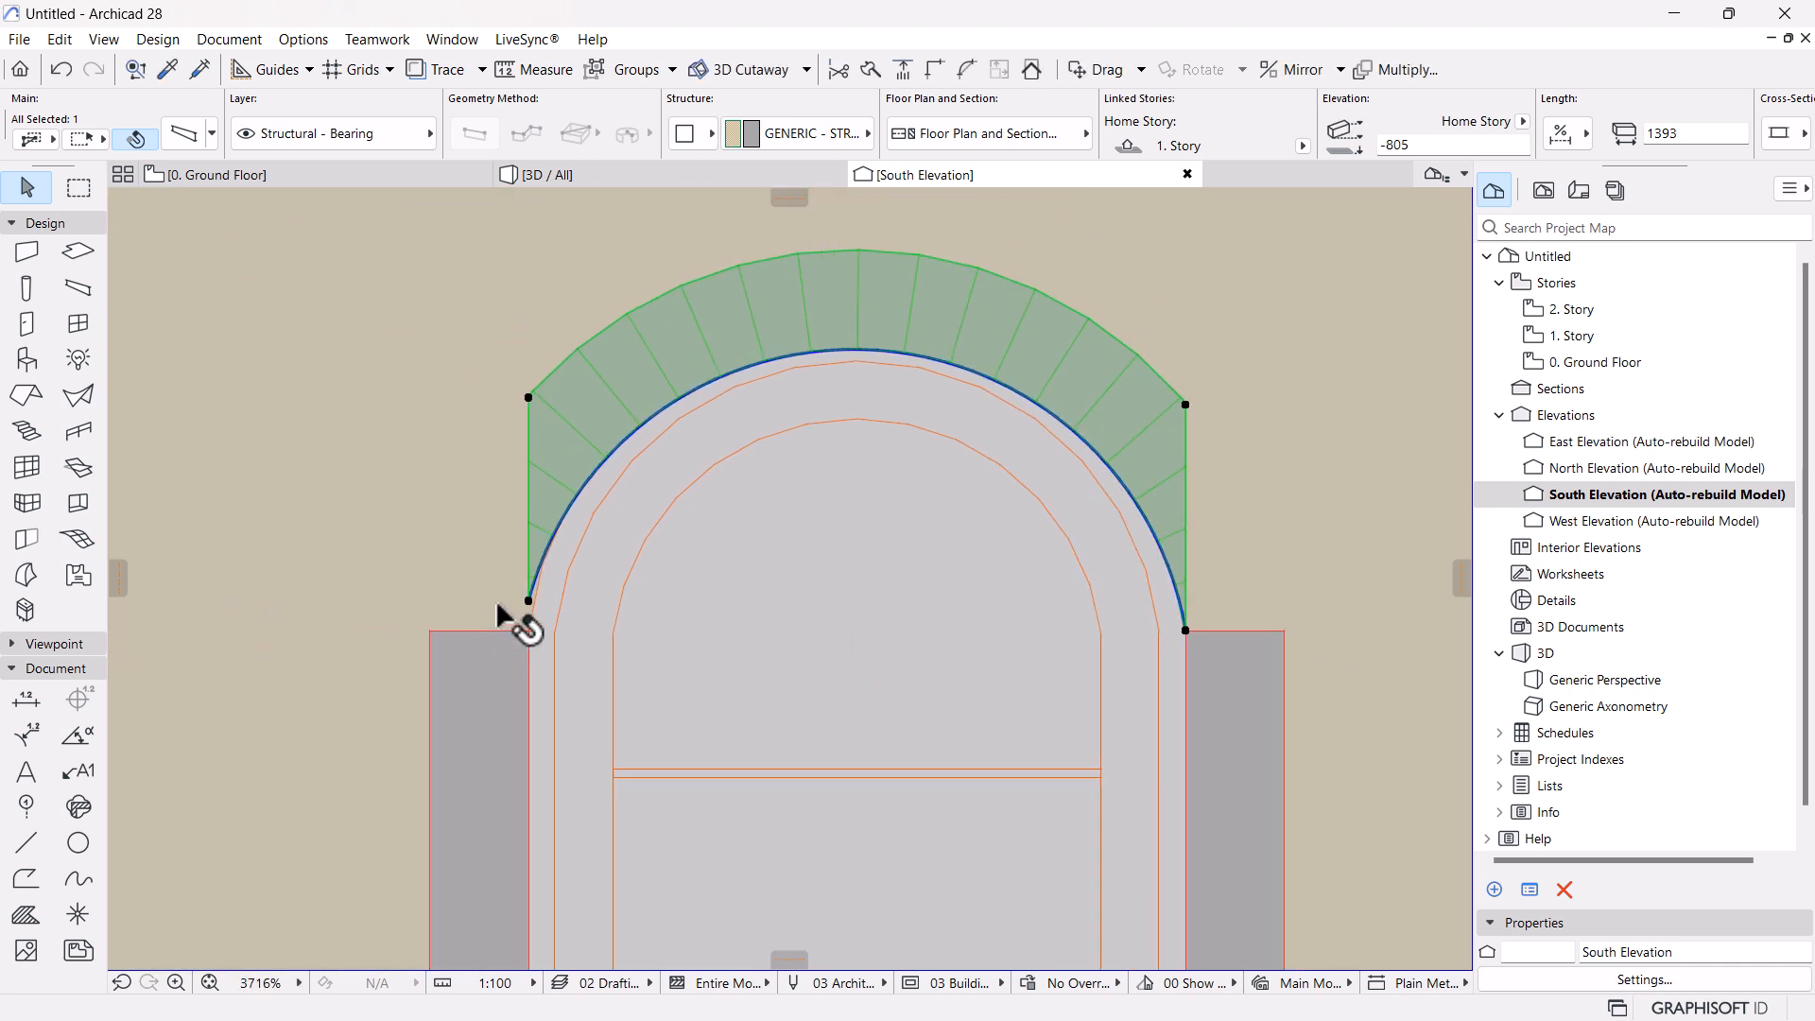
pyautogui.click(529, 601)
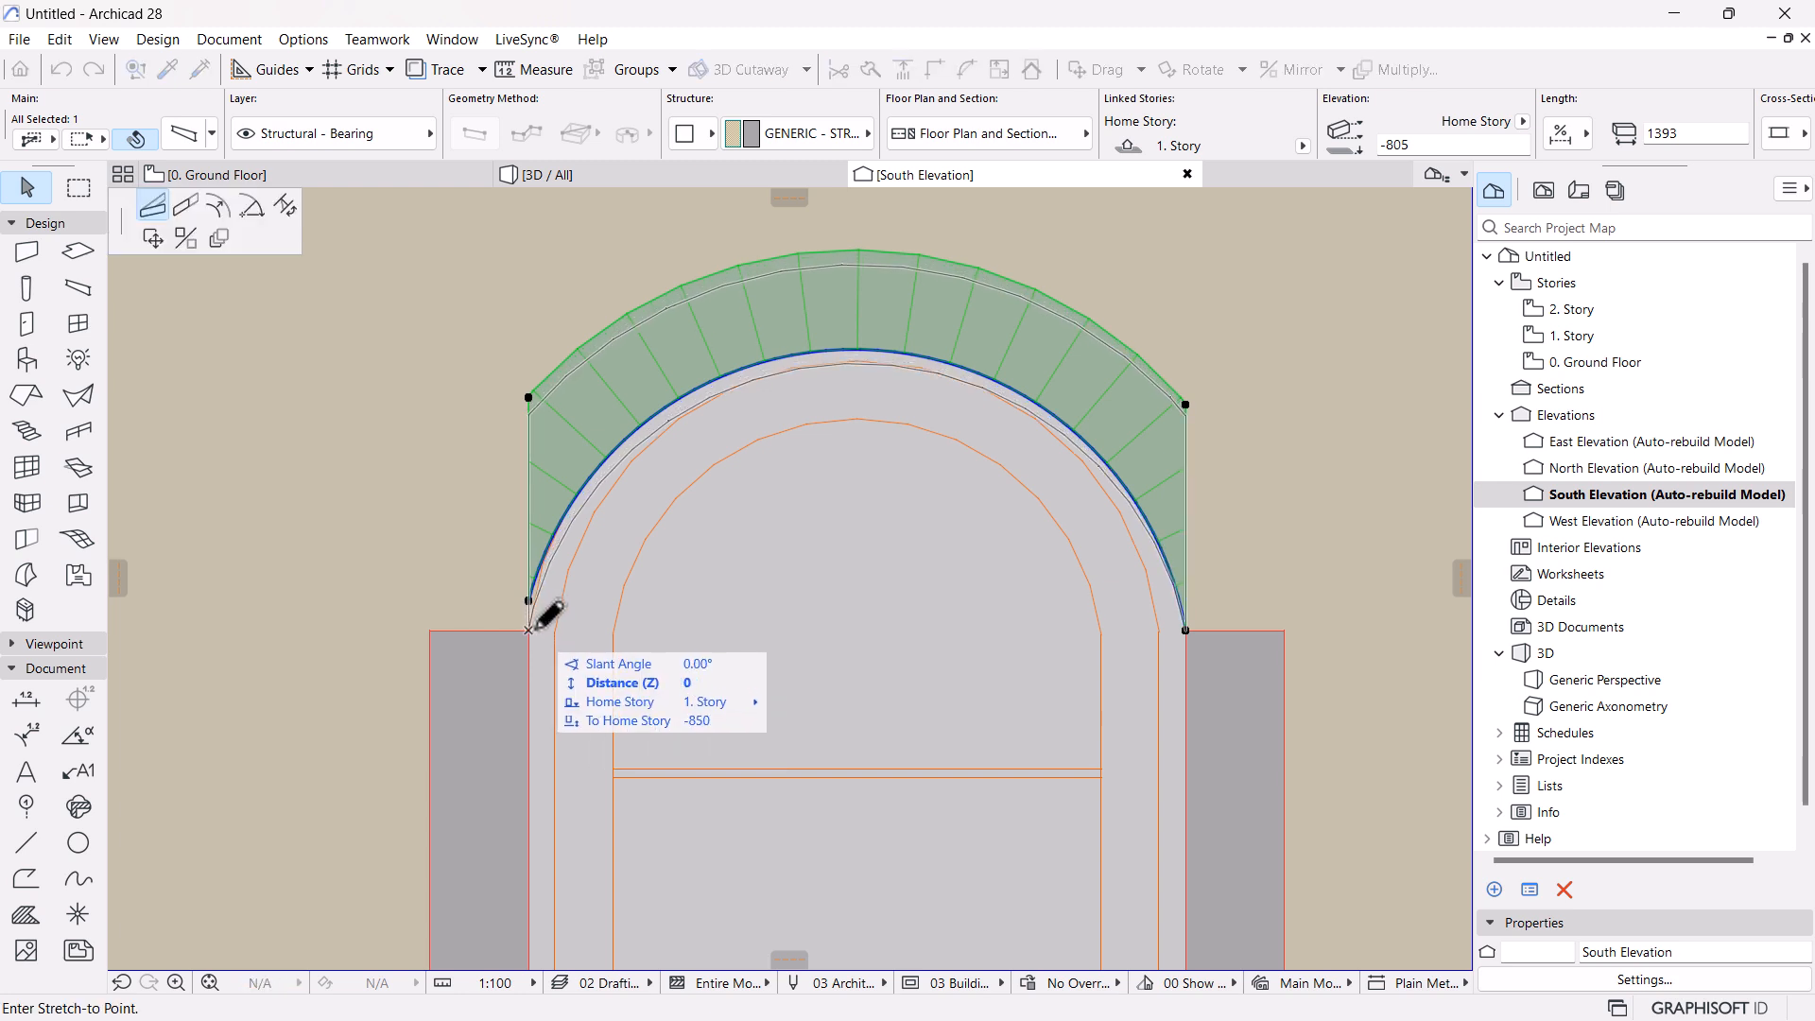
pyautogui.click(733, 564)
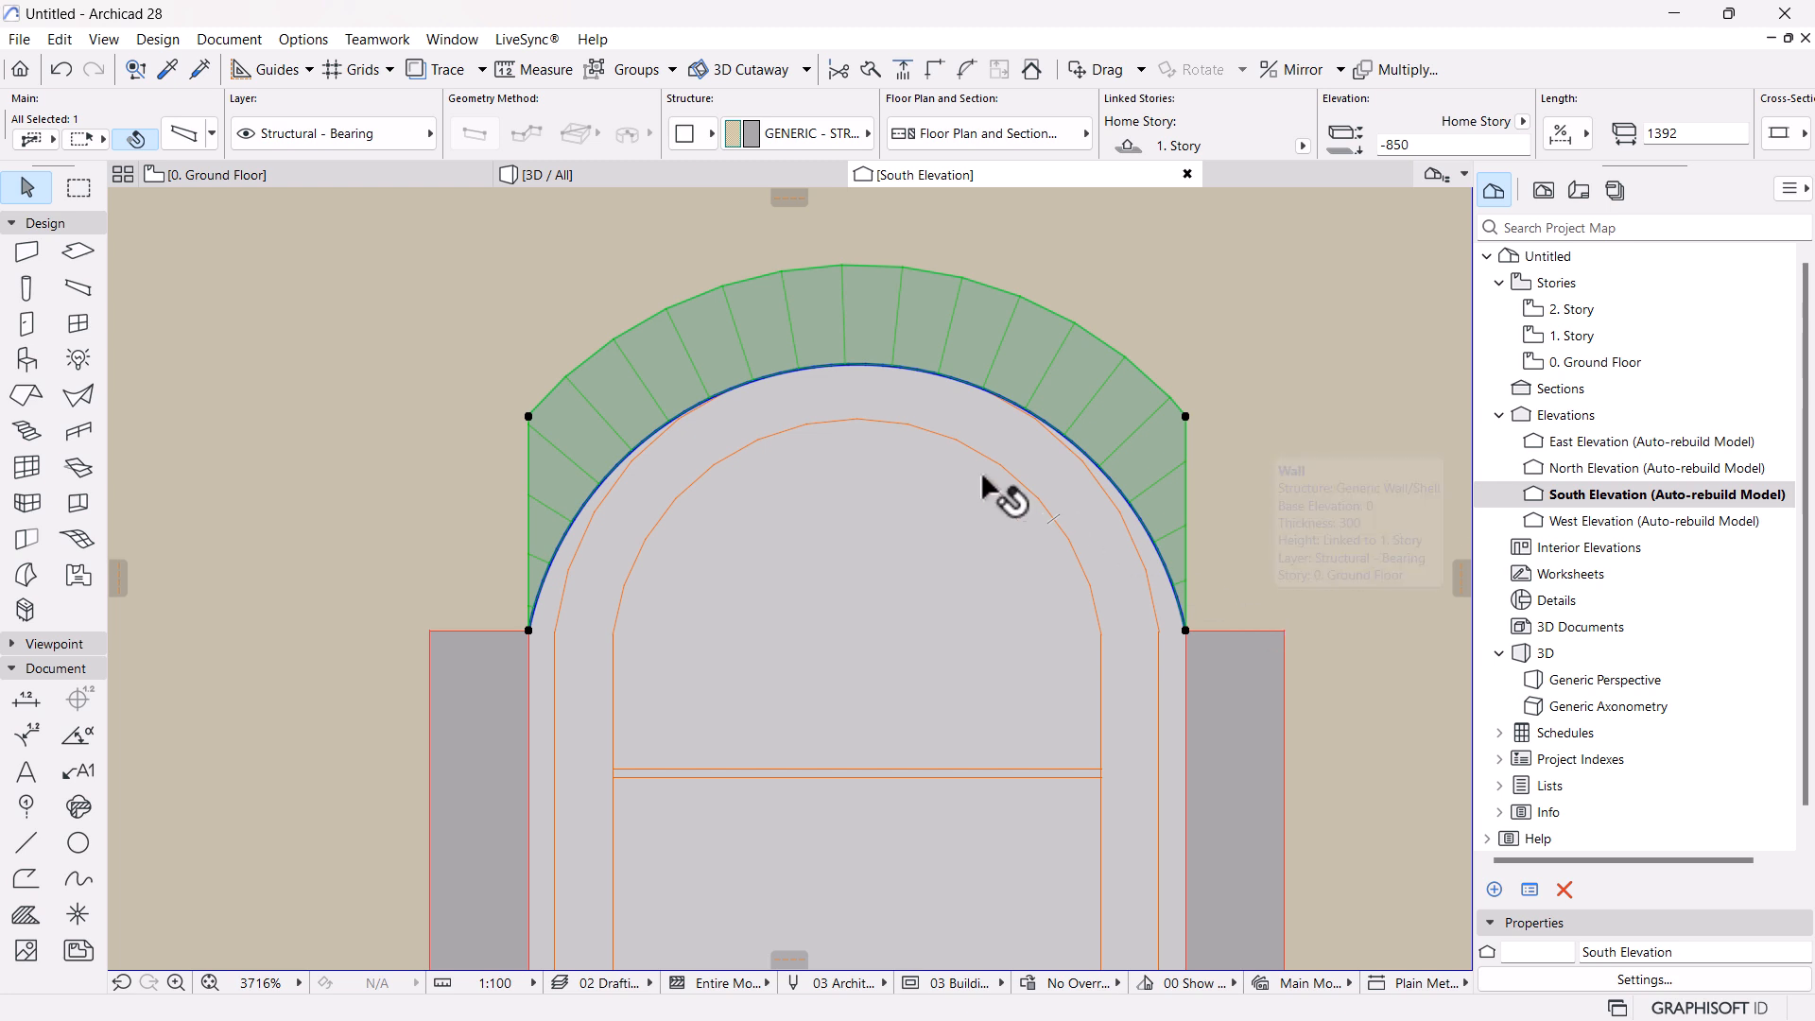
# Raise the beam's vertical curve so its lower edge follows the outer edge of the door arch again
pyautogui.hotkey('ctrl', 'd')
pyautogui.click(859, 364)
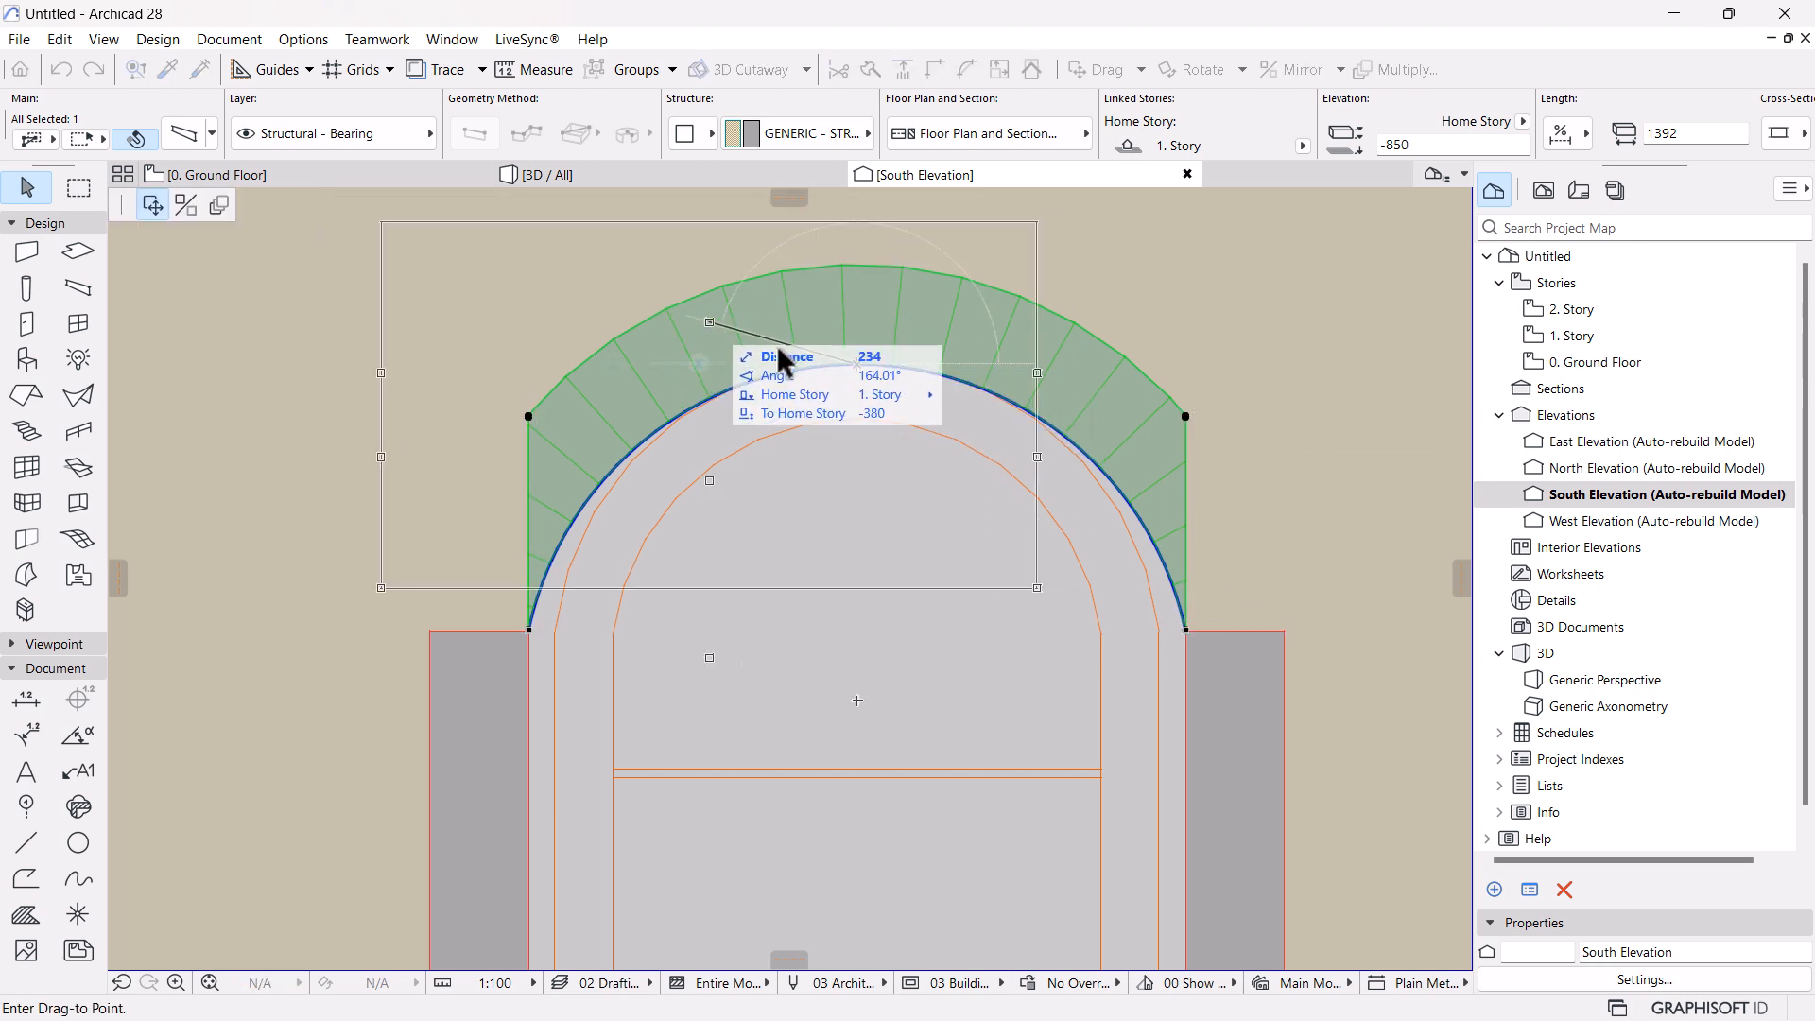
pyautogui.click(908, 369)
pyautogui.click(906, 367)
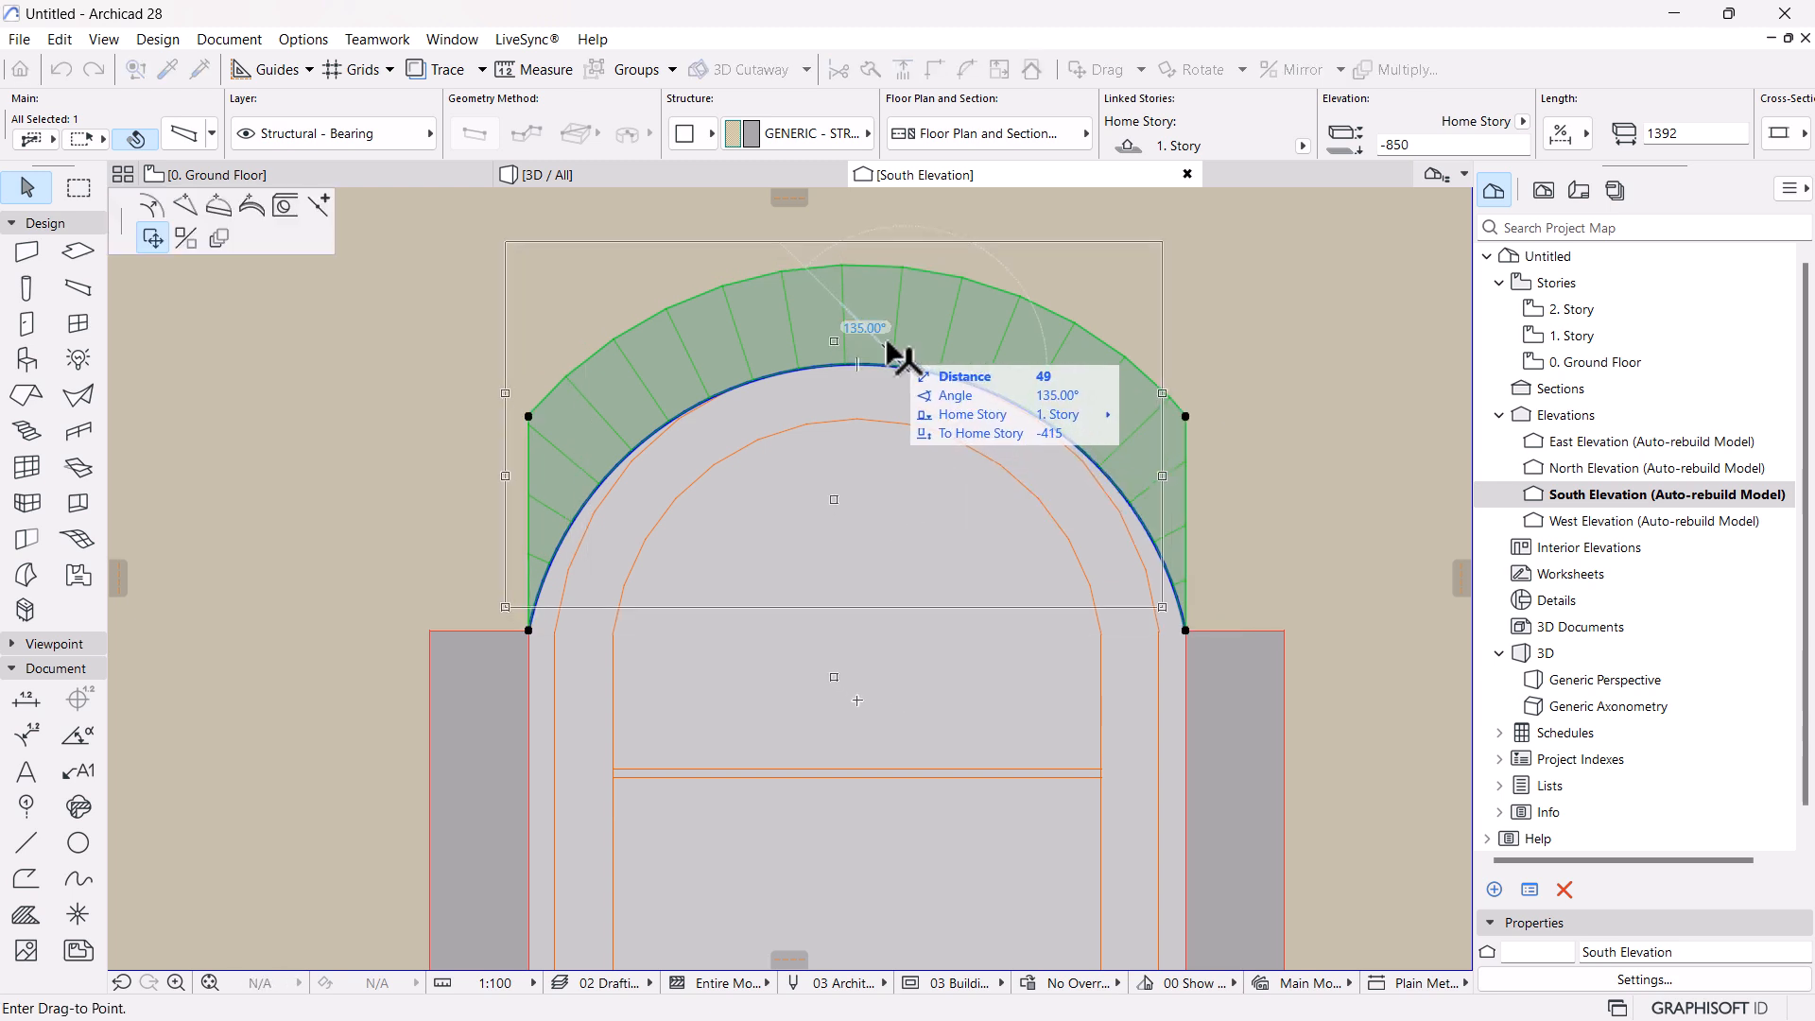
pyautogui.click(219, 209)
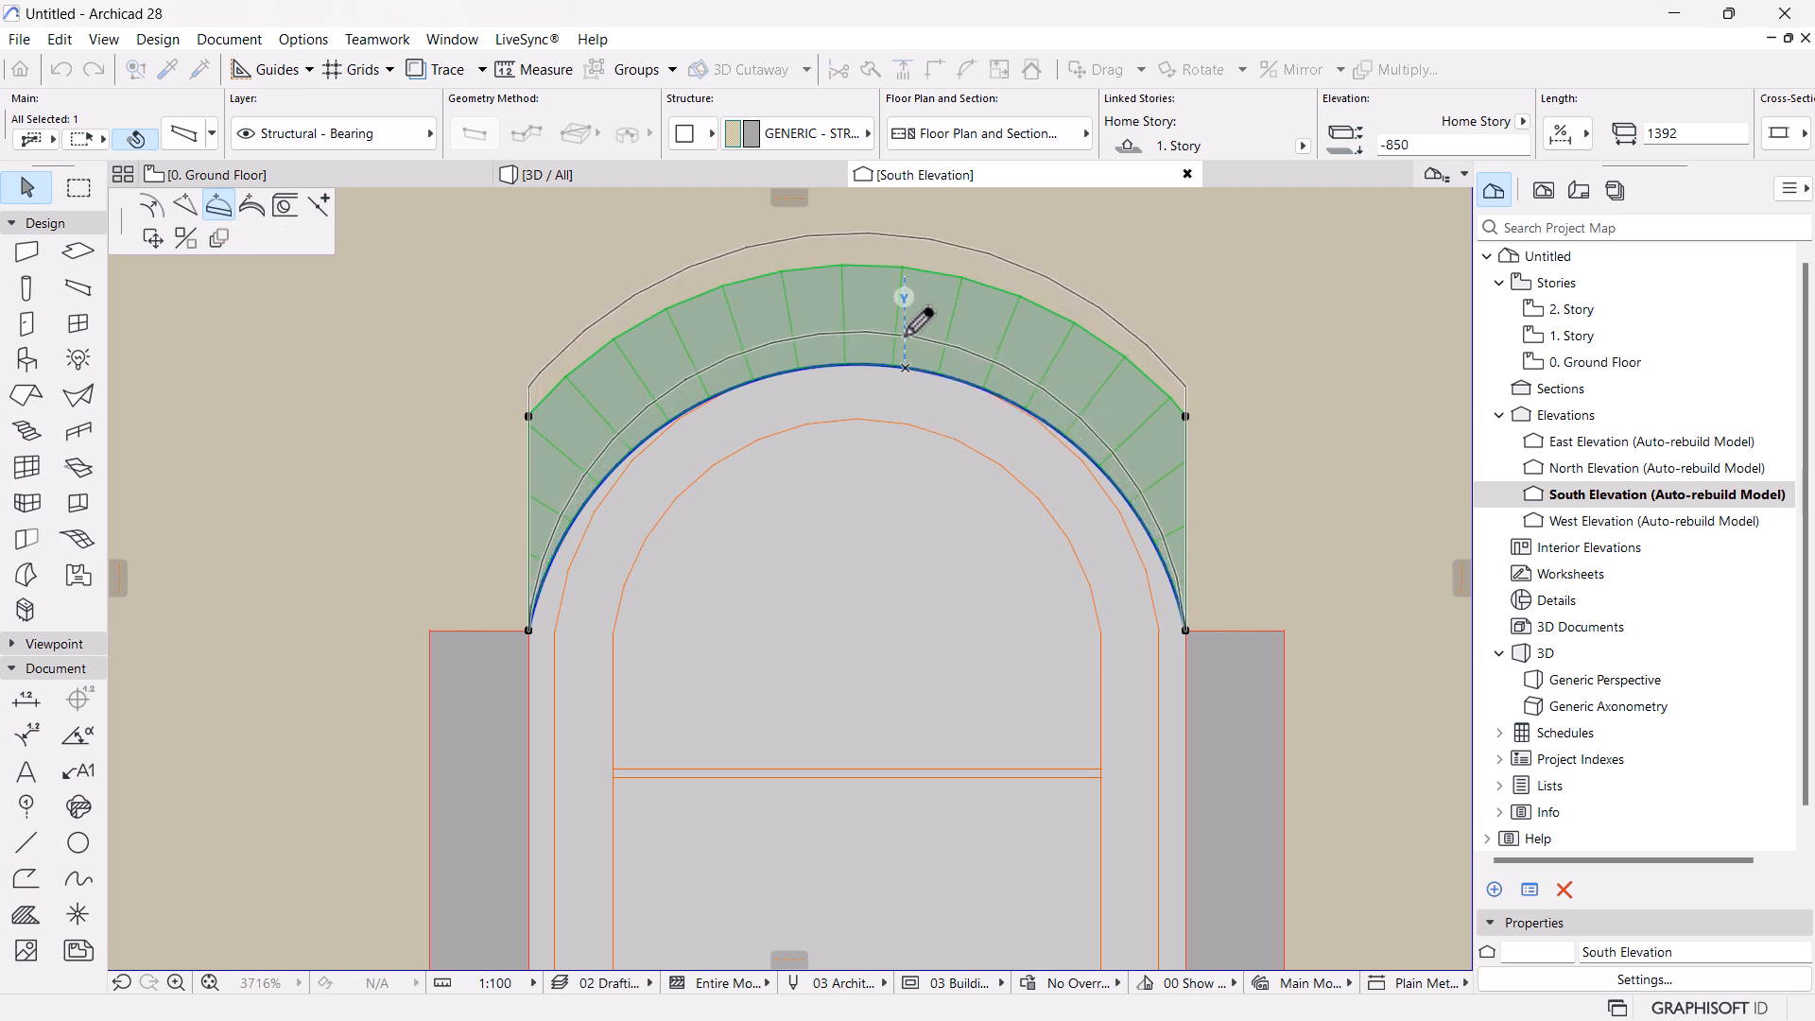
pyautogui.click(904, 331)
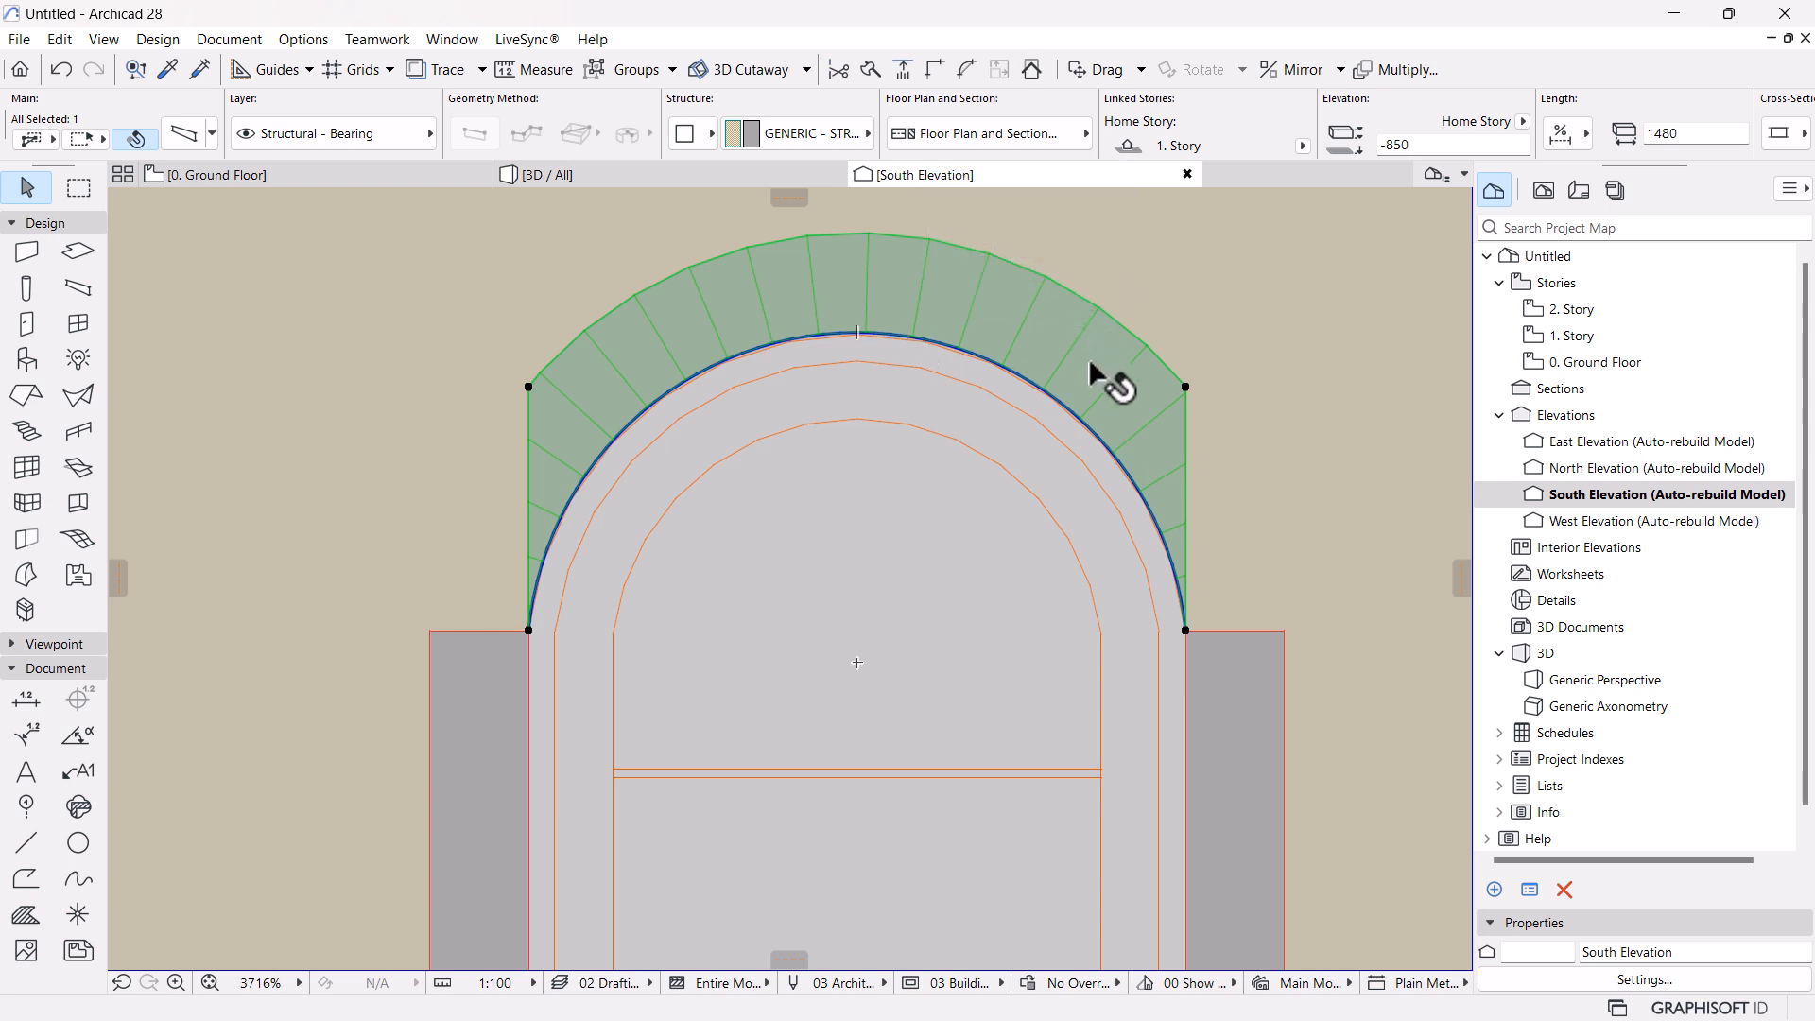
# Try to stretch the tops of both columns up to the curved beam's outer end corners, at a height of 2520 mm
pyautogui.click(1245, 328)
pyautogui.scroll(-4, 973, 434)
pyautogui.scroll(1, 745, 337)
pyautogui.click(1138, 611)
pyautogui.keyDown('shift'); pyautogui.click(564, 626); pyautogui.keyUp('shift')
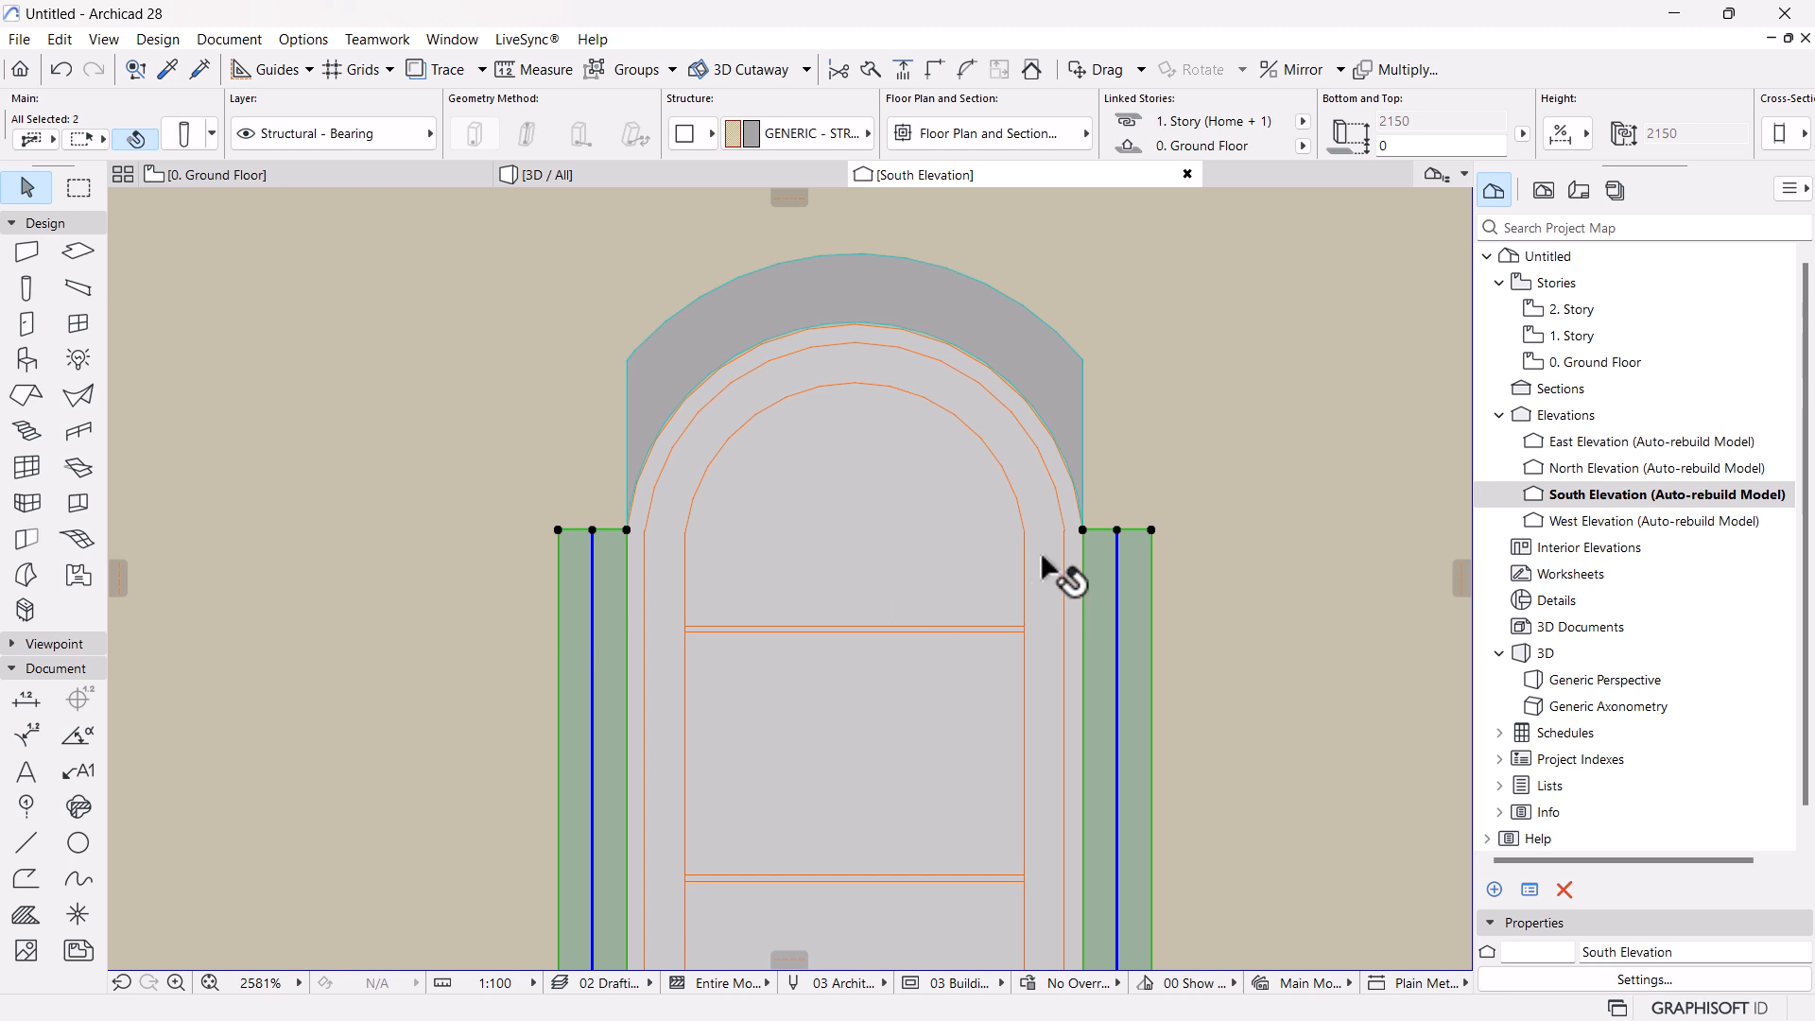
pyautogui.click(1118, 530)
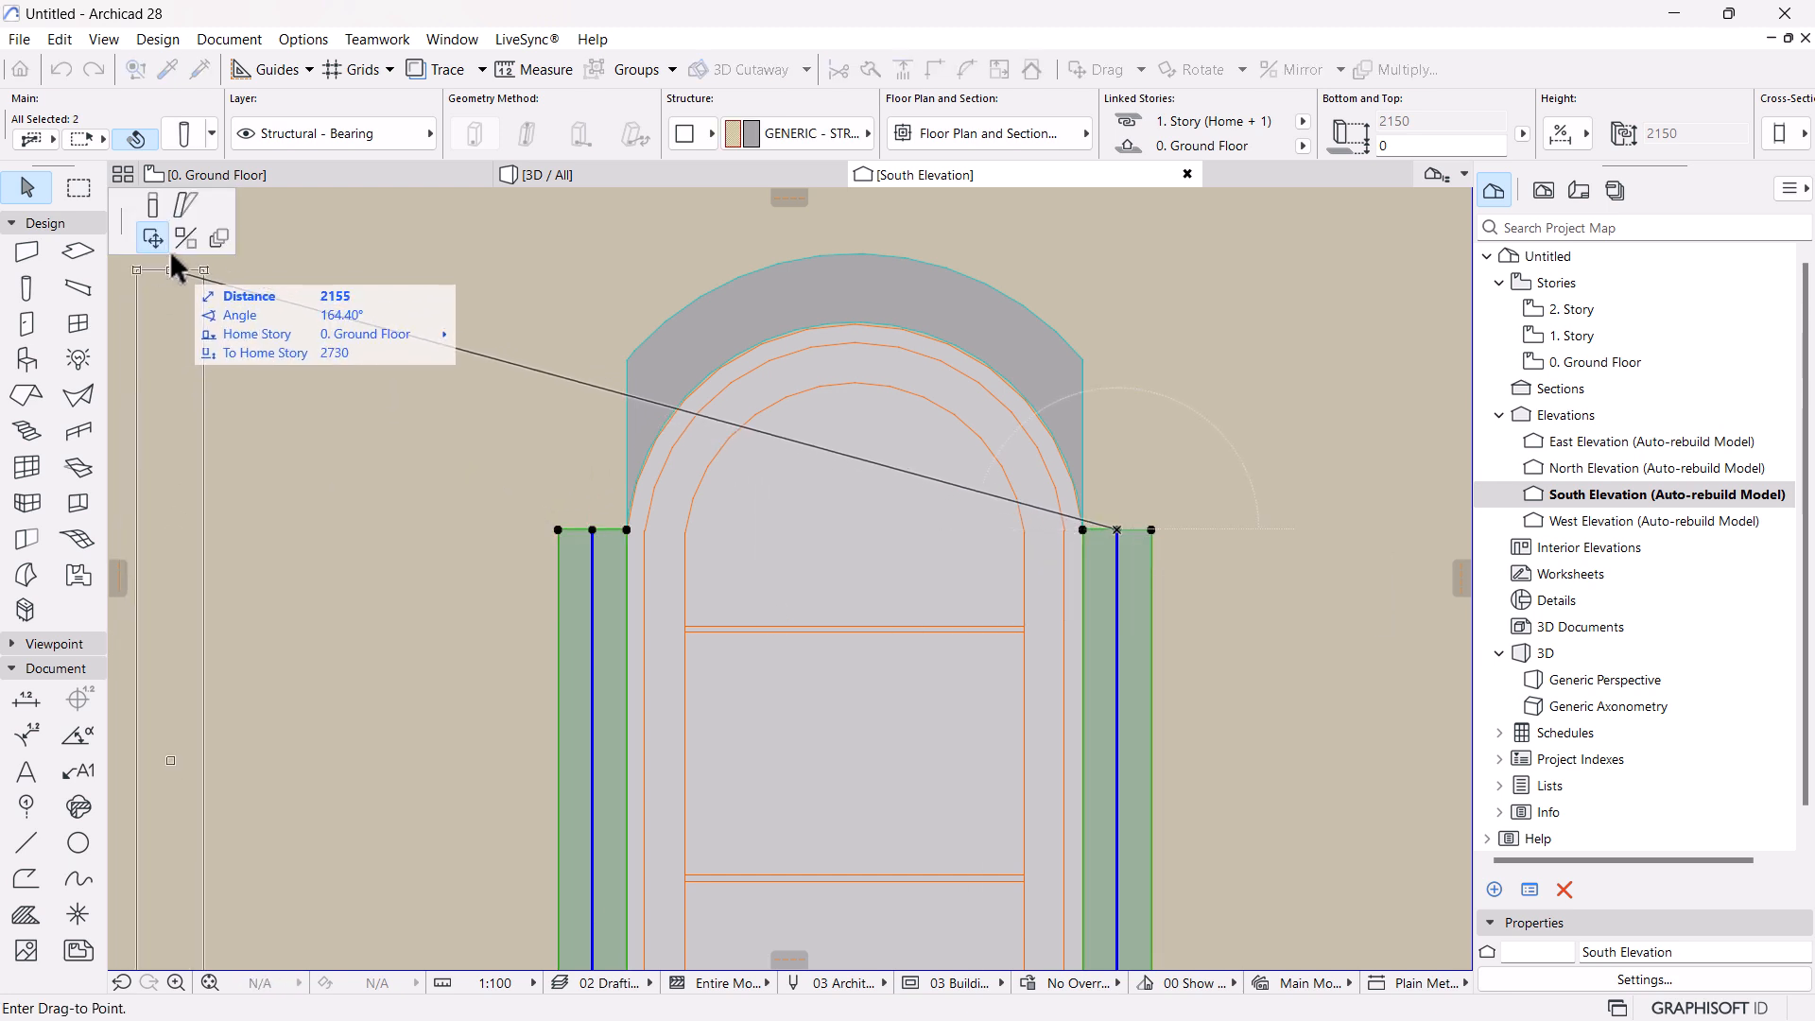
pyautogui.click(154, 207)
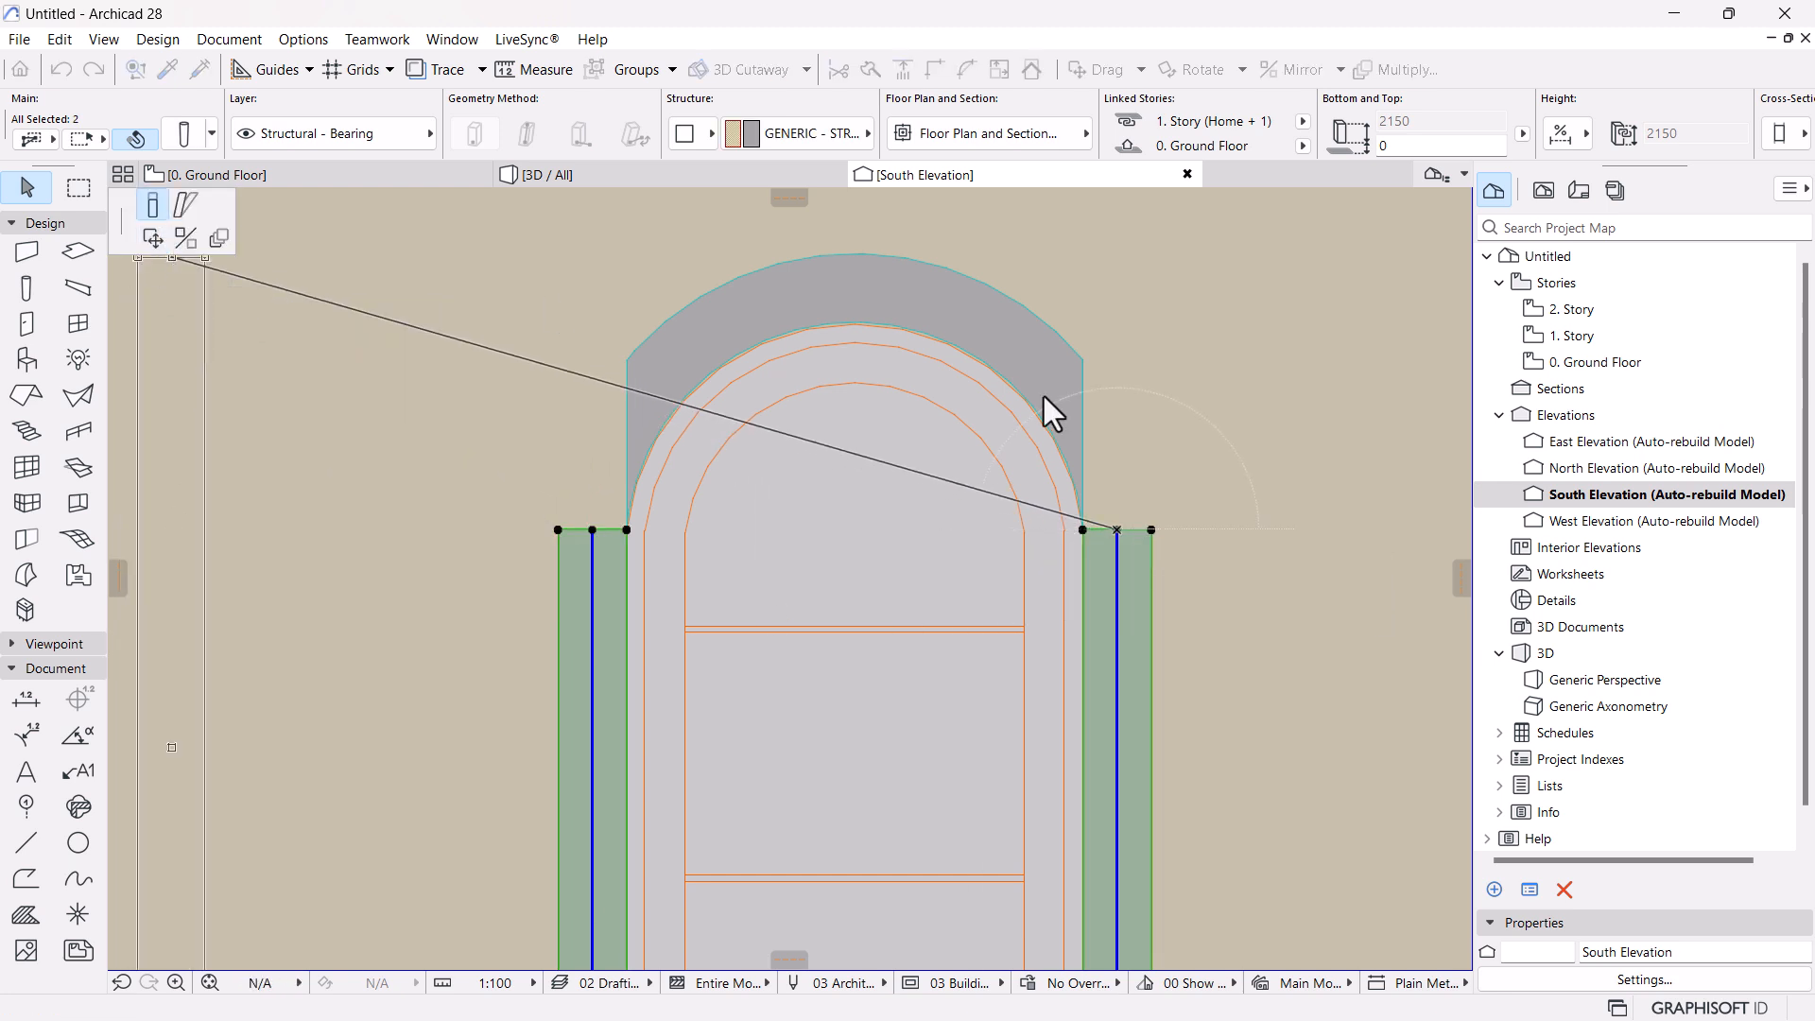
pyautogui.click(1083, 360)
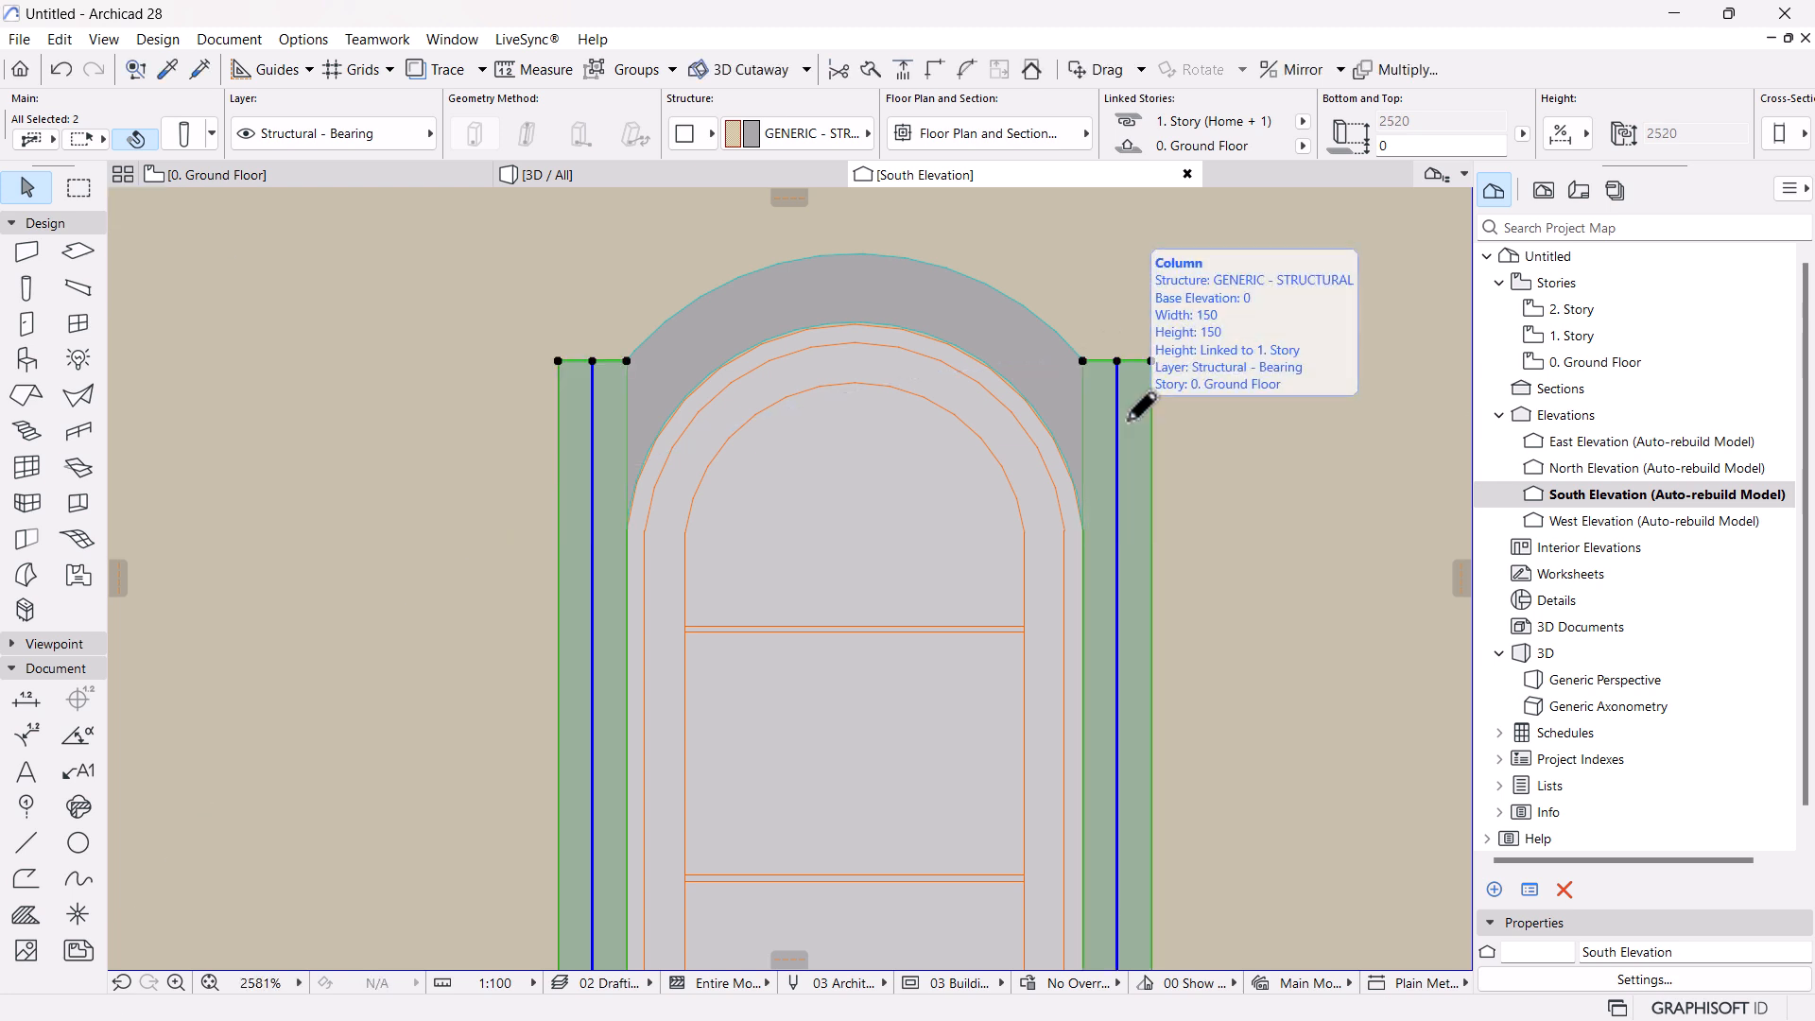
pyautogui.press('Escape')
pyautogui.moveTo(1127, 397); pyautogui.dragTo(1146, 486, button='middle')
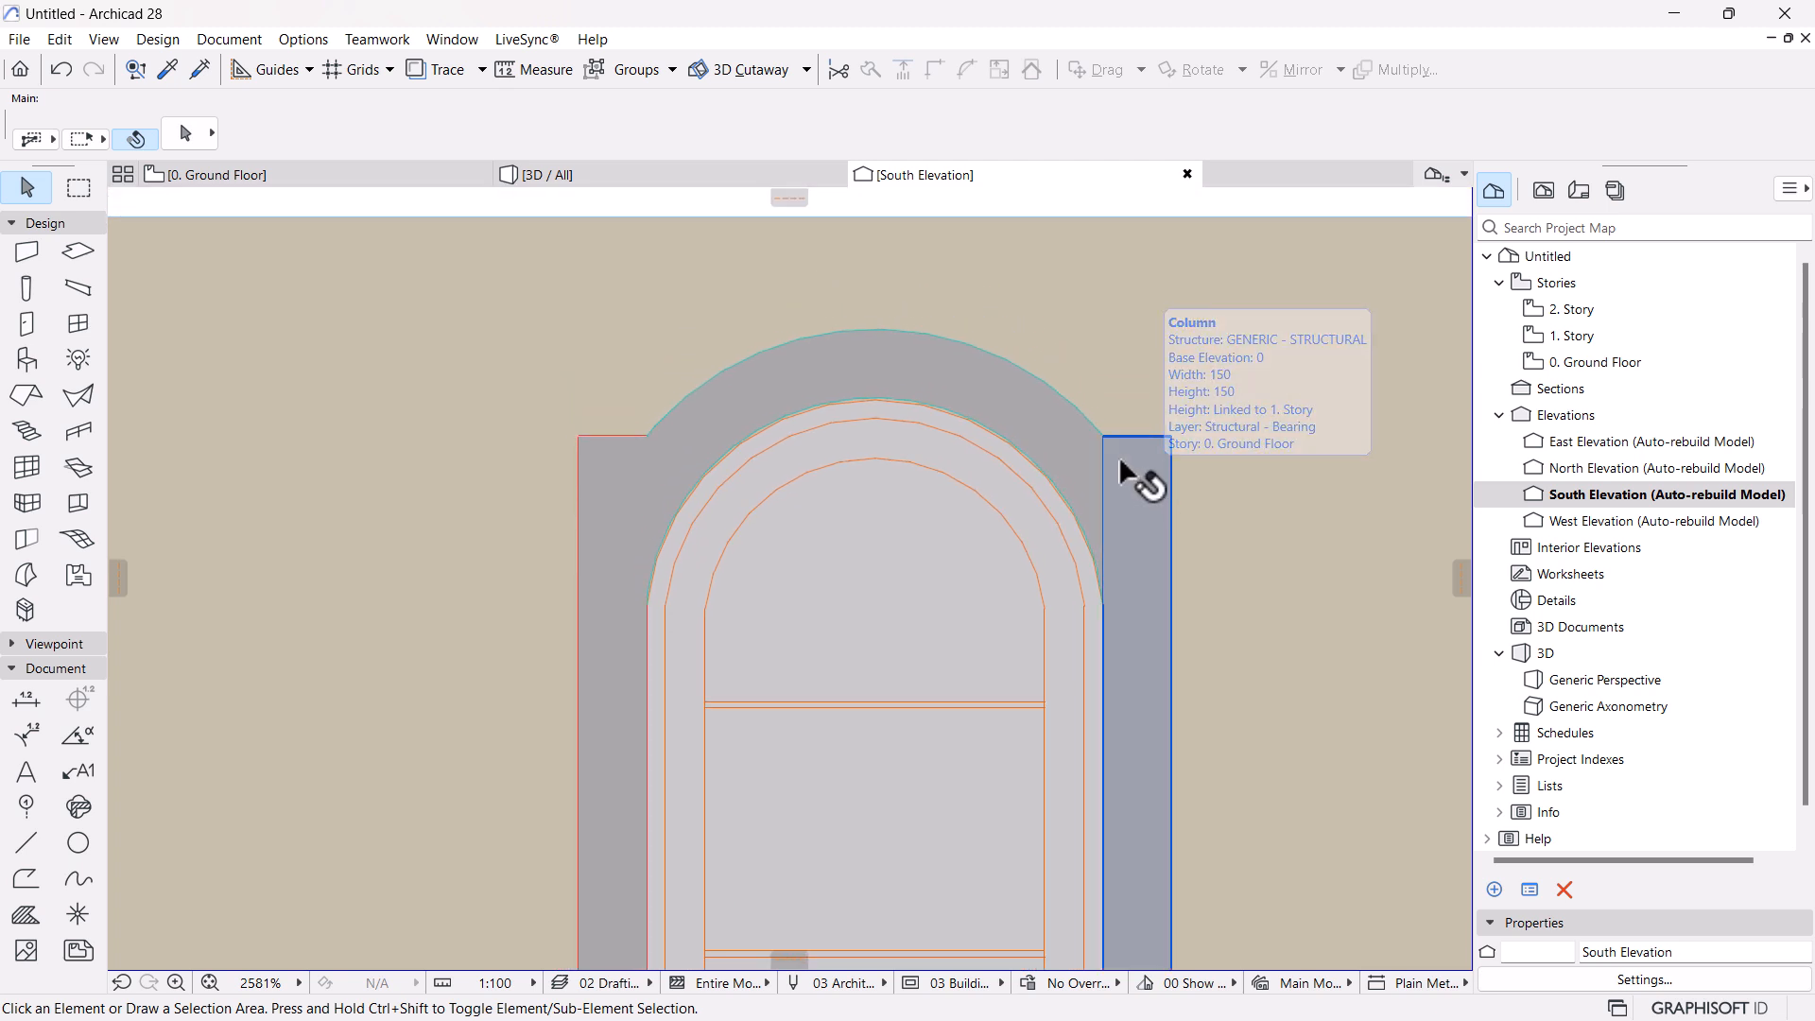
# Undo the last stretch of the two columns
pyautogui.click(1075, 428)
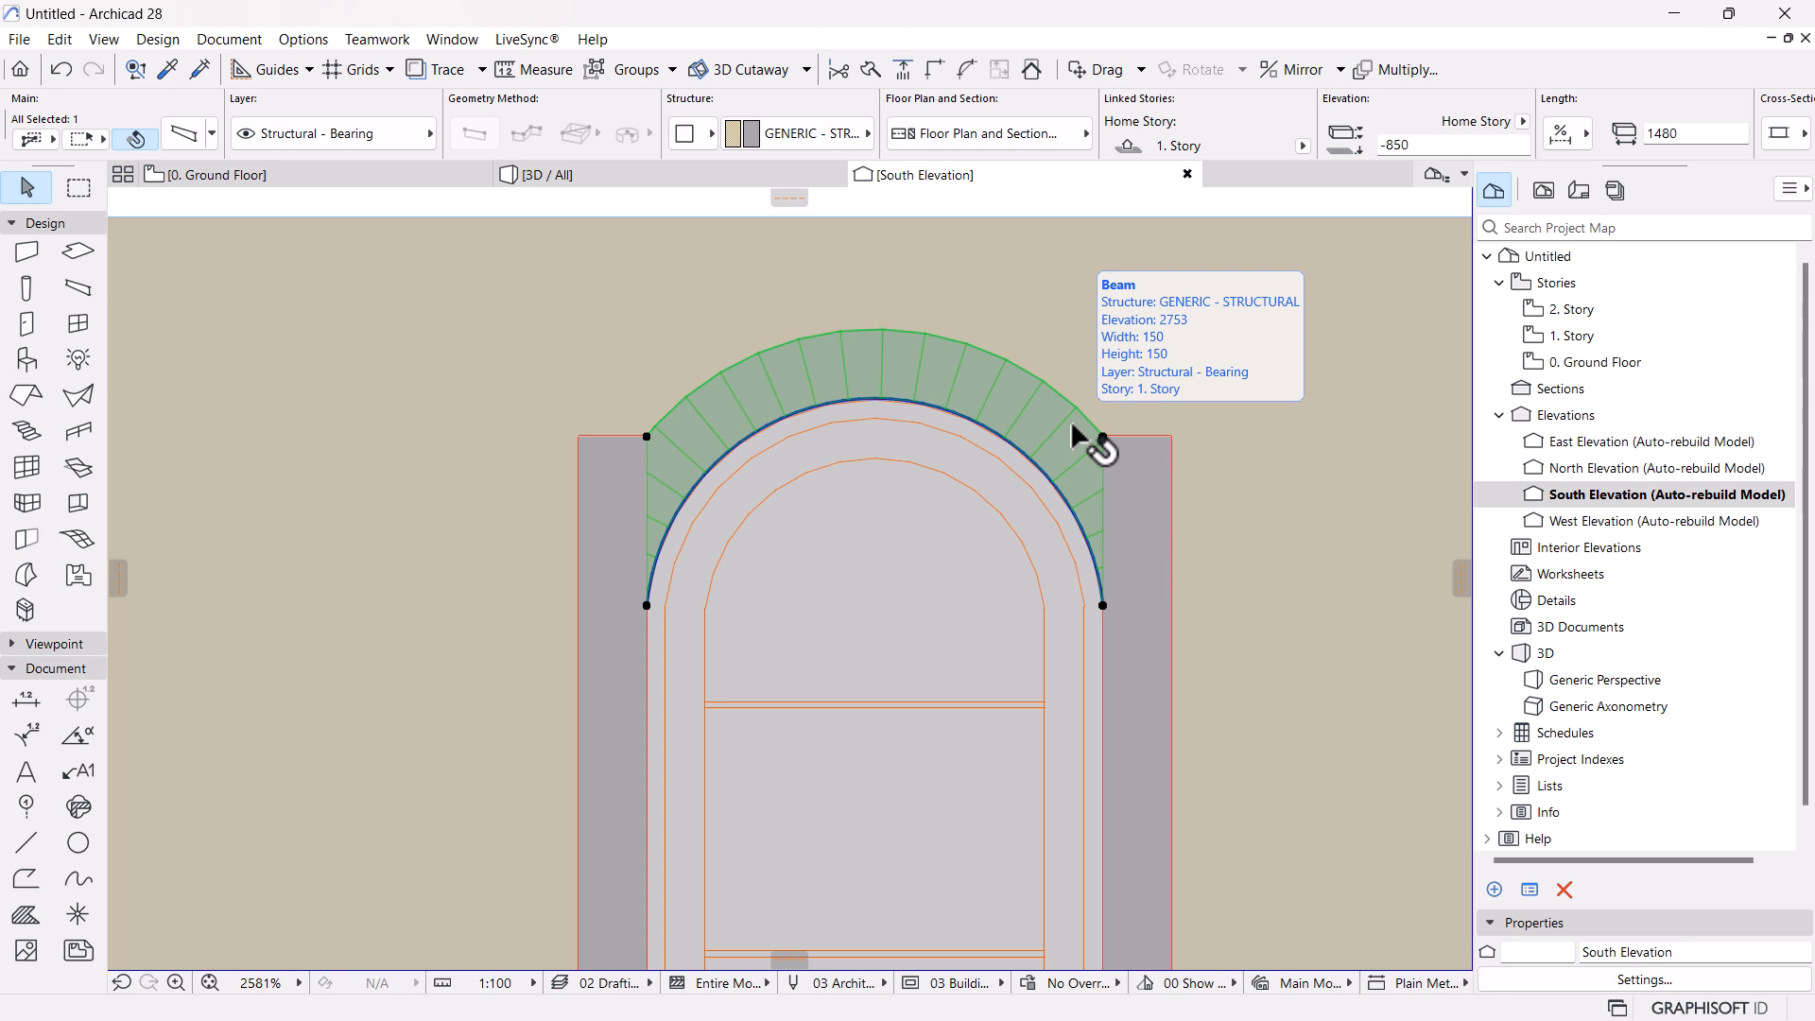
pyautogui.hotkey('ctrl', 'z')
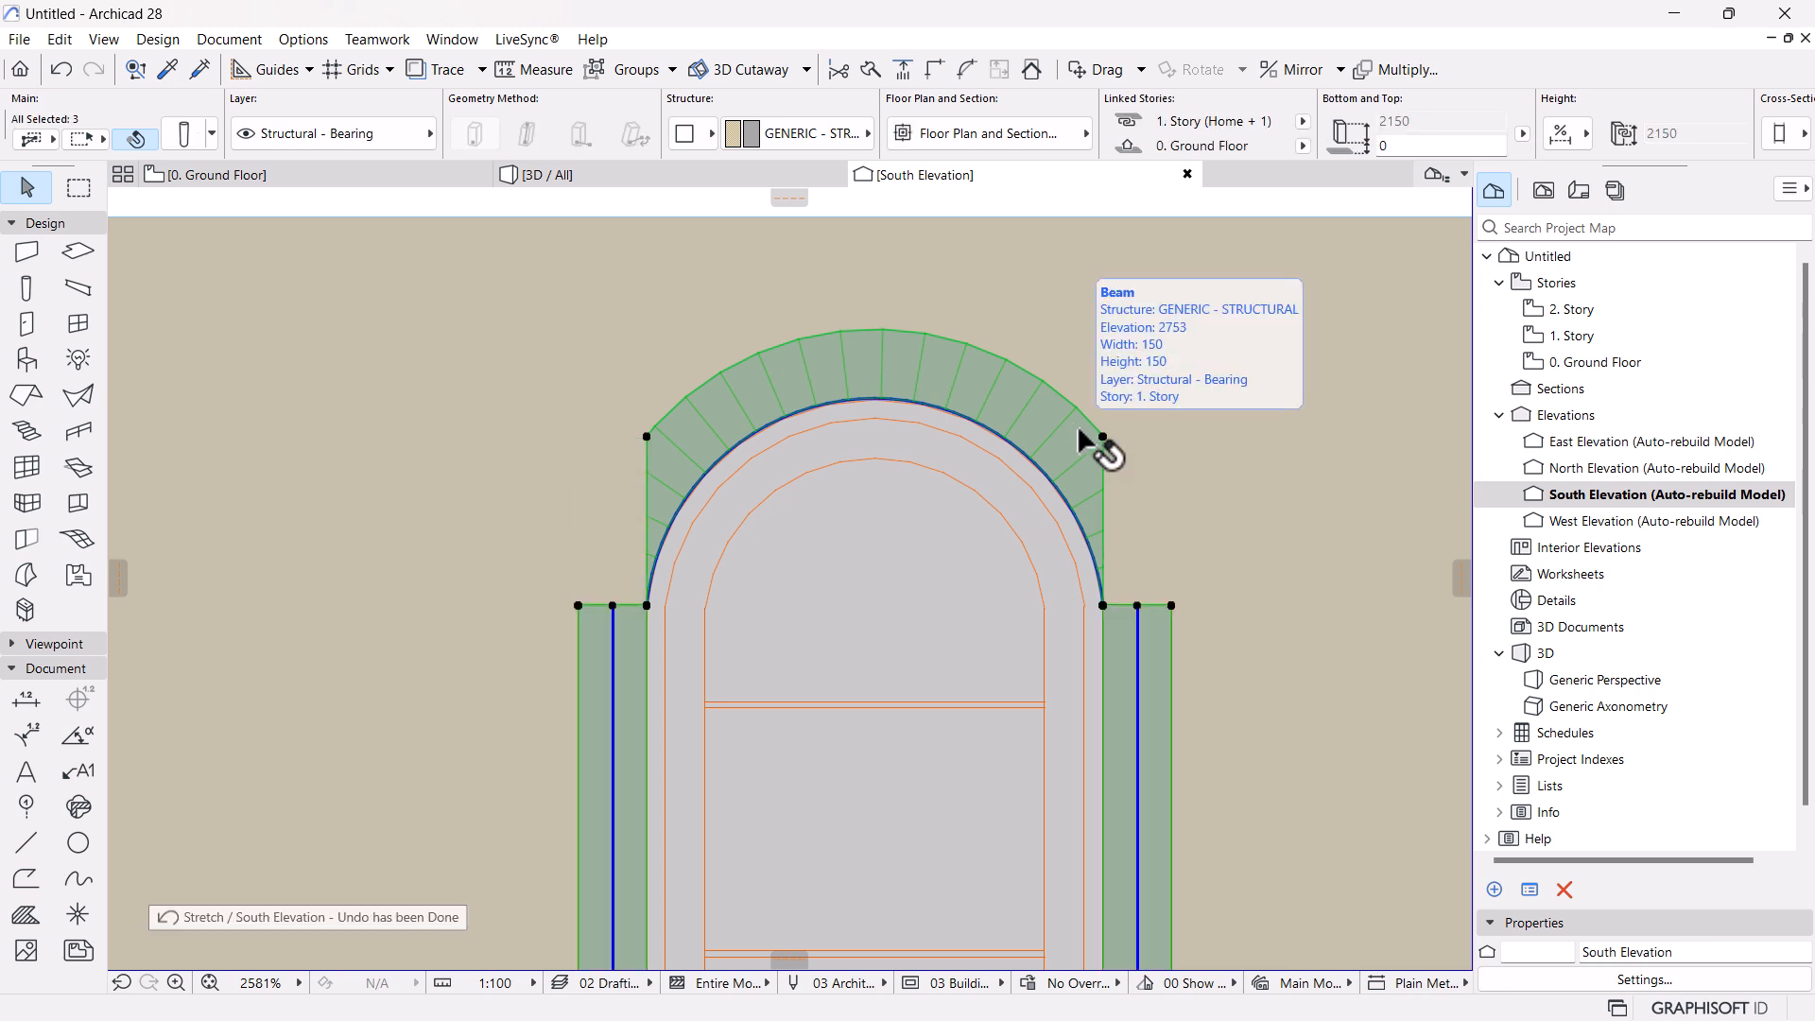
pyautogui.press('Escape')
# Set both the start and end cuts of the curved beam to perpendicular so its ends sit flat on the columns
pyautogui.click(1047, 414)
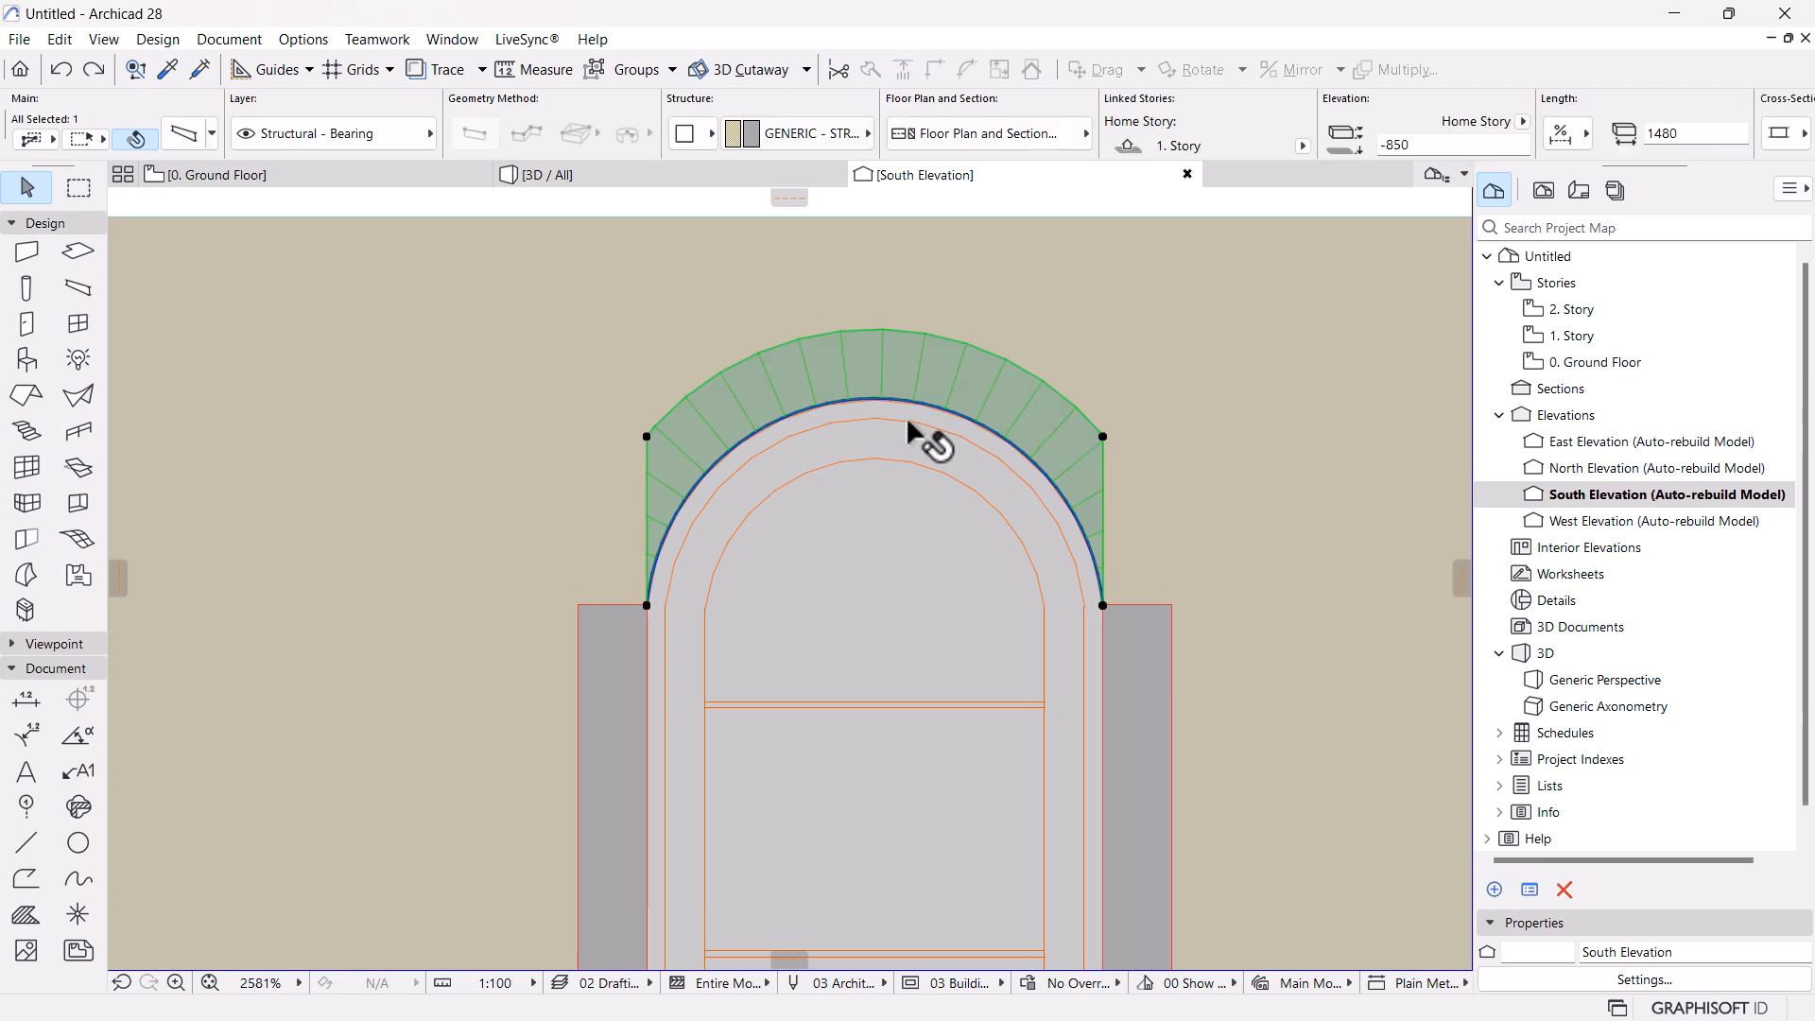
pyautogui.click(185, 133)
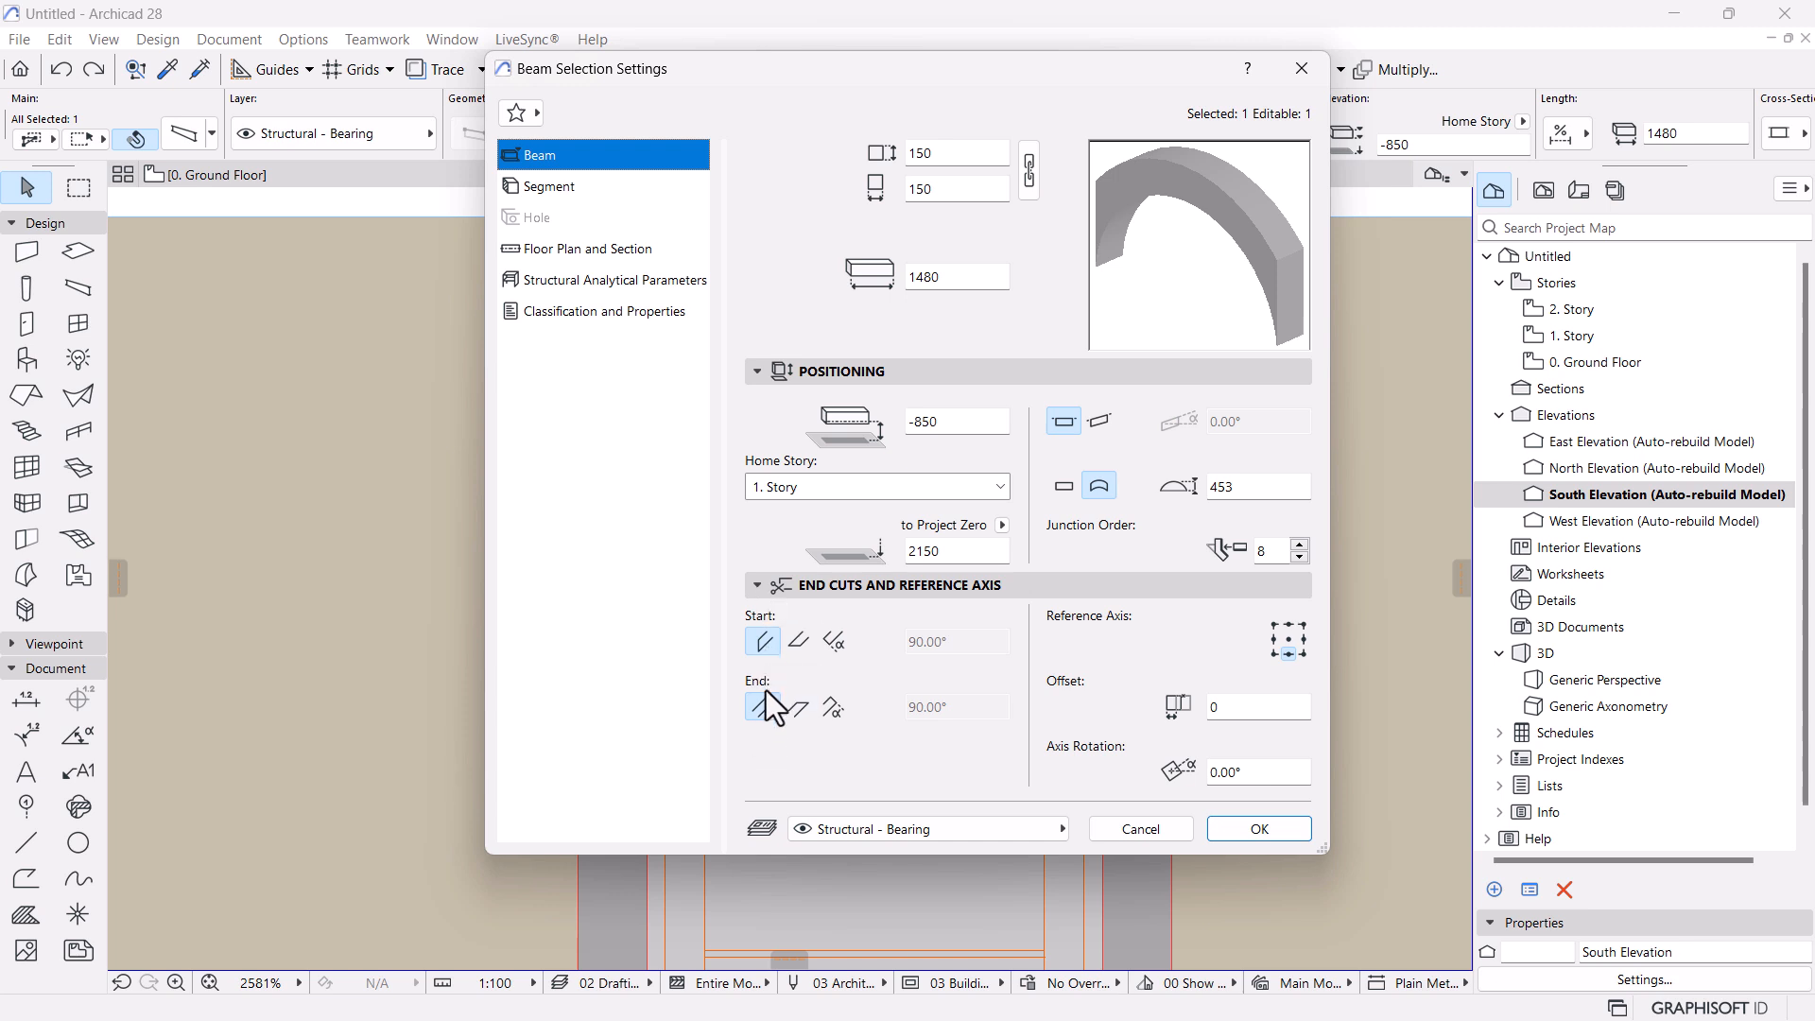
pyautogui.click(799, 642)
pyautogui.click(794, 707)
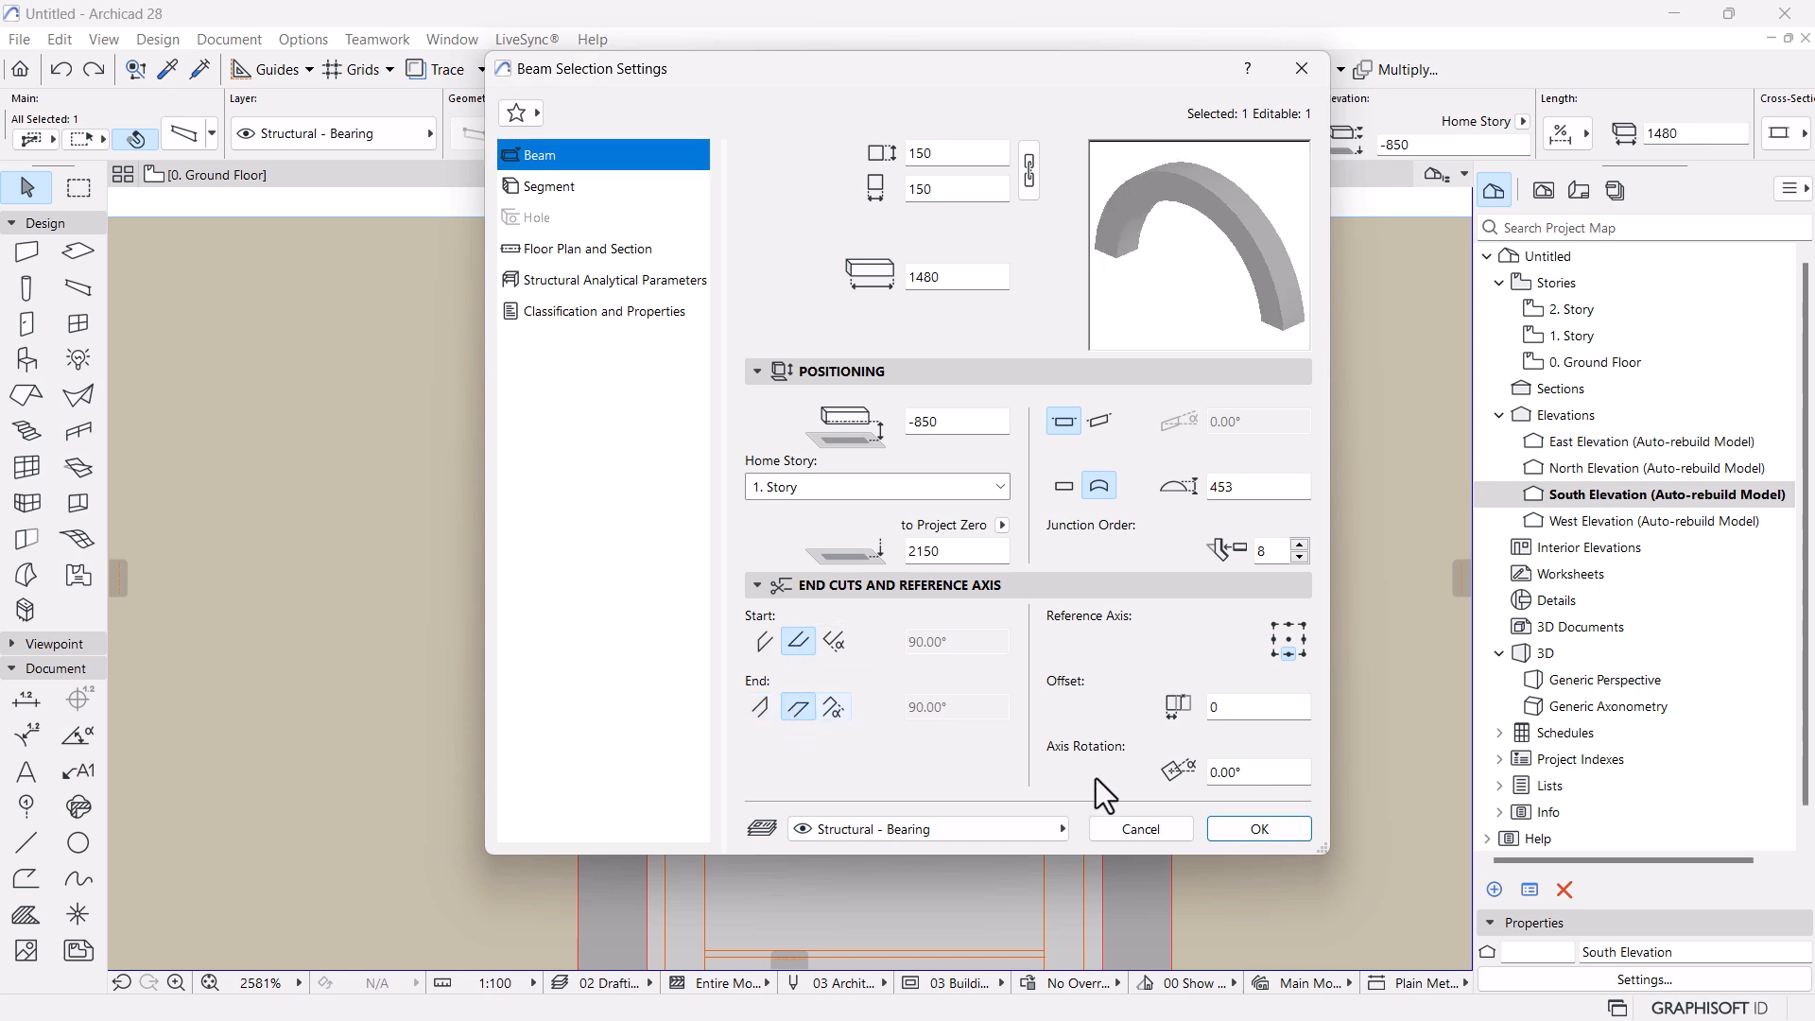
pyautogui.click(1257, 828)
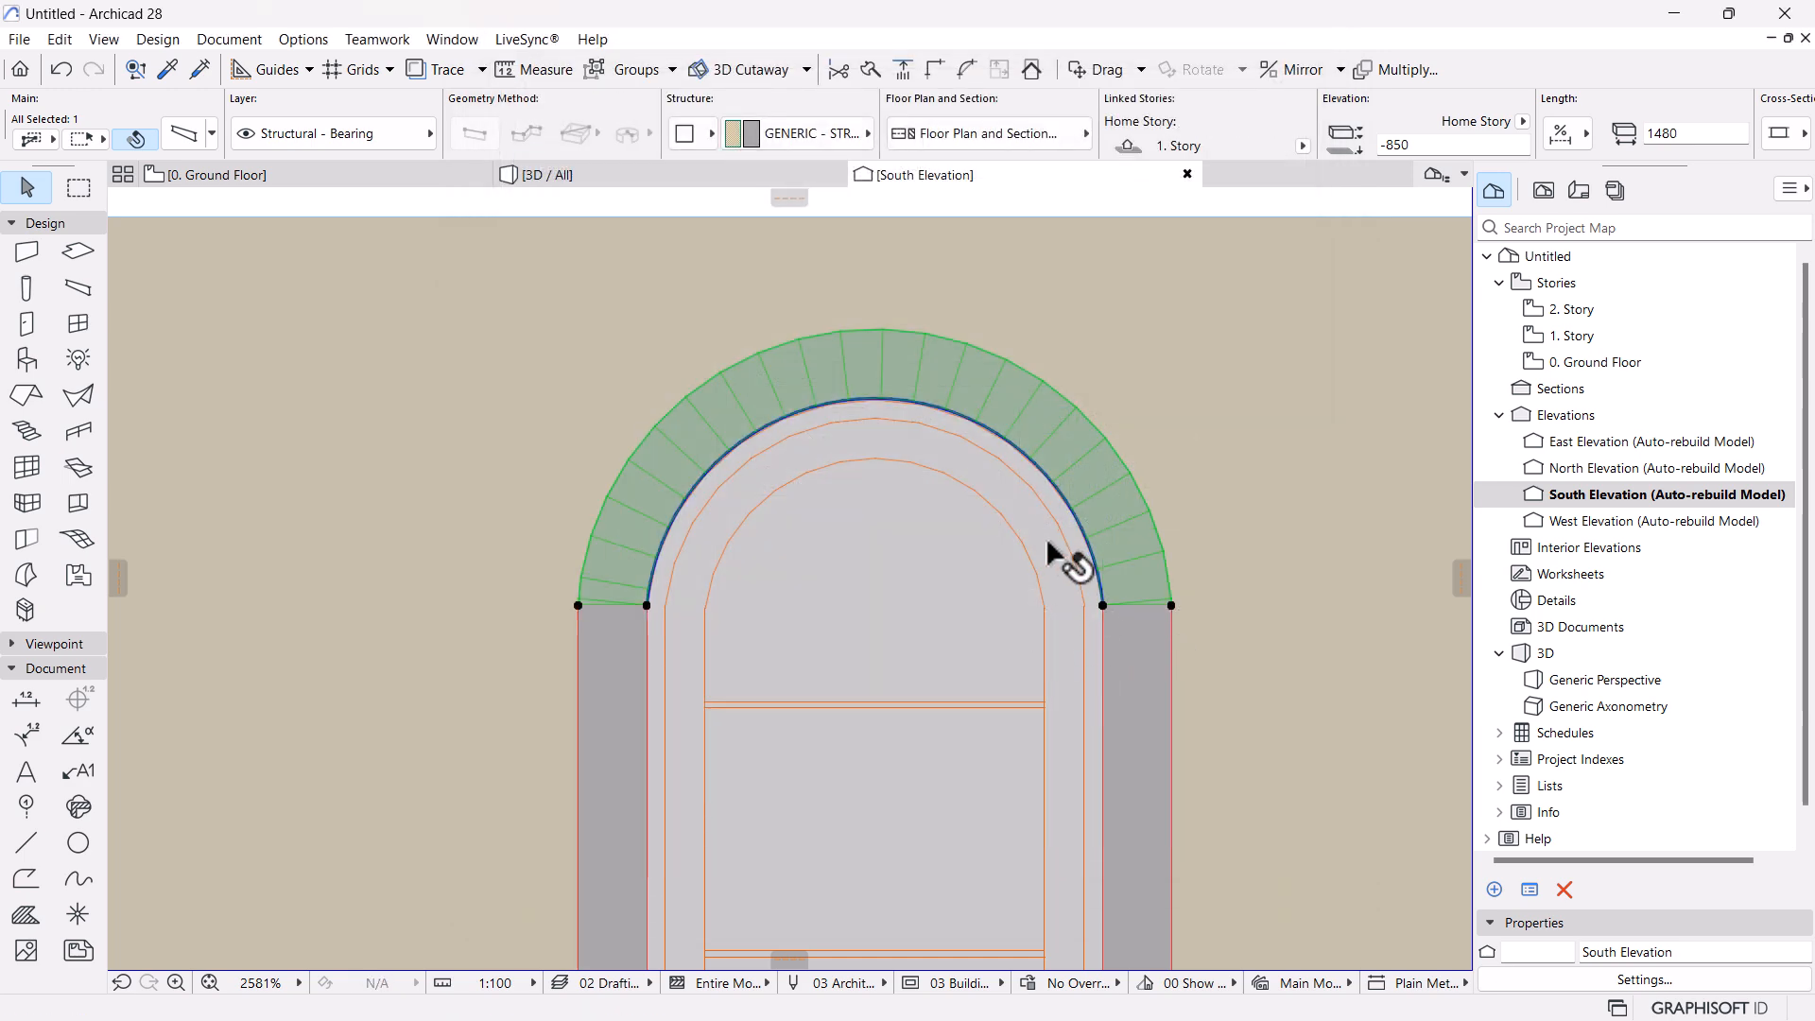
pyautogui.scroll(-3, 1059, 568)
pyautogui.click(885, 248)
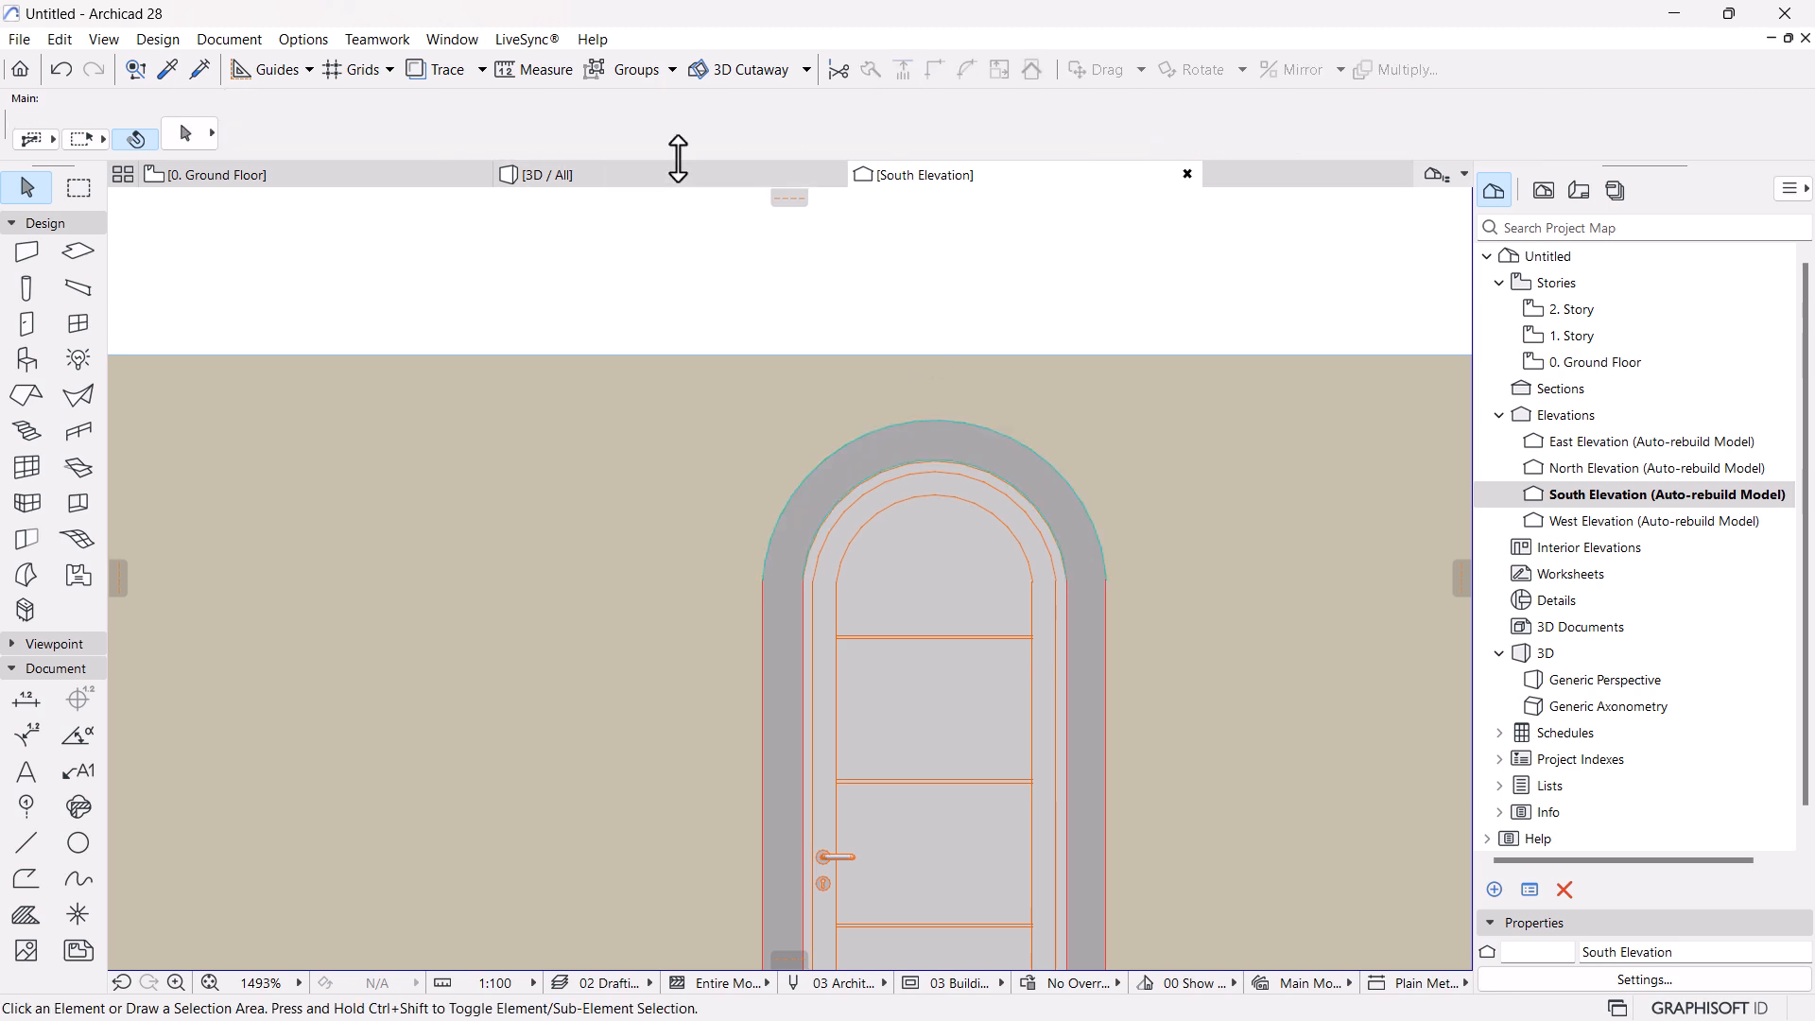
# Examine the door frame in 3D and compare its thickness with the arched door surround in the reference image
pyautogui.click(632, 174)
pyautogui.moveTo(936, 592)
pyautogui.mouseDown()
pyautogui.moveTo(933, 445)
pyautogui.moveTo(551, 527)
pyautogui.moveTo(486, 613)
pyautogui.moveTo(519, 746)
pyautogui.moveTo(734, 814)
pyautogui.moveTo(883, 604)
pyautogui.moveTo(956, 454)
pyautogui.moveTo(1049, 653)
pyautogui.moveTo(976, 709)
pyautogui.moveTo(927, 564)
pyautogui.mouseUp()
pyautogui.click(917, 174)
pyautogui.scroll(-8, 955, 476)
pyautogui.scroll(6, 828, 457)
pyautogui.scroll(3, 832, 719)
pyautogui.scroll(-6, 1096, 669)
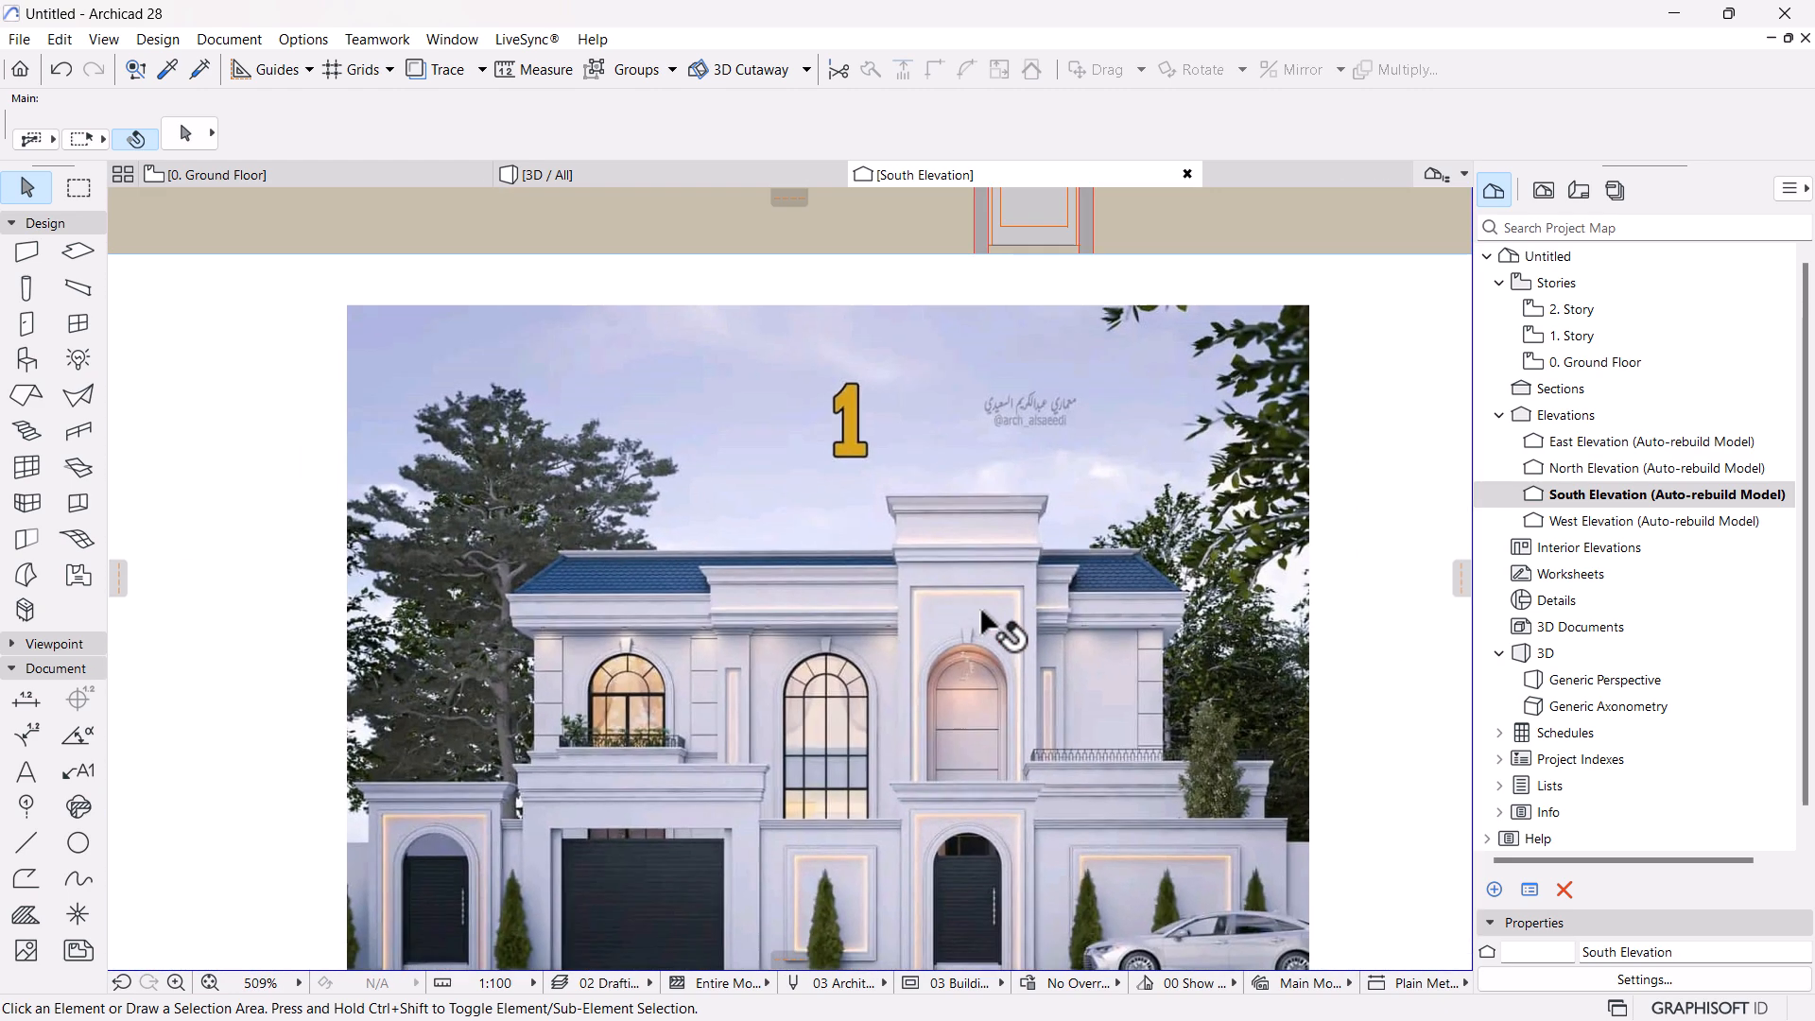
pyautogui.scroll(4, 1044, 253)
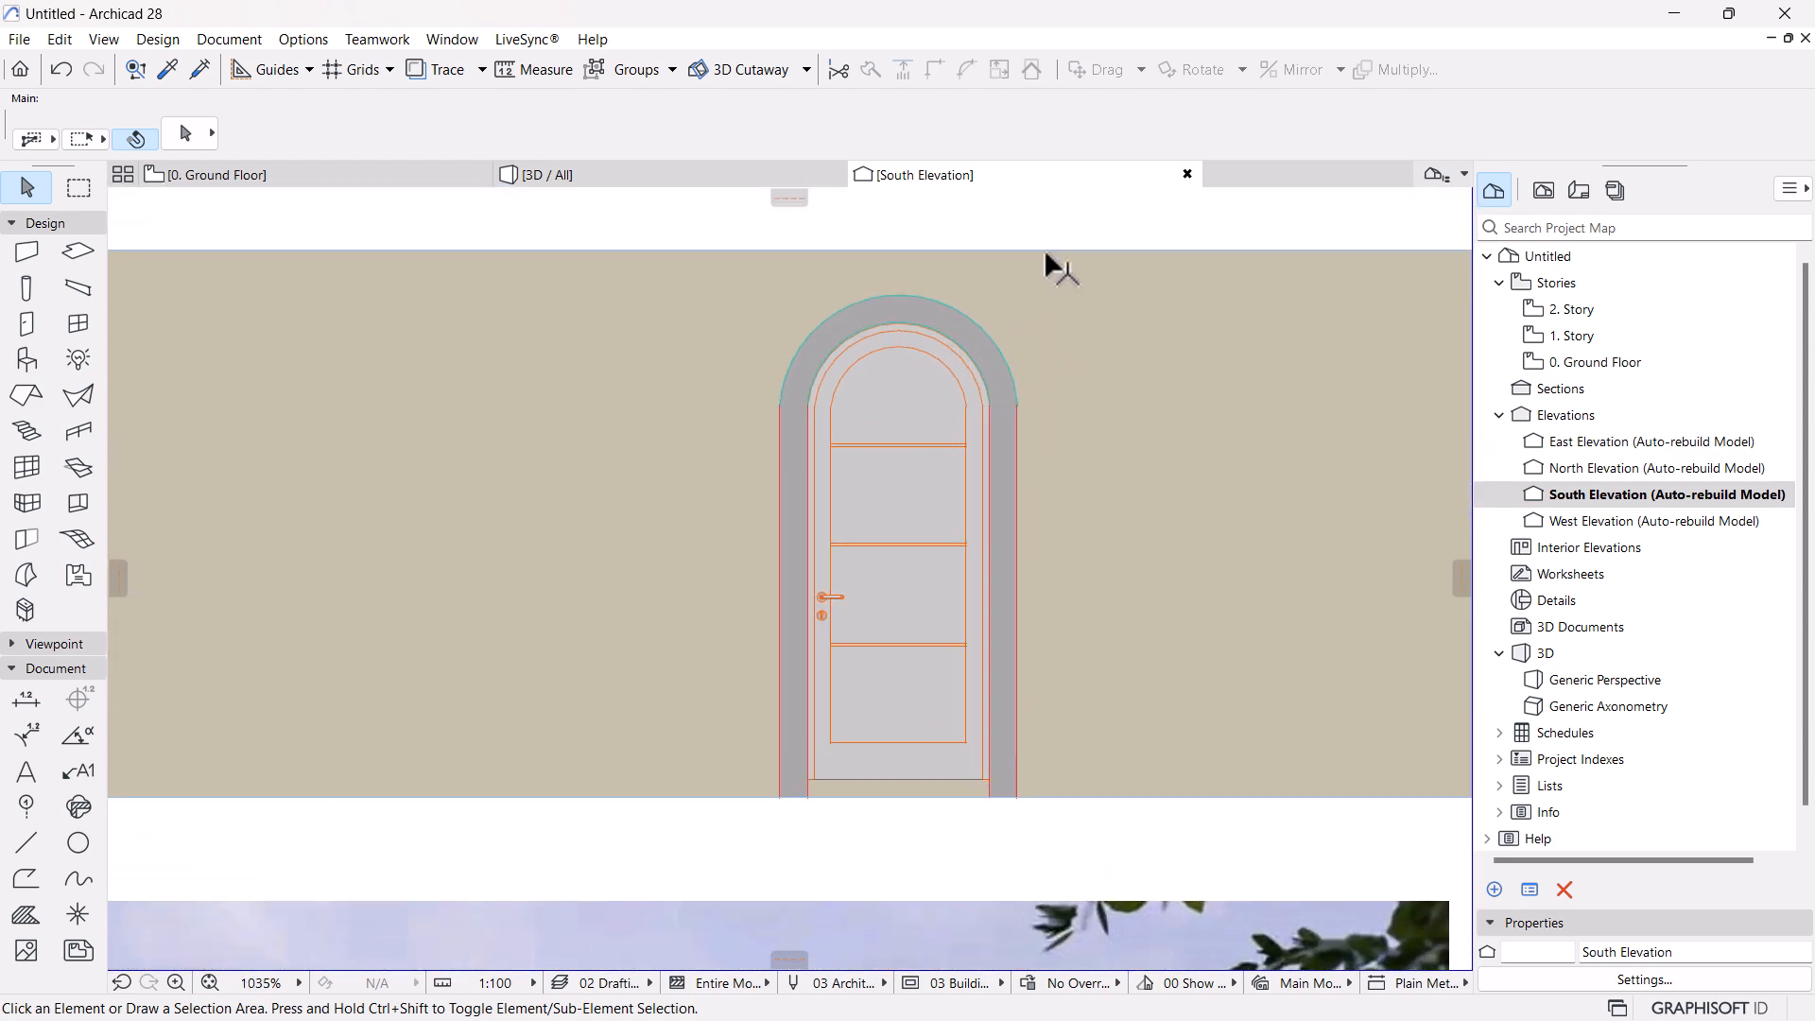
# Set the cross-section of both door columns to 100 by 100 mm
pyautogui.click(996, 498)
pyautogui.keyDown('shift'); pyautogui.click(793, 511); pyautogui.keyUp('shift')
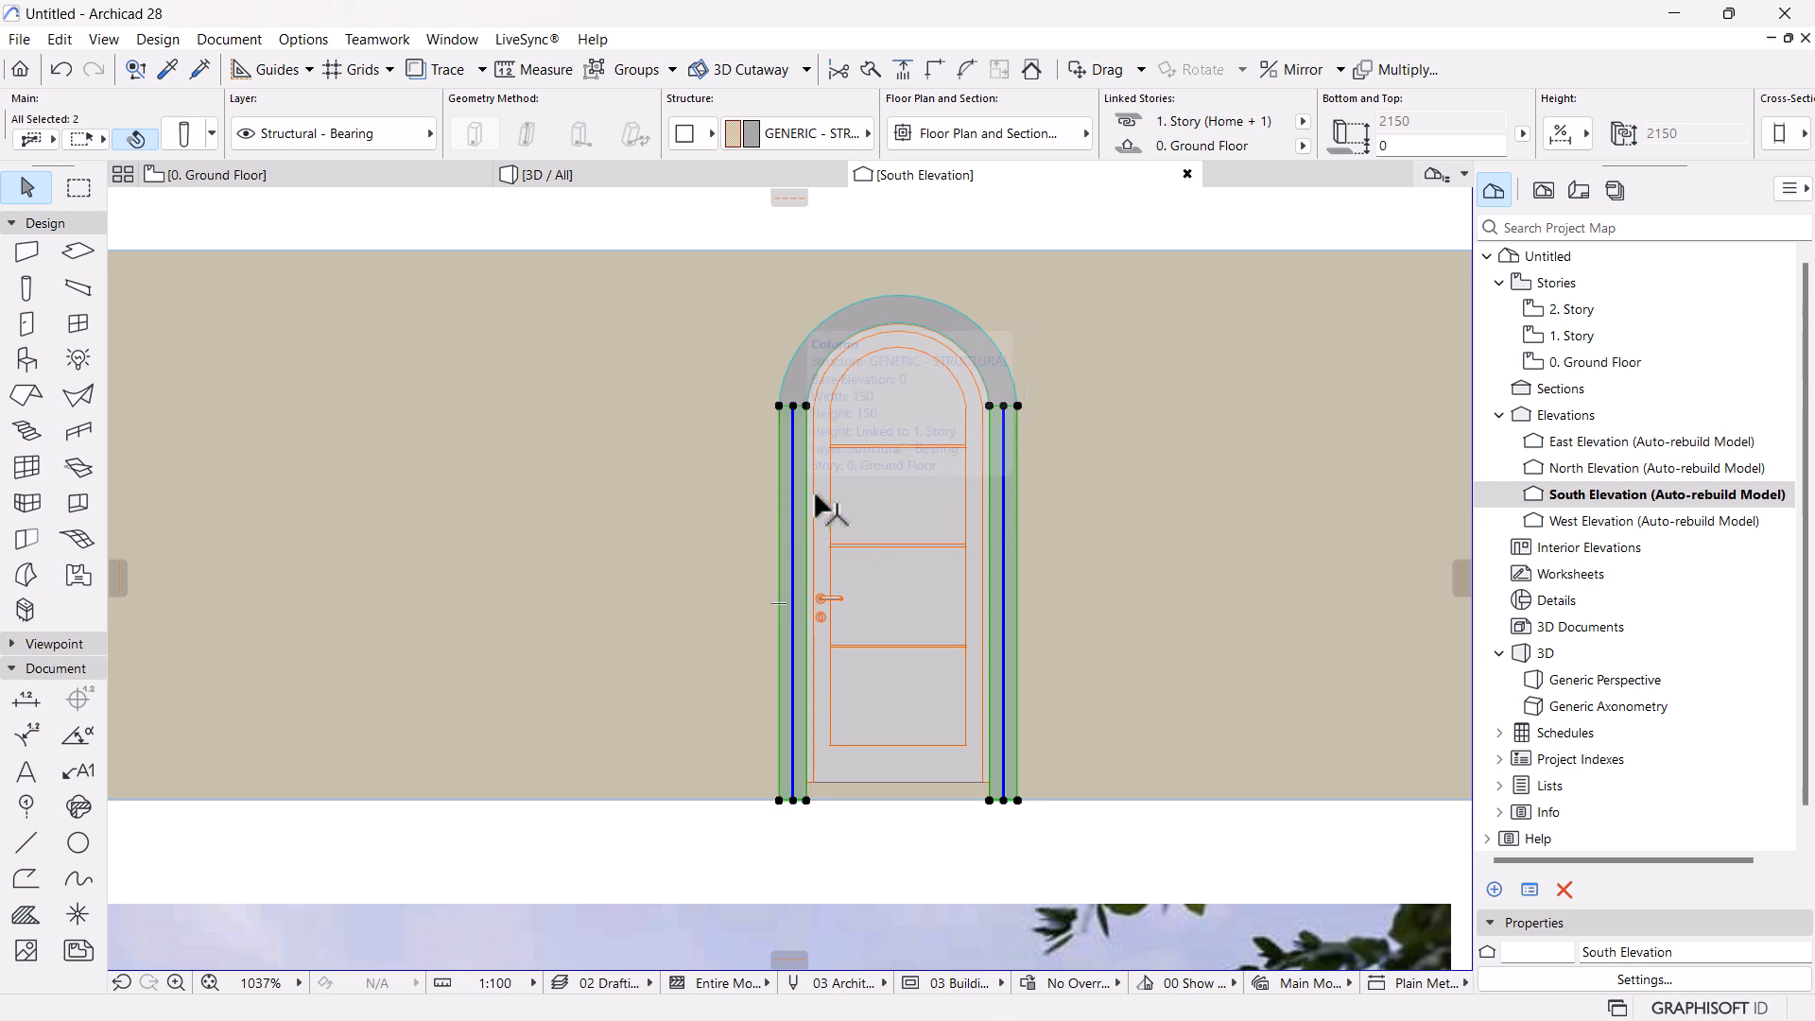
pyautogui.scroll(-5, 1358, 133)
pyautogui.moveTo(1394, 147); pyautogui.dragTo(1262, 145)
pyautogui.write('100')
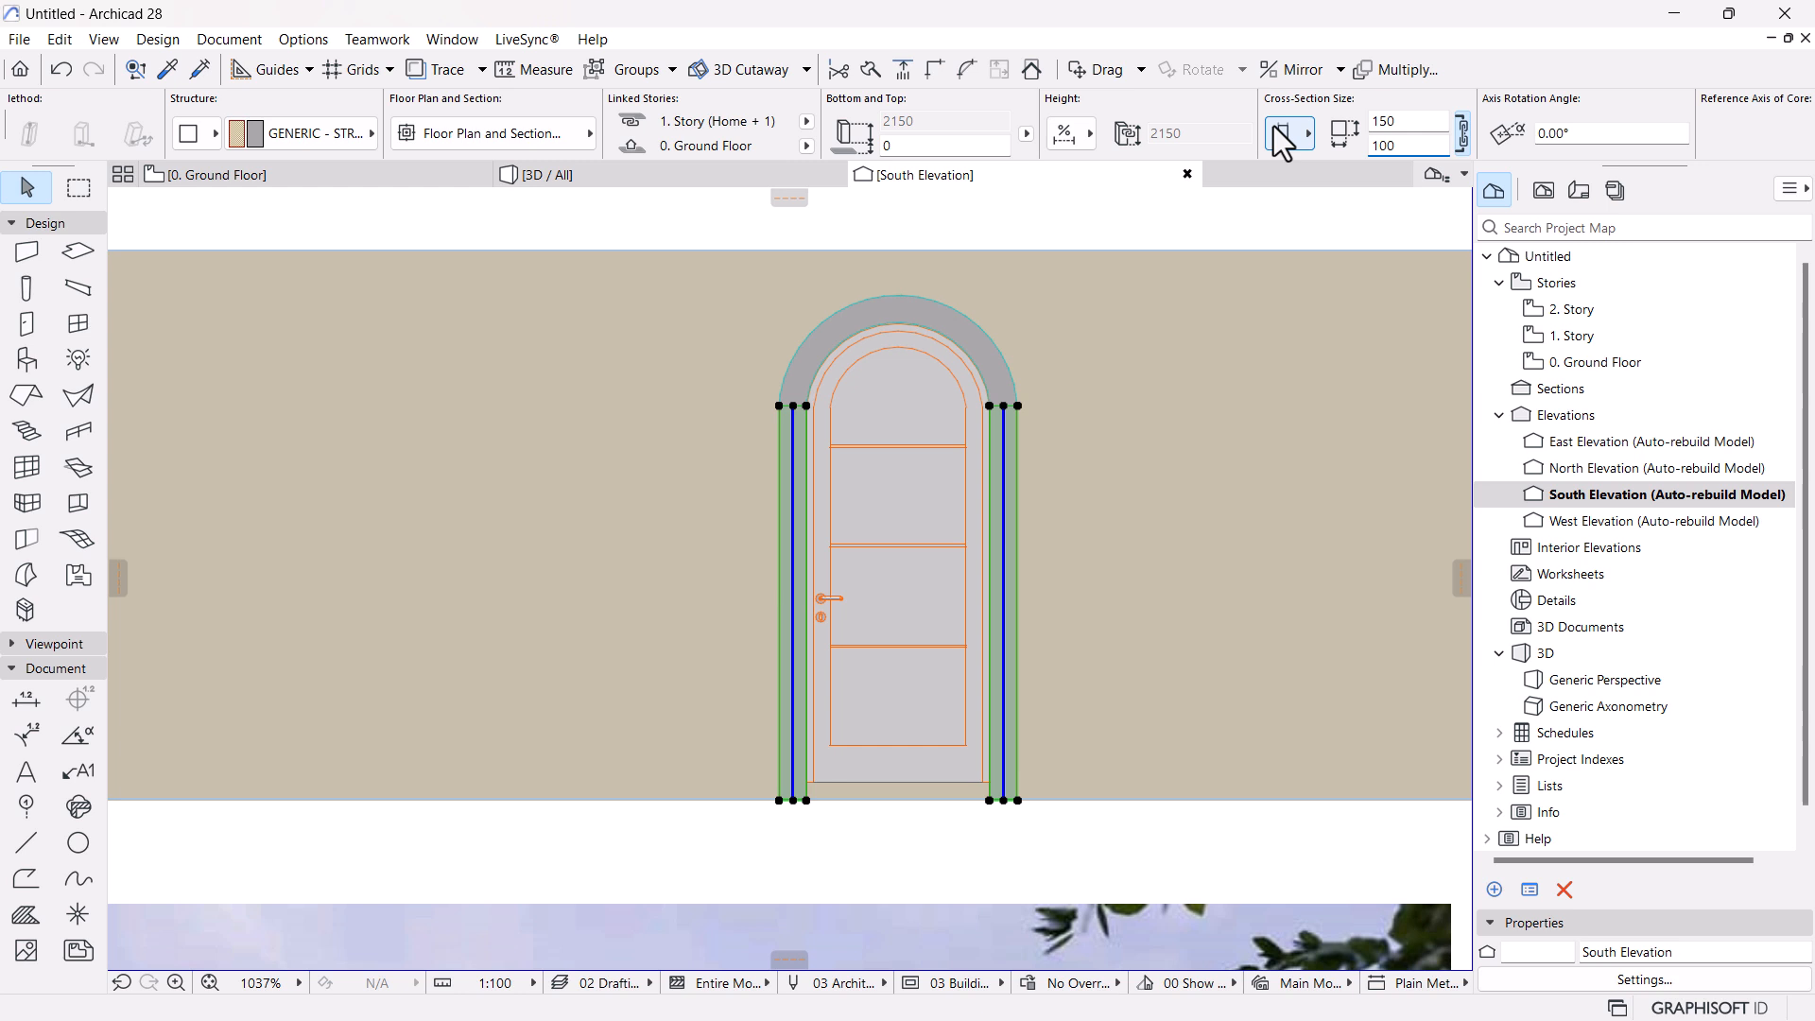
pyautogui.click(1407, 123)
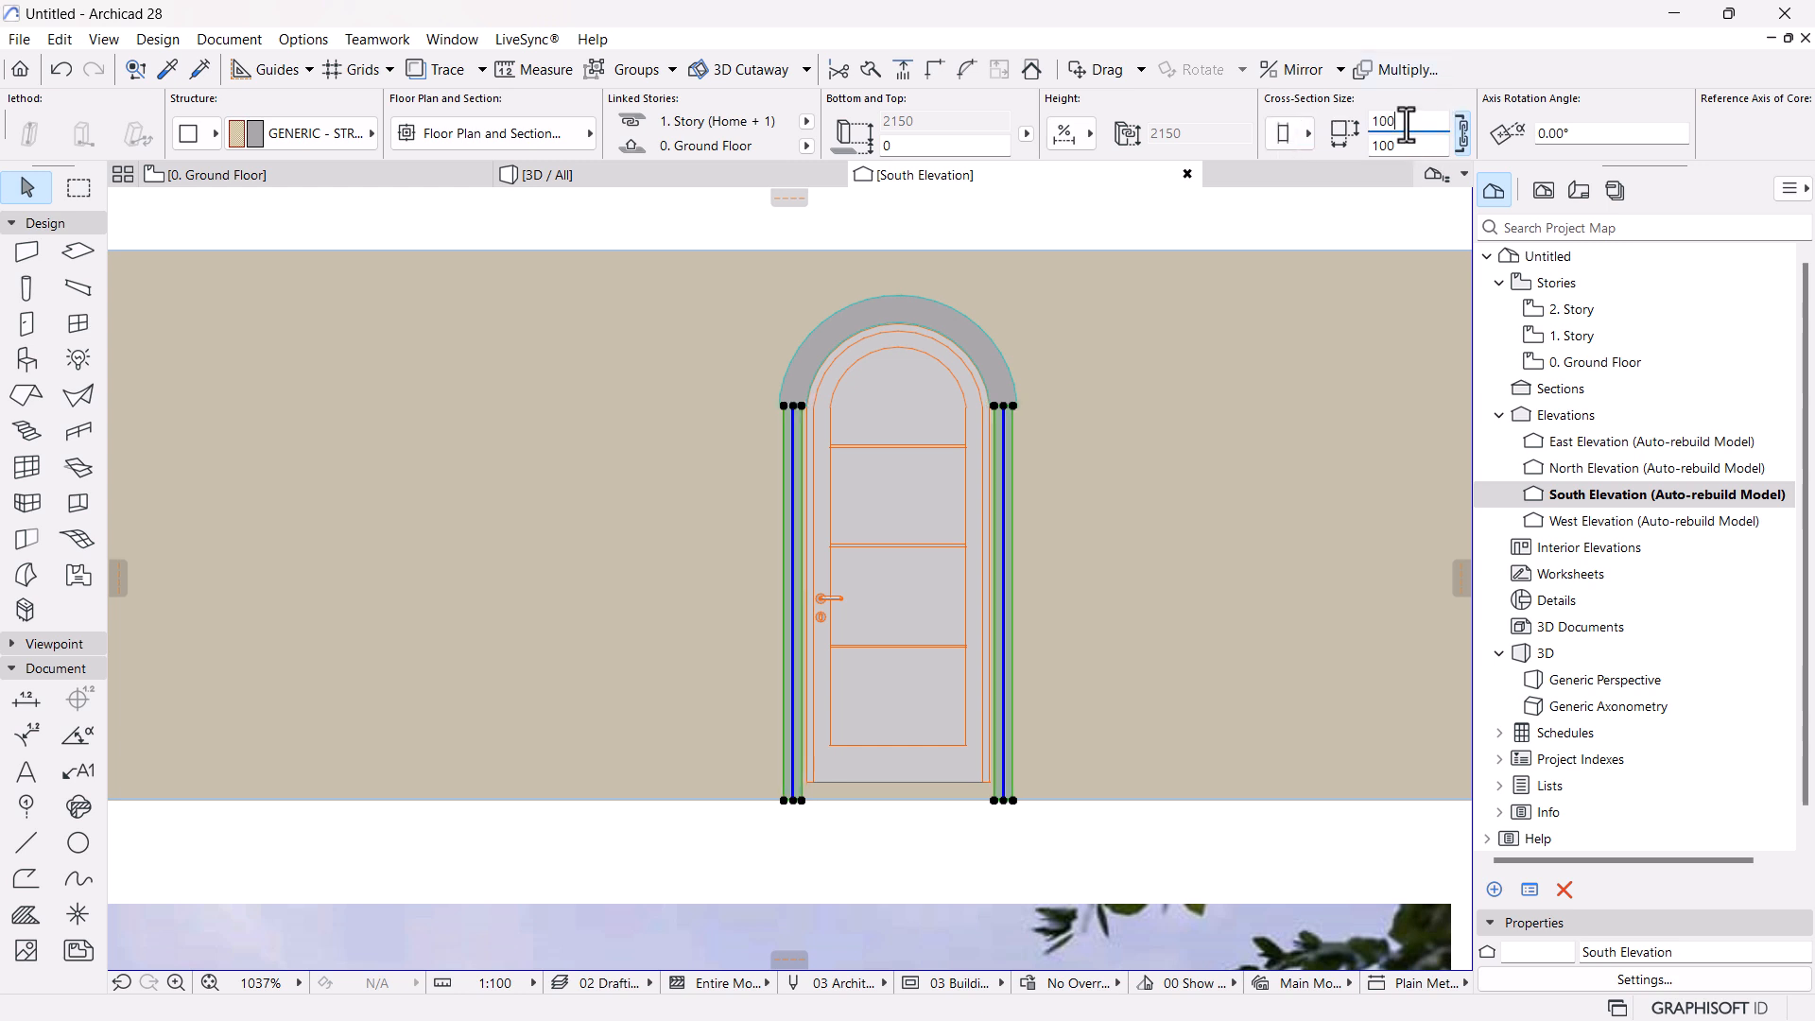
# Set the curved beam's cross-section to 100 by 100 mm
pyautogui.click(993, 345)
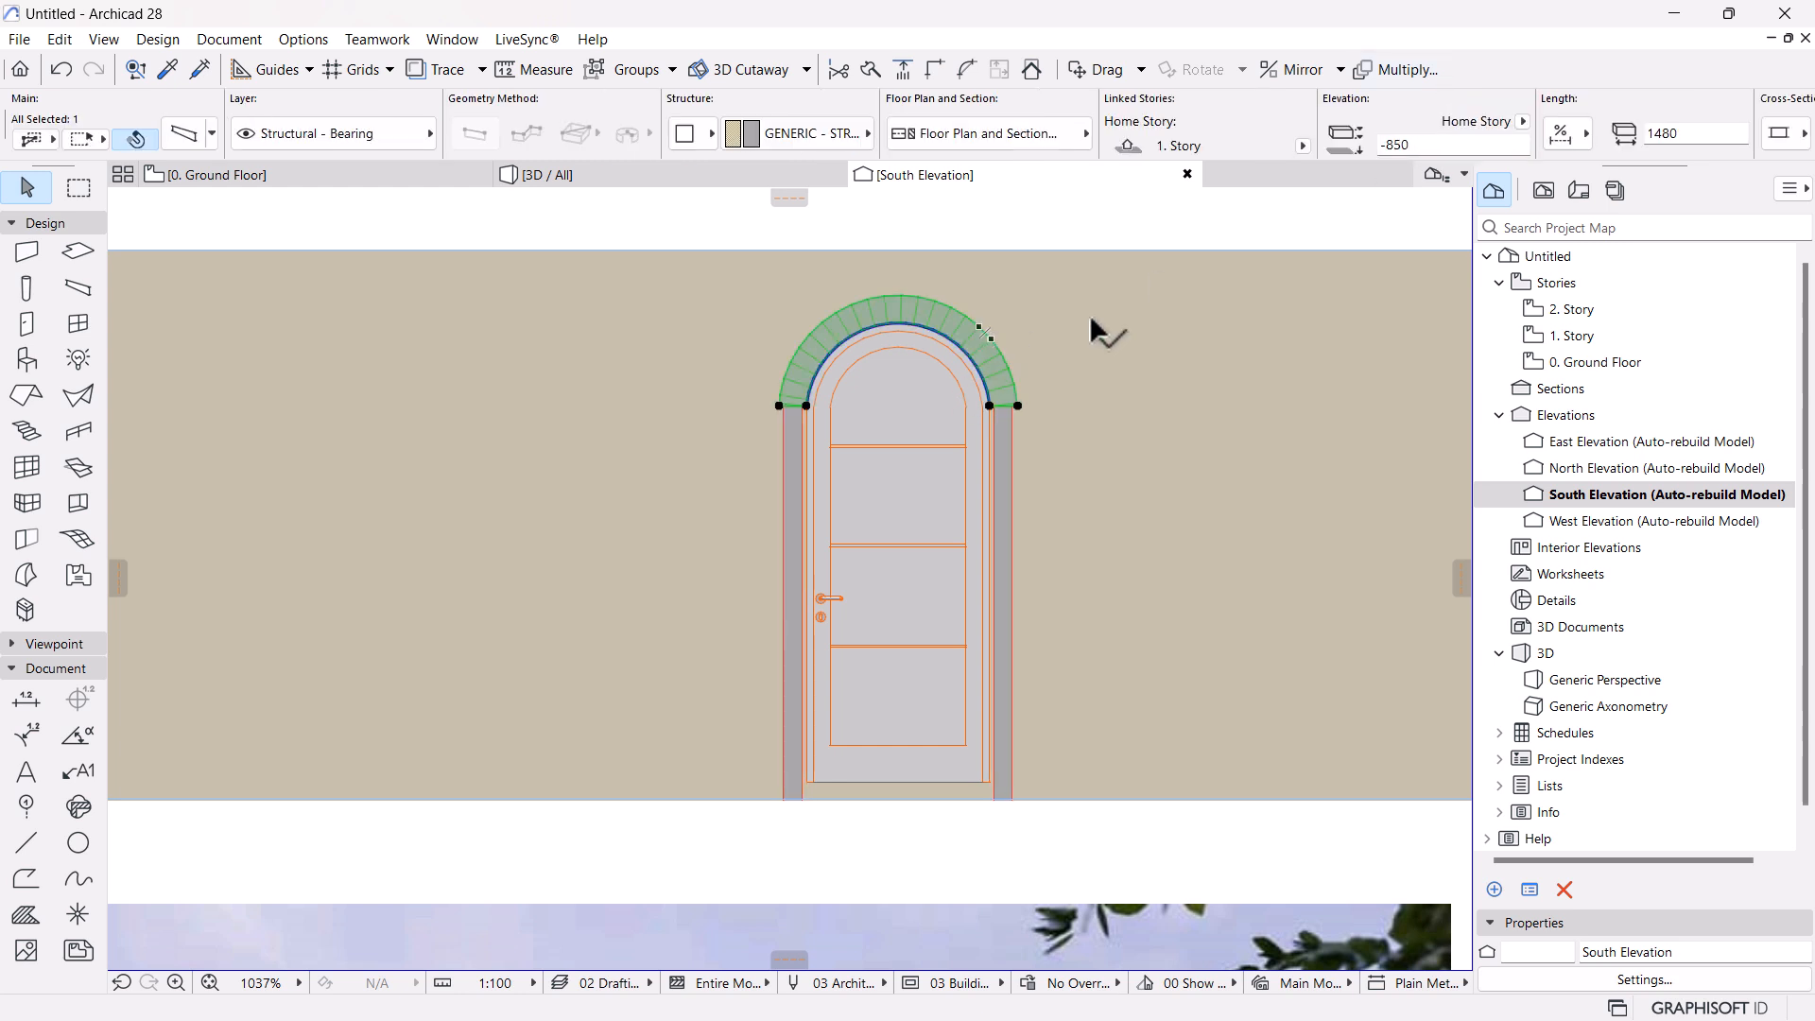
pyautogui.scroll(-5, 1355, 145)
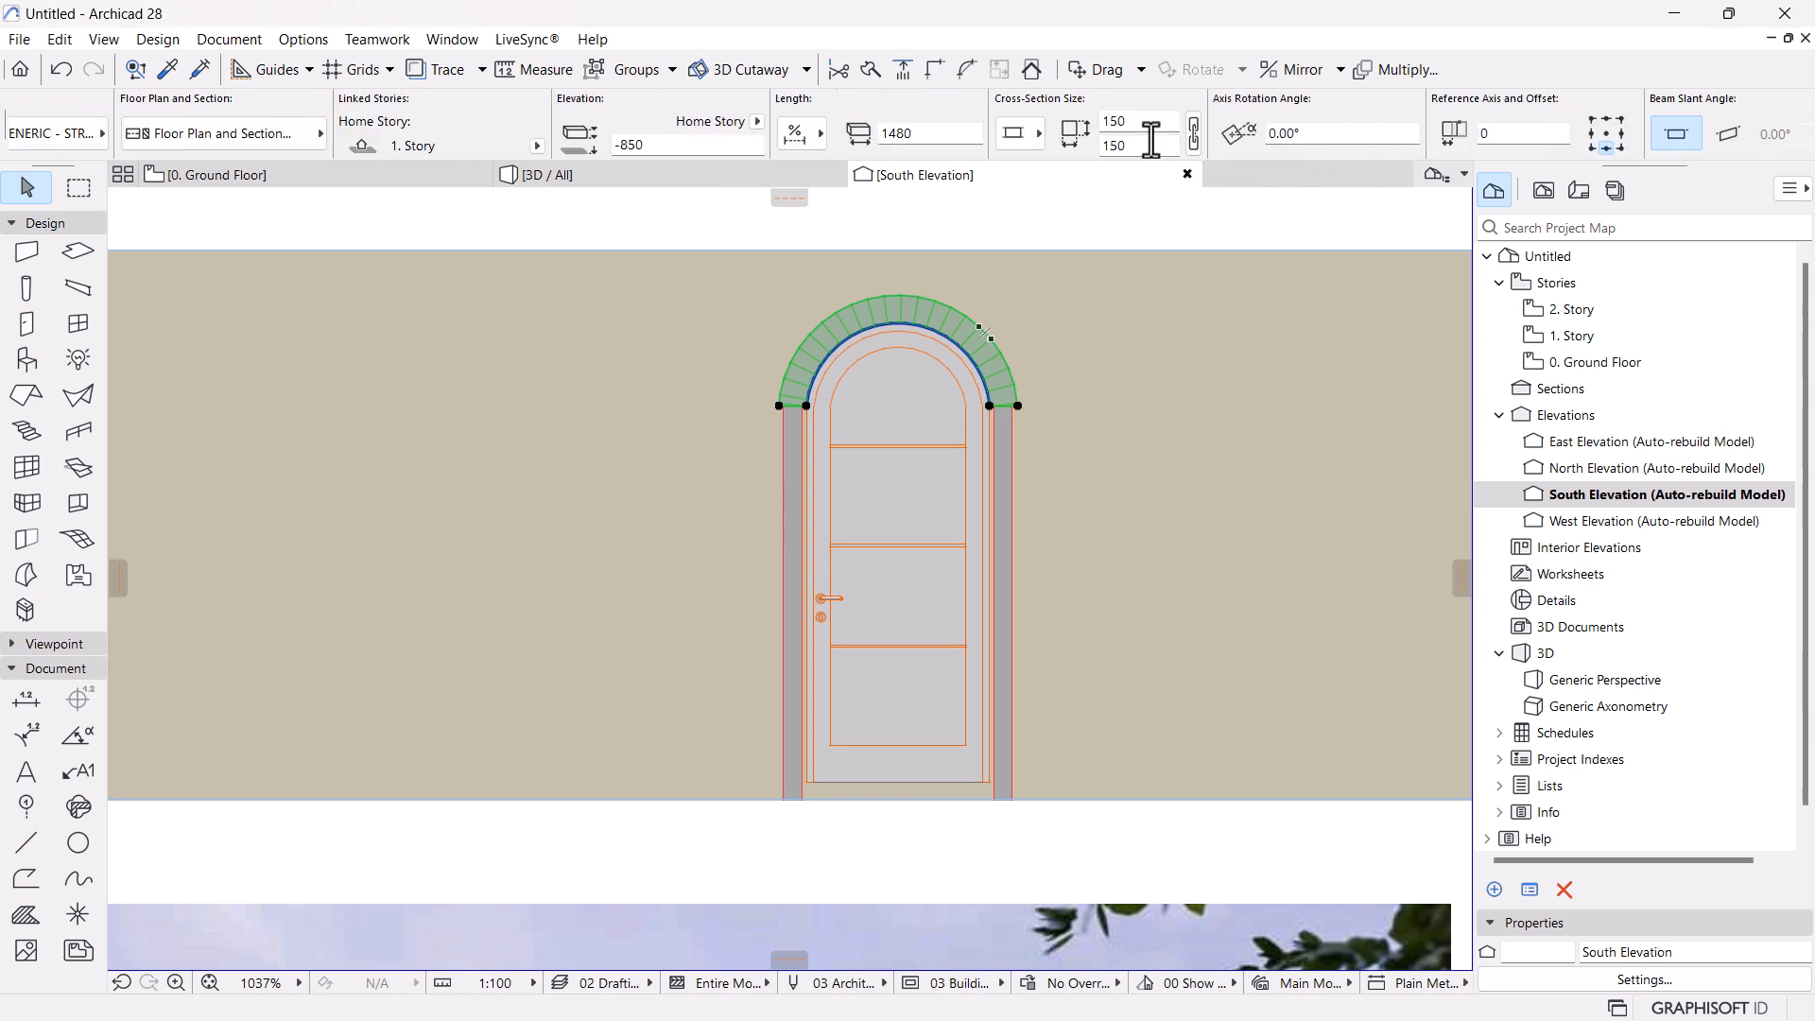
pyautogui.click(1108, 121)
pyautogui.press('Return')
pyautogui.scroll(4, 879, 383)
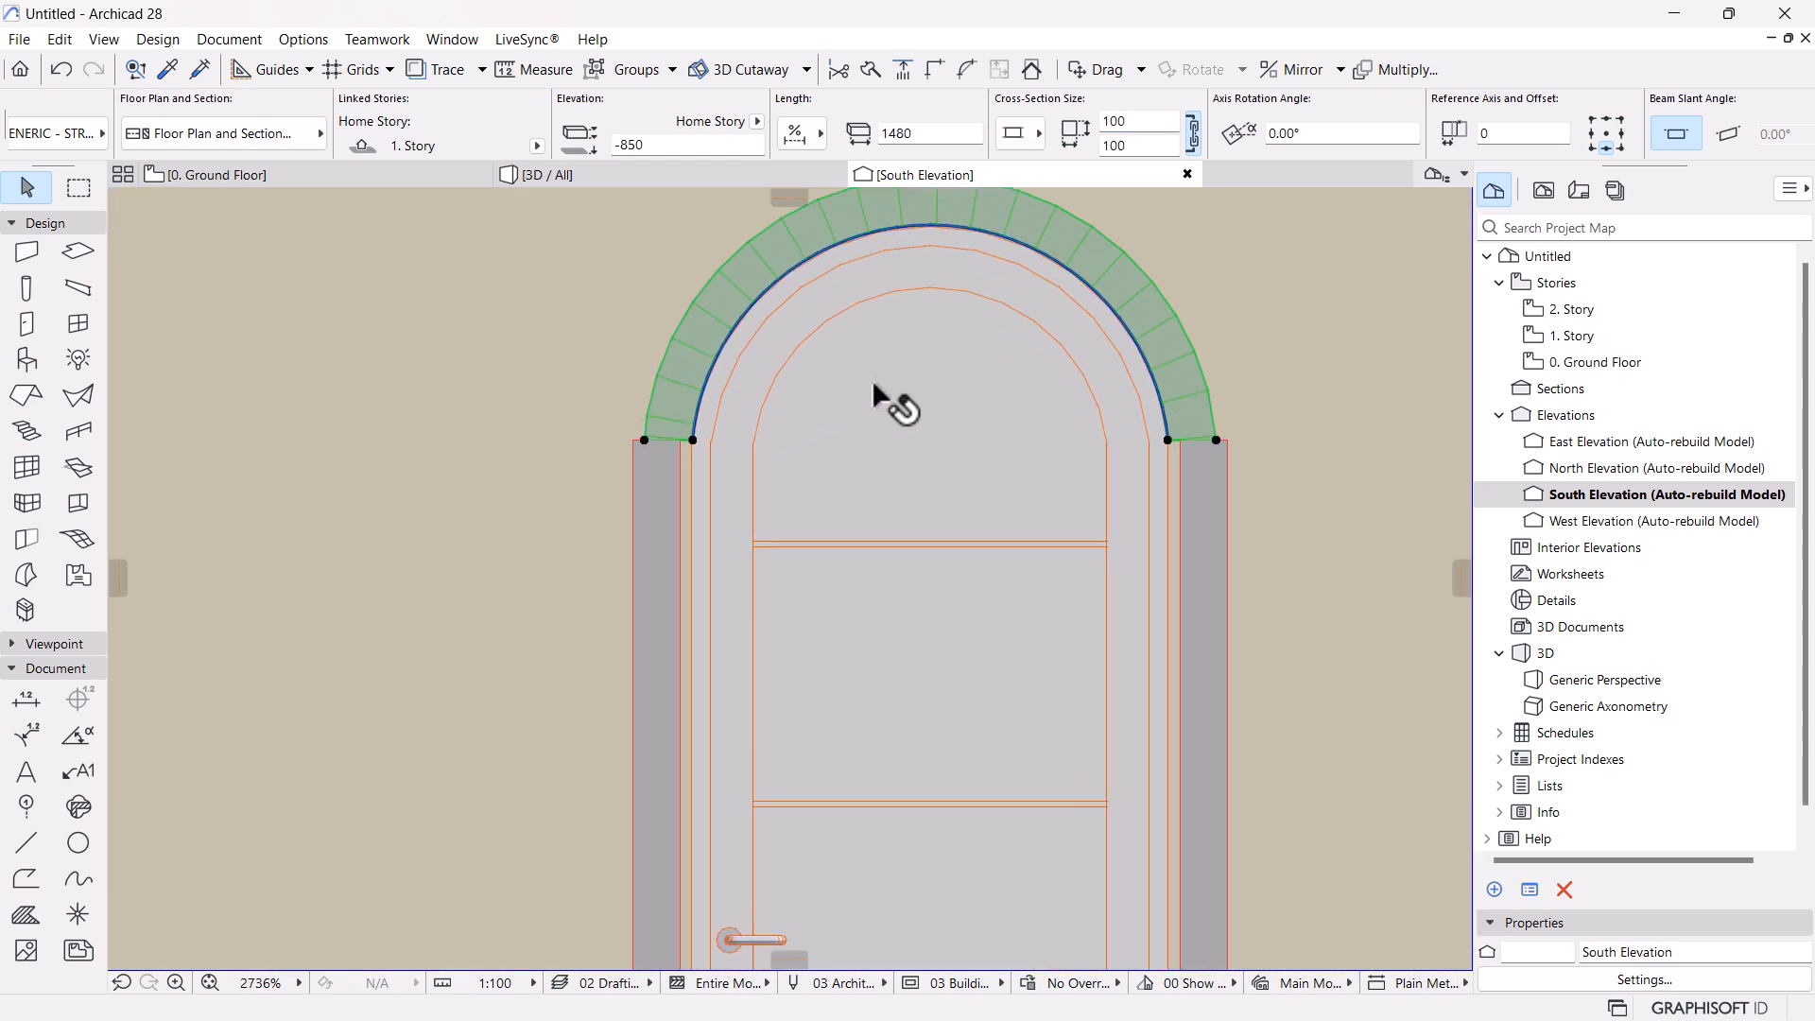
# Move both columns inward so their top inner corners meet the inner end corners of the curved beam
pyautogui.scroll(1, 872, 378)
pyautogui.click(1244, 509)
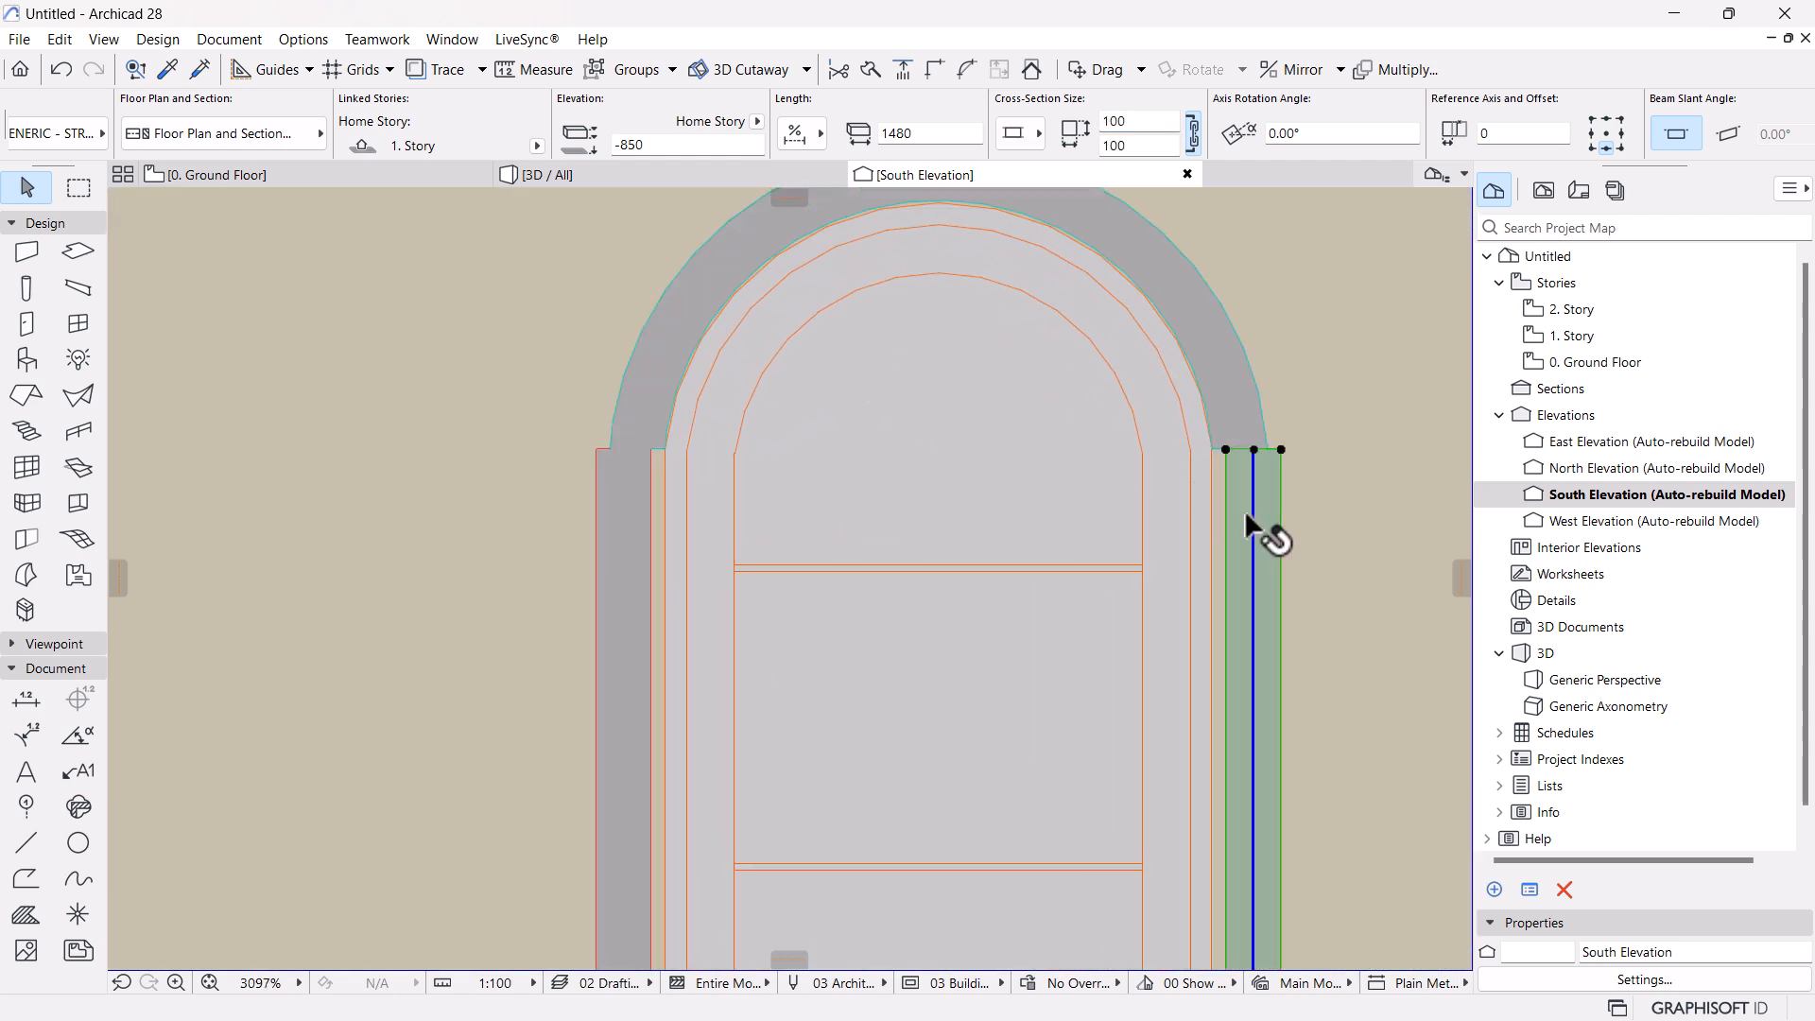
pyautogui.click(1222, 447)
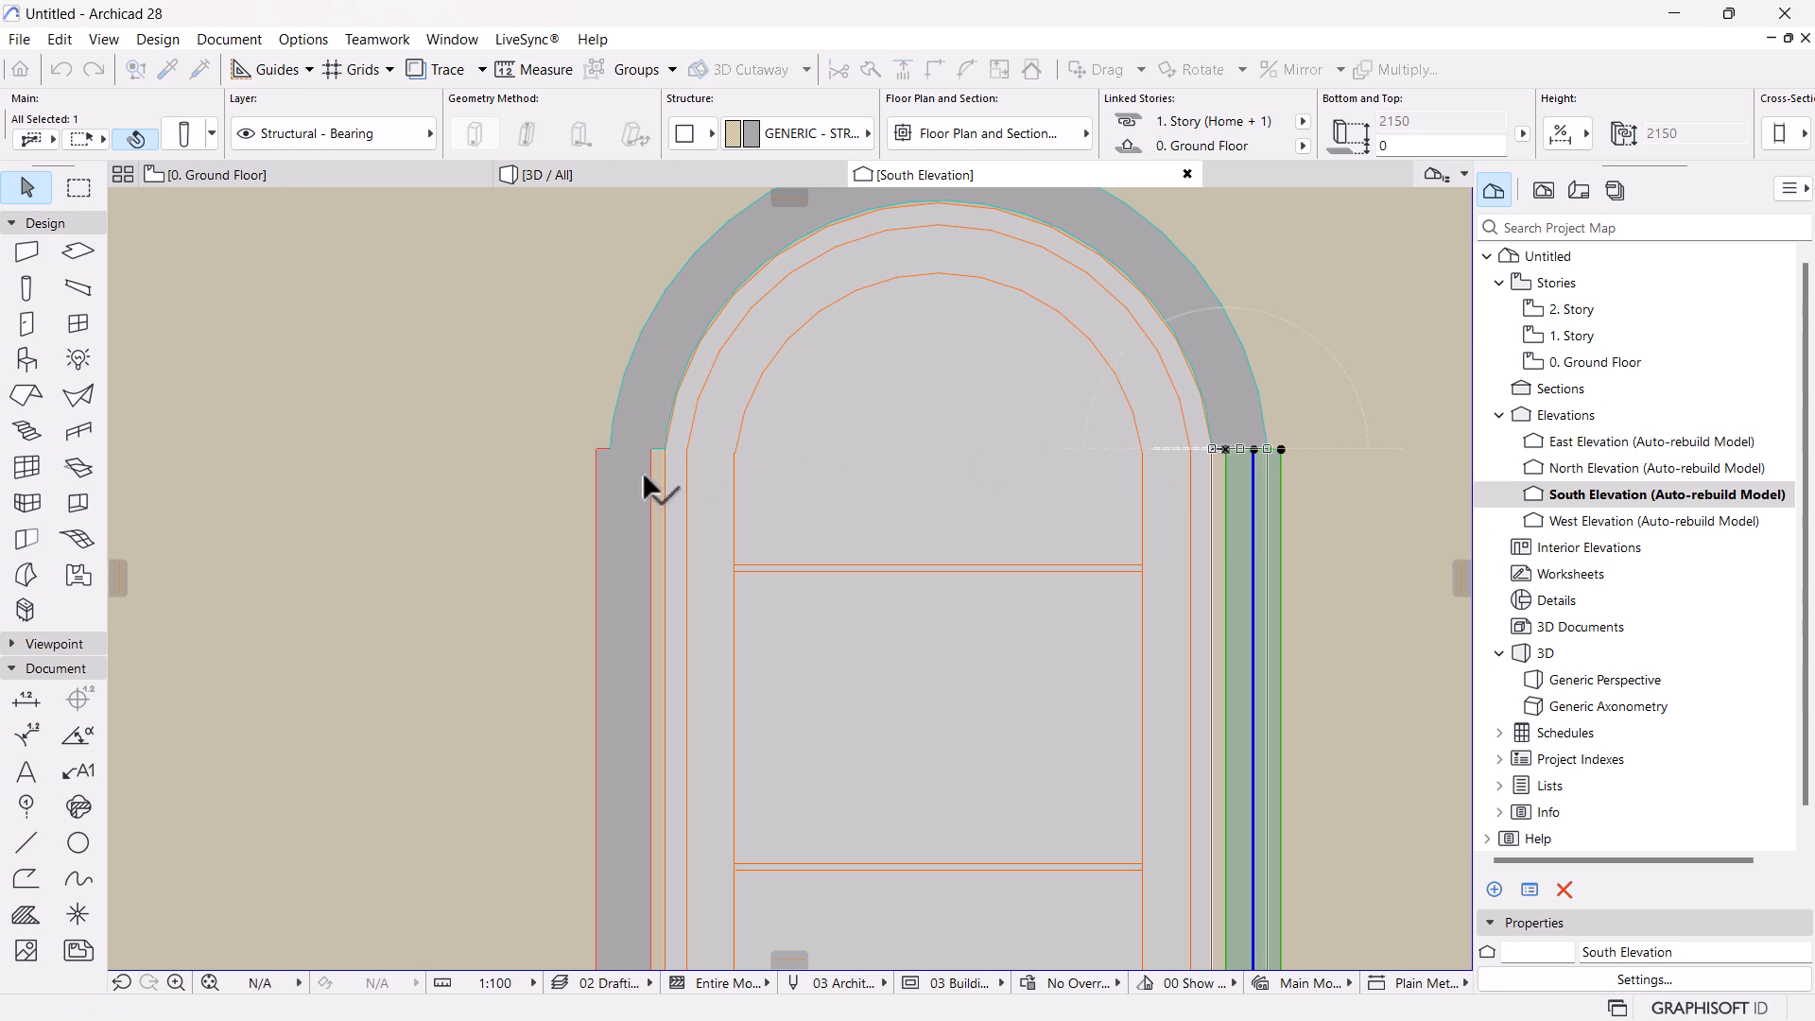
pyautogui.click(597, 451)
pyautogui.hotkey('ctrl', 'd')
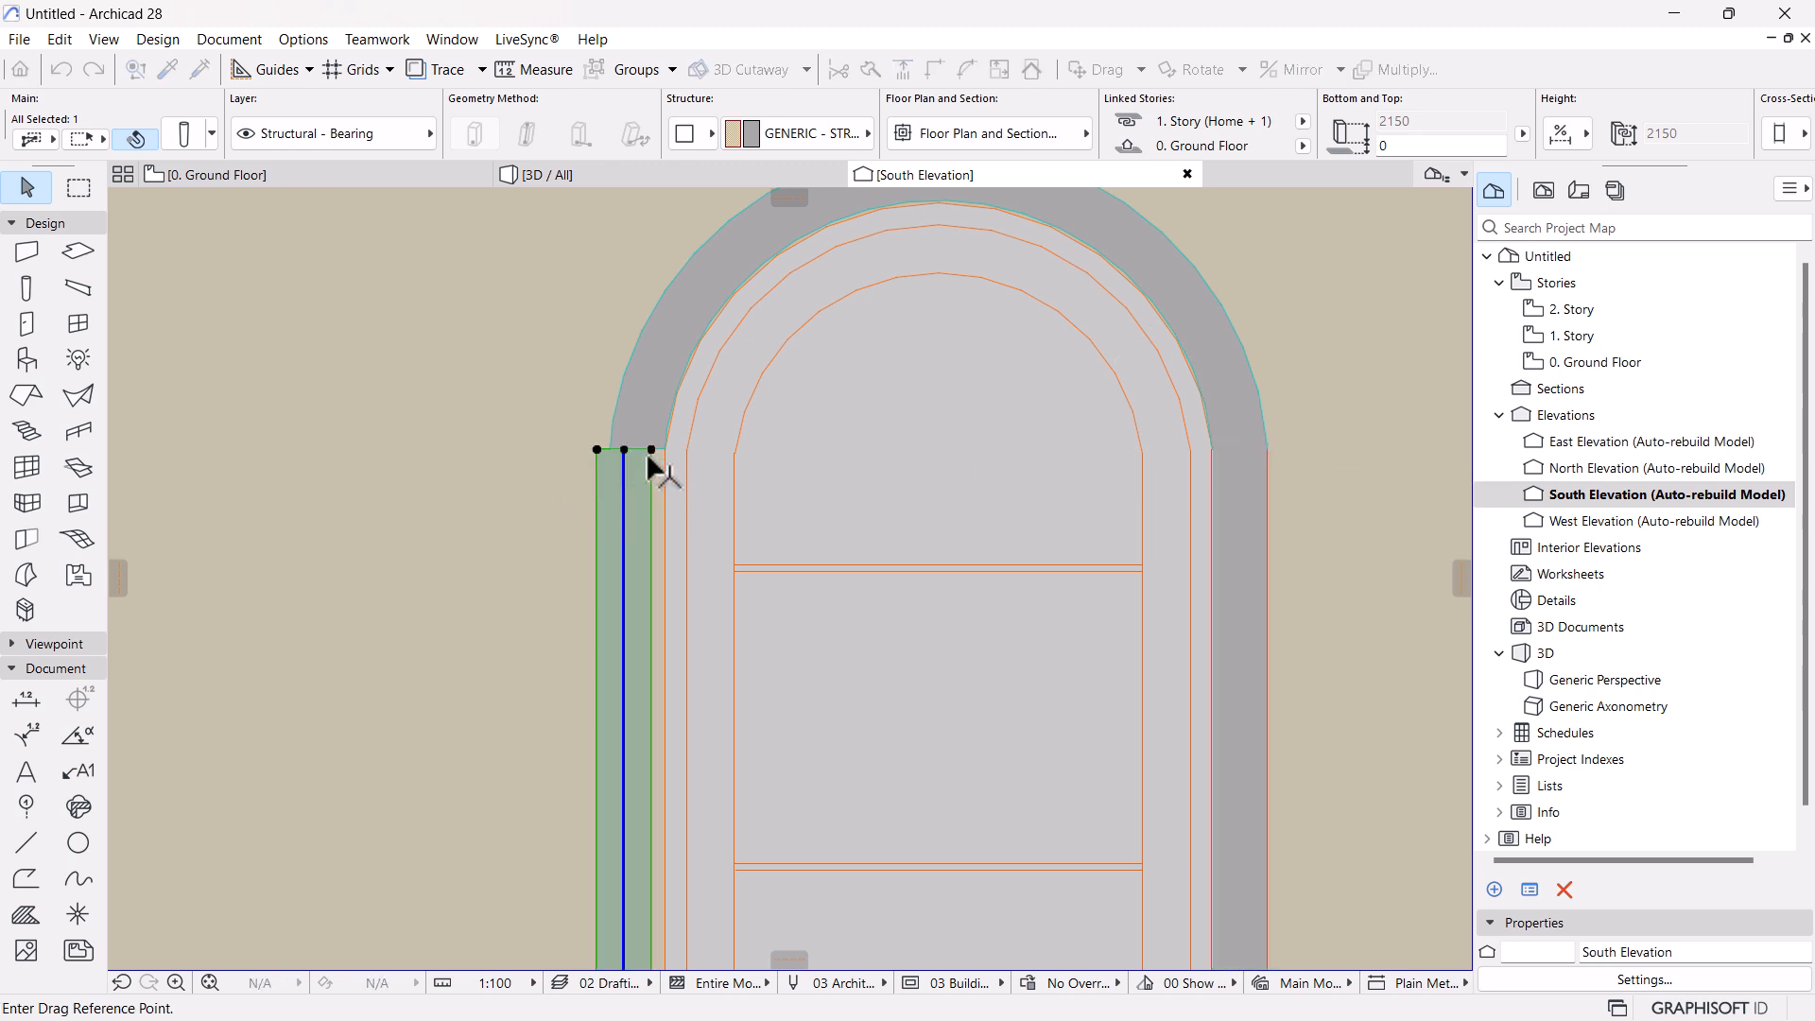
pyautogui.click(652, 451)
pyautogui.click(665, 449)
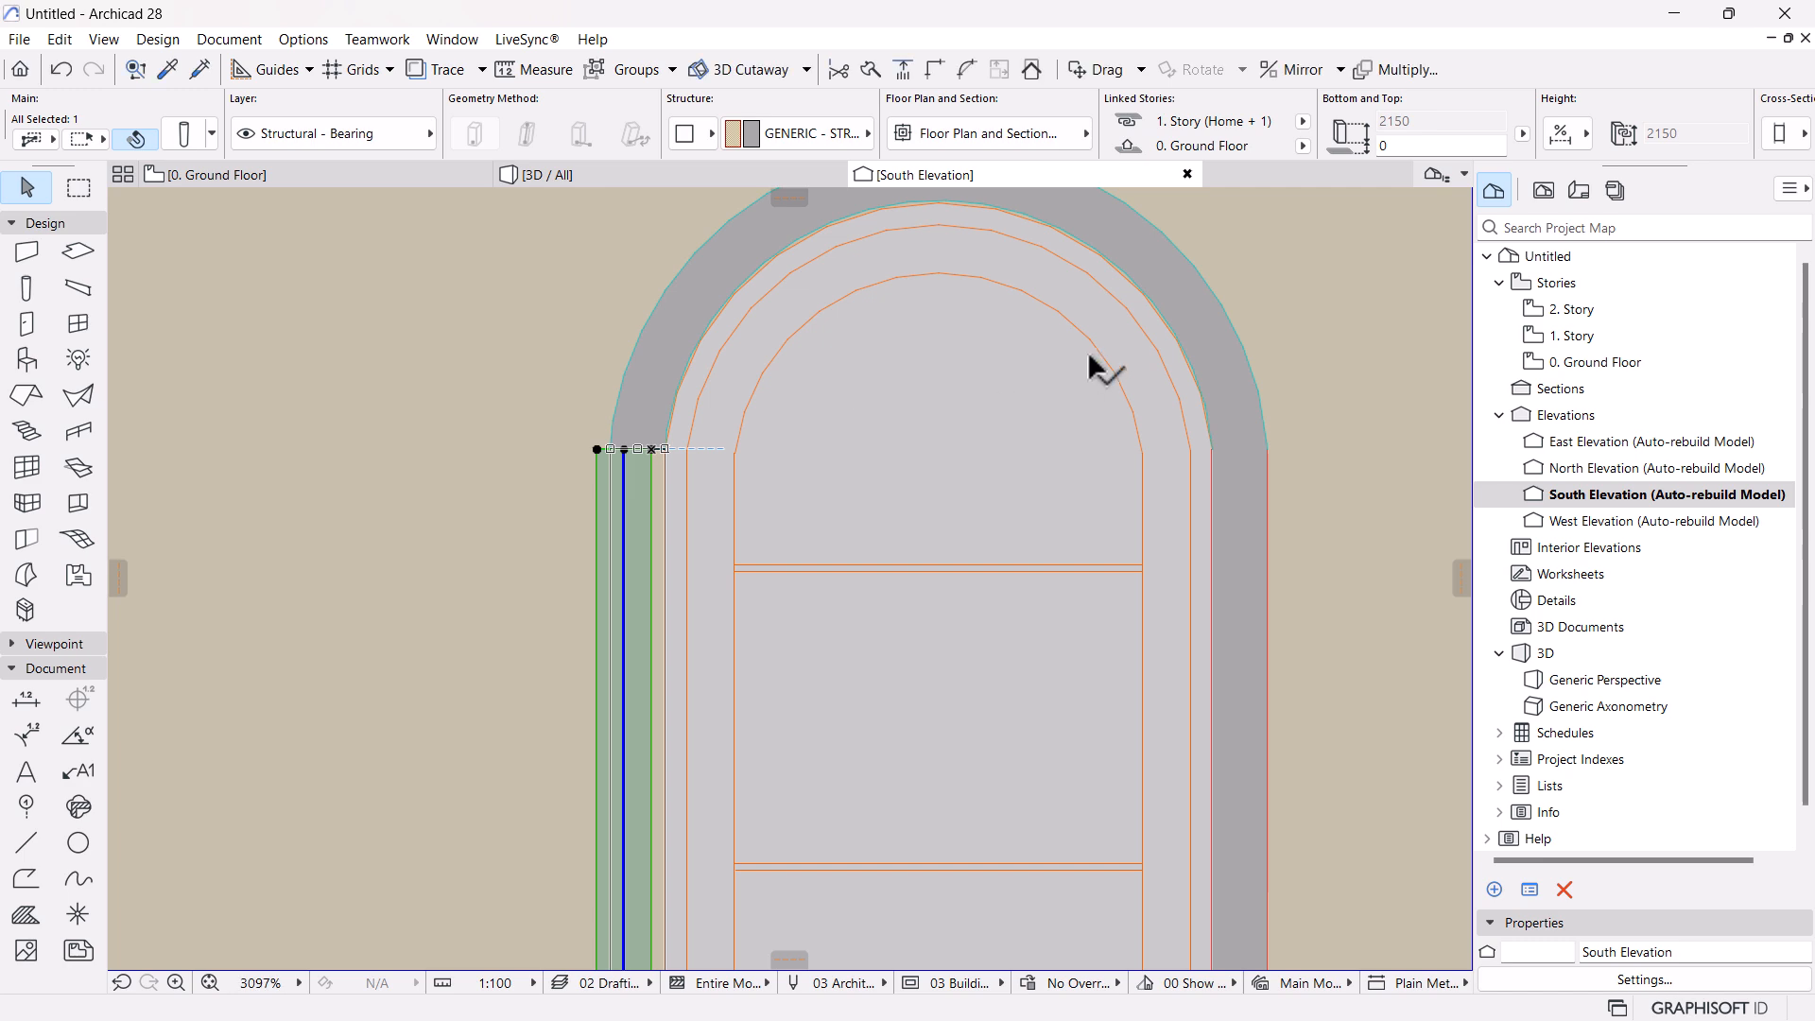
pyautogui.press('Escape')
# Compare the framed door in the elevation with the arched door, keystone and lit surround in the reference image
pyautogui.scroll(-10, 1090, 364)
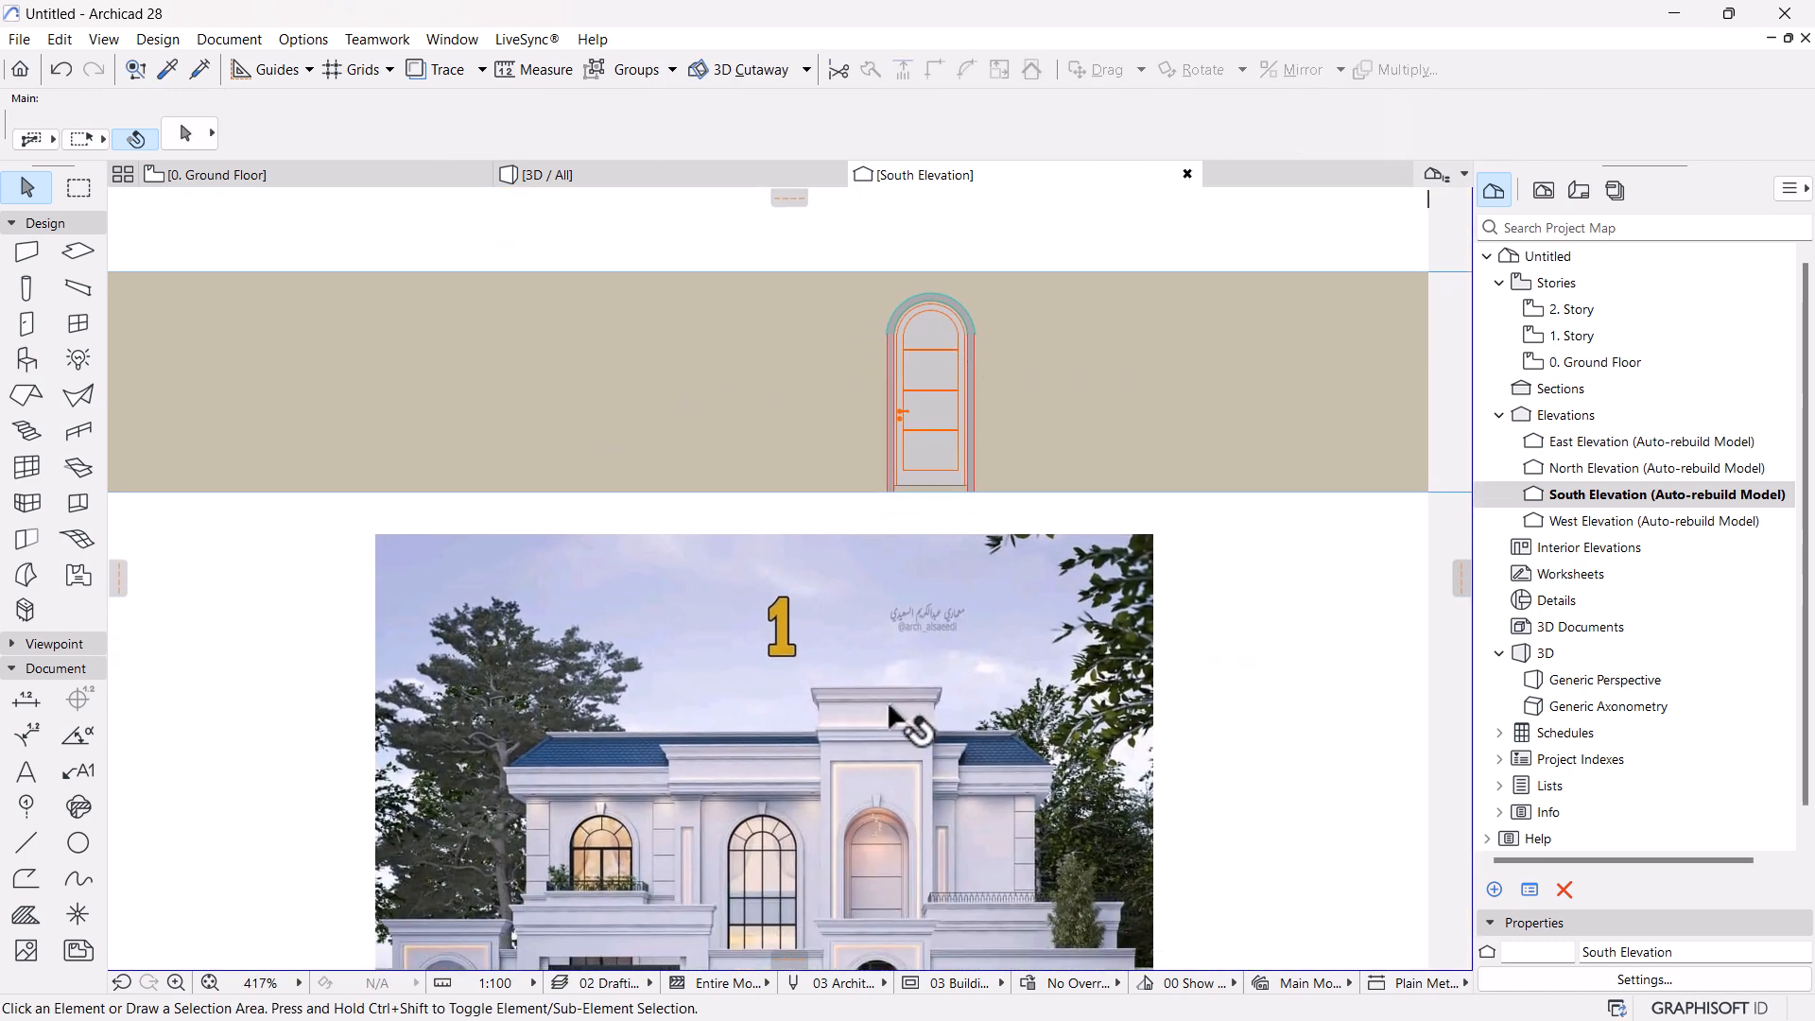
pyautogui.moveTo(880, 842); pyautogui.dragTo(880, 786, button='middle')
pyautogui.scroll(2, 876, 775)
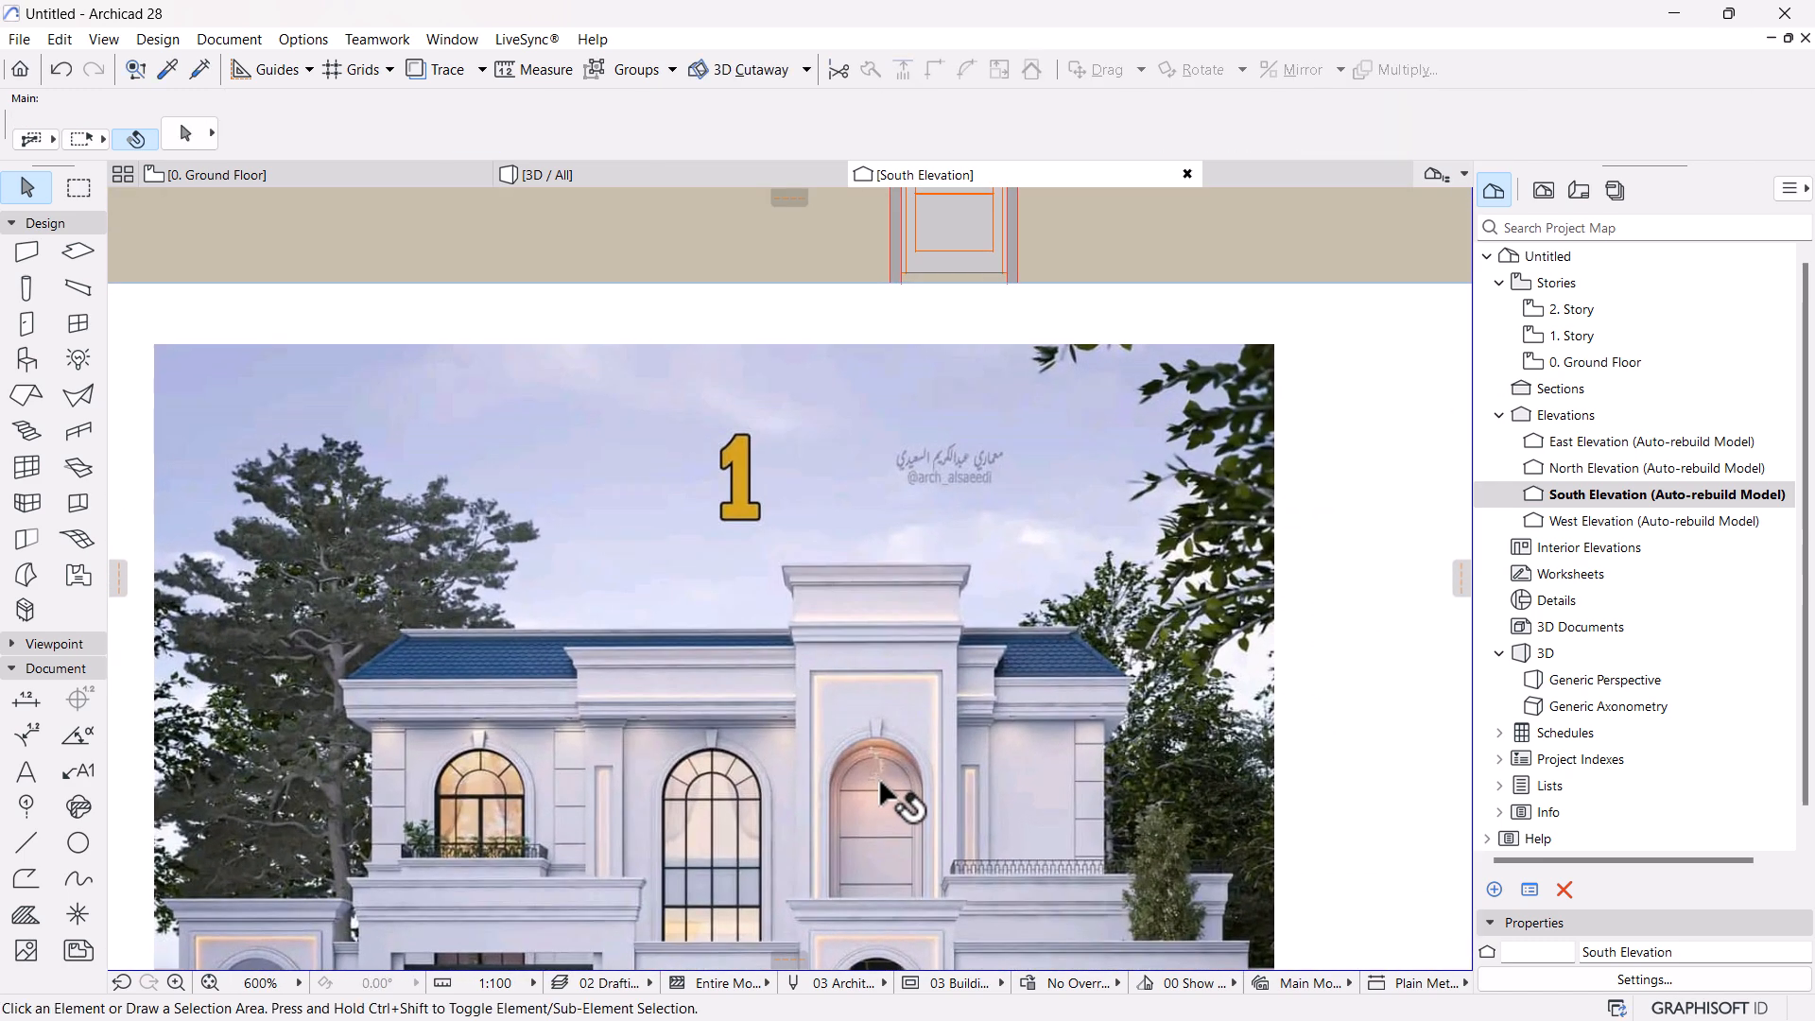
pyautogui.scroll(-2, 877, 776)
pyautogui.scroll(2, 973, 397)
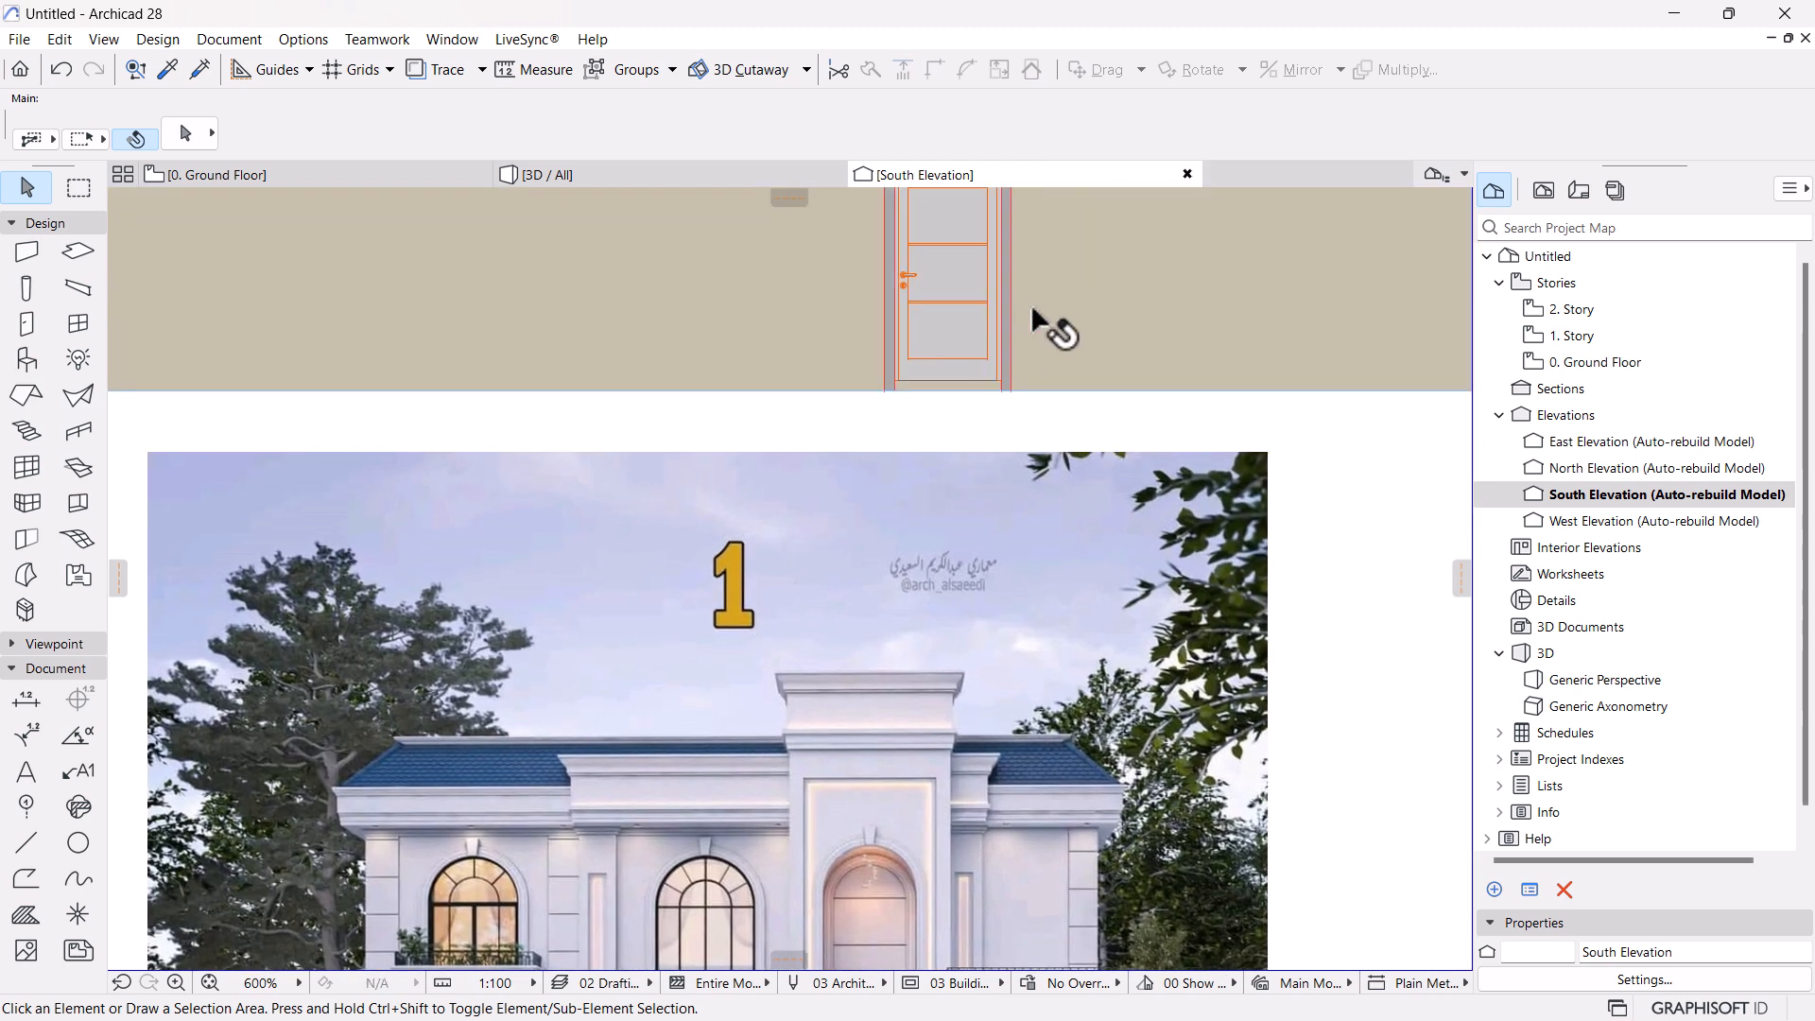
pyautogui.scroll(4, 1031, 304)
pyautogui.scroll(-2, 1094, 636)
pyautogui.scroll(2, 984, 535)
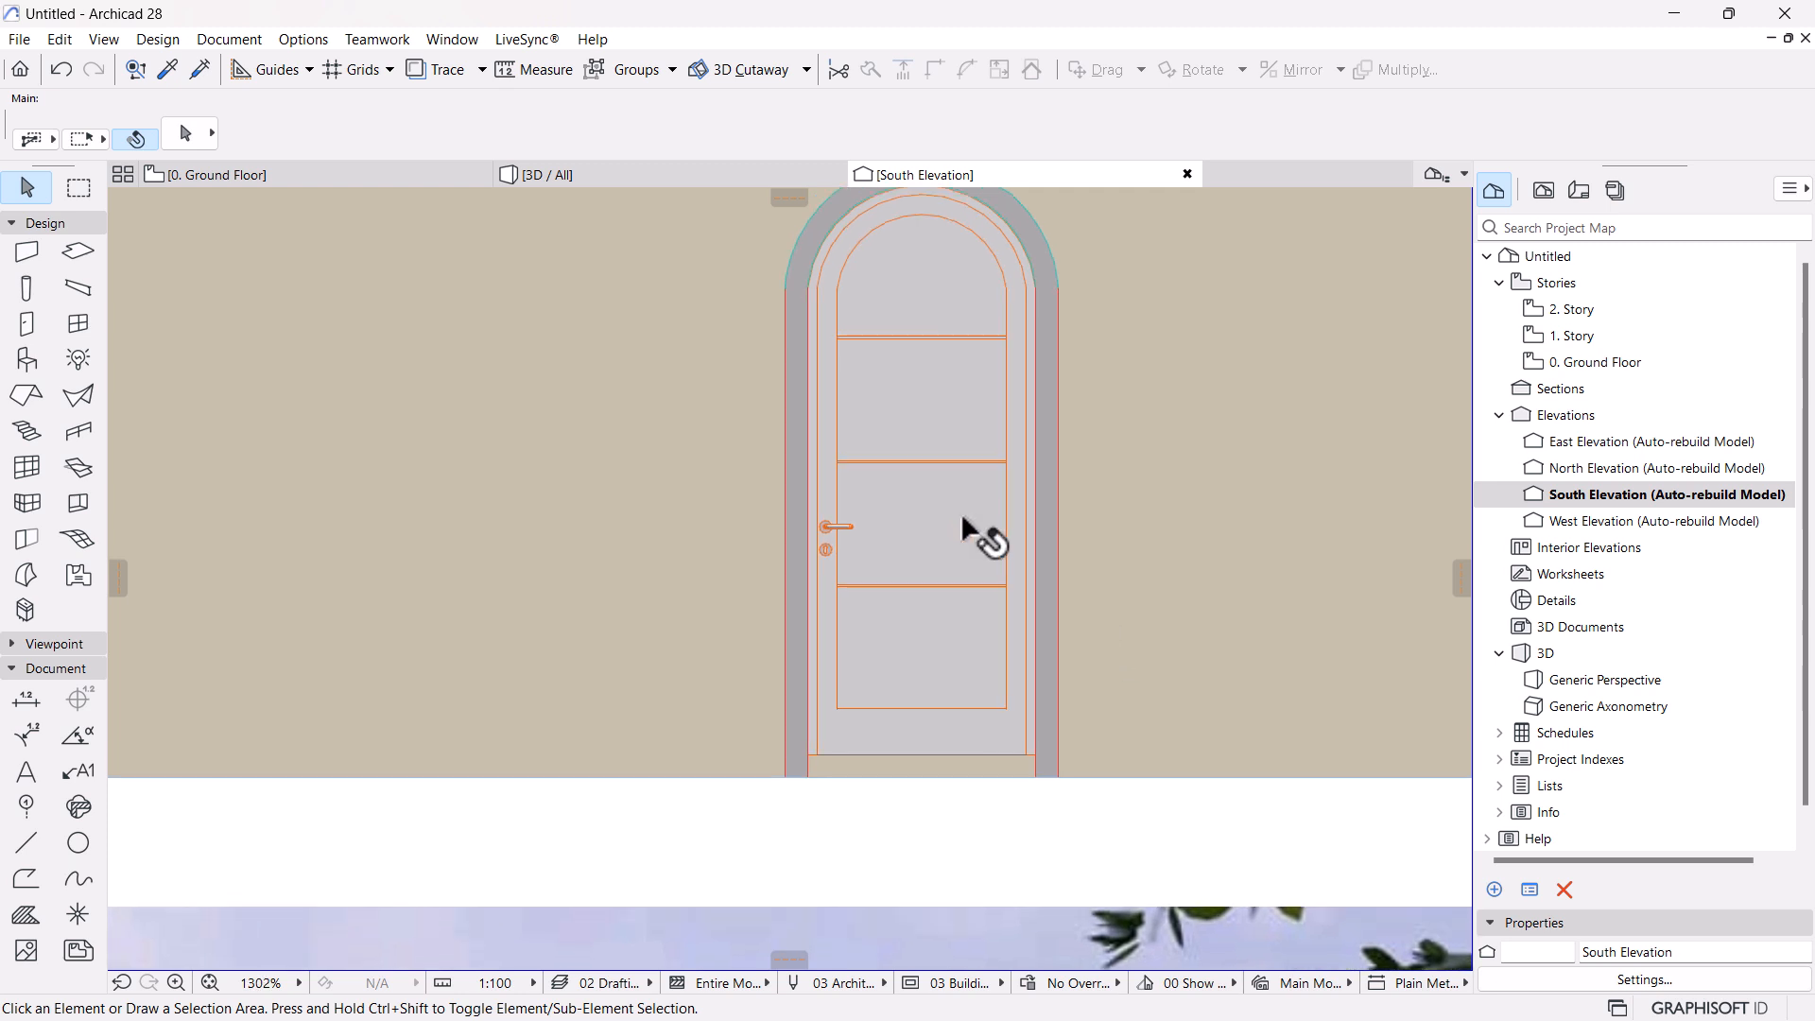
pyautogui.scroll(-4, 973, 575)
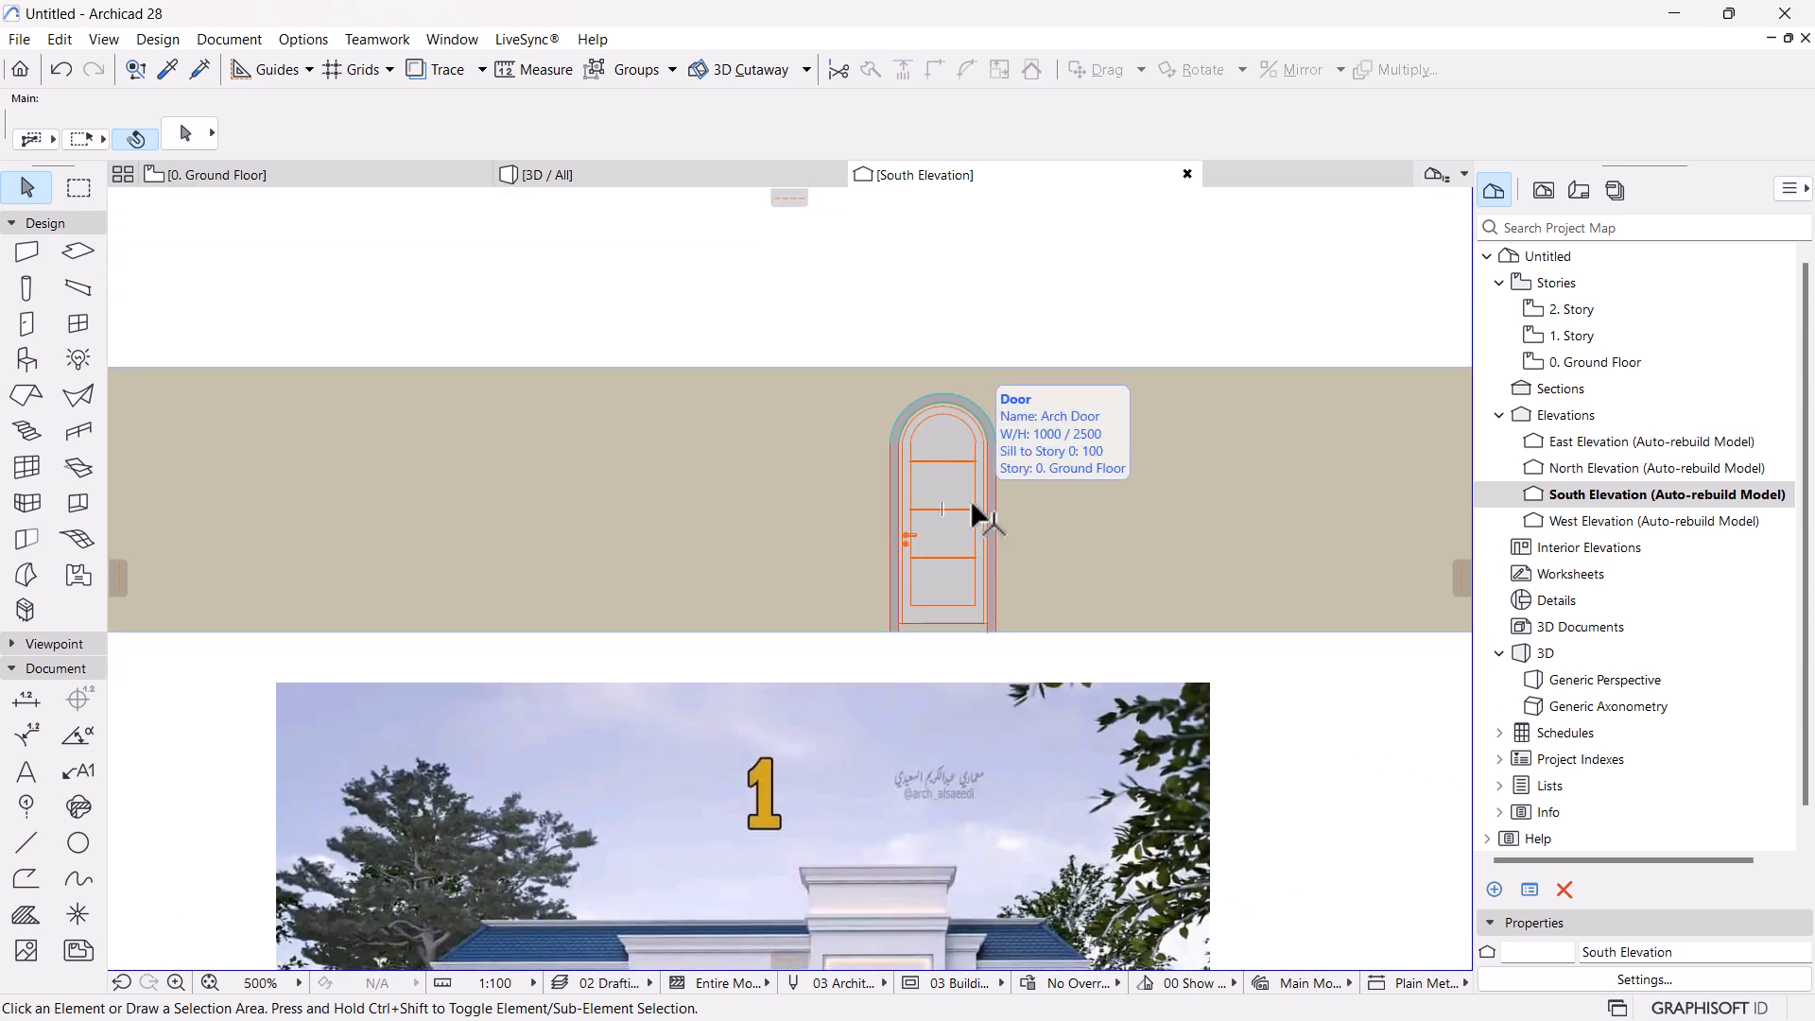
pyautogui.scroll(-1, 970, 499)
pyautogui.moveTo(957, 510); pyautogui.dragTo(983, 388, button='middle')
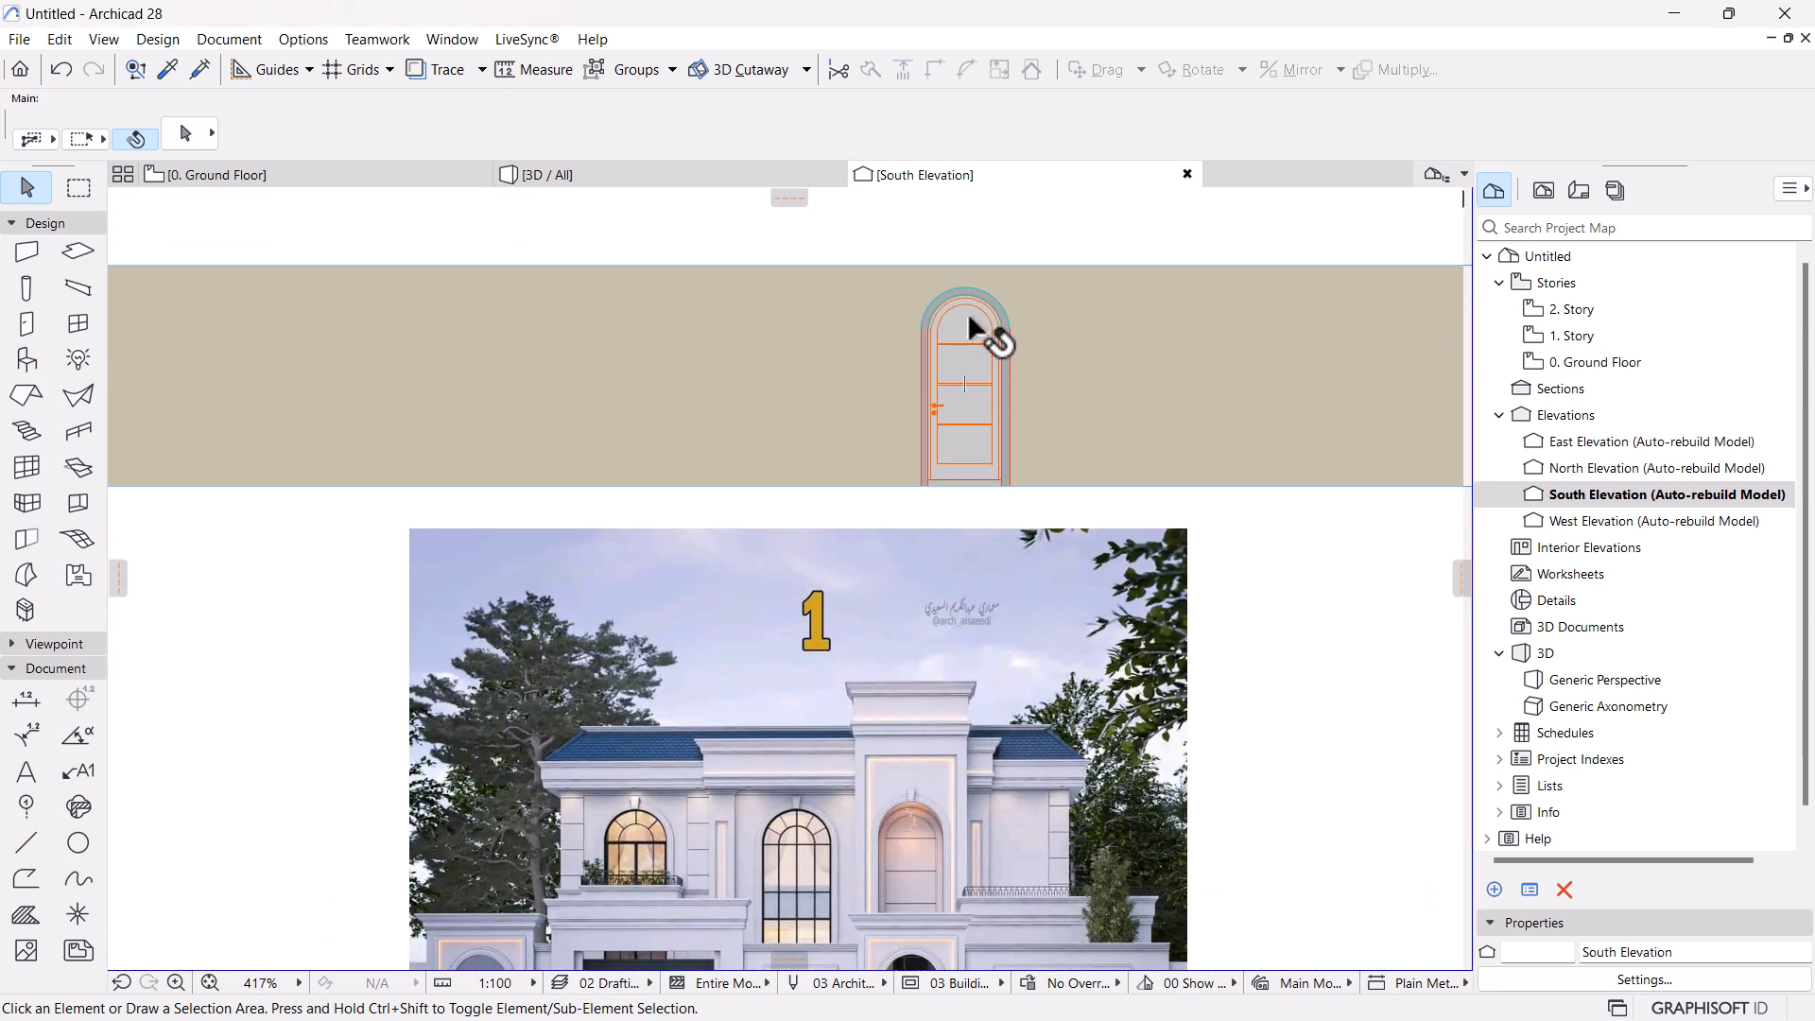
pyautogui.scroll(7, 898, 879)
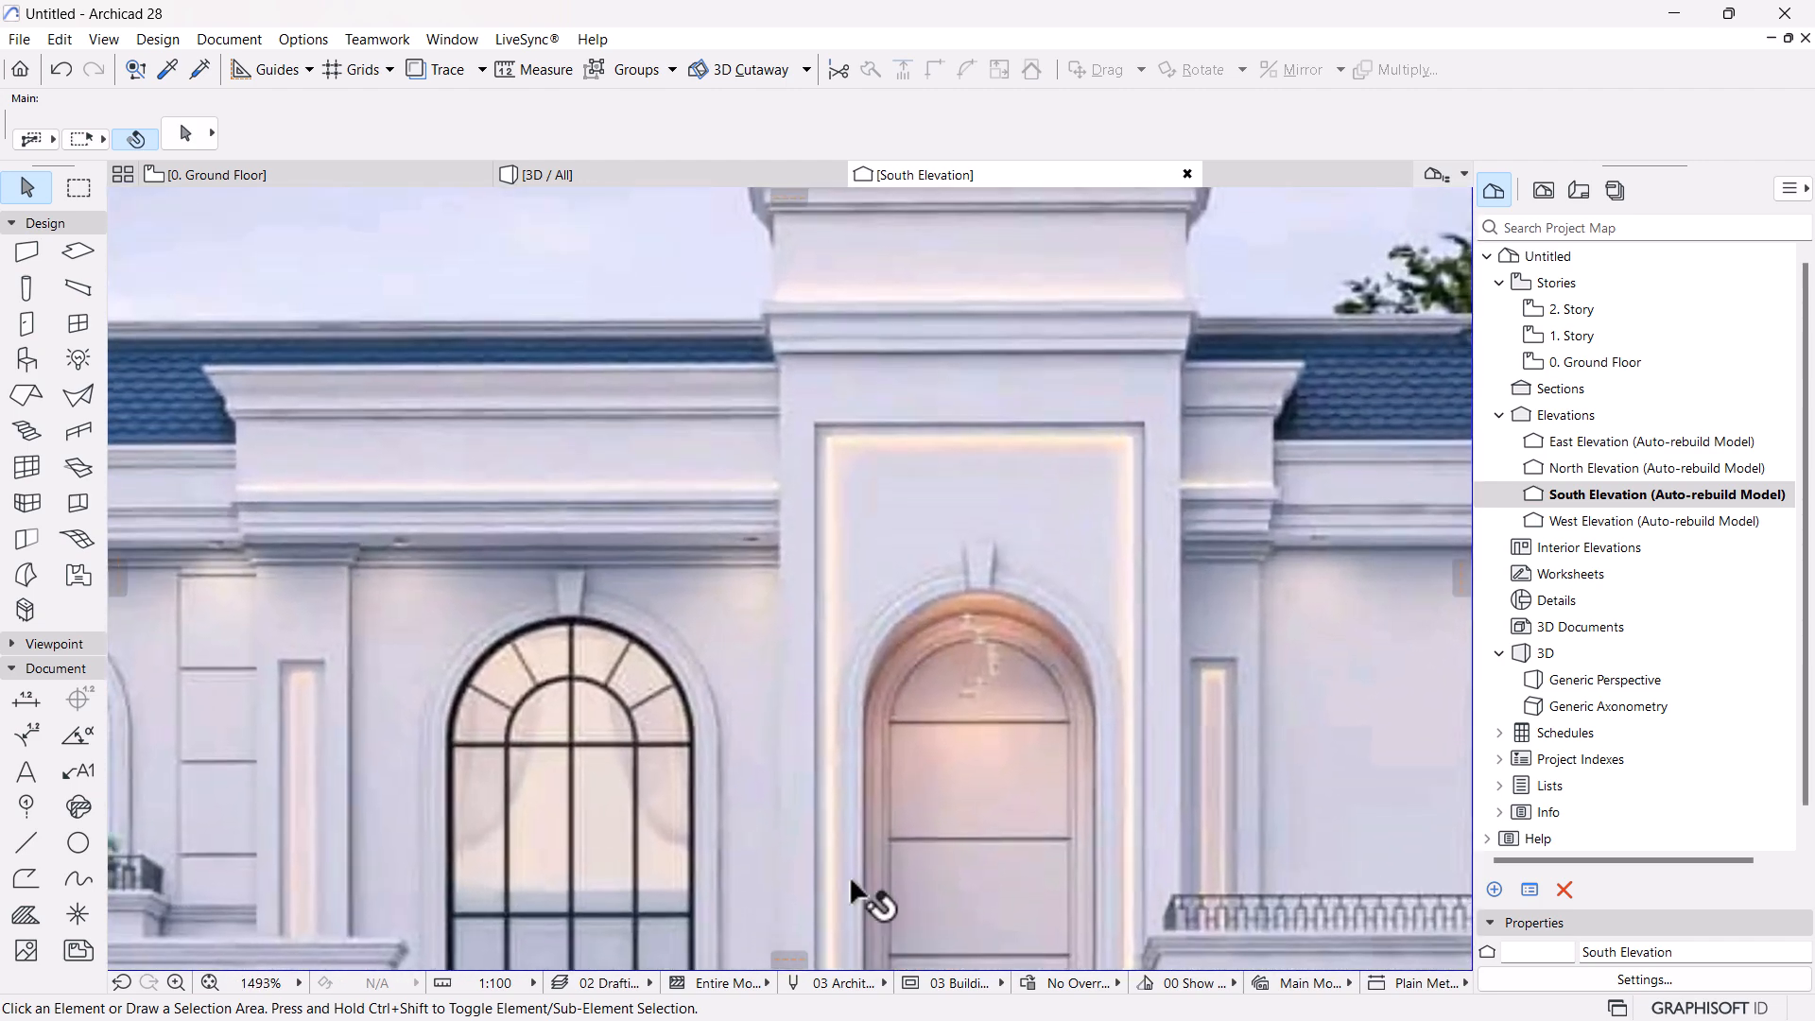
pyautogui.moveTo(853, 831); pyautogui.dragTo(870, 746, button='middle')
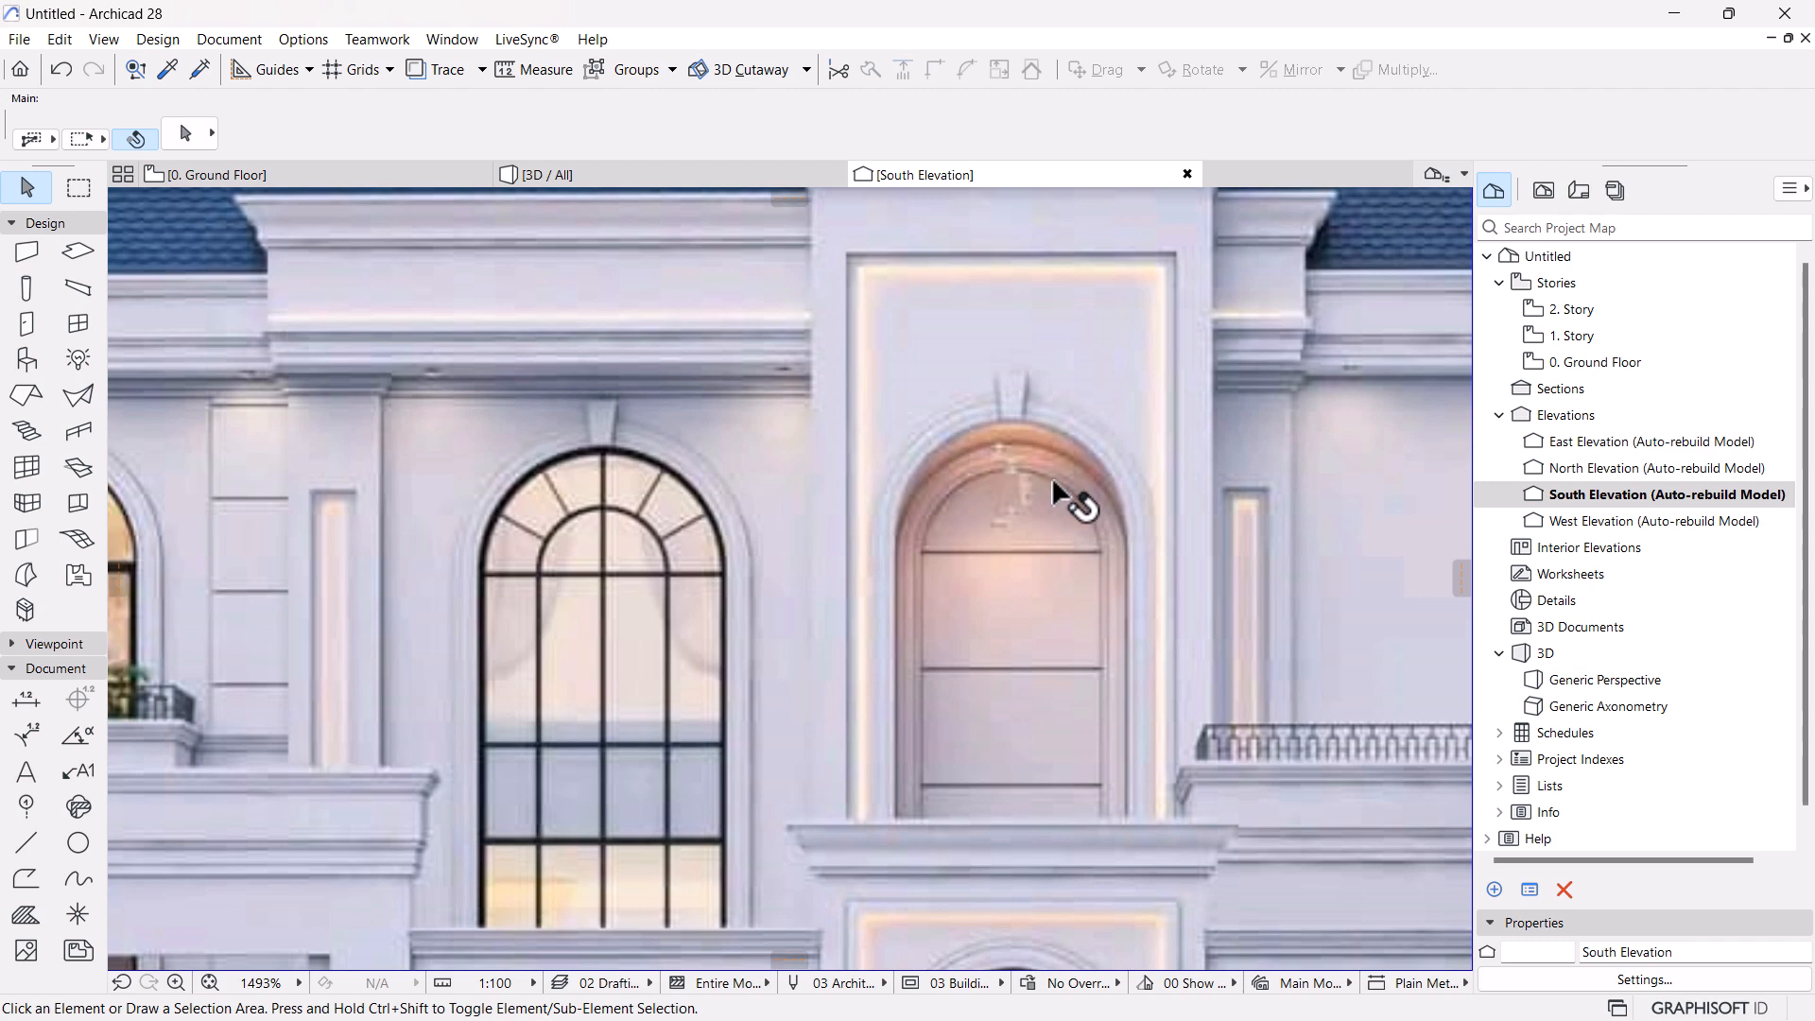
pyautogui.scroll(-2, 1051, 477)
pyautogui.moveTo(899, 643); pyautogui.dragTo(841, 586, button='middle')
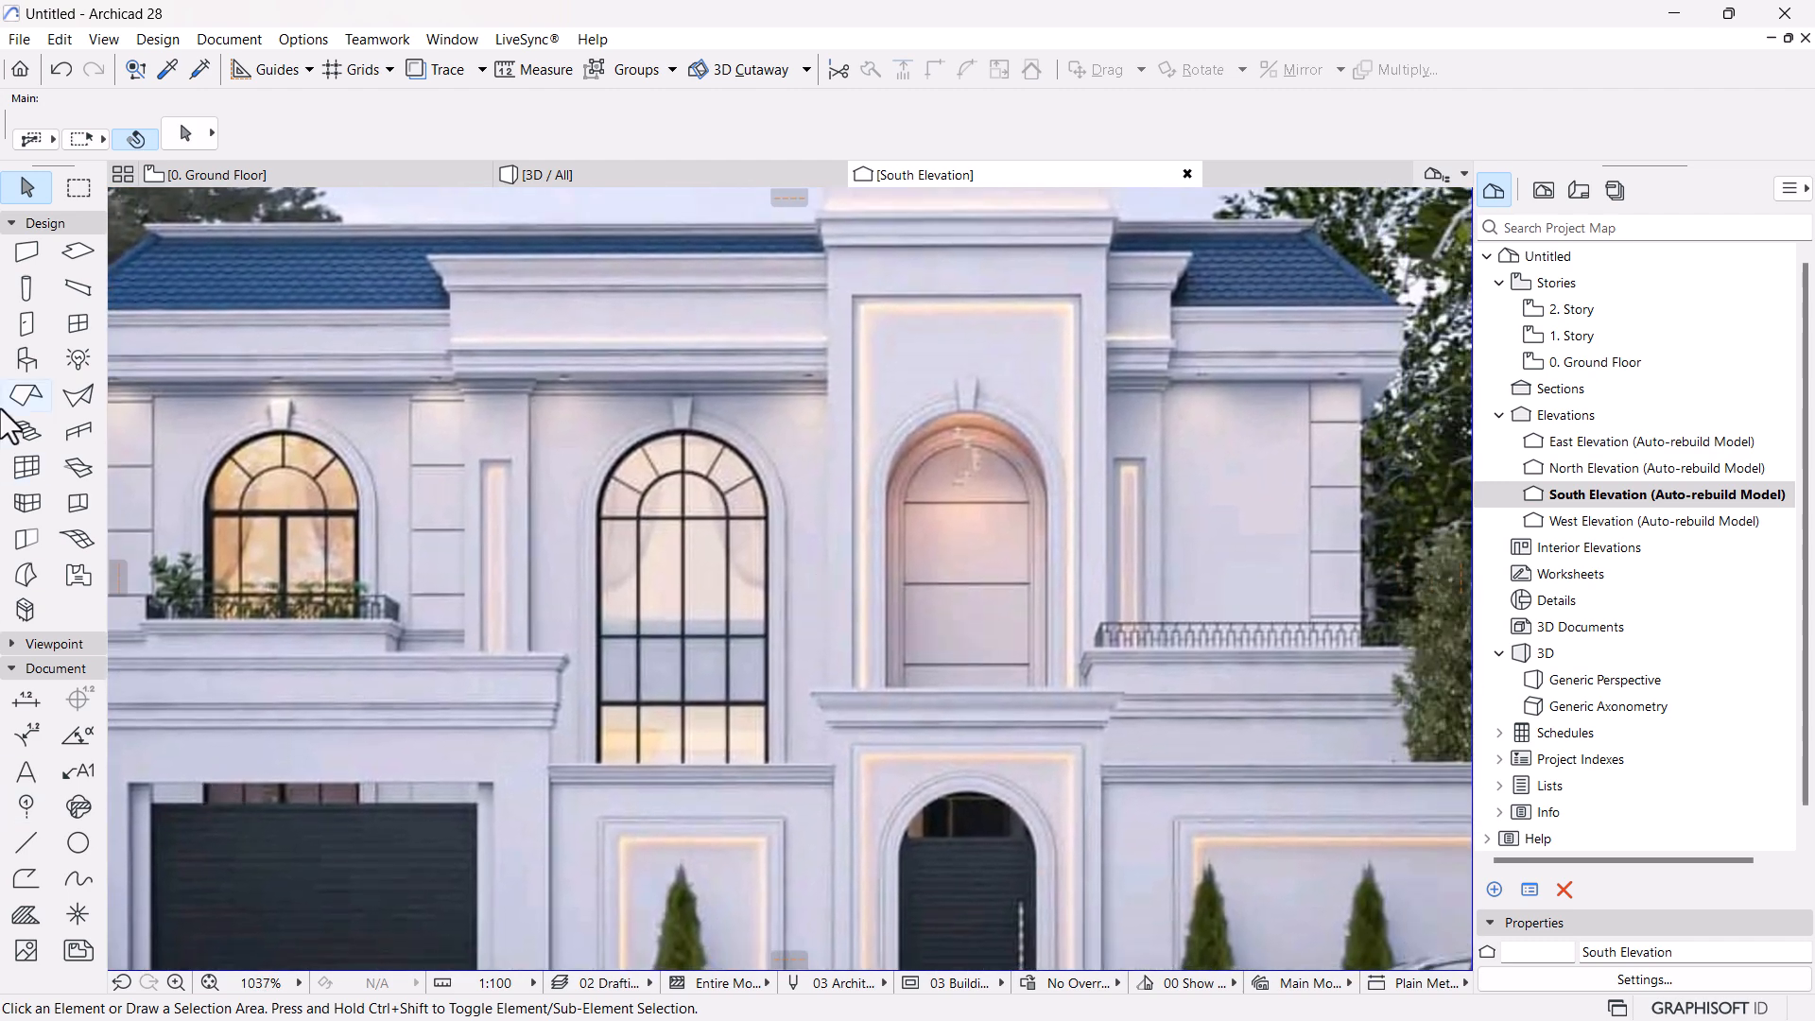
# Draw a rectangular polyline about 82 by 82 mm over the moulding between the light strip and the arched door in the reference image
pyautogui.click(46, 223)
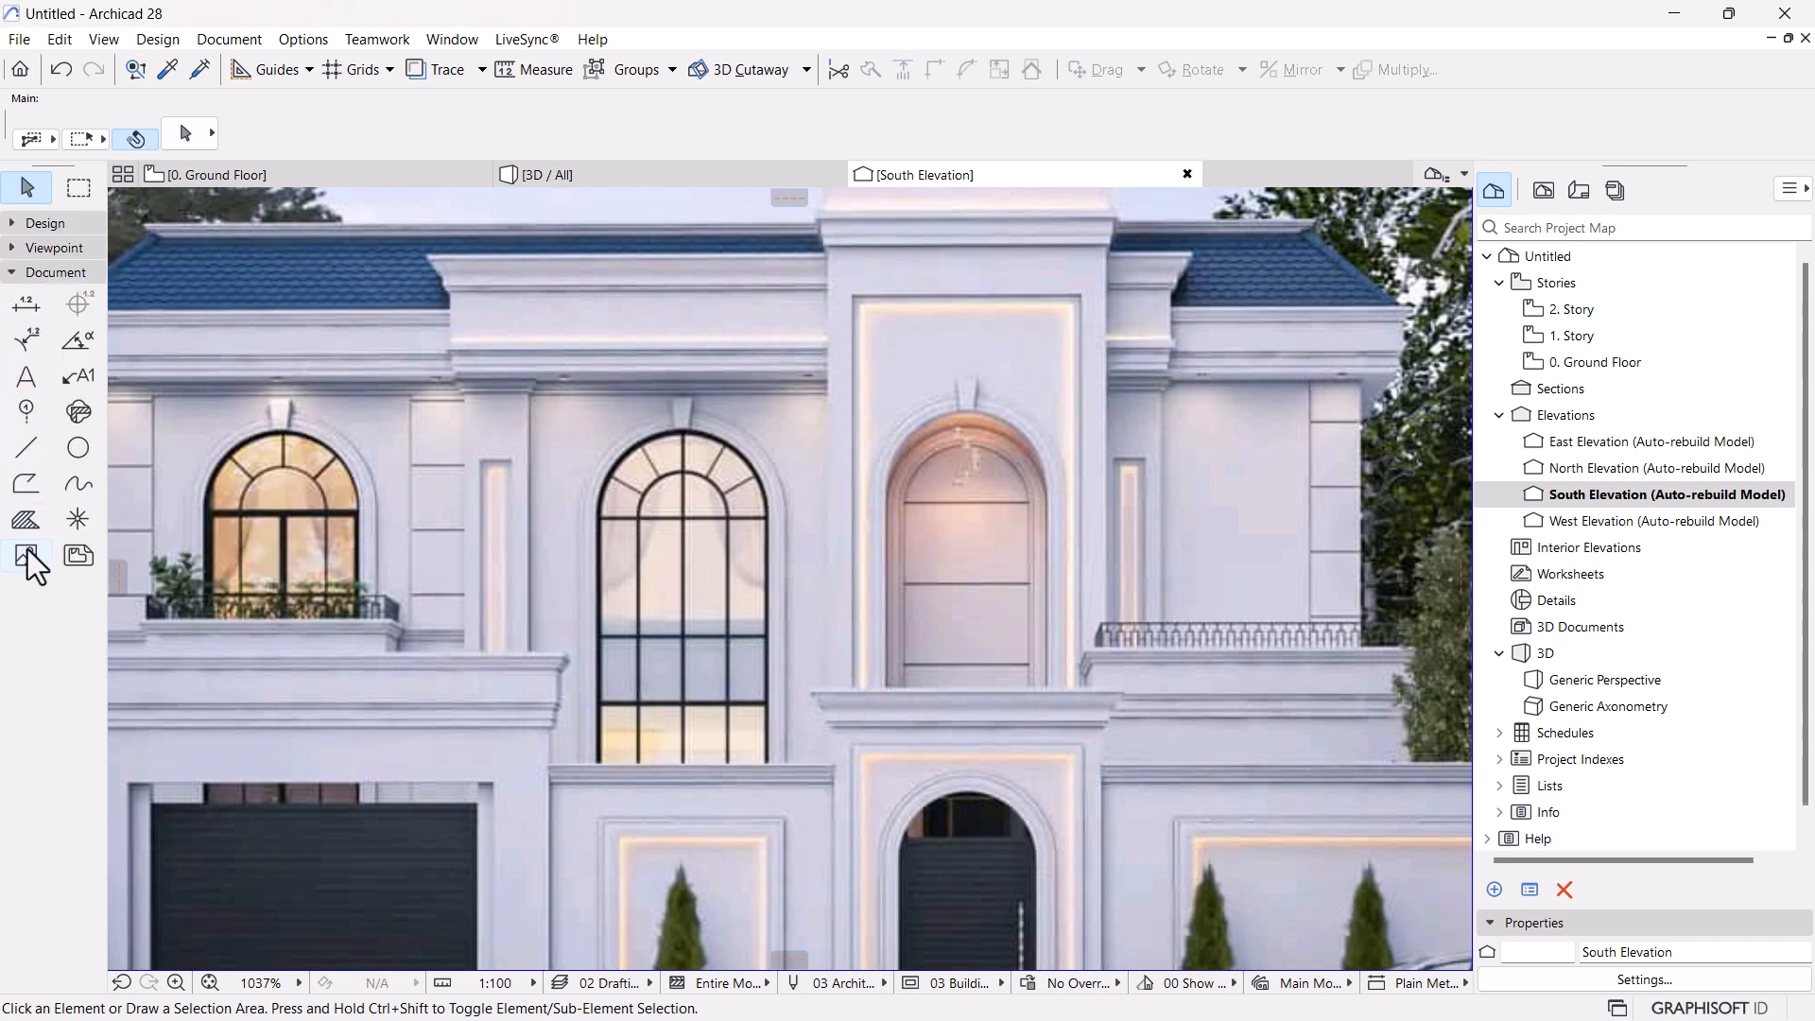
pyautogui.click(26, 484)
pyautogui.scroll(2, 932, 555)
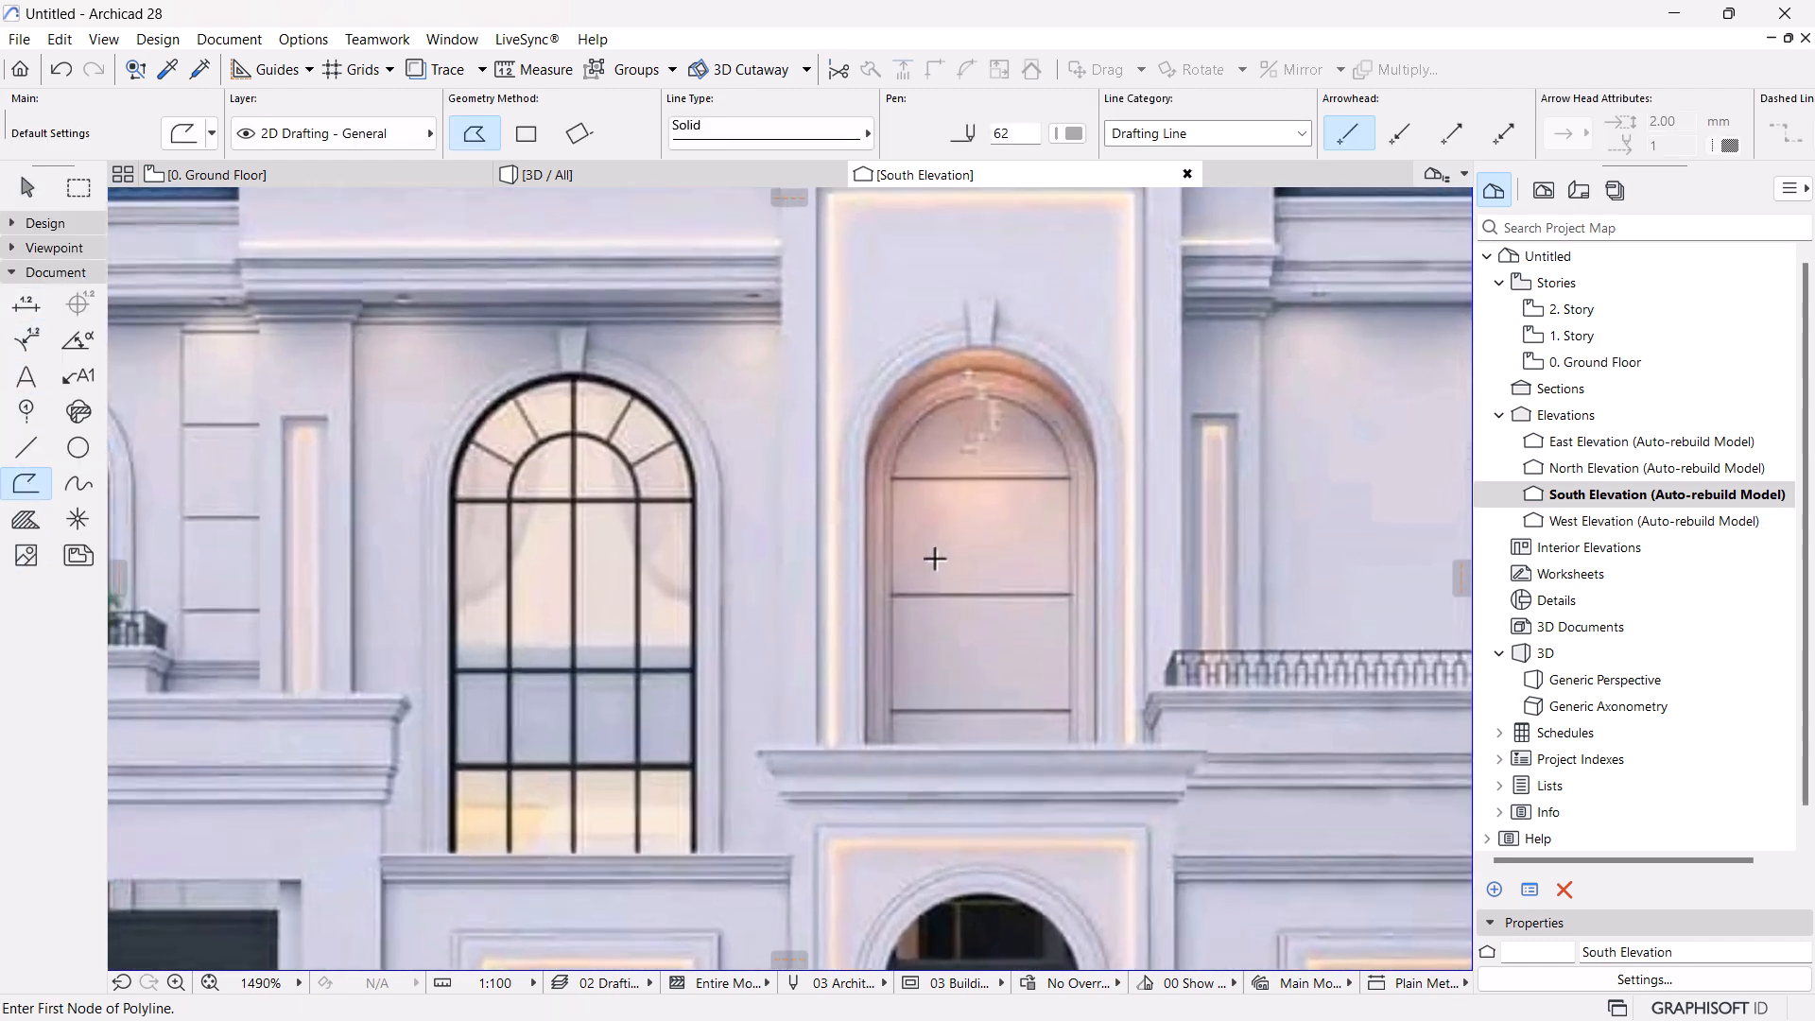
pyautogui.scroll(1, 1054, 621)
pyautogui.scroll(2, 1103, 608)
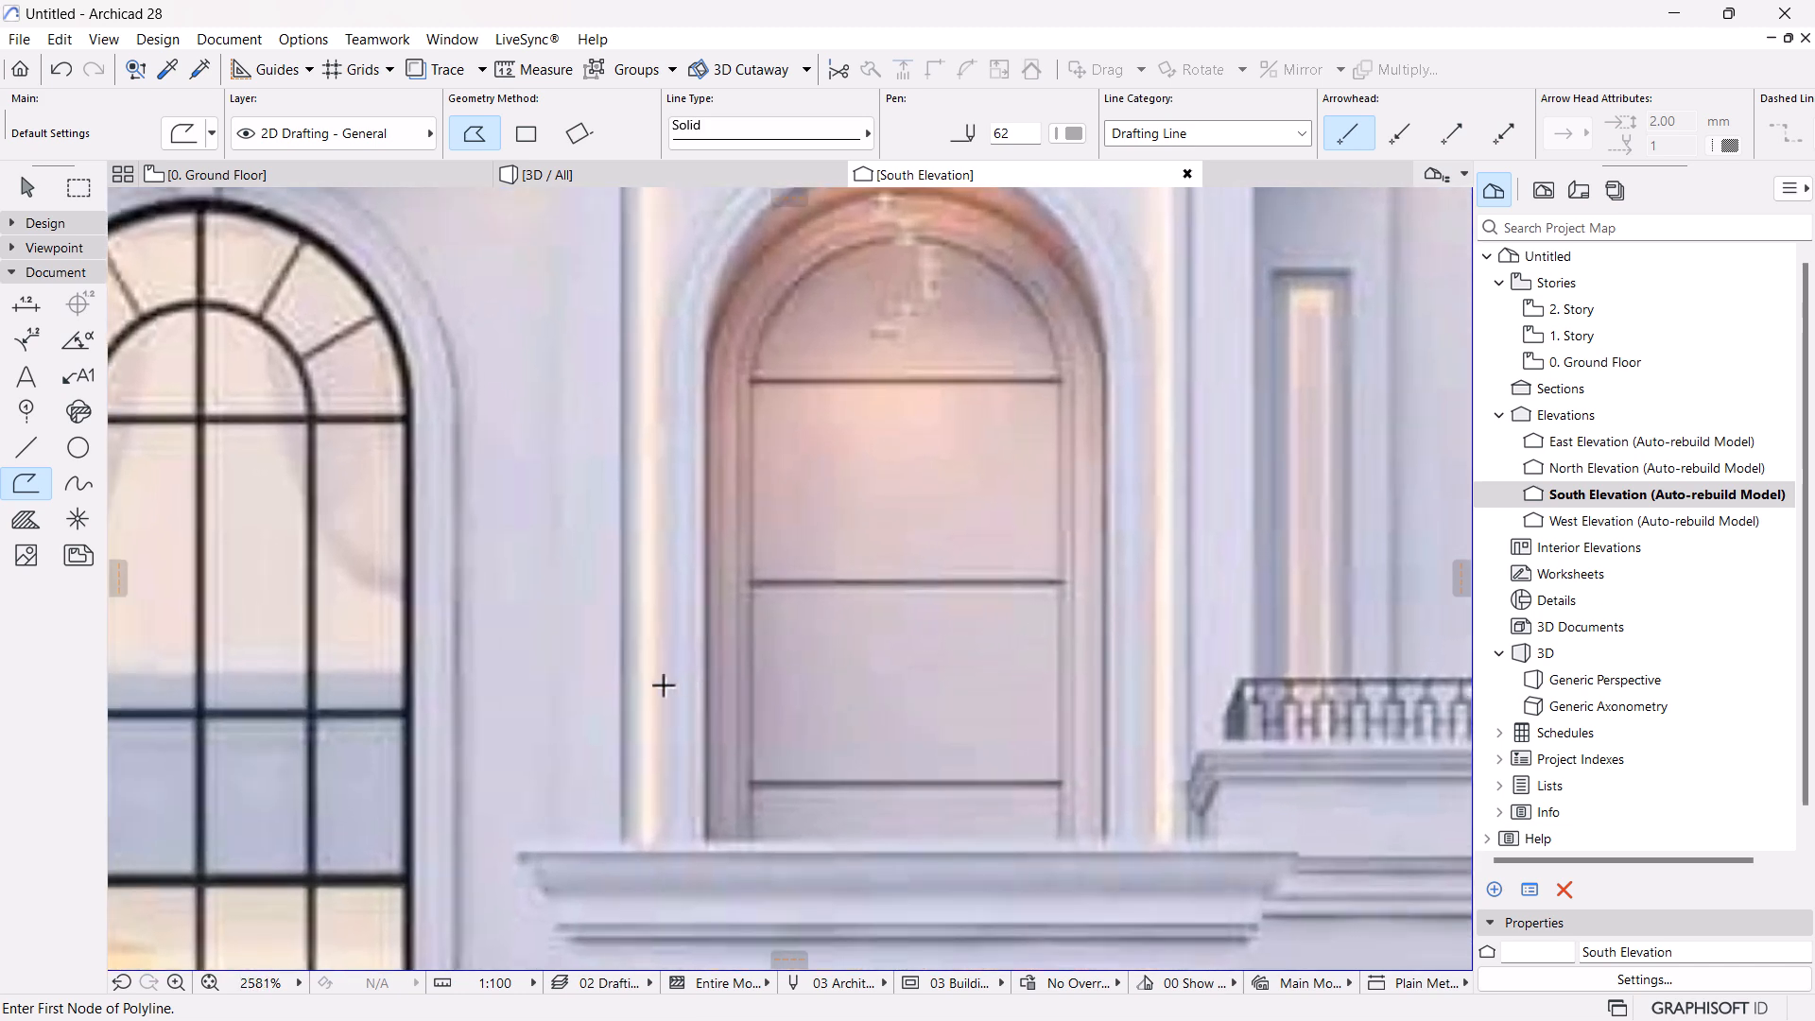
pyautogui.scroll(4, 667, 706)
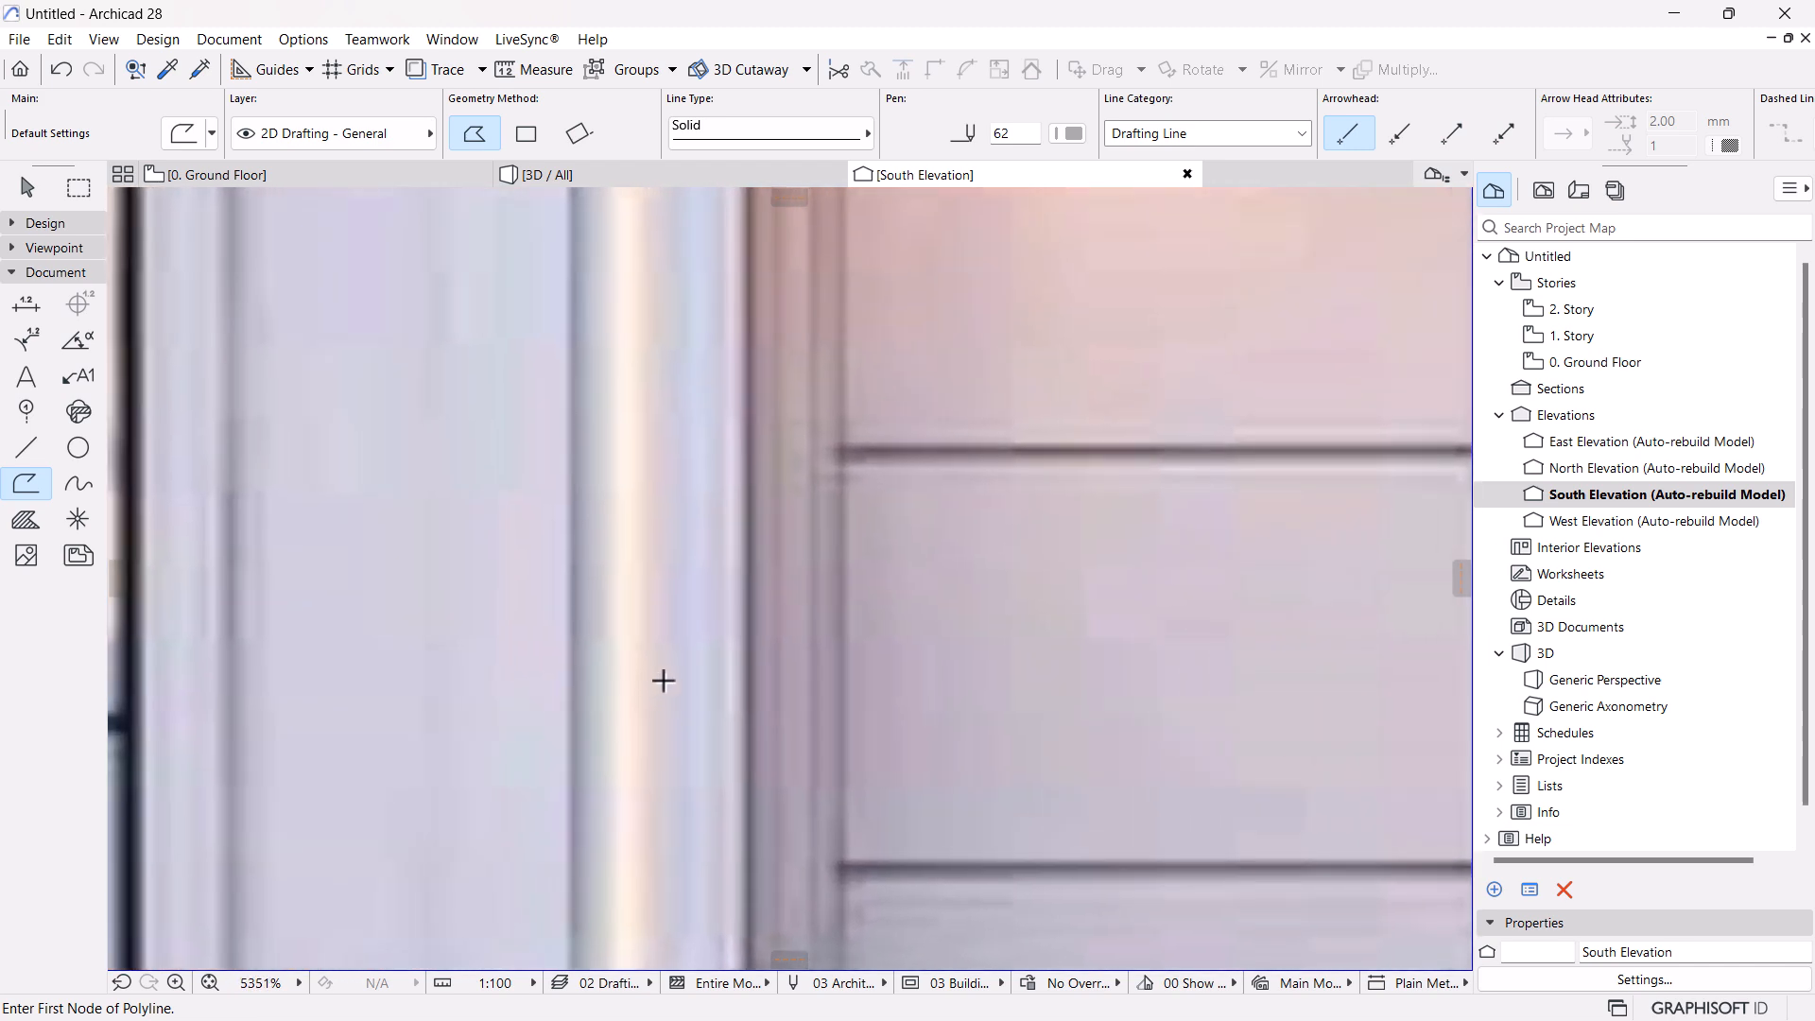
pyautogui.click(663, 681)
pyautogui.click(526, 133)
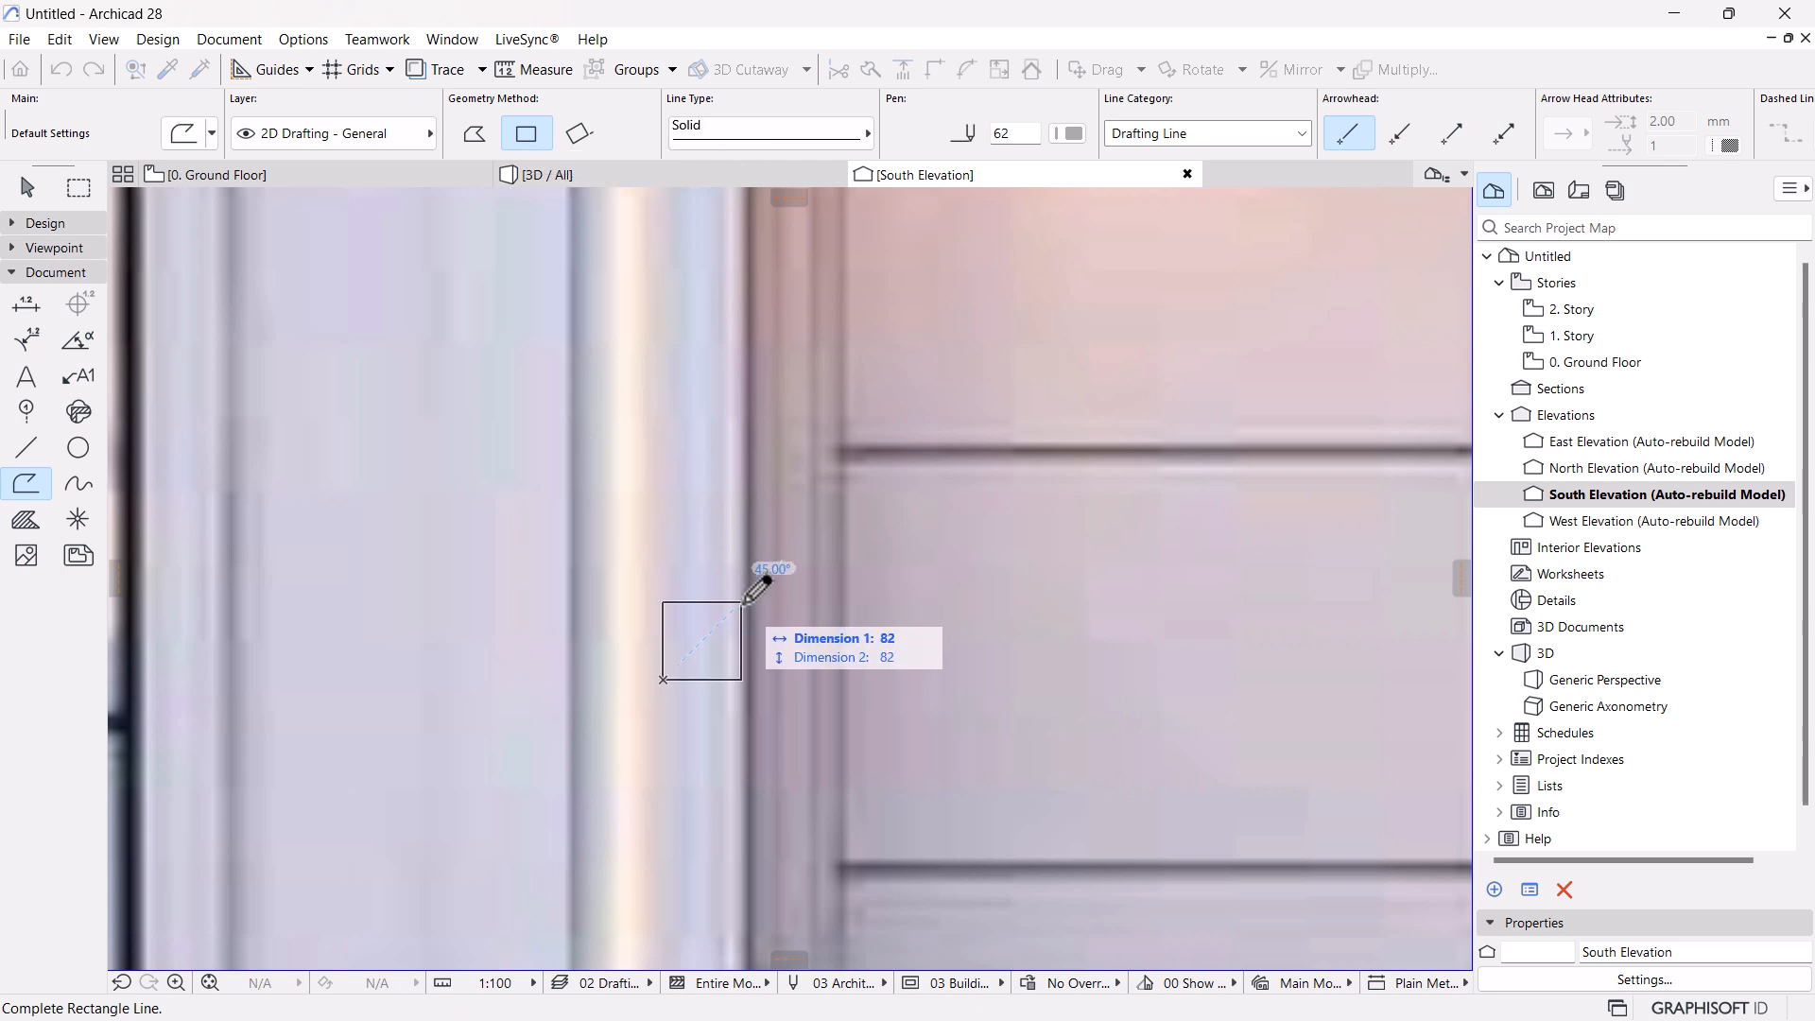
pyautogui.click(742, 602)
# Insert two nodes on the lower edge of the rectangular polyline, one near each corner
pyautogui.scroll(-5, 747, 598)
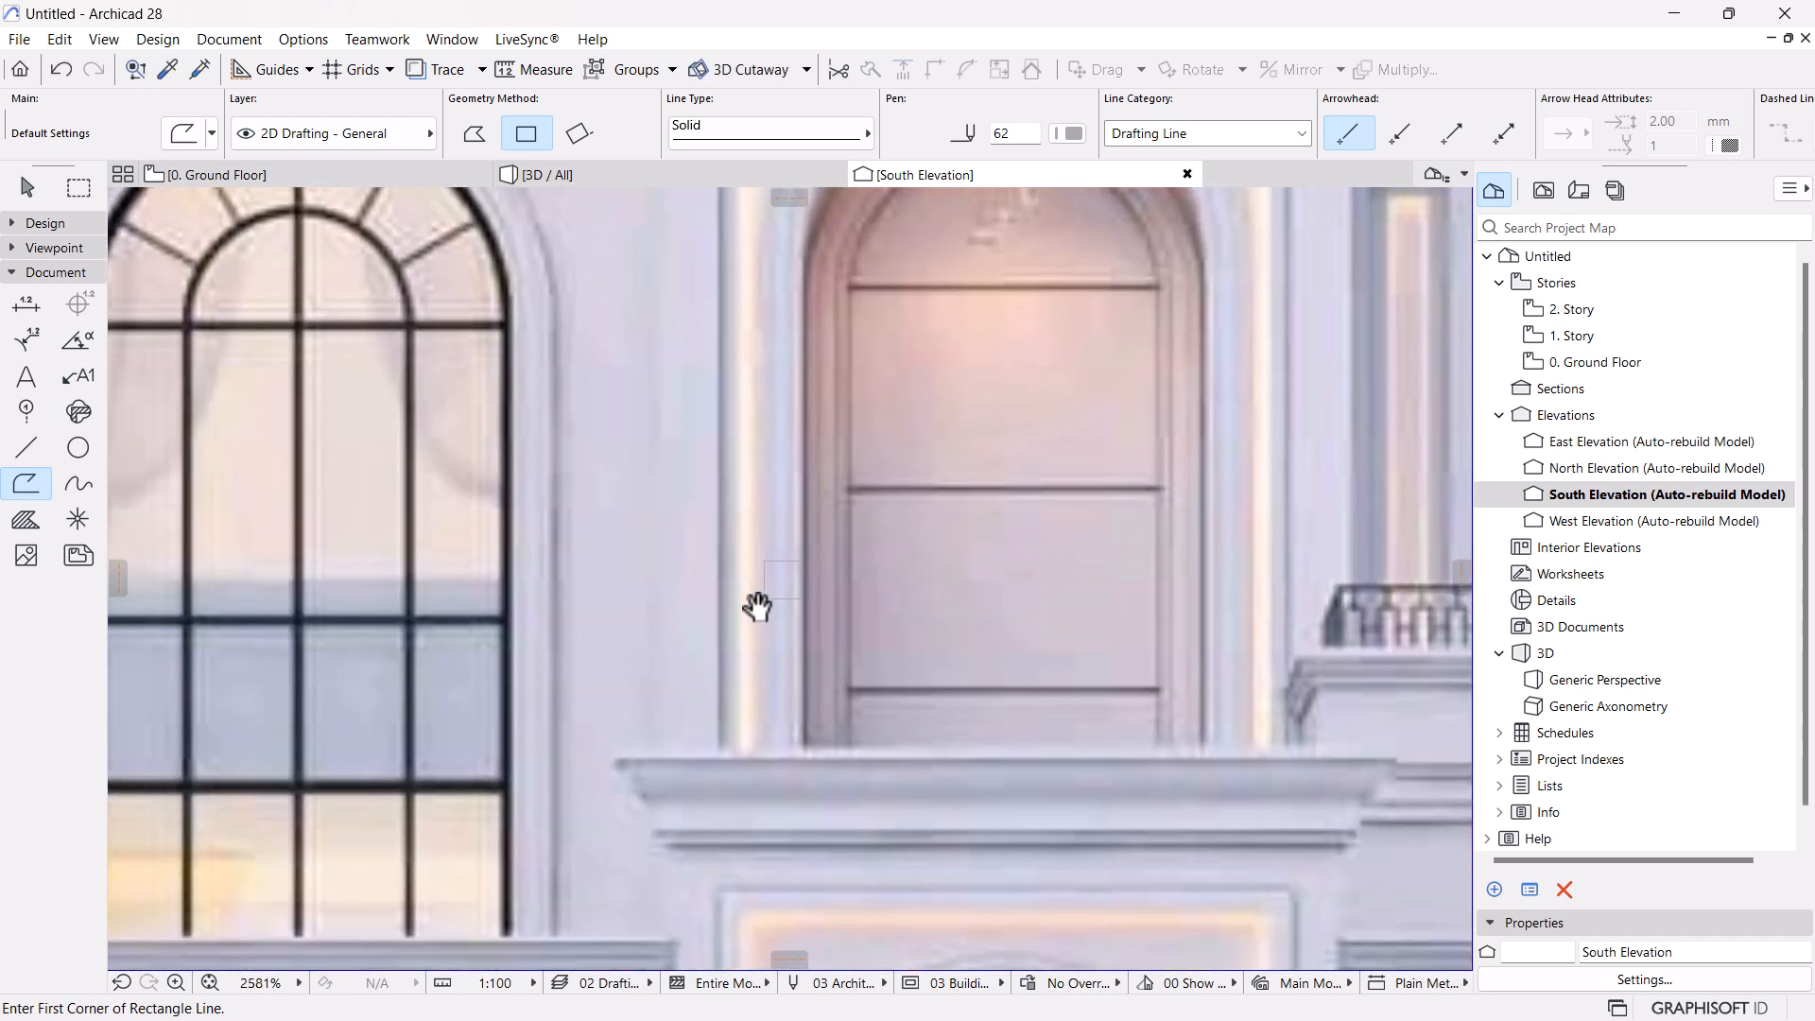
pyautogui.scroll(2, 827, 597)
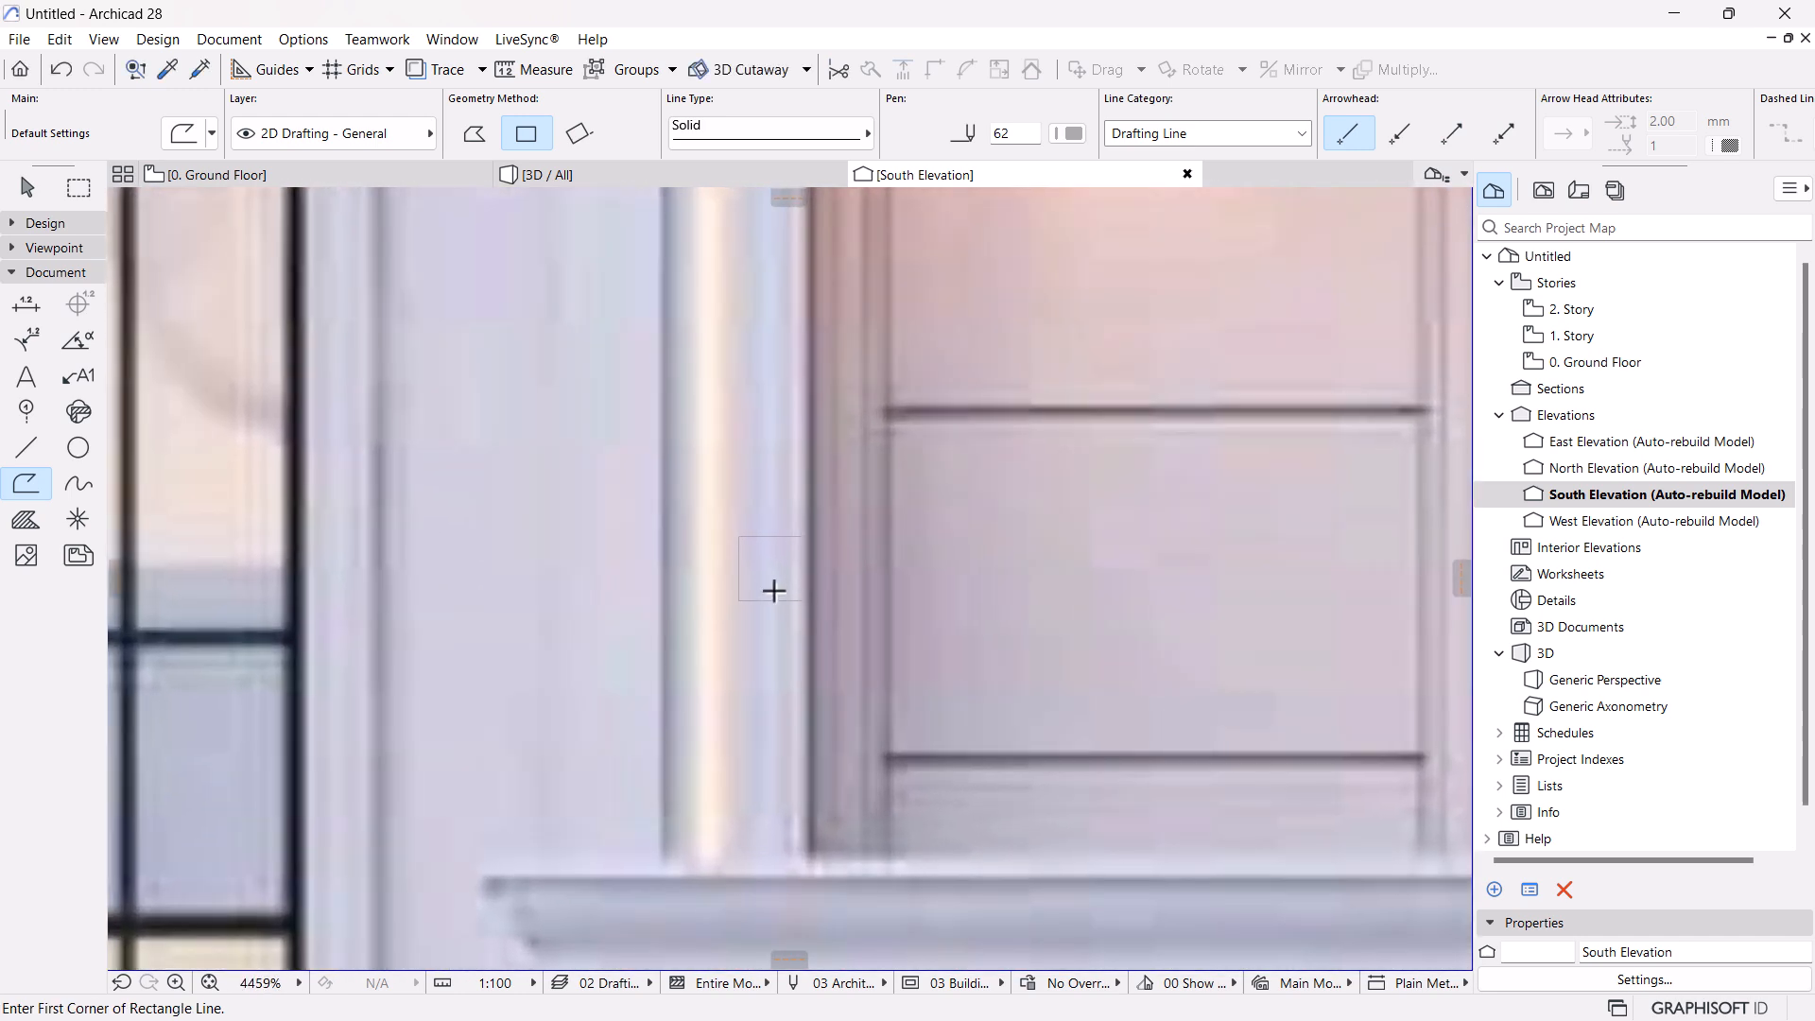
pyautogui.scroll(3, 785, 595)
pyautogui.click(26, 189)
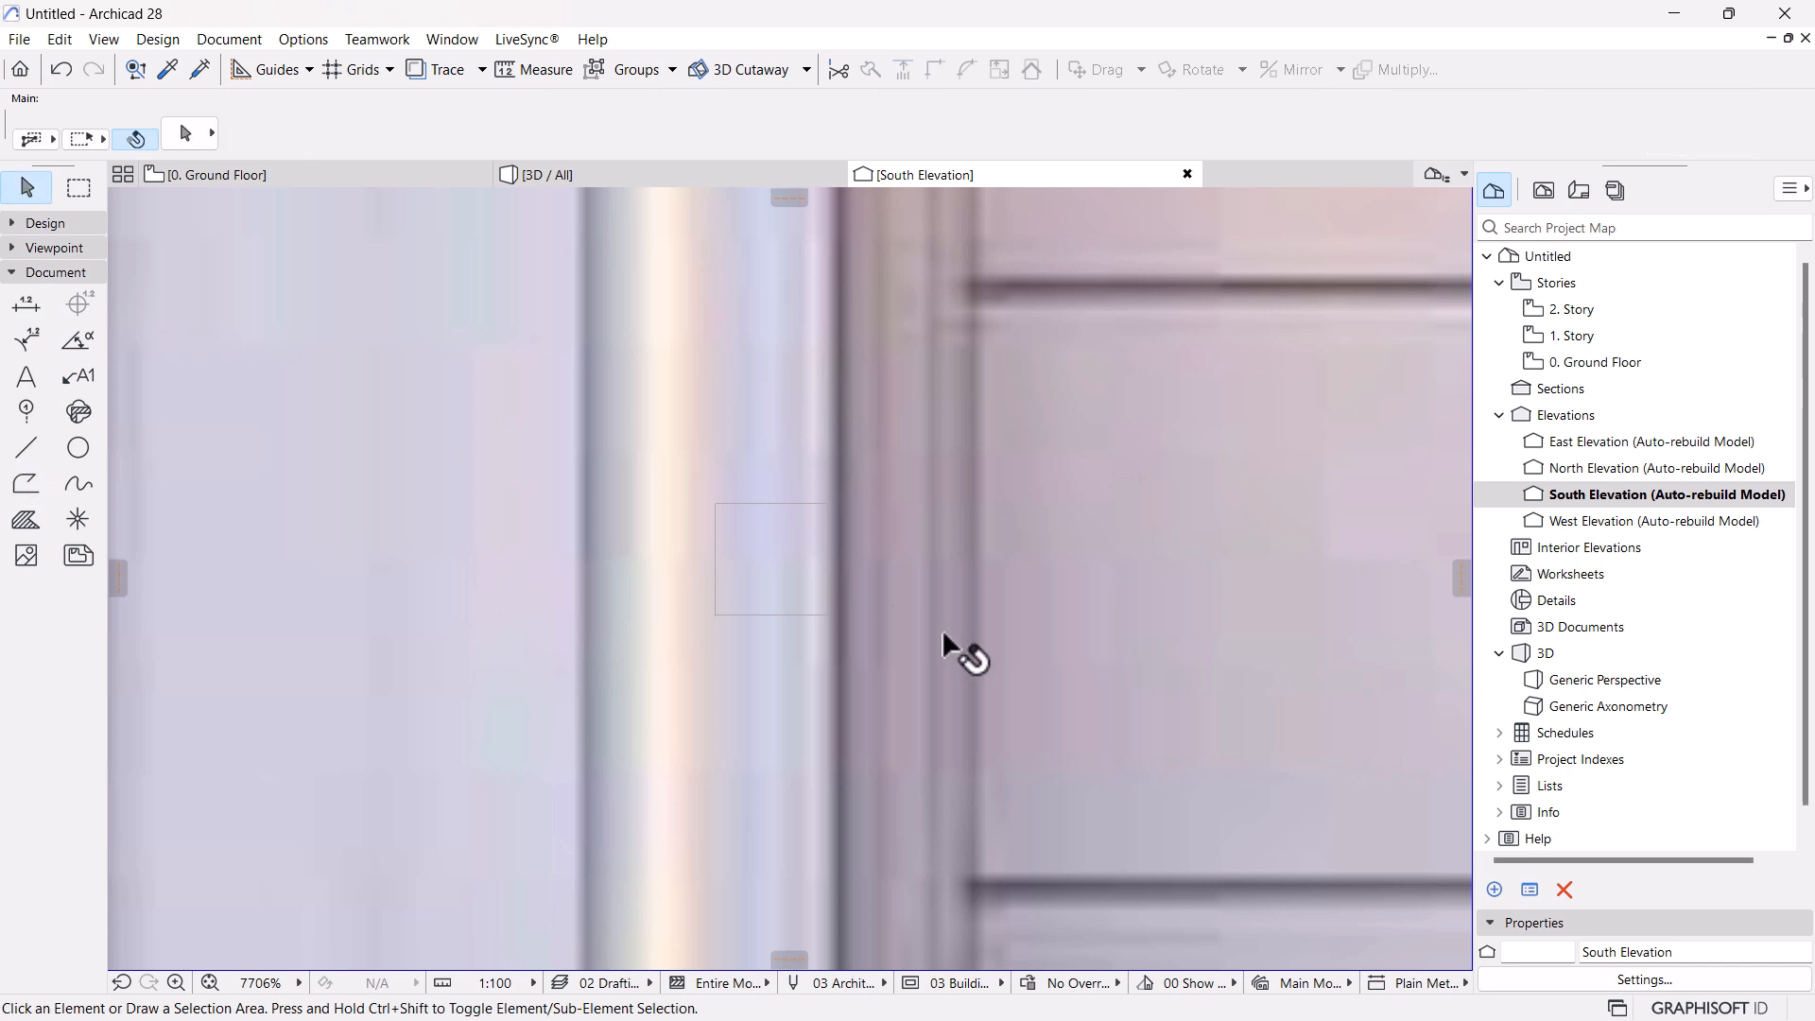
pyautogui.scroll(2, 780, 632)
pyautogui.click(787, 610)
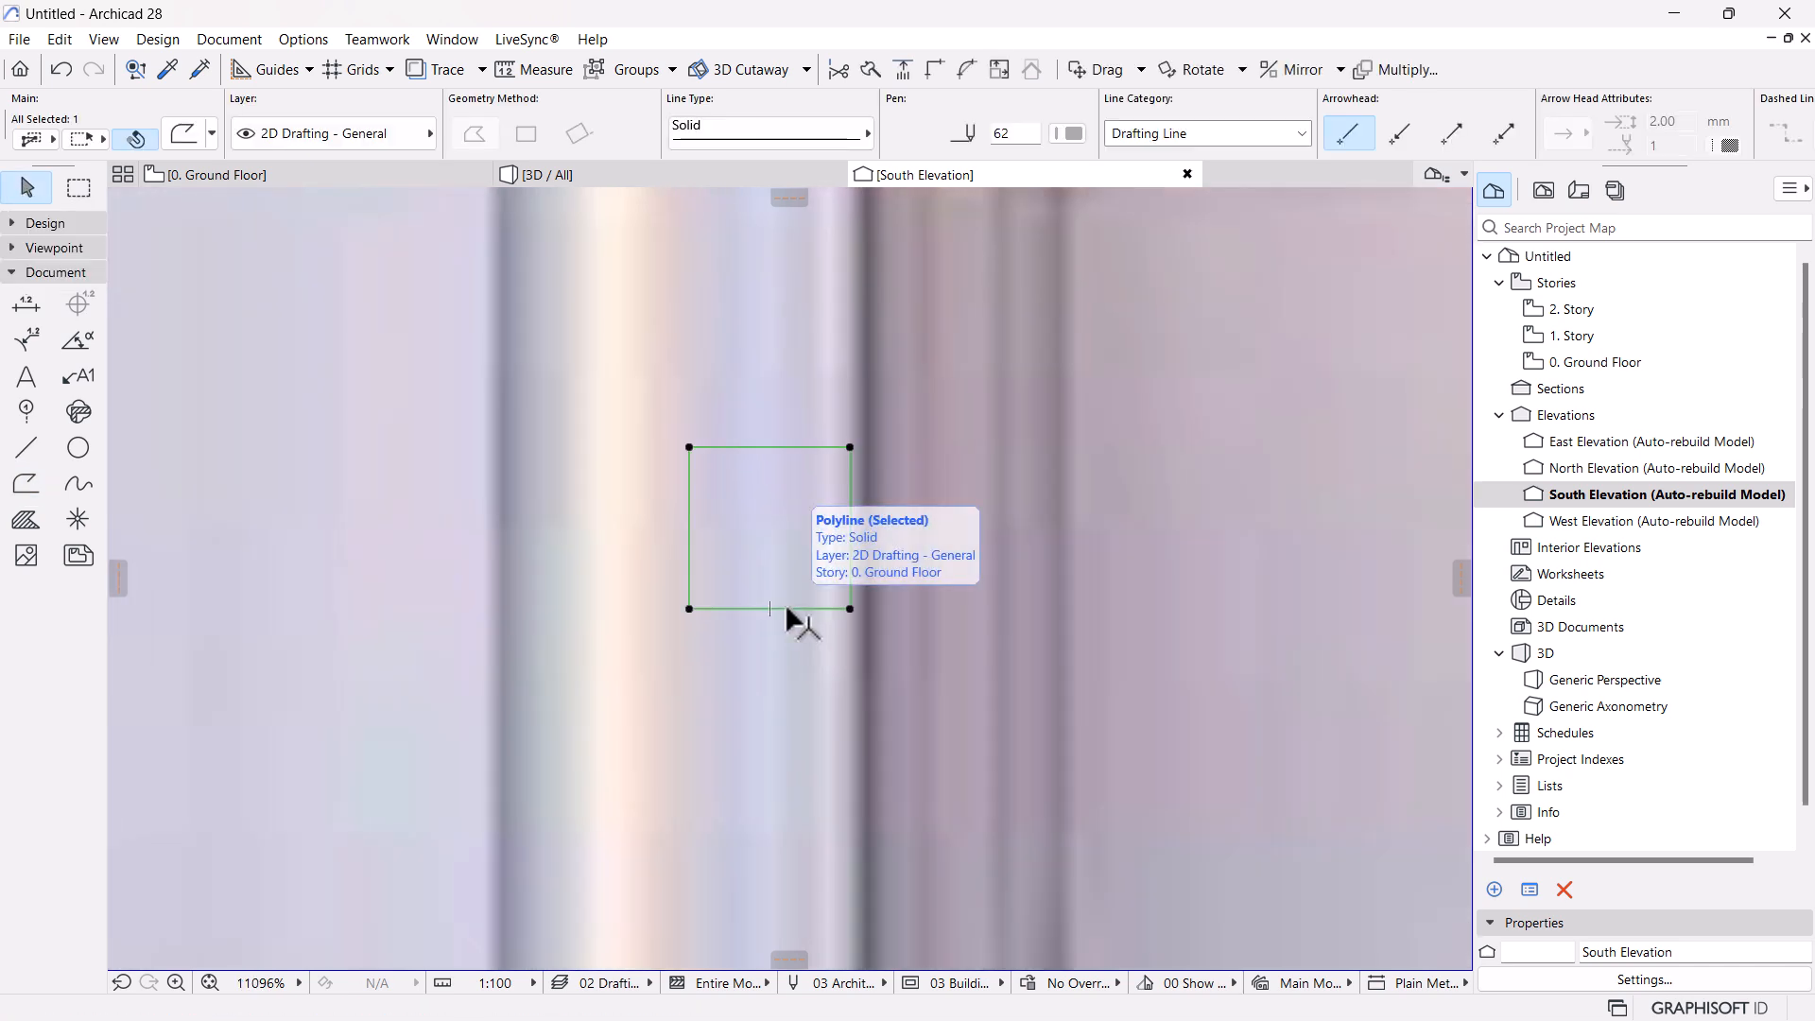
pyautogui.scroll(-7, 784, 603)
pyautogui.scroll(-5, 755, 629)
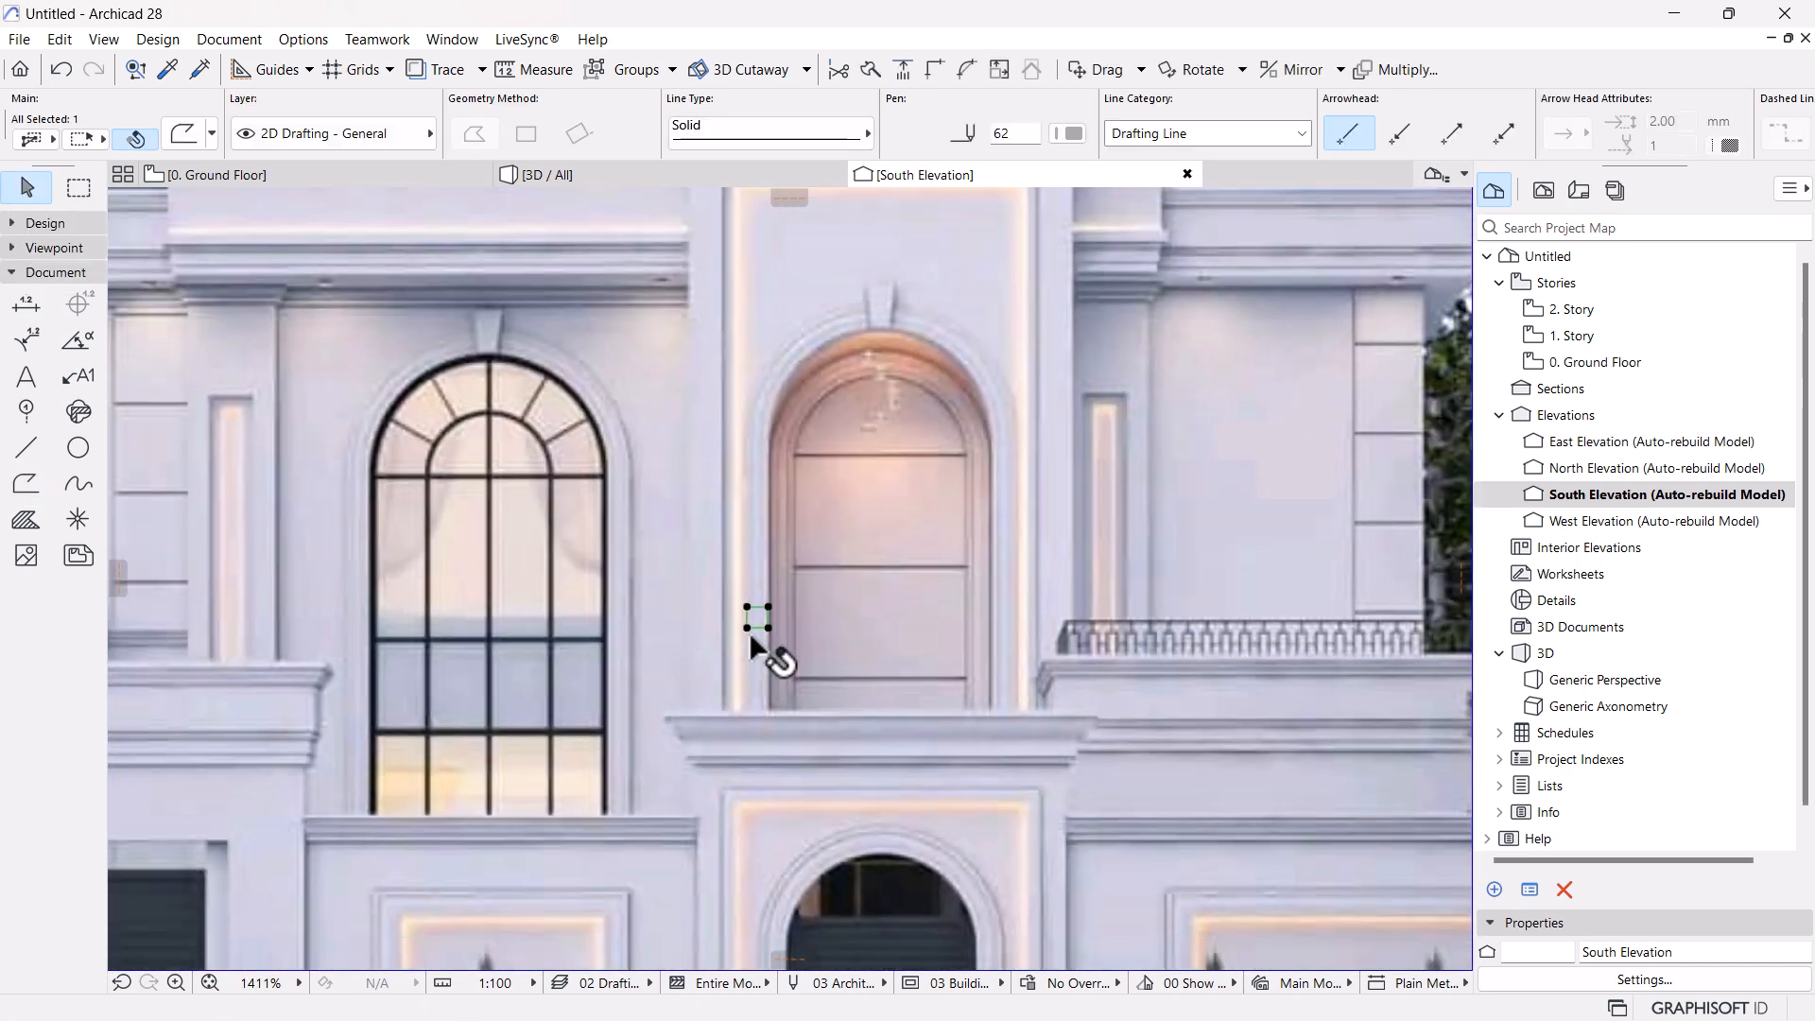
pyautogui.scroll(12, 754, 646)
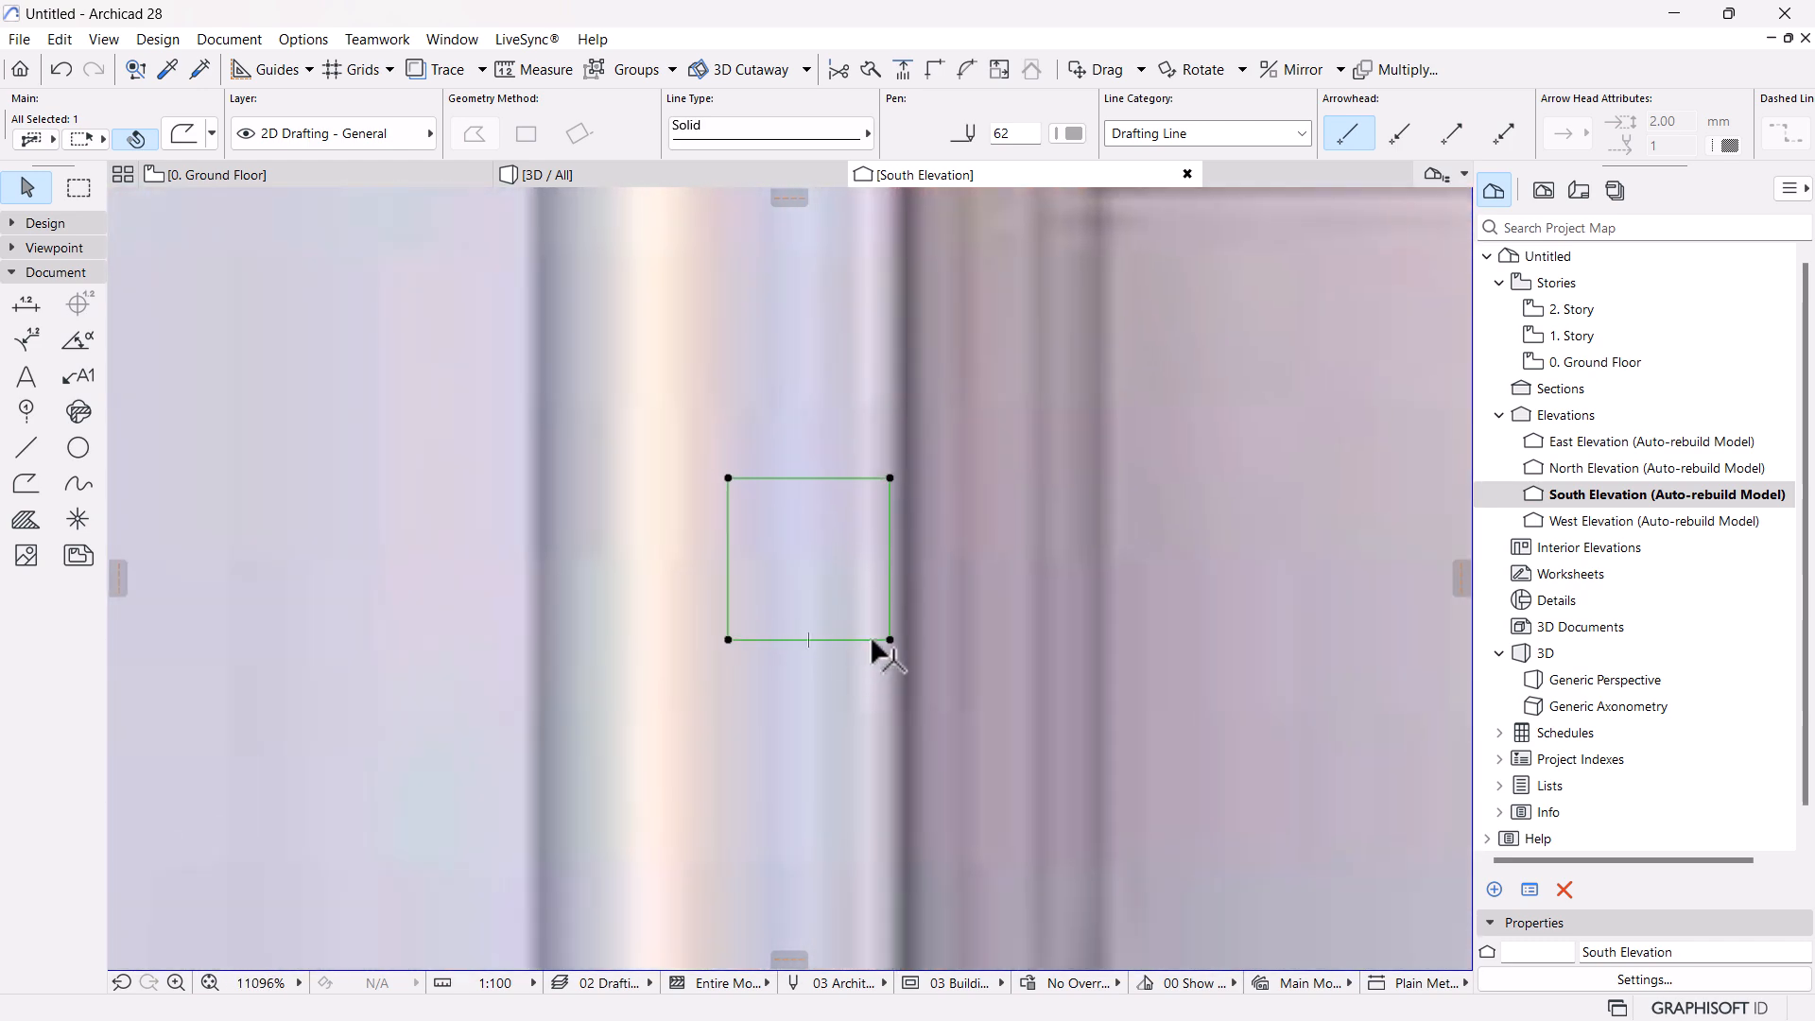
pyautogui.click(871, 640)
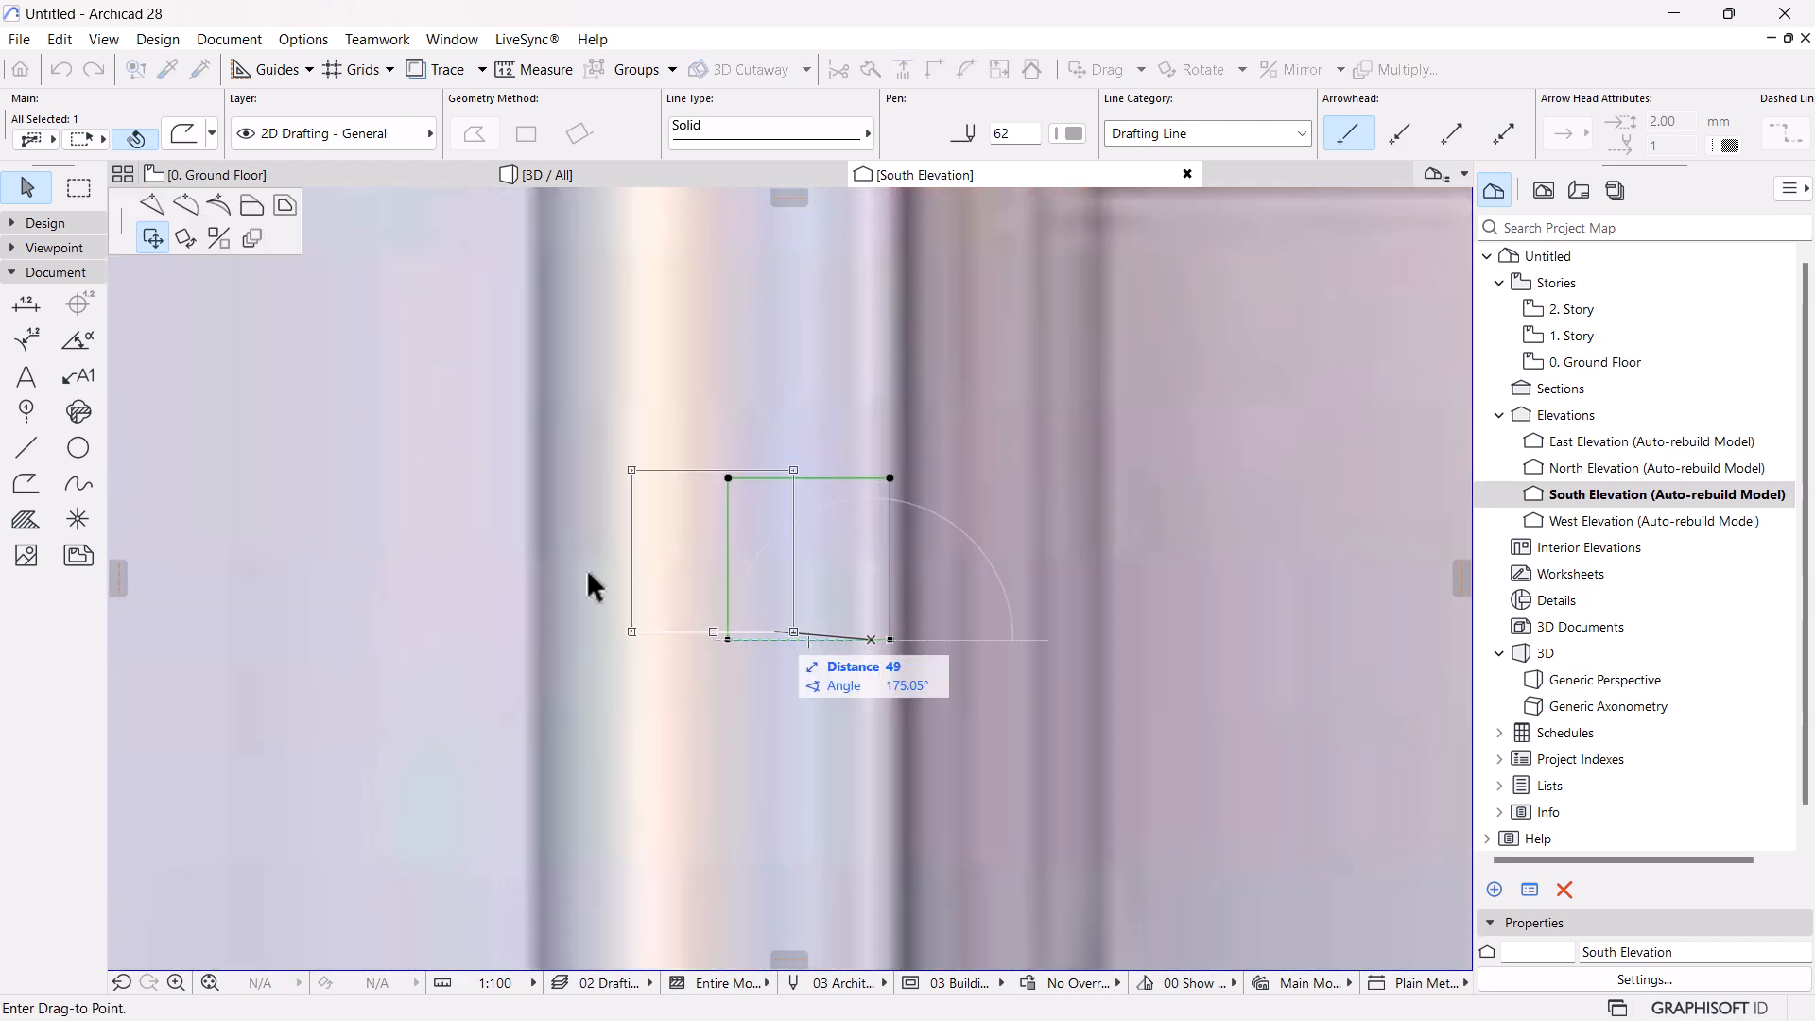
pyautogui.click(151, 205)
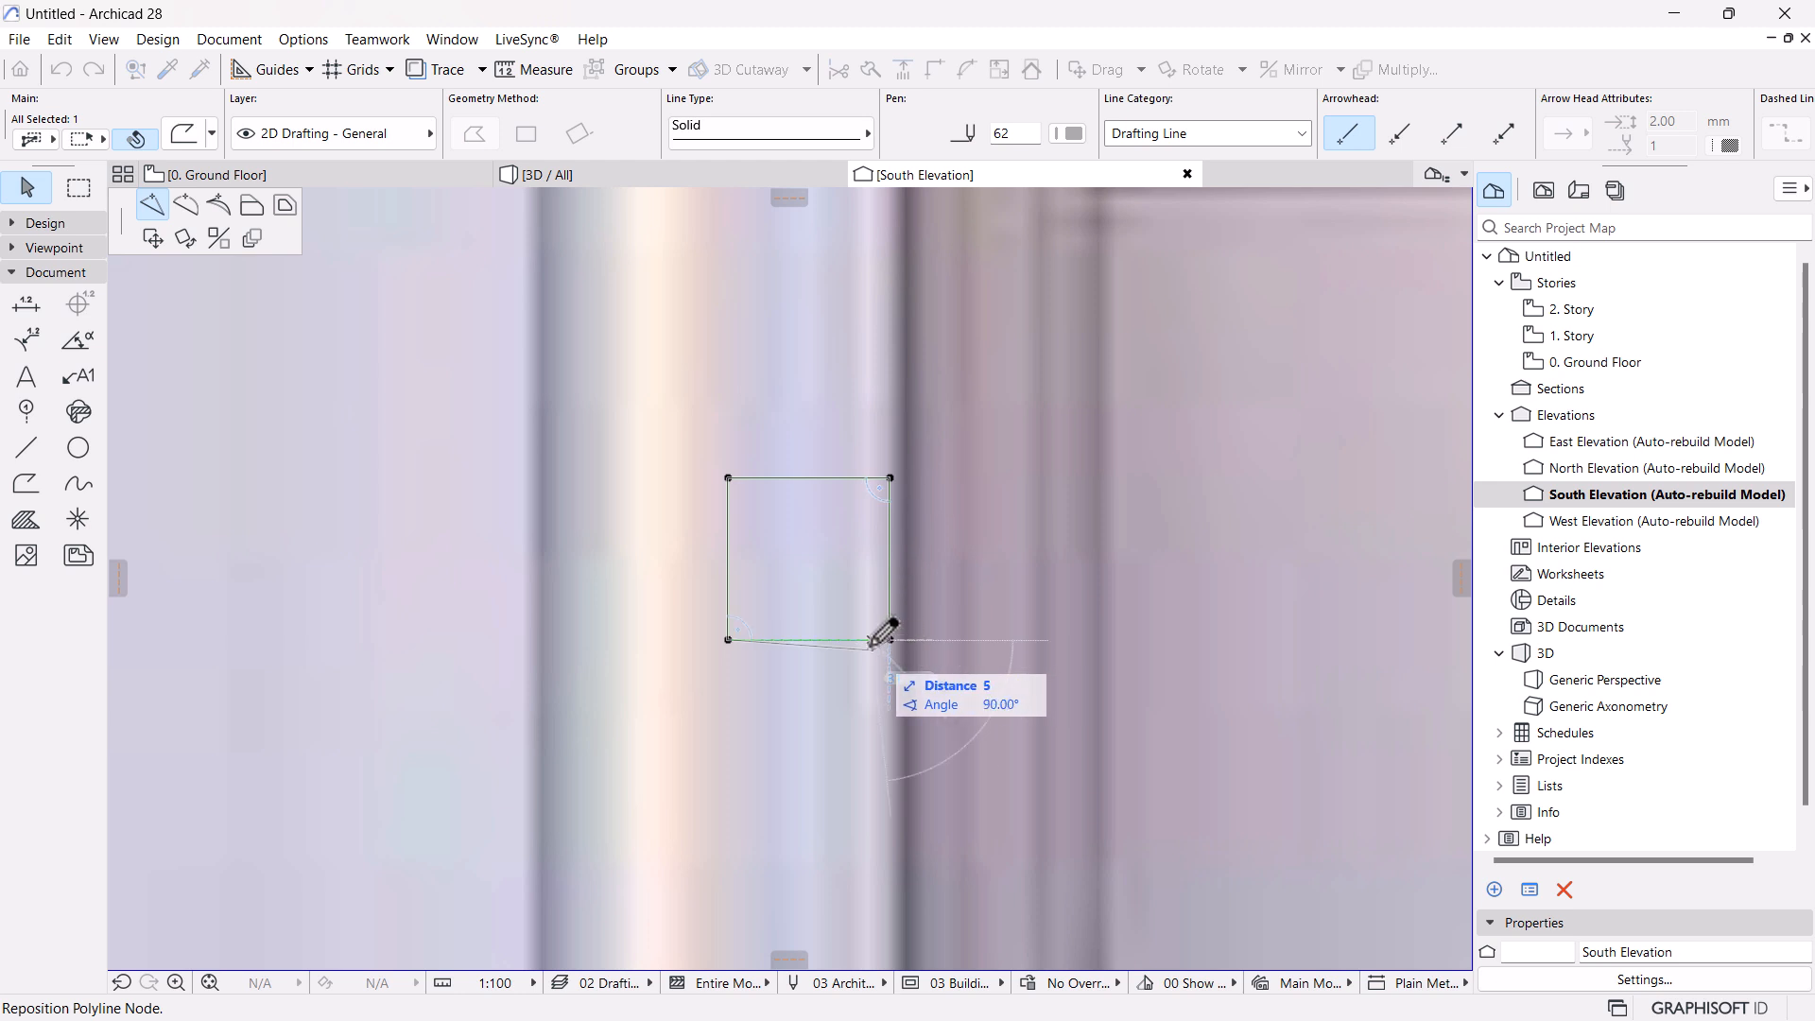
pyautogui.click(871, 641)
pyautogui.click(754, 640)
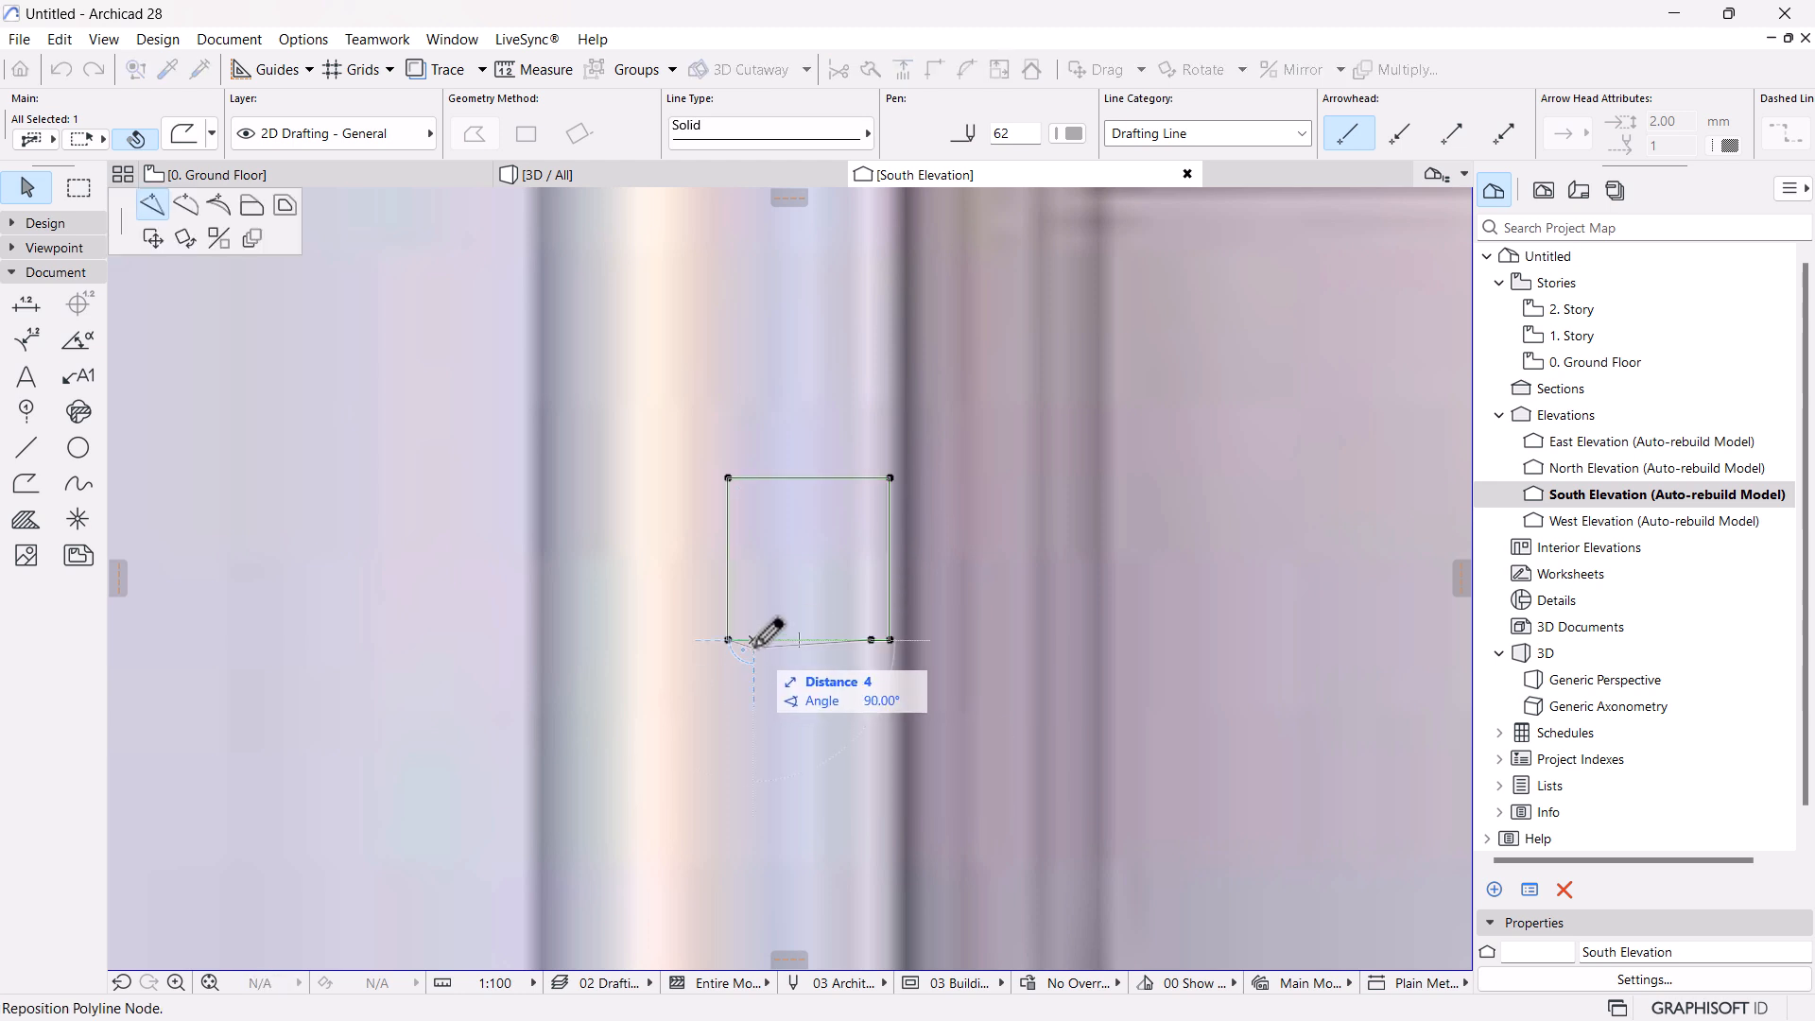
pyautogui.click(753, 640)
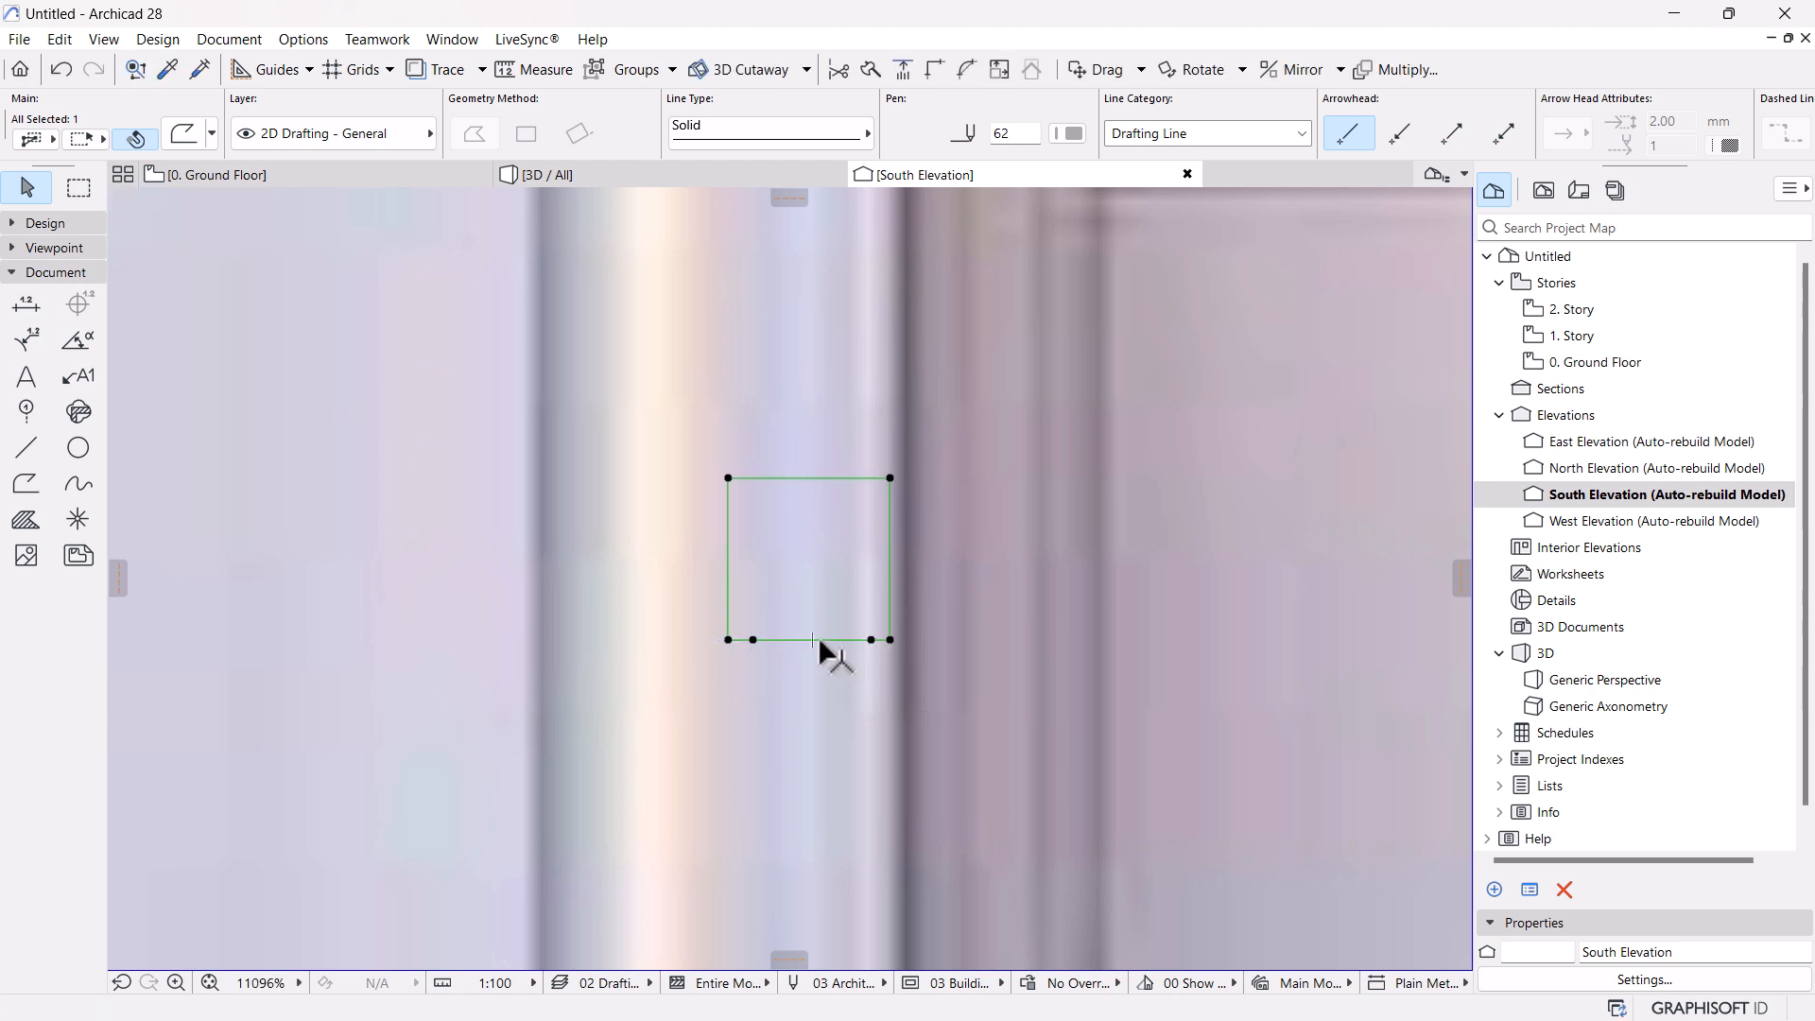
# Draw a 10 mm horizontal line inward from the rectangle's left side and copy it to the right side
pyautogui.scroll(4, 819, 643)
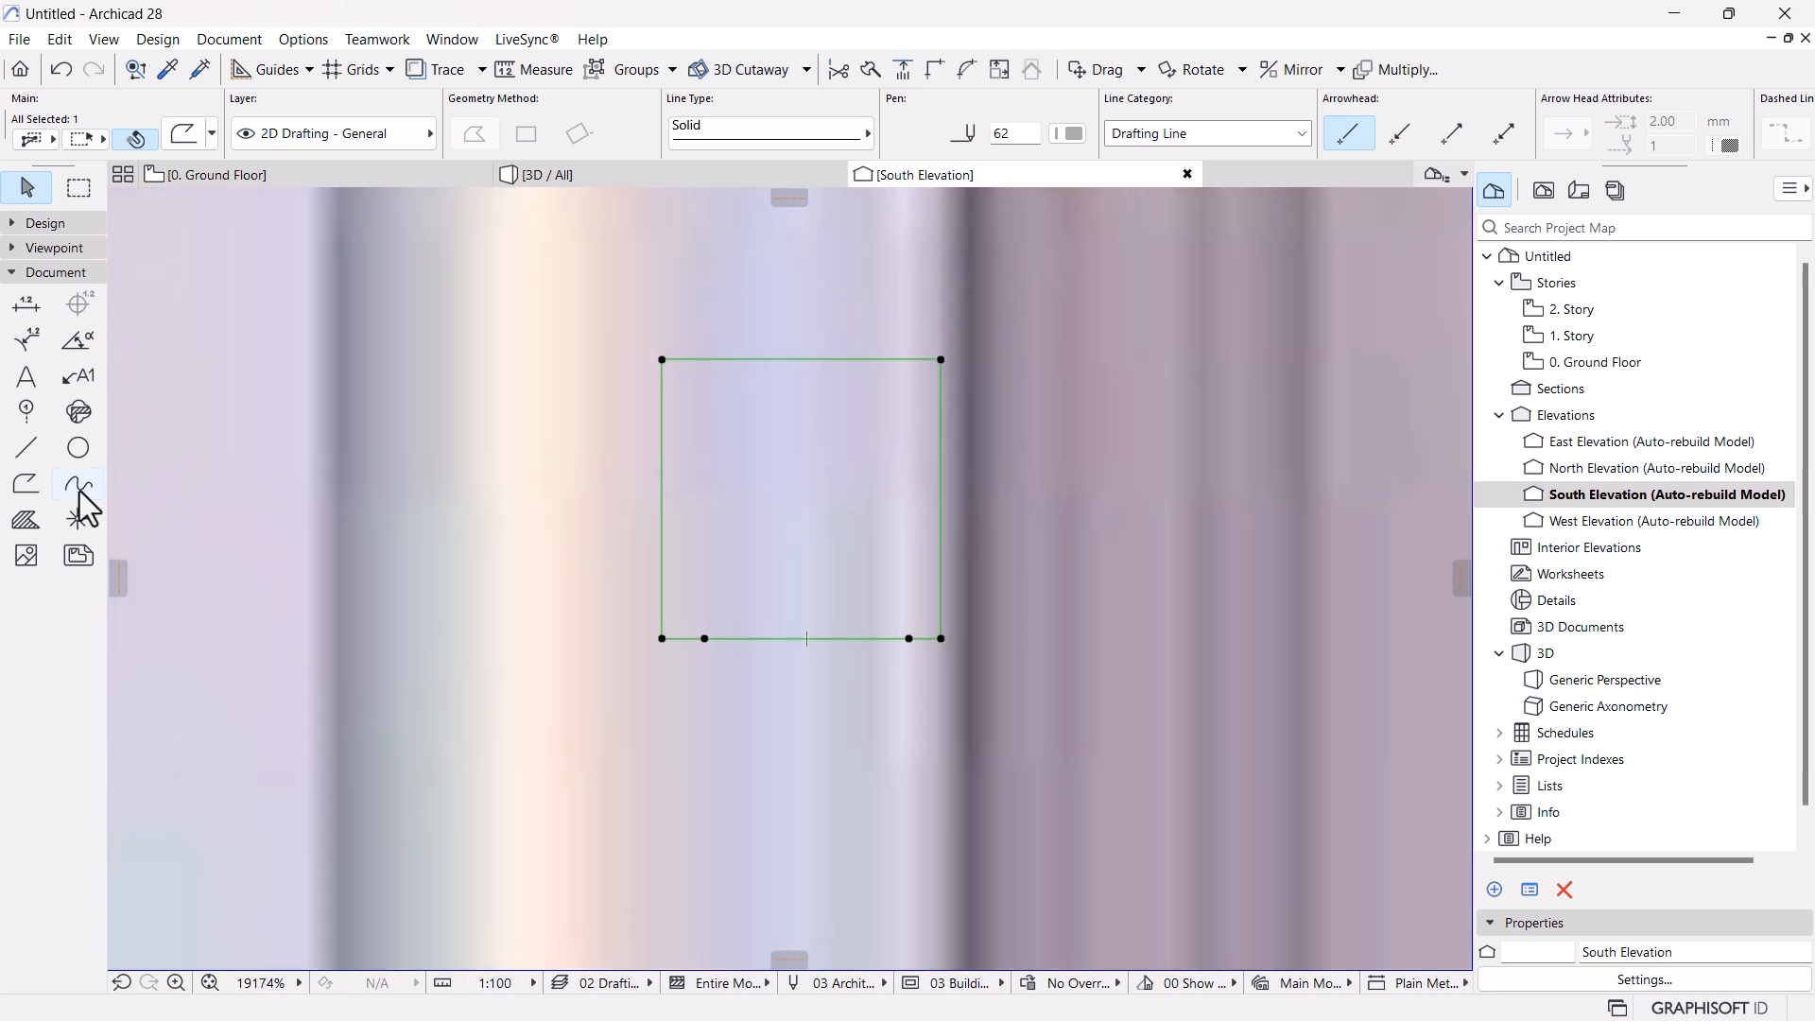
pyautogui.click(26, 448)
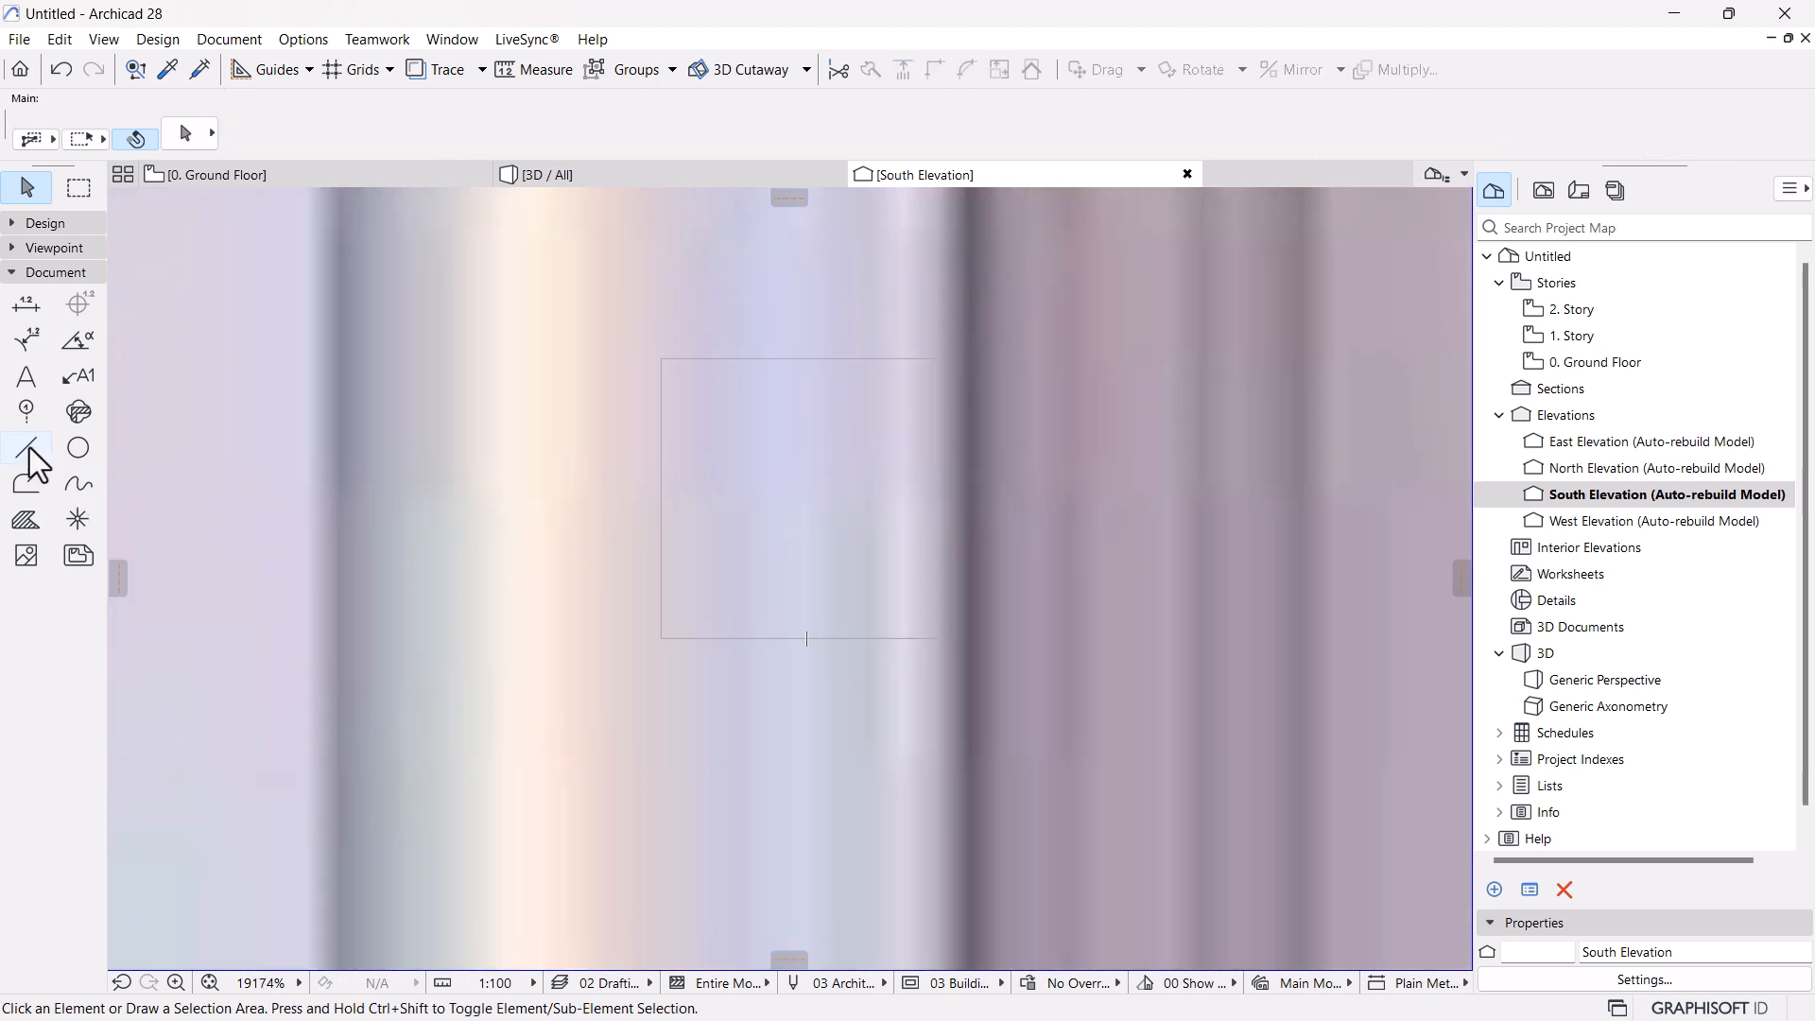
pyautogui.click(661, 573)
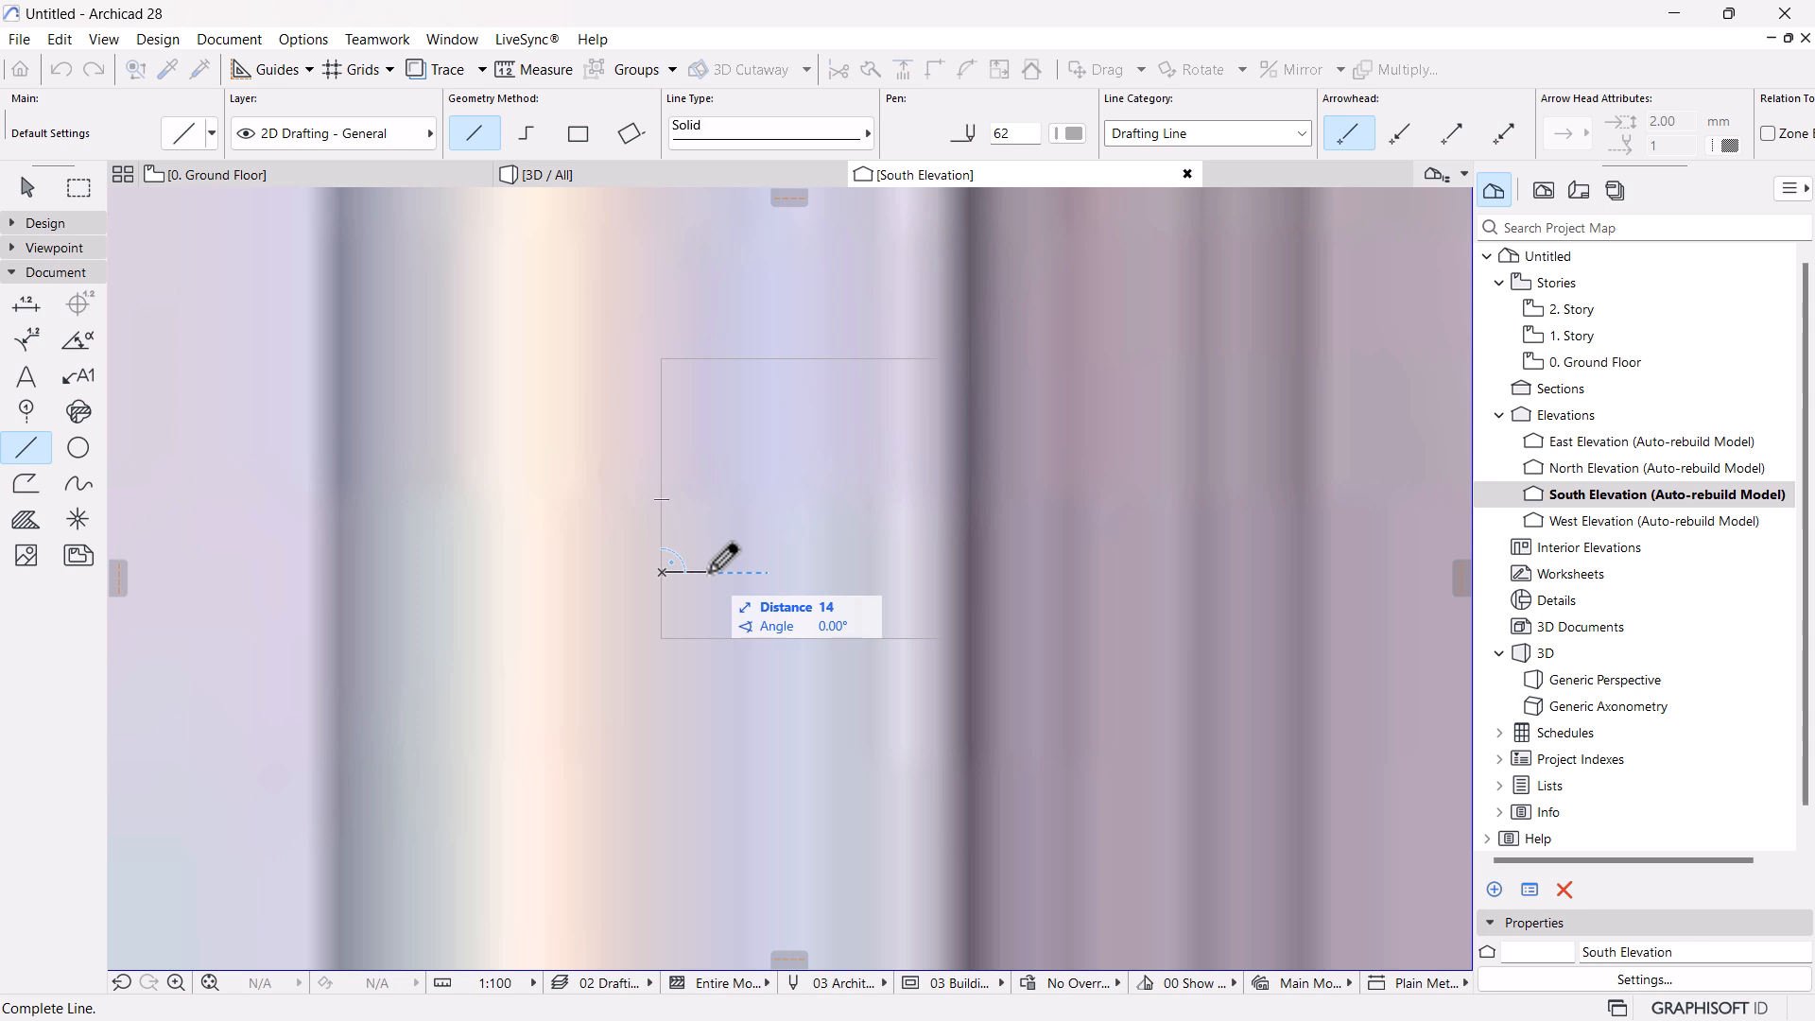
pyautogui.write('10')
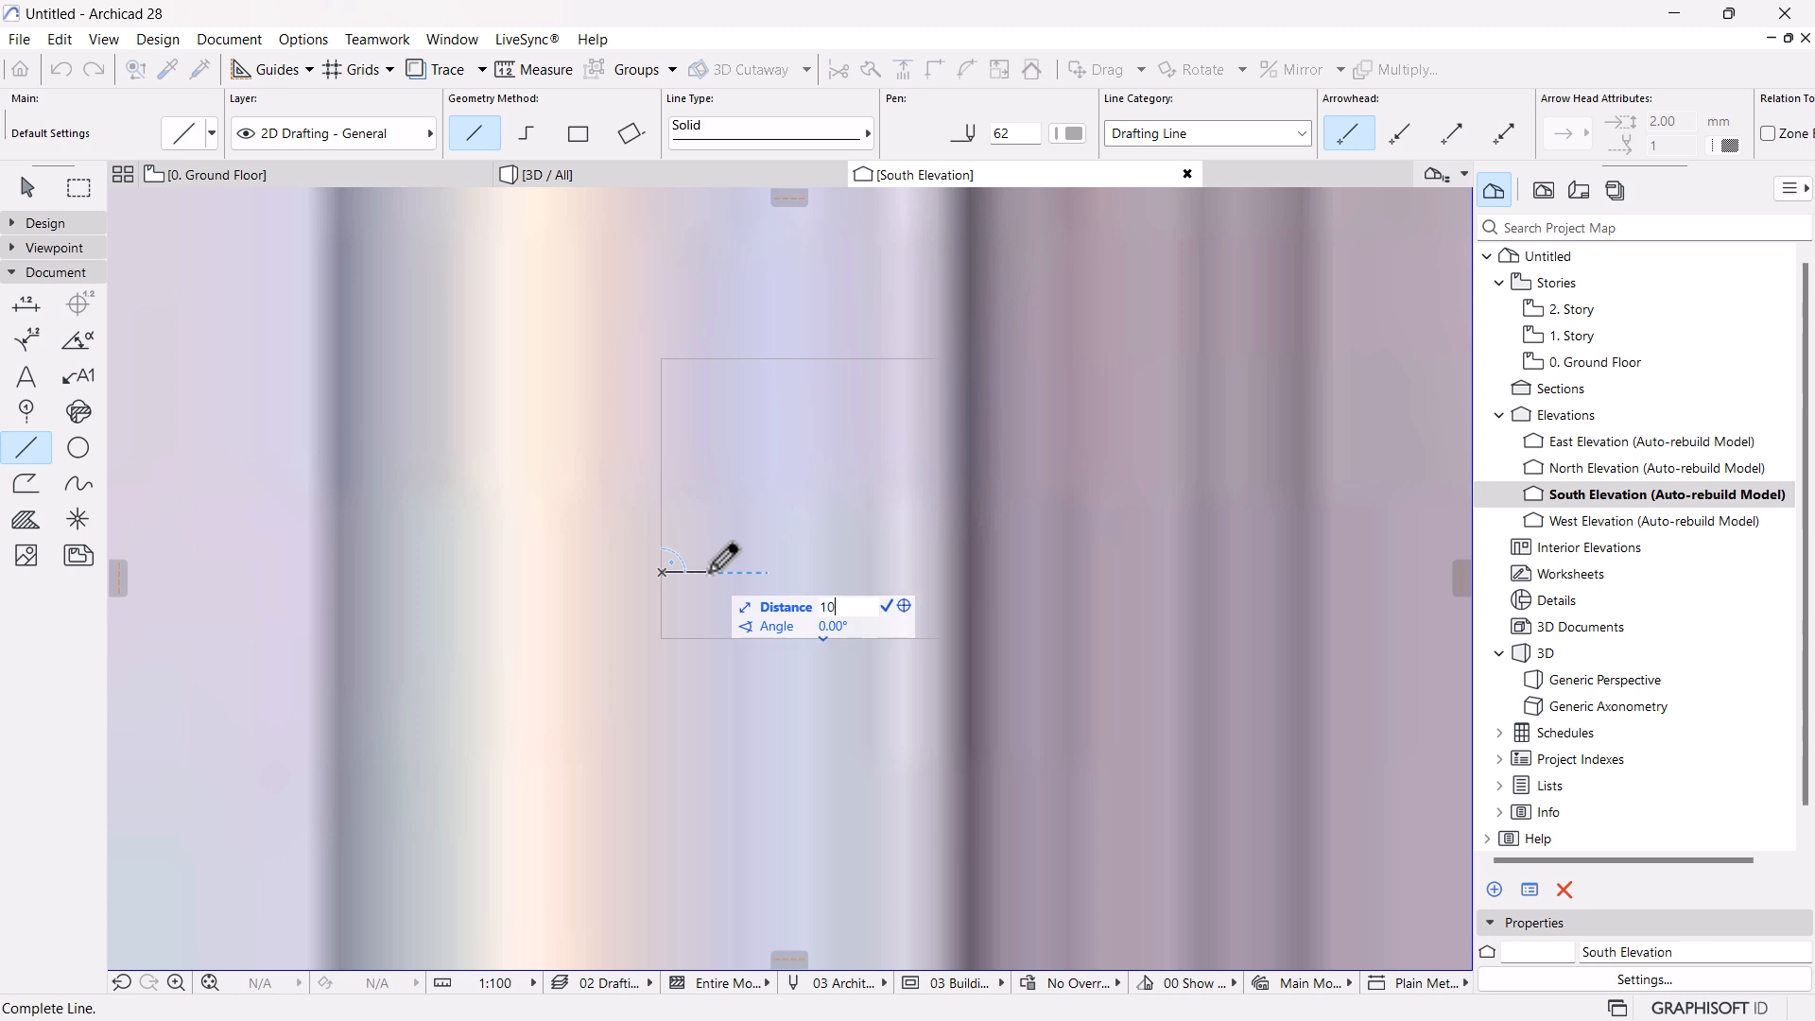
pyautogui.press('Return')
pyautogui.press('Escape')
pyautogui.click(694, 569)
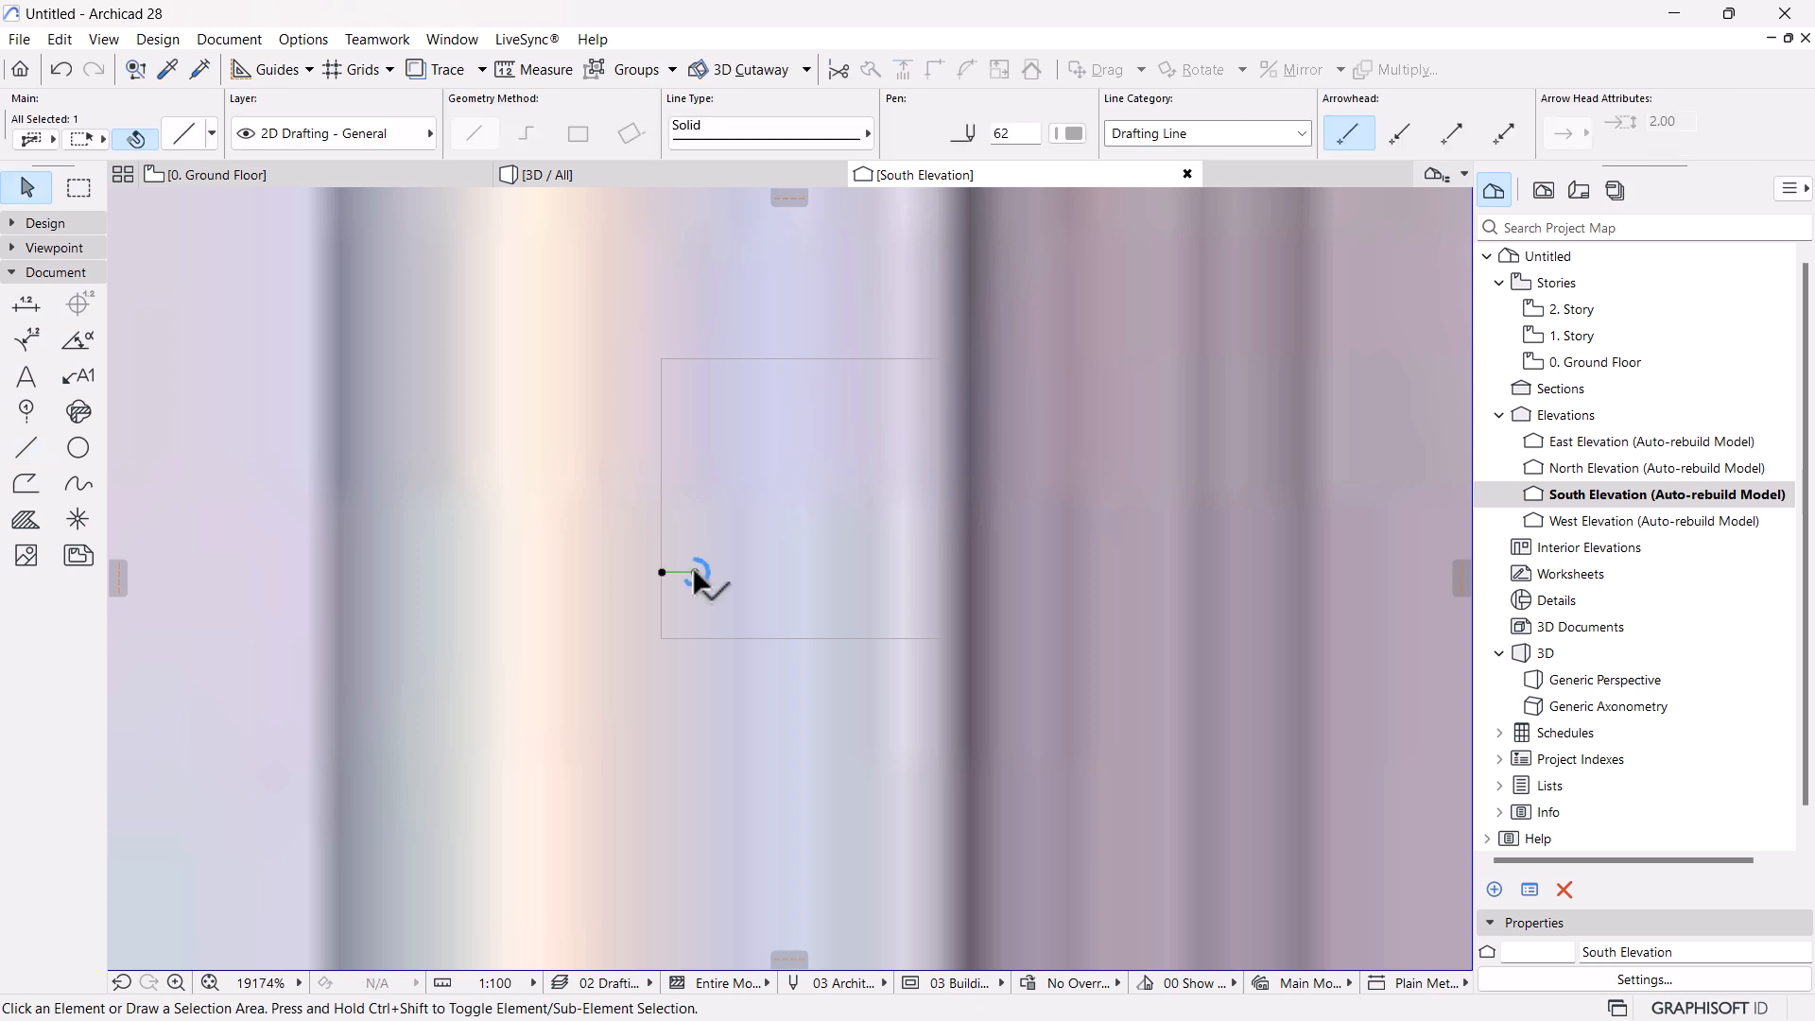
pyautogui.hotkey('ctrl', 'shift', 'd')
pyautogui.click(695, 572)
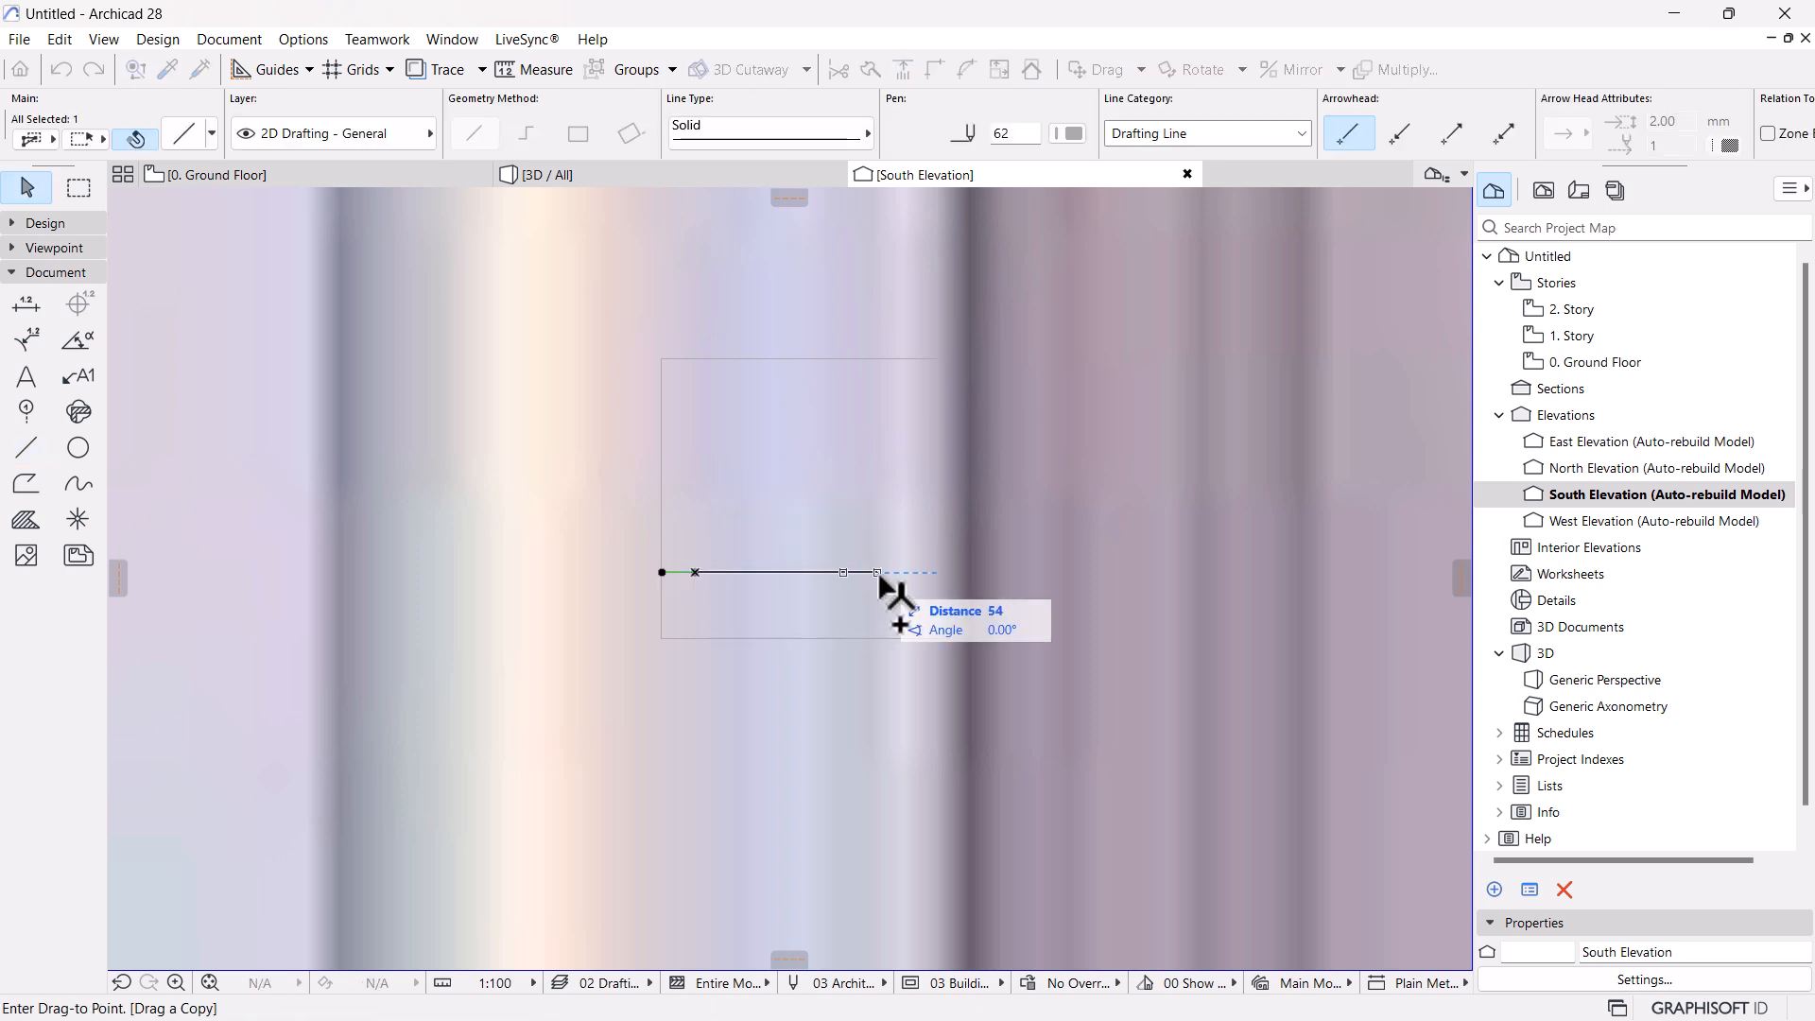
pyautogui.click(867, 638)
# Align the lower edge's inner nodes with the ends of the short lines and curve the segment between them inward to the lines' level
pyautogui.click(906, 638)
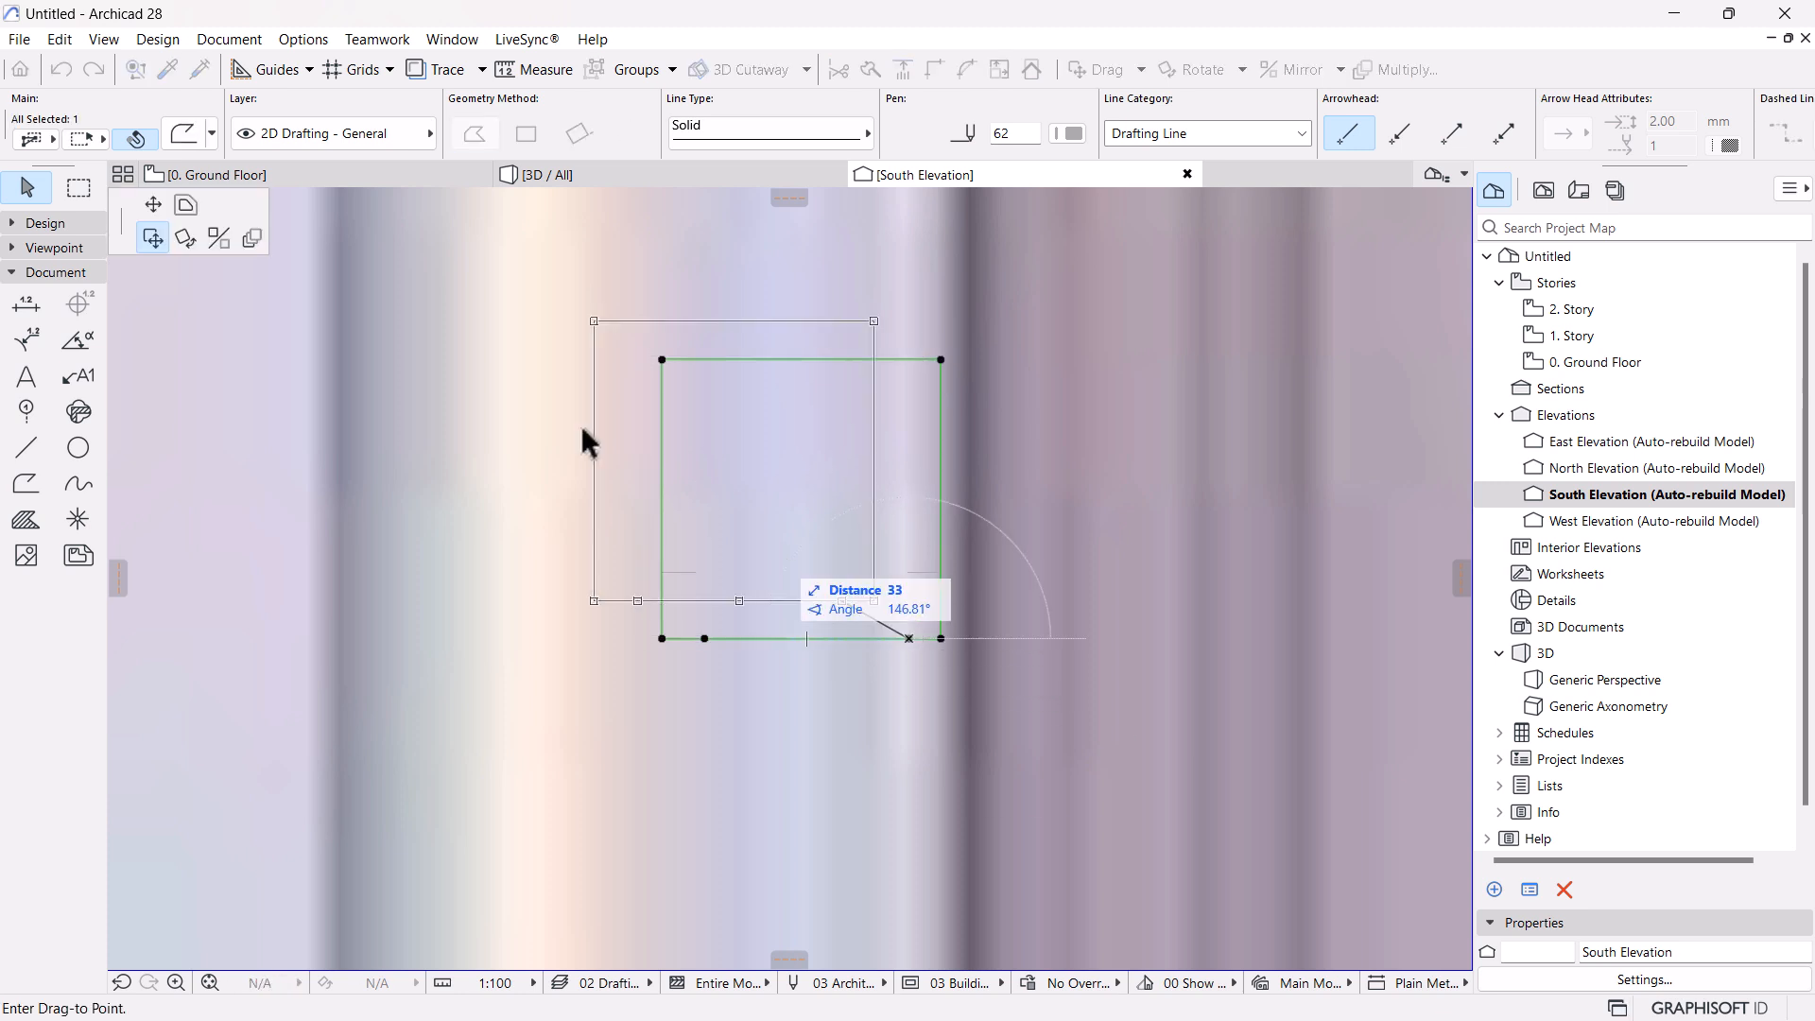
pyautogui.click(153, 204)
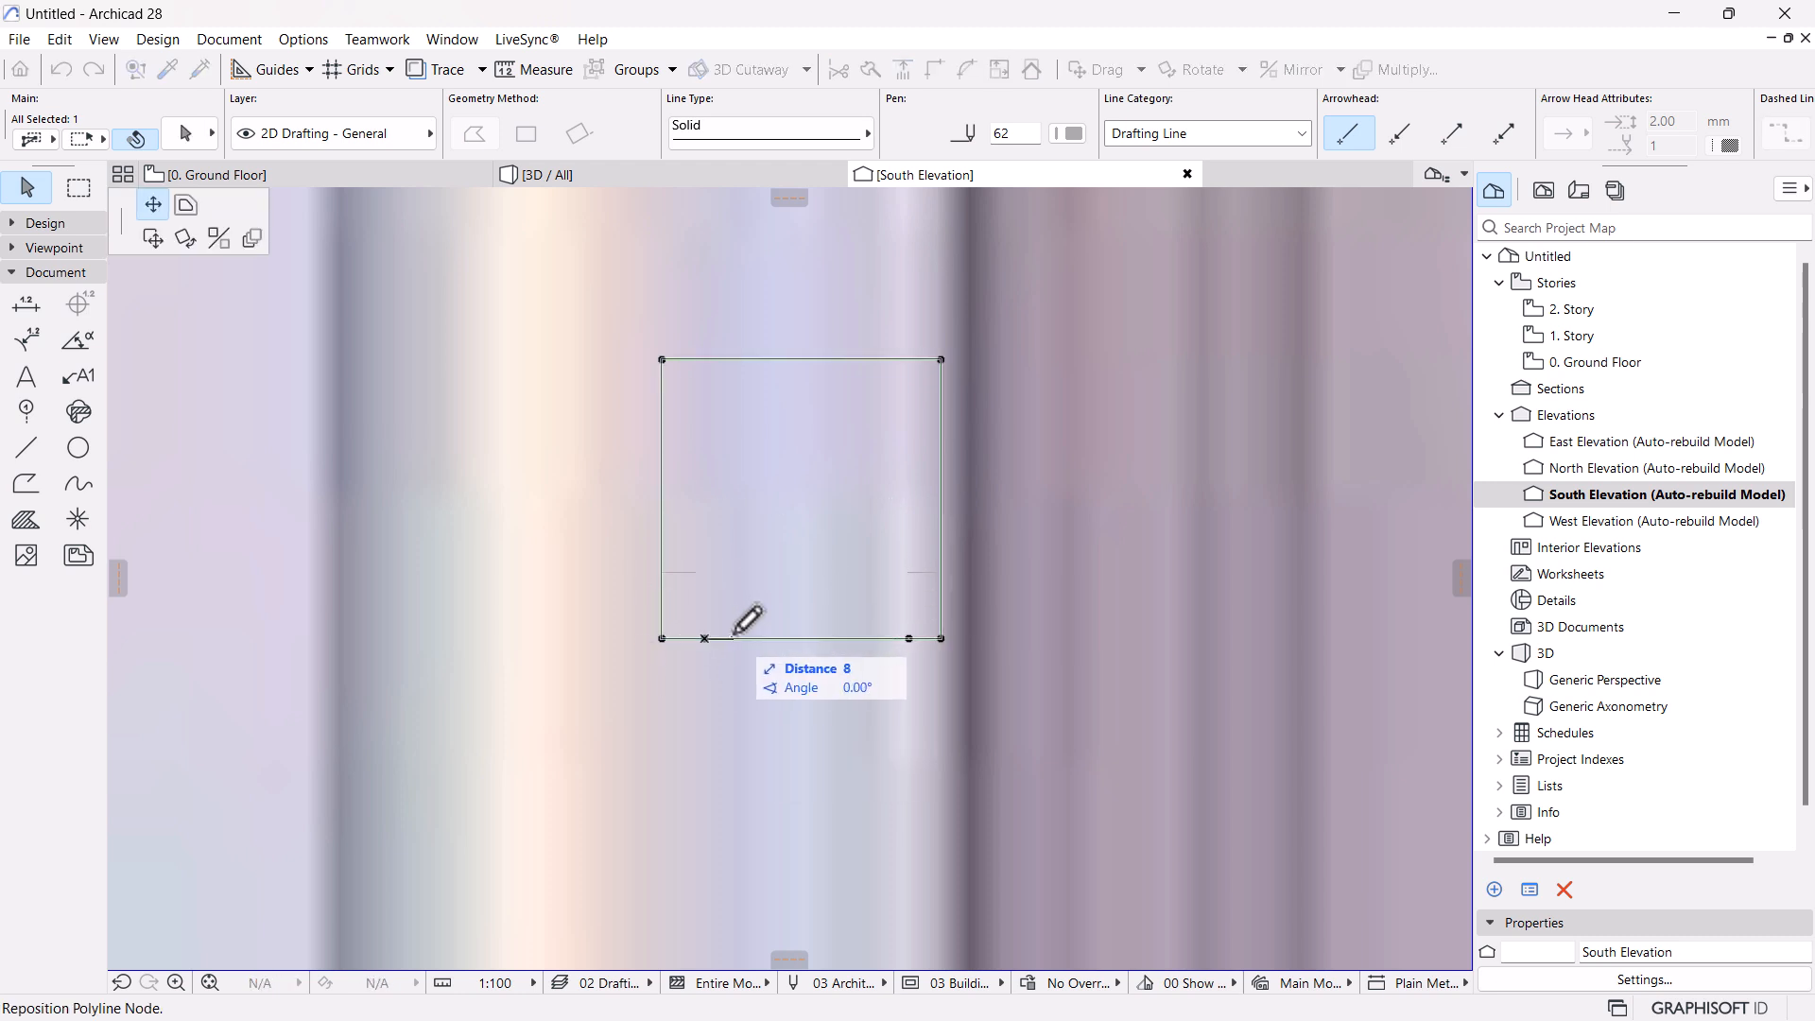
pyautogui.click(698, 638)
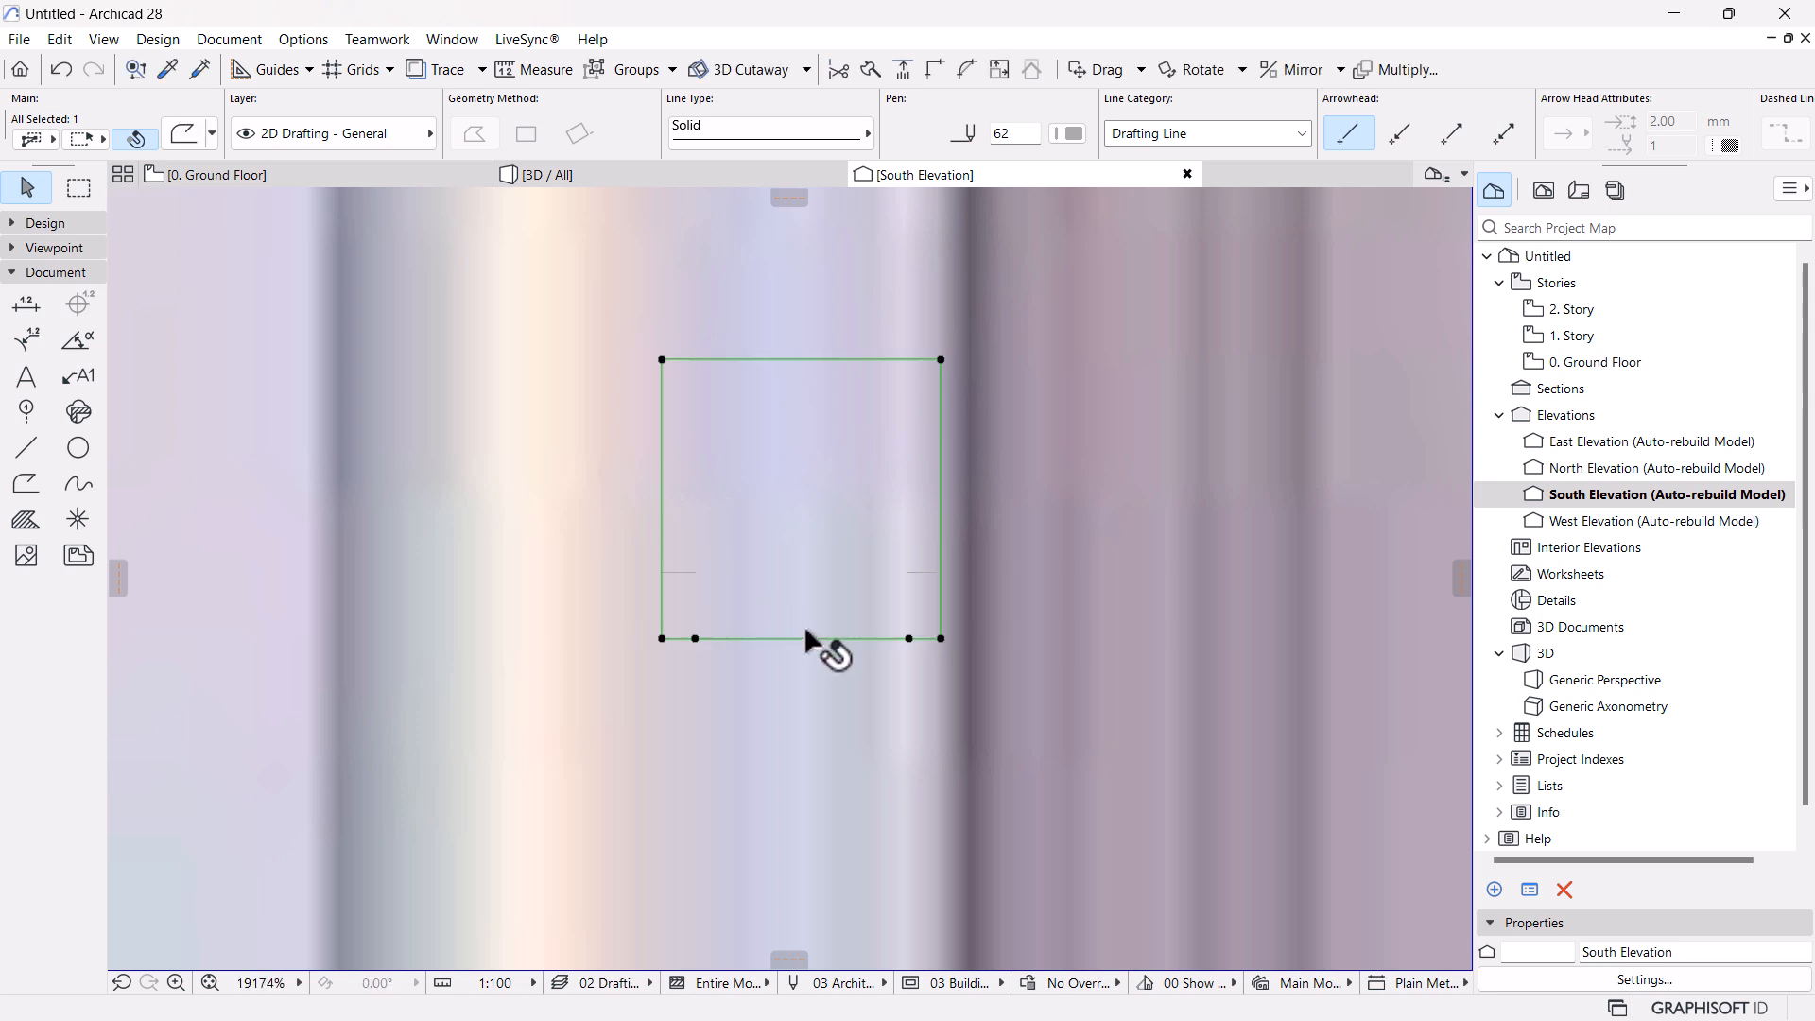
pyautogui.click(791, 638)
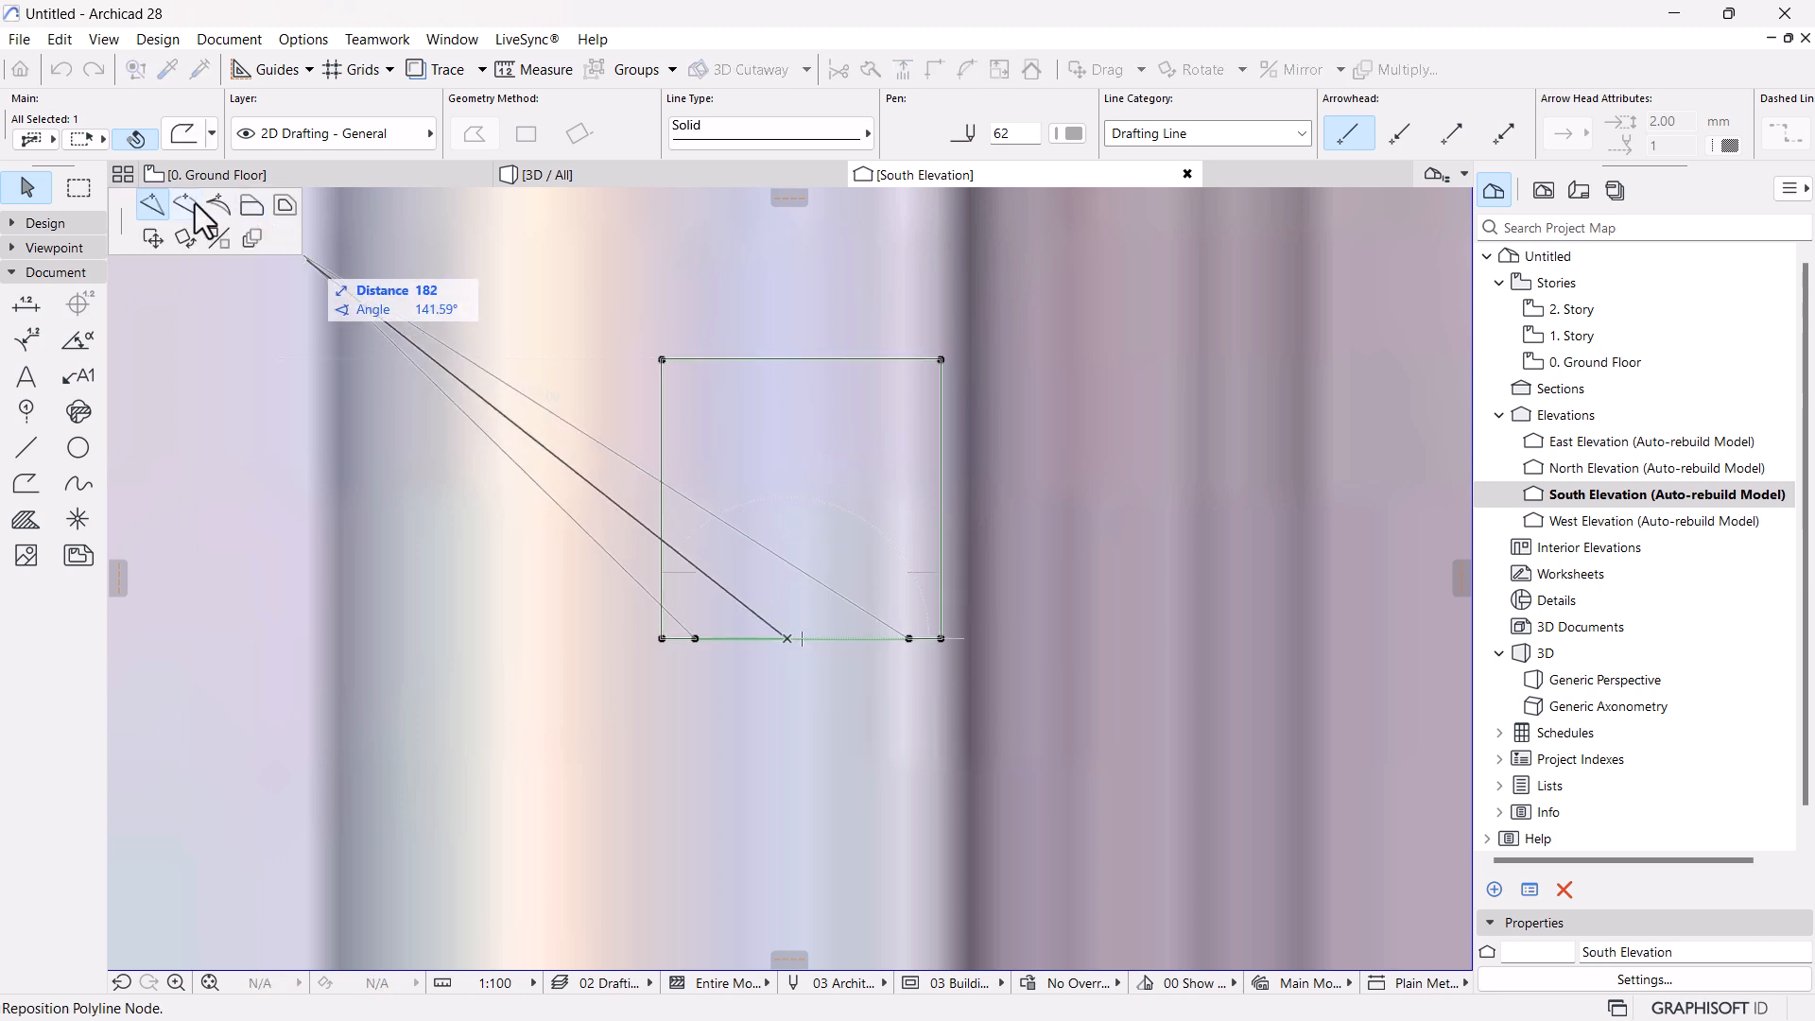
pyautogui.click(193, 204)
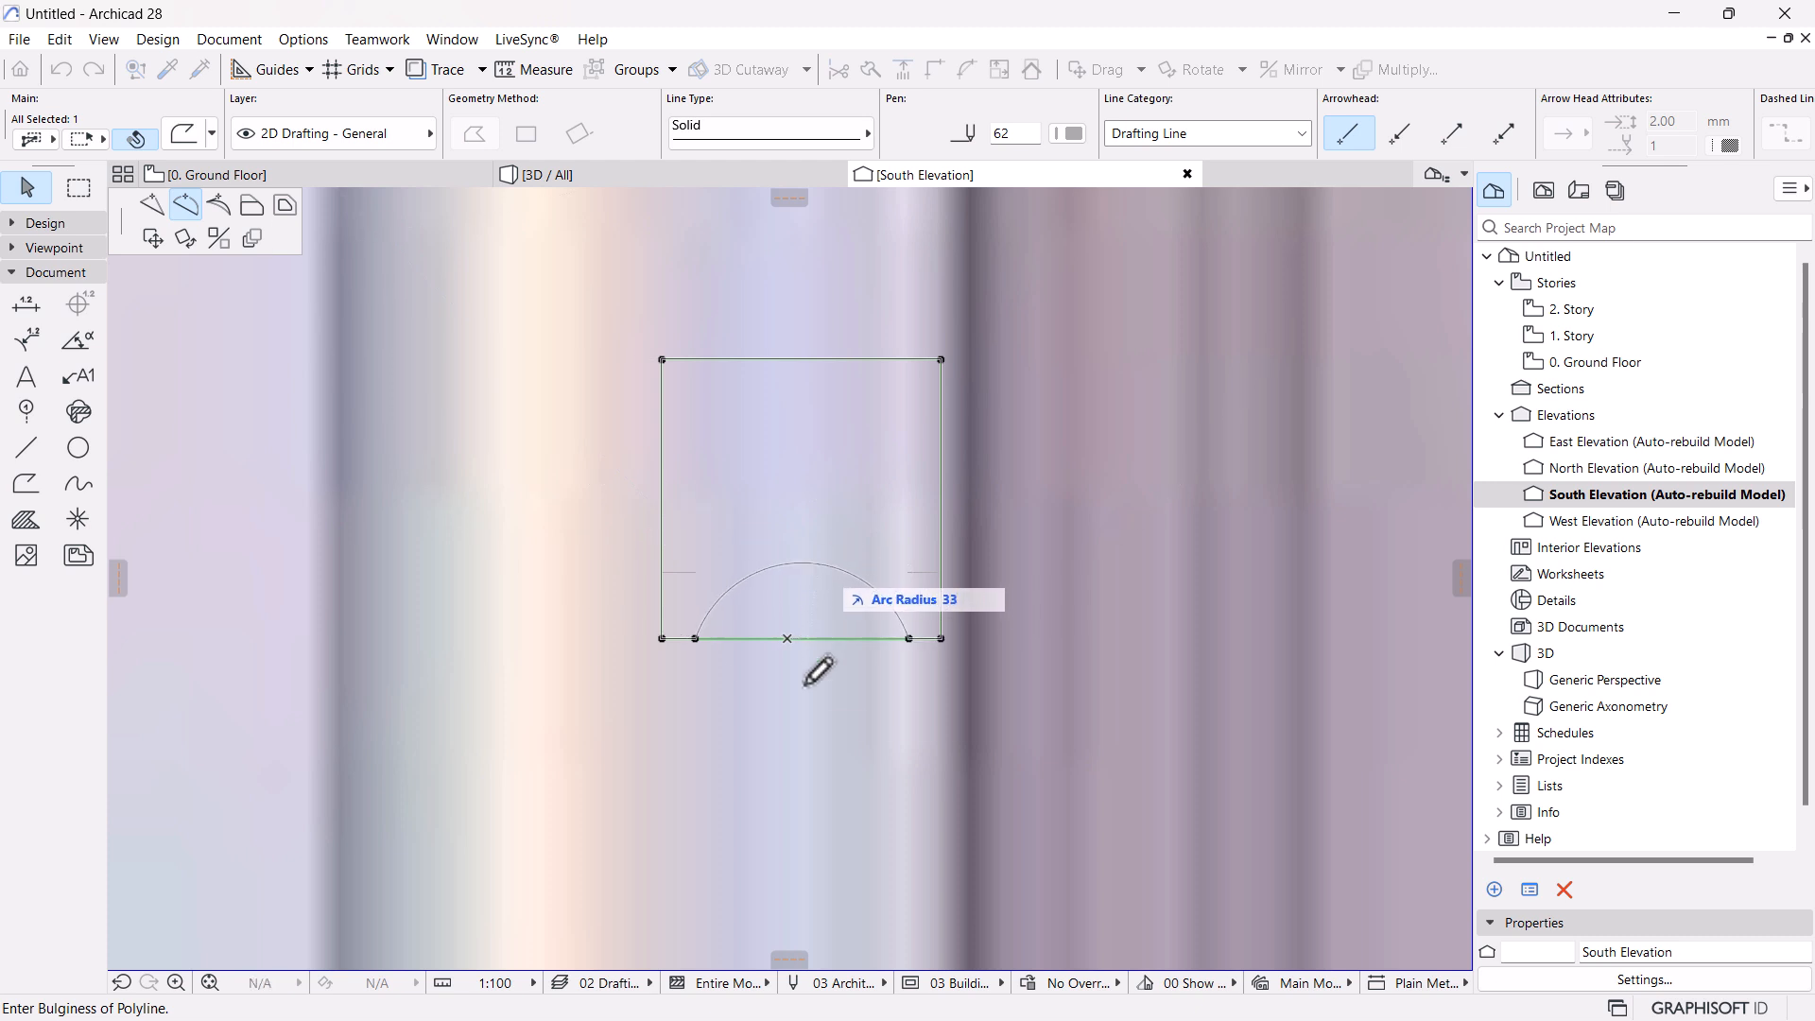
pyautogui.click(820, 568)
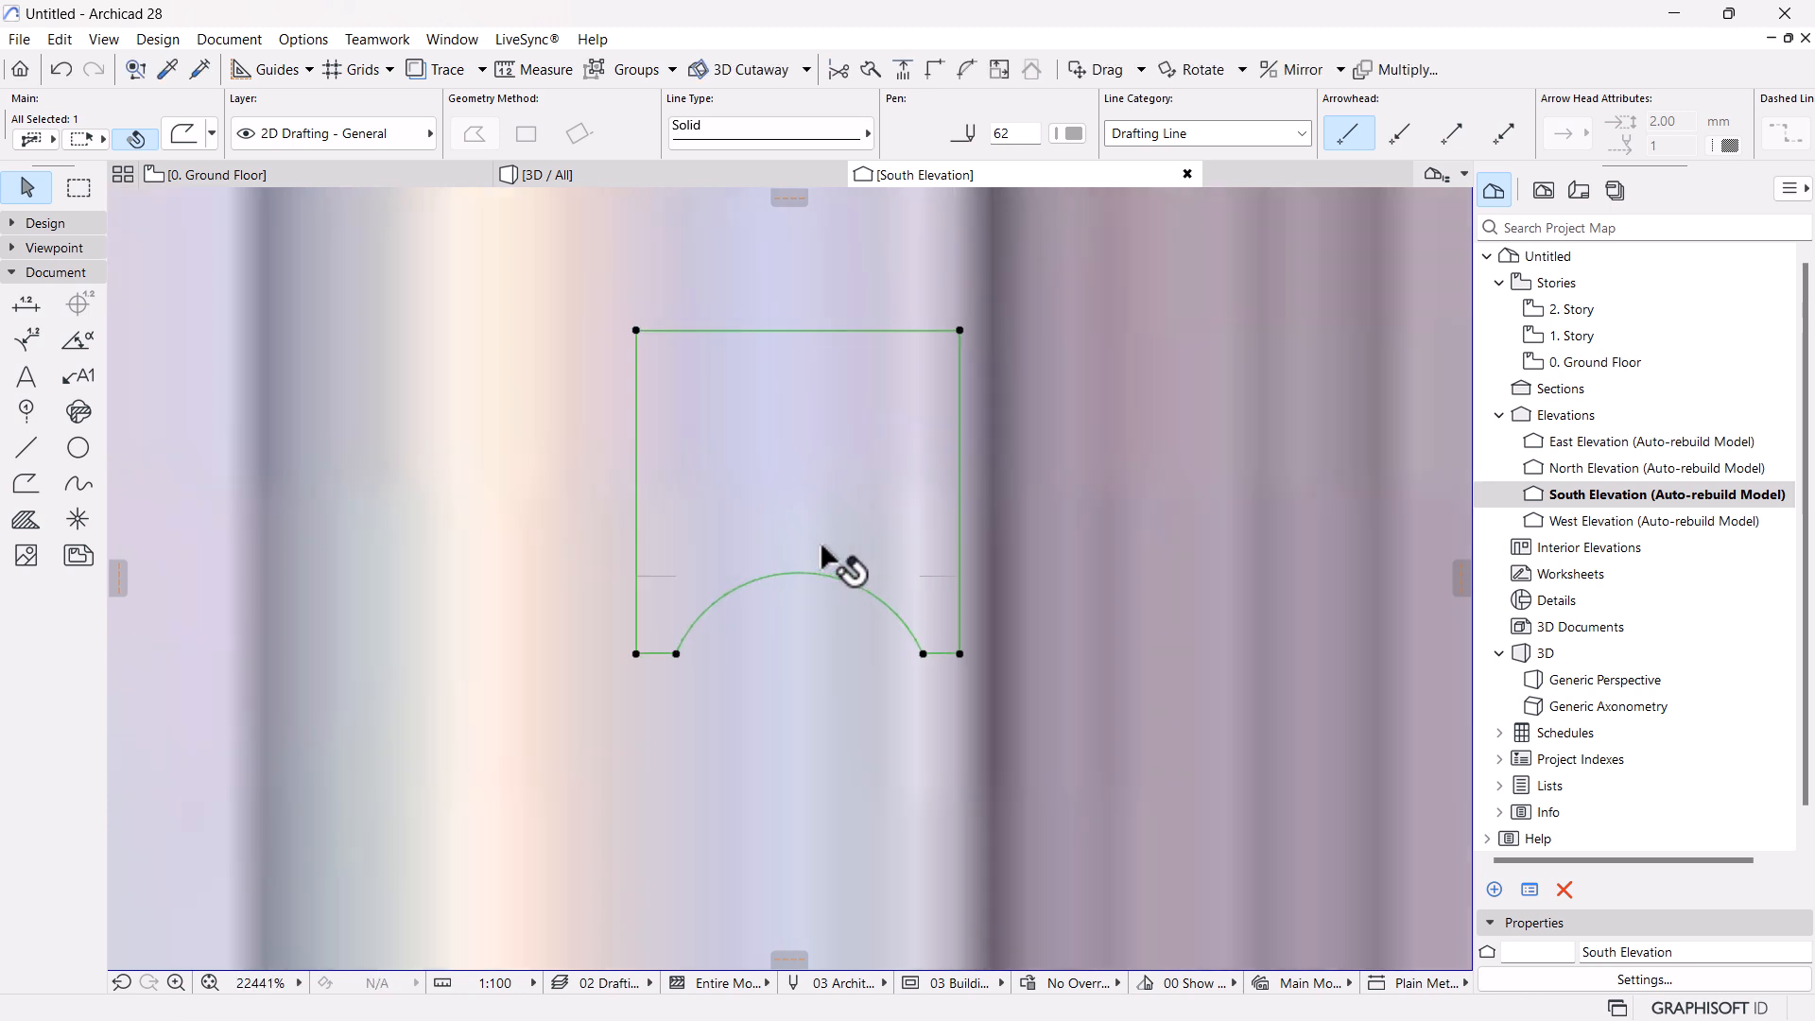
# Examine the notched profile against the arched door's surround and the whole facade in the reference image
pyautogui.scroll(2, 819, 540)
pyautogui.scroll(-5, 819, 540)
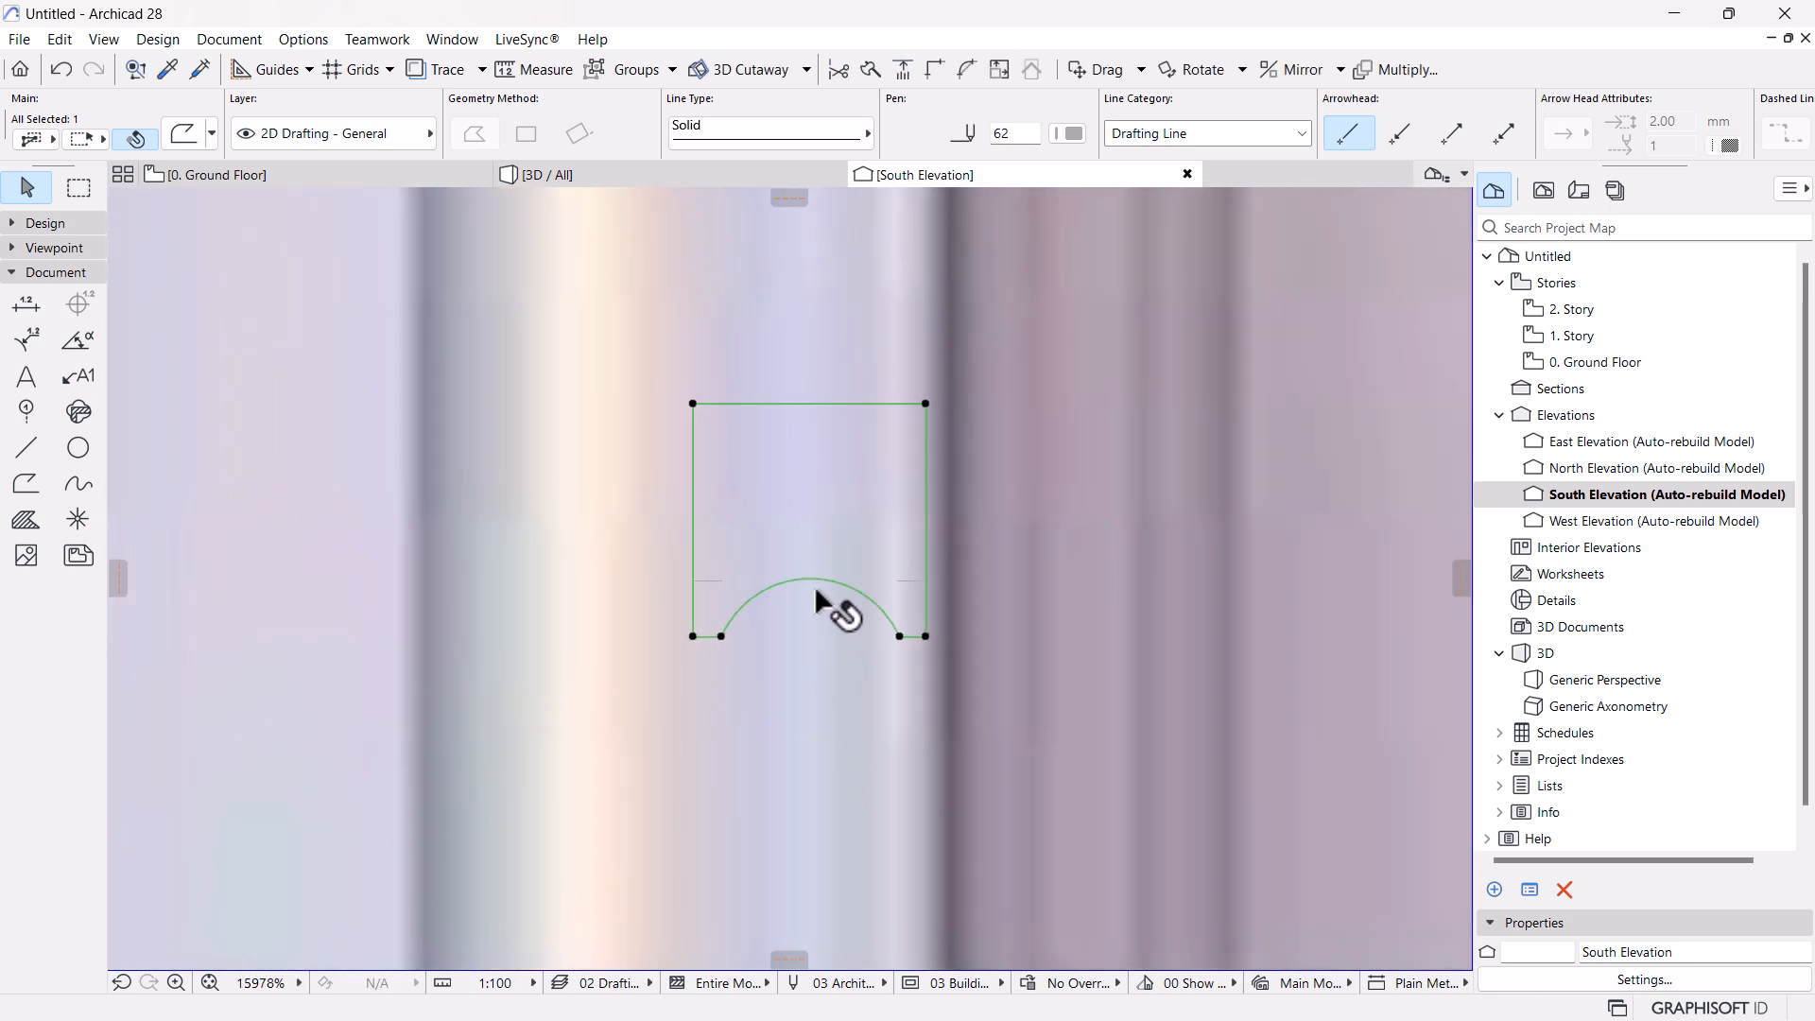
pyautogui.scroll(-2, 812, 633)
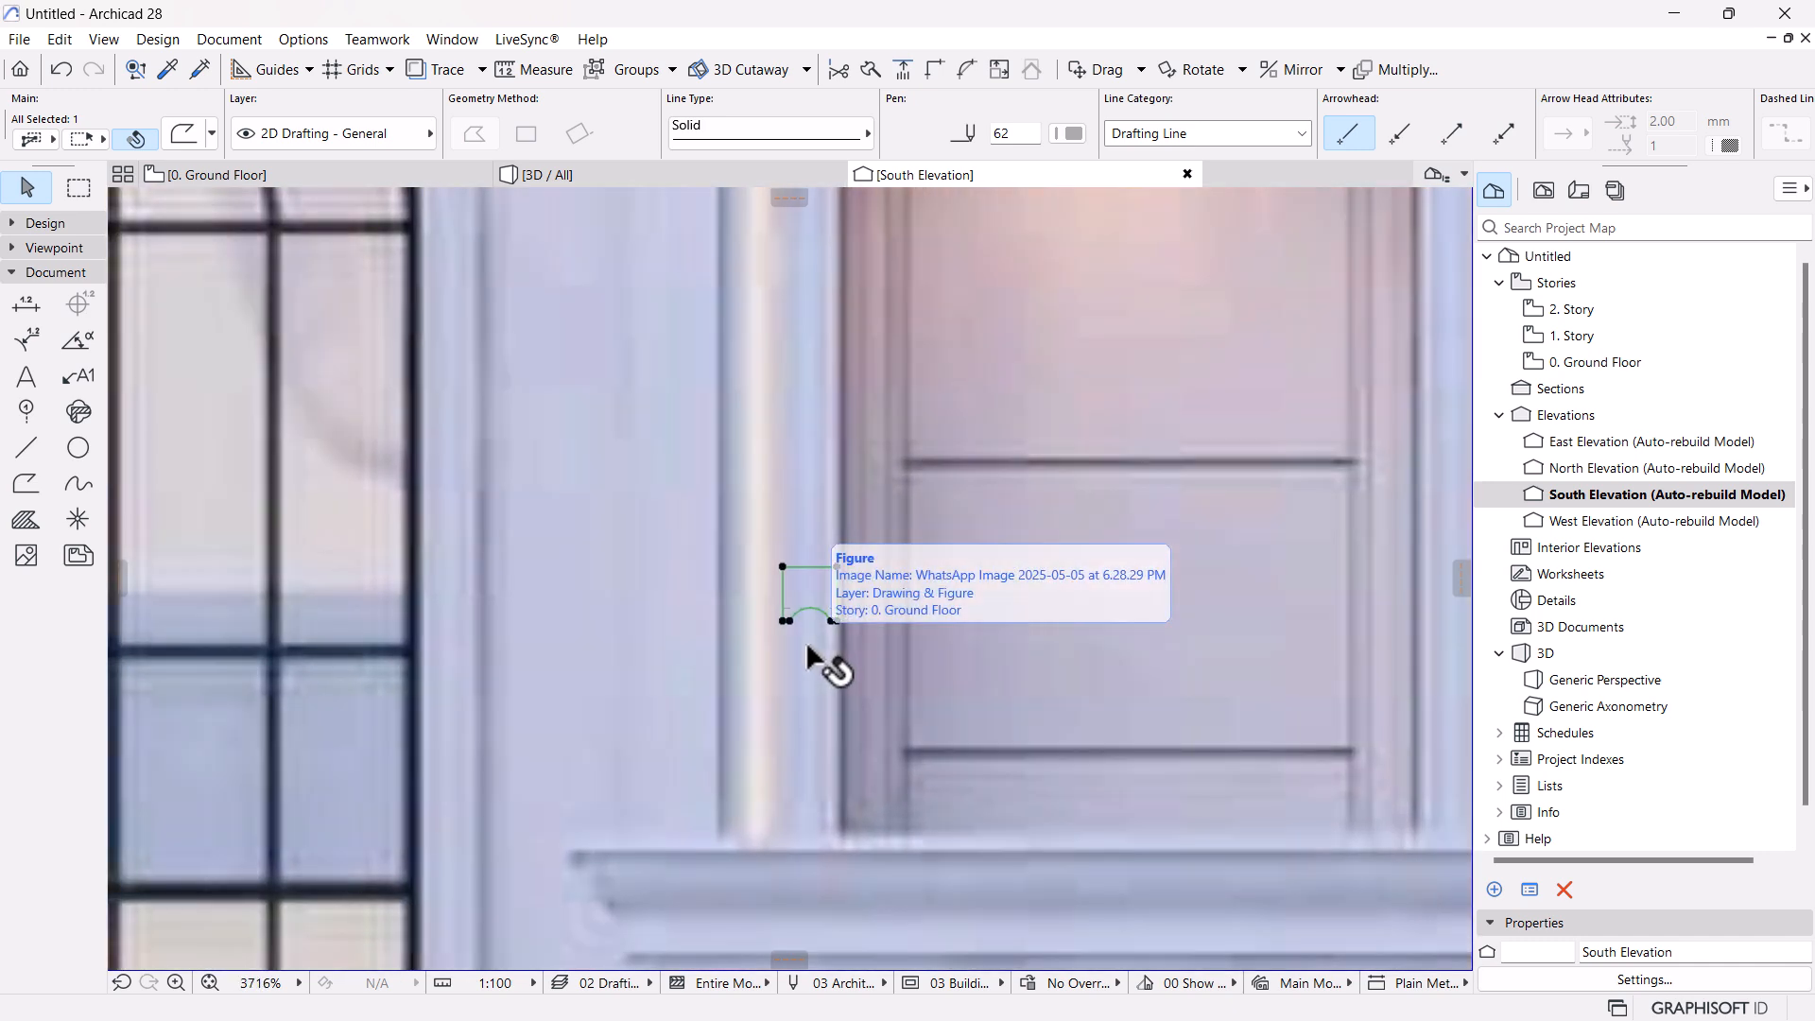
pyautogui.scroll(-1, 807, 649)
pyautogui.scroll(-2, 1324, 628)
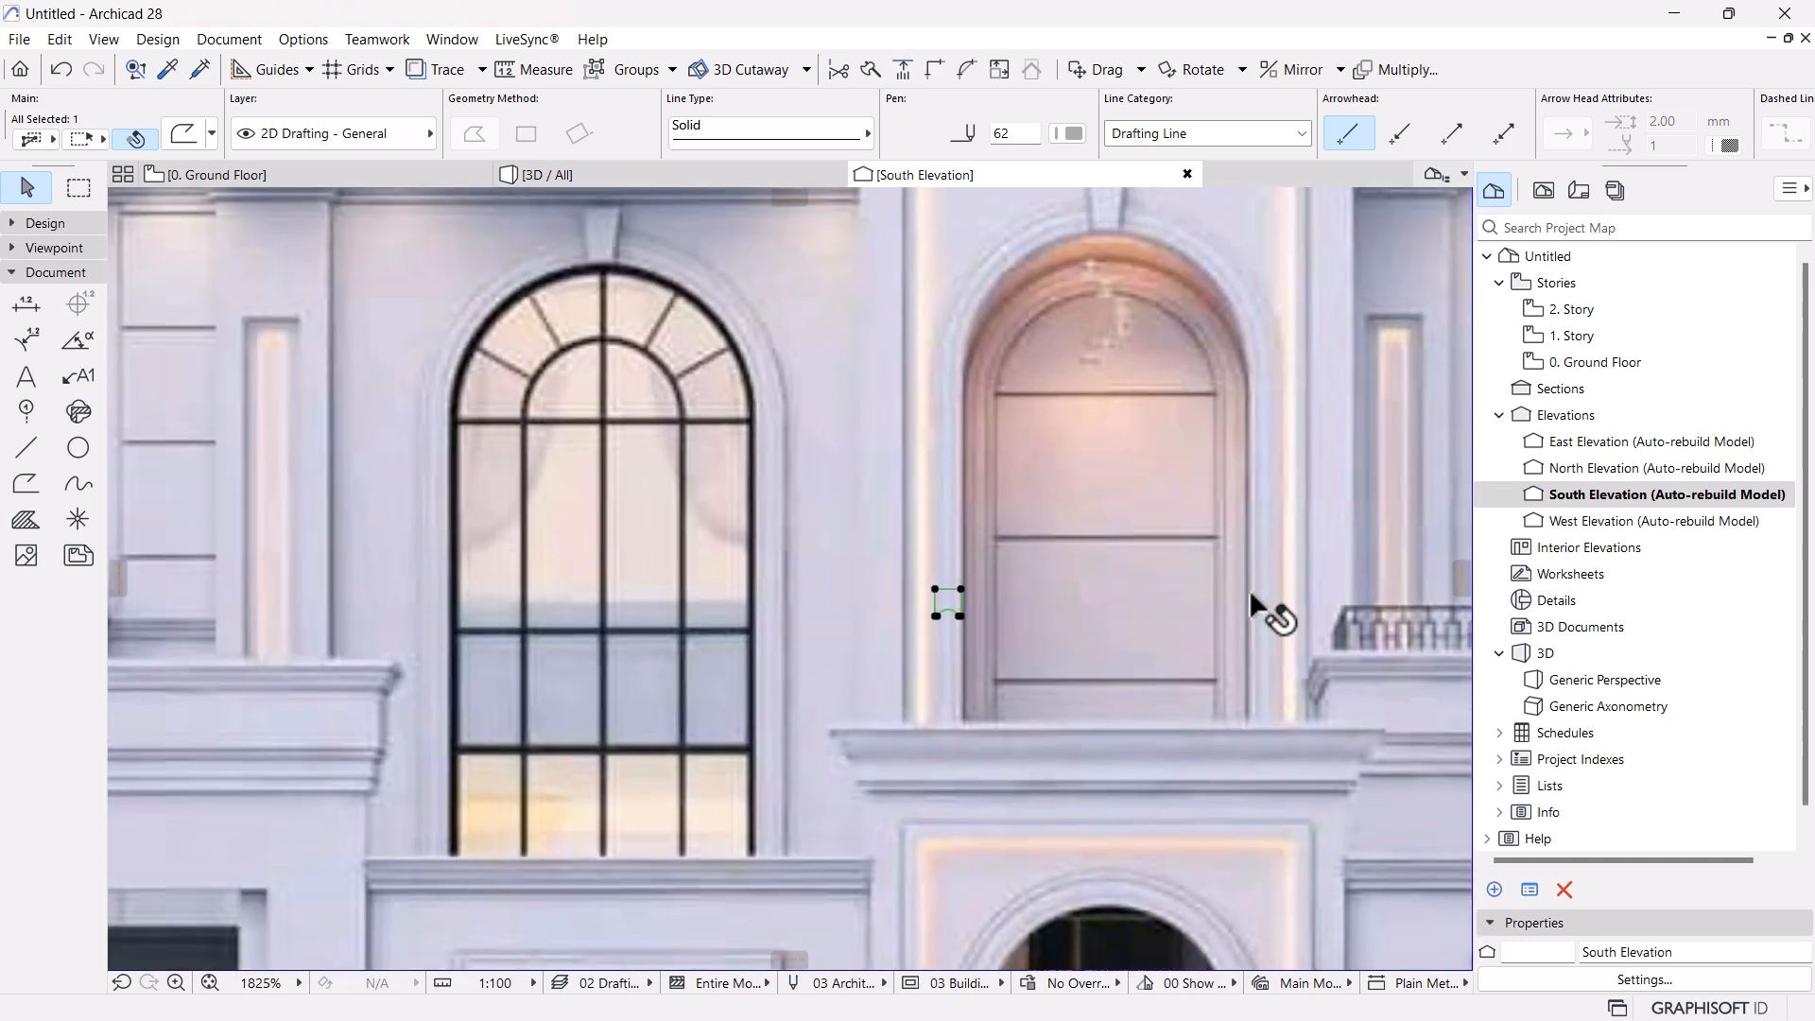
pyautogui.scroll(-1, 1267, 351)
pyautogui.scroll(-1, 870, 501)
pyautogui.scroll(-2, 1216, 418)
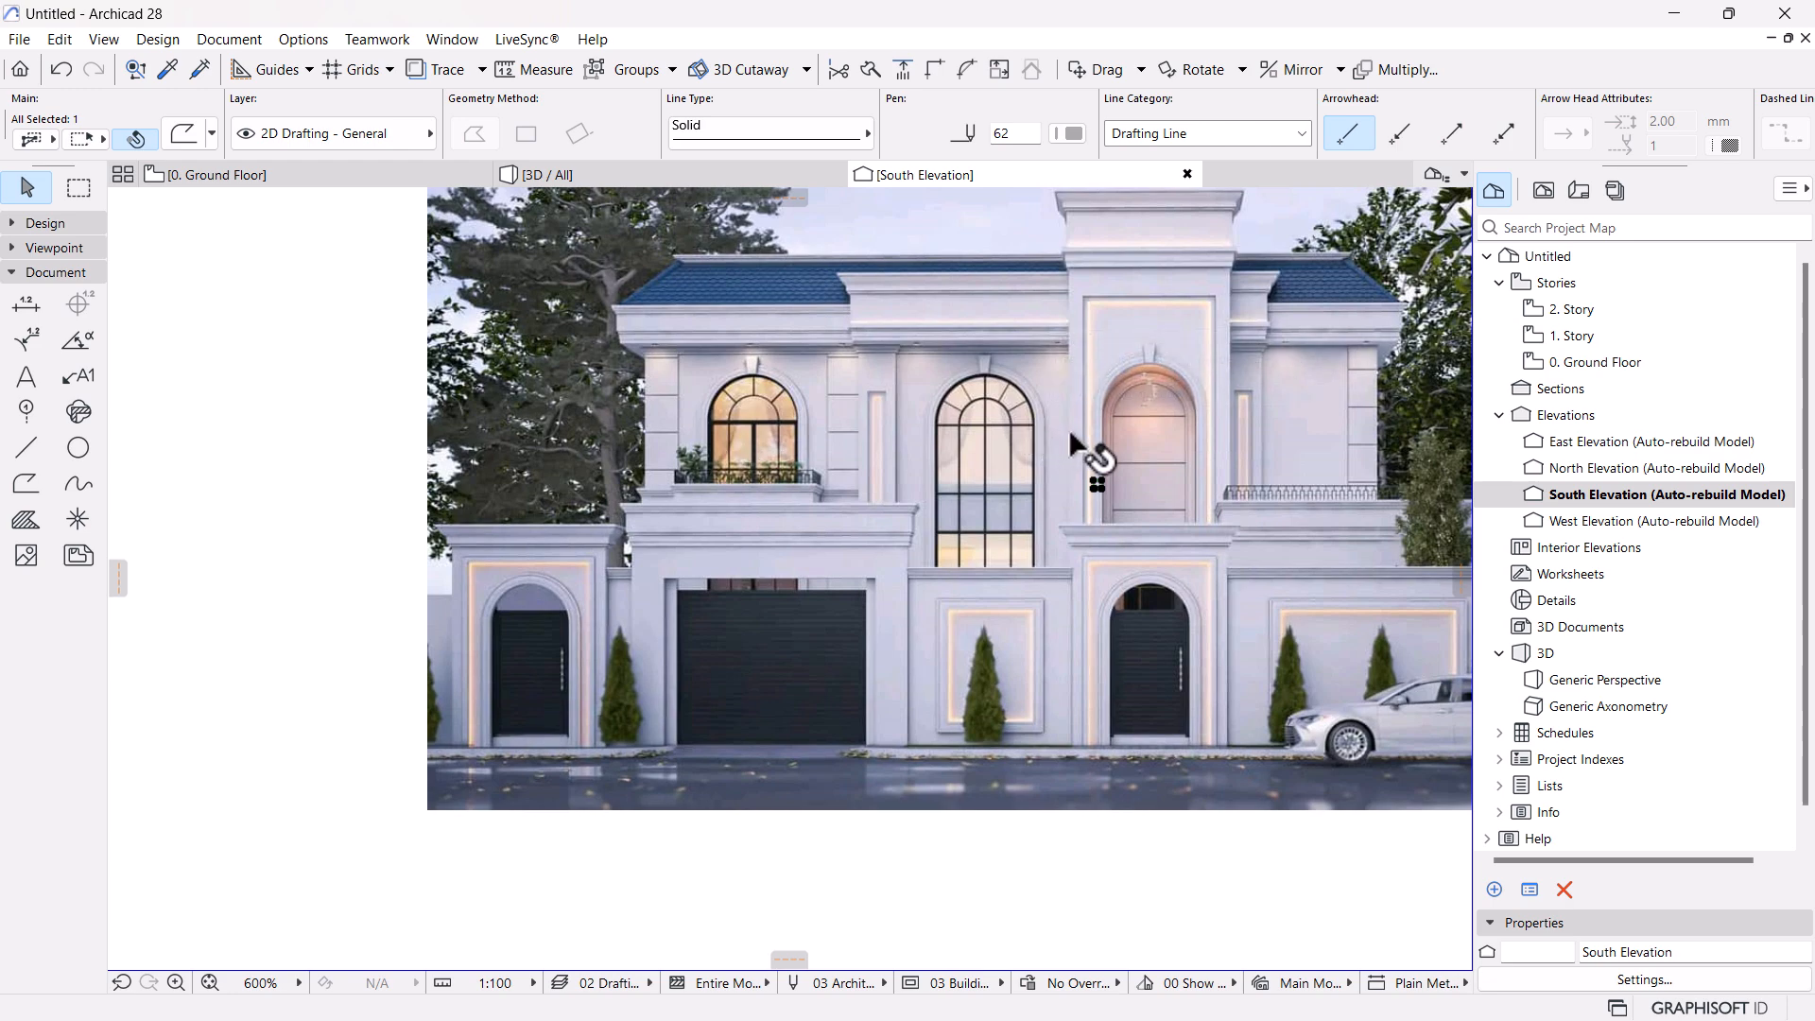
# Offset the notched polyline's upper edge down past the arc to turn the outline into a flat-based, arched-top moulding
pyautogui.scroll(1, 1097, 459)
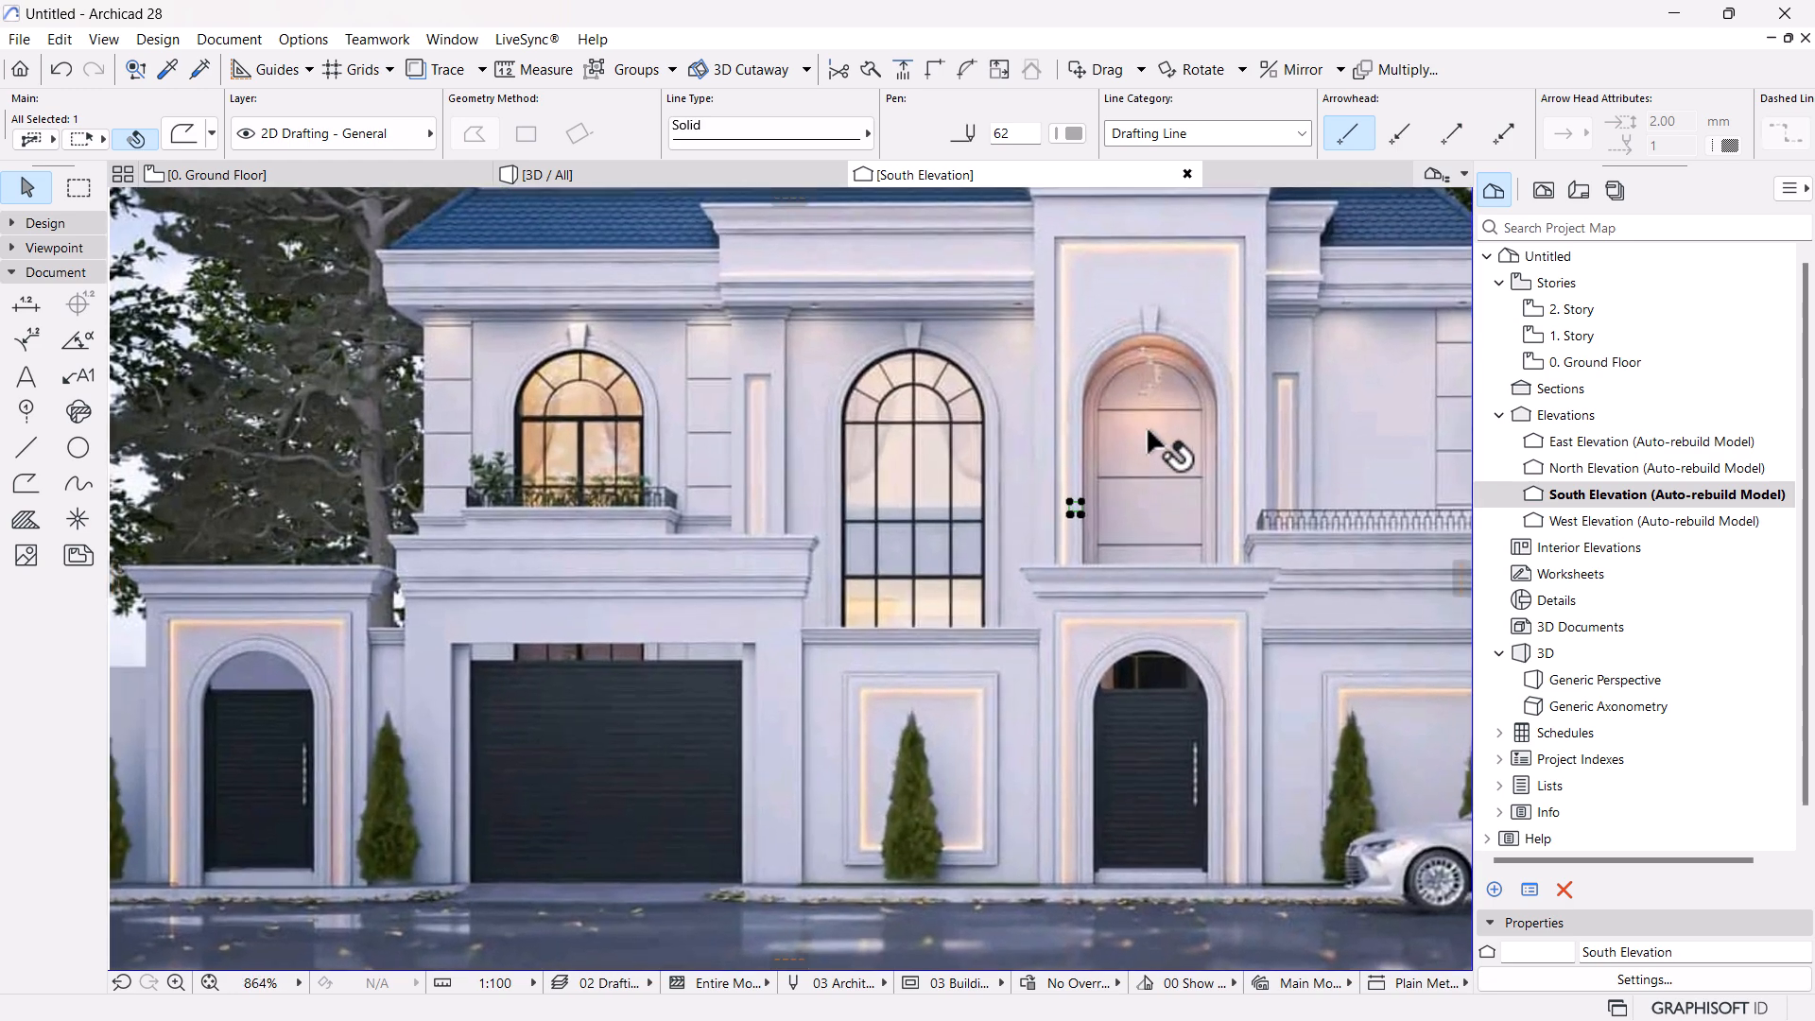
pyautogui.scroll(5, 1146, 425)
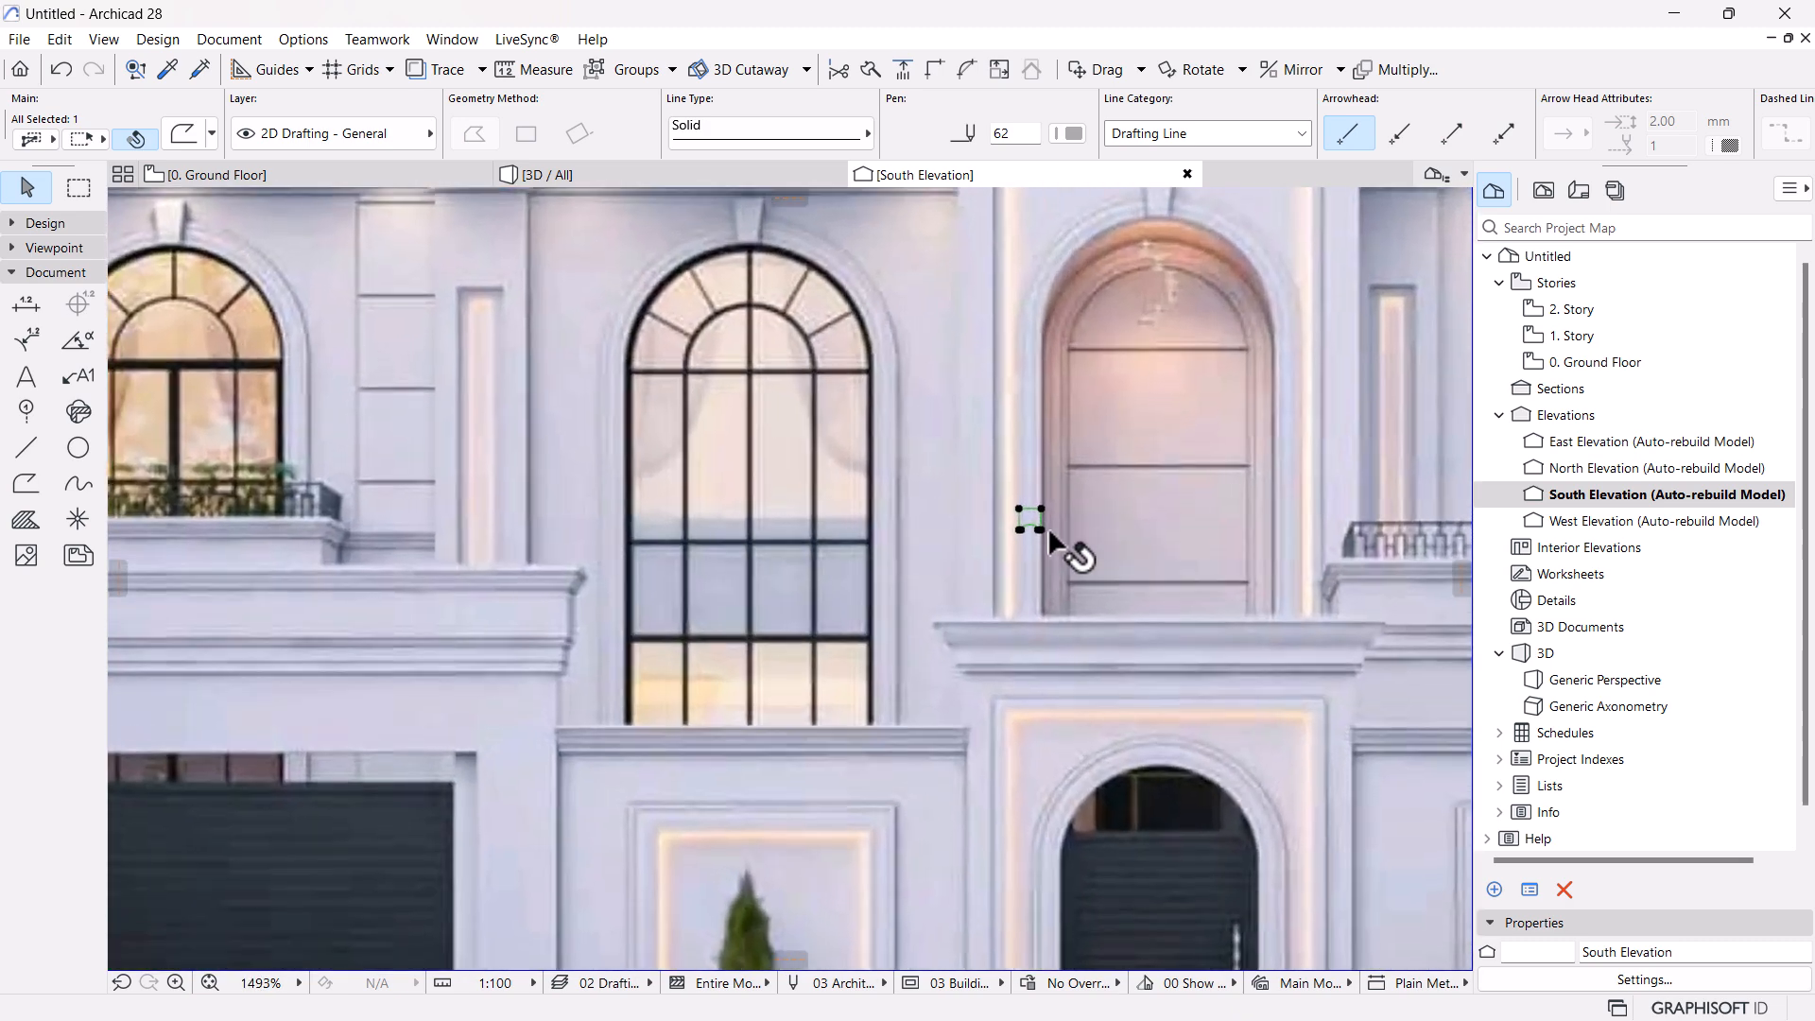
pyautogui.scroll(2, 1031, 518)
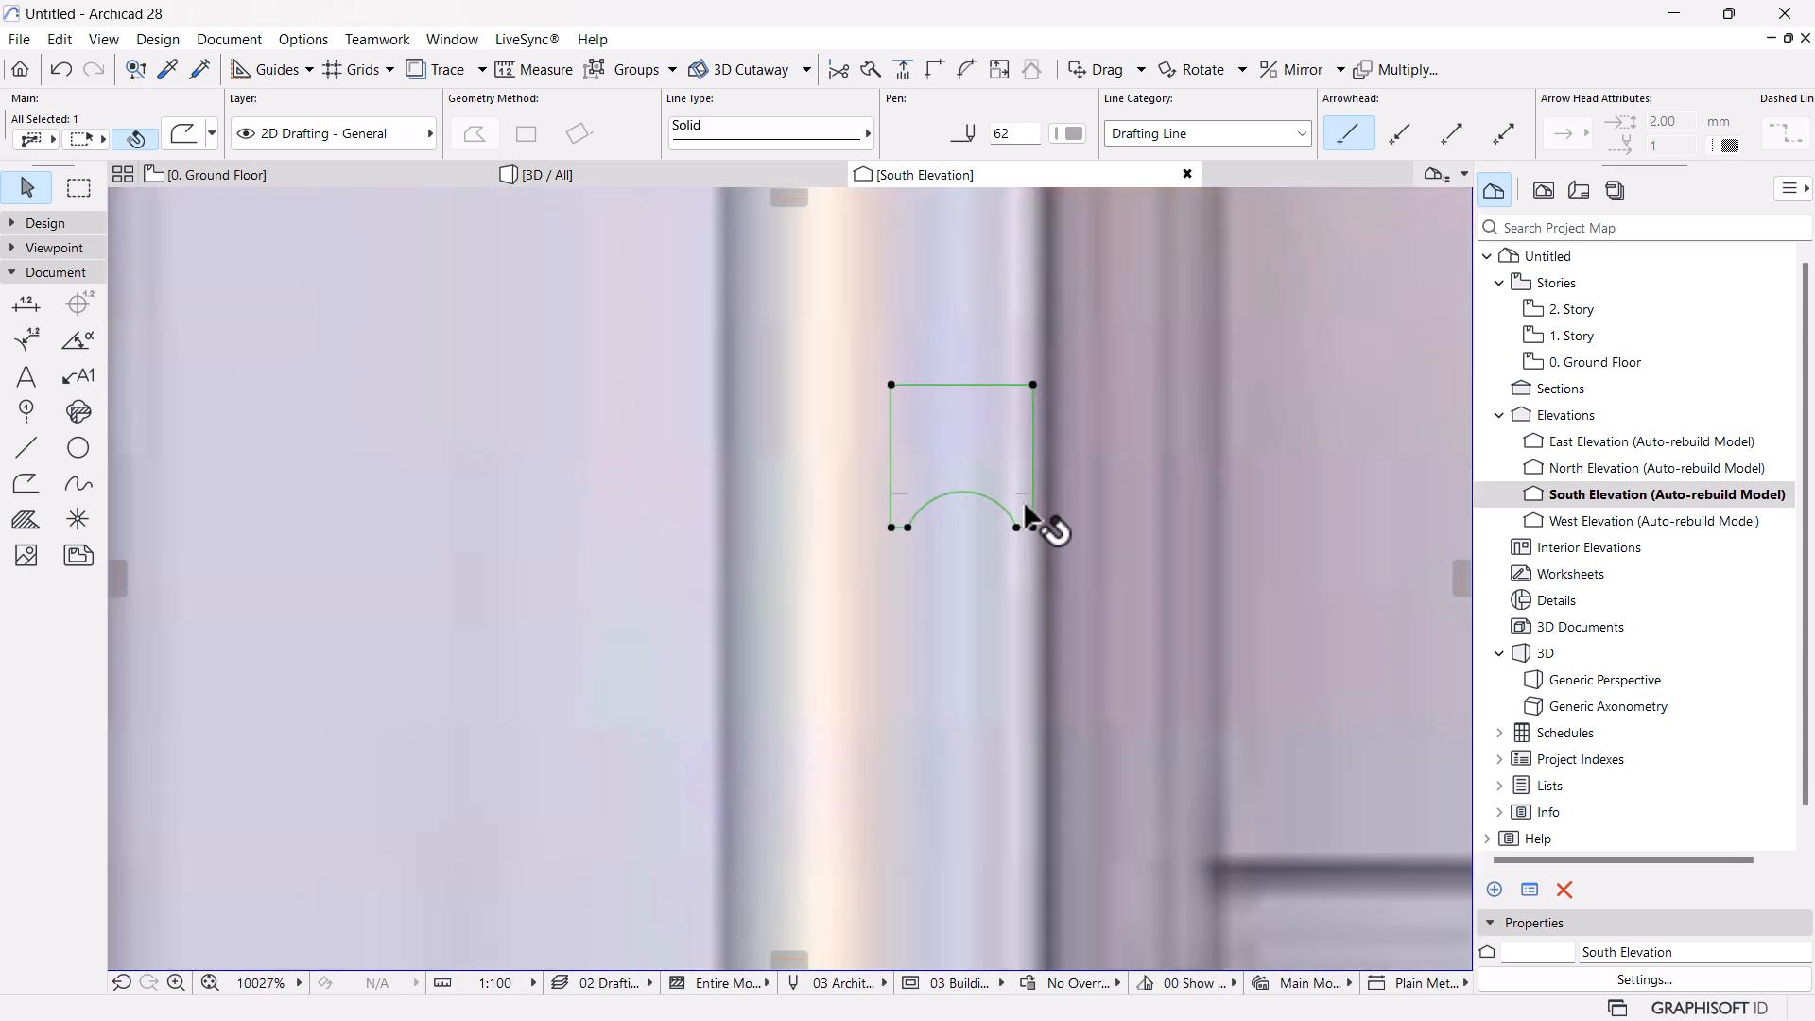
pyautogui.click(986, 342)
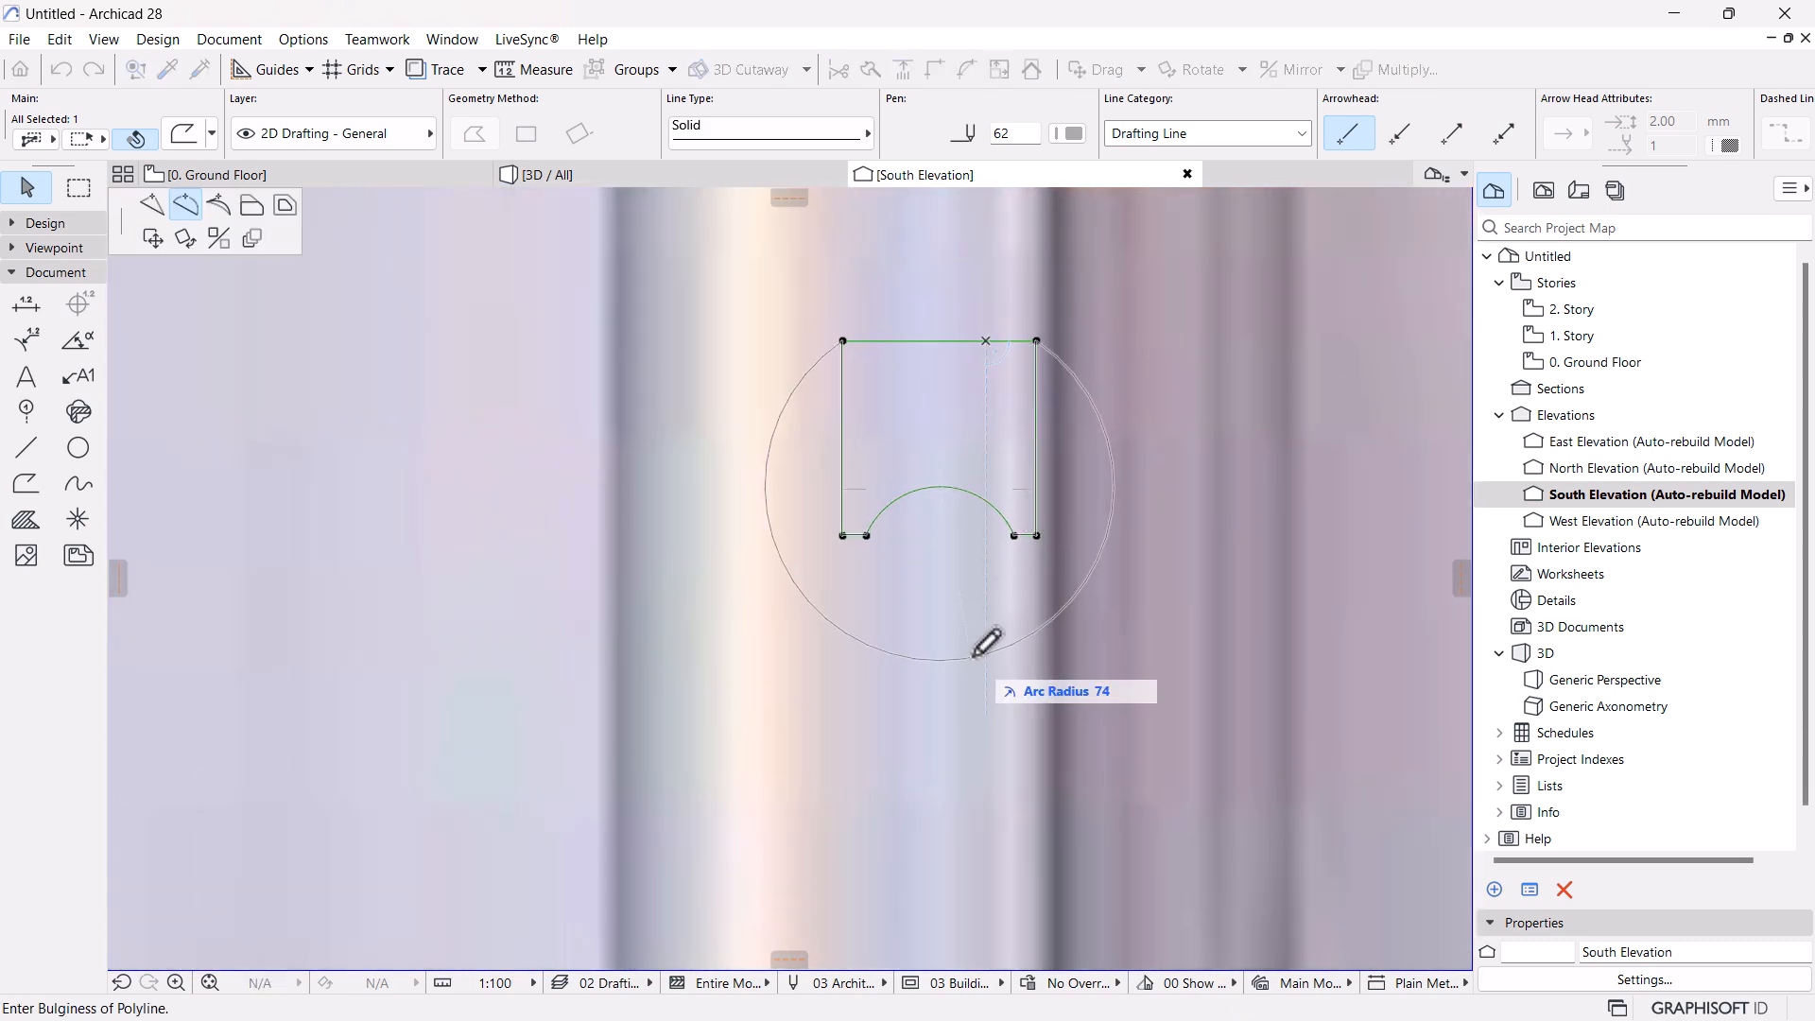
pyautogui.click(250, 206)
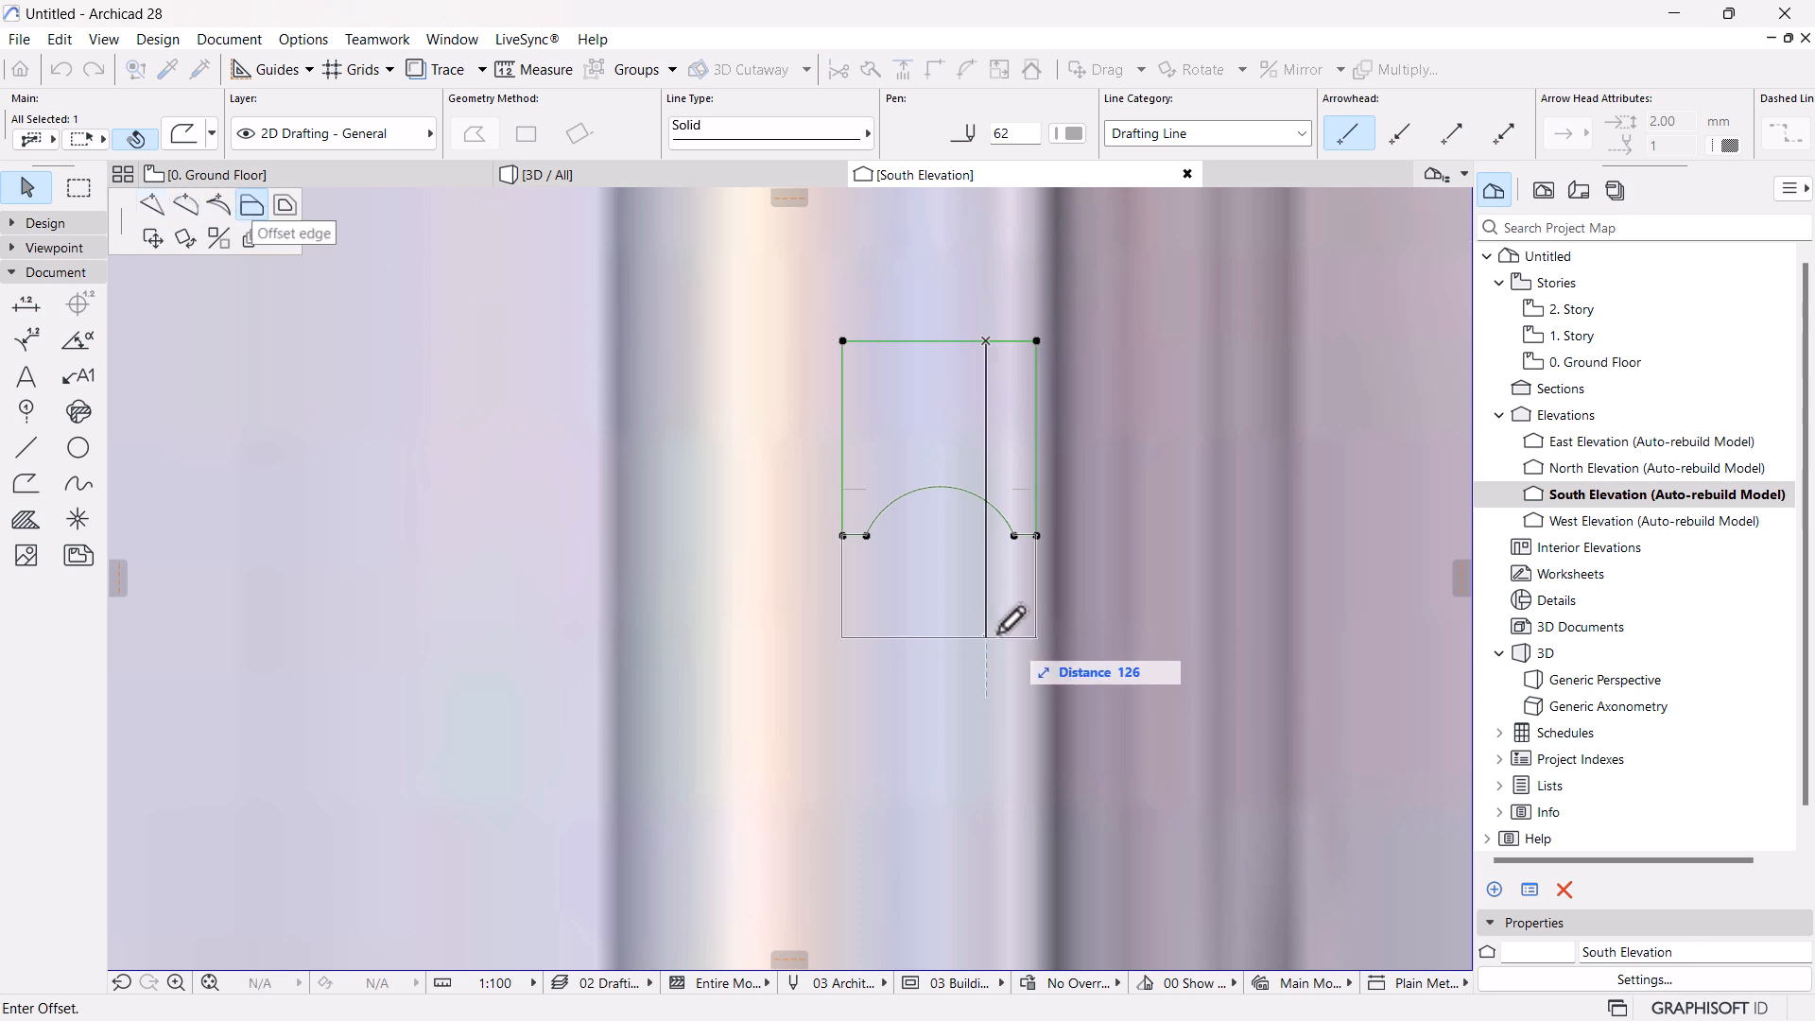
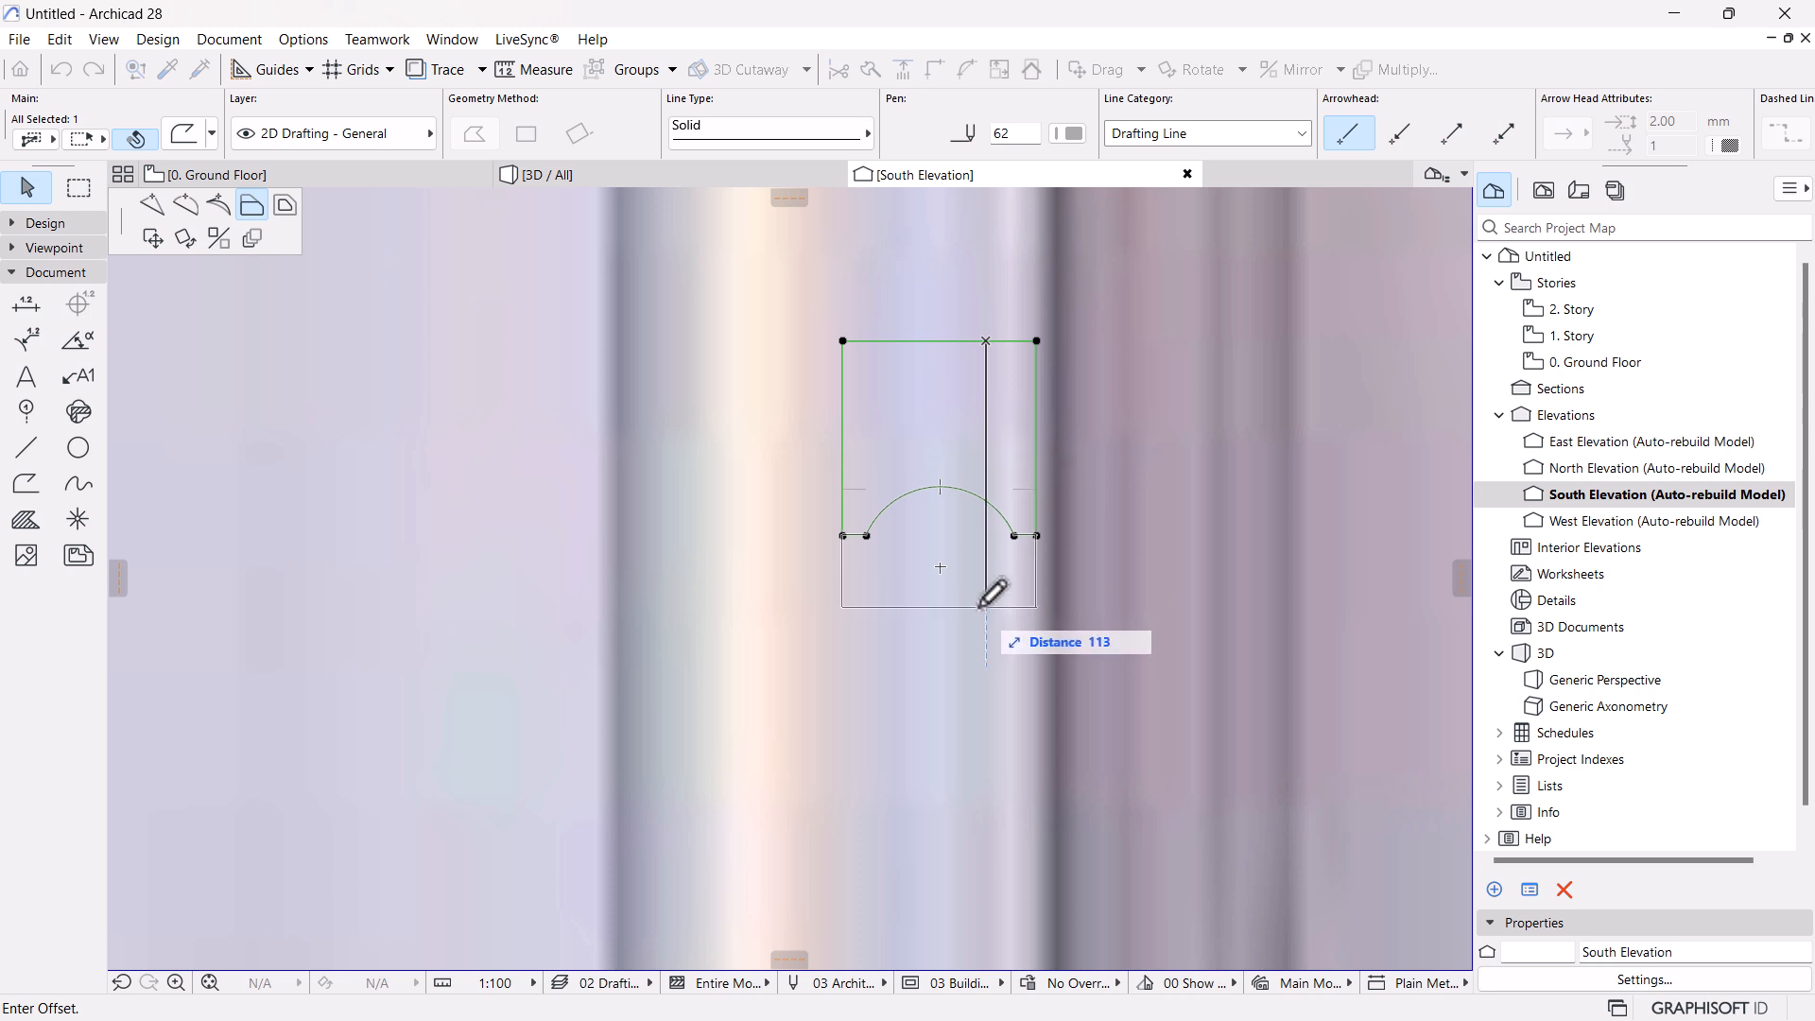
pyautogui.click(946, 564)
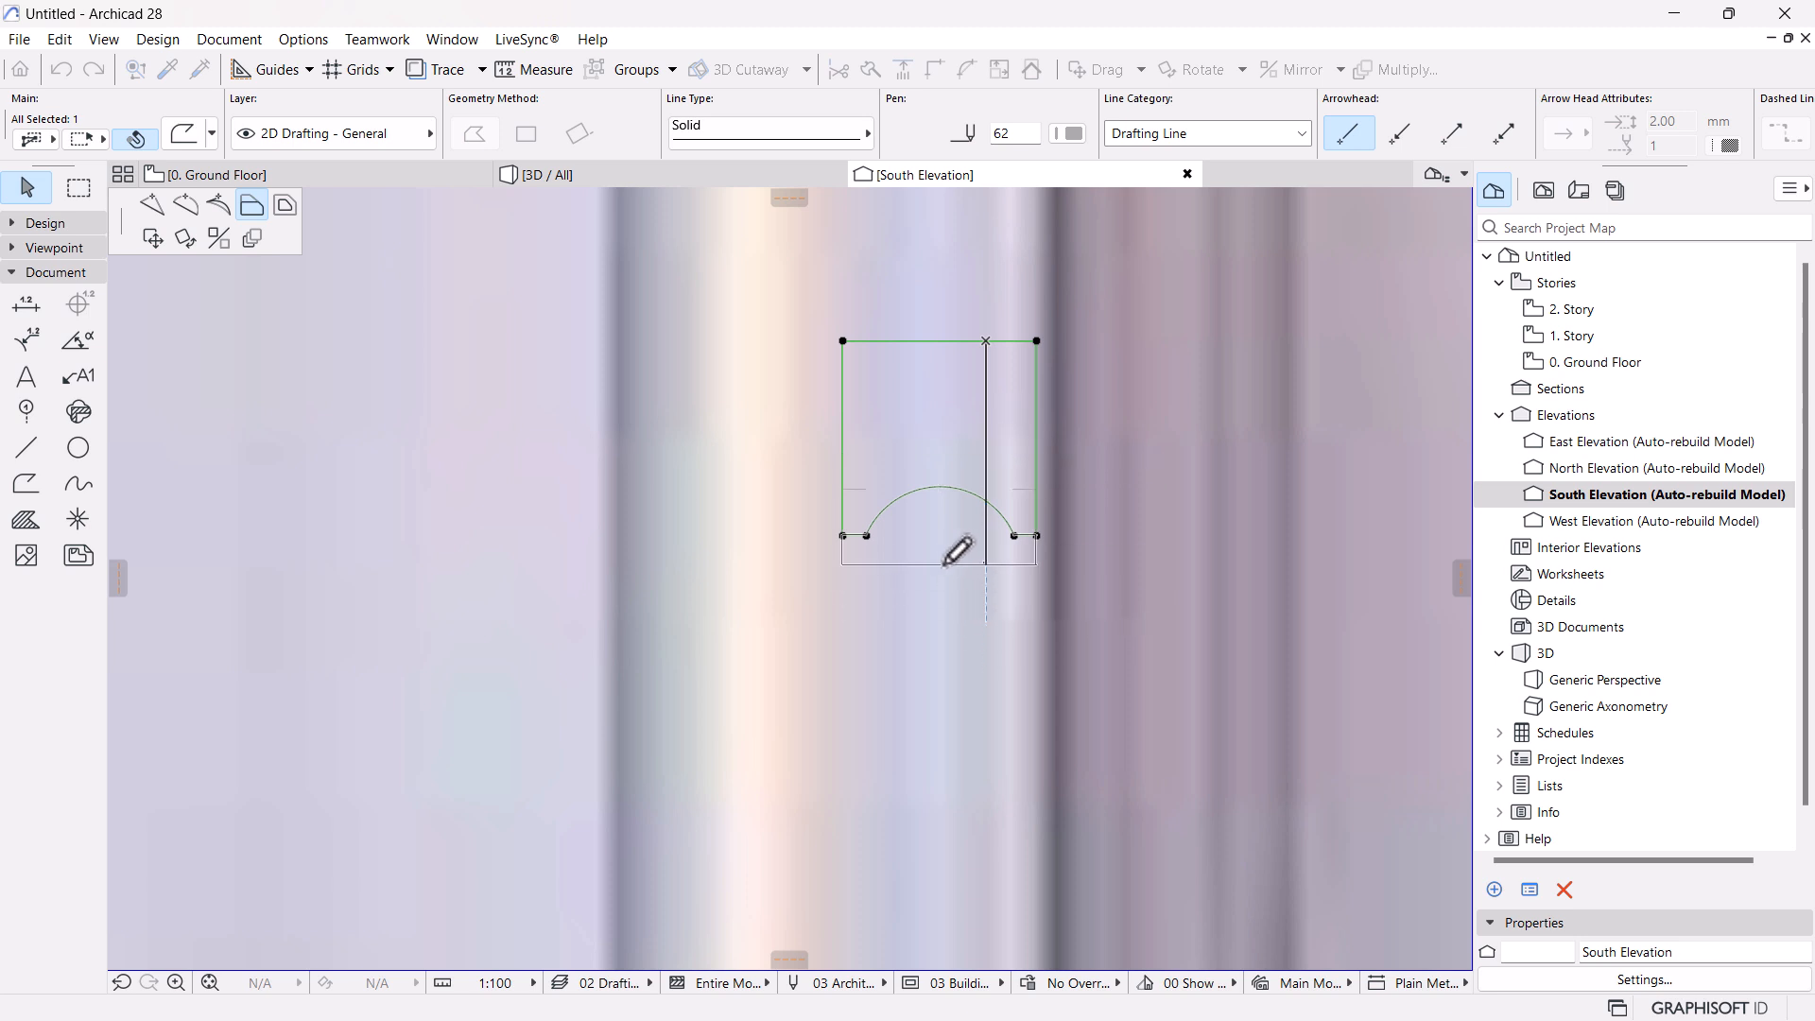
# Move the moulding outline from the reference image to the modelled door, with its lower-left corner on the left surround column's base corner
pyautogui.scroll(-2, 948, 567)
pyautogui.scroll(-2, 945, 567)
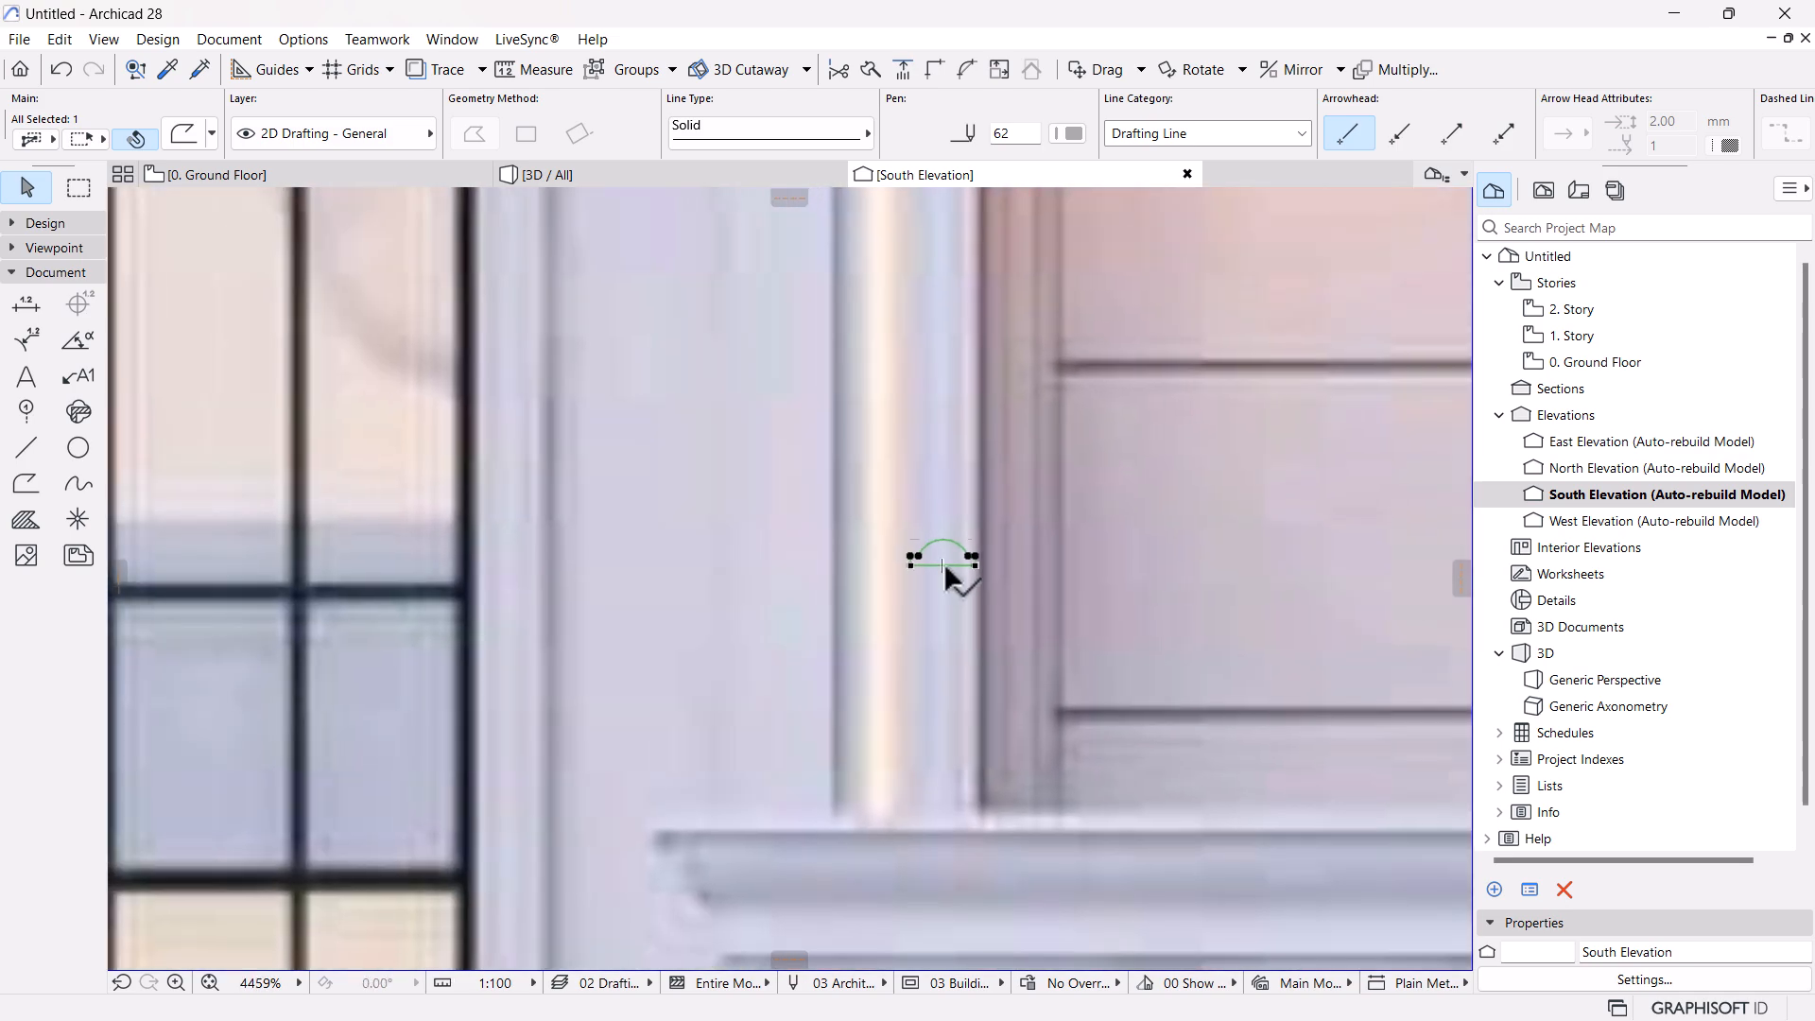
pyautogui.click(943, 564)
pyautogui.scroll(-6, 936, 577)
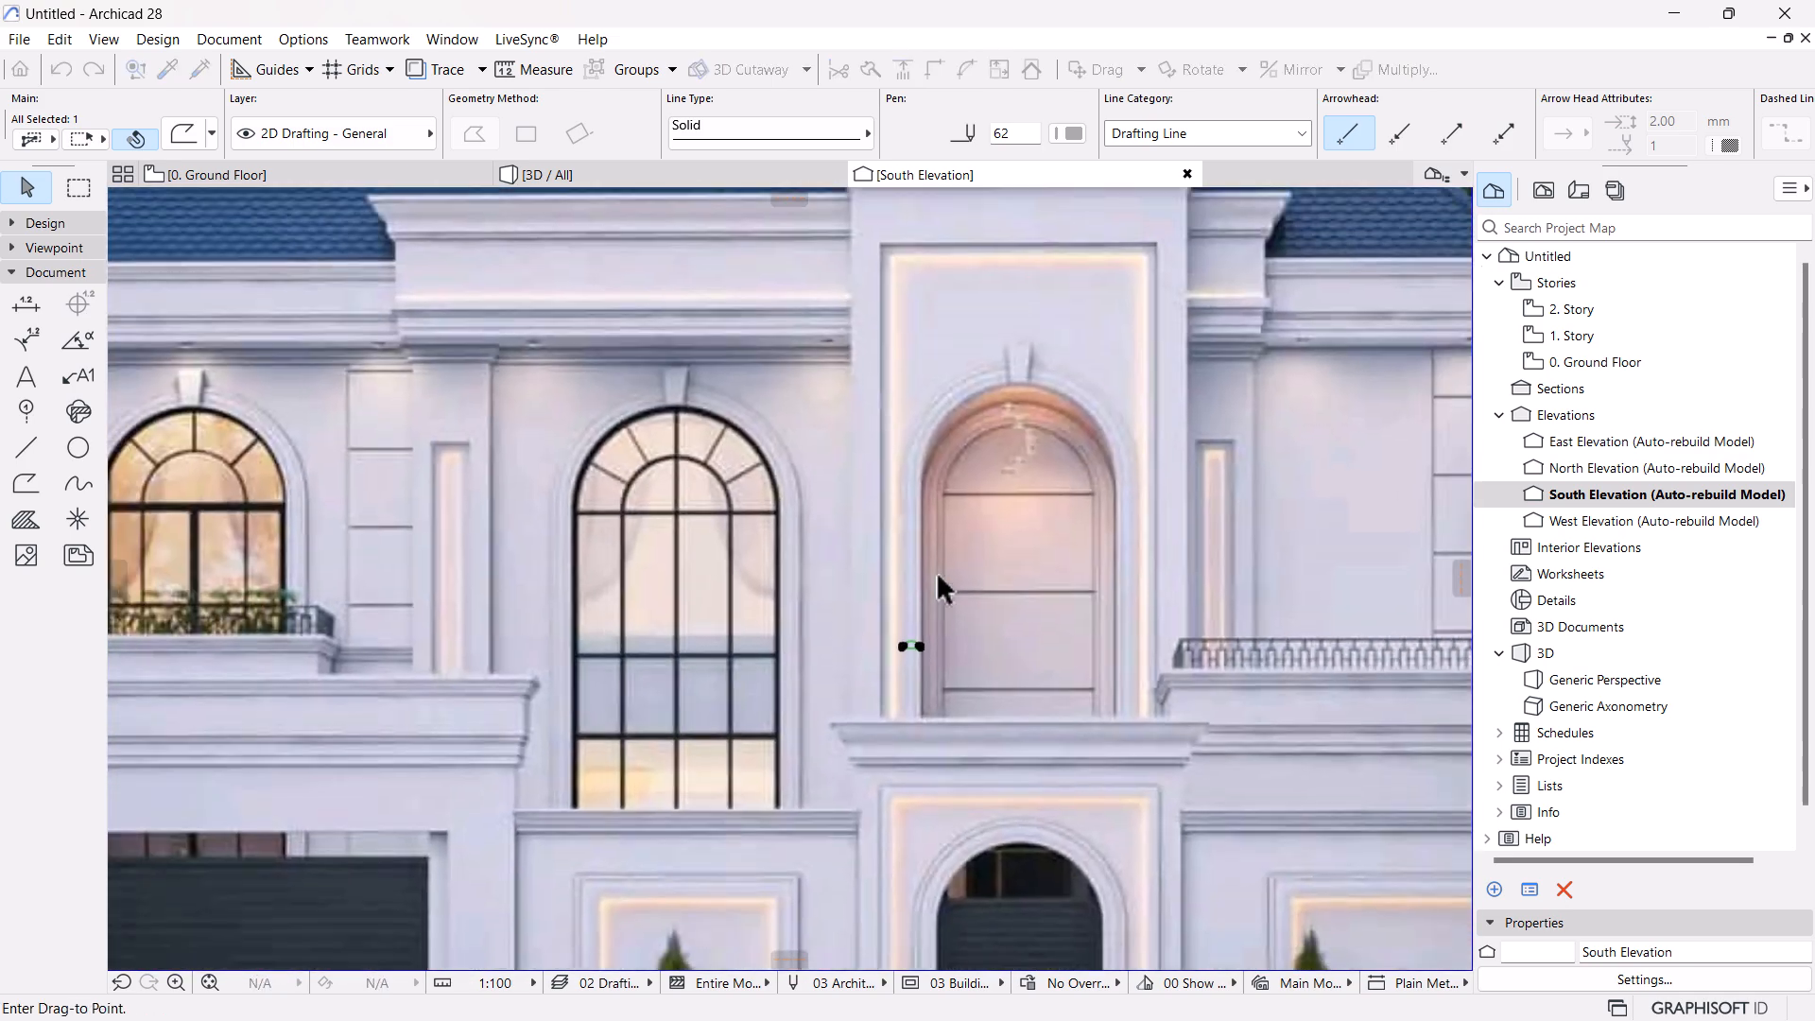
pyautogui.scroll(1, 979, 616)
pyautogui.scroll(5, 936, 596)
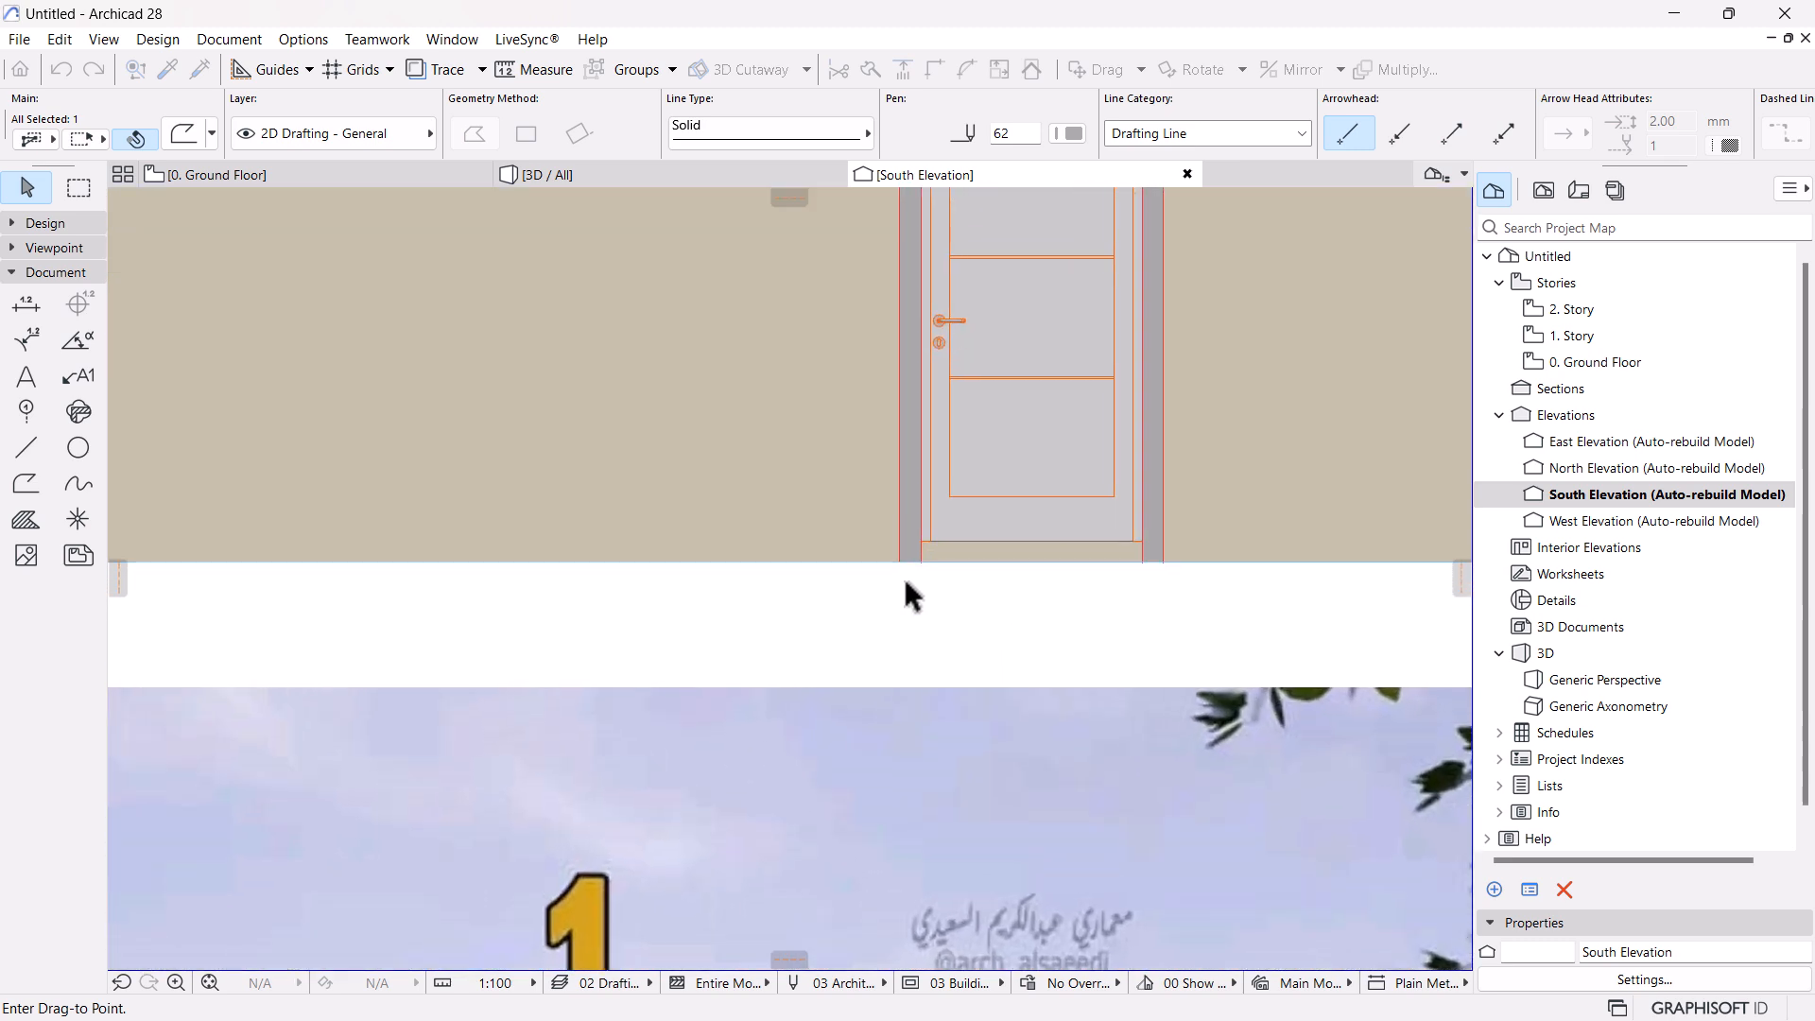
pyautogui.click(920, 547)
pyautogui.scroll(2, 920, 546)
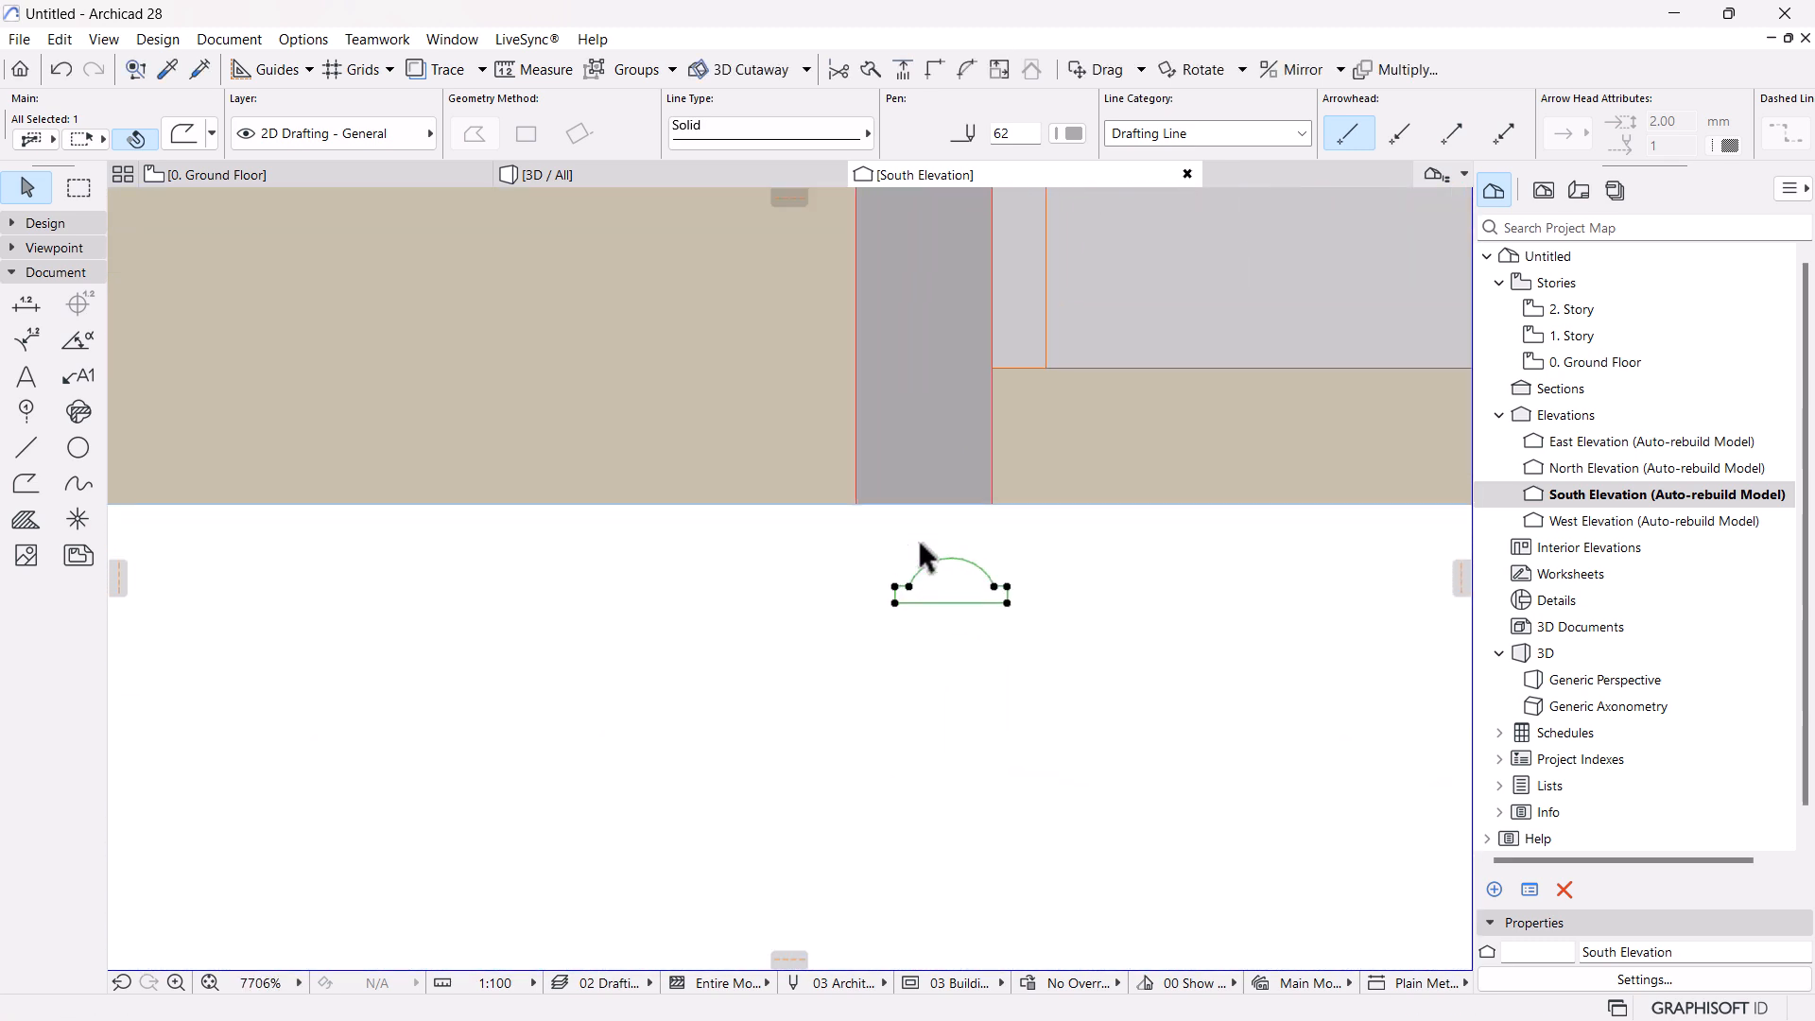
pyautogui.hotkey('ctrl', 'd')
pyautogui.click(895, 603)
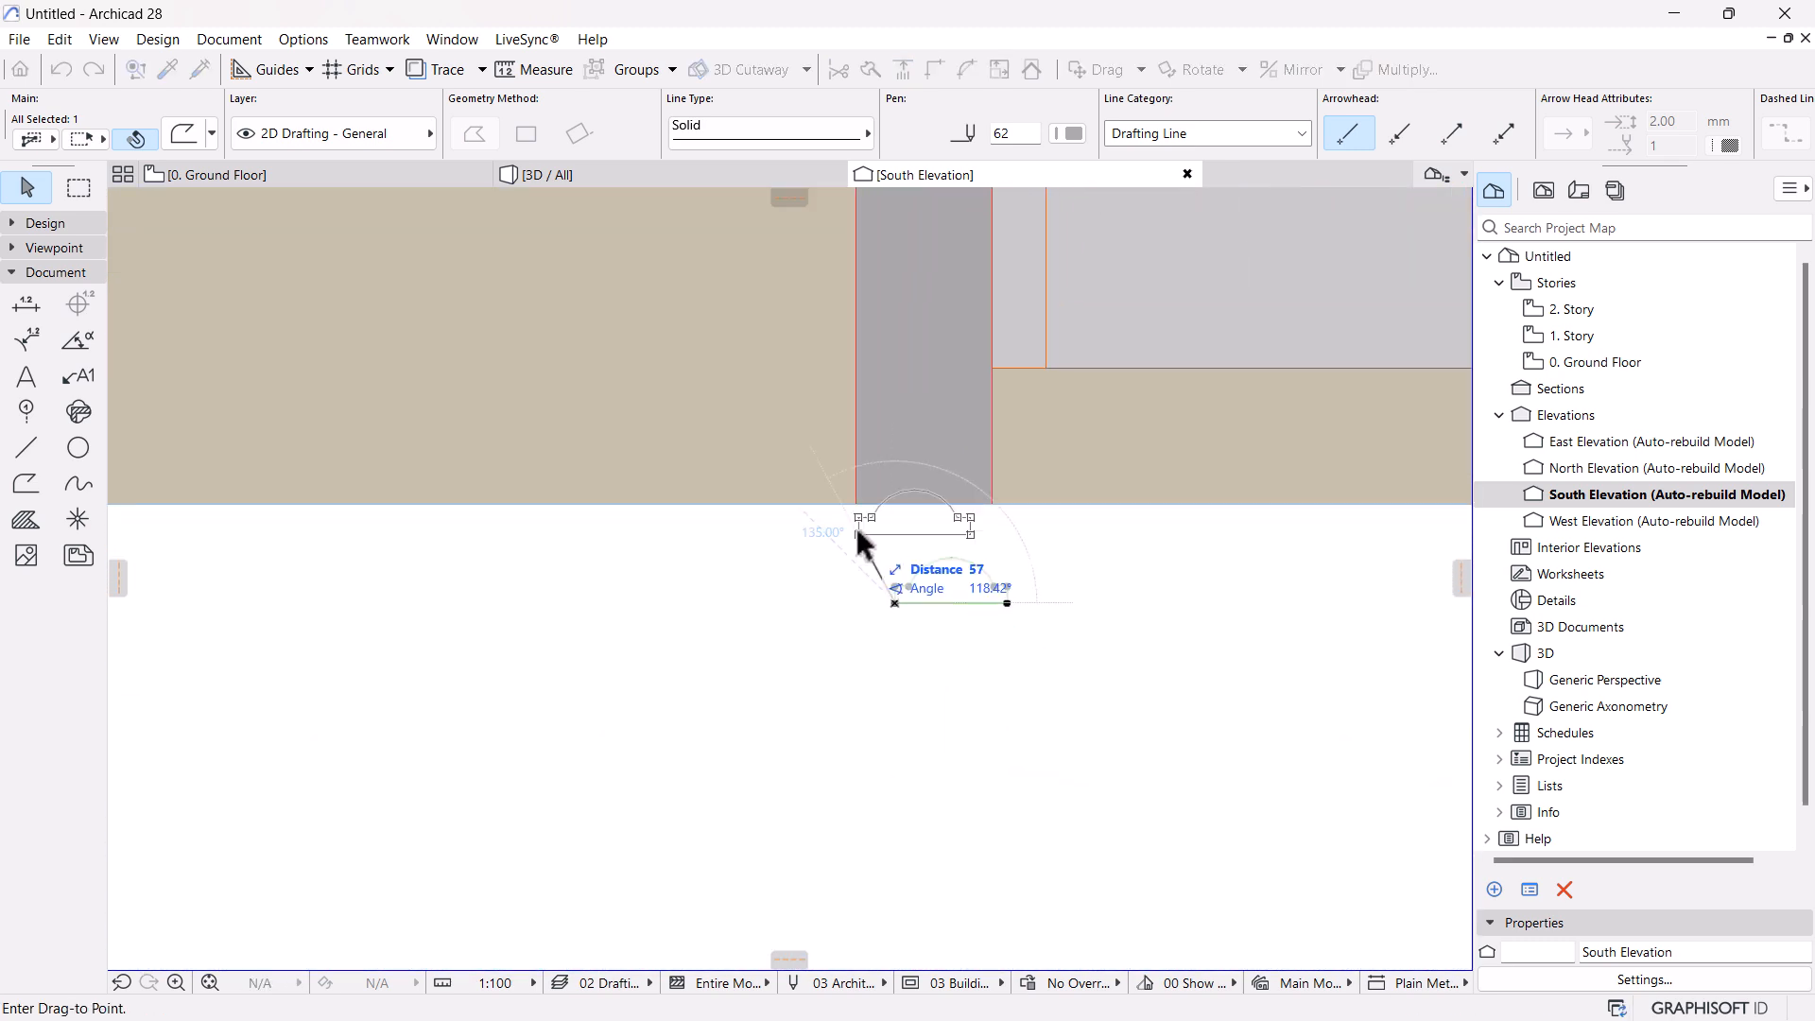
pyautogui.click(854, 503)
# Resize the moulding outline graphically from its lower-left corner so its base spans the left surround column's full width
pyautogui.hotkey('ctrl', 'k')
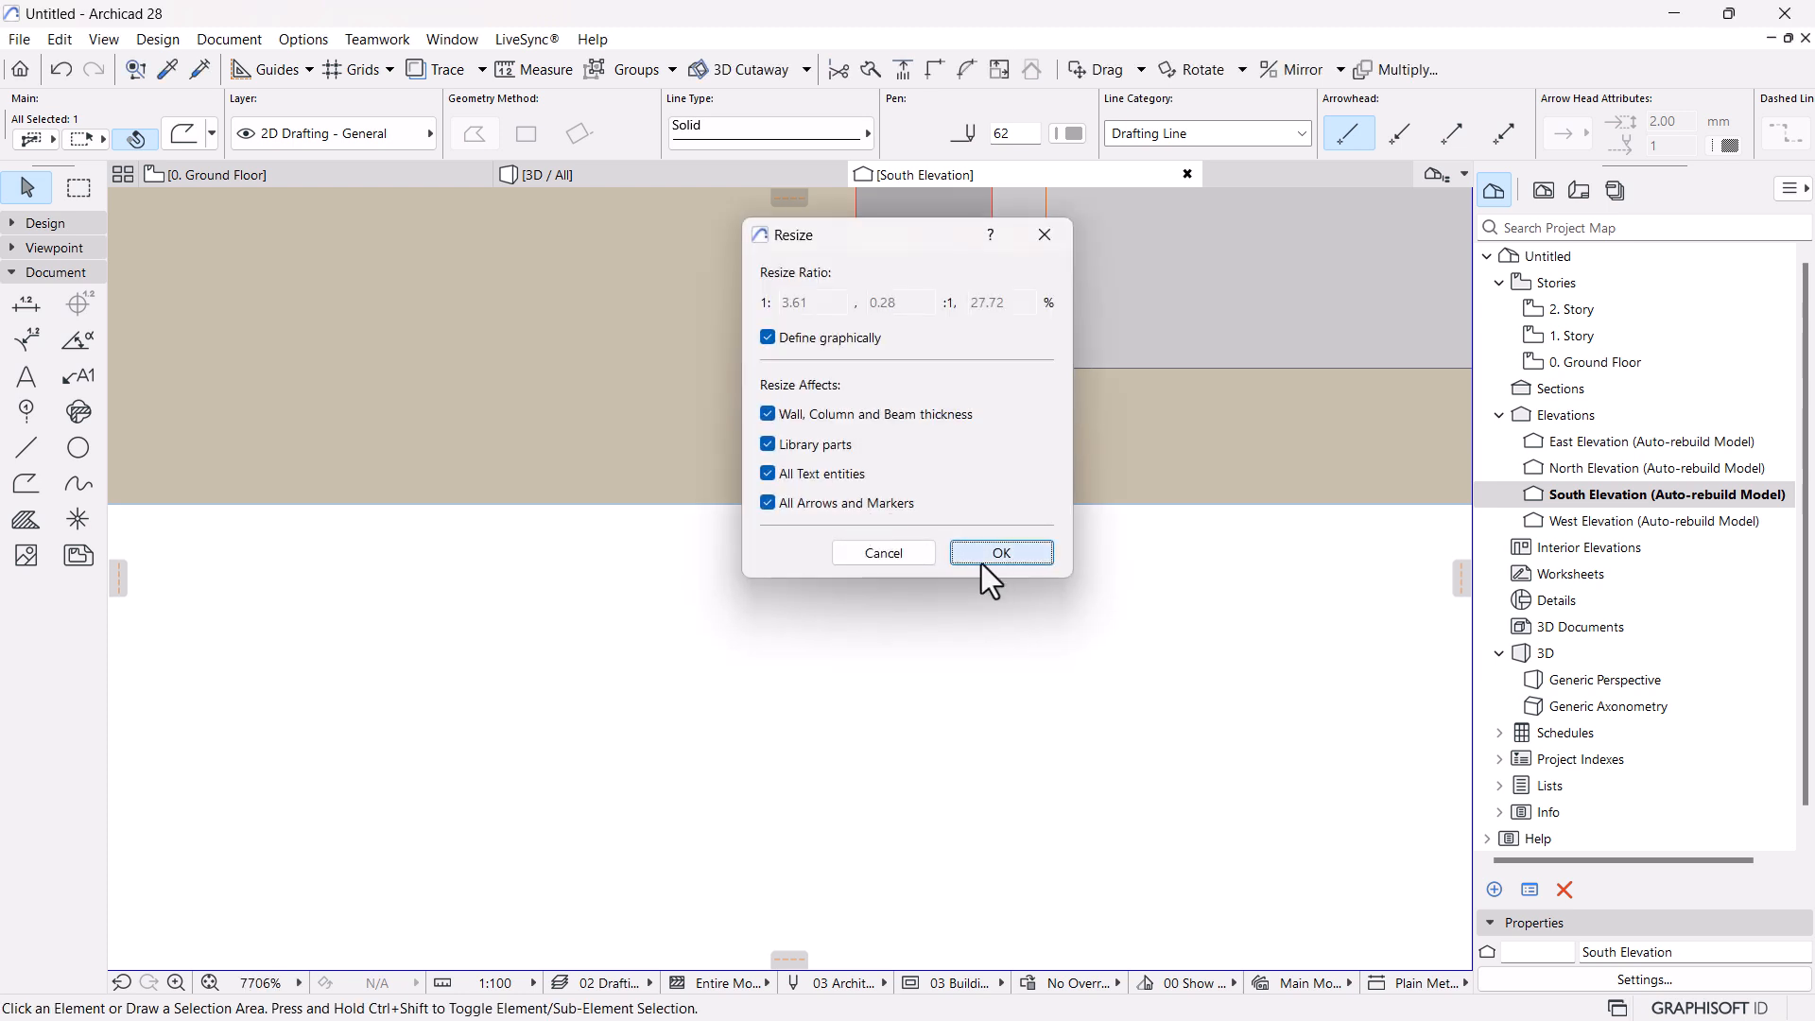
pyautogui.click(989, 556)
pyautogui.click(856, 503)
pyautogui.click(970, 504)
pyautogui.click(992, 503)
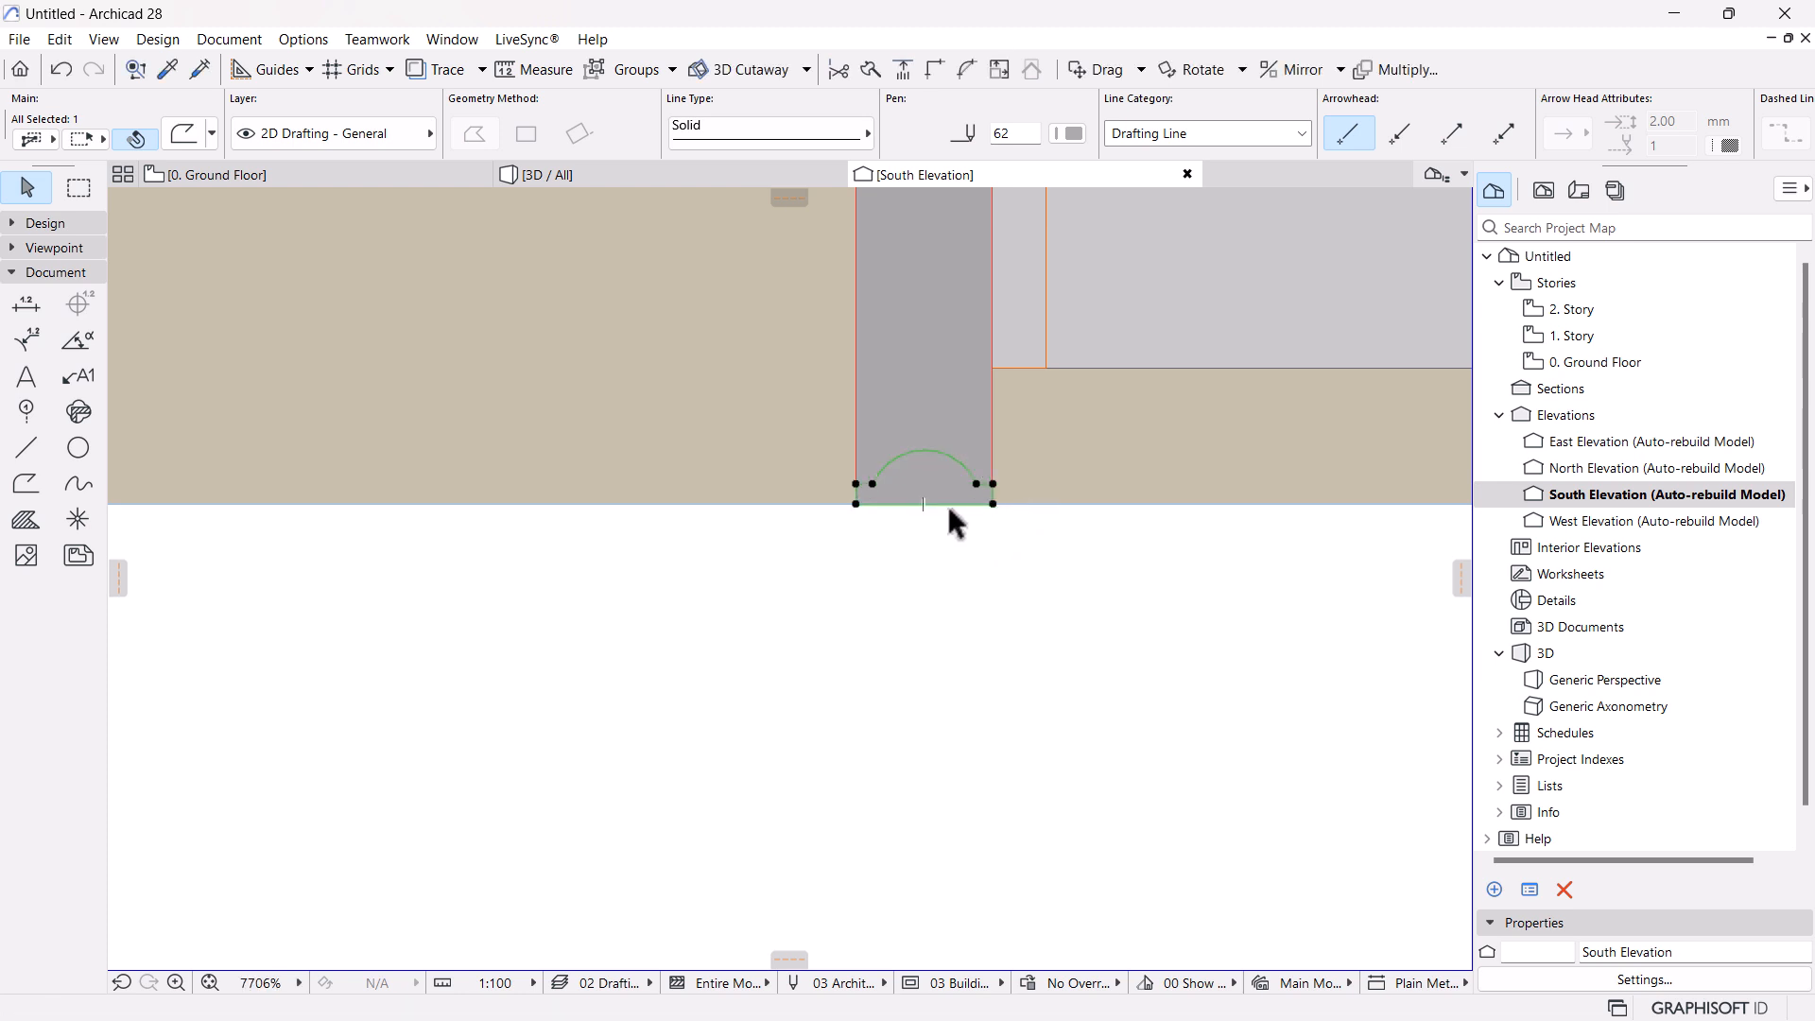
# Open the Profile Manager and capture the left surround column's section as a custom profile for editing
pyautogui.scroll(-5, 731, 659)
pyautogui.moveTo(731, 660); pyautogui.dragTo(821, 722, button='middle')
pyautogui.scroll(-2, 782, 652)
pyautogui.scroll(4, 821, 720)
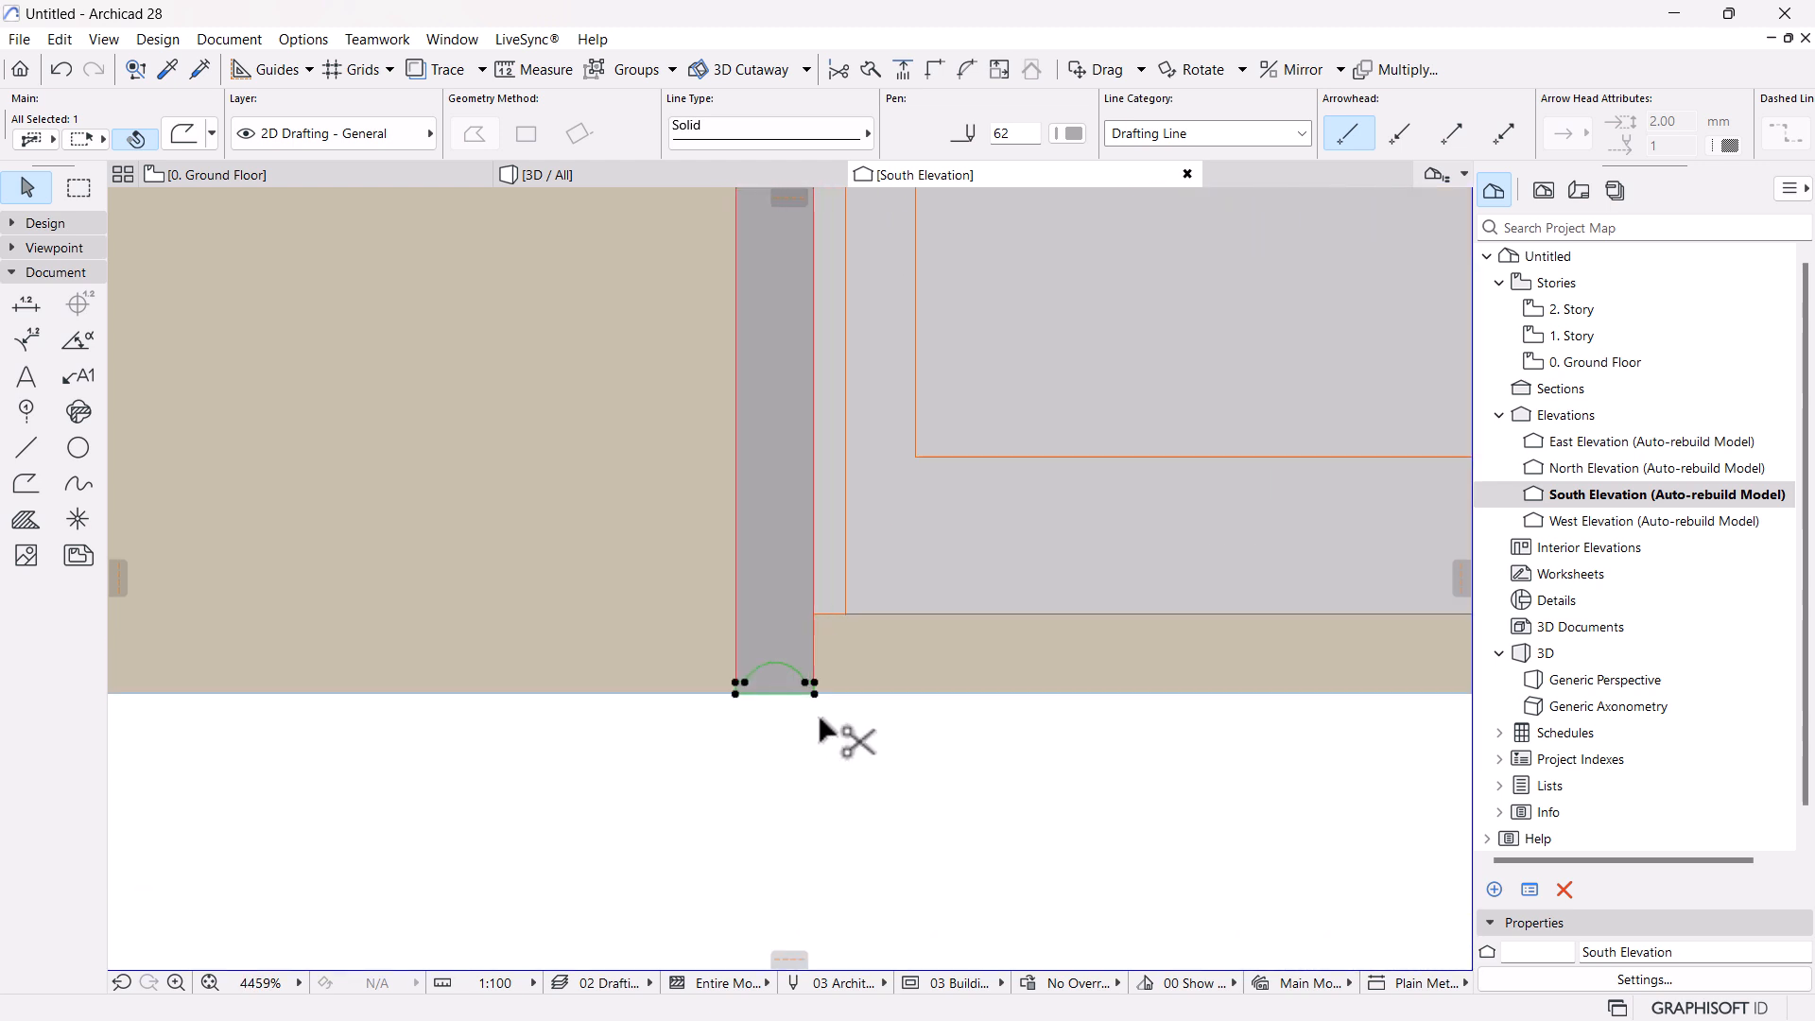
pyautogui.click(230, 40)
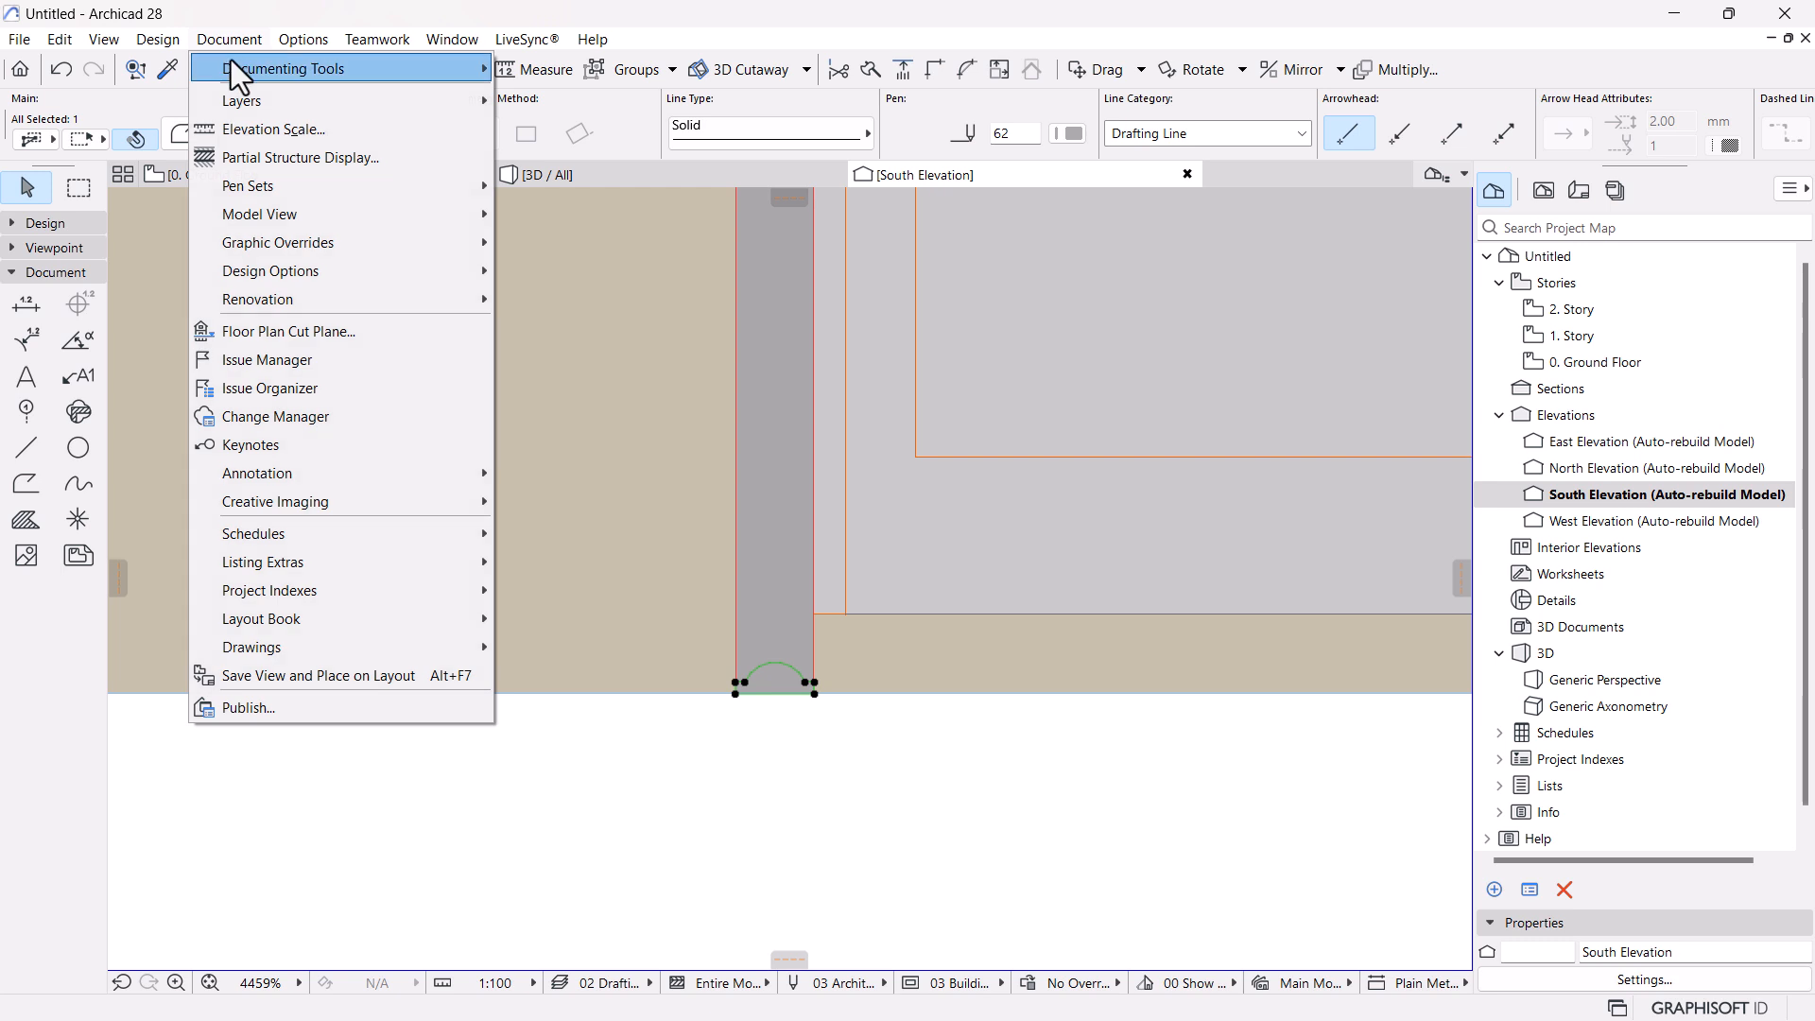
pyautogui.moveTo(303, 42)
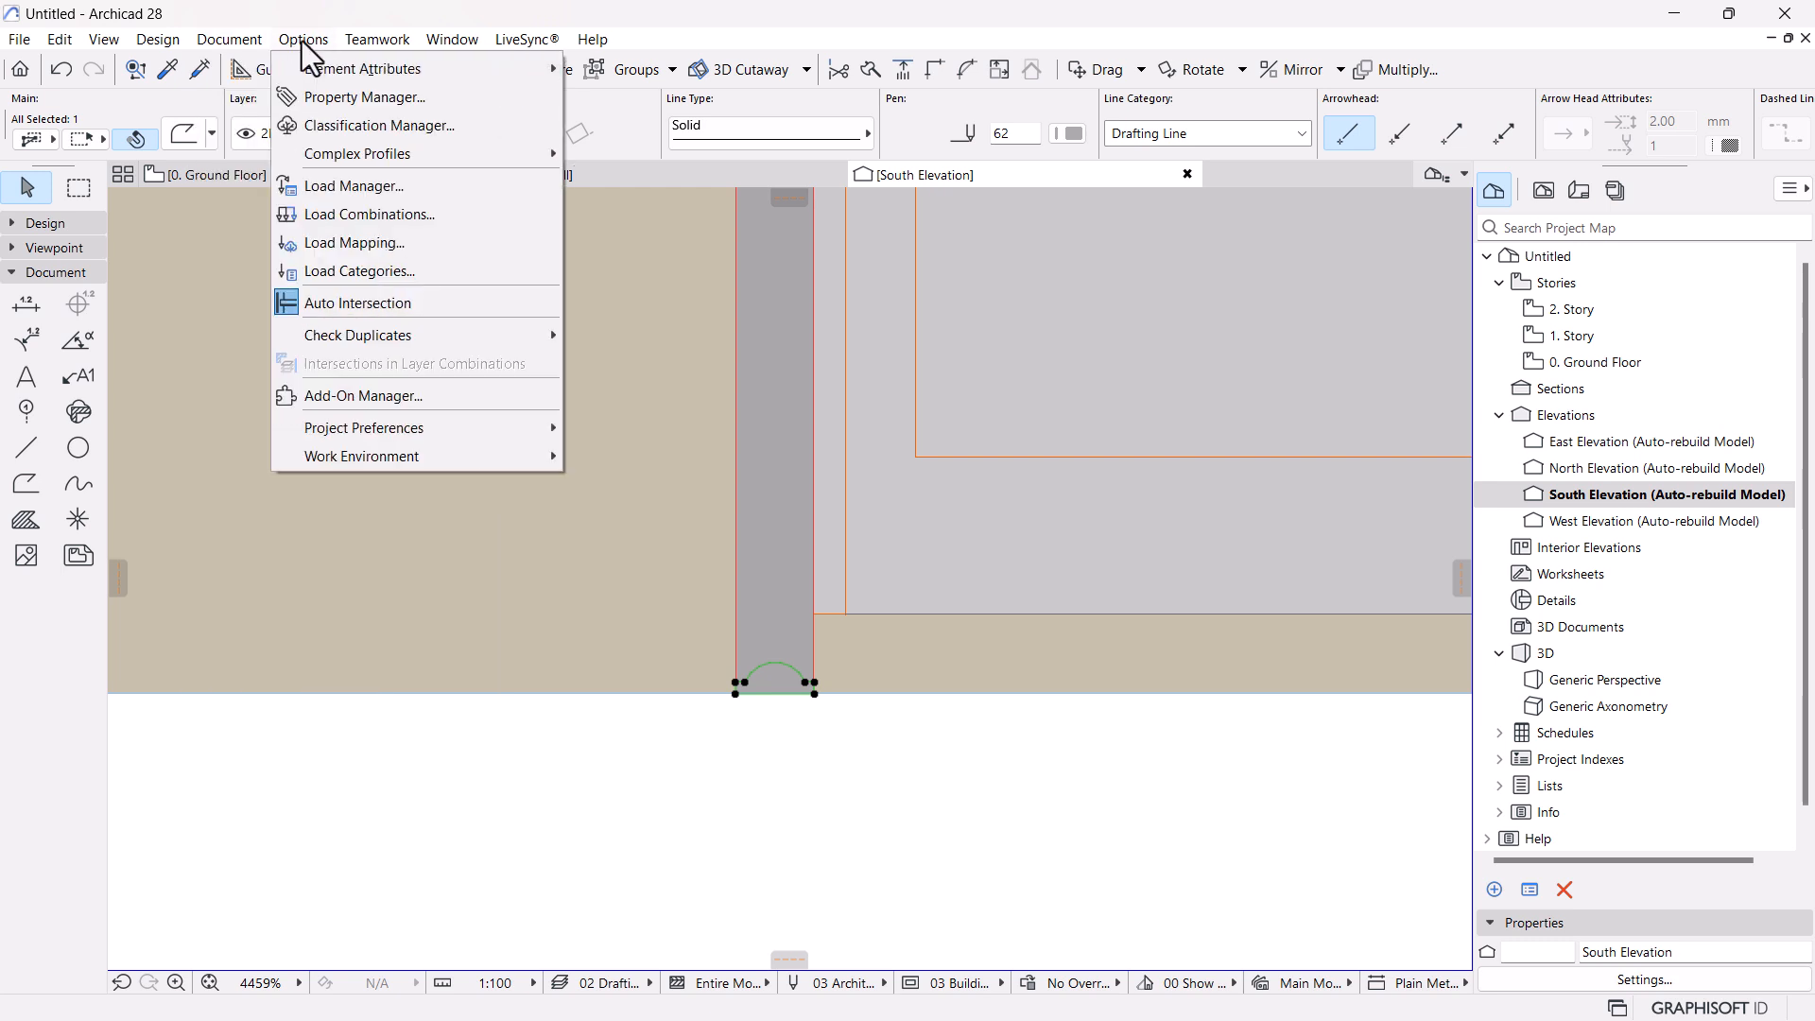
pyautogui.moveTo(350, 156)
pyautogui.click(679, 156)
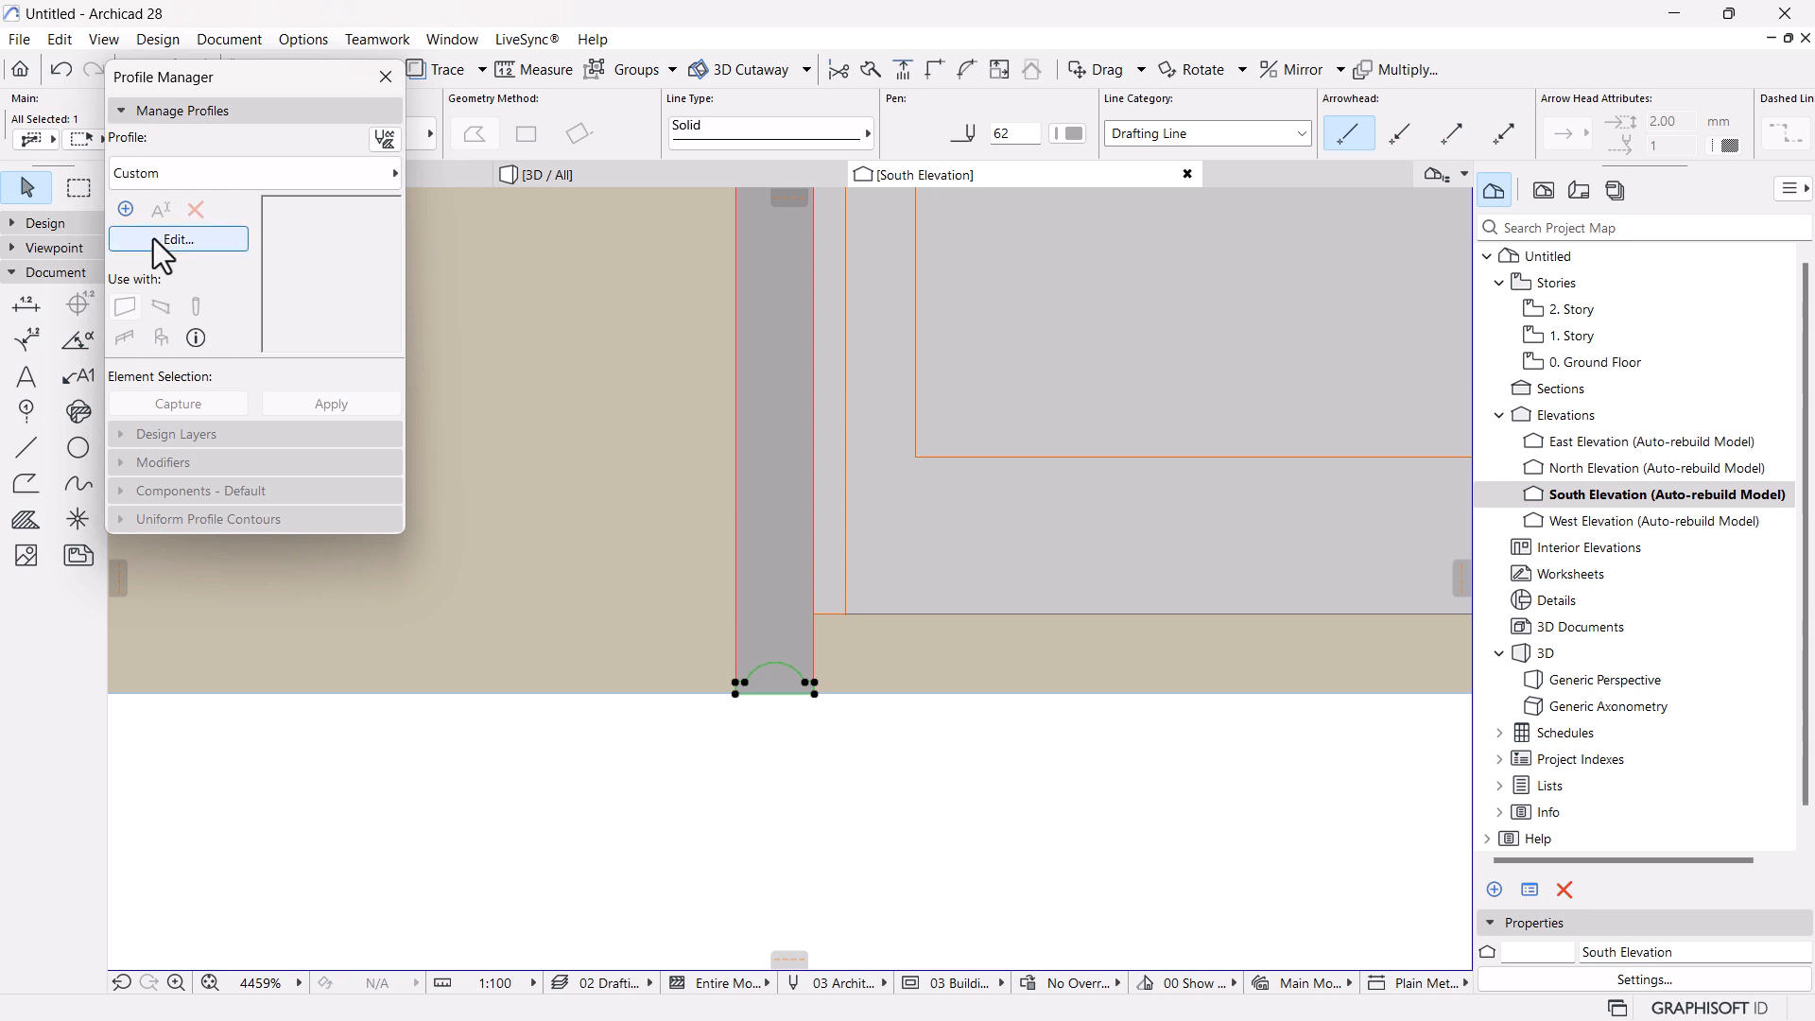
pyautogui.click(788, 474)
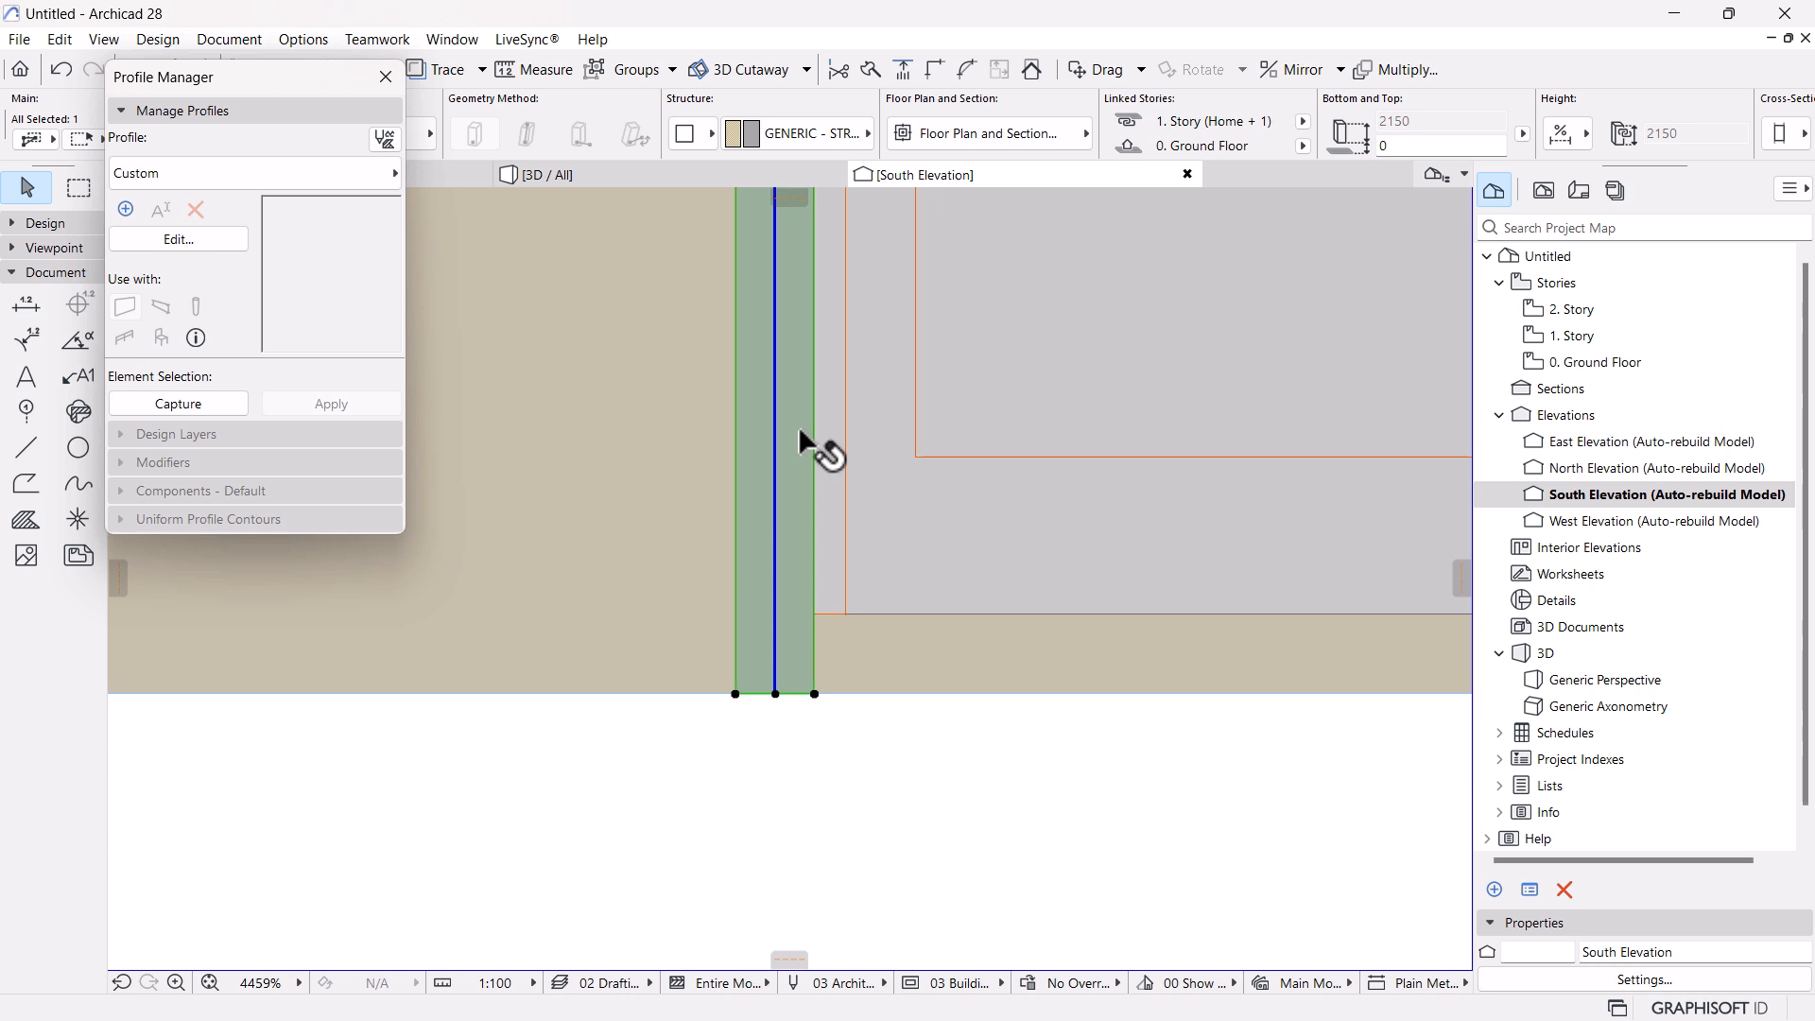
pyautogui.click(177, 403)
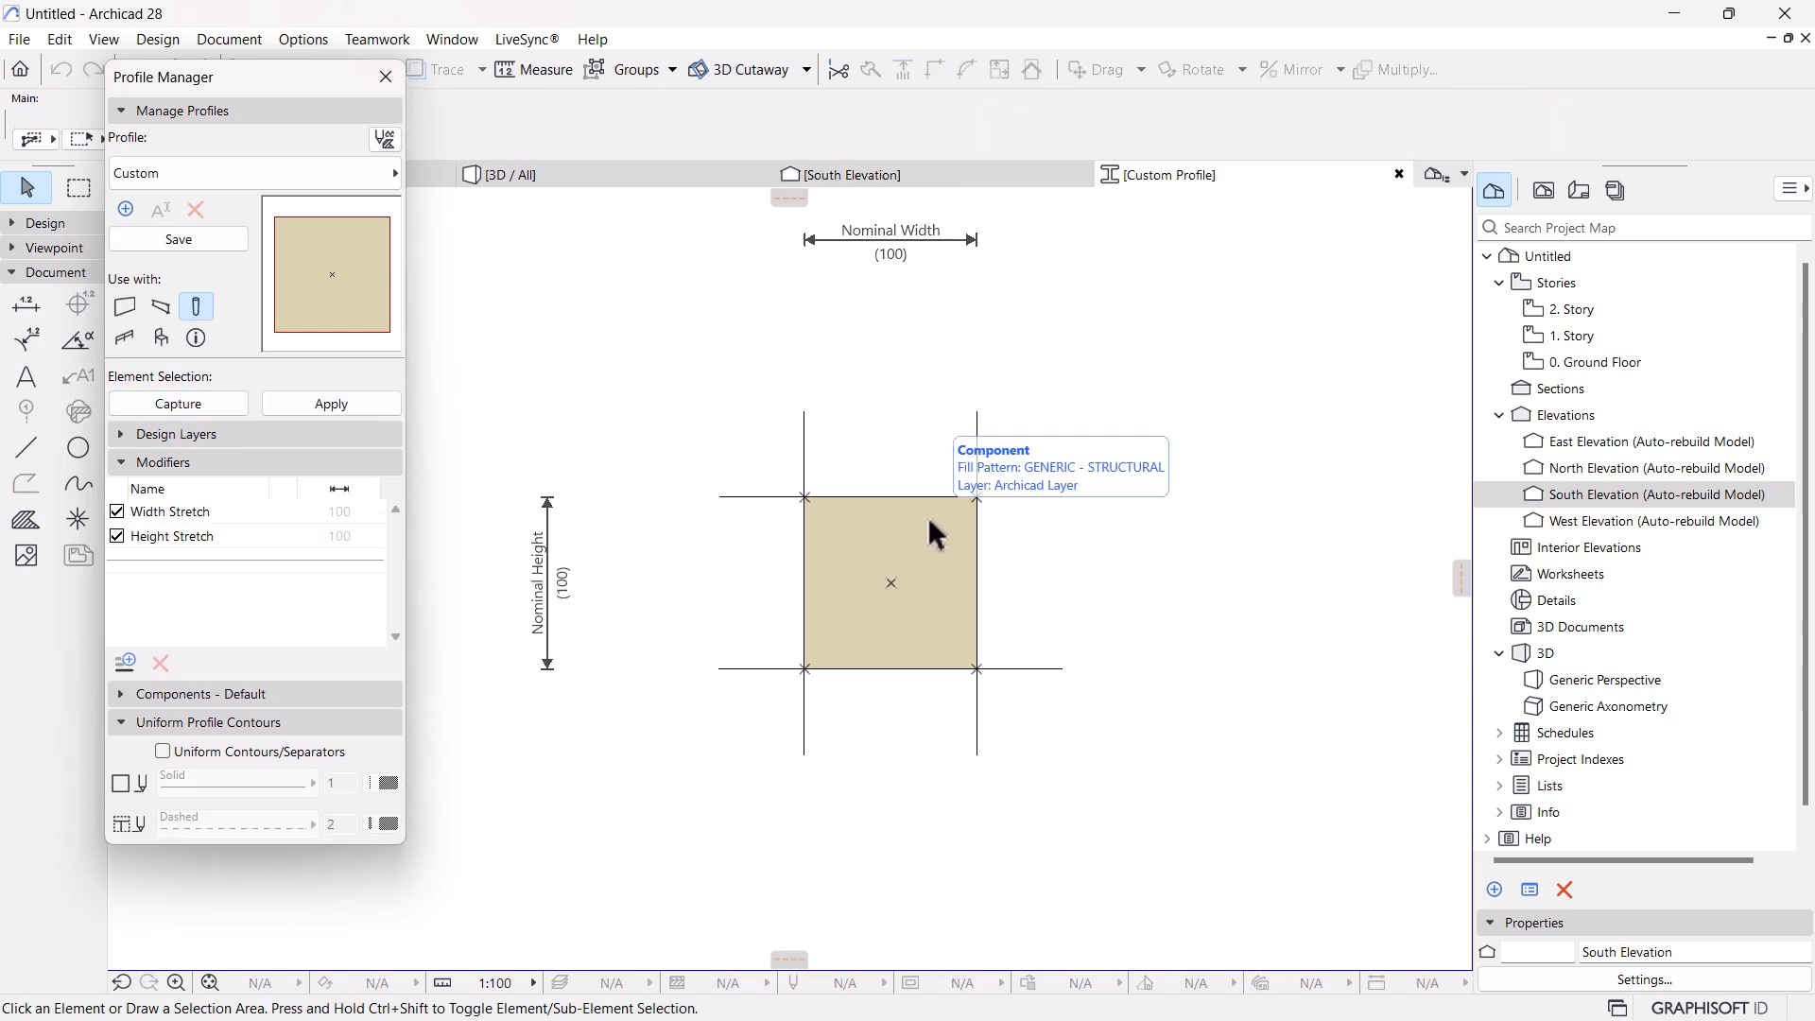
# Paste the moulding outline at the centre of the current view and align its lower-left corner with the square profile's lower-left corner
pyautogui.hotkey('ctrl', 'v')
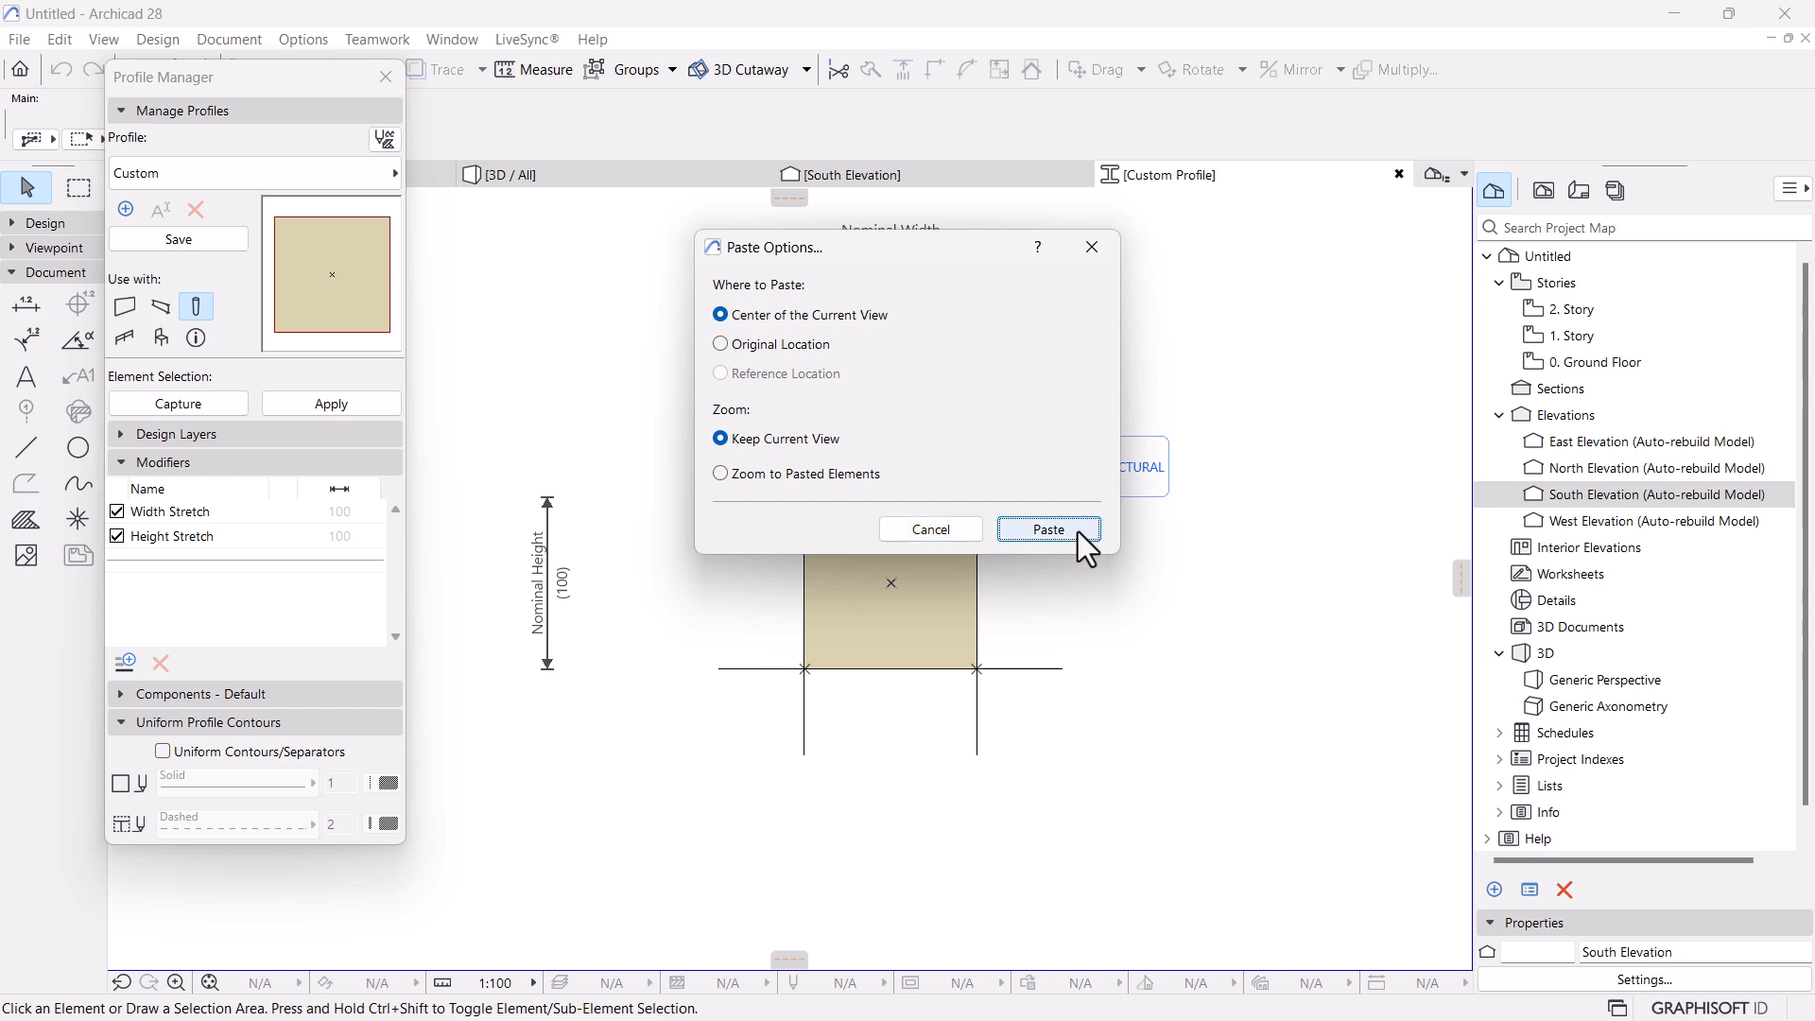
pyautogui.click(1076, 532)
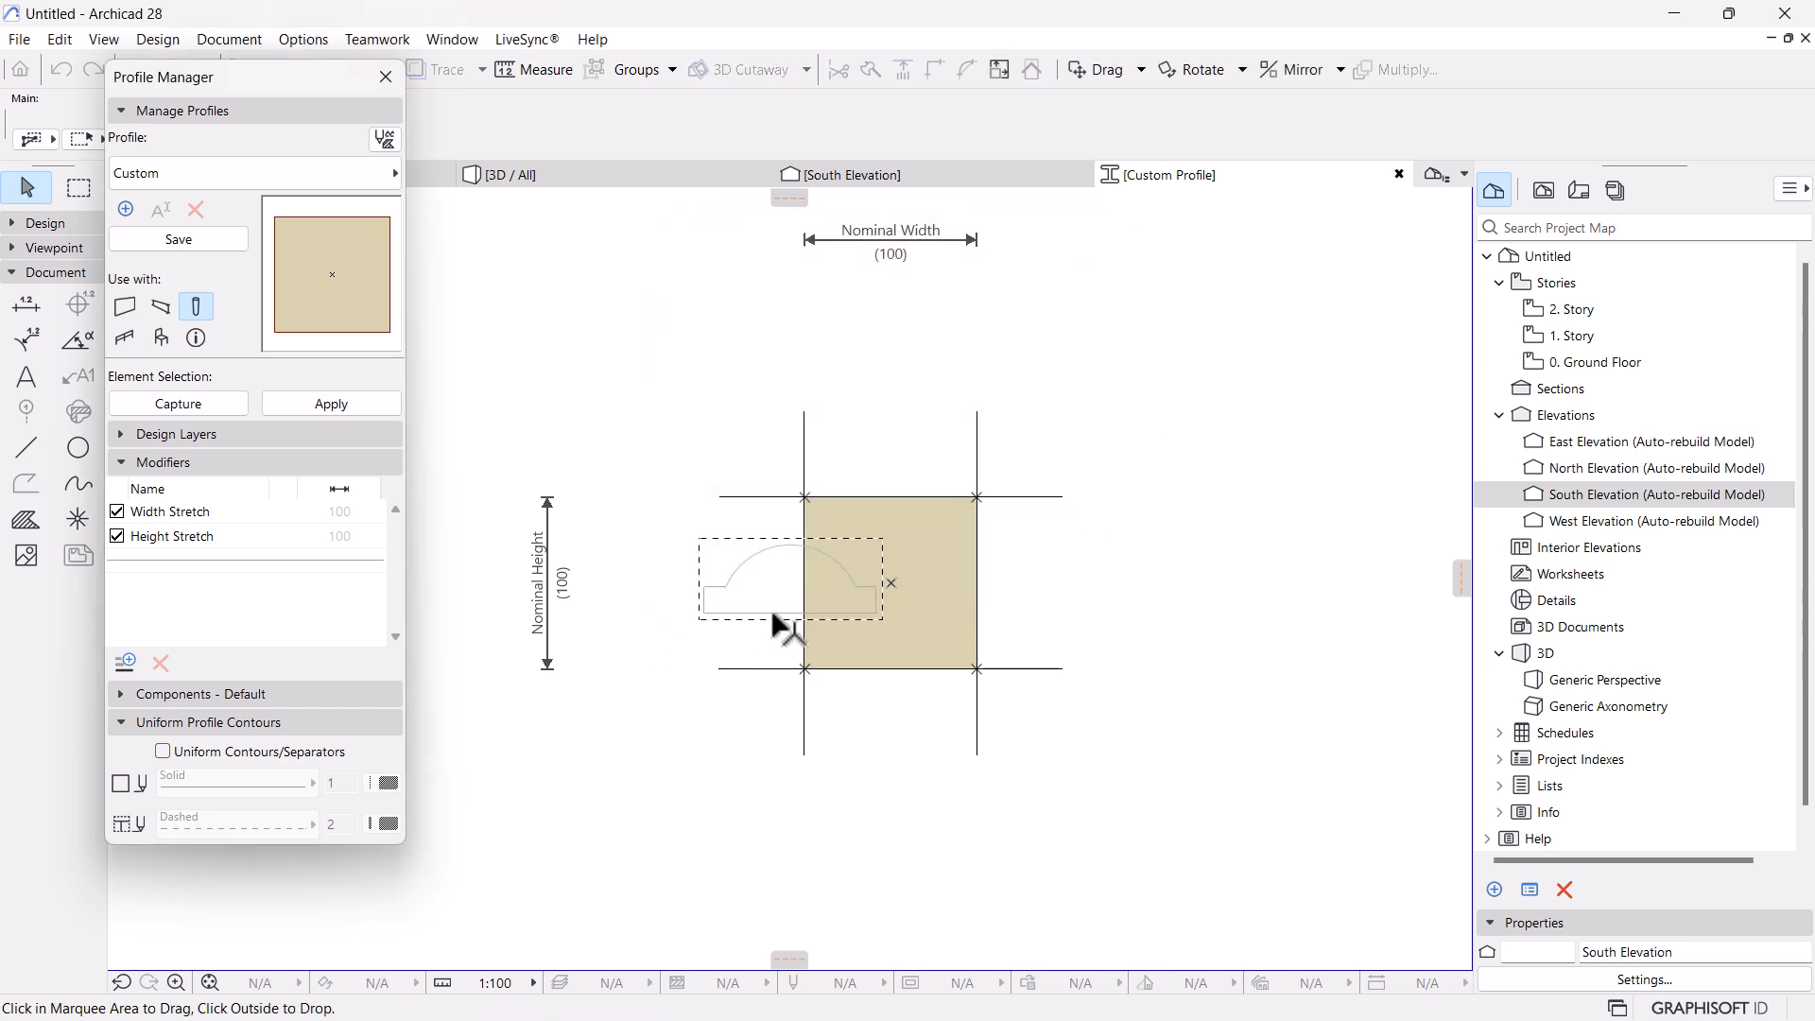
pyautogui.click(704, 614)
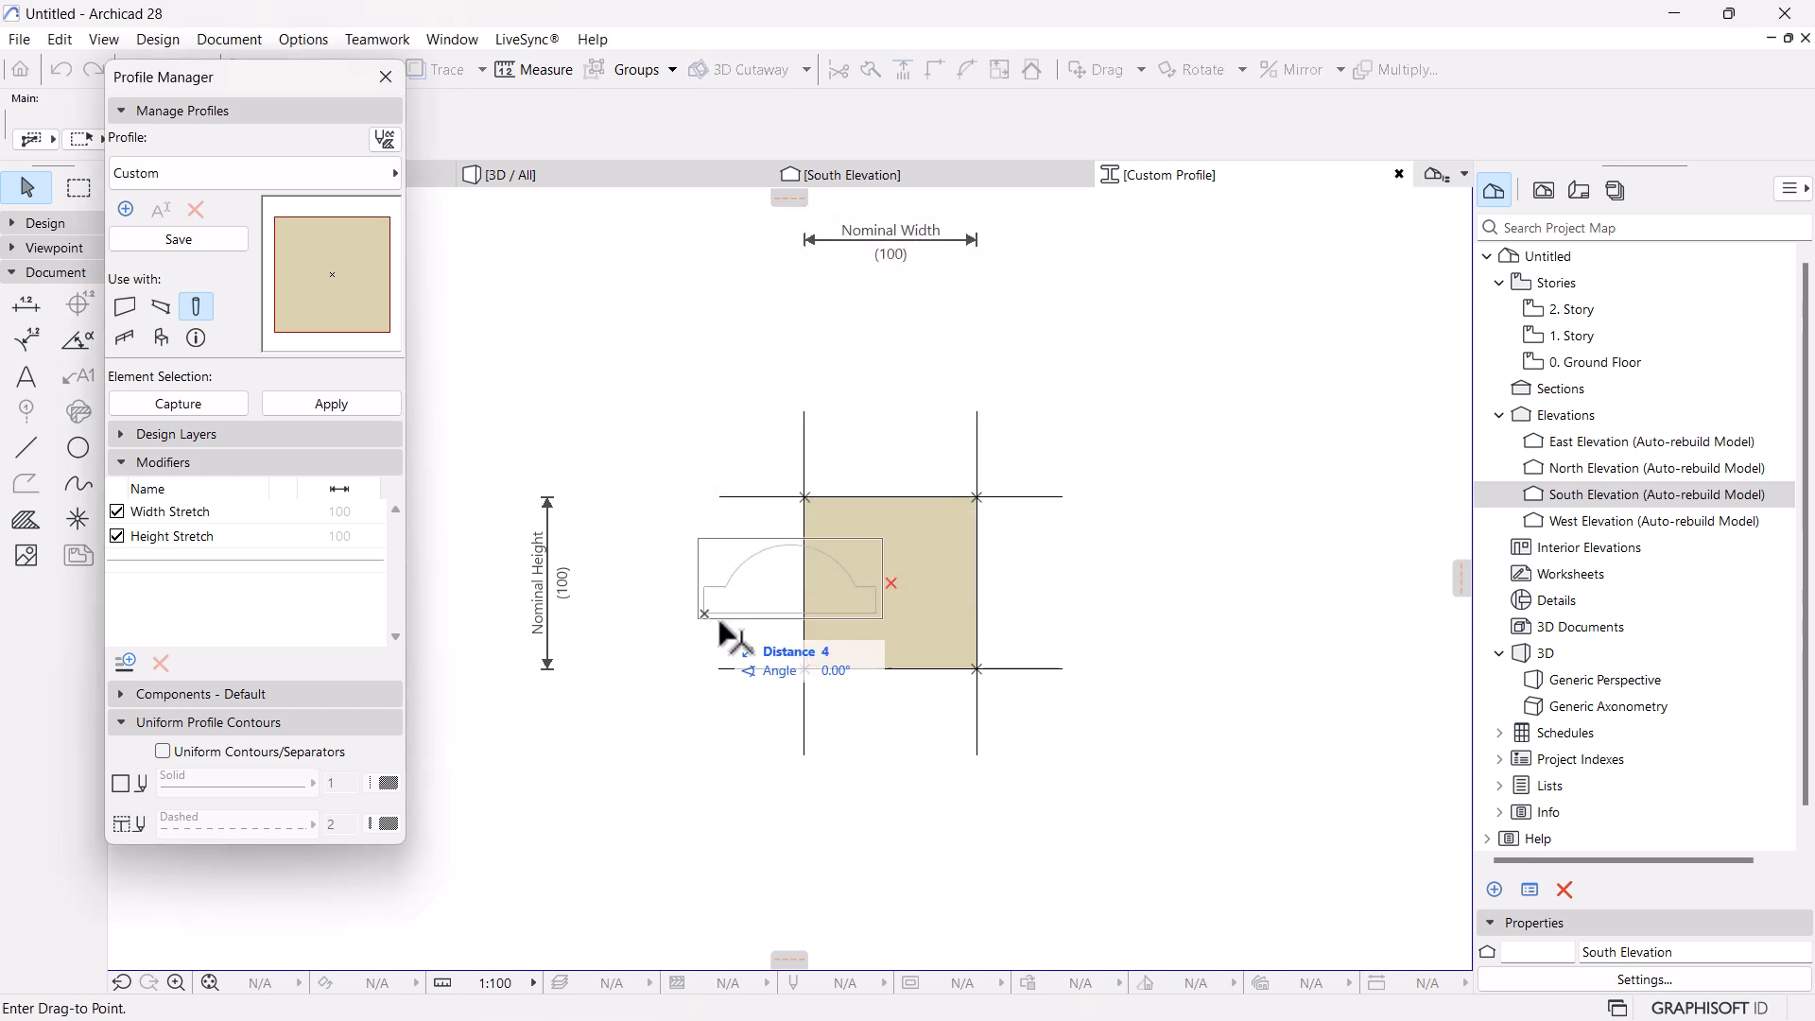
pyautogui.click(807, 669)
pyautogui.press('Escape')
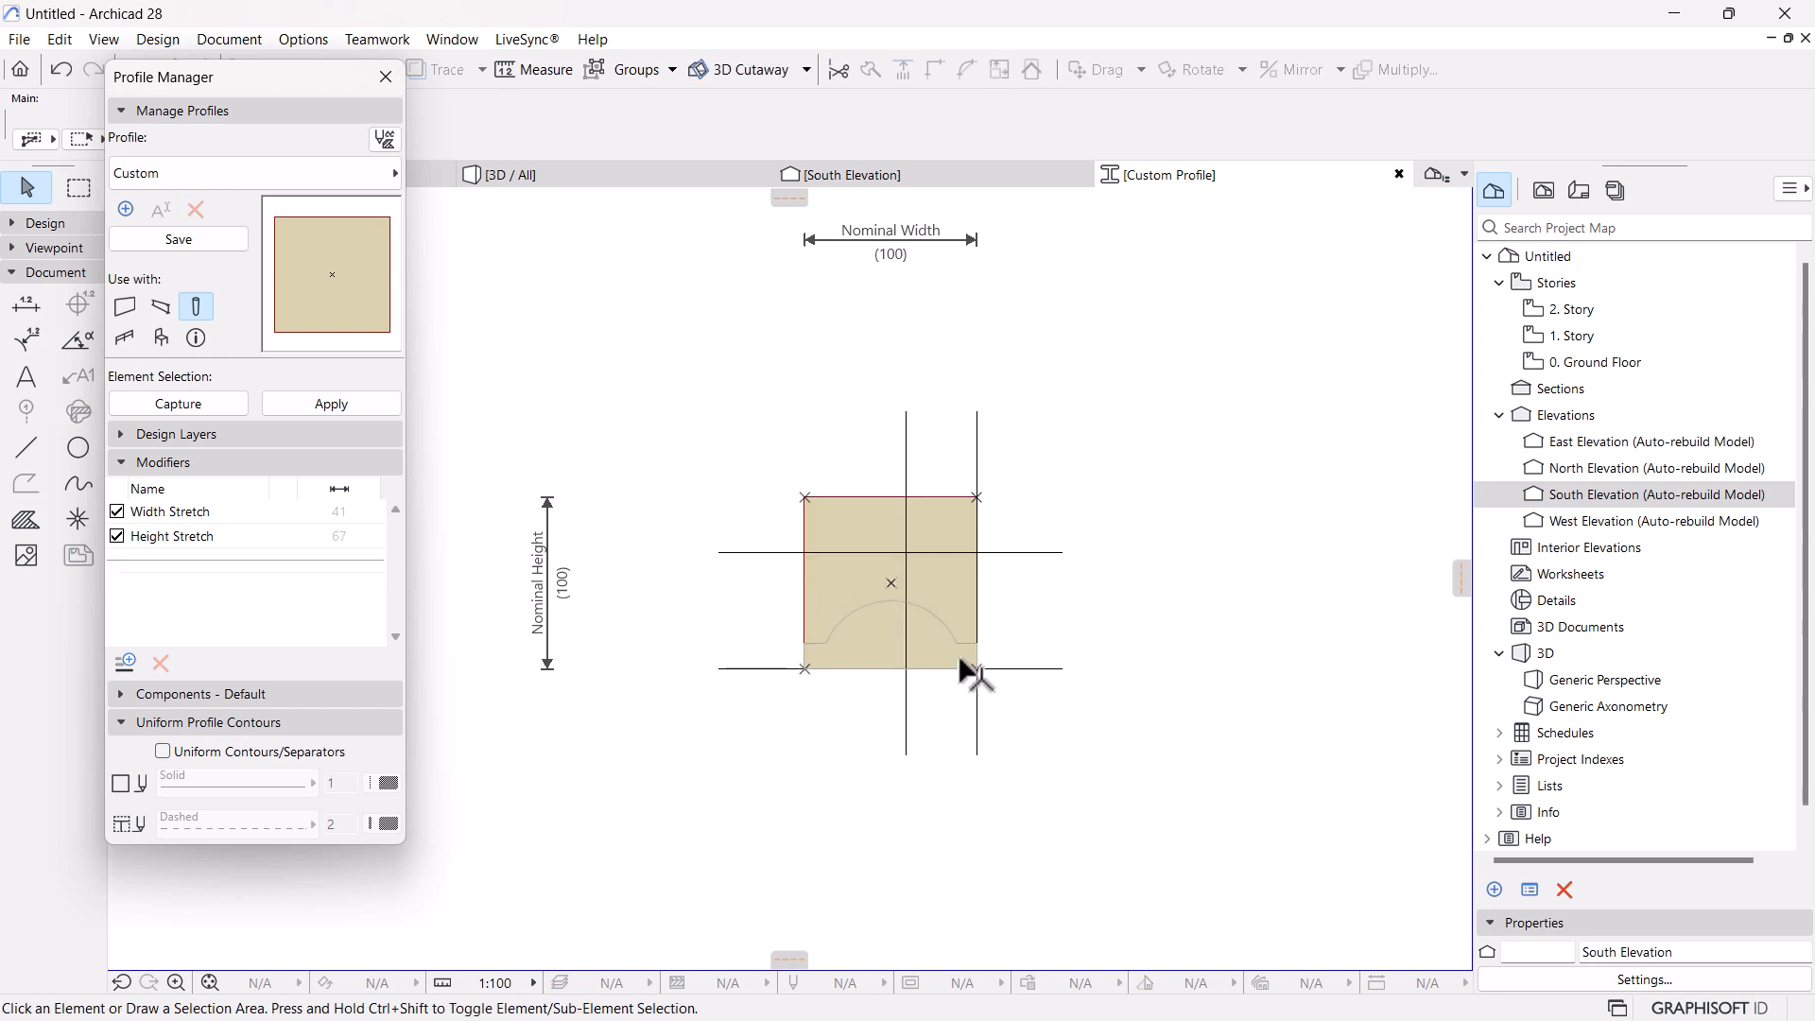
# Subtract the areas directly above the moulding outline from the square profile fill, tracing their boundaries with the Magic Wand
pyautogui.scroll(2, 892, 535)
pyautogui.scroll(1, 892, 535)
pyautogui.click(1016, 610)
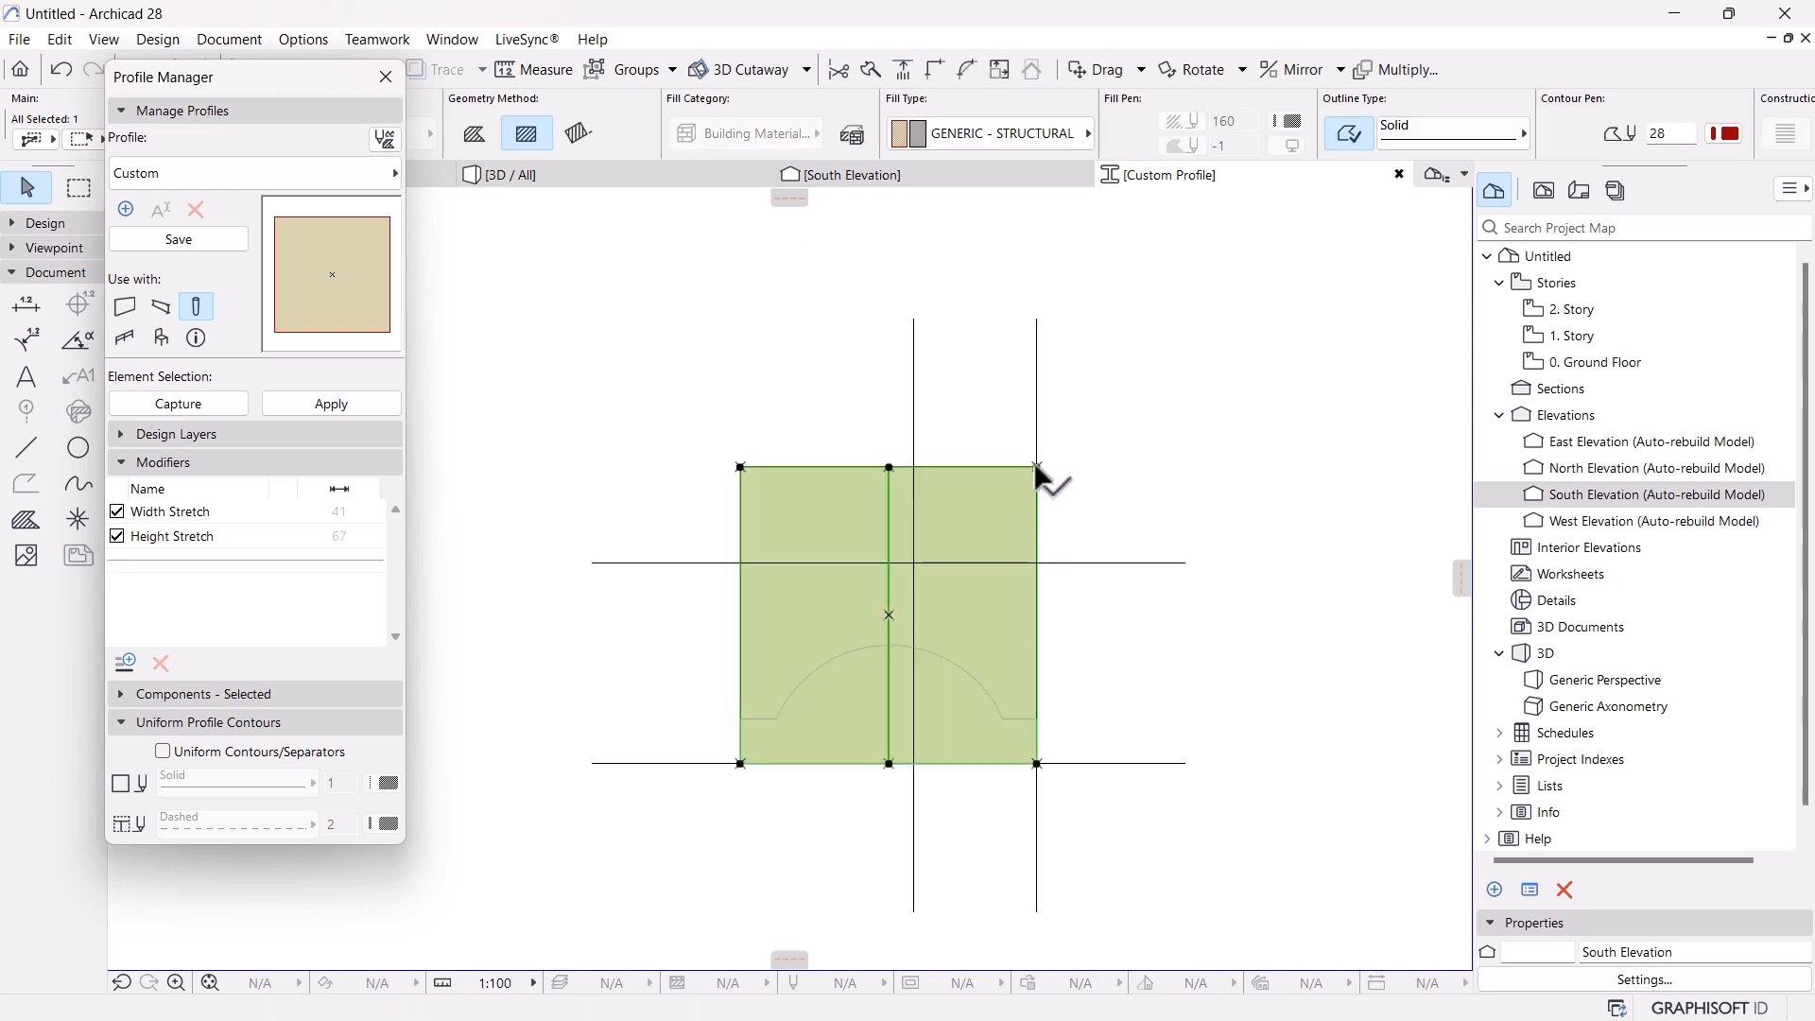
pyautogui.click(1038, 467)
pyautogui.click(277, 203)
pyautogui.click(978, 629)
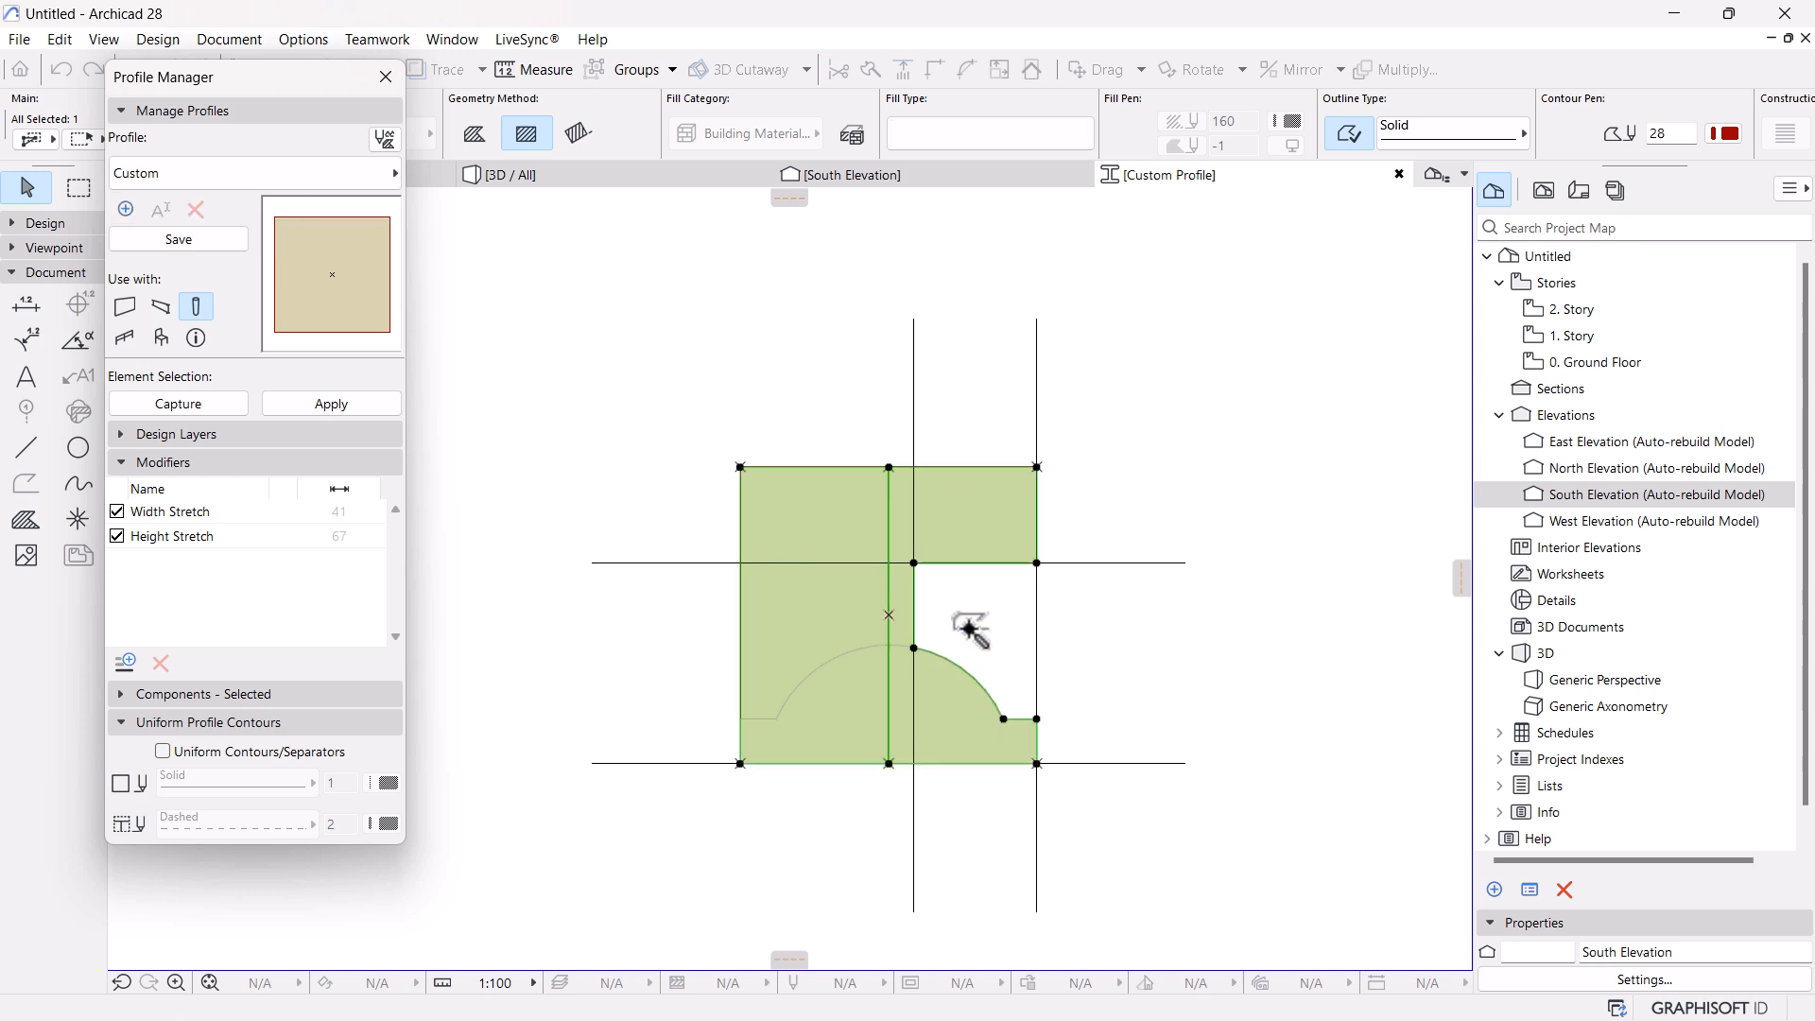
pyautogui.click(912, 562)
pyautogui.click(791, 613)
# Delete the leftover rectangular fill strip above the moulding shape
pyautogui.click(977, 596)
pyautogui.click(972, 505)
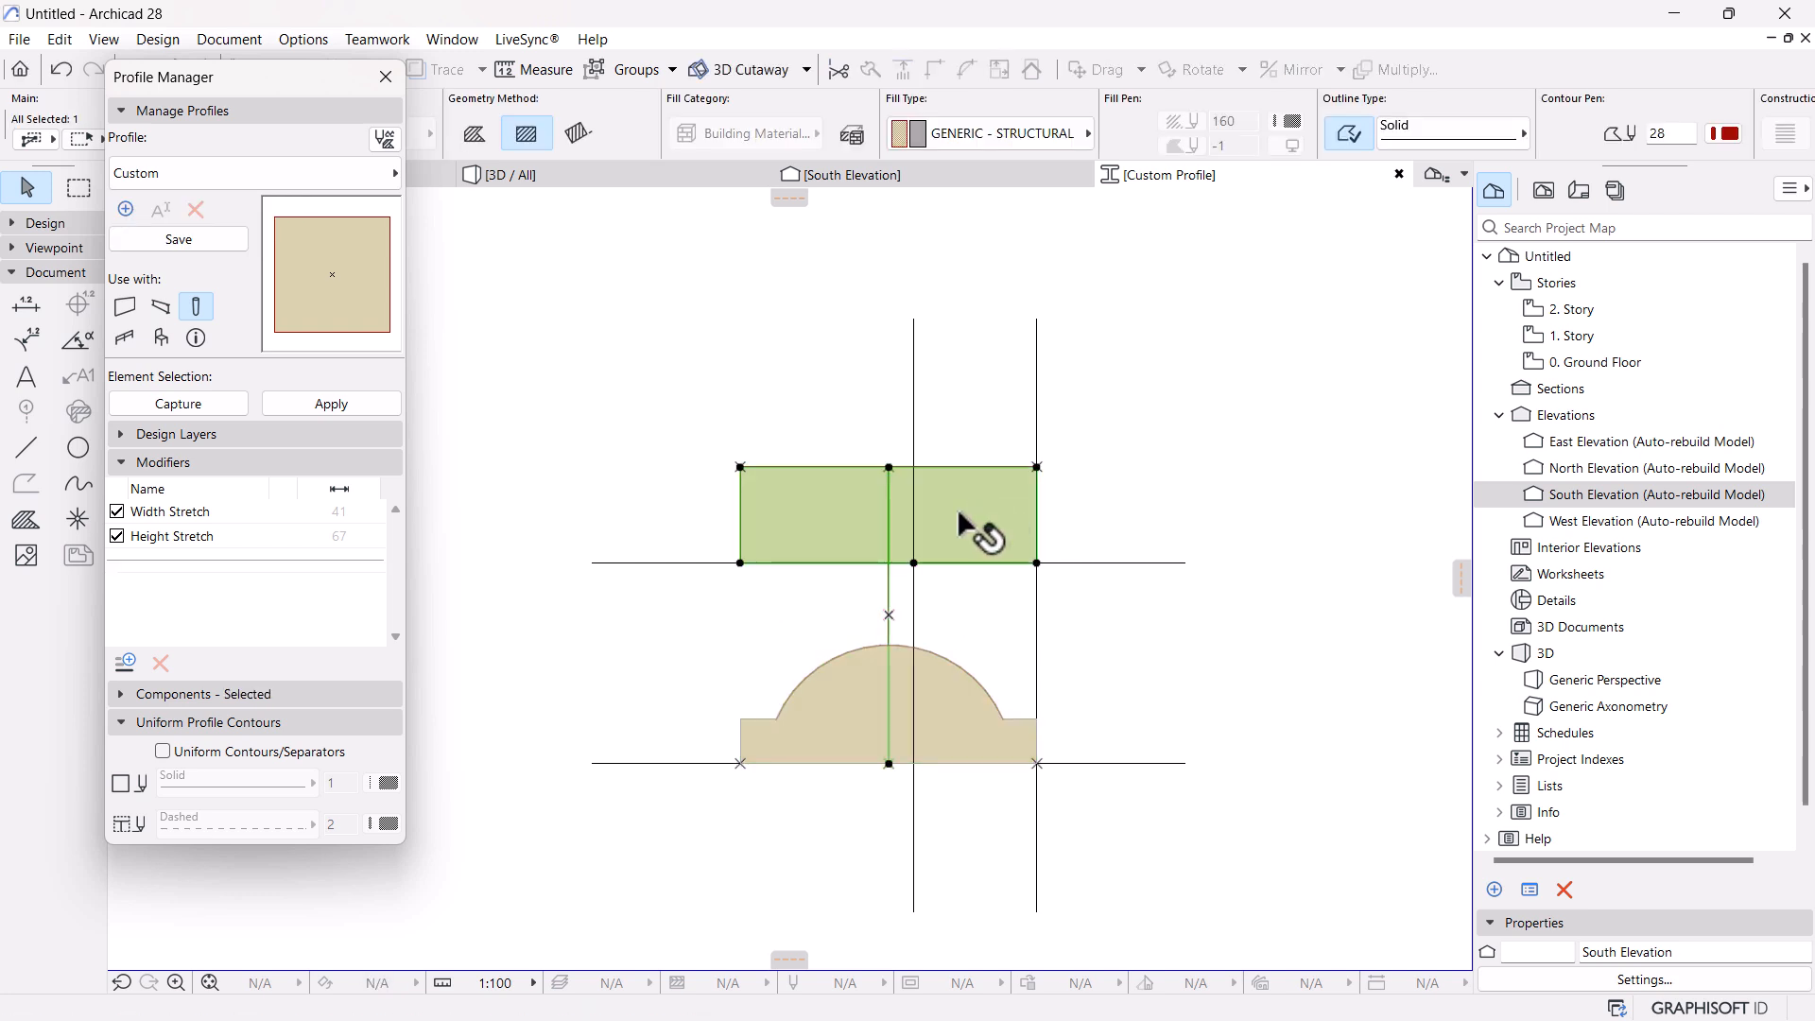
pyautogui.press('Delete')
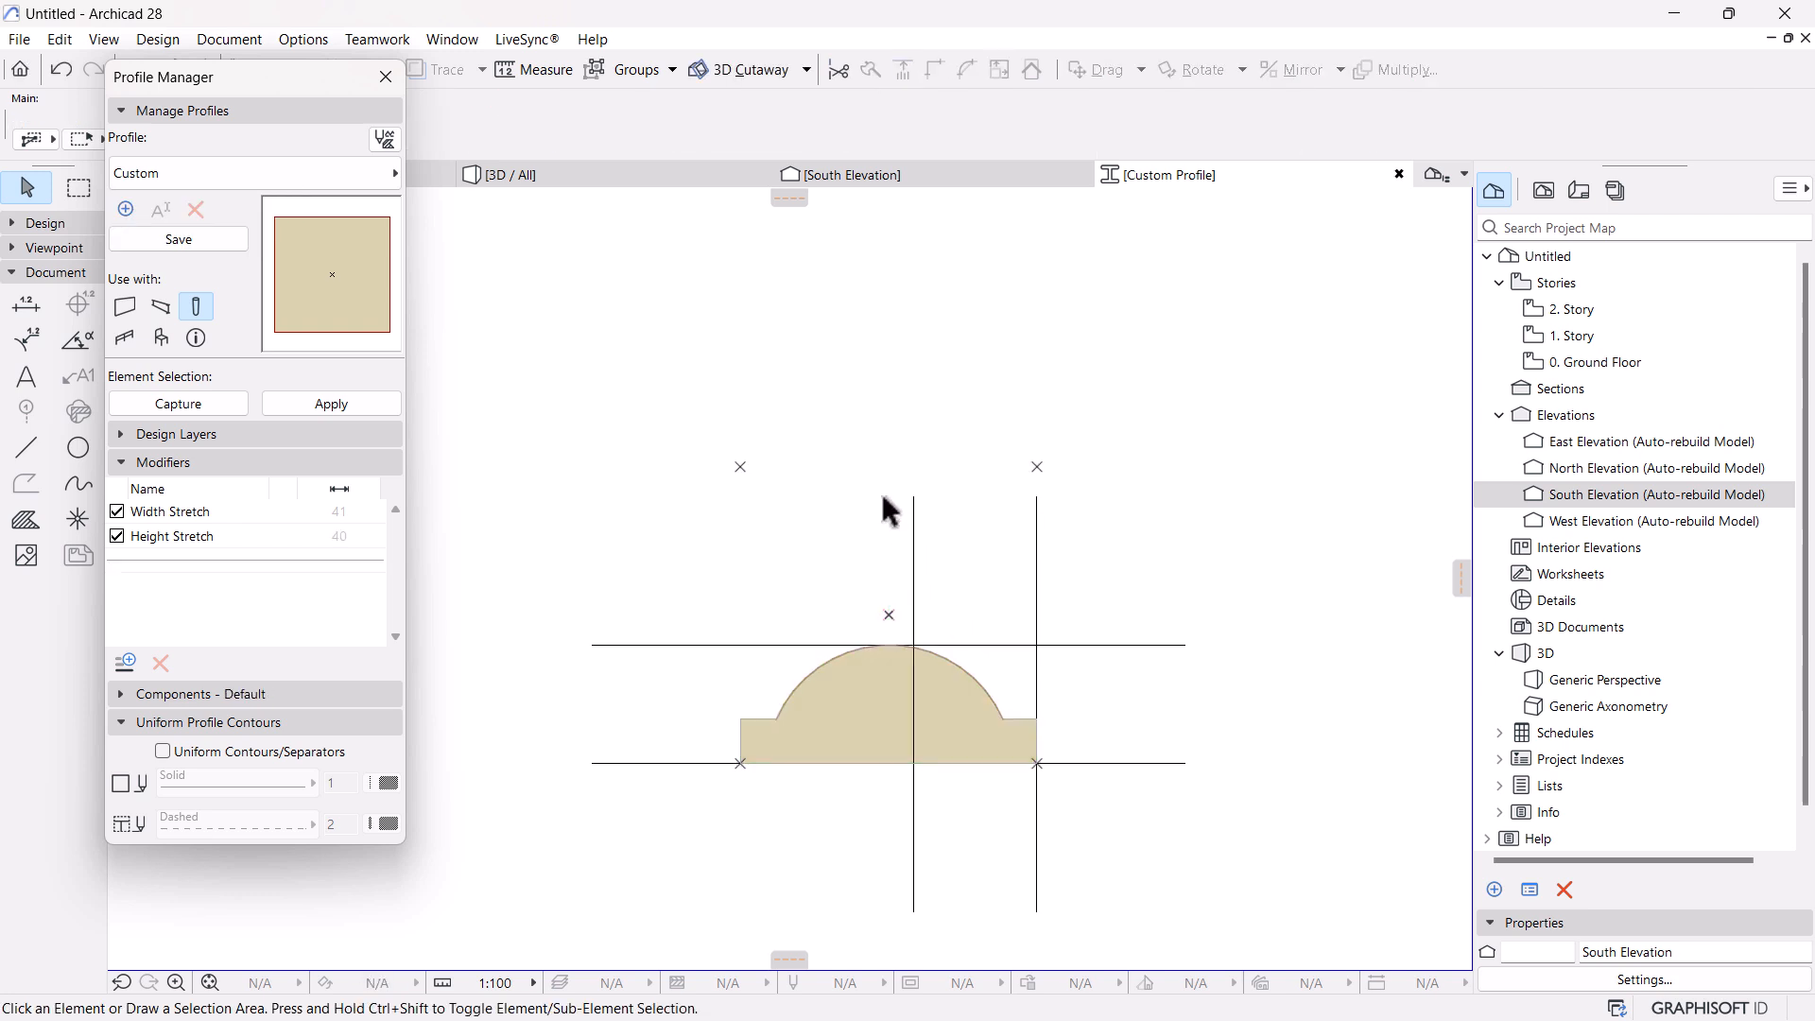
# Move the moulding fill and its guide lines up so the midpoint of the base sits on the profile origin
pyautogui.scroll(-2, 1097, 631)
pyautogui.moveTo(739, 520)
pyautogui.mouseDown()
pyautogui.moveTo(1126, 756)
pyautogui.moveTo(1149, 797)
pyautogui.mouseUp()
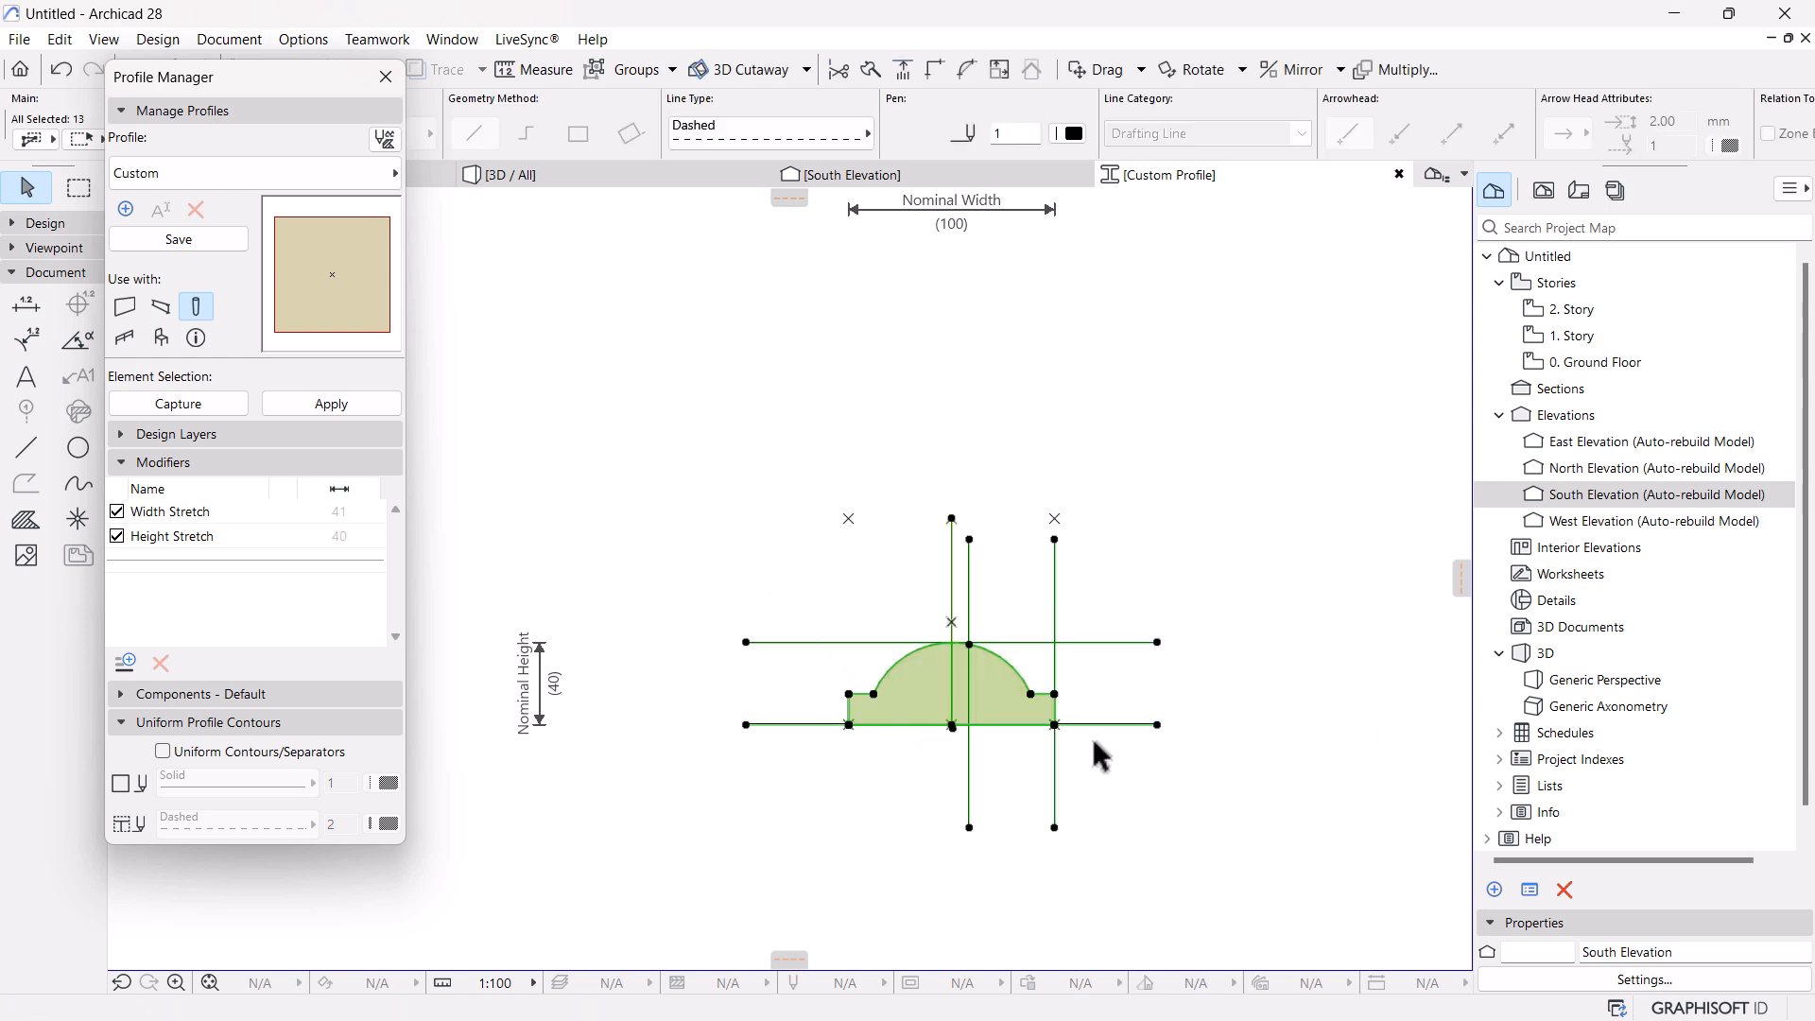
pyautogui.hotkey('ctrl', 'd')
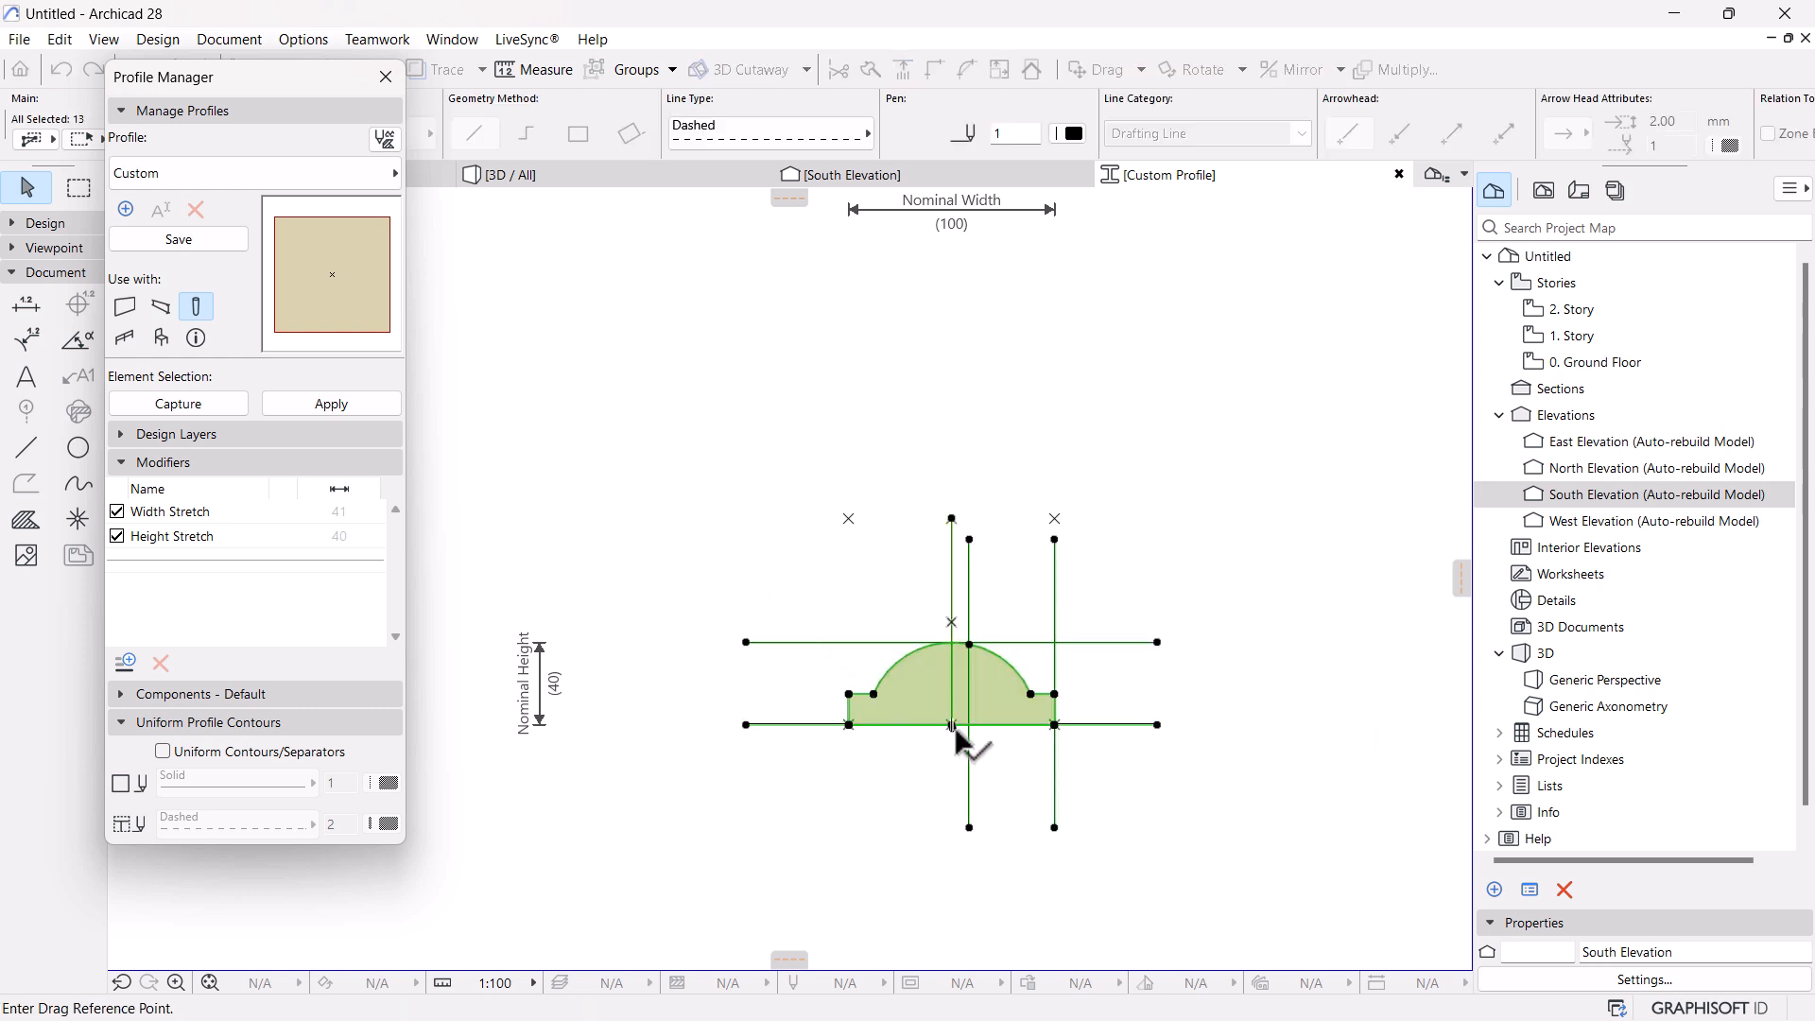
pyautogui.click(953, 726)
pyautogui.scroll(4, 953, 730)
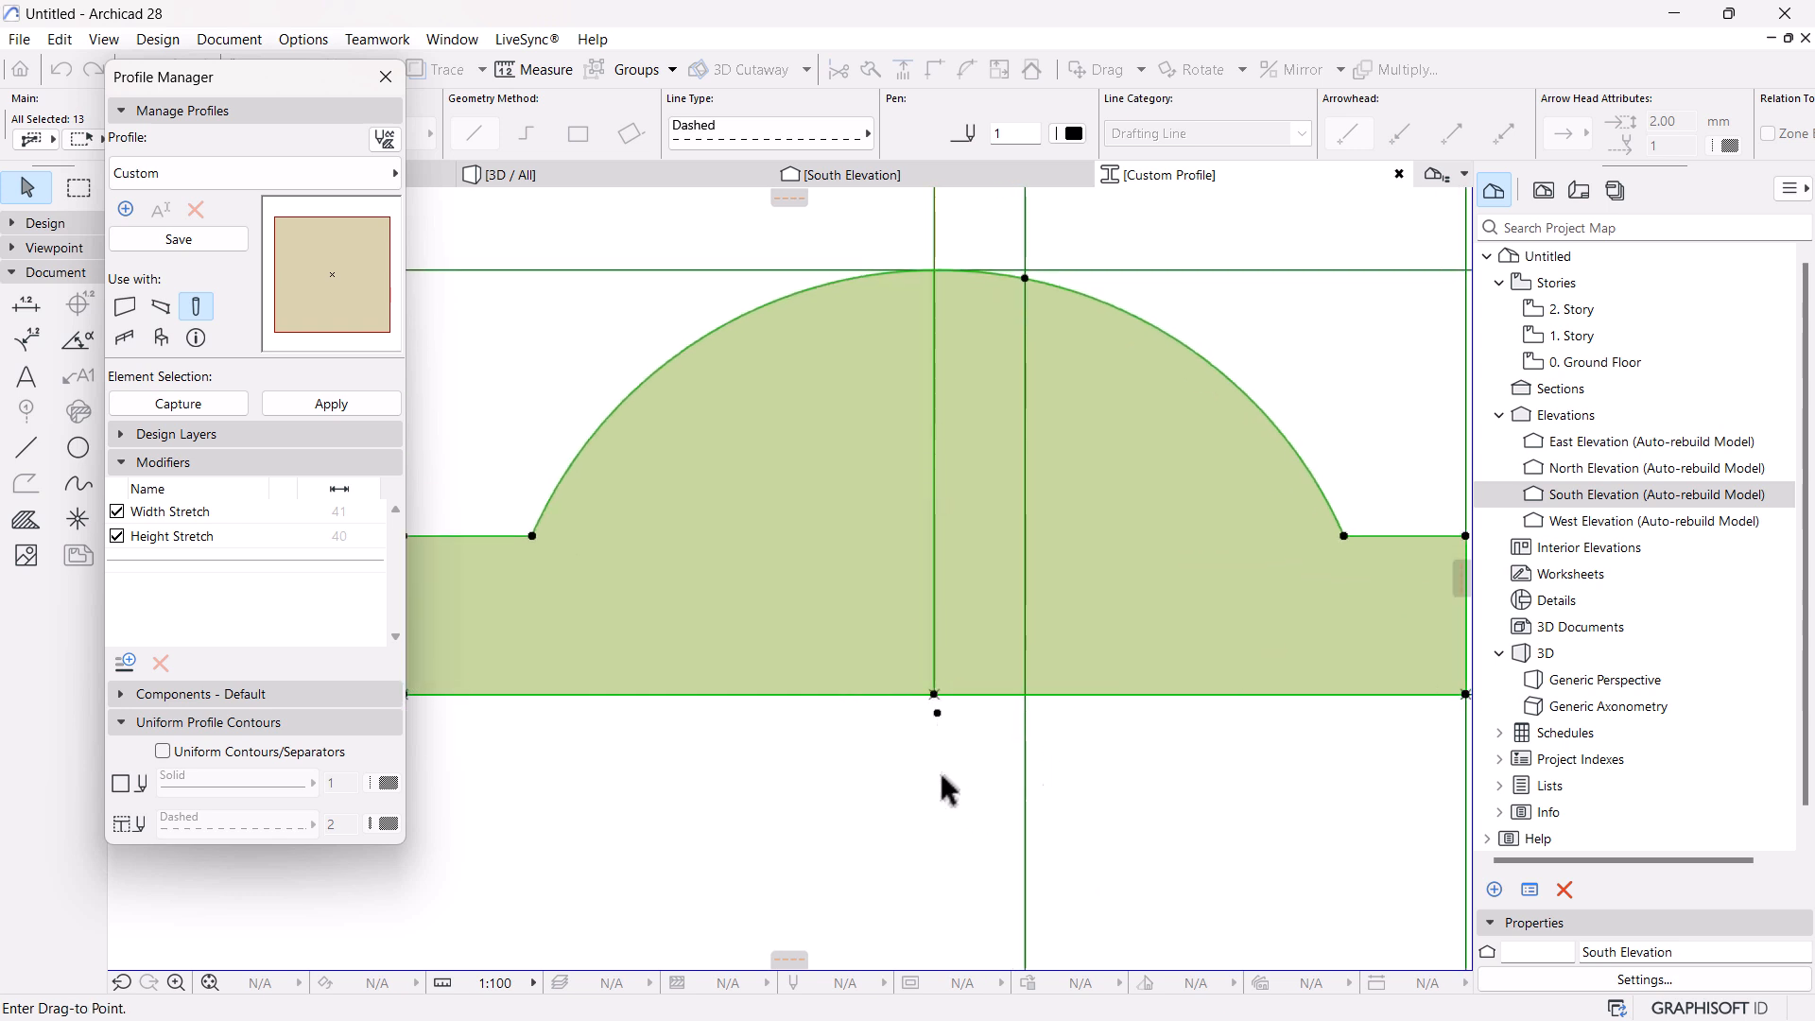
pyautogui.scroll(-4, 943, 774)
pyautogui.scroll(-1, 947, 443)
pyautogui.moveTo(946, 444); pyautogui.dragTo(896, 727, button='middle')
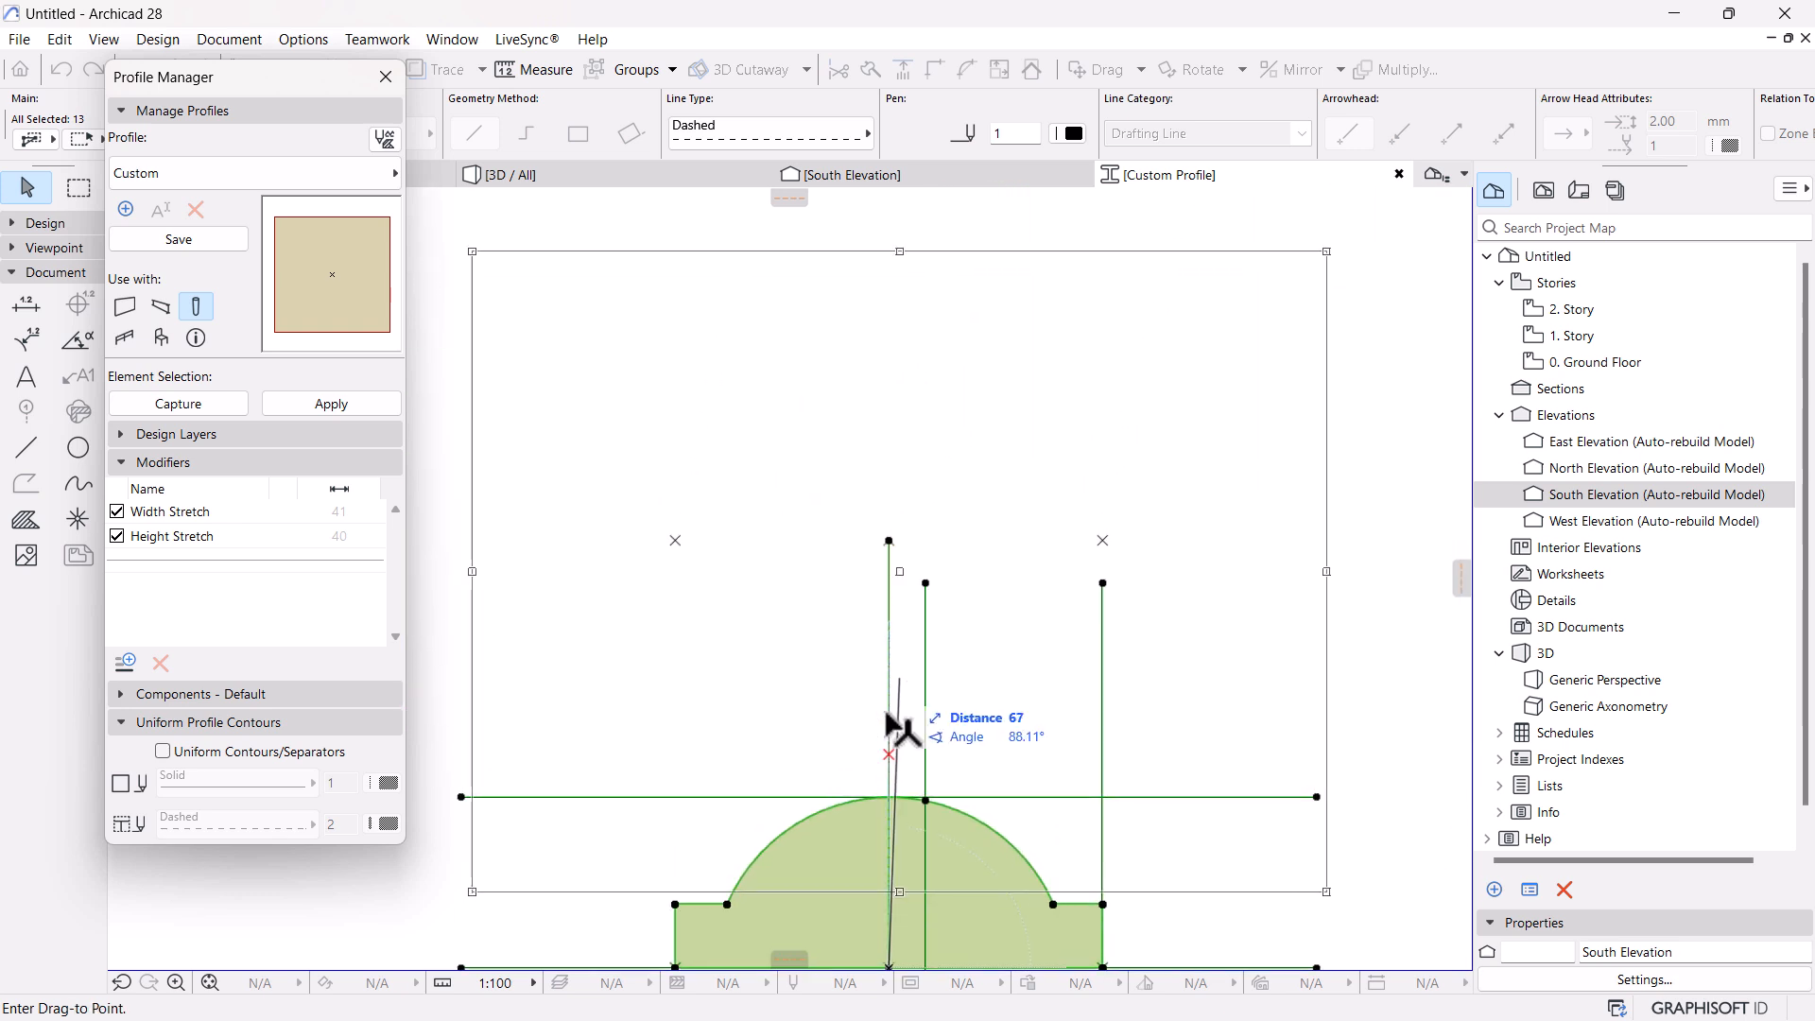
pyautogui.click(890, 756)
pyautogui.scroll(-1, 960, 575)
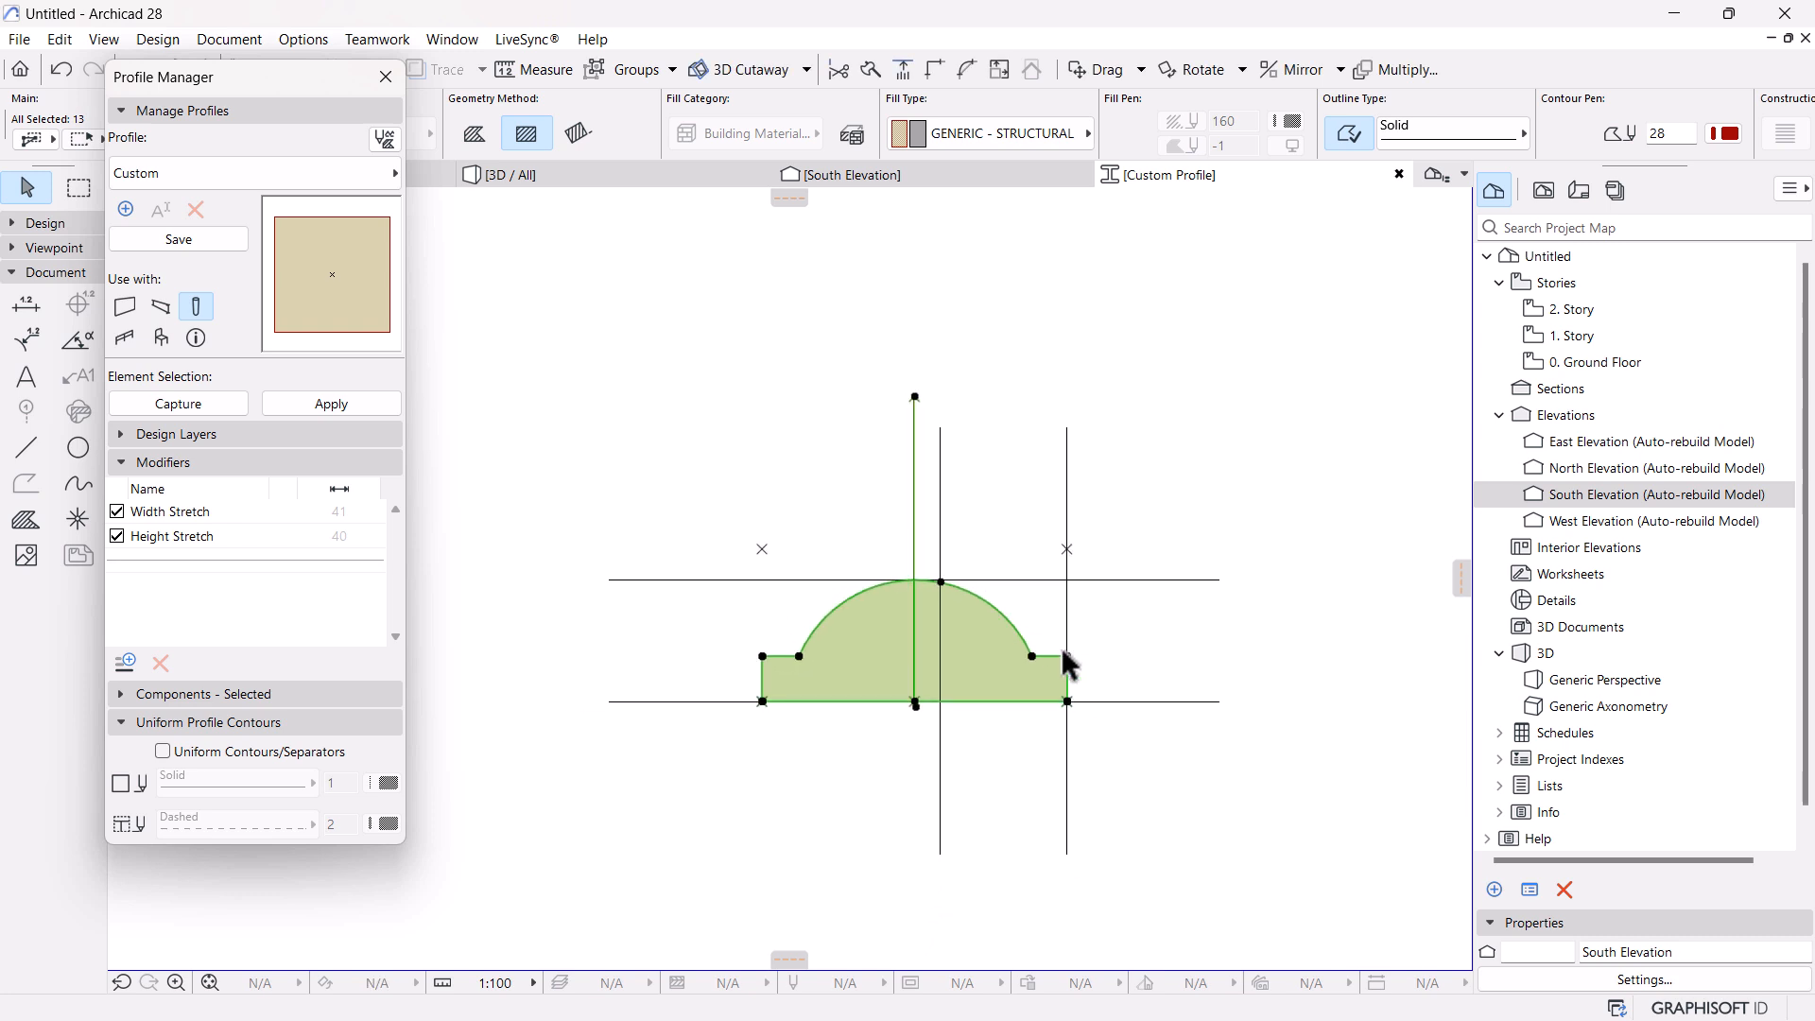
pyautogui.click(1155, 792)
# Move the two hotspots above the moulding down onto the outer upper corners of its flat shoulders
pyautogui.scroll(1, 1042, 628)
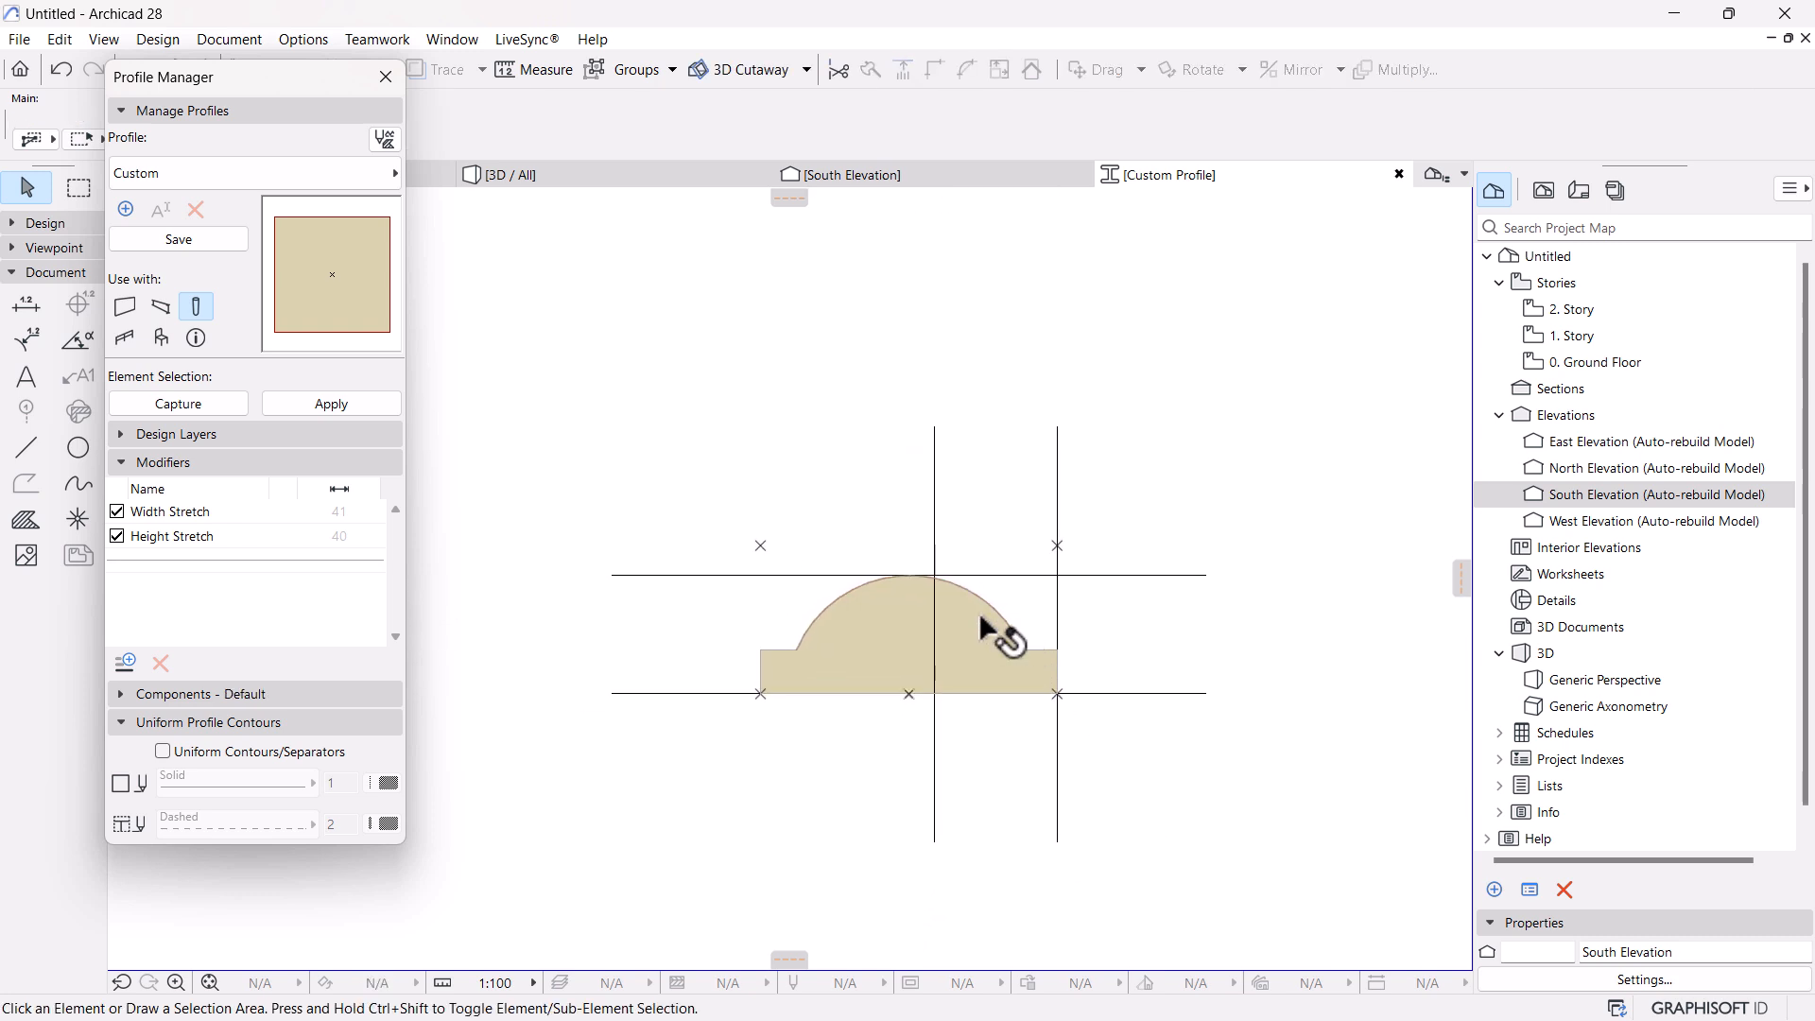
pyautogui.click(760, 545)
pyautogui.click(761, 547)
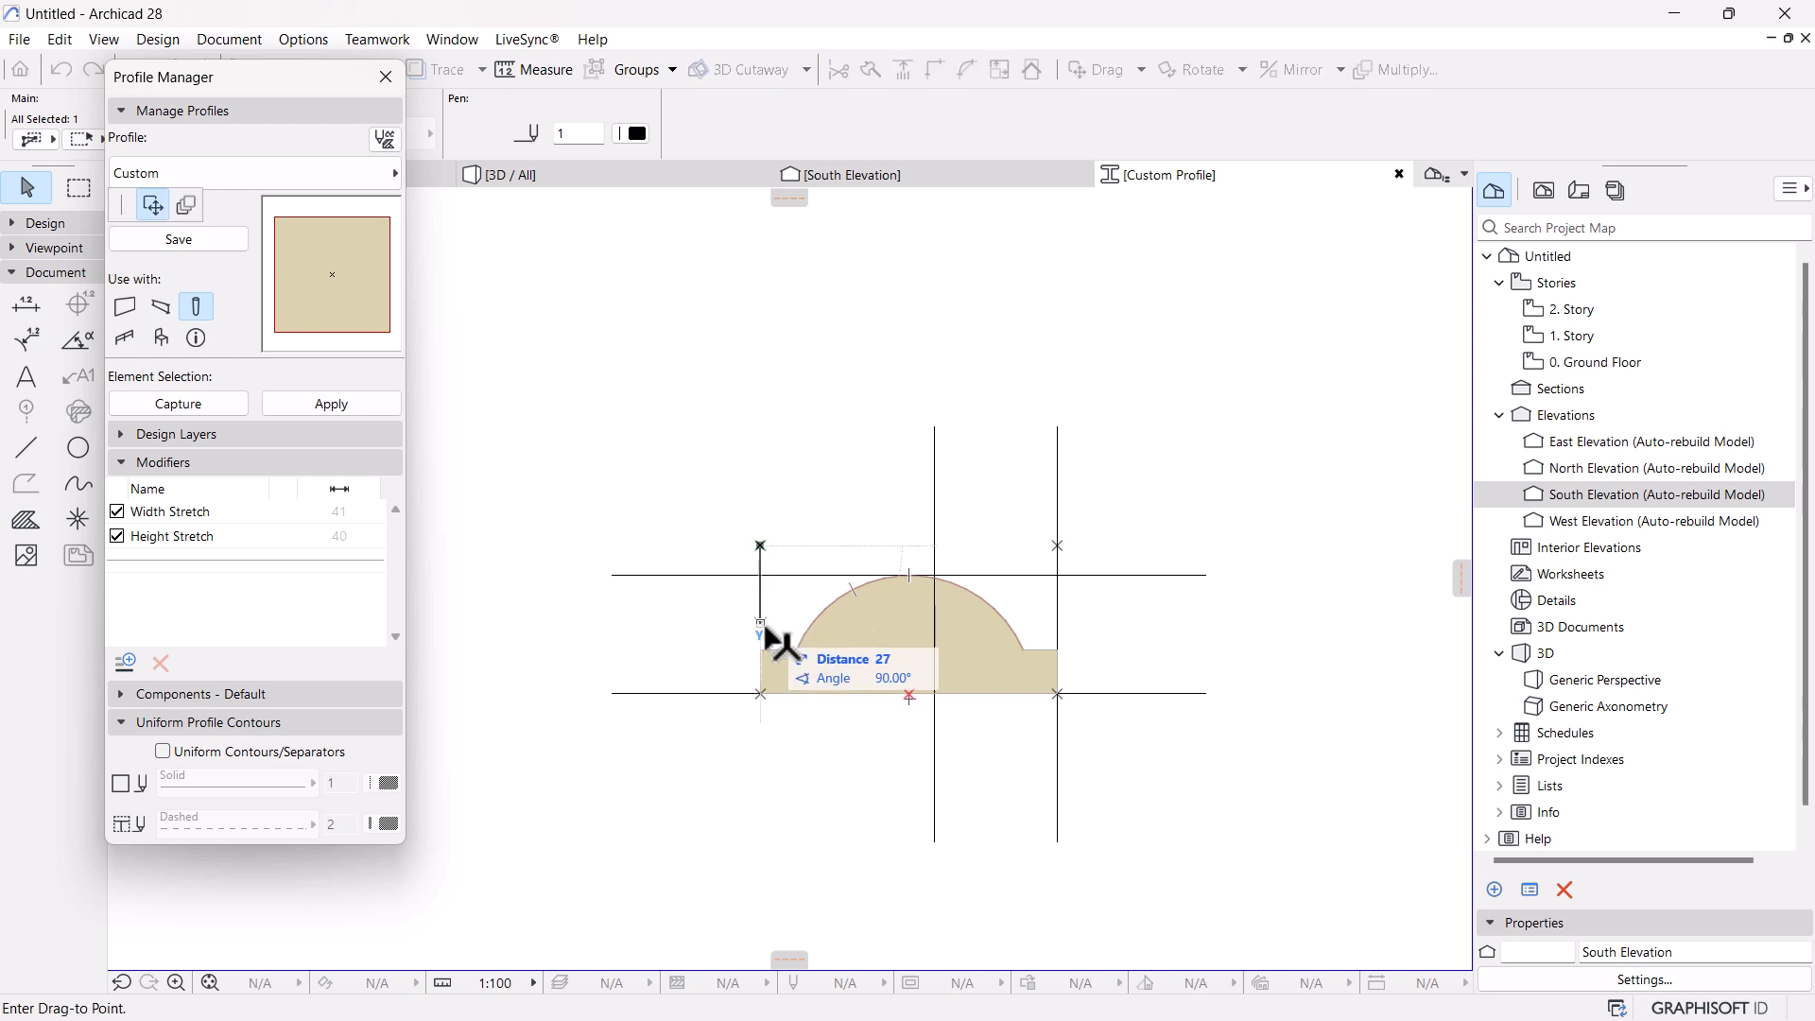
pyautogui.click(761, 648)
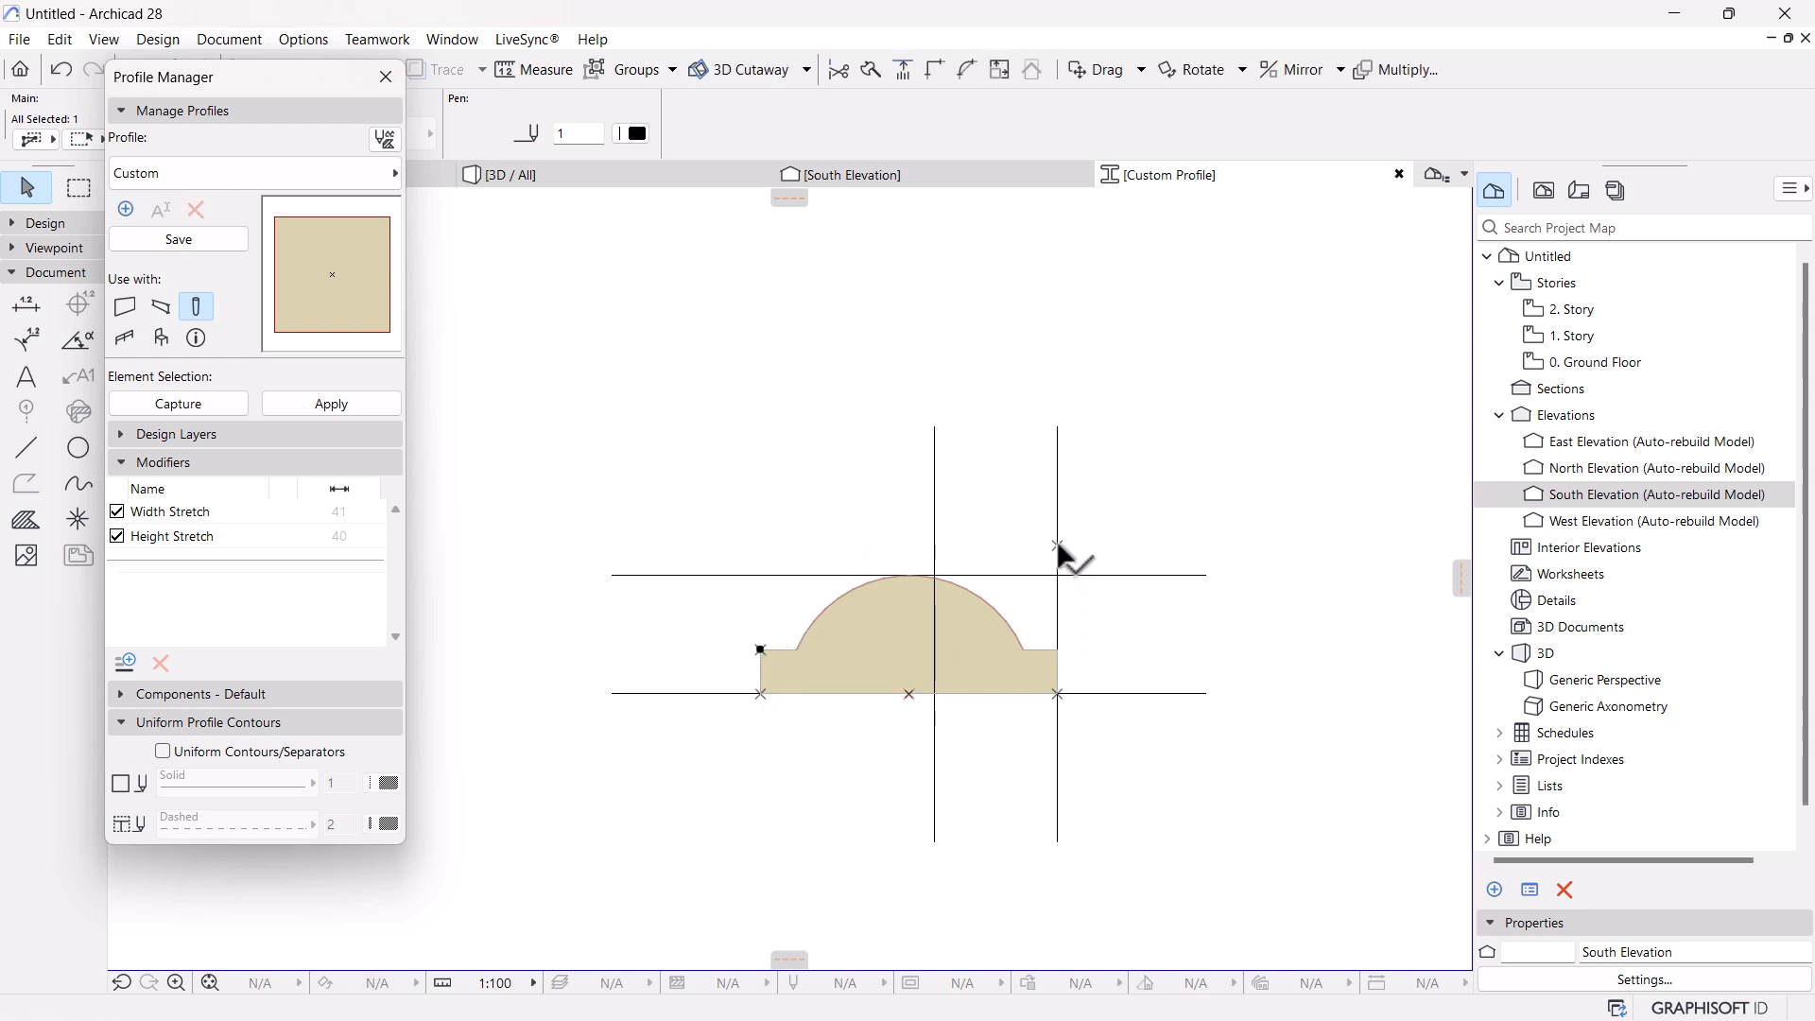
pyautogui.click(1059, 548)
pyautogui.click(1057, 650)
pyautogui.click(1198, 682)
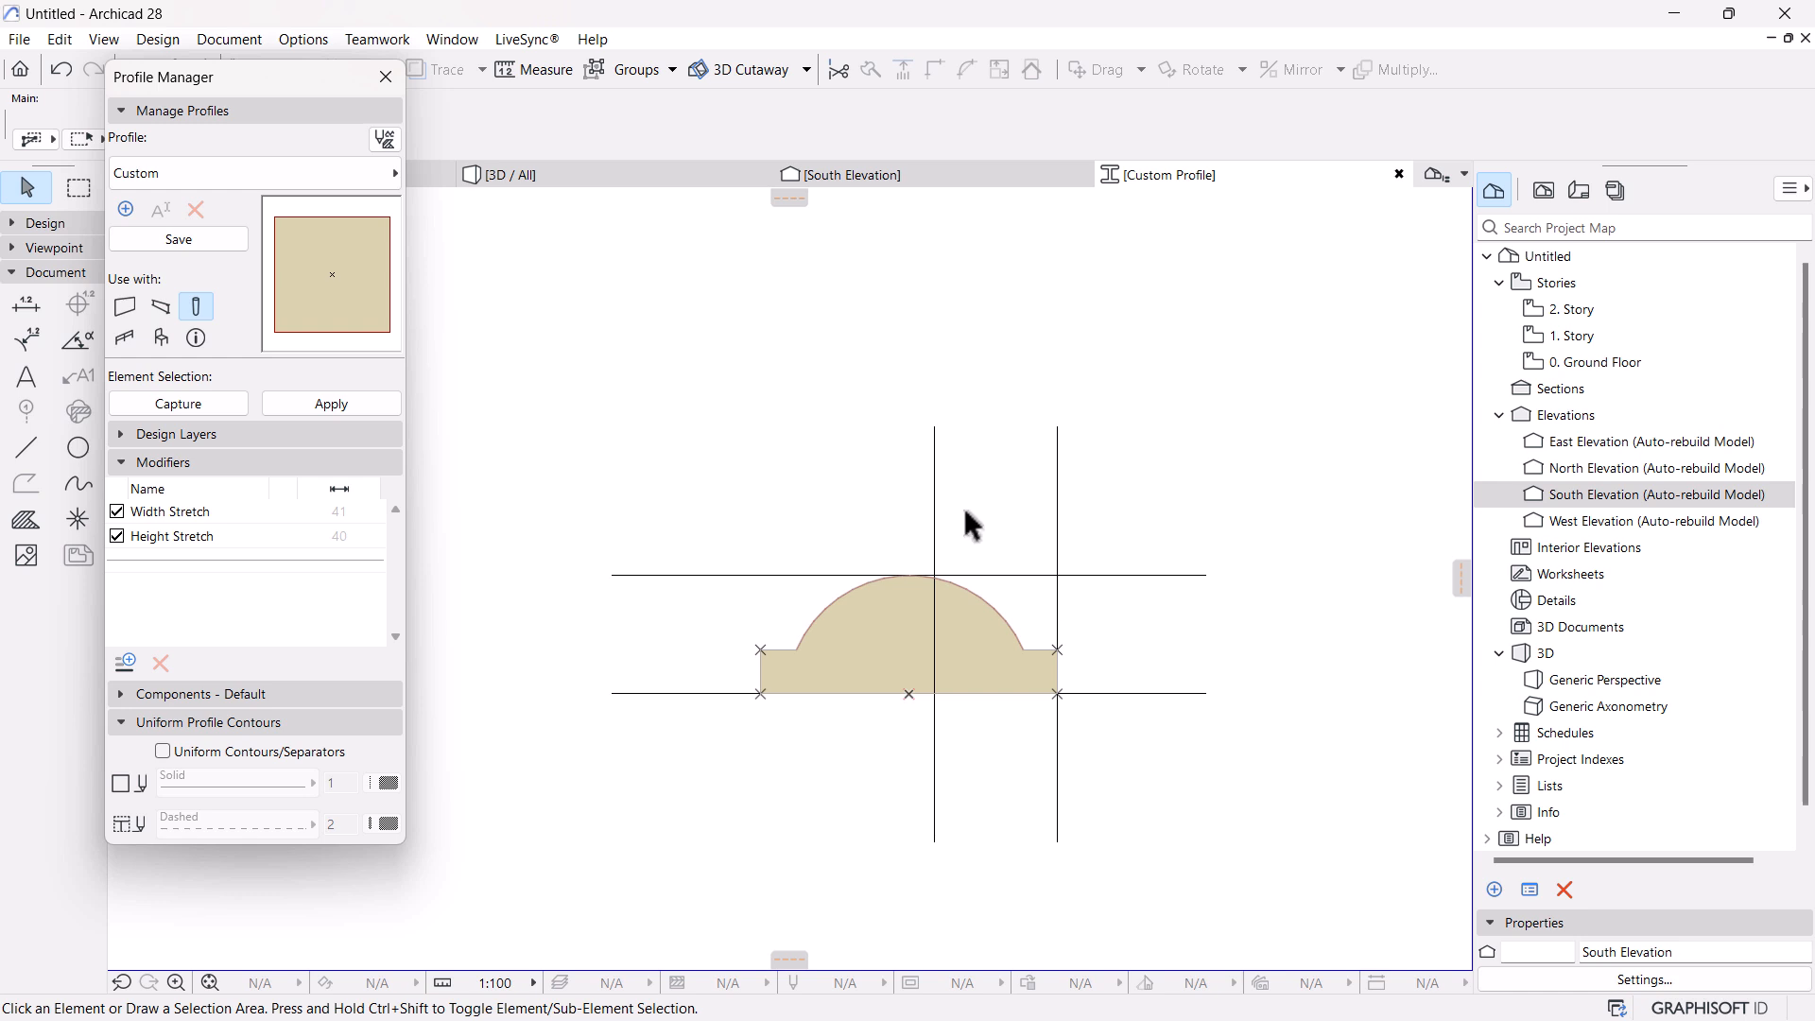
# Delete the horizontal and vertical stretch guide lines around the moulding profile
pyautogui.click(1097, 433)
pyautogui.click(813, 525)
pyautogui.press('Delete')
pyautogui.click(1297, 512)
pyautogui.click(1168, 754)
pyautogui.press('Delete')
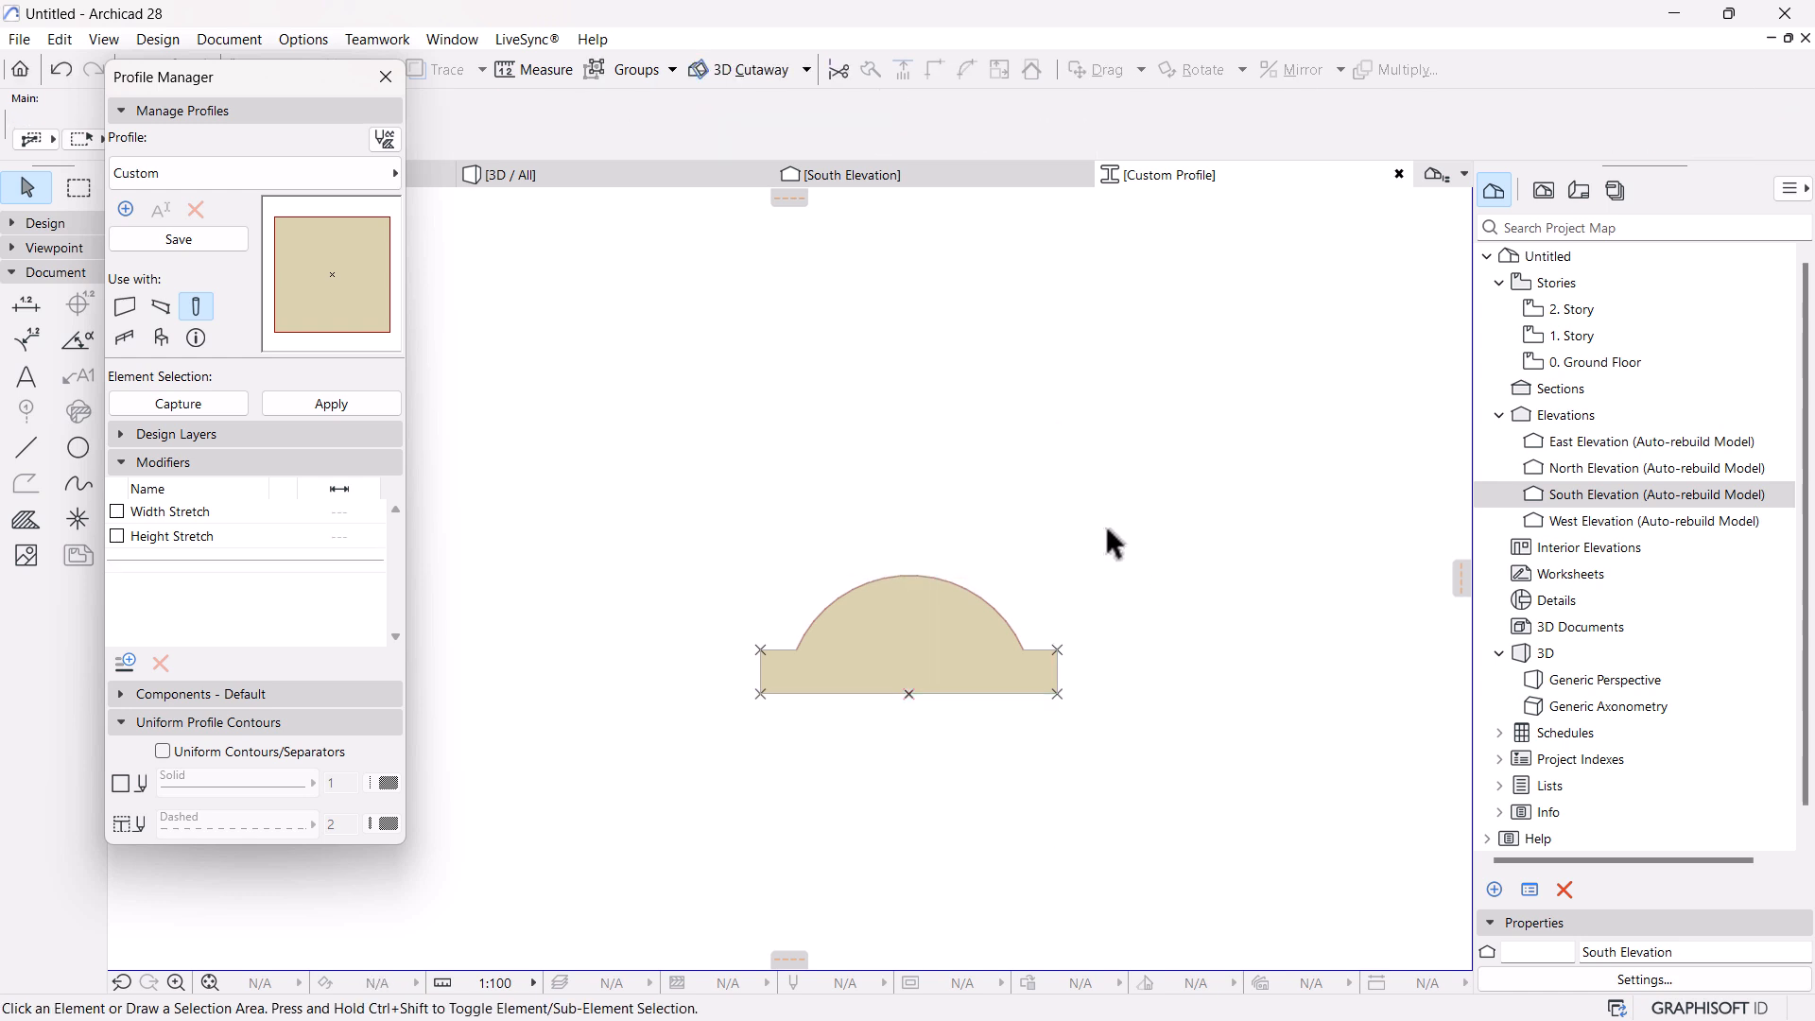
pyautogui.scroll(-2, 1111, 530)
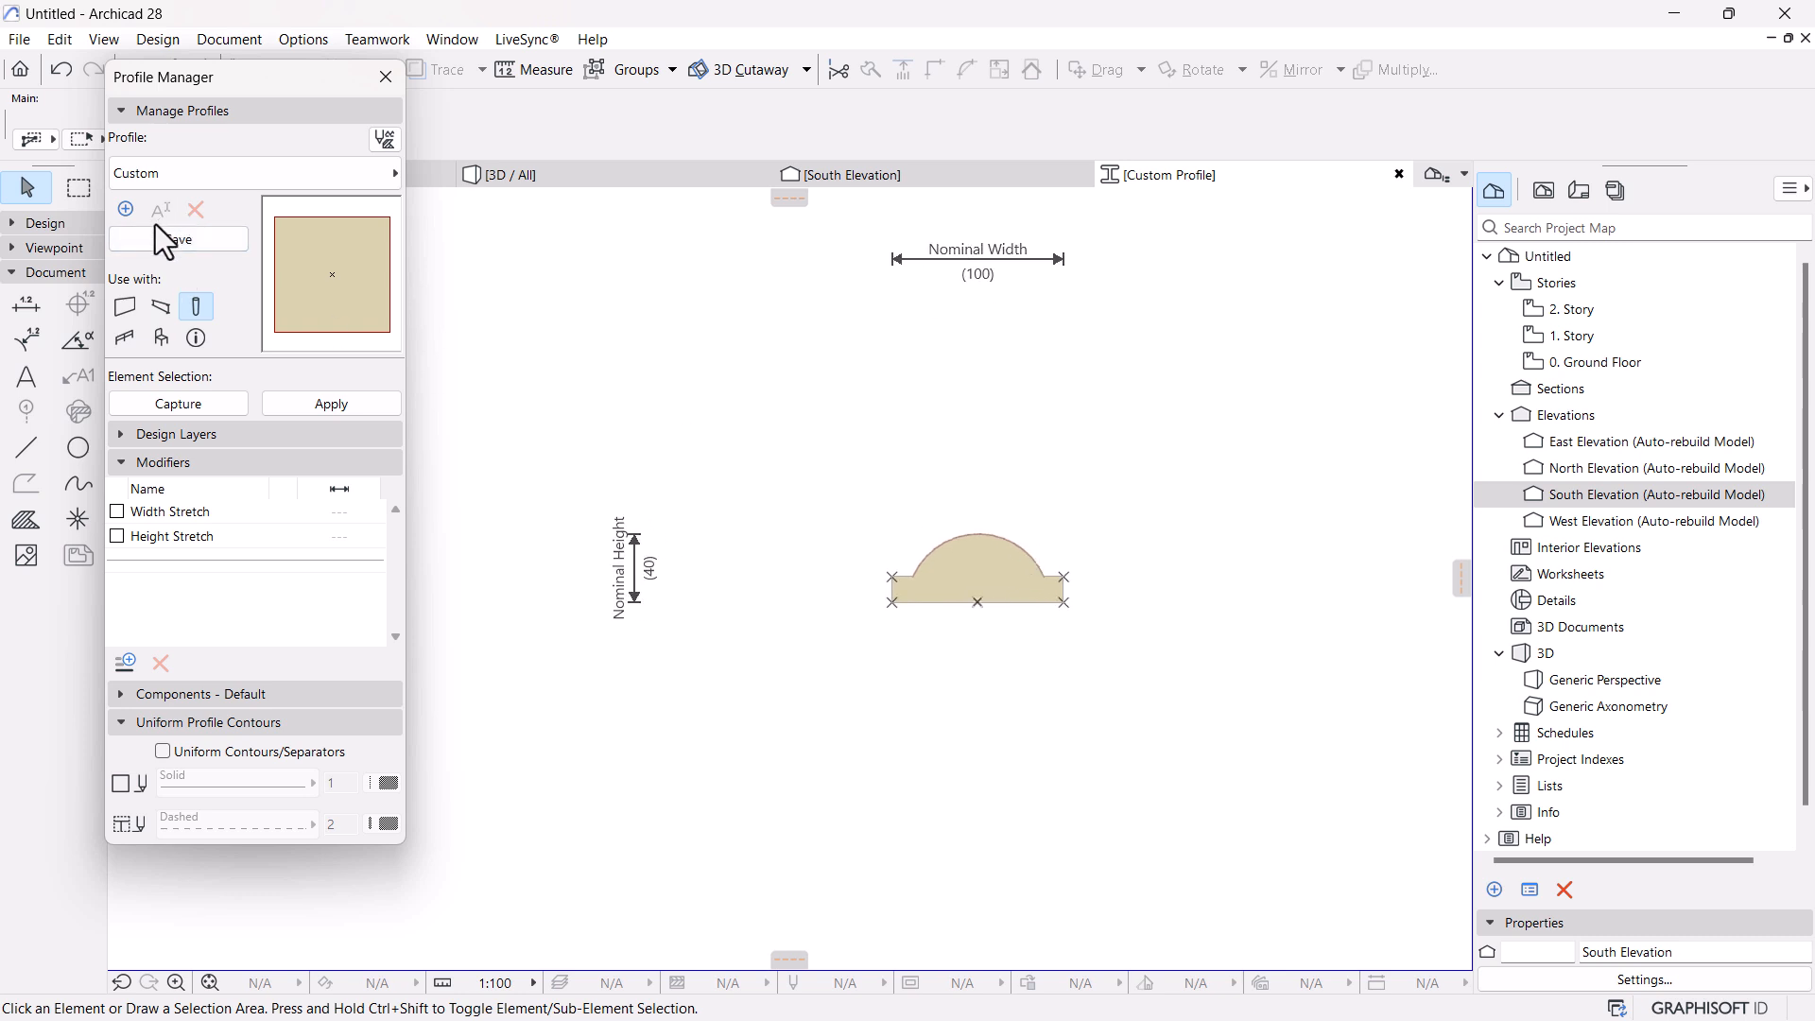
# Store the moulding as a new profile named Architrave-Arabic, enable it for beams as well, and save it
pyautogui.click(129, 212)
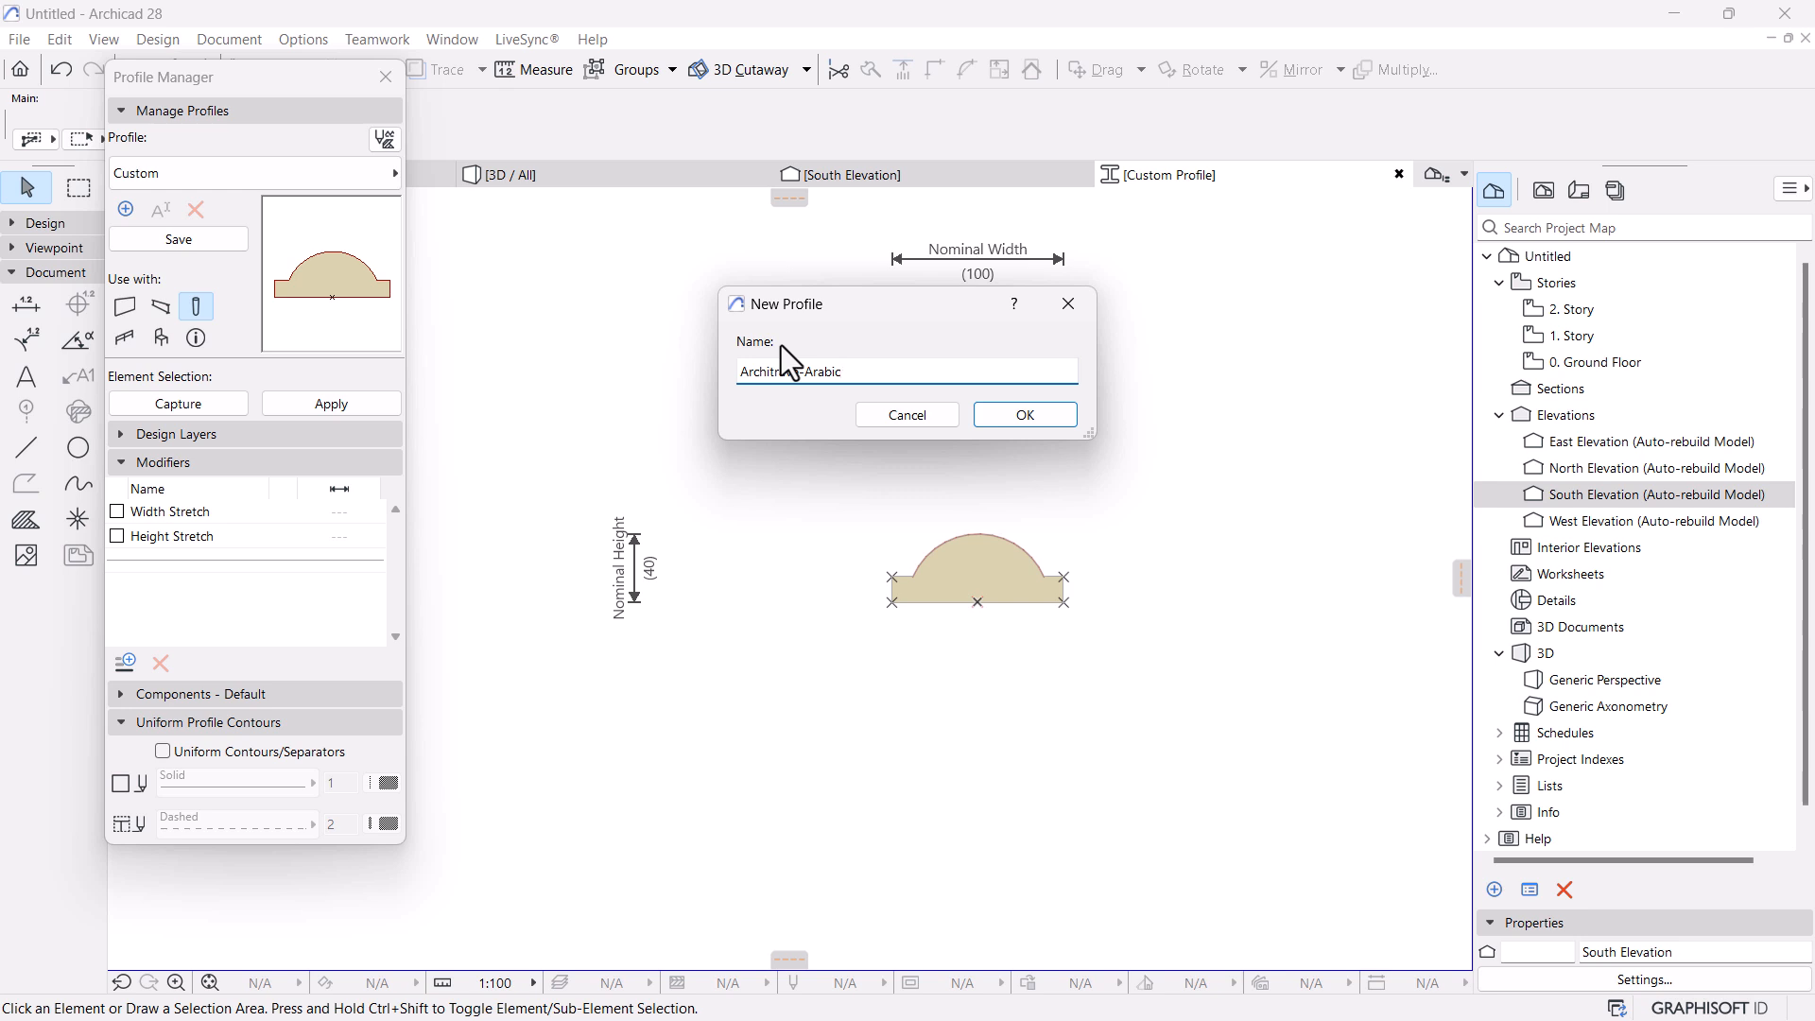
pyautogui.click(1015, 417)
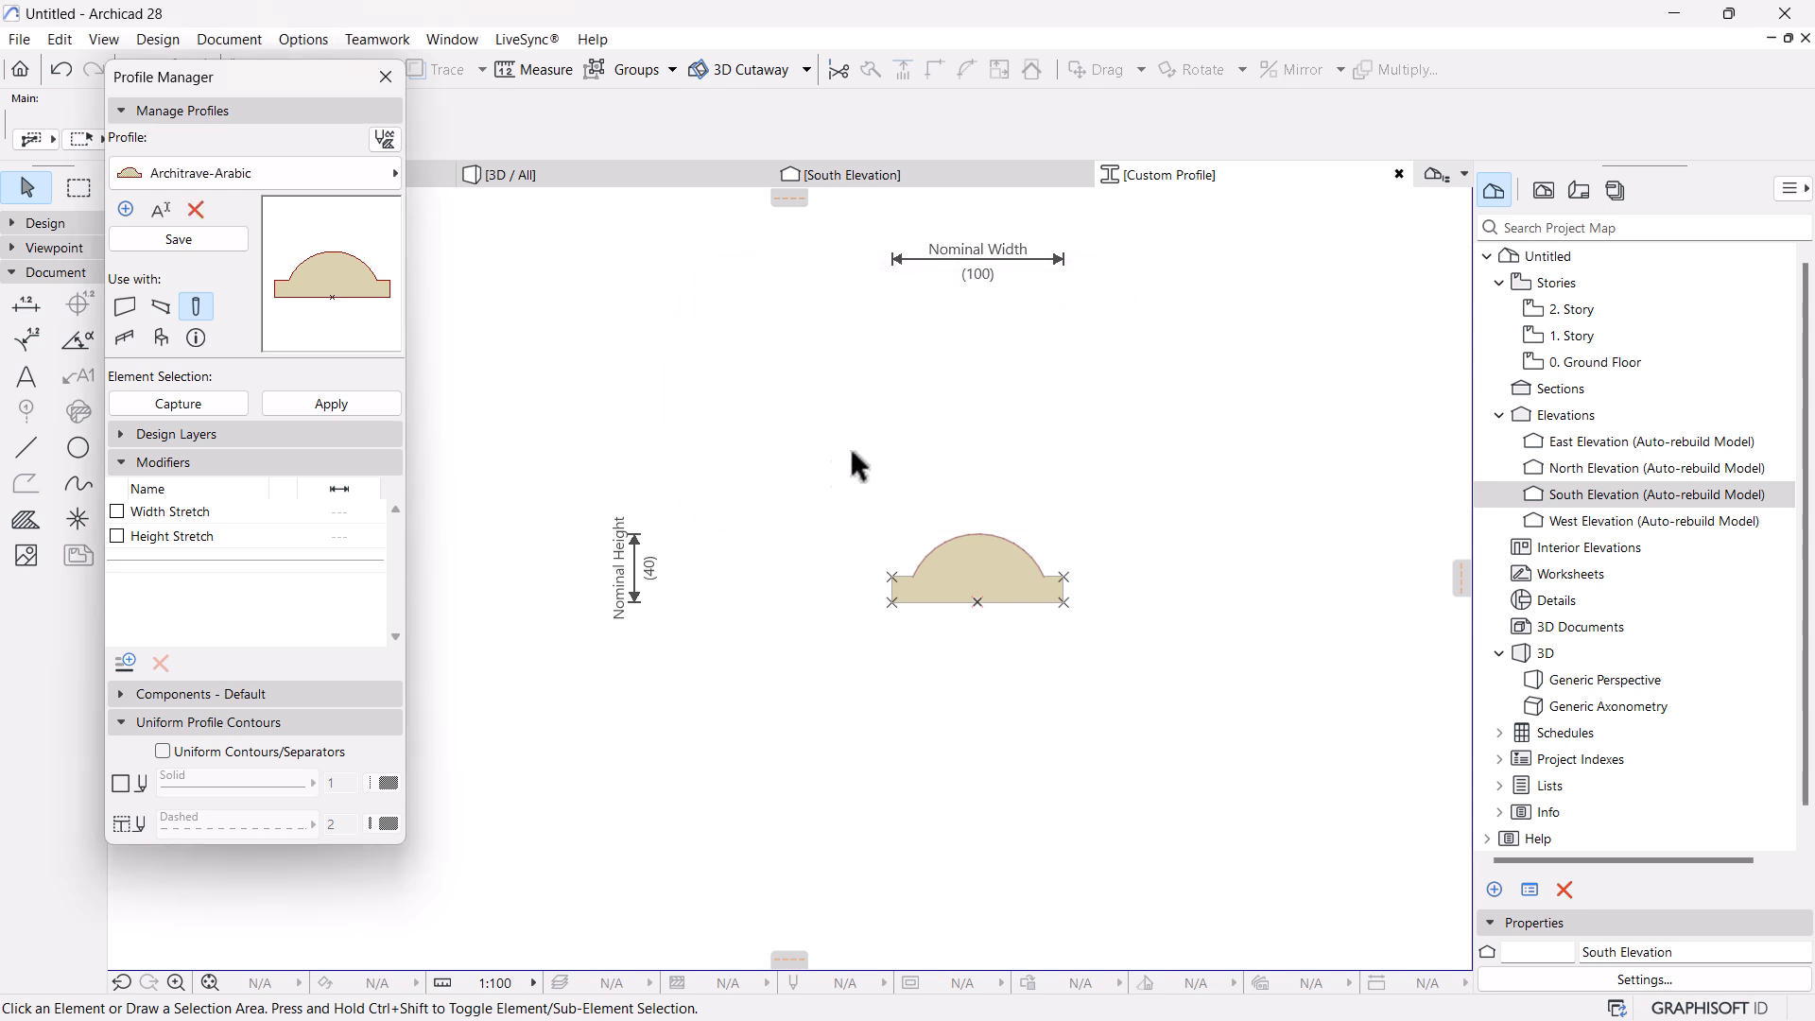
pyautogui.click(158, 310)
pyautogui.click(207, 242)
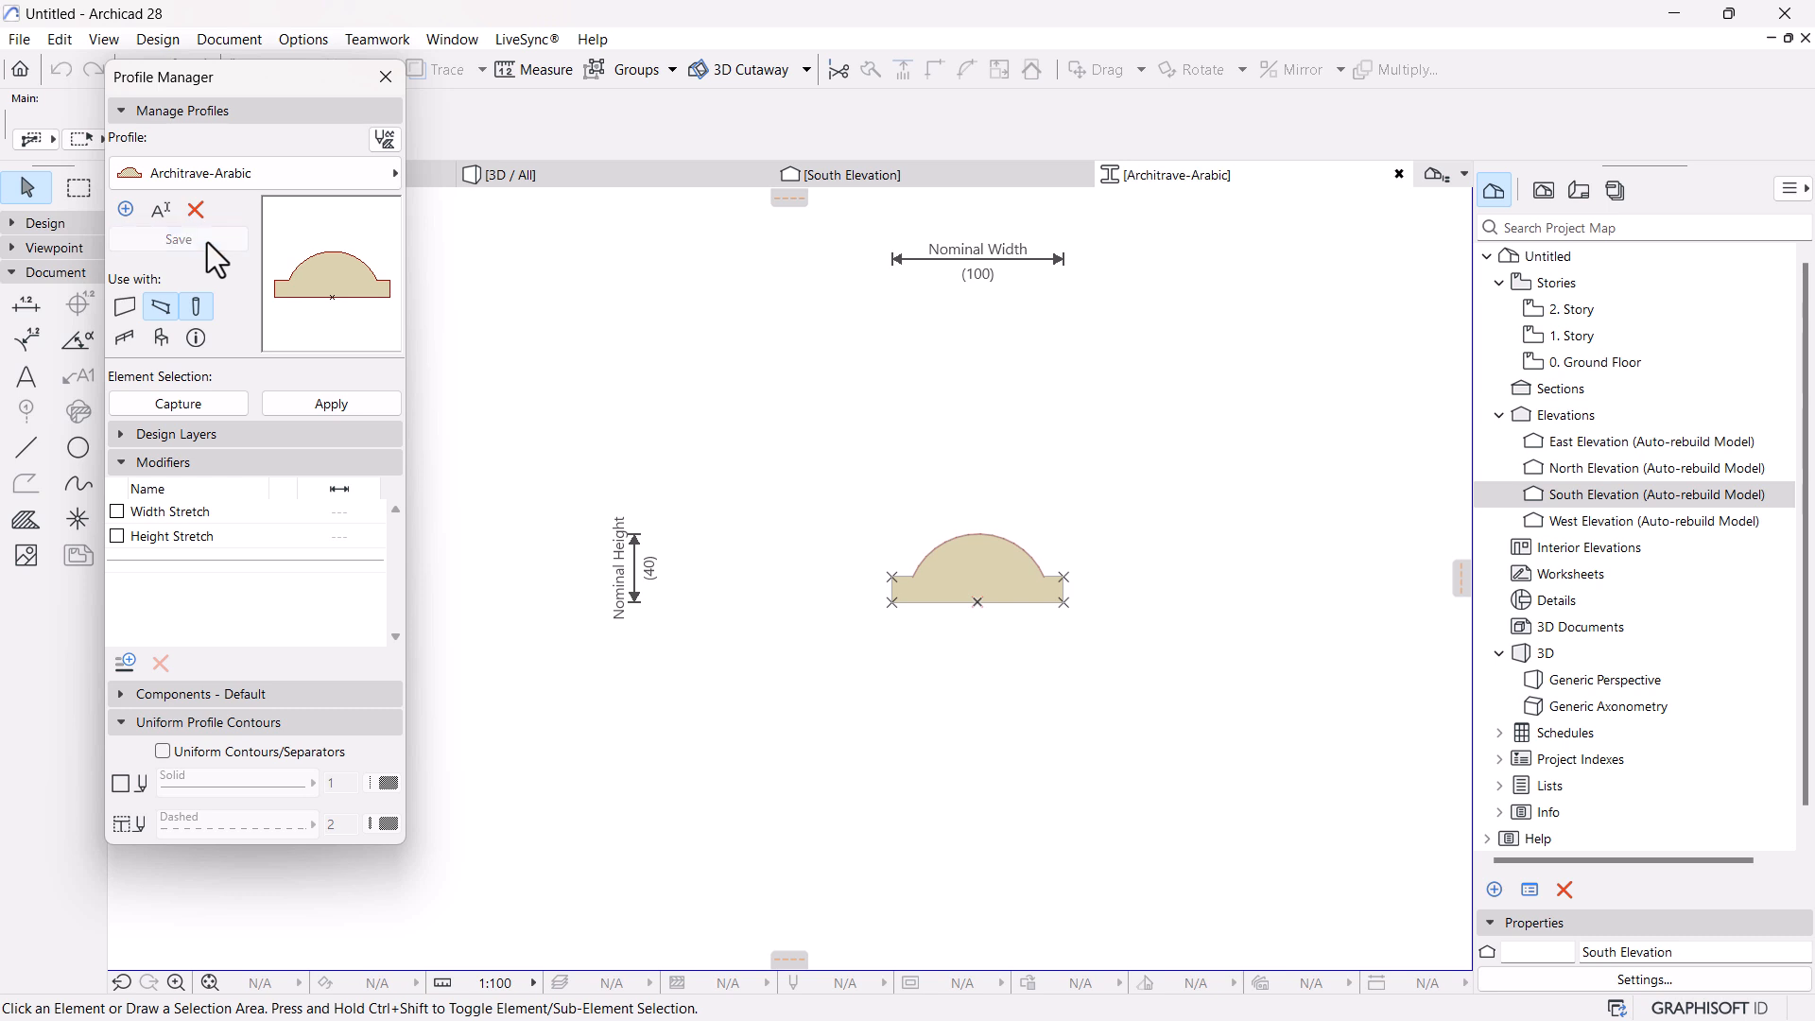
# Apply the Architrave-Arabic profile to the two columns flanking the arched door in the 3D view
pyautogui.click(639, 183)
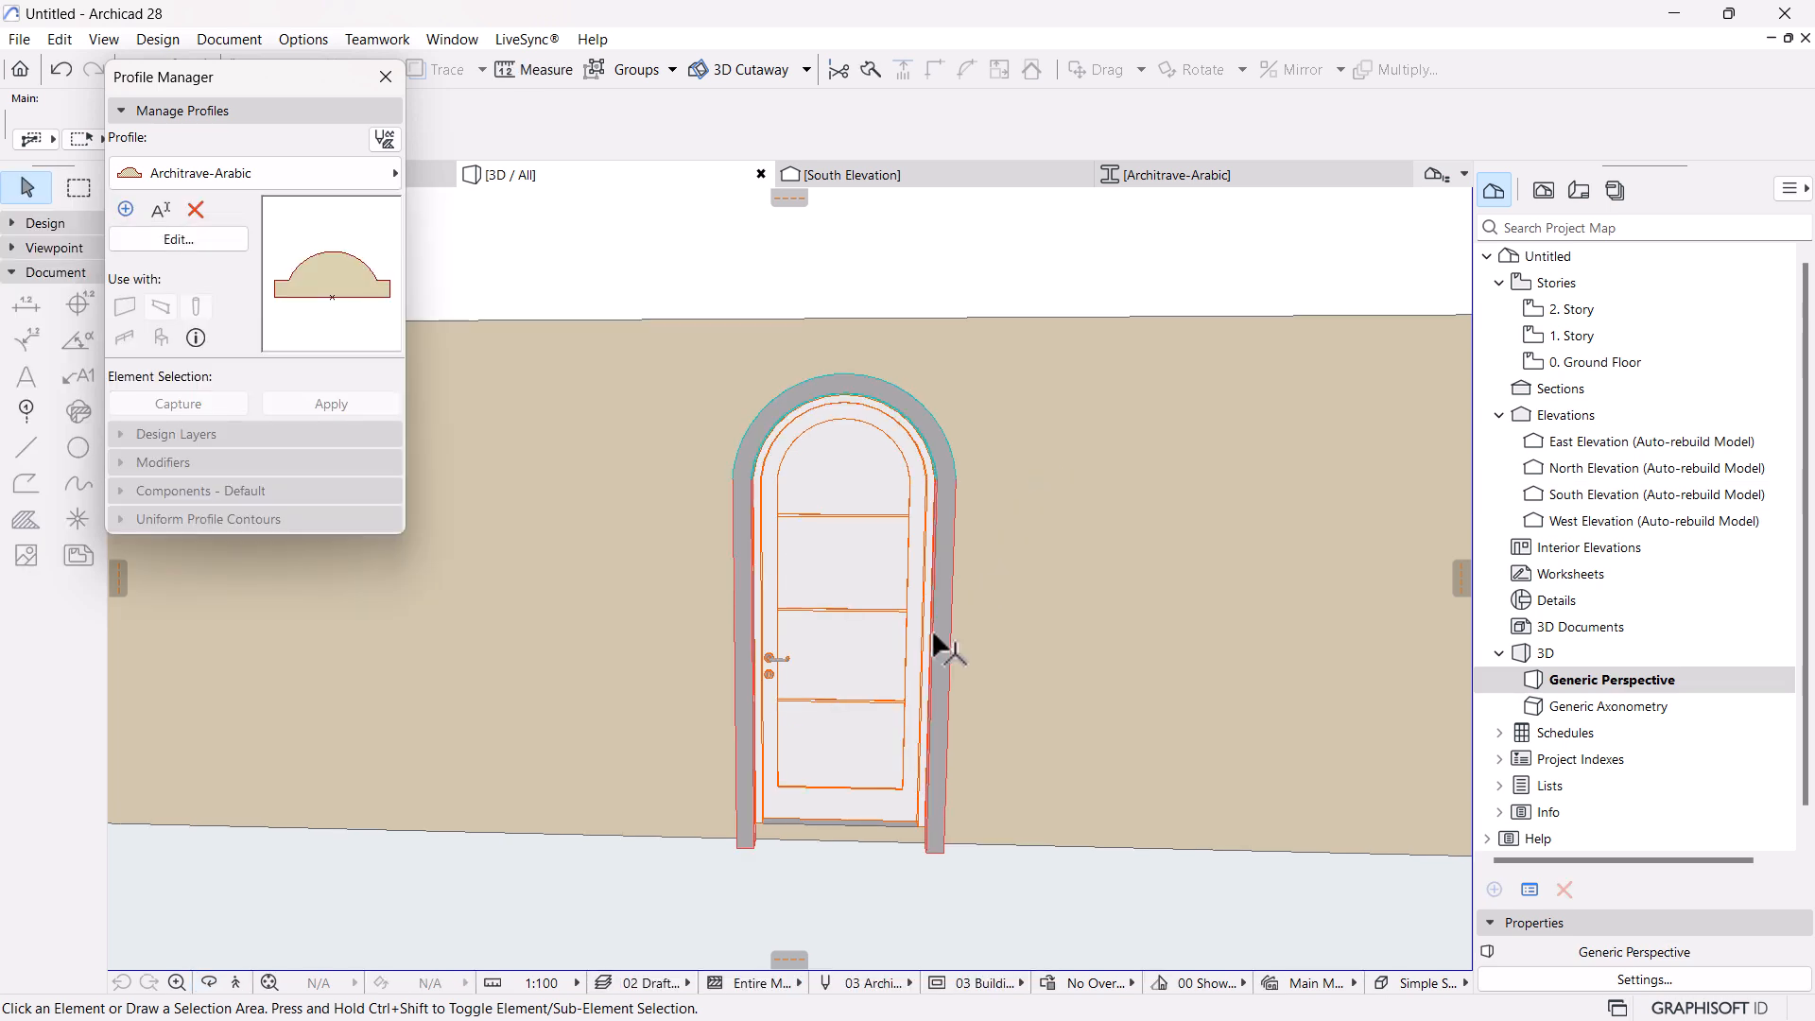
pyautogui.click(947, 635)
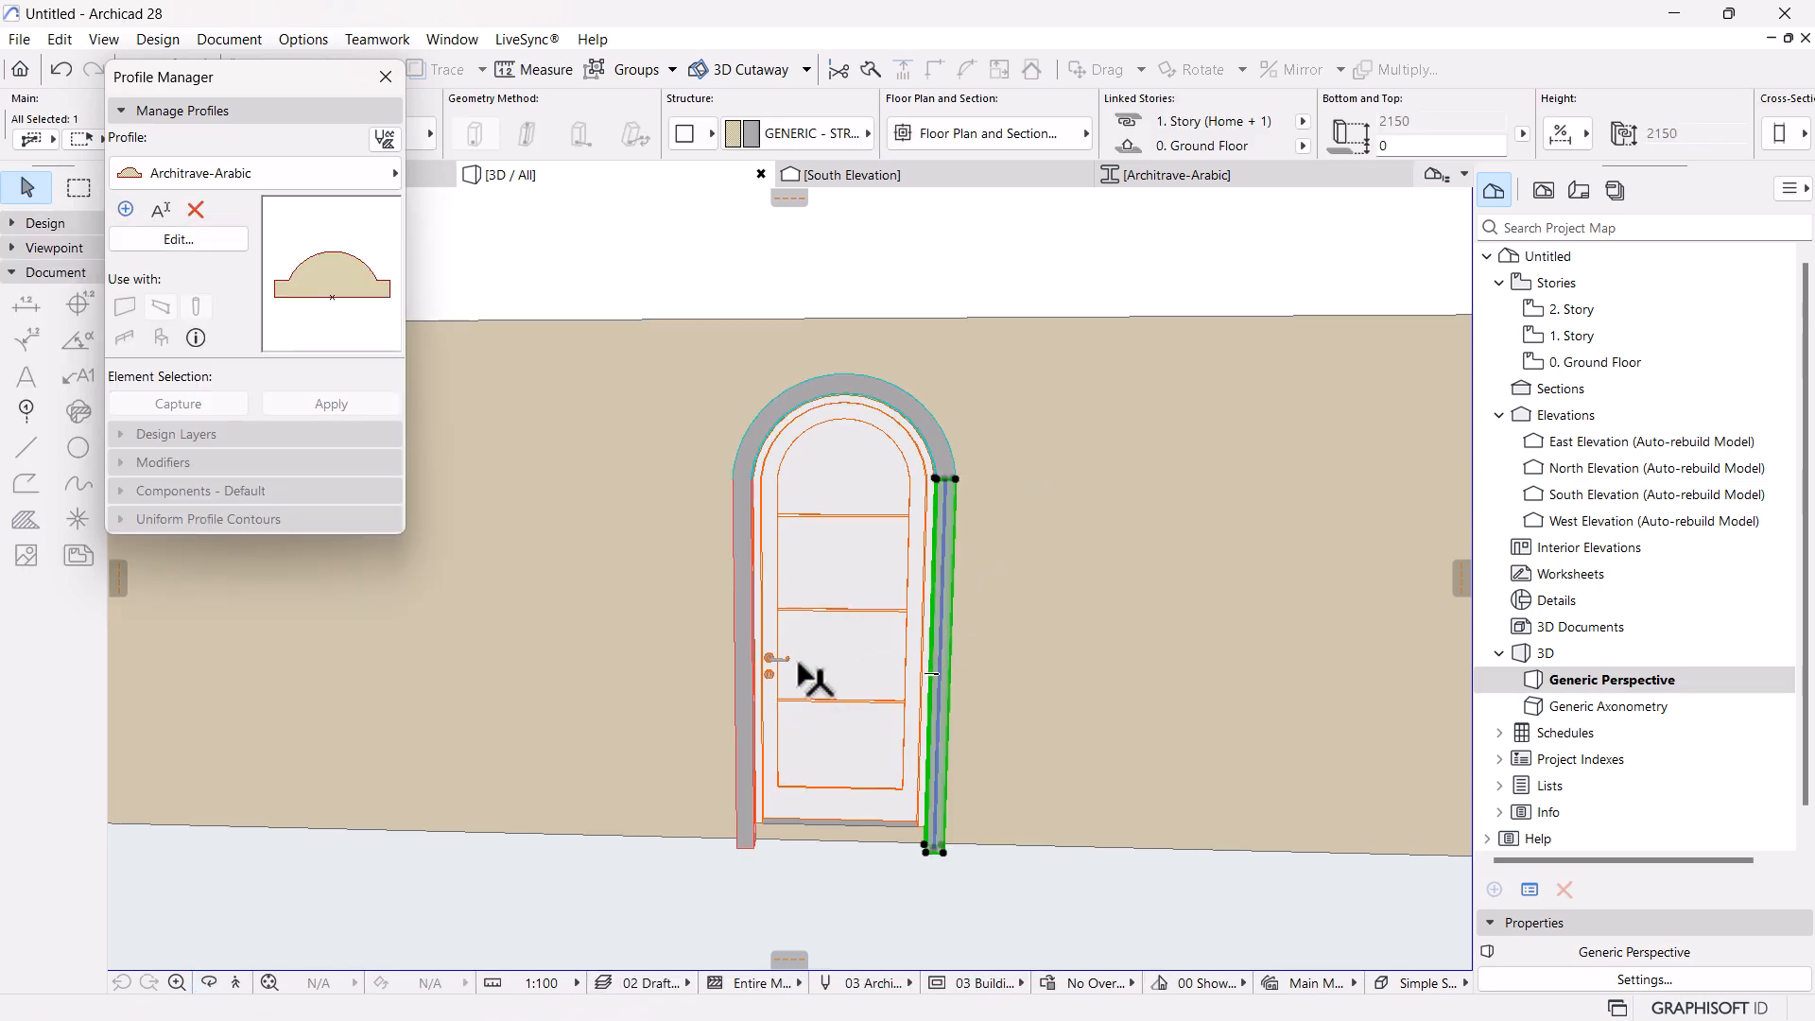
pyautogui.keyDown('shift'); pyautogui.click(747, 667); pyautogui.keyUp('shift')
pyautogui.moveTo(331, 78); pyautogui.dragTo(359, 215)
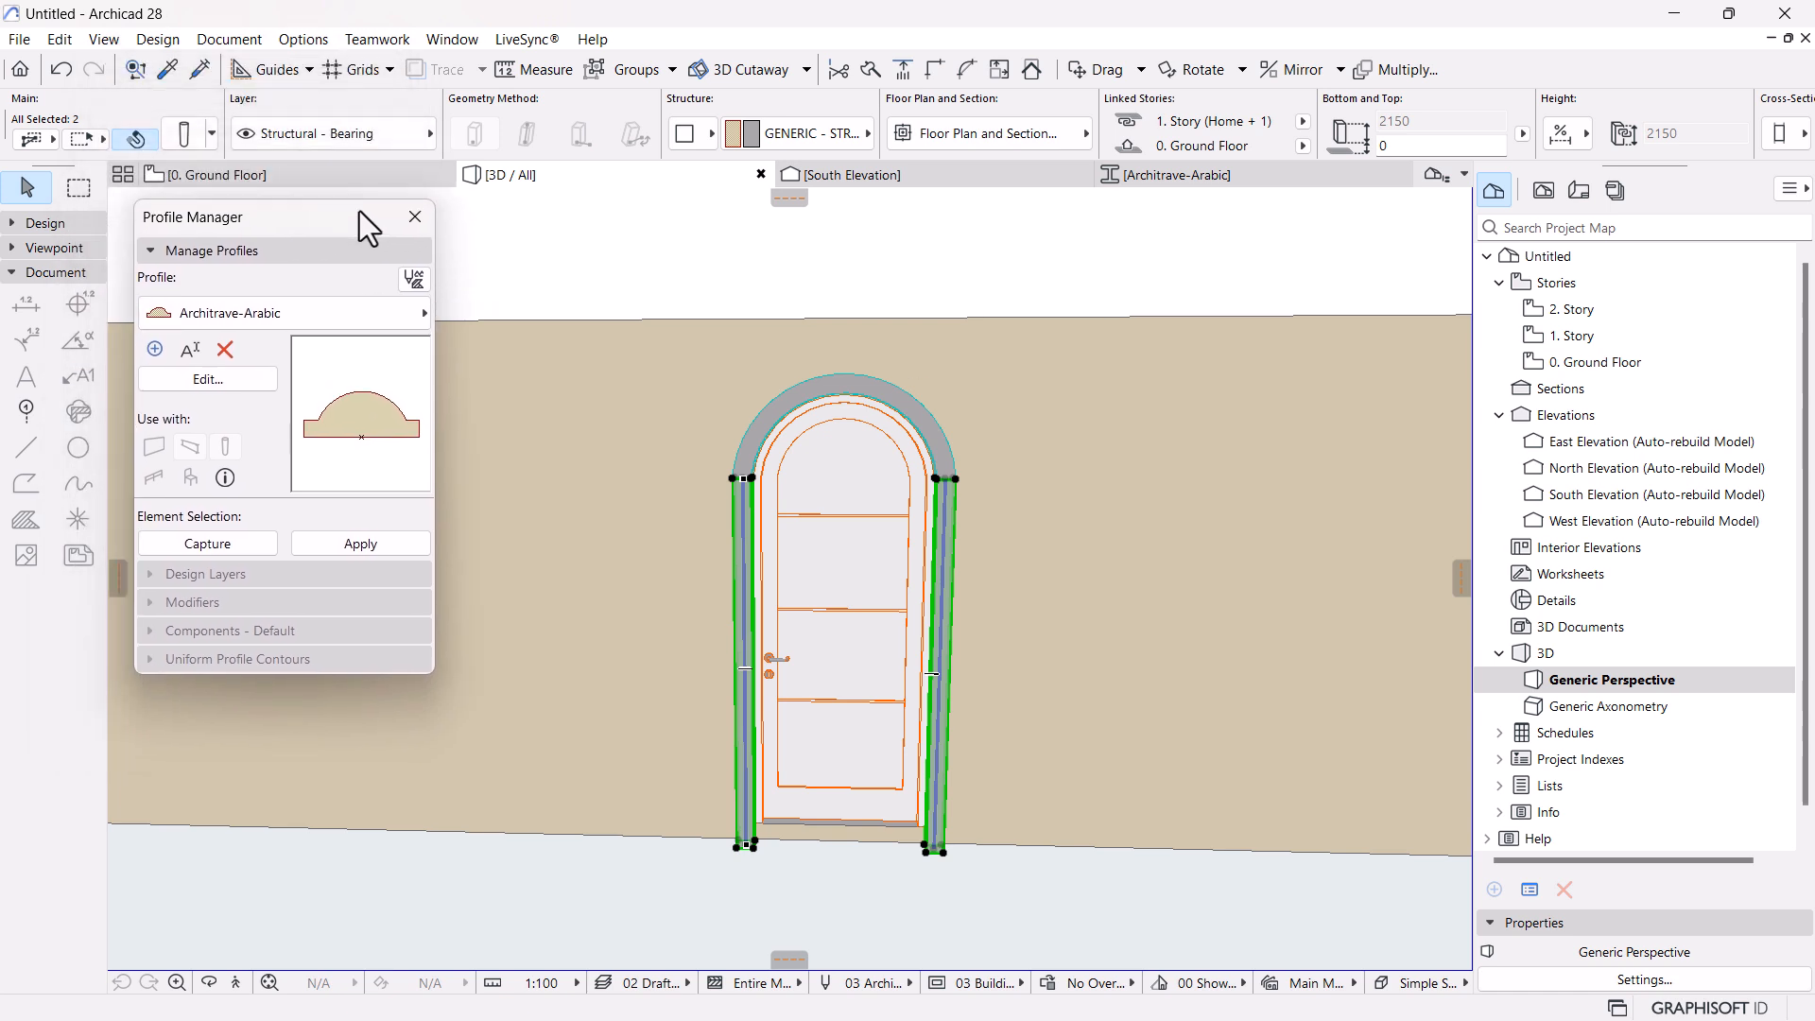
pyautogui.click(360, 547)
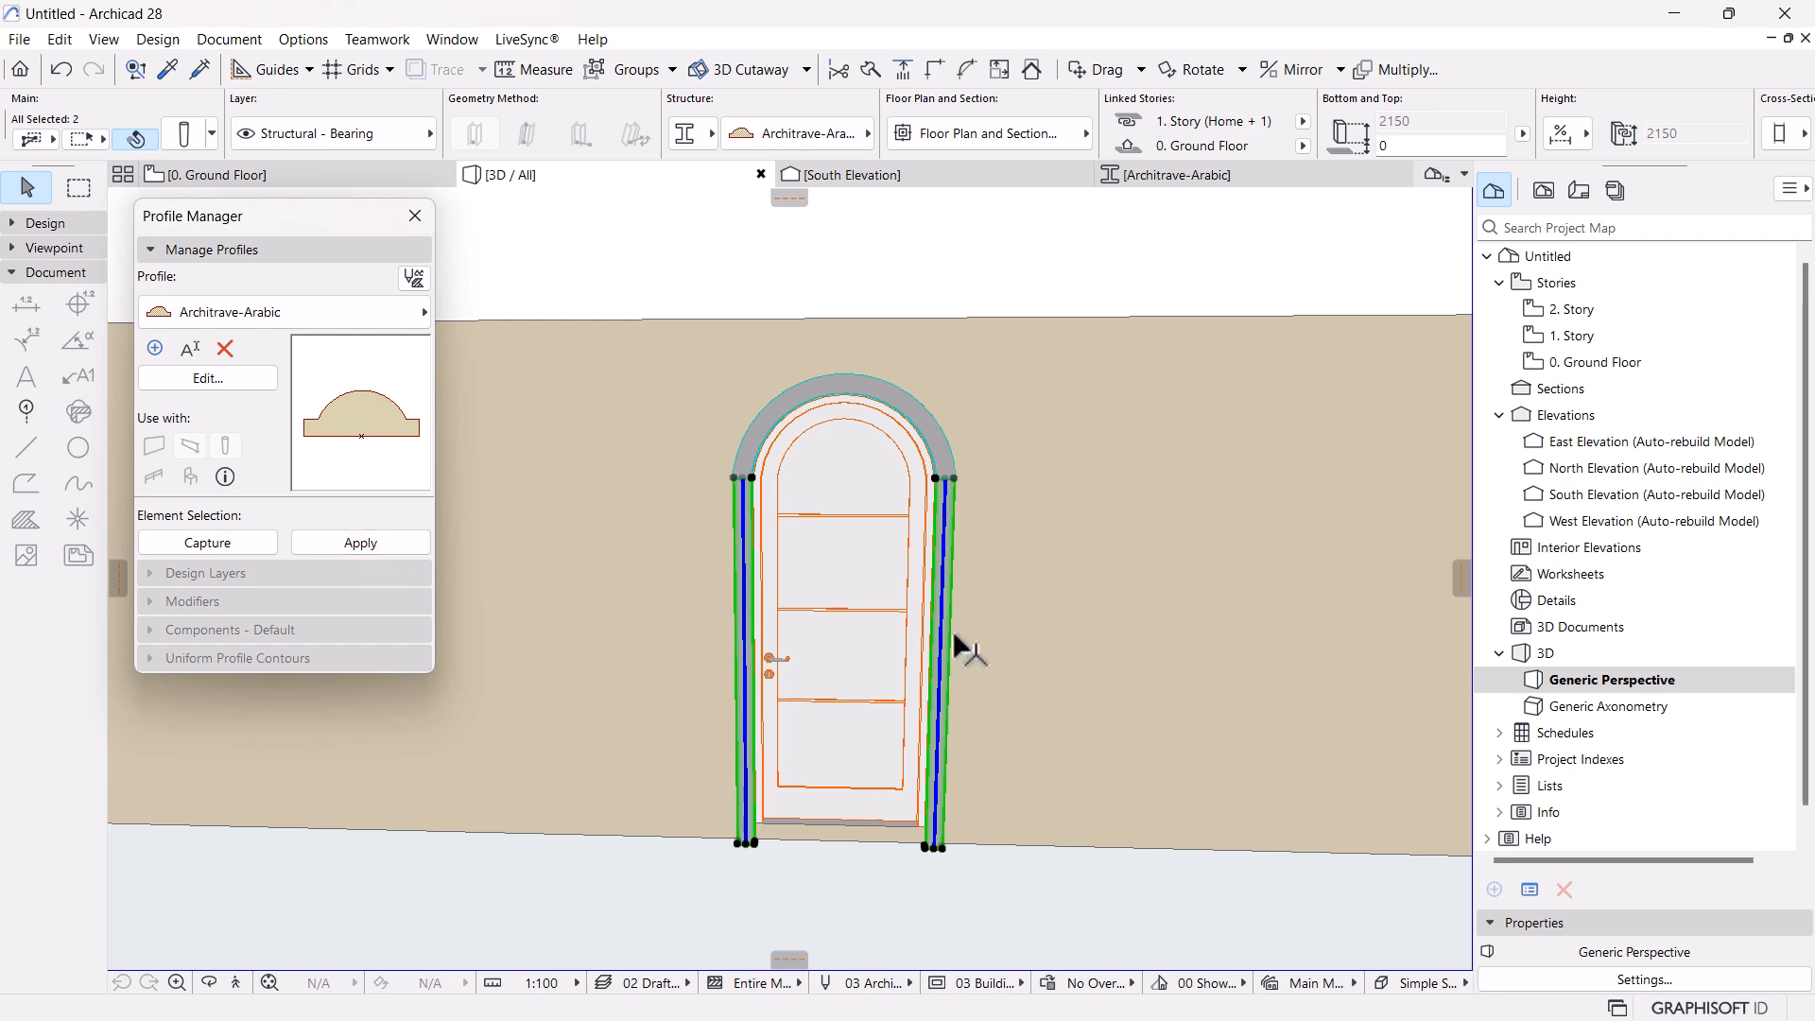
# Check the orientation of the profiled door columns from the side and reopen the Architrave-Arabic profile for editing
pyautogui.scroll(6, 950, 478)
pyautogui.scroll(-2, 927, 480)
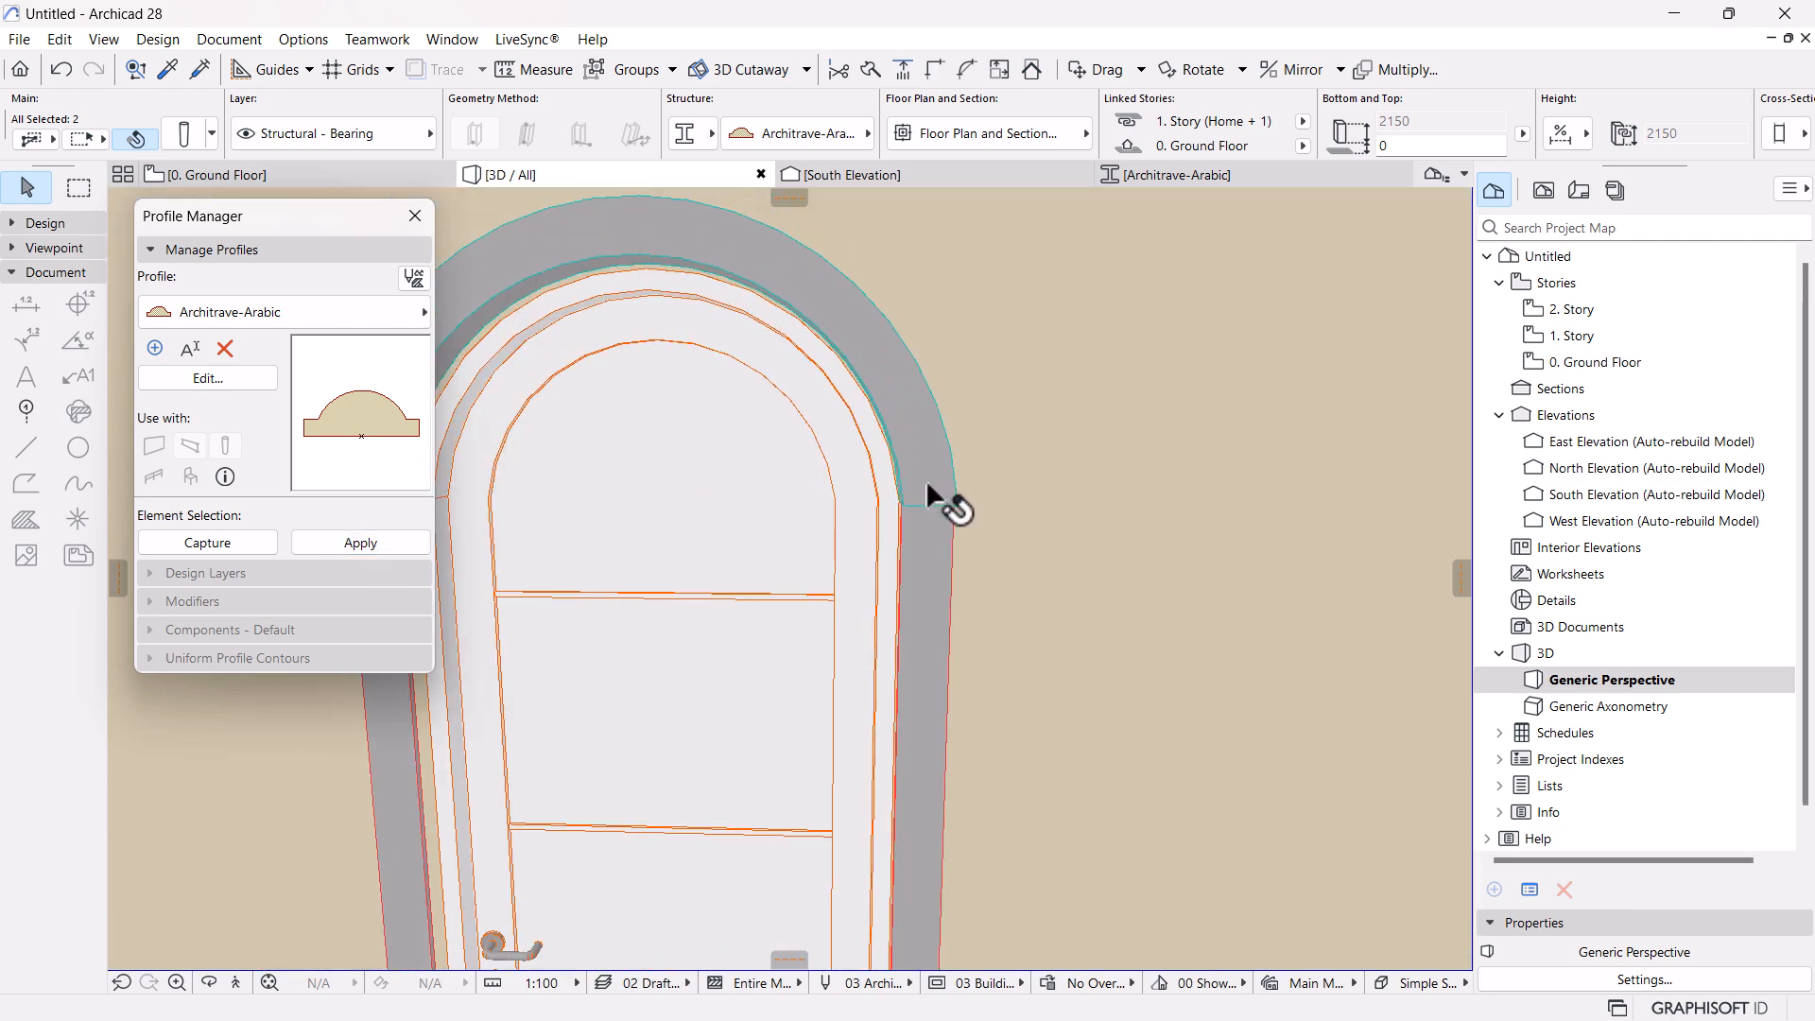
pyautogui.moveTo(908, 530); pyautogui.dragTo(1021, 484, button='middle')
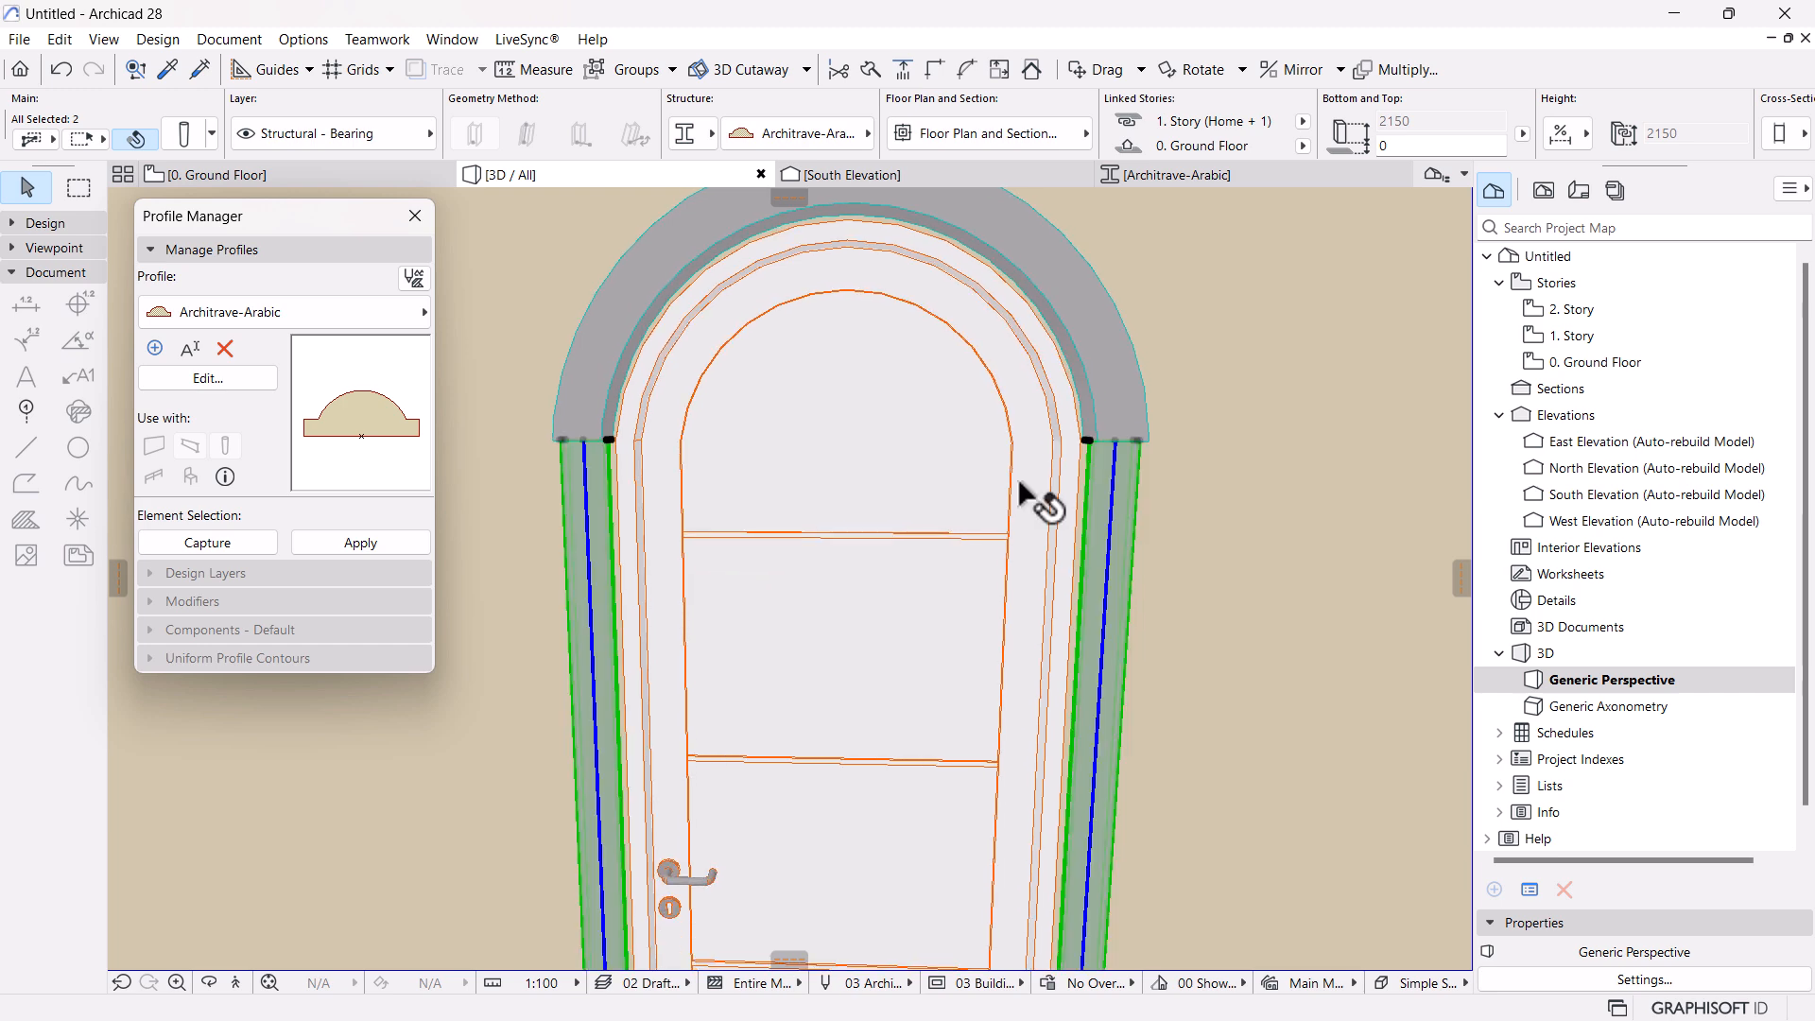
pyautogui.keyDown('shift'); pyautogui.moveTo(1130, 514); pyautogui.dragTo(942, 512, button='middle'); pyautogui.keyUp('shift')
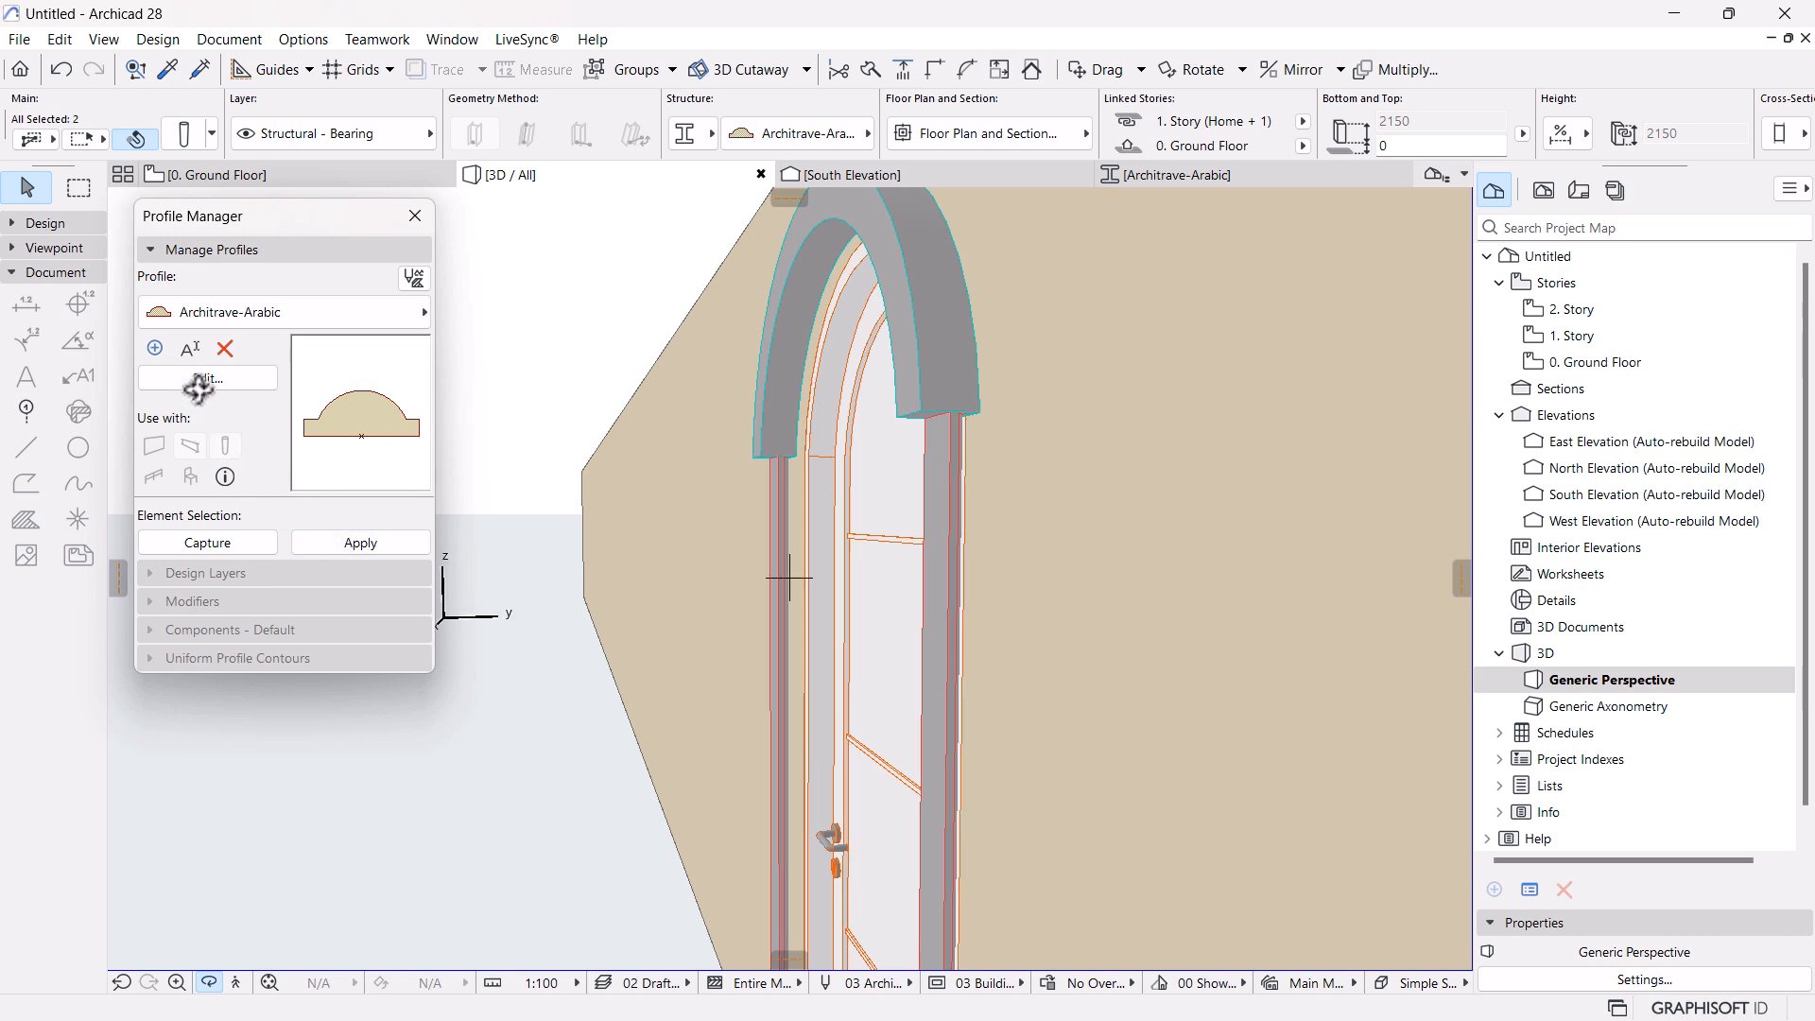
pyautogui.click(207, 378)
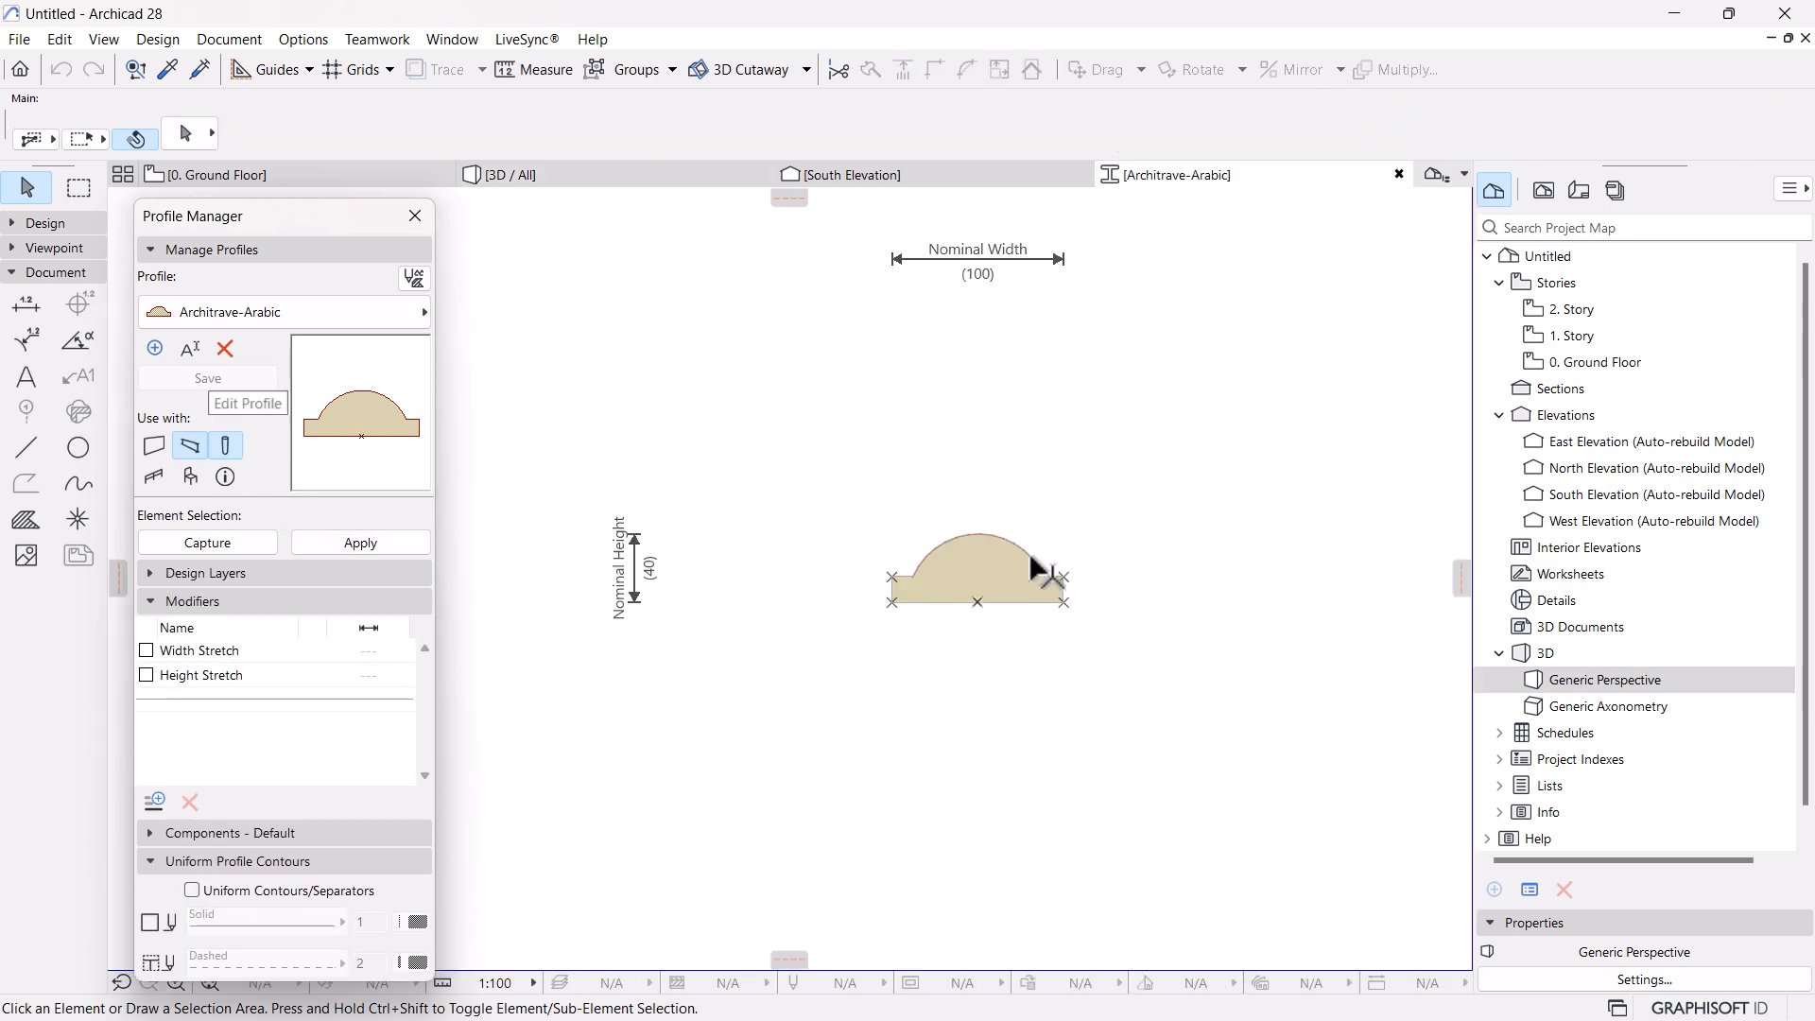
pyautogui.click(1004, 578)
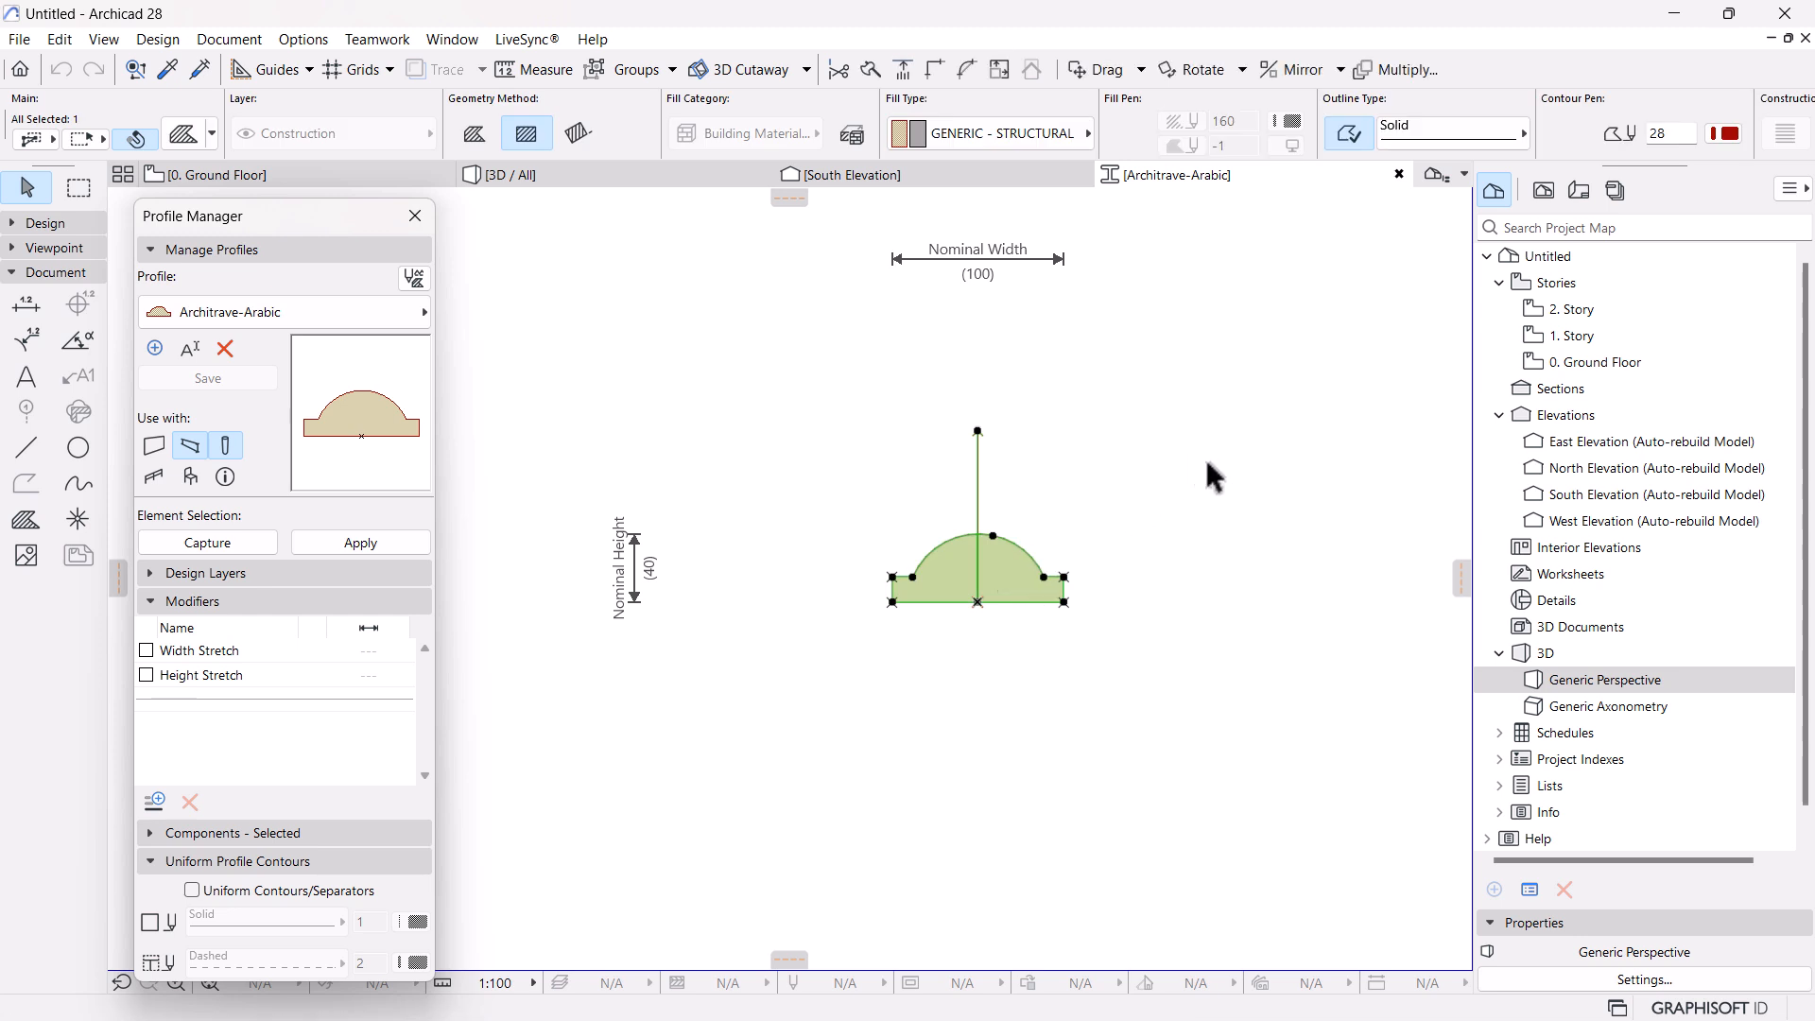
pyautogui.click(978, 603)
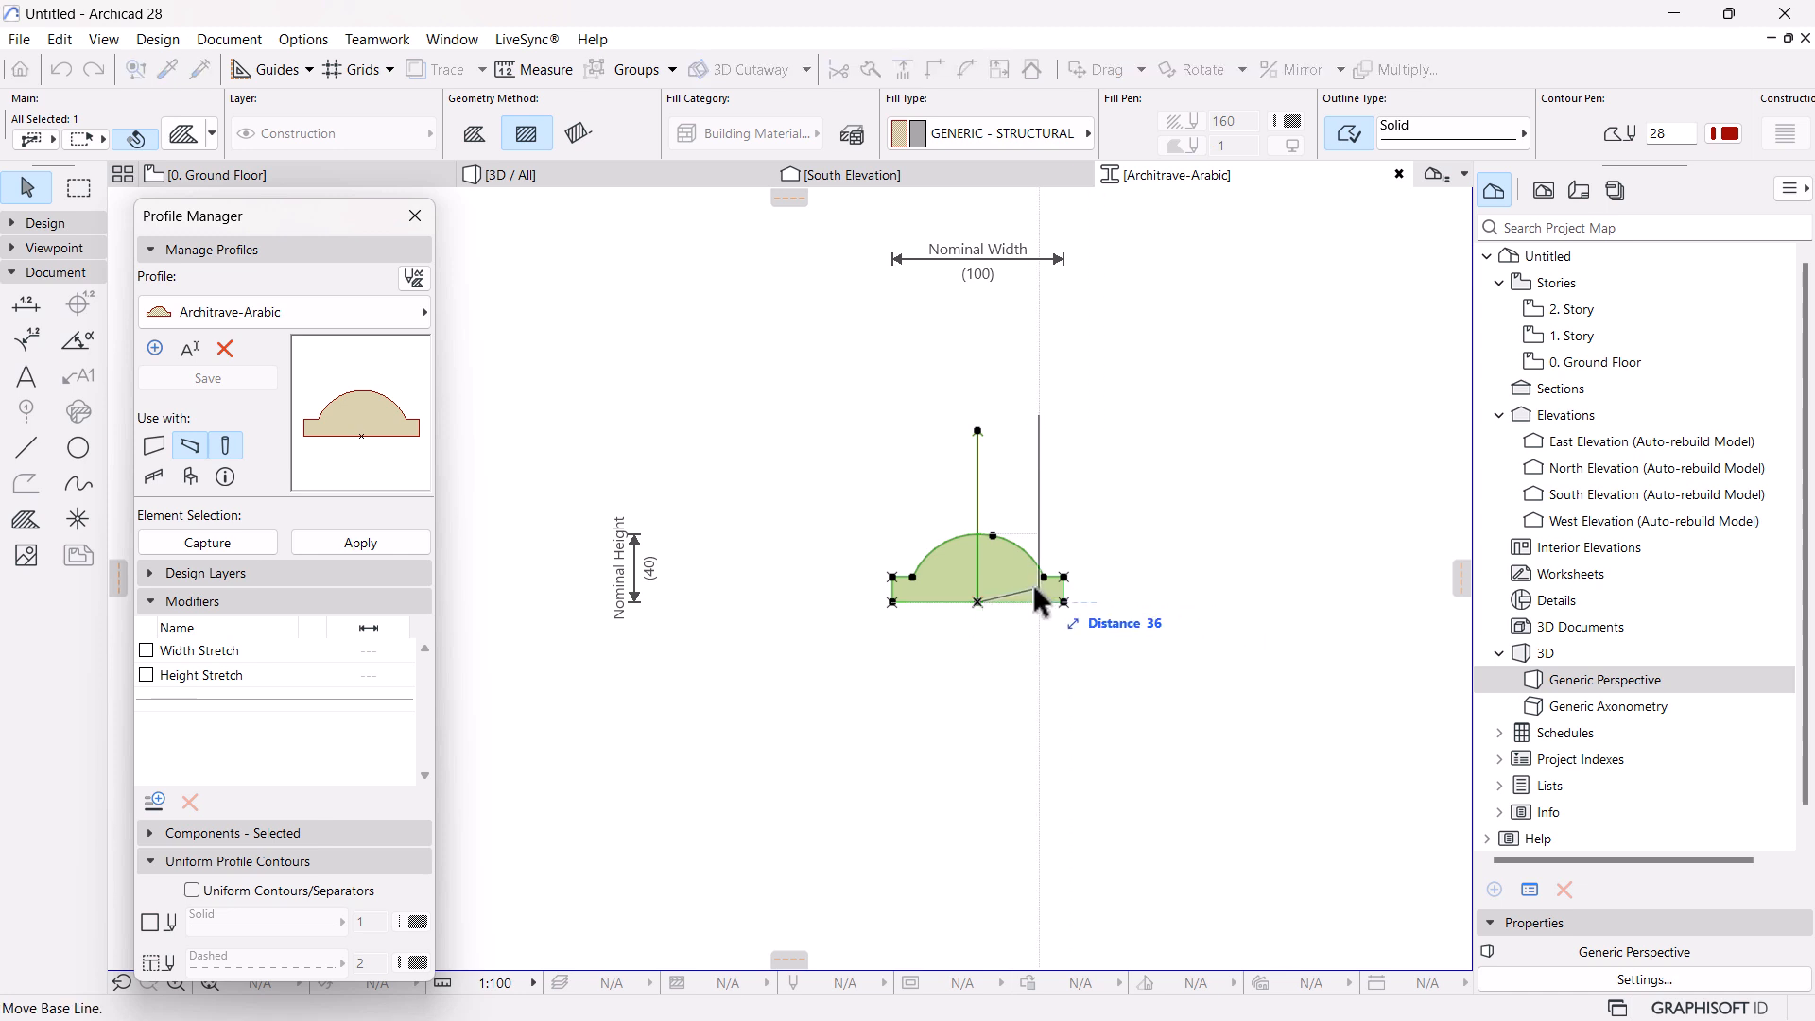
pyautogui.press('Escape')
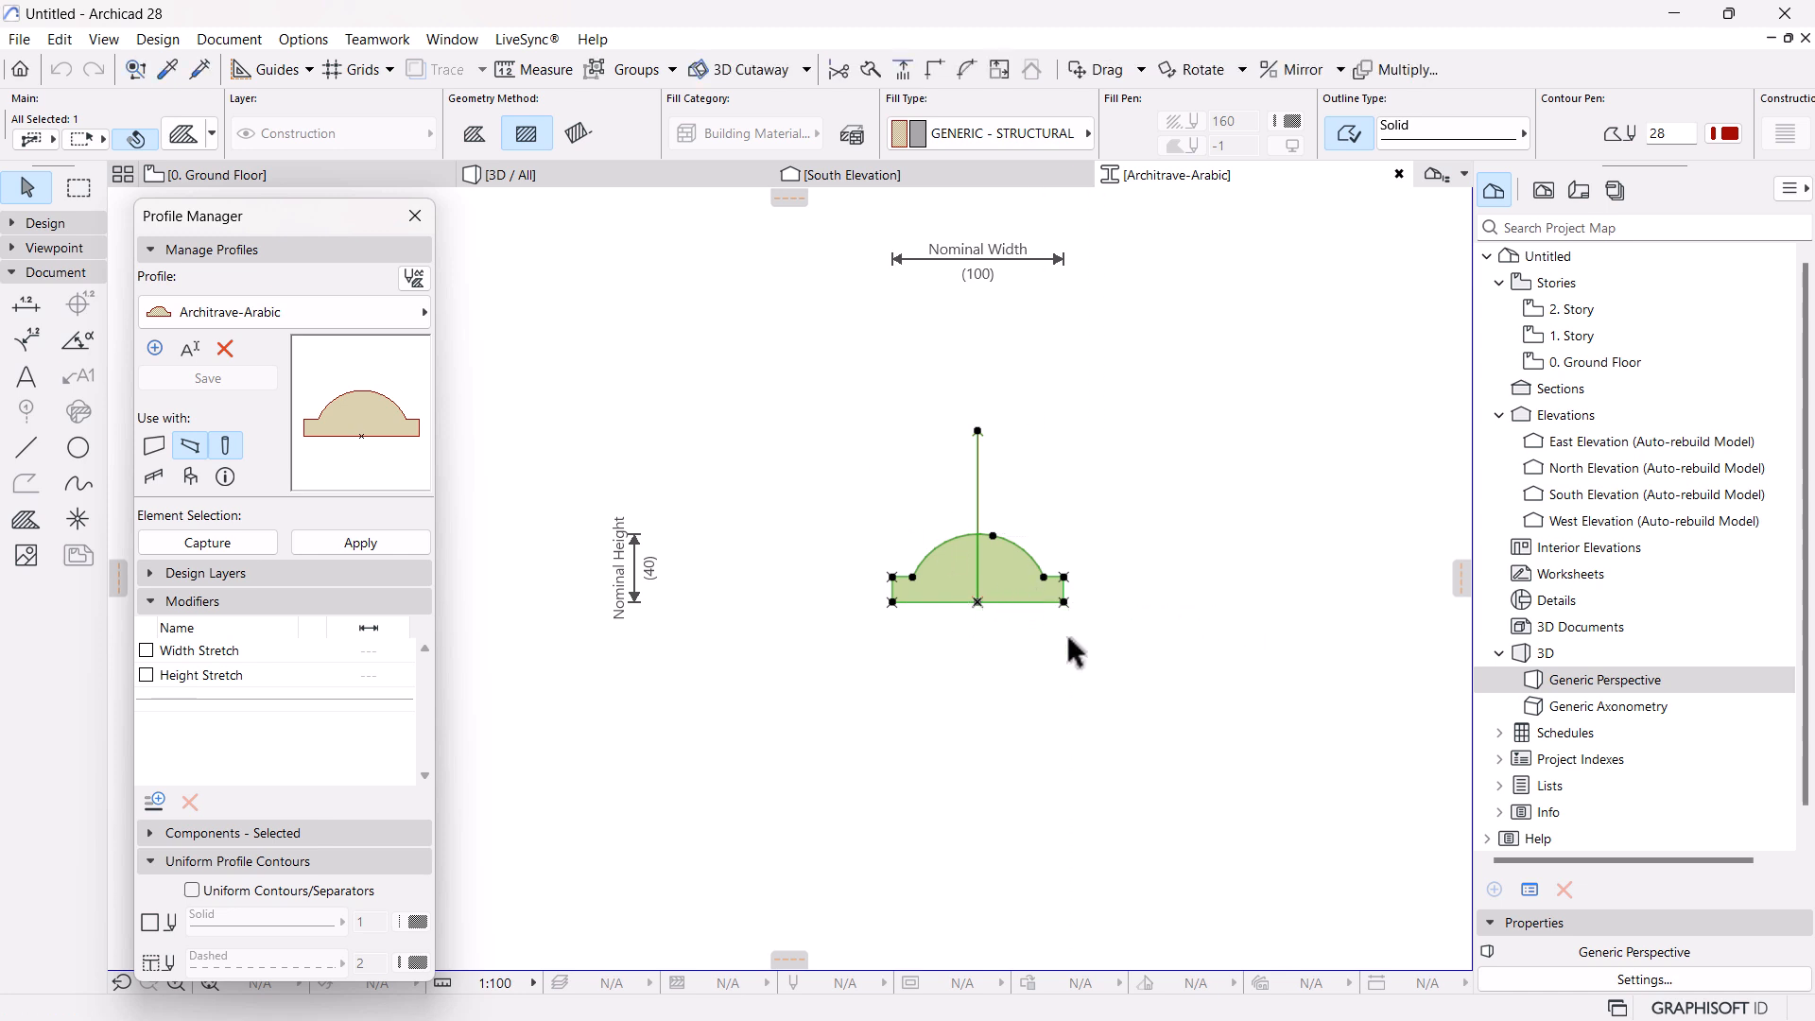
pyautogui.click(978, 603)
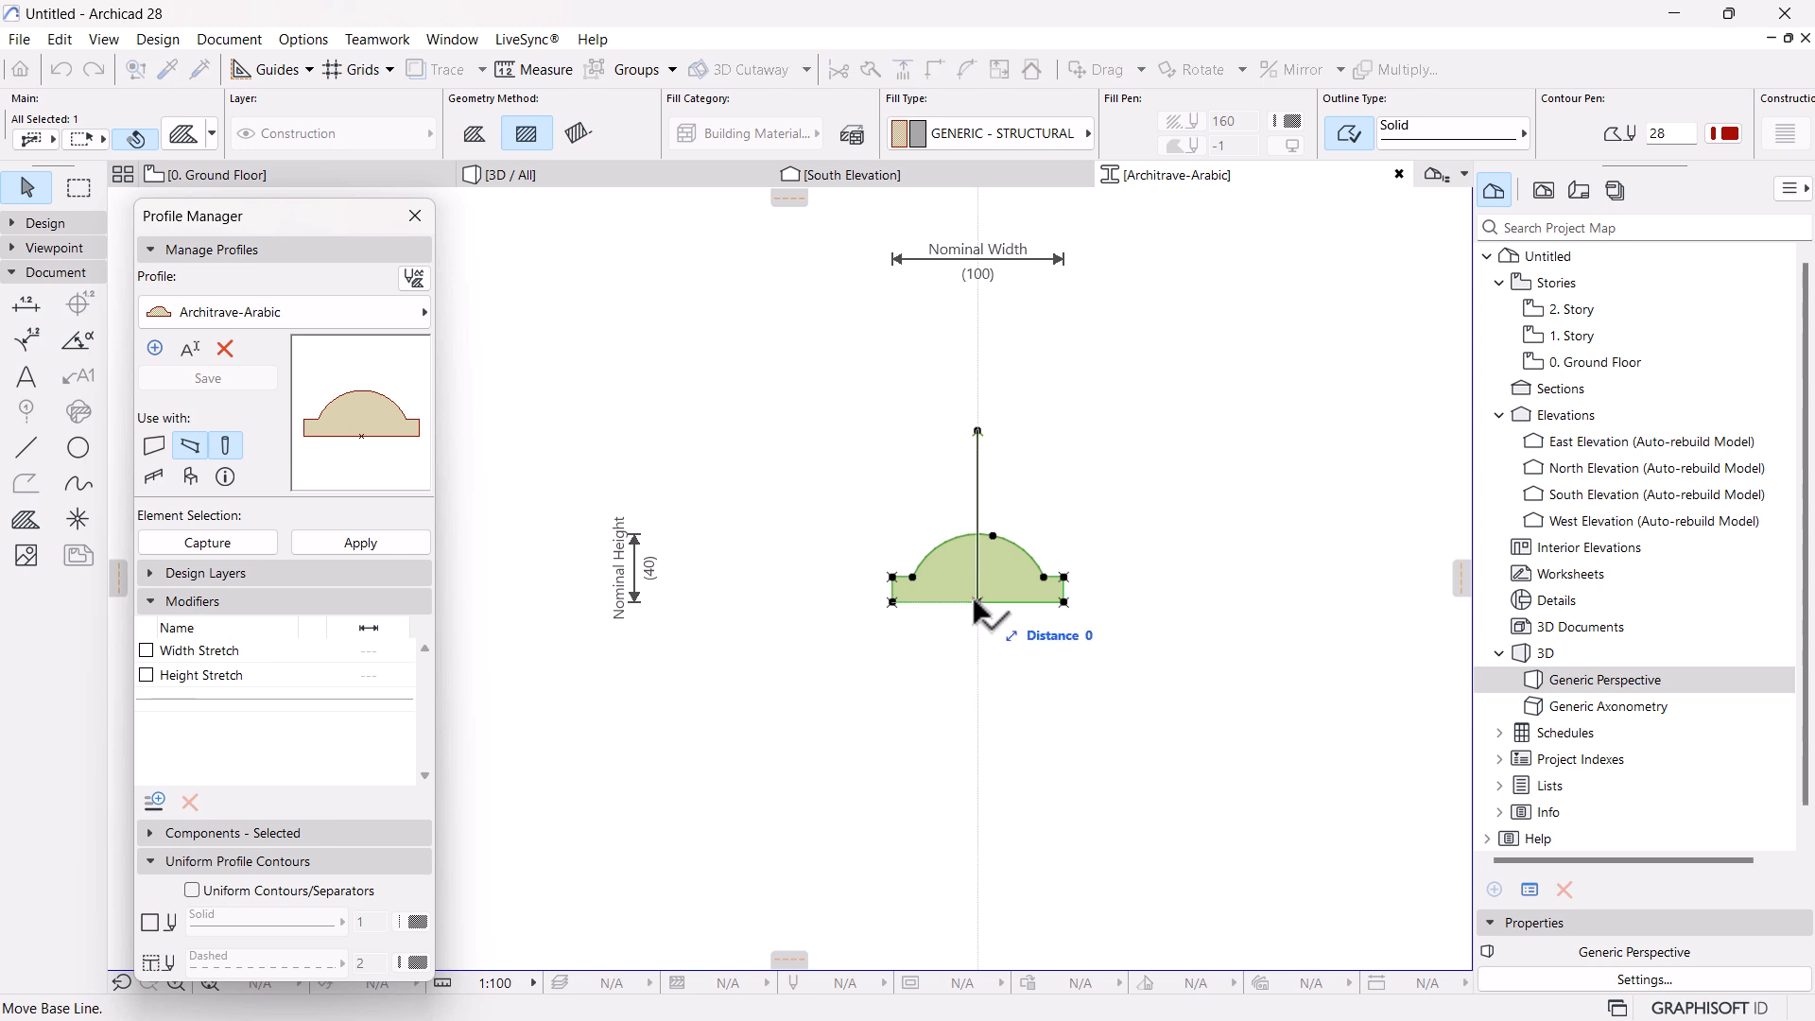
pyautogui.press('Escape')
pyautogui.press('Escape')
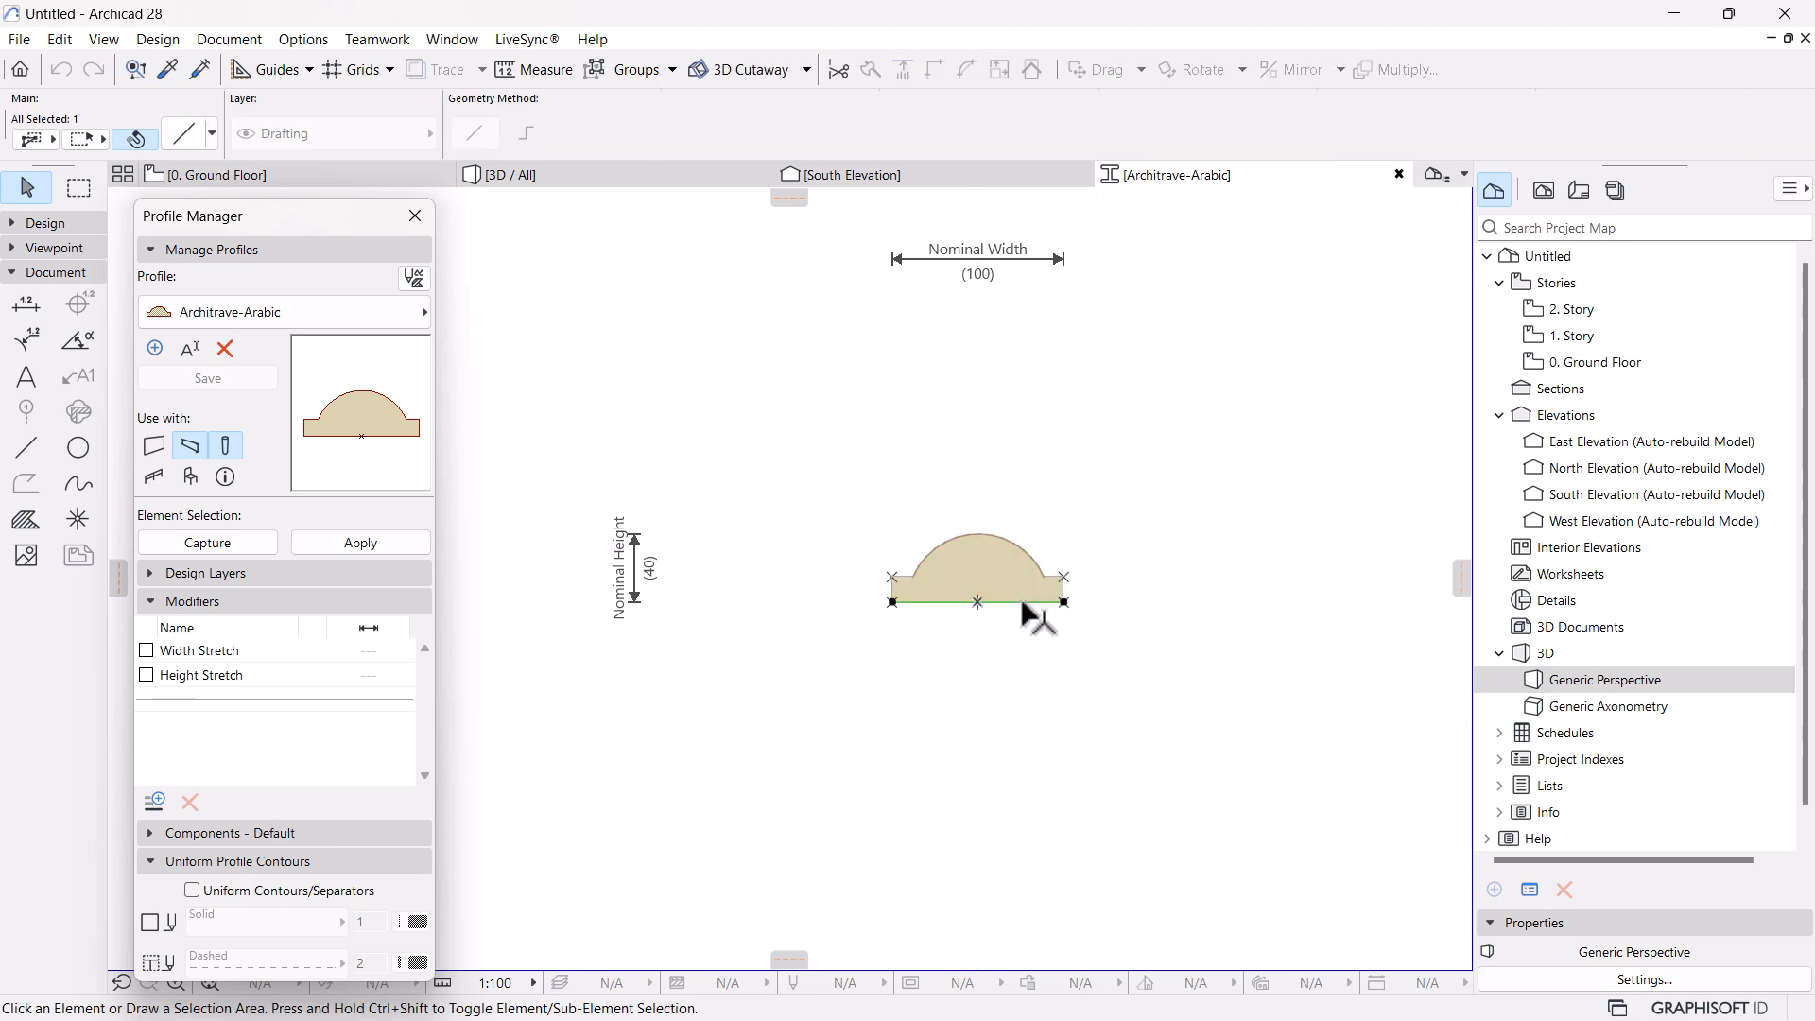
pyautogui.click(1040, 594)
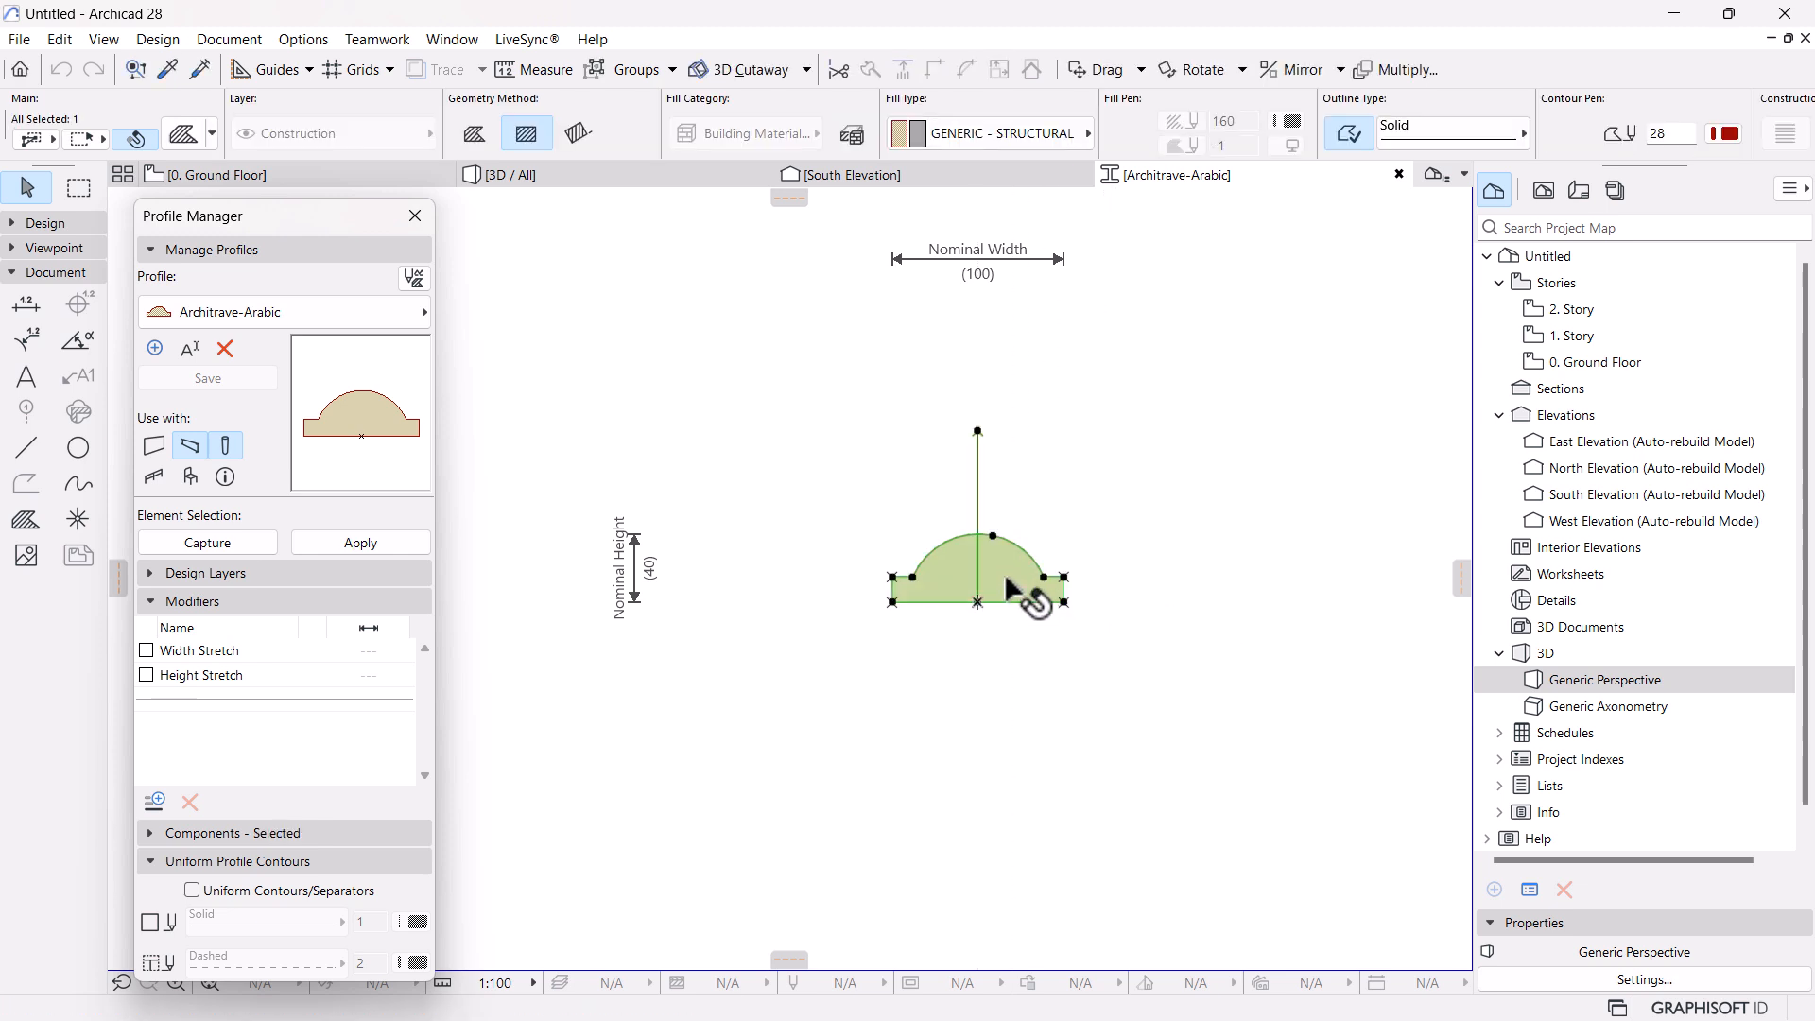
pyautogui.click(1062, 601)
pyautogui.press('Escape')
pyautogui.press('Escape')
# Mirror the entire moulding profile about a horizontal axis through its base so the curve faces downward
pyautogui.moveTo(778, 420); pyautogui.dragTo(1161, 712)
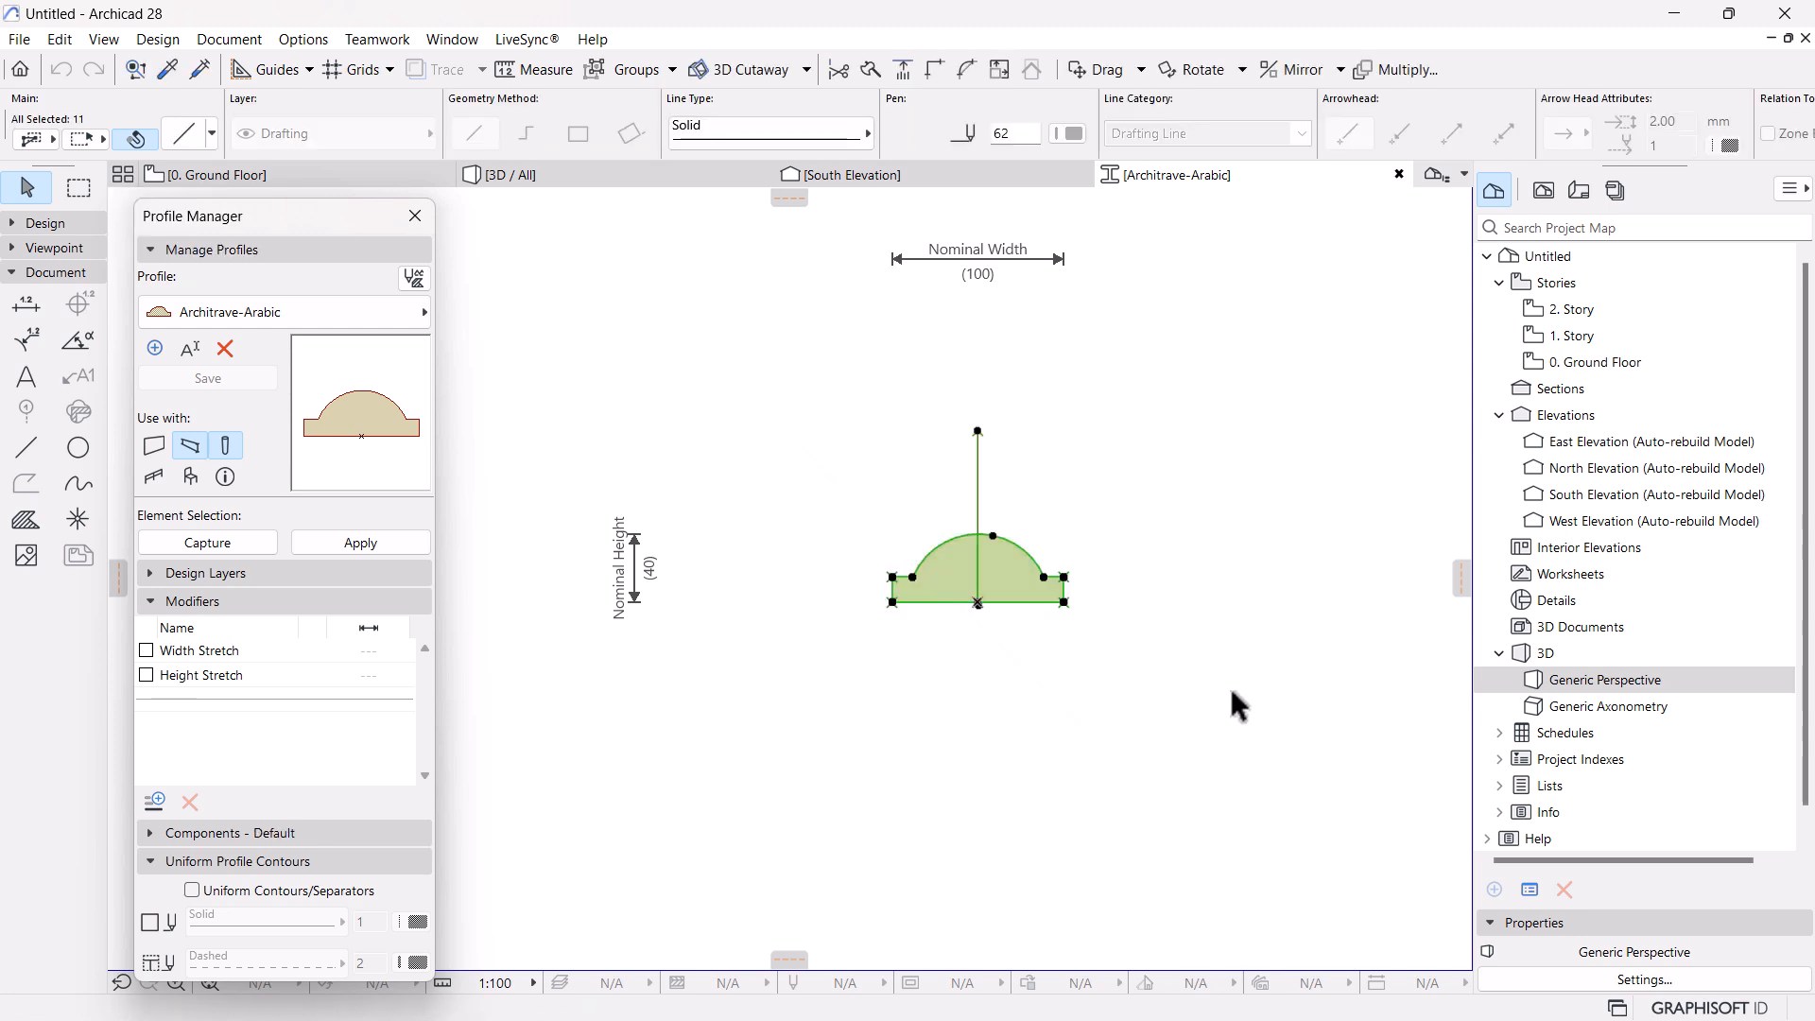
pyautogui.click(978, 603)
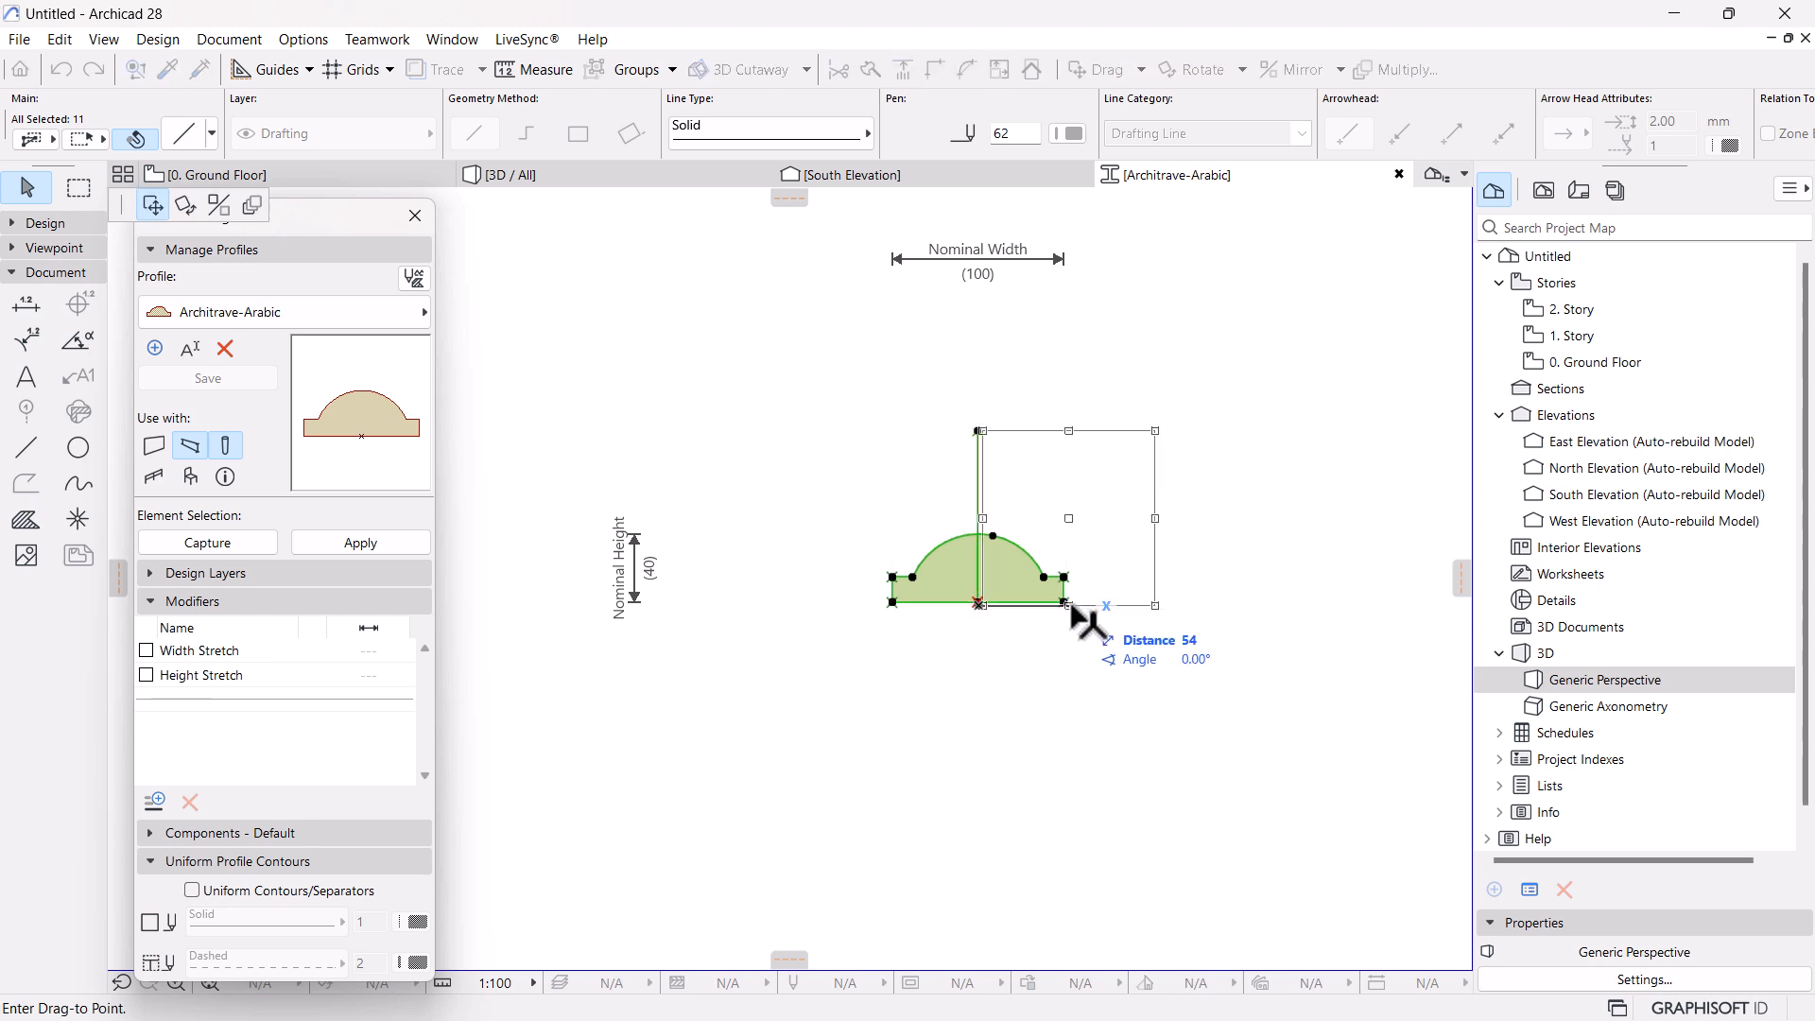
pyautogui.click(215, 206)
pyautogui.click(978, 603)
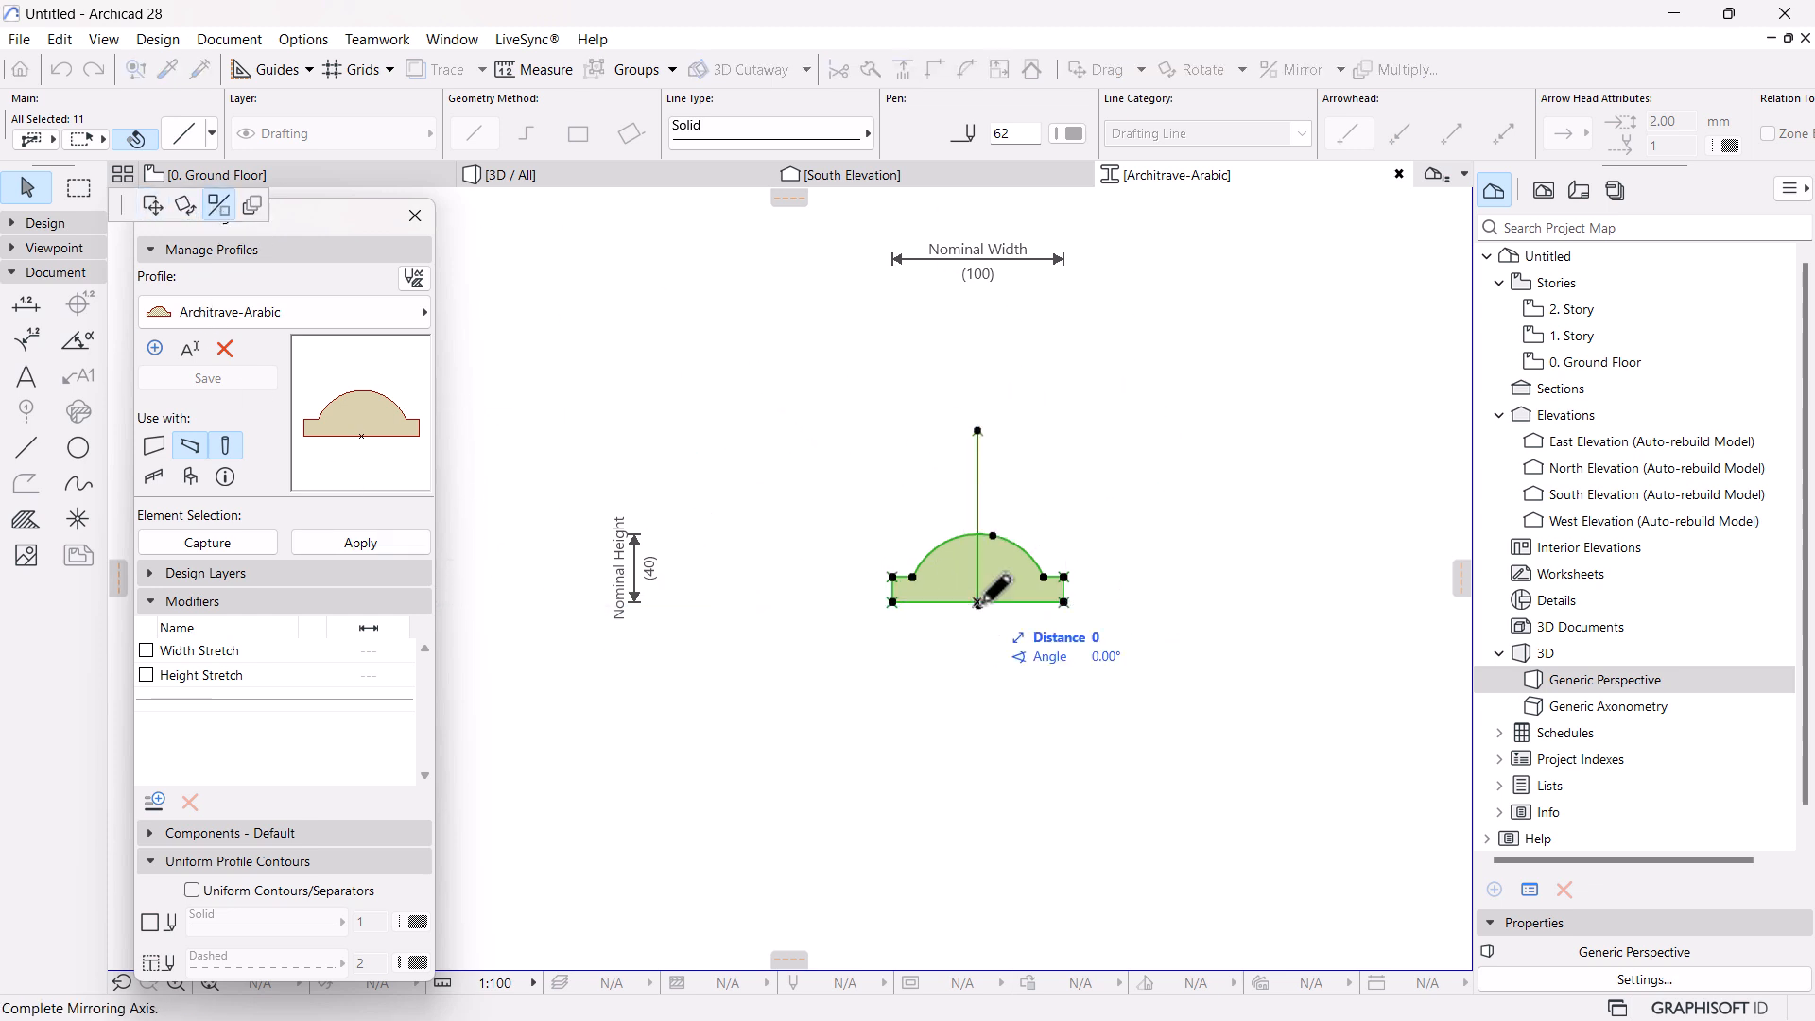
pyautogui.click(1160, 605)
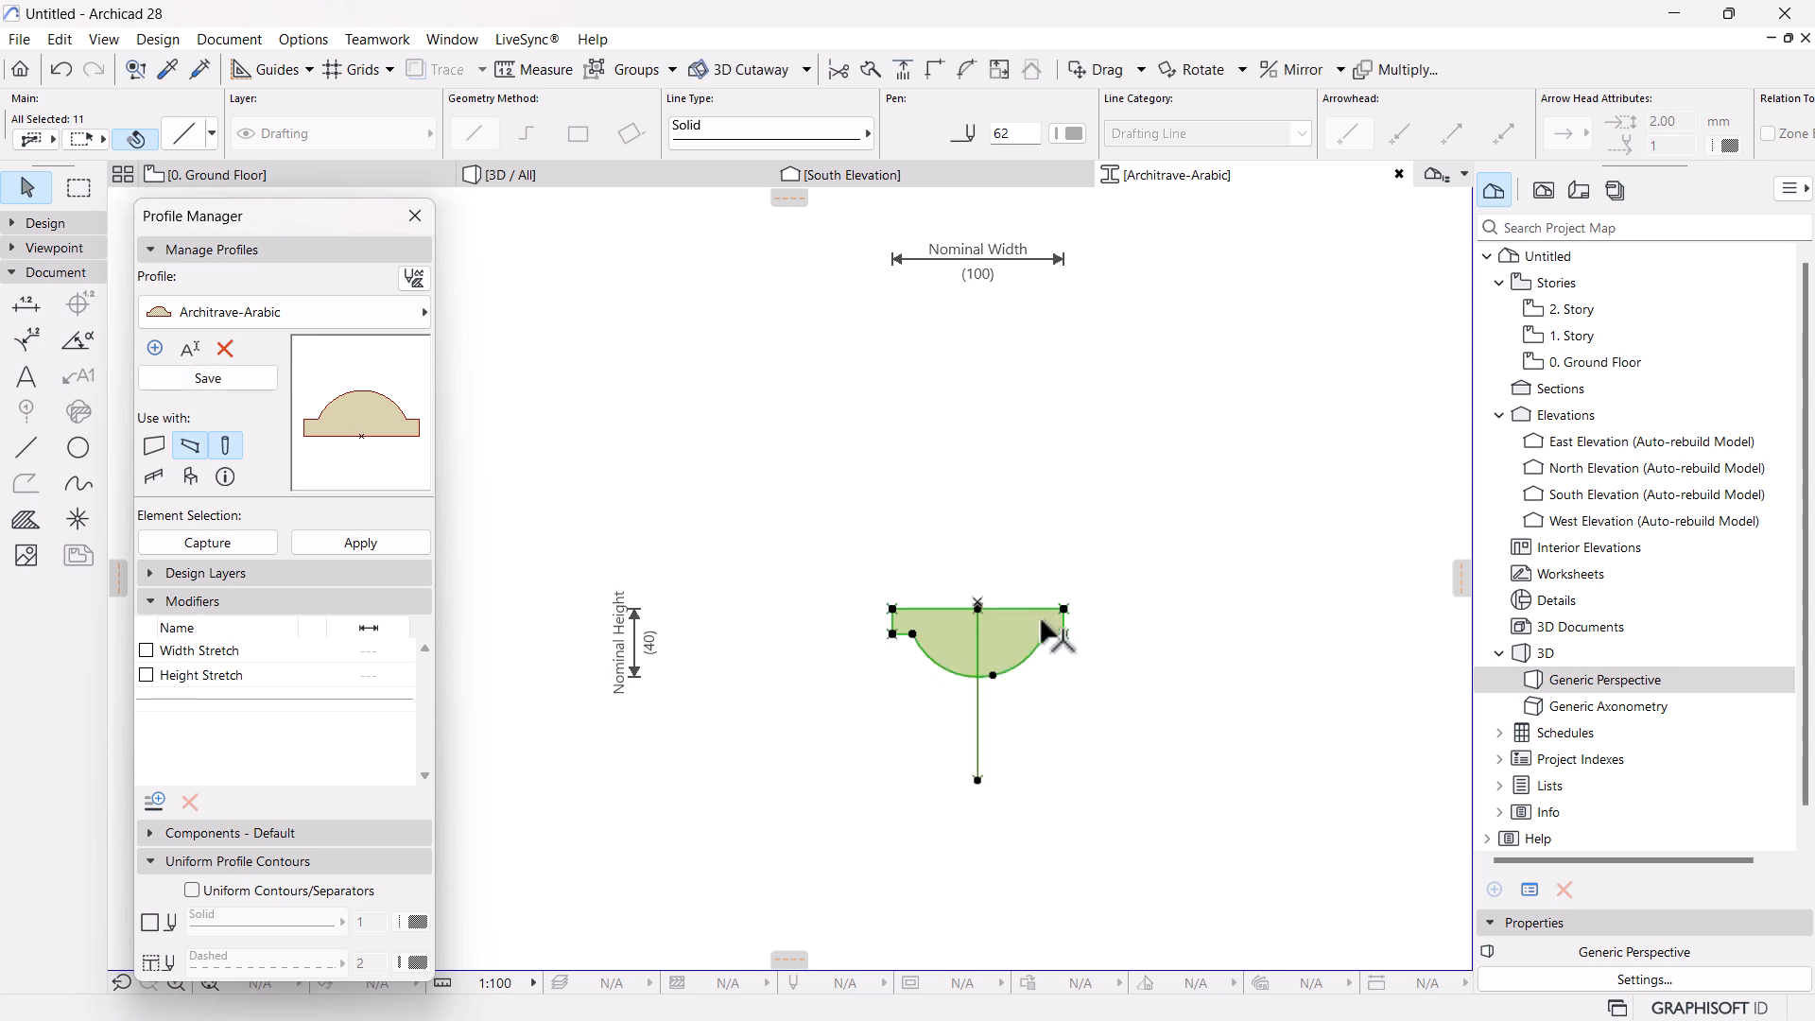
# Move the mirrored moulding up so the midpoint of its flat edge sits on the profile origin
pyautogui.scroll(5, 989, 609)
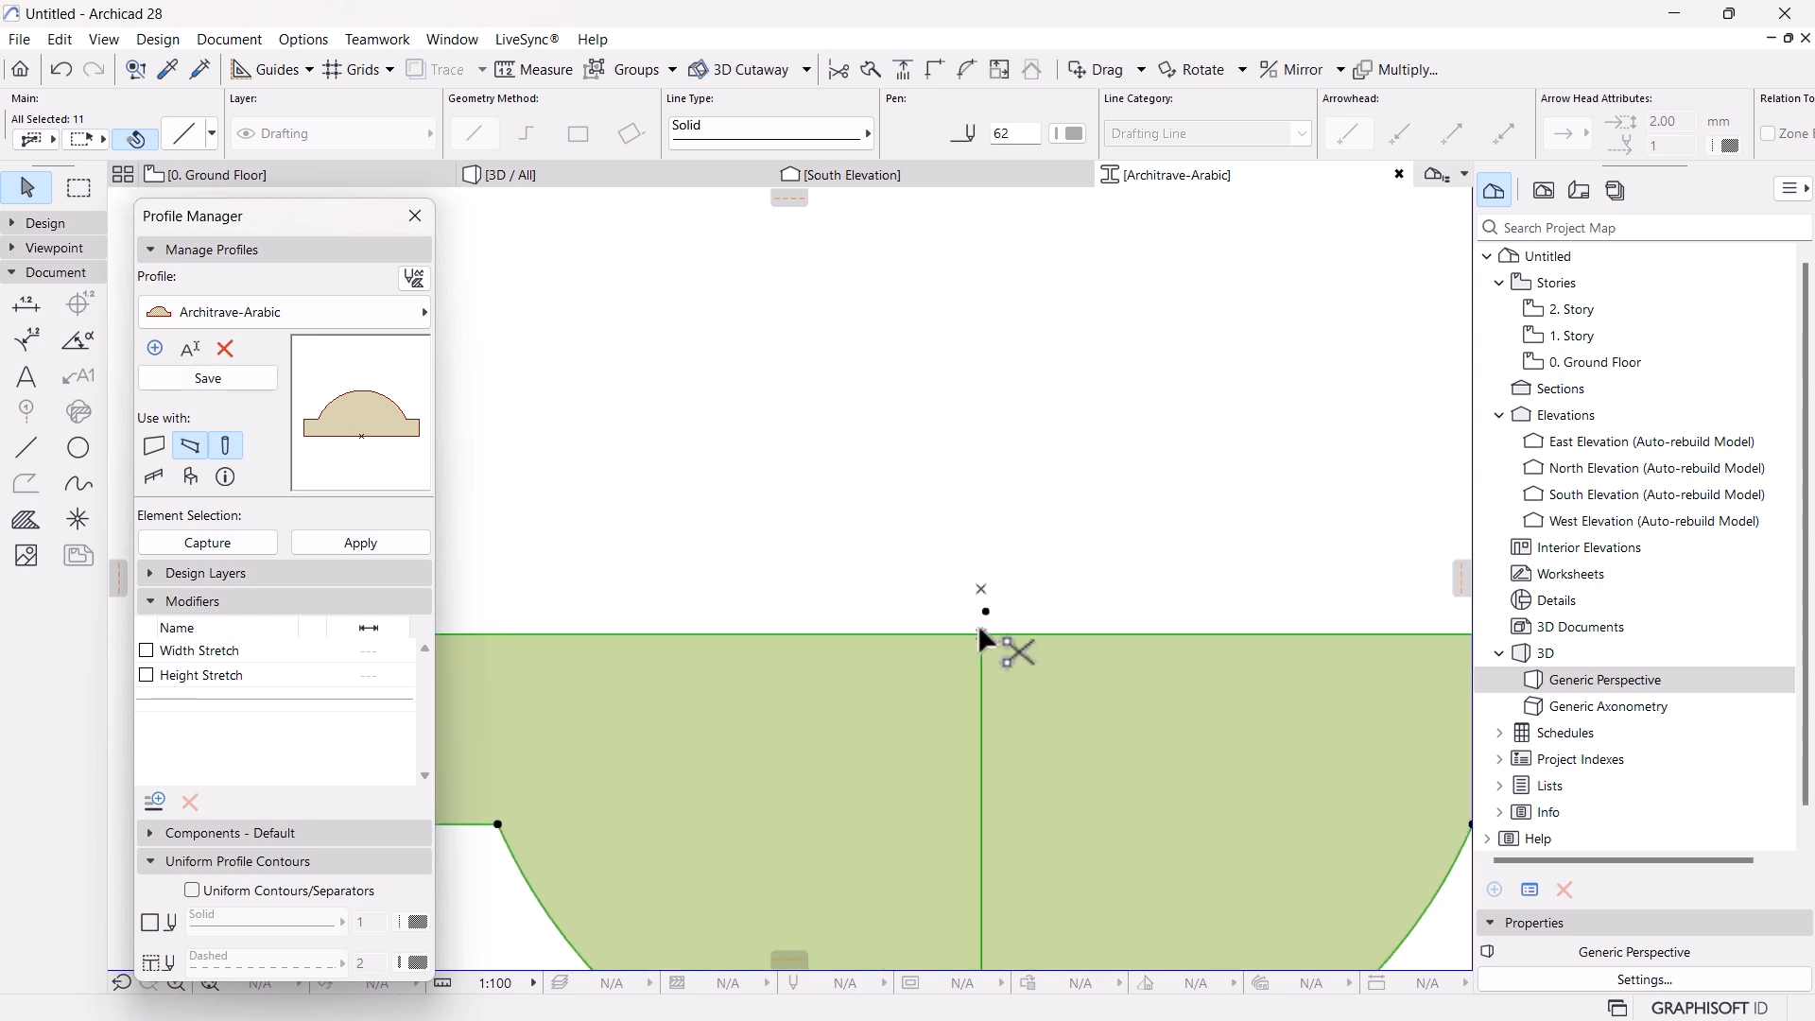
pyautogui.hotkey('ctrl', 'd')
pyautogui.click(980, 633)
pyautogui.click(981, 591)
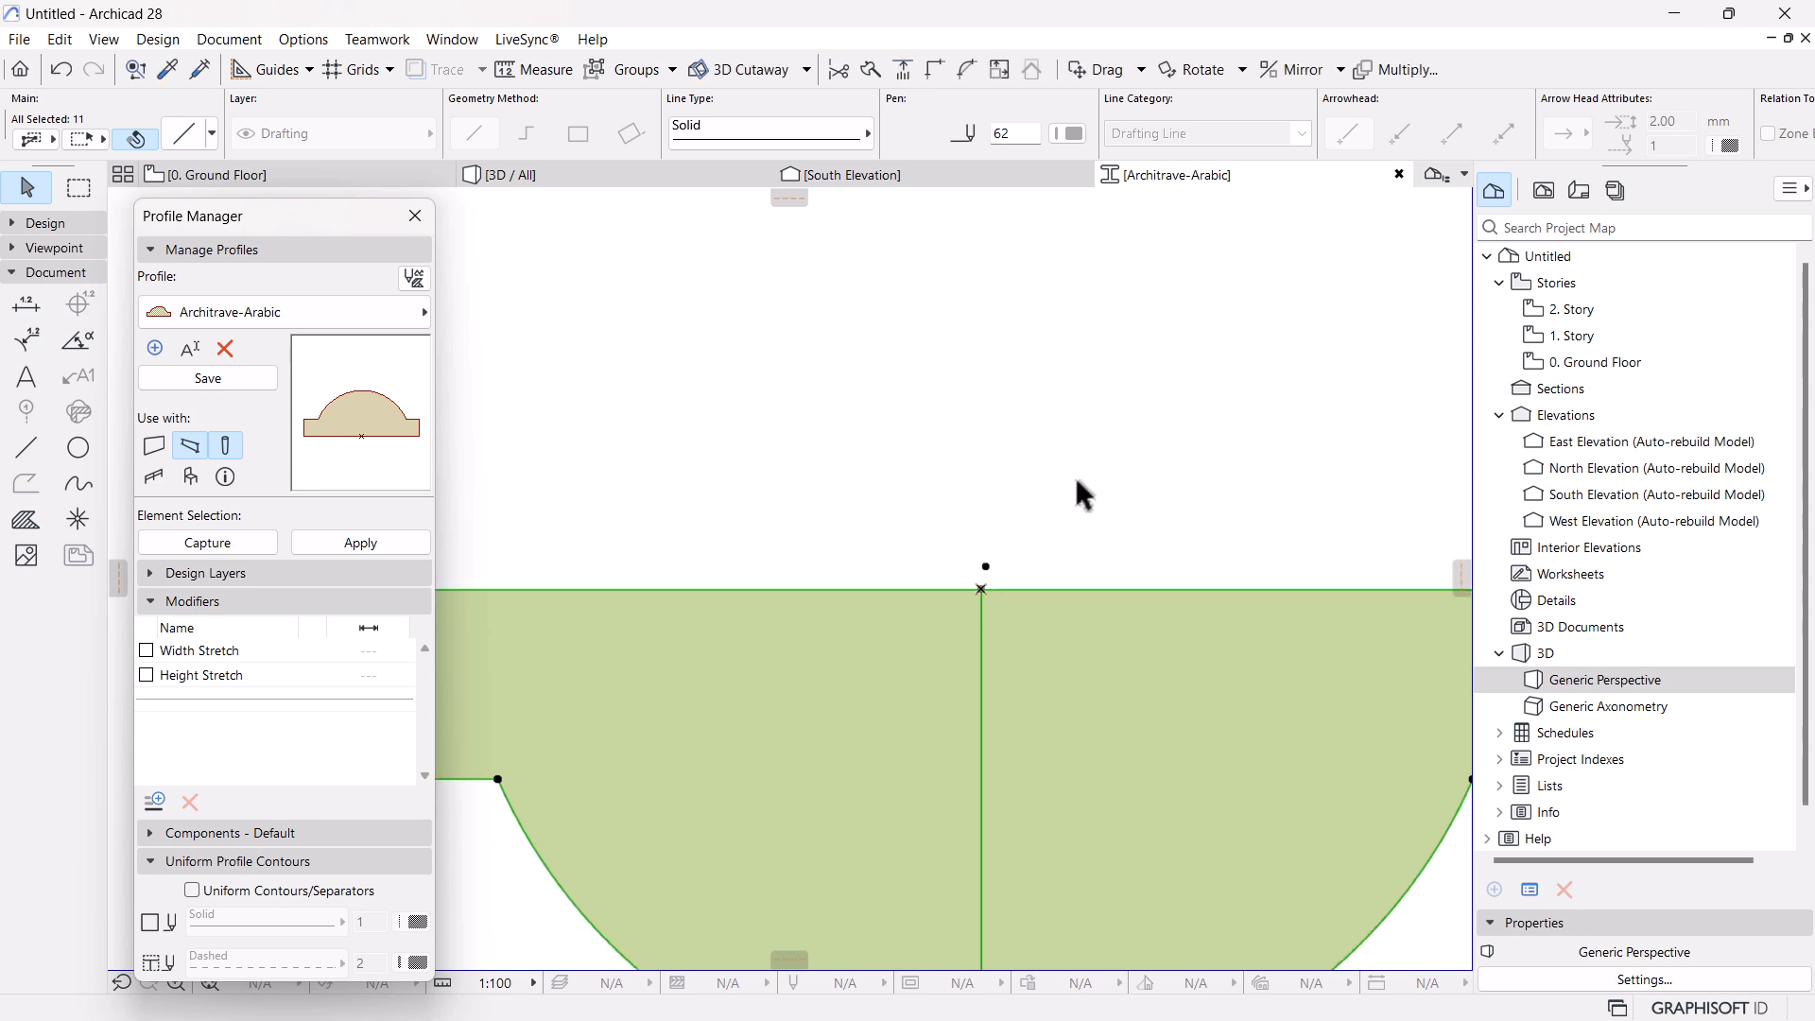
# Save the mirrored Architrave-Arabic profile and return to the 3D view of the door
pyautogui.scroll(-5, 1063, 457)
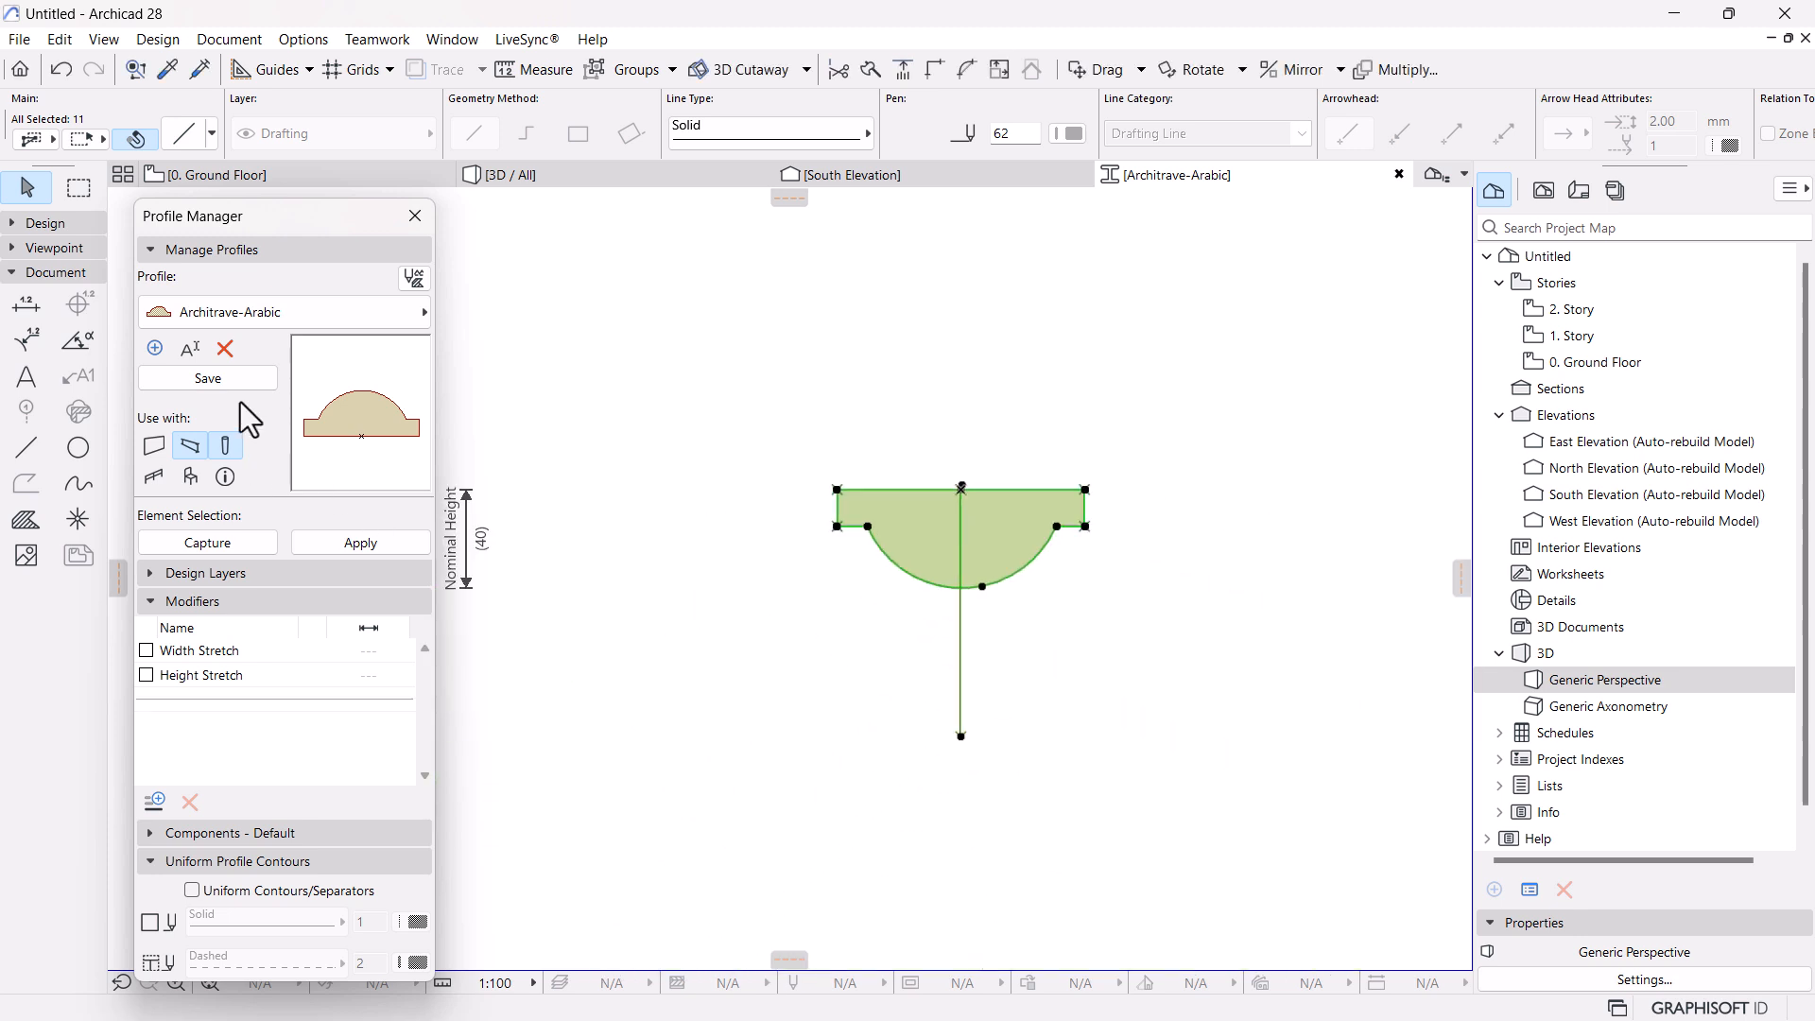
pyautogui.click(208, 378)
pyautogui.click(626, 176)
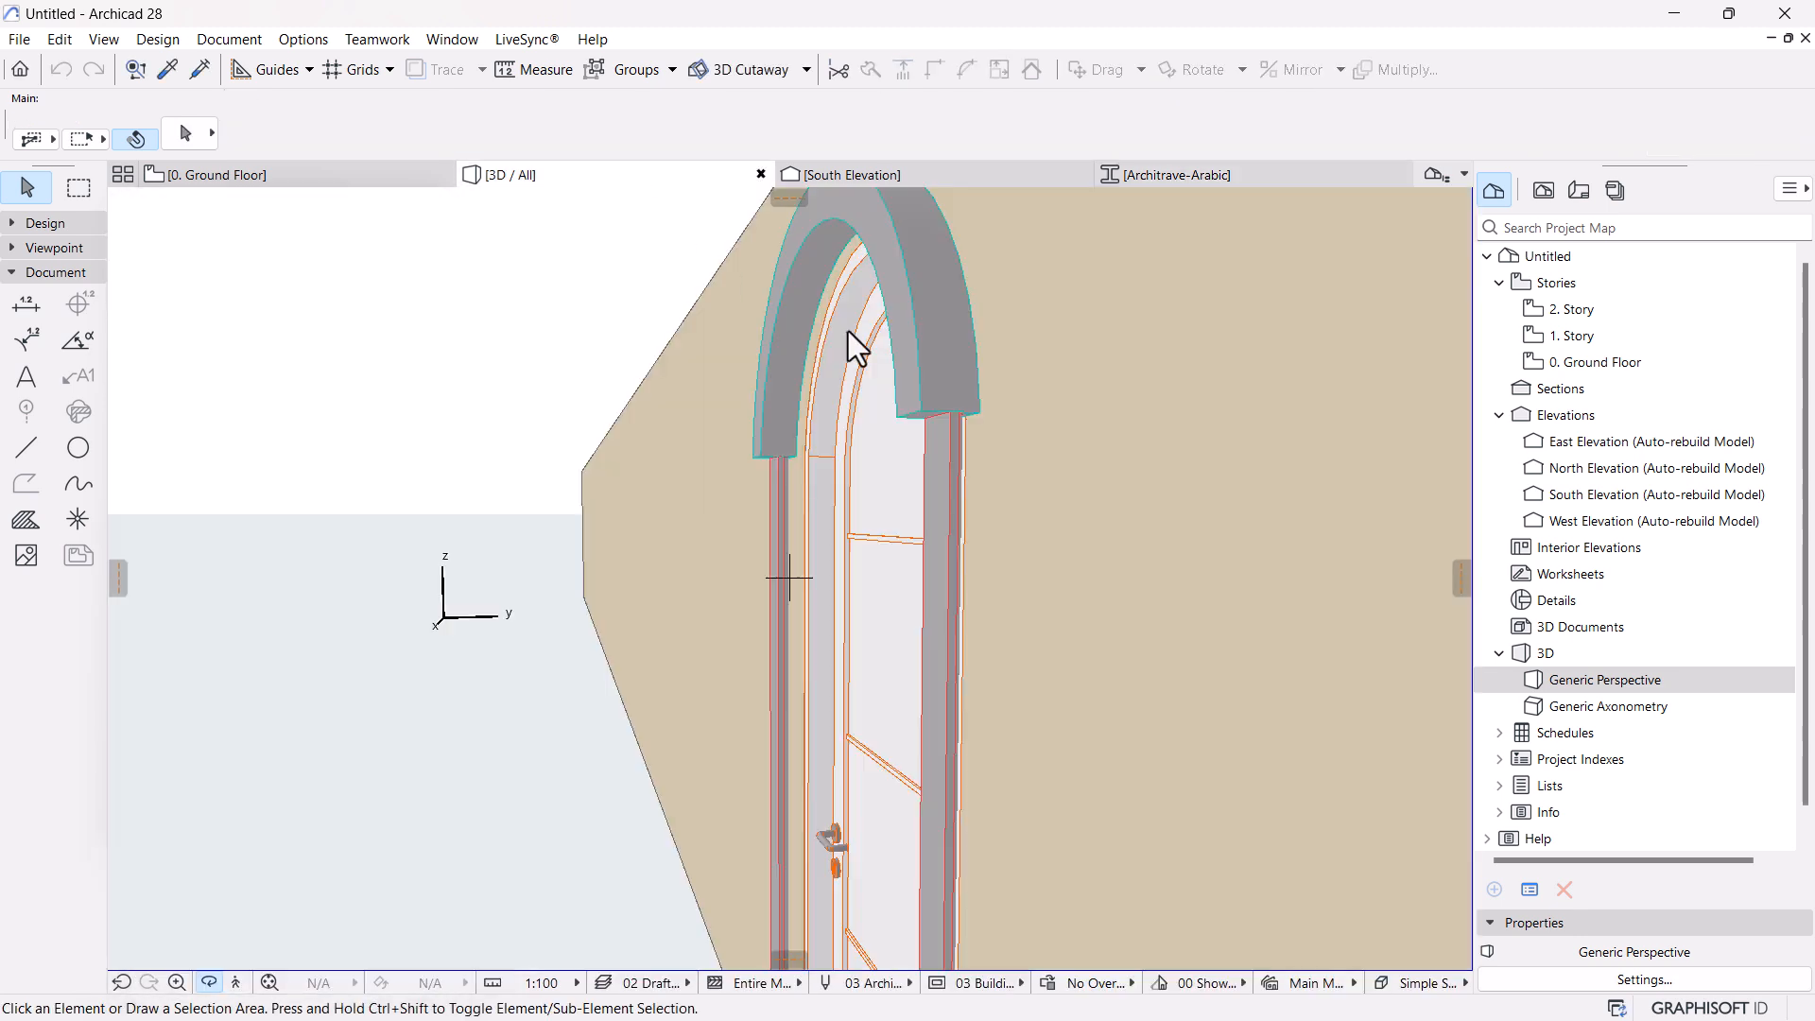
pyautogui.click(859, 329)
pyautogui.keyDown('shift'); pyautogui.moveTo(860, 439); pyautogui.dragTo(842, 478, button='middle'); pyautogui.keyUp('shift')
pyautogui.moveTo(772, 486); pyautogui.dragTo(1130, 488)
pyautogui.press('Escape')
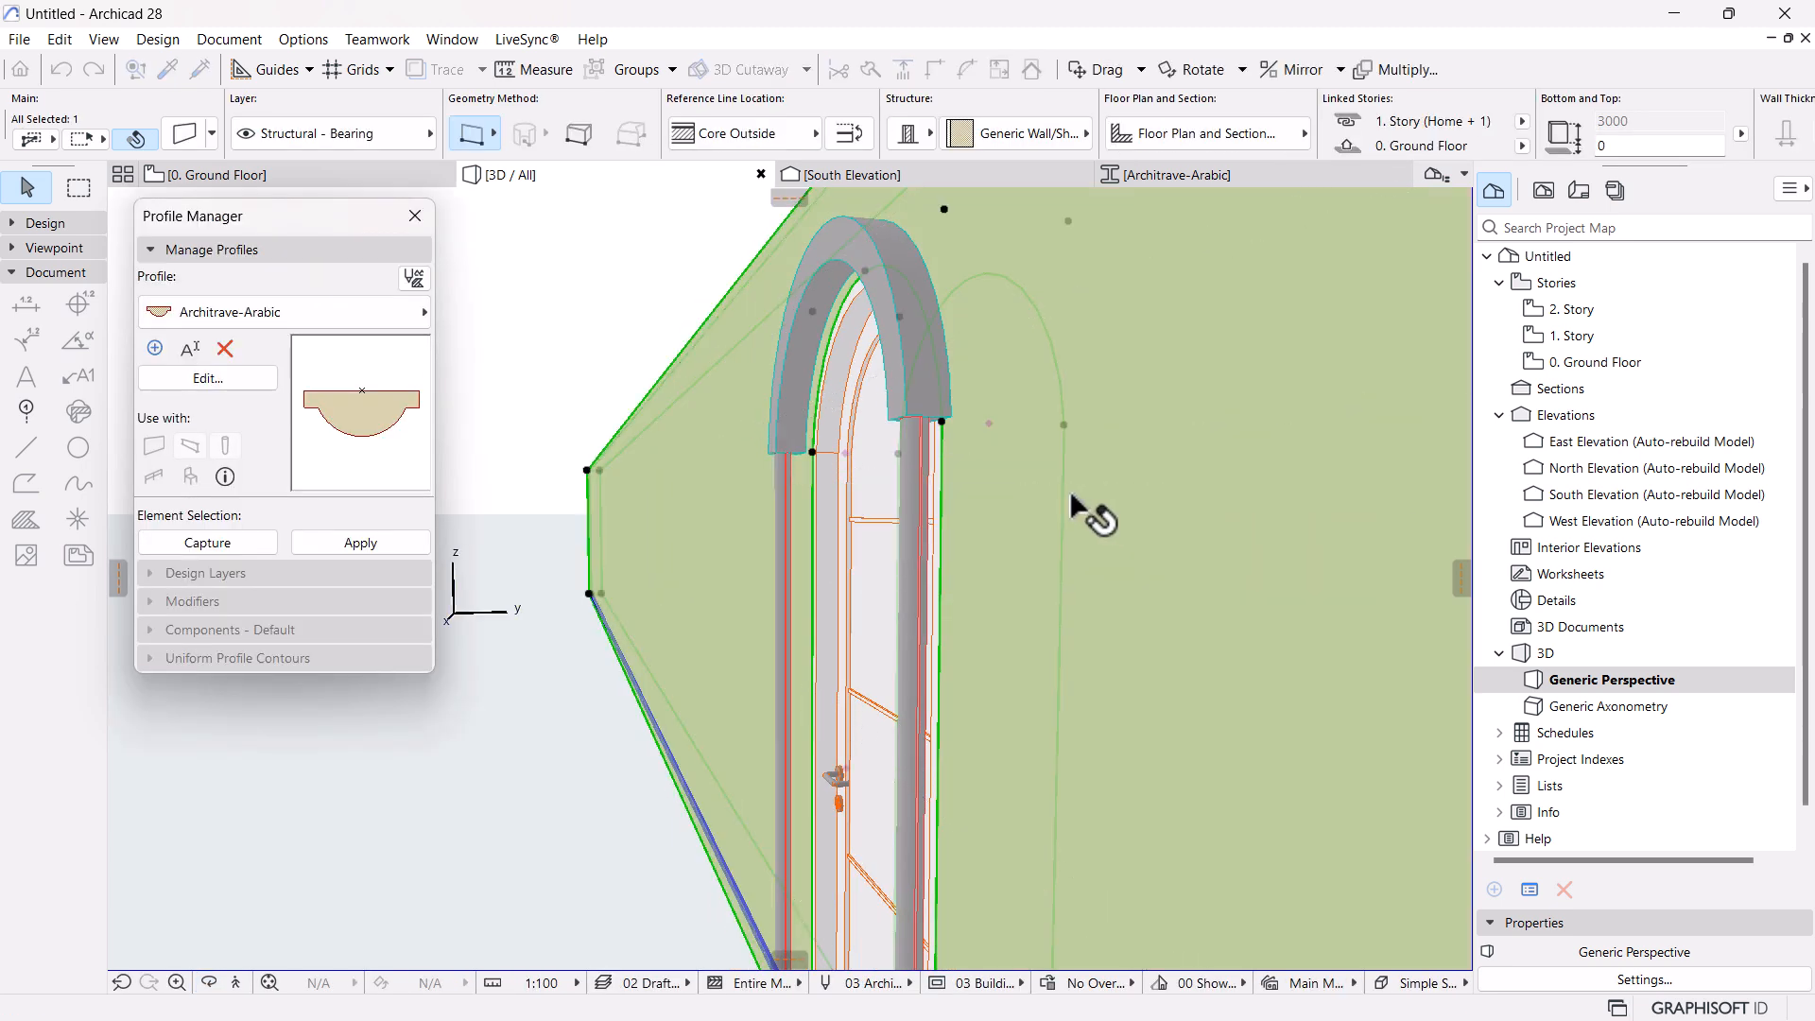
pyautogui.press('Escape')
# Apply the Architrave-Arabic profile to the curved beam over the arched door
pyautogui.keyDown('shift'); pyautogui.moveTo(862, 497); pyautogui.dragTo(1126, 513, button='middle'); pyautogui.keyUp('shift')
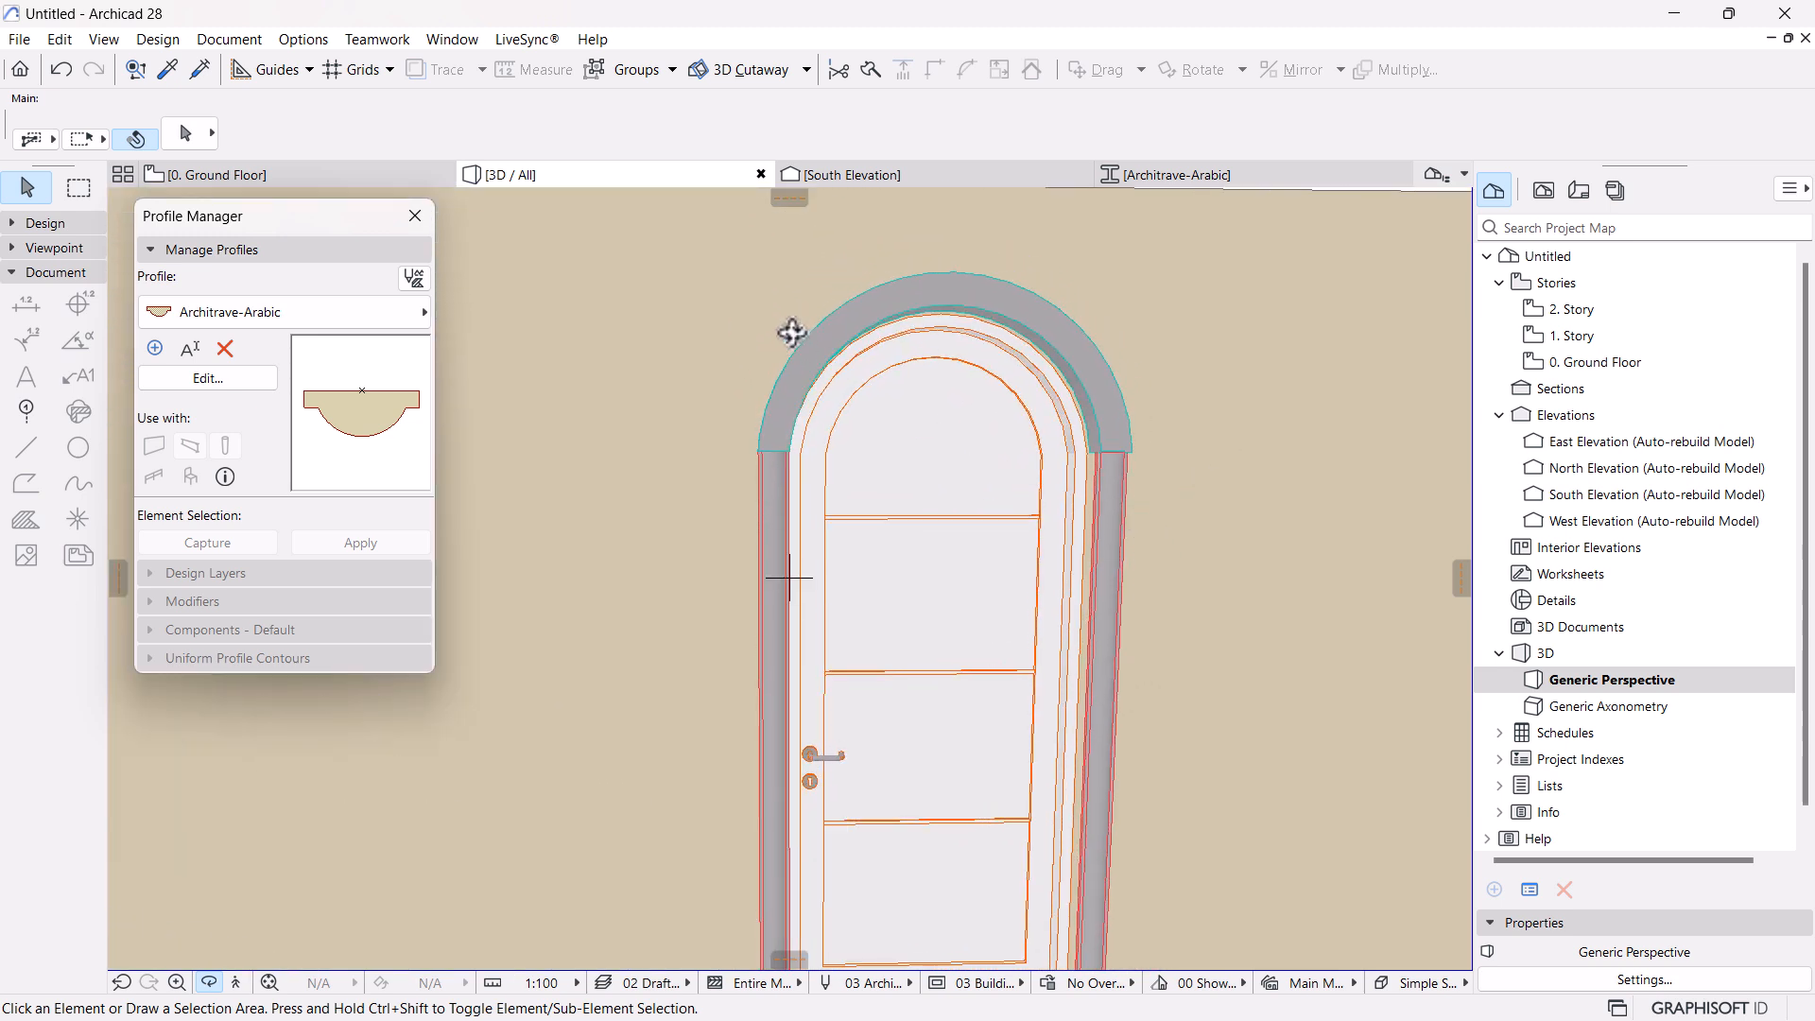
pyautogui.click(825, 319)
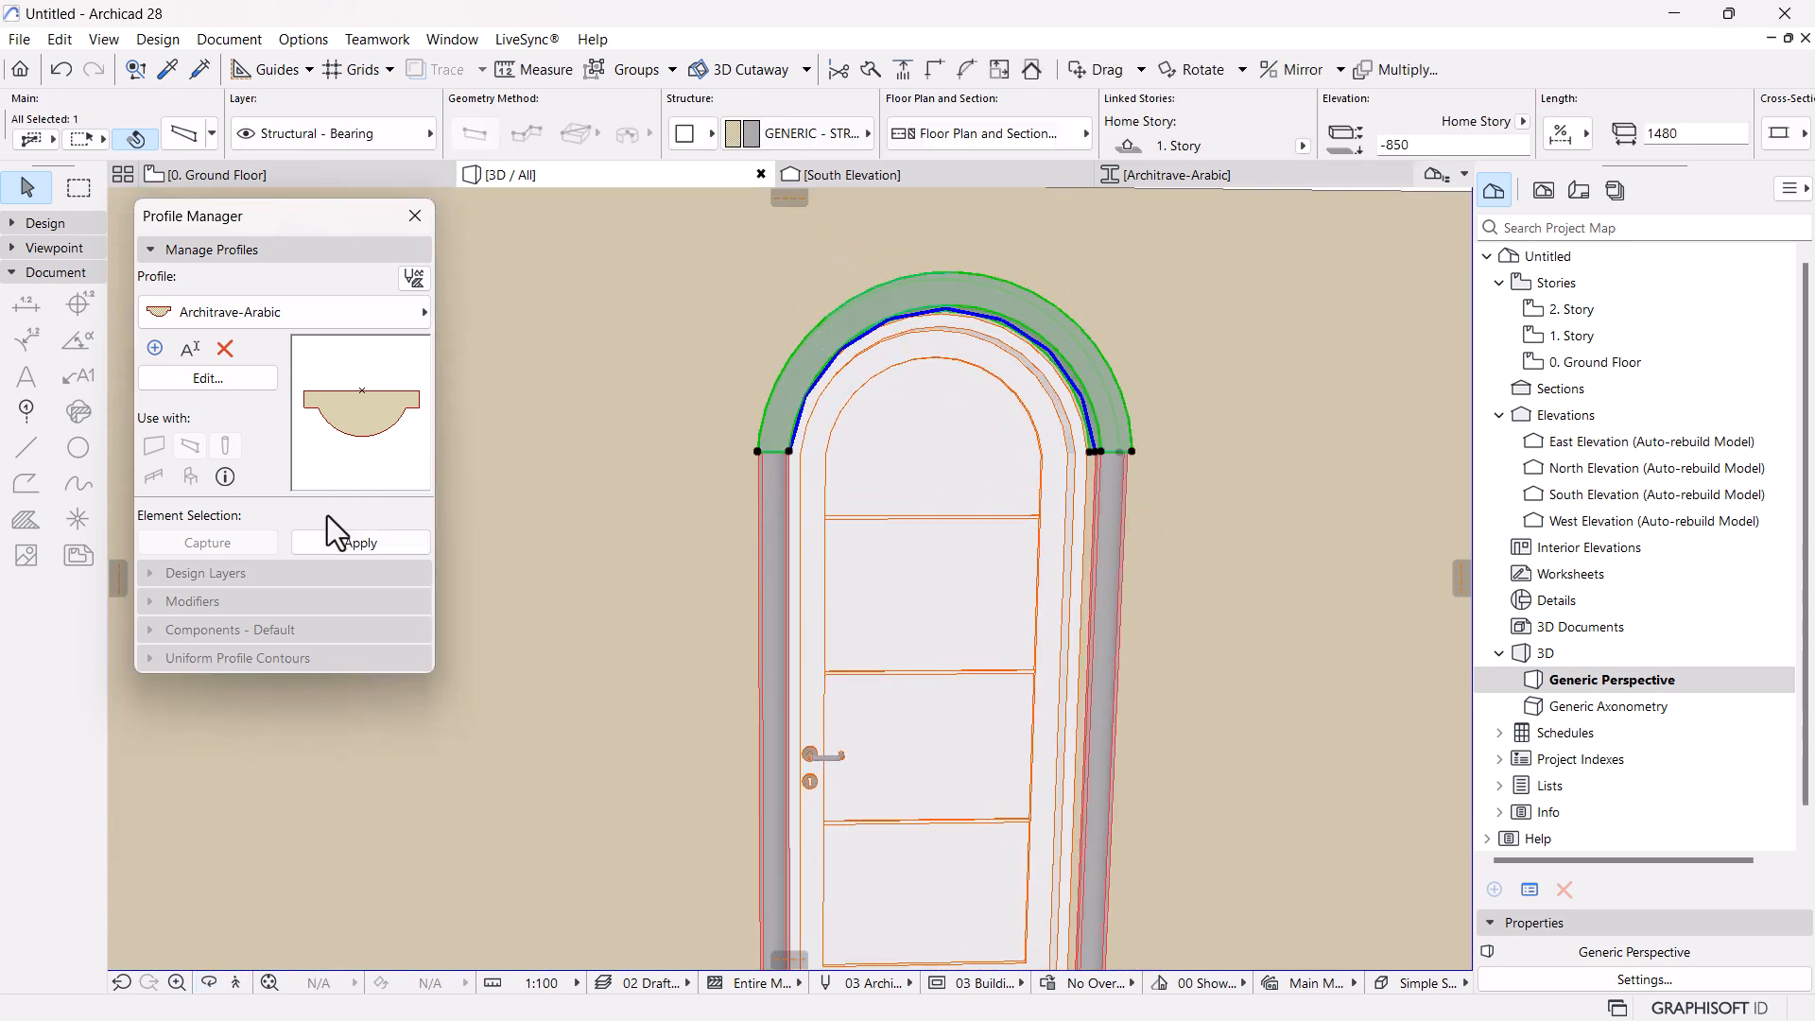
pyautogui.click(382, 555)
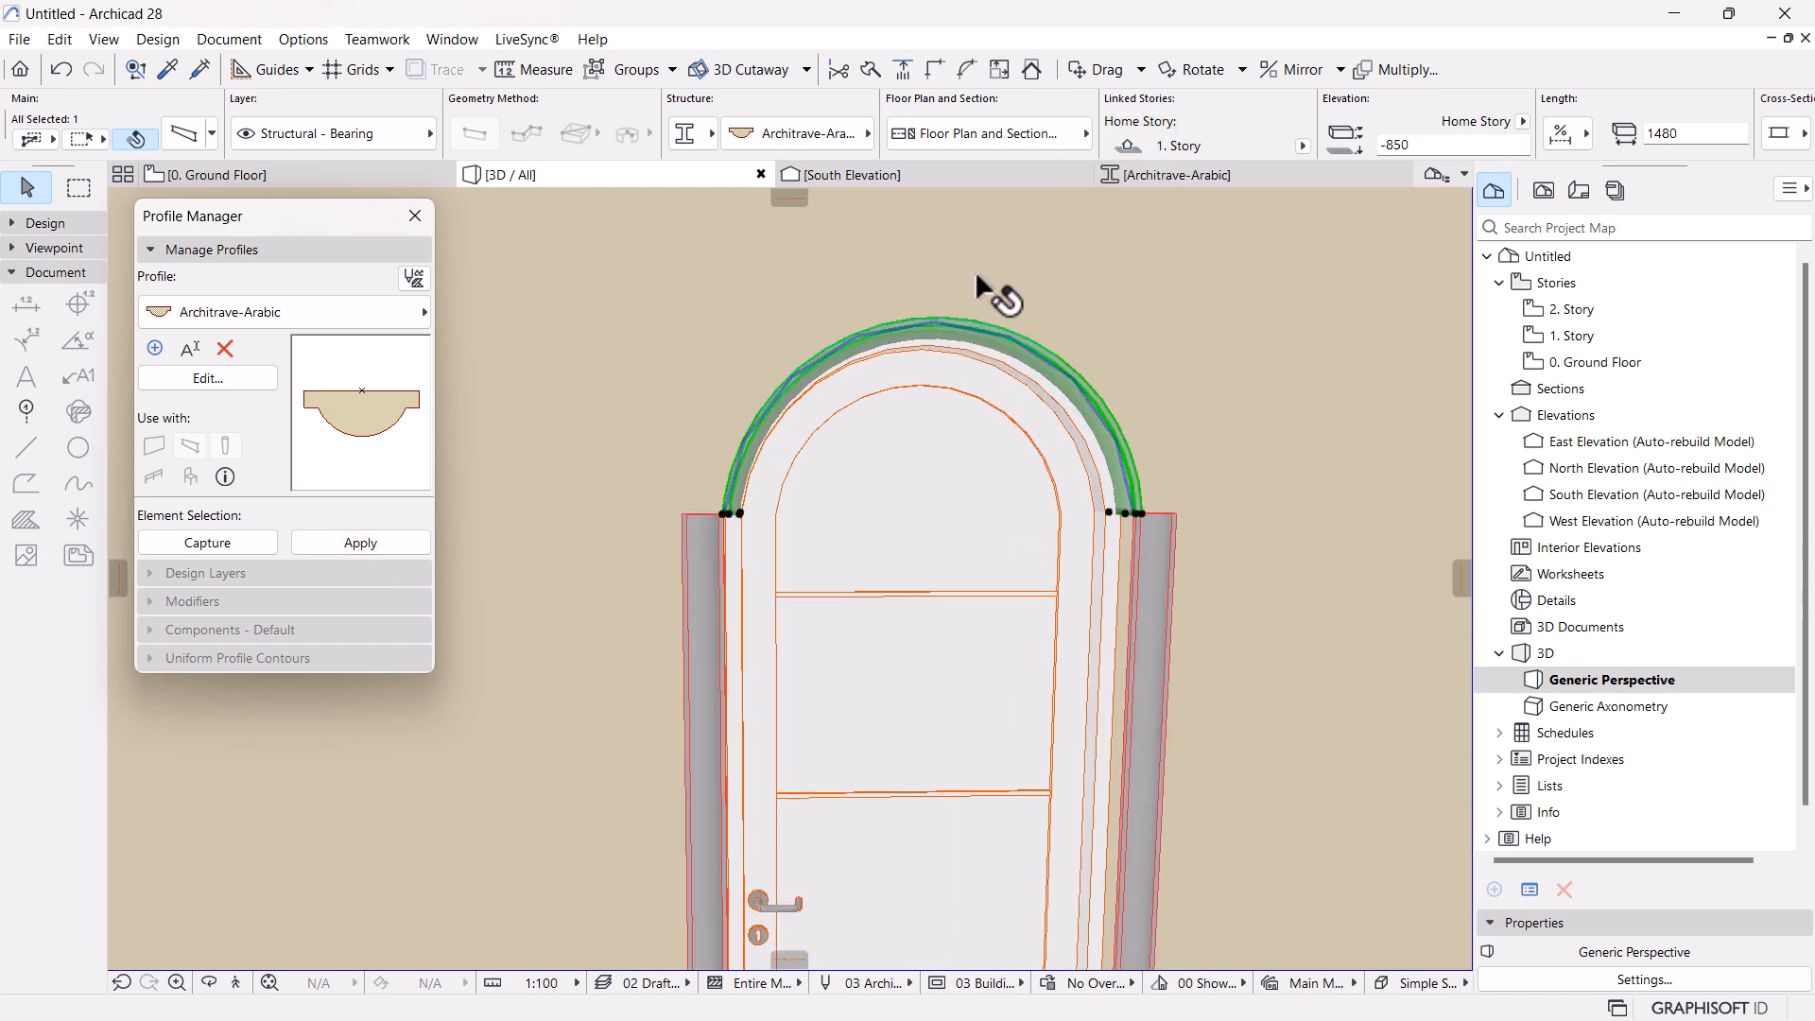
# Duplicate the Architrave-Arabic profile as Architrave-Arabic (1) and open the copy for editing
pyautogui.scroll(2, 983, 274)
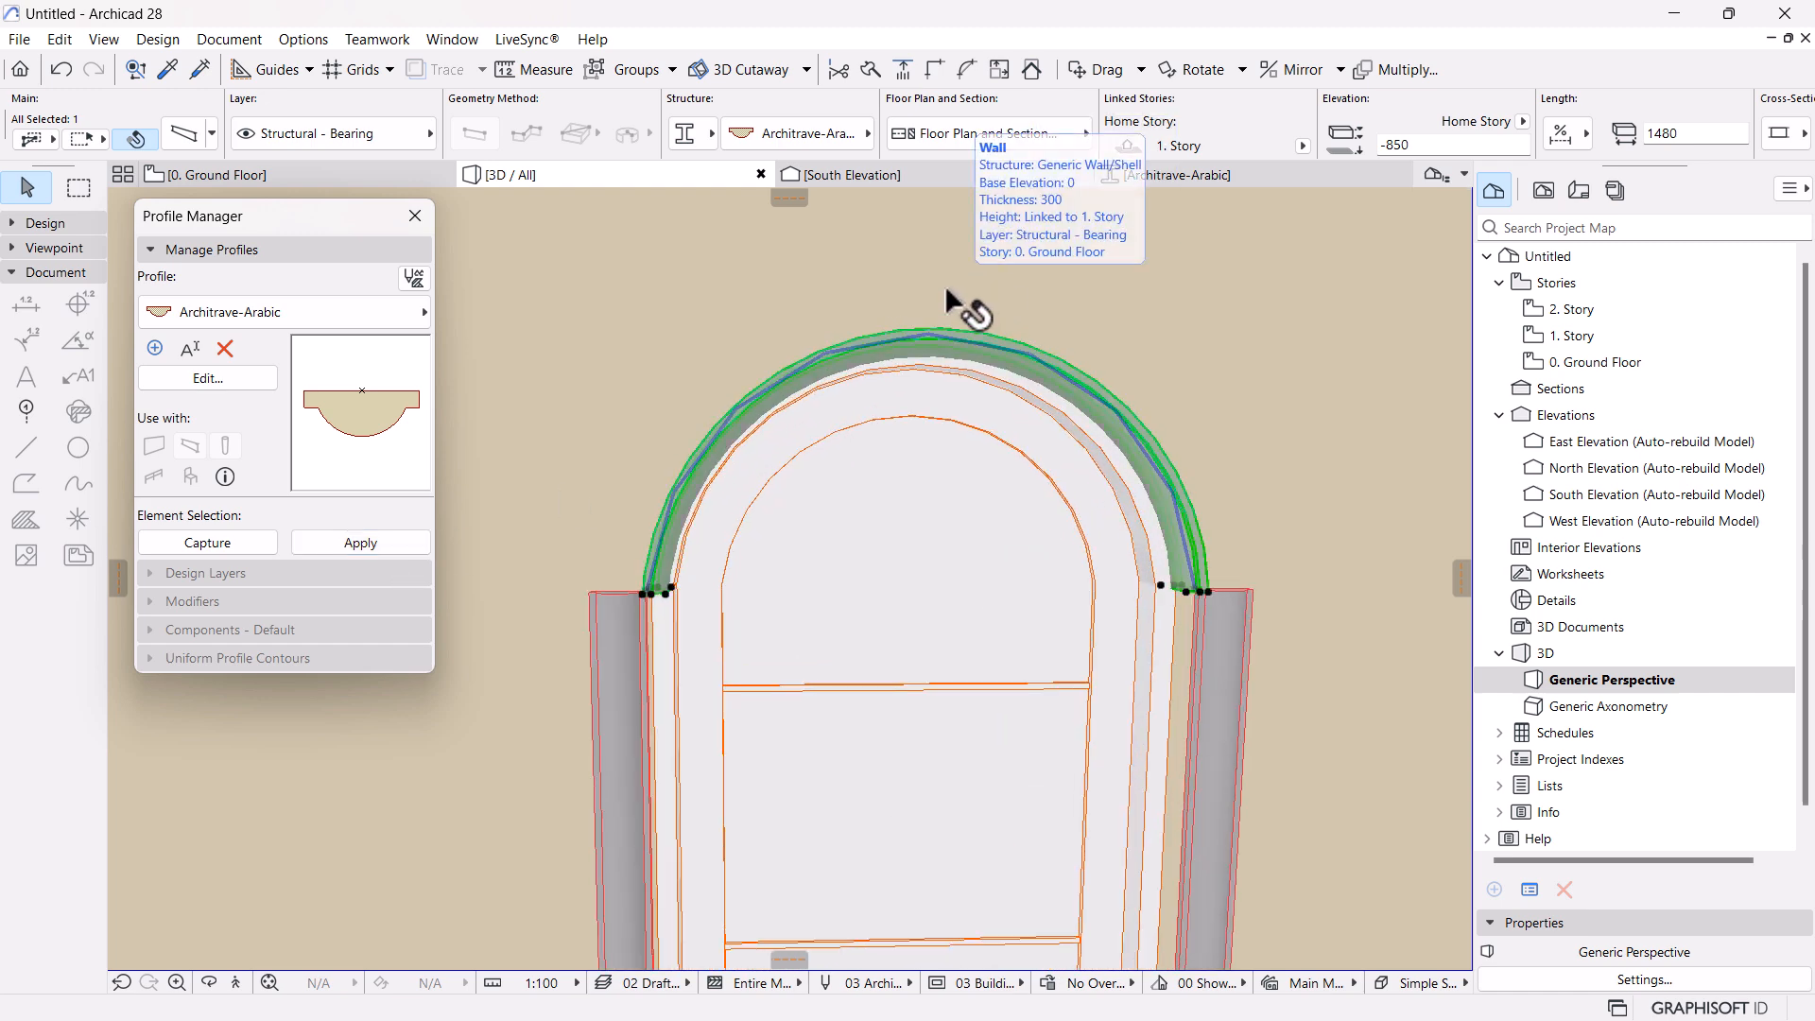
pyautogui.keyDown('shift'); pyautogui.moveTo(940, 312); pyautogui.dragTo(854, 386, button='middle'); pyautogui.keyUp('shift')
pyautogui.scroll(4, 668, 570)
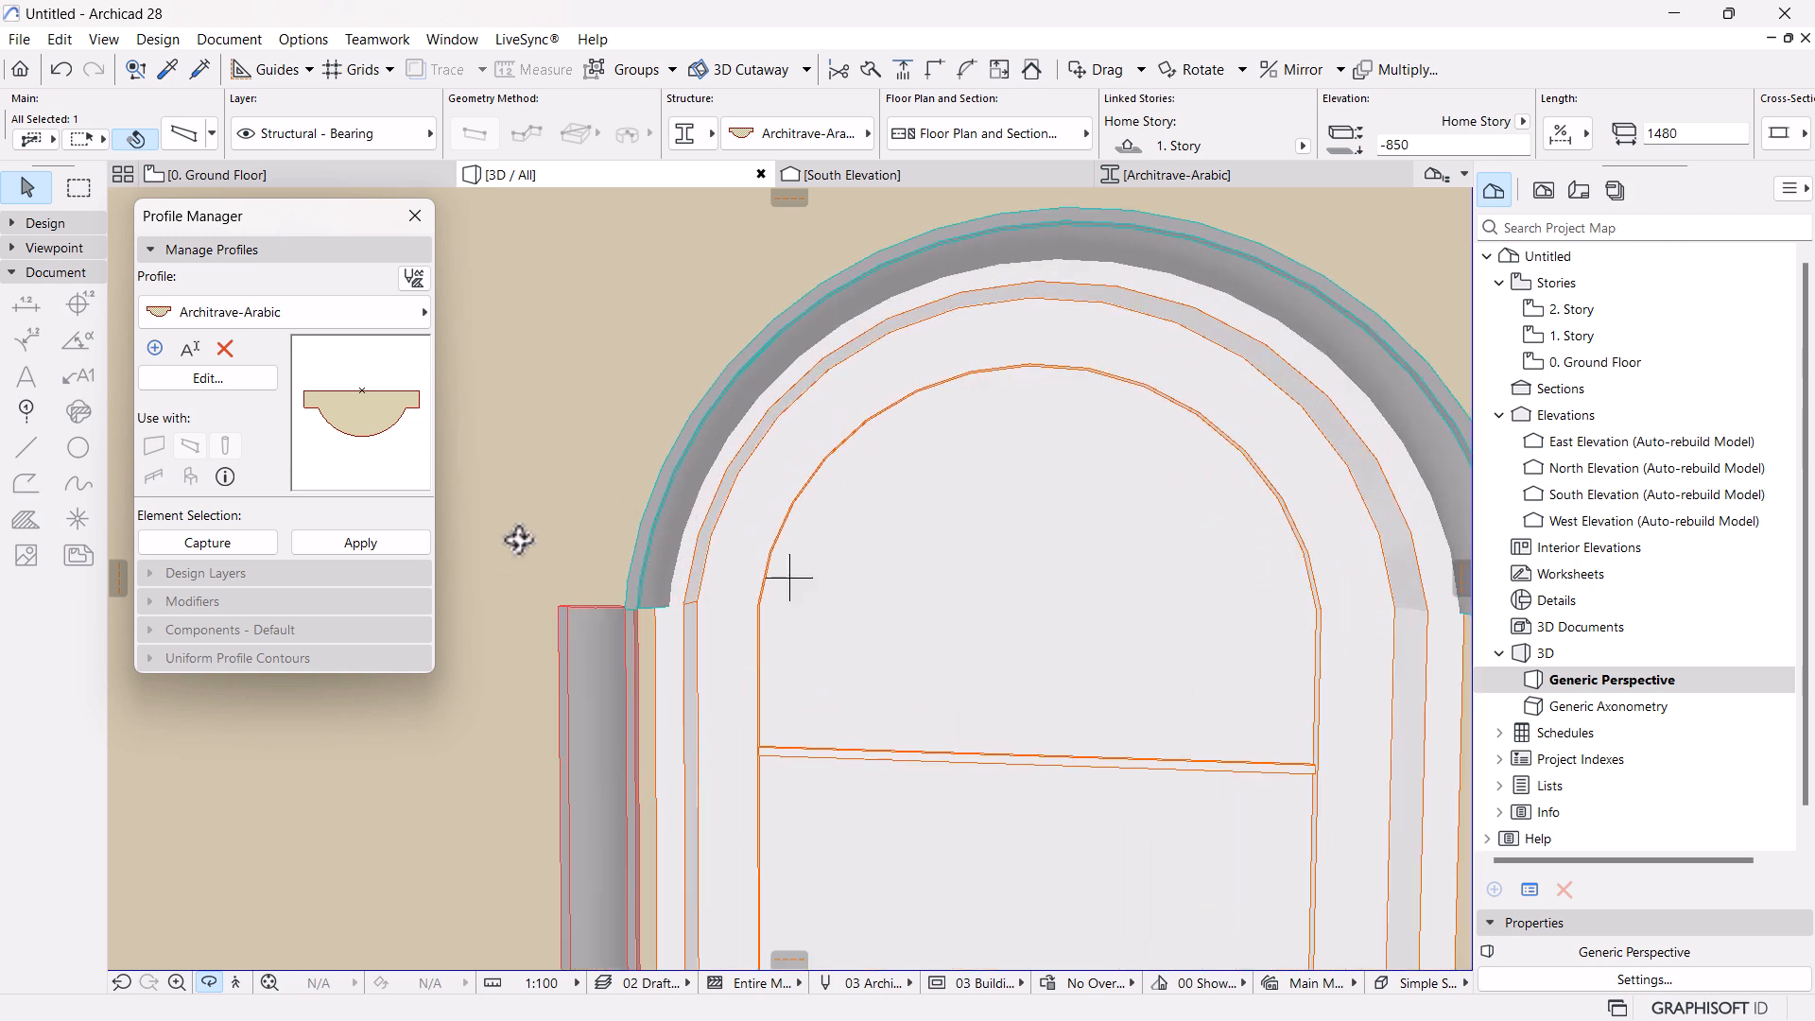
pyautogui.click(225, 380)
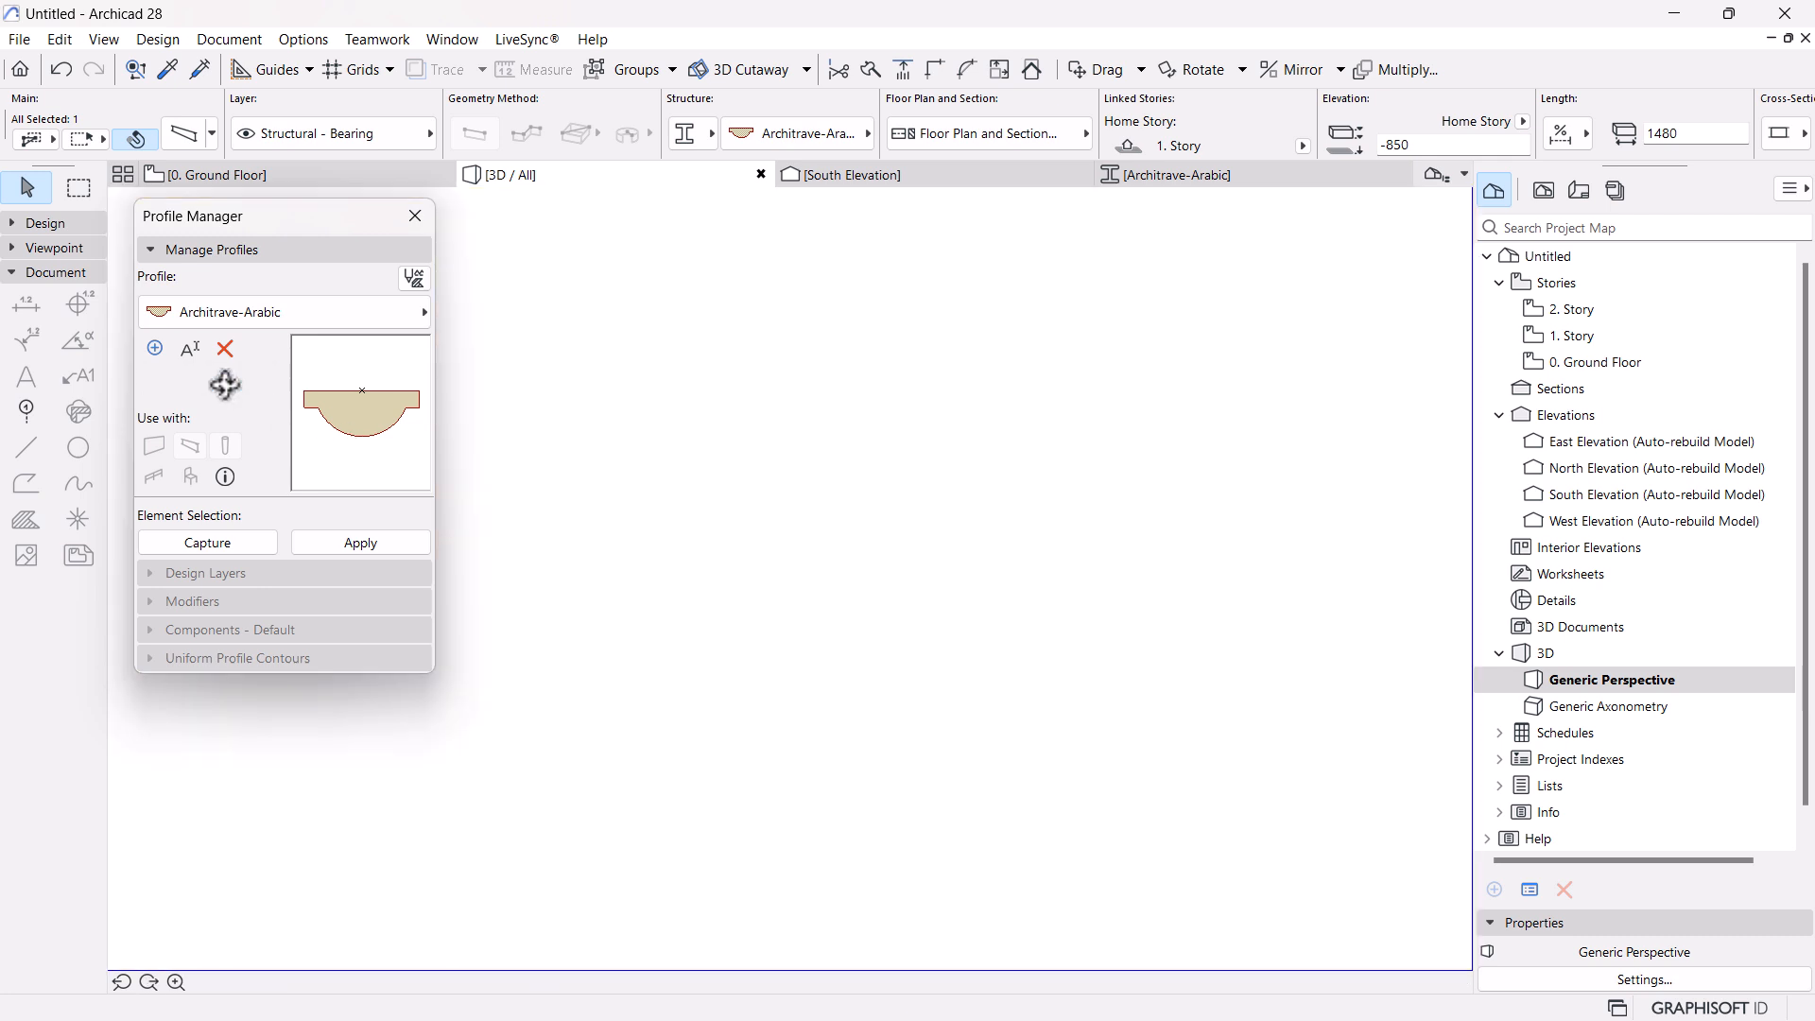
pyautogui.click(154, 349)
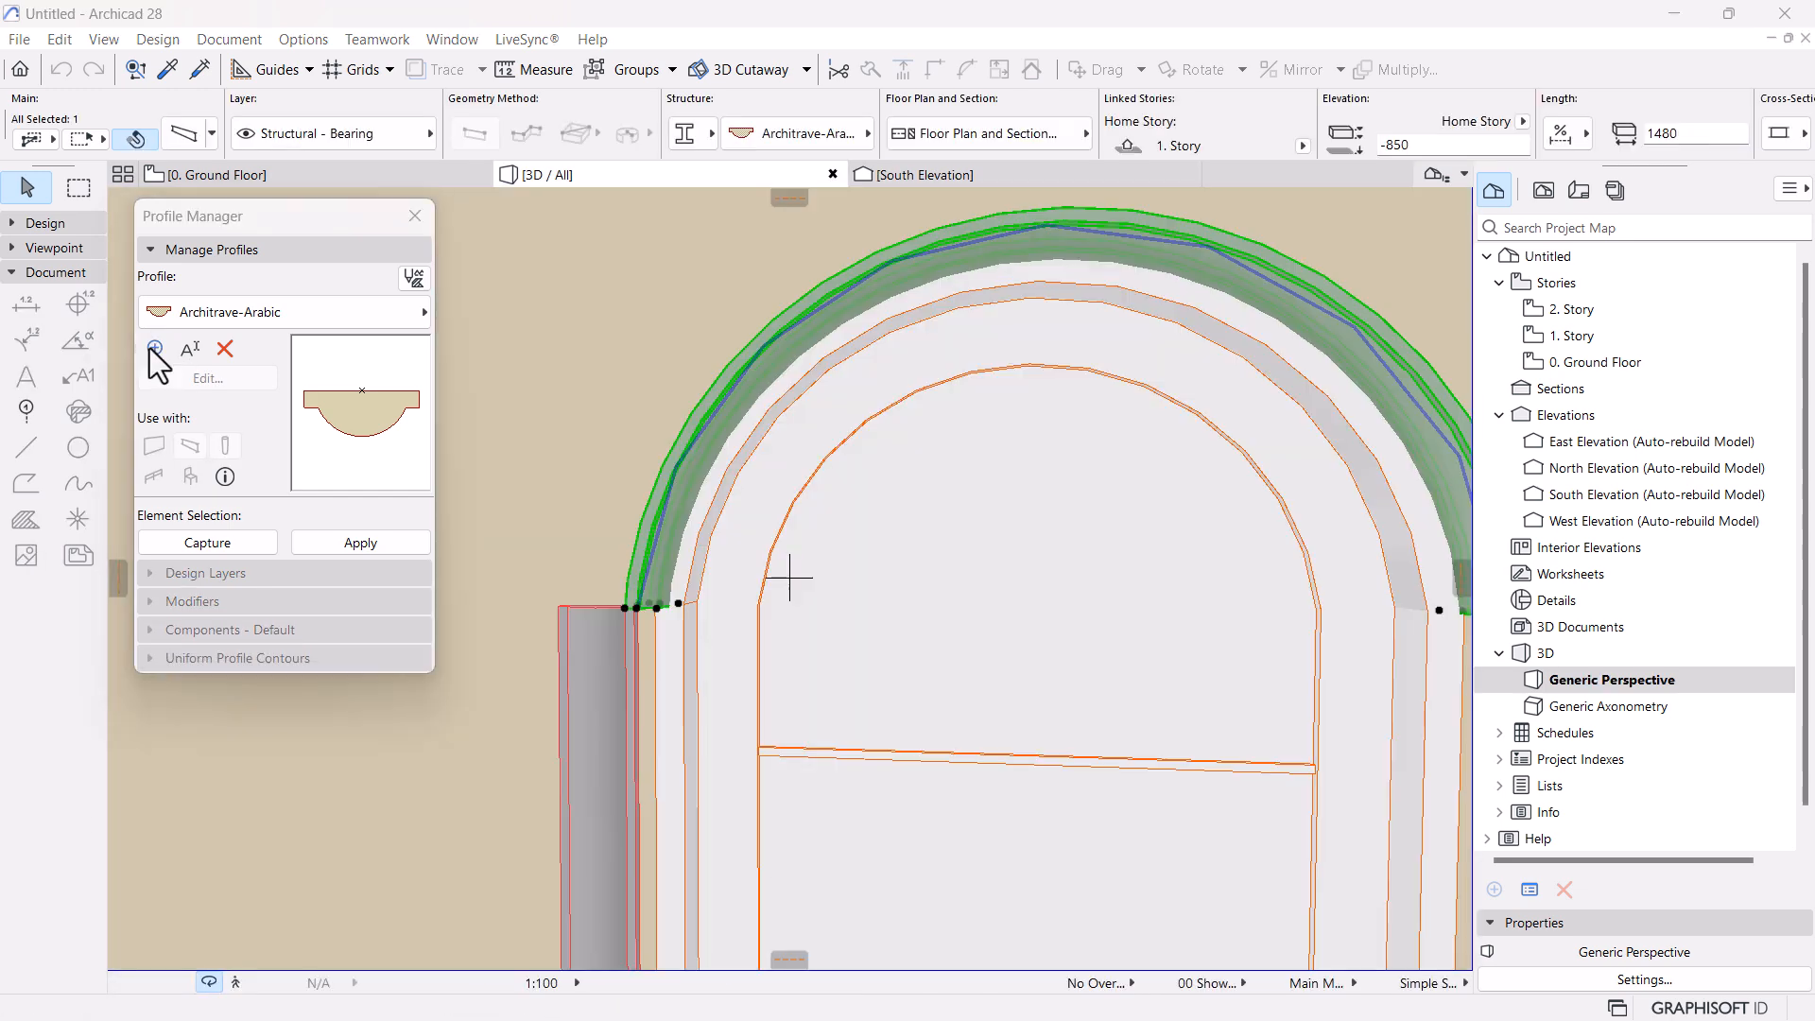
pyautogui.click(154, 349)
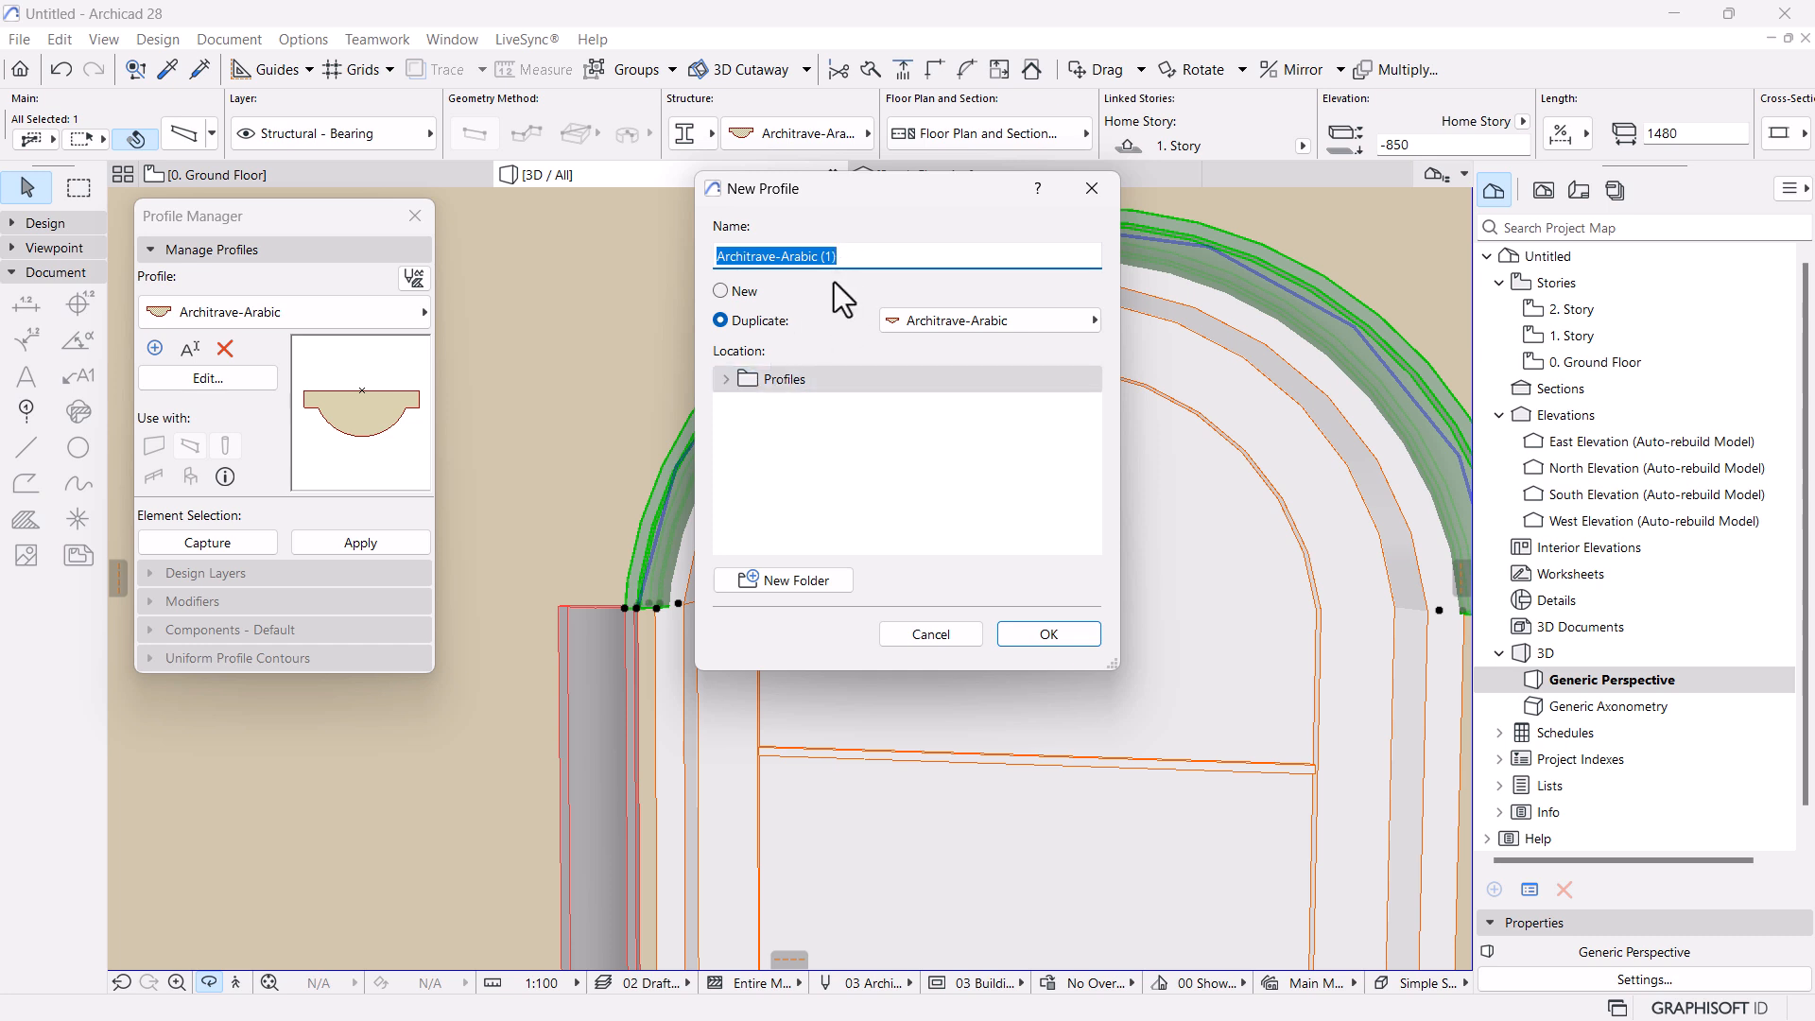
pyautogui.click(1034, 633)
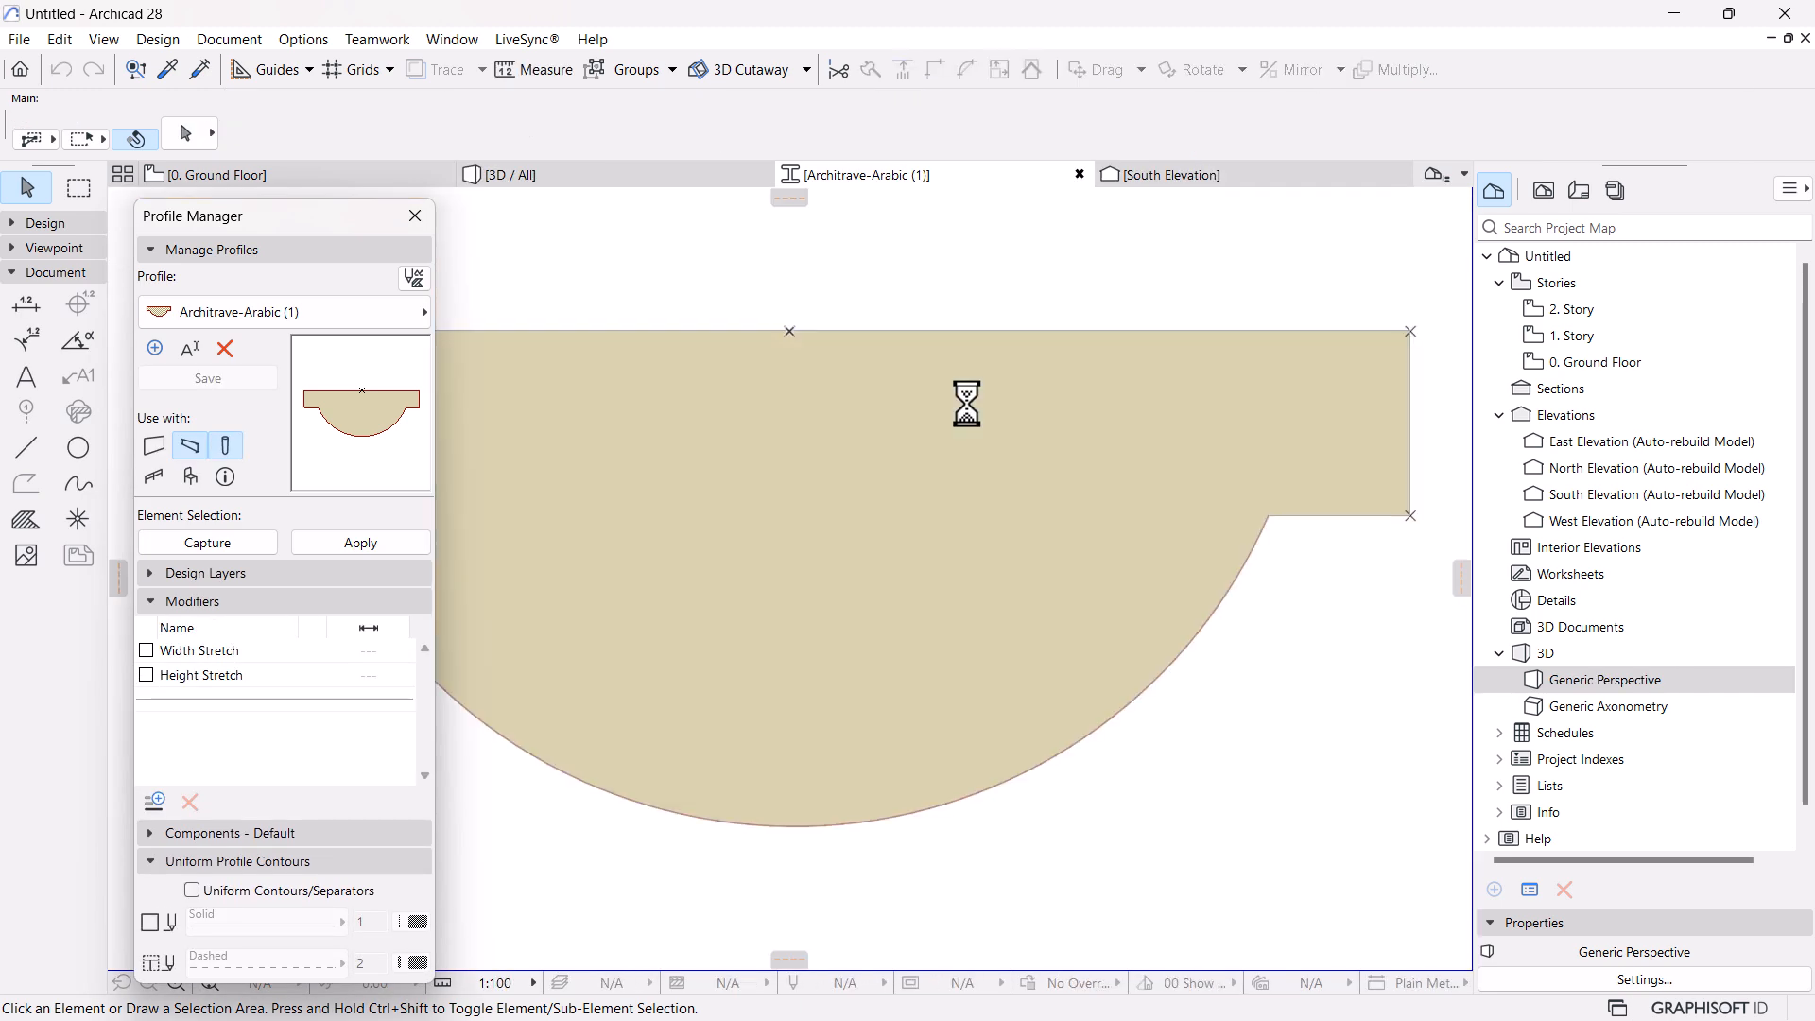
# Rotate the entire duplicated moulding profile 90° counterclockwise about the profile origin so its flat edge stands vertical
pyautogui.click(866, 484)
pyautogui.click(658, 355)
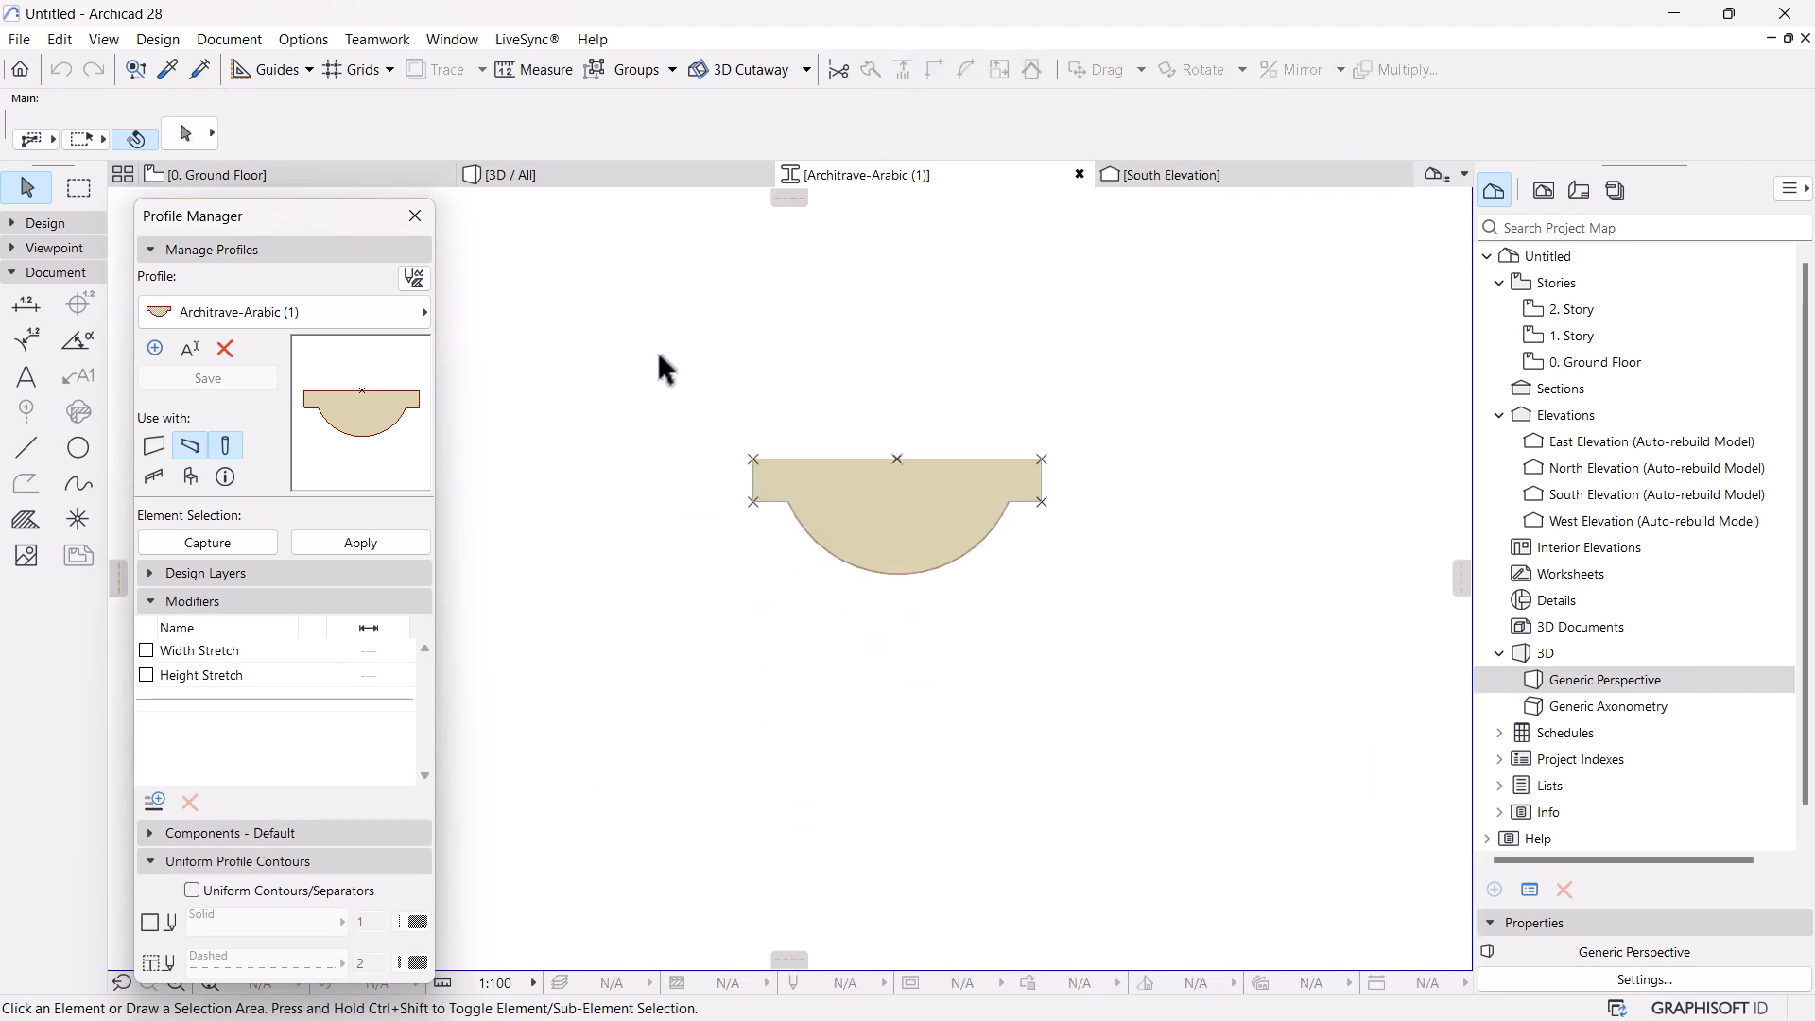
pyautogui.moveTo(619, 356); pyautogui.dragTo(1089, 612)
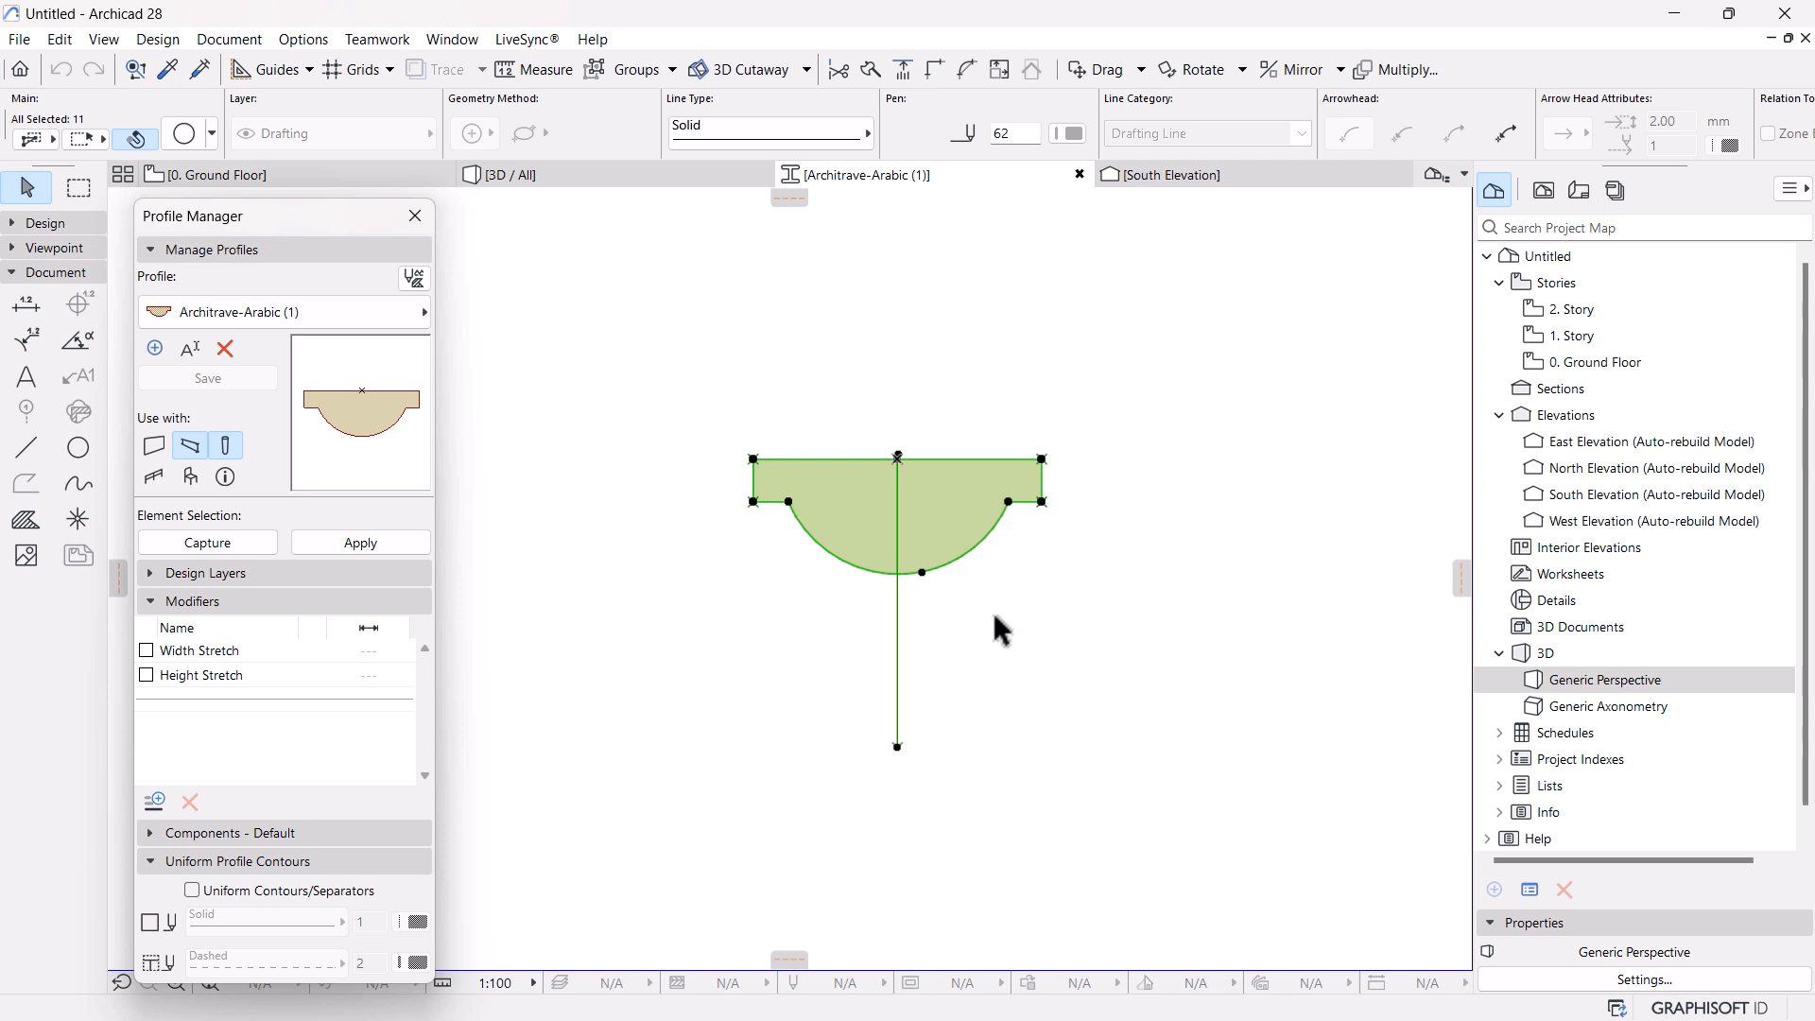
pyautogui.hotkey('ctrl', 'e')
pyautogui.scroll(5, 903, 470)
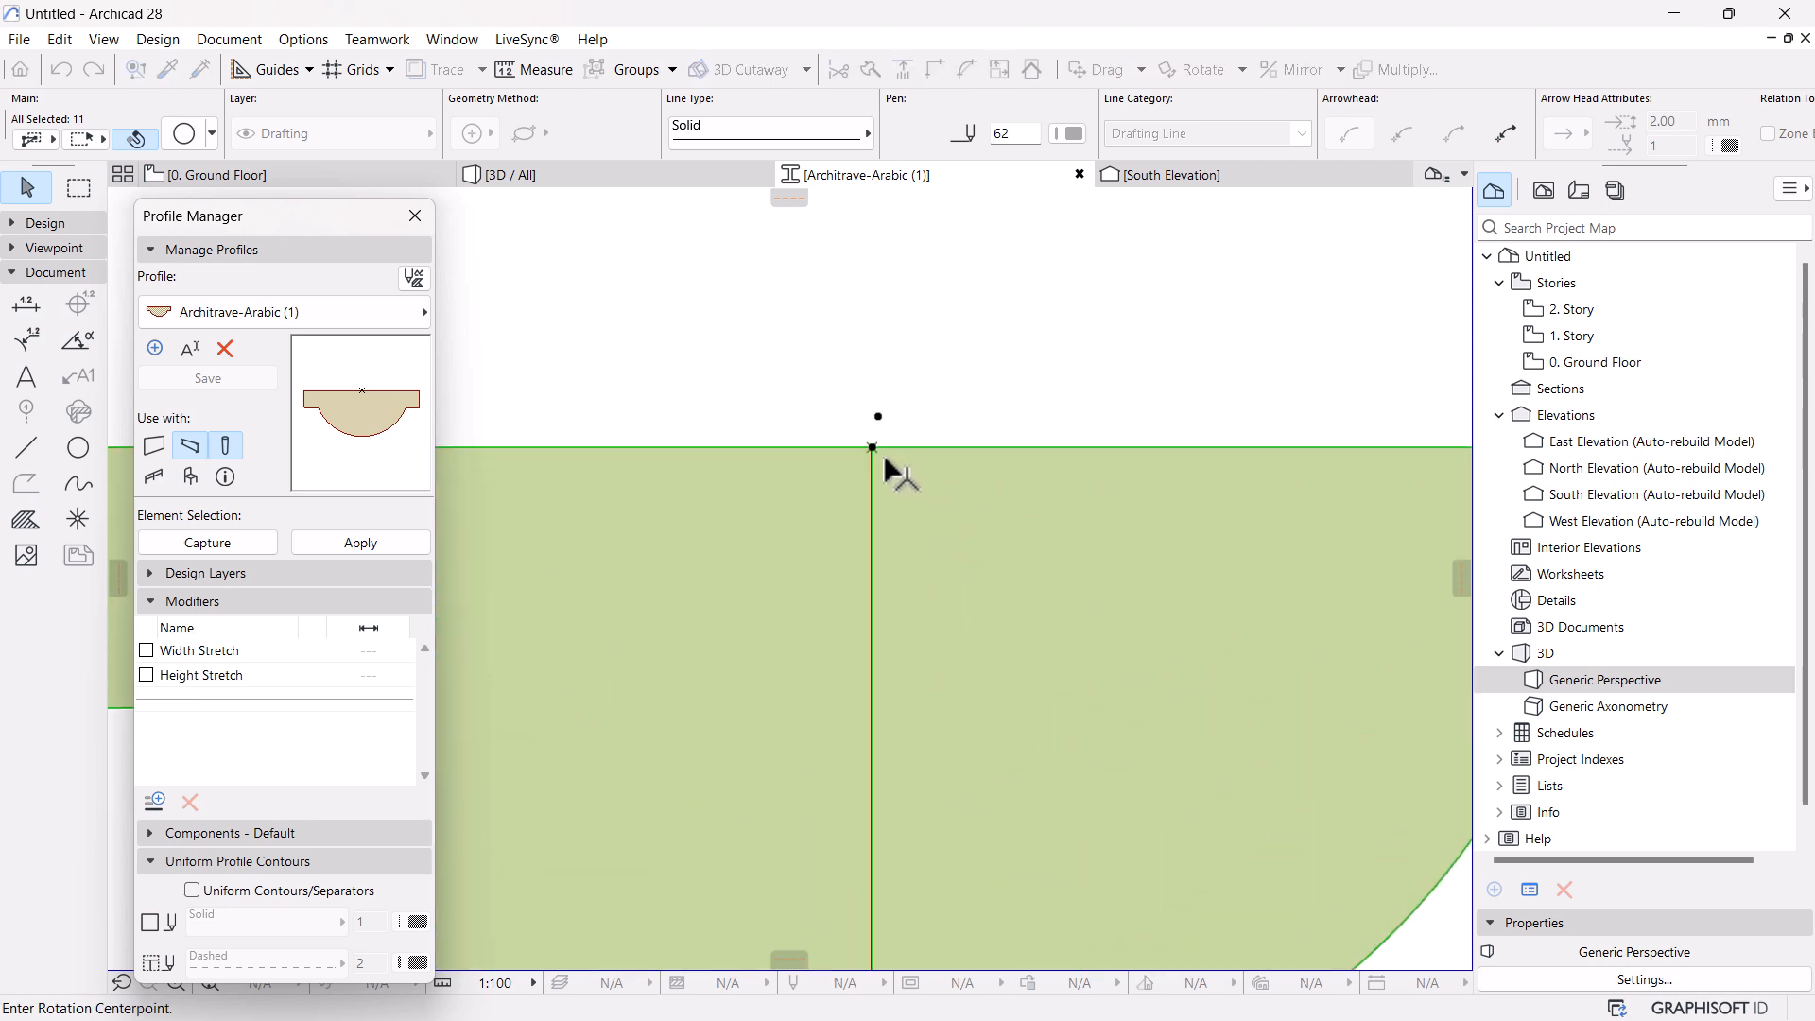
pyautogui.click(872, 446)
pyautogui.click(1119, 446)
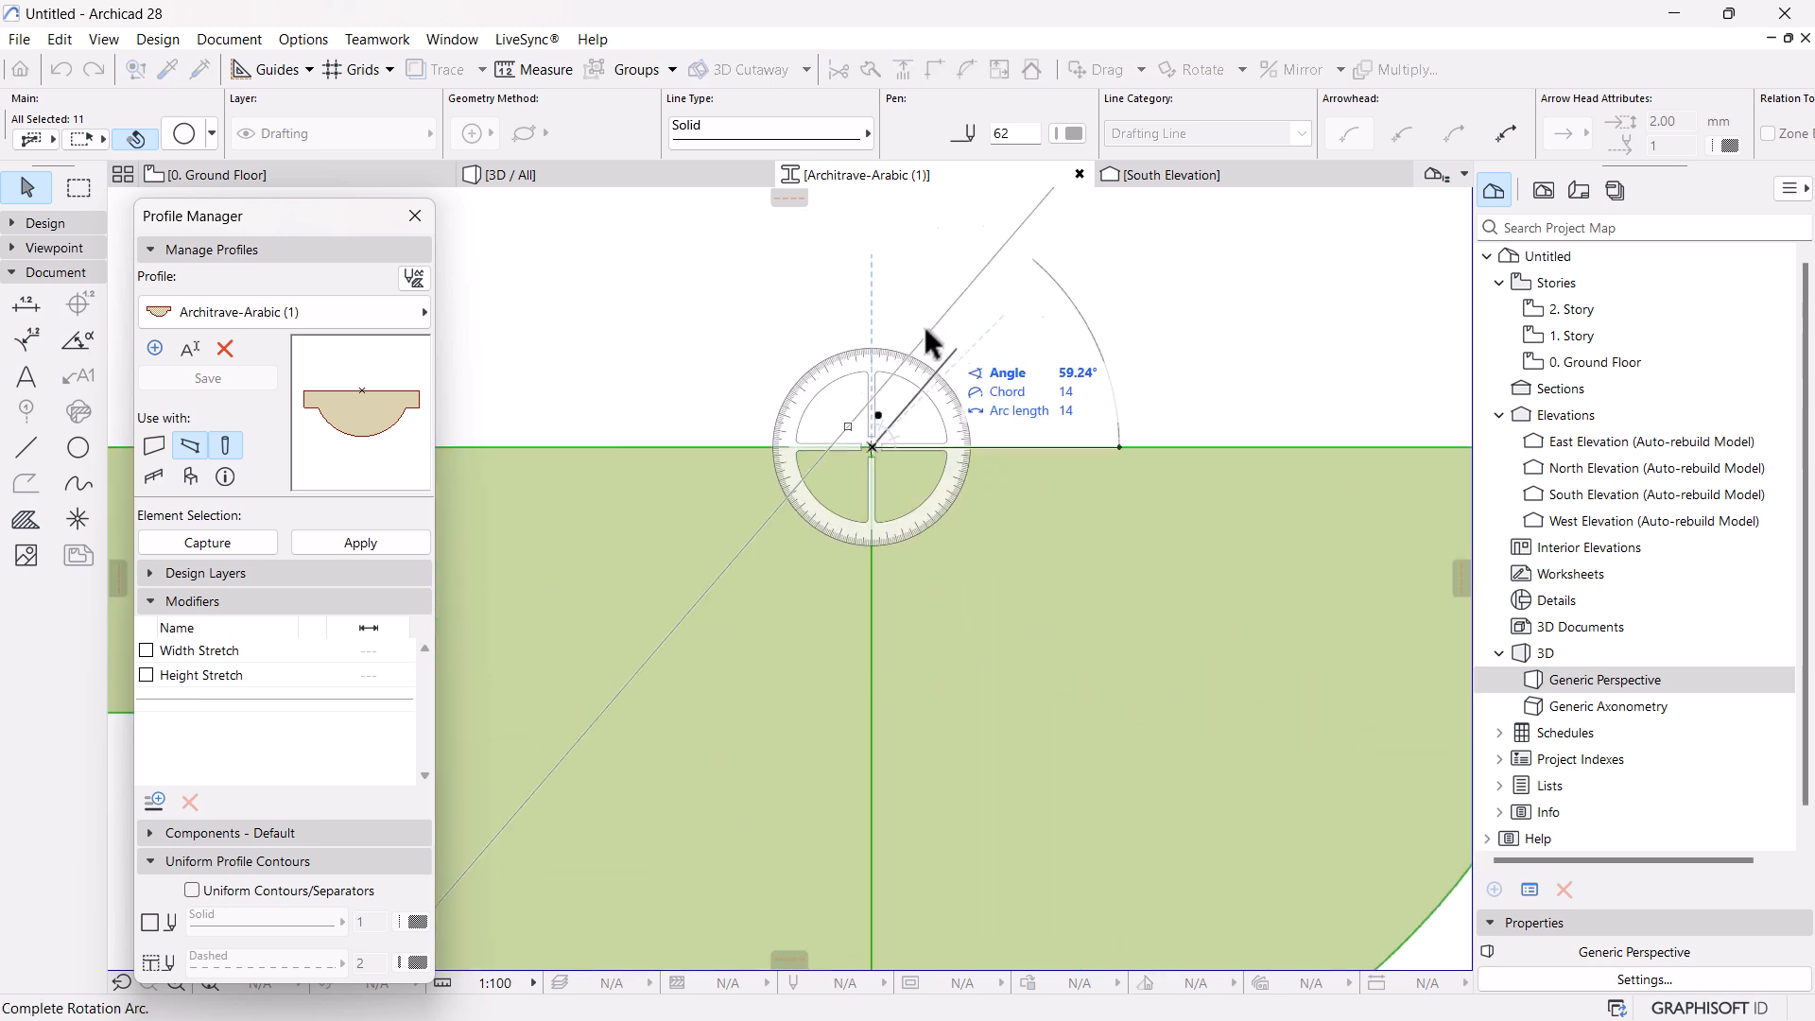
pyautogui.click(878, 279)
pyautogui.scroll(-5, 922, 506)
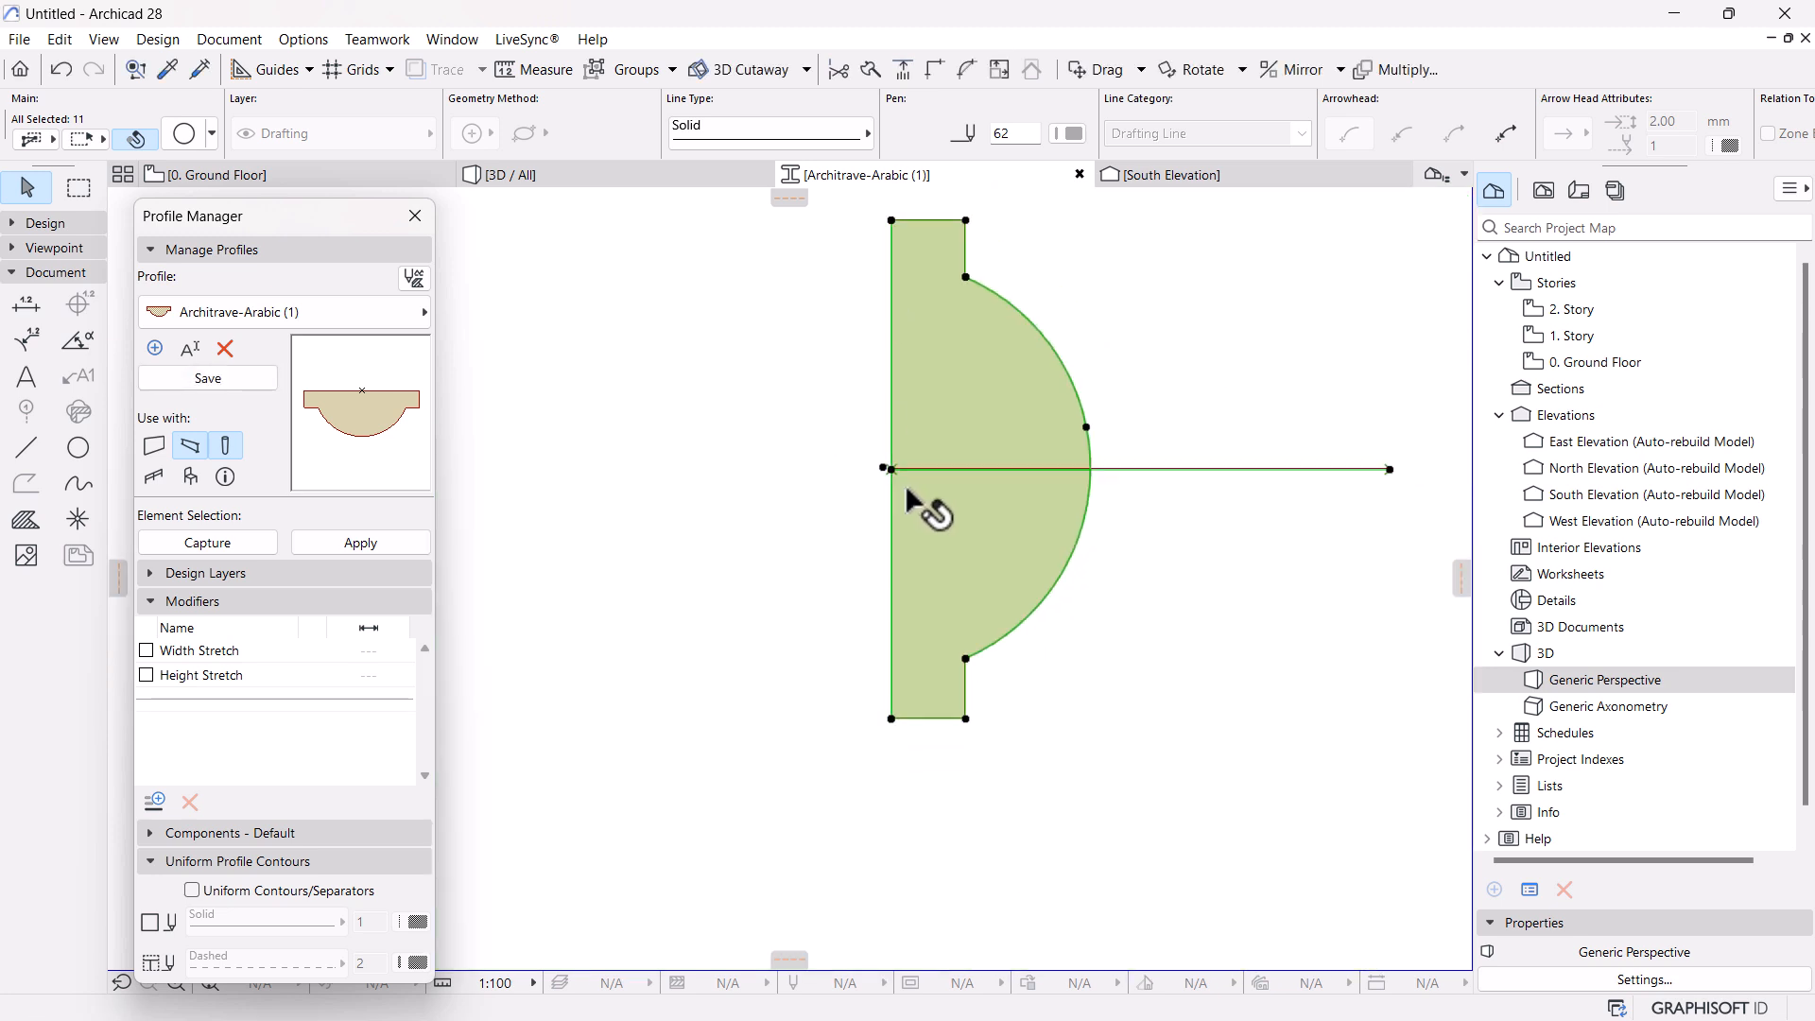
# Save the rotated Architrave-Arabic (1) profile and apply it to the curved beam over the arched door in 3D
pyautogui.click(208, 378)
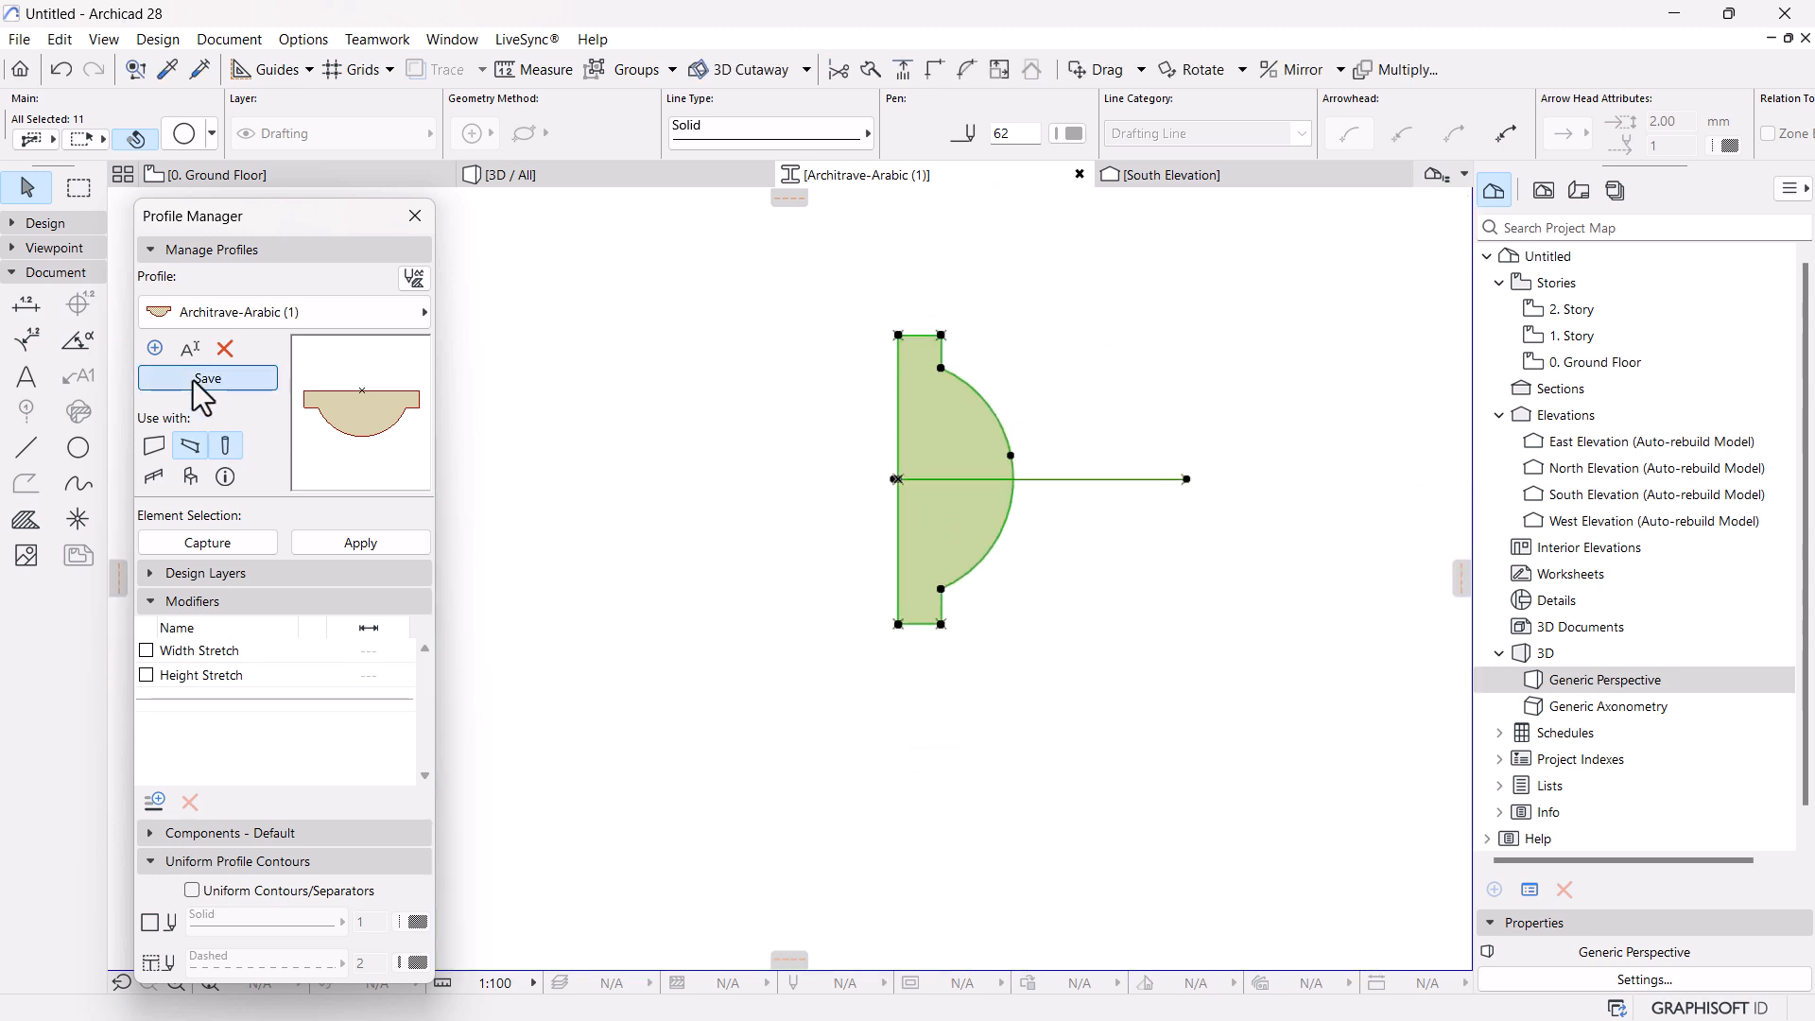
pyautogui.click(541, 177)
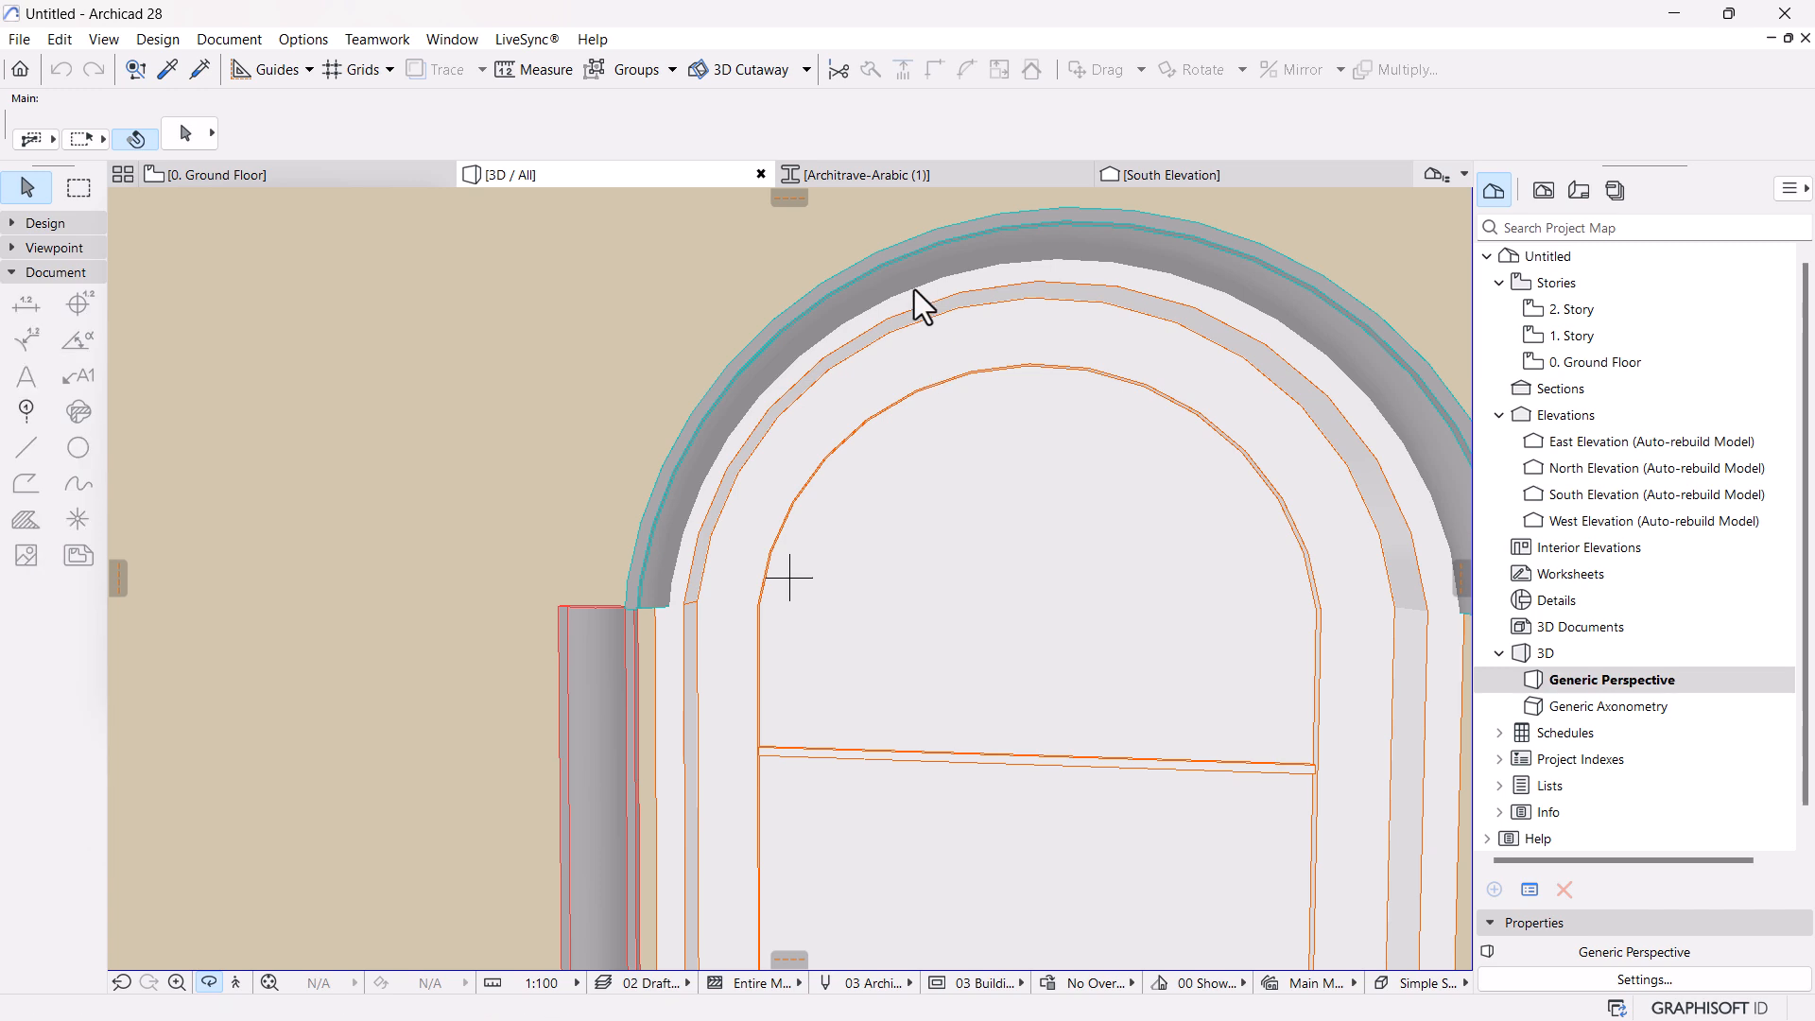
pyautogui.click(891, 265)
pyautogui.click(327, 534)
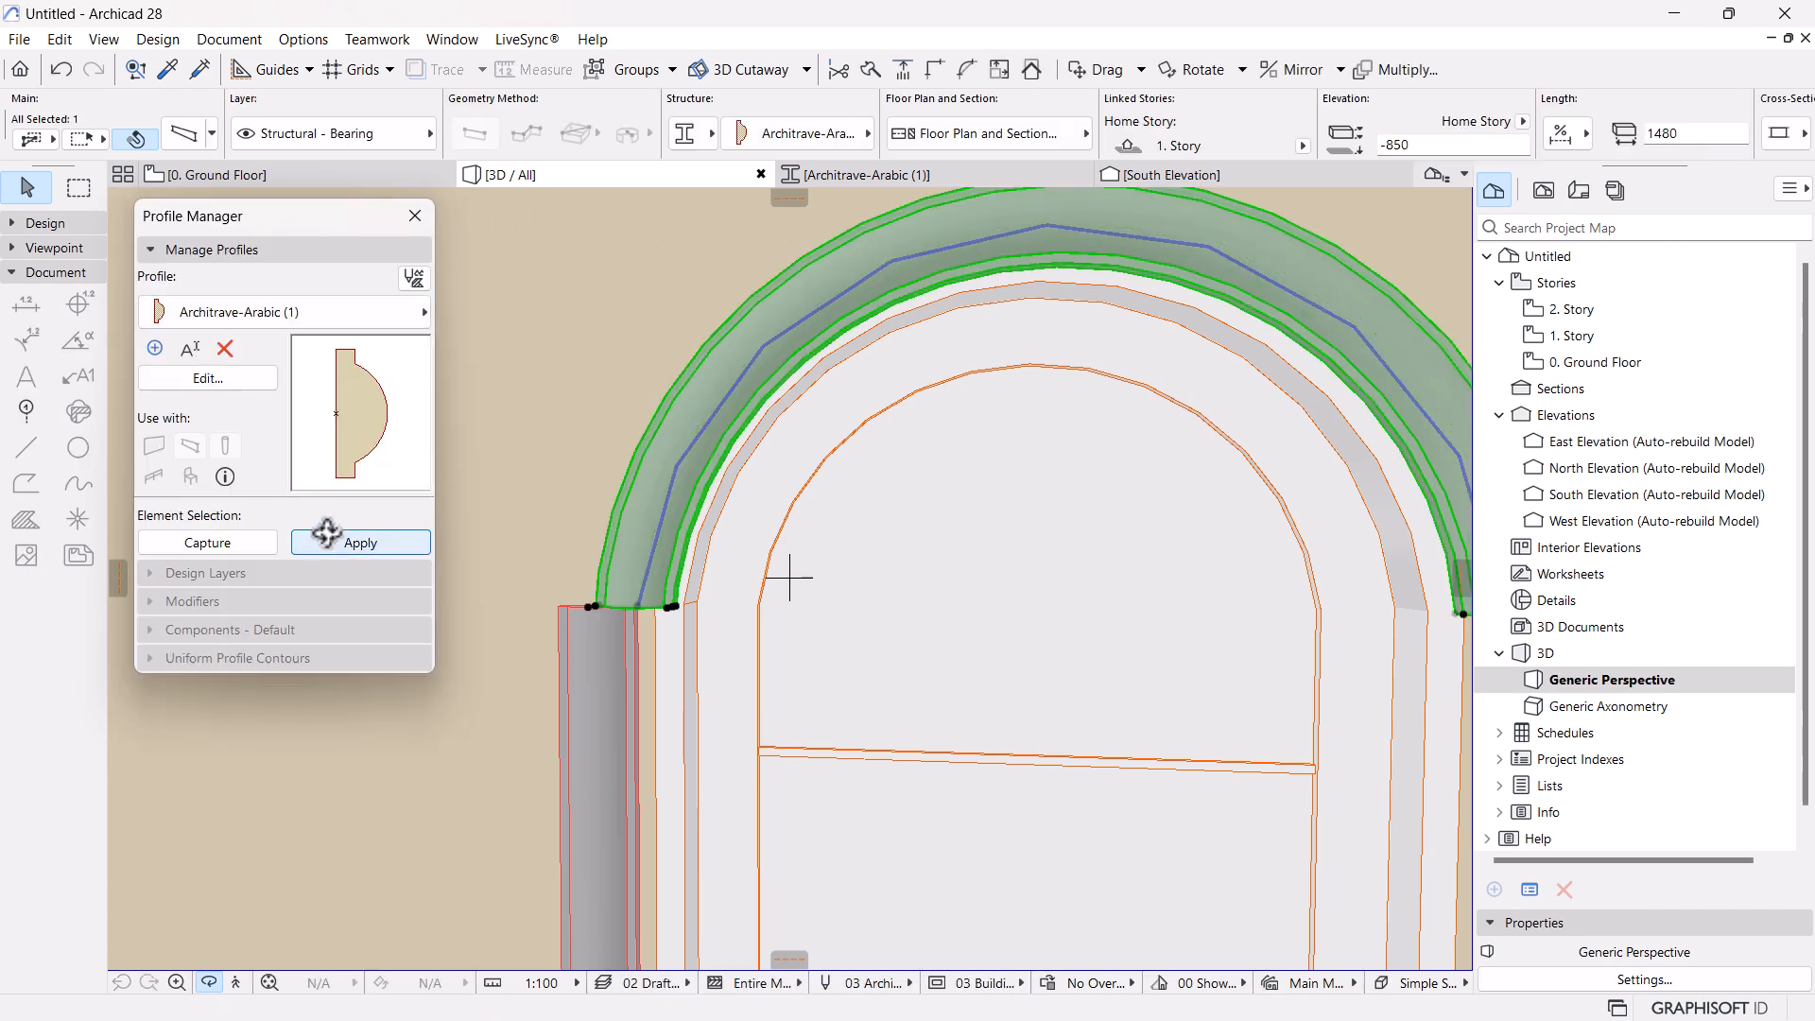
pyautogui.scroll(-3, 619, 564)
pyautogui.moveTo(839, 640); pyautogui.dragTo(889, 470)
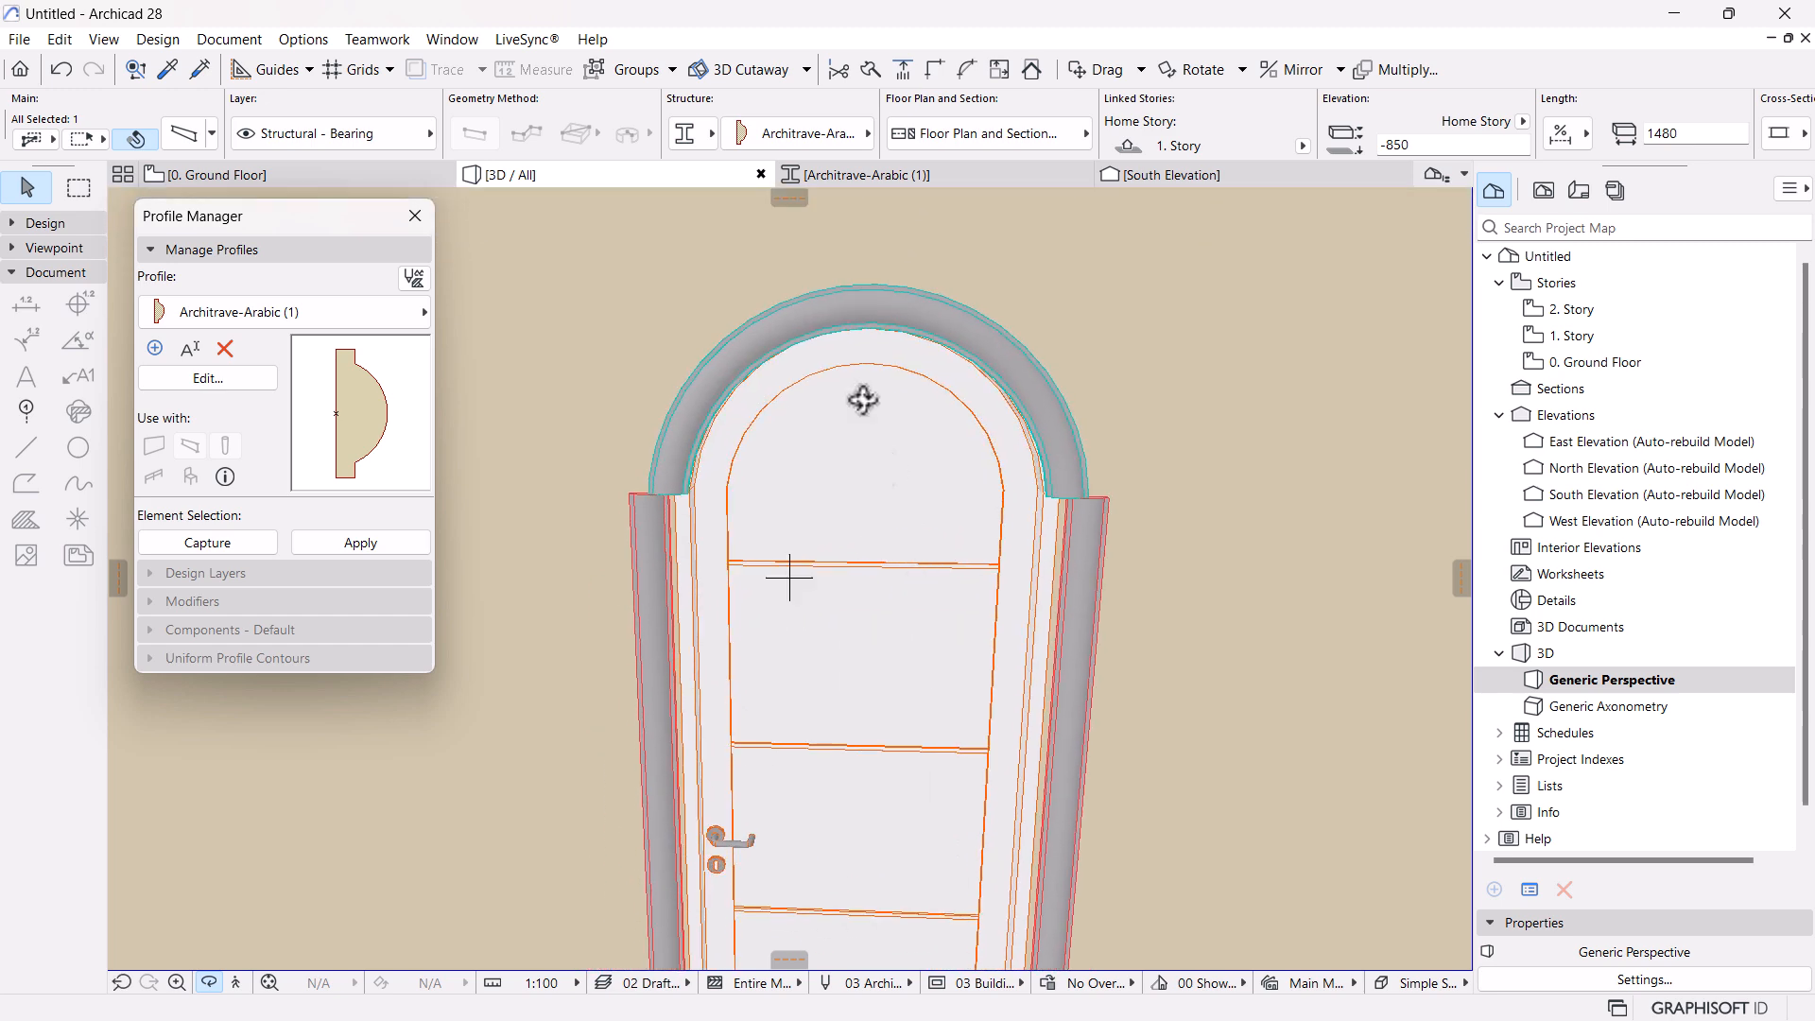
pyautogui.moveTo(1088, 317); pyautogui.dragTo(988, 514)
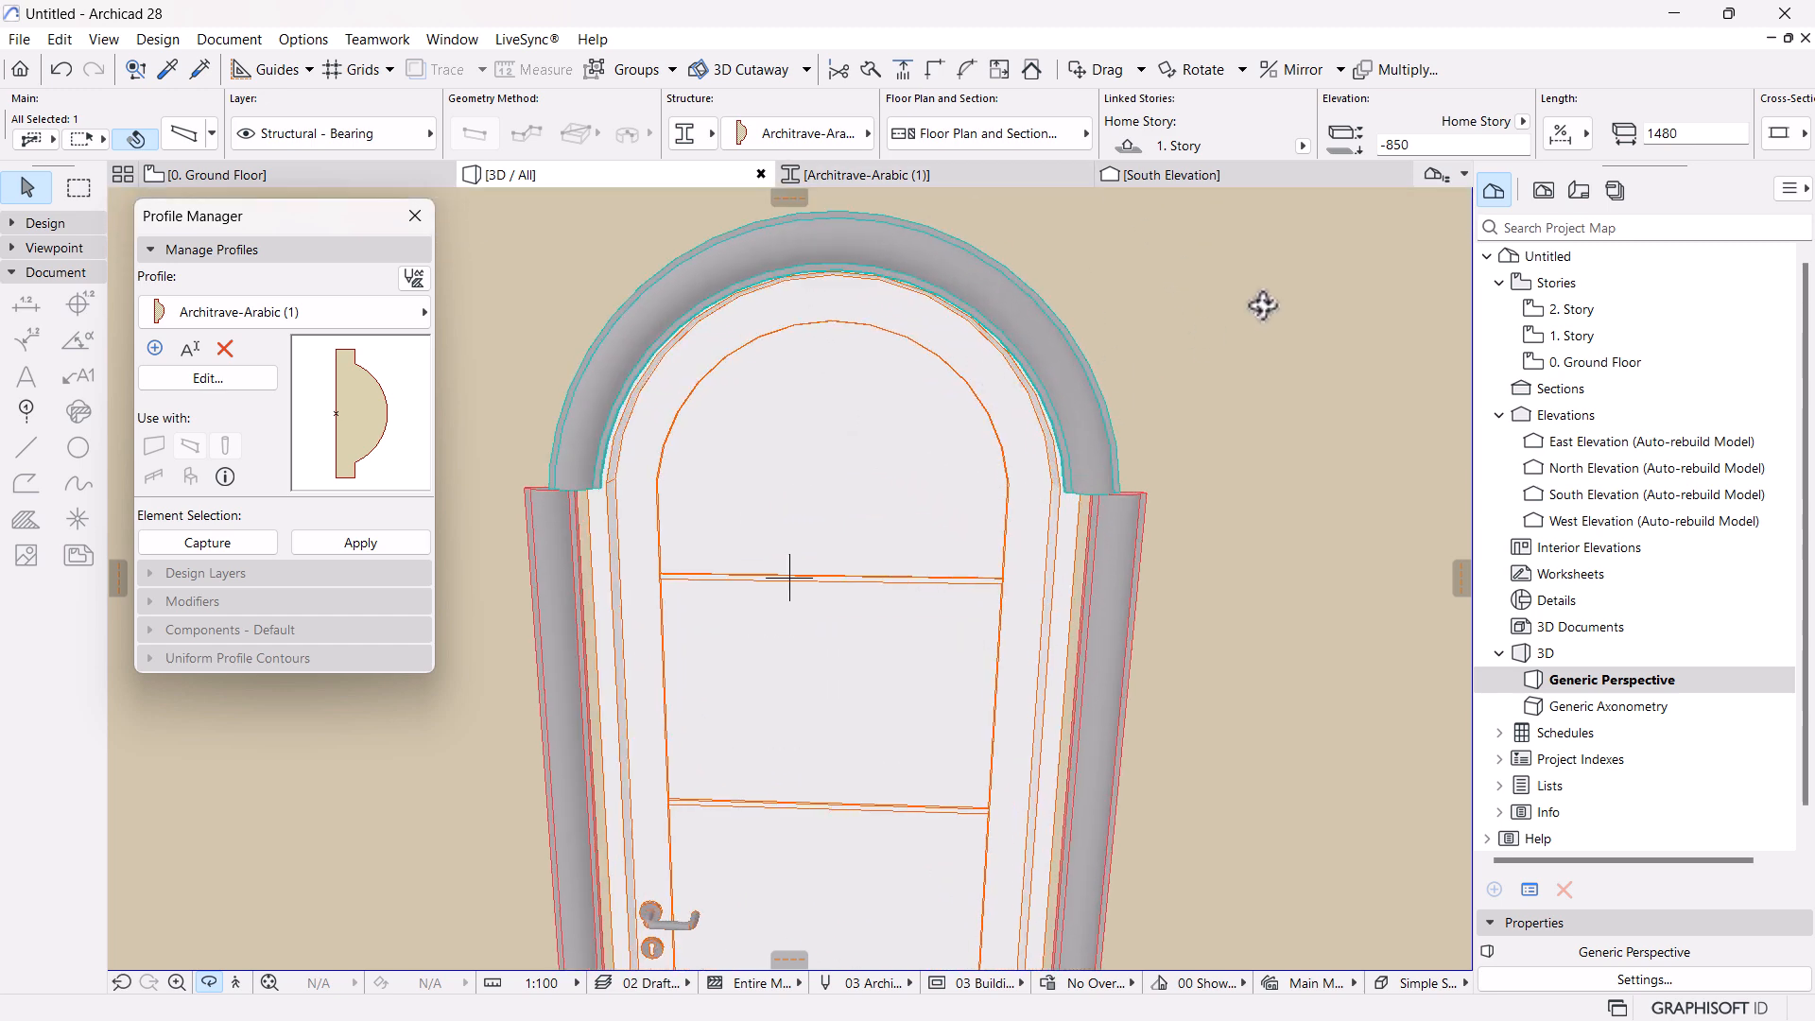
# In the South Elevation, move the right jamb moulding 50 inward so its inner edge meets the arch's inner end
pyautogui.click(1173, 175)
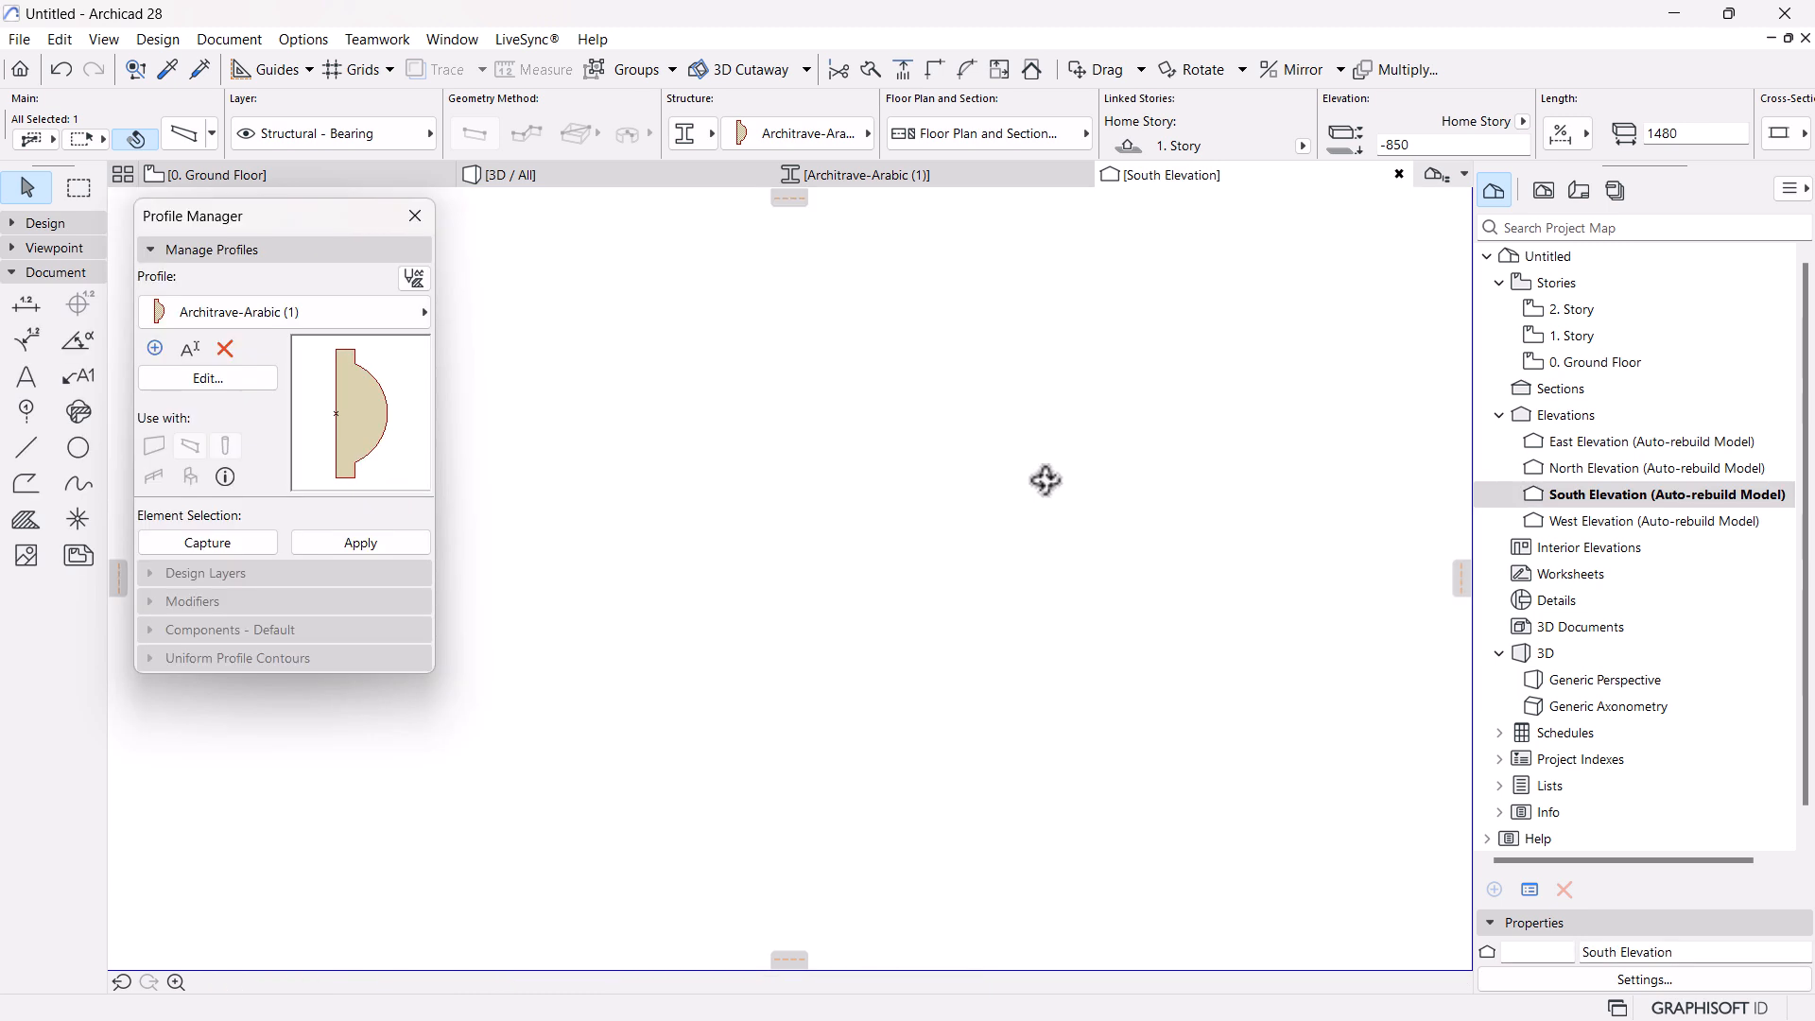
pyautogui.scroll(5, 1062, 472)
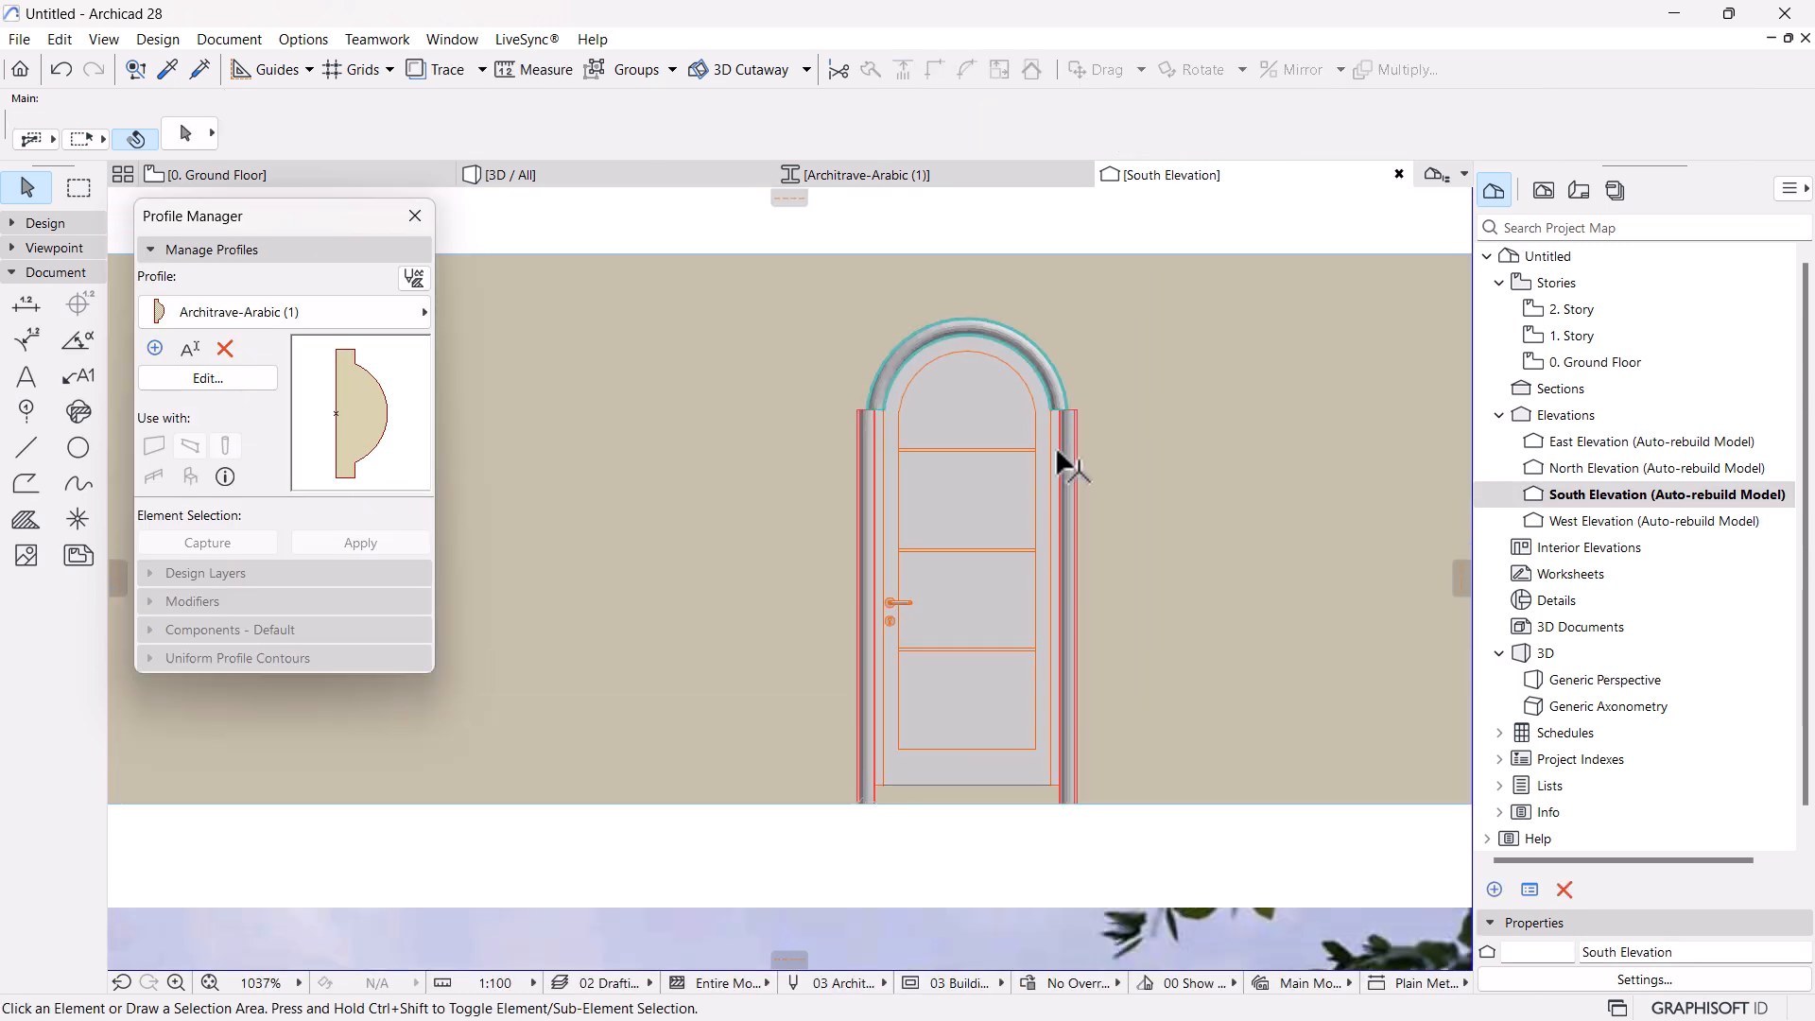
pyautogui.click(1114, 424)
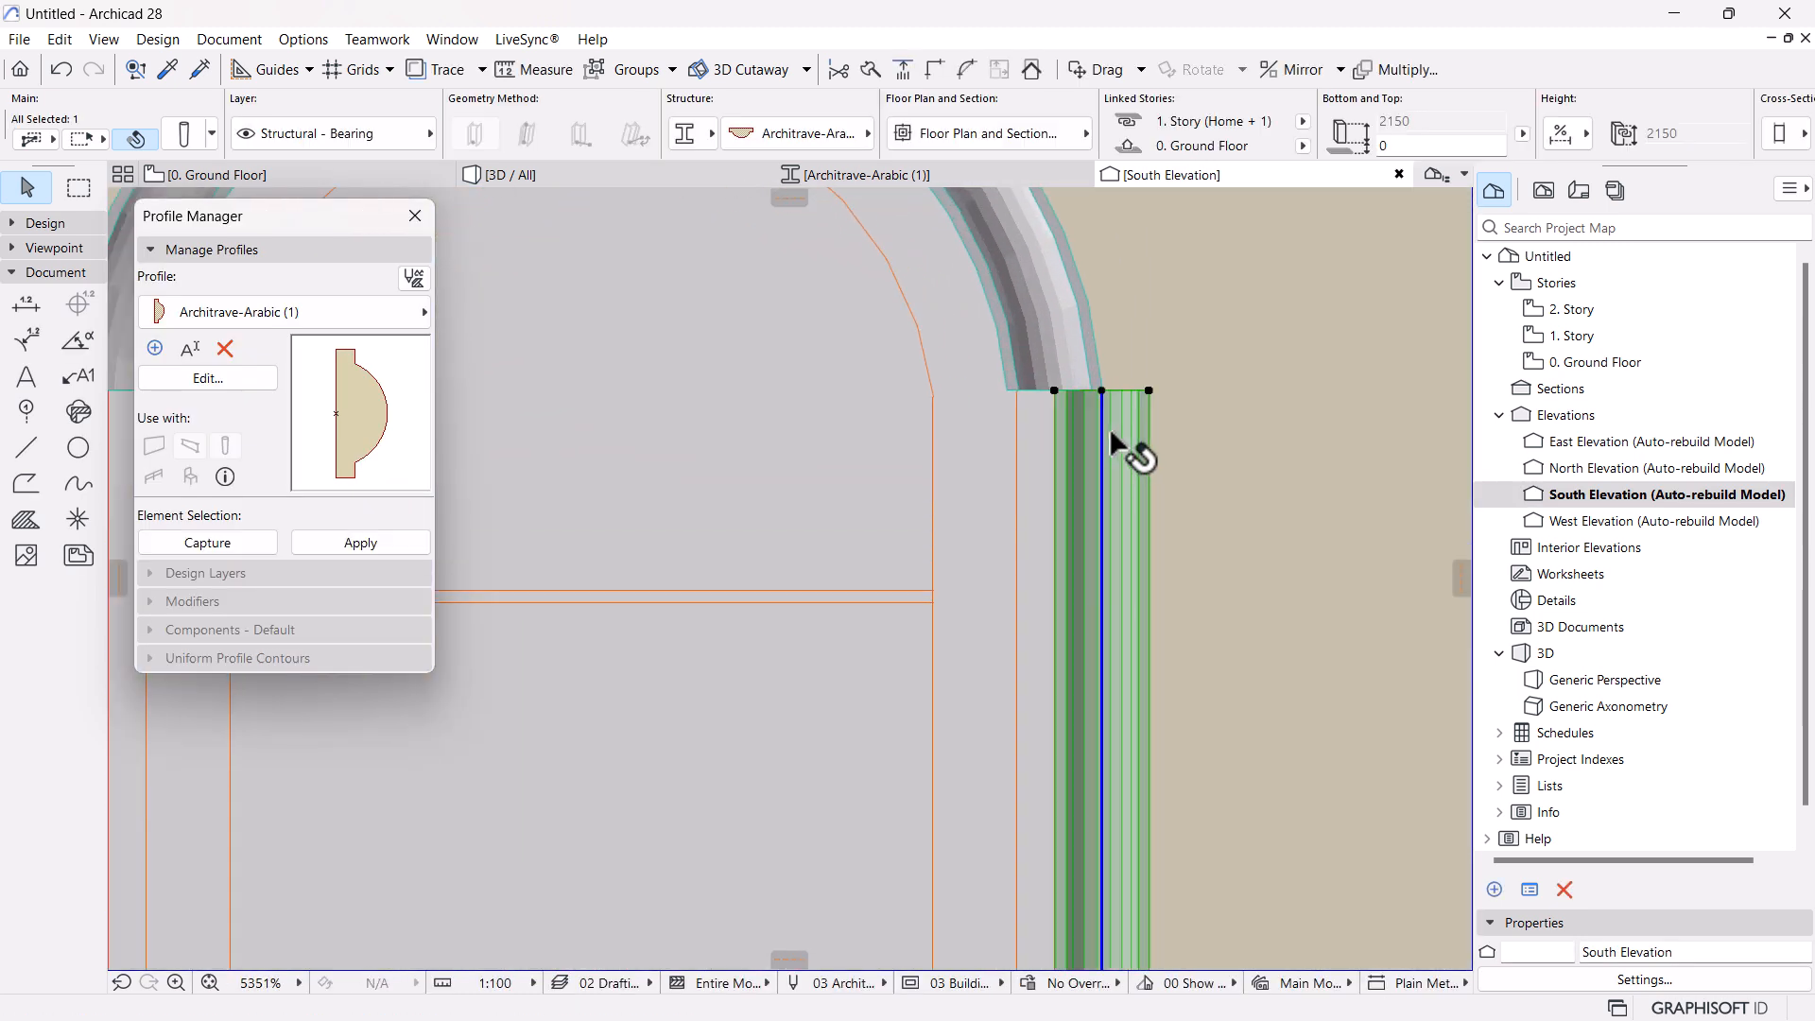
pyautogui.hotkey('ctrl', 'd')
pyautogui.click(1054, 389)
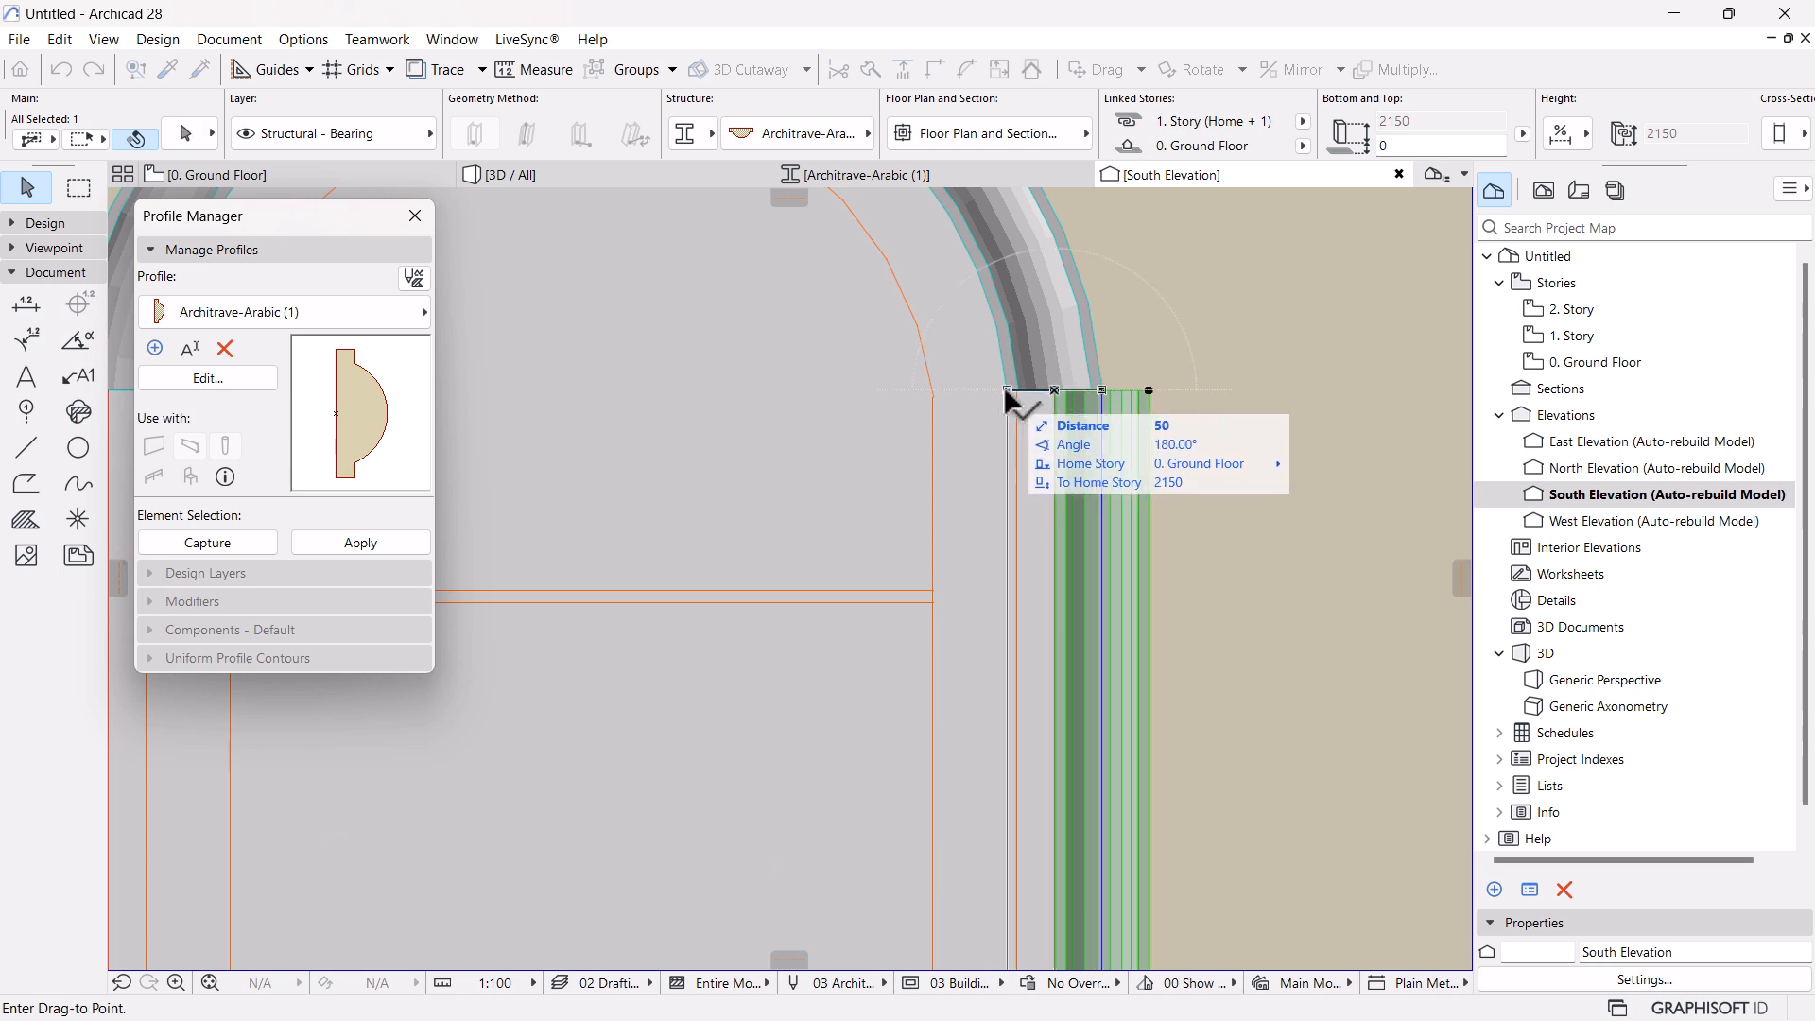
pyautogui.scroll(-5, 1179, 422)
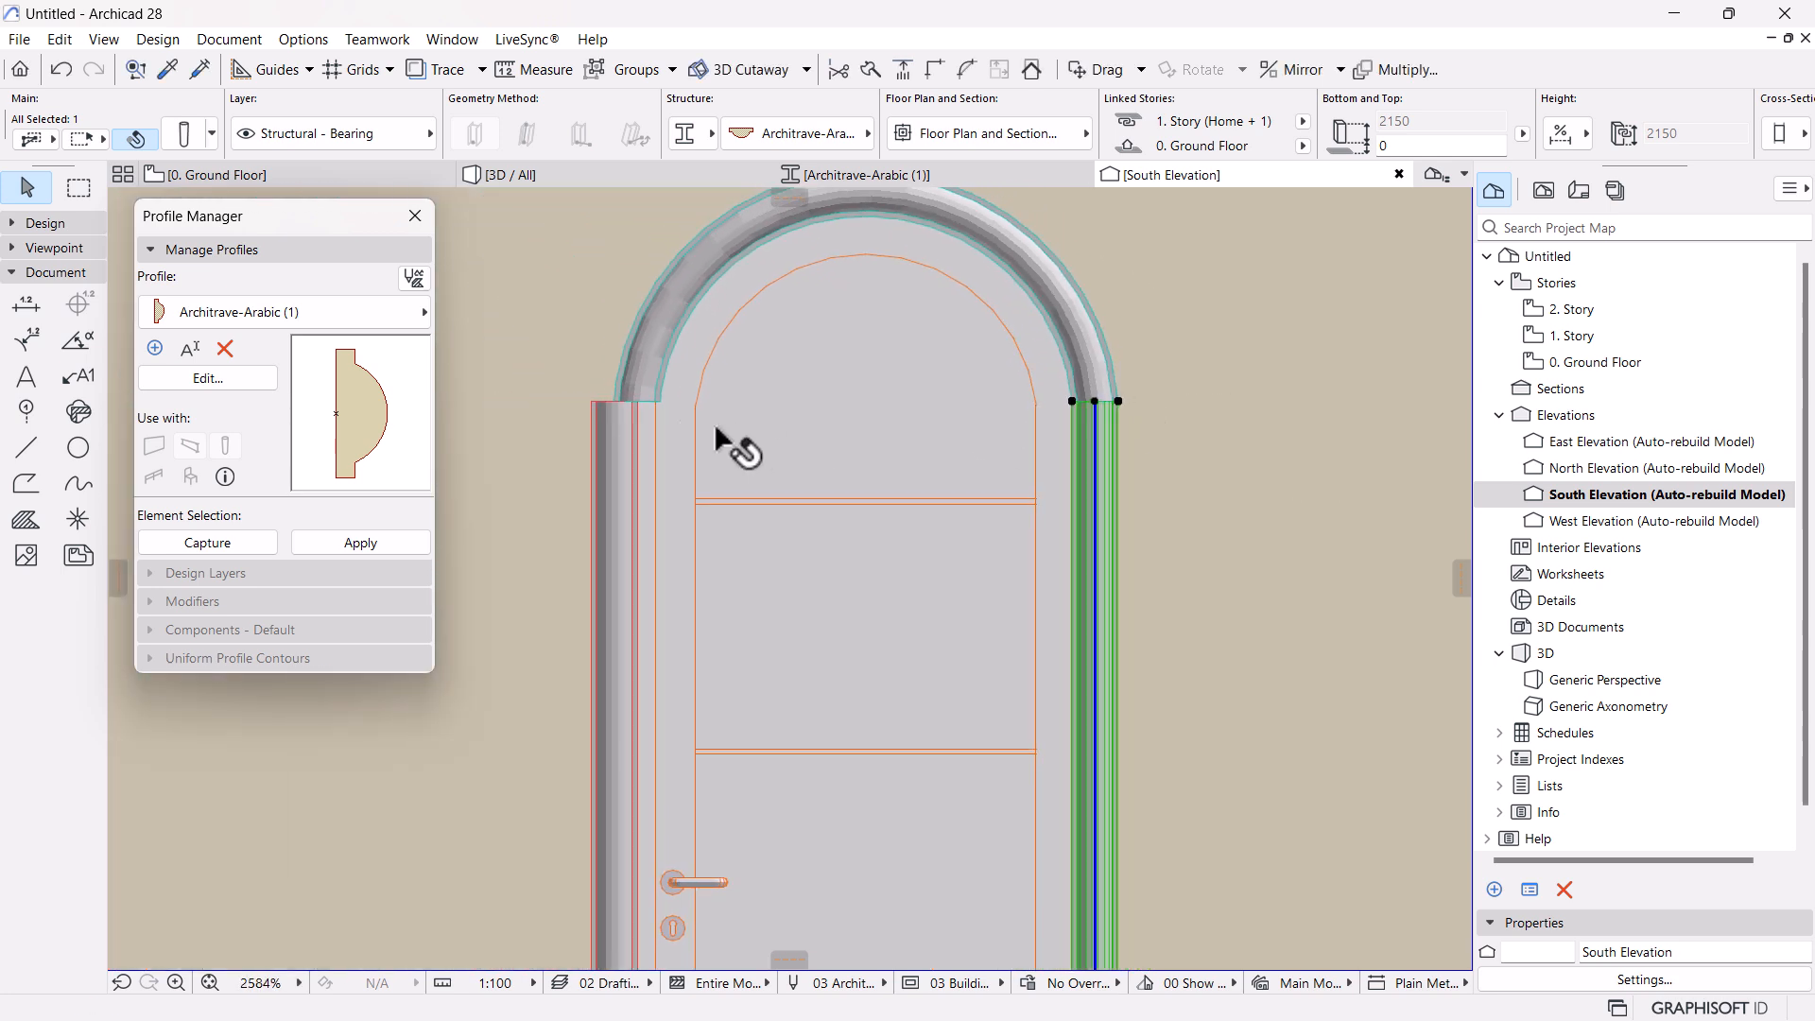
# Move the left jamb moulding inward so its inner edge lines up with the inner end of the arch
pyautogui.scroll(6, 587, 417)
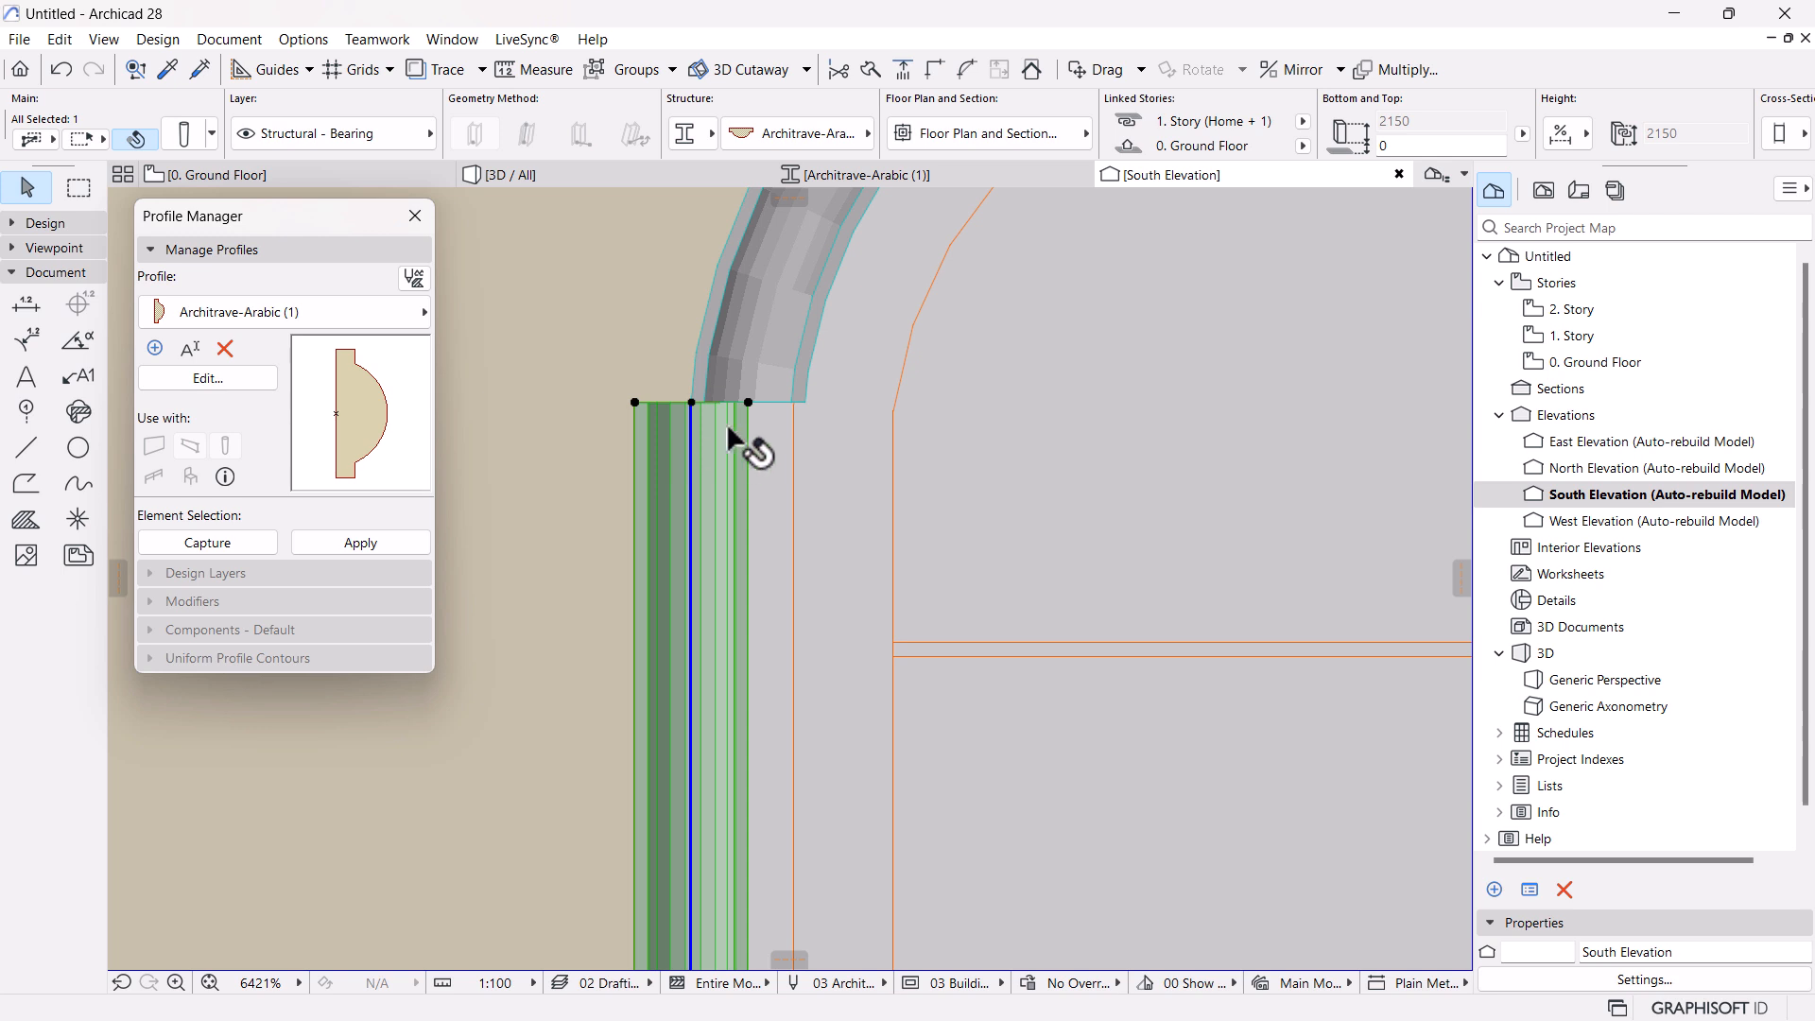
pyautogui.hotkey('ctrl', 'd')
pyautogui.click(749, 403)
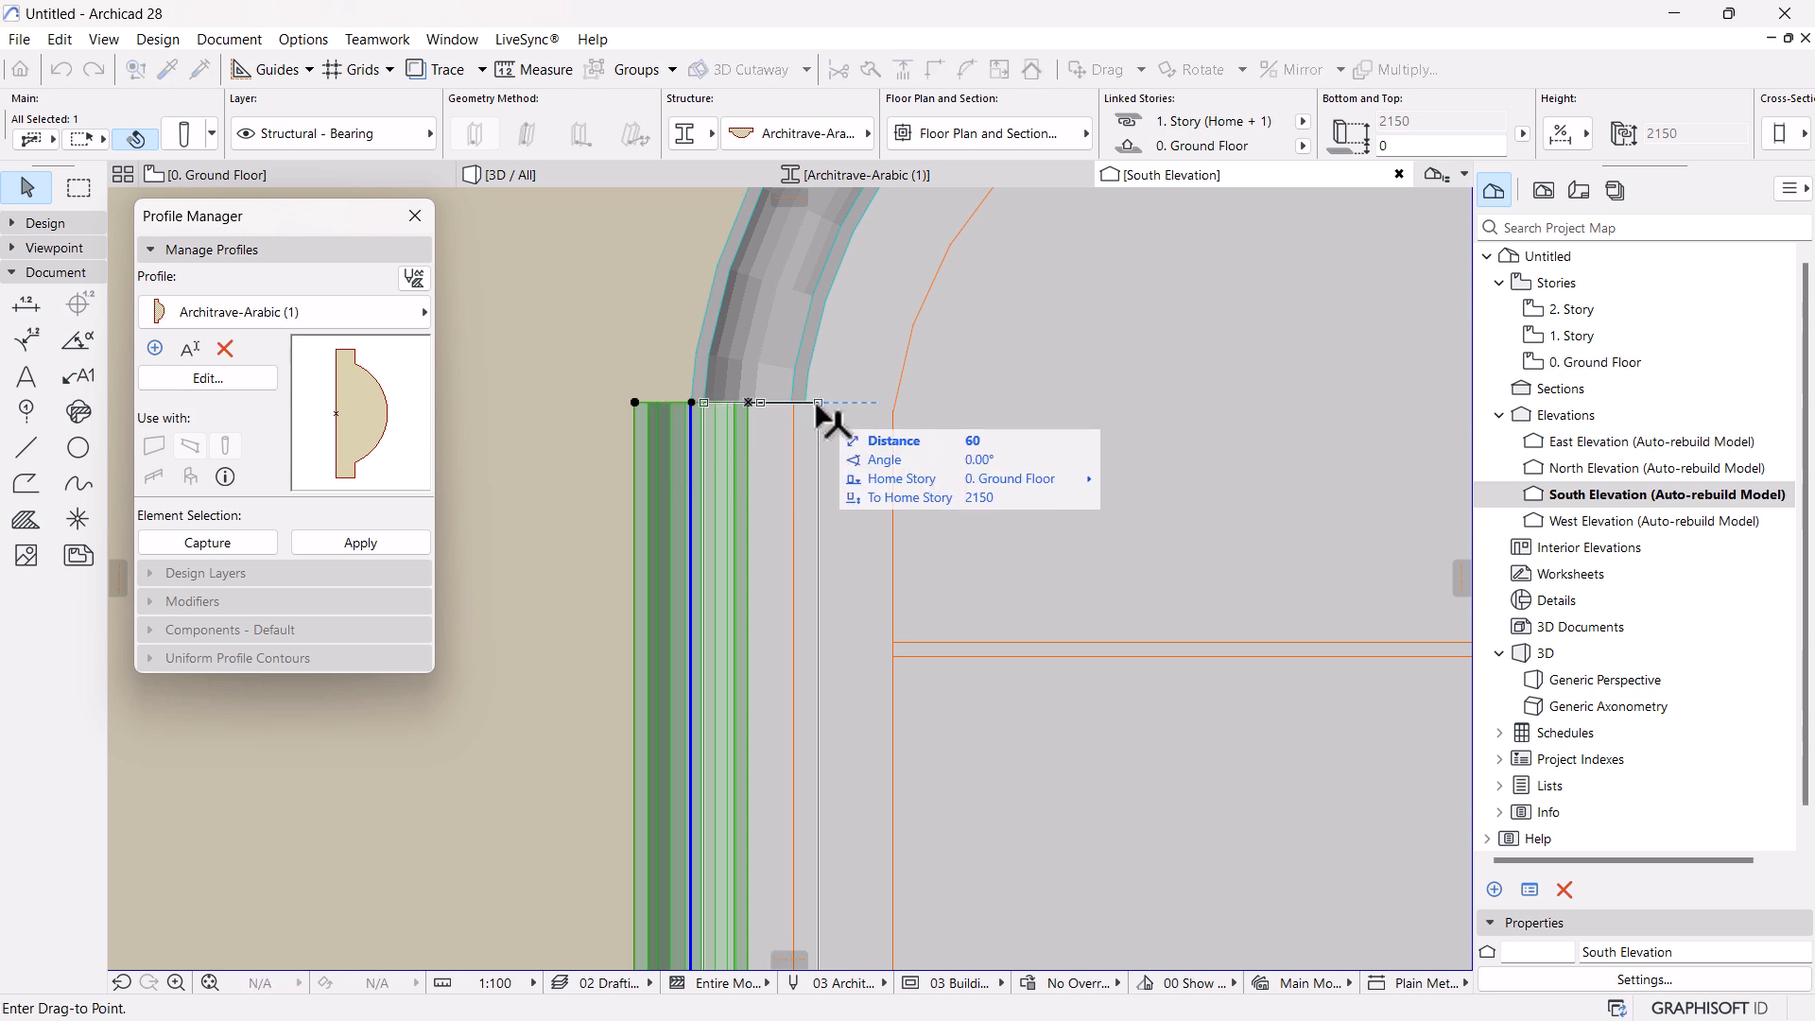
pyautogui.click(807, 399)
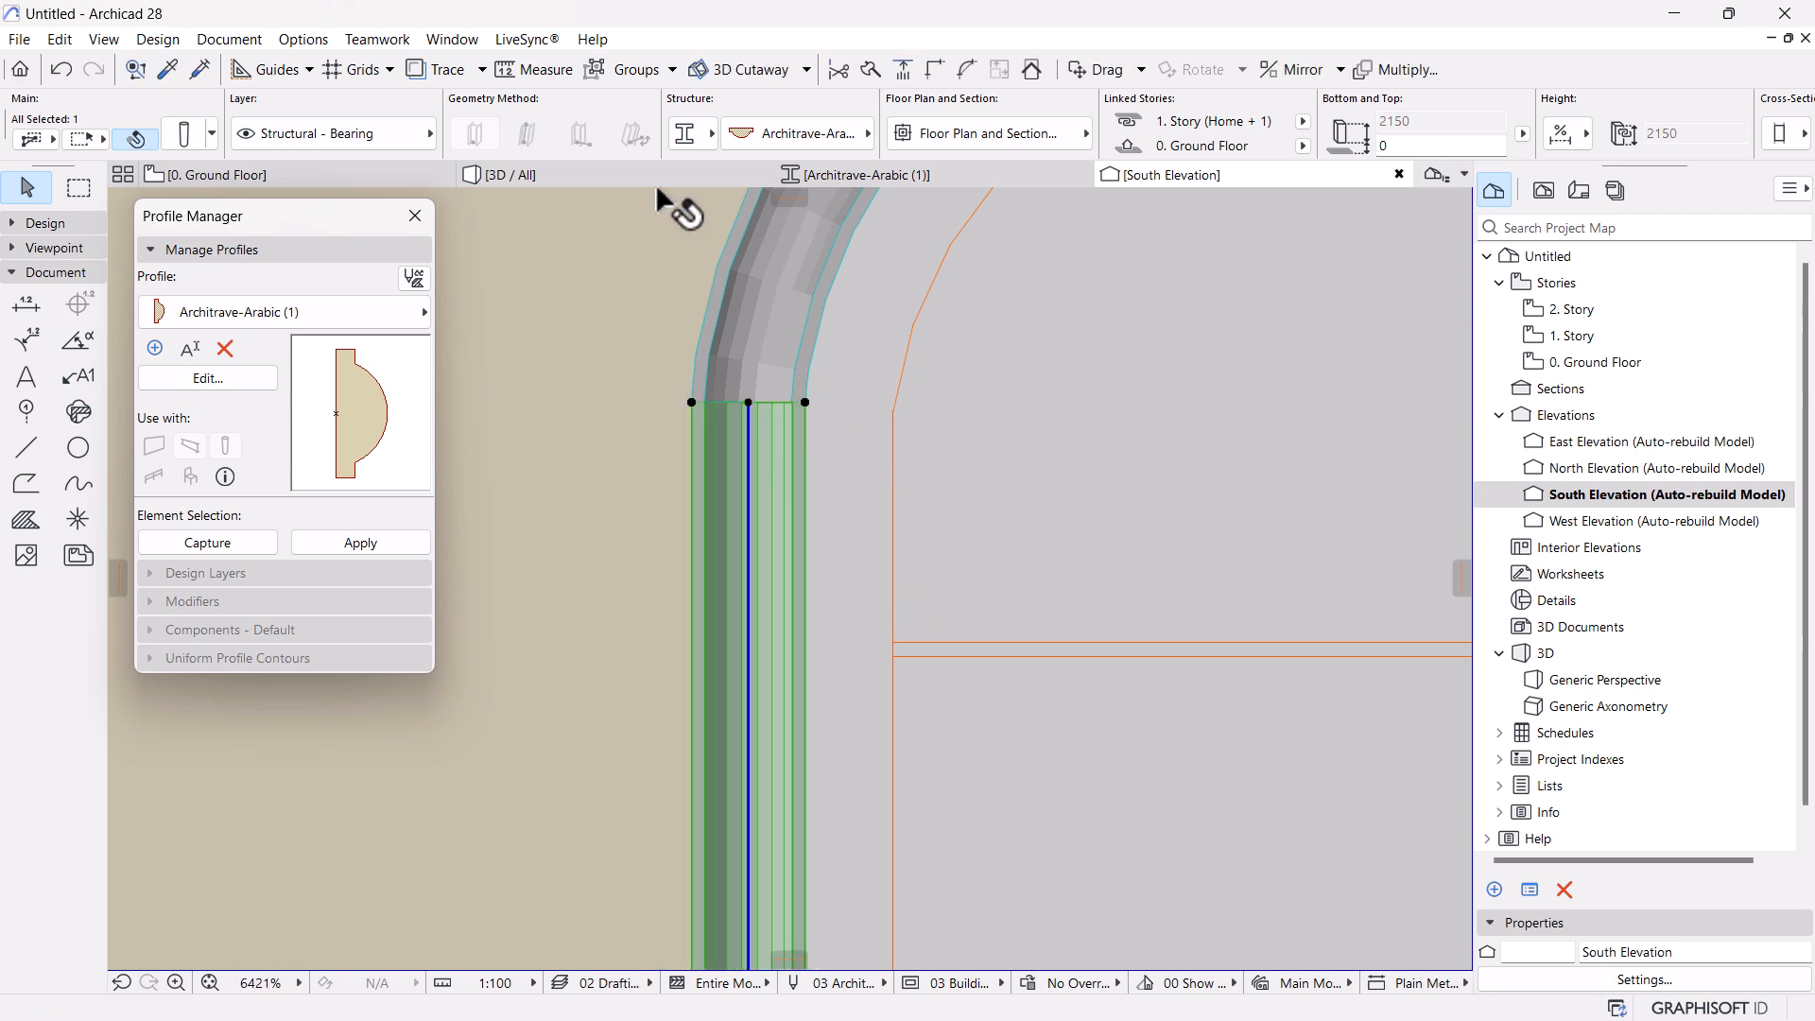
# Select the arch and both jamb mouldings in 3D and move them together against the wall face in the ground floor plan
pyautogui.click(655, 176)
pyautogui.keyDown('shift'); pyautogui.moveTo(742, 395); pyautogui.dragTo(928, 550, button='middle'); pyautogui.keyUp('shift')
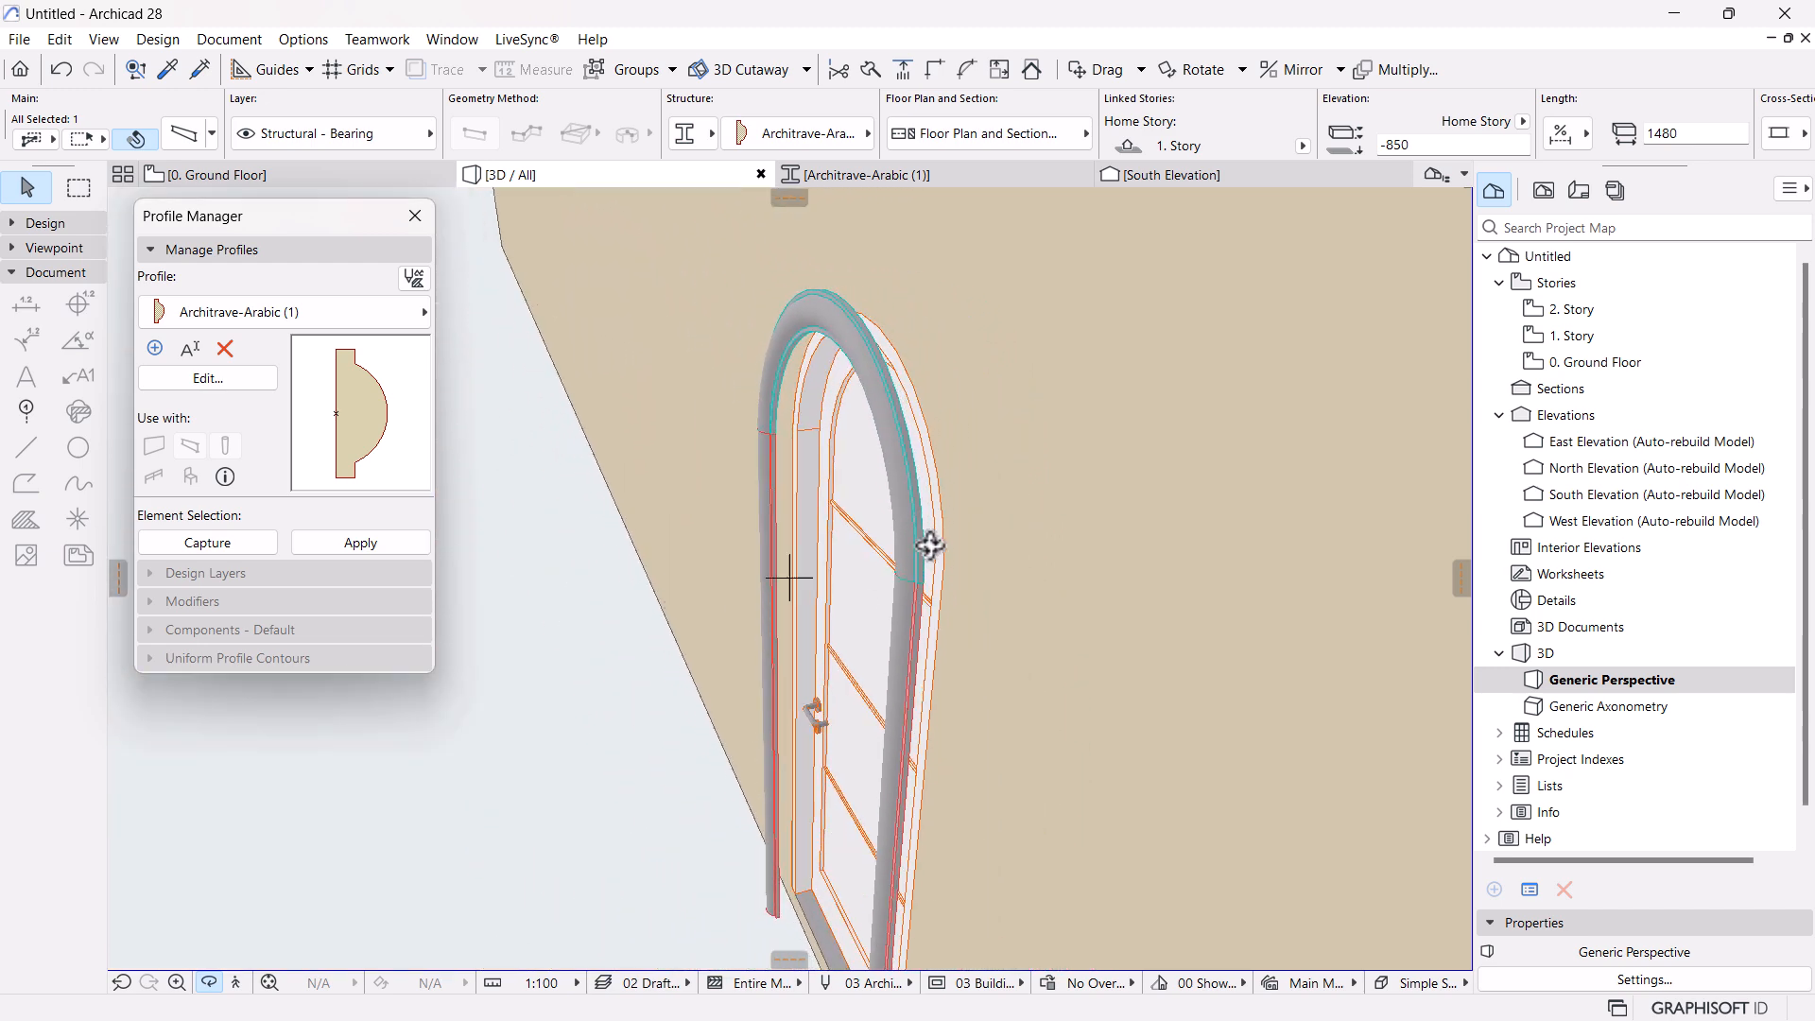
pyautogui.click(927, 550)
pyautogui.keyDown('shift'); pyautogui.click(922, 643); pyautogui.keyUp('shift')
pyautogui.keyDown('shift'); pyautogui.click(776, 472); pyautogui.keyUp('shift')
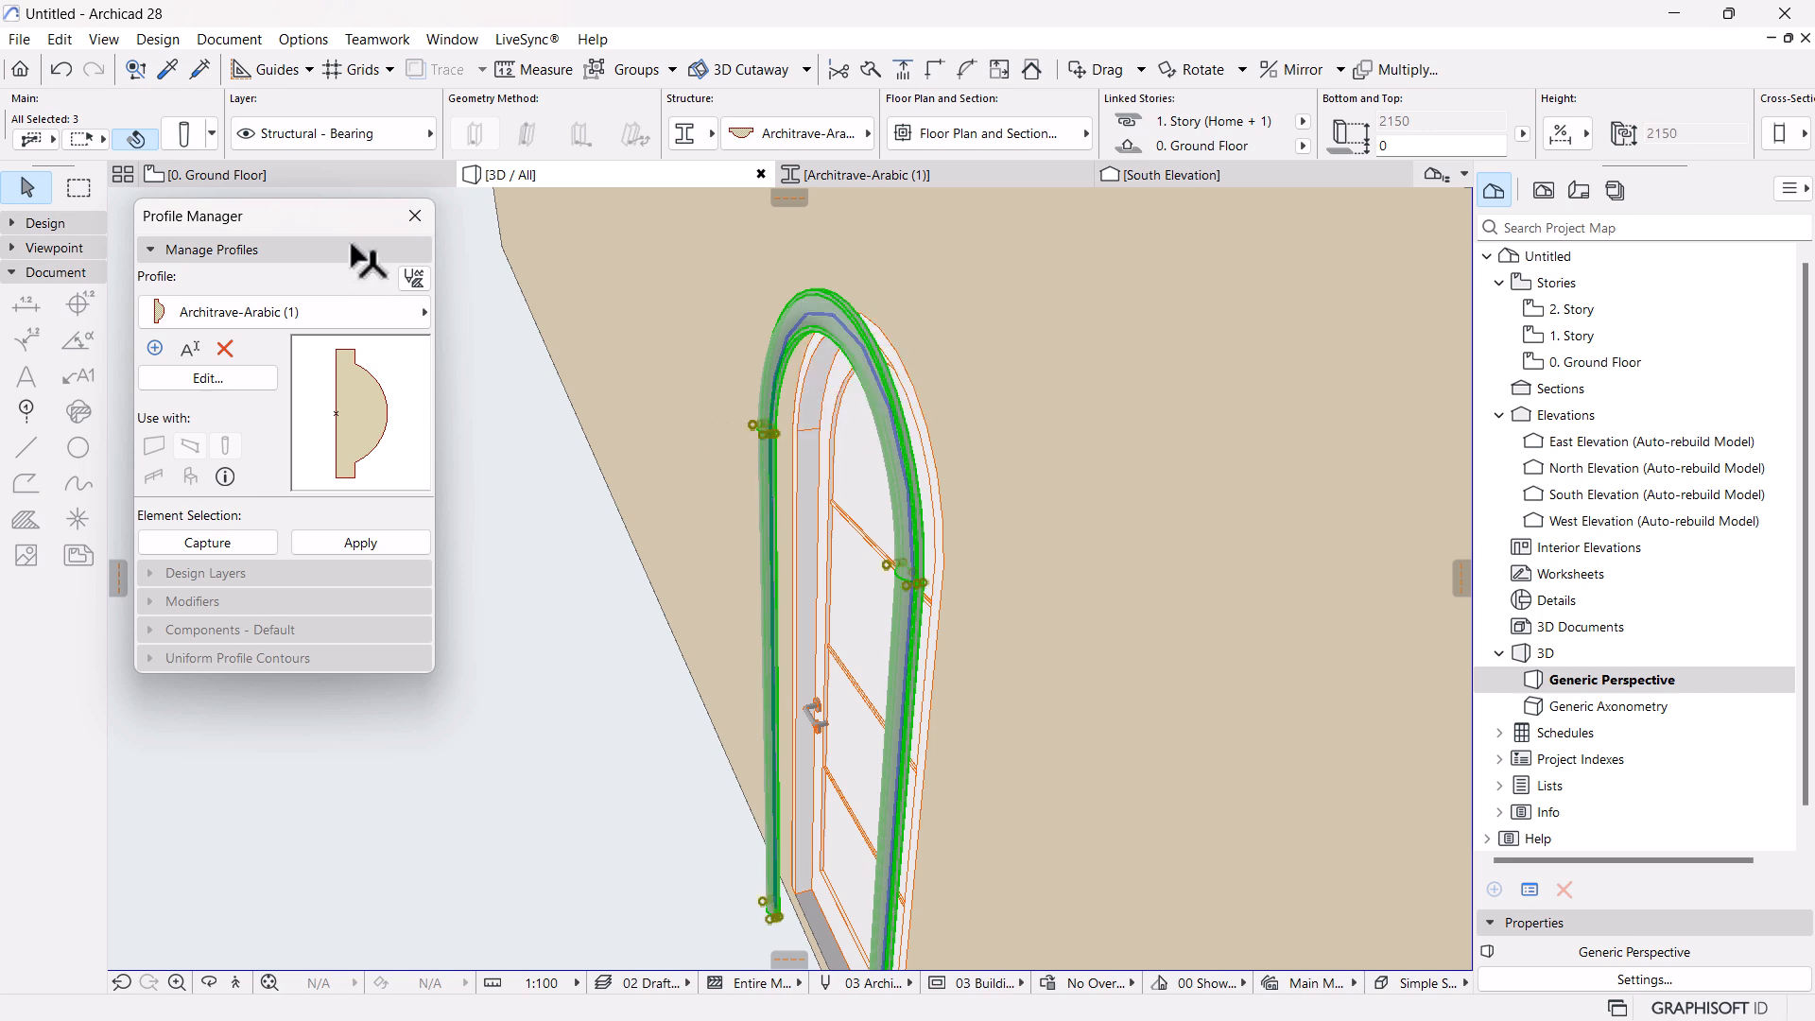
pyautogui.click(326, 178)
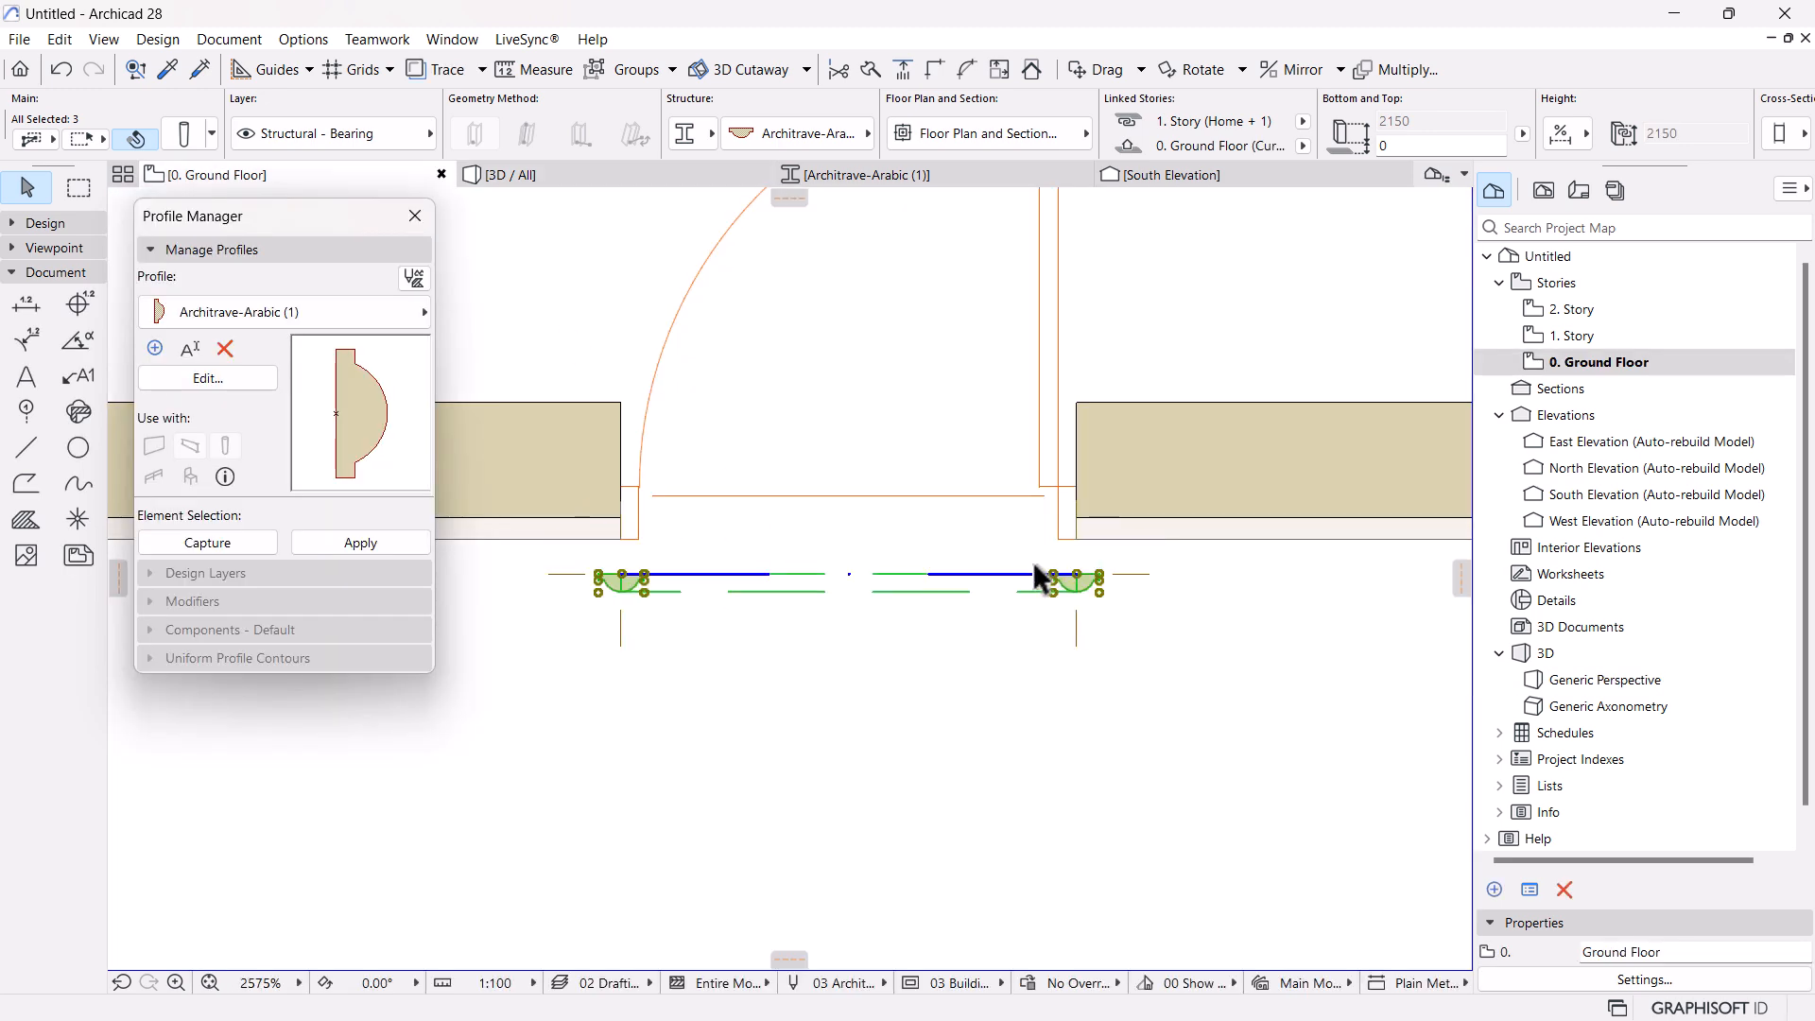
pyautogui.hotkey('ctrl', 'd')
pyautogui.scroll(3, 1085, 585)
pyautogui.click(1082, 582)
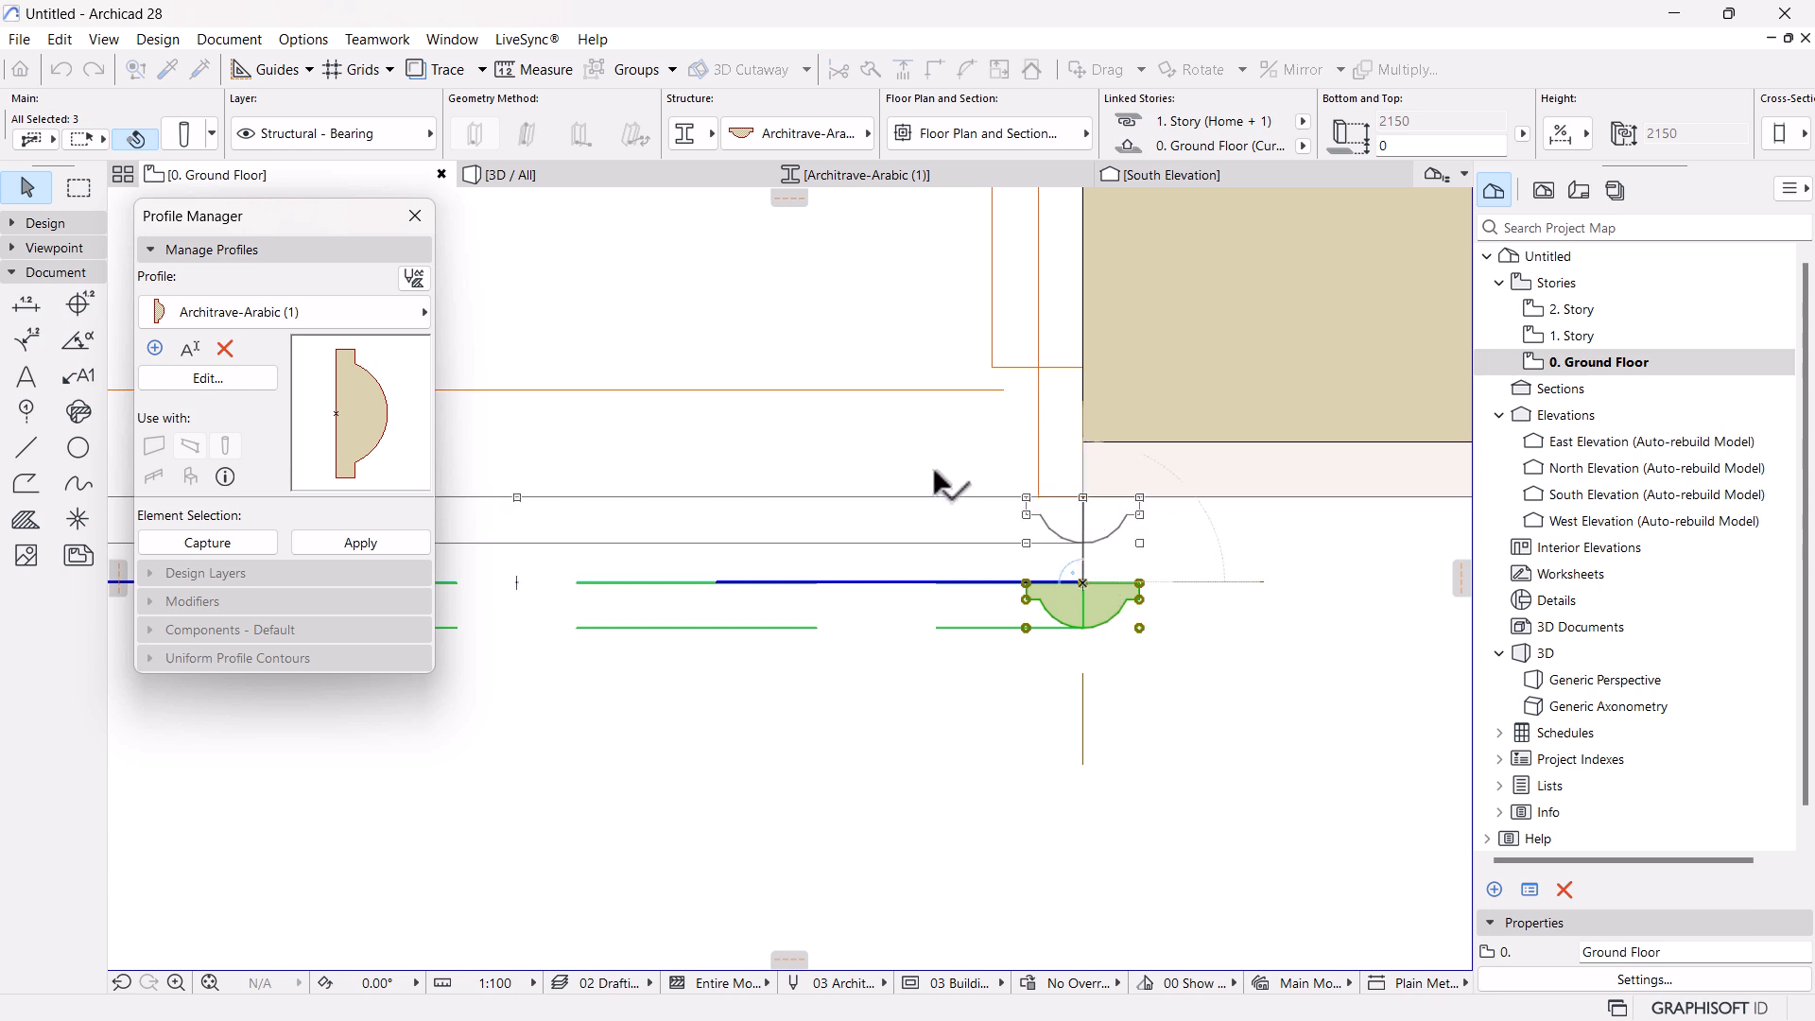
pyautogui.click(1082, 497)
pyautogui.press('Escape')
pyautogui.scroll(-4, 1153, 473)
pyautogui.moveTo(948, 526); pyautogui.dragTo(997, 567, button='middle')
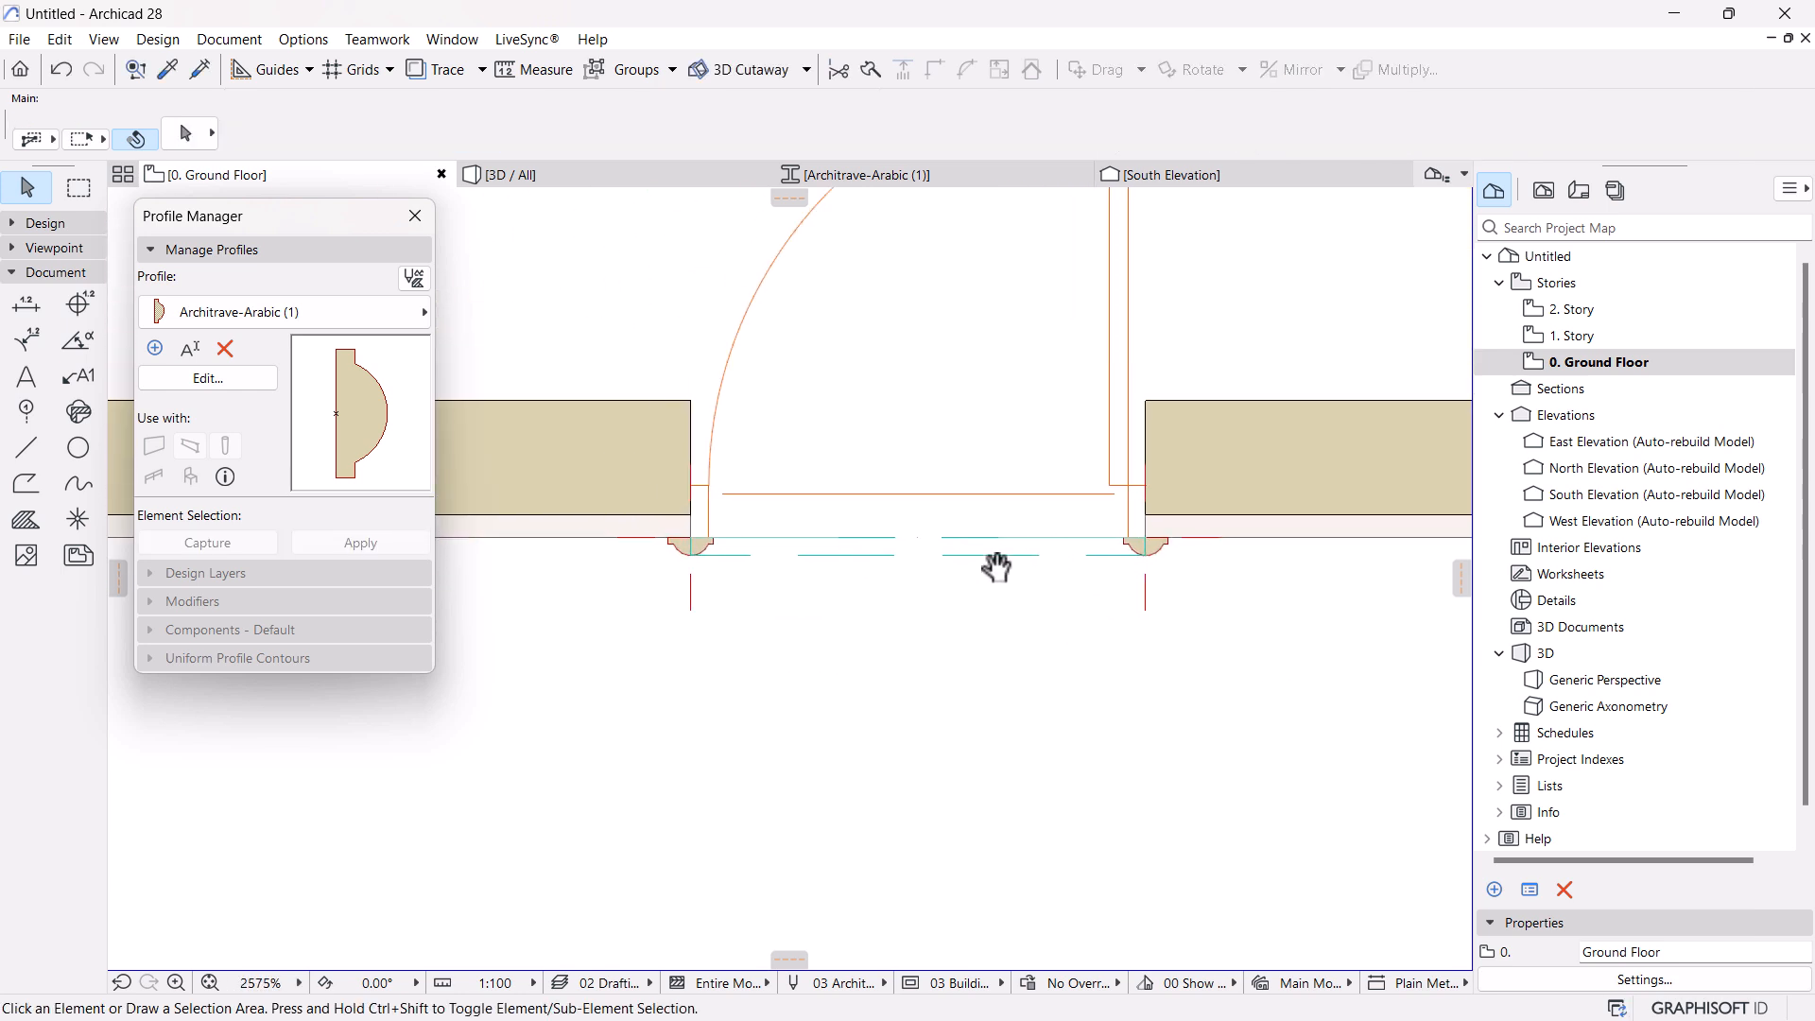
# Set the 3D view's graphic override to Simplified Plan and inspect the door surround
pyautogui.click(611, 173)
pyautogui.press('Escape')
pyautogui.scroll(-5, 910, 522)
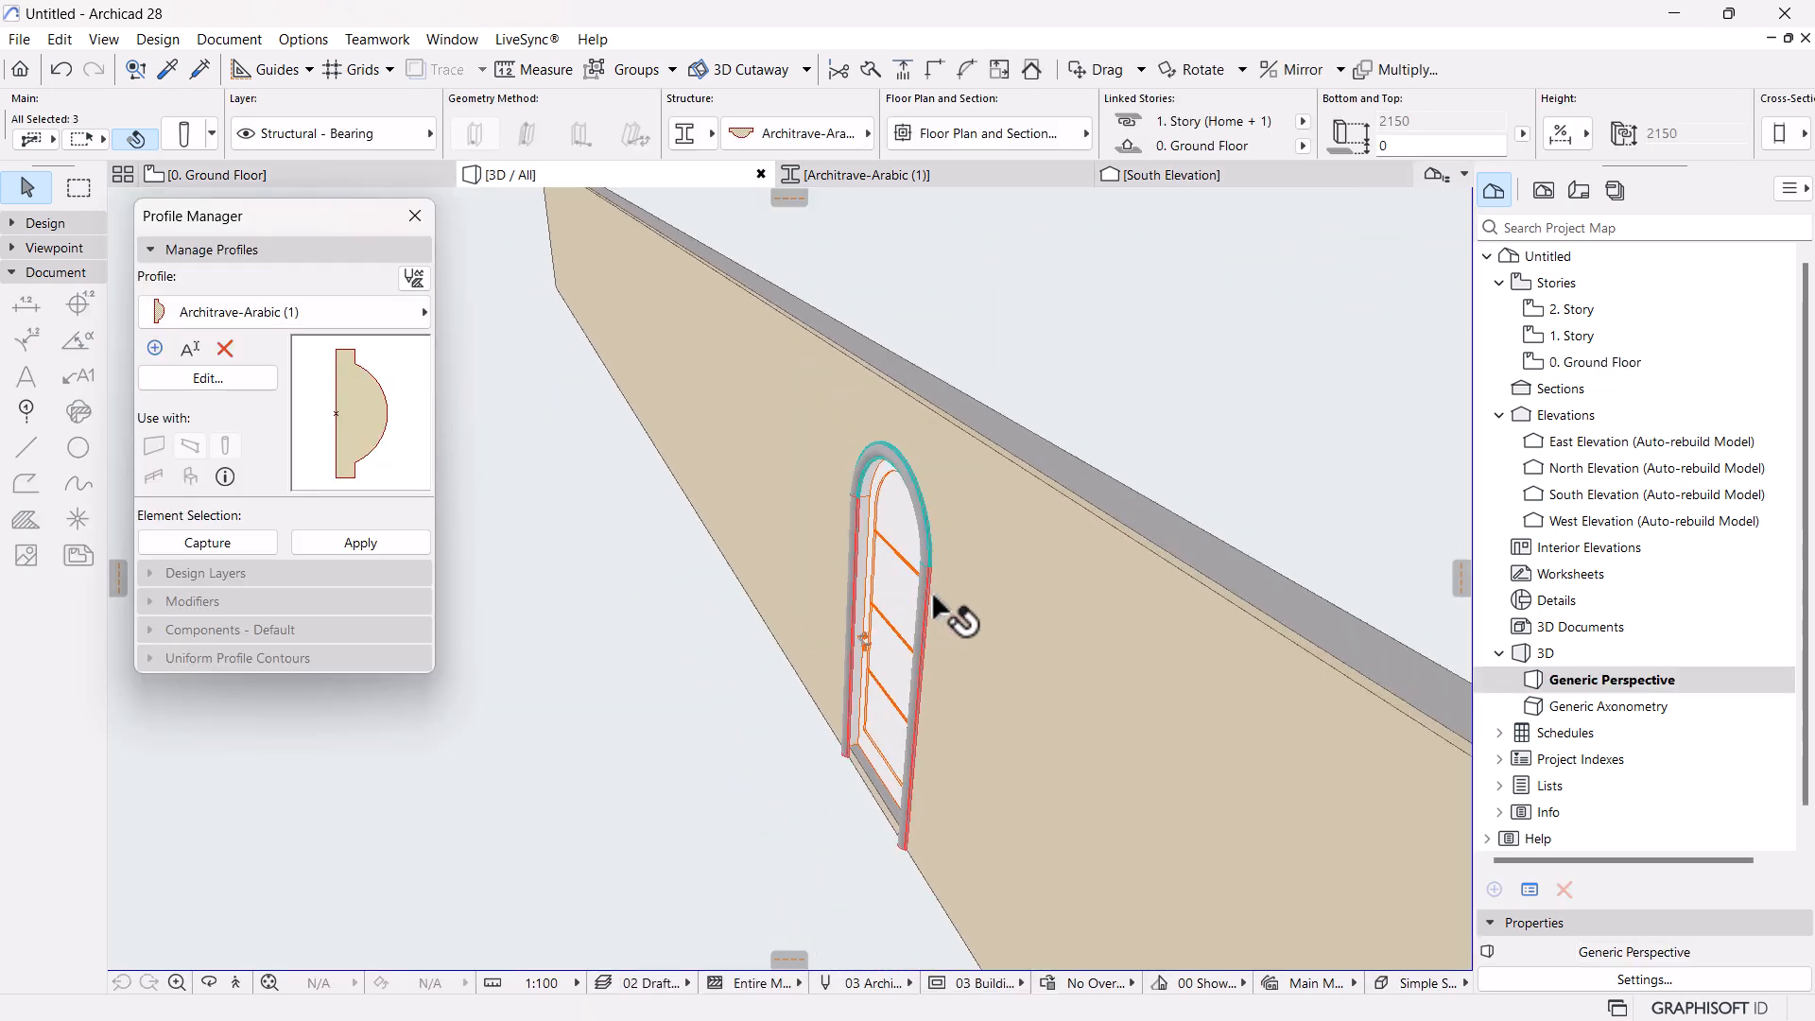
pyautogui.keyDown('shift'); pyautogui.moveTo(791, 700); pyautogui.dragTo(1192, 784, button='middle'); pyautogui.keyUp('shift')
pyautogui.click(1092, 983)
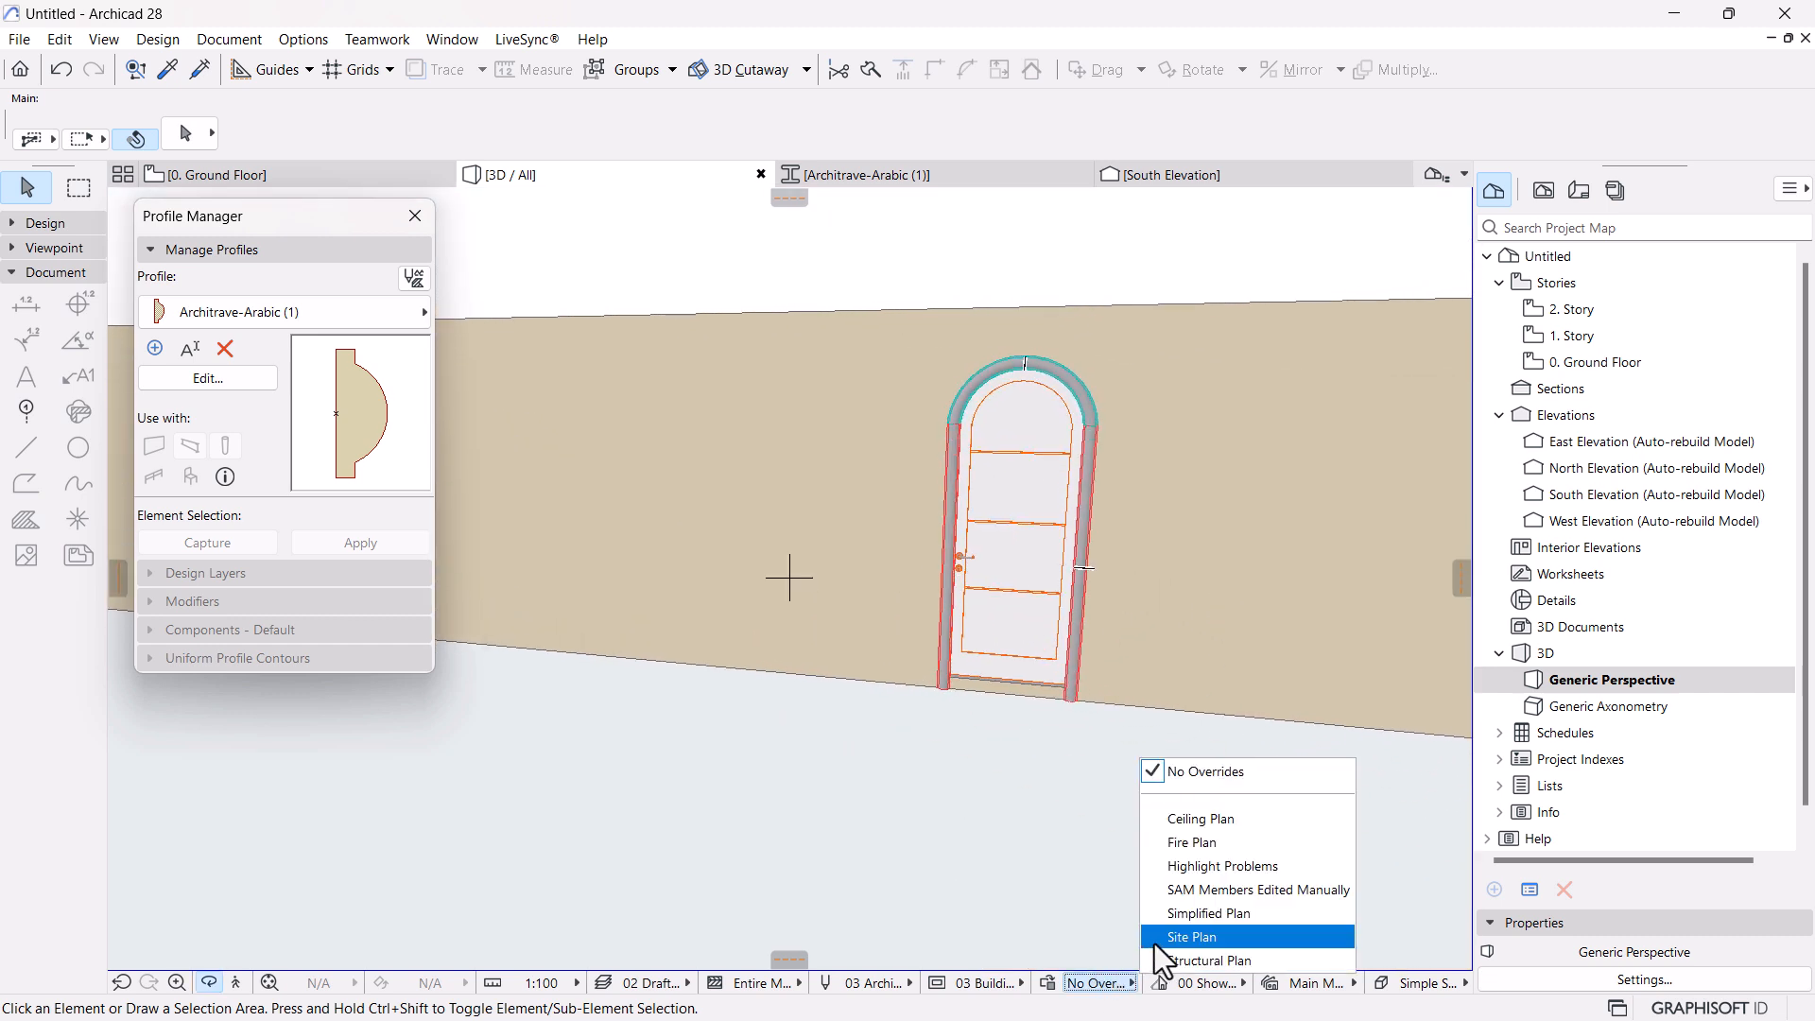
pyautogui.click(1216, 918)
pyautogui.keyDown('shift'); pyautogui.moveTo(1106, 691); pyautogui.dragTo(980, 338, button='middle'); pyautogui.keyUp('shift')
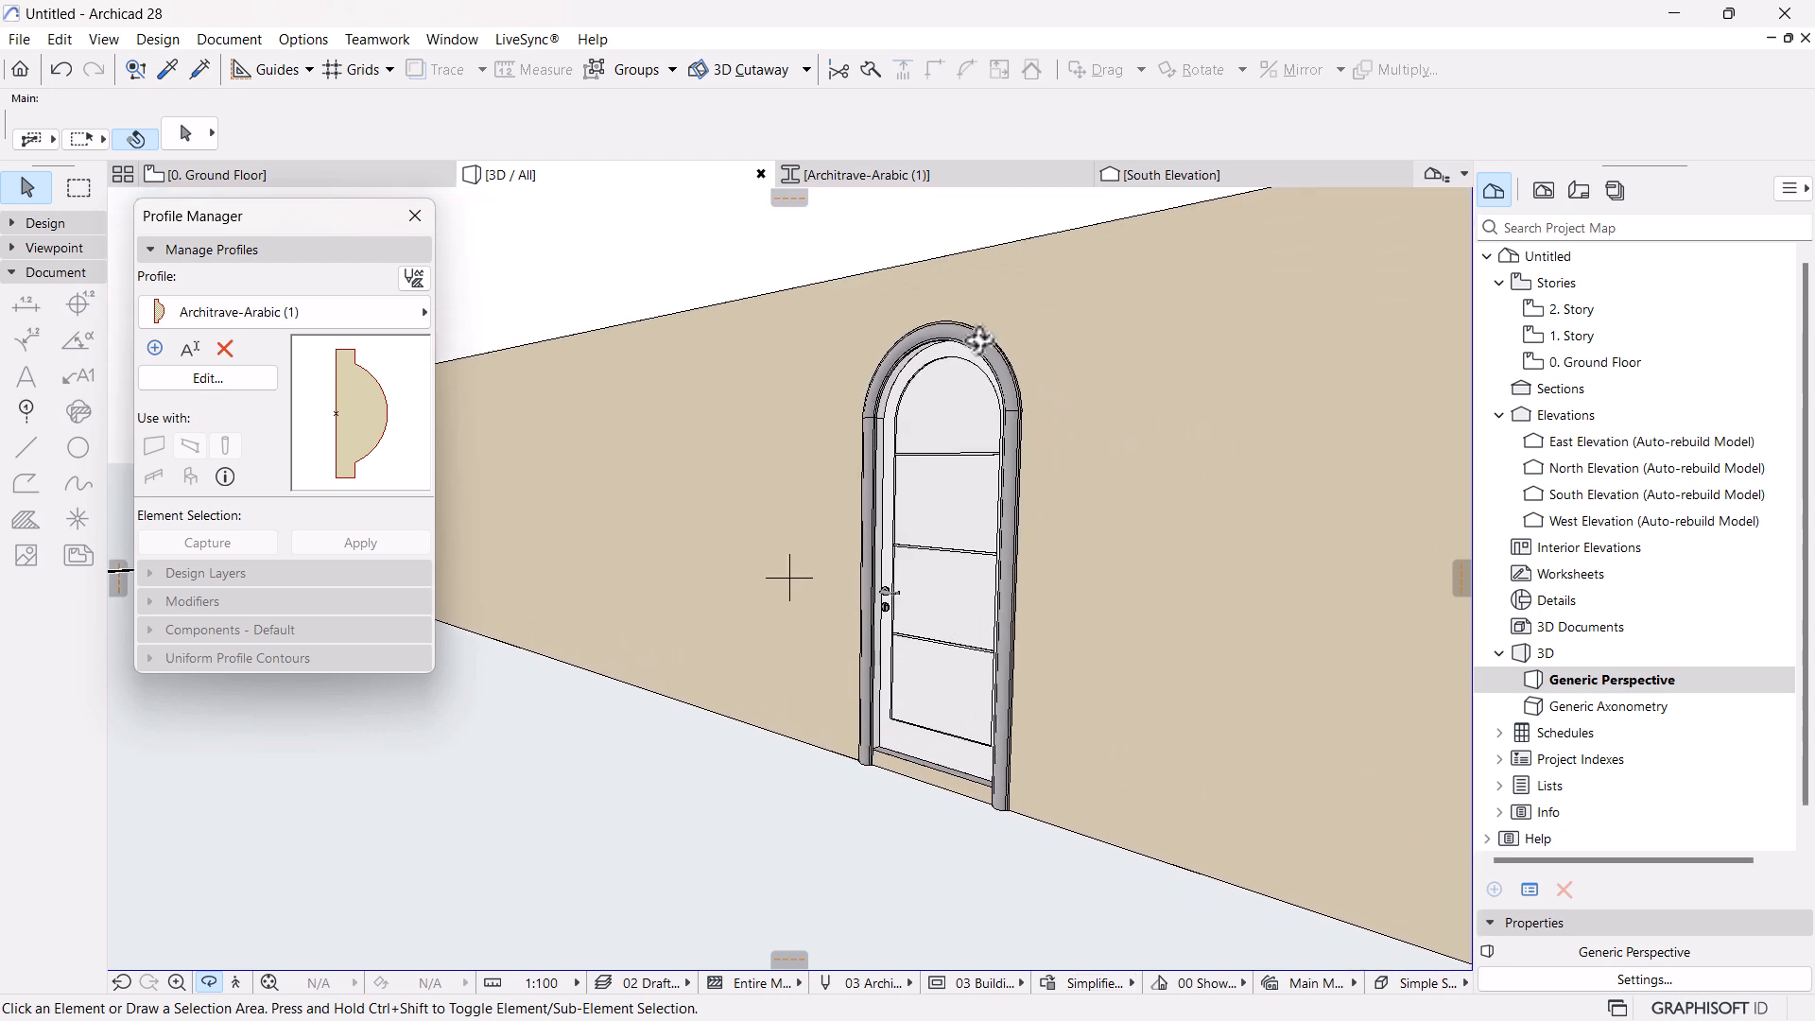
pyautogui.keyDown('shift'); pyautogui.moveTo(997, 486); pyautogui.dragTo(854, 557, button='middle'); pyautogui.keyUp('shift')
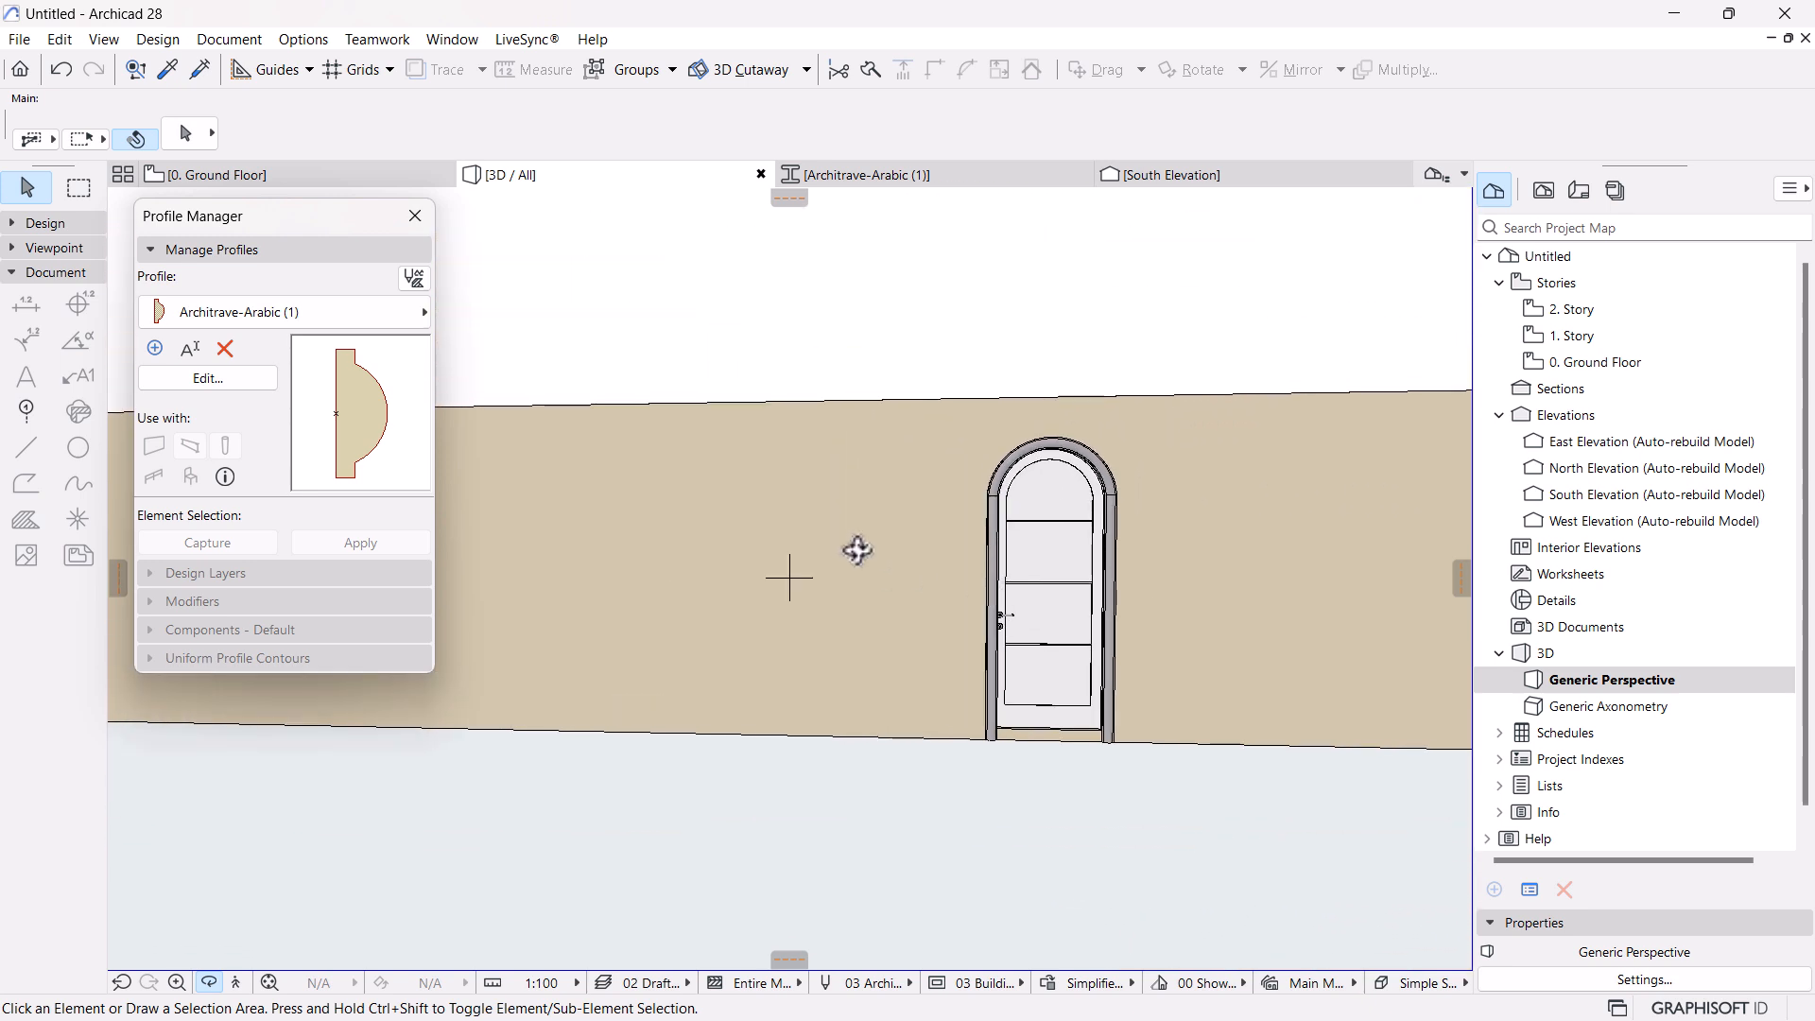
# Close the Profile Manager and examine the villa reference image in the South Elevation
pyautogui.click(414, 216)
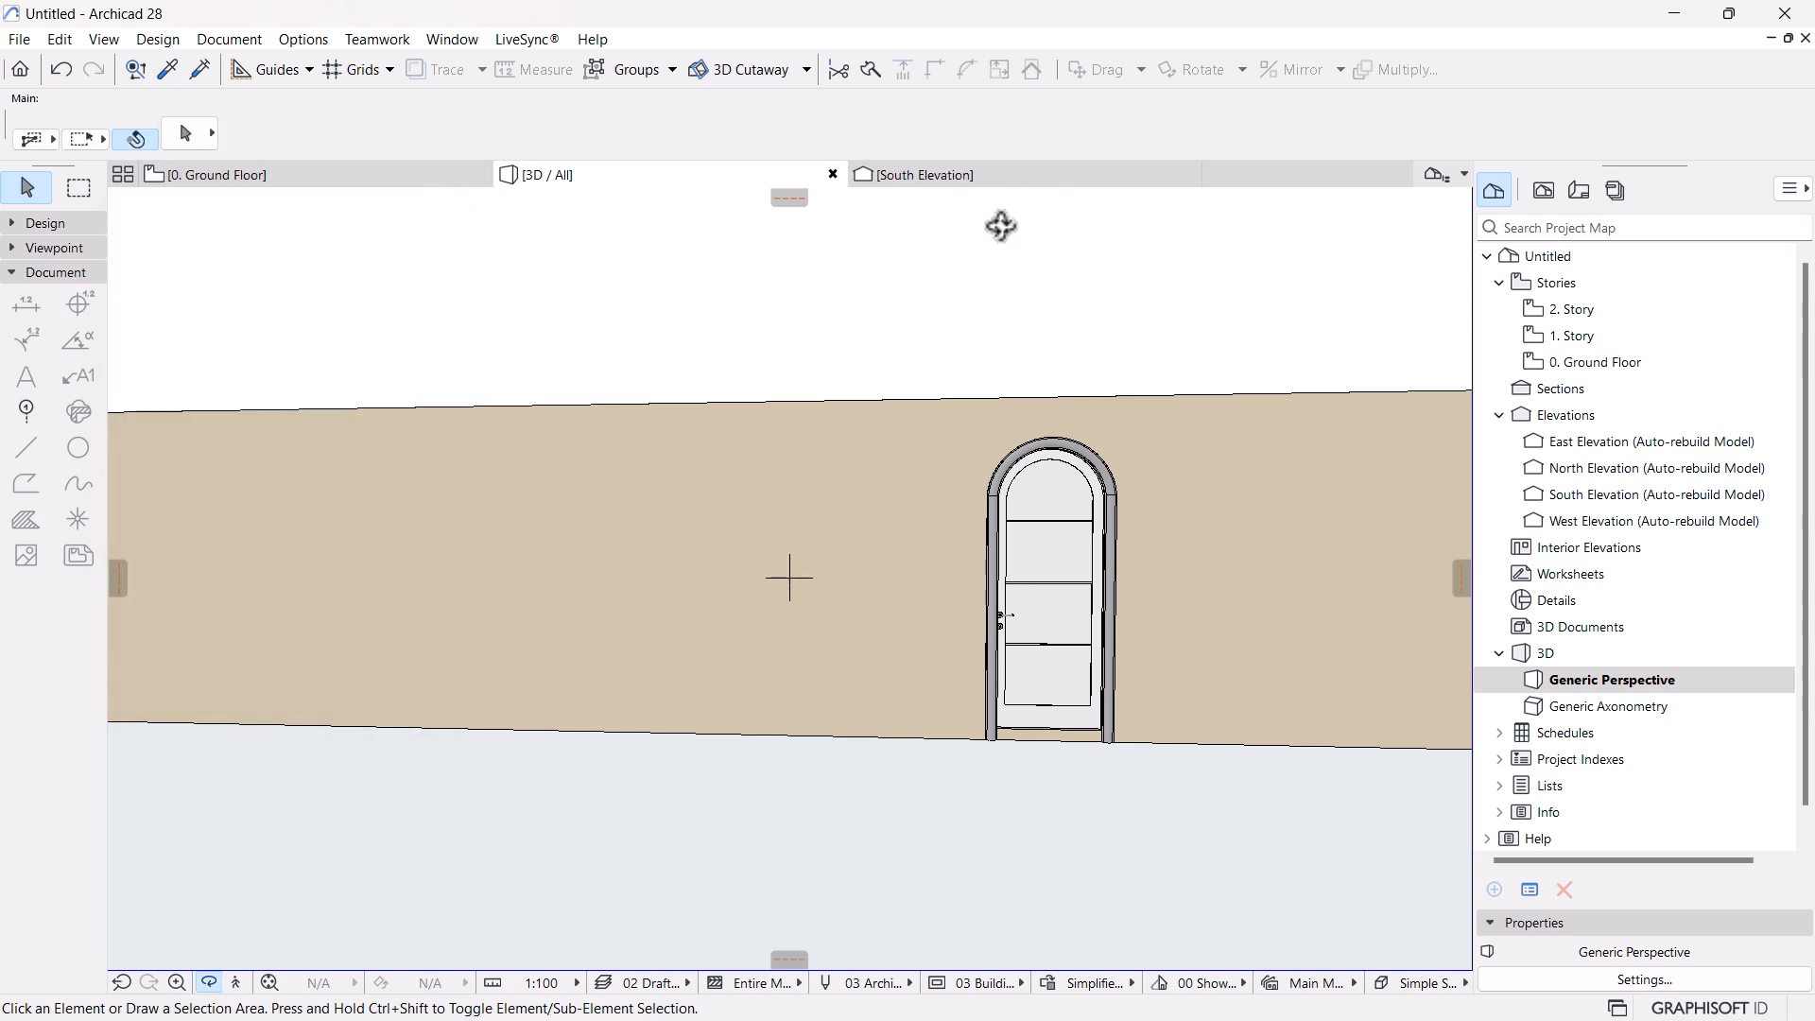
pyautogui.click(1000, 176)
pyautogui.scroll(-15, 974, 472)
pyautogui.moveTo(1001, 542); pyautogui.dragTo(950, 515, button='middle')
pyautogui.scroll(-2, 889, 586)
pyautogui.scroll(3, 891, 714)
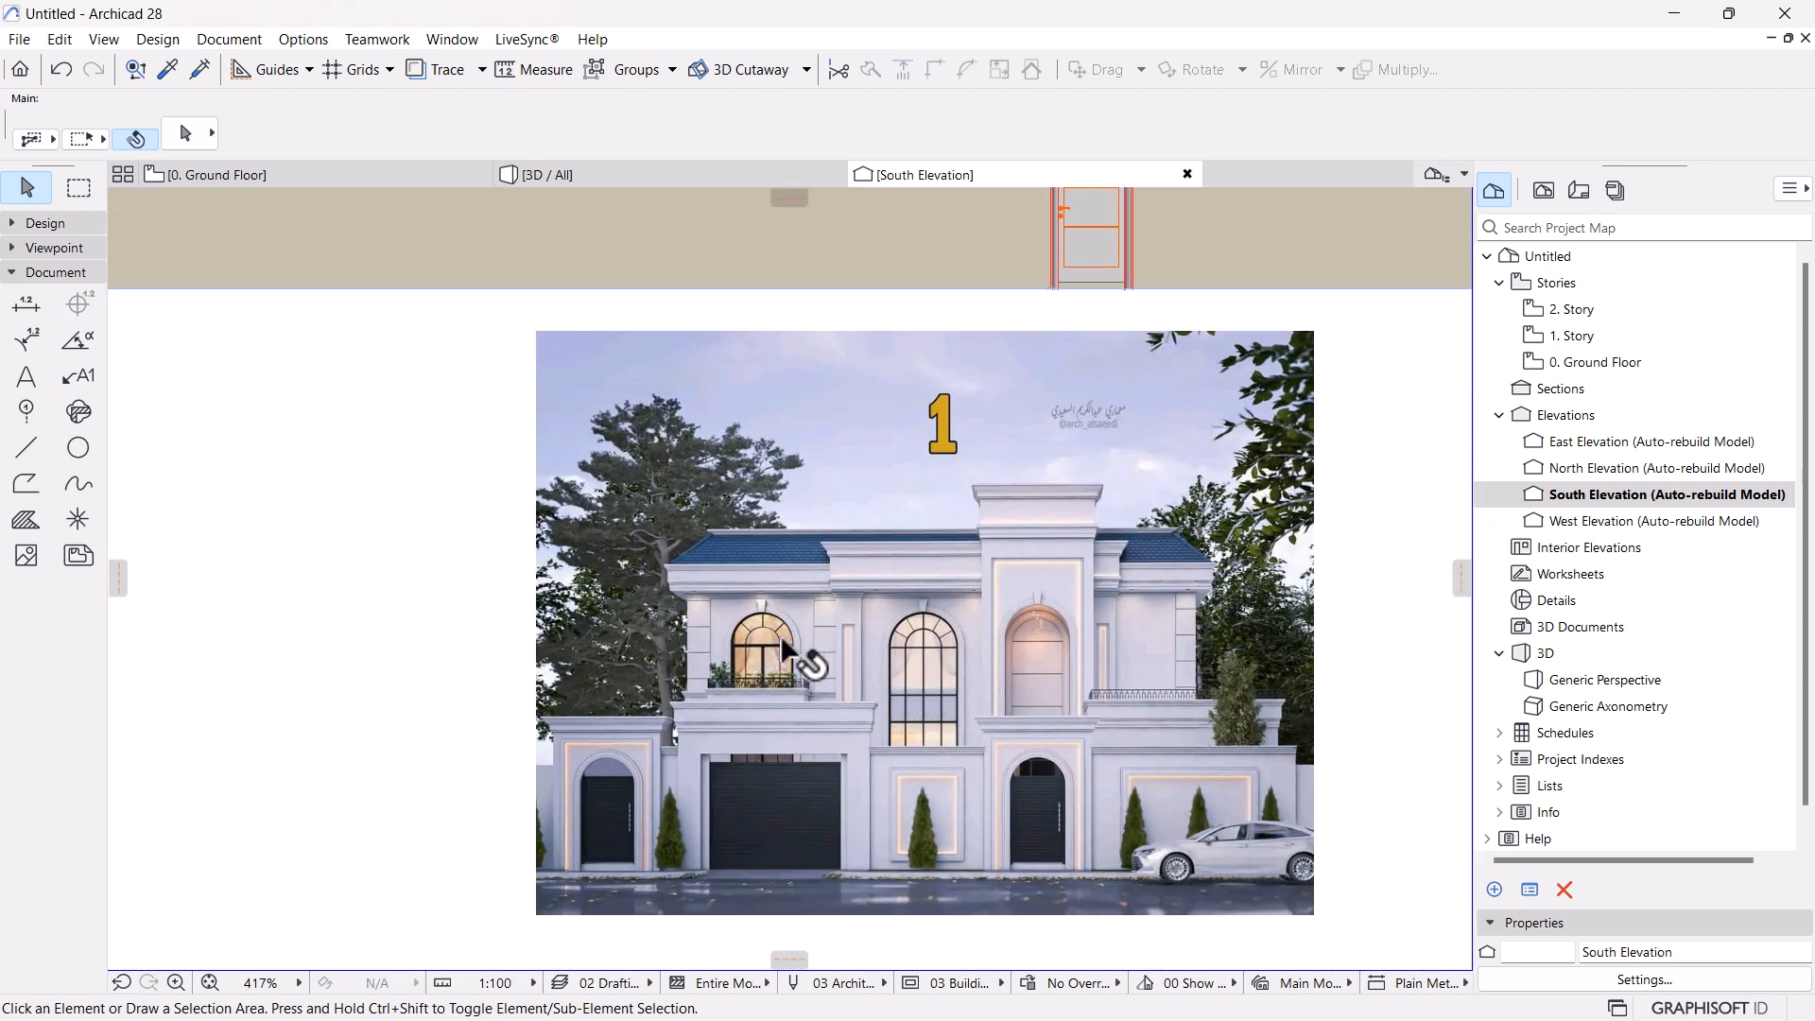
# Switch to the ground floor plan and open the default settings of the Window tool
pyautogui.scroll(1, 785, 652)
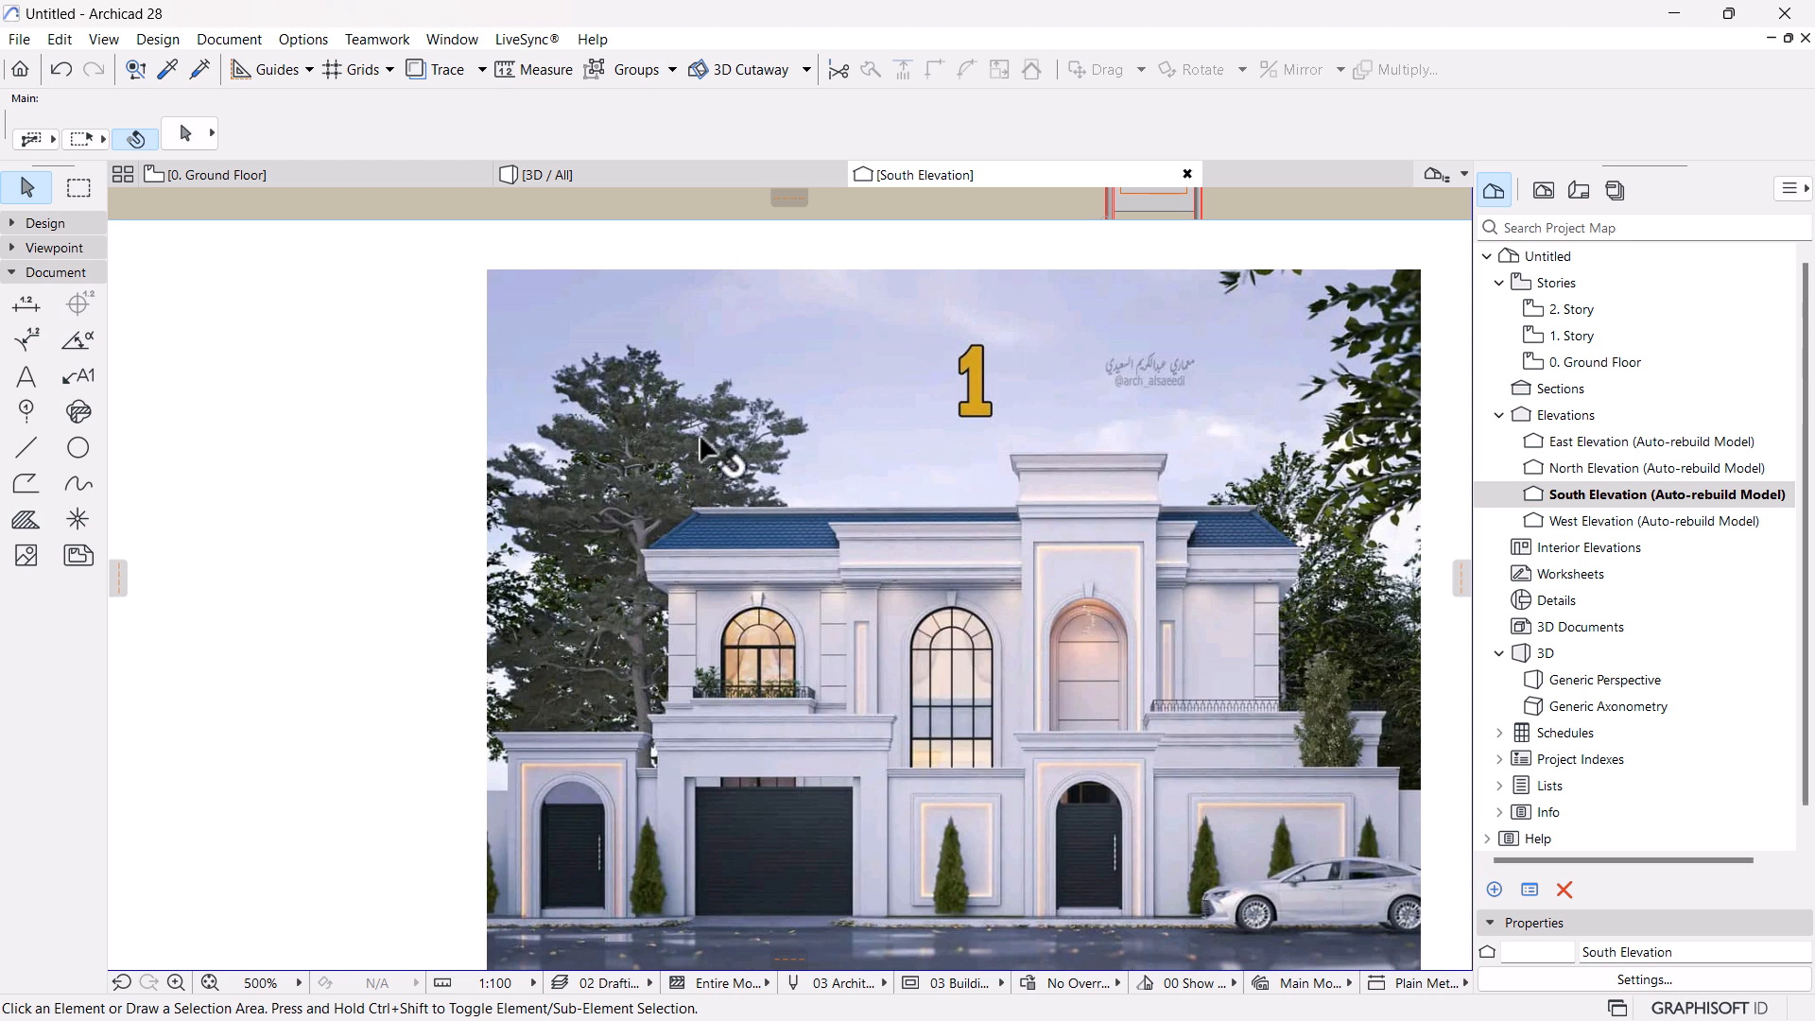
pyautogui.click(284, 175)
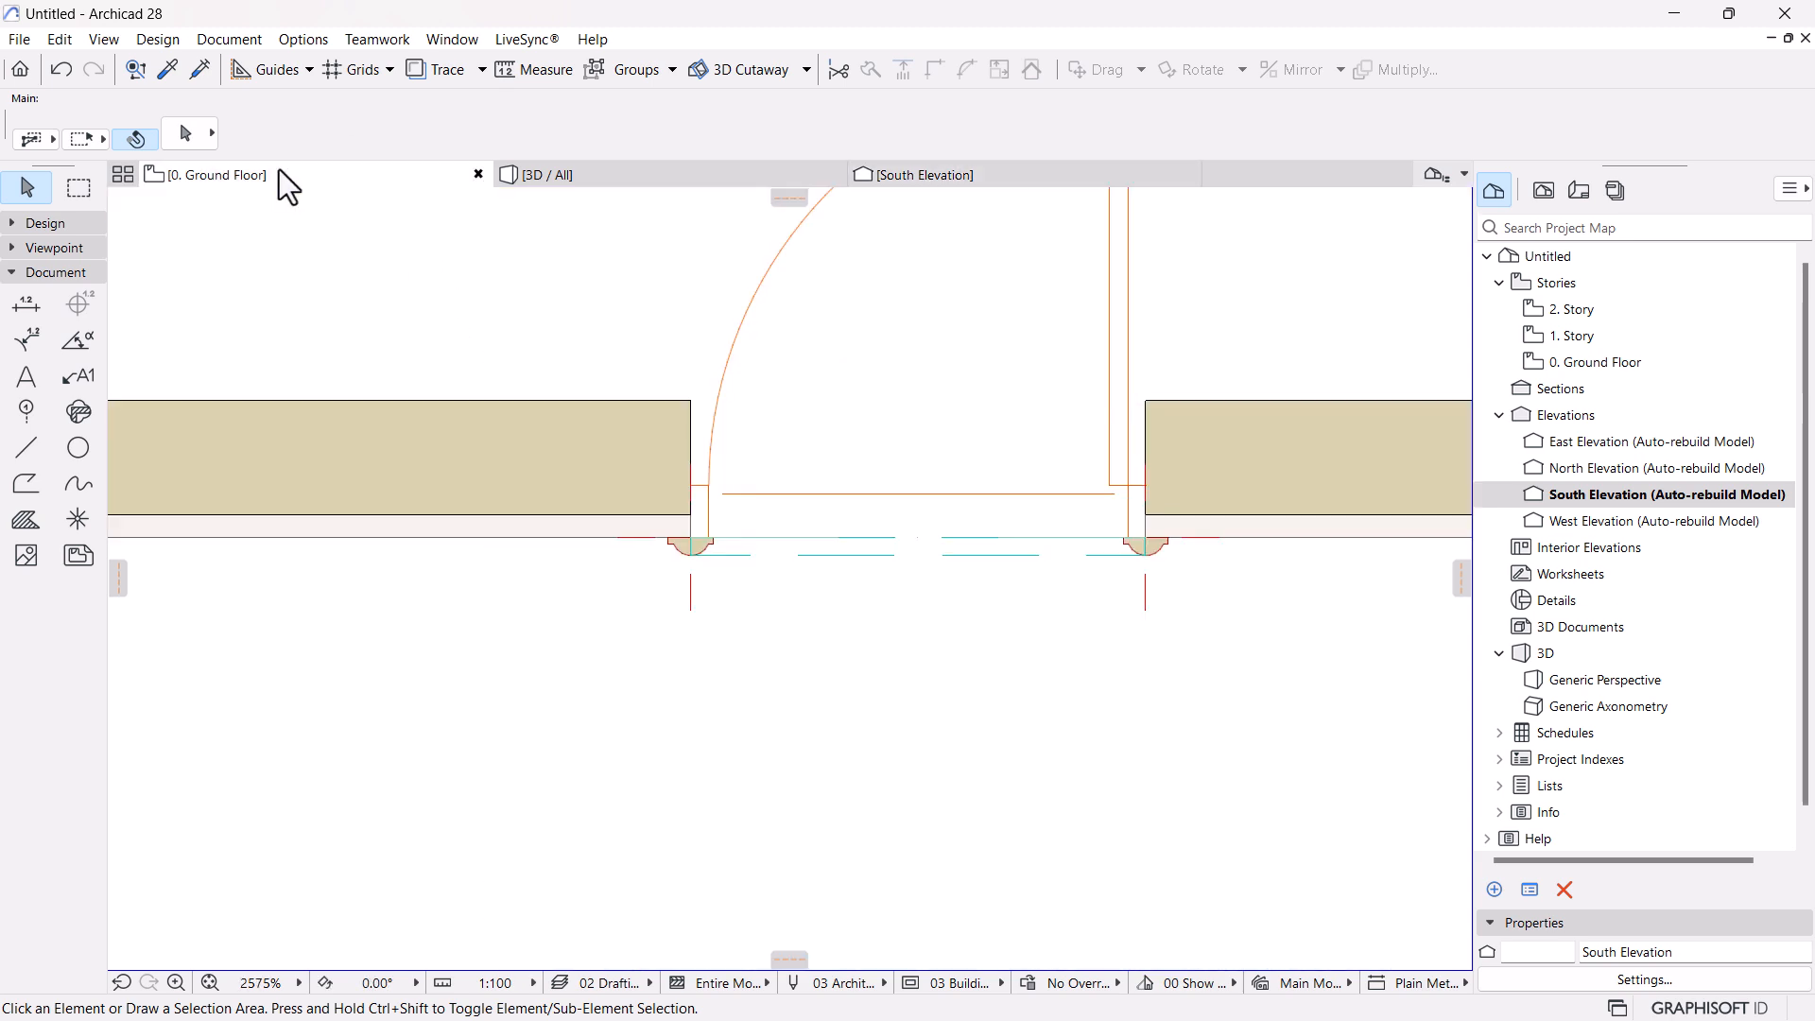
pyautogui.scroll(-4, 1006, 474)
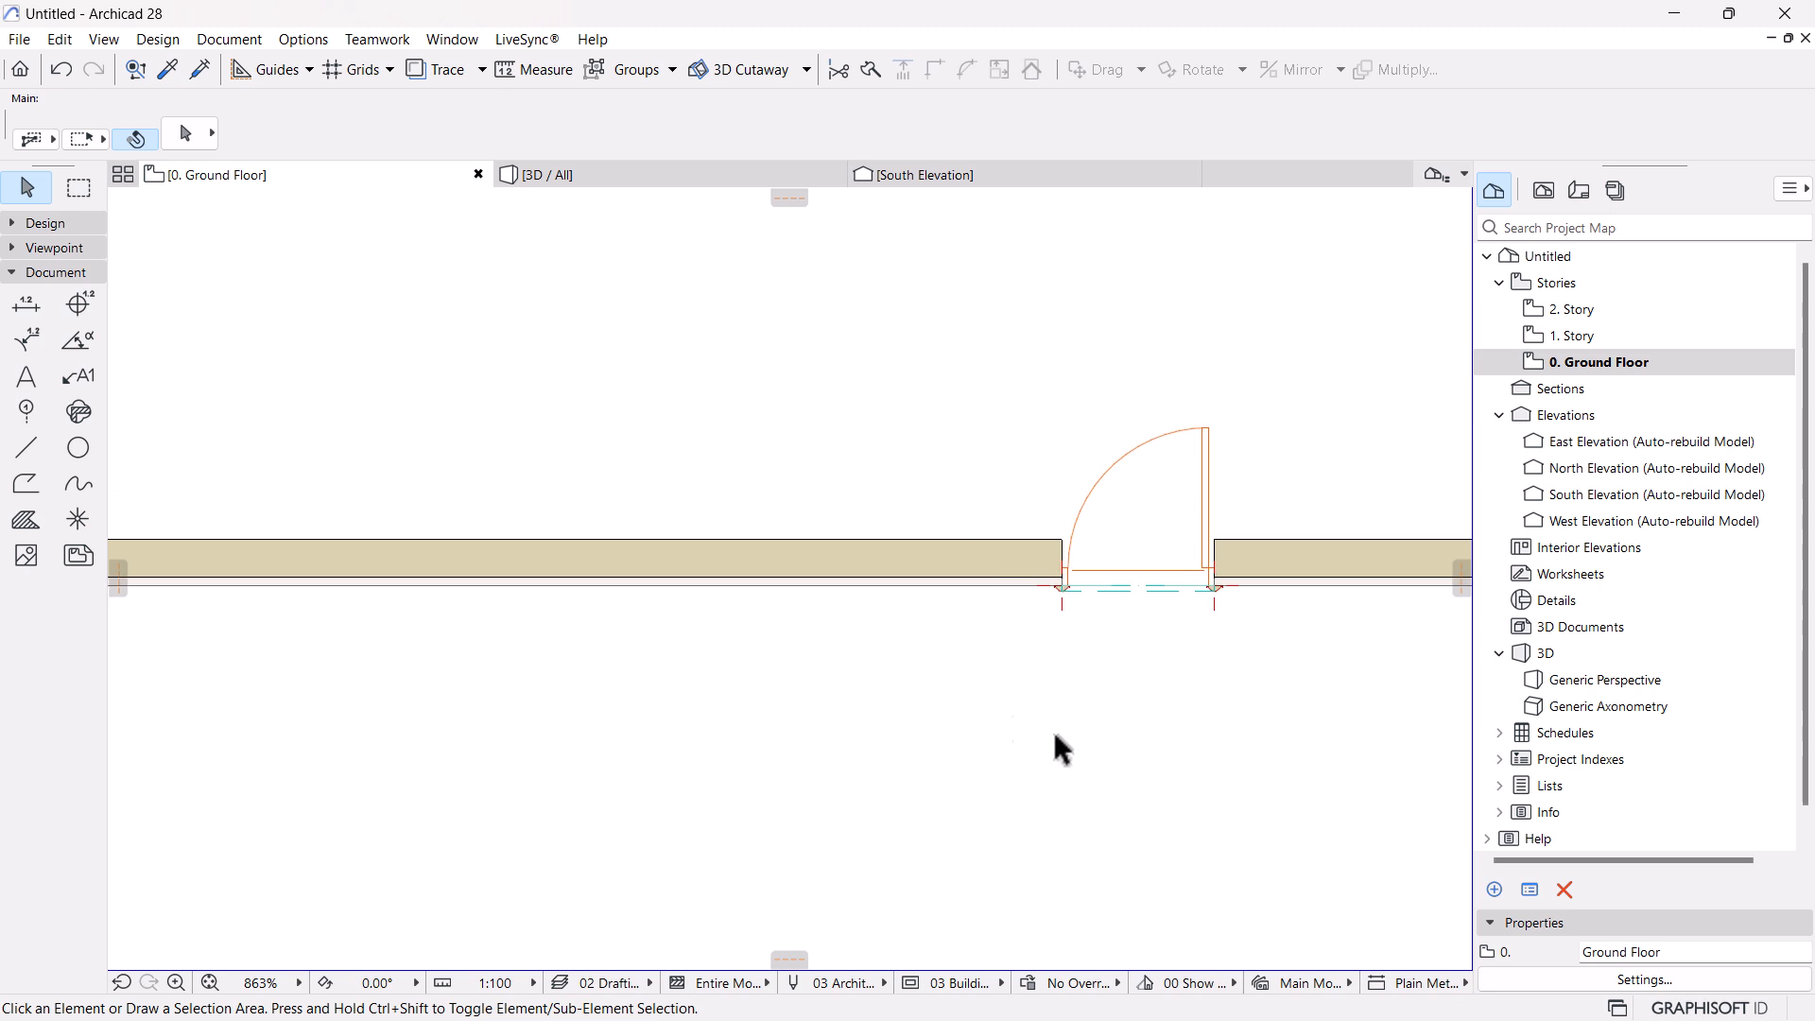
pyautogui.click(50, 227)
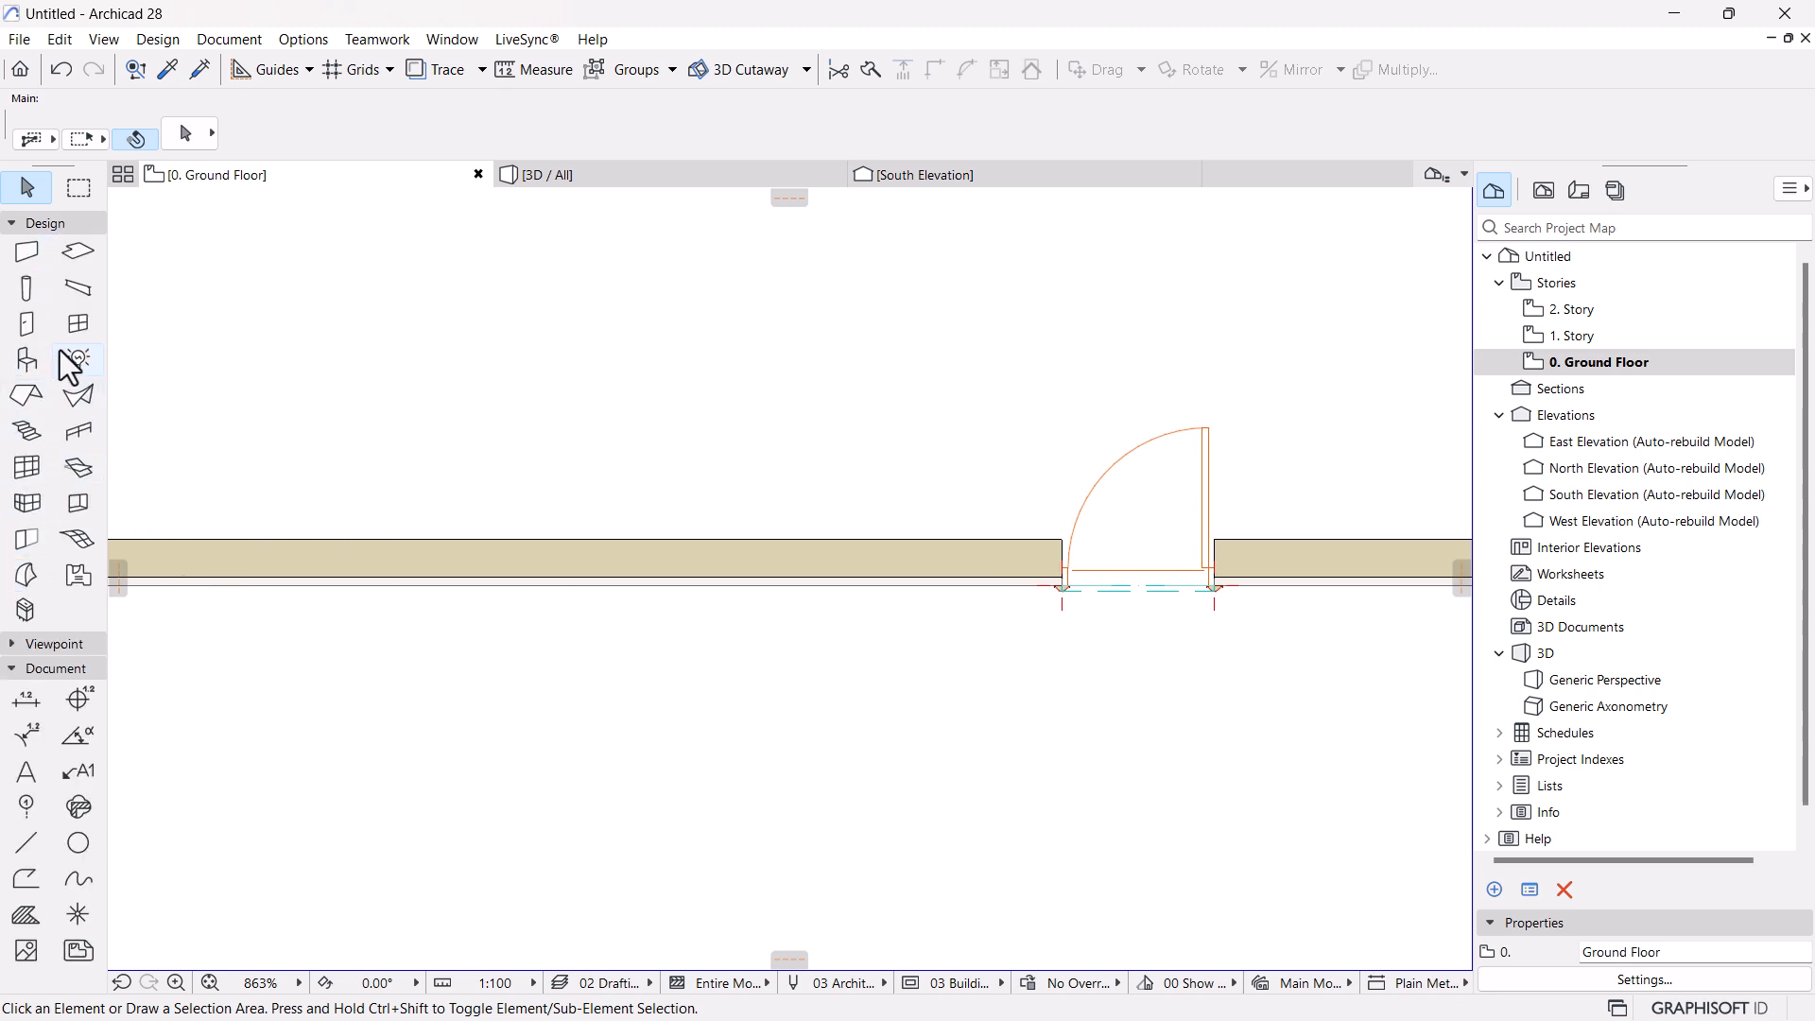
pyautogui.click(76, 324)
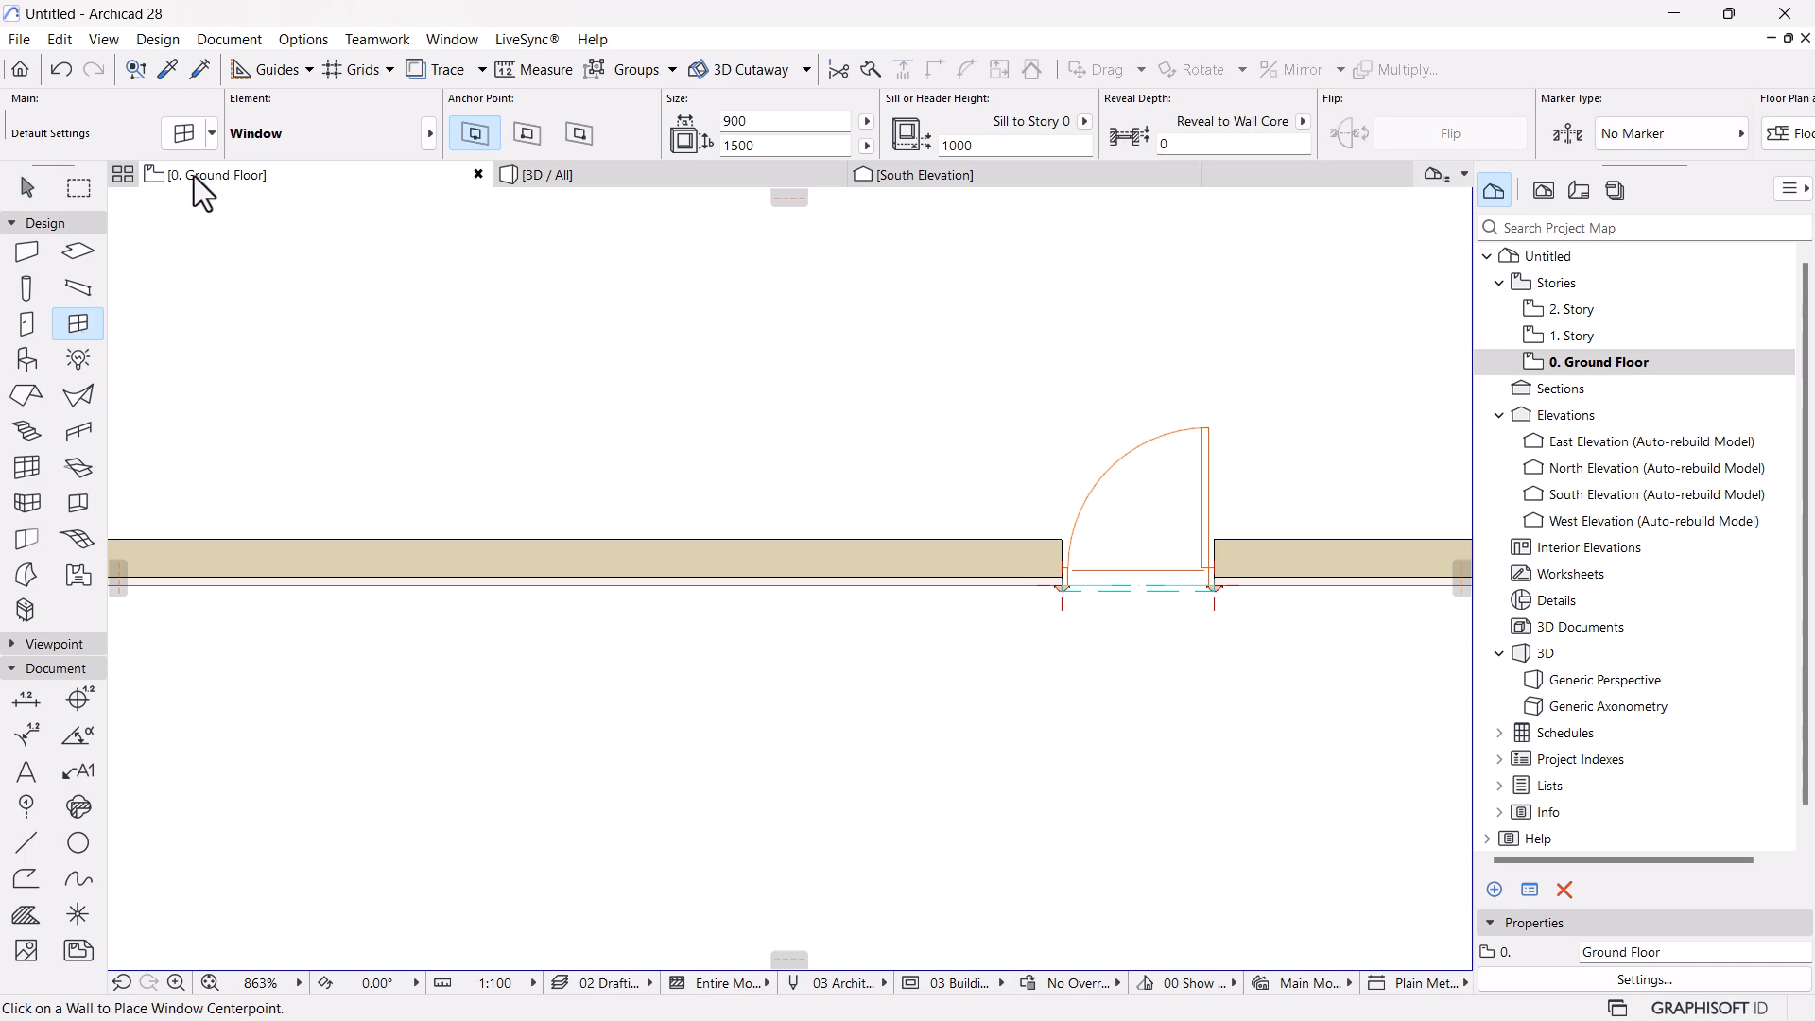
pyautogui.click(182, 132)
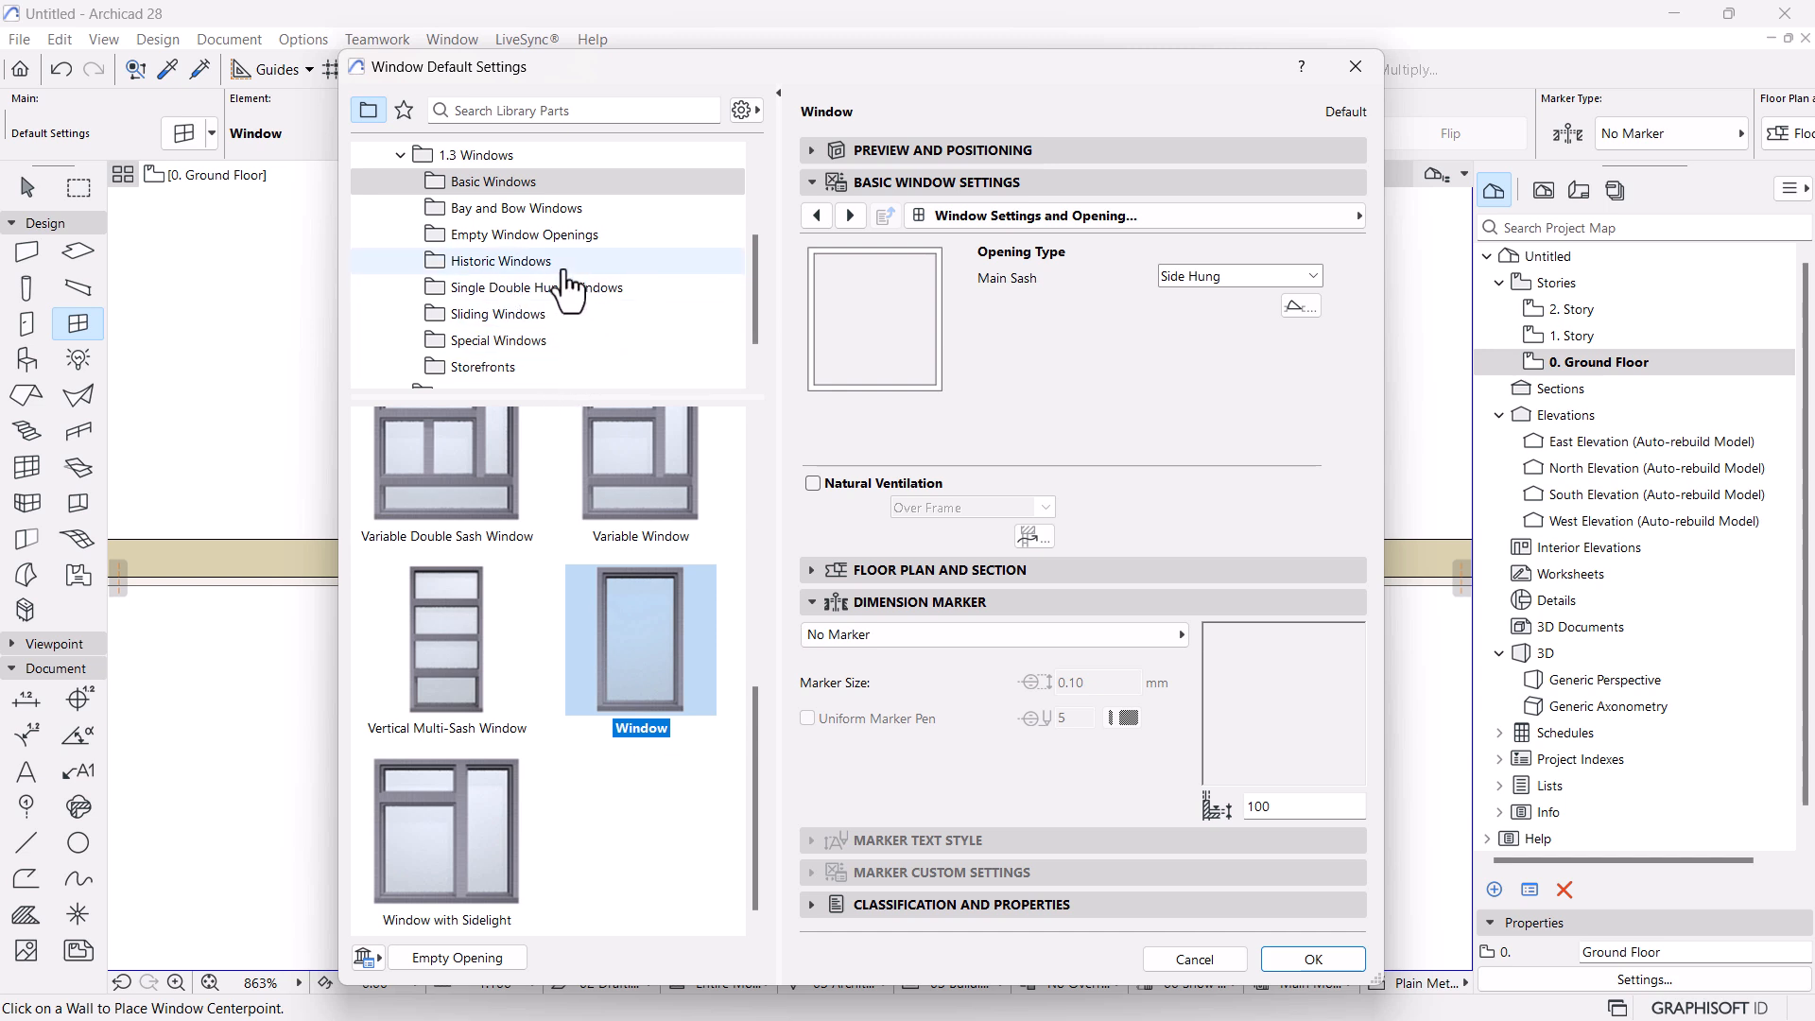
# Browse the window library and choose Arch Top Window from Special Windows as the default window type
pyautogui.scroll(5, 571, 596)
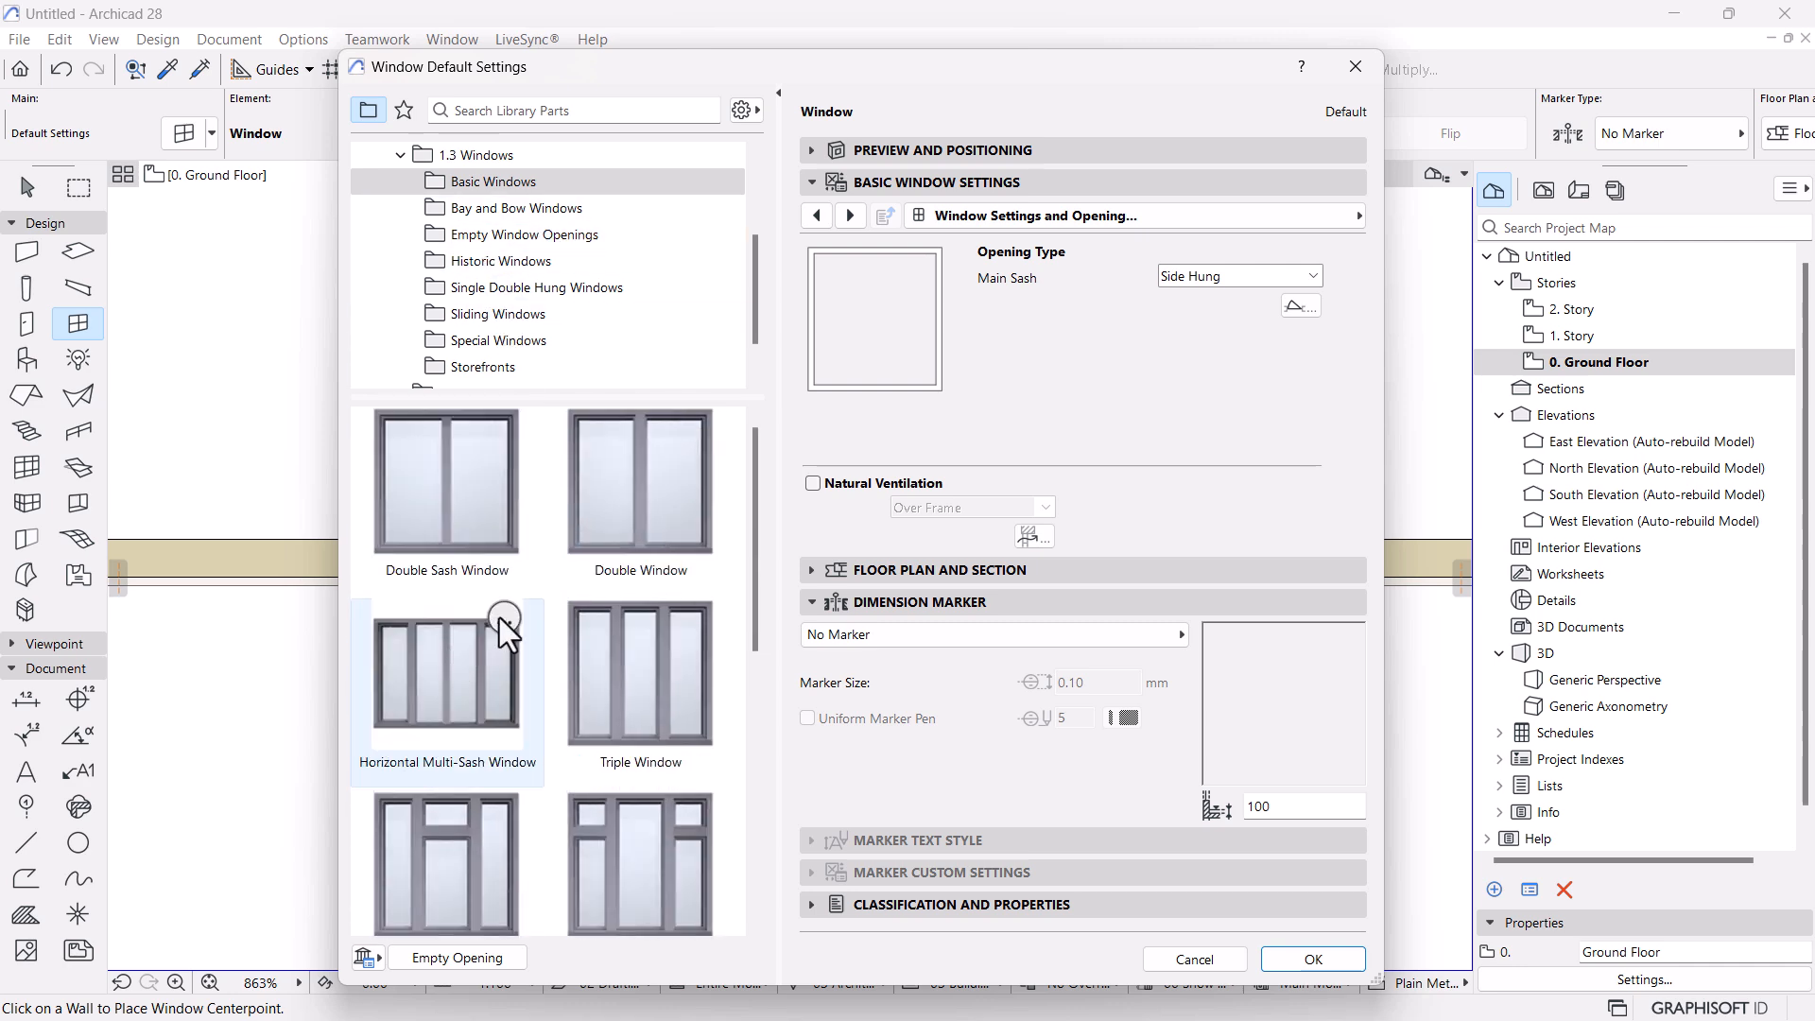
pyautogui.scroll(-5, 499, 617)
pyautogui.scroll(3, 499, 619)
pyautogui.scroll(5, 499, 618)
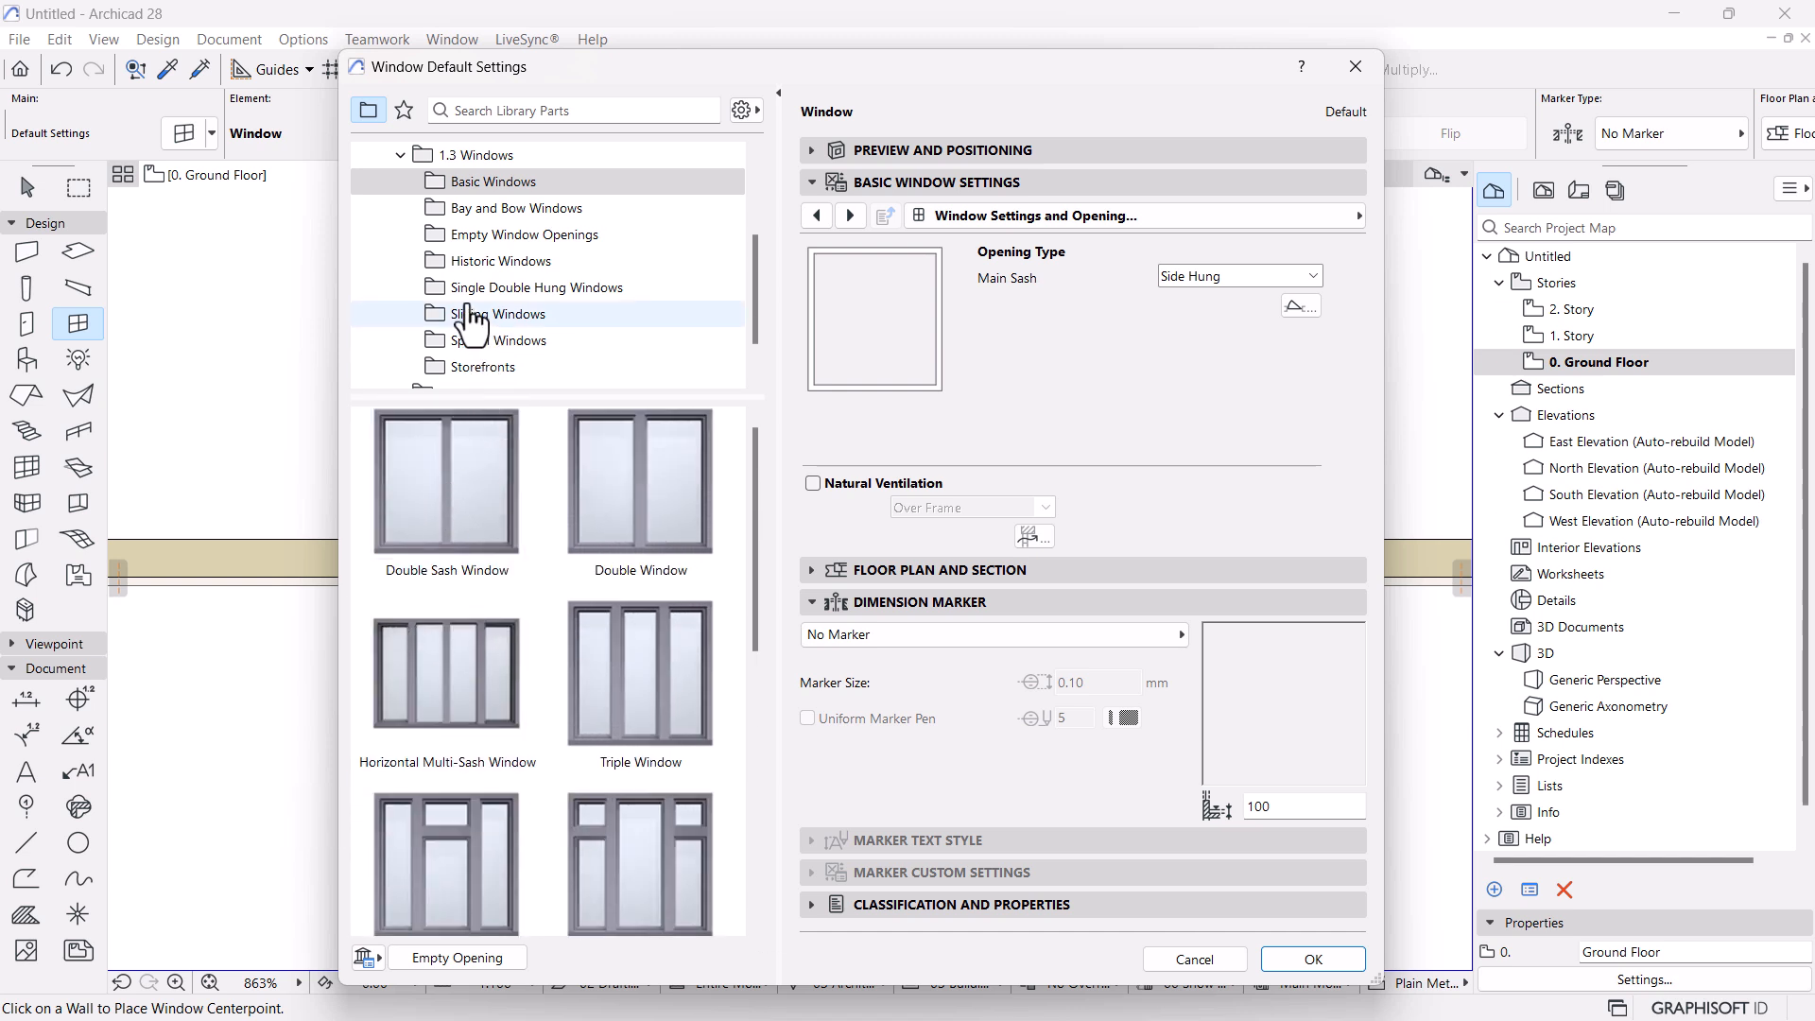
pyautogui.click(464, 270)
pyautogui.scroll(-1, 502, 576)
pyautogui.scroll(1, 502, 582)
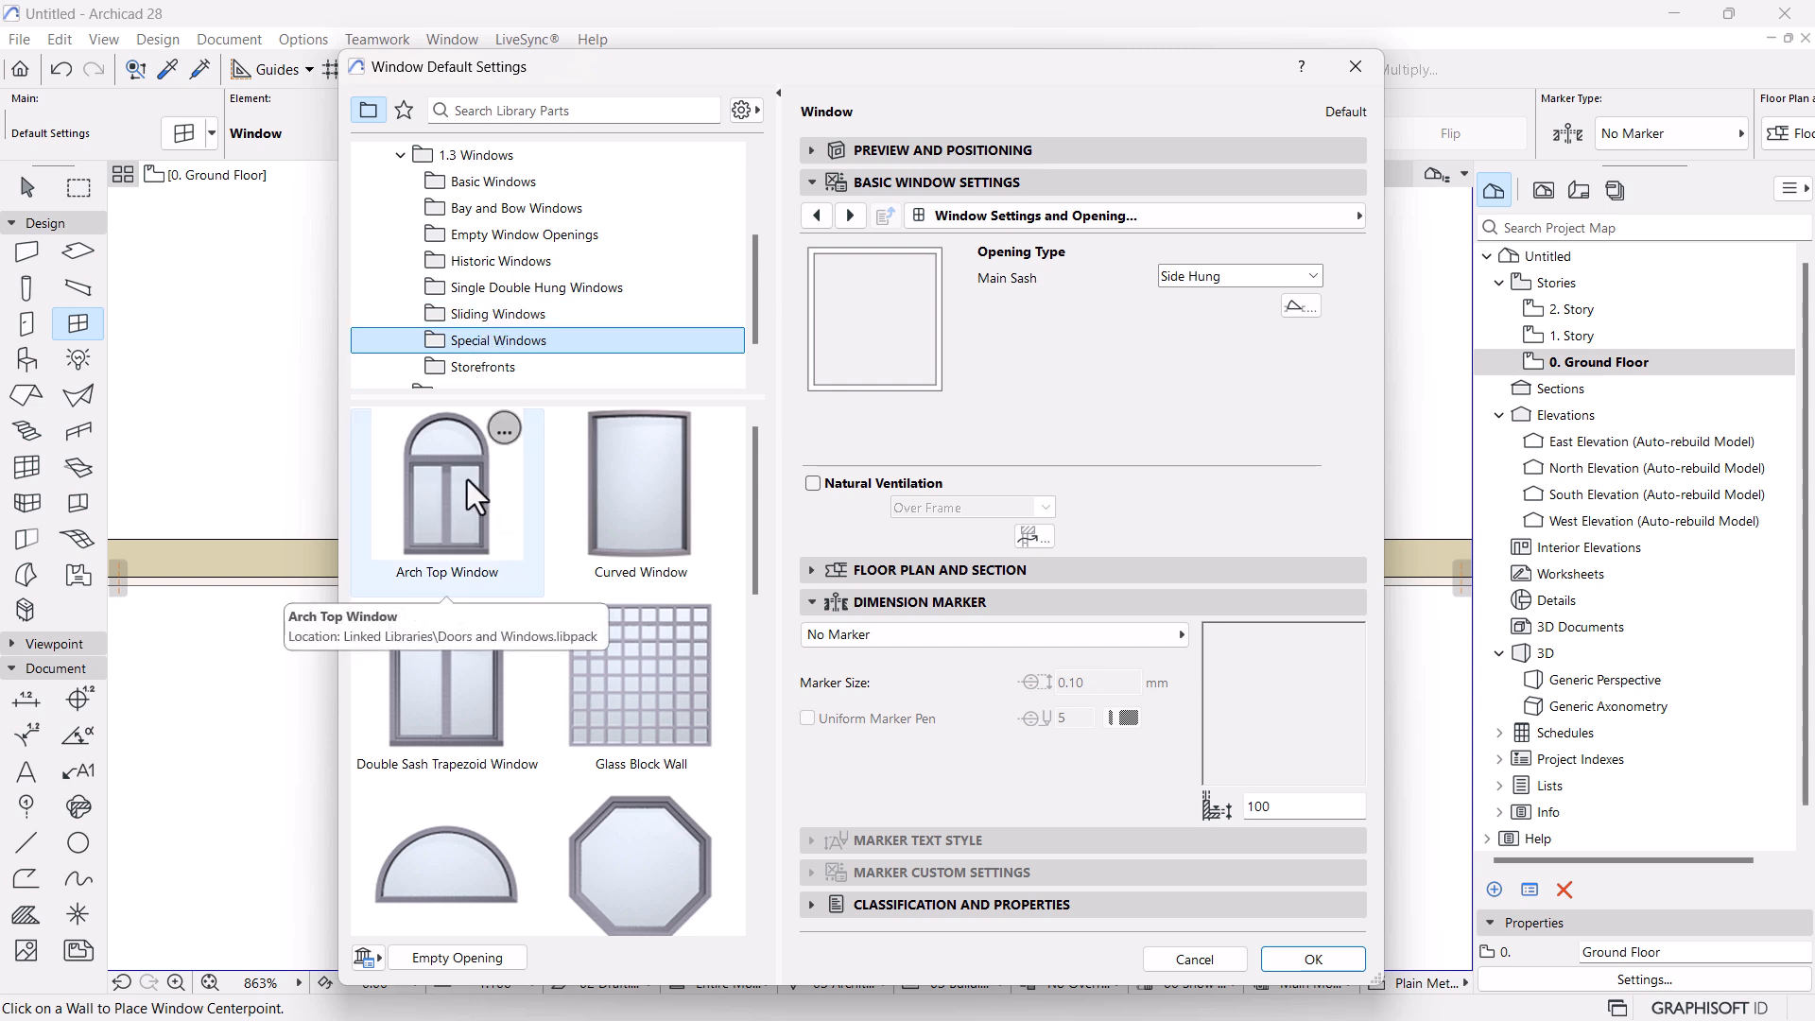
pyautogui.moveTo(882, 69); pyautogui.dragTo(846, 145)
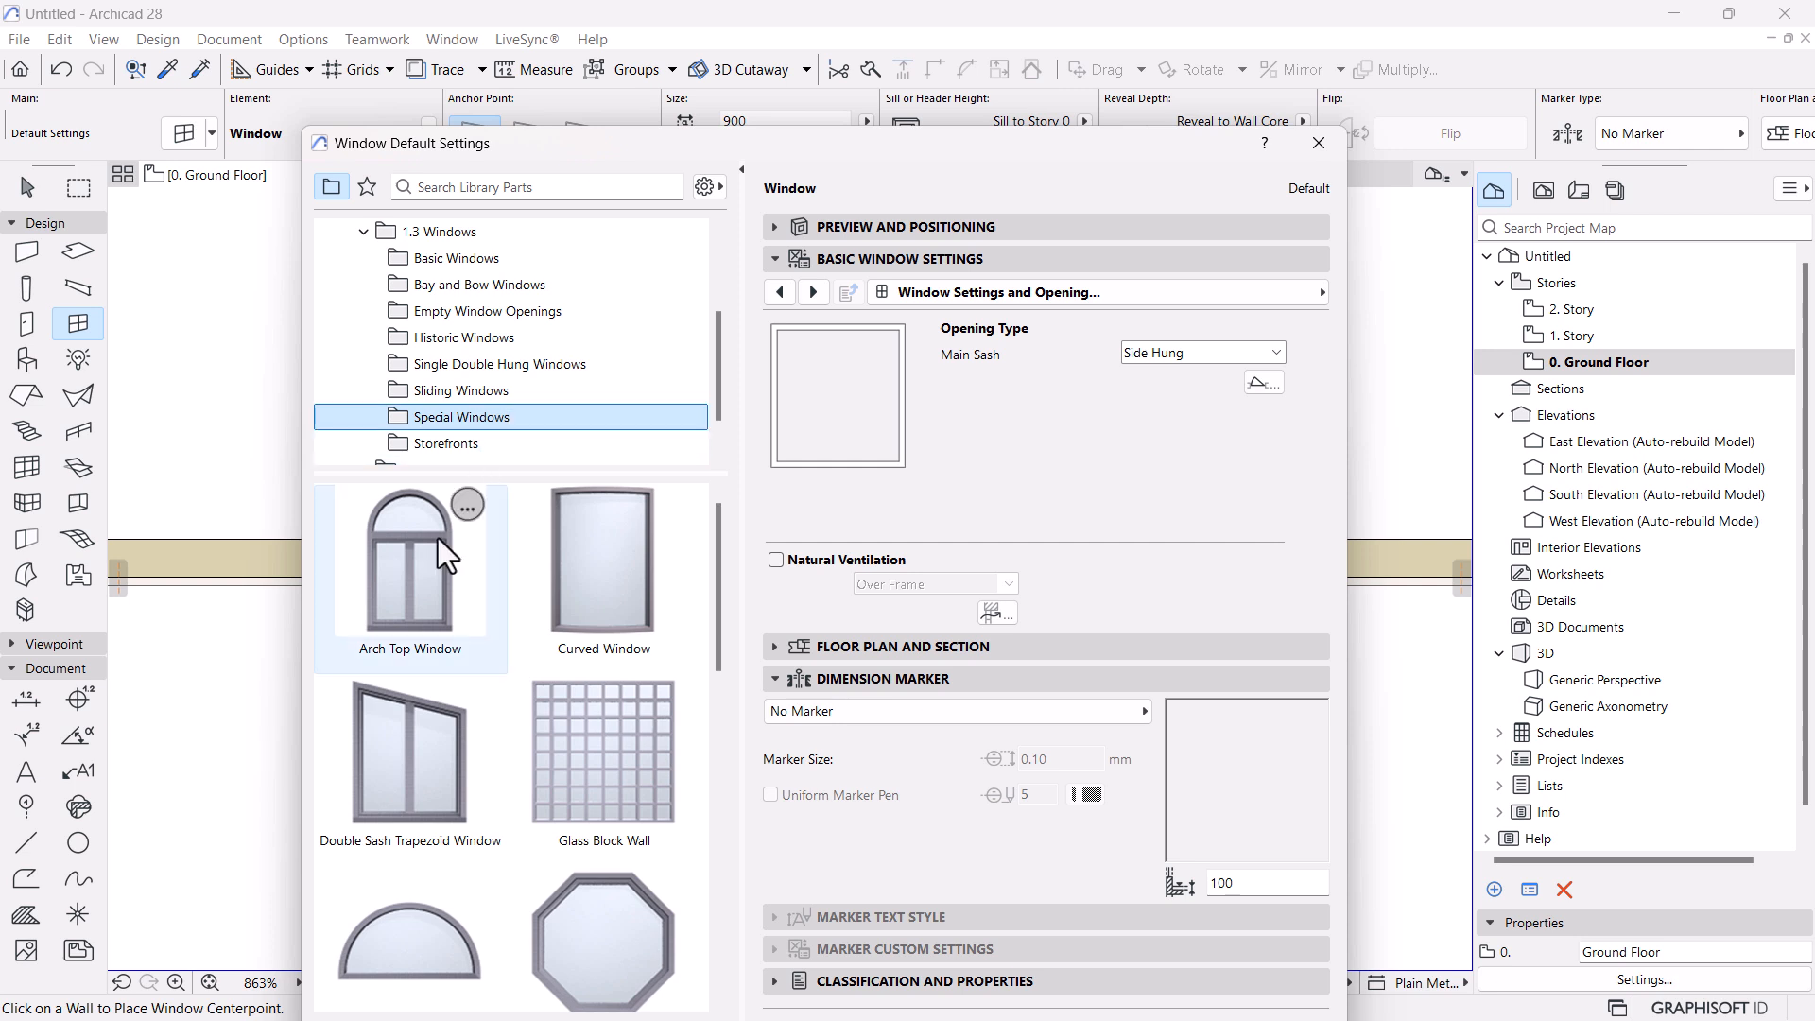
pyautogui.click(418, 578)
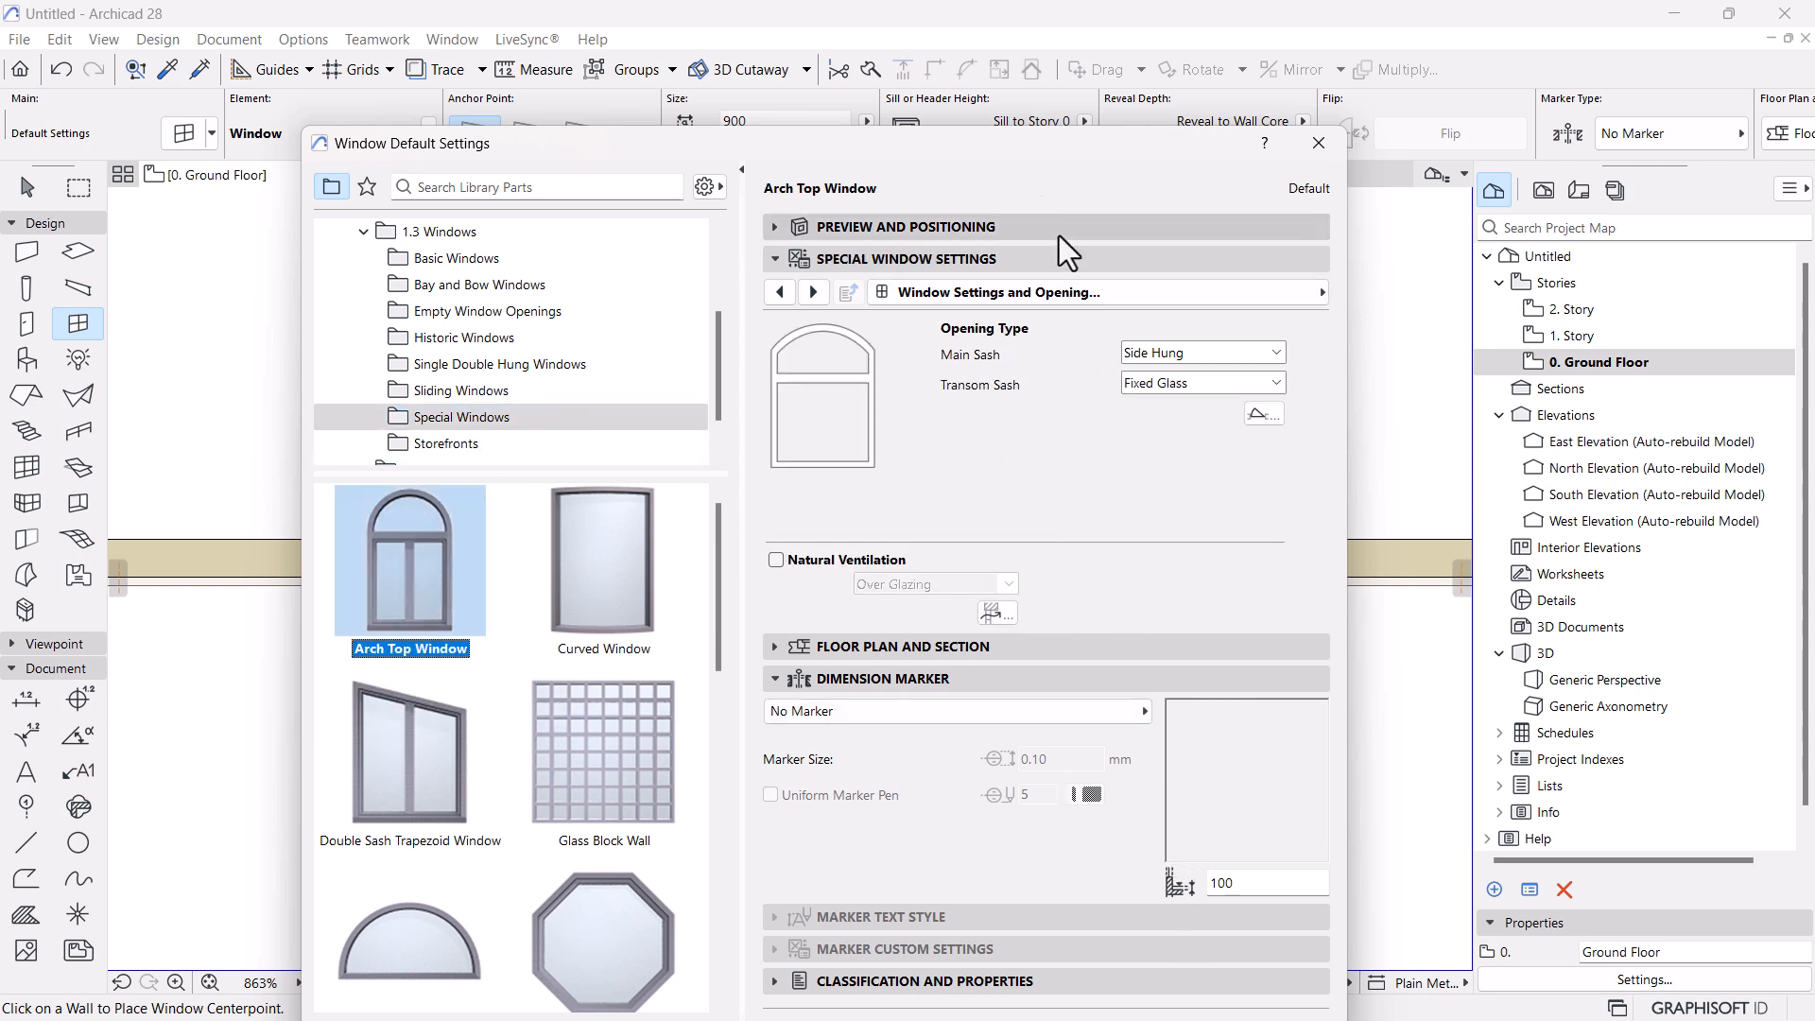
pyautogui.moveTo(1042, 142); pyautogui.dragTo(971, 36)
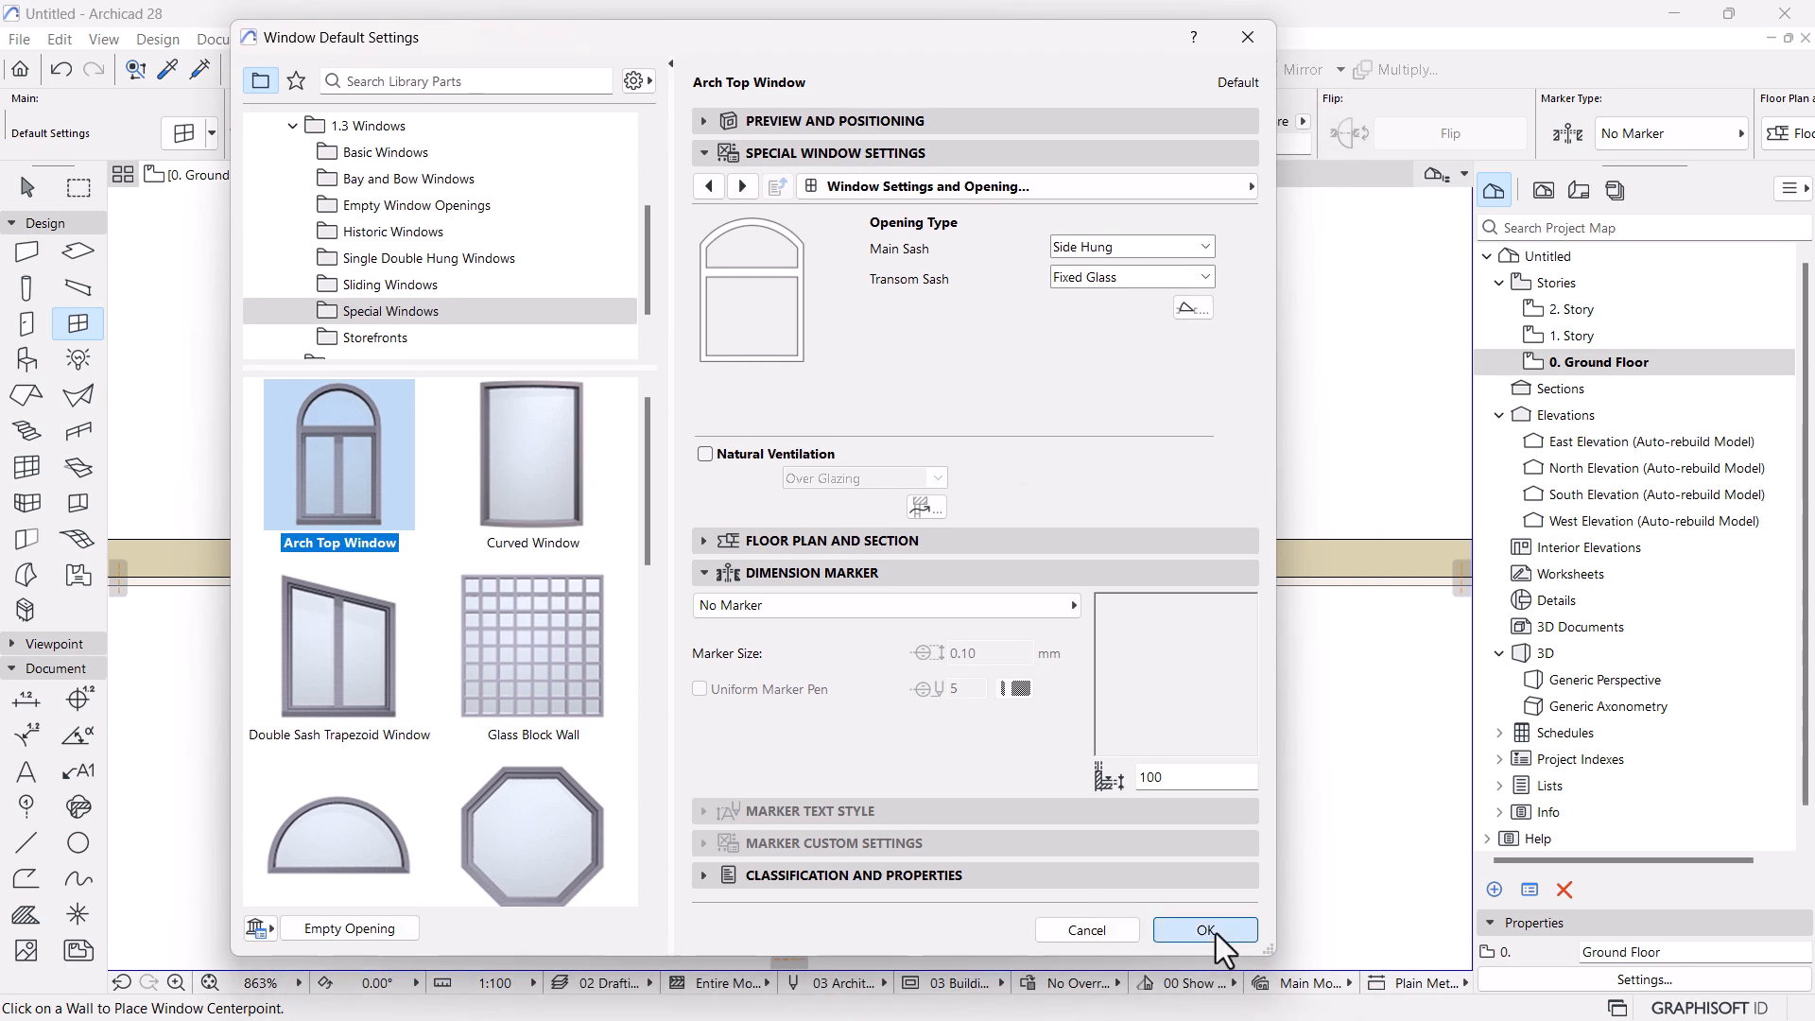
pyautogui.click(1205, 930)
# In the South Elevation, set the default arch top window's main sash to Fixed Glass and bring up its Sash Options
pyautogui.click(959, 178)
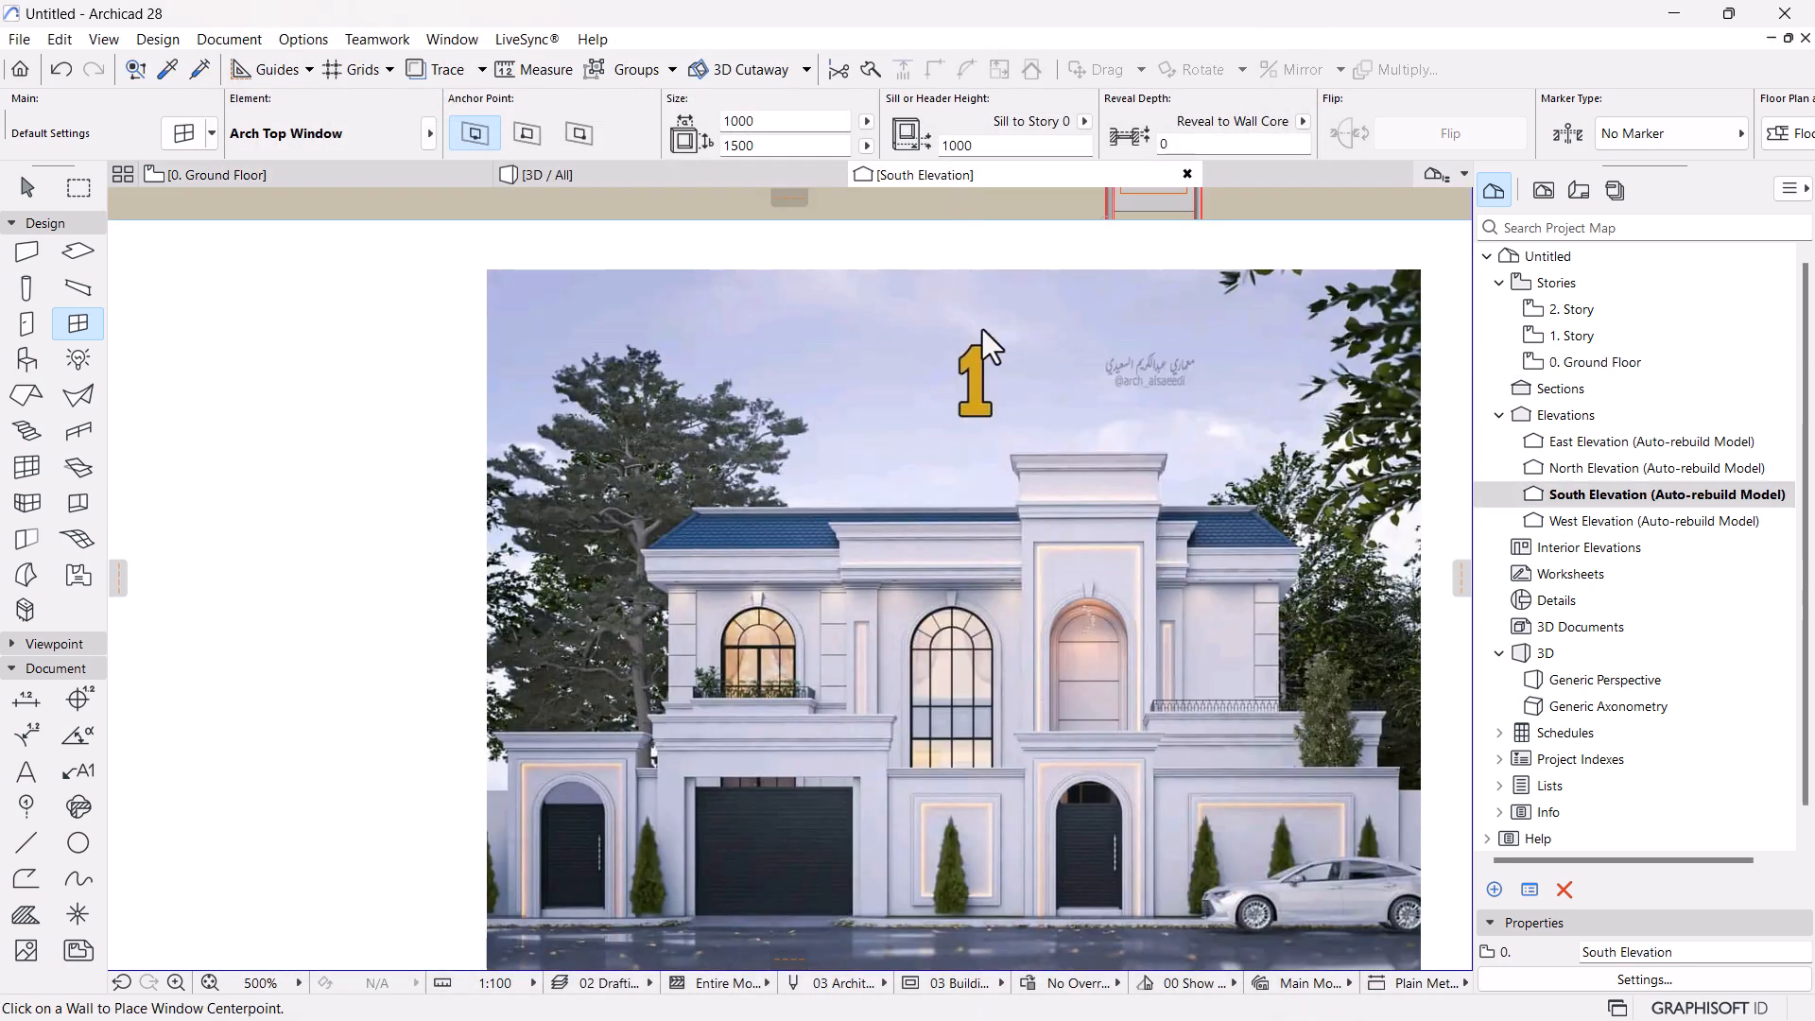
pyautogui.scroll(-2, 1038, 473)
pyautogui.moveTo(821, 534); pyautogui.dragTo(923, 535, button='middle')
pyautogui.scroll(1, 923, 535)
pyautogui.scroll(2, 645, 596)
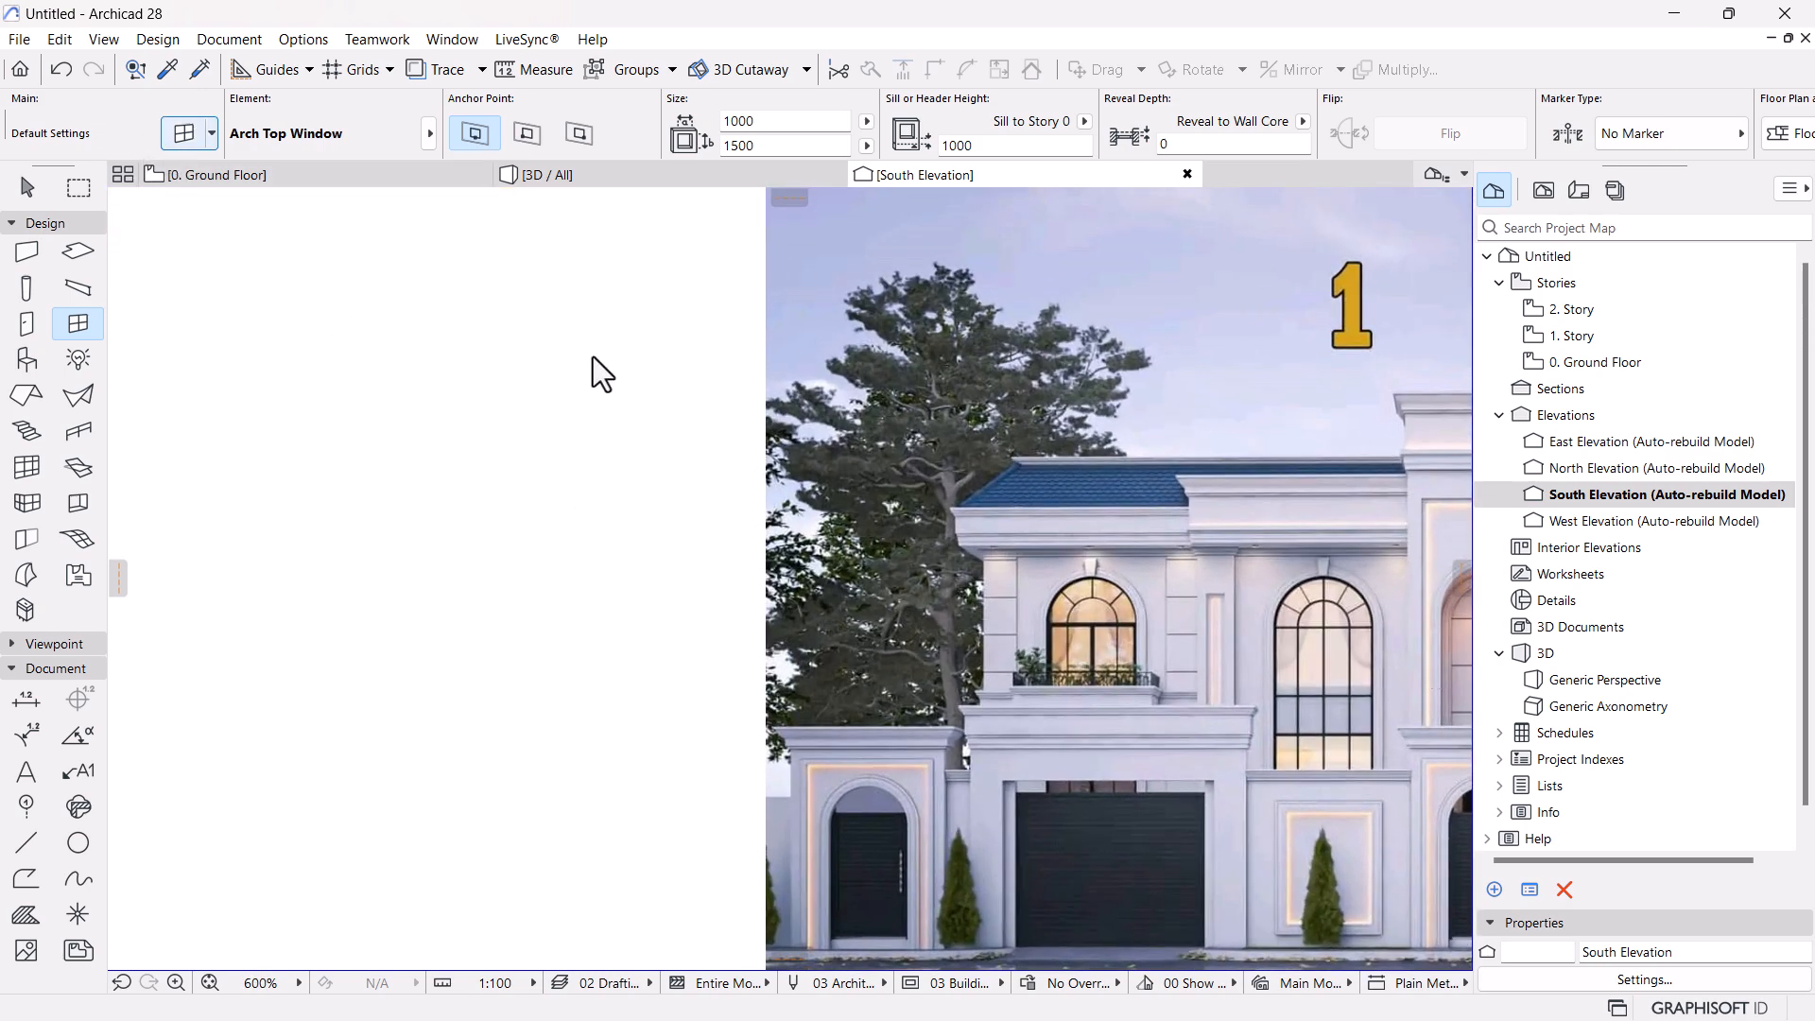
pyautogui.hotkey('ctrl', 't')
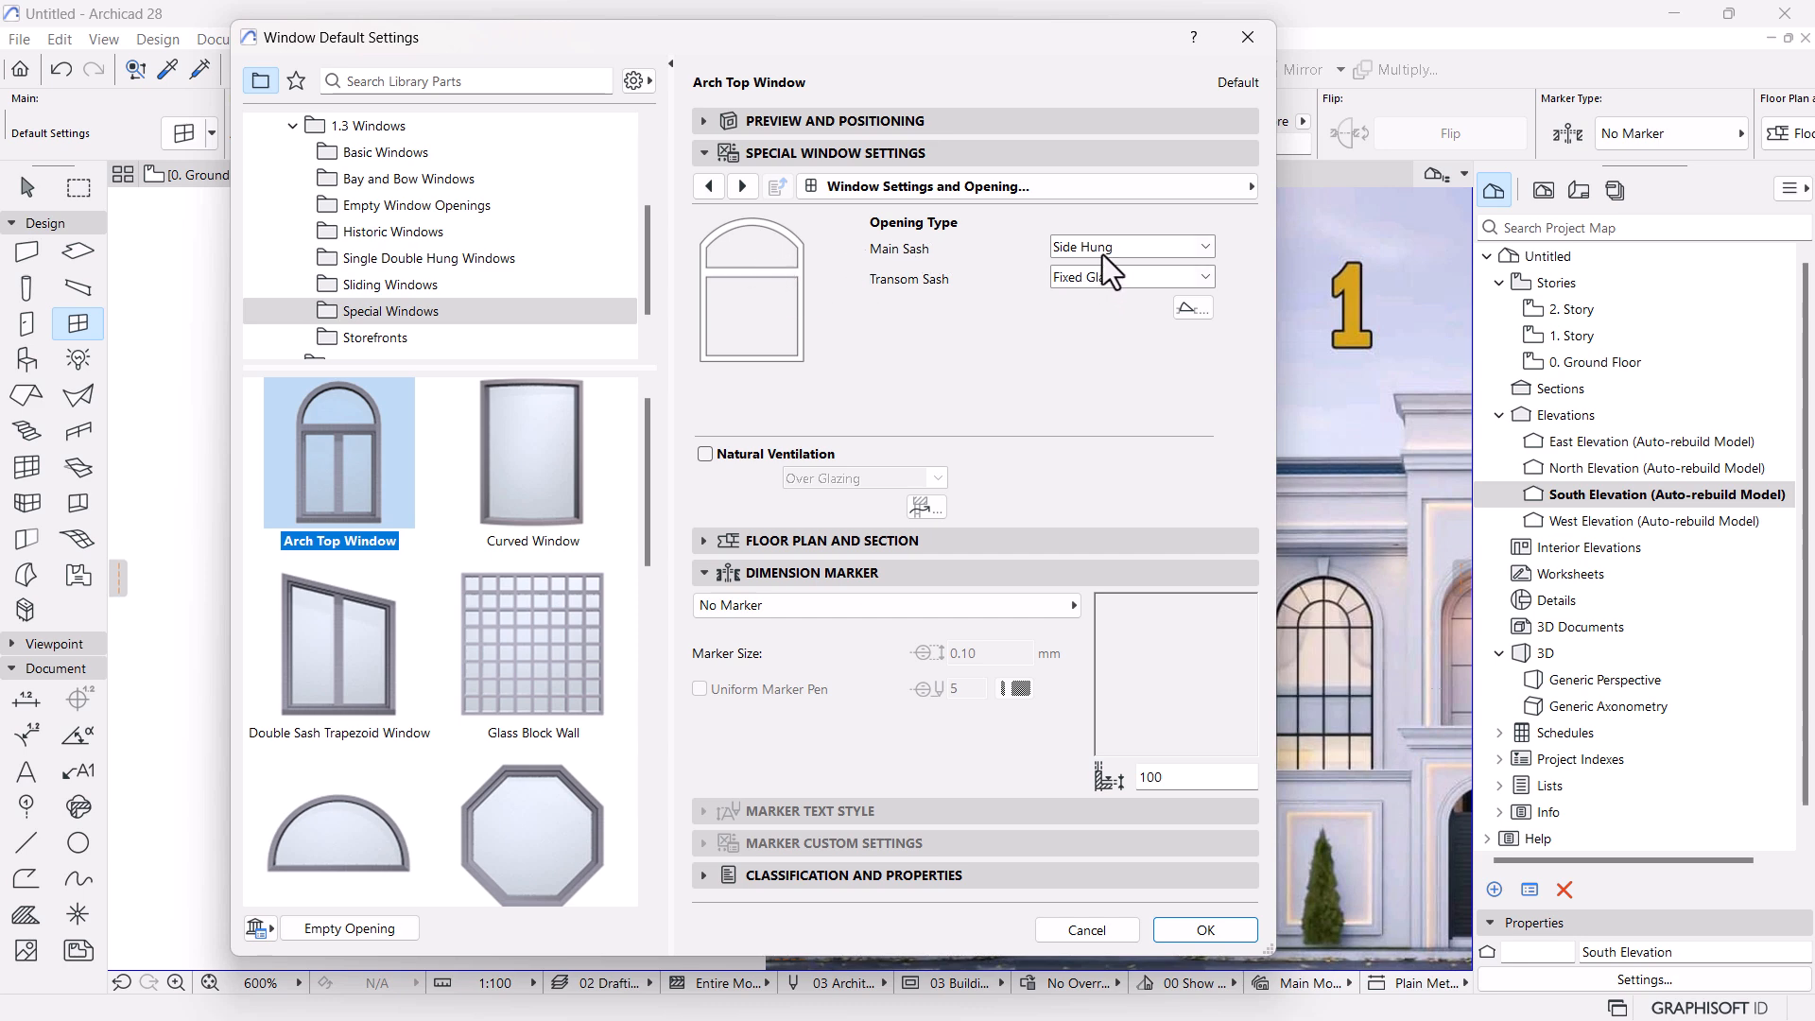
pyautogui.click(1114, 276)
pyautogui.click(1131, 276)
pyautogui.click(1155, 252)
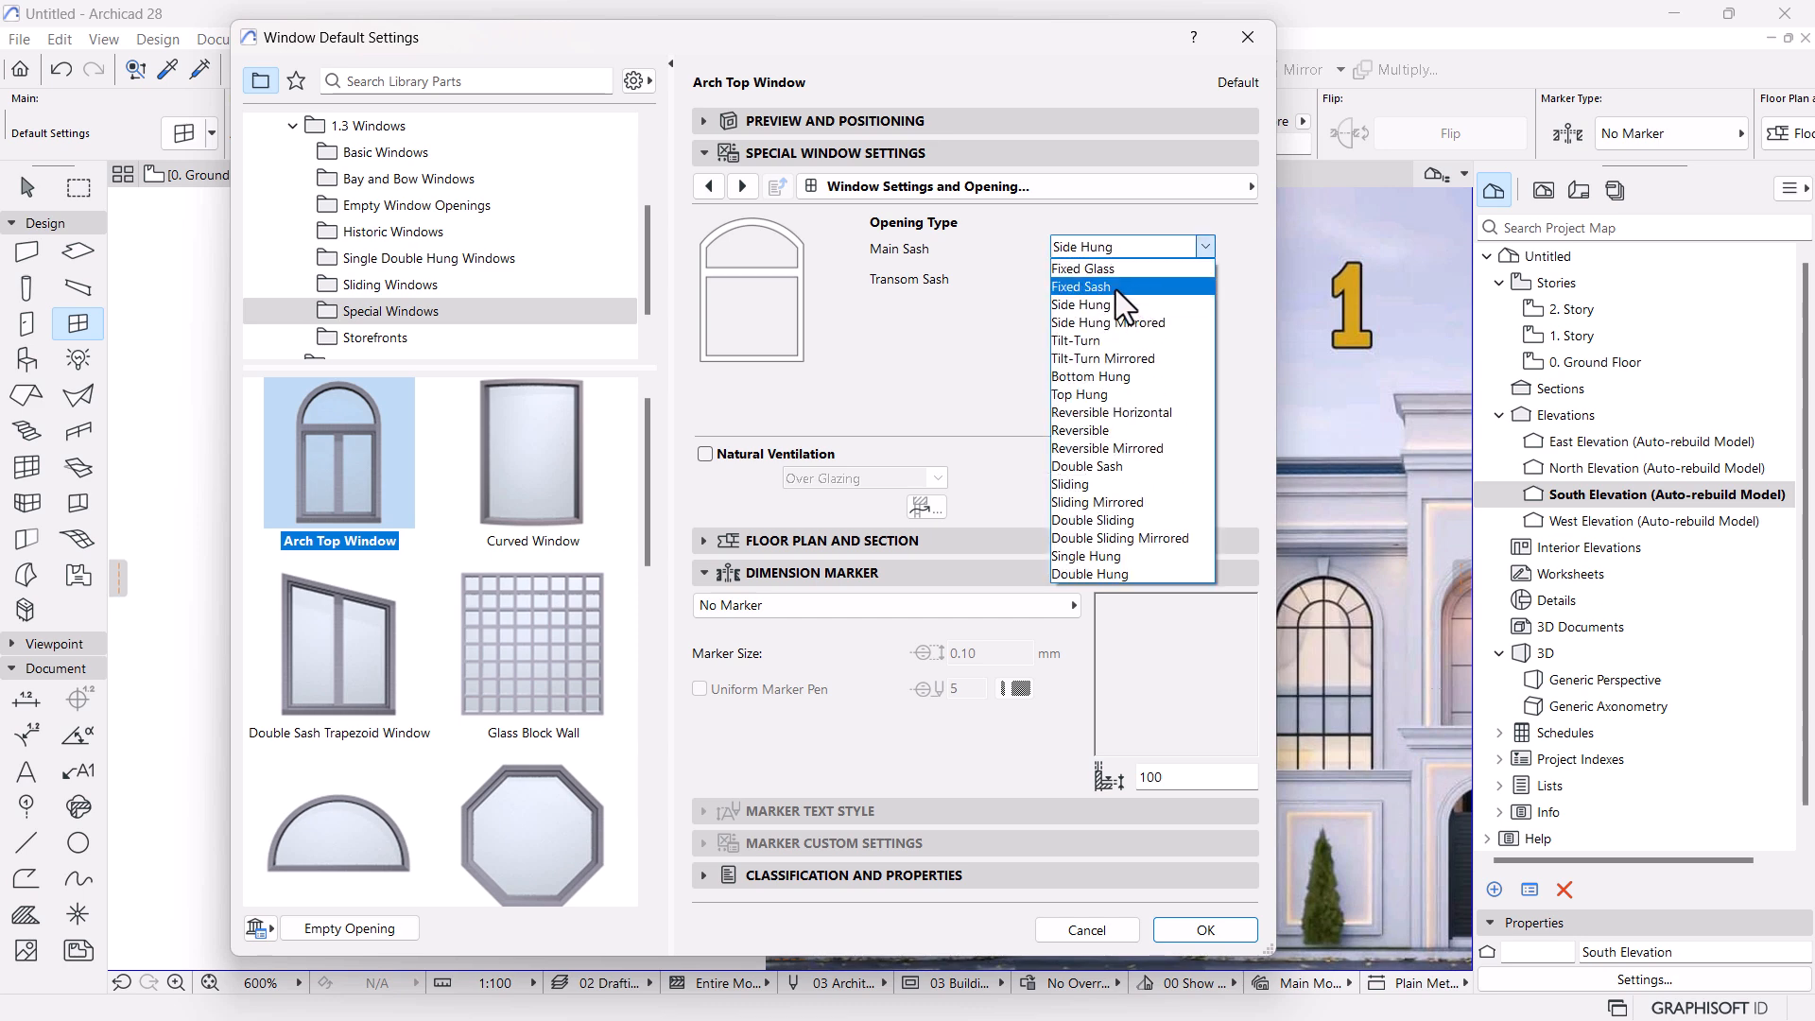
pyautogui.click(1116, 273)
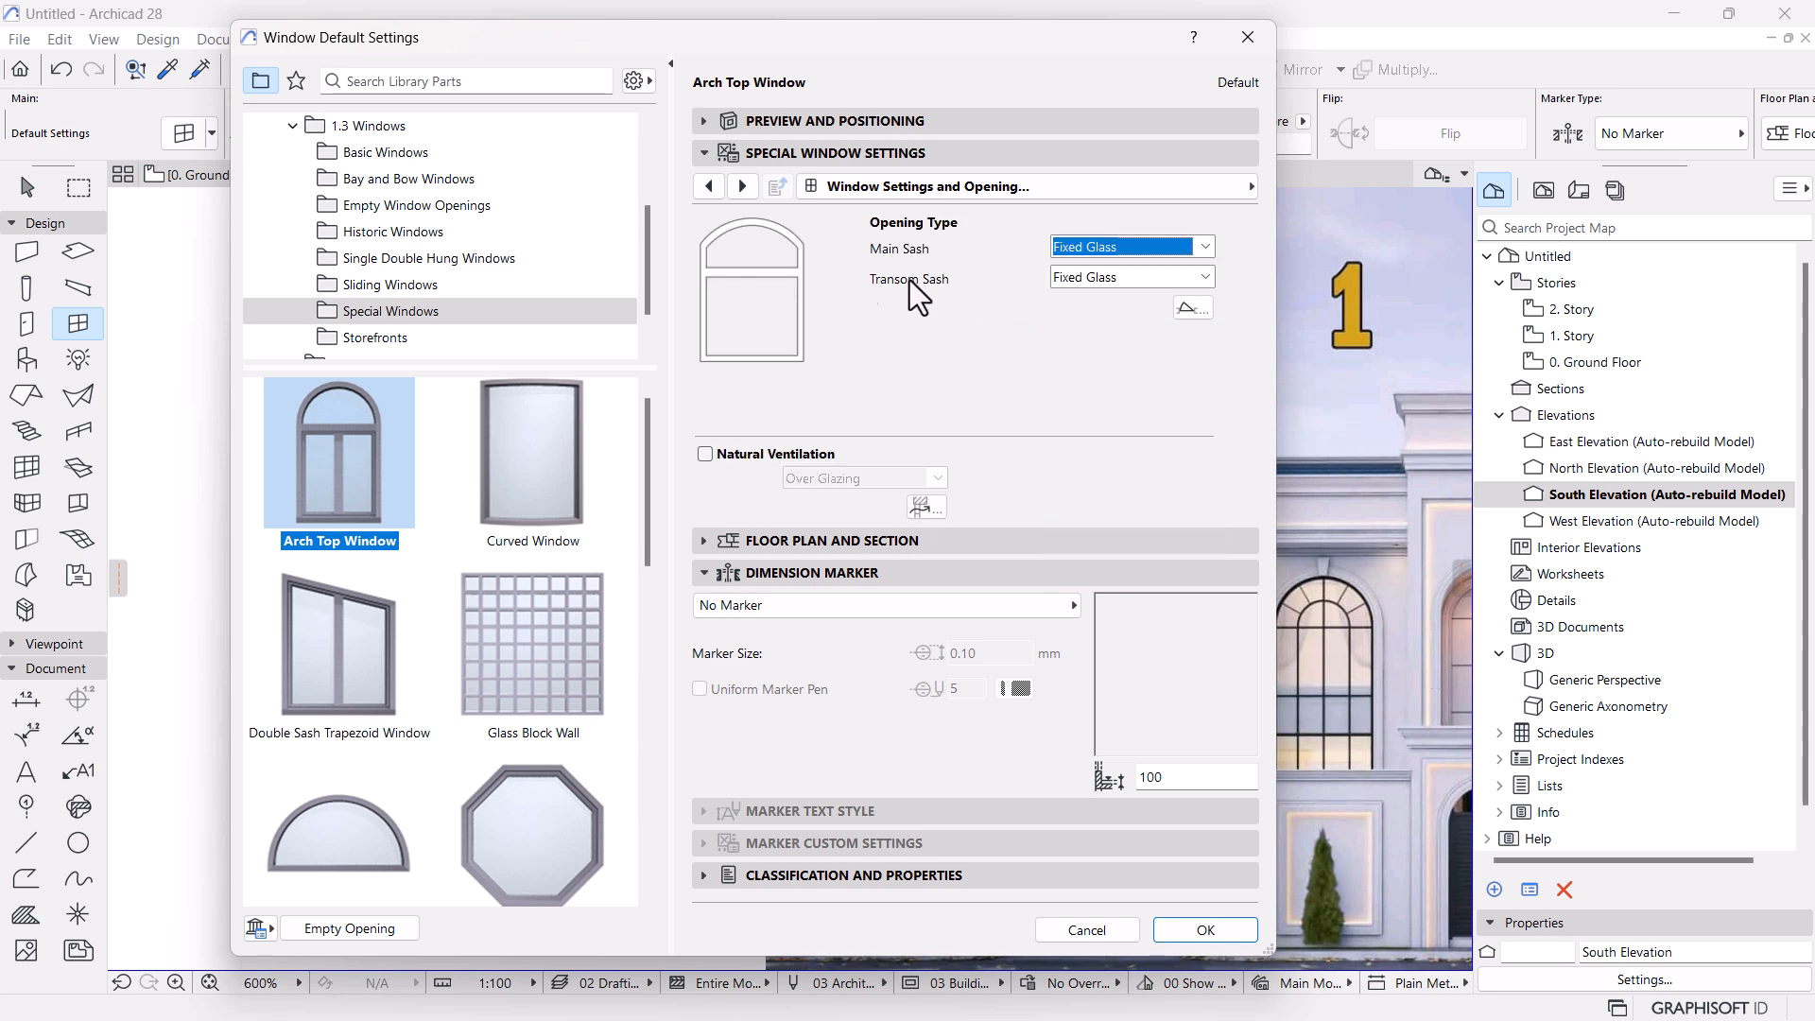
pyautogui.click(745, 188)
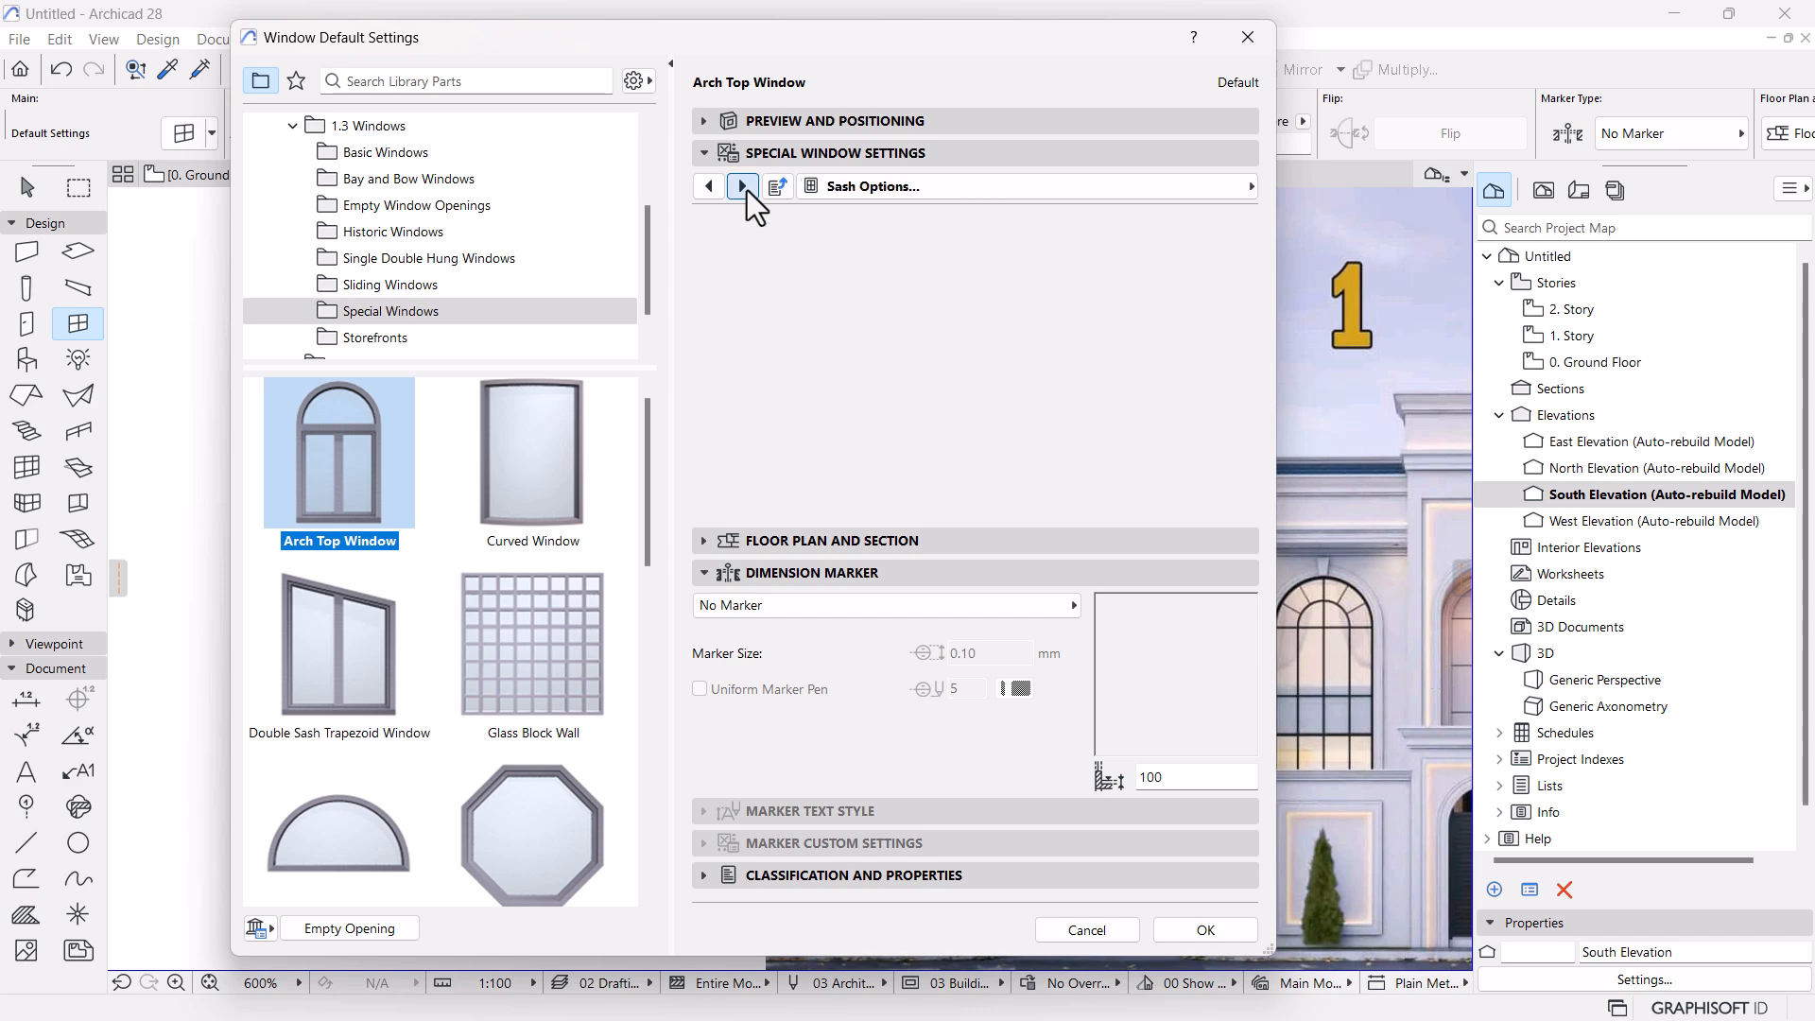
# Set the Arch Top Window's transom sash grid to Sunburst 4
pyautogui.click(746, 188)
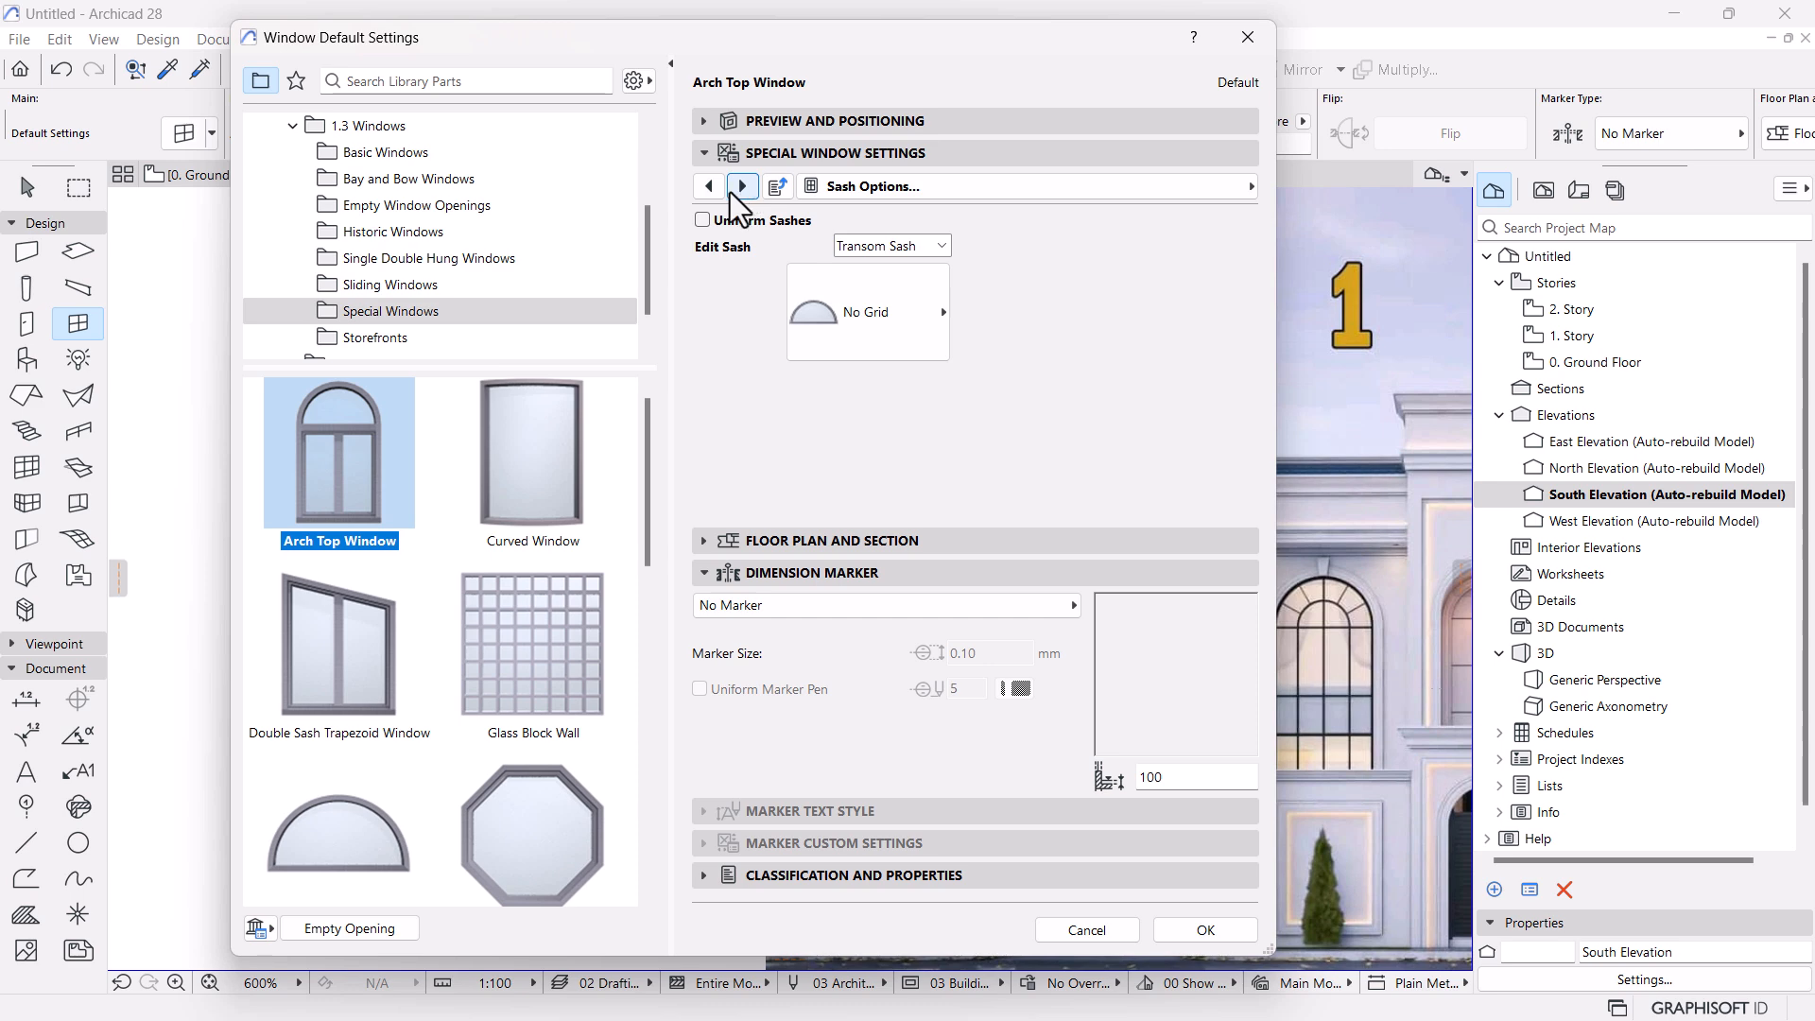
pyautogui.click(877, 314)
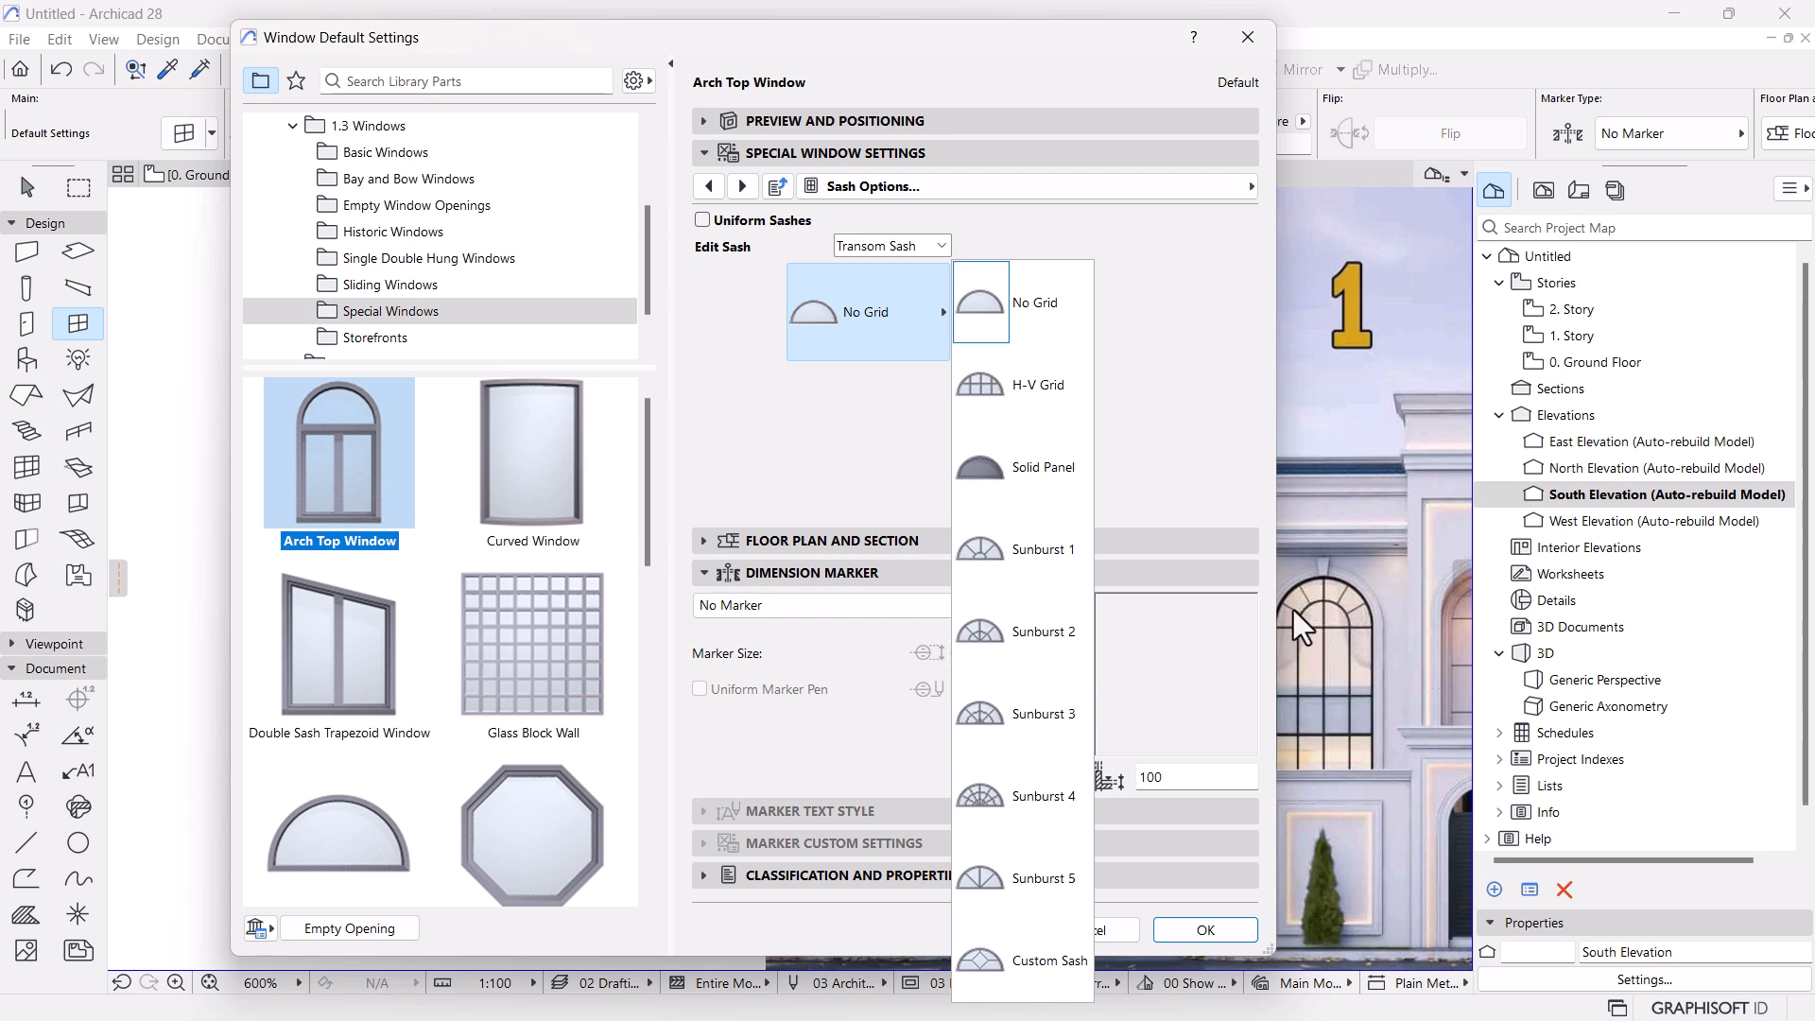
pyautogui.click(1031, 800)
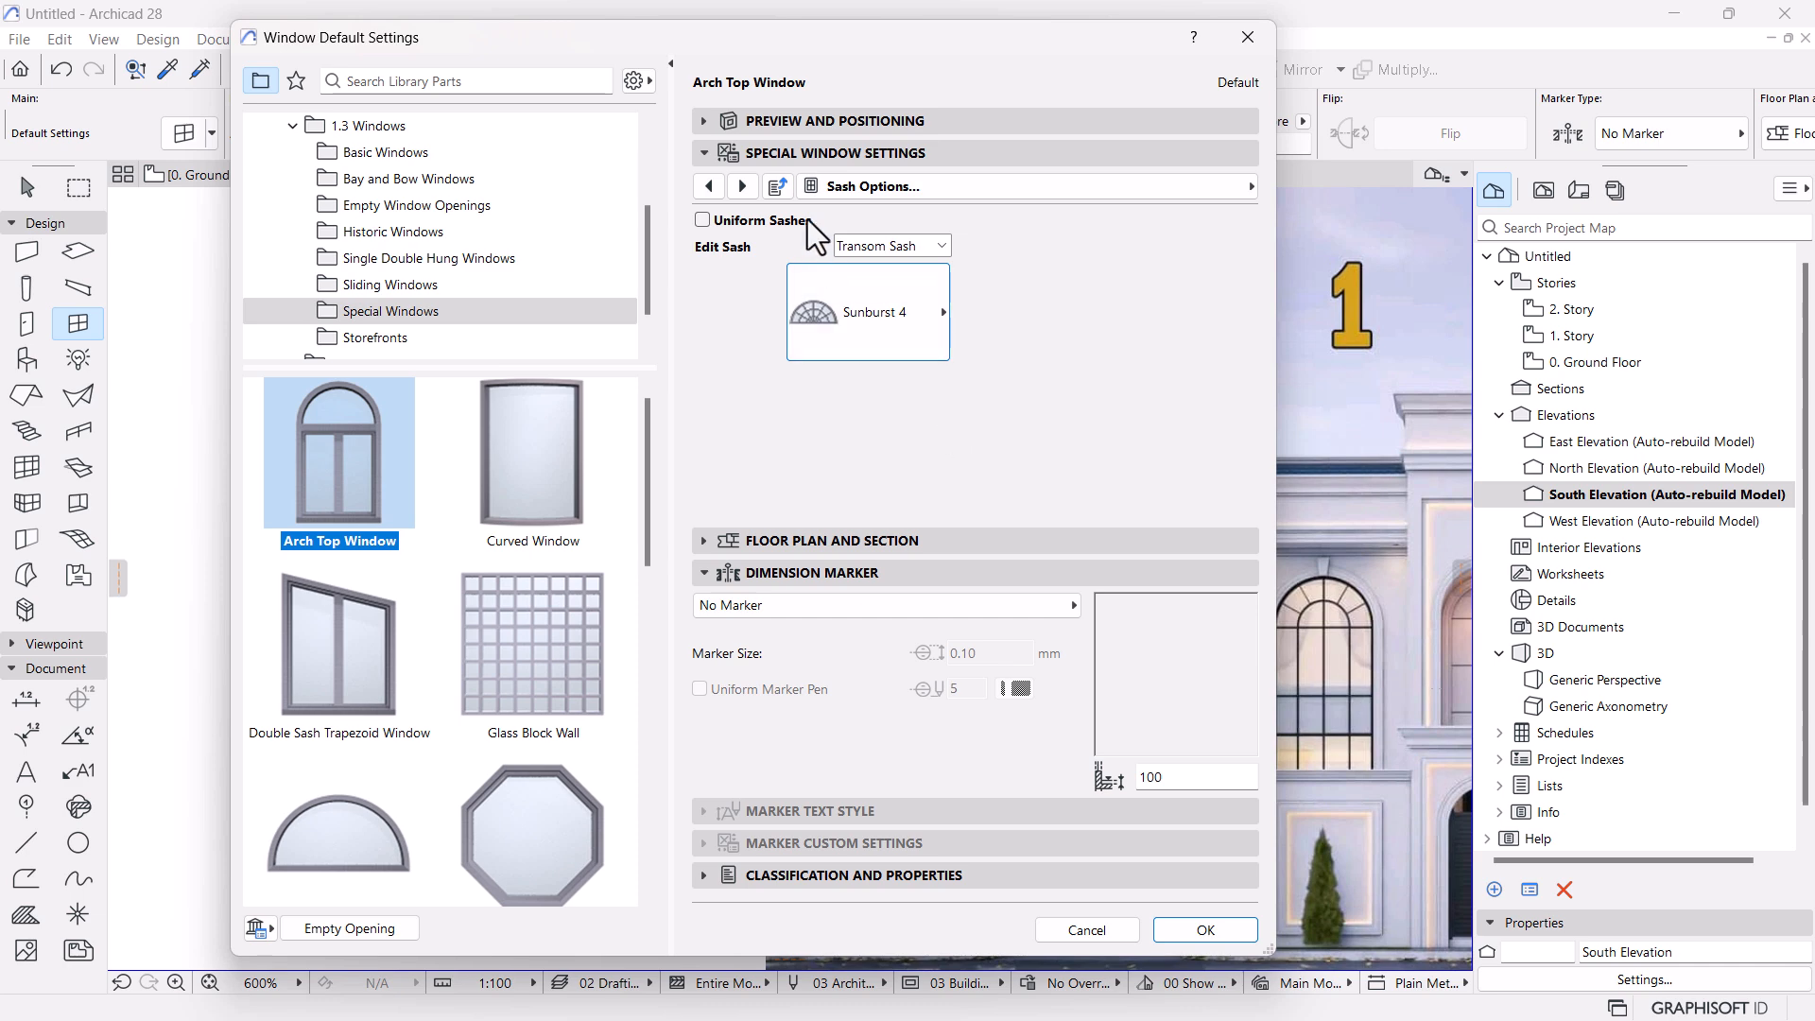
# Enable uniform window surfaces for the Arch Top Window and set its frame and grid surfaces to Paint - Ivory Black
pyautogui.click(739, 187)
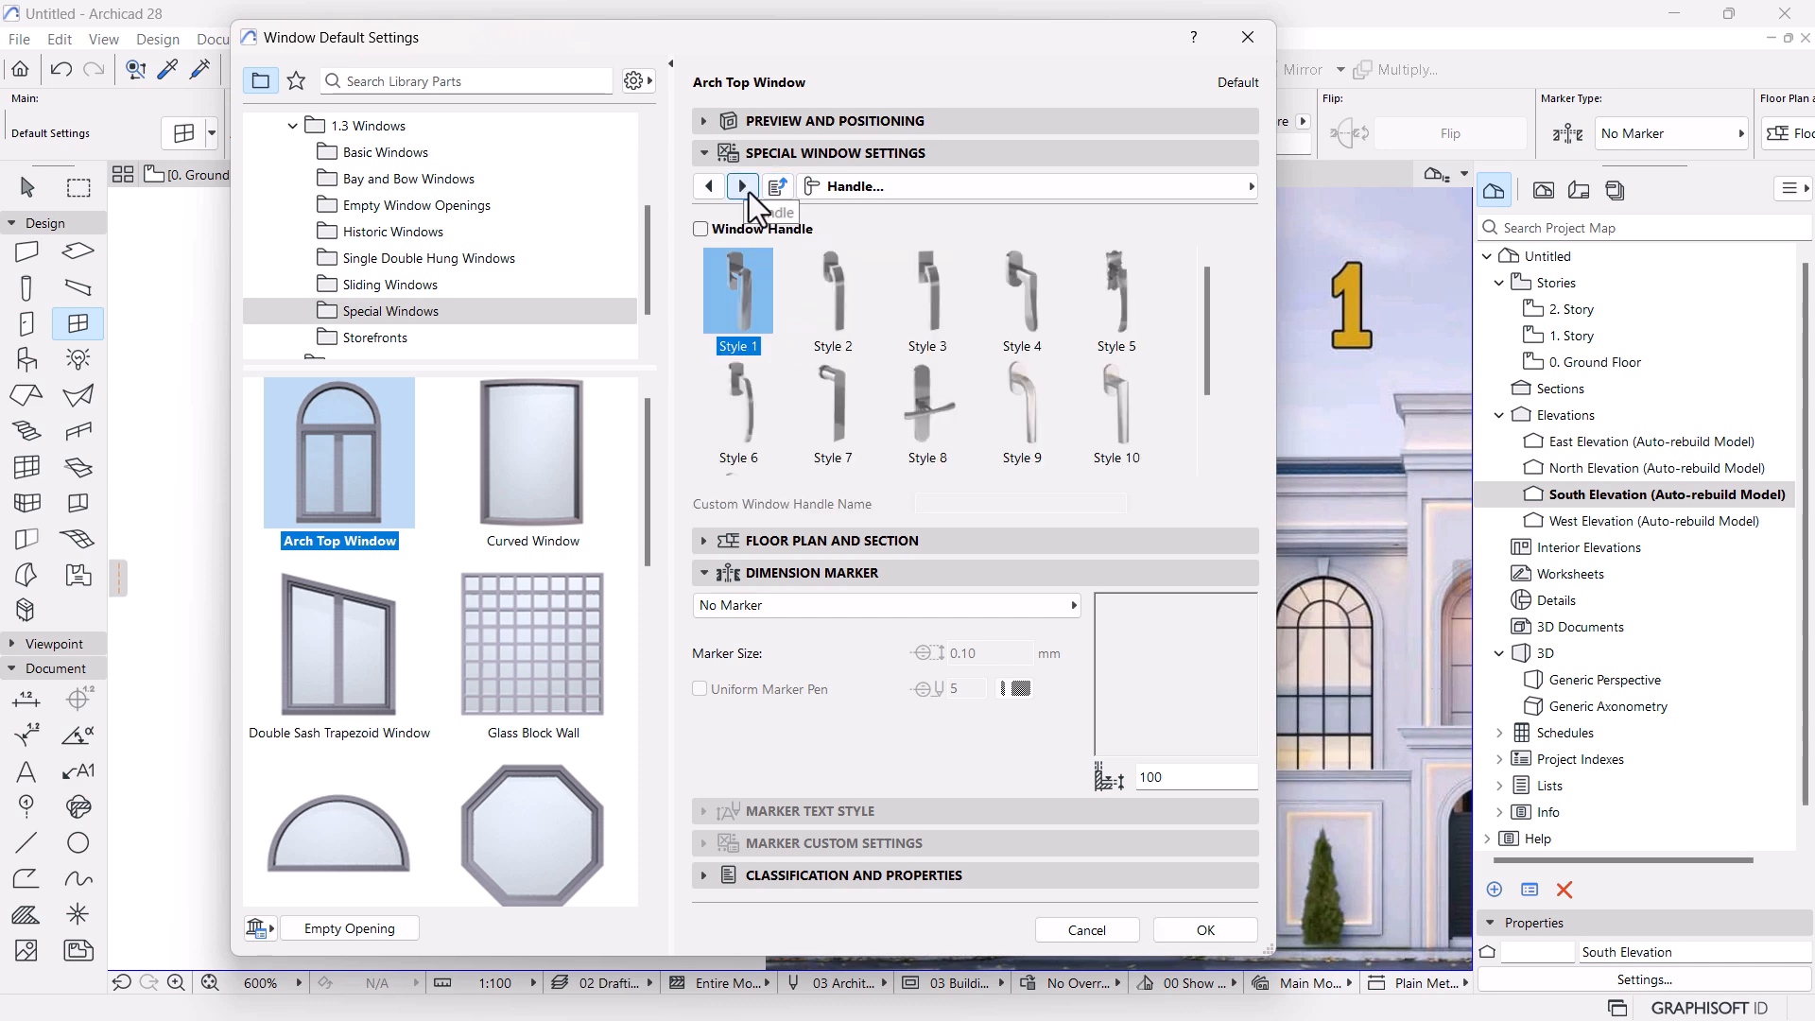
pyautogui.click(749, 191)
pyautogui.click(743, 187)
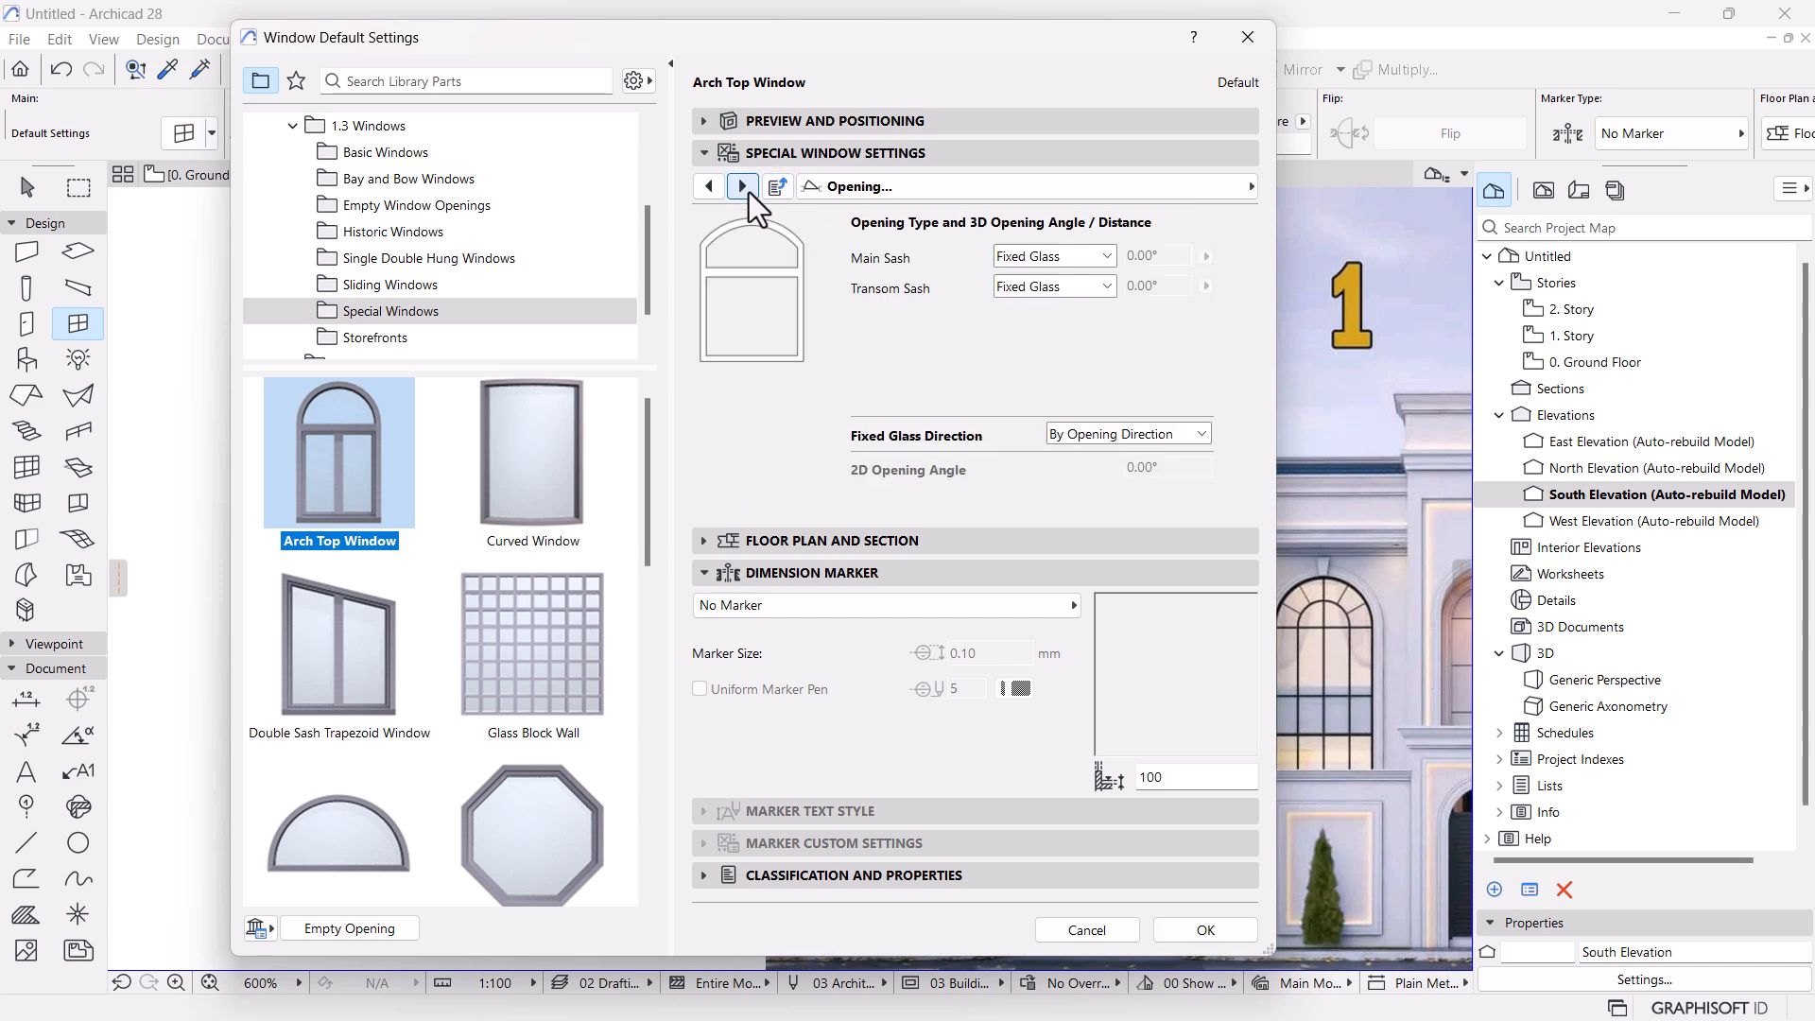
pyautogui.click(743, 186)
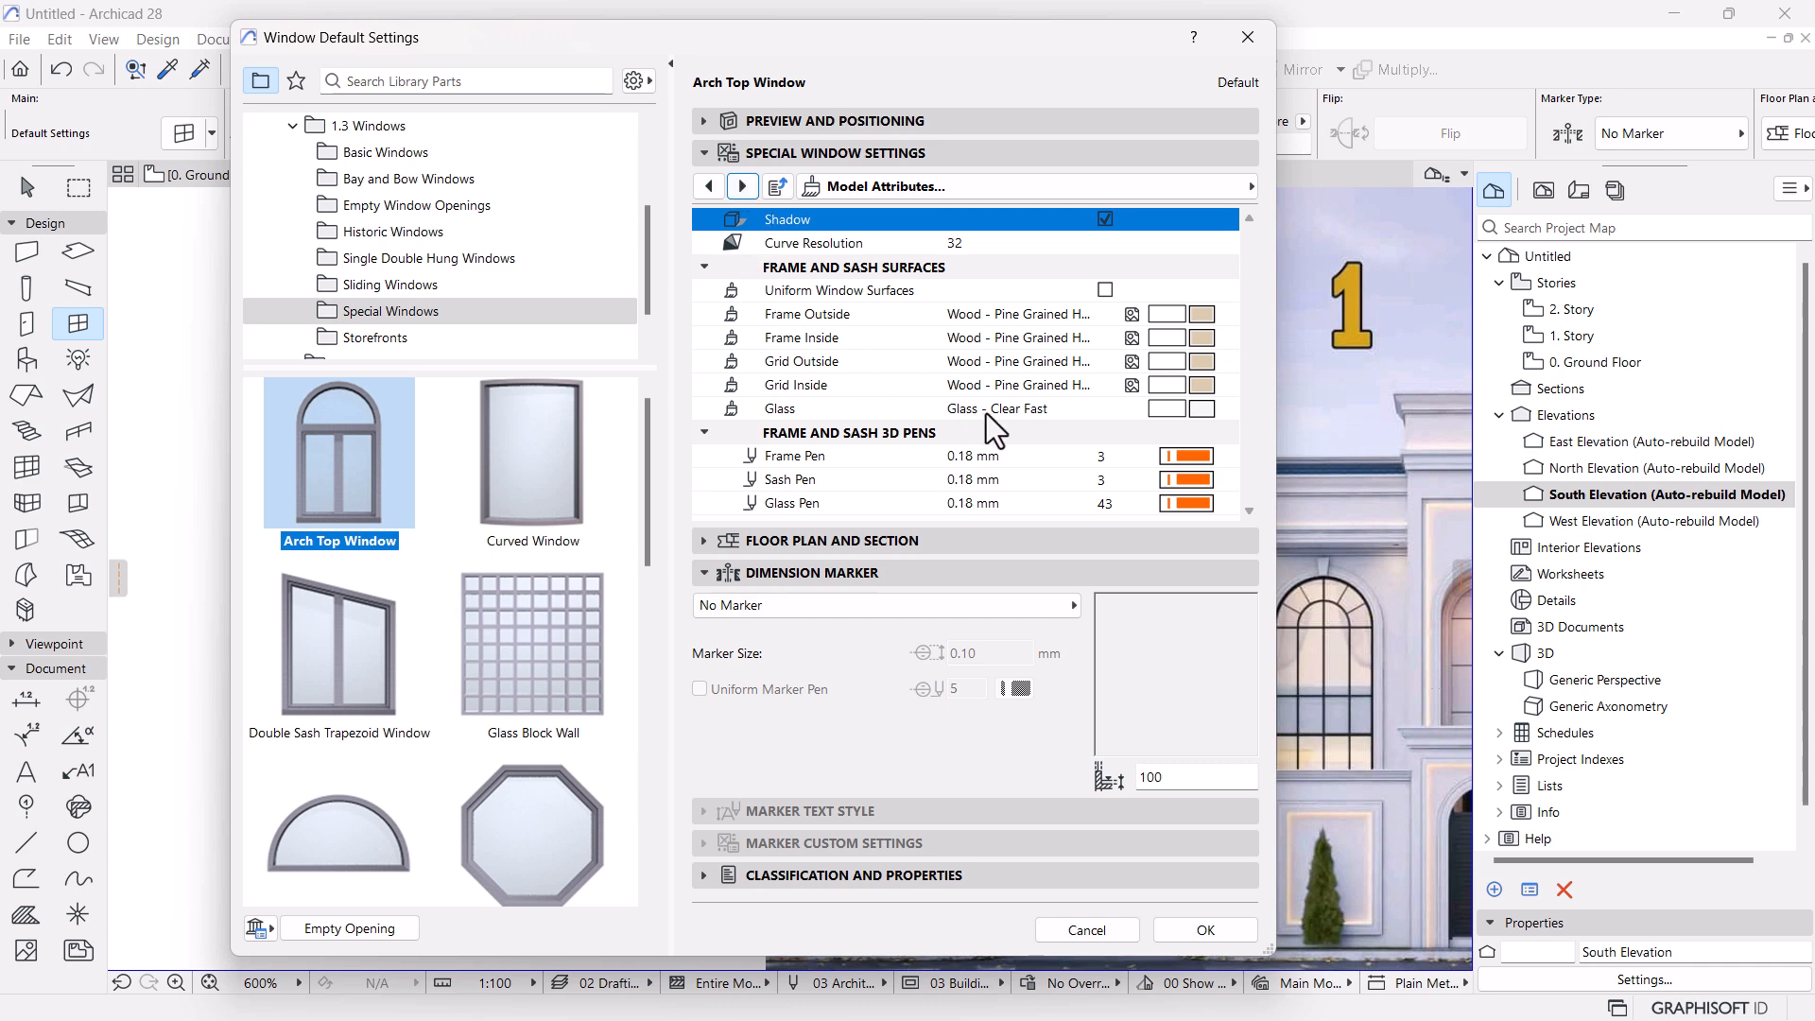
pyautogui.click(746, 186)
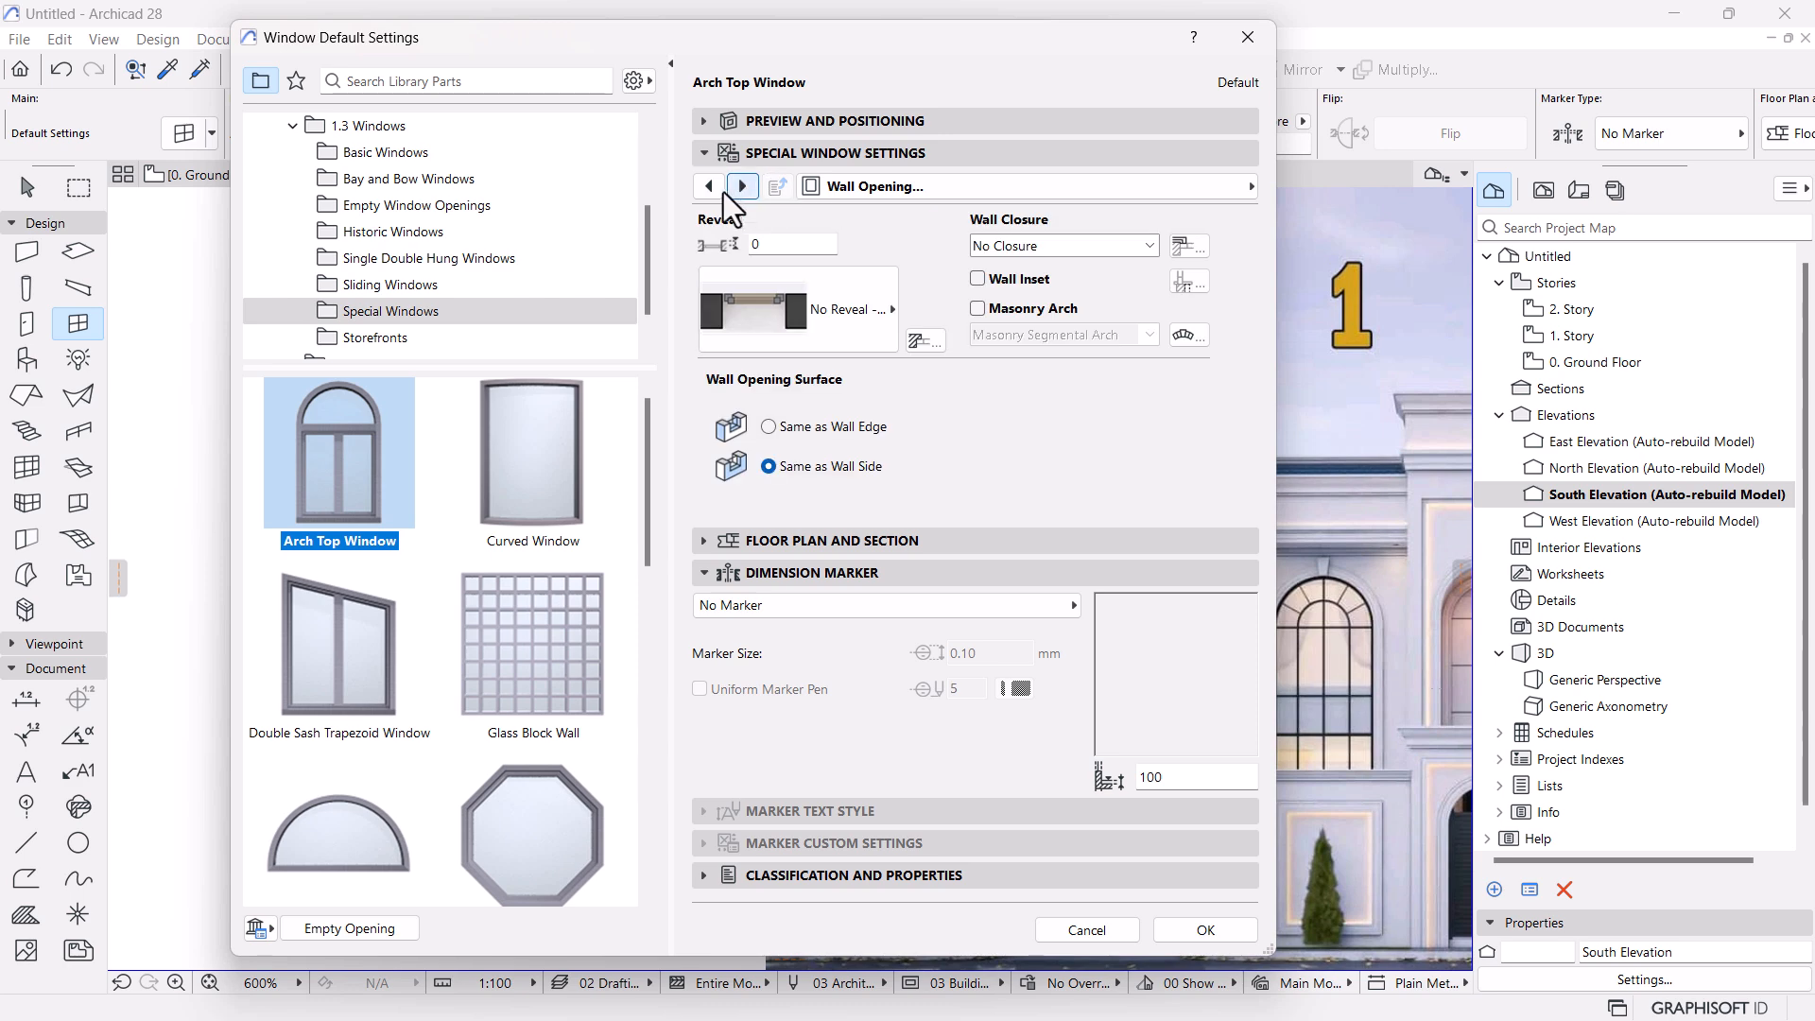
pyautogui.click(711, 188)
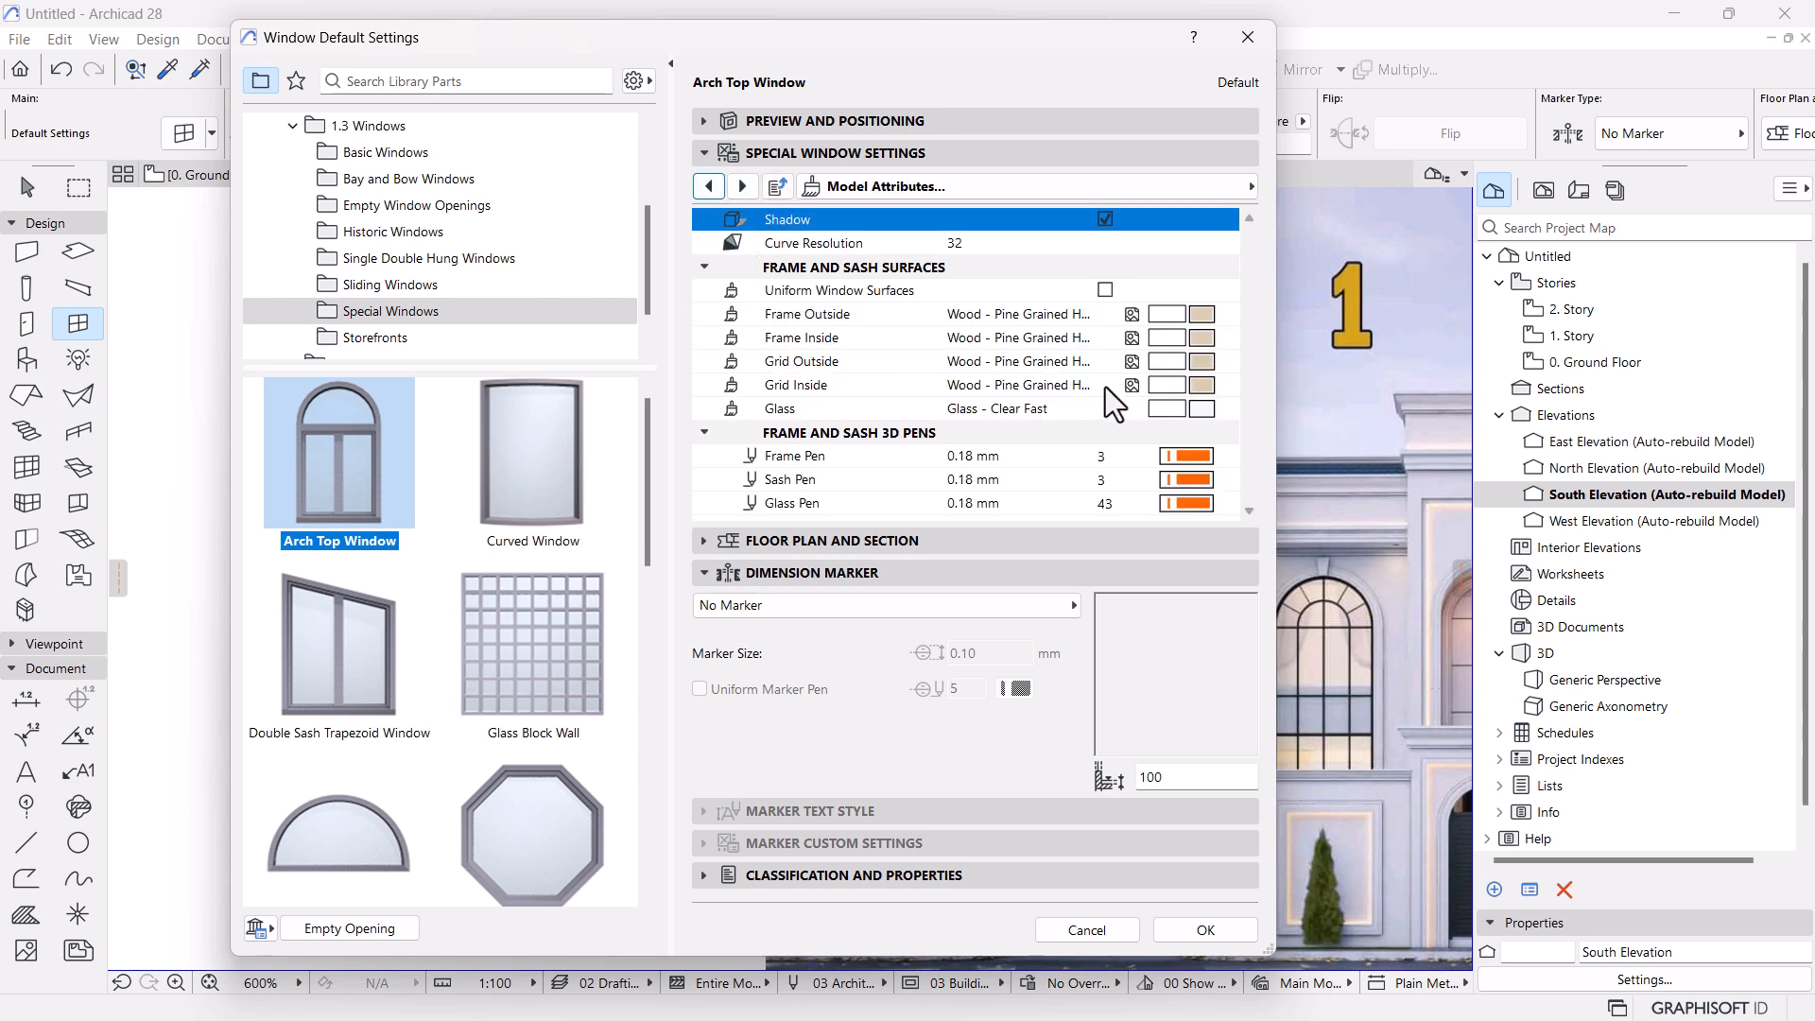
pyautogui.click(1103, 291)
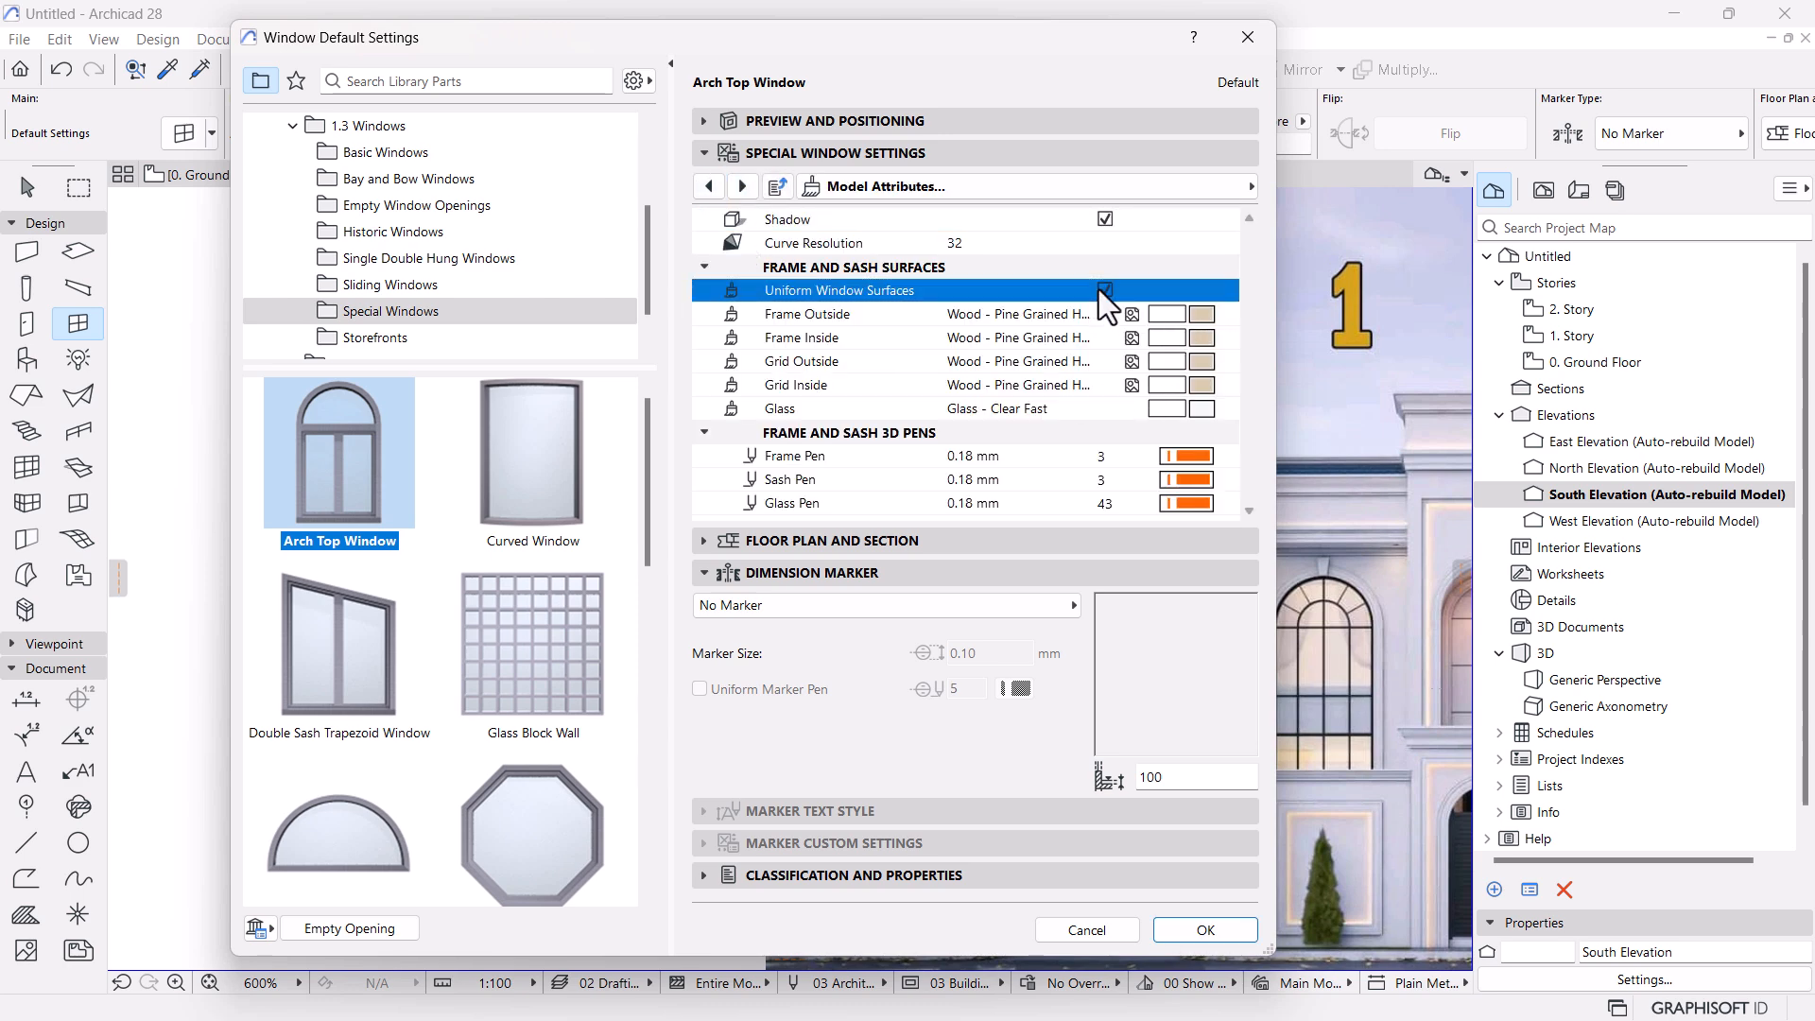
pyautogui.click(1201, 316)
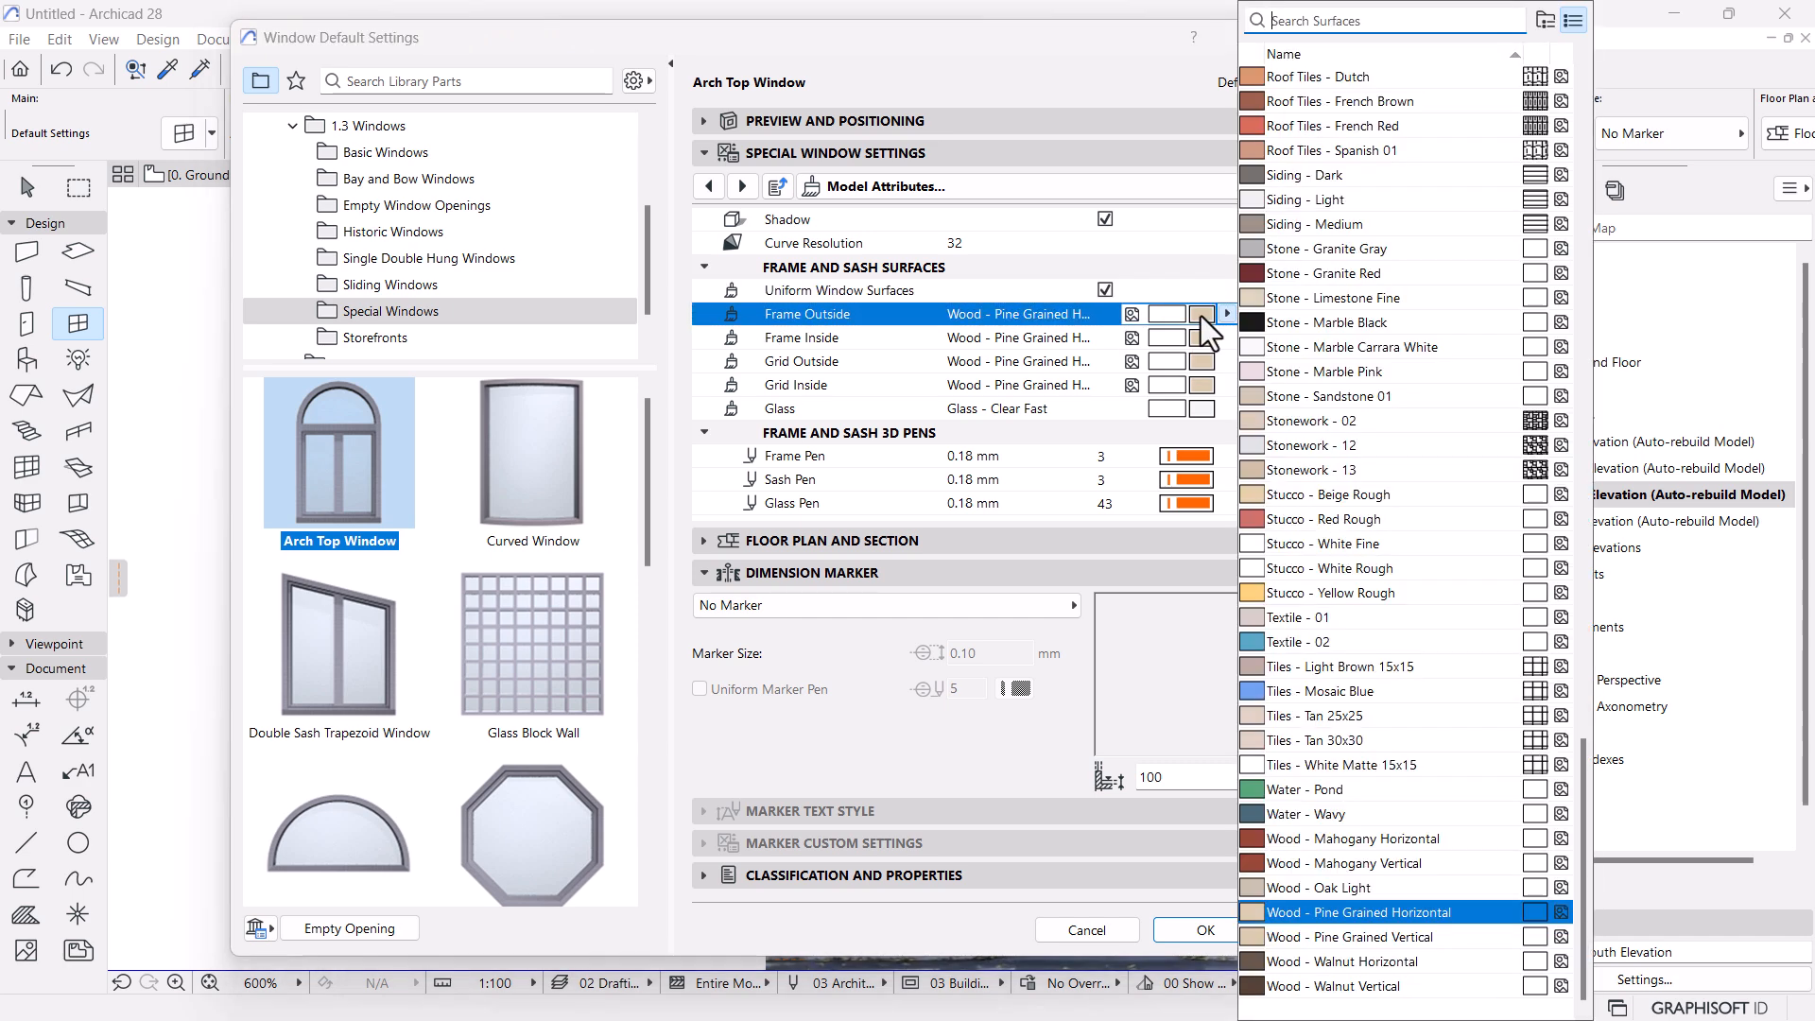
pyautogui.write('pain')
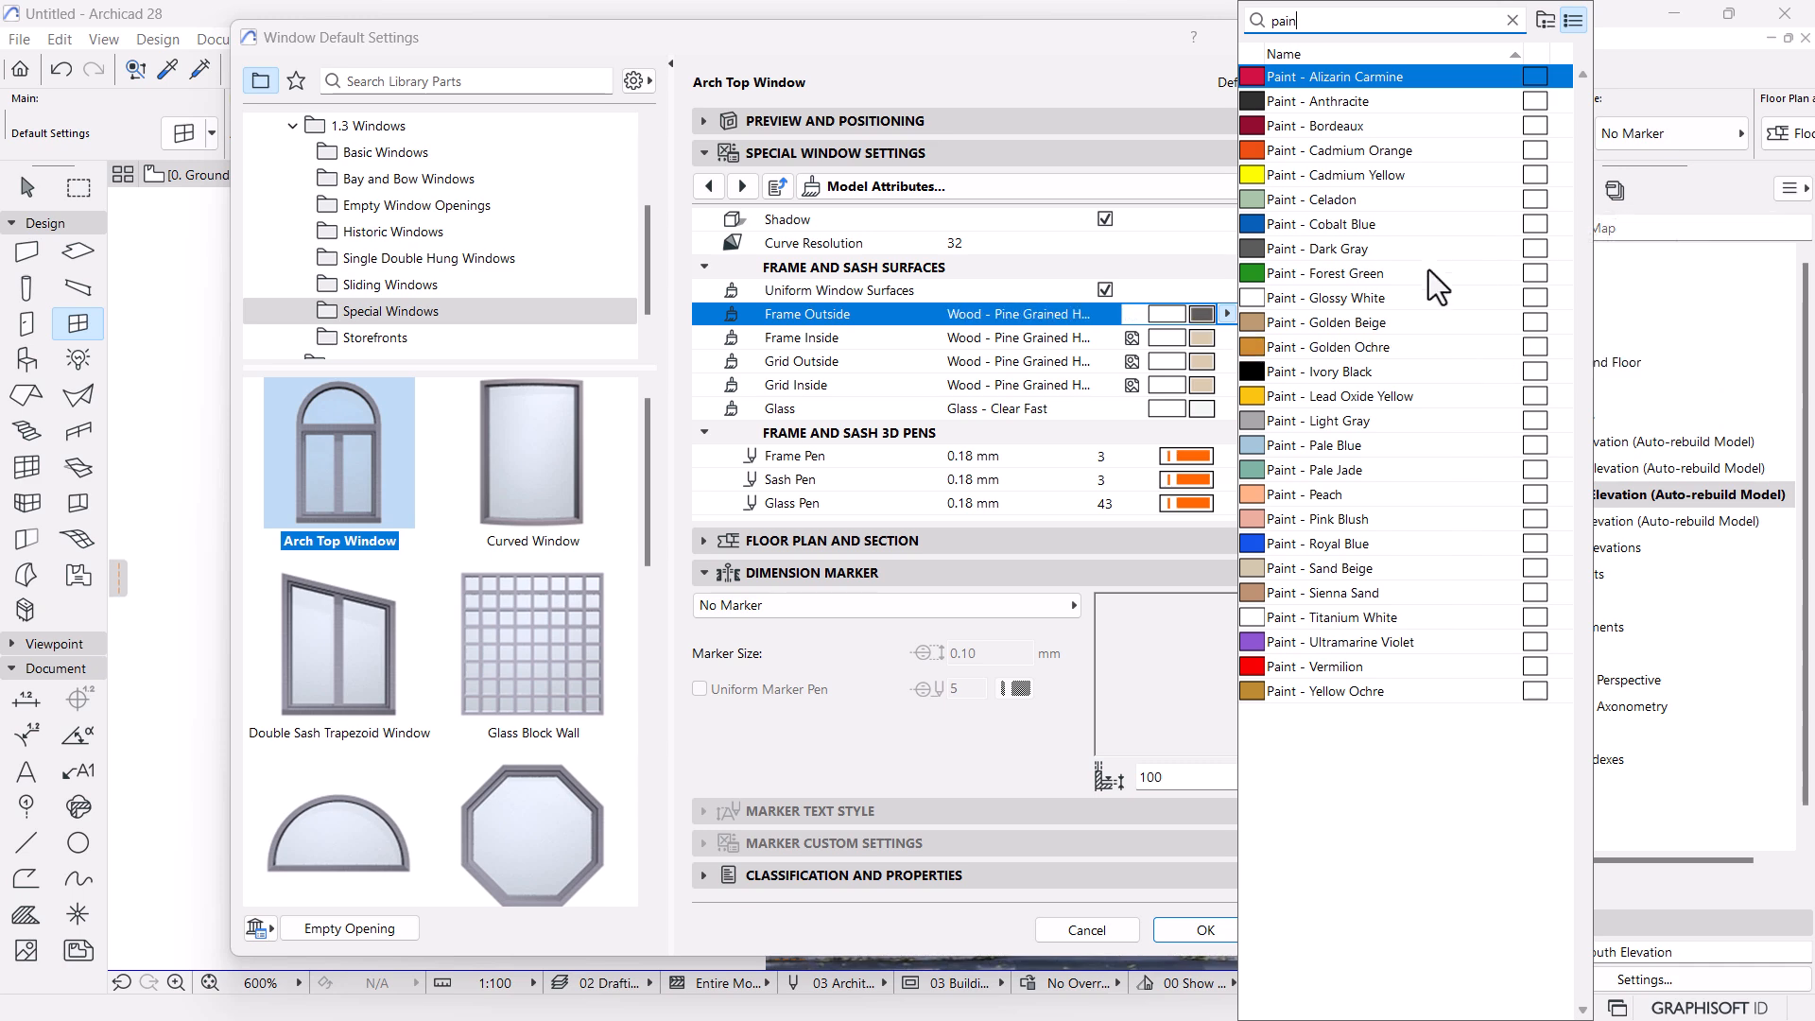
pyautogui.click(1343, 200)
pyautogui.doubleClick(1291, 371)
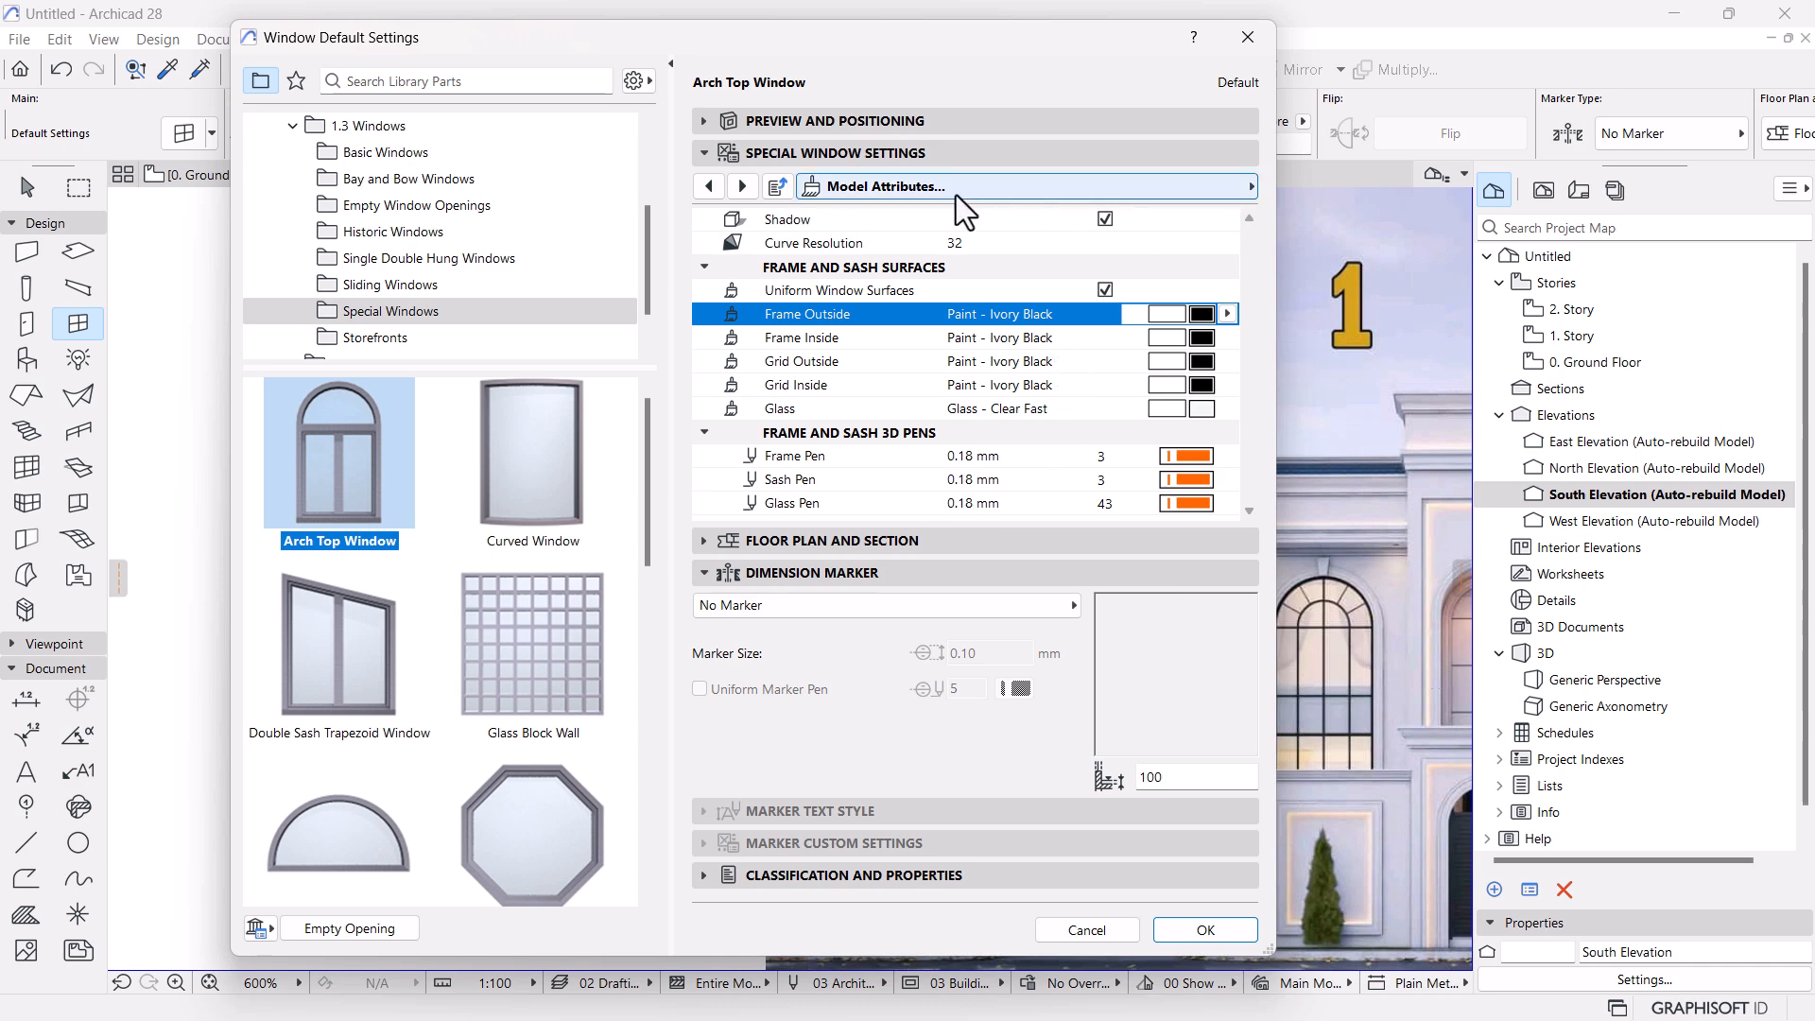
# Return to the Arch Top Window's sash options and display its 3D preview and positioning values
pyautogui.click(1198, 190)
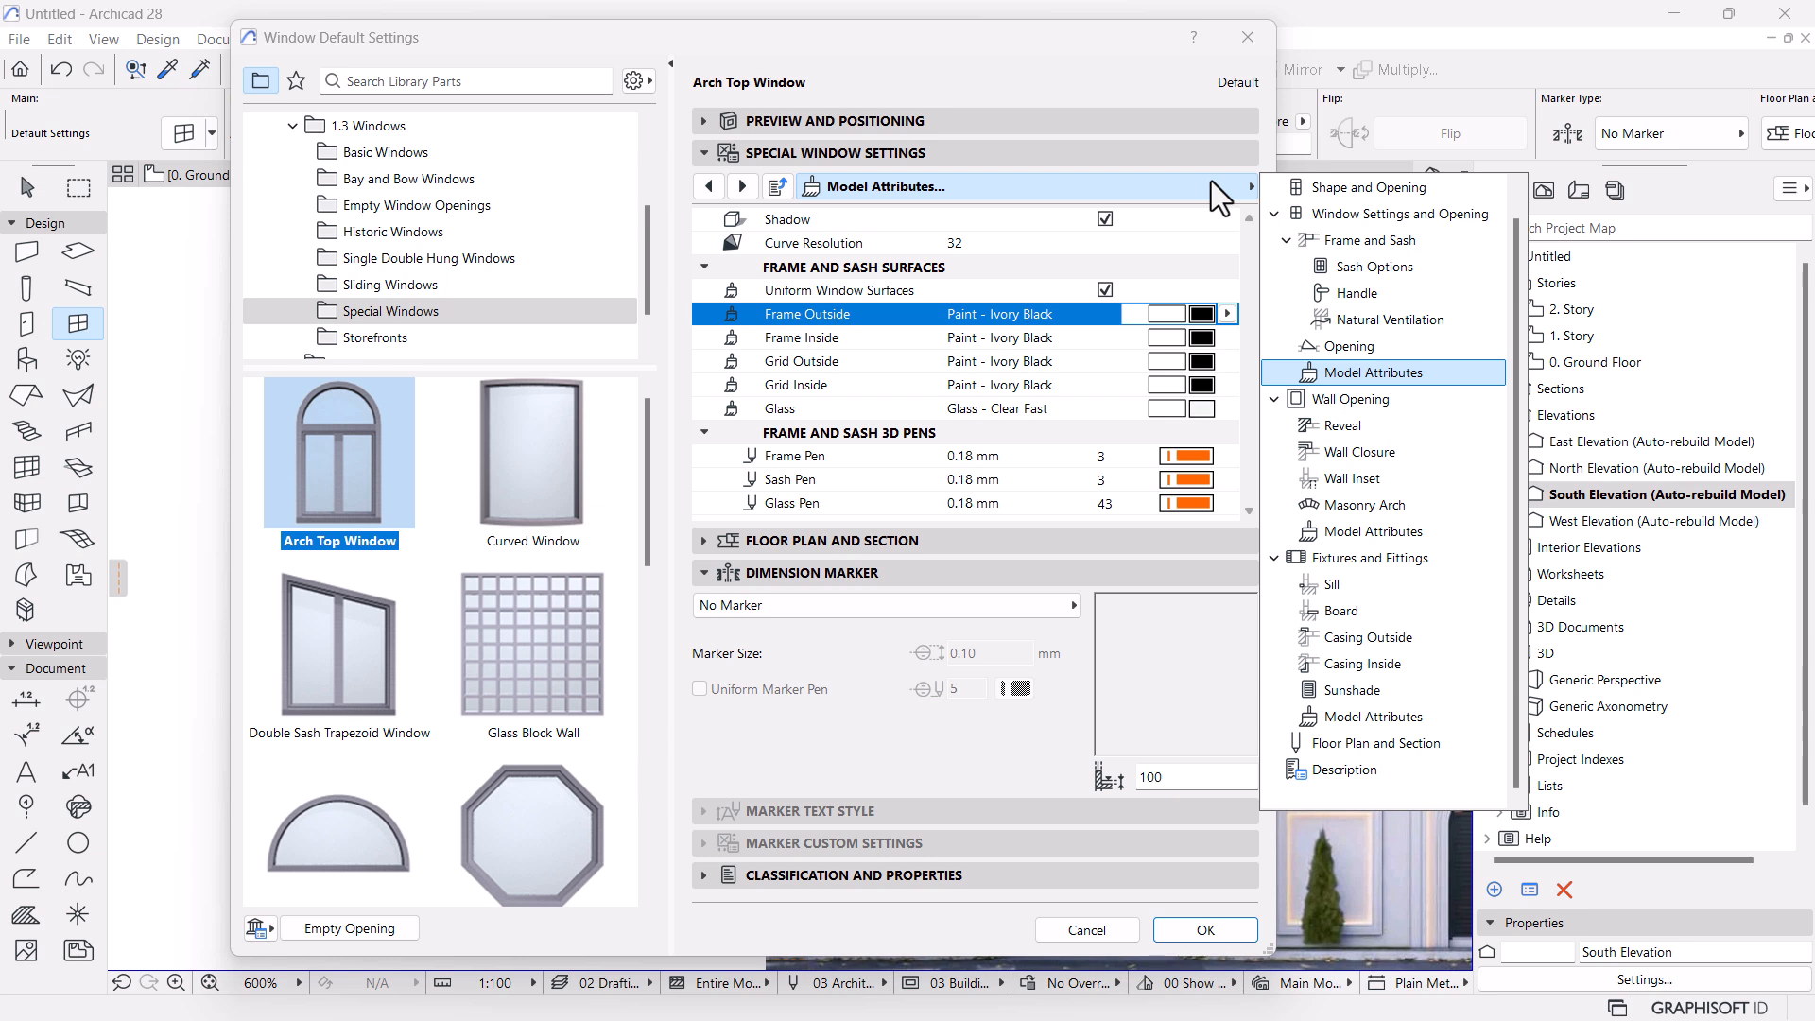
pyautogui.scroll(1, 1366, 364)
pyautogui.click(1376, 294)
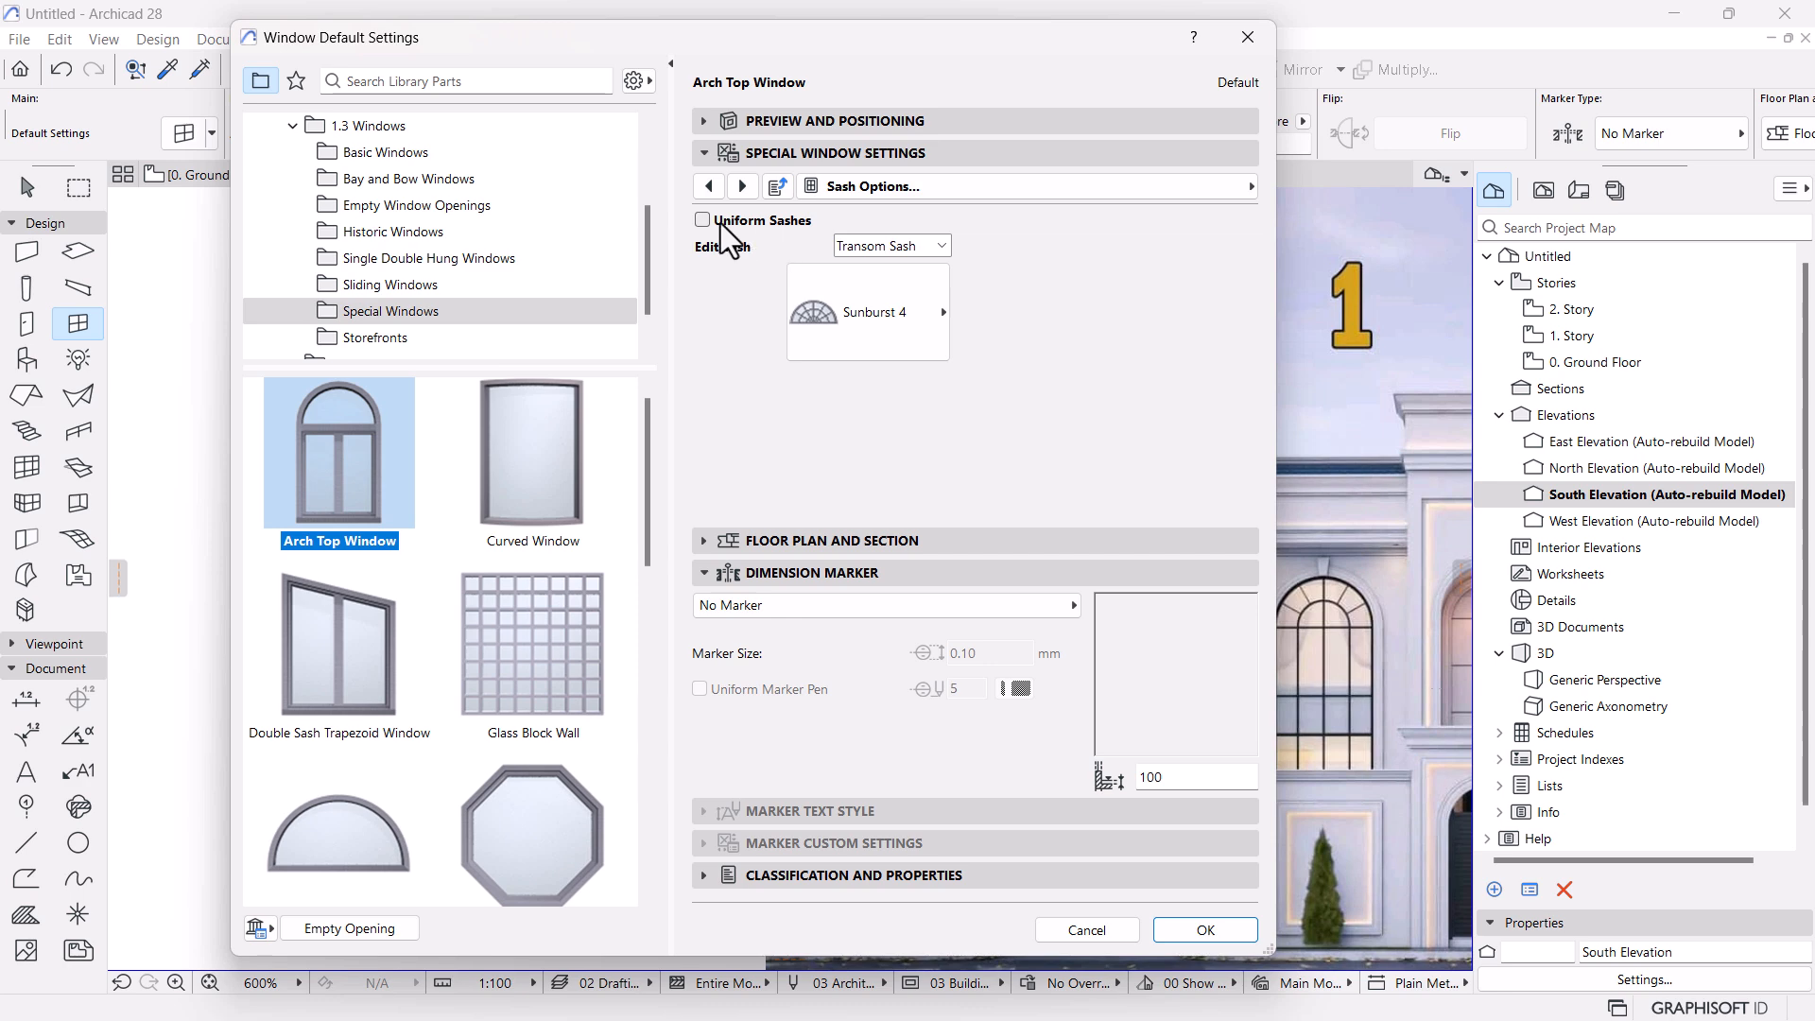
pyautogui.click(800, 123)
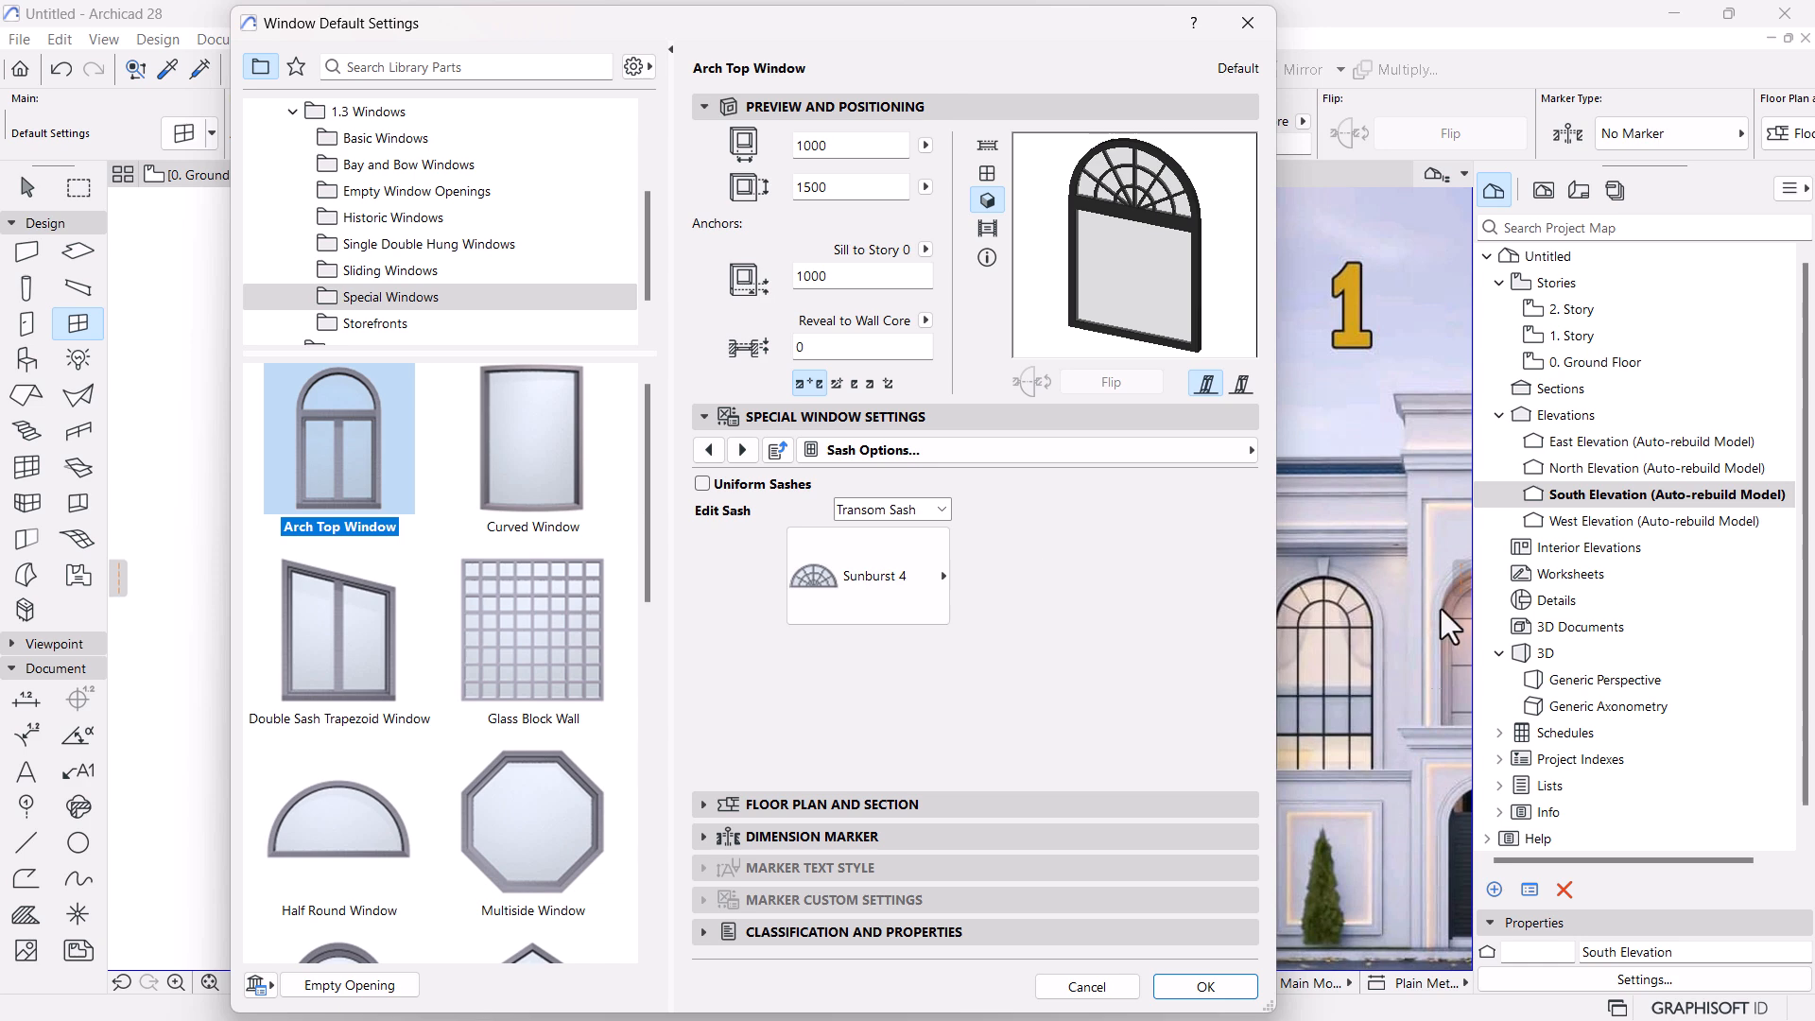
# Choose the Half Round Window from the special windows and set its sash type to Sunburst 4
pyautogui.scroll(-10, 621, 791)
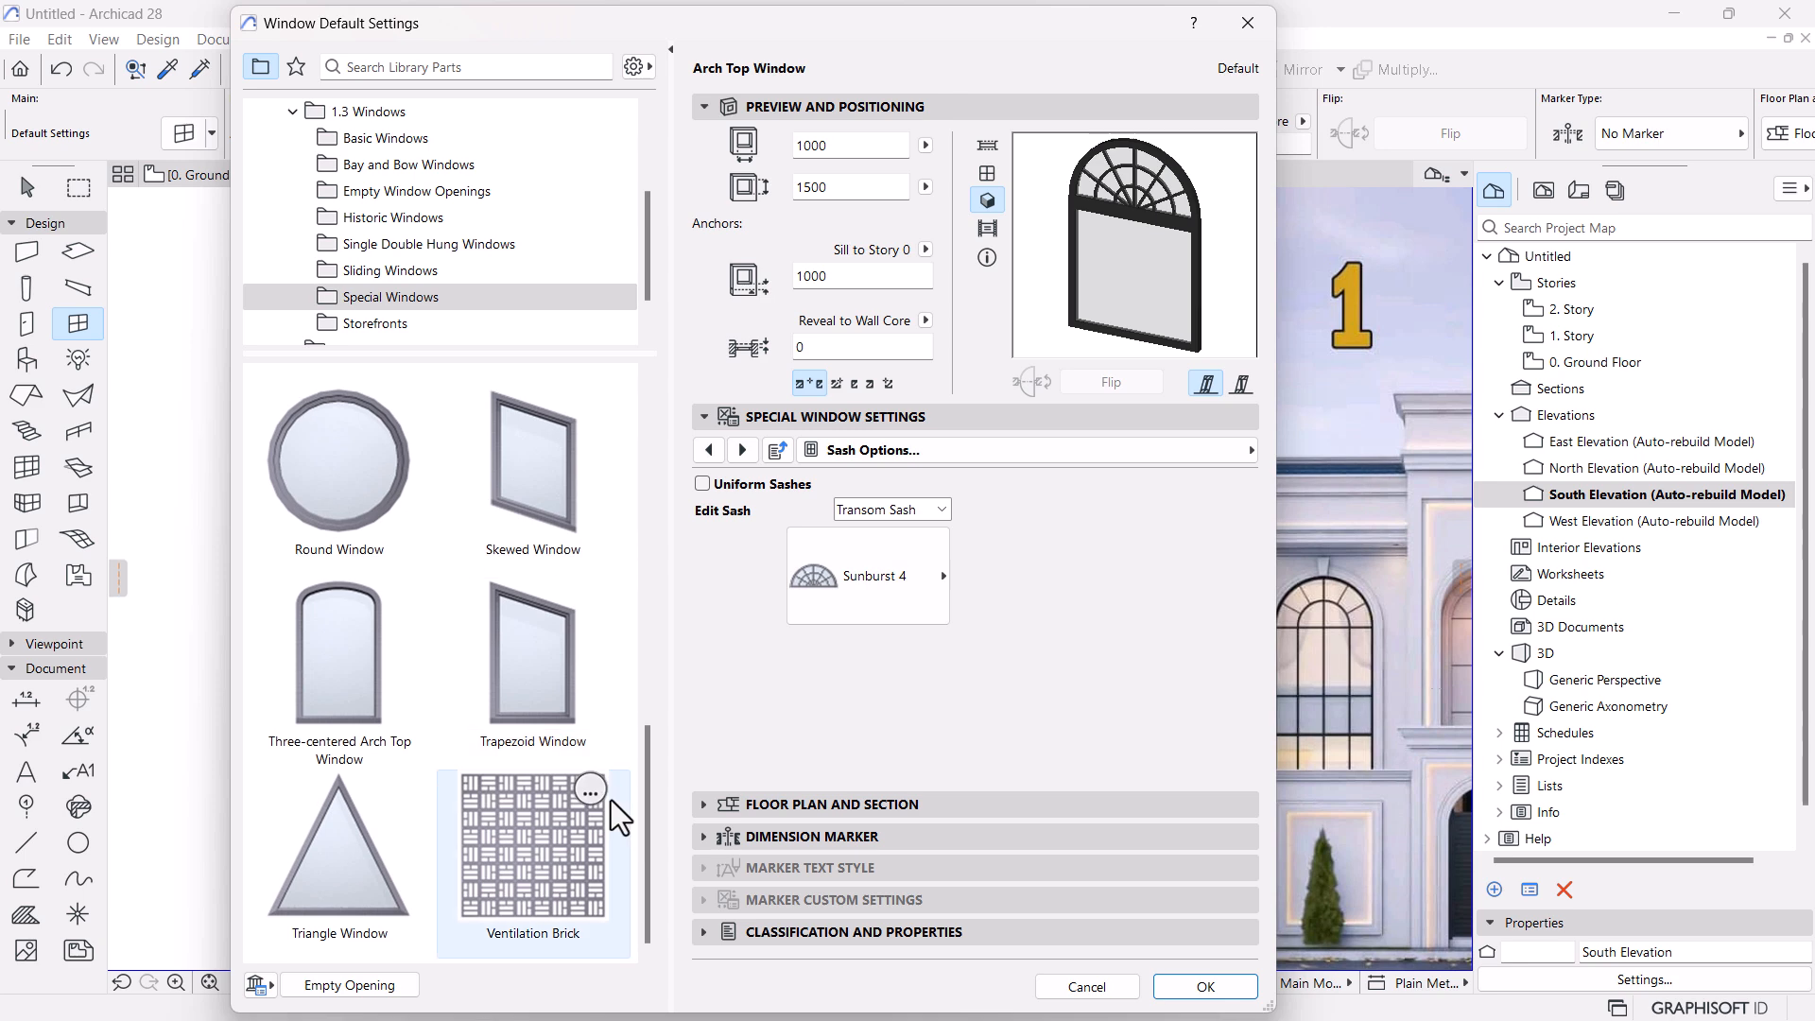
pyautogui.scroll(5, 605, 806)
pyautogui.scroll(3, 586, 807)
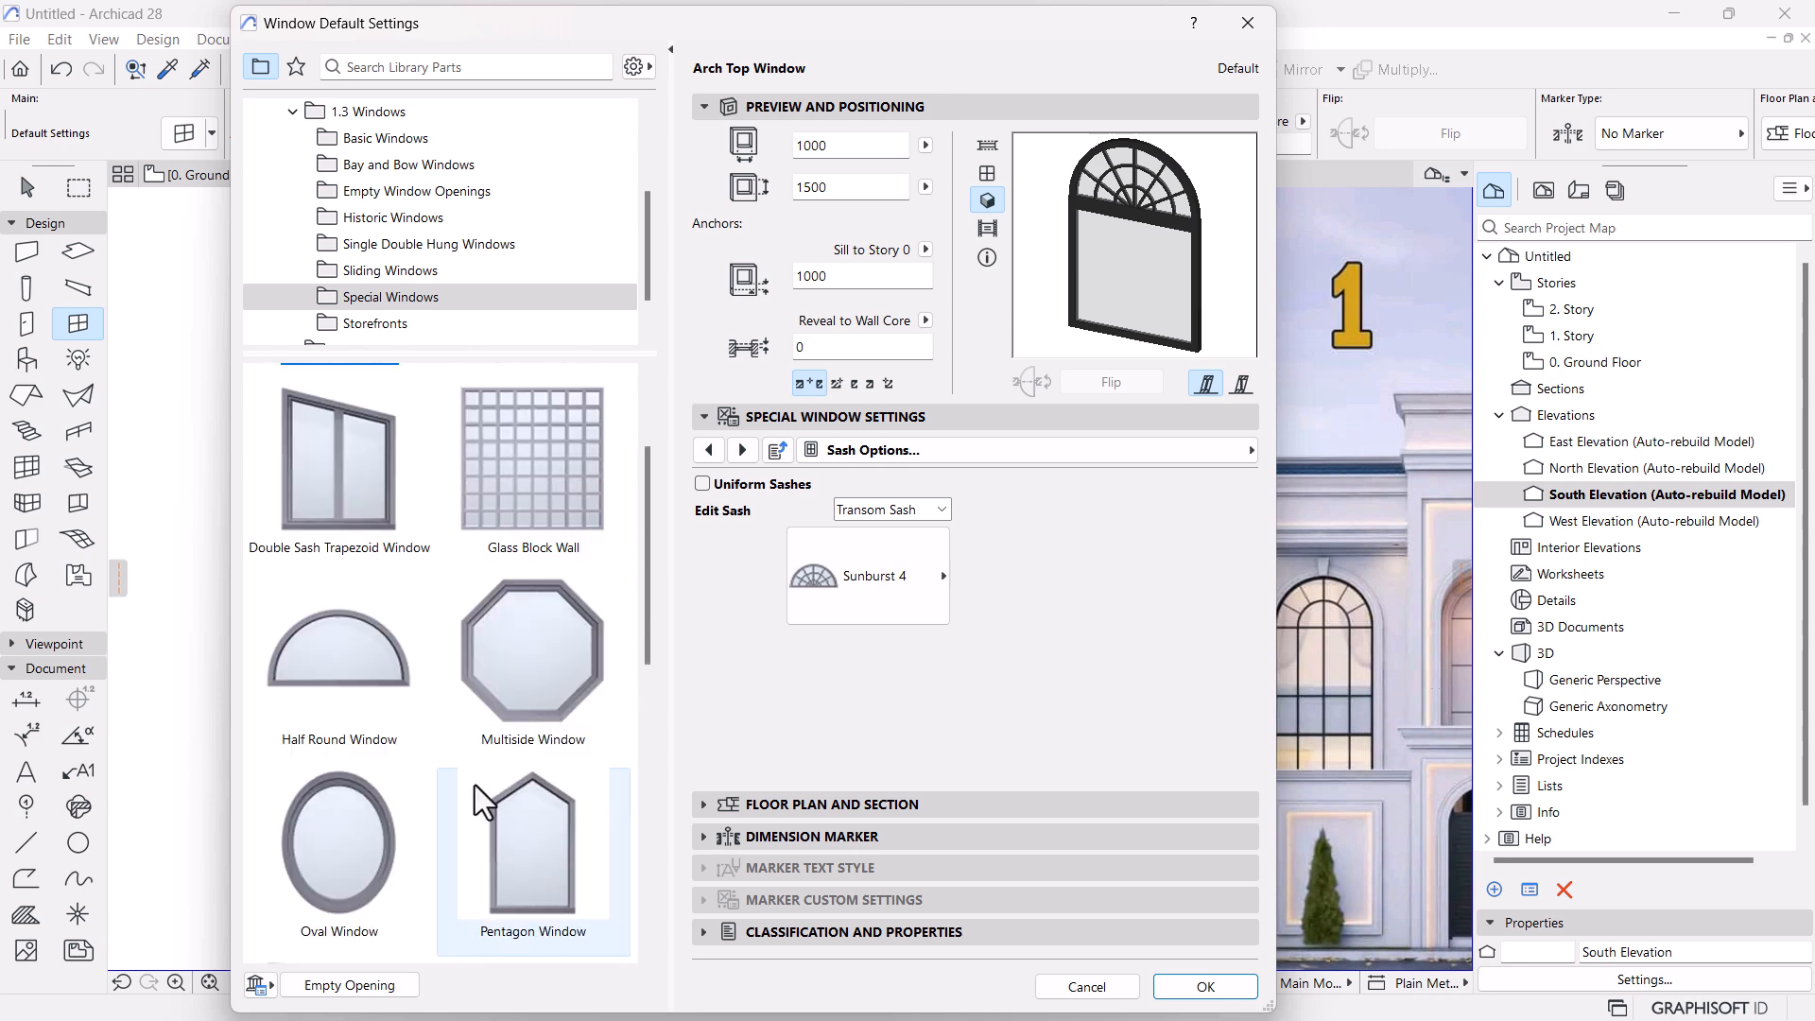
pyautogui.click(377, 712)
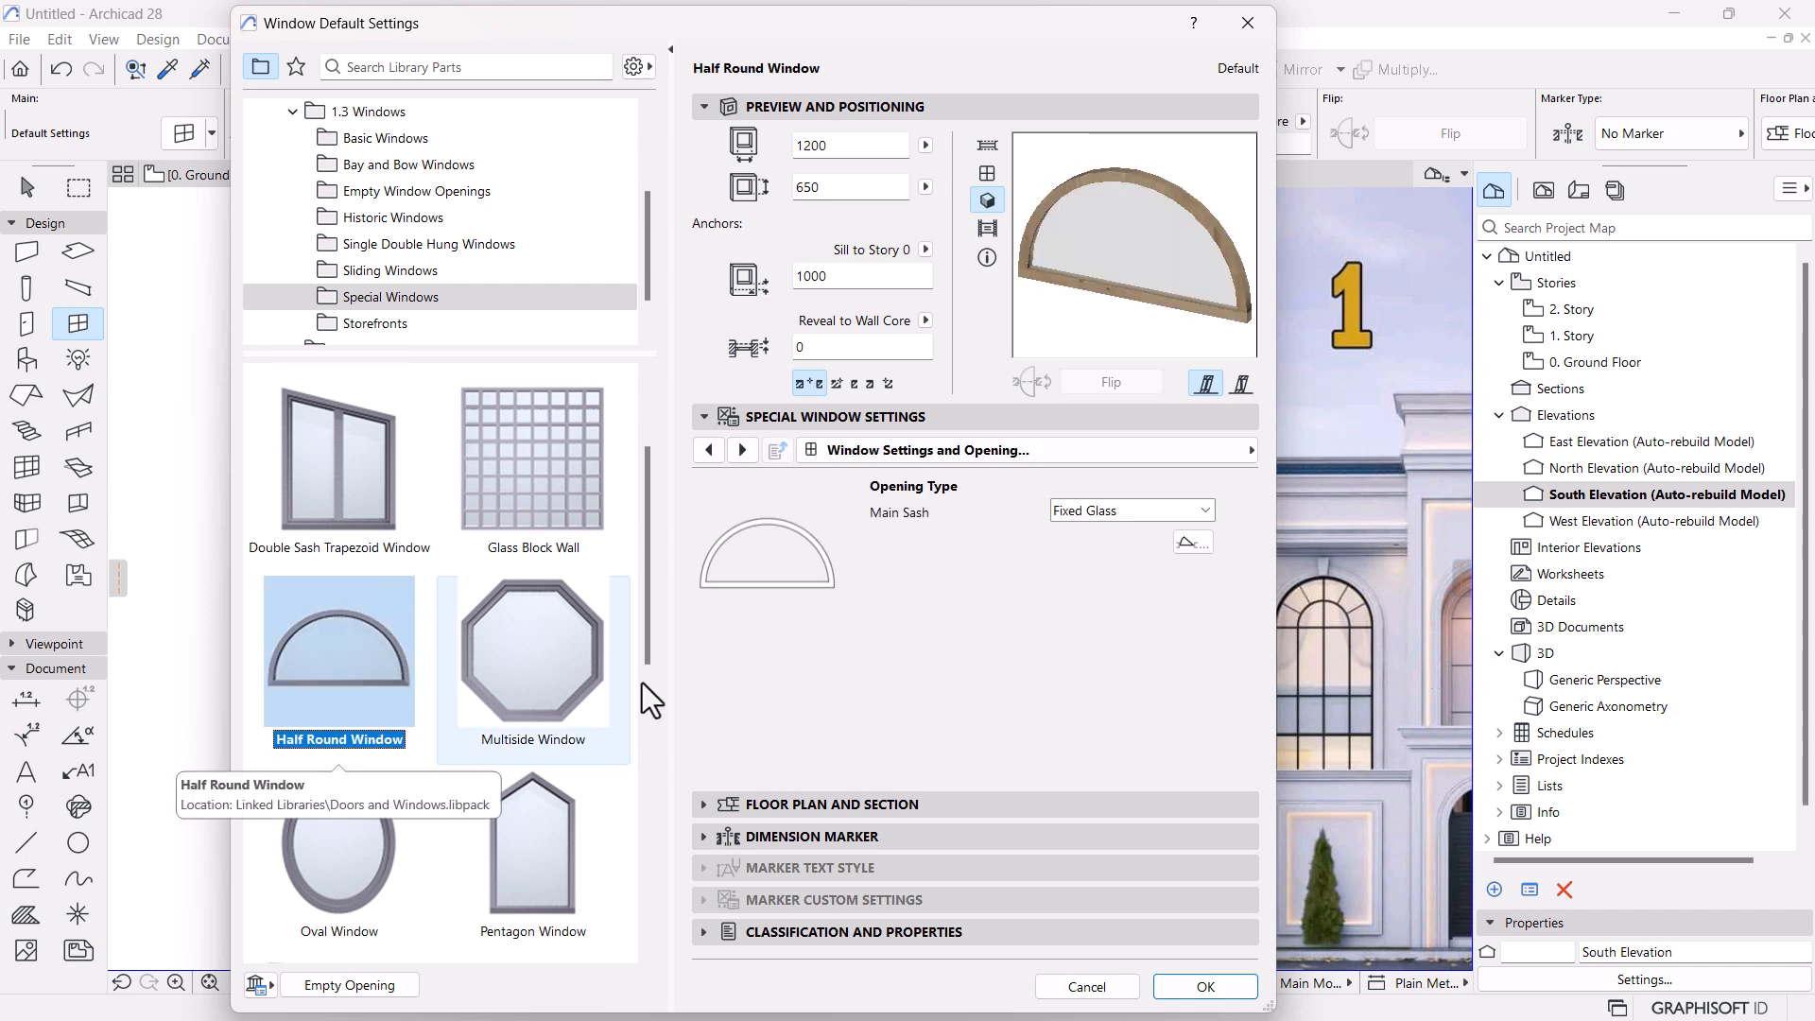
pyautogui.click(742, 451)
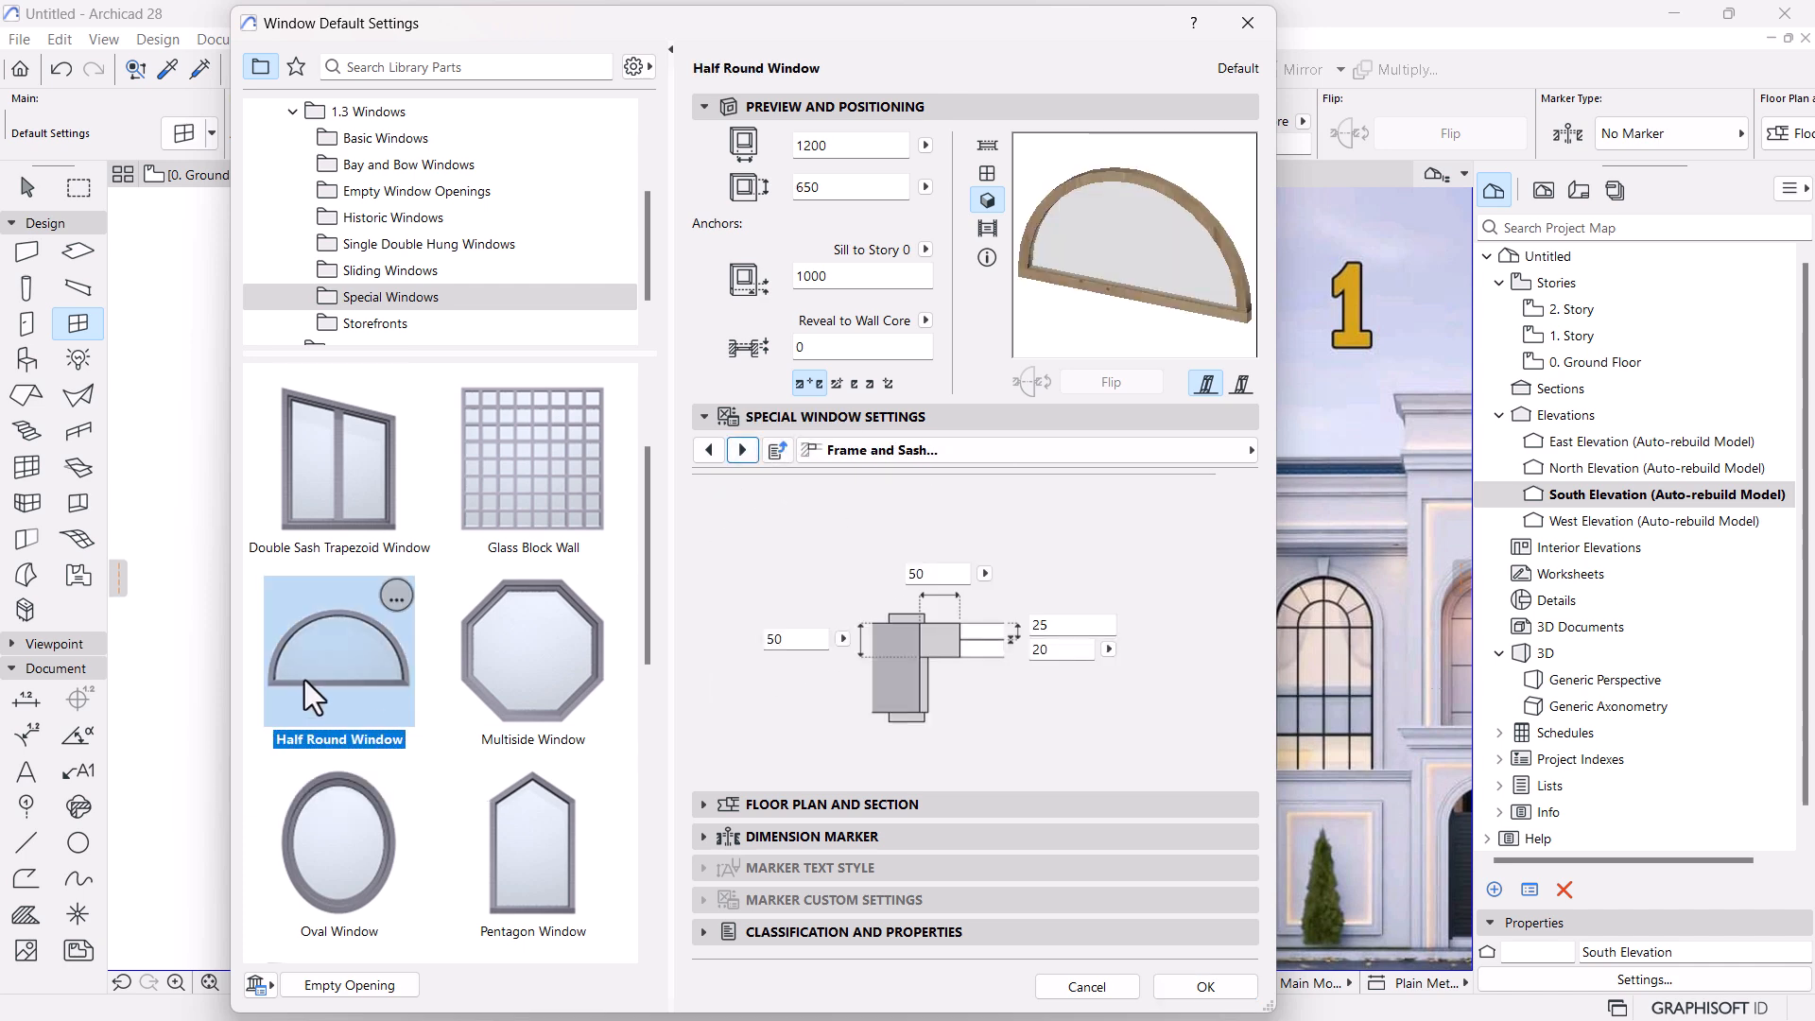
pyautogui.click(743, 450)
pyautogui.click(799, 522)
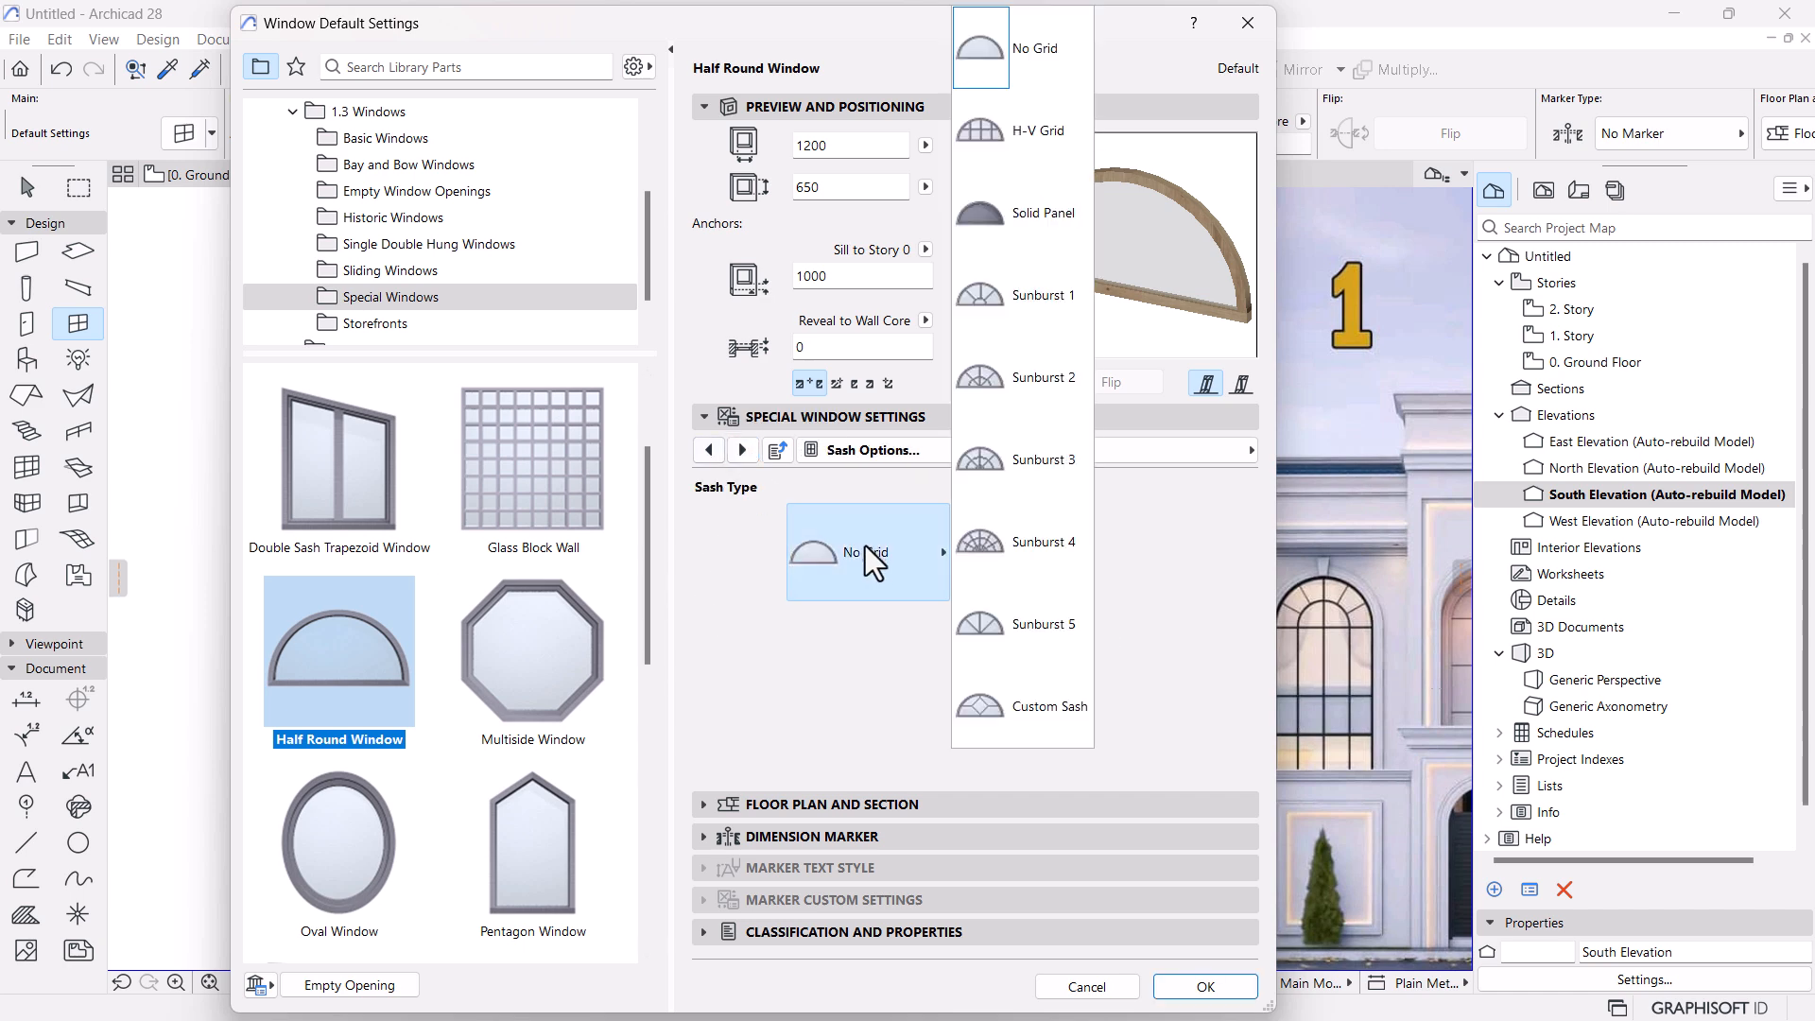
pyautogui.click(1010, 520)
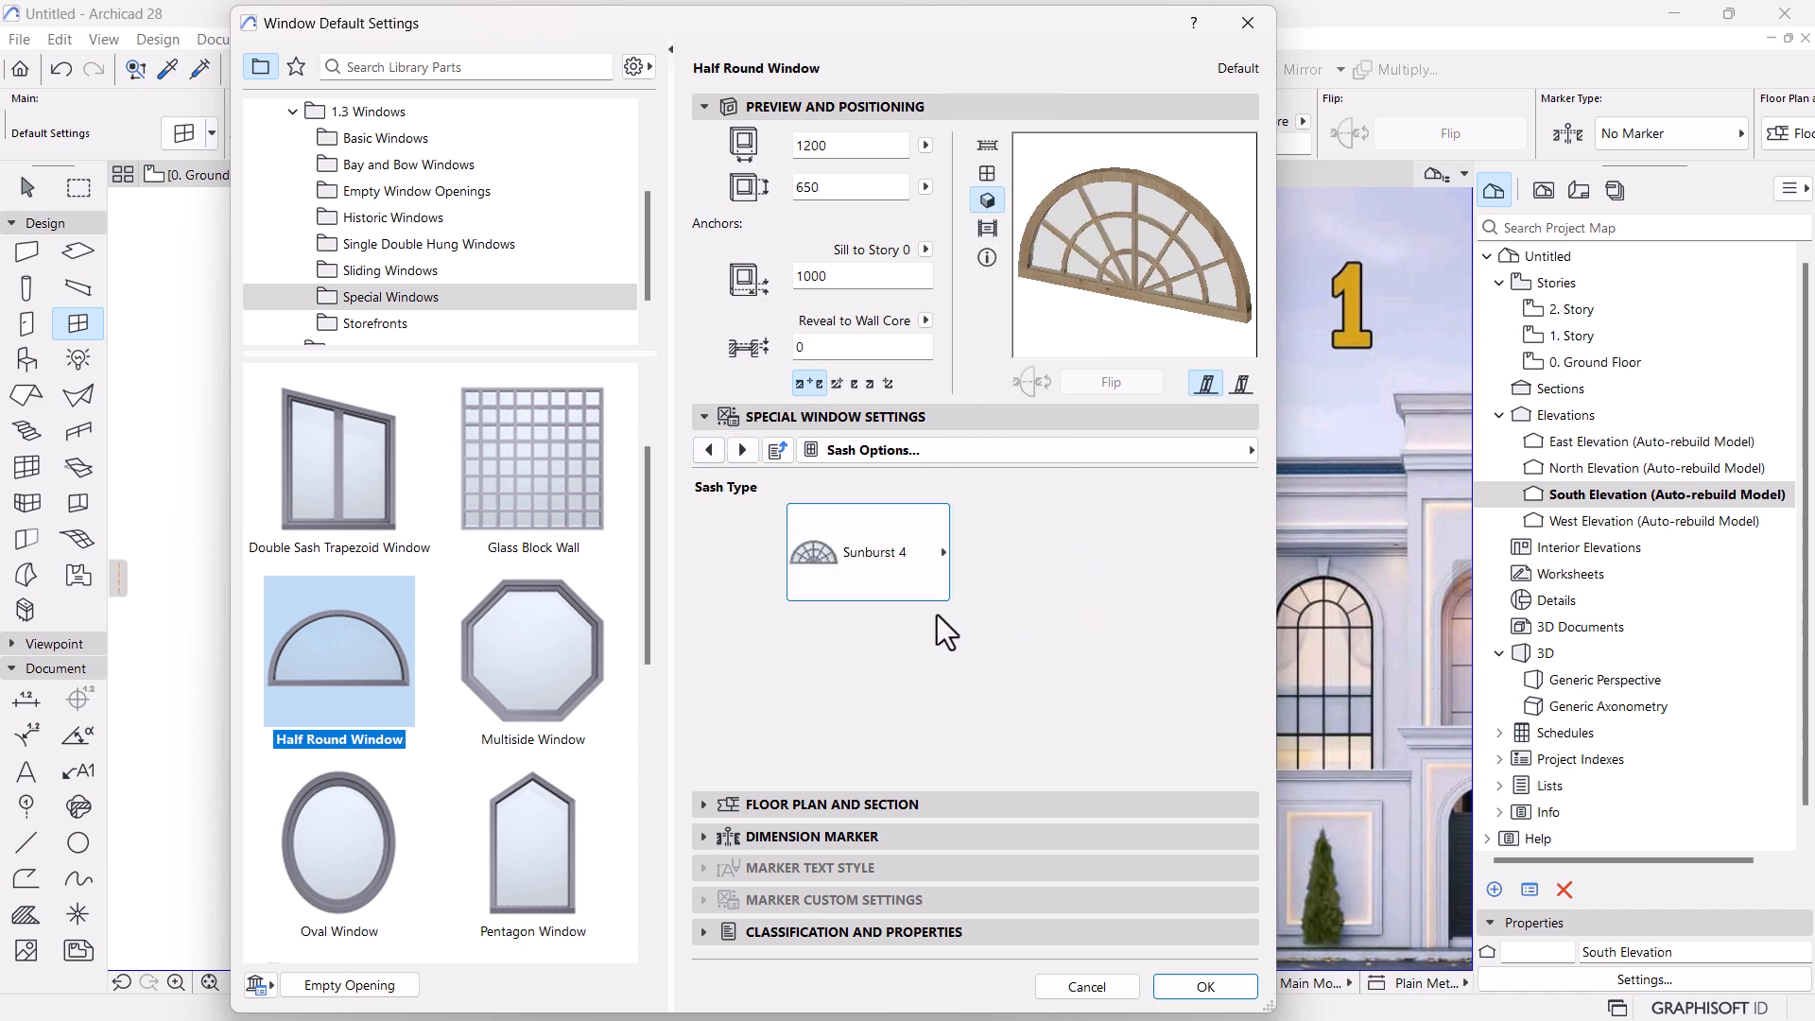
# Review the Half Round Window's remaining settings, from handle and wall opening through sill, board, casing and fixture model attributes
pyautogui.click(743, 450)
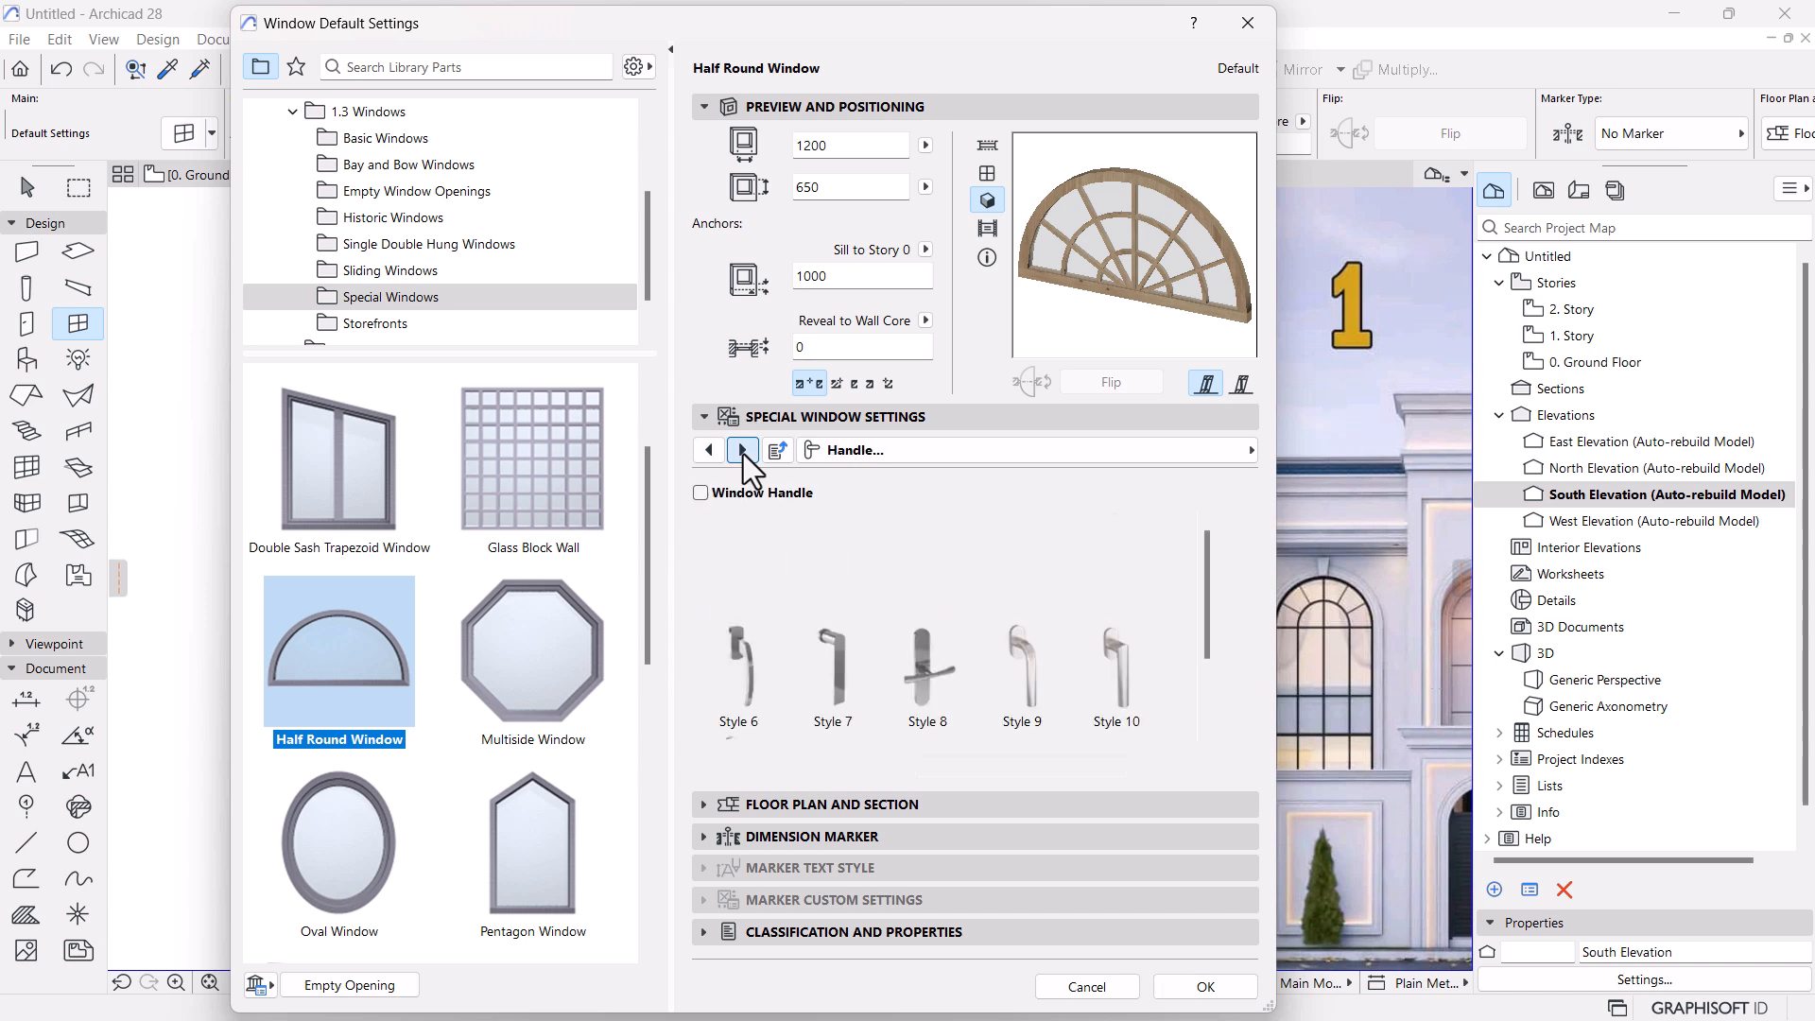
pyautogui.click(743, 450)
pyautogui.click(743, 450)
pyautogui.click(743, 450)
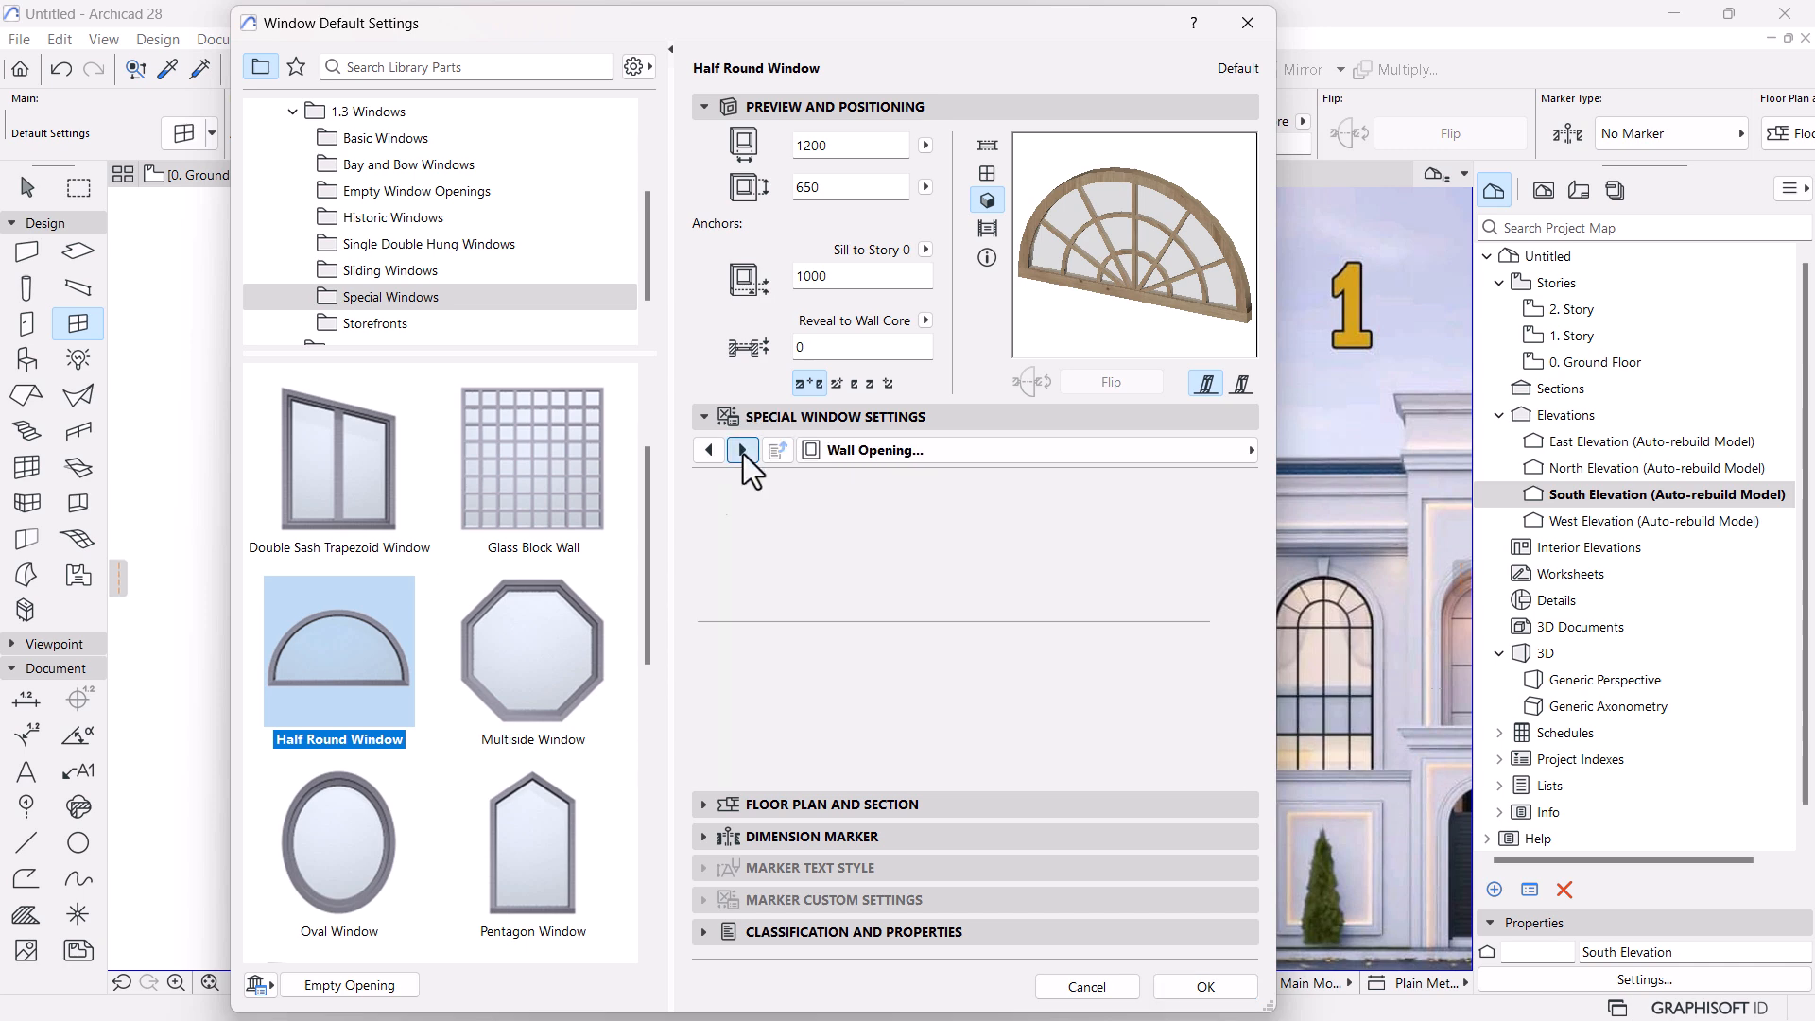
pyautogui.click(743, 450)
pyautogui.click(743, 450)
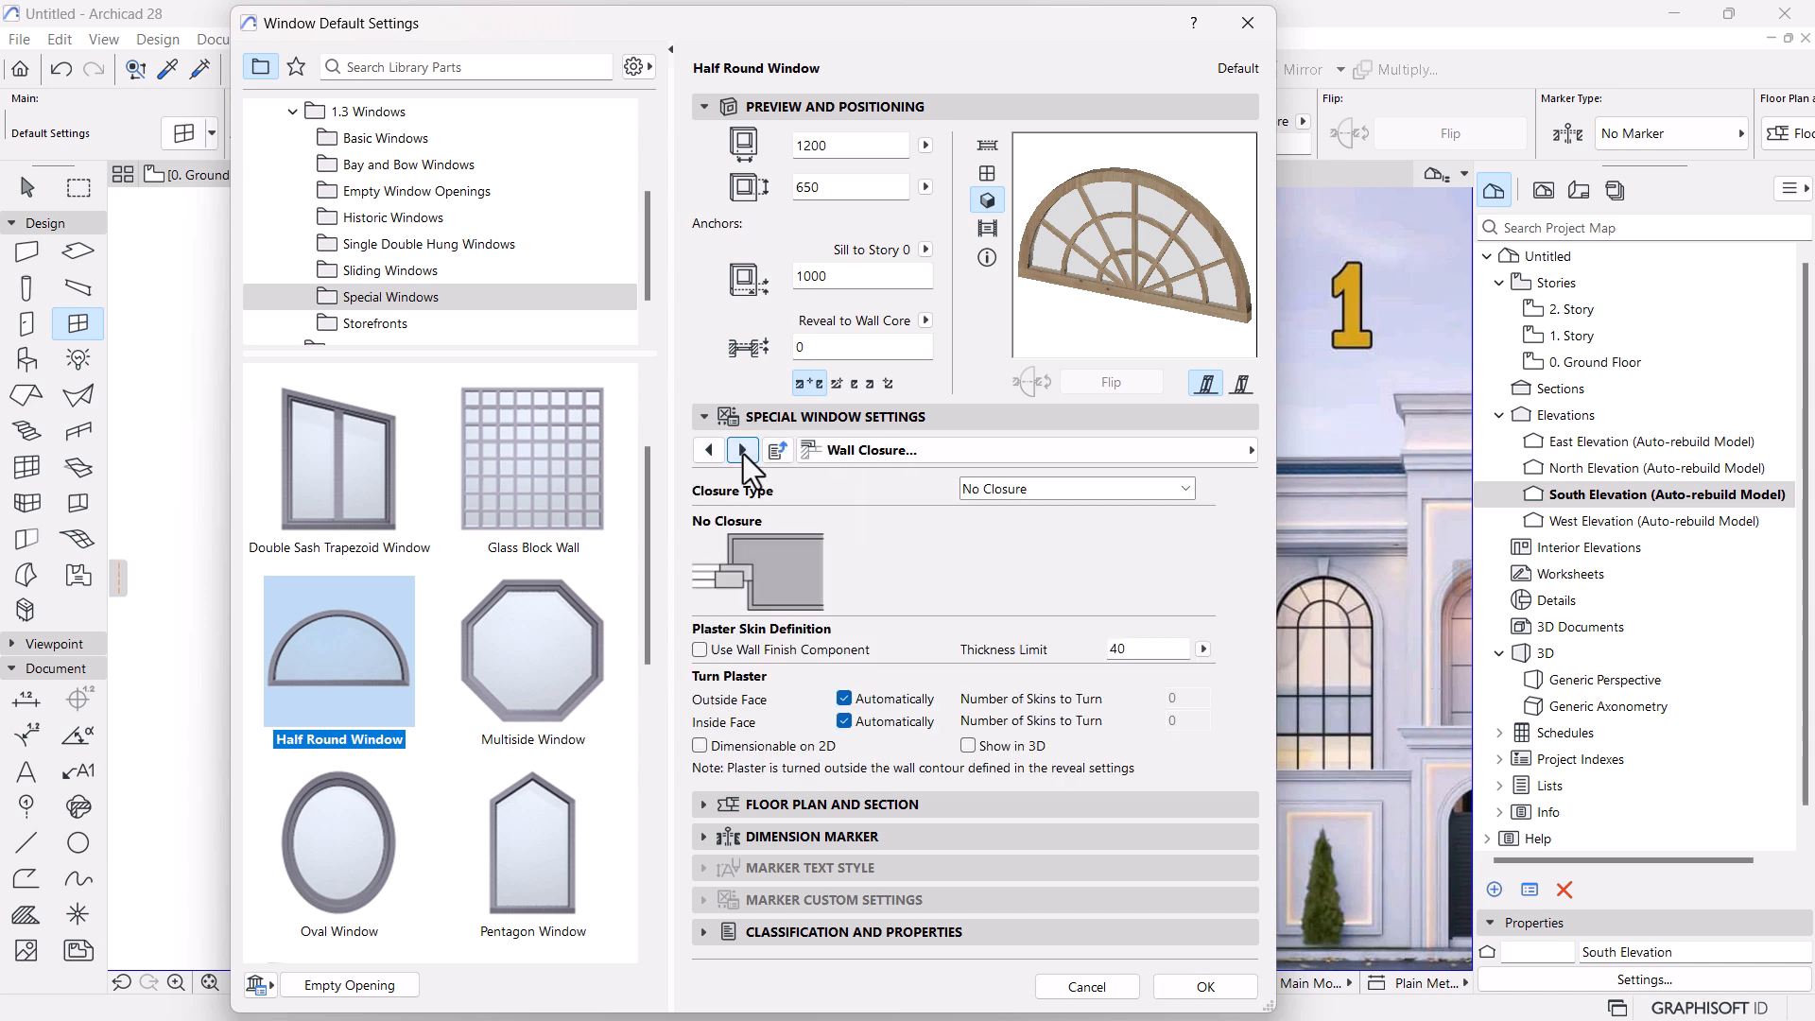
pyautogui.click(743, 450)
pyautogui.click(743, 450)
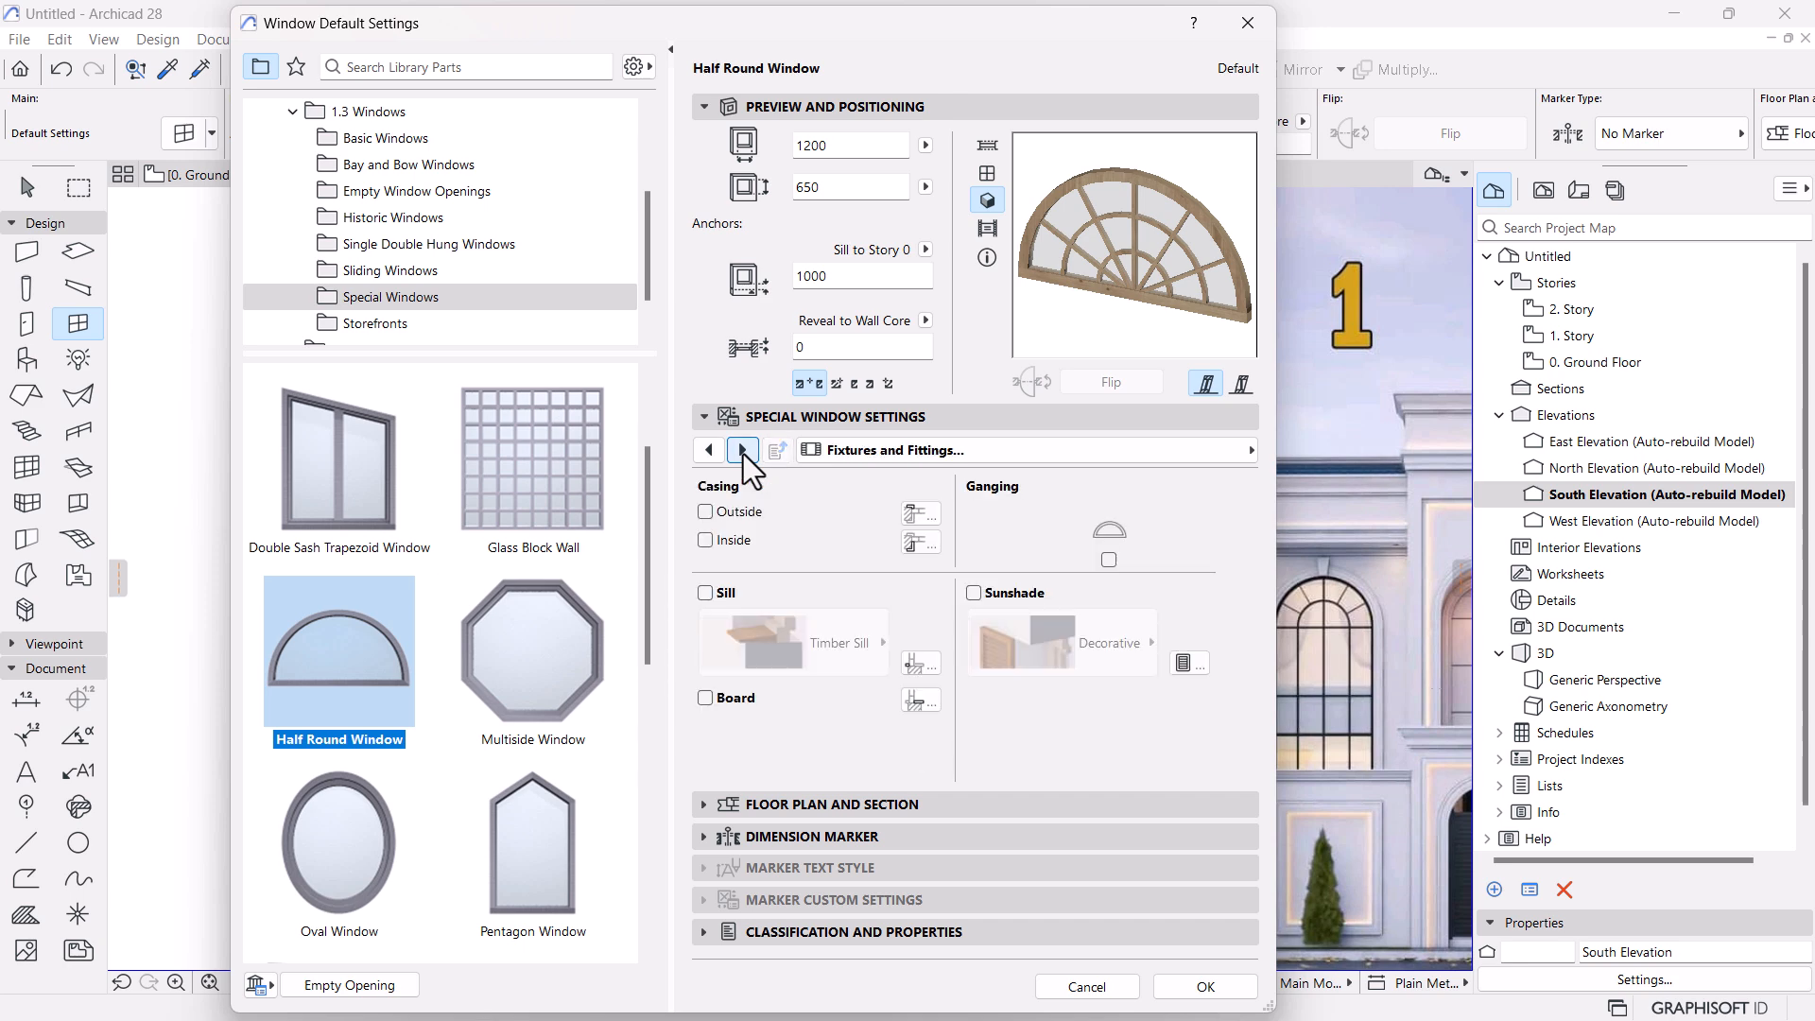
pyautogui.click(743, 450)
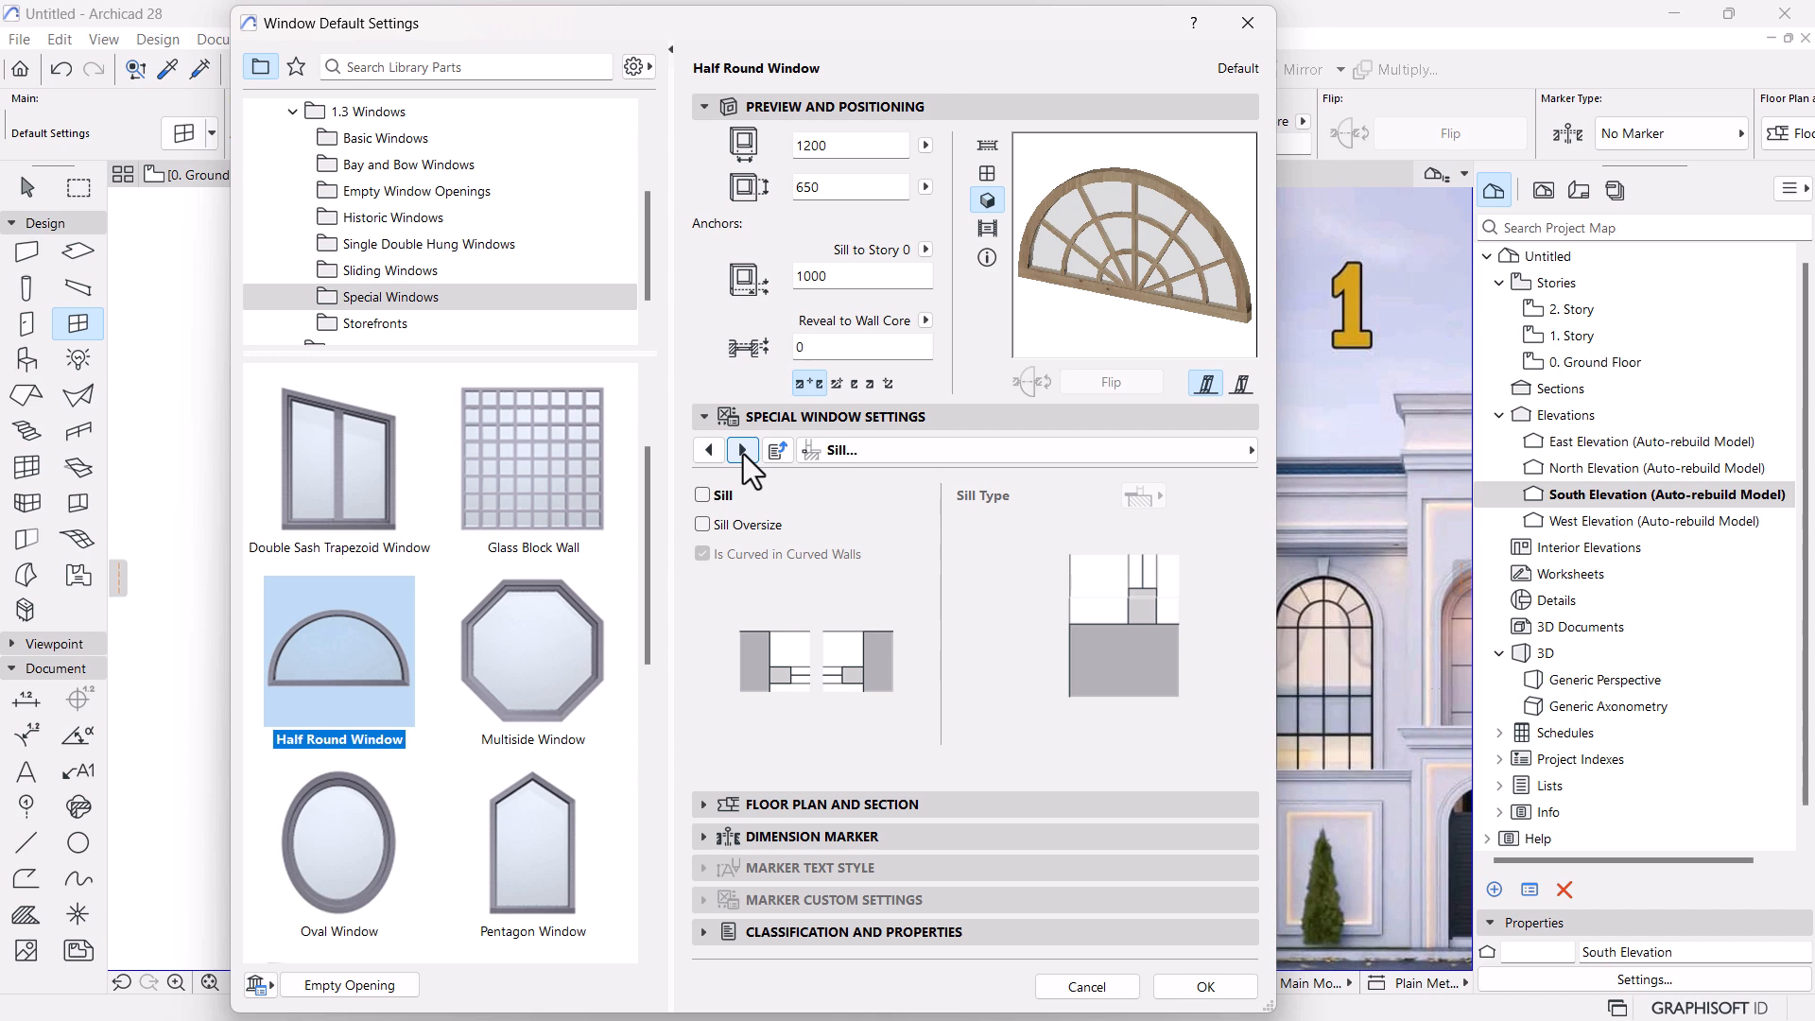
pyautogui.click(743, 450)
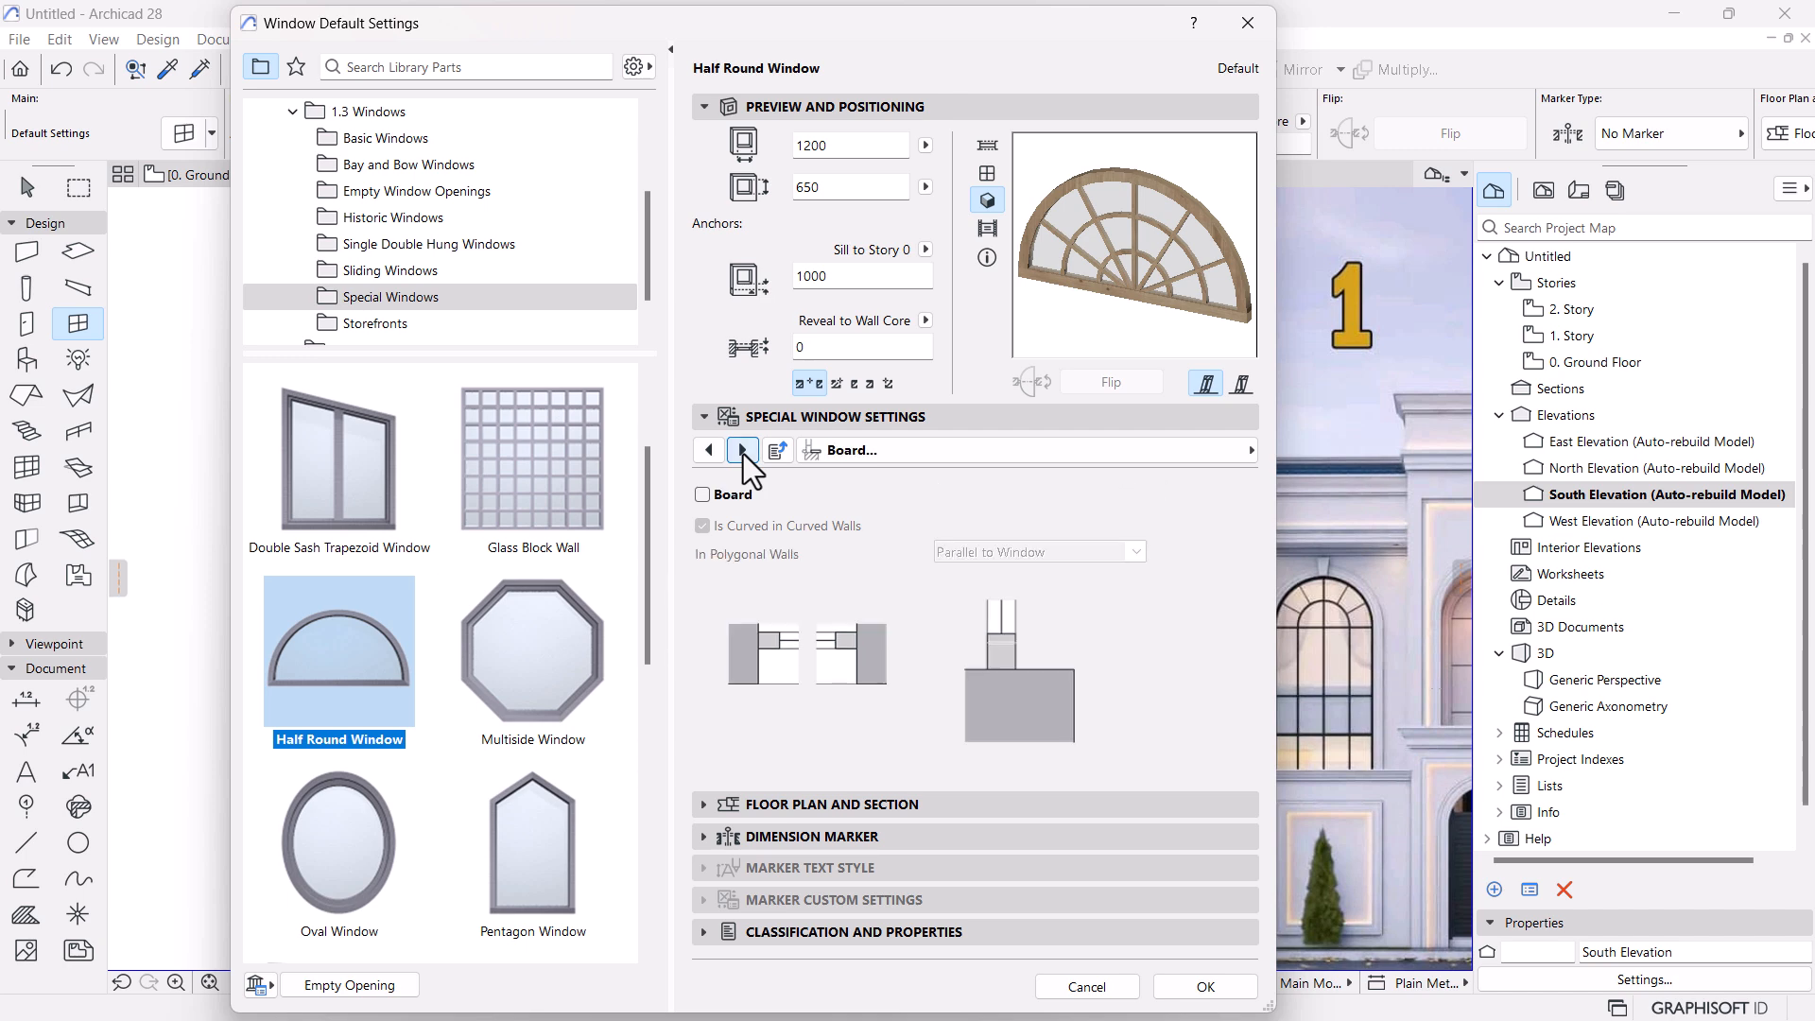
pyautogui.click(743, 450)
pyautogui.click(746, 460)
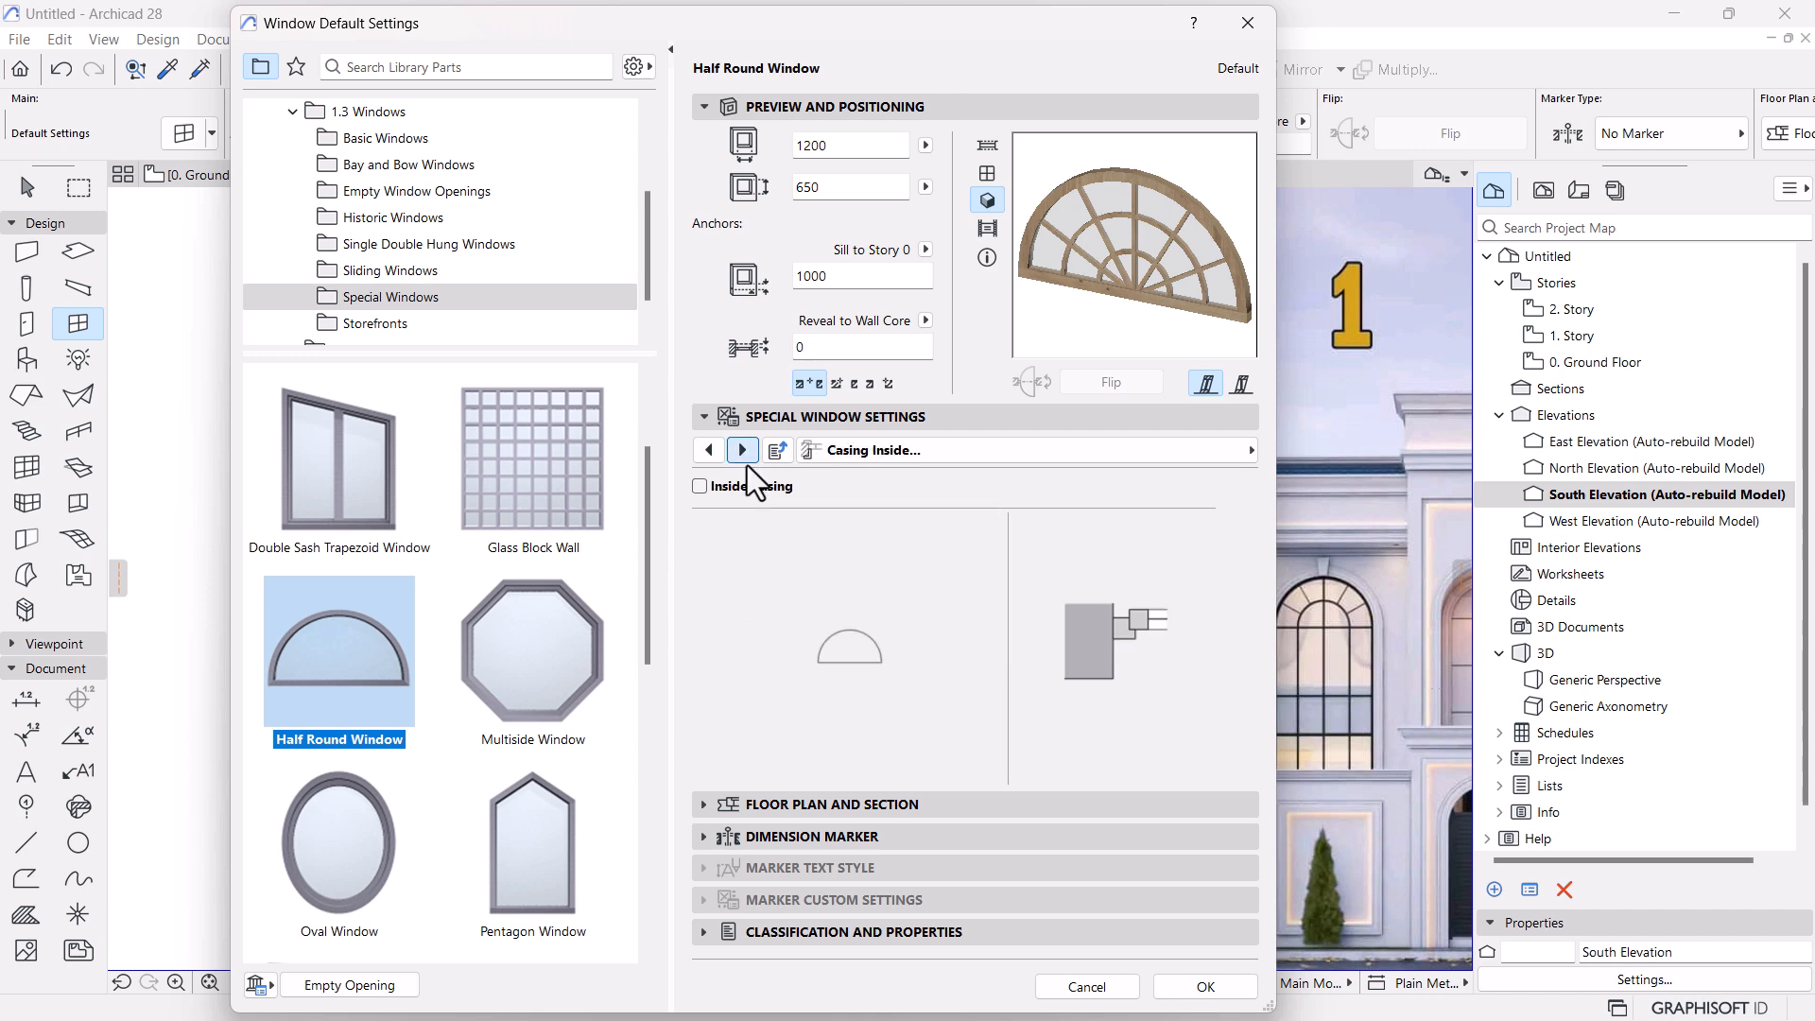
pyautogui.click(746, 461)
pyautogui.click(746, 461)
# Choose the Arch Top Window from the special windows and set its main sash opening type to Fixed Sash
pyautogui.scroll(2, 552, 611)
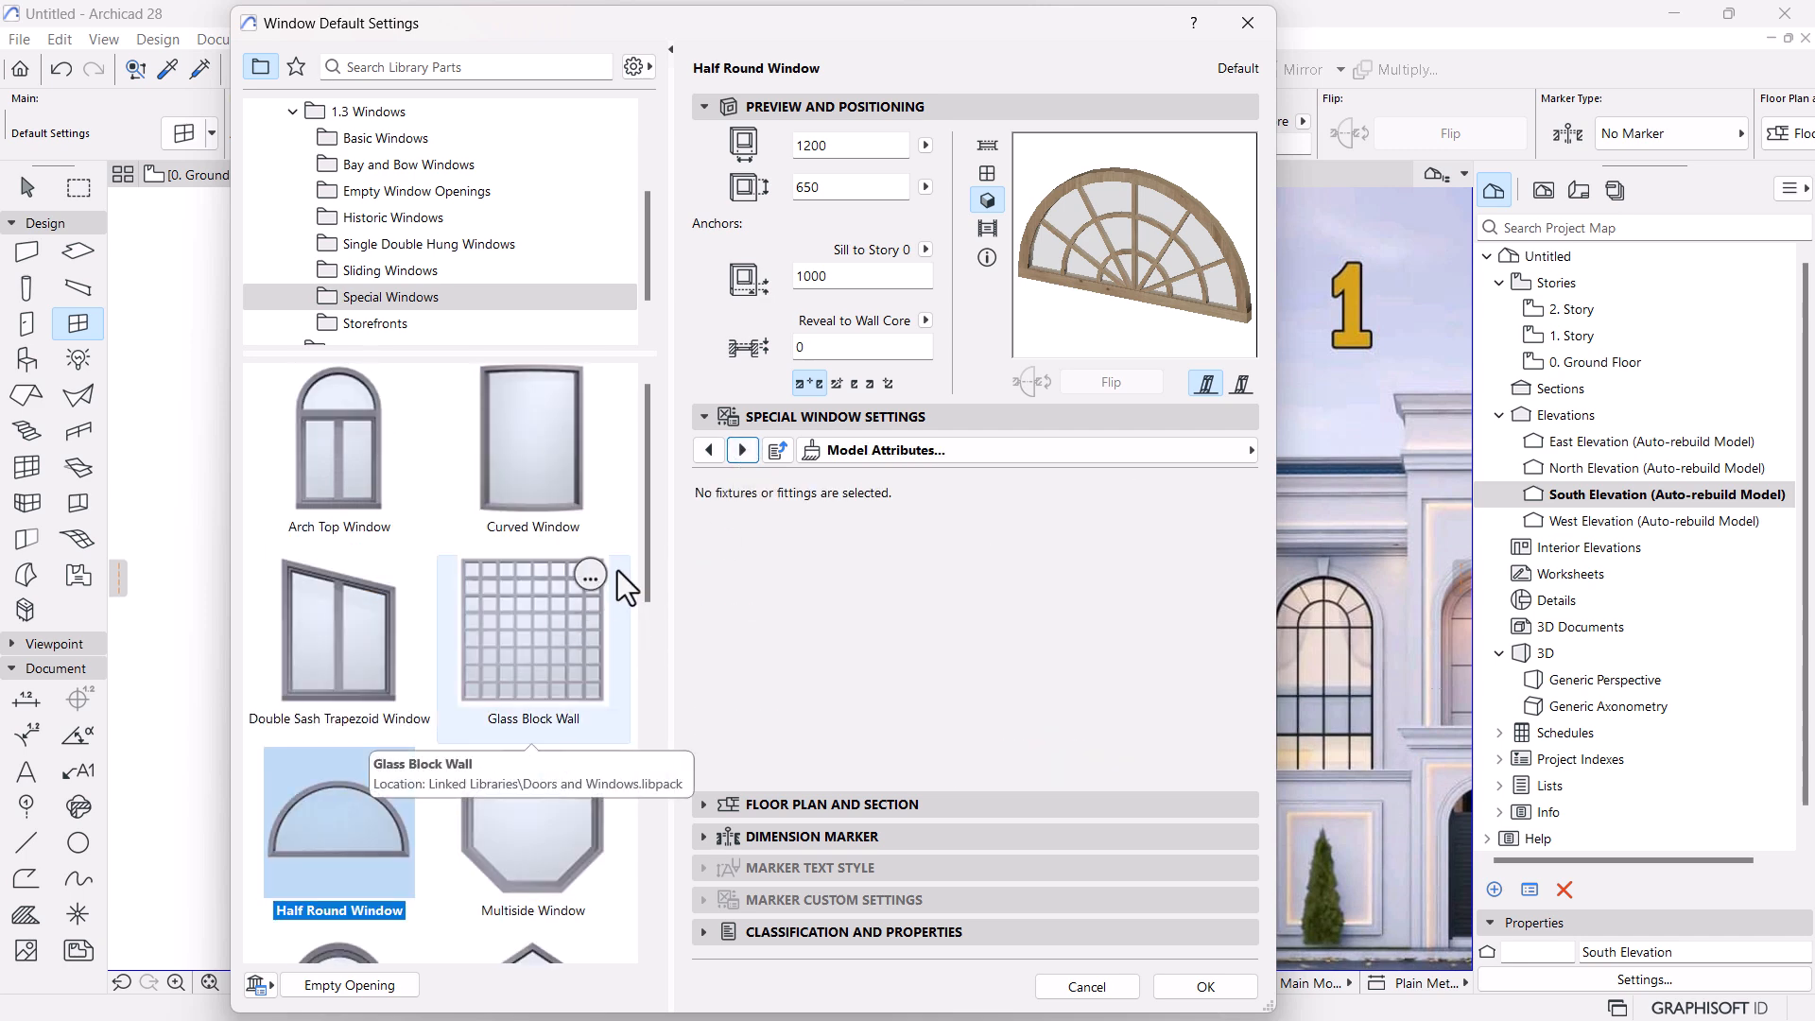
pyautogui.scroll(-1, 370, 762)
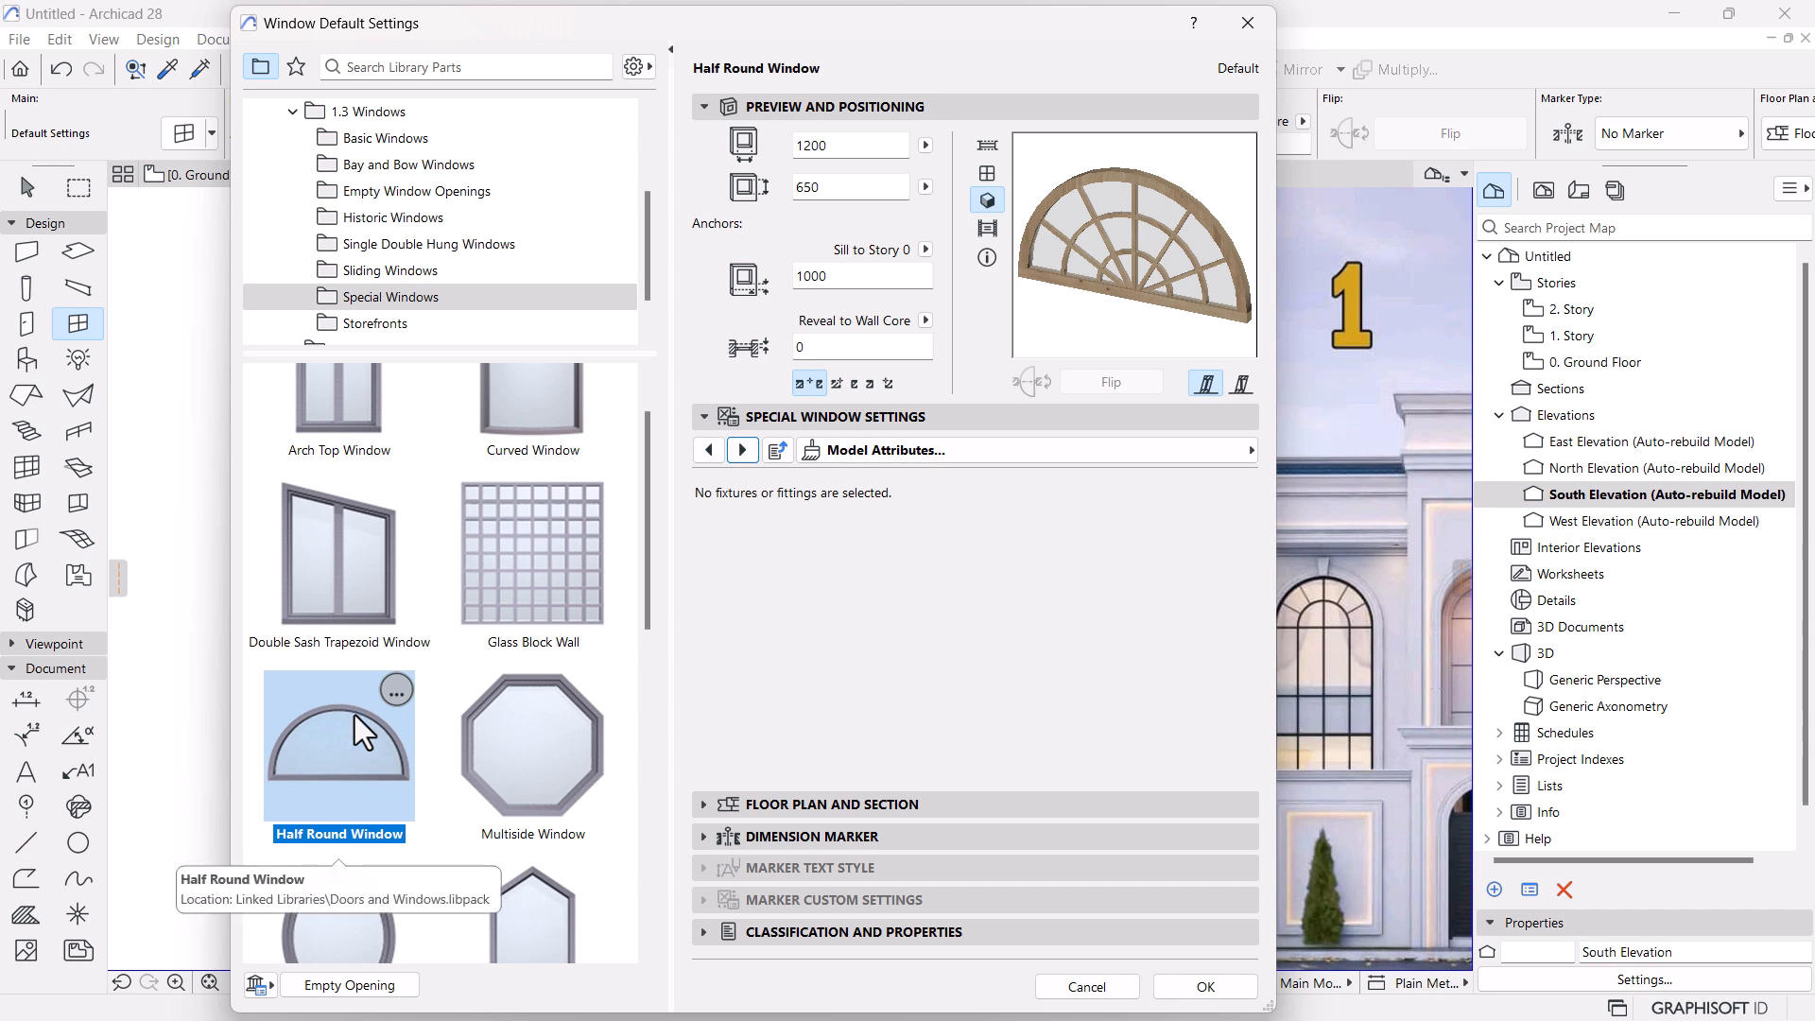
pyautogui.scroll(1, 480, 694)
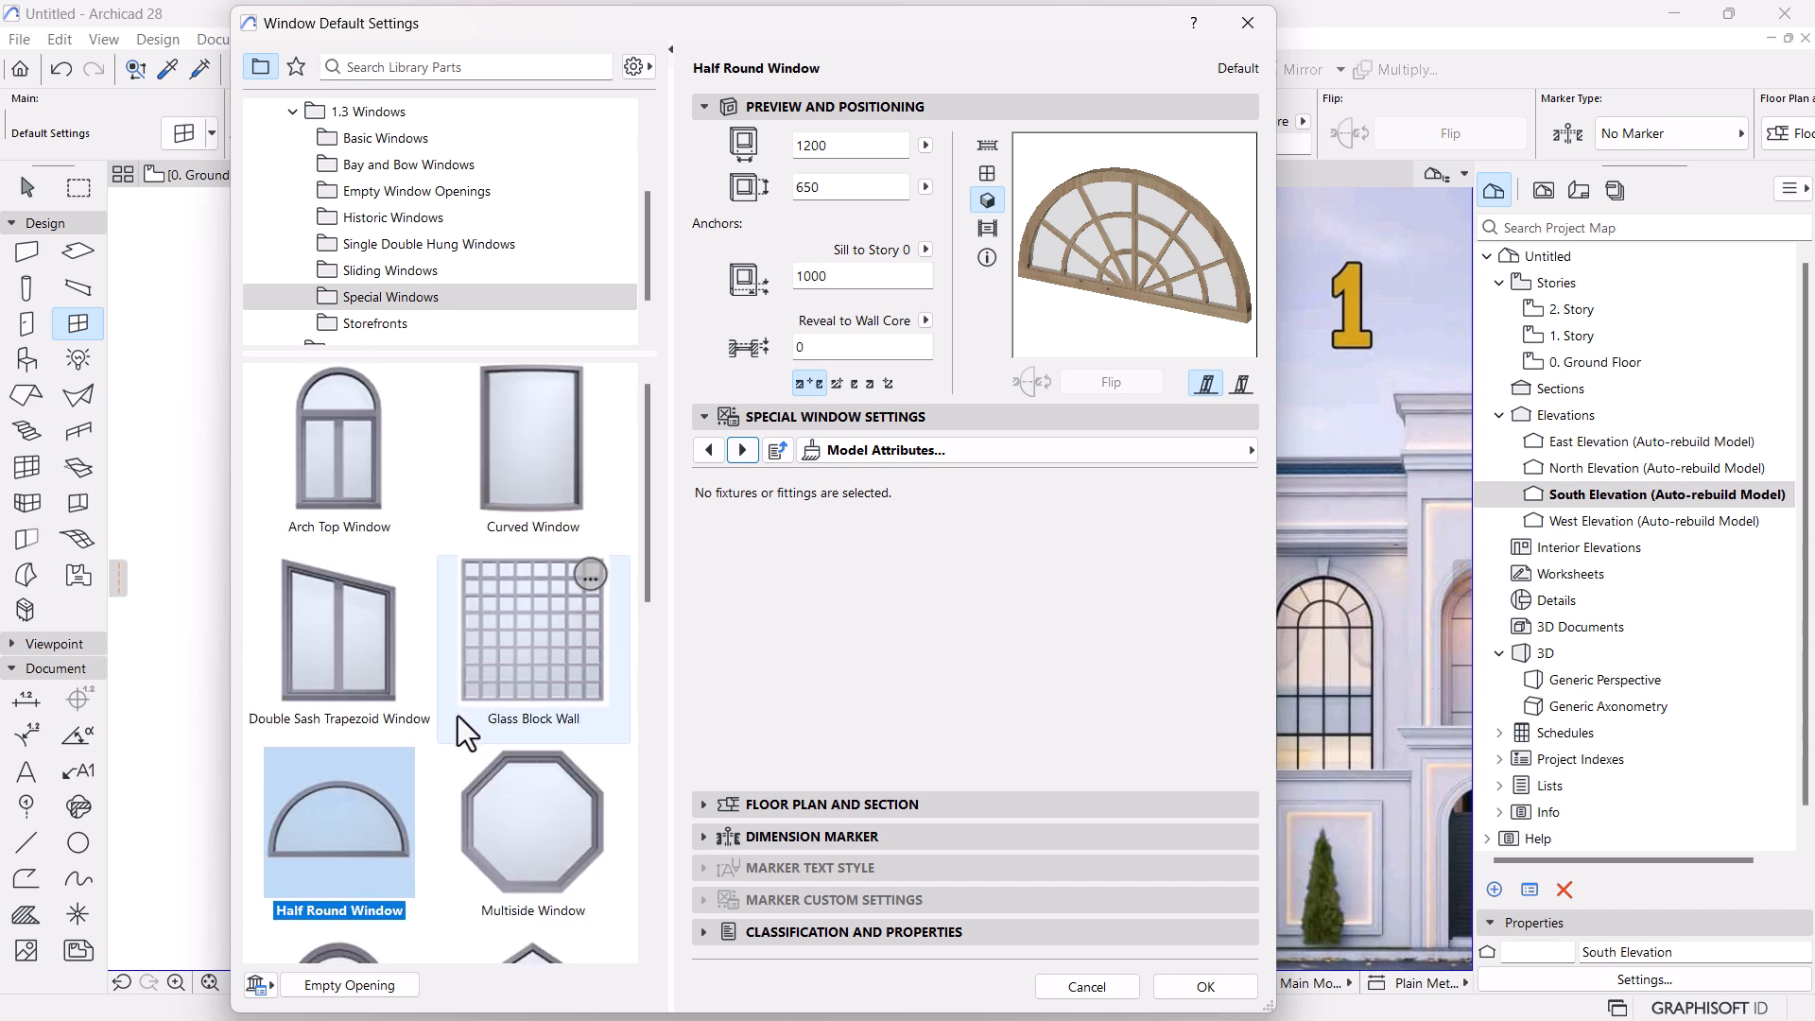
pyautogui.click(401, 492)
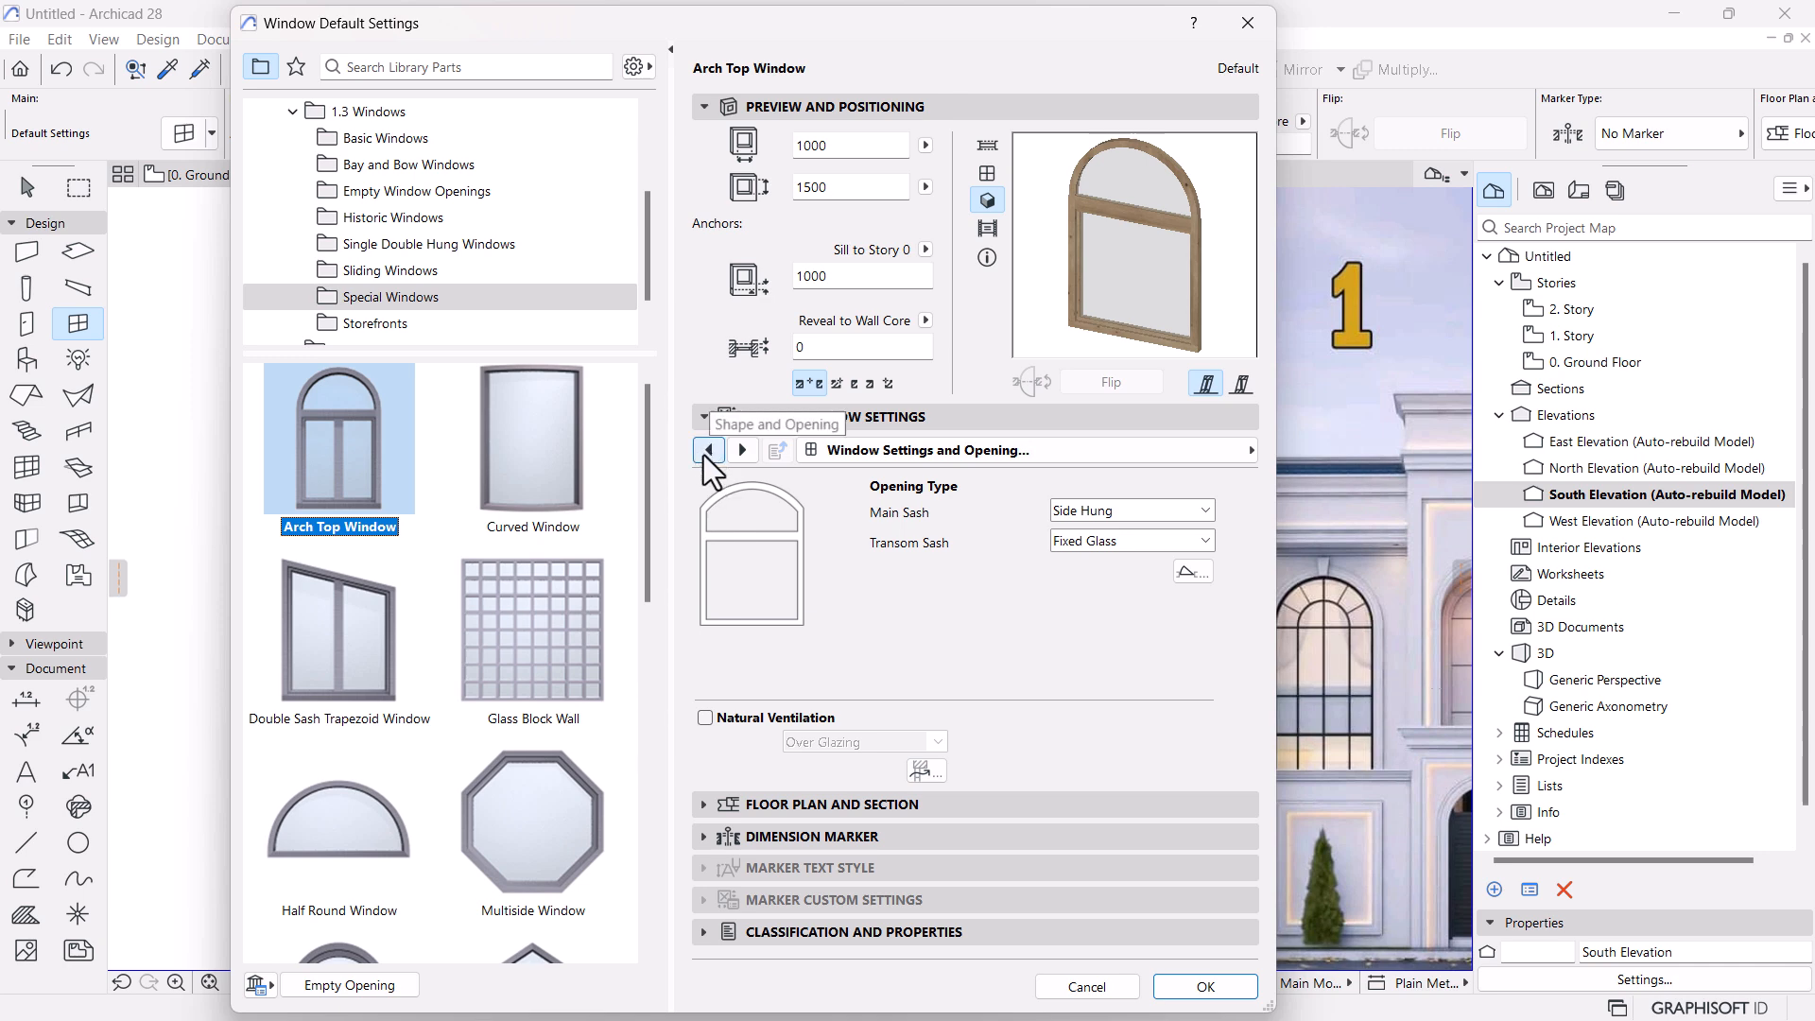
pyautogui.click(1121, 510)
pyautogui.click(1071, 548)
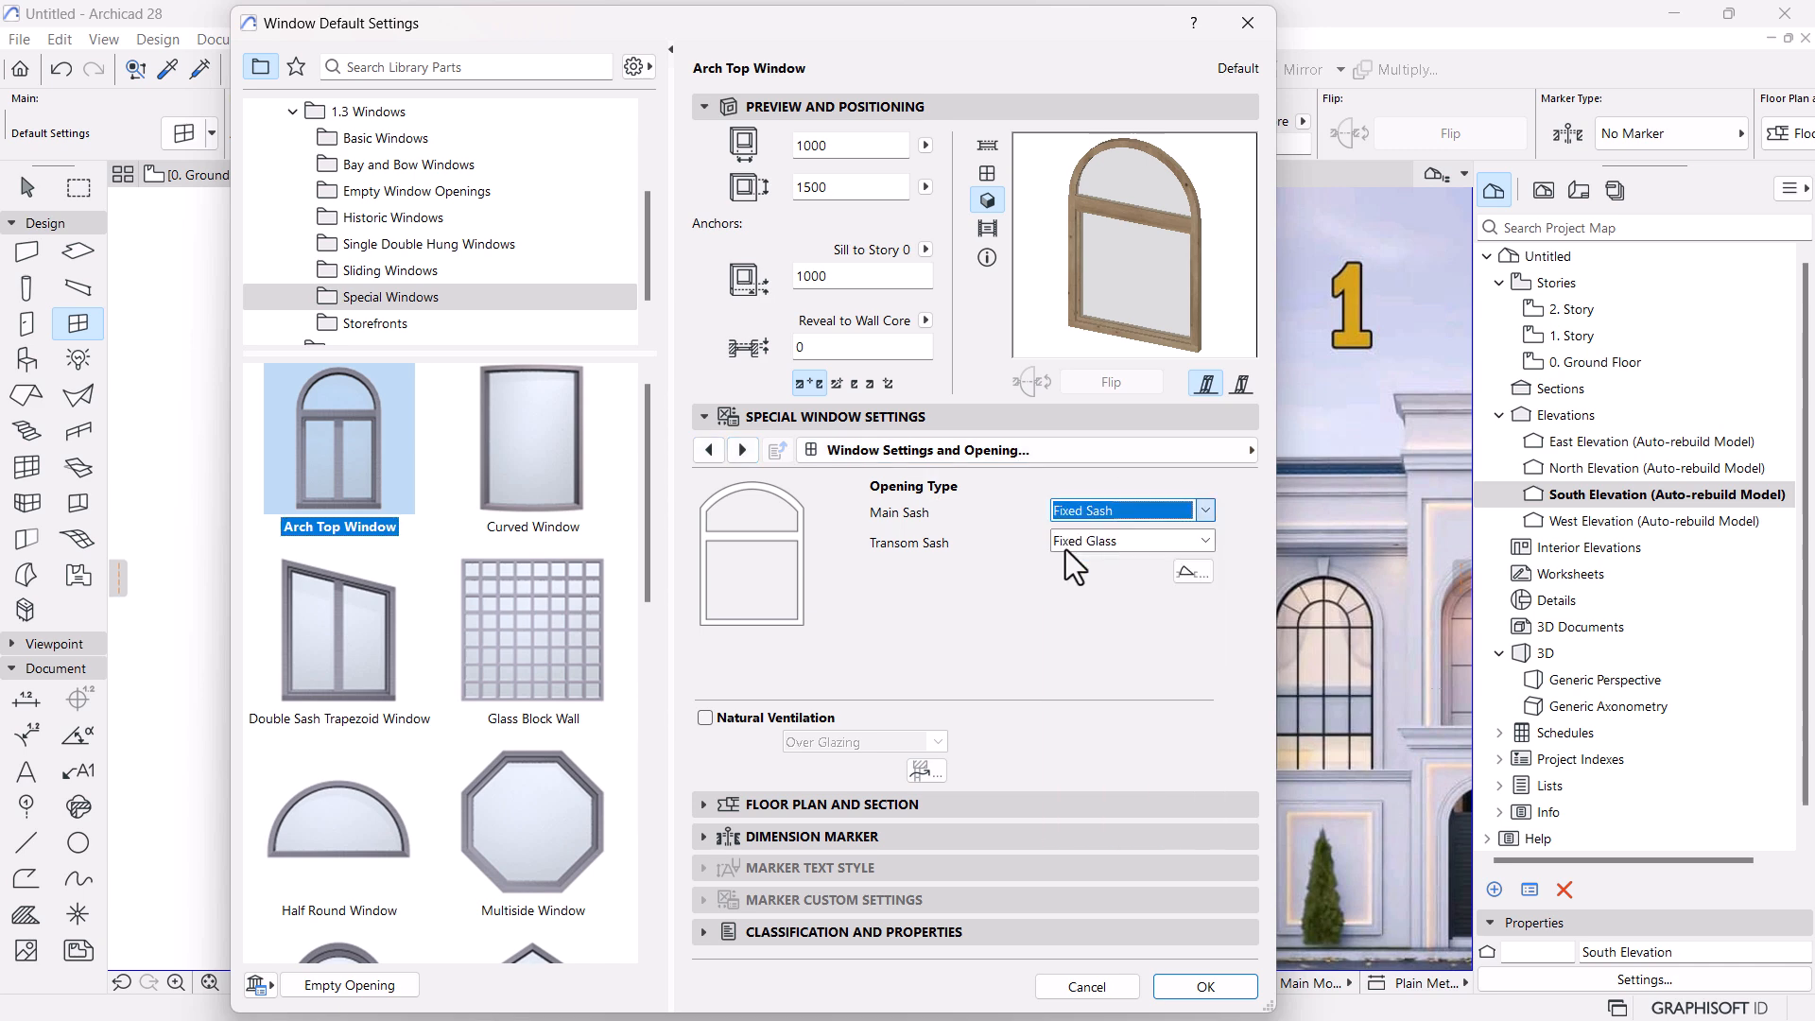
# Set the Arch Top Window's transom sash to the Sunburst 4 grid
pyautogui.click(743, 452)
pyautogui.click(743, 452)
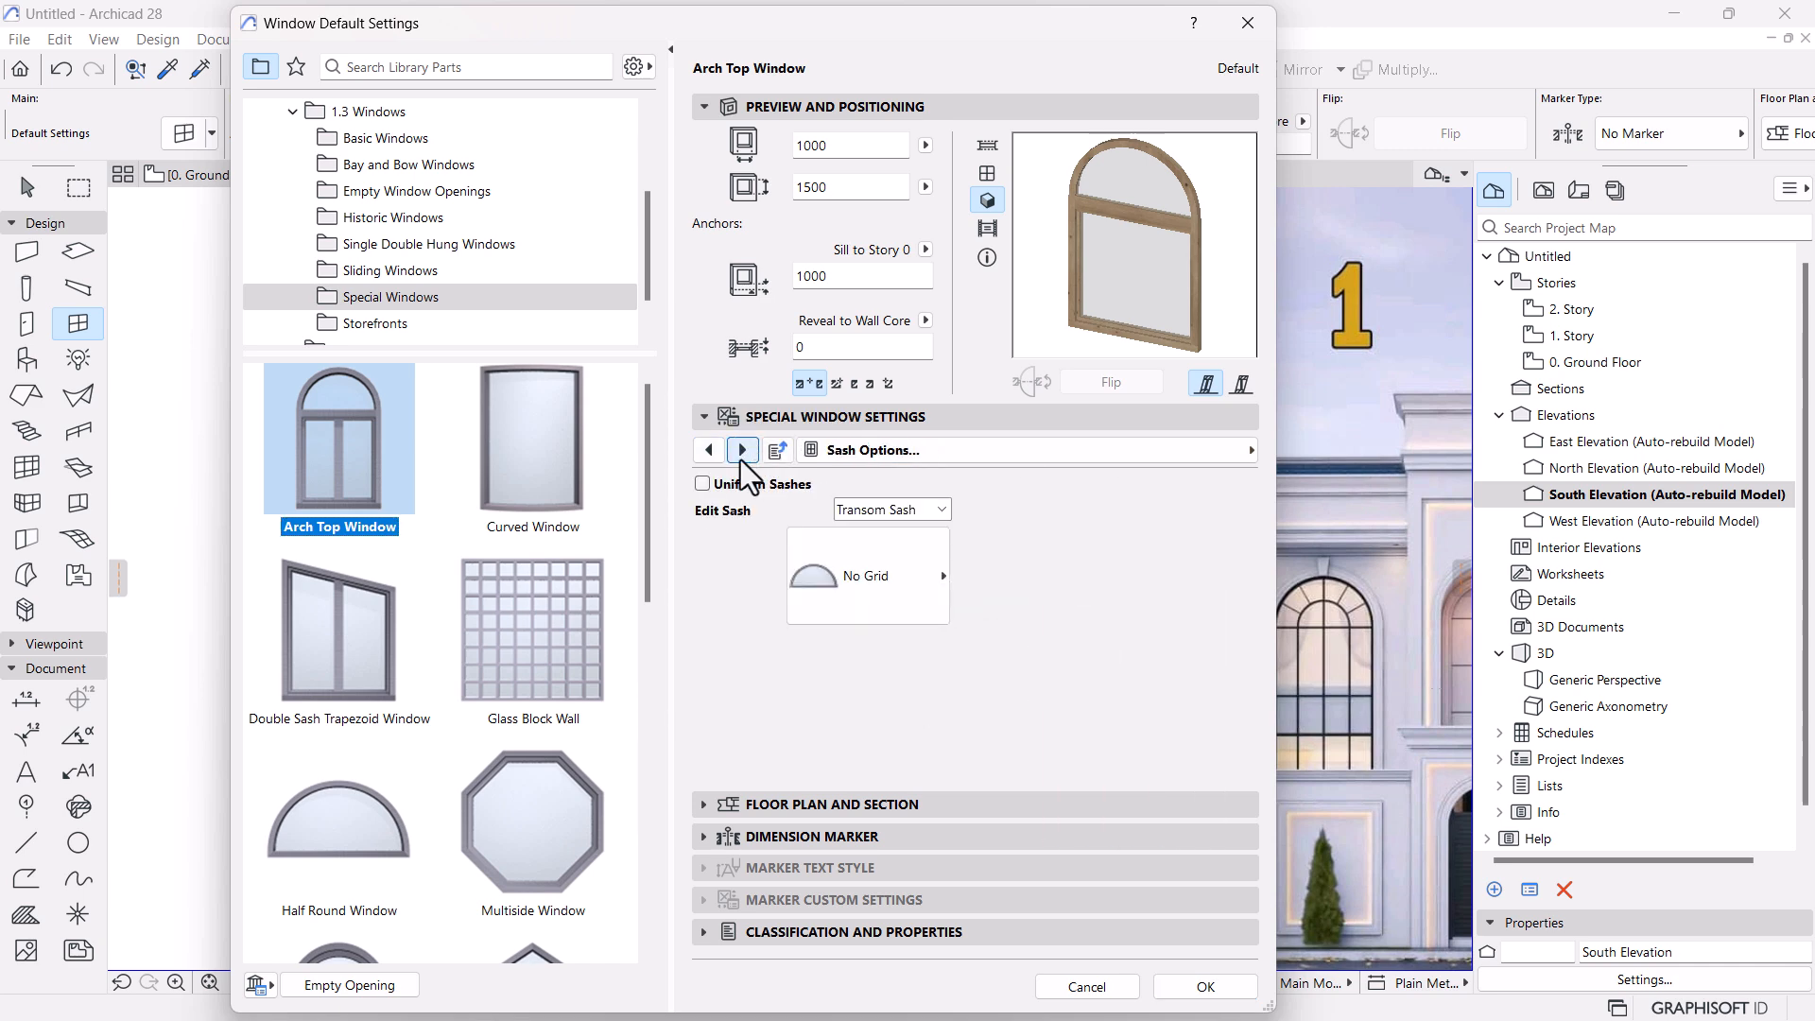
pyautogui.click(849, 574)
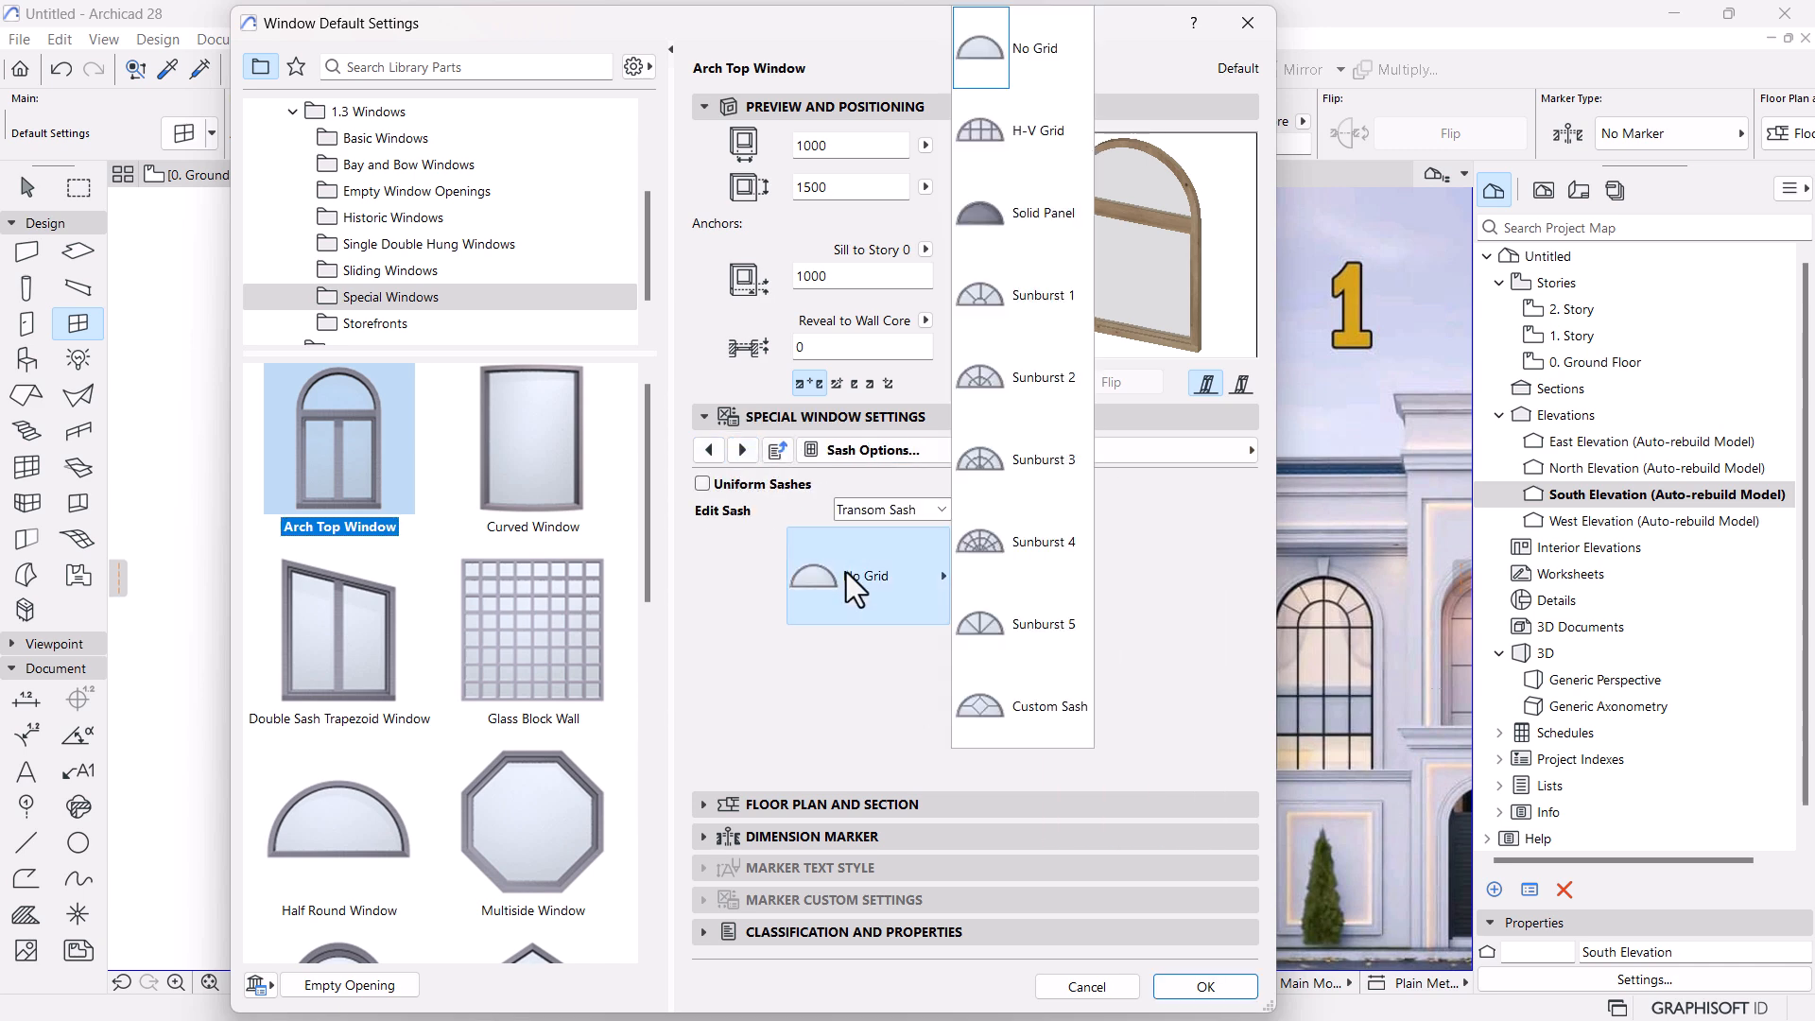
pyautogui.click(1033, 551)
pyautogui.click(922, 510)
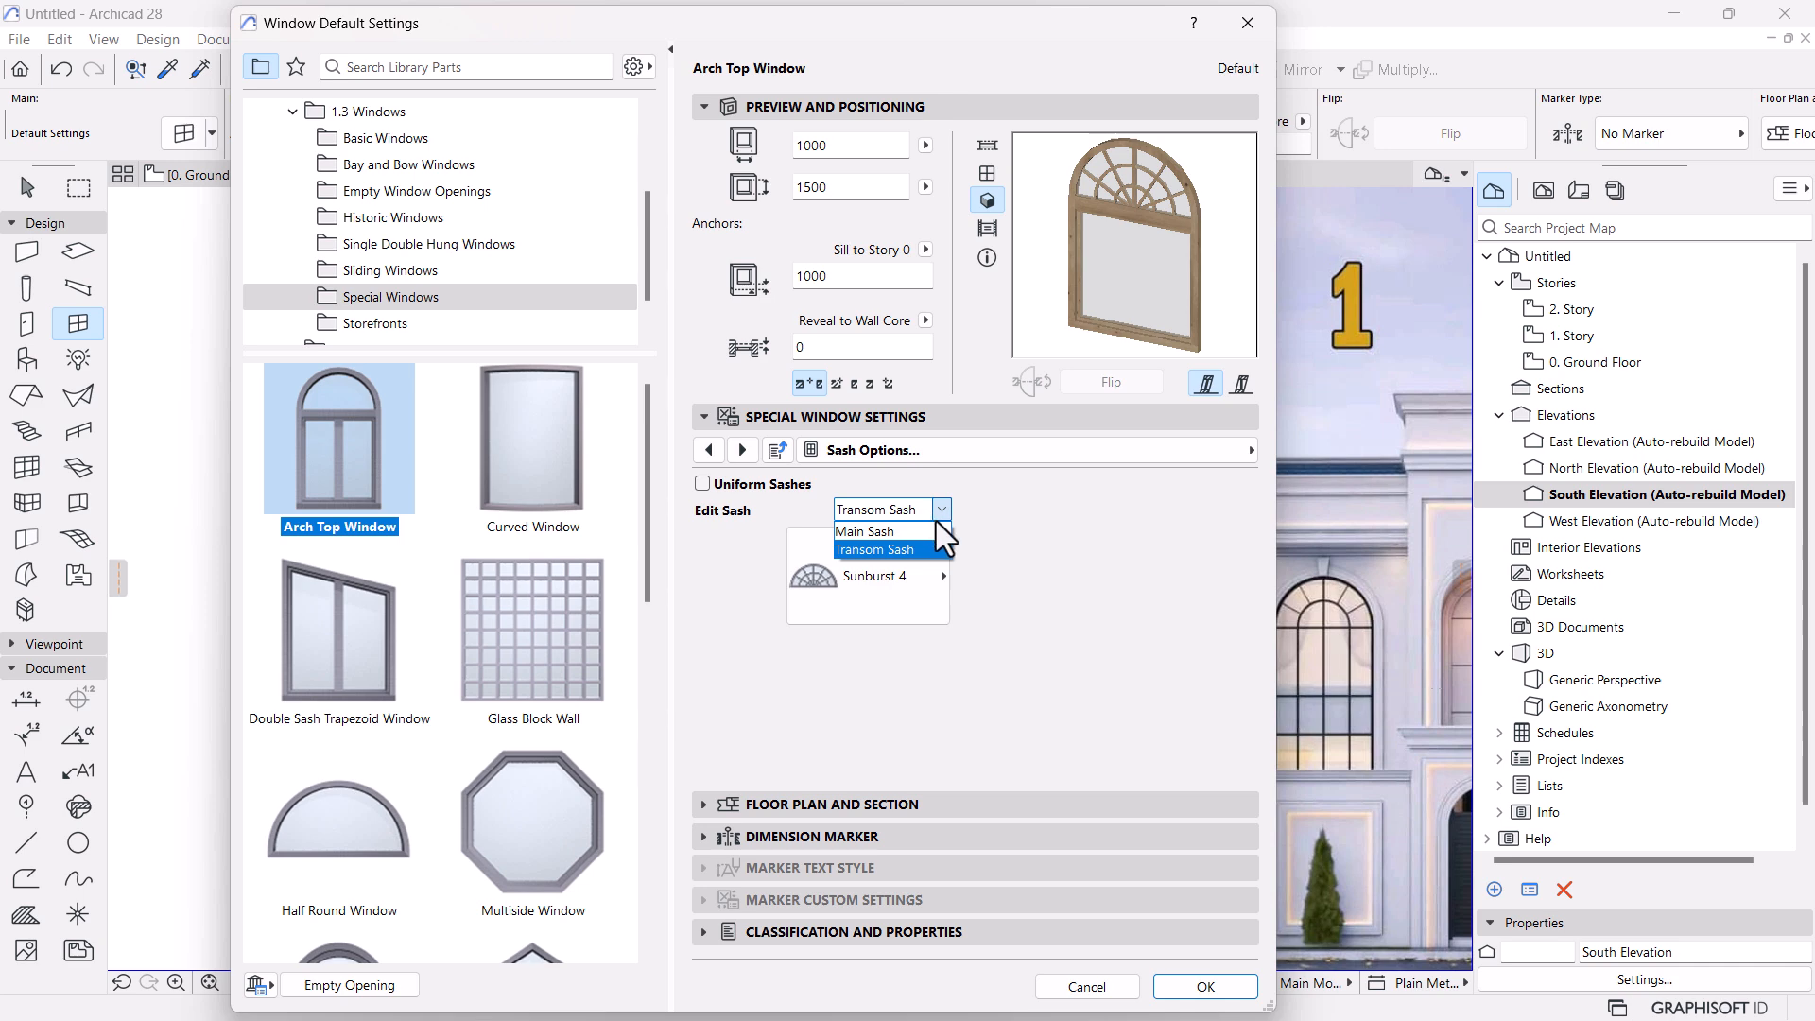
pyautogui.click(1023, 579)
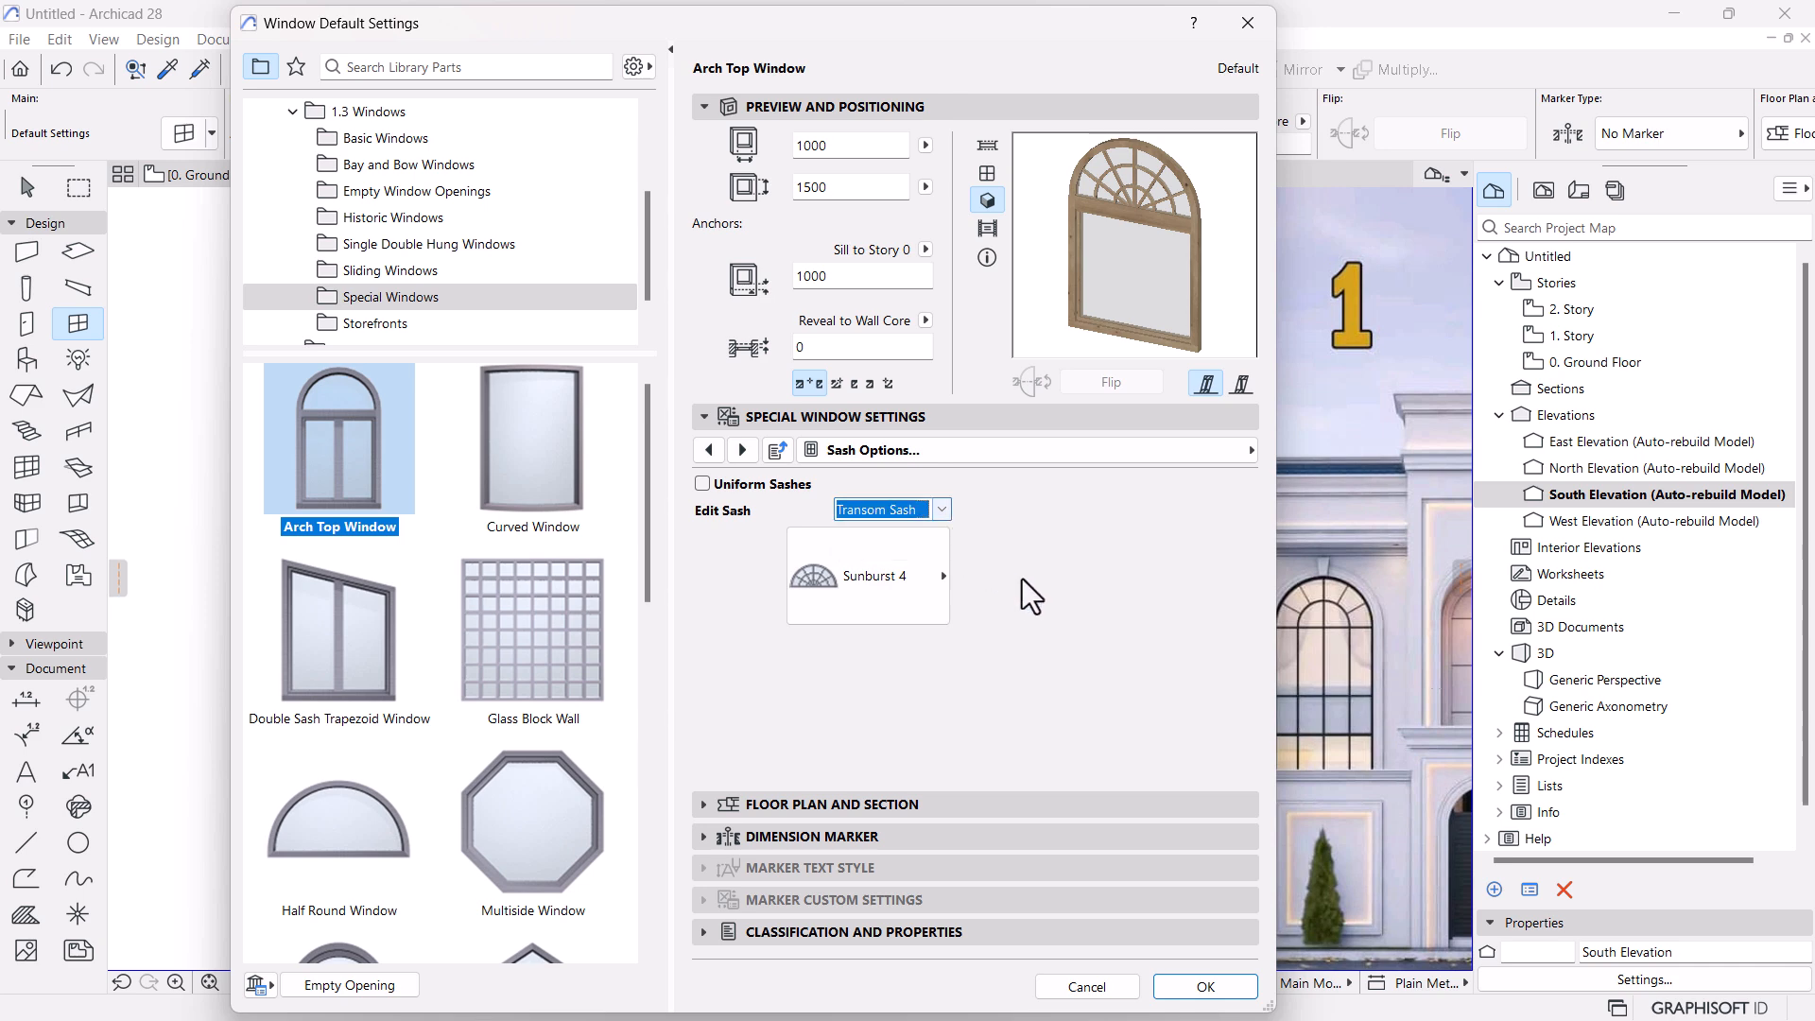
pyautogui.click(739, 486)
pyautogui.click(740, 486)
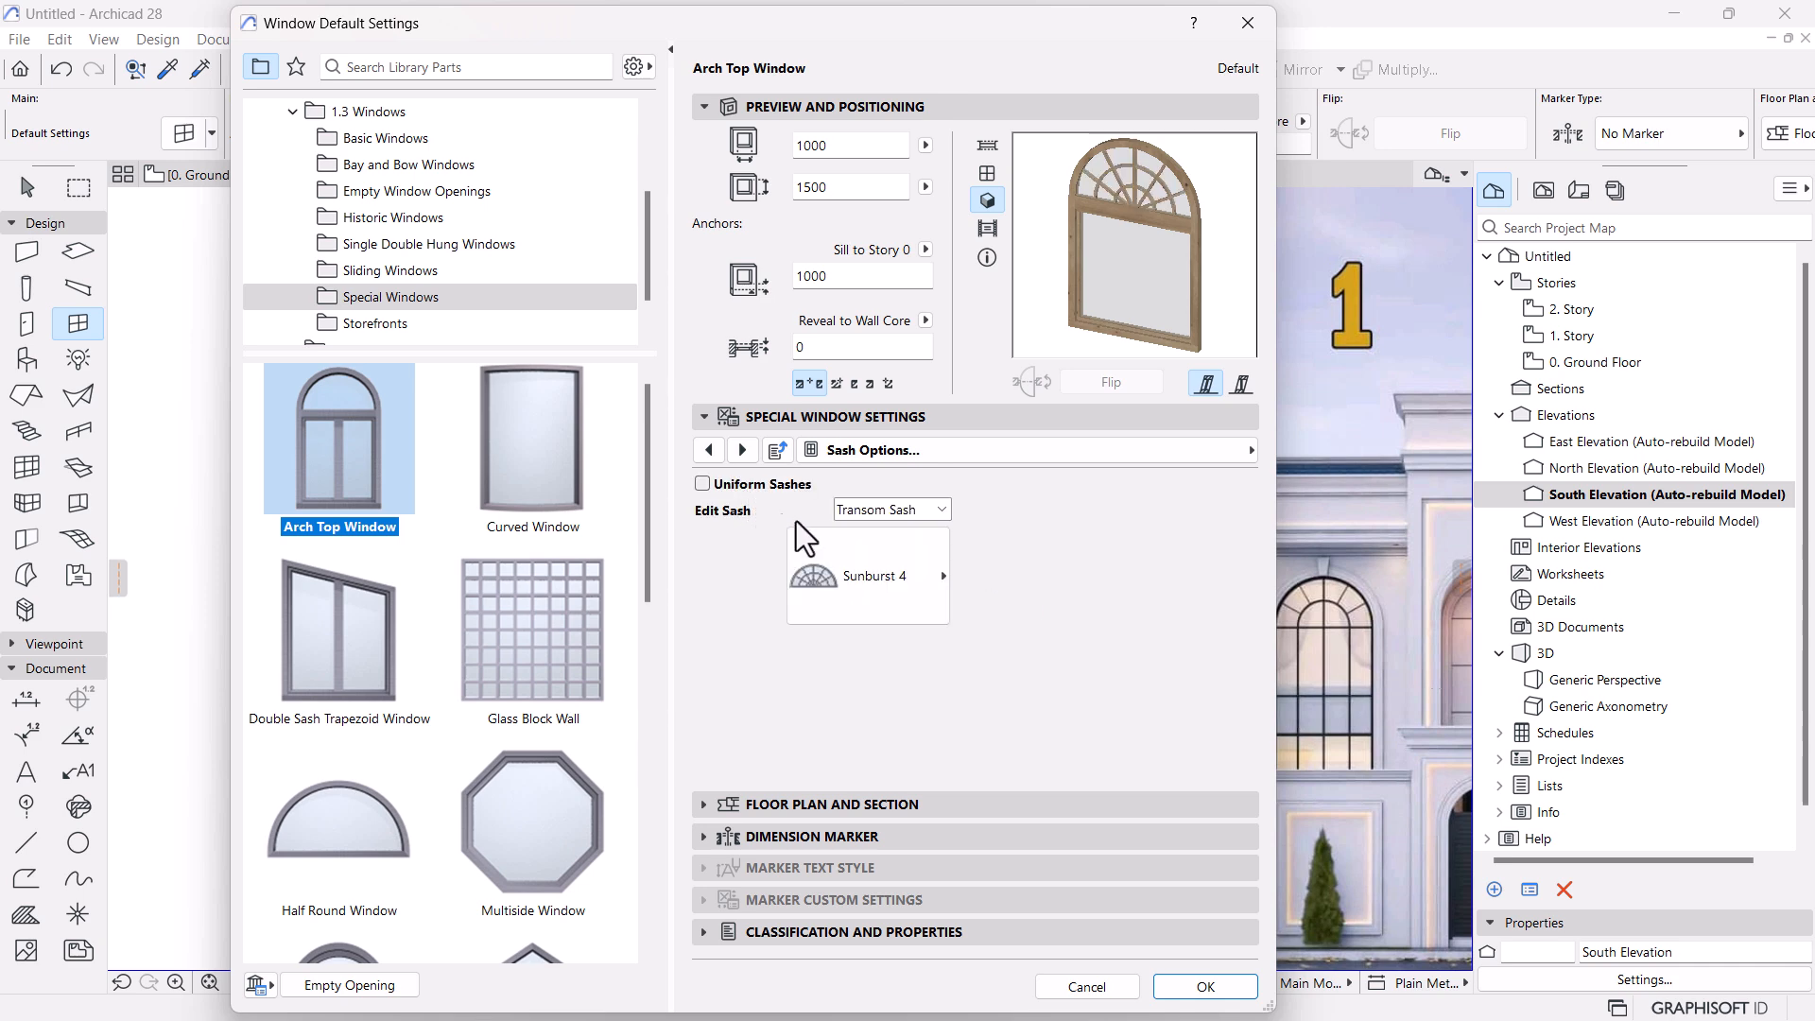
# Review the Arch Top Window's handle and natural ventilation settings and its list of other settings pages
pyautogui.click(753, 458)
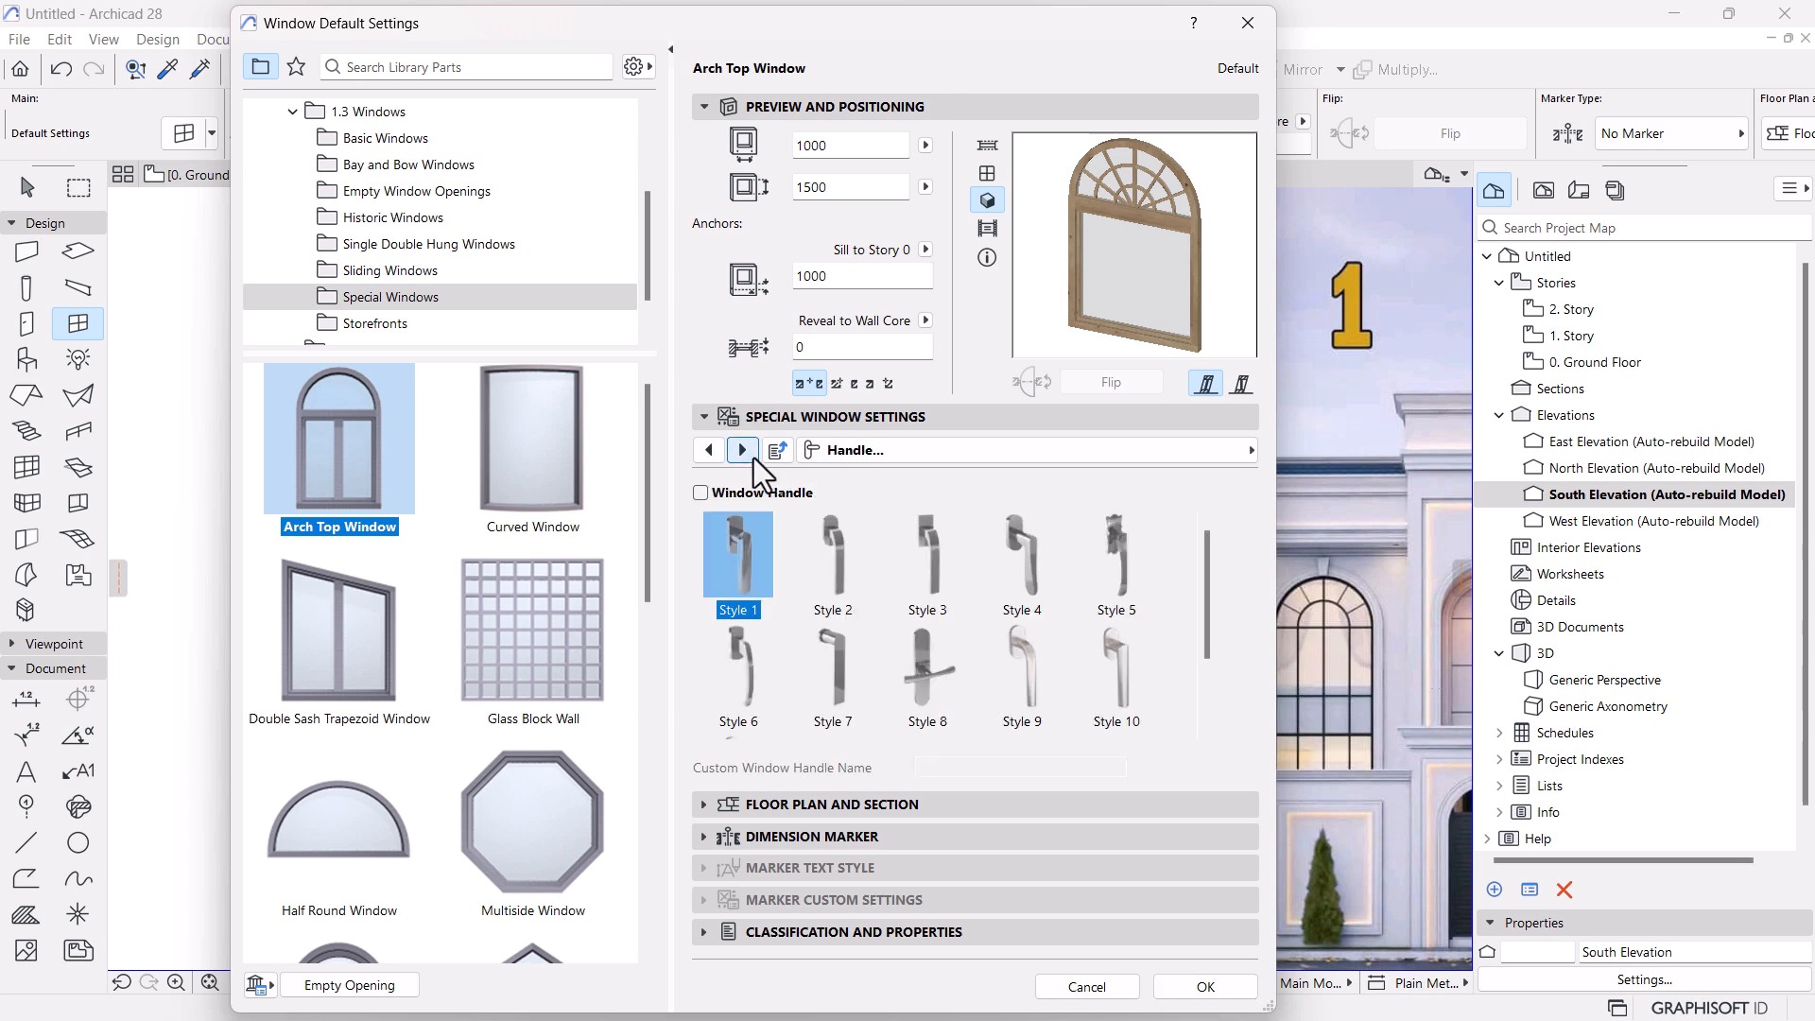
pyautogui.click(753, 457)
pyautogui.click(1166, 447)
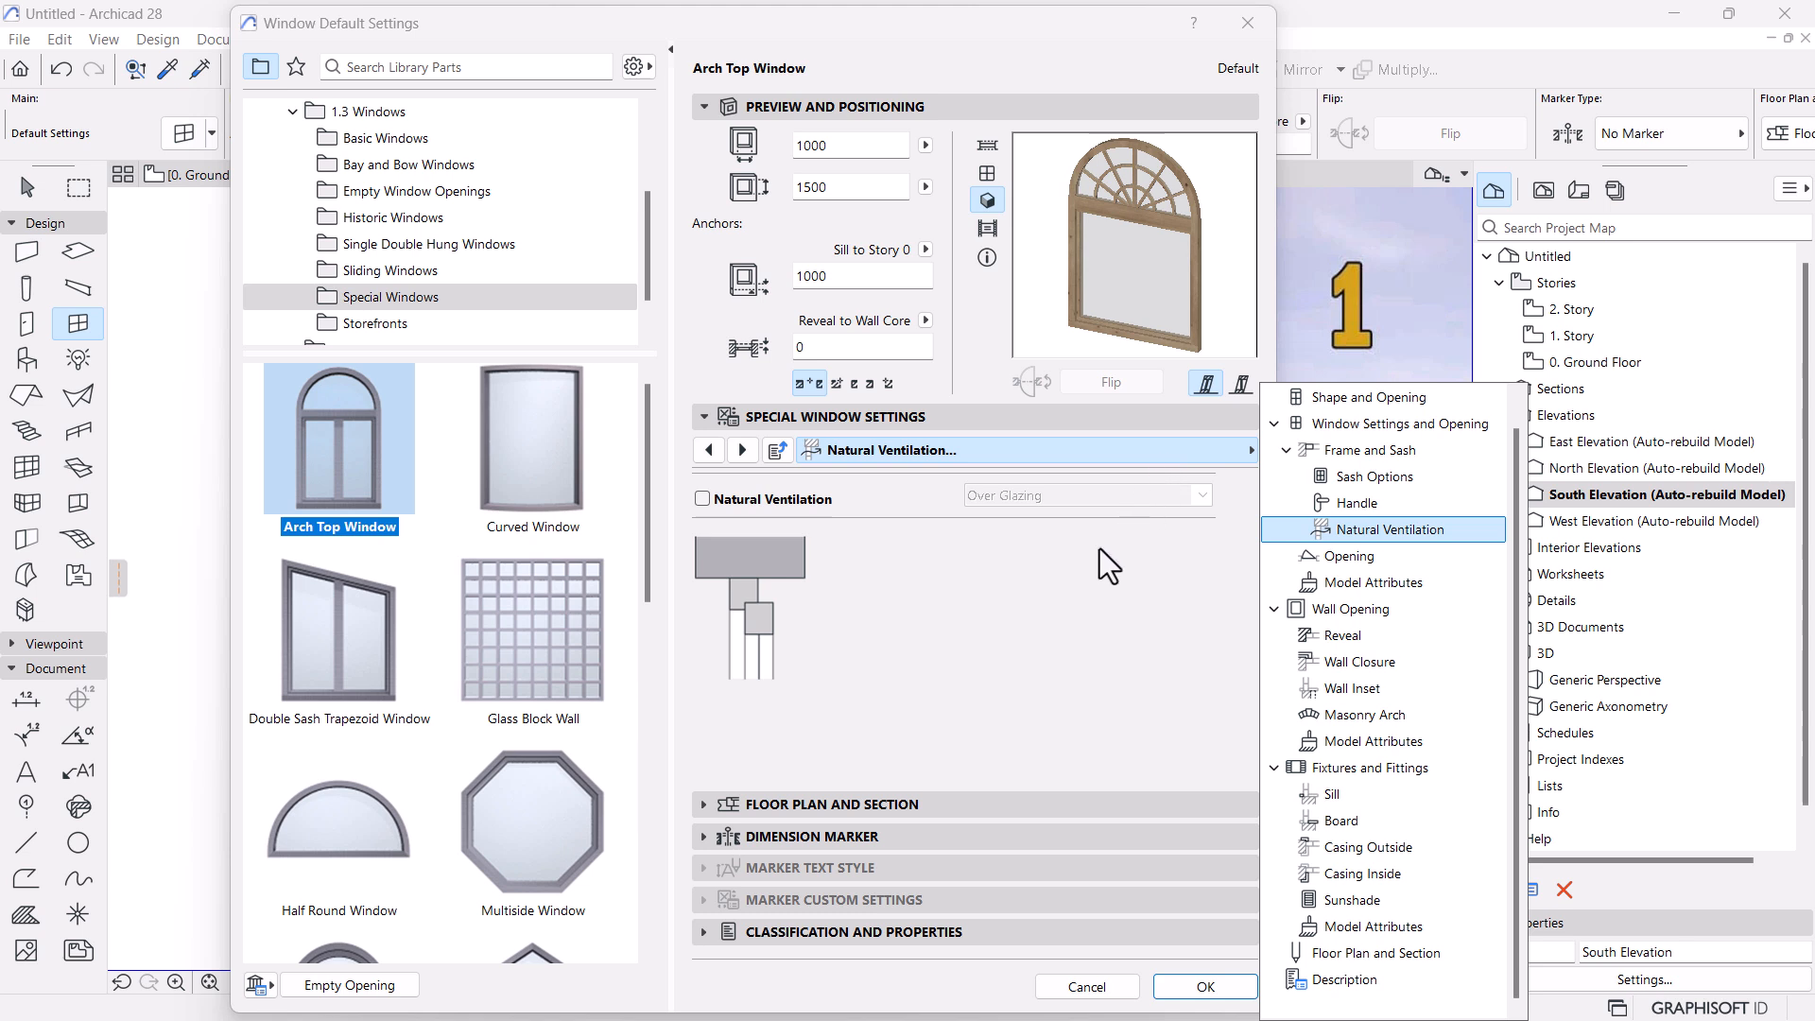
pyautogui.click(1084, 575)
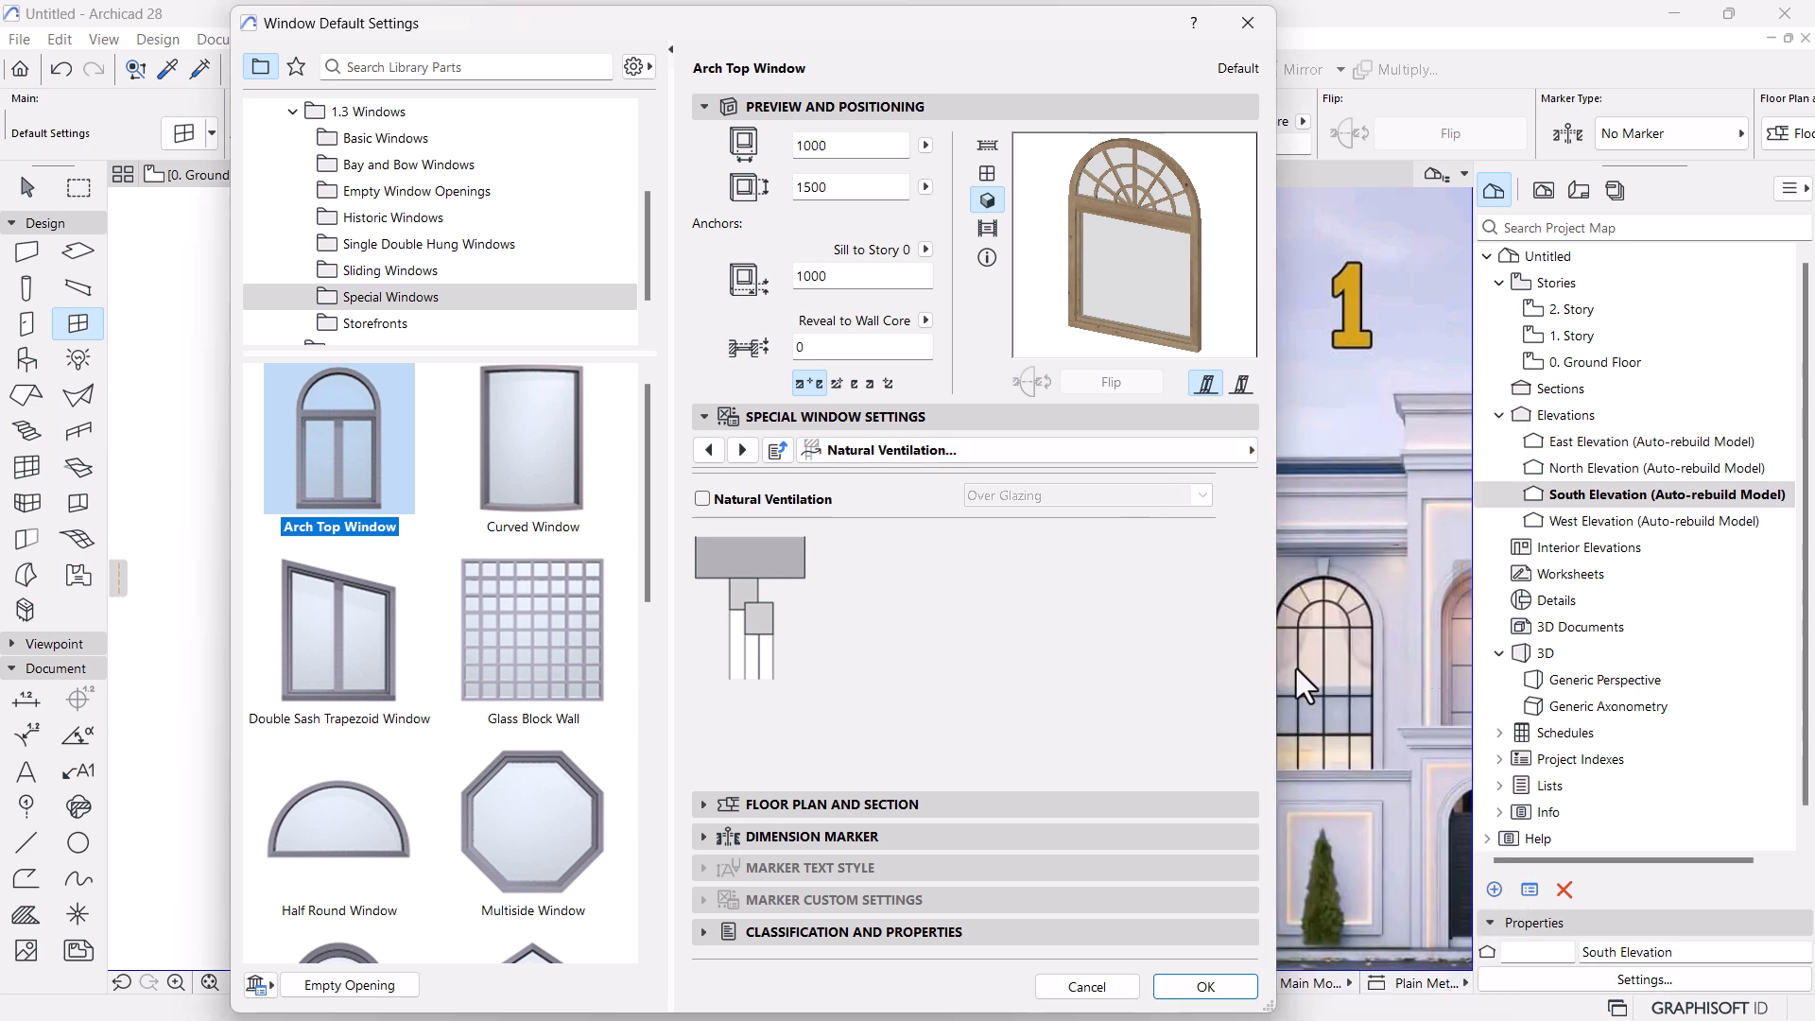
pyautogui.moveTo(448, 656)
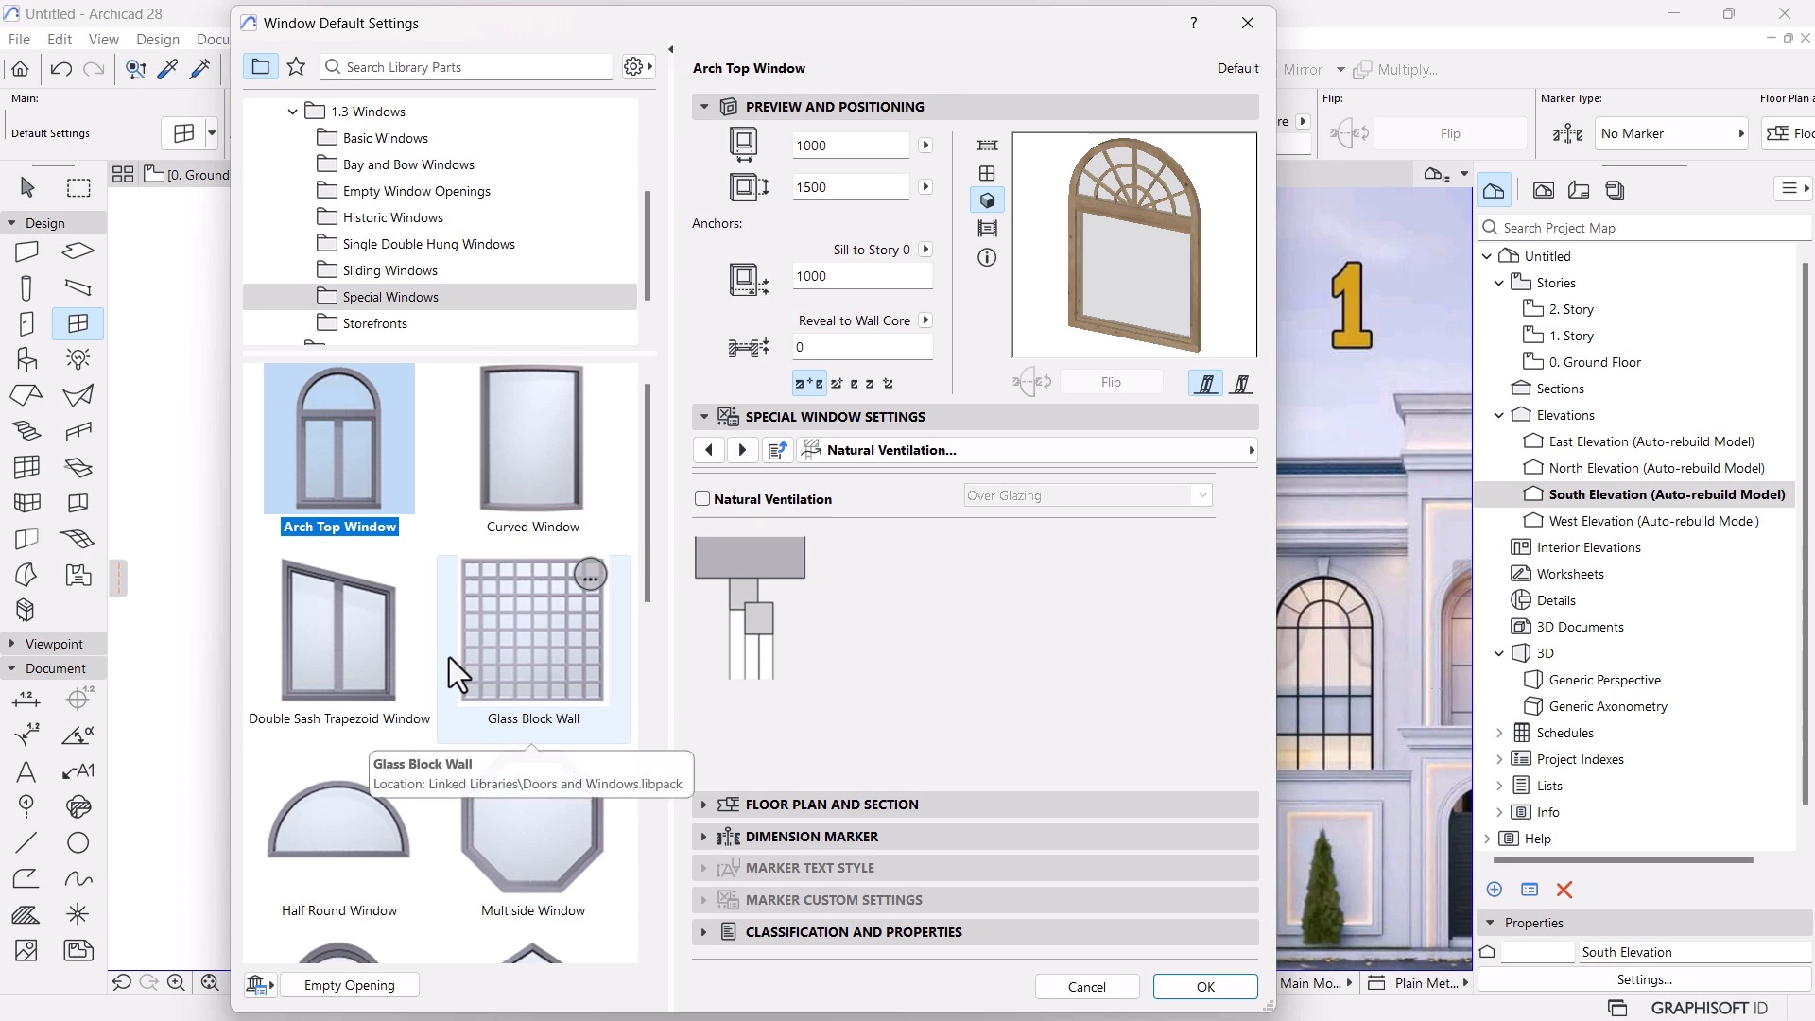
pyautogui.moveTo(530, 552)
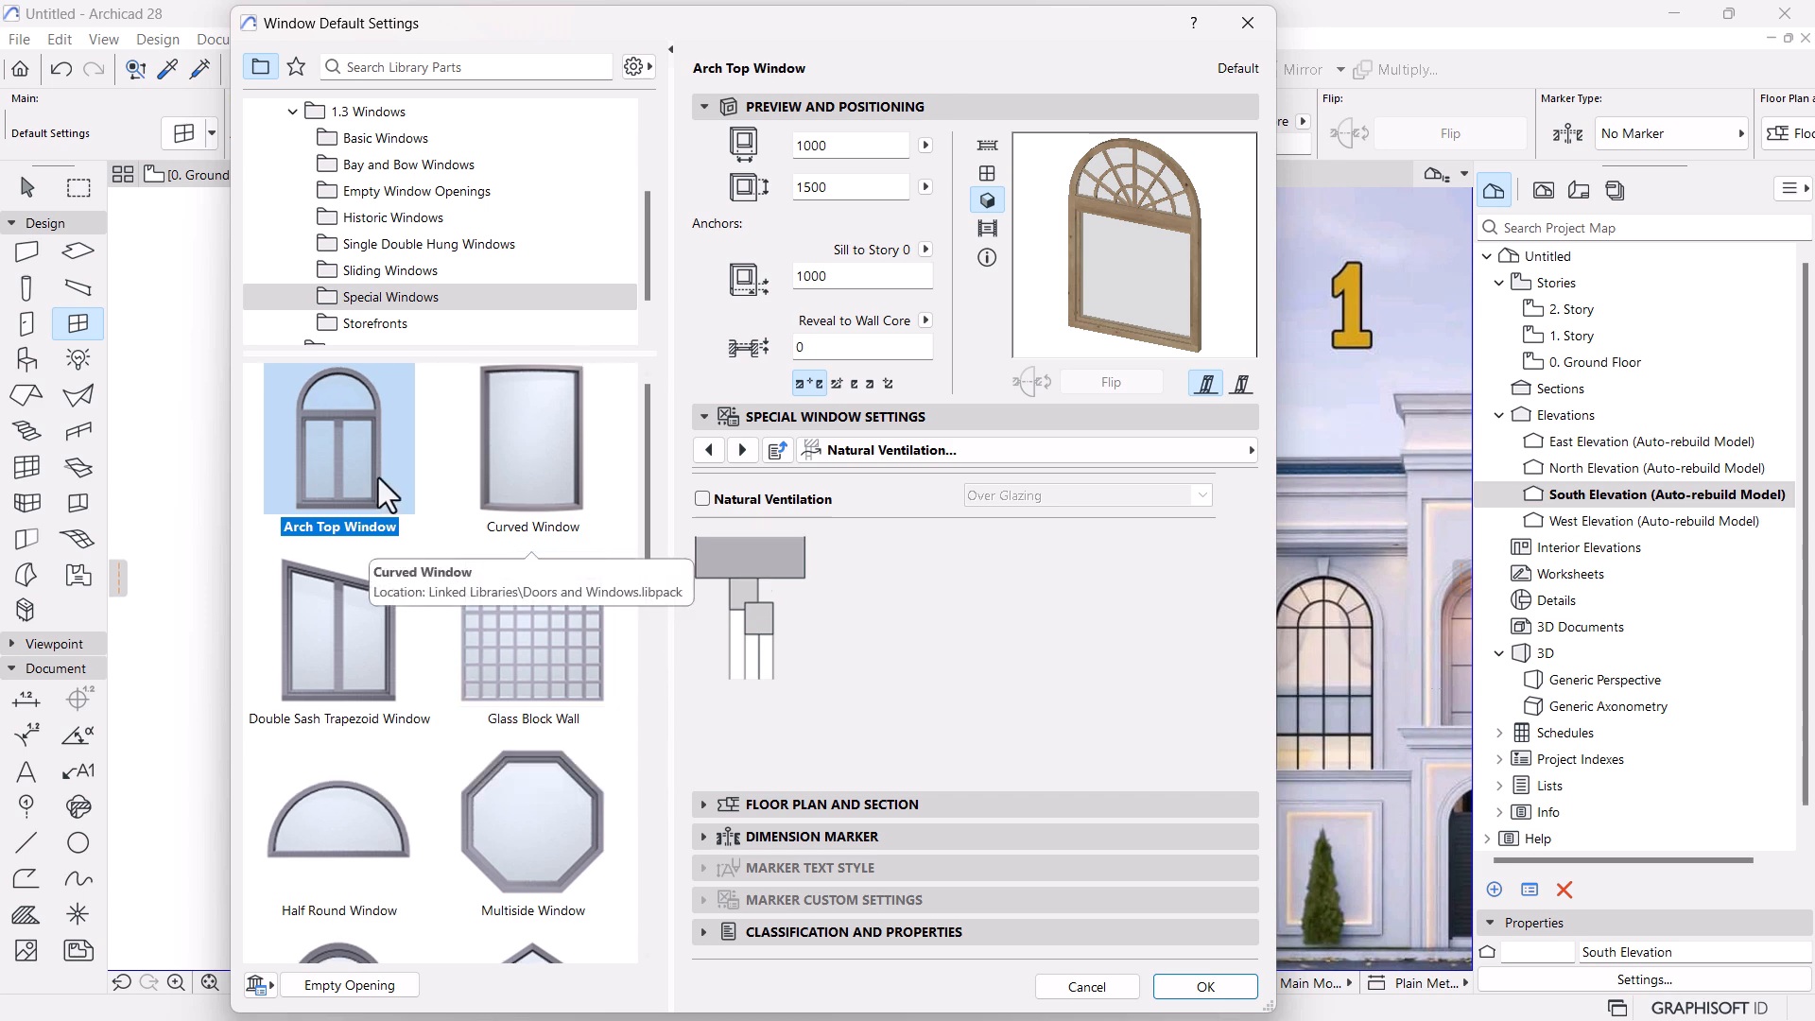
# Try the Horizontal Multi-Sash Window and Double Sash Window from the basic windows, checking the available sash grid types
pyautogui.click(378, 139)
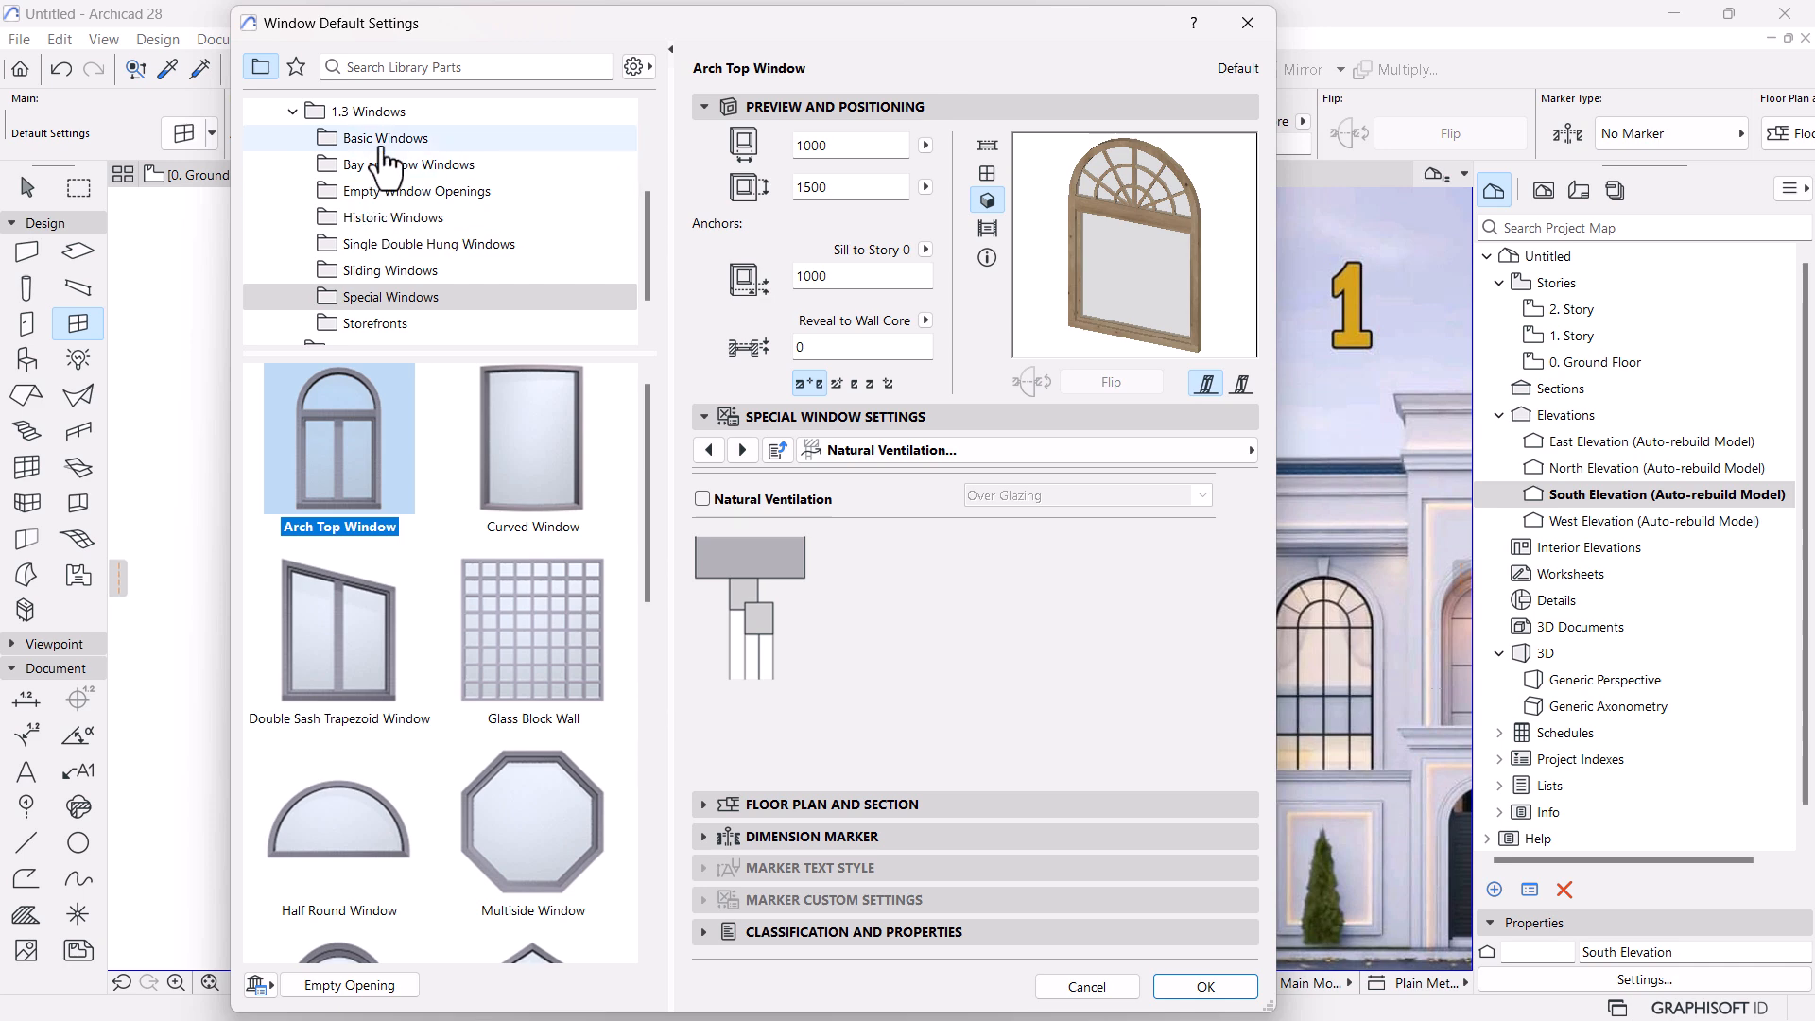
pyautogui.moveTo(365, 450)
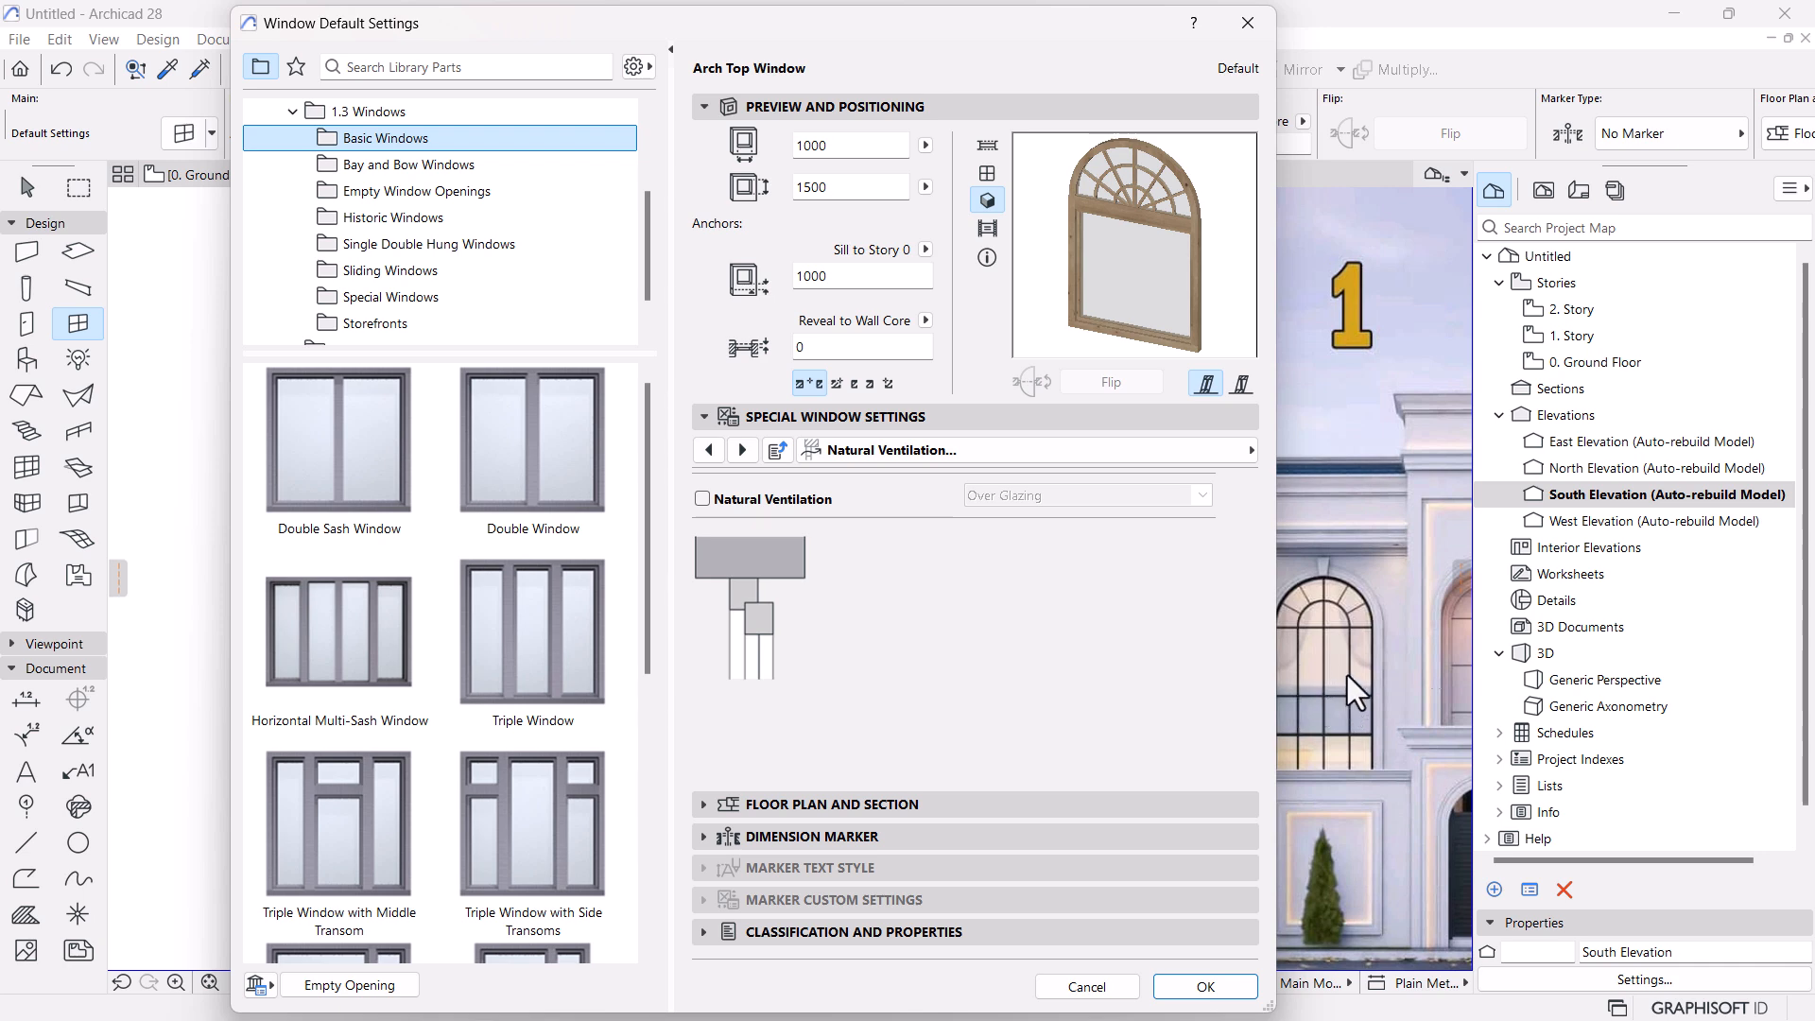
pyautogui.click(336, 622)
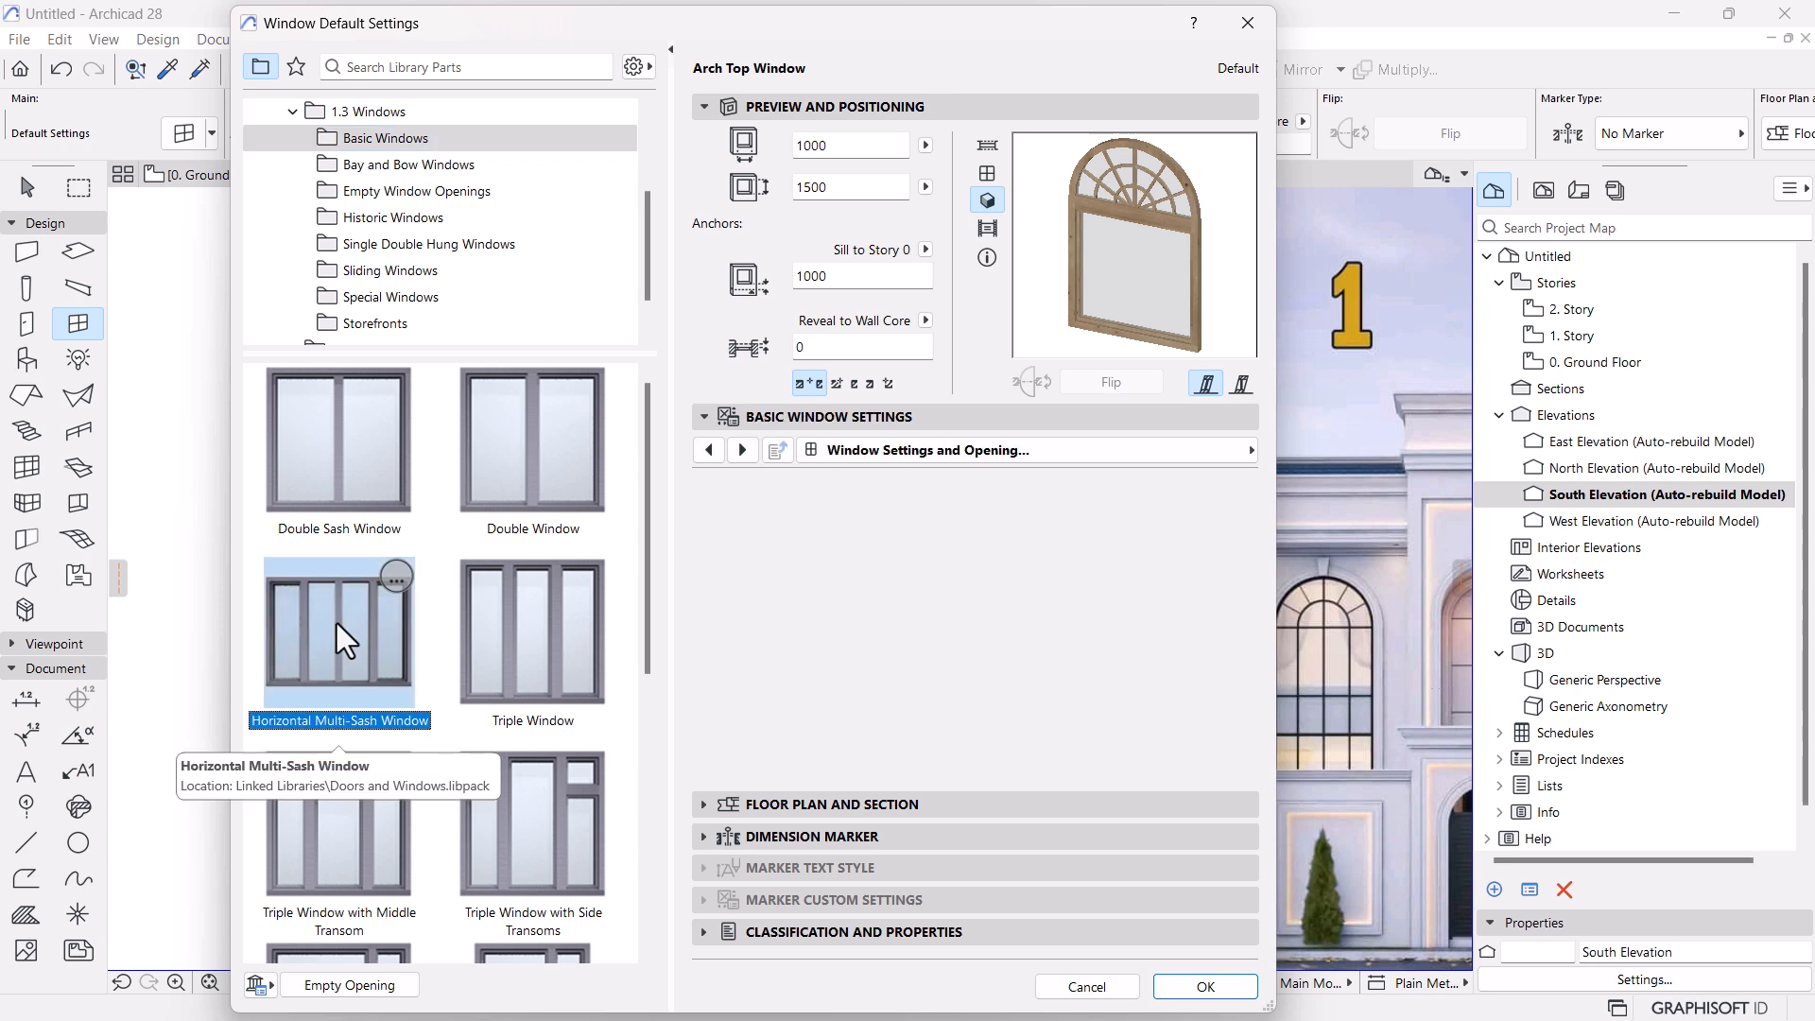
pyautogui.click(743, 451)
pyautogui.click(741, 452)
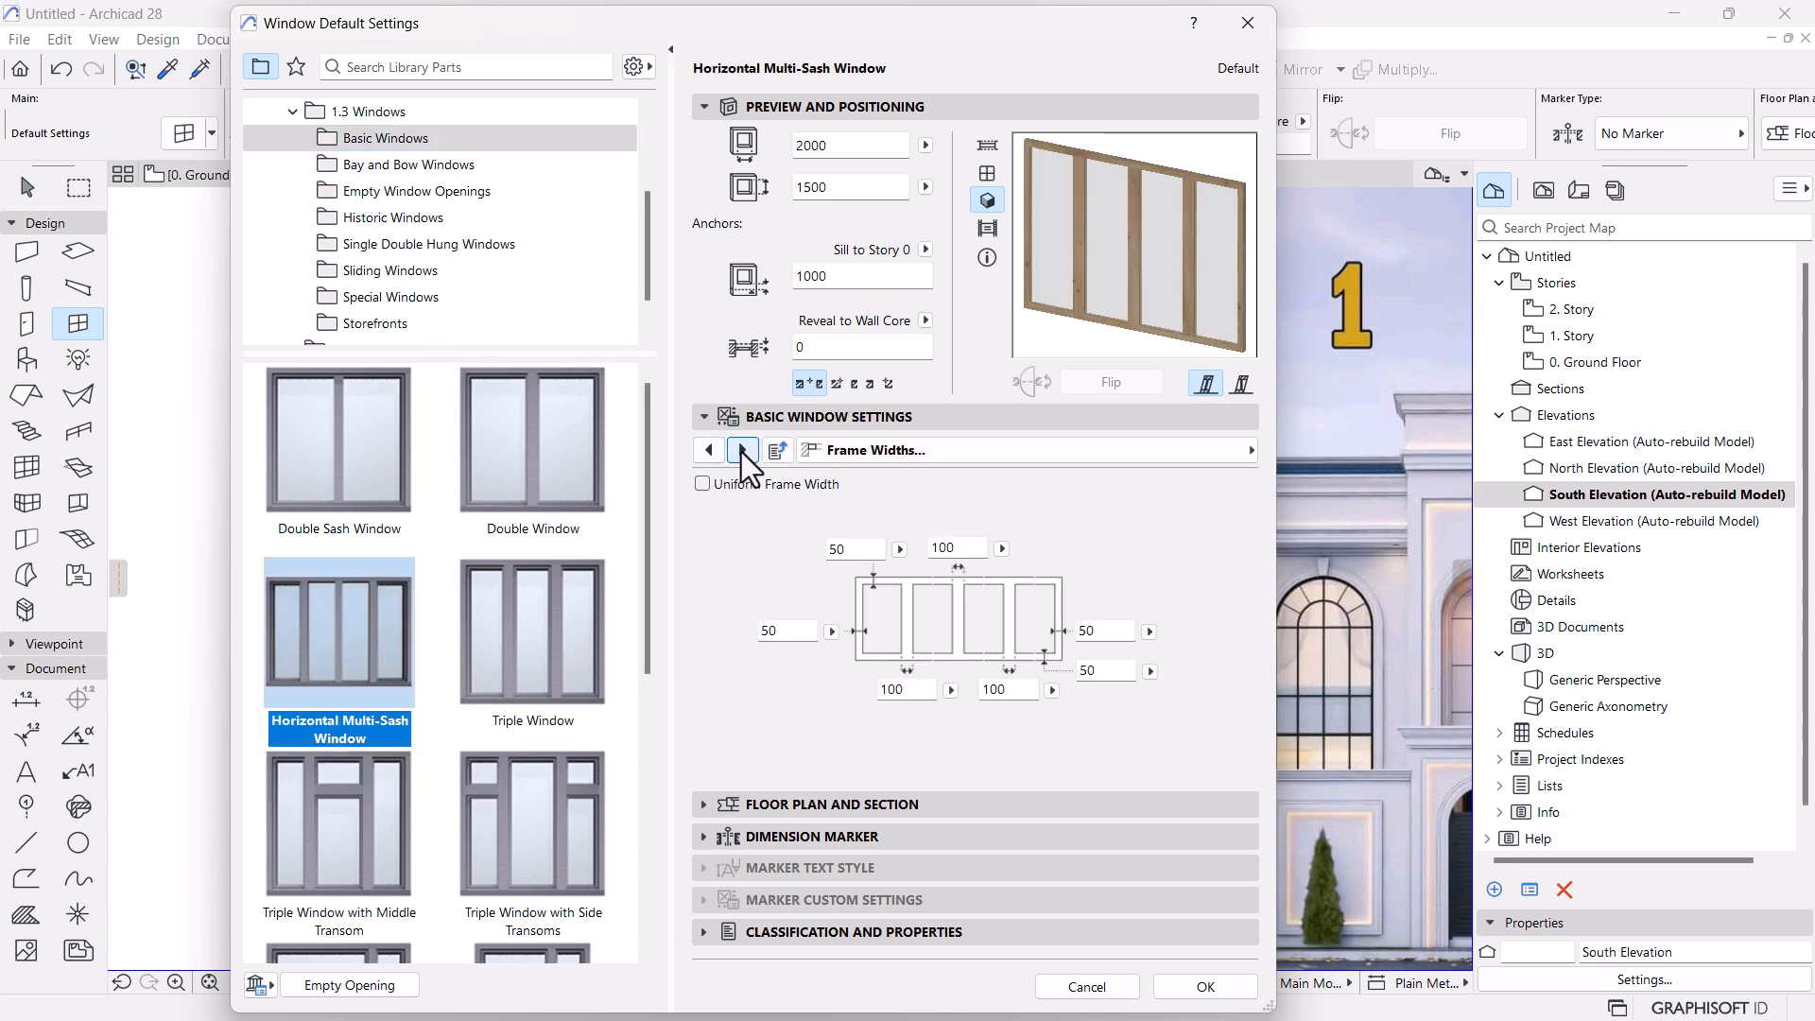
pyautogui.click(742, 452)
pyautogui.click(811, 587)
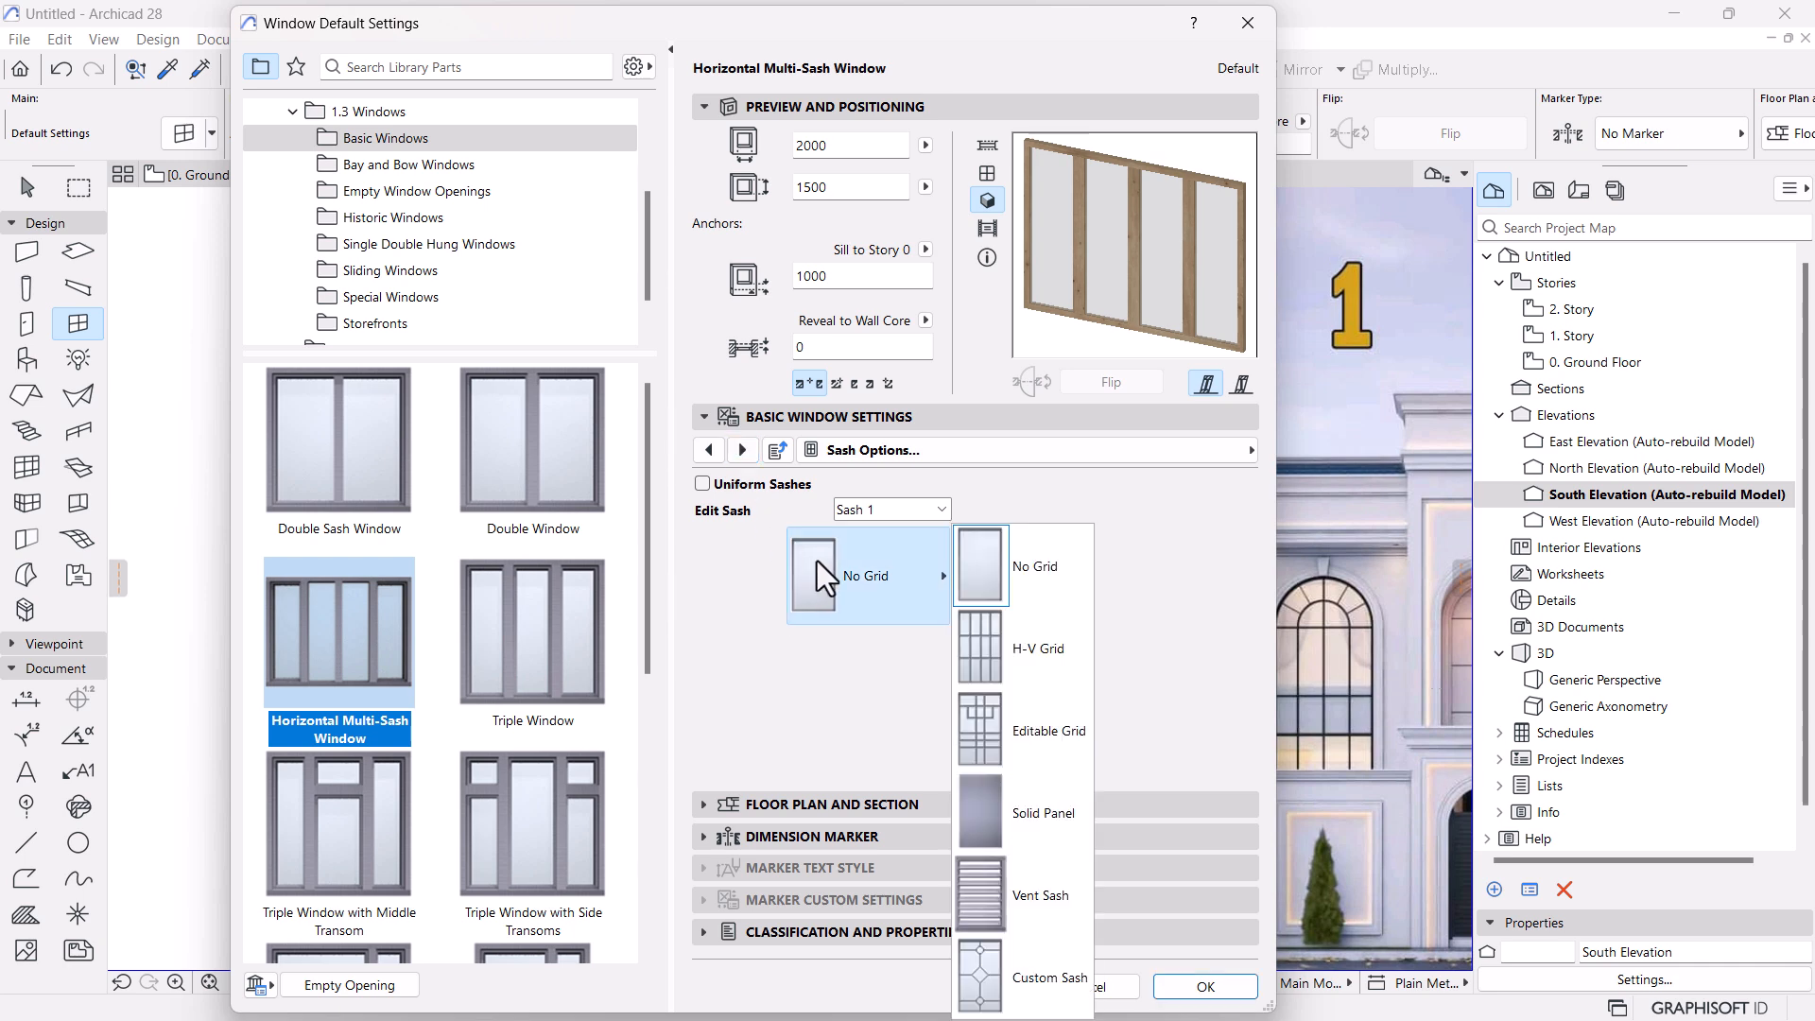
pyautogui.click(735, 692)
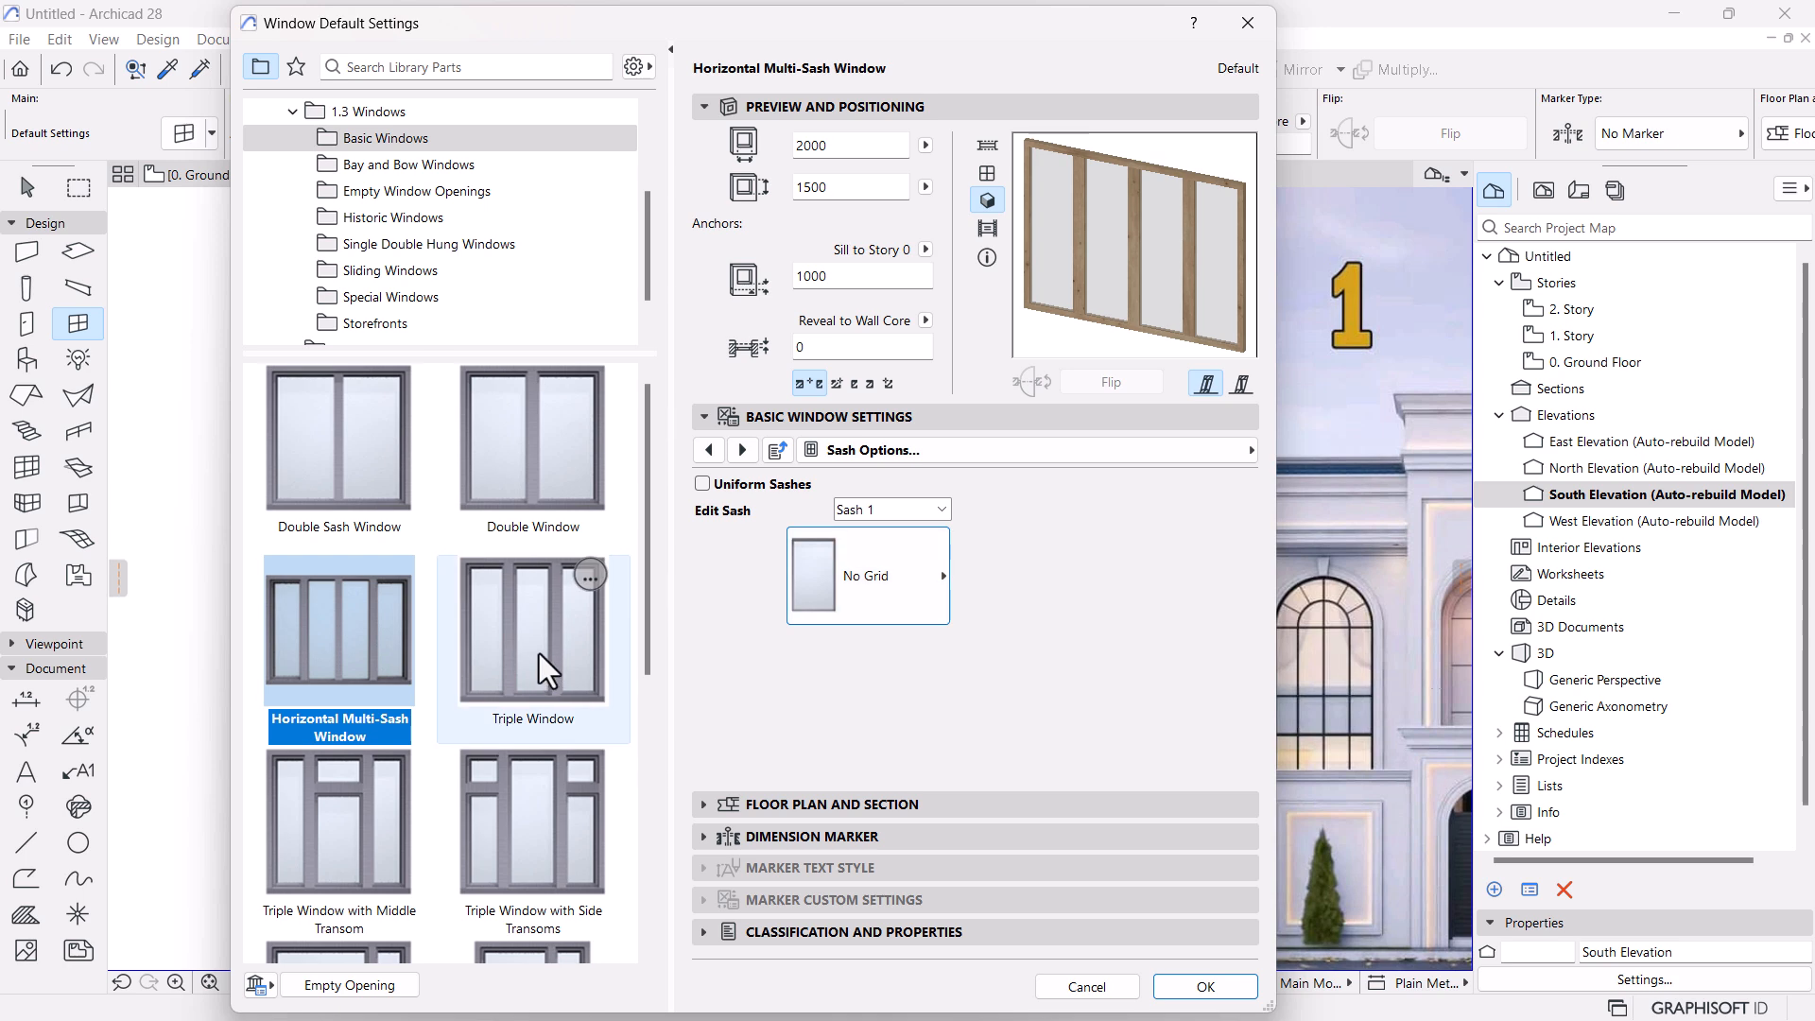
pyautogui.click(391, 492)
pyautogui.scroll(-2, 490, 549)
pyautogui.scroll(2, 488, 551)
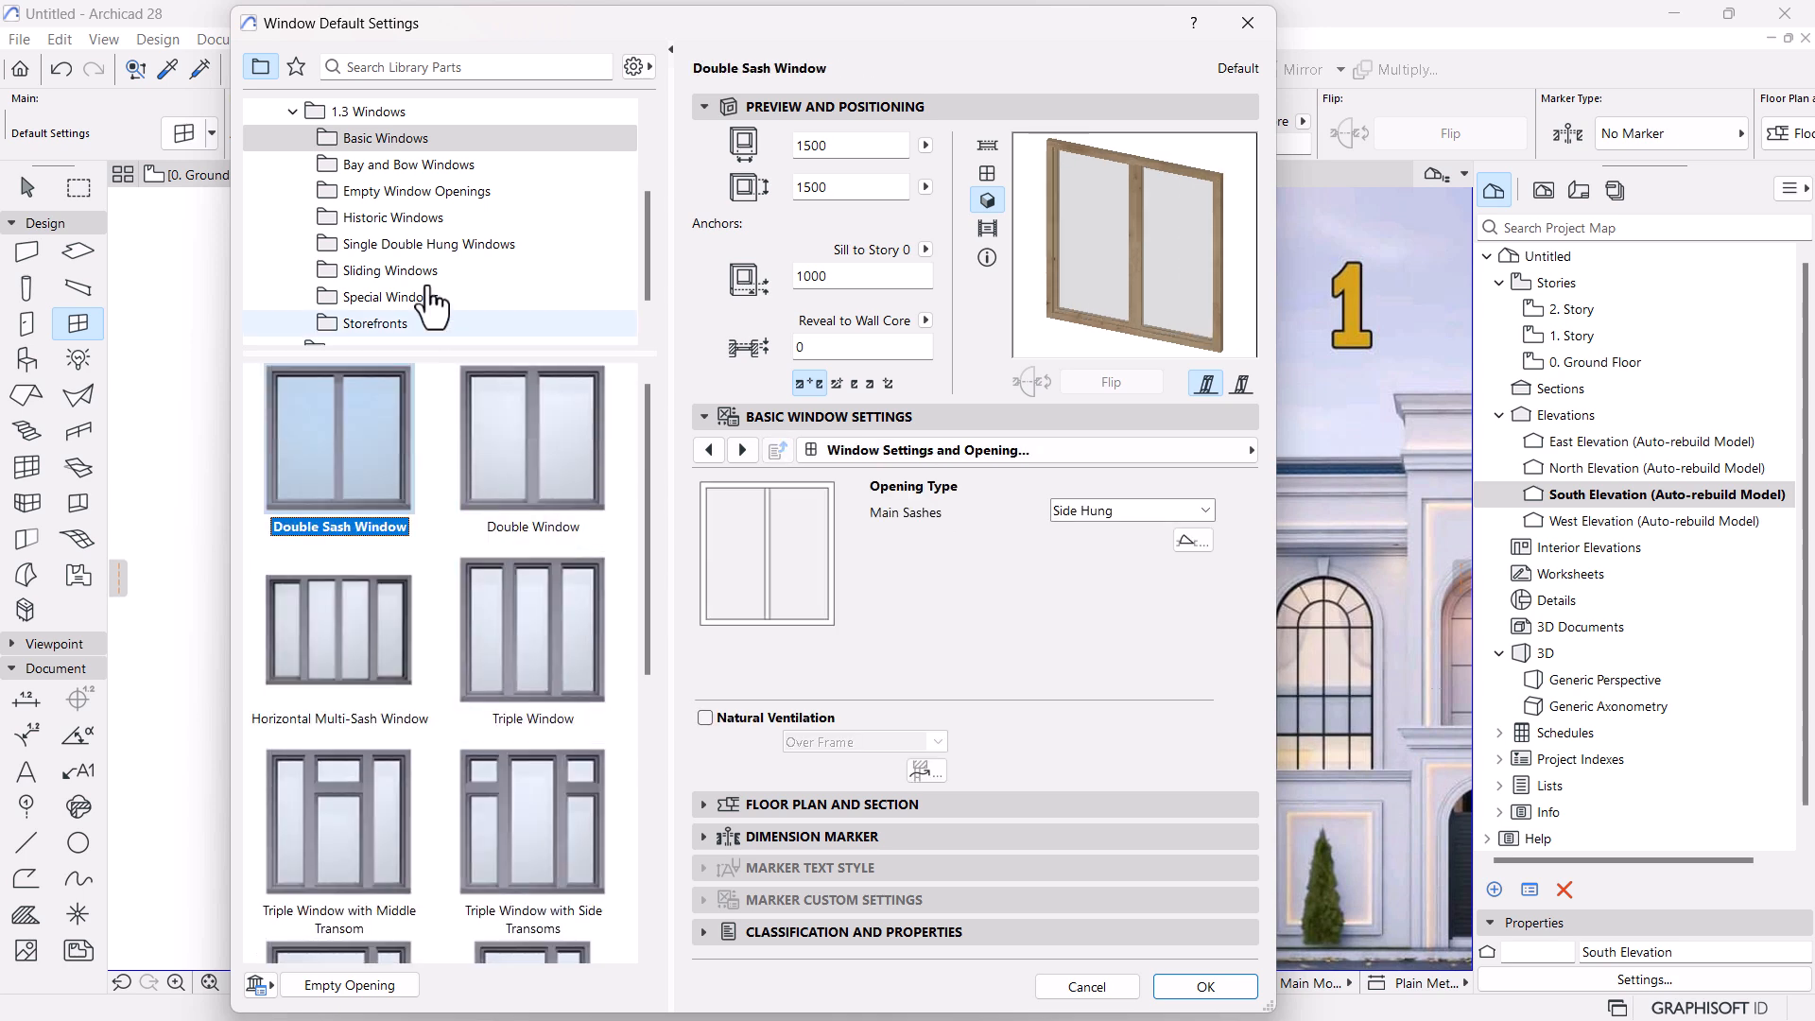
# Choose the single-sash Window from the basic windows and set its sash type to H-V Grid
pyautogui.scroll(-5, 425, 685)
pyautogui.click(530, 673)
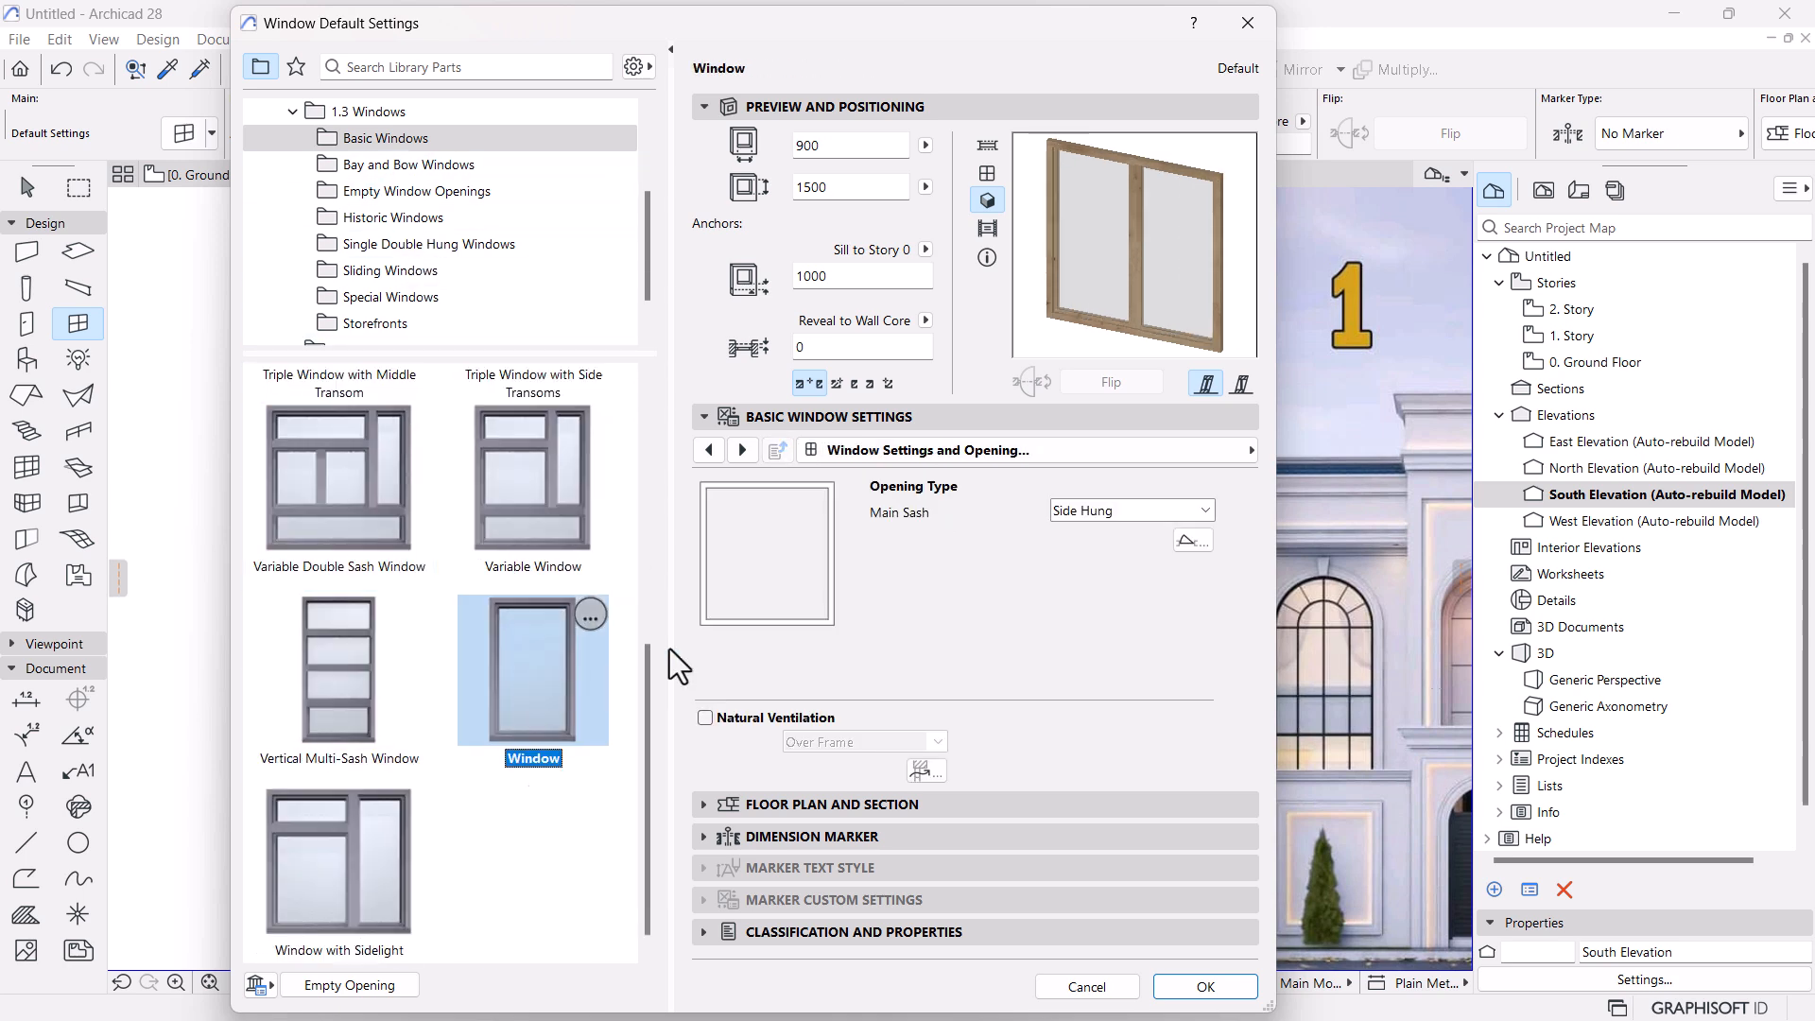
pyautogui.click(745, 451)
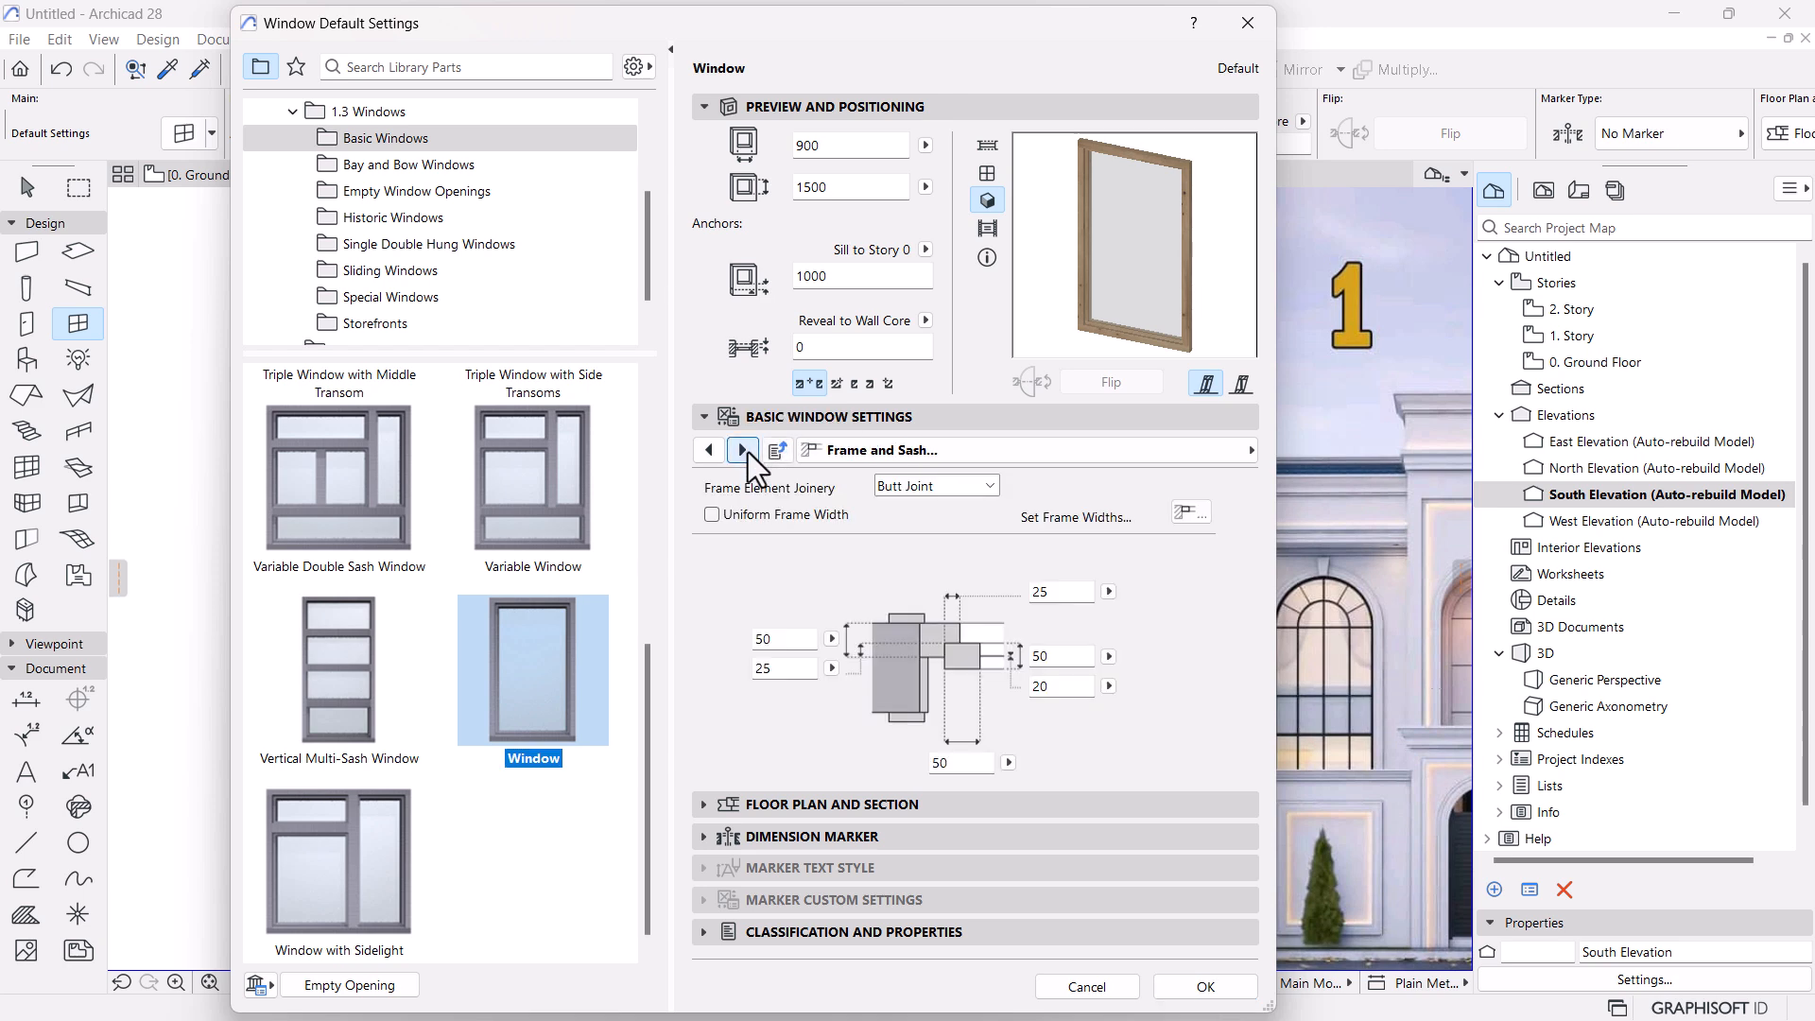
pyautogui.click(747, 452)
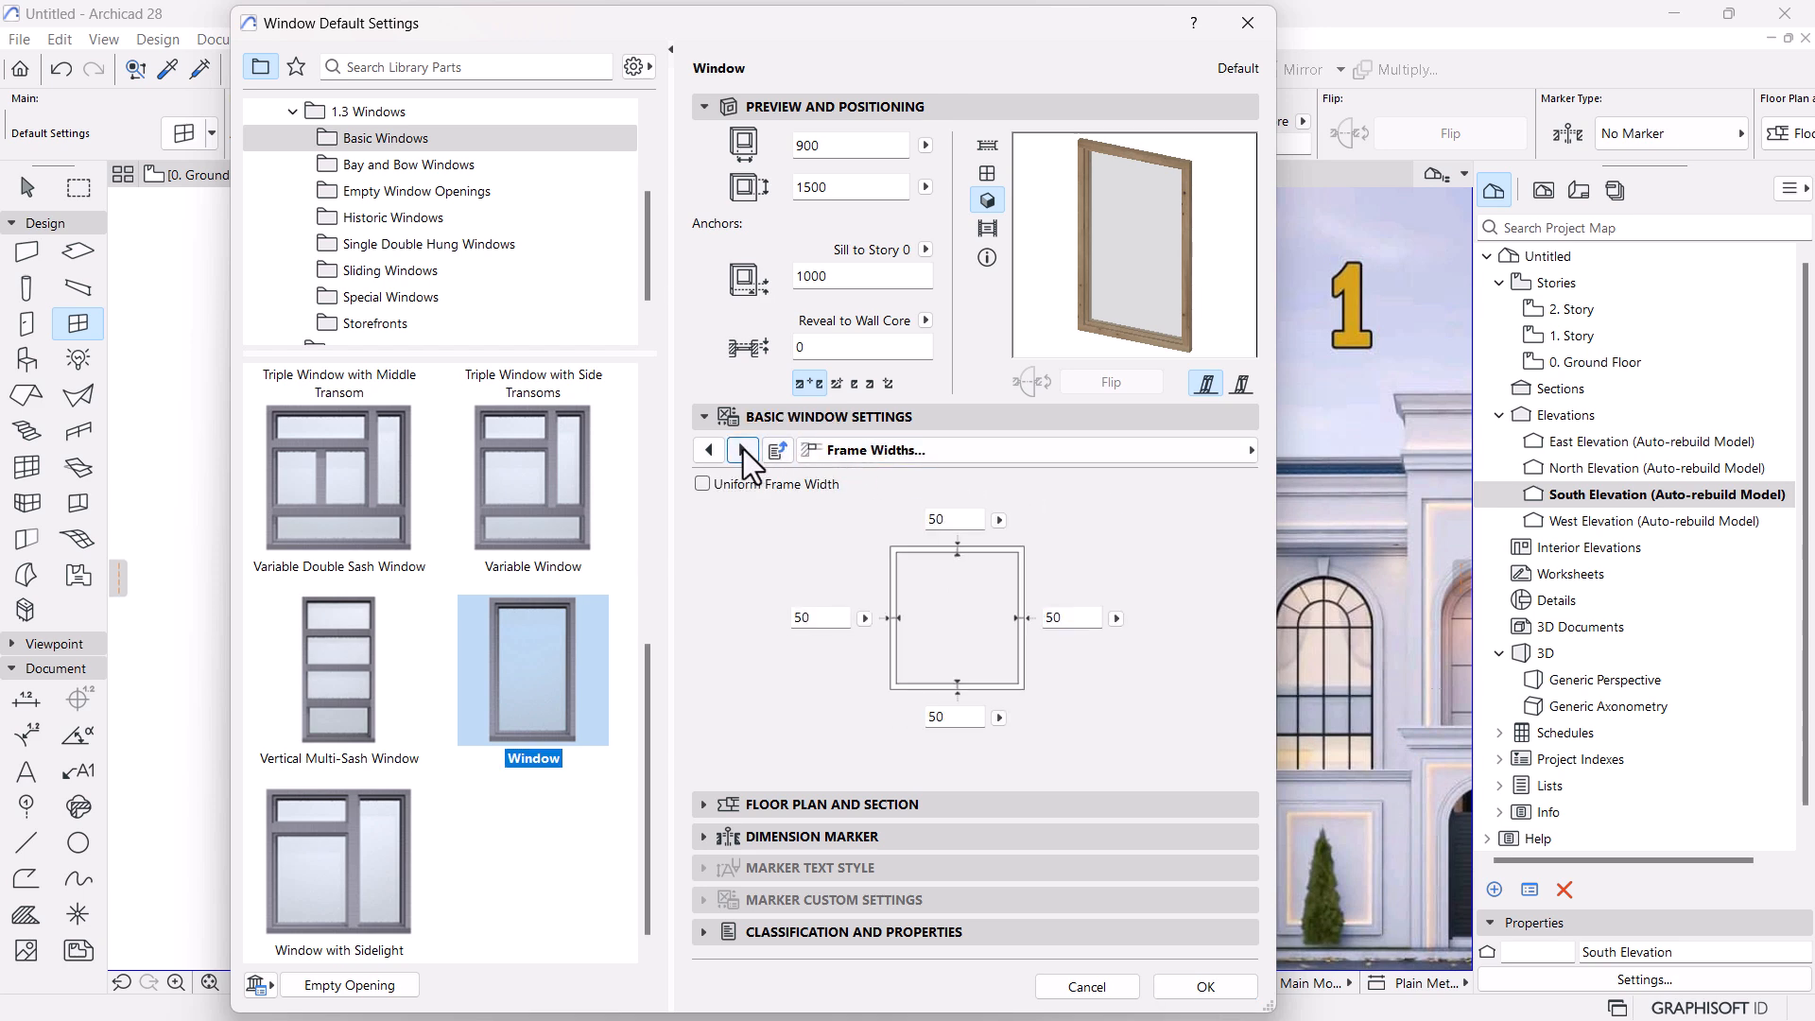
pyautogui.click(743, 451)
pyautogui.click(839, 570)
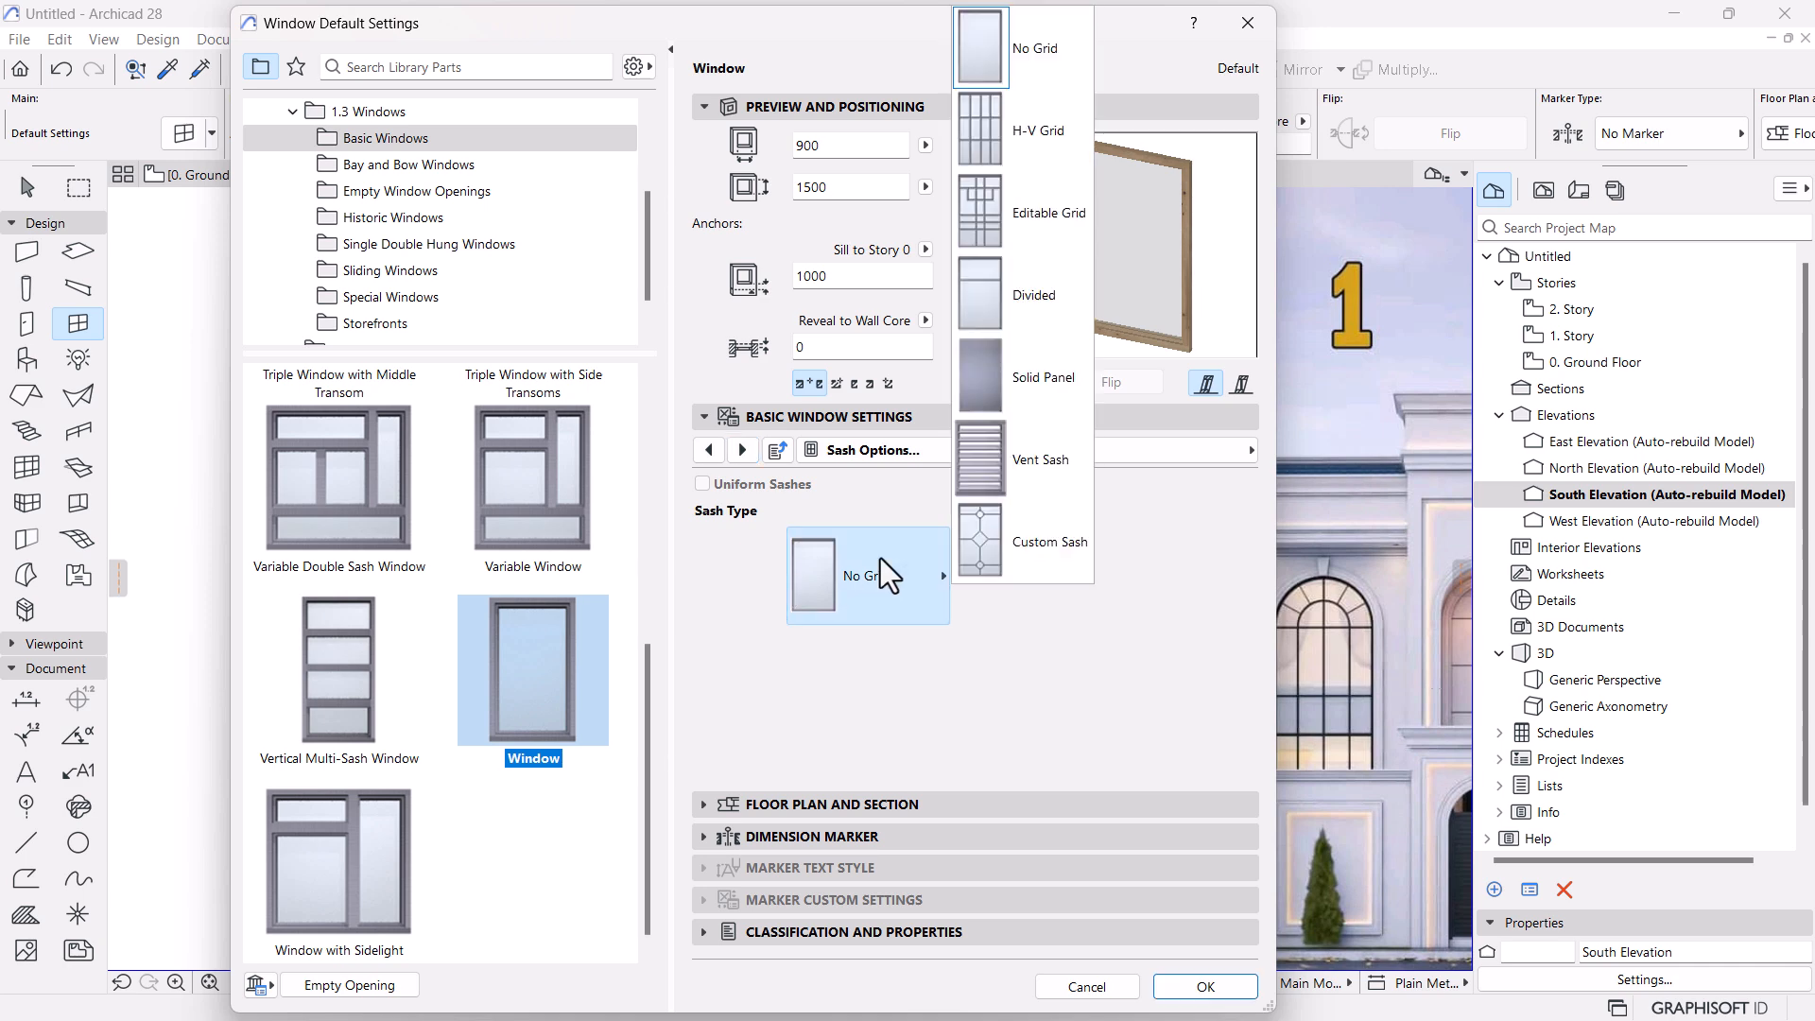
pyautogui.click(1019, 136)
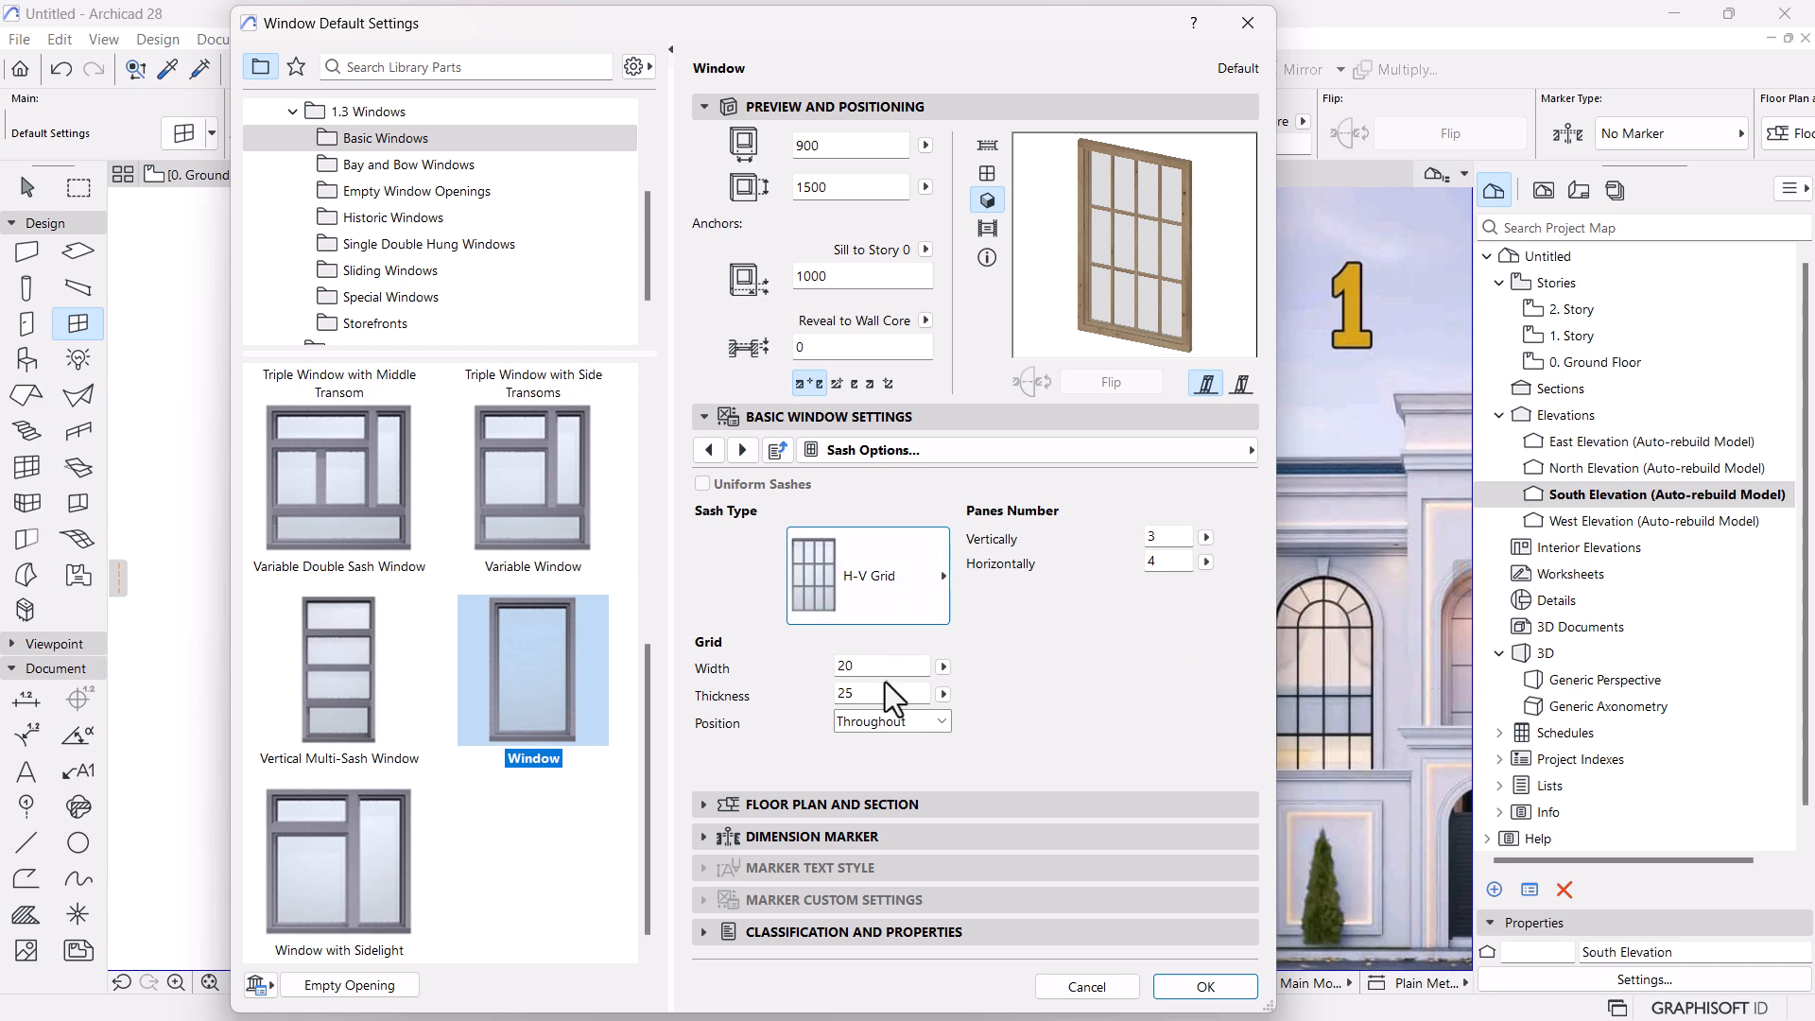
# Set the H-V grid's width and thickness to 50 each and accept the window settings
pyautogui.click(1242, 449)
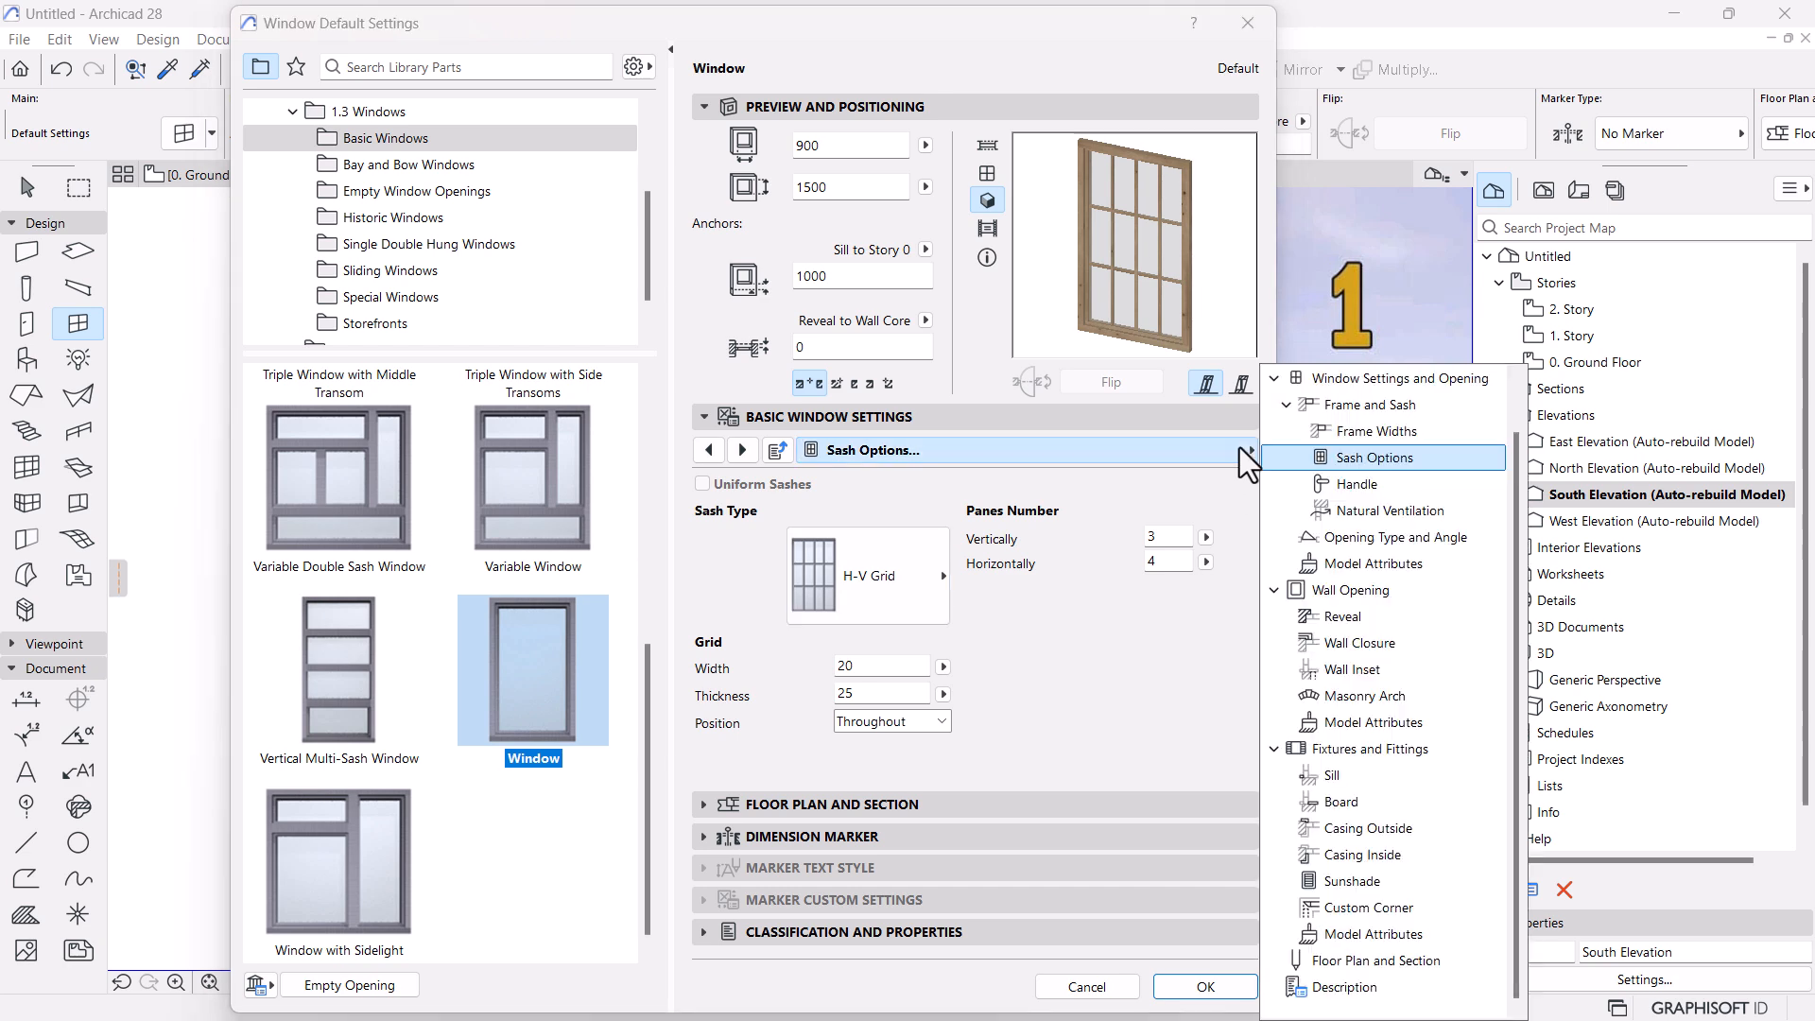
pyautogui.click(1377, 432)
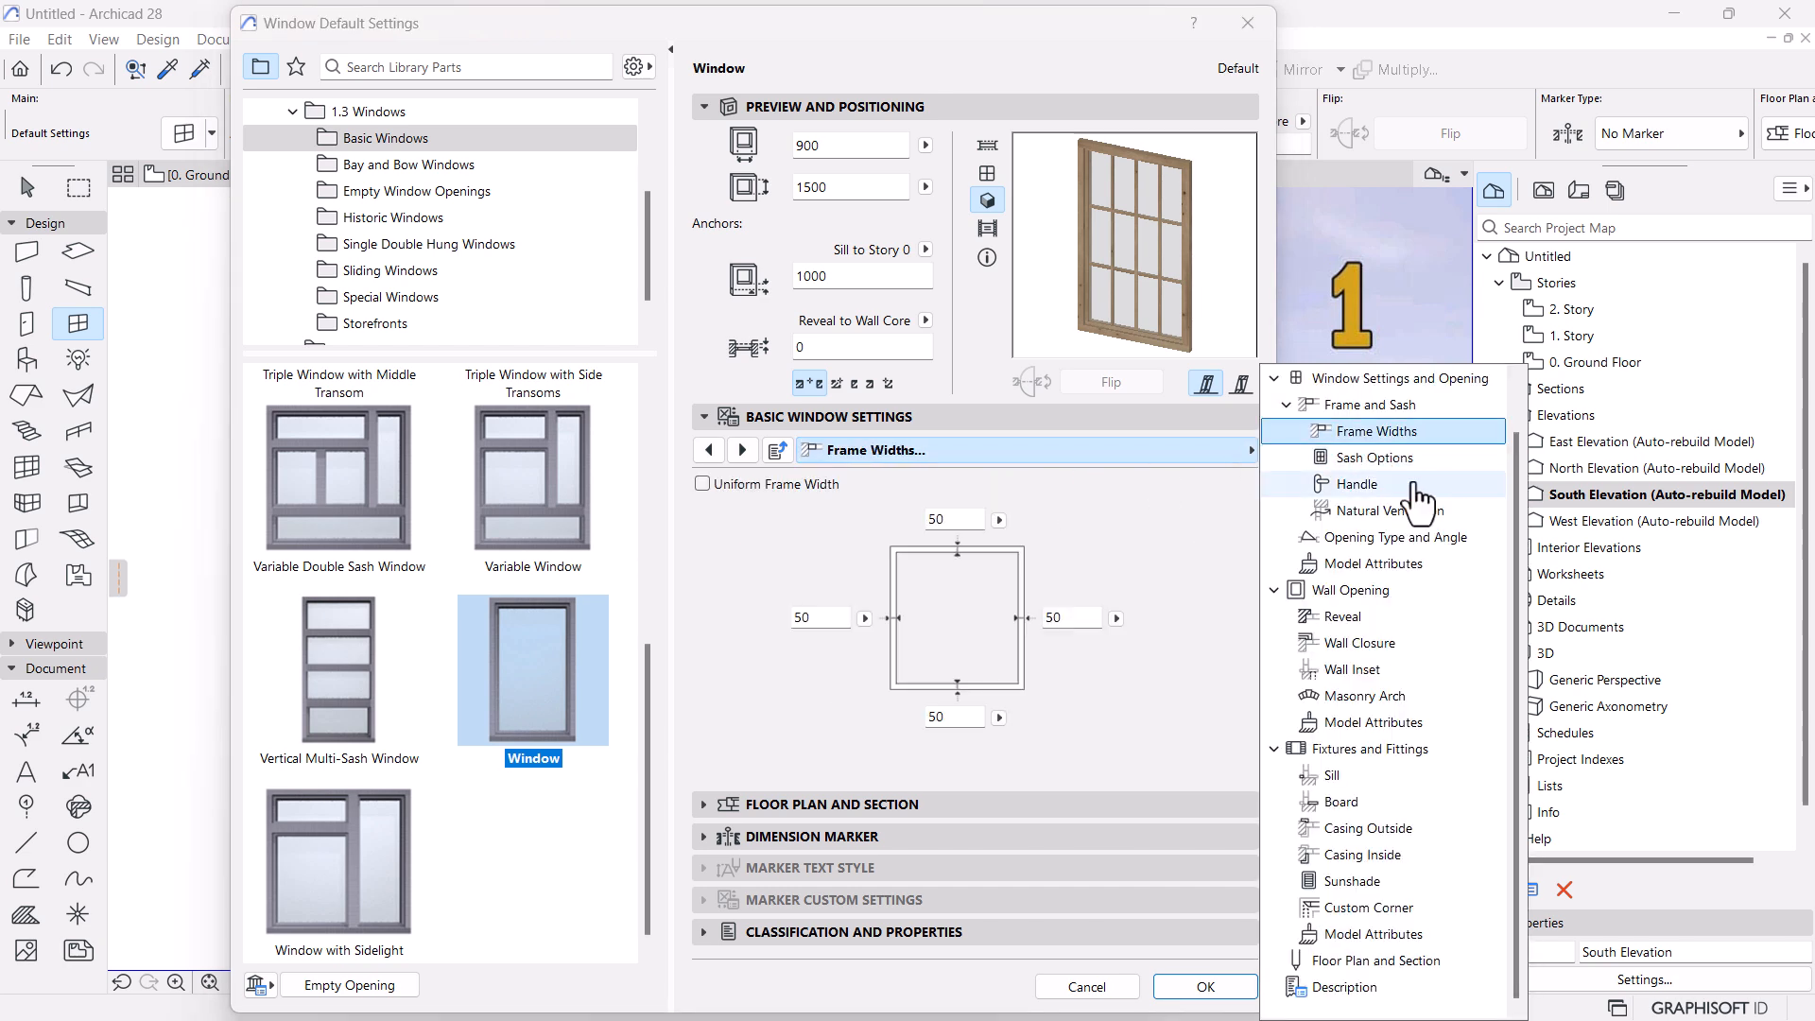
pyautogui.click(1395, 459)
pyautogui.click(899, 666)
pyautogui.moveTo(876, 665); pyautogui.dragTo(736, 665)
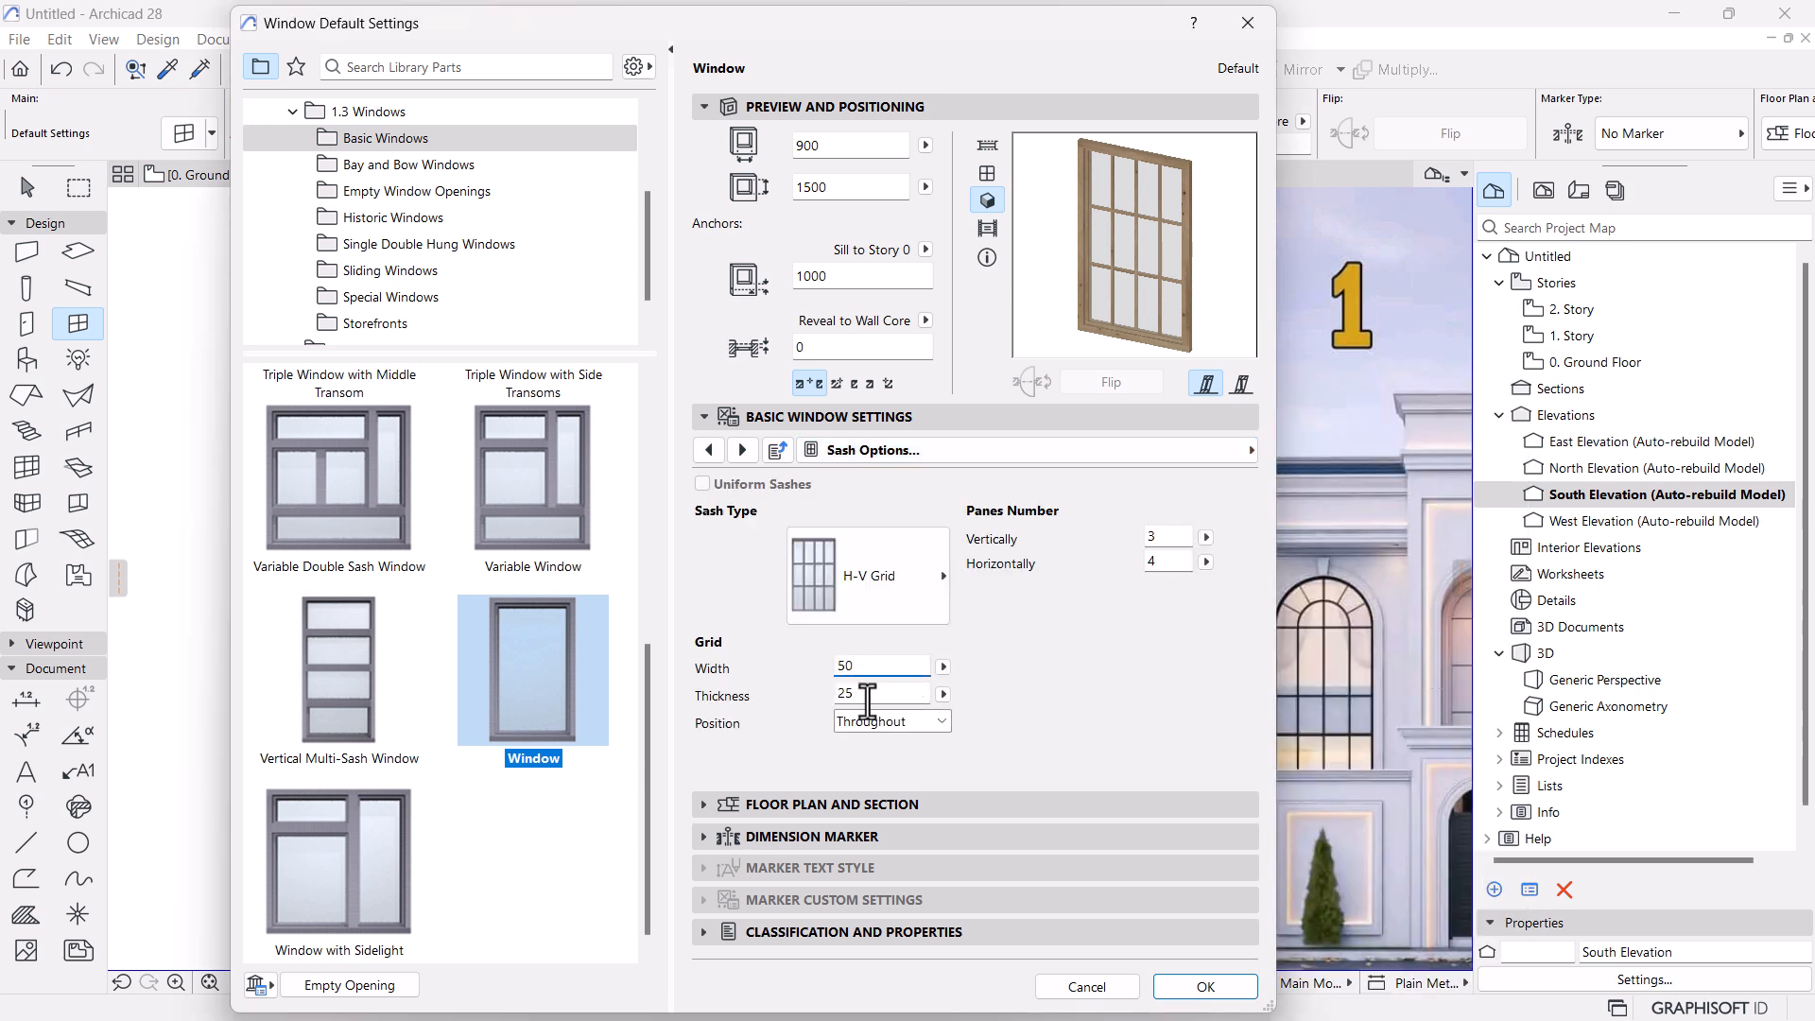
pyautogui.moveTo(868, 697); pyautogui.dragTo(810, 702)
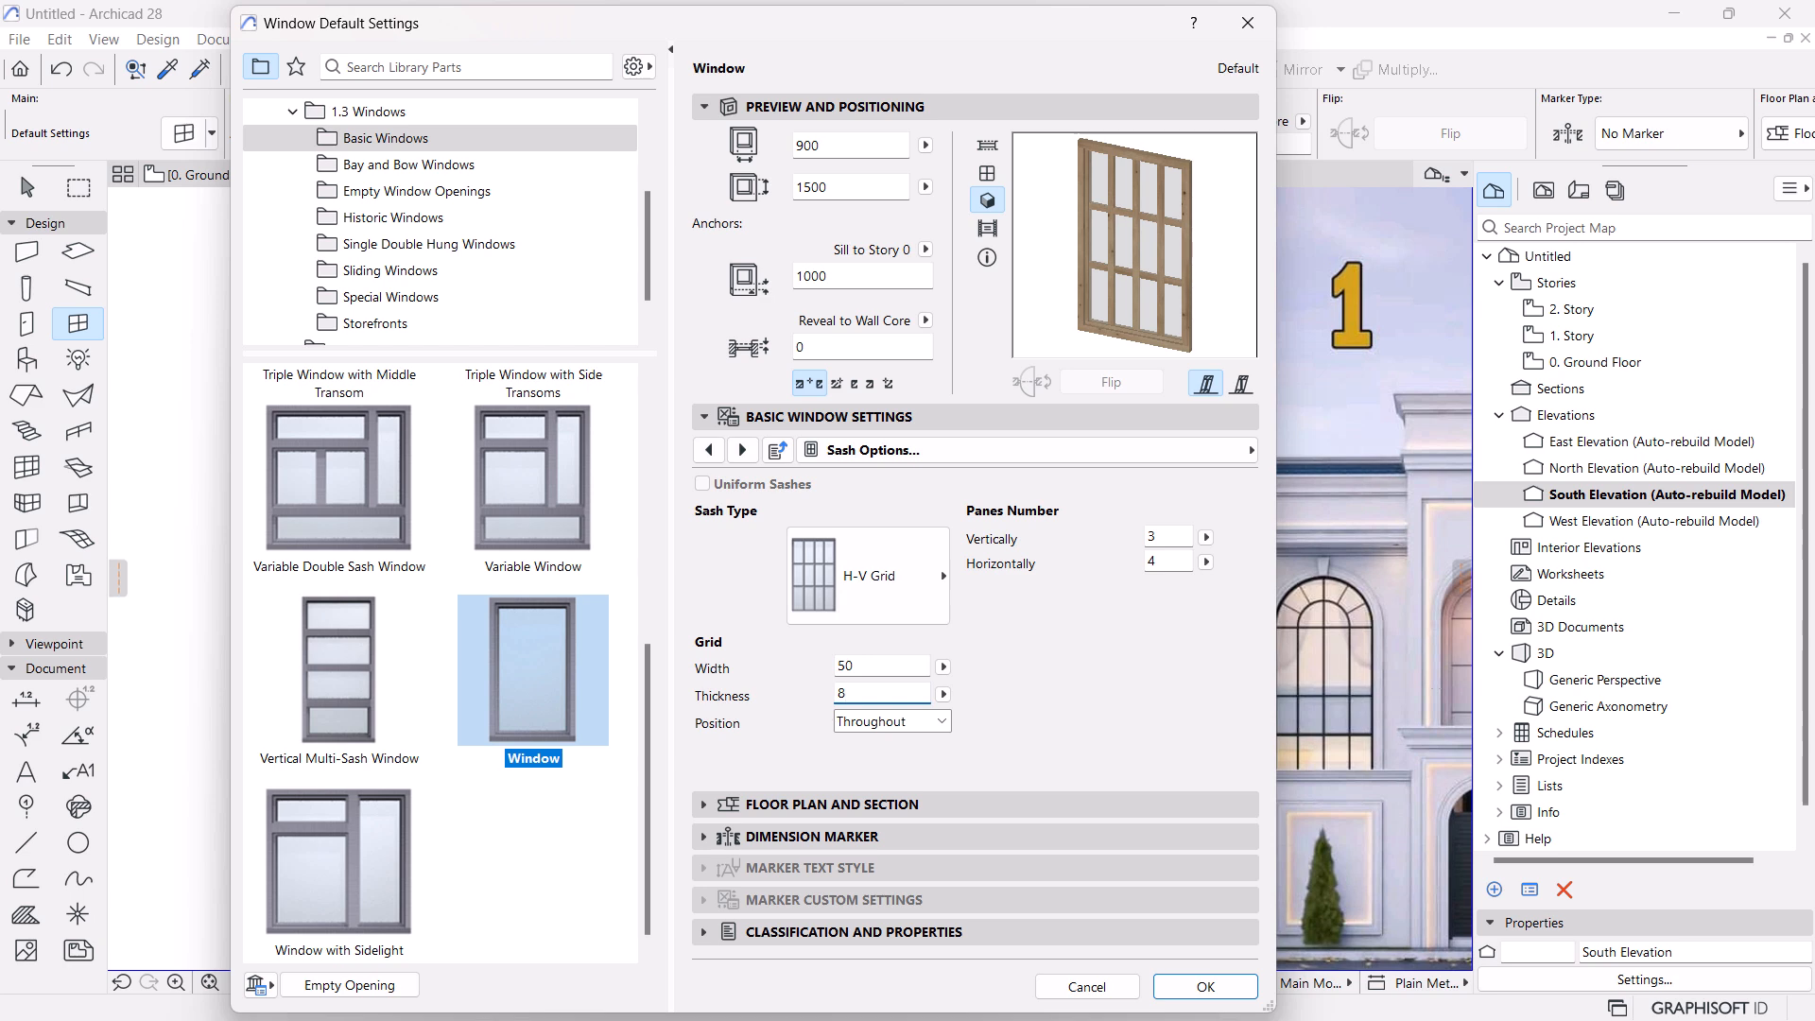
pyautogui.write('50')
pyautogui.press('Return')
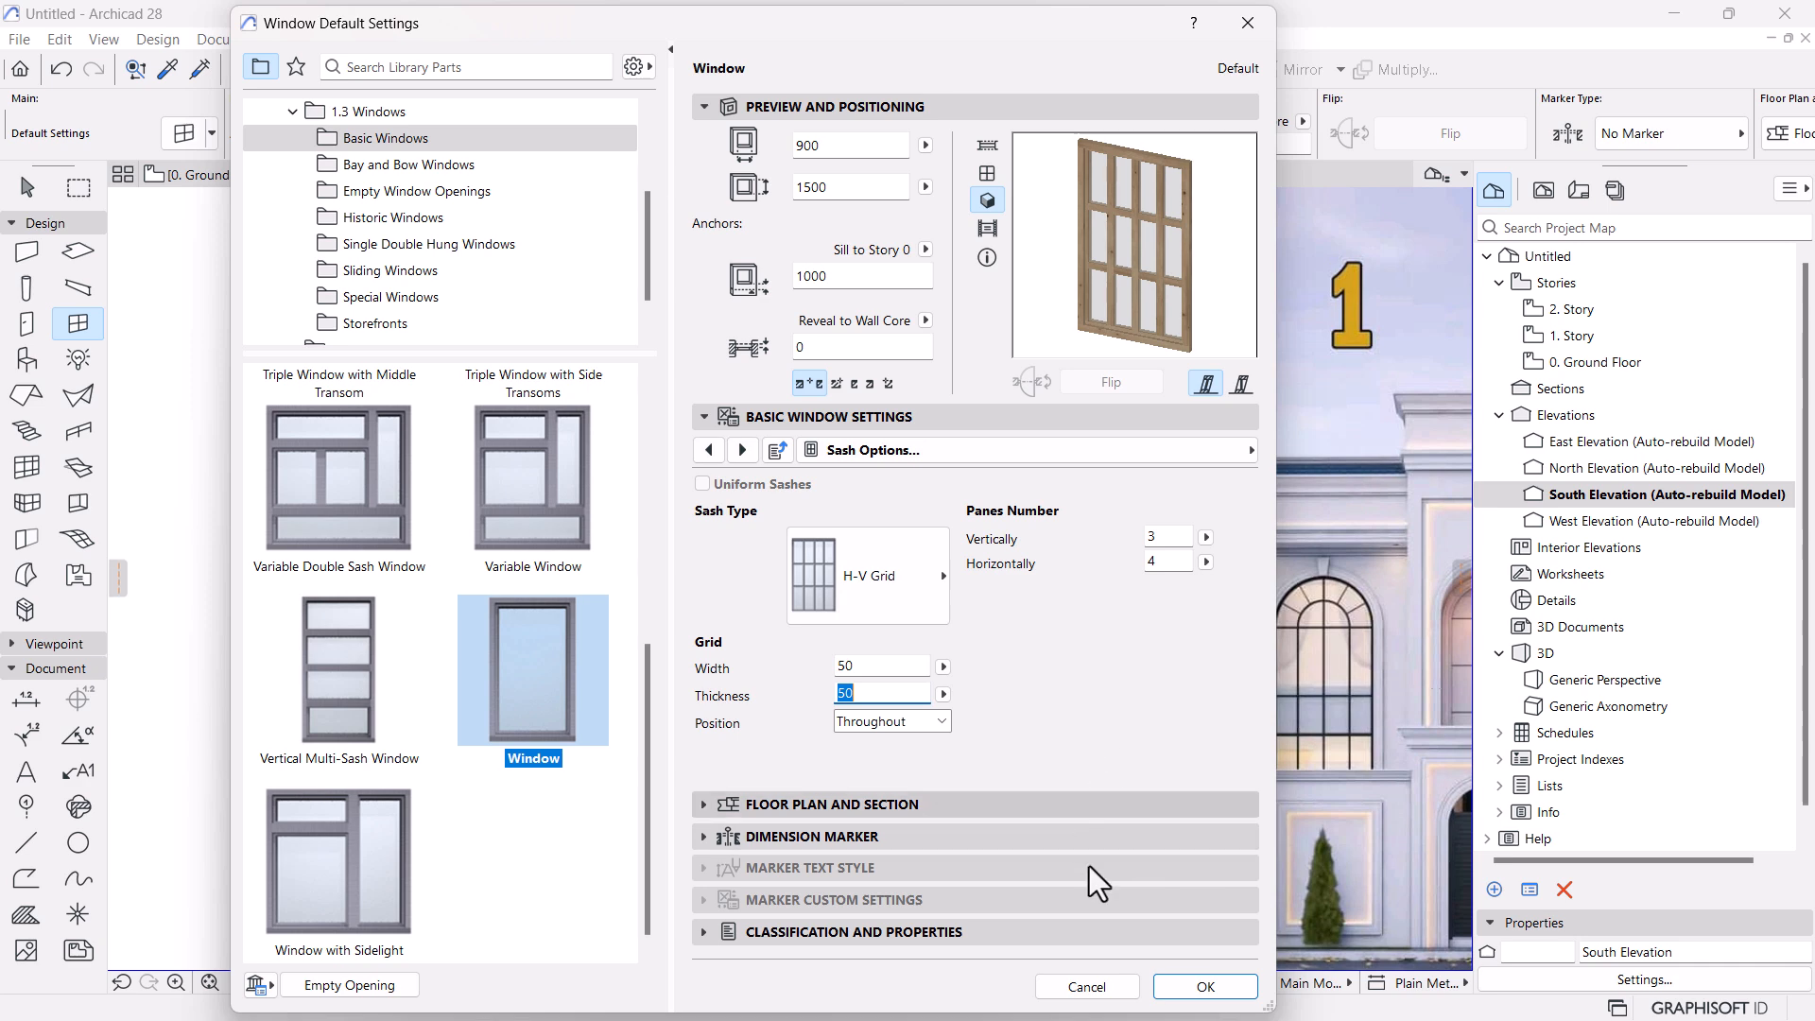
pyautogui.click(1210, 985)
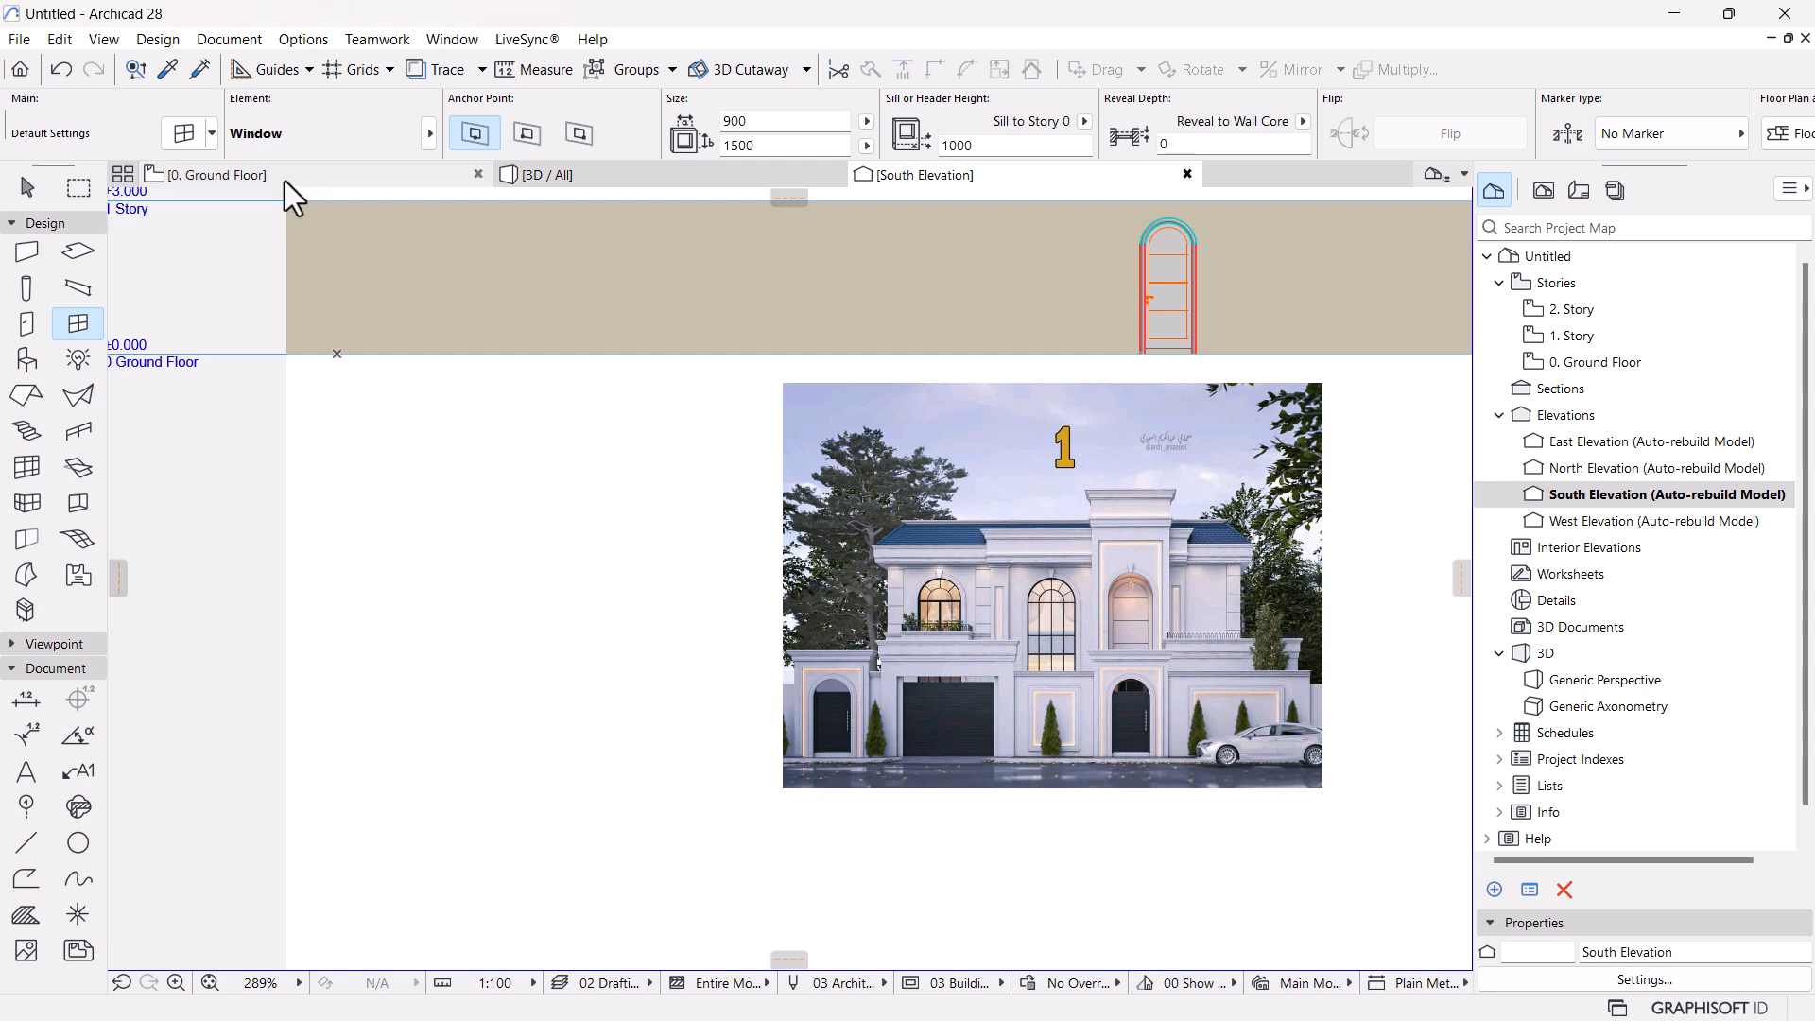
# Place the gridded window in the ground floor plan's wall, to the left of the existing door
pyautogui.click(279, 176)
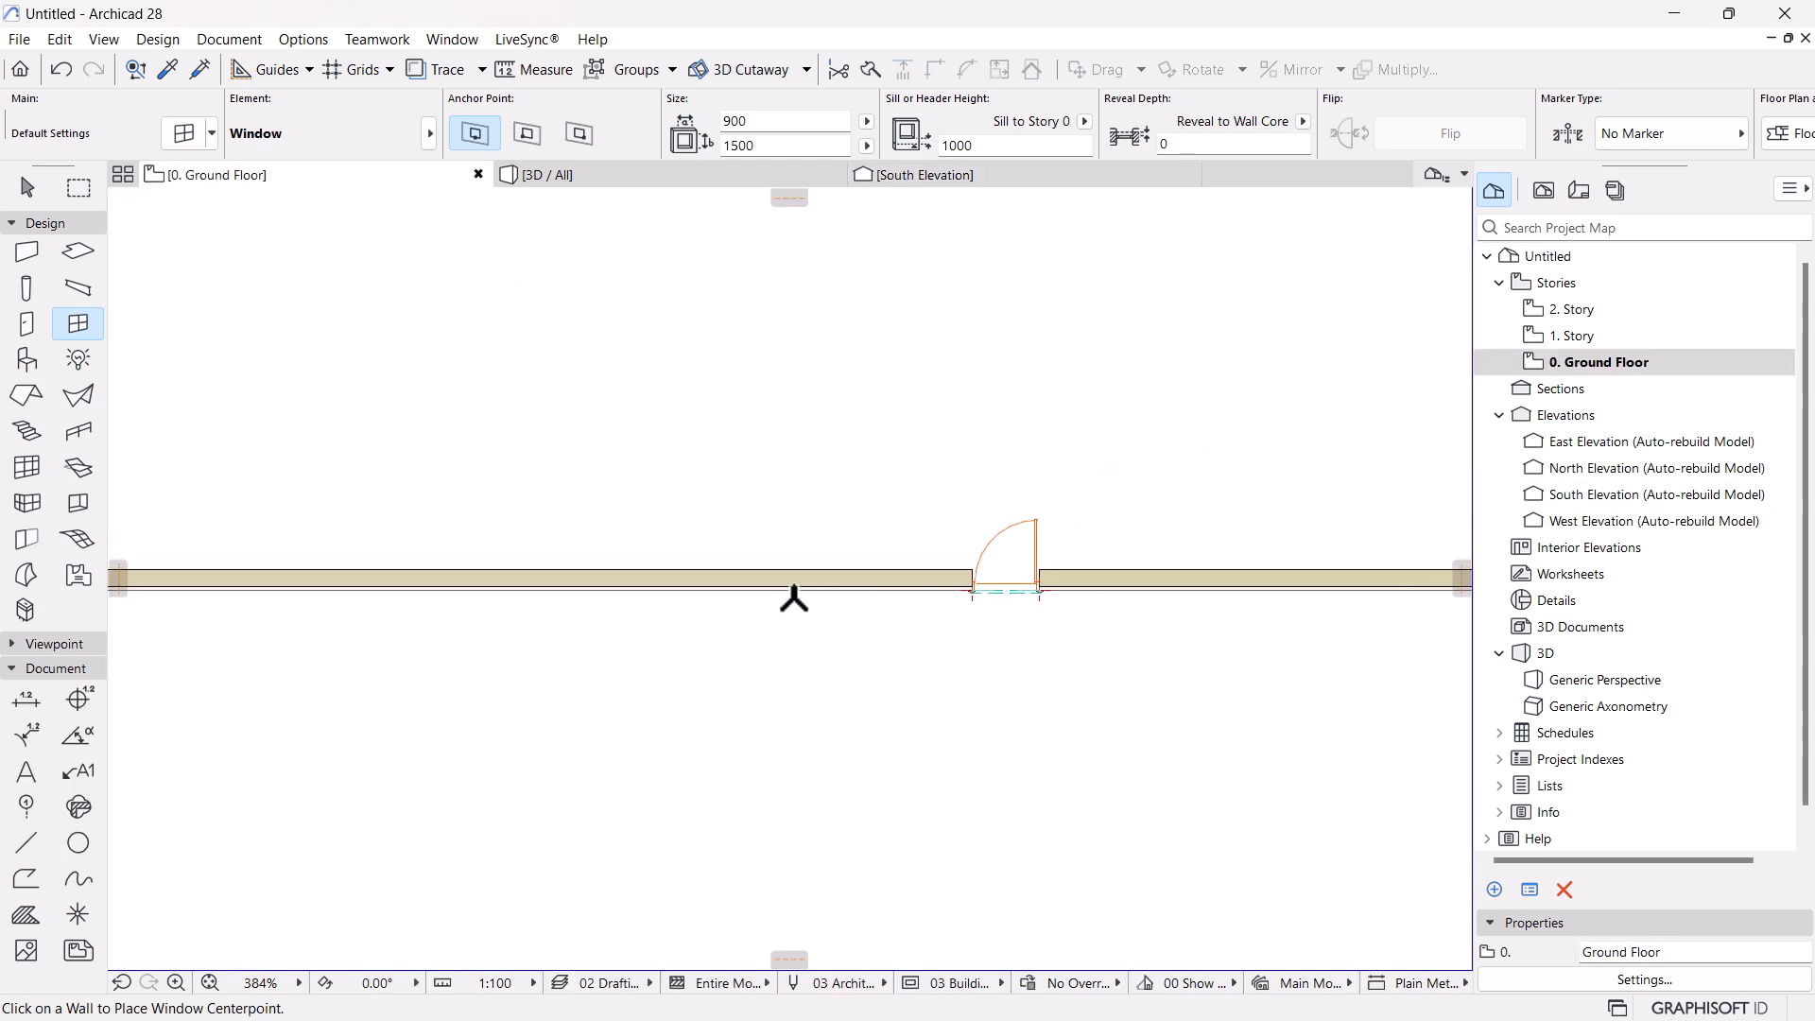
pyautogui.click(703, 581)
pyautogui.click(697, 668)
# In the South Elevation, move the new window down 1000 so its base sits on the ground floor line
pyautogui.click(932, 175)
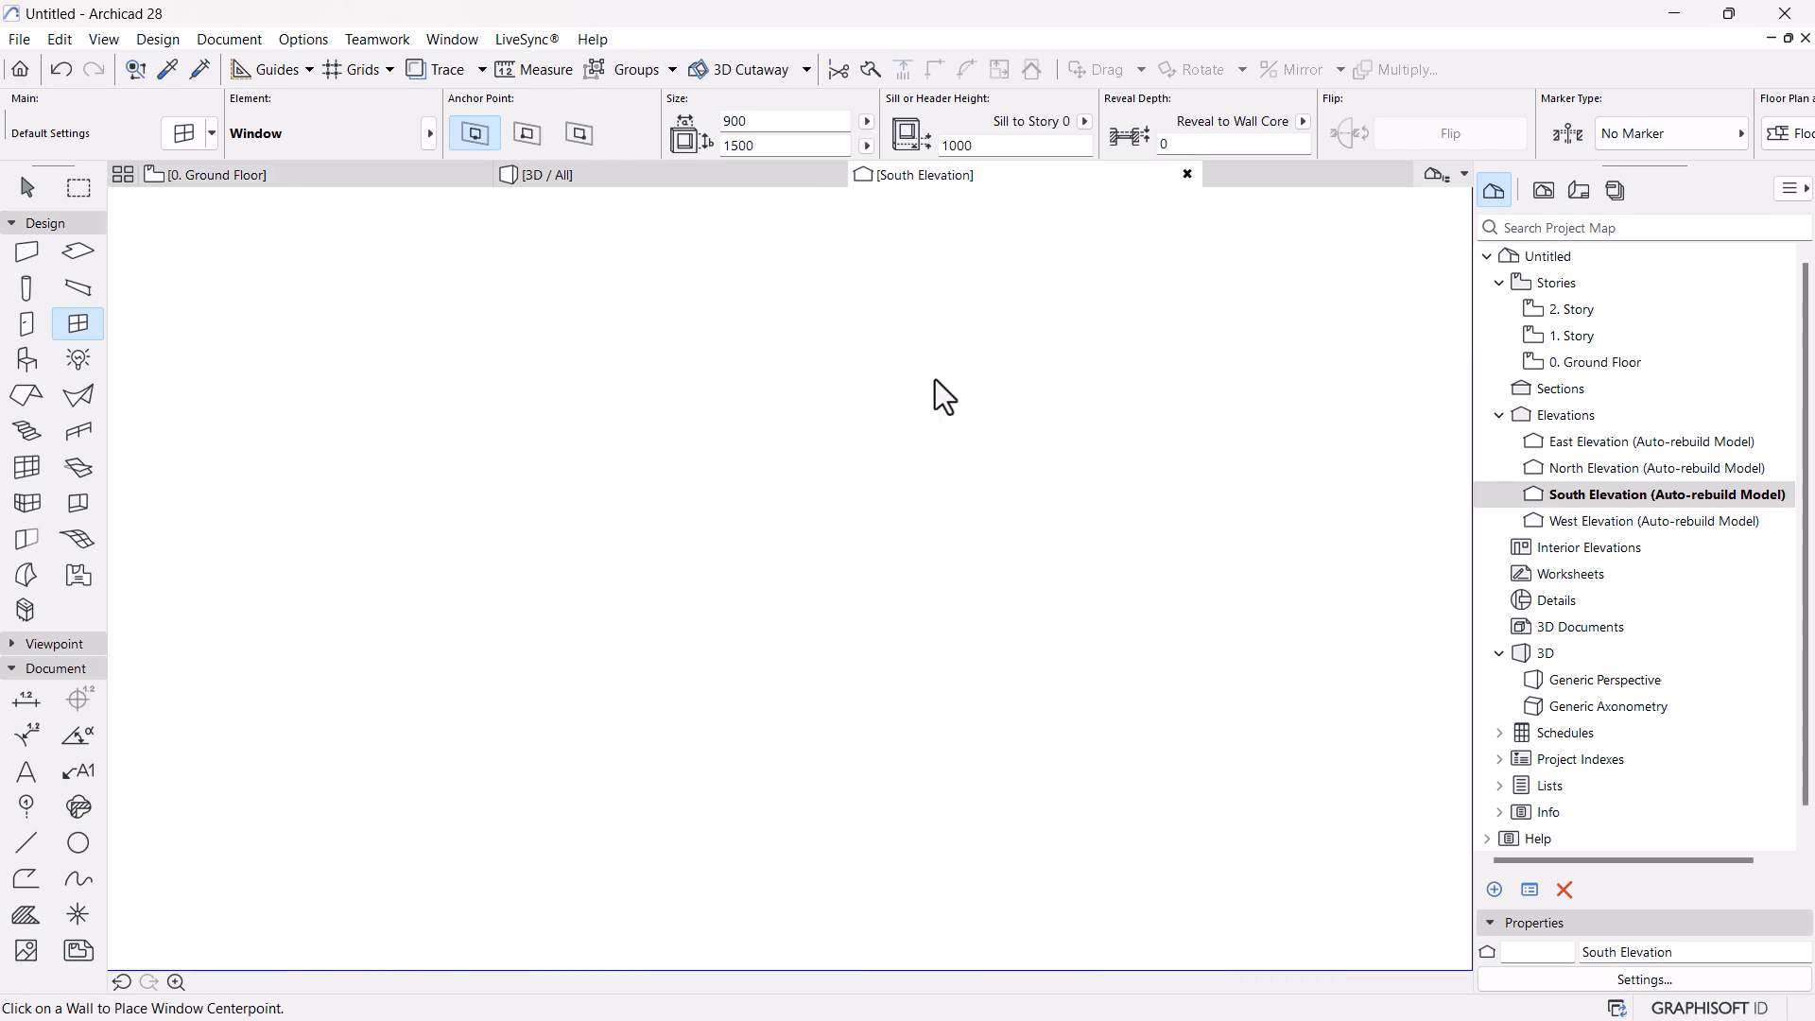
pyautogui.scroll(-5, 974, 493)
pyautogui.scroll(6, 1005, 351)
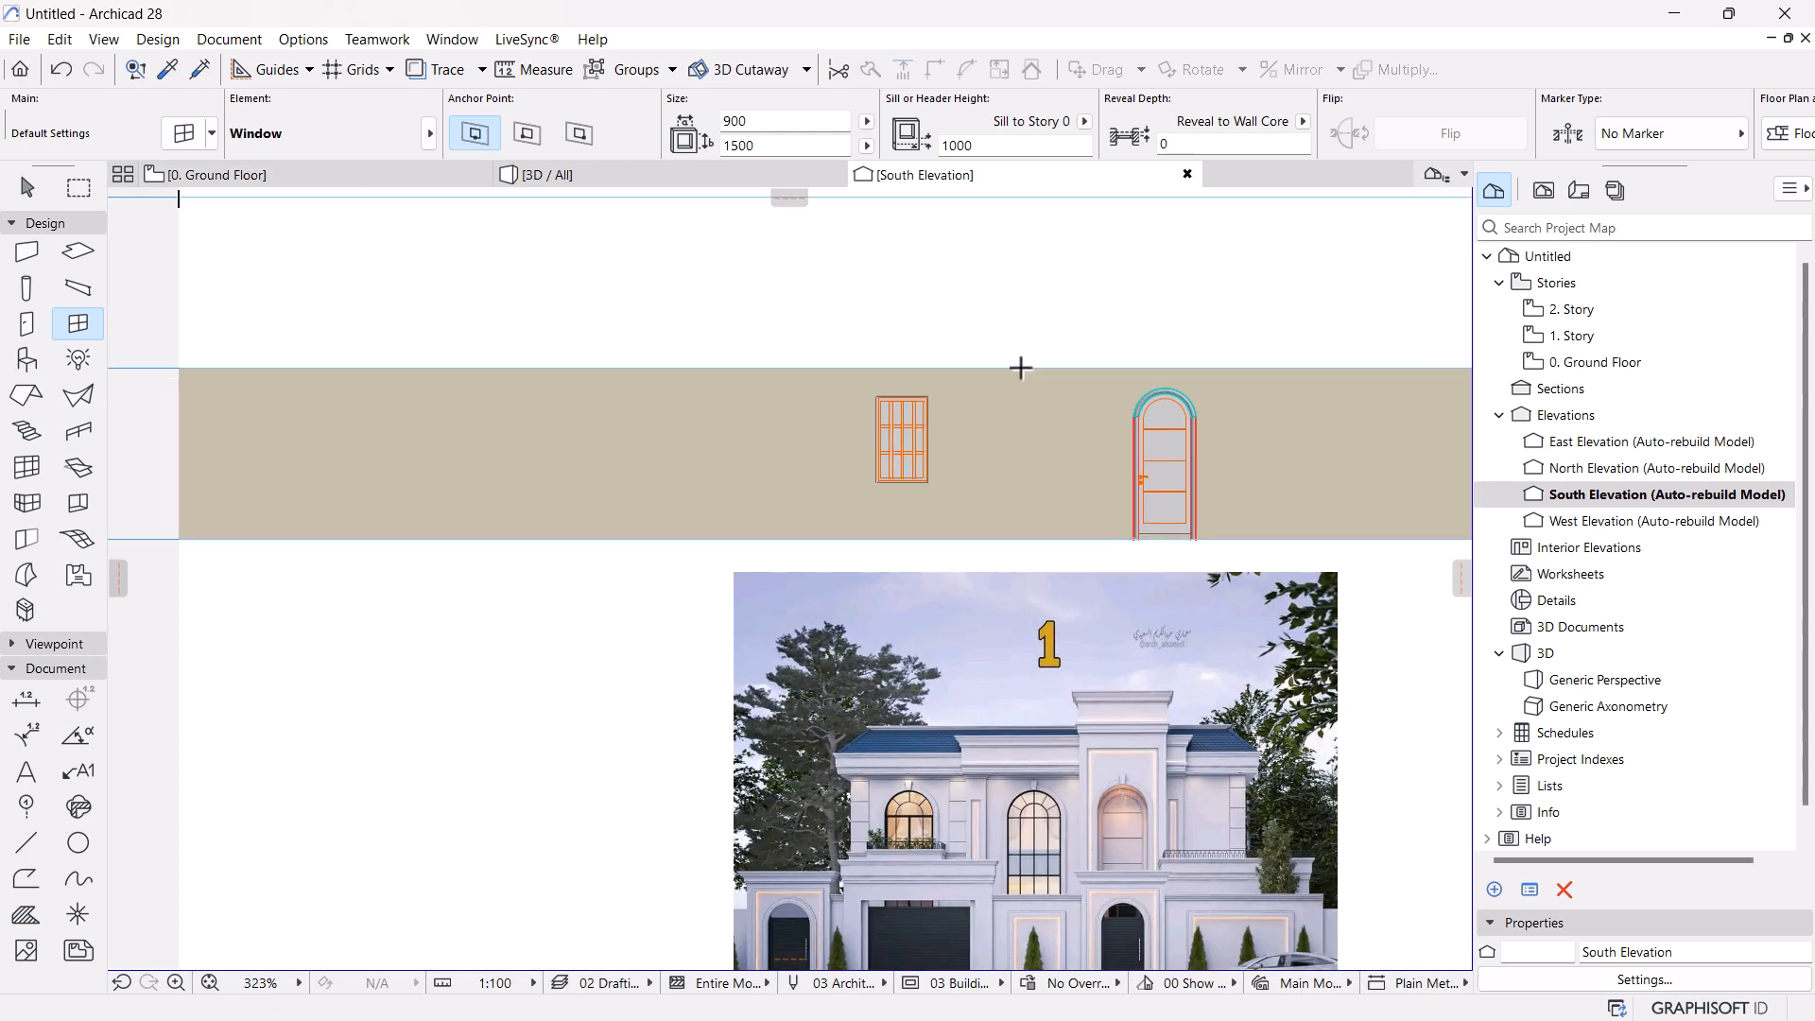
pyautogui.press('Escape')
pyautogui.click(905, 460)
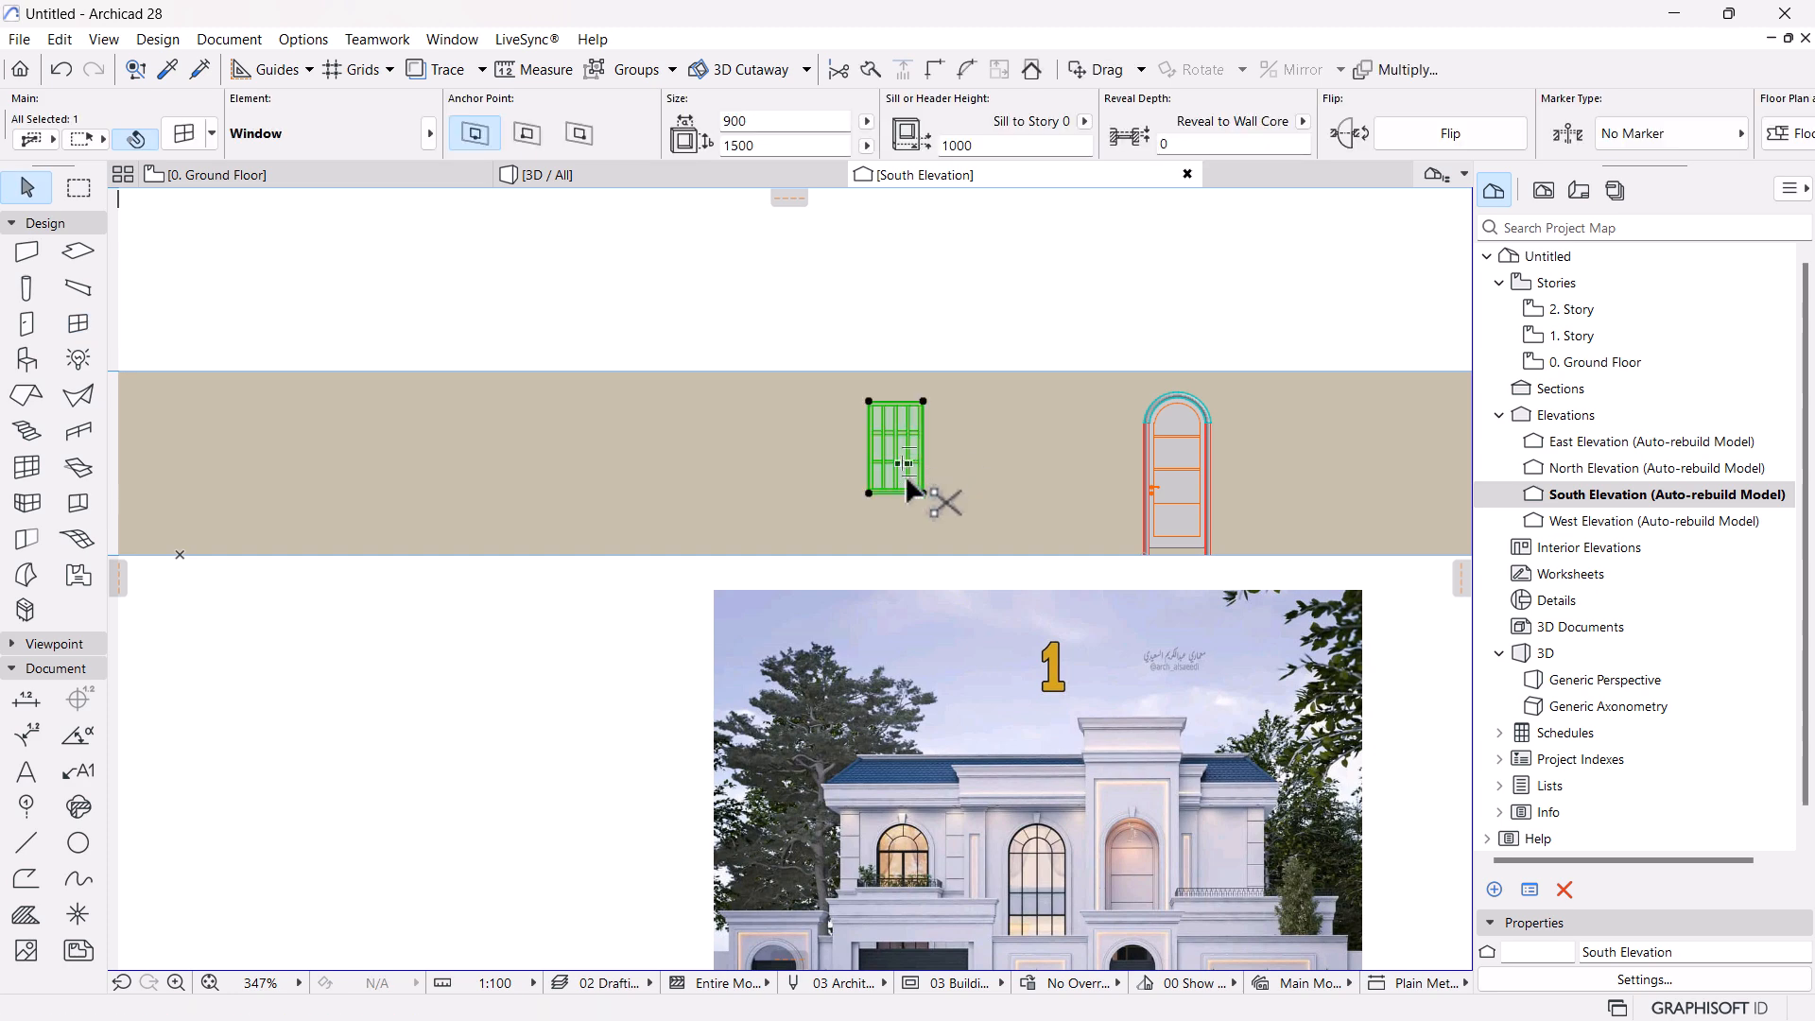
pyautogui.hotkey('ctrl', 'd')
pyautogui.click(923, 492)
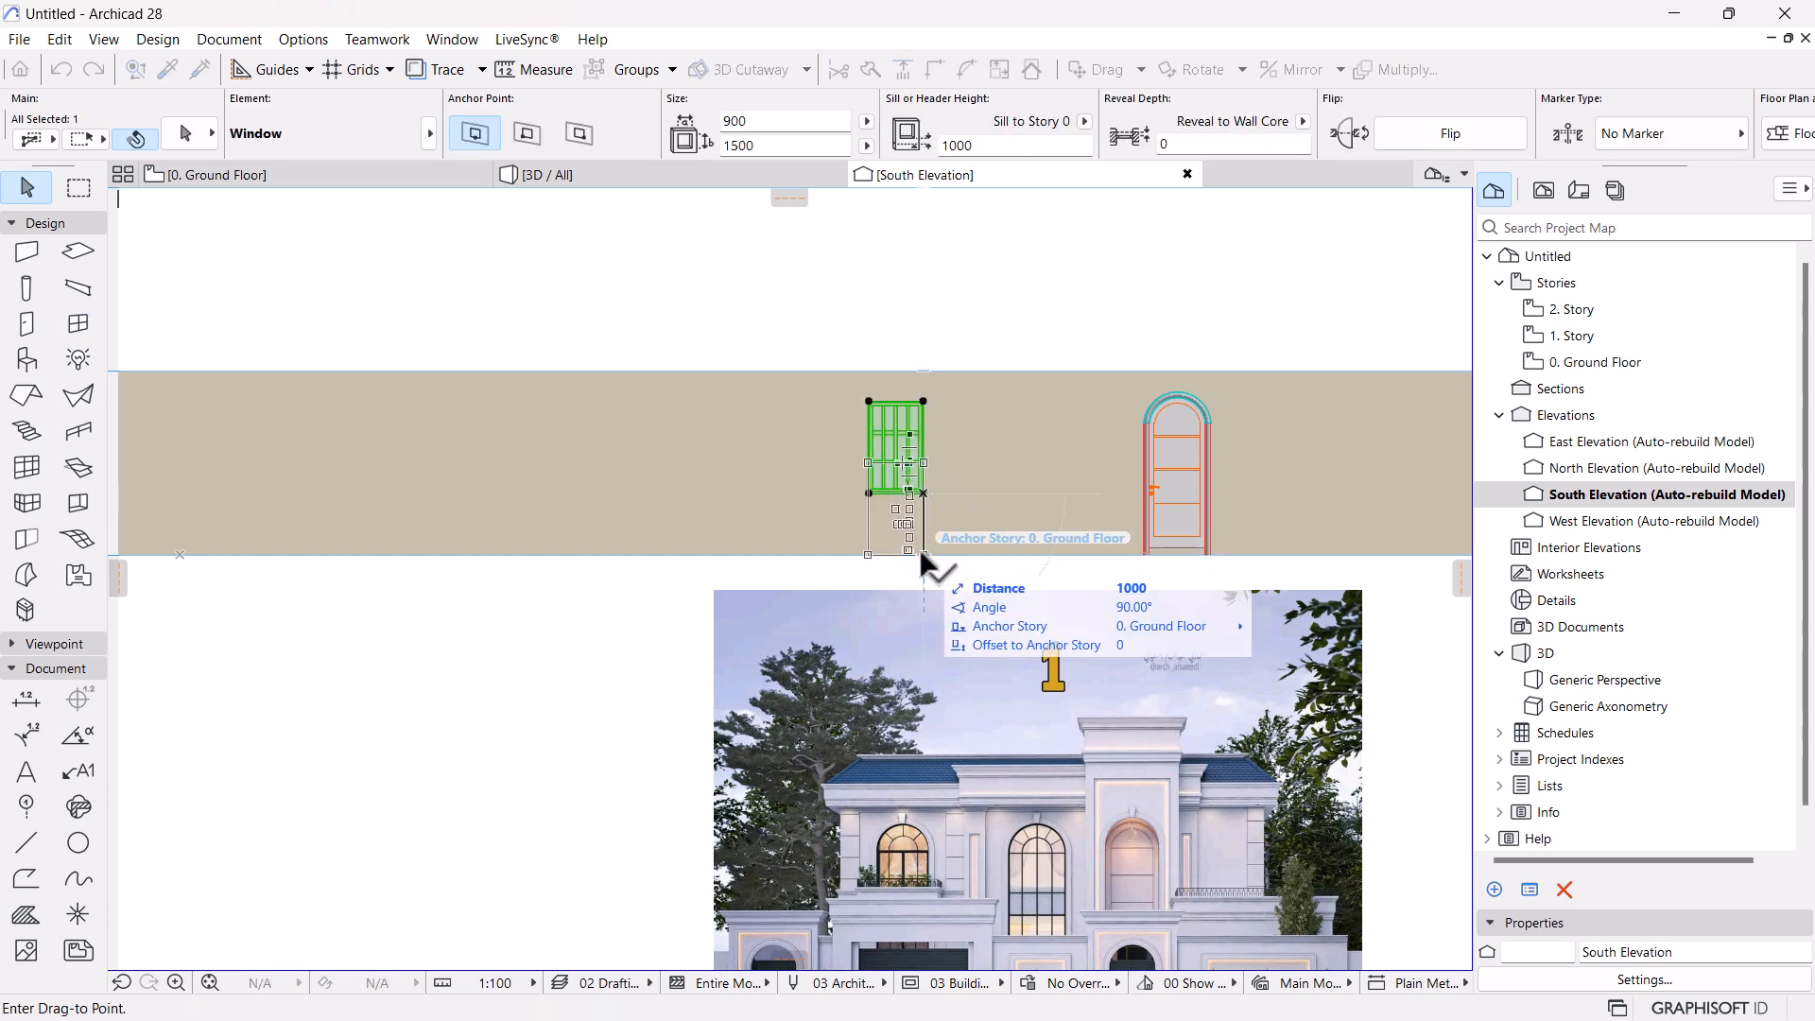
pyautogui.click(921, 554)
# Stretch the gridded window's height up to the springing line of the neighbouring door's arch, making it 2150 high
pyautogui.click(924, 463)
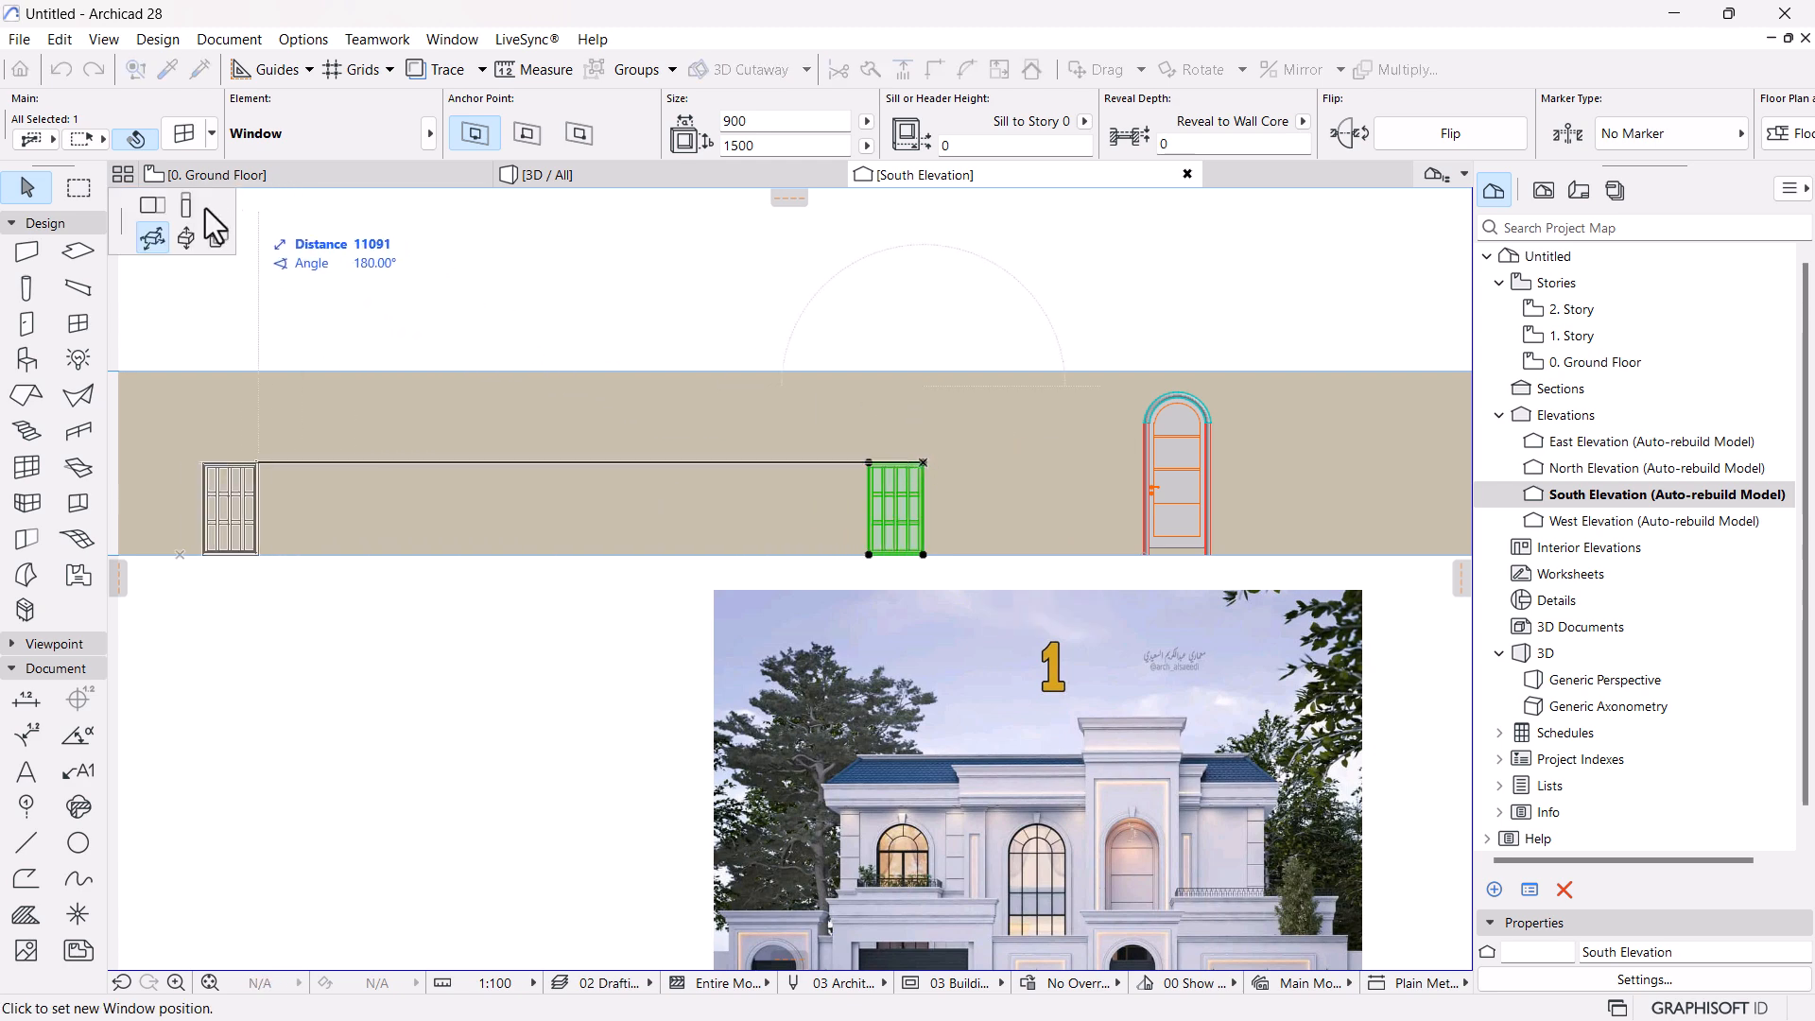
pyautogui.click(187, 205)
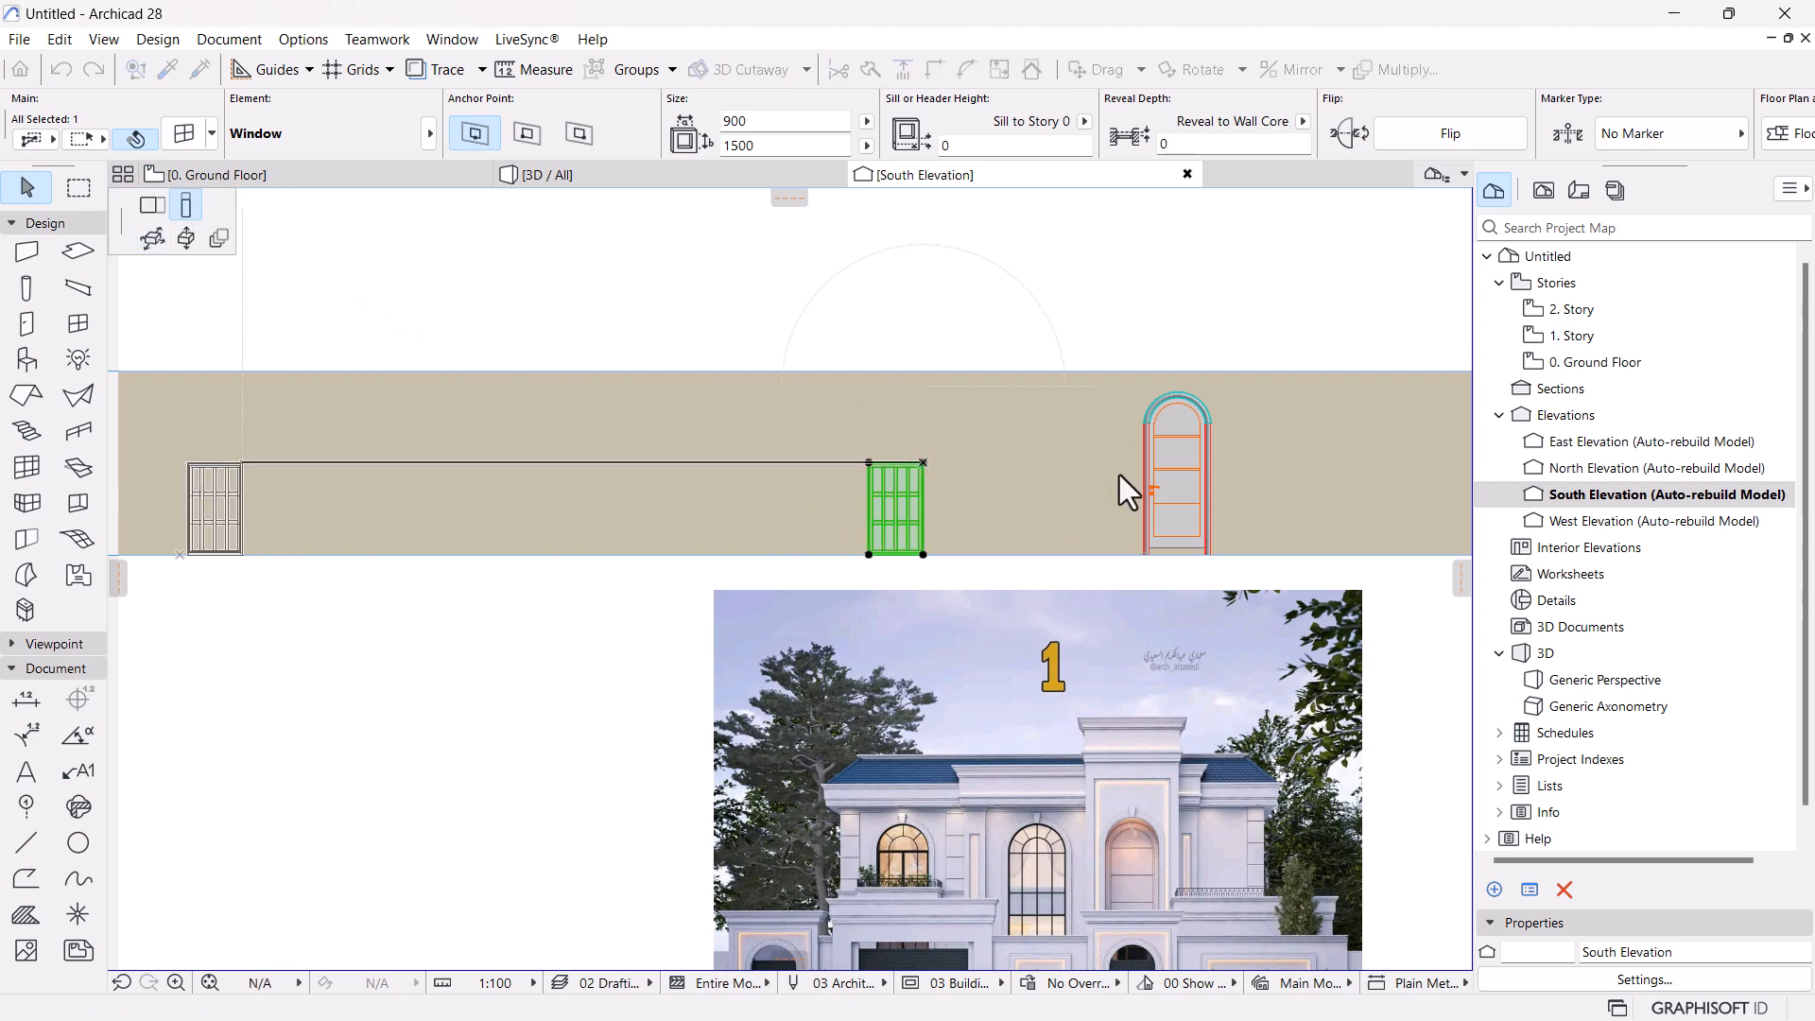
pyautogui.click(1147, 423)
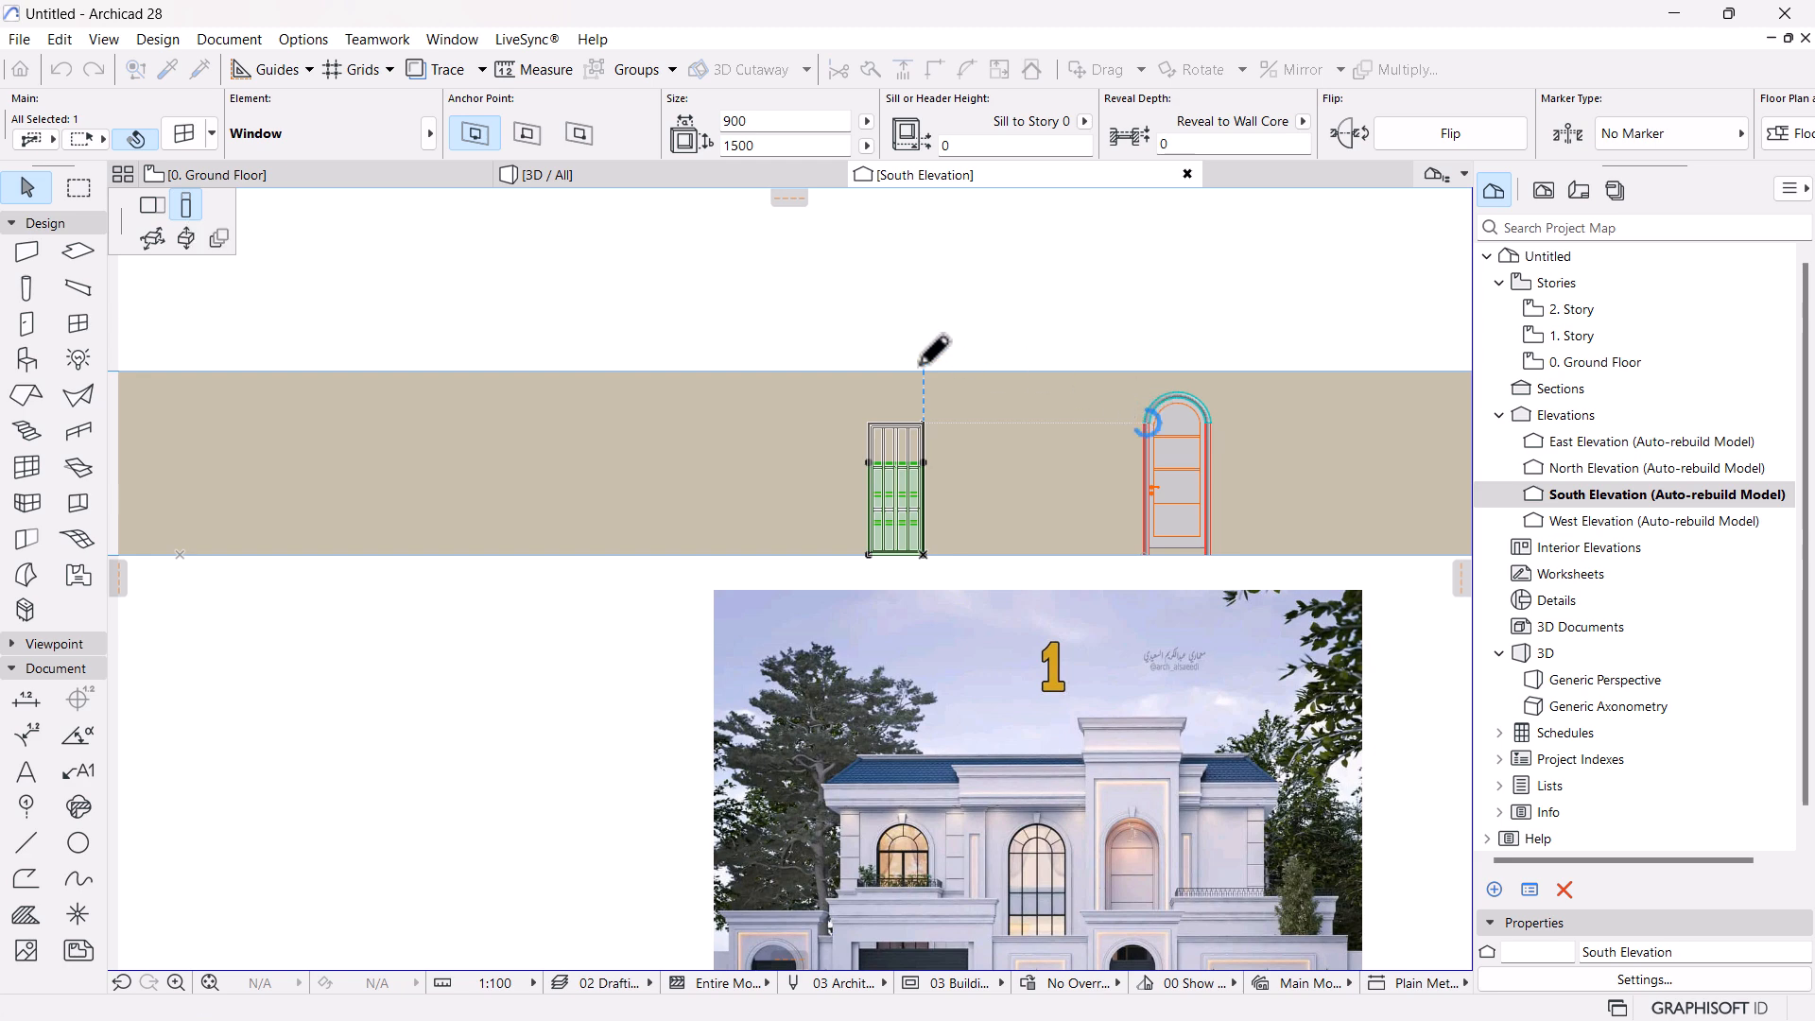
pyautogui.scroll(3, 896, 360)
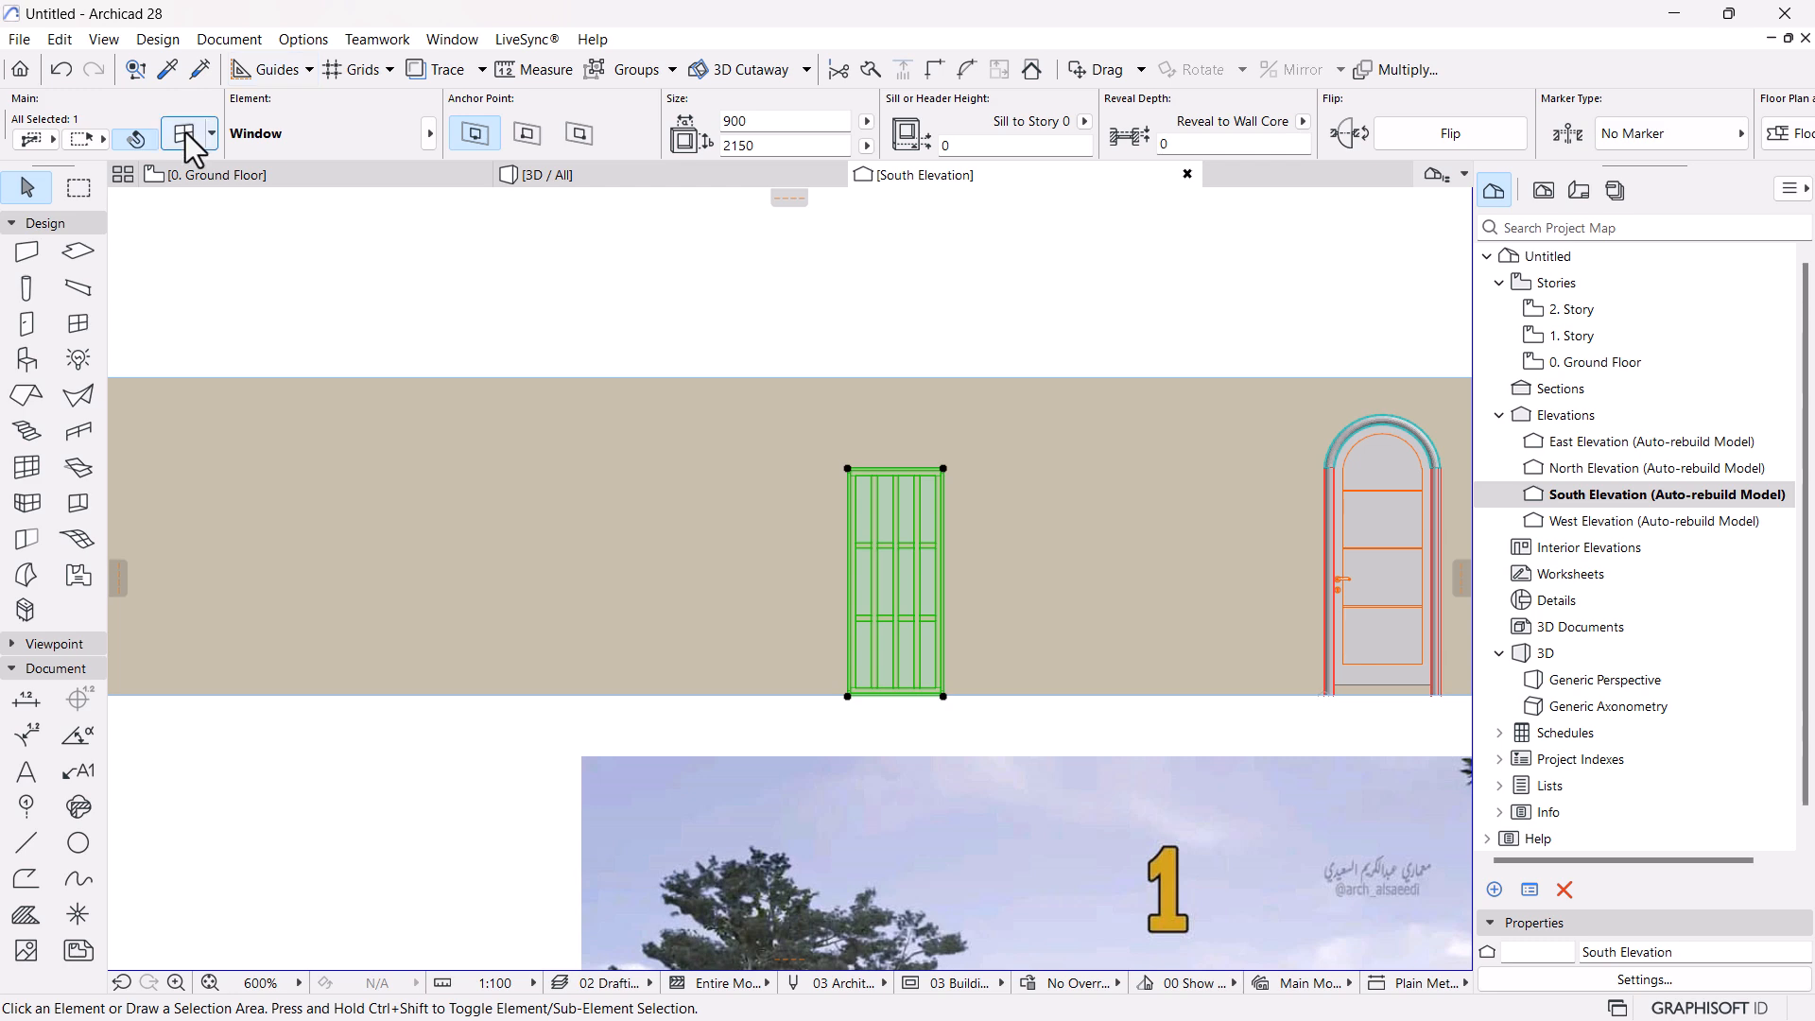
# Turn on uniform window surfaces, assign Paint - Ivory Black to the frame, sash and grid, and accept the settings
pyautogui.hotkey('ctrl', 't')
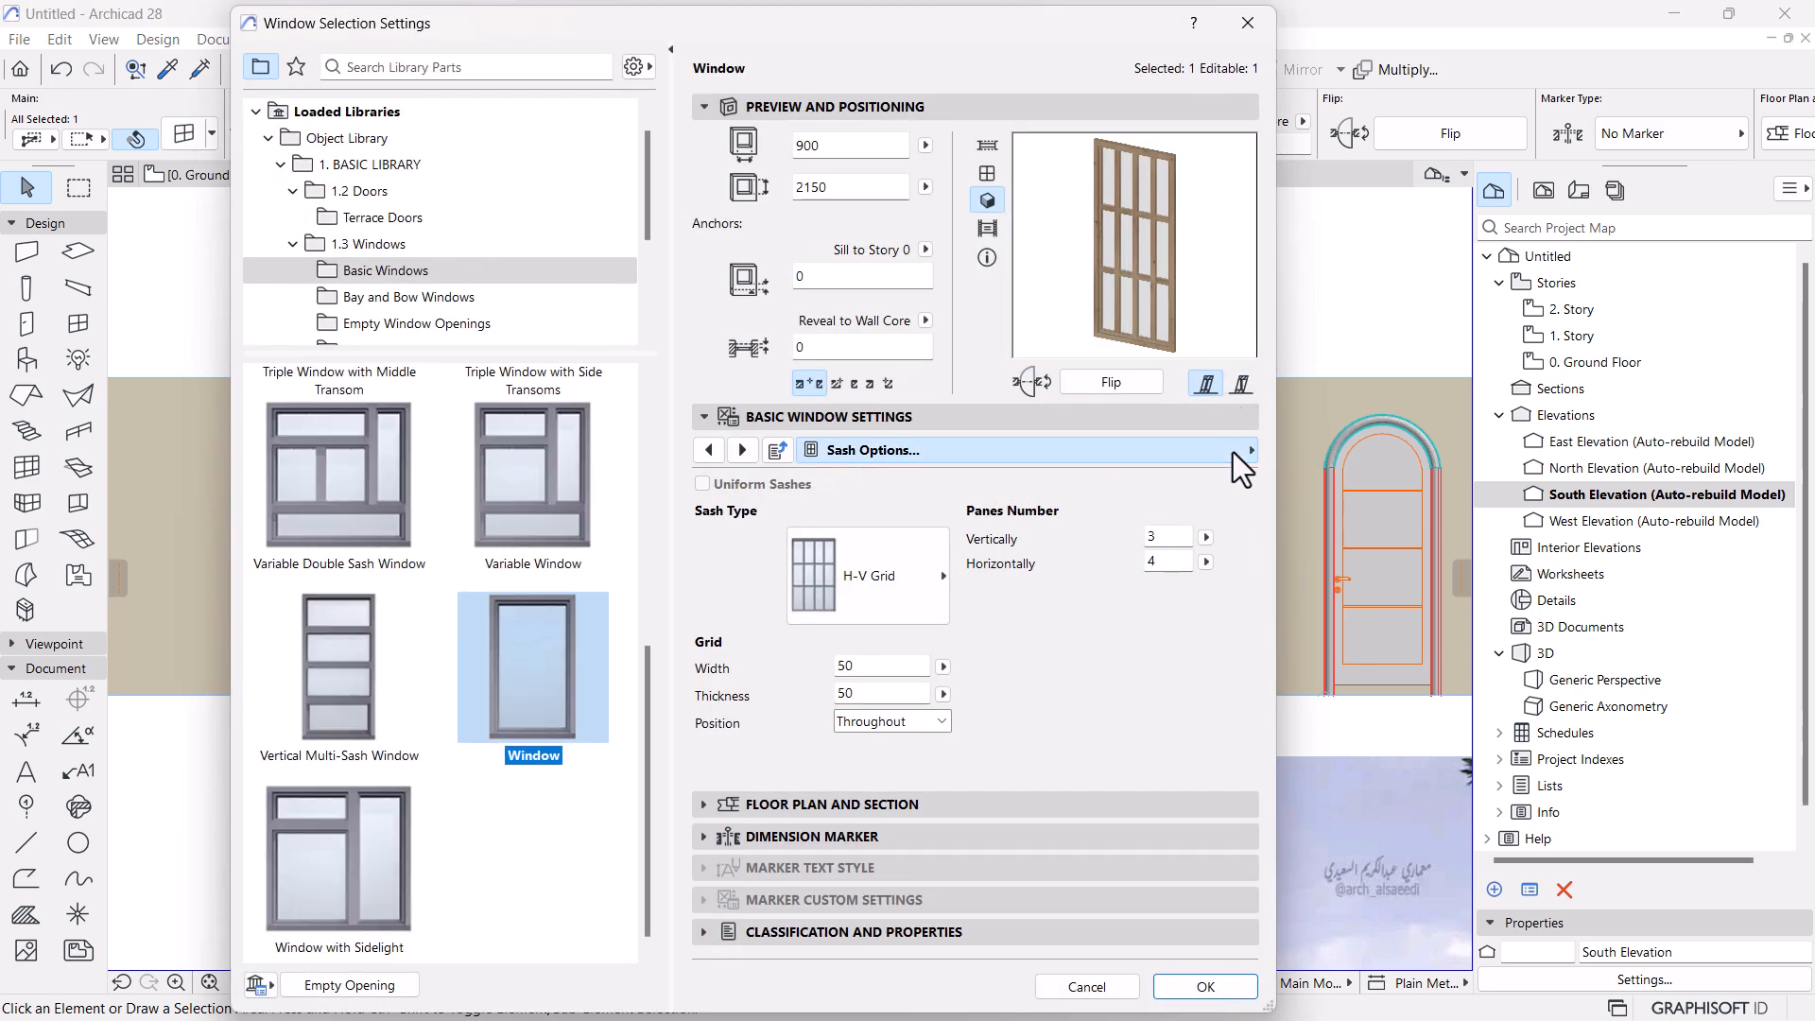
pyautogui.click(1235, 452)
pyautogui.click(1374, 565)
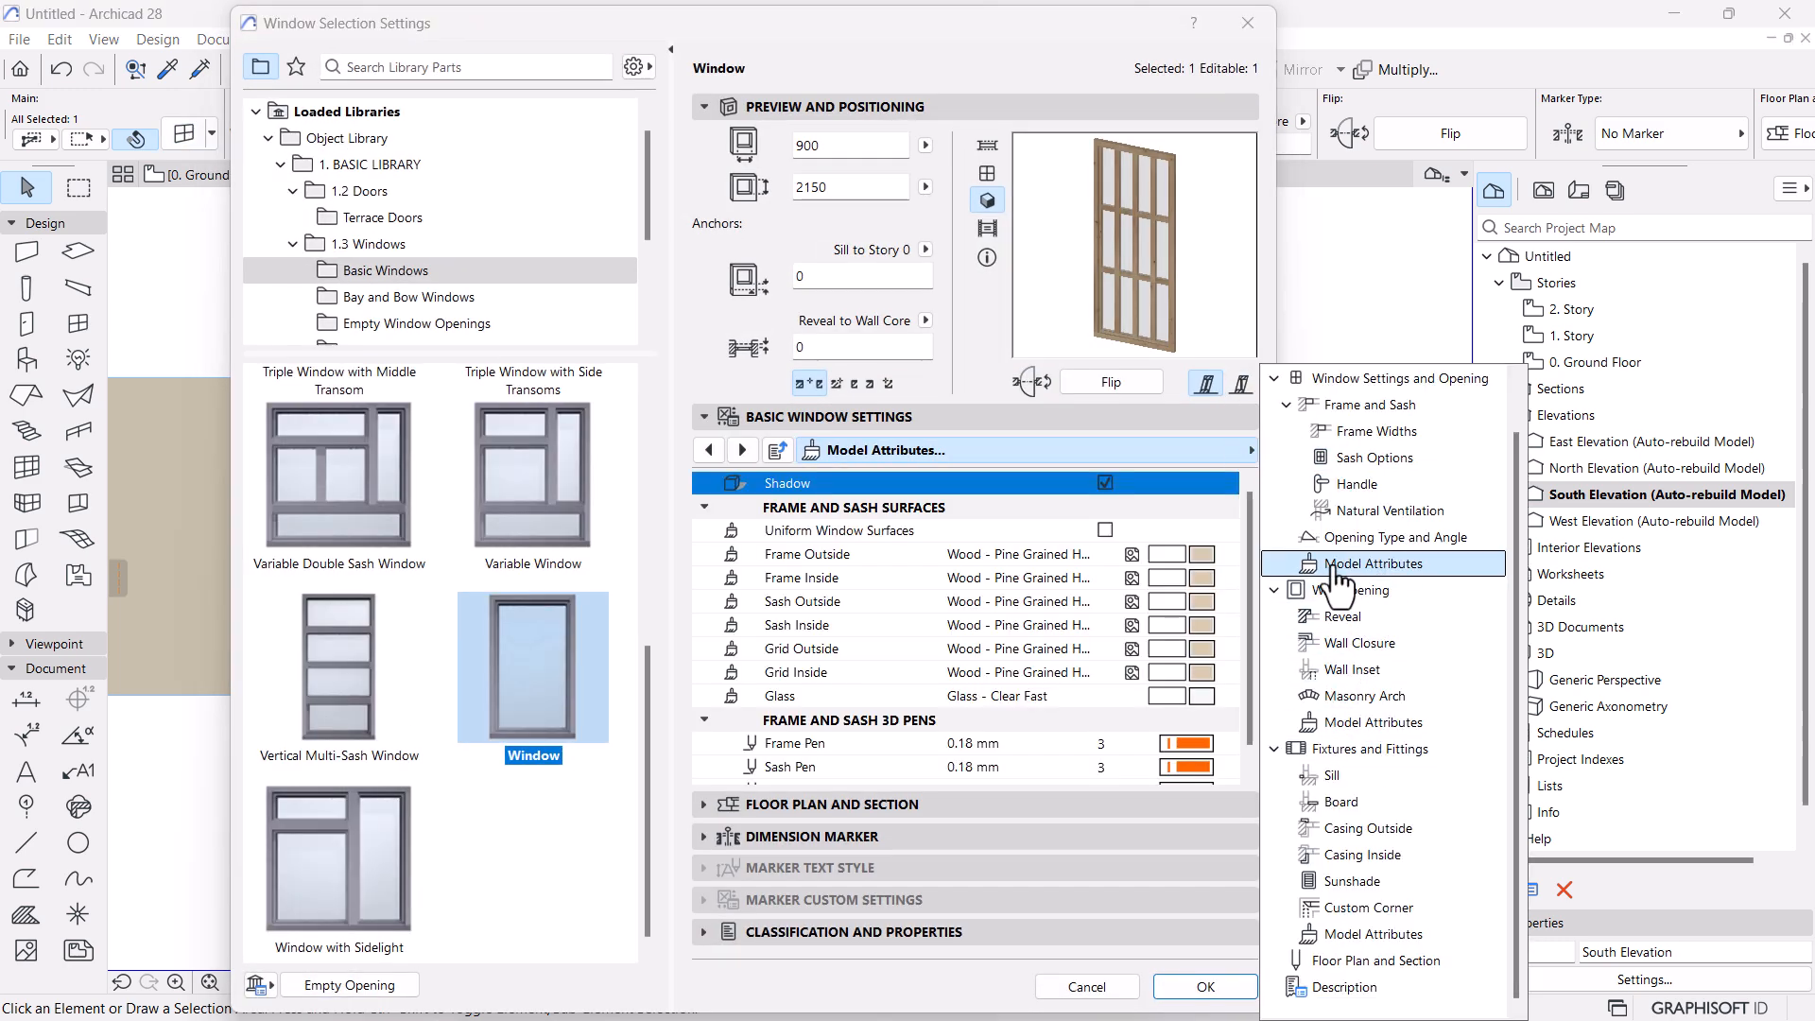
pyautogui.click(1105, 530)
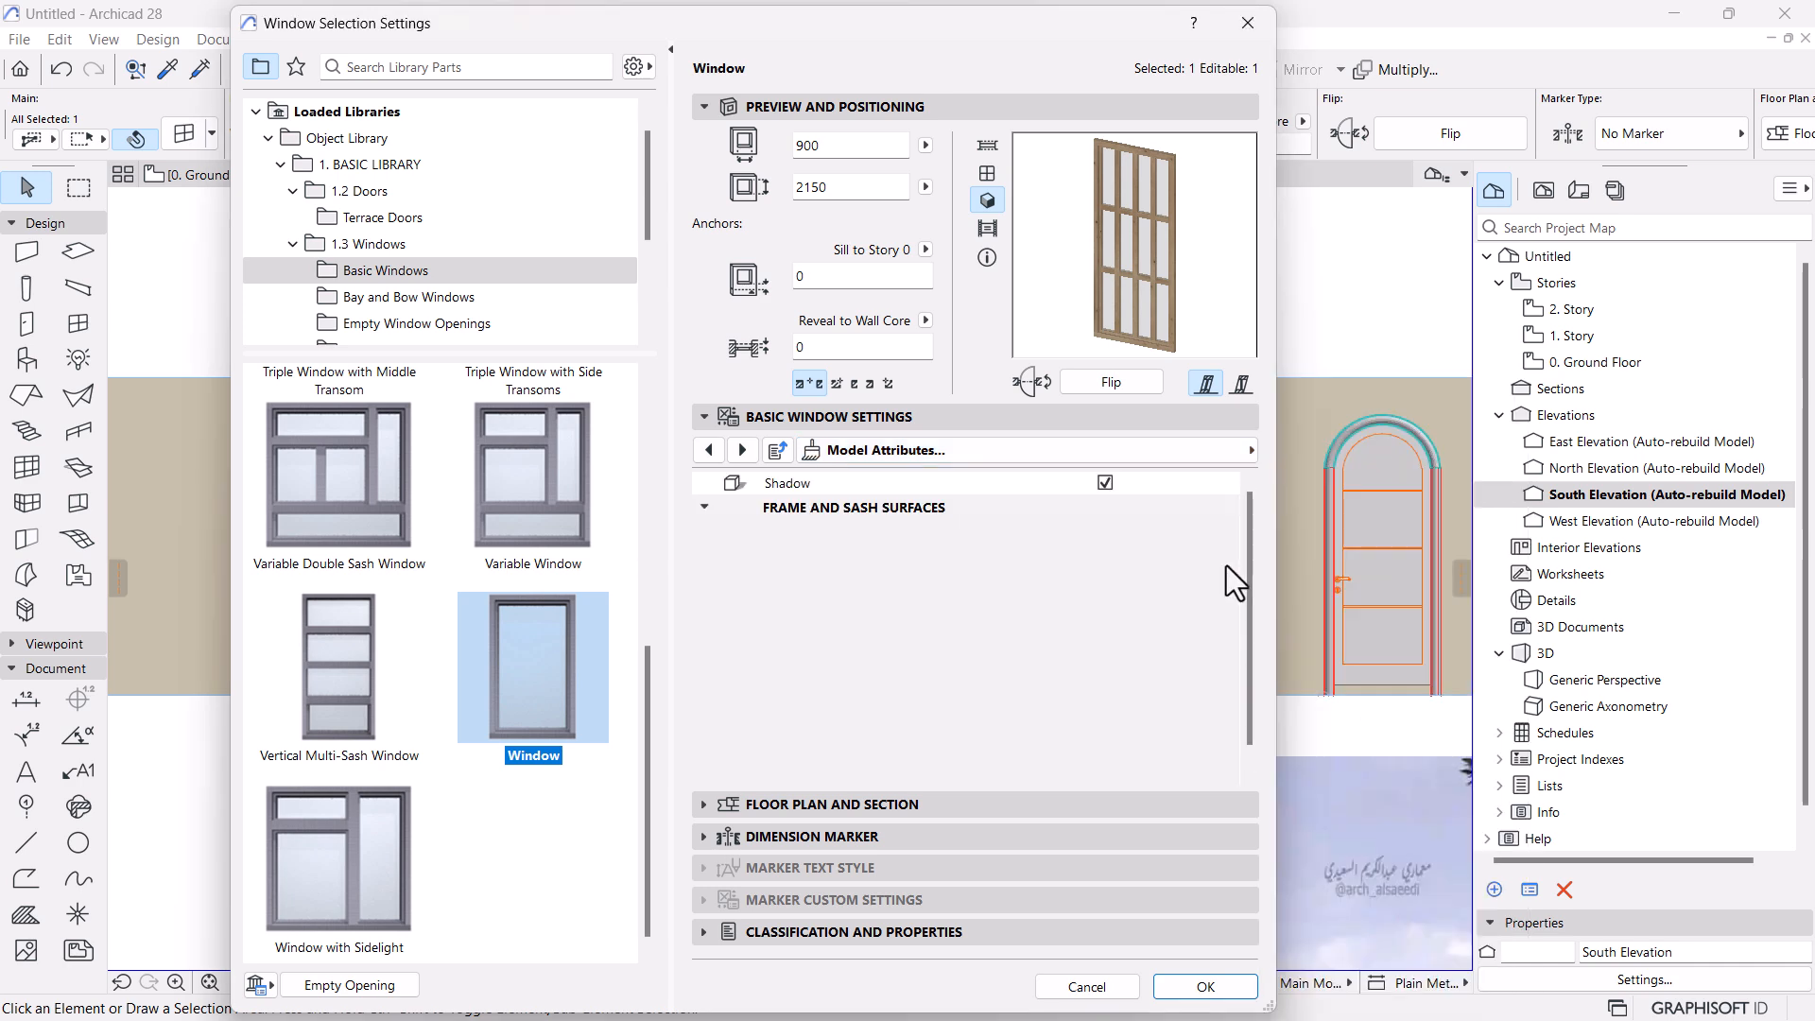
pyautogui.click(1217, 561)
pyautogui.write('paint')
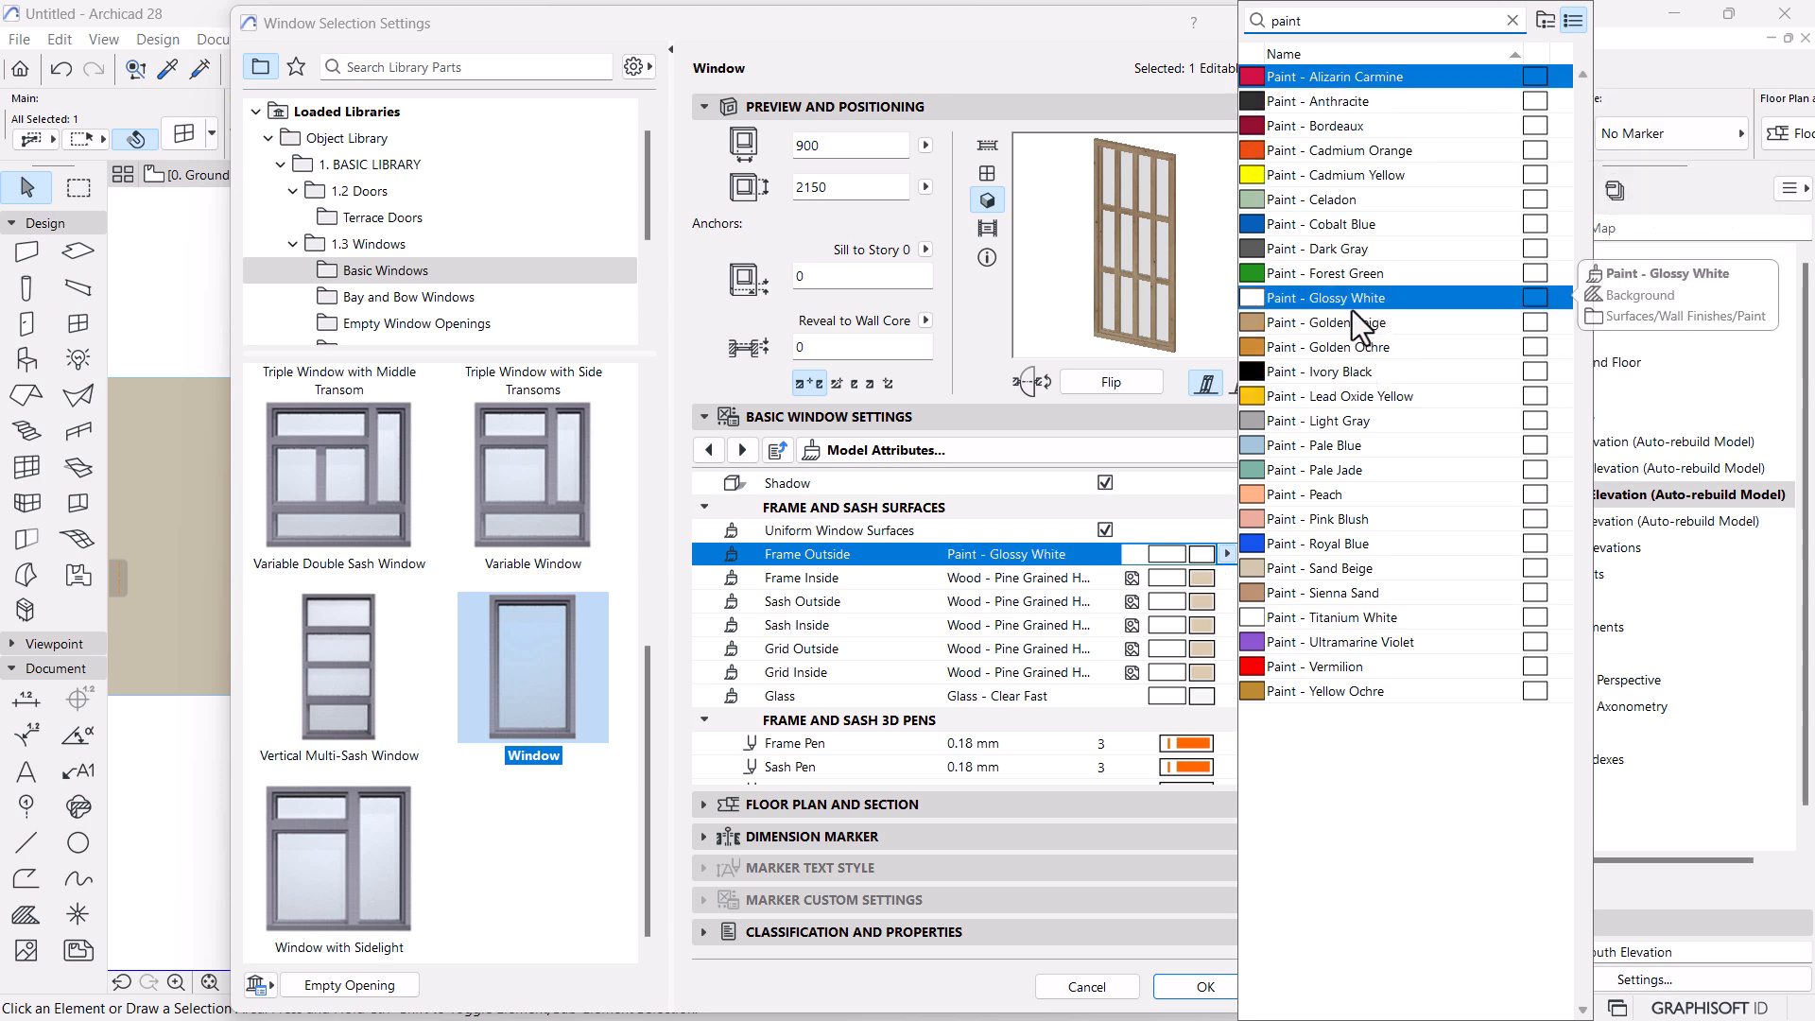
pyautogui.click(1299, 373)
pyautogui.click(1205, 986)
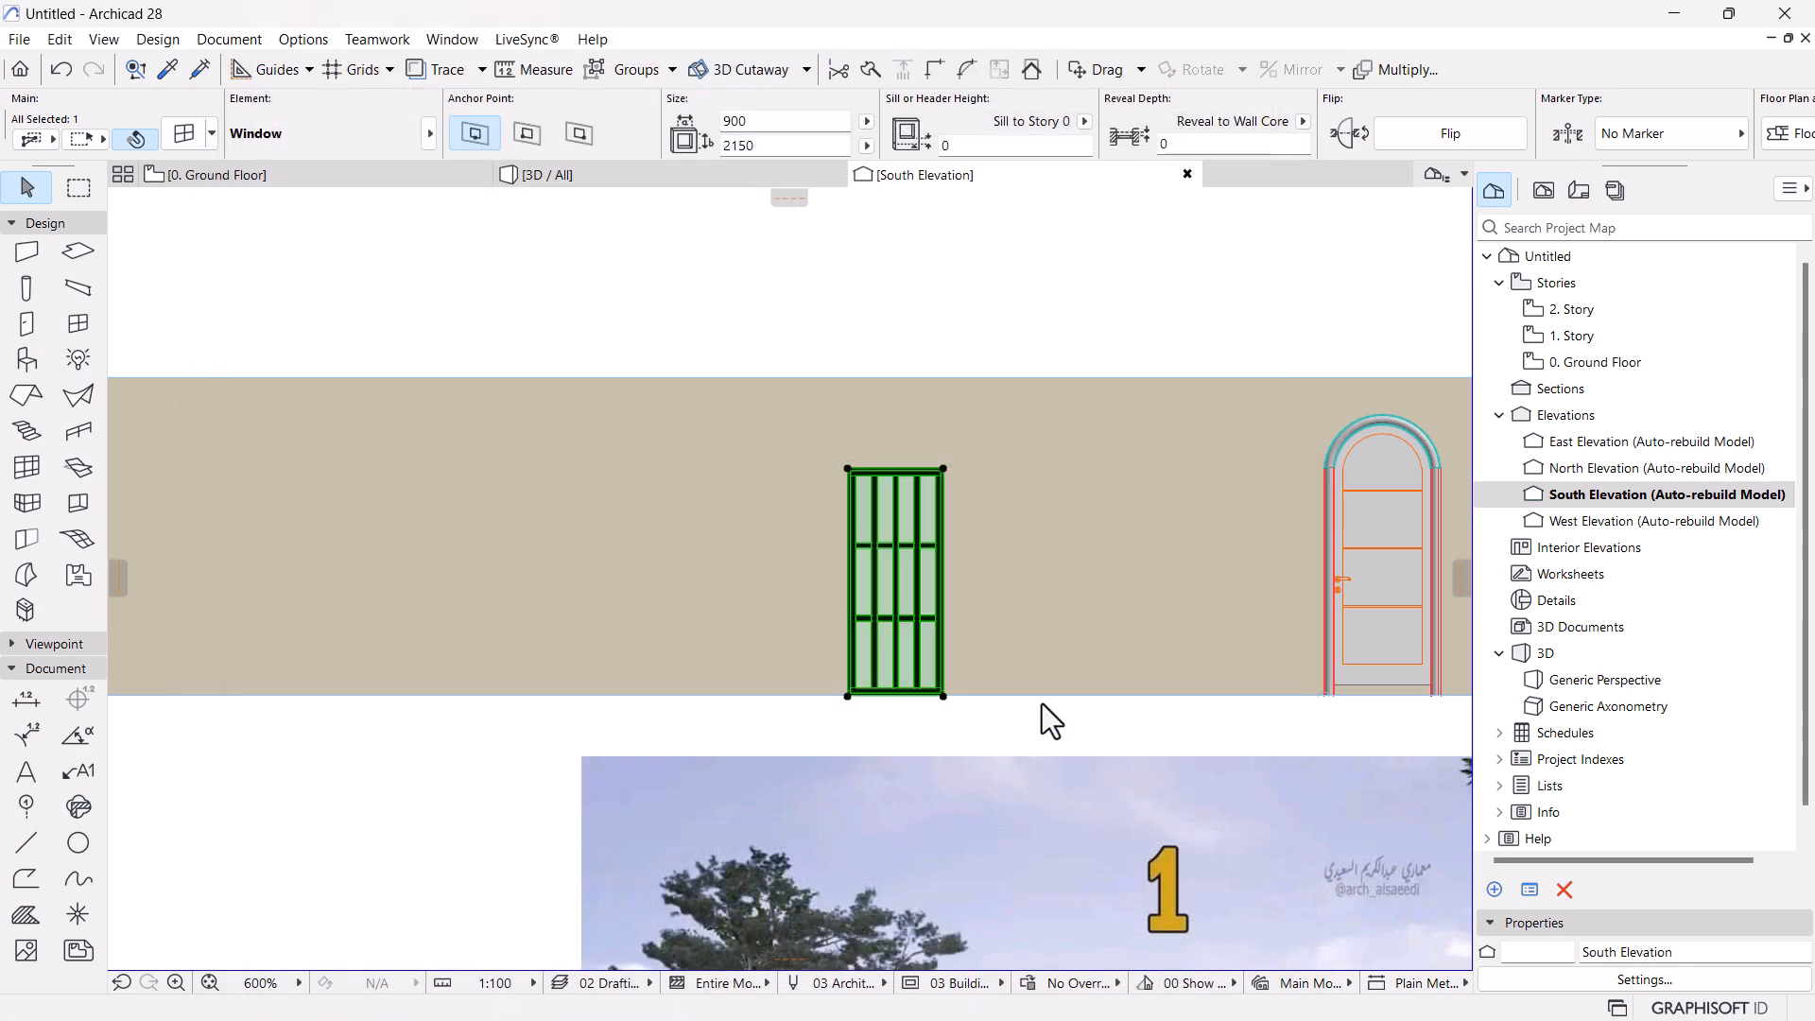
# Compare the window with the reference facade and set its width to 1500
pyautogui.scroll(-4, 997, 624)
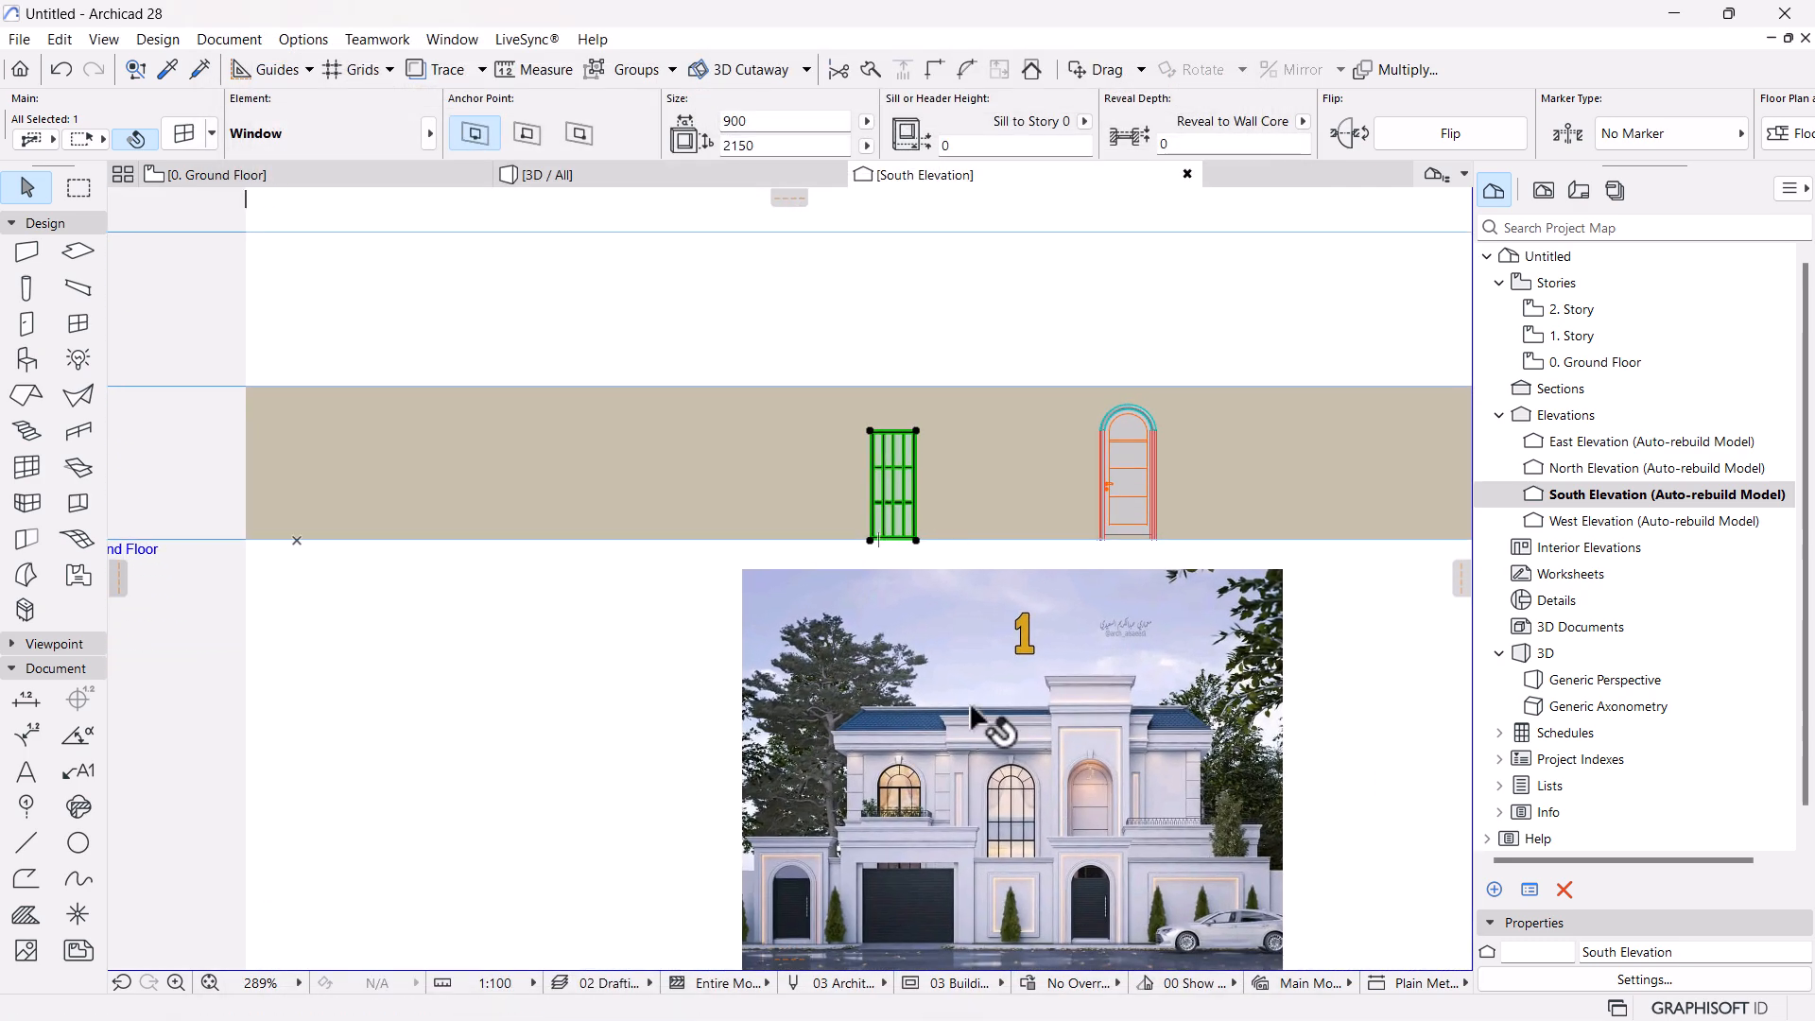
pyautogui.scroll(3, 1006, 815)
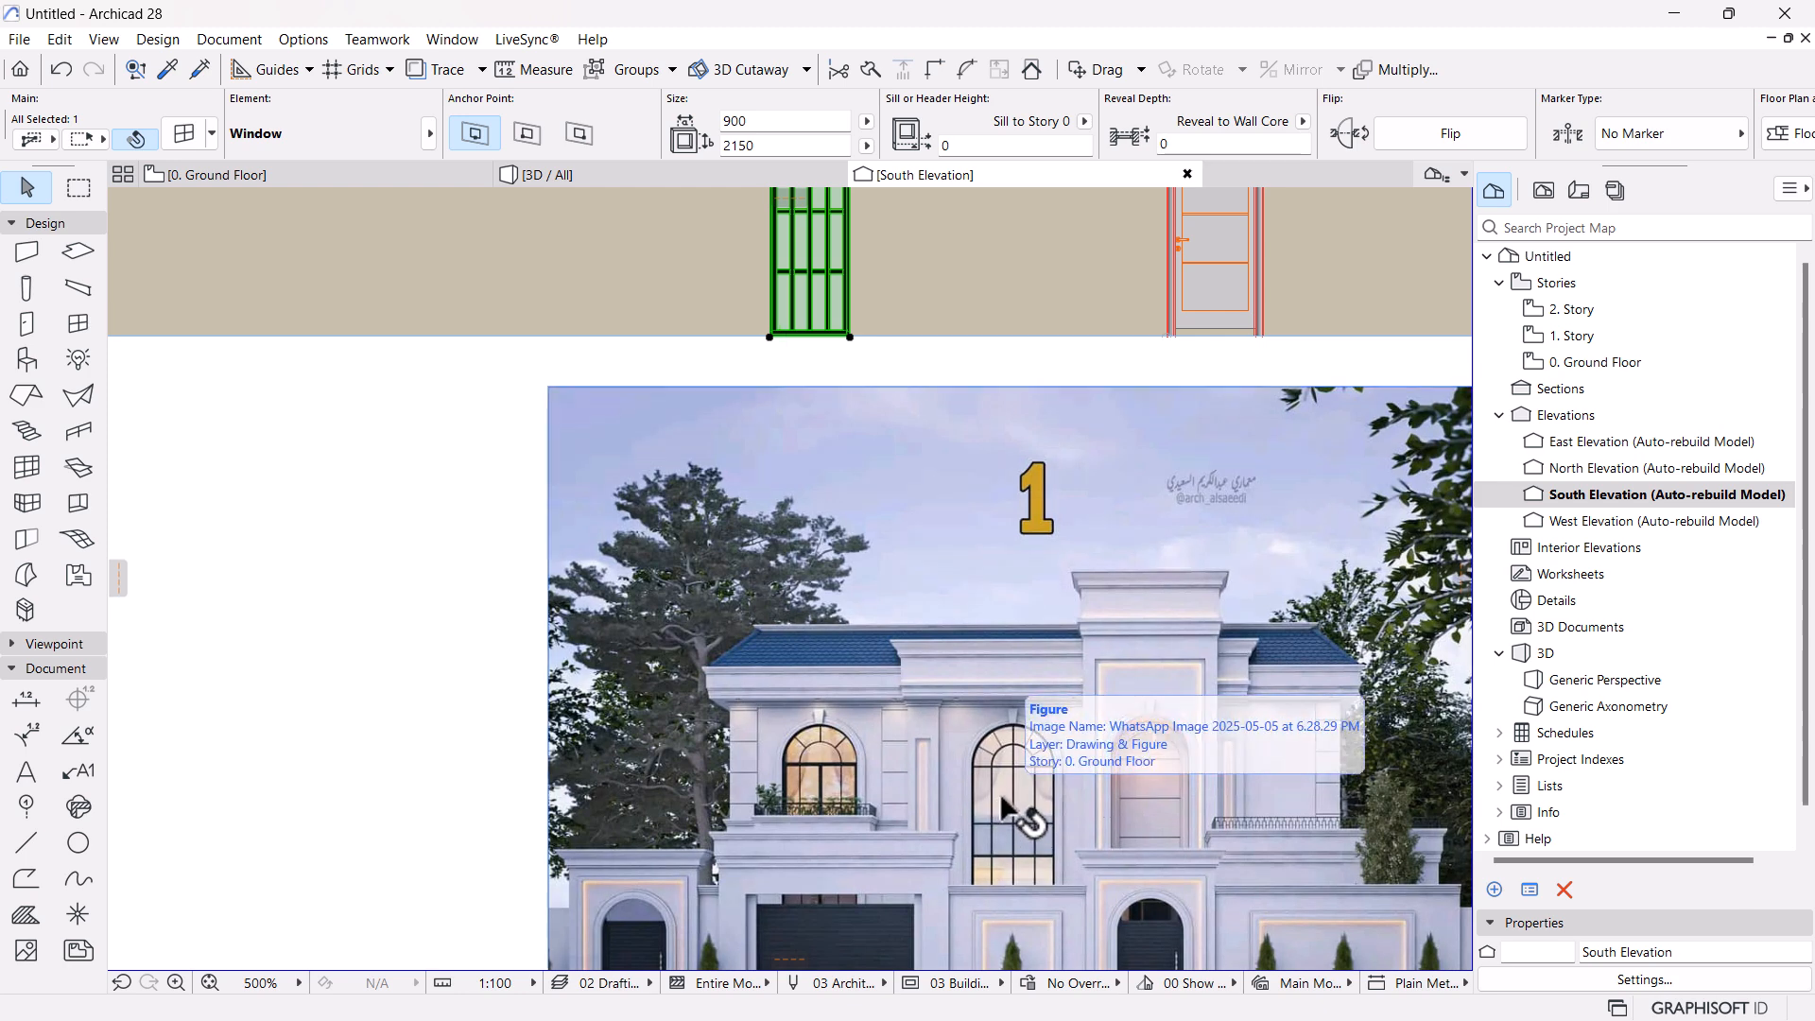
pyautogui.click(772, 120)
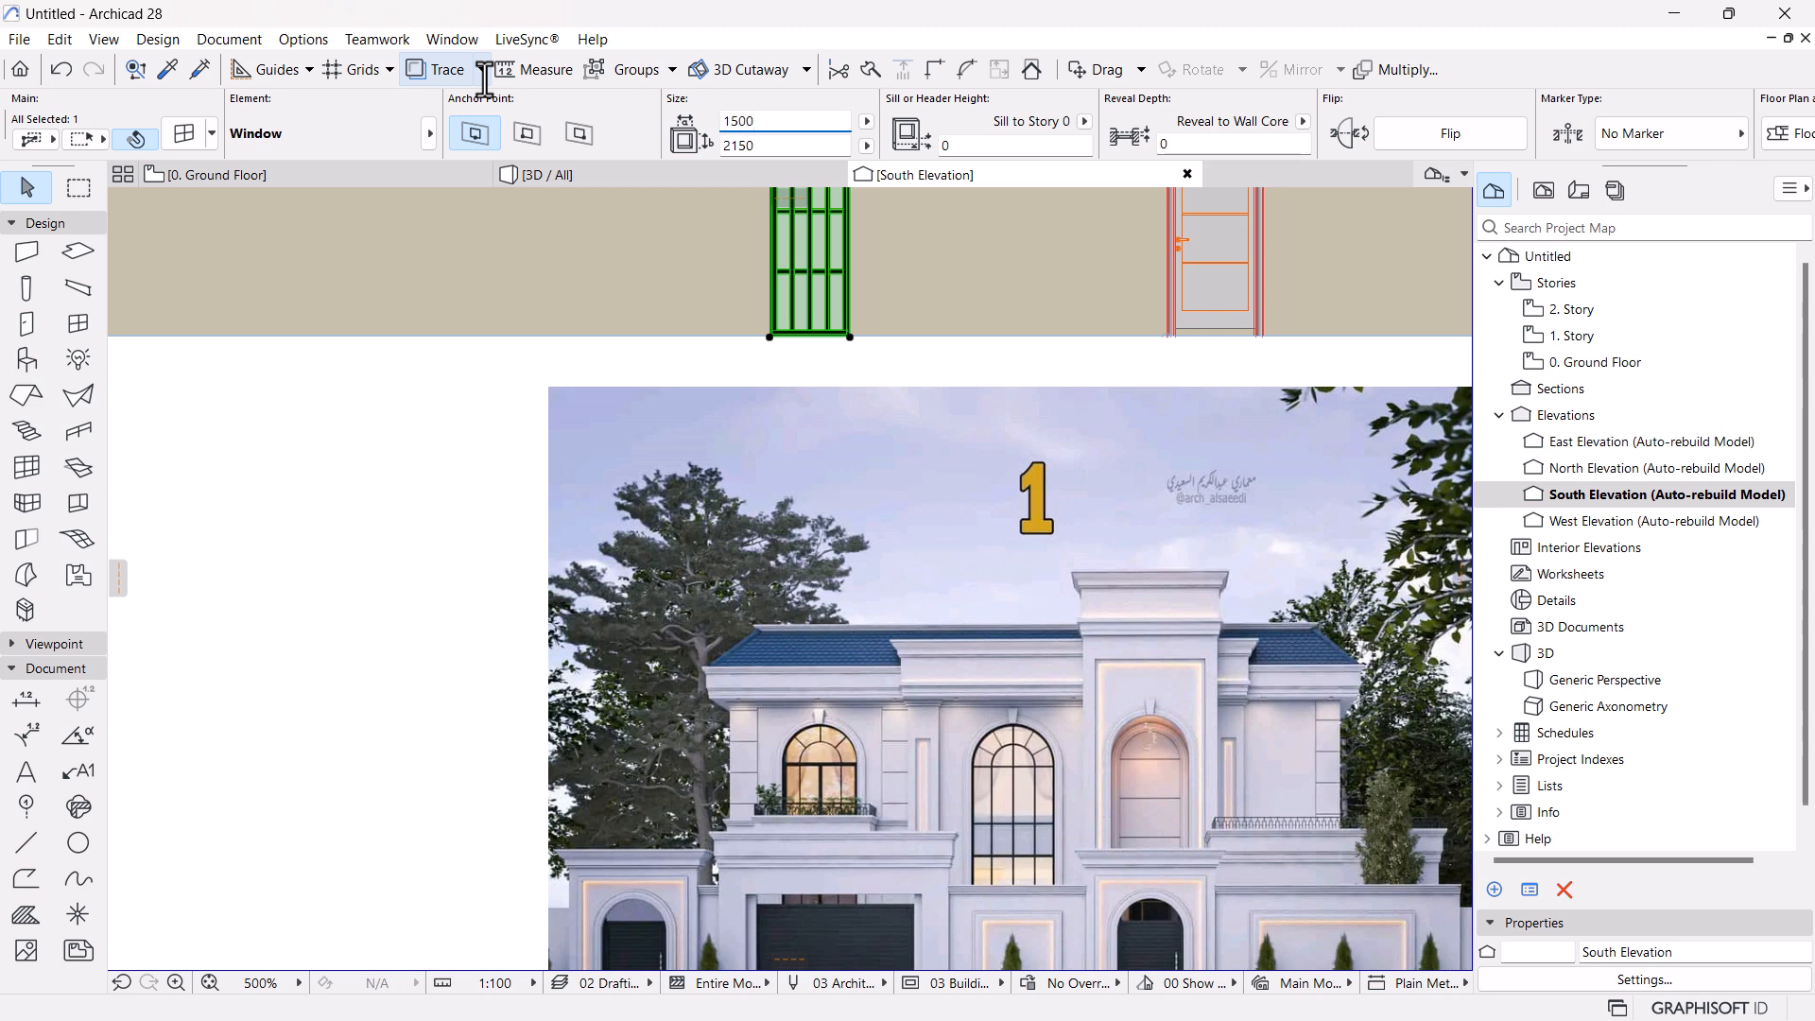
pyautogui.press('Return')
# Select the wall around the window and link its top to 2. Story (Home + 2)
pyautogui.scroll(-1, 915, 393)
pyautogui.moveTo(853, 497); pyautogui.dragTo(862, 757, button='middle')
pyautogui.click(1086, 387)
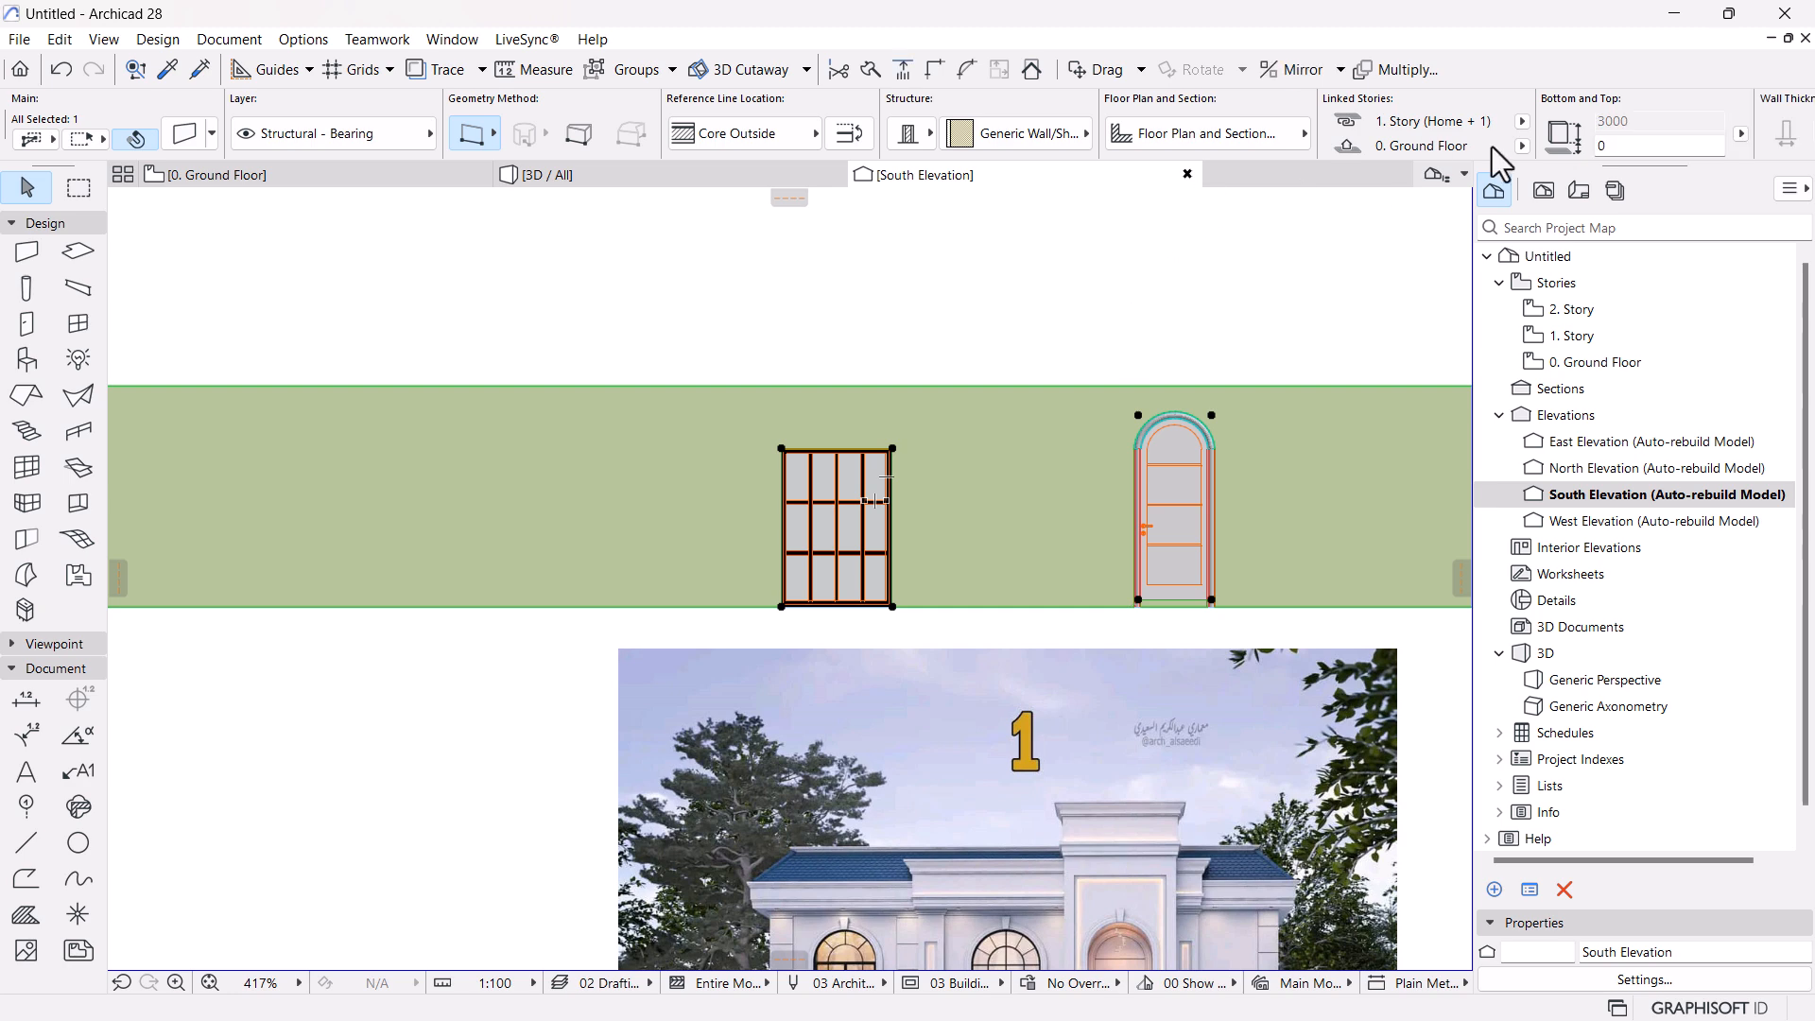
pyautogui.click(1522, 121)
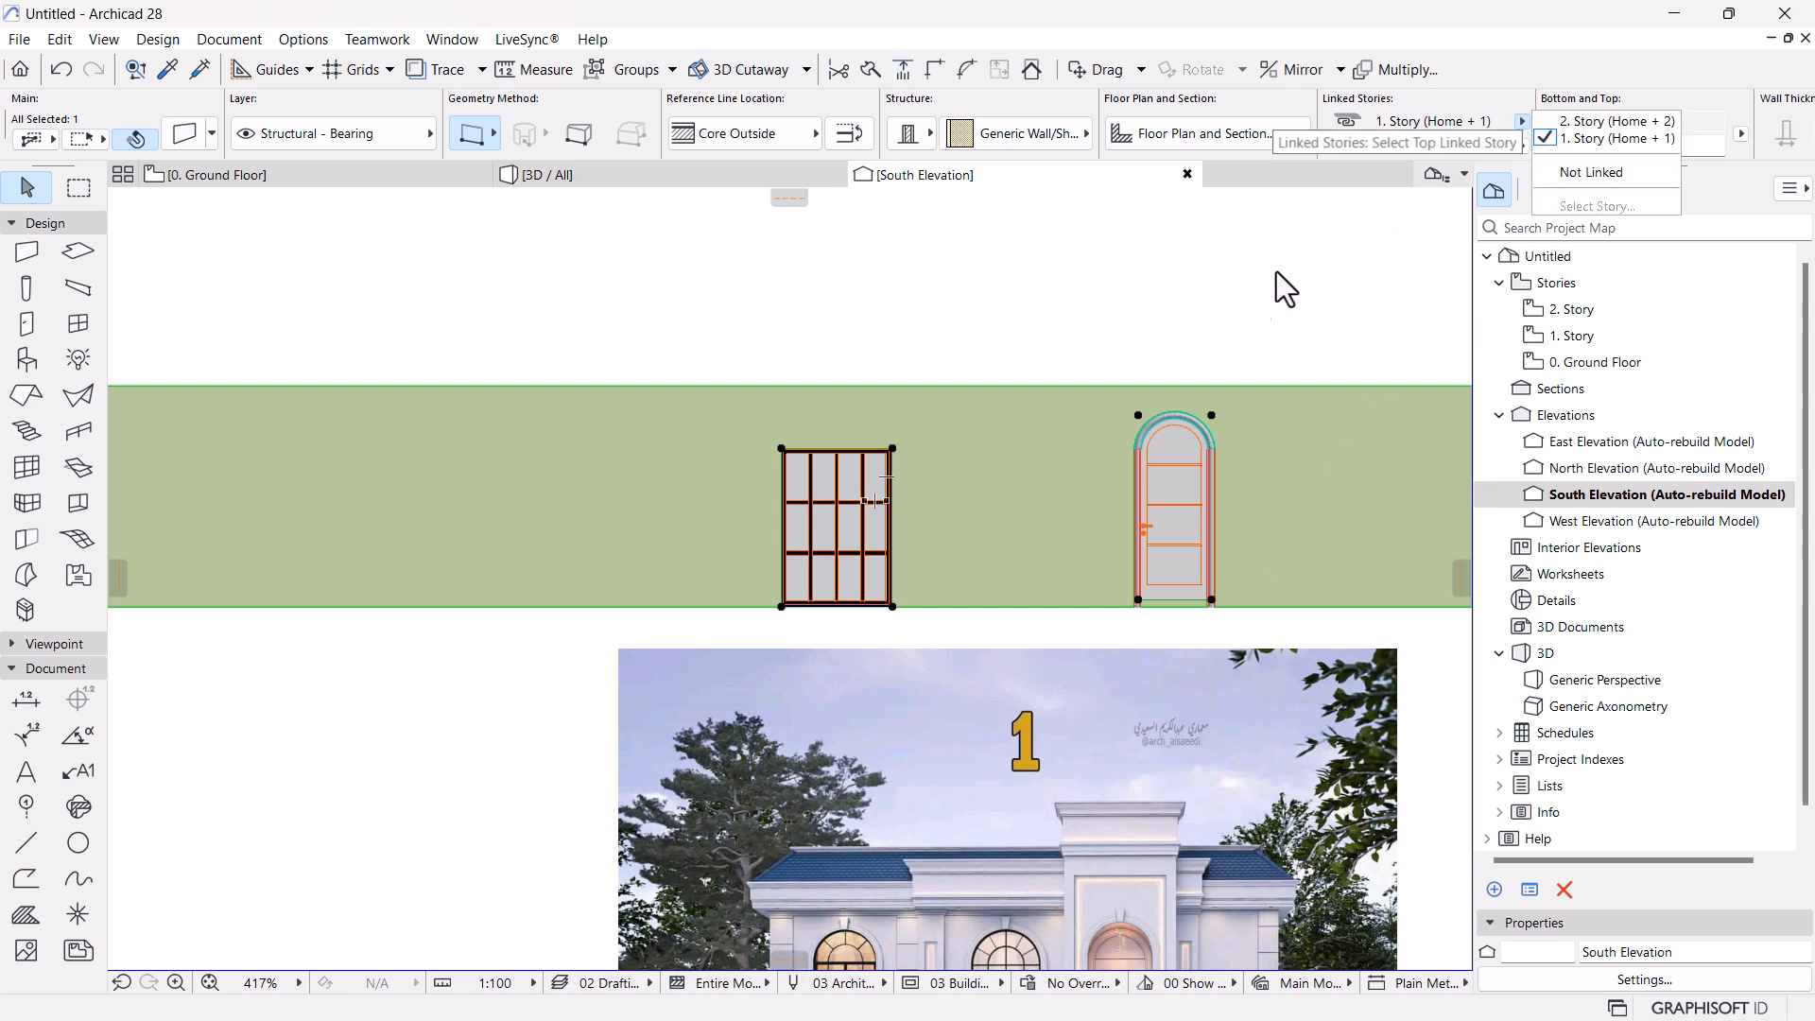
pyautogui.click(1617, 121)
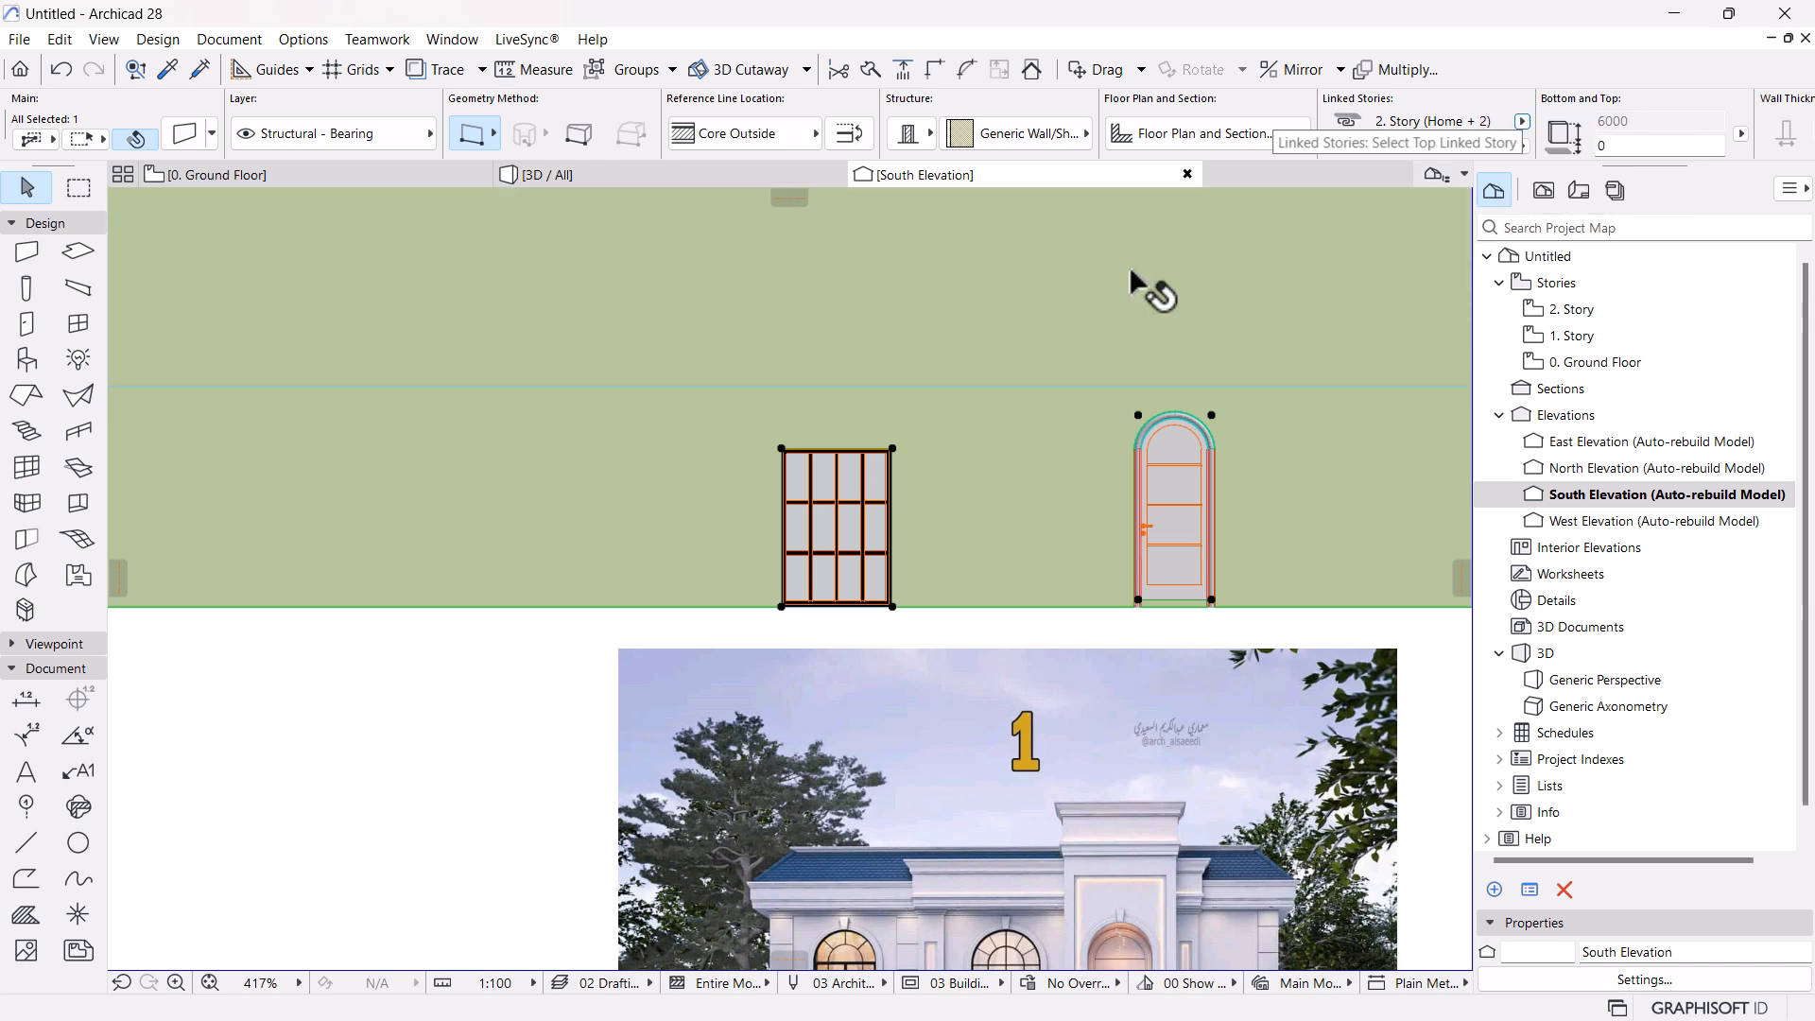
# Select the gridded window in the raised wall and set its height to 4000
pyautogui.scroll(-2, 989, 484)
pyautogui.scroll(-1, 984, 476)
pyautogui.click(915, 446)
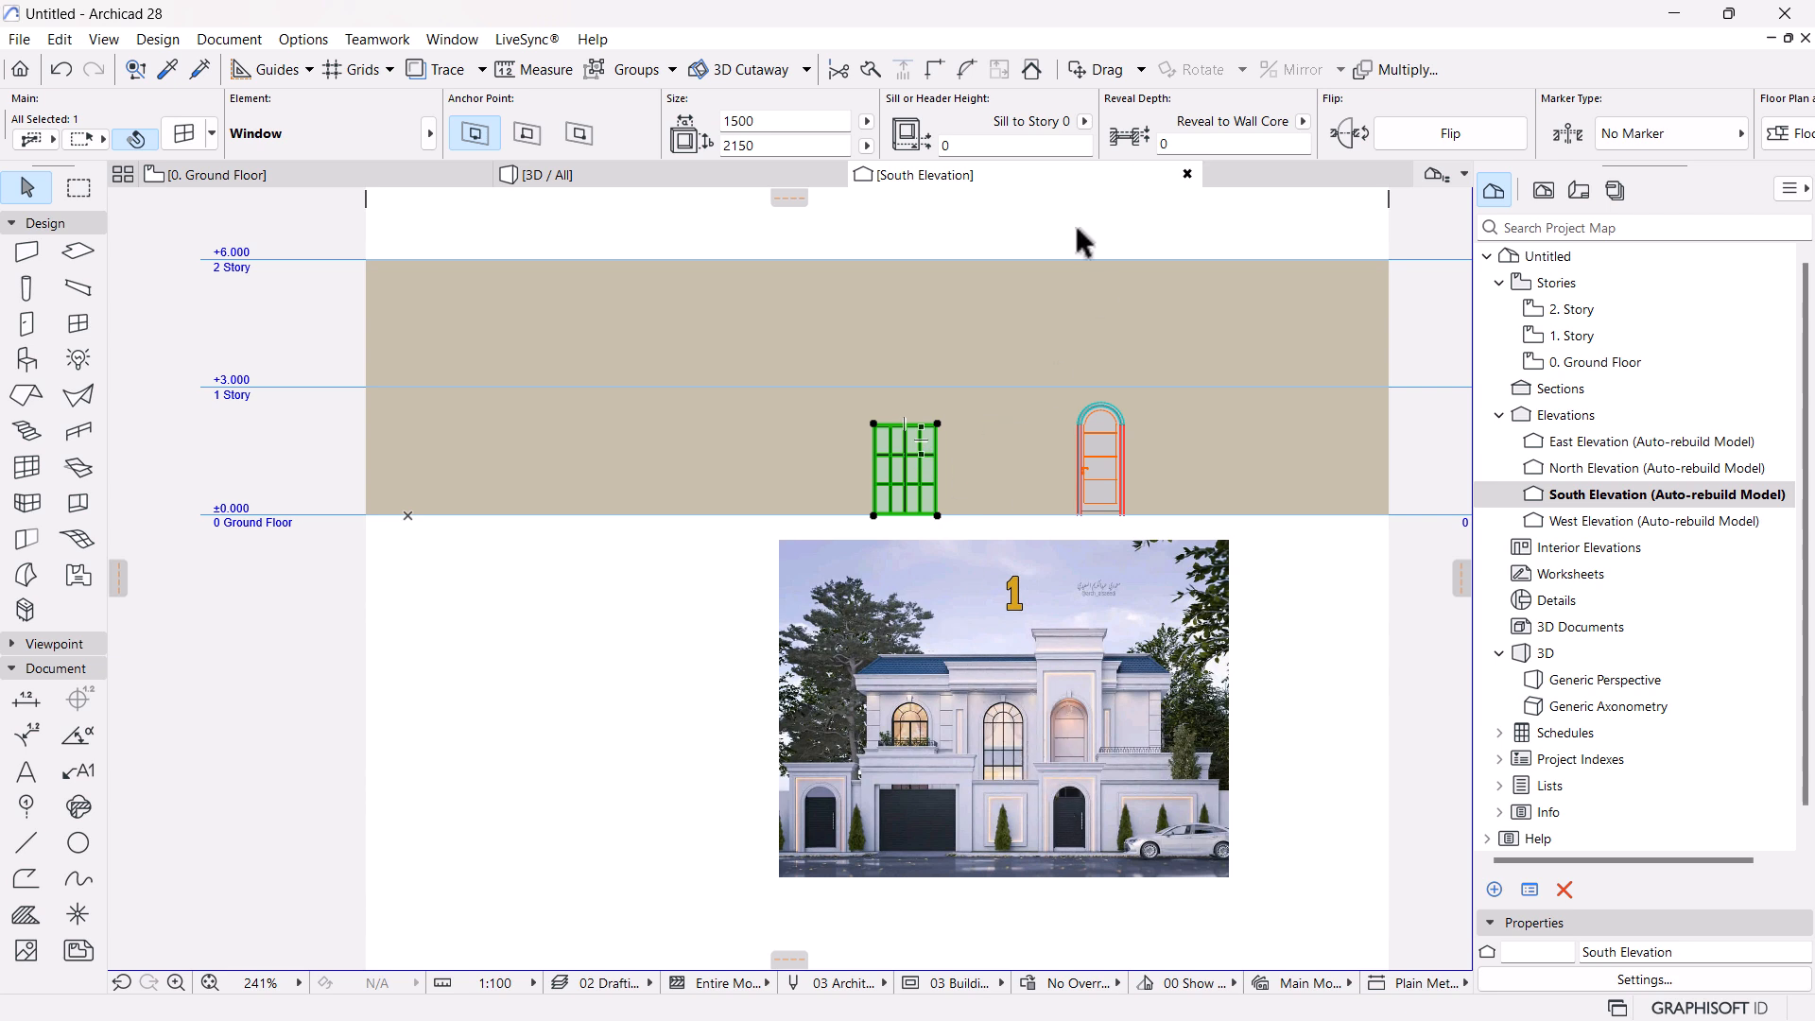
pyautogui.click(768, 144)
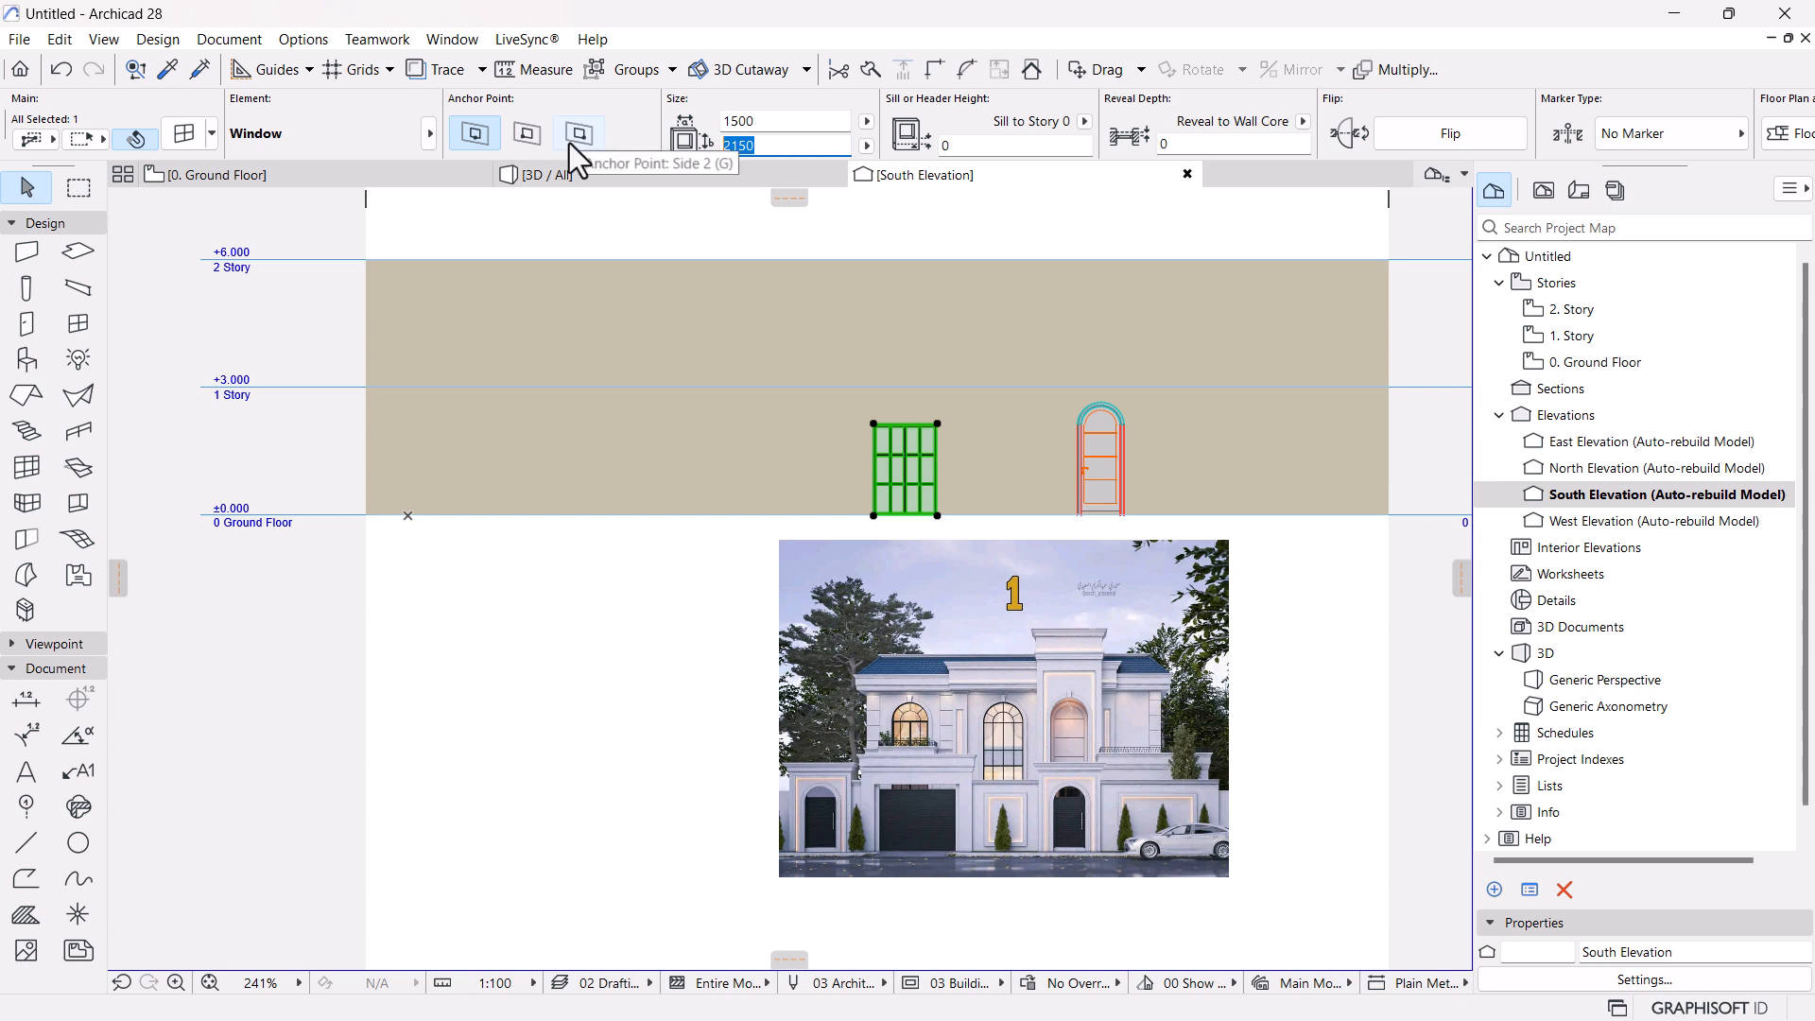
pyautogui.write('4000')
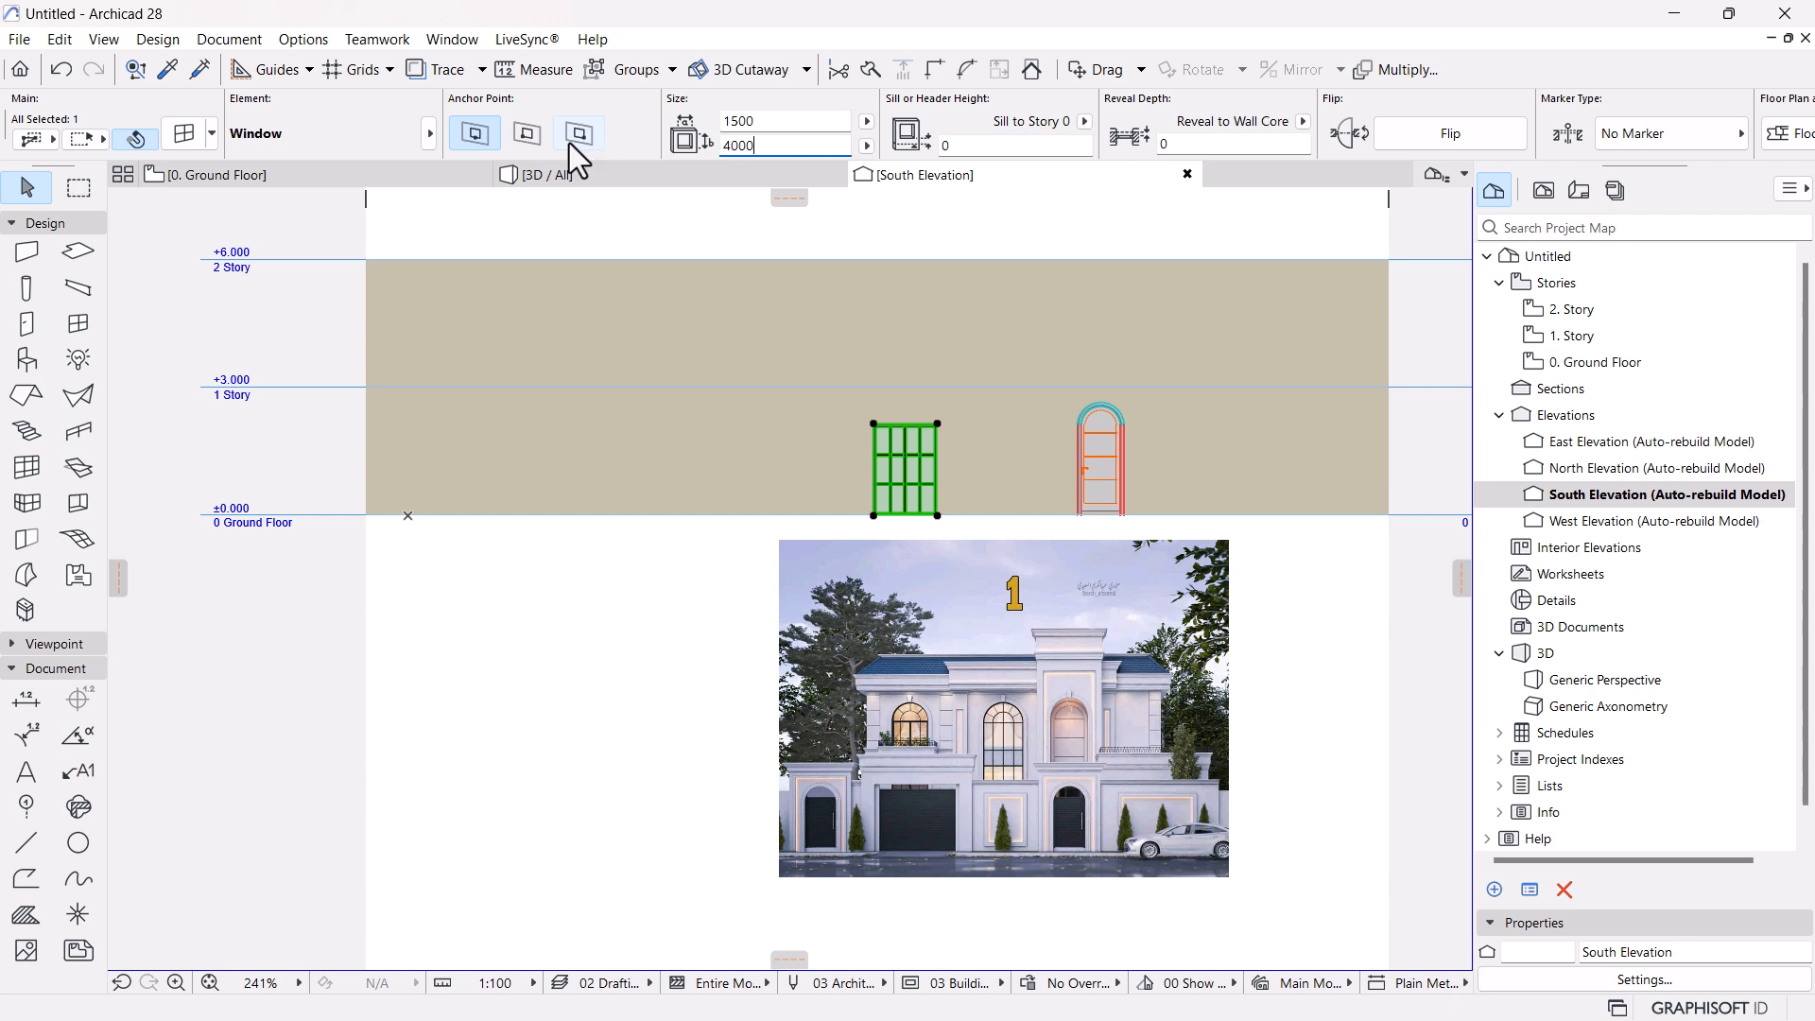
pyautogui.press('Return')
# Copy the gridded window 4000 upward so the copy's base sits on the original window's top edge
pyautogui.scroll(3, 969, 375)
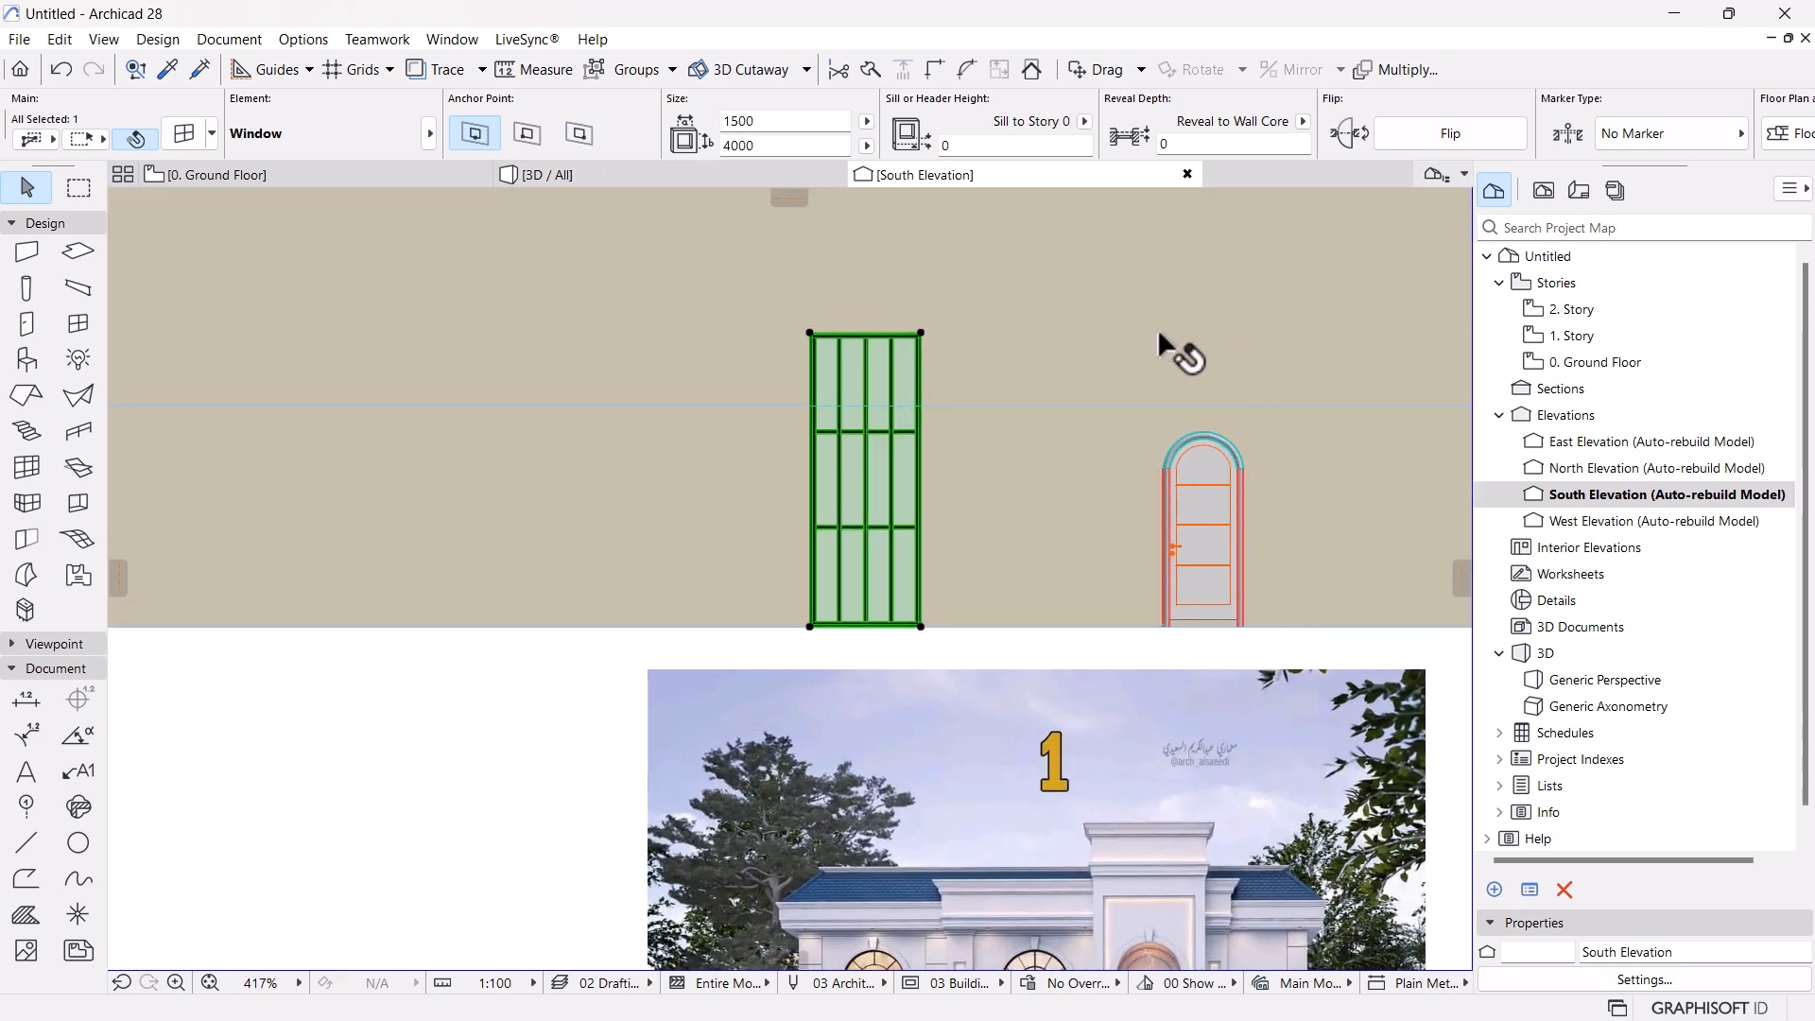
pyautogui.moveTo(980, 400); pyautogui.dragTo(995, 438, button='middle')
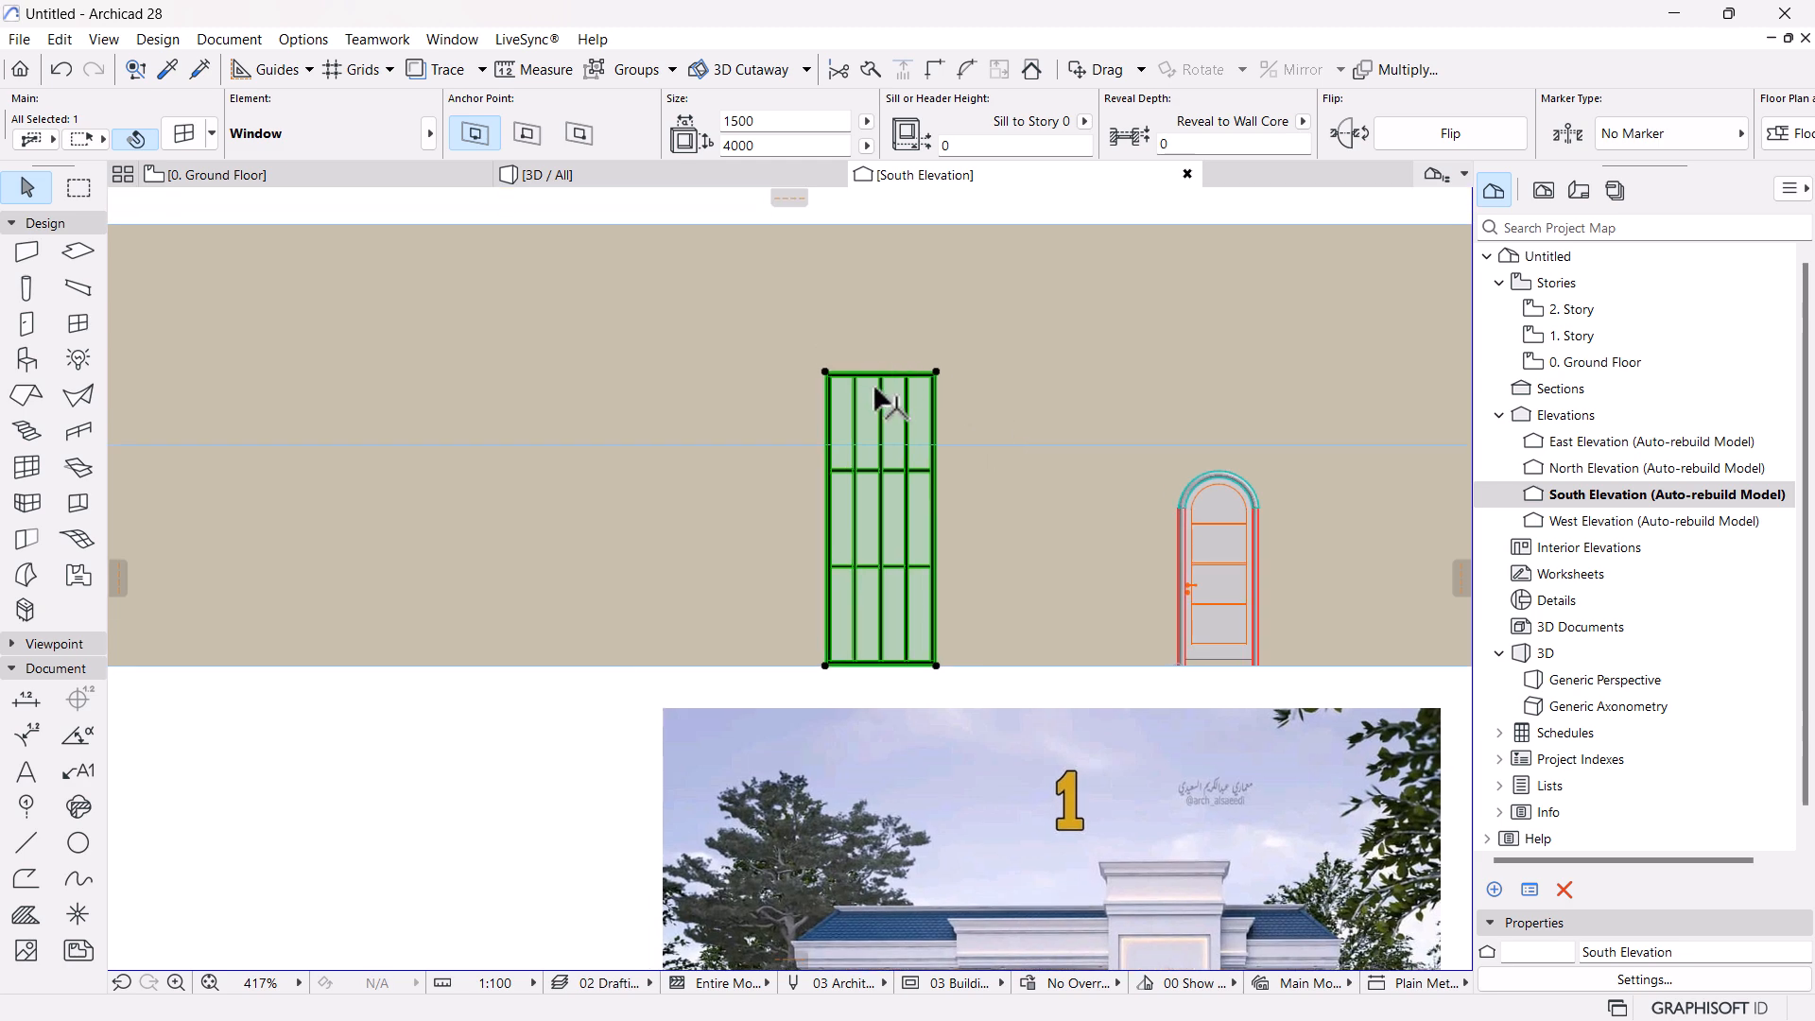
pyautogui.press('Escape')
pyautogui.scroll(-4, 893, 402)
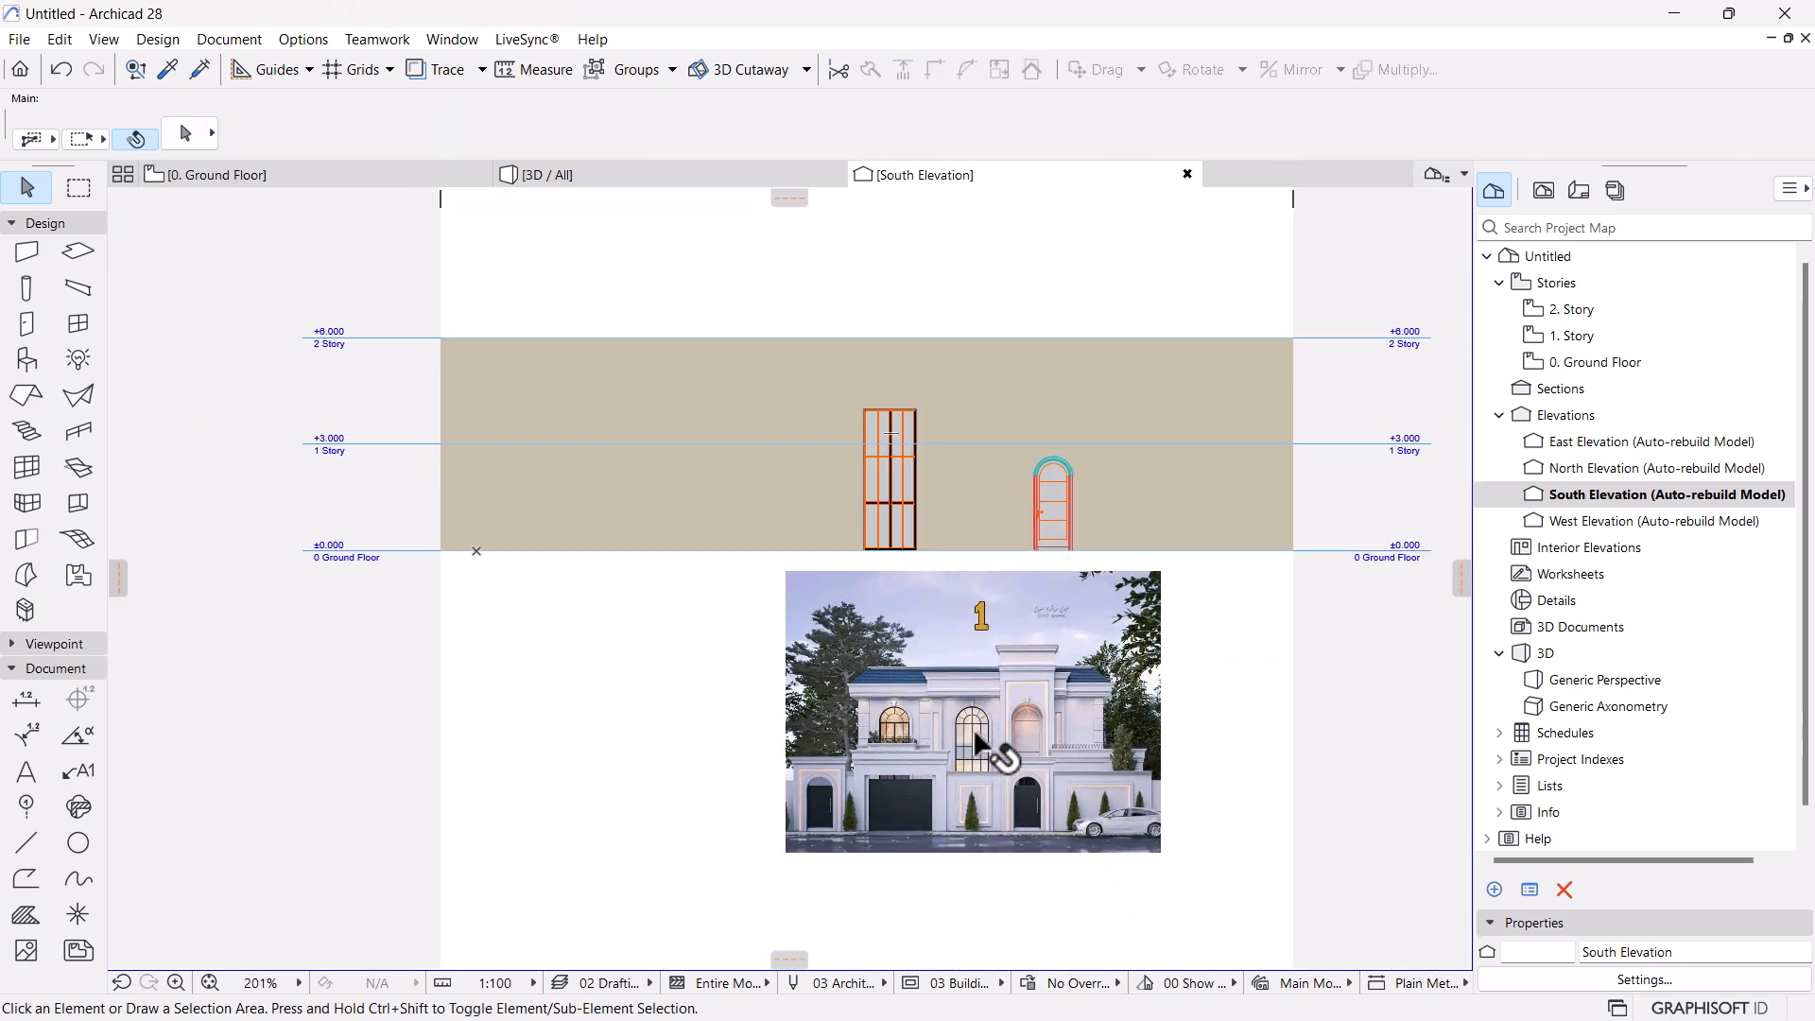
pyautogui.scroll(3, 836, 426)
pyautogui.click(901, 417)
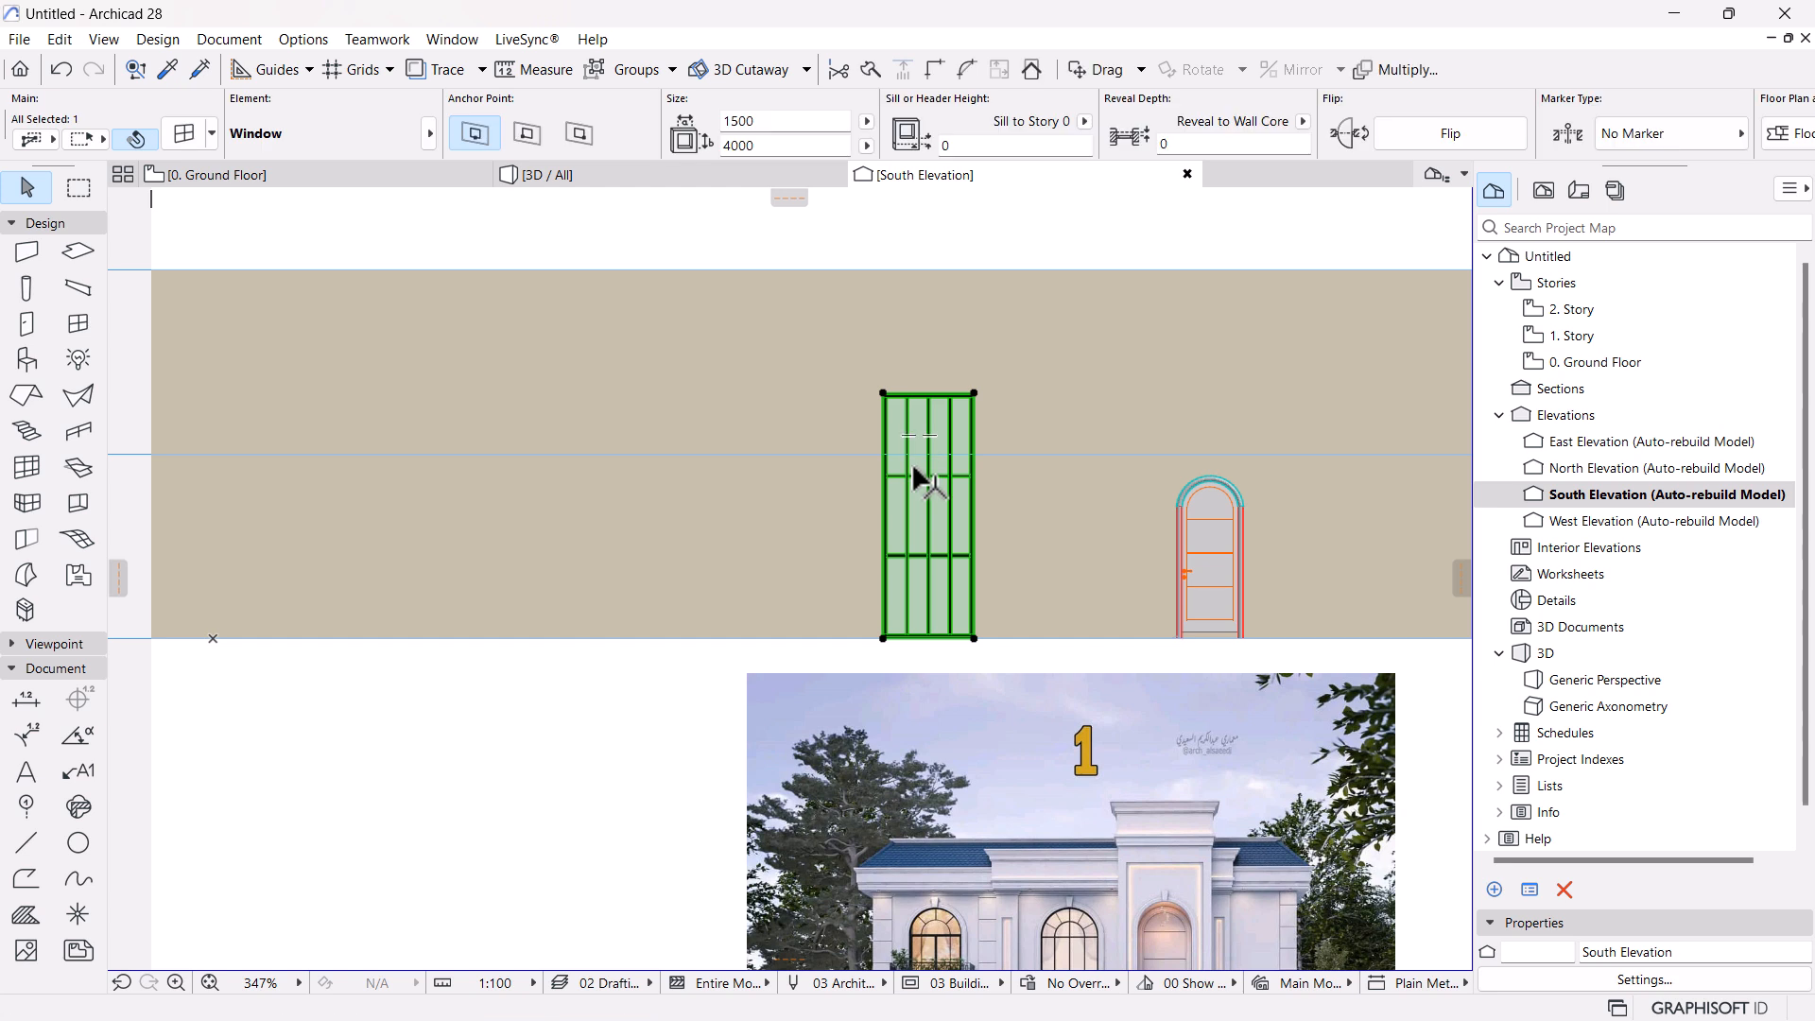
pyautogui.hotkey('ctrl', 'shift', 'd')
pyautogui.click(974, 639)
pyautogui.click(974, 400)
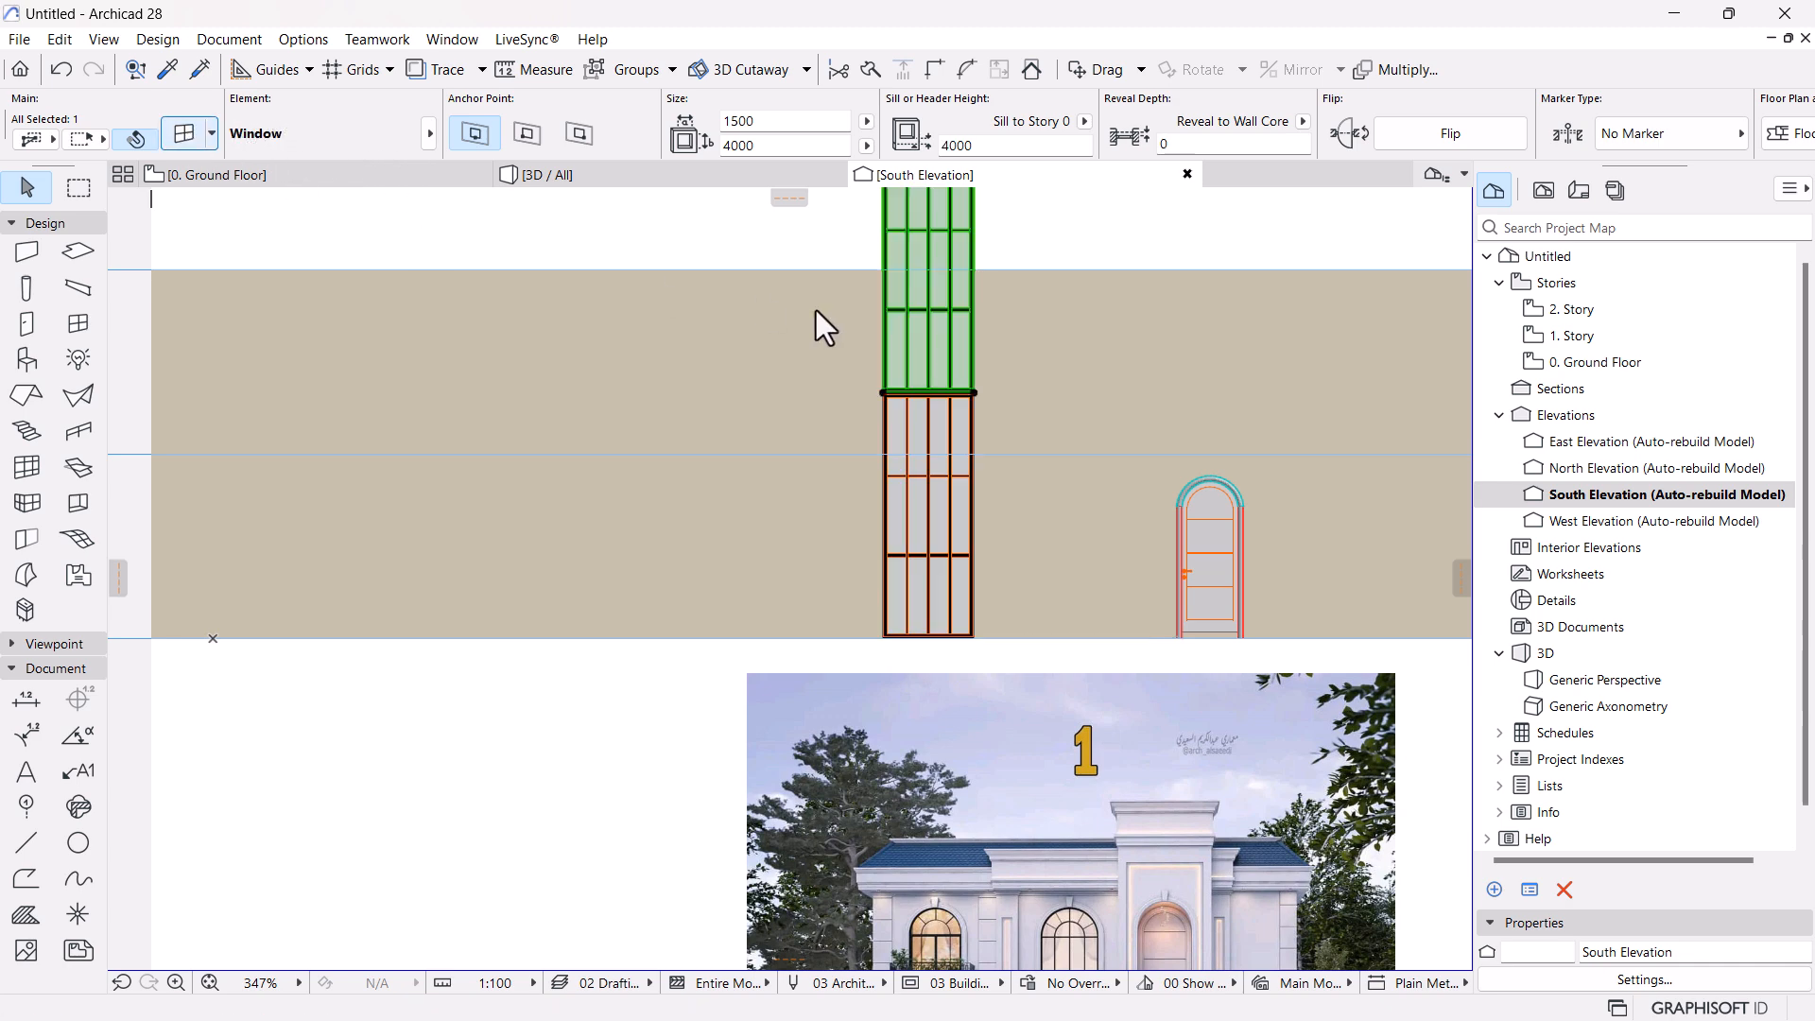
# Open the upper copy's window settings and replace its type with the Half Round Window from Special Windows
pyautogui.hotkey('ctrl', 't')
pyautogui.scroll(2, 465, 588)
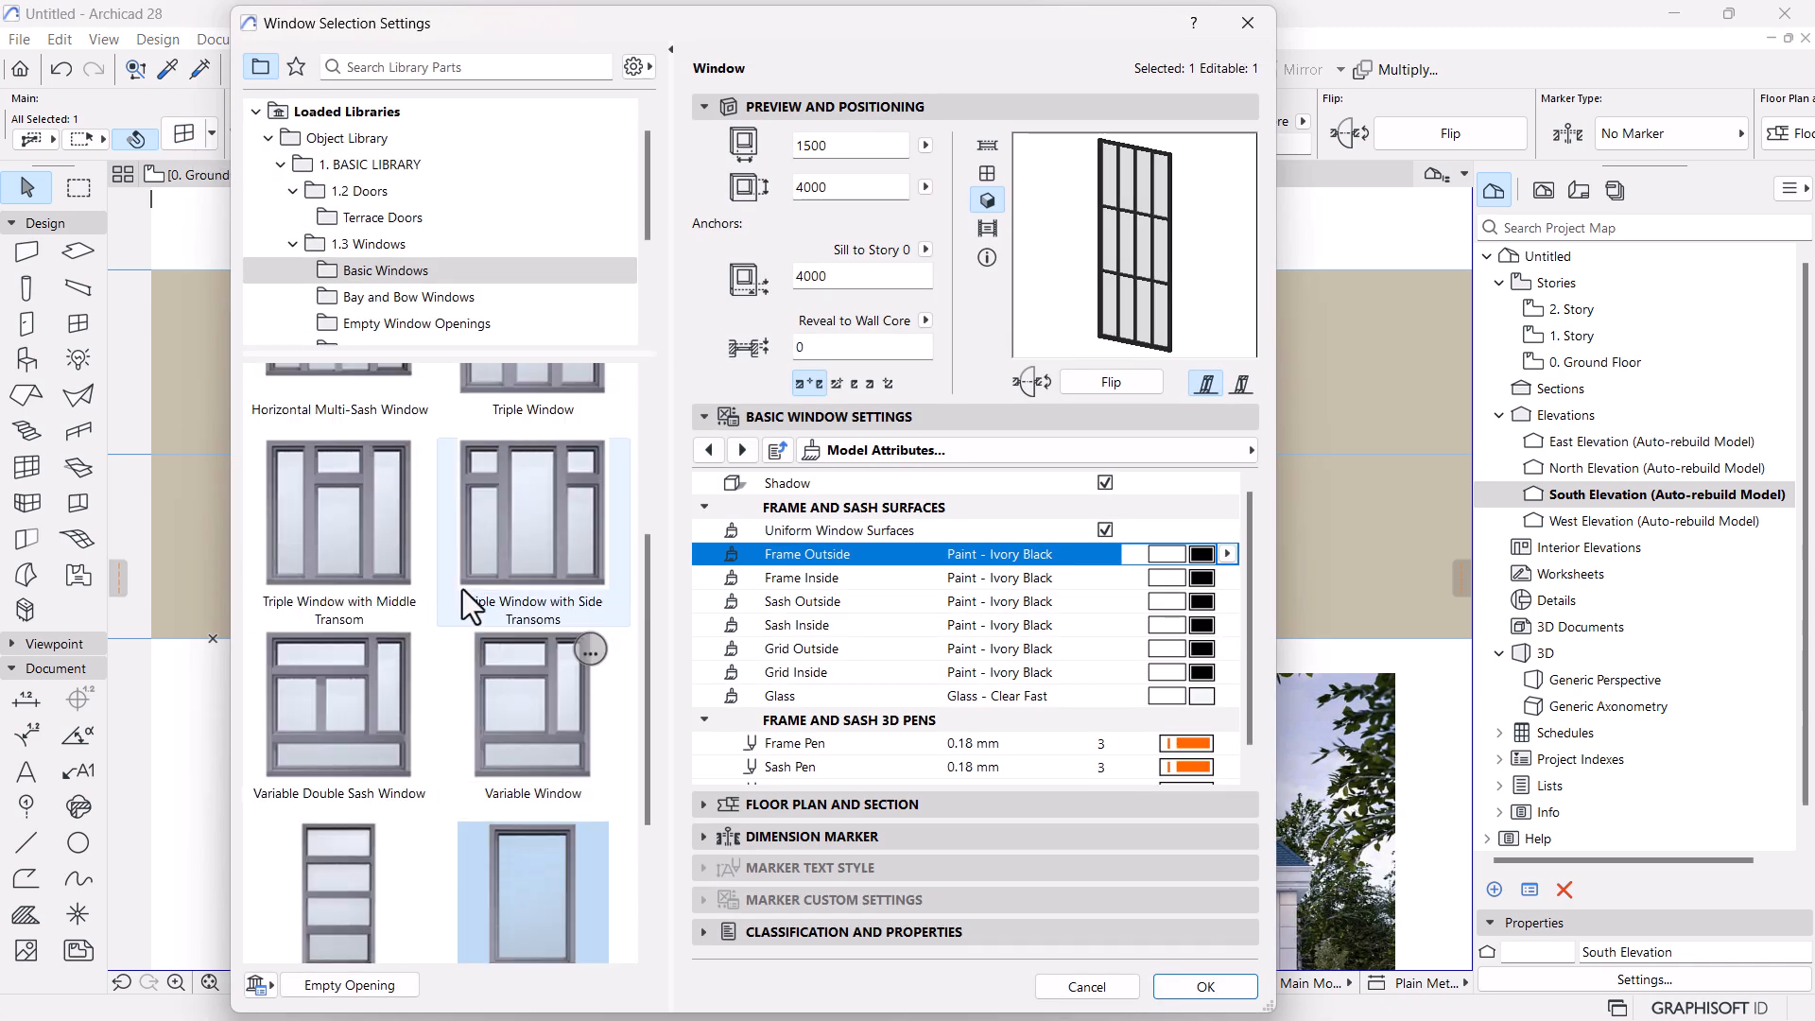
pyautogui.scroll(3, 466, 588)
pyautogui.scroll(-5, 462, 582)
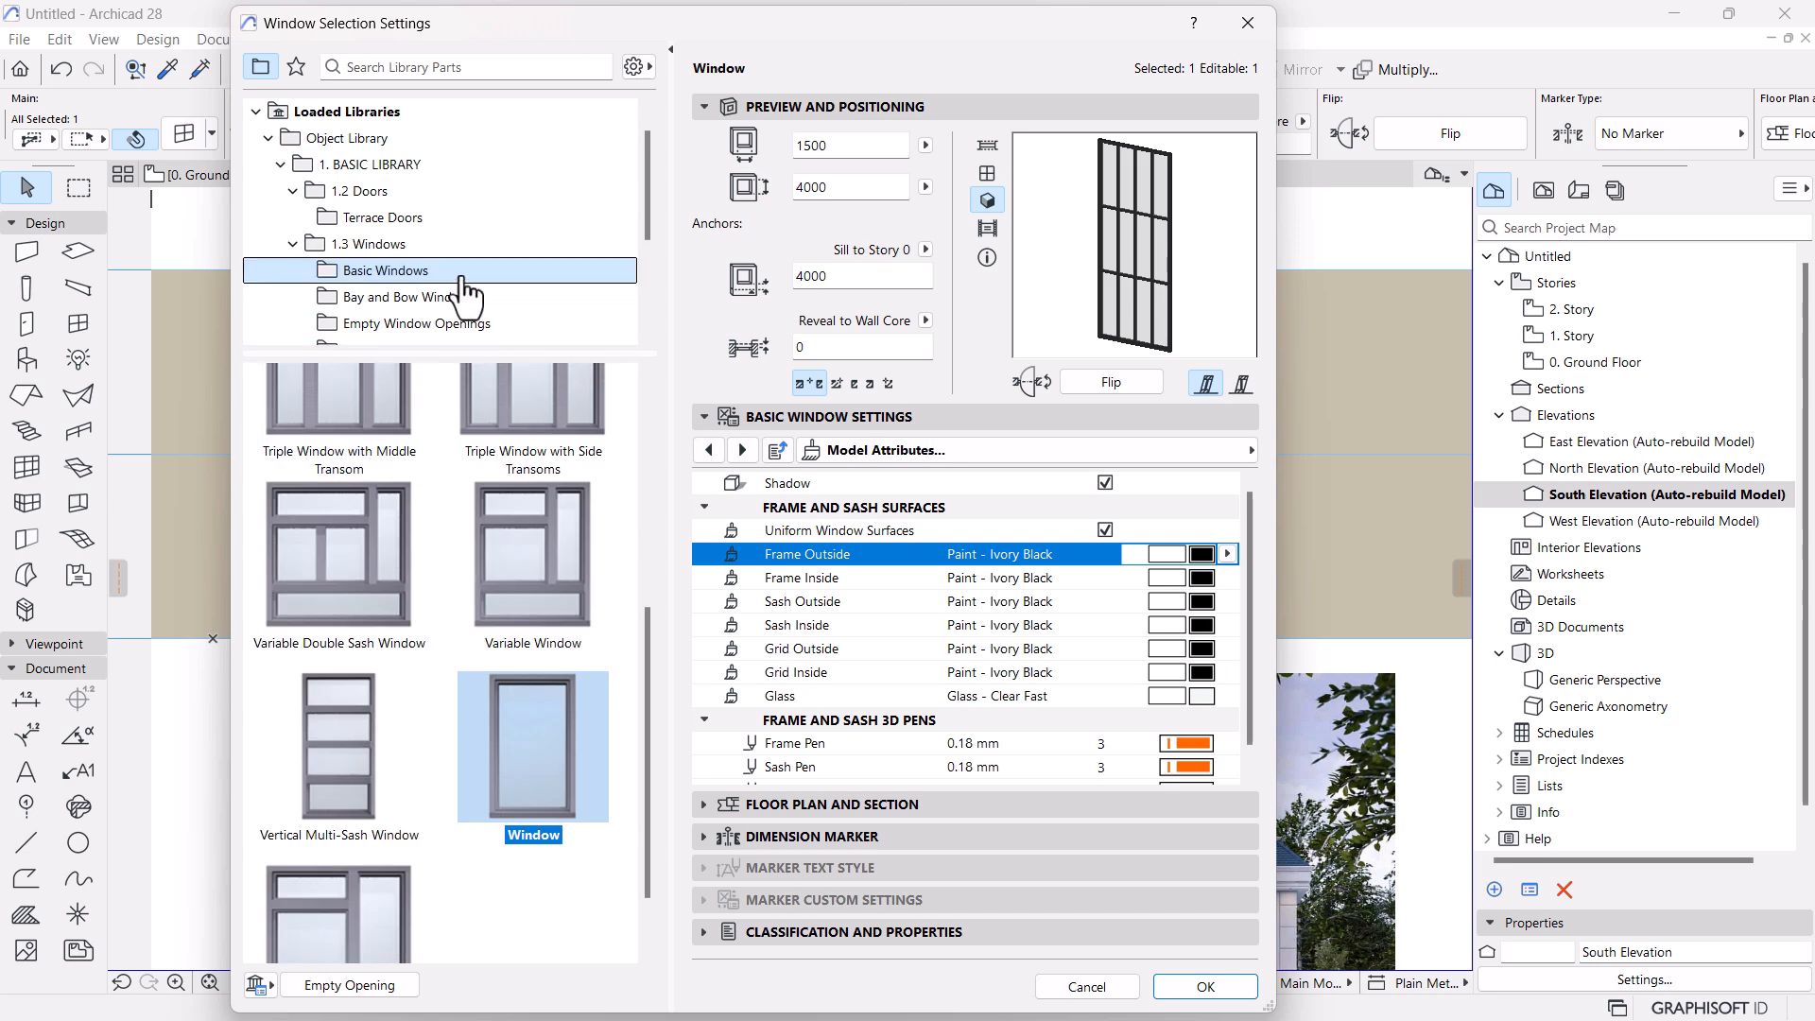
pyautogui.scroll(-2, 461, 283)
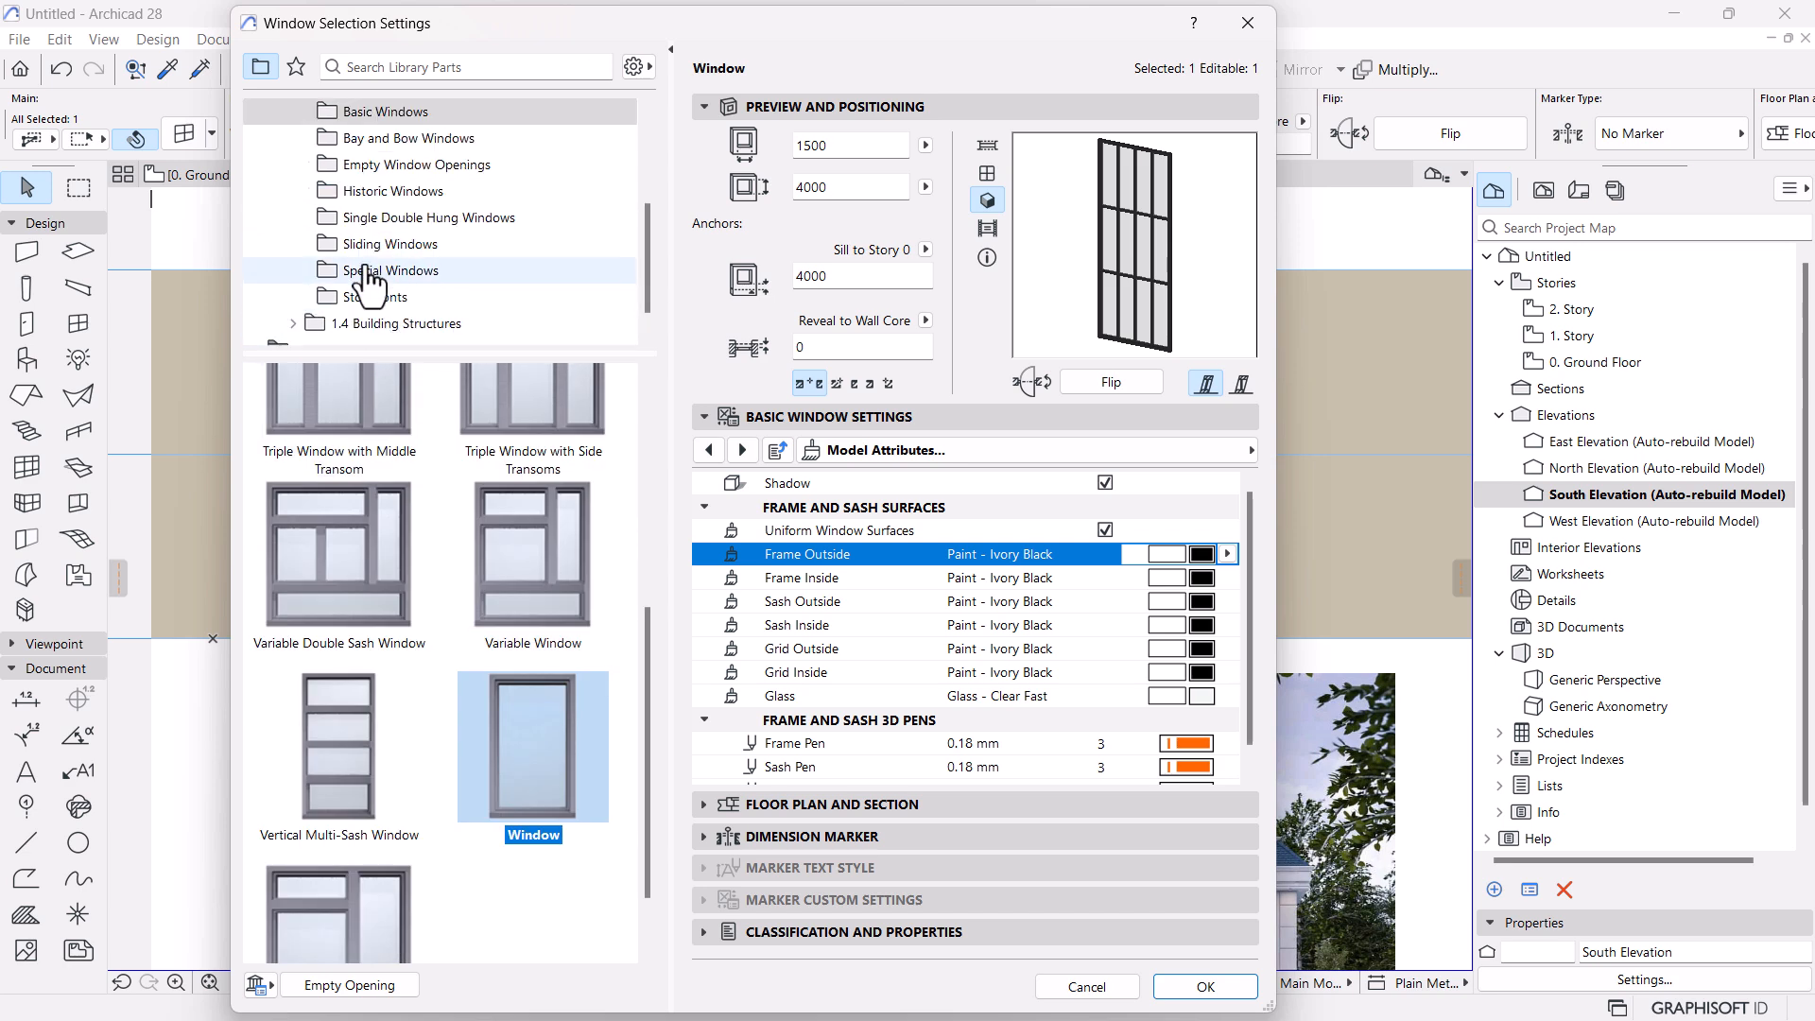
pyautogui.click(373, 277)
pyautogui.scroll(-2, 479, 705)
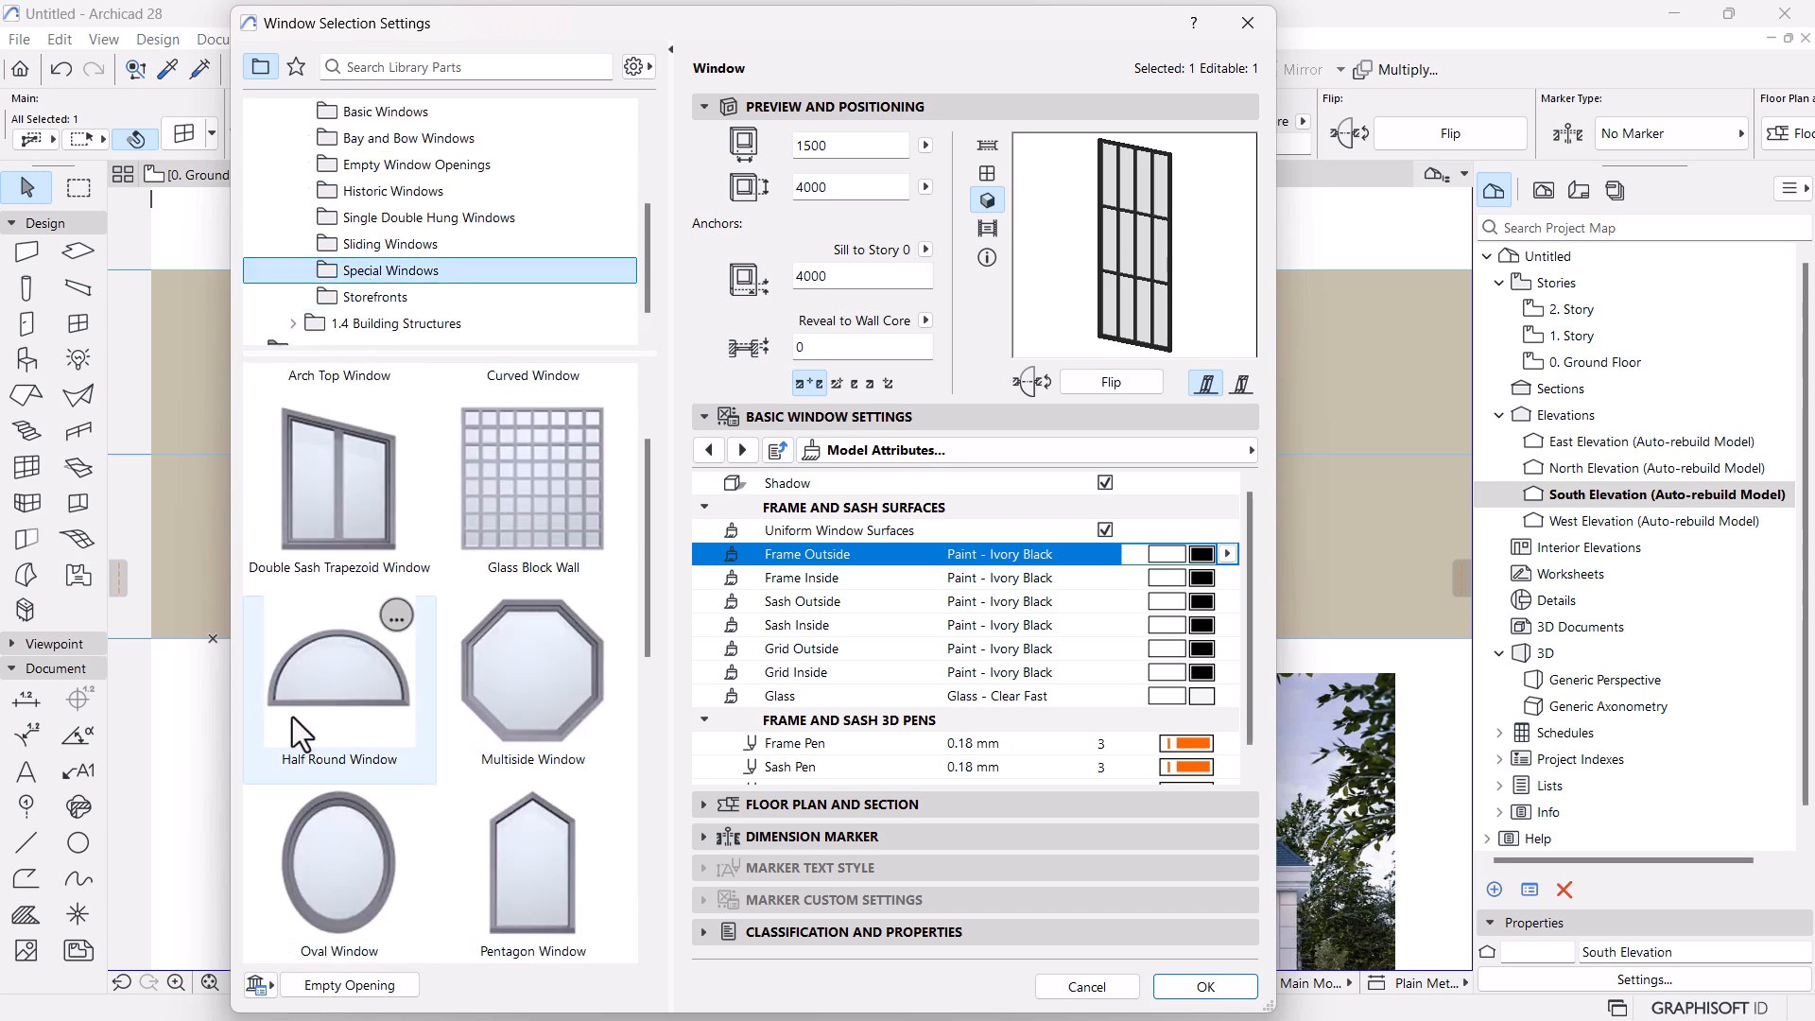
pyautogui.click(331, 704)
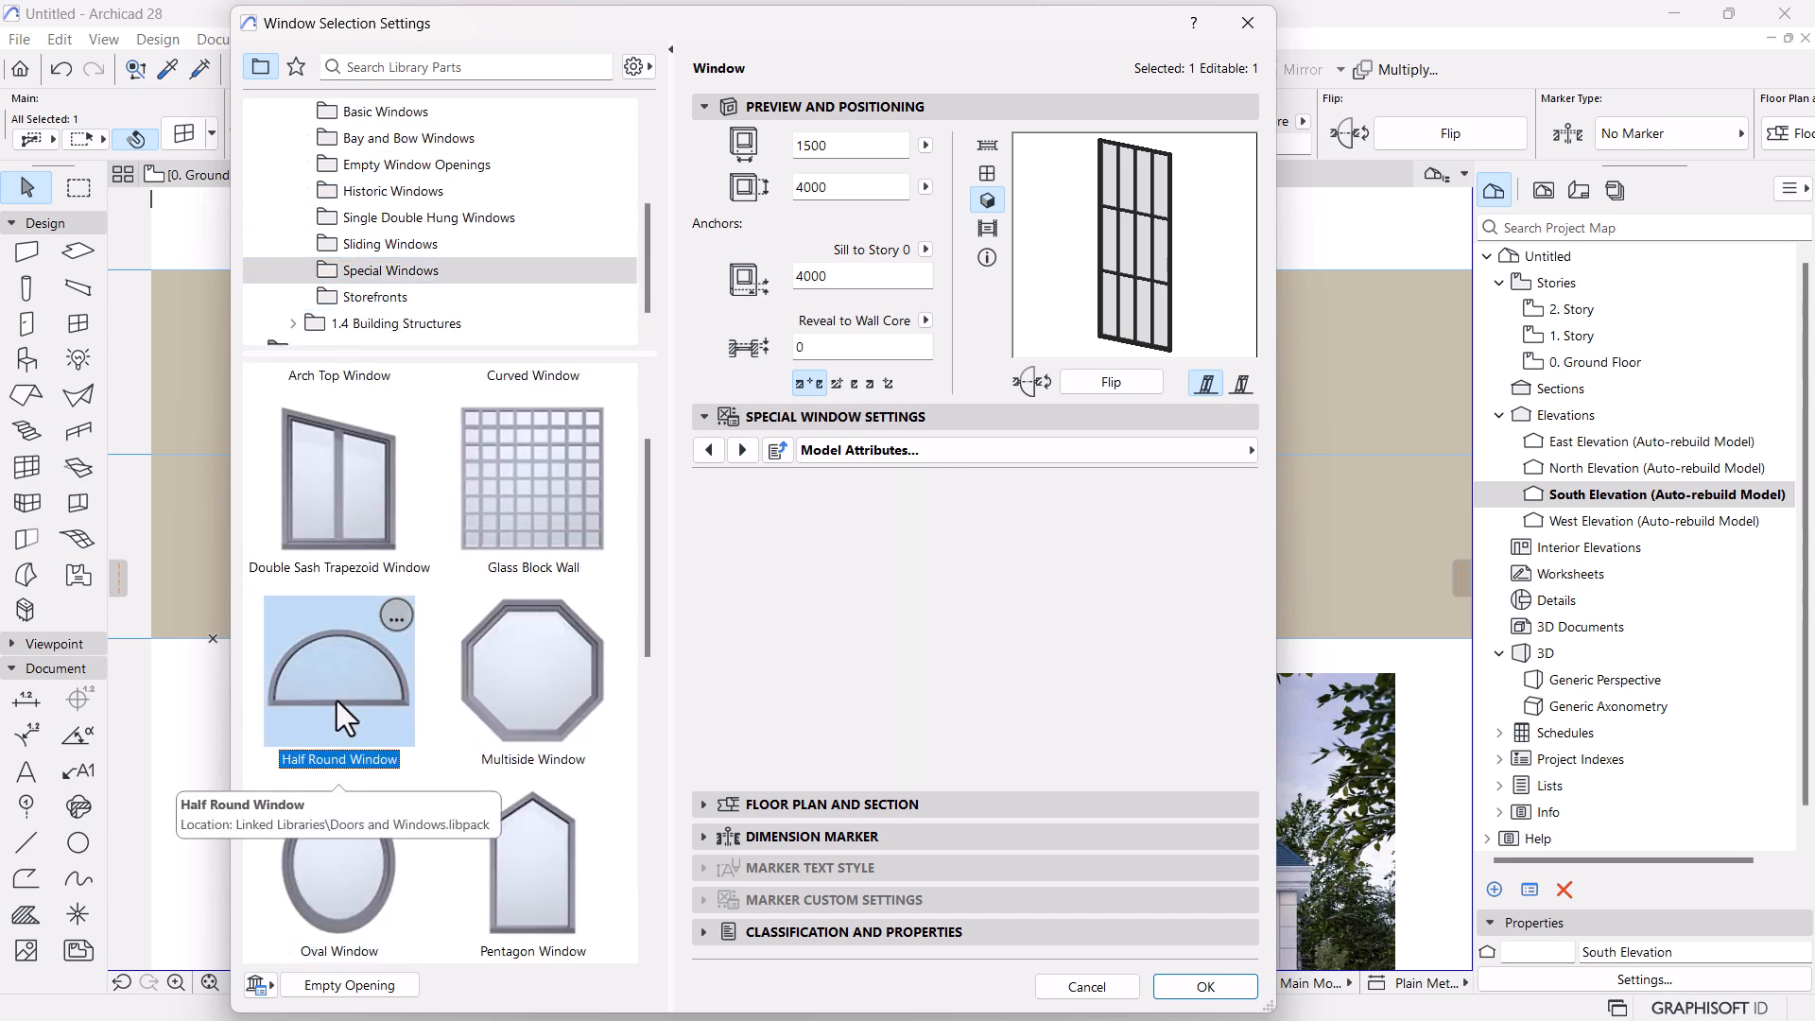
# In the half-round window's sash options, try the Sunburst 4 sash type and settle on Sunburst 1
pyautogui.click(743, 450)
pyautogui.click(742, 451)
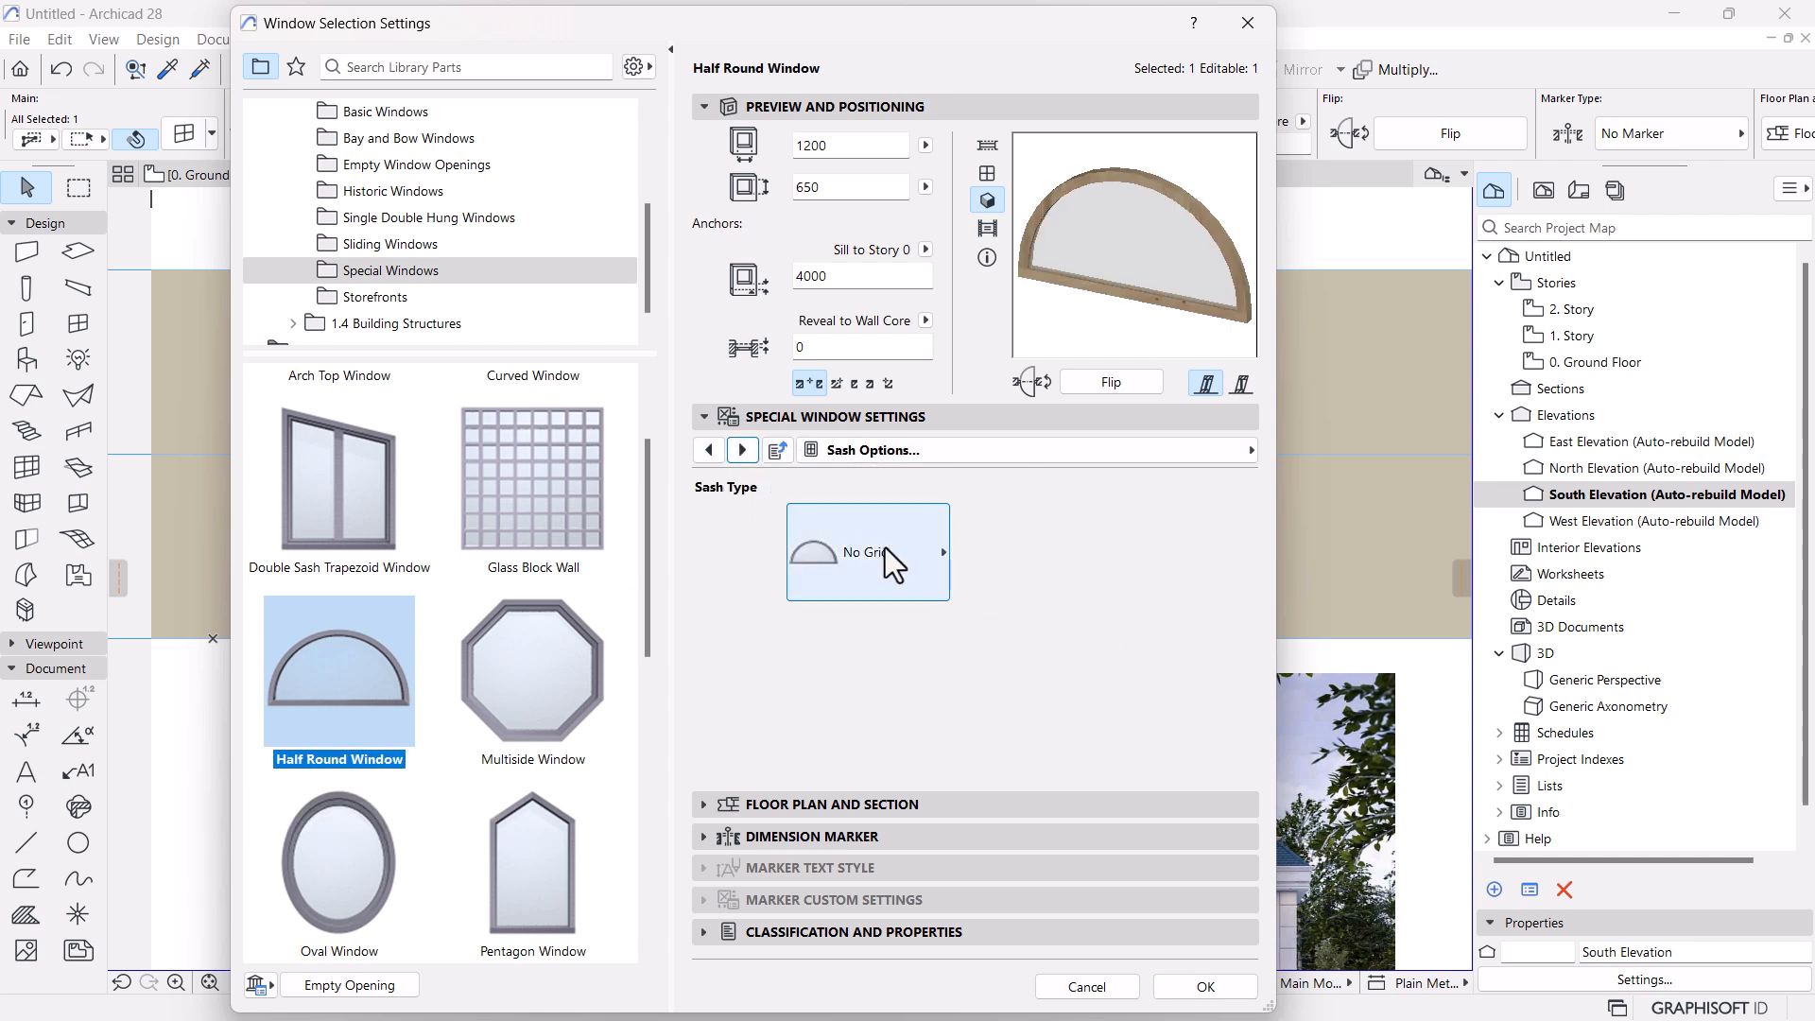
pyautogui.click(885, 550)
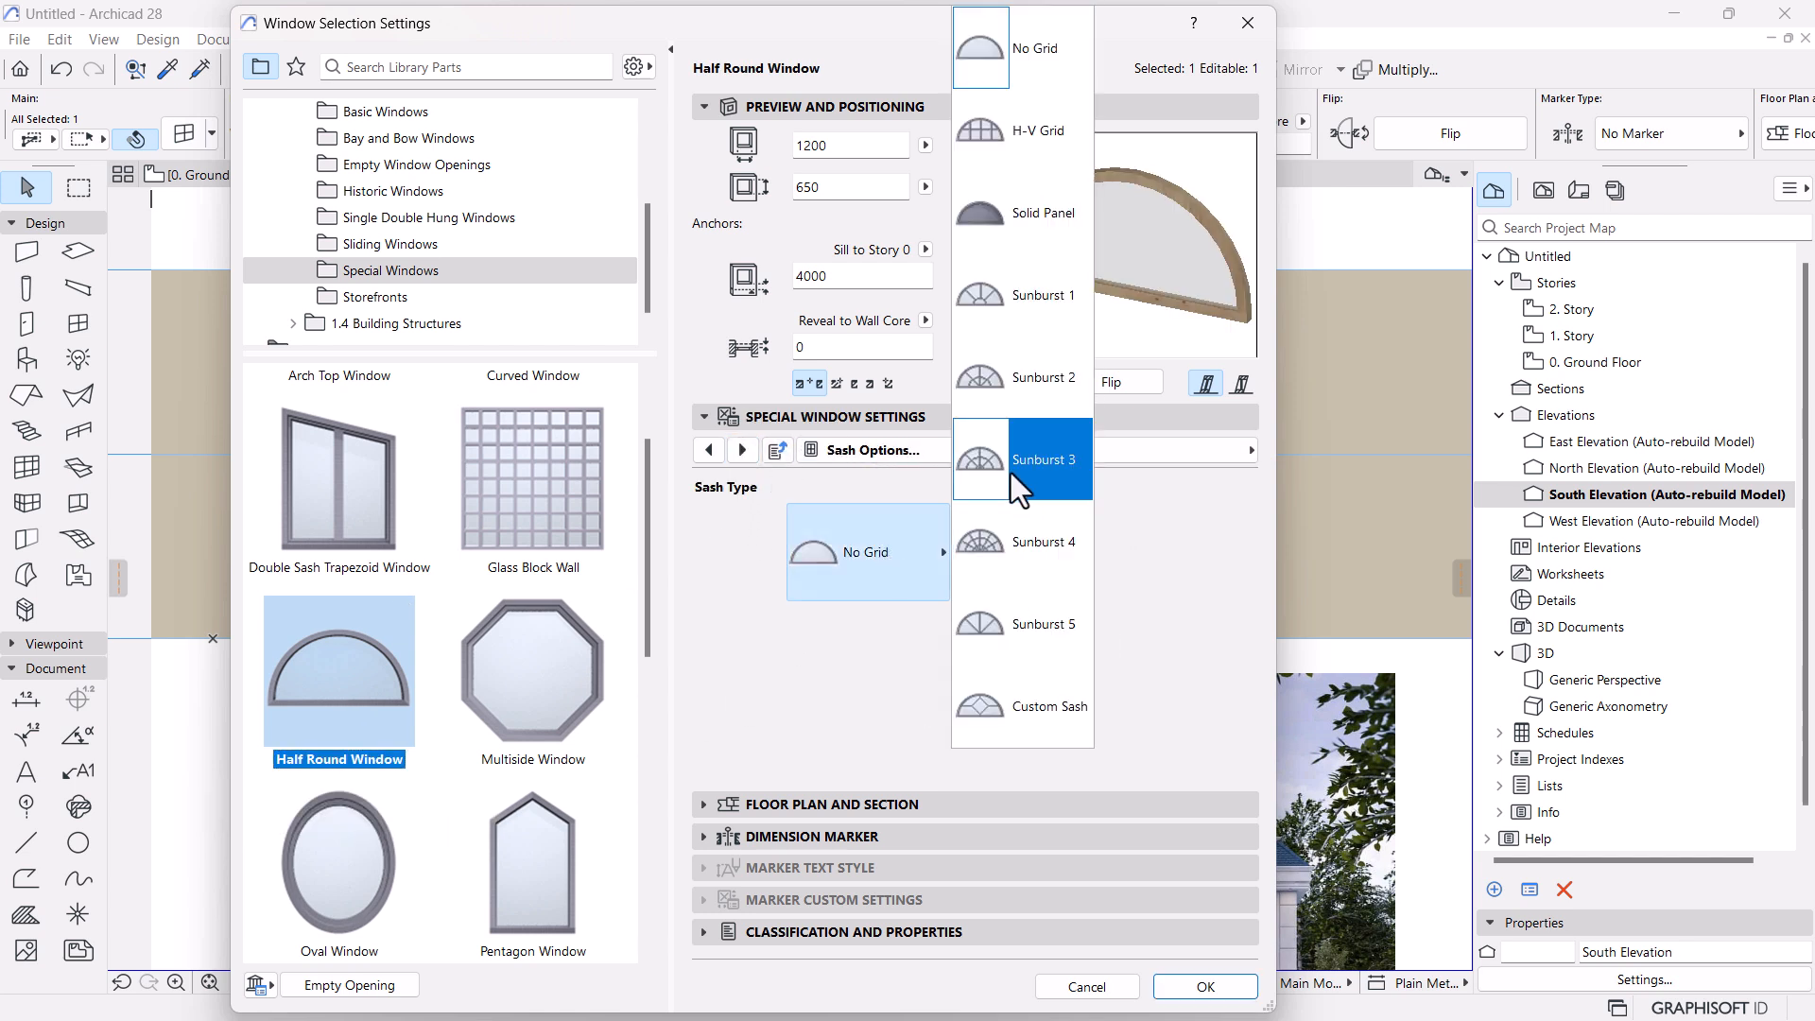
pyautogui.click(1006, 548)
pyautogui.click(887, 554)
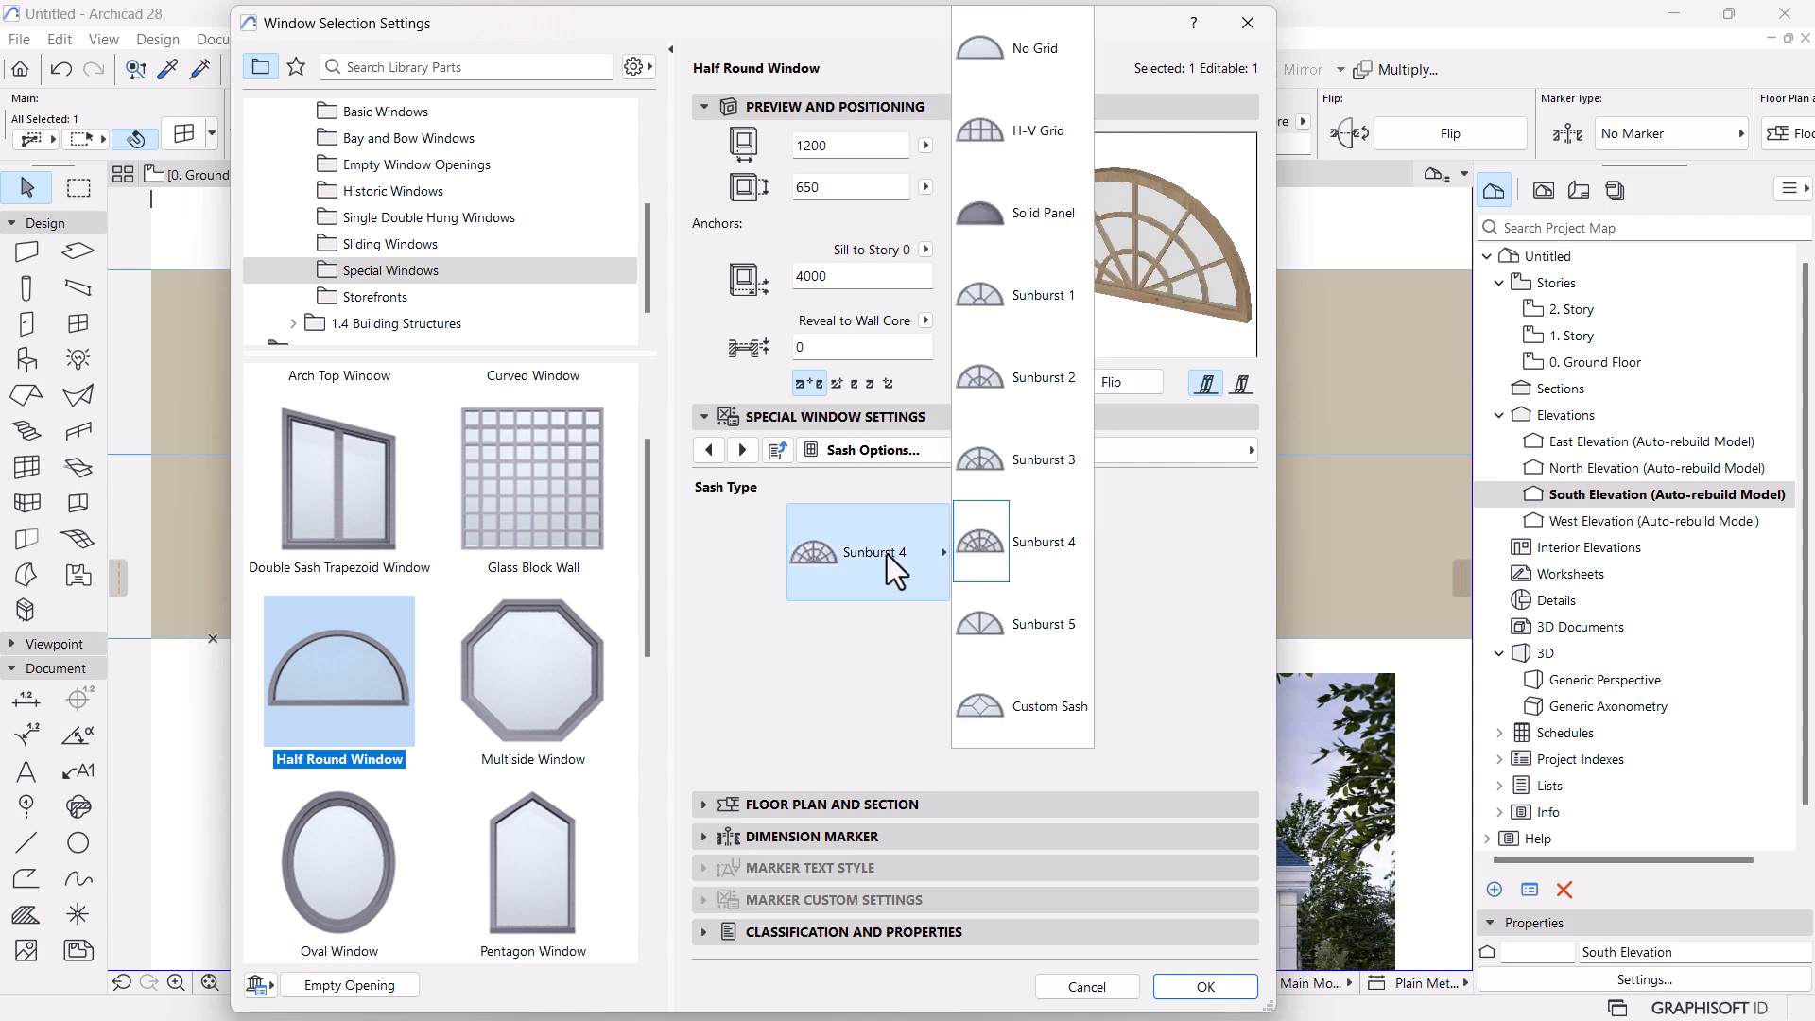
pyautogui.click(1004, 305)
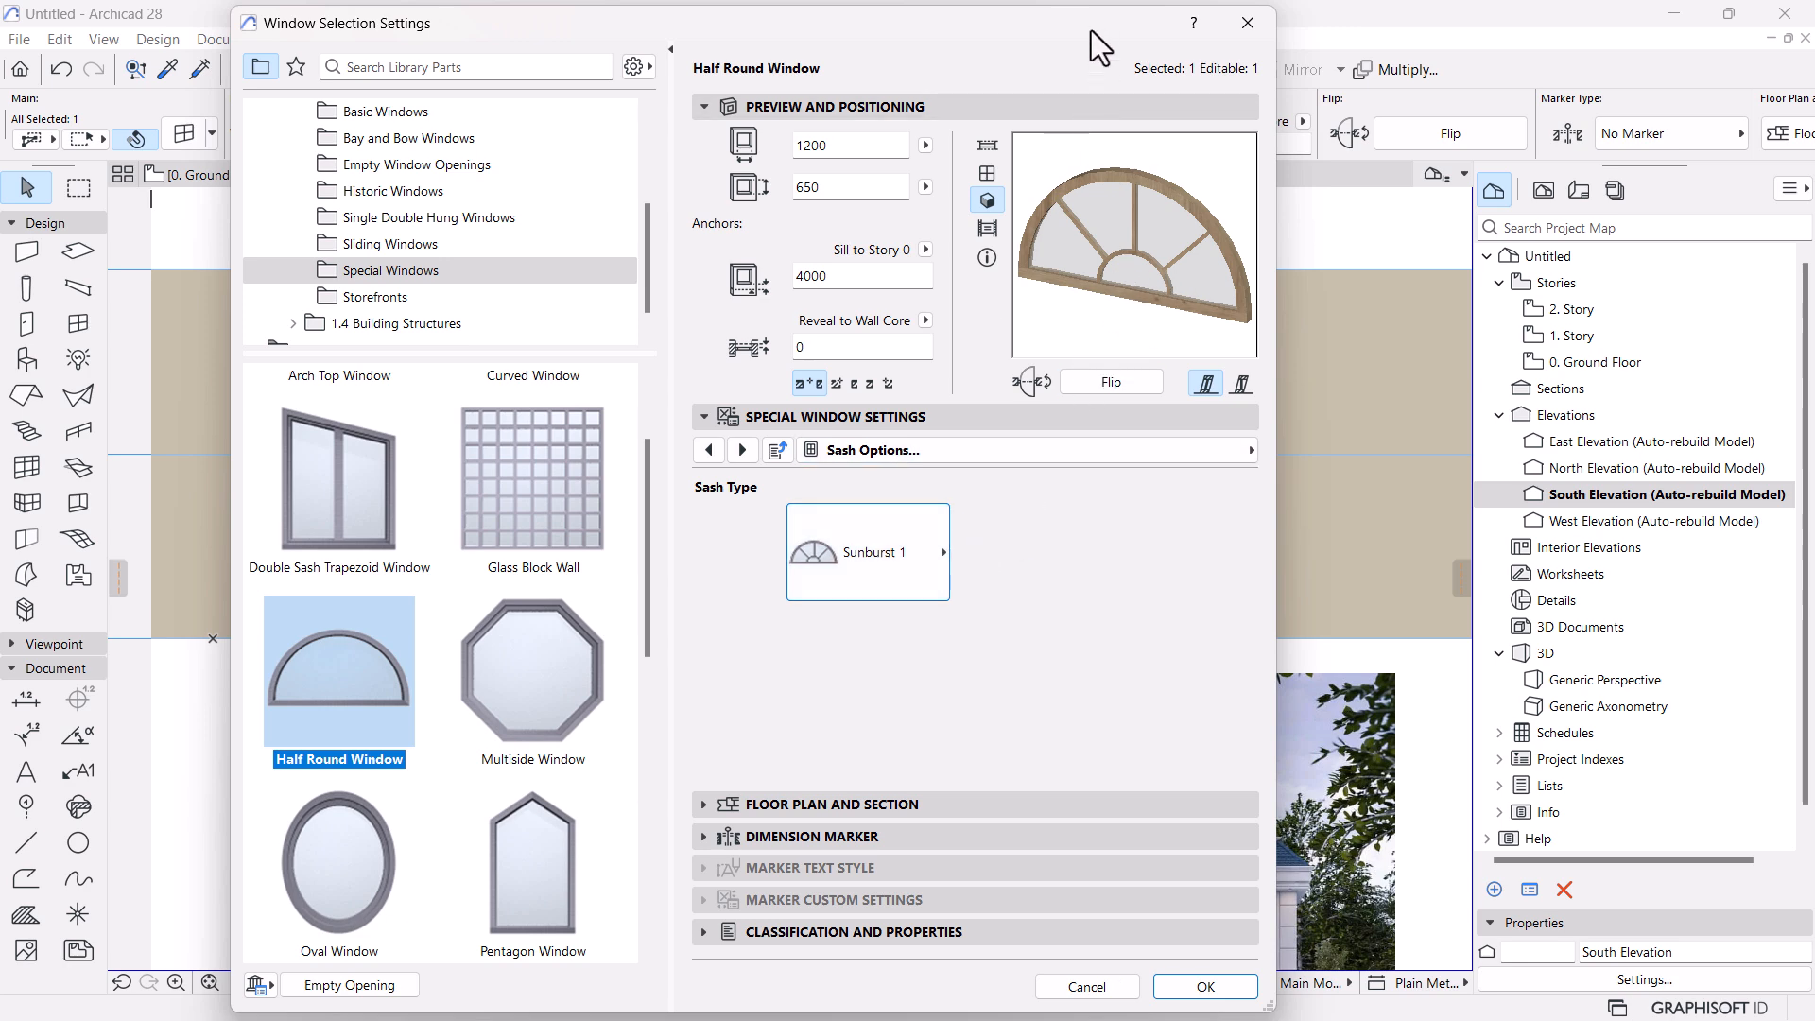
# Enable uniform window surfaces for the half-round window, set them to Paint - Ivory Black, and apply the settings
pyautogui.moveTo(1091, 36); pyautogui.dragTo(749, 83)
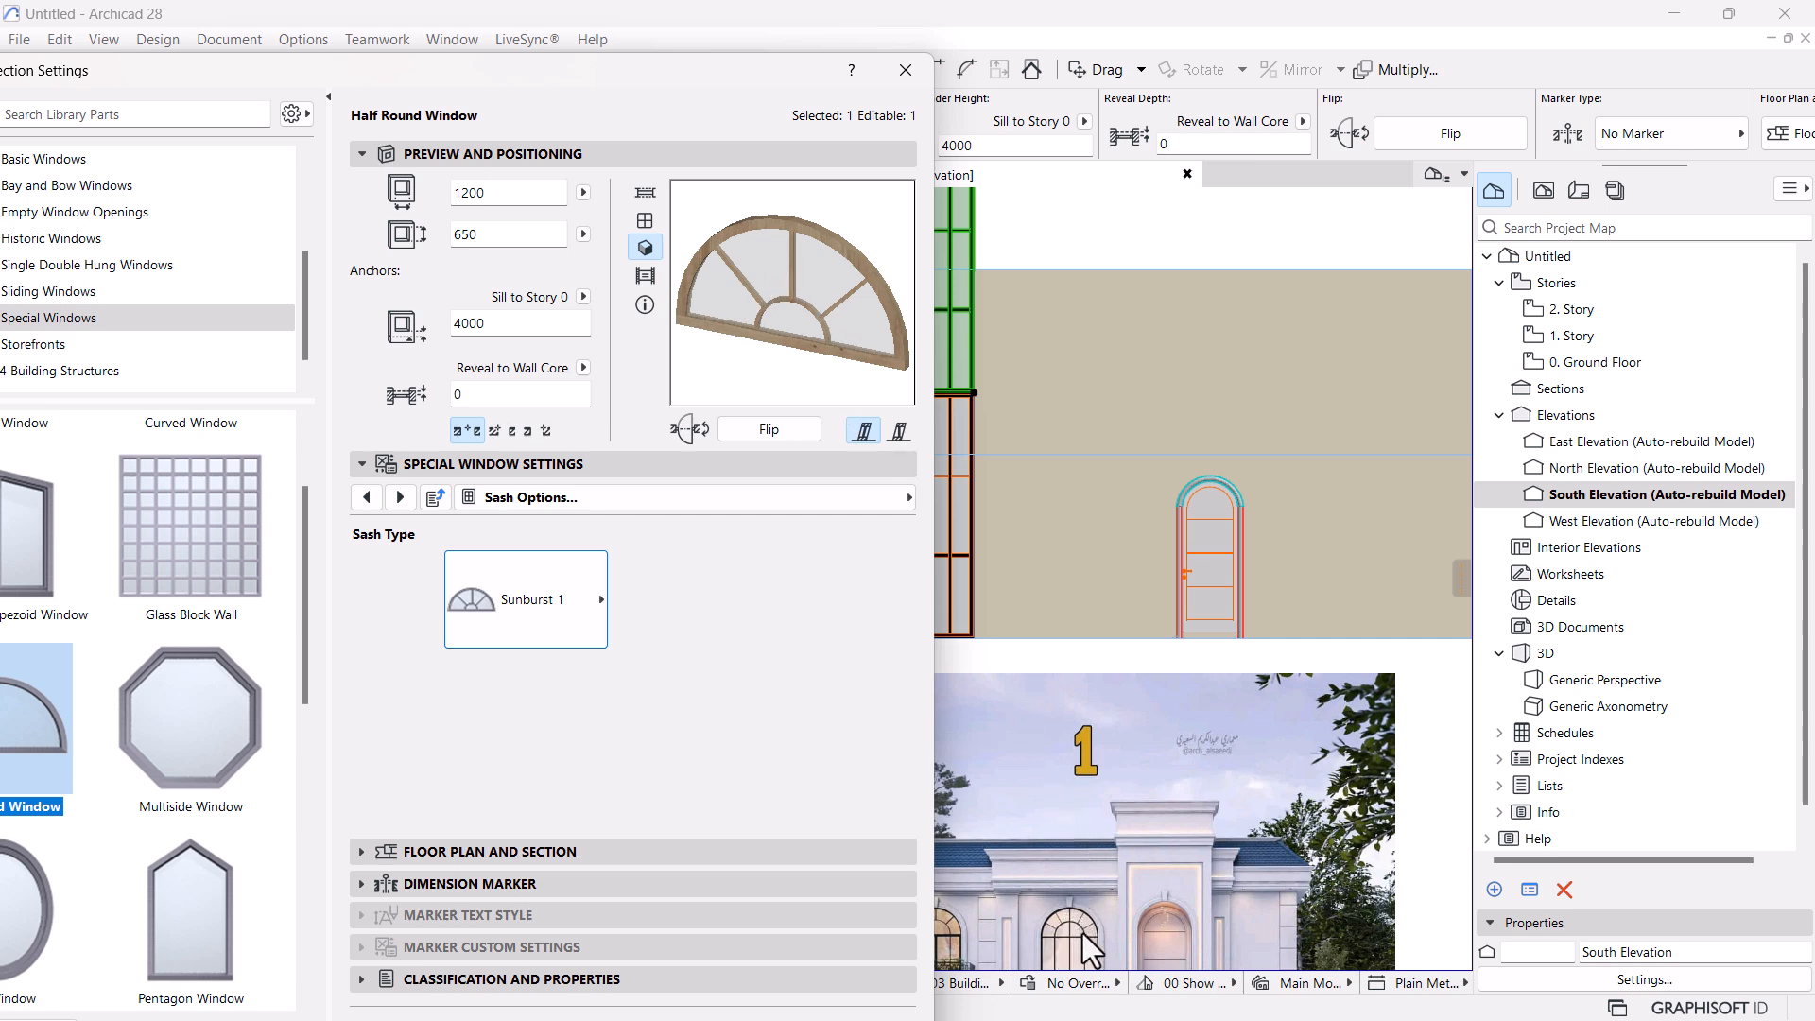
pyautogui.click(398, 498)
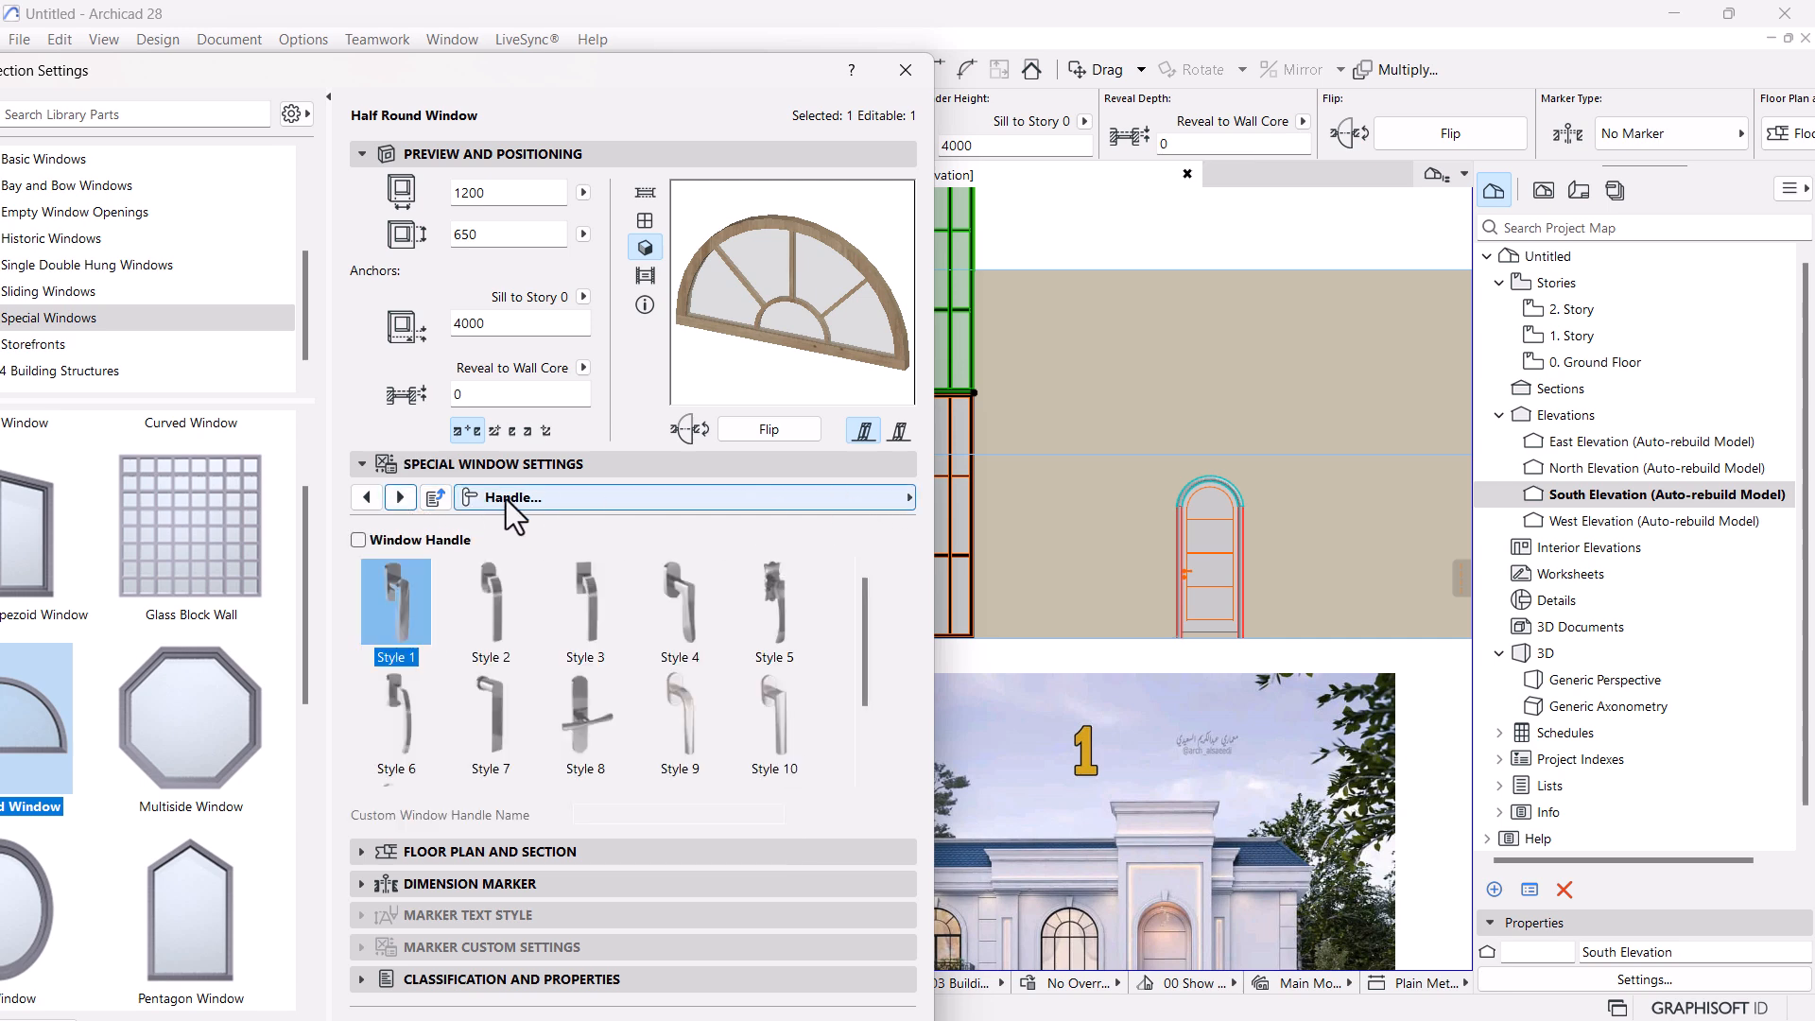
pyautogui.click(401, 498)
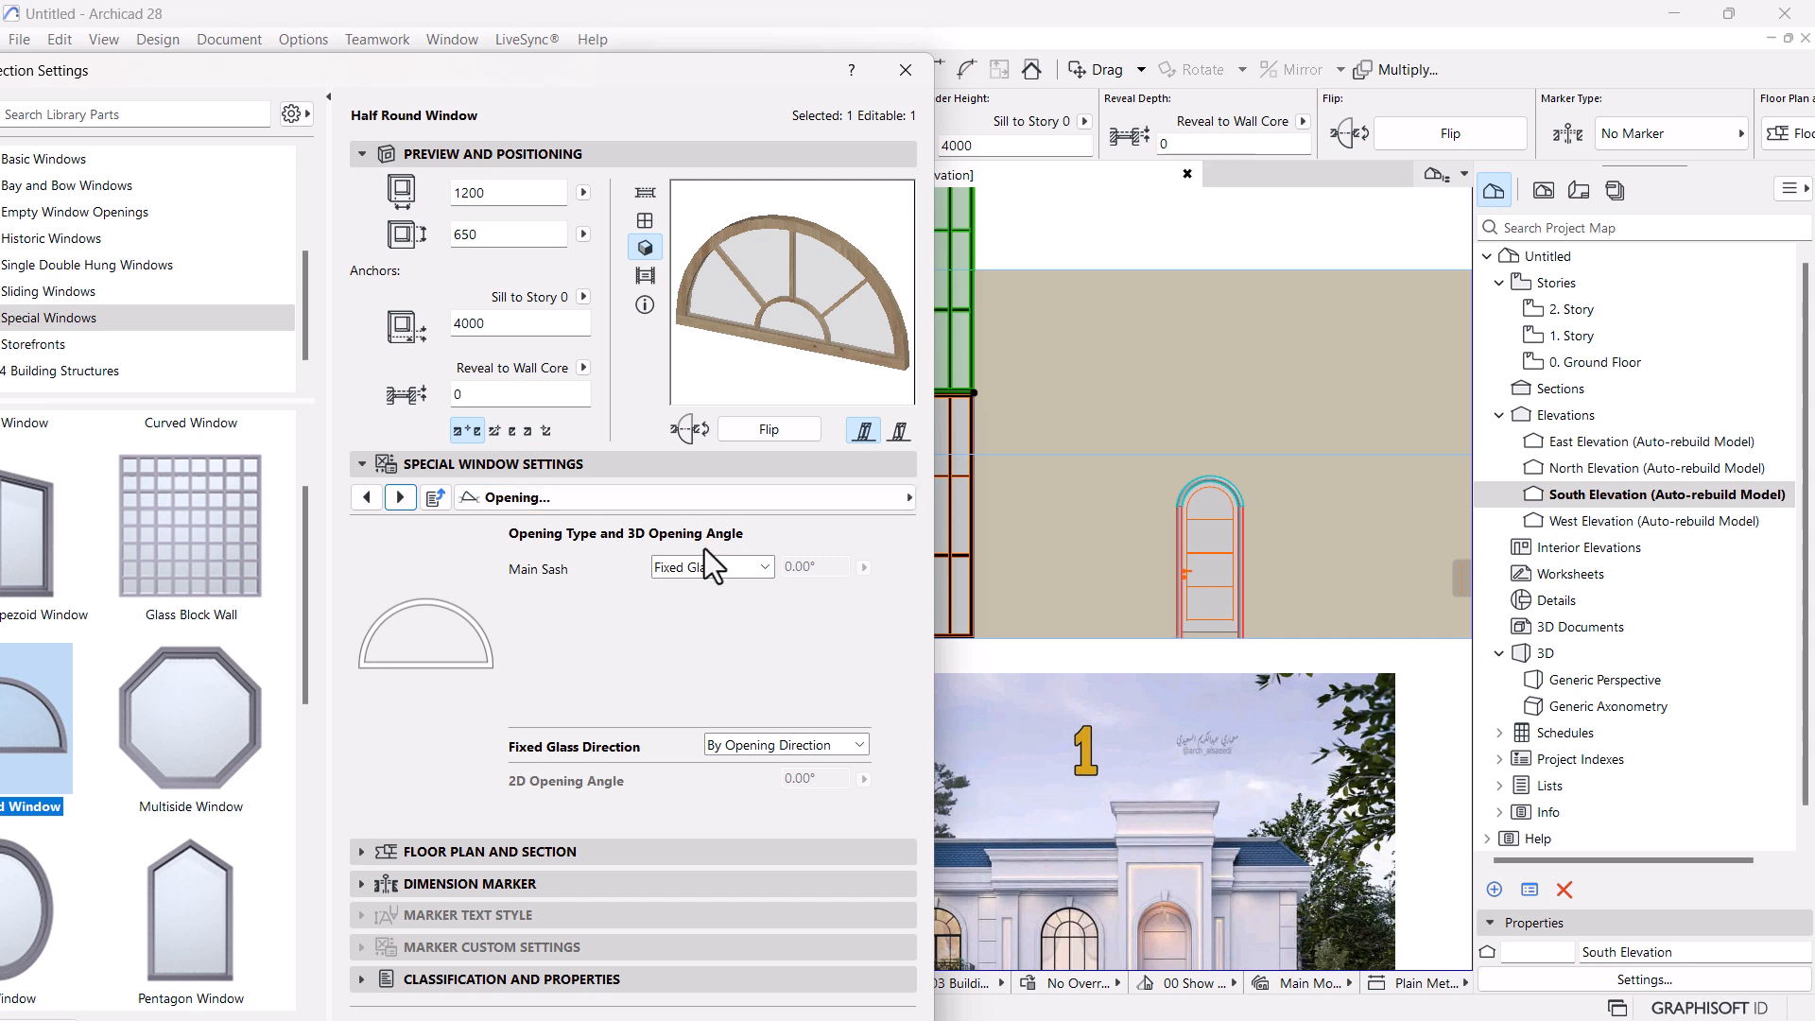
pyautogui.click(399, 497)
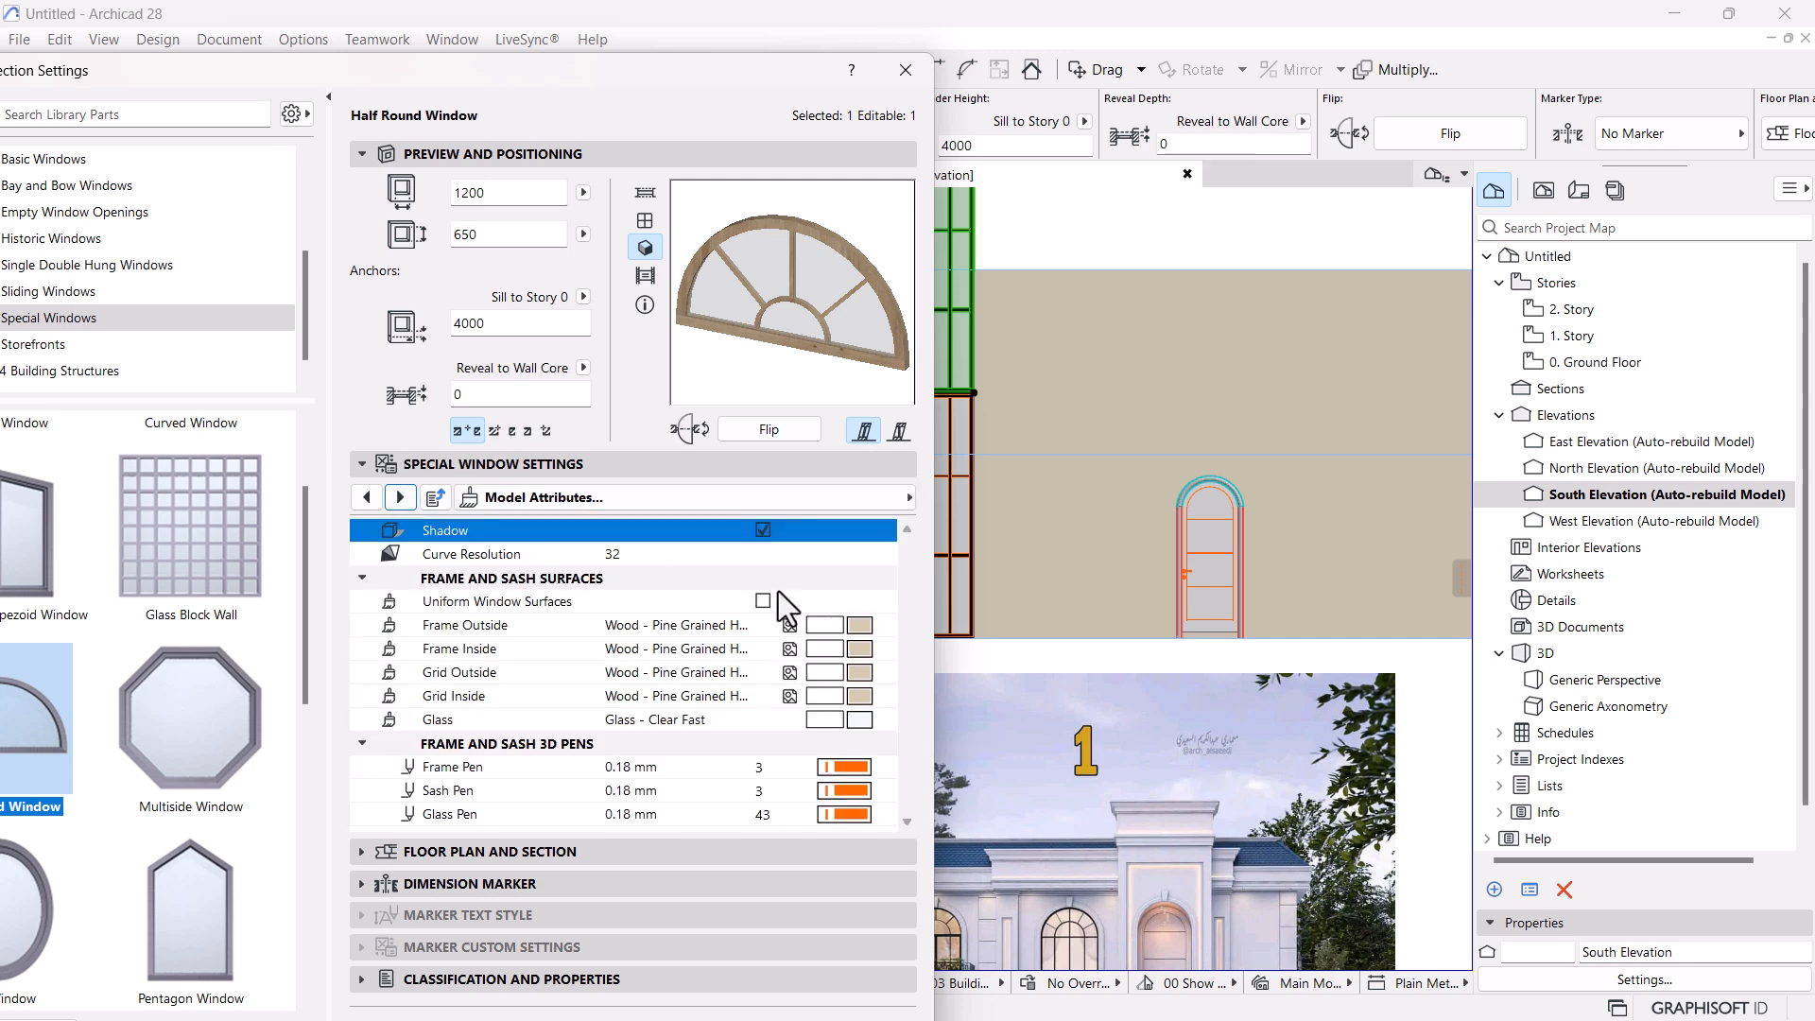
pyautogui.click(884, 625)
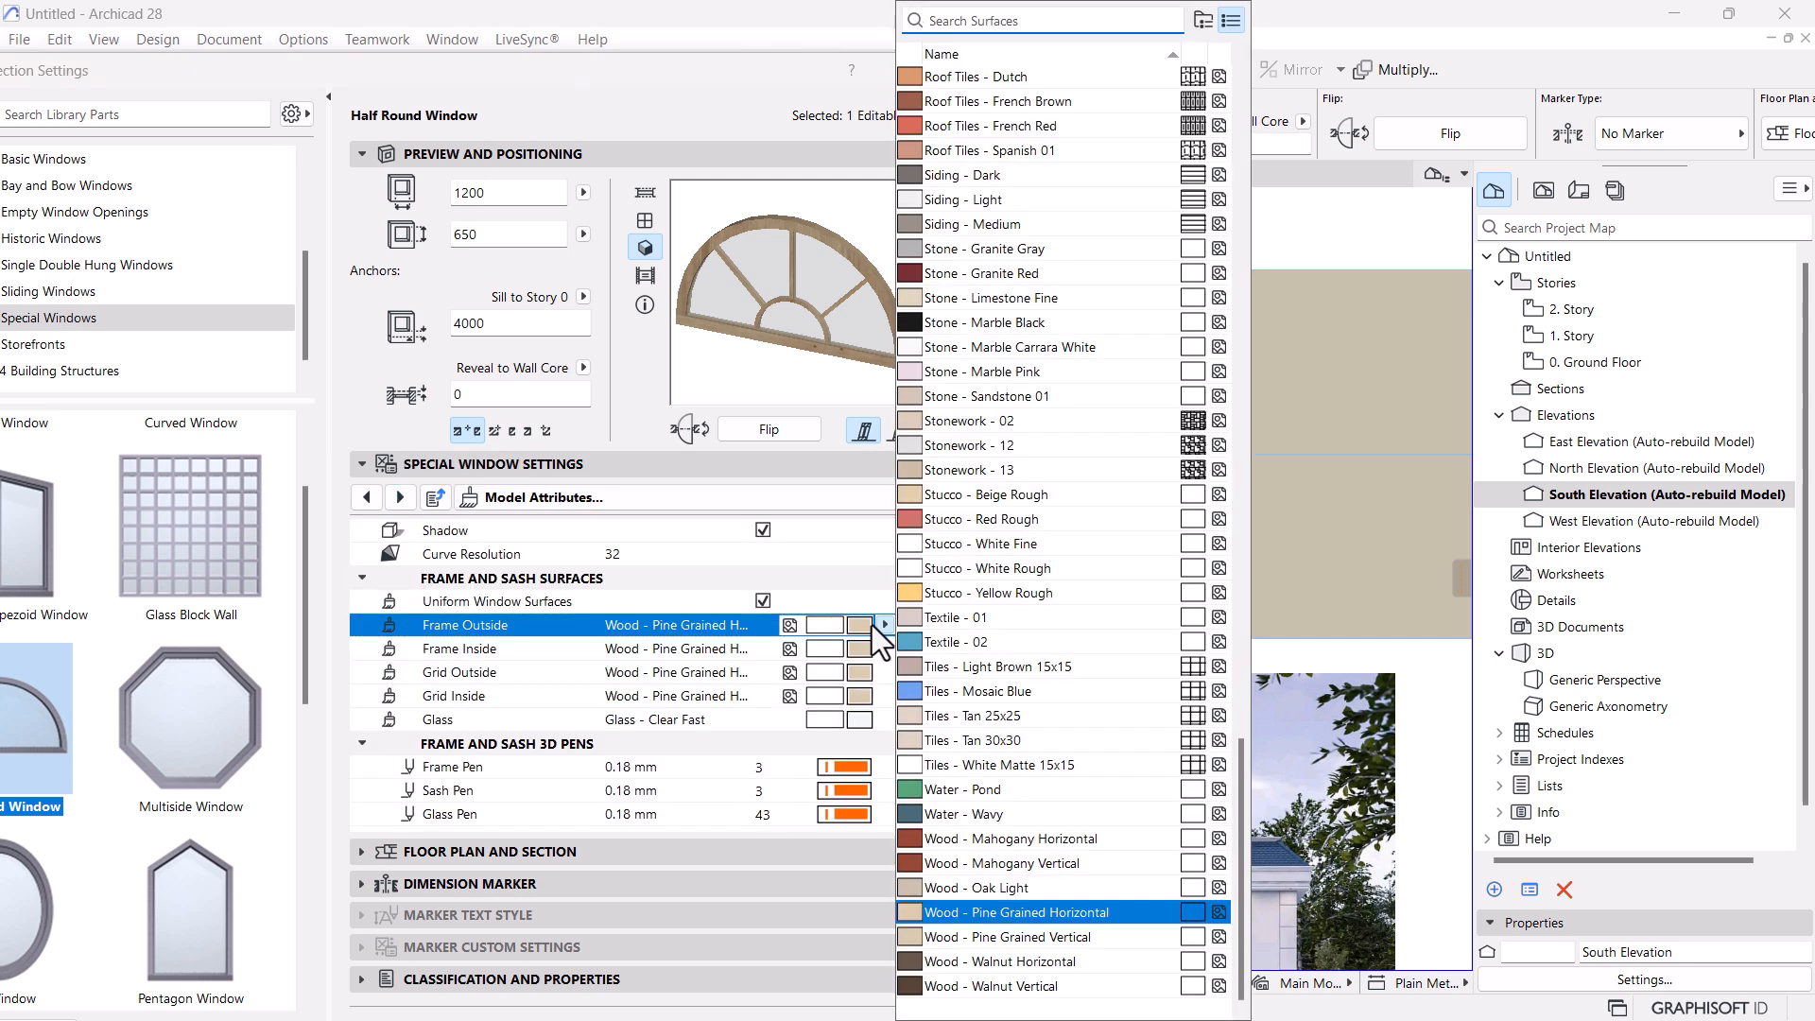
pyautogui.write('pain')
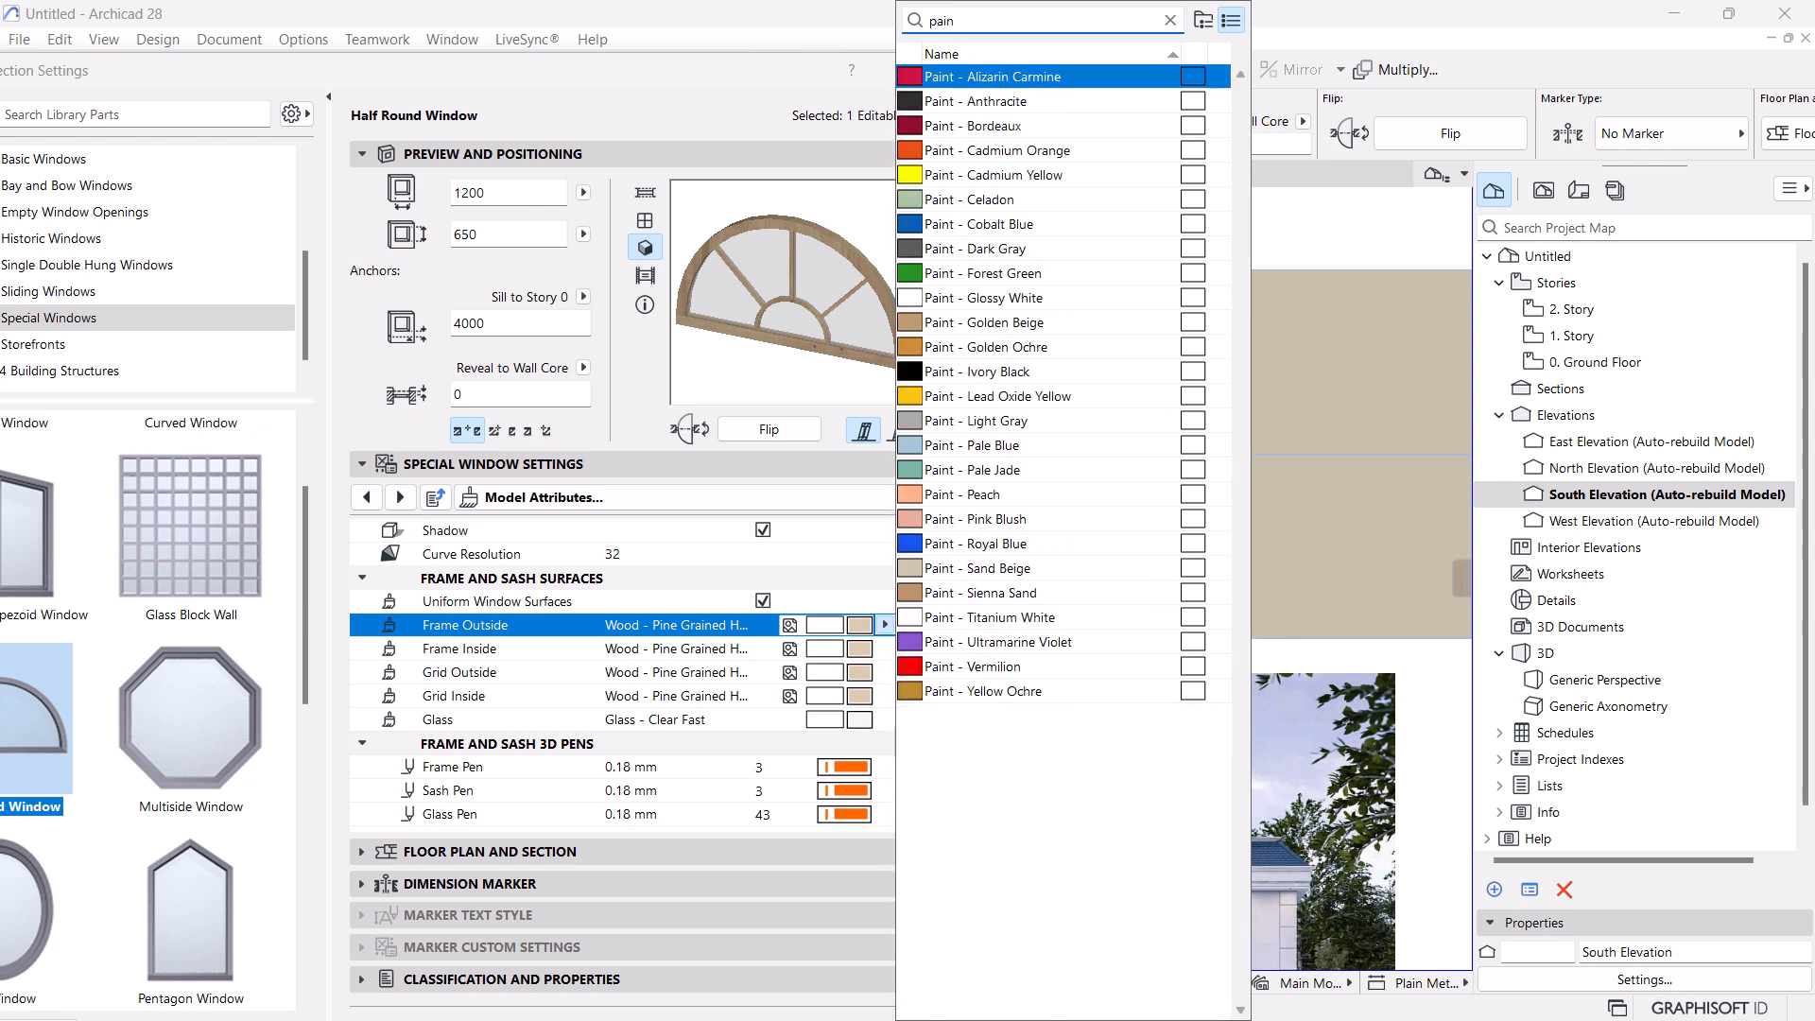
pyautogui.click(1019, 371)
pyautogui.moveTo(667, 70); pyautogui.dragTo(735, 18)
pyautogui.click(934, 982)
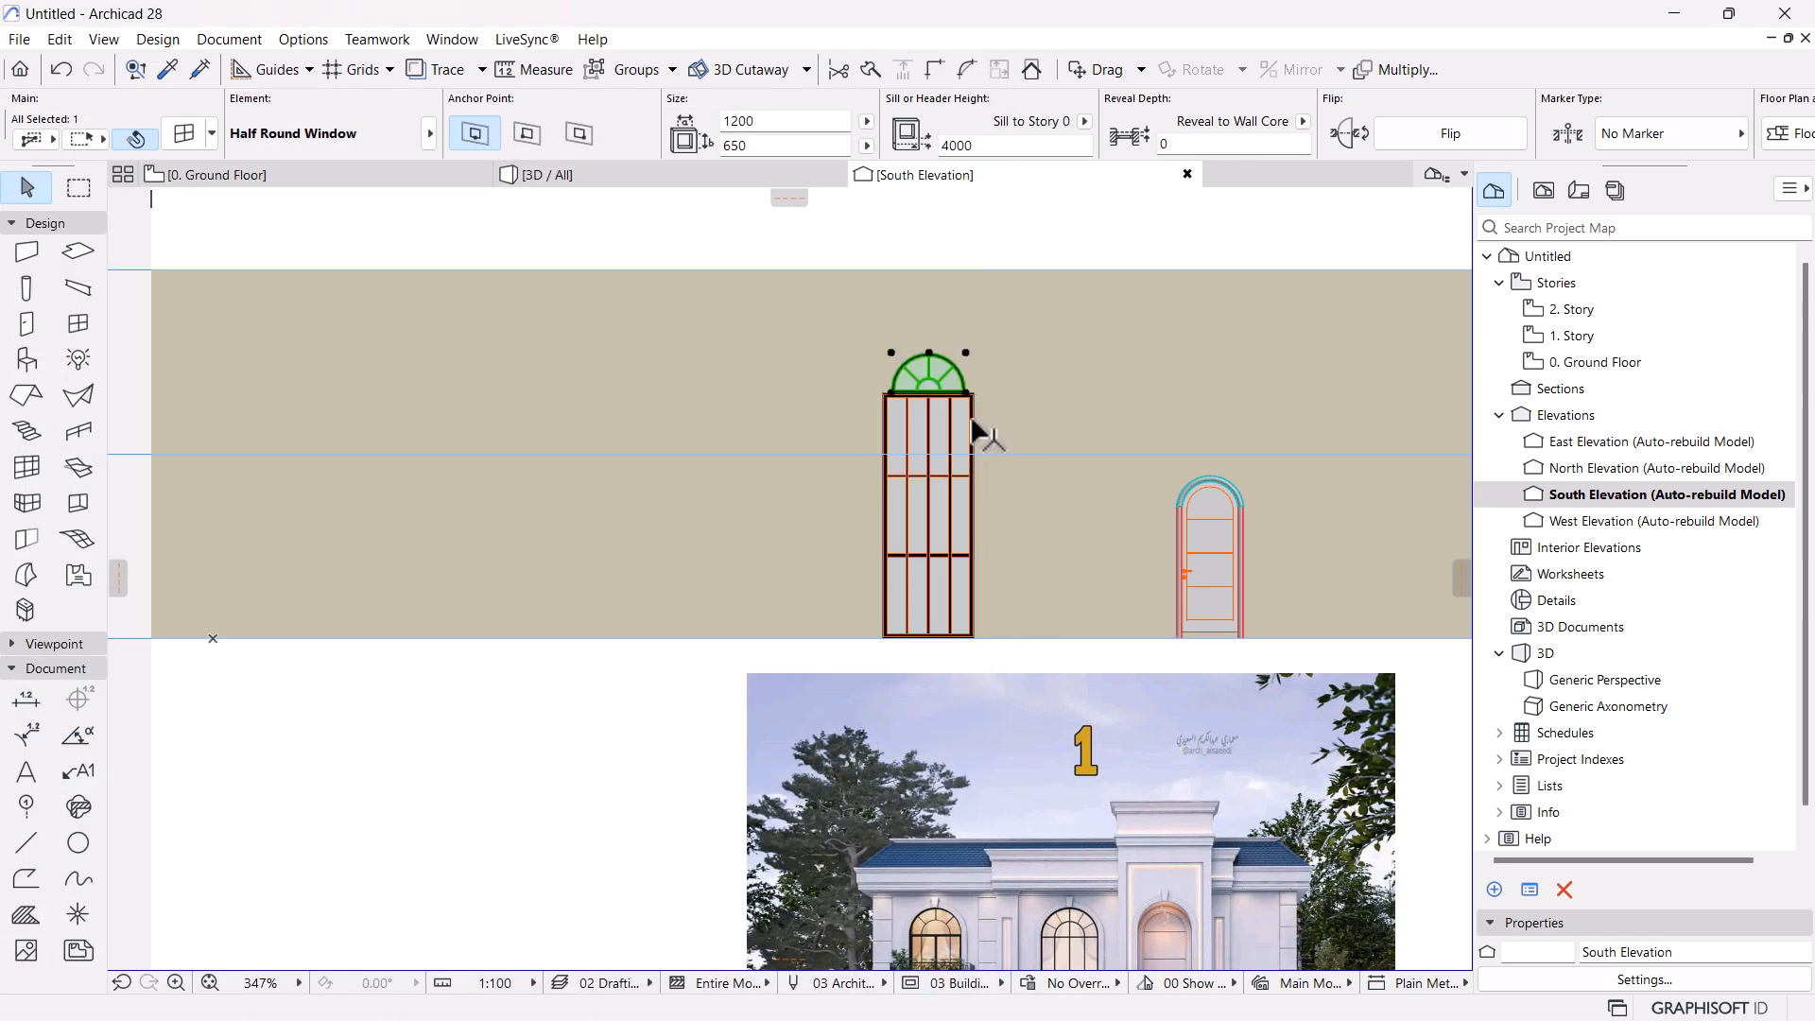
# Stretch both sides of the half-round window to the outer edges of the gridded window below, giving a width of 1500, and deselect it
pyautogui.scroll(6, 984, 495)
pyautogui.click(992, 580)
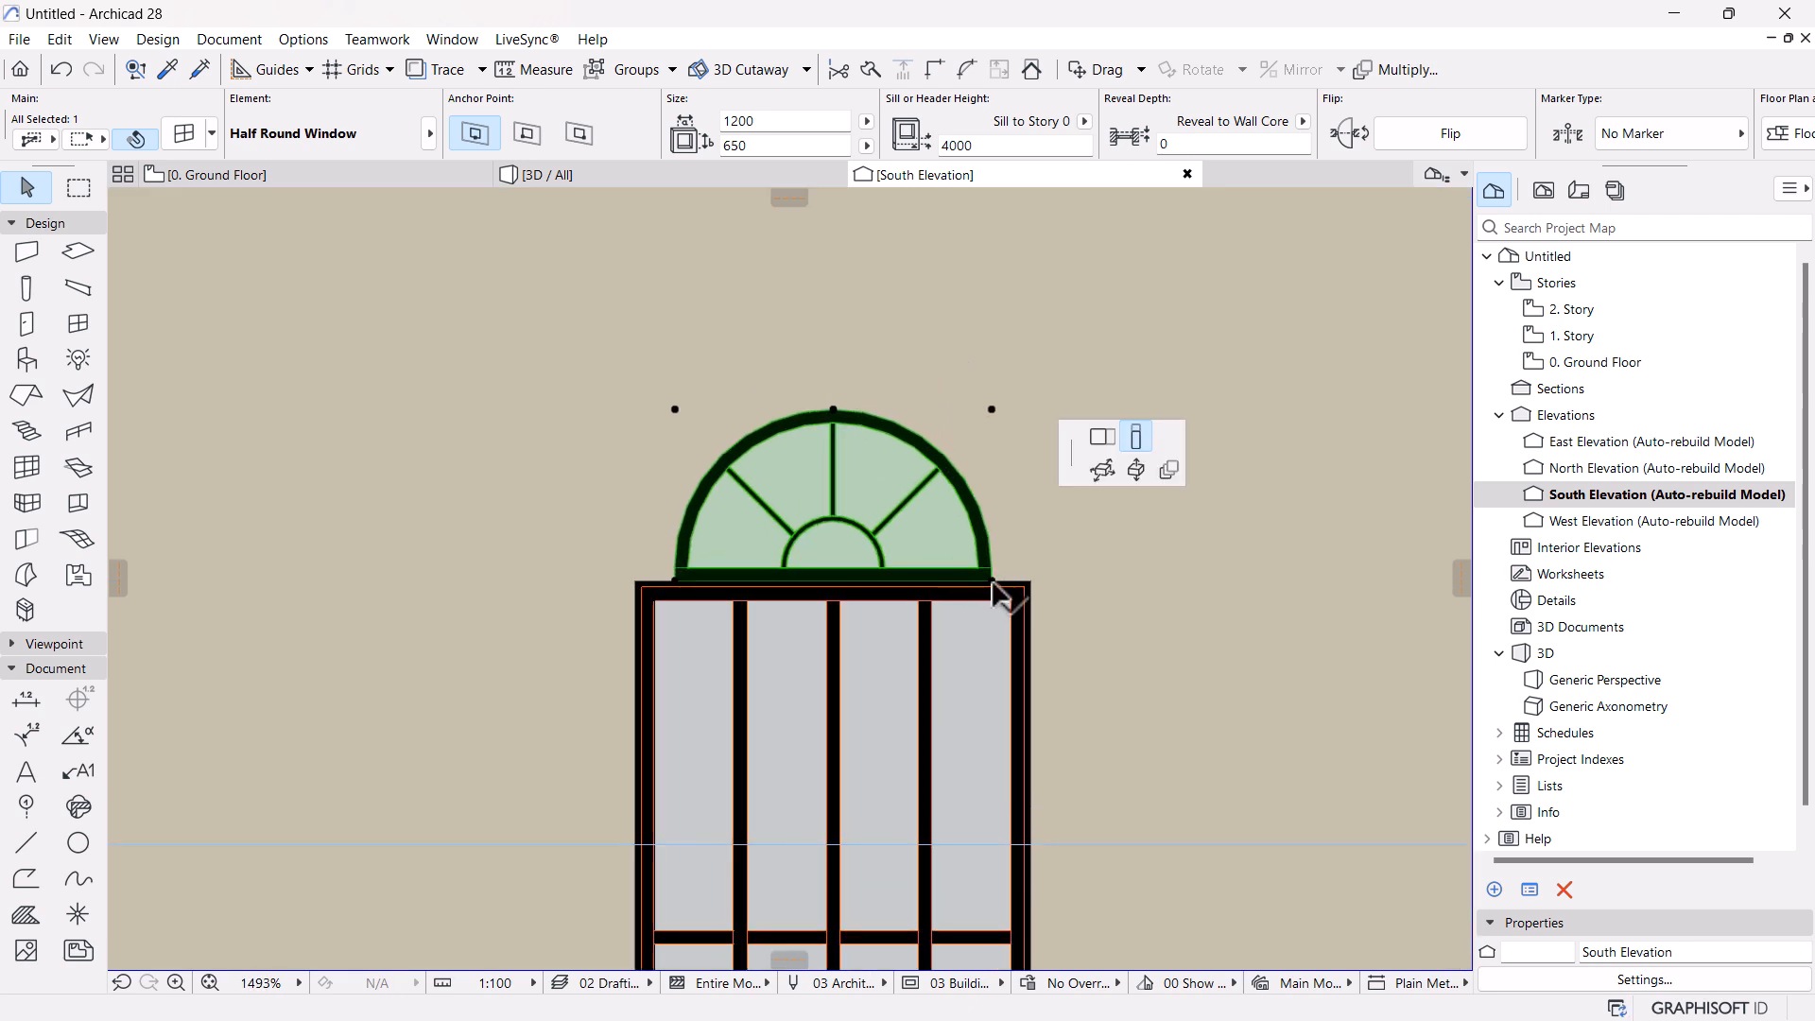
pyautogui.click(153, 205)
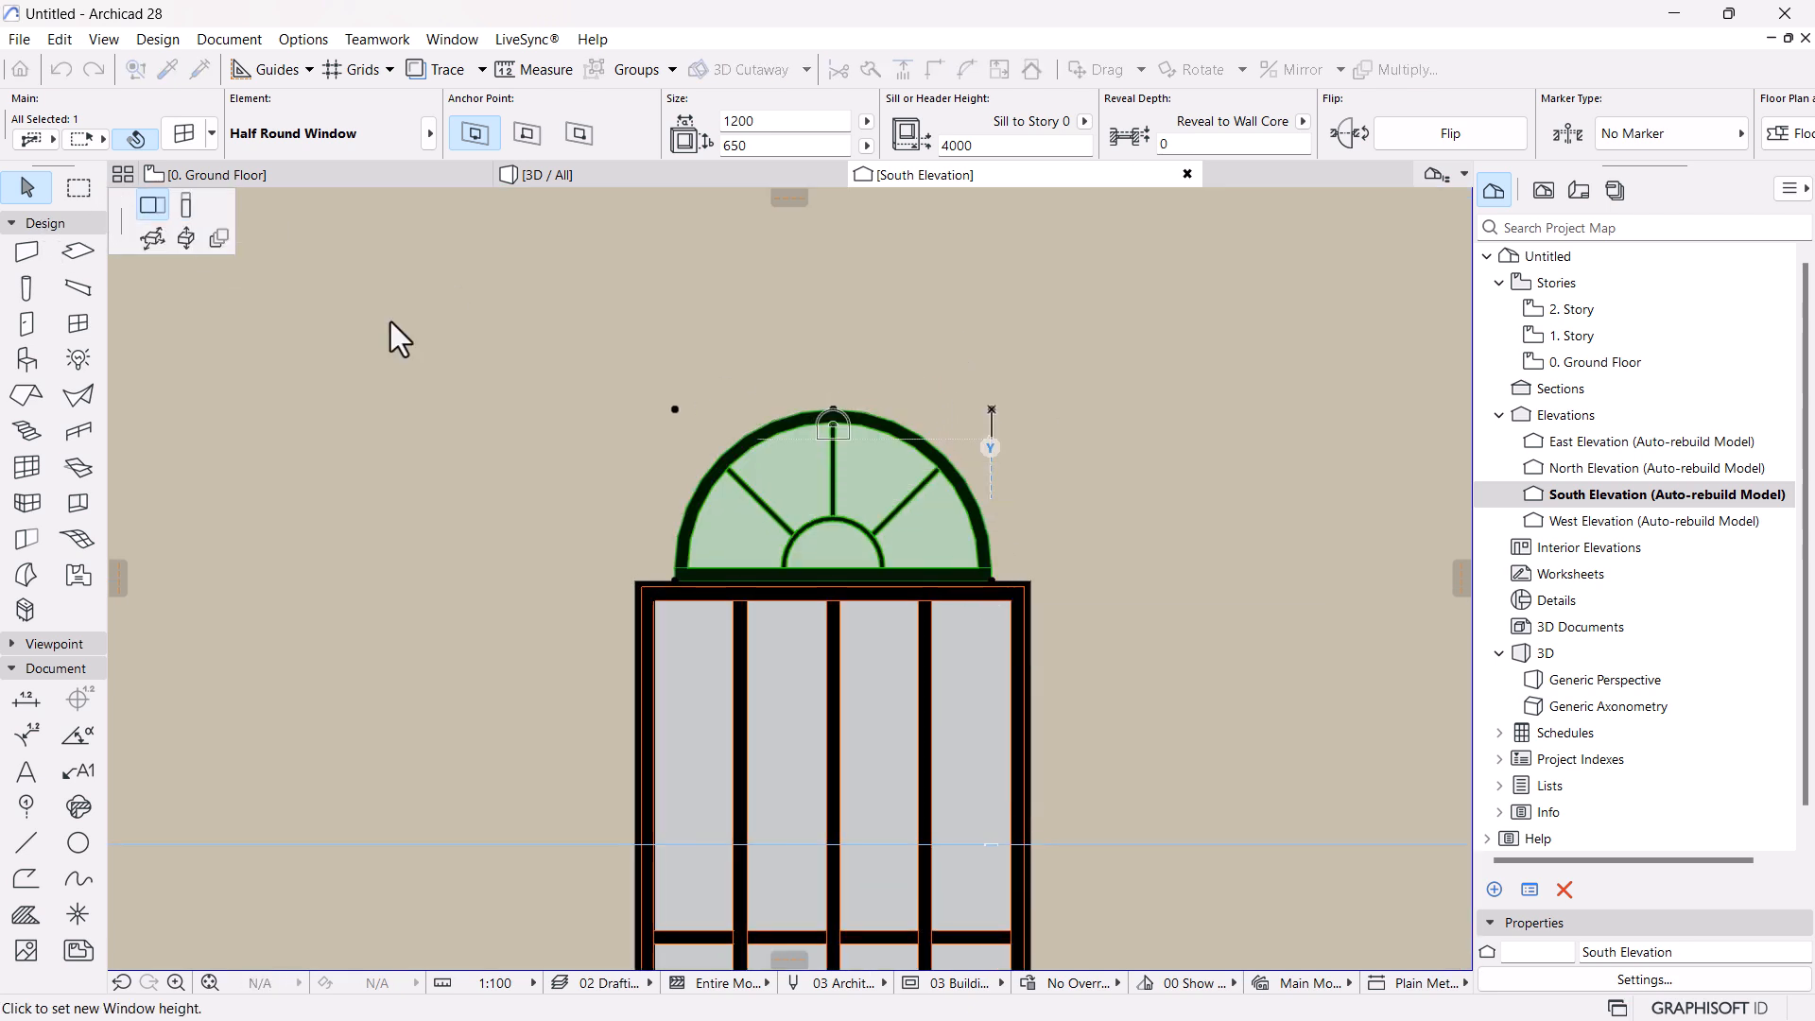
pyautogui.click(1034, 574)
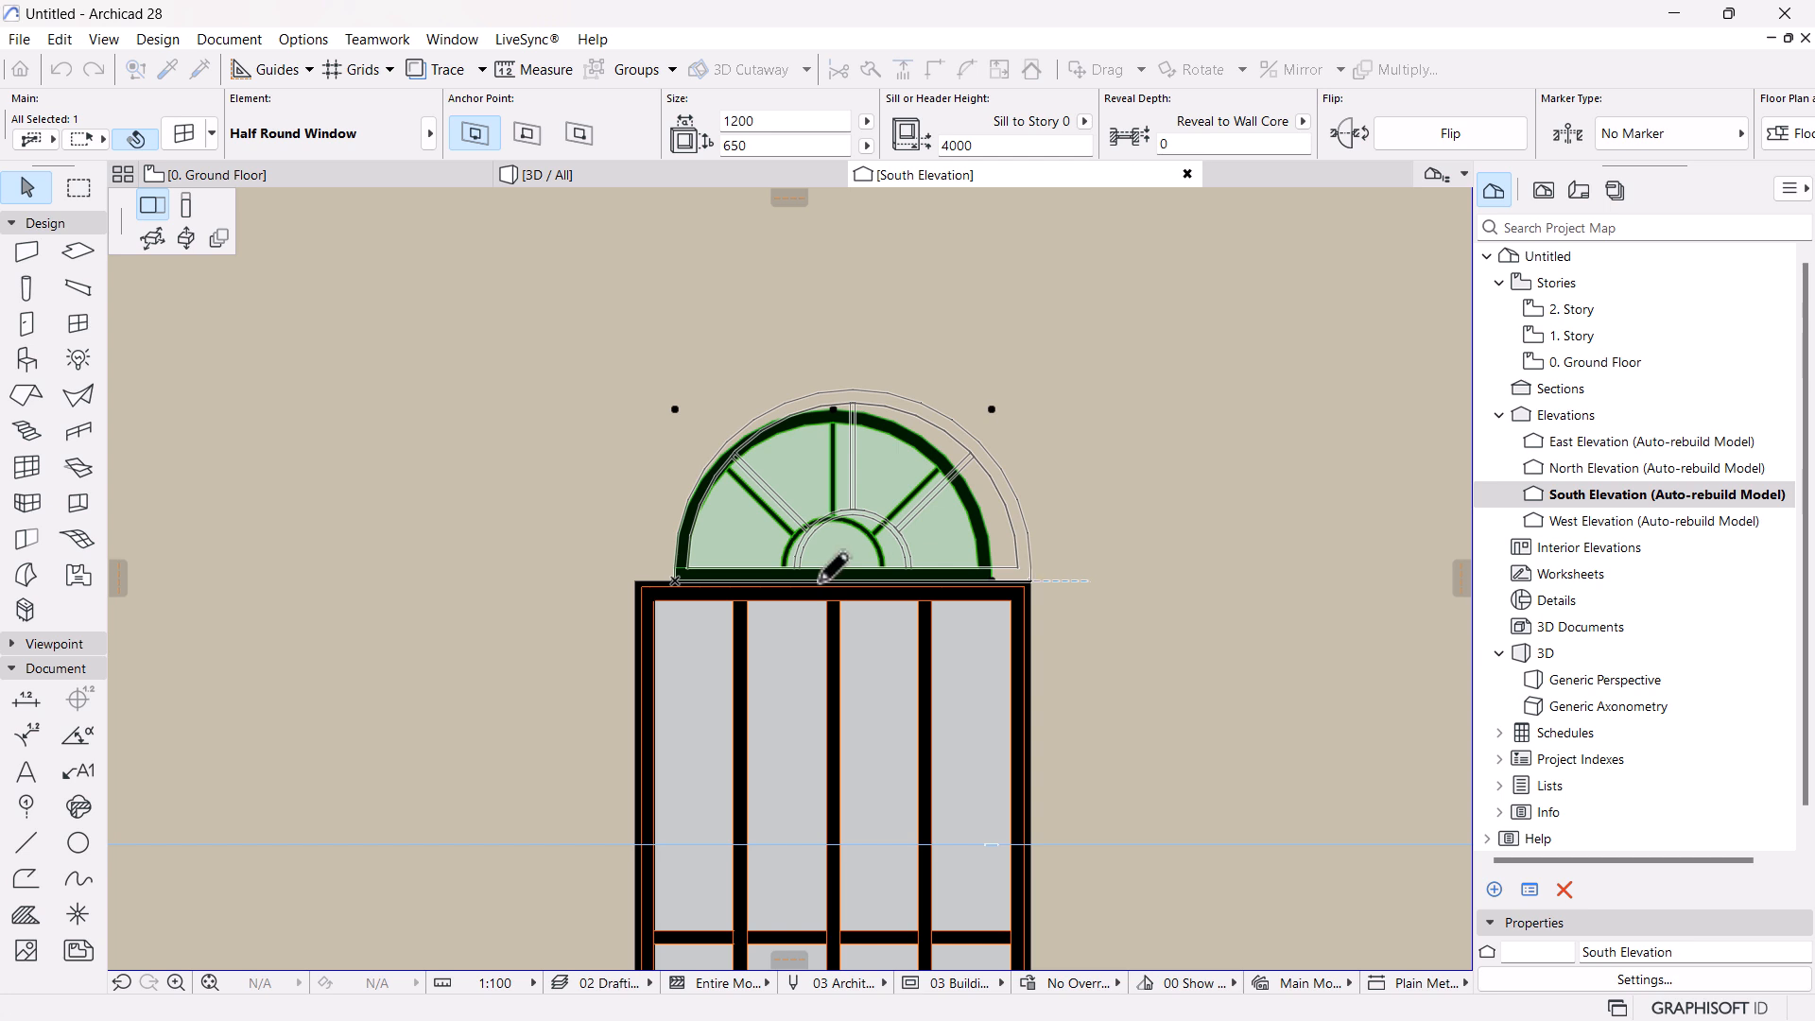
pyautogui.click(647, 581)
pyautogui.click(646, 576)
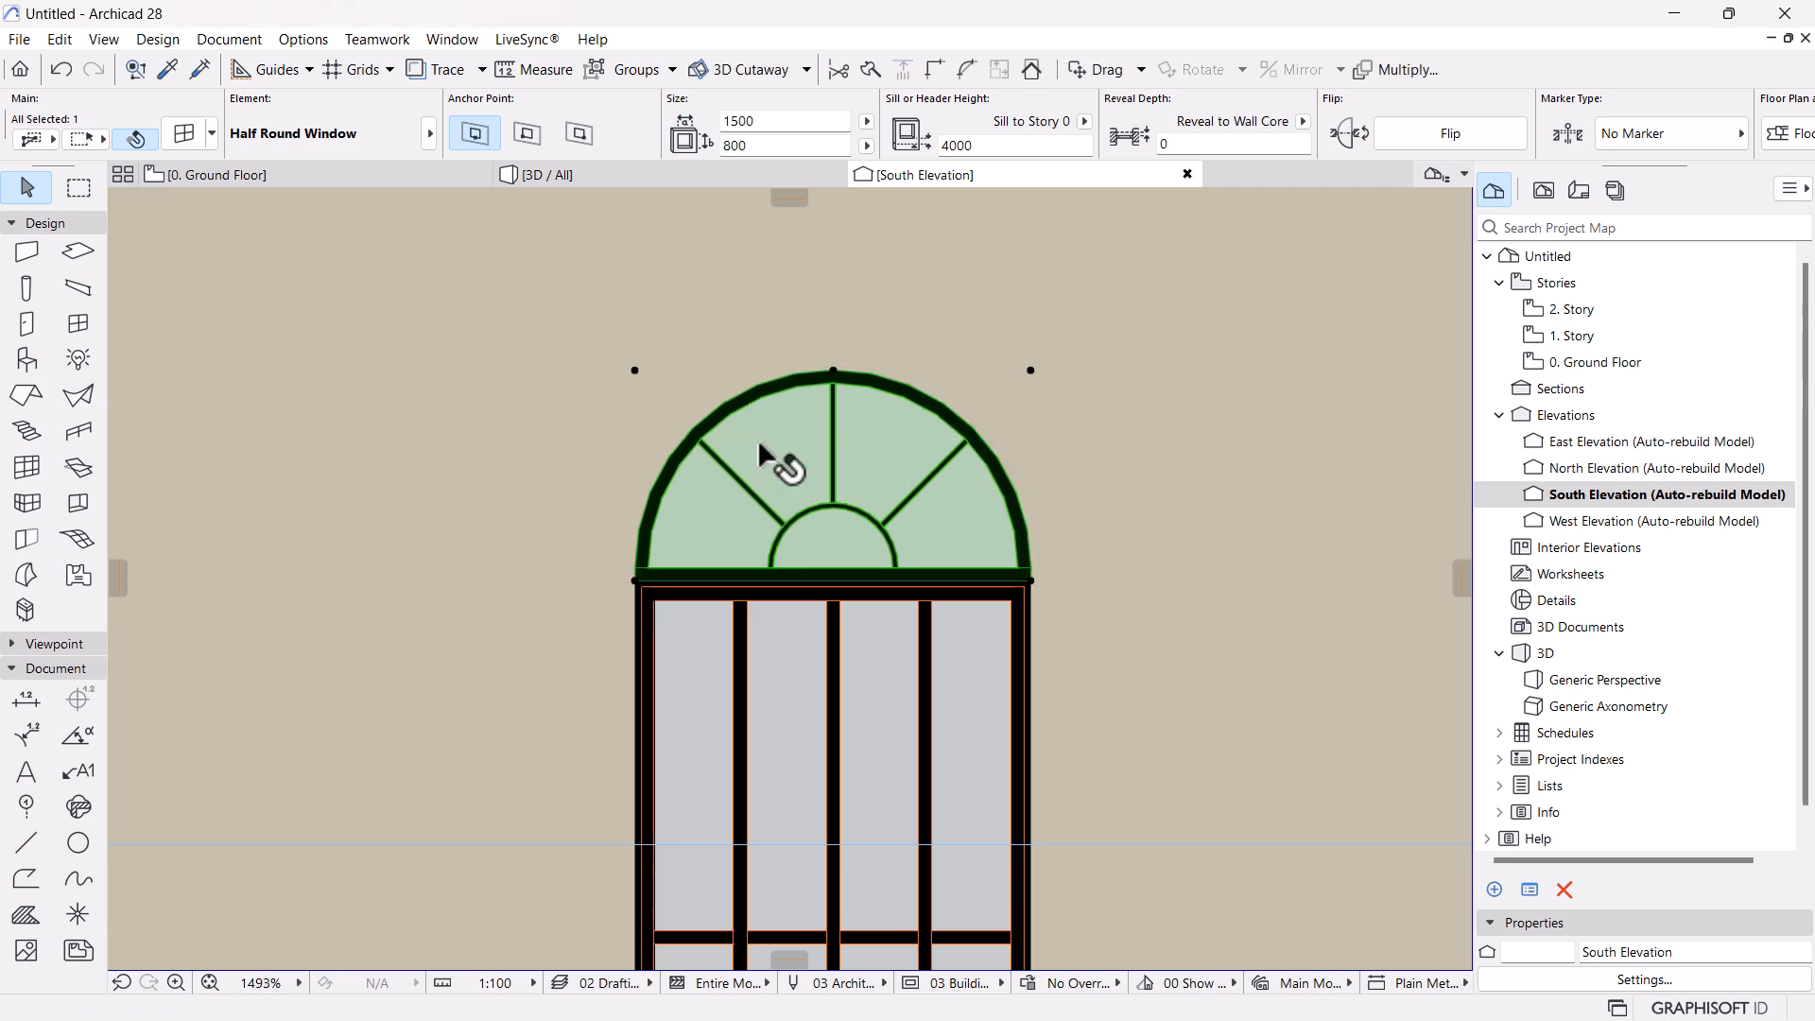
pyautogui.scroll(-6, 774, 430)
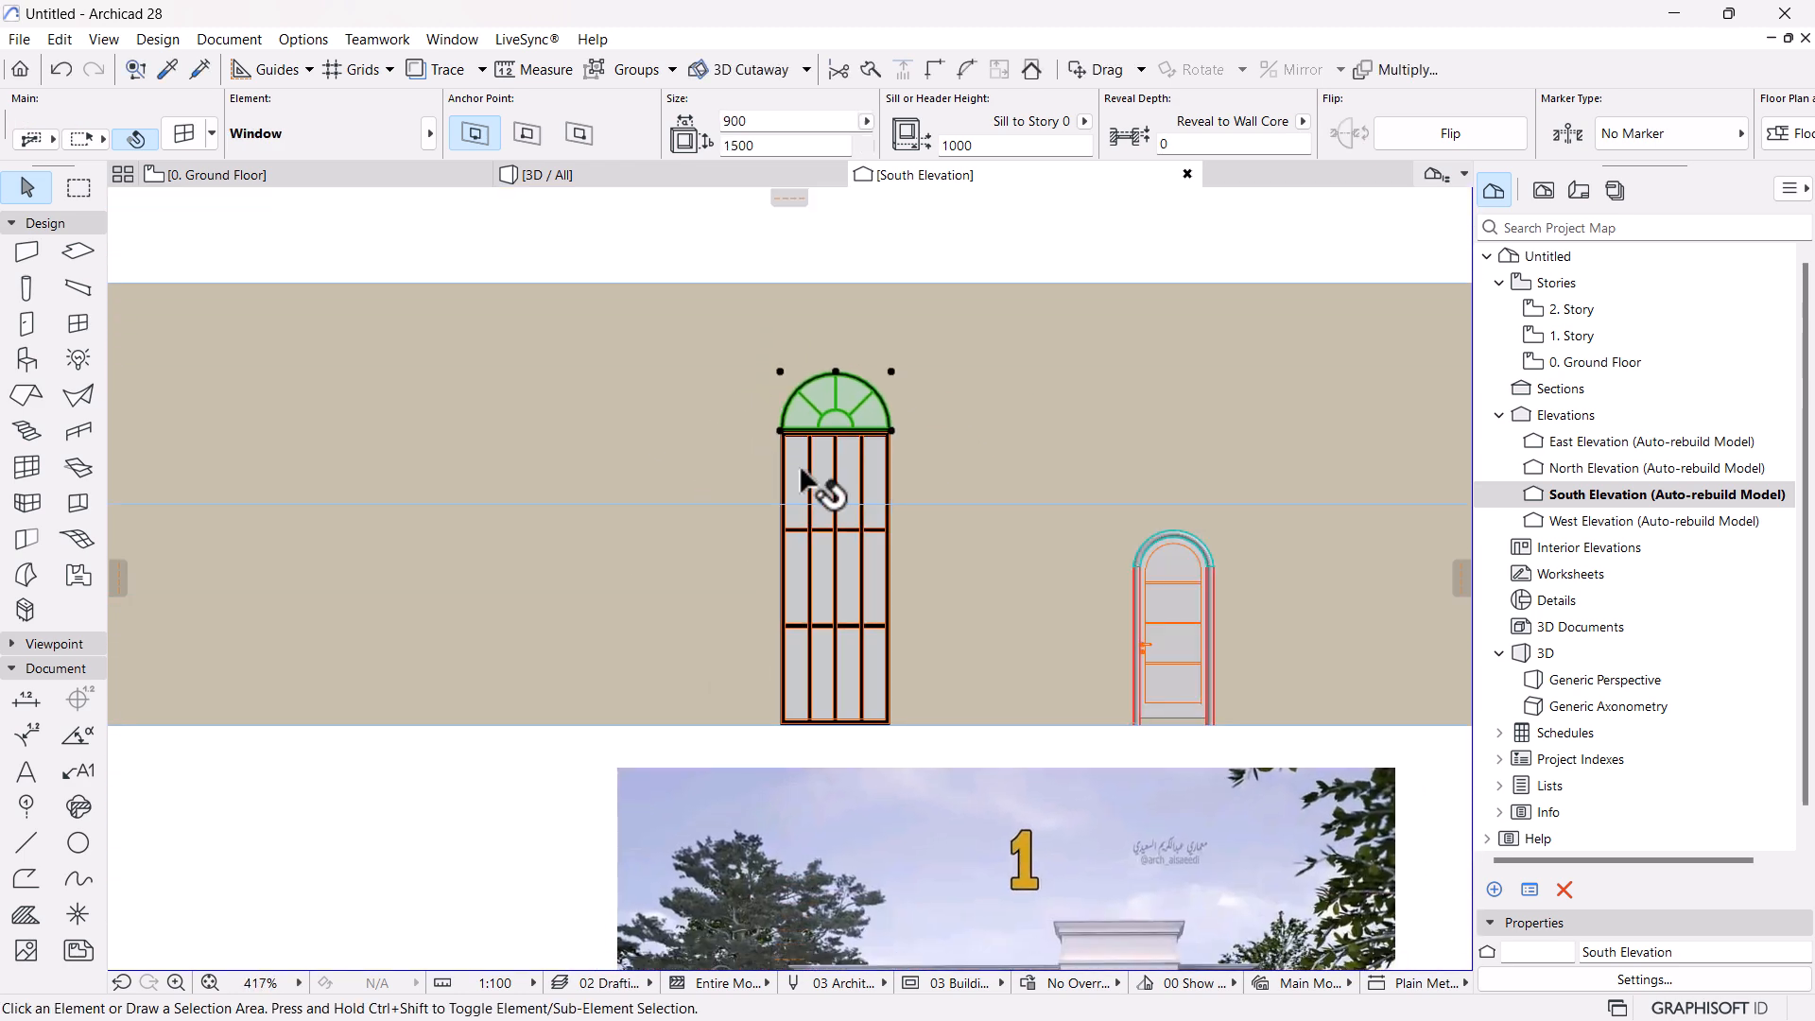
pyautogui.press('Escape')
# Compare the stacked arched window in the wall with the arched windows in the reference facade image
pyautogui.scroll(-3, 846, 406)
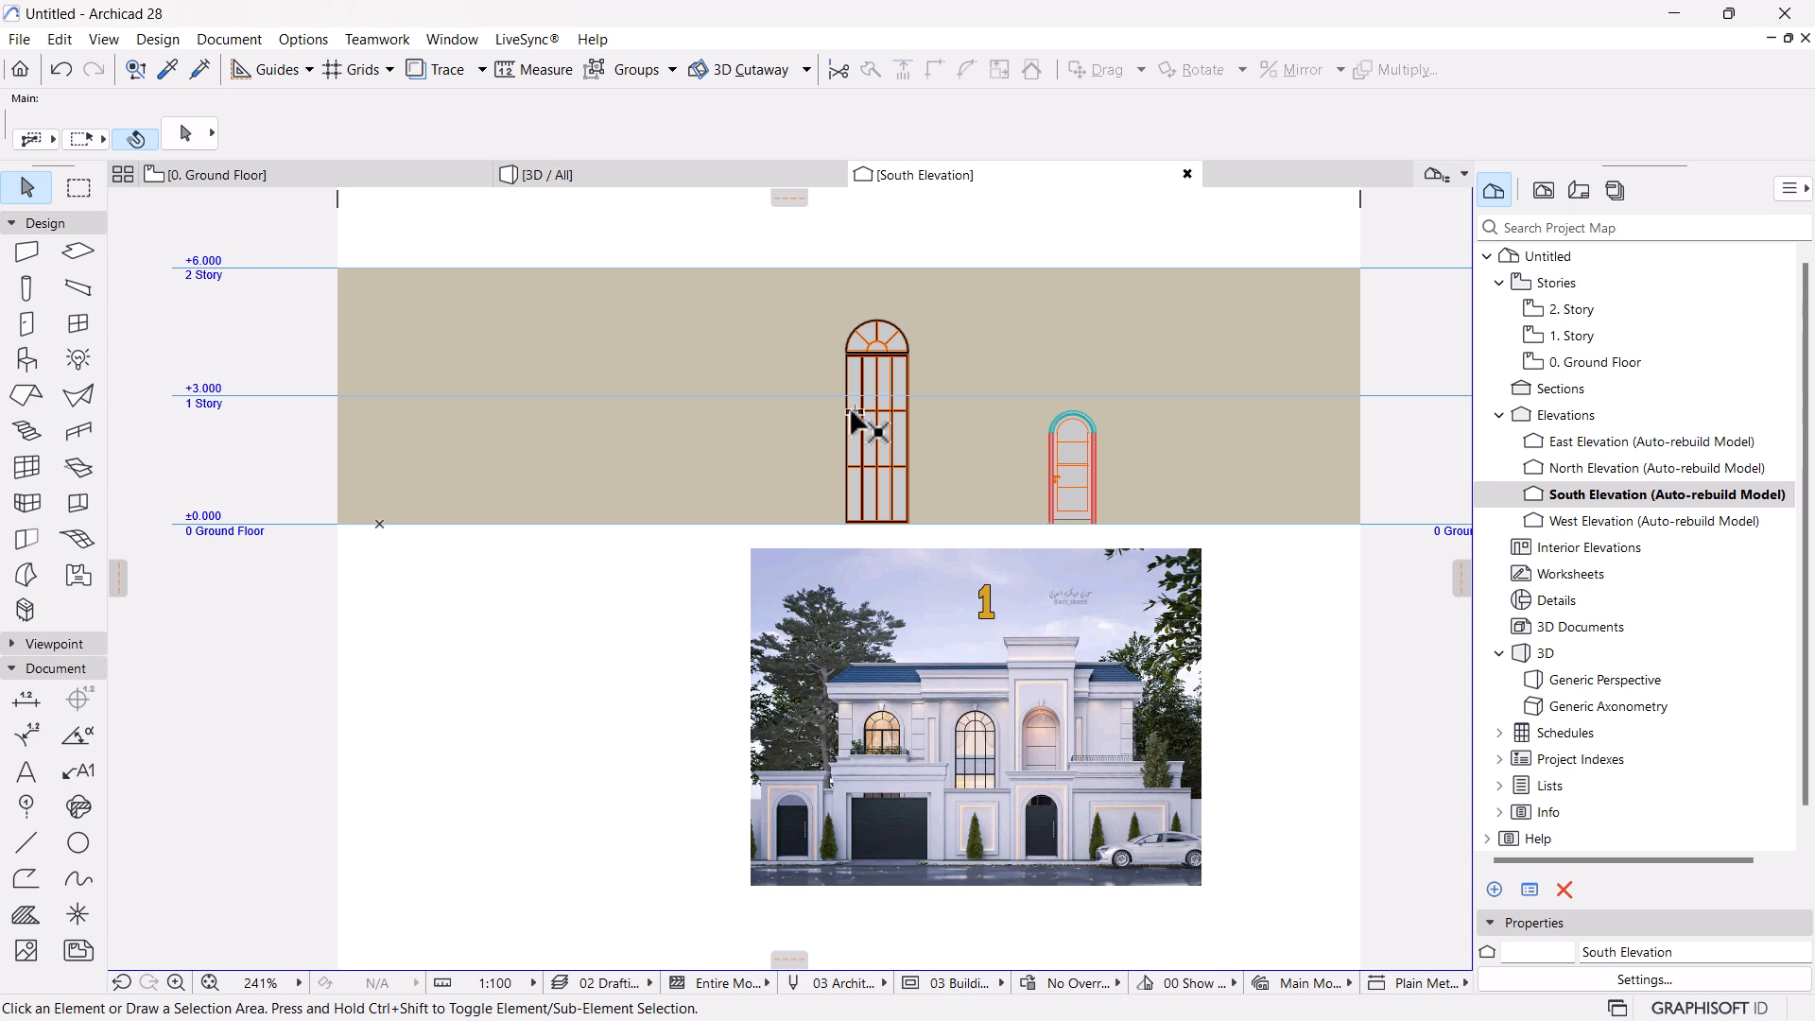
pyautogui.scroll(2, 879, 316)
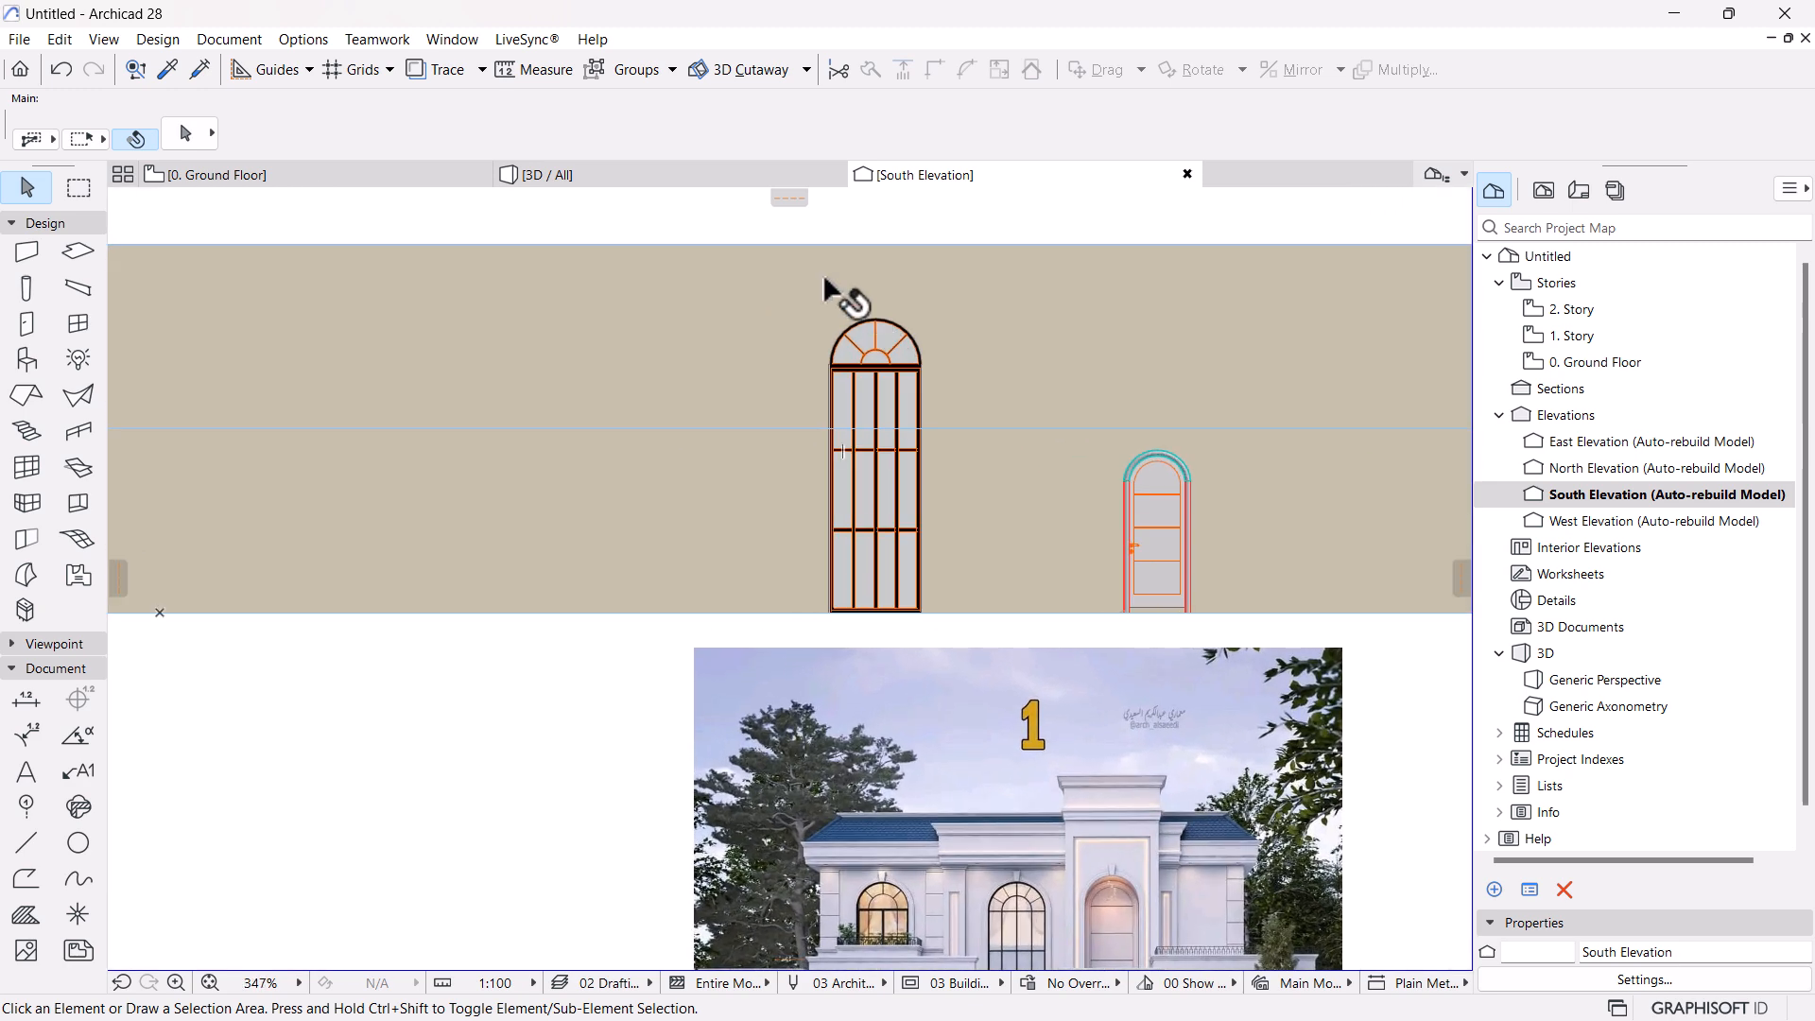
pyautogui.scroll(-2, 832, 291)
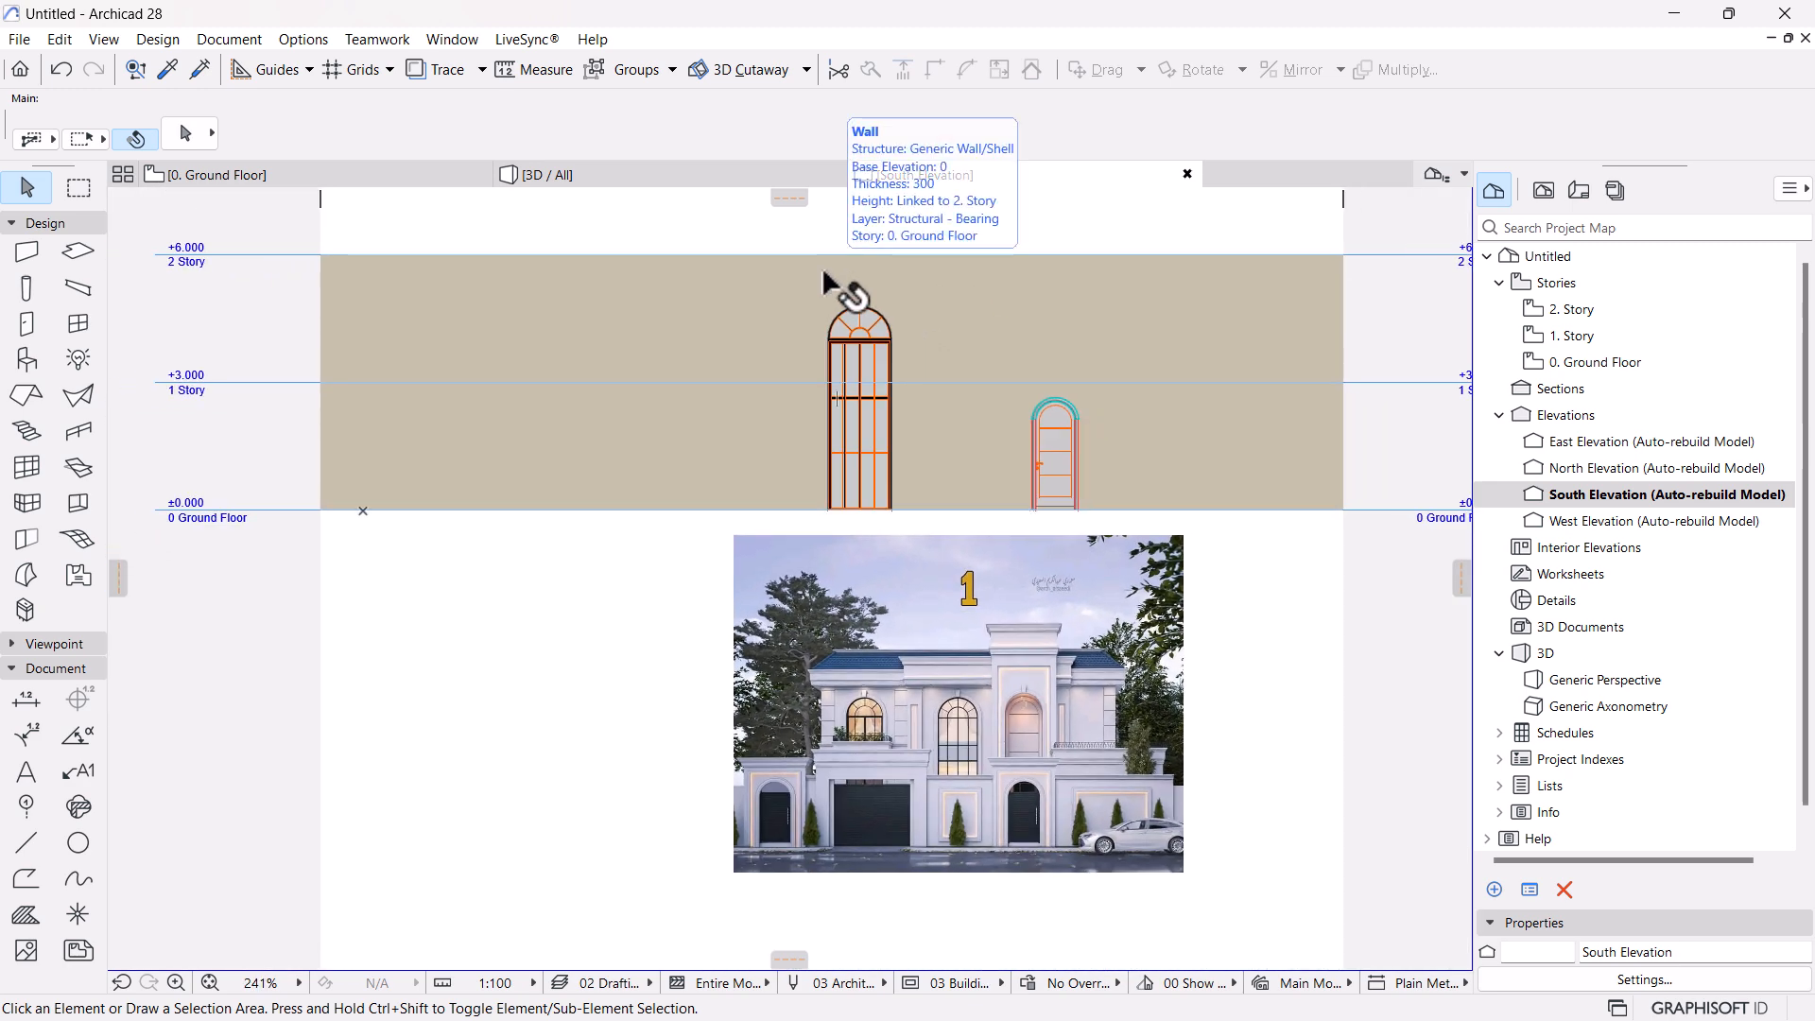
pyautogui.scroll(2, 965, 718)
pyautogui.scroll(-2, 972, 696)
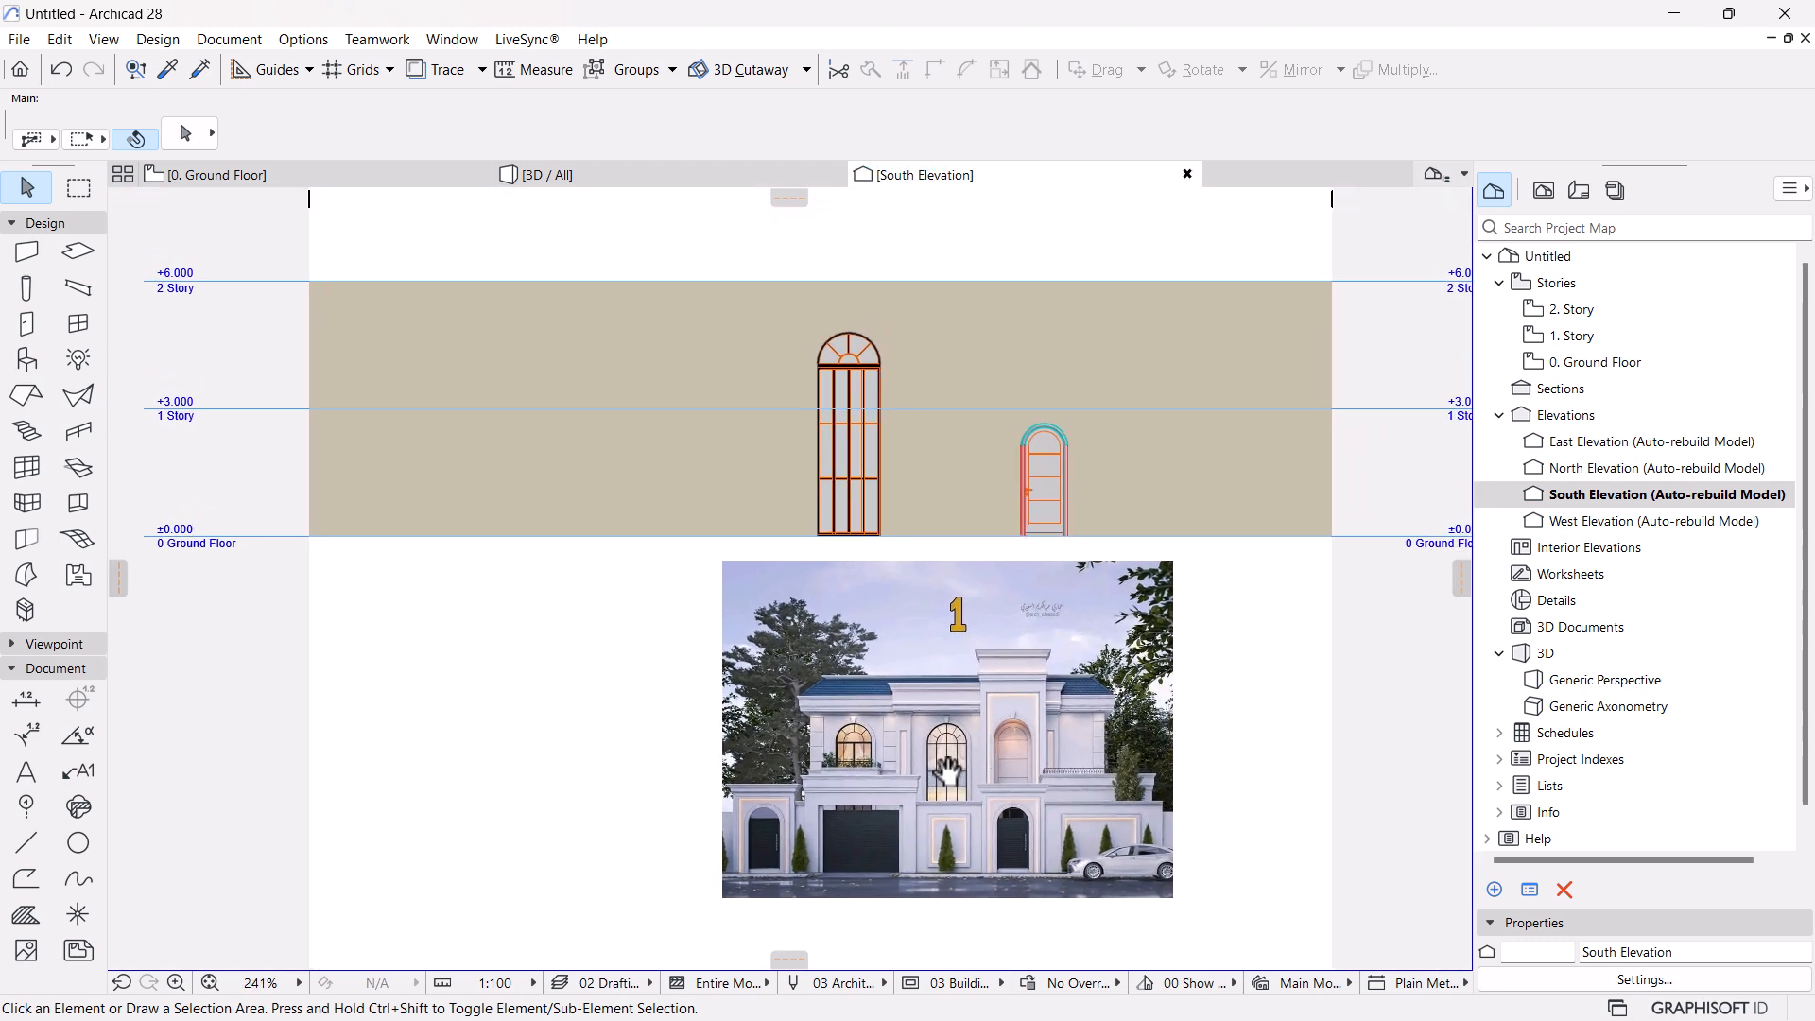
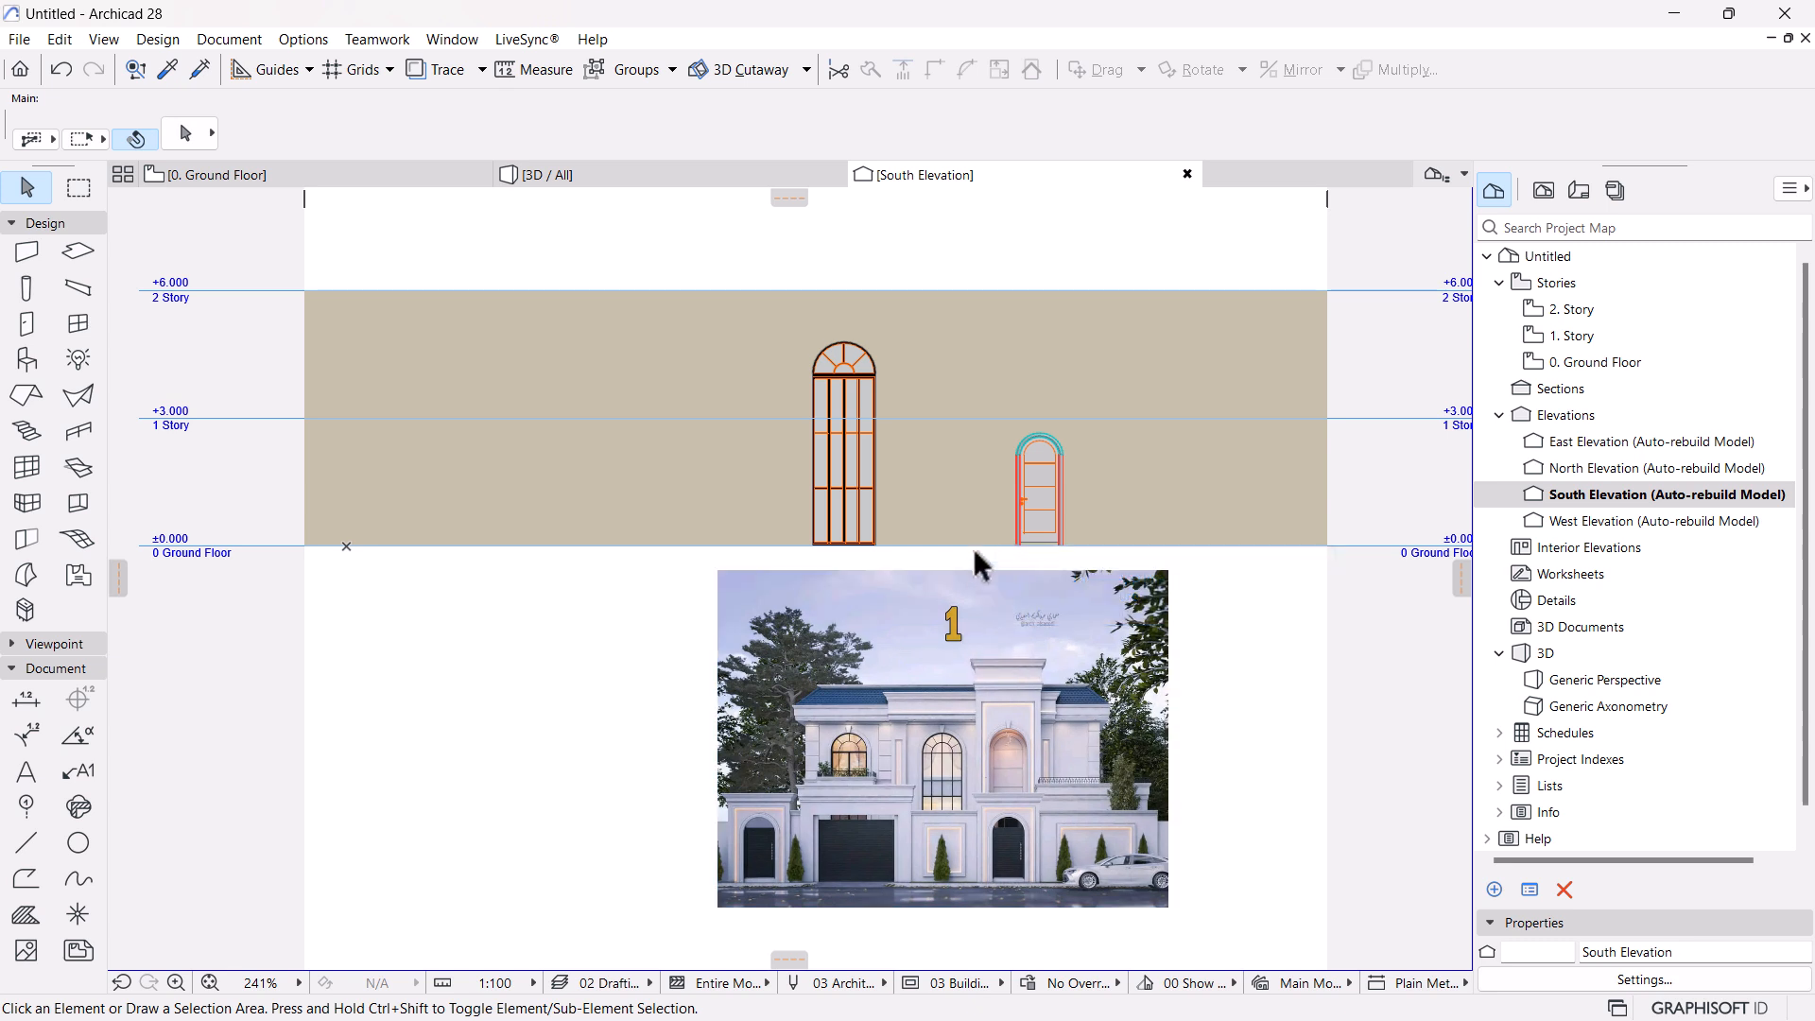
pyautogui.scroll(4, 994, 712)
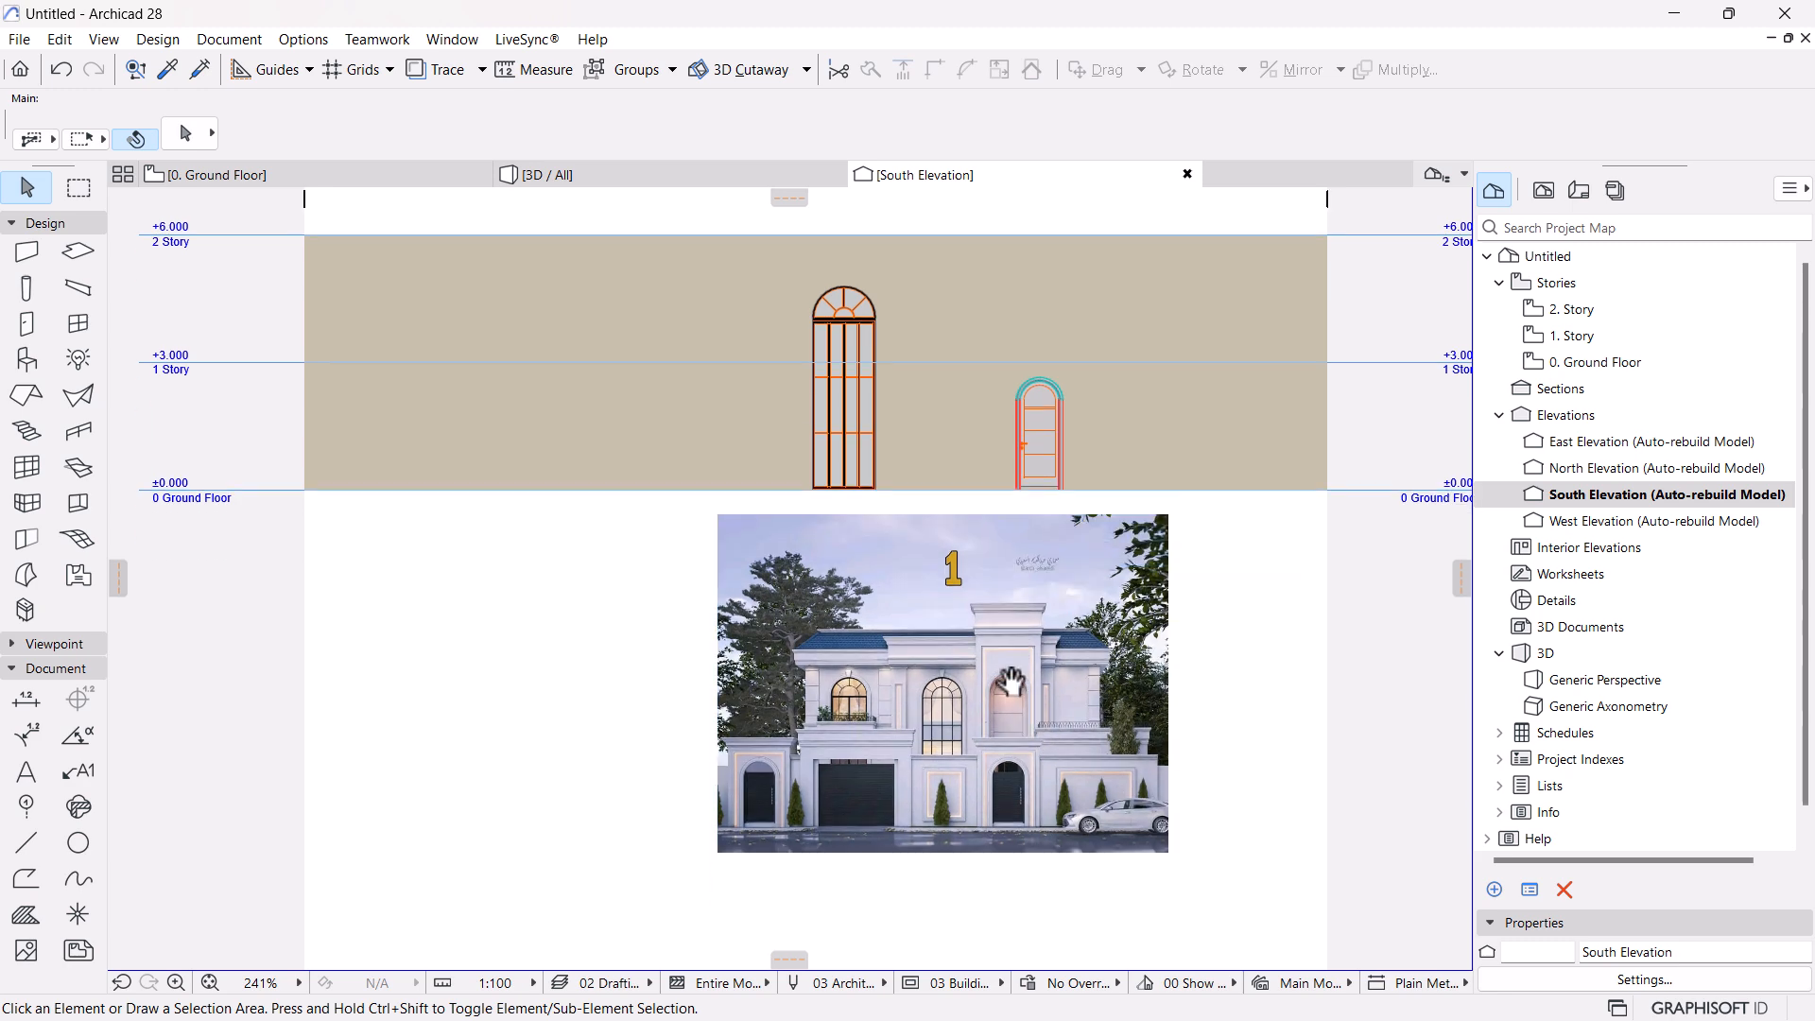
pyautogui.scroll(-3, 990, 702)
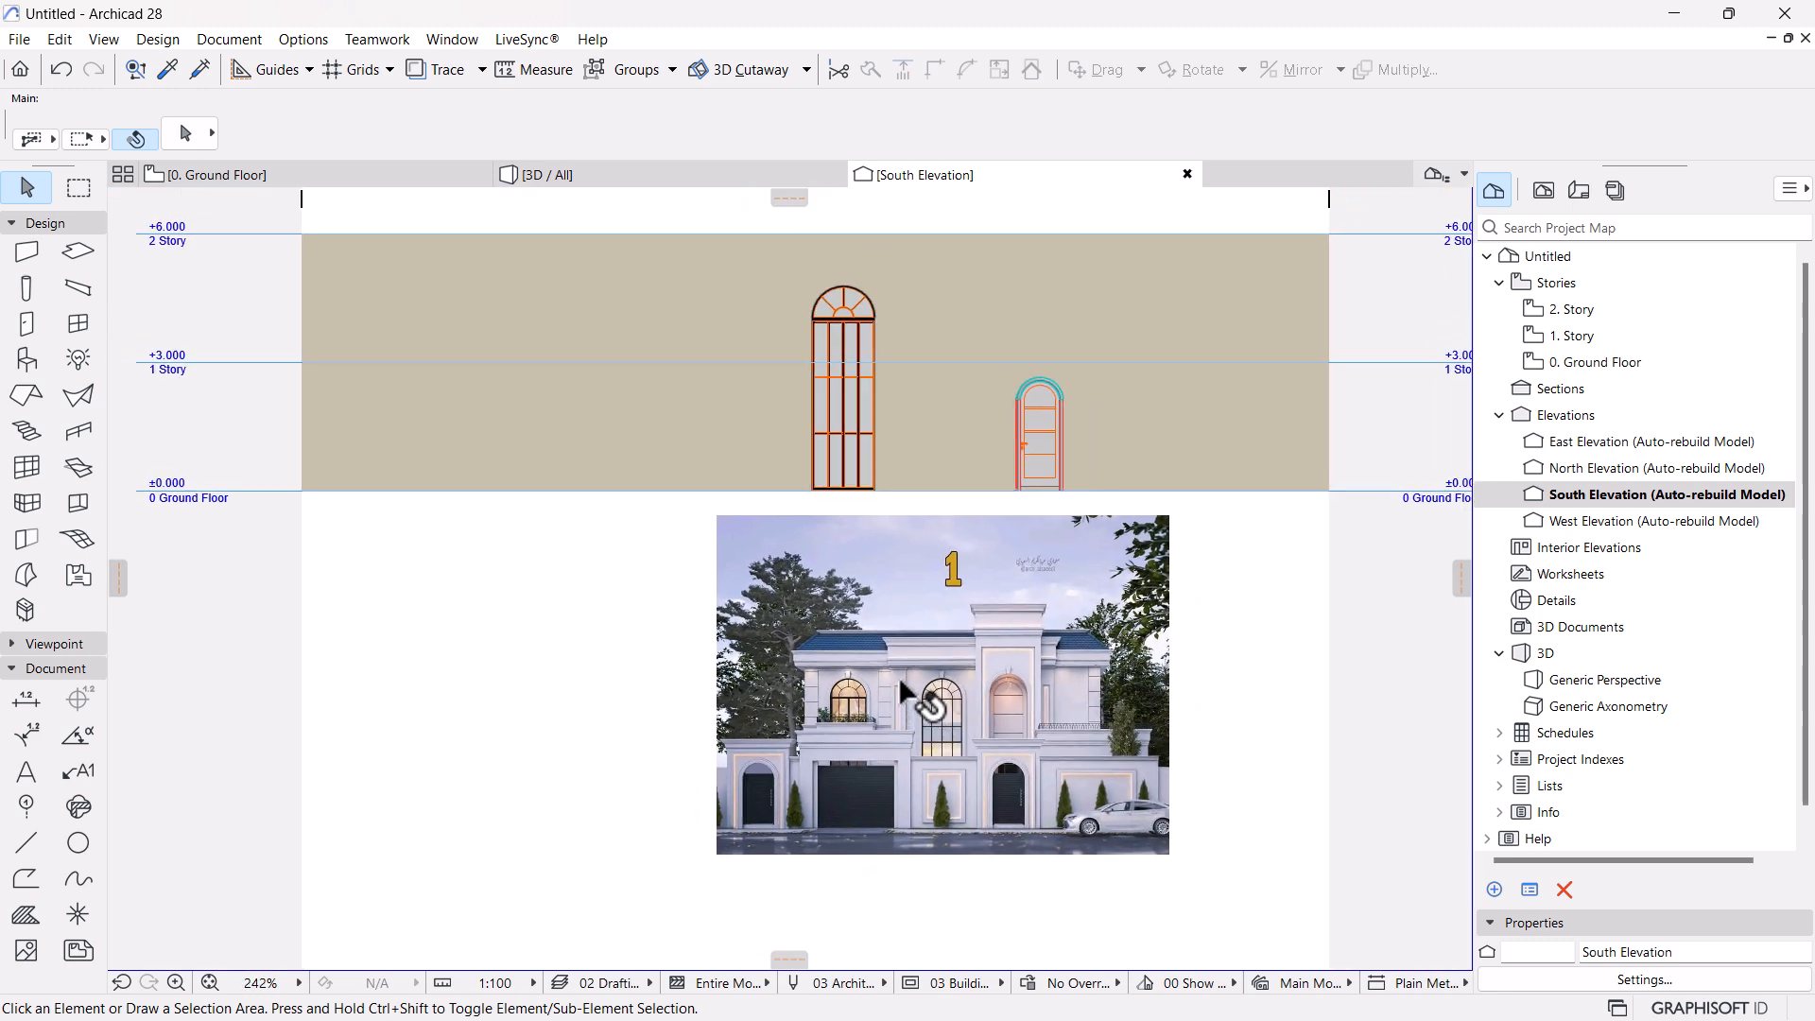
pyautogui.moveTo(1002, 740); pyautogui.dragTo(1026, 715, button='middle')
pyautogui.scroll(2, 1026, 715)
pyautogui.scroll(1, 1026, 711)
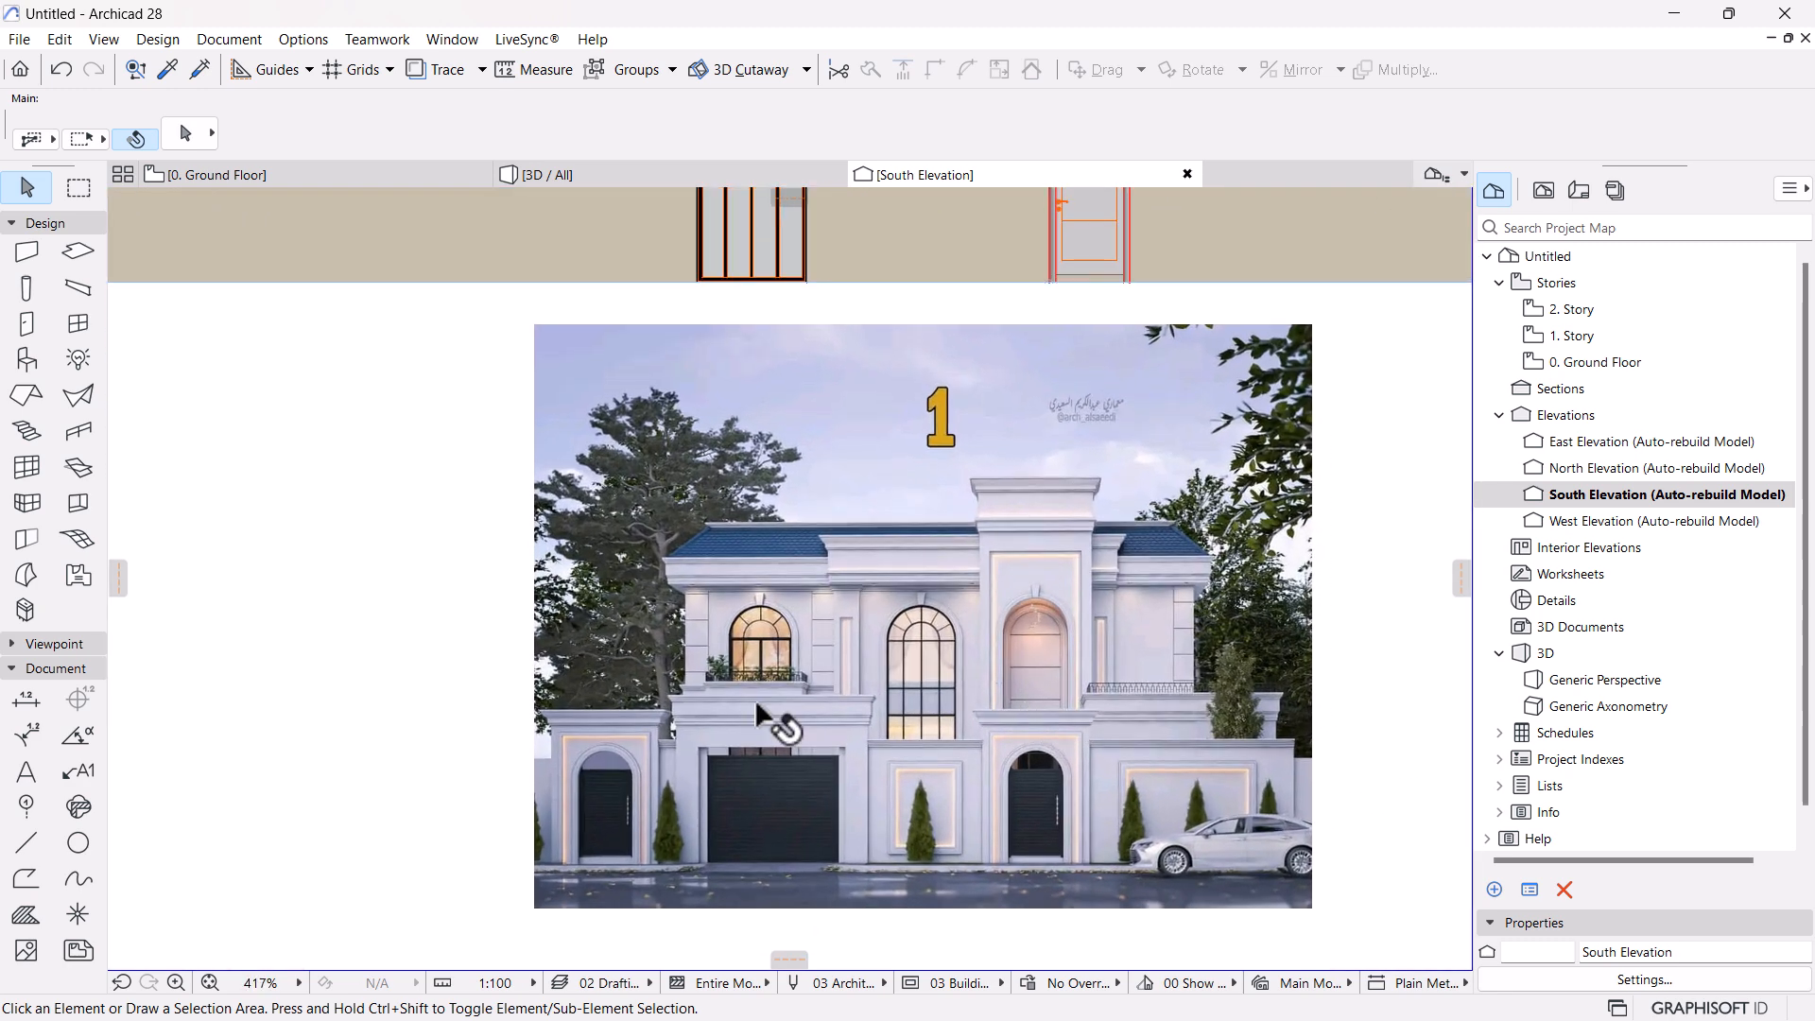
# Draw a rectangular polyline about 902 by 1336 over the middle arched window in the reference image, from its sill to the arch's base
pyautogui.click(25, 879)
pyautogui.scroll(1, 1071, 588)
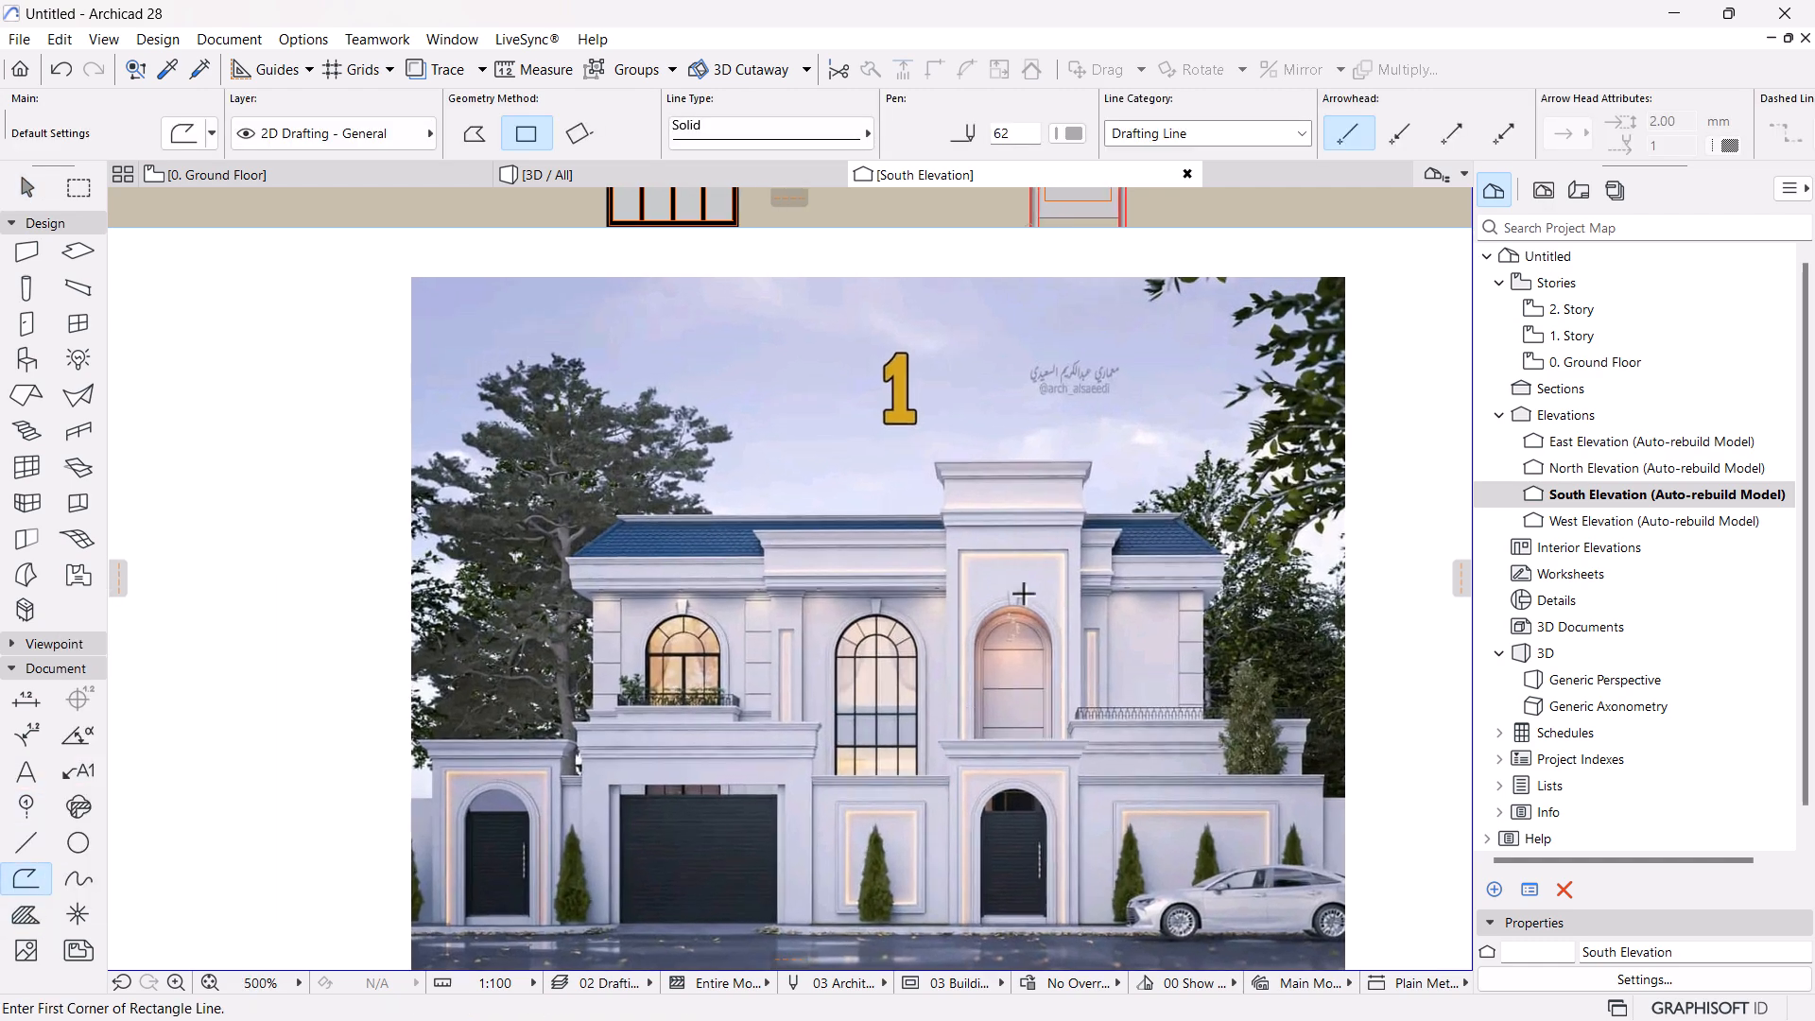
pyautogui.scroll(-2, 839, 727)
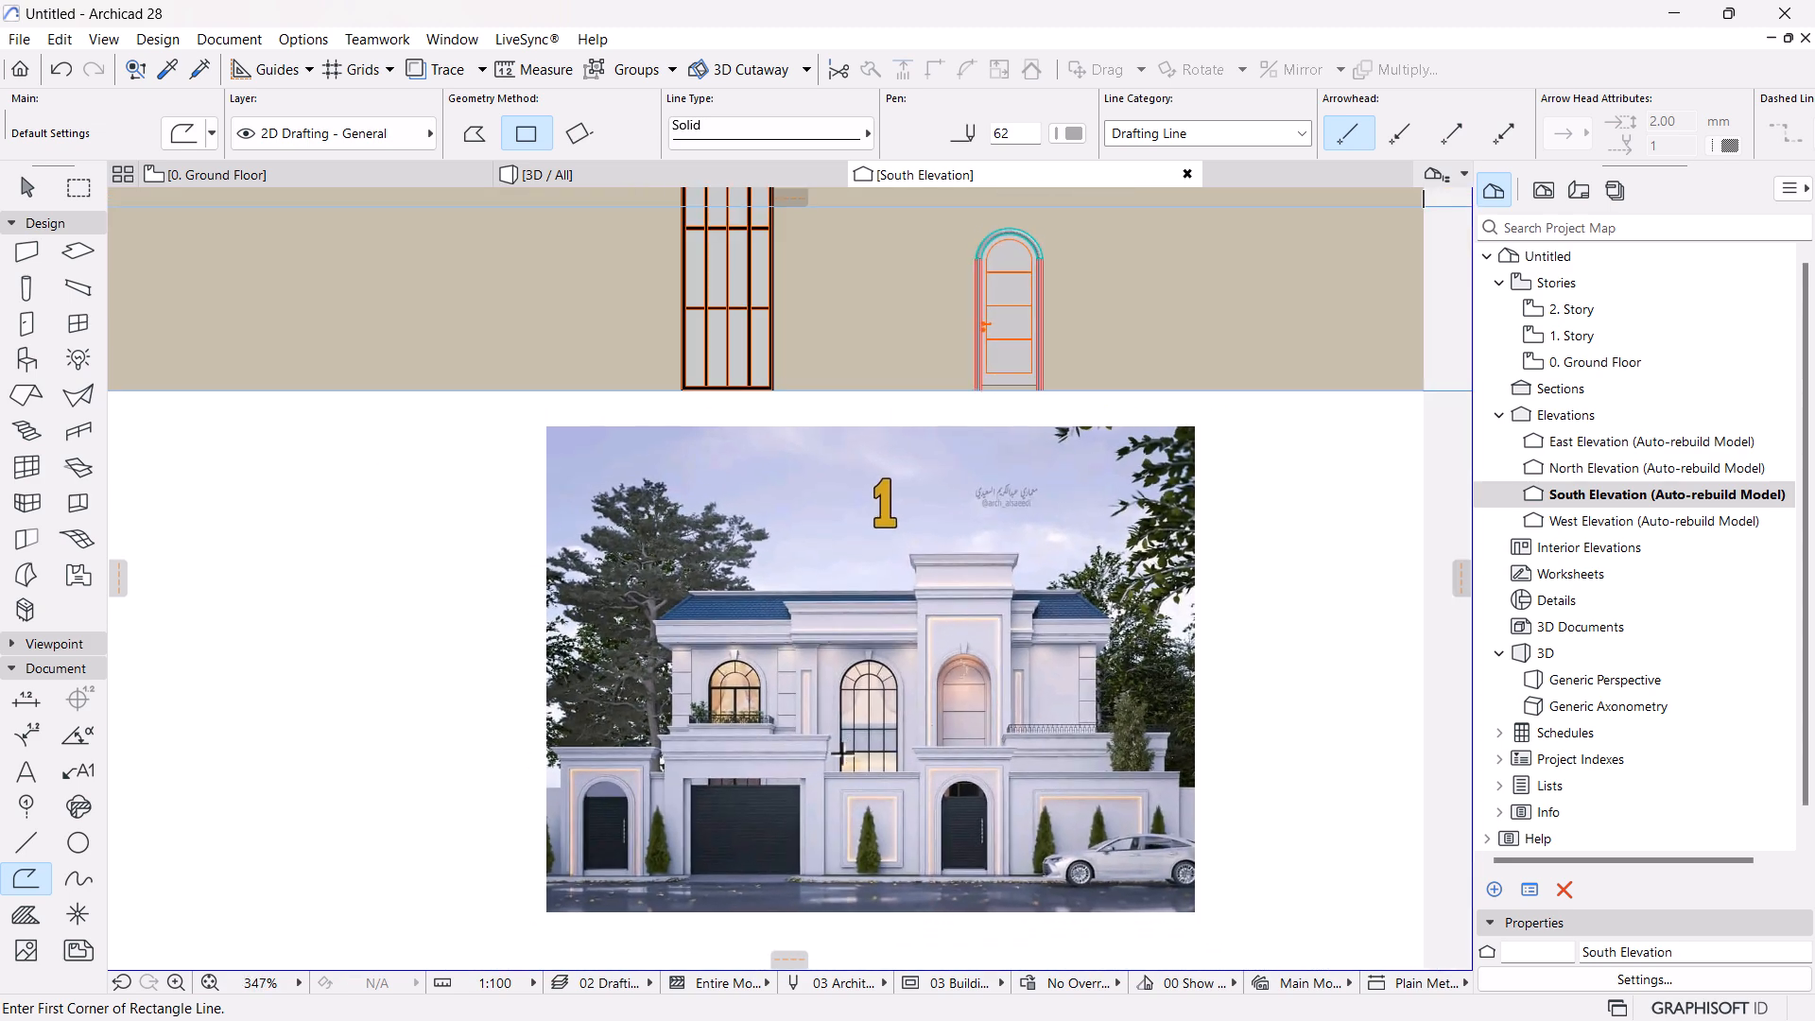
pyautogui.scroll(3, 843, 753)
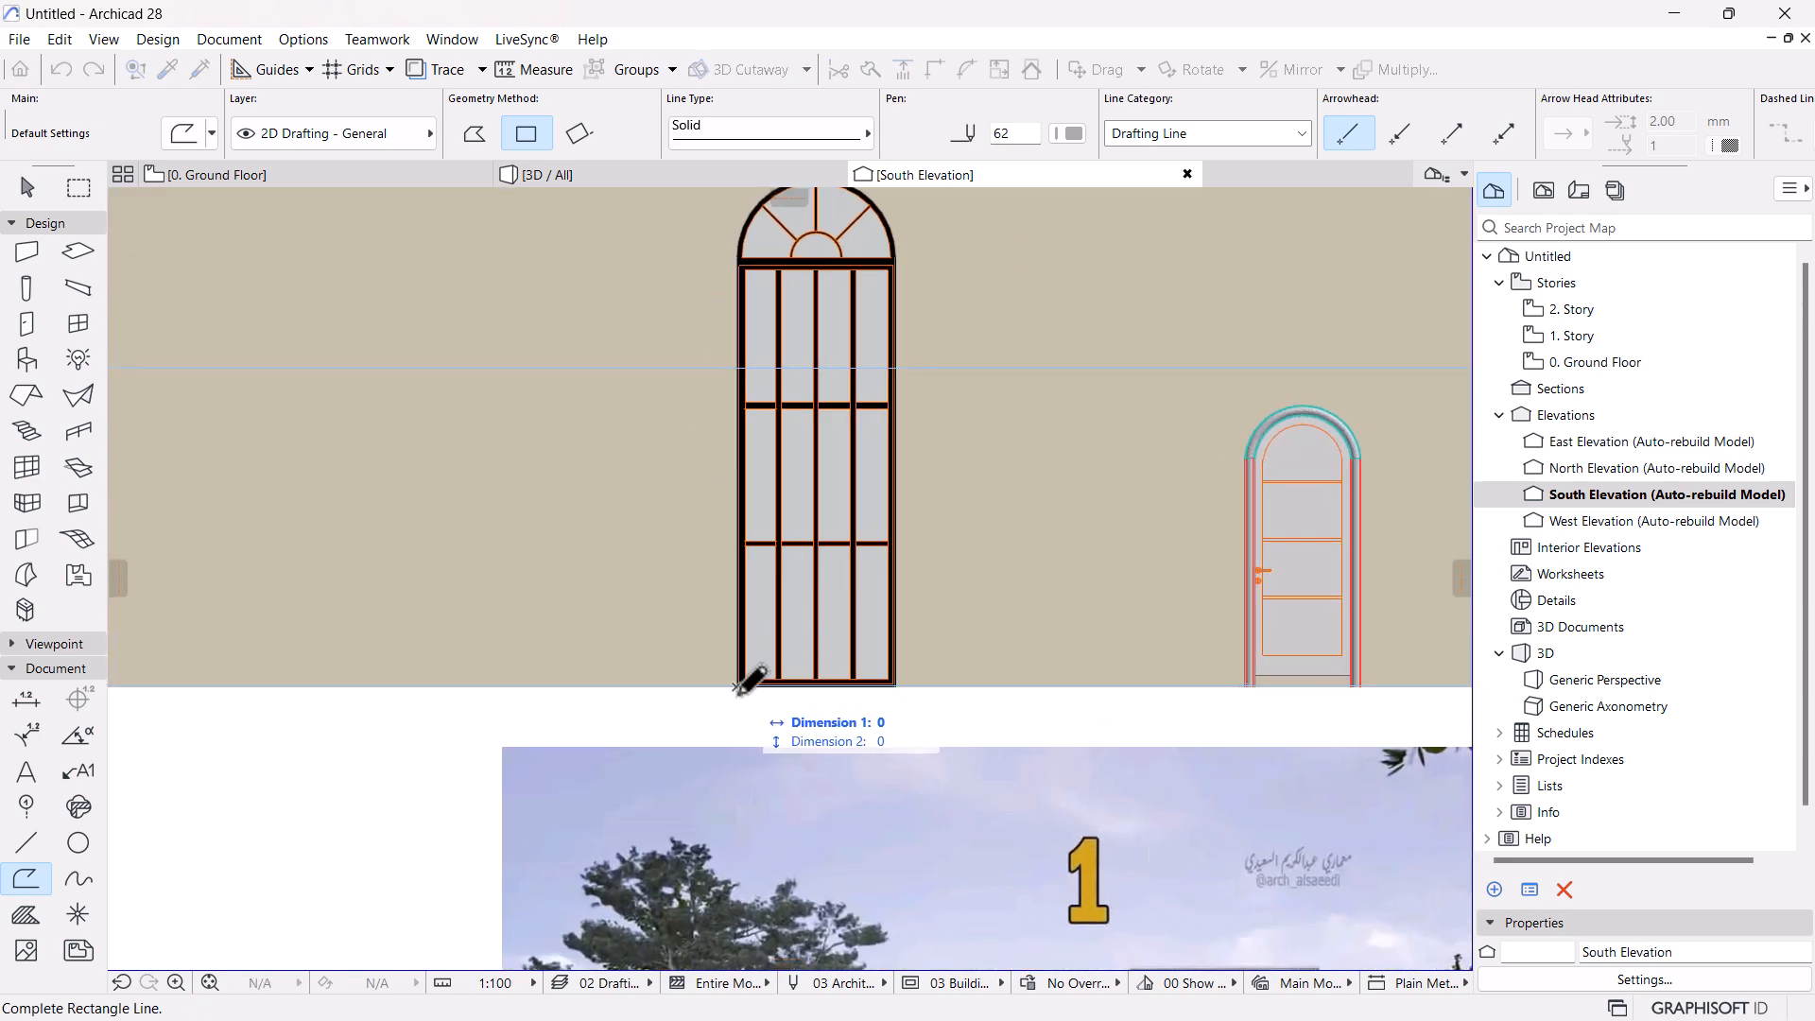
pyautogui.scroll(-6, 761, 723)
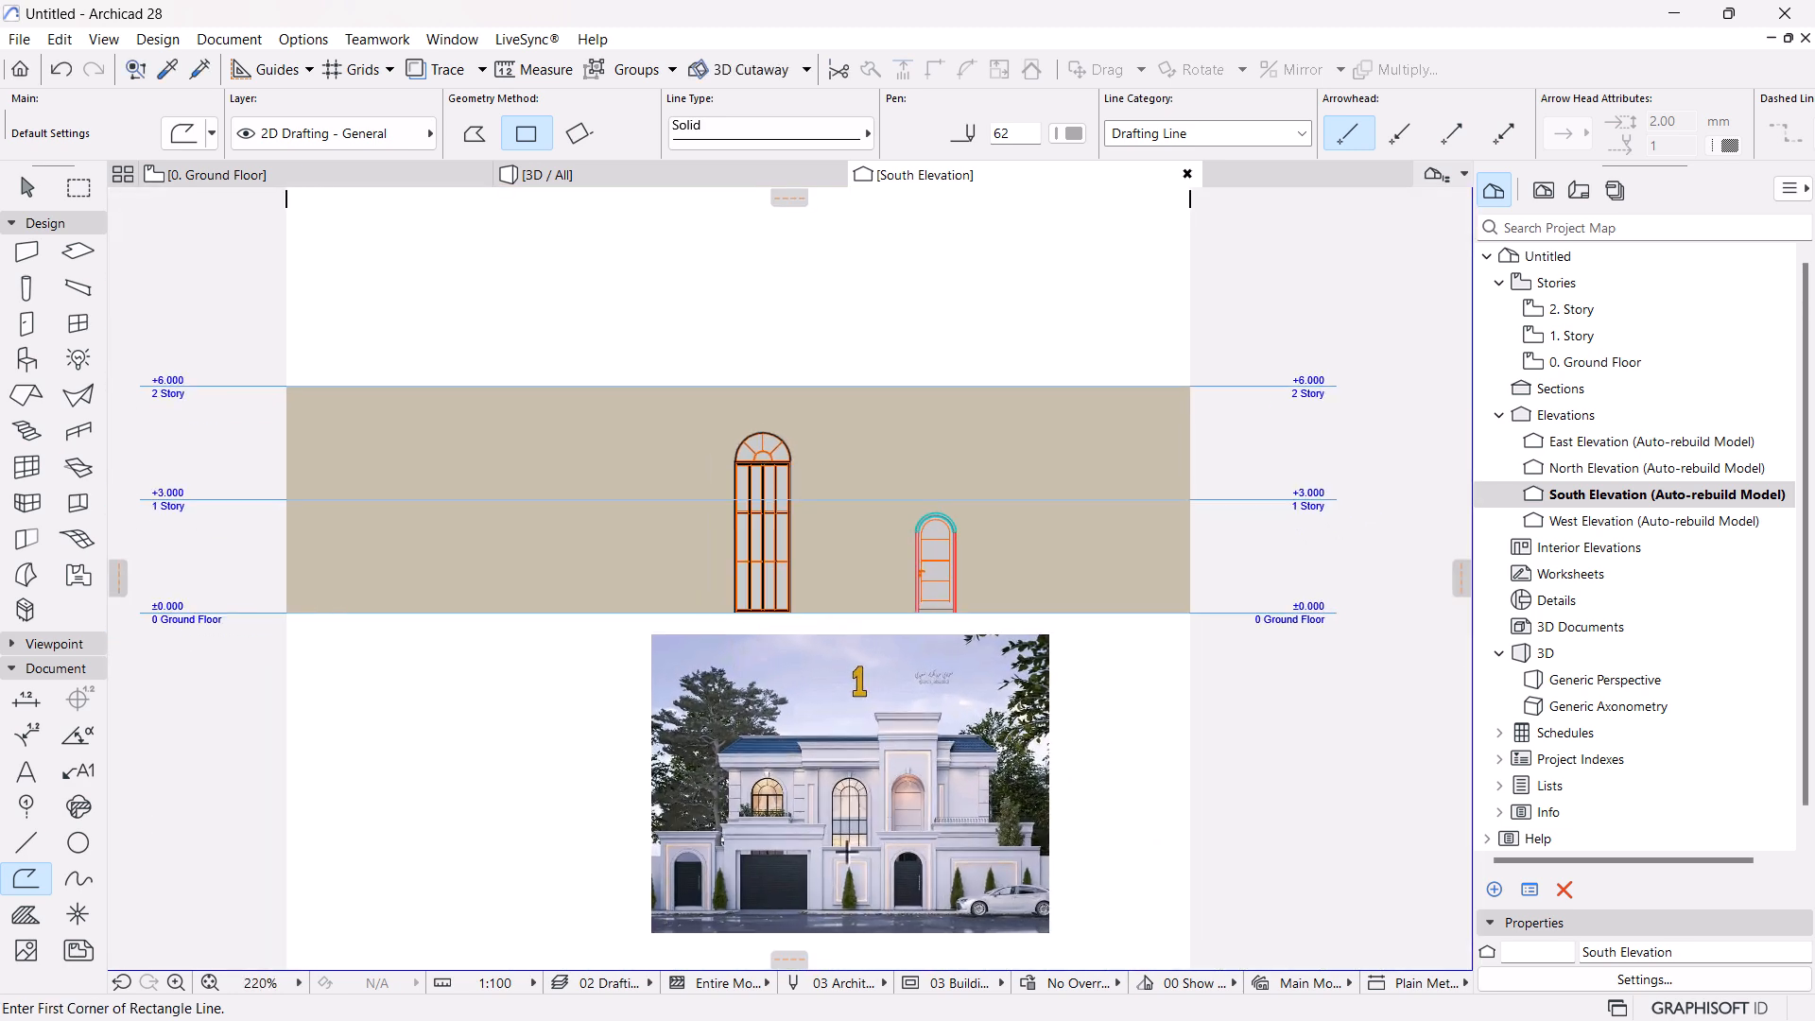
pyautogui.scroll(5, 820, 847)
pyautogui.click(808, 841)
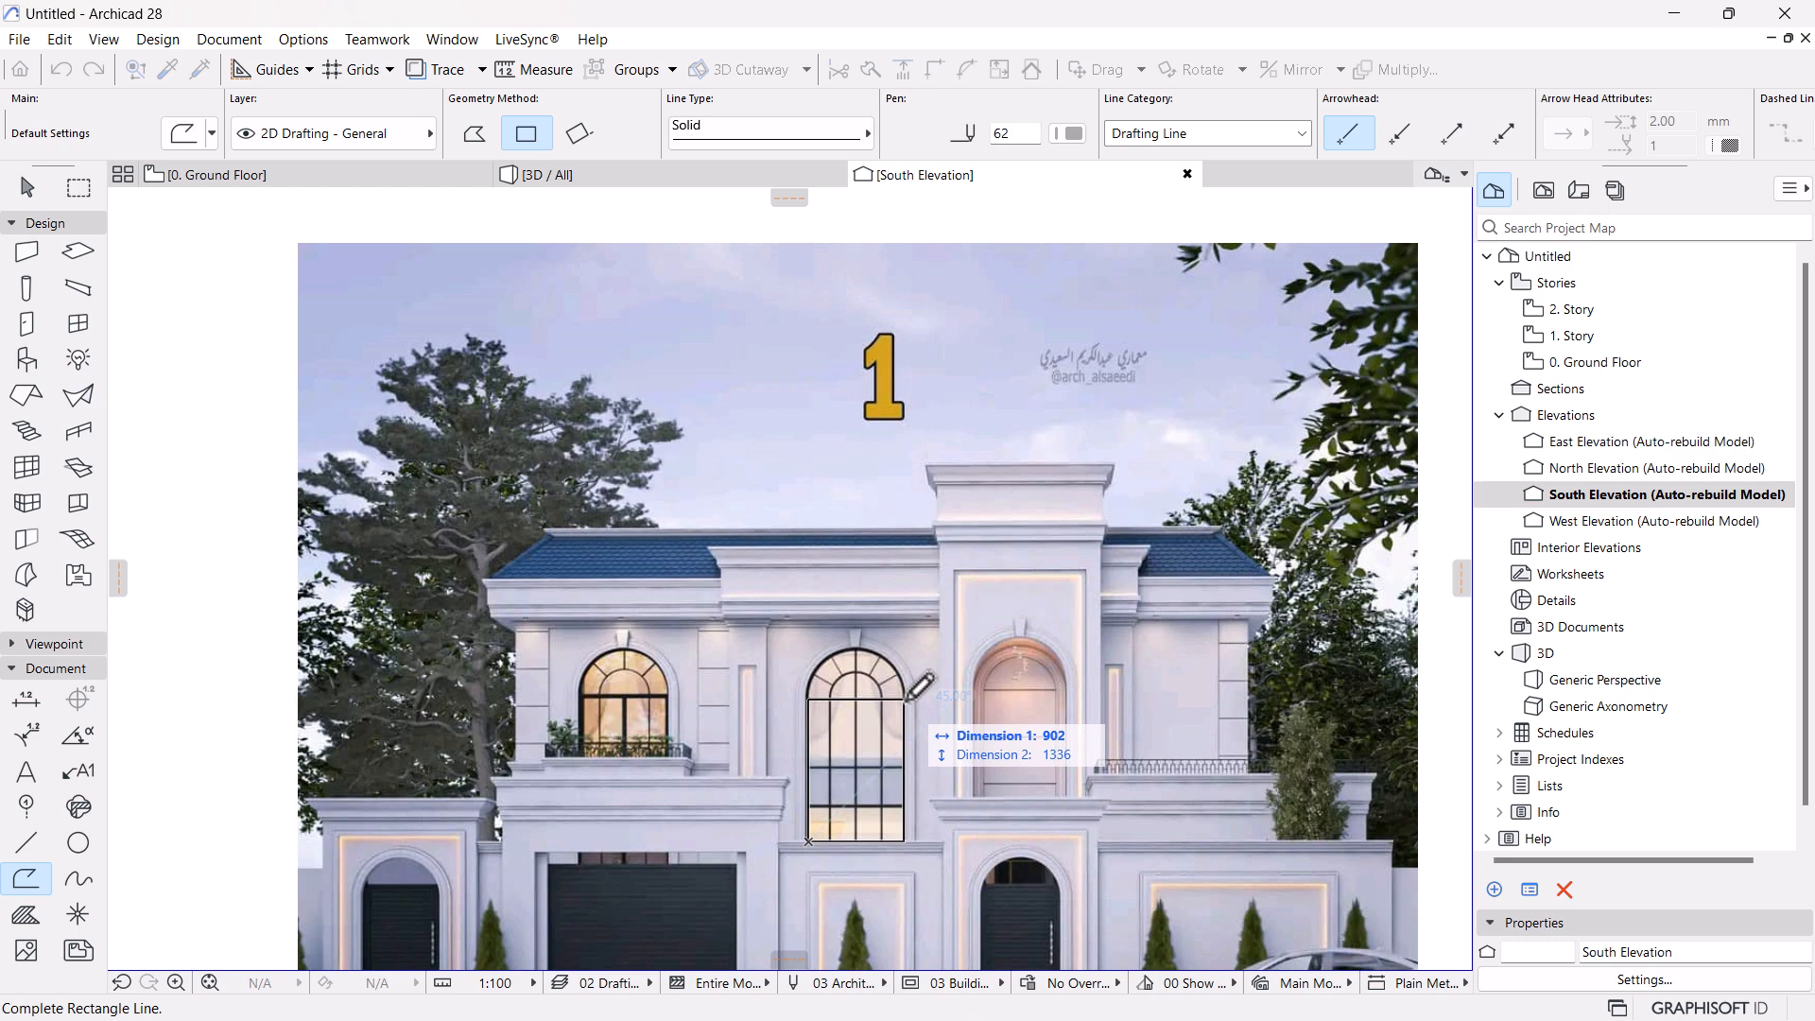
pyautogui.click(906, 698)
pyautogui.scroll(5, 891, 681)
pyautogui.press('Escape')
# Curve the top edge of the traced rectangle into an arc reaching the crown of the reference window's arch
pyautogui.click(836, 726)
pyautogui.click(834, 726)
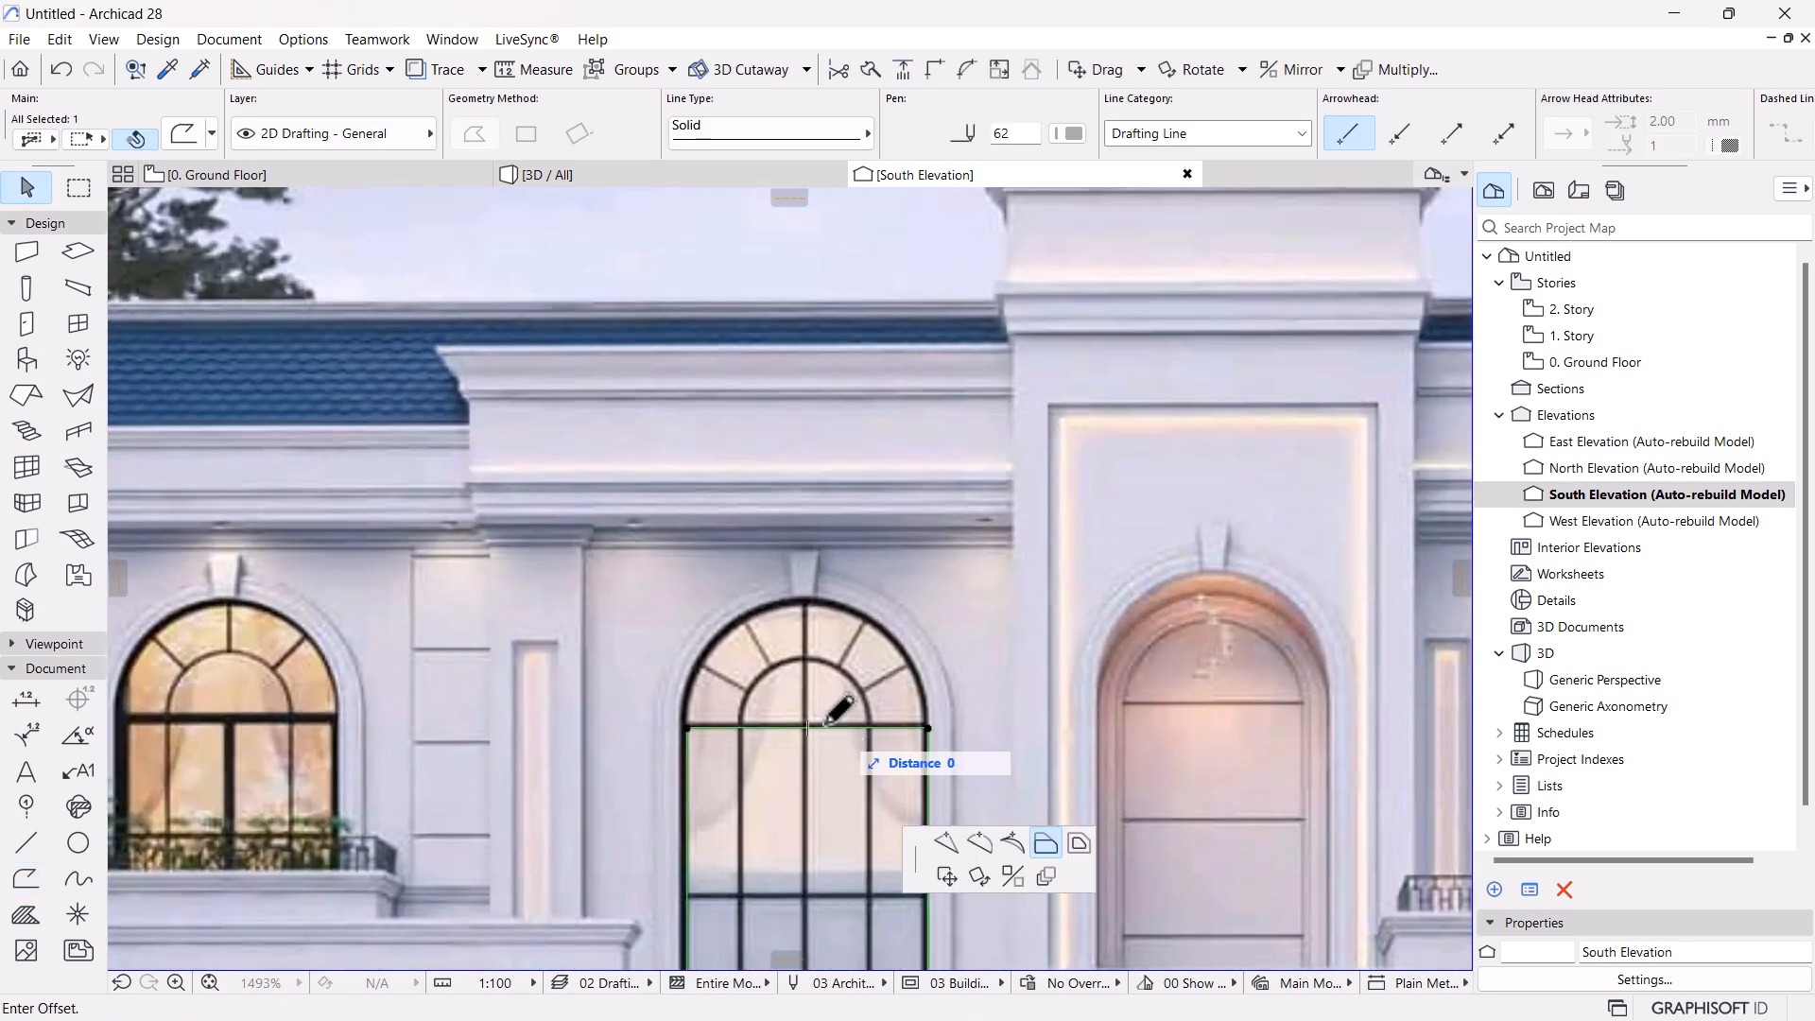
pyautogui.click(185, 204)
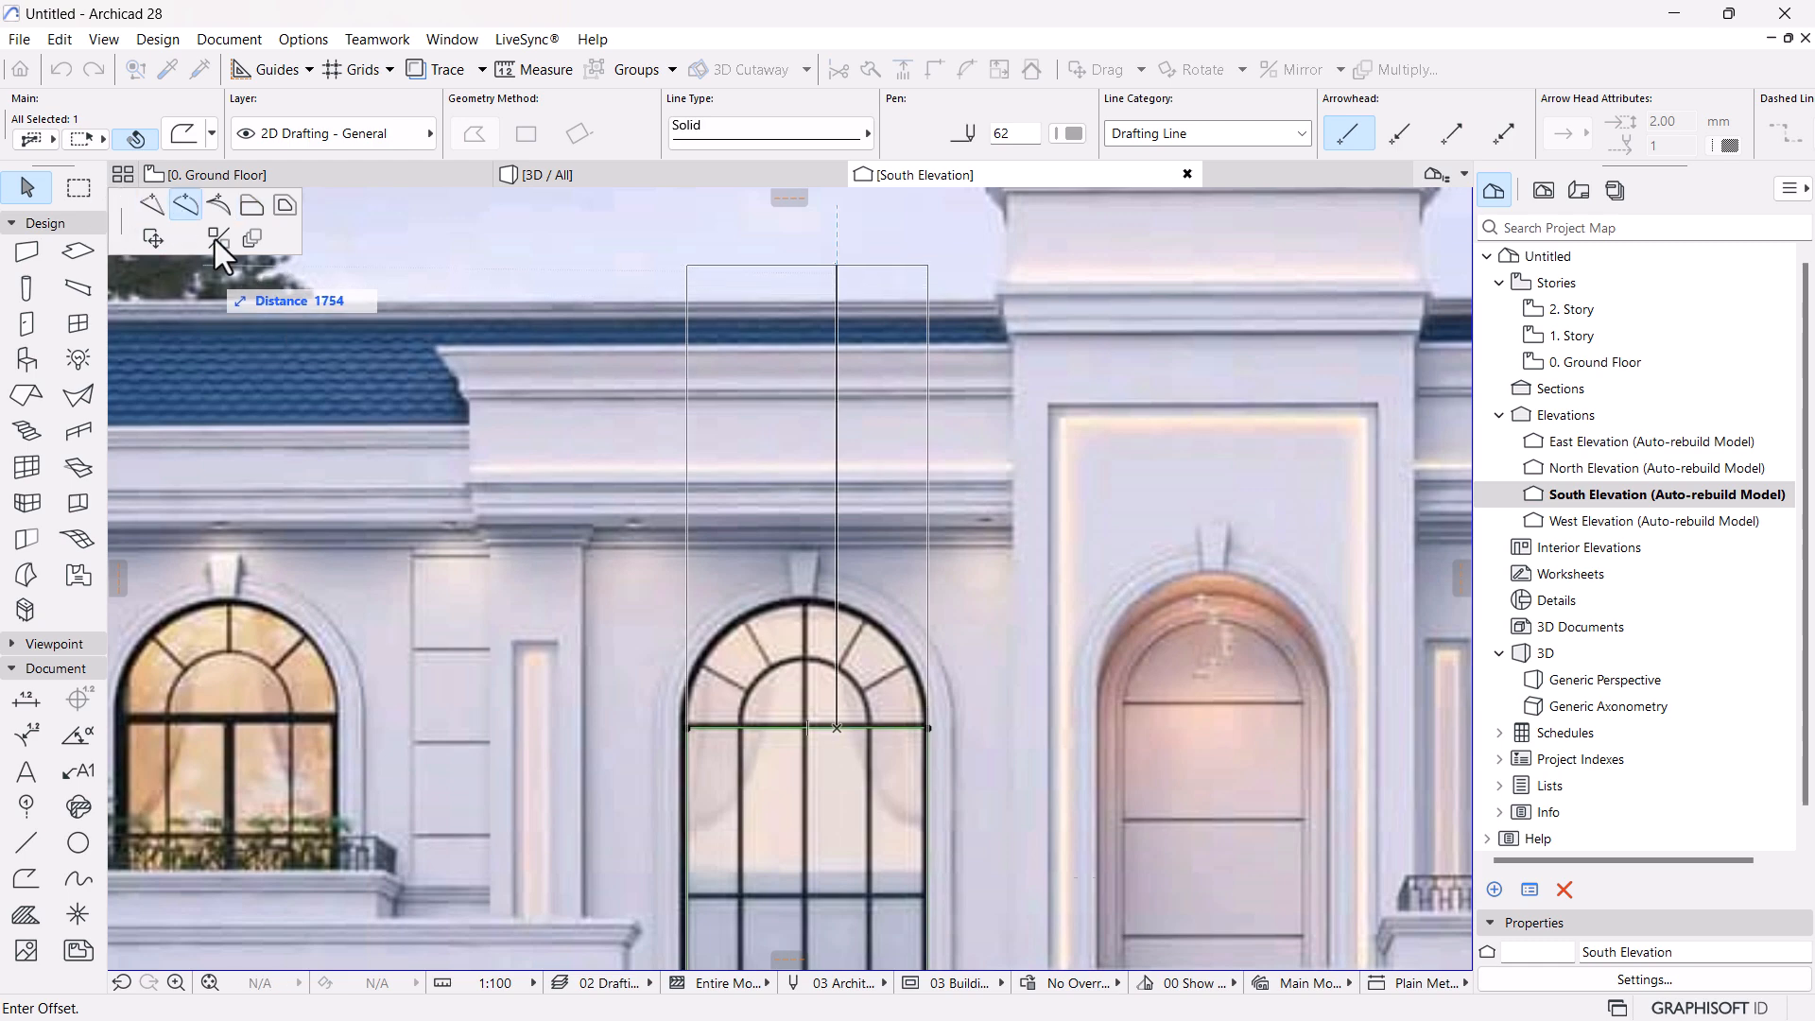
pyautogui.click(810, 597)
pyautogui.scroll(-4, 842, 502)
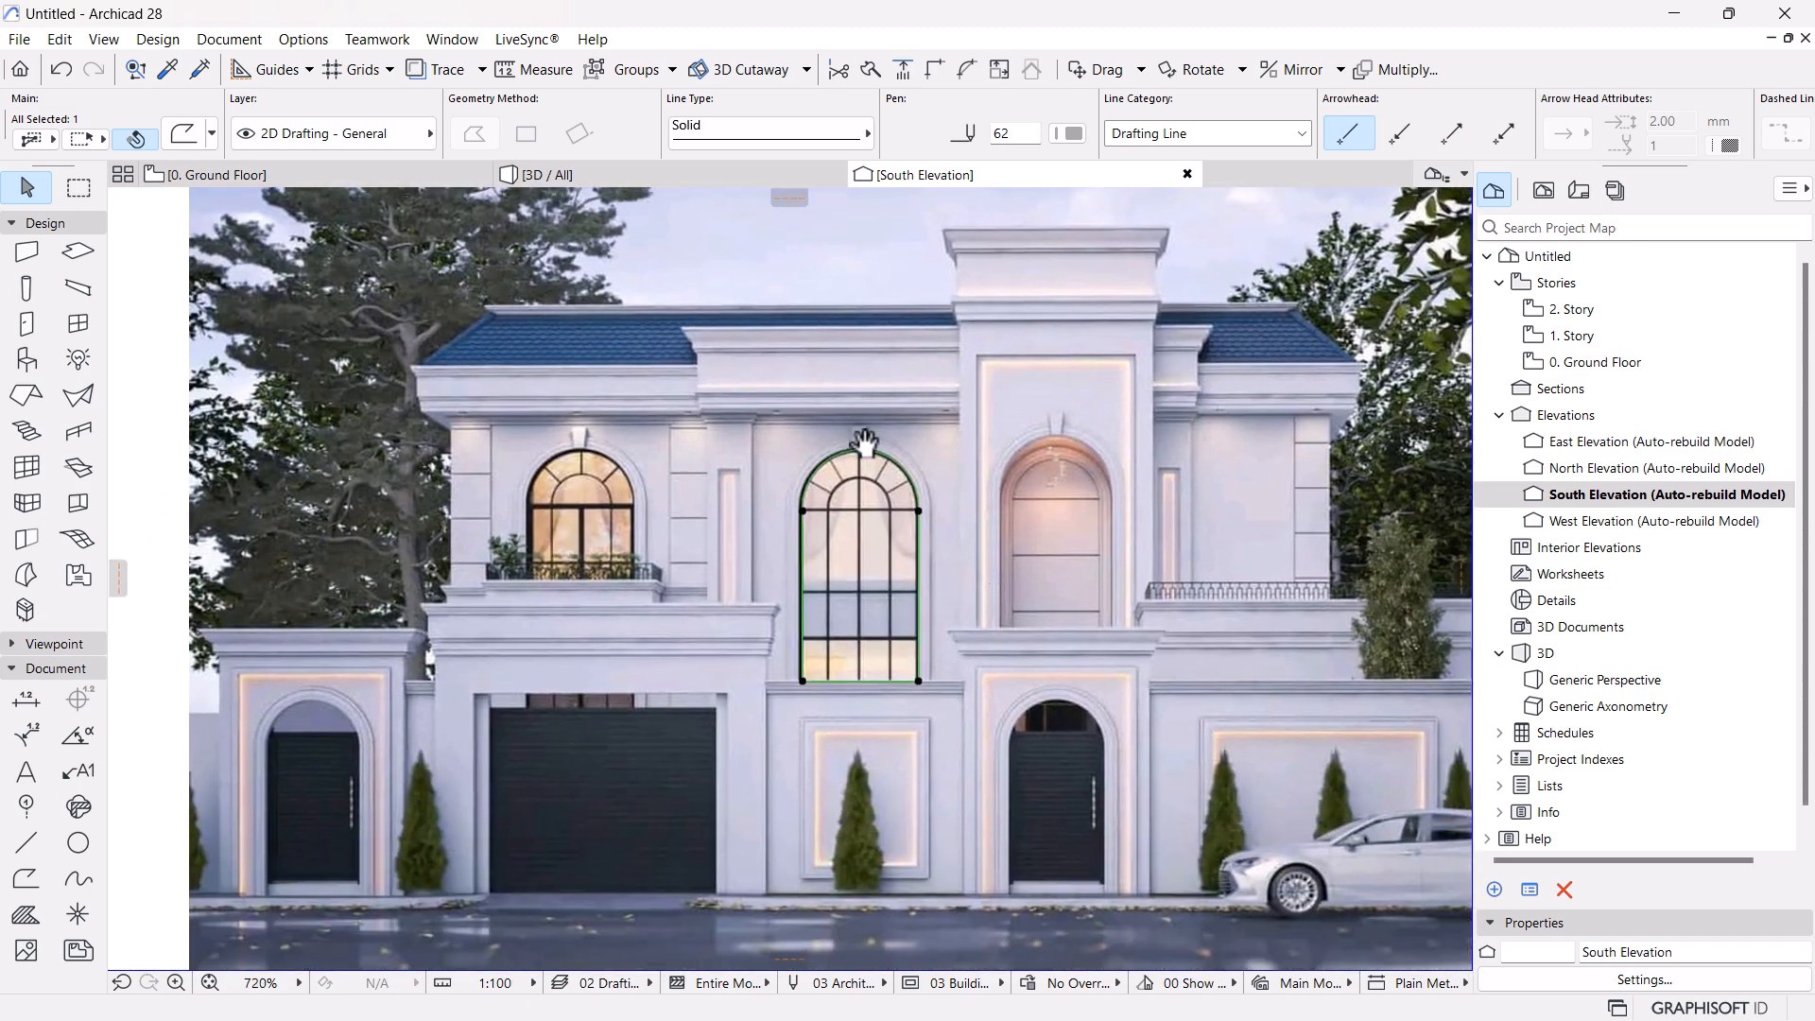
# Offset all edges of the traced arch outline inward to align with the reference window's inner arched mullion
pyautogui.scroll(3, 851, 579)
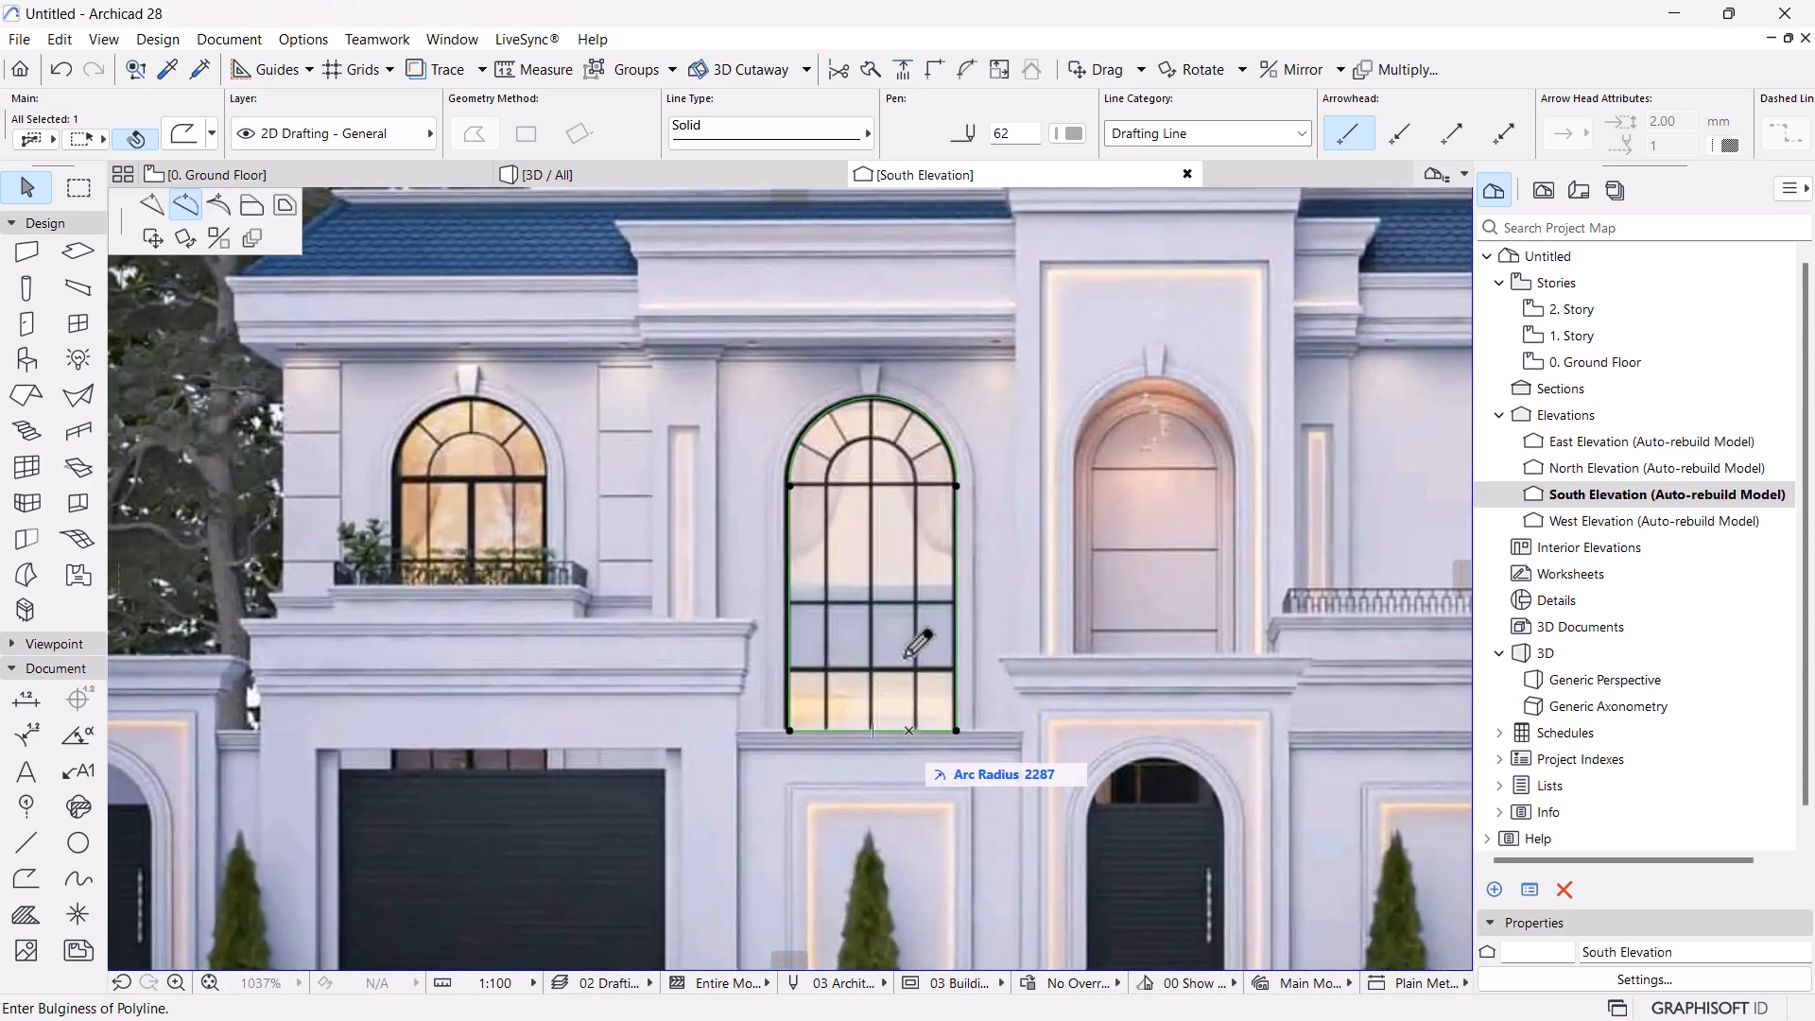
pyautogui.scroll(-4, 908, 643)
pyautogui.scroll(7, 903, 496)
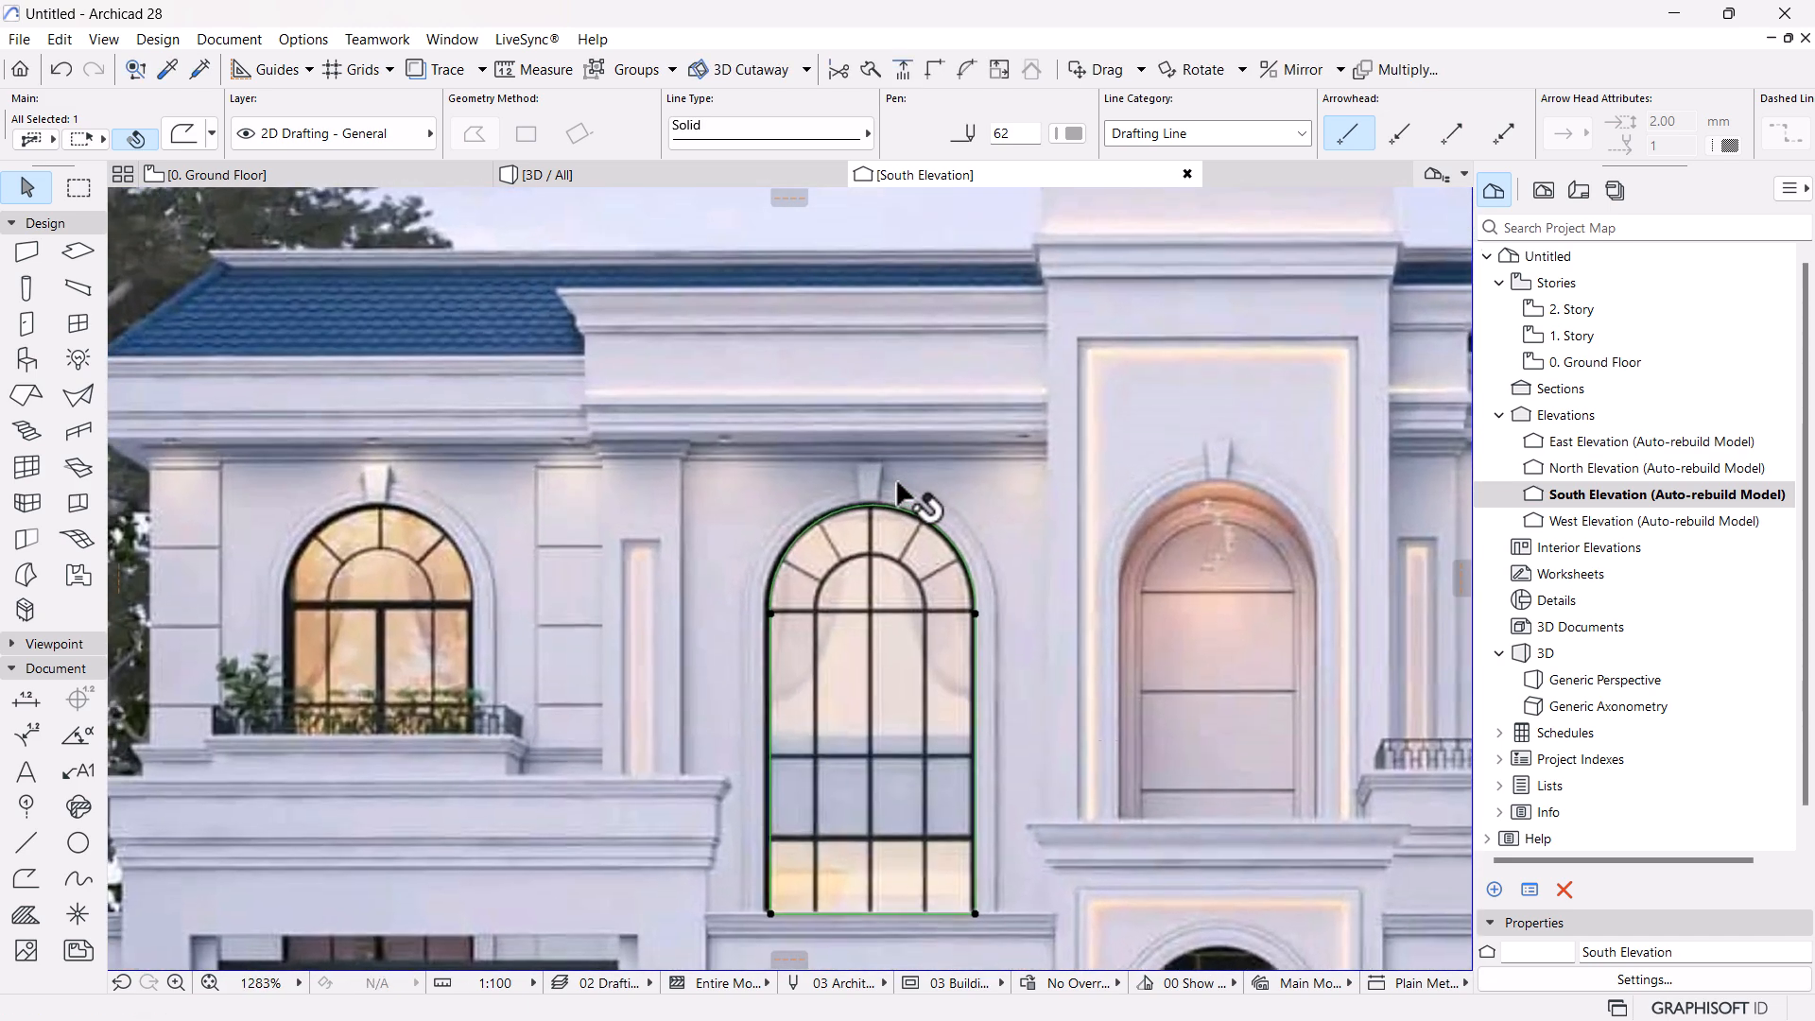
pyautogui.click(990, 634)
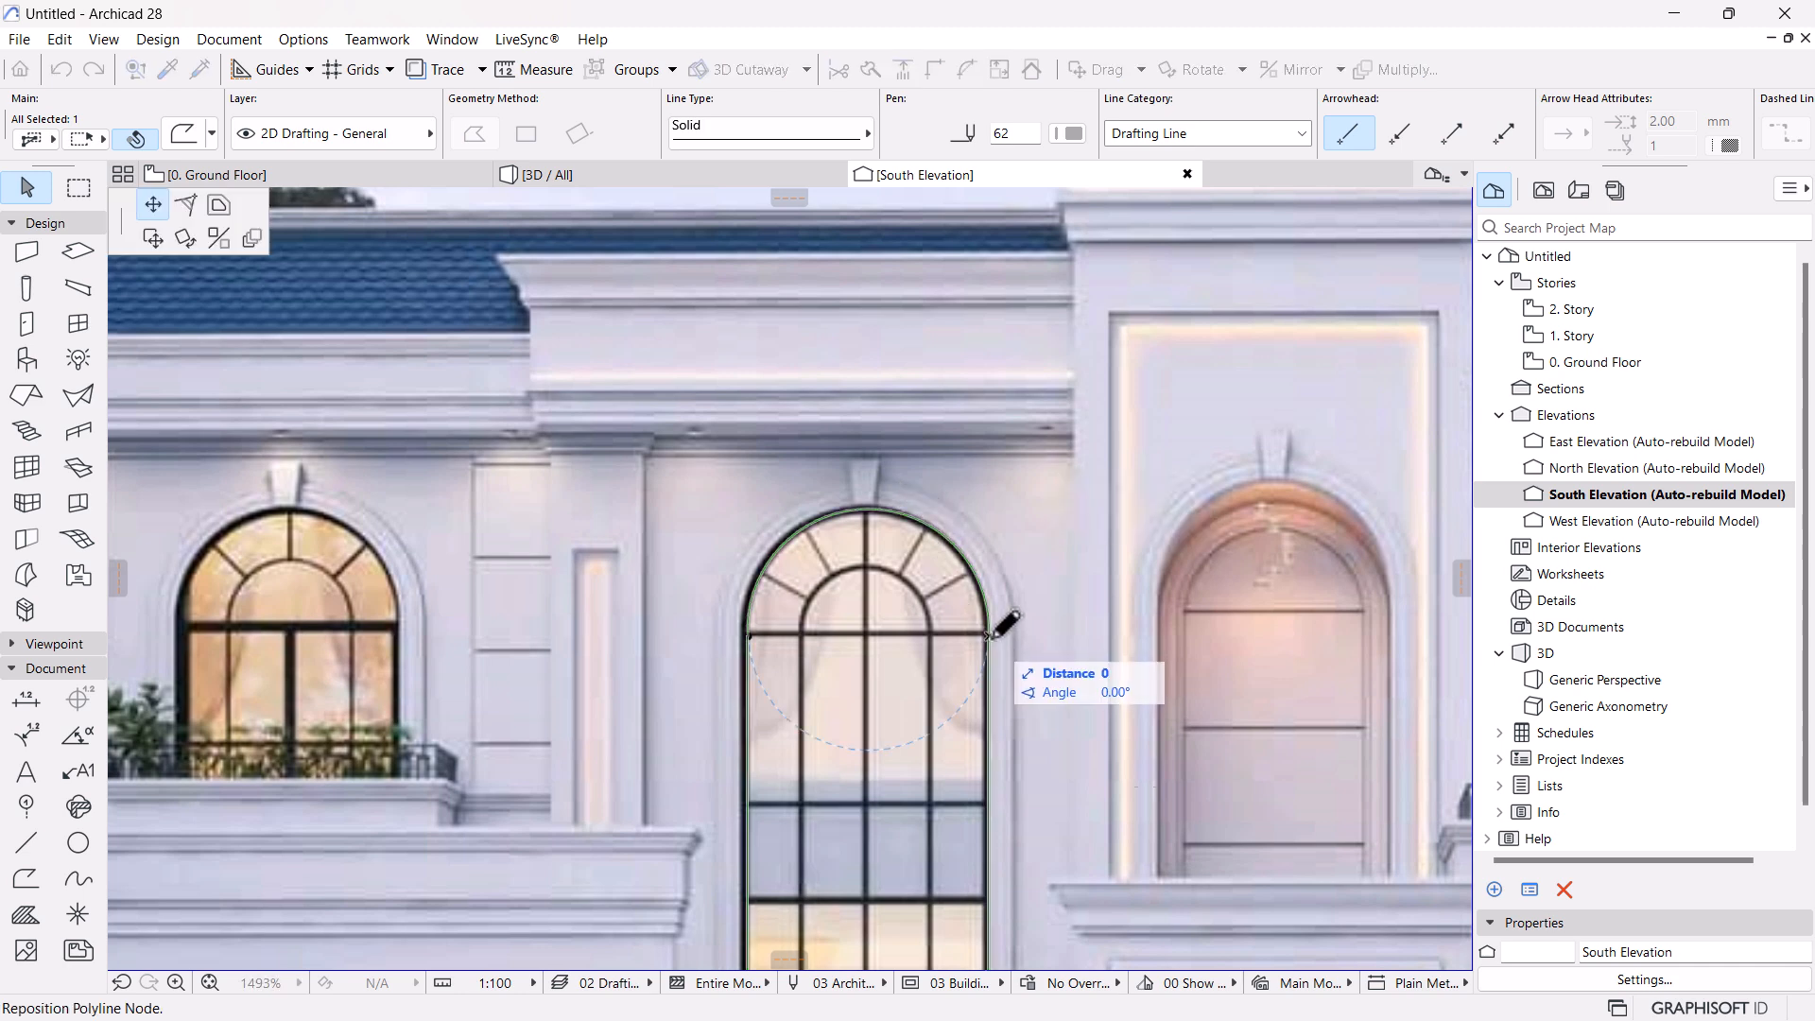
pyautogui.click(220, 208)
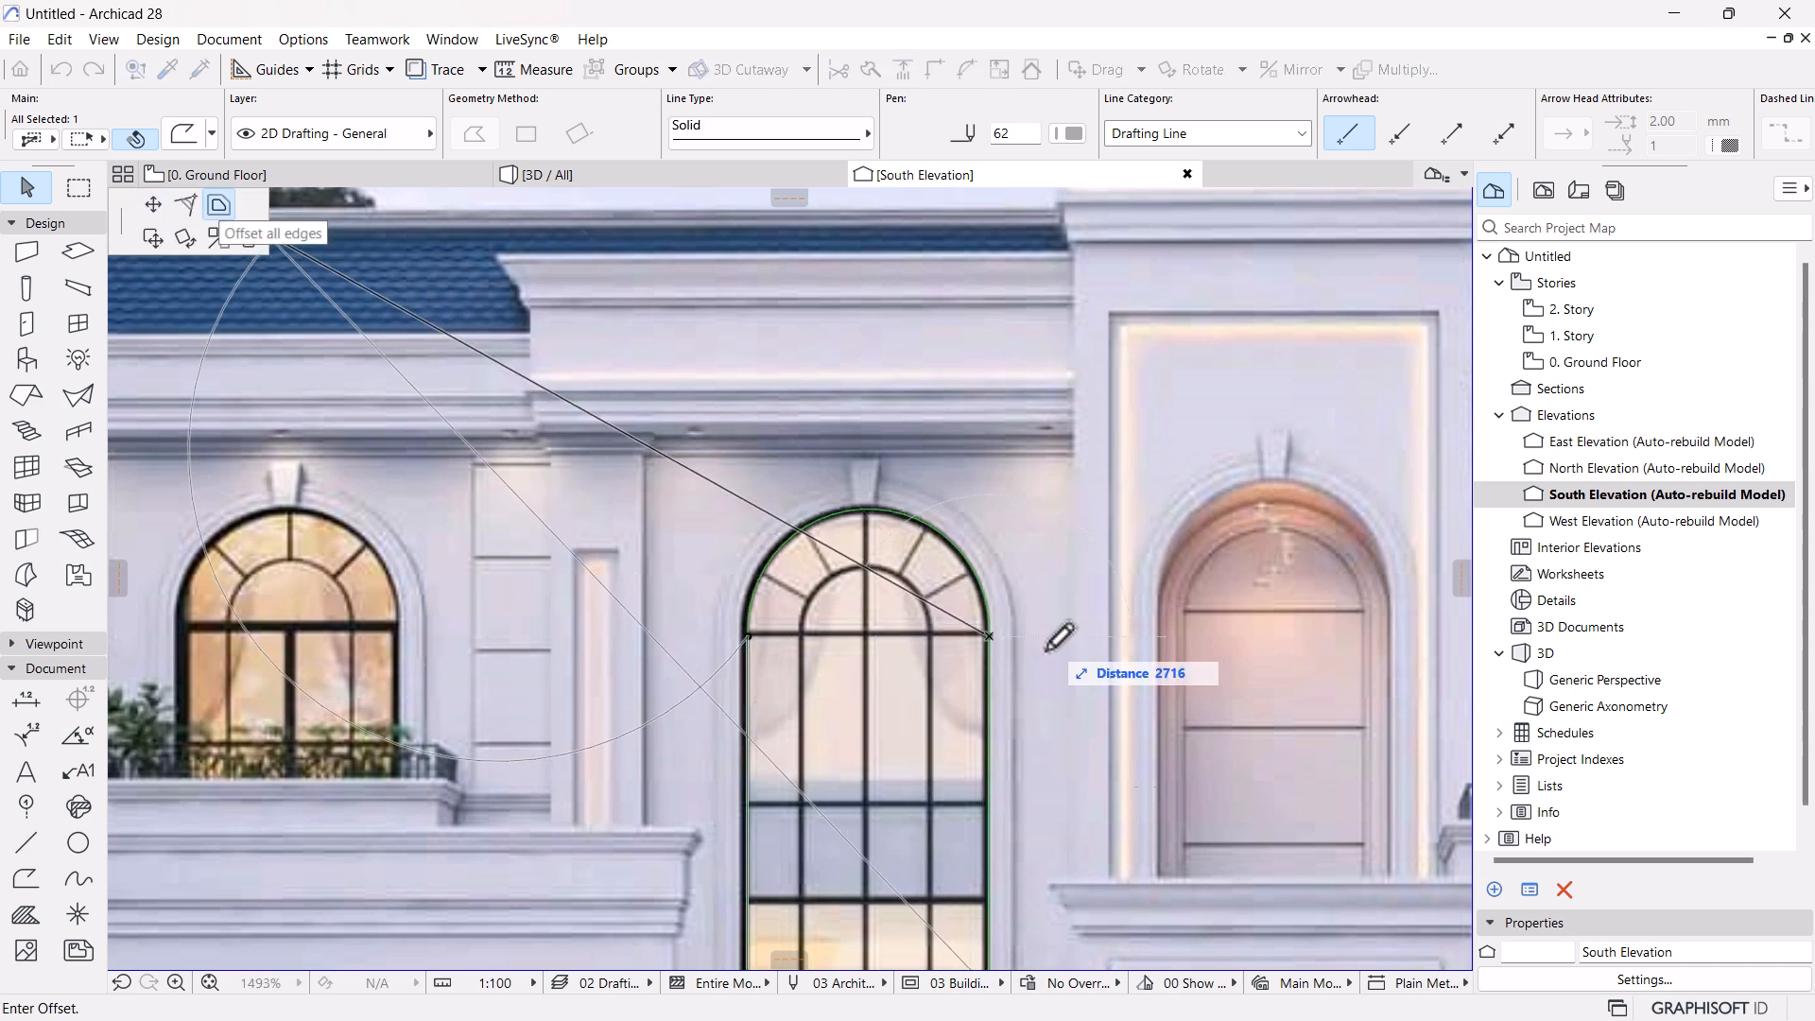
pyautogui.click(953, 647)
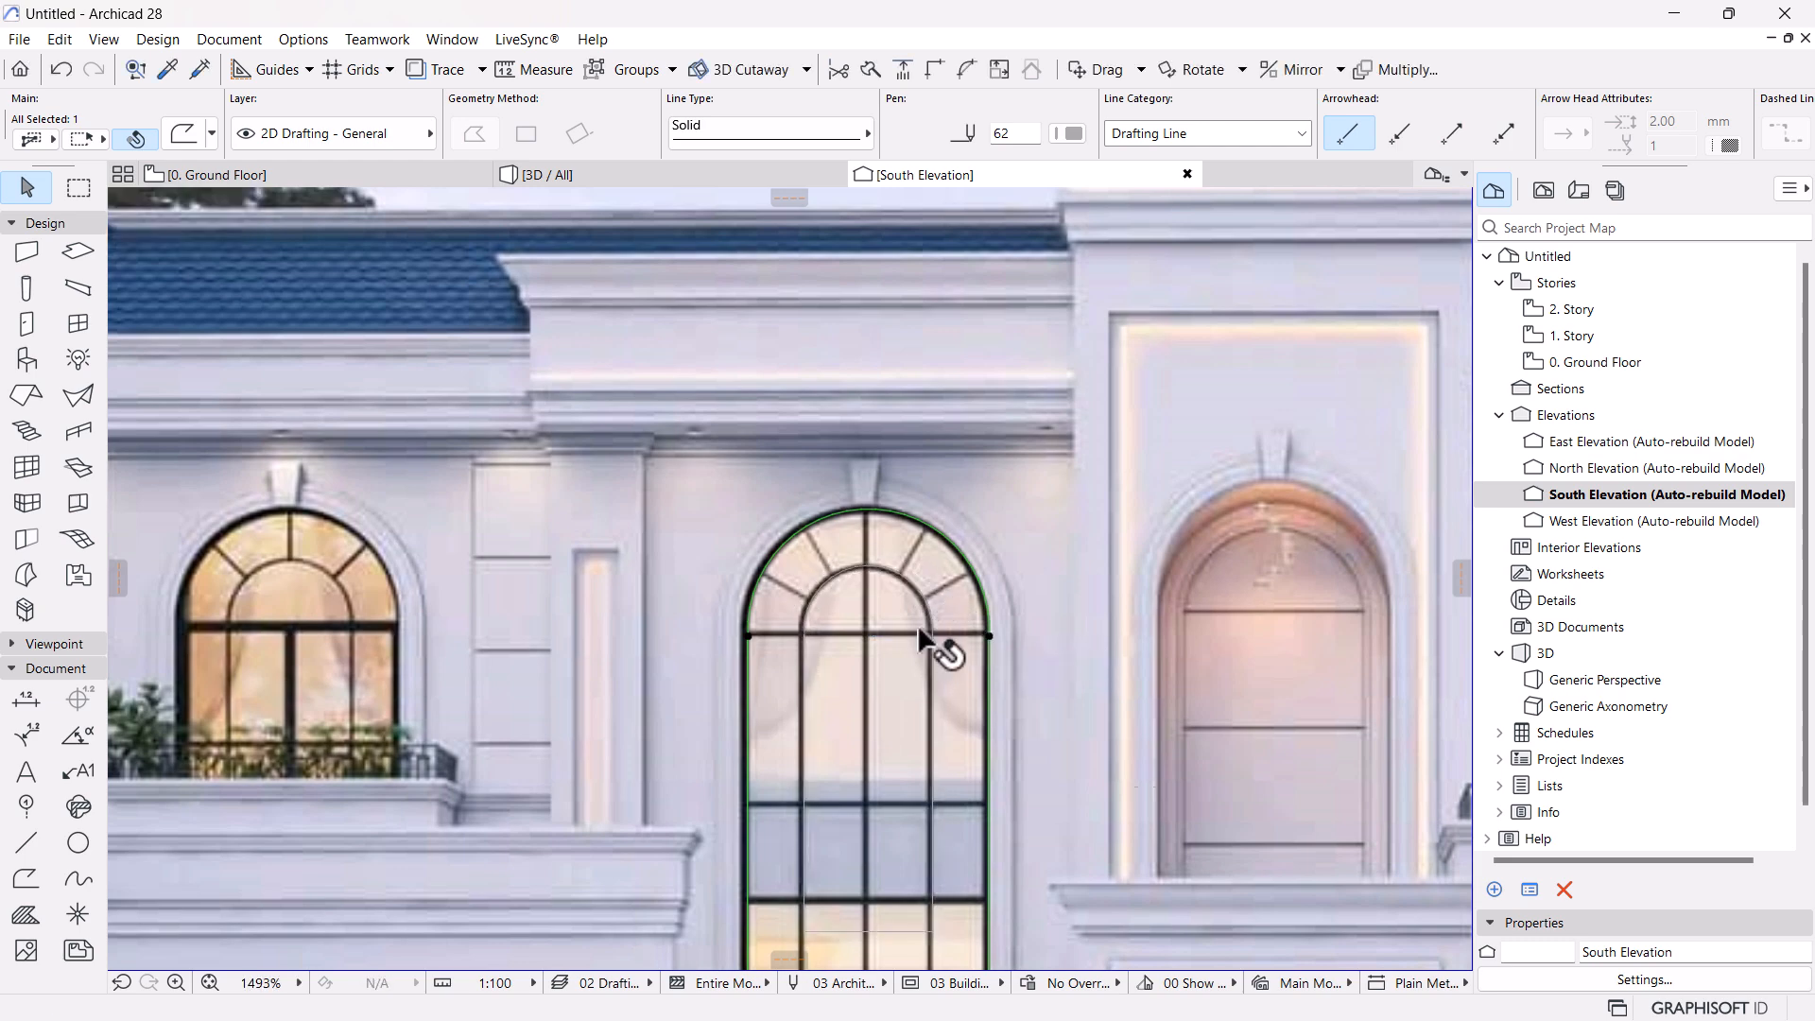
# Offset the bottom edge of the inner arch outline down to the sill of the reference window
pyautogui.scroll(-3, 919, 661)
pyautogui.moveTo(919, 683); pyautogui.dragTo(942, 631, button='middle')
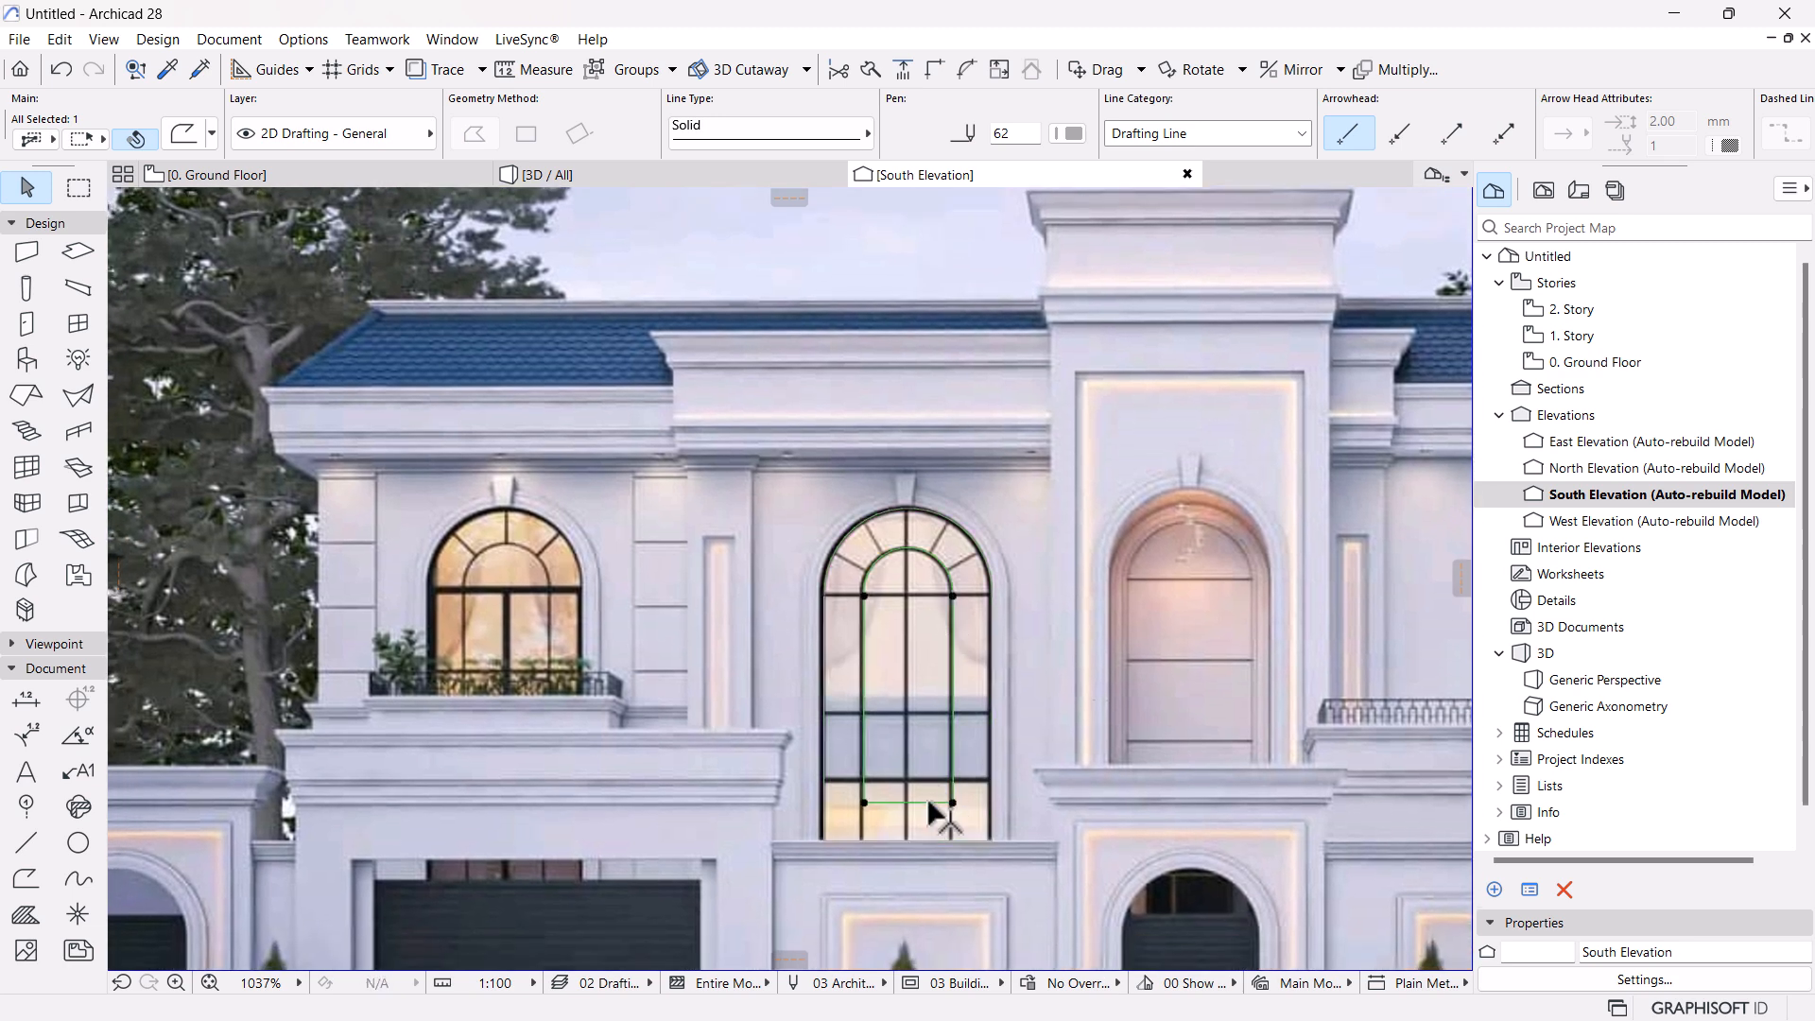
pyautogui.click(927, 798)
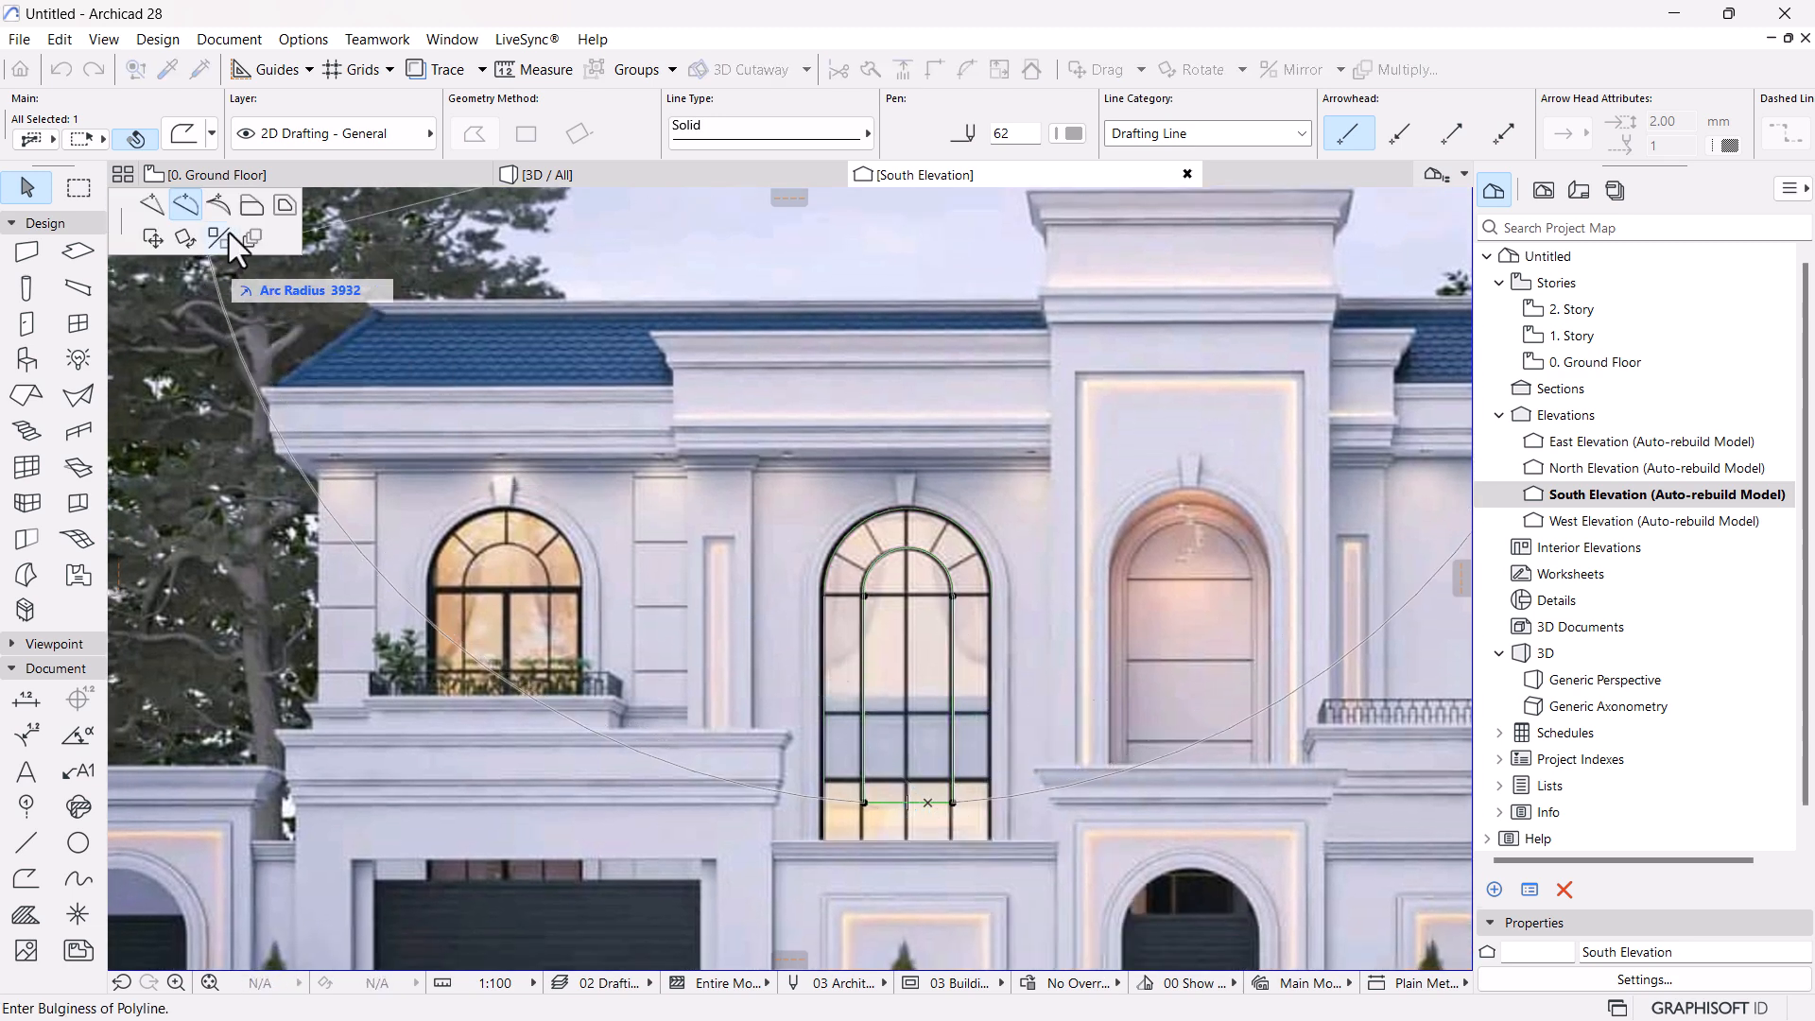
pyautogui.click(251, 205)
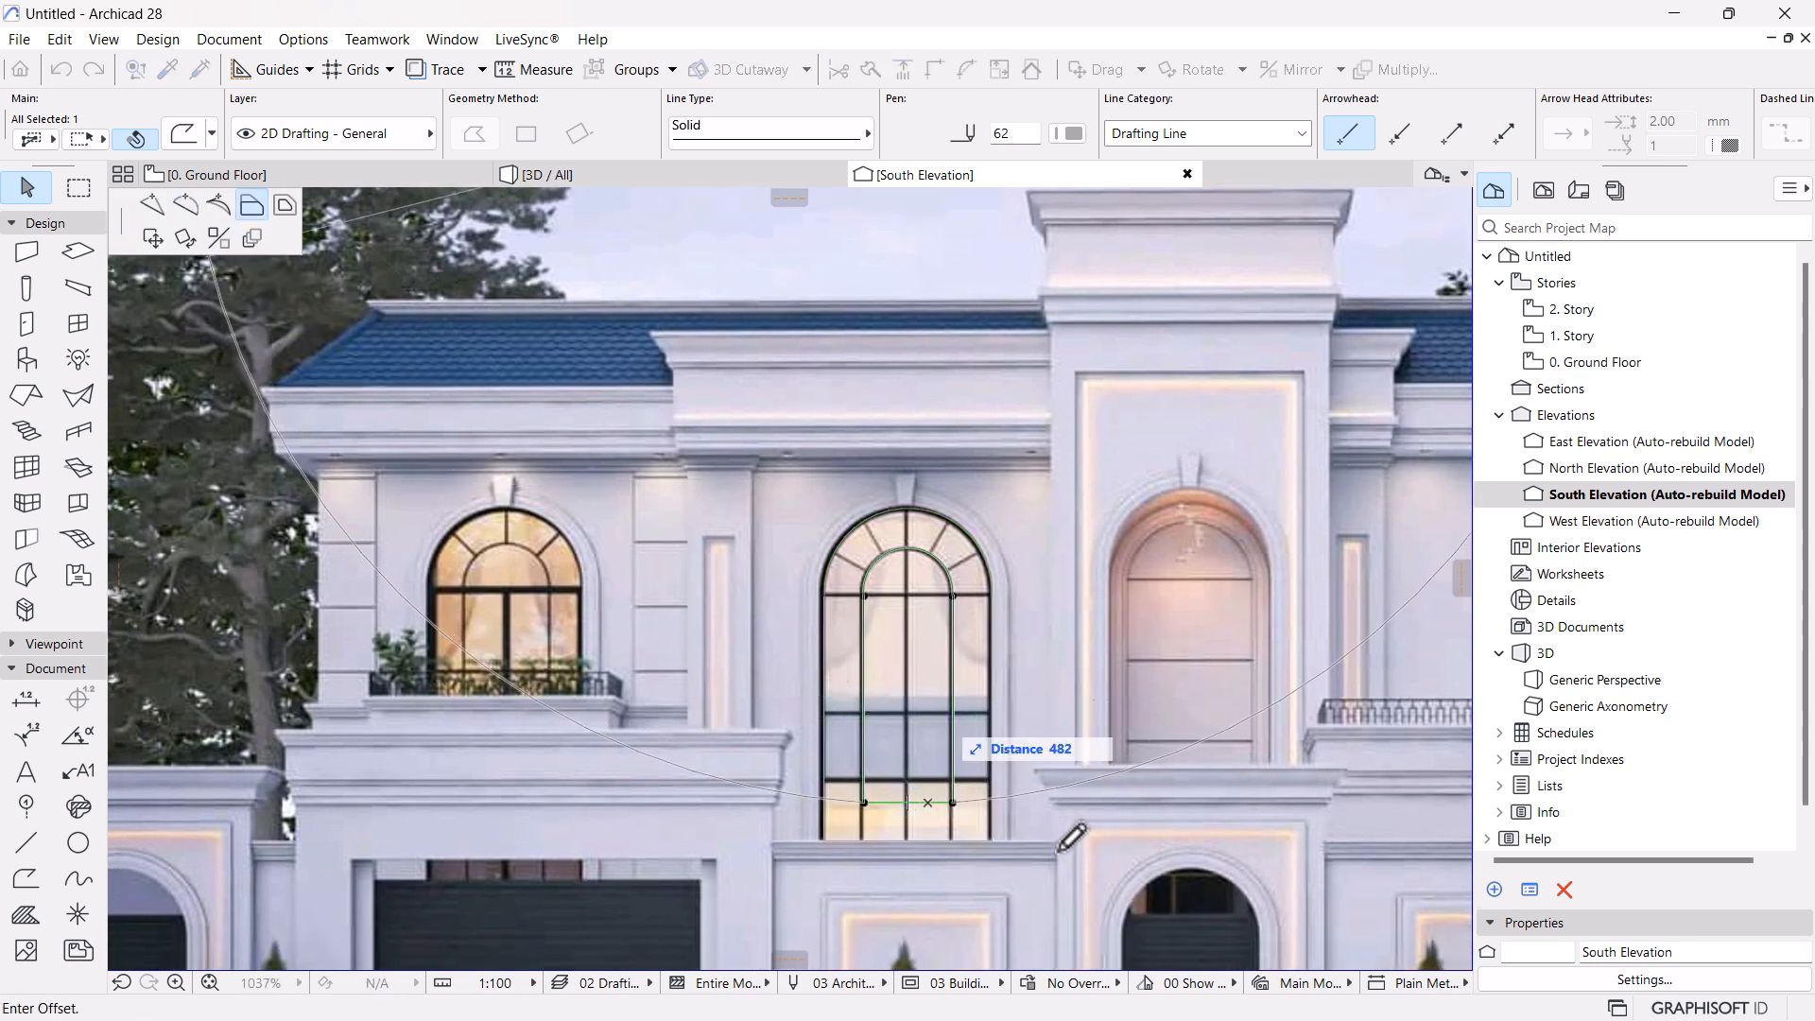
pyautogui.click(994, 840)
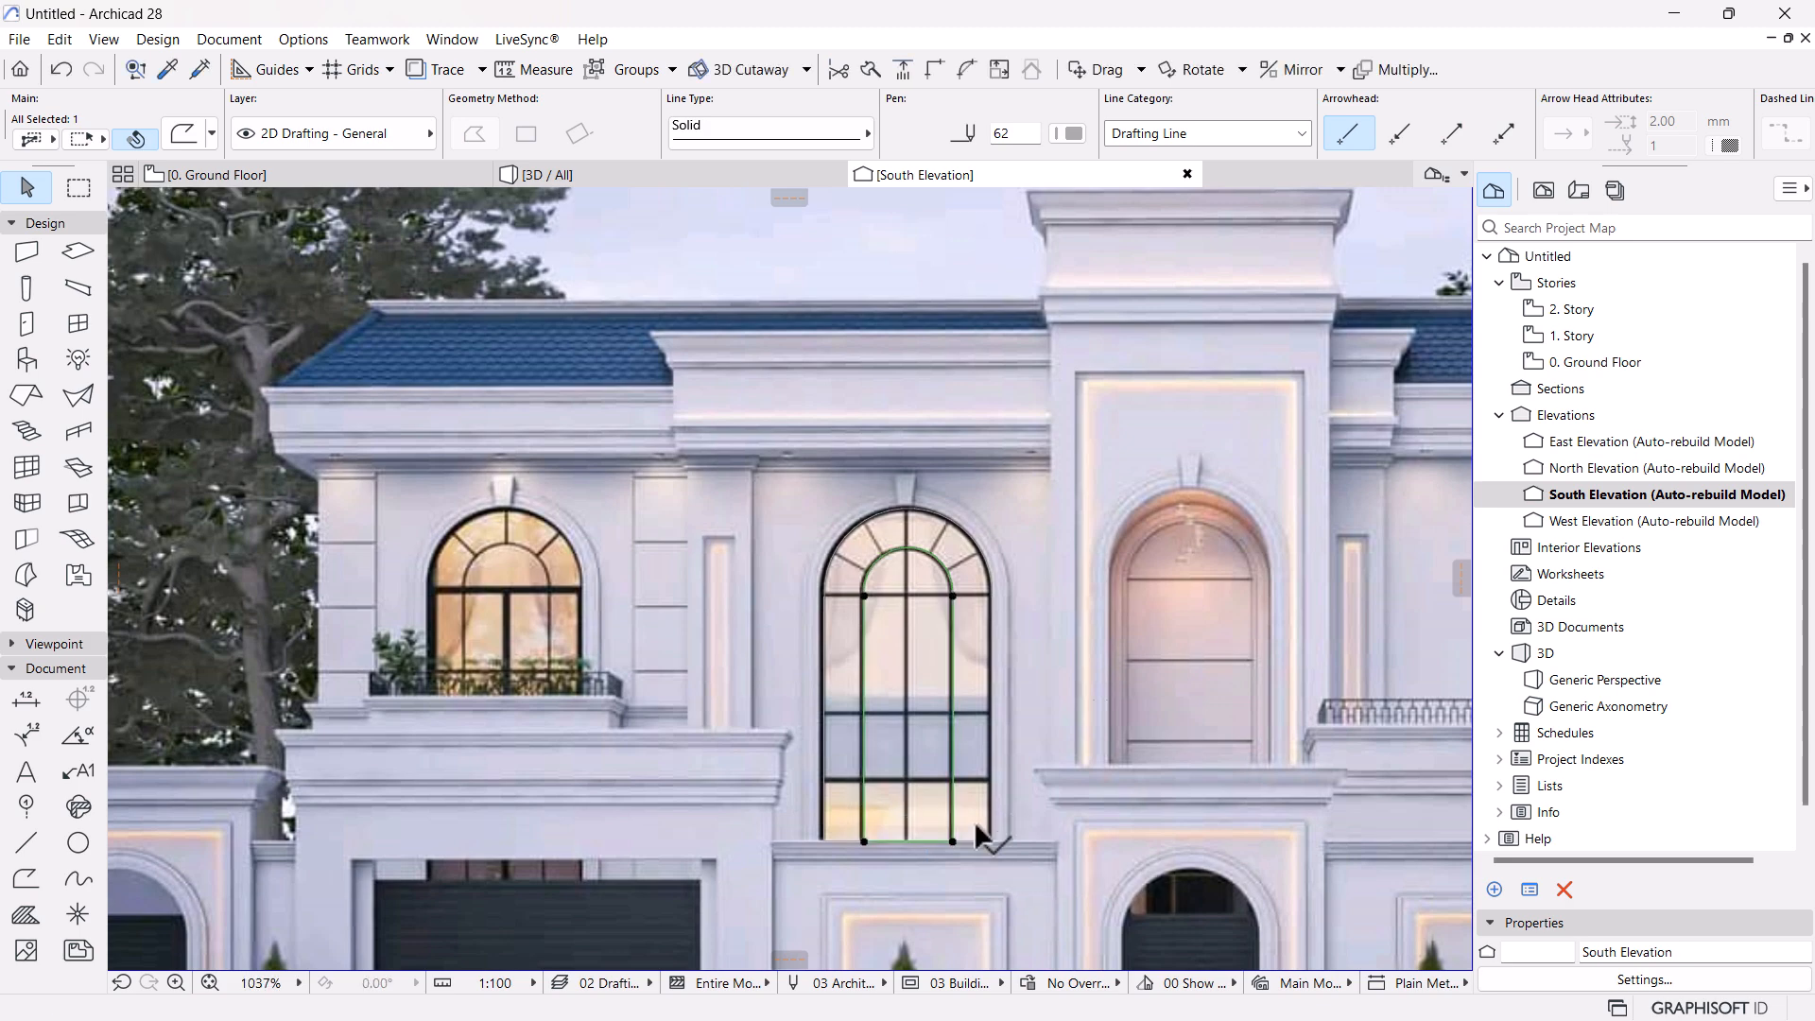
# Change both the outer and inner arch outlines to red pen 20
pyautogui.keyDown('shift'); pyautogui.click(977, 544); pyautogui.keyUp('shift')
pyautogui.scroll(3, 978, 562)
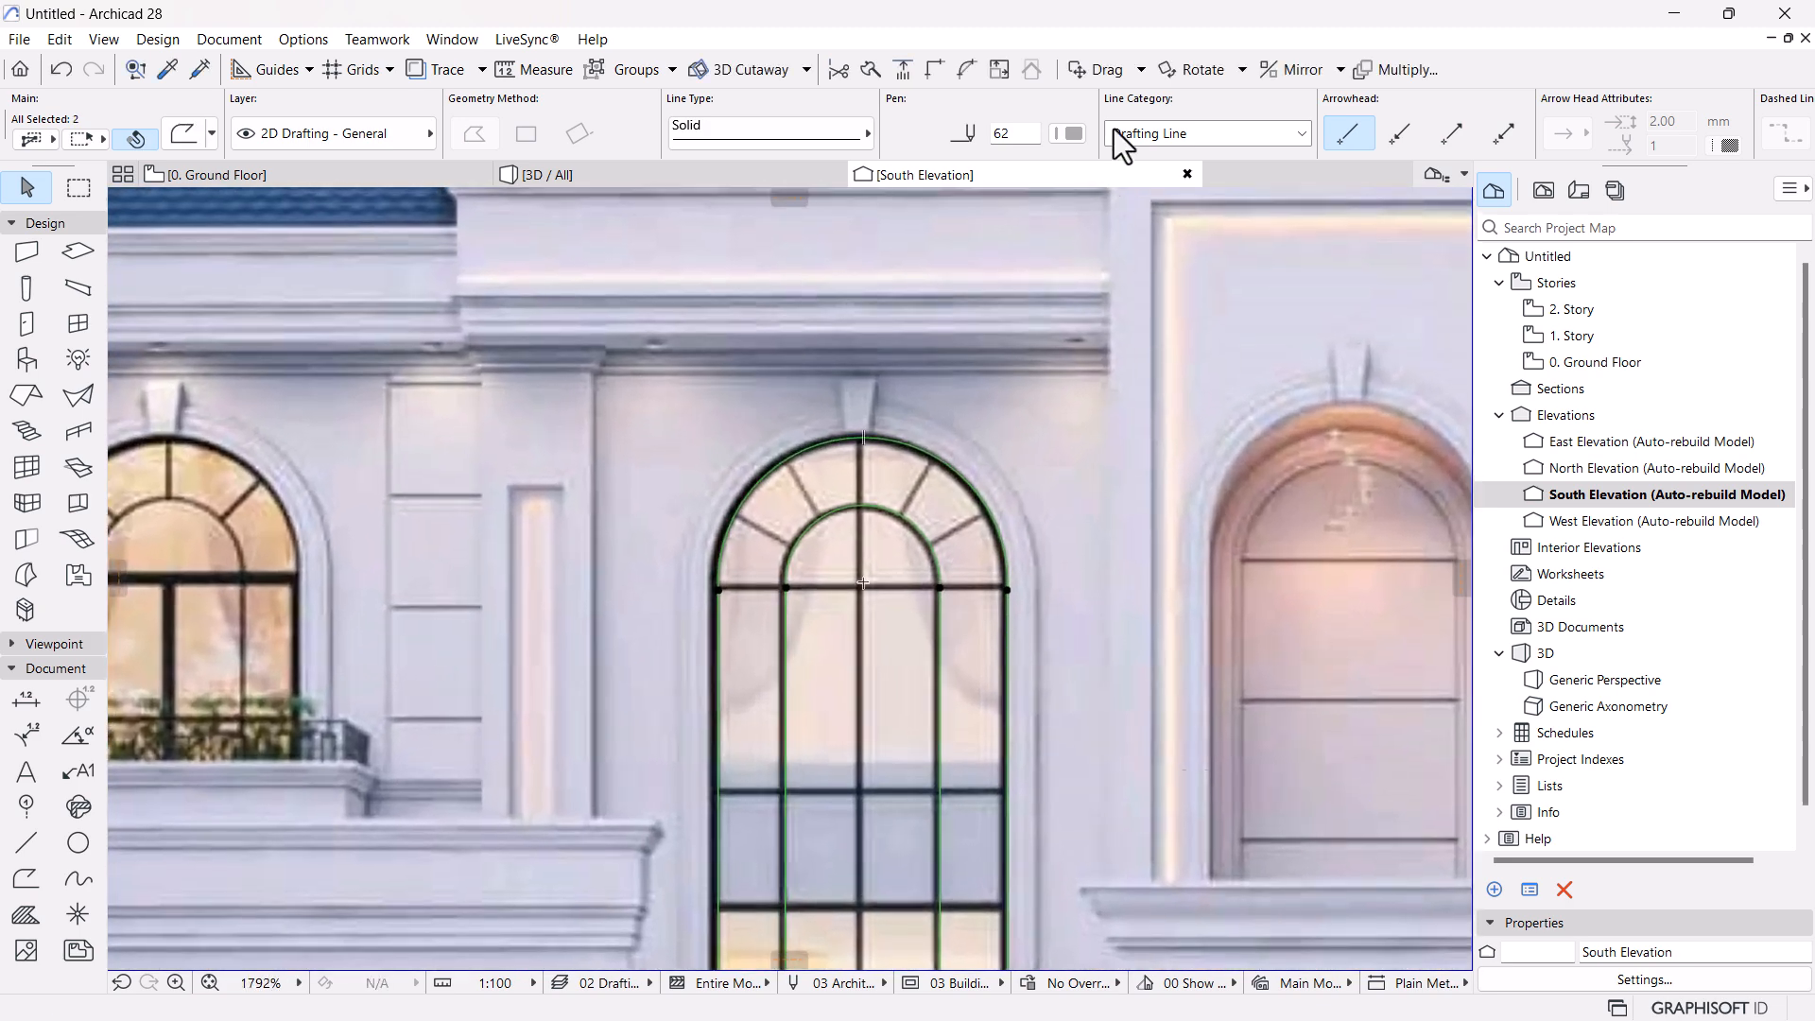
pyautogui.click(1064, 133)
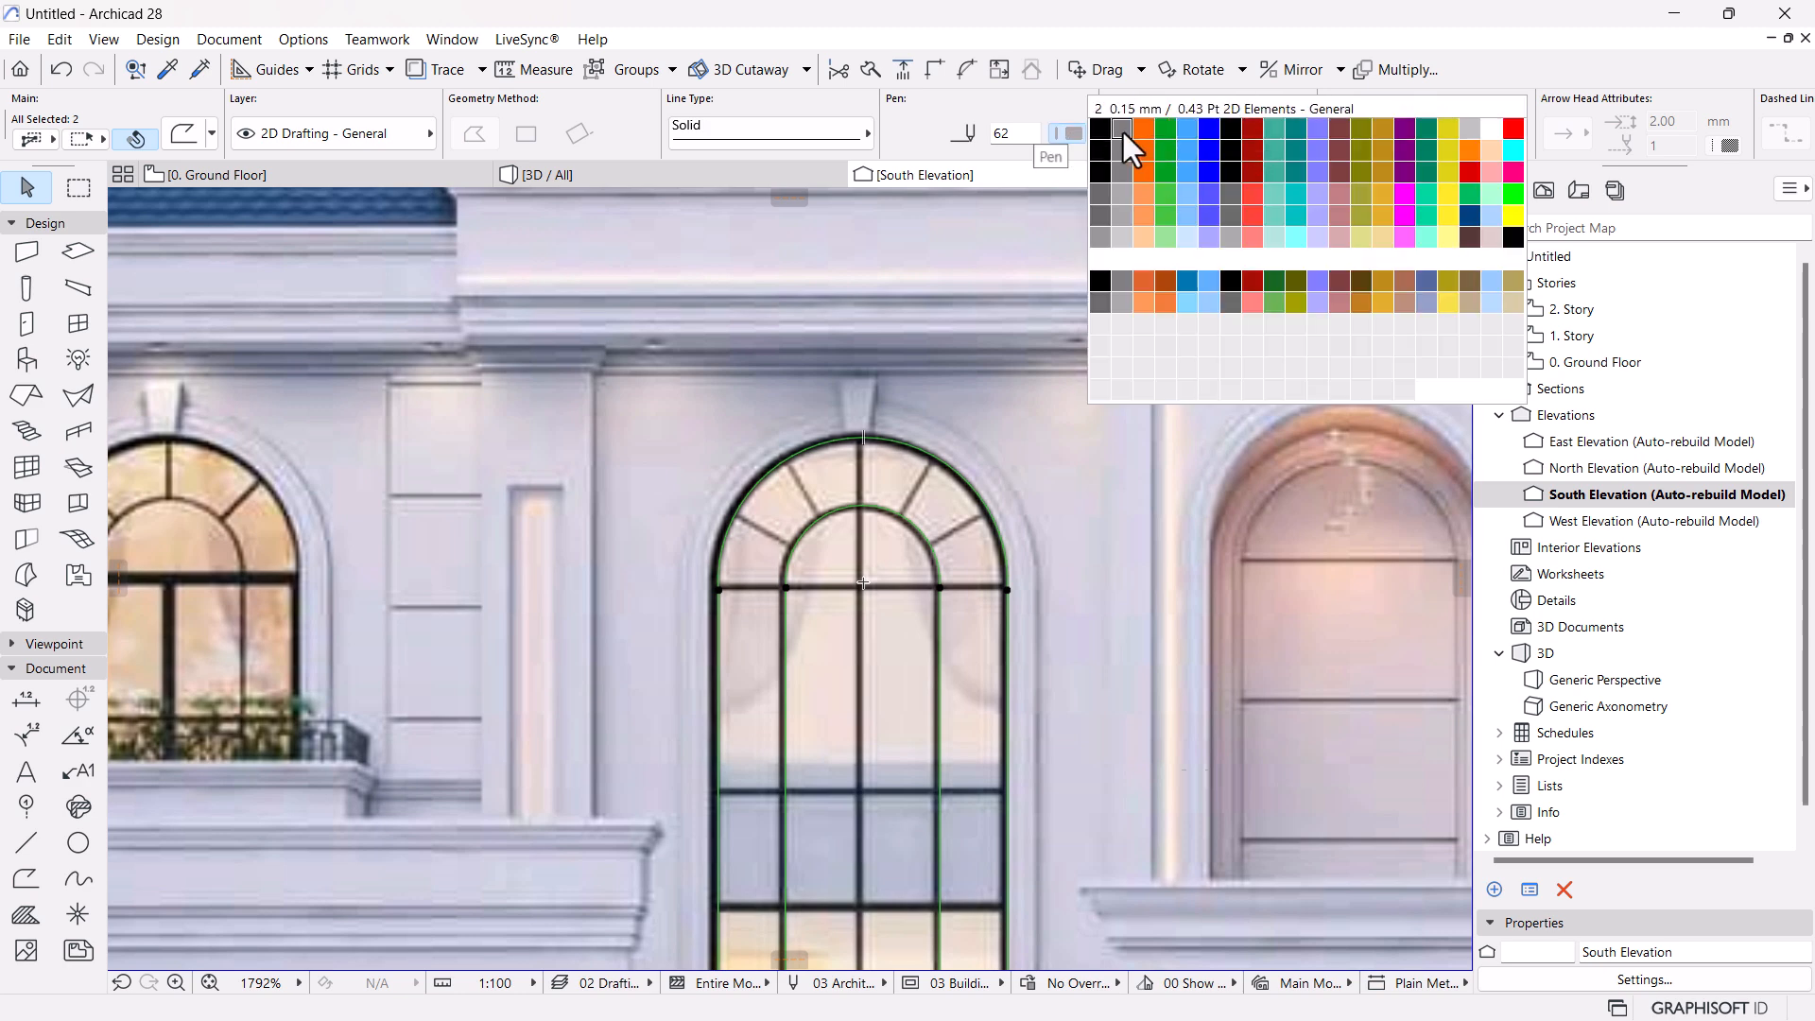
pyautogui.click(1513, 129)
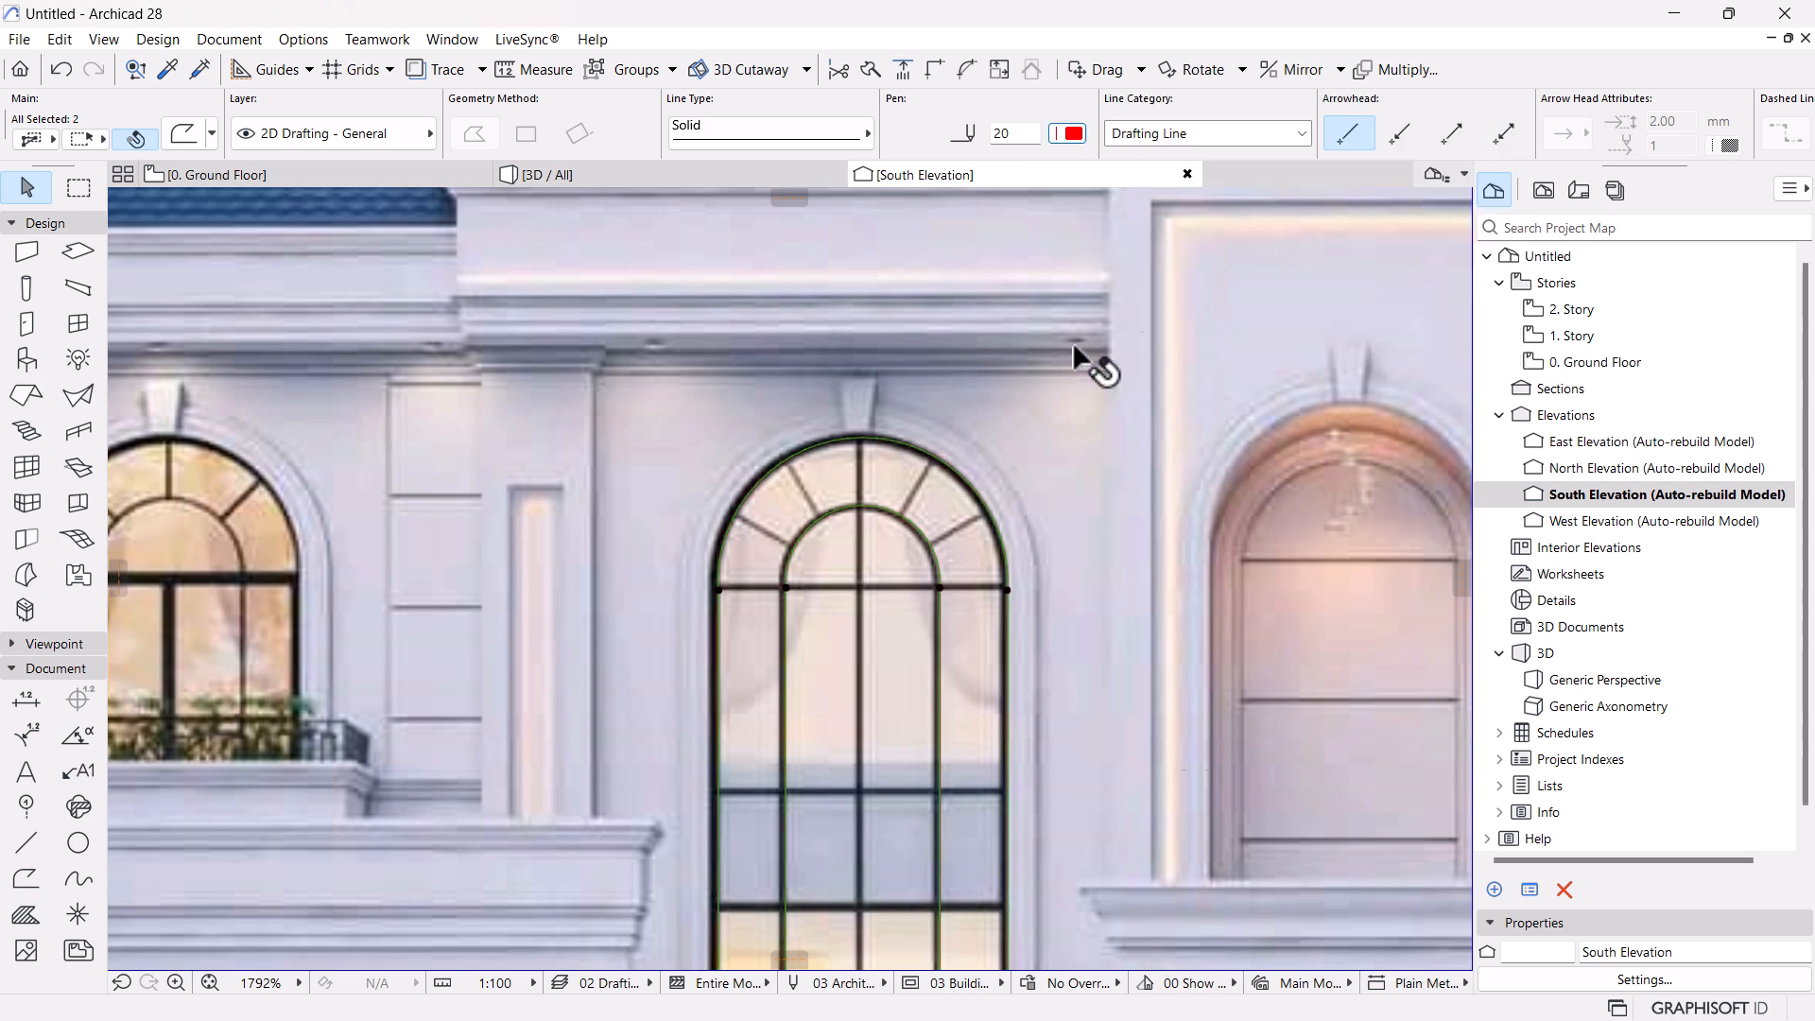
pyautogui.click(1029, 364)
pyautogui.scroll(-3, 953, 629)
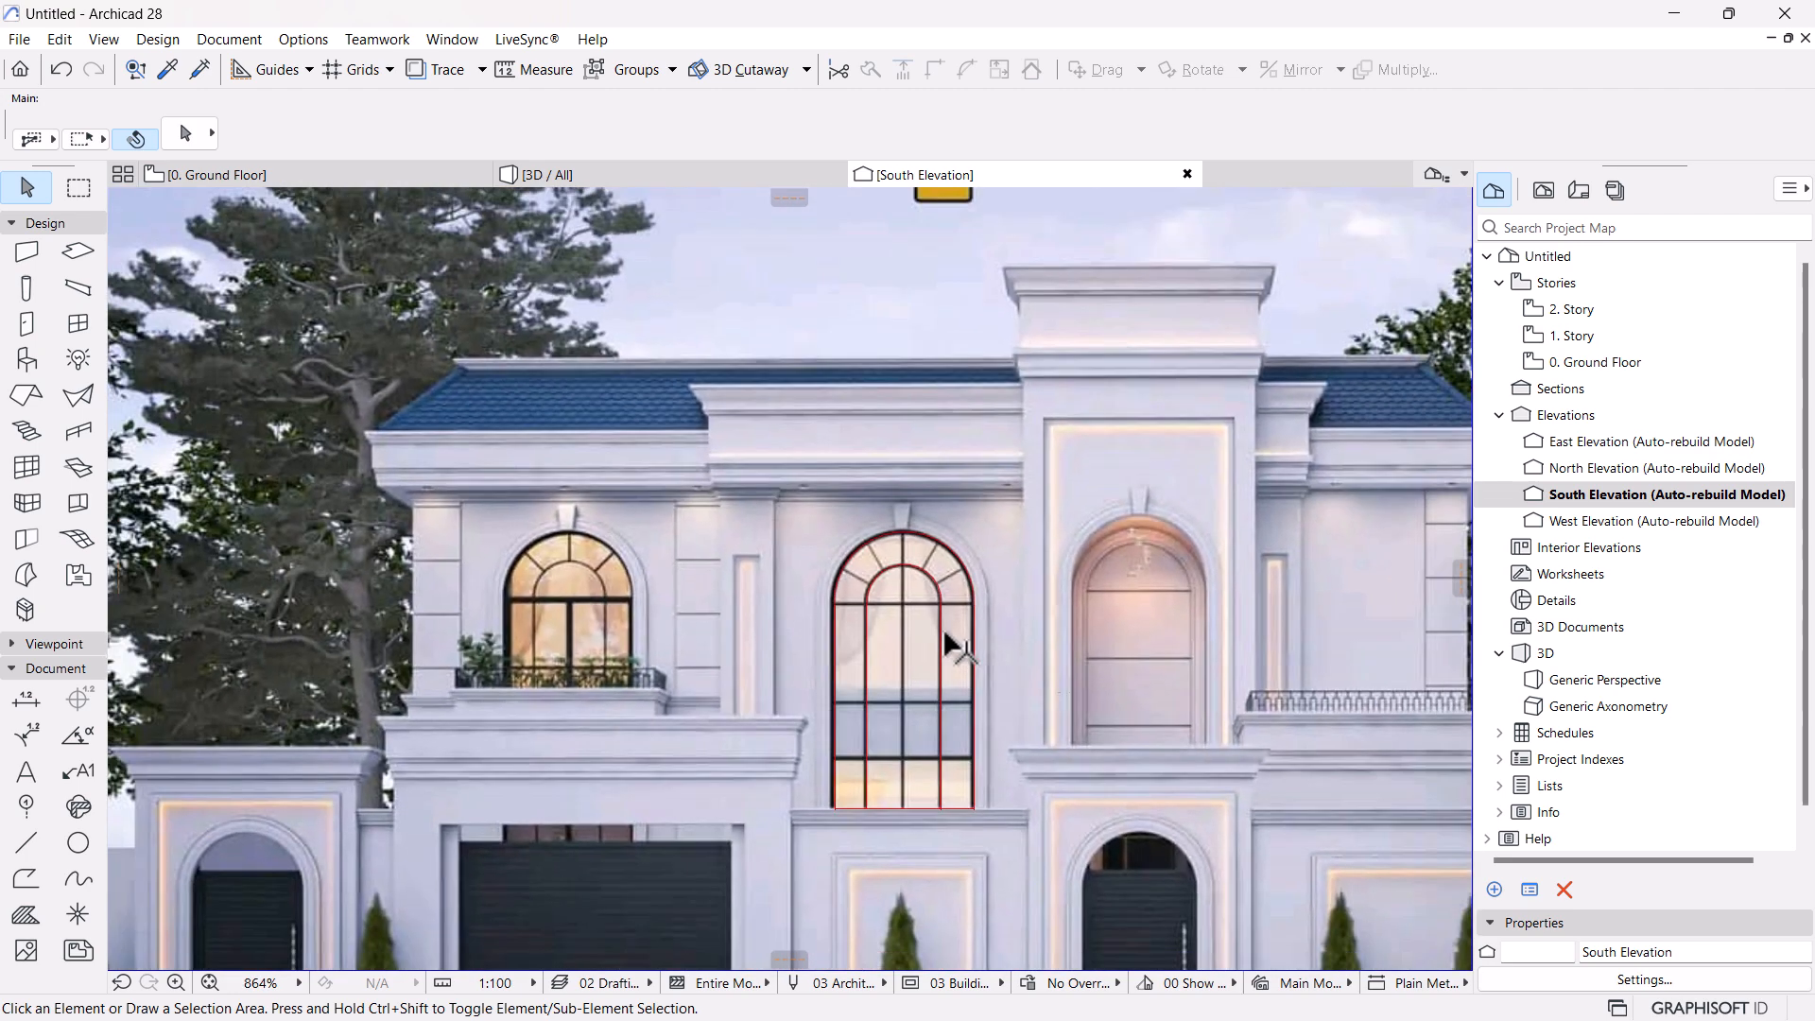
# Draw a vertical polyline along the window's central mullion, from the middle of the sill to the crown of the outer arch
pyautogui.scroll(4, 946, 633)
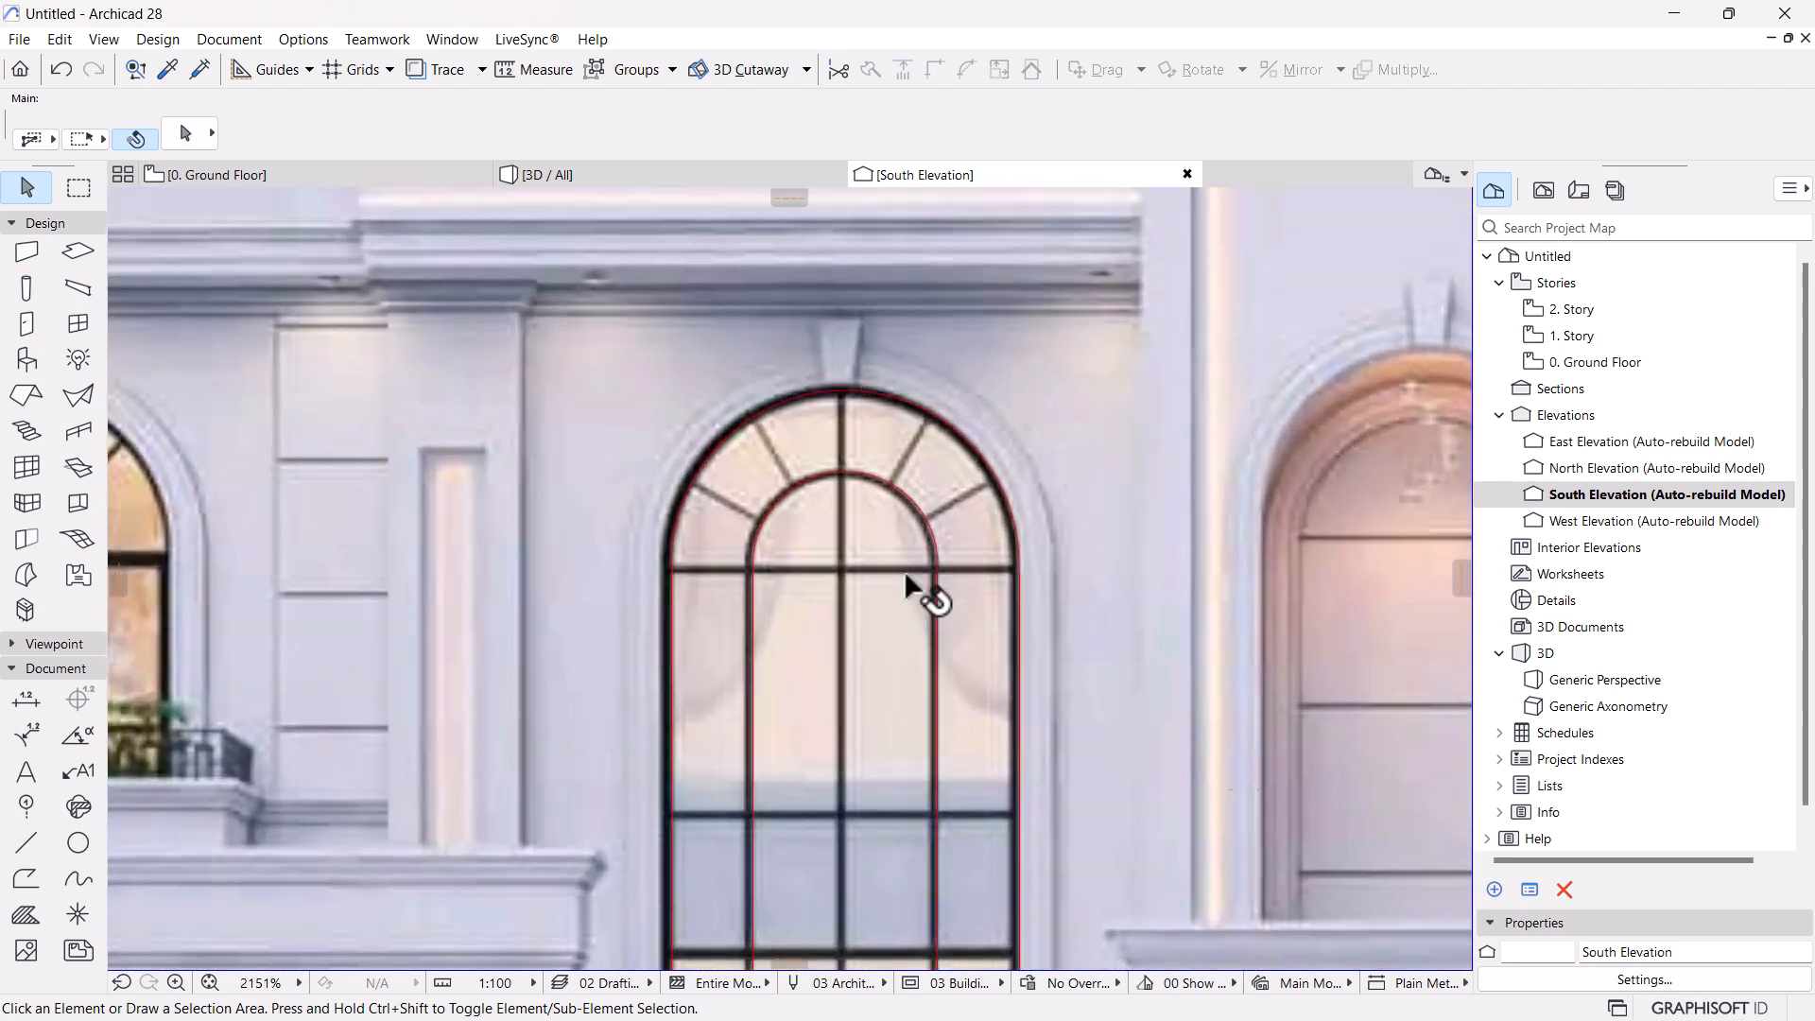
pyautogui.keyDown('alt'); pyautogui.click(933, 628); pyautogui.keyUp('alt')
pyautogui.scroll(-2, 895, 742)
pyautogui.moveTo(879, 791); pyautogui.dragTo(922, 678, button='middle')
pyautogui.scroll(1, 921, 678)
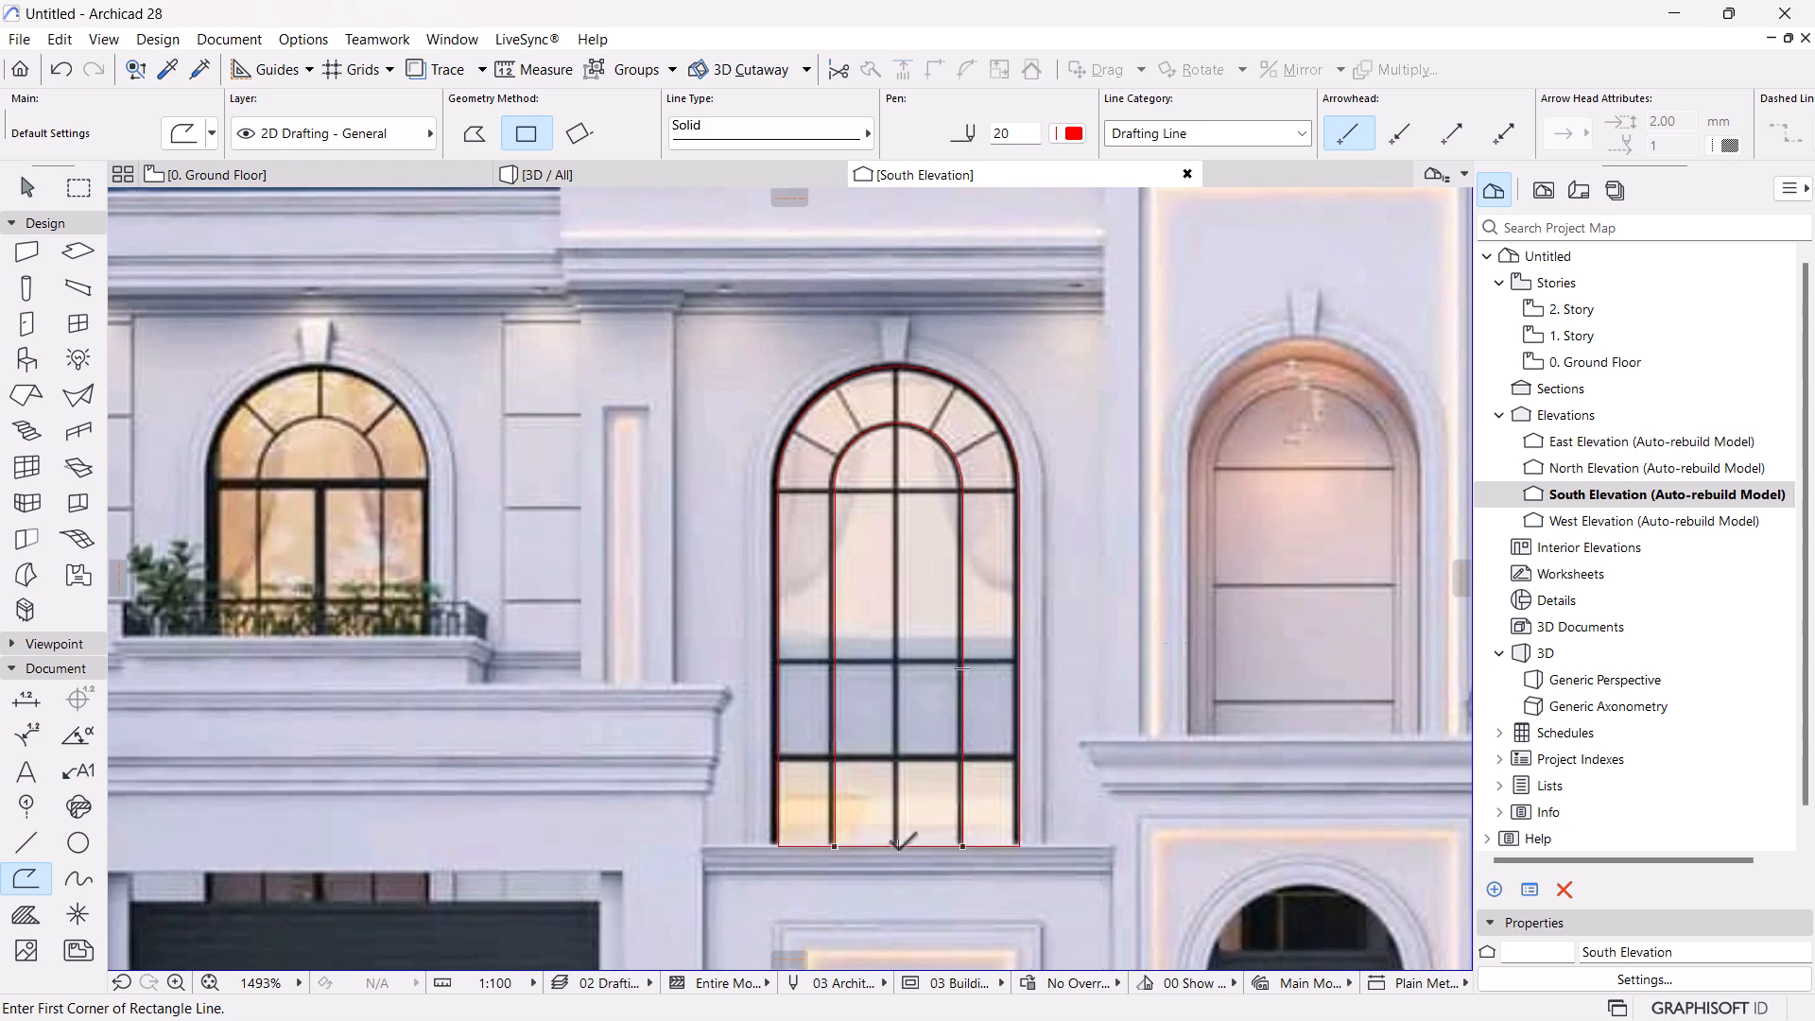
pyautogui.click(899, 844)
pyautogui.click(475, 134)
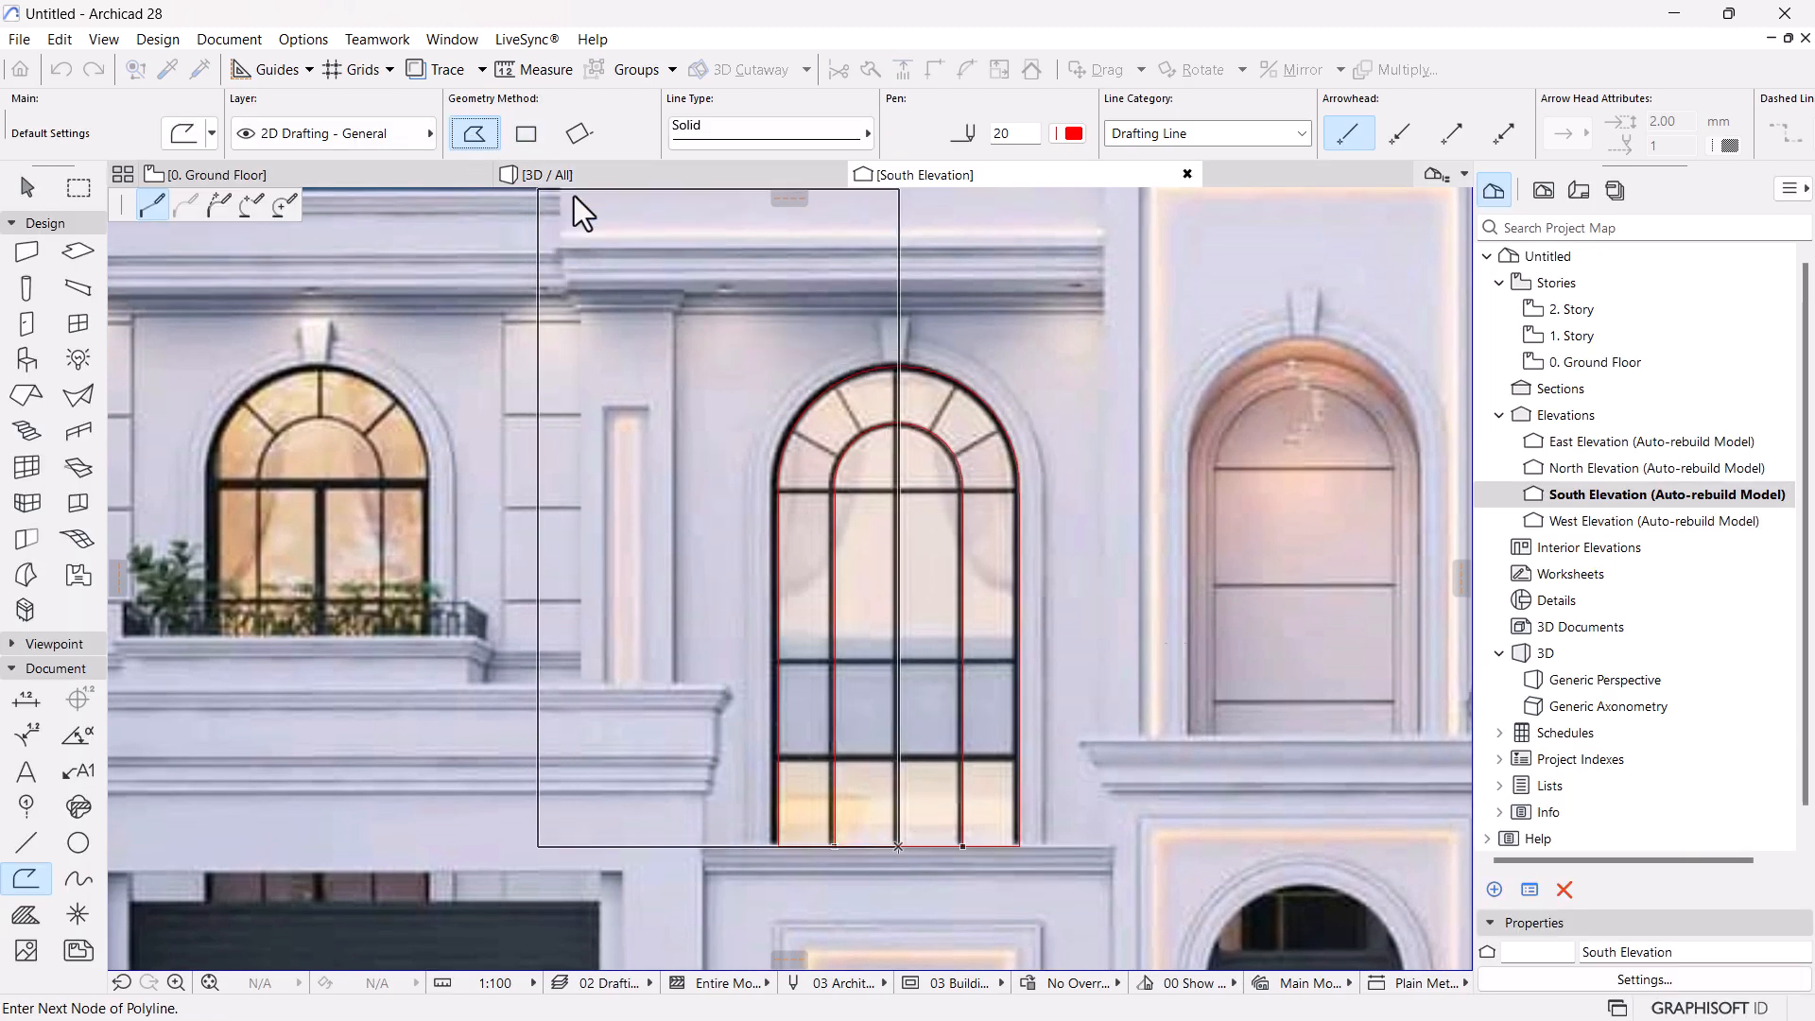
pyautogui.click(898, 365)
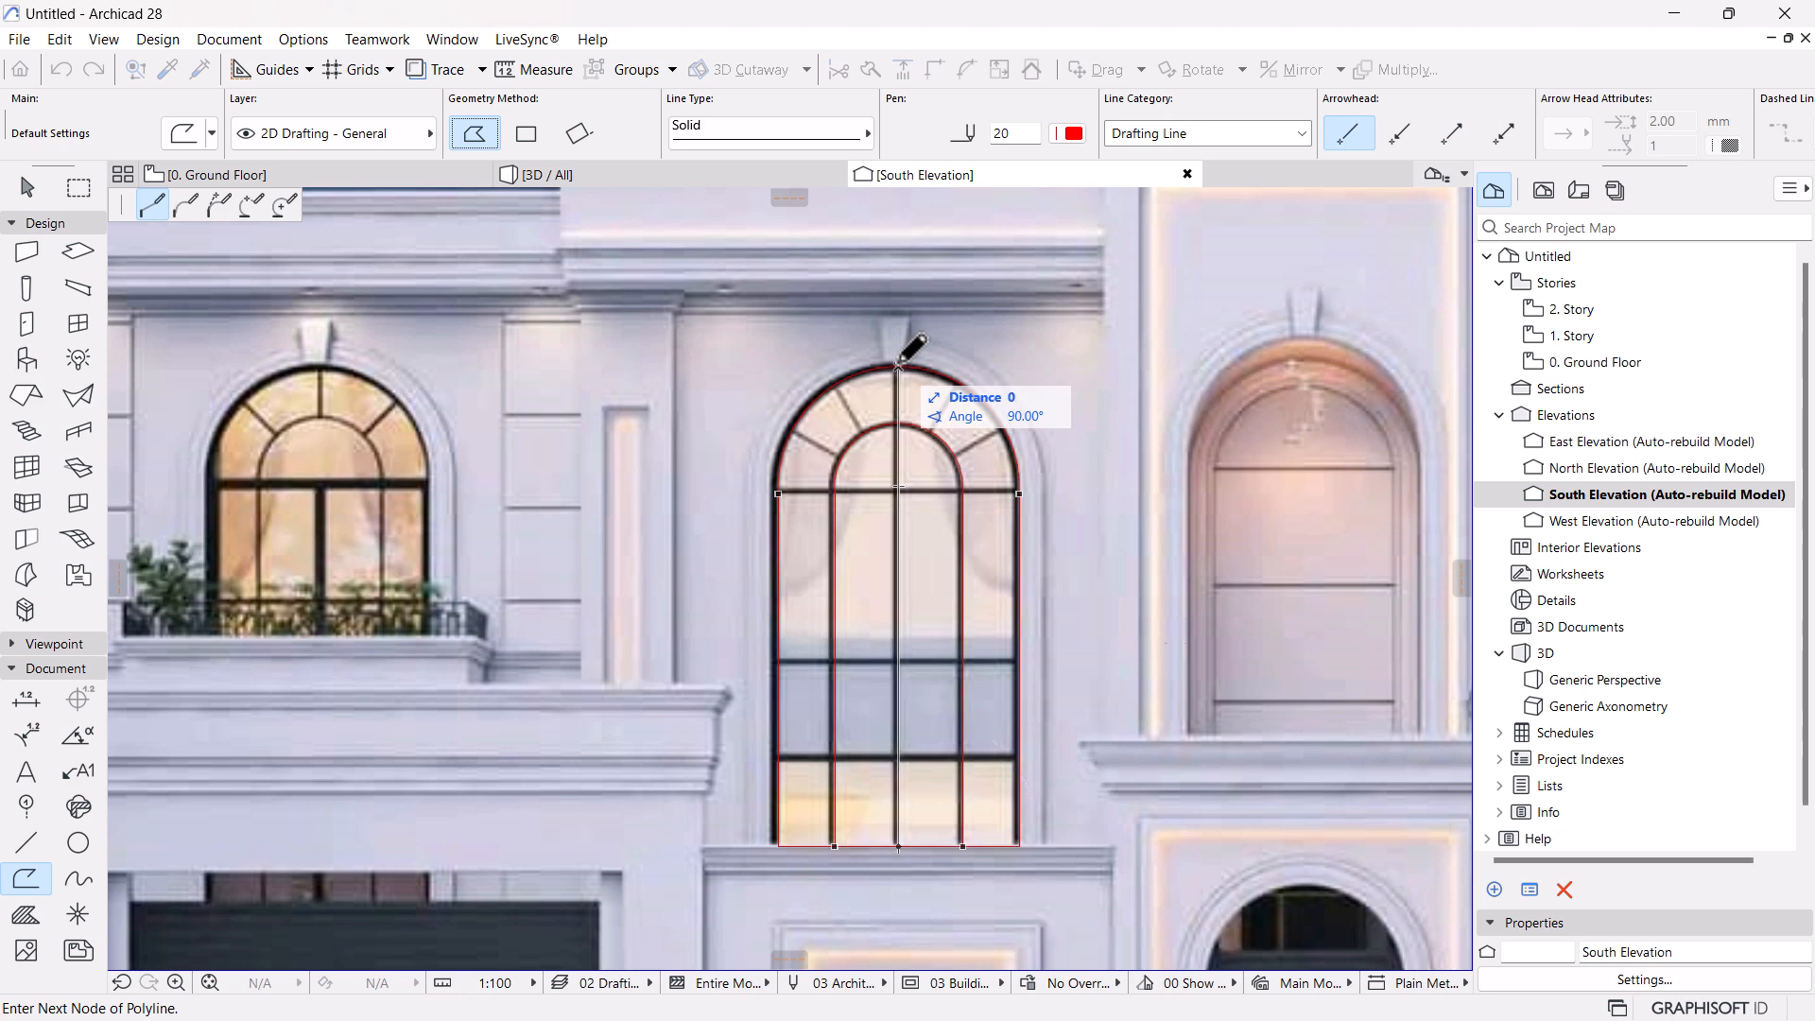
pyautogui.click(900, 362)
pyautogui.scroll(3, 903, 359)
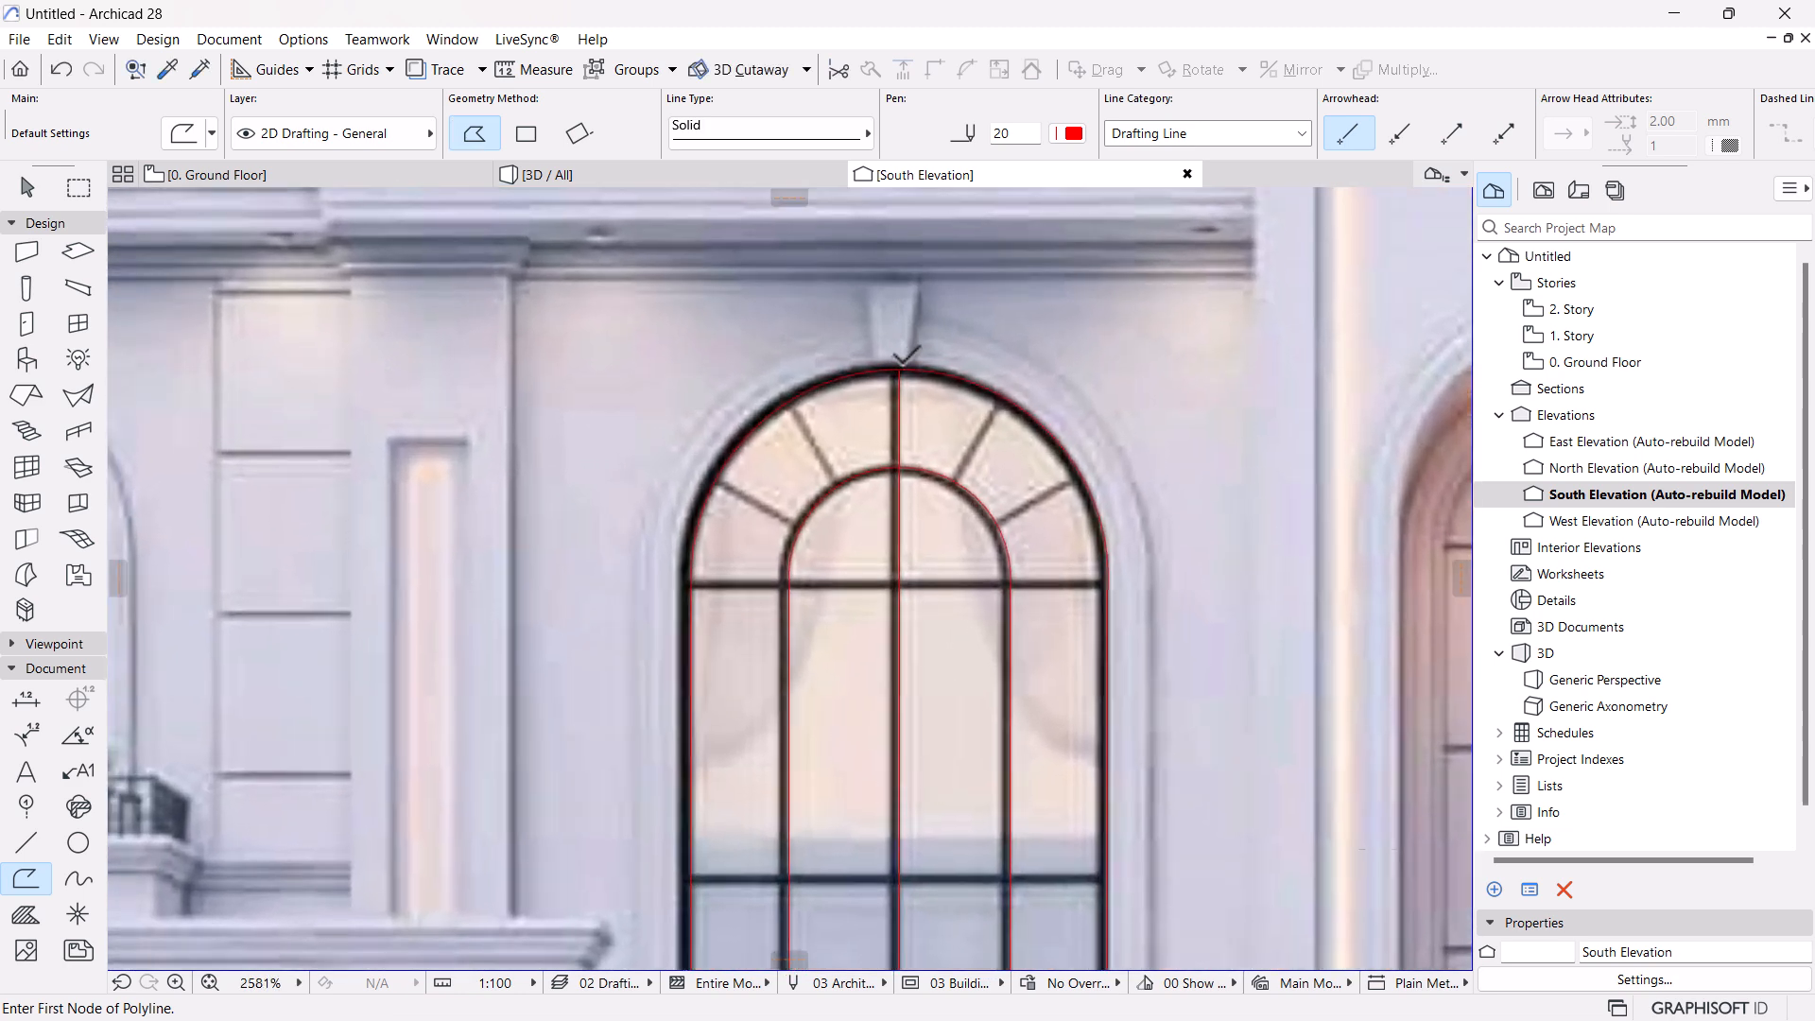
# Try tracing the upper diagonal bar on the arch's right half with a polyline from the inner arch to the outer arch
pyautogui.click(955, 483)
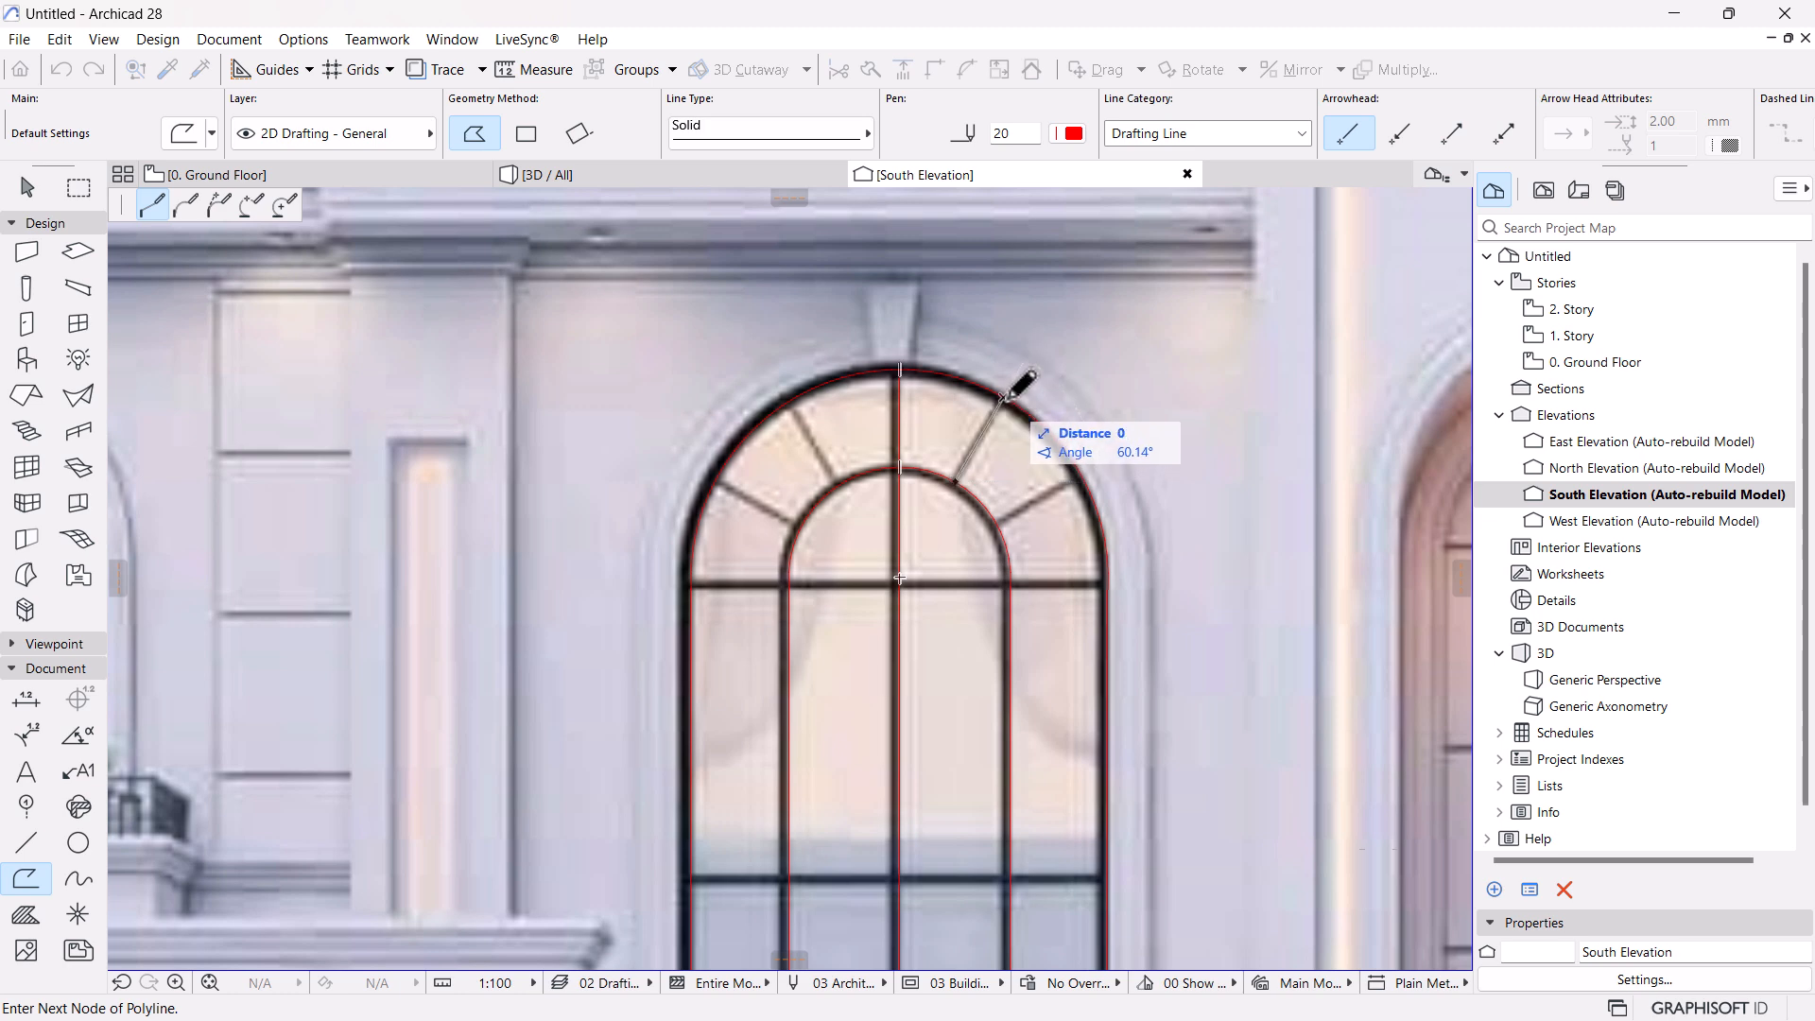
pyautogui.click(1004, 399)
pyautogui.press('Escape')
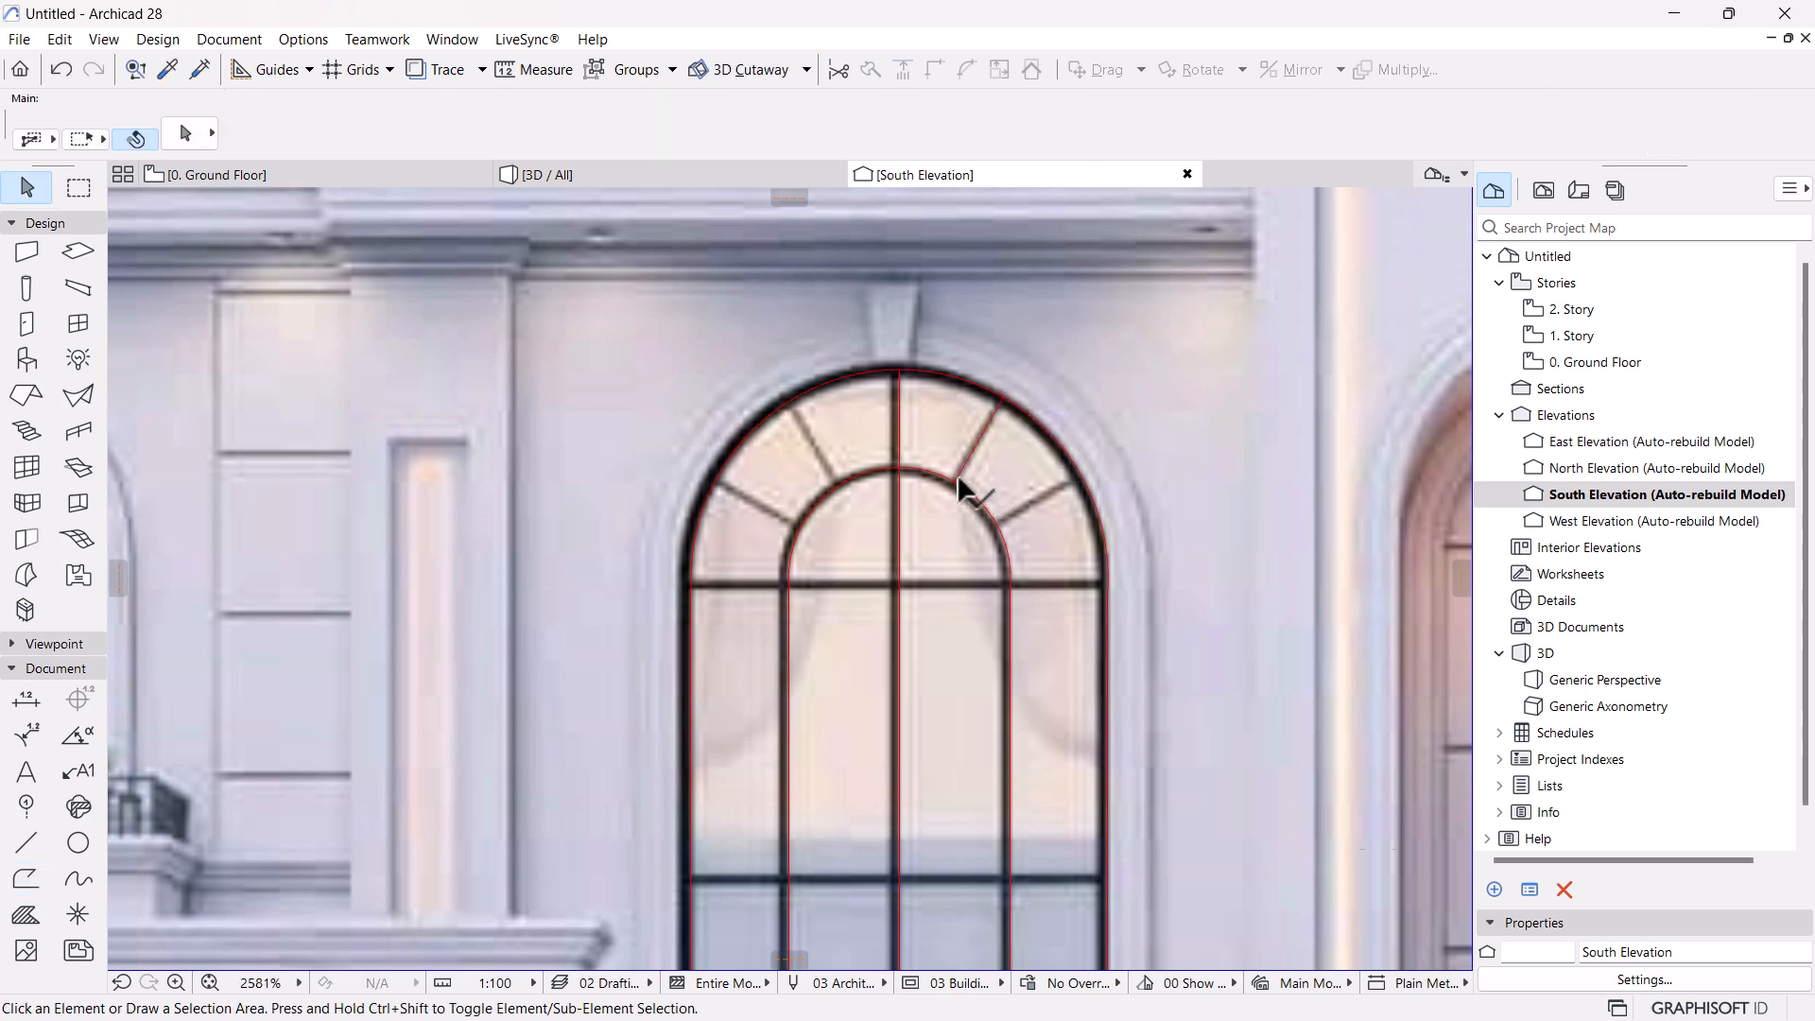
pyautogui.click(958, 481)
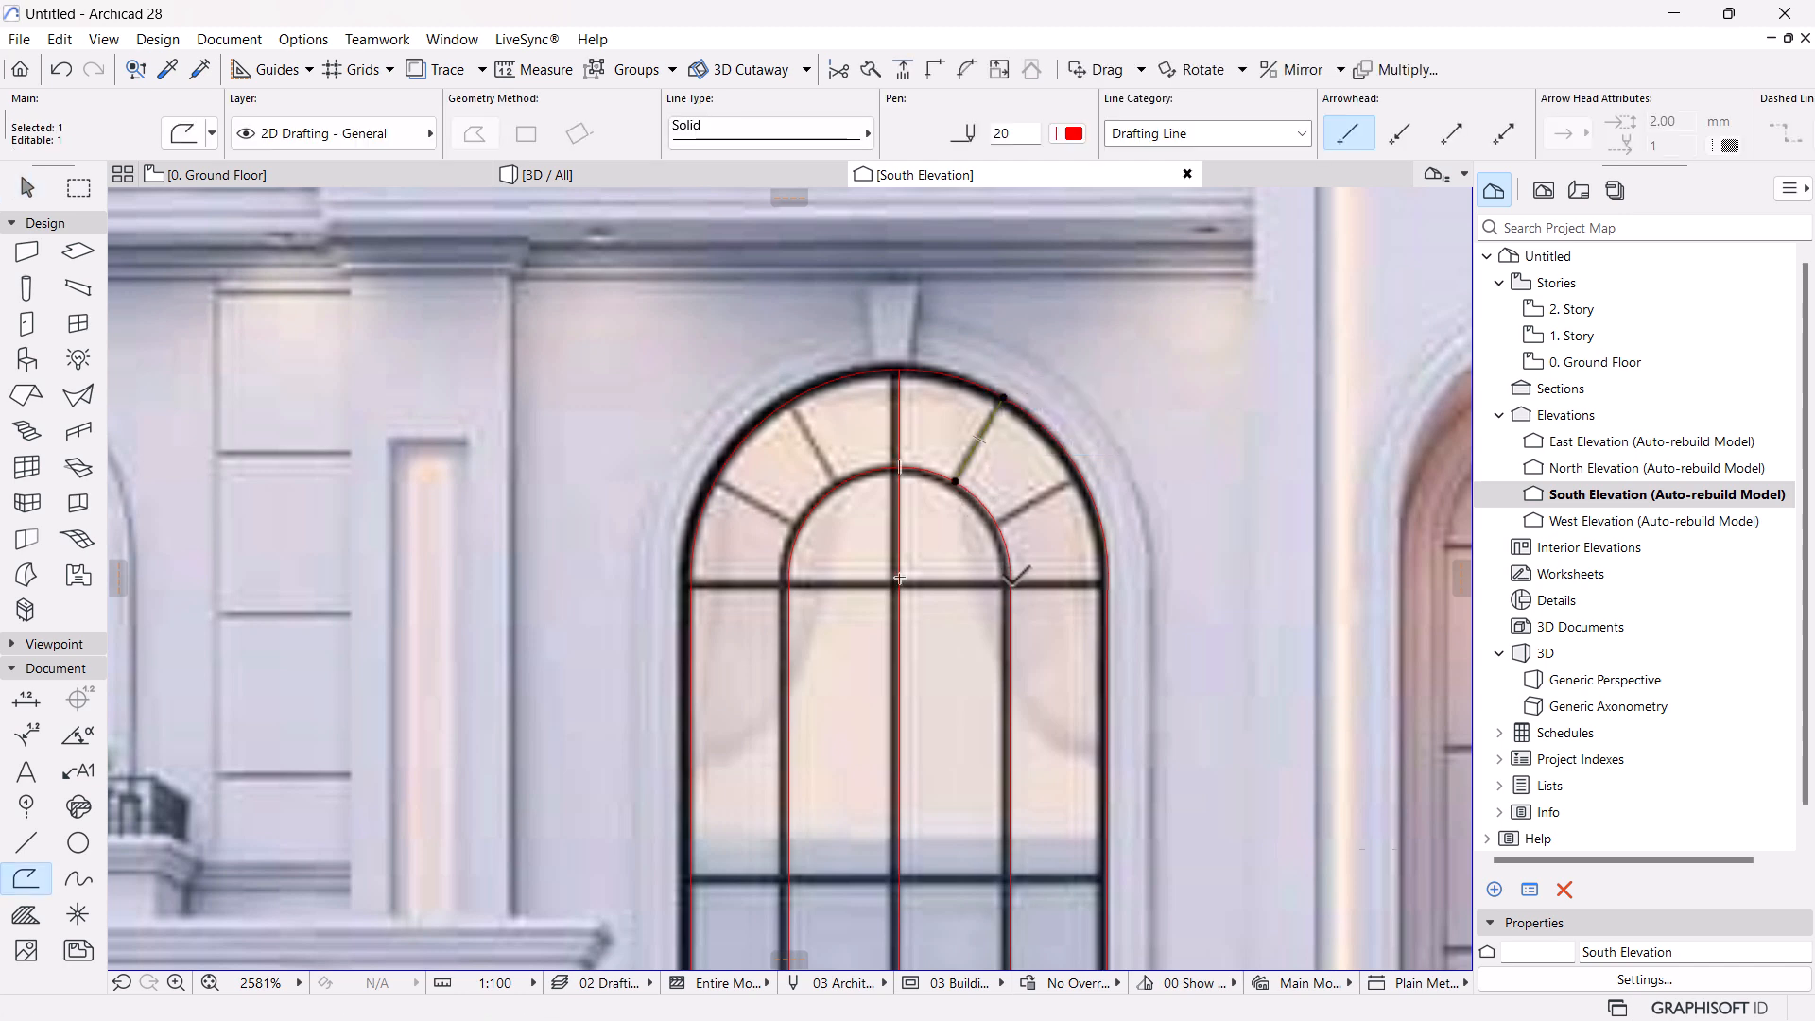
pyautogui.press('Escape')
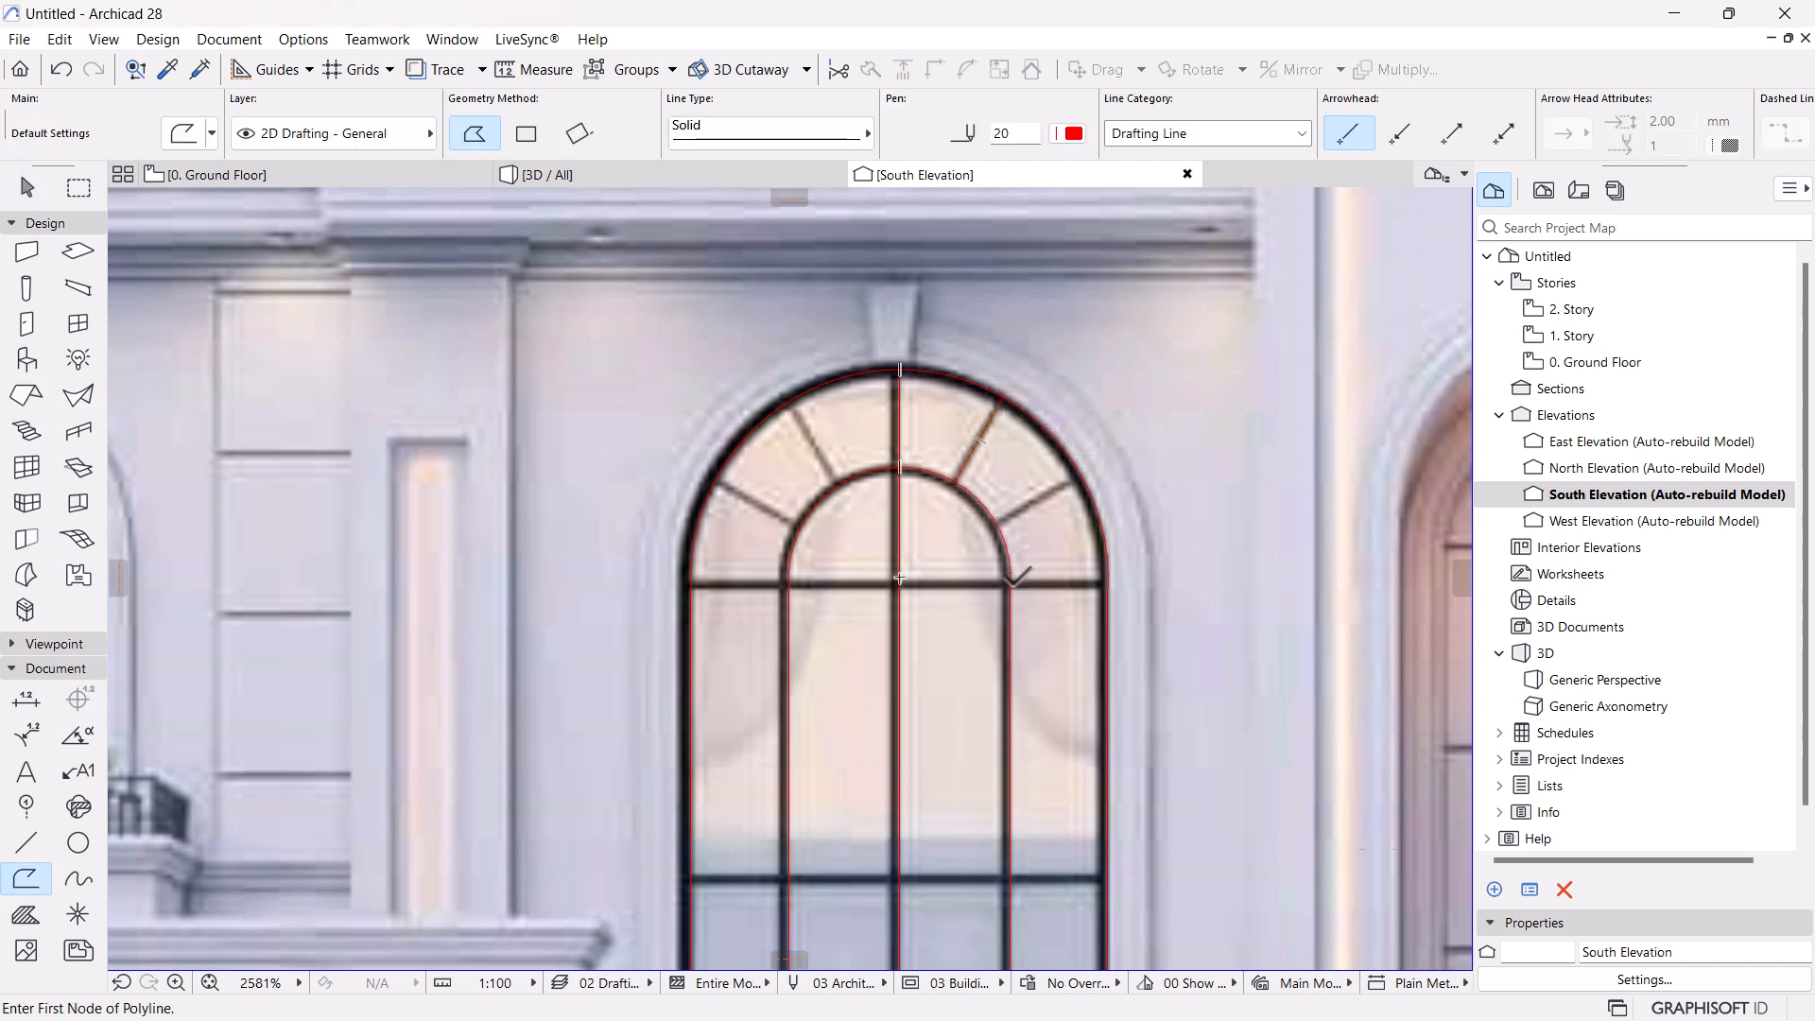
# Trace the short horizontal bar between the inner and outer outlines at the arch's right base, and remove the traced diagonal bar
pyautogui.click(1012, 584)
pyautogui.click(1109, 584)
pyautogui.click(1109, 584)
pyautogui.press('Escape')
pyautogui.click(975, 430)
pyautogui.press('Escape')
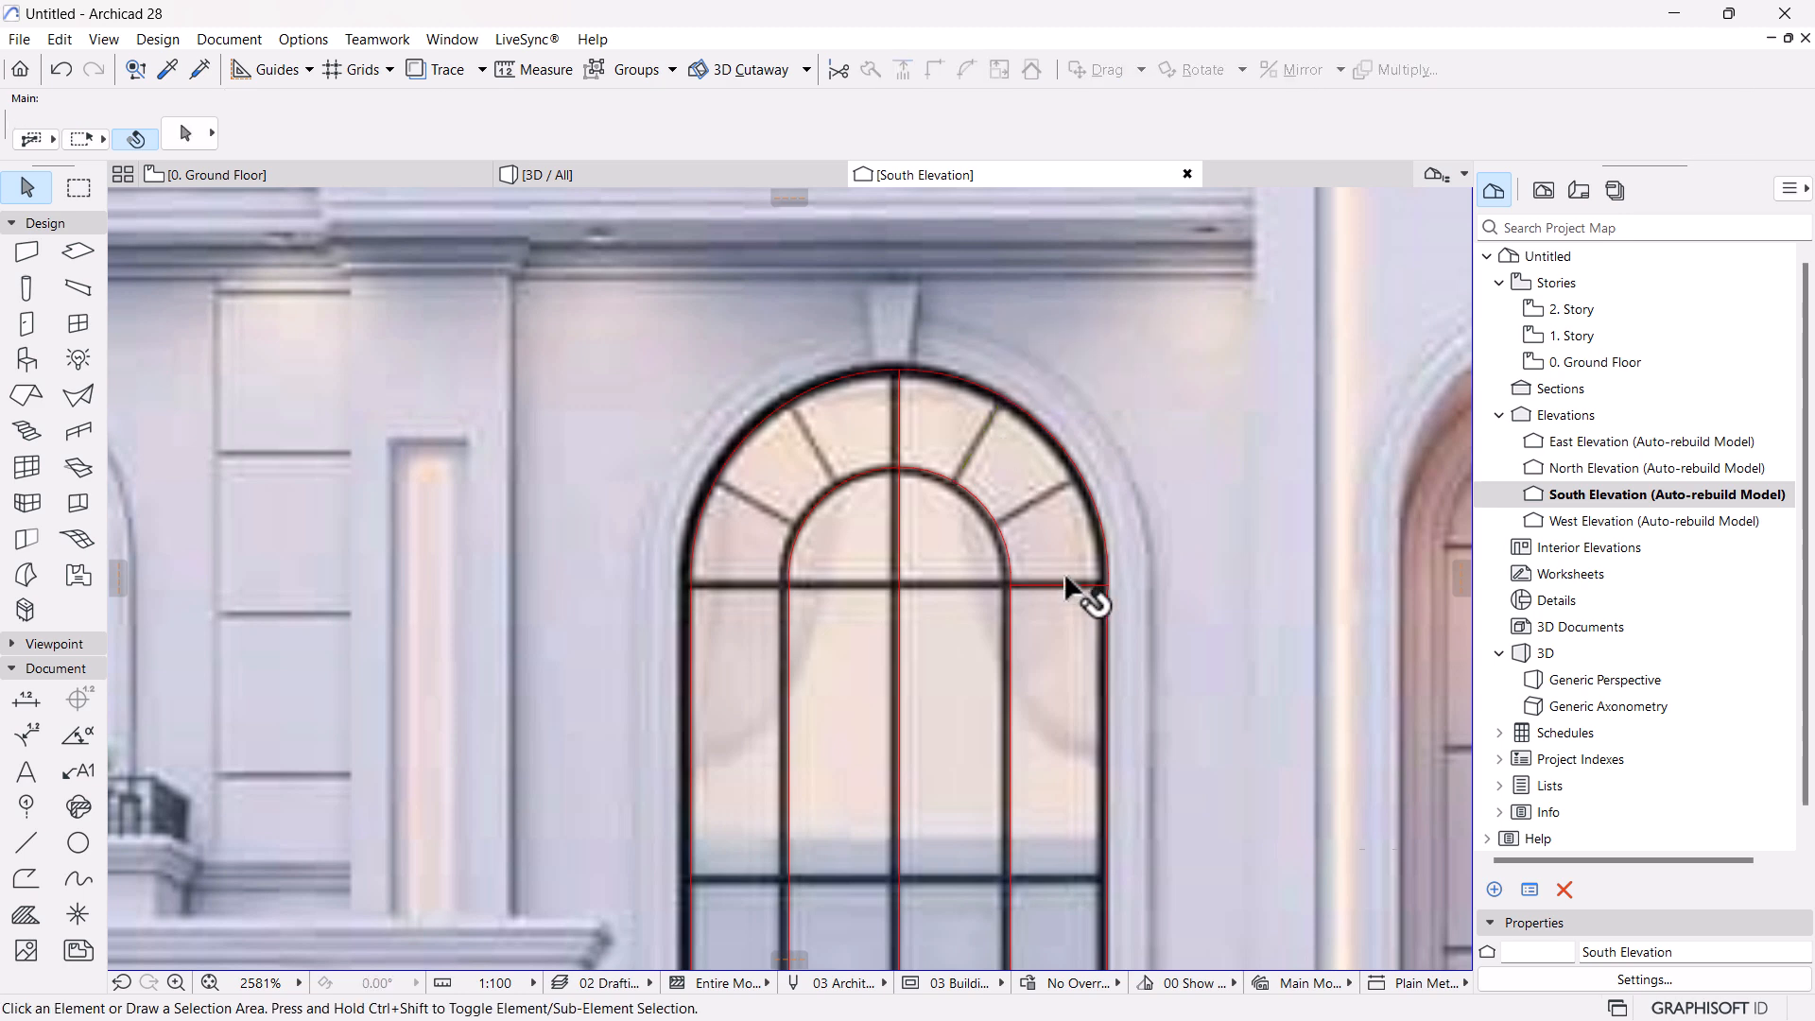
# Multiply the short horizontal bar along the inner arch outline as a picked path, creating two radial bars on the arch's right half
pyautogui.click(1087, 587)
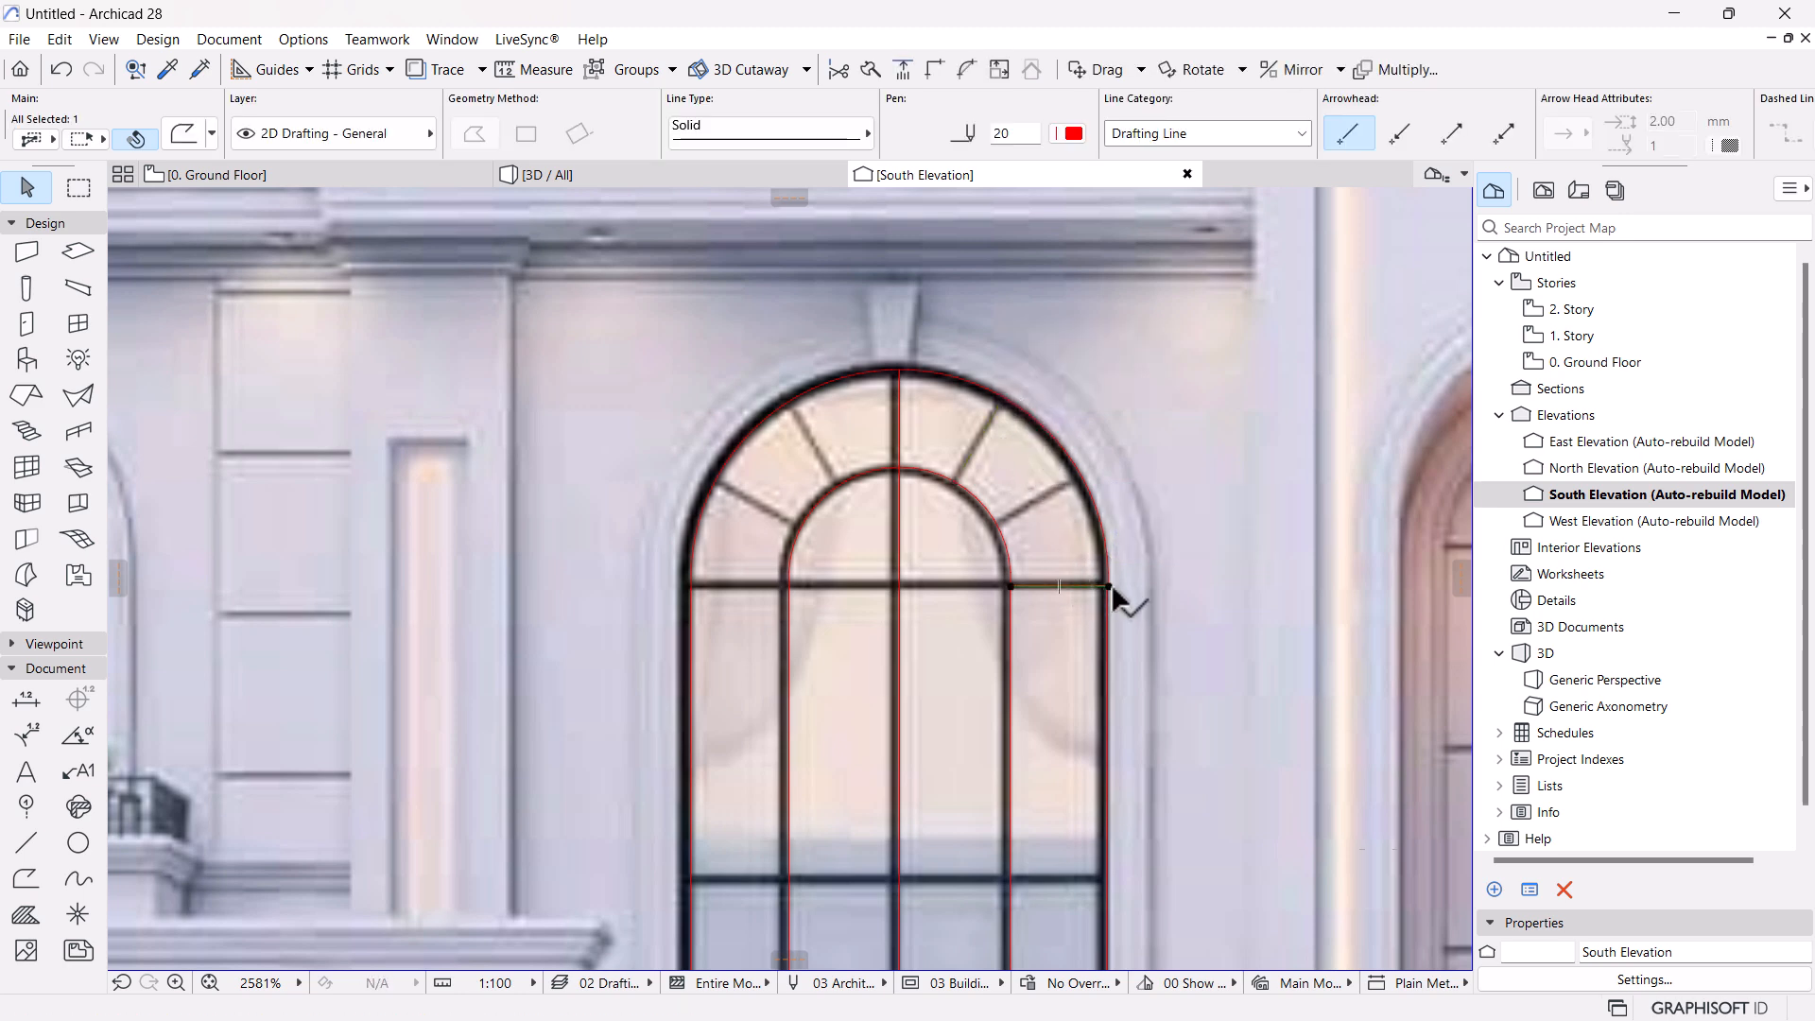
pyautogui.click(1109, 586)
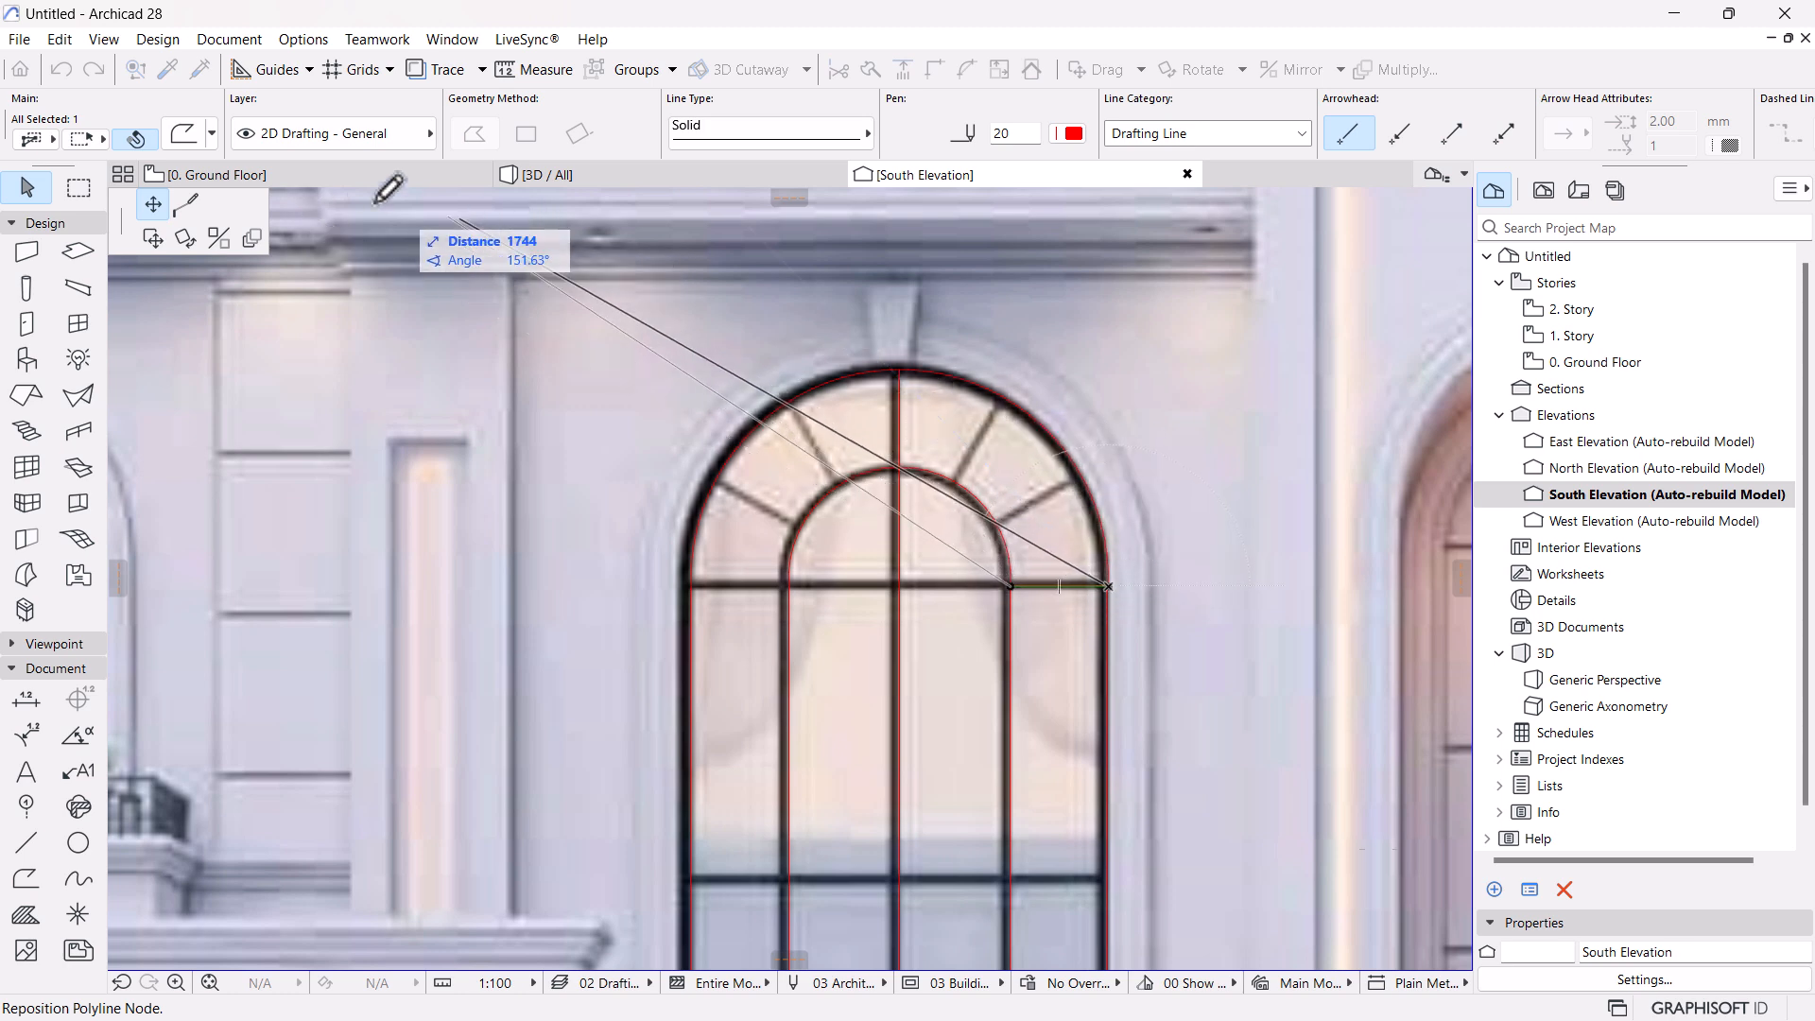
pyautogui.click(257, 244)
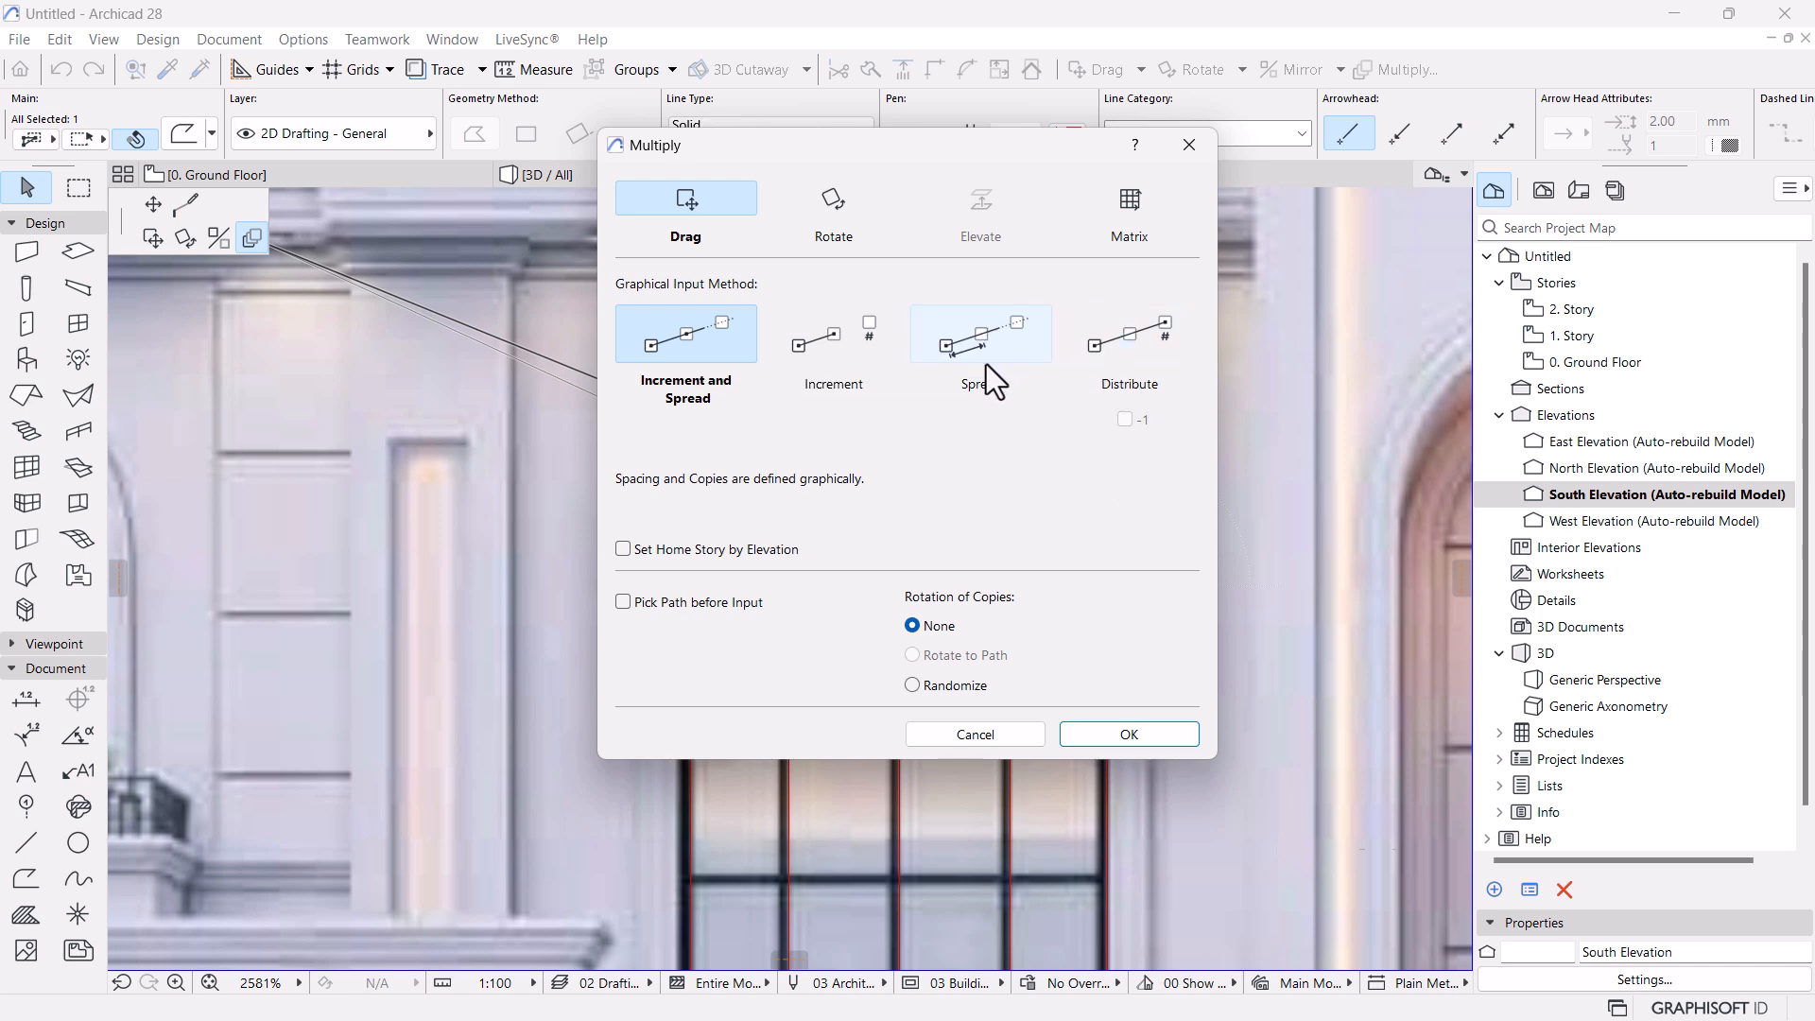
pyautogui.click(668, 606)
pyautogui.click(1125, 735)
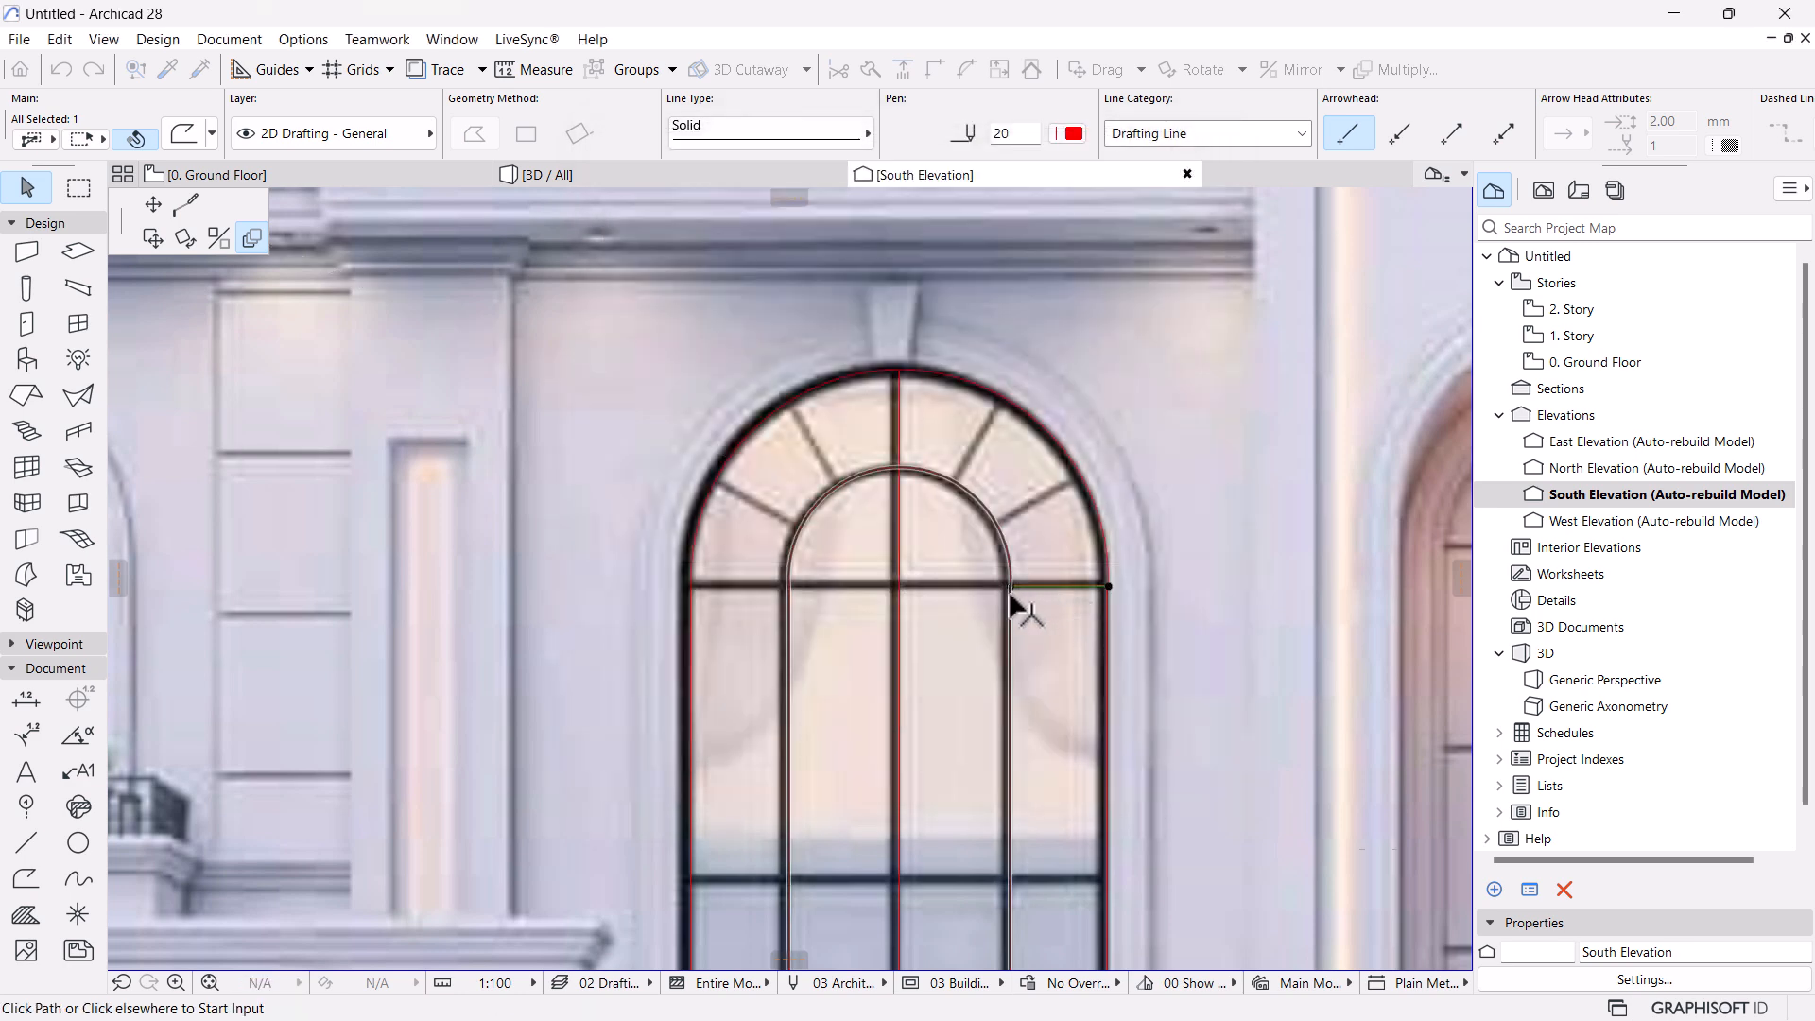
pyautogui.click(1006, 548)
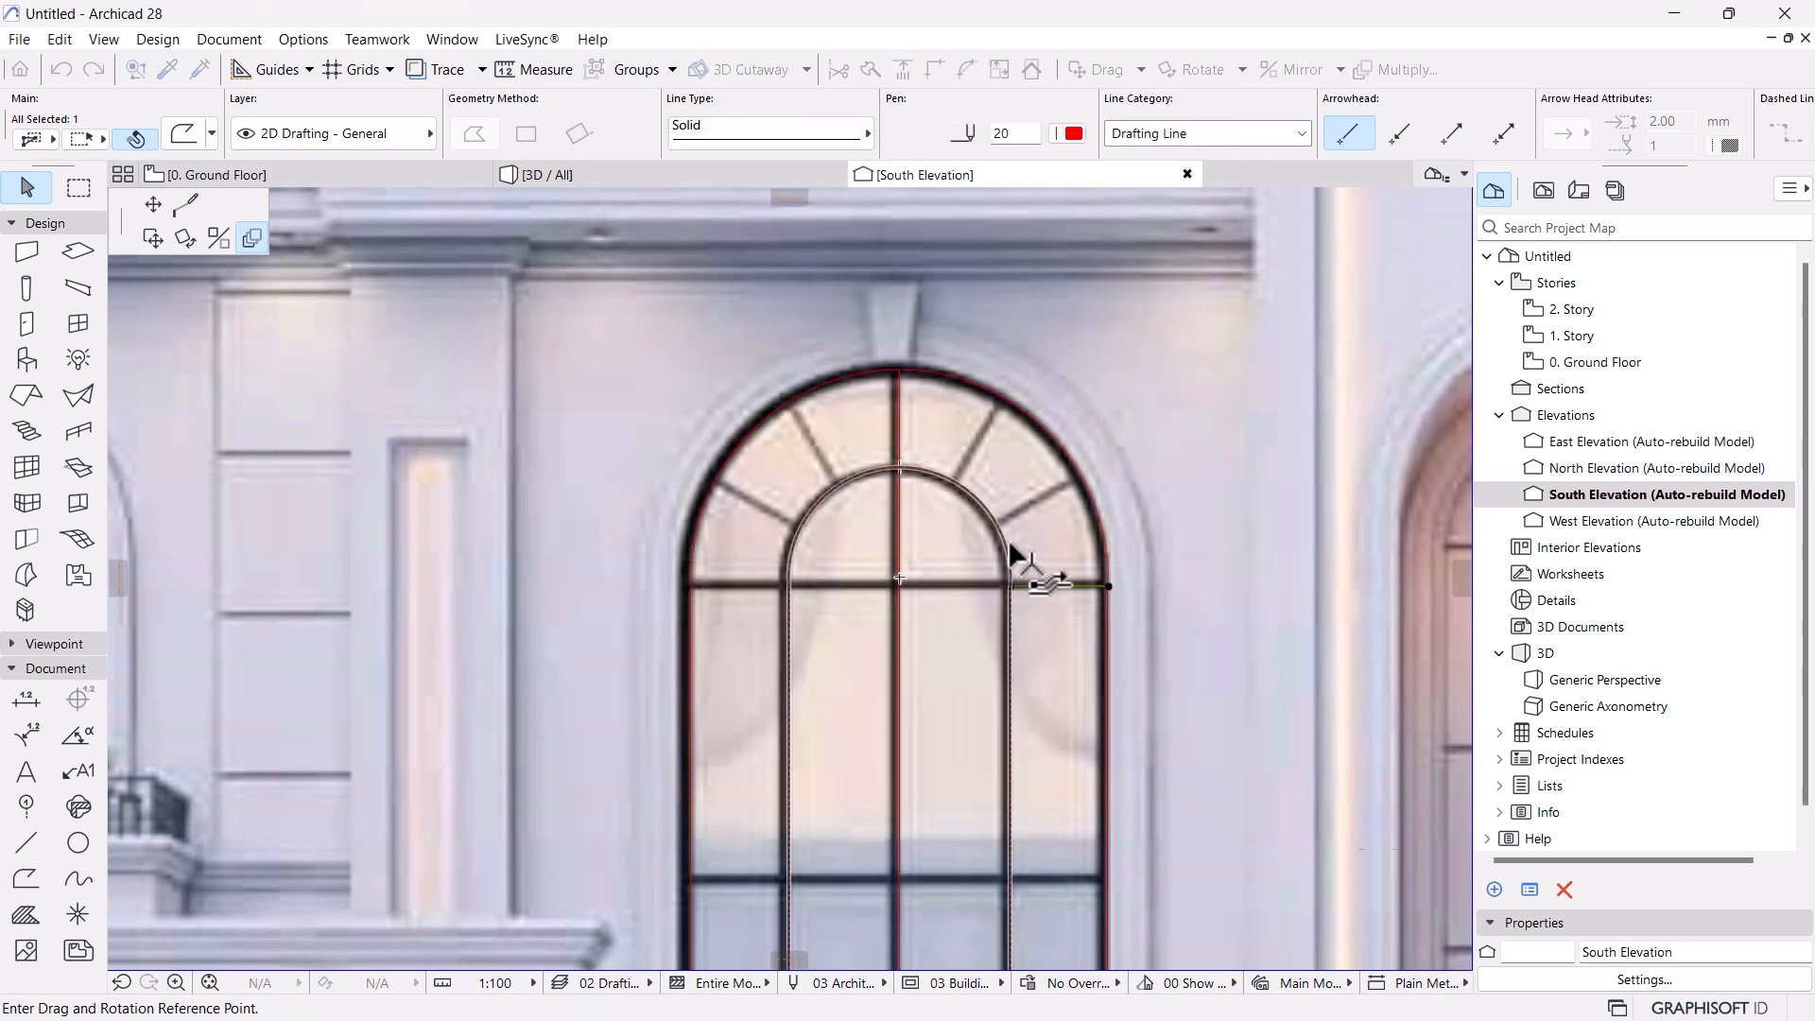
pyautogui.click(1029, 544)
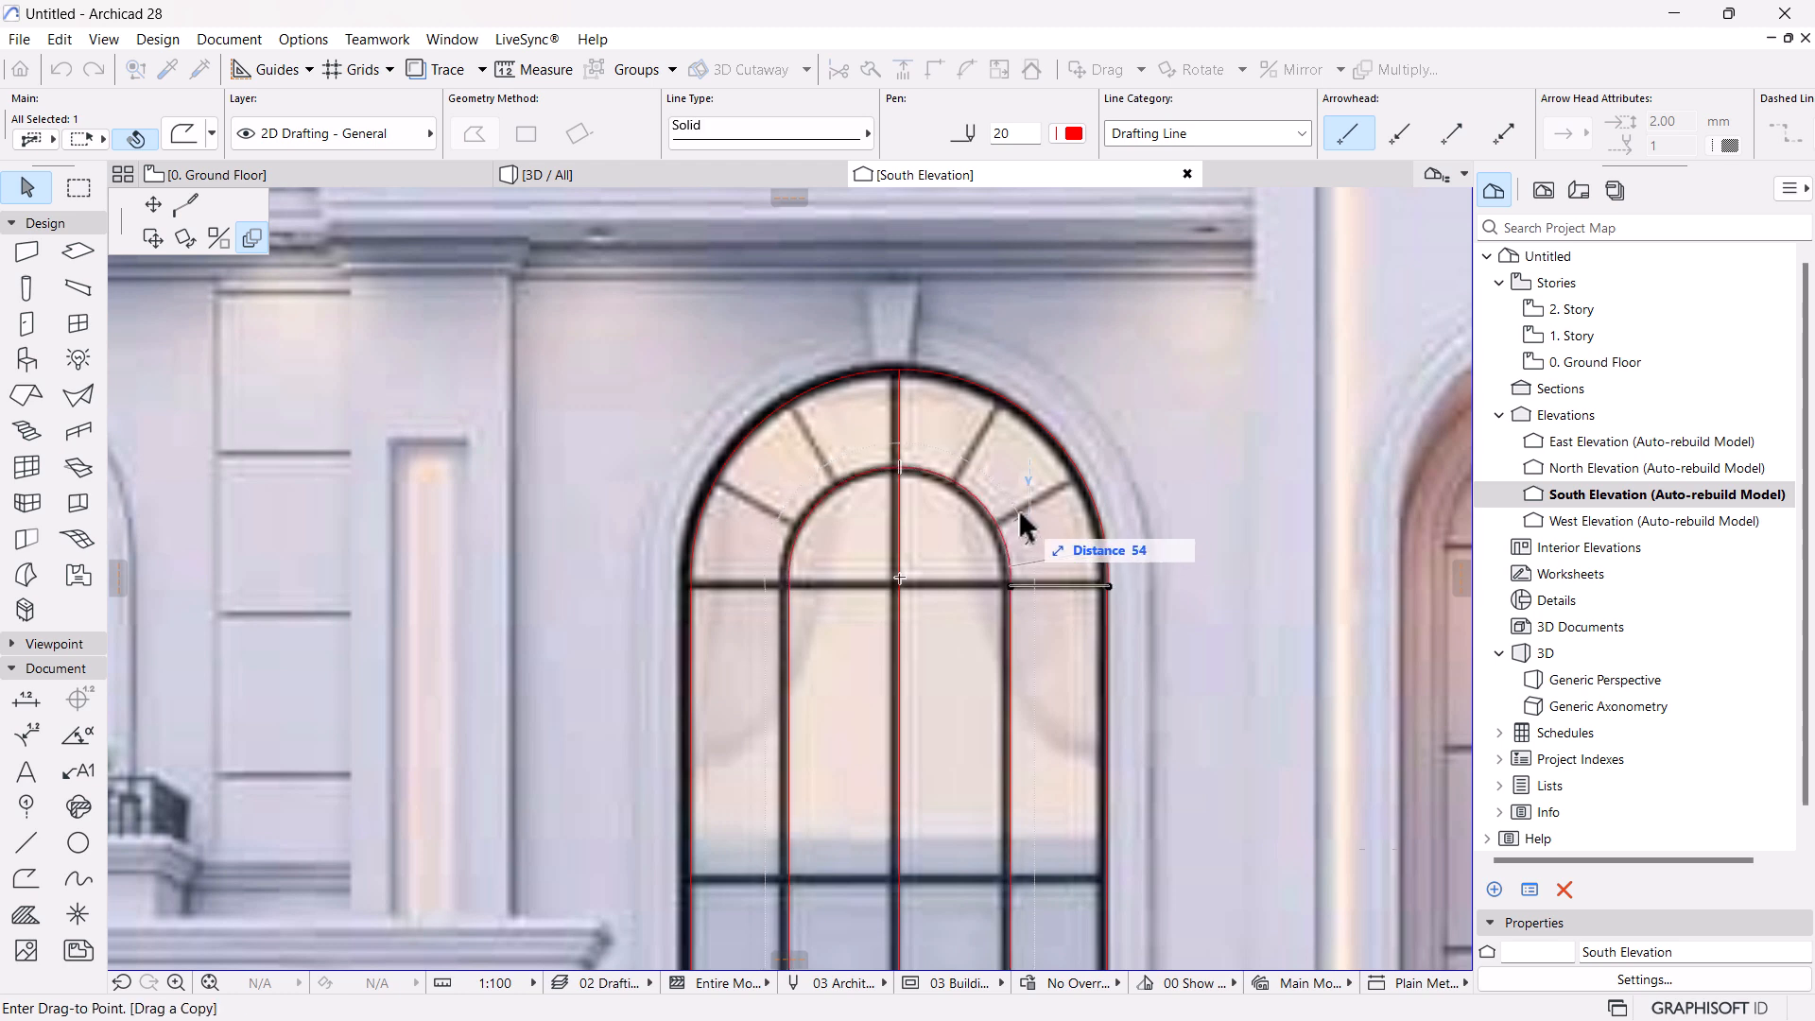
pyautogui.click(1000, 458)
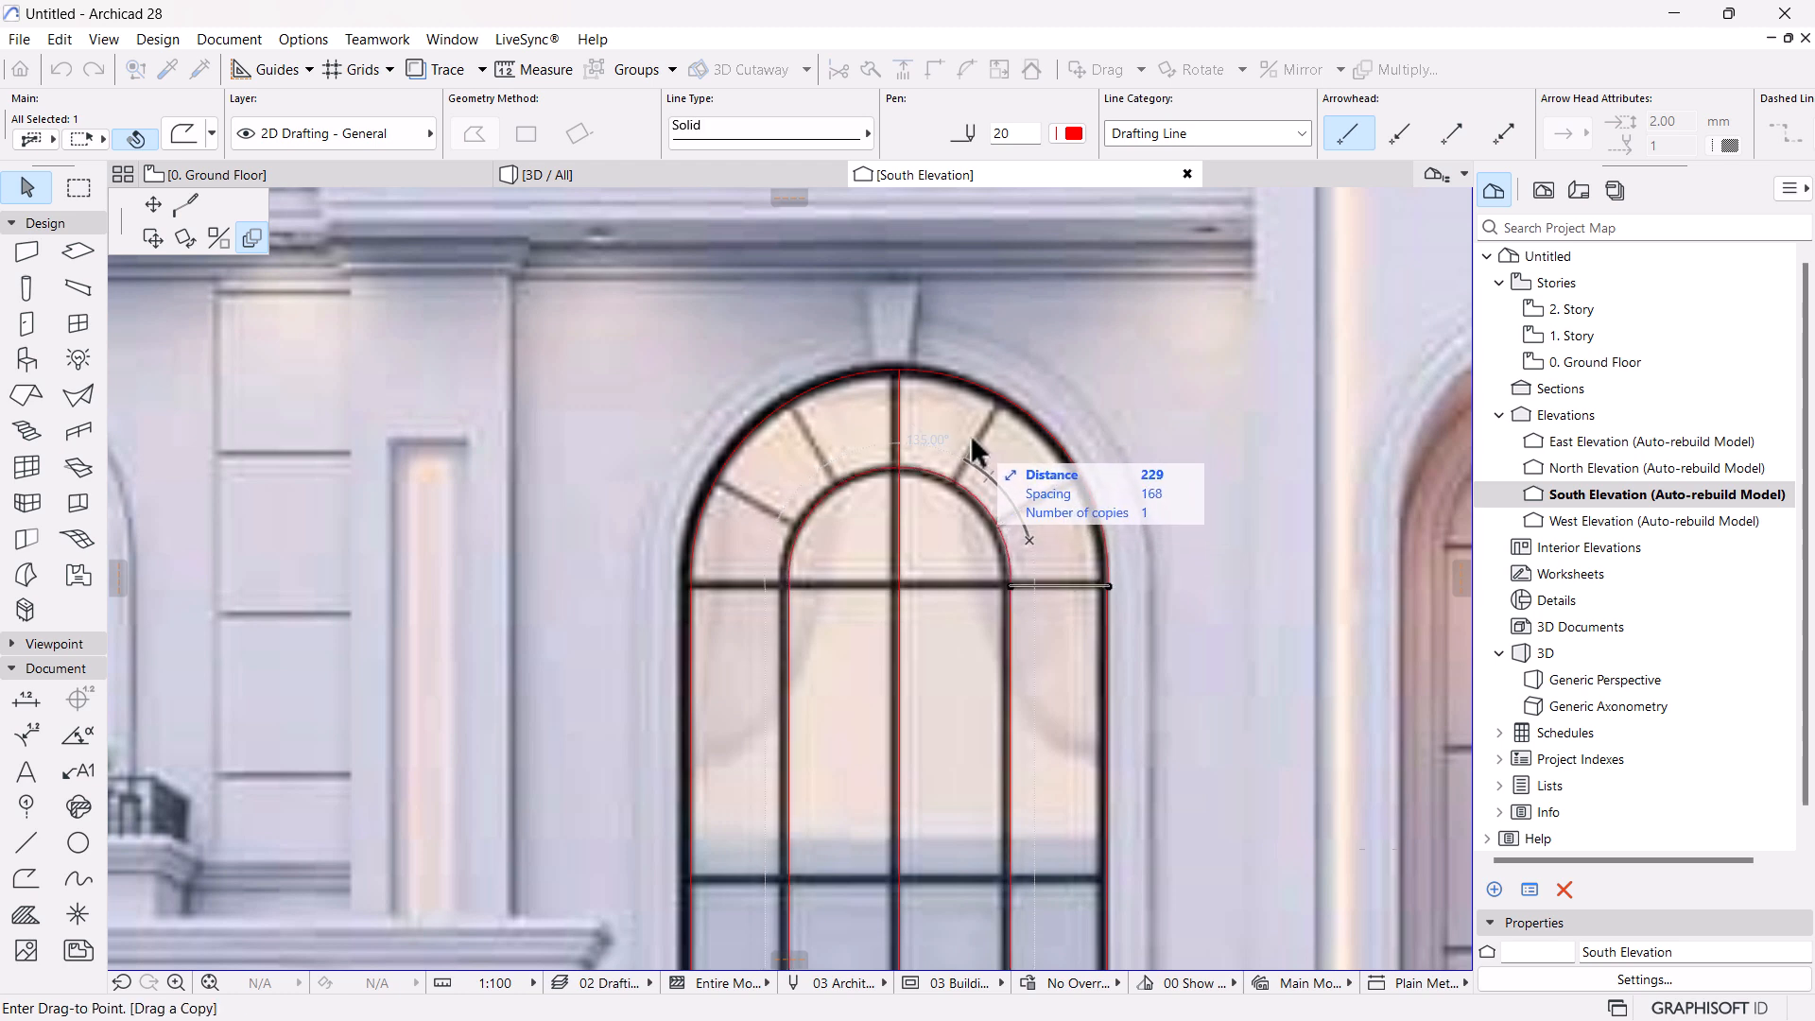
pyautogui.click(886, 377)
# Mirror copies of the three short bars across the window's vertical centre line onto the arch's left half
pyautogui.keyDown('shift'); pyautogui.click(1033, 584); pyautogui.keyUp('shift')
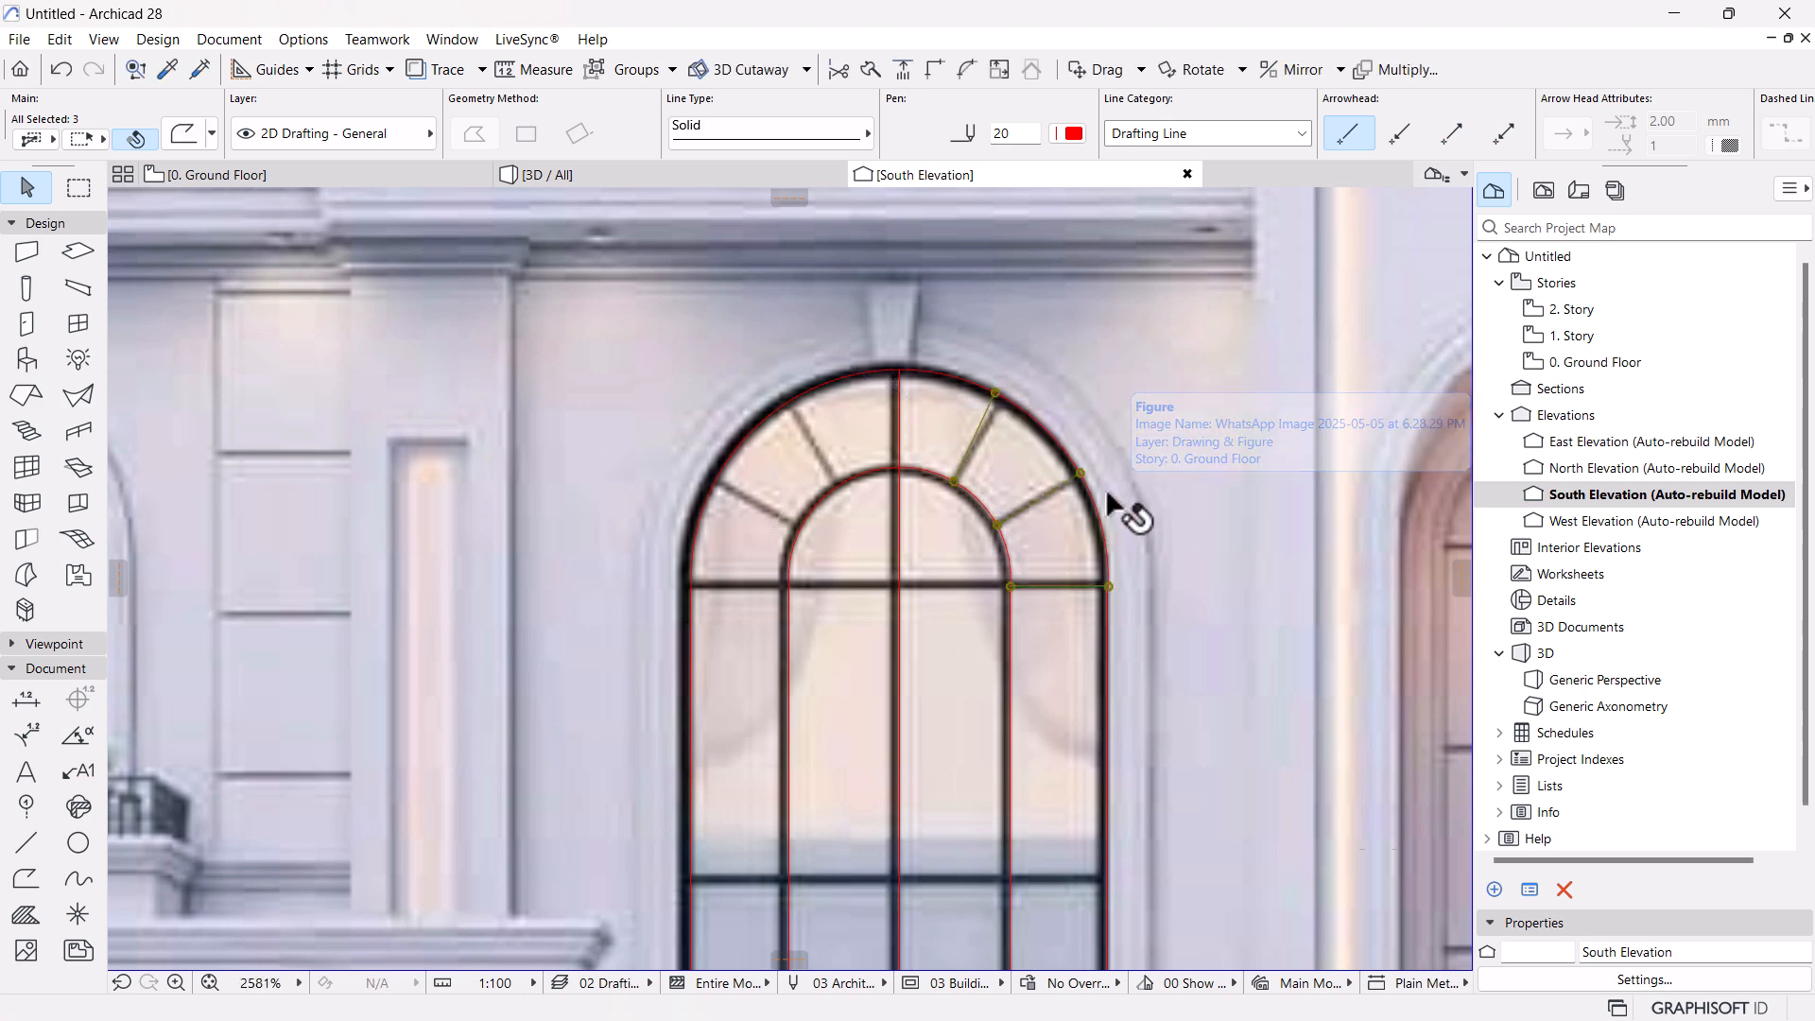
pyautogui.hotkey('ctrl', 'alt', 'm')
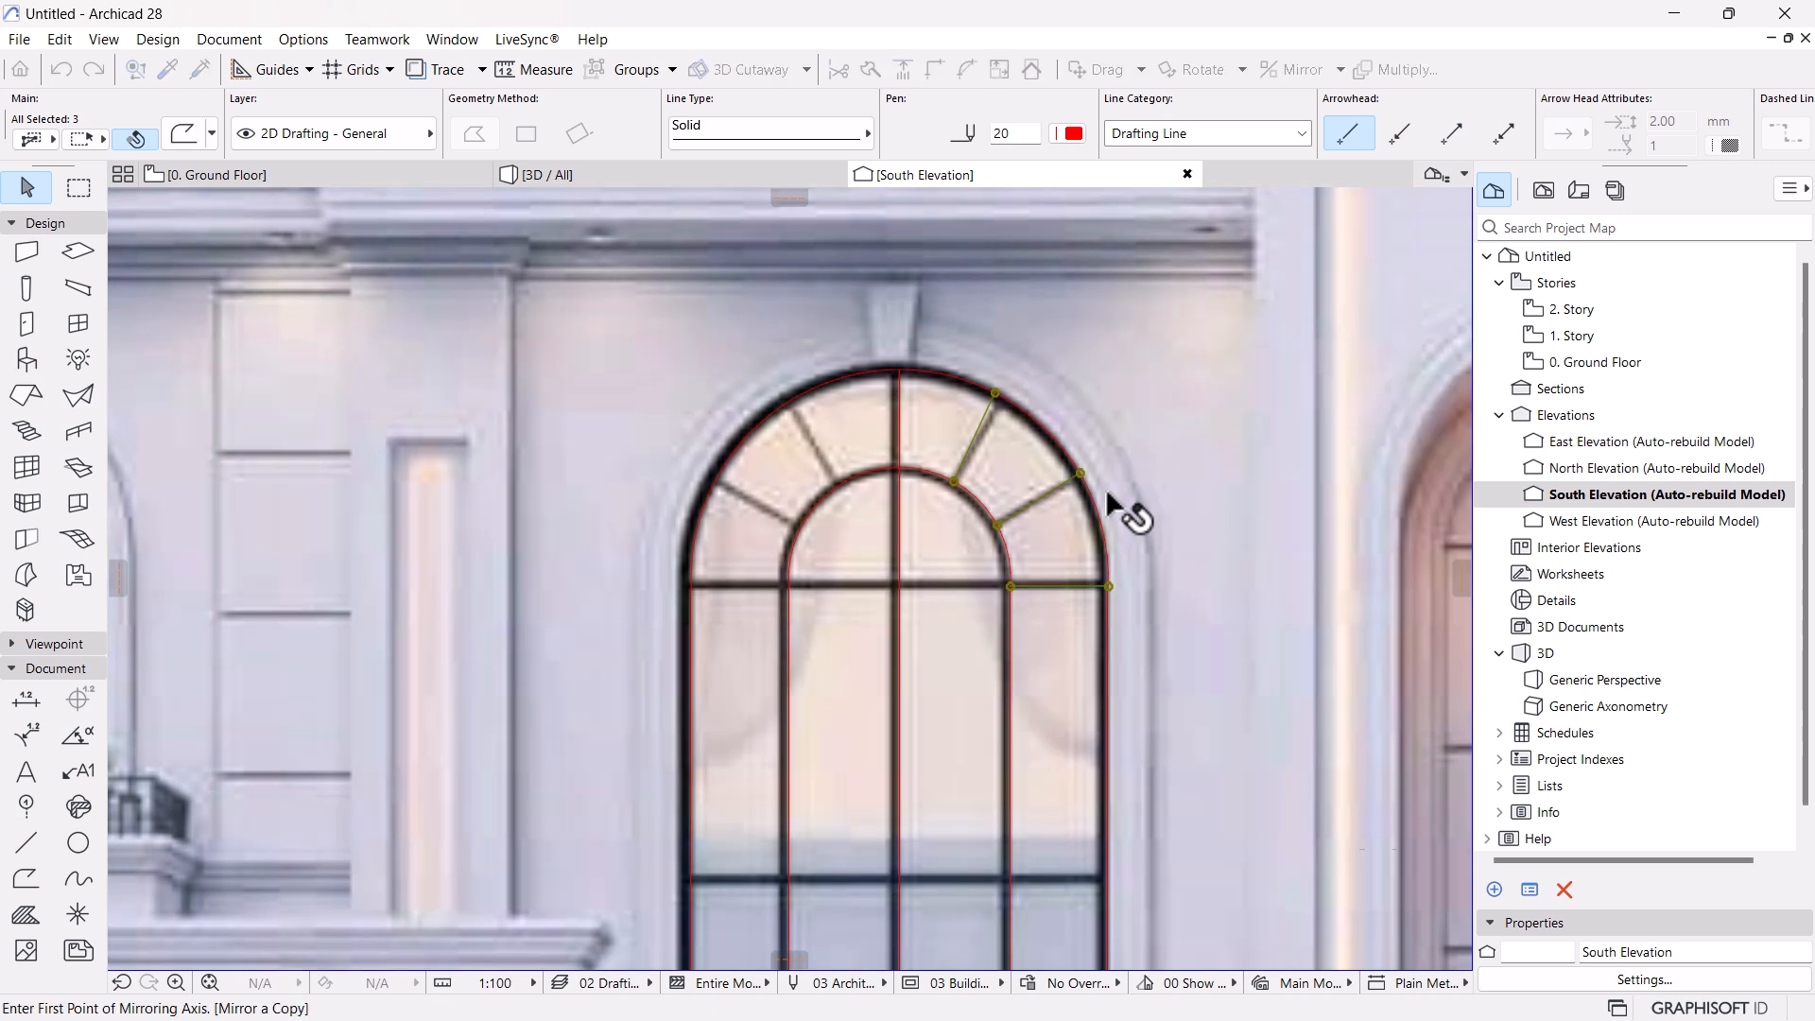
pyautogui.click(899, 370)
pyautogui.click(900, 302)
pyautogui.scroll(-4, 971, 420)
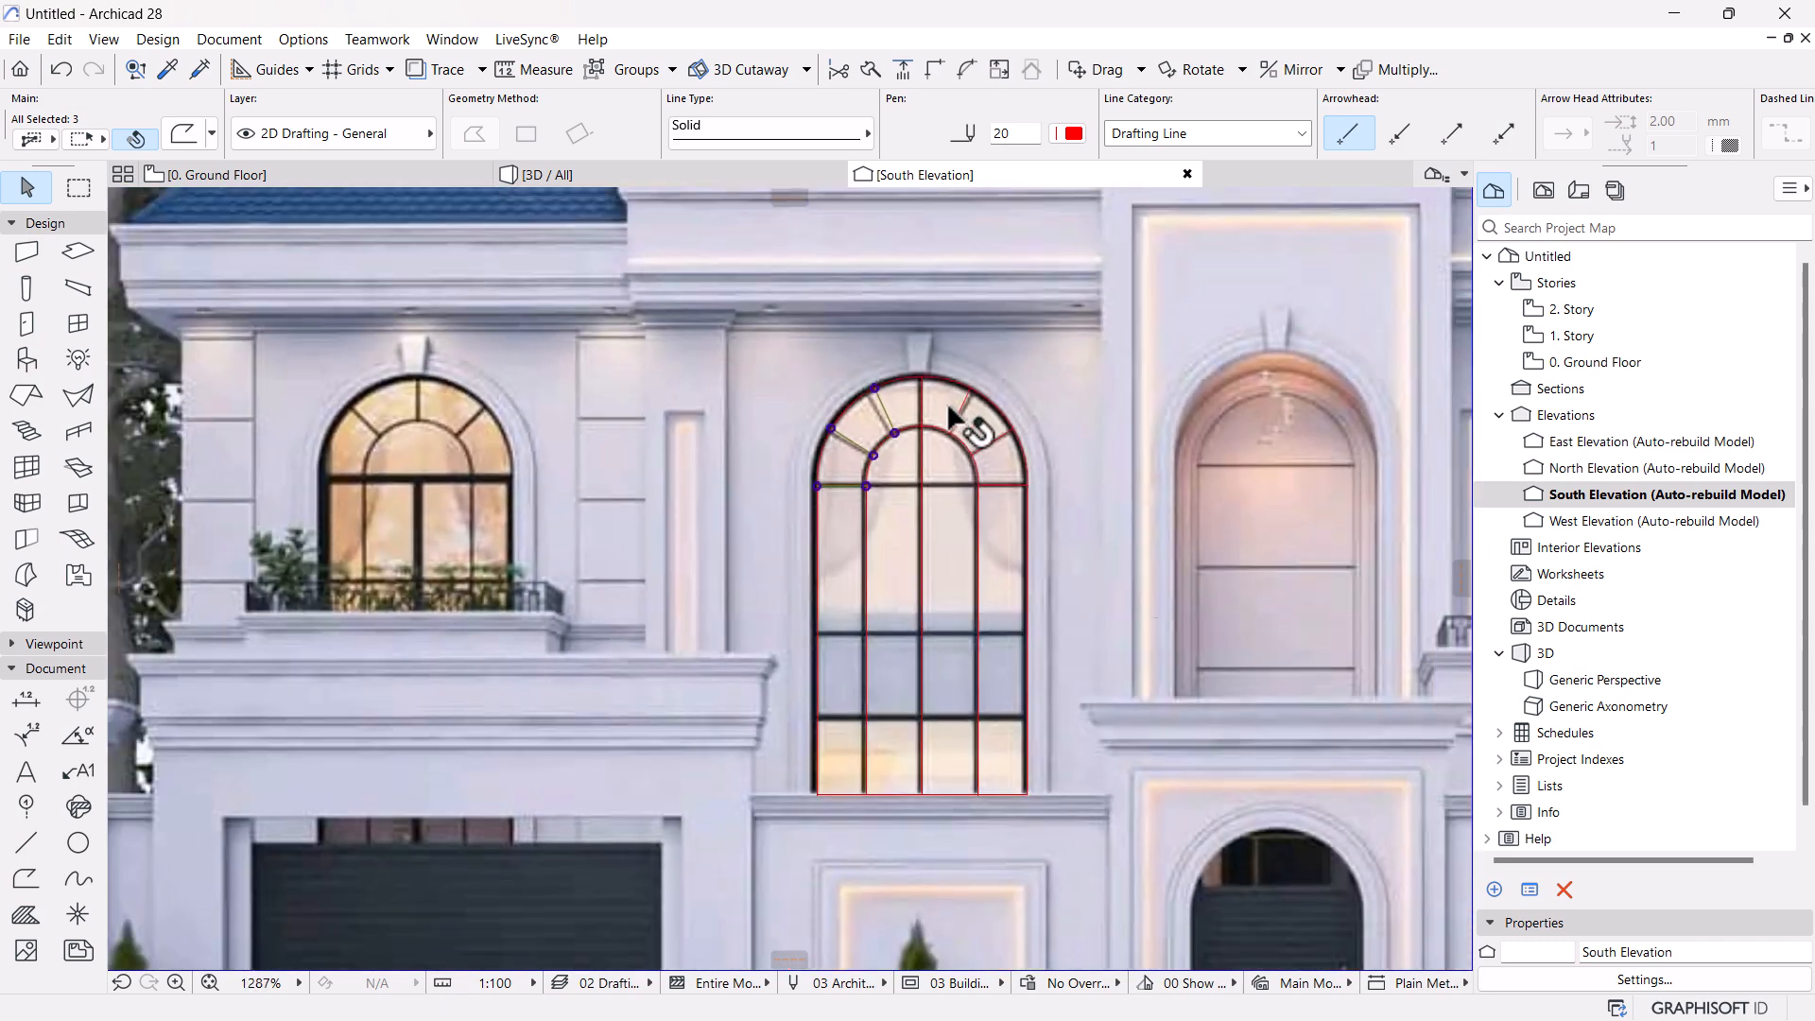
pyautogui.scroll(4, 907, 468)
pyautogui.press('Escape')
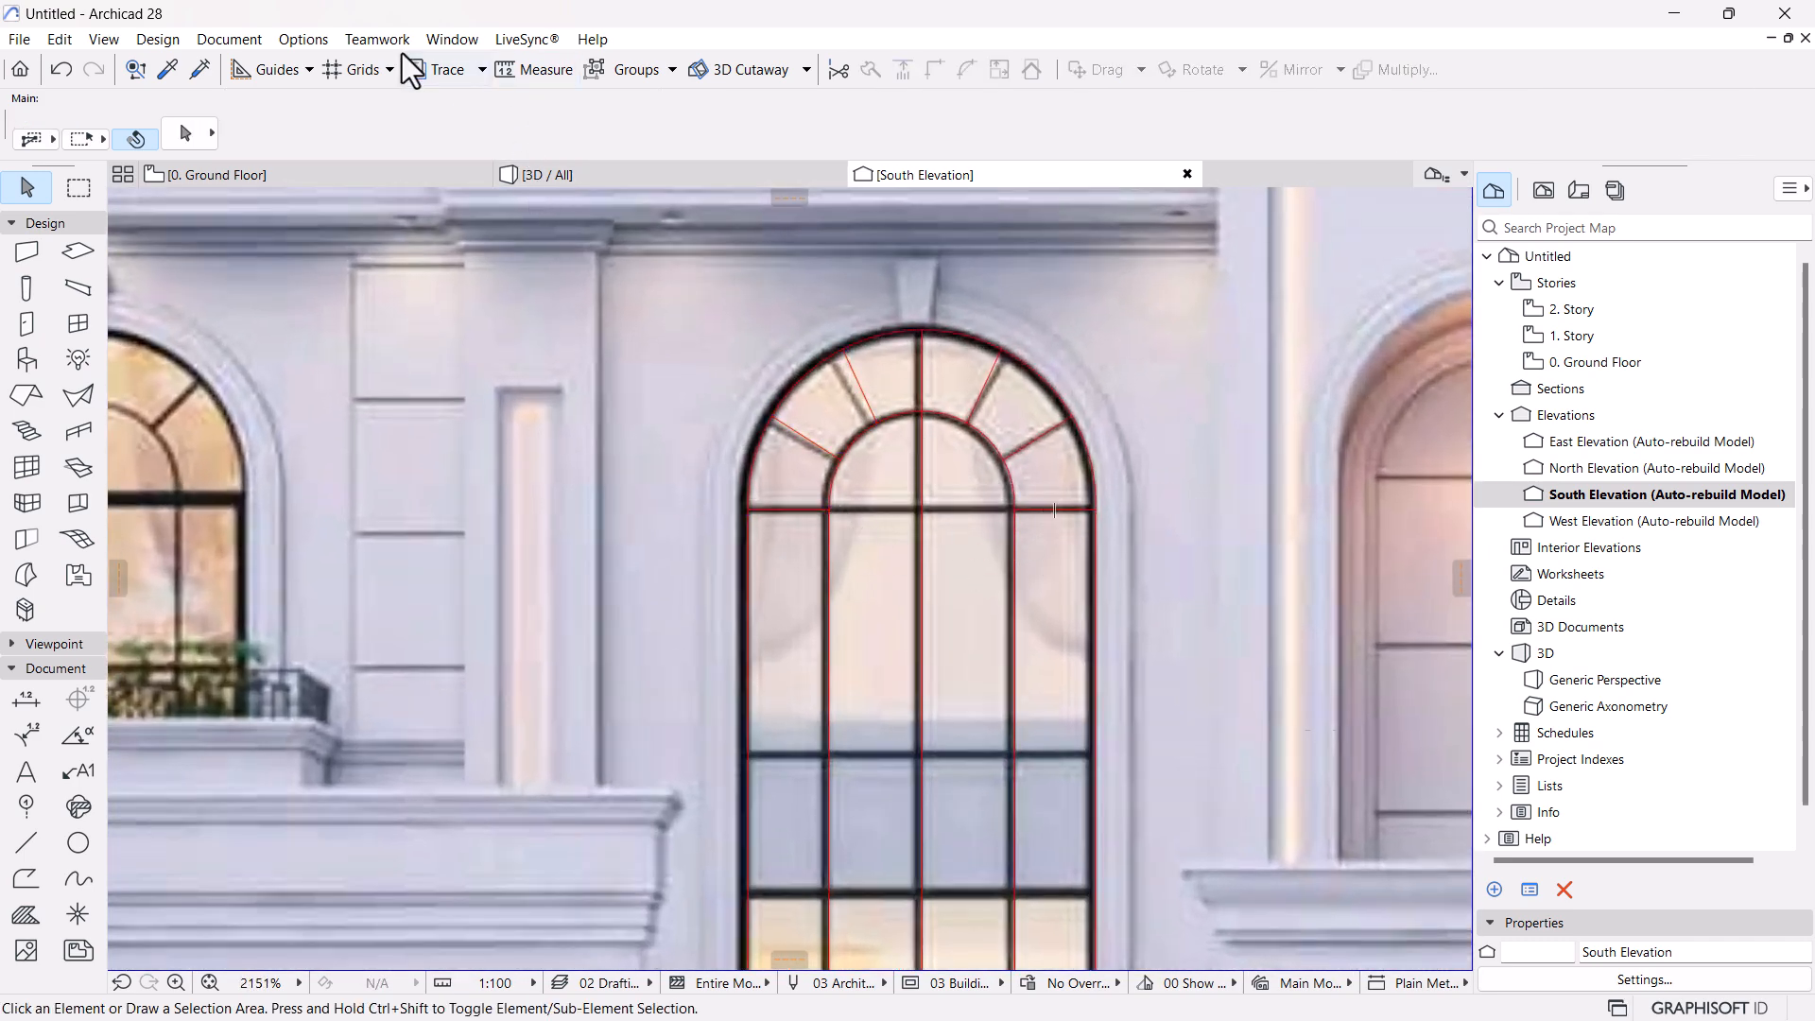
# Stretch the inner end of the right horizontal bar across the arch's base to the left edge of the outer outline
pyautogui.click(1027, 512)
pyautogui.click(1015, 511)
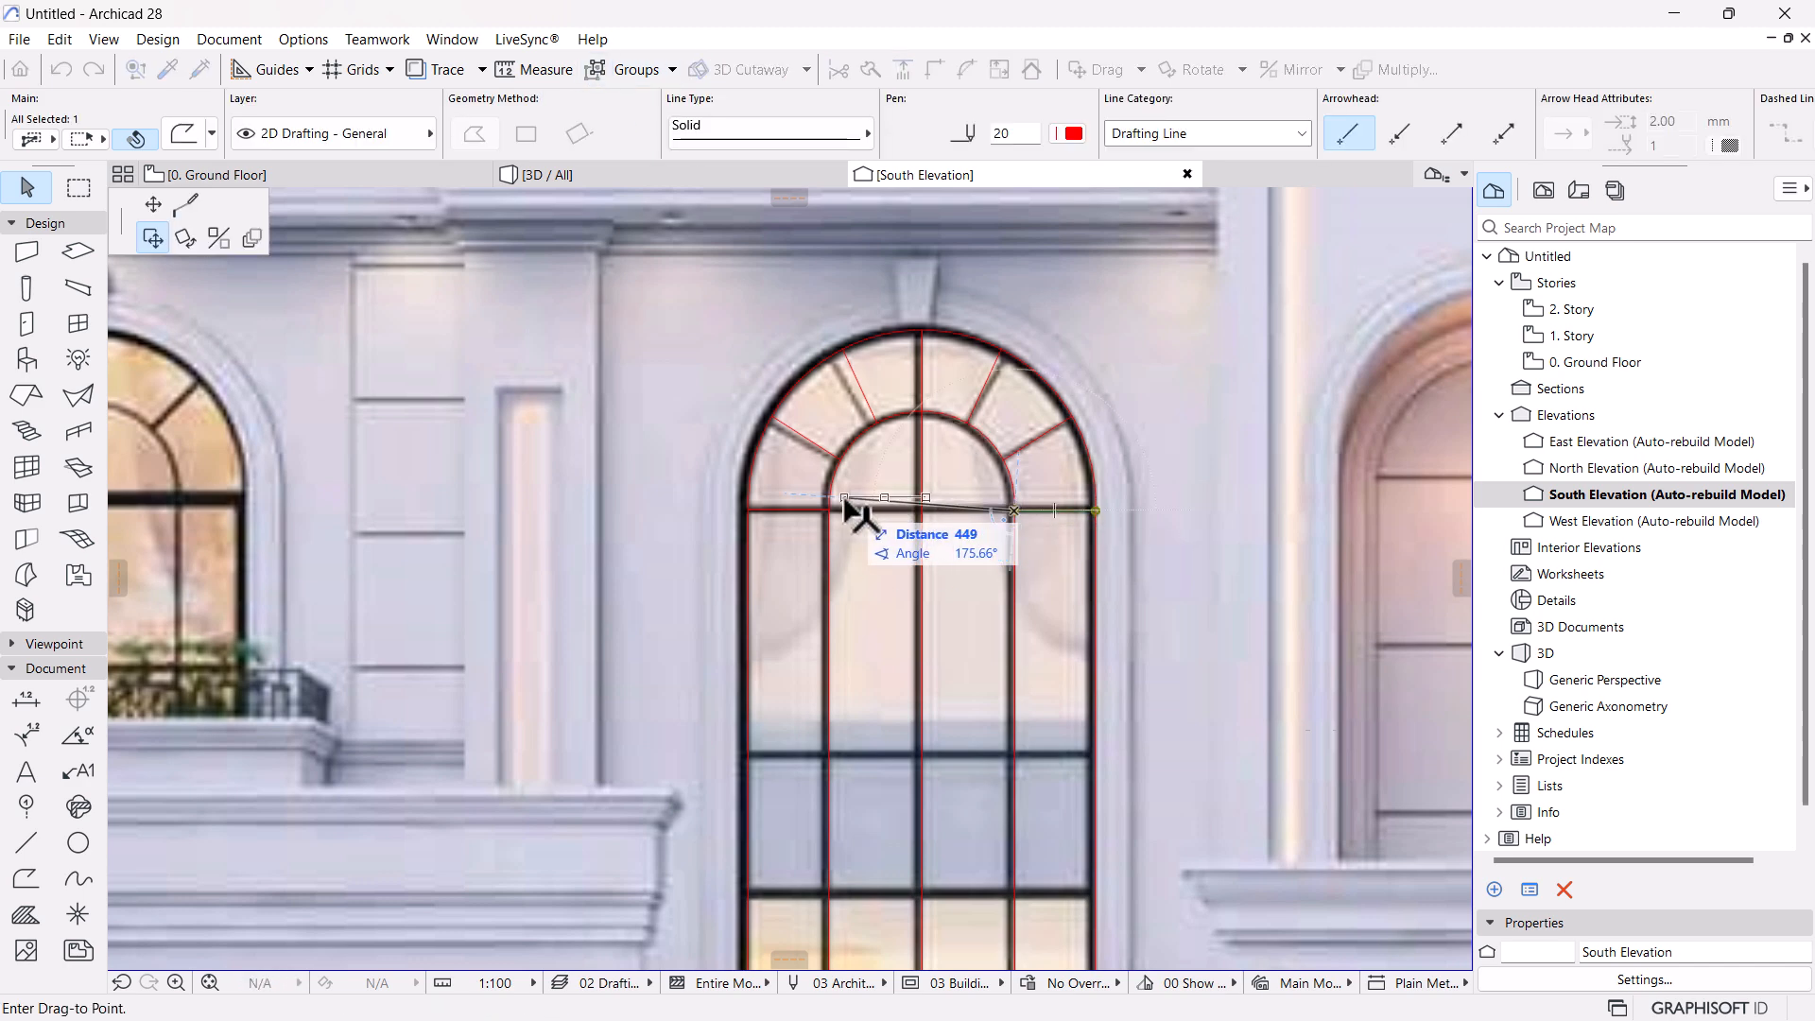
pyautogui.click(153, 204)
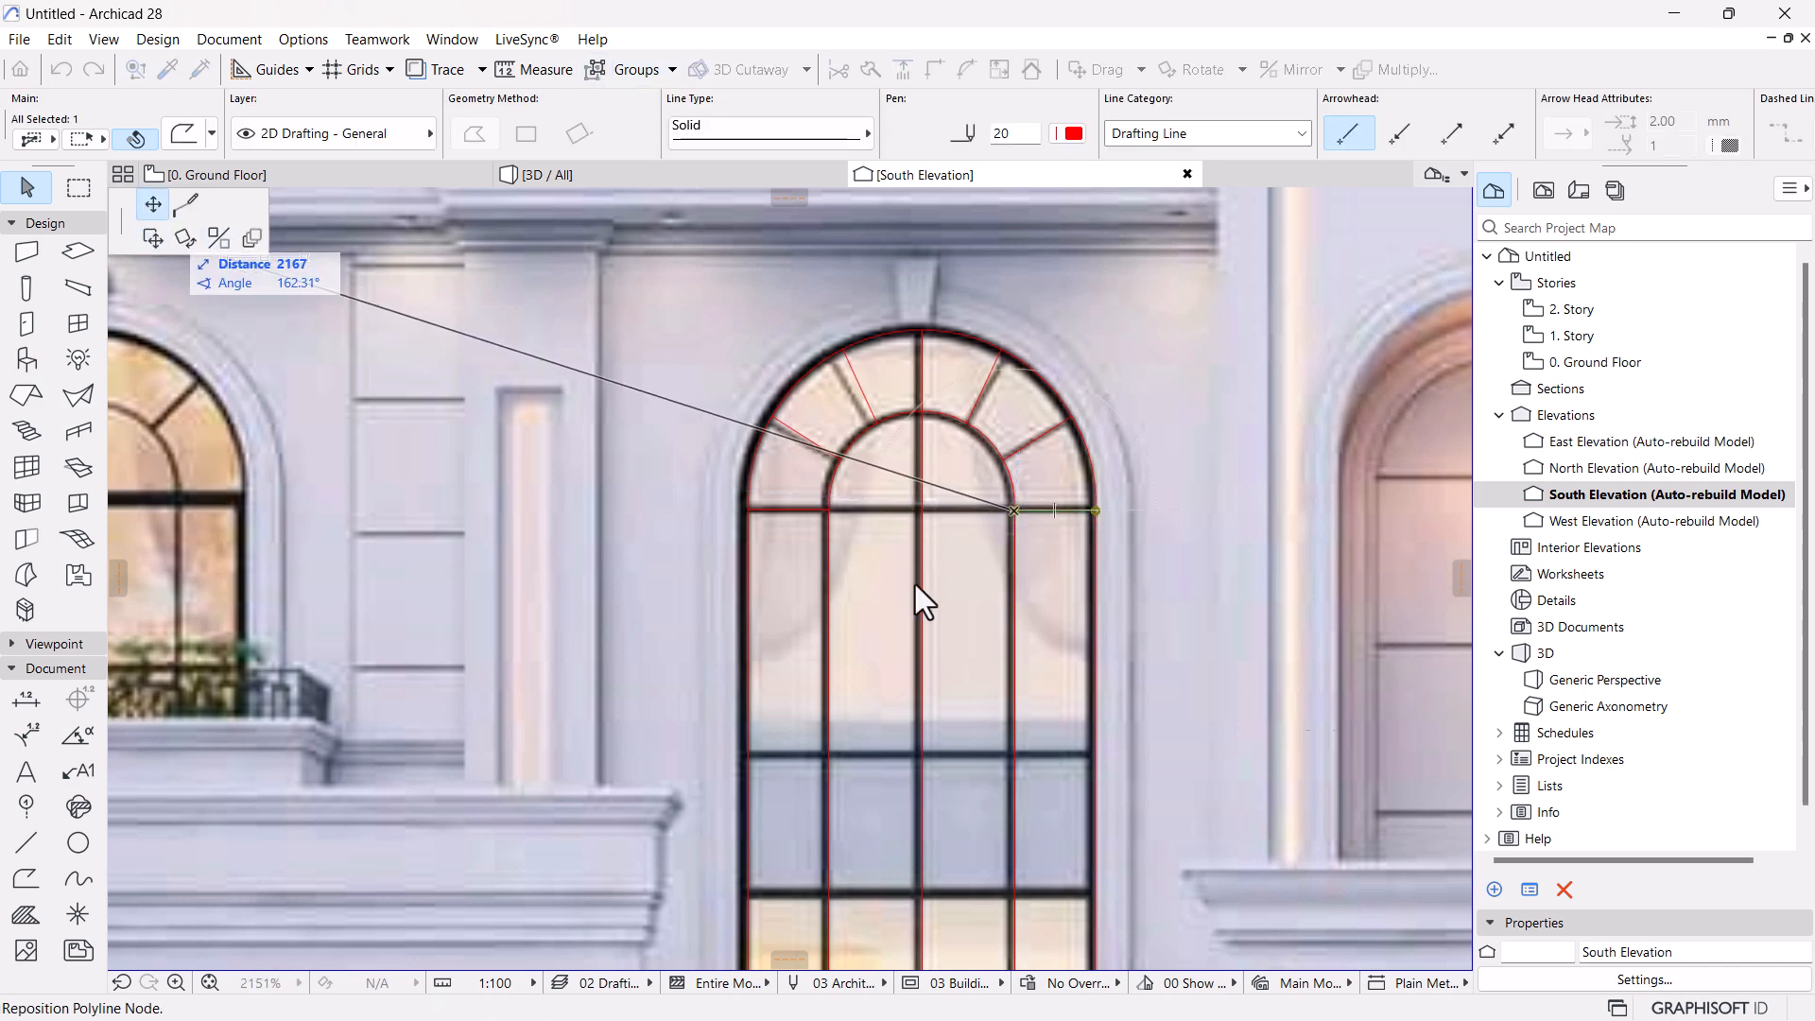
pyautogui.click(748, 510)
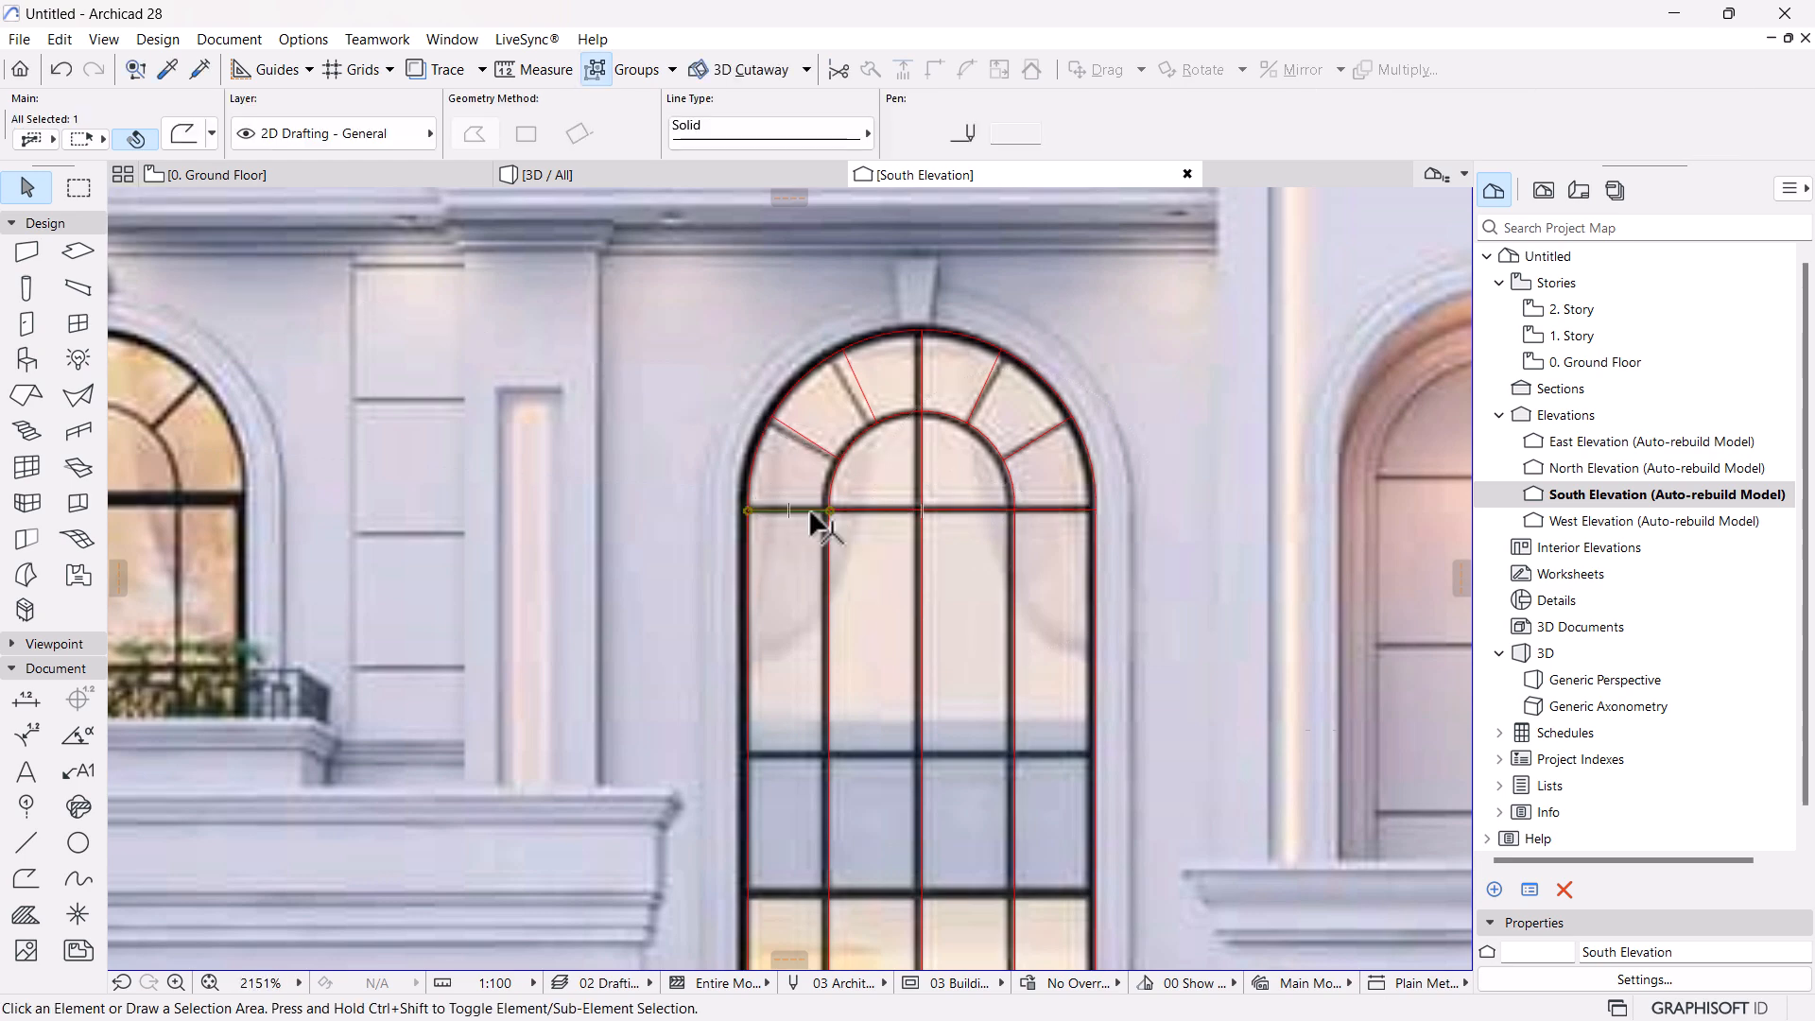
pyautogui.click(860, 523)
# Move all the traced lines, without the facade image, so their lower right corner sits on the modelled window's lower right corner
pyautogui.scroll(-4, 929, 458)
pyautogui.moveTo(908, 535); pyautogui.dragTo(906, 530, button='middle')
pyautogui.scroll(-5, 956, 470)
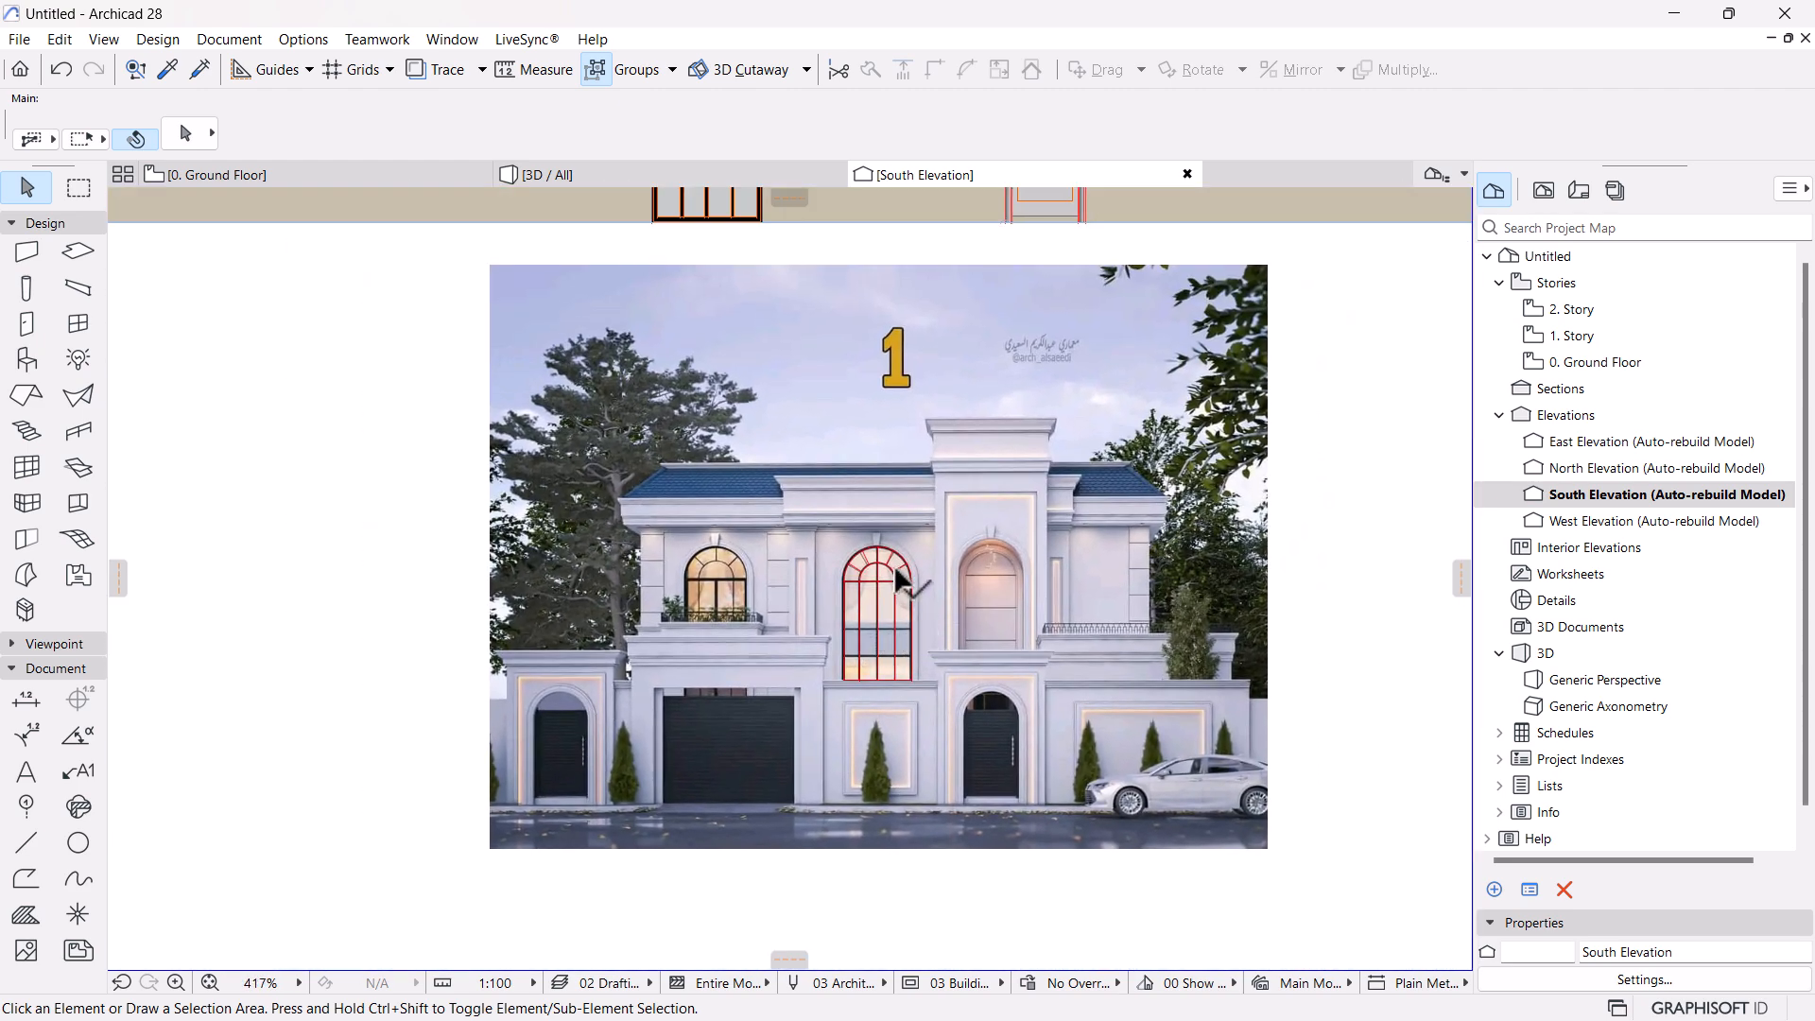
pyautogui.scroll(-3, 896, 578)
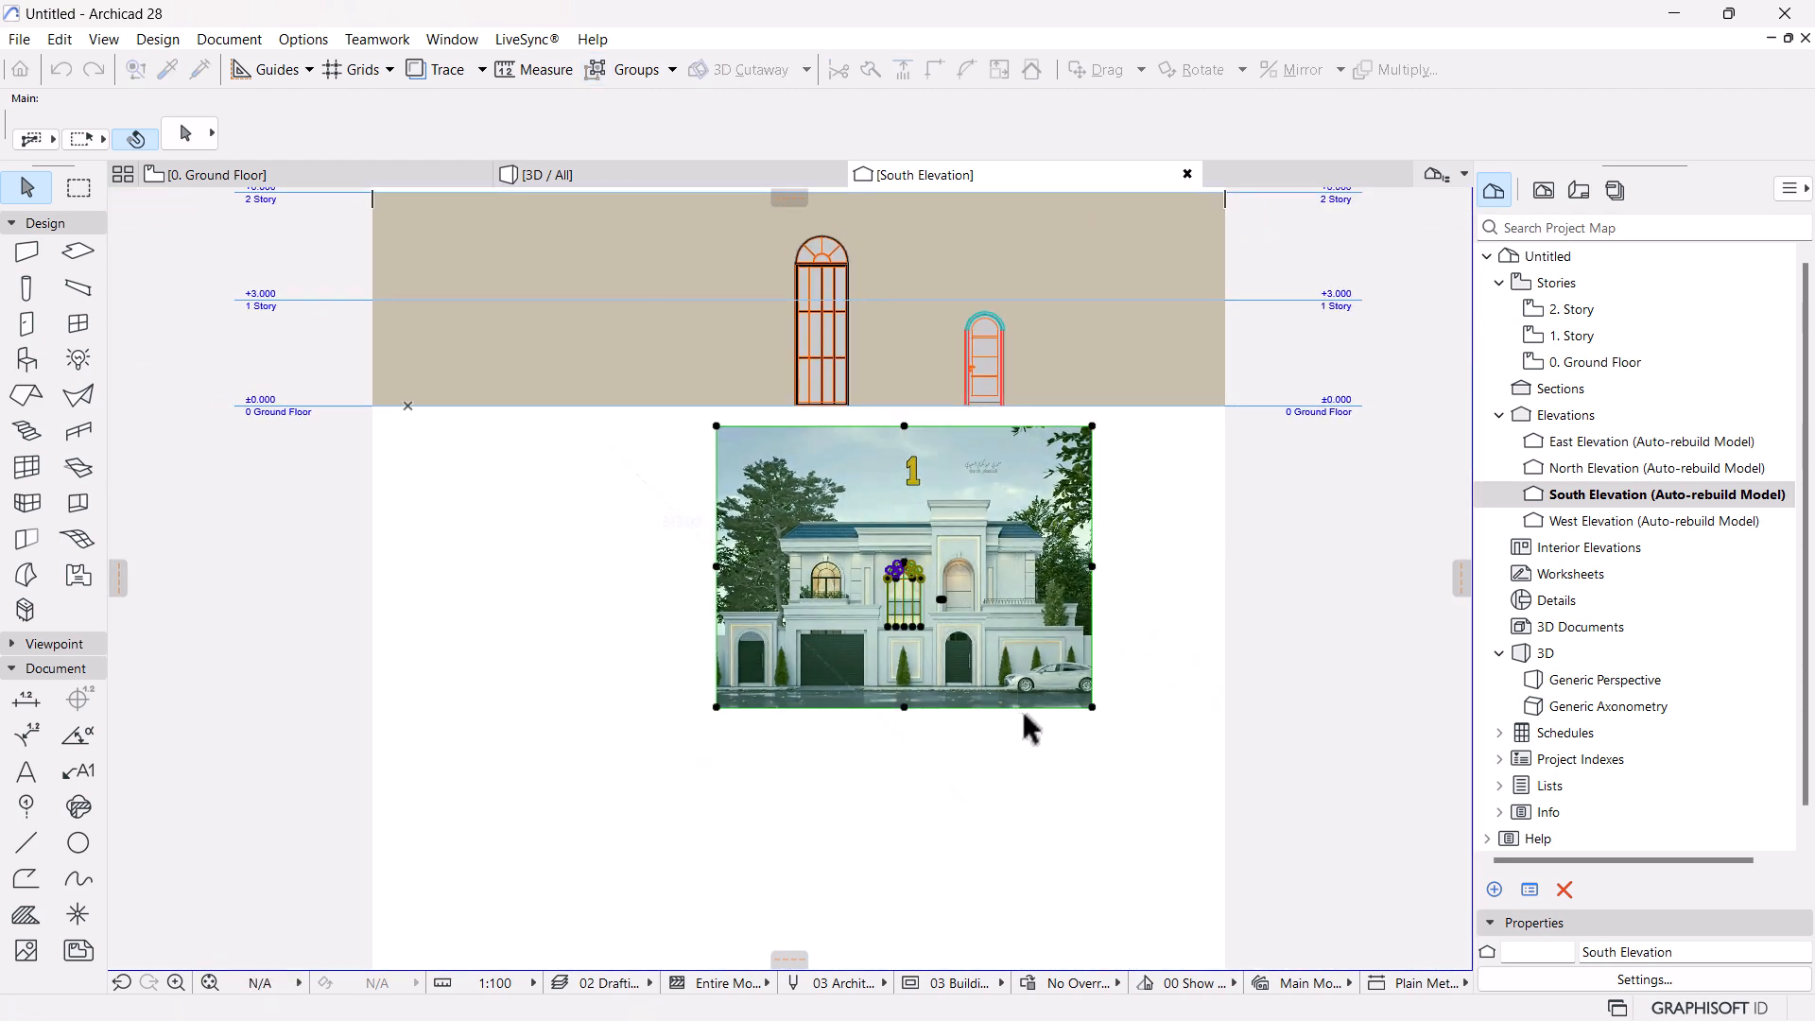
pyautogui.hotkey('ctrl', 'a')
pyautogui.keyDown('shift'); pyautogui.click(1041, 594); pyautogui.keyUp('shift')
pyautogui.scroll(1, 912, 483)
pyautogui.hotkey('ctrl', 'd')
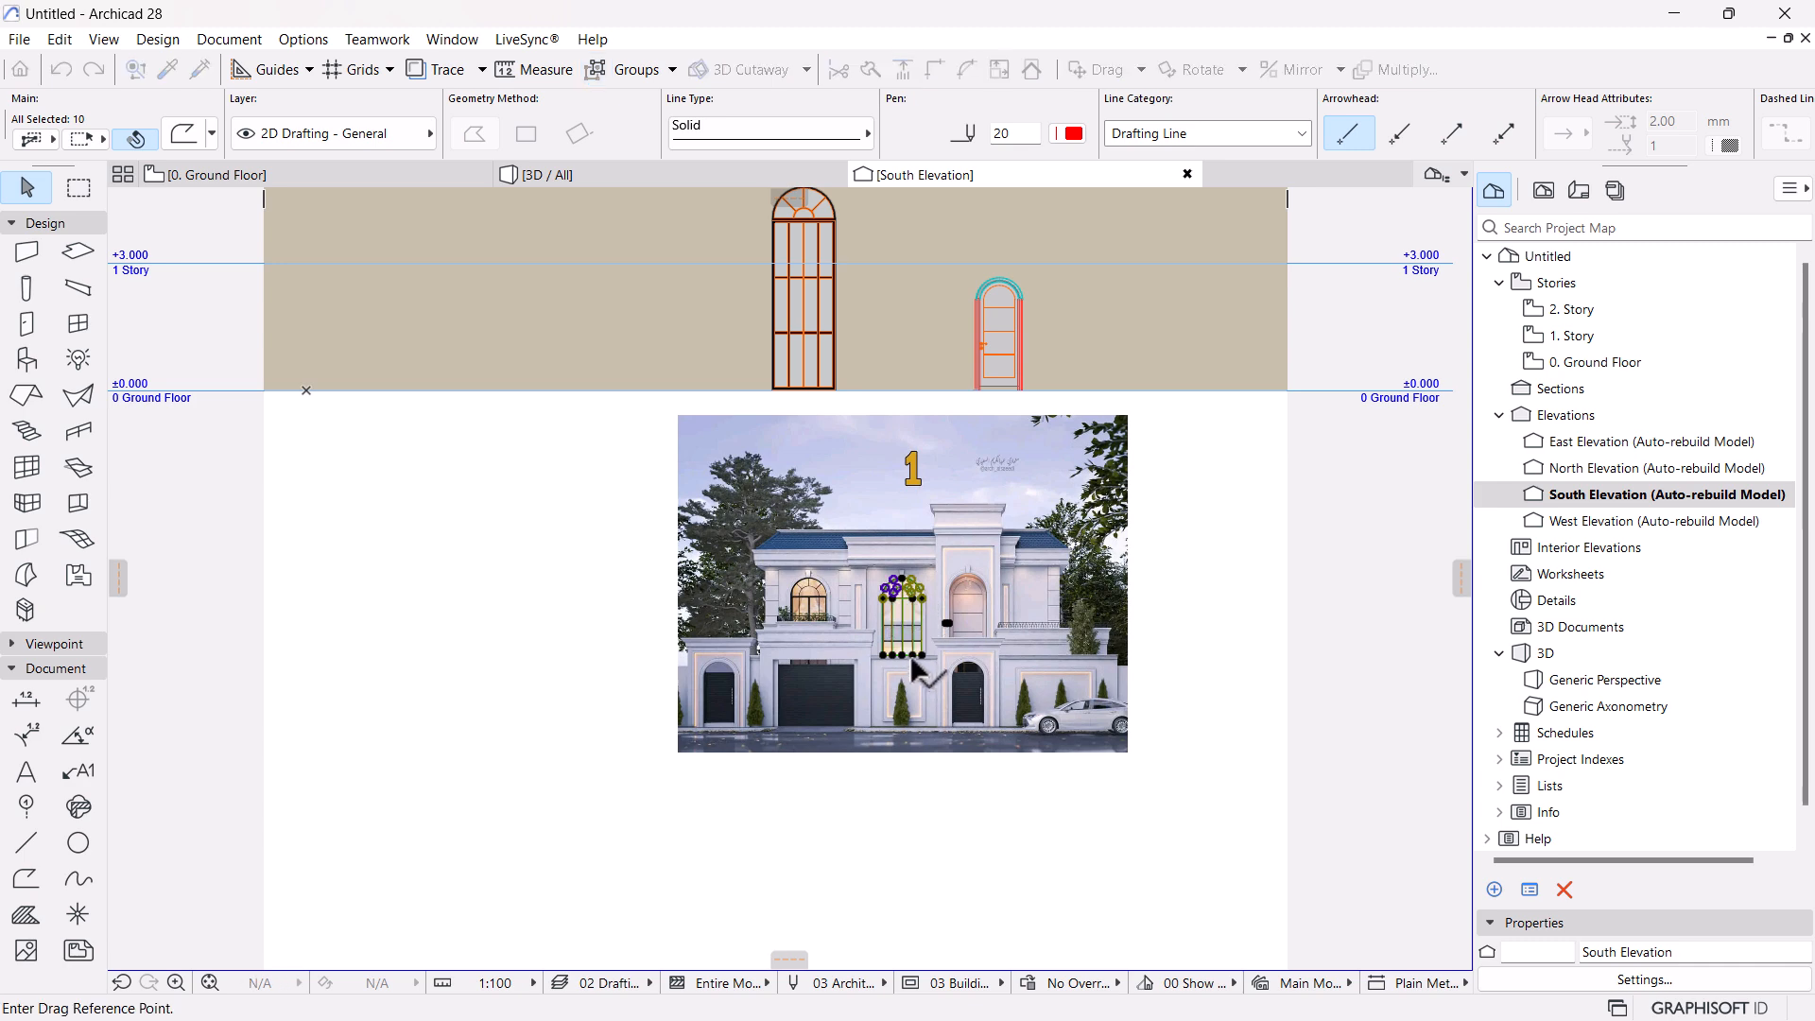
pyautogui.click(923, 654)
pyautogui.scroll(4, 818, 361)
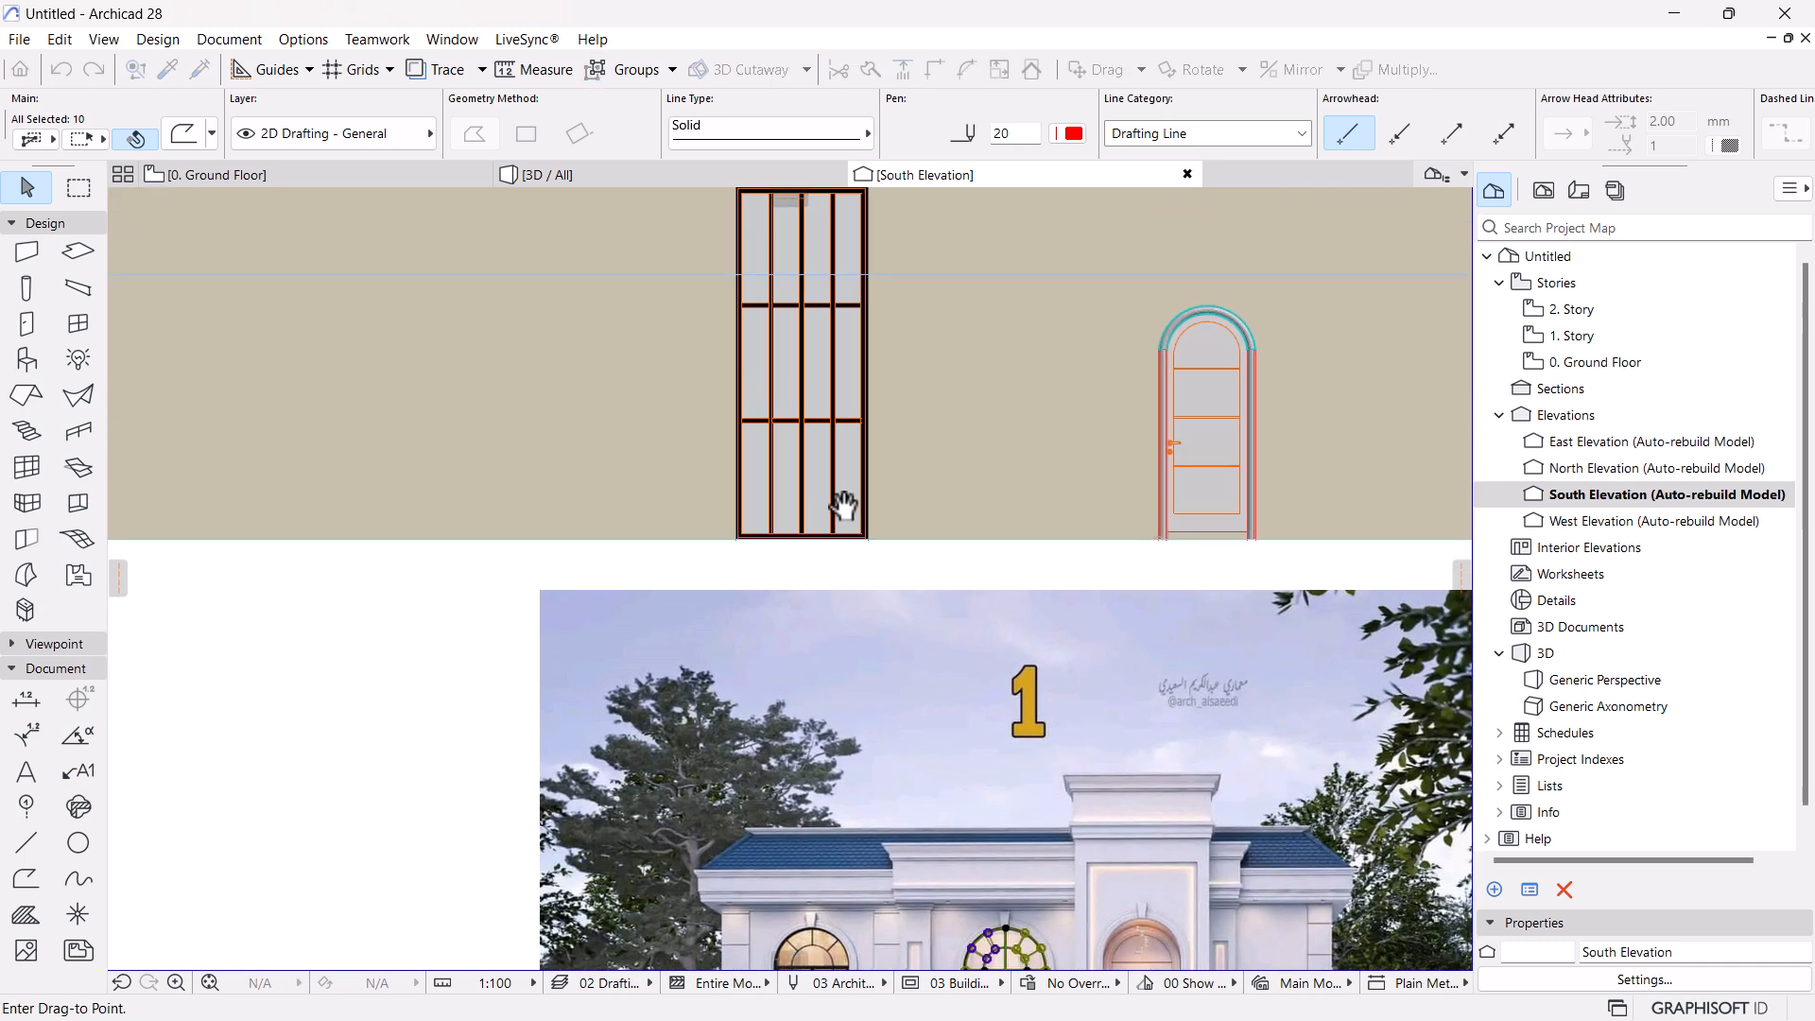
pyautogui.scroll(2, 846, 700)
pyautogui.click(855, 711)
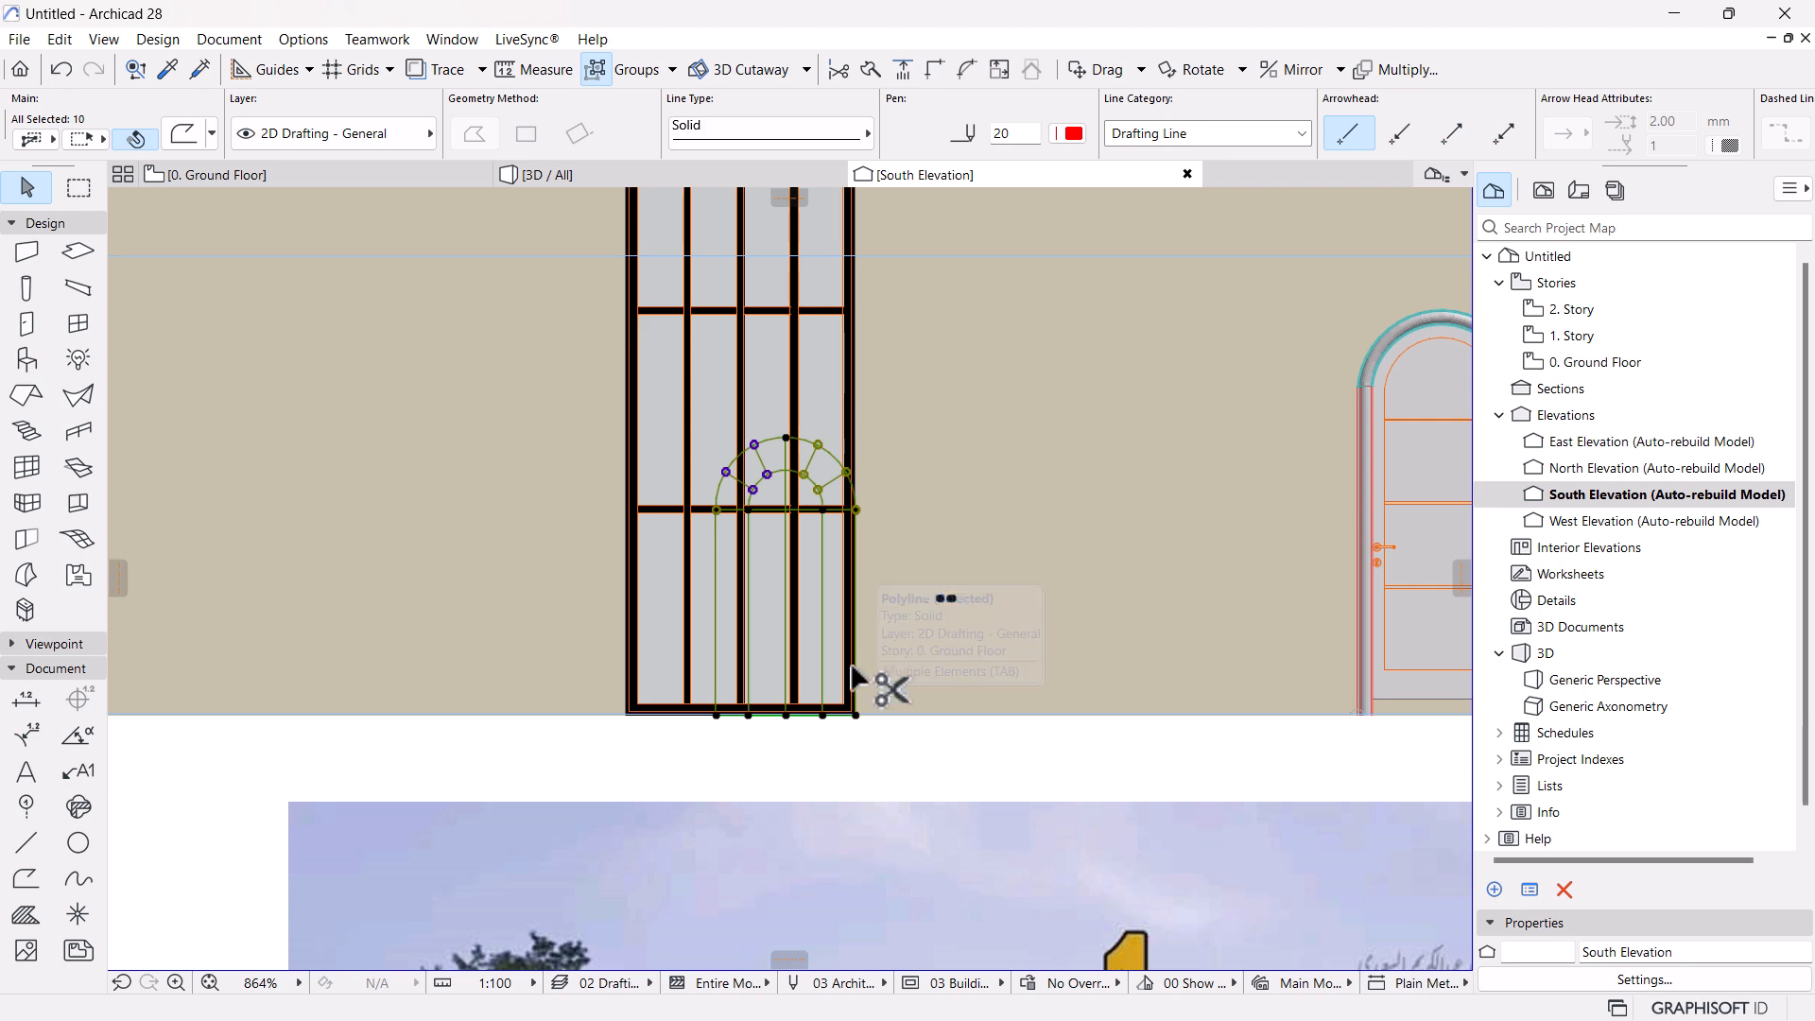
# Raise the tracing until its arch top is level with the modelled window's, and shift it horizontally into the clear wall area on the left
pyautogui.hotkey('ctrl', 'd')
pyautogui.click(856, 511)
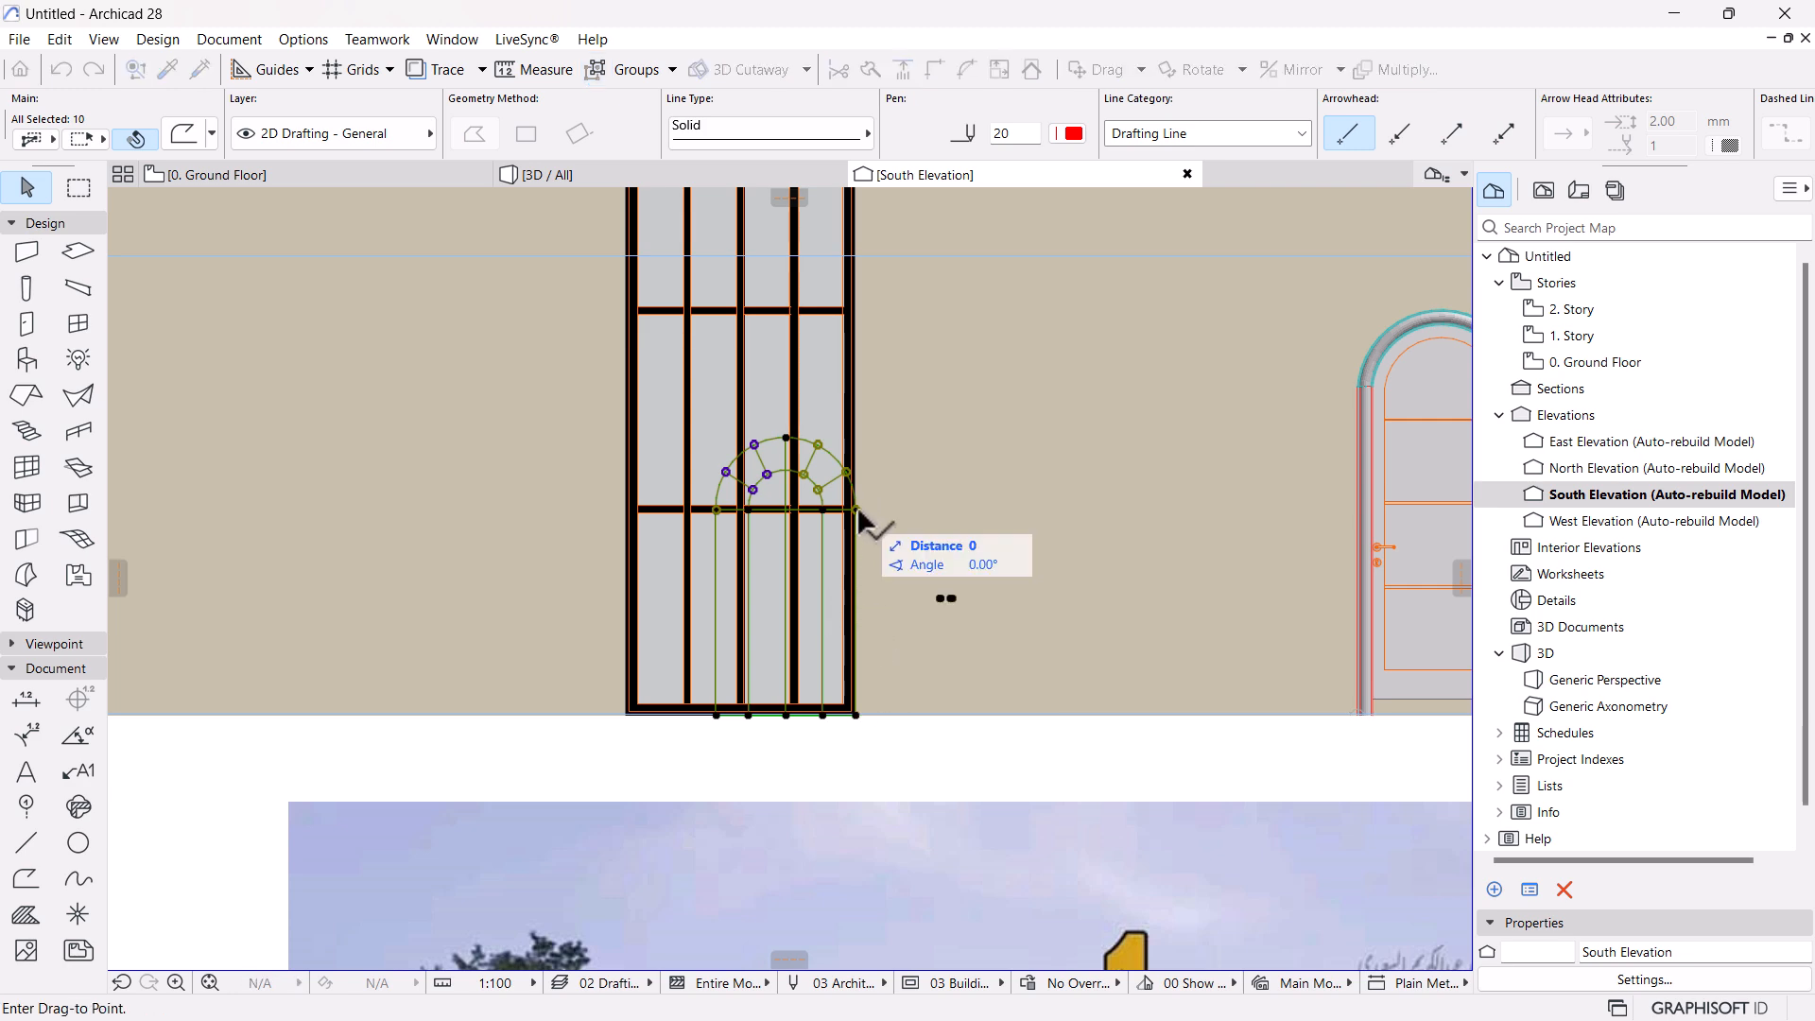
pyautogui.scroll(-2, 860, 520)
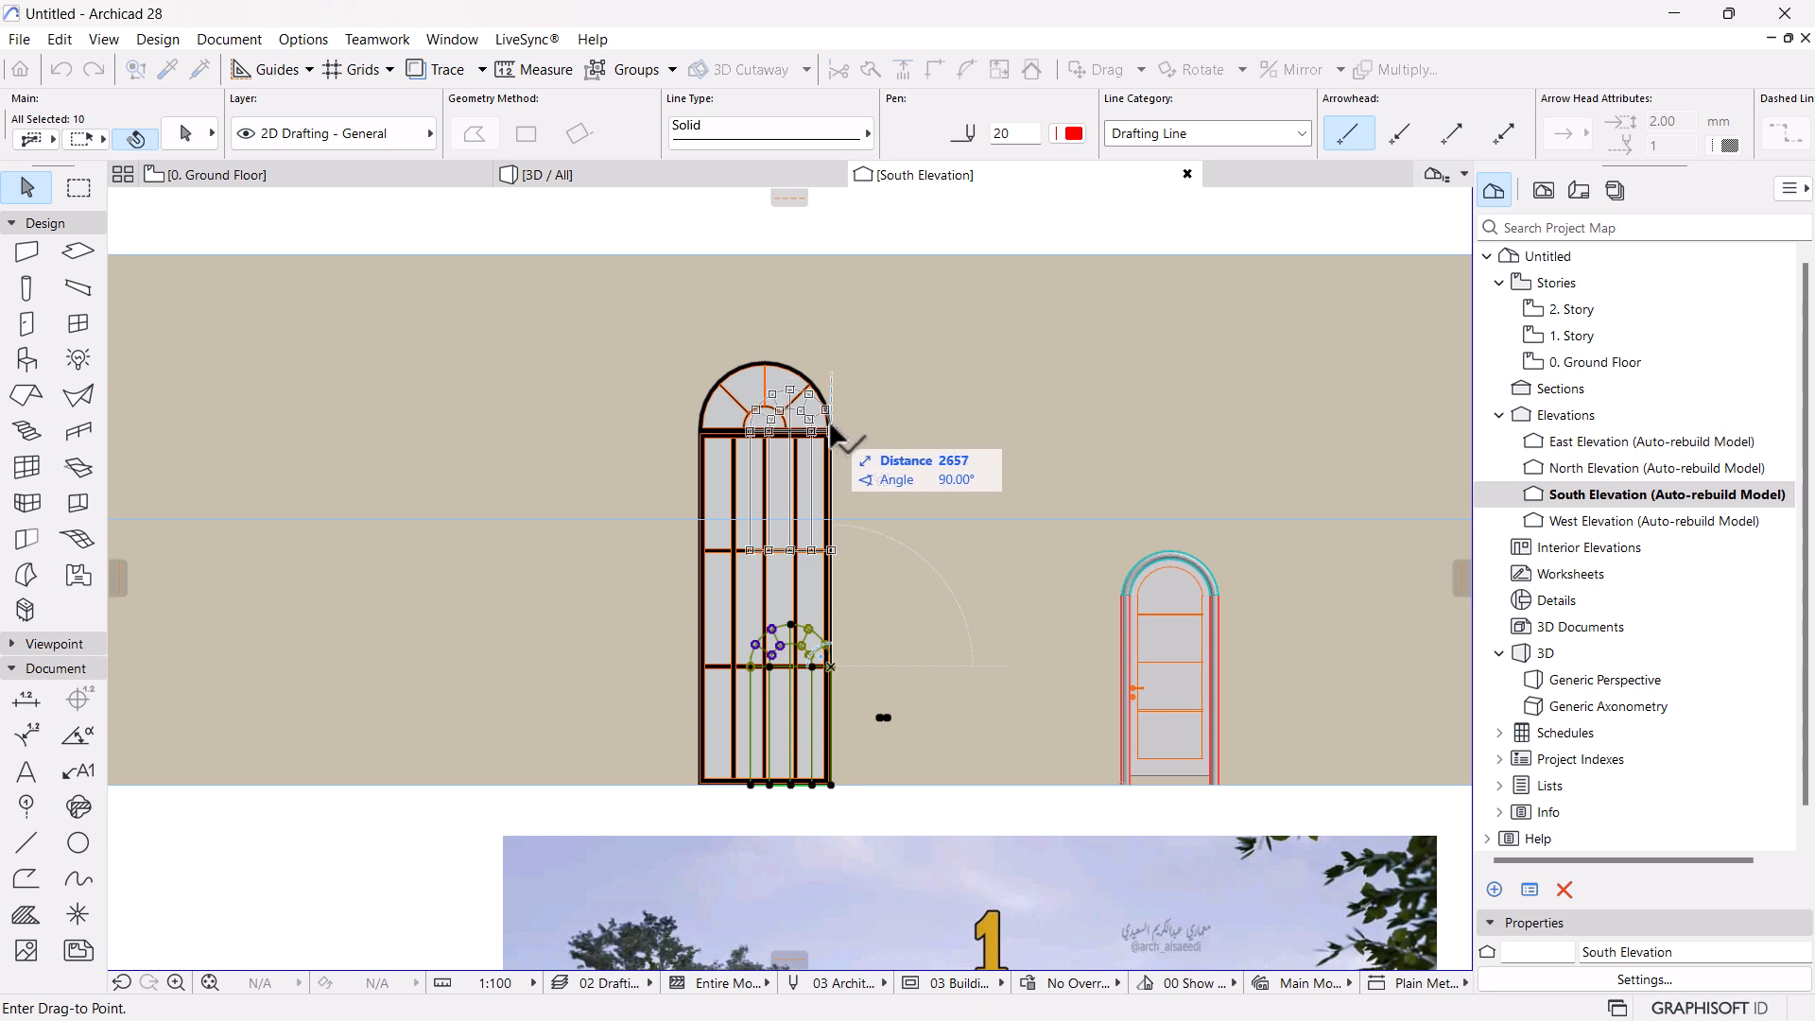
pyautogui.click(832, 404)
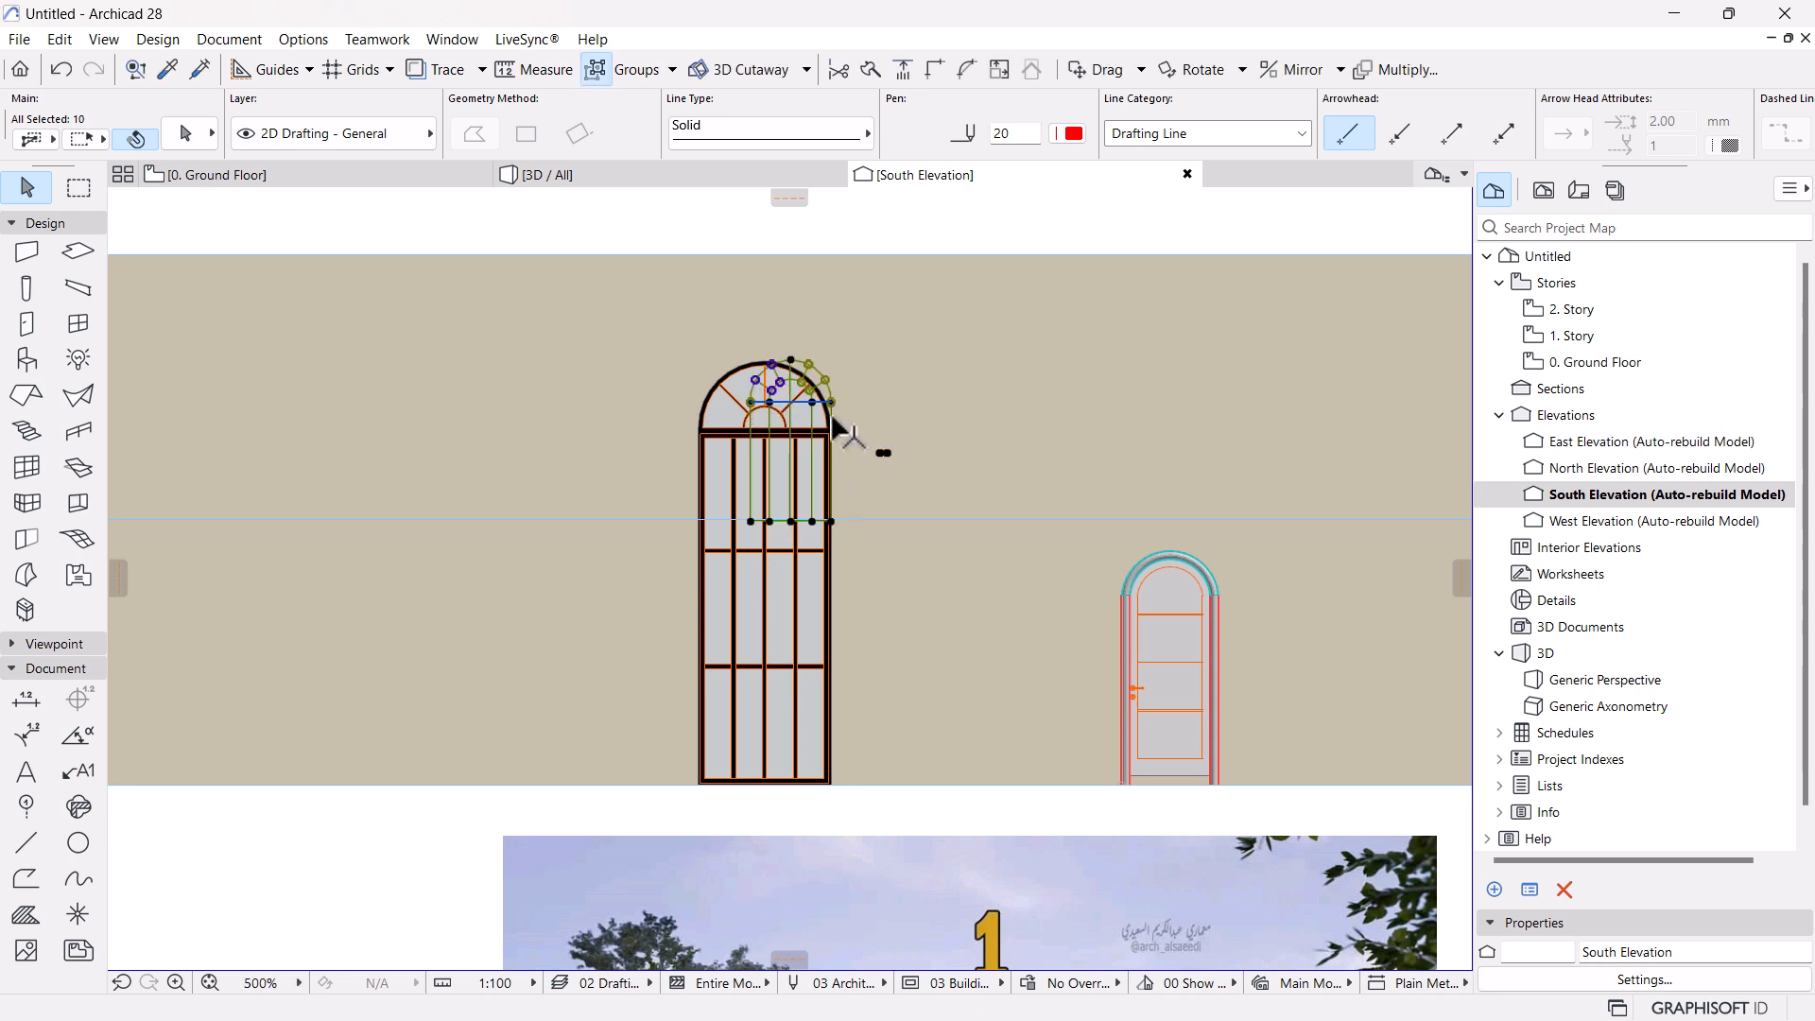
pyautogui.moveTo(849, 534); pyautogui.dragTo(1083, 498, button='middle')
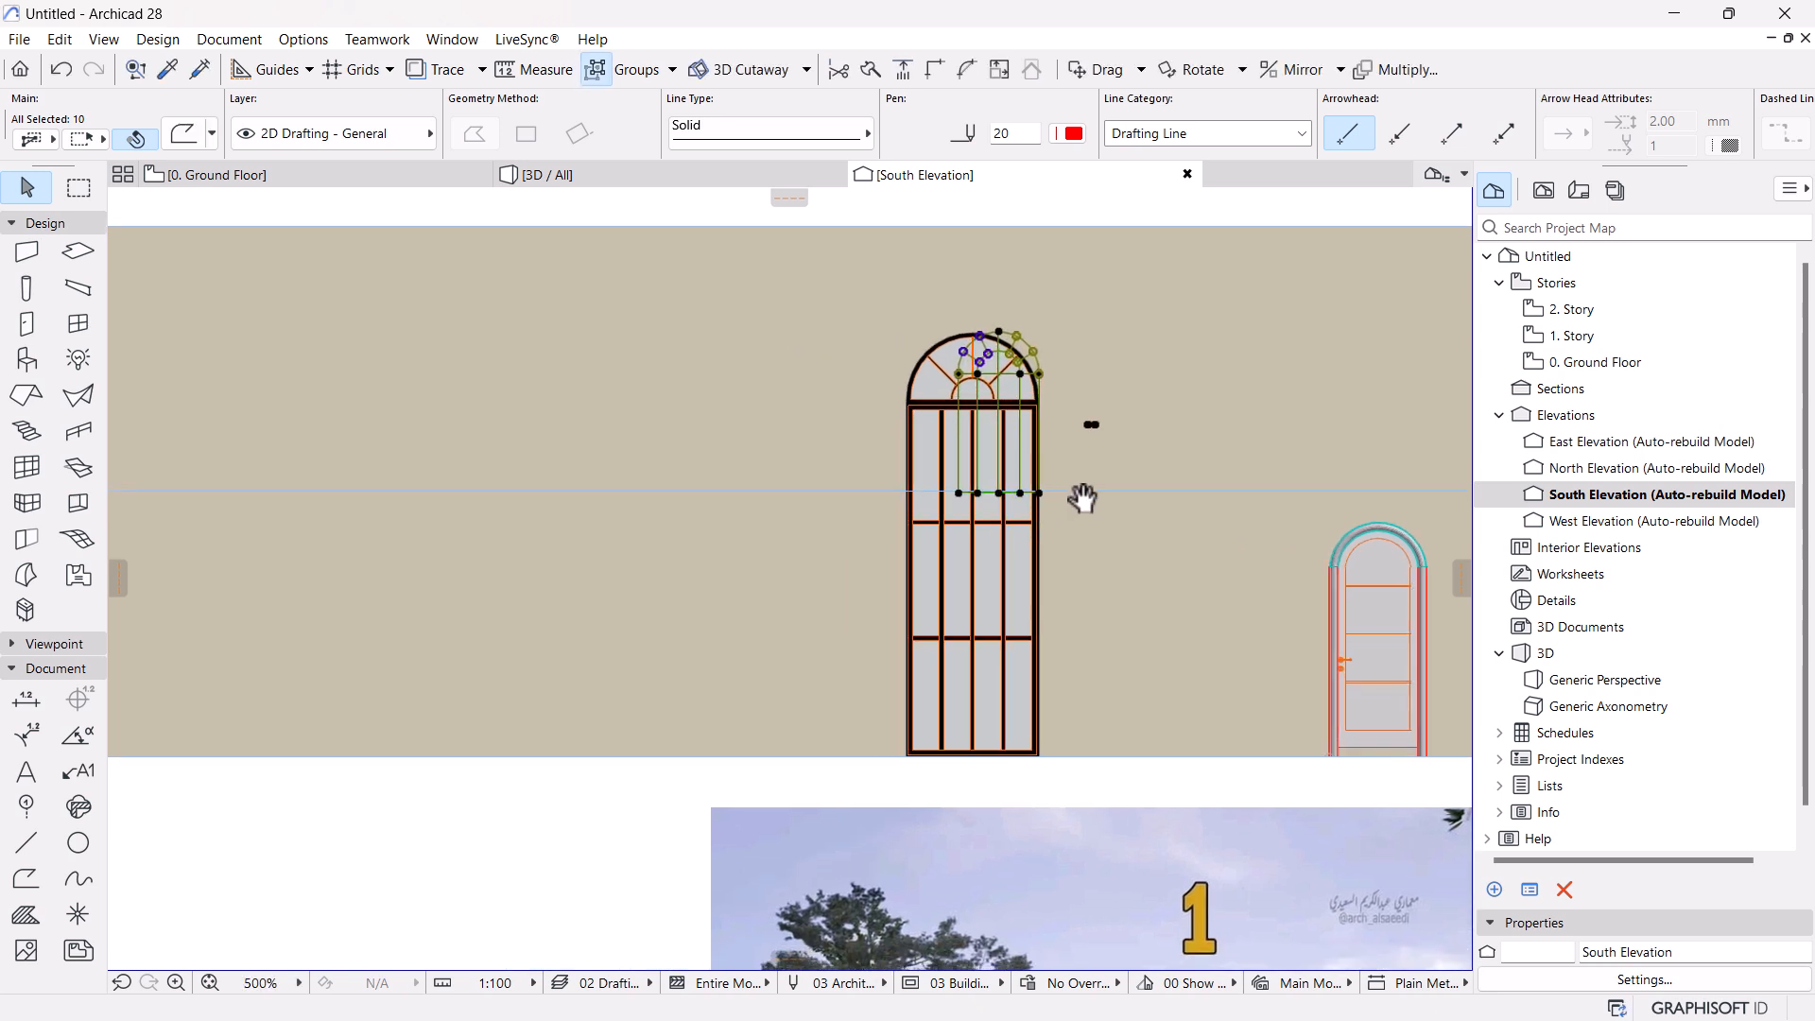
pyautogui.click(986, 431)
pyautogui.click(796, 431)
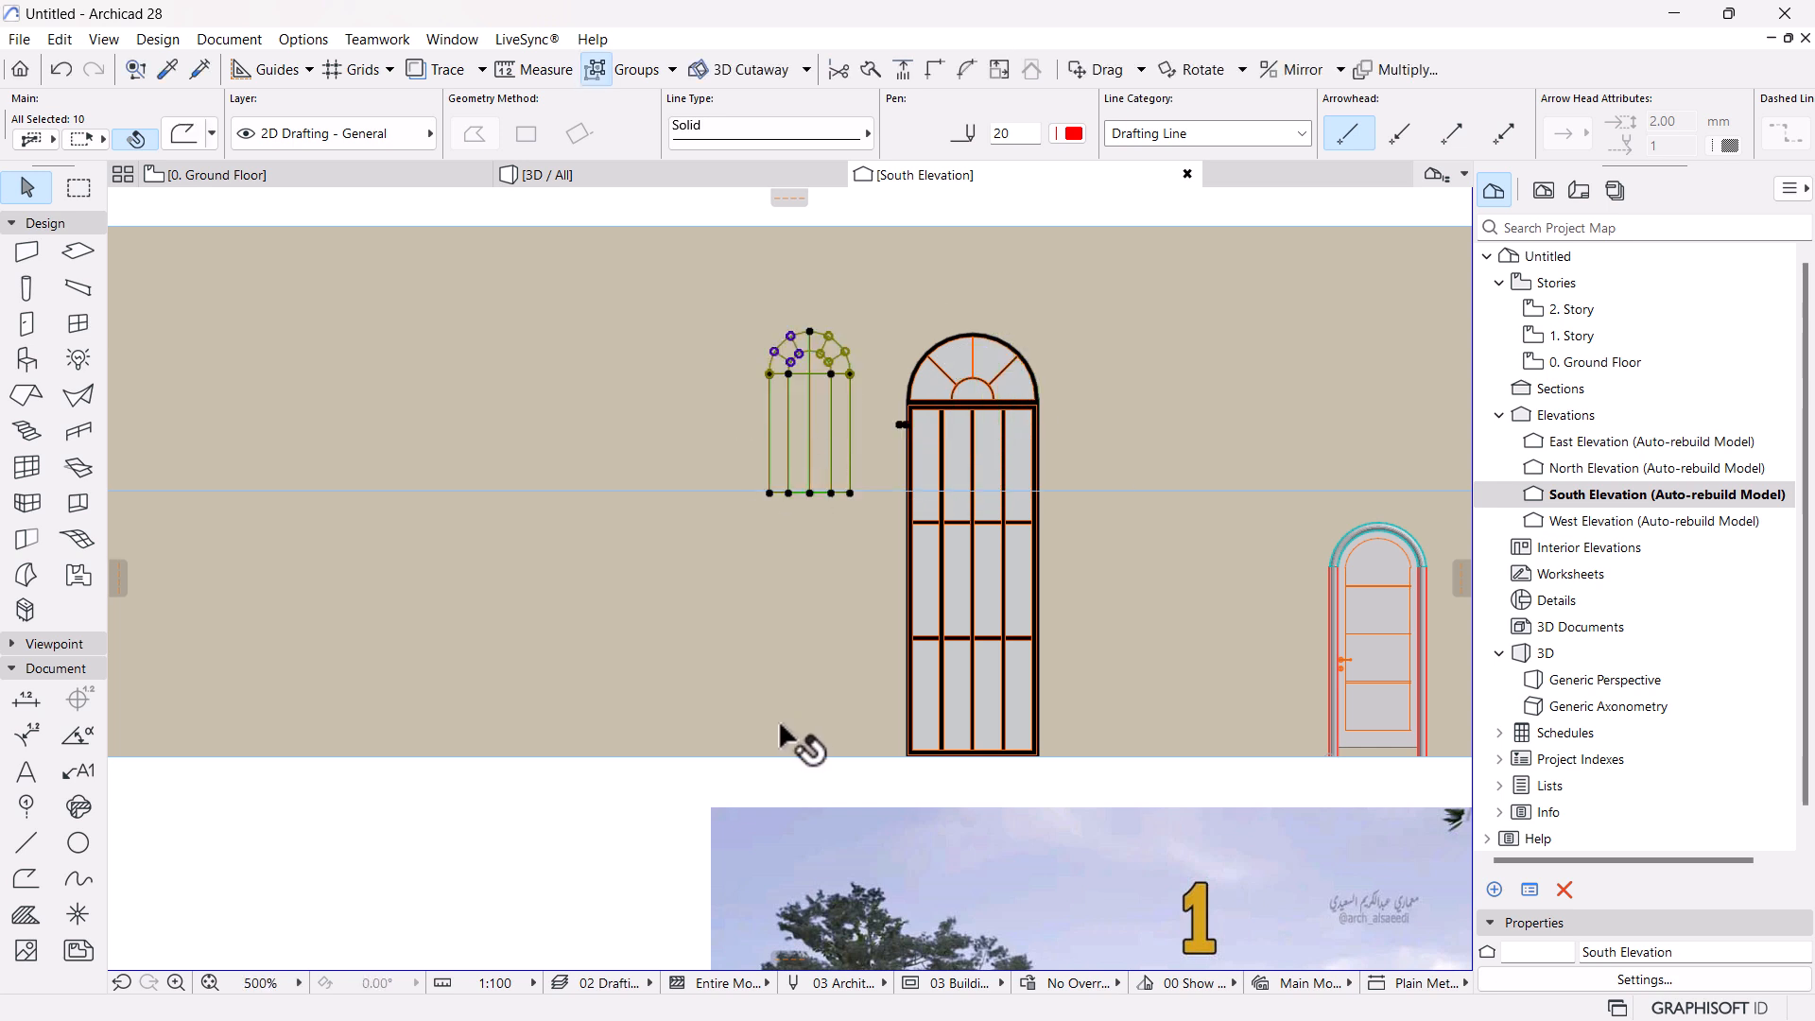
pyautogui.click(791, 800)
# Stretch the bottom edges of the traced inner and outer outlines down to the ground line at the modelled window's base
pyautogui.scroll(3, 849, 658)
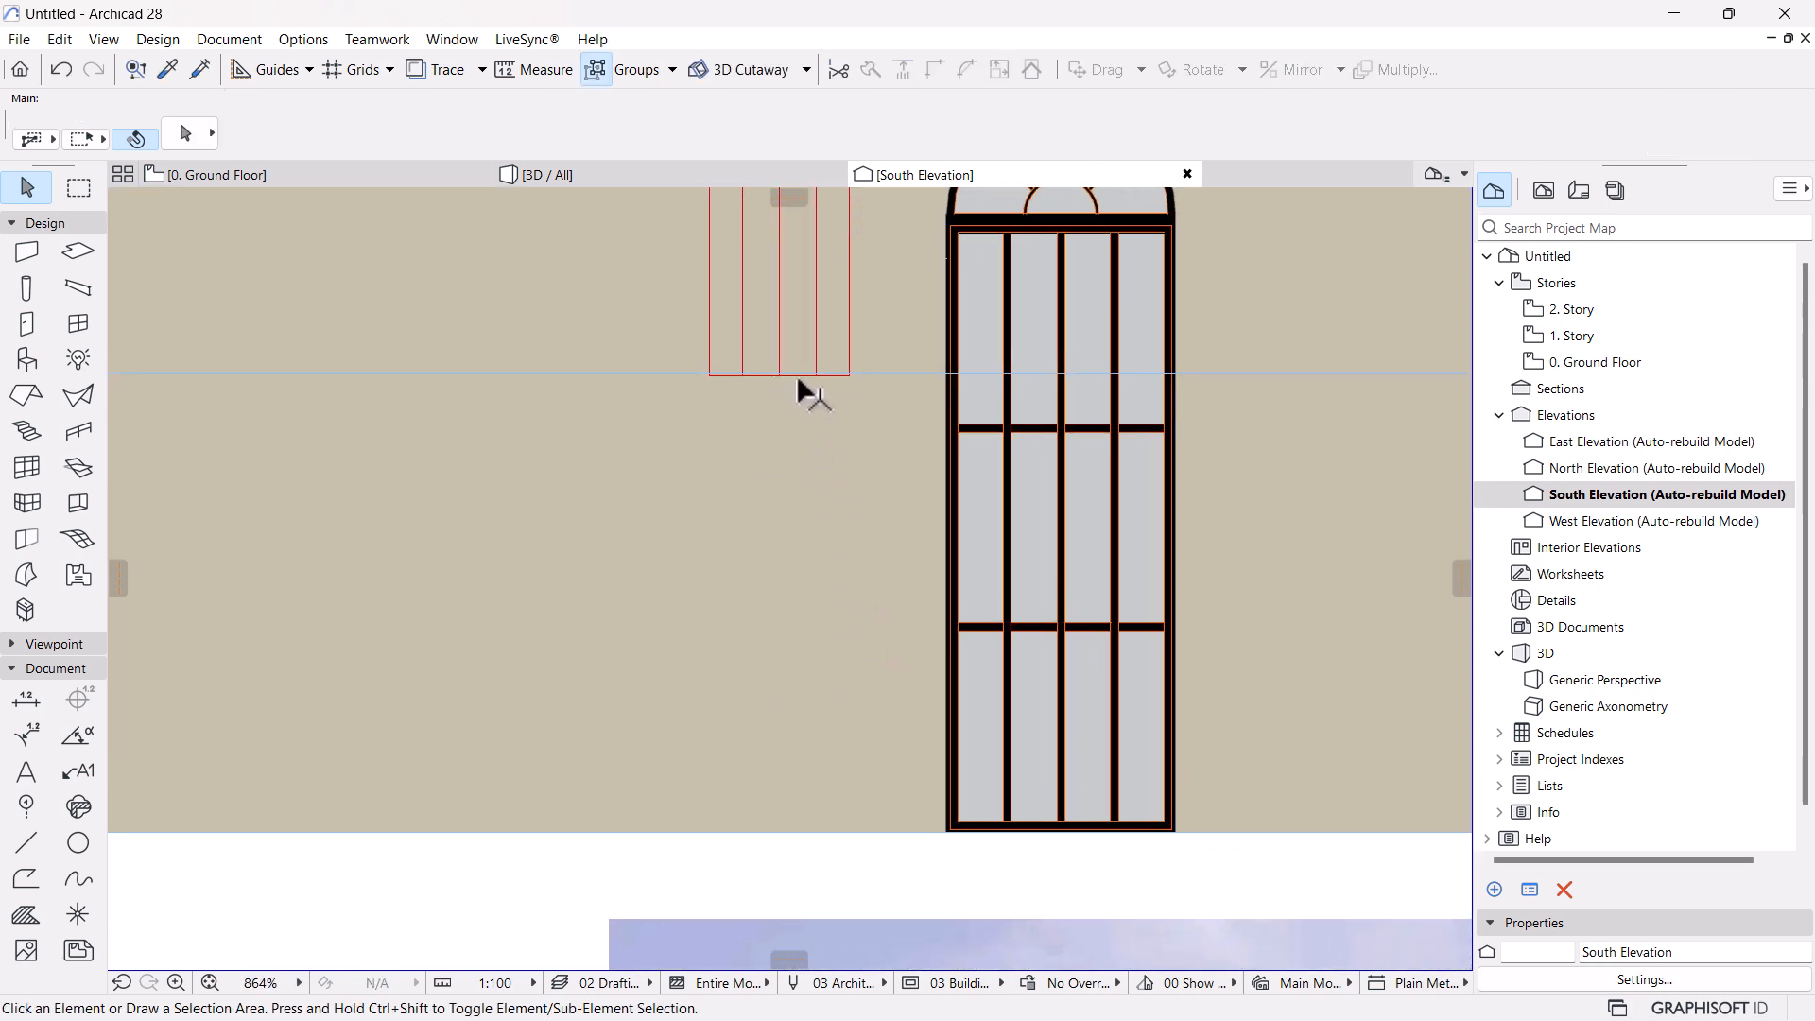
pyautogui.click(797, 376)
pyautogui.click(800, 376)
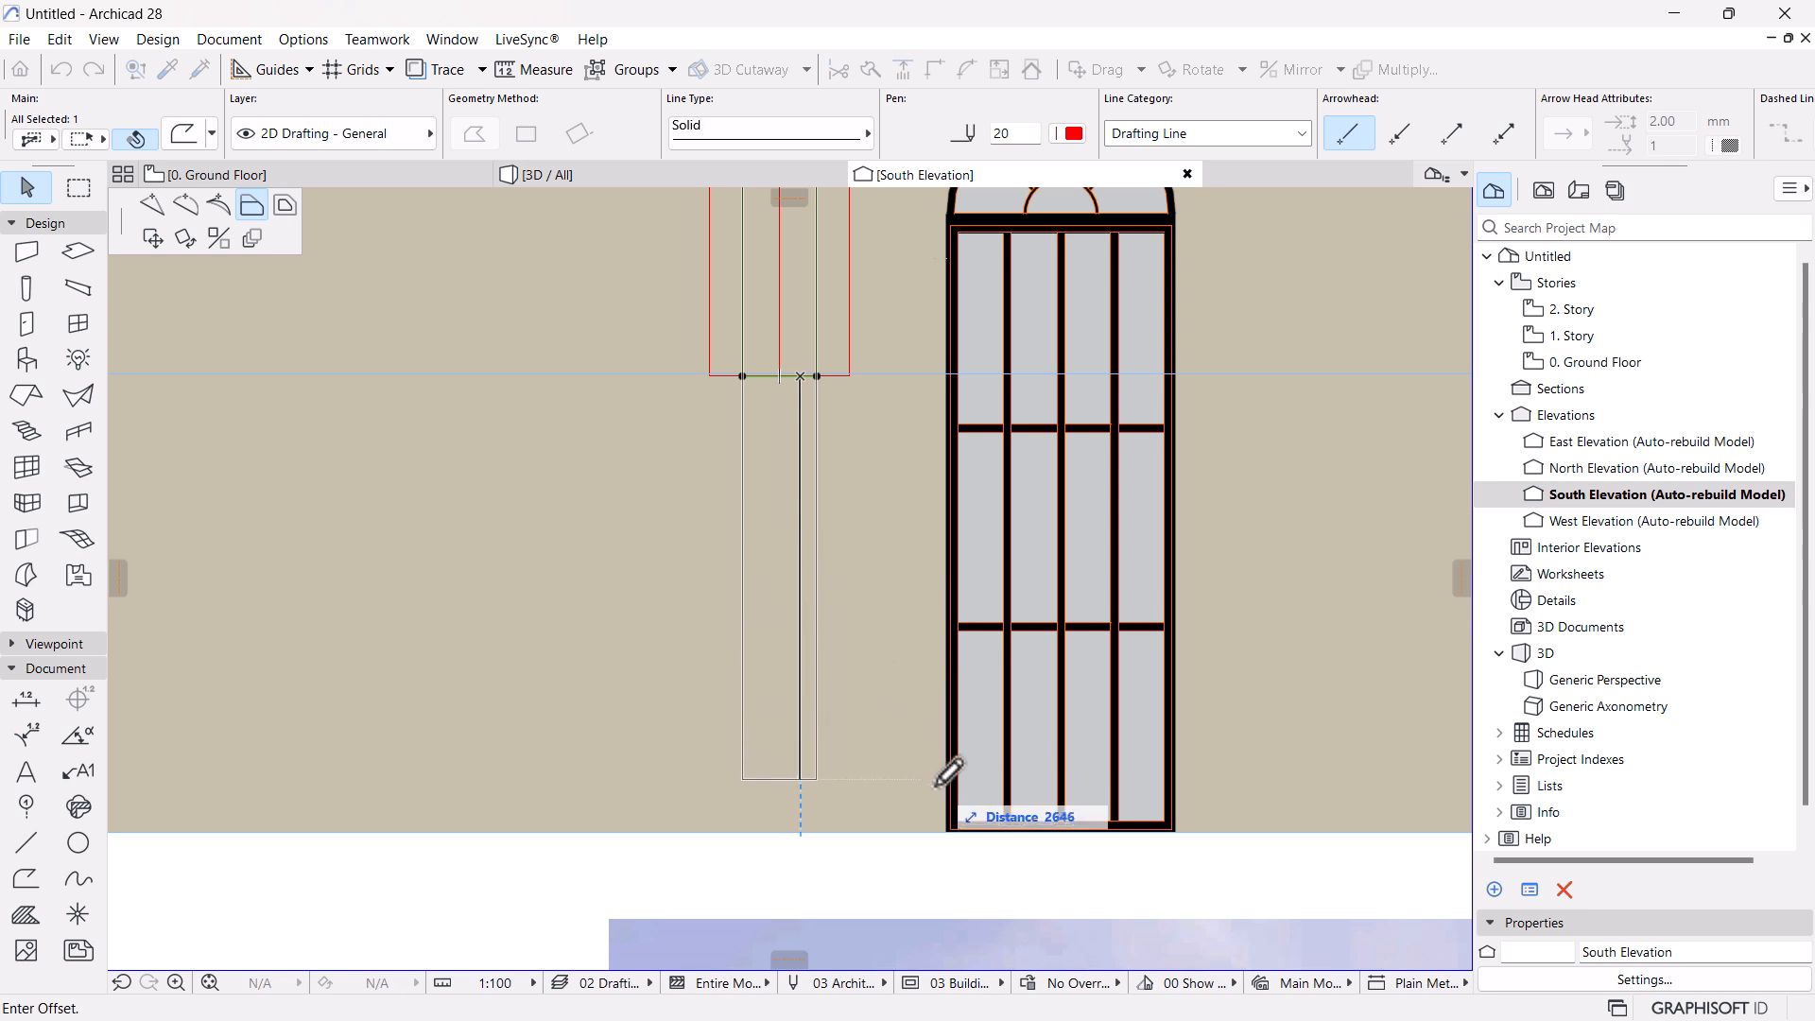
pyautogui.click(951, 832)
pyautogui.click(835, 376)
pyautogui.click(831, 375)
pyautogui.click(950, 832)
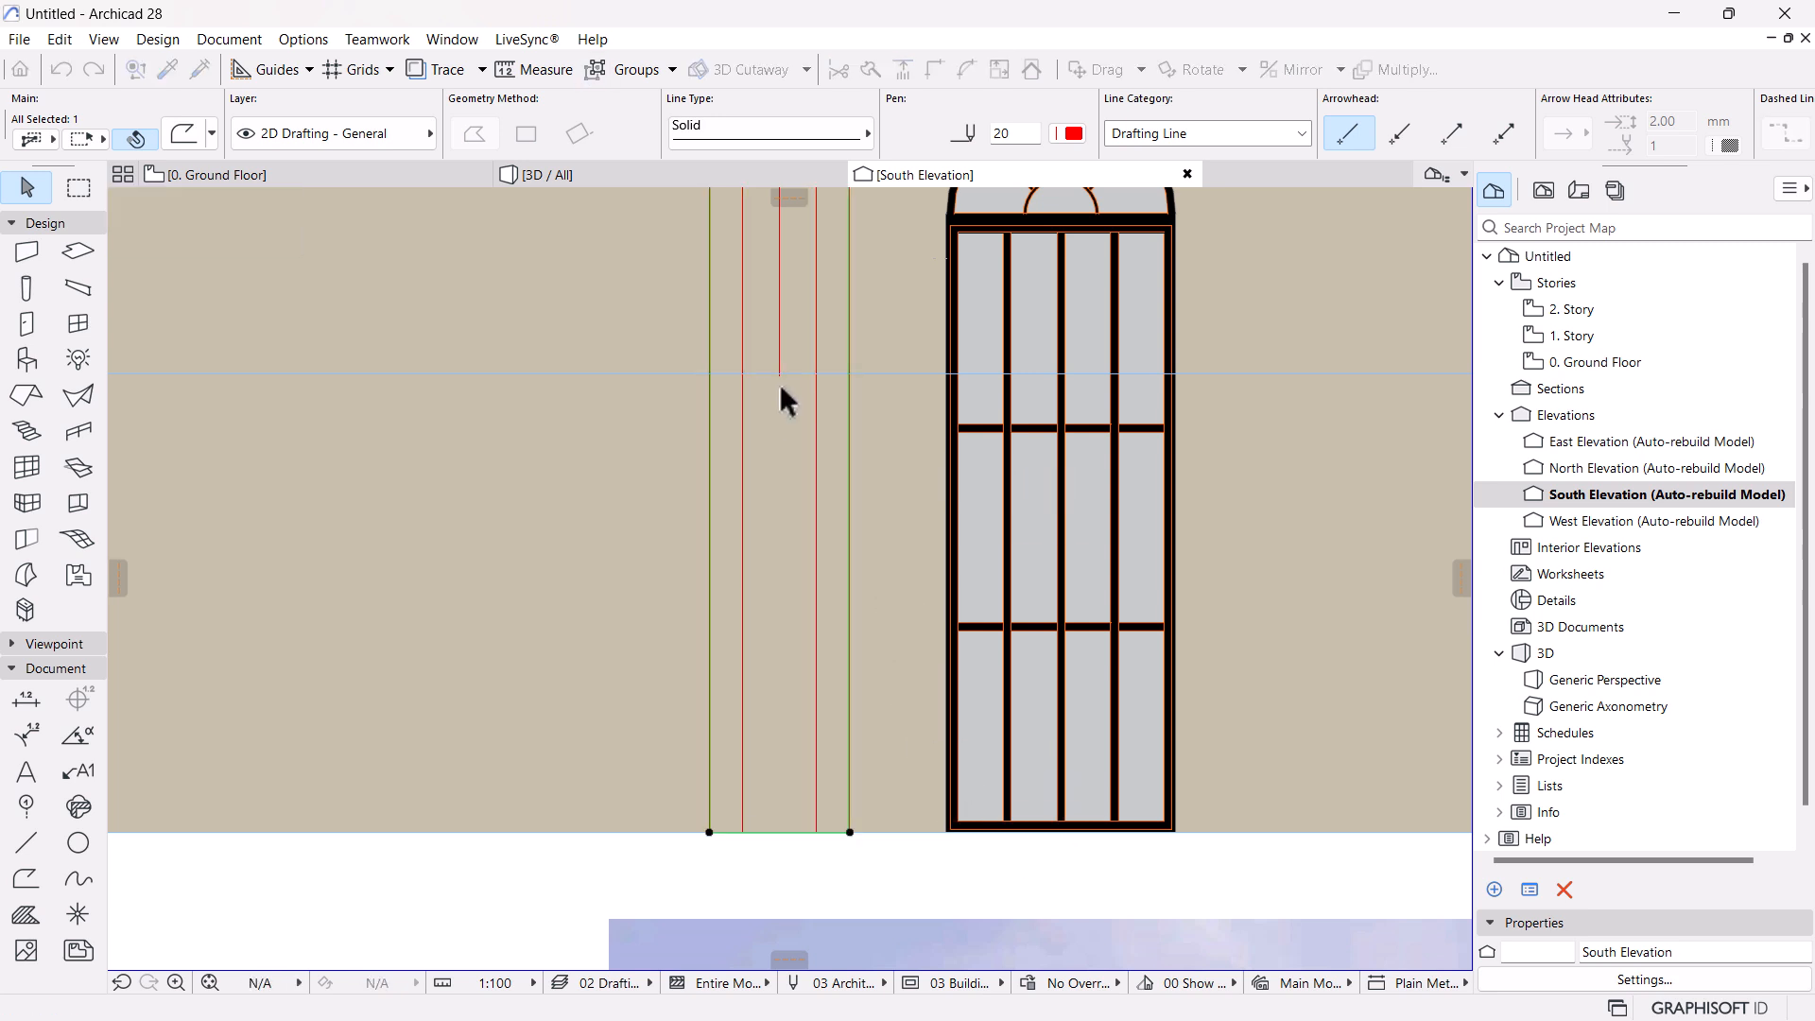
# Extend the tracing's central mullion line down to the base of the stretched outlines with the Adjust command
pyautogui.click(780, 333)
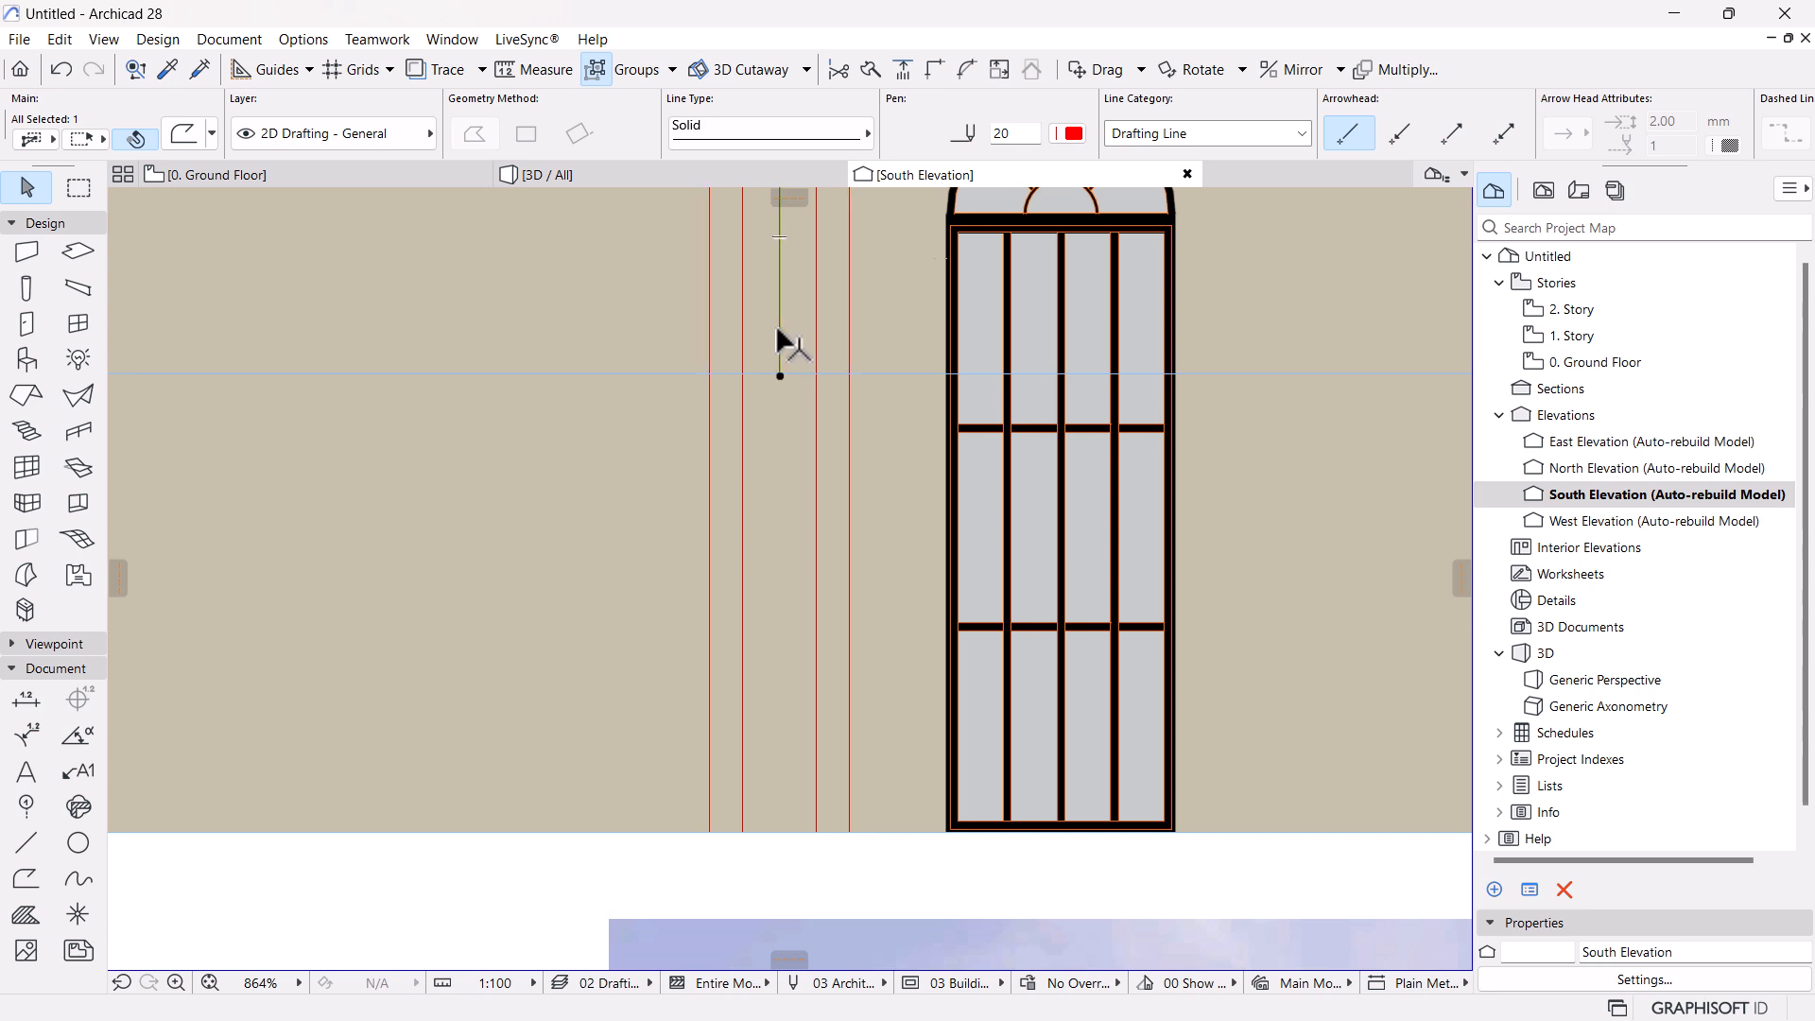
pyautogui.click(903, 72)
pyautogui.click(780, 832)
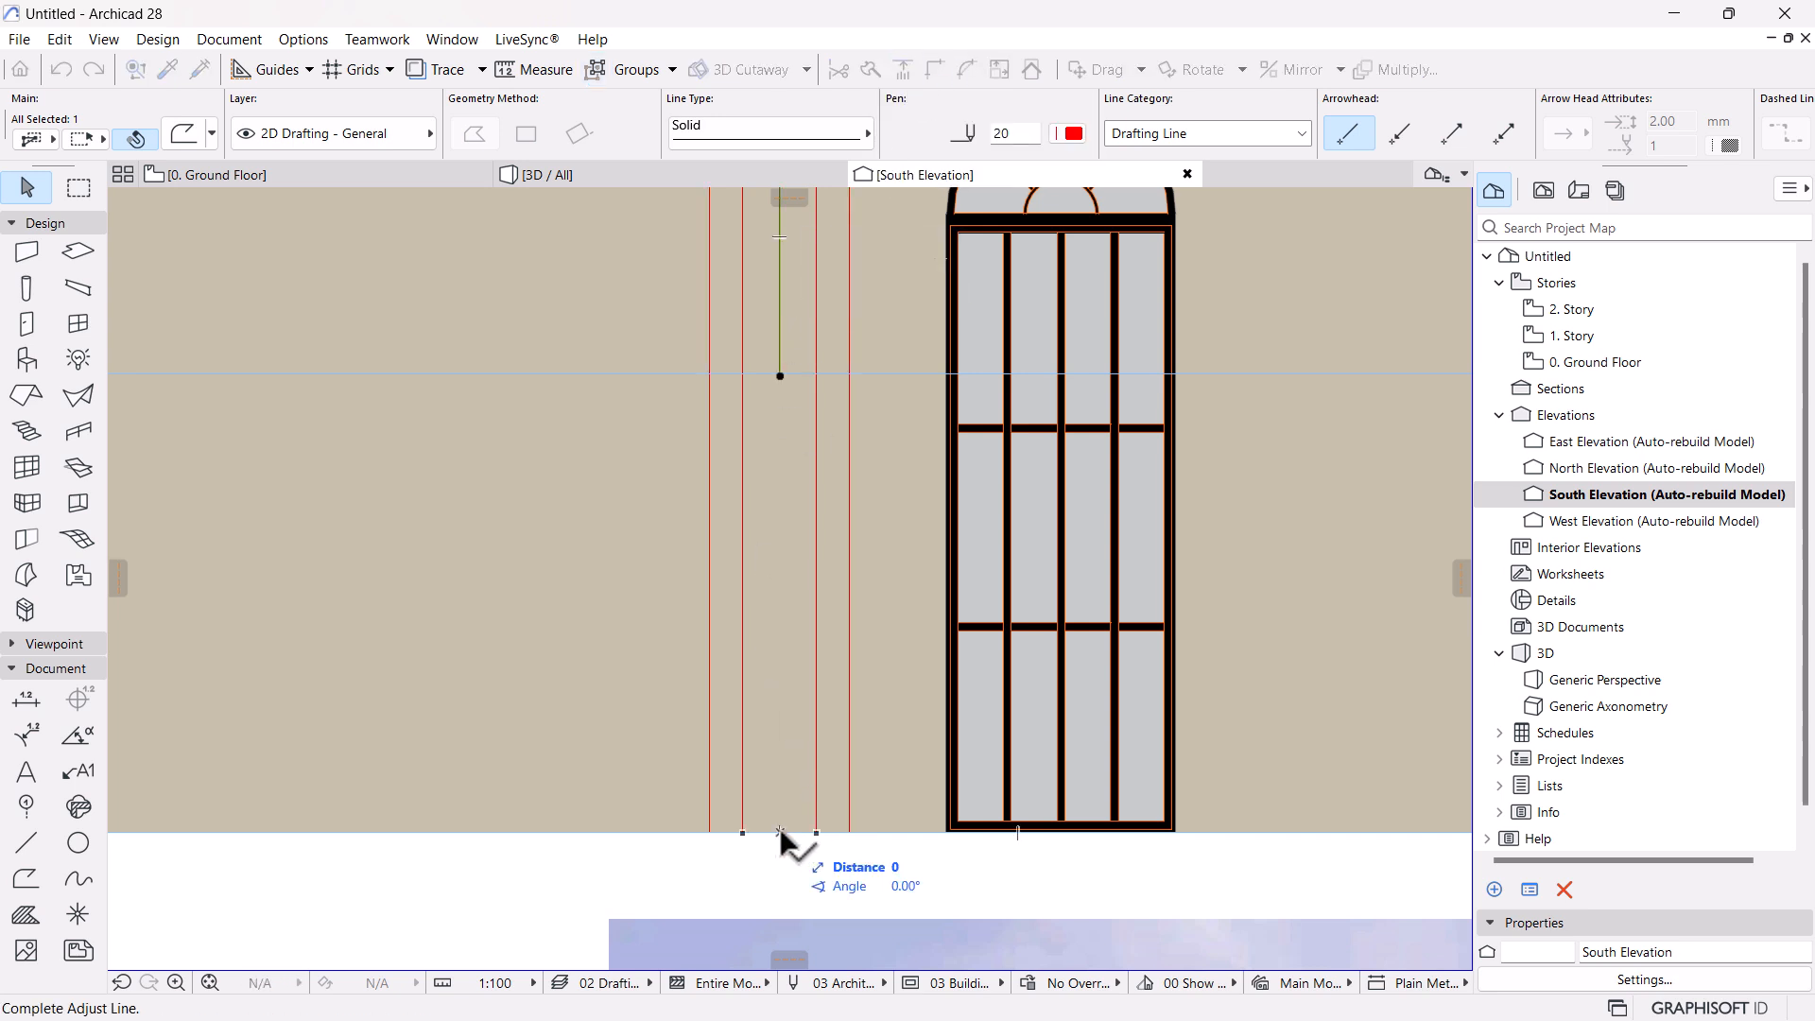
pyautogui.click(557, 833)
pyautogui.click(887, 873)
pyautogui.scroll(-3, 862, 800)
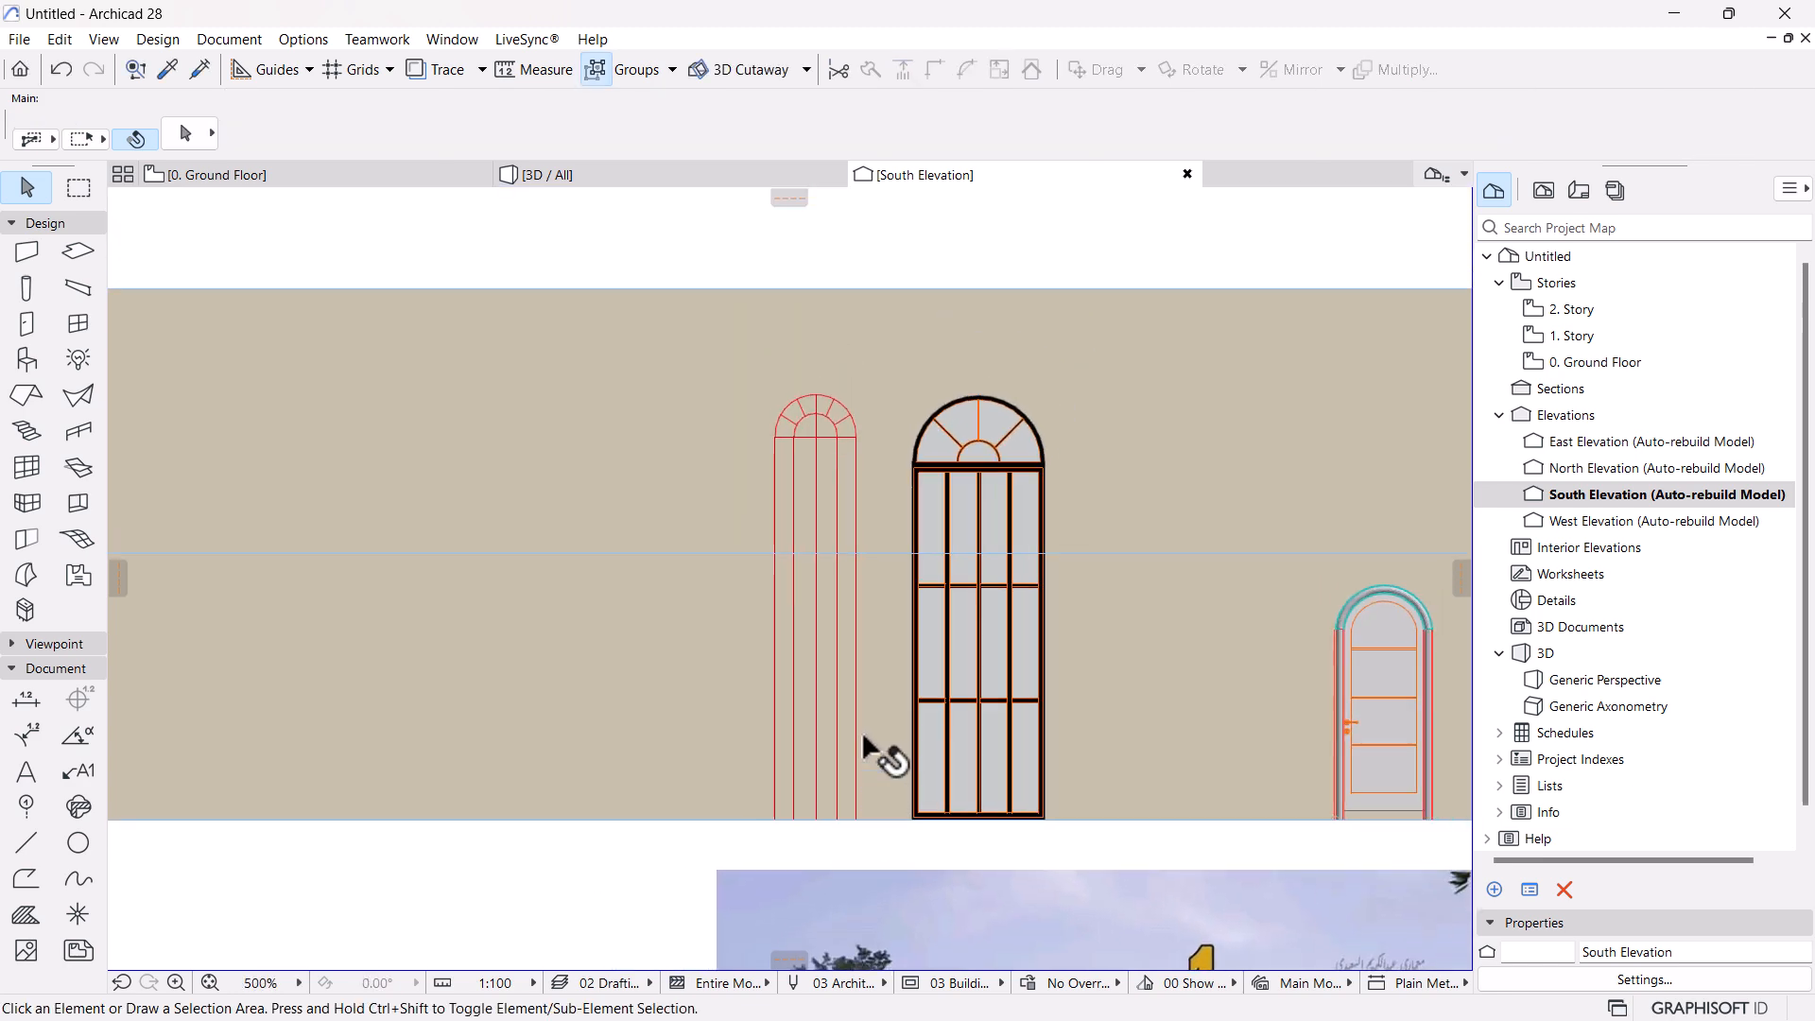
# Examine the horizontal bars of the tall arched window in the facade image against the stretched tracing
pyautogui.scroll(2, 863, 737)
pyautogui.scroll(-2, 814, 669)
pyautogui.moveTo(999, 731); pyautogui.dragTo(862, 590, button='middle')
pyautogui.scroll(-1, 865, 610)
pyautogui.scroll(-2, 903, 681)
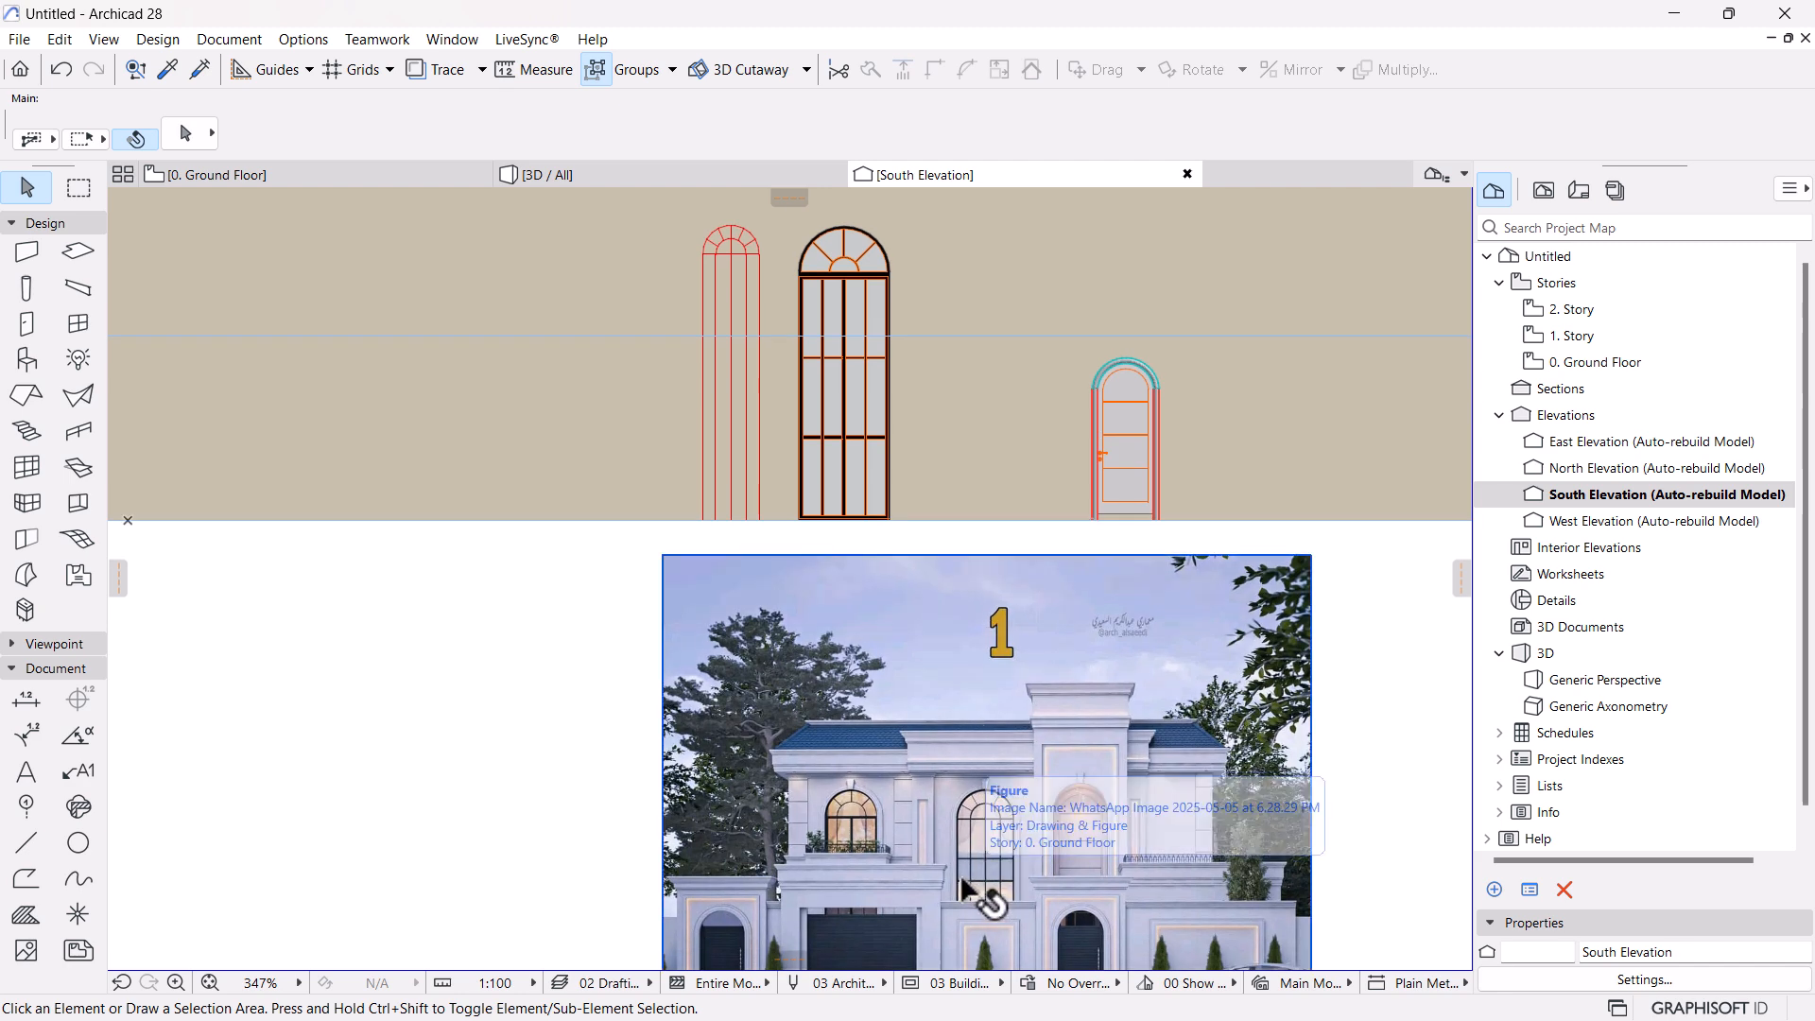
pyautogui.moveTo(1017, 875); pyautogui.dragTo(1052, 739, button='middle')
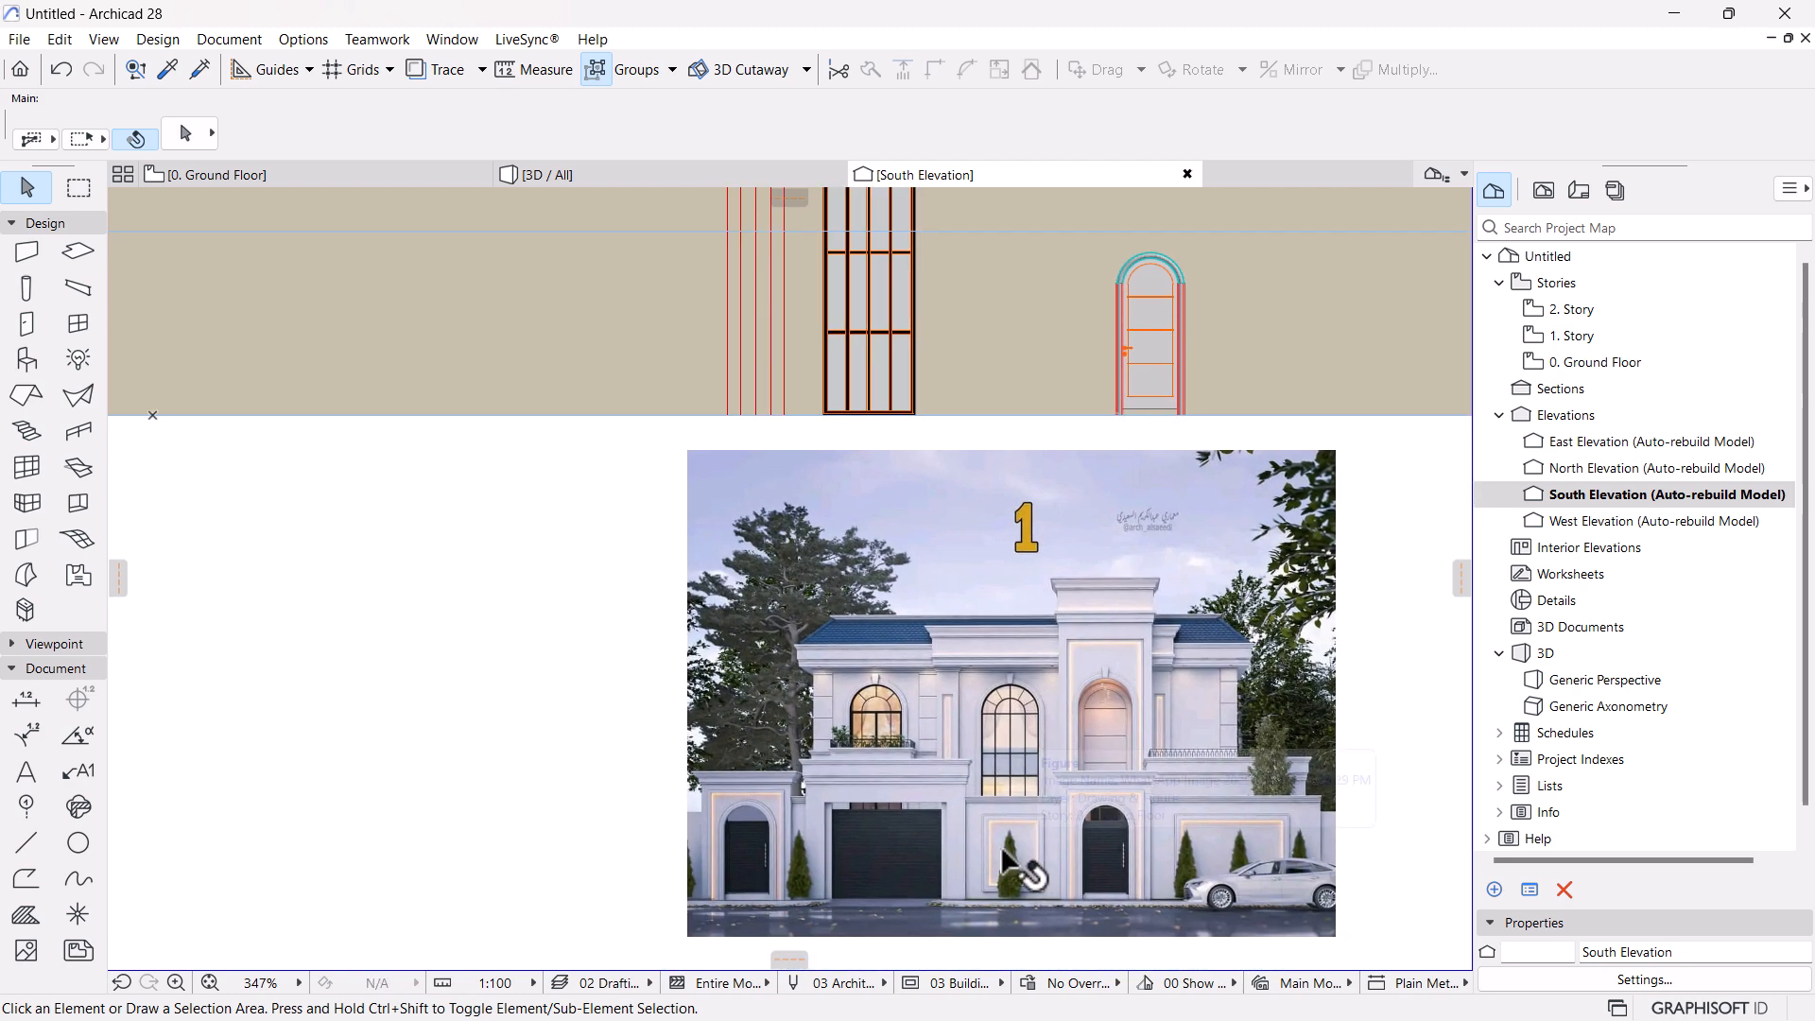
pyautogui.scroll(-2, 1000, 845)
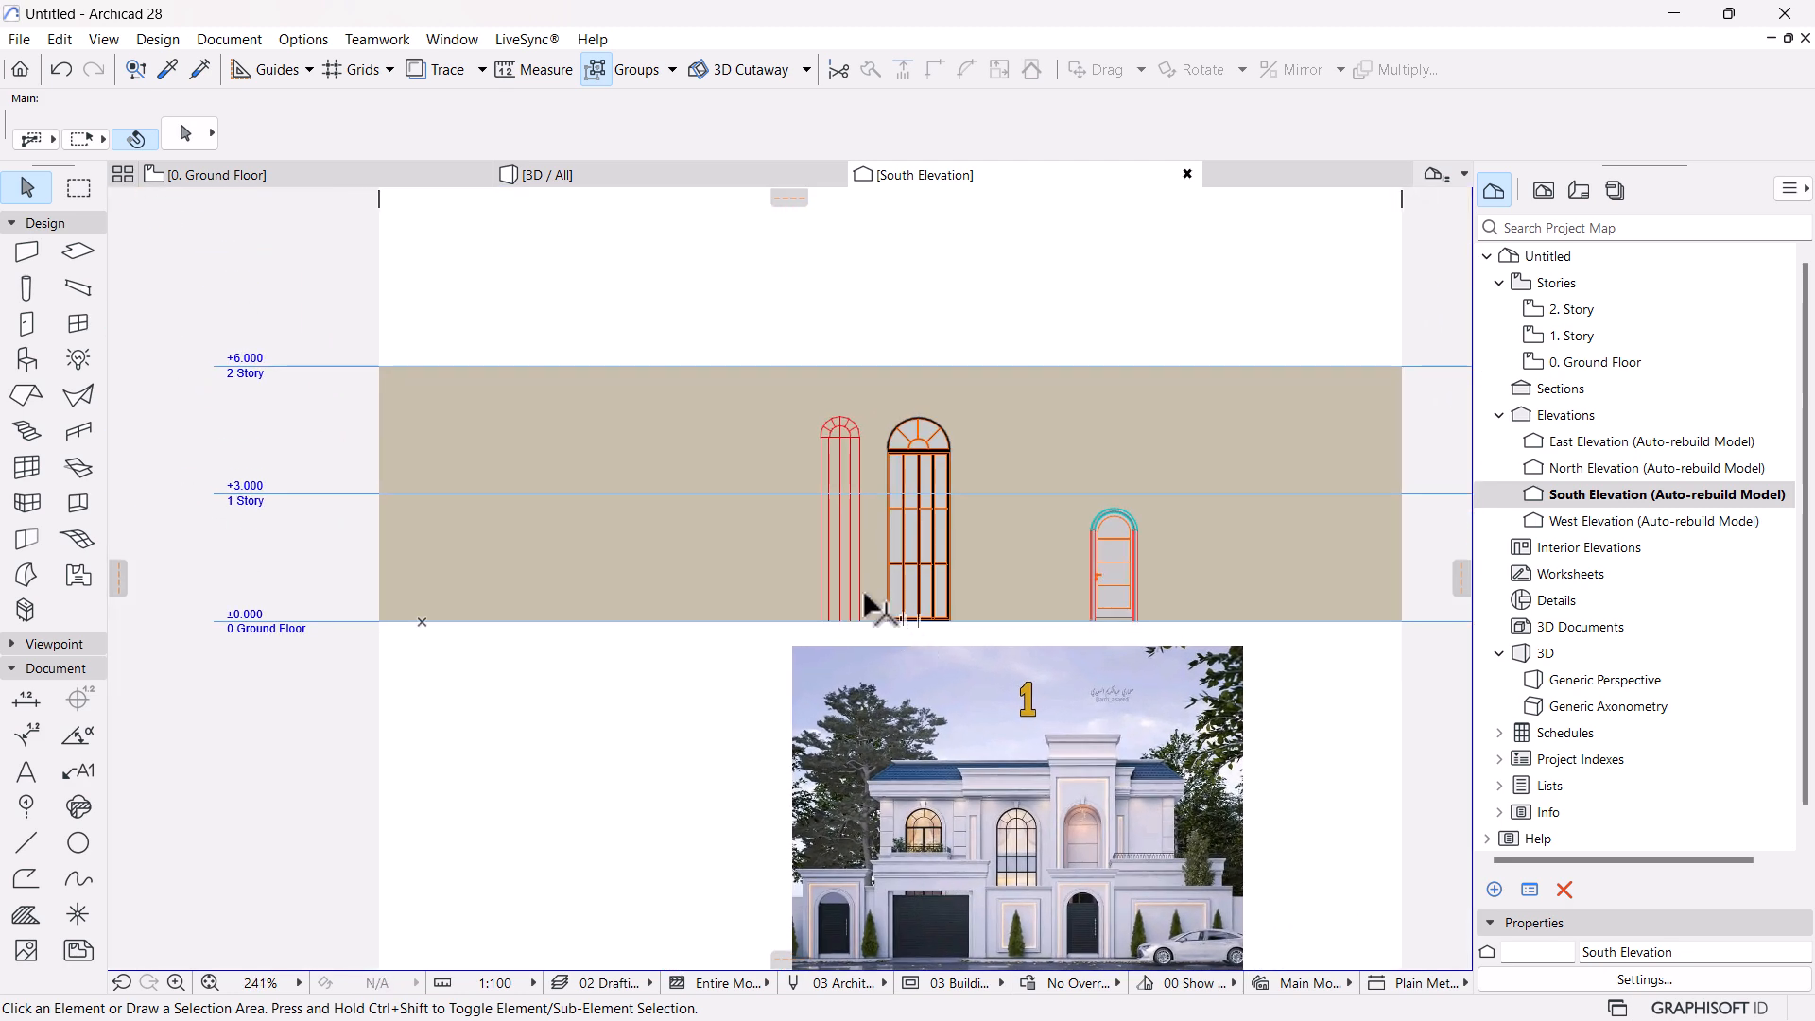
pyautogui.scroll(1, 865, 601)
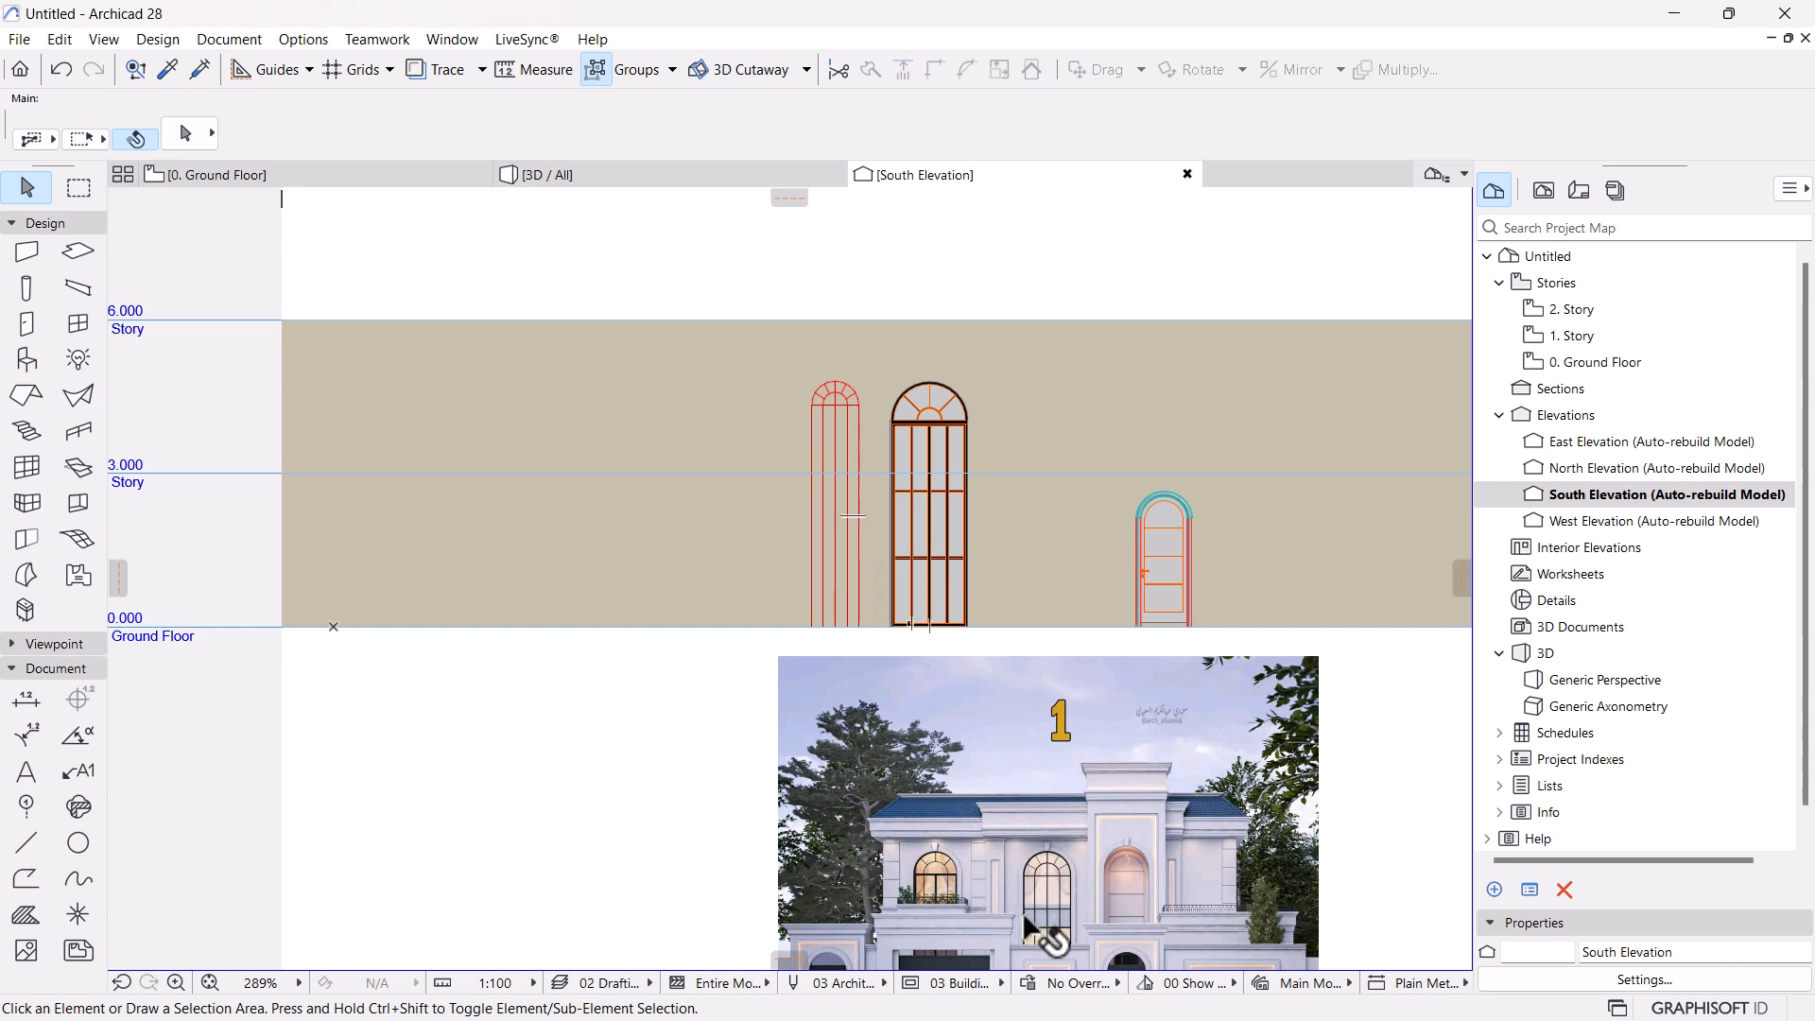
# Draw a horizontal bar line across the full width of the tracing at the central mullion's midpoint
pyautogui.scroll(3, 858, 437)
pyautogui.click(25, 842)
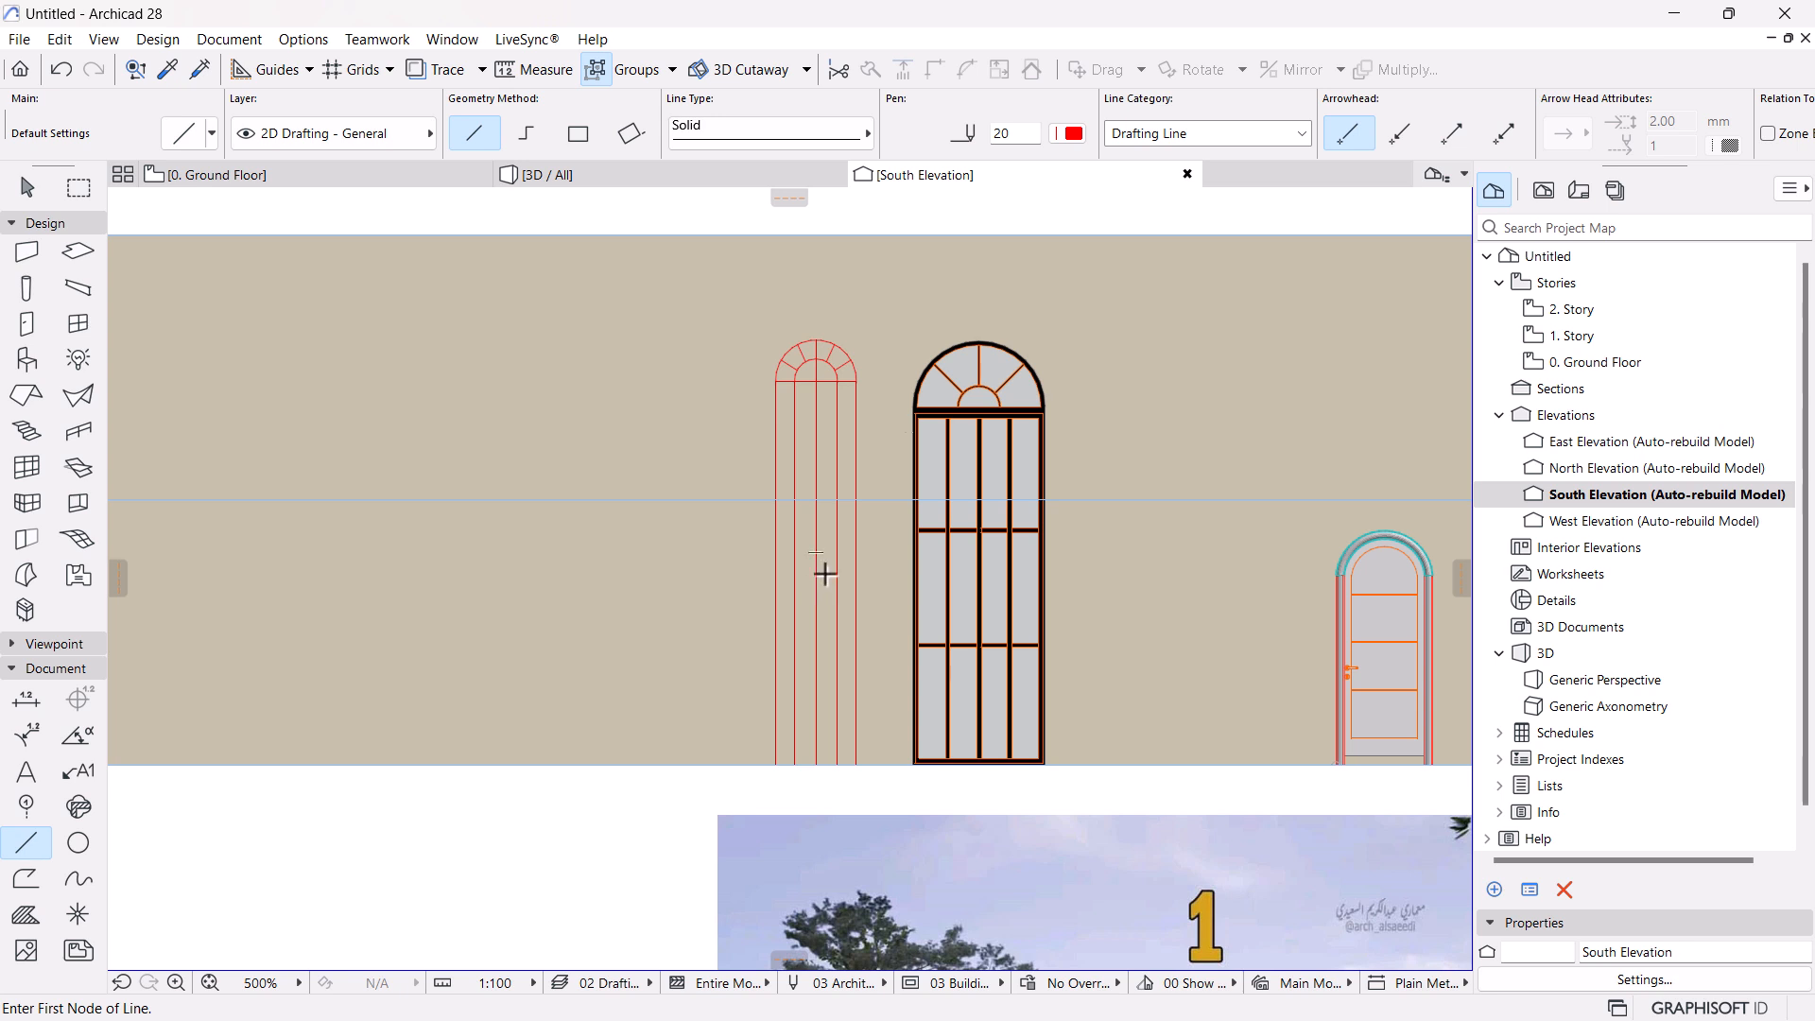
pyautogui.click(775, 553)
pyautogui.click(856, 554)
pyautogui.press('Escape')
pyautogui.click(816, 554)
pyautogui.press('Escape')
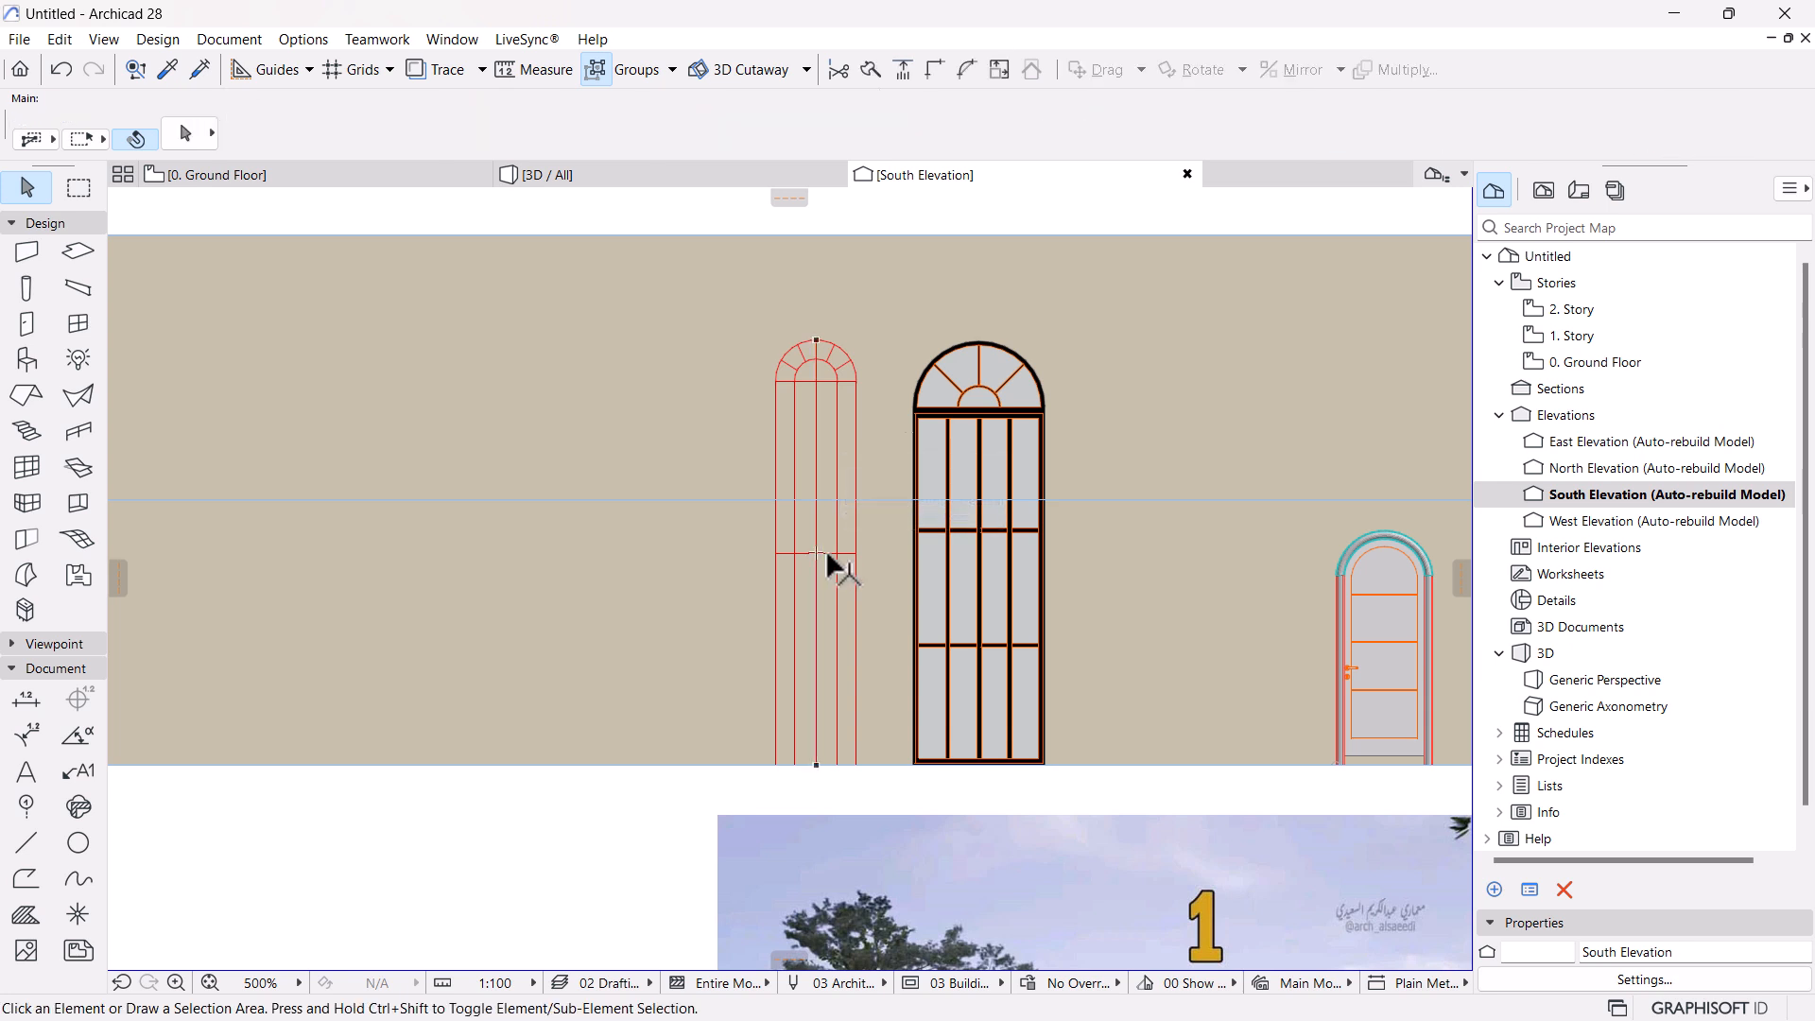
# Copy the horizontal bar 600 mm straight down
pyautogui.click(826, 553)
pyautogui.hotkey('ctrl', 'shift', 'd')
pyautogui.click(827, 553)
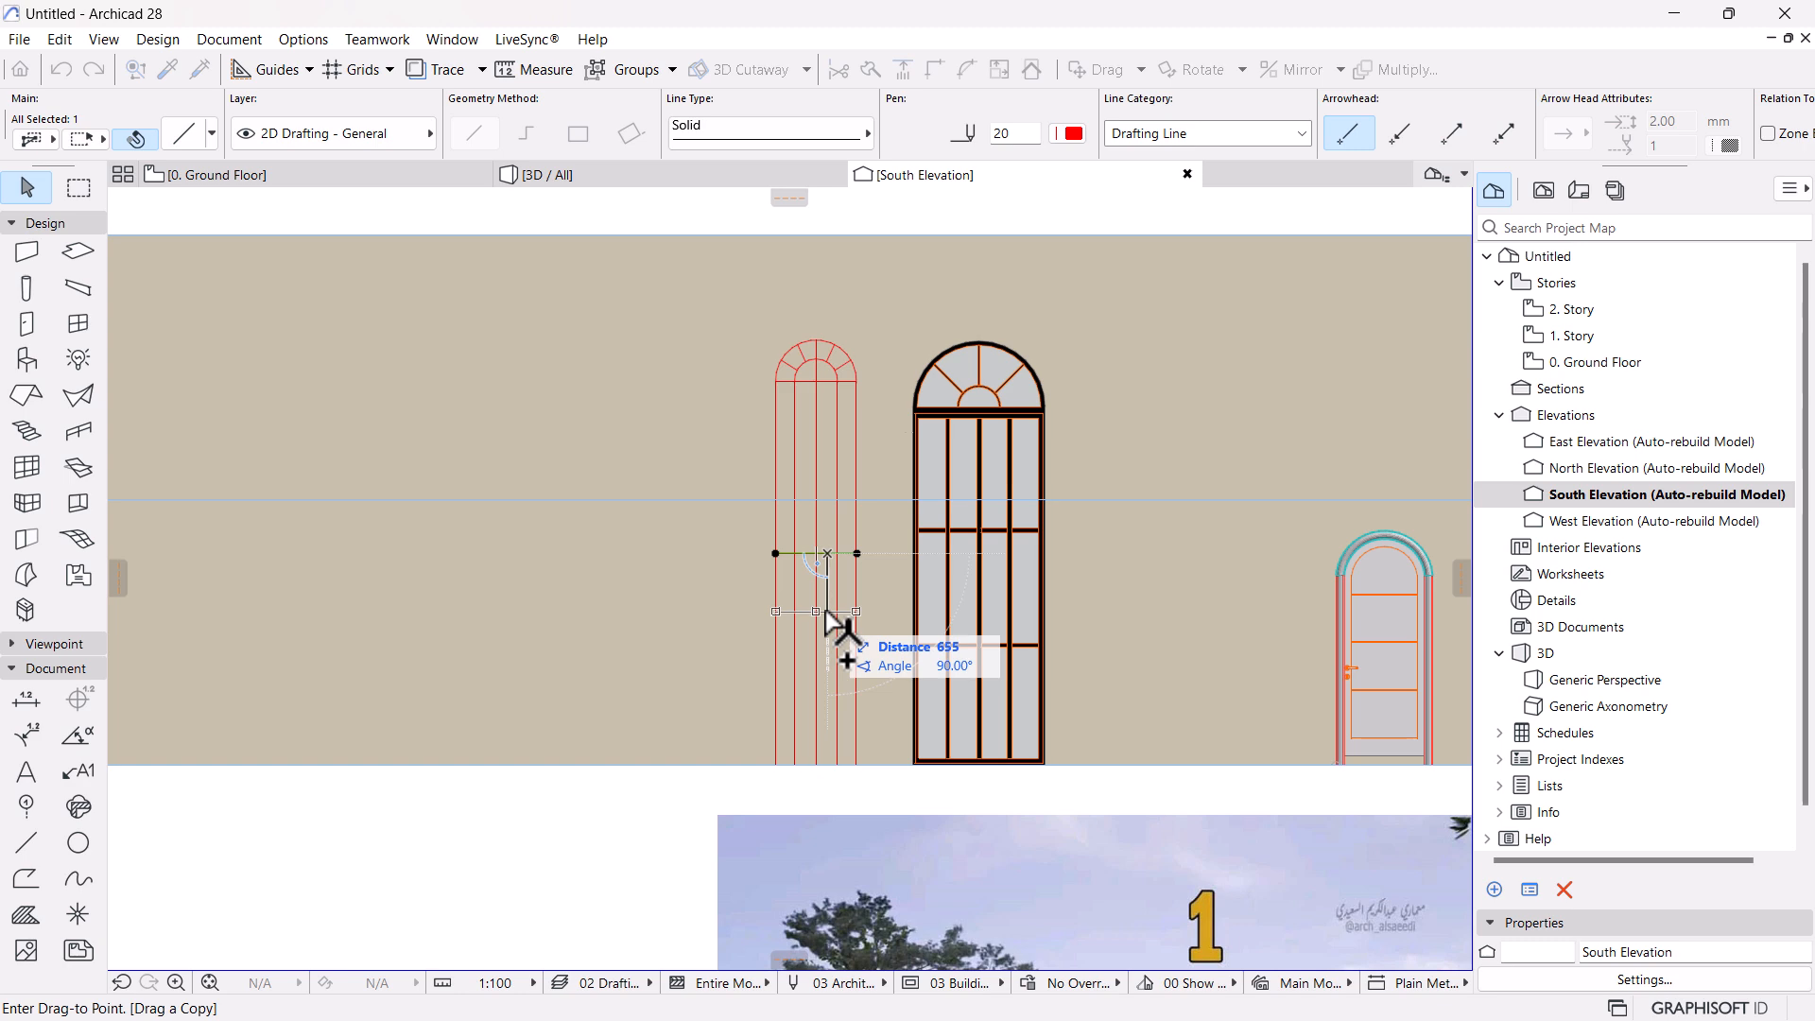
pyautogui.write('600')
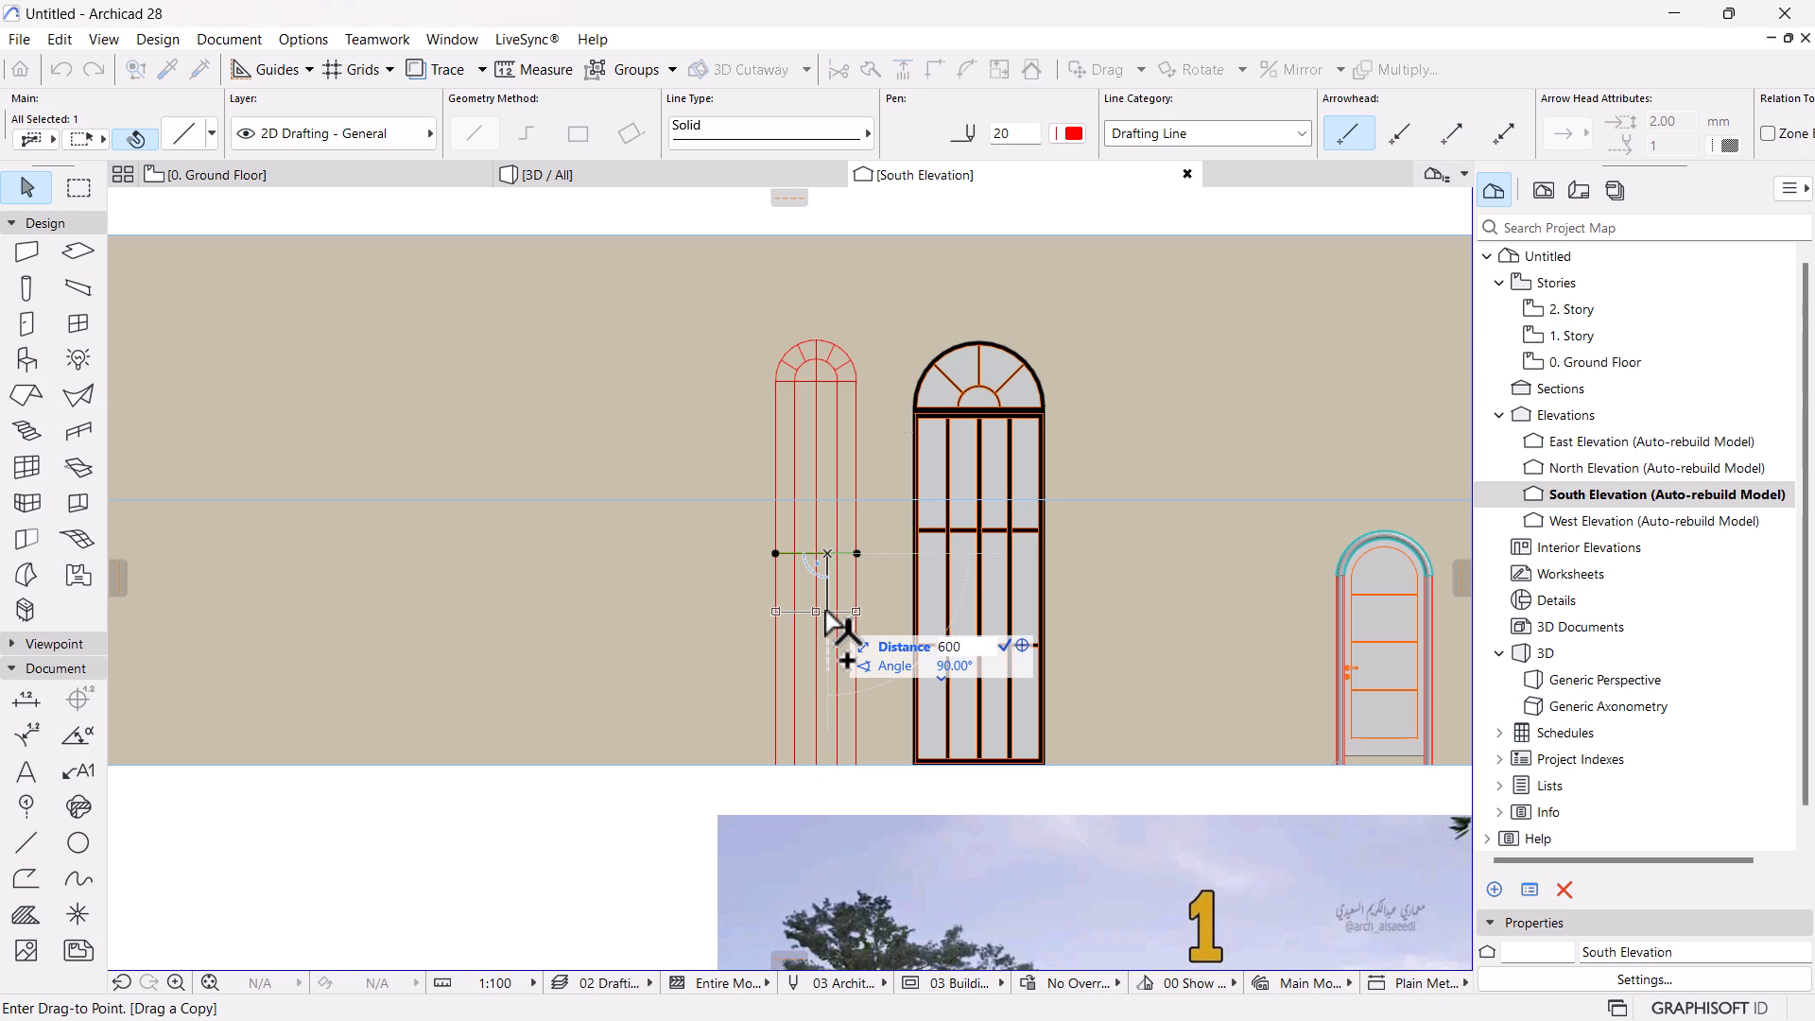
pyautogui.press('Return')
# Copy the upper horizontal bar up to about midway between that bar and the arch's base
pyautogui.scroll(-3, 826, 601)
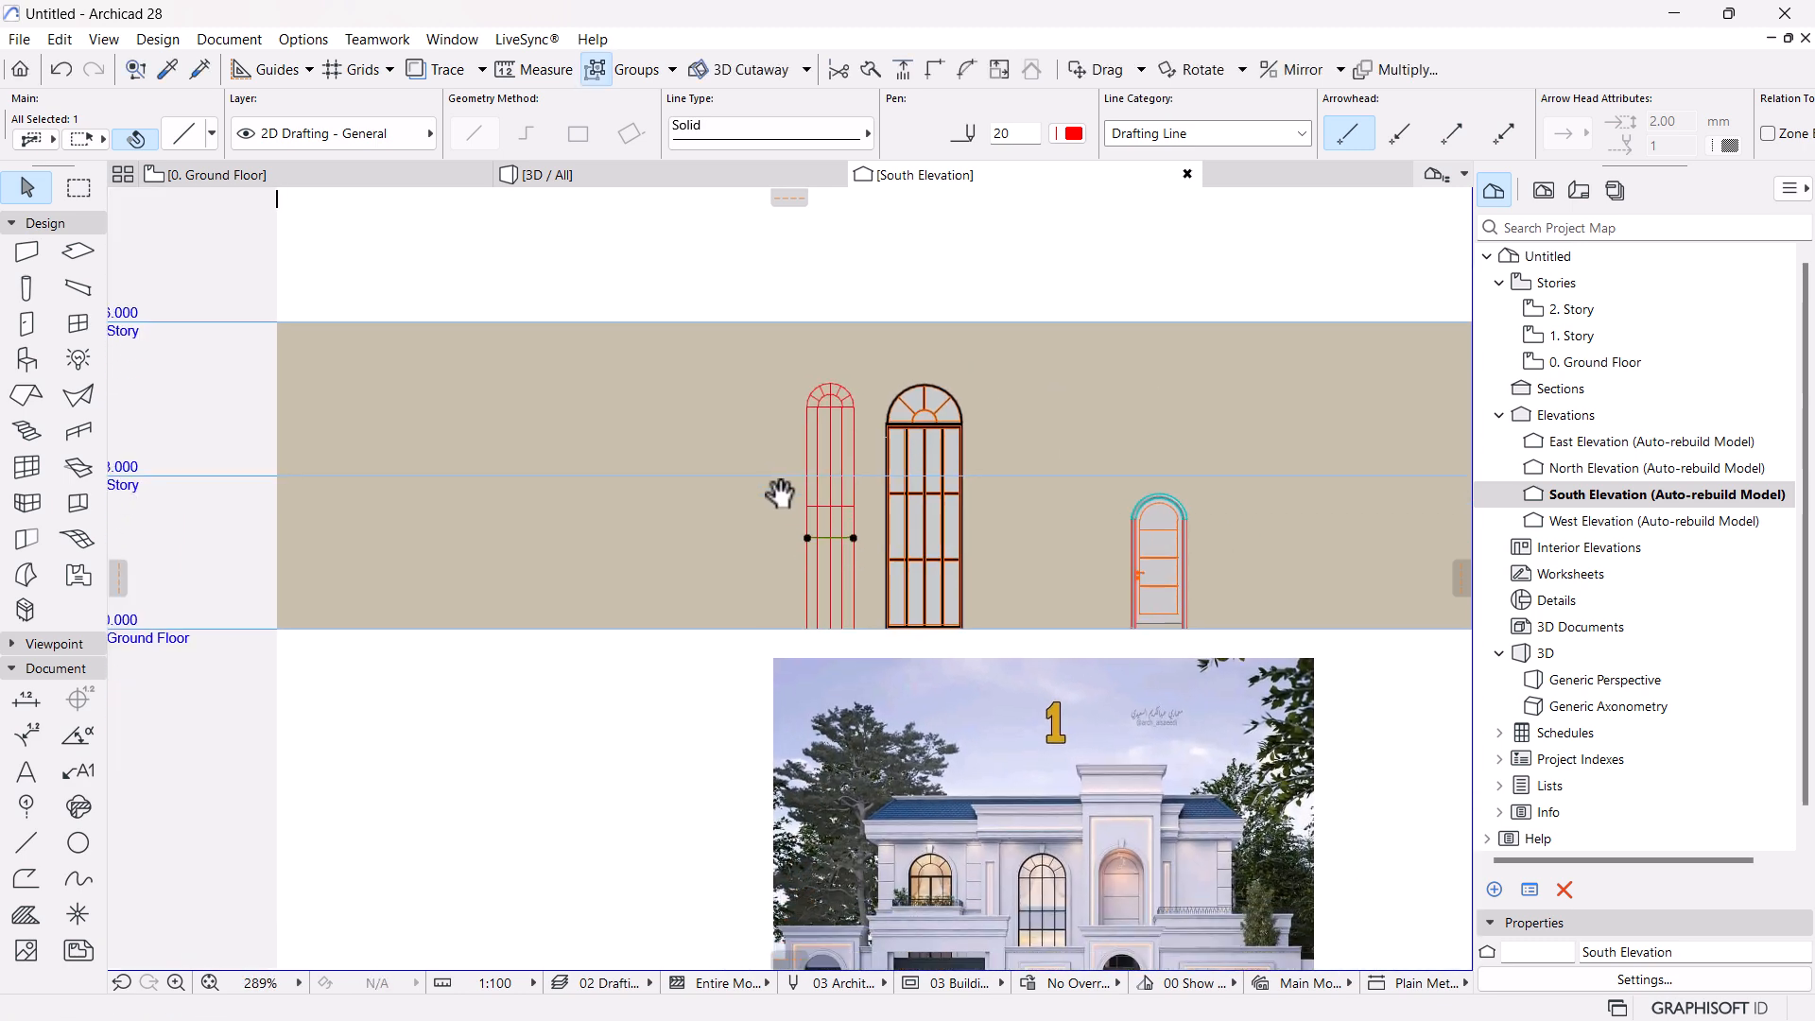
pyautogui.scroll(3, 776, 449)
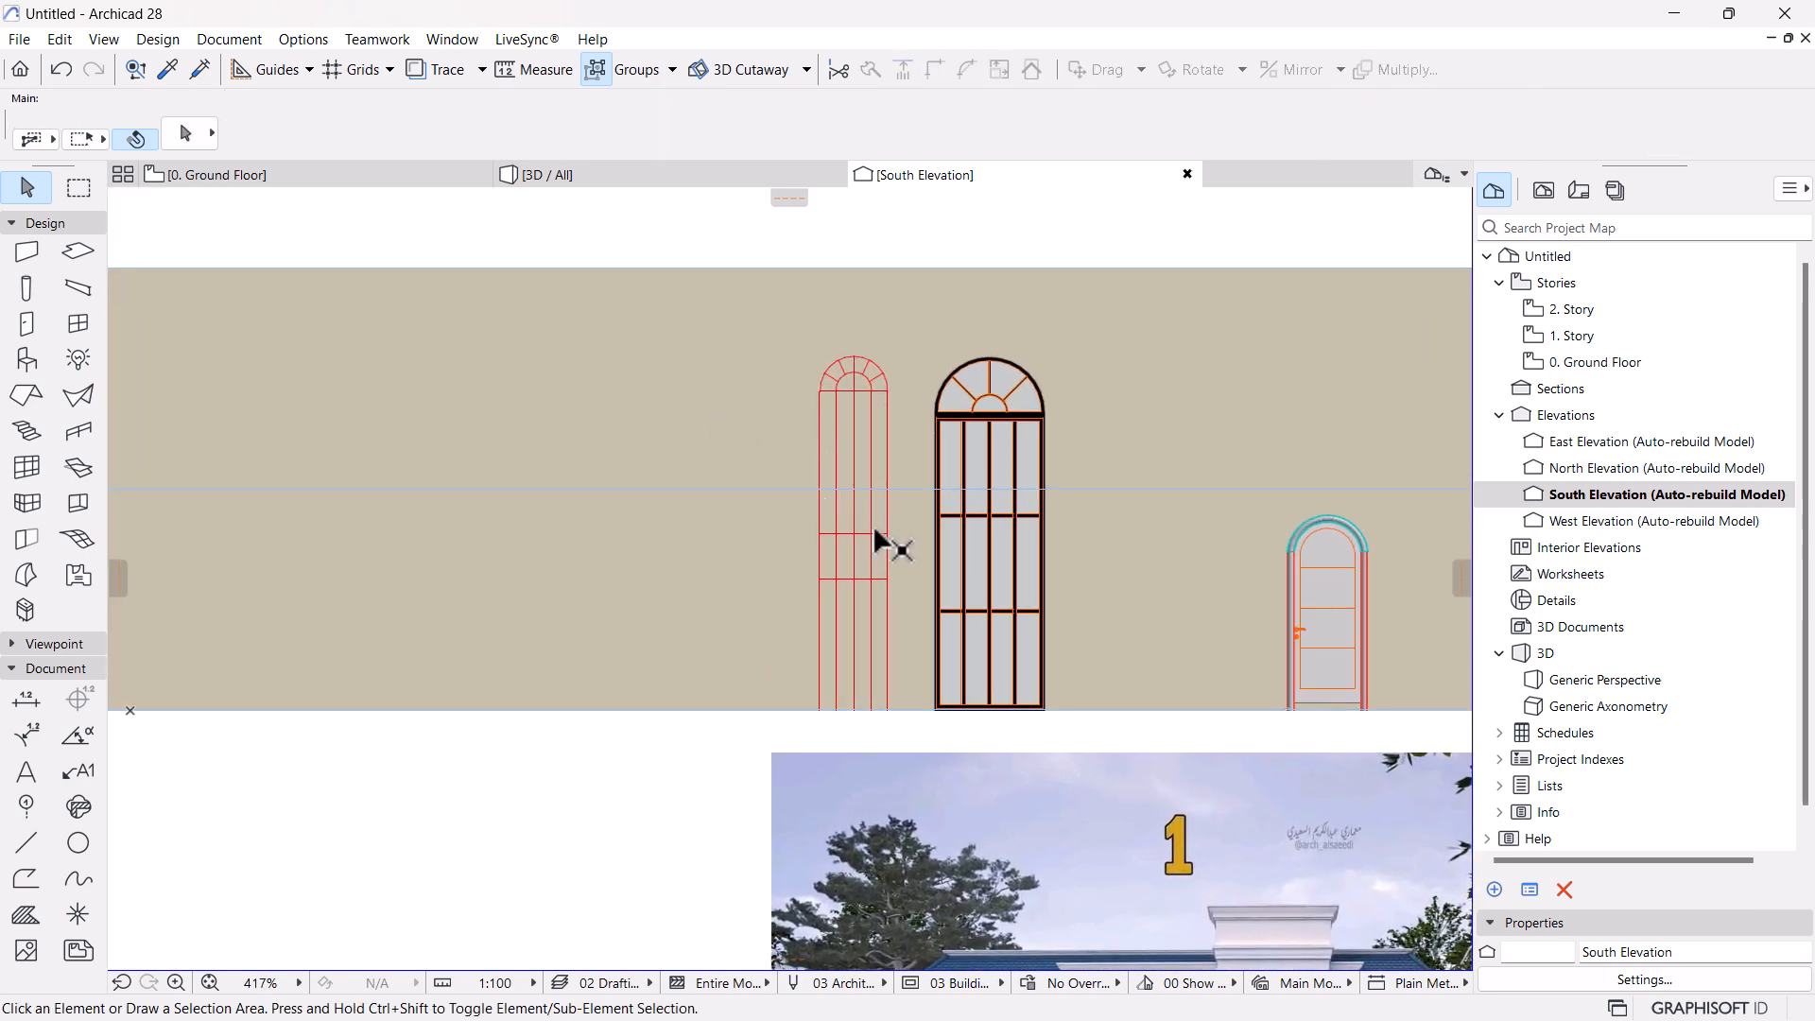
pyautogui.hotkey('ctrl', 'alt', 'd')
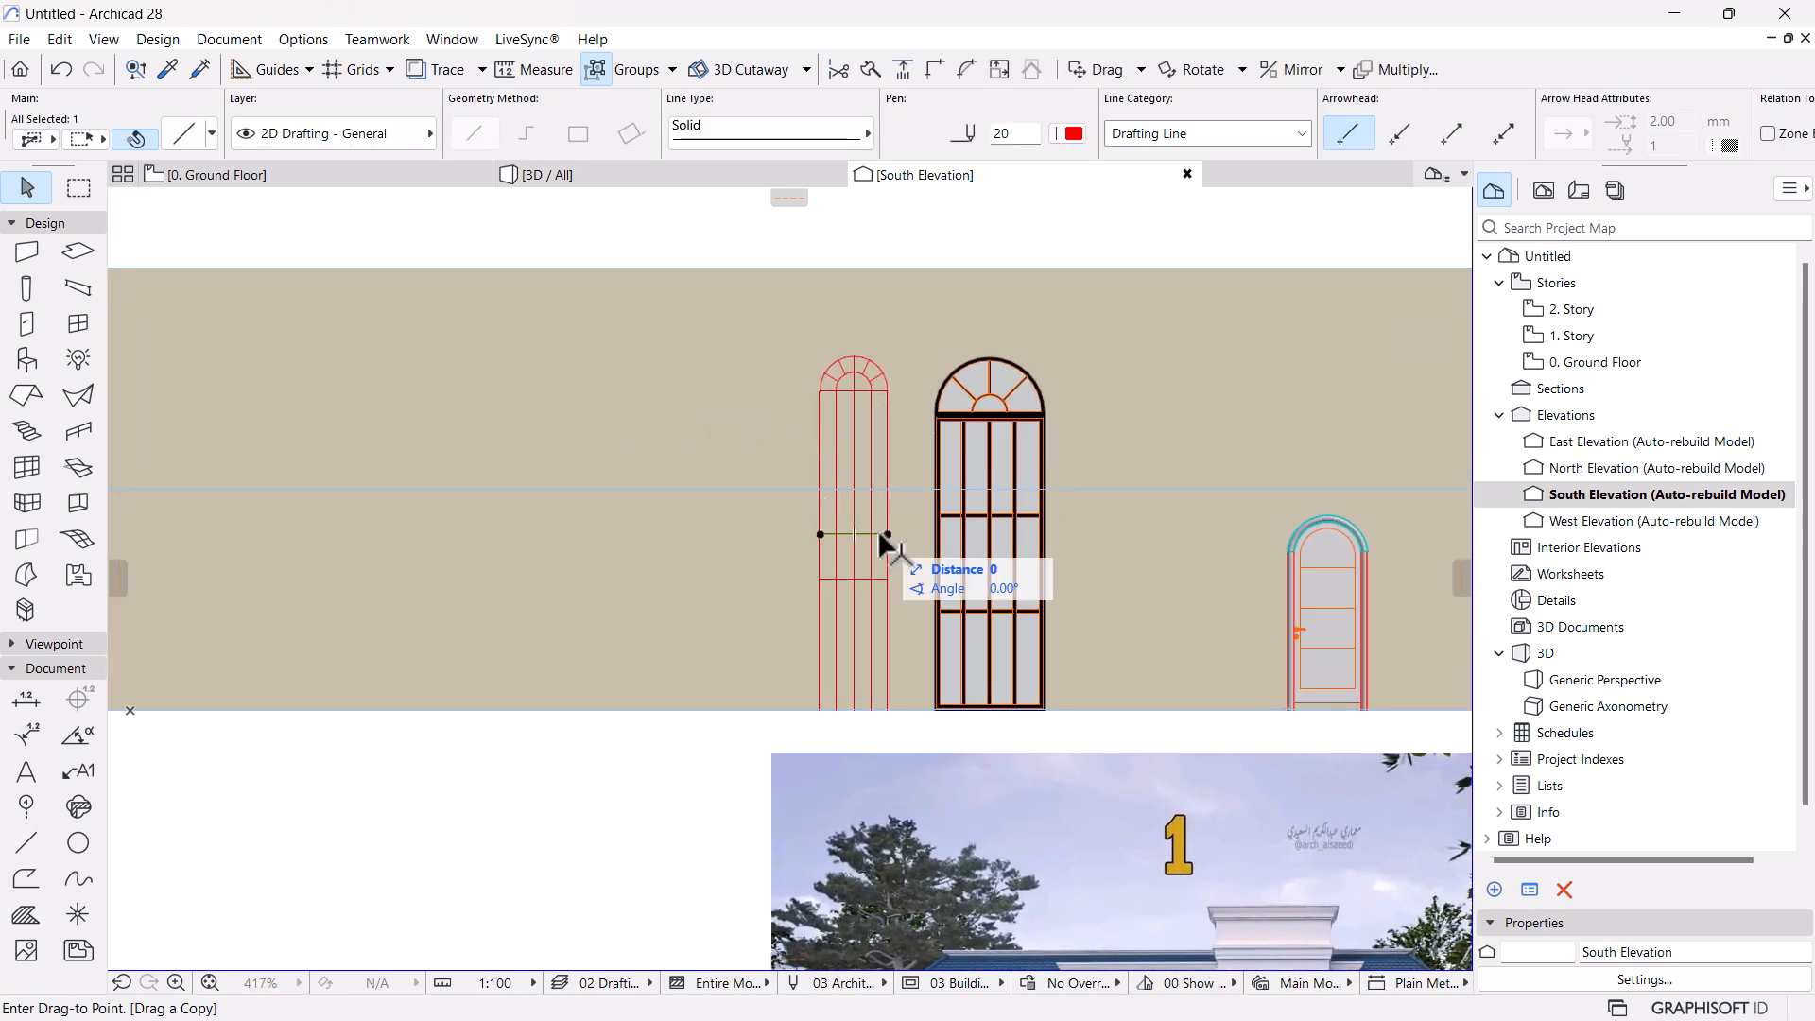
pyautogui.click(881, 534)
pyautogui.click(884, 458)
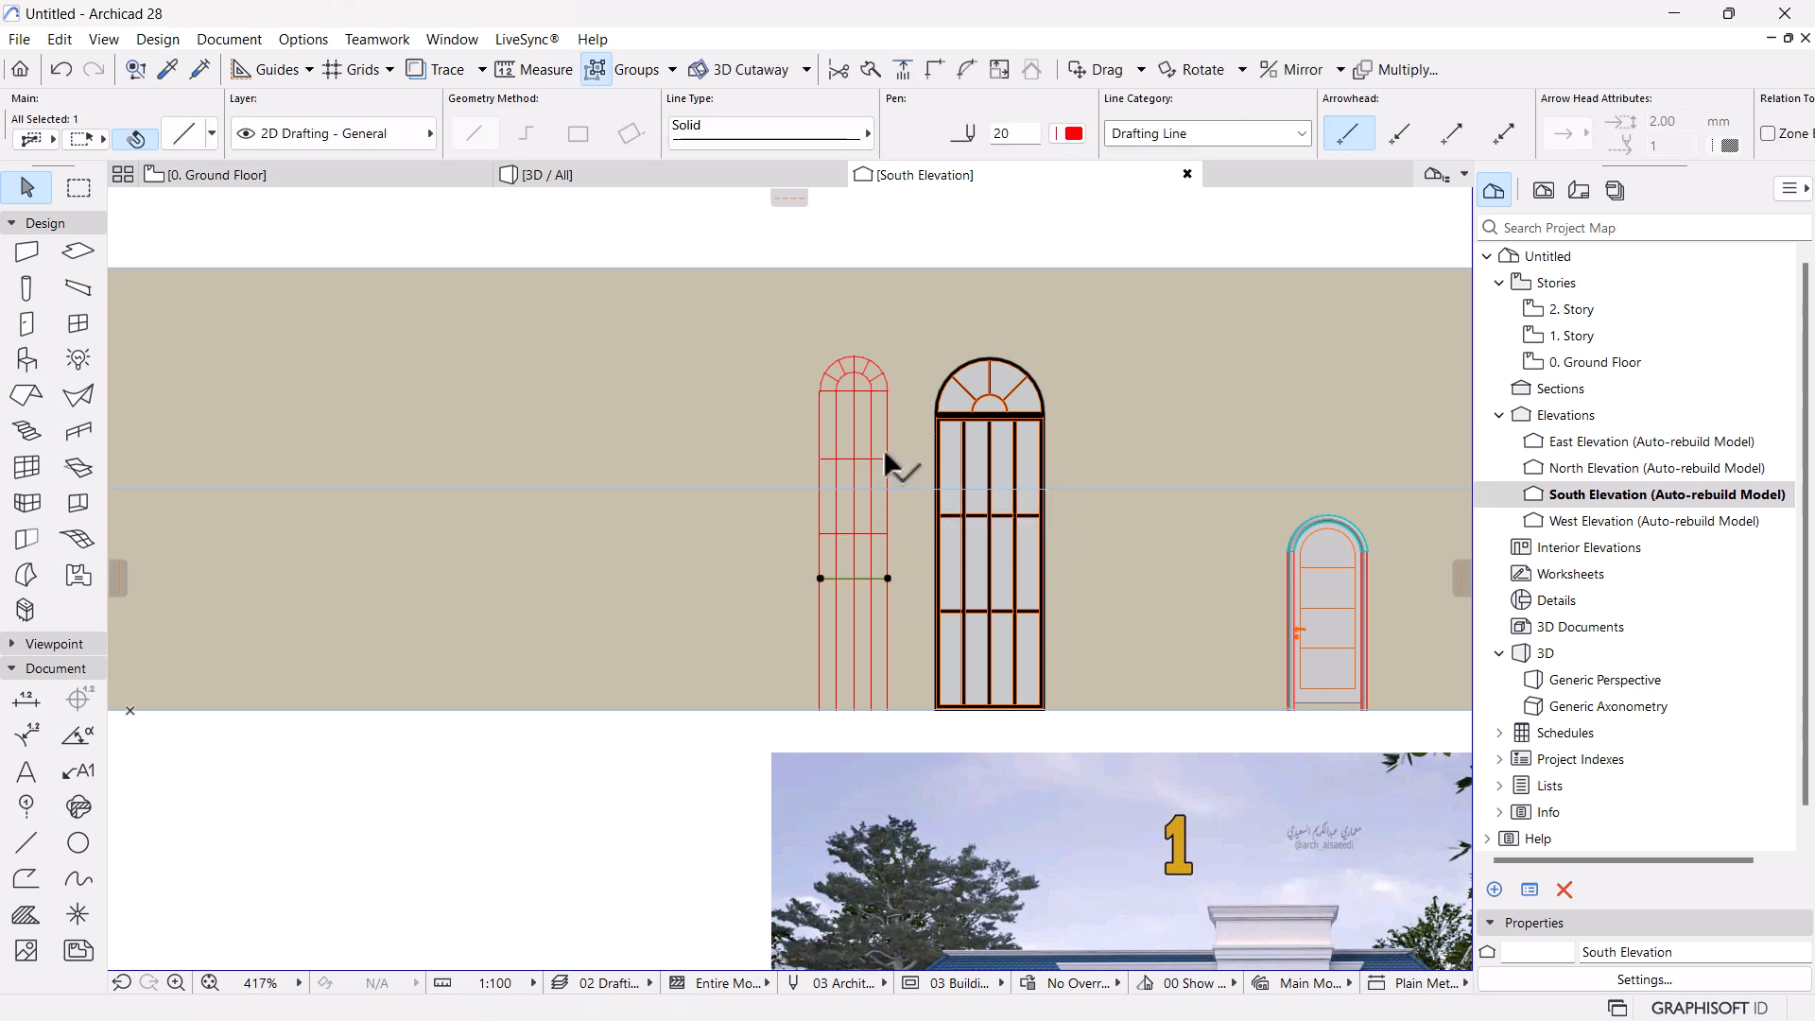
# Mirror a copy of the topmost horizontal bar downward about a horizontal axis through the midpoint of the outer outline's straight side
pyautogui.hotkey('ctrl', 'alt', 'm')
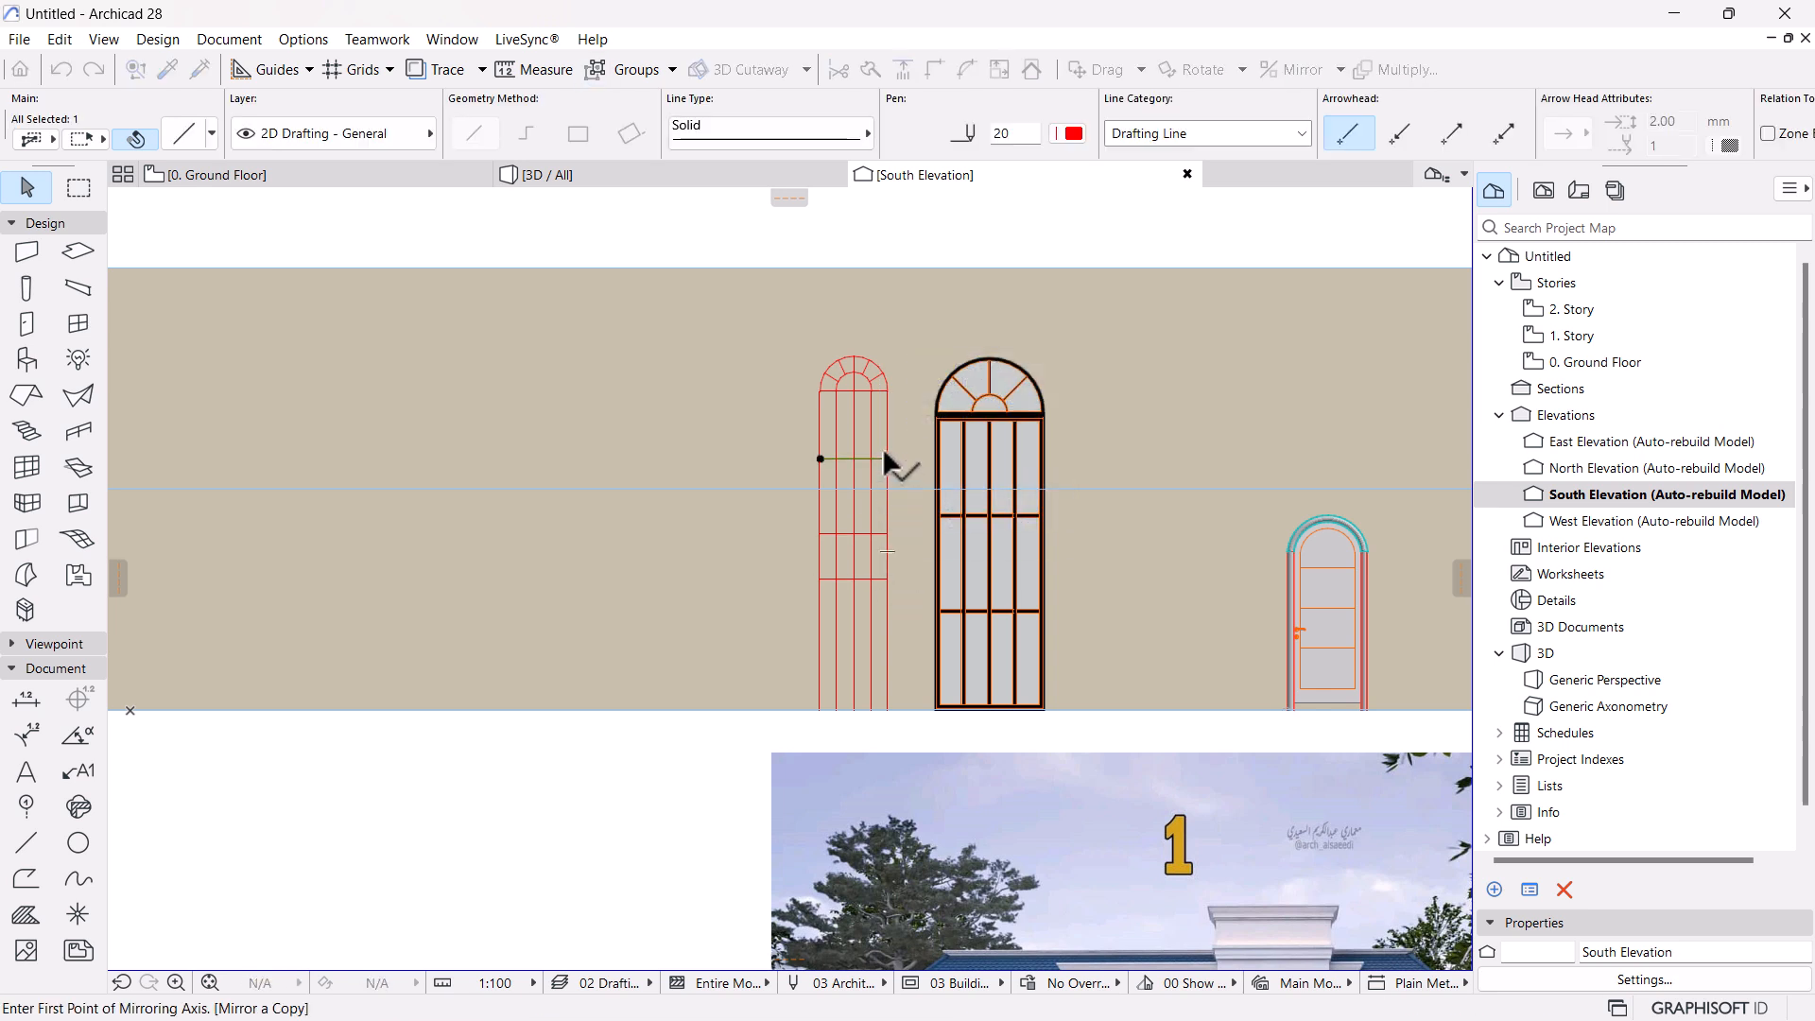
pyautogui.click(887, 551)
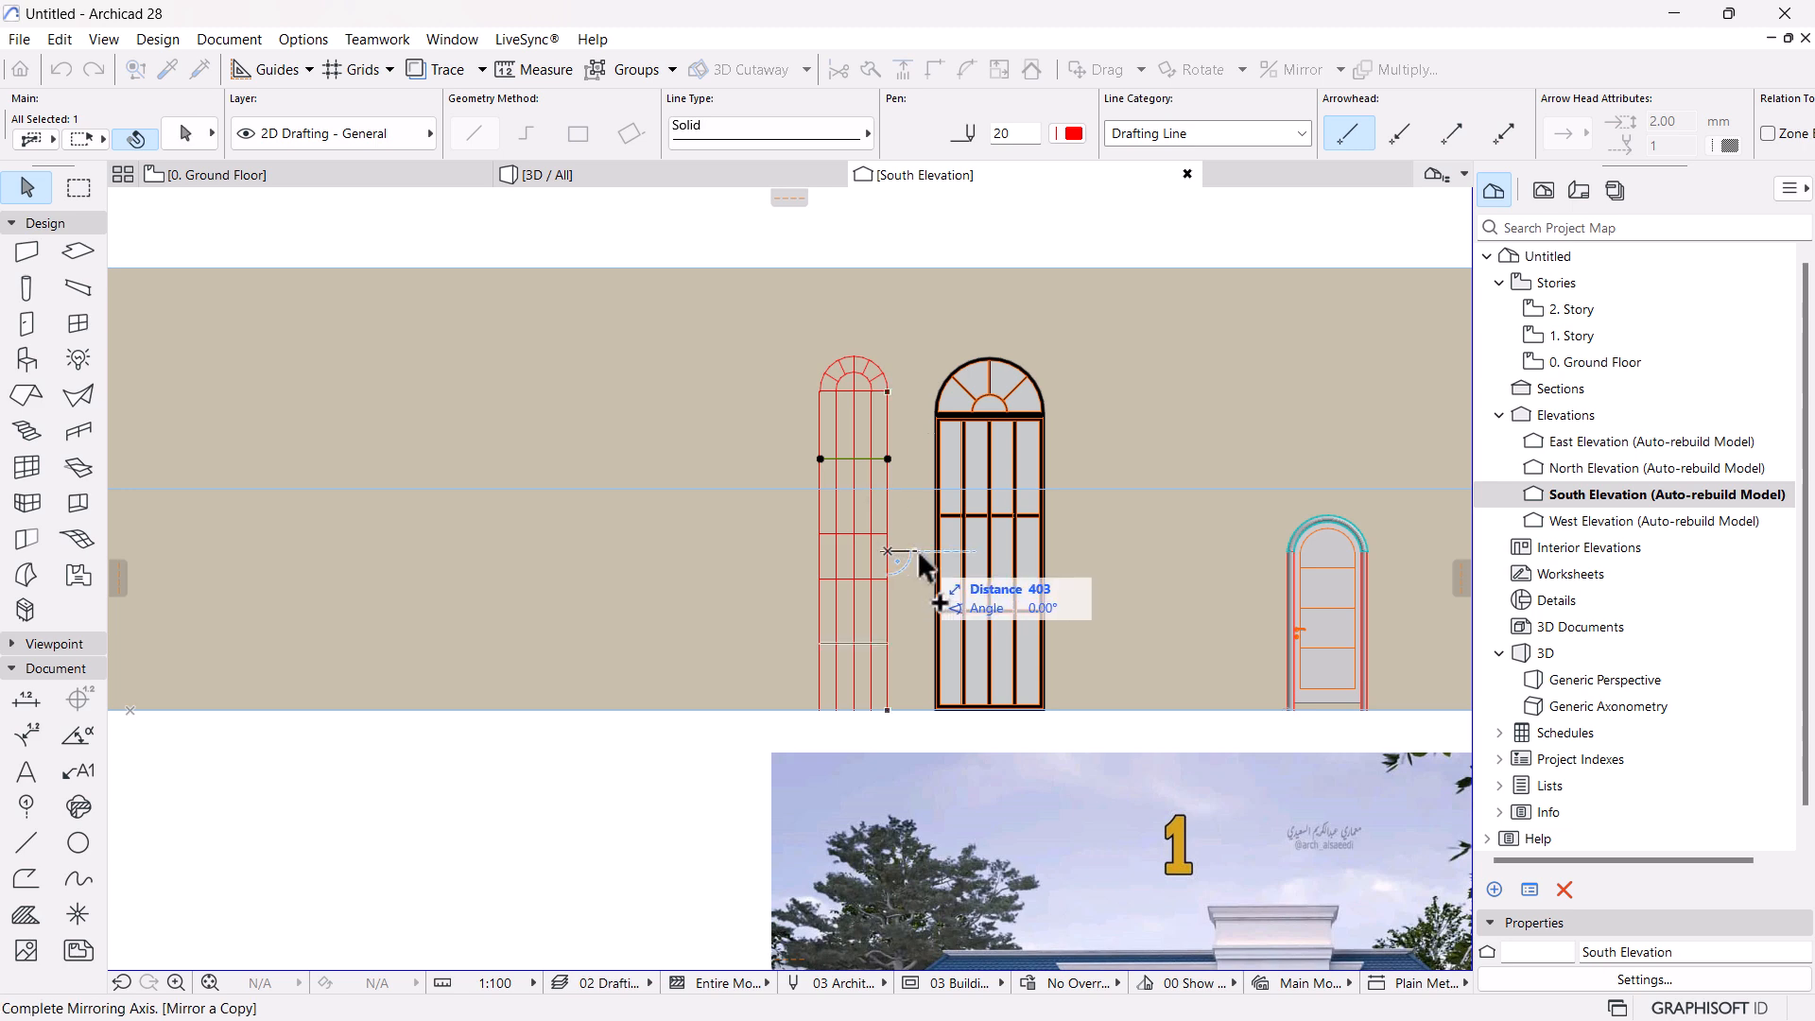
pyautogui.click(916, 550)
pyautogui.scroll(-3, 892, 574)
pyautogui.press('Escape')
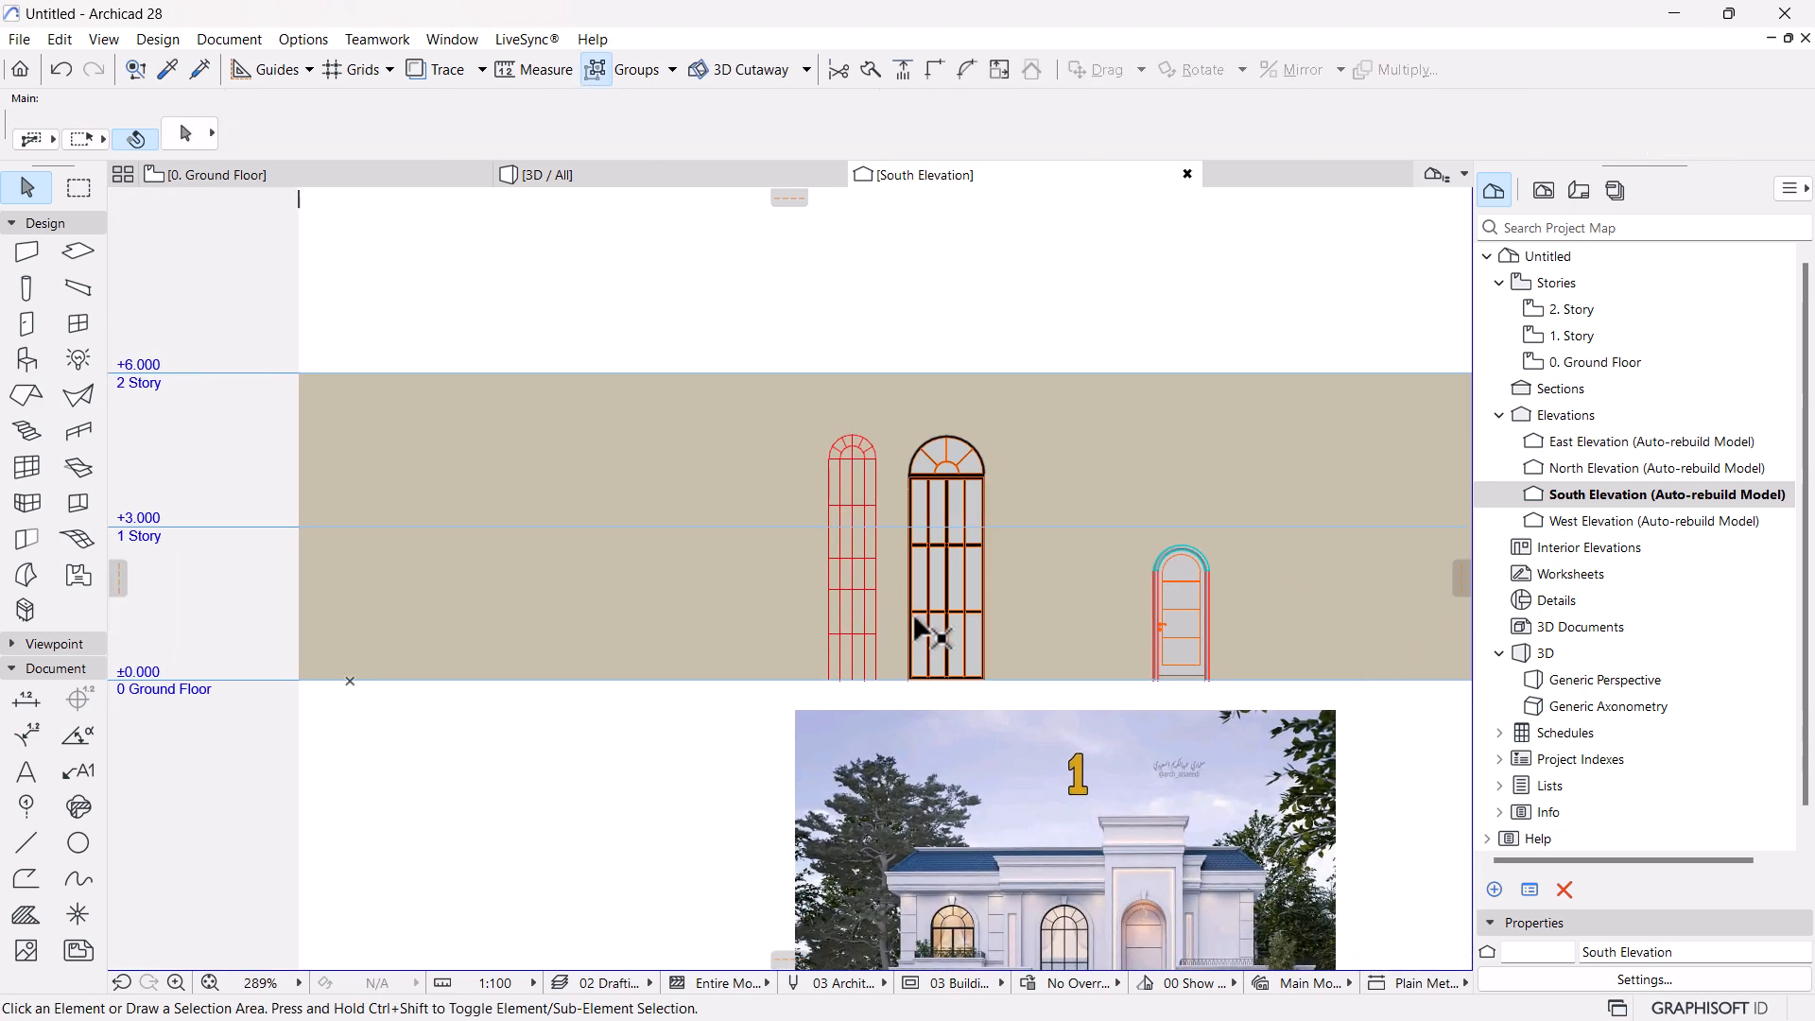
# Select and copy the entire red arched window tracing beside the modelled window in the south elevation
pyautogui.scroll(-2, 960, 681)
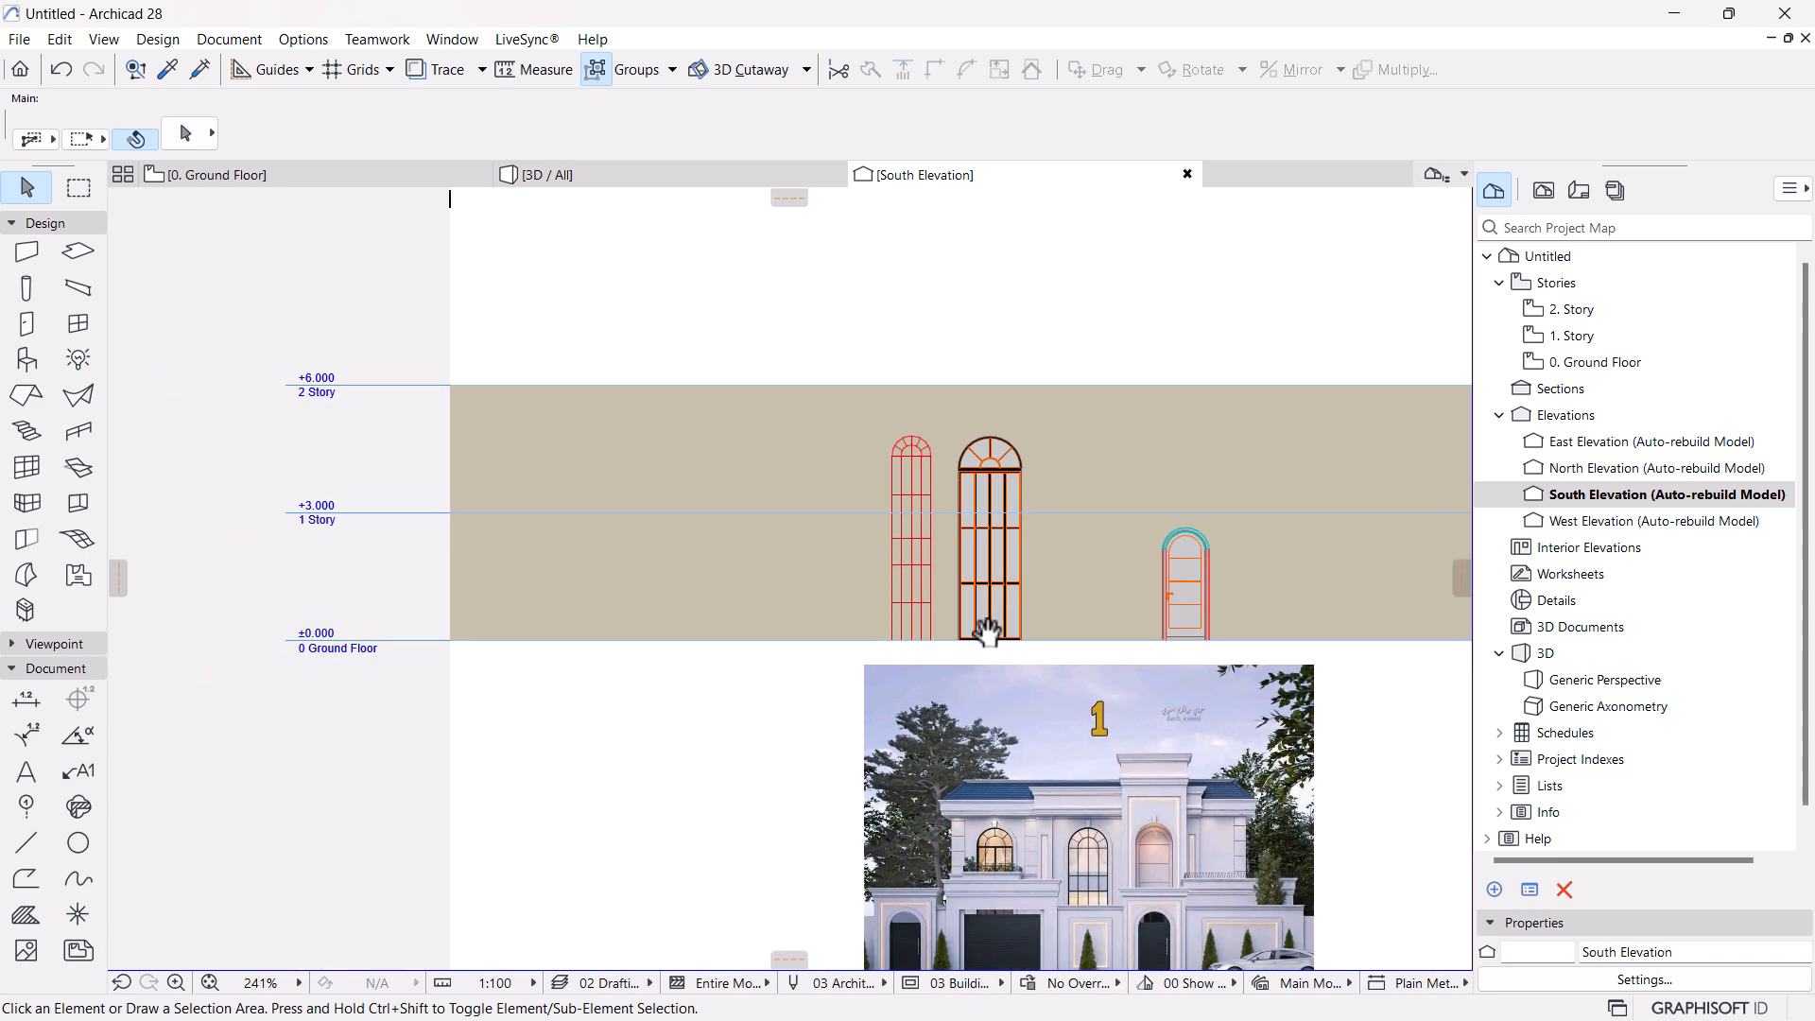
pyautogui.scroll(2, 984, 539)
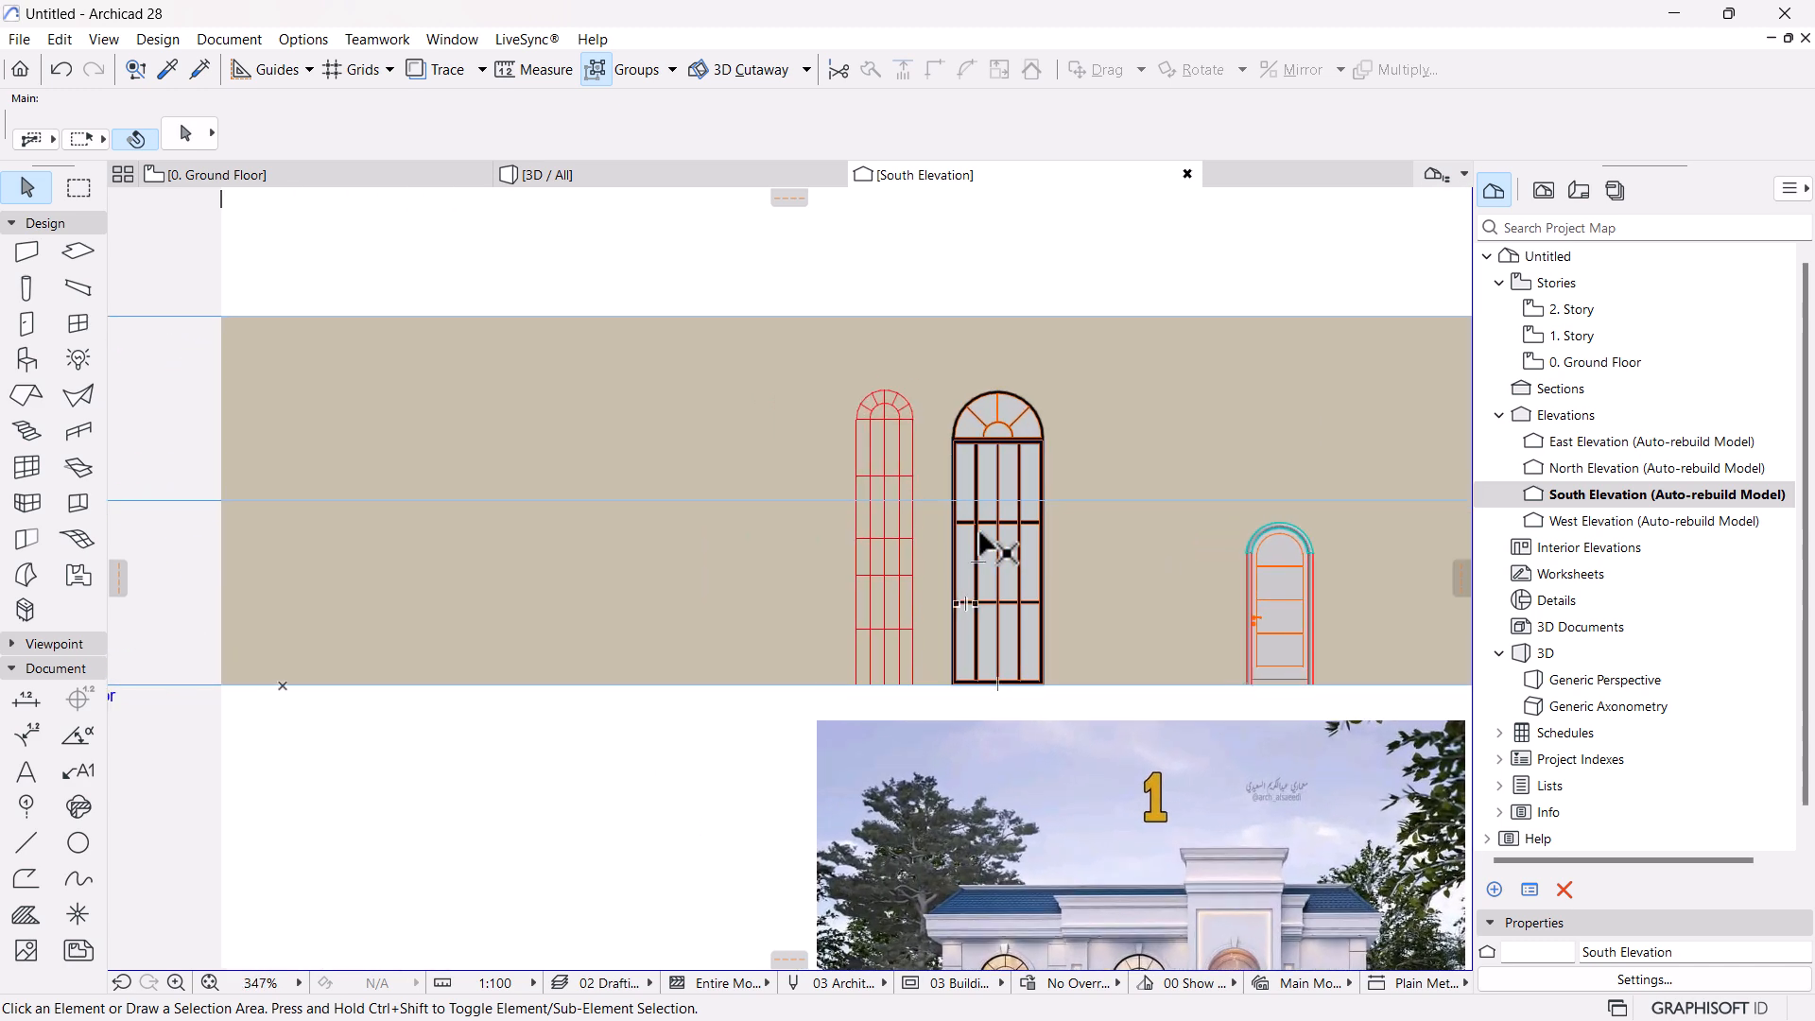
pyautogui.scroll(2, 982, 534)
pyautogui.moveTo(1146, 615); pyautogui.dragTo(1105, 605, button='middle')
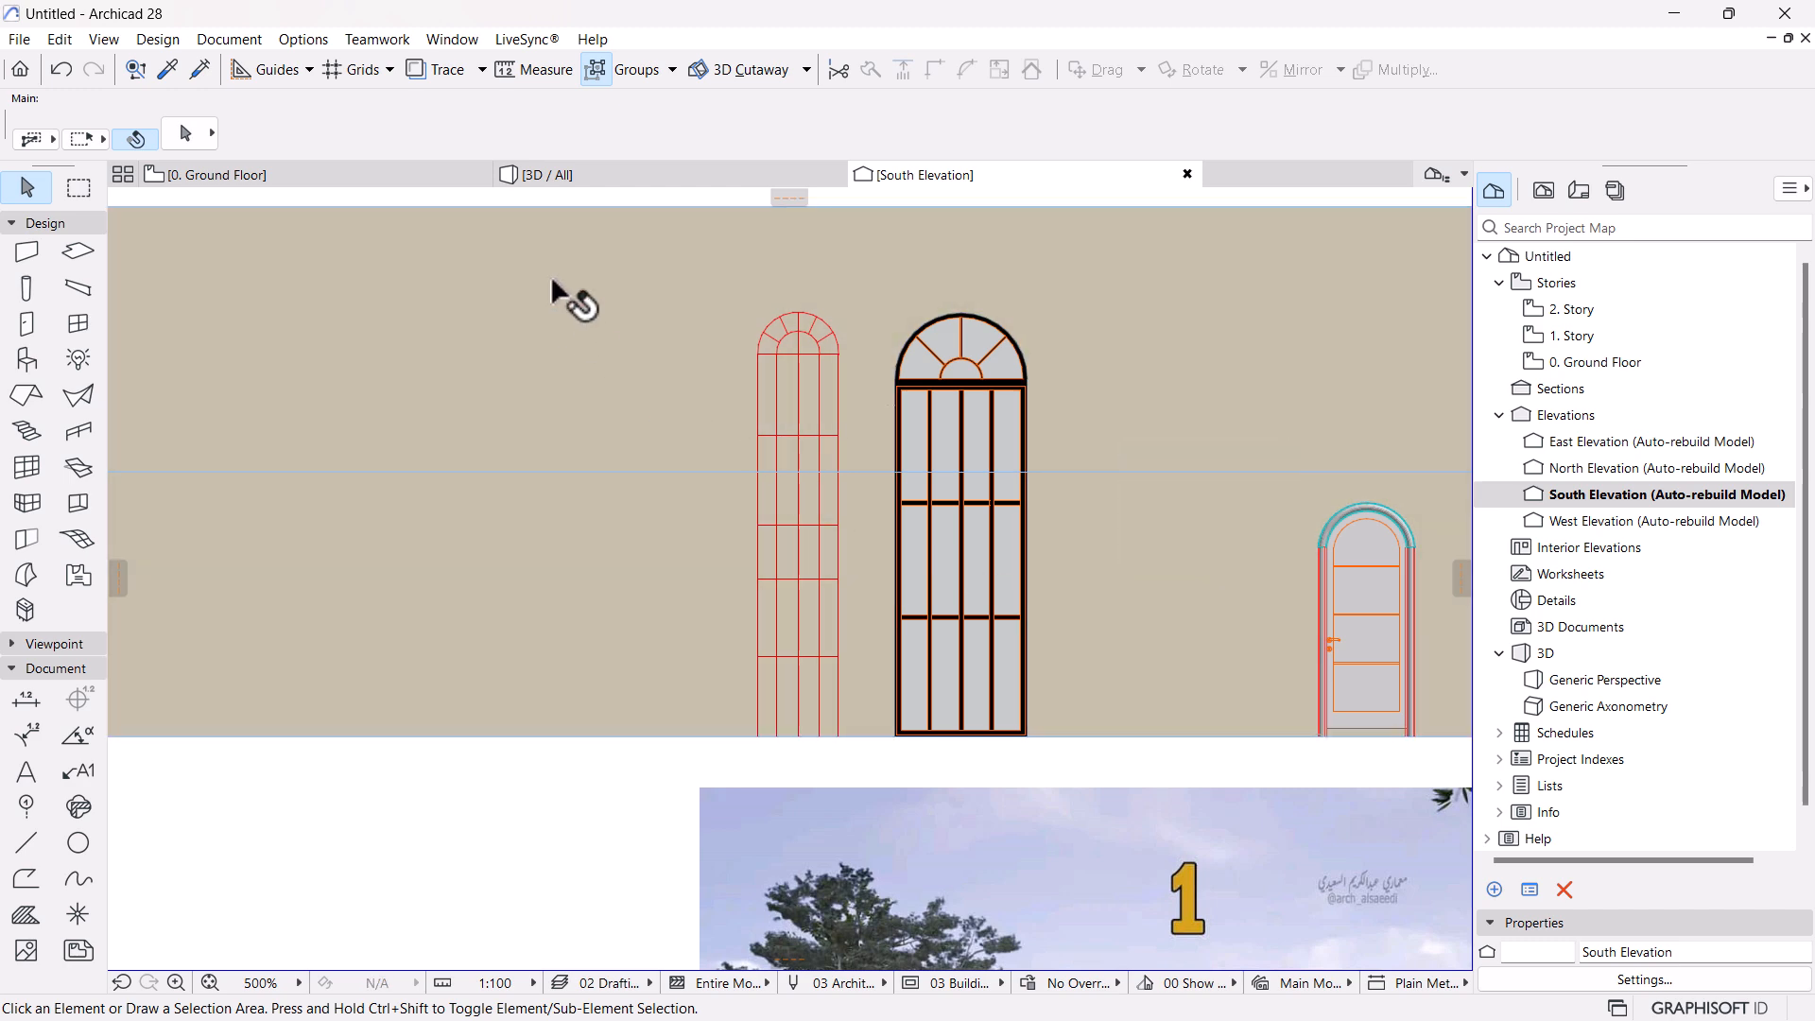
pyautogui.scroll(-3, 722, 377)
pyautogui.moveTo(701, 288); pyautogui.dragTo(900, 763)
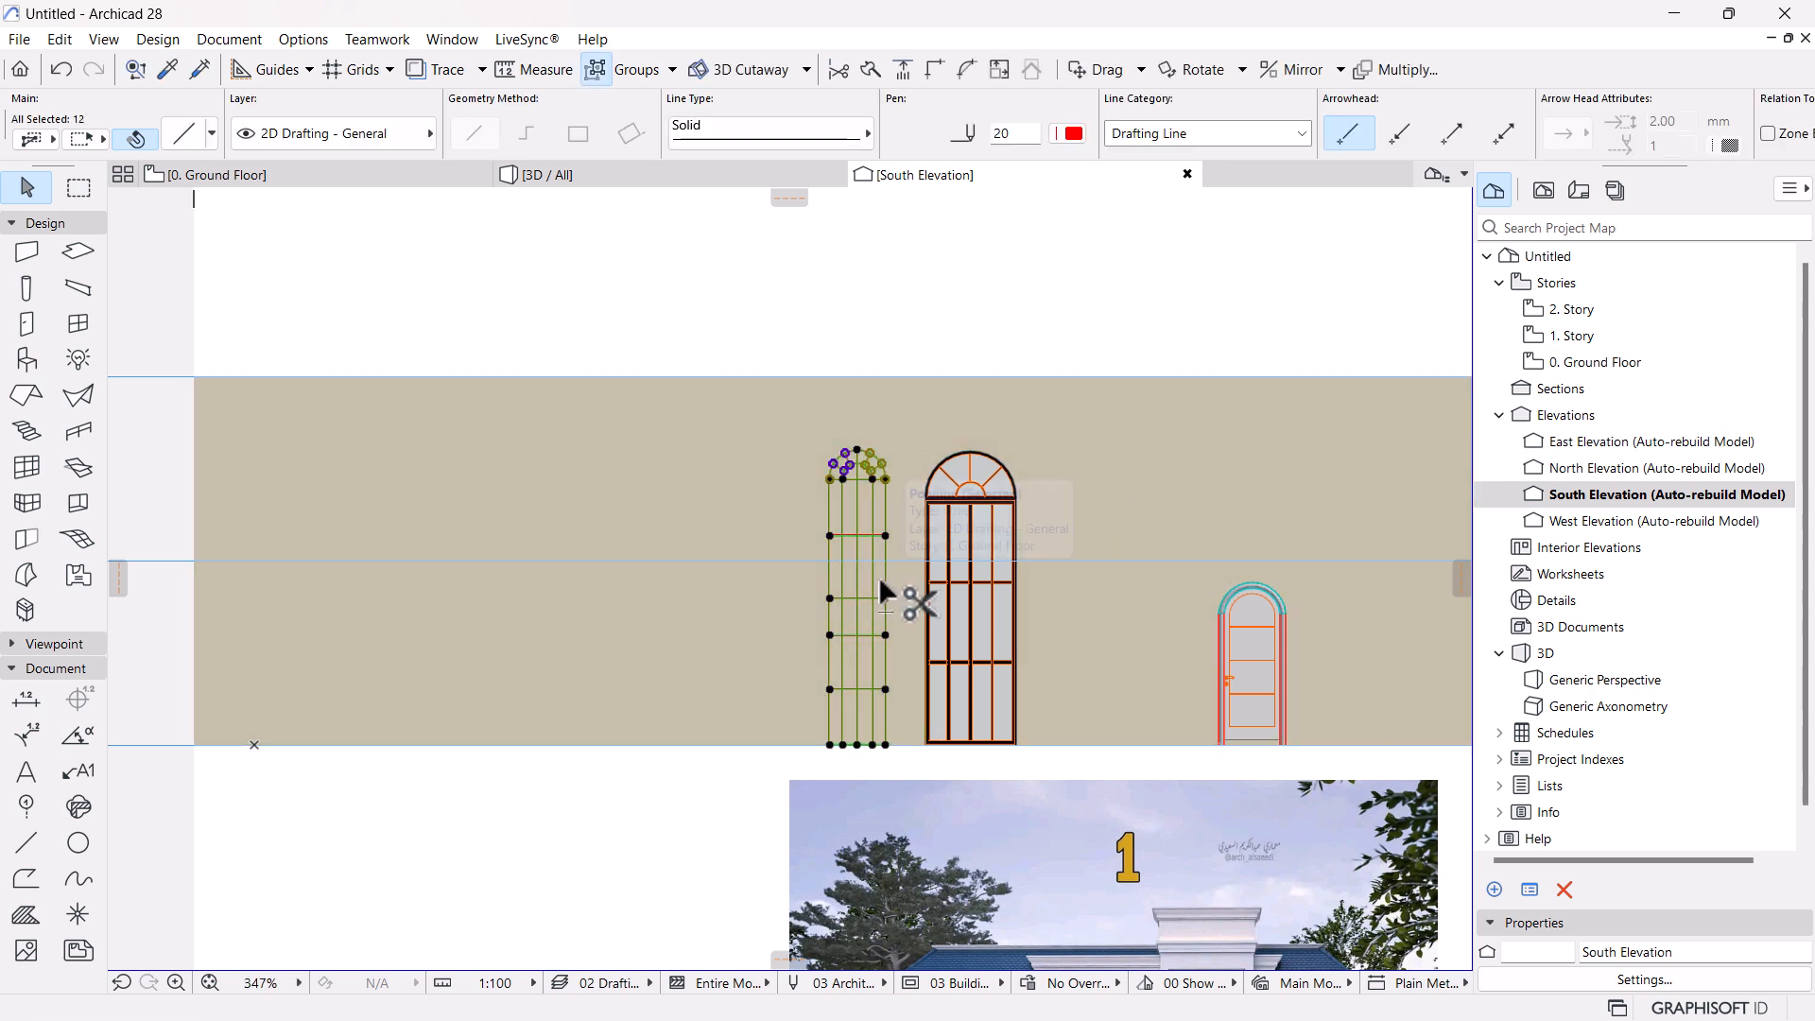
# Paste the copied tracing into the Ground Floor plan and place it in the empty area between the wall and the South Elevation line
pyautogui.click(273, 180)
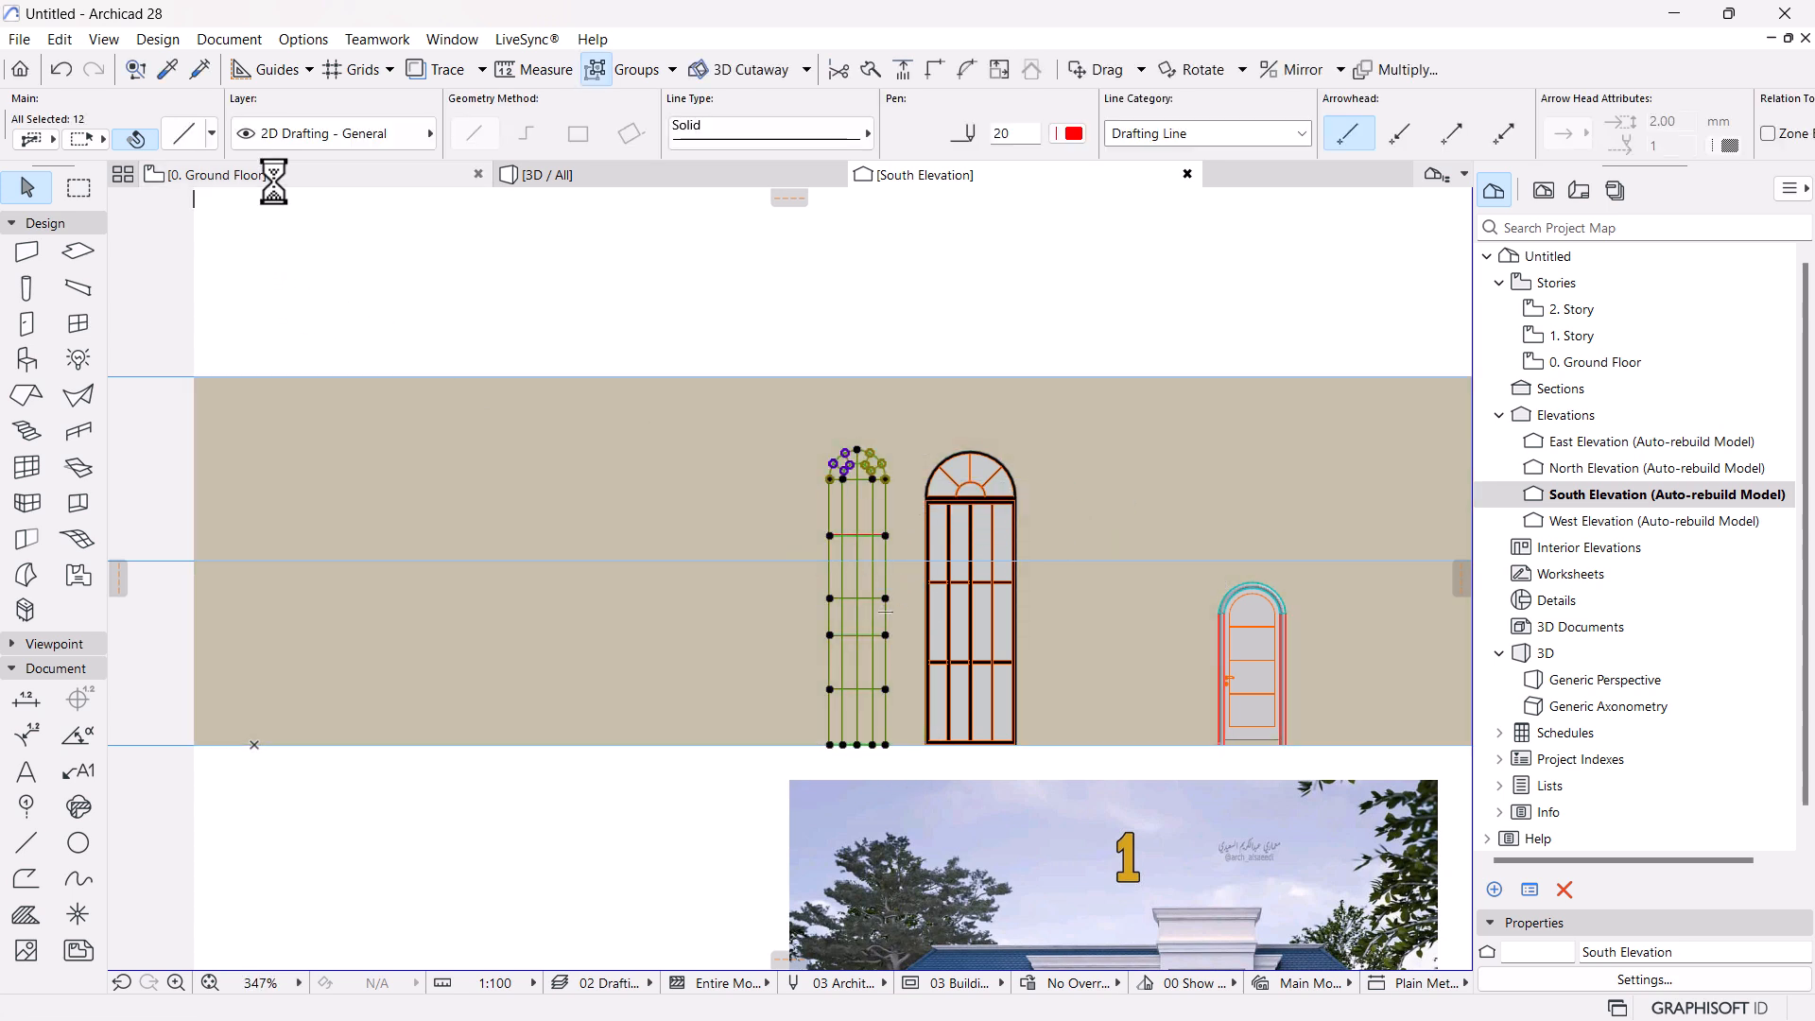
pyautogui.scroll(-6, 996, 483)
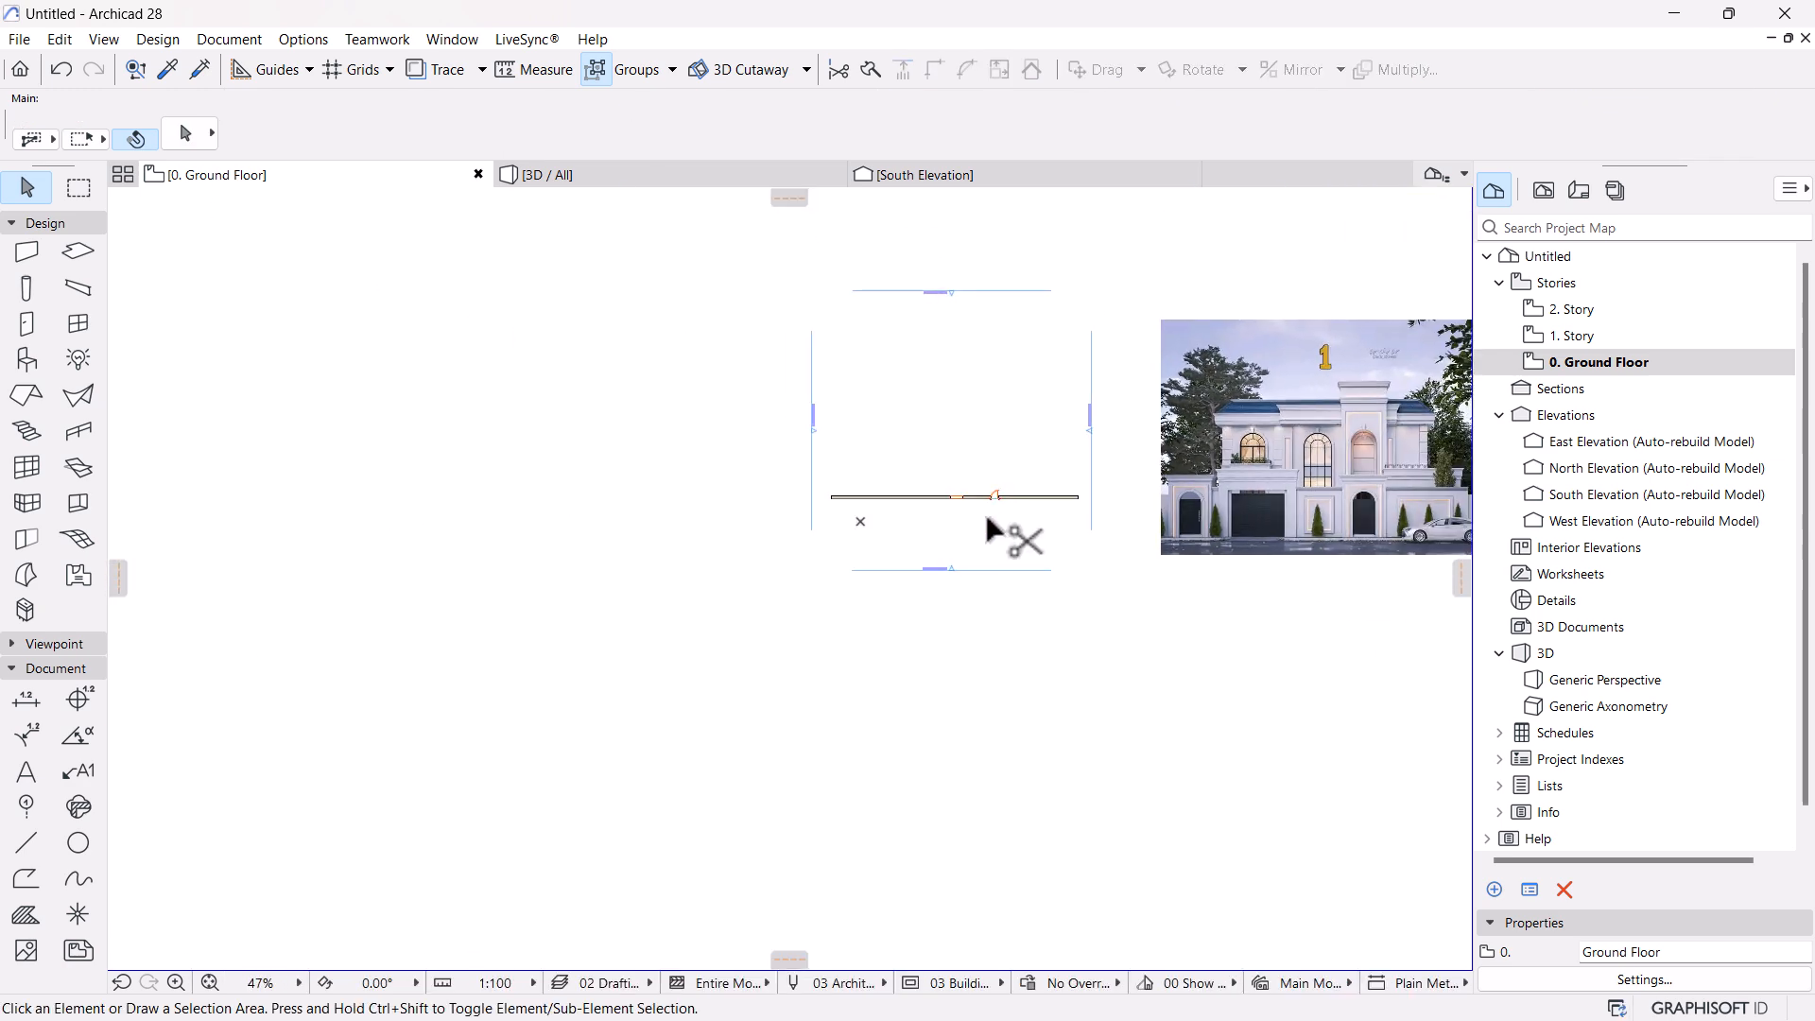
pyautogui.hotkey('ctrl', 'v')
pyautogui.click(934, 525)
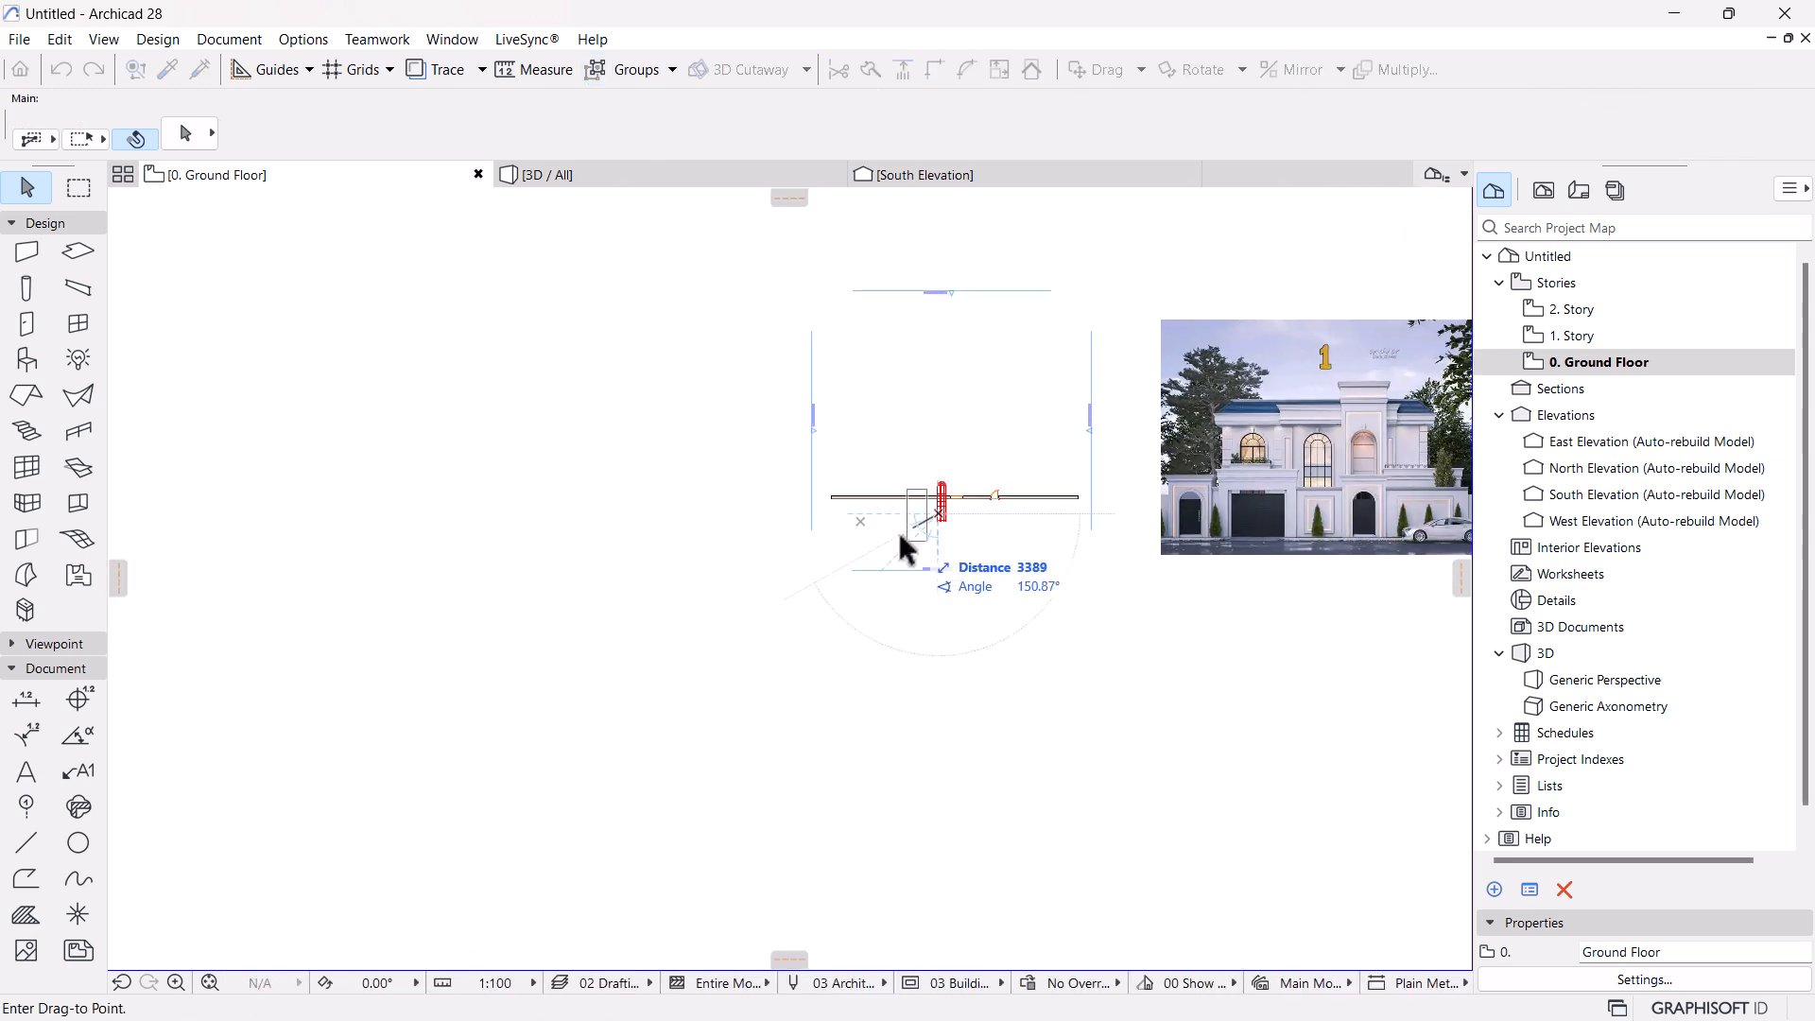
pyautogui.click(887, 553)
pyautogui.click(893, 688)
pyautogui.scroll(2, 944, 516)
pyautogui.scroll(8, 936, 519)
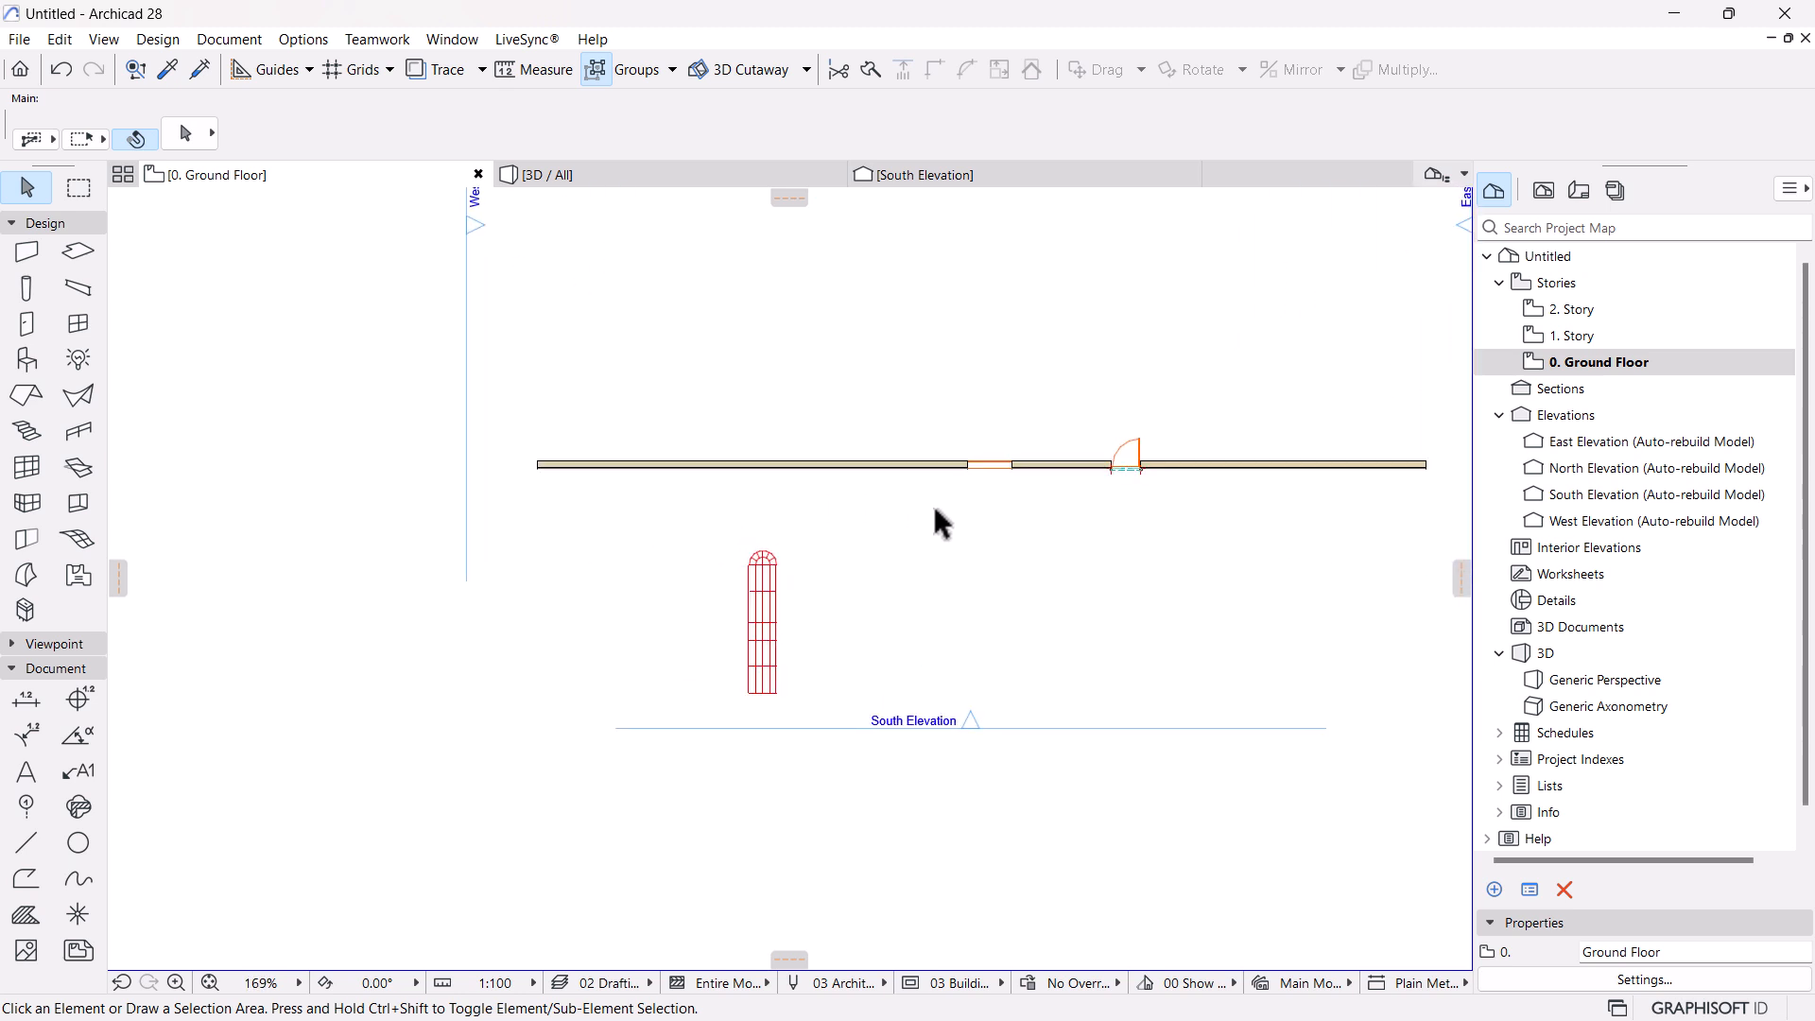
# Set up the Beam tool for chained polybeams with a 50 by 50 mm cross-section
pyautogui.click(70, 291)
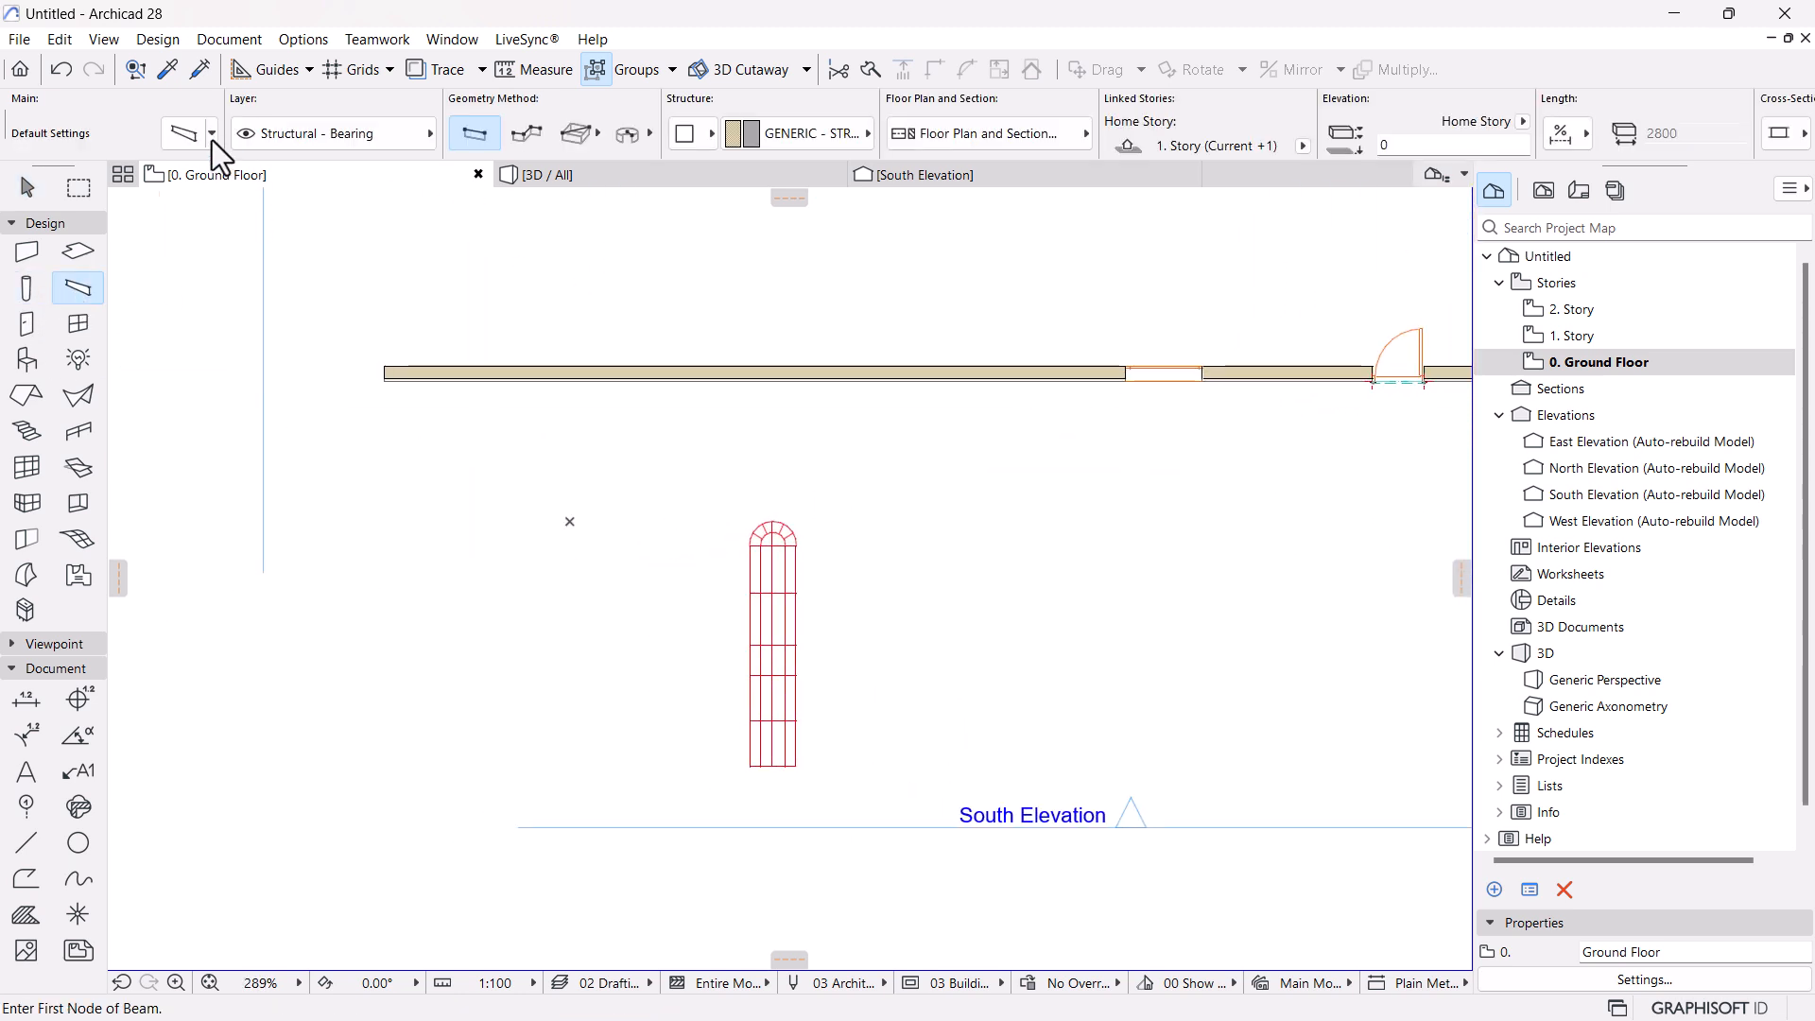
pyautogui.click(528, 140)
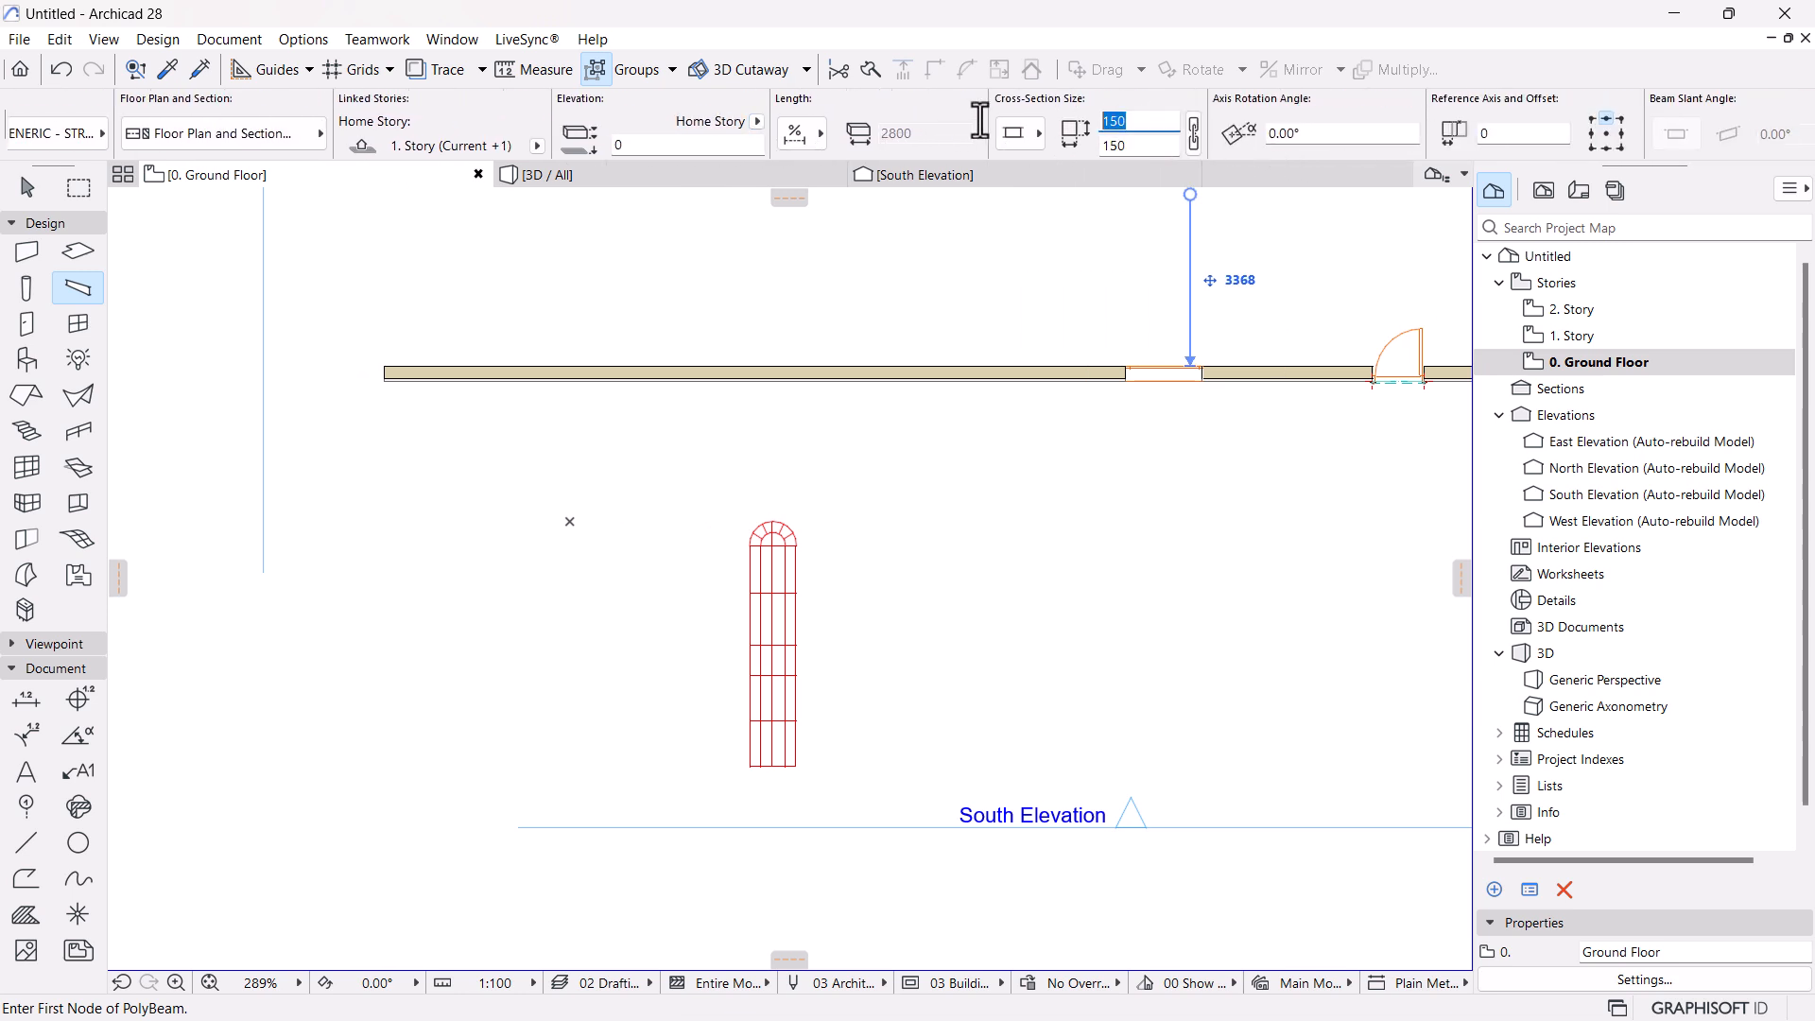
pyautogui.write('5050')
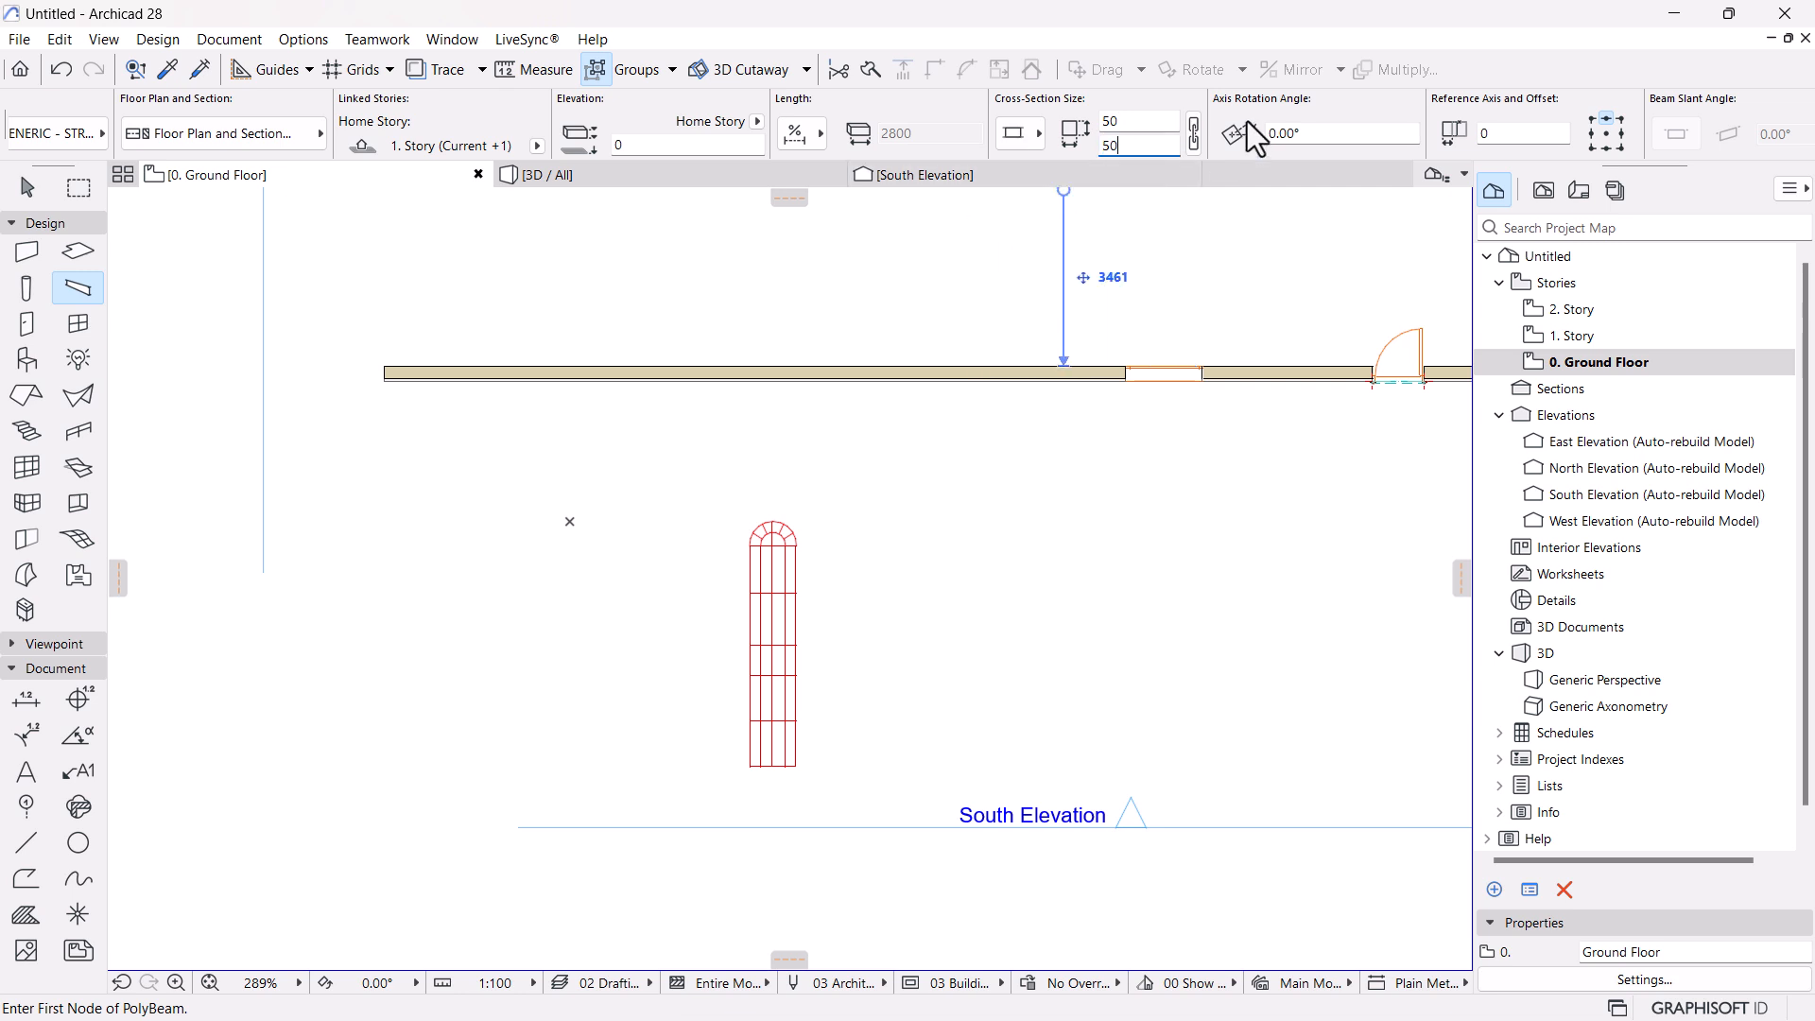
pyautogui.scroll(-5, 1248, 123)
pyautogui.scroll(5, 1229, 137)
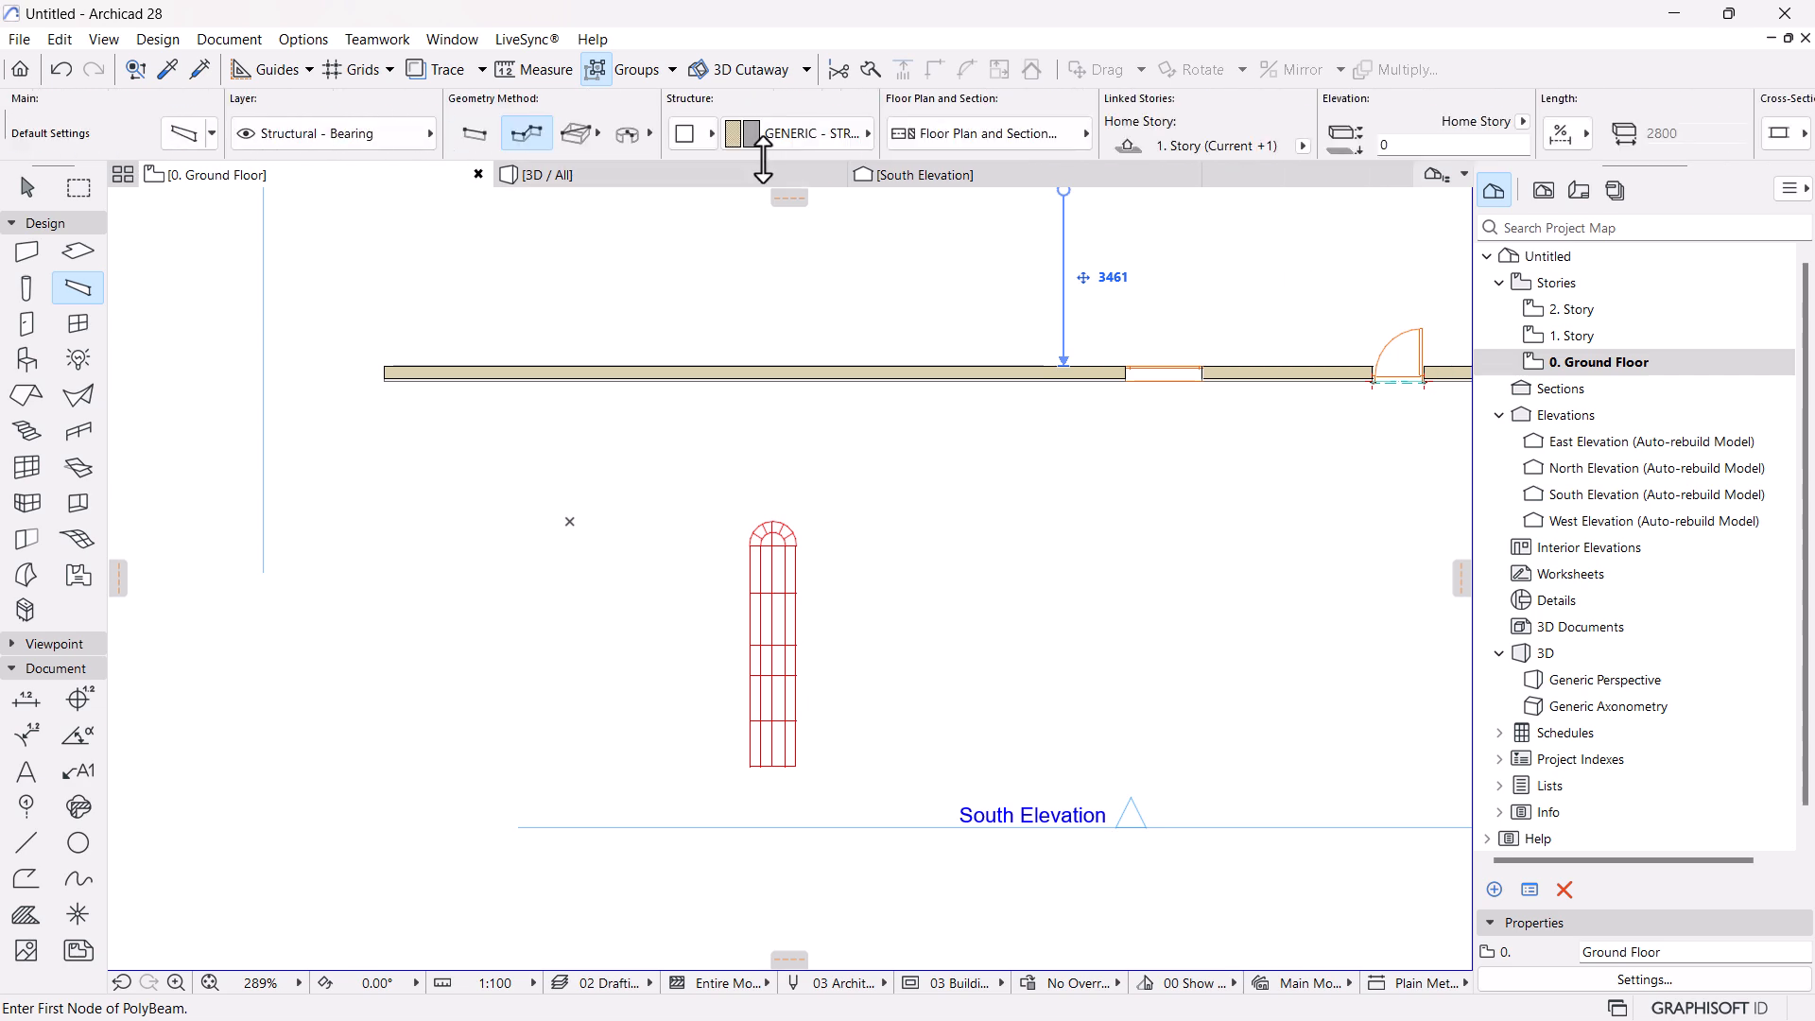
# Enable all five surface overrides in the default beam segment settings and link them together
pyautogui.click(182, 134)
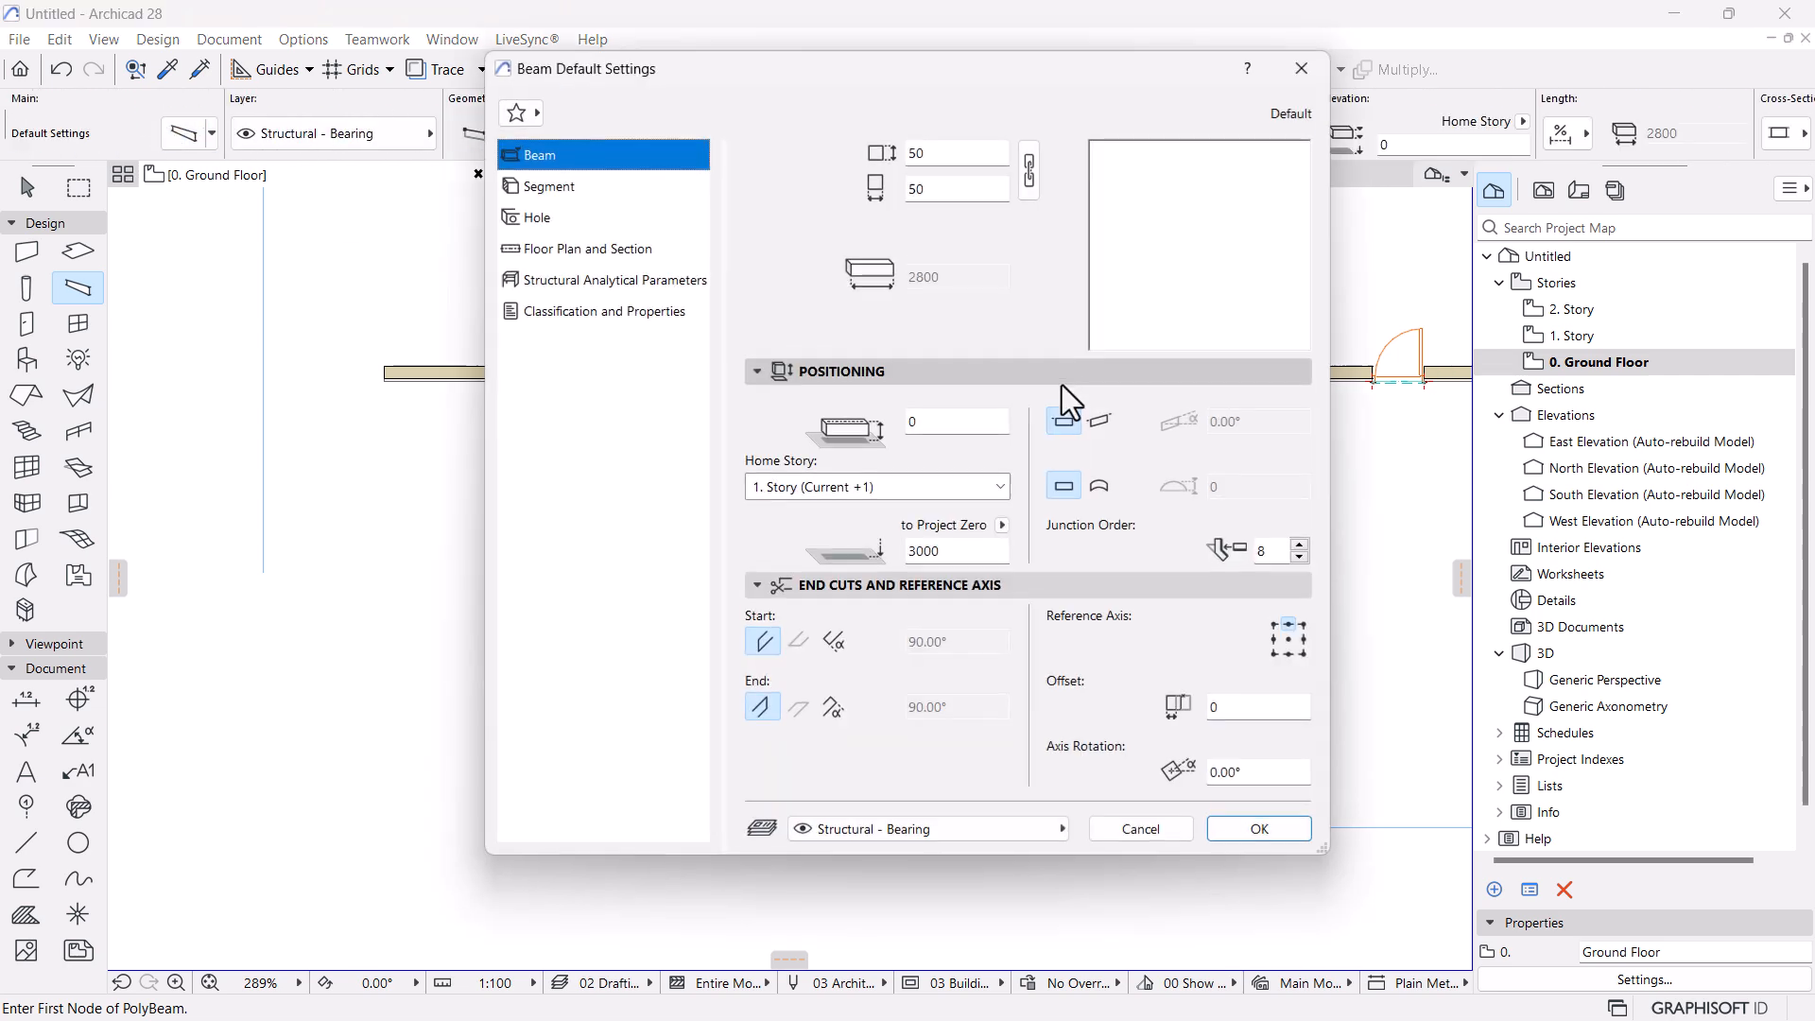
pyautogui.click(545, 192)
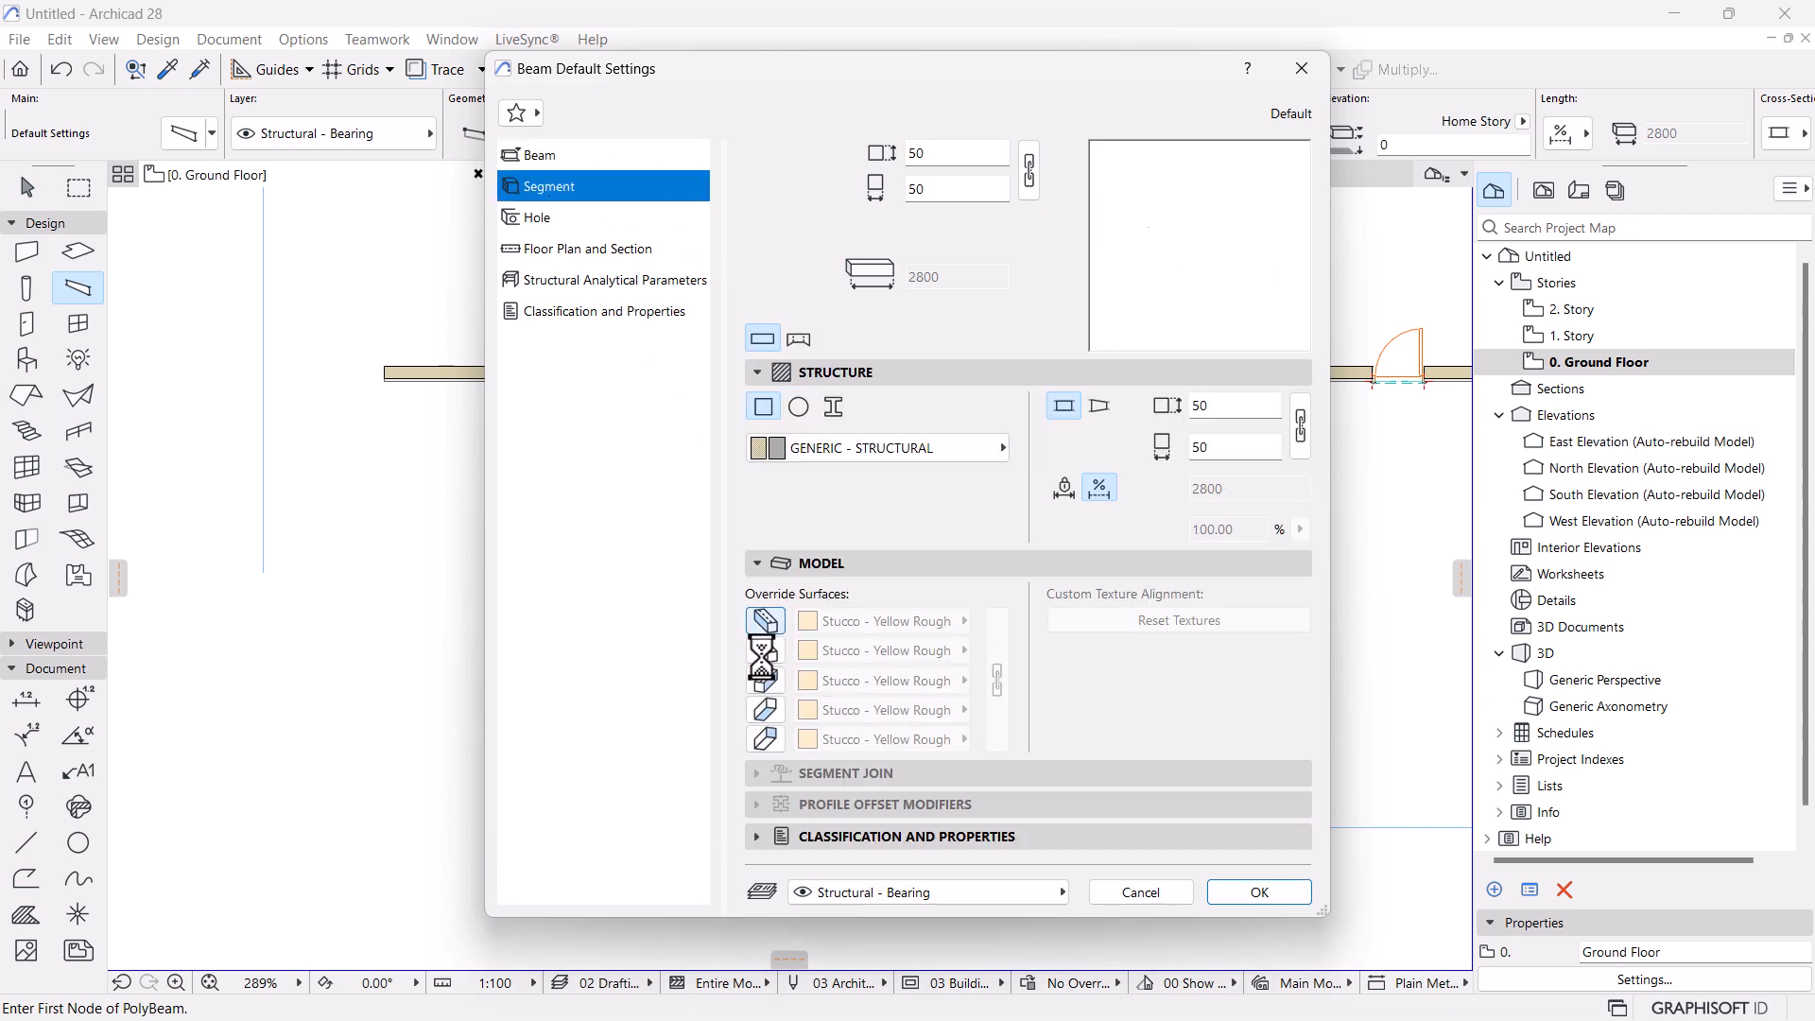
pyautogui.click(766, 622)
pyautogui.click(766, 651)
pyautogui.click(766, 681)
pyautogui.click(766, 710)
pyautogui.click(768, 738)
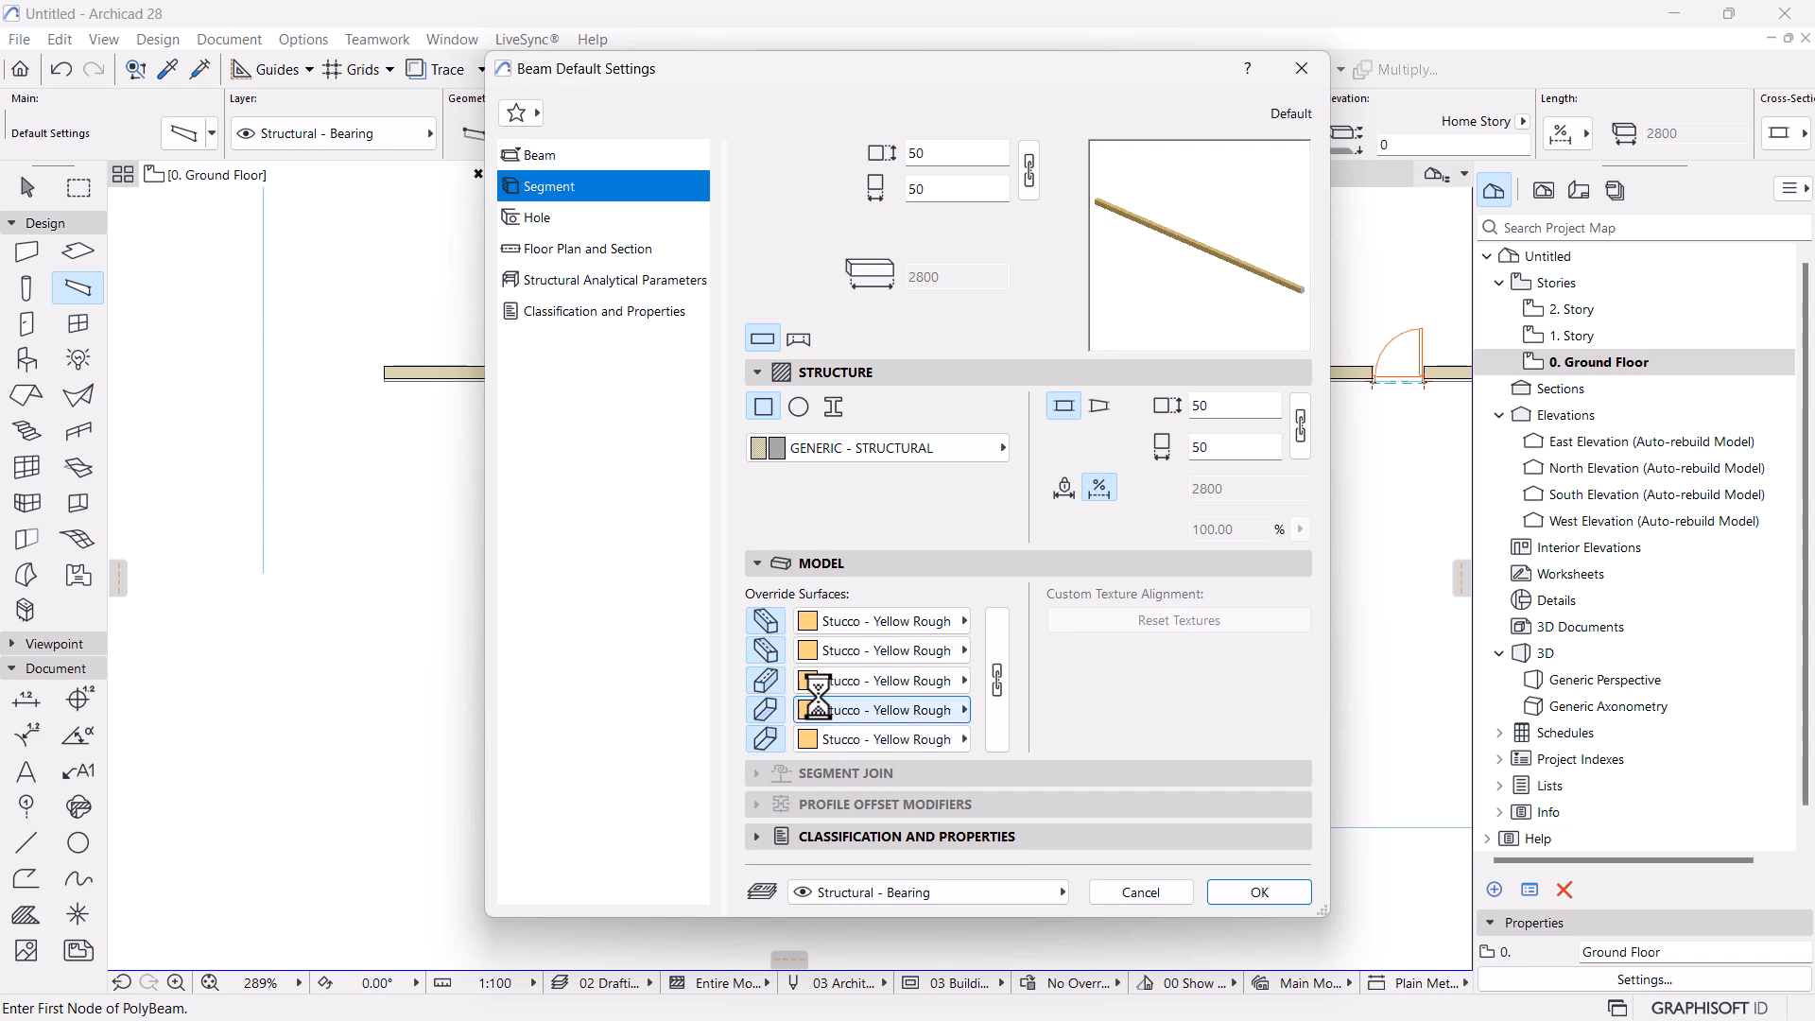
pyautogui.click(1000, 701)
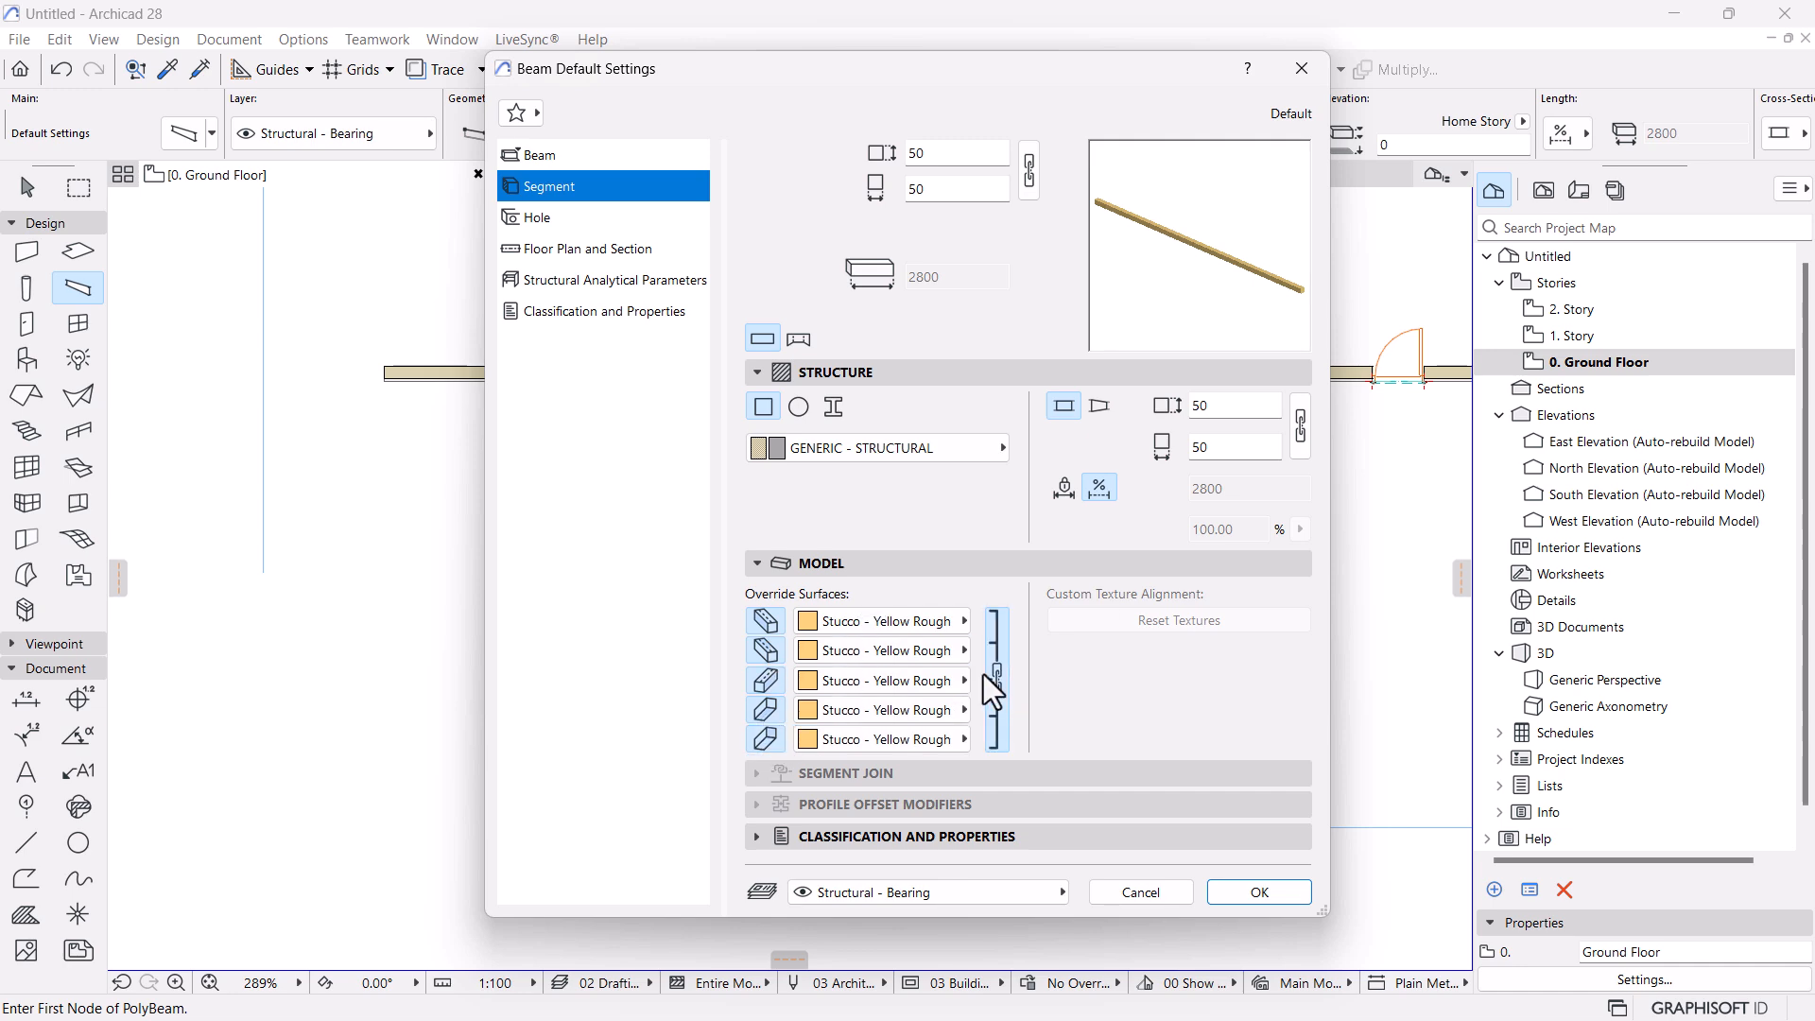
# Set the linked beam surfaces to Paint - Ivory Black and accept the default settings
pyautogui.click(919, 616)
pyautogui.write('pai')
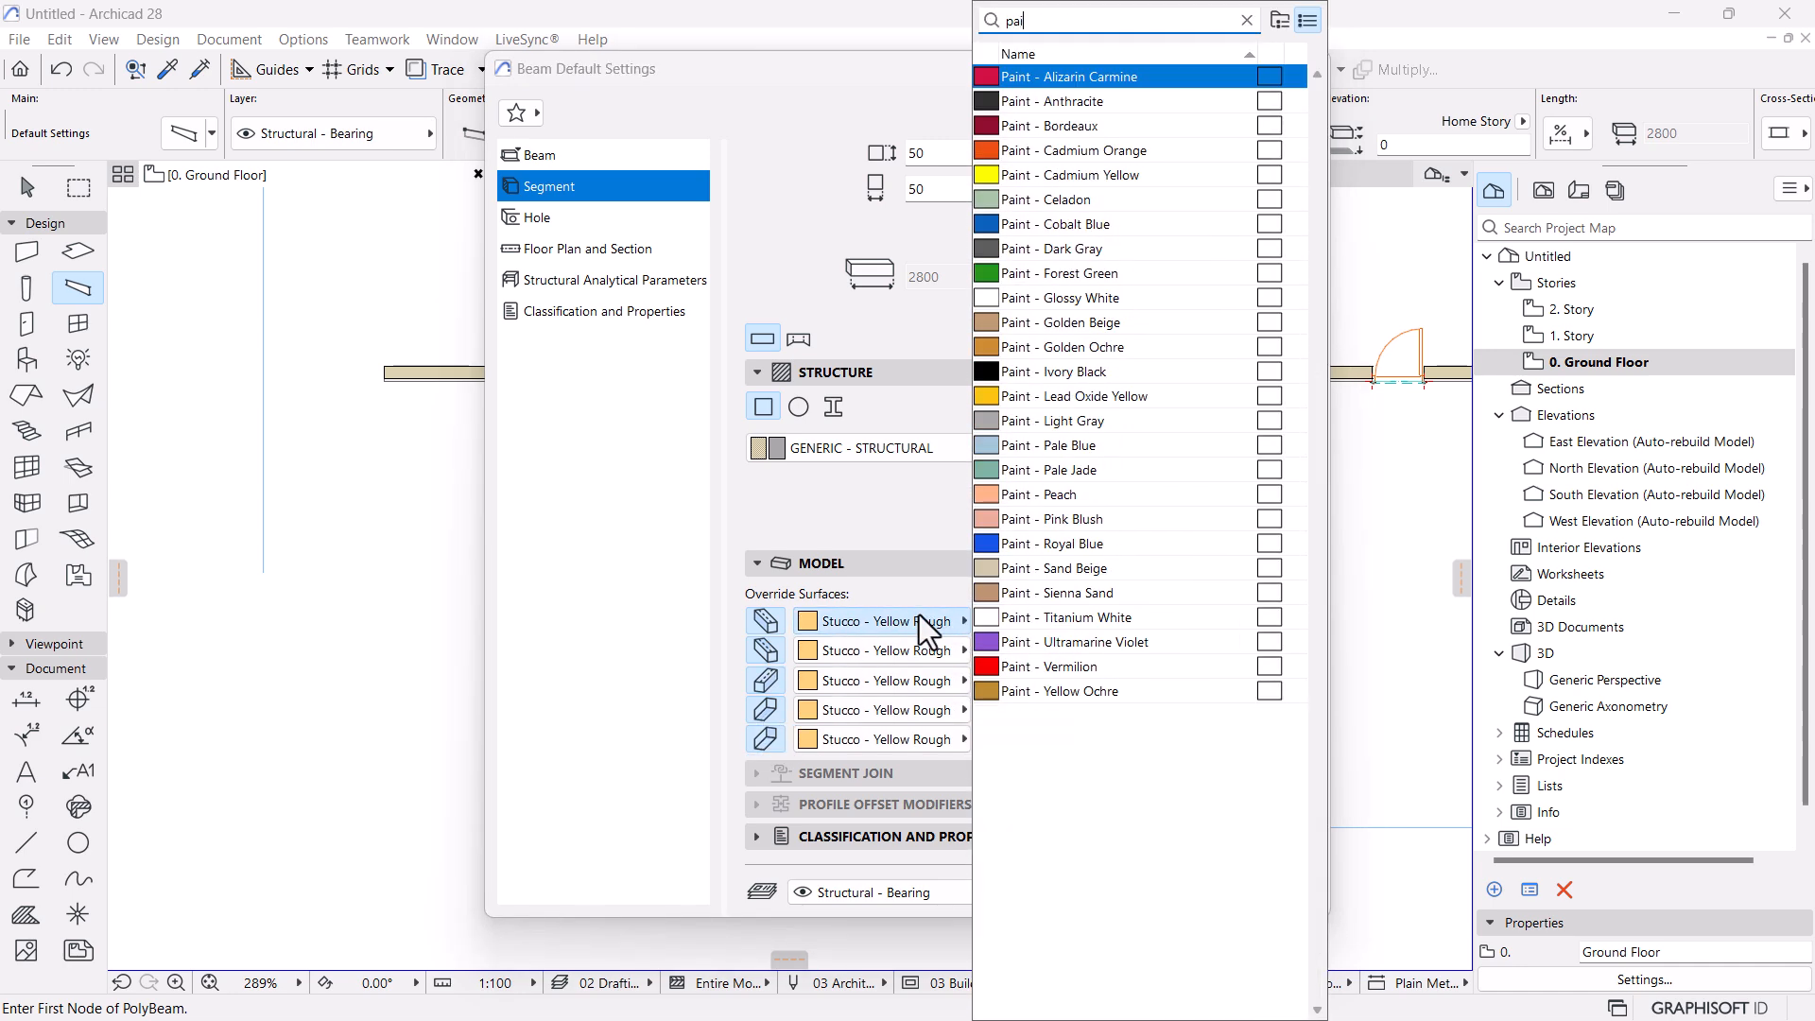
pyautogui.click(1110, 368)
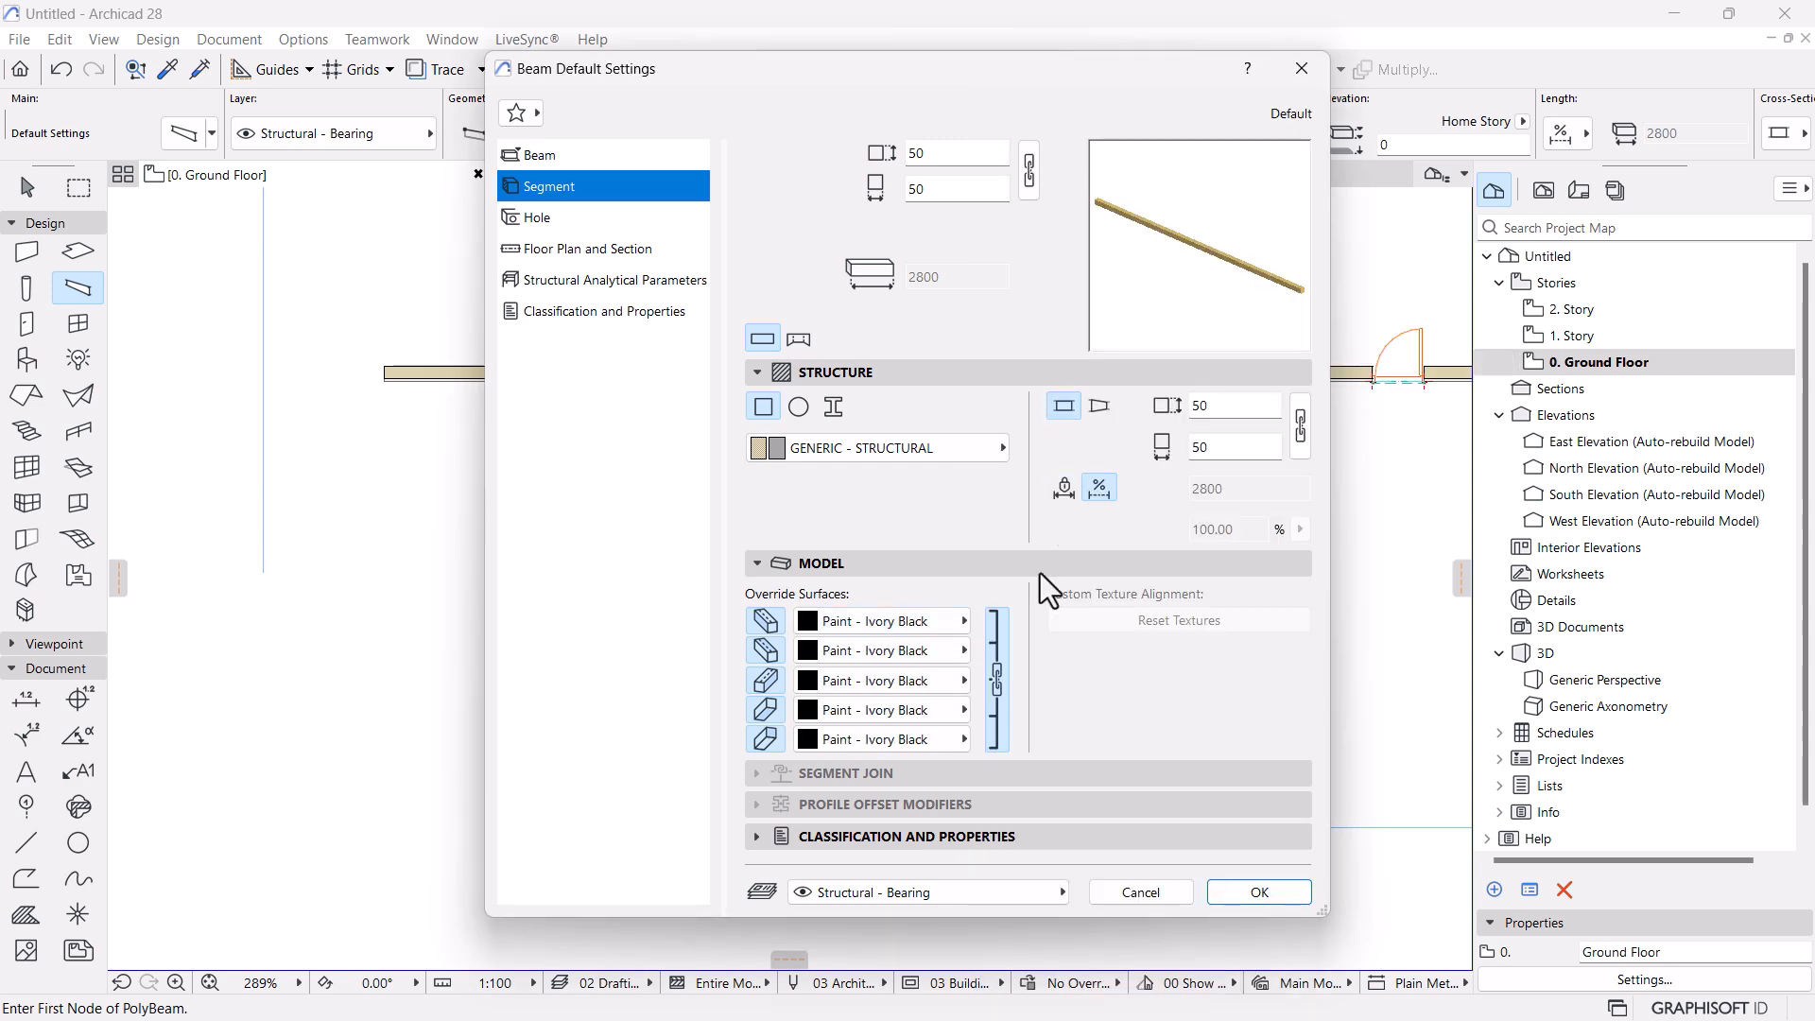
pyautogui.click(1262, 891)
# Generate a beam around the tracing's closed outer arched outline with the Magic Wand
pyautogui.scroll(3, 742, 721)
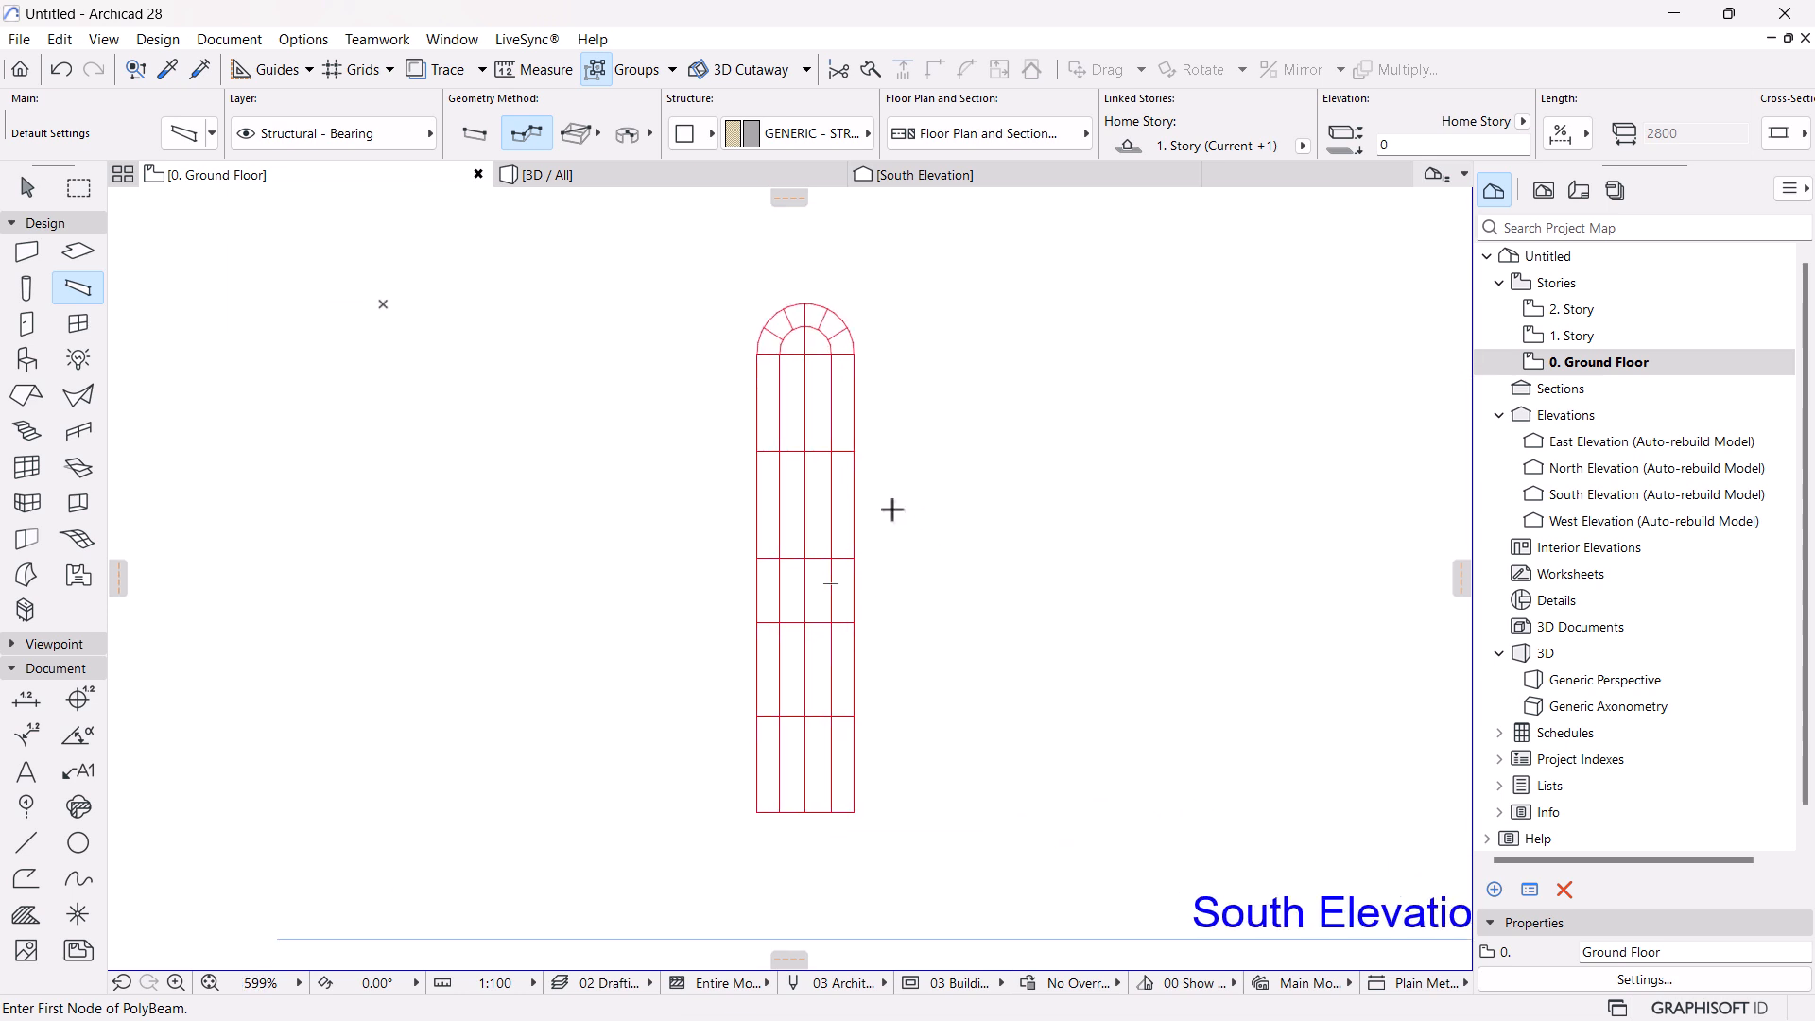
pyautogui.moveTo(894, 509); pyautogui.dragTo(902, 517, button='middle')
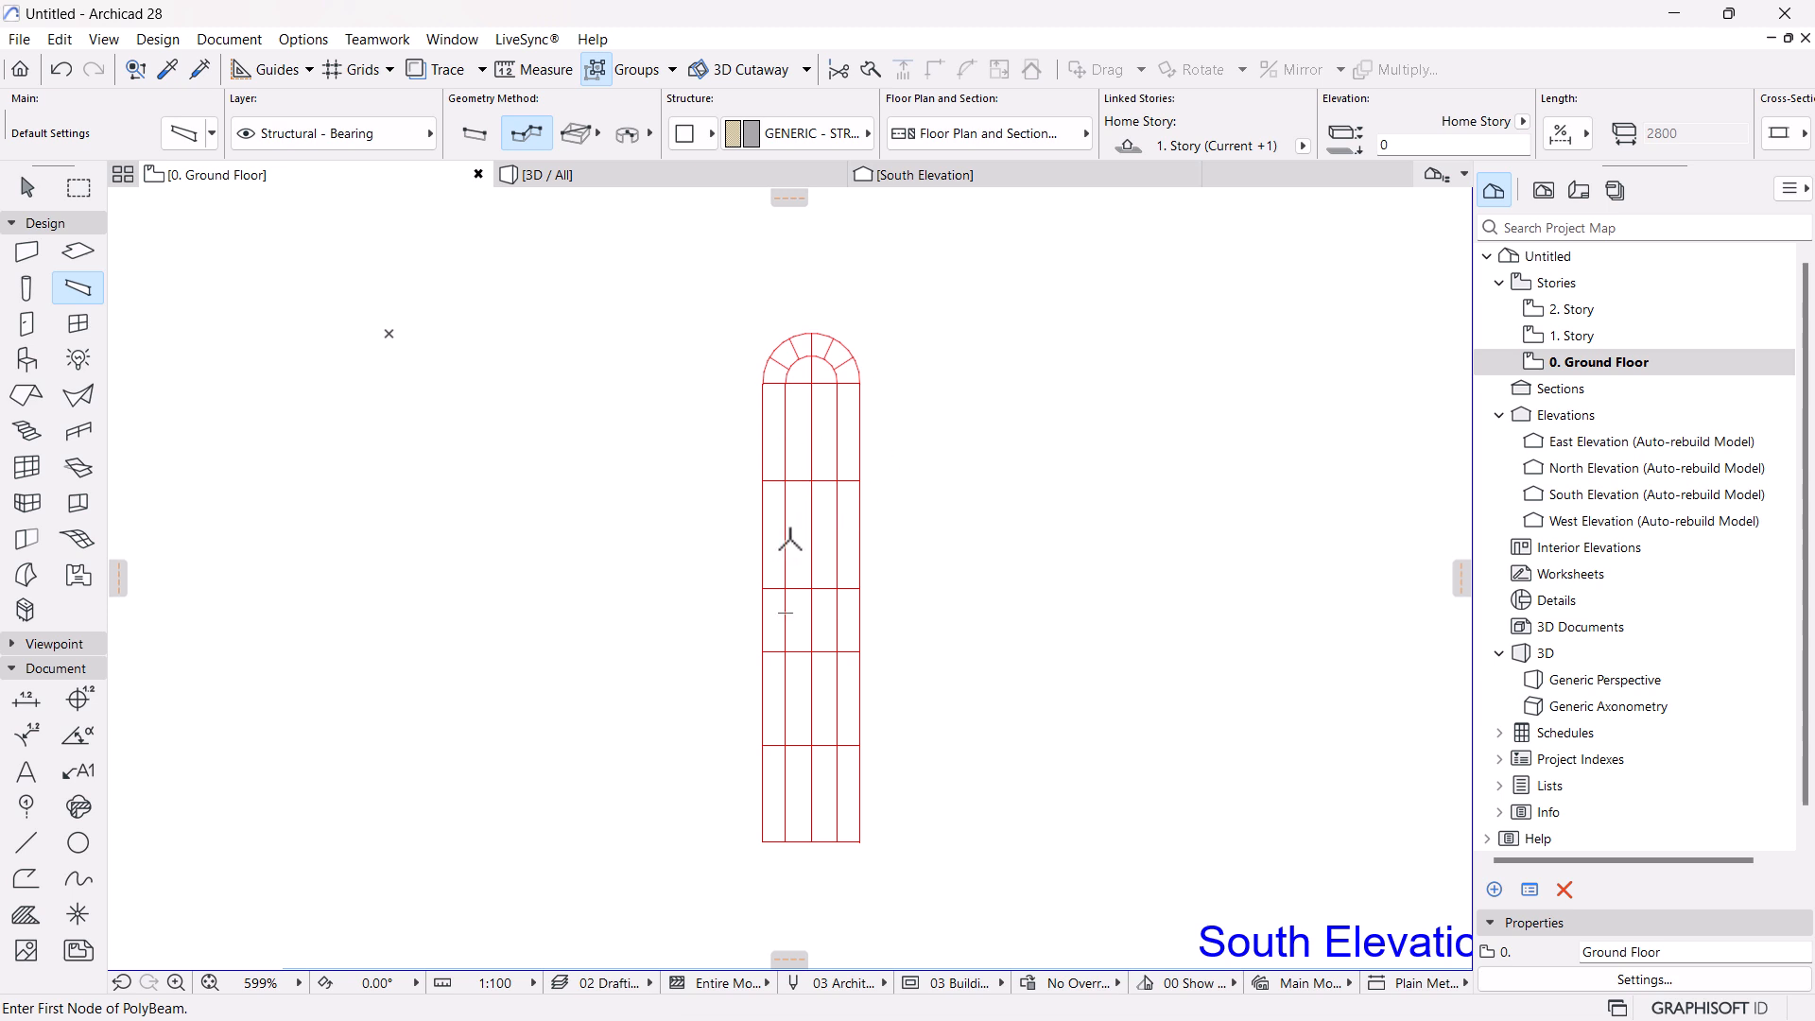
pyautogui.press('space')
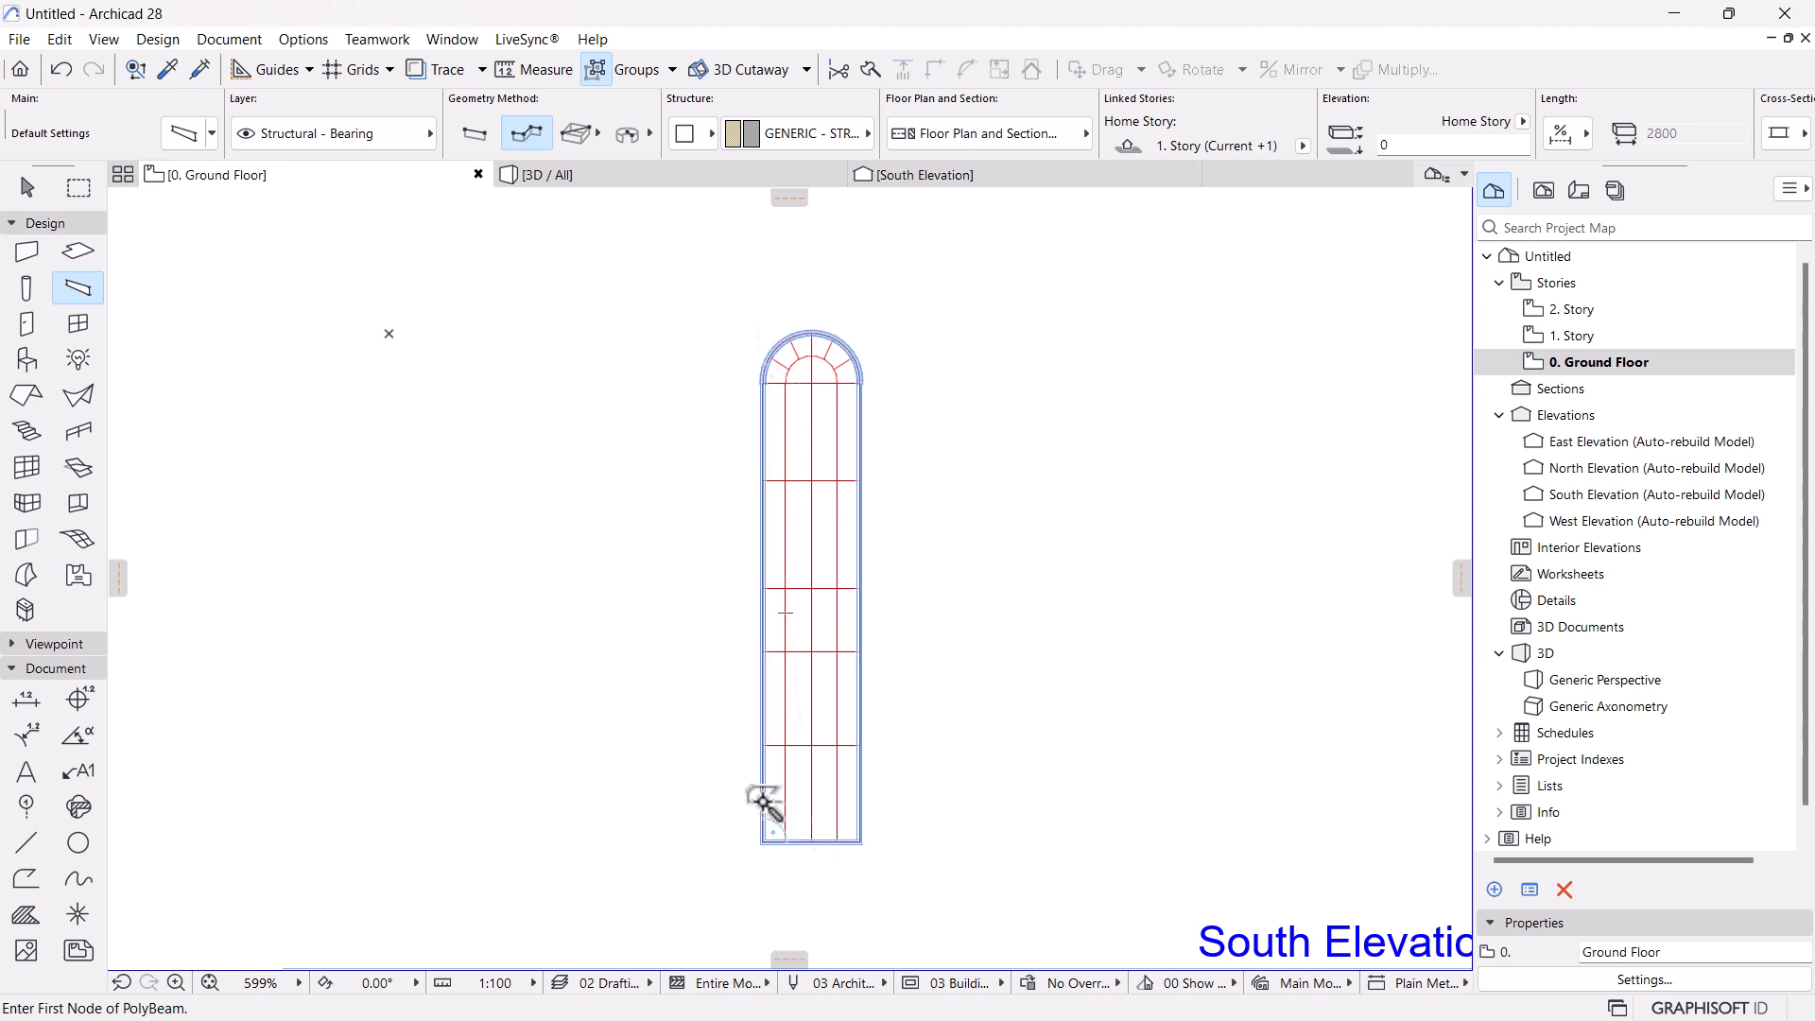
pyautogui.scroll(2, 806, 779)
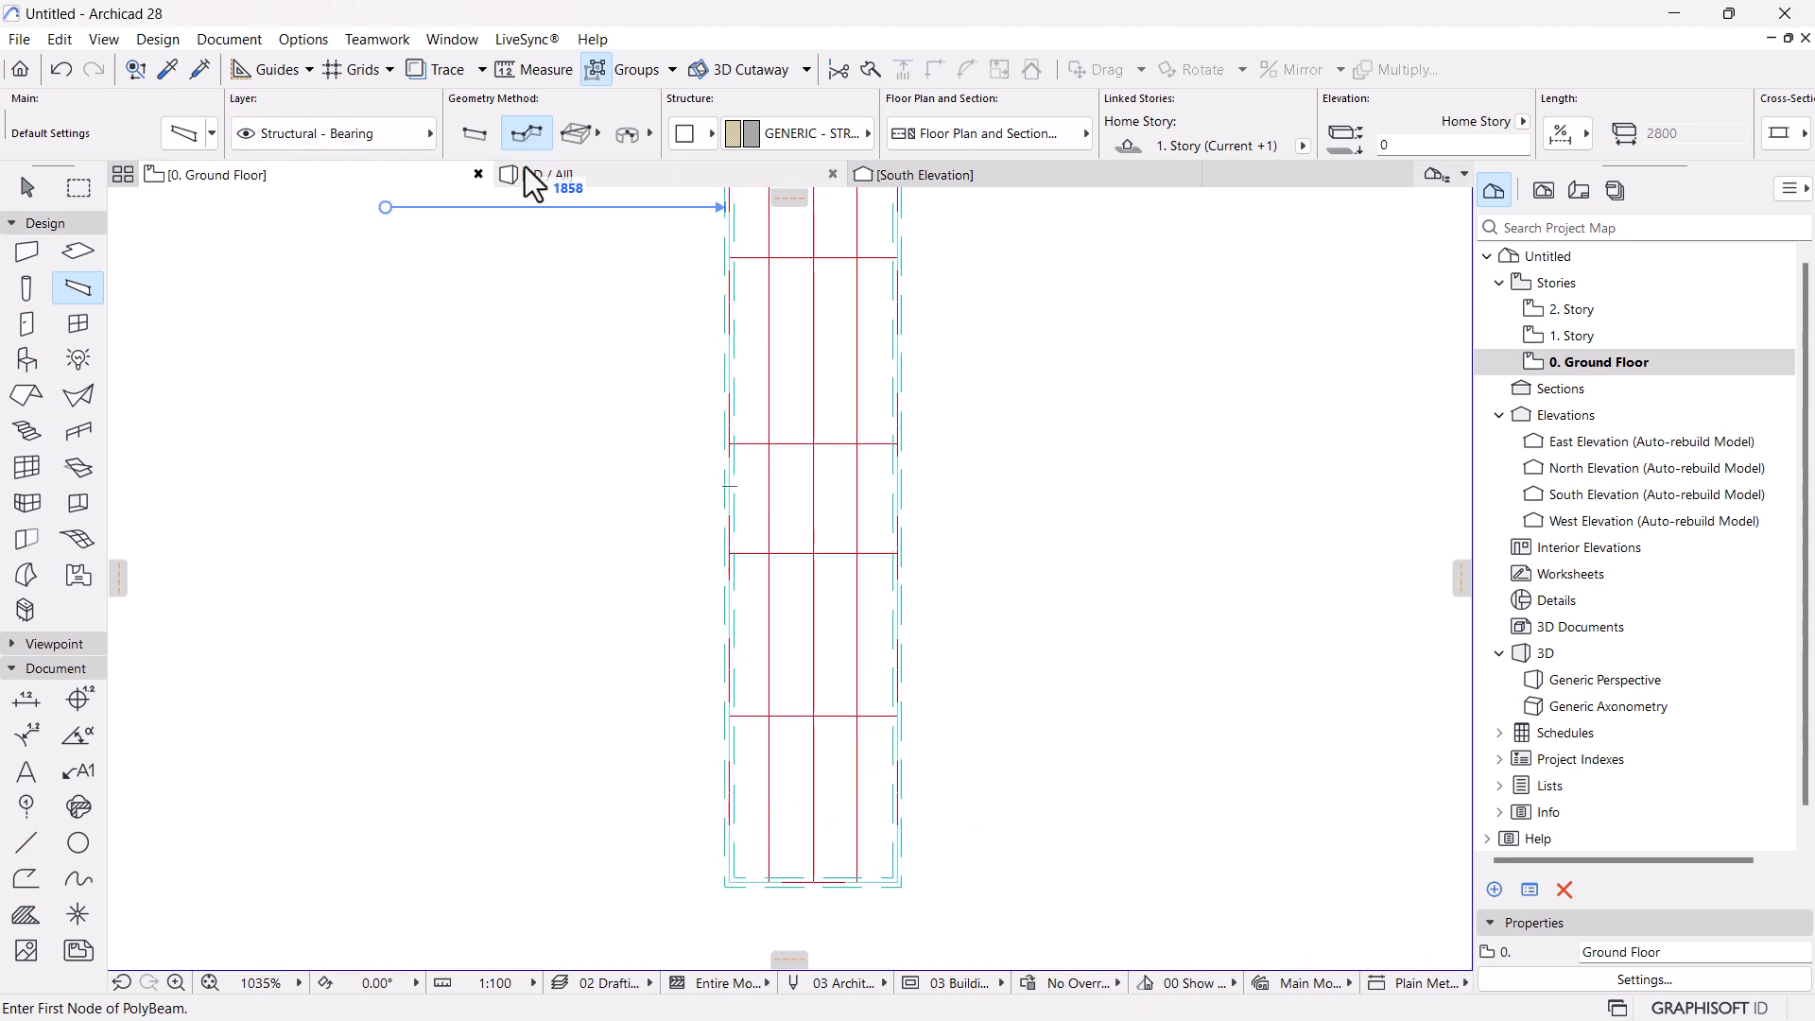
pyautogui.click(771, 880)
pyautogui.scroll(-2, 739, 580)
pyautogui.scroll(3, 747, 397)
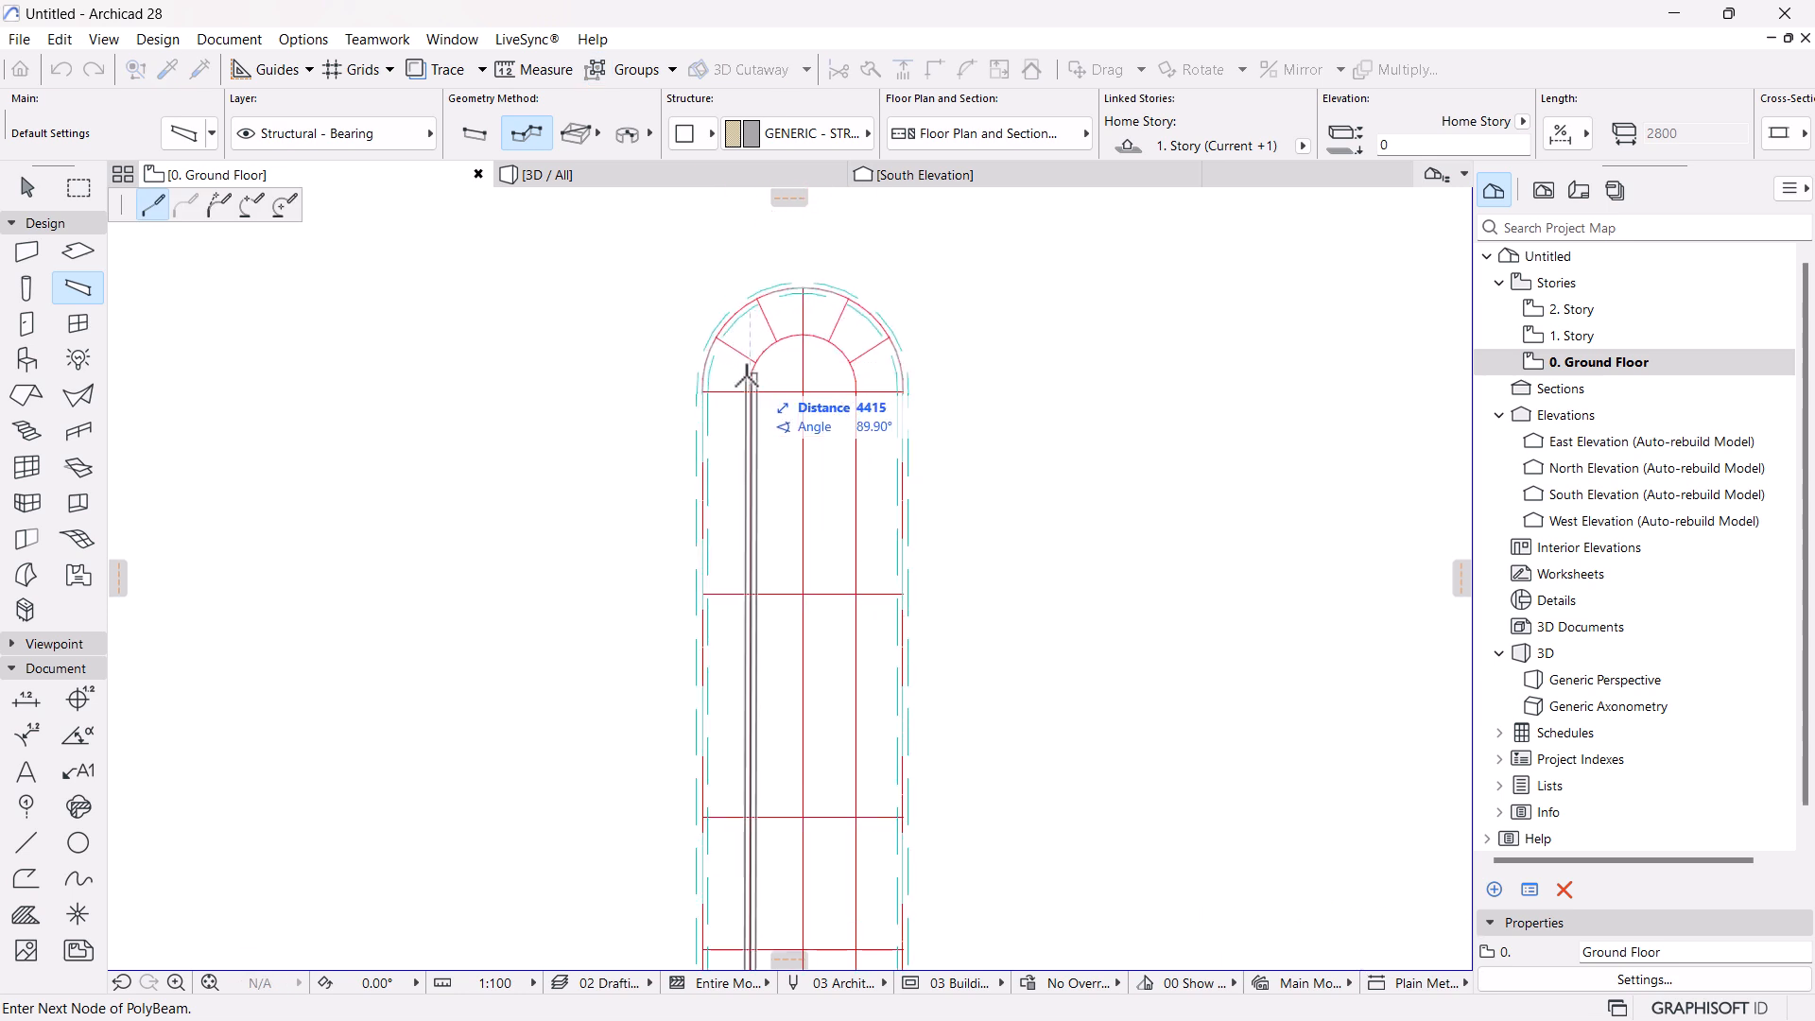
pyautogui.doubleClick(748, 376)
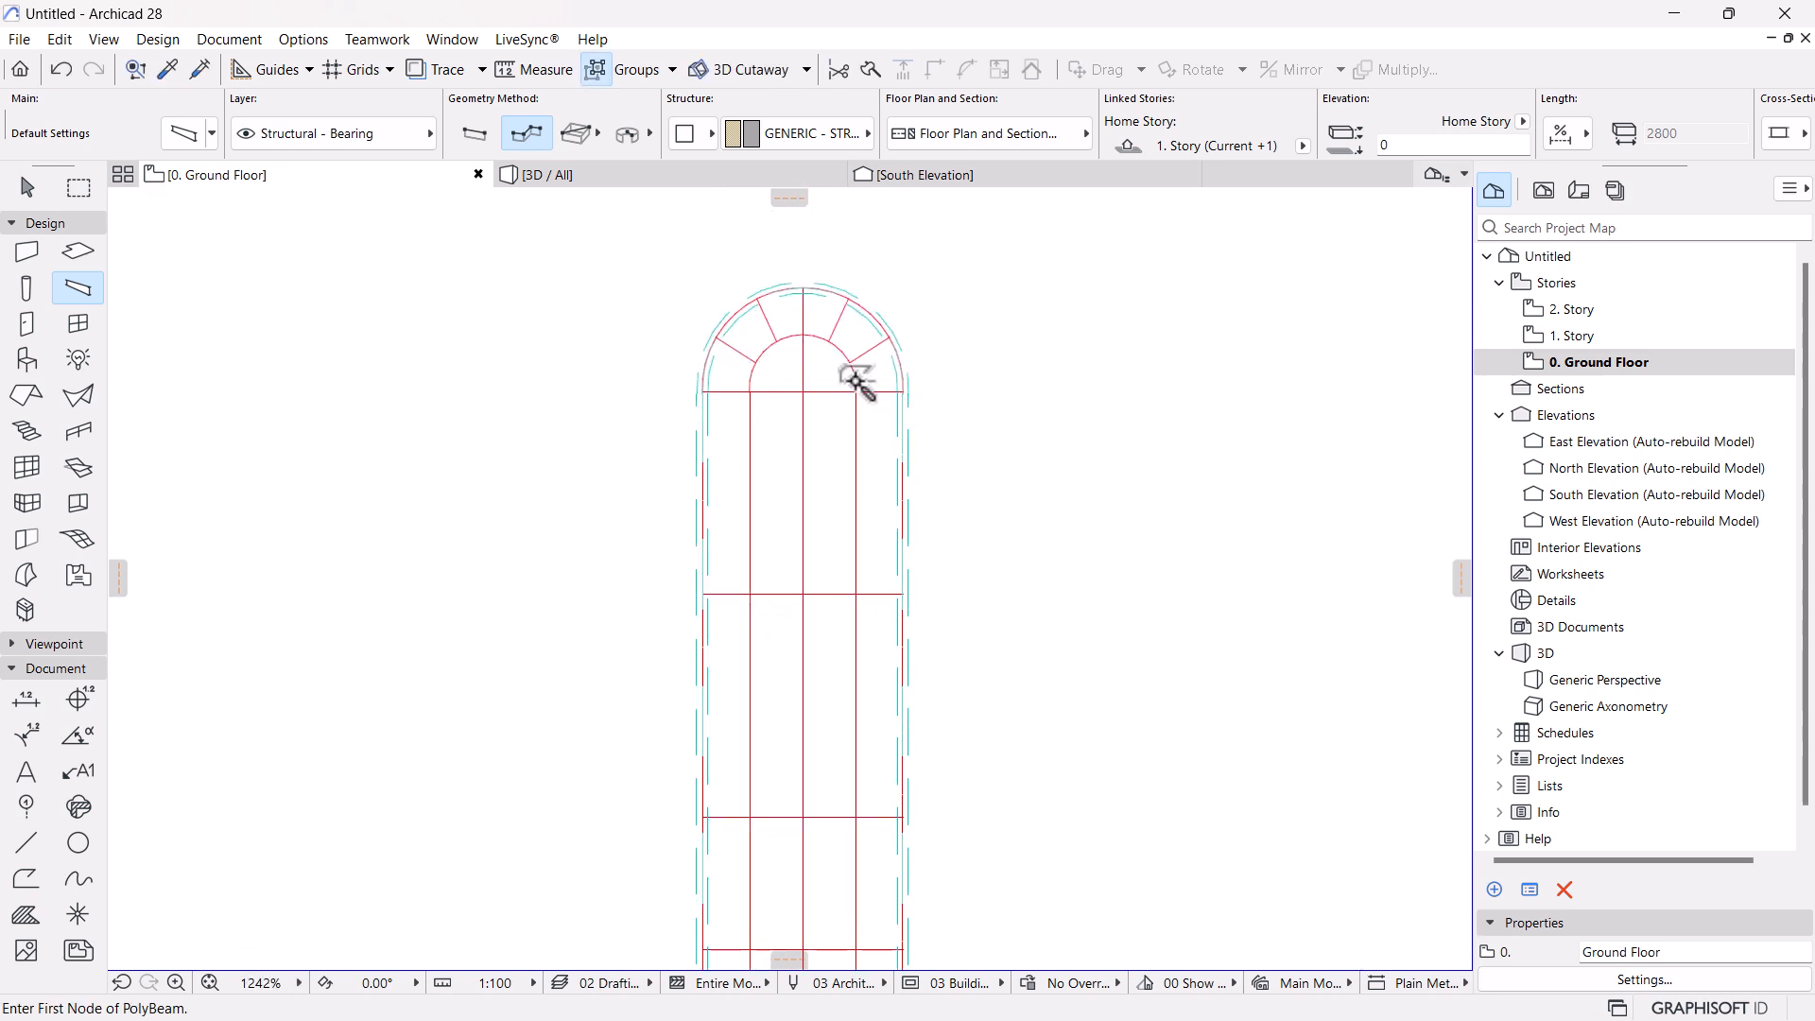
# Generate a beam along the inner arched outline and draw a single straight beam down the central mullion from the arch's top to the base
pyautogui.click(855, 383)
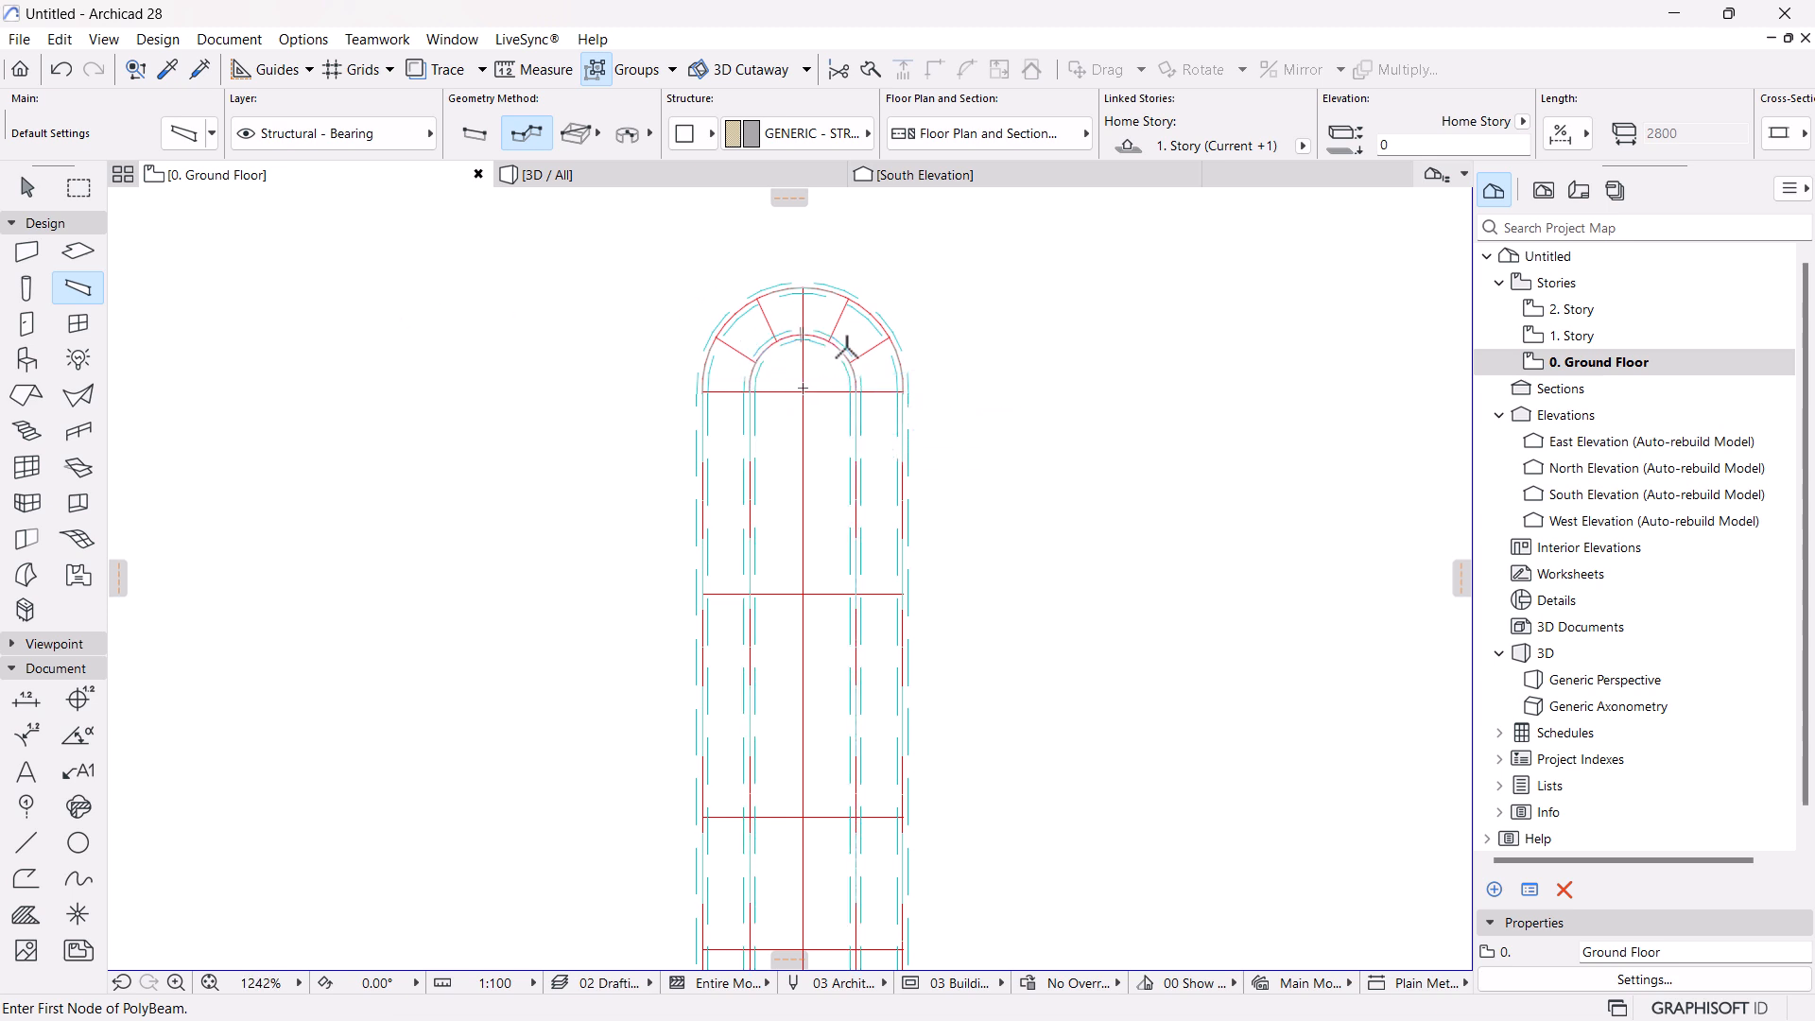
pyautogui.click(473, 137)
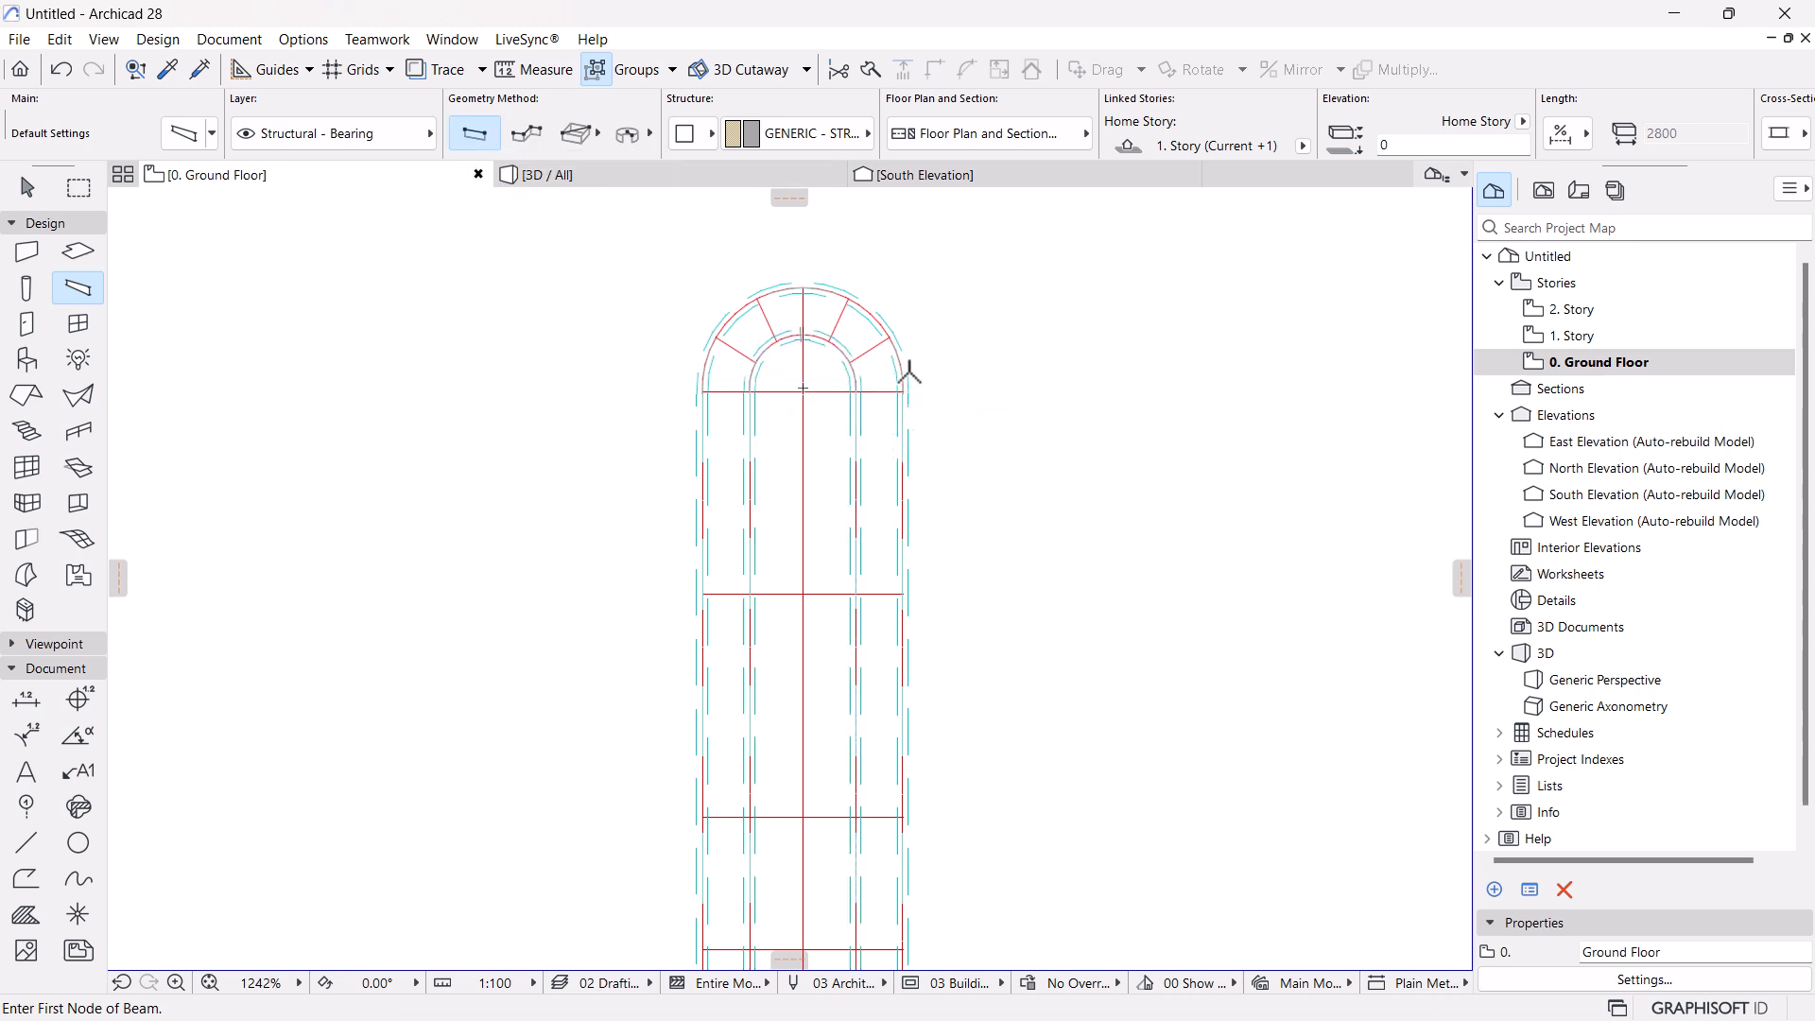
pyautogui.click(804, 282)
pyautogui.scroll(-3, 832, 851)
pyautogui.scroll(3, 819, 865)
pyautogui.click(811, 853)
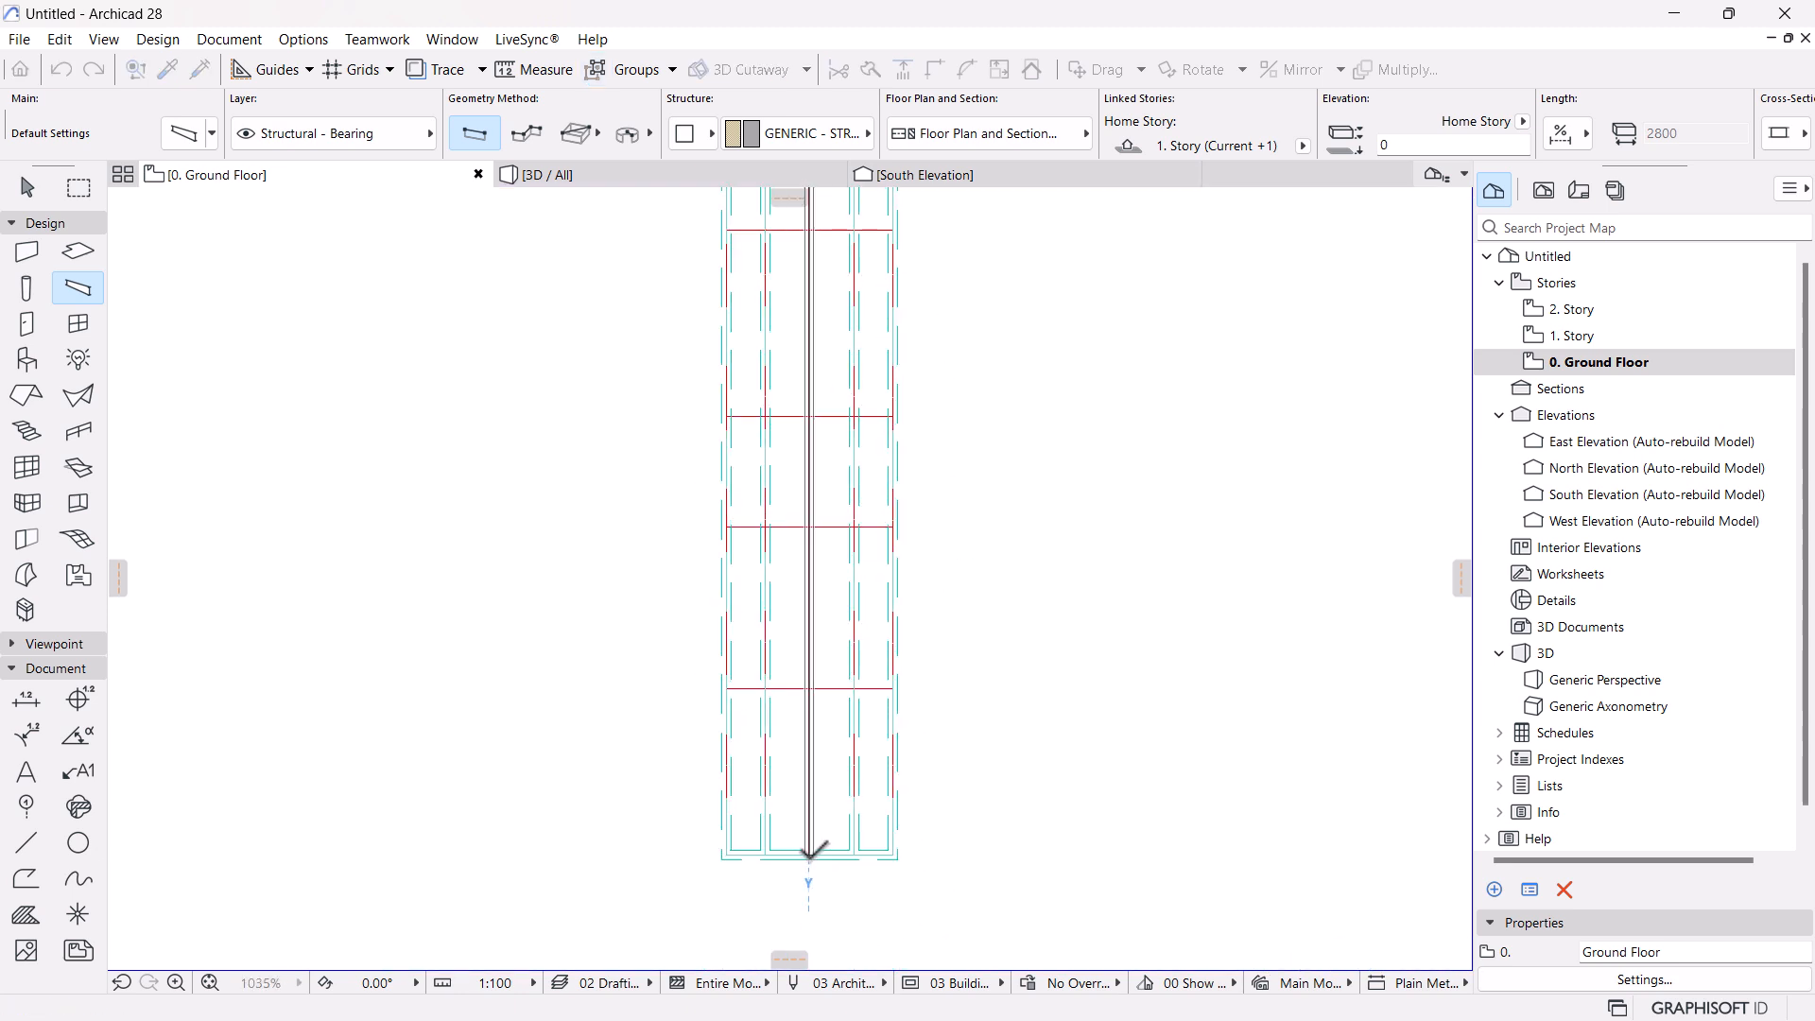
pyautogui.scroll(-2, 883, 827)
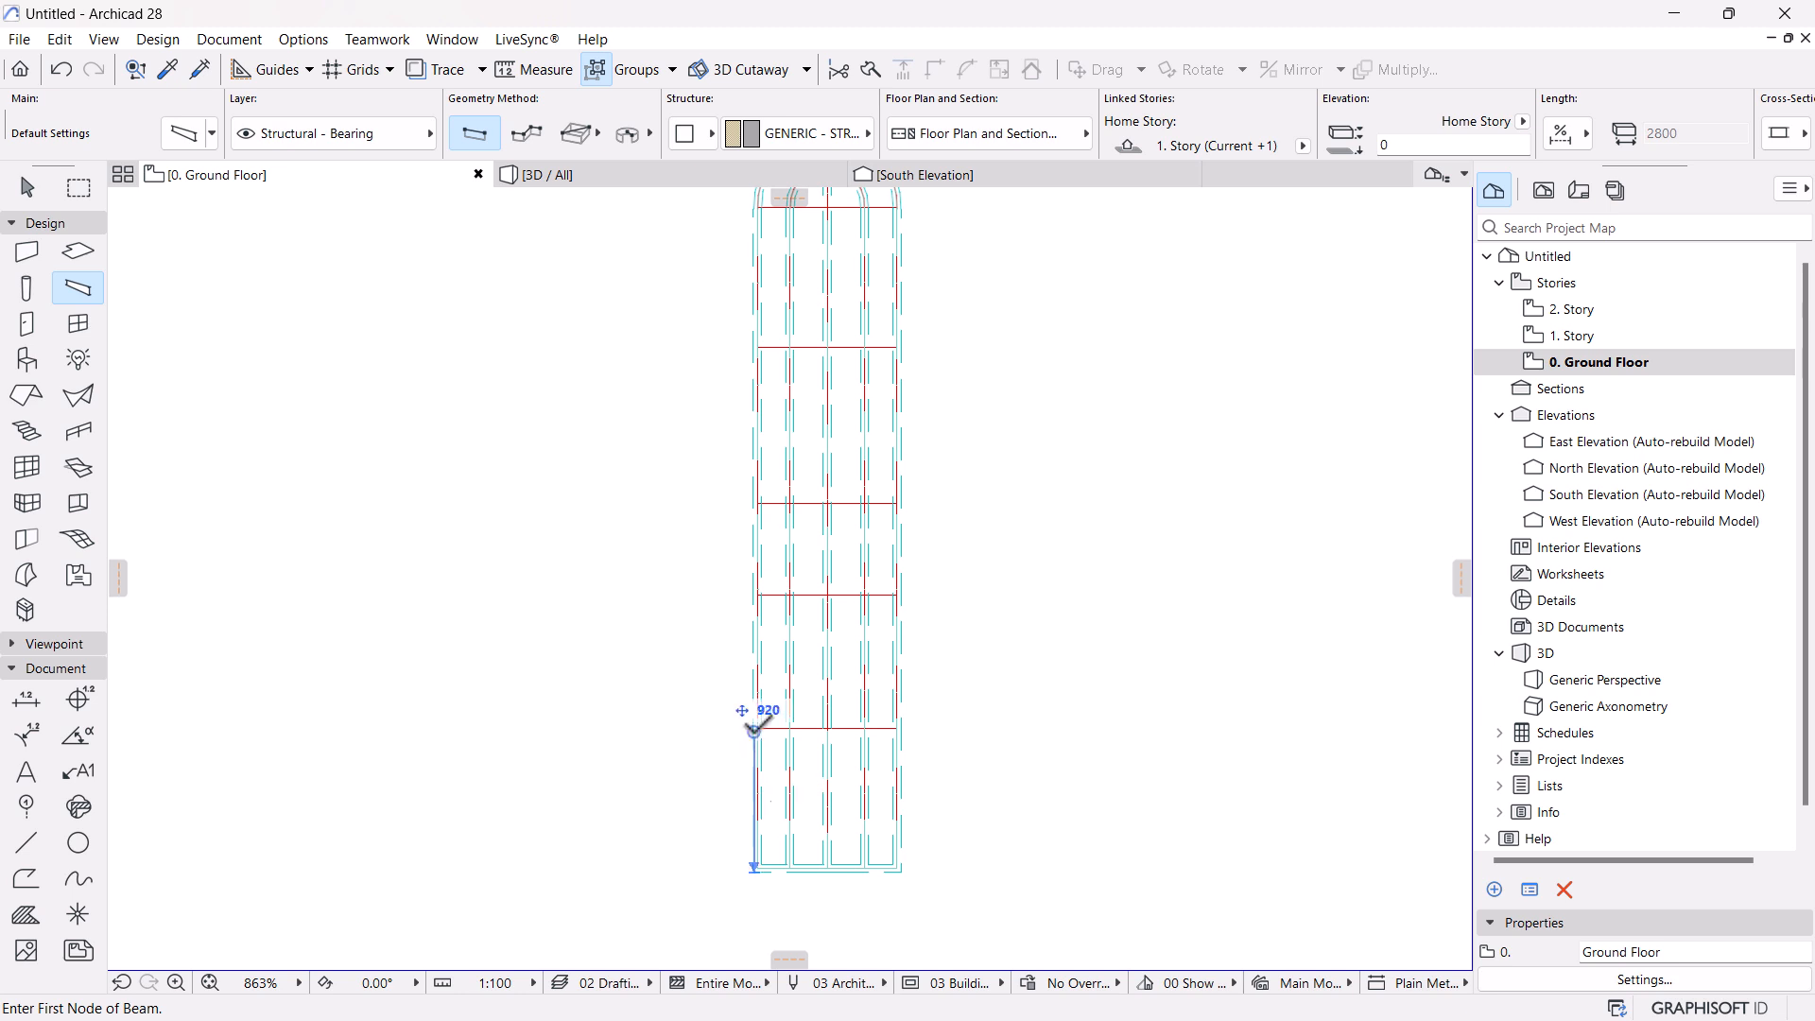
# Draw straight beams across the full width along the four horizontal bars below the arch's base
pyautogui.click(757, 729)
pyautogui.click(903, 729)
pyautogui.click(757, 595)
pyautogui.click(899, 595)
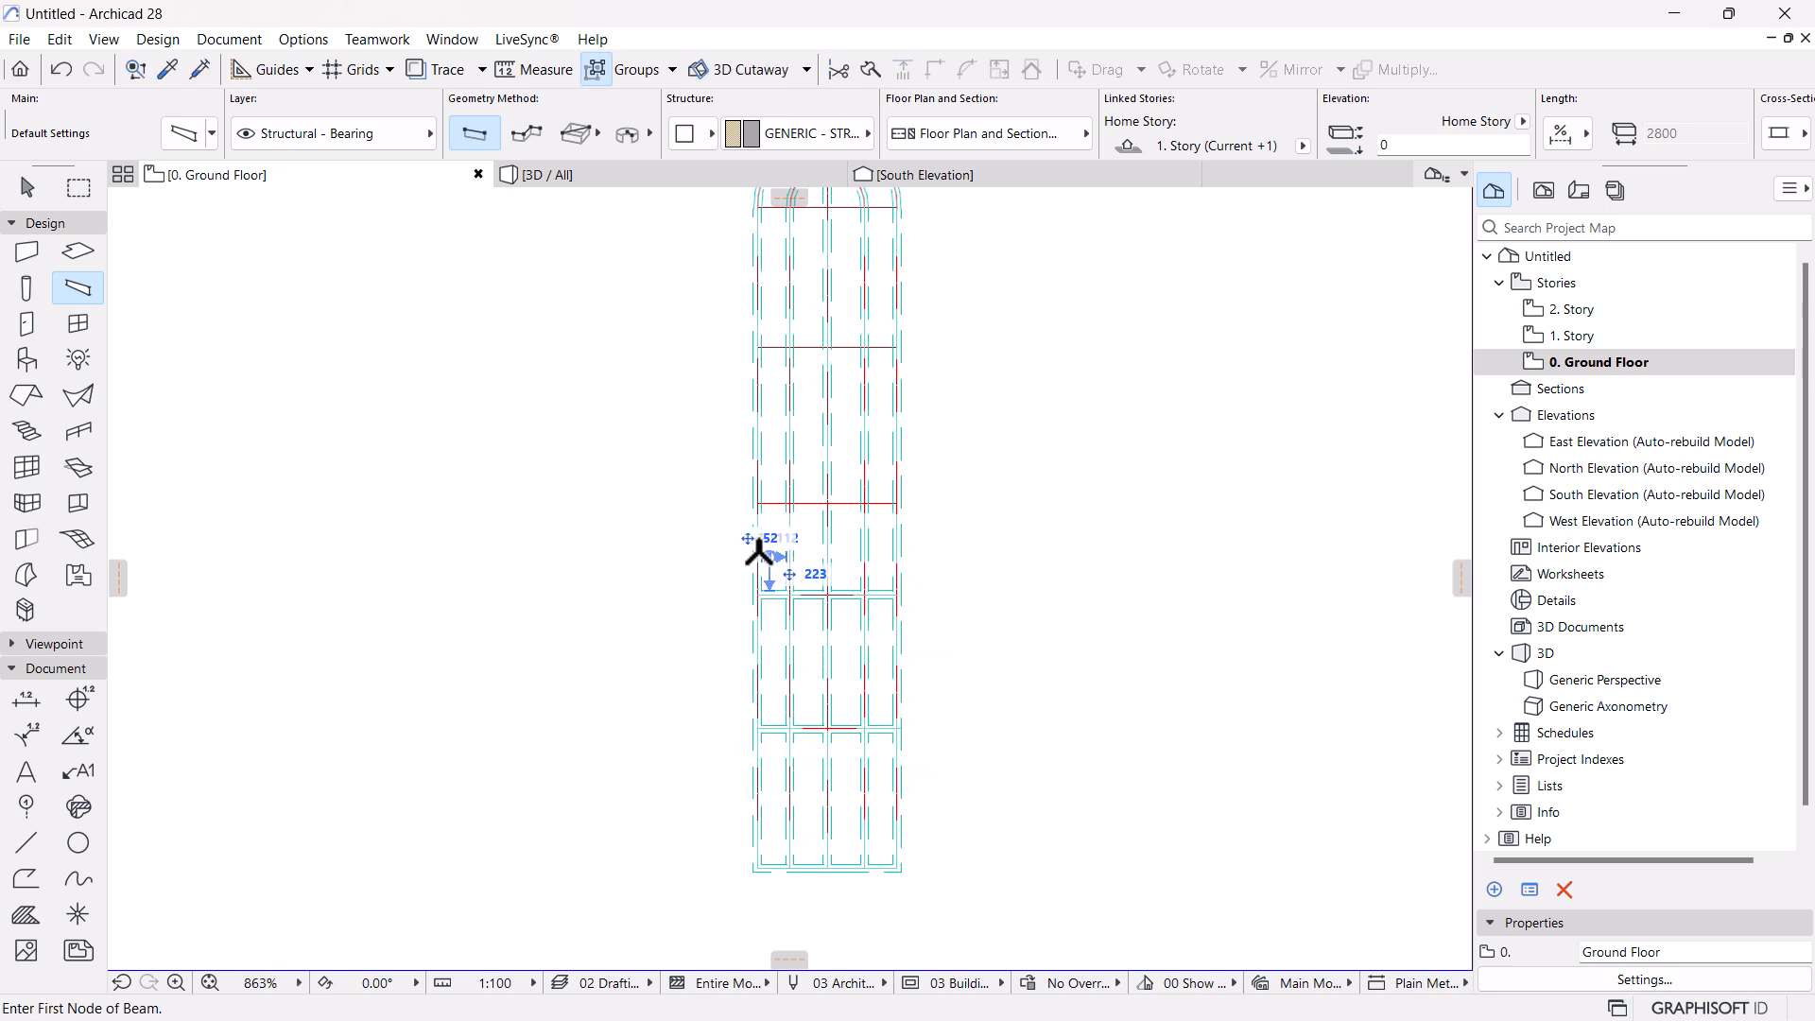
pyautogui.click(758, 502)
pyautogui.click(896, 502)
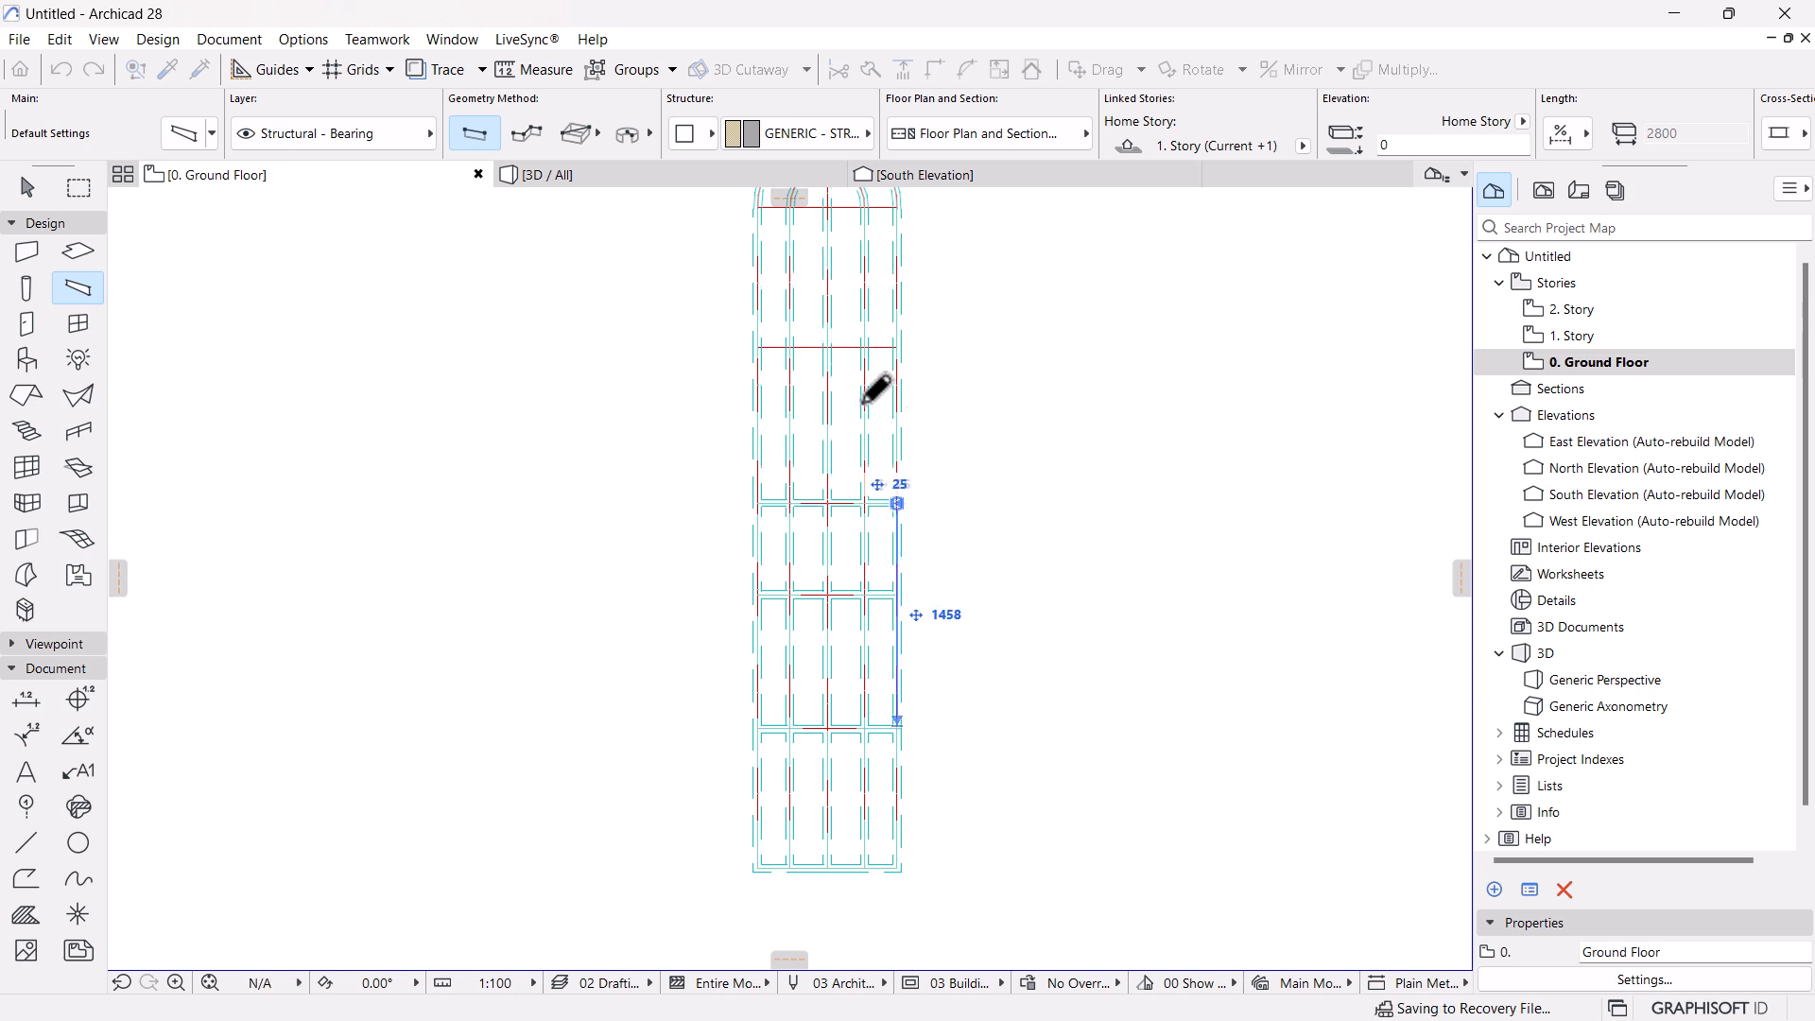
pyautogui.click(757, 347)
pyautogui.click(898, 347)
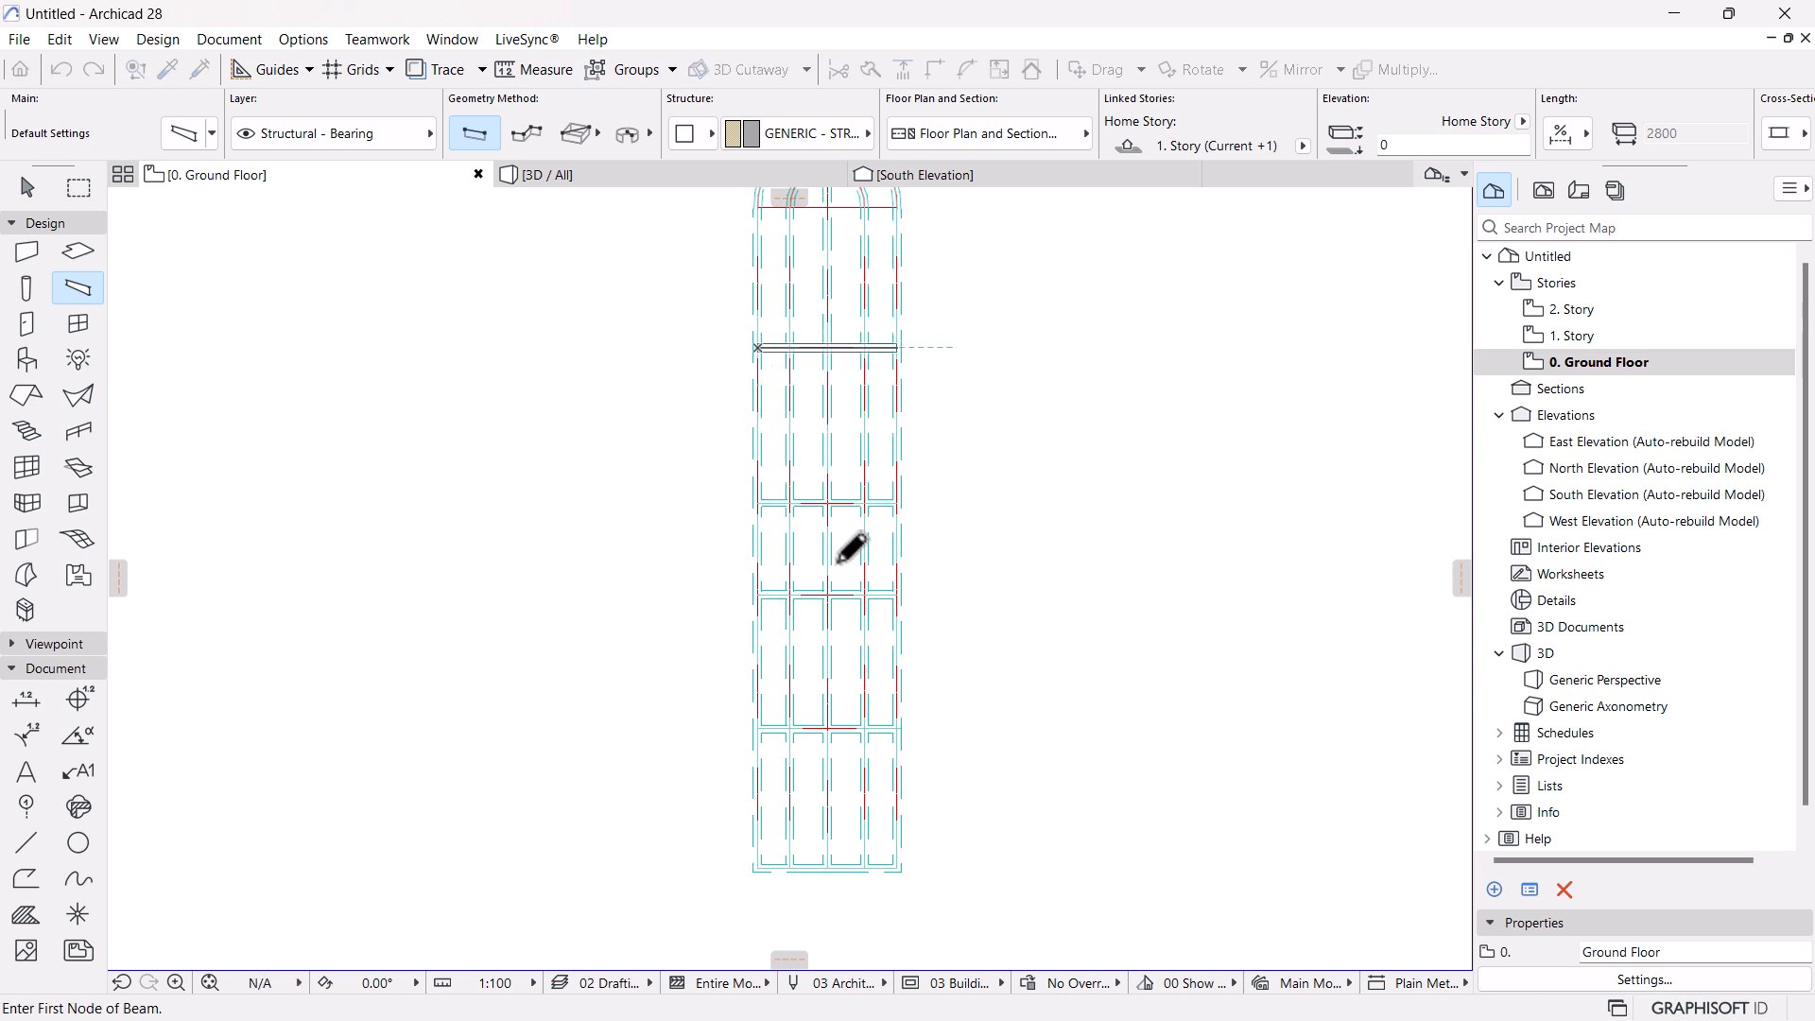
# Draw a straight beam across the full width along the horizontal line at the arch's base
pyautogui.scroll(-3, 787, 293)
pyautogui.scroll(3, 788, 293)
pyautogui.click(810, 525)
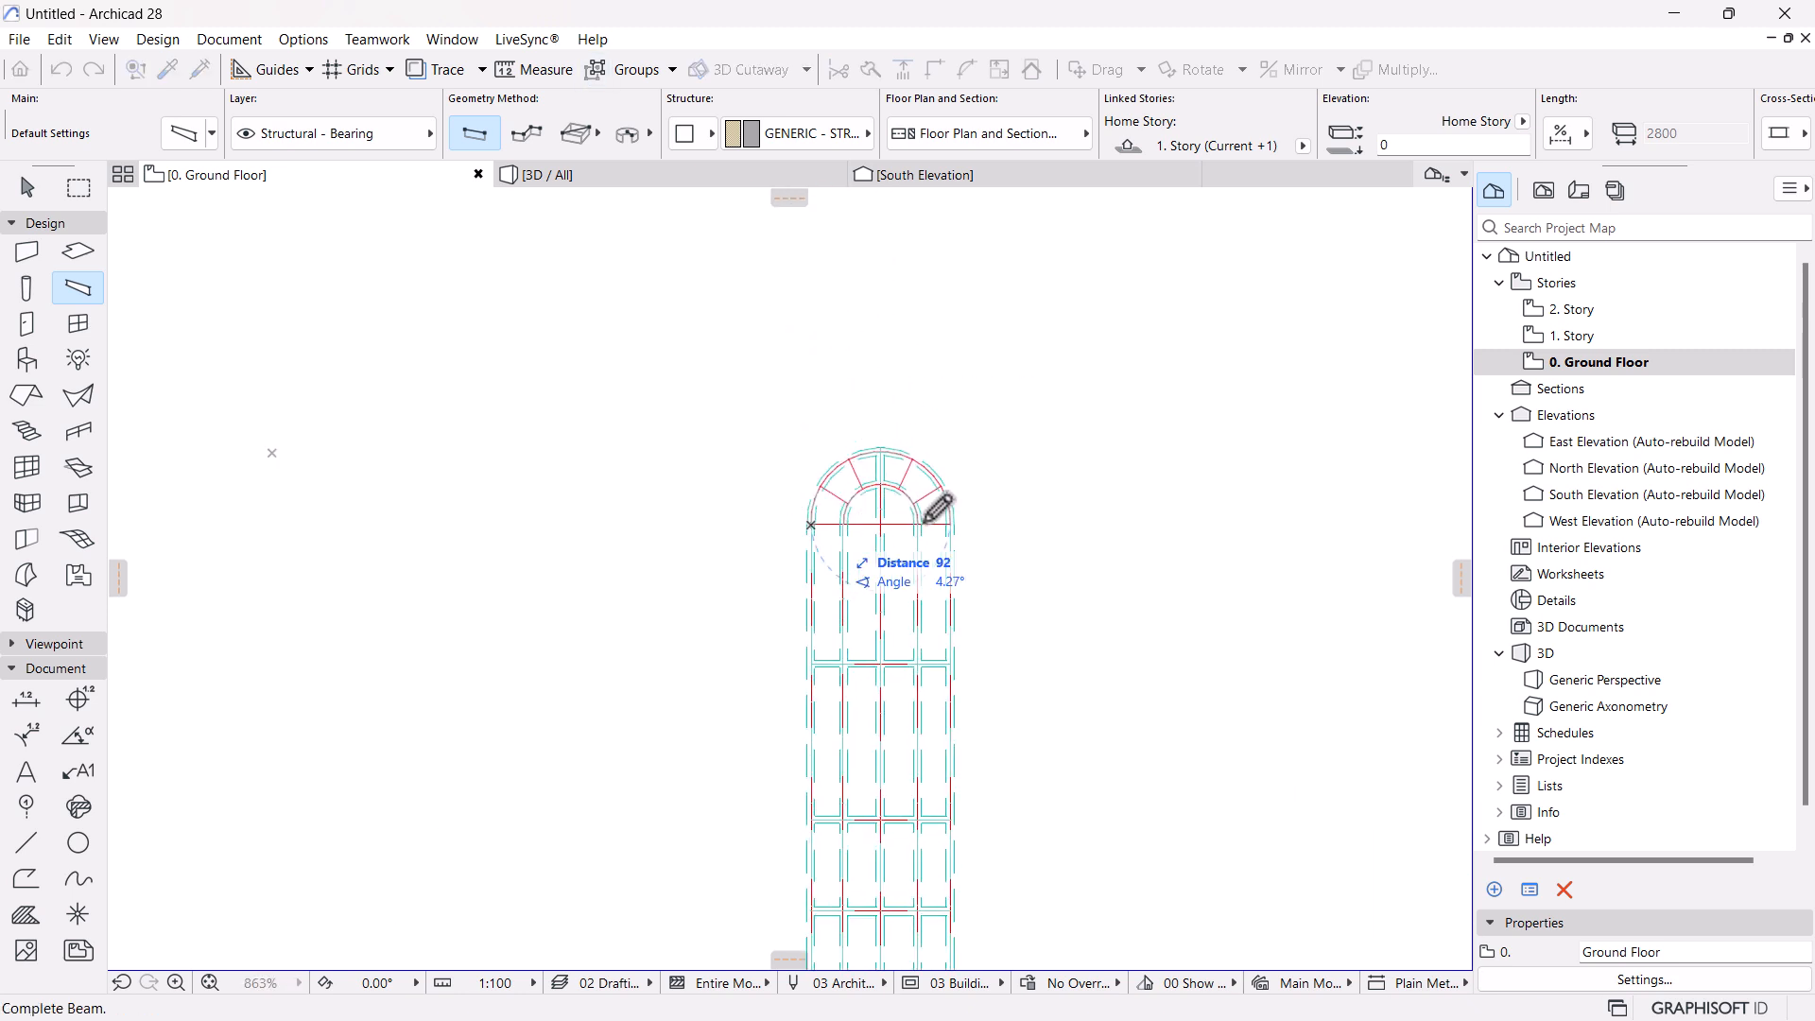
pyautogui.click(950, 525)
# Draw beams along the two radial bars in the right half of the arch, from the inner arc to the outer arc
pyautogui.scroll(3, 937, 515)
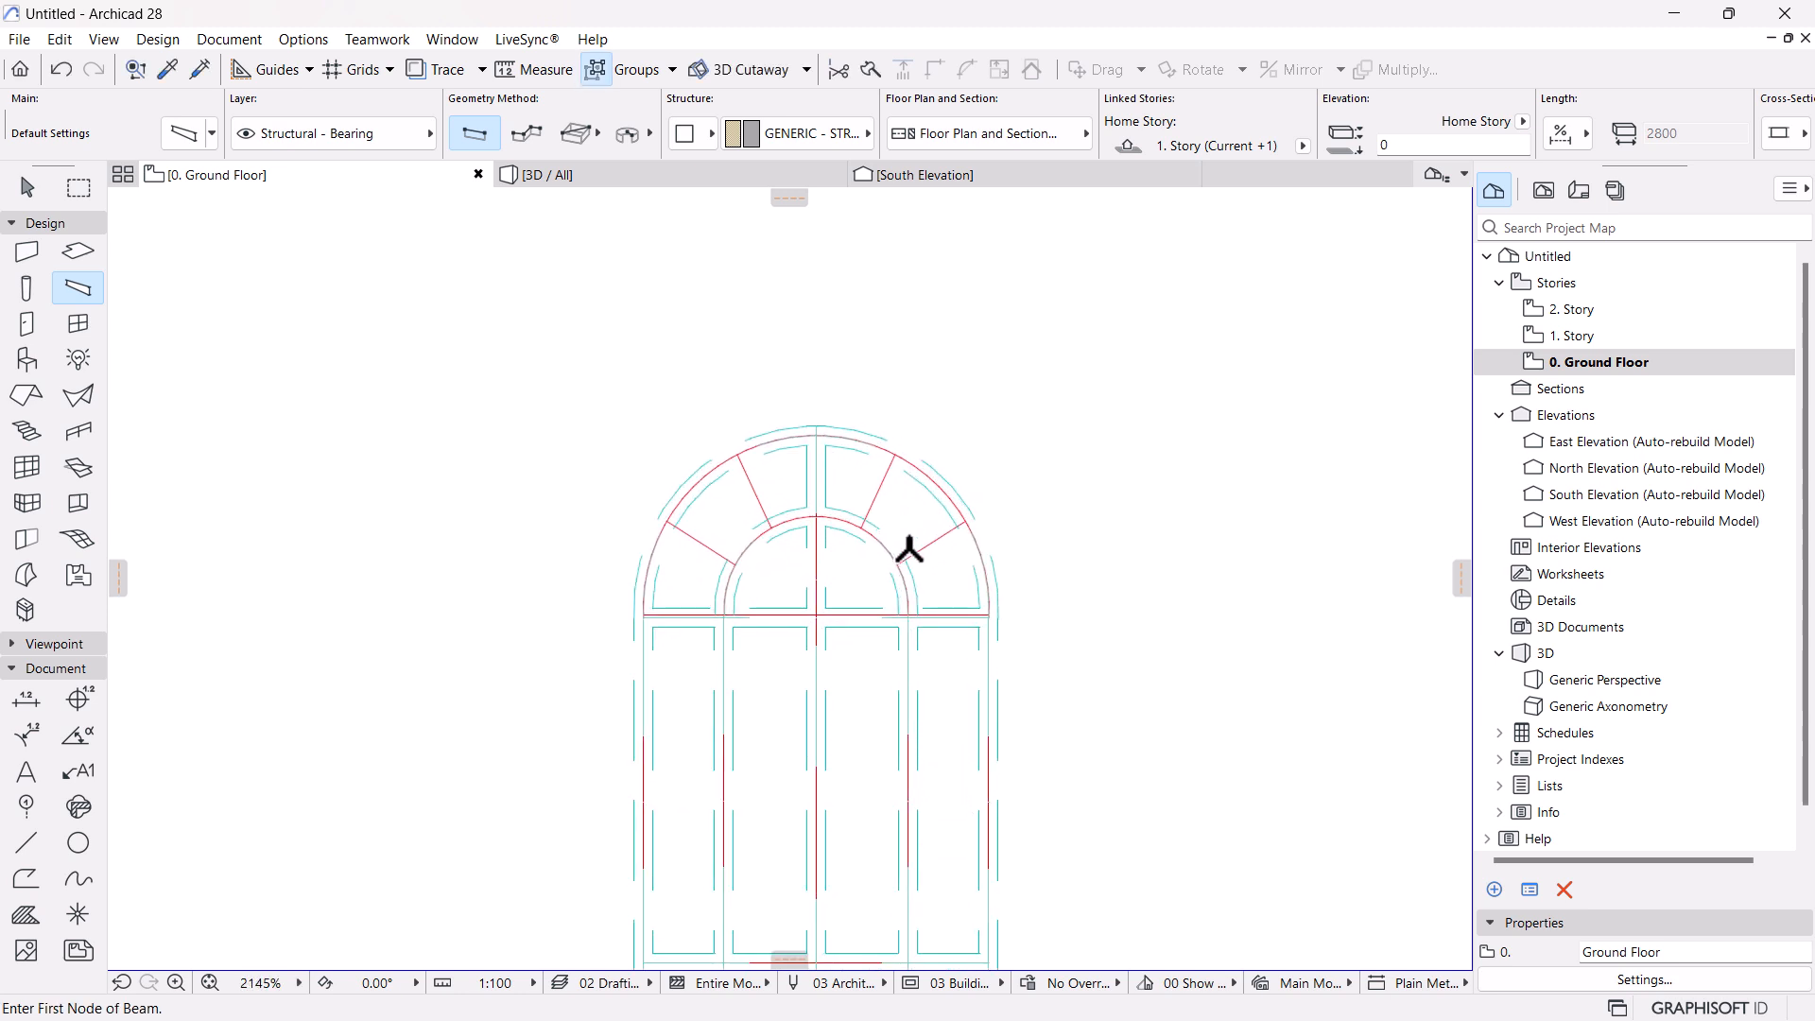
pyautogui.click(898, 564)
pyautogui.click(965, 522)
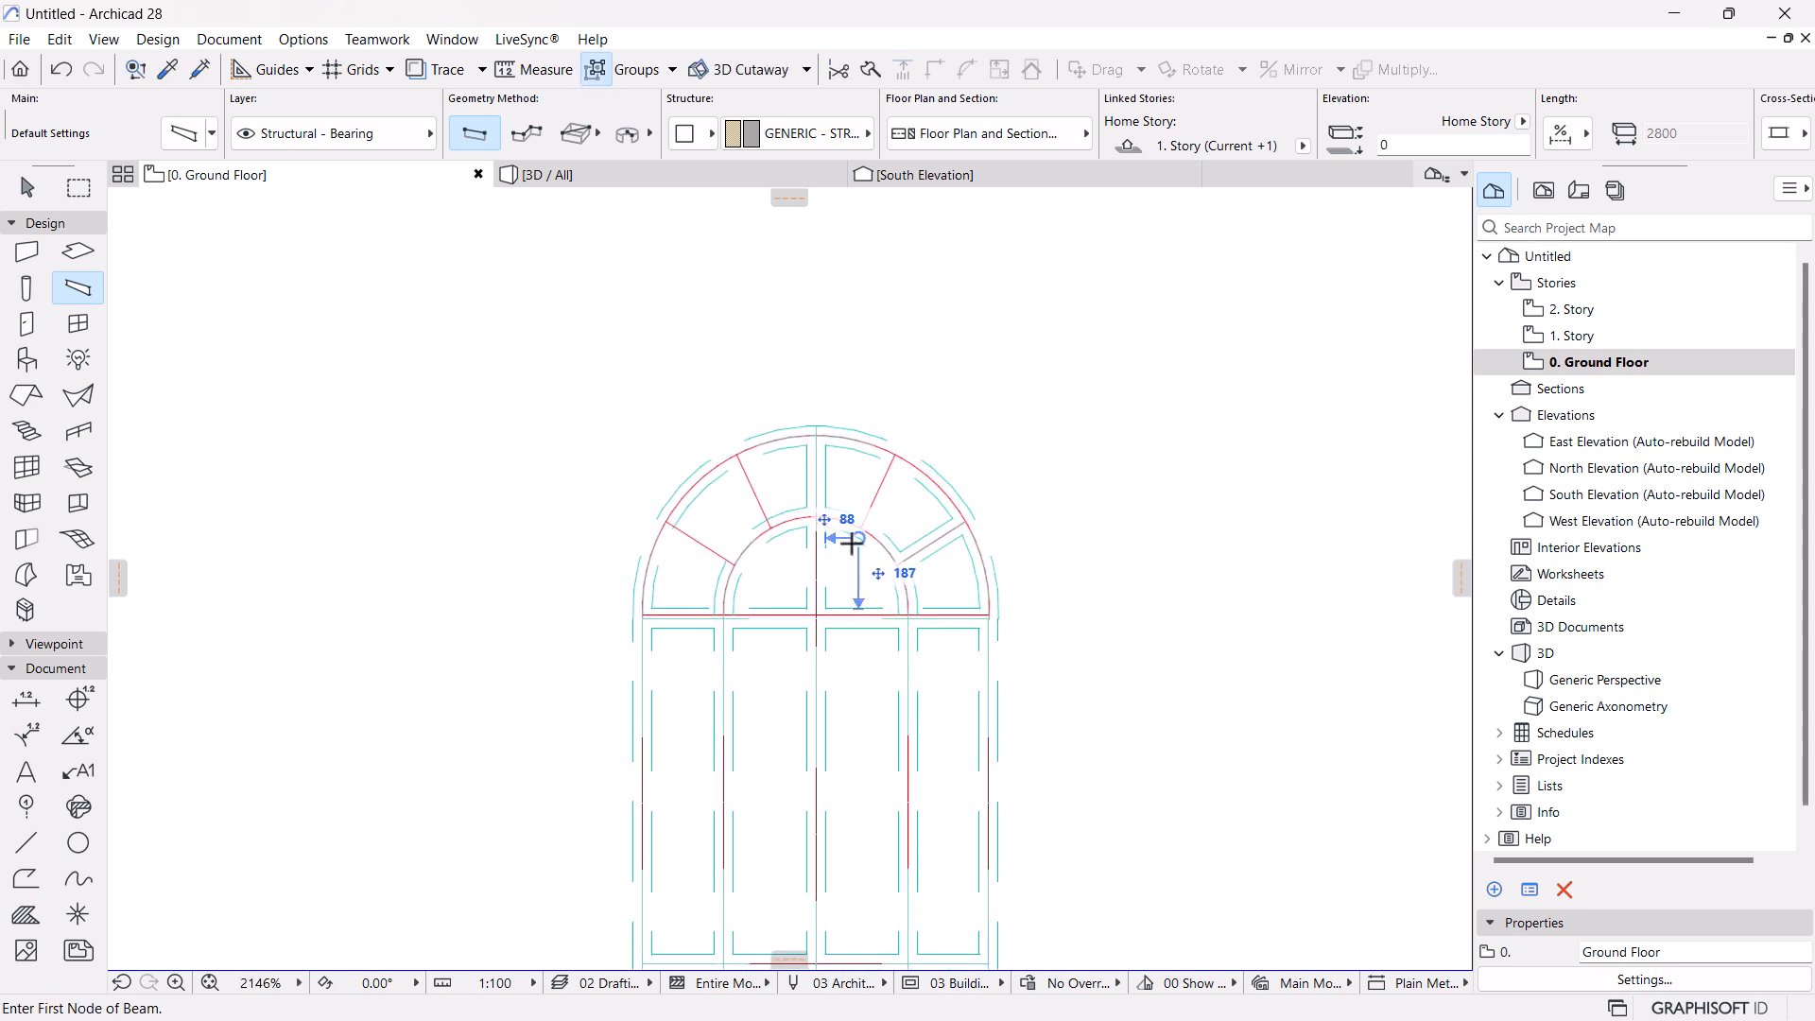
pyautogui.click(860, 527)
pyautogui.click(894, 457)
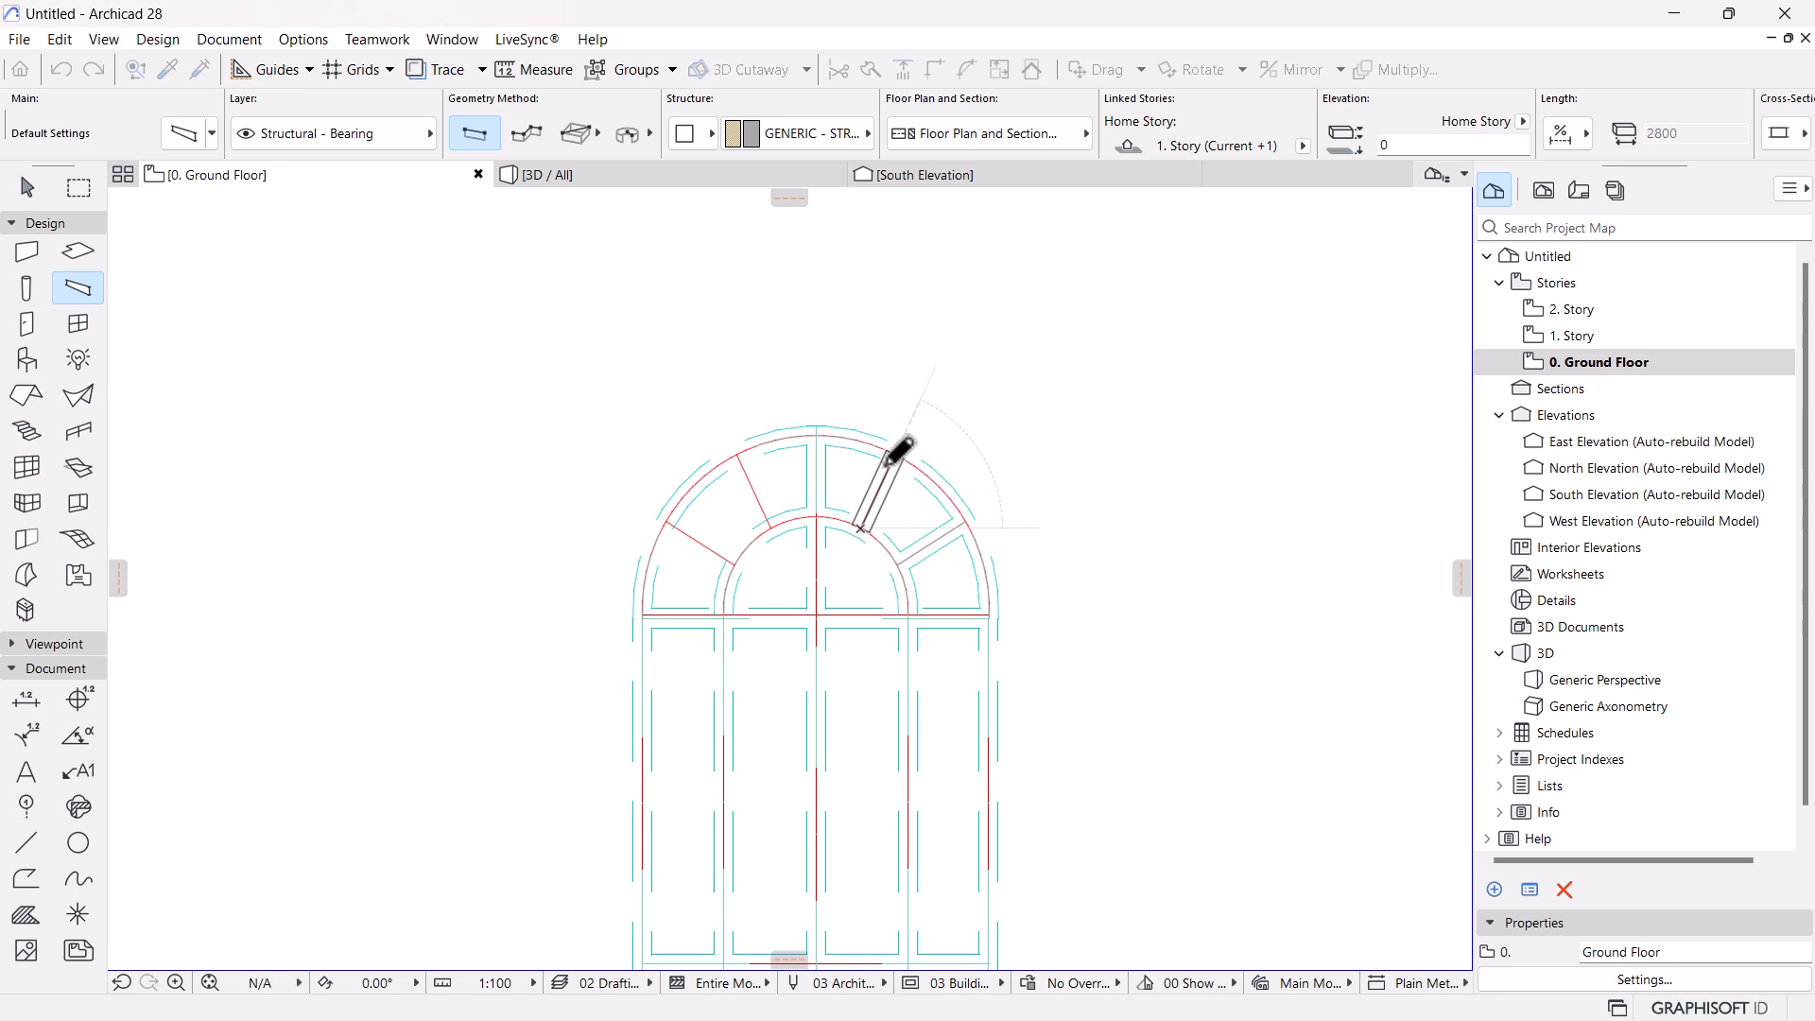
# Draw beams along the two radial bars in the left half of the arch, from the inner arc to the outer arc
pyautogui.click(771, 524)
pyautogui.click(738, 458)
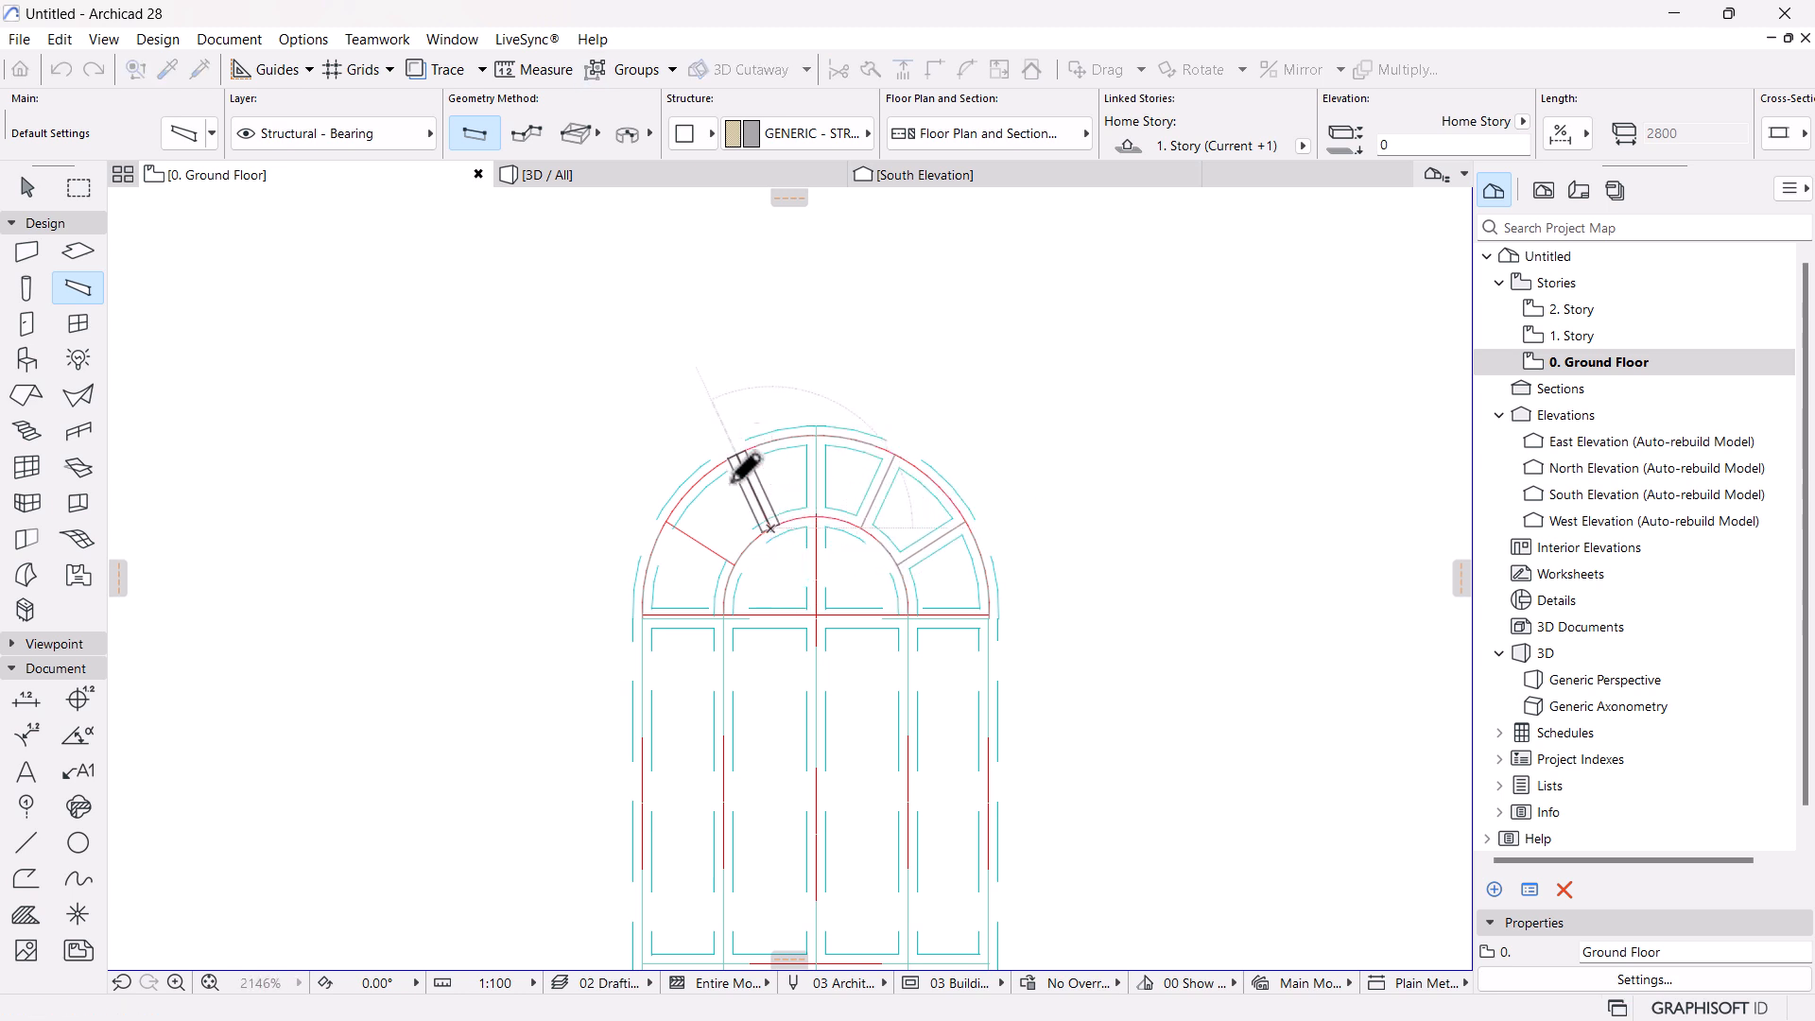
pyautogui.click(731, 562)
pyautogui.click(665, 521)
pyautogui.scroll(-5, 791, 452)
pyautogui.press('Escape')
# Isolate the complete window frame in the 3D view and inspect its beams from above
pyautogui.scroll(-3, 846, 408)
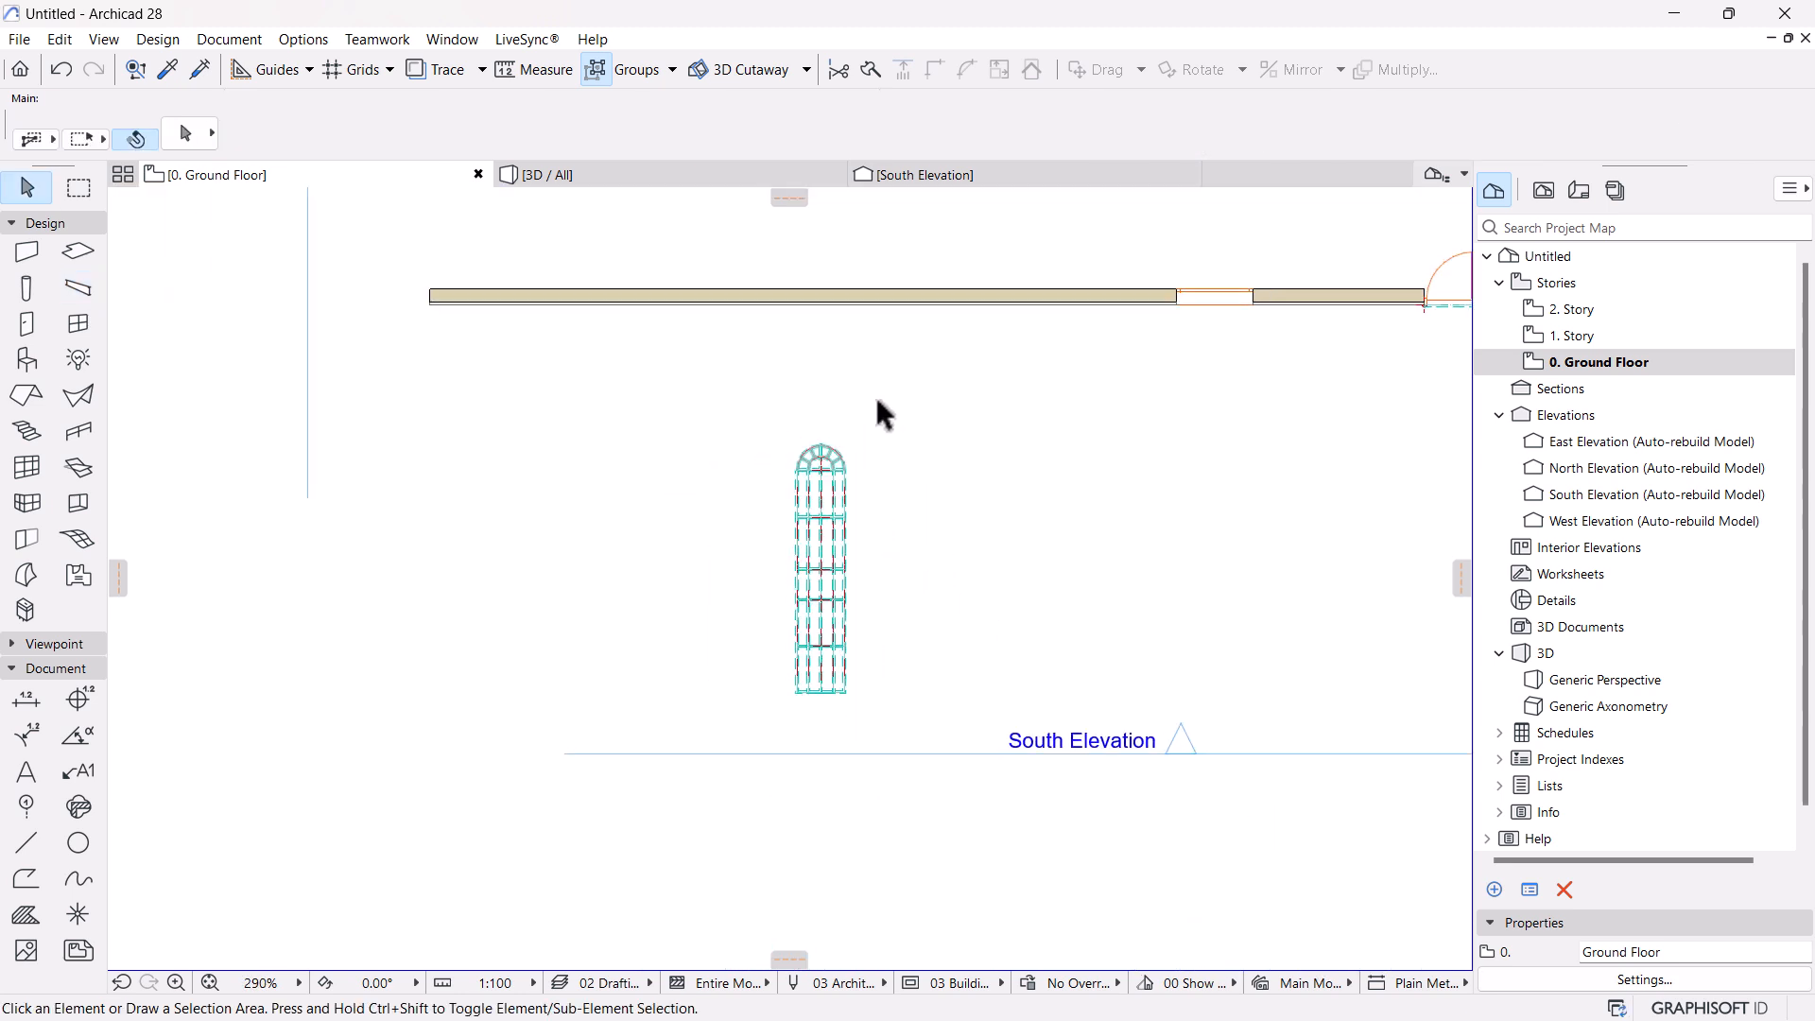
pyautogui.moveTo(892, 403); pyautogui.dragTo(697, 738)
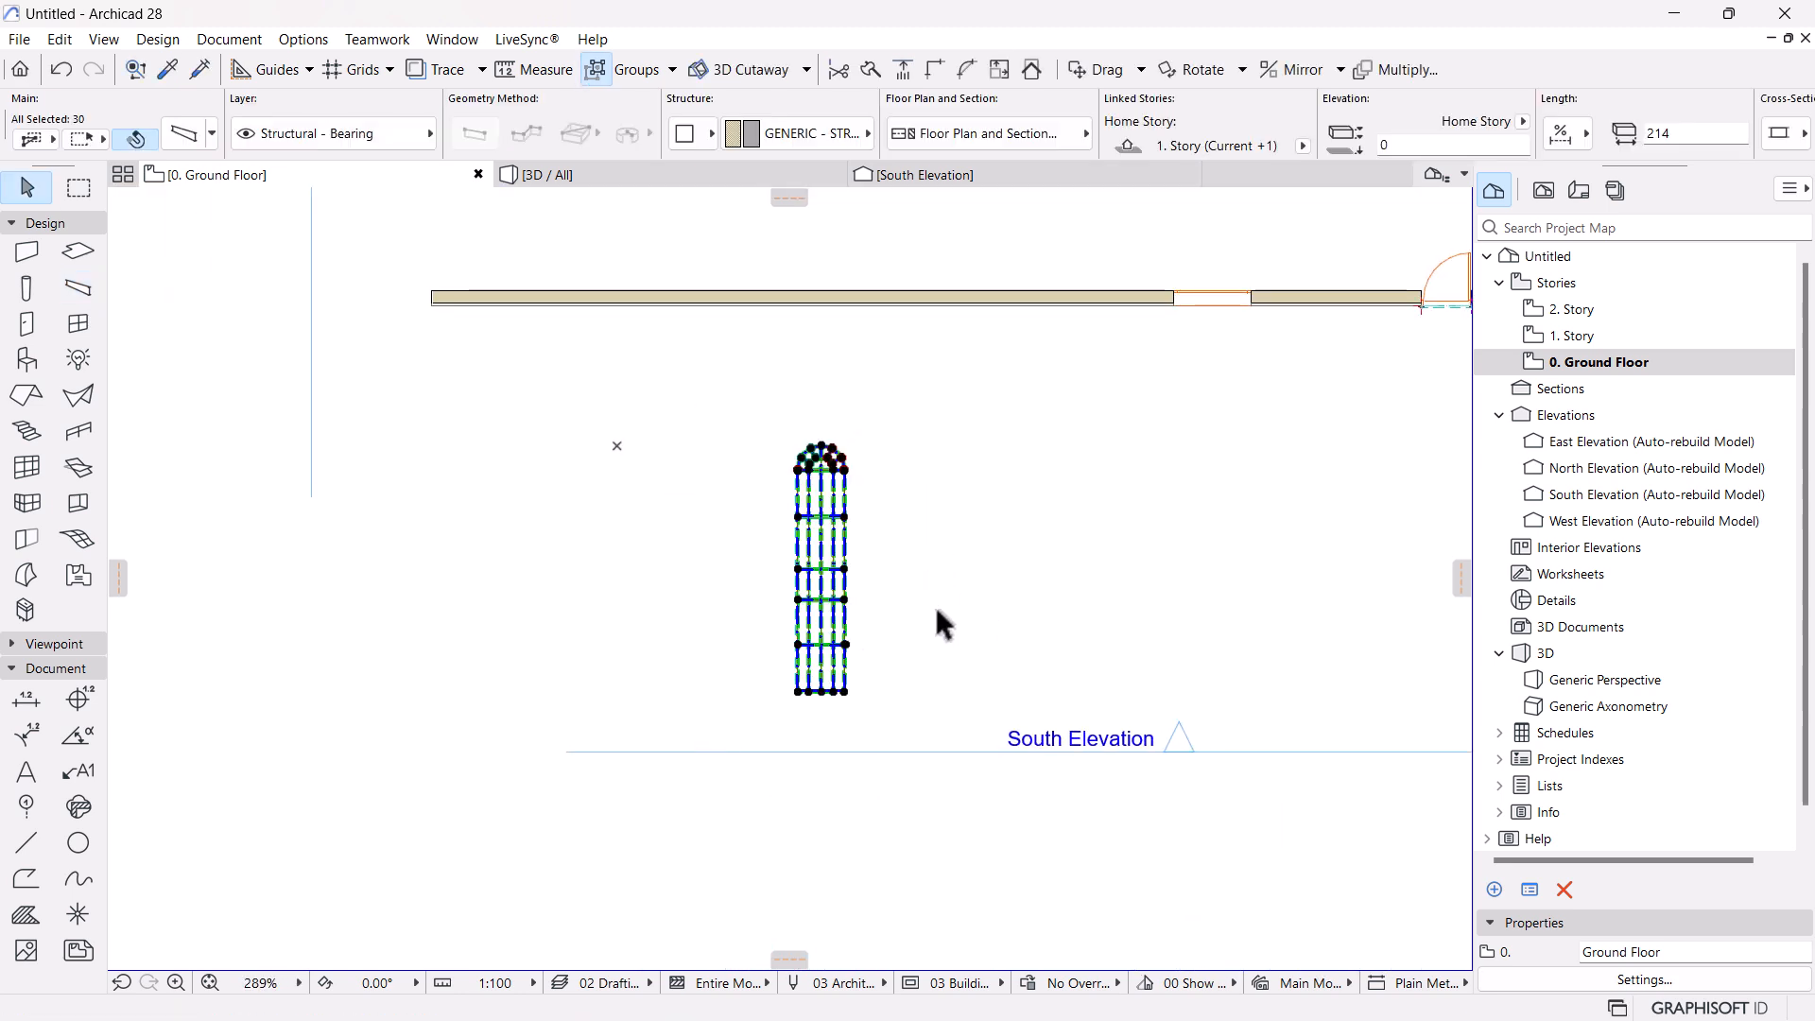
pyautogui.press('F5')
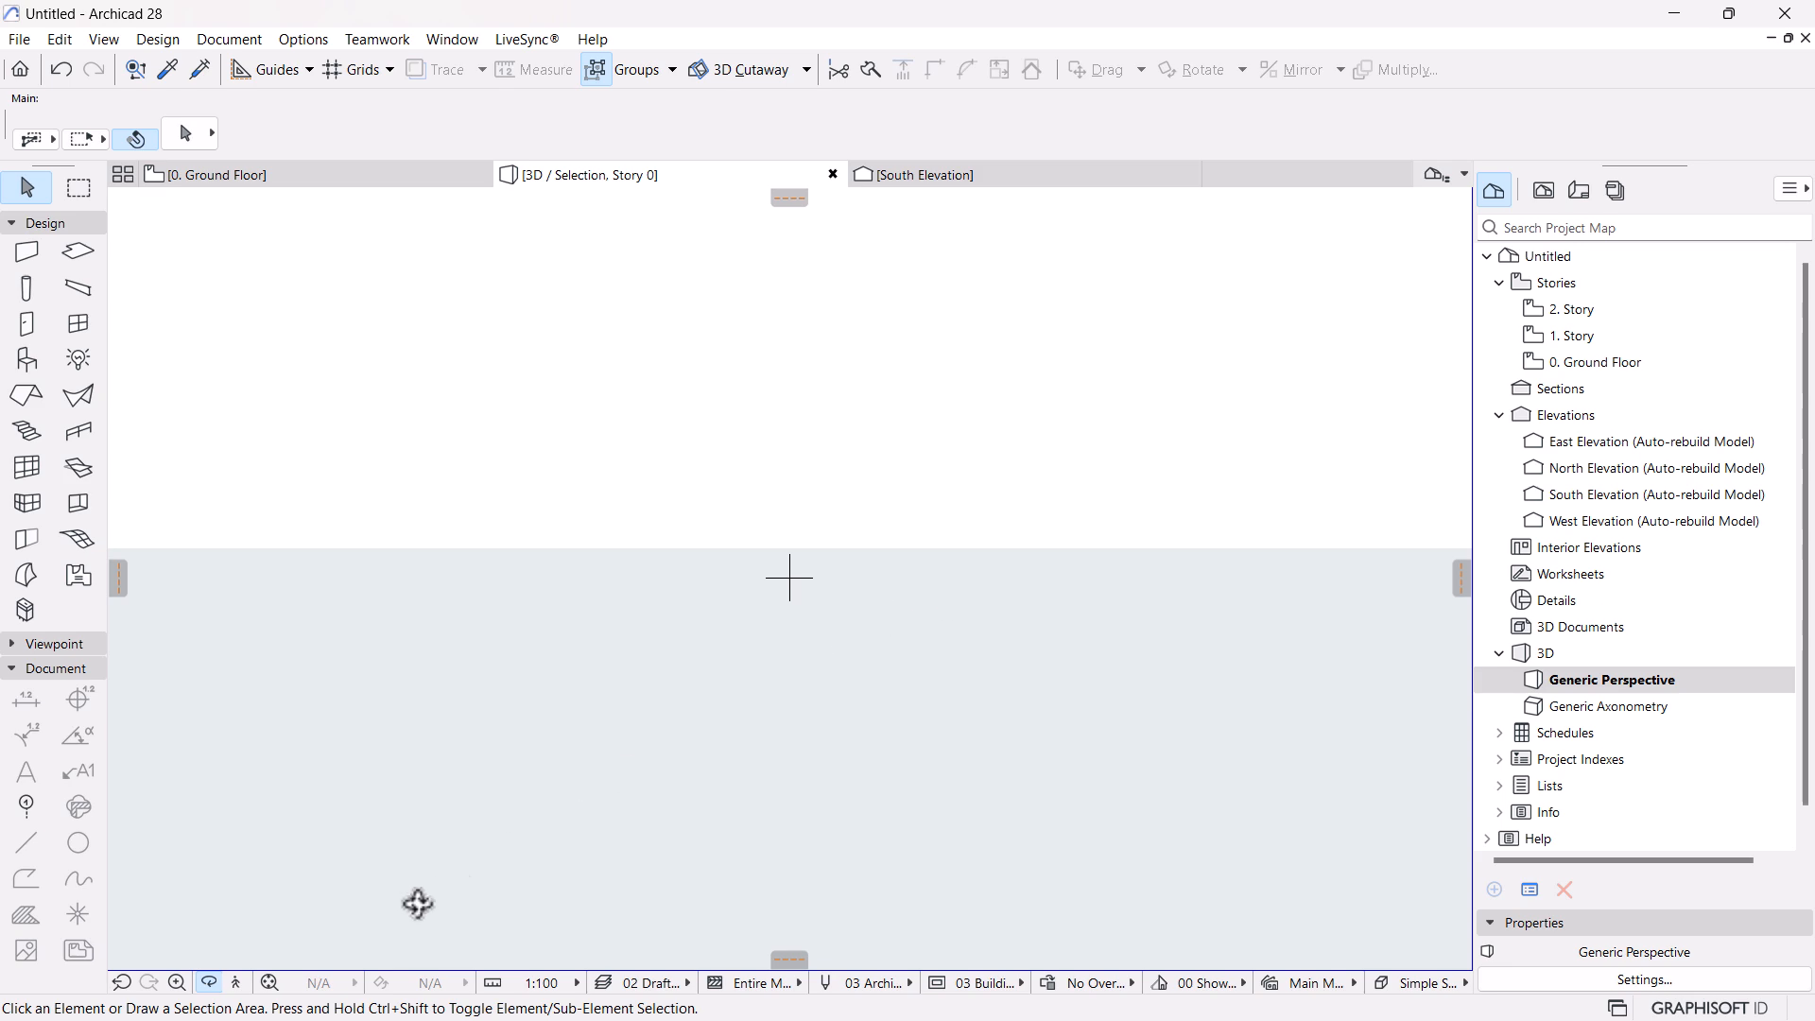
pyautogui.click(265, 982)
pyautogui.moveTo(807, 543); pyautogui.dragTo(790, 672)
pyautogui.scroll(4, 653, 608)
pyautogui.moveTo(746, 650); pyautogui.dragTo(822, 582, button='middle')
pyautogui.press('Escape')
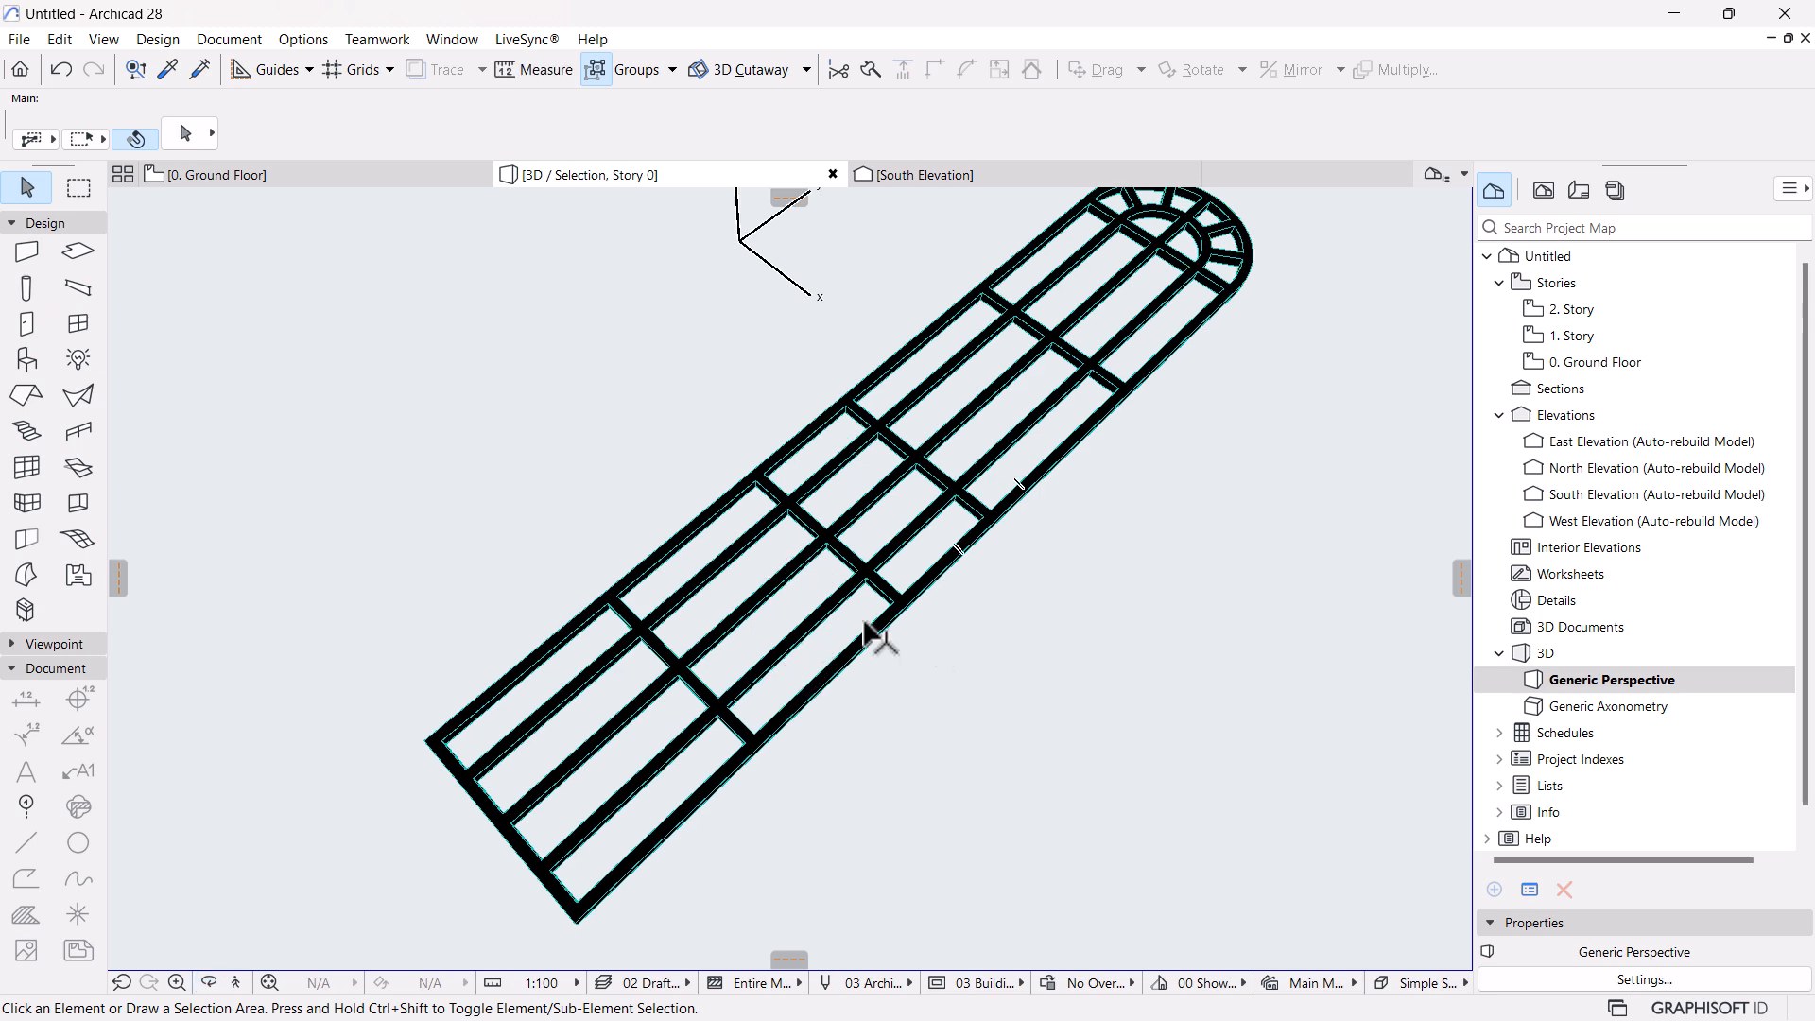
# Set up a Glass slab with a thickness of 5 mm on the Ground Floor plan
pyautogui.click(244, 177)
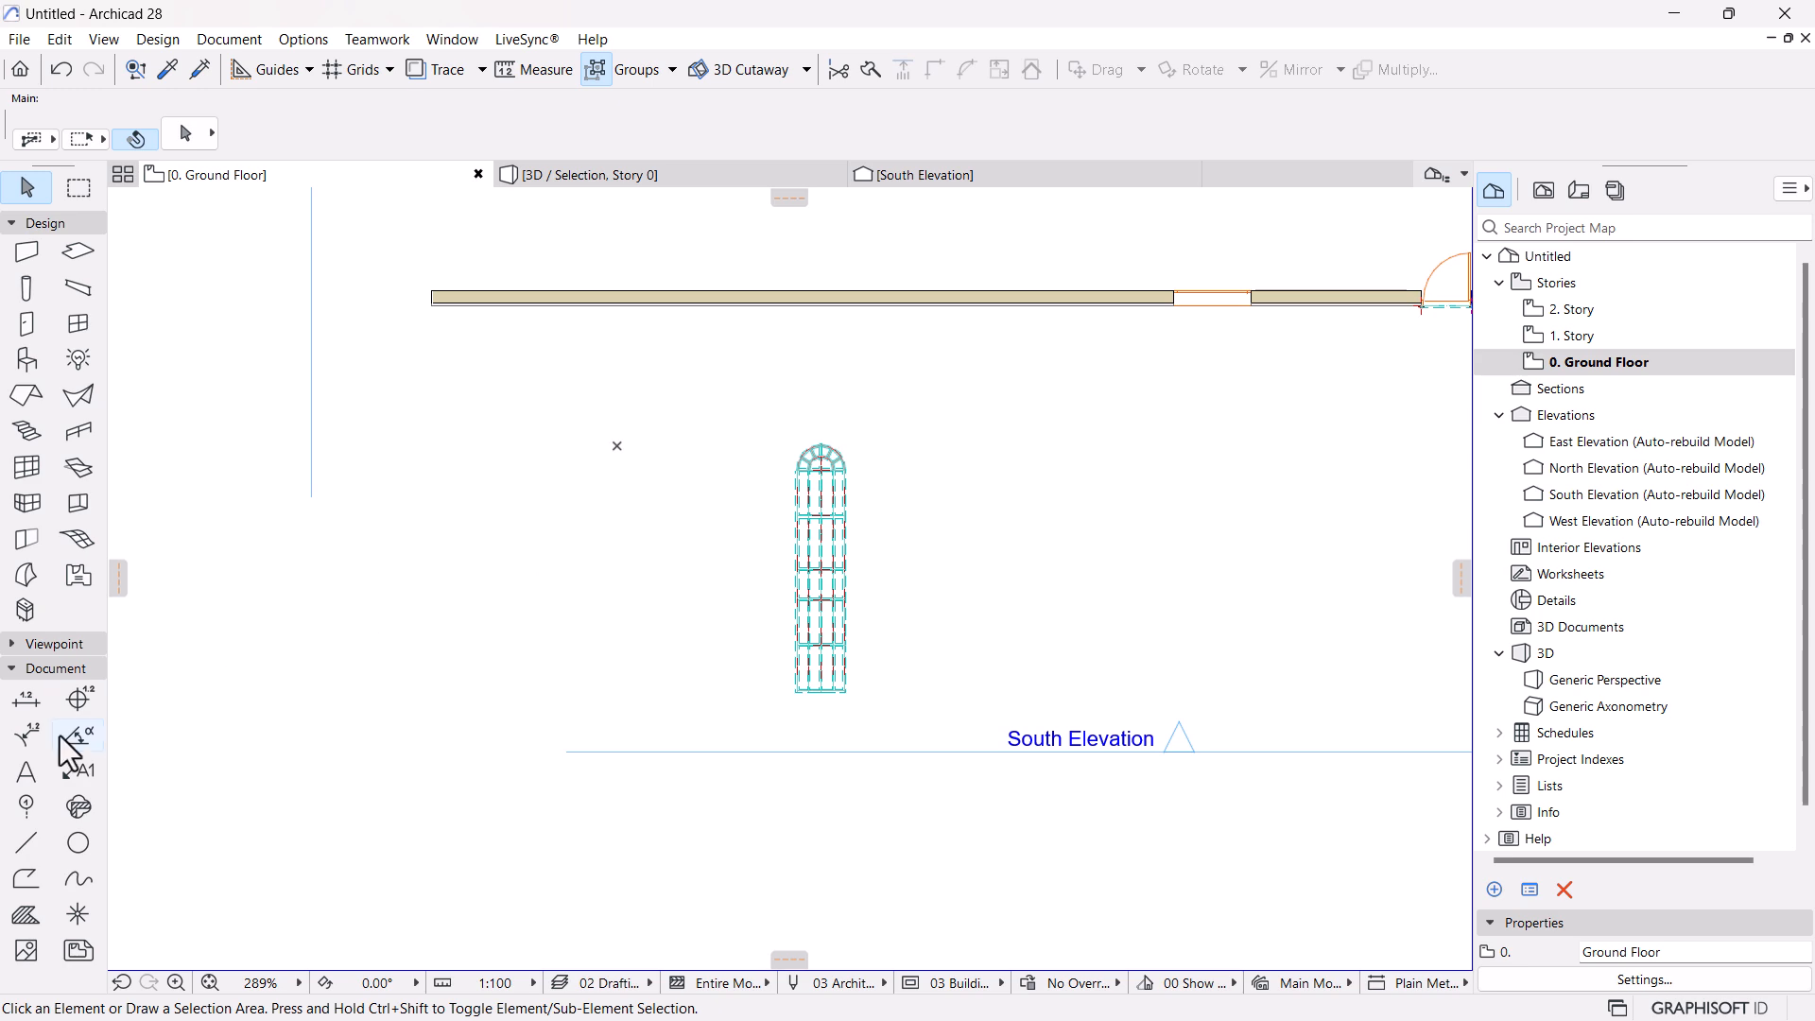
pyautogui.click(73, 257)
pyautogui.click(929, 133)
pyautogui.click(943, 143)
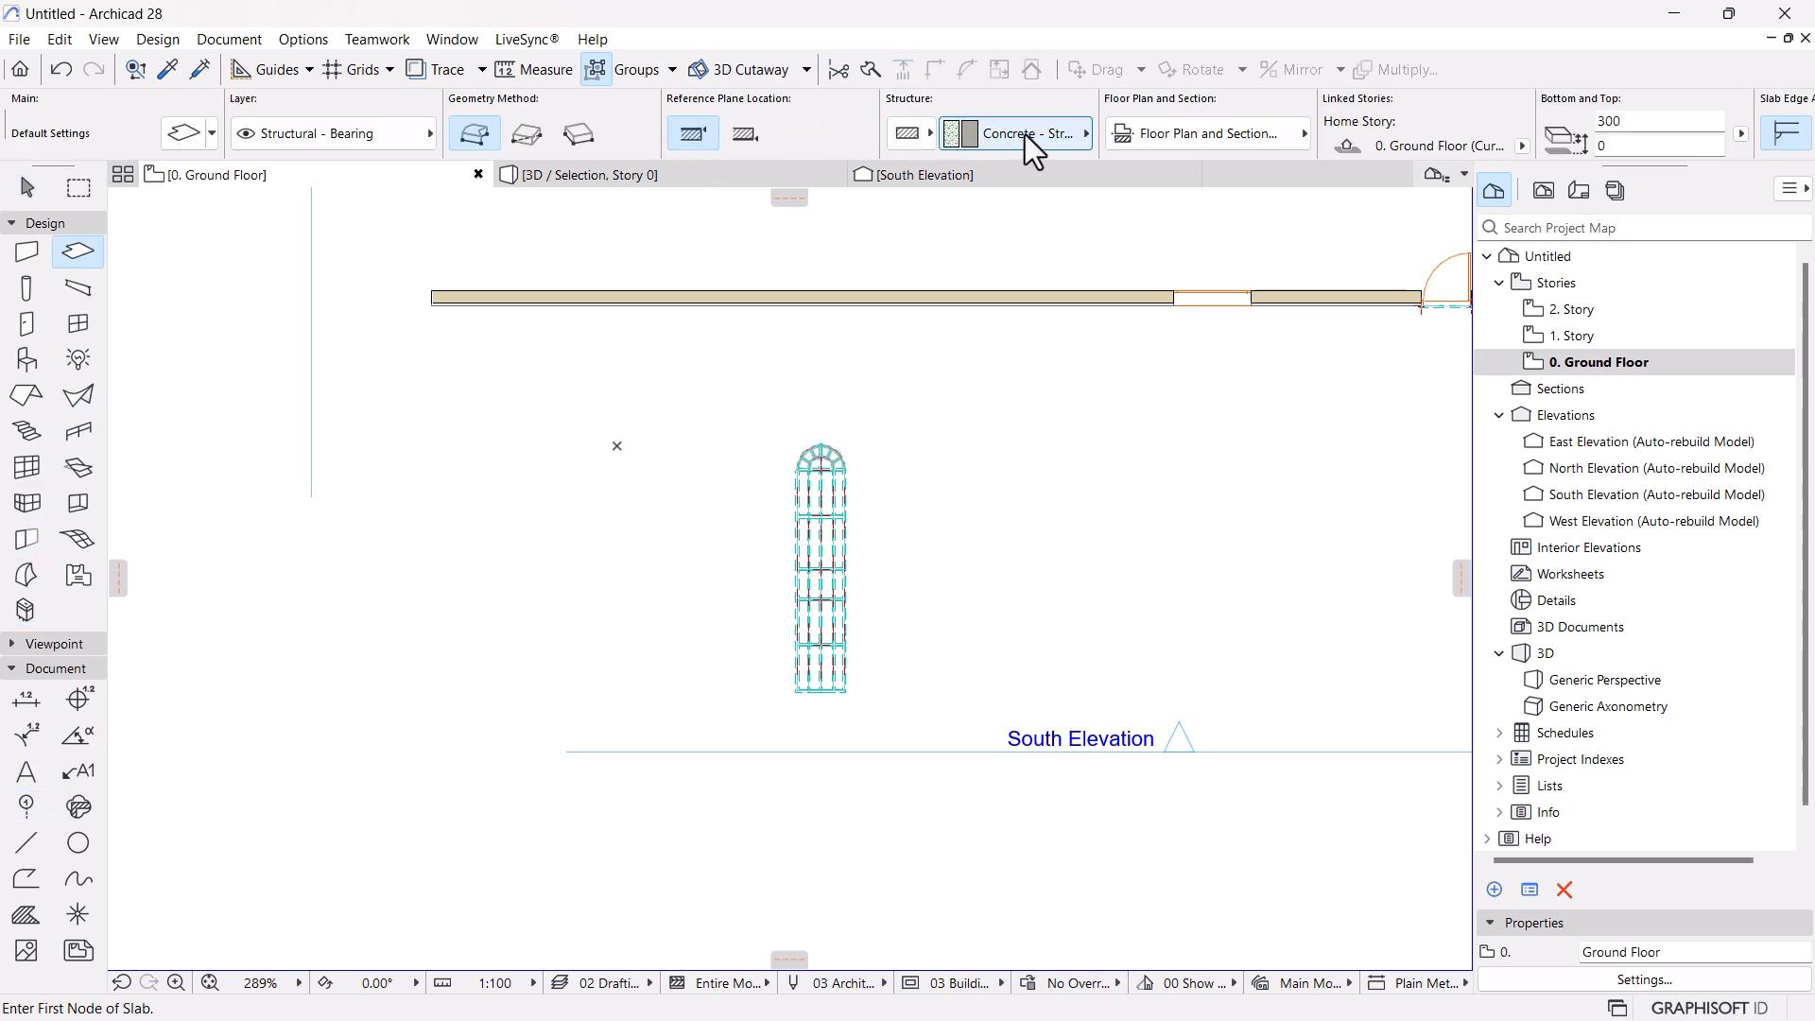
pyautogui.click(1024, 133)
pyautogui.write('gl')
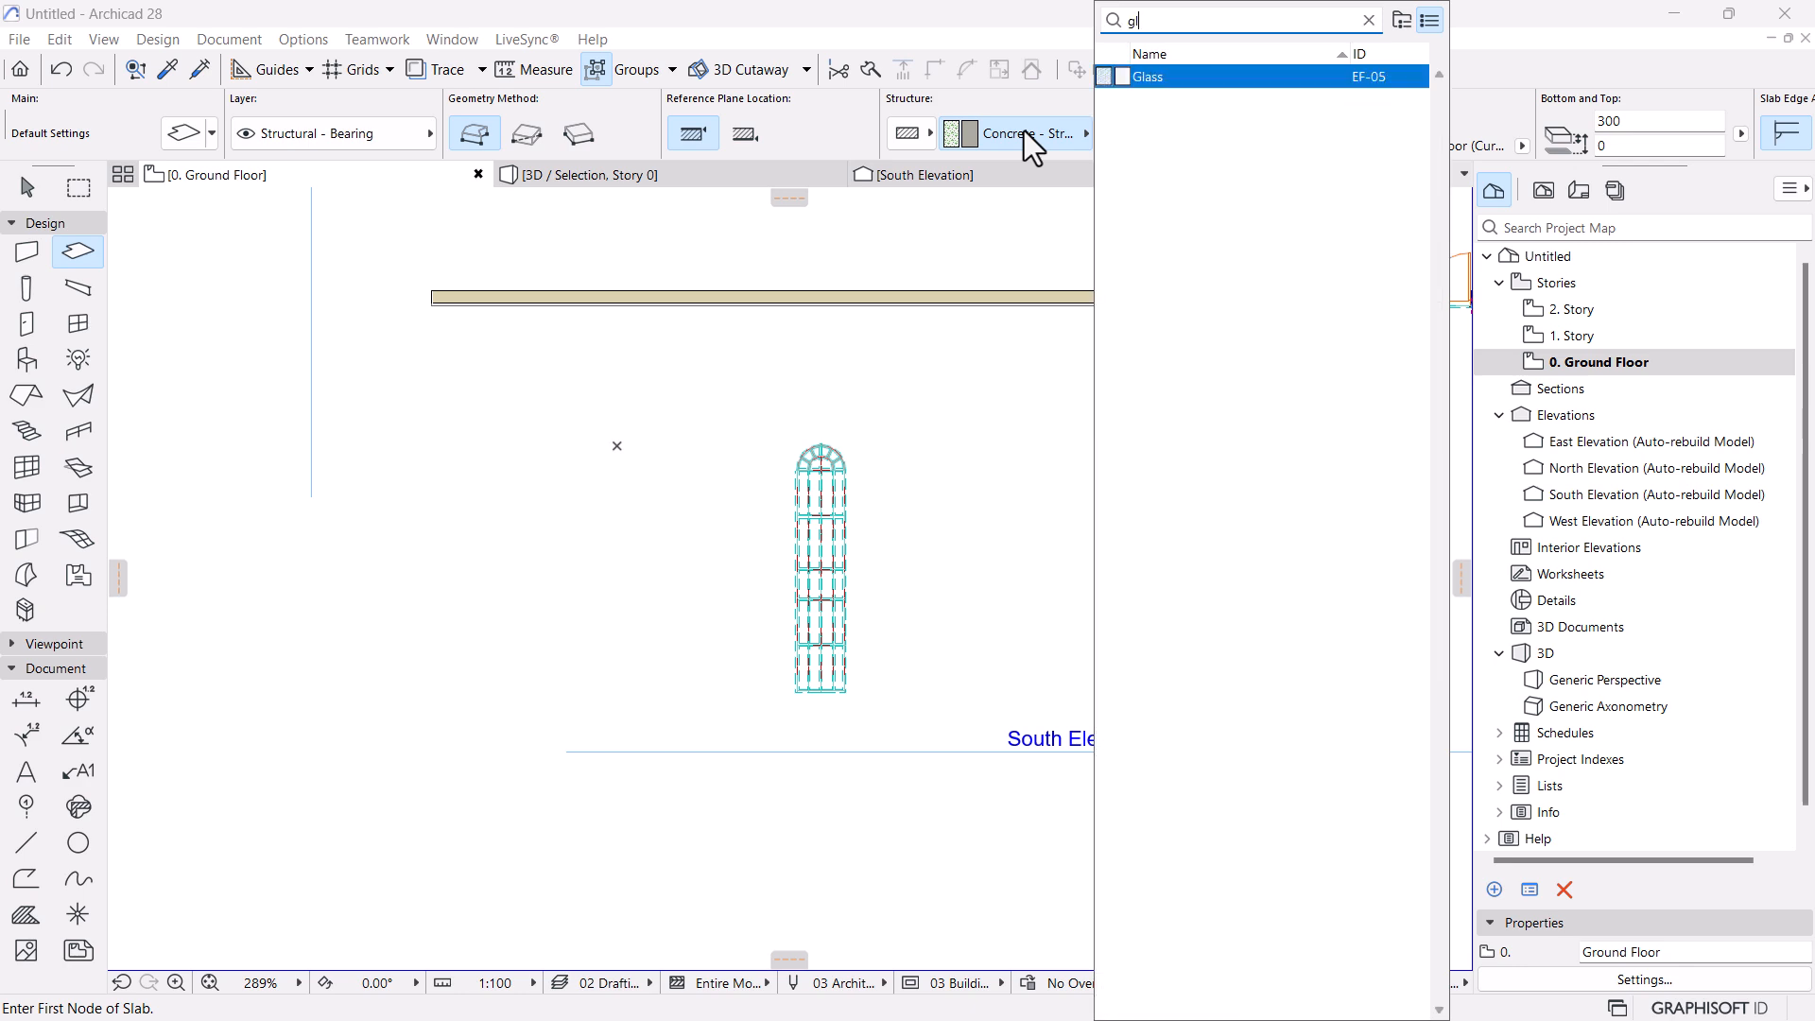
pyautogui.press('Return')
pyautogui.click(1380, 121)
pyautogui.write('5')
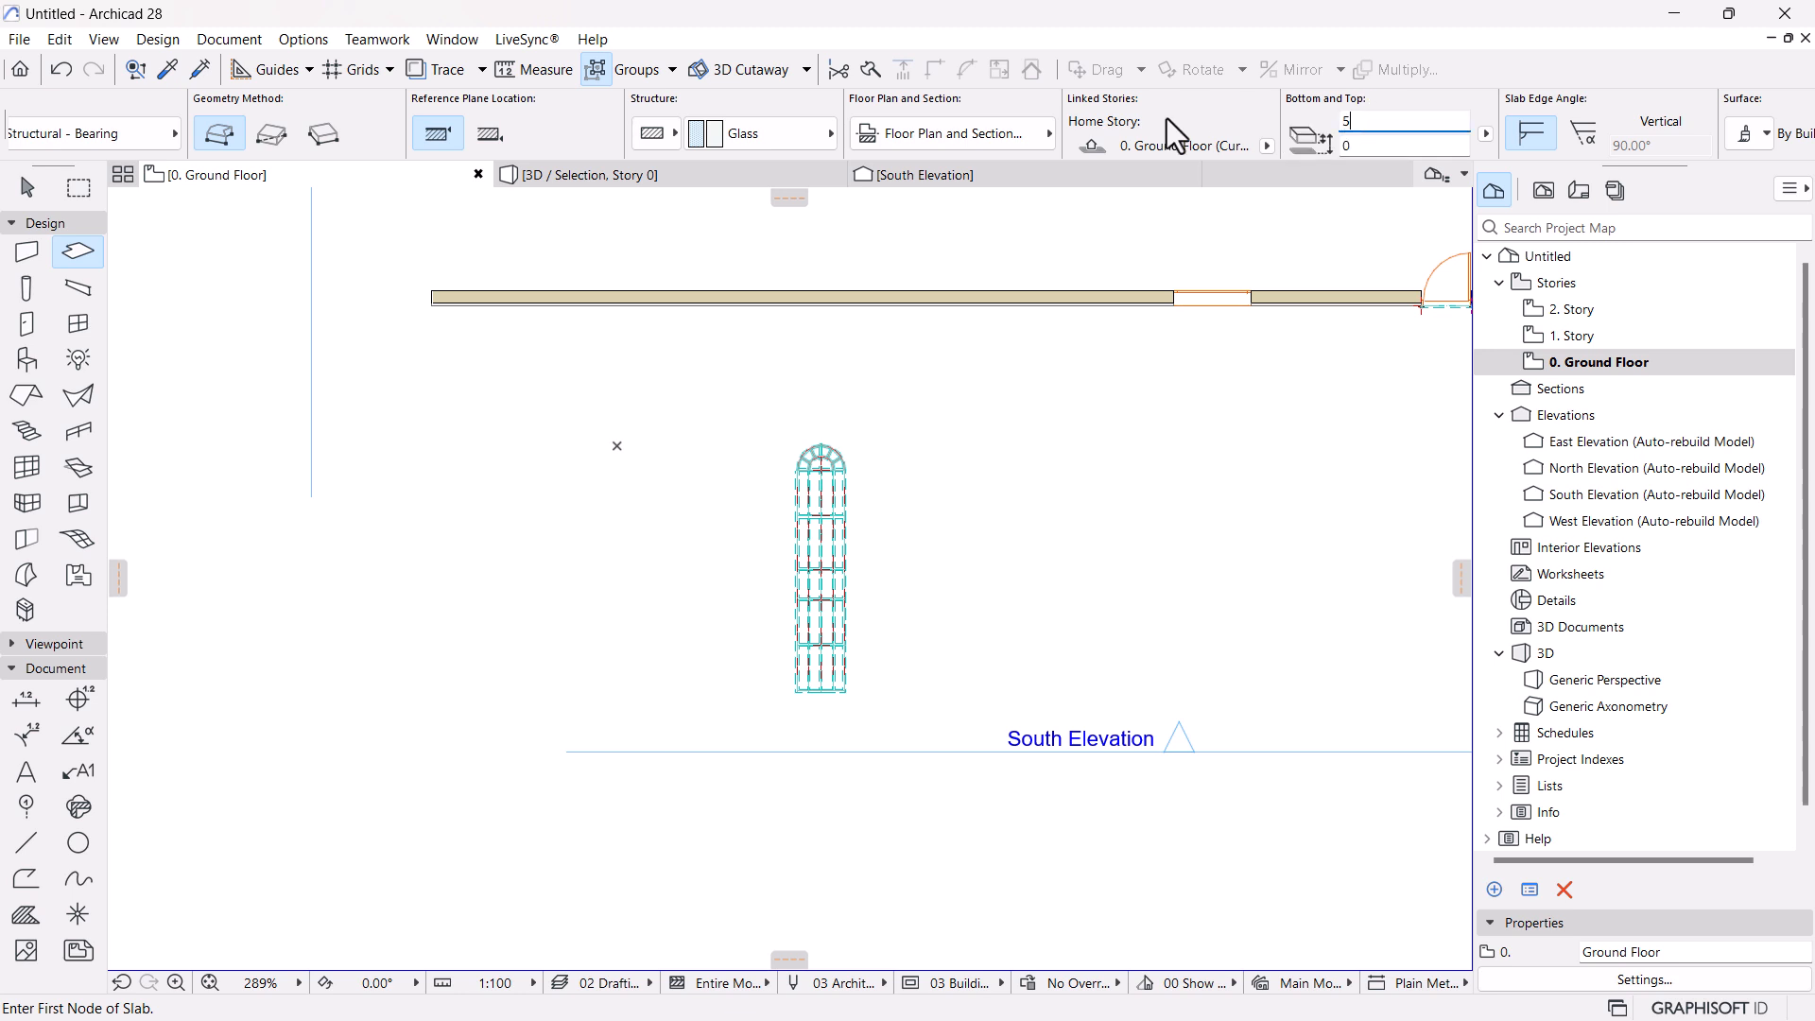
# Generate the glass slab with the Magic Wand from the straight outer edge of the window frame
pyautogui.scroll(10, 899, 547)
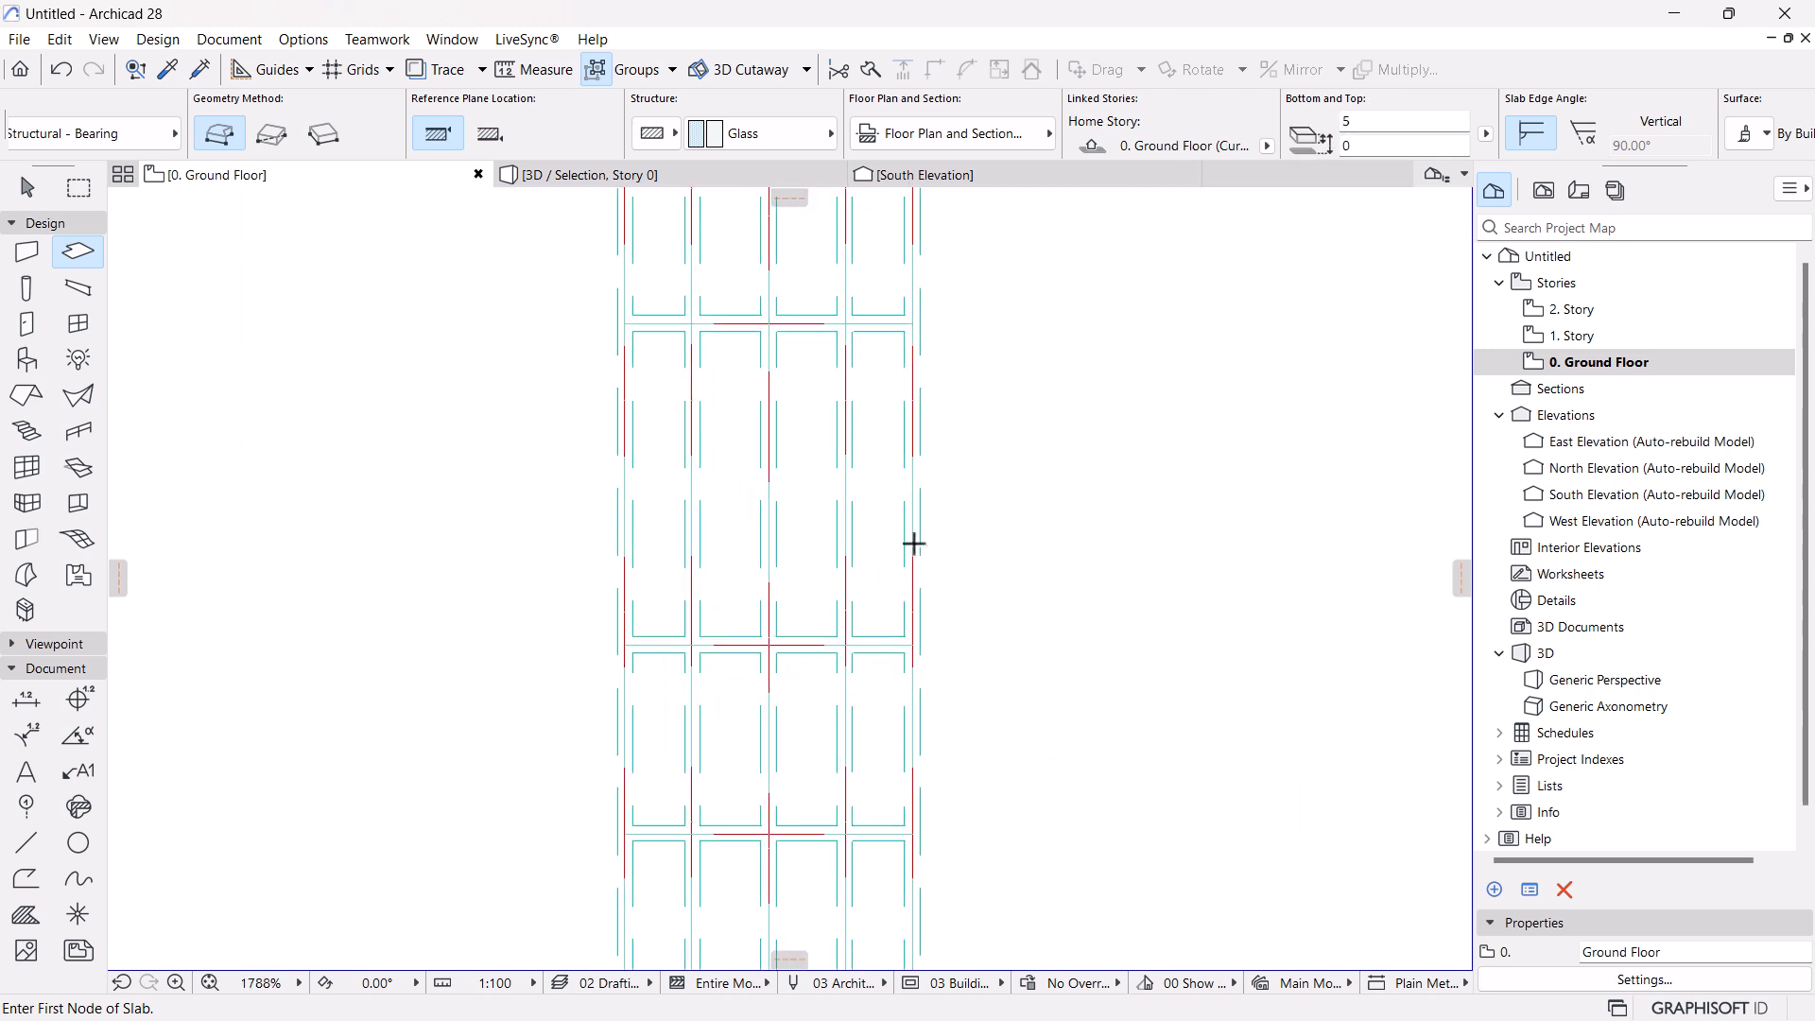
pyautogui.press('space')
pyautogui.click(915, 543)
pyautogui.scroll(-3, 862, 528)
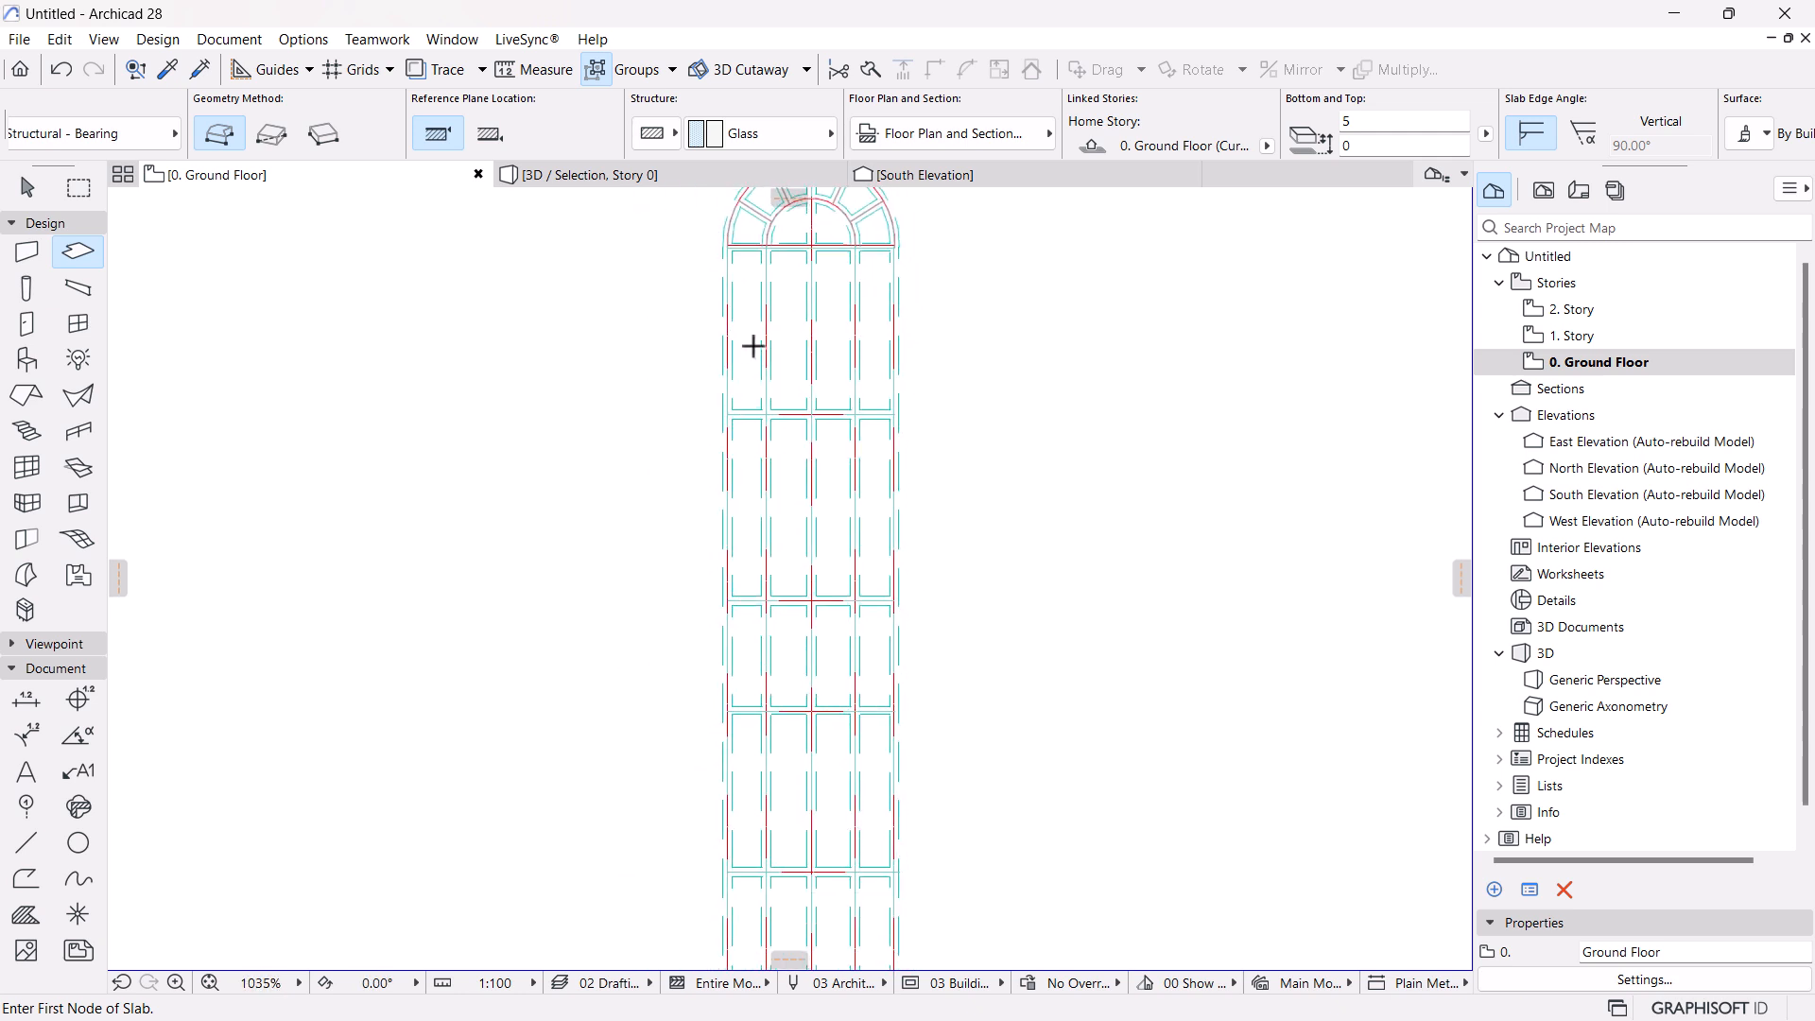
# Select the whole window frame together with the glass slab and isolate them in the 3D view
pyautogui.press('Escape')
pyautogui.scroll(-4, 797, 473)
pyautogui.moveTo(934, 265); pyautogui.dragTo(581, 795)
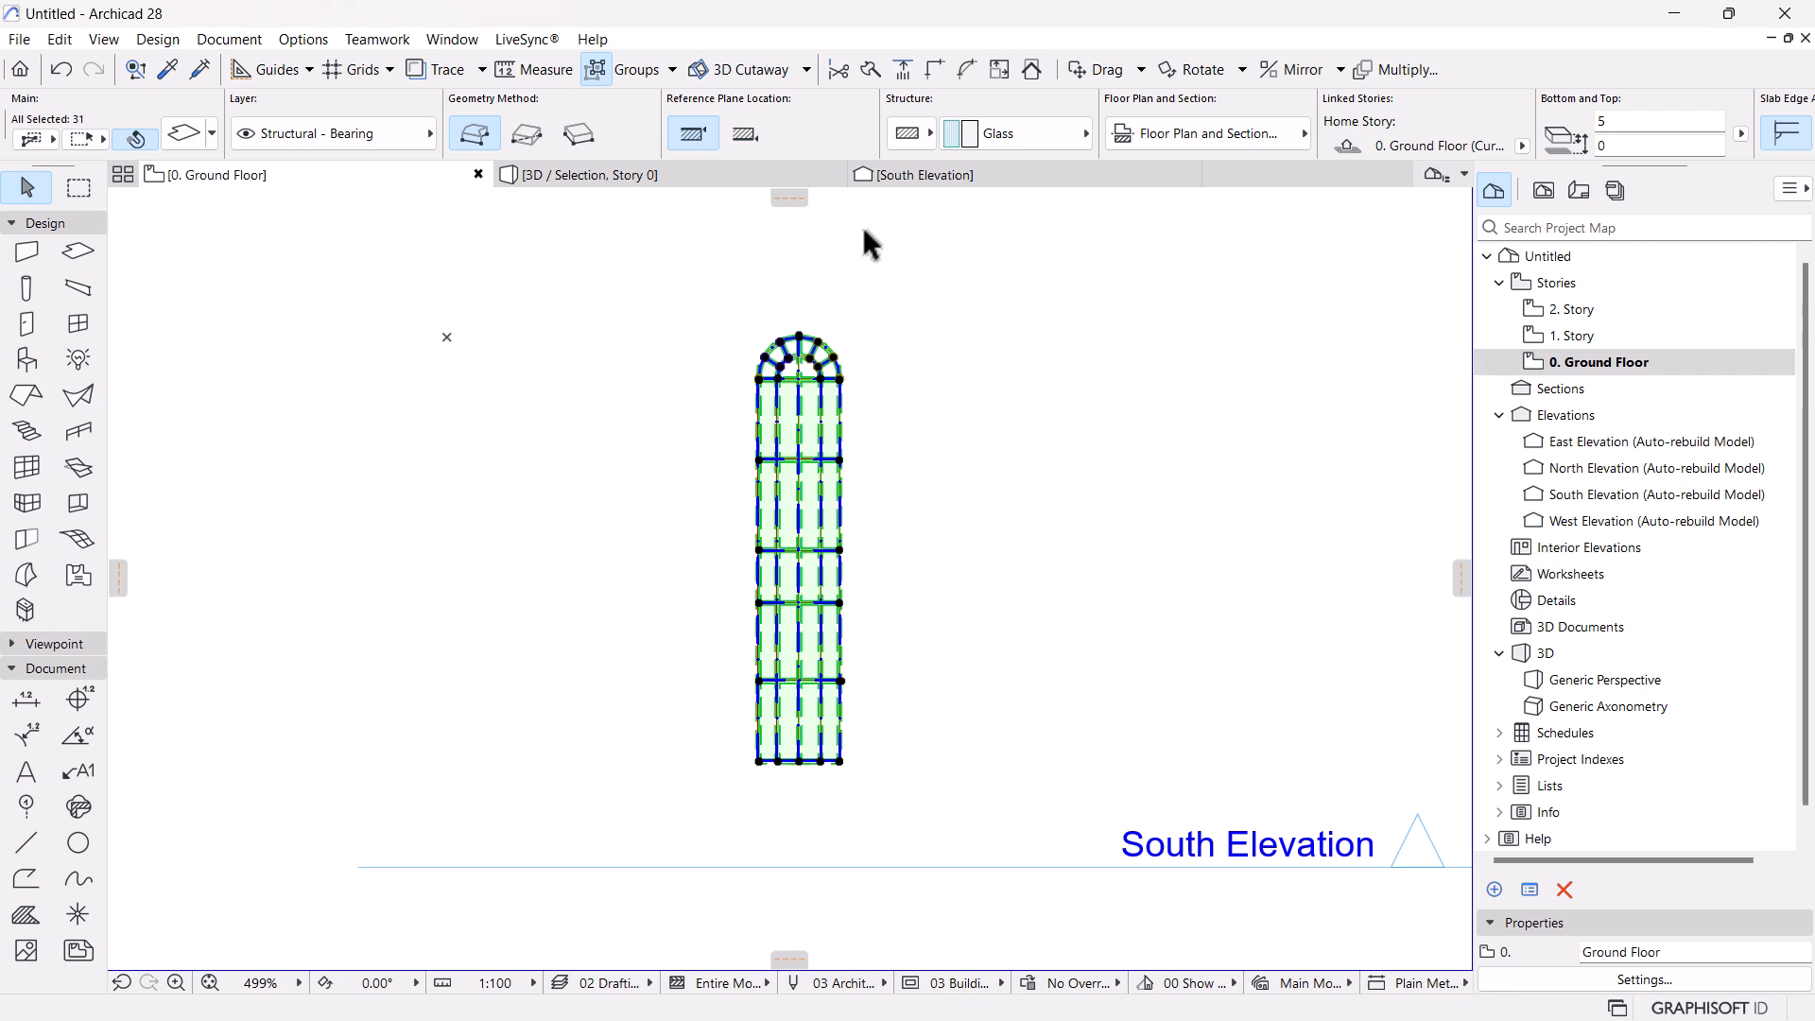
pyautogui.press('F5')
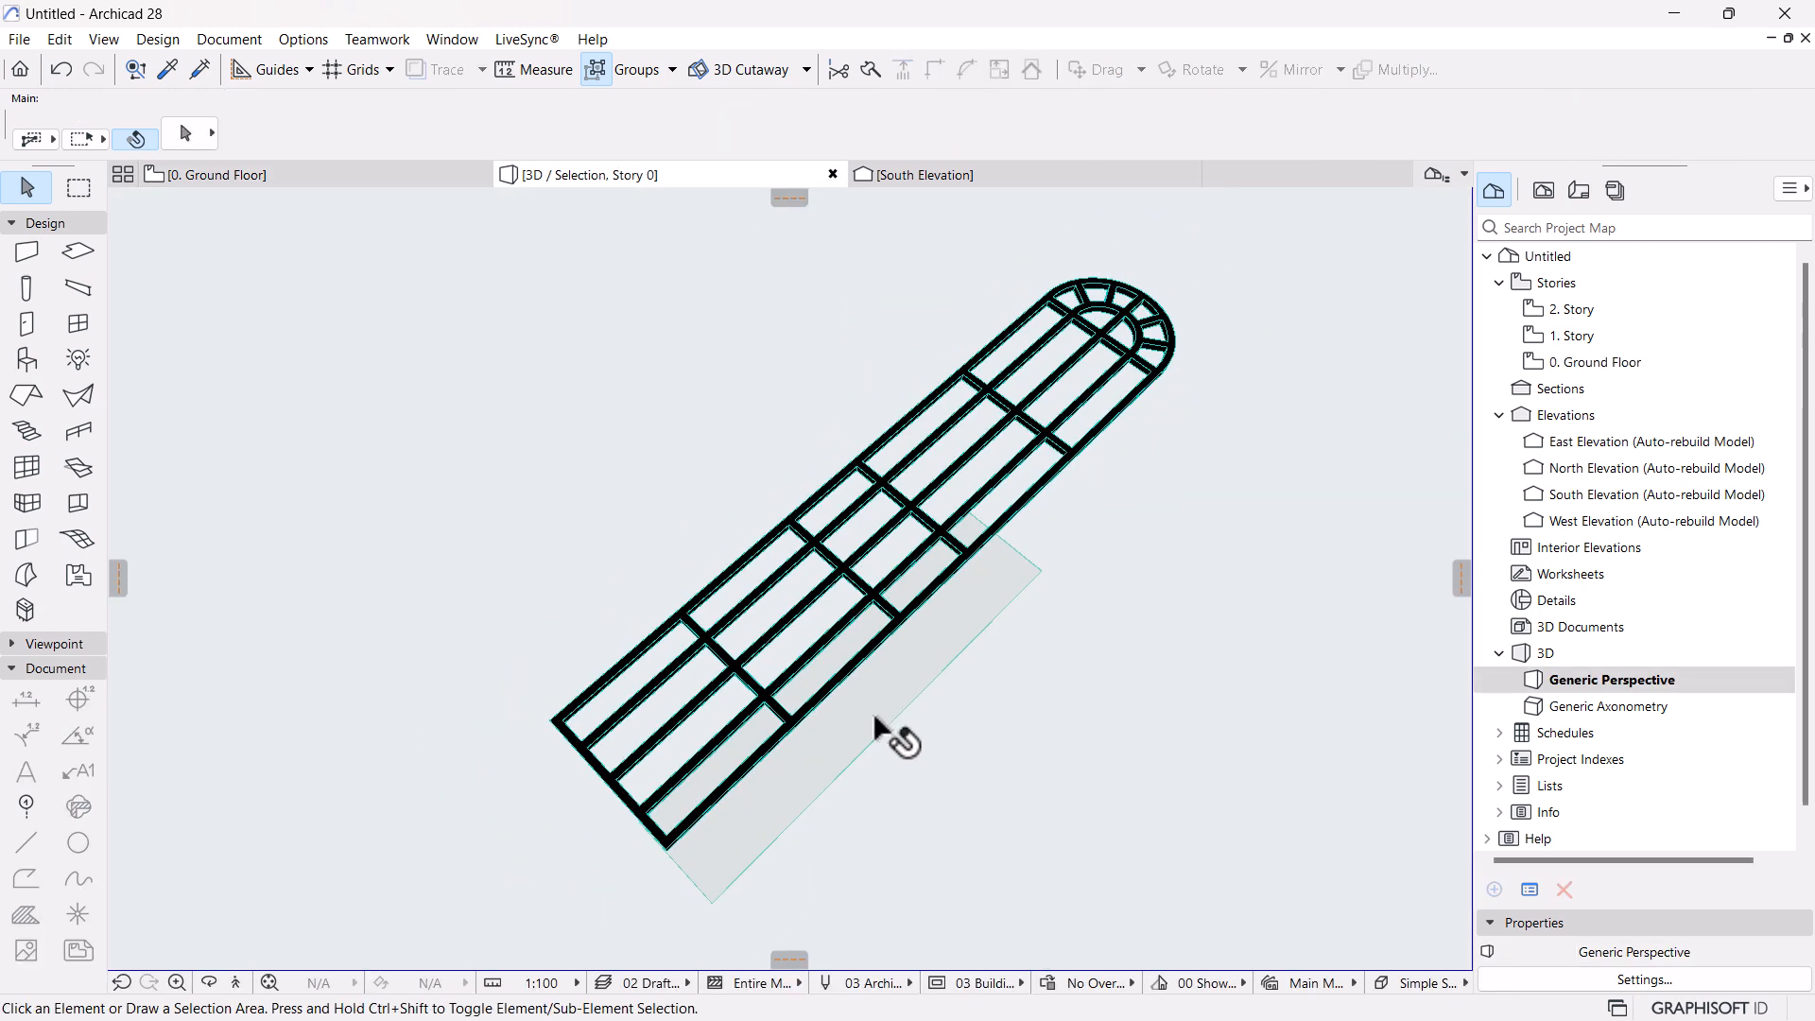
# Move the glass slab up by 2950 mm from its bottom corner to the matching corner of the frame
pyautogui.click(889, 734)
pyautogui.scroll(4, 750, 796)
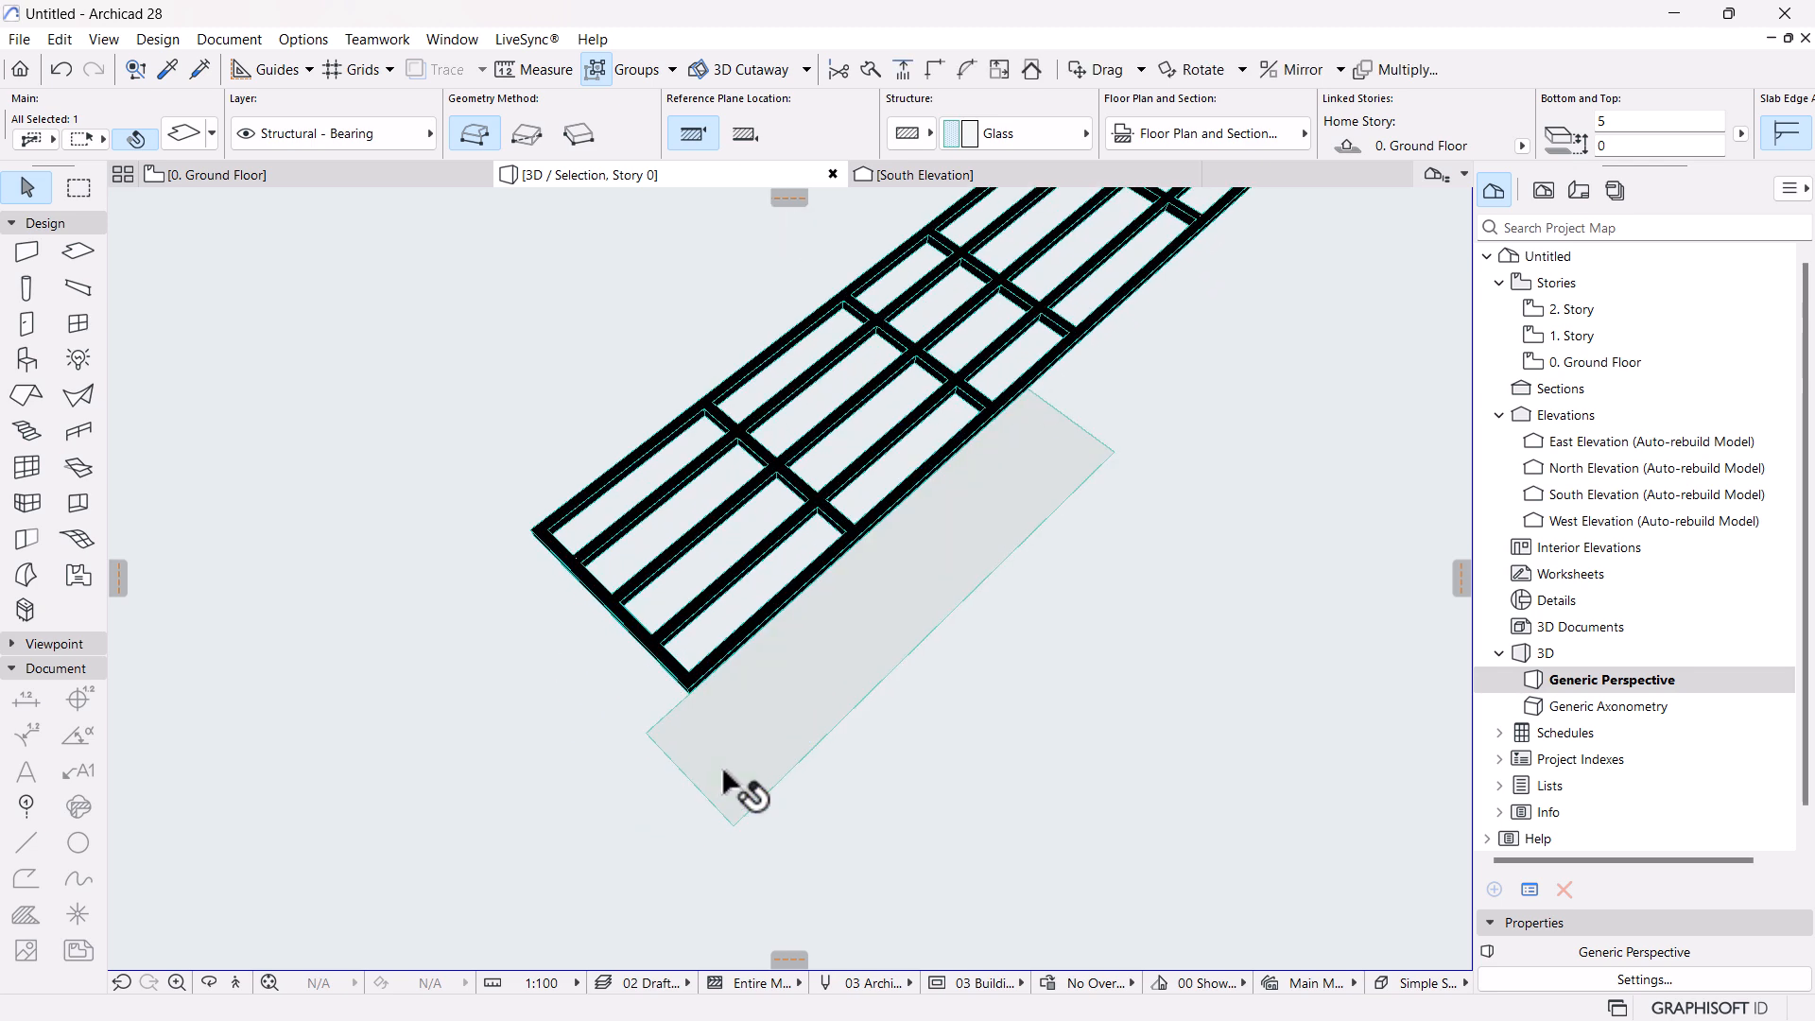
pyautogui.hotkey('ctrl', 'd')
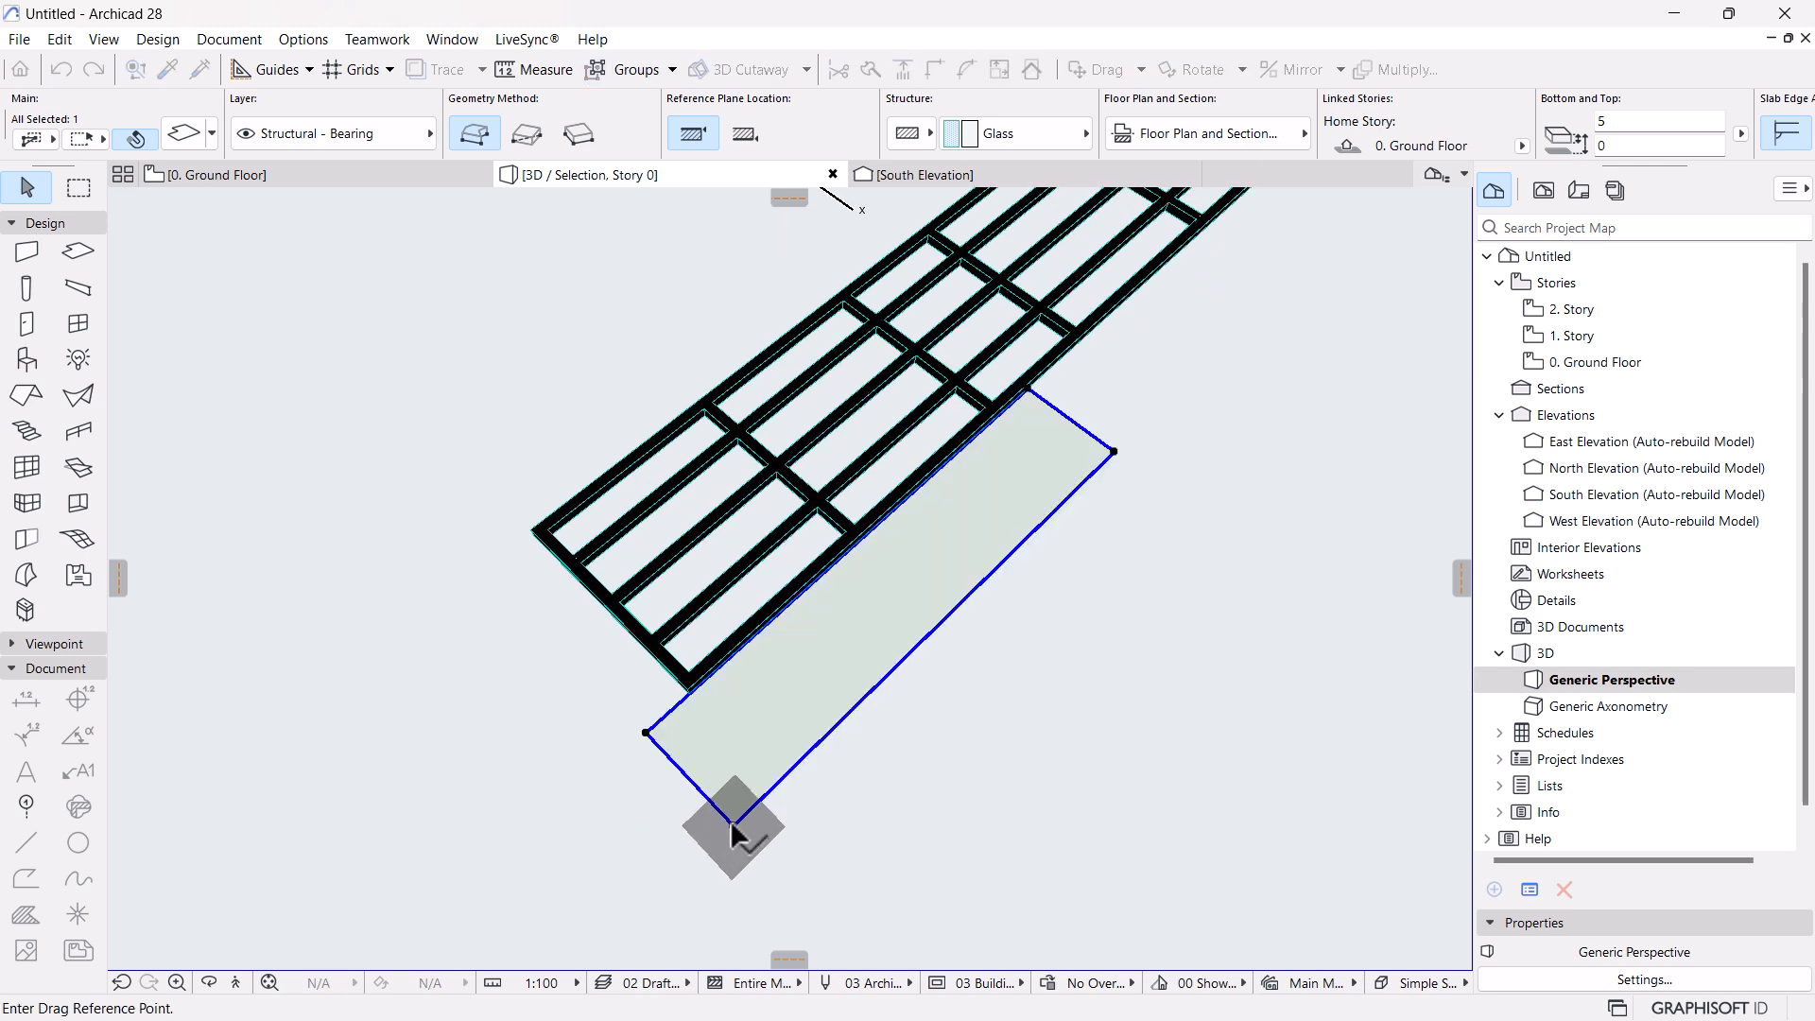
pyautogui.click(734, 827)
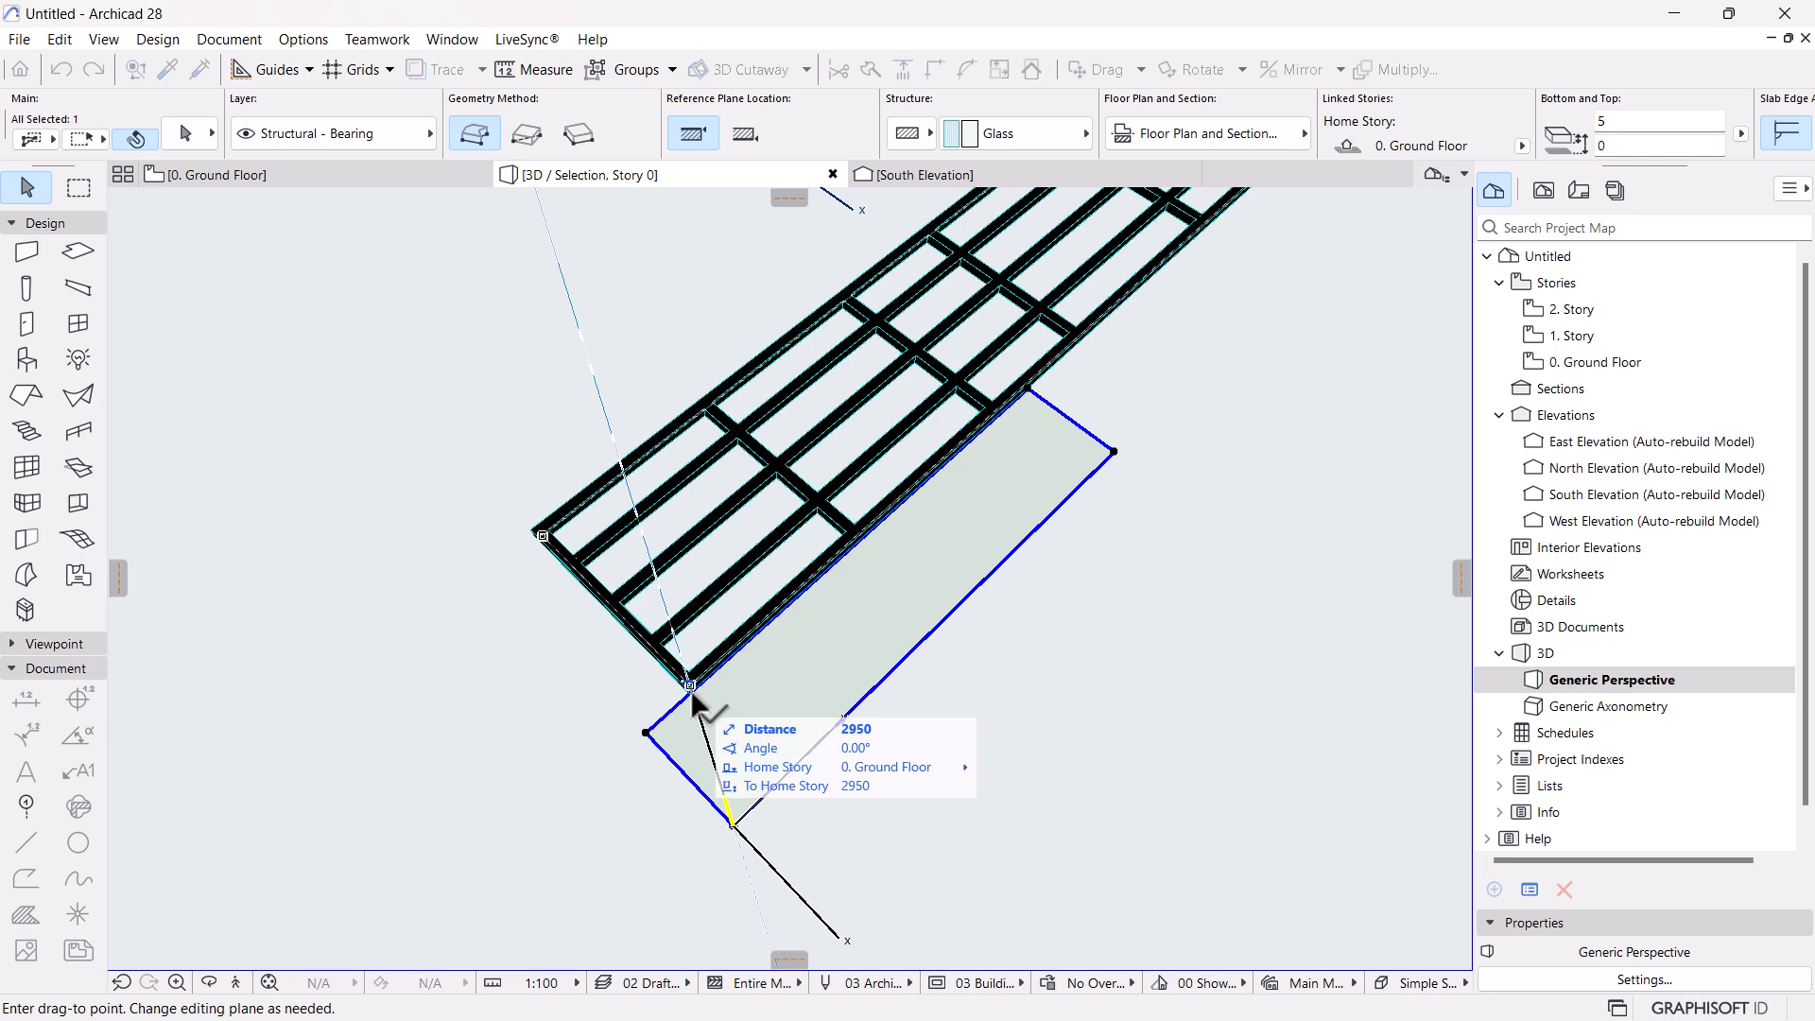
pyautogui.click(694, 699)
pyautogui.scroll(-3, 649, 803)
pyautogui.scroll(6, 934, 350)
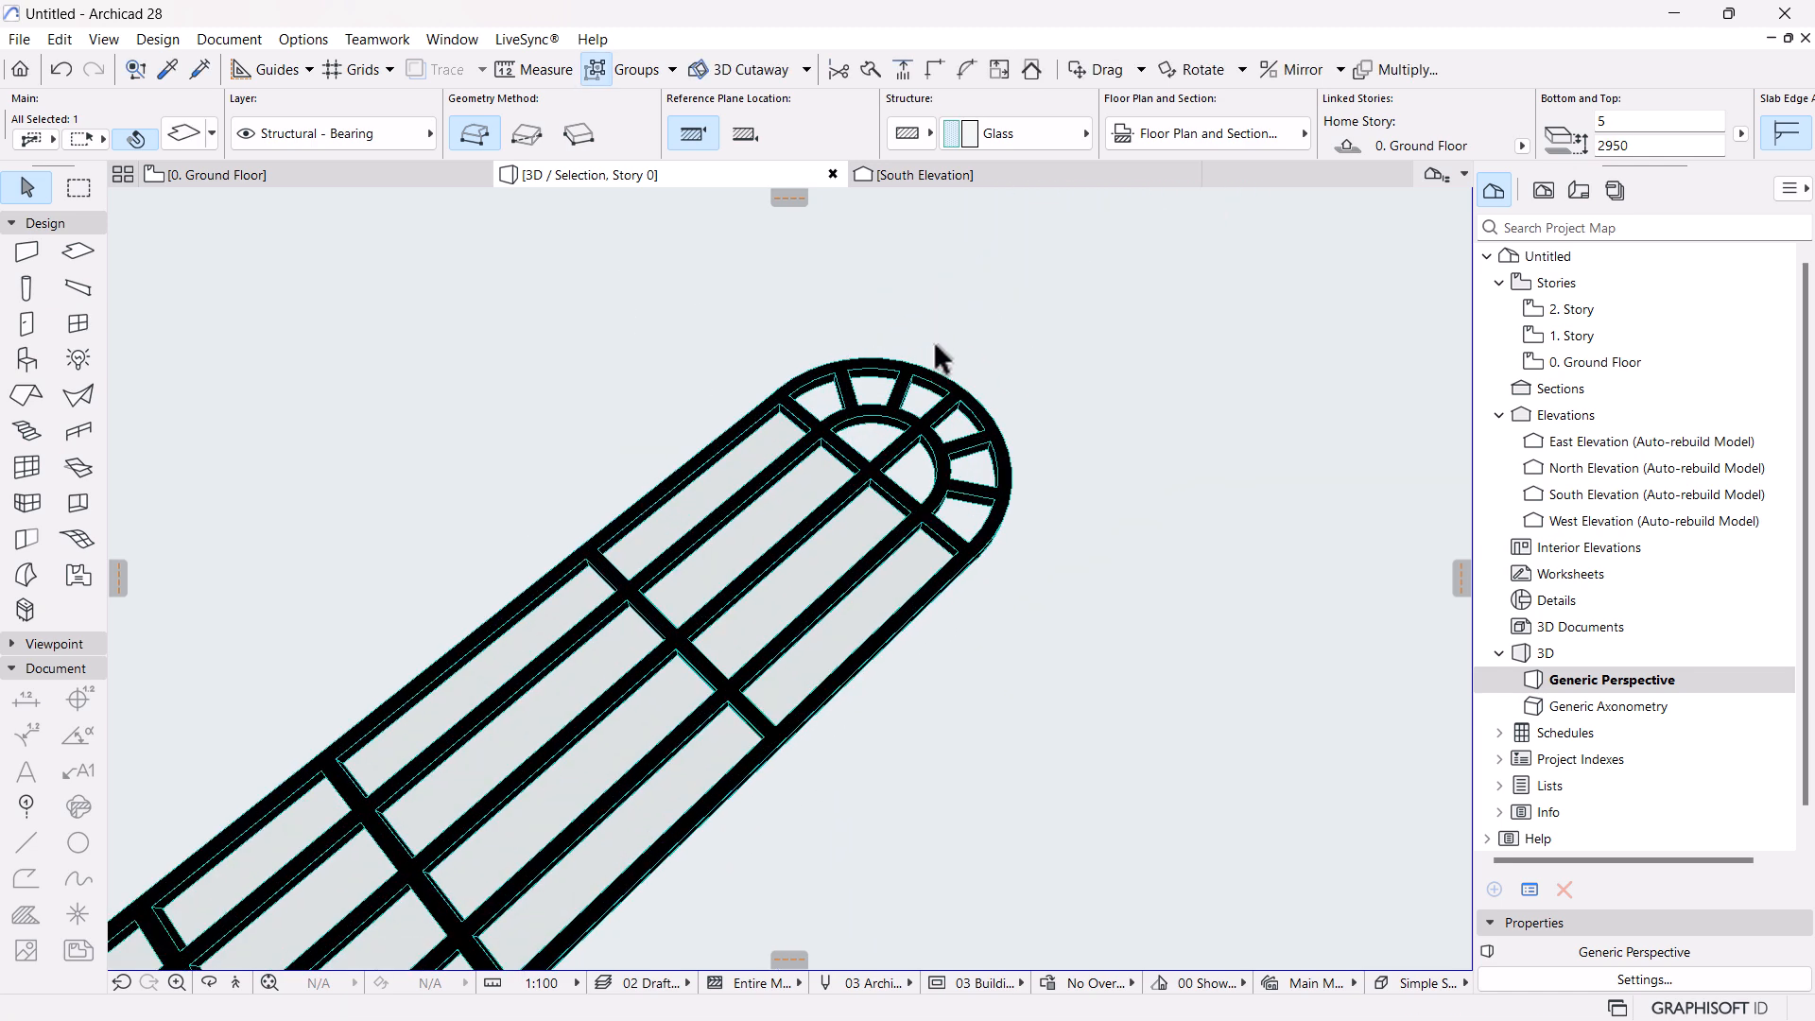
pyautogui.hotkey('ctrl', 'd')
pyautogui.click(834, 555)
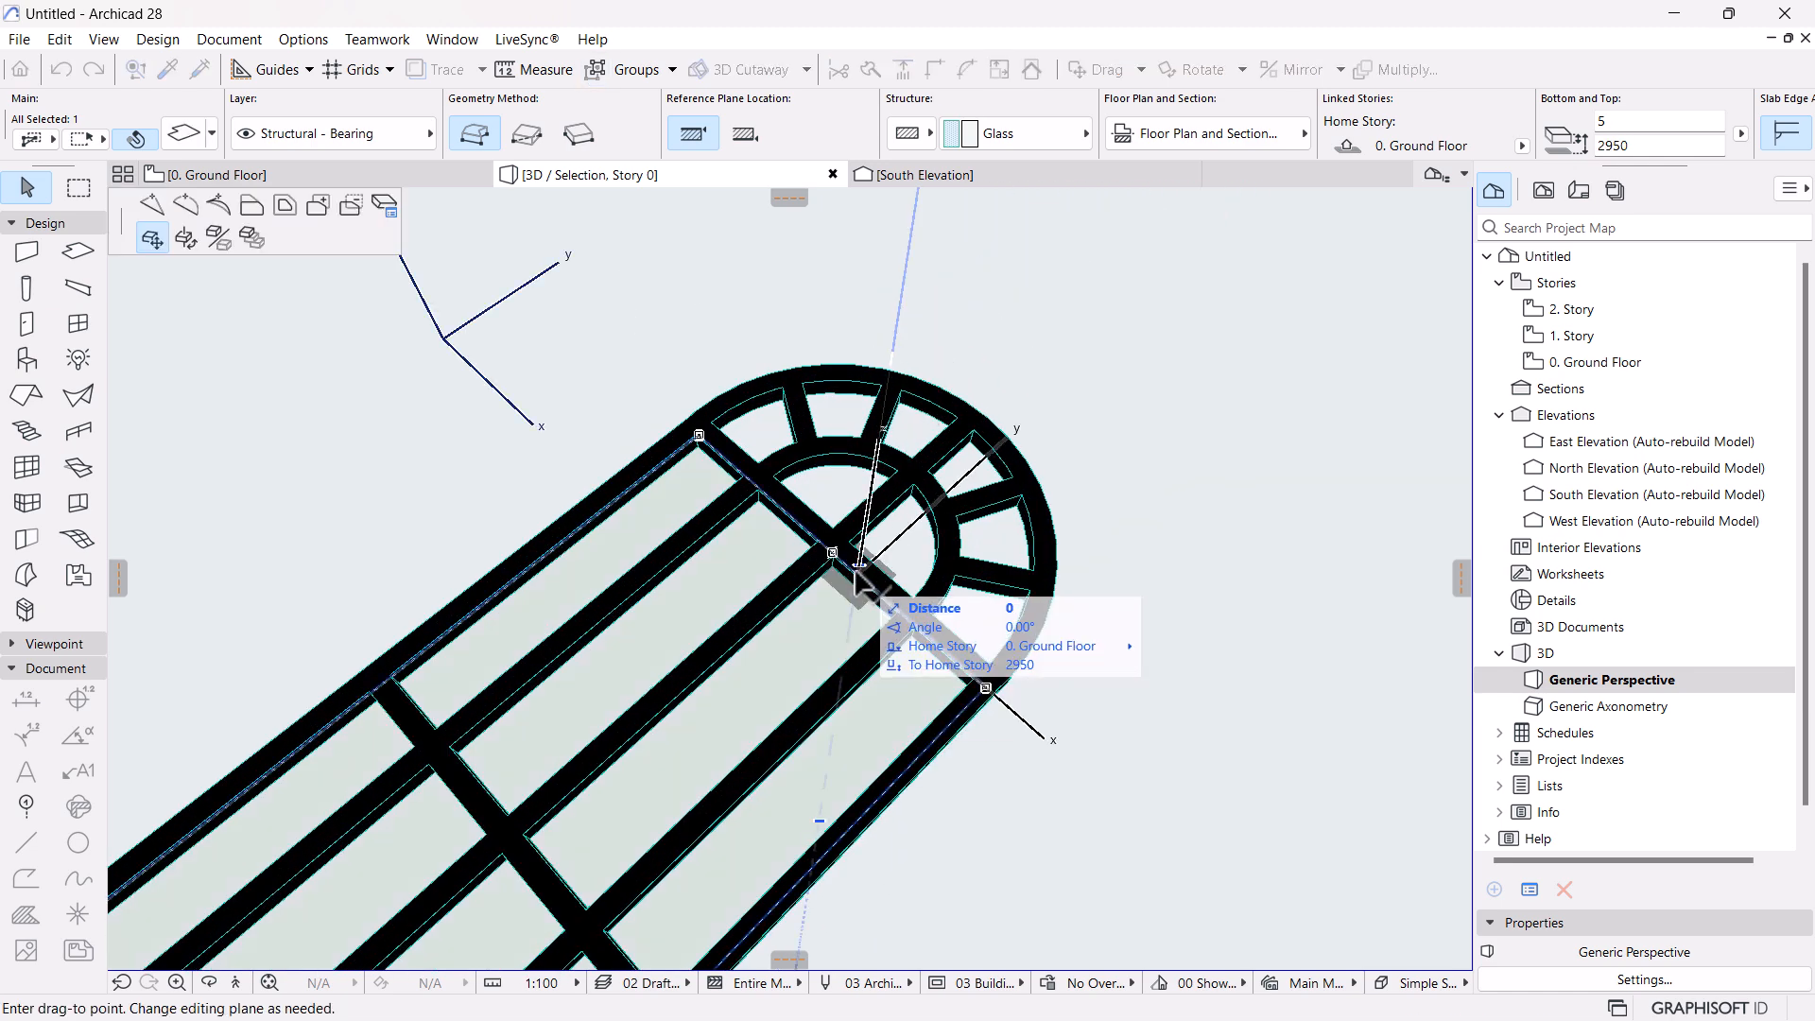
pyautogui.press('Escape')
# Curve the glass slab's upper edge so that it follows the frame's outer arch
pyautogui.click(888, 600)
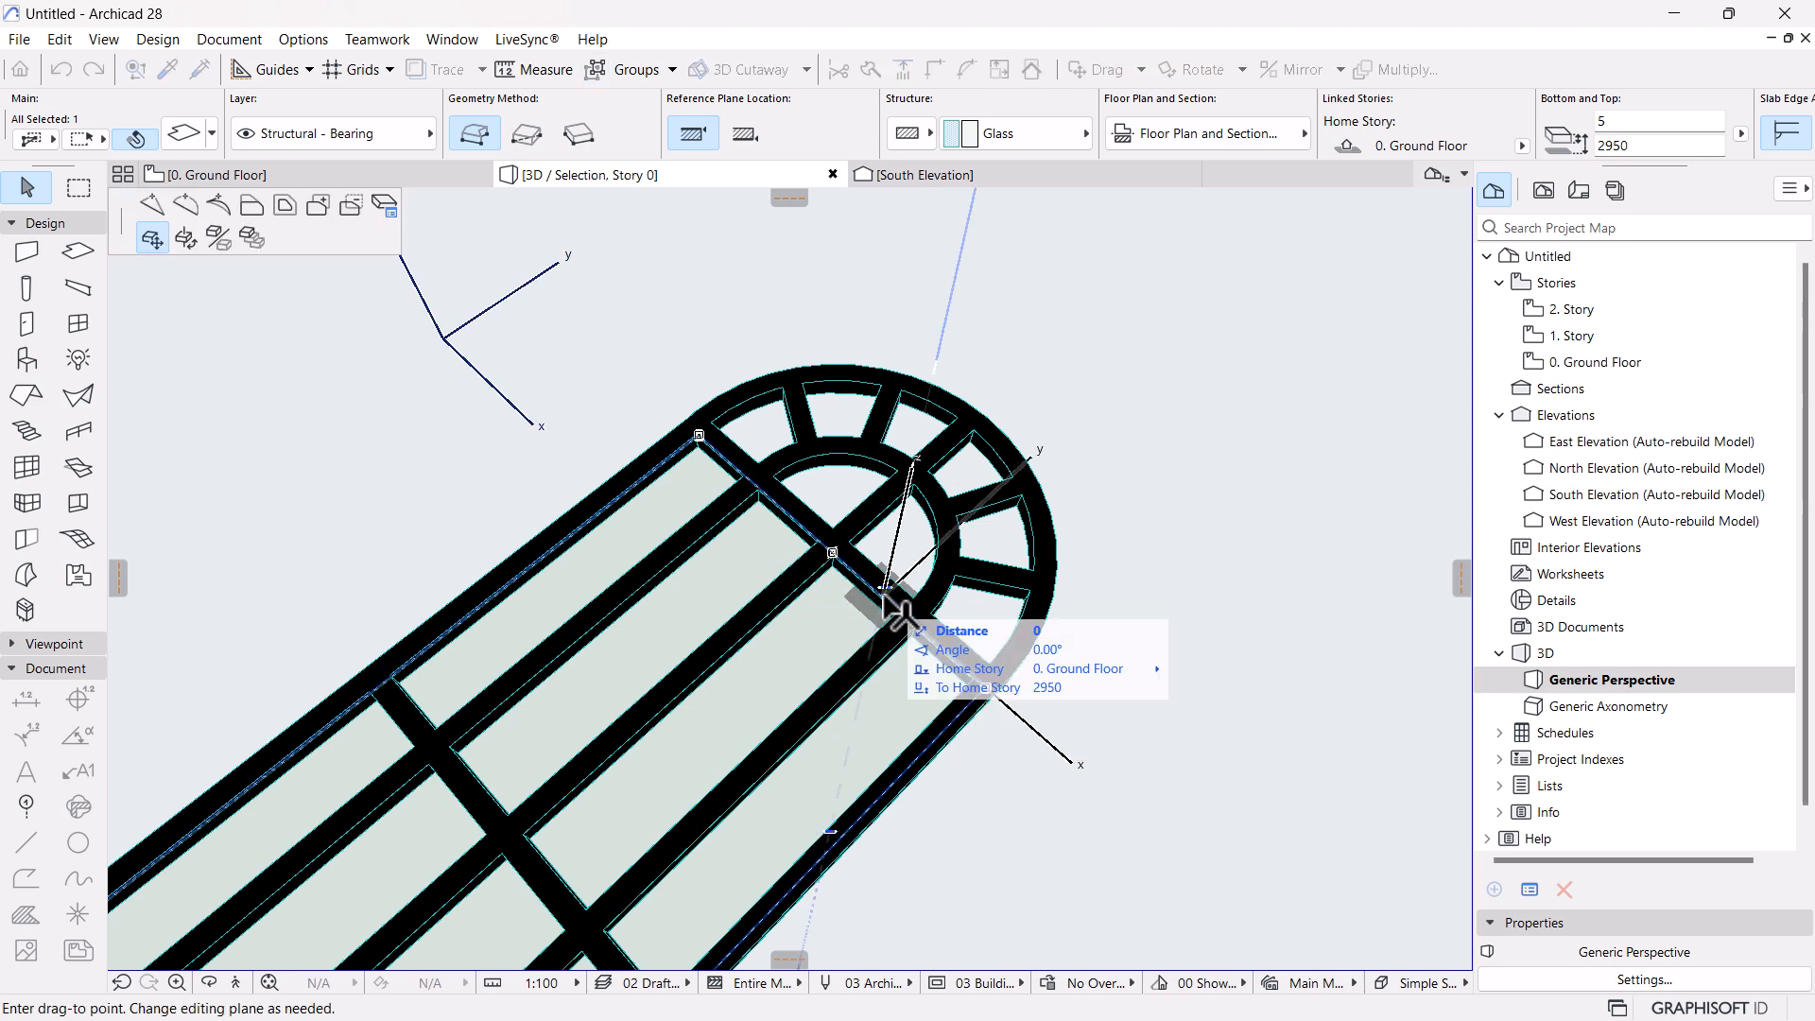
pyautogui.click(184, 204)
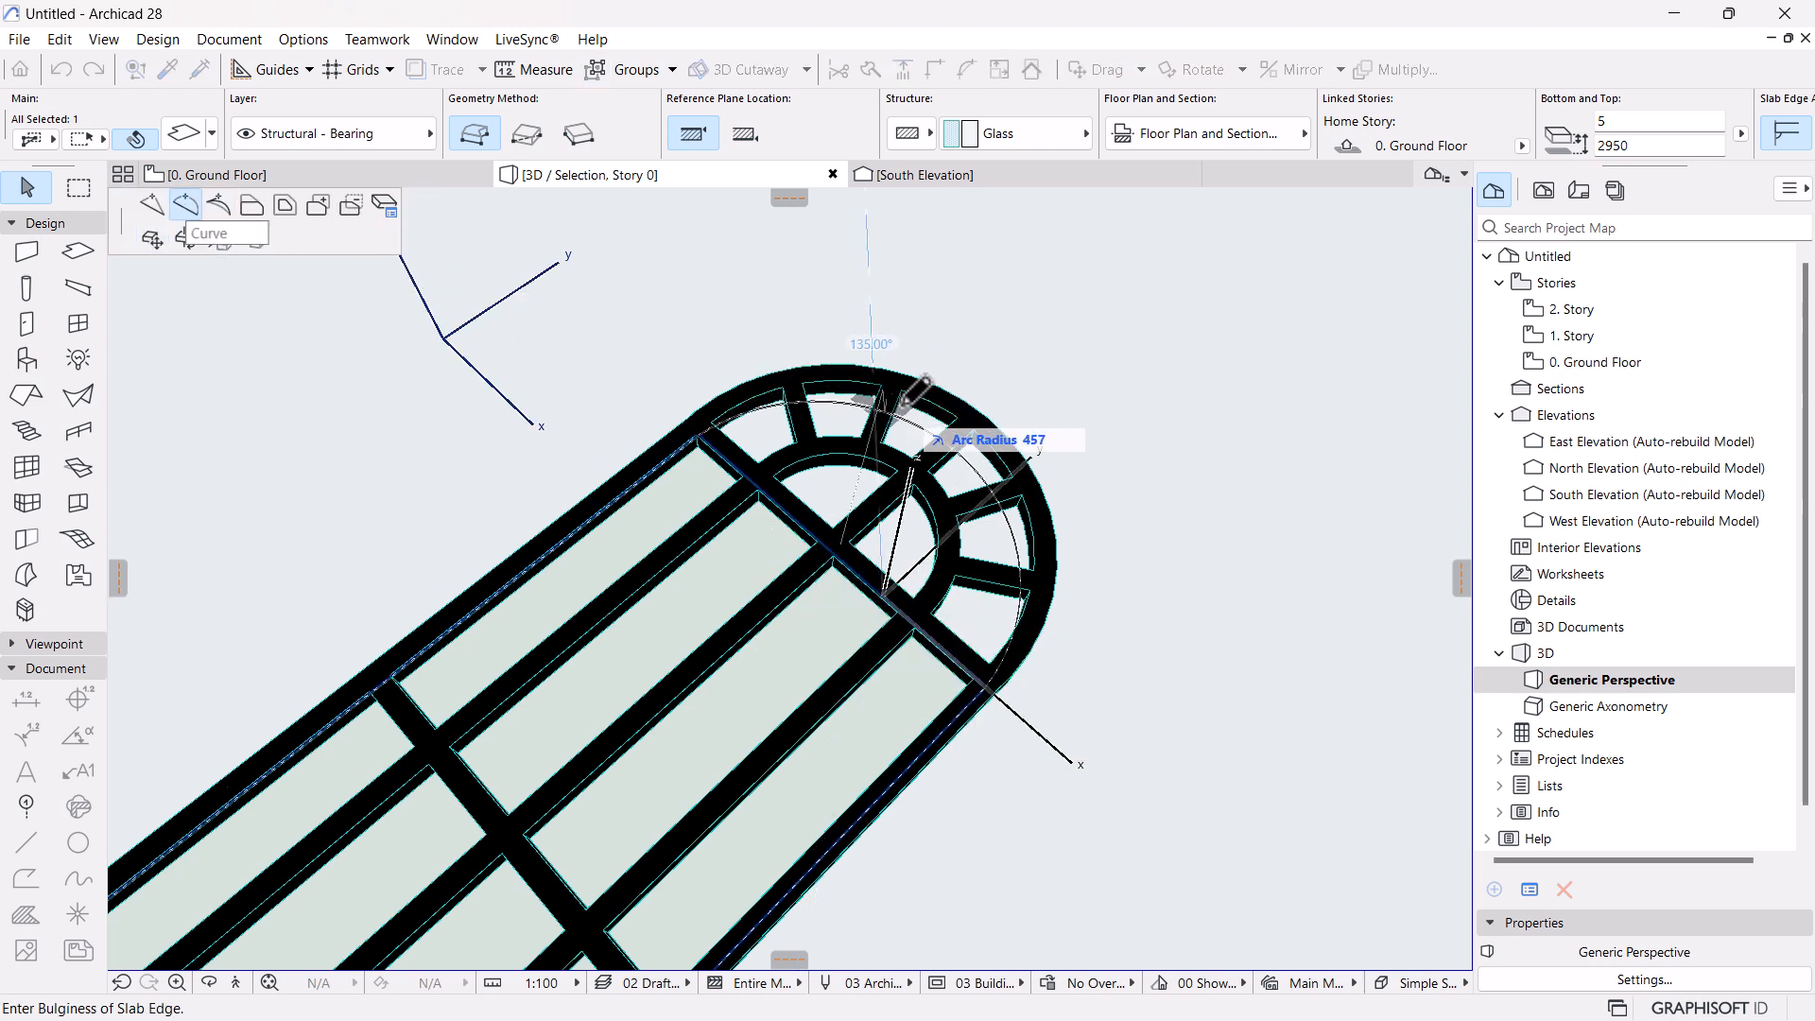
pyautogui.click(957, 402)
pyautogui.scroll(5, 1040, 431)
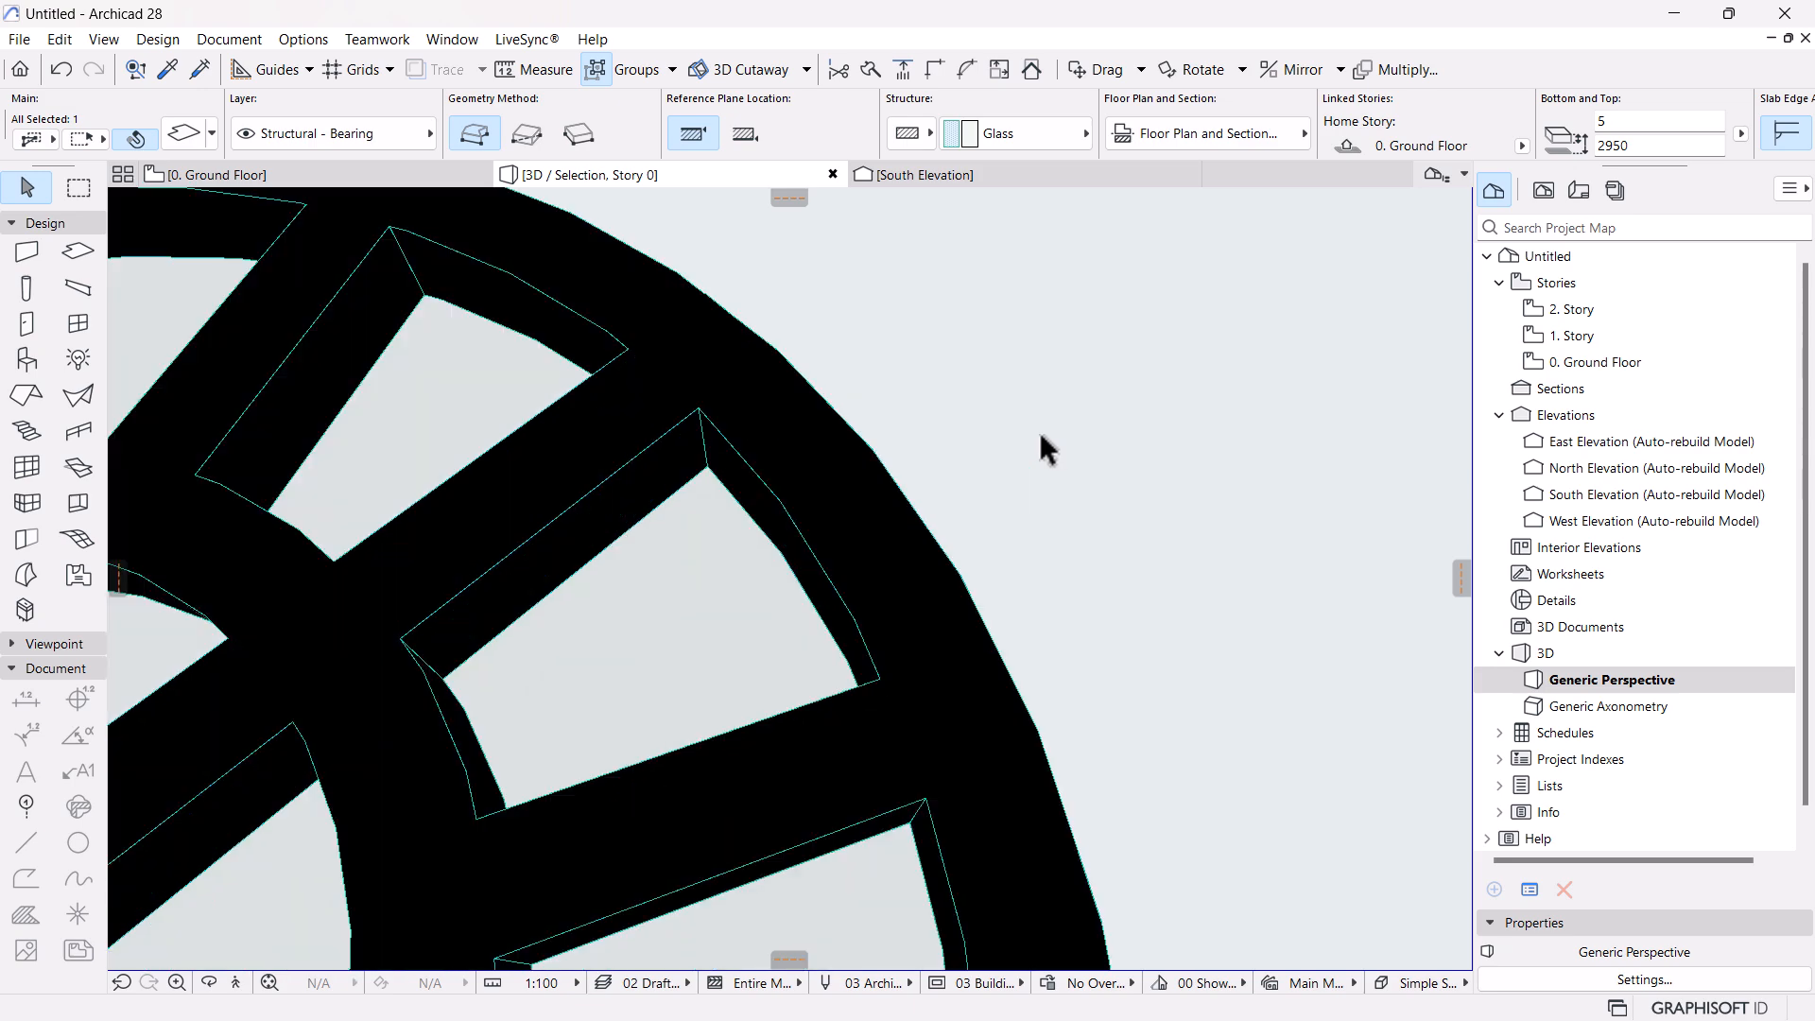
pyautogui.scroll(-5, 1036, 431)
pyautogui.moveTo(965, 515); pyautogui.dragTo(1037, 283, button='middle')
pyautogui.moveTo(818, 634); pyautogui.dragTo(1040, 435, button='middle')
pyautogui.scroll(-4, 918, 643)
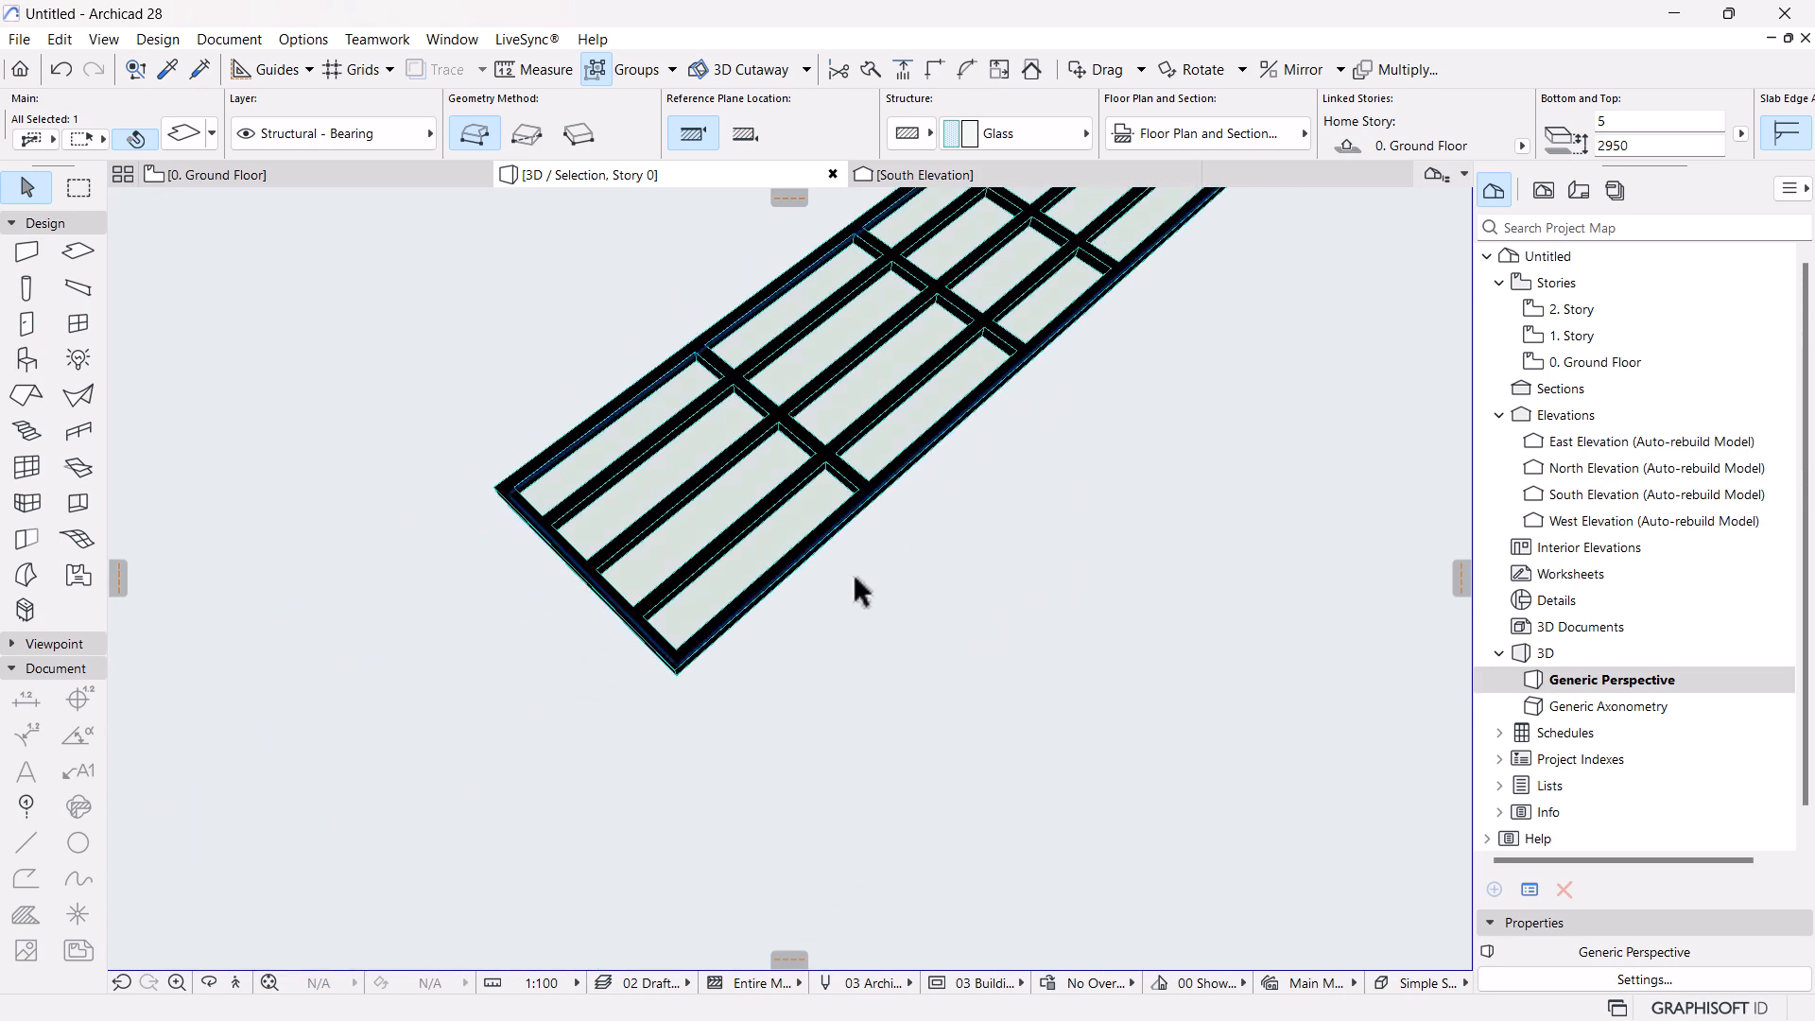
# Select the complete frame and glass and save the selection as a window, with the Horizontal Plane parallel to the wall
pyautogui.keyDown('shift'); pyautogui.moveTo(652, 676); pyautogui.dragTo(1040, 360, button='middle'); pyautogui.keyUp('shift')
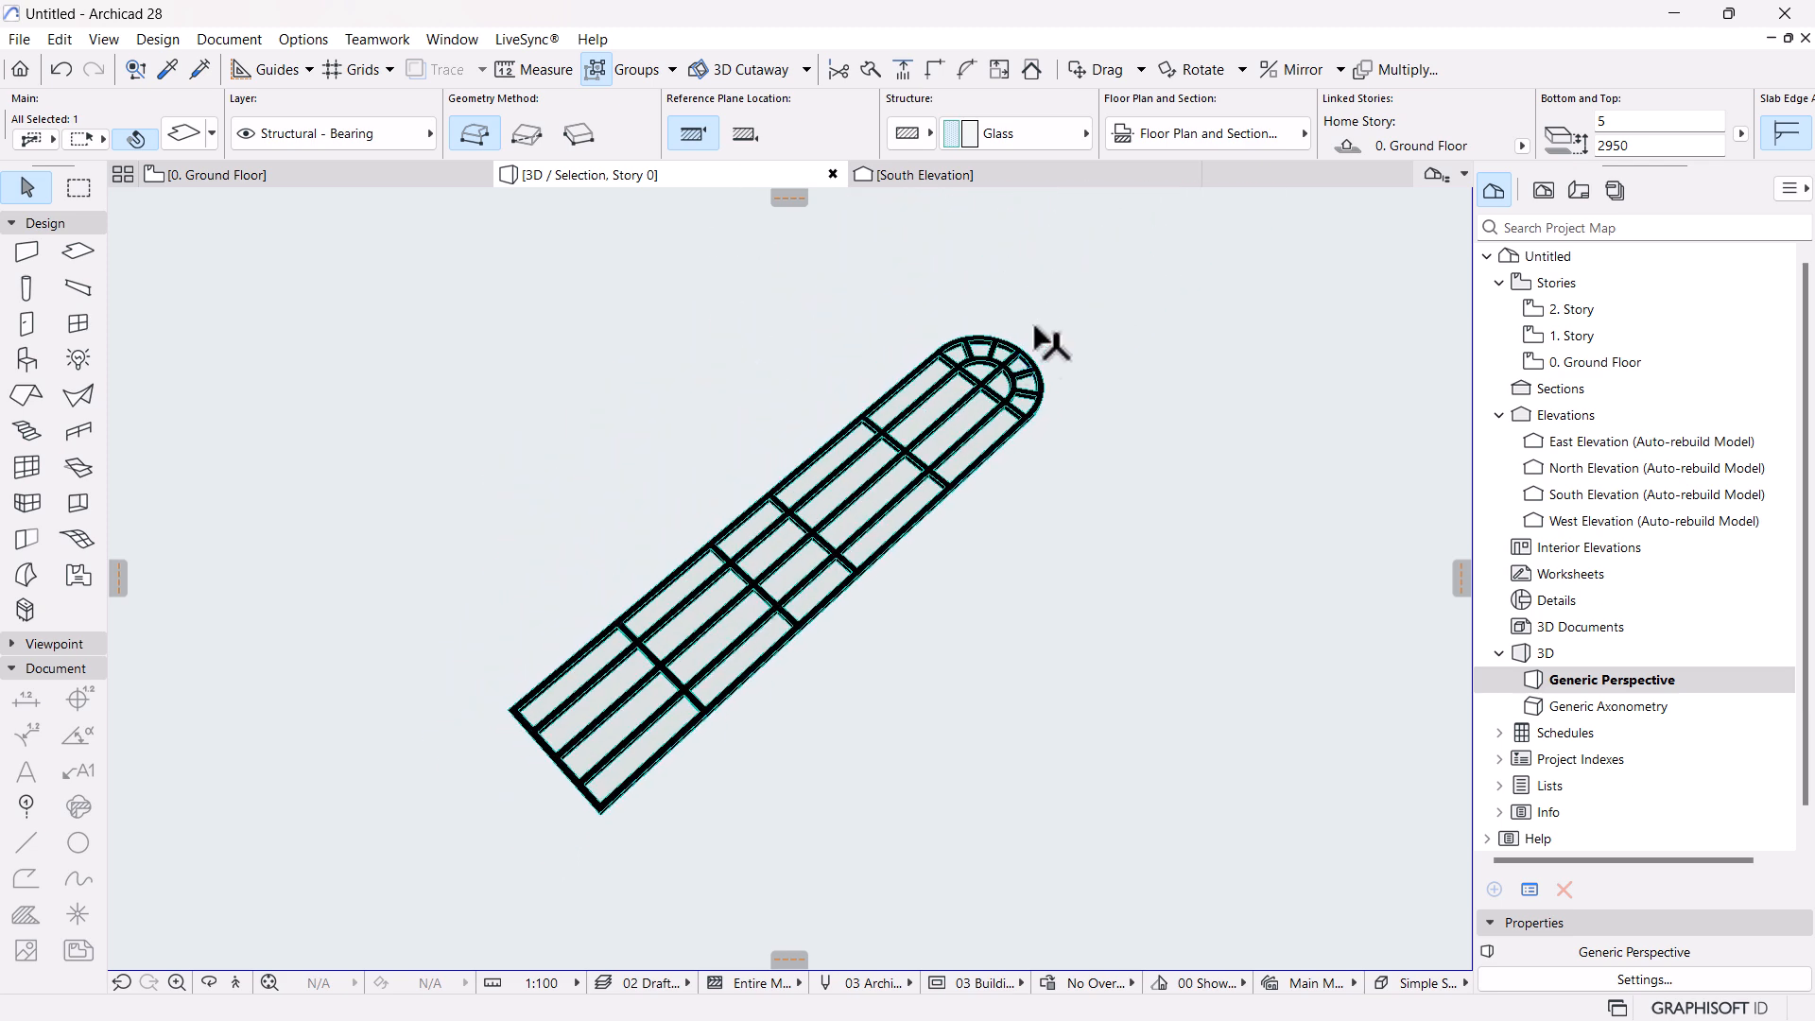
pyautogui.moveTo(1144, 284); pyautogui.dragTo(365, 912)
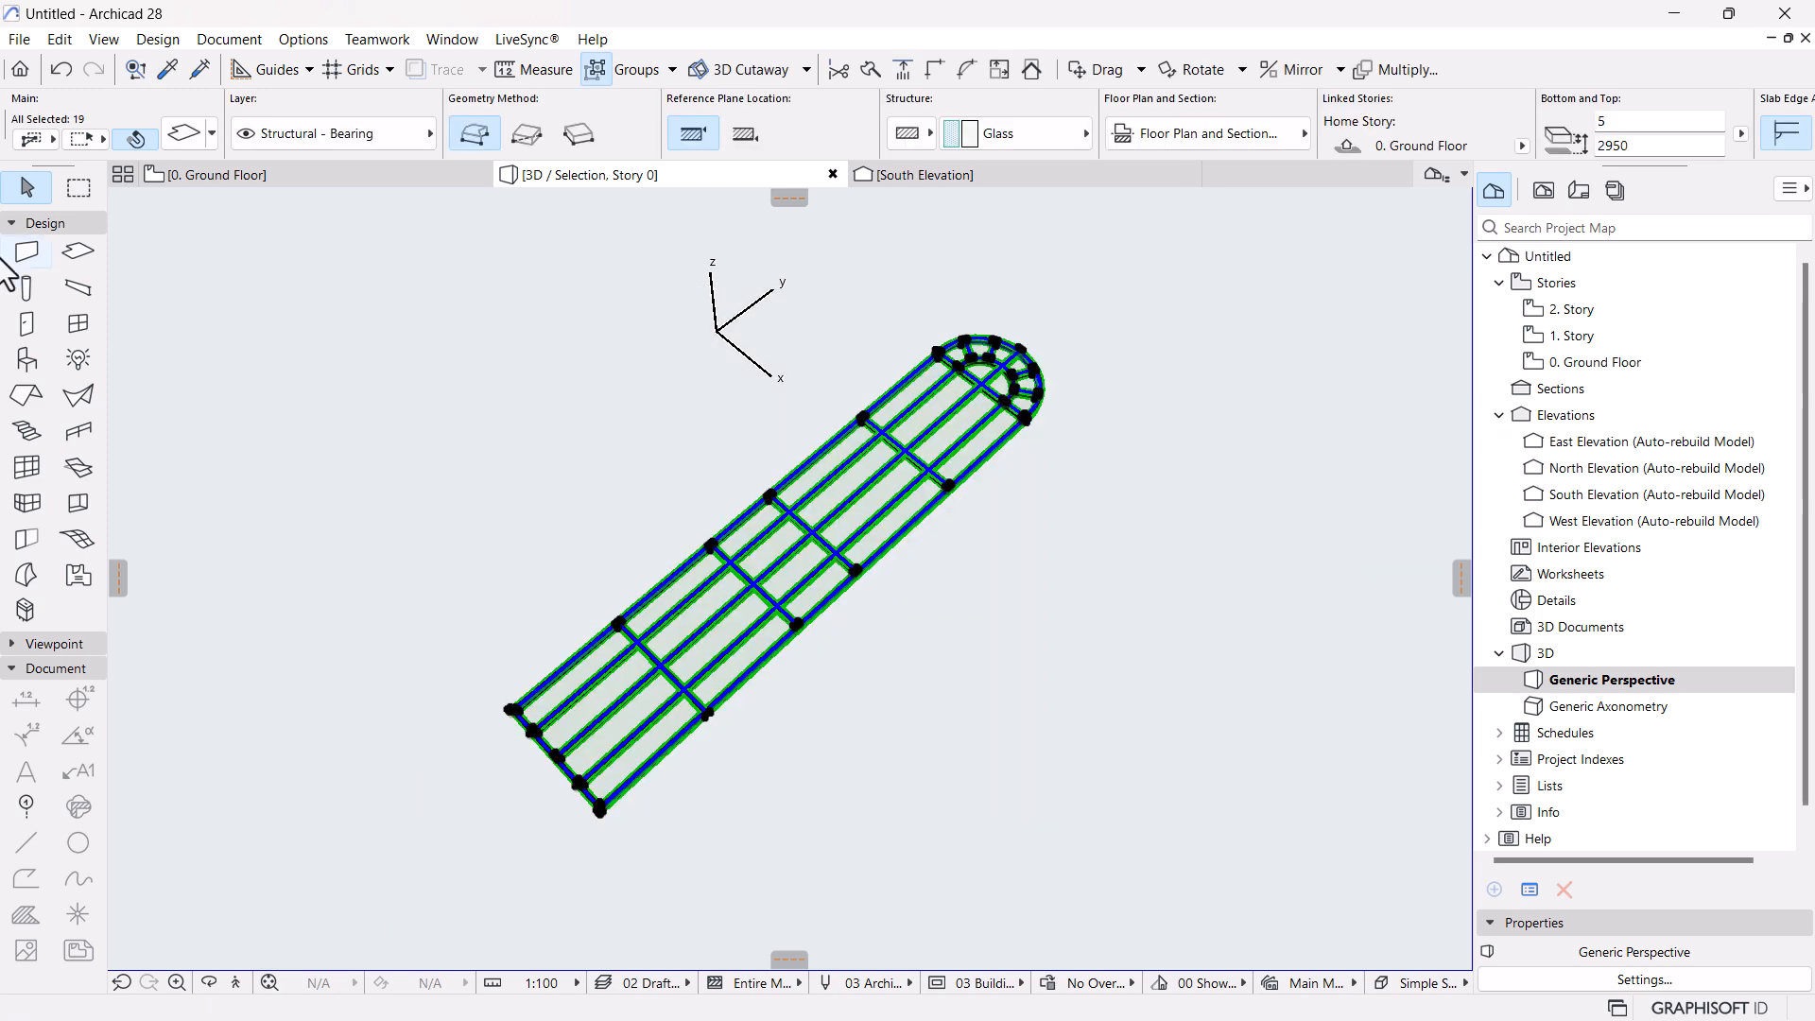
pyautogui.click(18, 41)
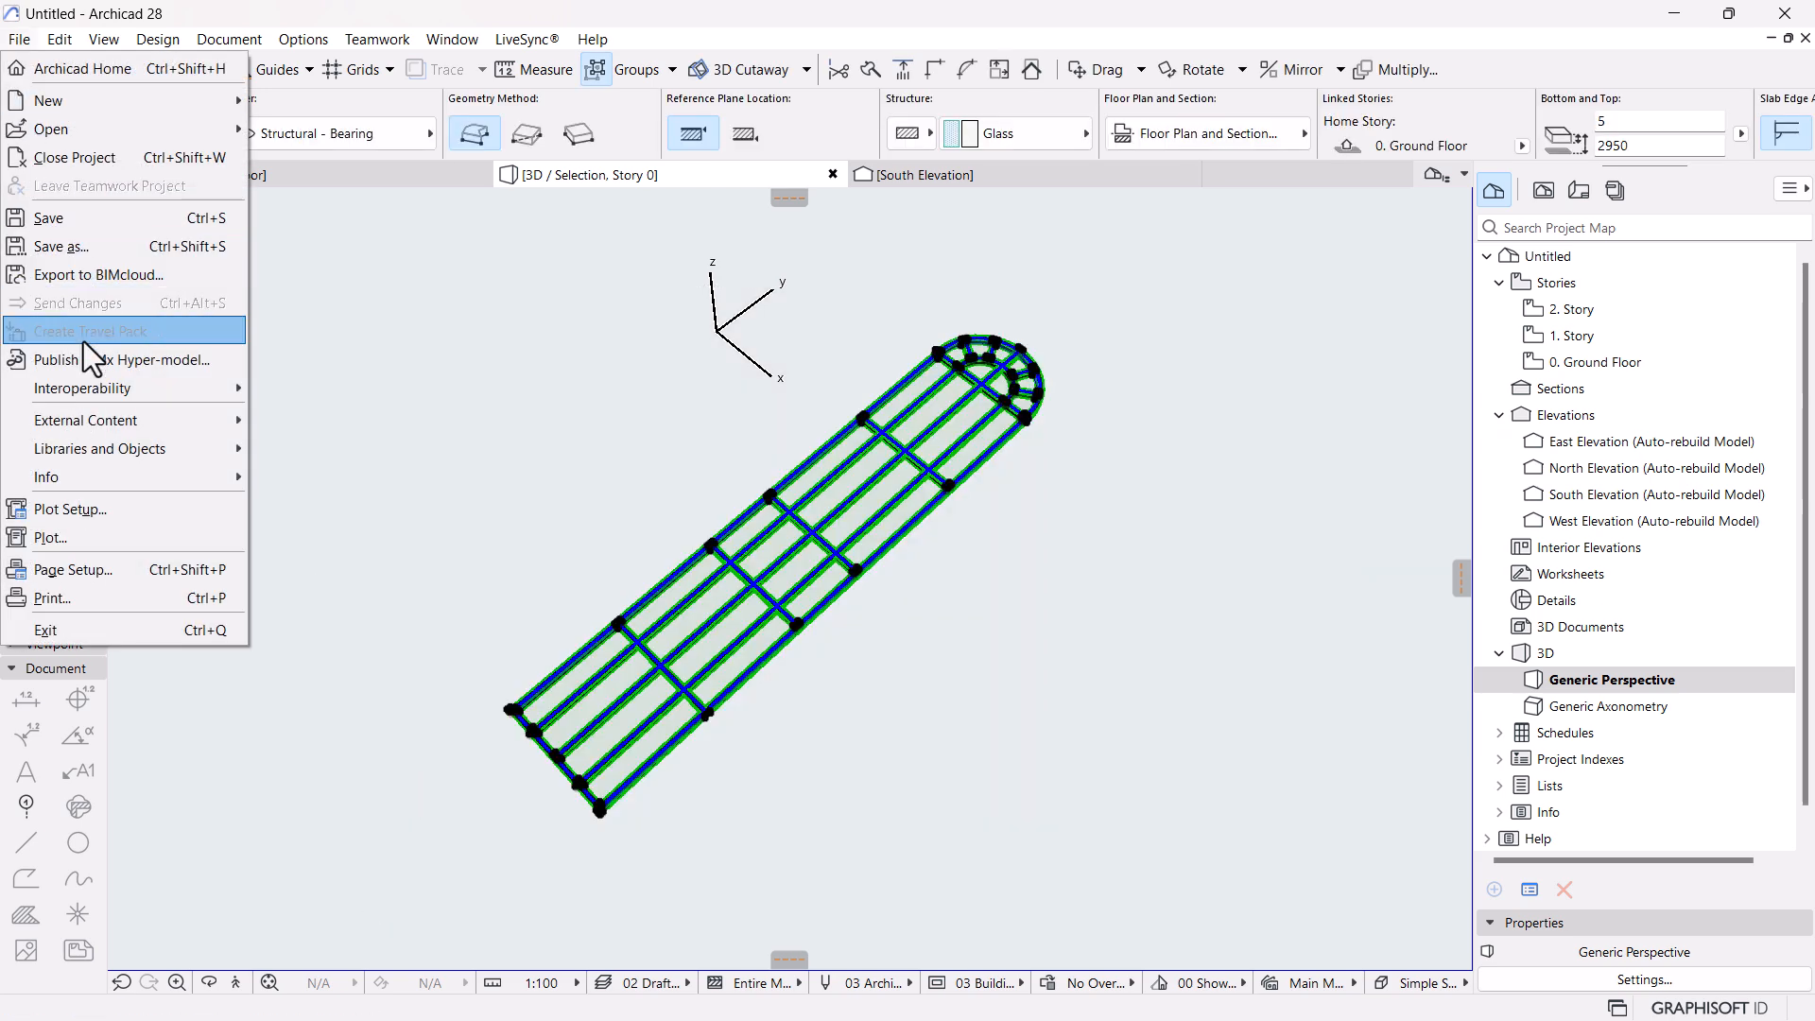
pyautogui.moveTo(71, 446)
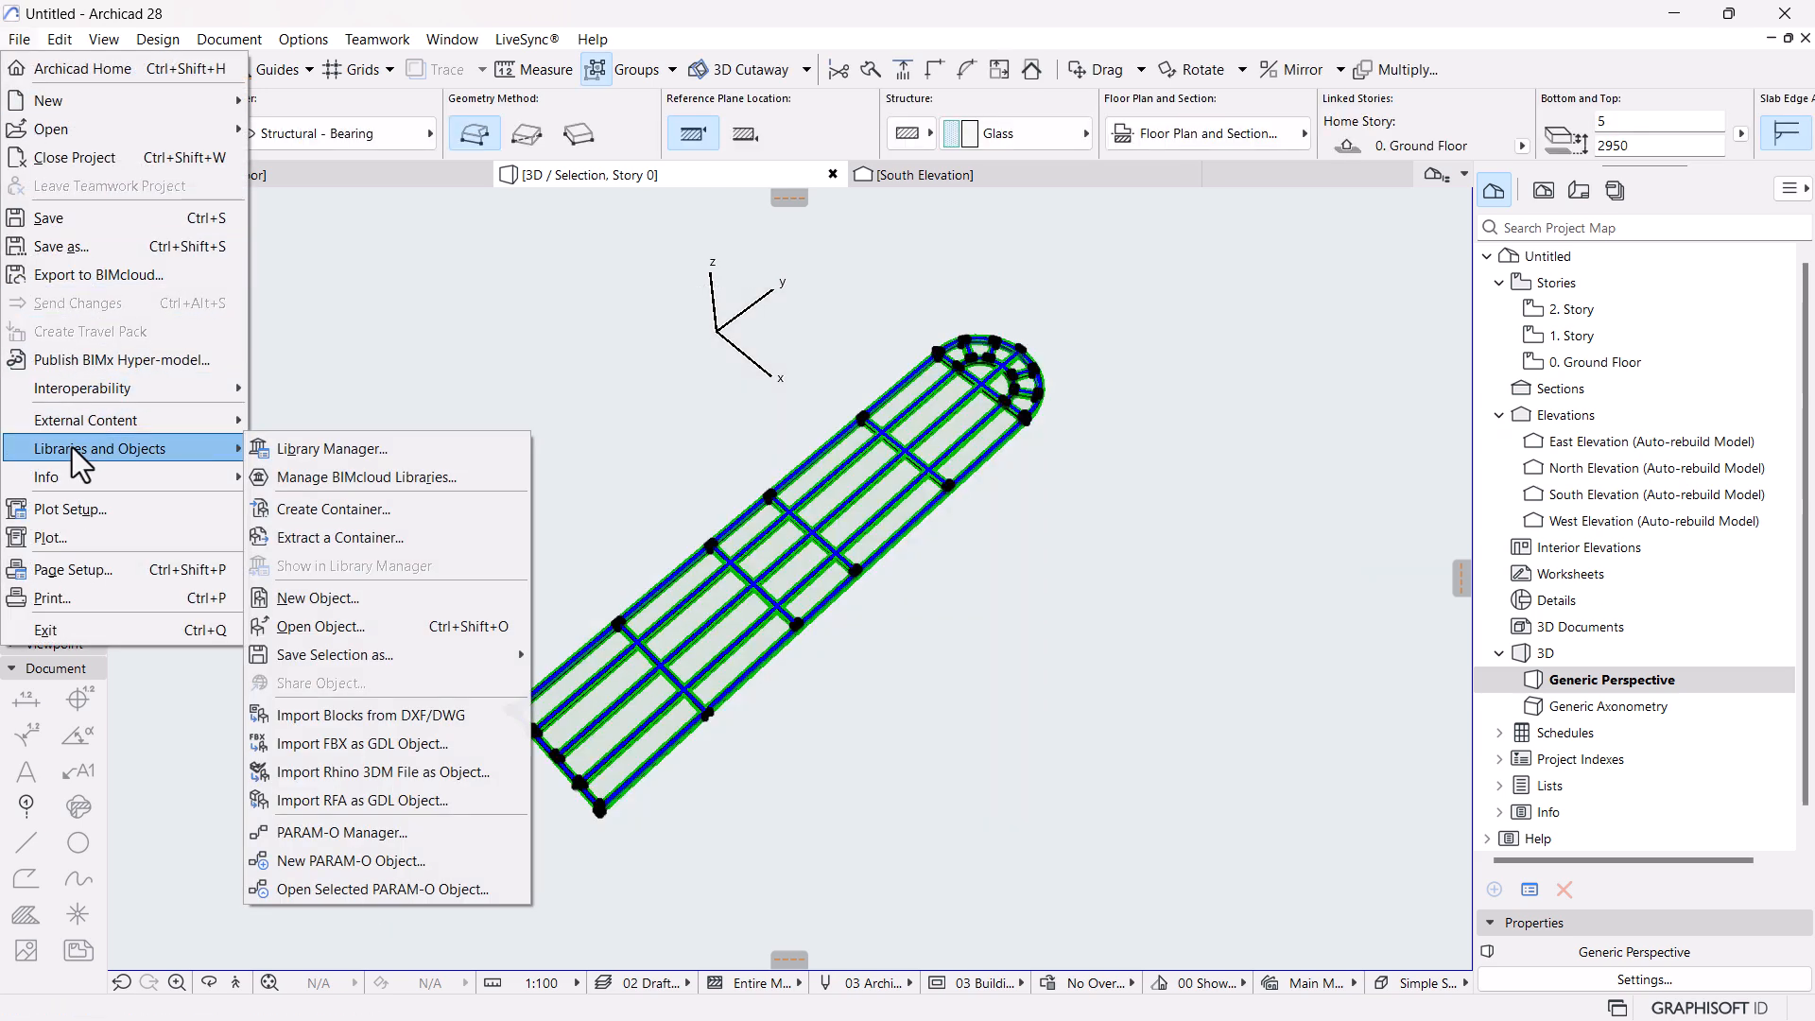
pyautogui.moveTo(420, 660)
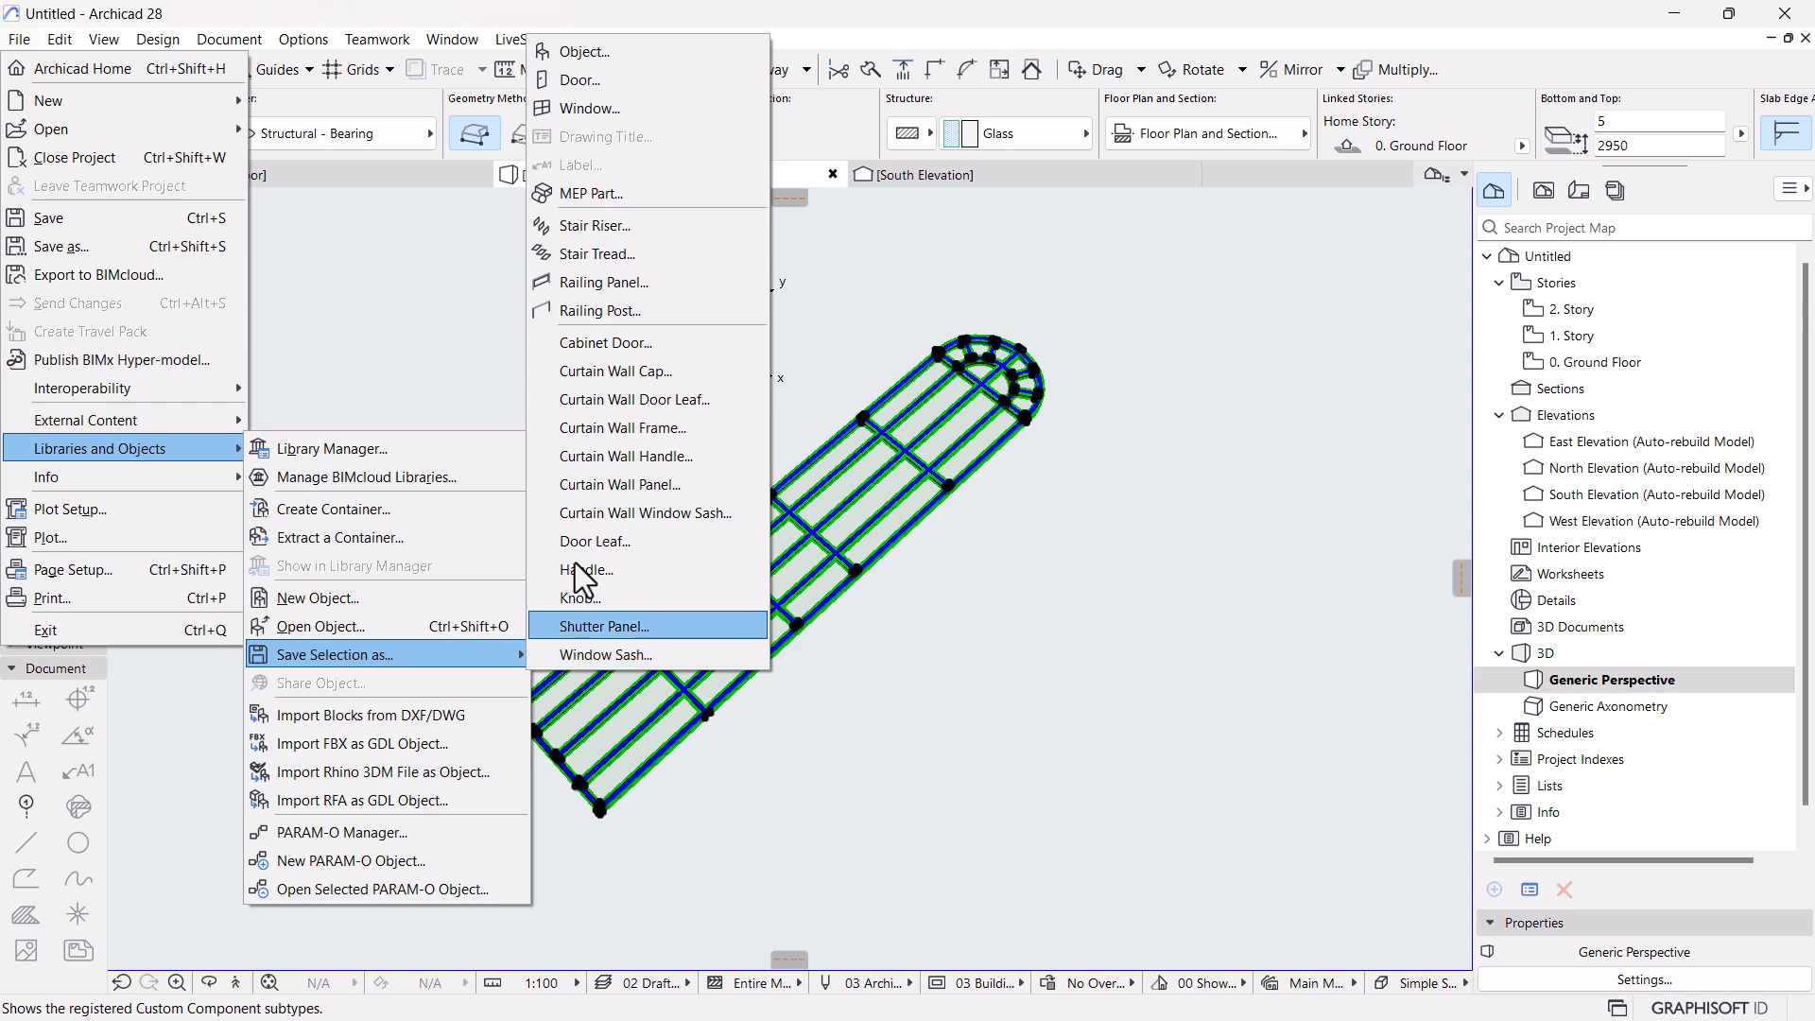
pyautogui.click(582, 112)
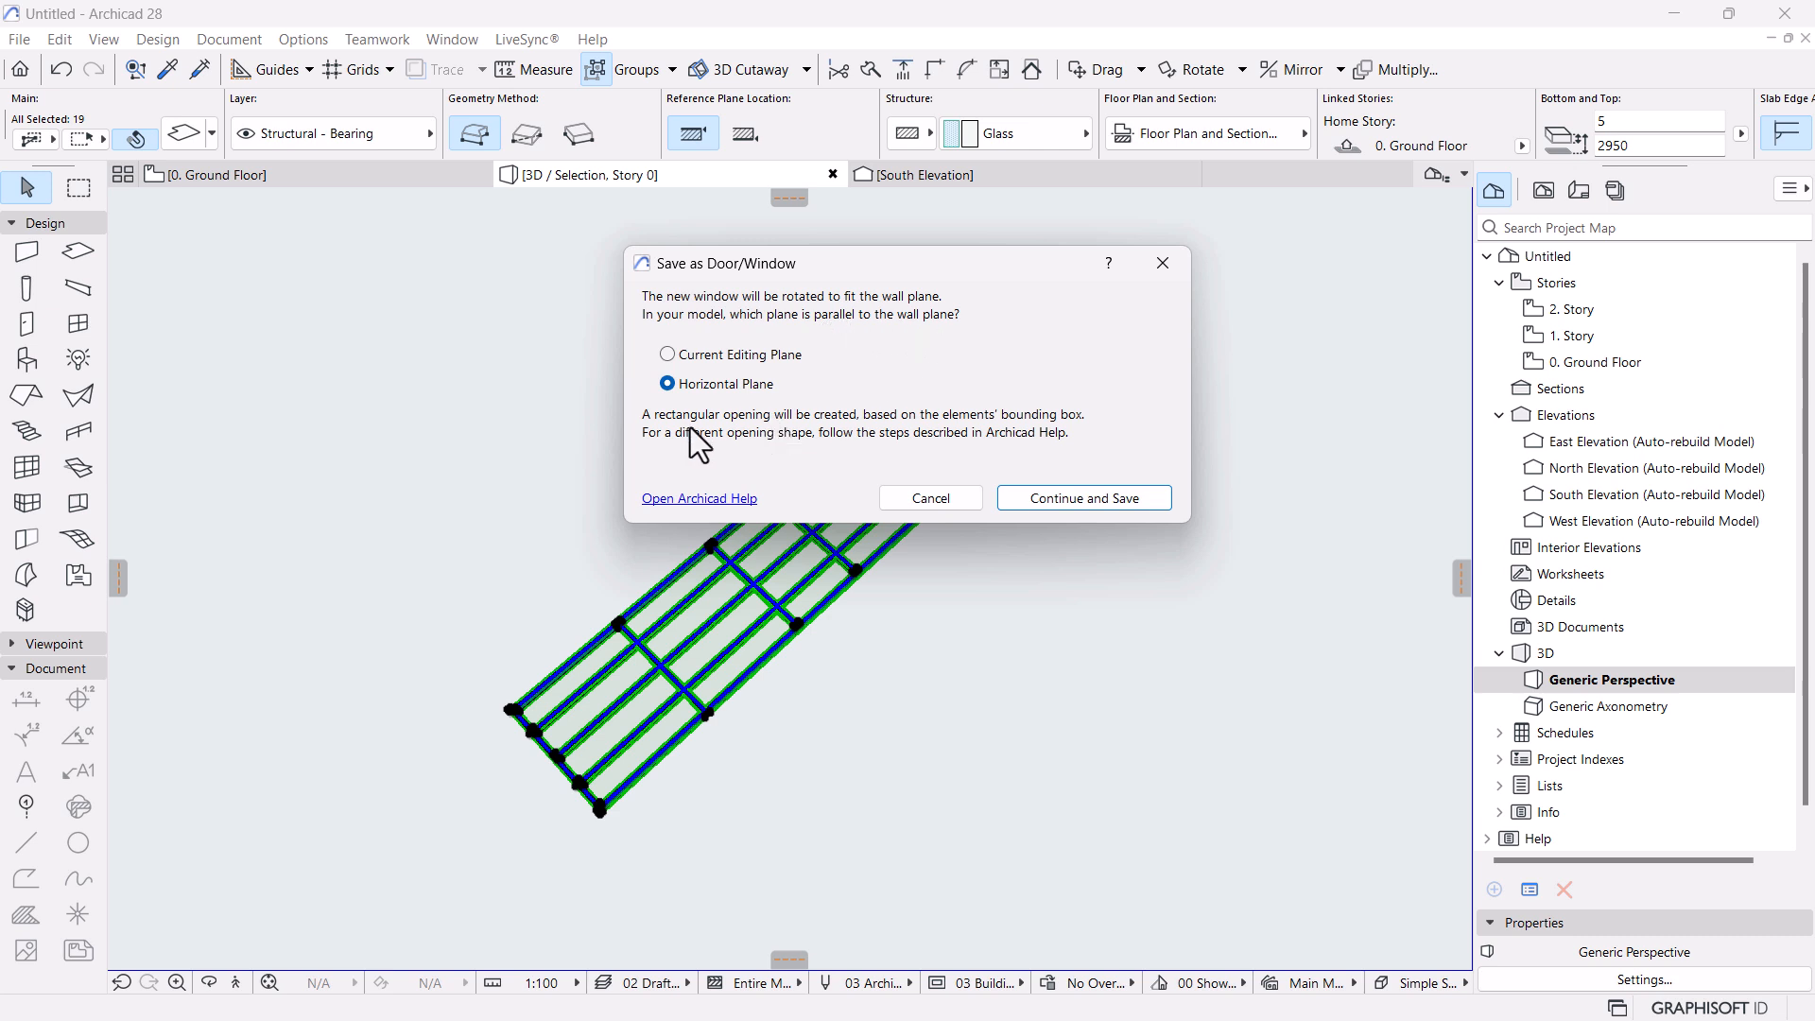
pyautogui.click(1120, 508)
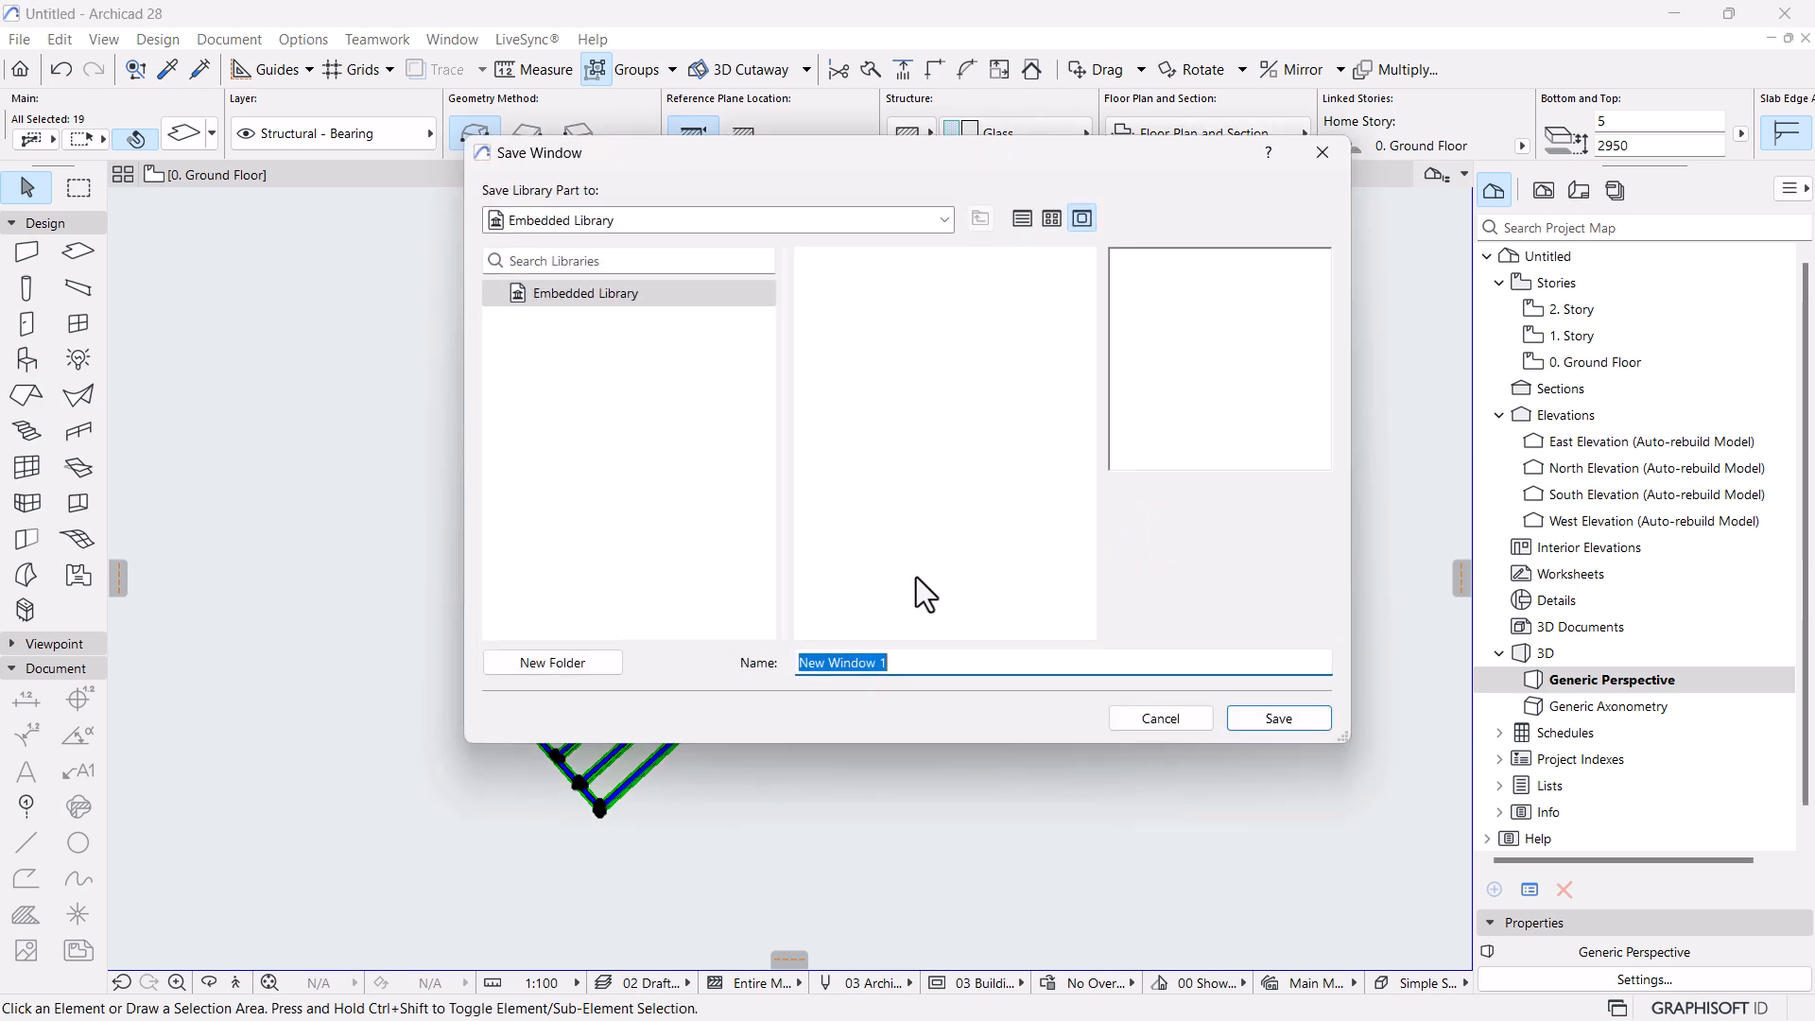
# Name the window library part Arabic-Window and save it in the Embedded Library
pyautogui.write('Arabic')
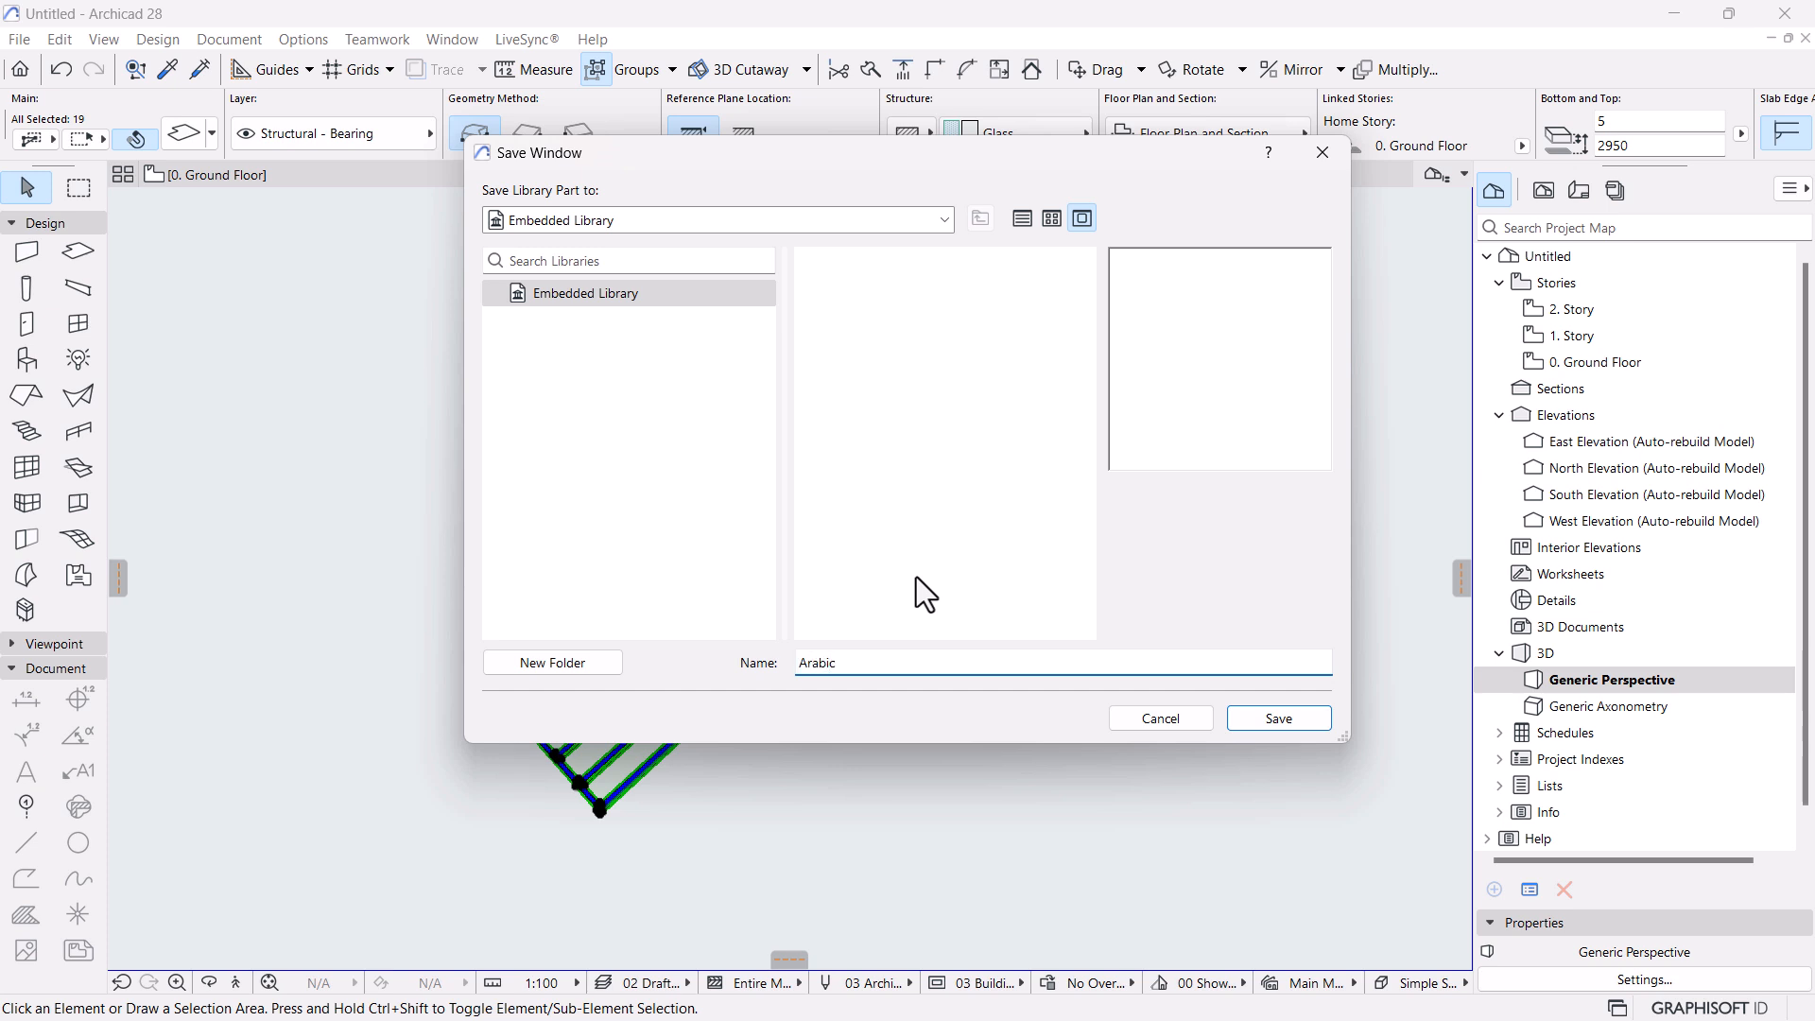
pyautogui.write('-Winw')
pyautogui.press('BackSpace')
pyautogui.write('dow')
pyautogui.click(1279, 719)
pyautogui.click(1110, 634)
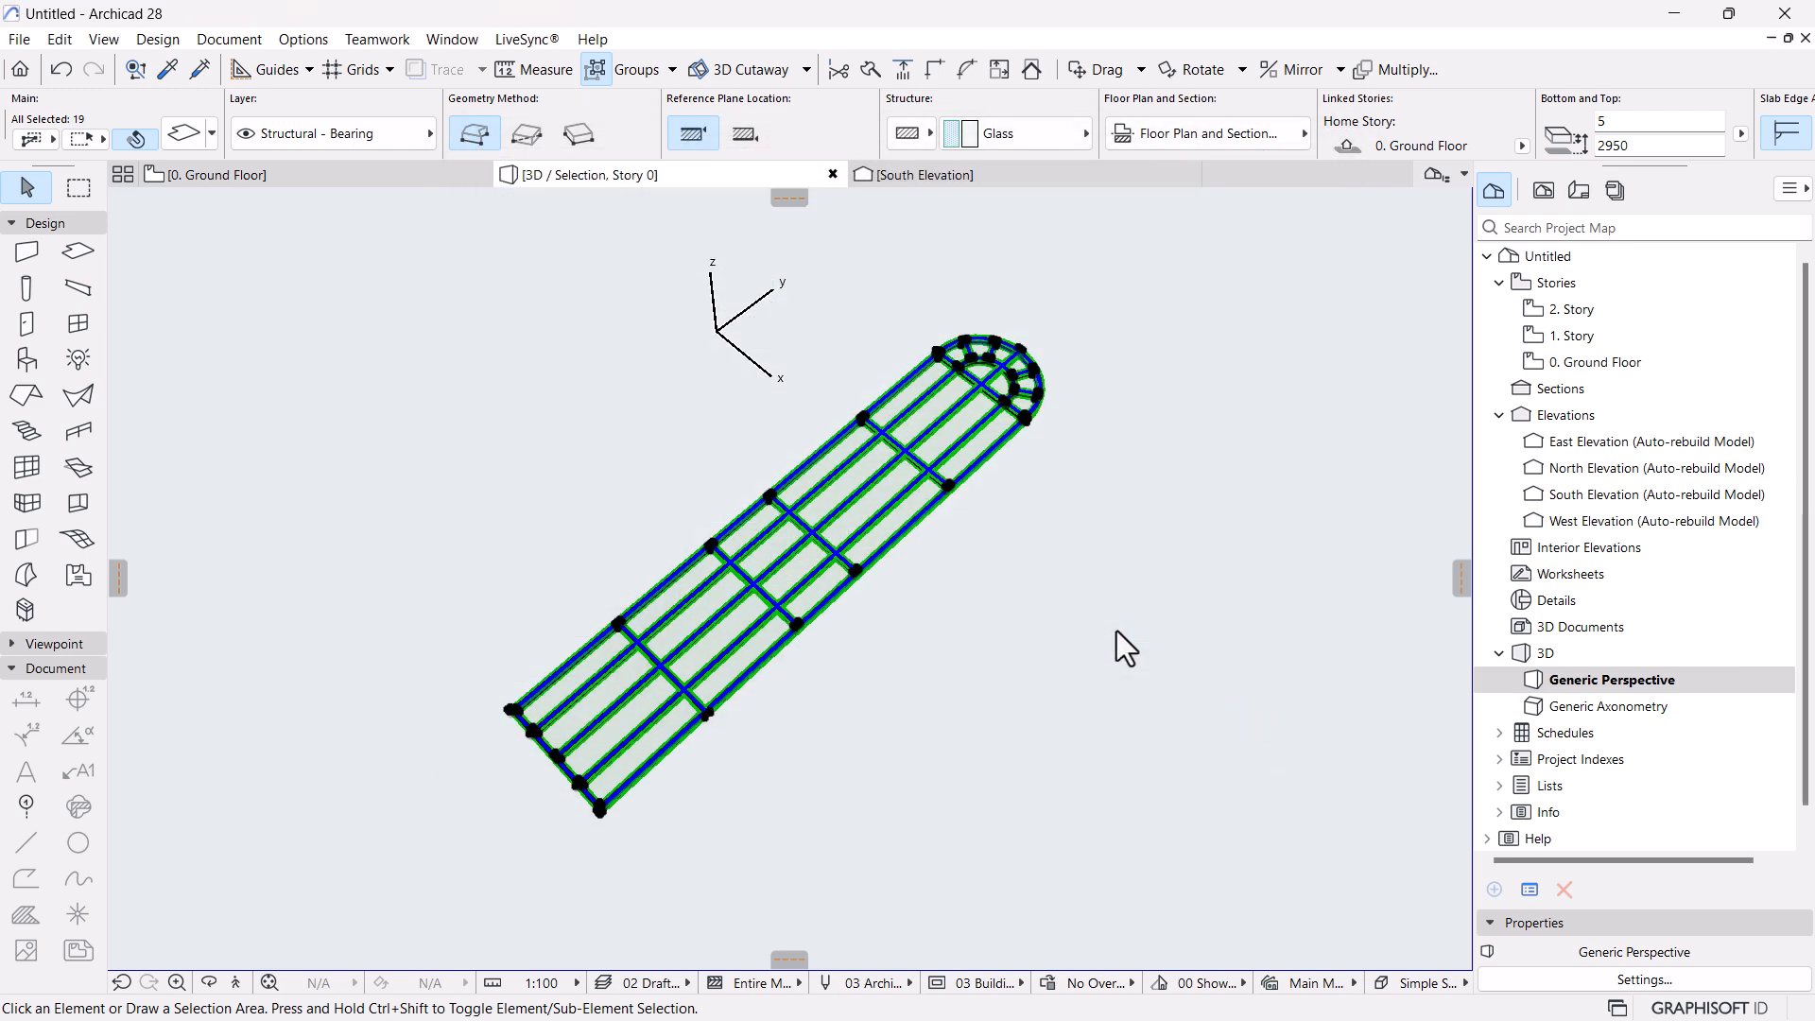
# Place the Arabic-Window in the Ground Floor wall, to the left of the existing window opening
pyautogui.click(285, 174)
pyautogui.scroll(-8, 1078, 518)
pyautogui.moveTo(988, 532); pyautogui.dragTo(747, 636, button='middle')
pyautogui.scroll(8, 813, 574)
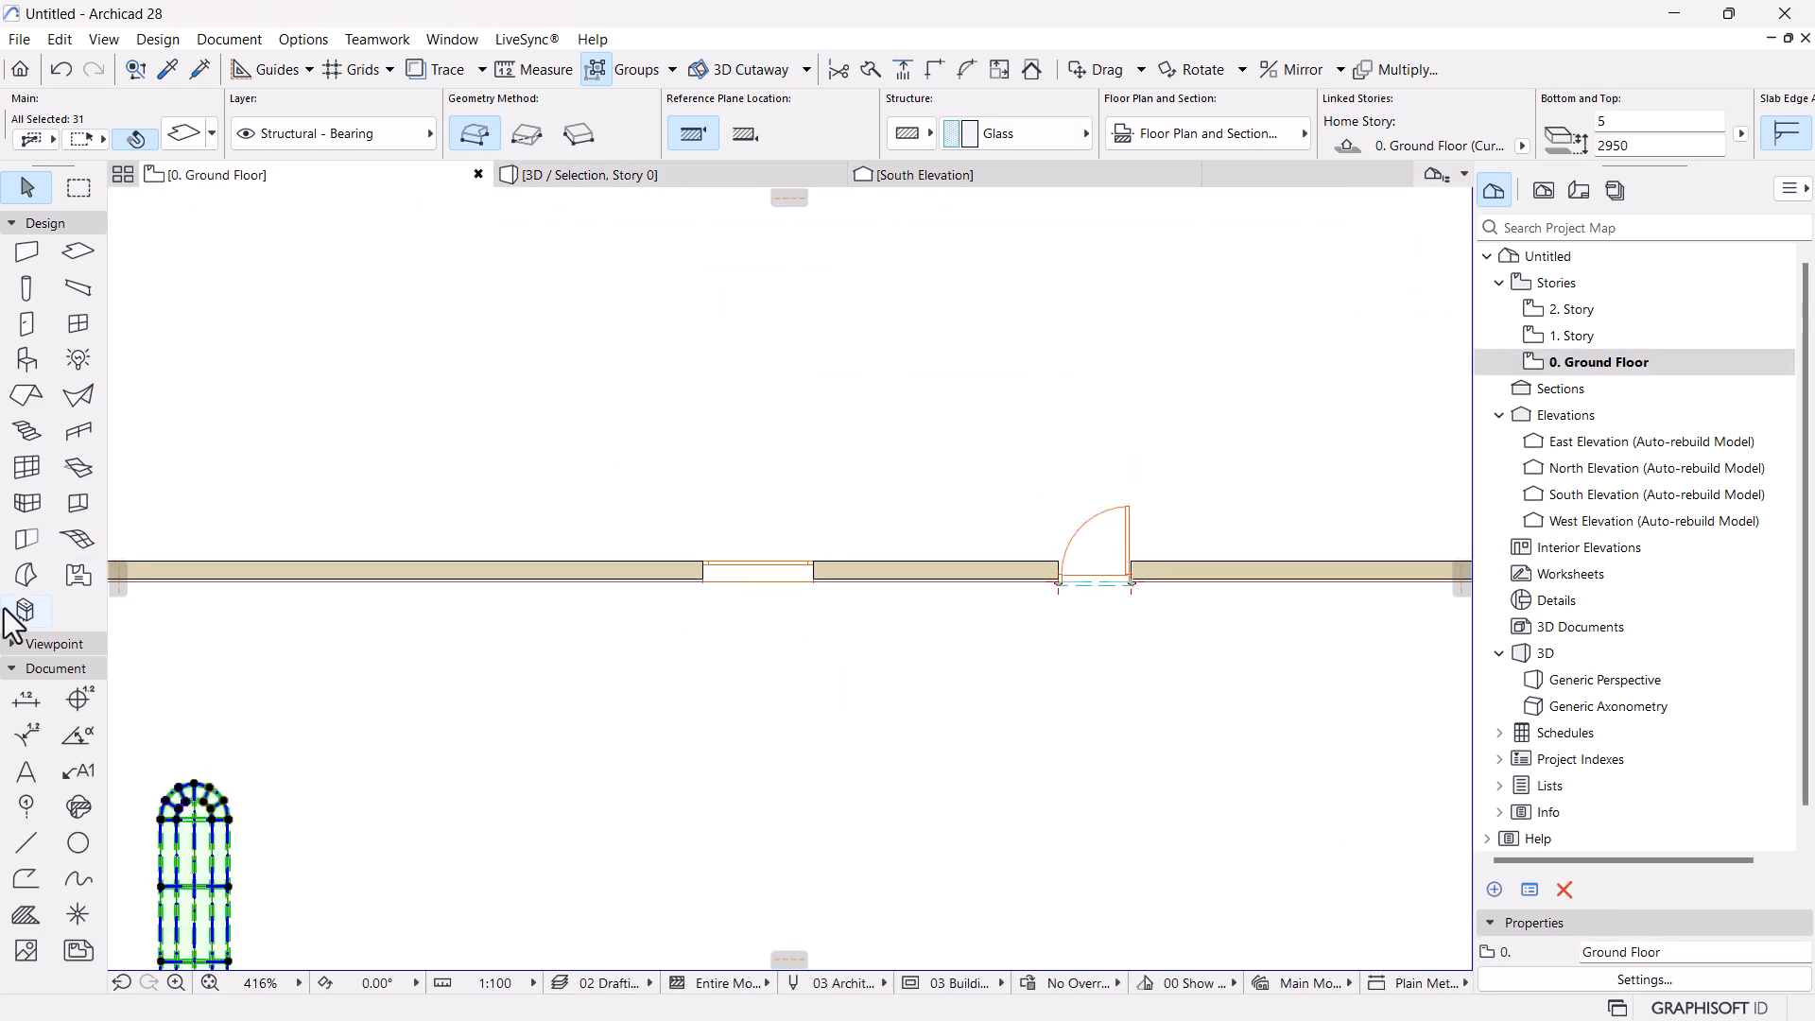
pyautogui.click(73, 331)
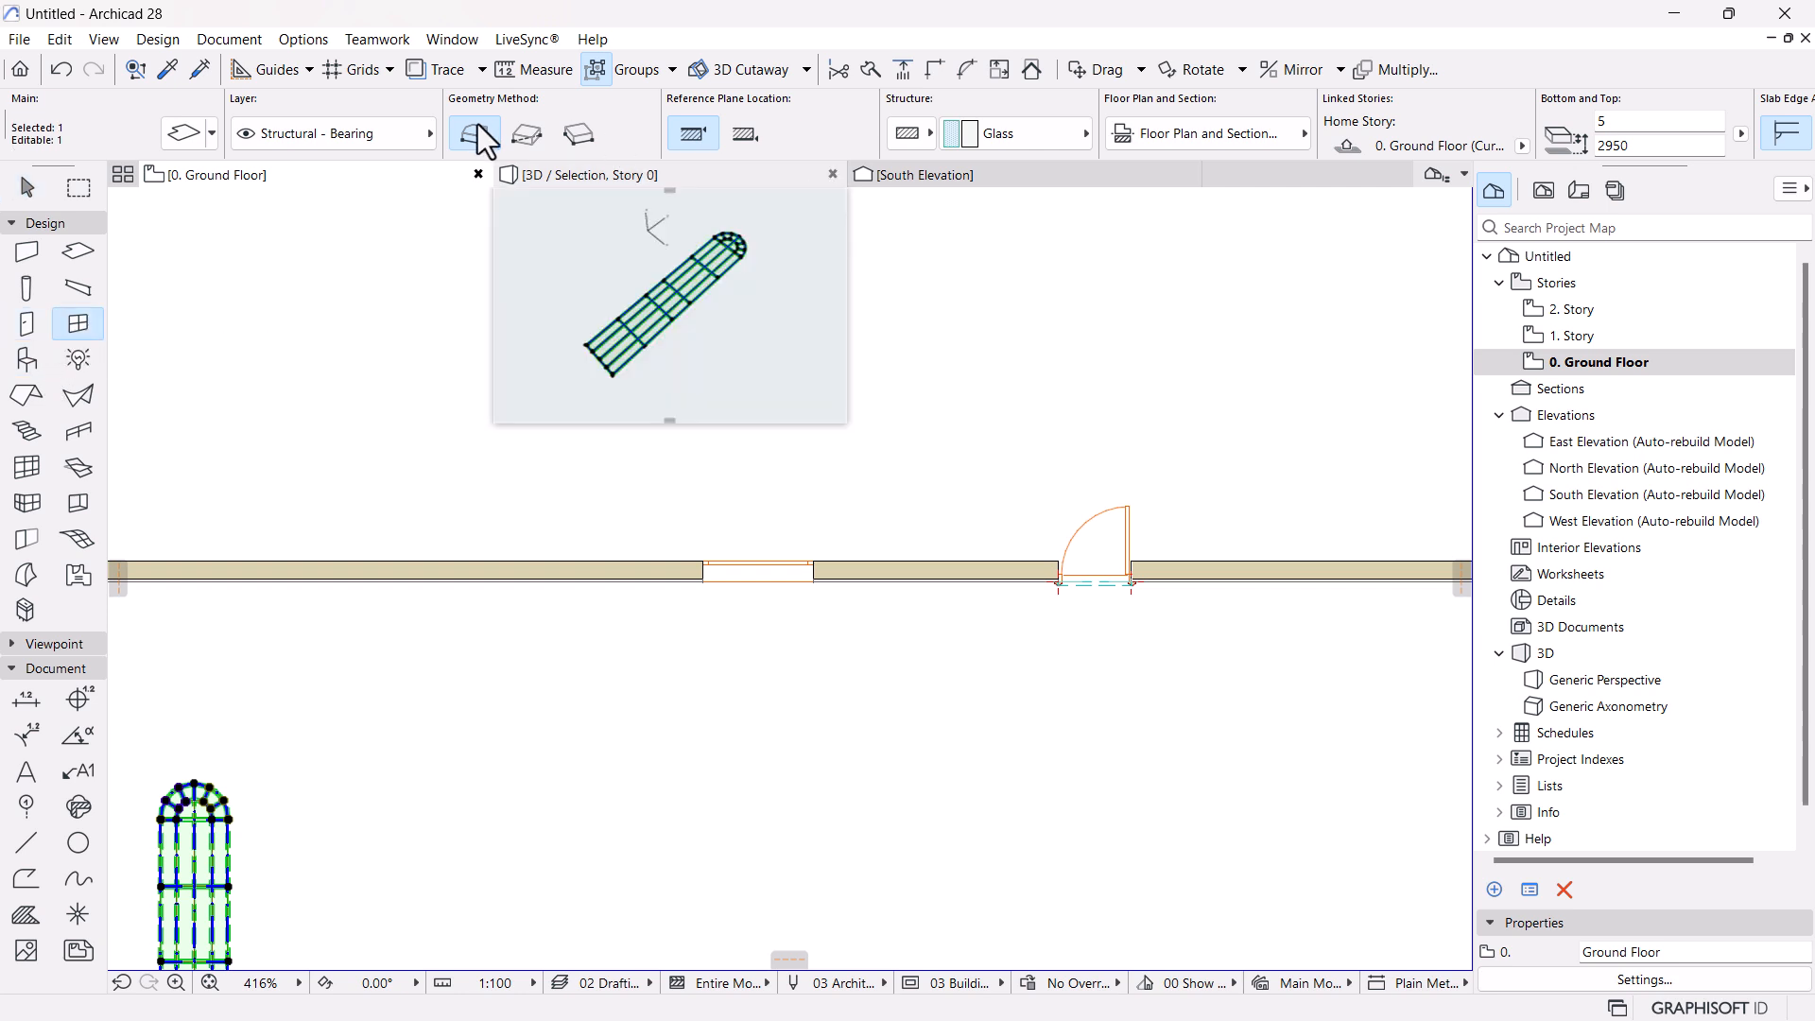
pyautogui.press('Escape')
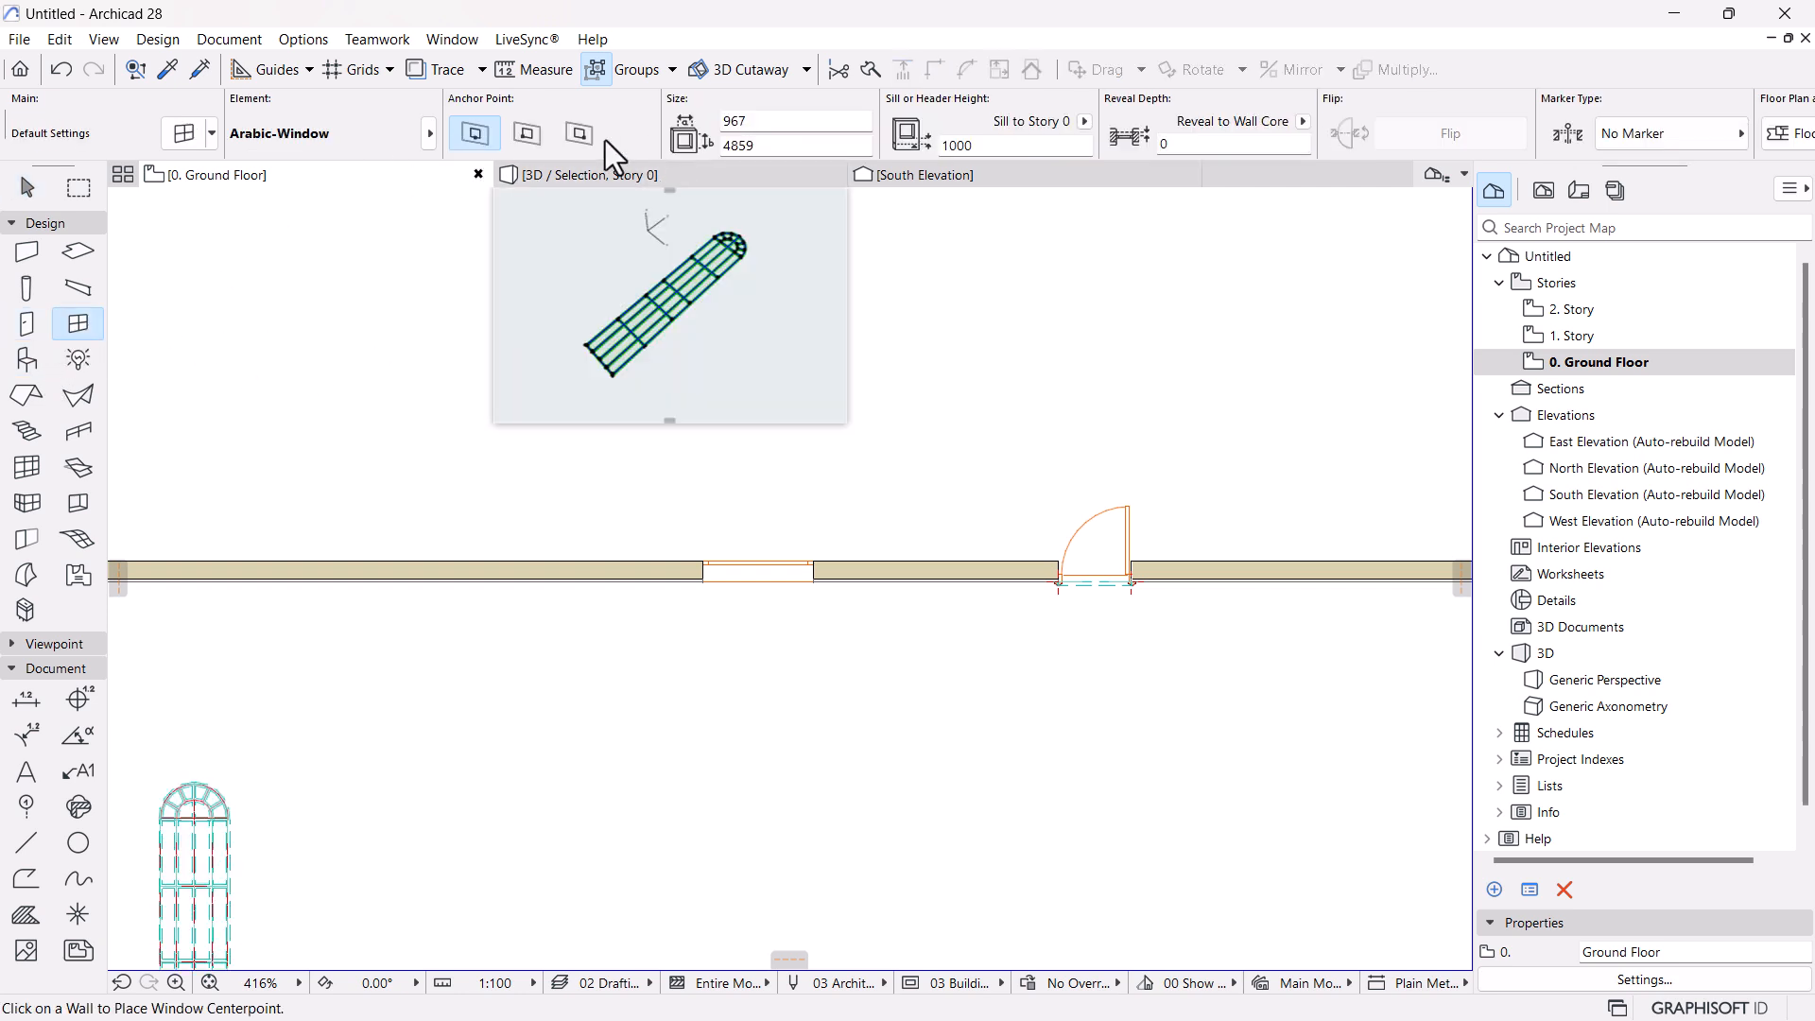
pyautogui.click(556, 569)
pyautogui.click(572, 444)
# End the window placement in the floor plan and switch to the 3D view
pyautogui.scroll(-2, 569, 624)
pyautogui.moveTo(596, 667); pyautogui.dragTo(875, 621, button='middle')
pyautogui.scroll(3, 870, 624)
pyautogui.press('Escape')
pyautogui.click(862, 732)
pyautogui.click(739, 729)
pyautogui.click(674, 184)
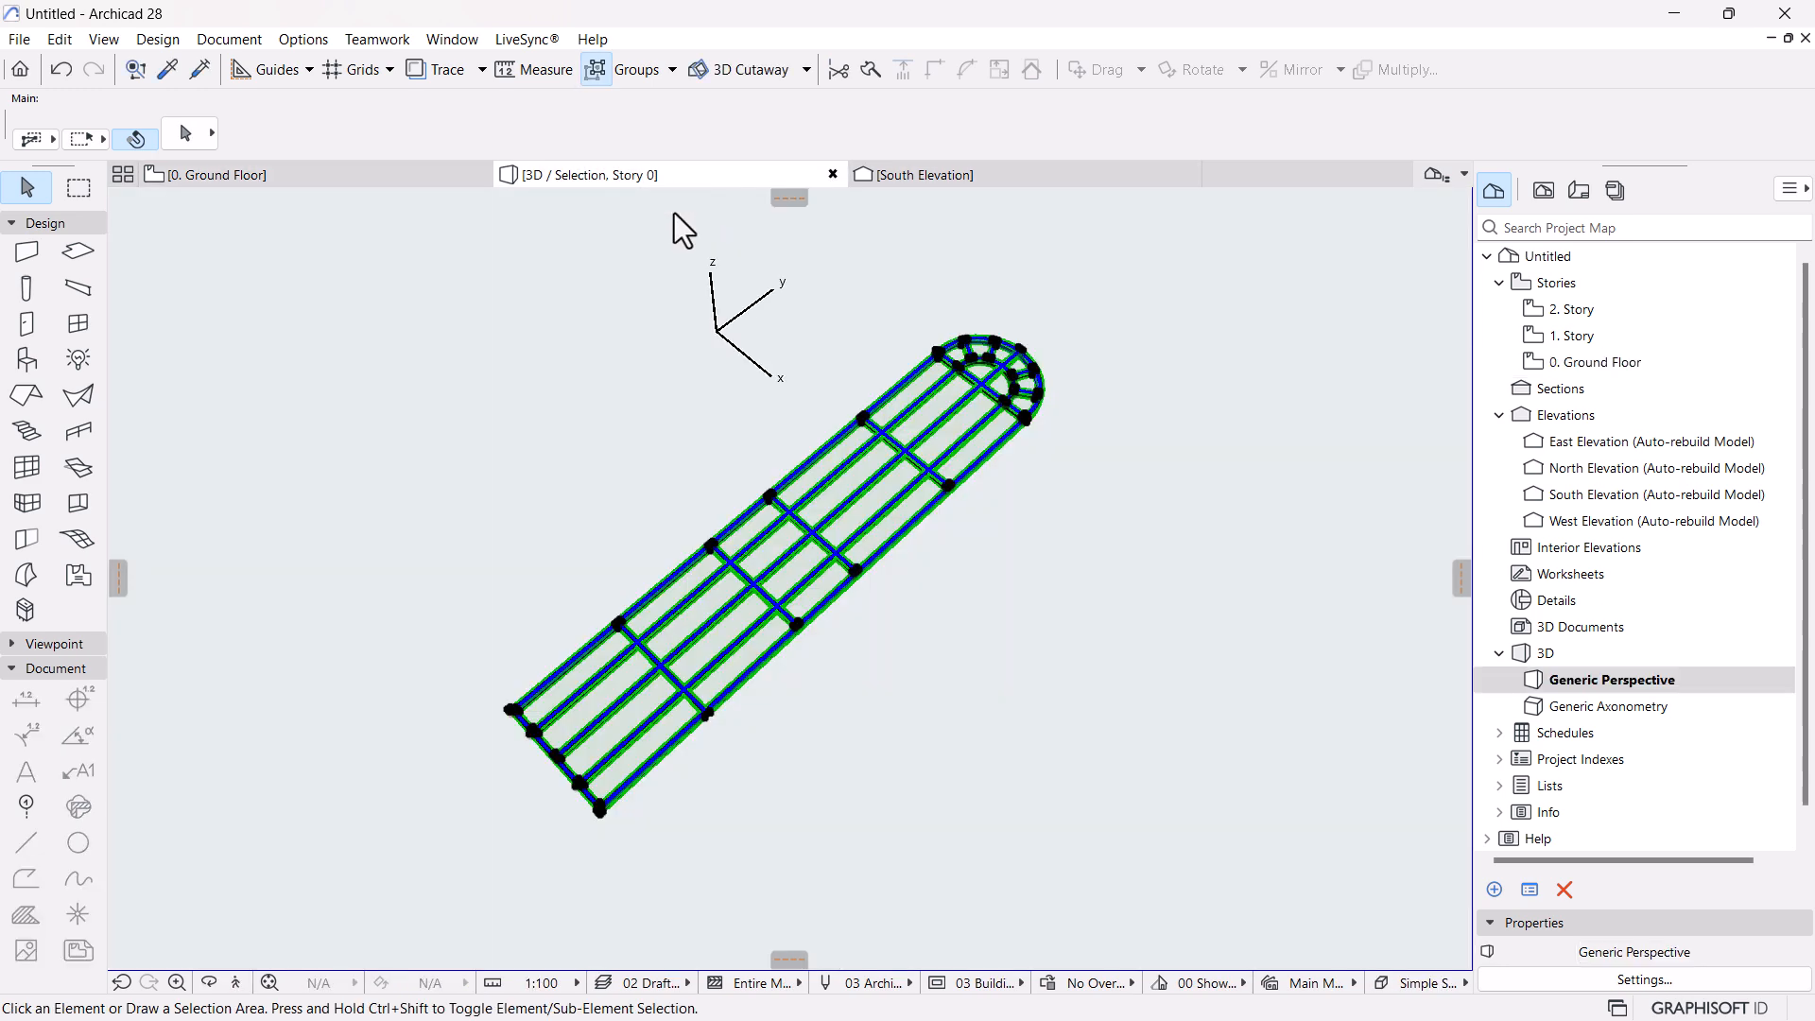
# Show all model elements in 3D so that the wall appears together with the frame and the placed window
pyautogui.hotkey('ctrl', 'a')
pyautogui.scroll(-2, 750, 579)
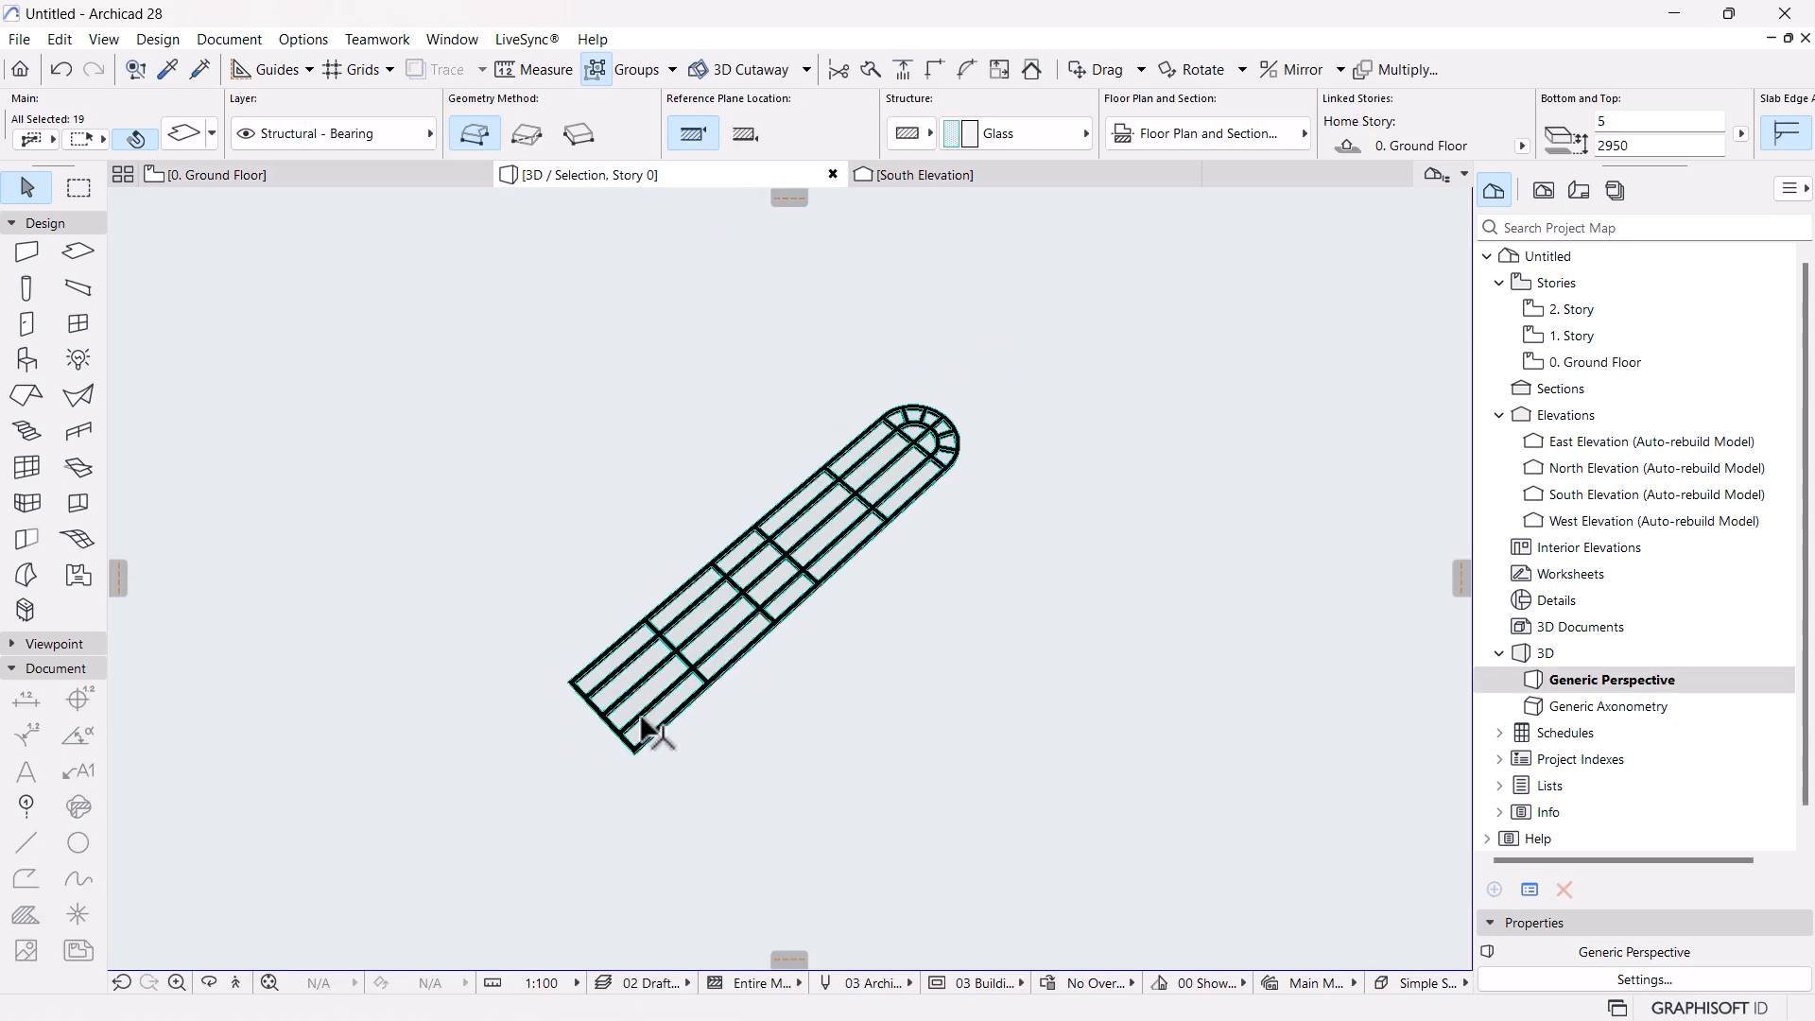
pyautogui.rightClick(1260, 334)
pyautogui.click(1328, 717)
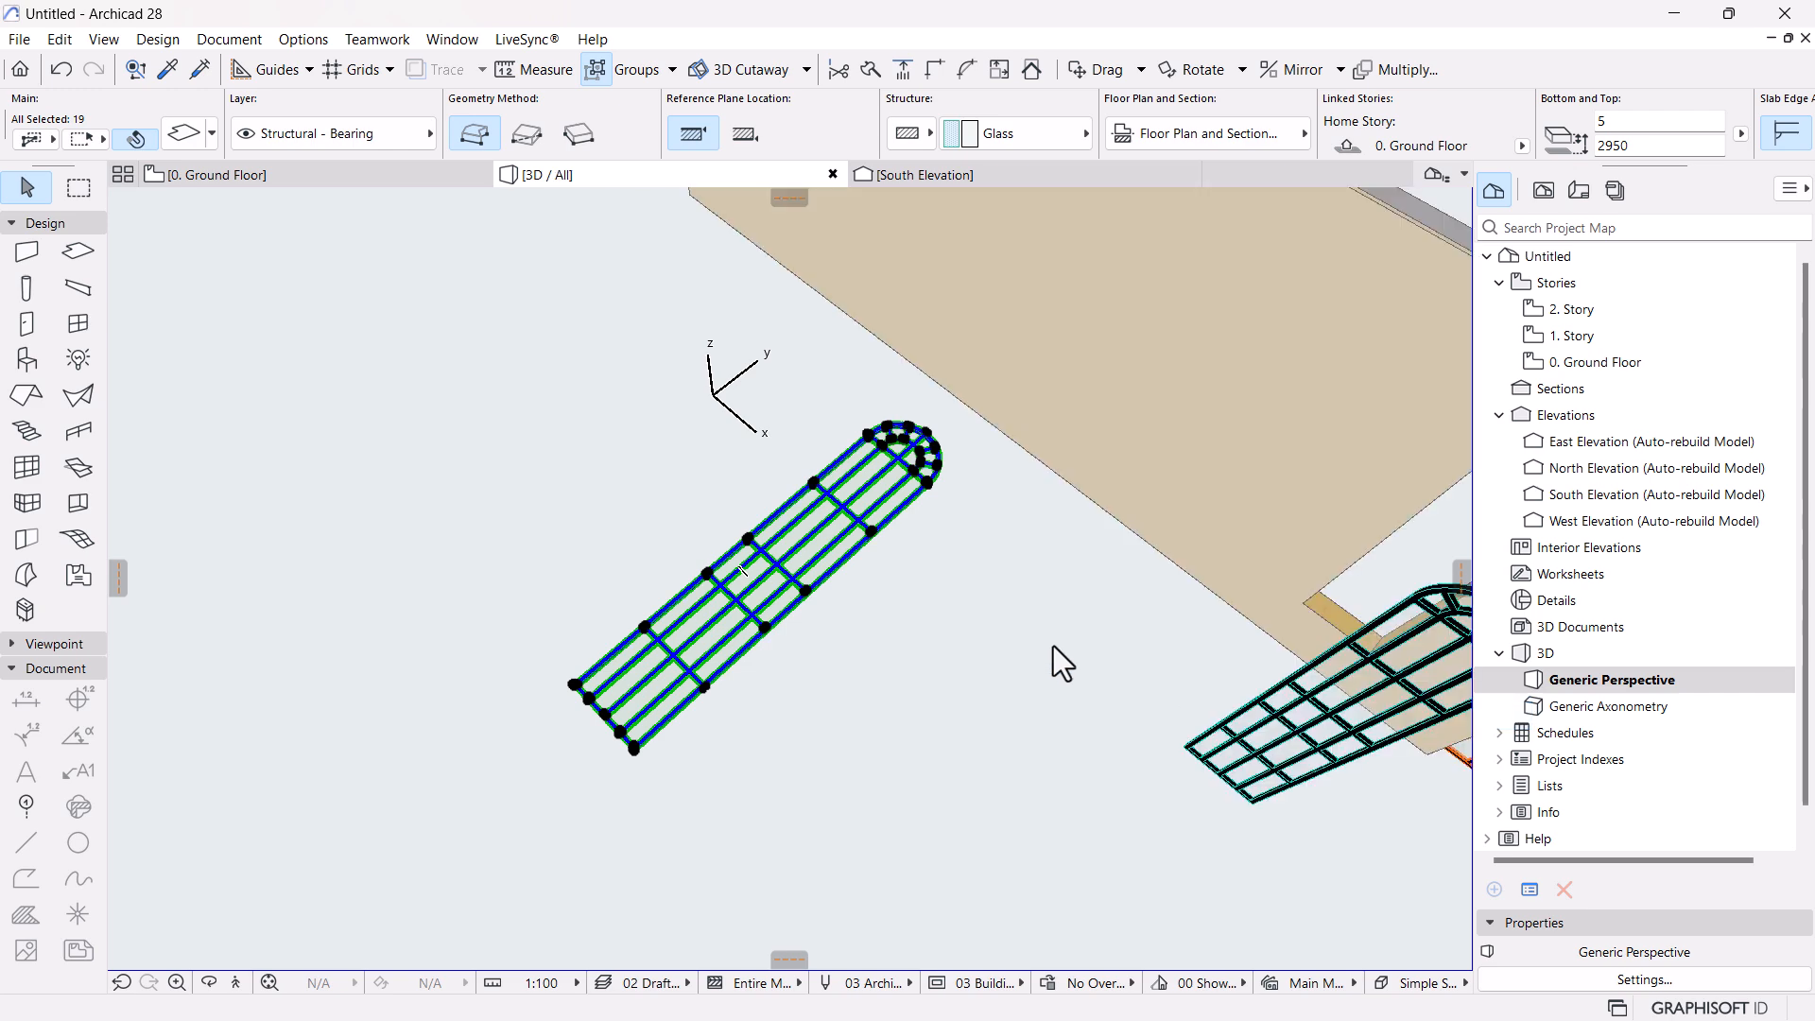
pyautogui.scroll(-2, 608, 531)
pyautogui.moveTo(1053, 601); pyautogui.dragTo(917, 609, button='middle')
pyautogui.scroll(1, 976, 557)
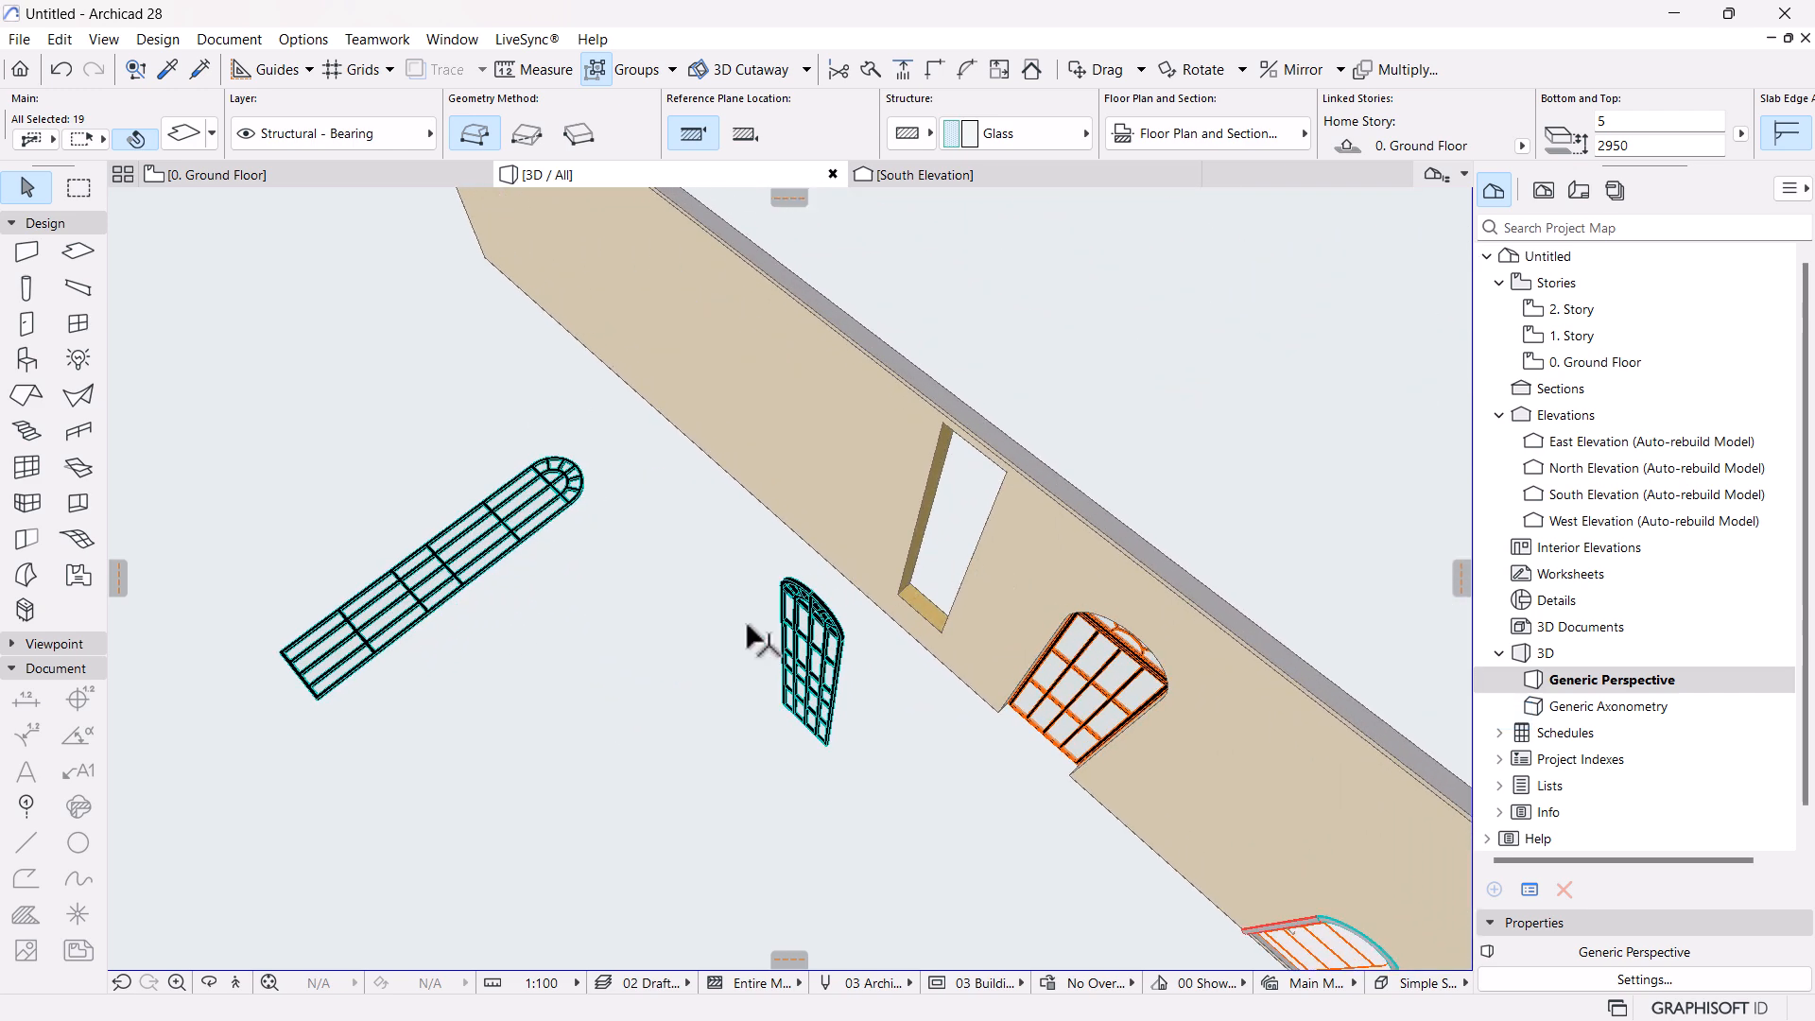
# Select the placed Arabic-Window and examine its position relative to its wall opening from different angles
pyautogui.click(815, 653)
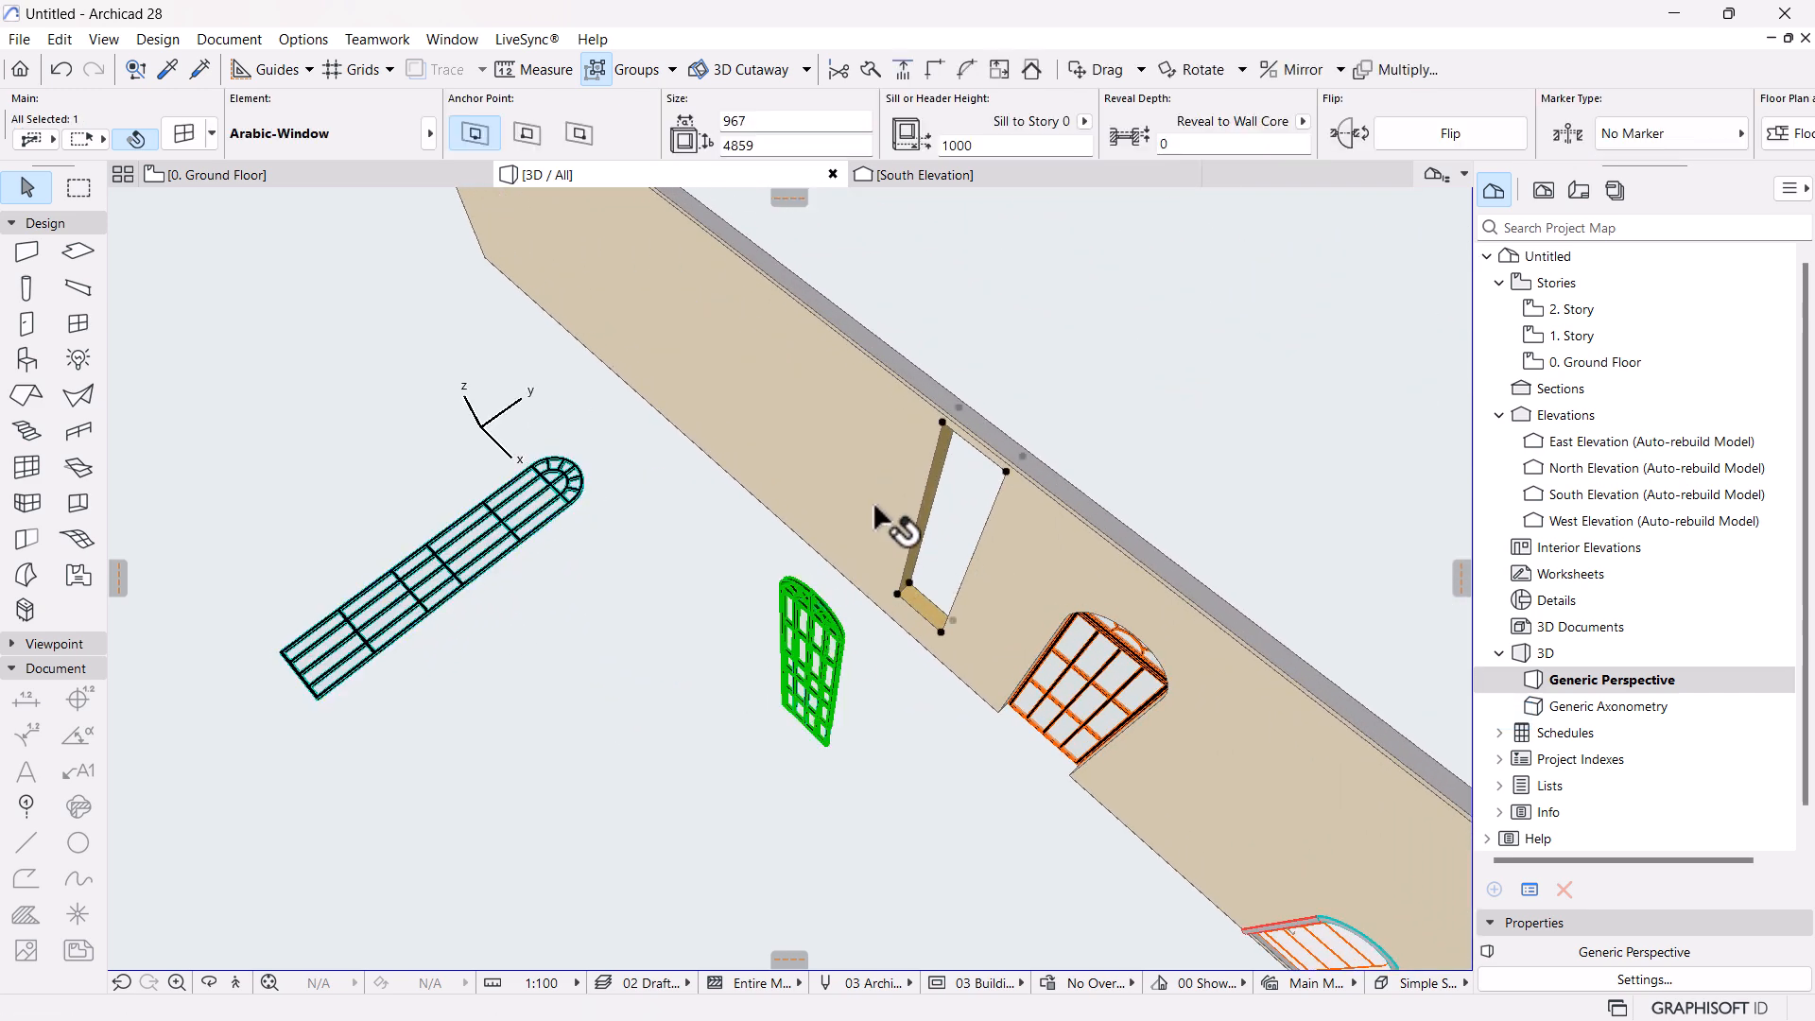
pyautogui.scroll(2, 887, 567)
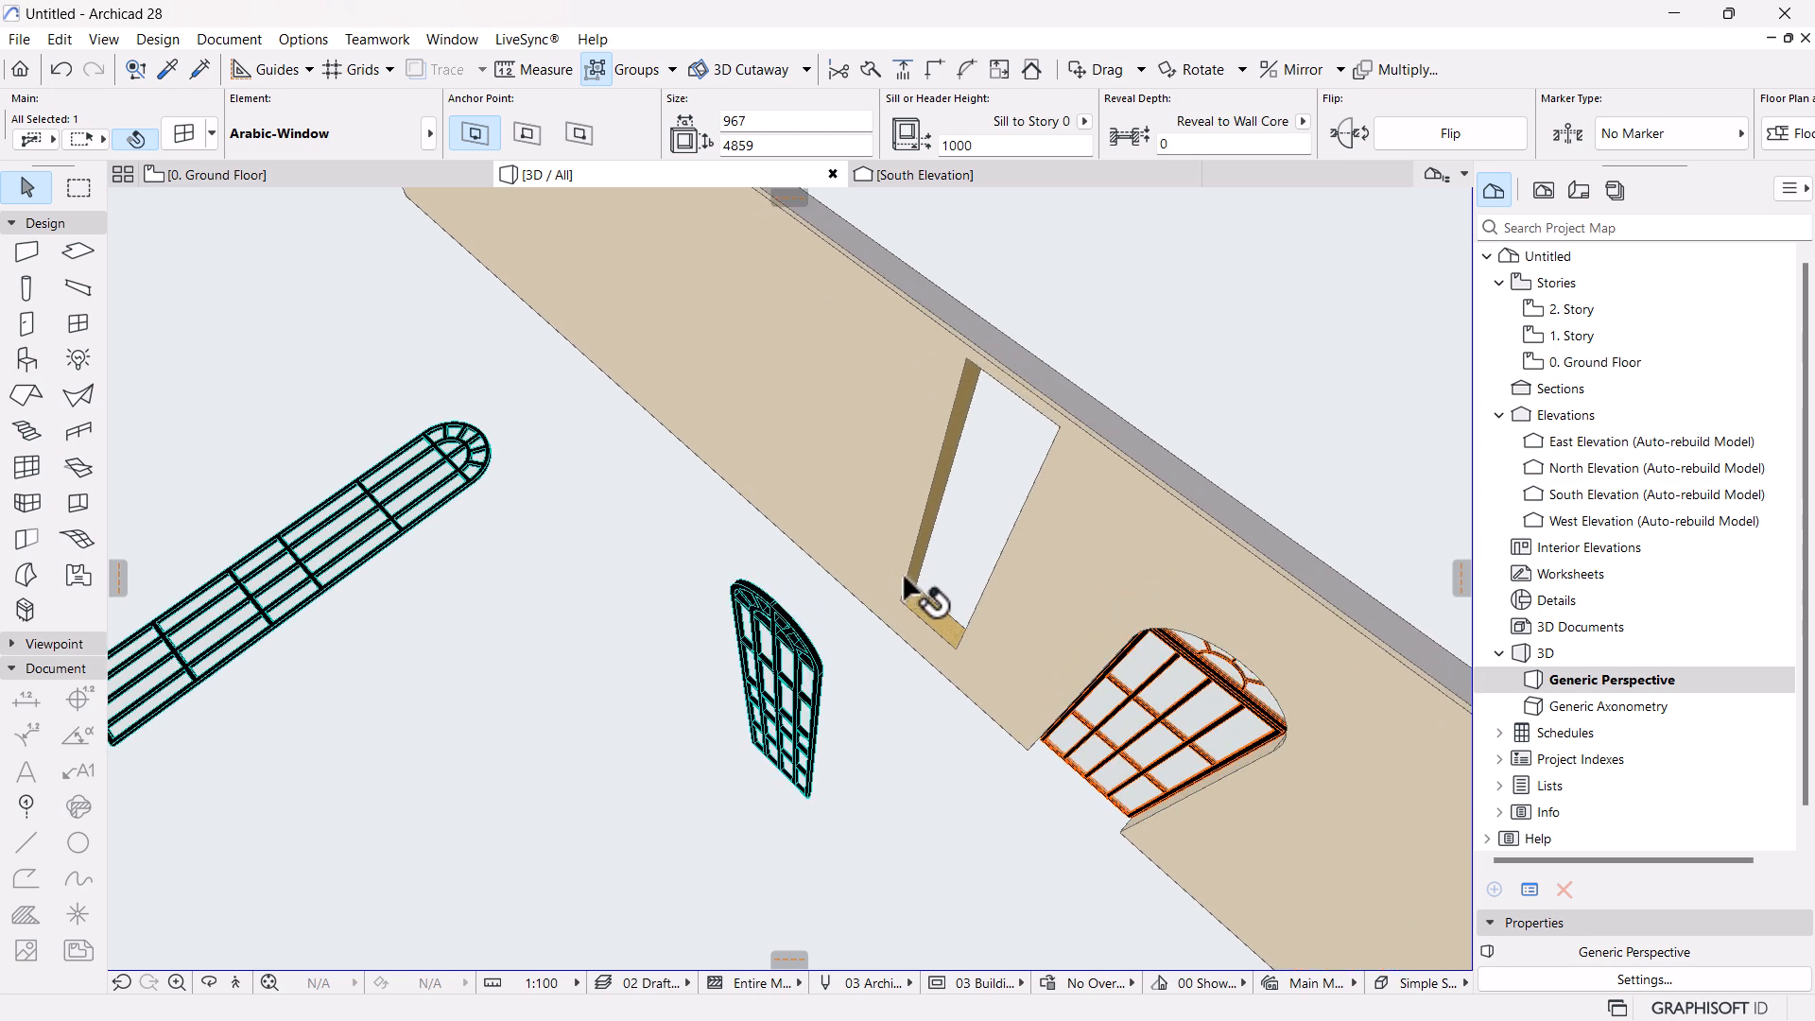
pyautogui.keyDown('shift'); pyautogui.moveTo(817, 672); pyautogui.dragTo(984, 662, button='middle'); pyautogui.keyUp('shift')
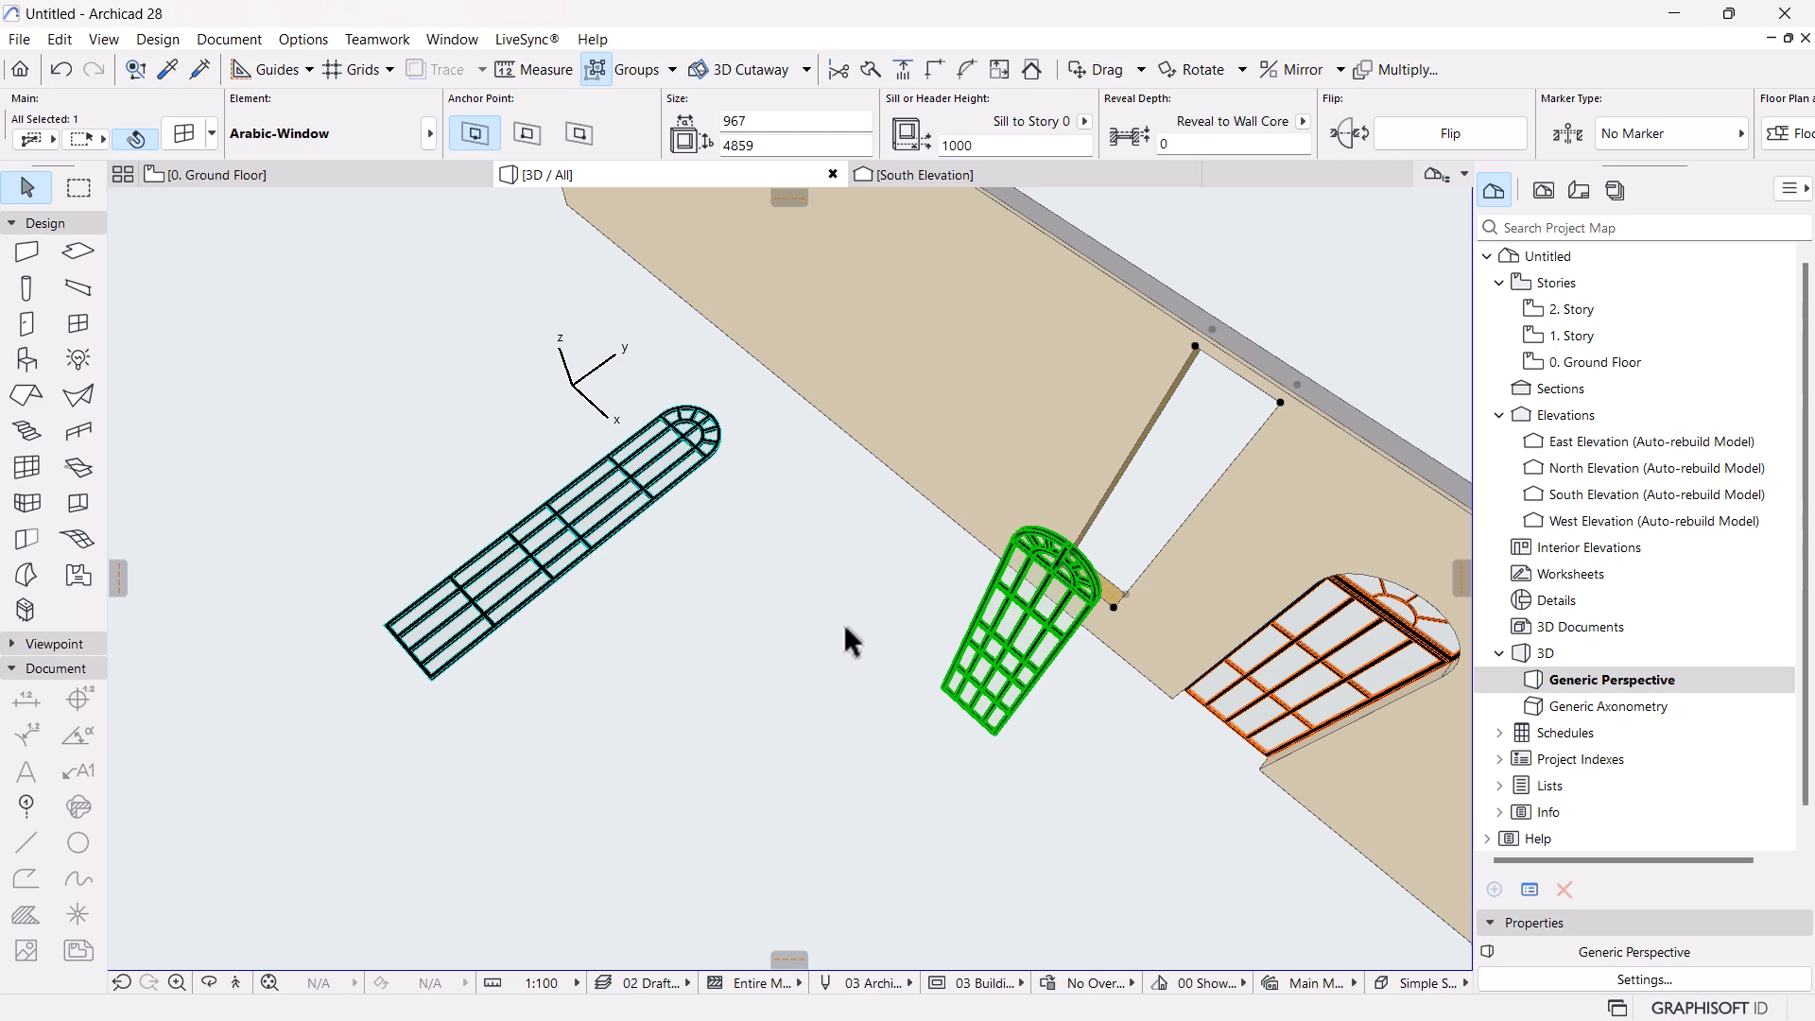
pyautogui.press('o')
pyautogui.moveTo(793, 648); pyautogui.dragTo(488, 562)
pyautogui.press('Escape')
pyautogui.press('Escape')
# Examine the flat frame and glass model's elevation relative to the wall, then clear the selection
pyautogui.moveTo(275, 495); pyautogui.dragTo(735, 813)
pyautogui.scroll(3, 543, 666)
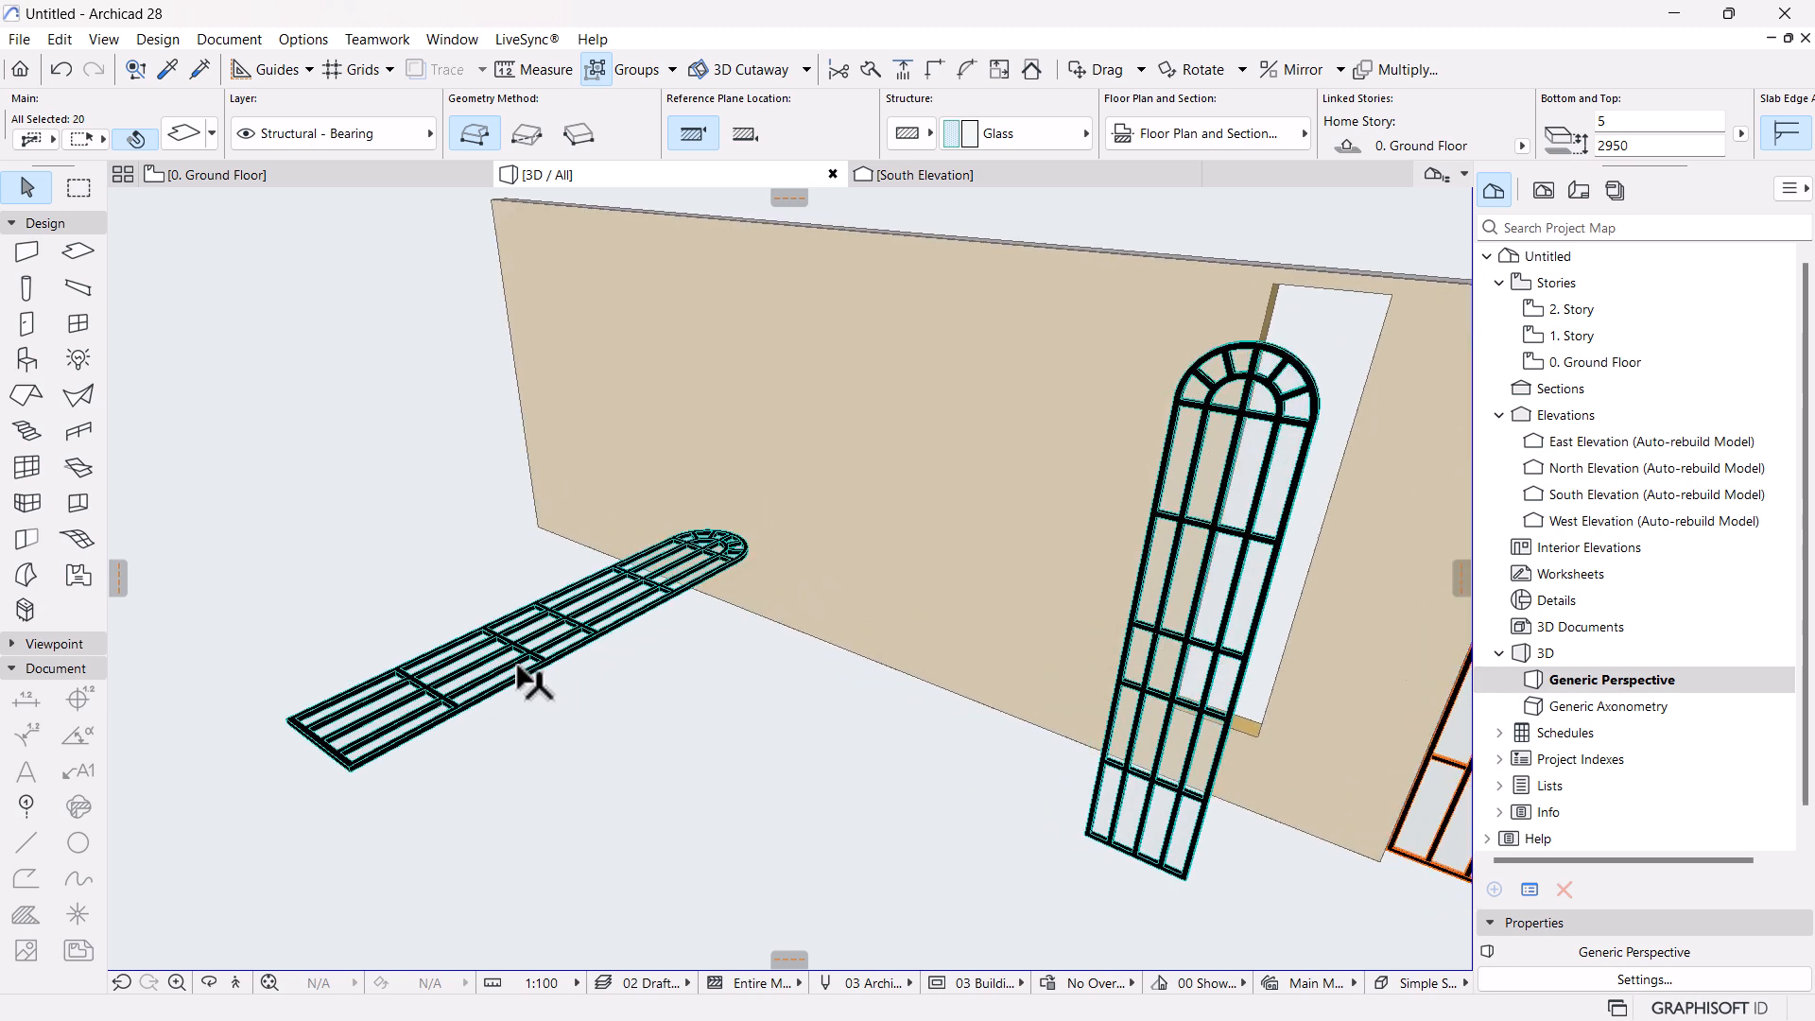
pyautogui.moveTo(529, 707); pyautogui.dragTo(947, 403, button='middle')
pyautogui.scroll(2, 708, 539)
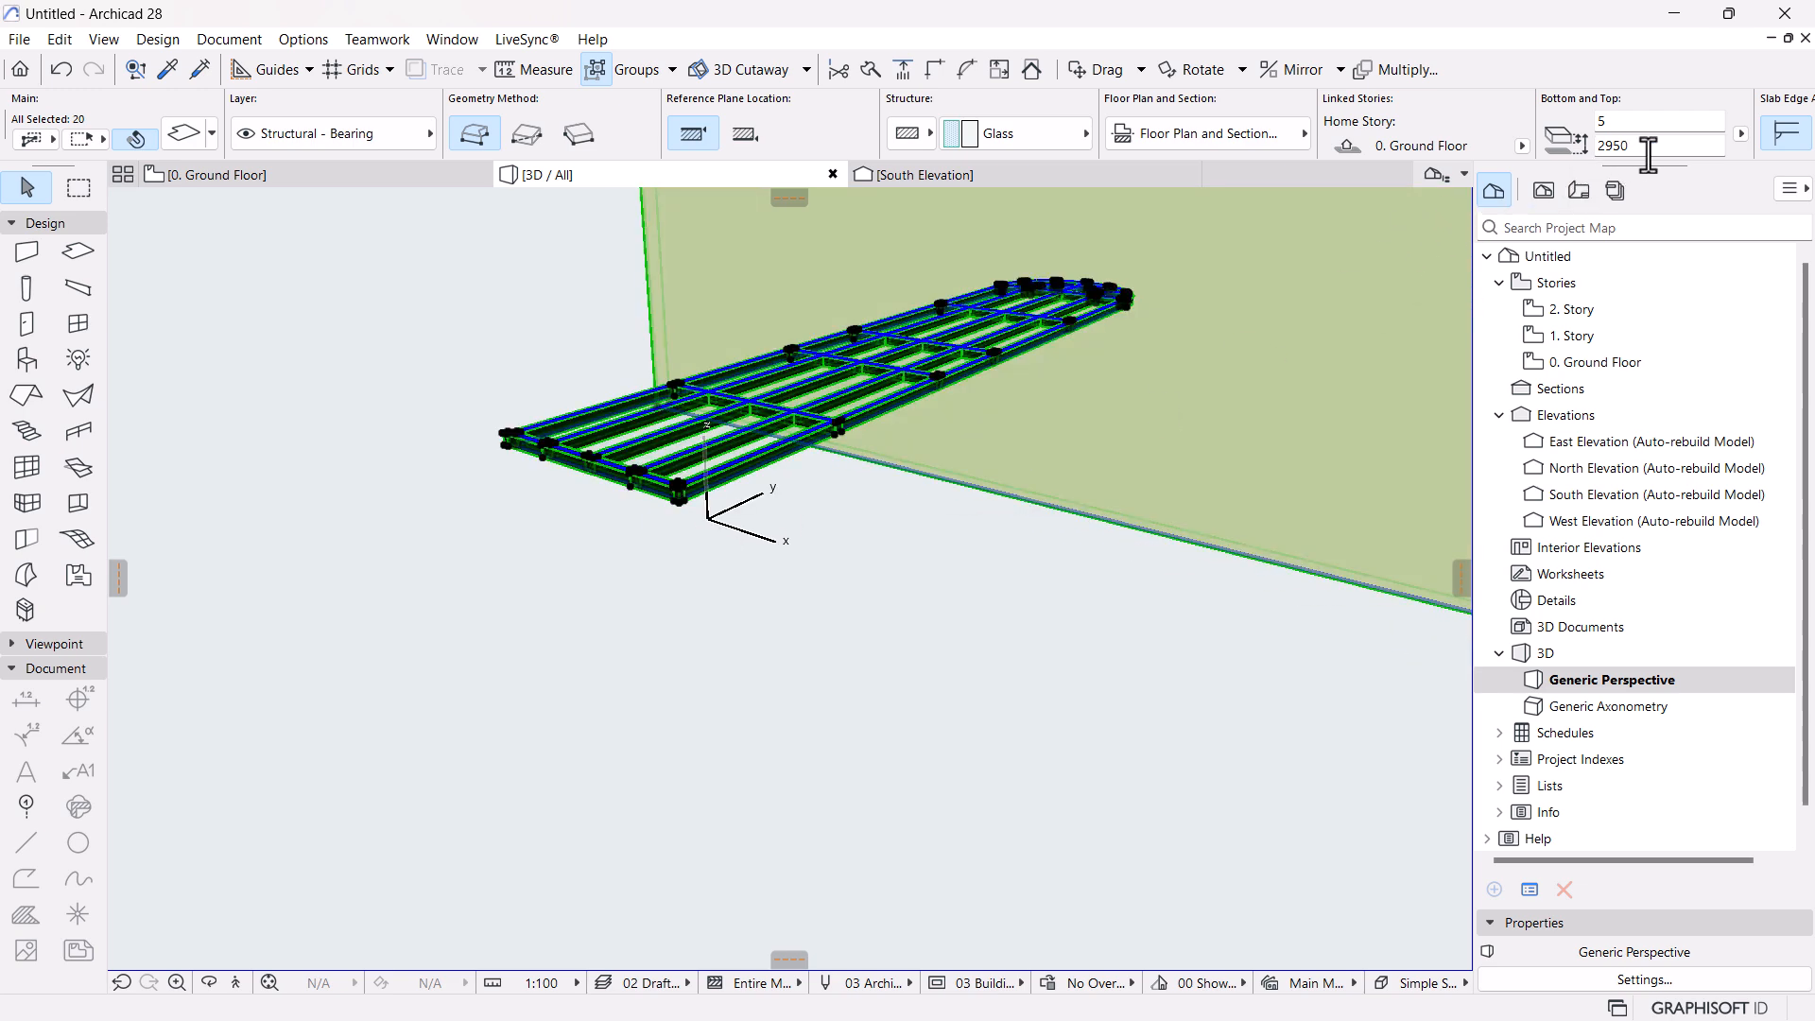
pyautogui.scroll(-3, 558, 567)
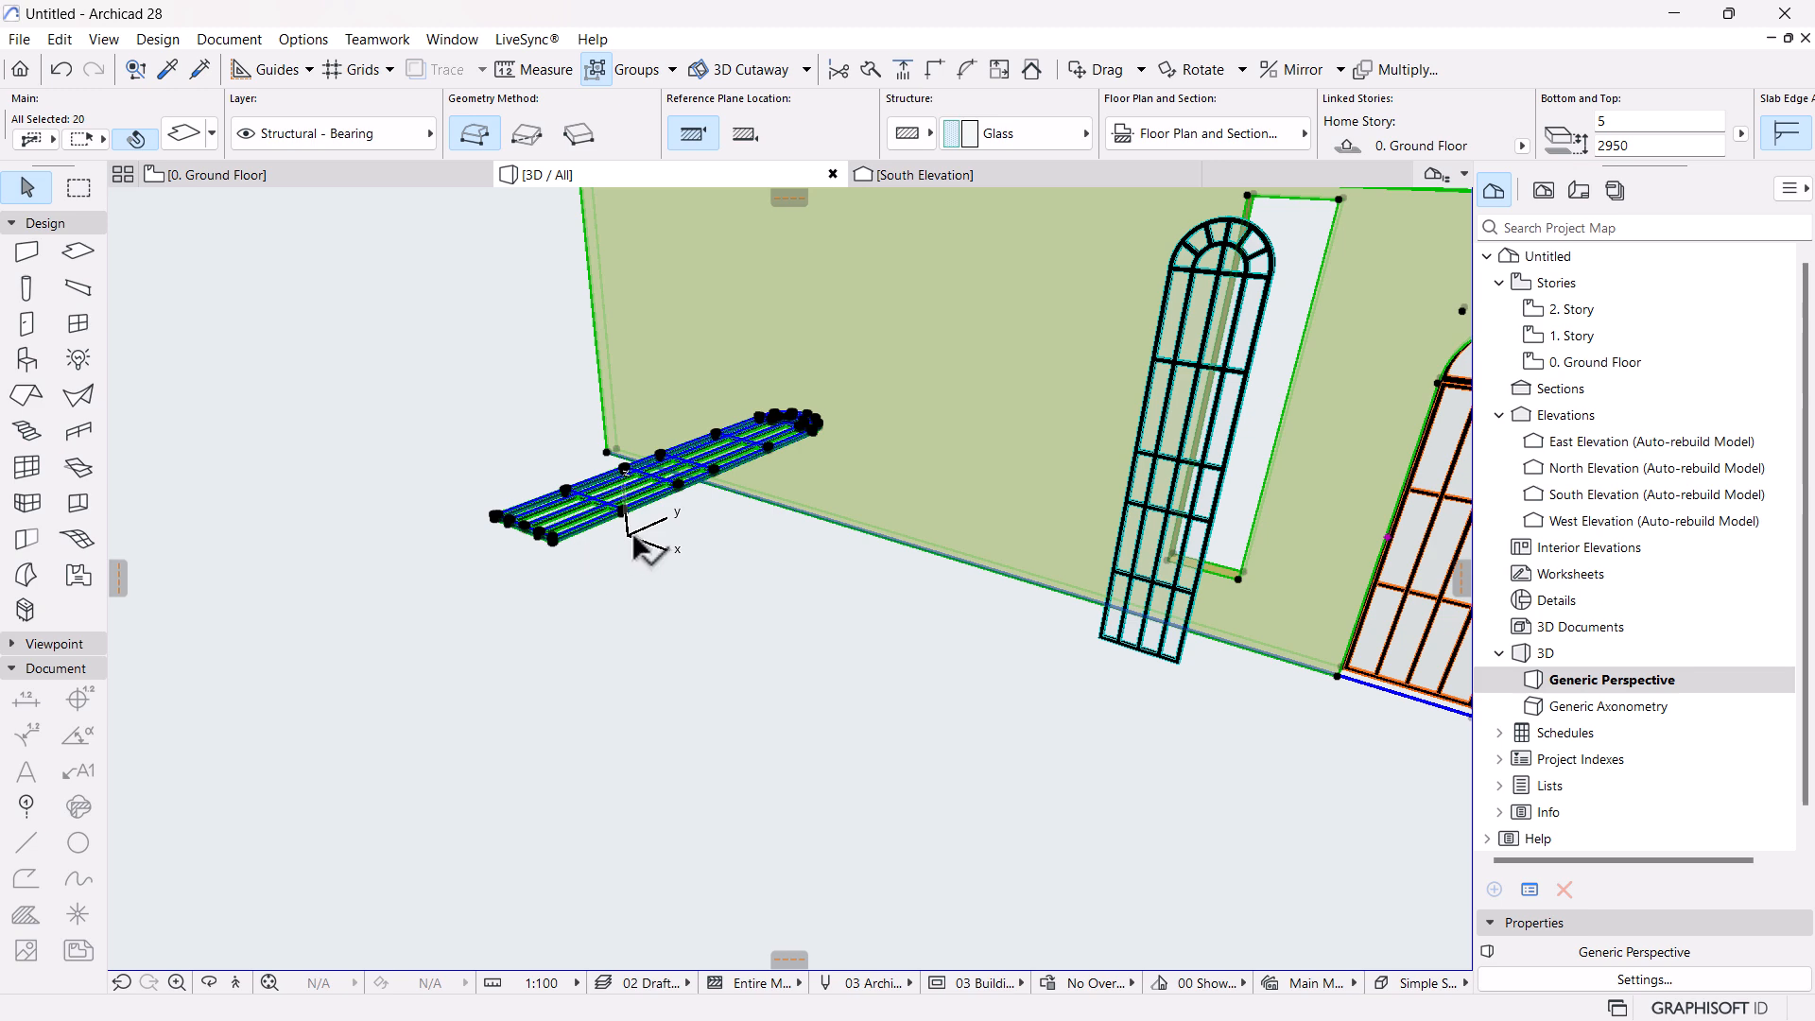
pyautogui.moveTo(941, 601); pyautogui.dragTo(558, 712, button='middle')
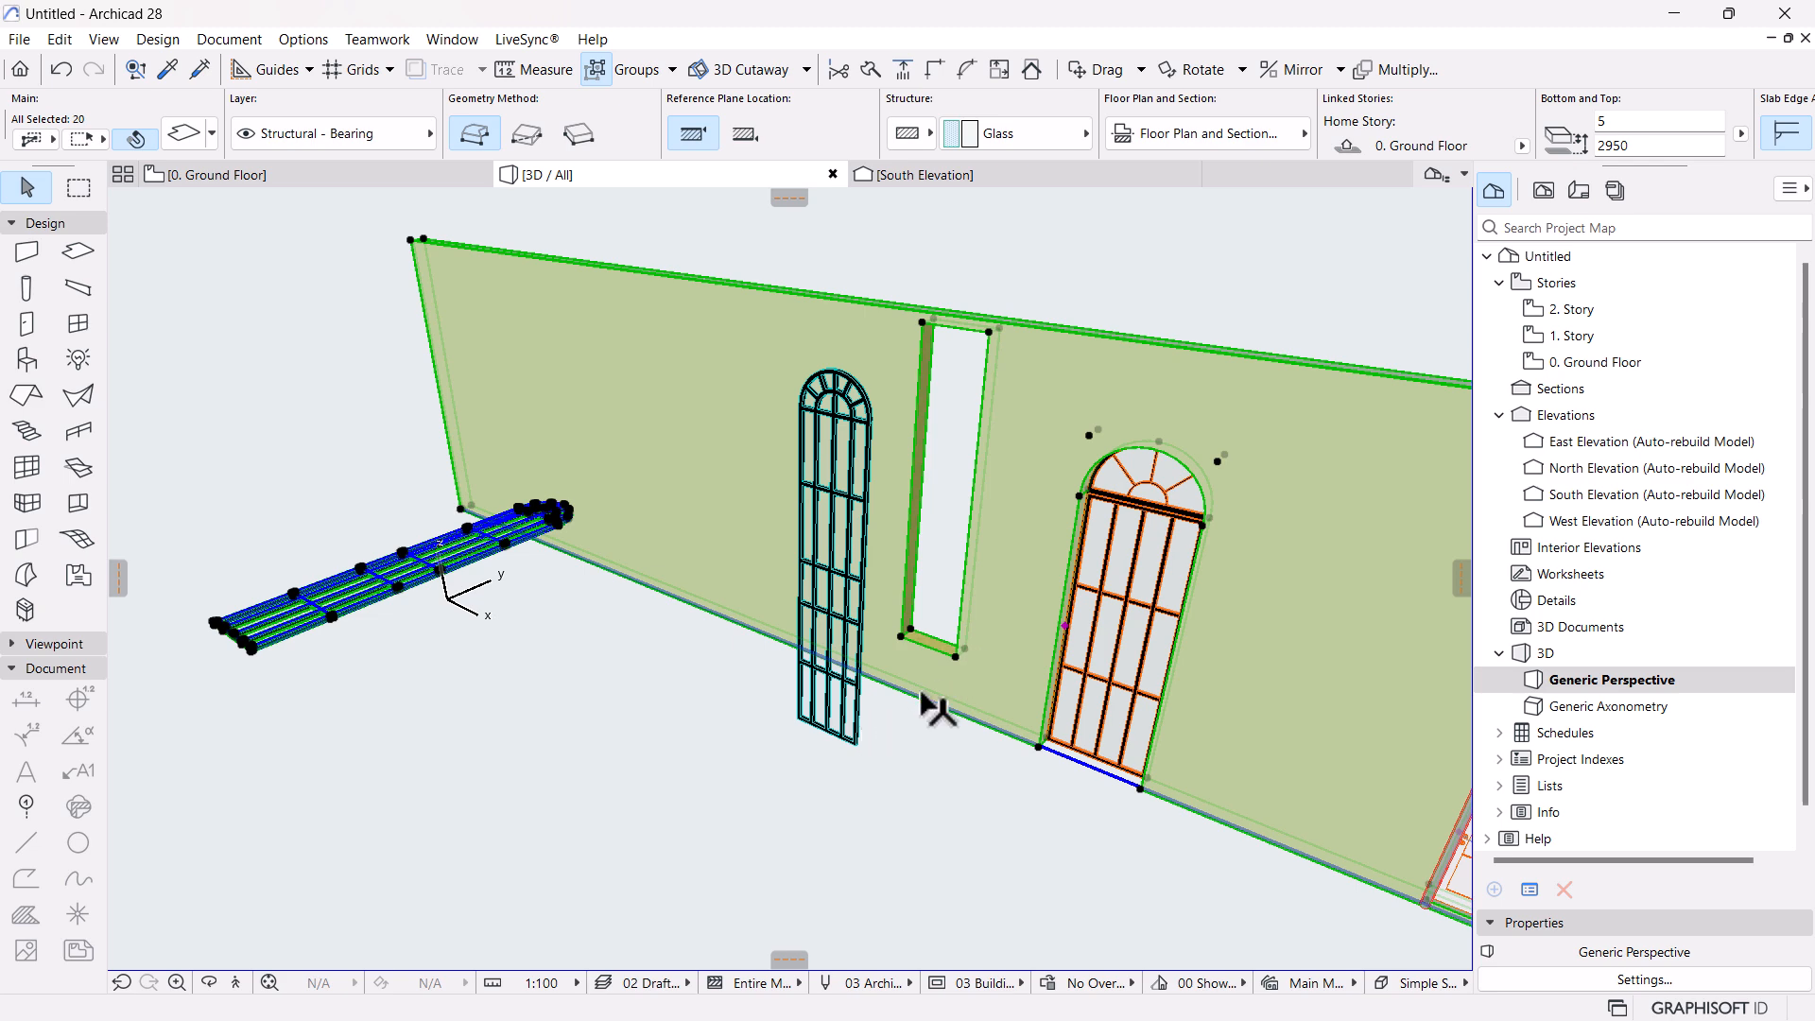
pyautogui.click(889, 733)
pyautogui.scroll(-5, 945, 651)
pyautogui.scroll(3, 704, 638)
pyautogui.hotkey('ctrl', 'a')
pyautogui.click(709, 669)
pyautogui.scroll(2, 710, 669)
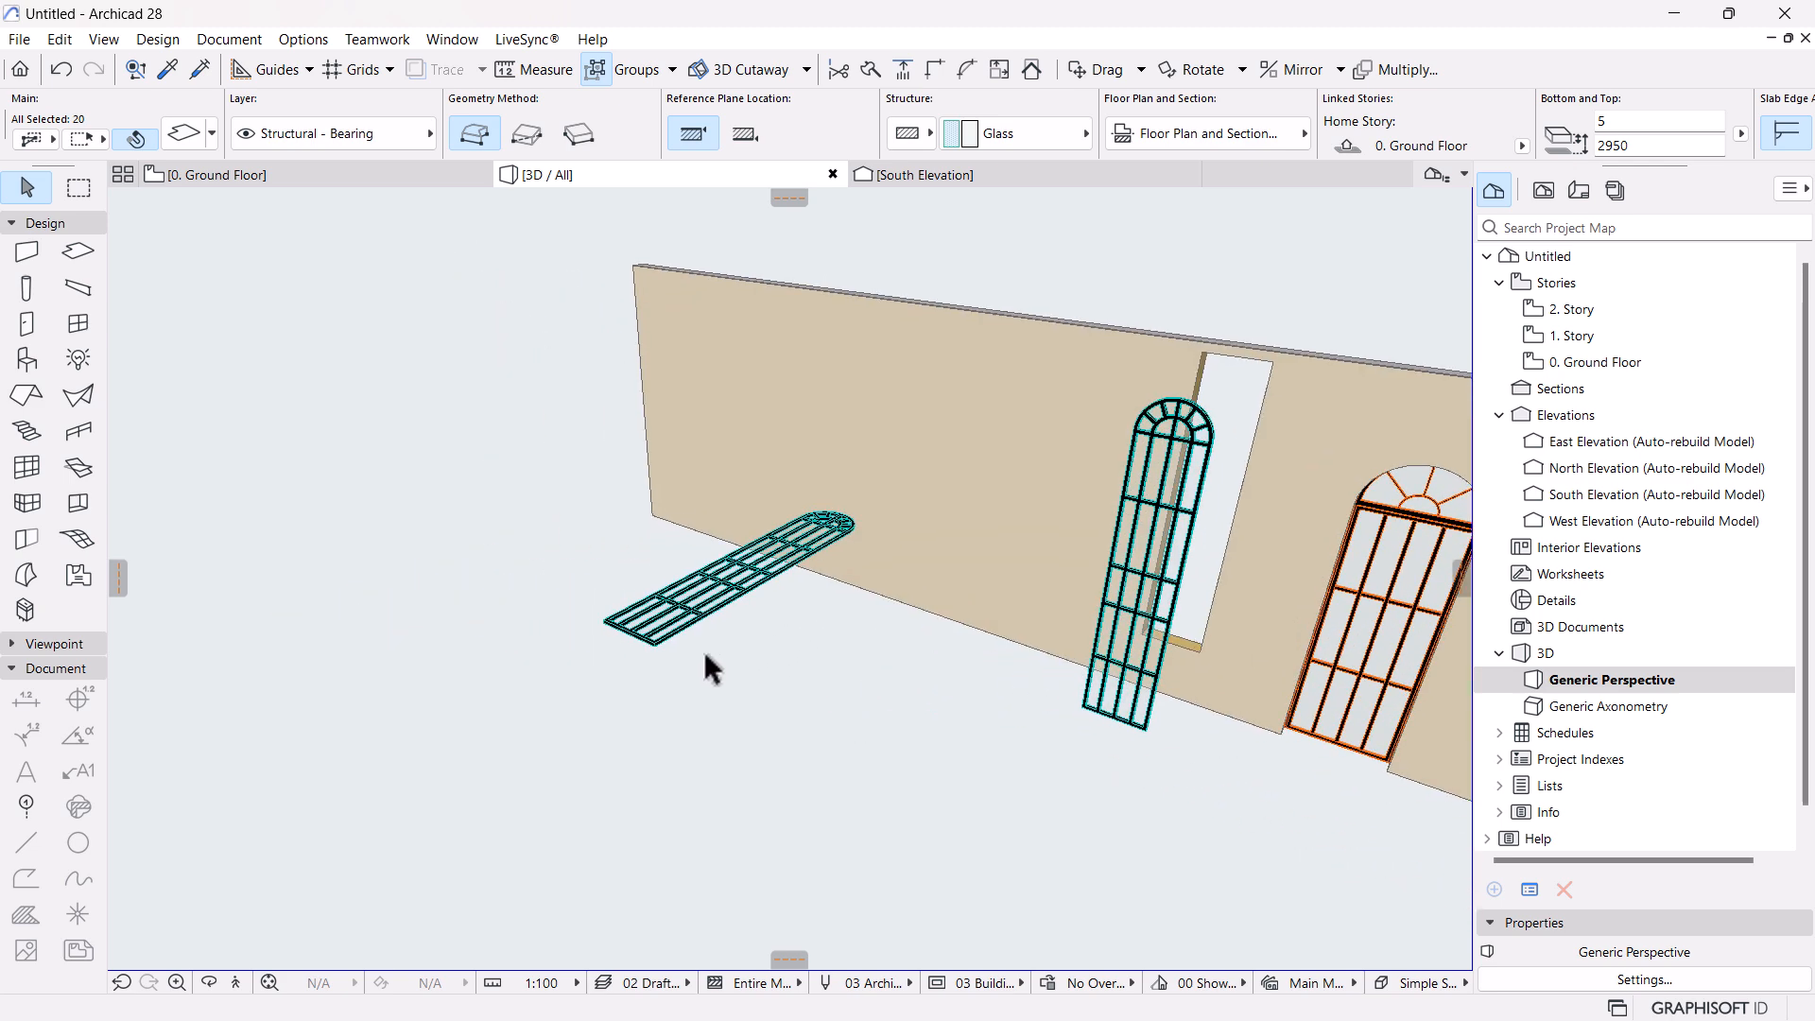
pyautogui.click(703, 651)
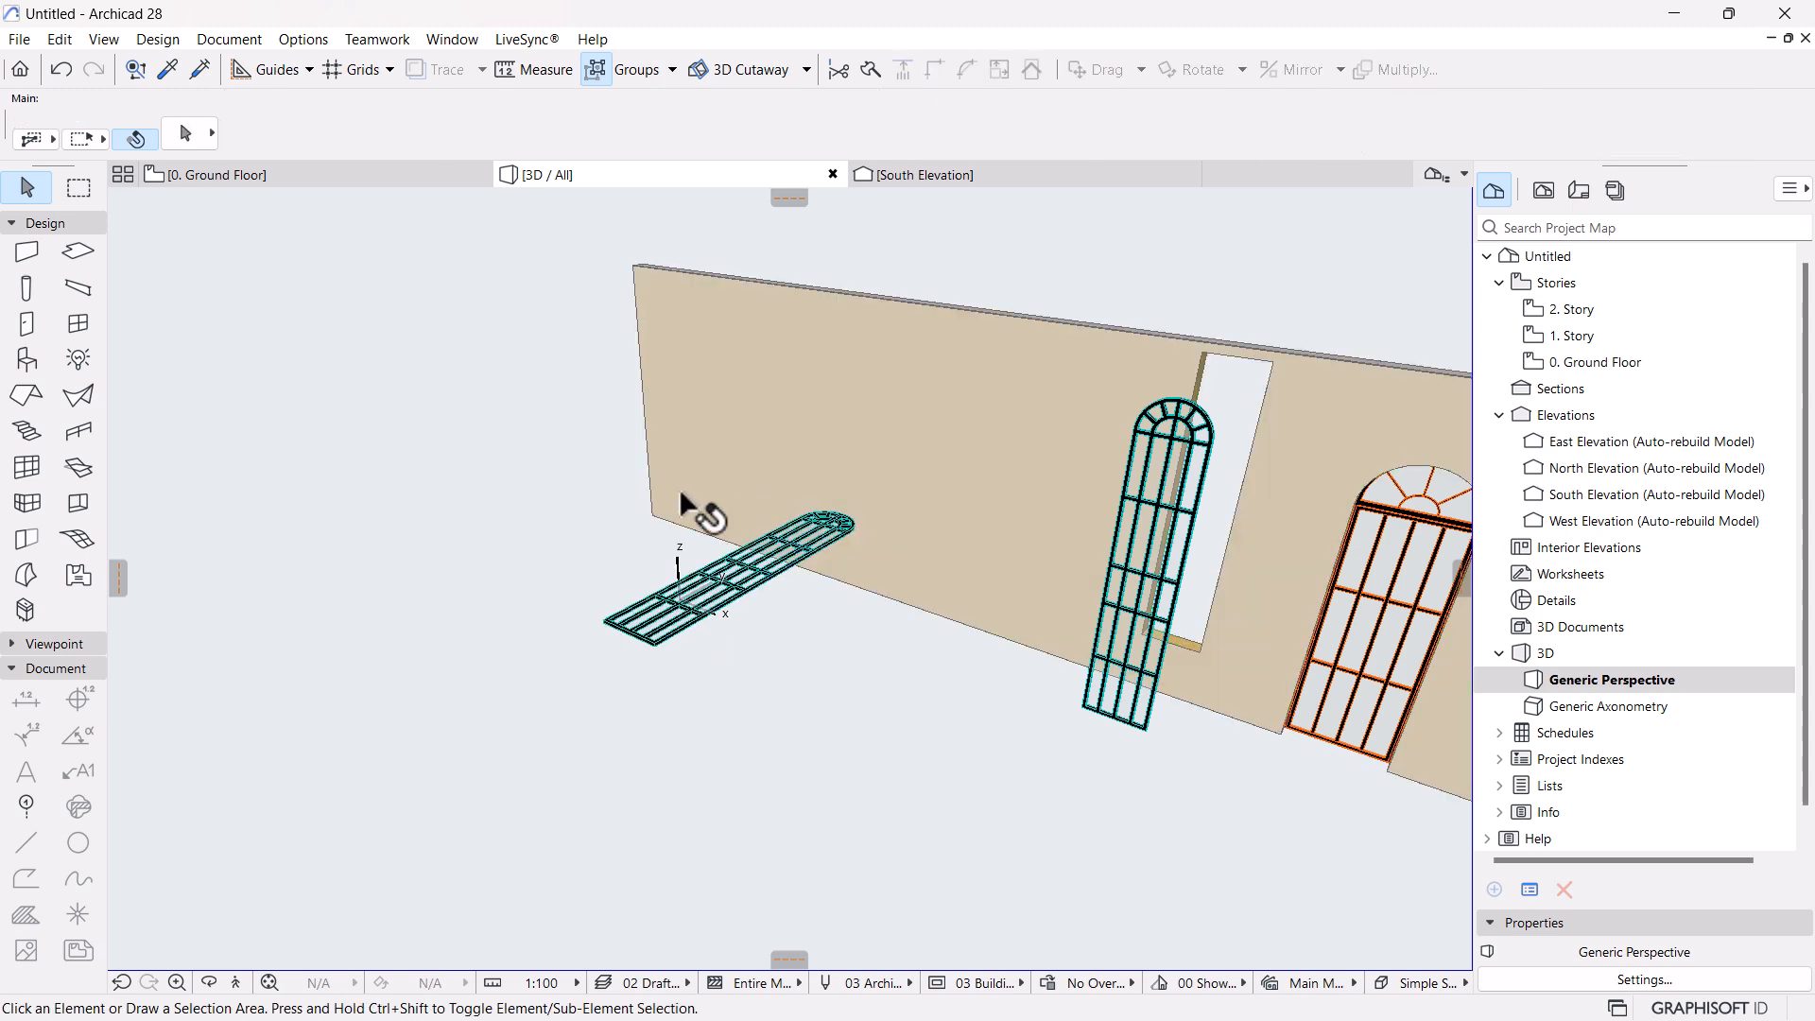
# Select the flat frame and glass and set the glass slab's offset from the Ground Floor to 0
pyautogui.moveTo(507, 479); pyautogui.dragTo(867, 702)
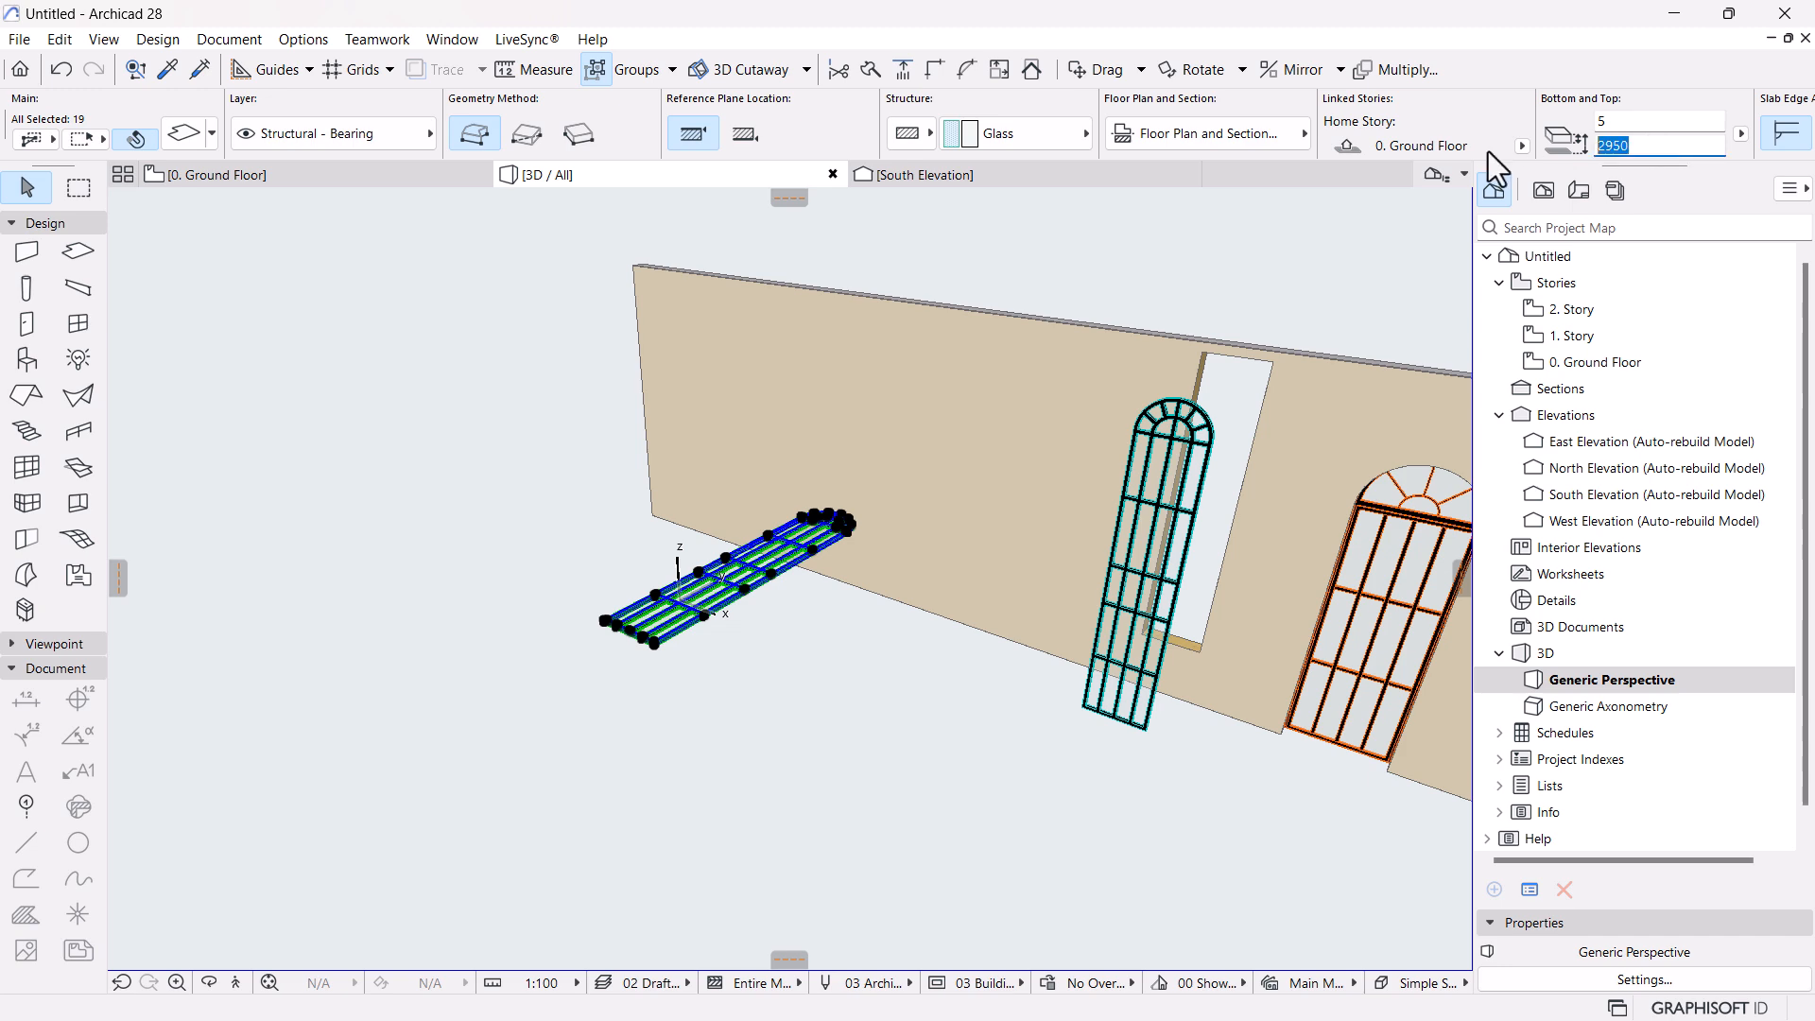
pyautogui.write('0')
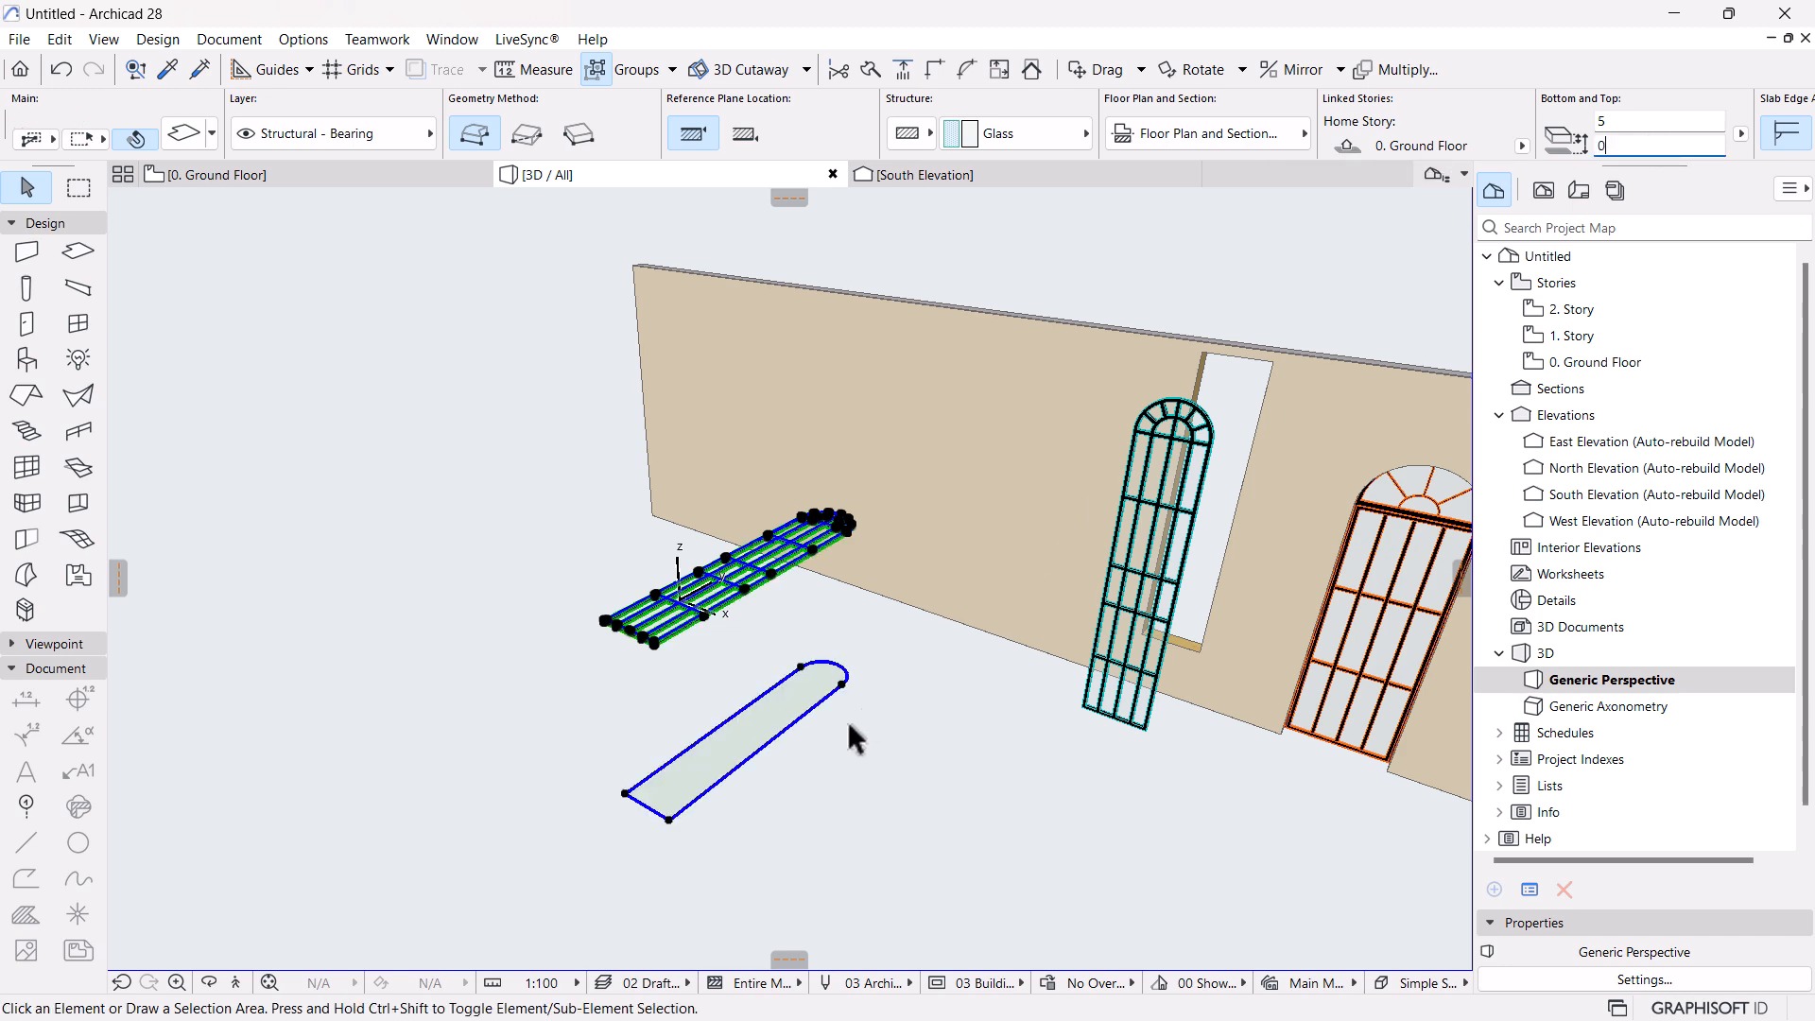
pyautogui.click(863, 708)
# Select all the frame's beams and change their home story to 0. Ground Floor, keeping their offset at 0
pyautogui.moveTo(445, 459); pyautogui.dragTo(880, 647)
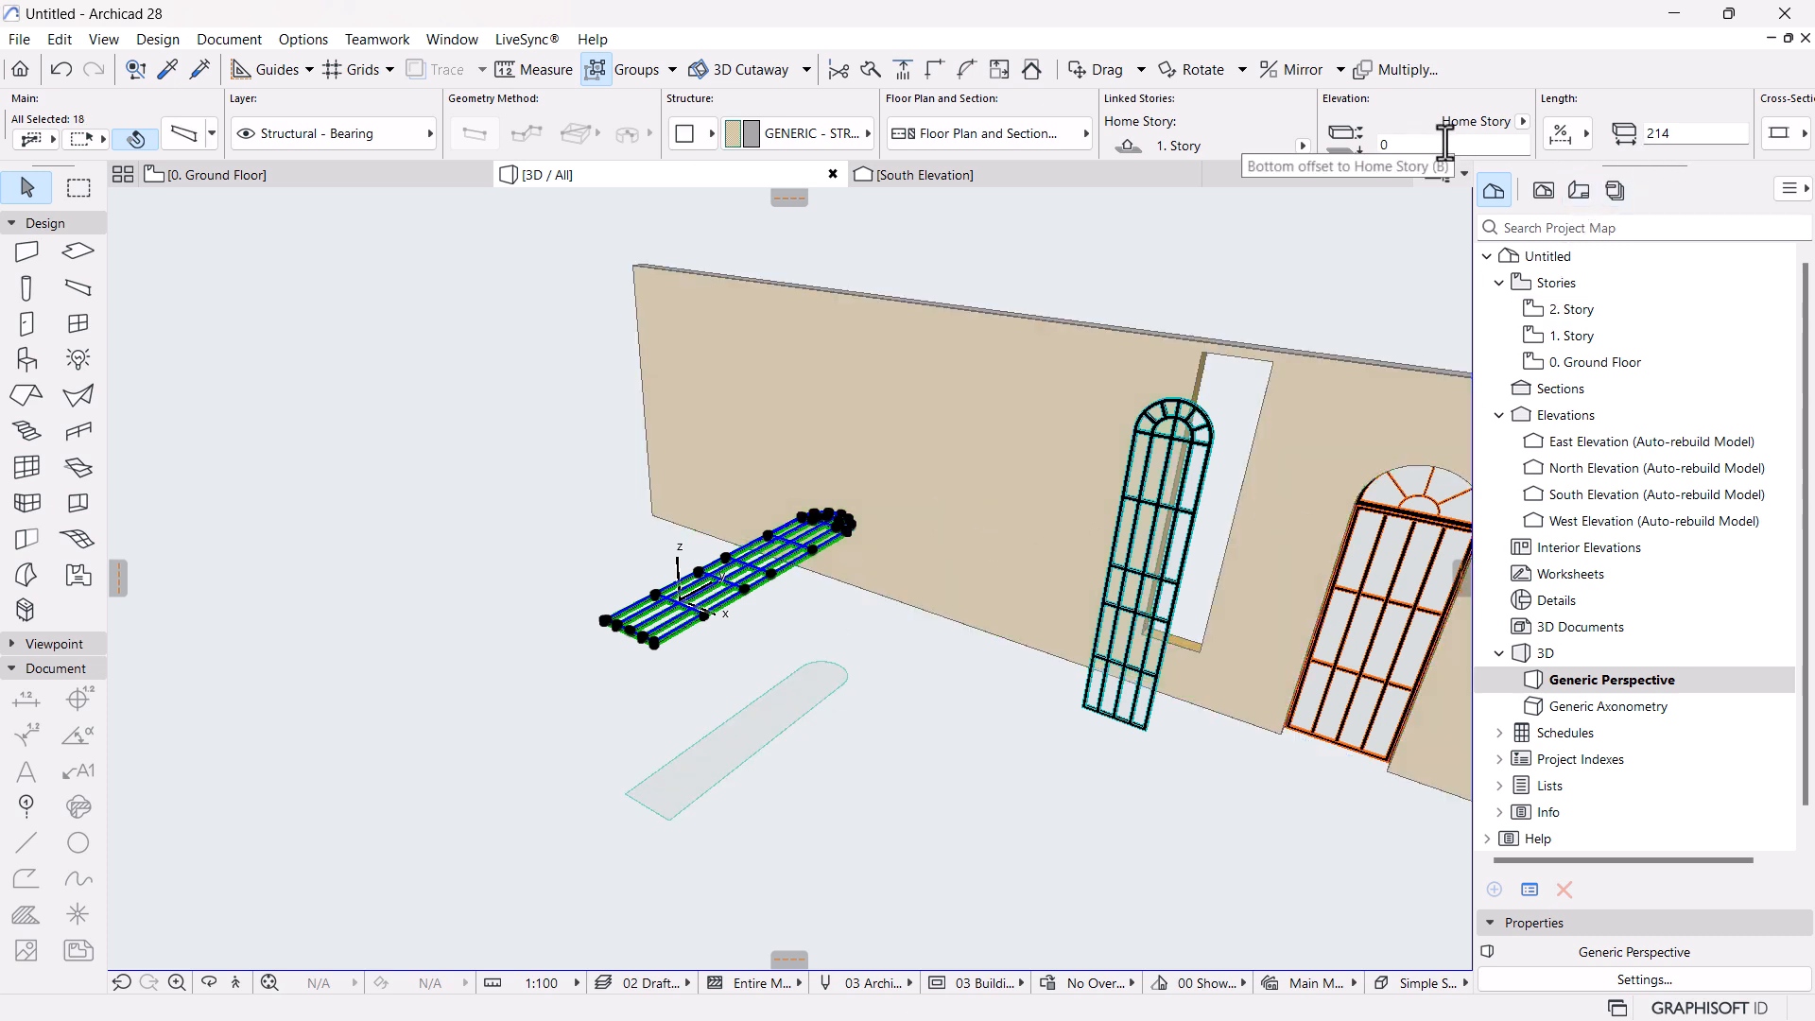
pyautogui.click(1303, 146)
pyautogui.click(1364, 174)
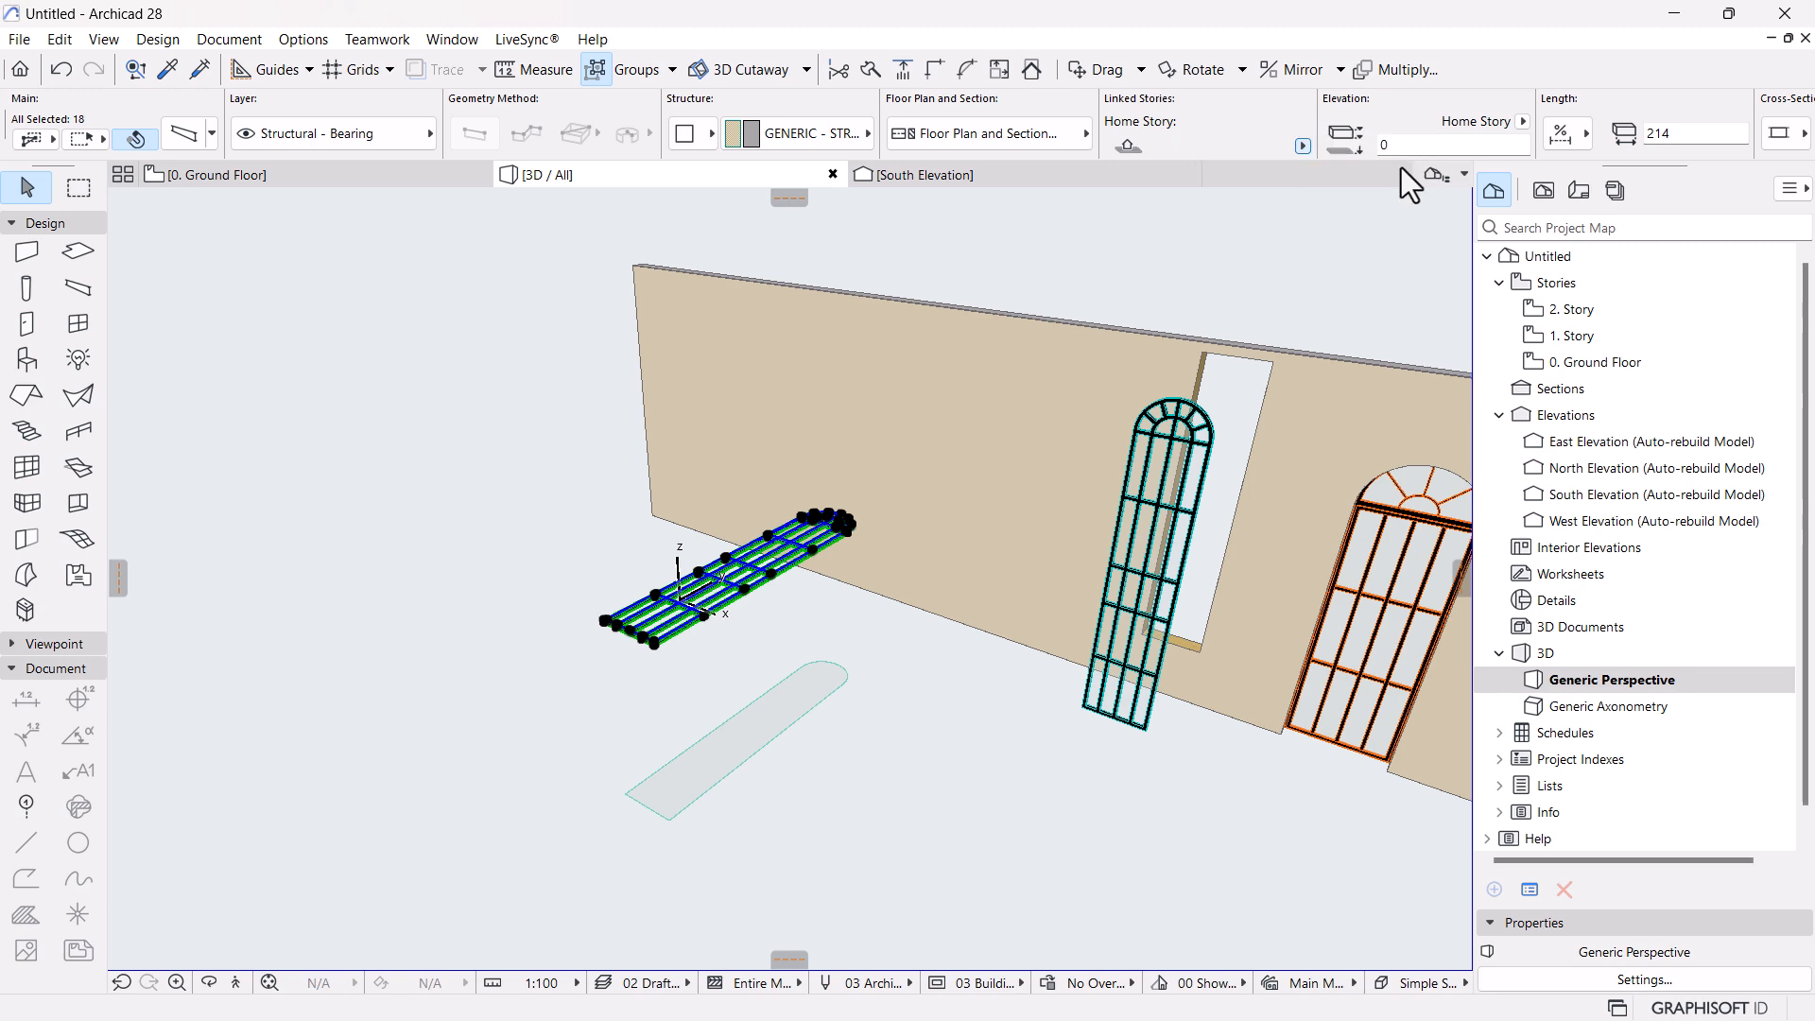
pyautogui.click(857, 781)
# Try an offset of 10 for the glass slab and check how it sits within the frame
pyautogui.scroll(5, 673, 821)
pyautogui.click(684, 777)
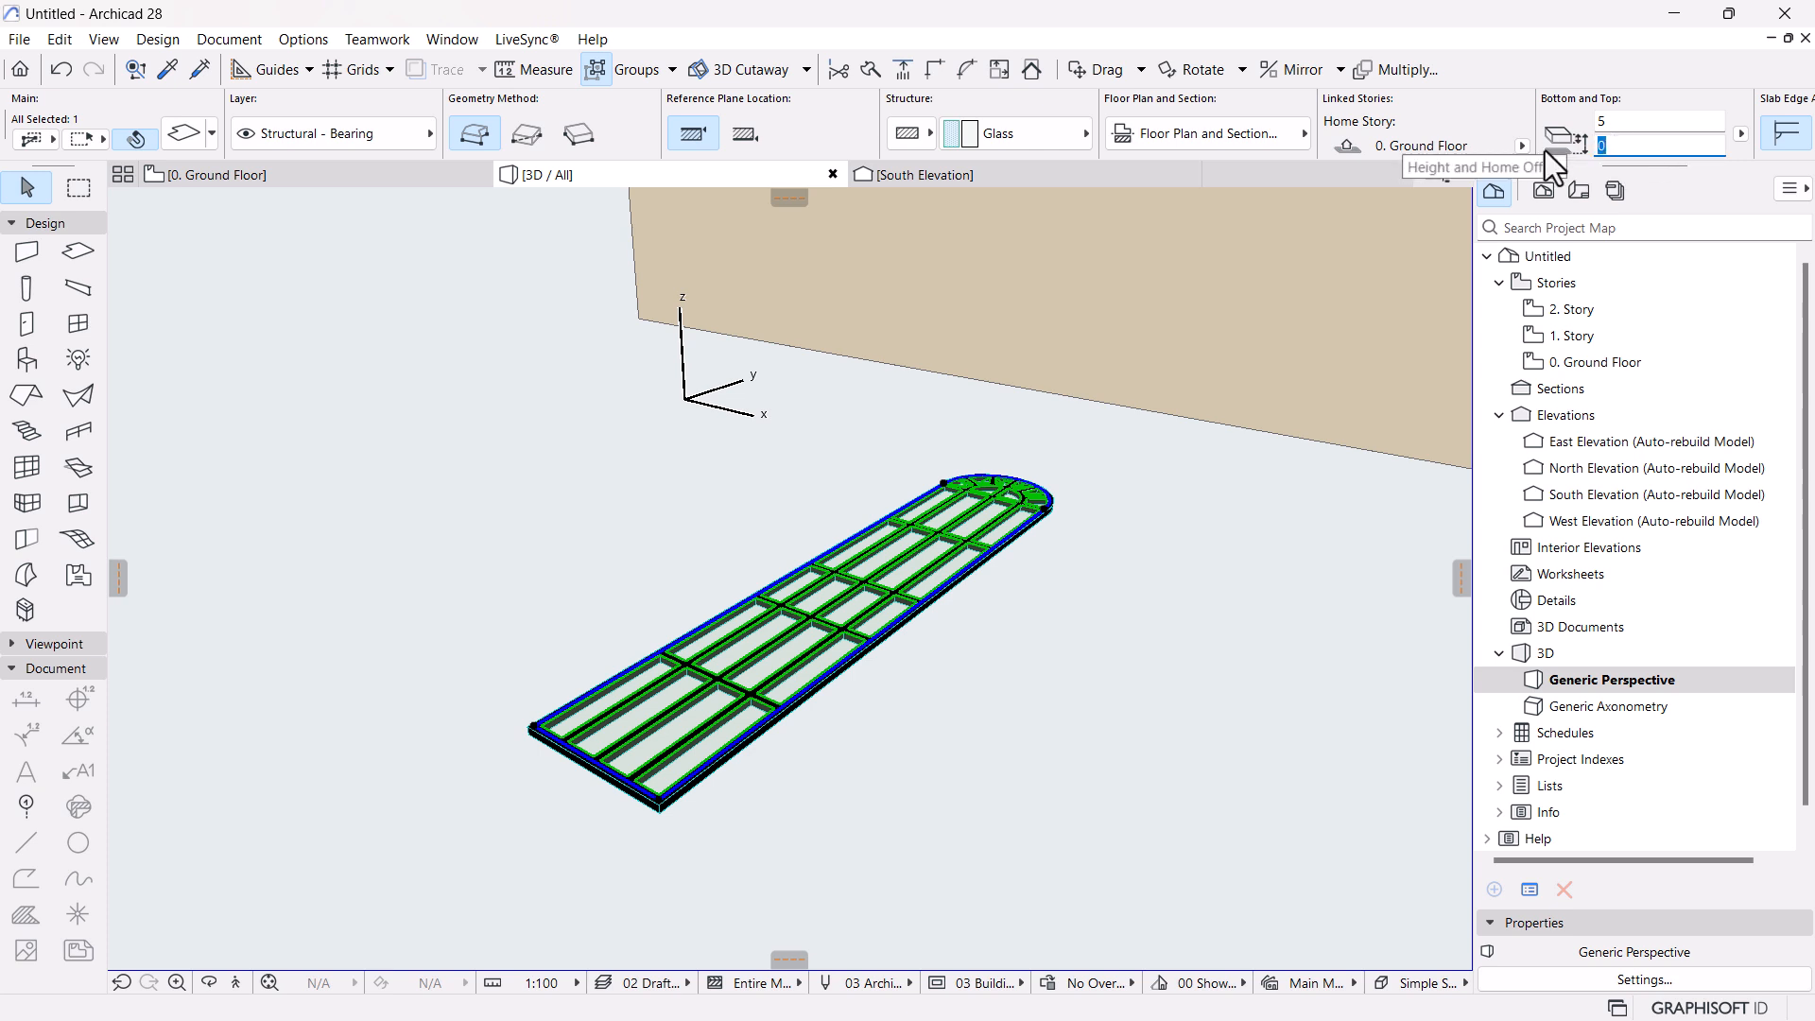
pyautogui.write('10')
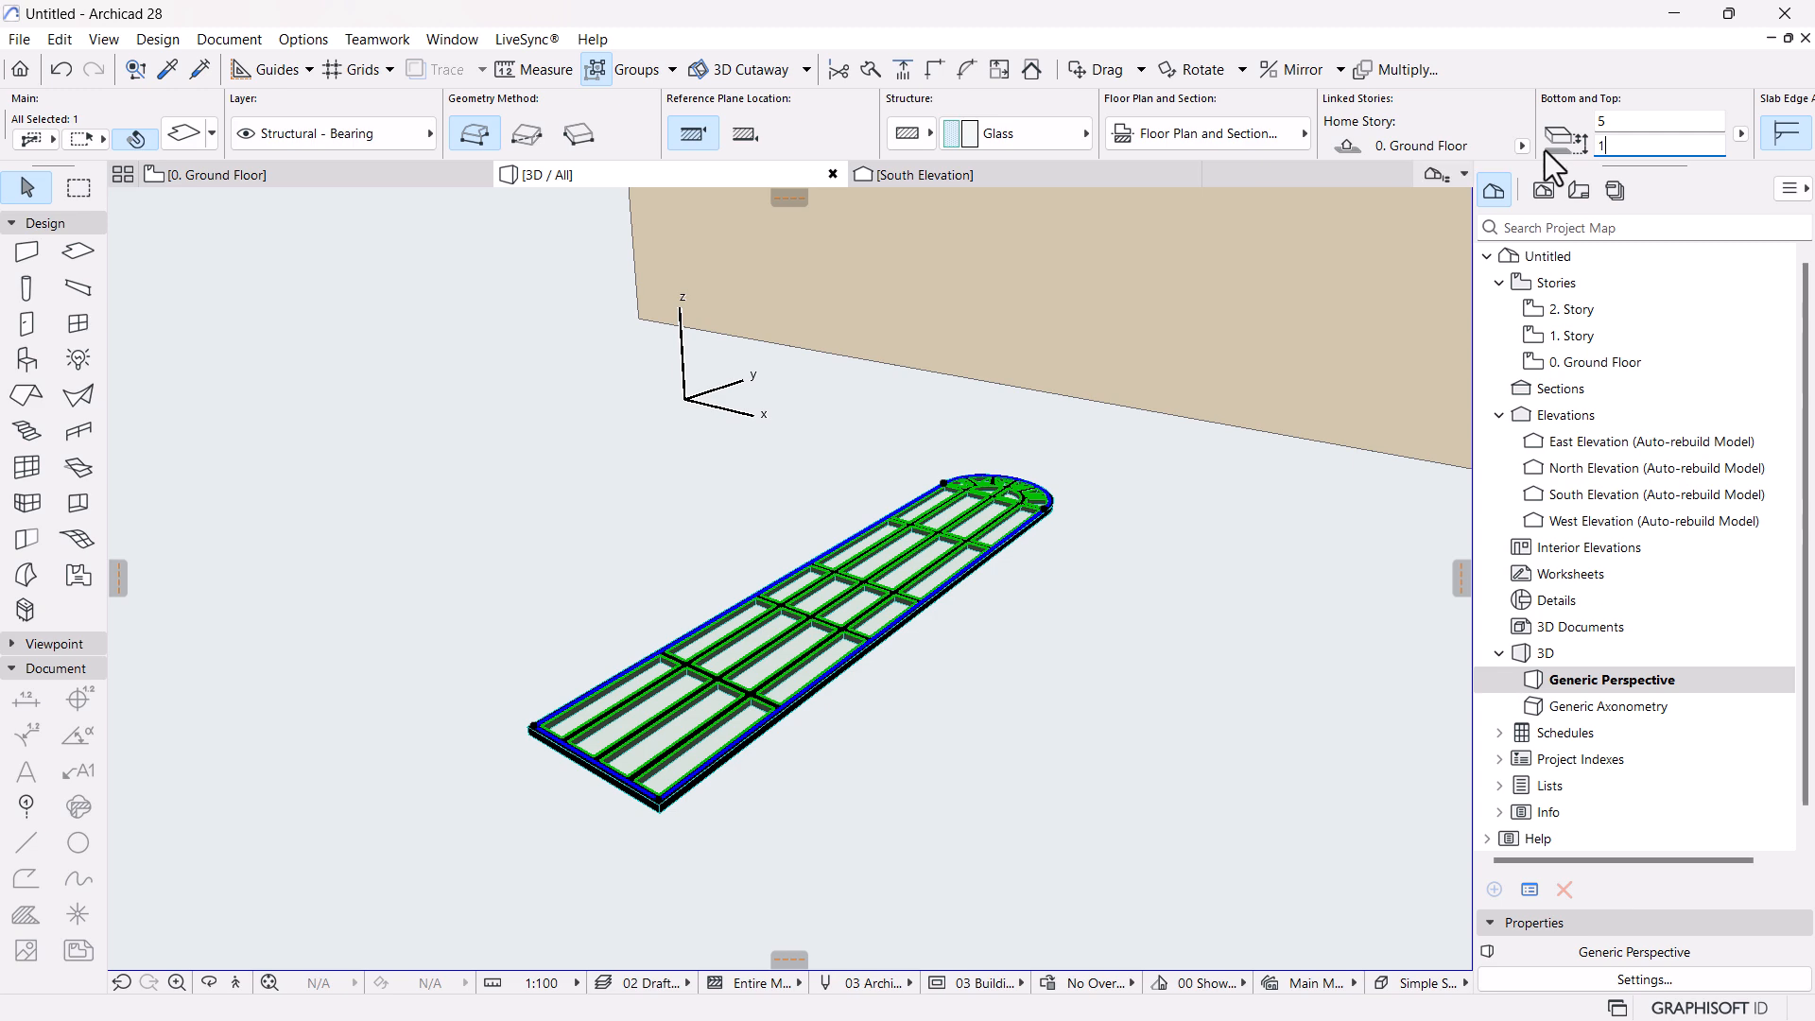
pyautogui.press('Return')
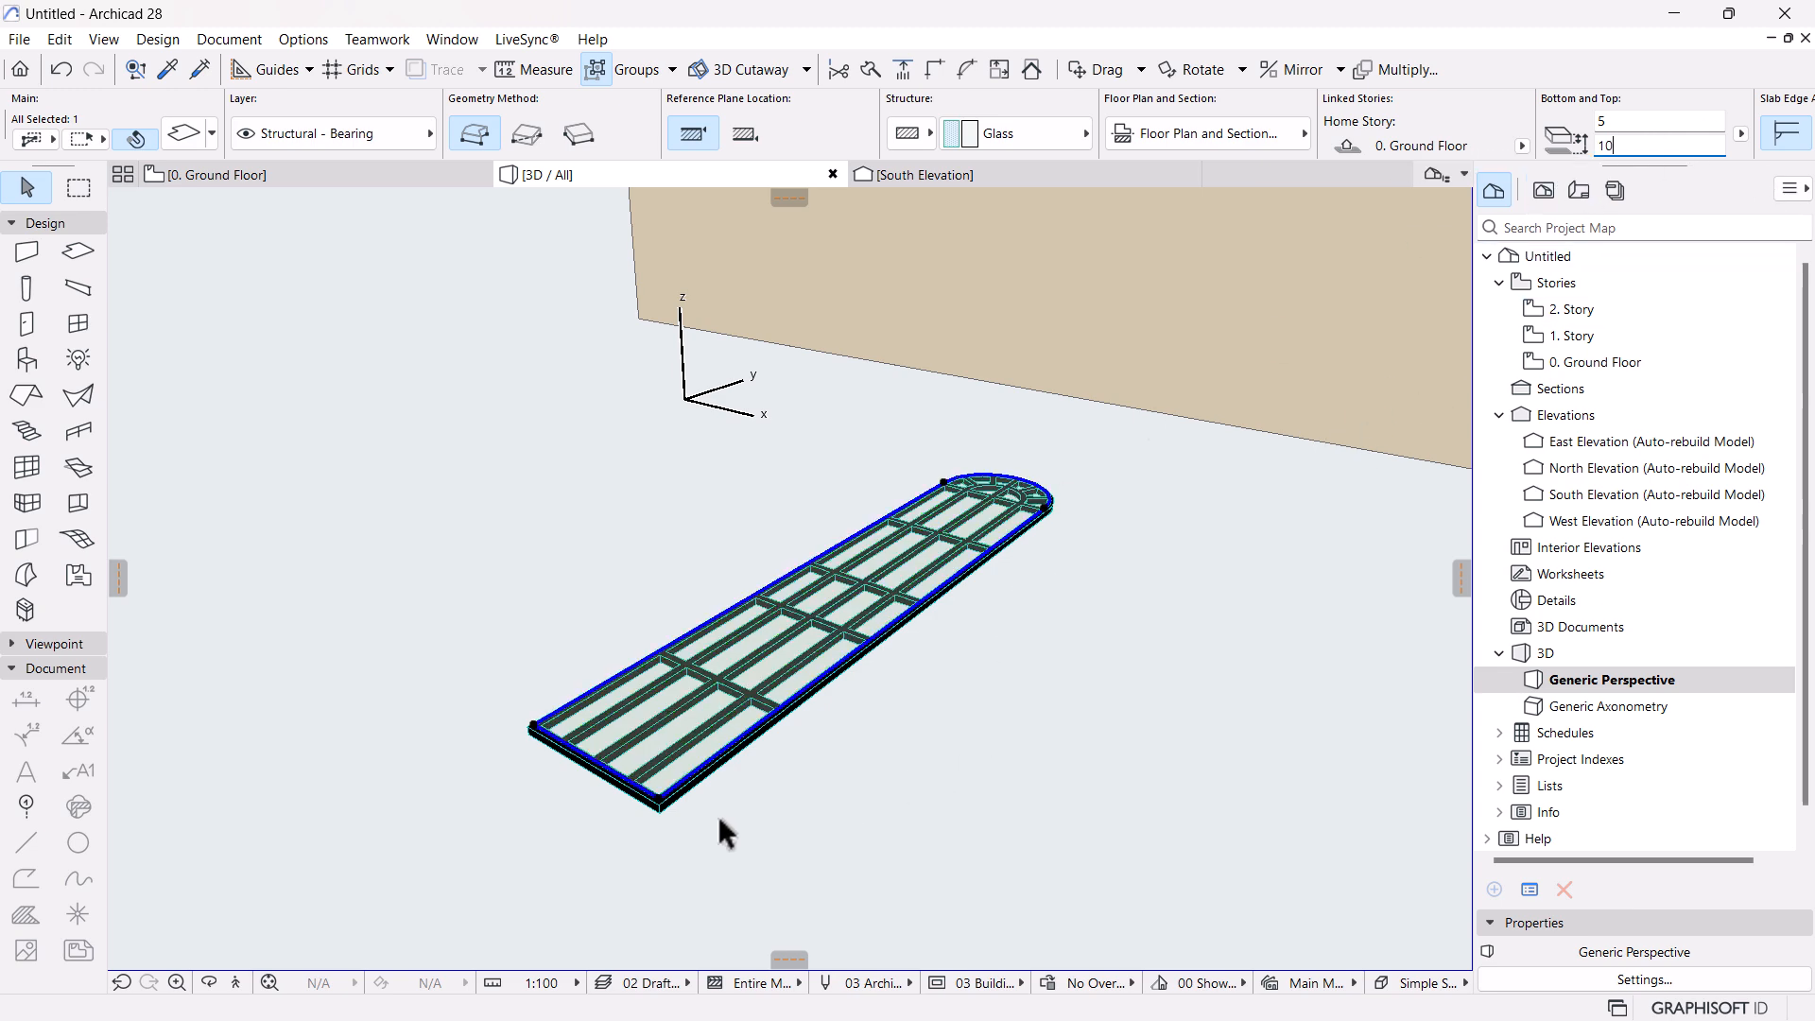
pyautogui.scroll(6, 662, 834)
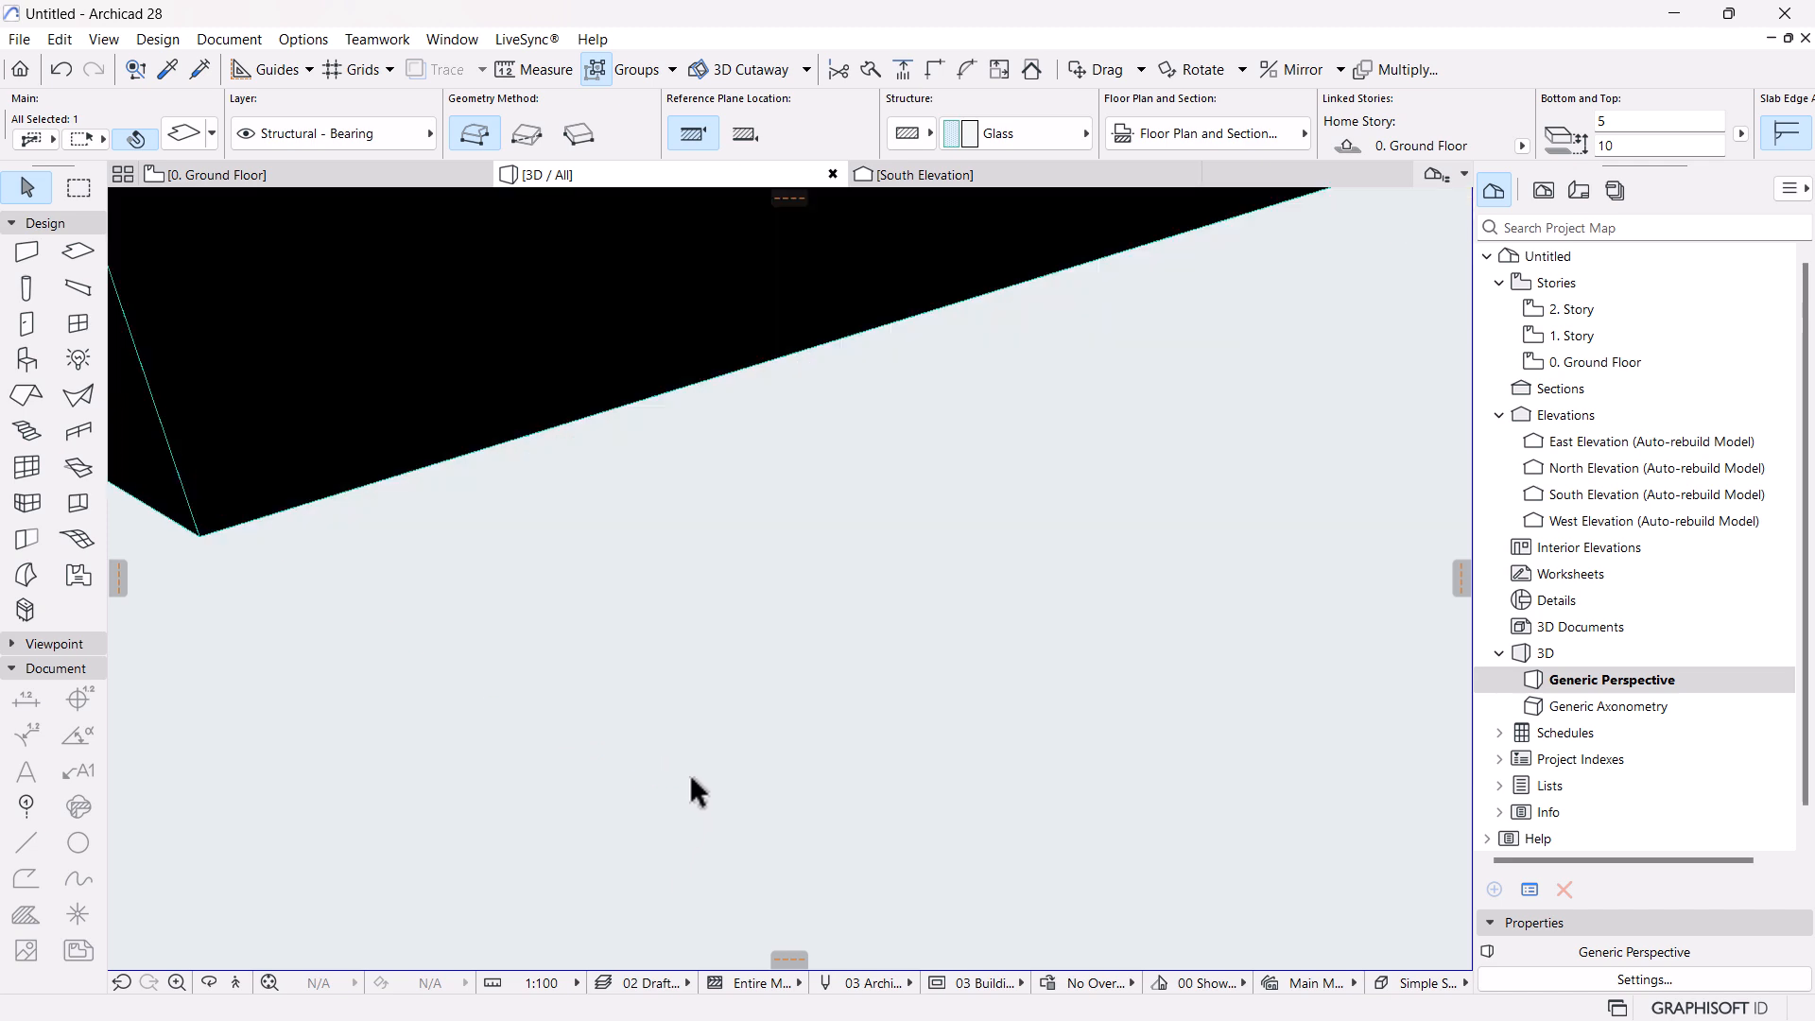
pyautogui.scroll(-5, 690, 773)
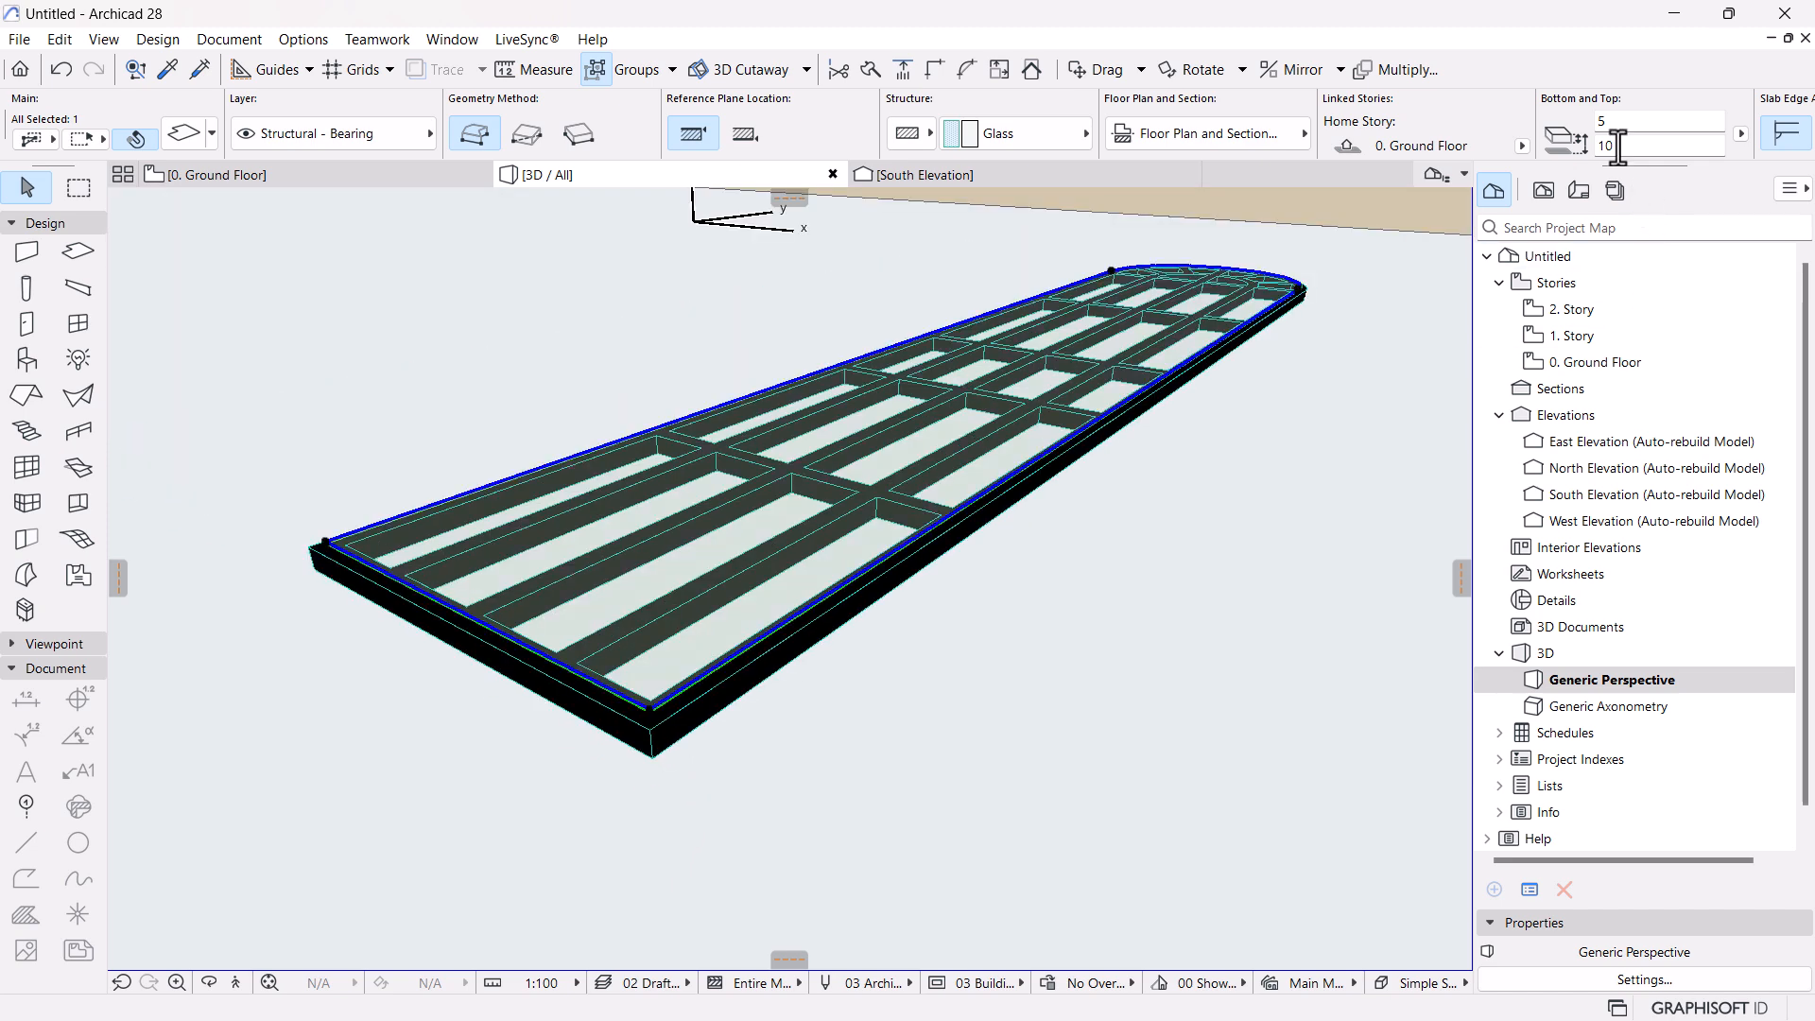
# Set the glass slab's offset to 1 after trying 5 and 2, and select the complete frame and glass
pyautogui.write('5')
pyautogui.moveTo(1607, 160); pyautogui.dragTo(1592, 127)
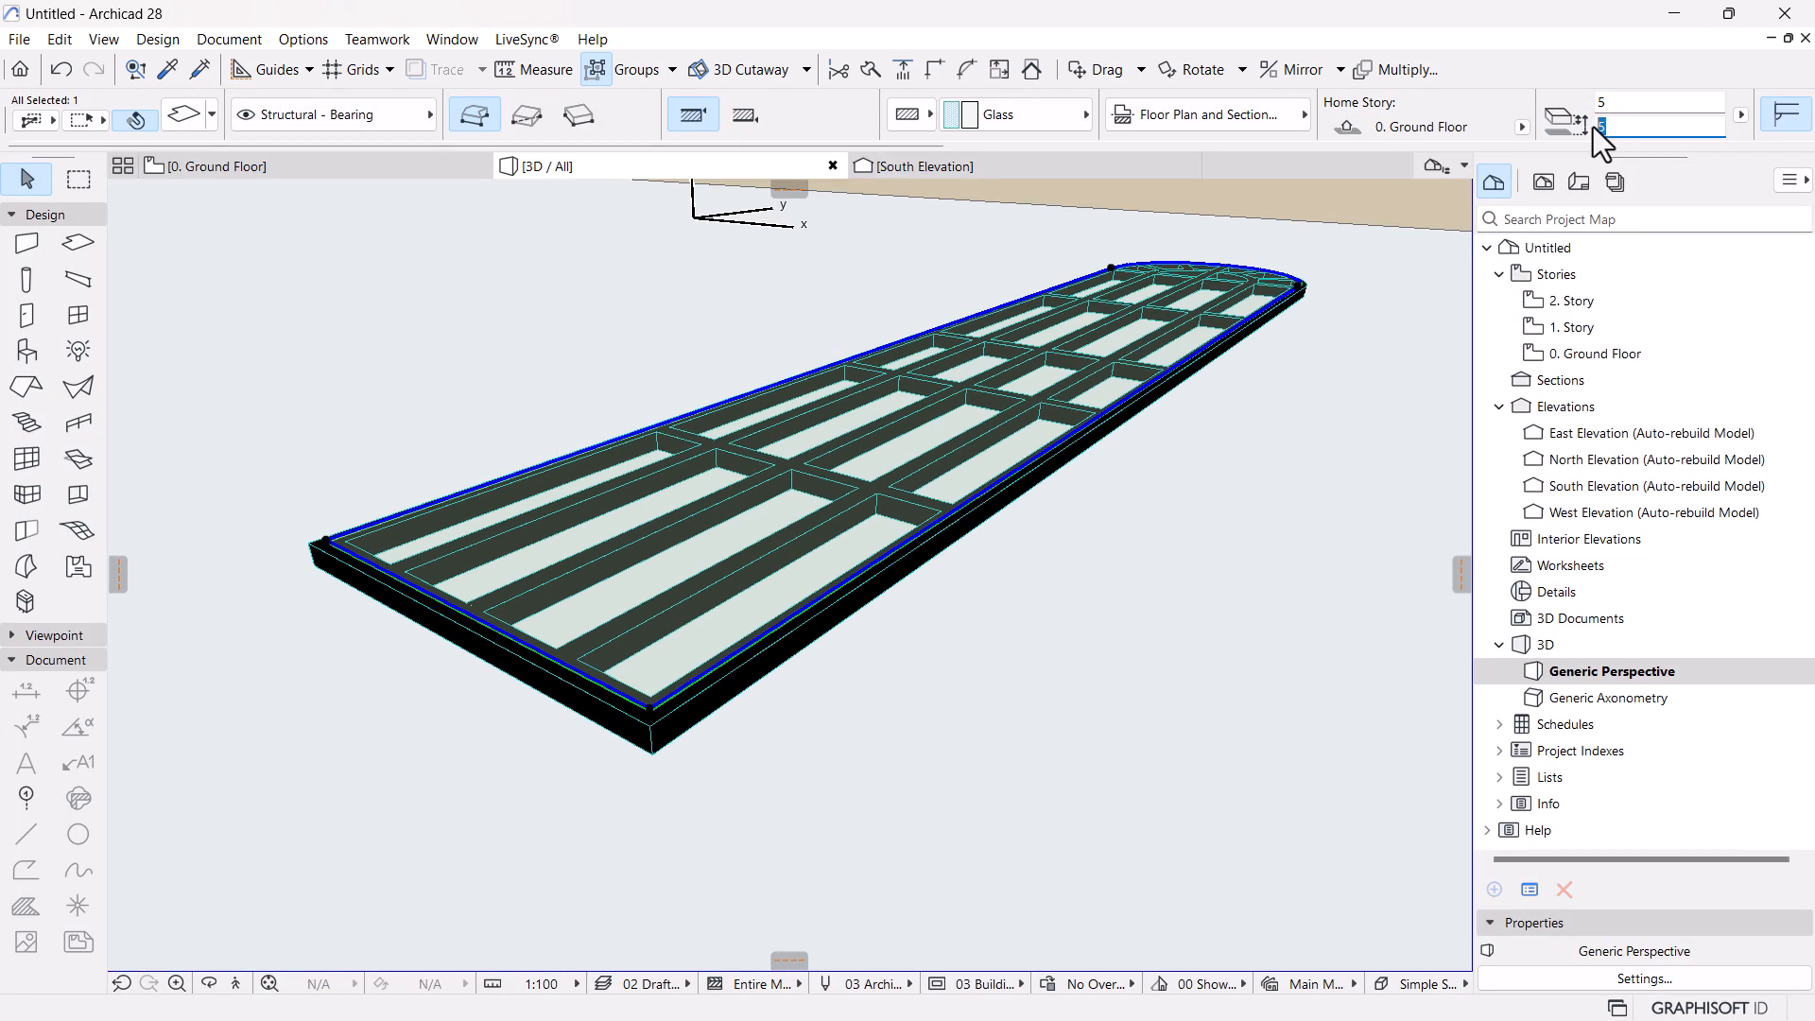
pyautogui.write('2')
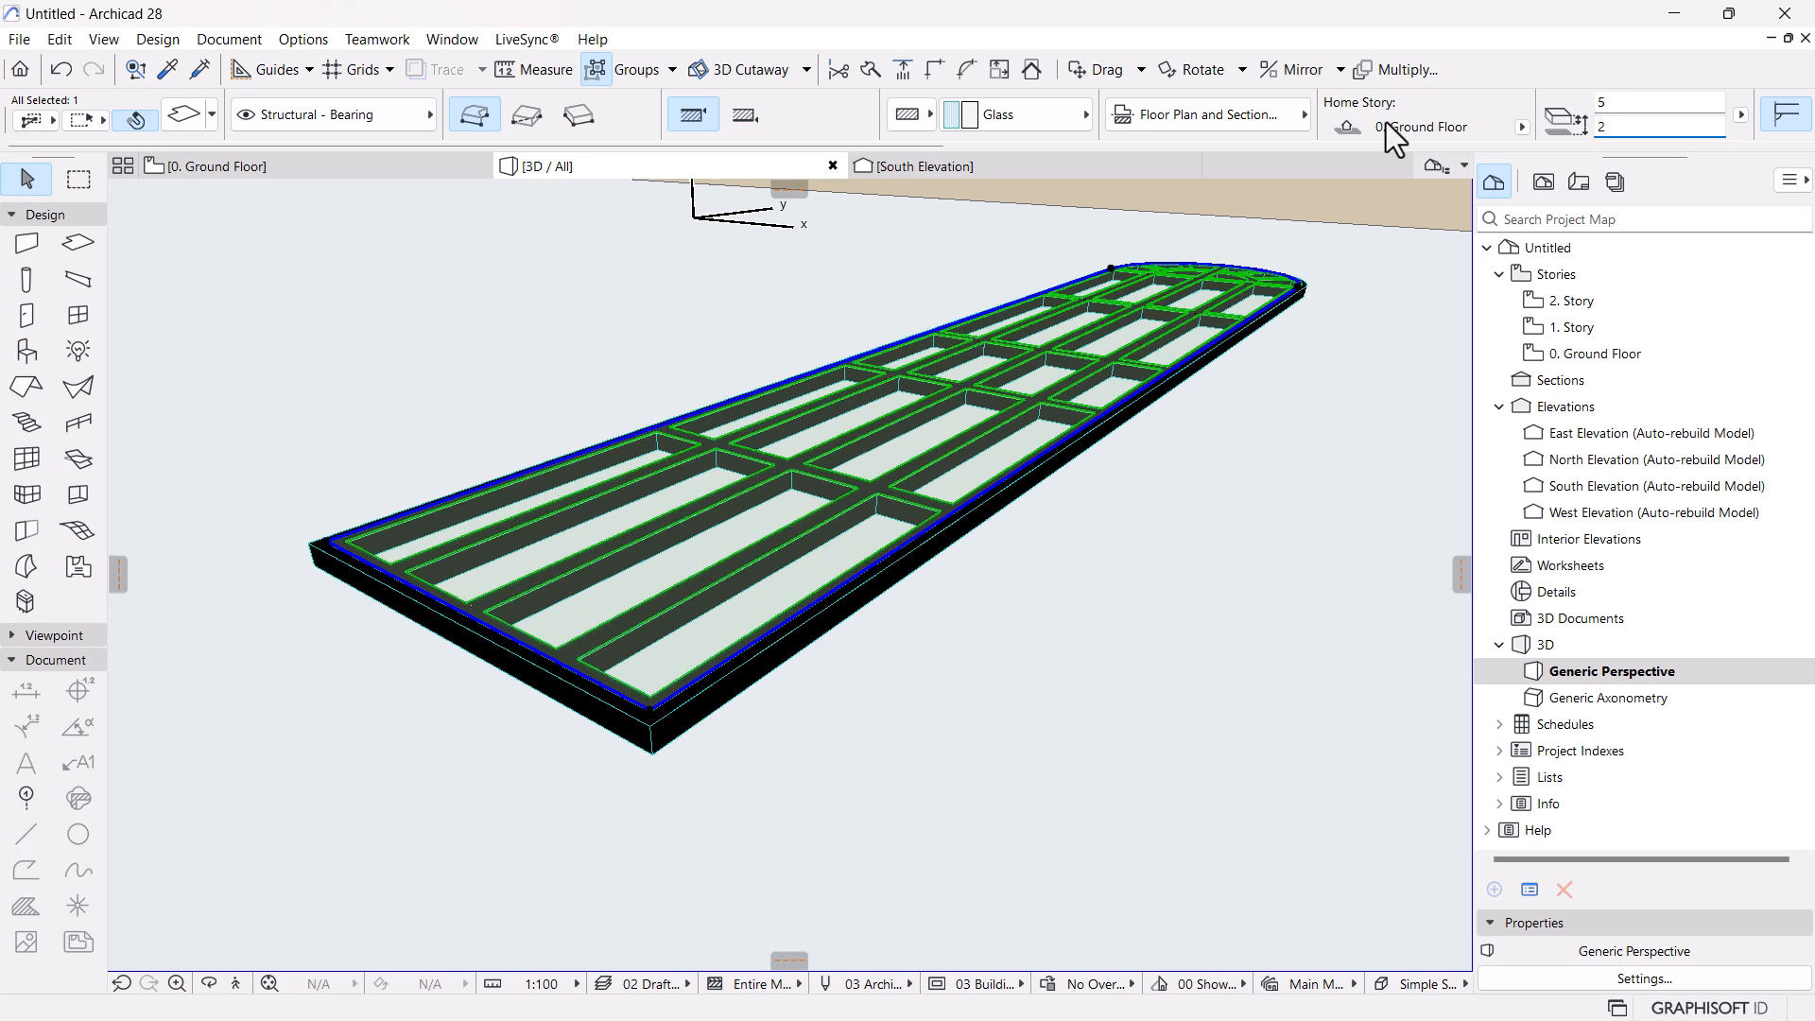
pyautogui.scroll(-3, 577, 810)
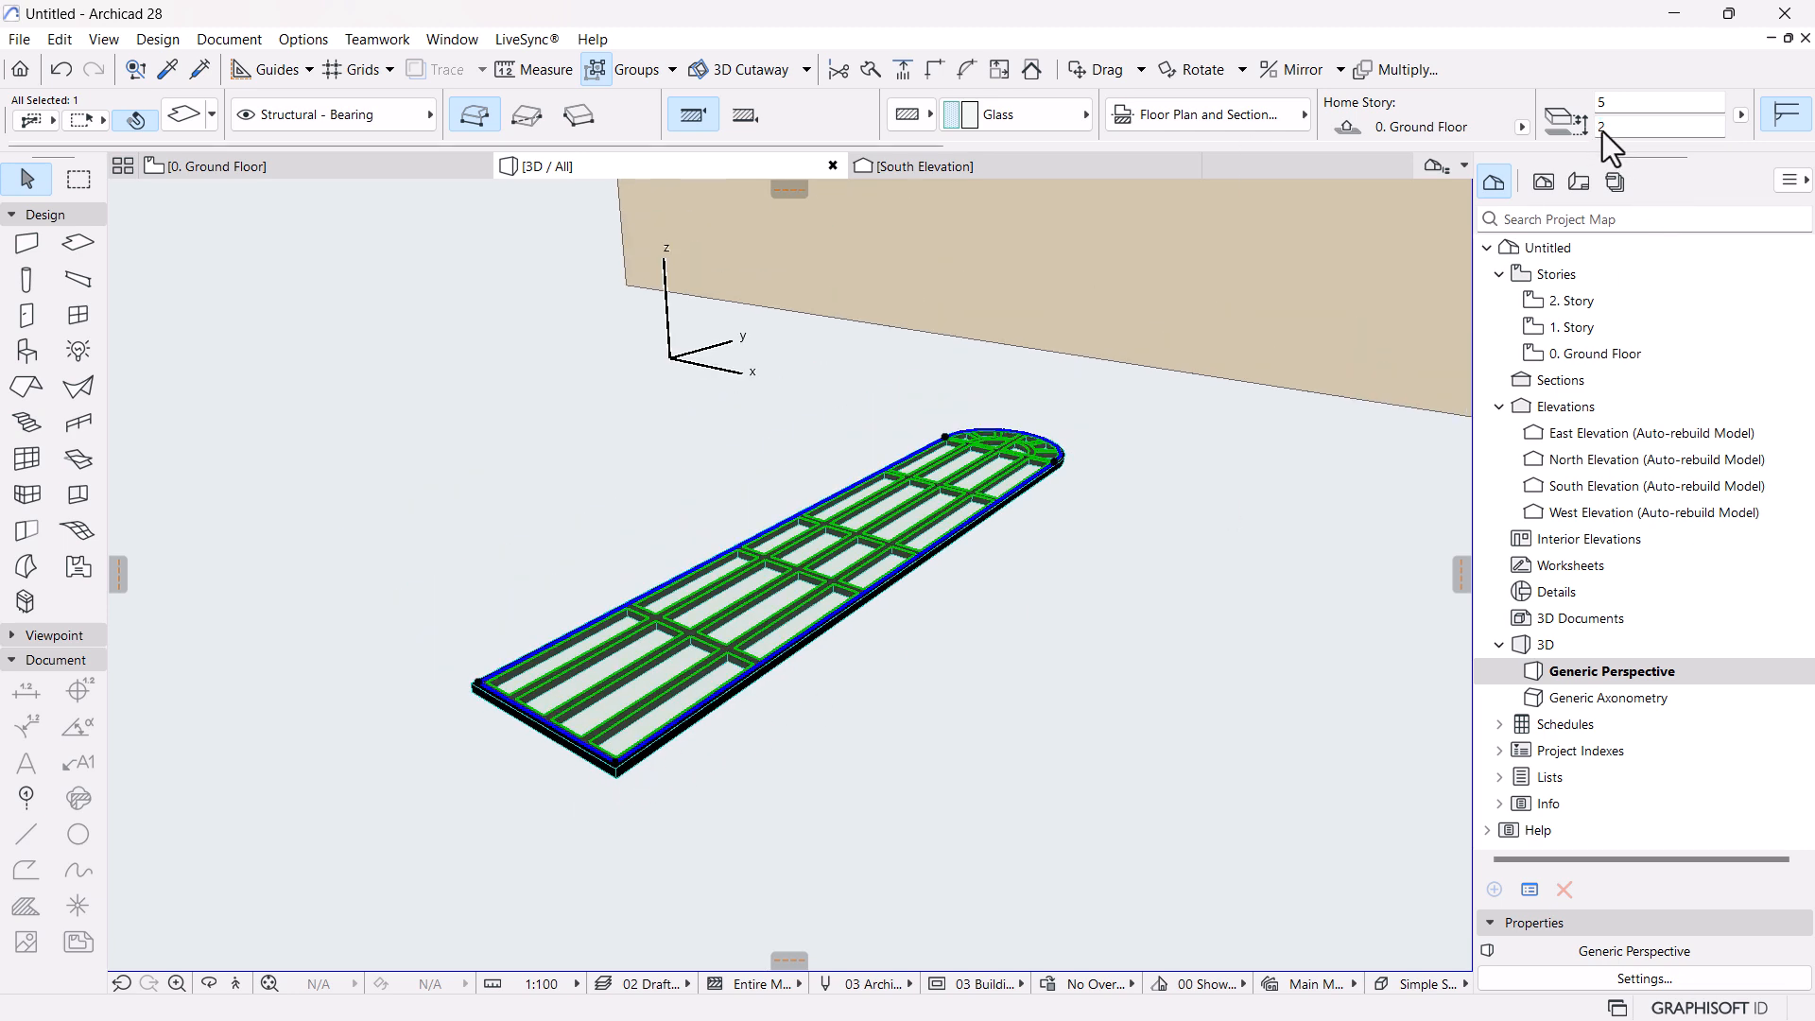
pyautogui.write('1')
pyautogui.click(964, 600)
pyautogui.moveTo(316, 376)
pyautogui.mouseDown()
pyautogui.moveTo(1146, 803)
pyautogui.moveTo(1140, 824)
pyautogui.mouseUp()
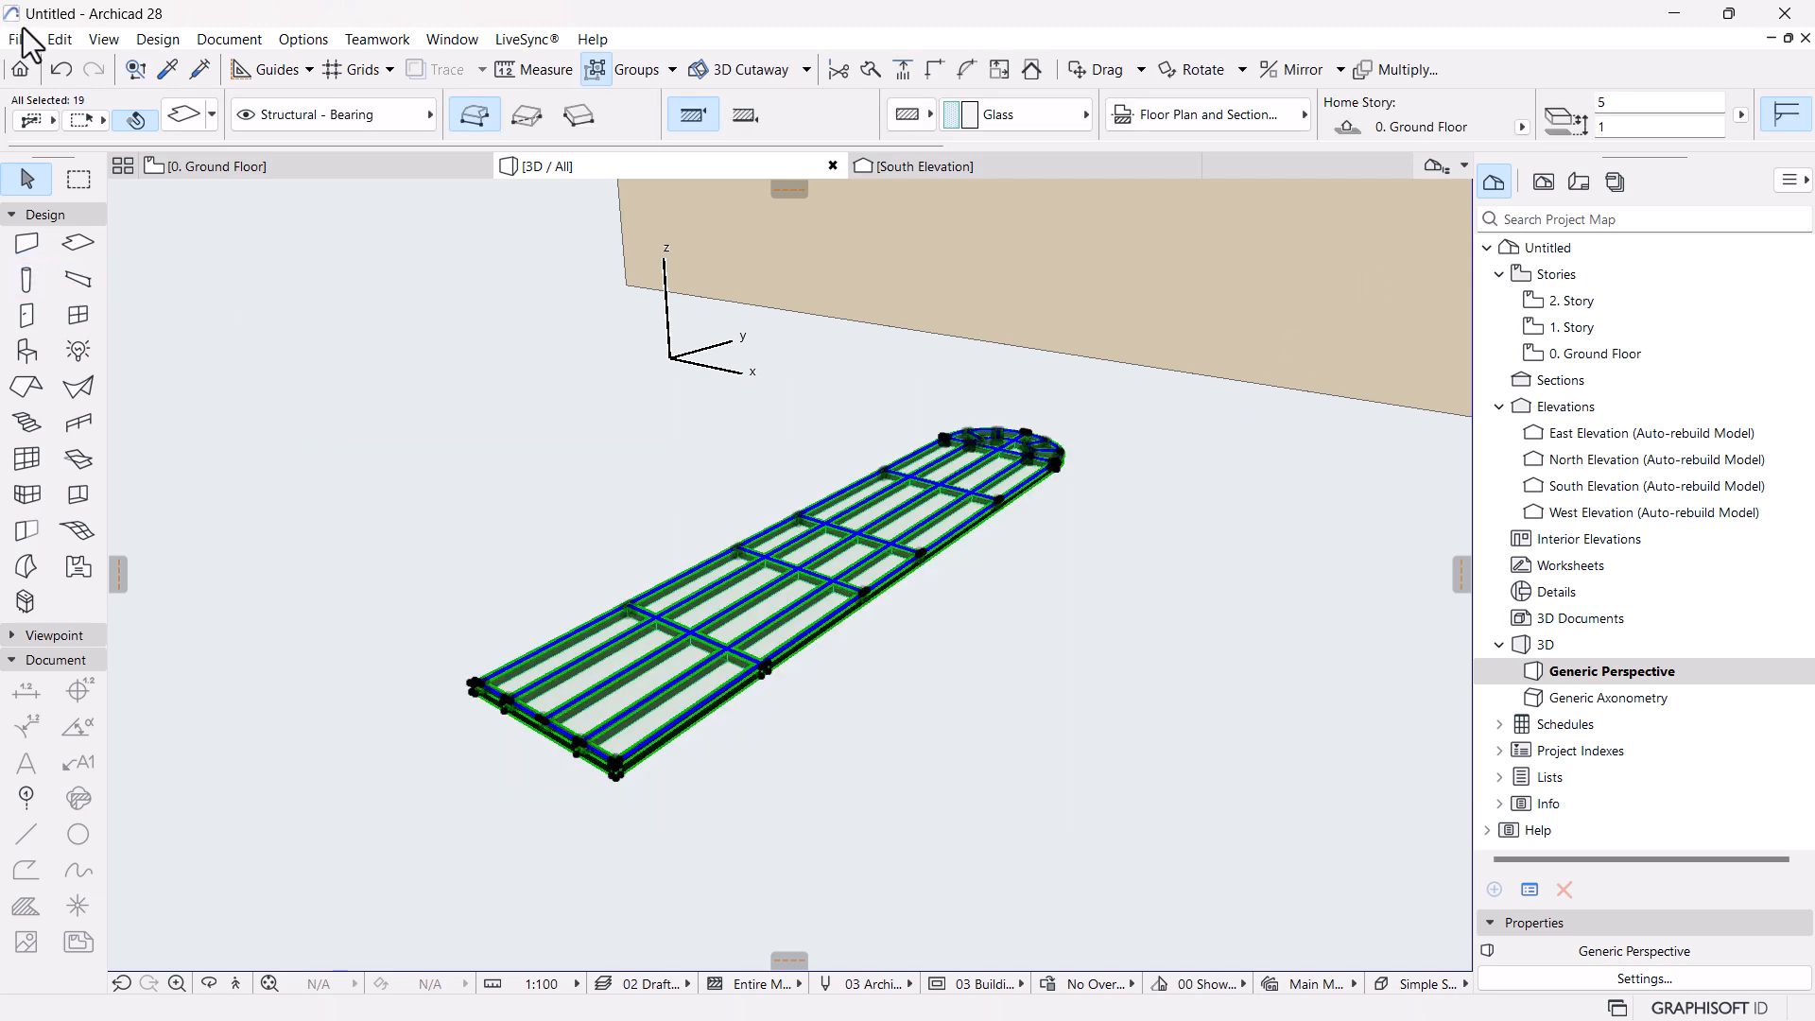
pyautogui.click(29, 43)
pyautogui.moveTo(112, 452)
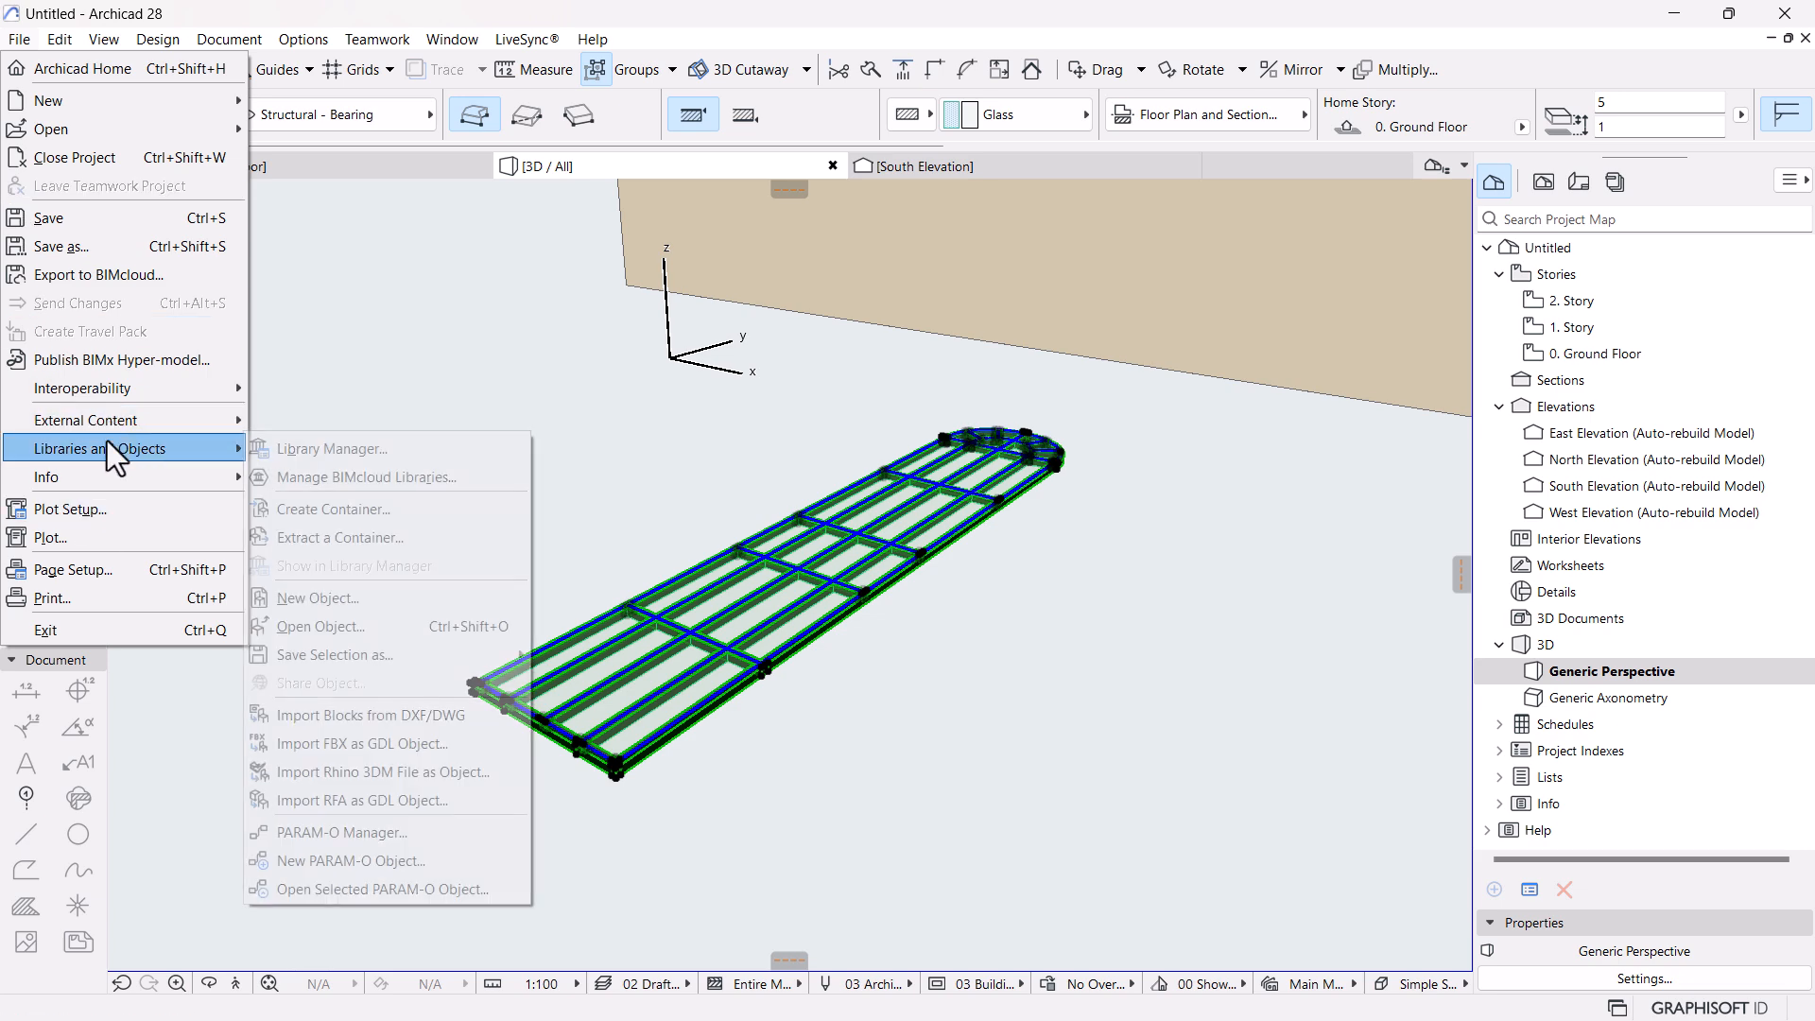
pyautogui.moveTo(410, 660)
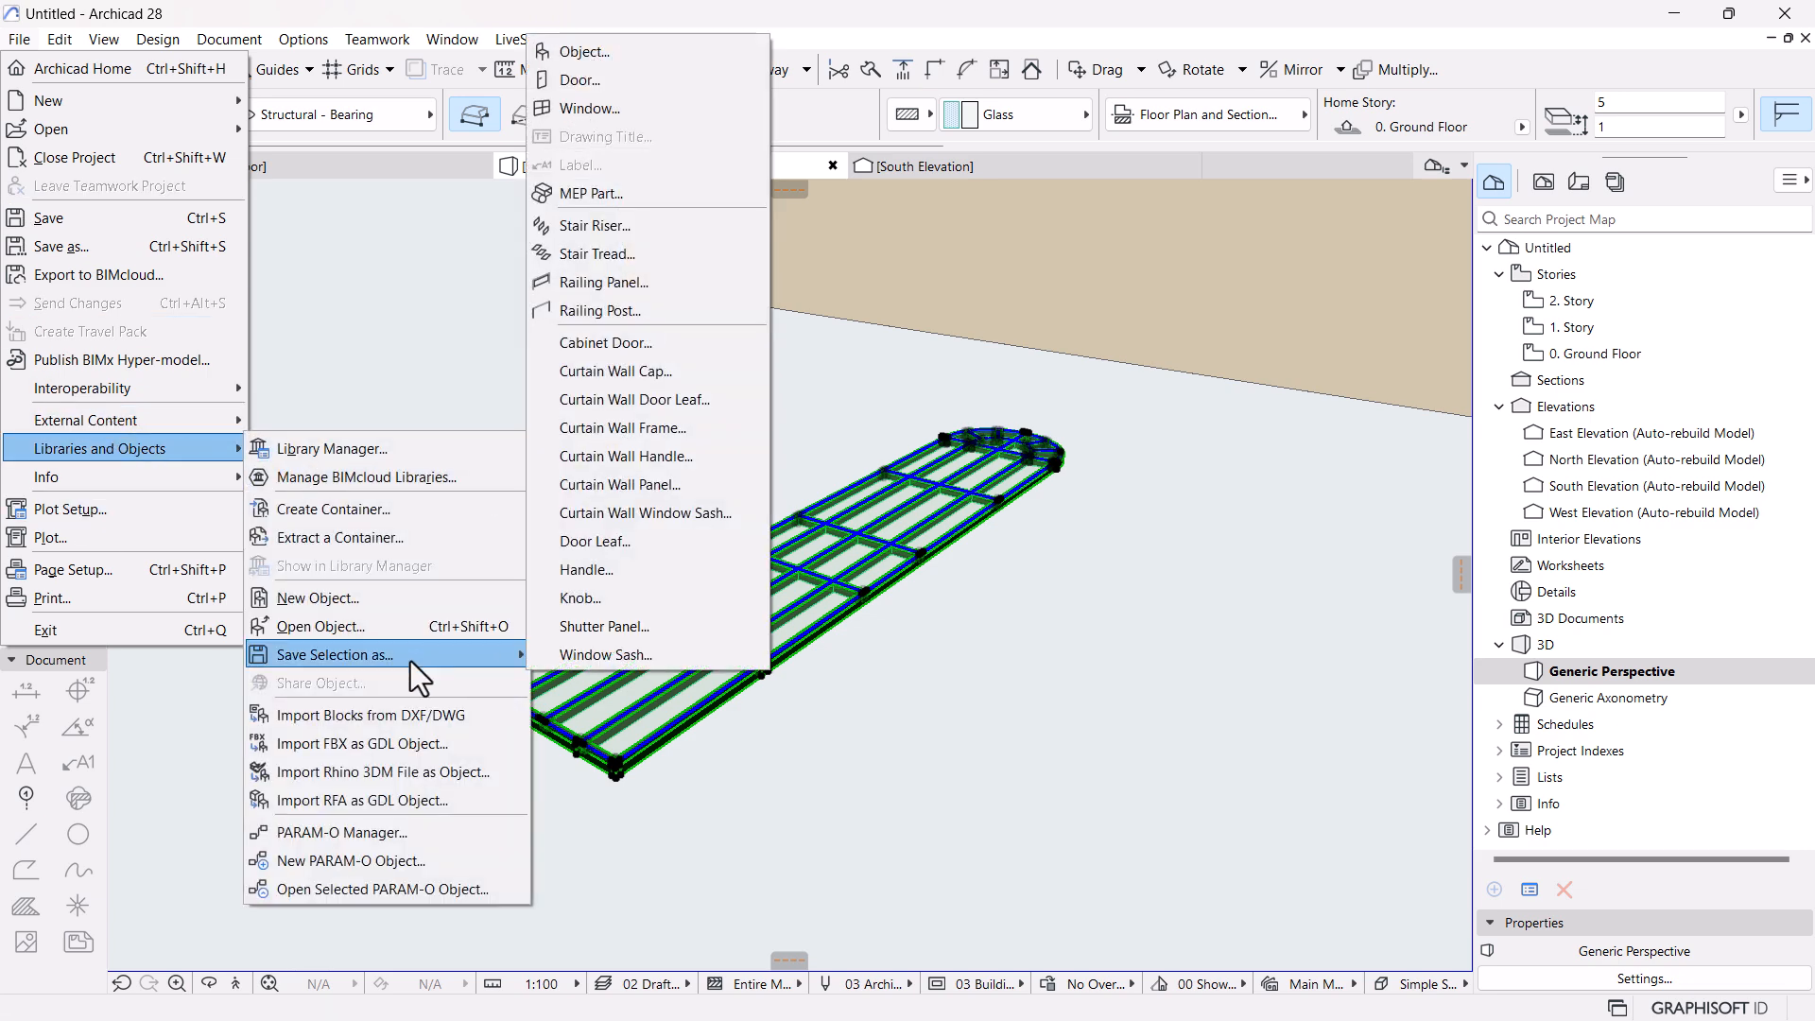
pyautogui.click(603, 91)
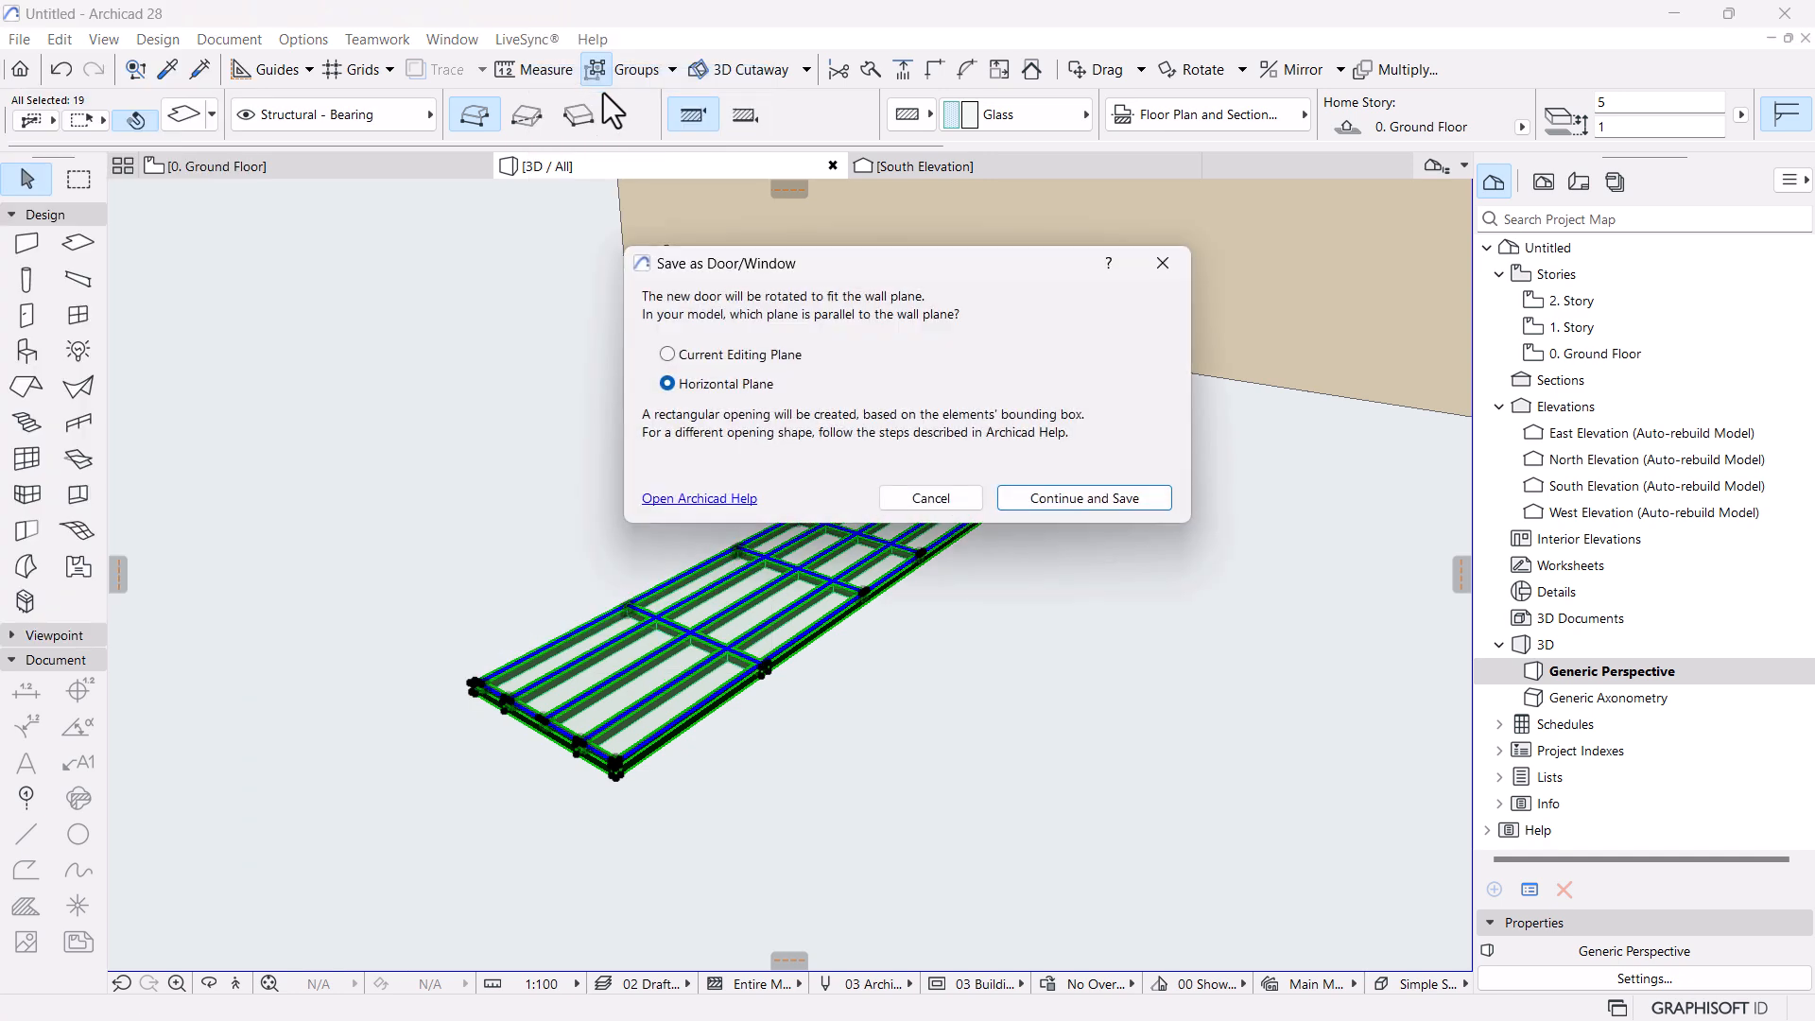
pyautogui.click(914, 497)
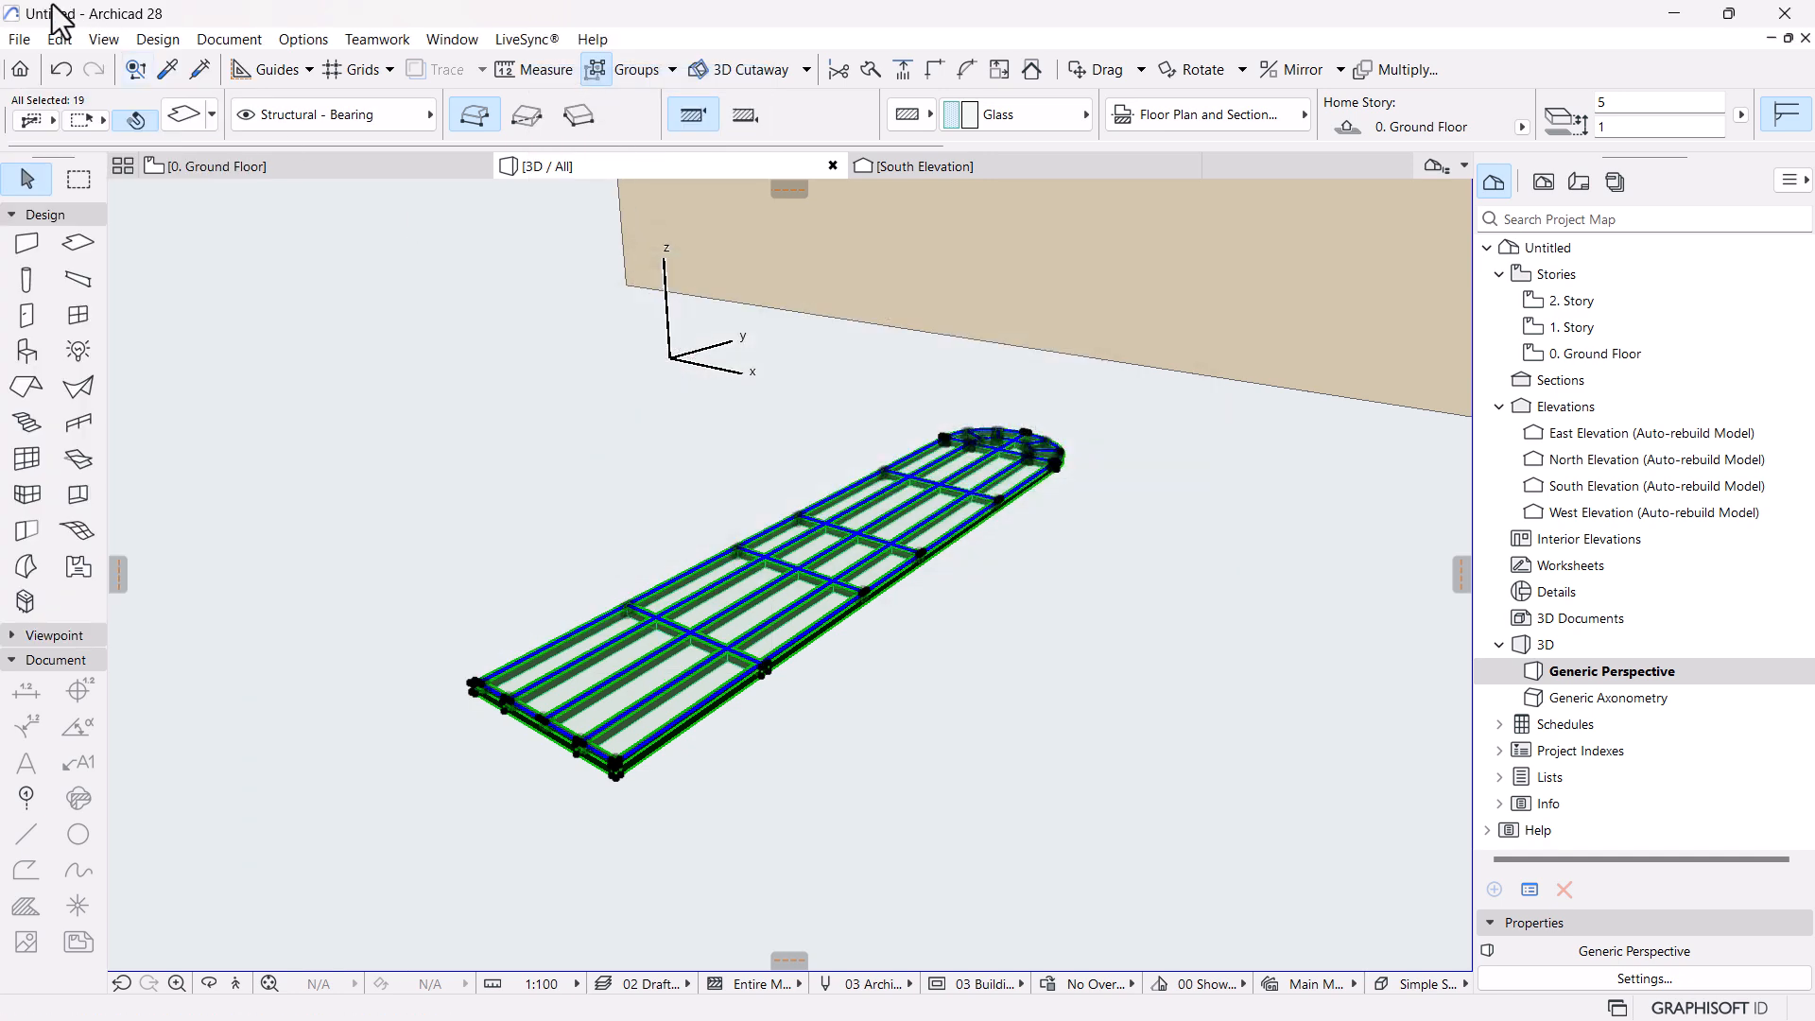
# Save the selected frame and glass as a window library part, replacing Arabic-Window.gsm in the Embedded Library with its default settings
pyautogui.click(19, 39)
pyautogui.moveTo(62, 437)
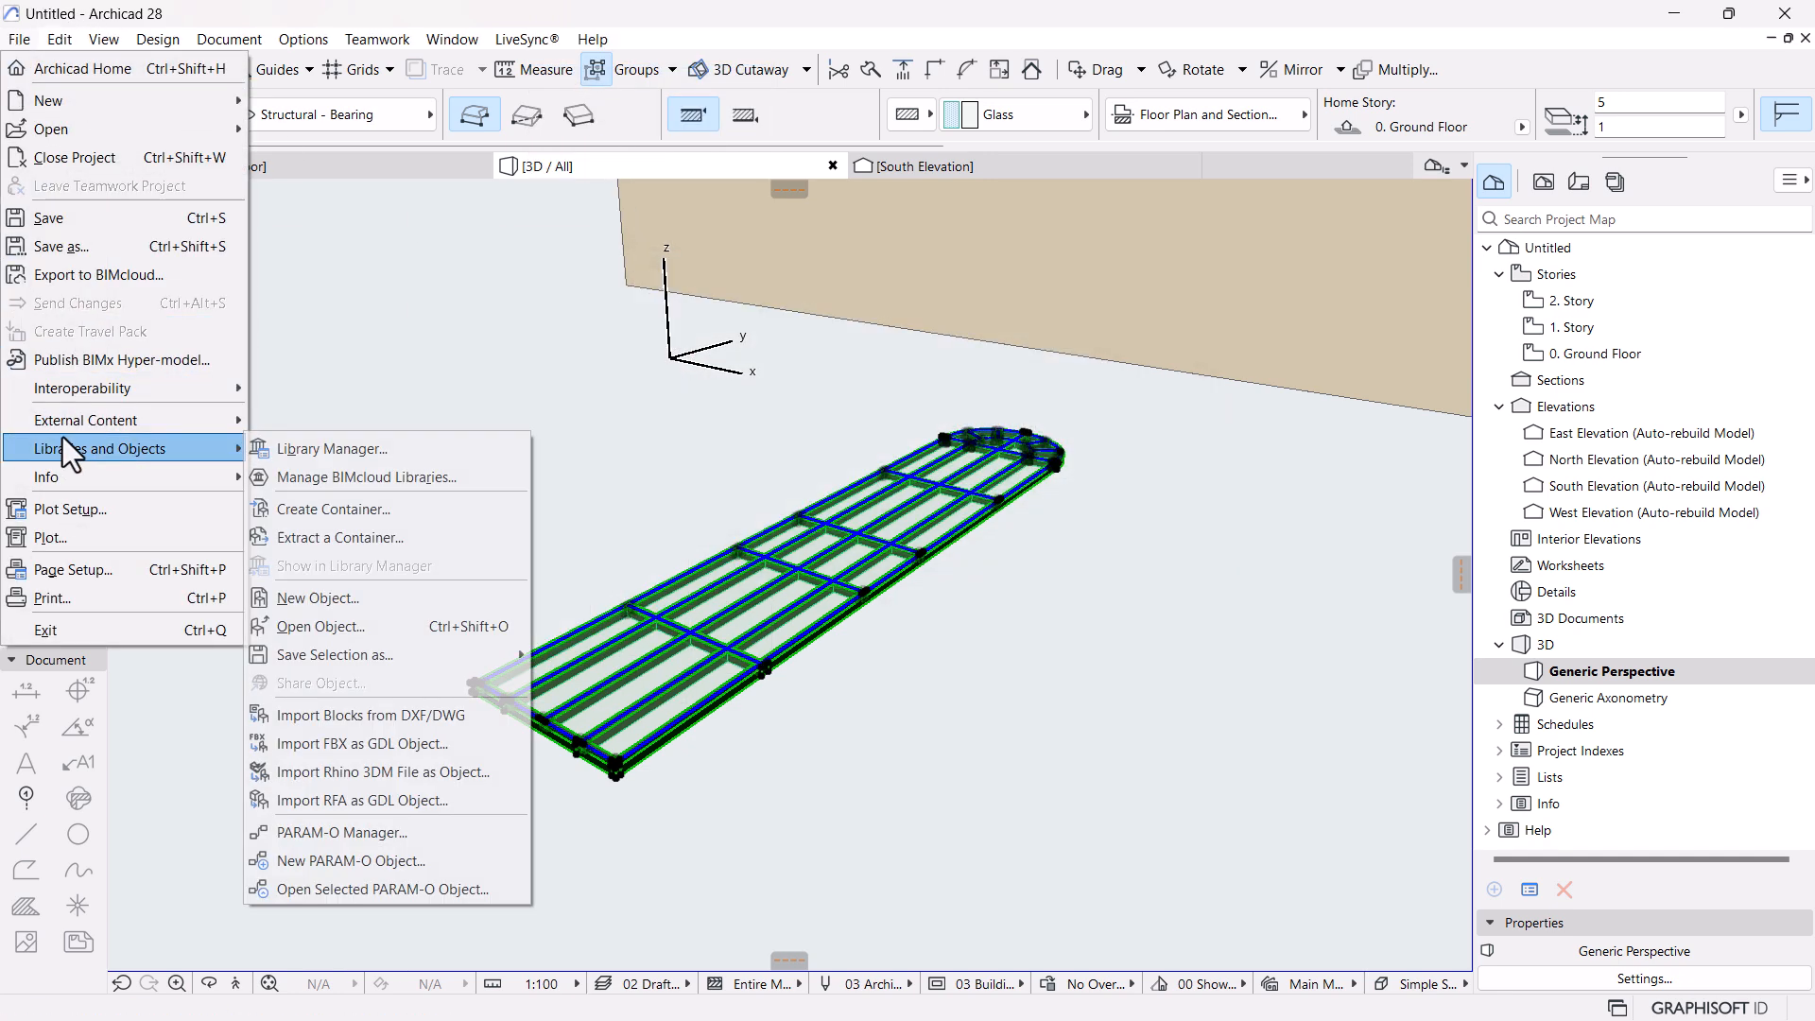
pyautogui.moveTo(399, 648)
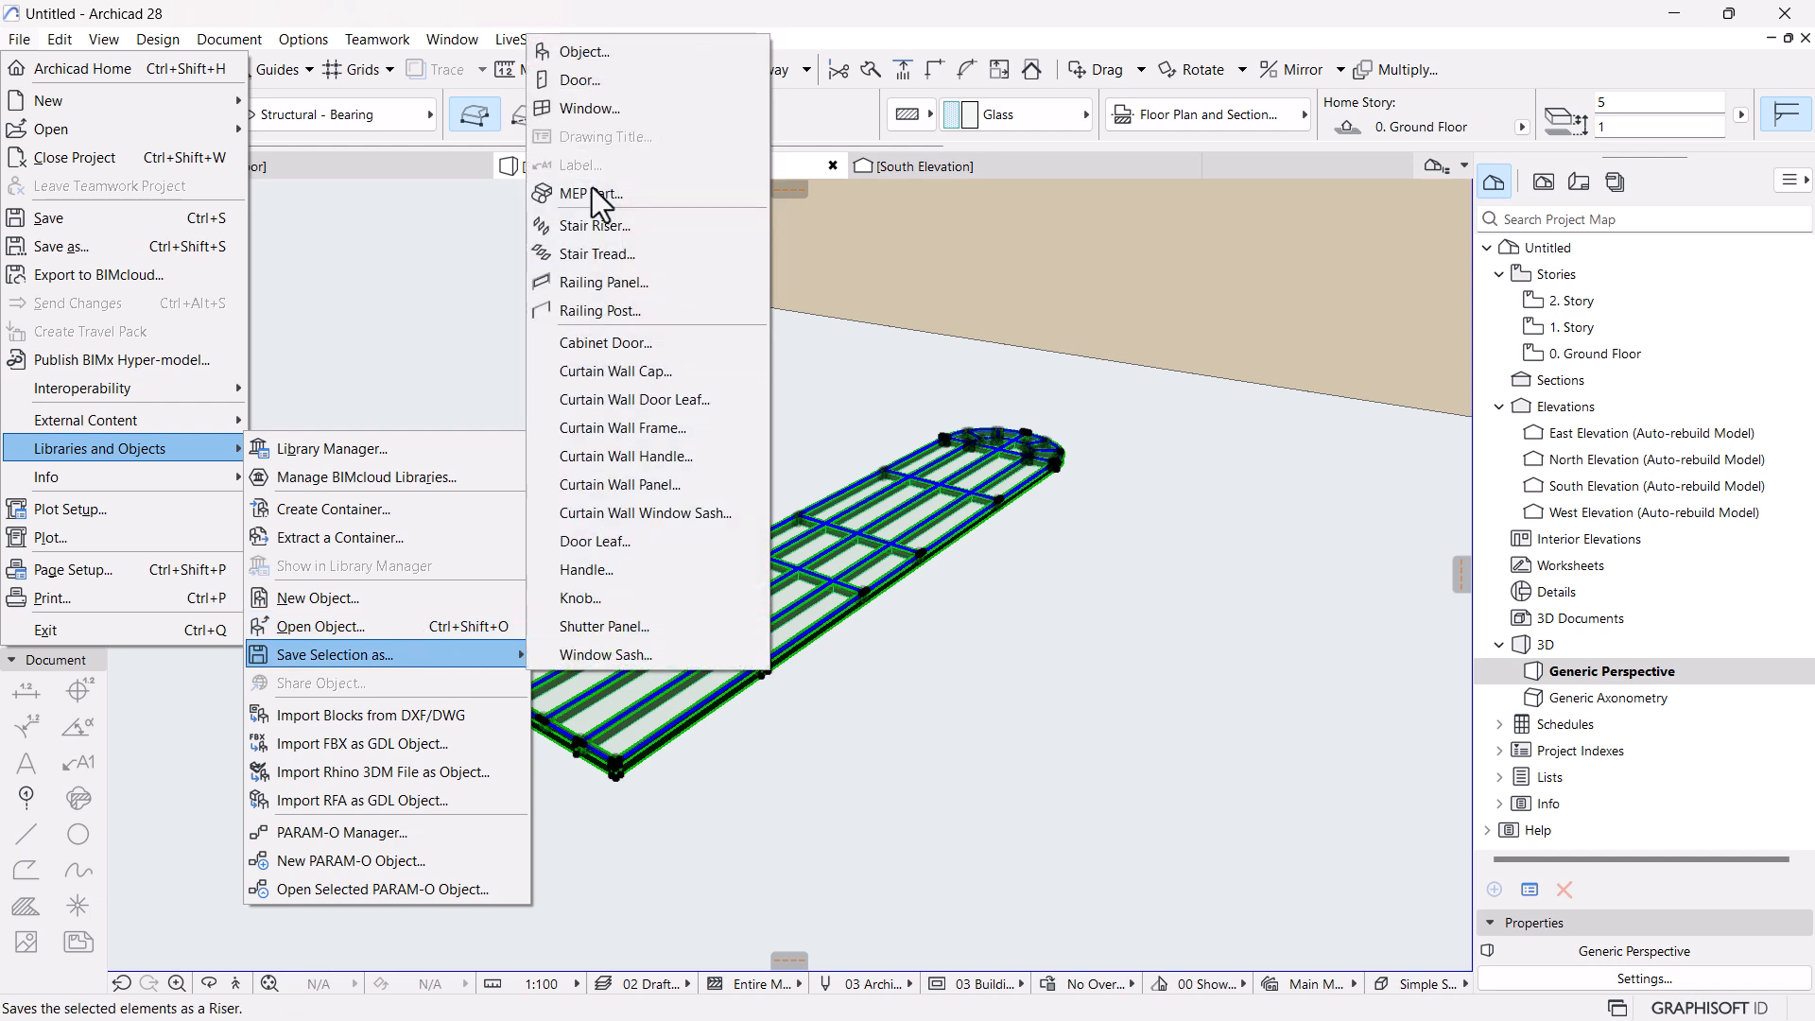
pyautogui.click(579, 108)
pyautogui.click(1058, 502)
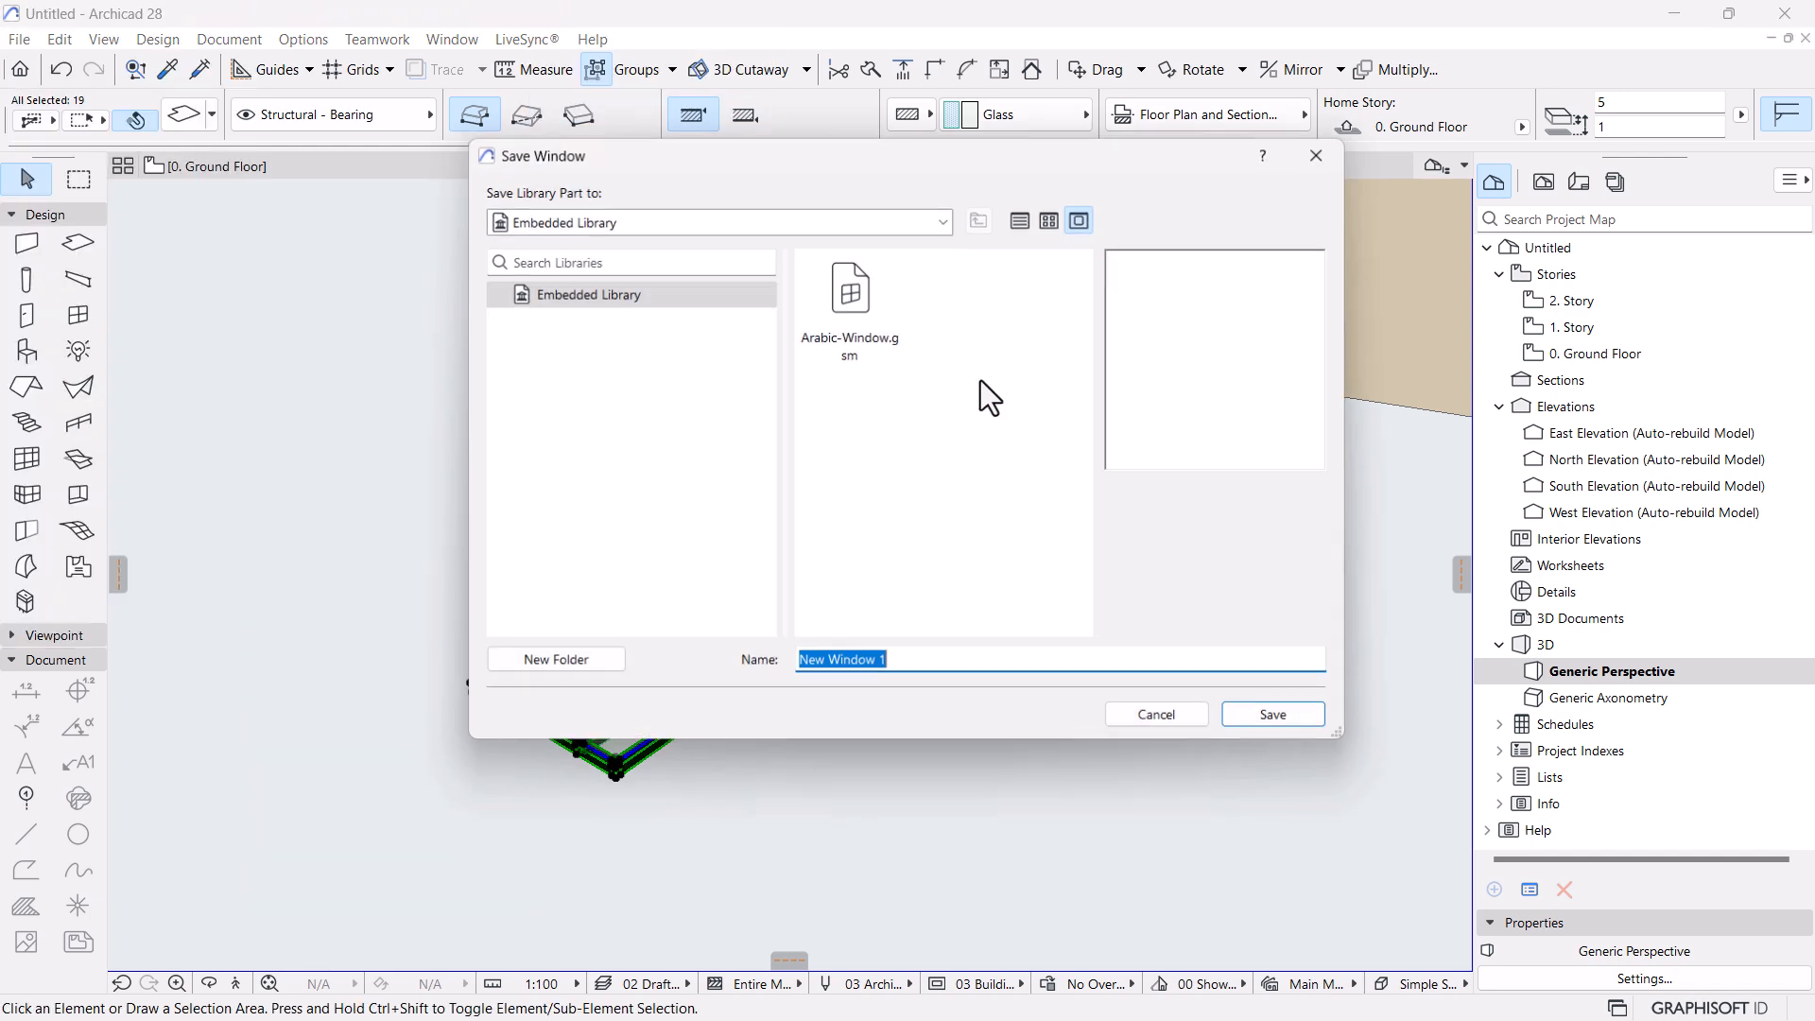
pyautogui.click(840, 304)
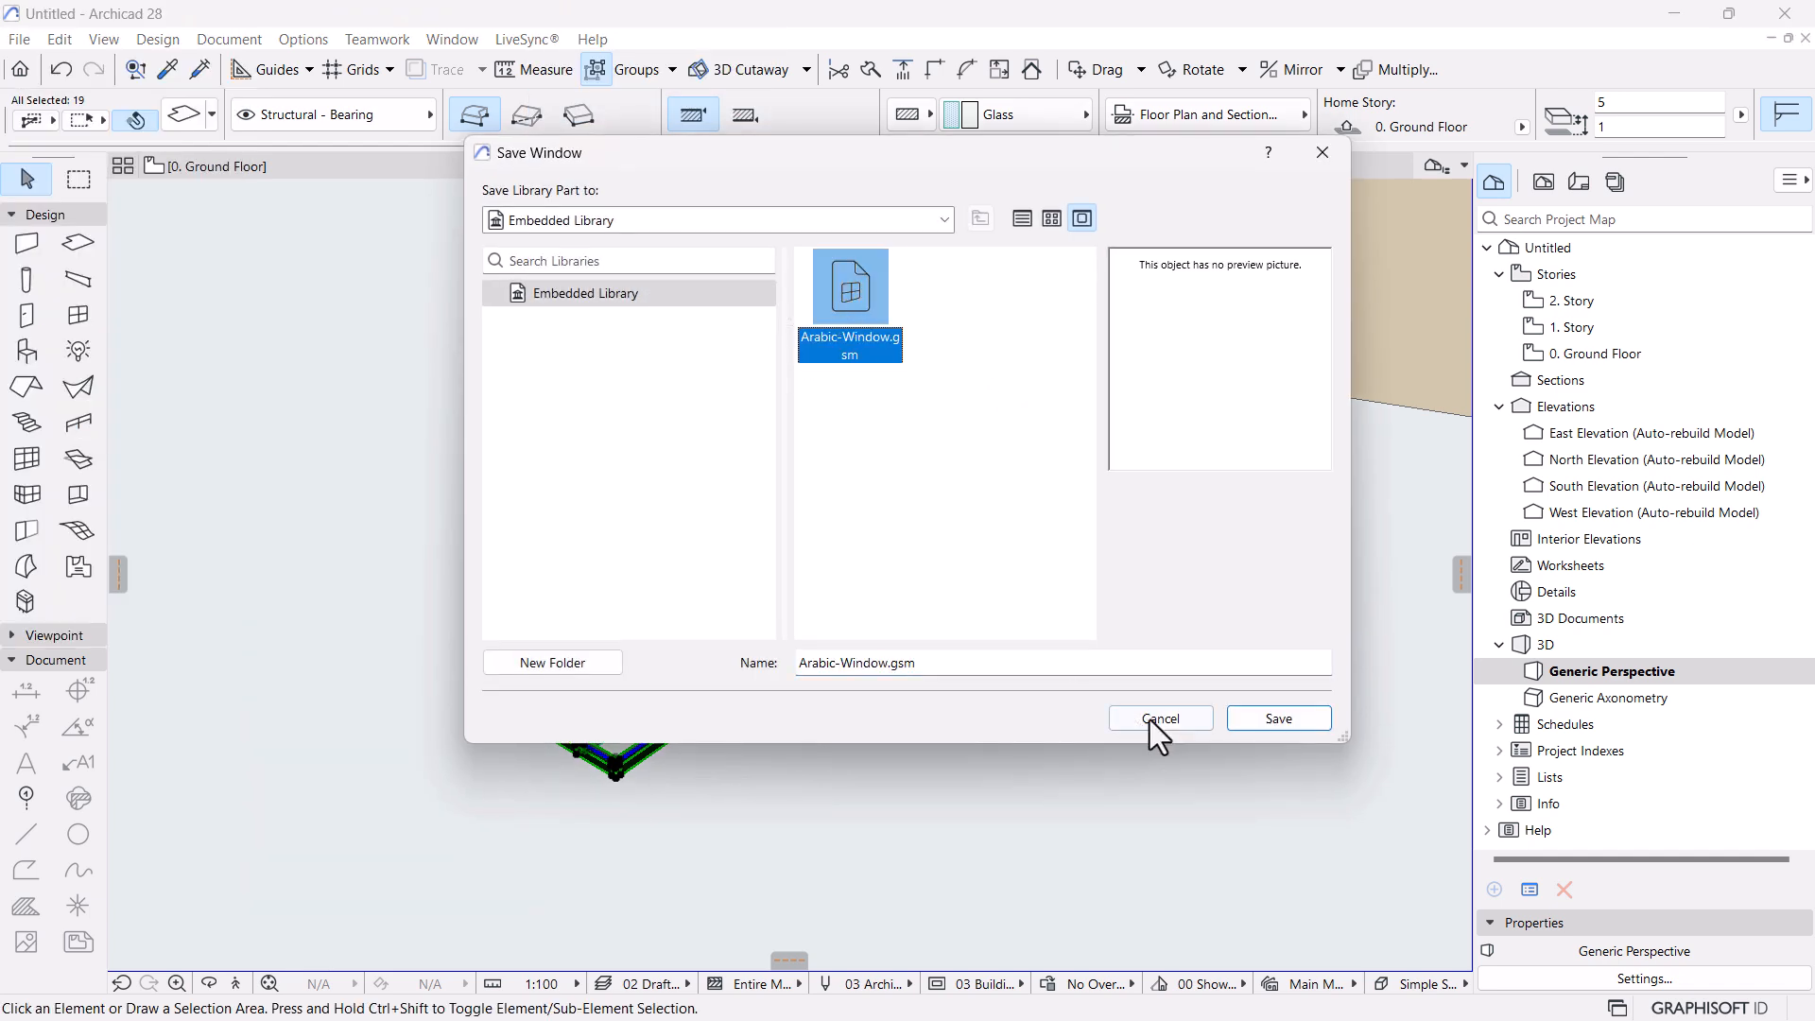
pyautogui.click(1257, 718)
pyautogui.click(1004, 408)
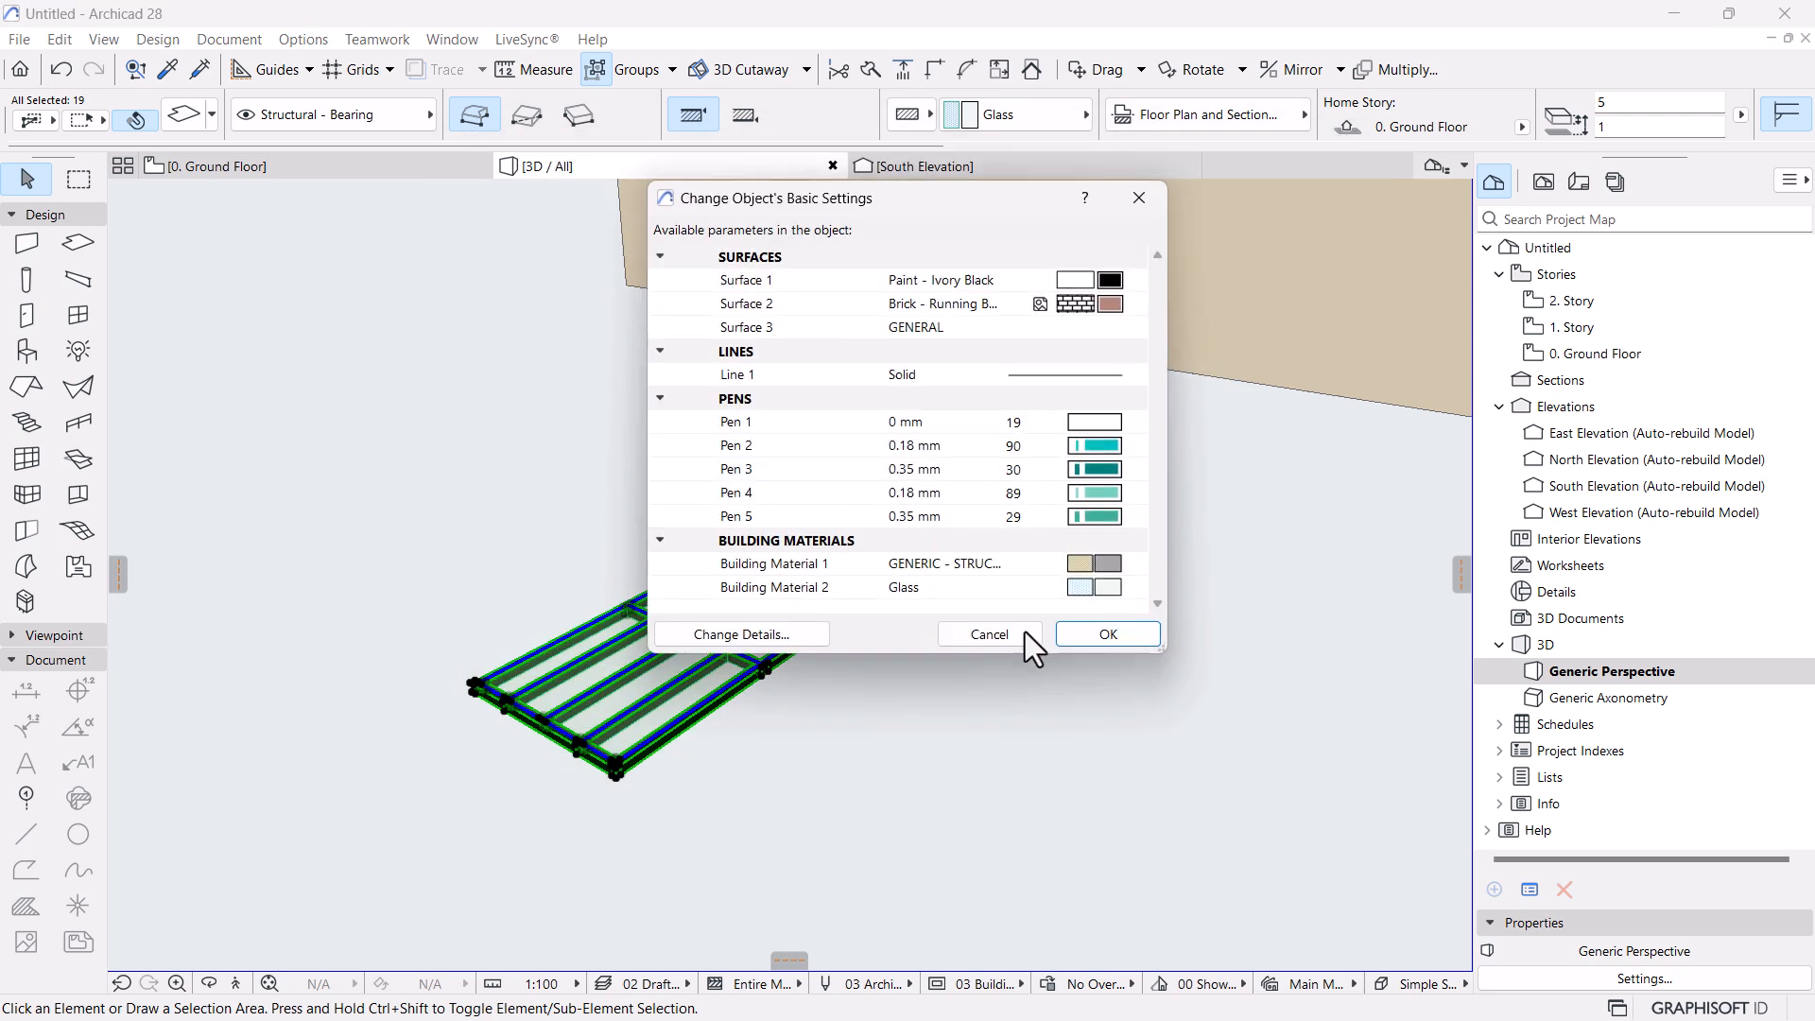
pyautogui.click(1092, 645)
# Examine how the placed Arabic-Window fits its wall opening around the arch, and compare it with the flat source model
pyautogui.scroll(-5, 560, 581)
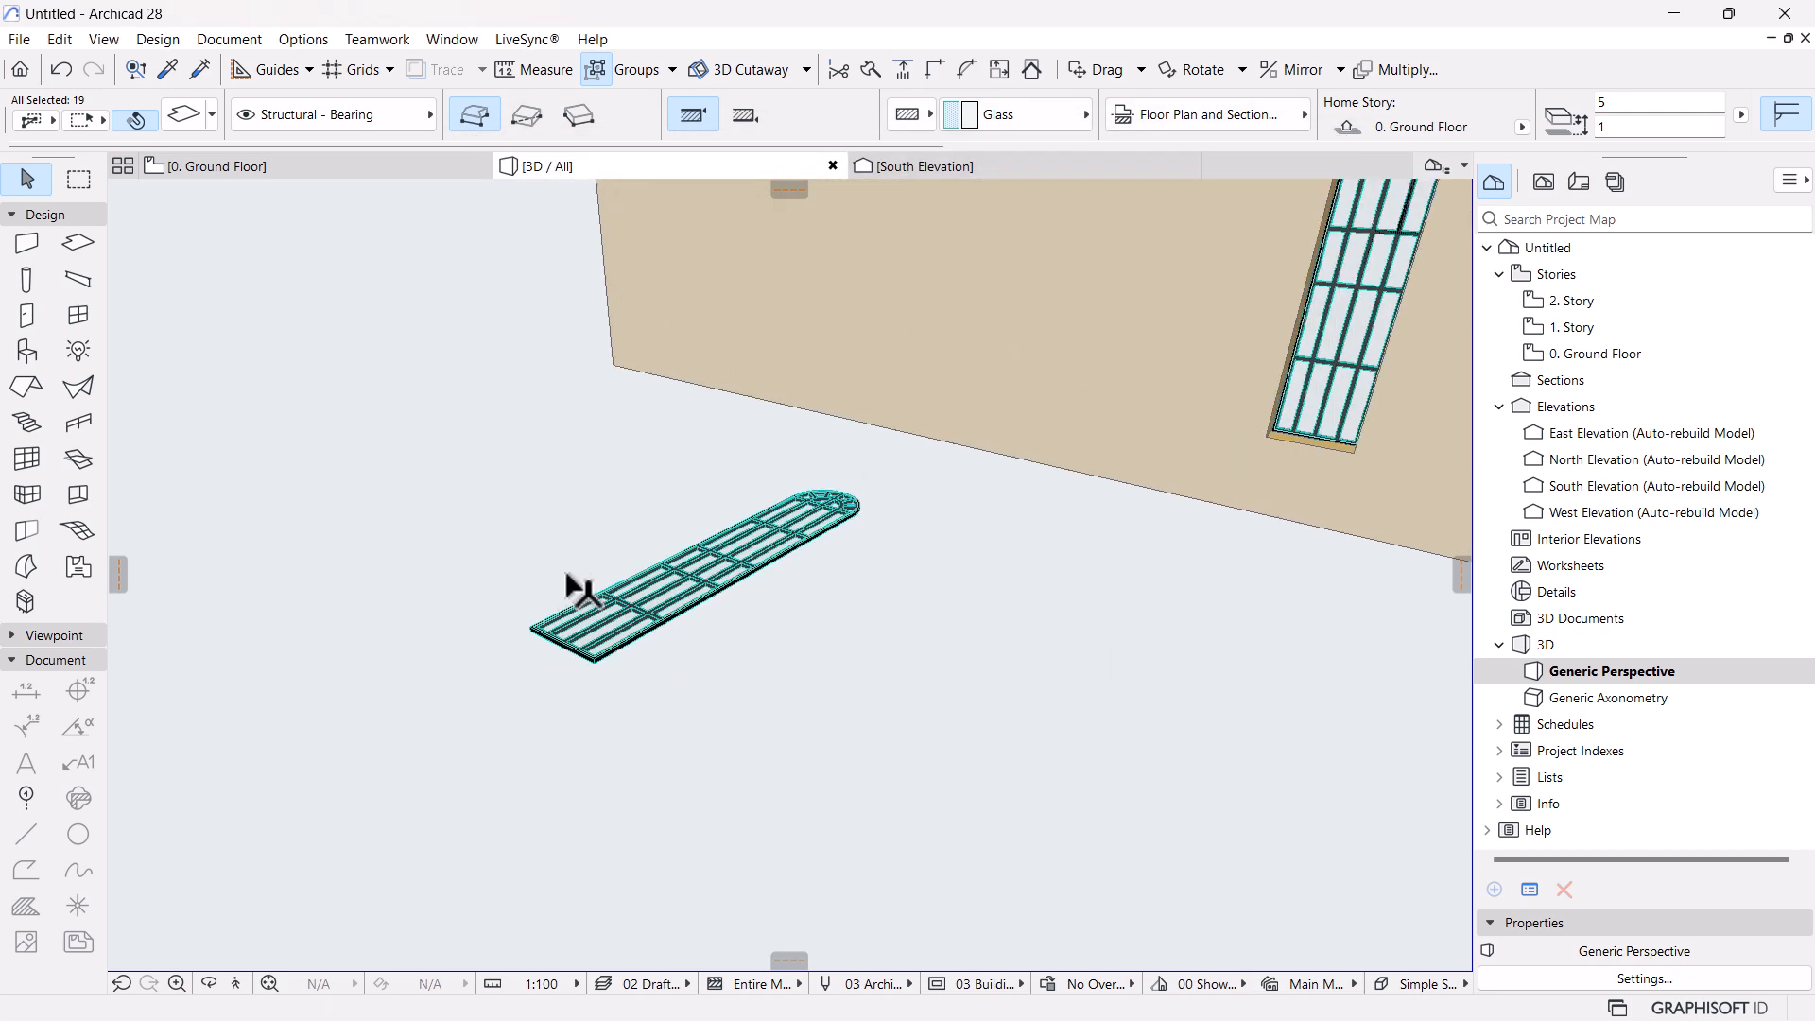
pyautogui.keyDown('shift'); pyautogui.moveTo(960, 596); pyautogui.dragTo(953, 668, button='middle'); pyautogui.keyUp('shift')
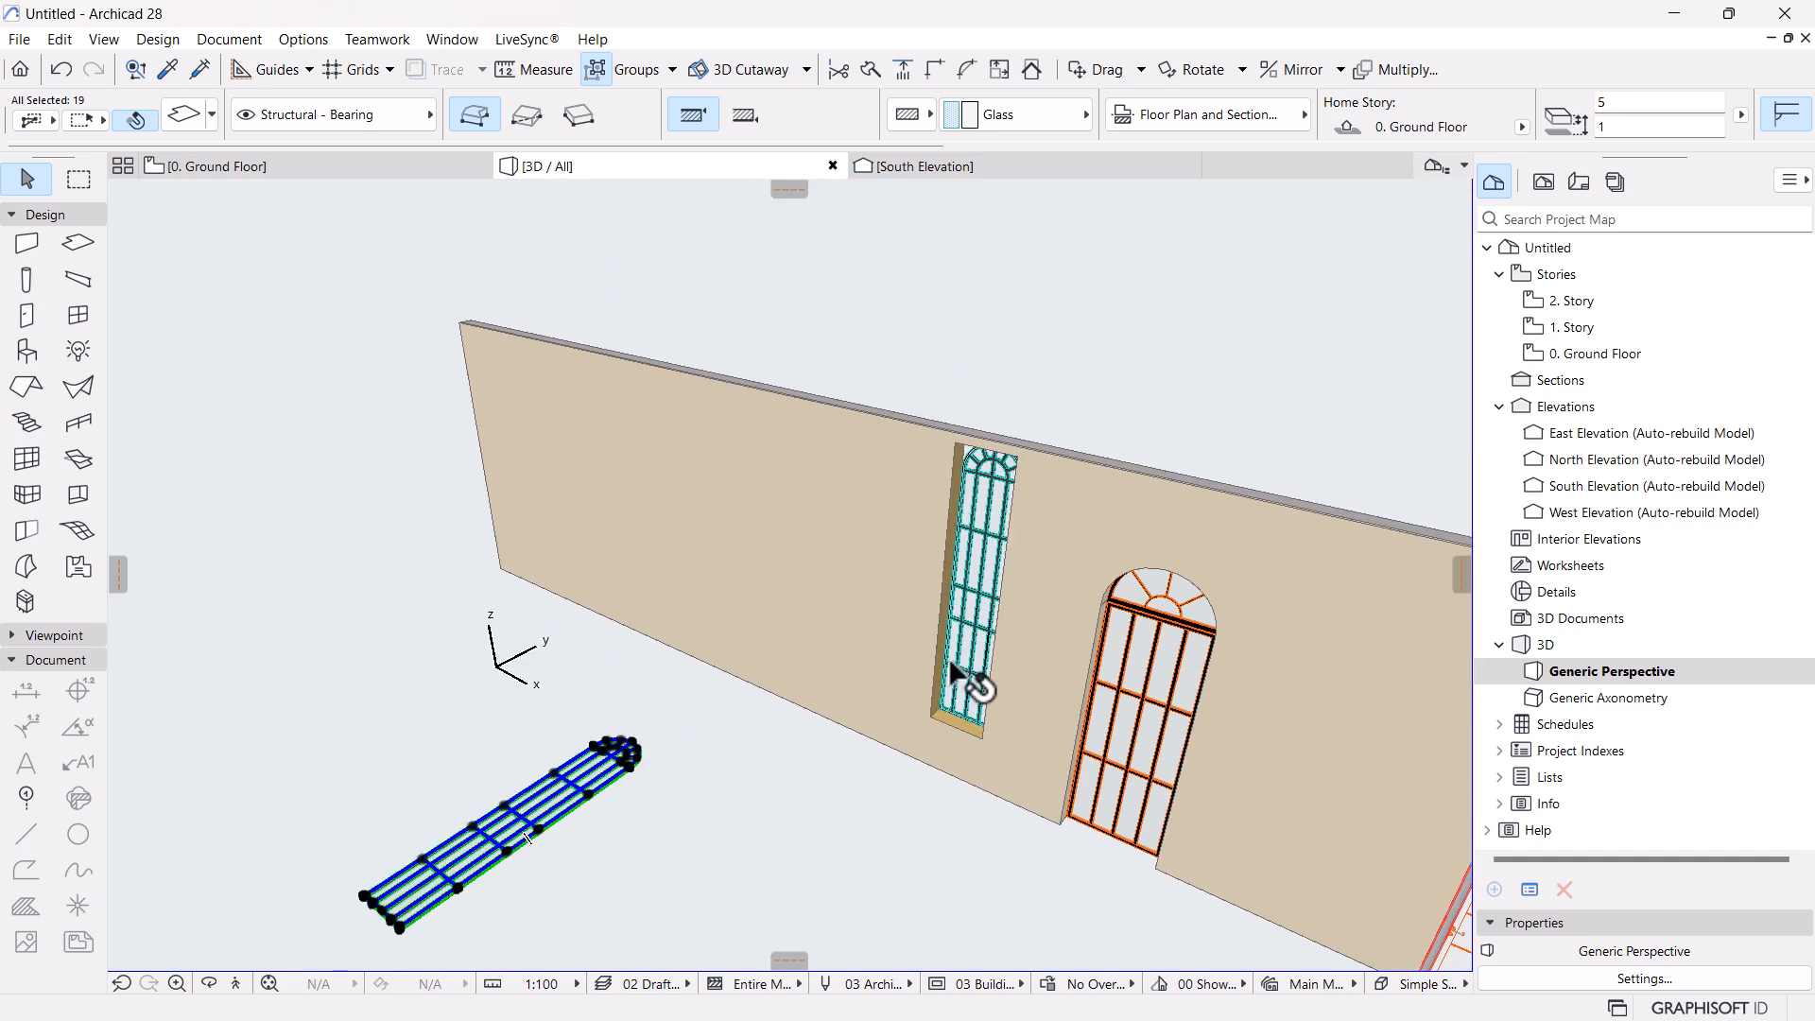
pyautogui.keyDown('shift'); pyautogui.moveTo(860, 753); pyautogui.dragTo(910, 623, button='middle'); pyautogui.keyUp('shift')
pyautogui.scroll(5, 909, 622)
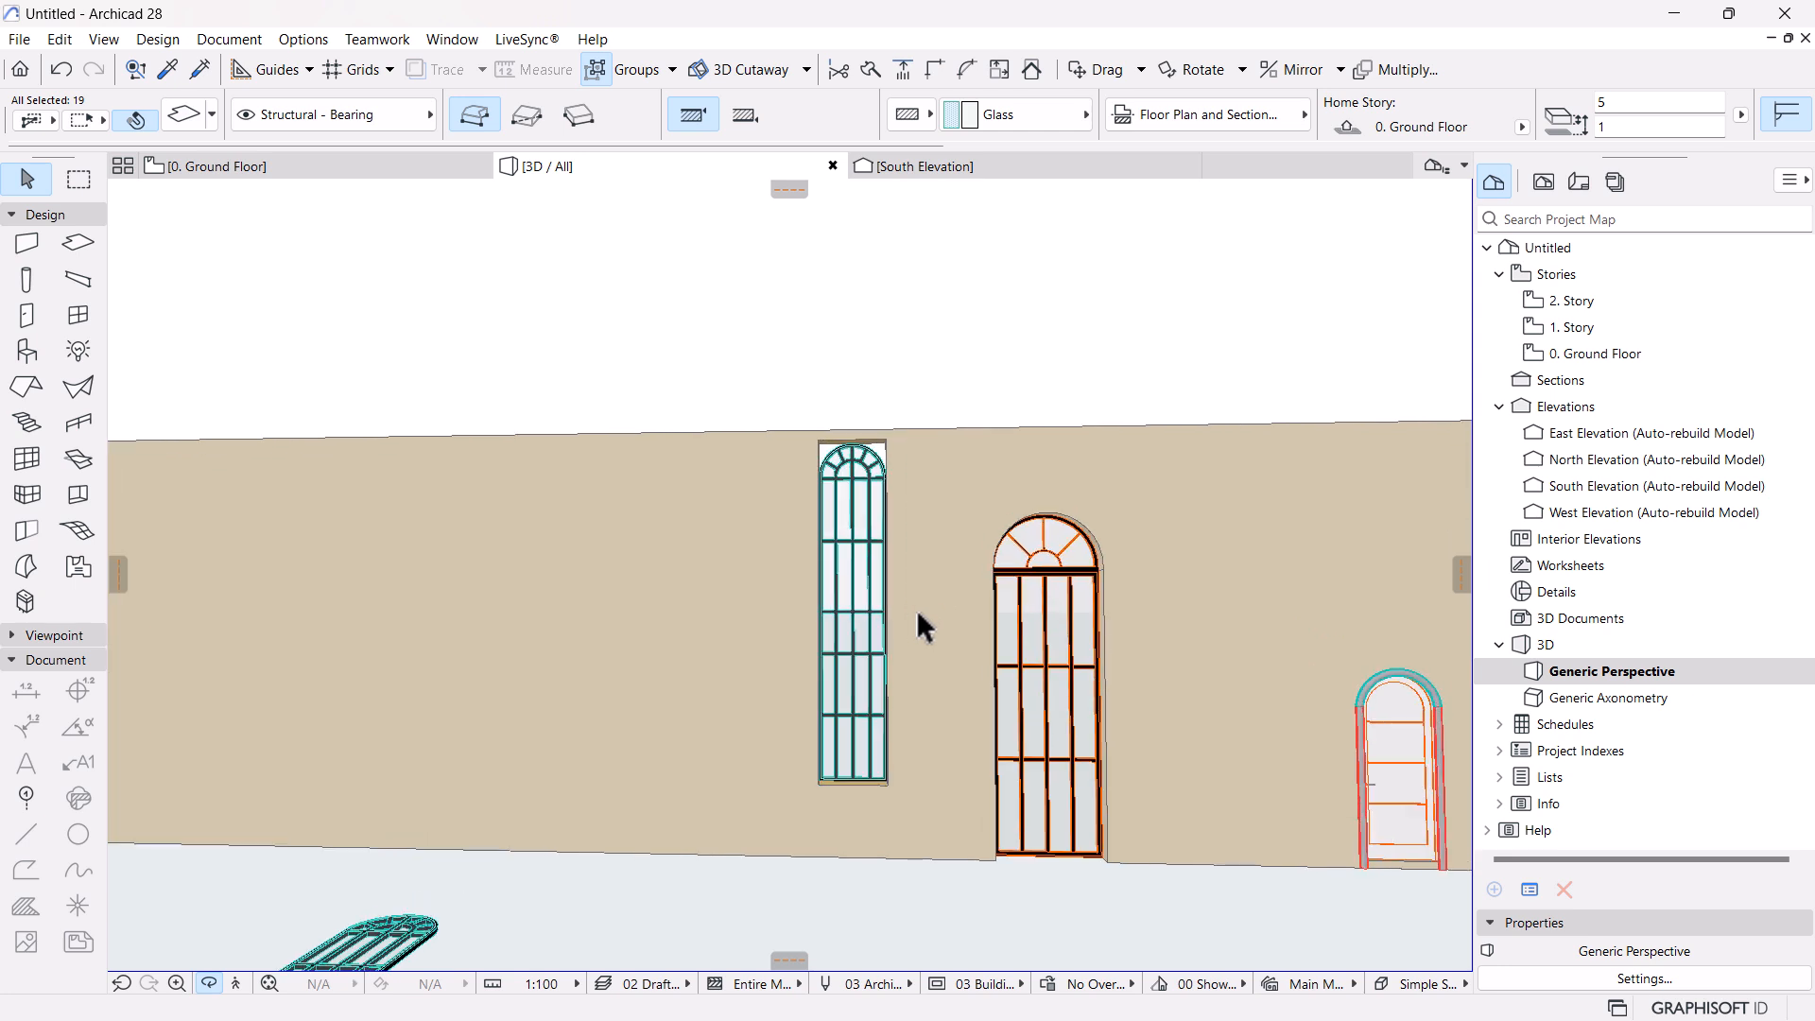
pyautogui.scroll(2, 819, 416)
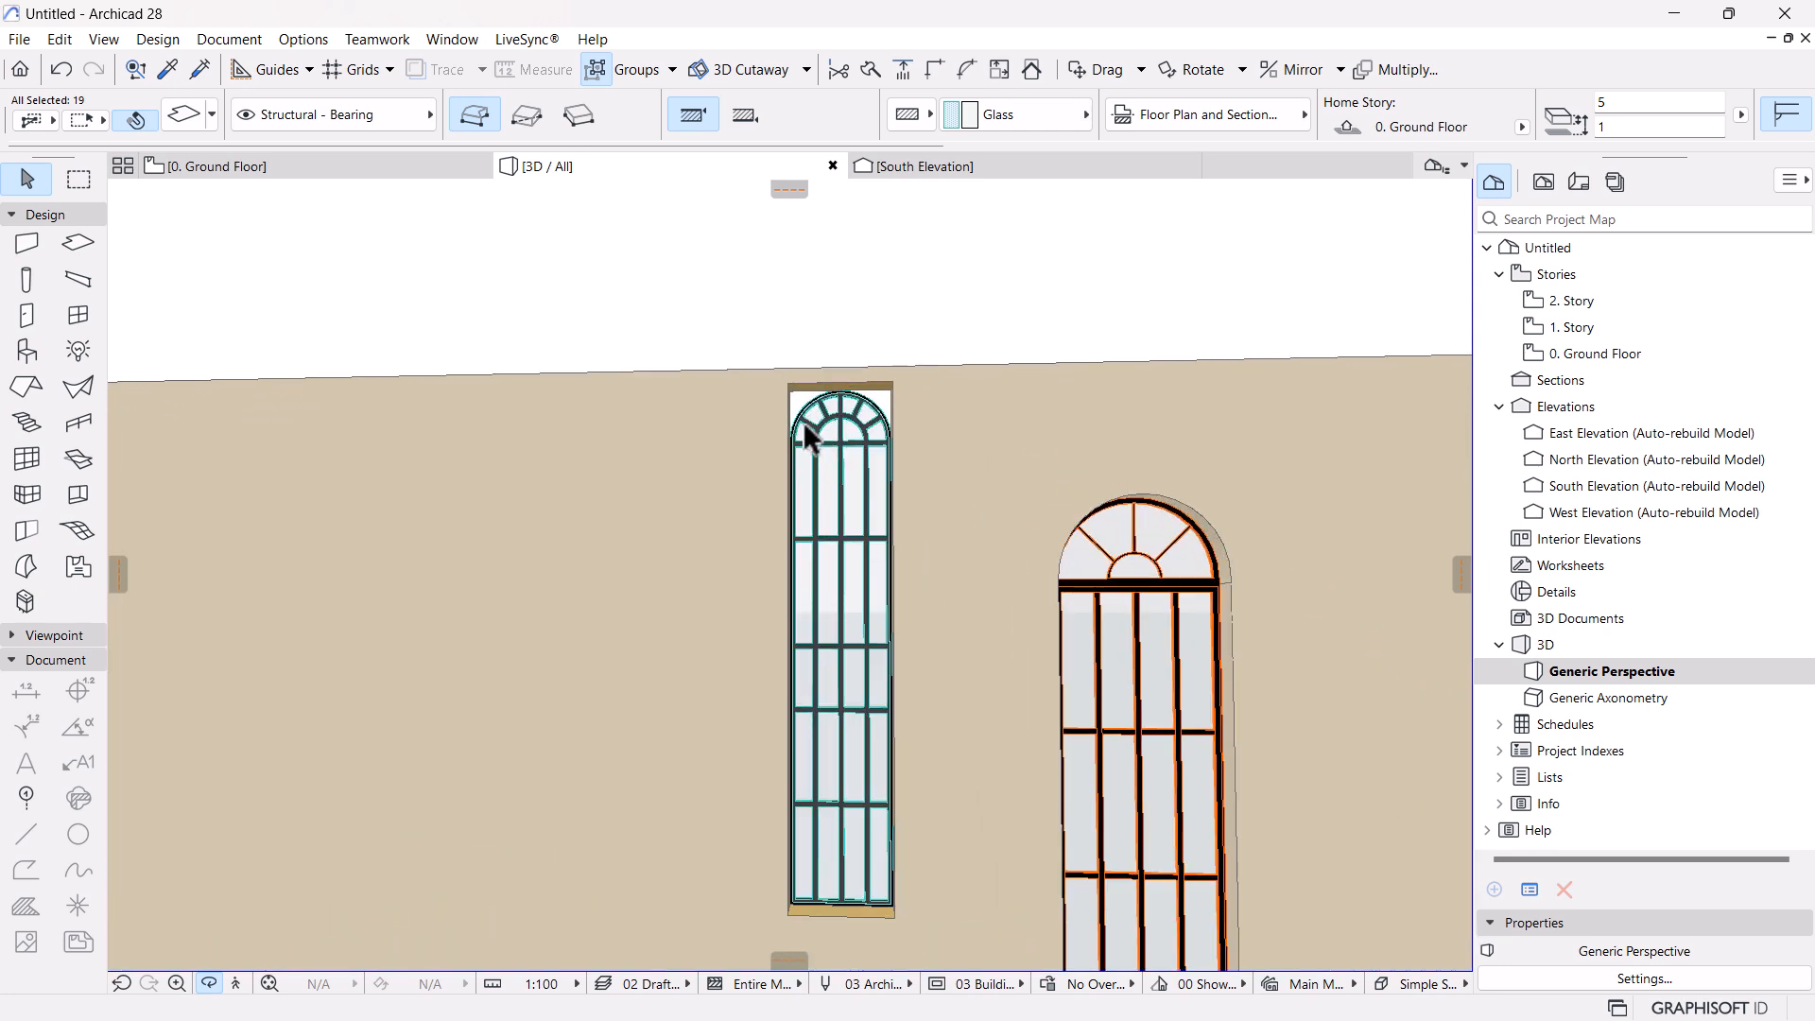
pyautogui.scroll(-1, 875, 437)
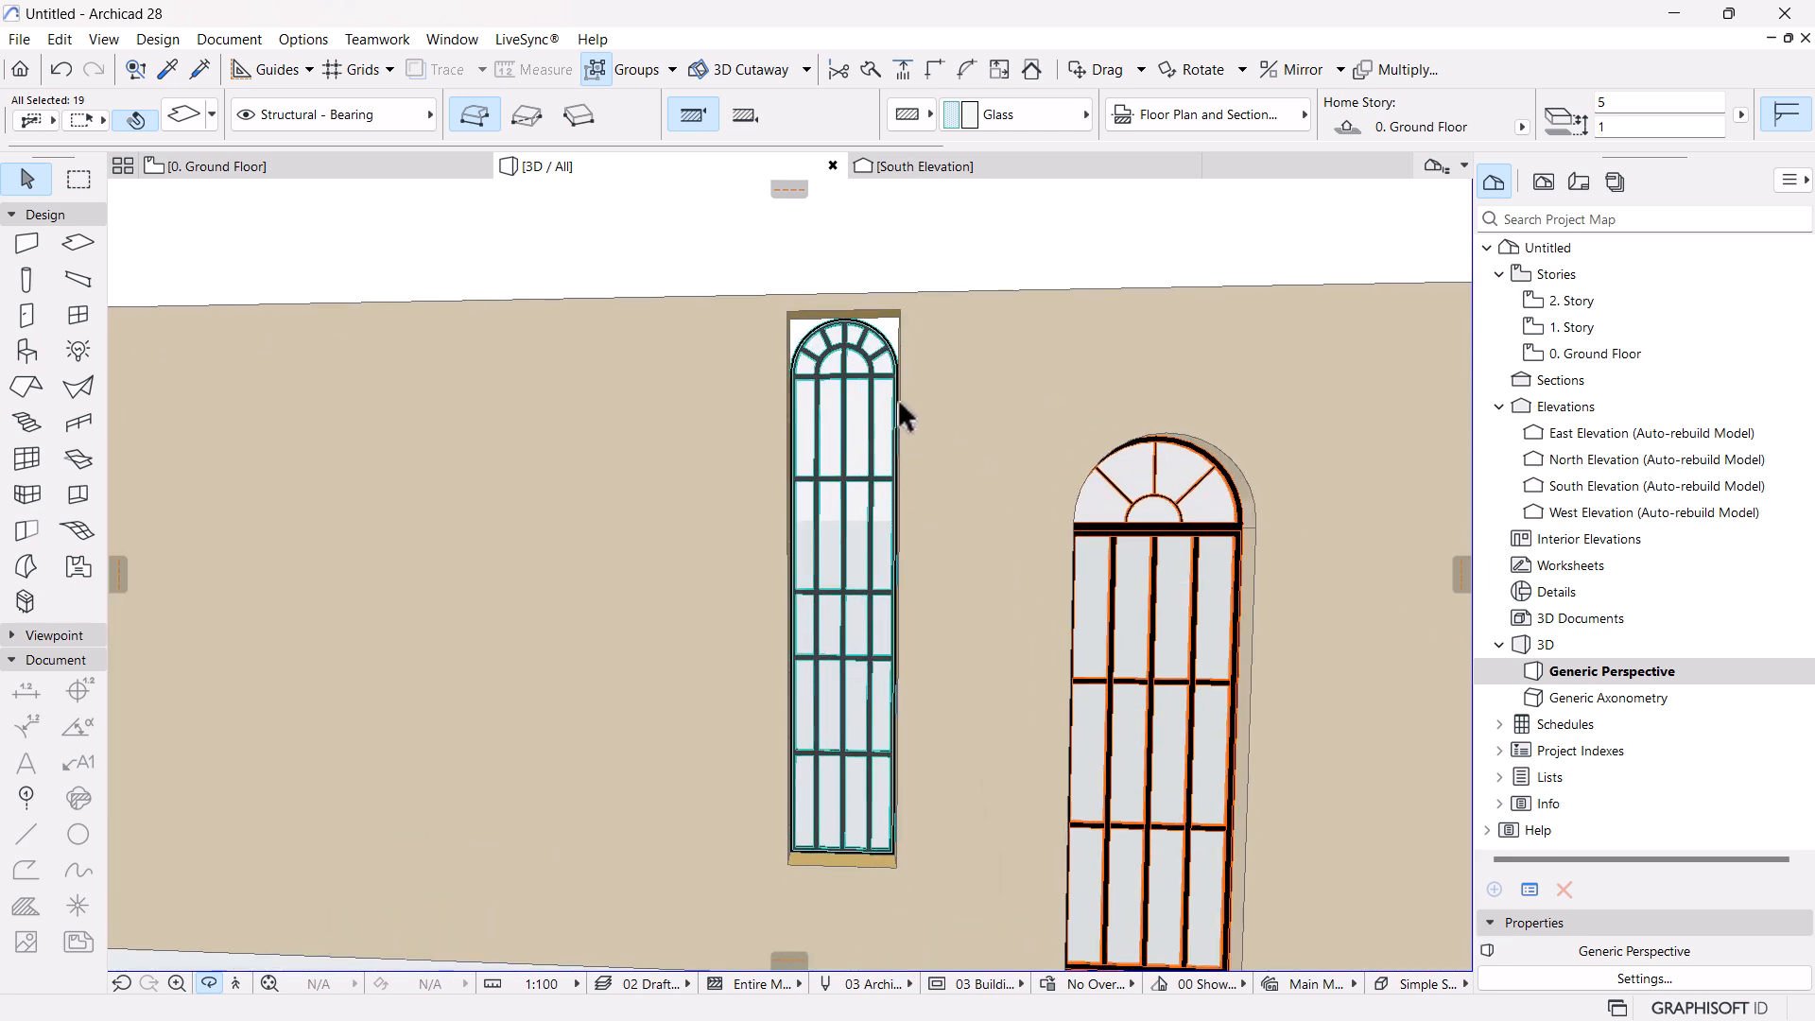
pyautogui.scroll(-1, 893, 416)
pyautogui.scroll(-2, 885, 422)
pyautogui.keyDown('shift'); pyautogui.moveTo(835, 527); pyautogui.dragTo(1012, 463, button='middle'); pyautogui.keyUp('shift')
pyautogui.scroll(5, 1012, 464)
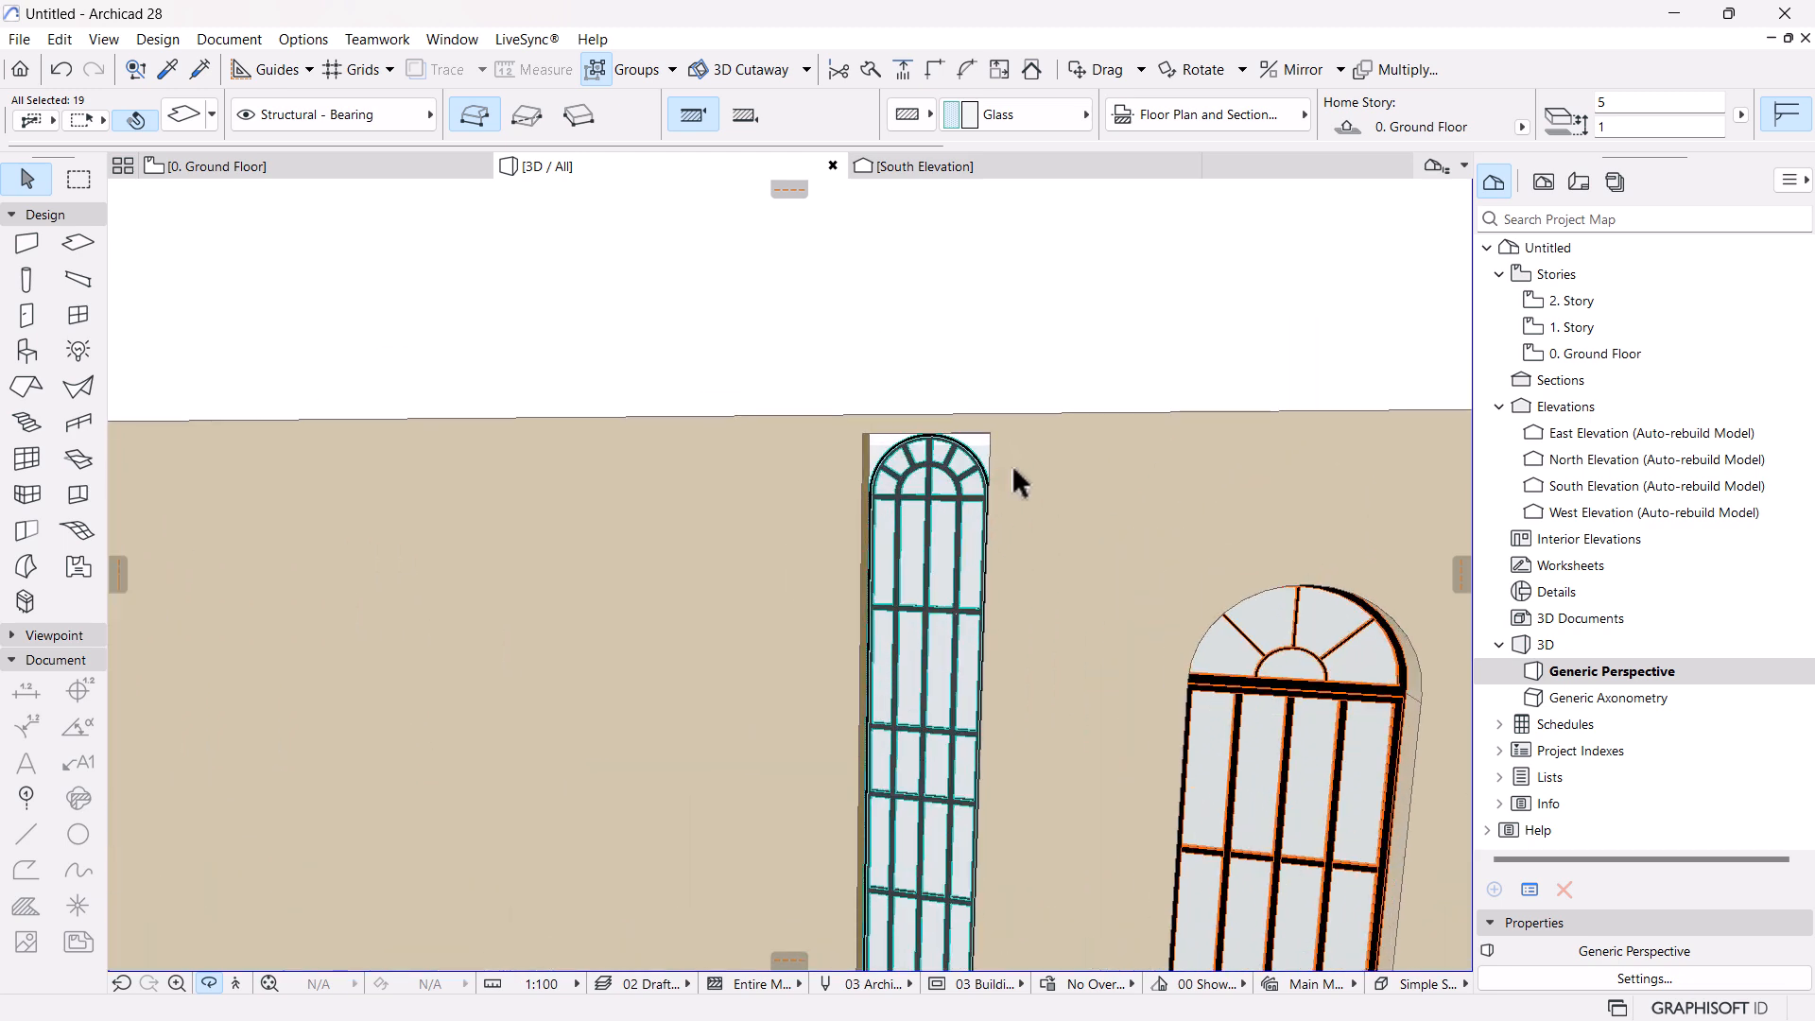
pyautogui.scroll(-2, 1012, 464)
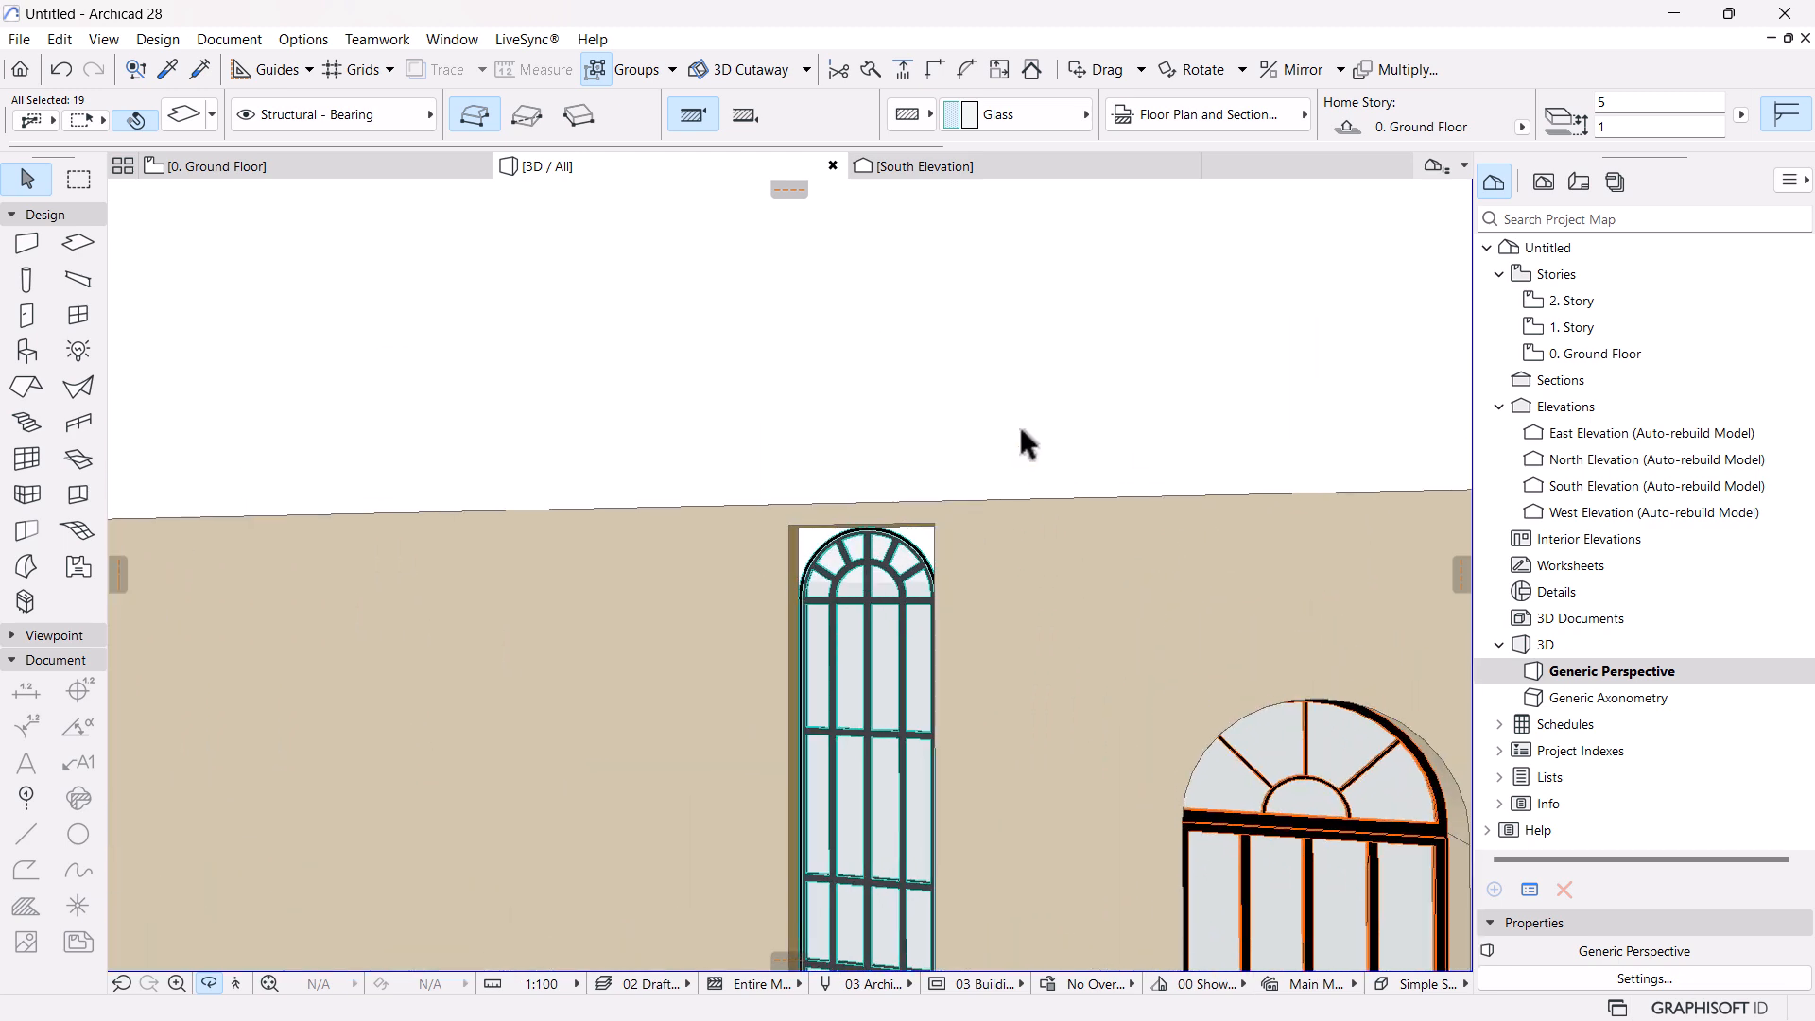
pyautogui.click(880, 553)
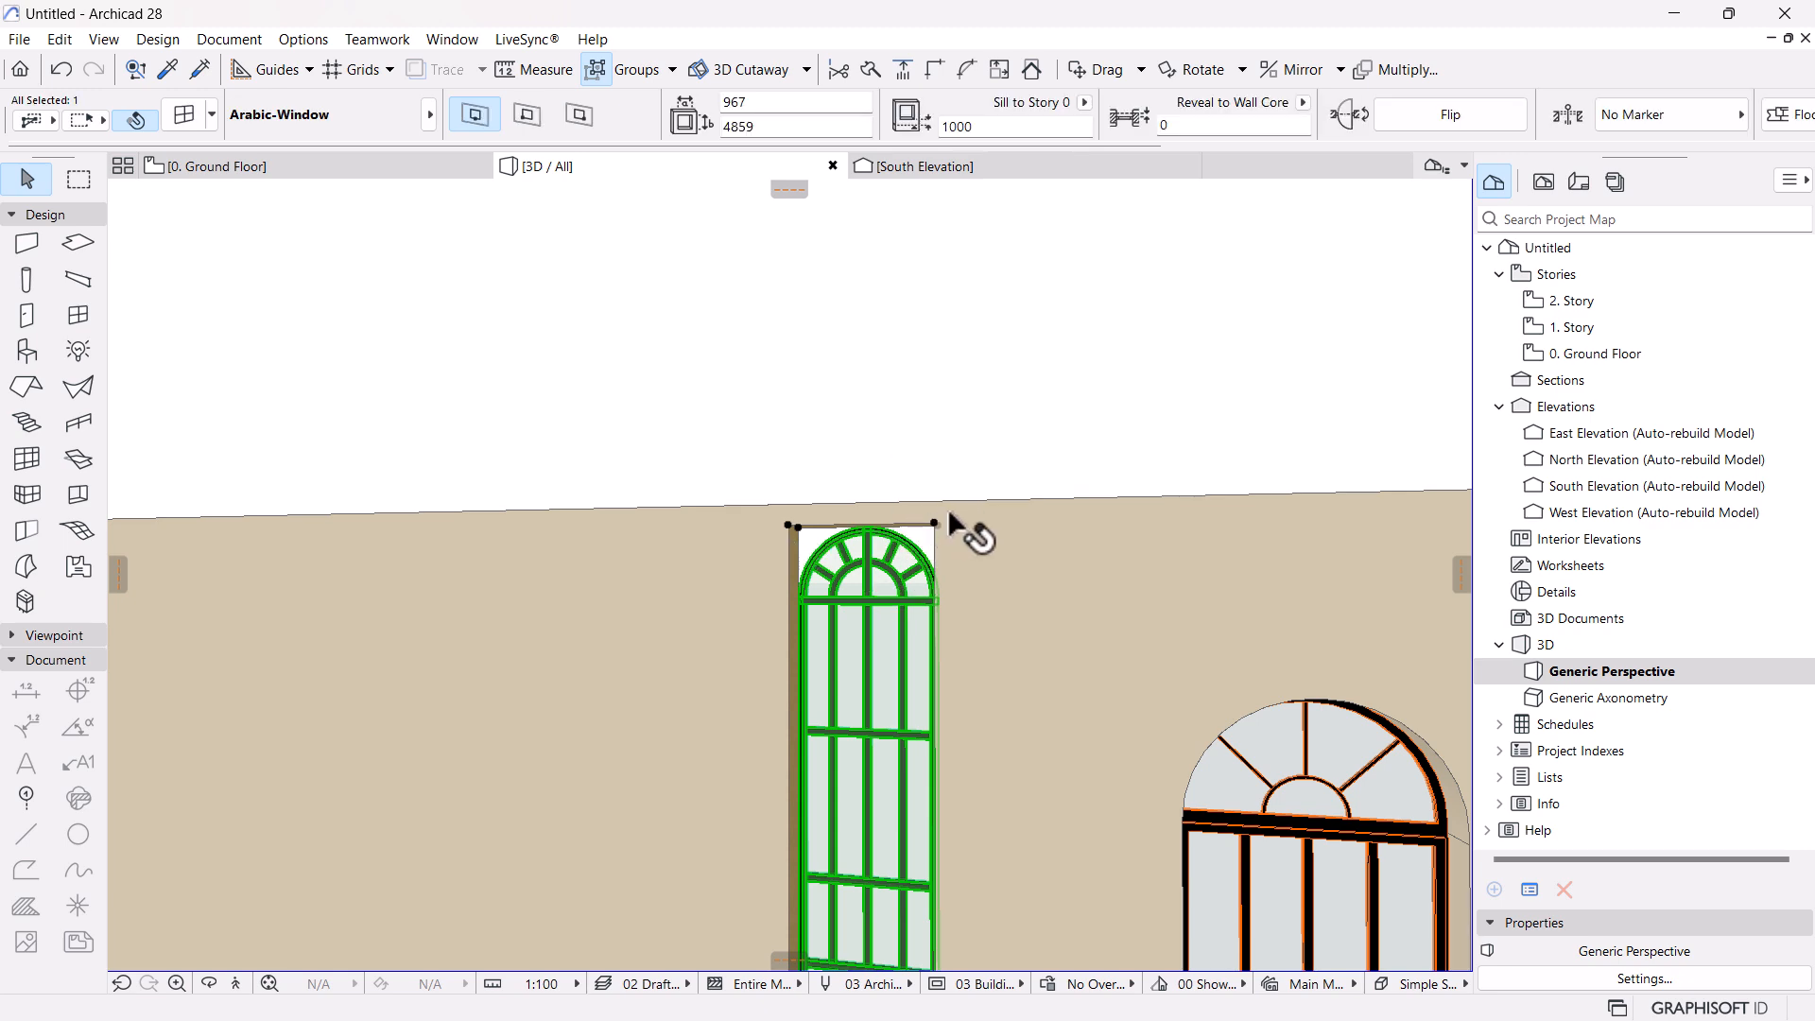
pyautogui.keyDown('shift'); pyautogui.moveTo(808, 553); pyautogui.dragTo(1070, 397, button='middle'); pyautogui.keyUp('shift')
pyautogui.keyDown('shift'); pyautogui.moveTo(1017, 462); pyautogui.dragTo(911, 618, button='middle'); pyautogui.keyUp('shift')
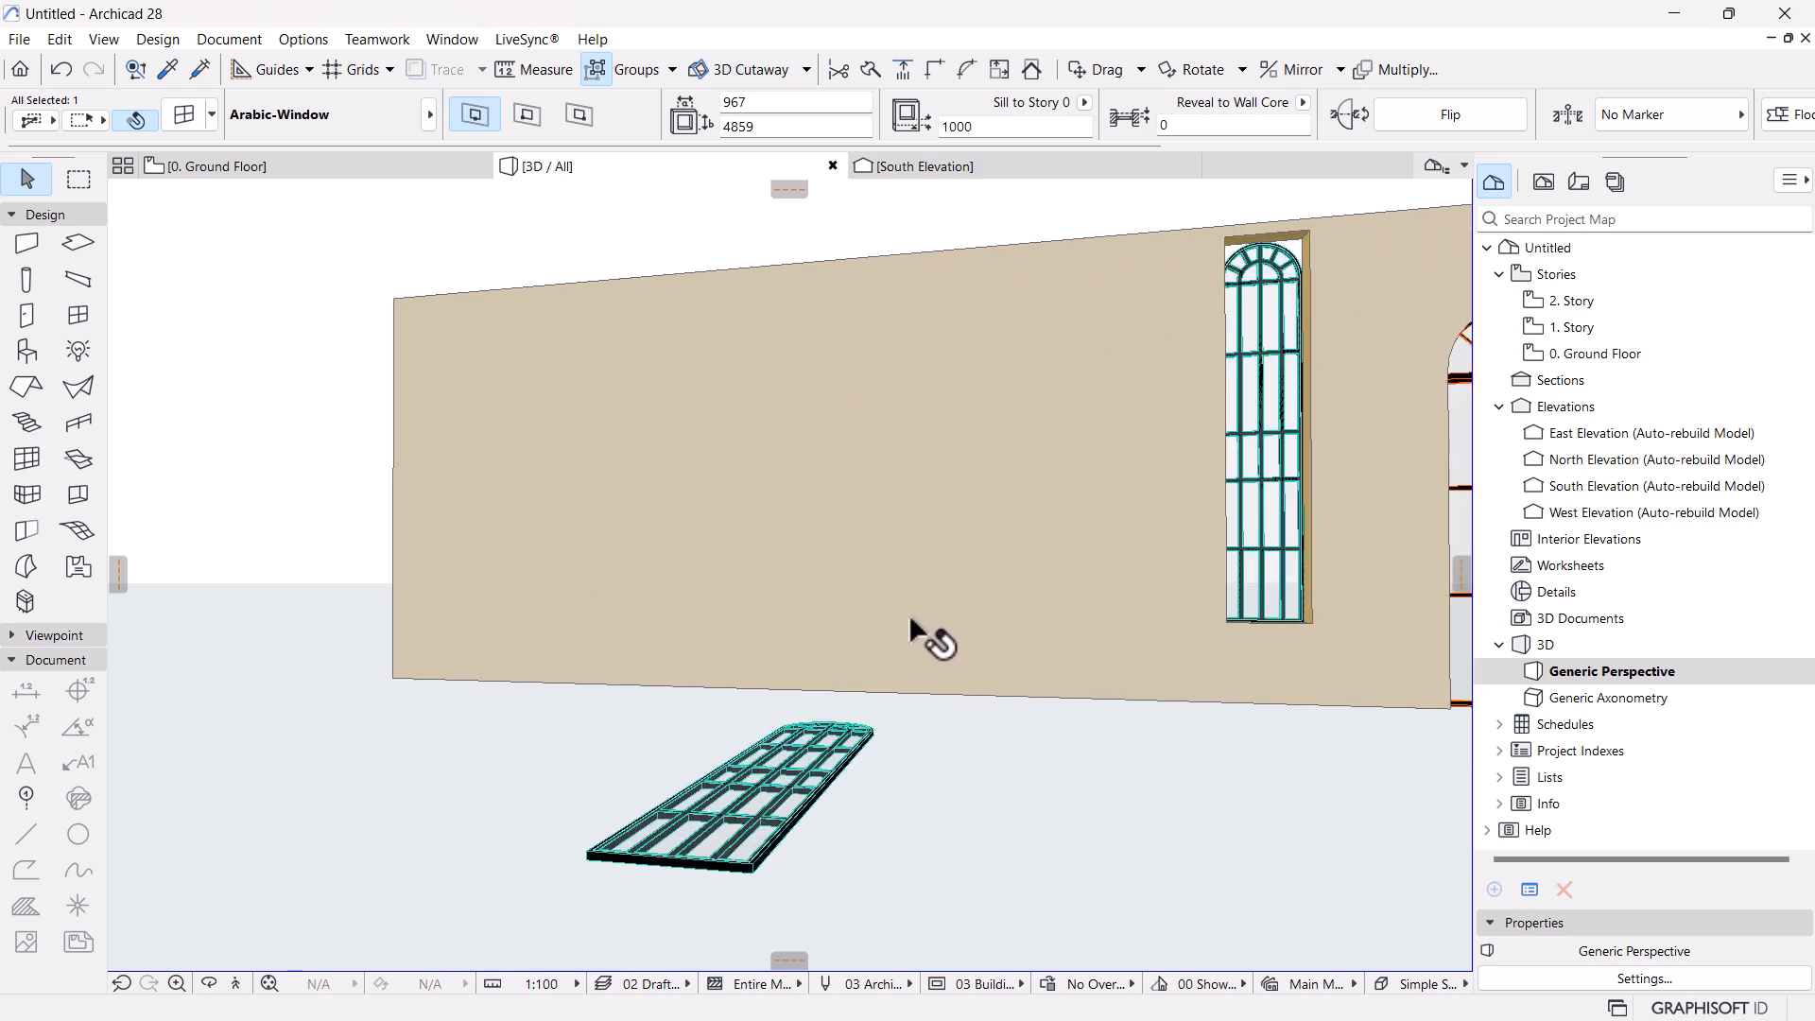
pyautogui.keyDown('shift'); pyautogui.moveTo(811, 547); pyautogui.dragTo(742, 683, button='middle'); pyautogui.keyUp('shift')
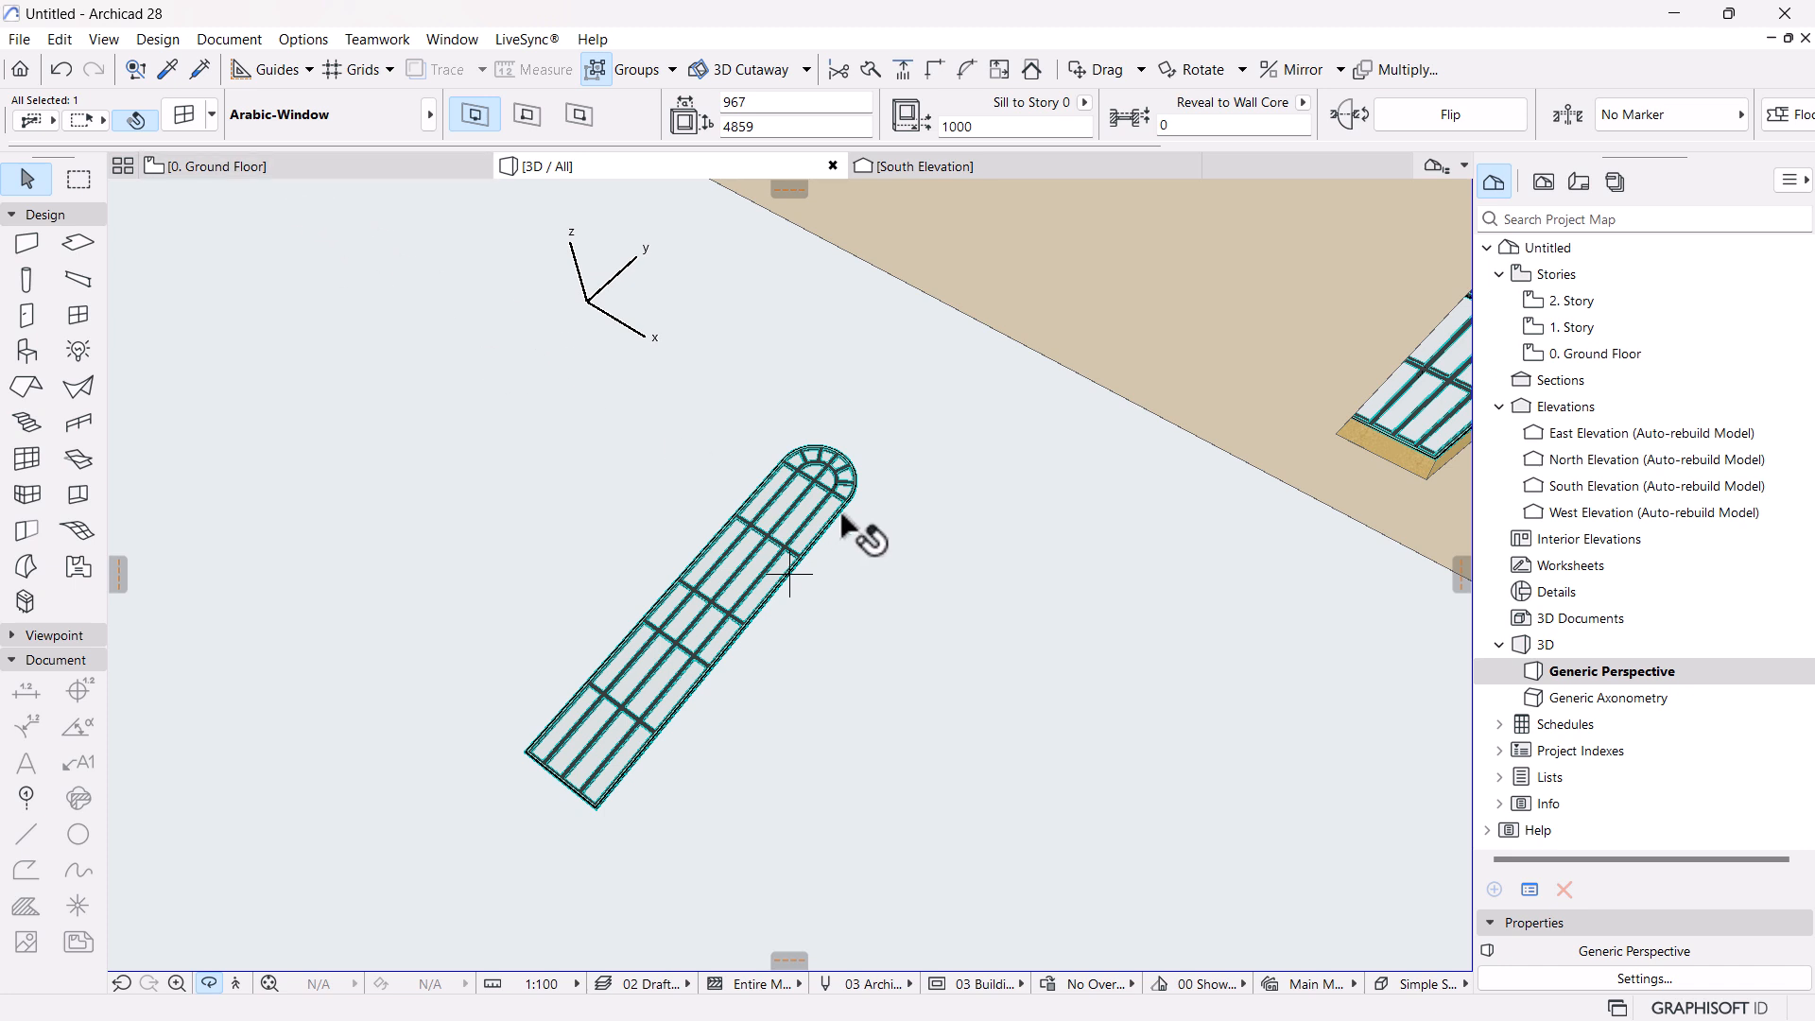
# On the Ground Floor plan, place hotspots on the flat window's lower corners, both arch ends and the arch apex
pyautogui.click(321, 174)
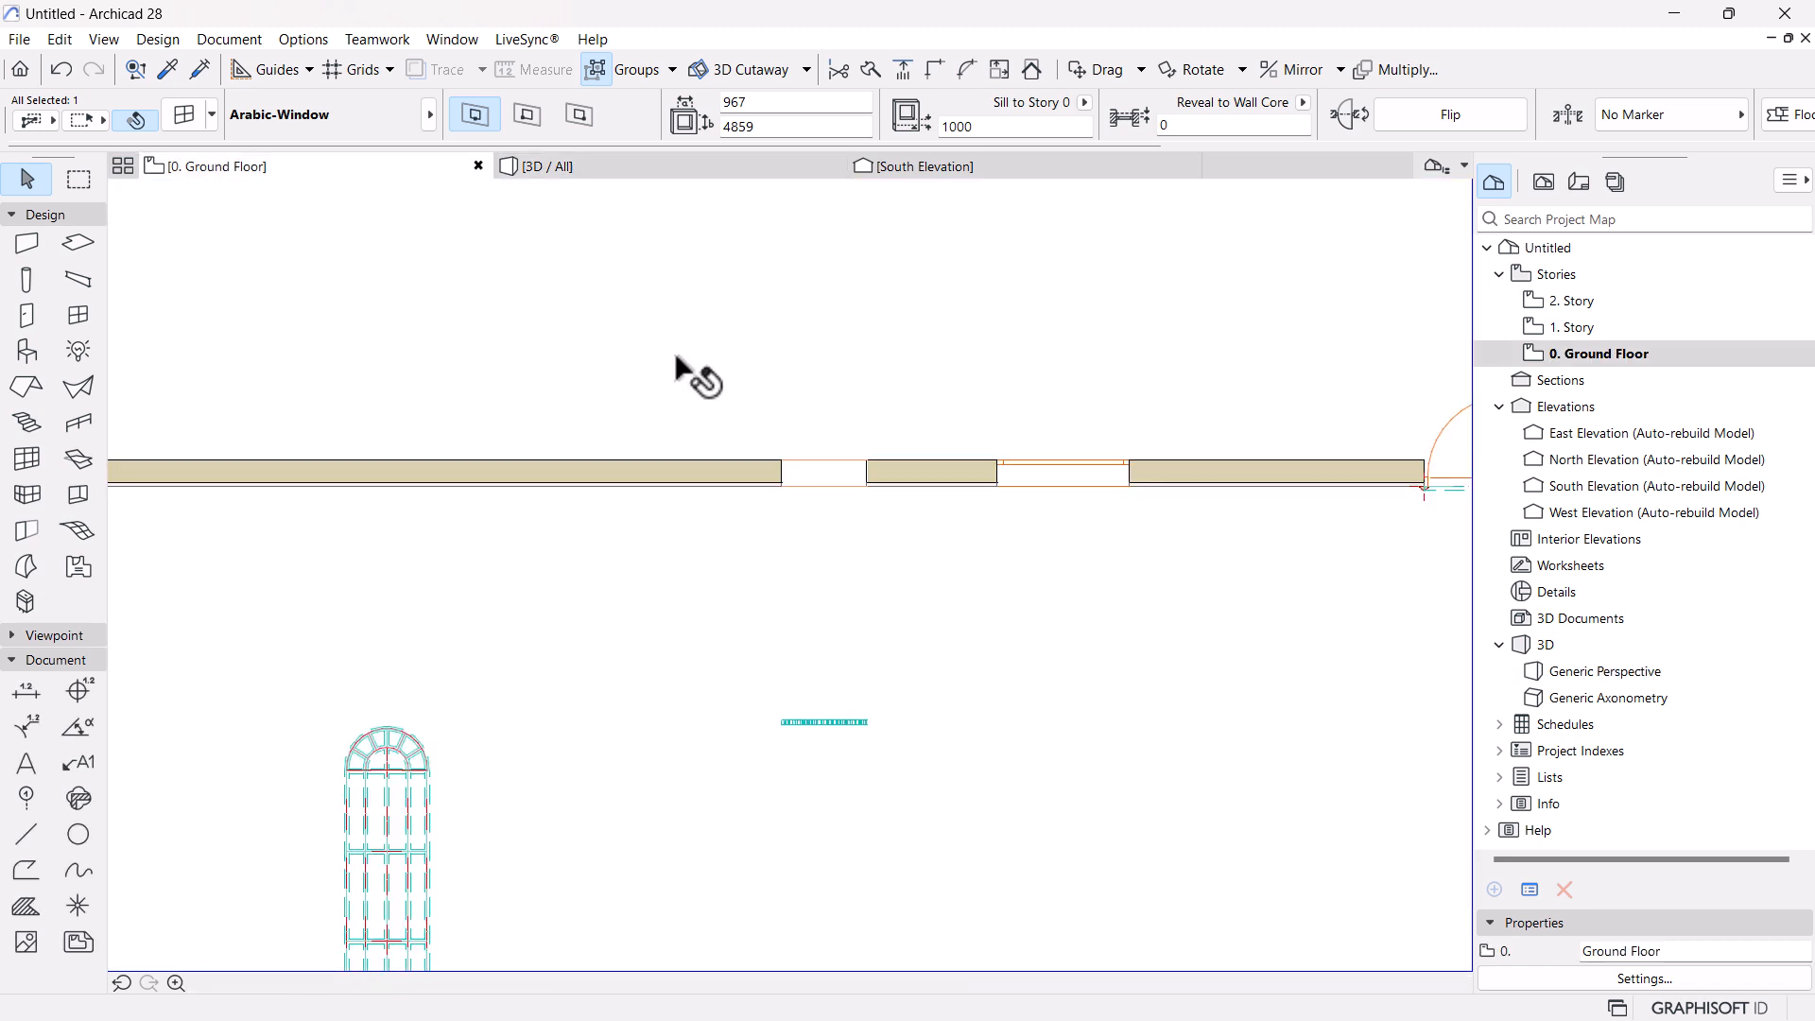
pyautogui.moveTo(715, 629); pyautogui.dragTo(1004, 418, button='middle')
pyautogui.scroll(3, 937, 473)
pyautogui.moveTo(929, 494); pyautogui.dragTo(899, 438, button='middle')
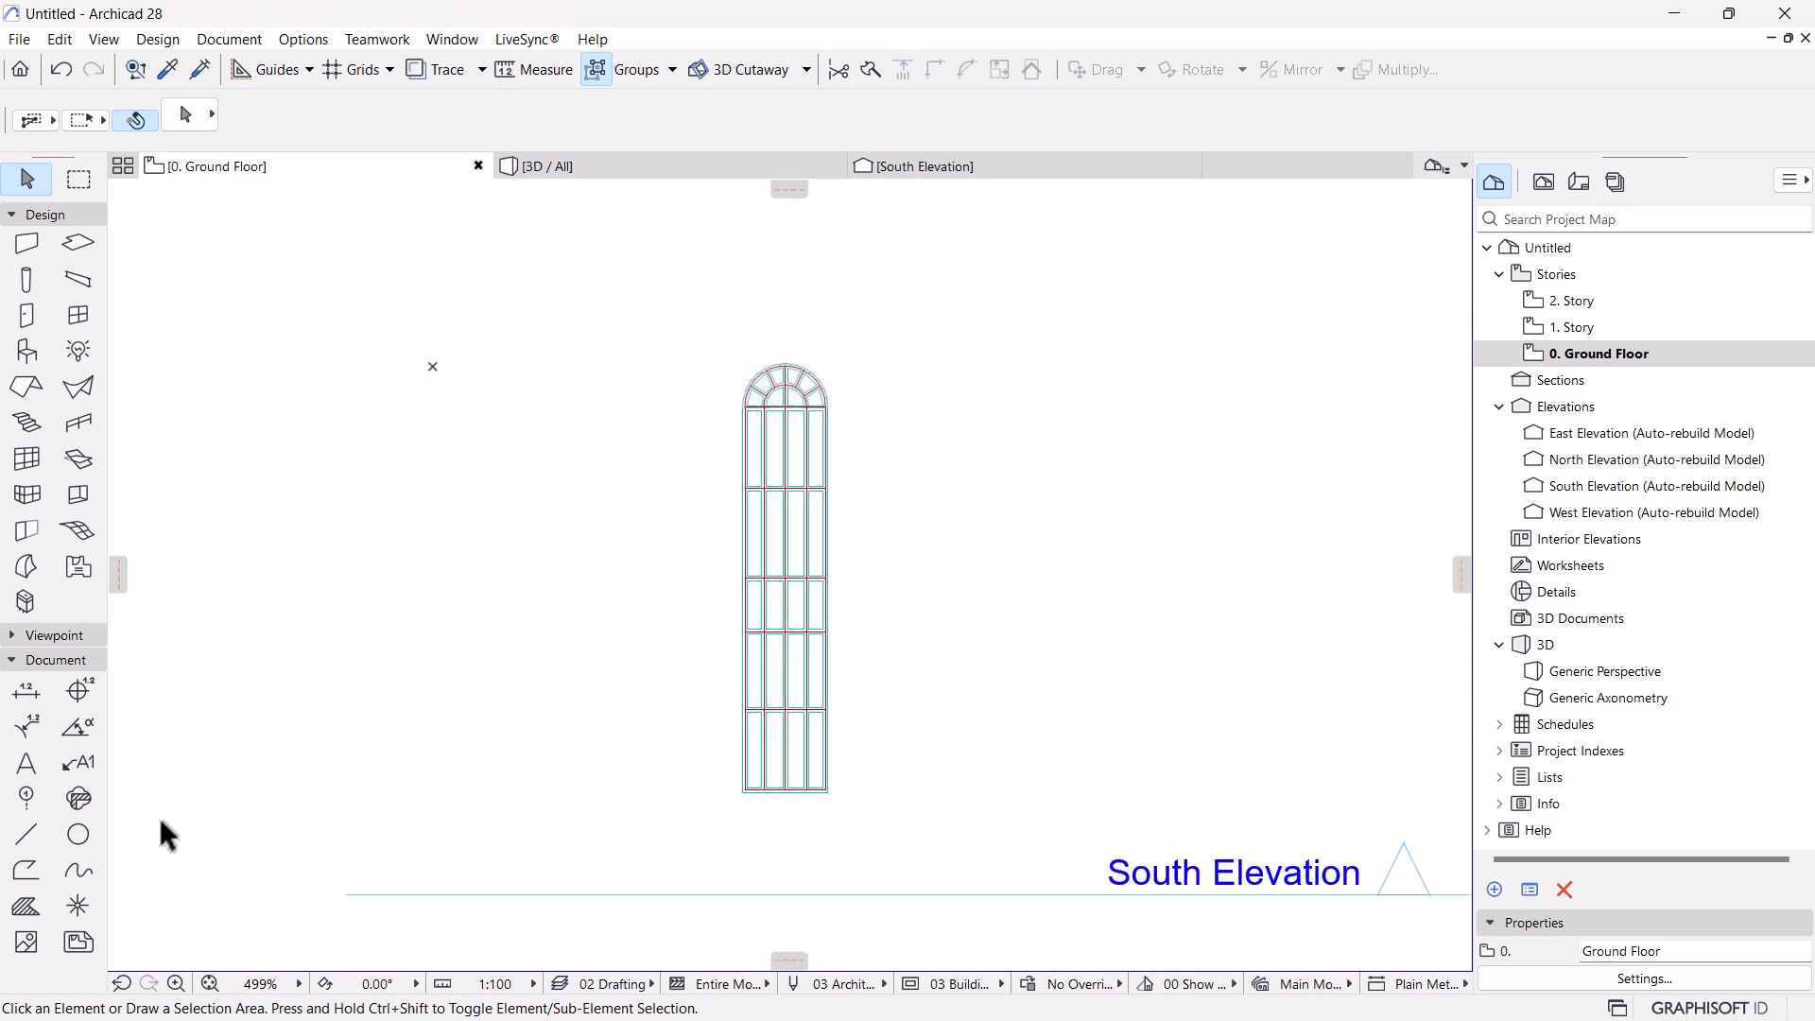
pyautogui.click(77, 906)
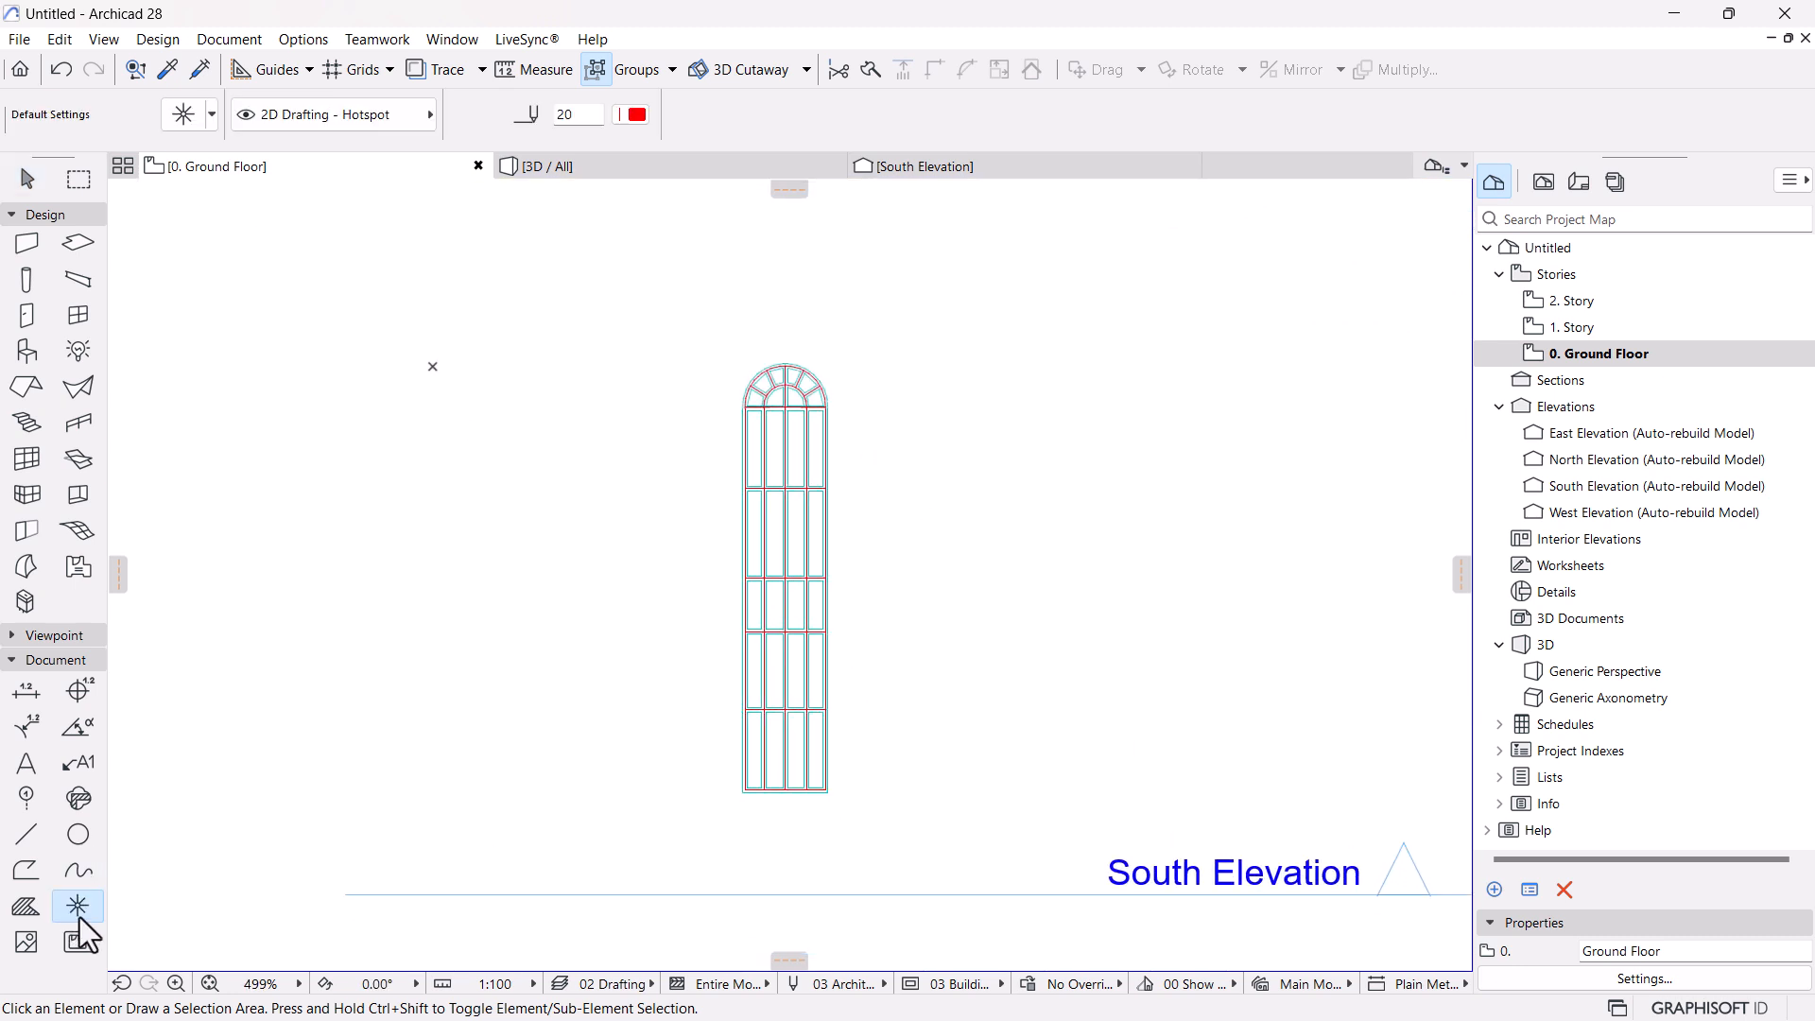
pyautogui.click(746, 789)
pyautogui.scroll(7, 803, 349)
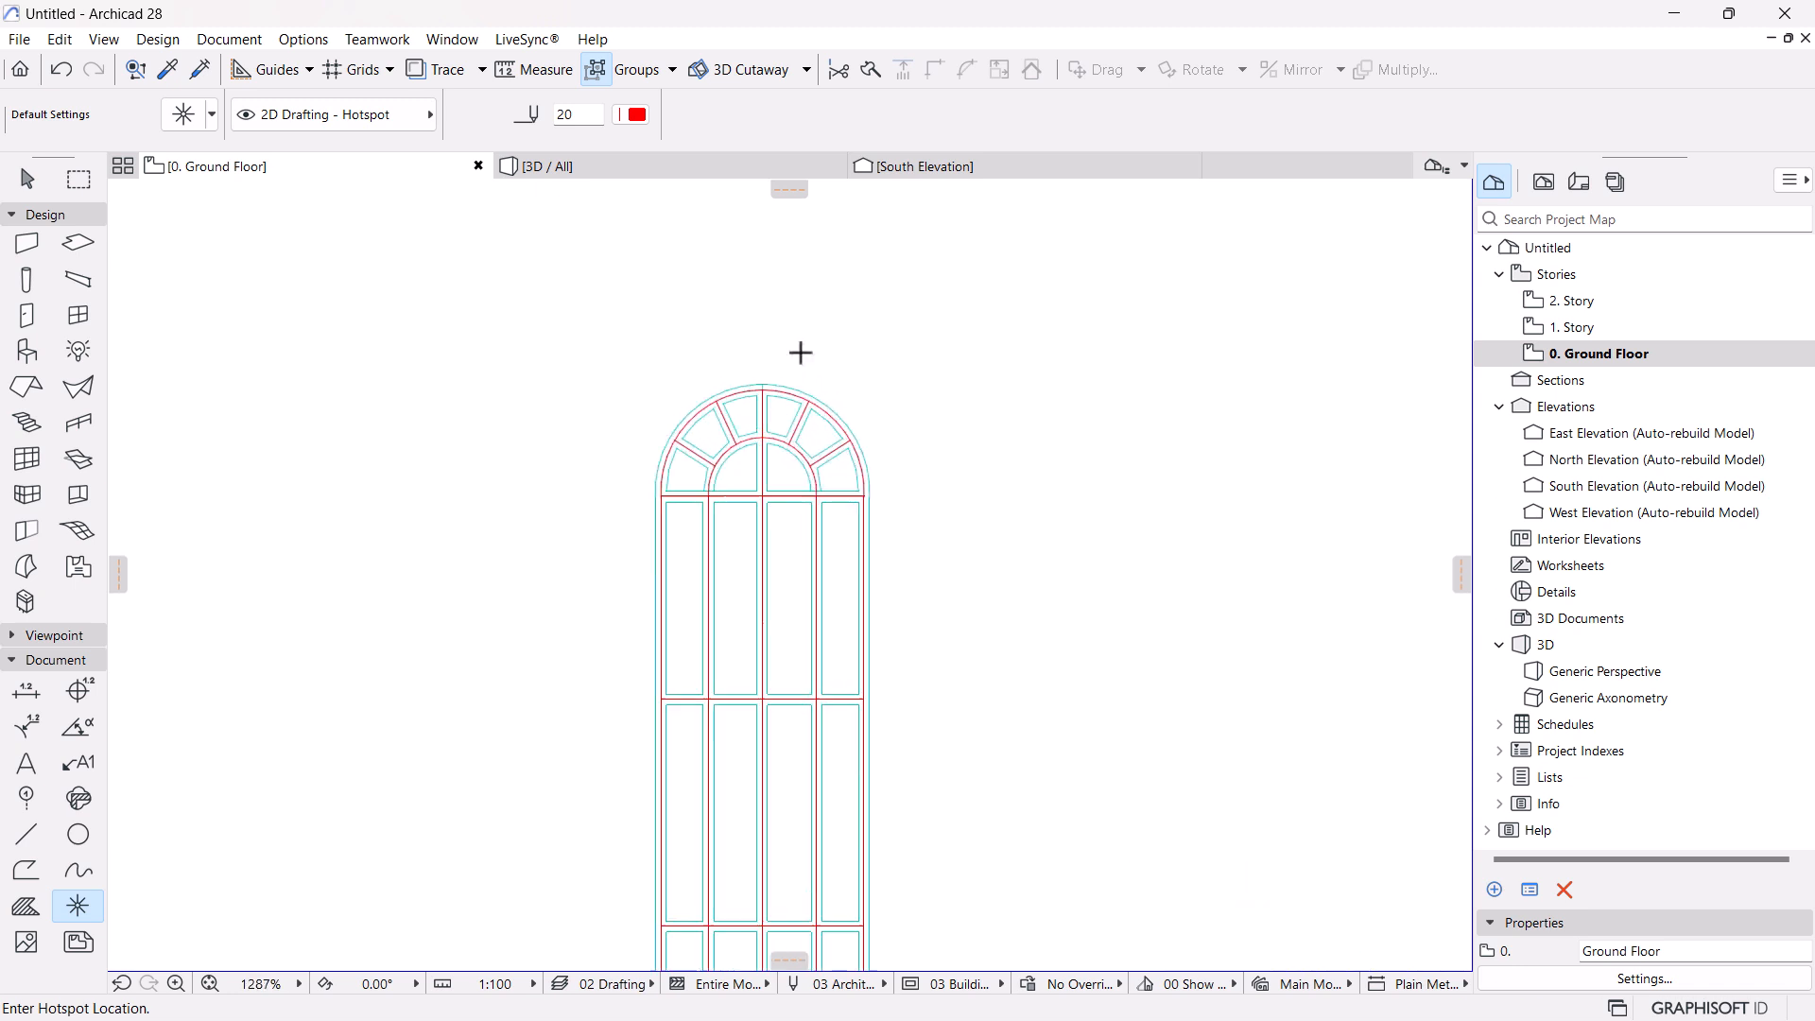
pyautogui.click(891, 567)
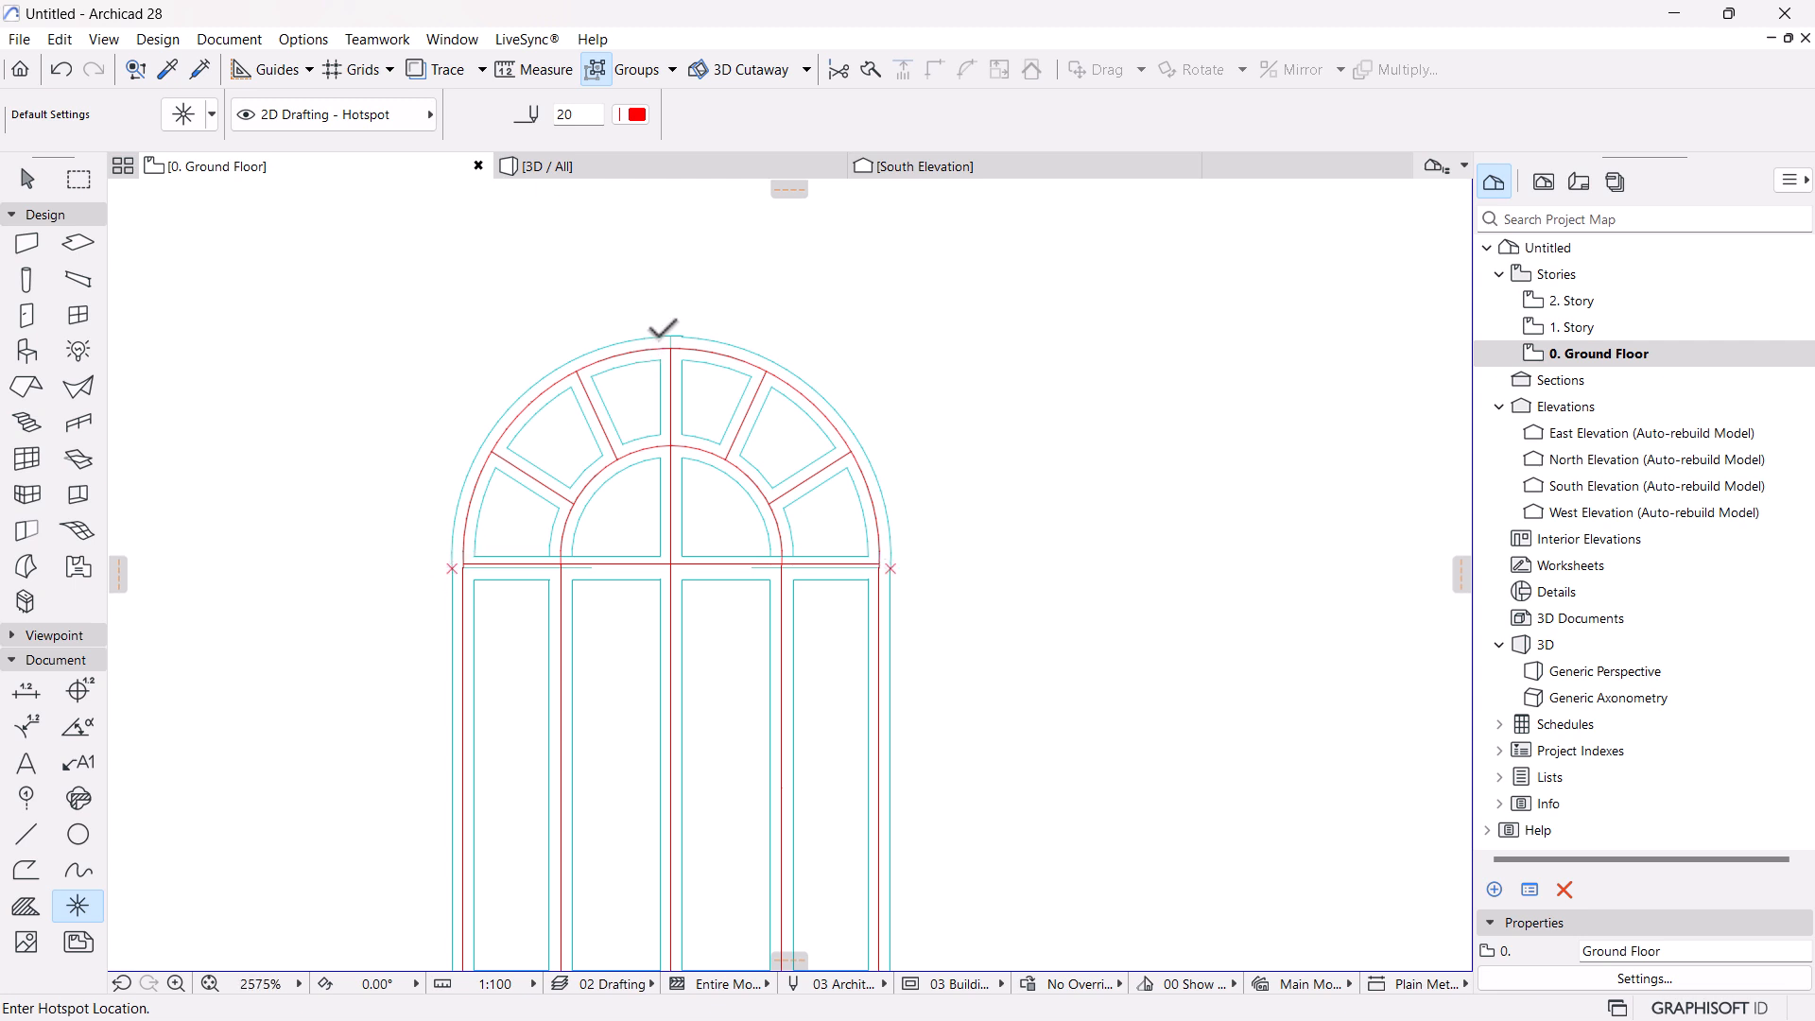
pyautogui.scroll(-3, 661, 734)
pyautogui.scroll(4, 673, 814)
# Select the hotspot at the frame's lower-left axis corner and move it to the frame's outer corner
pyautogui.press('Escape')
pyautogui.click(680, 646)
pyautogui.click(621, 669)
pyautogui.click(75, 910)
pyautogui.scroll(4, 648, 640)
pyautogui.press('Escape')
pyautogui.press('Escape')
pyautogui.click(740, 653)
pyautogui.press('Escape')
pyautogui.press('Tab')
pyautogui.press('Tab')
pyautogui.press('Tab')
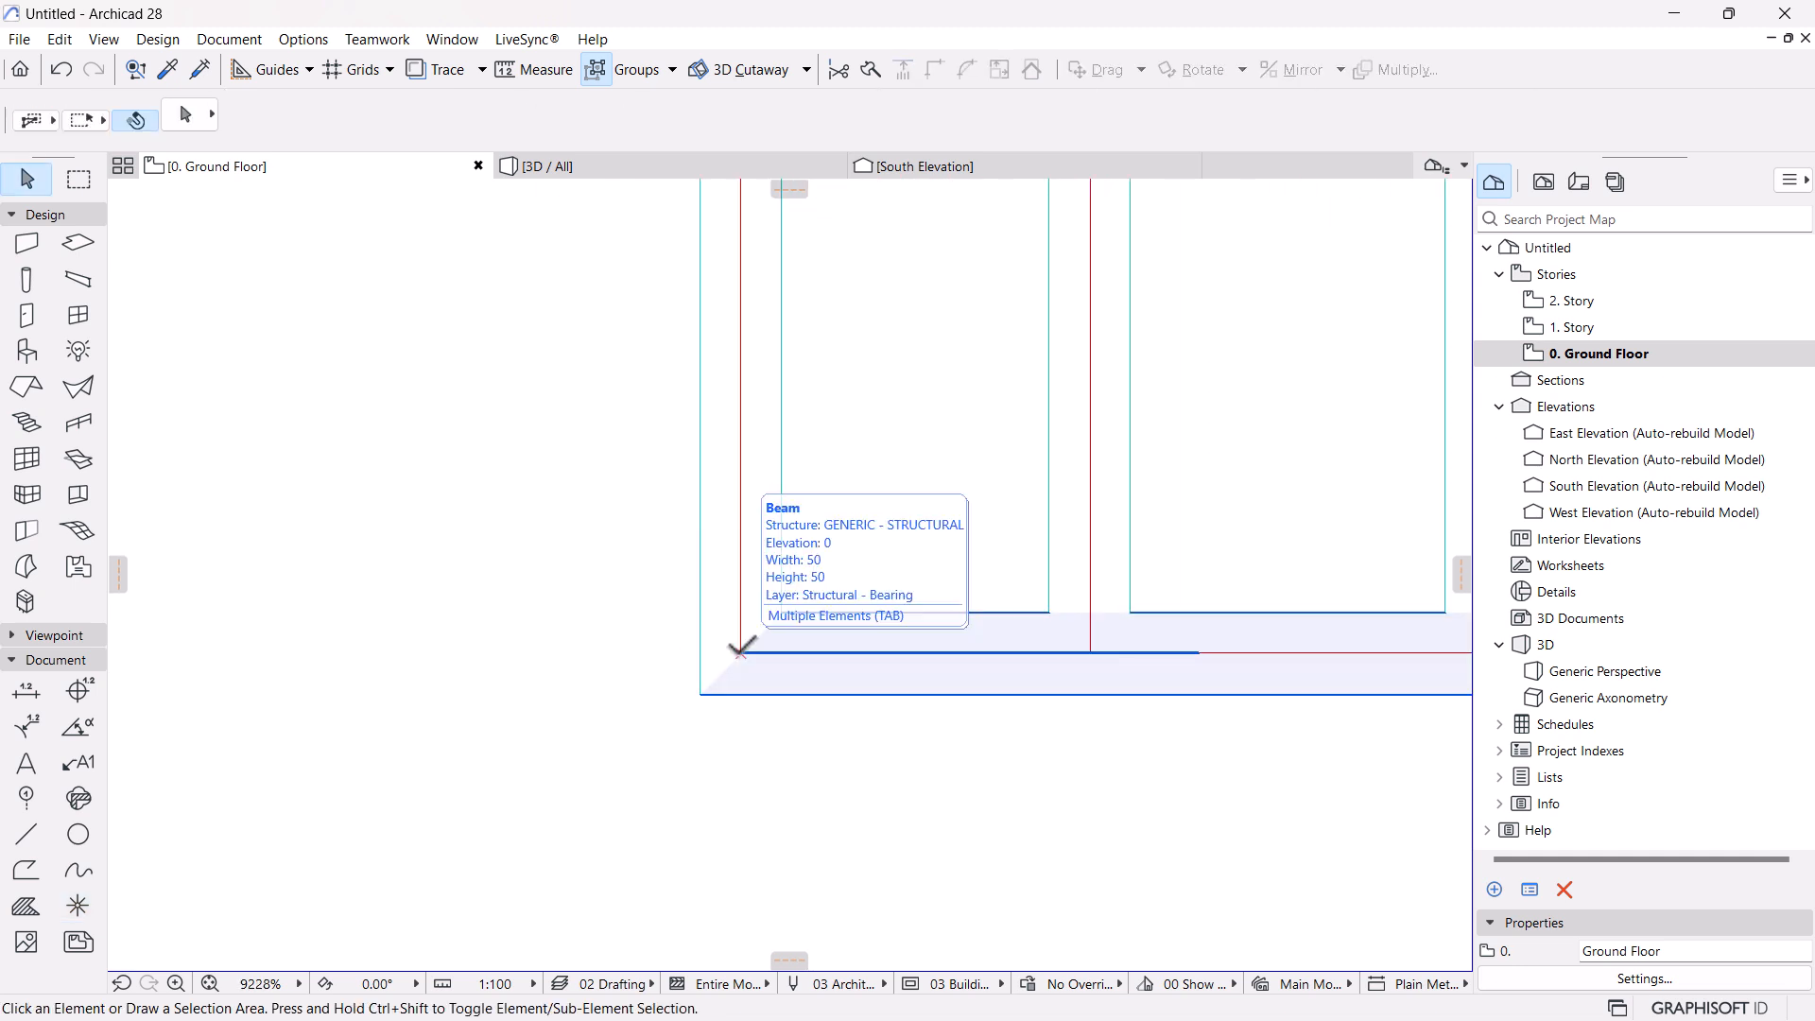
pyautogui.click(742, 652)
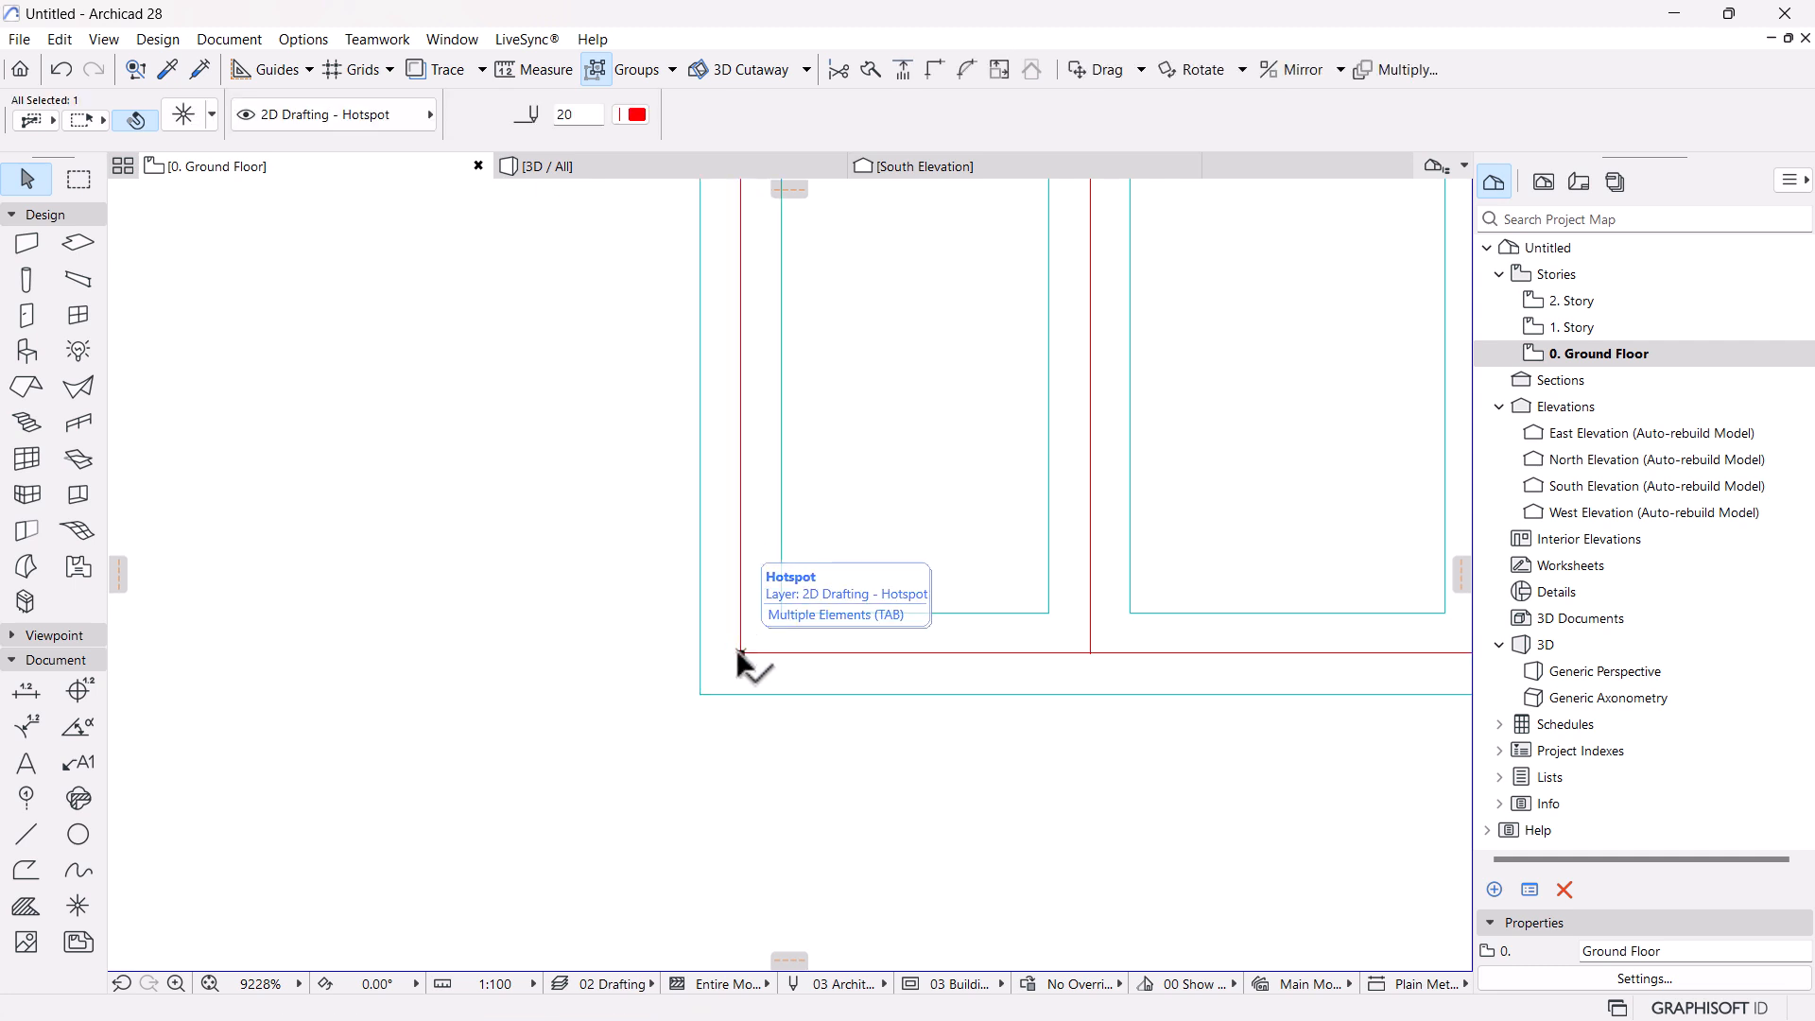
pyautogui.click(742, 652)
pyautogui.click(701, 695)
# Pick the hotspot among the overlapping elements at the frame's lower-right axis corner and move it to the outer corner
pyautogui.scroll(-3, 907, 662)
pyautogui.moveTo(1371, 682); pyautogui.dragTo(851, 679, button='middle')
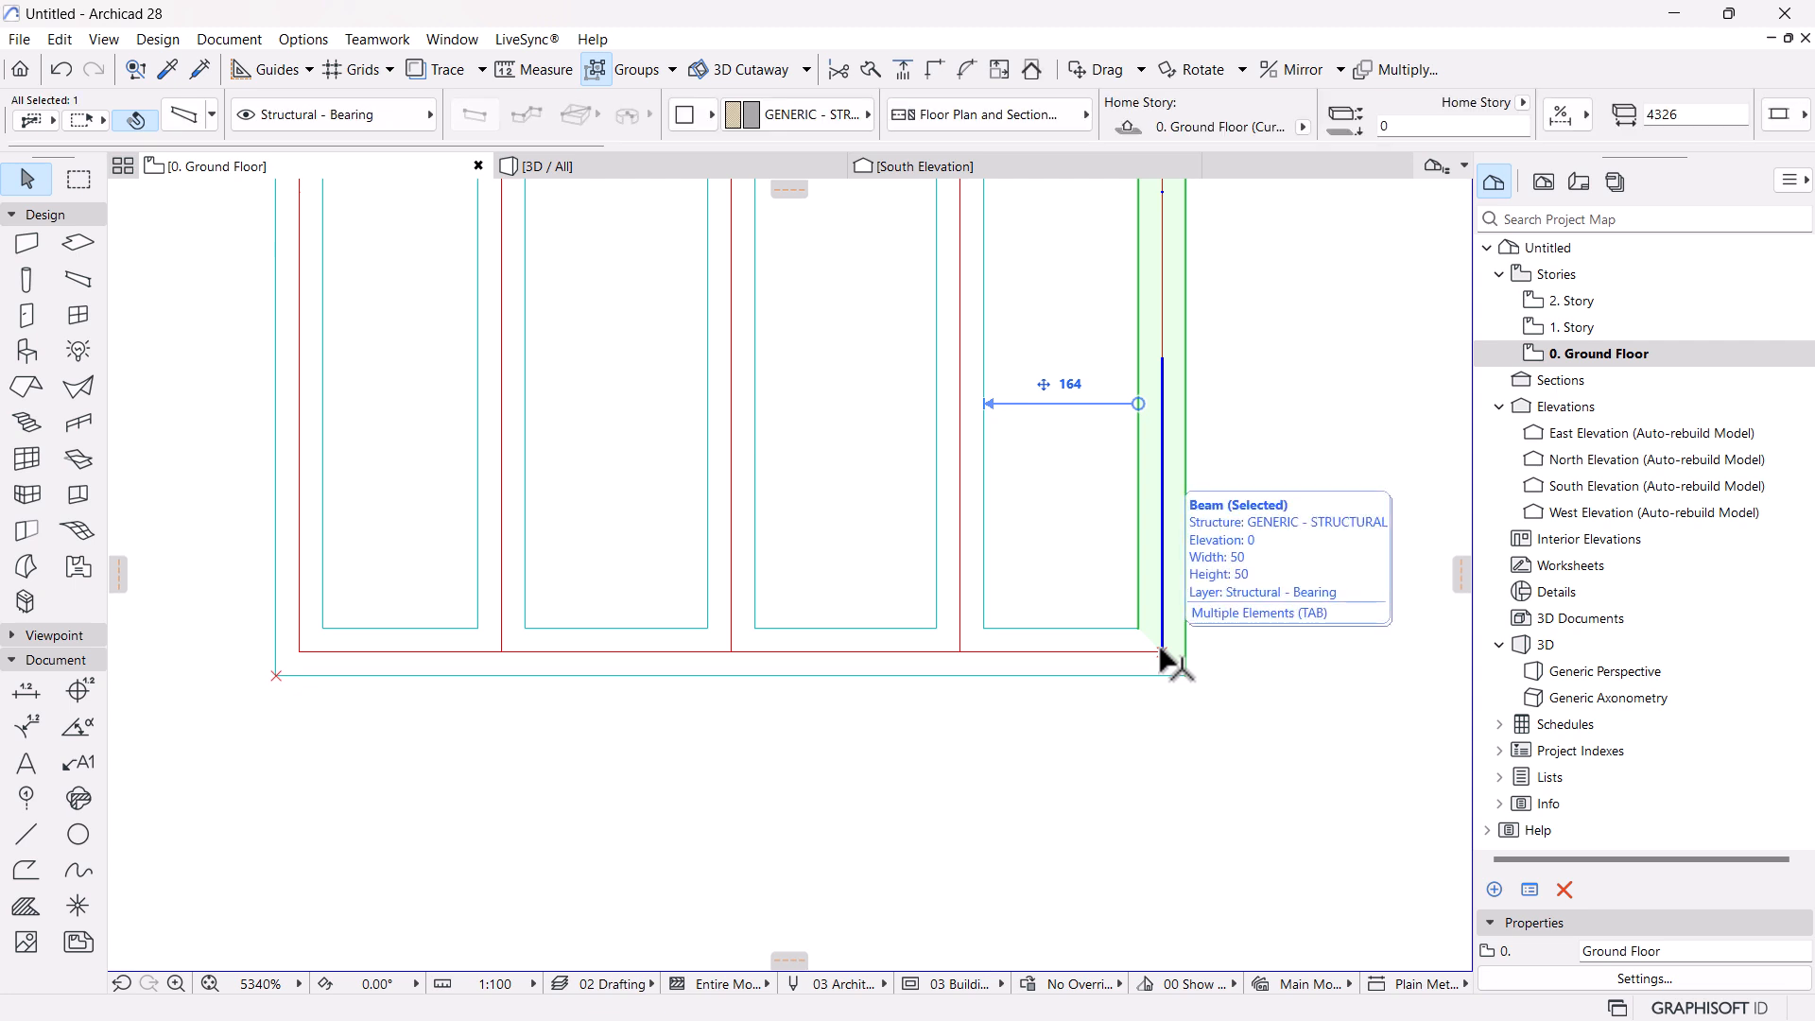
pyautogui.press('Escape')
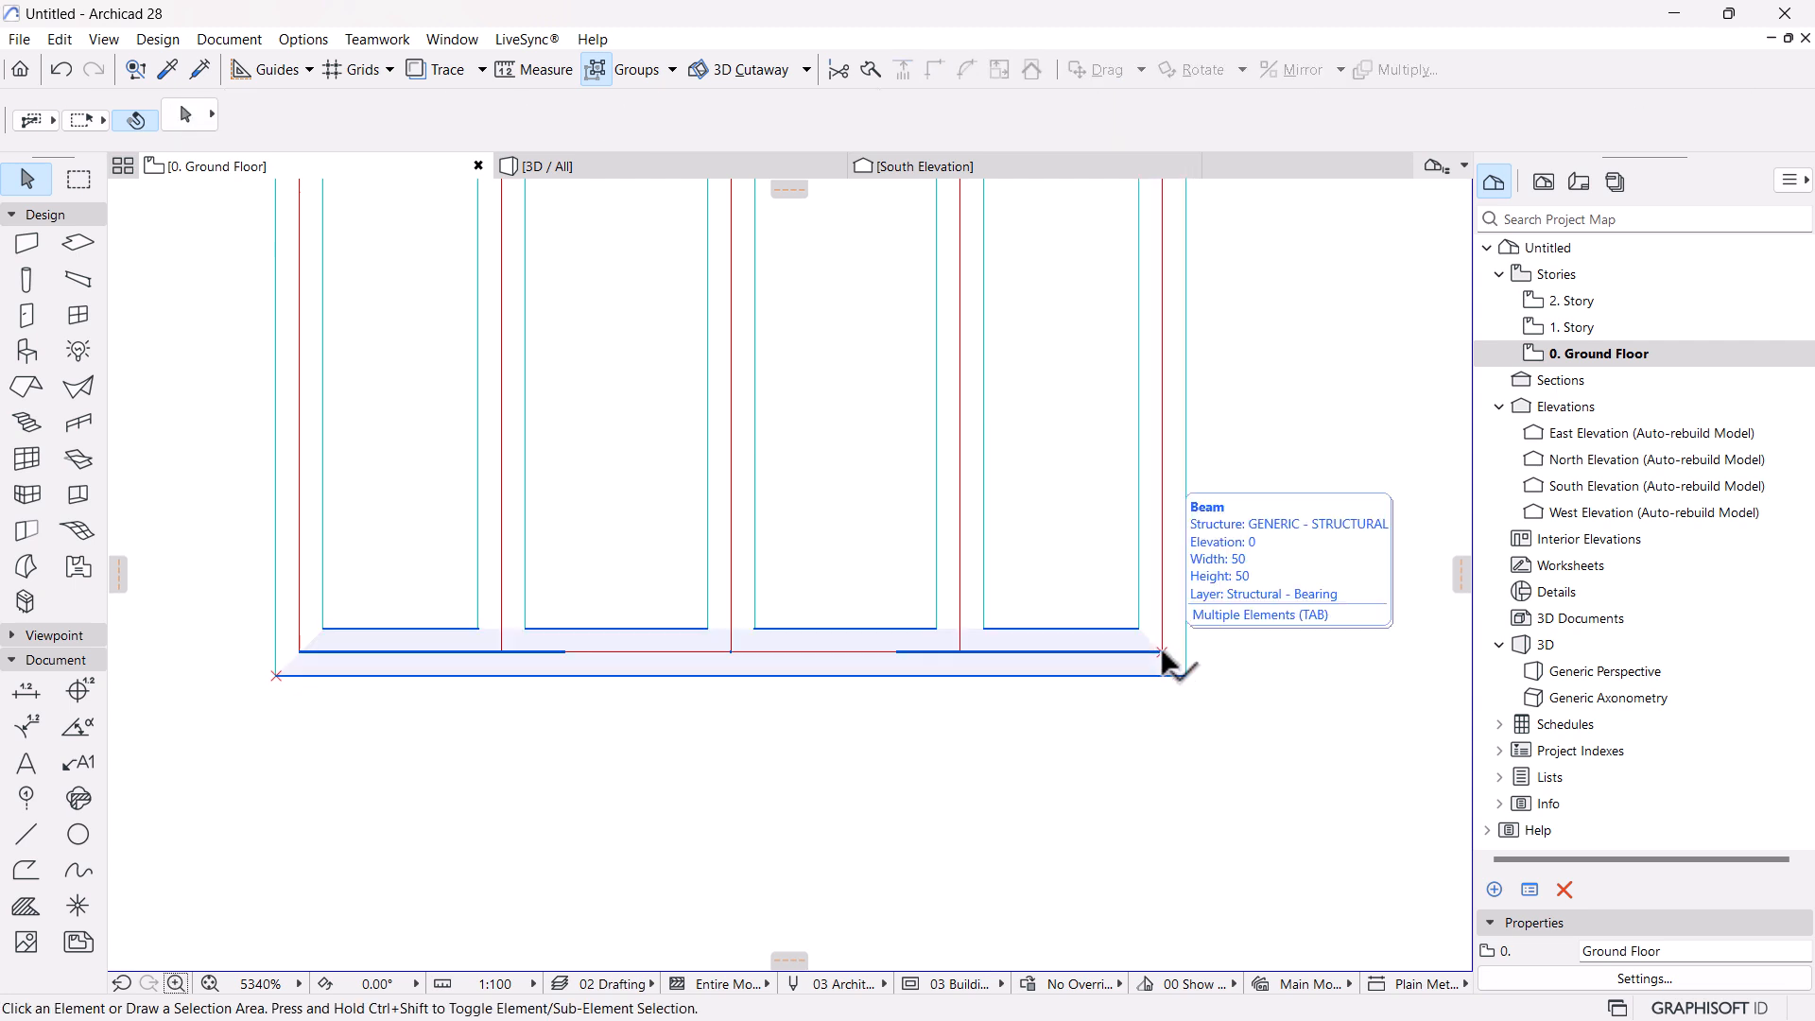
pyautogui.scroll(5, 1163, 651)
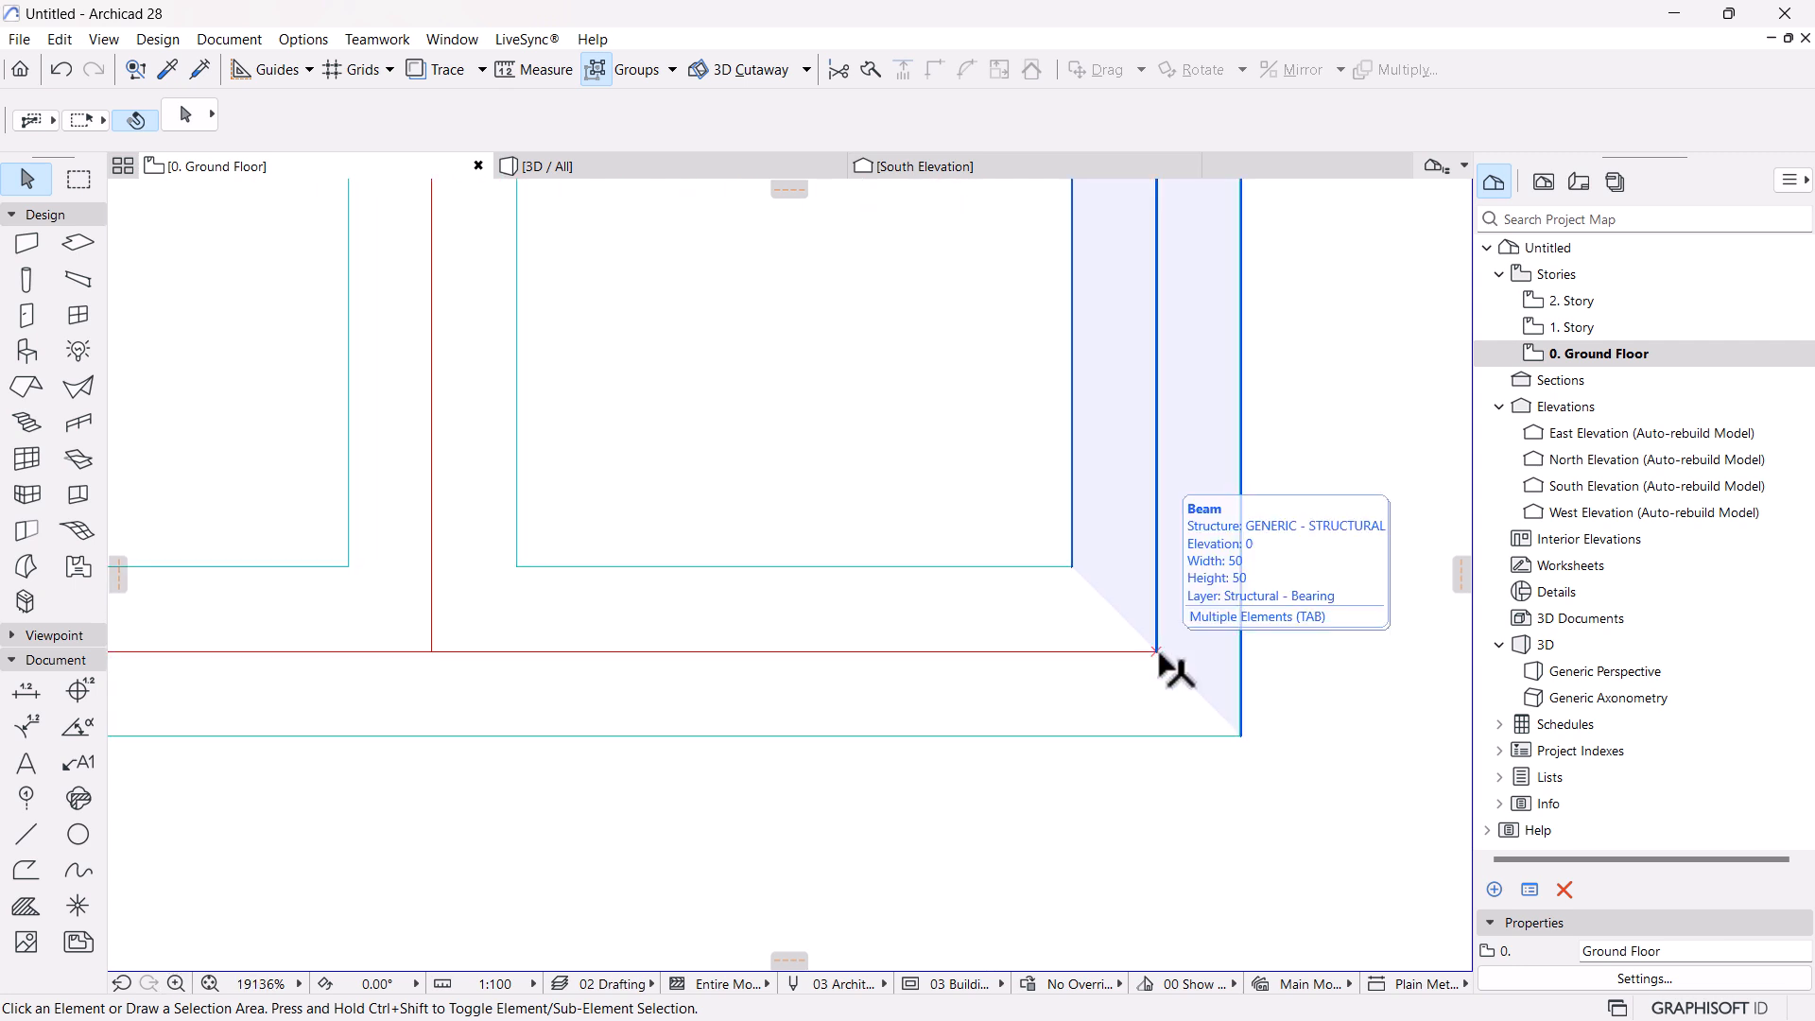
pyautogui.press('Tab')
pyautogui.press('Tab')
pyautogui.press('Tab')
pyautogui.press('Tab')
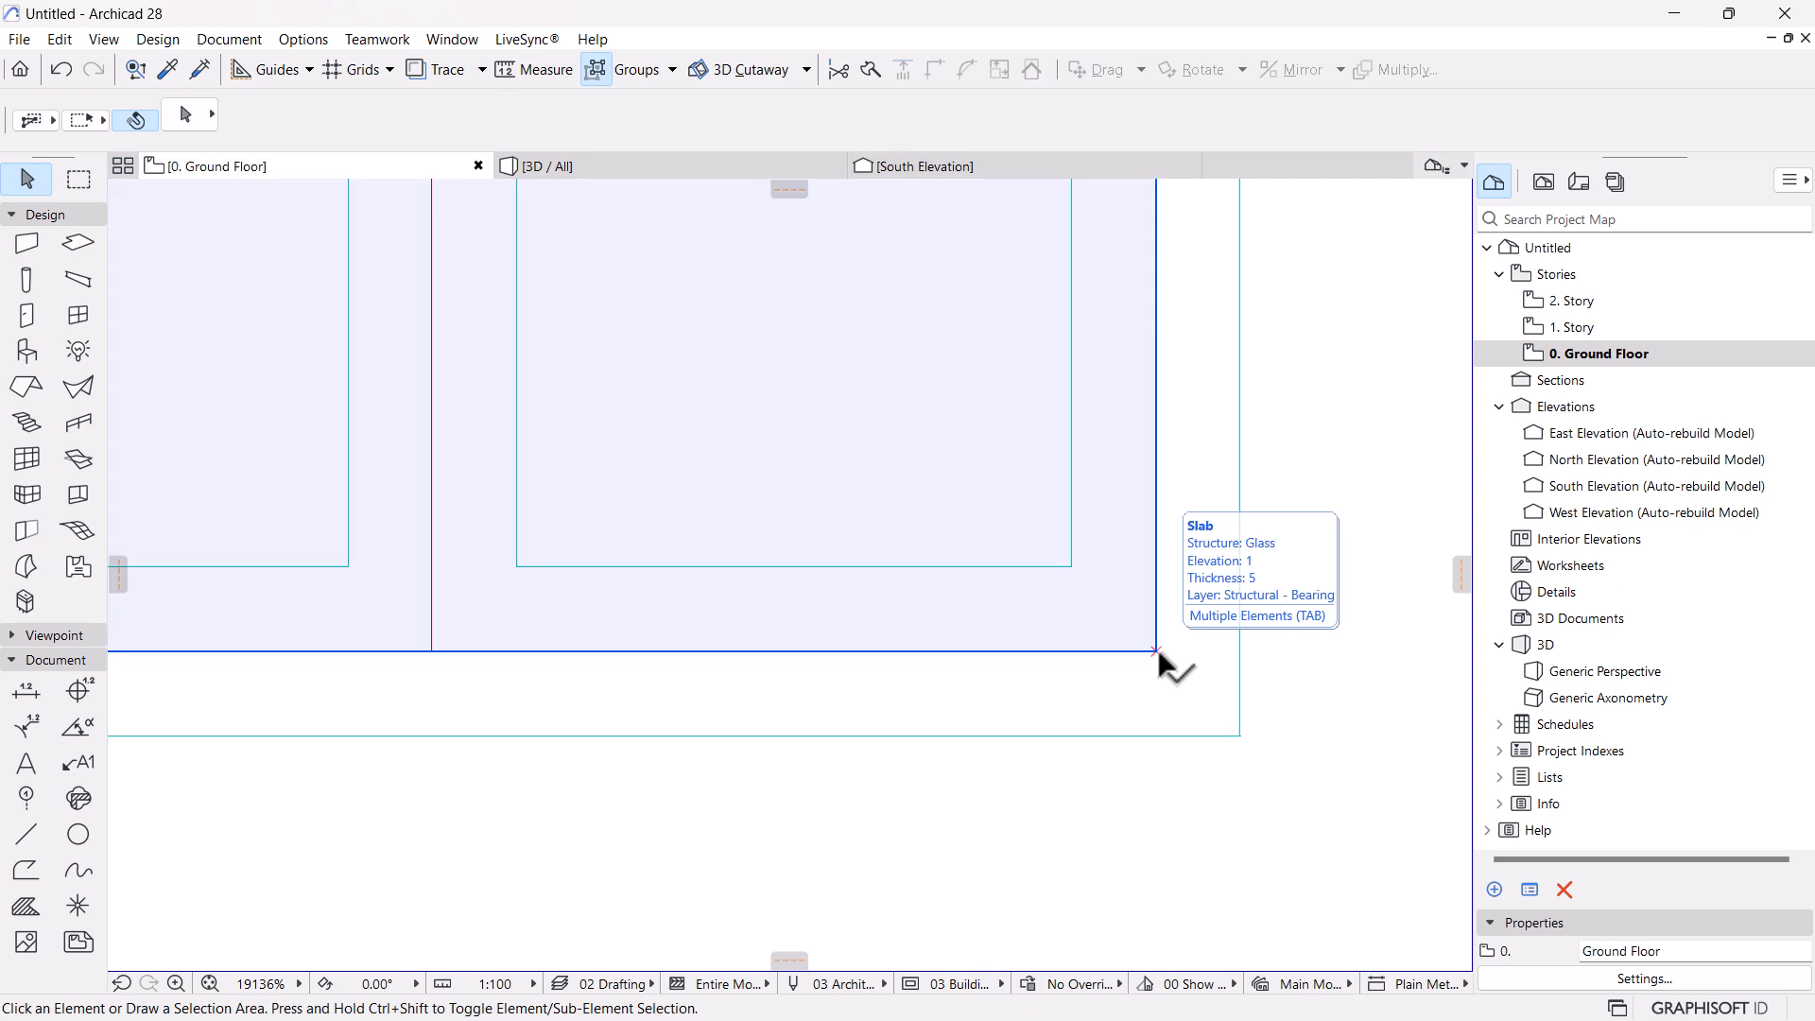
pyautogui.press('Tab')
pyautogui.press('Tab')
pyautogui.press('Tab')
pyautogui.press('Tab')
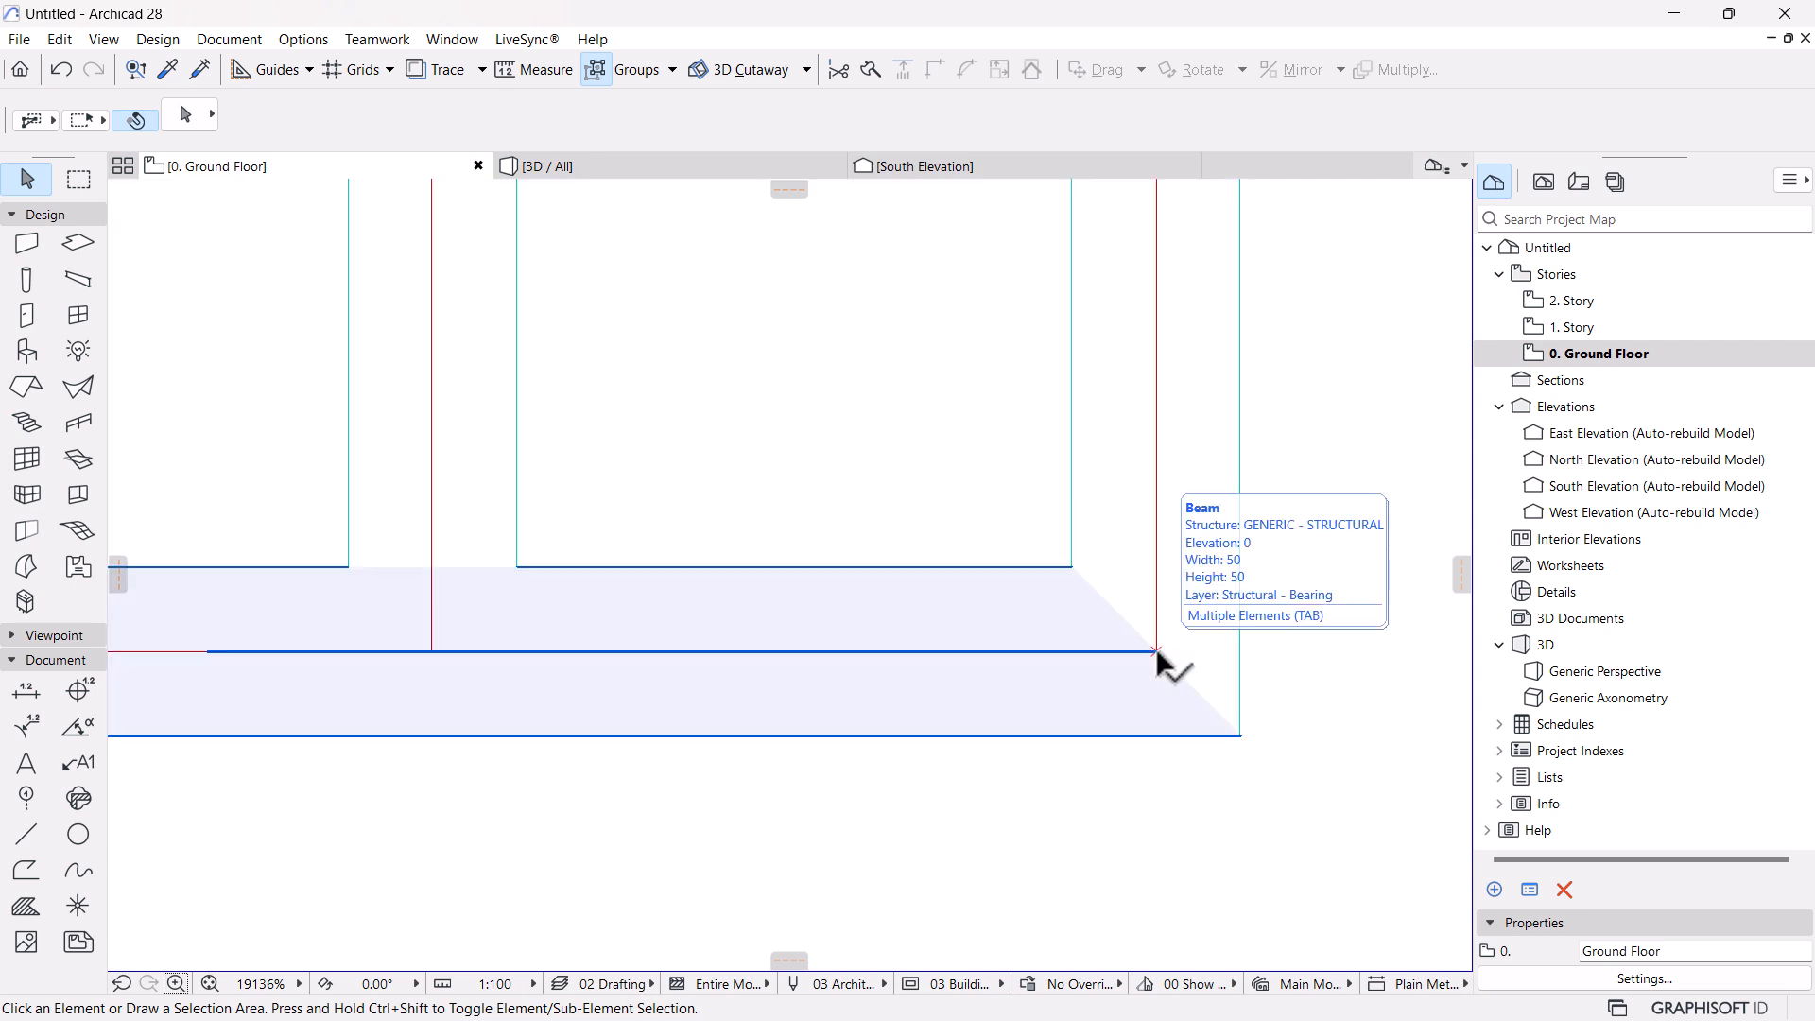
pyautogui.press('Tab')
pyautogui.press('Tab')
pyautogui.press('Tab')
pyautogui.click(1156, 651)
pyautogui.click(1156, 652)
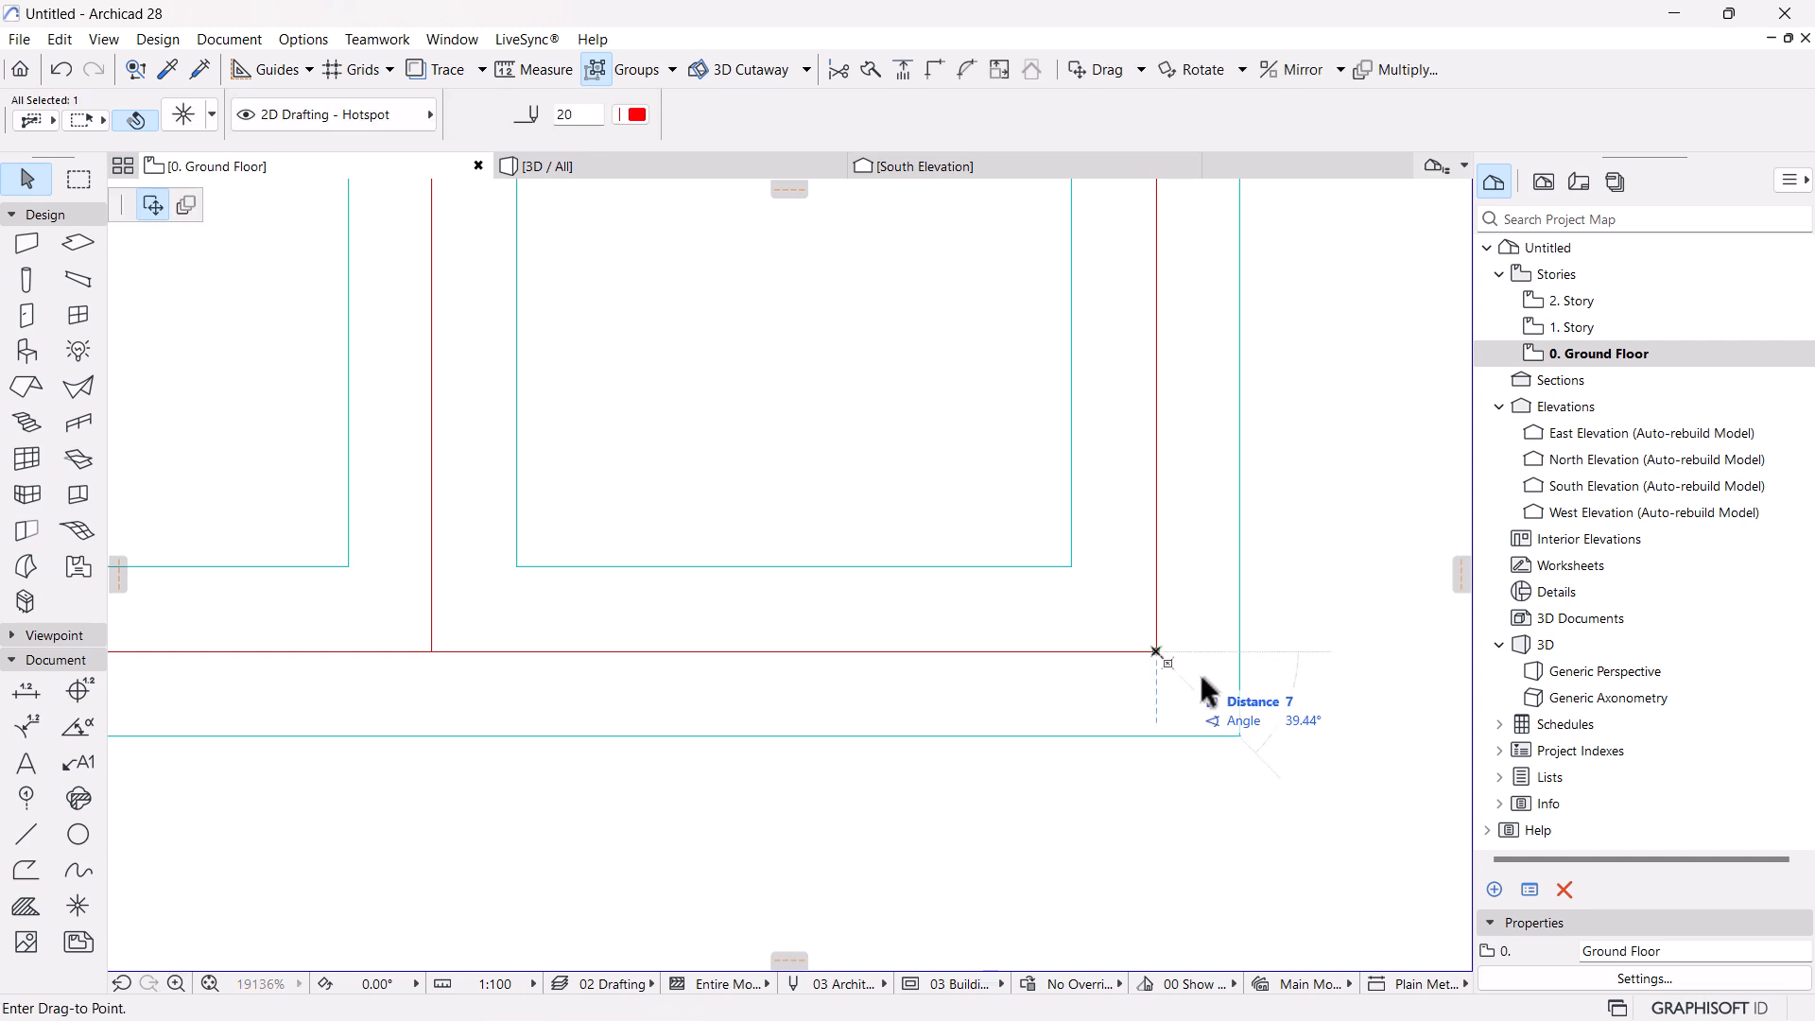
pyautogui.scroll(-5, 1220, 738)
pyautogui.scroll(-4, 1123, 757)
pyautogui.click(1280, 628)
# Select the entire flat window with its hotspots and save it as a window, replacing Arabic-Window.gsm in the Embedded Library
pyautogui.scroll(-6, 838, 622)
pyautogui.moveTo(920, 654); pyautogui.dragTo(916, 796, button='middle')
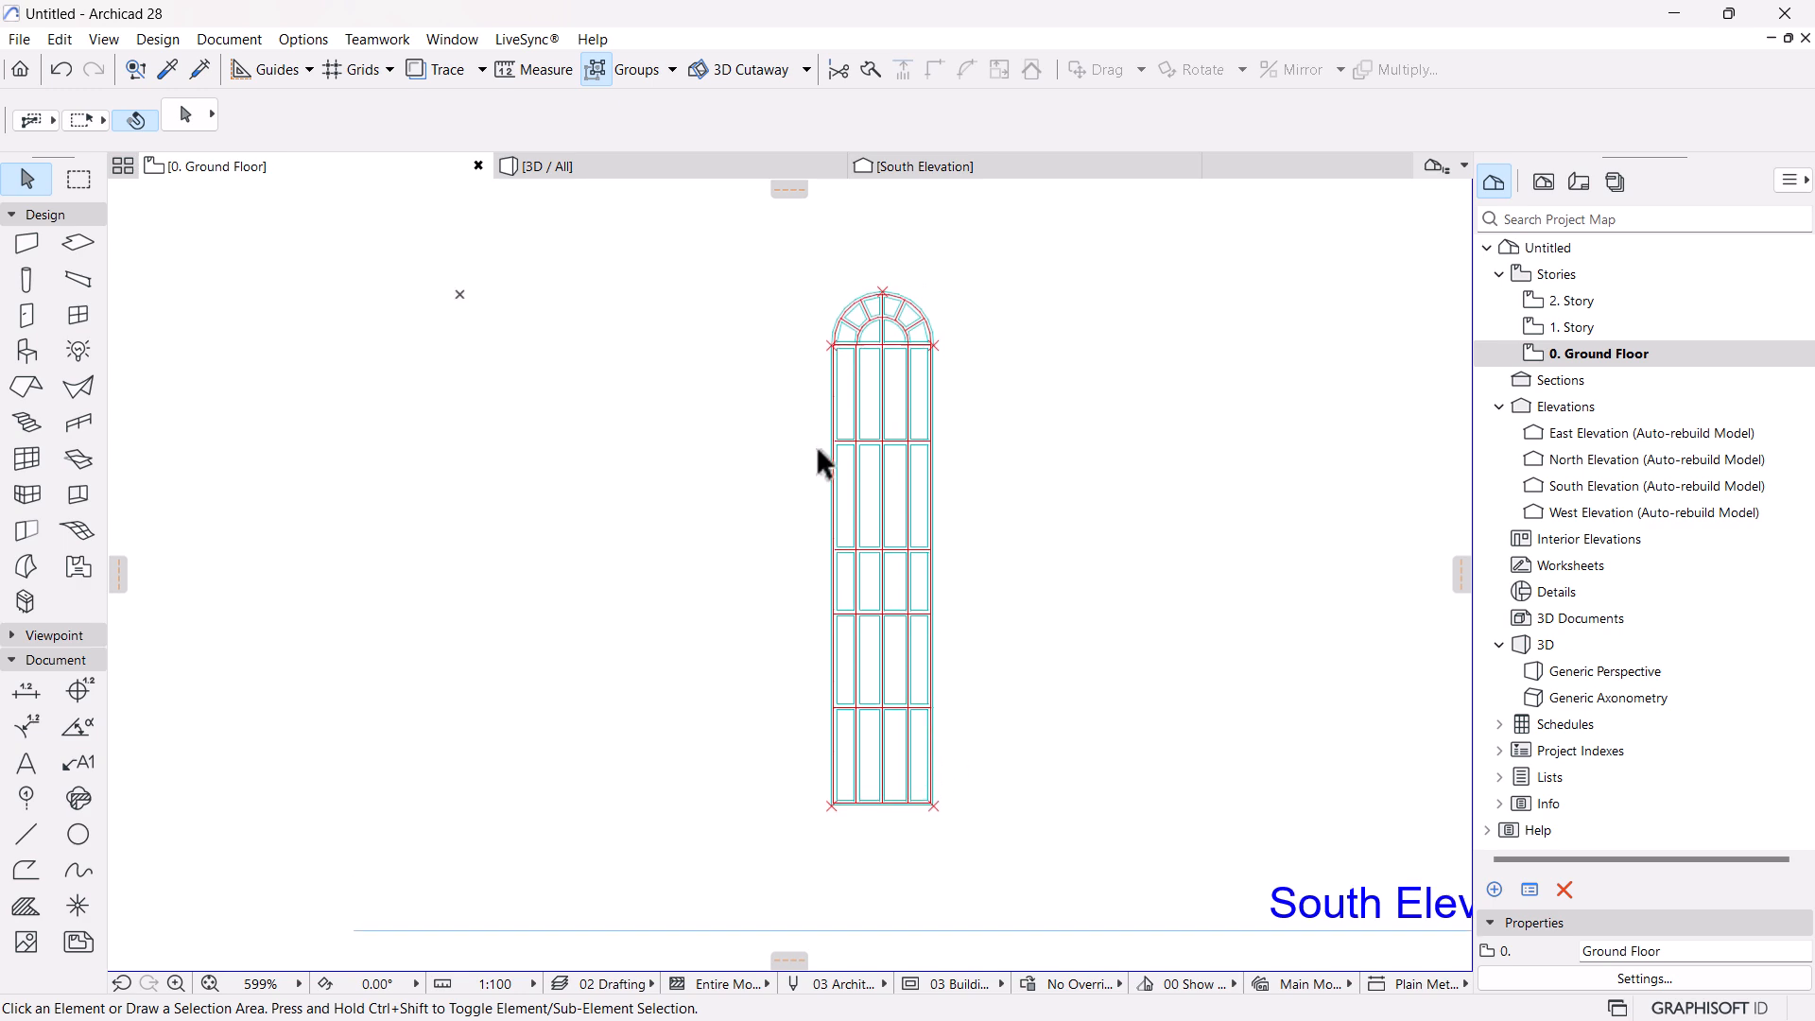
pyautogui.moveTo(733, 267); pyautogui.dragTo(1030, 837)
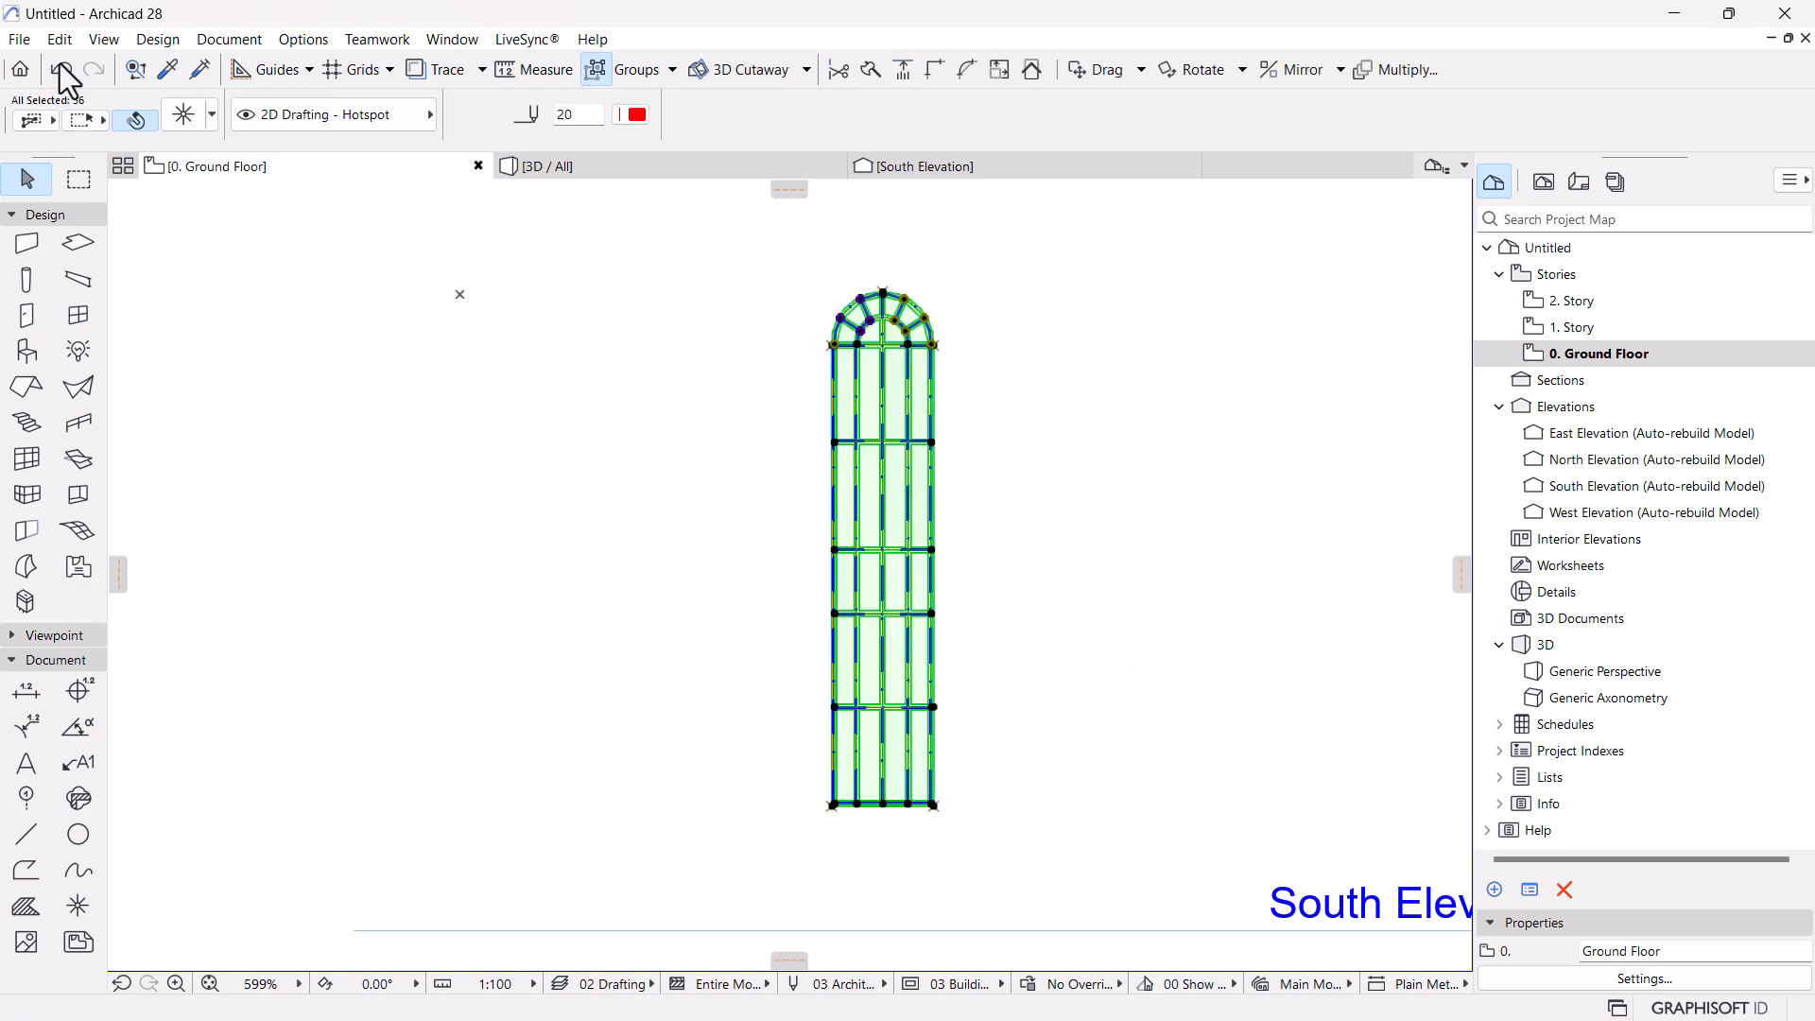
pyautogui.click(19, 40)
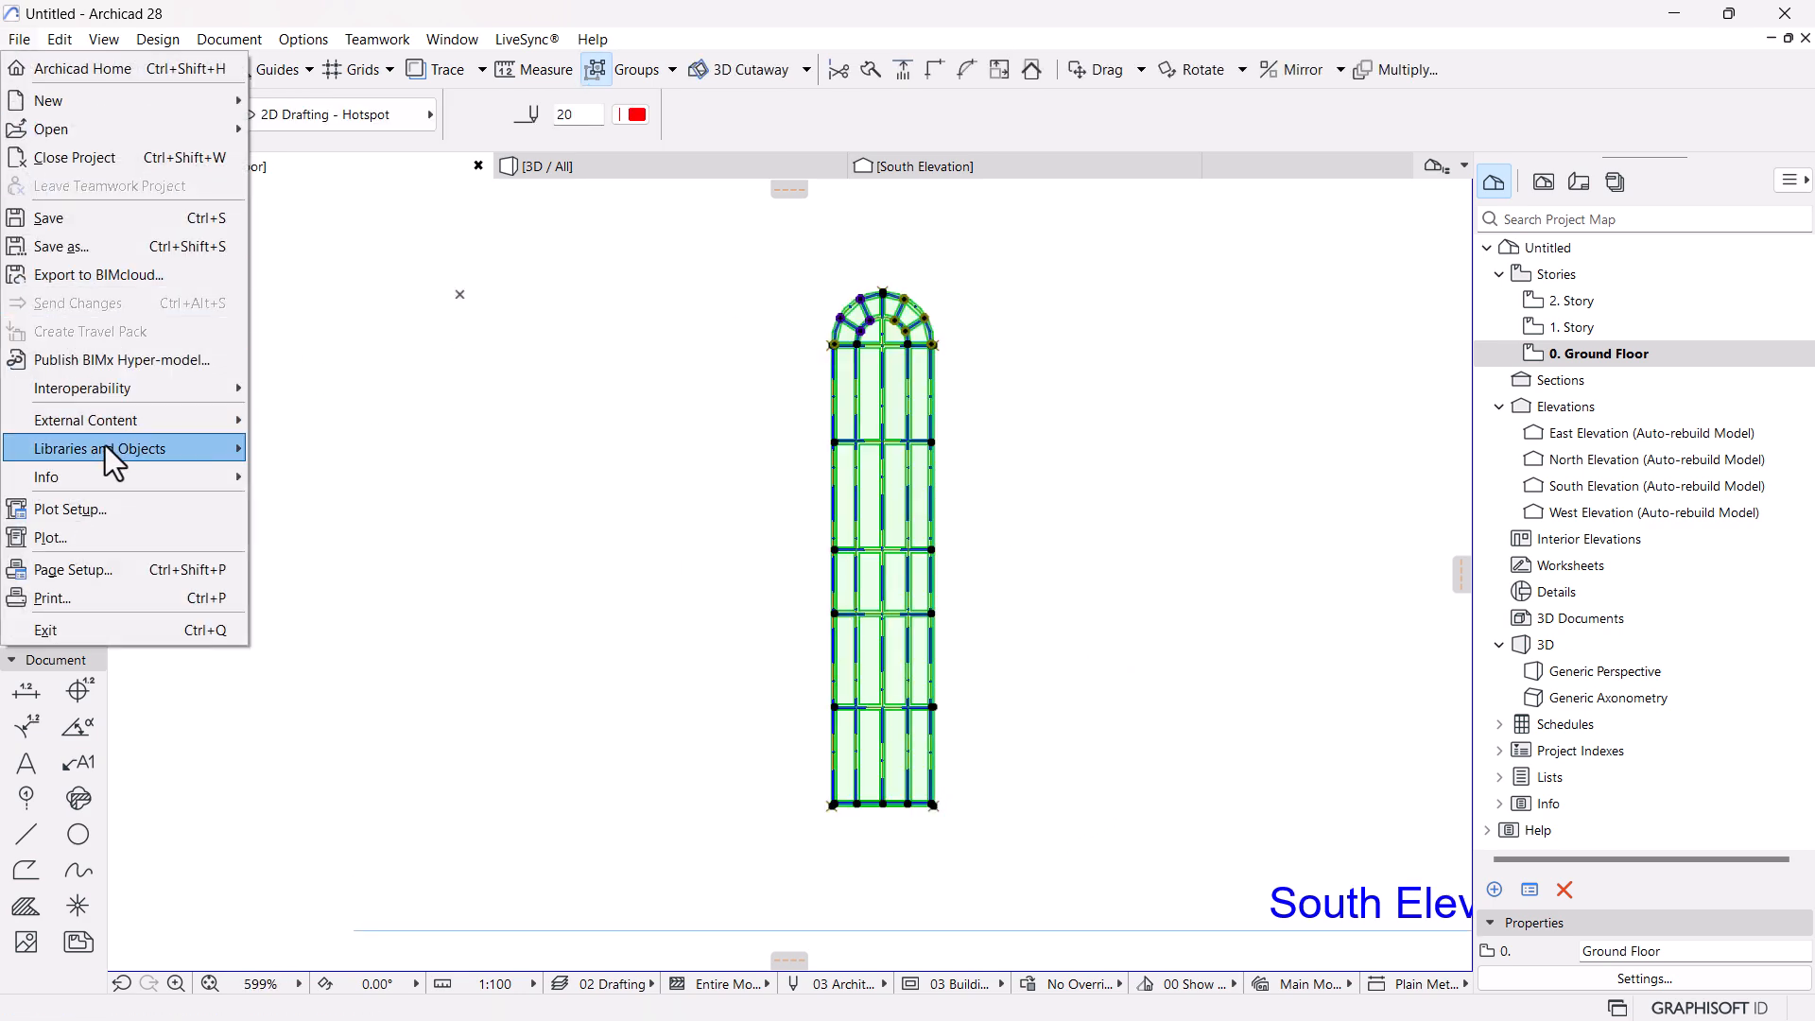
pyautogui.moveTo(113, 448)
pyautogui.moveTo(416, 654)
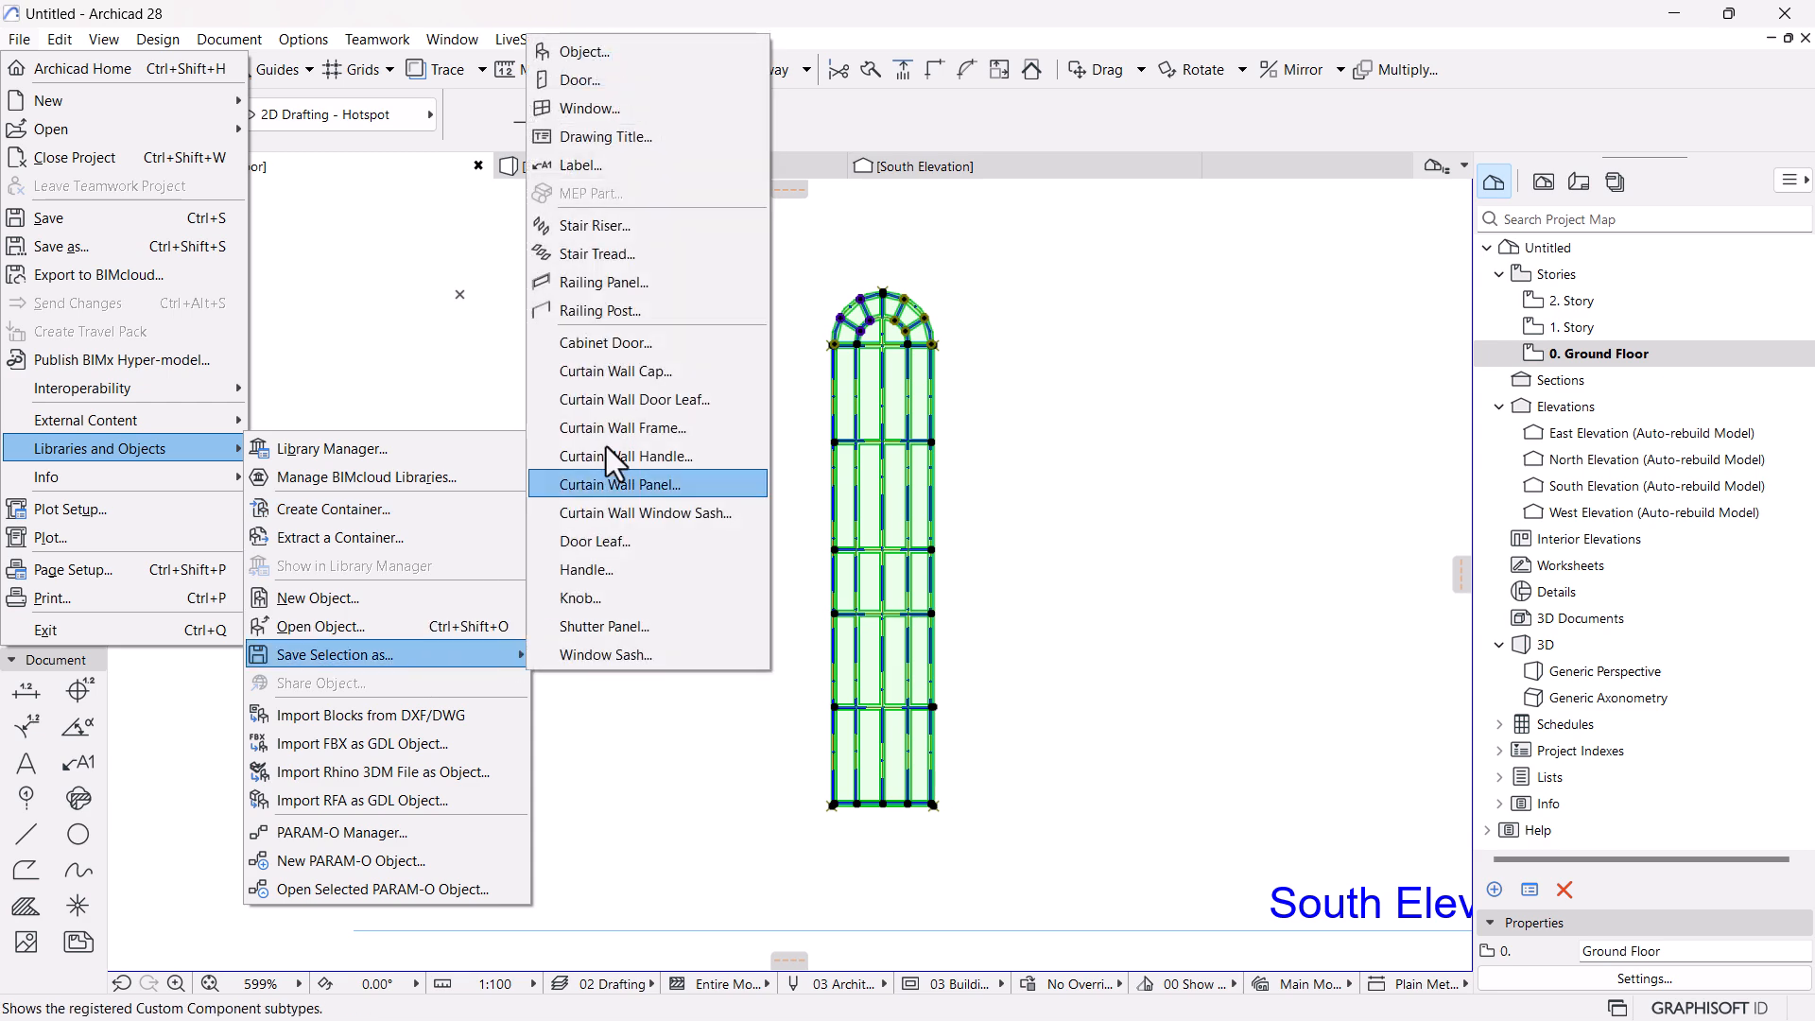
pyautogui.click(588, 121)
pyautogui.click(853, 305)
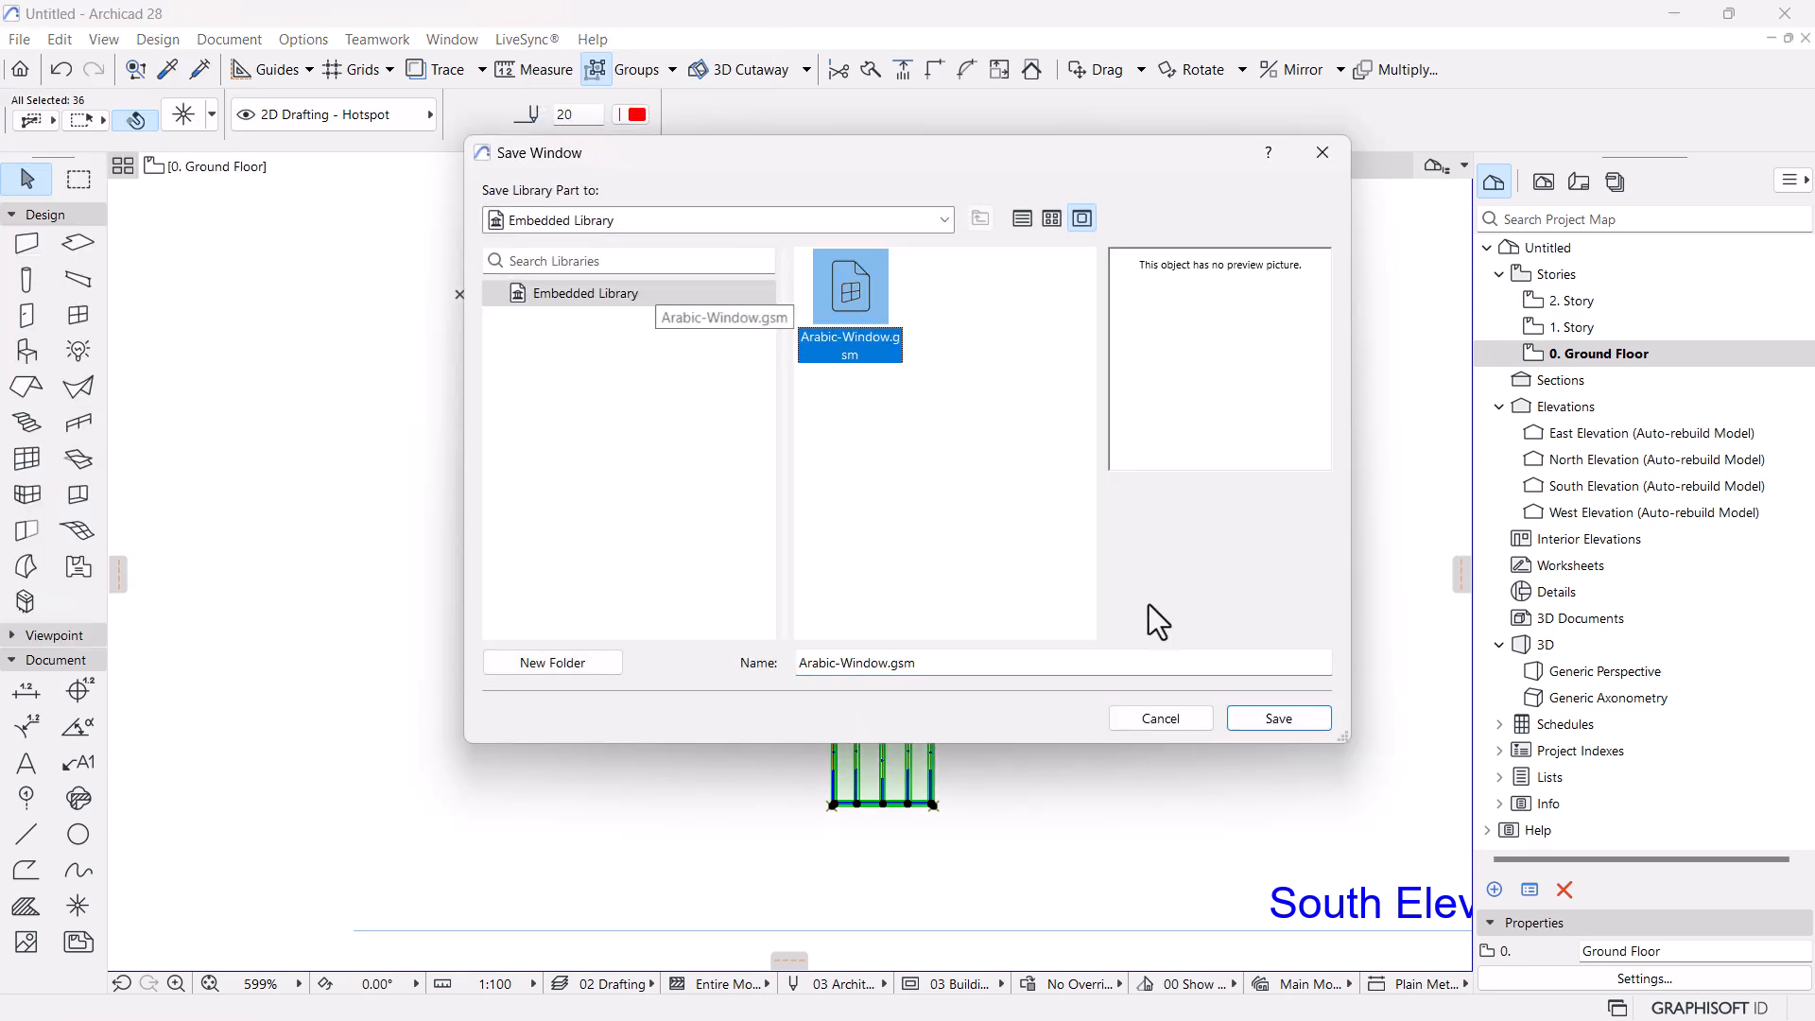
pyautogui.click(1263, 719)
pyautogui.click(991, 416)
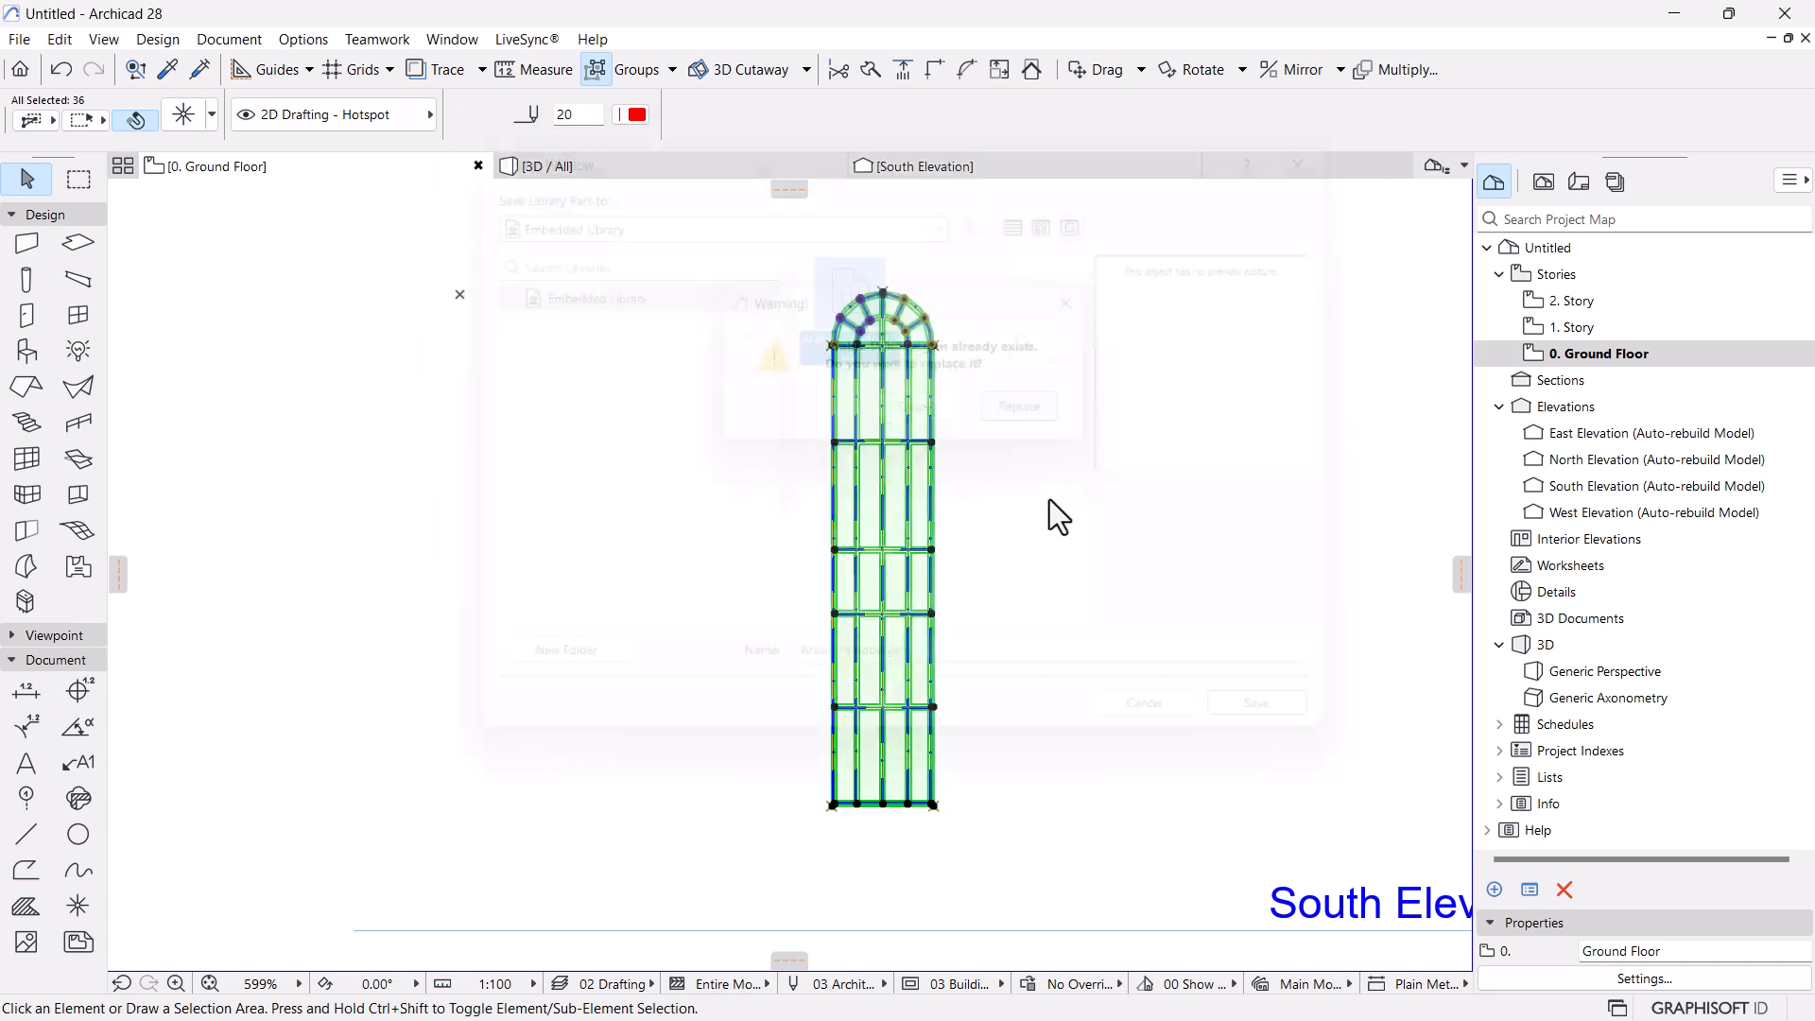
pyautogui.click(1118, 637)
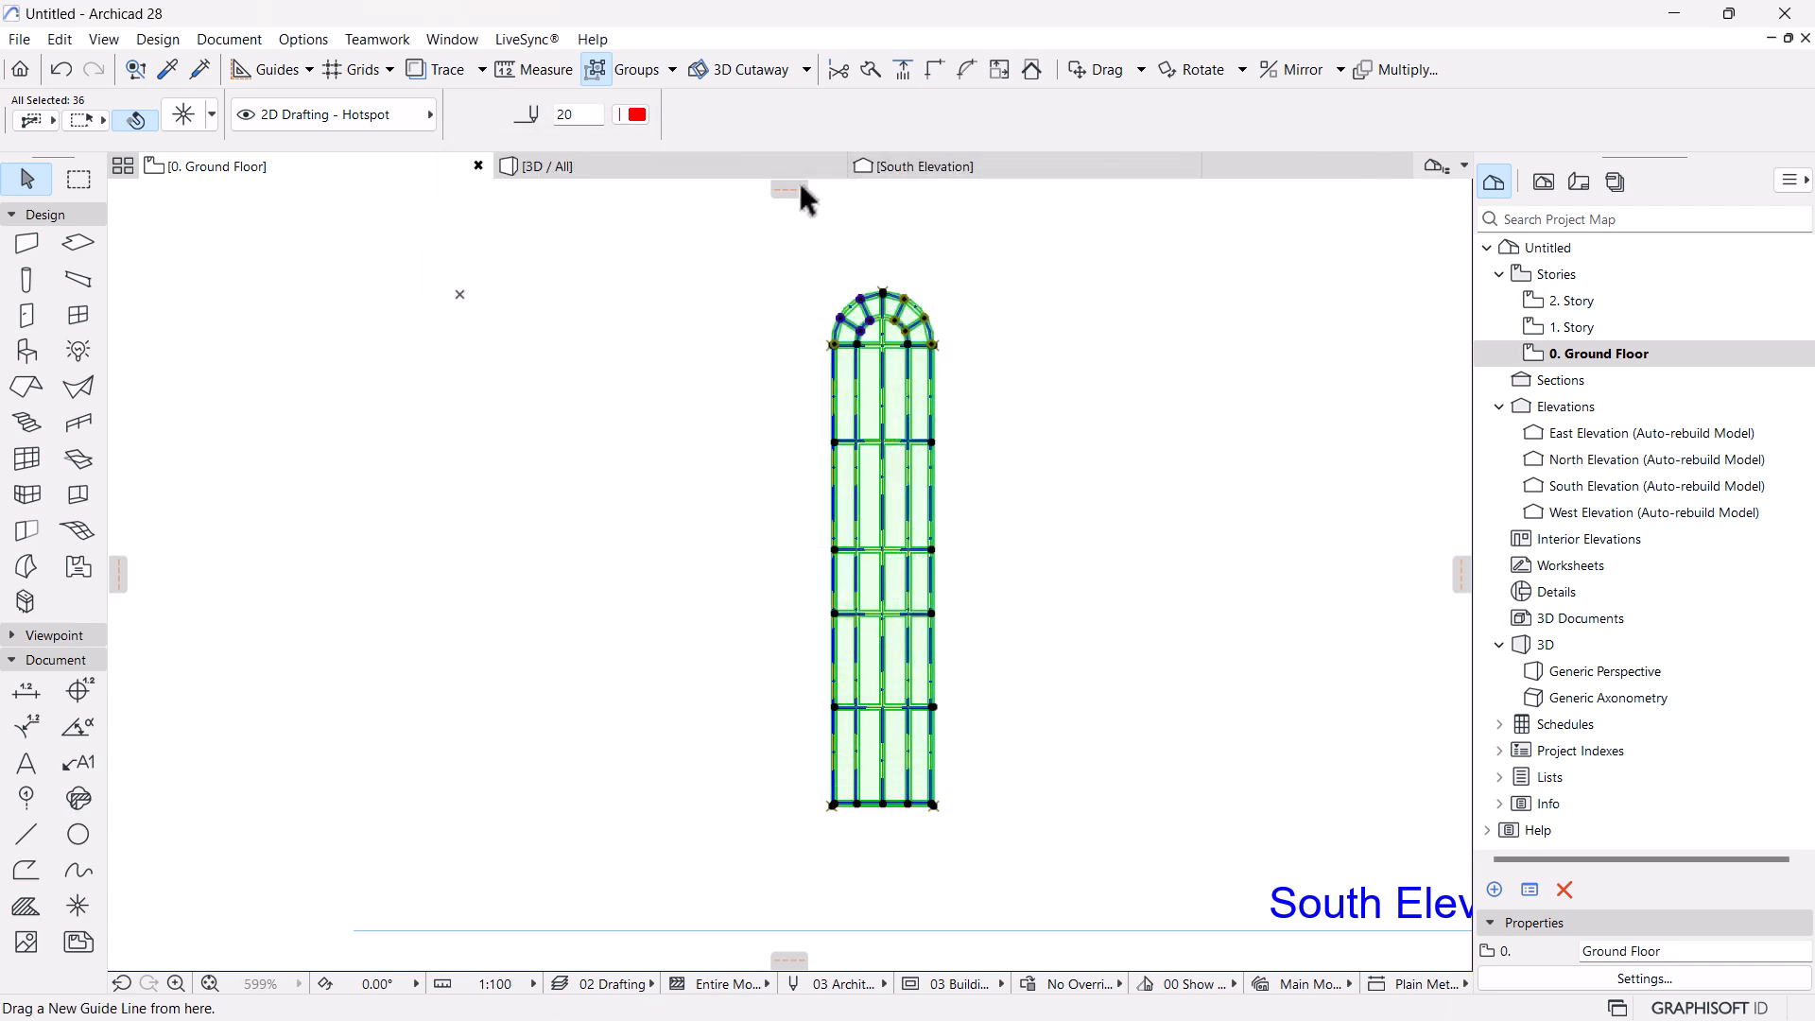
# Examine the placed Arabic-Window and its wall opening in the 3D view from above and from the front
pyautogui.click(668, 168)
pyautogui.scroll(-4, 1027, 508)
pyautogui.moveTo(993, 516); pyautogui.dragTo(684, 645, button='middle')
pyautogui.press('Escape')
pyautogui.press('Escape')
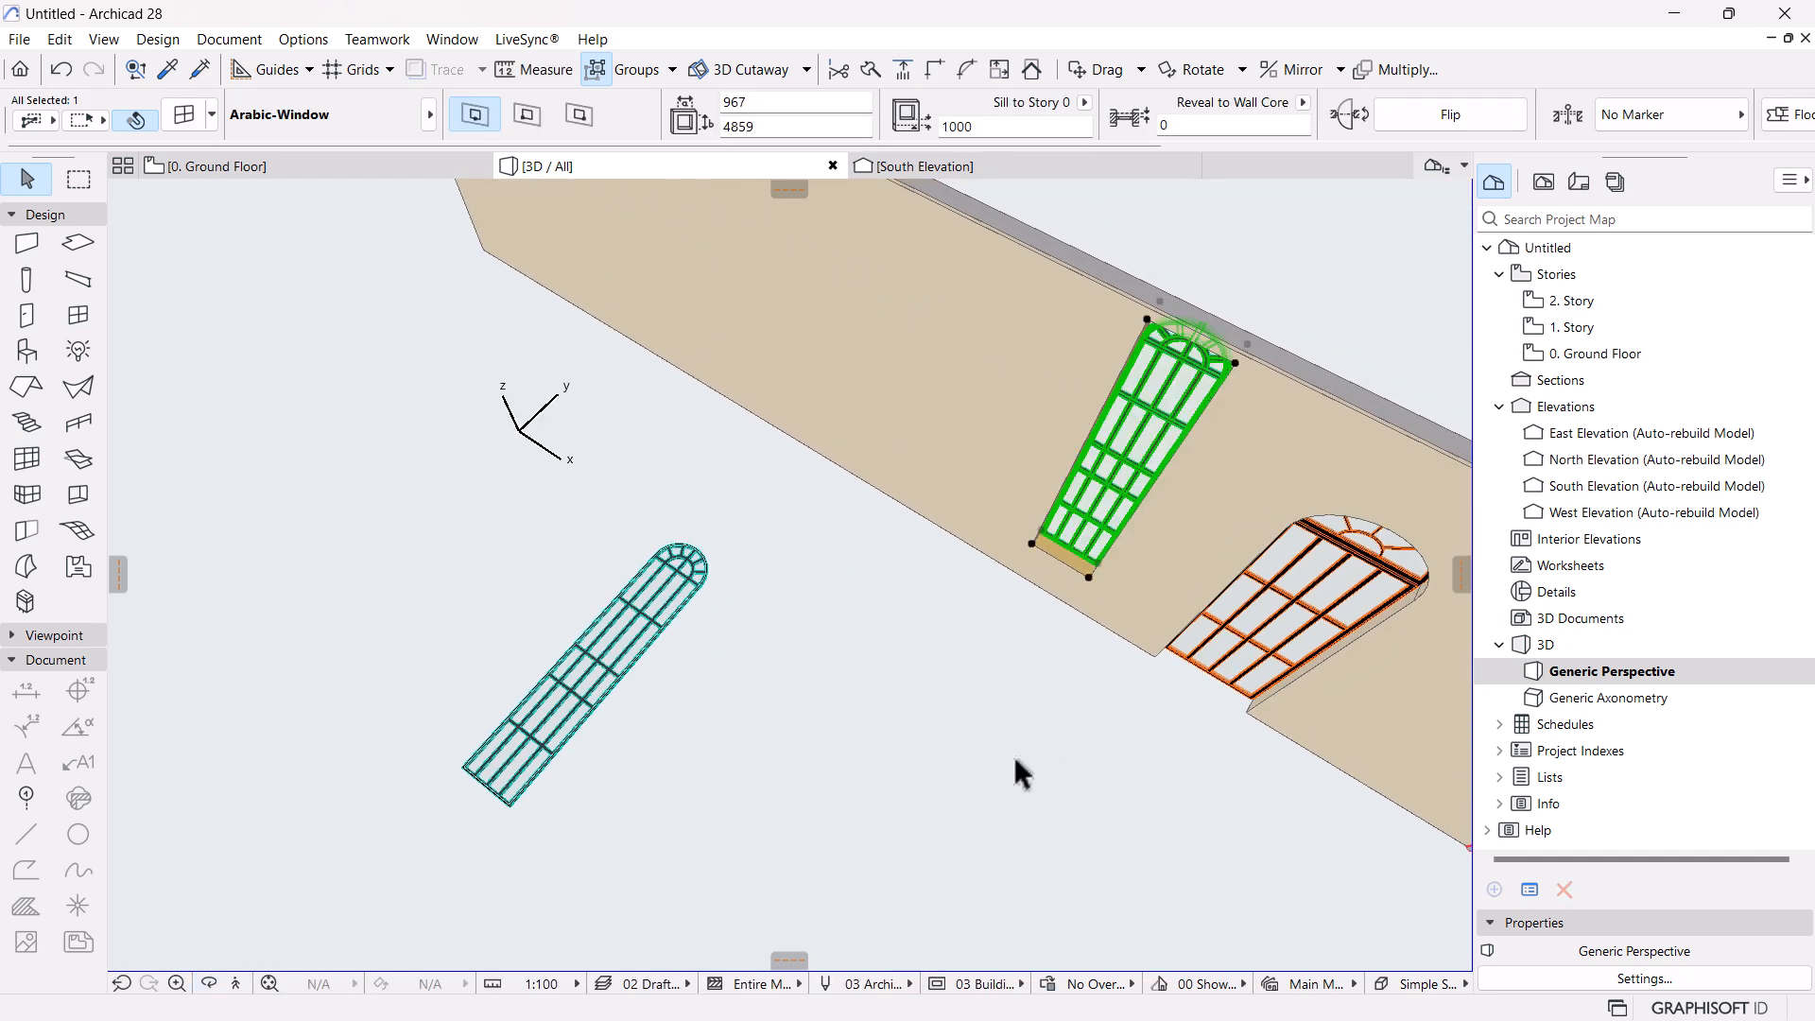
pyautogui.keyDown('shift'); pyautogui.moveTo(899, 702); pyautogui.dragTo(931, 655, button='middle'); pyautogui.keyUp('shift')
pyautogui.moveTo(933, 723); pyautogui.dragTo(967, 382)
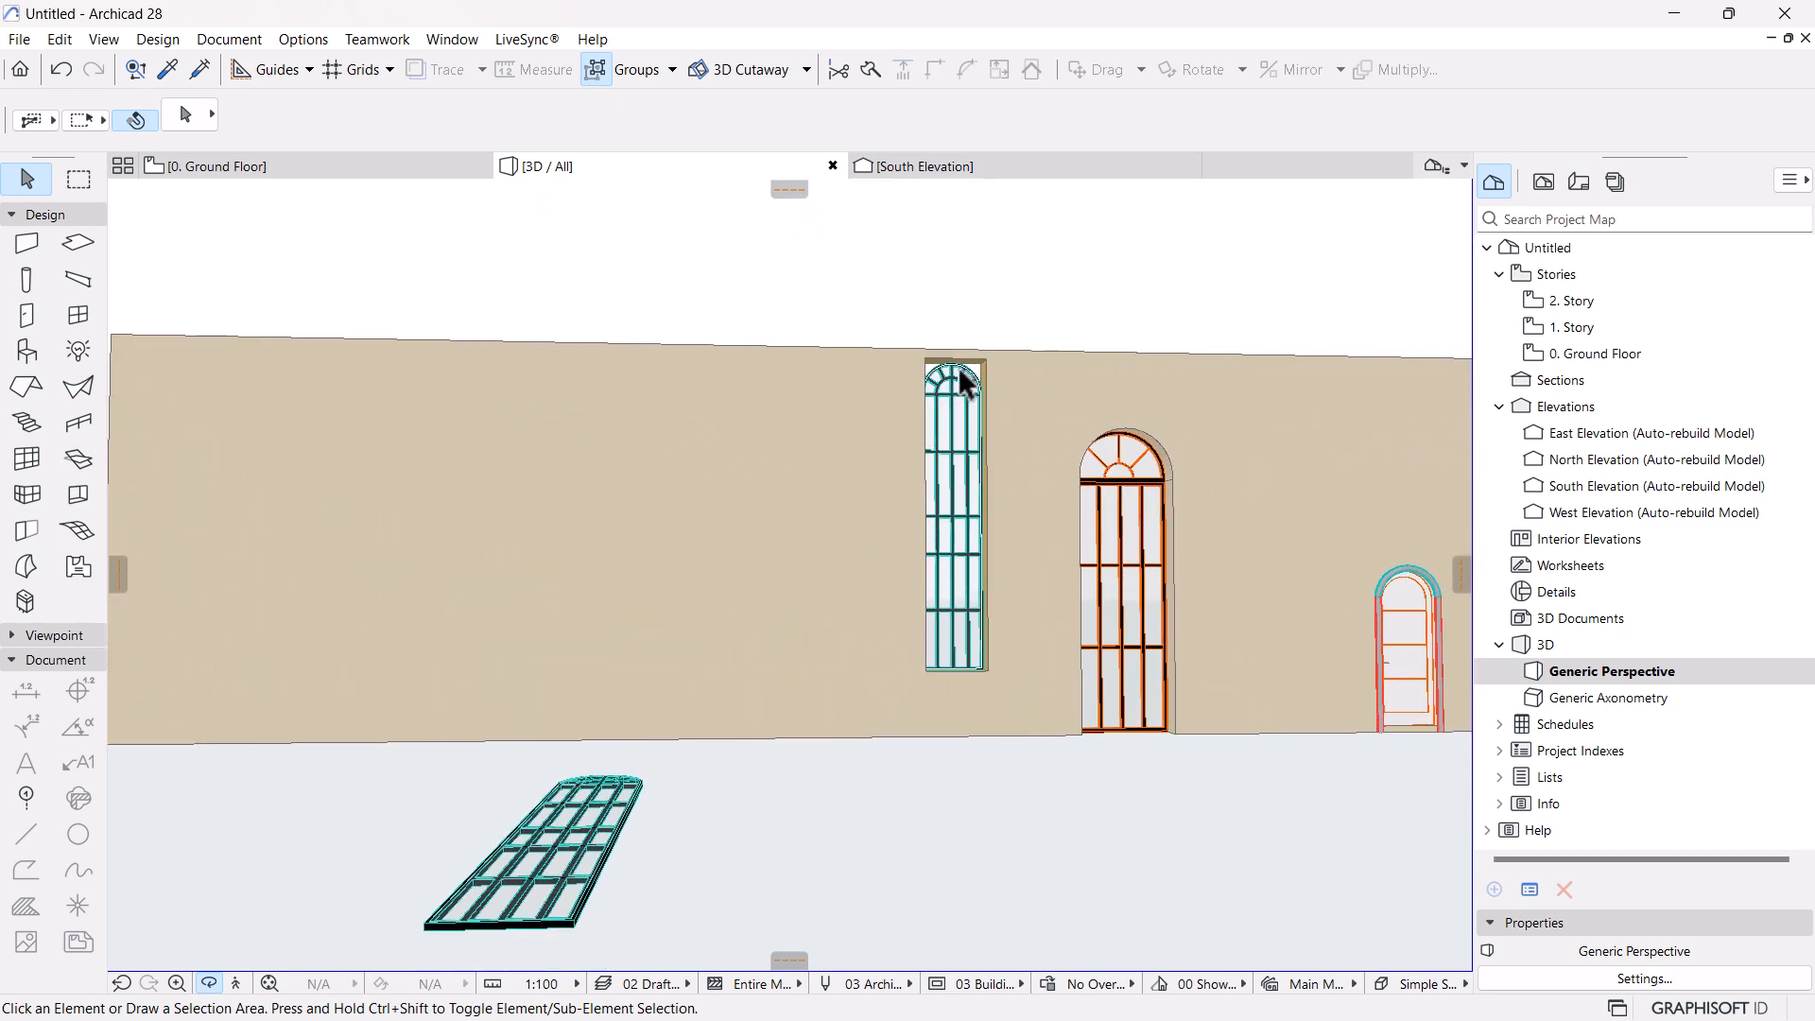
pyautogui.moveTo(510, 834); pyautogui.dragTo(641, 848)
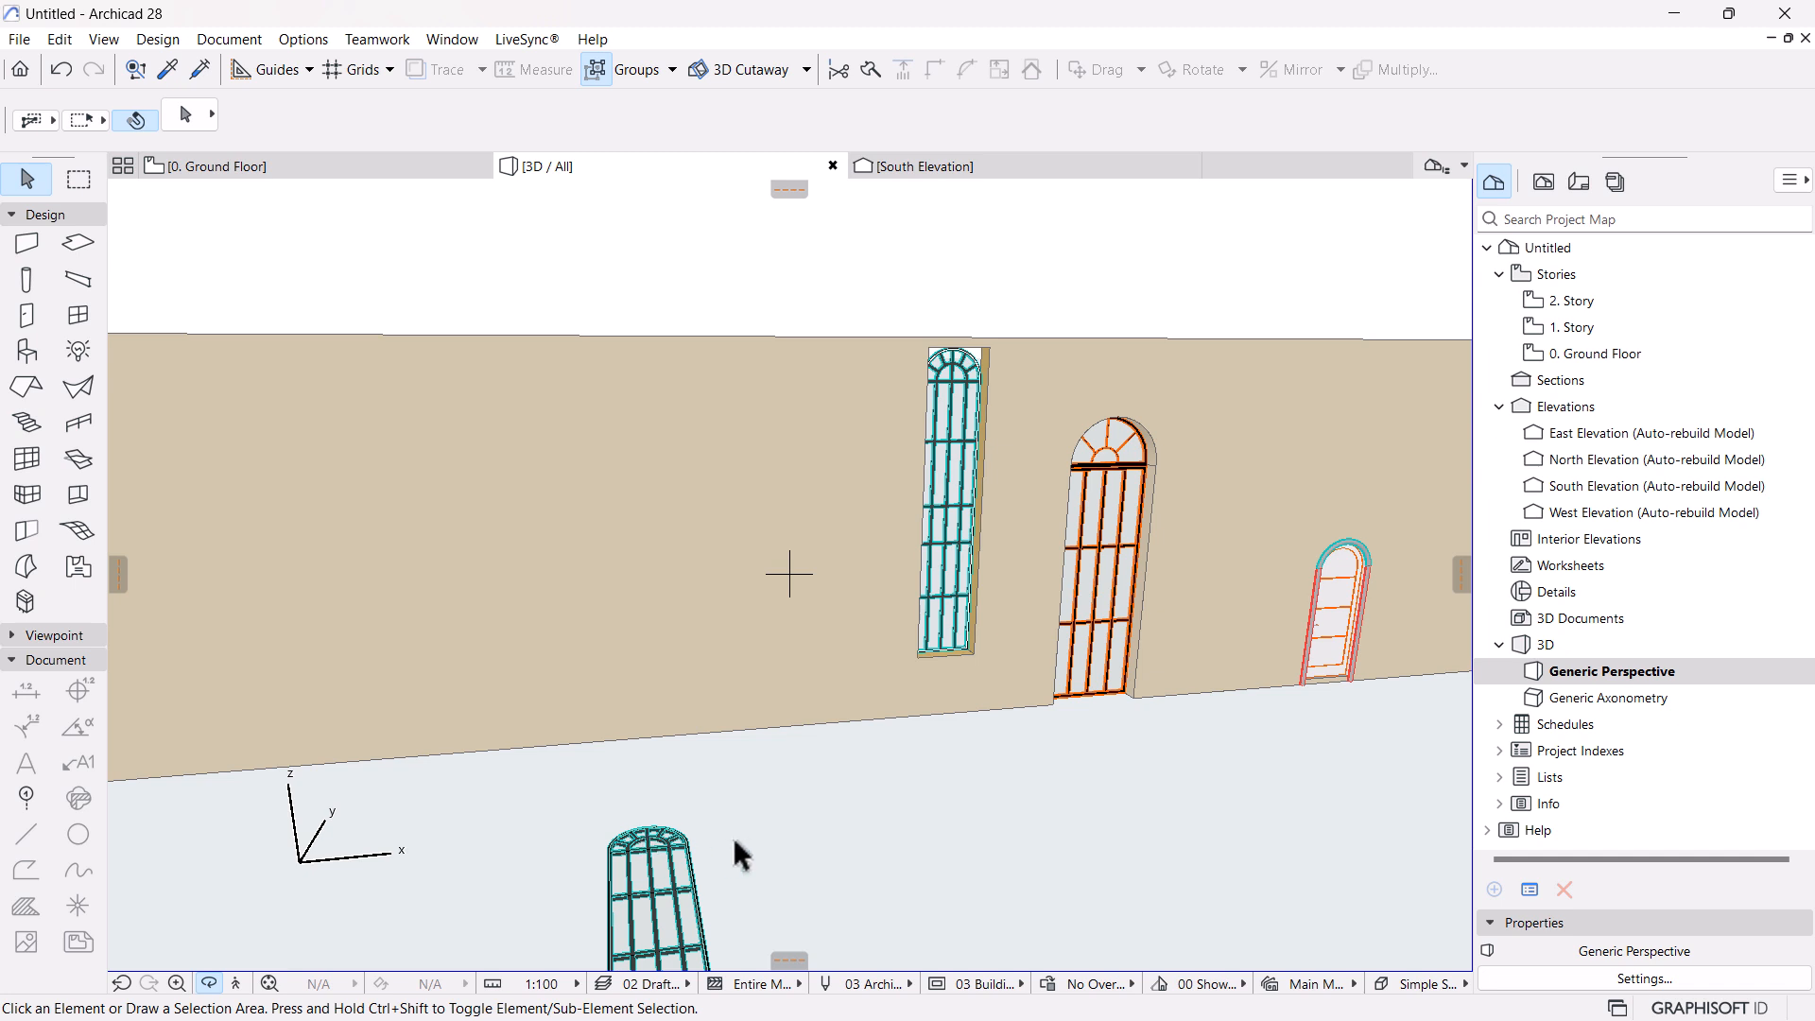
# Select the Arabic-Window in the wall, switch its reveal to the type with head and jamb depths, and inspect the opening
pyautogui.click(953, 434)
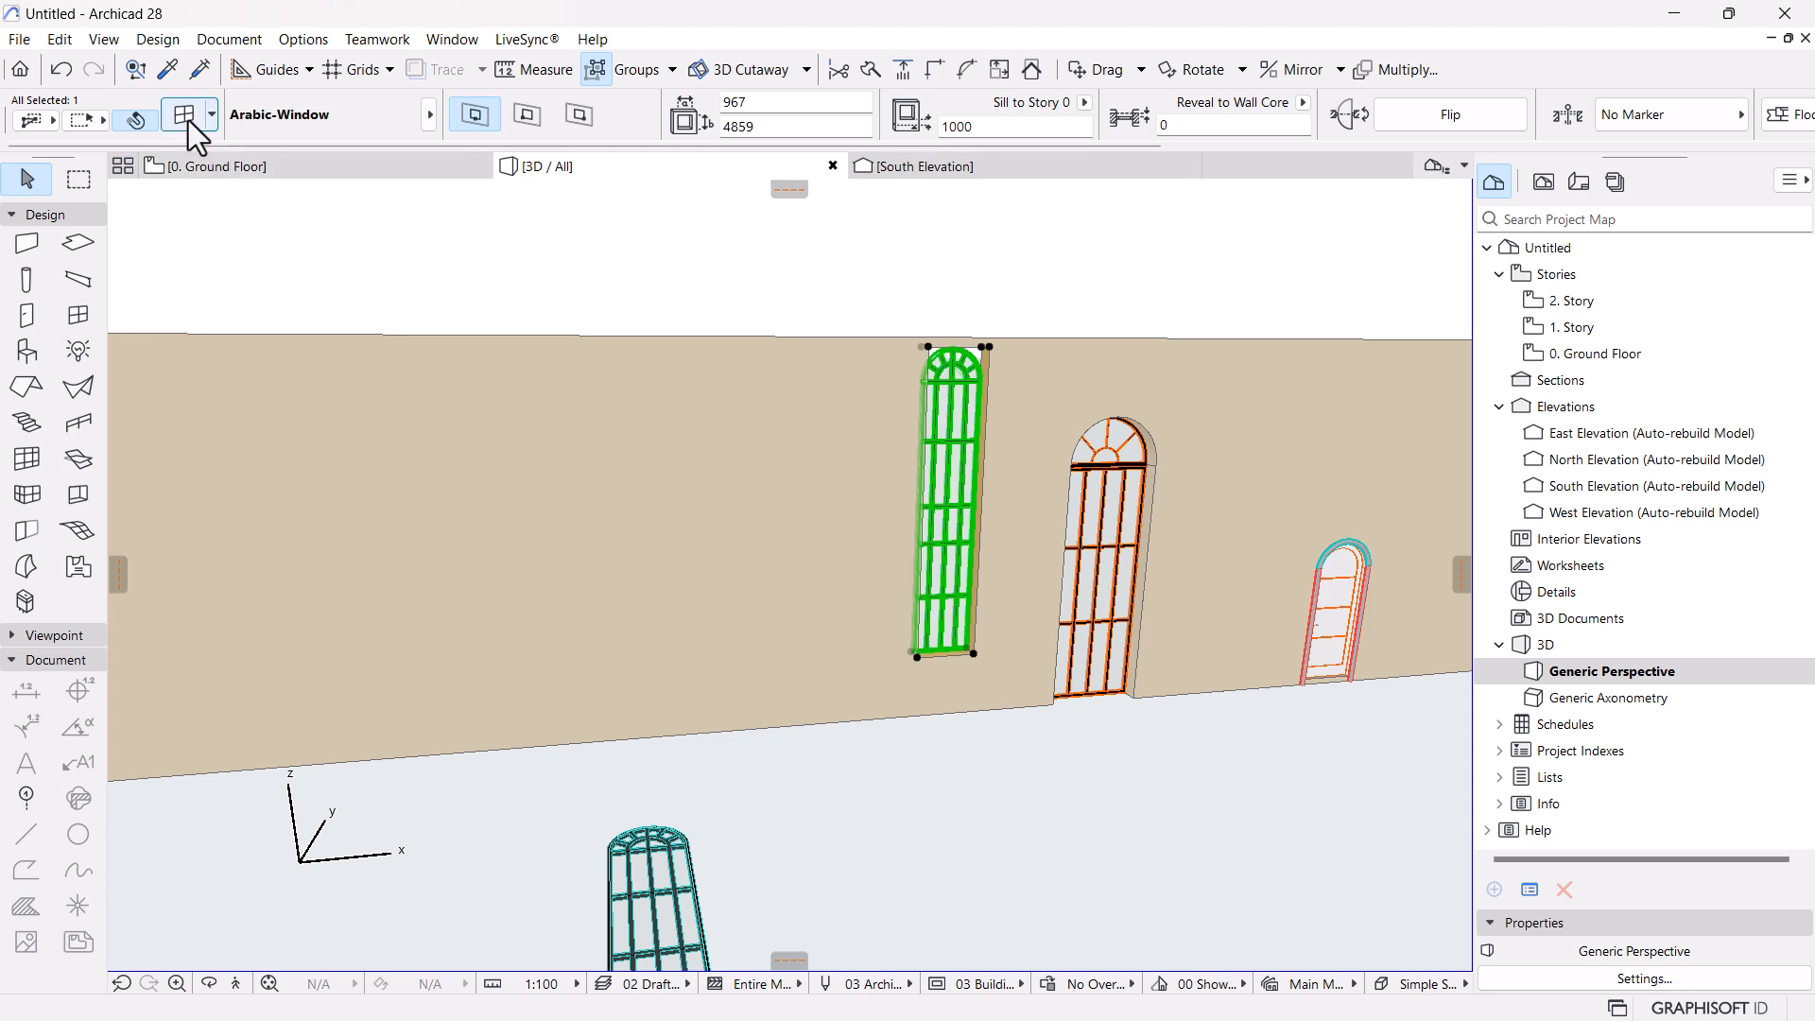
pyautogui.hotkey('ctrl', 't')
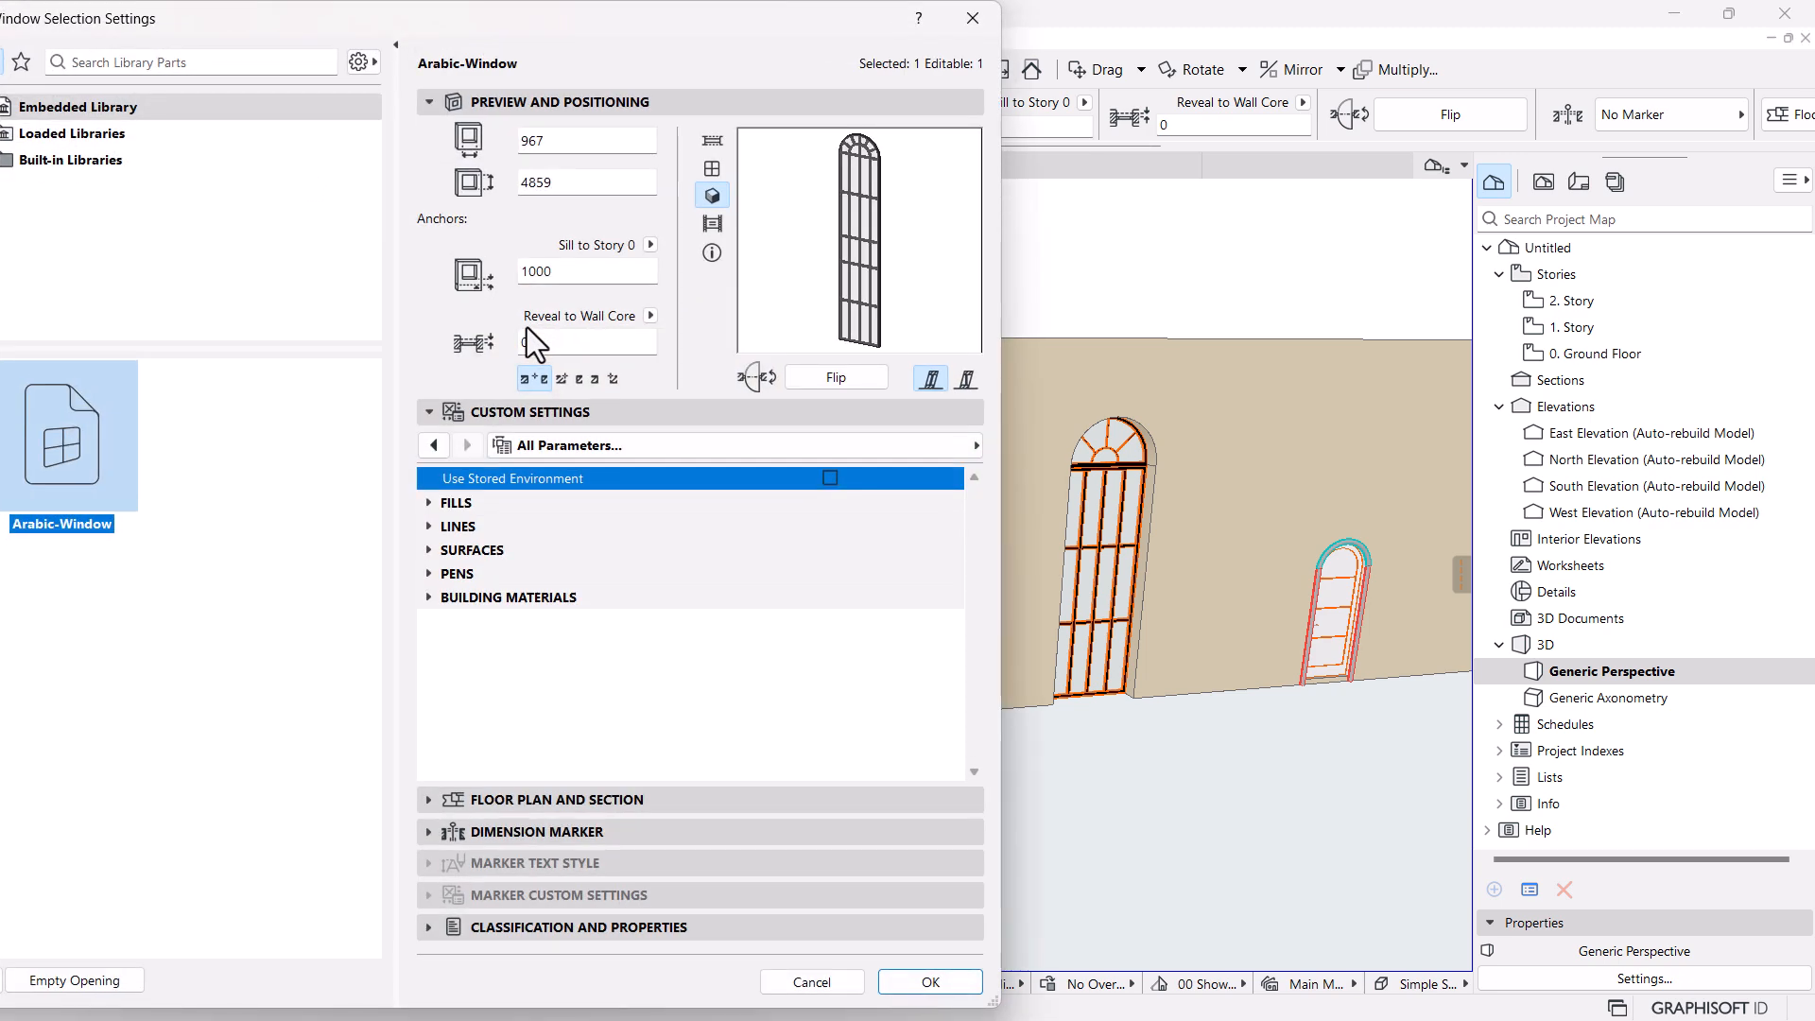
pyautogui.click(427, 447)
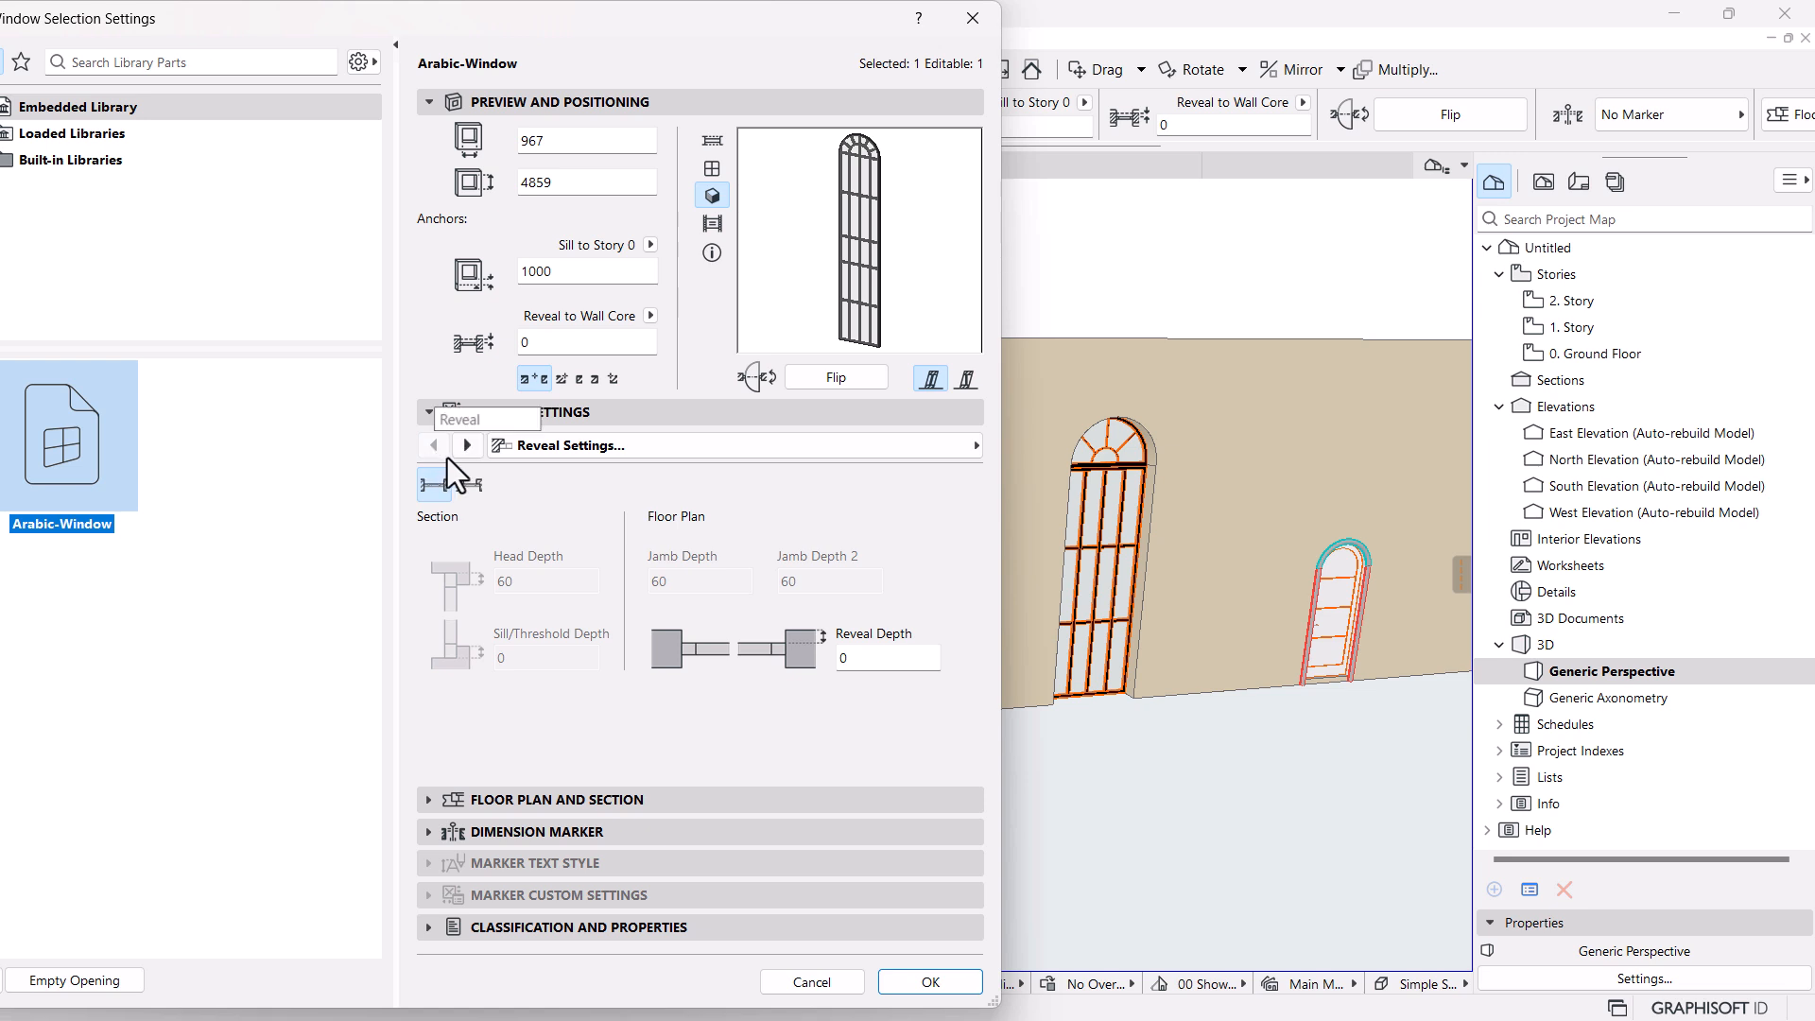
pyautogui.click(471, 482)
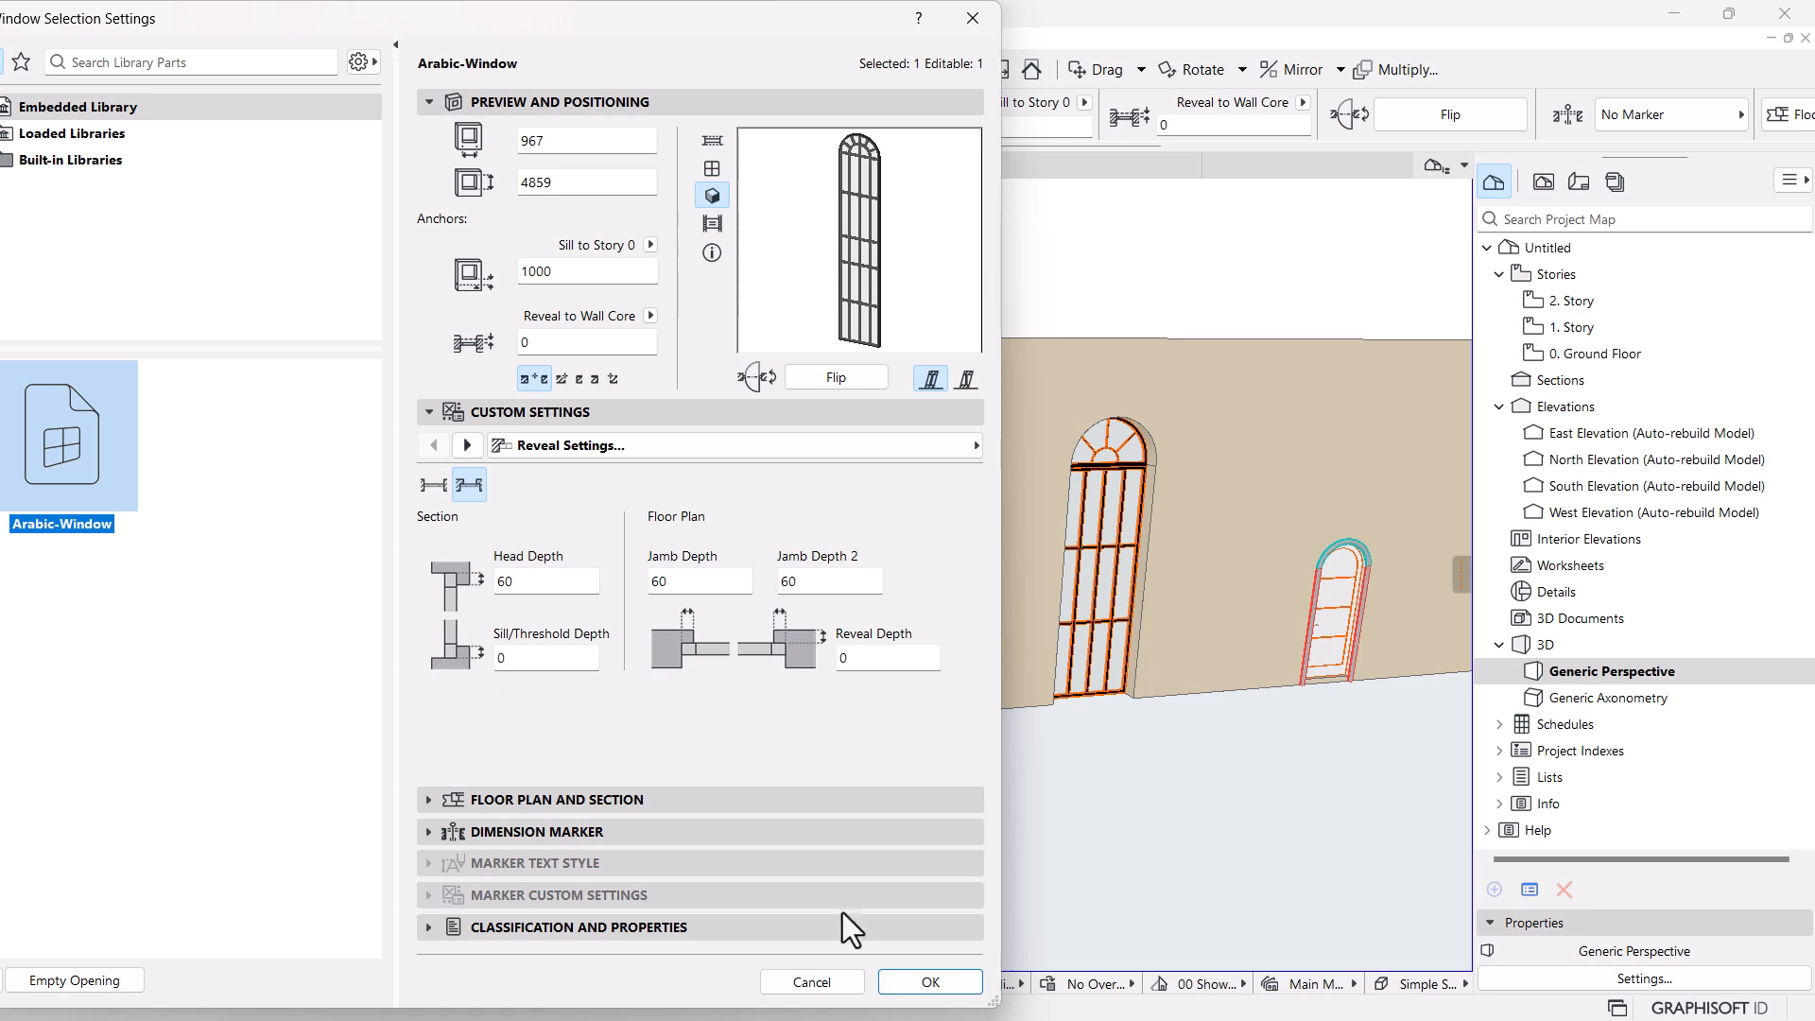
pyautogui.click(953, 985)
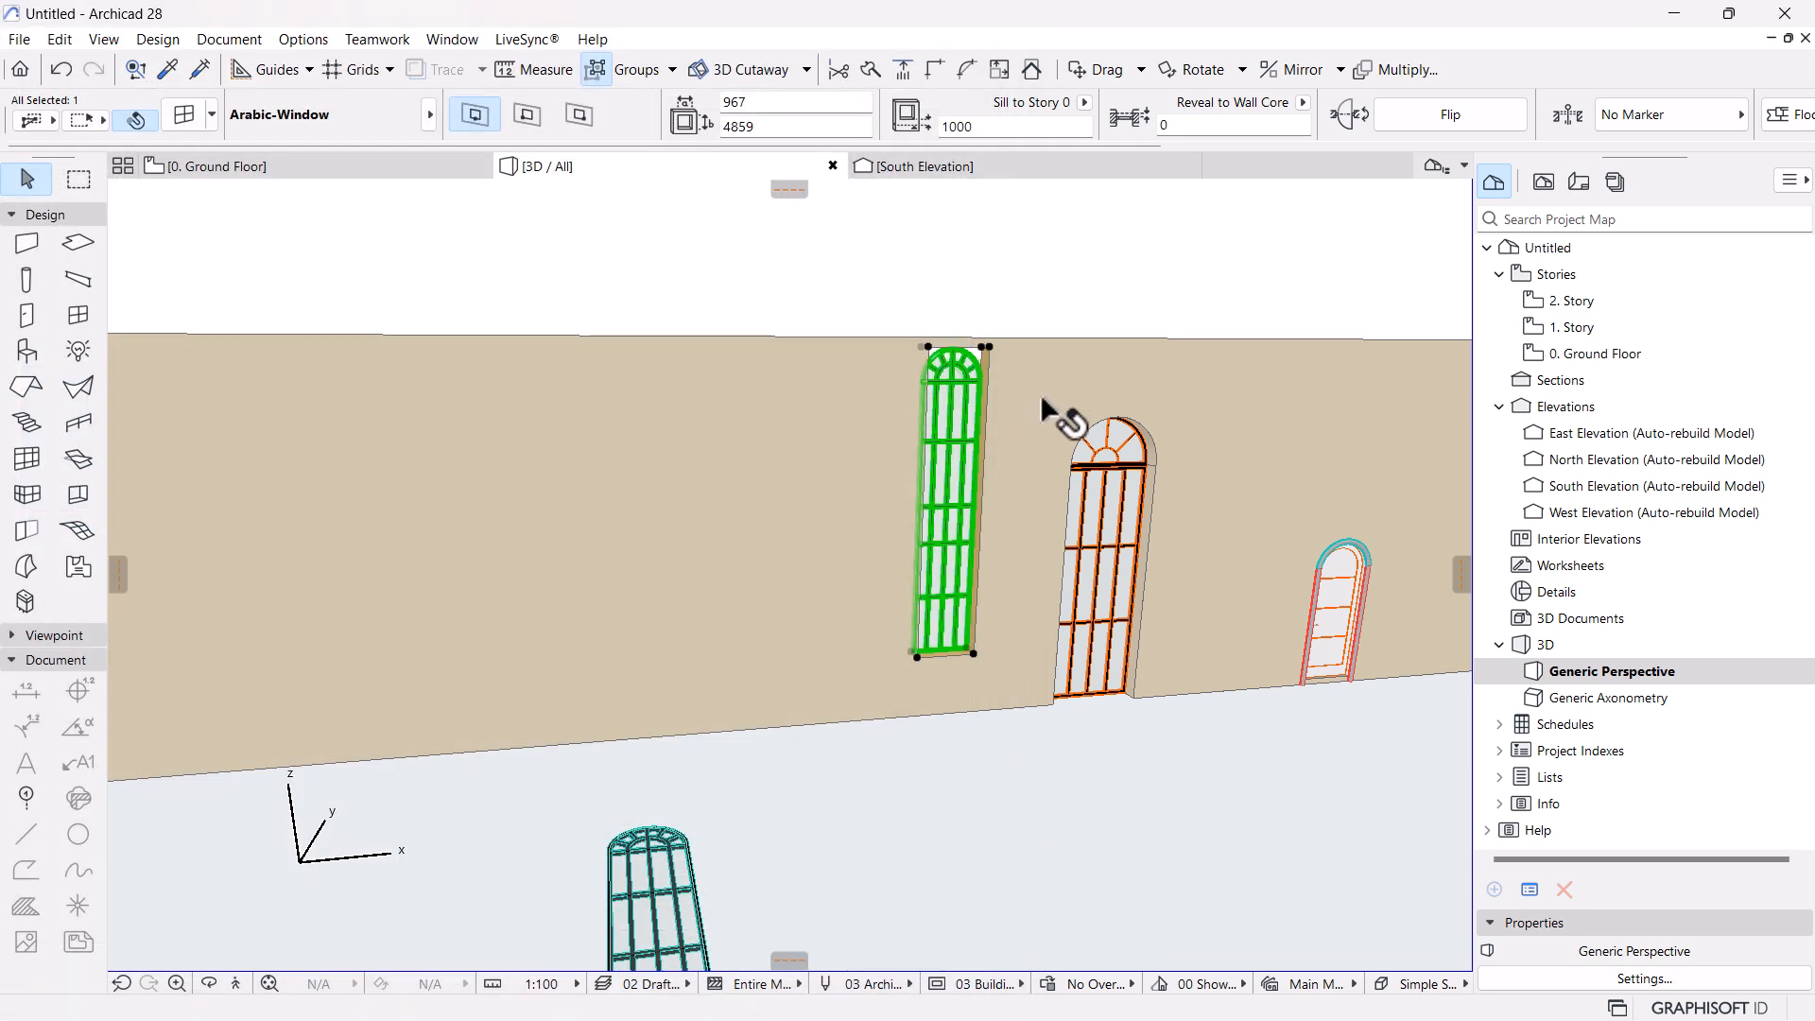
pyautogui.keyDown('shift'); pyautogui.moveTo(1046, 391); pyautogui.dragTo(727, 474, button='middle'); pyautogui.keyUp('shift')
pyautogui.scroll(1, 753, 335)
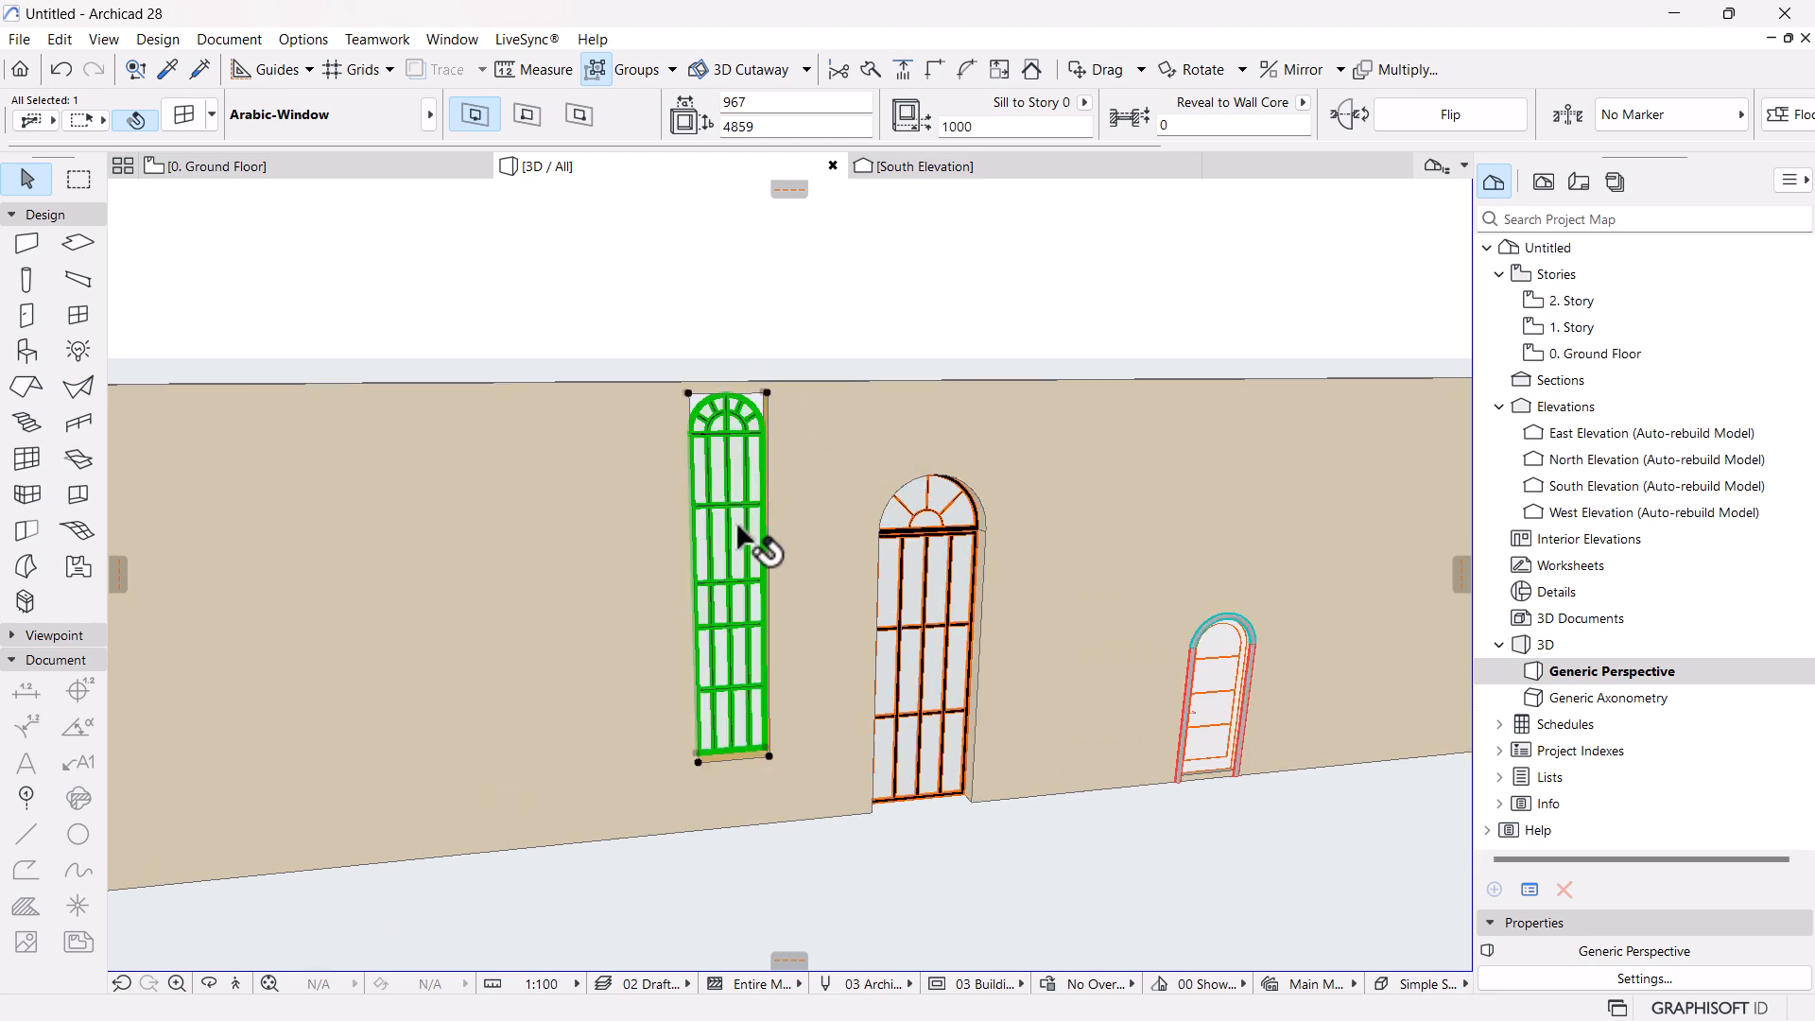
pyautogui.scroll(1, 757, 434)
pyautogui.scroll(-1, 777, 455)
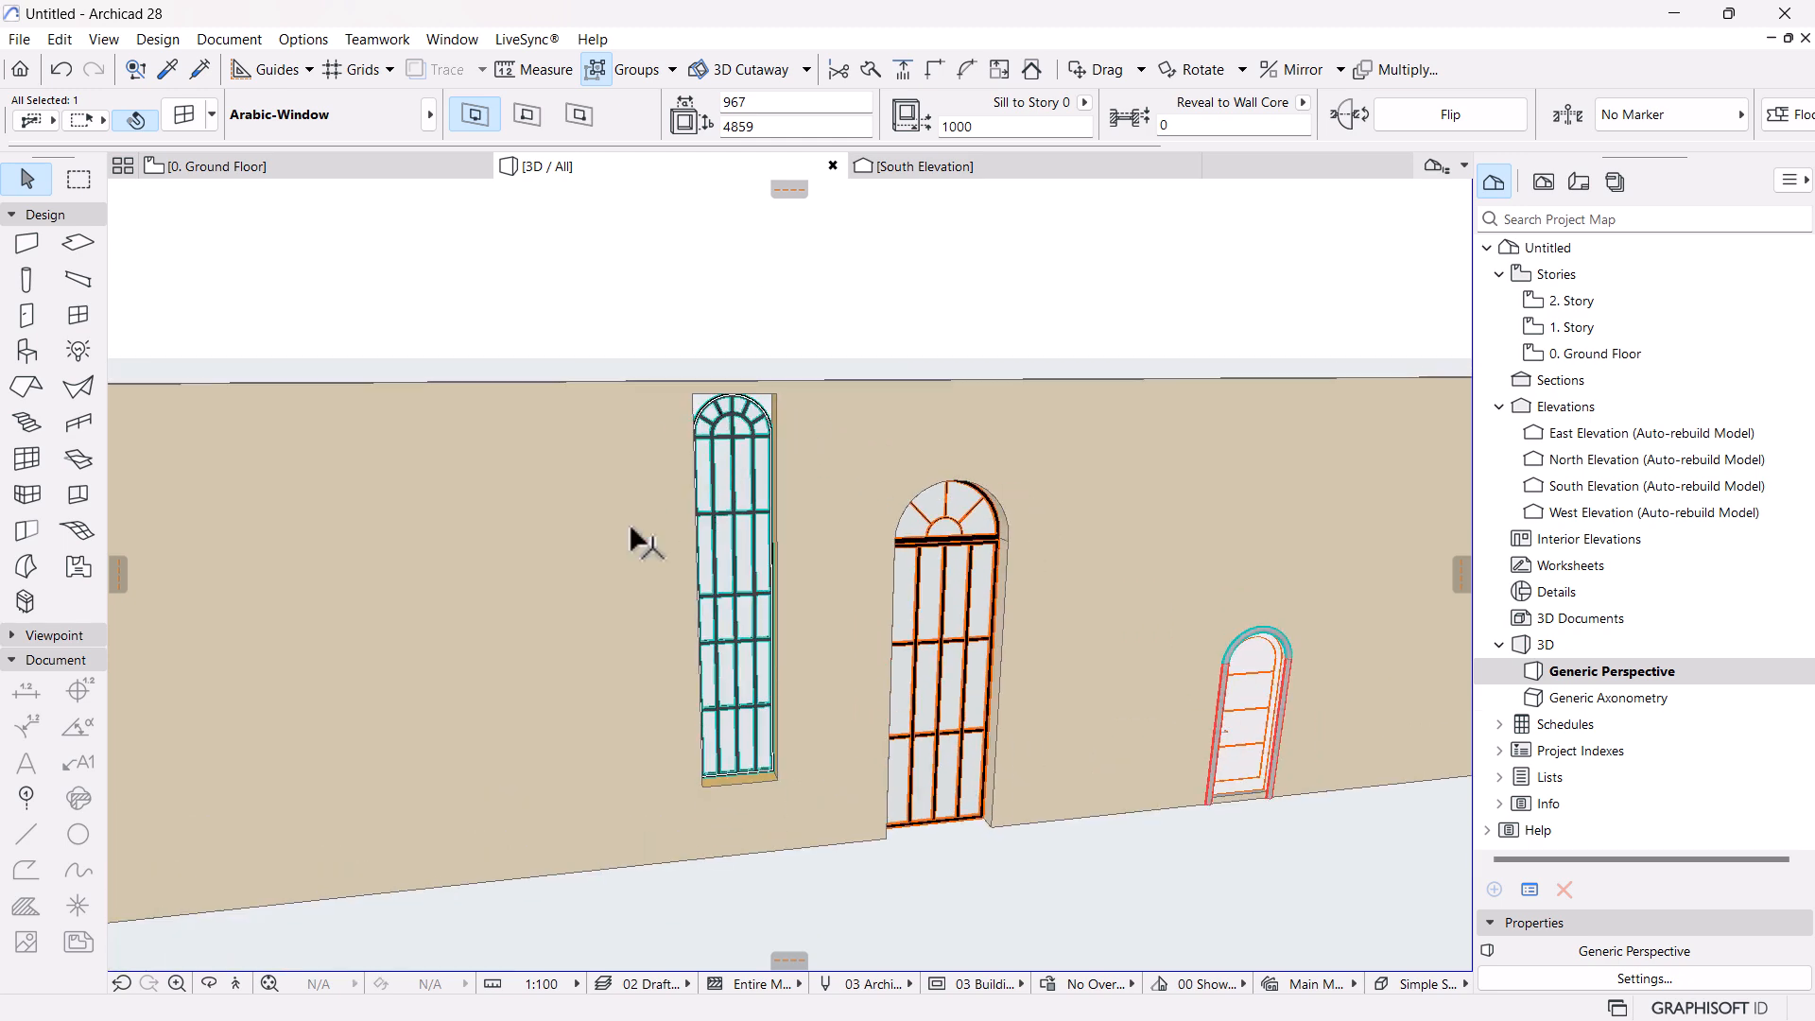
pyautogui.scroll(-2, 579, 577)
pyautogui.moveTo(579, 577); pyautogui.dragTo(794, 430, button='middle')
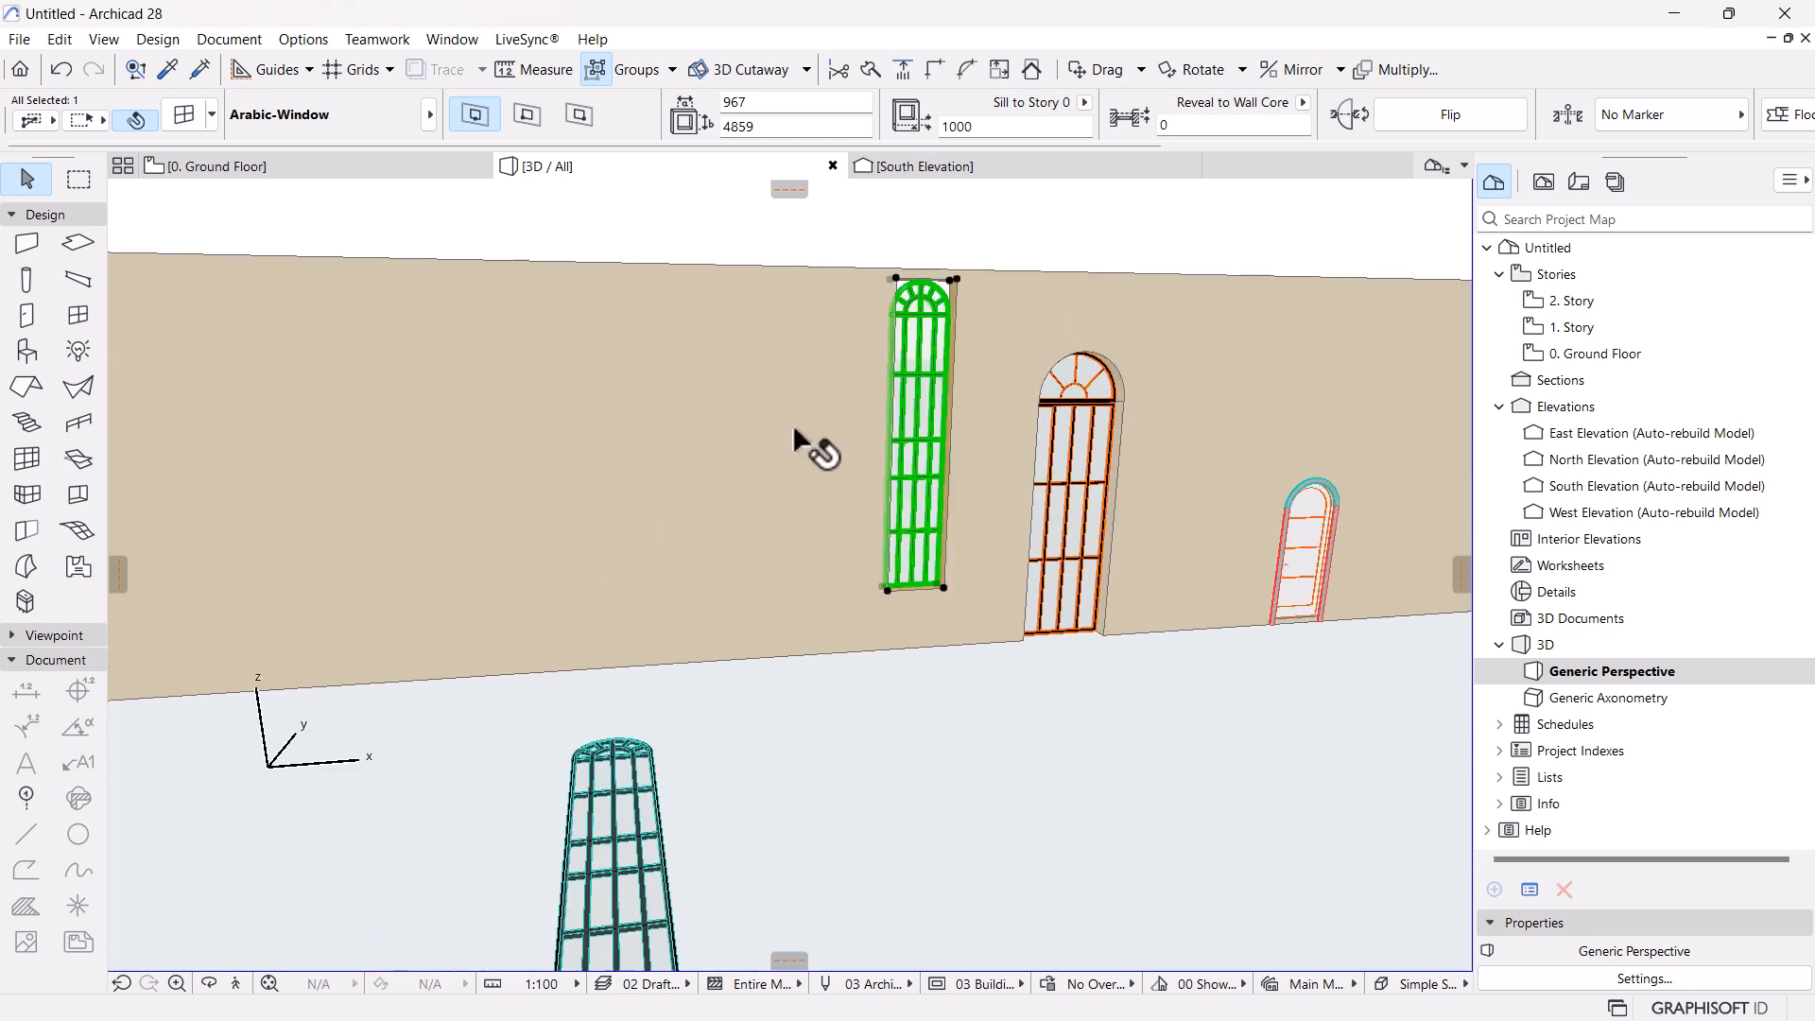
# On the Ground Floor plan, draw a rectangular glass slab over the flat window's arch, starting from the arch's left end
pyautogui.click(288, 170)
pyautogui.scroll(-3, 683, 429)
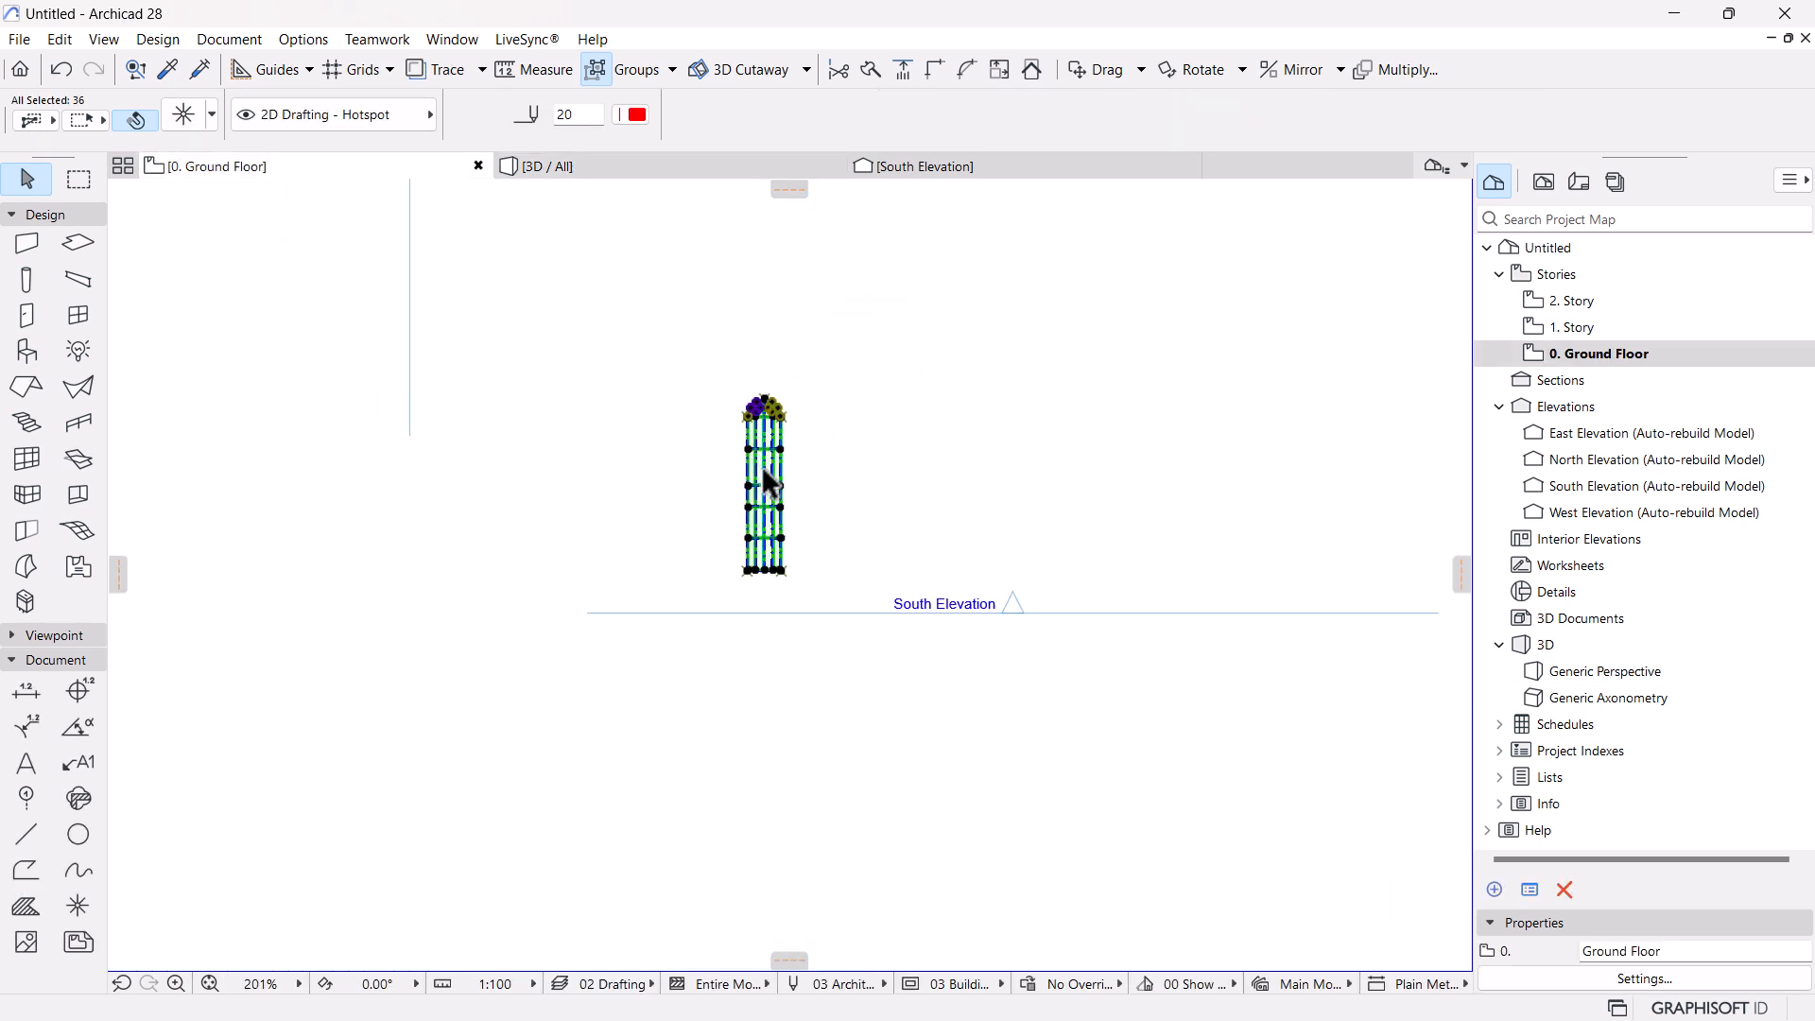
pyautogui.press('Escape')
pyautogui.scroll(5, 677, 383)
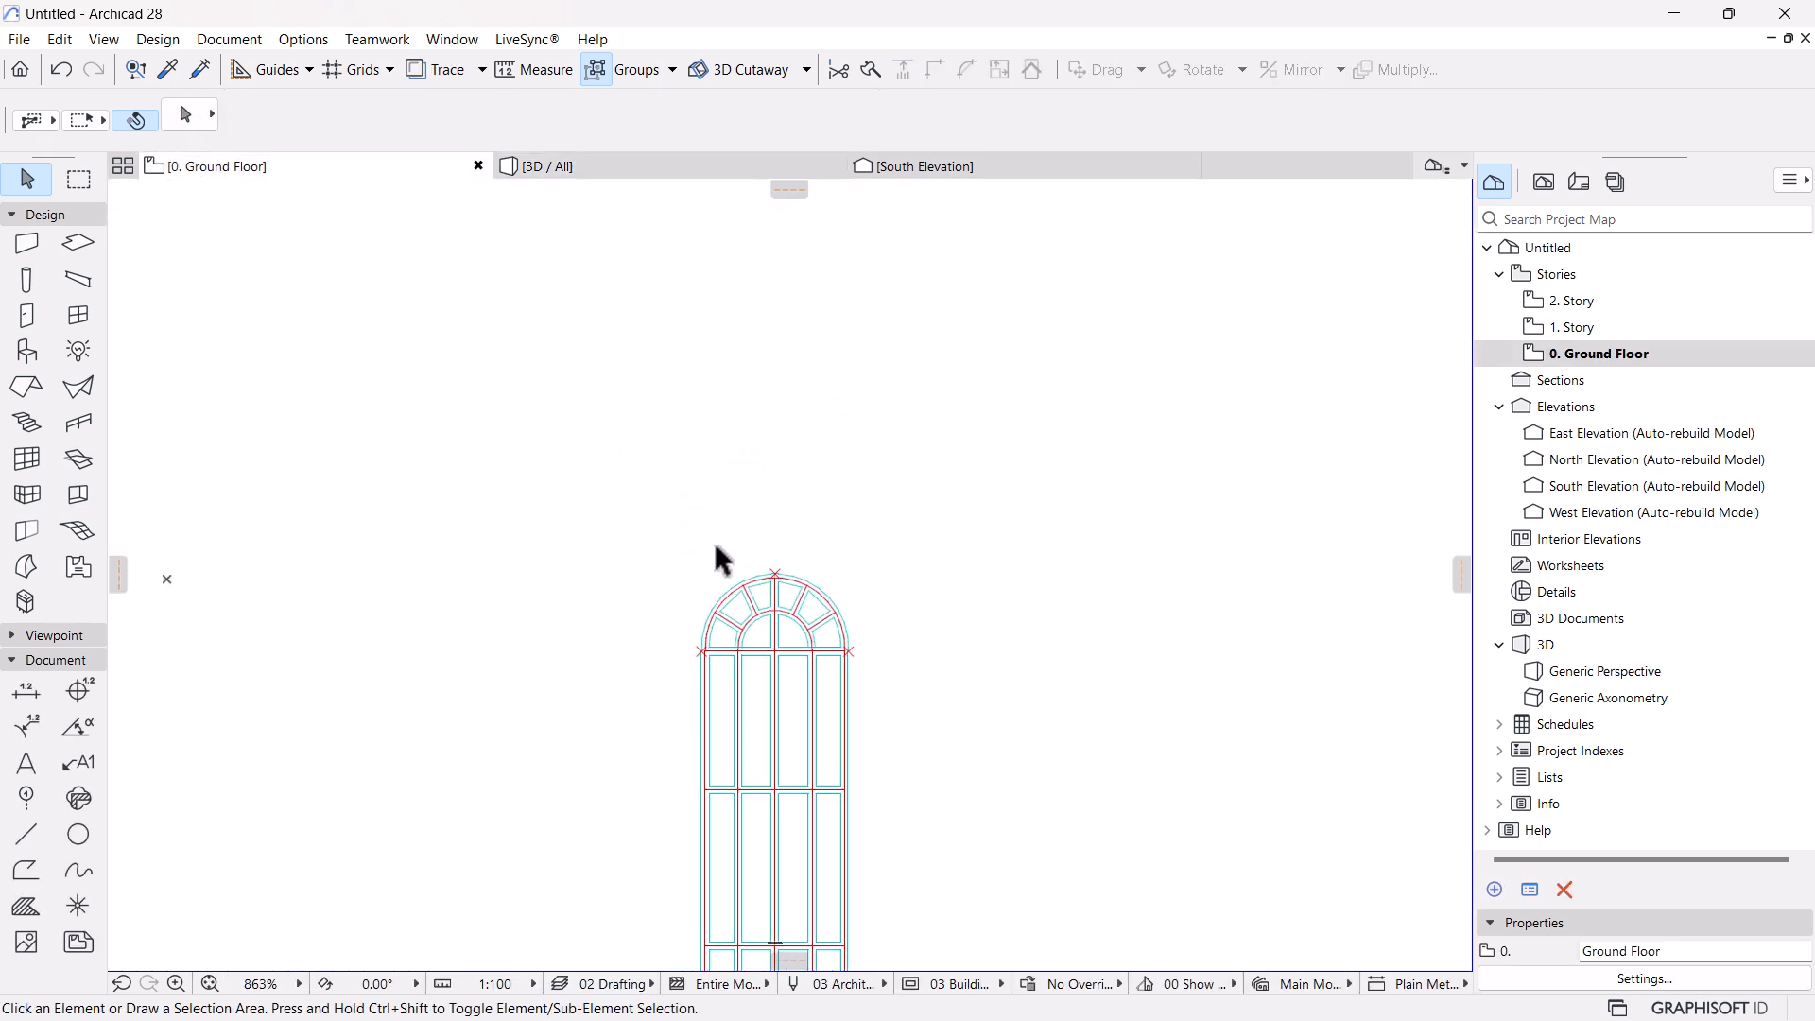
pyautogui.click(76, 248)
pyautogui.scroll(3, 707, 650)
pyautogui.click(708, 654)
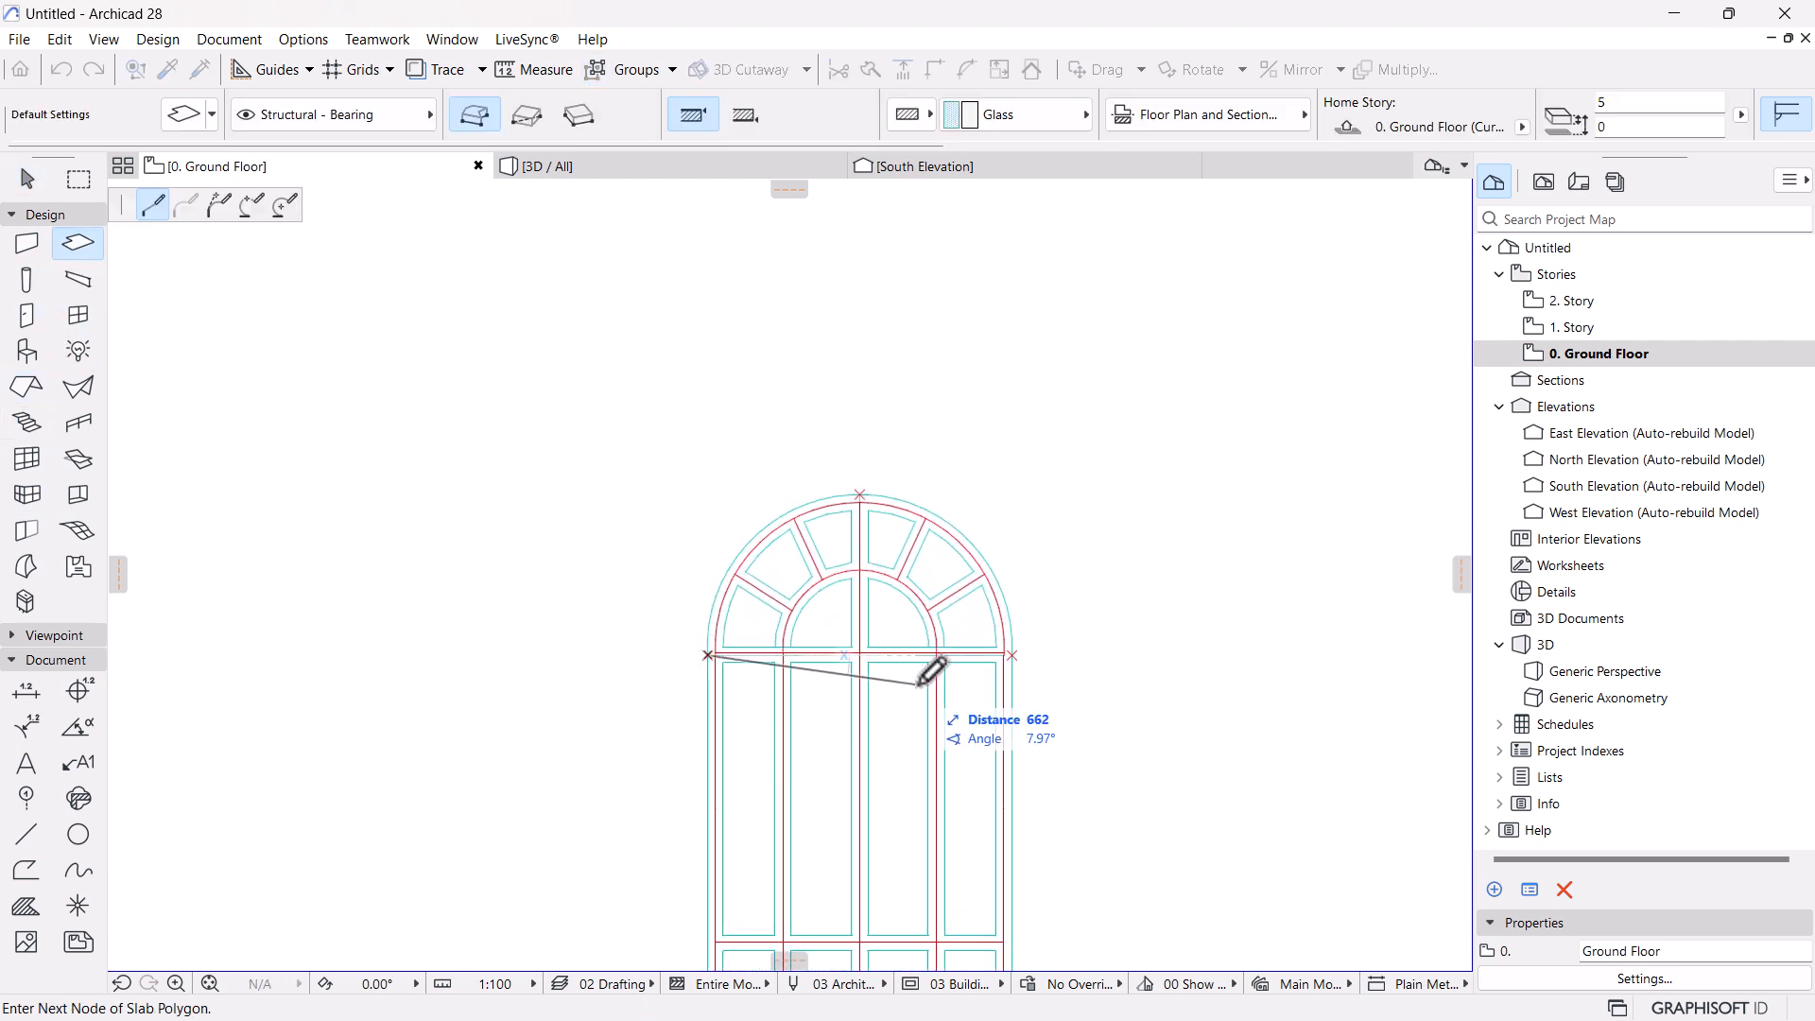
pyautogui.click(579, 115)
pyautogui.click(526, 115)
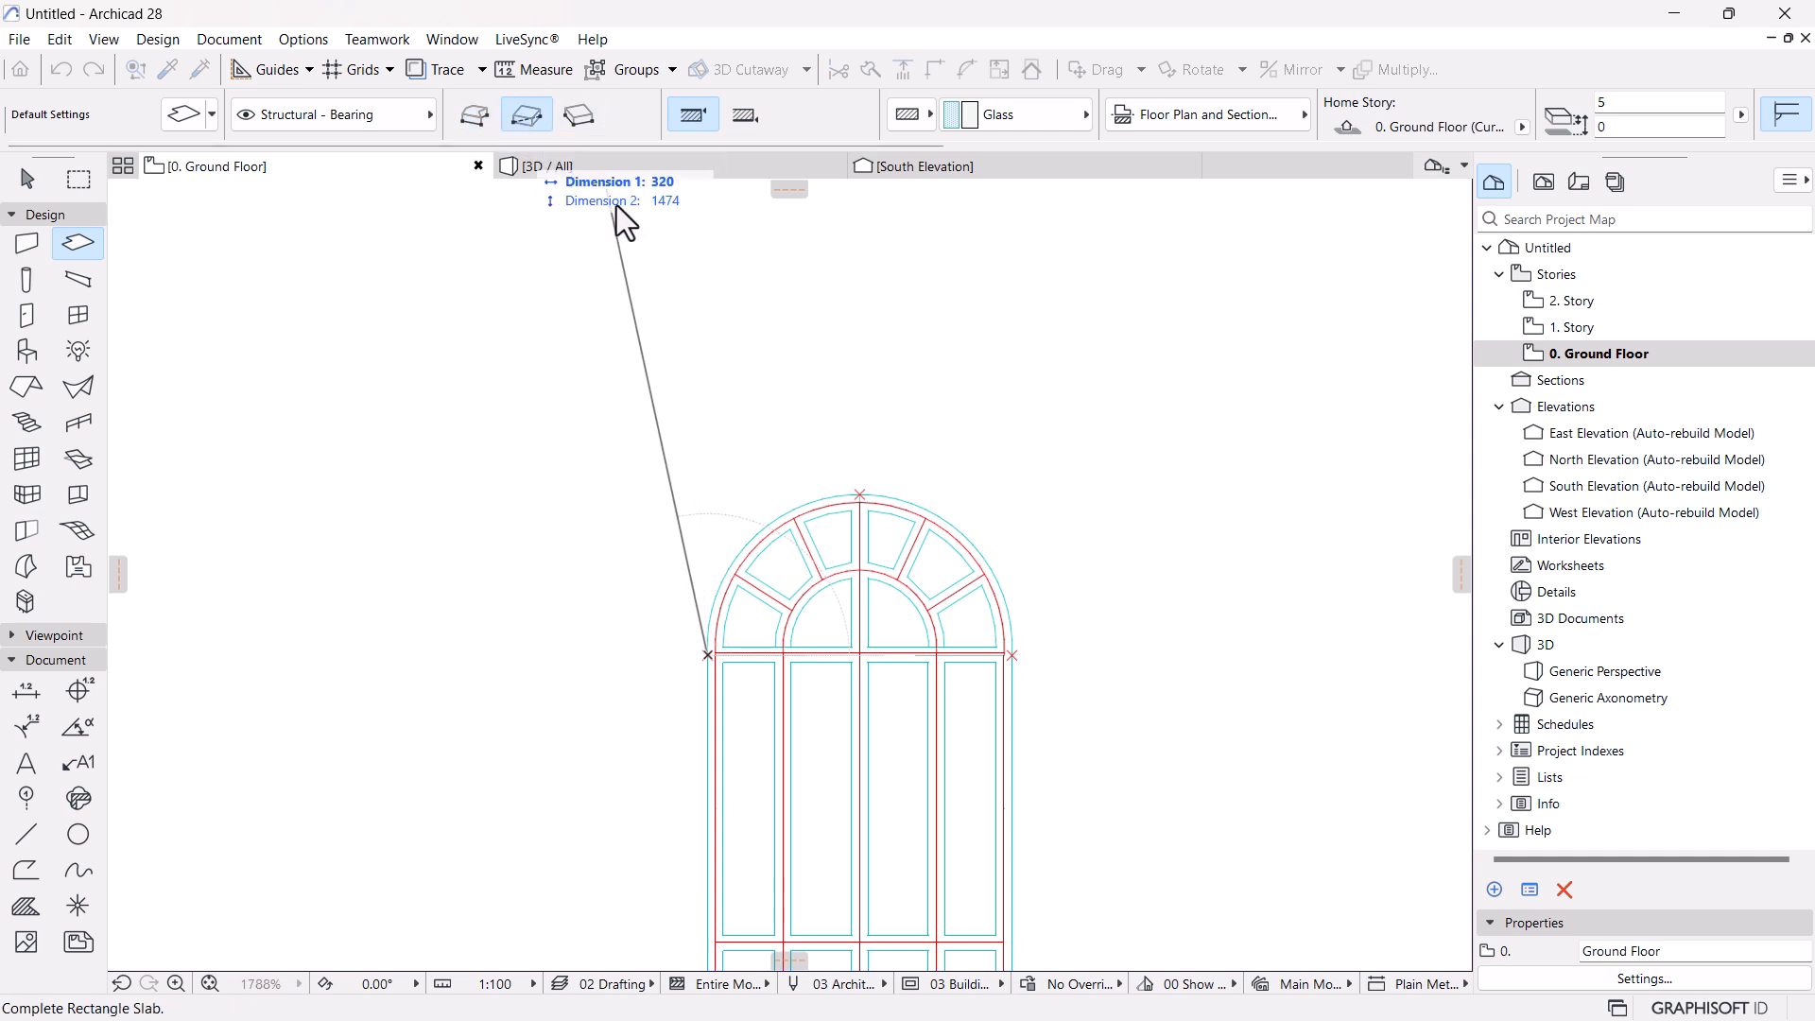
pyautogui.click(988, 414)
pyautogui.press('Escape')
# Offset the slab's right edge to the arch's right end and its upper edge to the arch apex
pyautogui.click(989, 451)
pyautogui.click(989, 454)
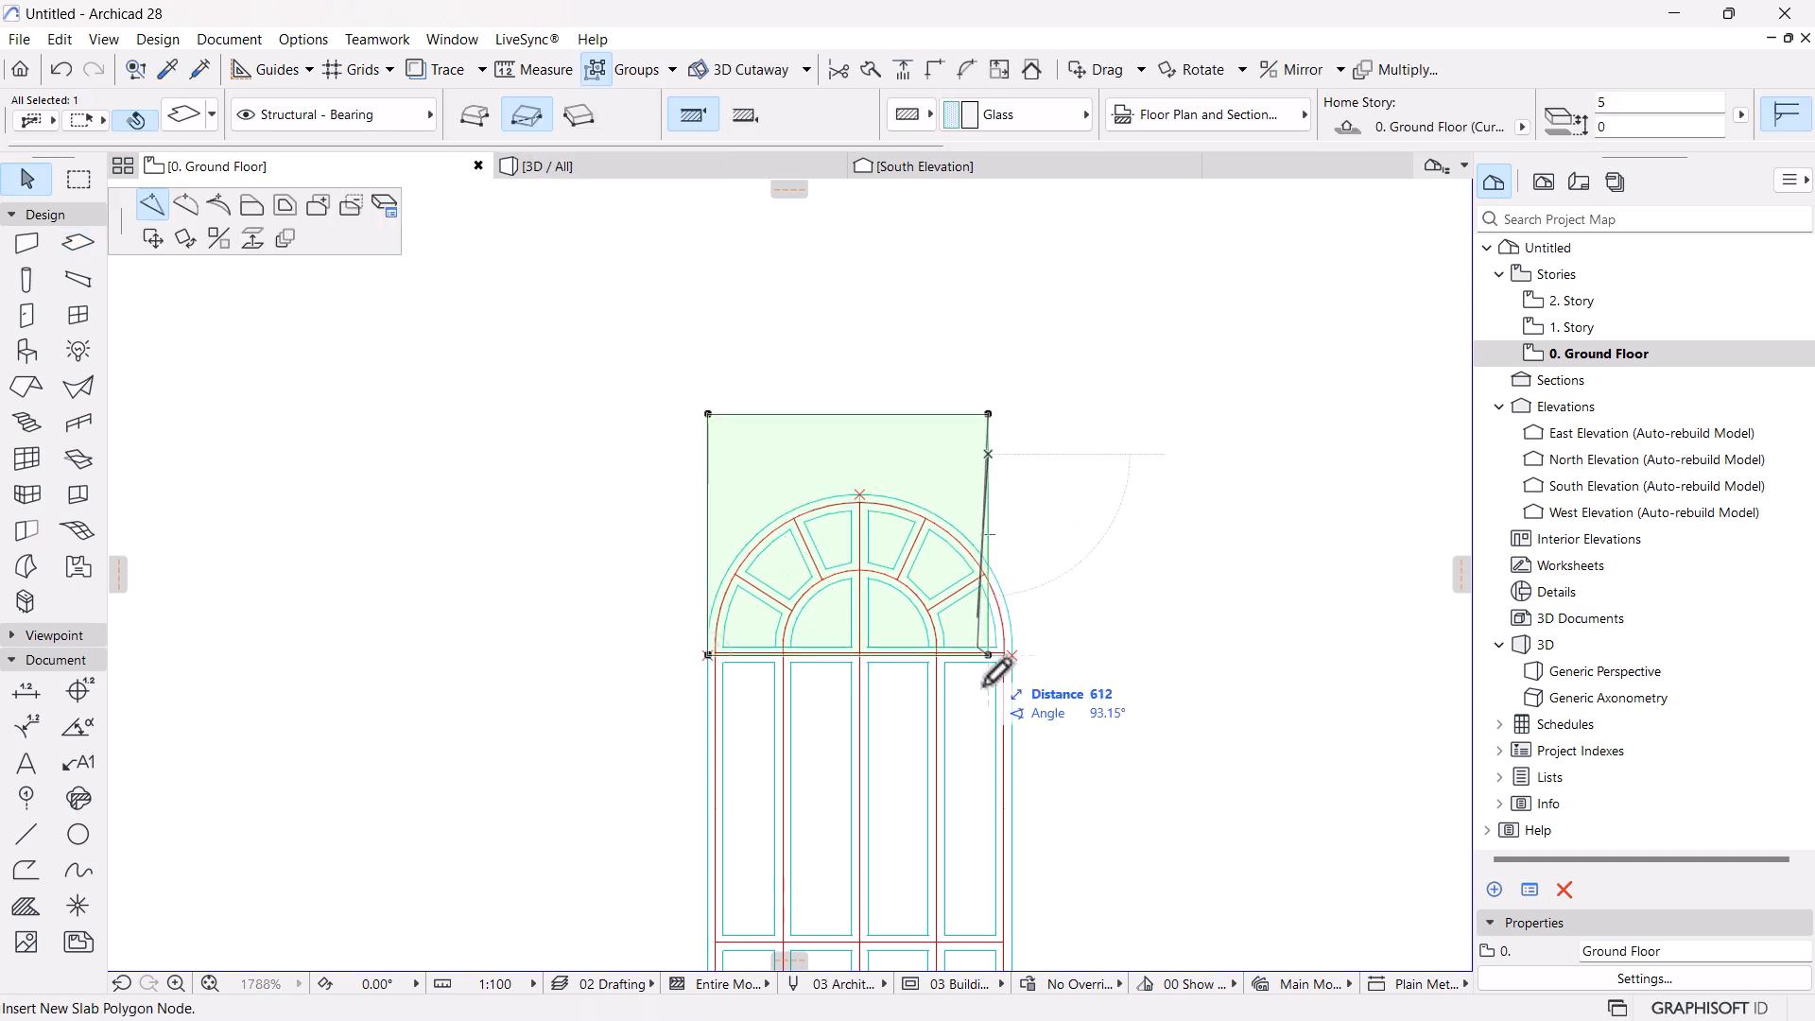
pyautogui.click(251, 205)
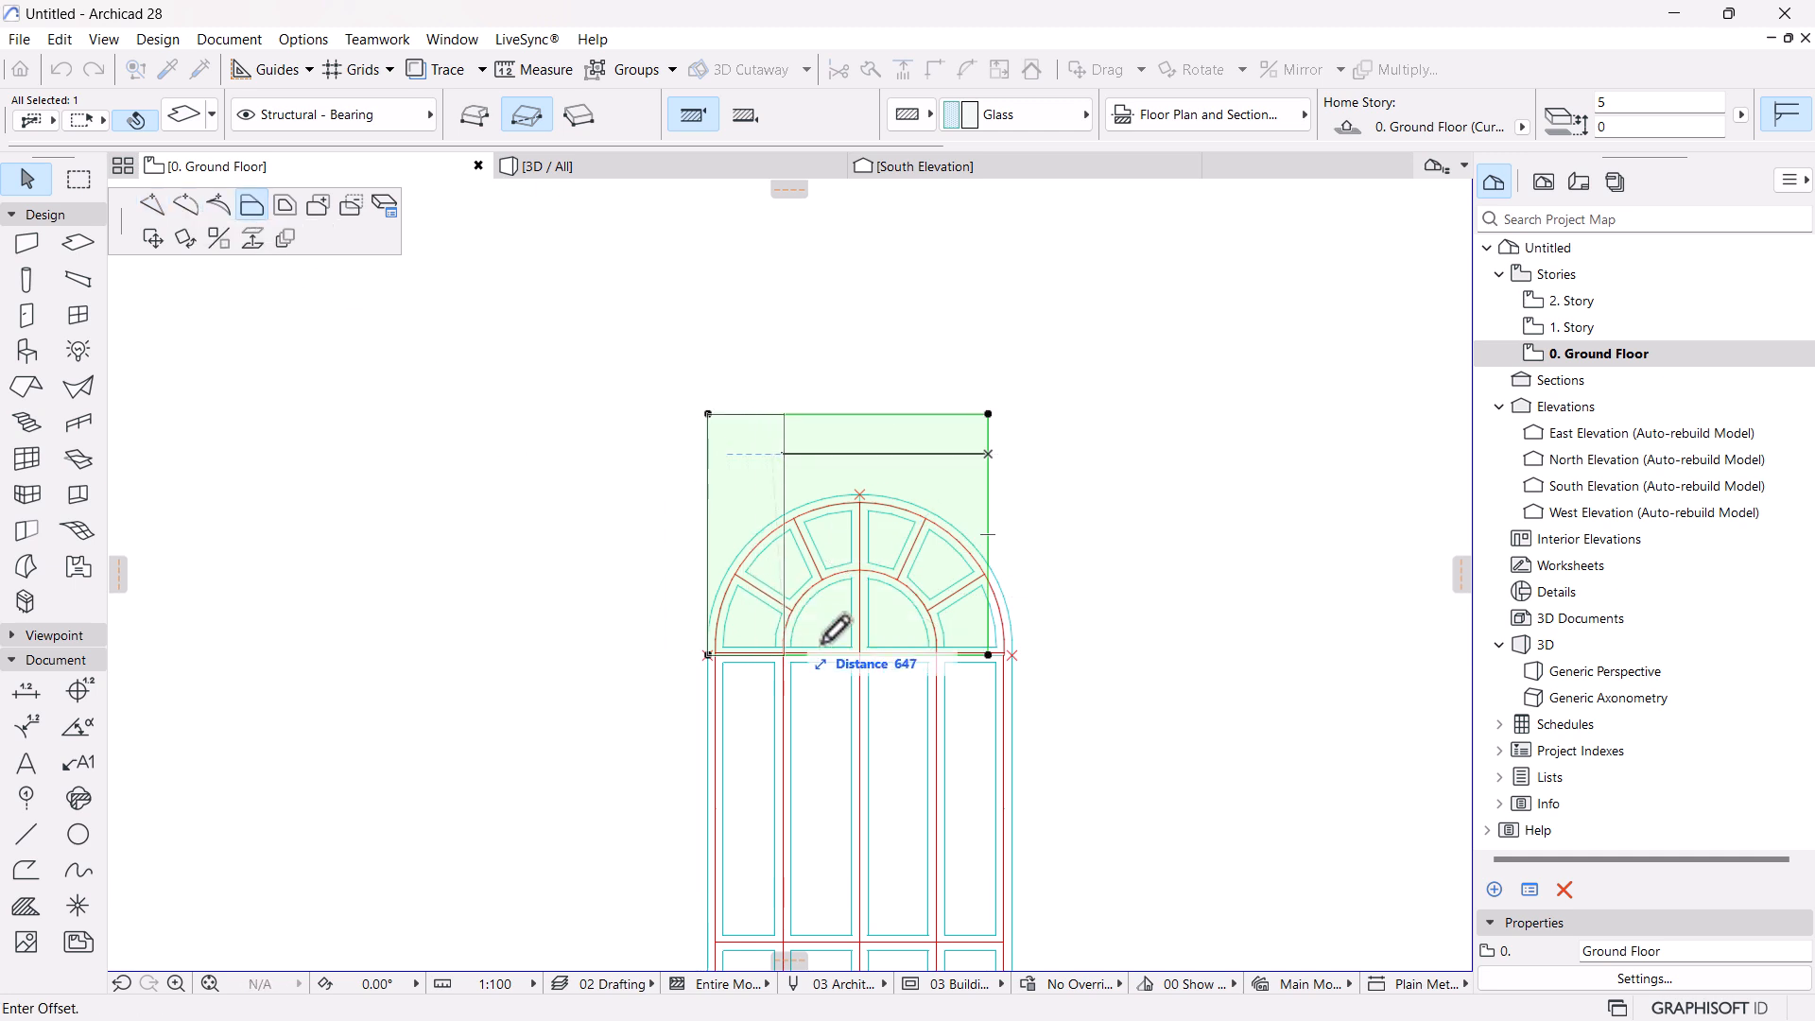
pyautogui.click(1031, 645)
pyautogui.click(906, 414)
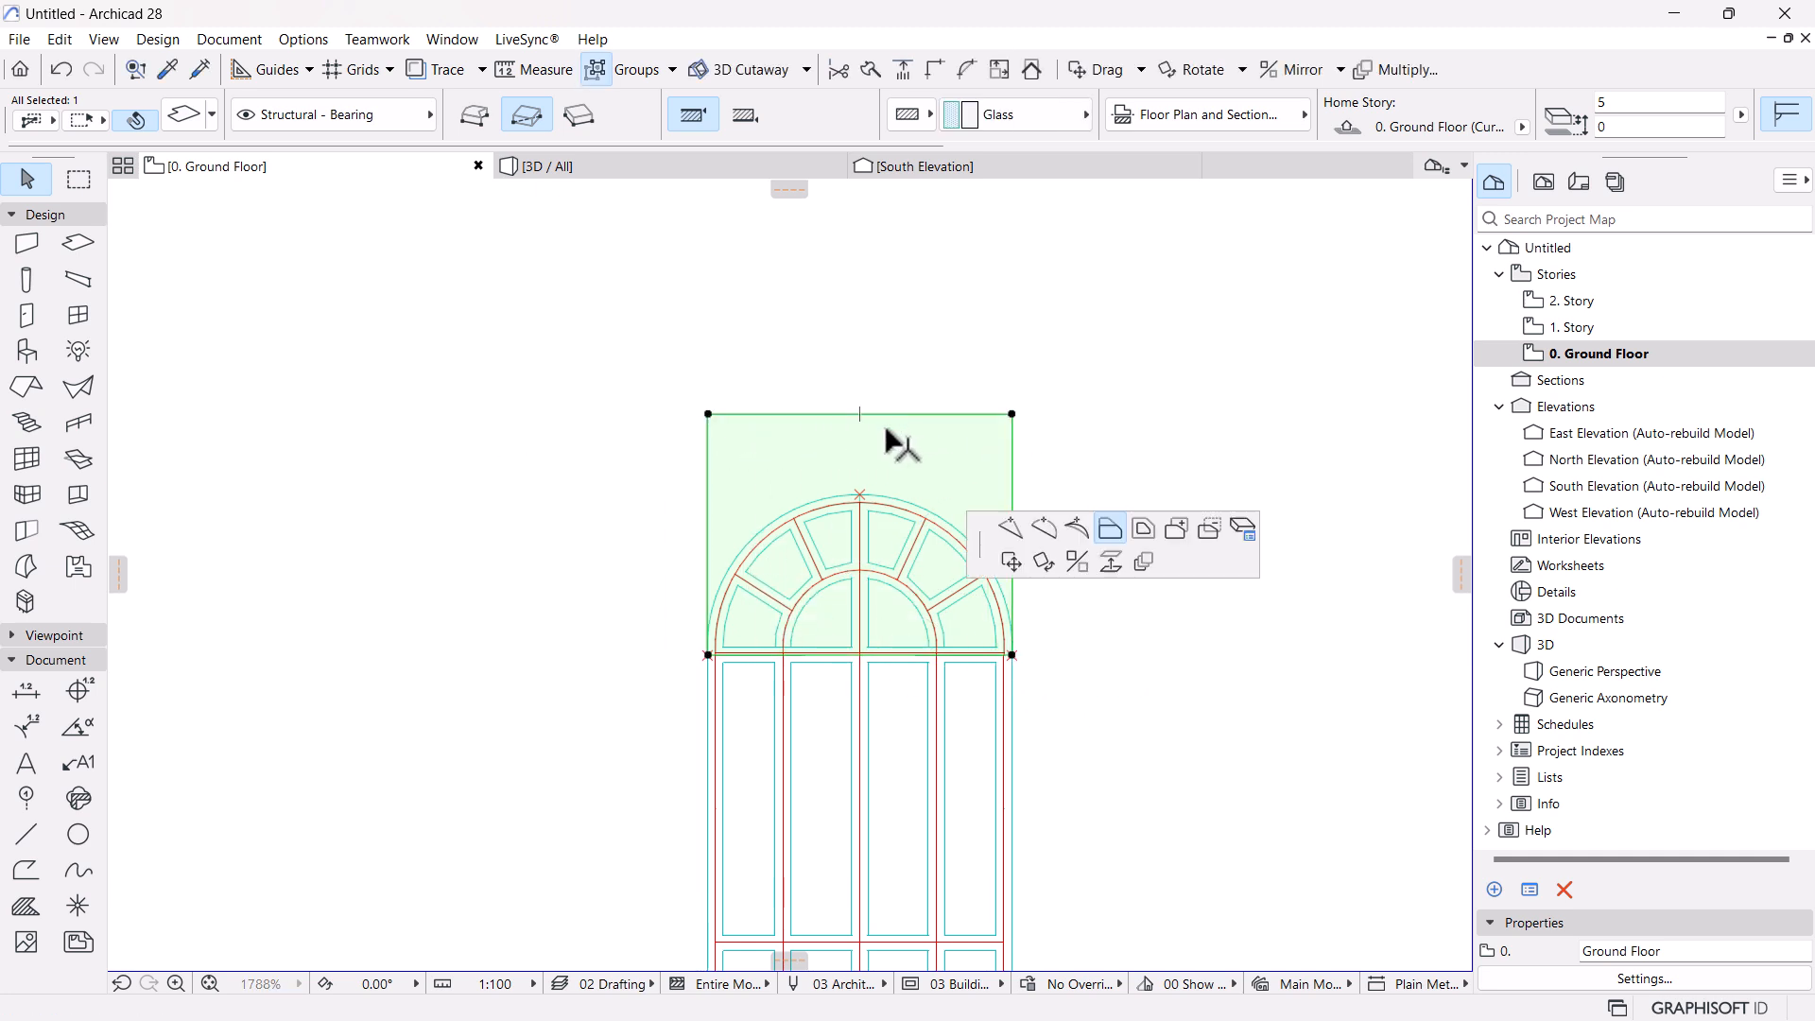
pyautogui.click(859, 495)
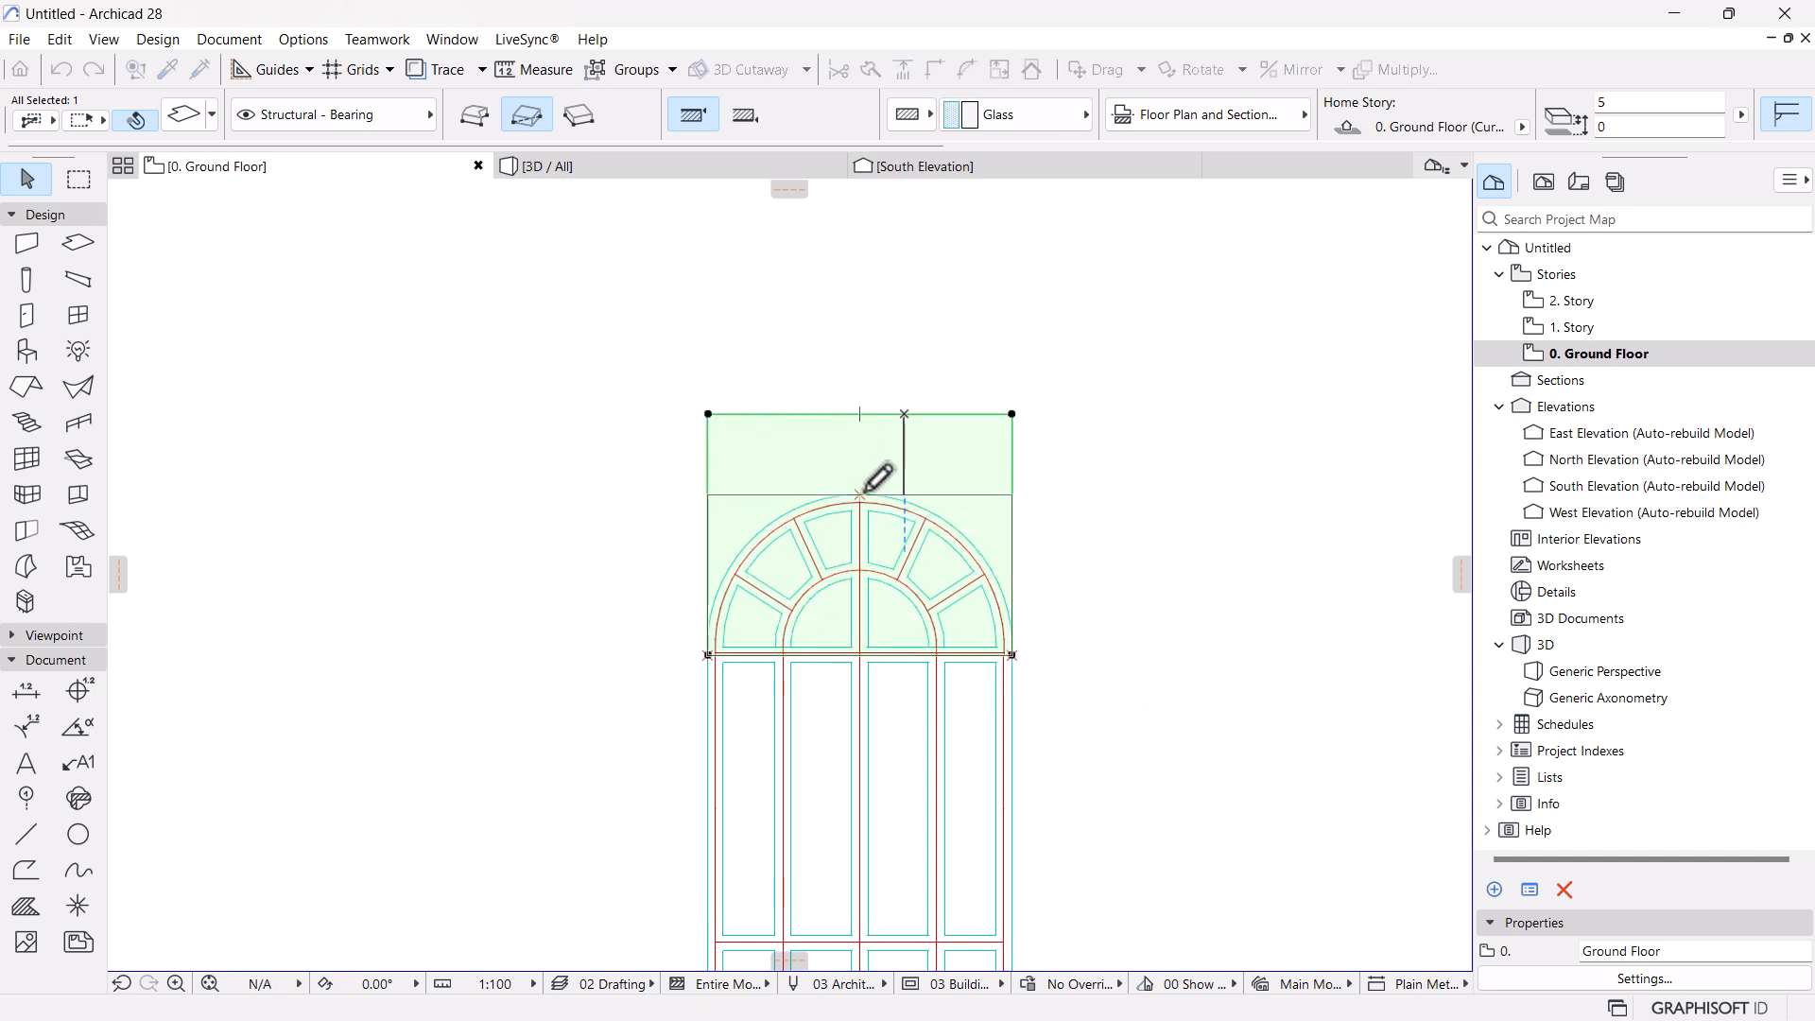
# Curve the slab's lower edge through the arch apex so that it follows the window's outer arch
pyautogui.click(911, 656)
pyautogui.click(186, 205)
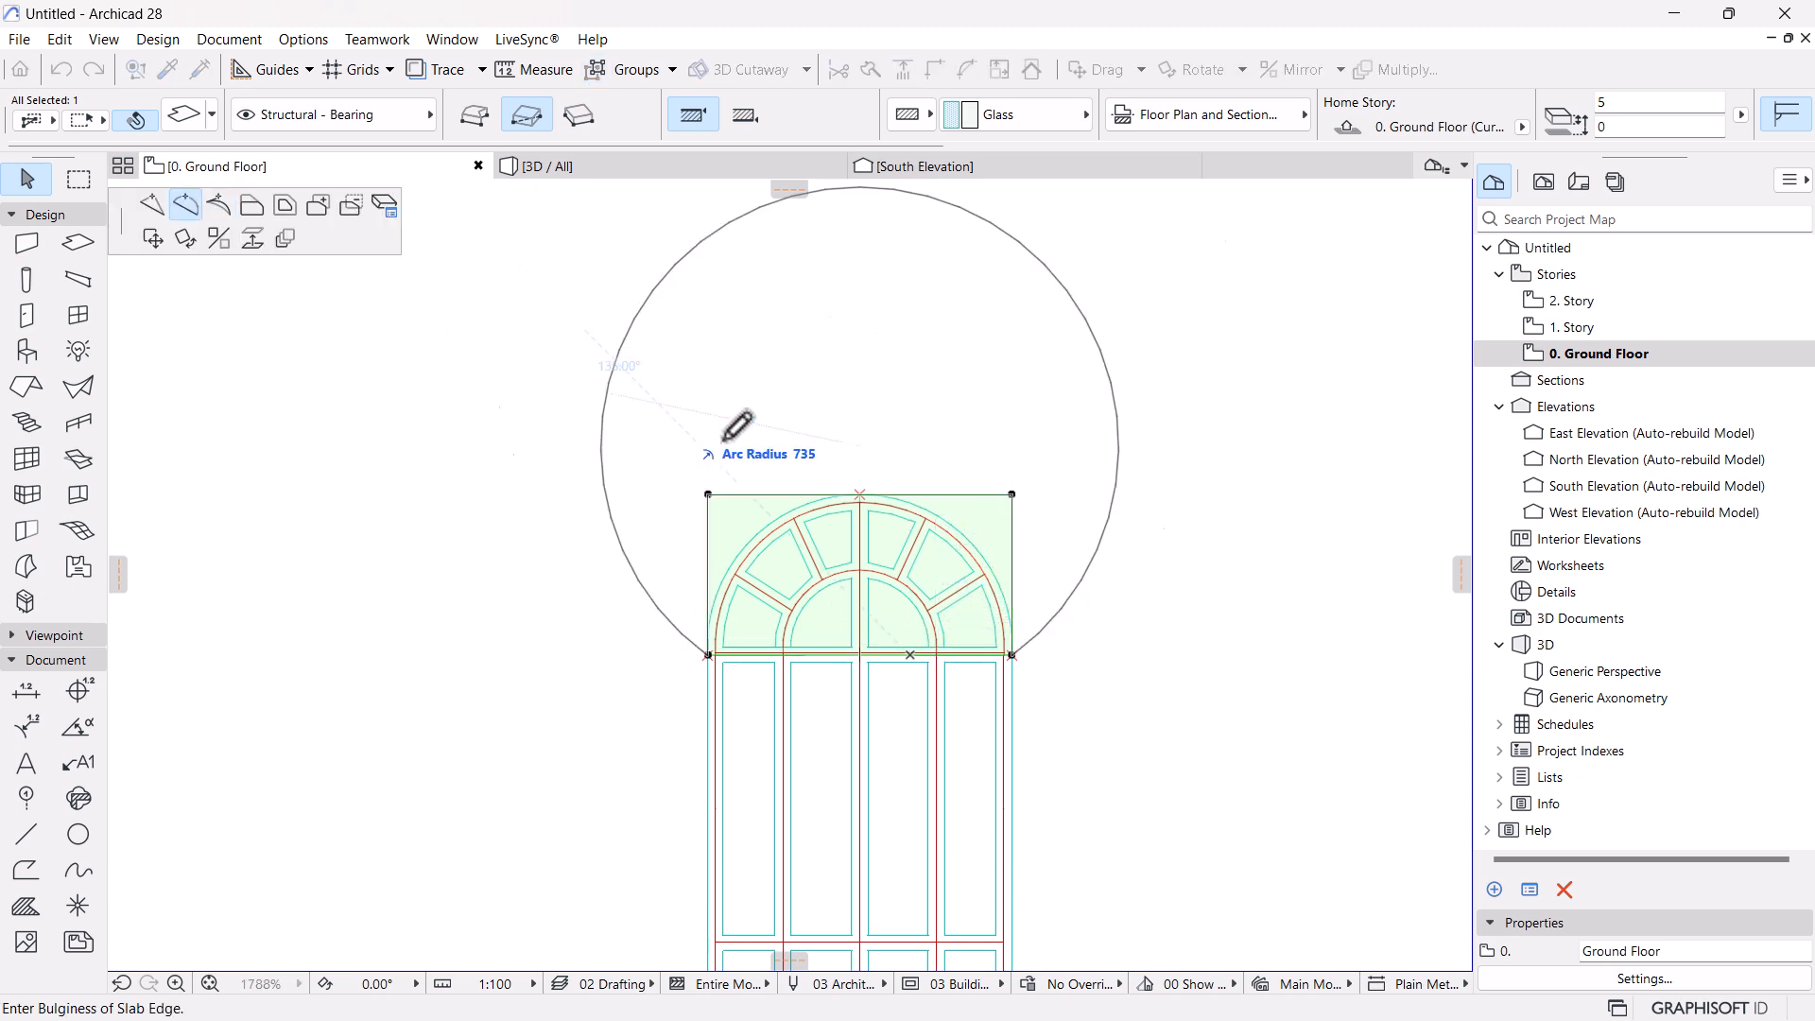
pyautogui.click(869, 496)
# Select the entire flat window with the corner slabs and save it as a window, replacing Arabic-Window.gsm in the Embedded Library
pyautogui.scroll(-5, 879, 342)
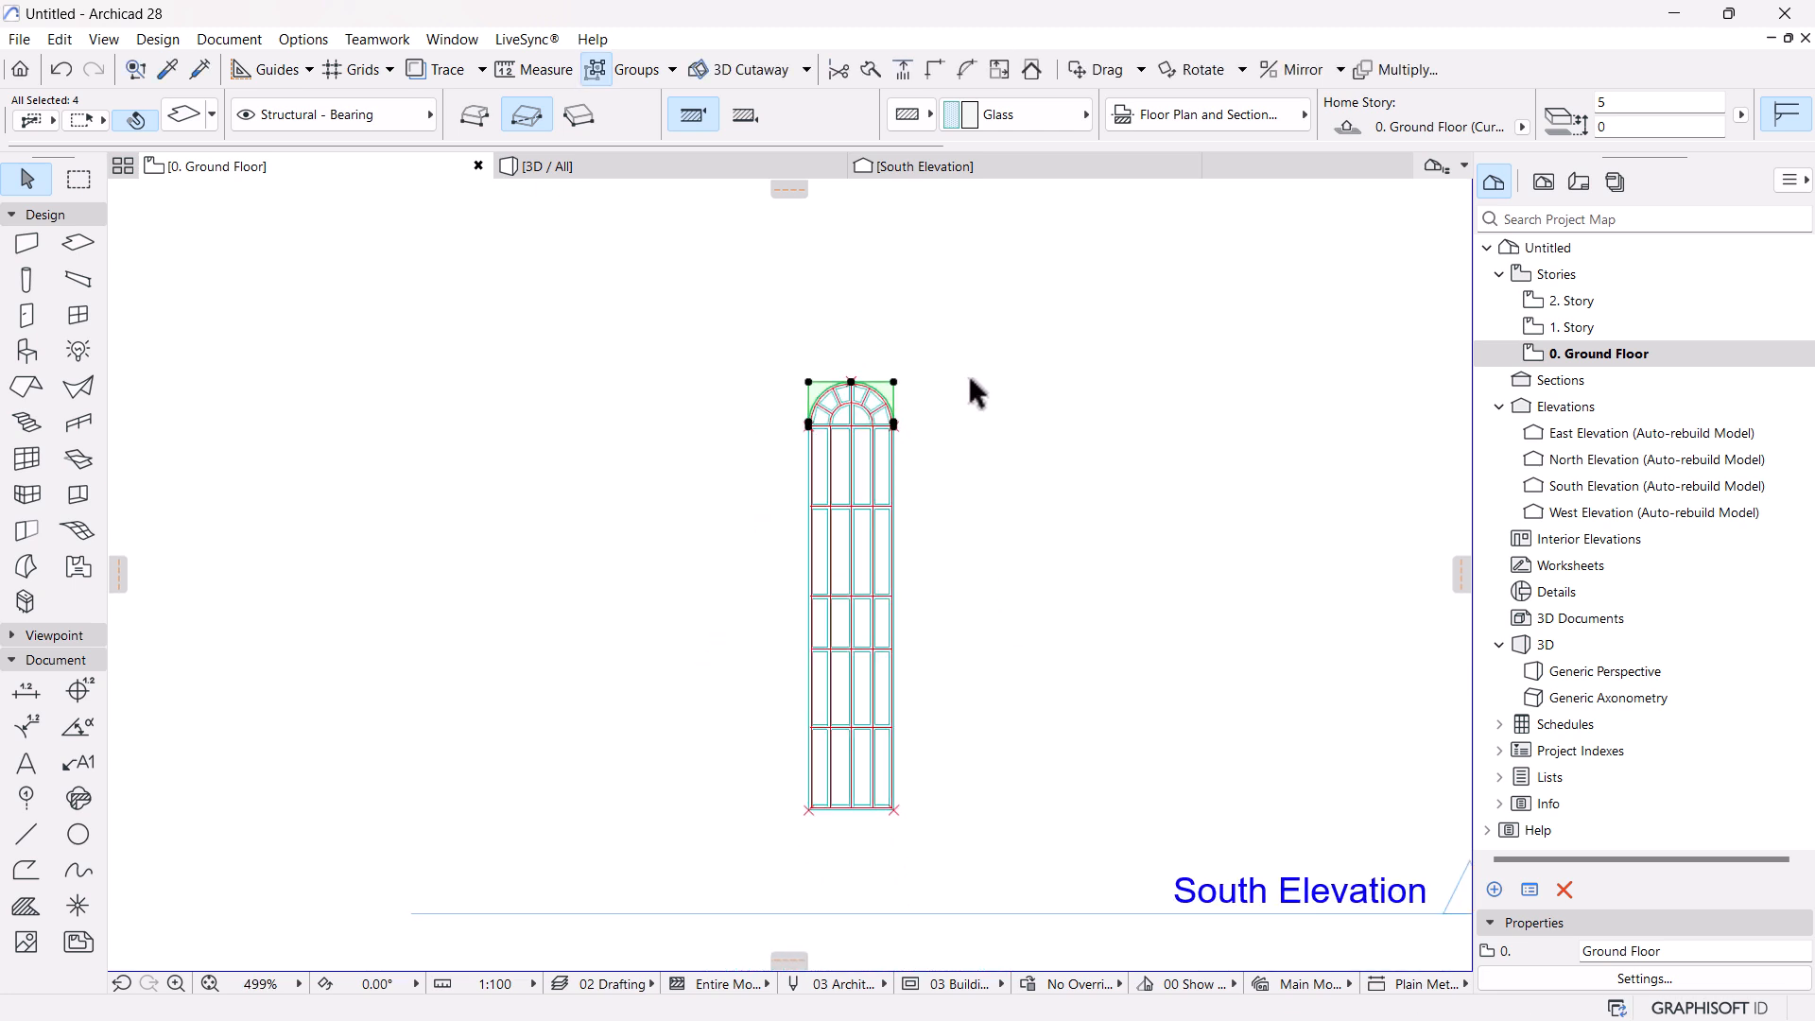
pyautogui.press('Escape')
pyautogui.moveTo(974, 326); pyautogui.dragTo(673, 864)
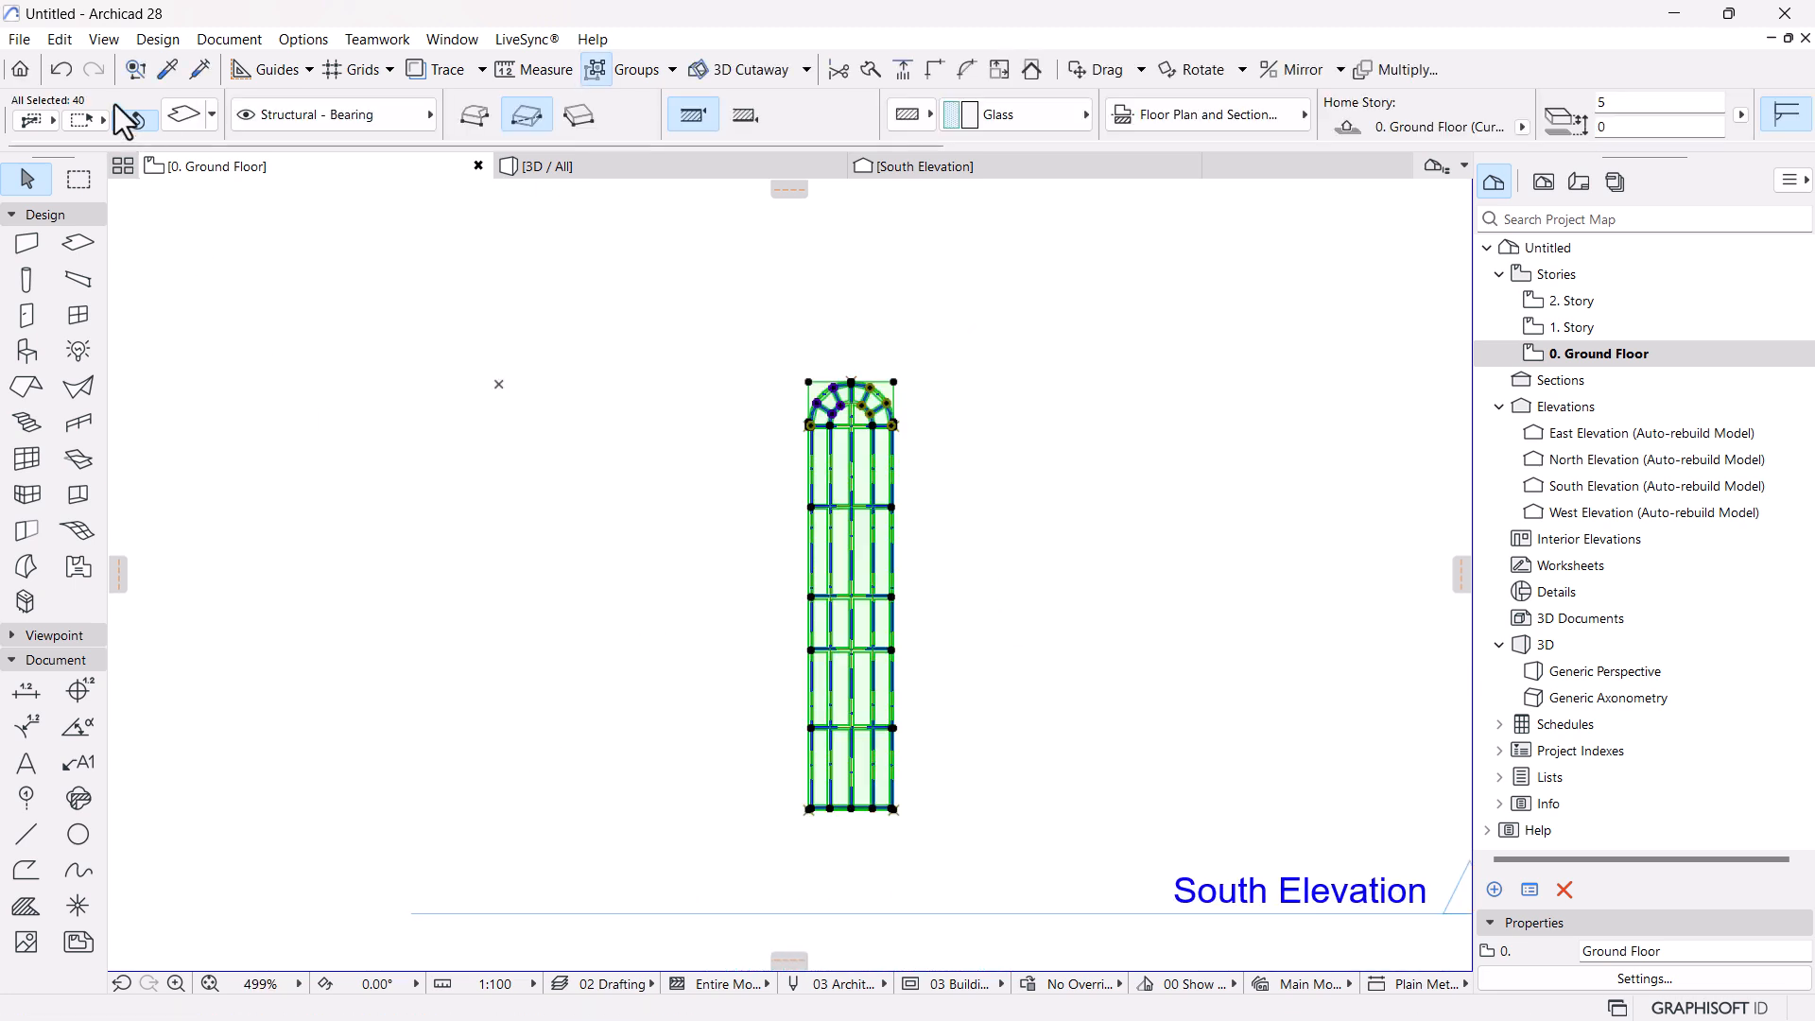
pyautogui.click(19, 39)
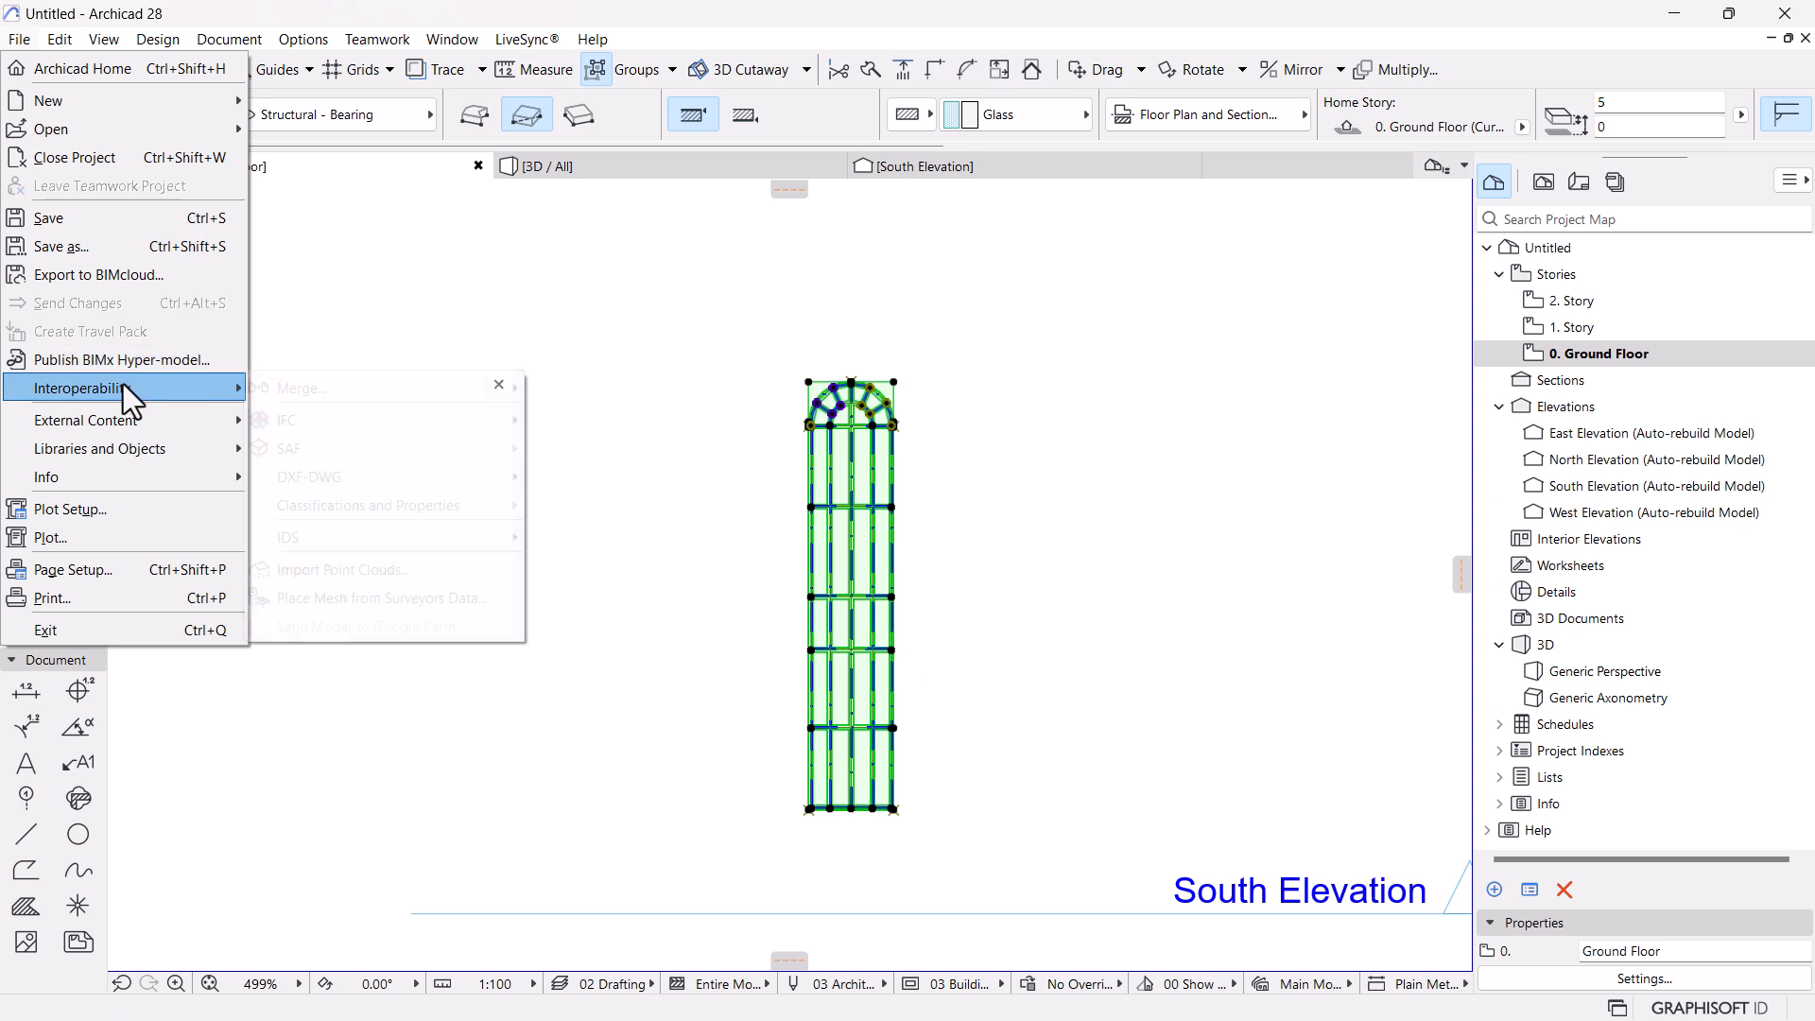
pyautogui.moveTo(123, 383)
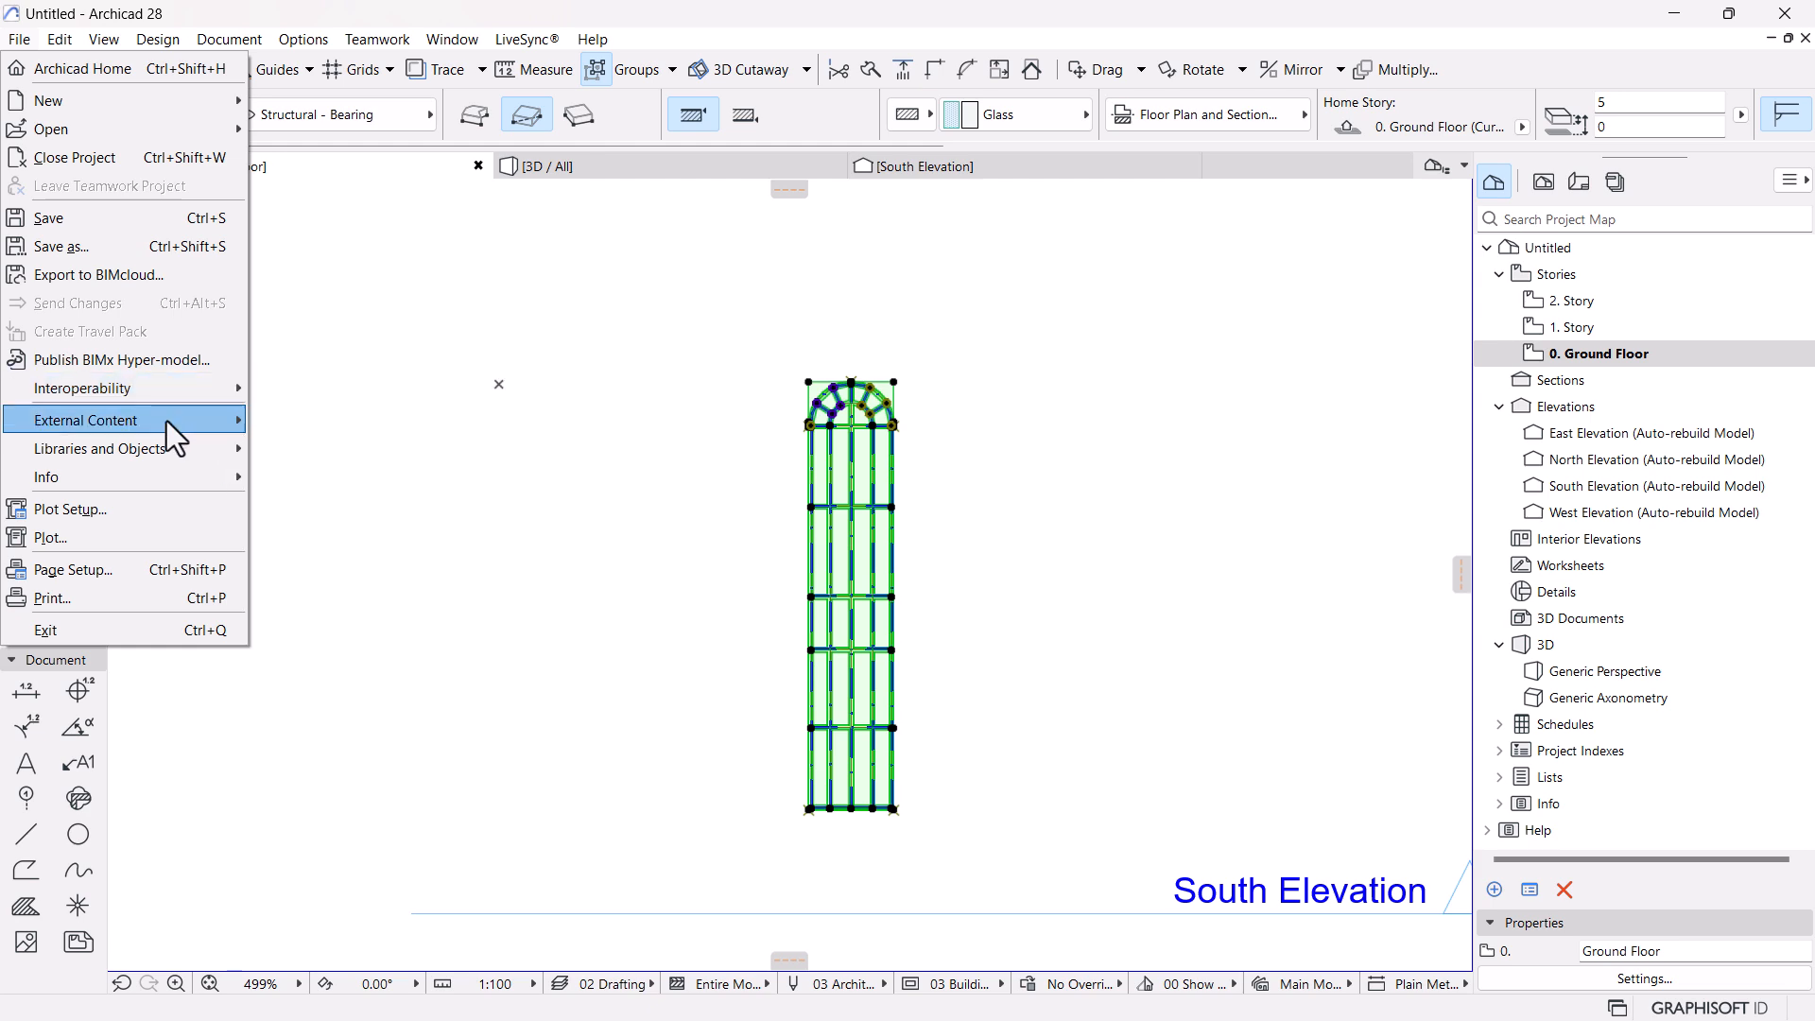
pyautogui.moveTo(168, 451)
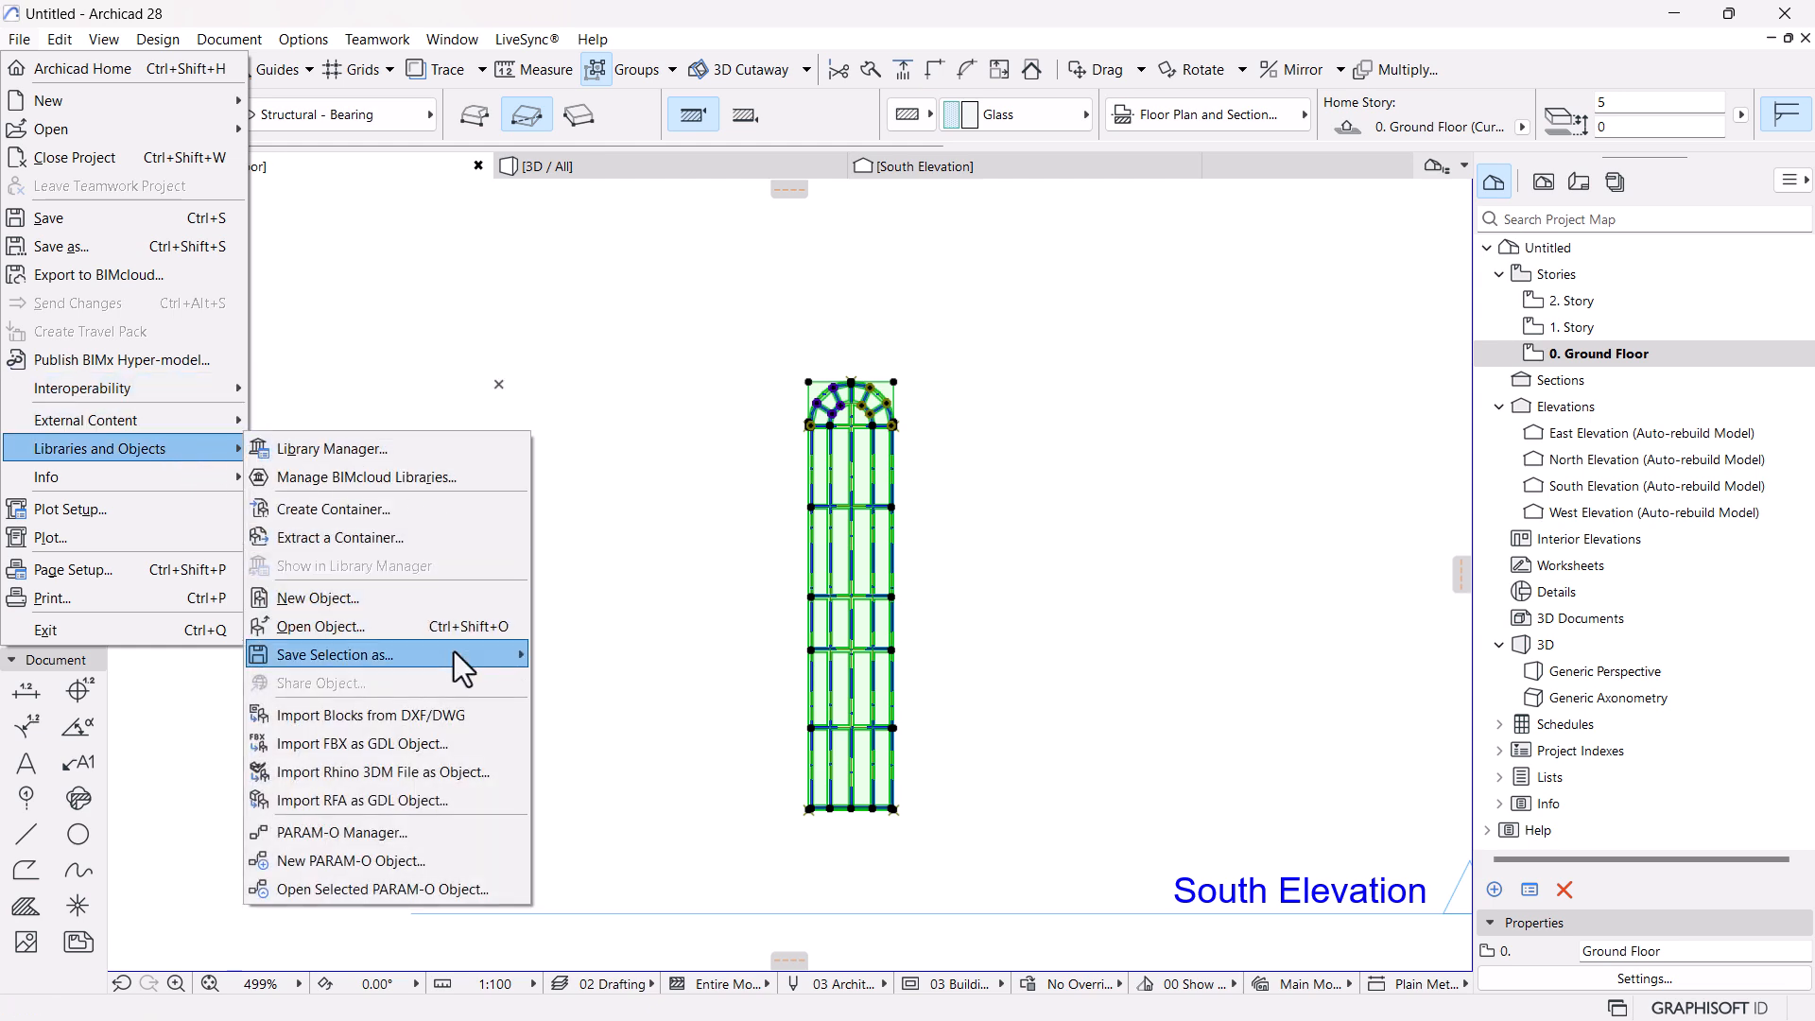
pyautogui.moveTo(454, 652)
pyautogui.click(592, 105)
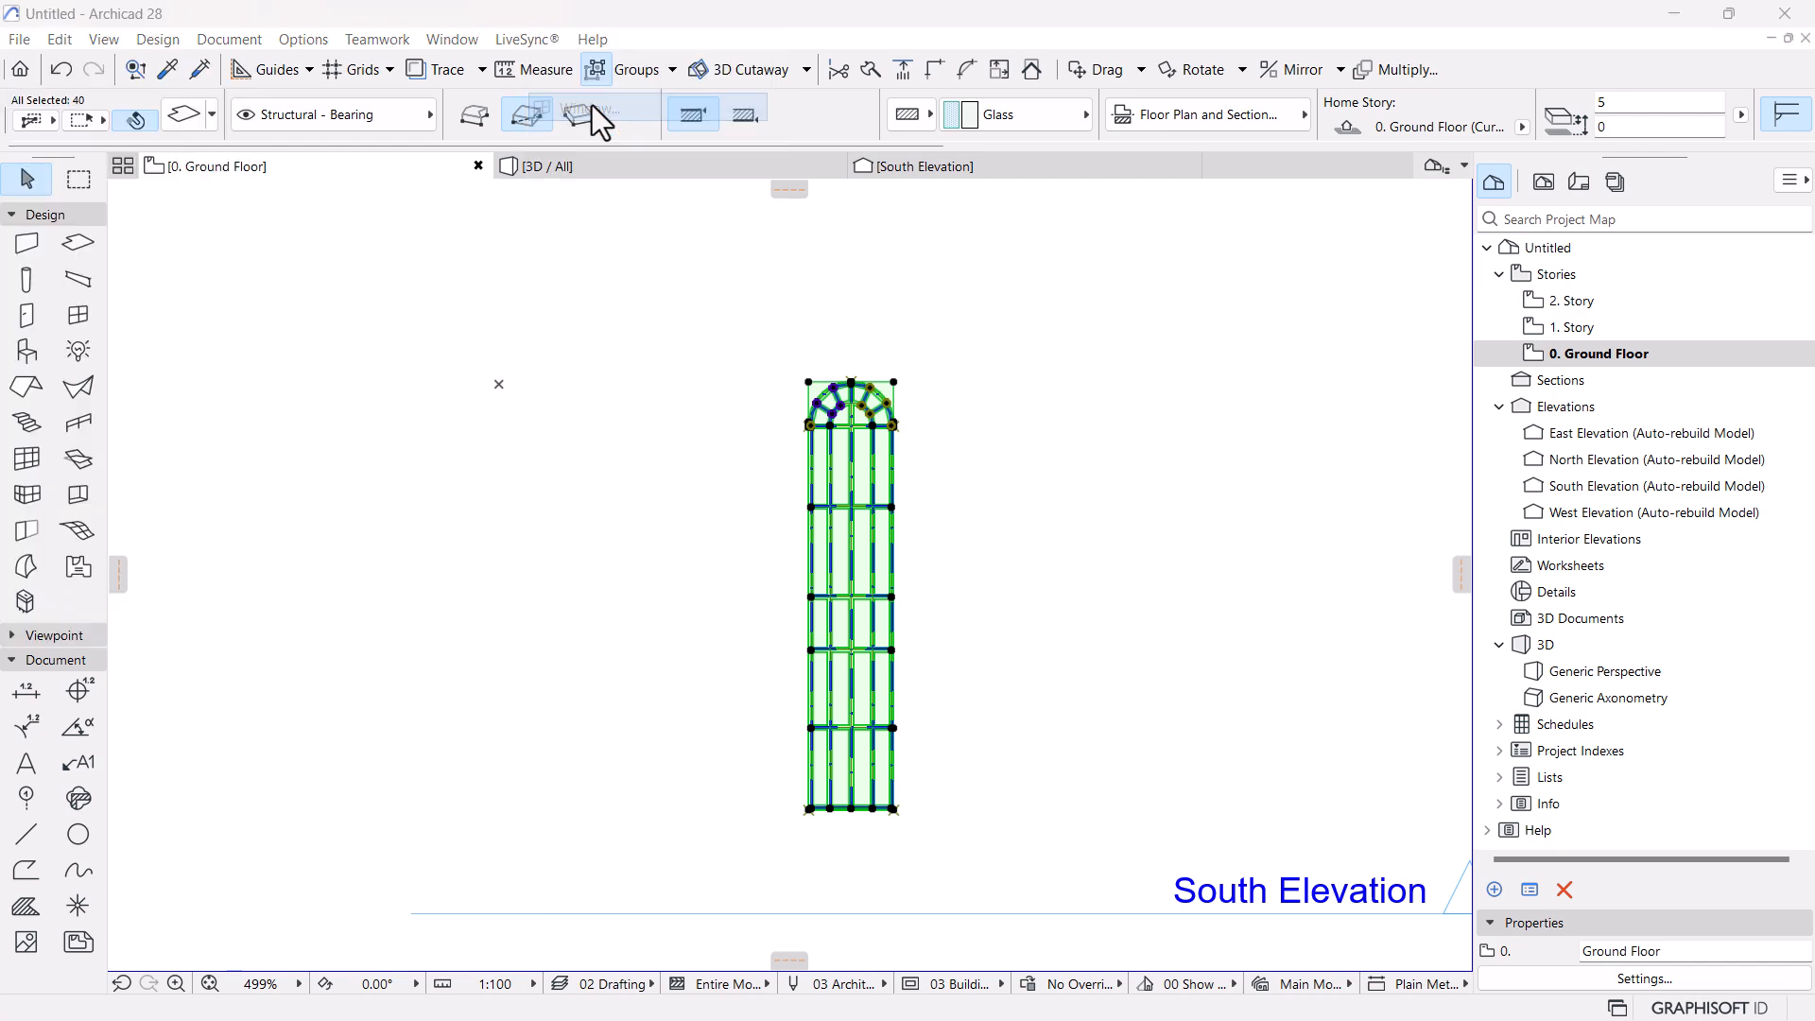
pyautogui.click(846, 293)
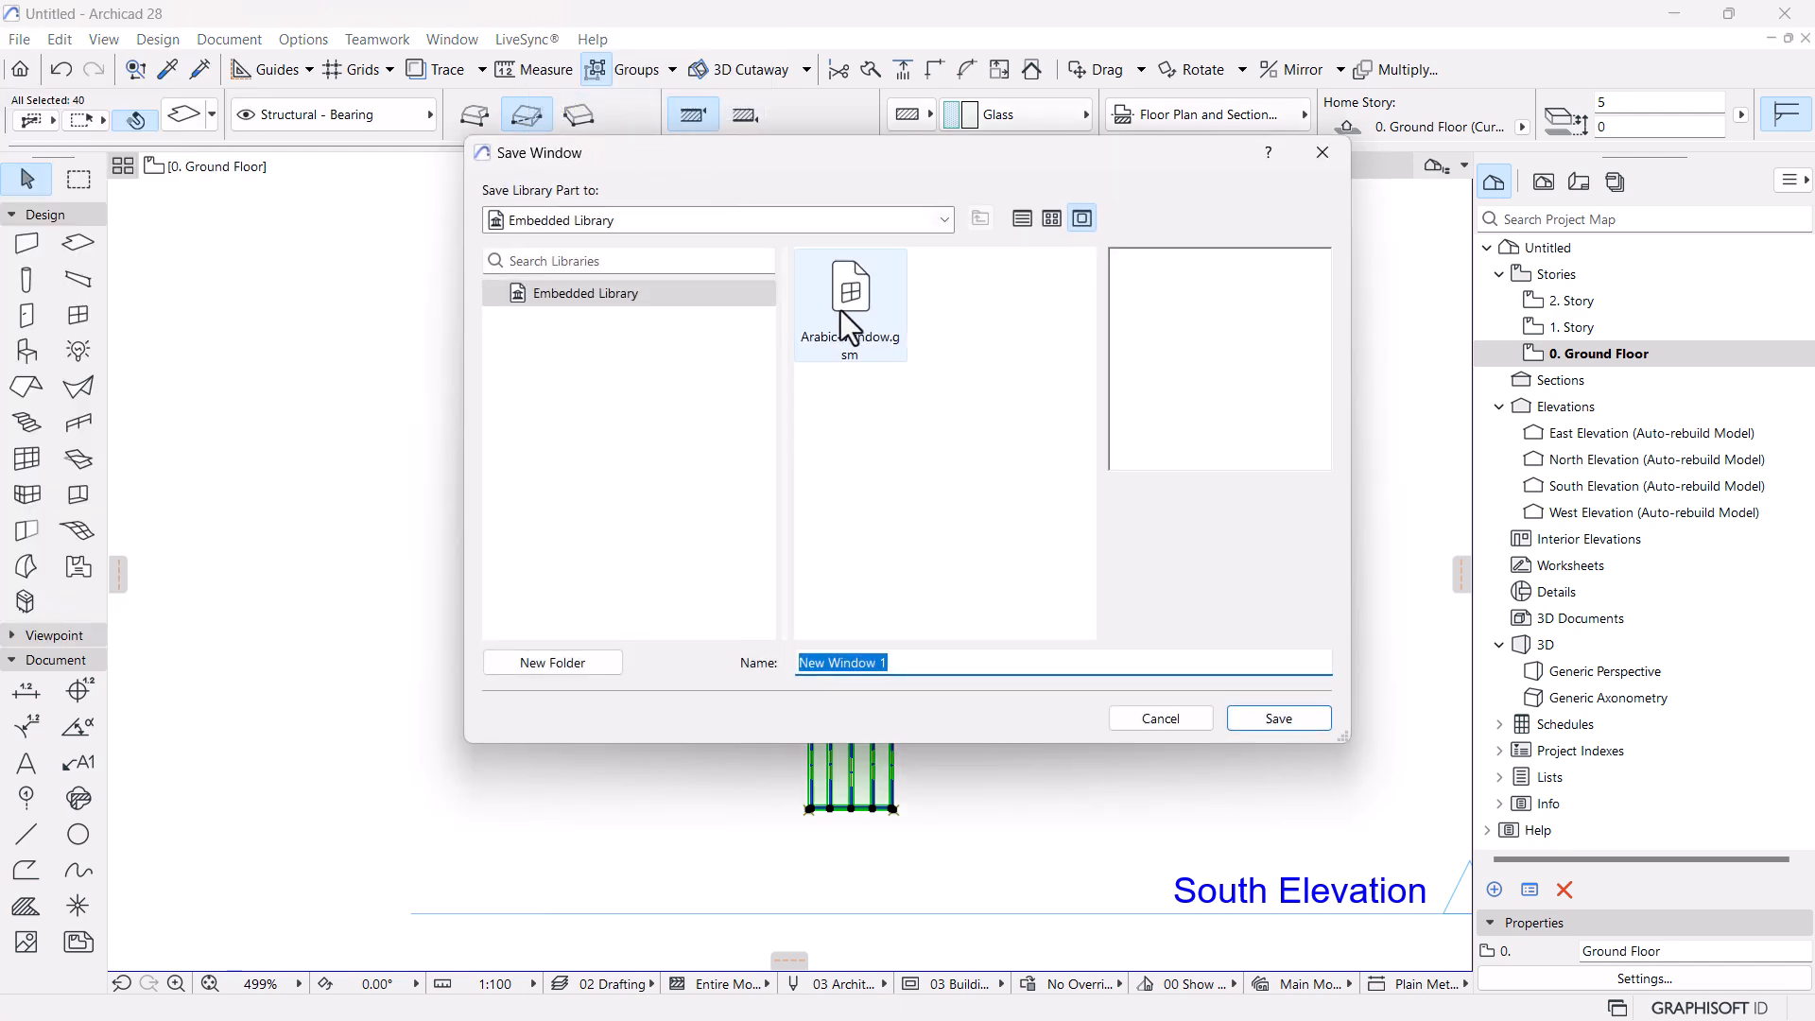
pyautogui.click(1253, 723)
pyautogui.click(1008, 416)
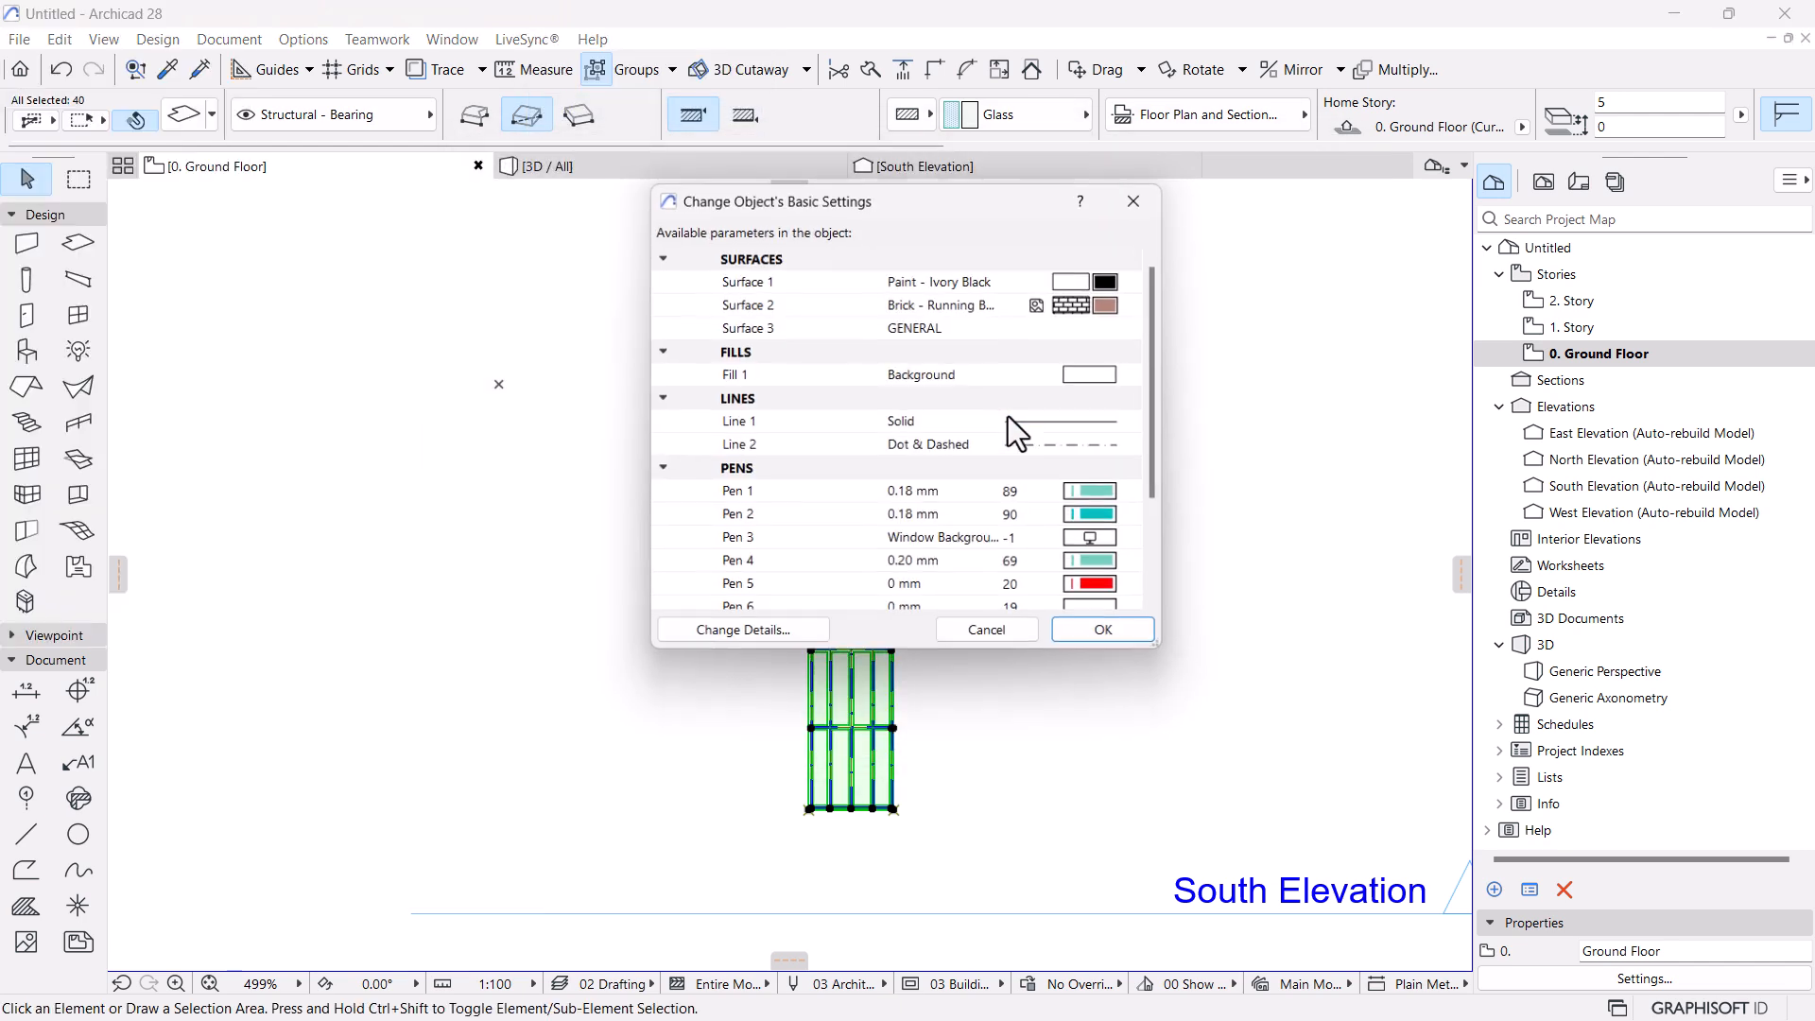
pyautogui.click(1103, 636)
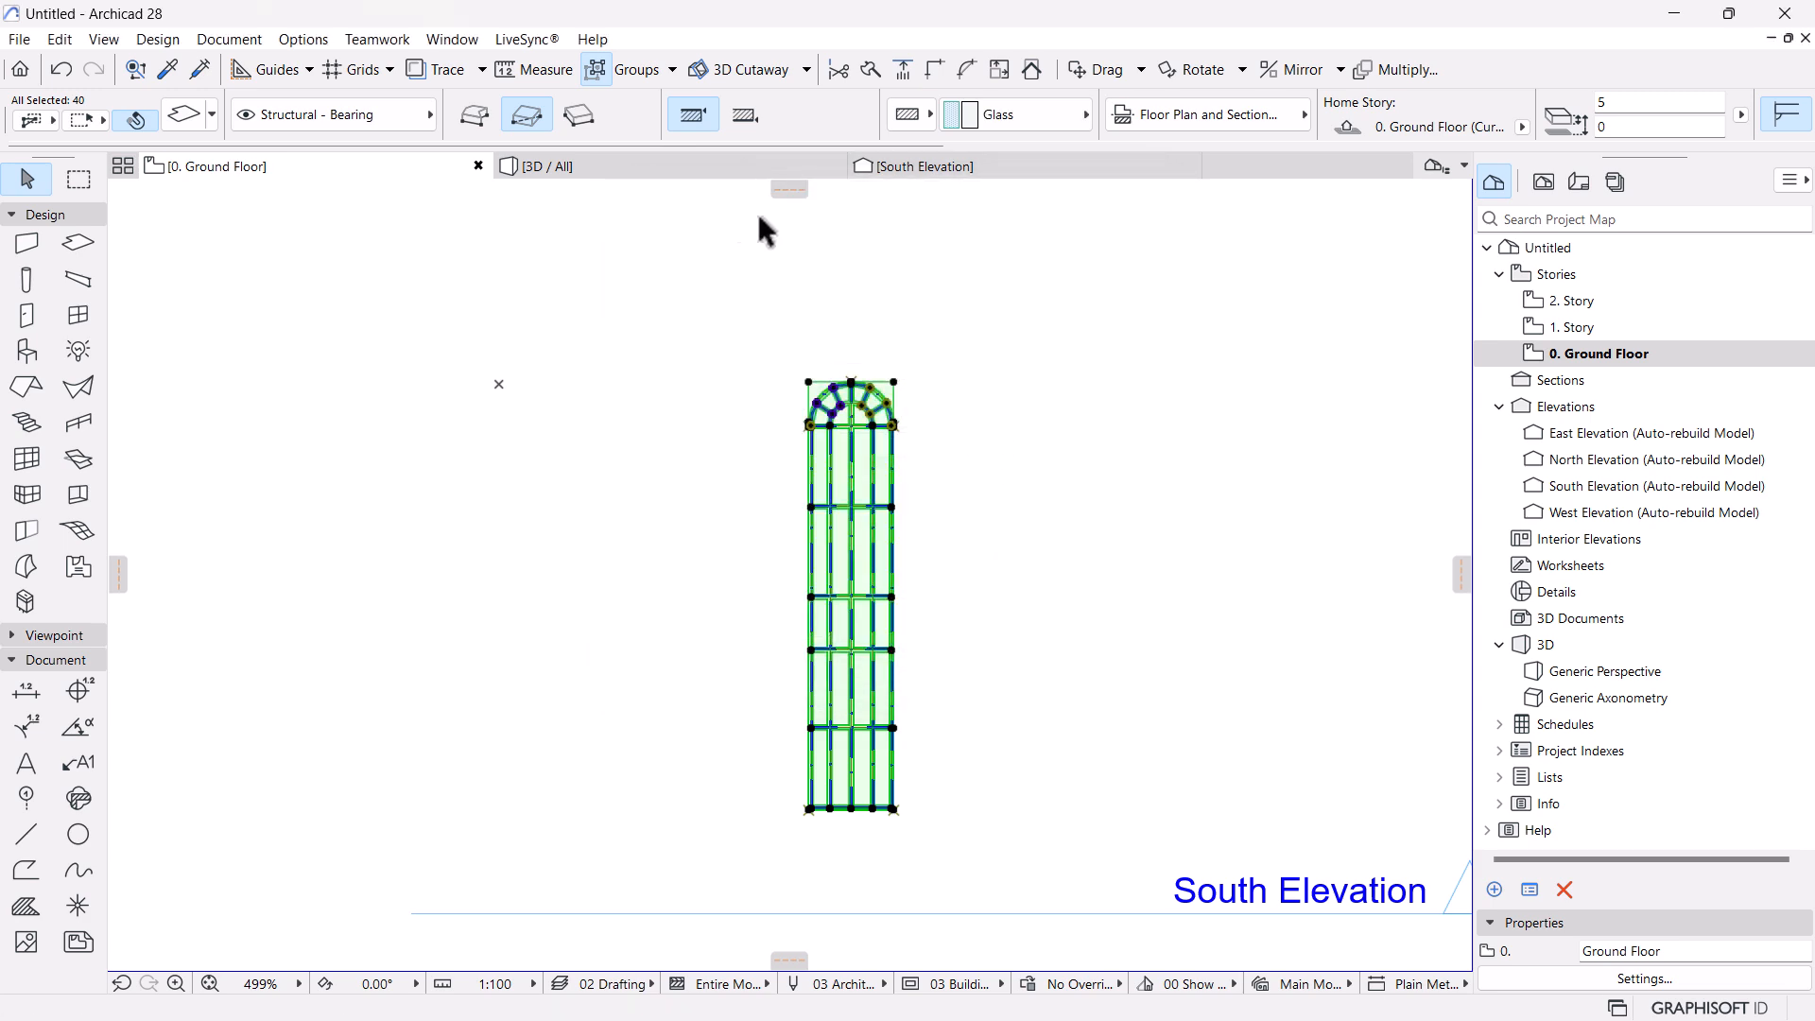
# Examine the updated Arabic-Window's arch corners in the 3D wall and select a corner slab on the flat window
pyautogui.click(665, 167)
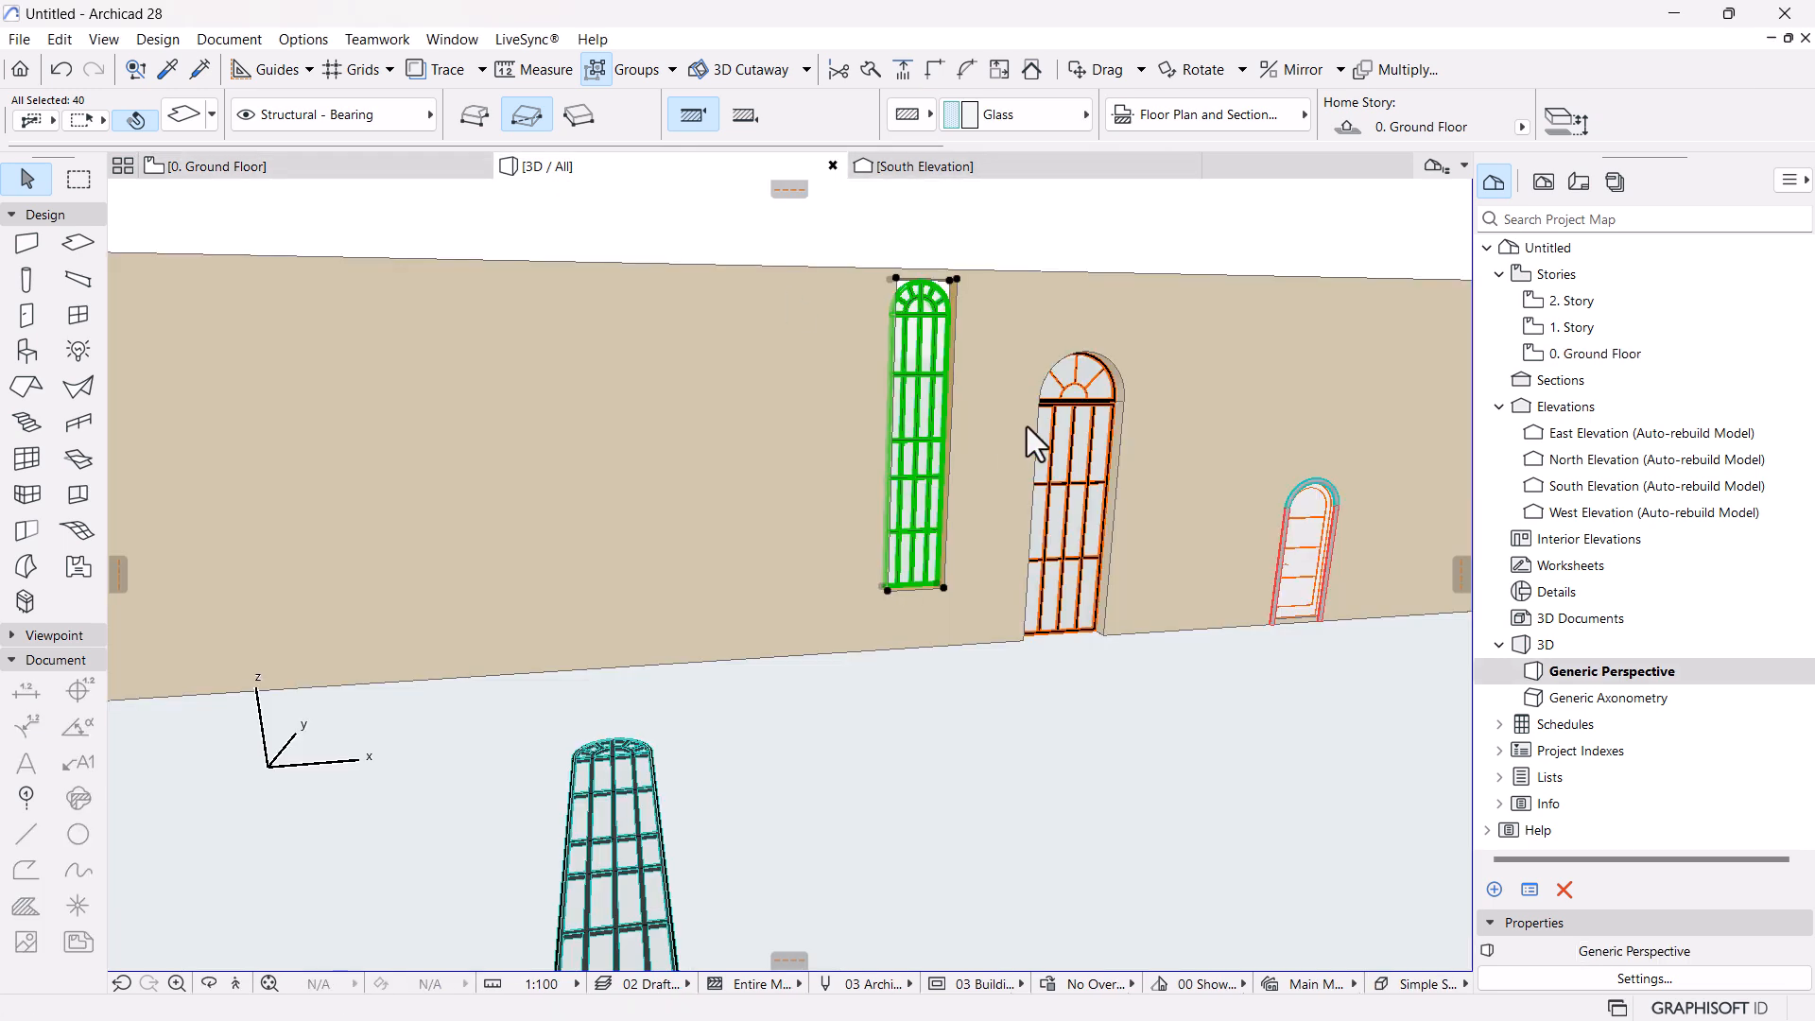
pyautogui.scroll(10, 993, 416)
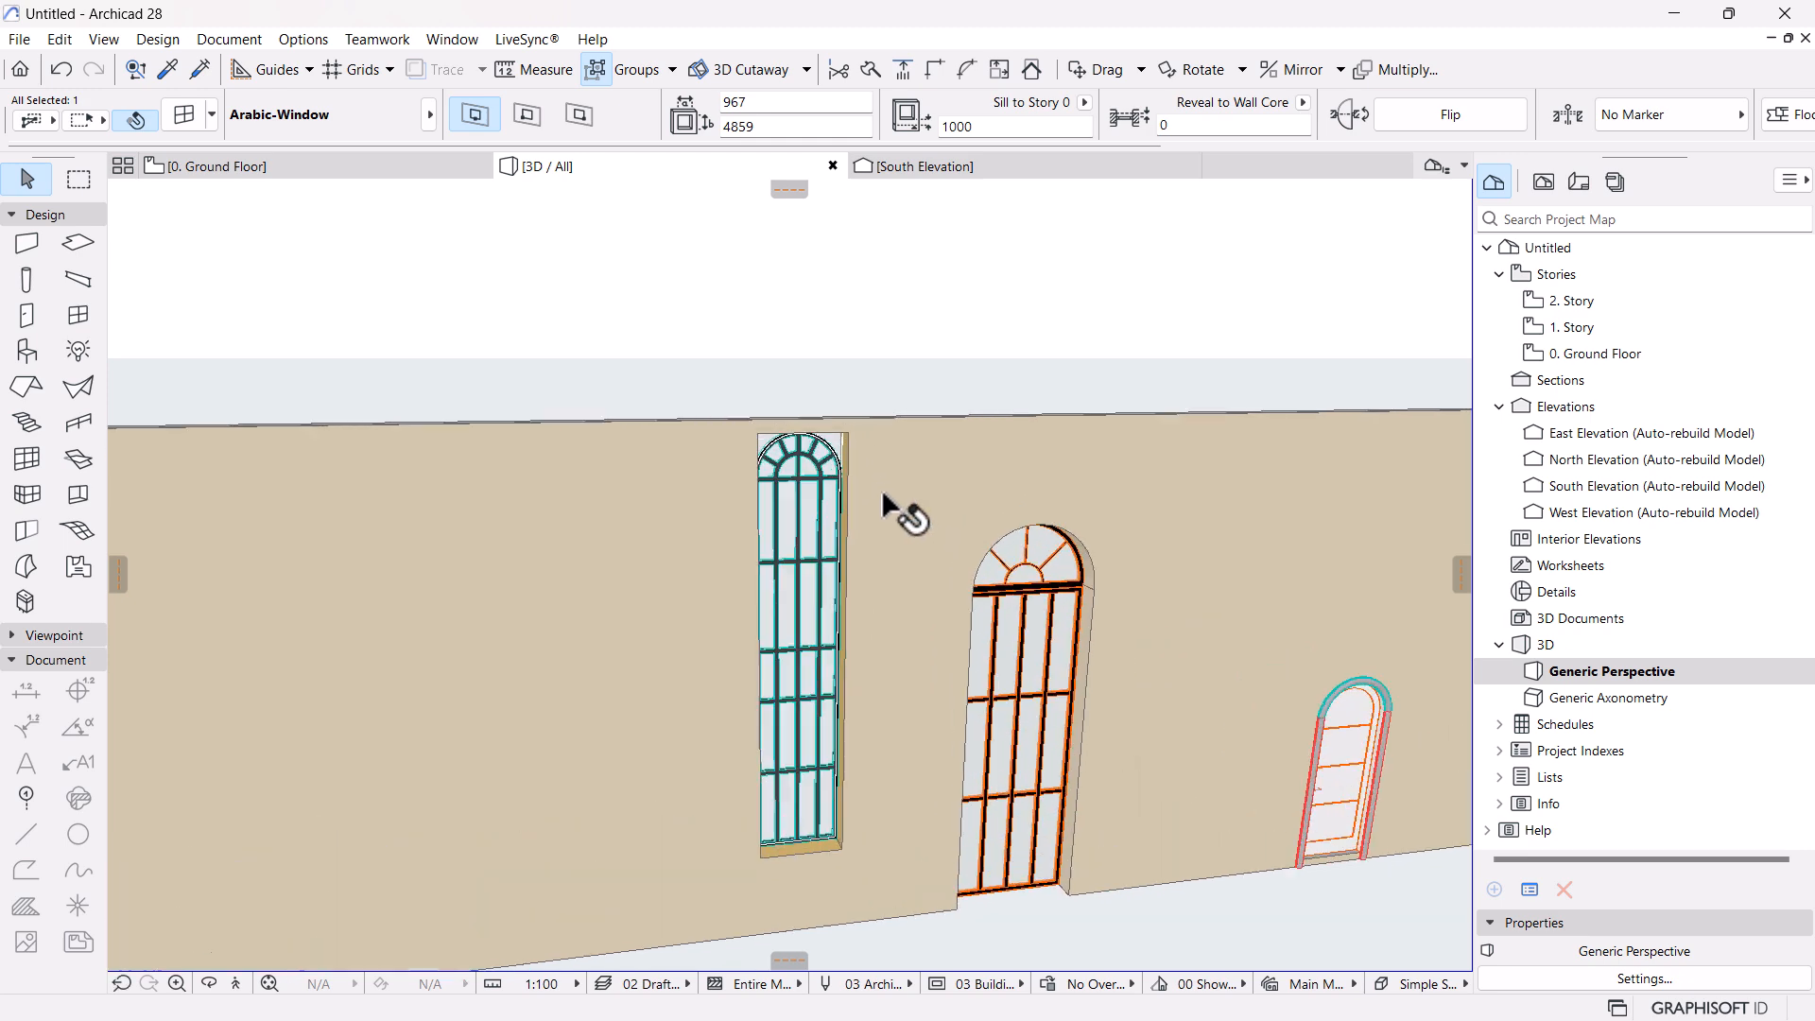
pyautogui.scroll(3, 832, 445)
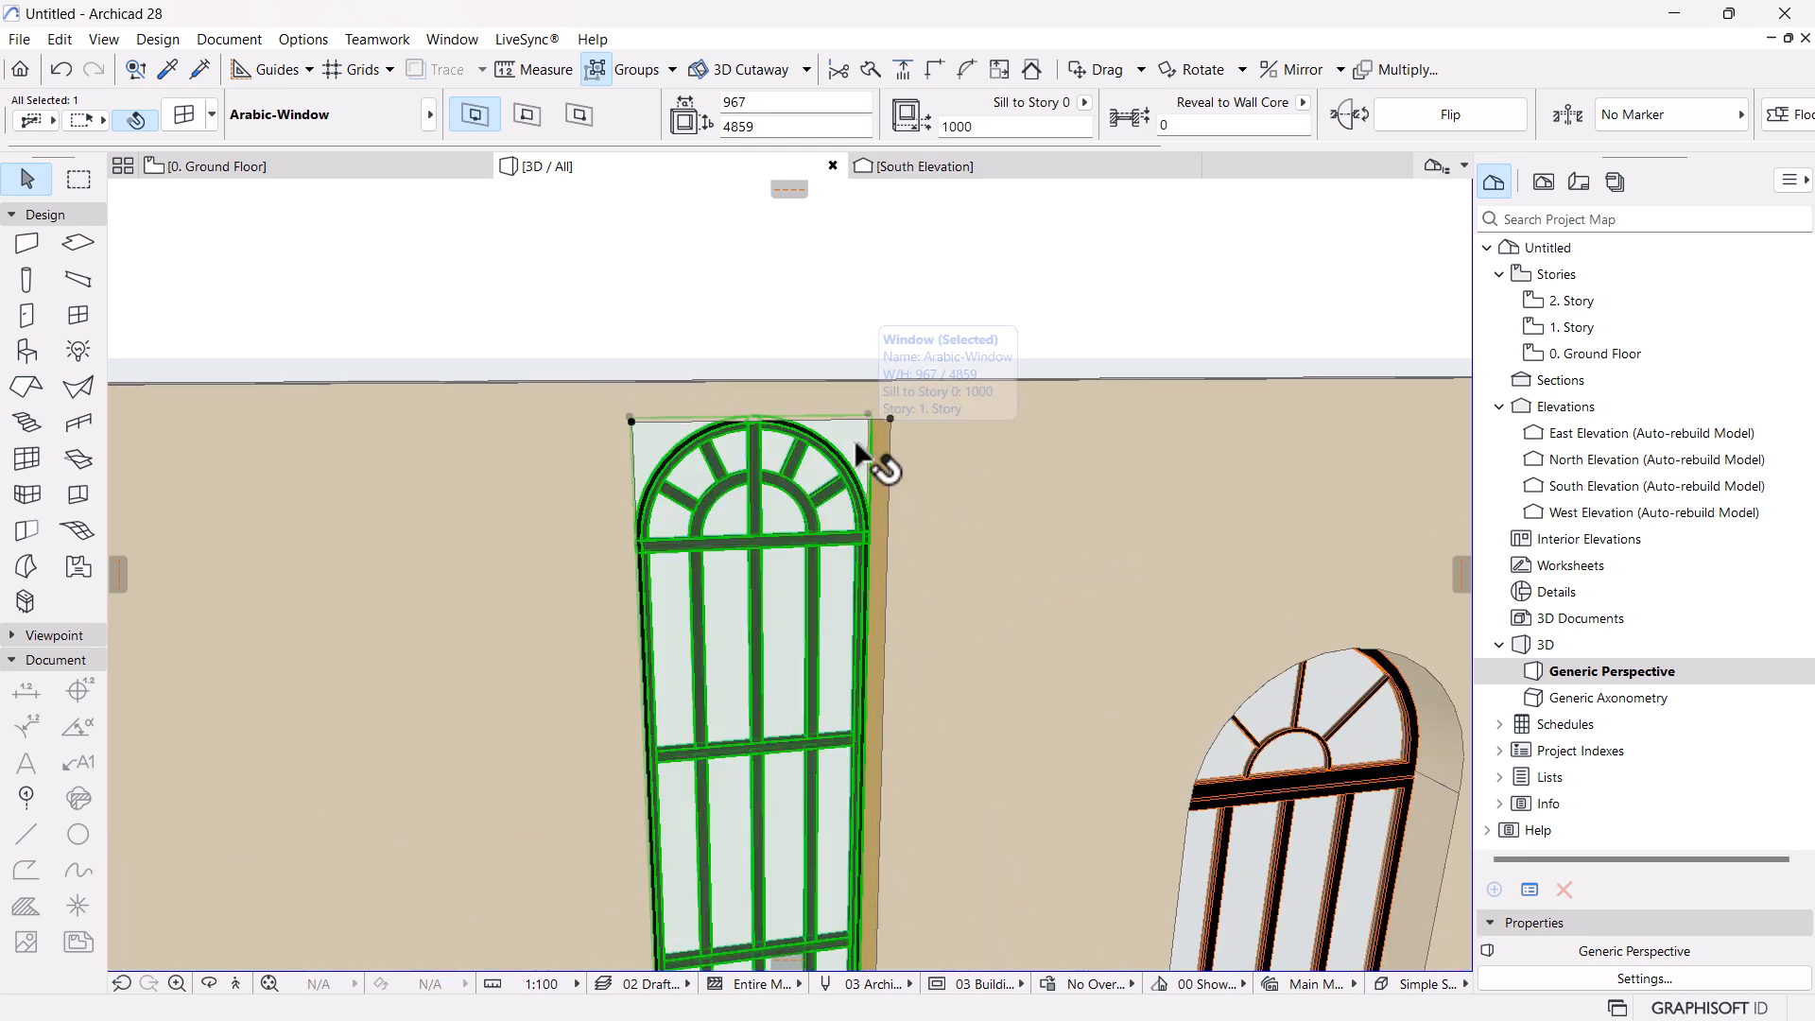
pyautogui.scroll(-3, 813, 488)
pyautogui.keyDown('shift'); pyautogui.moveTo(836, 638); pyautogui.dragTo(880, 388, button='middle'); pyautogui.keyUp('shift')
pyautogui.scroll(-2, 614, 624)
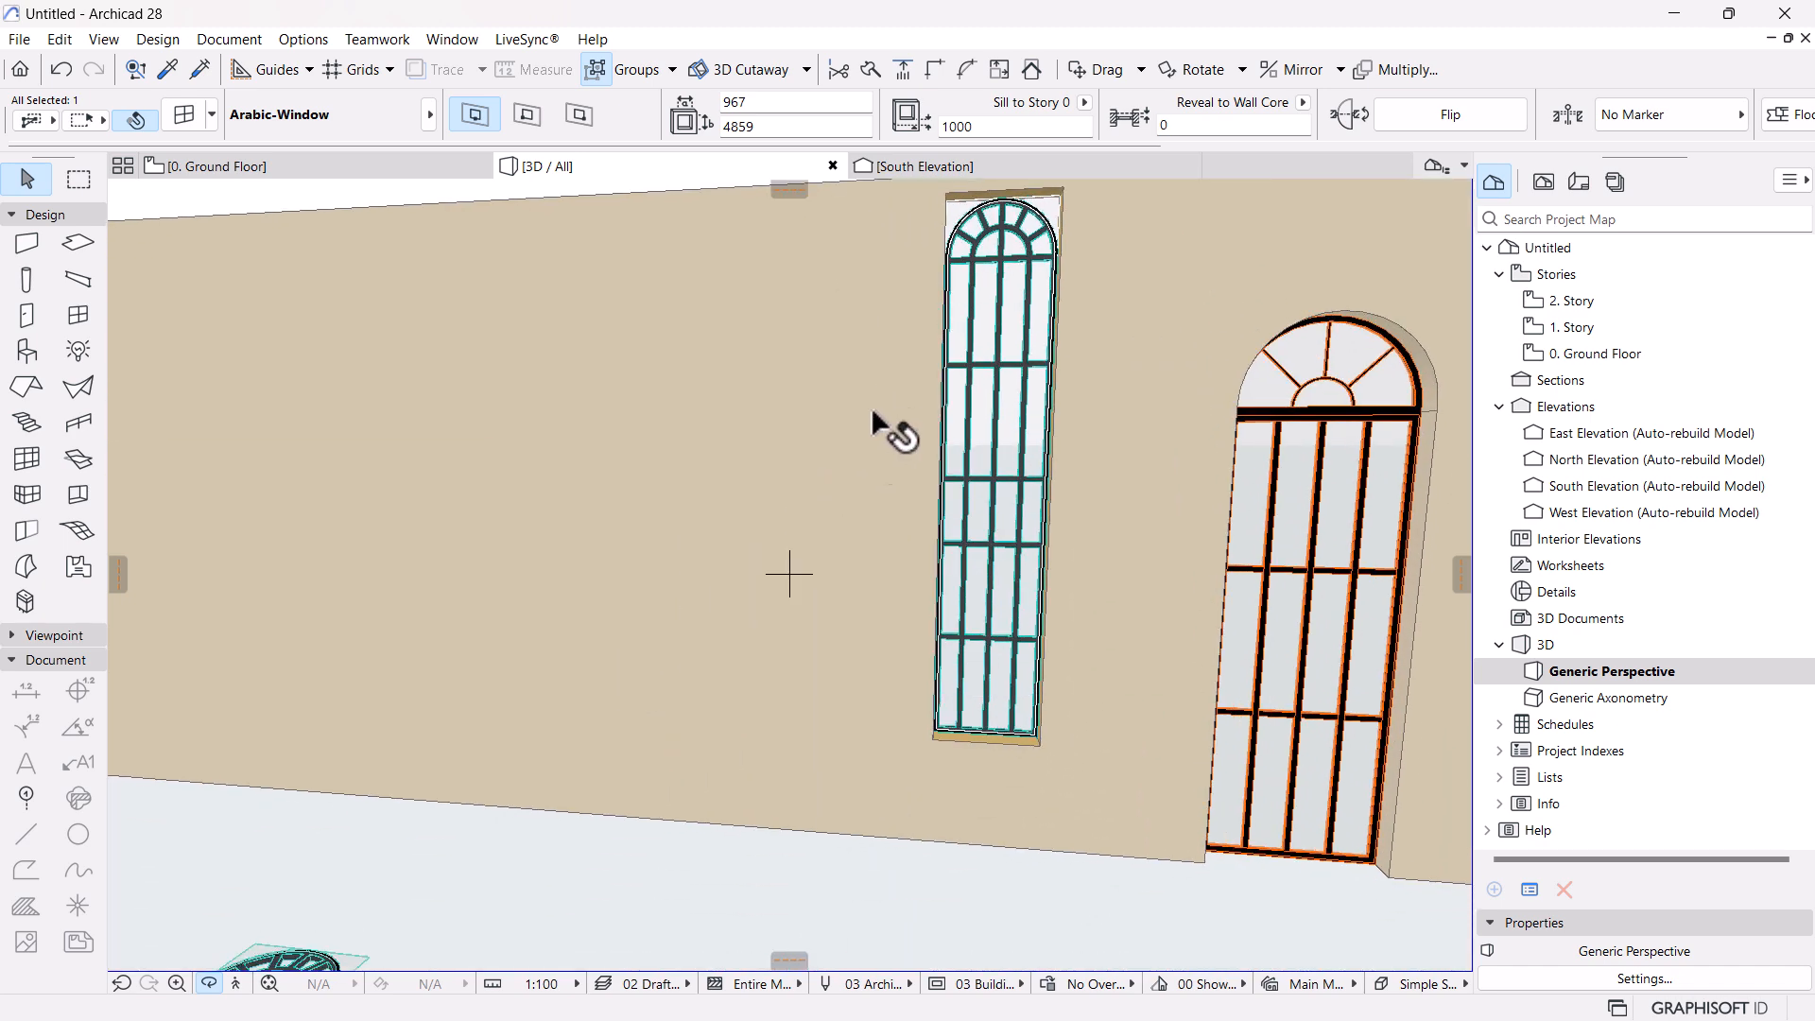
pyautogui.scroll(-1, 880, 397)
pyautogui.scroll(2, 452, 837)
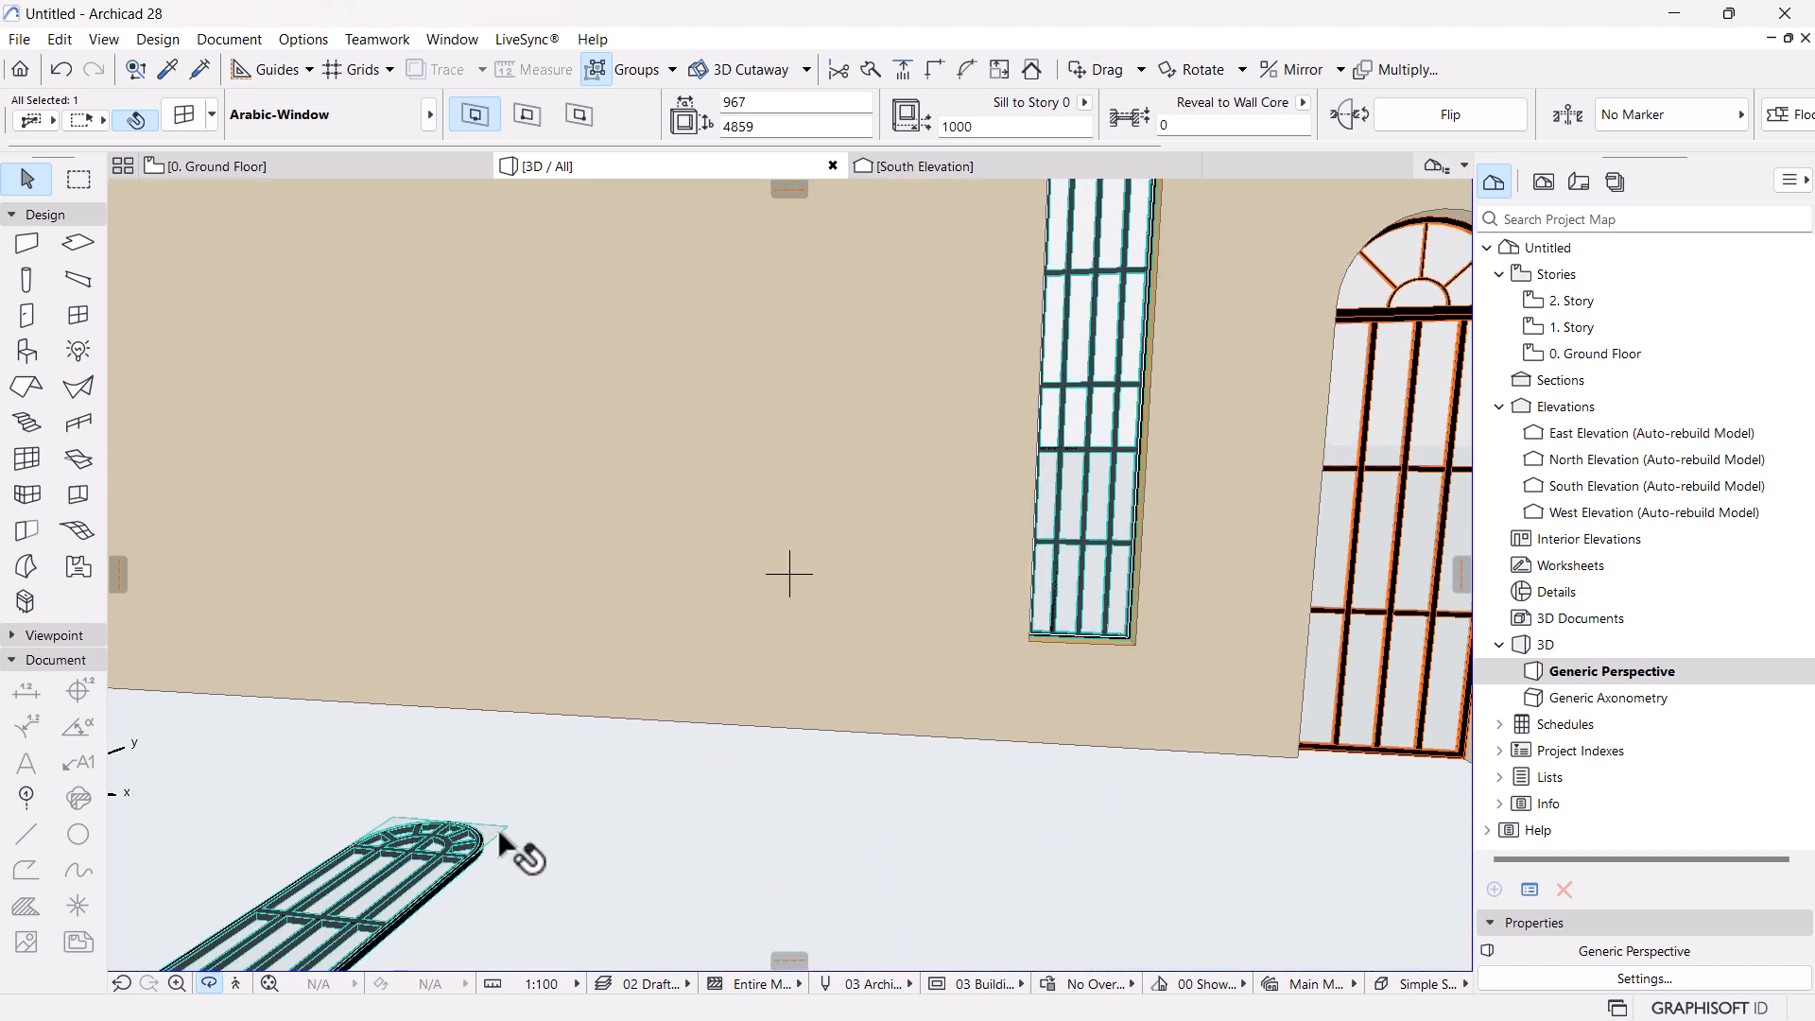
pyautogui.click(499, 832)
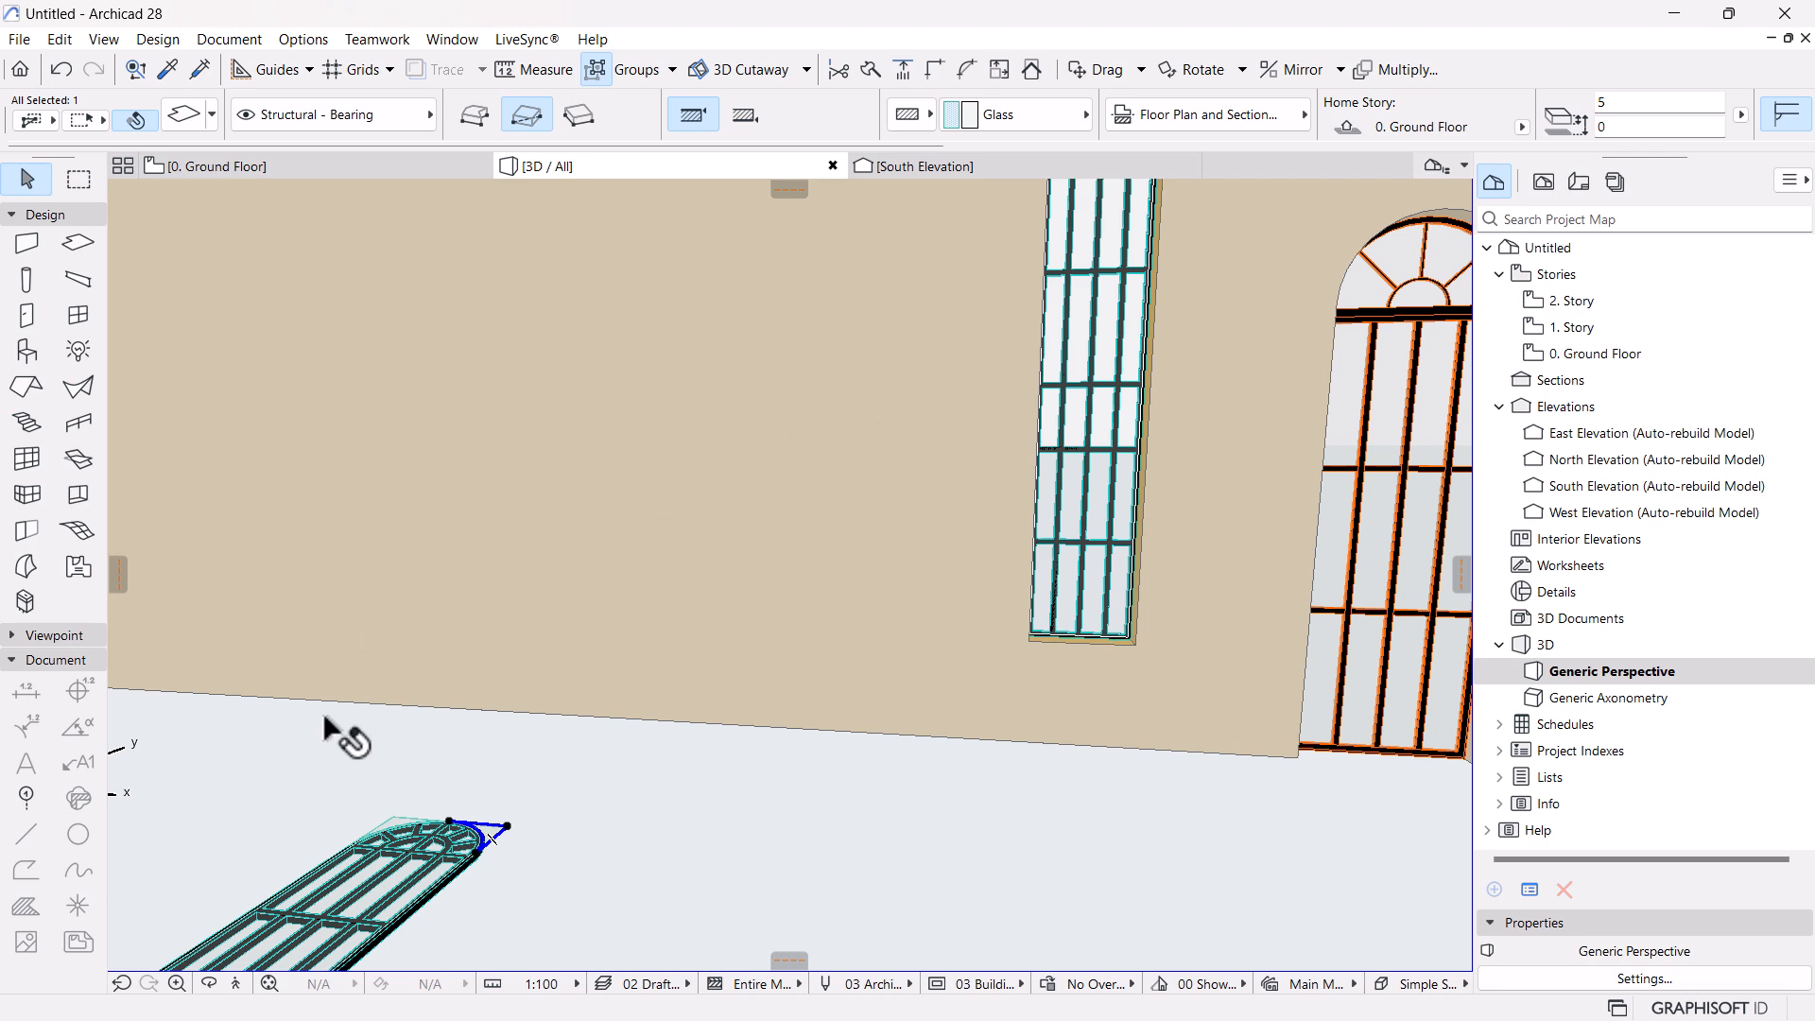
# Give both corner slabs of the flat window the GENERIC - STRUCTURAL building material and a thickness of 230
pyautogui.keyDown('shift'); pyautogui.click(435, 824); pyautogui.keyUp('shift')
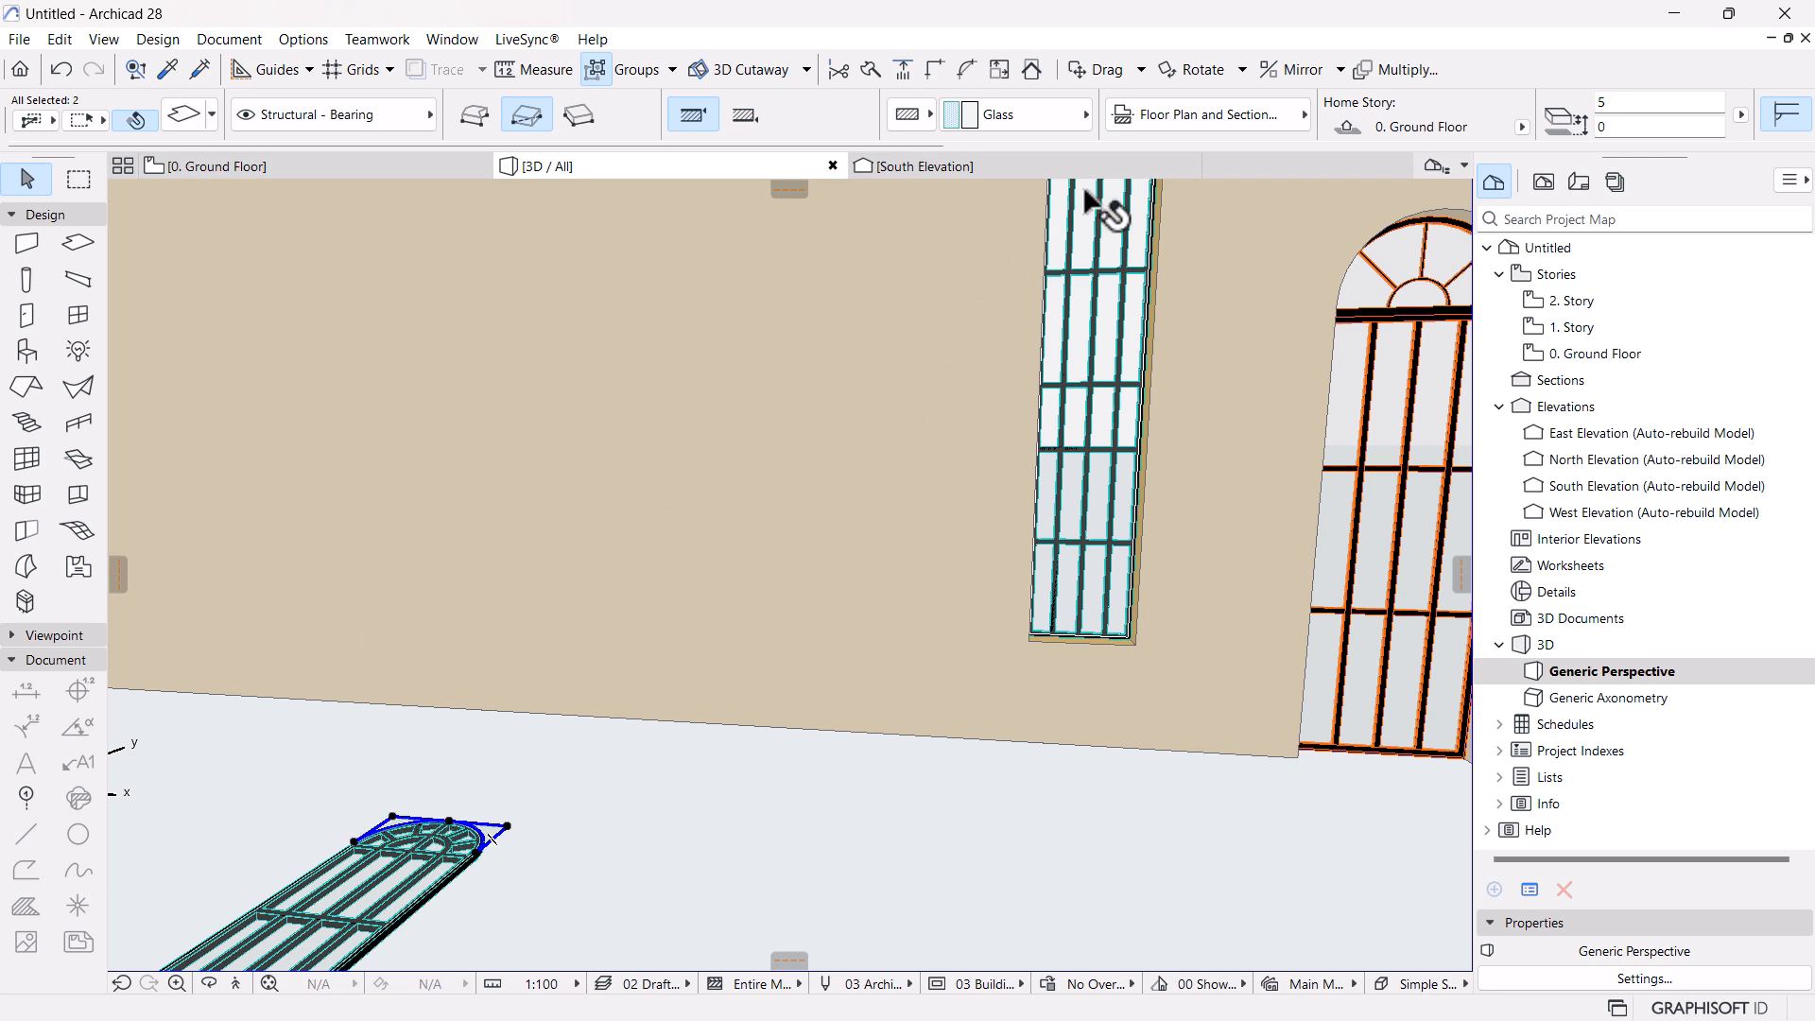
pyautogui.click(1020, 123)
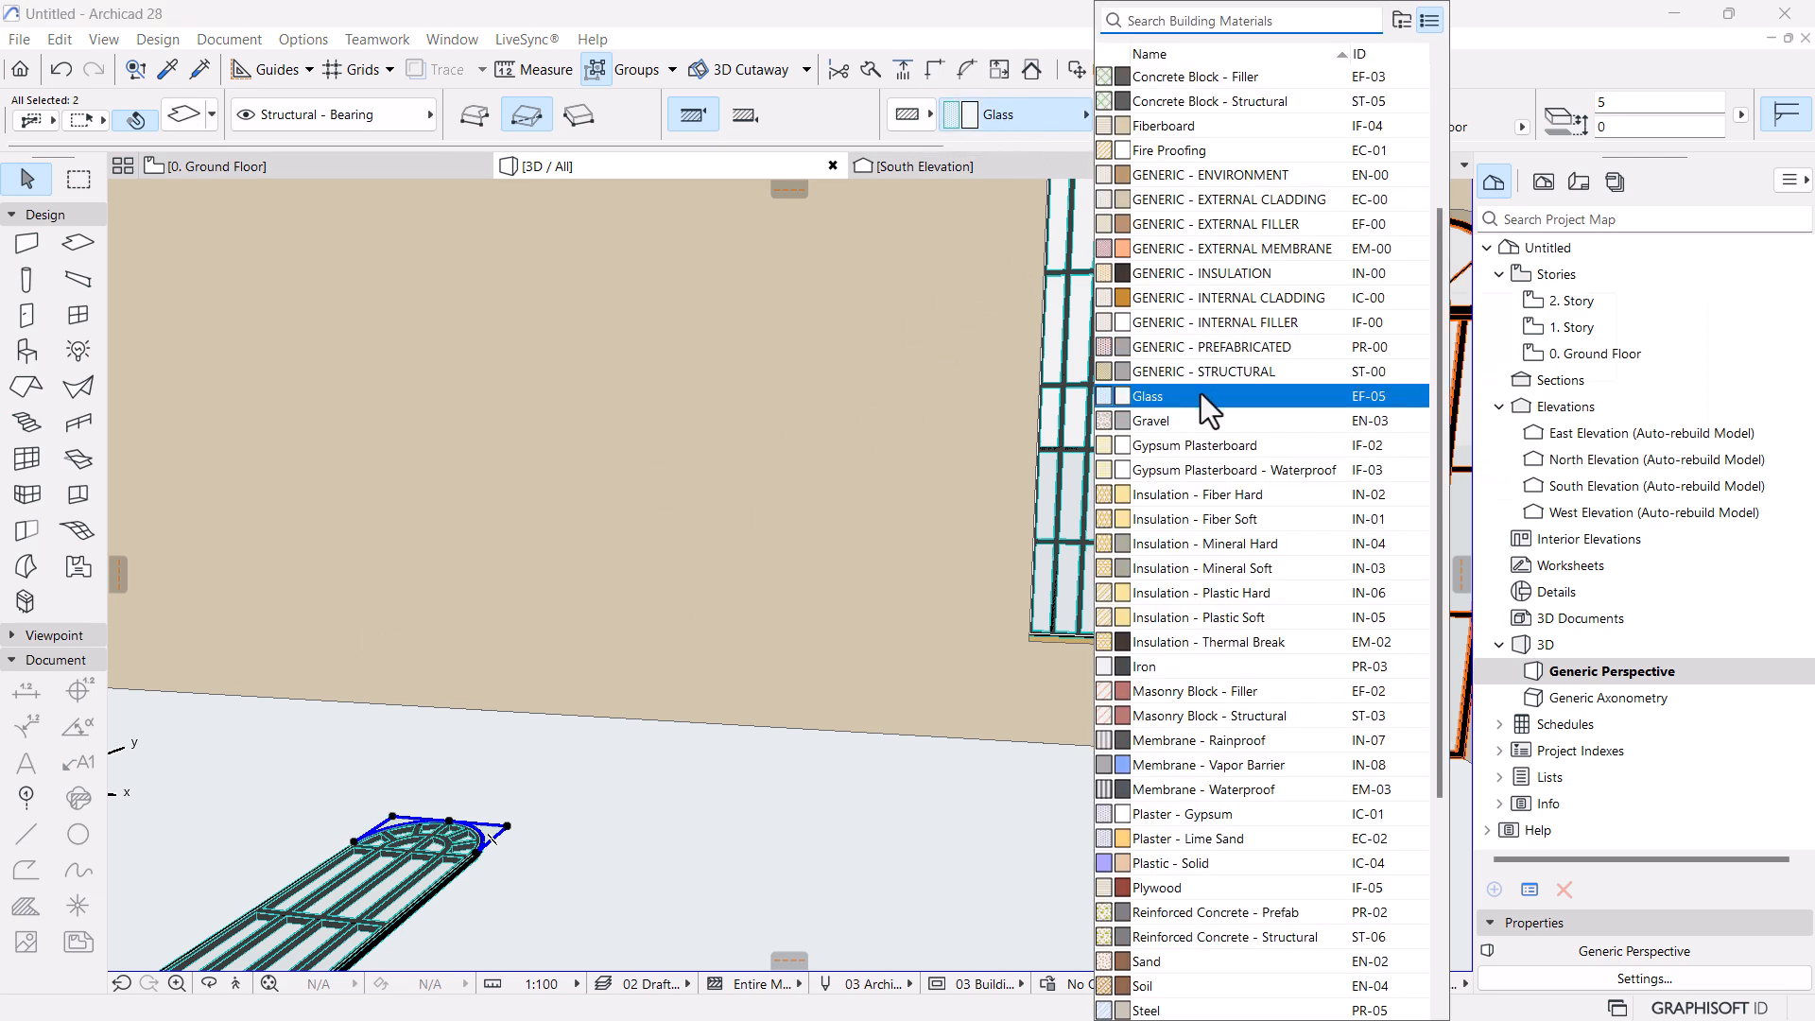
pyautogui.scroll(3, 1234, 110)
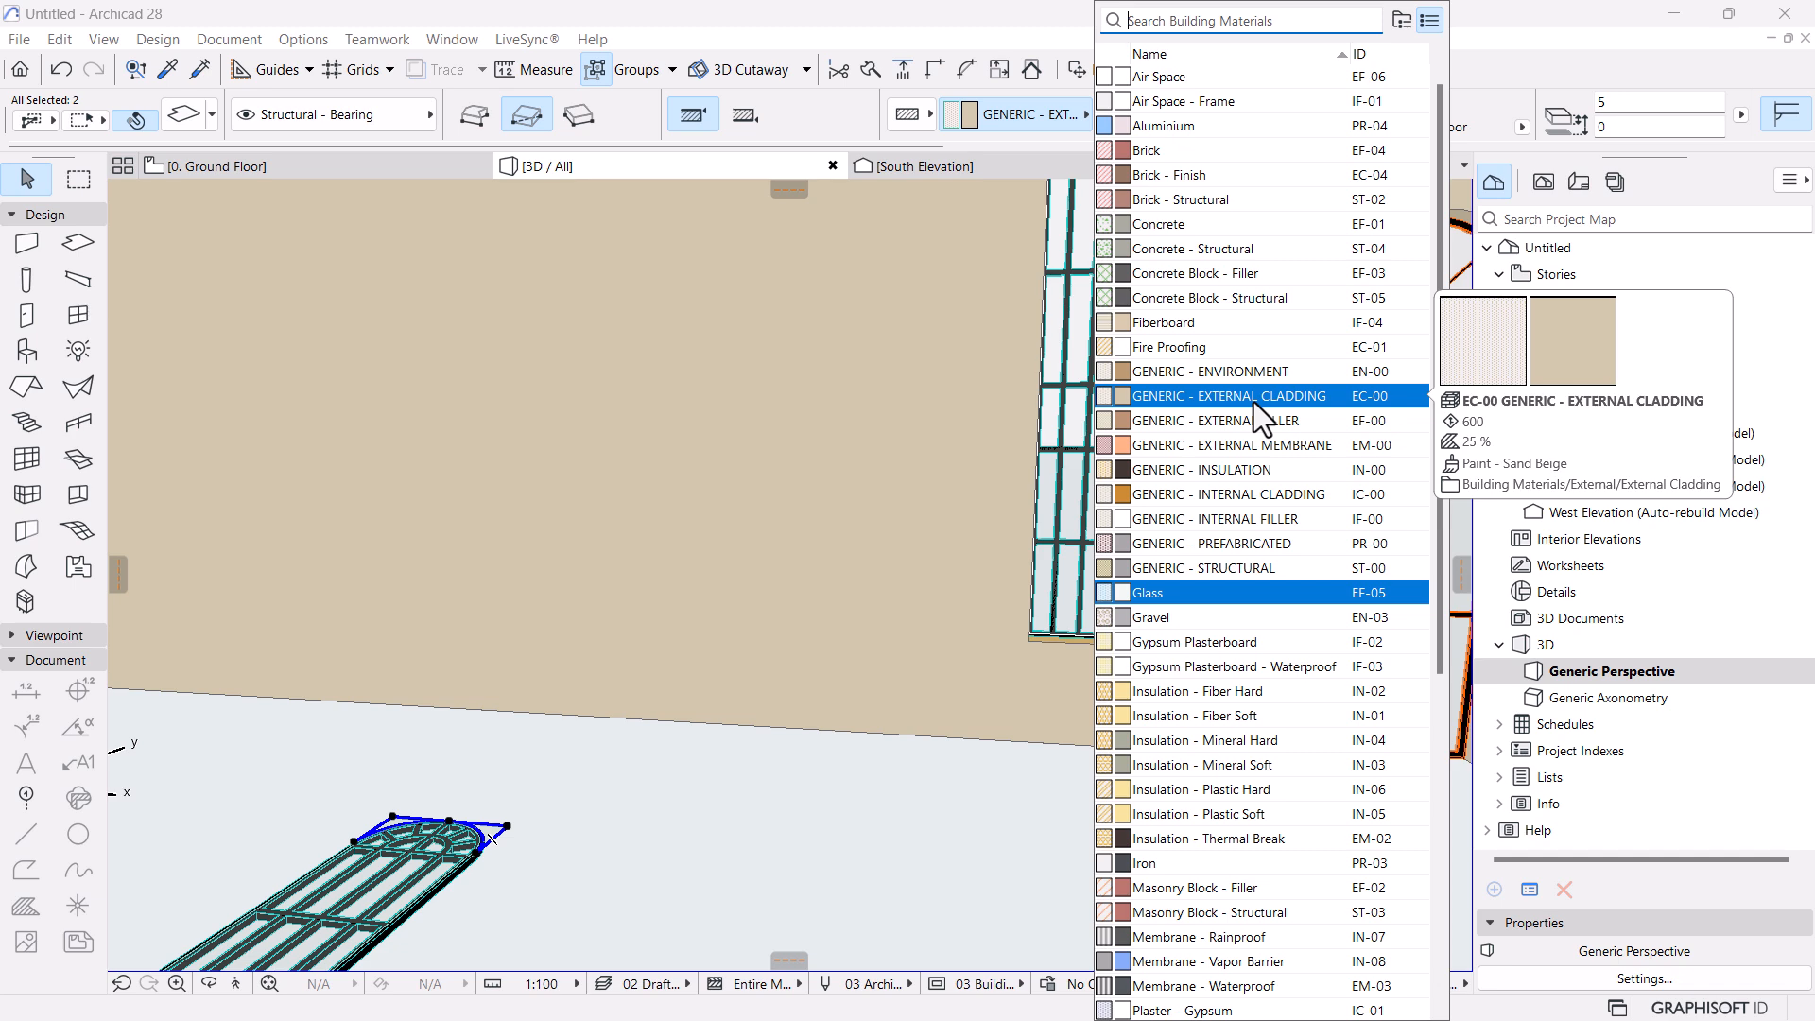
pyautogui.click(1241, 569)
pyautogui.moveTo(602, 811); pyautogui.dragTo(841, 652, button='middle')
pyautogui.click(1655, 102)
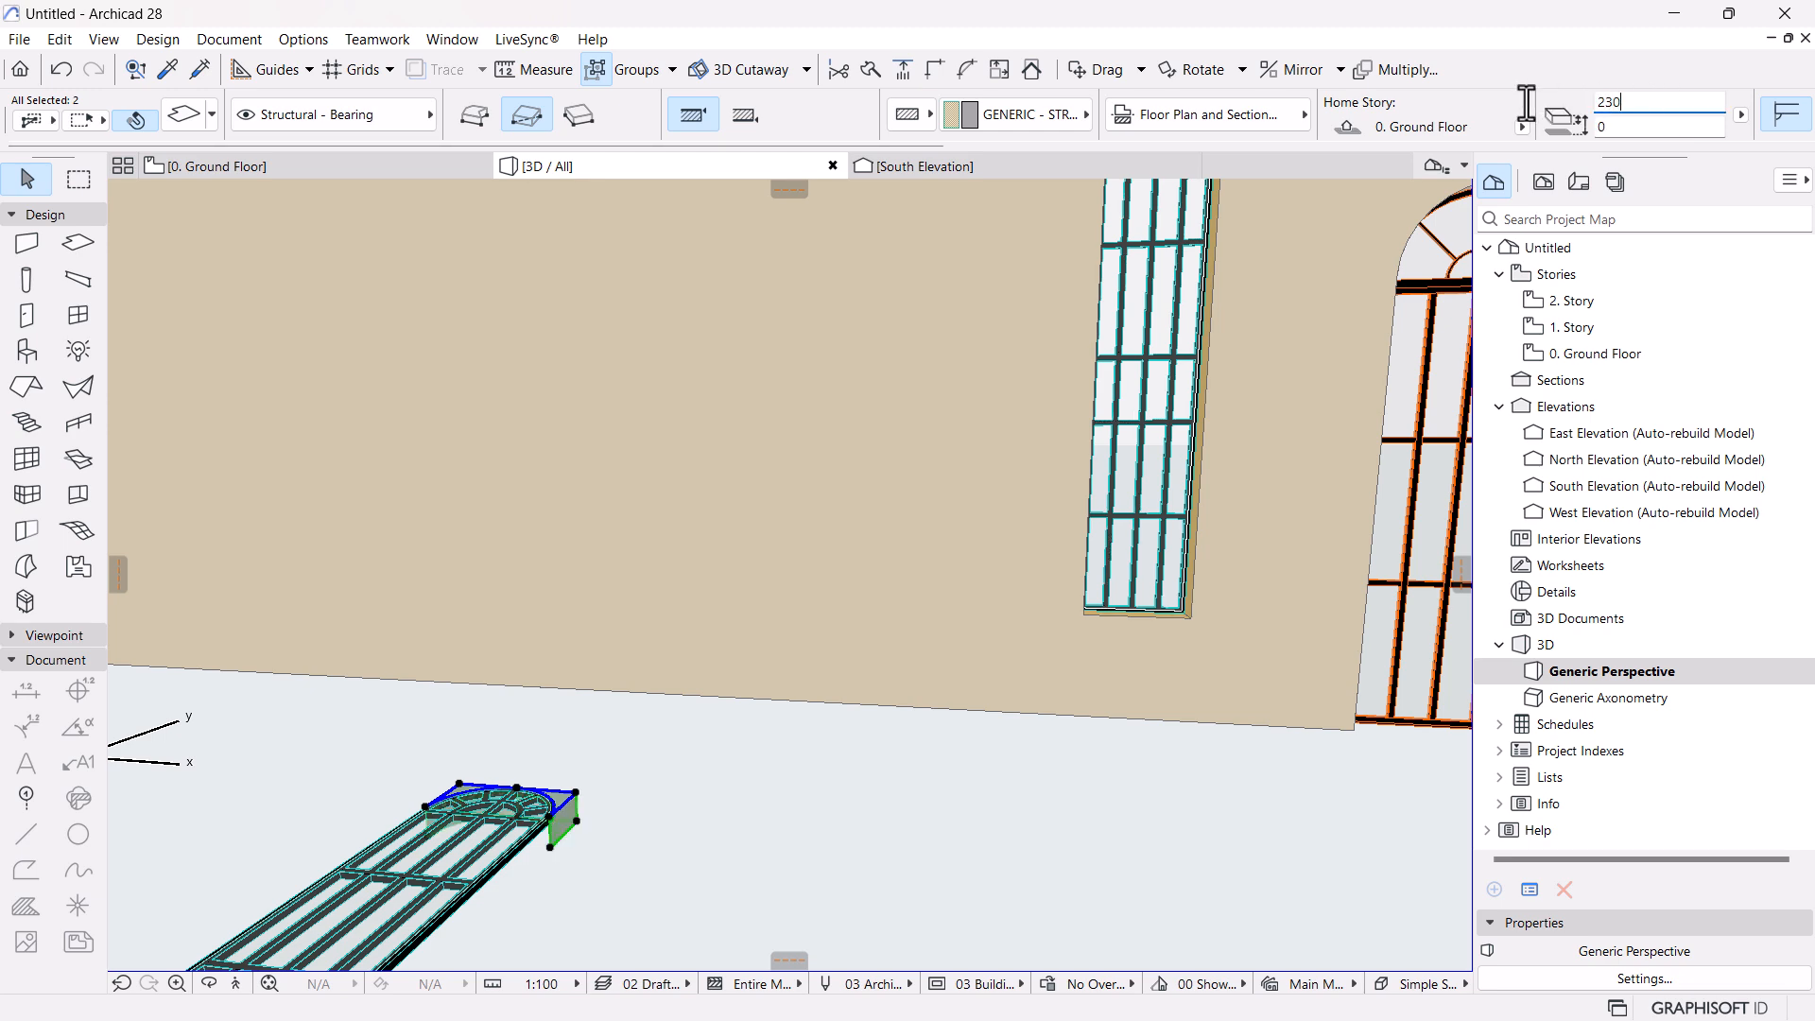
pyautogui.press('Return')
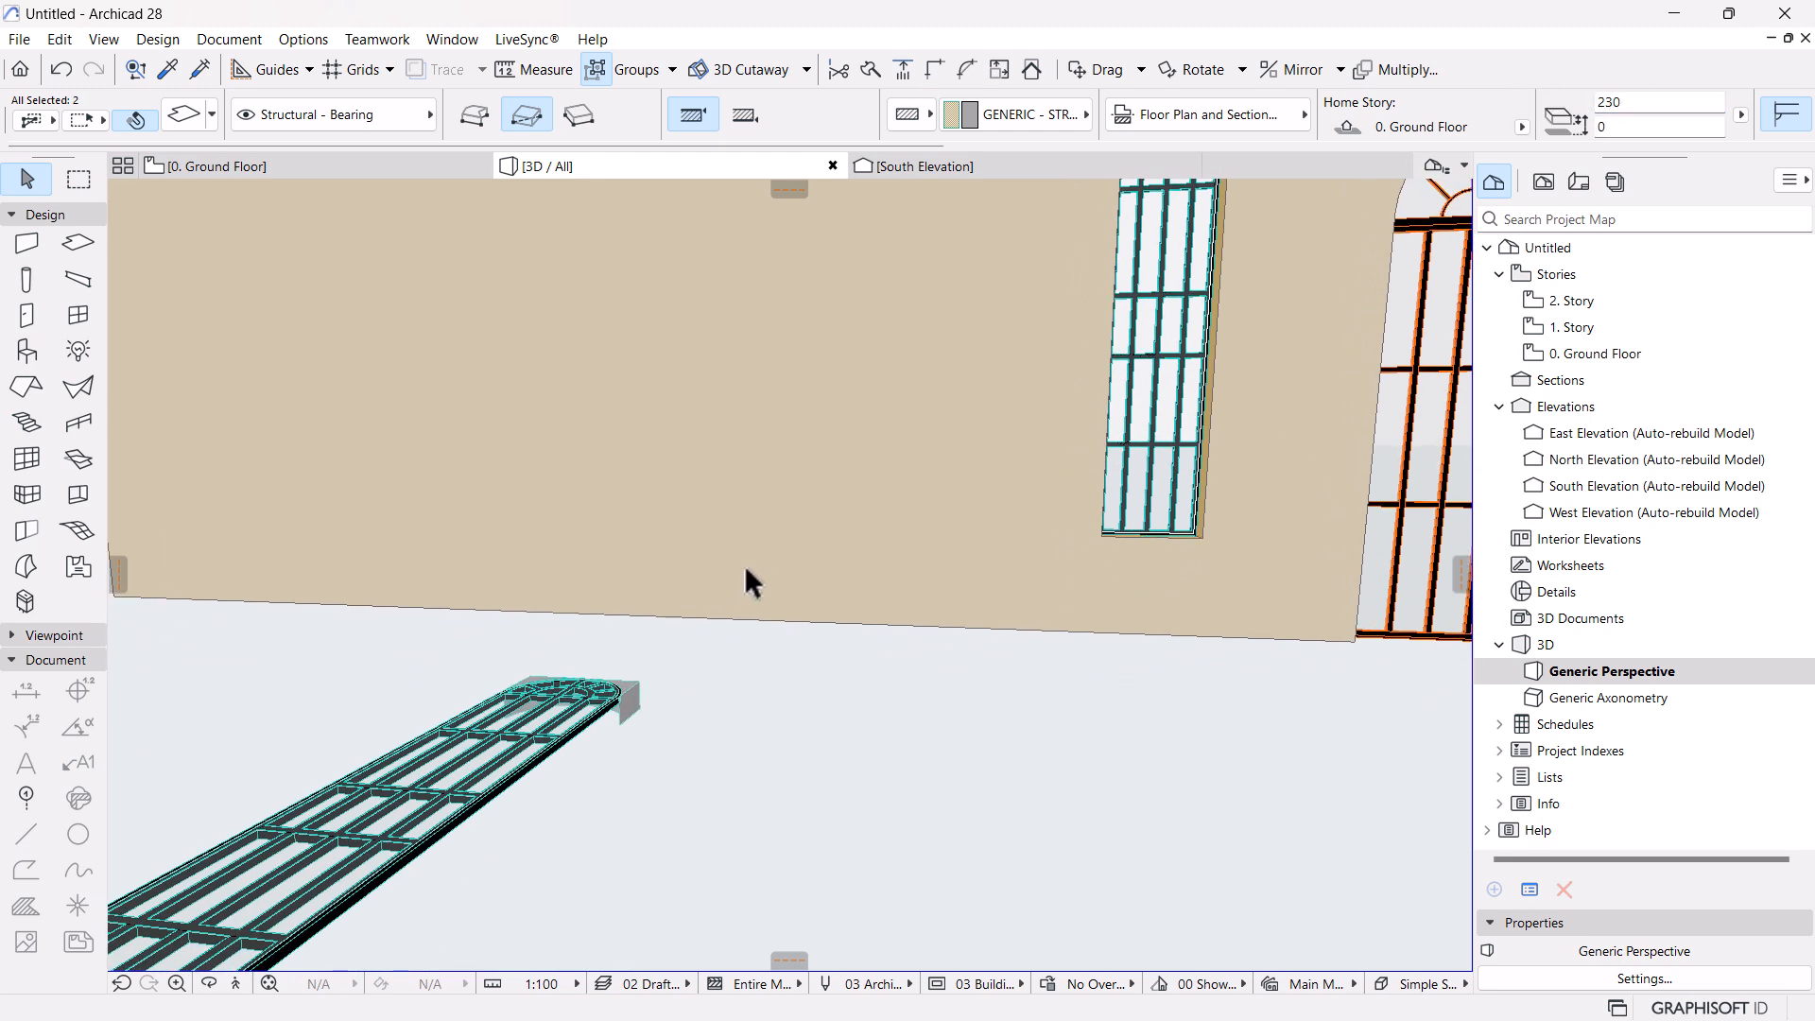
# Save the window selection on the ground floor plan as a window, replacing Arabic-Window.gsm in the Embedded Library with its default basic settings
pyautogui.scroll(-2, 912, 526)
pyautogui.click(244, 168)
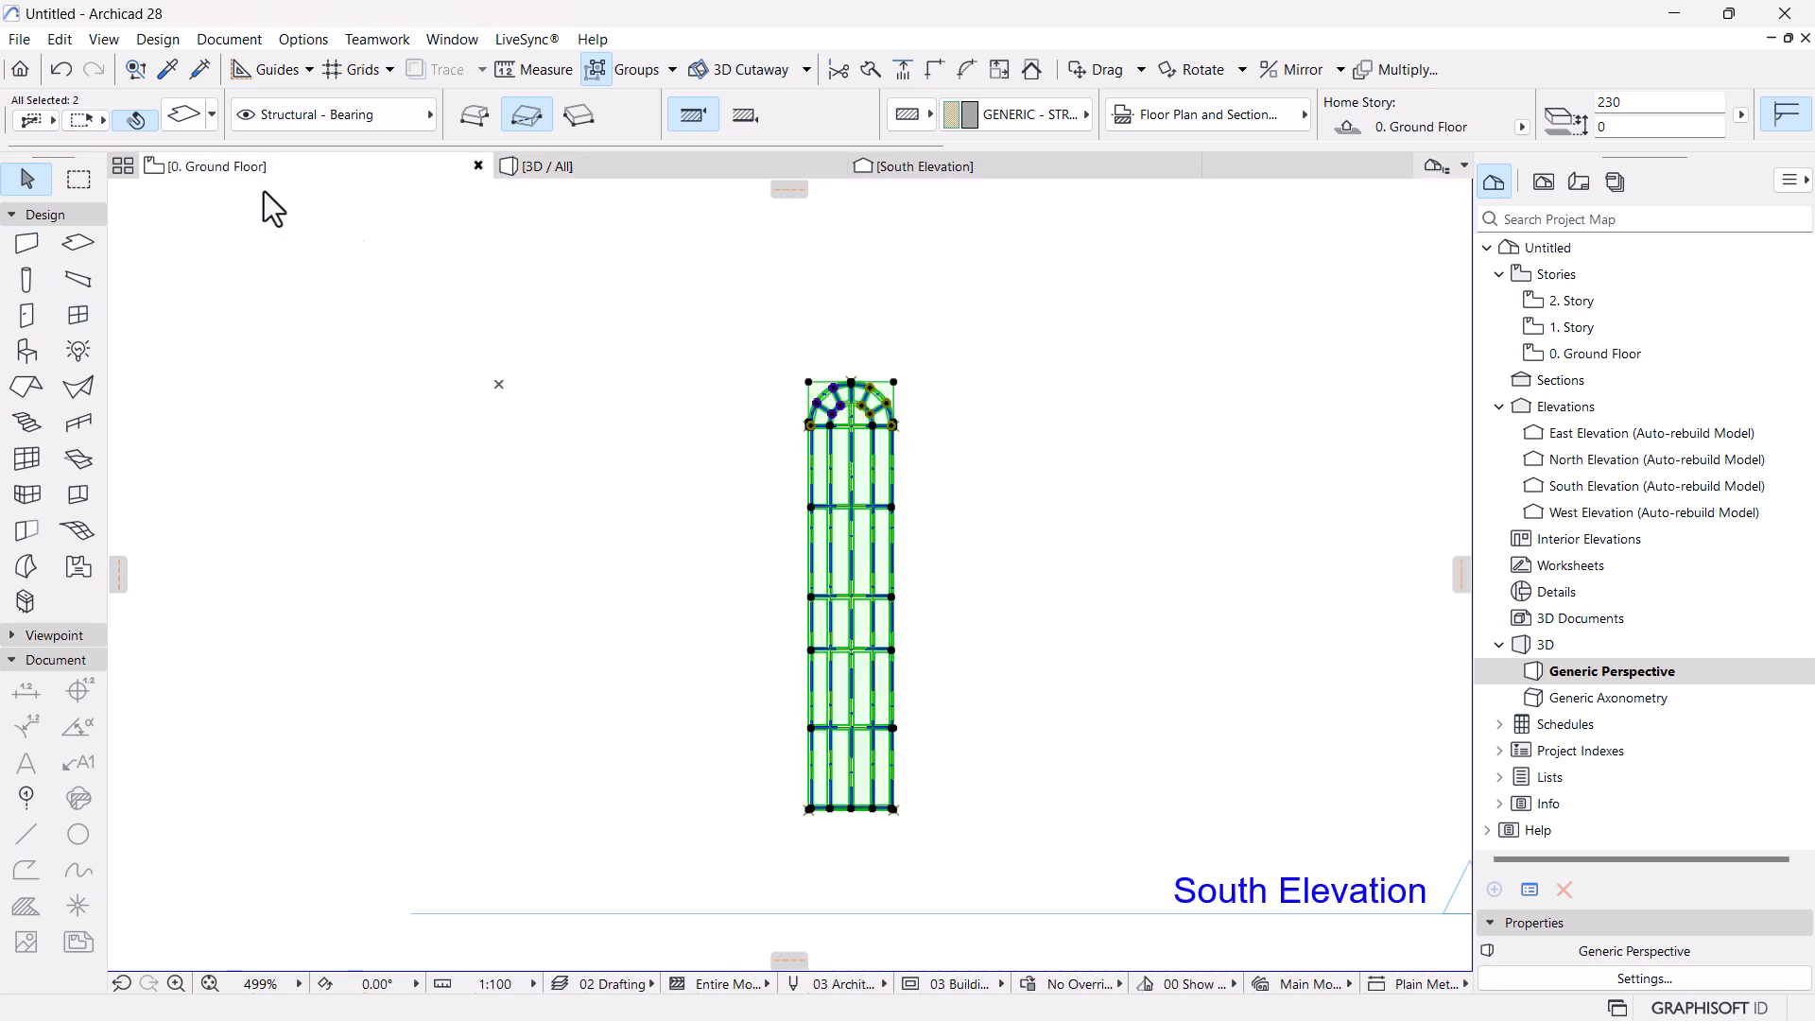
pyautogui.click(17, 38)
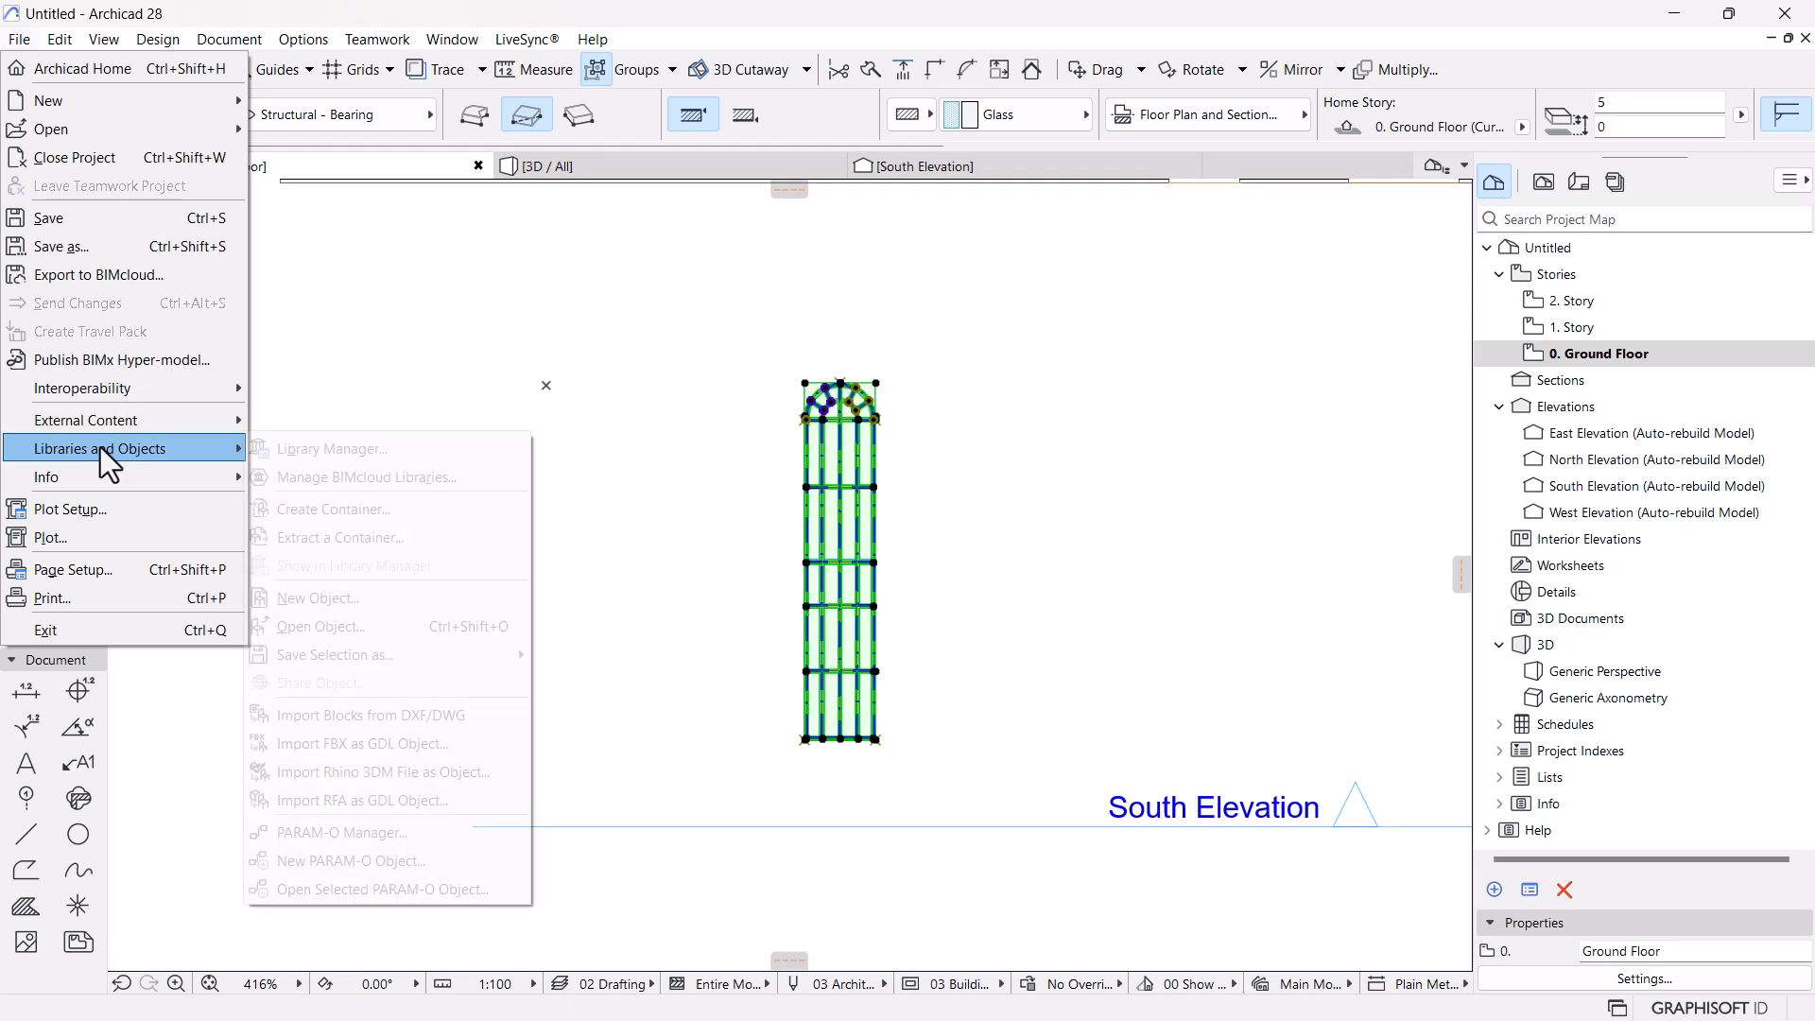
pyautogui.moveTo(100, 446)
pyautogui.moveTo(444, 661)
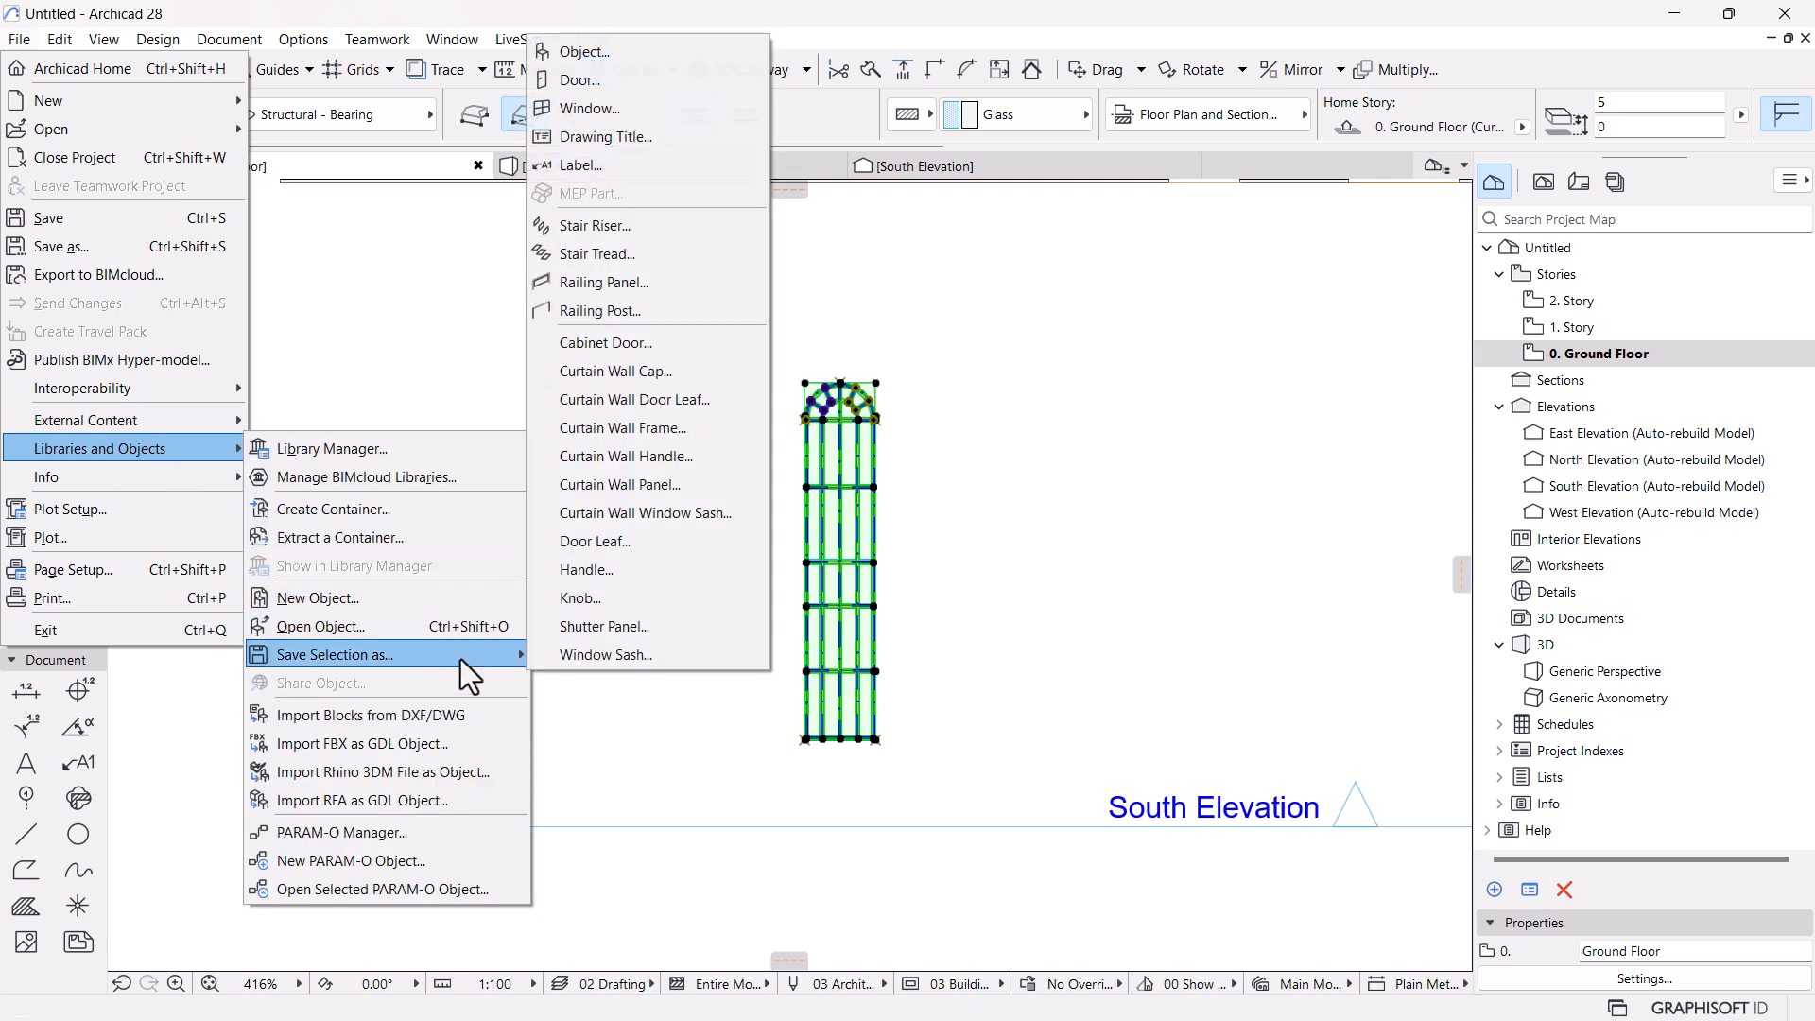
pyautogui.click(582, 110)
pyautogui.click(851, 301)
pyautogui.click(1274, 727)
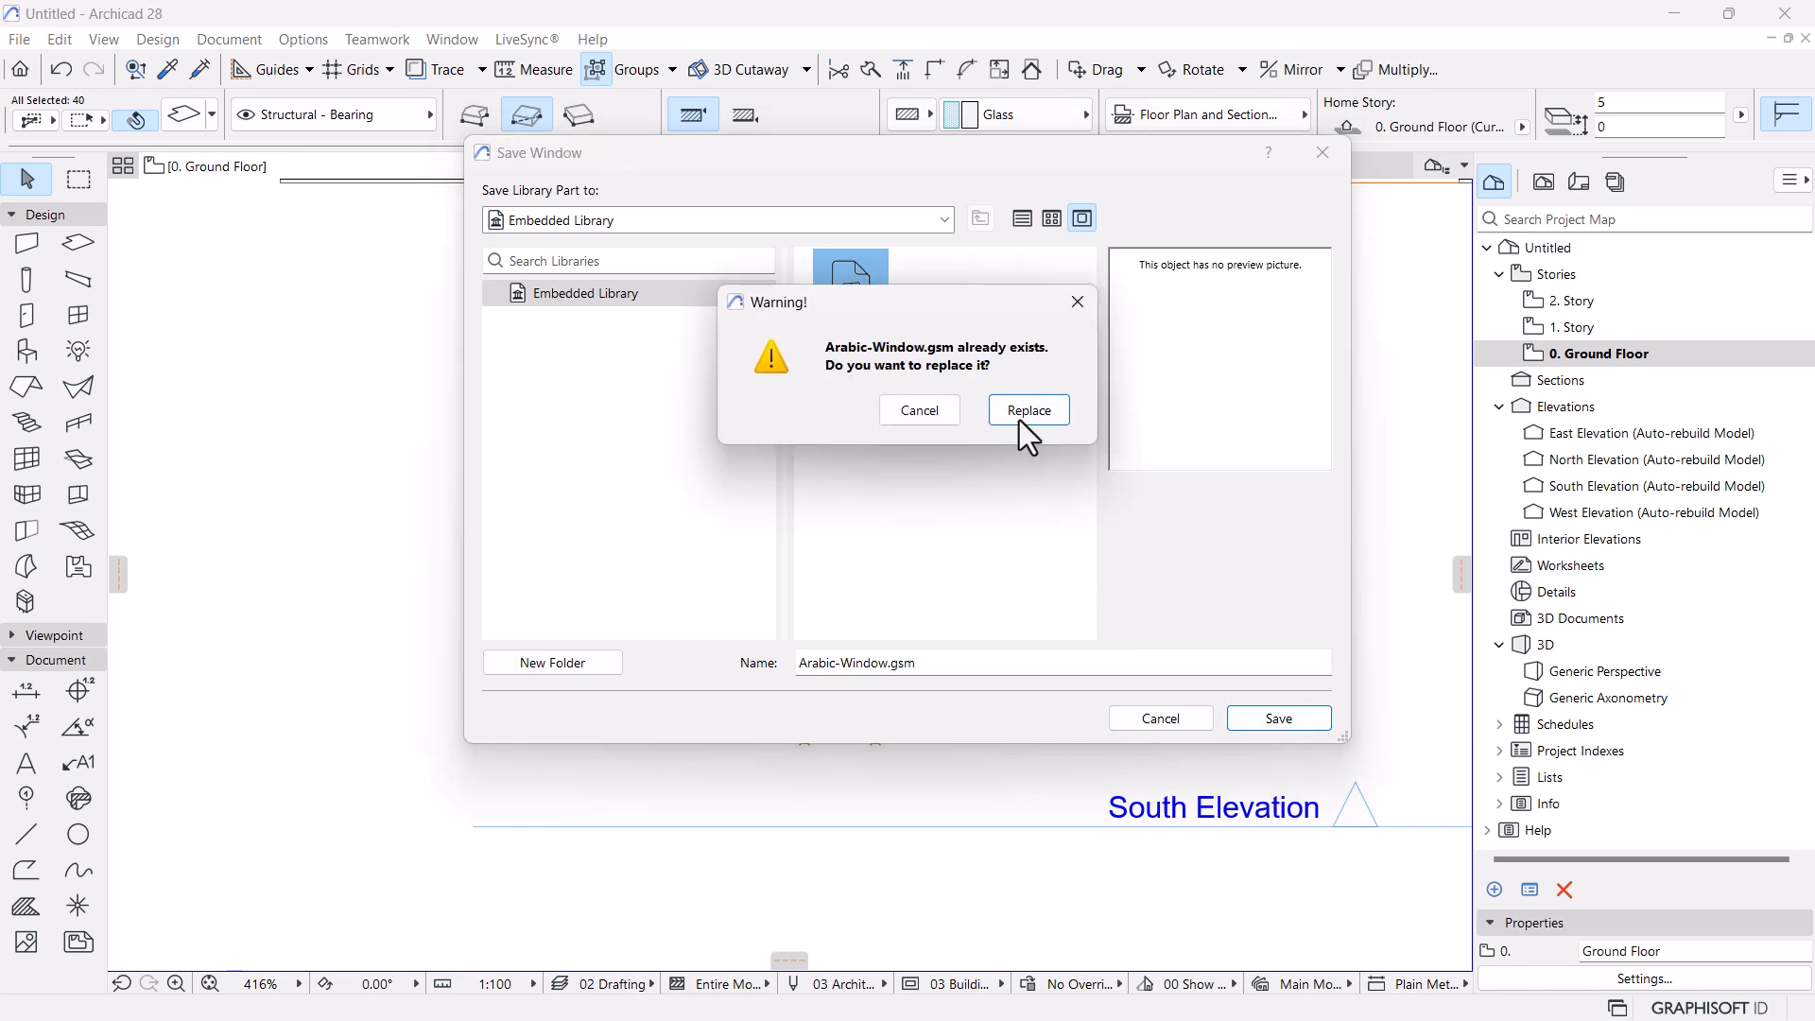
pyautogui.click(1019, 418)
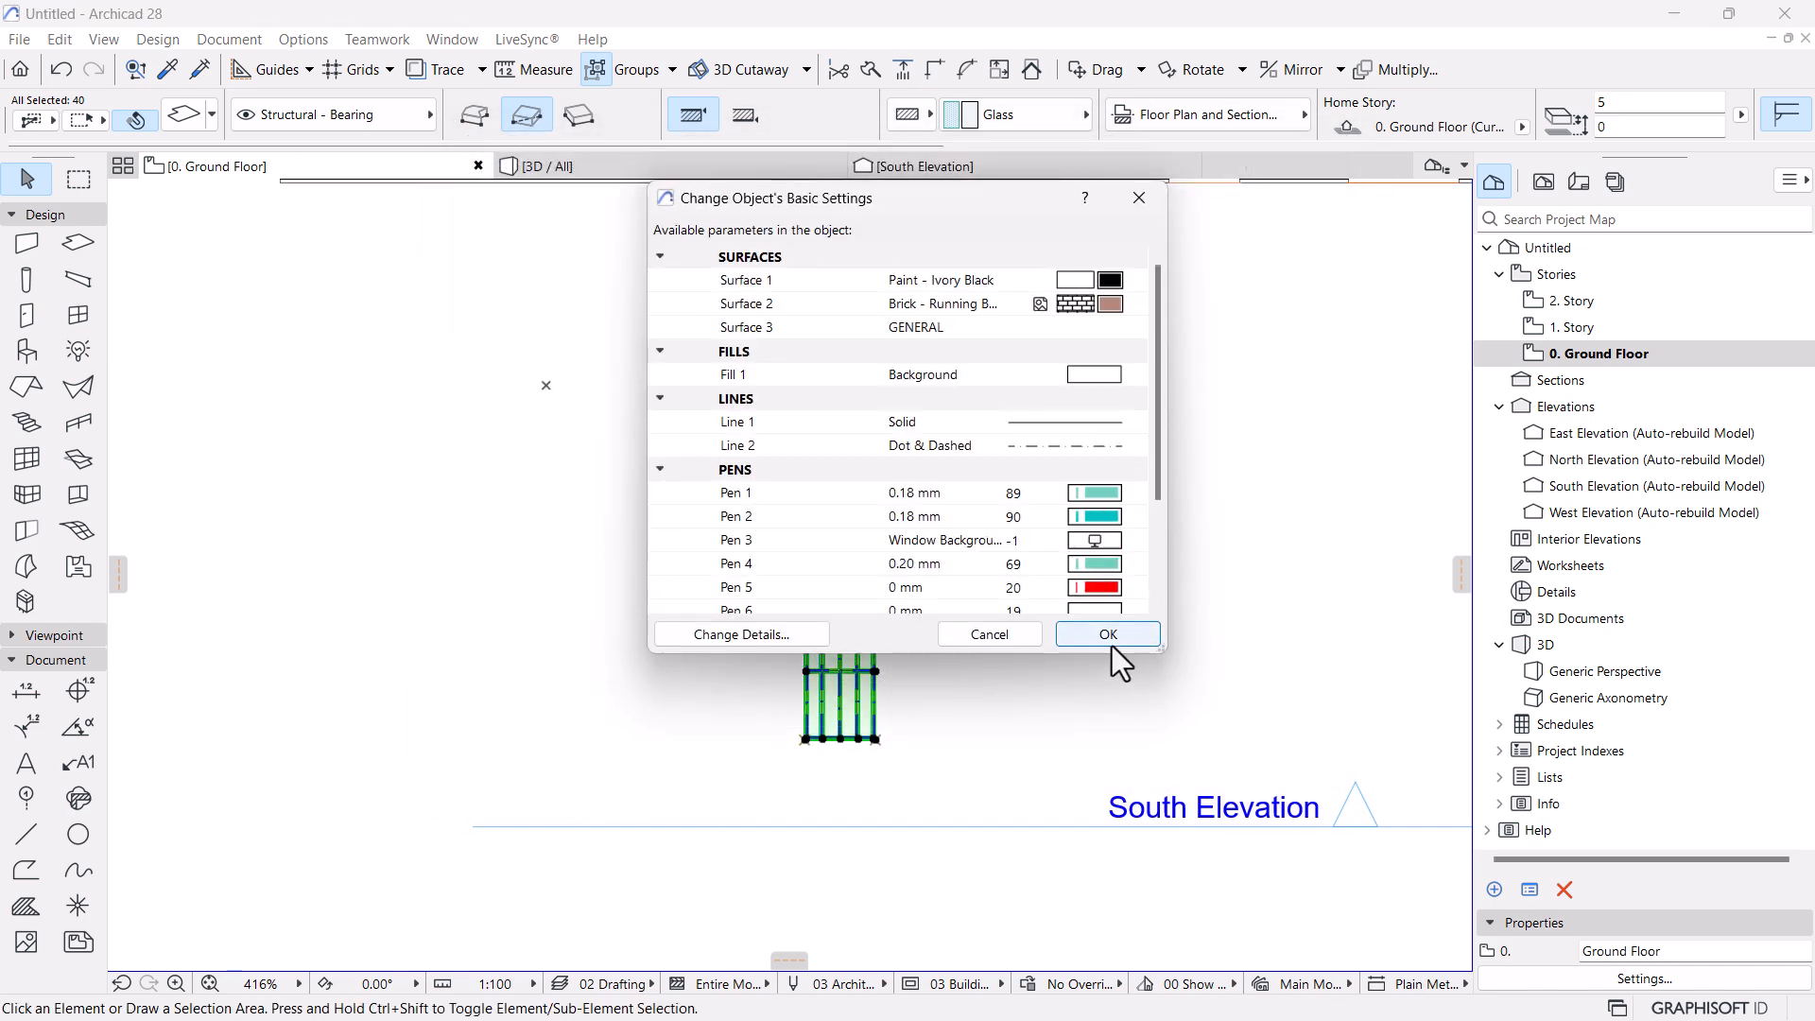
pyautogui.click(1110, 635)
# Examine the updated Arabic-Window and its thickened corners in the 3D wall beside the arched door and the other window
pyautogui.click(573, 167)
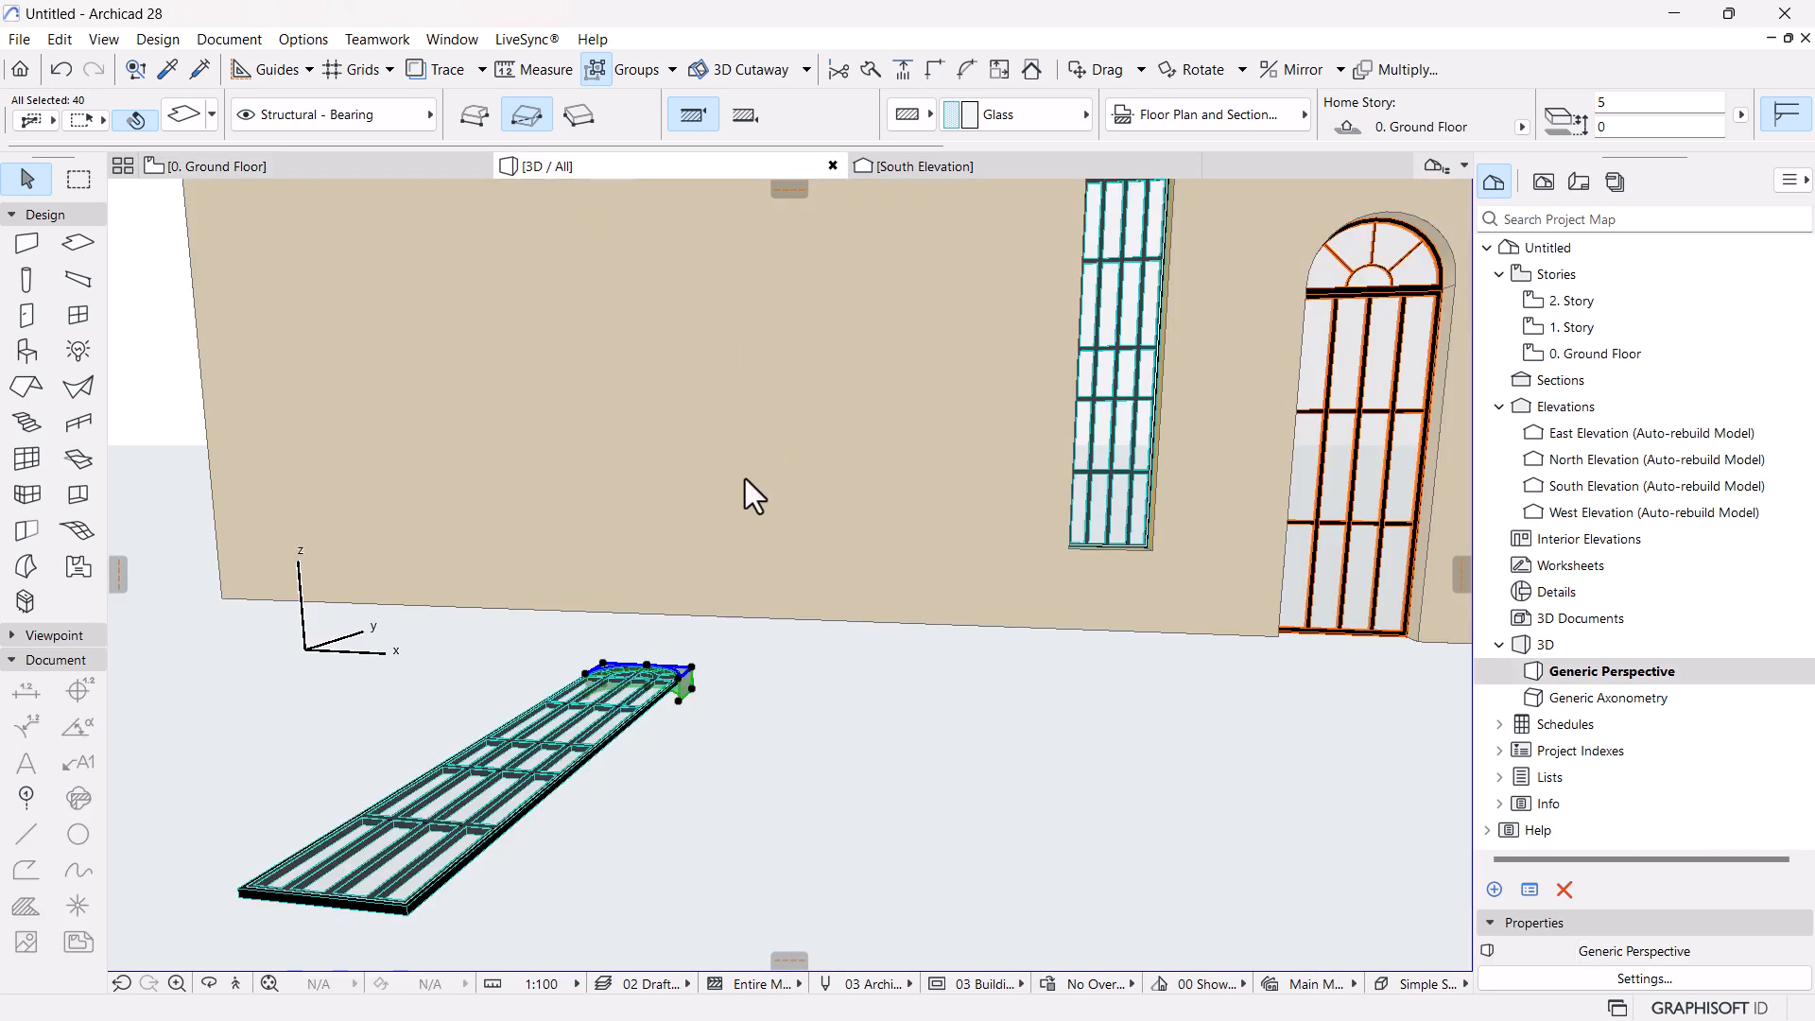
pyautogui.scroll(5, 1041, 387)
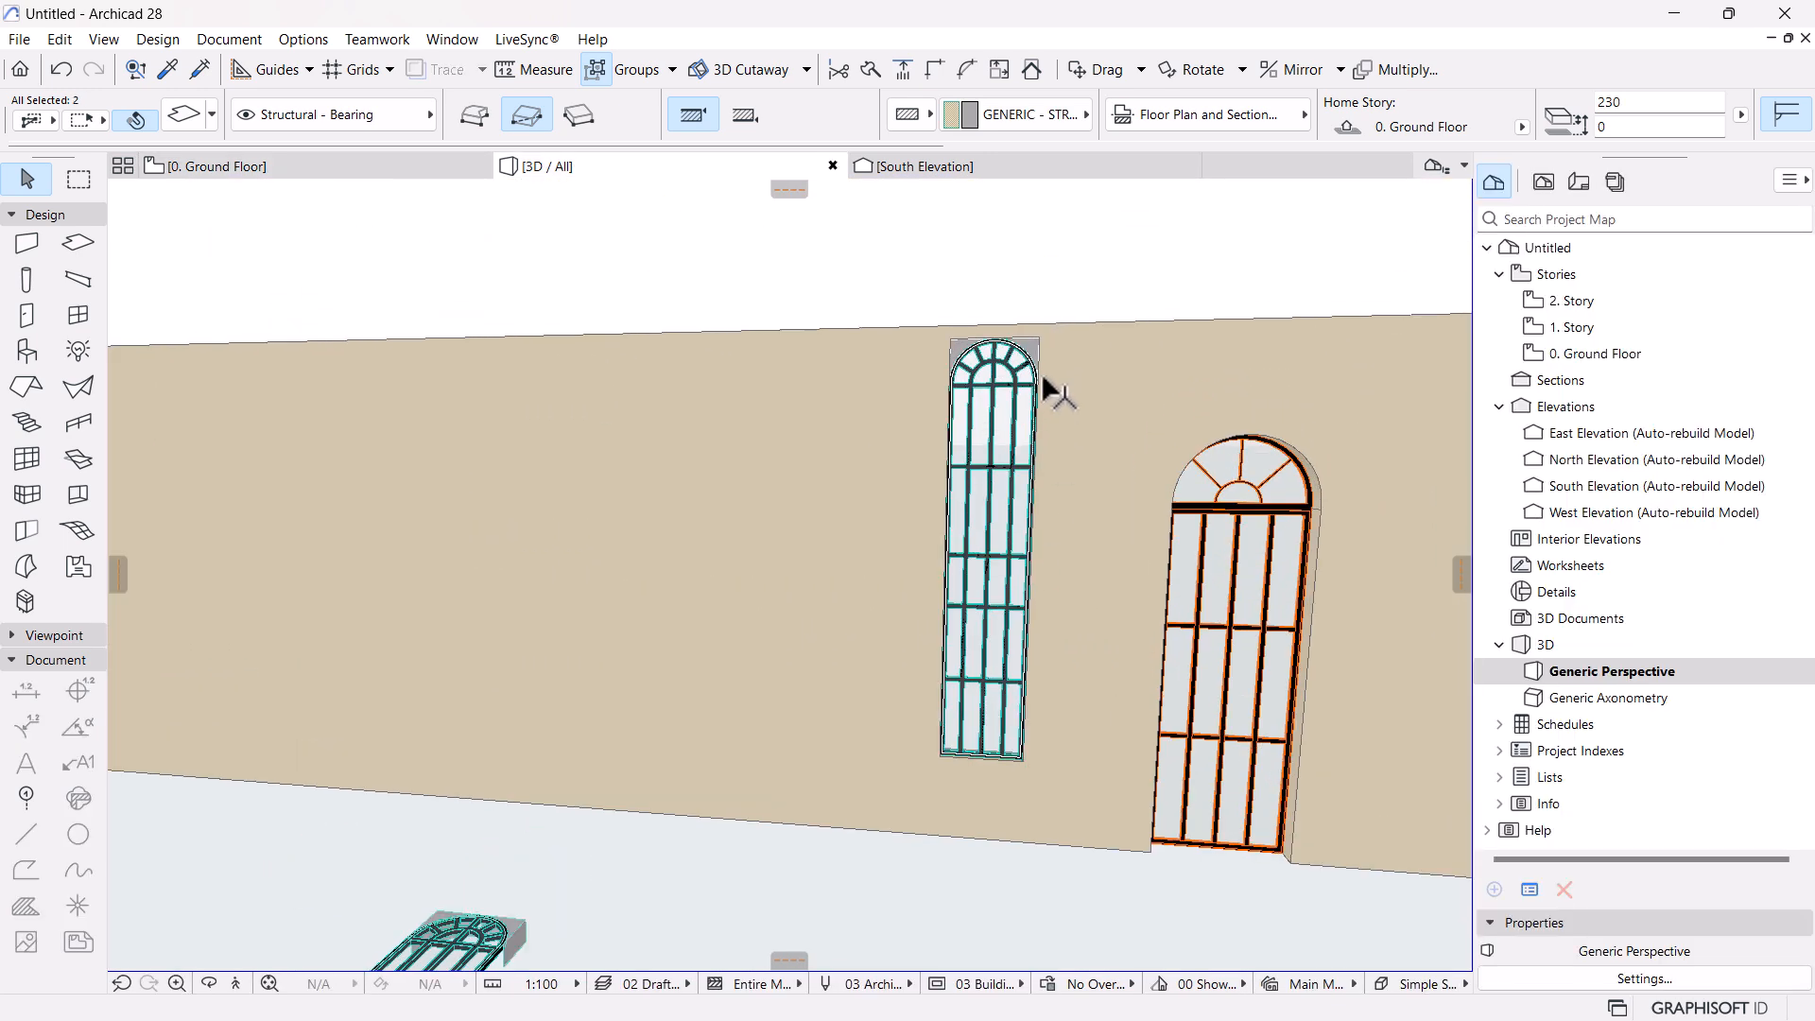
pyautogui.scroll(1, 1043, 378)
pyautogui.keyDown('shift'); pyautogui.moveTo(882, 535); pyautogui.dragTo(991, 495, button='middle'); pyautogui.keyUp('shift')
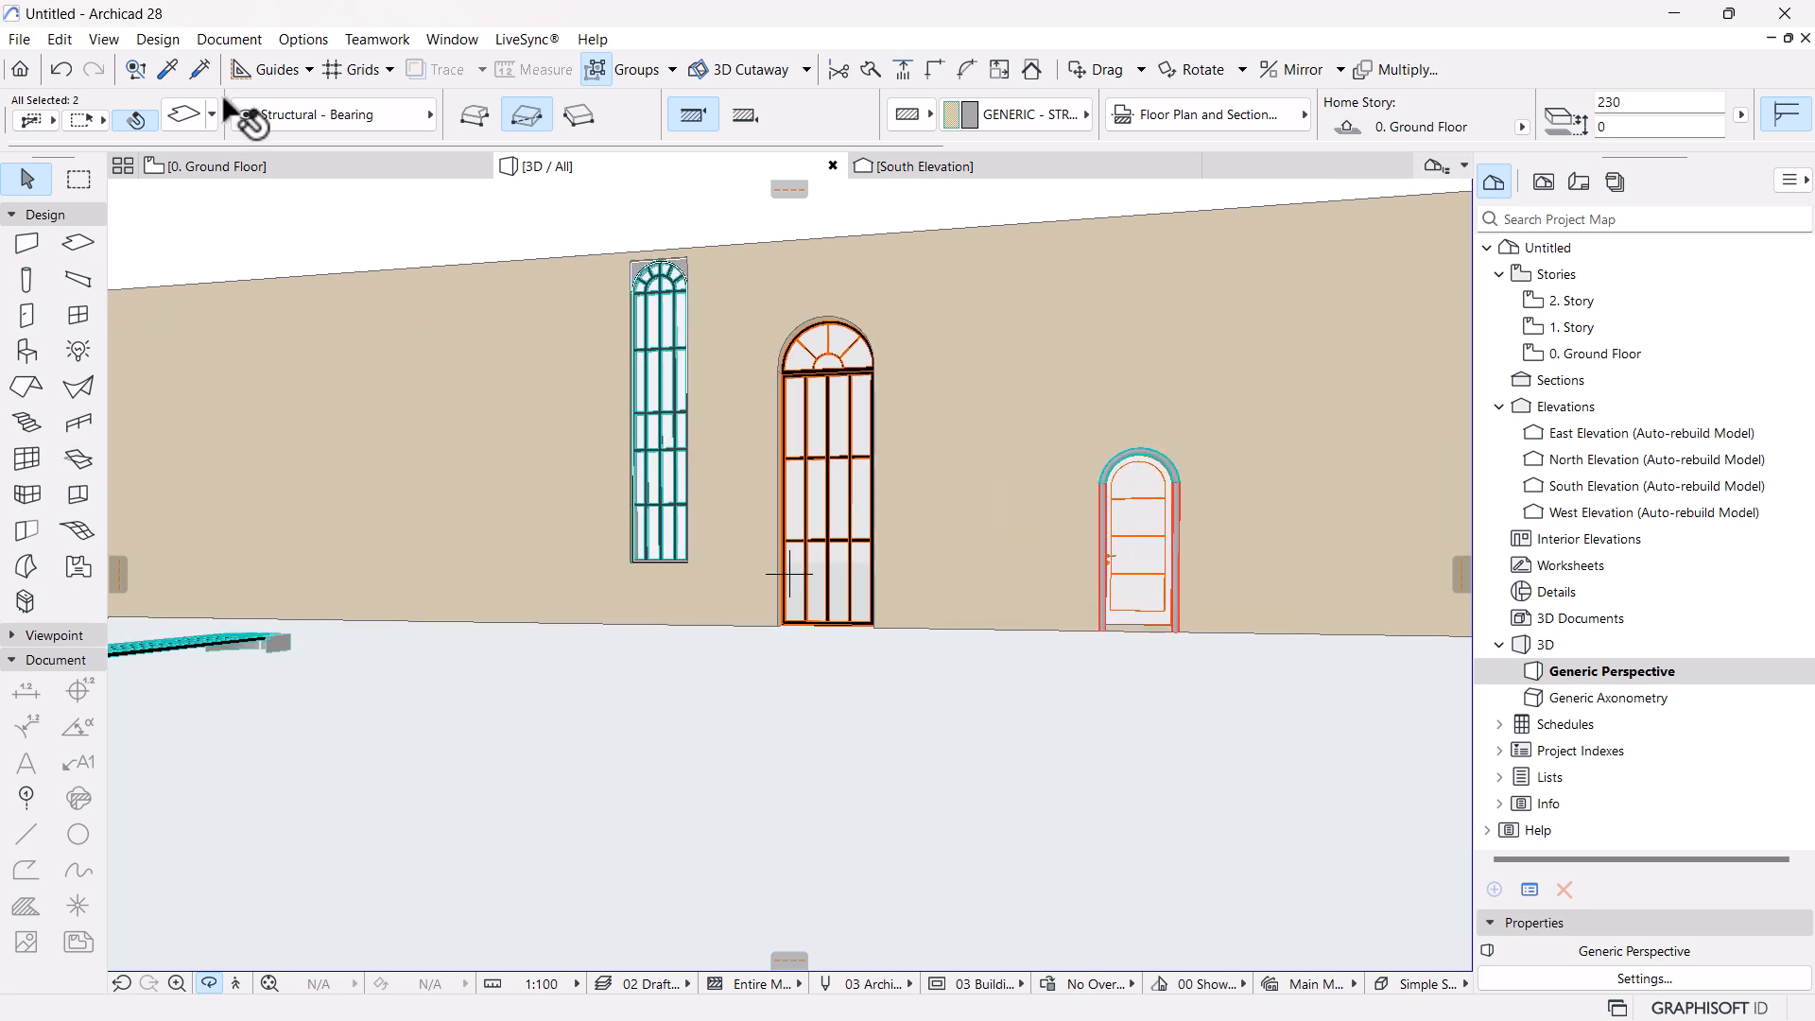
# Clear the selection and examine the villa facade reference image beneath the wall in the South Elevation
pyautogui.click(906, 172)
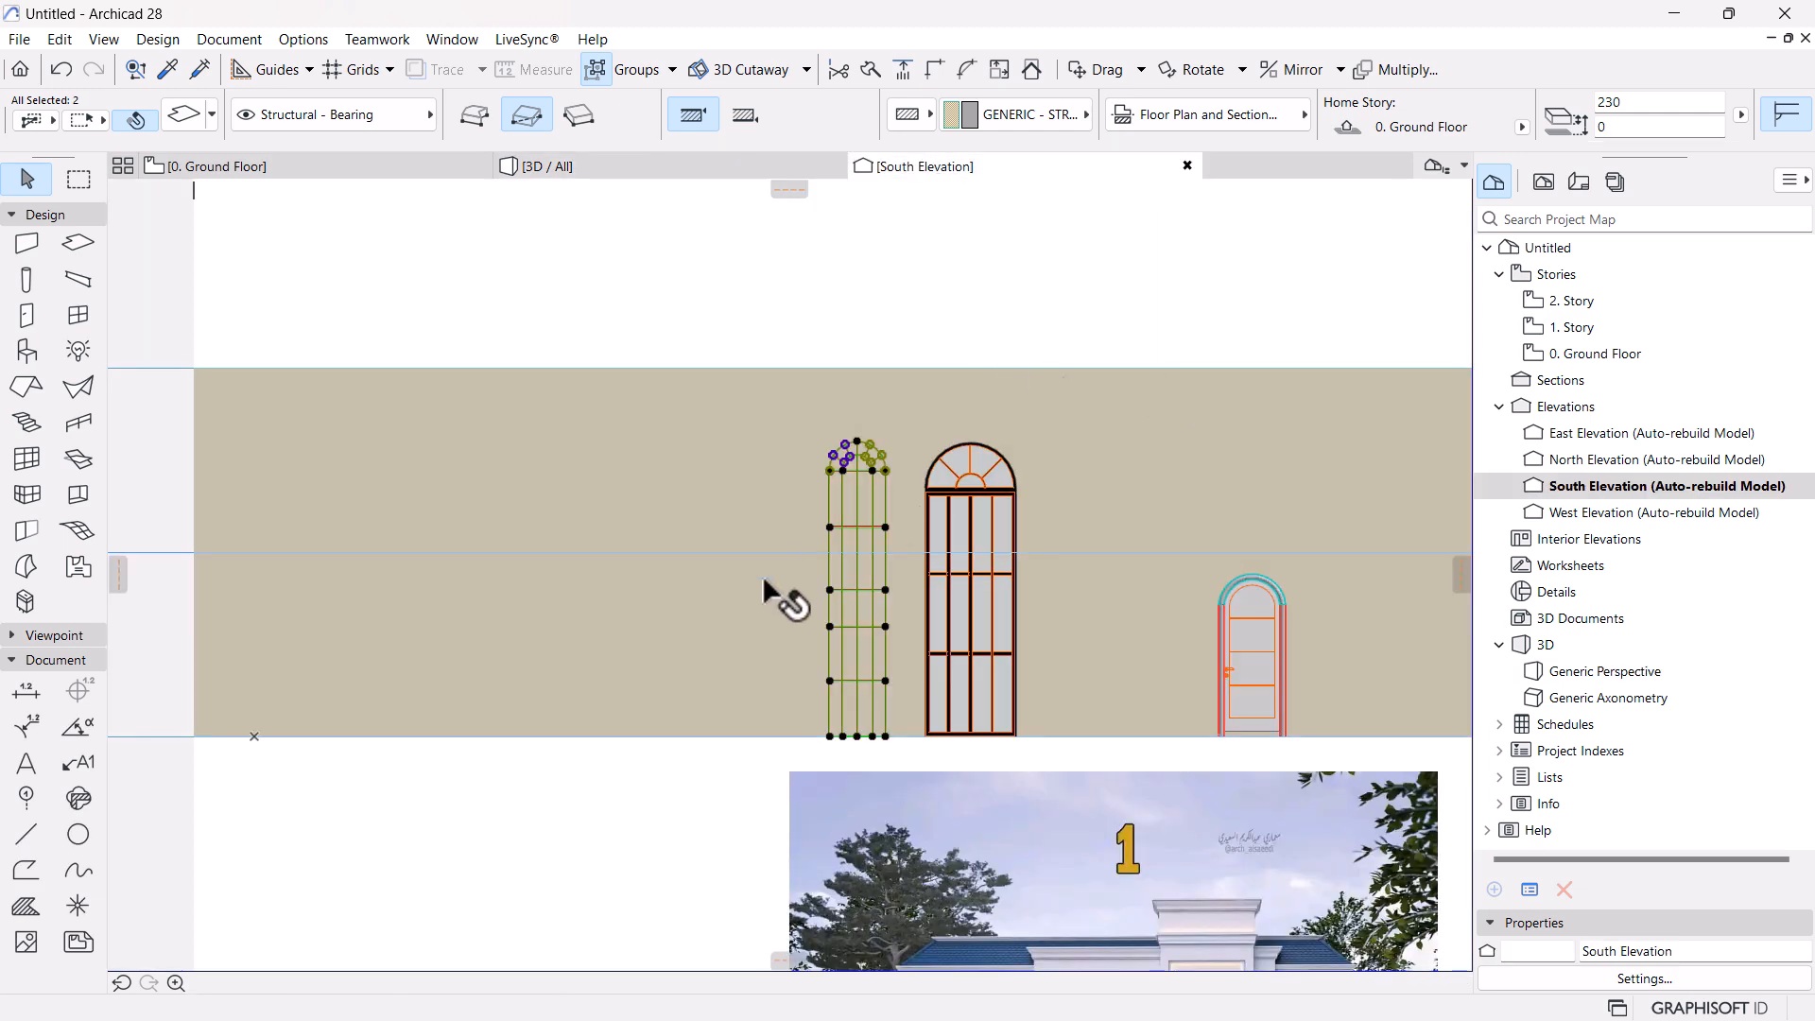
pyautogui.press('Escape')
pyautogui.scroll(-4, 1031, 618)
pyautogui.moveTo(1106, 800); pyautogui.dragTo(922, 628, button='middle')
pyautogui.scroll(5, 922, 627)
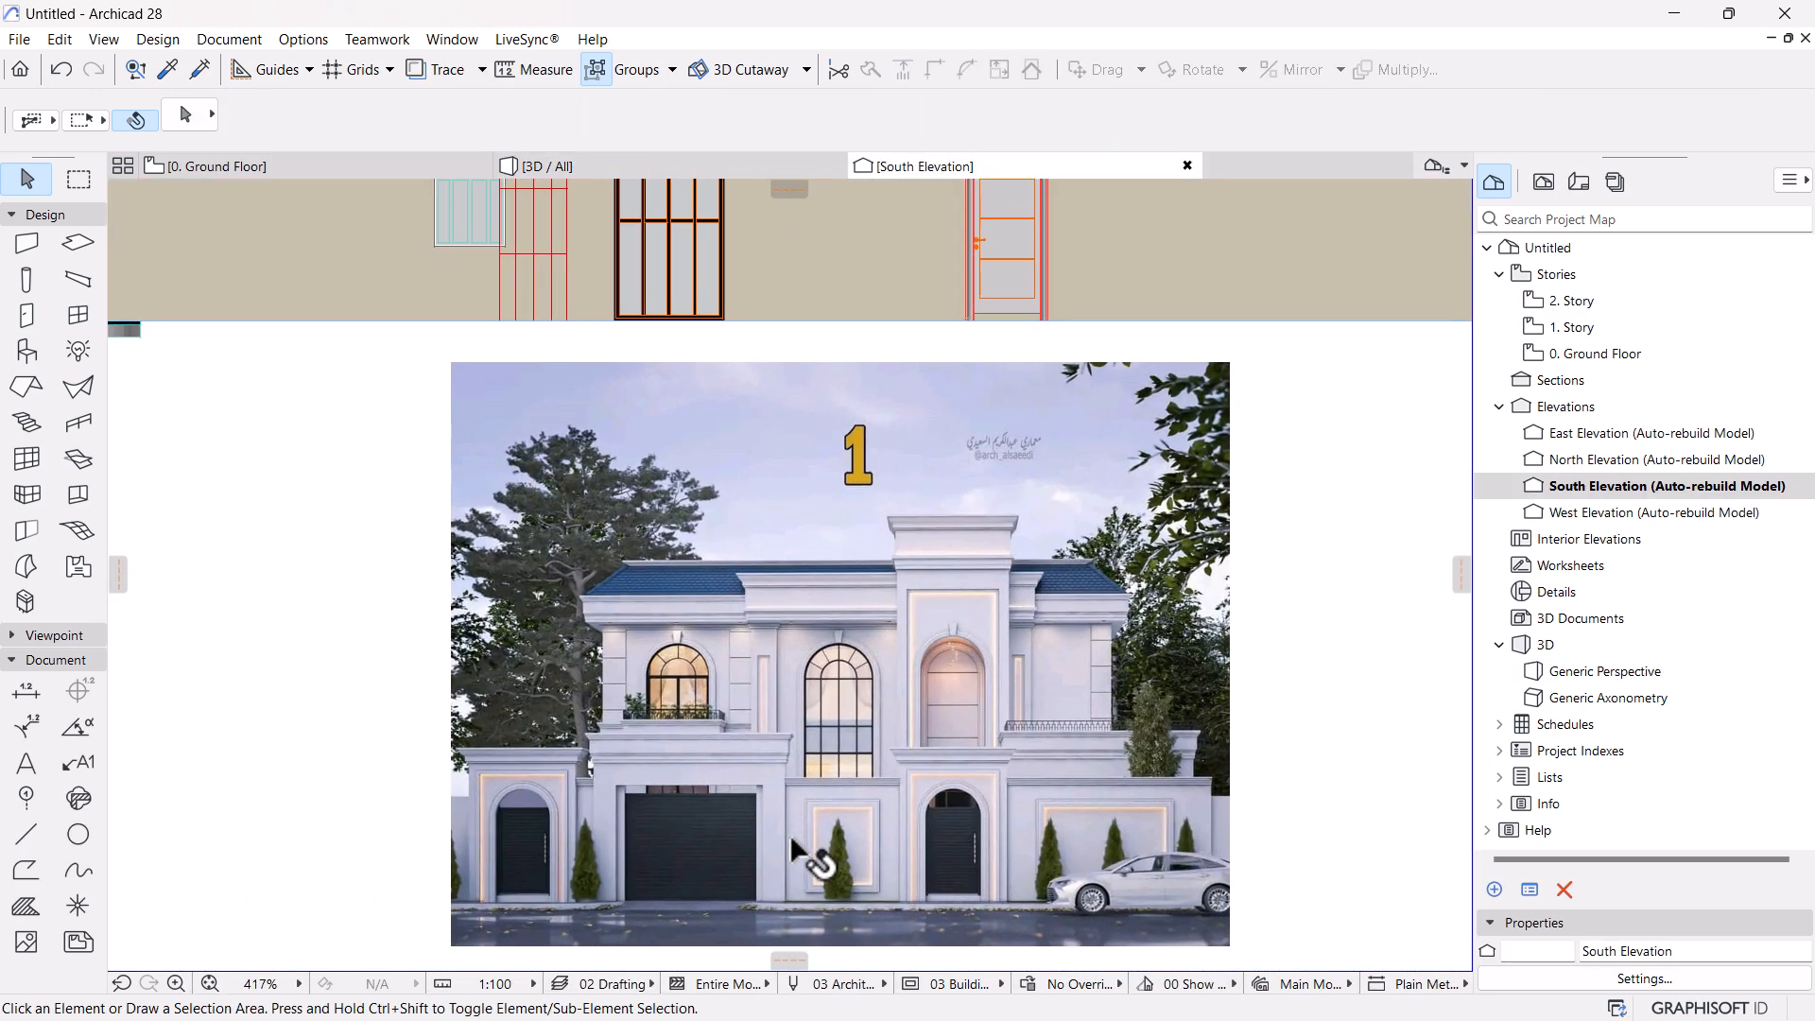
pyautogui.scroll(5, 1001, 772)
pyautogui.moveTo(944, 759); pyautogui.dragTo(1233, 649, button='middle')
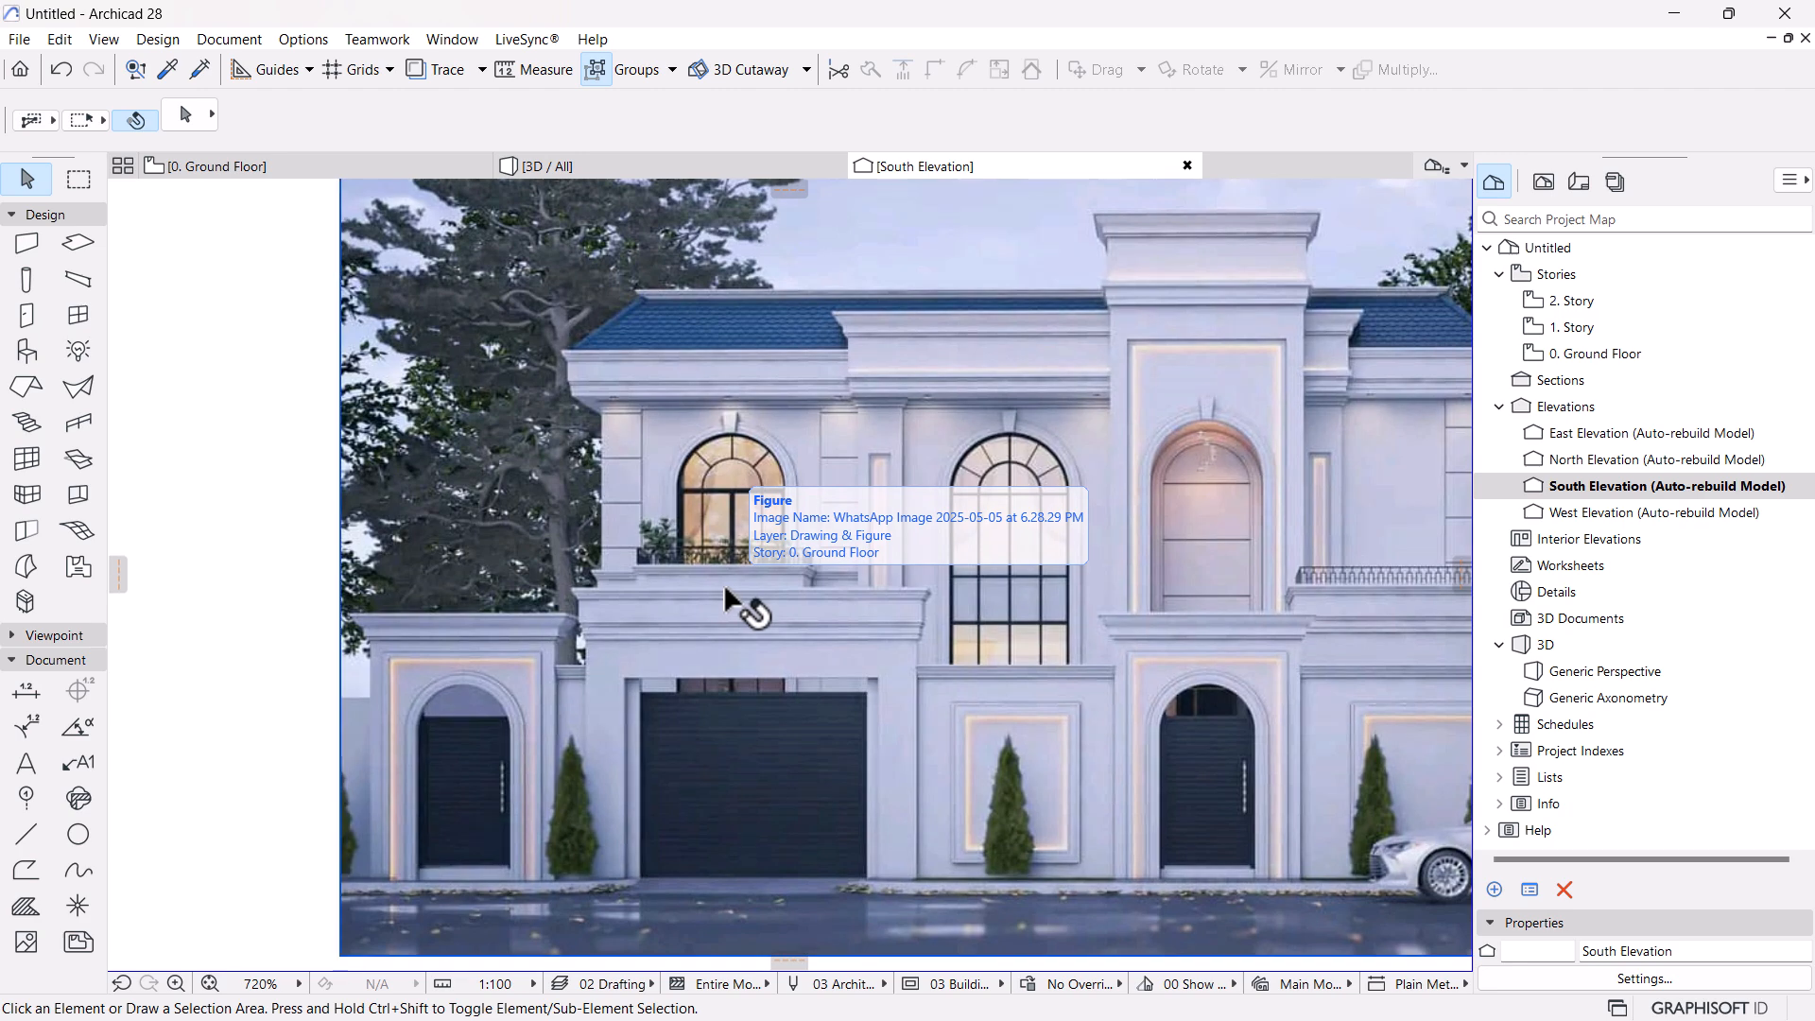
pyautogui.scroll(-3, 725, 587)
pyautogui.scroll(-3, 962, 849)
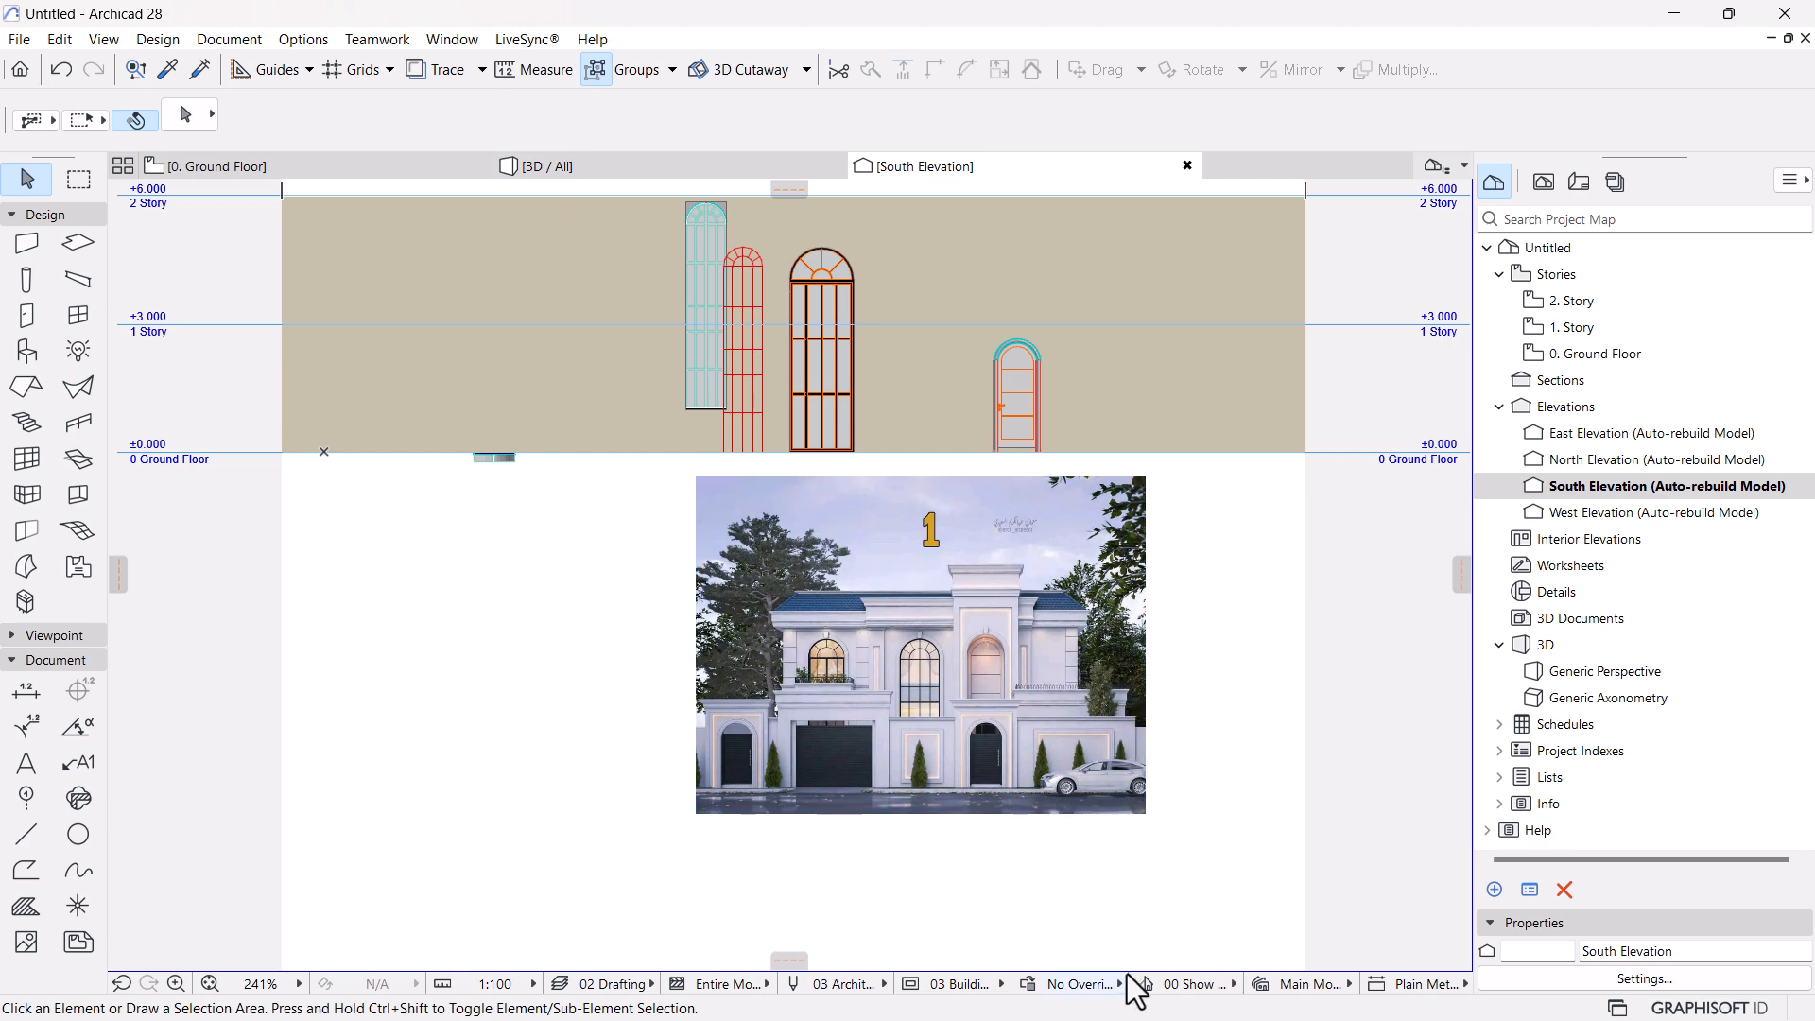
pyautogui.press('super')
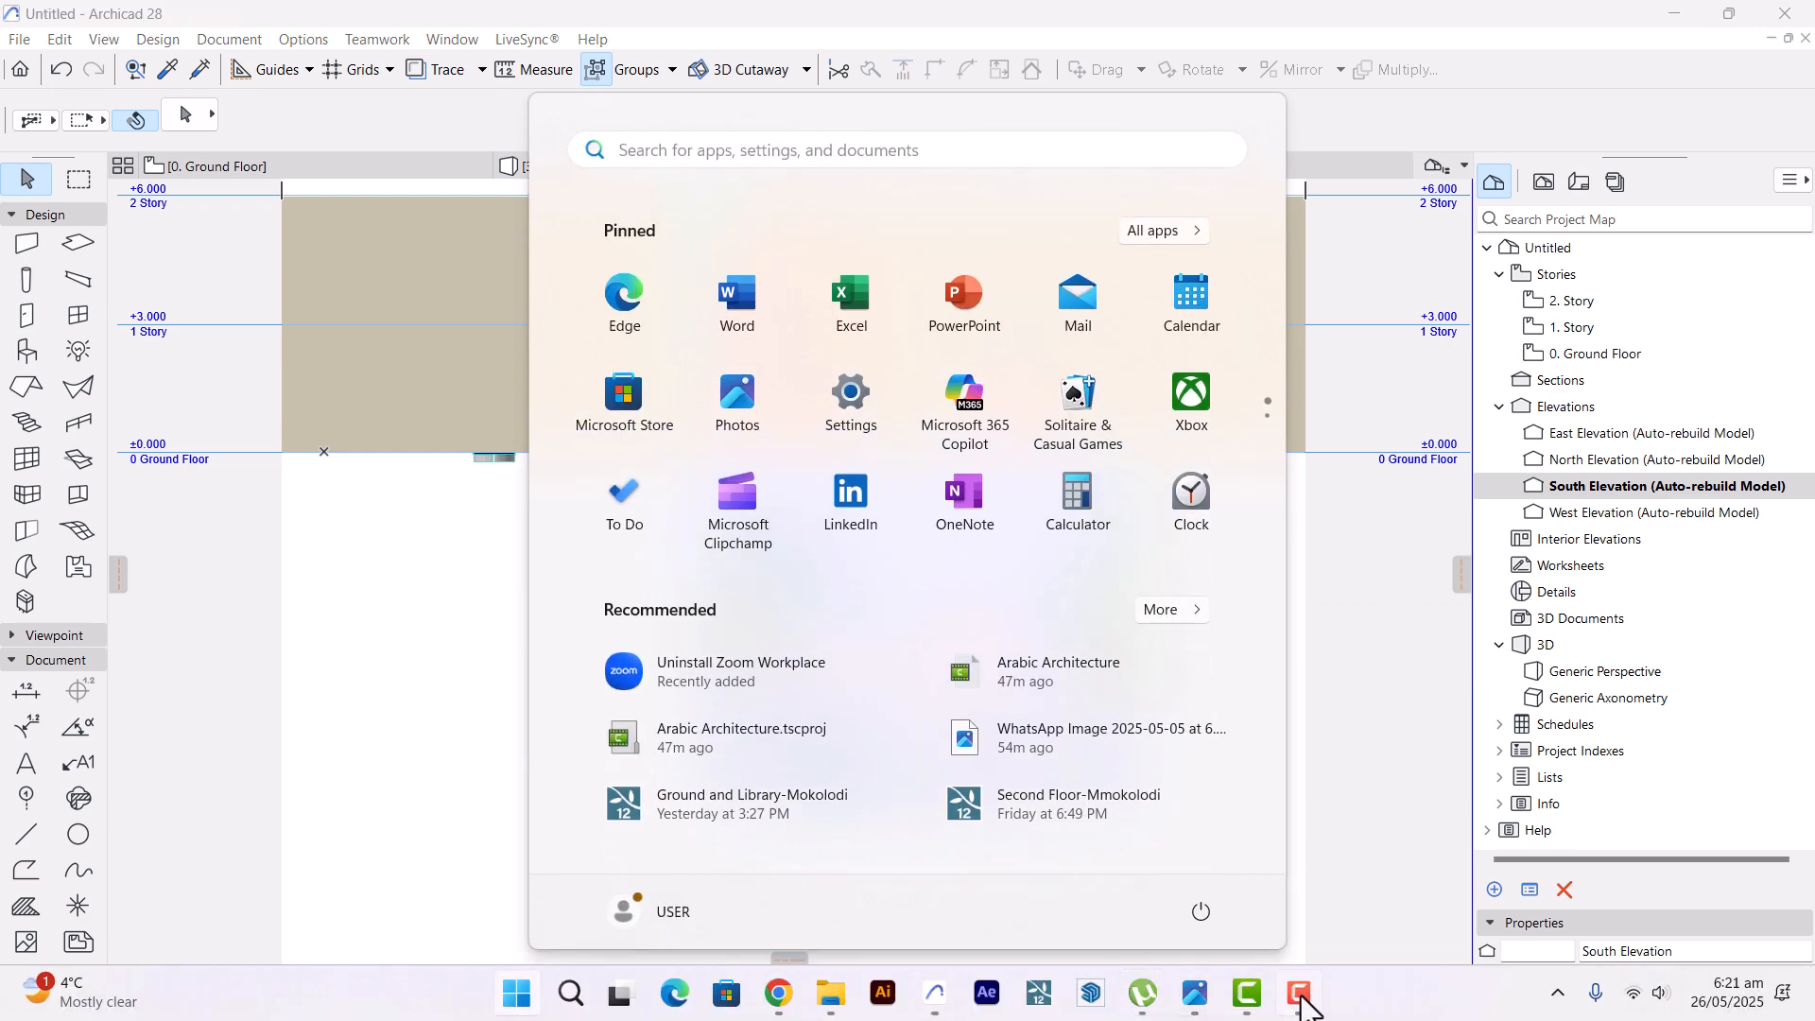